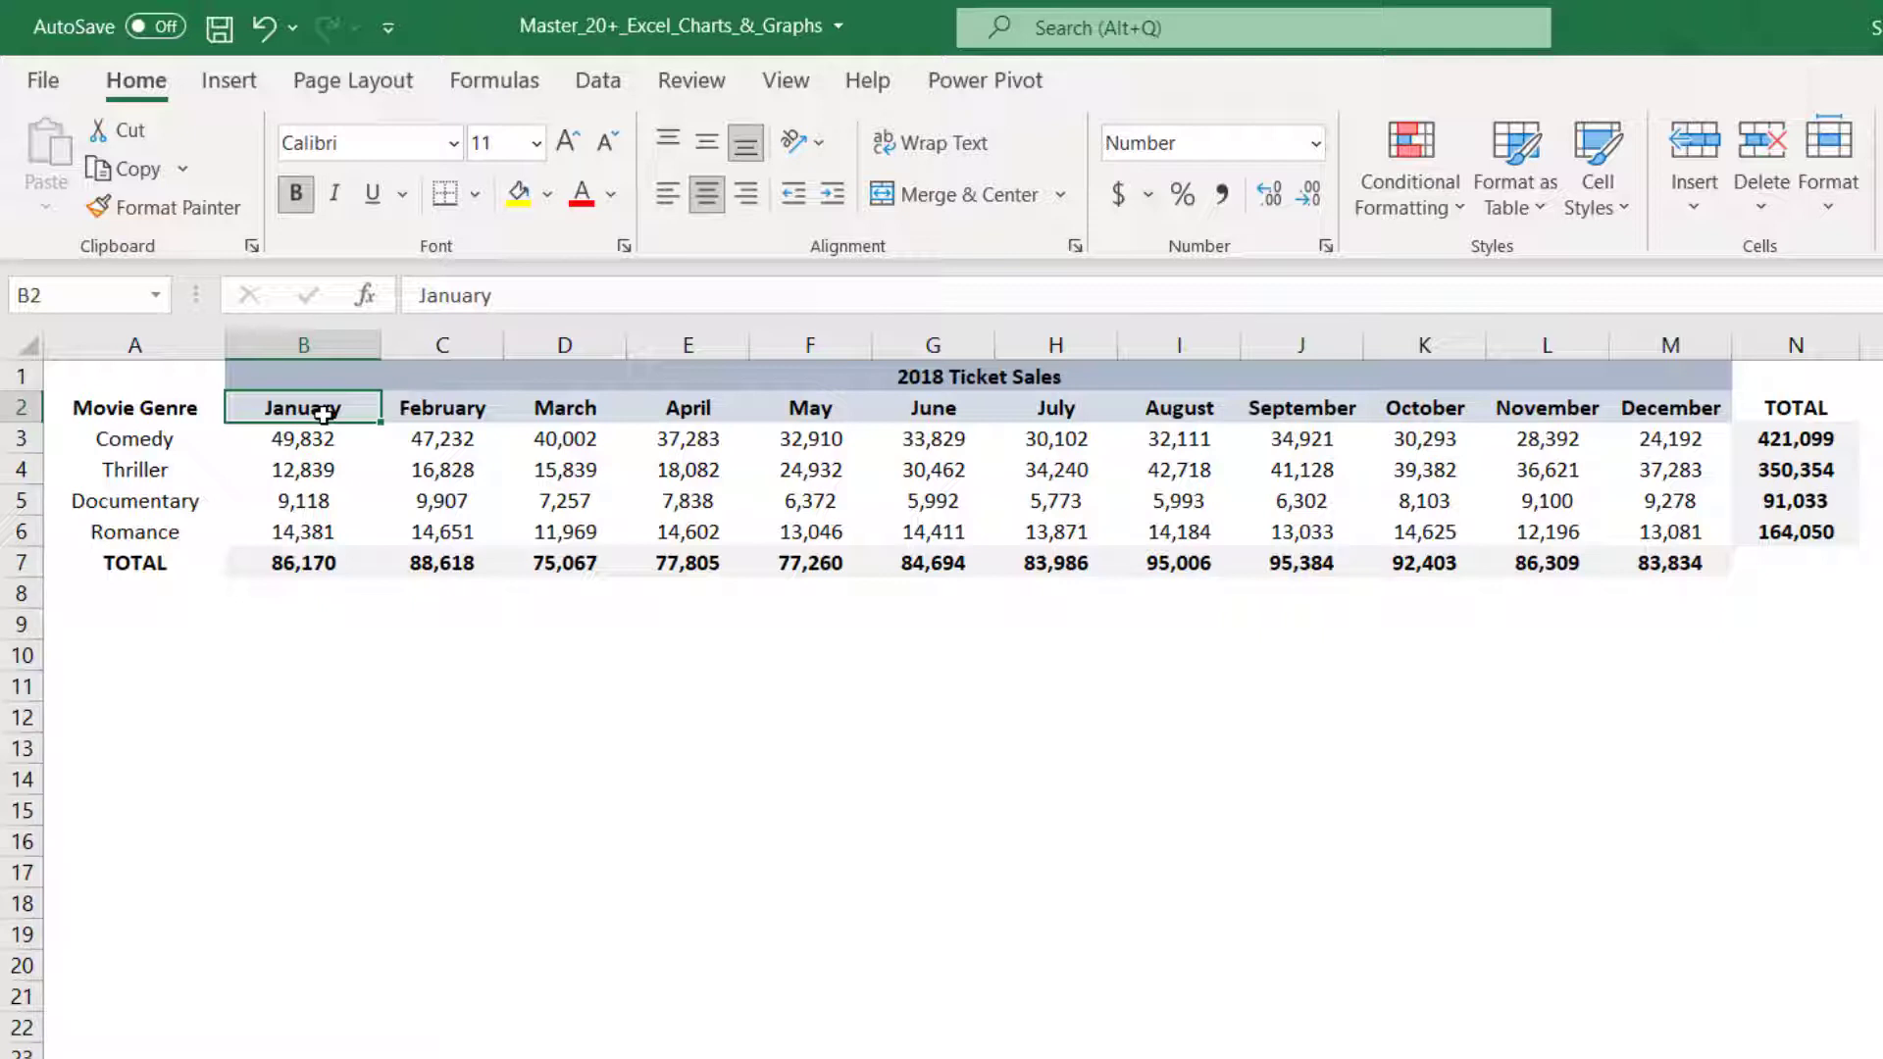
Insert a 2-D clustered bar chart of the movie genres and their TOTAL column, and enlarge it directly below the table
left_click(128, 416)
left_click_drag(130, 420, 116, 530)
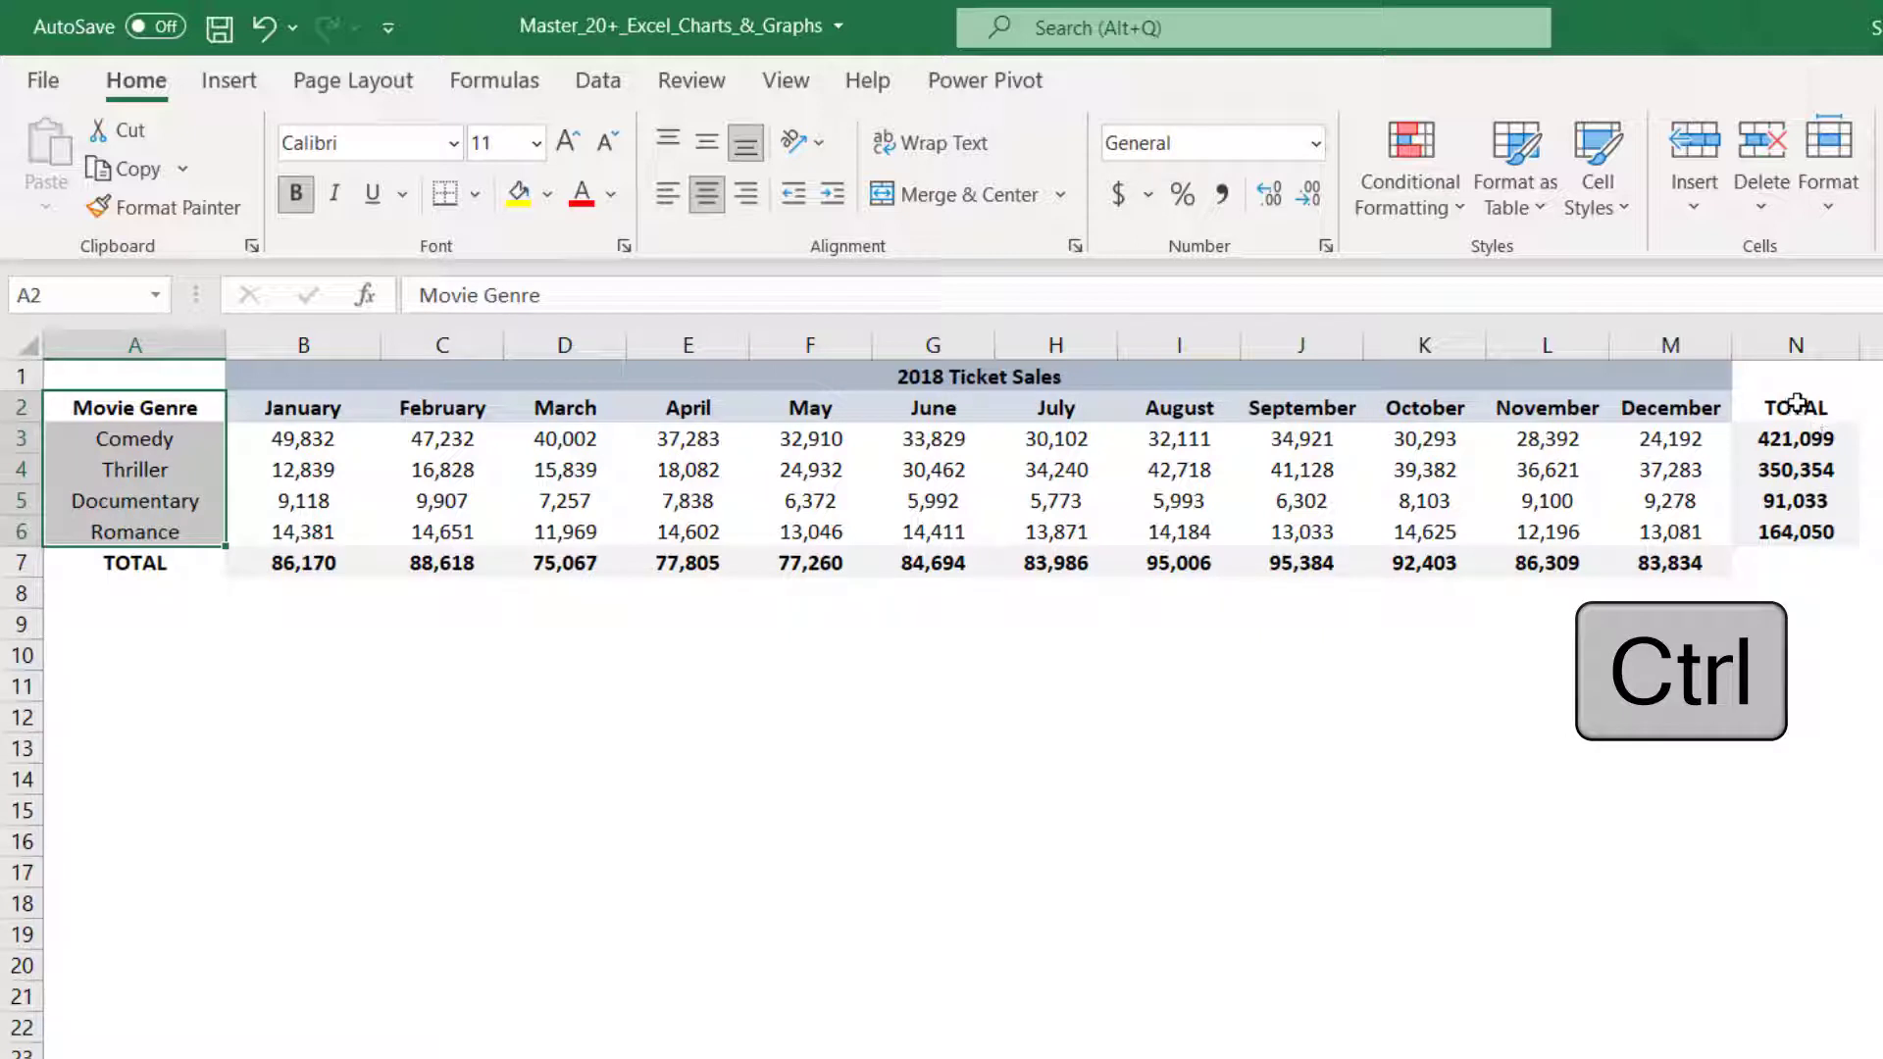
left_click_drag(1796, 407, 1794, 528, "ctrl")
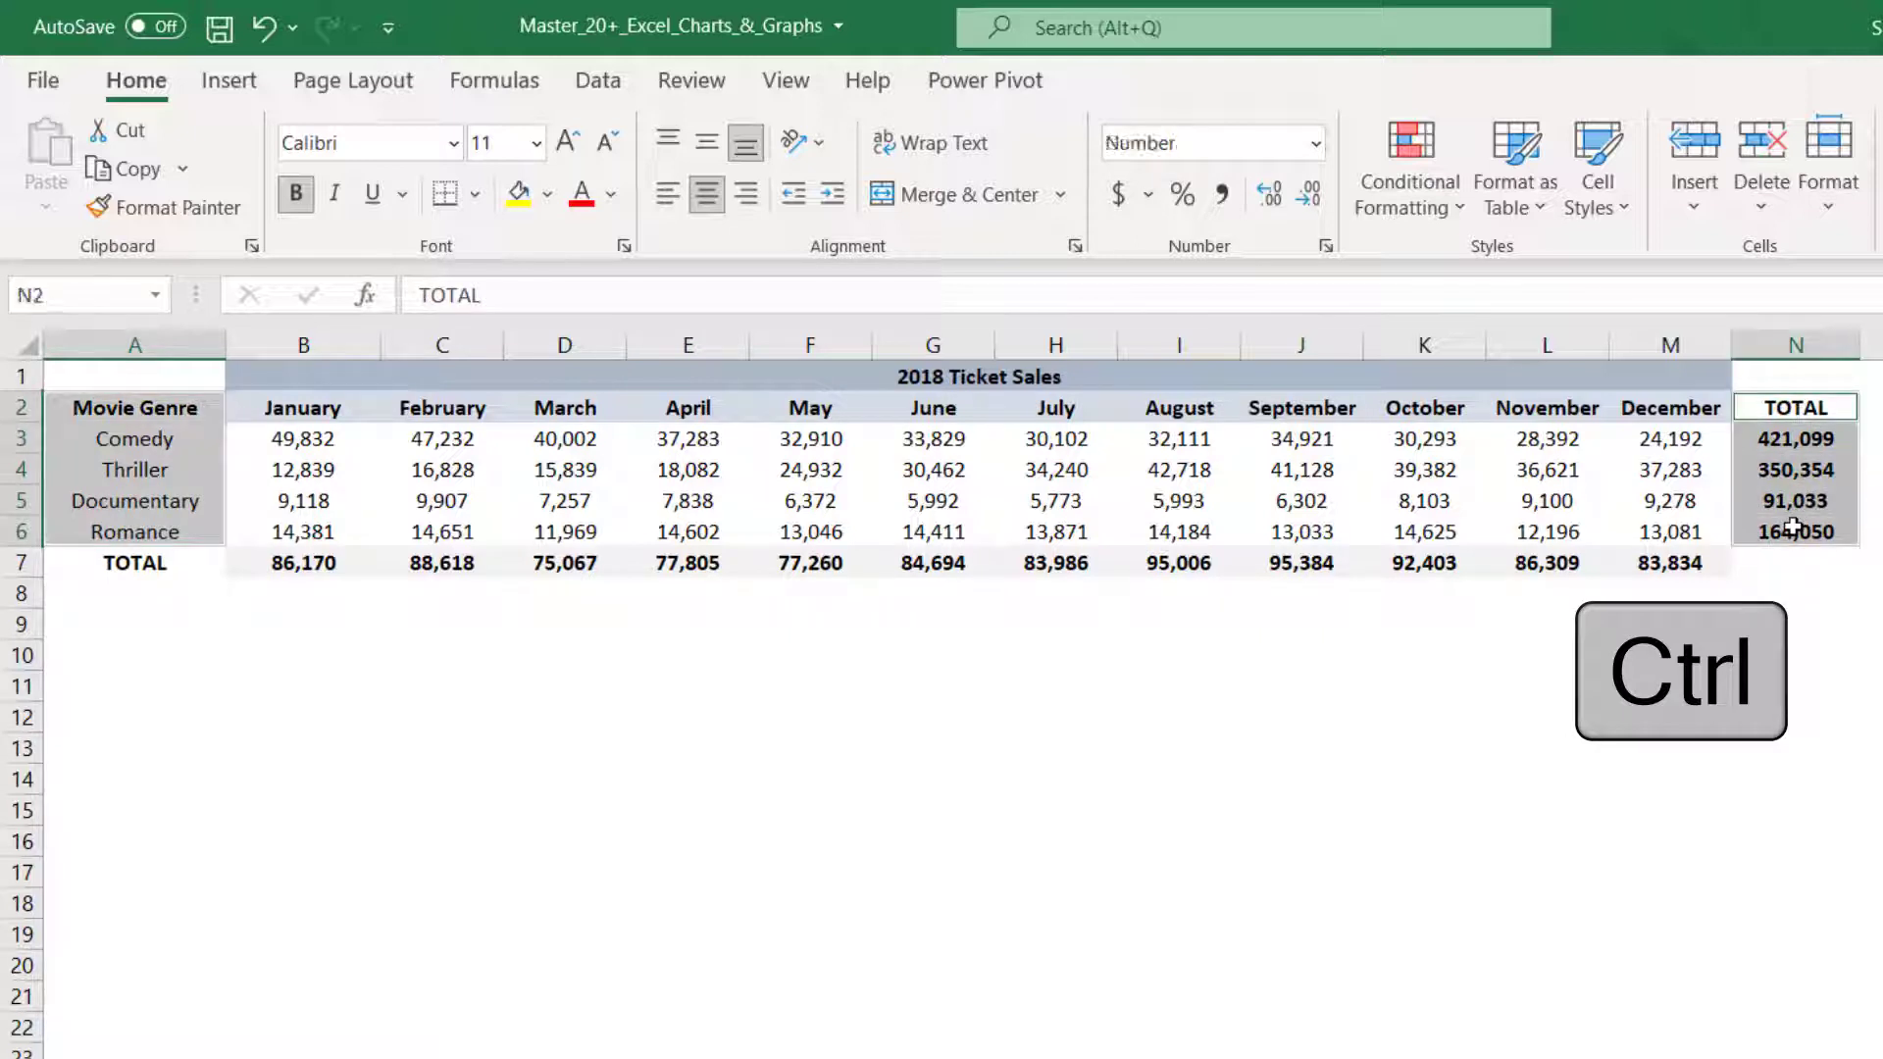
left_click(242, 80)
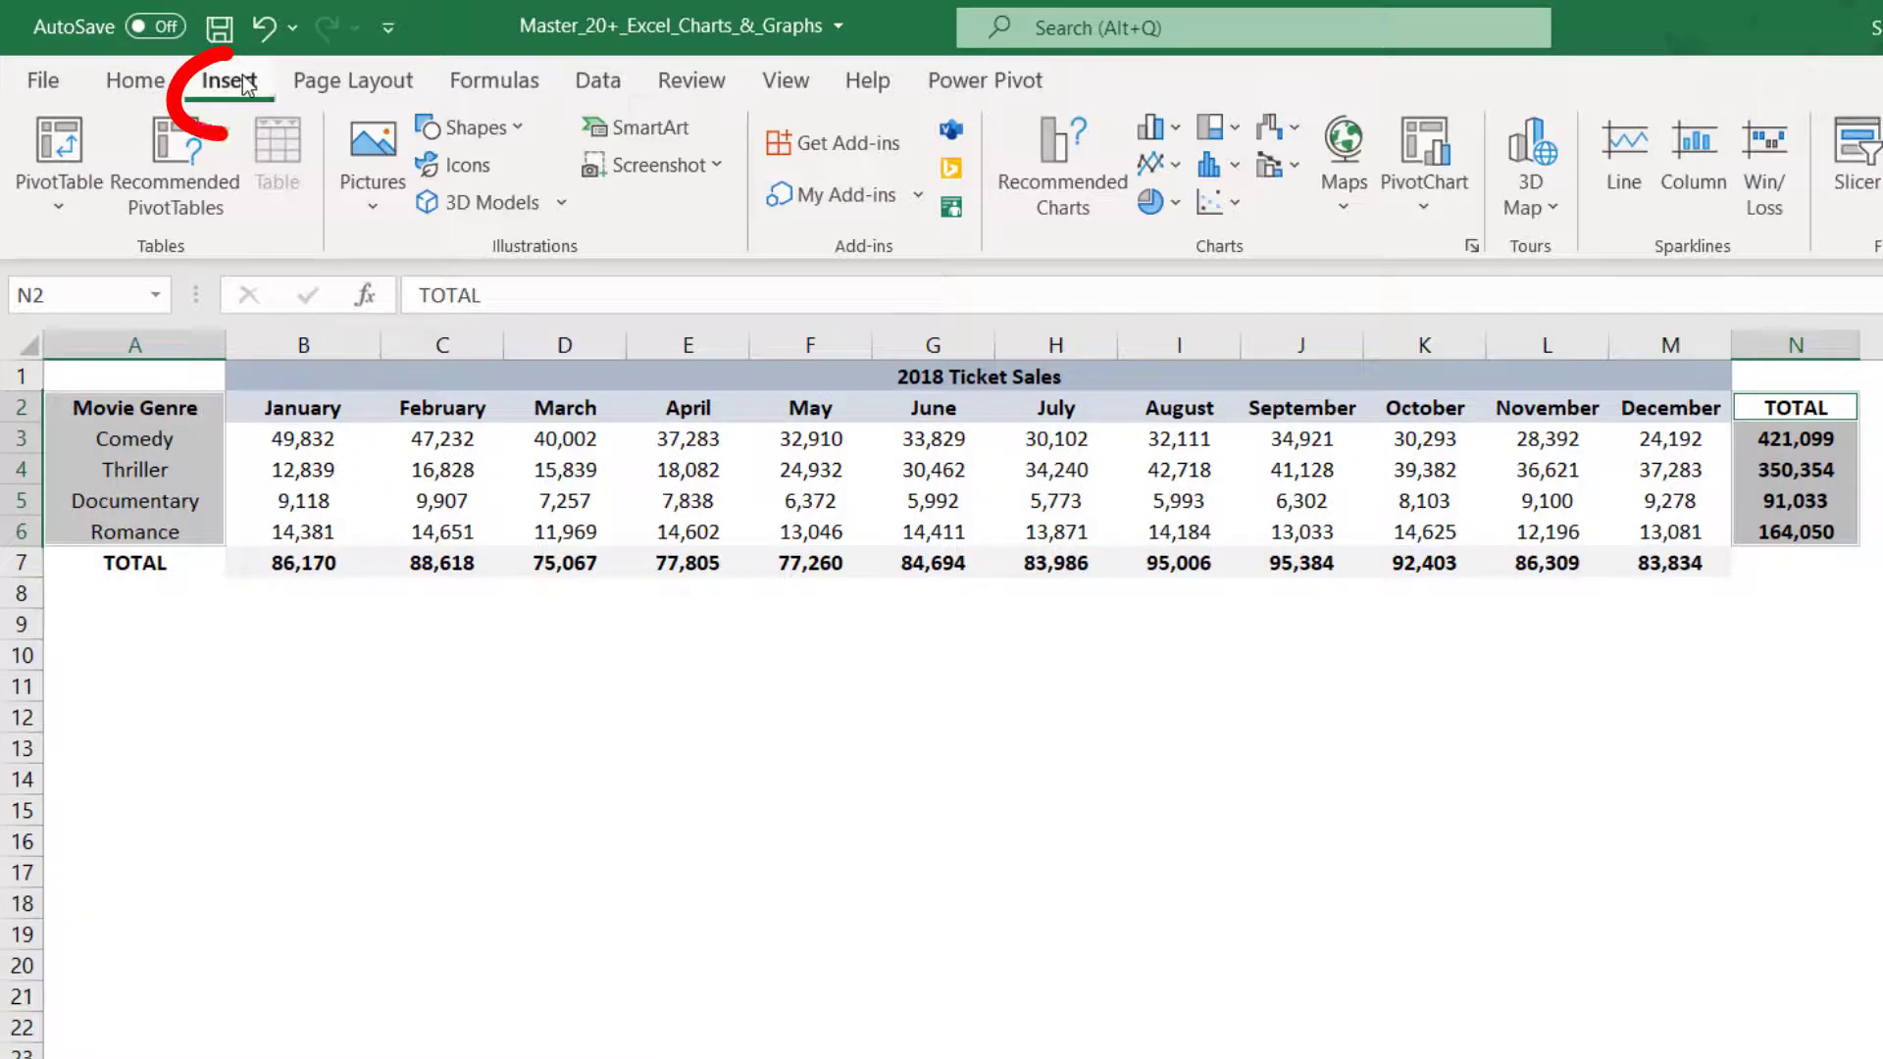
left_click(1175, 128)
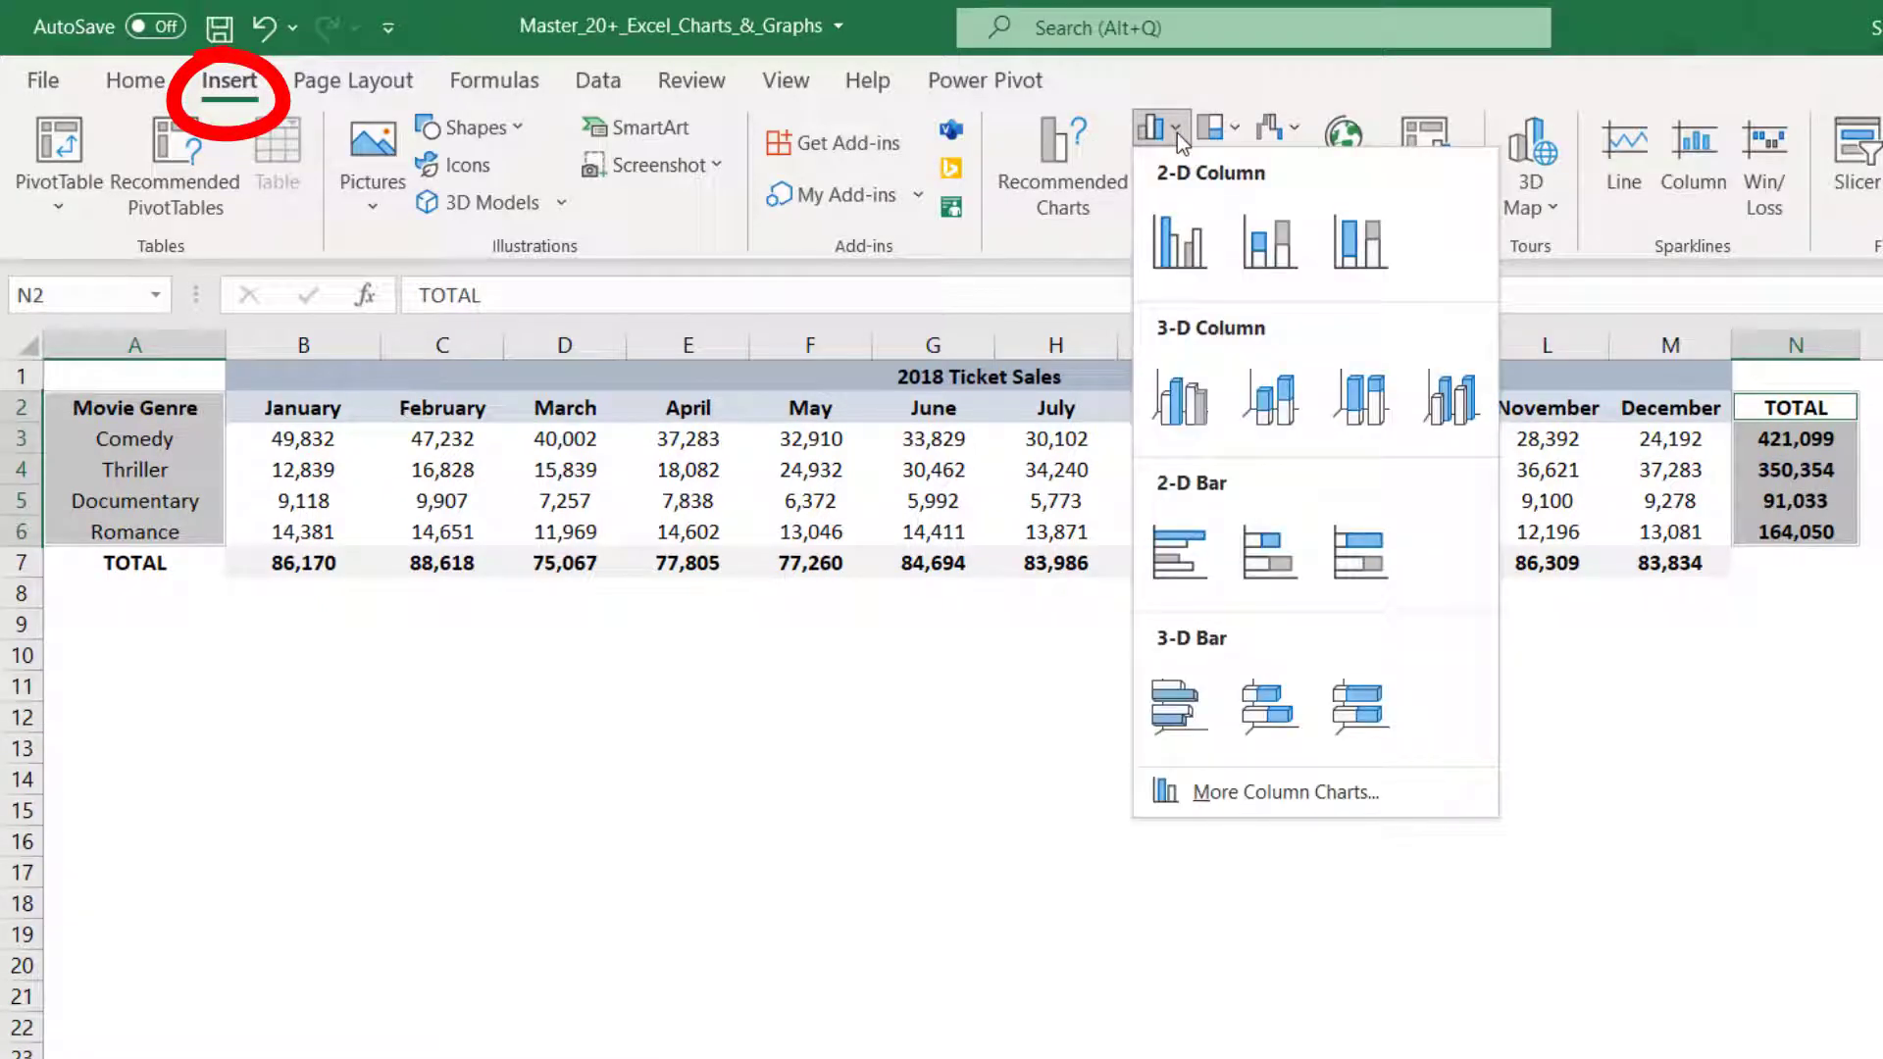
left_click(1172, 559)
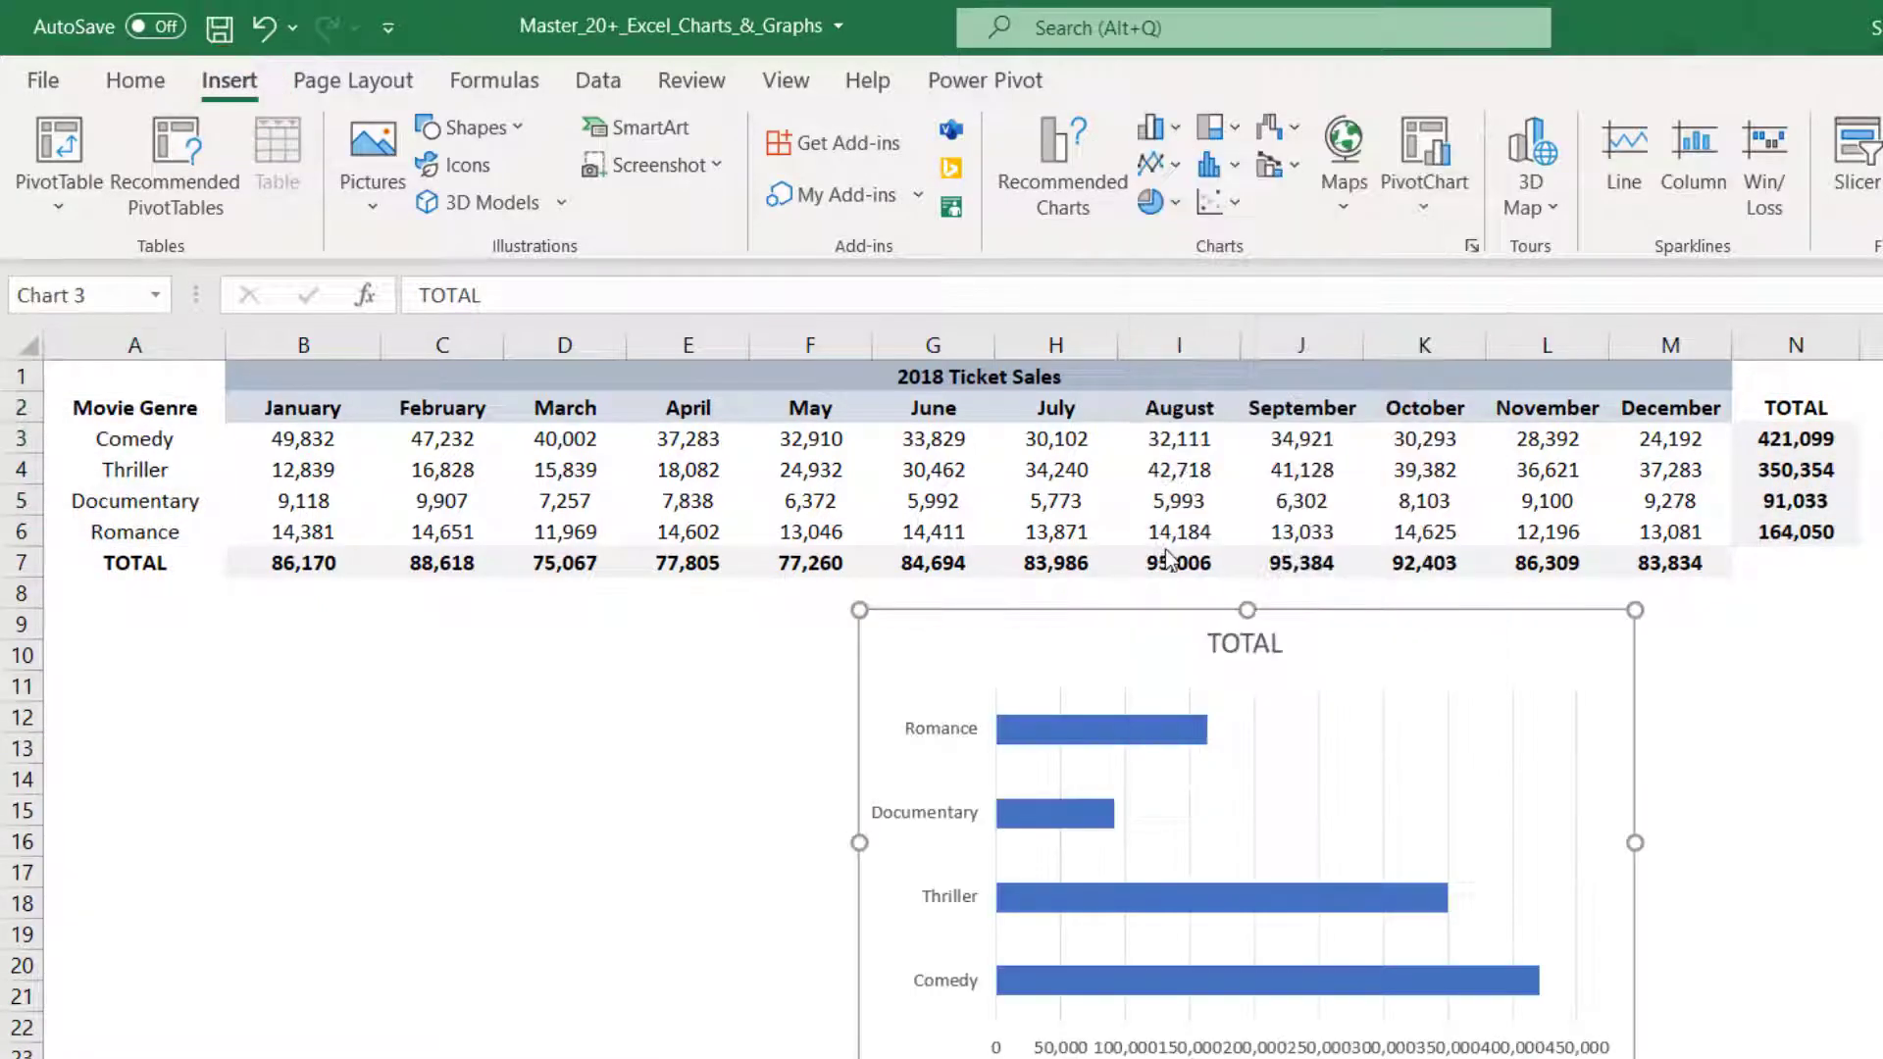
left_click_drag(959, 631, 260, 614)
left_click_drag(947, 1048, 1440, 1058)
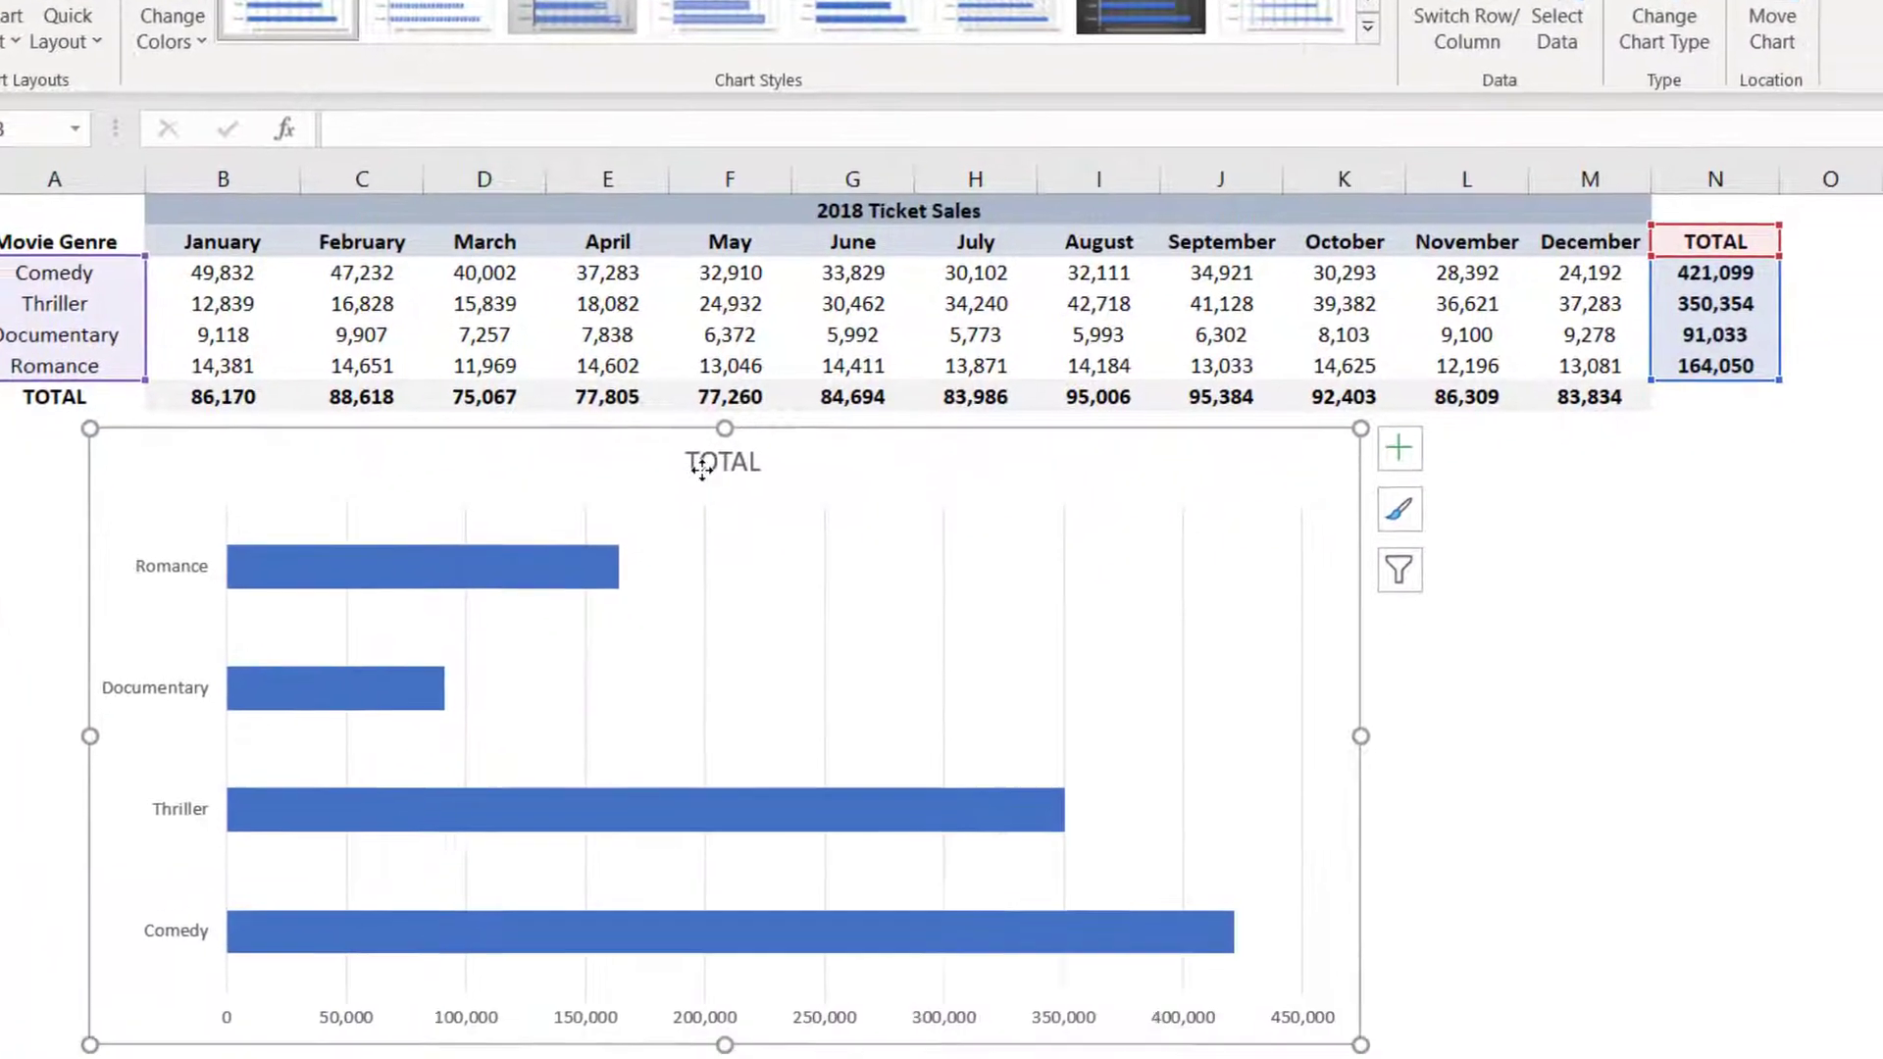
Change the bar chart's title to "Total Sales by Genre"
left_click(718, 468)
left_click(719, 469)
double_click(719, 469)
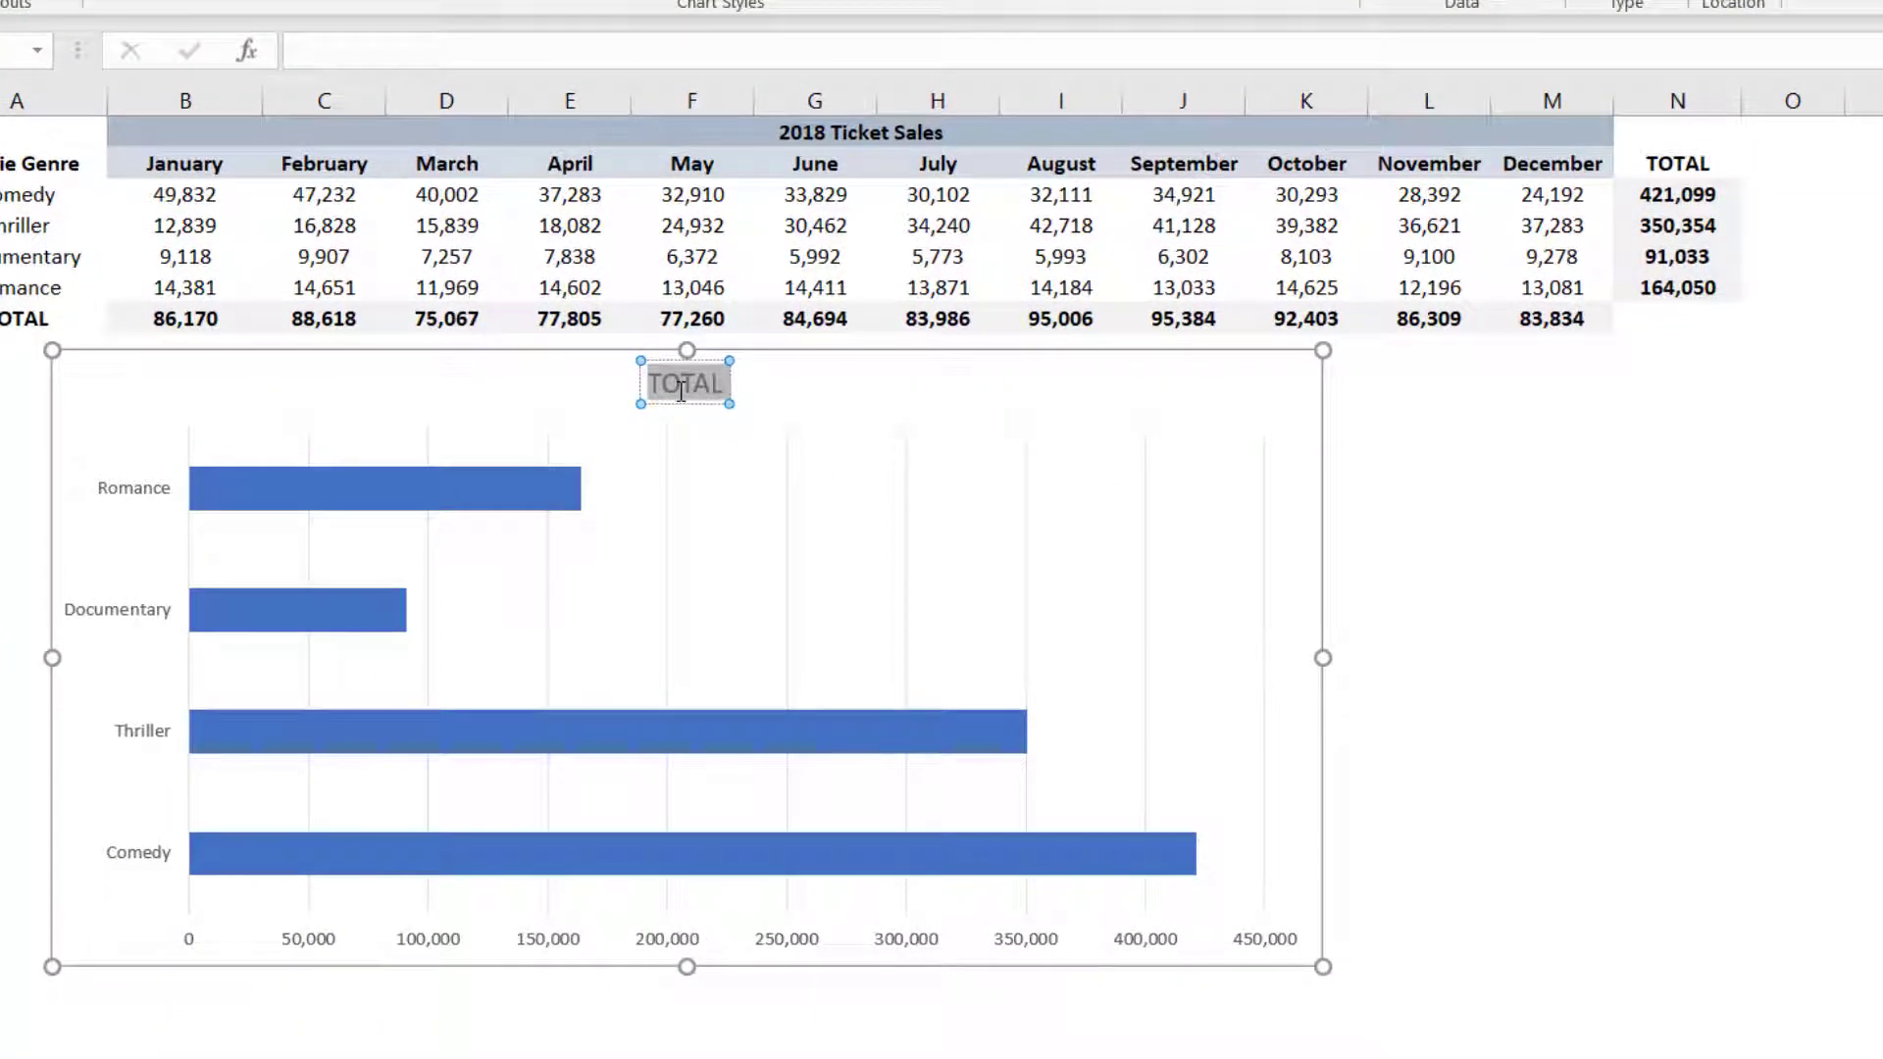
type("To")
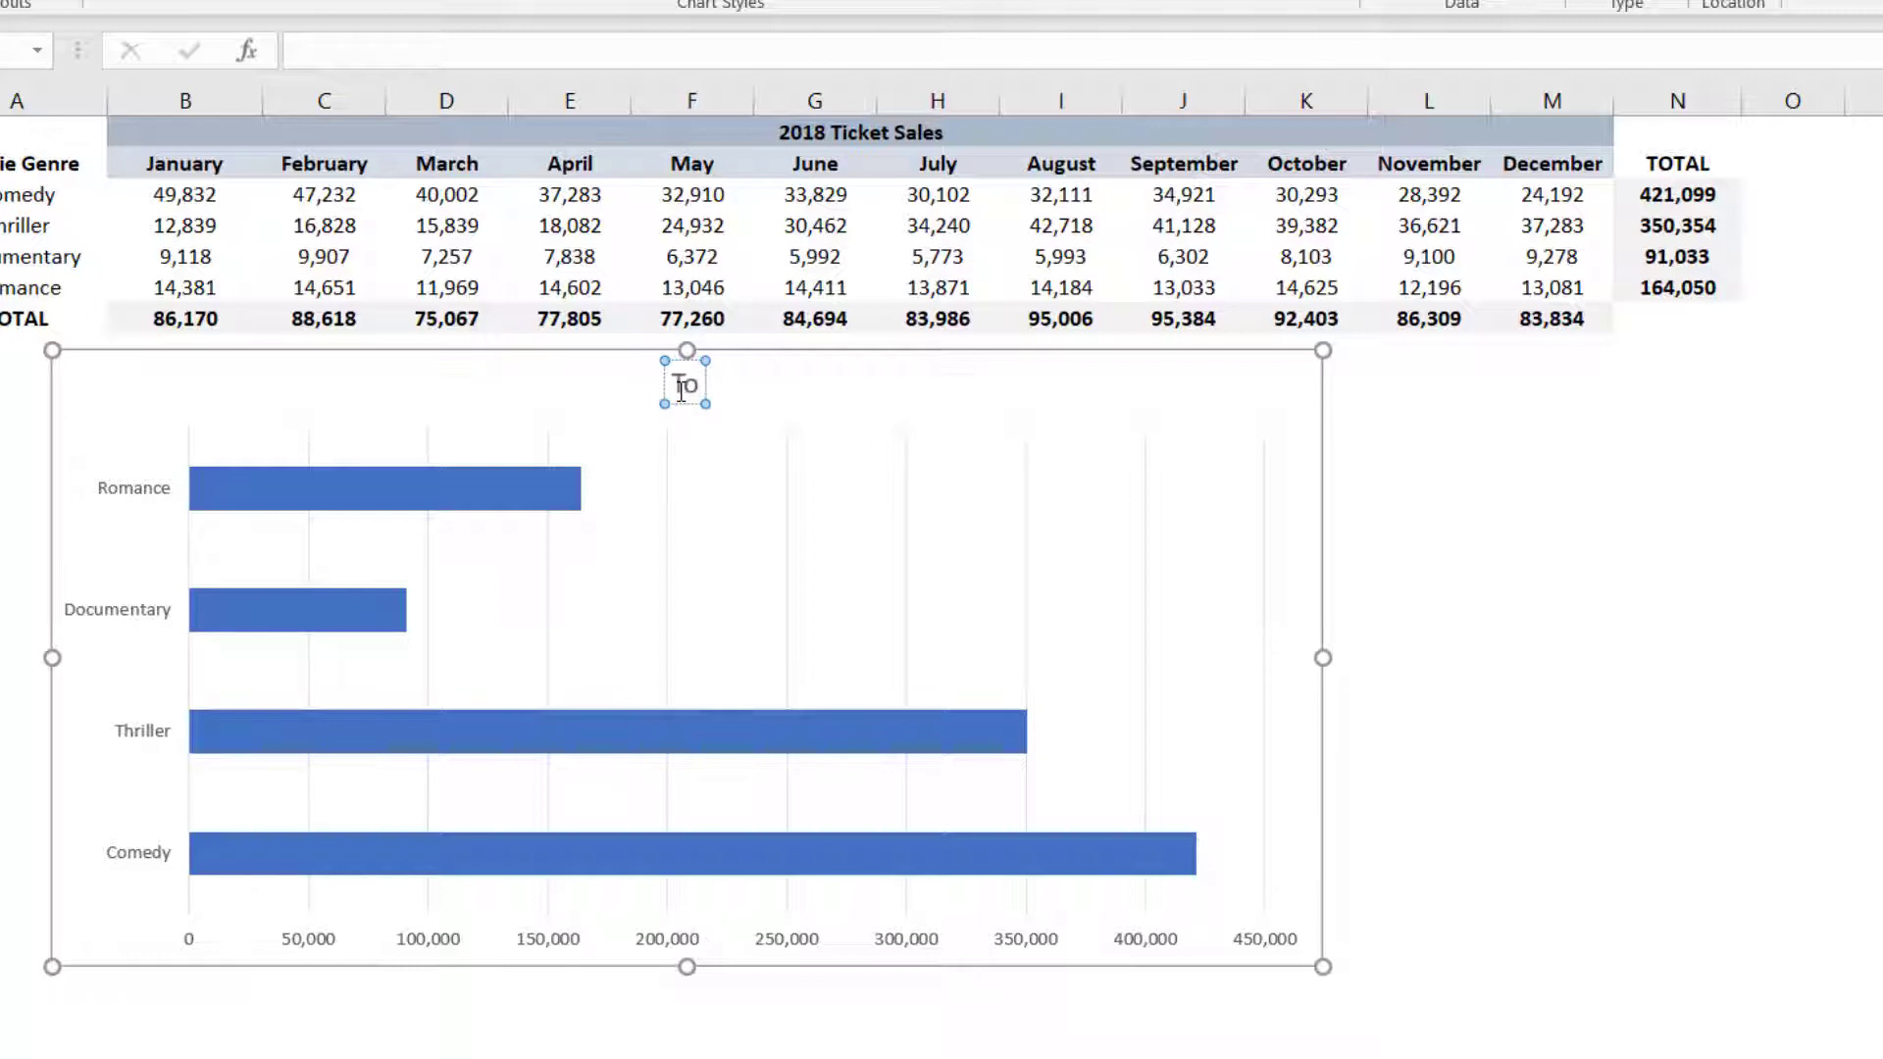
type("tal")
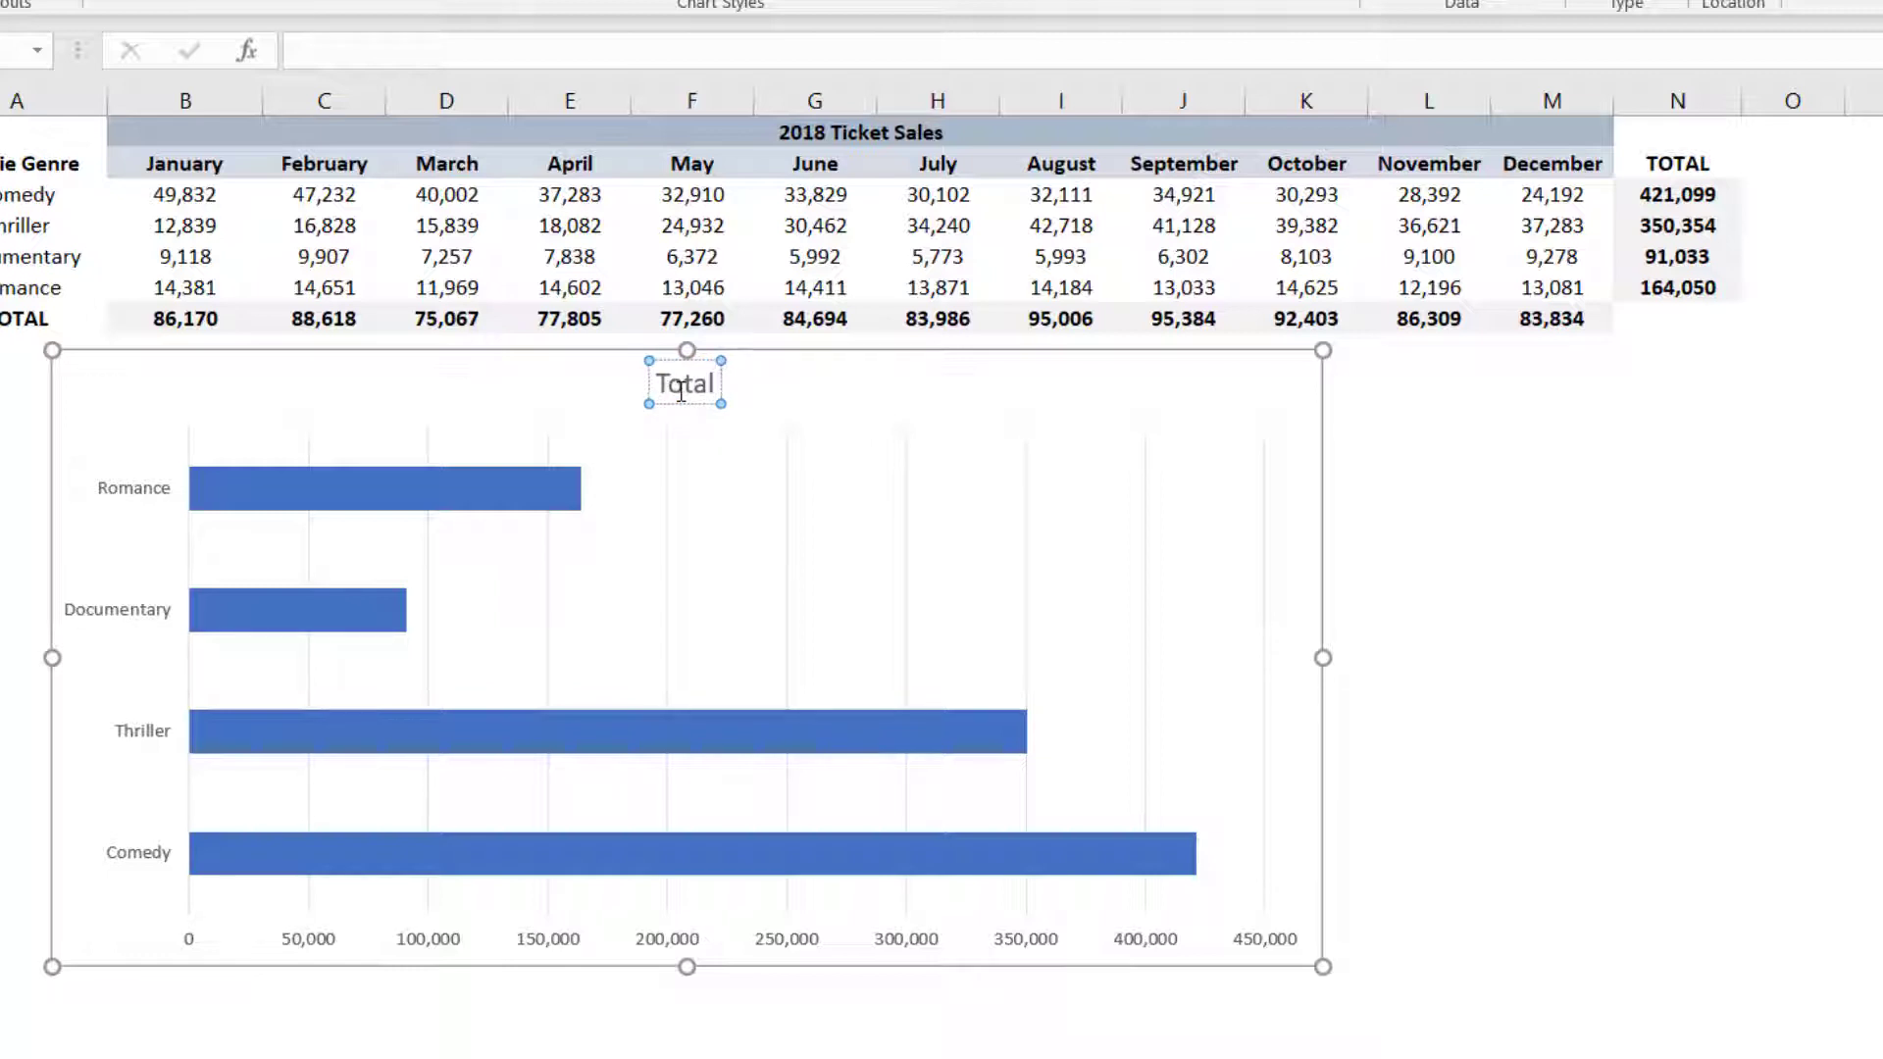
type(" Sales")
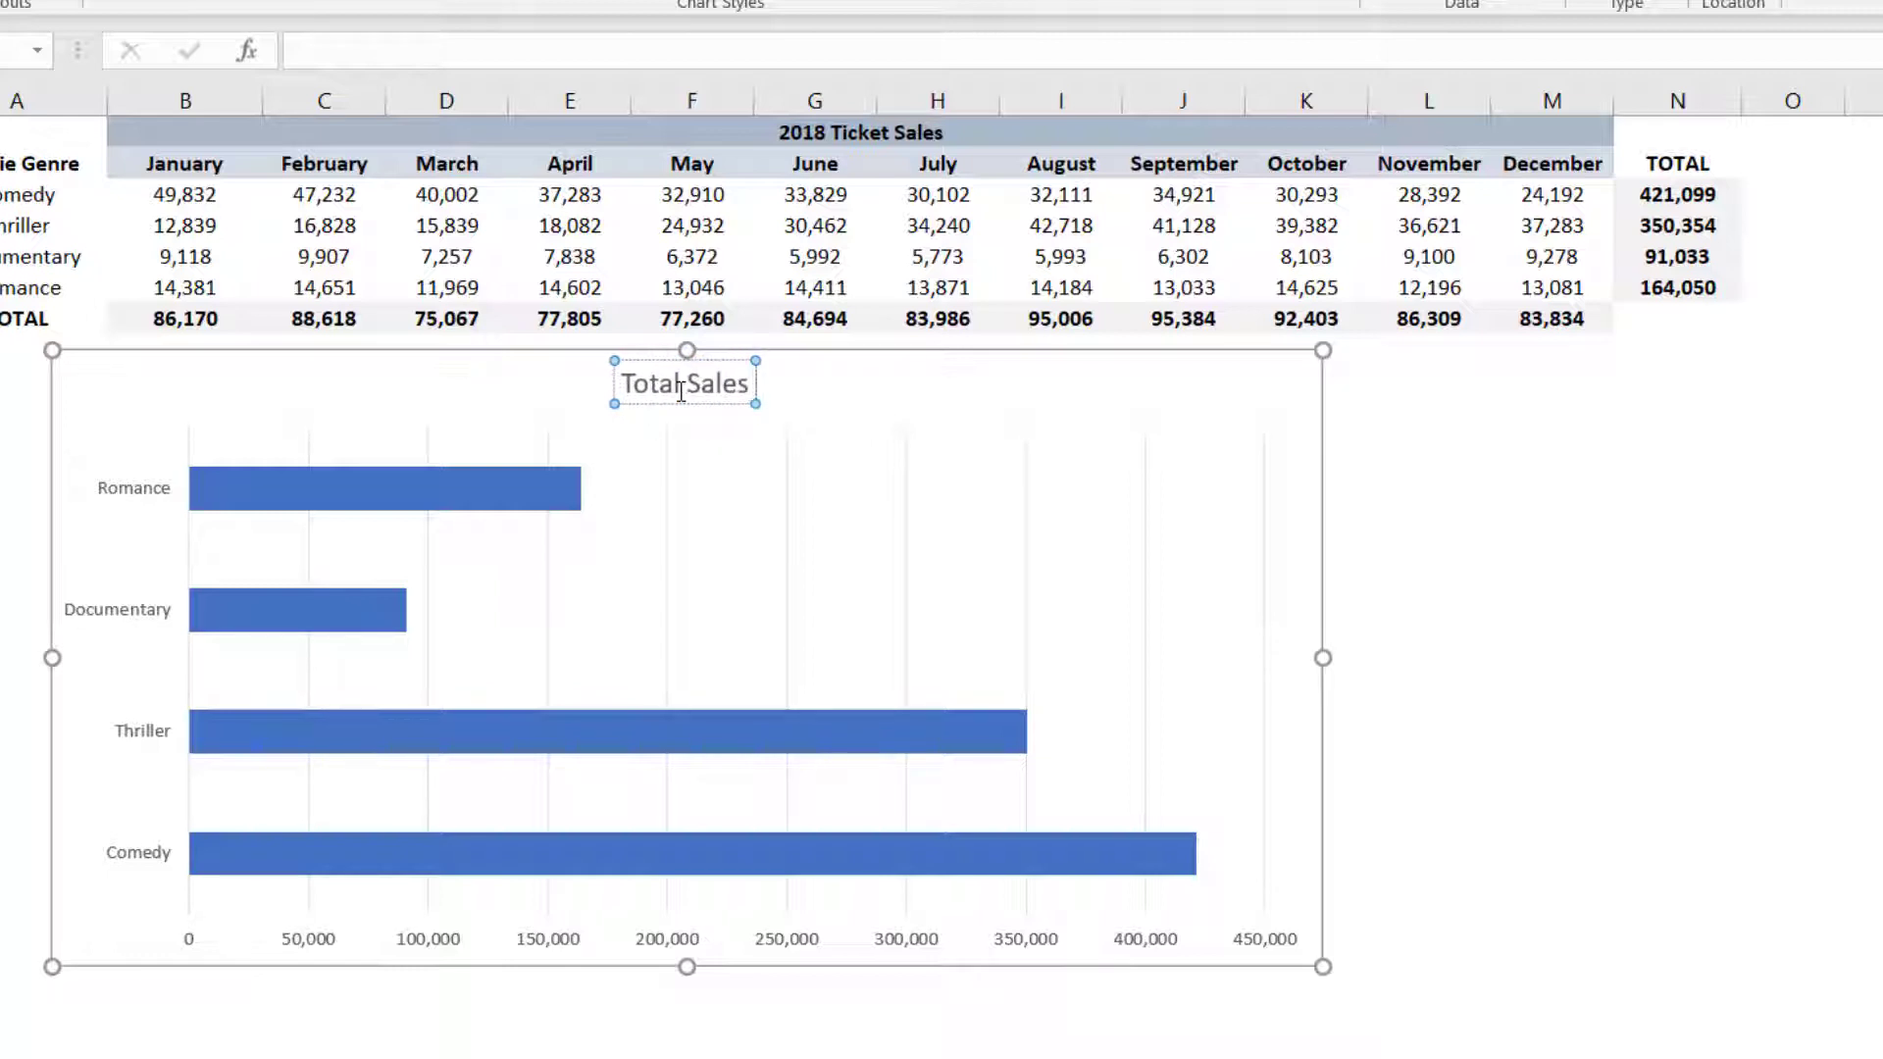
type(" by G")
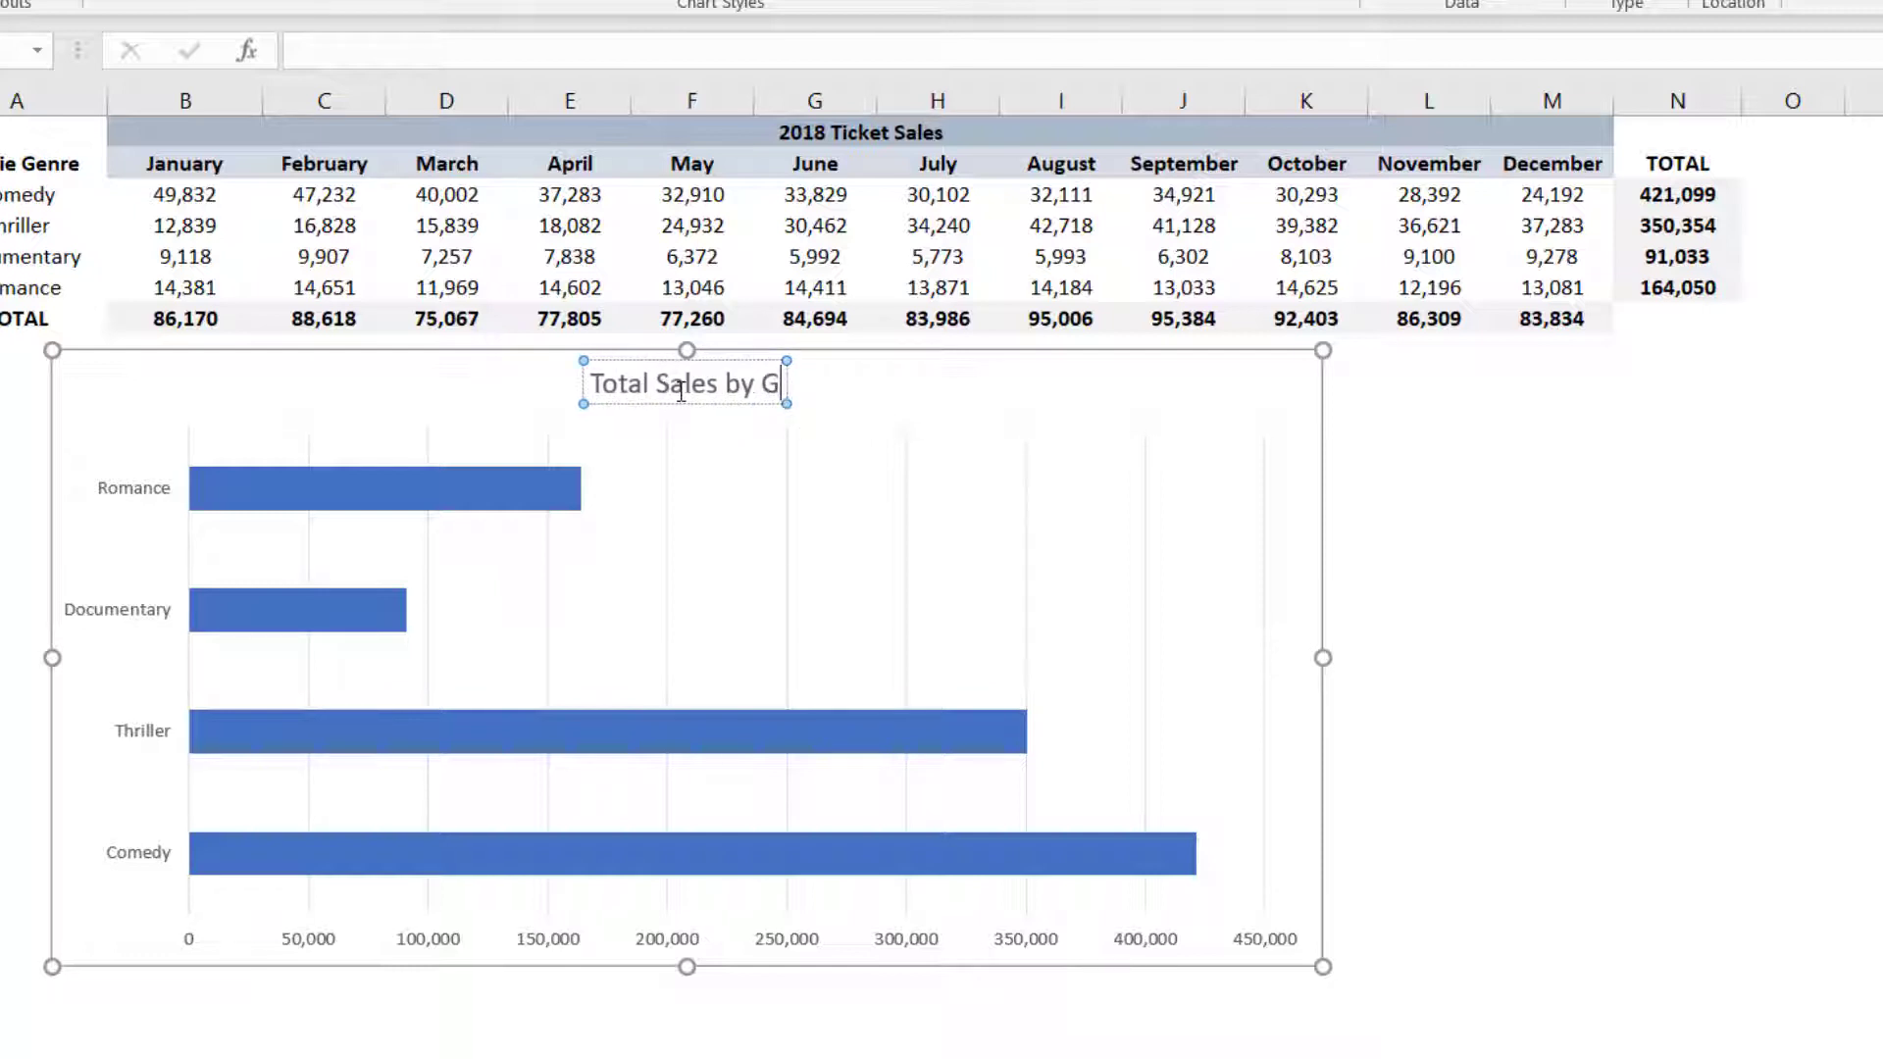
type("enre")
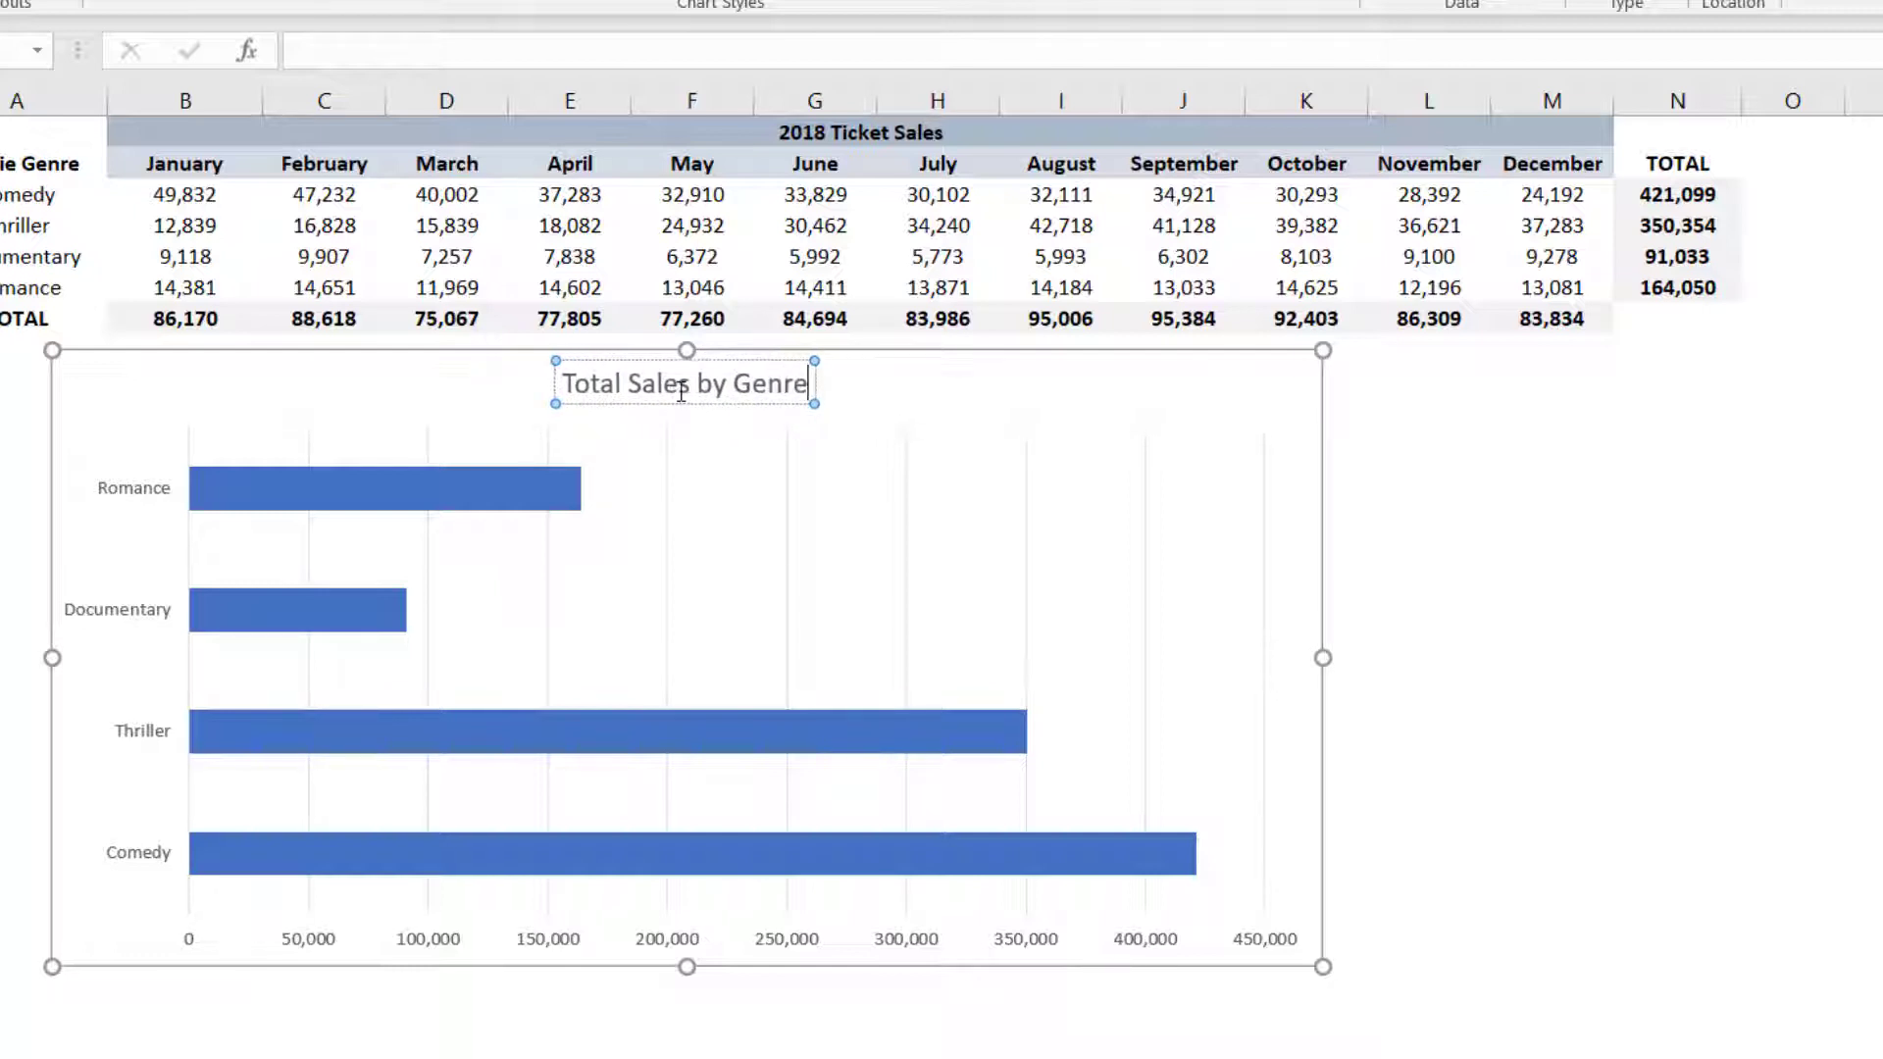
Make the bar chart's title bold and increase its font size by two increments
key("ctrl+a")
key("ctrl+b")
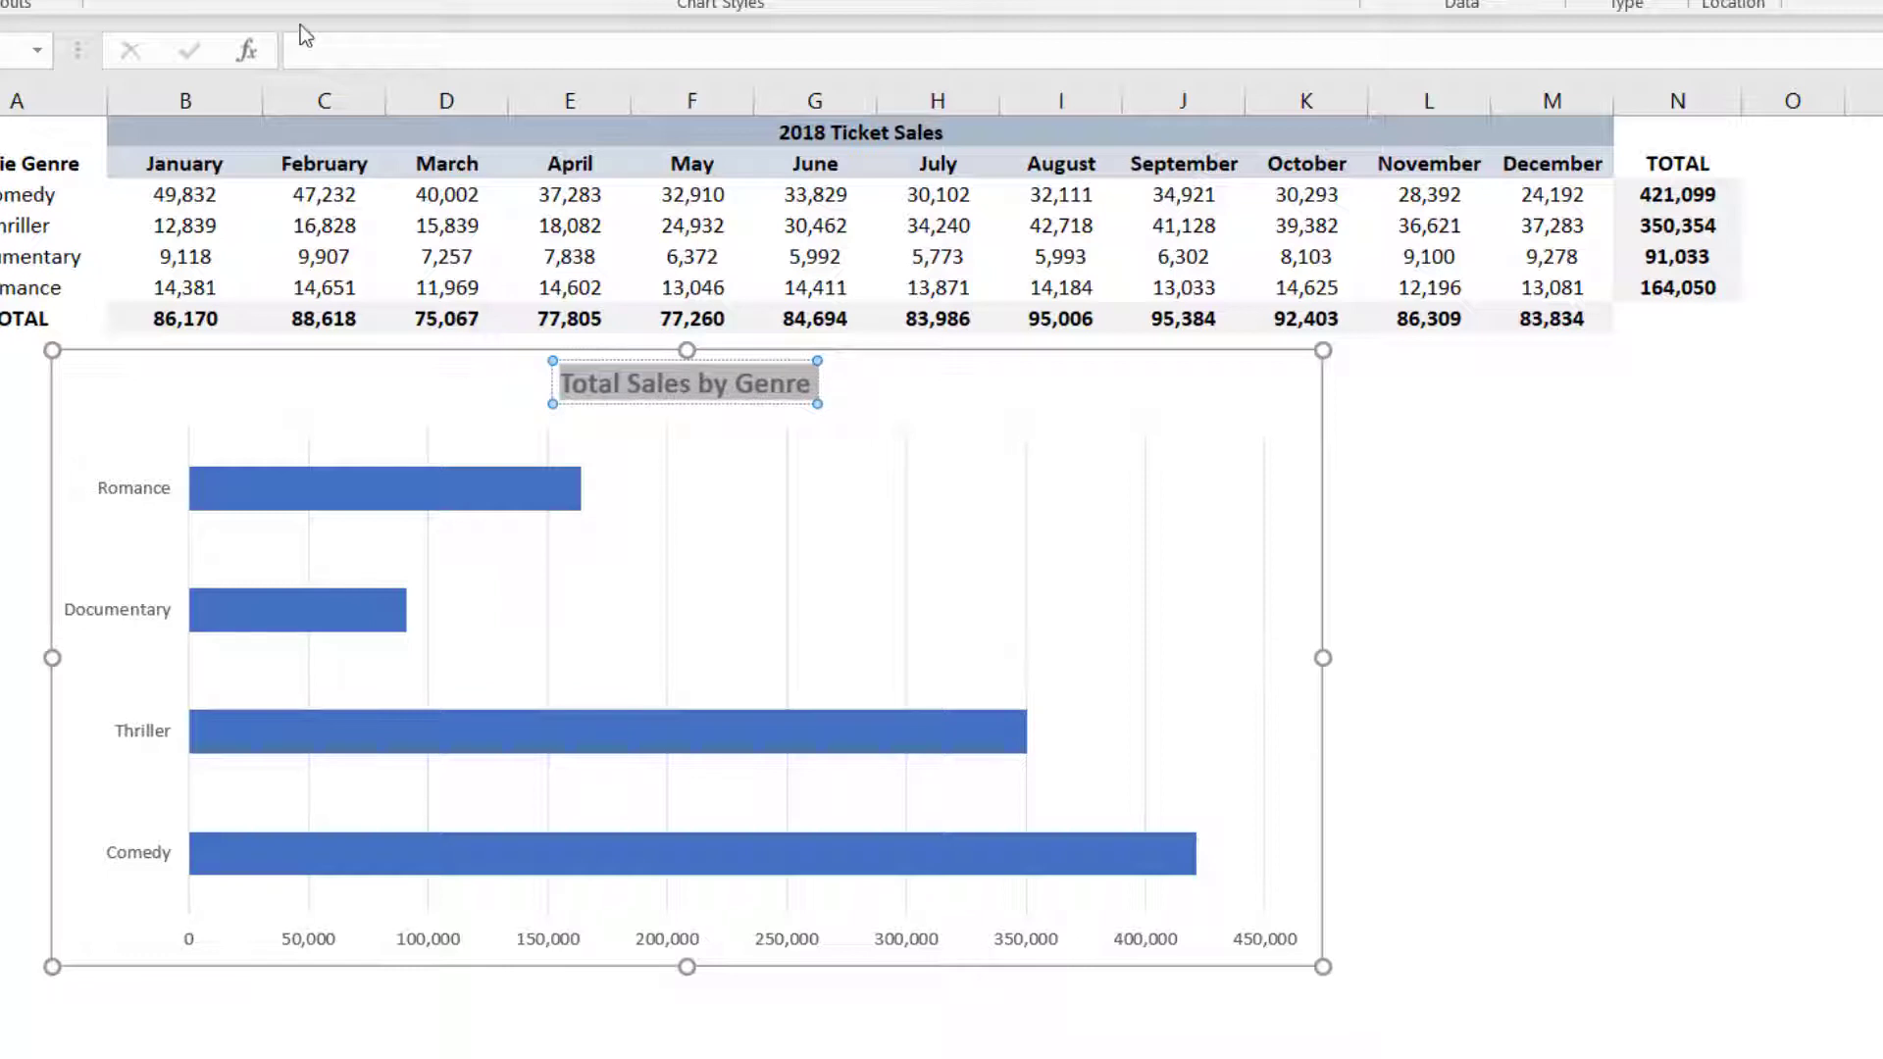
key("alt+h")
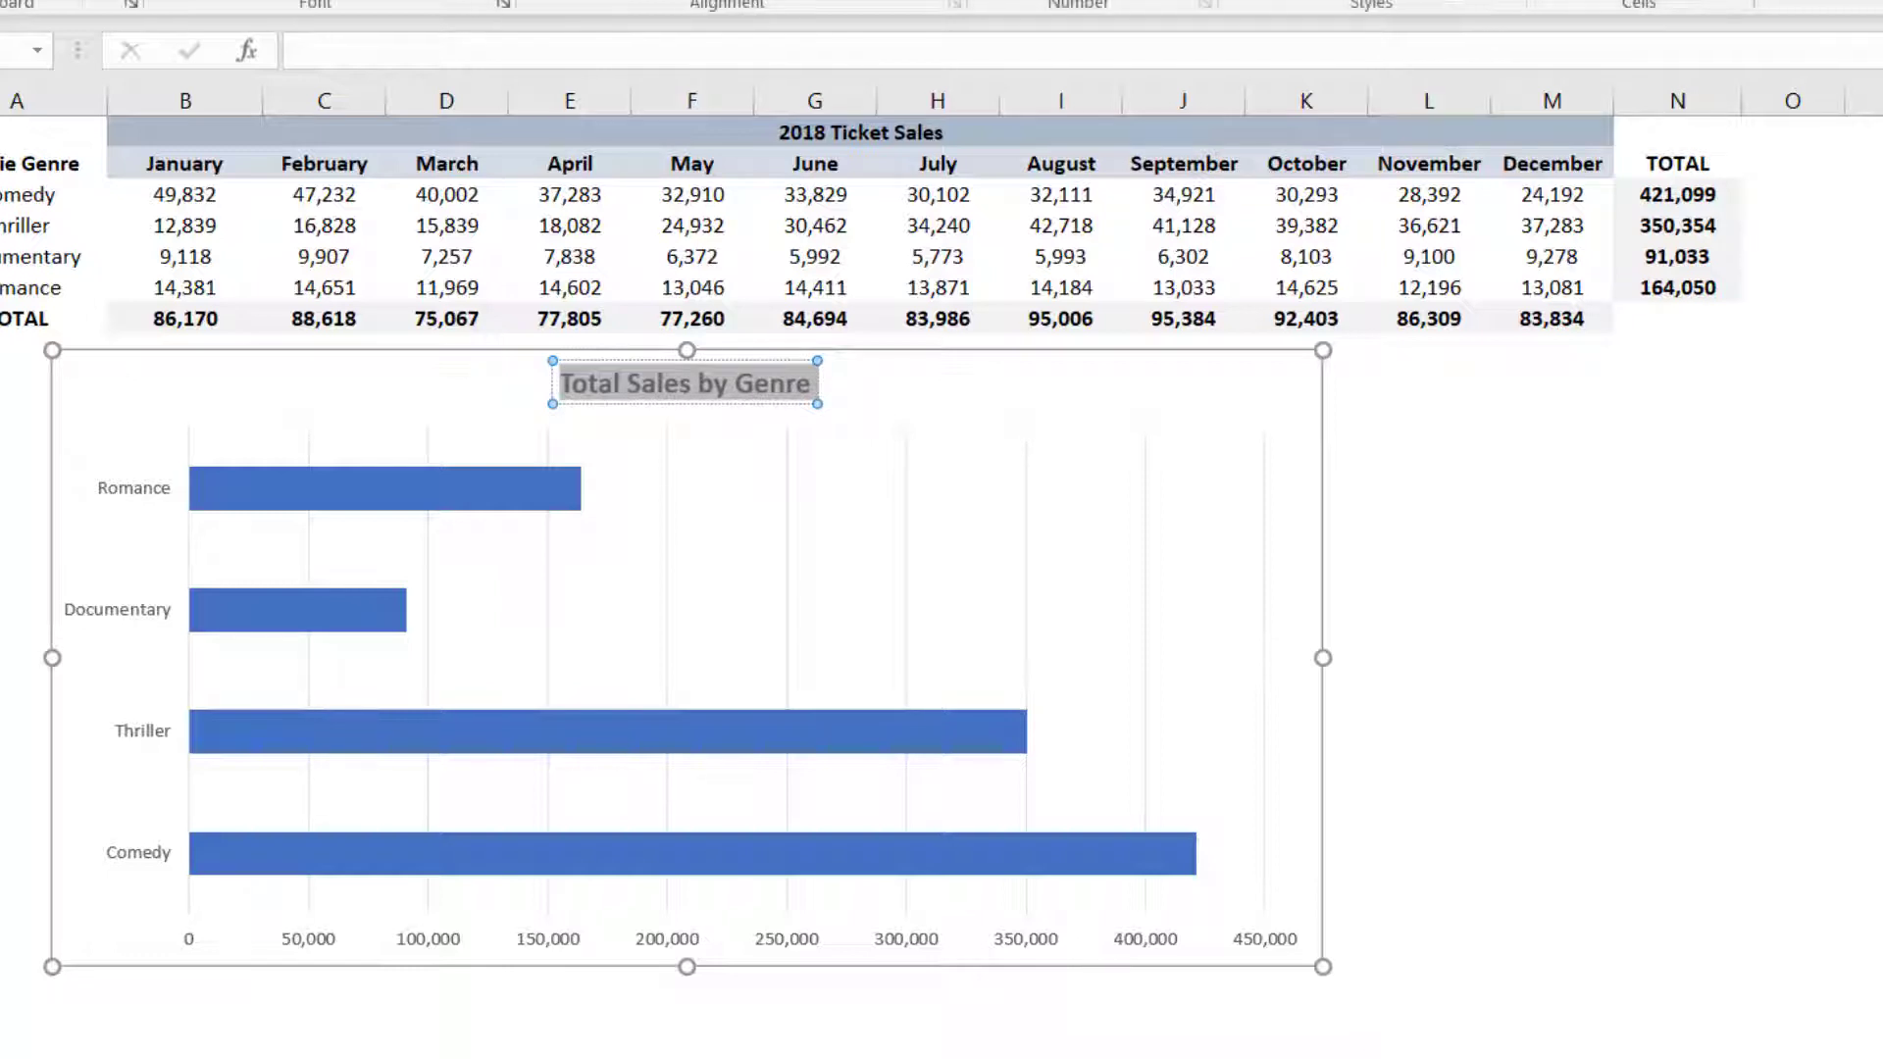
key("ctrl+shift+period")
key("ctrl+shift+period")
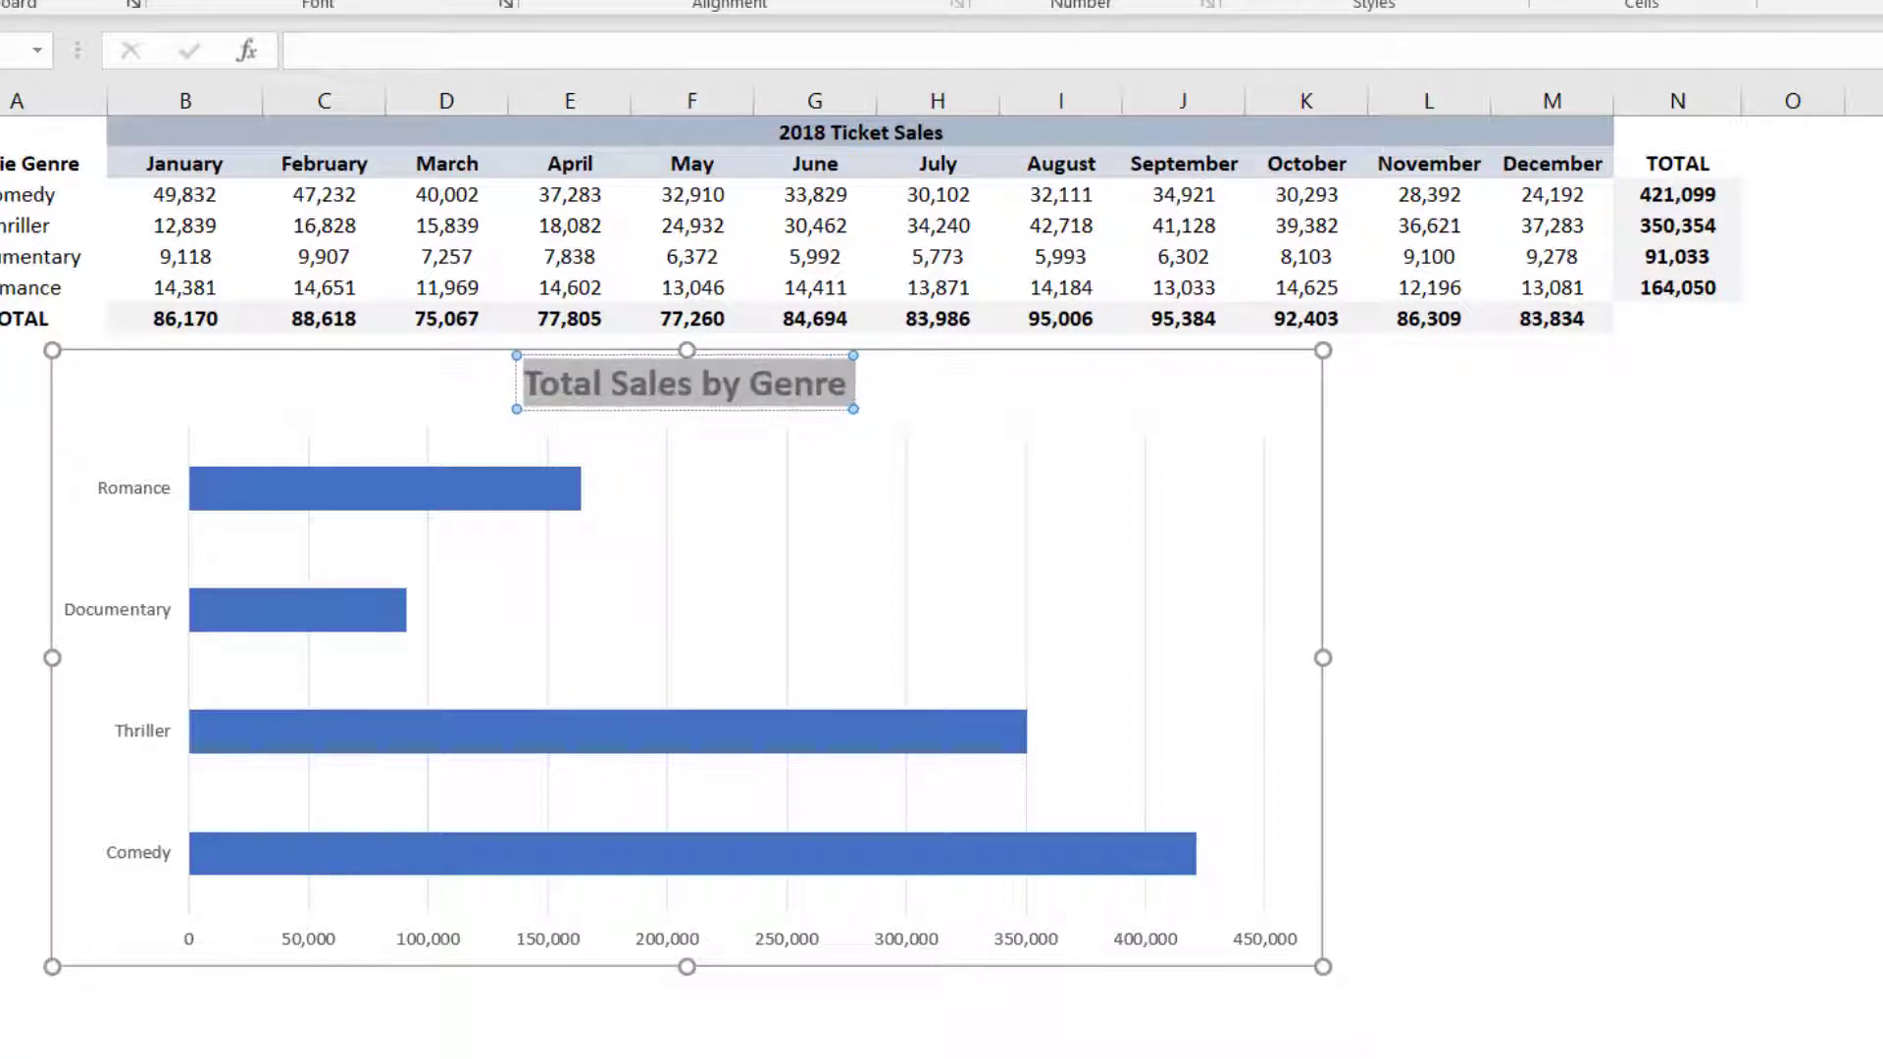
Make the genre axis labels bold and increase their font size by two increments
left_click(106, 618)
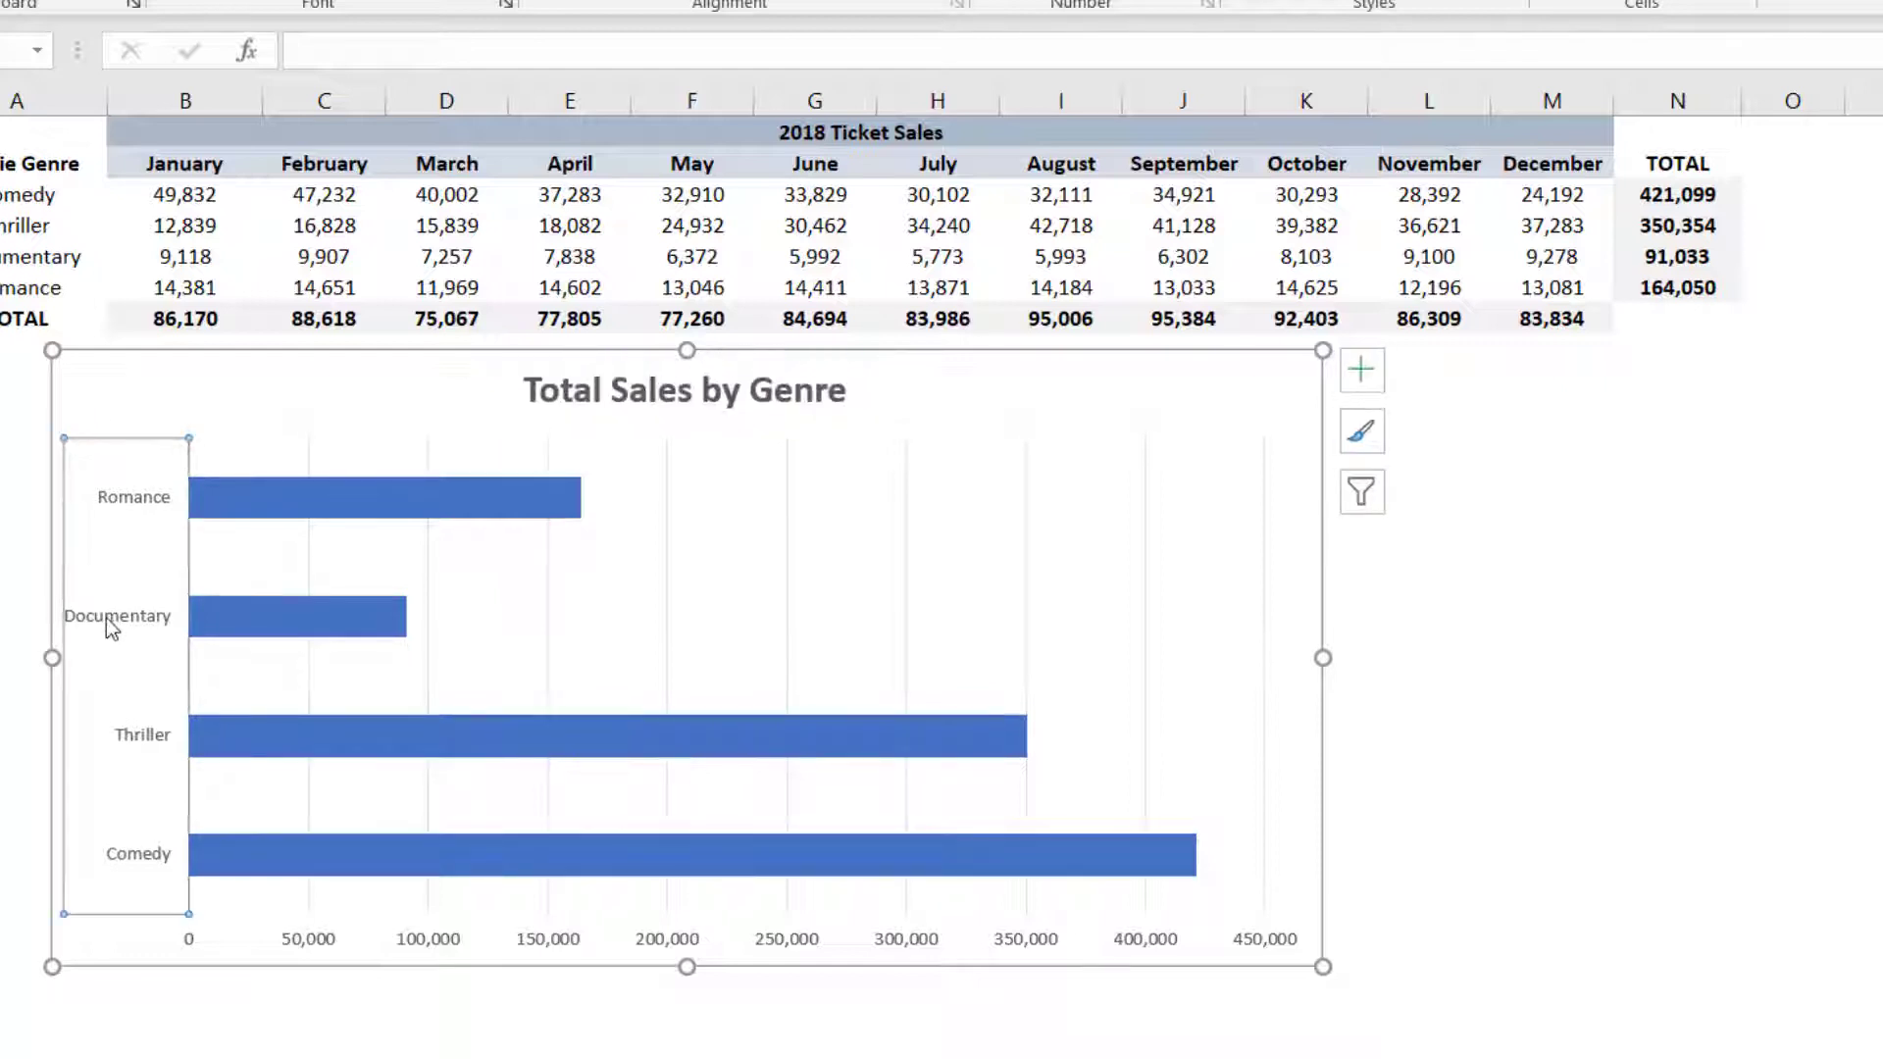
key("ctrl+b")
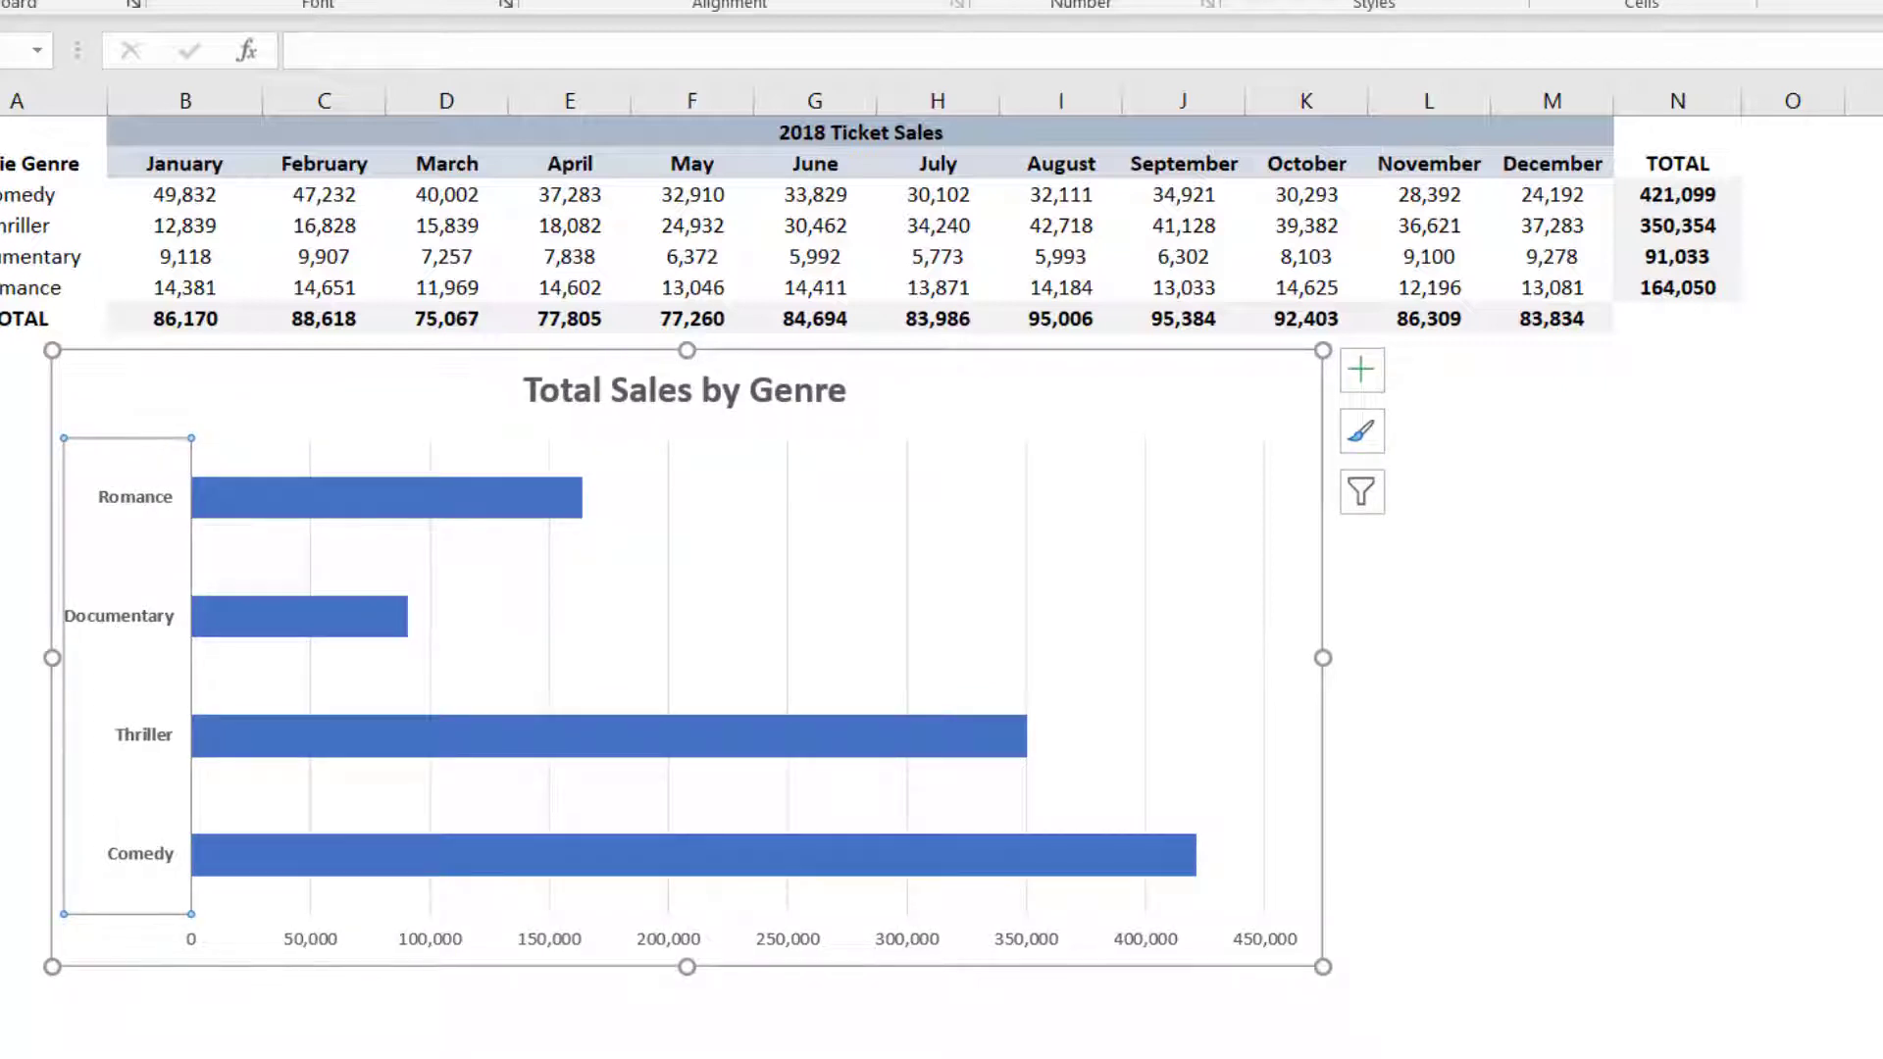
key("ctrl+shift+period")
key("ctrl+shift+period")
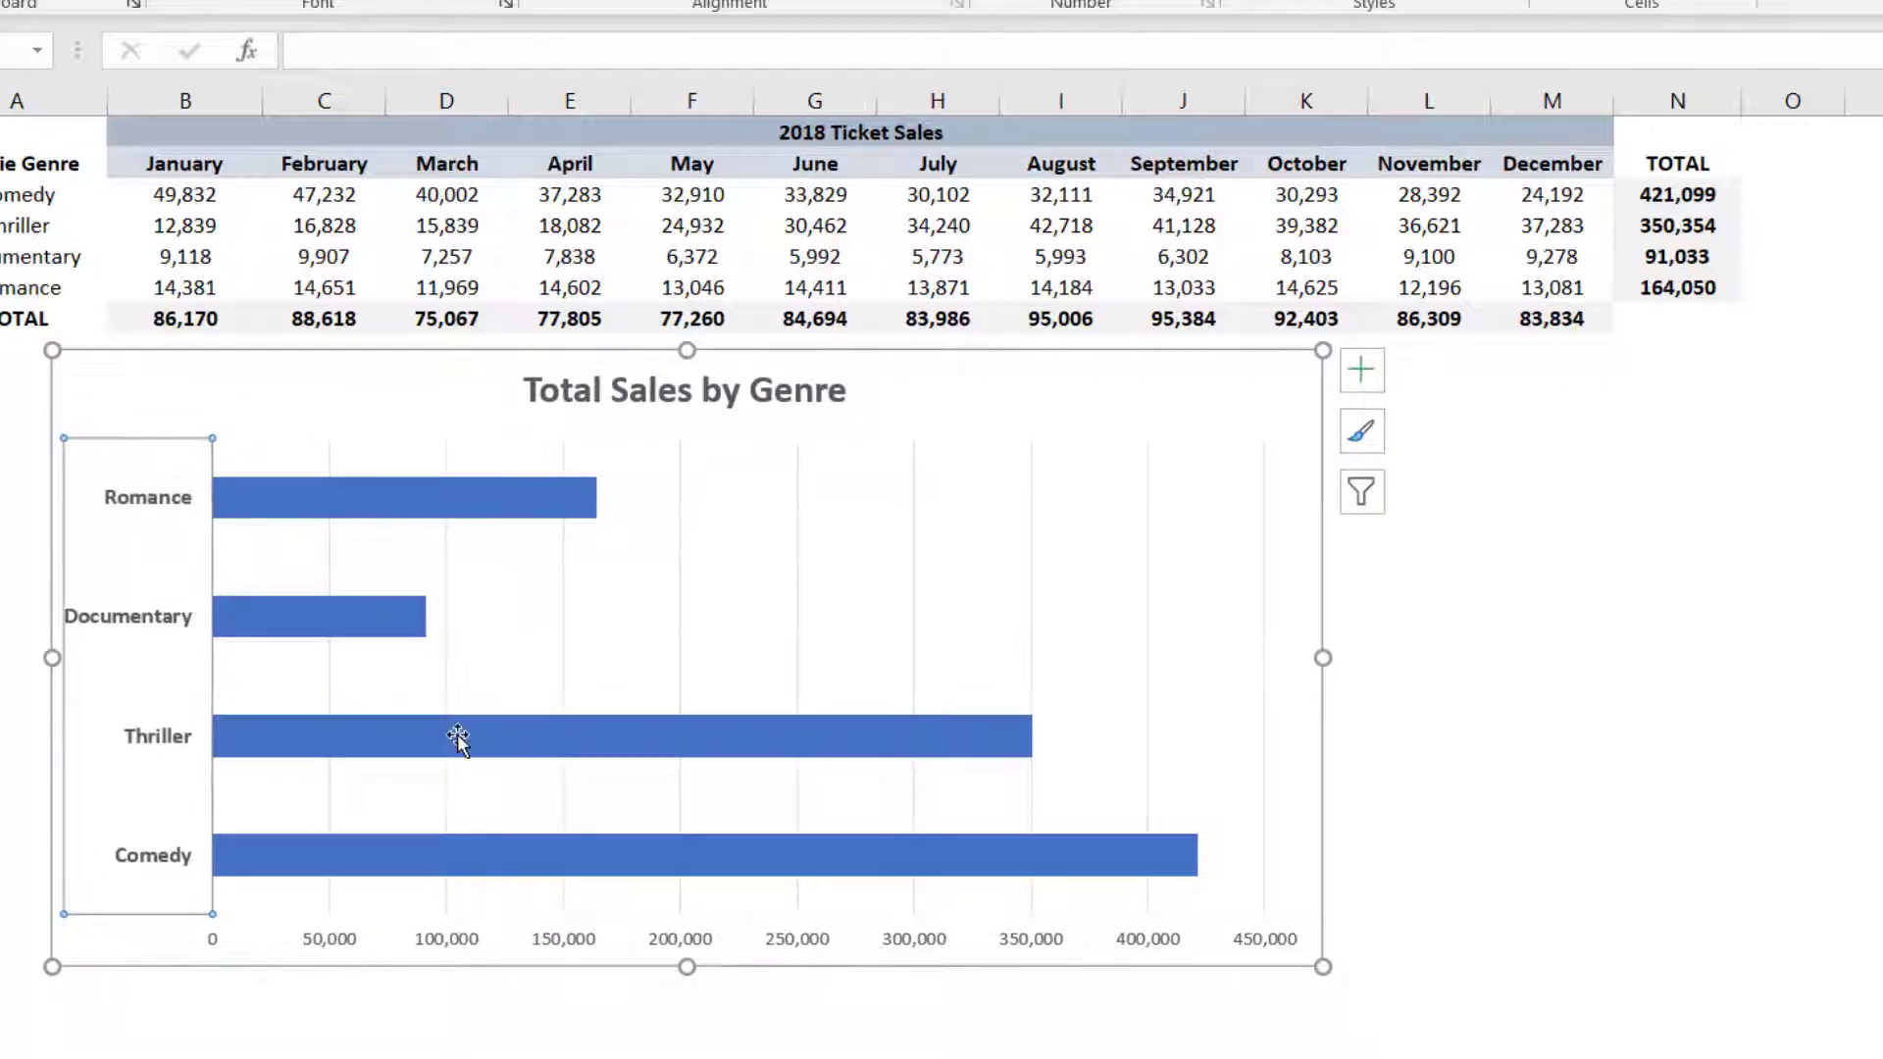
Make the bar chart's sales value axis labels bold and larger
left_click(453, 943)
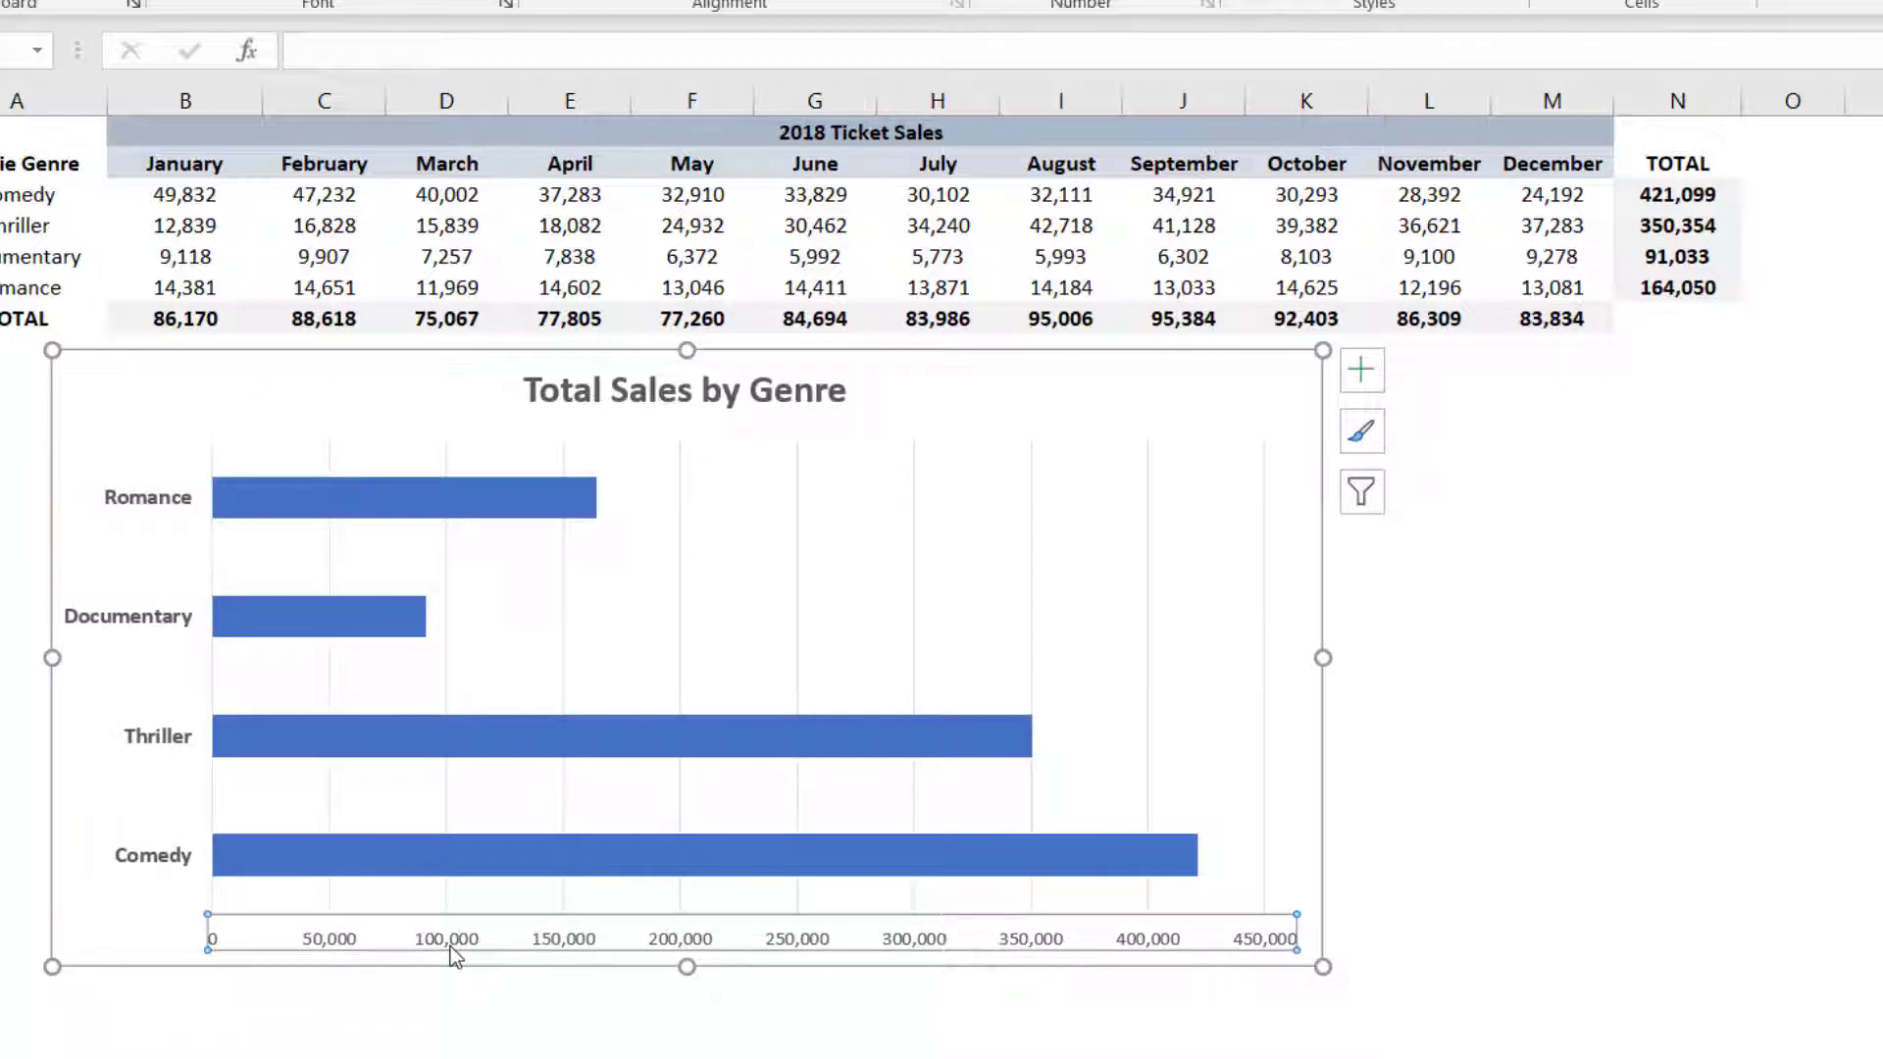
key("ctrl+shift+period")
key("ctrl+shift+period")
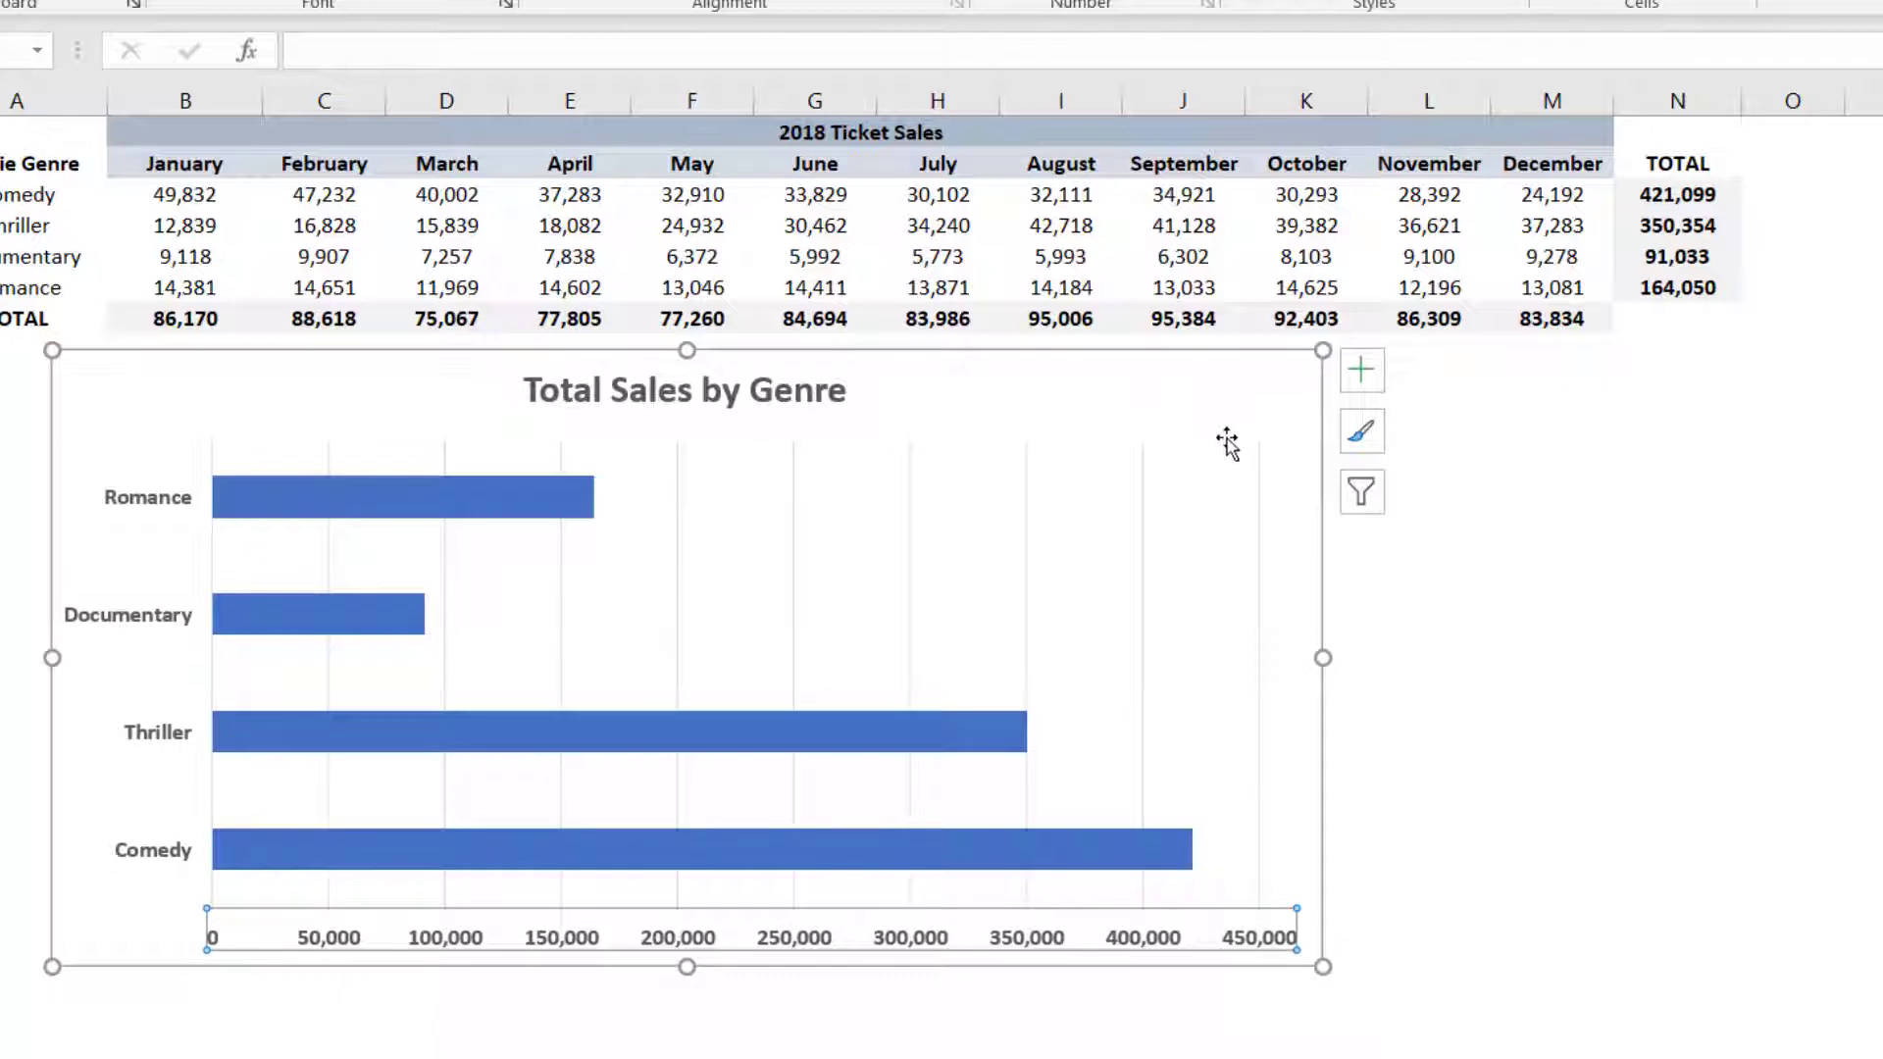
Shift the bar chart slightly to the left beneath the ticket sales table
left_click(1273, 388)
left_click_drag(1273, 390, 1227, 388)
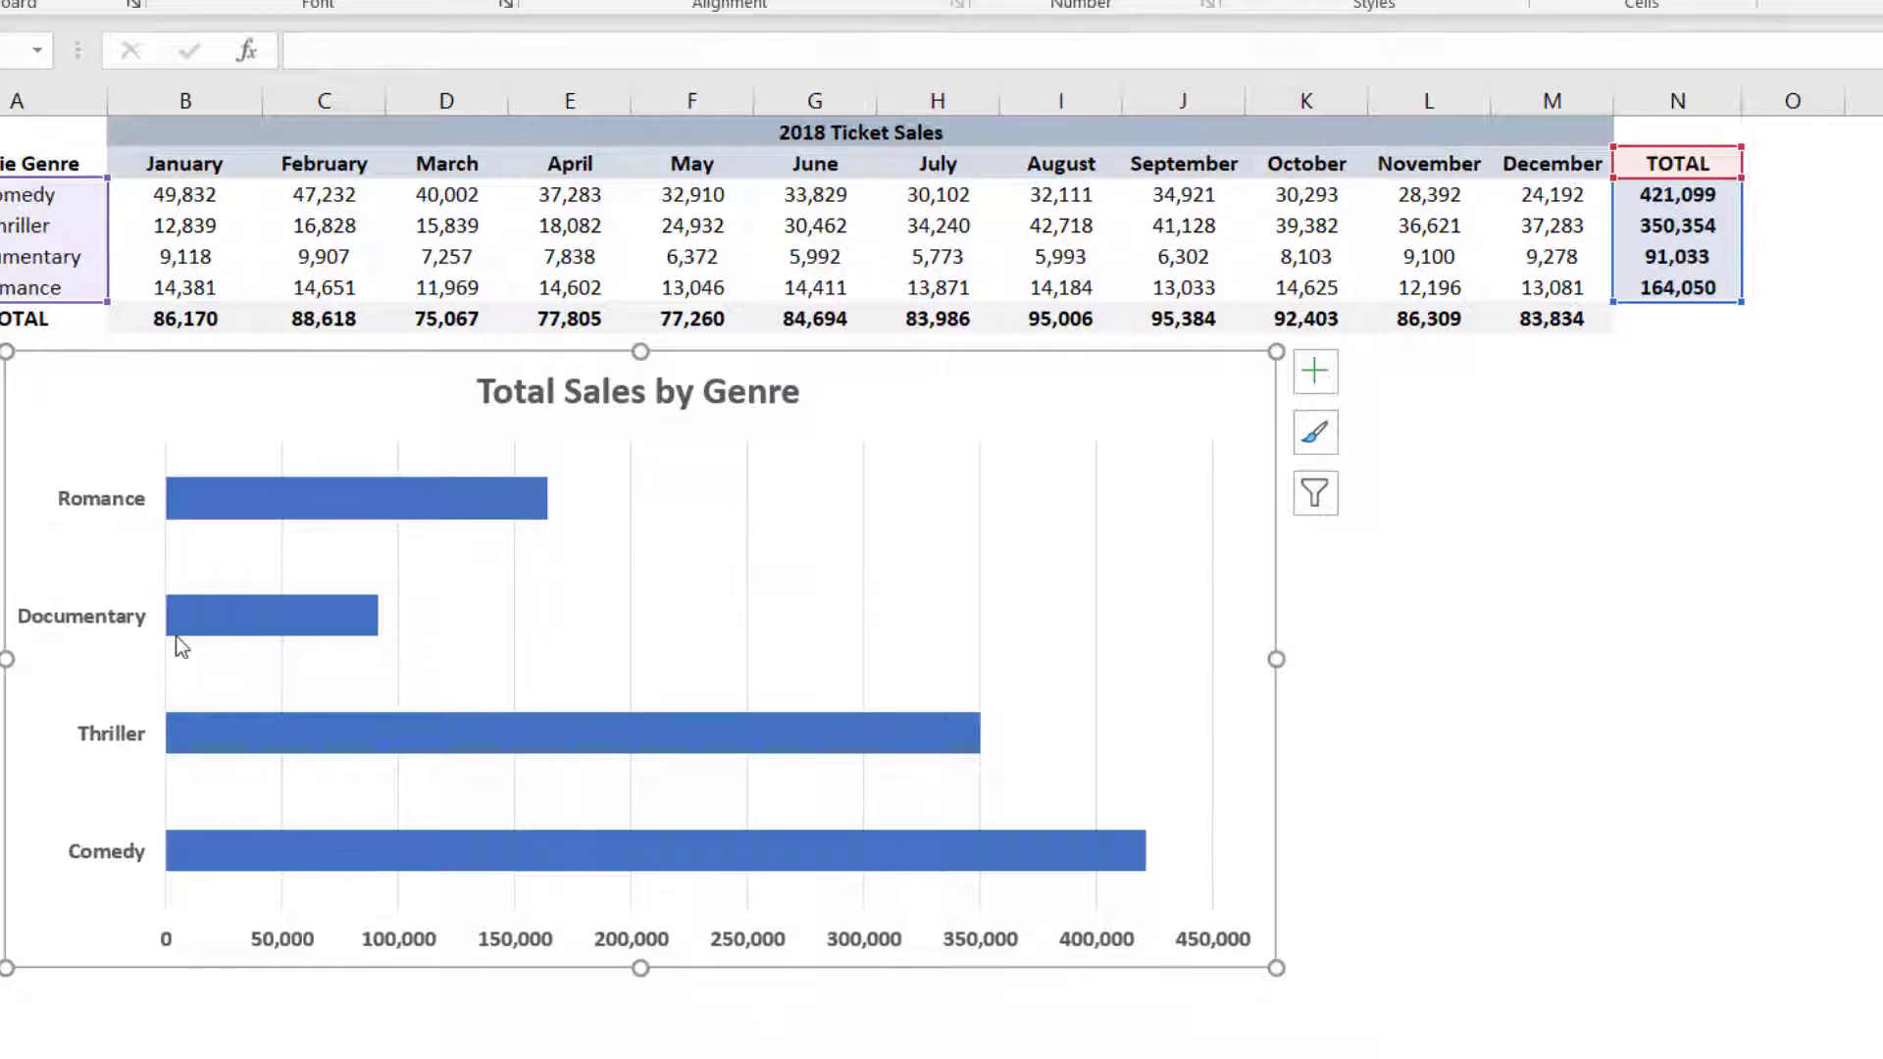
mouse_move(278, 626)
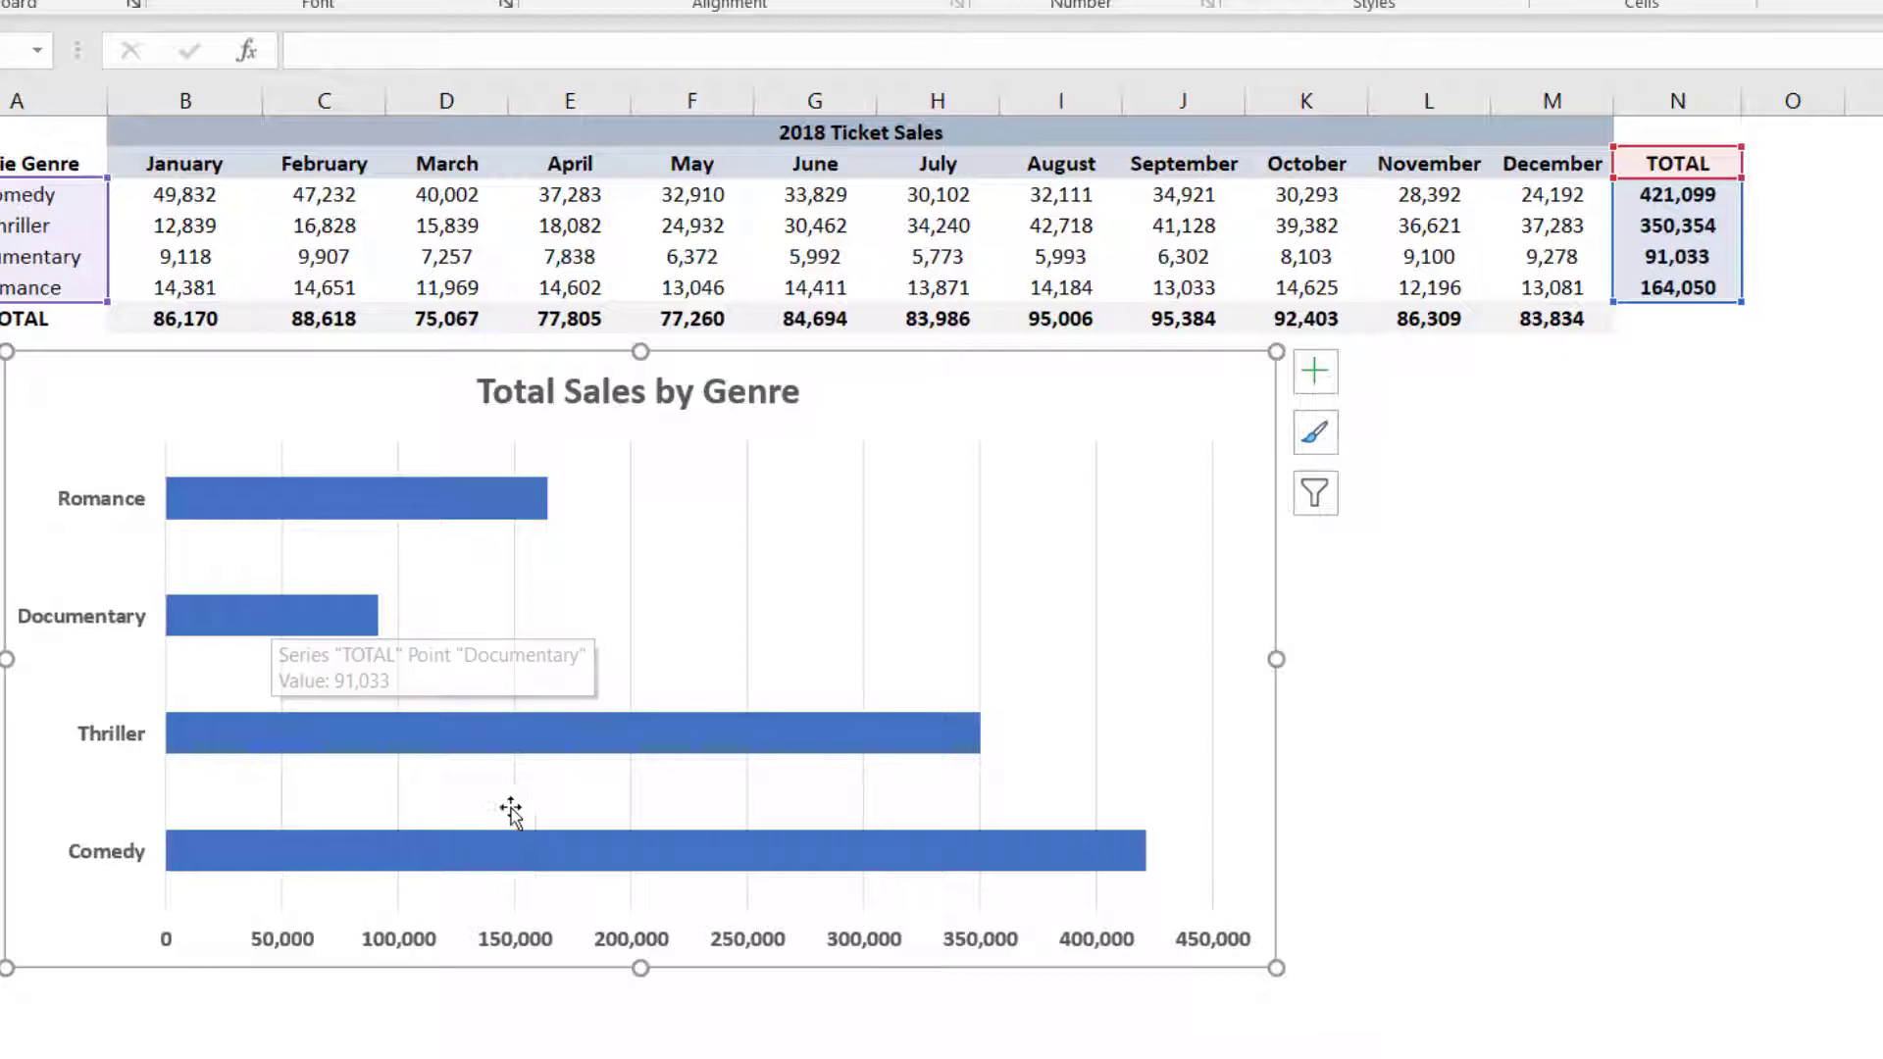
mouse_move(591, 844)
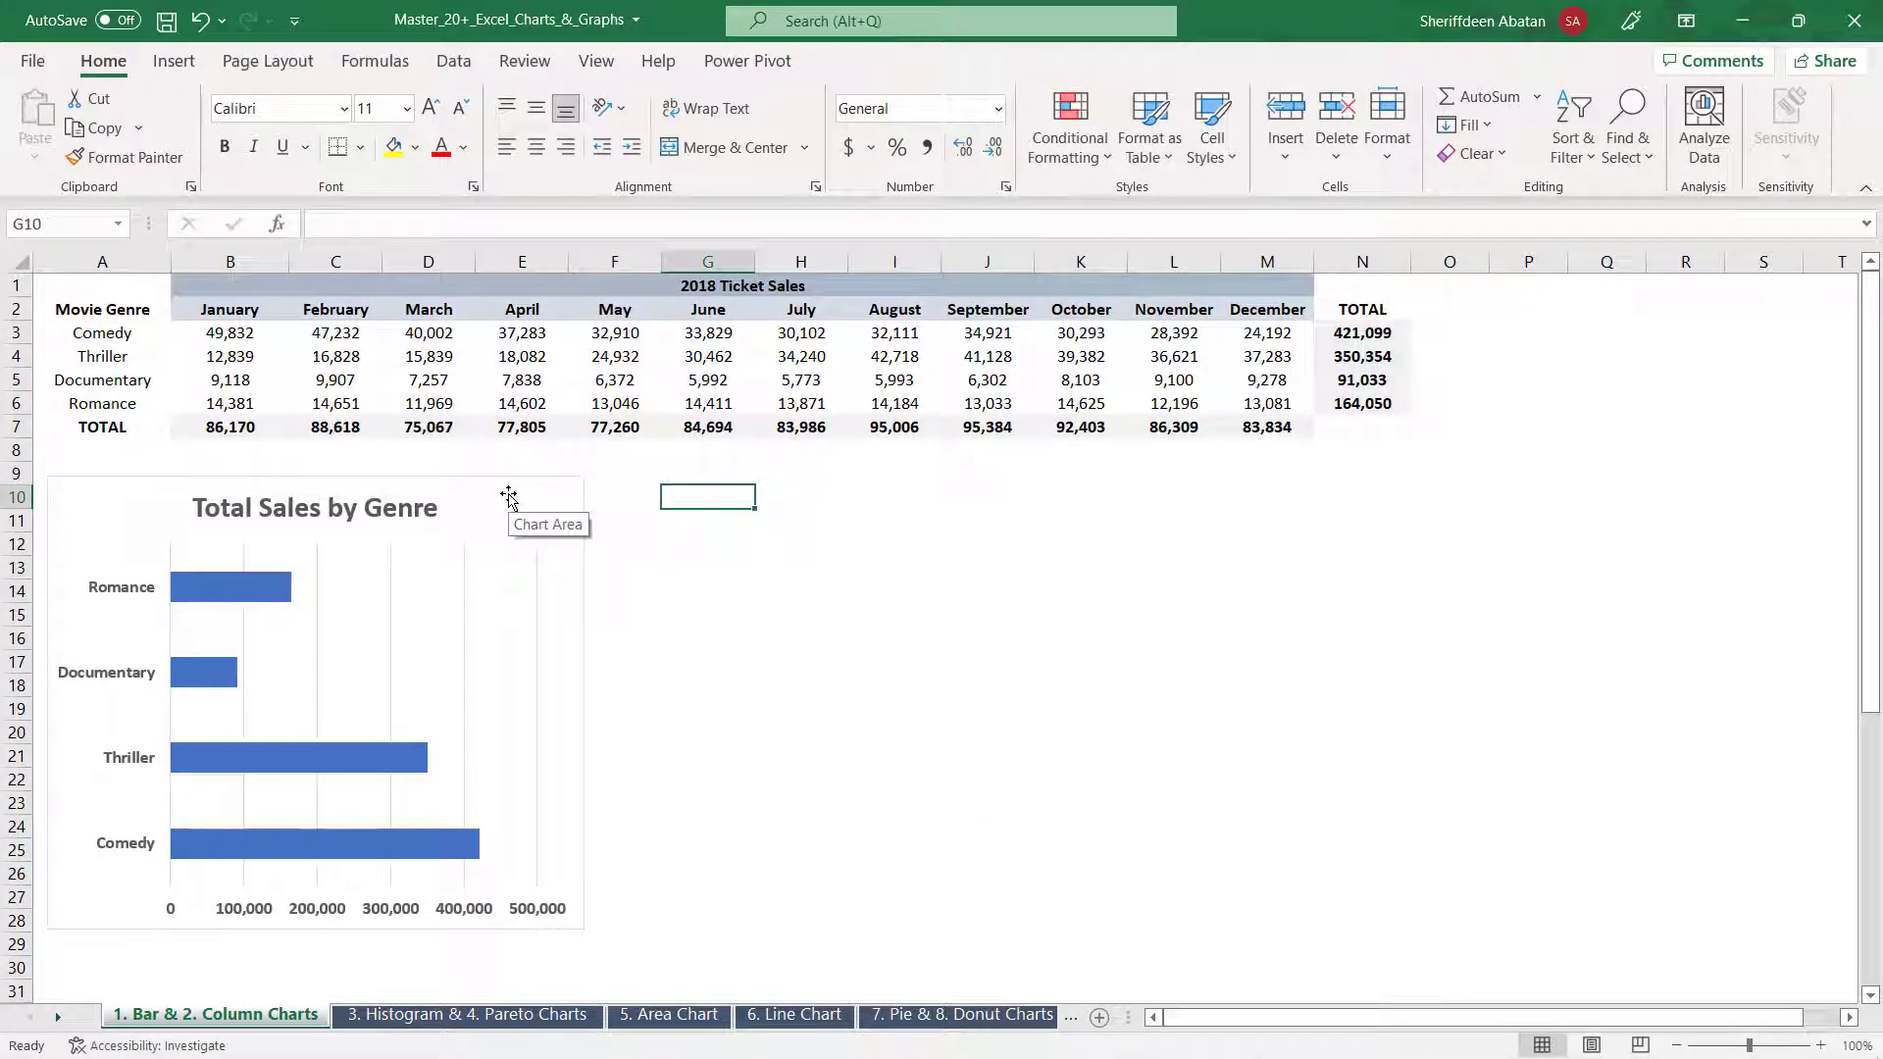
Insert a 2-D clustered column chart of the months and their TOTAL row, and enlarge it beside the bar chart
left_click_drag(216, 312, 1249, 312)
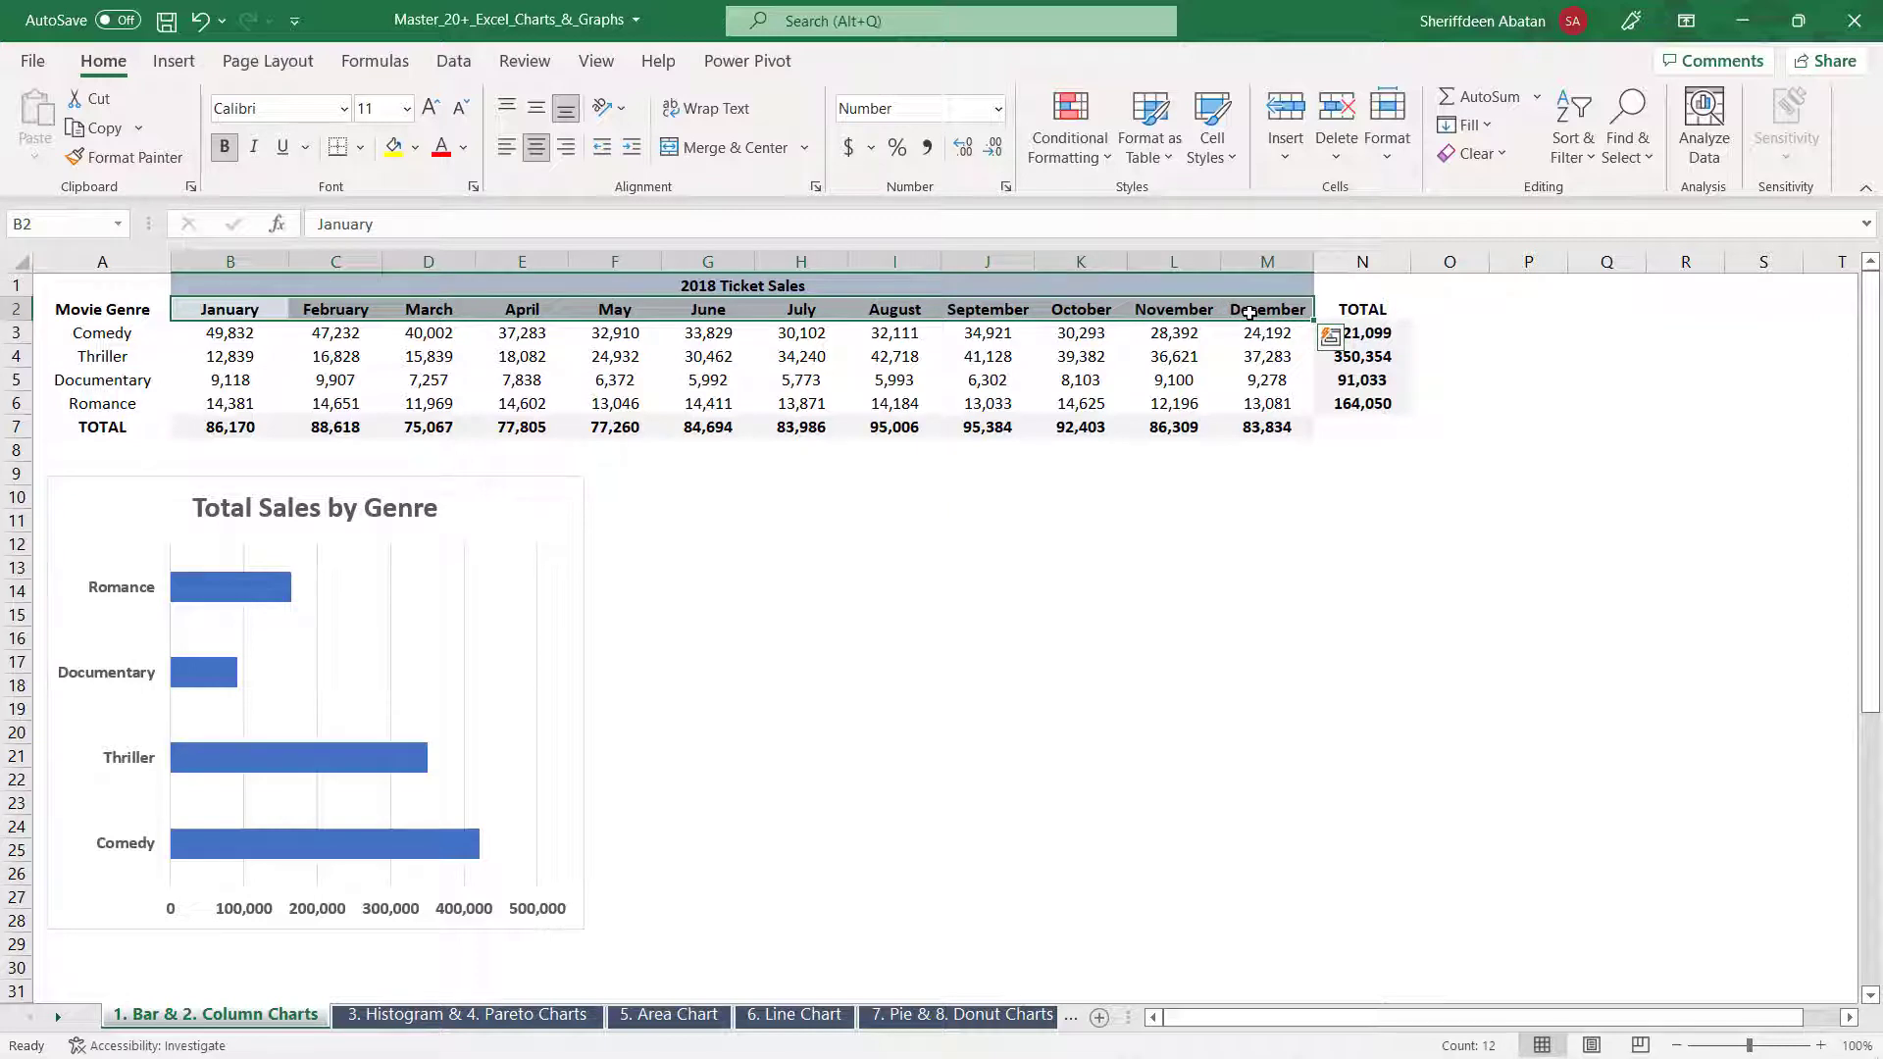
left_click_drag(212, 427, 1260, 426, "ctrl")
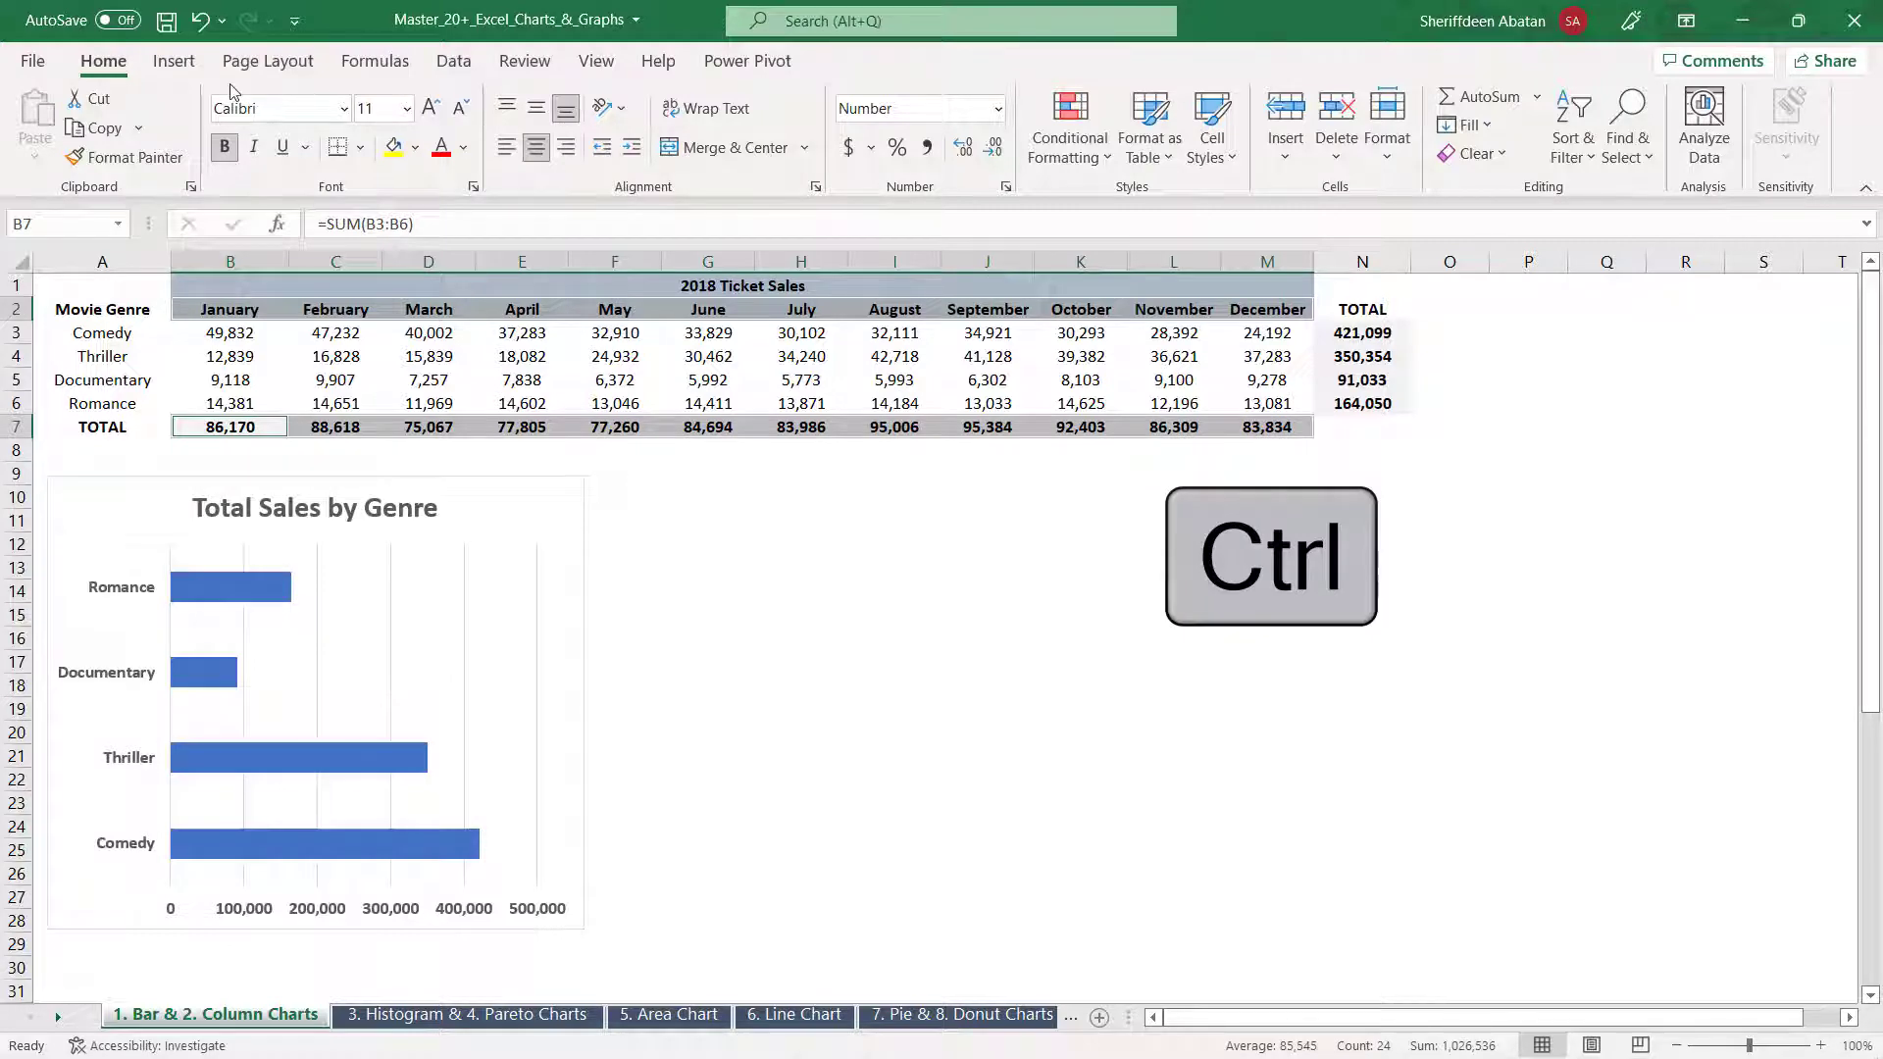
left_click(177, 63)
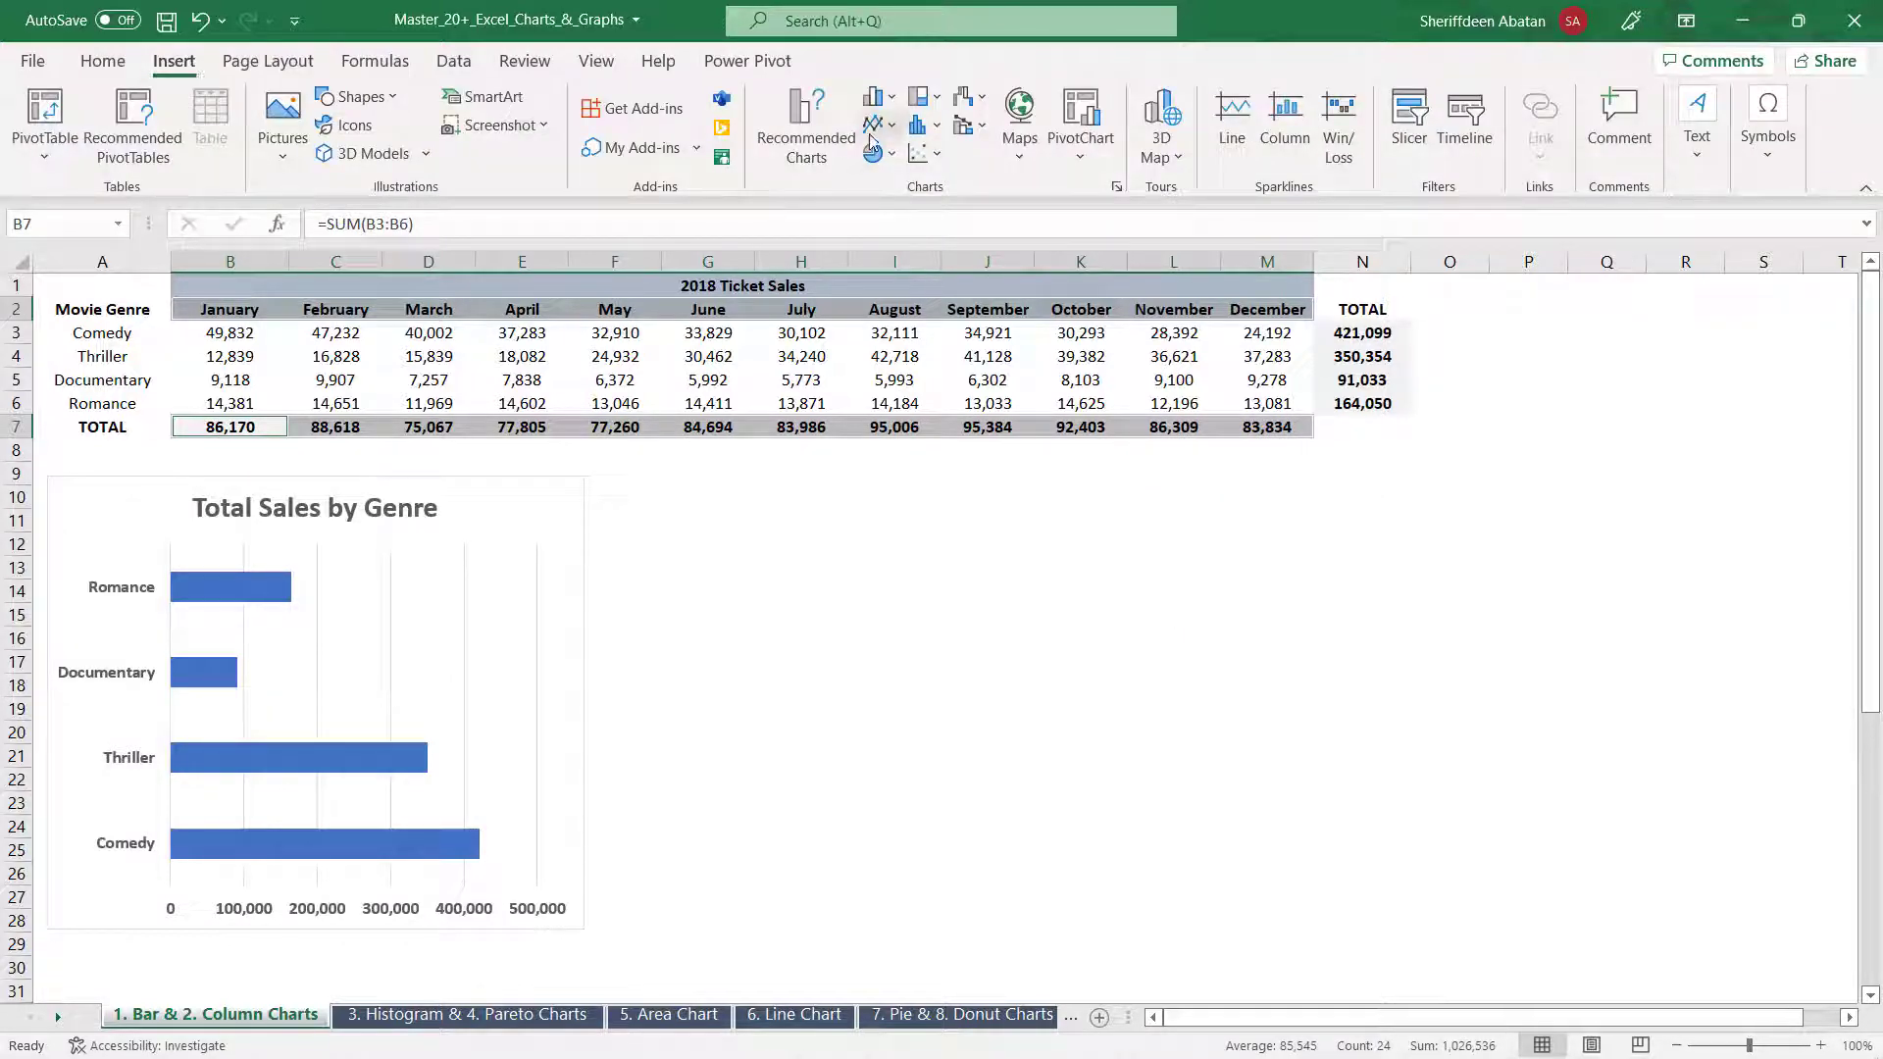
left_click(893, 97)
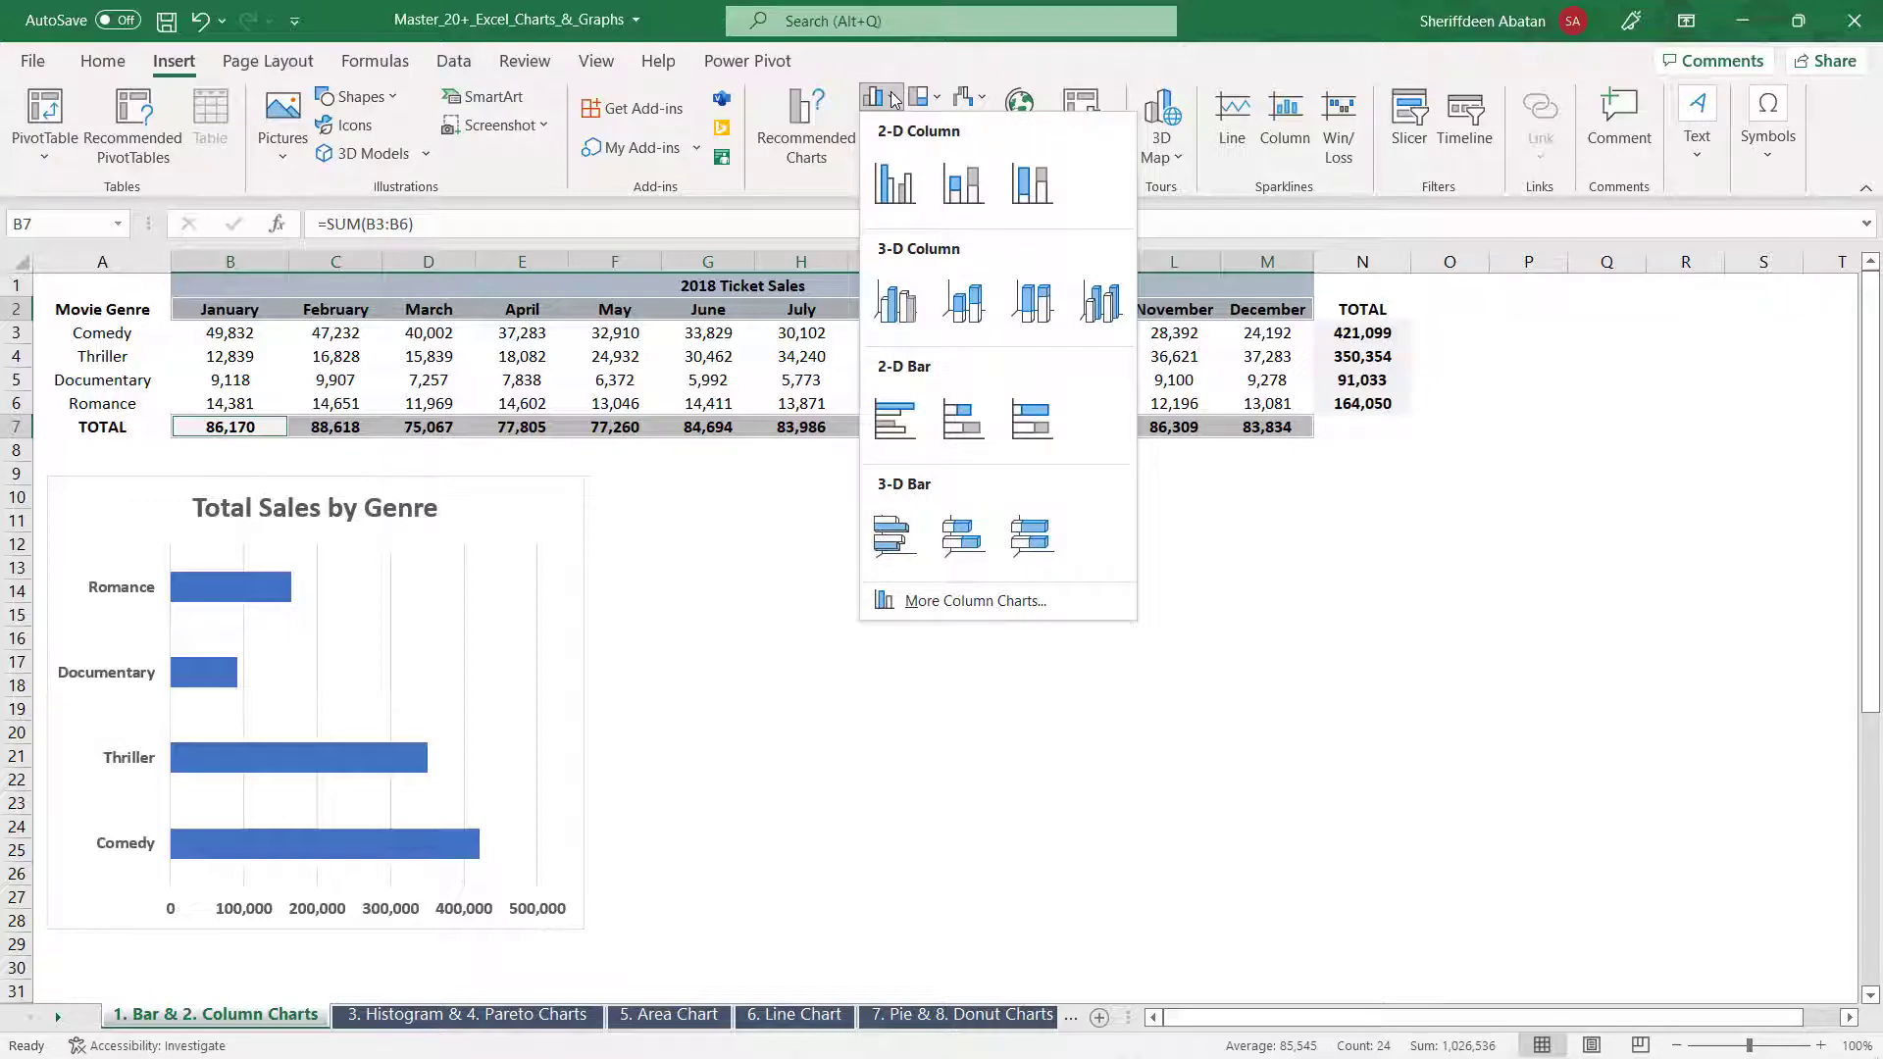
left_click(912, 196)
left_click_drag(1122, 500, 1082, 513)
left_click_drag(1194, 829, 1769, 944)
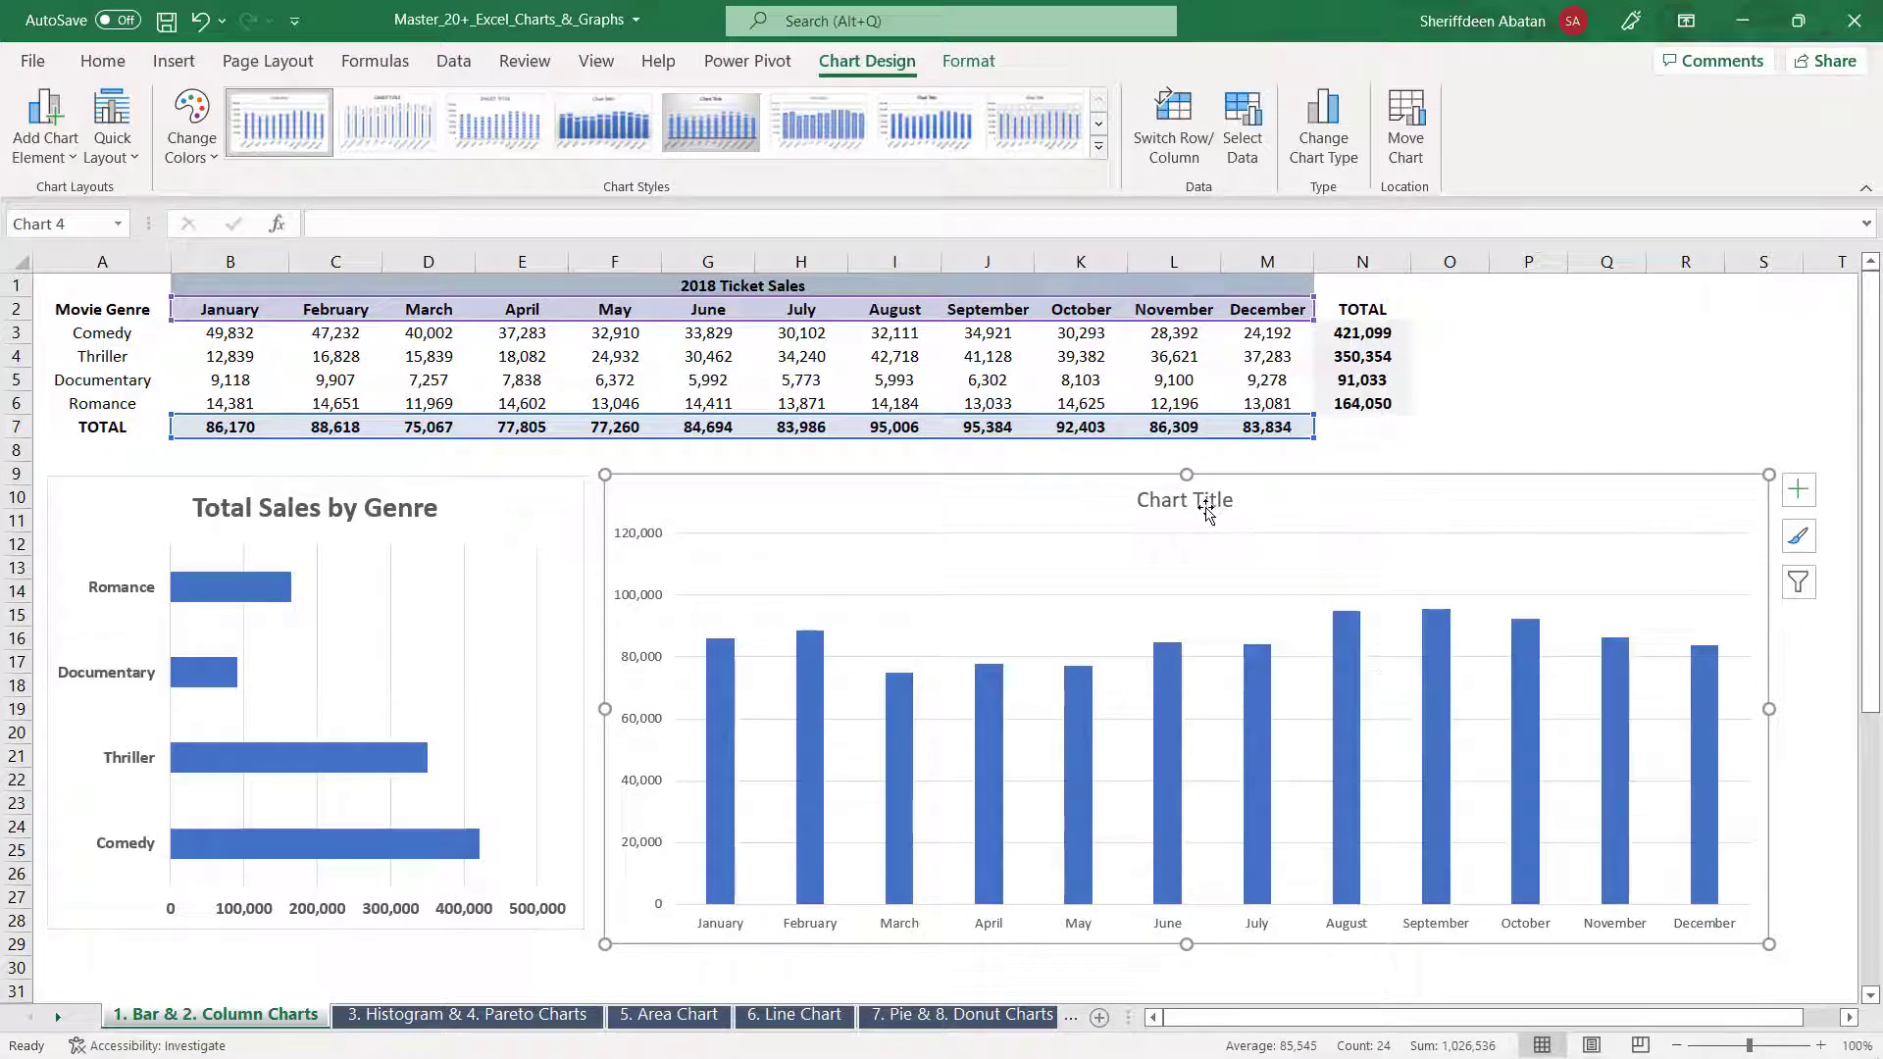
Change the column chart's title to "Total Sales by Month"
left_click(1189, 503)
left_click(1189, 502)
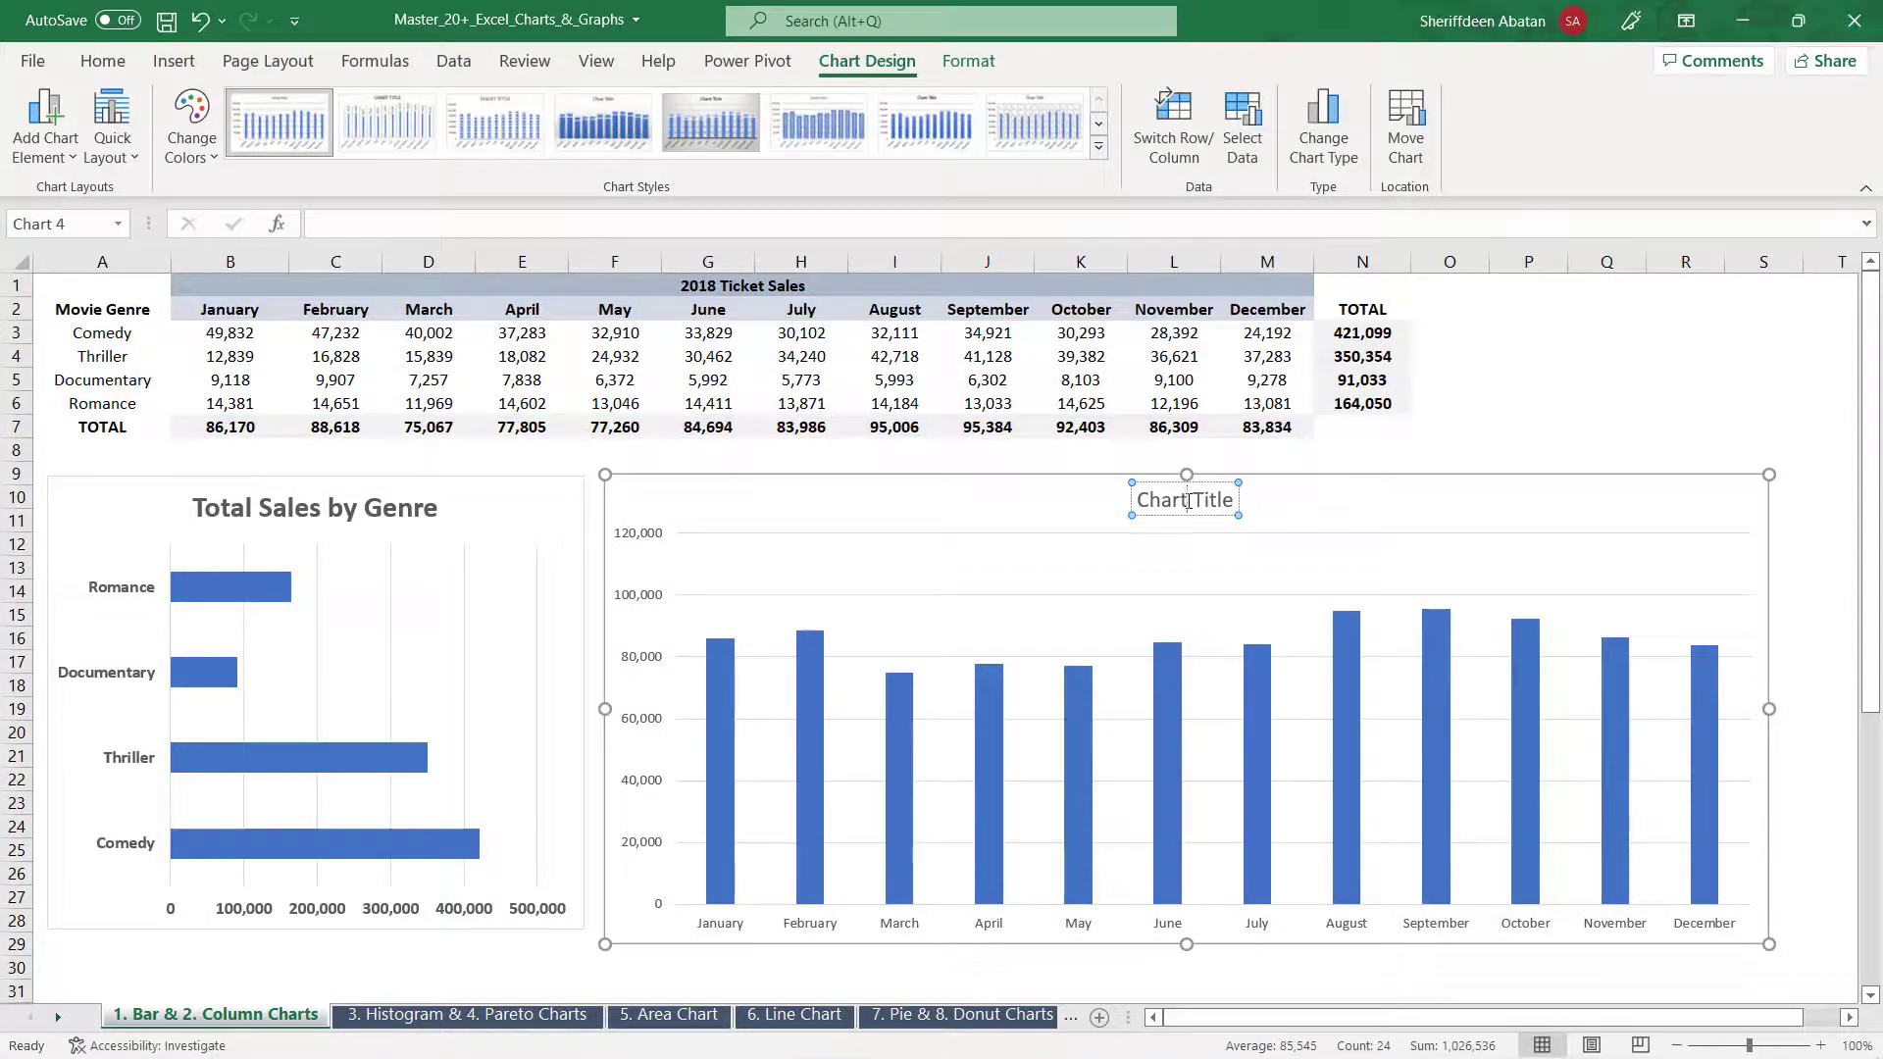
key("ctrl+a")
type("T")
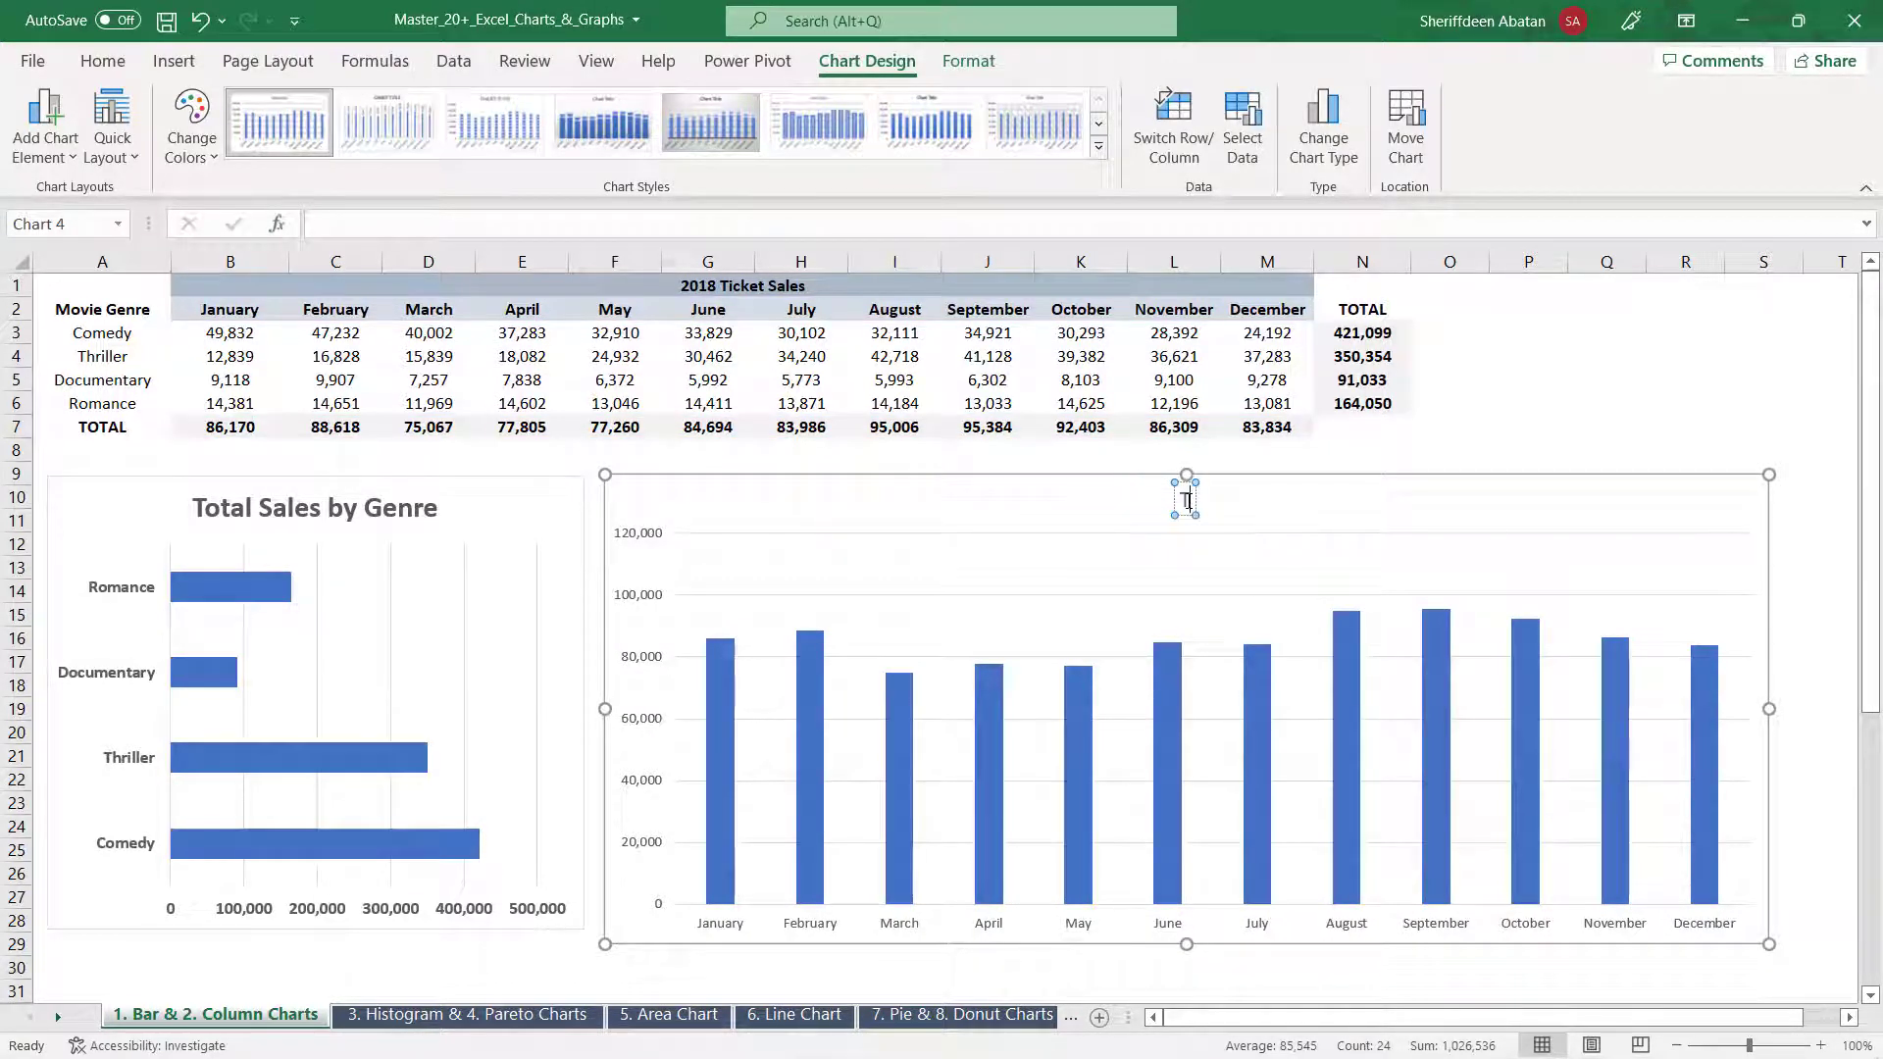
type("otal Sales by Month")
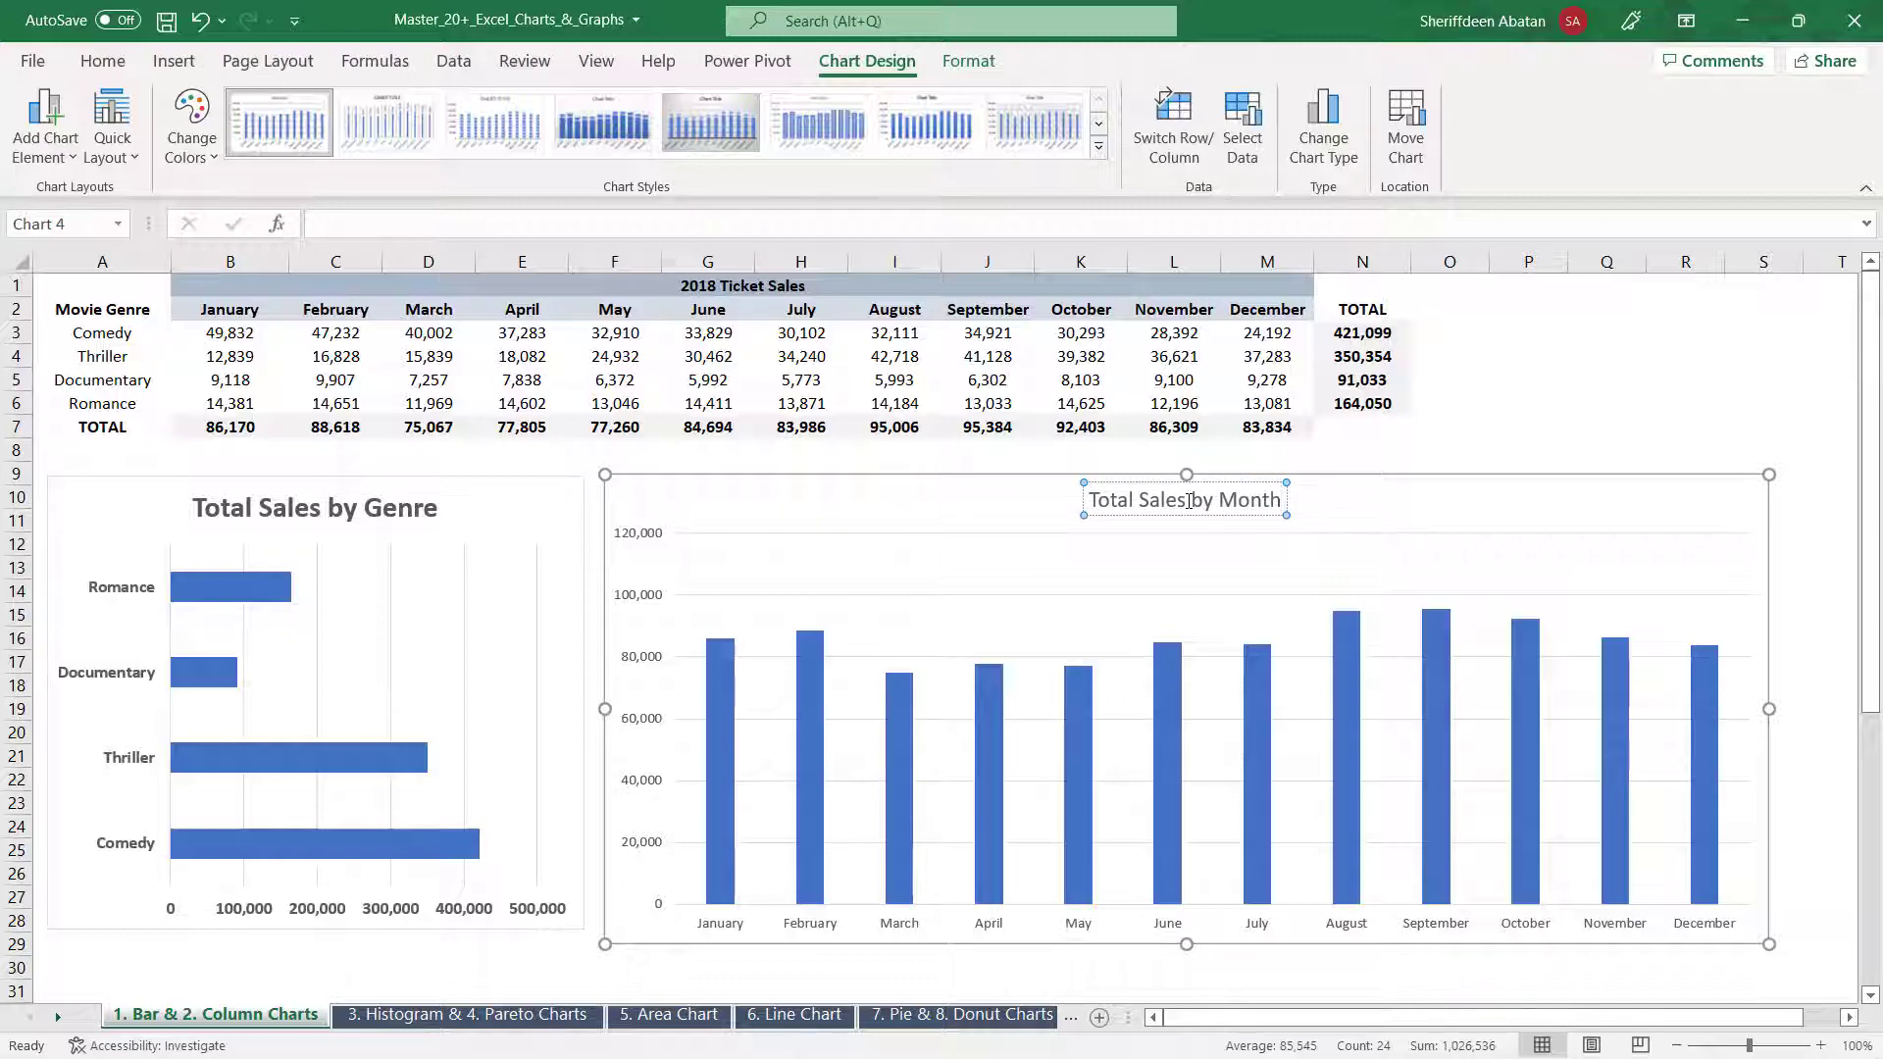
Make the column chart's title bold and increase its font size by two increments
key("ctrl+a")
key("ctrl+b")
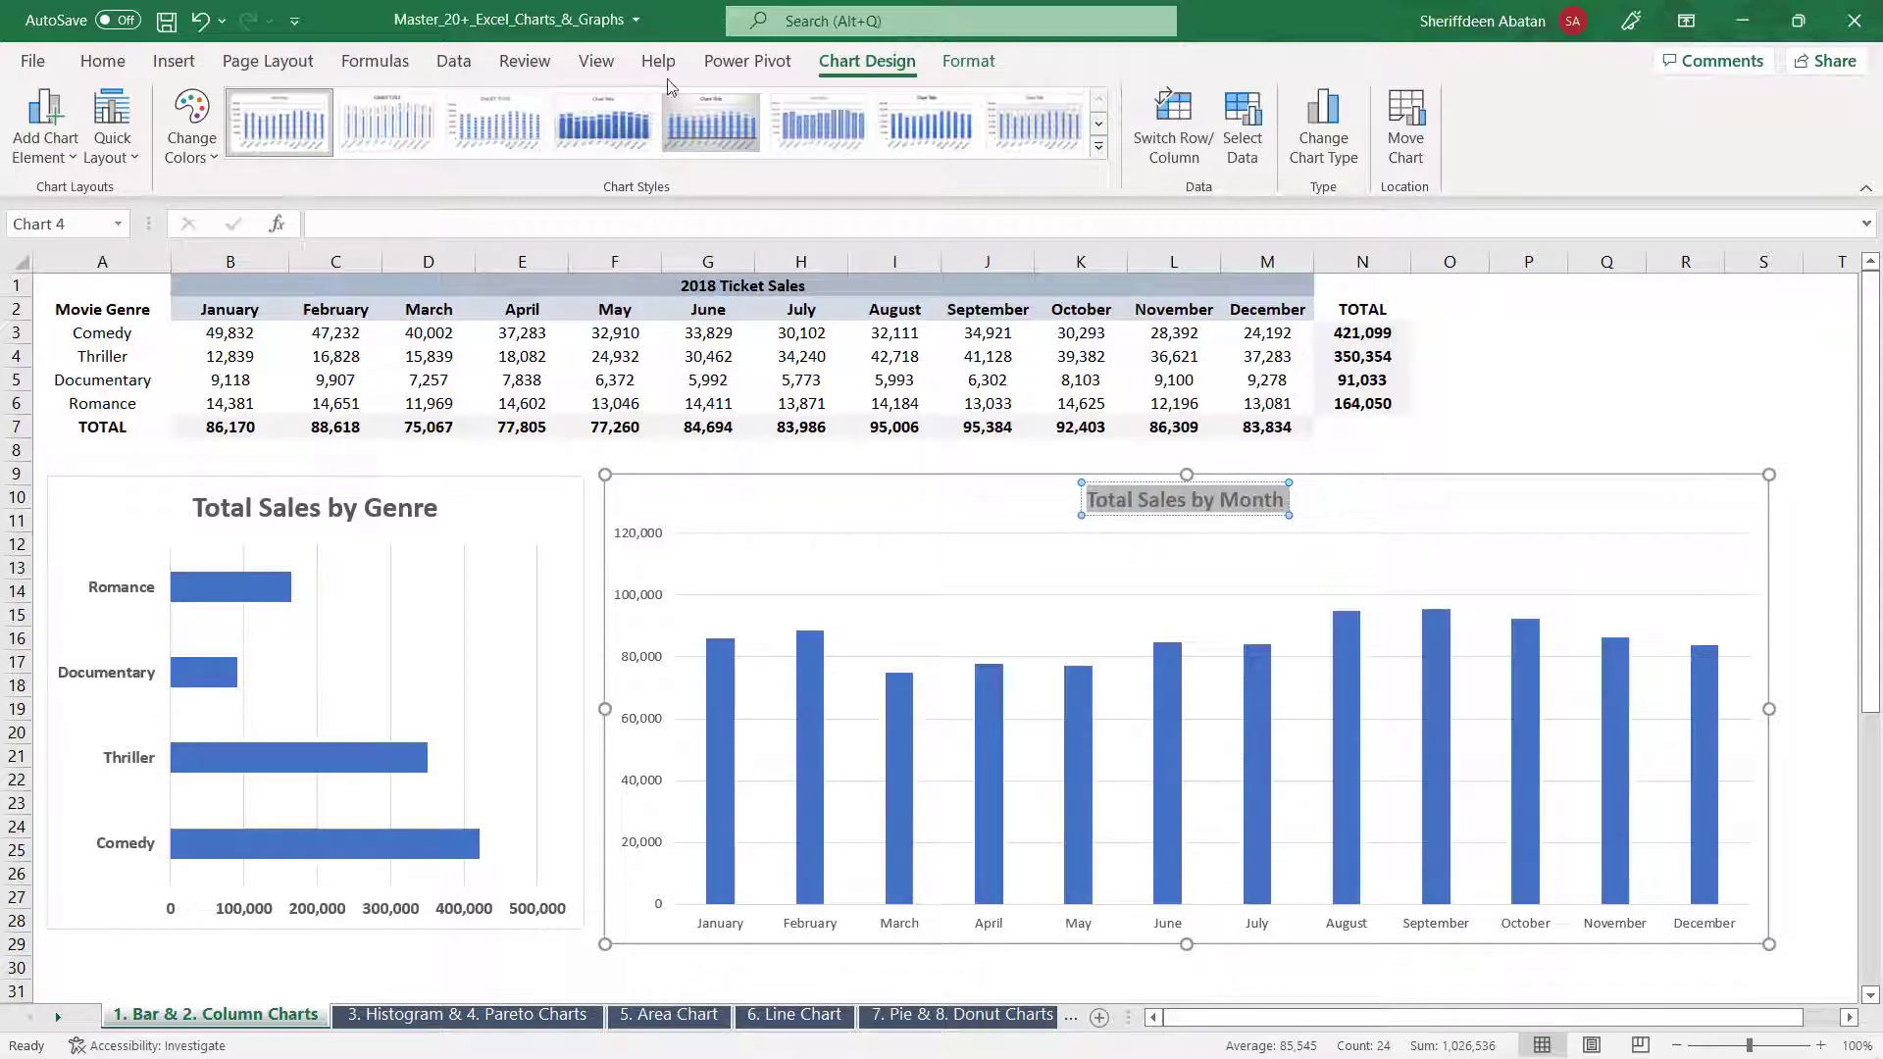
left_click(103, 61)
left_click(430, 107)
left_click(430, 107)
Make the column chart's vertical and horizontal axis labels bold, enlarge both by one font-size increment, and nudge the chart slightly to the right
left_click(645, 664)
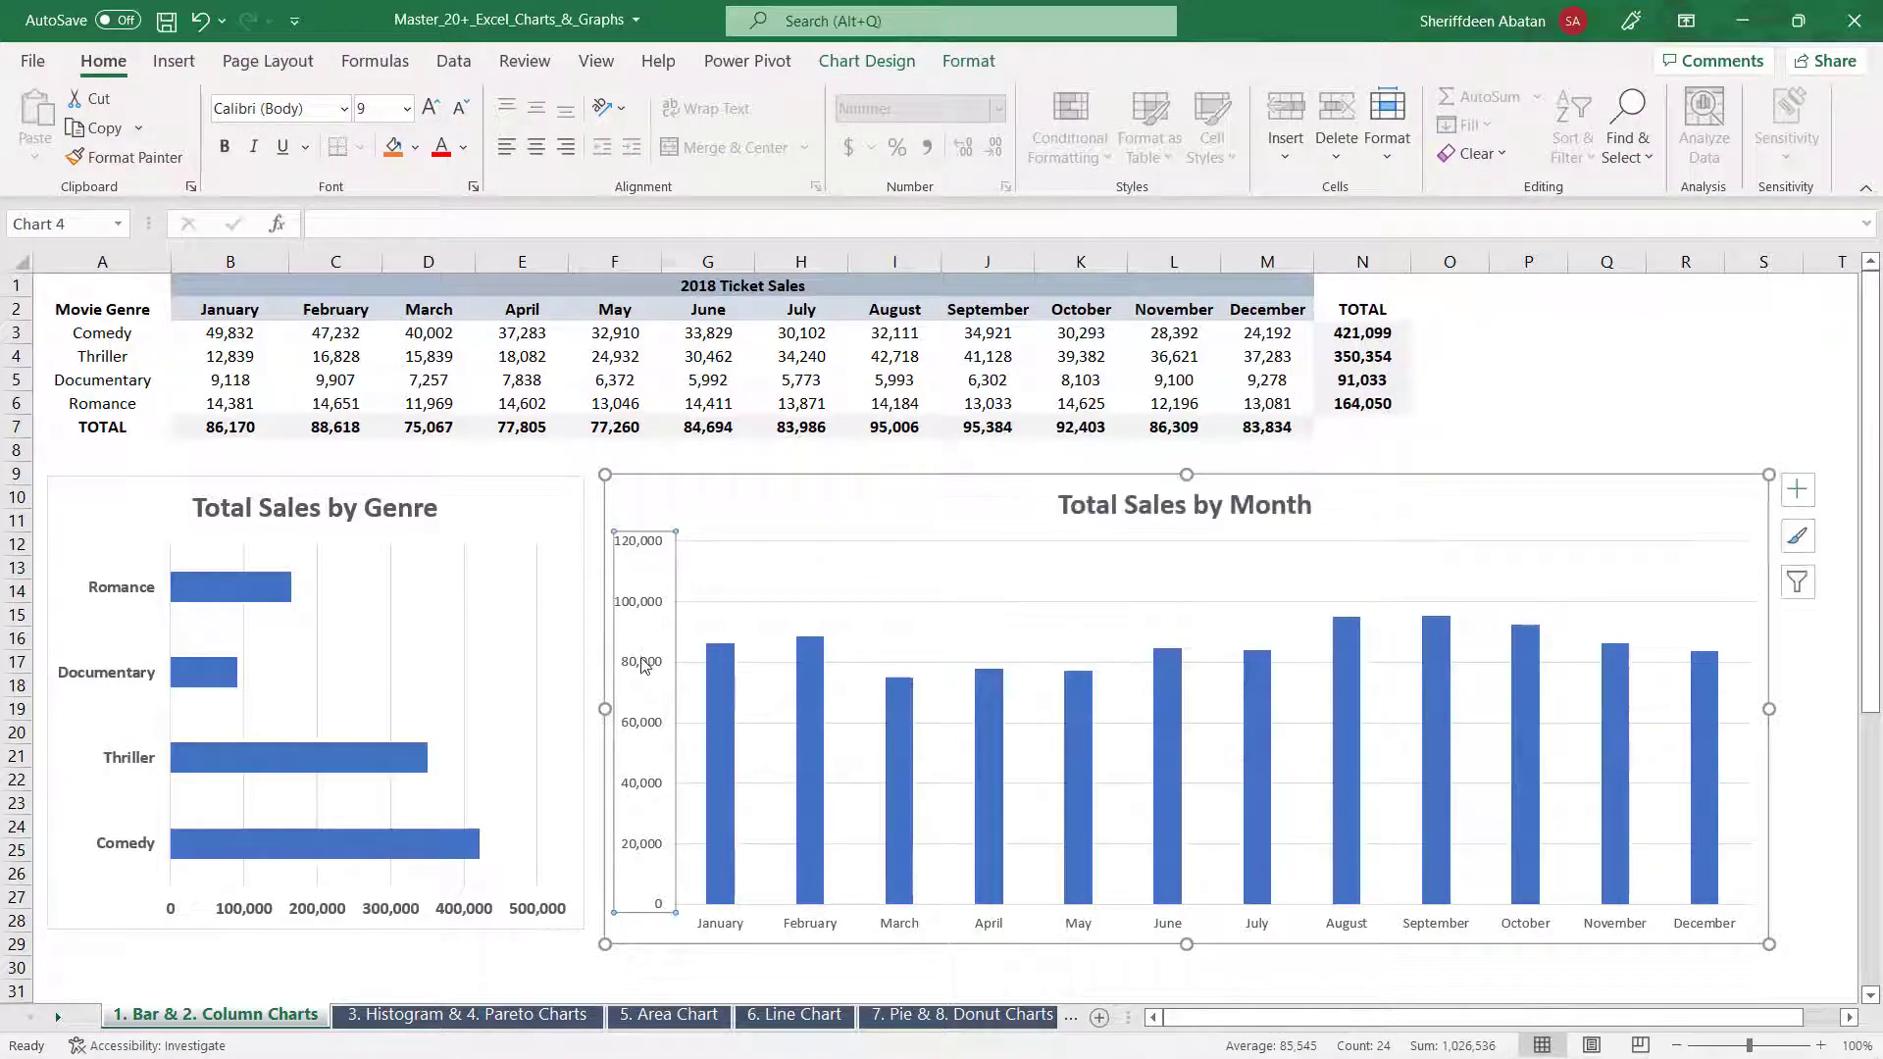
left_click(434, 108)
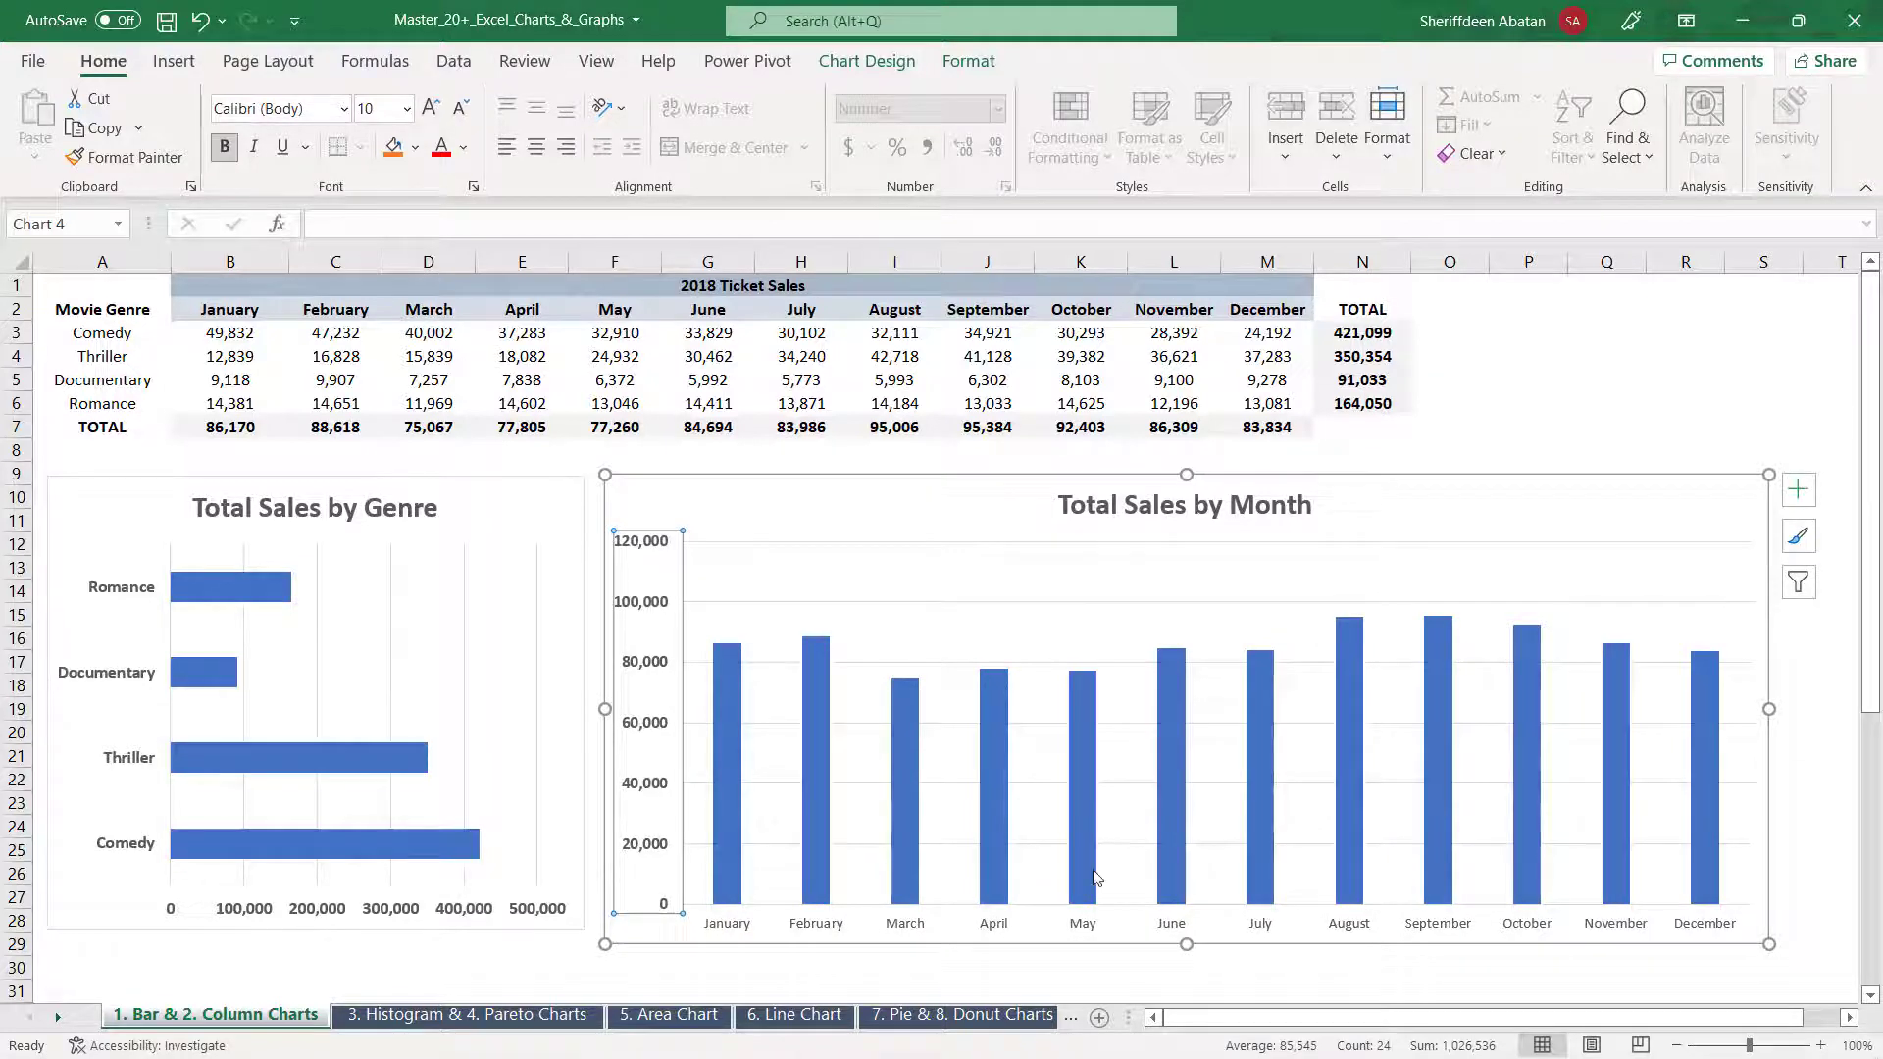
left_click(1087, 932)
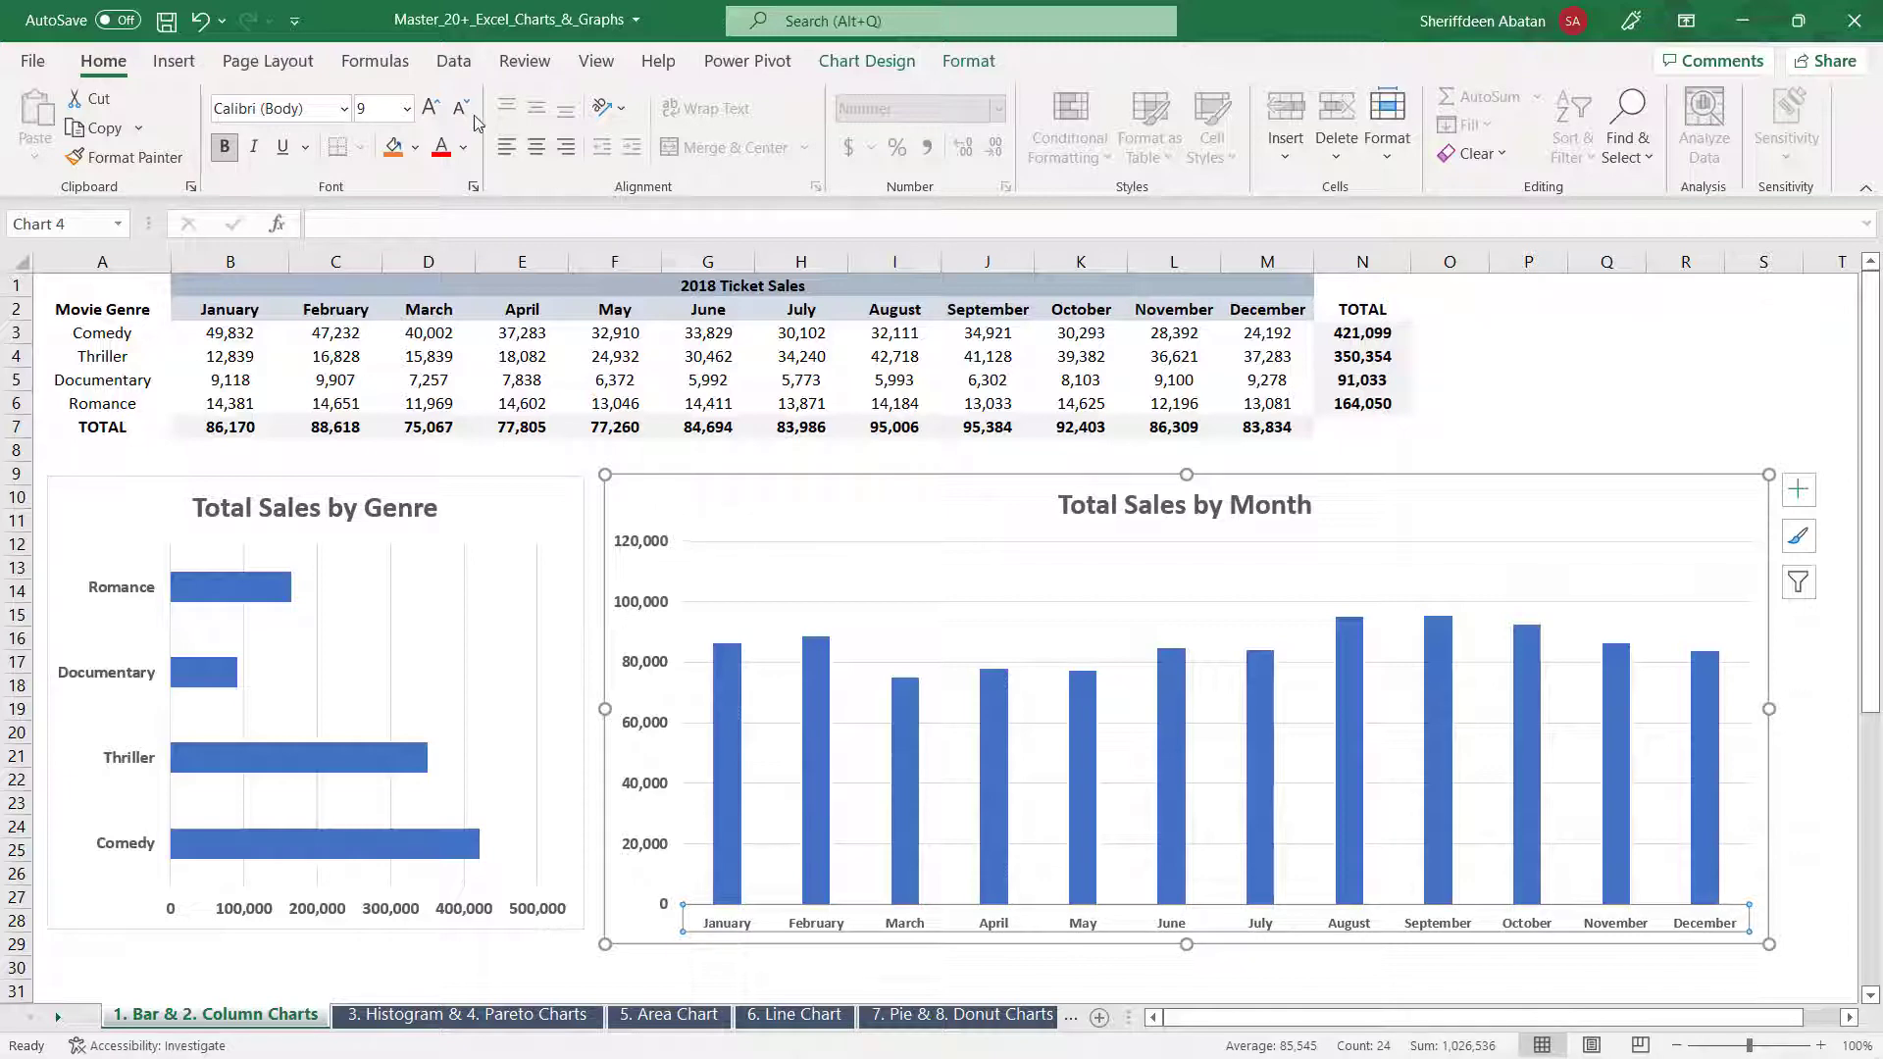
left_click(444, 109)
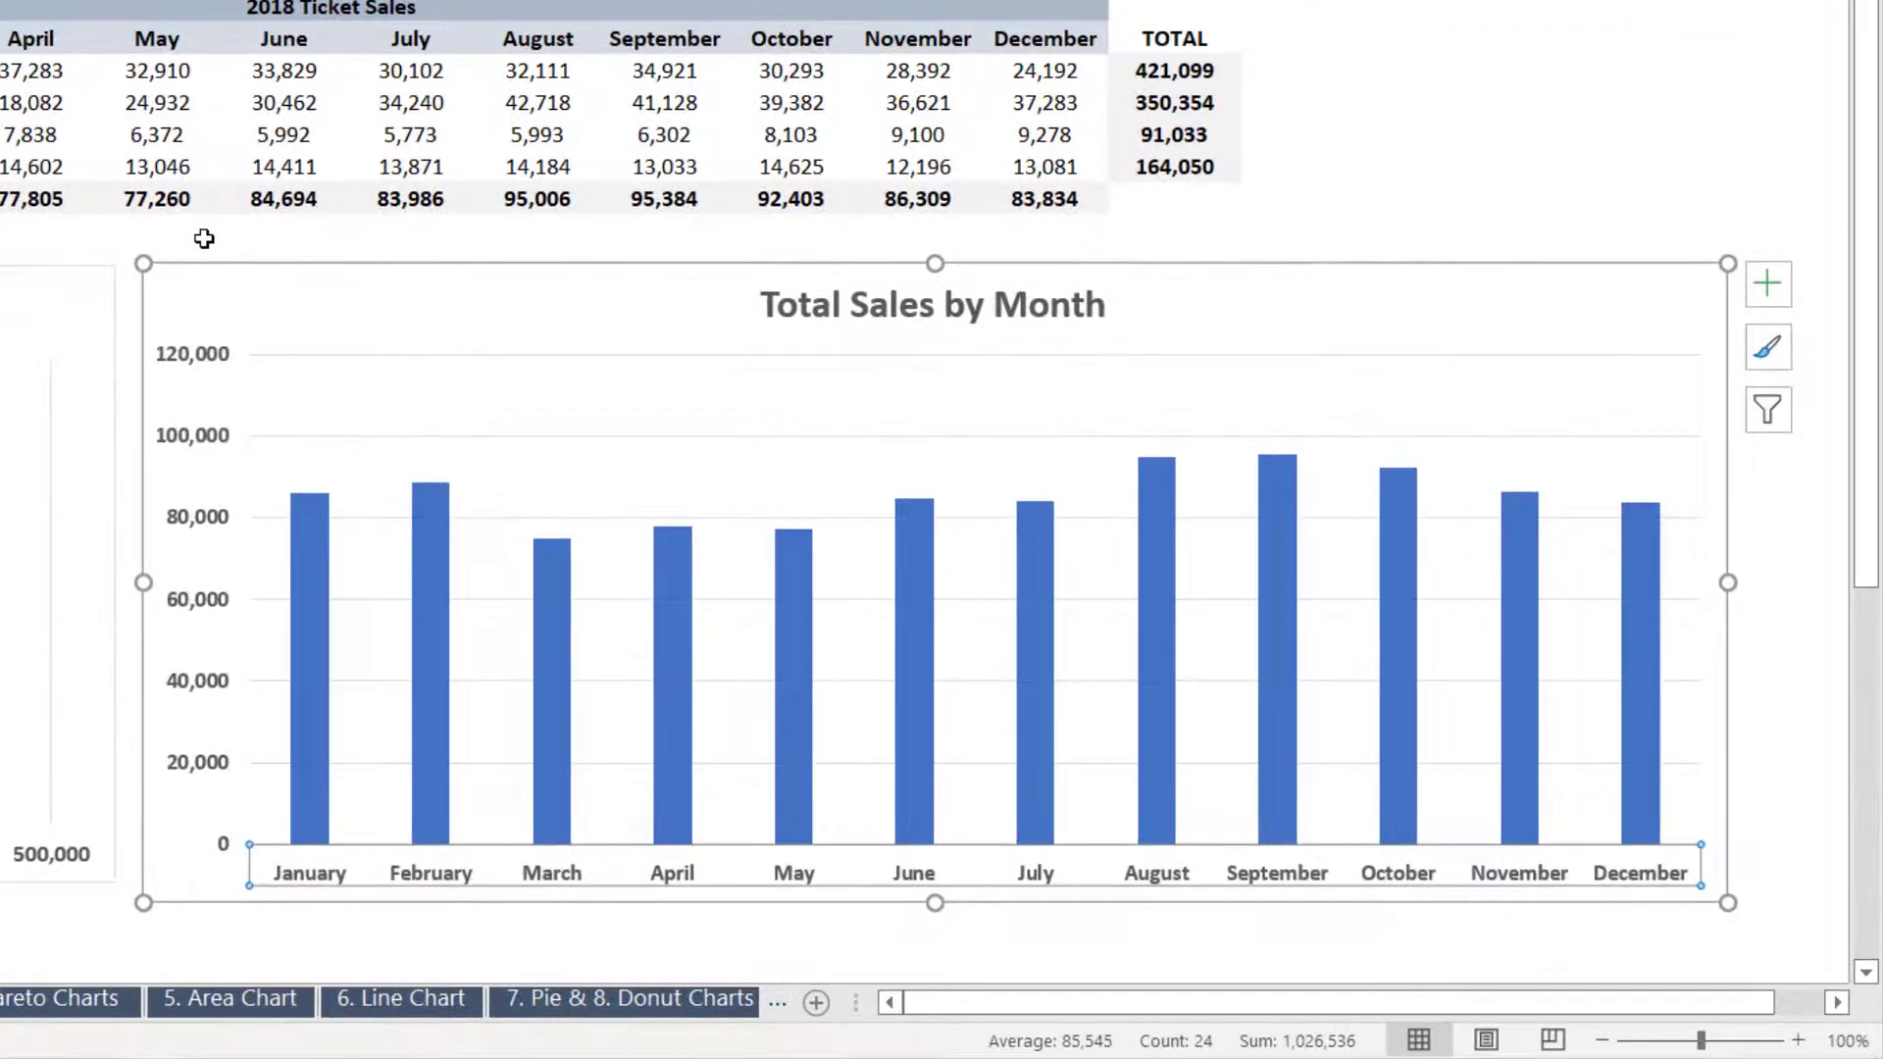
left_click_drag(204, 239, 209, 235)
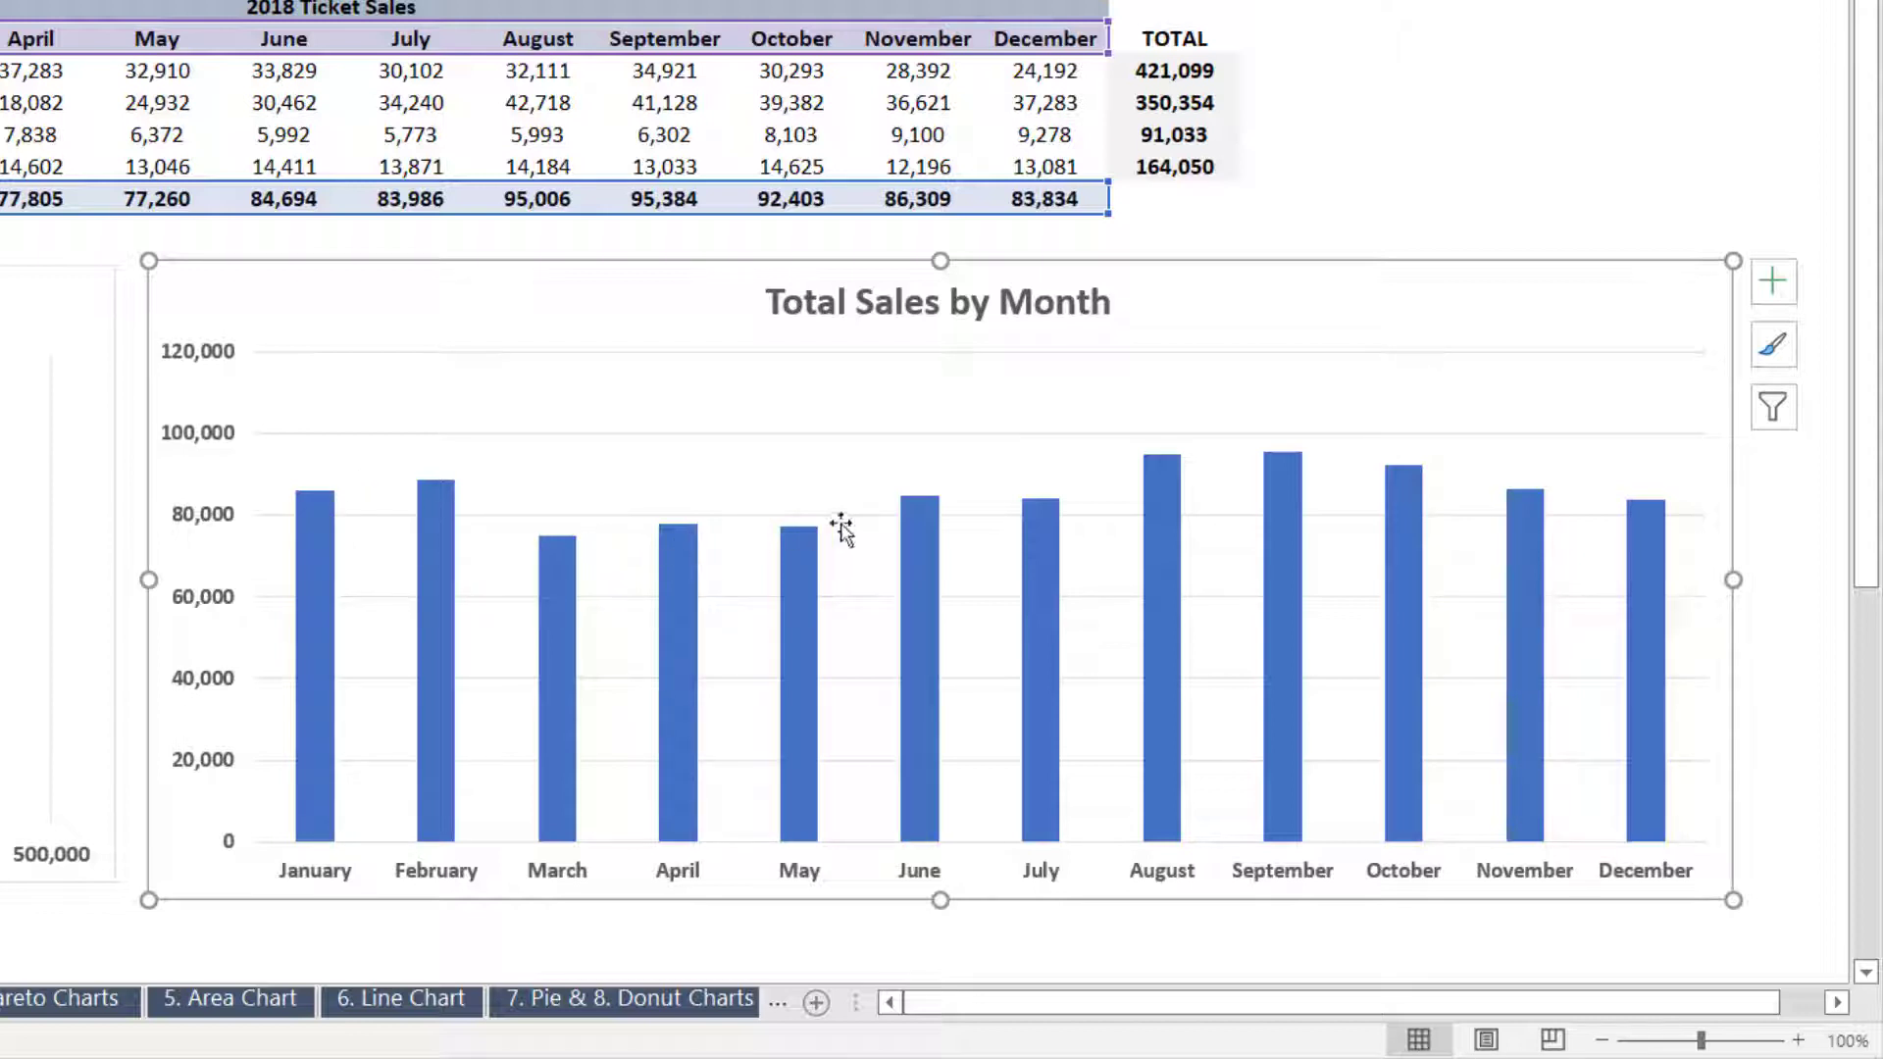
Read the total sales values of the August, September and October columns in the chart
mouse_move(1169, 475)
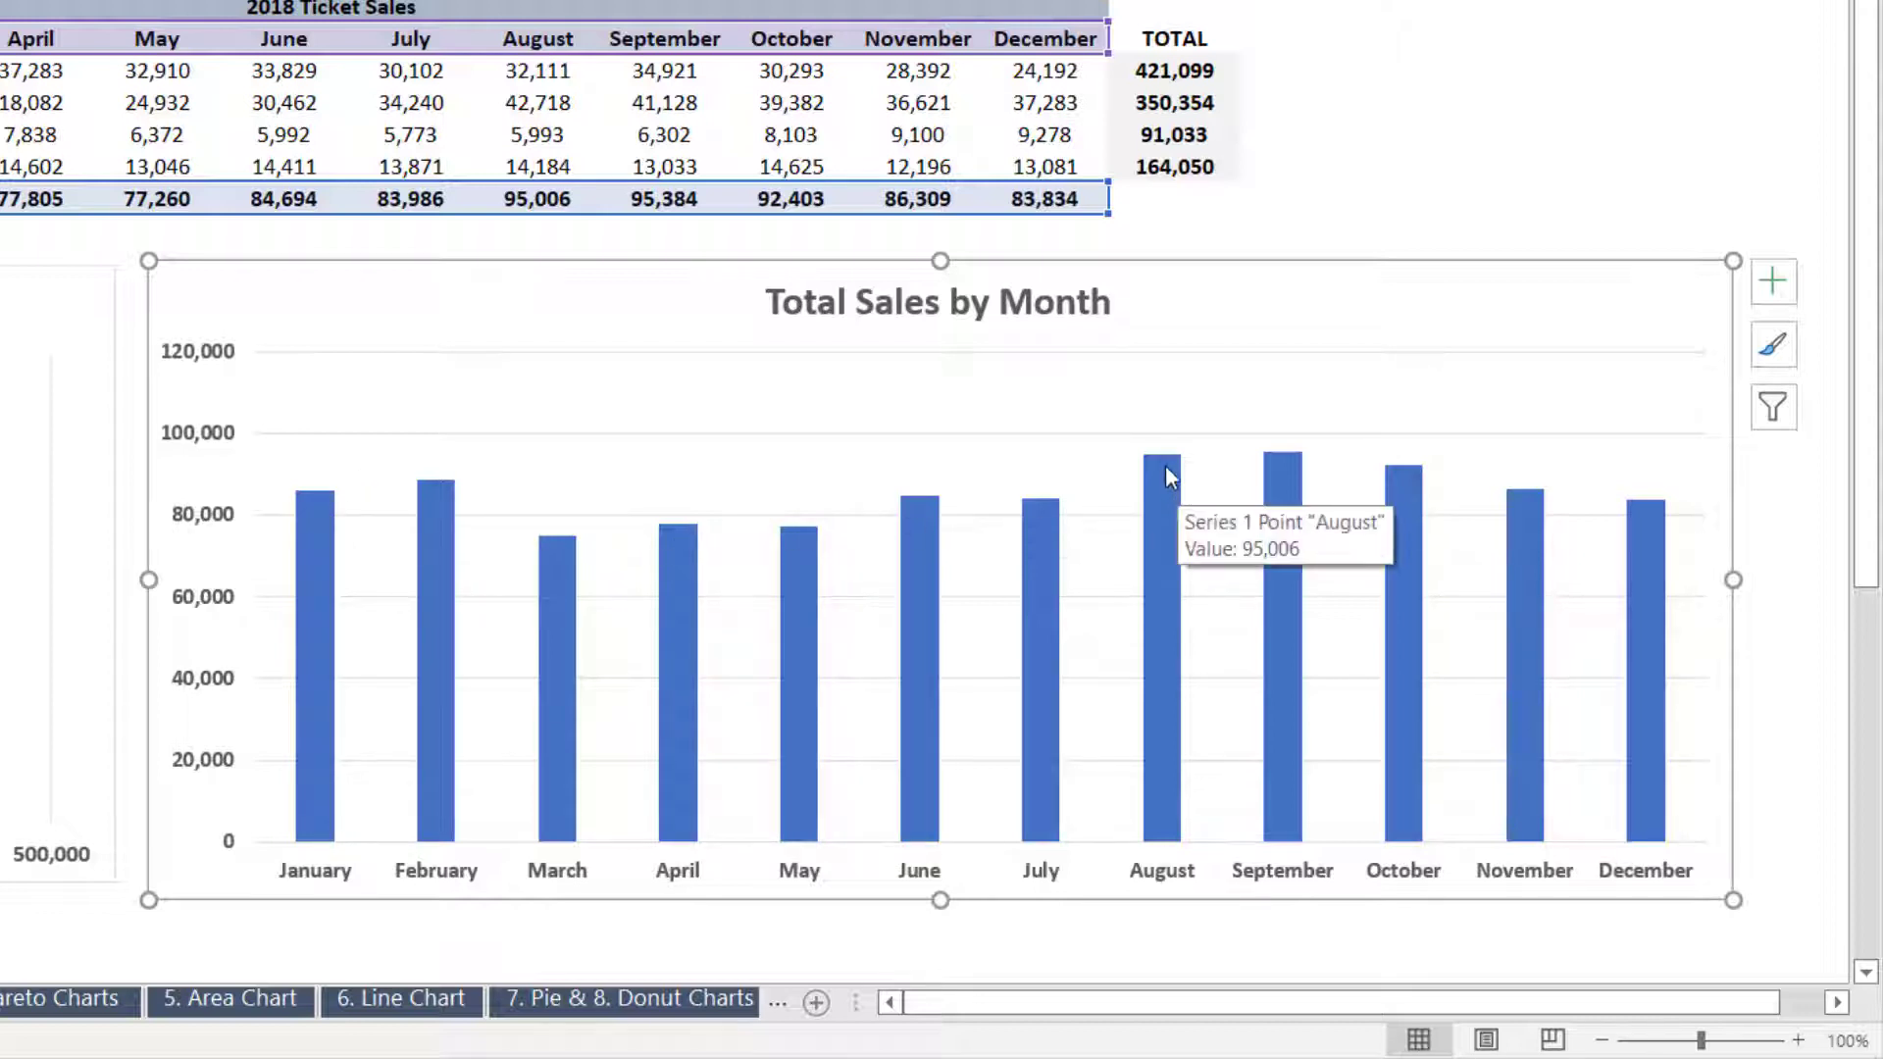
mouse_move(1283, 490)
mouse_move(1412, 496)
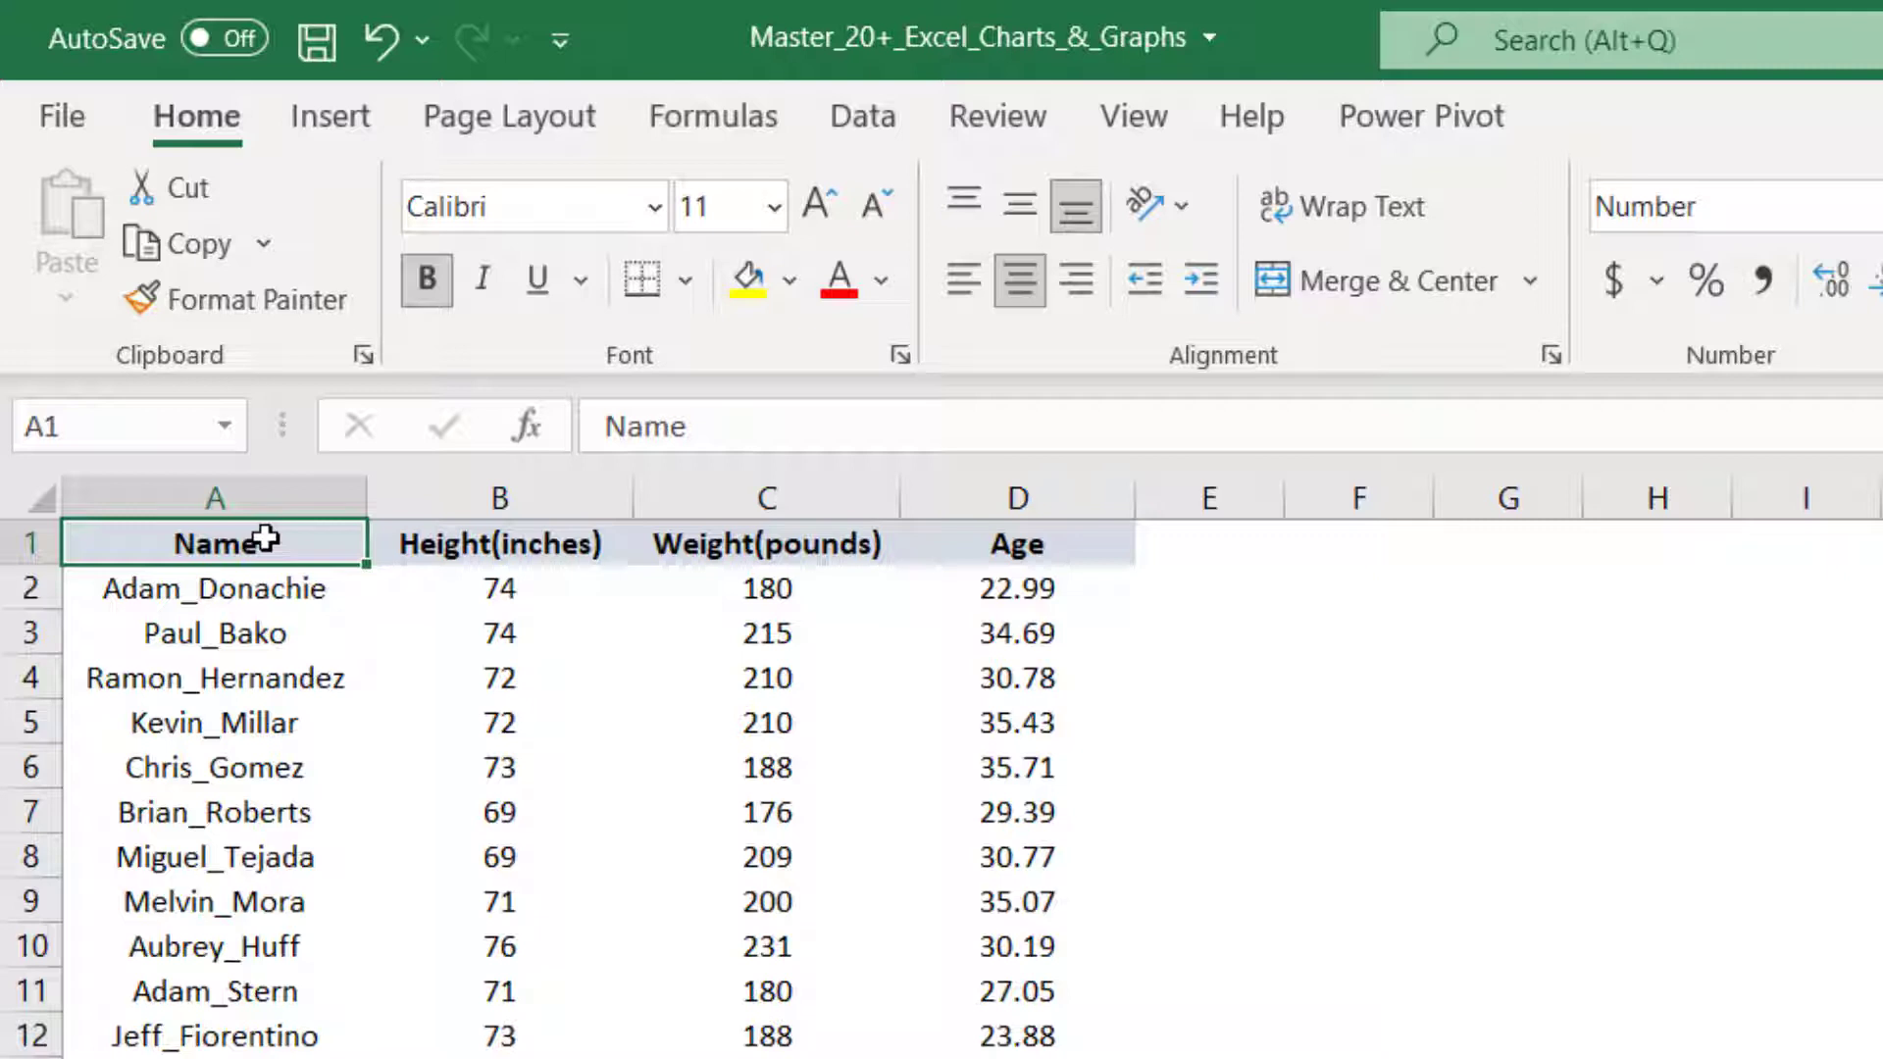
Insert a histogram of the Height(inches) column, move it up beside the data table, and enlarge it to about row 25
left_click(526, 506)
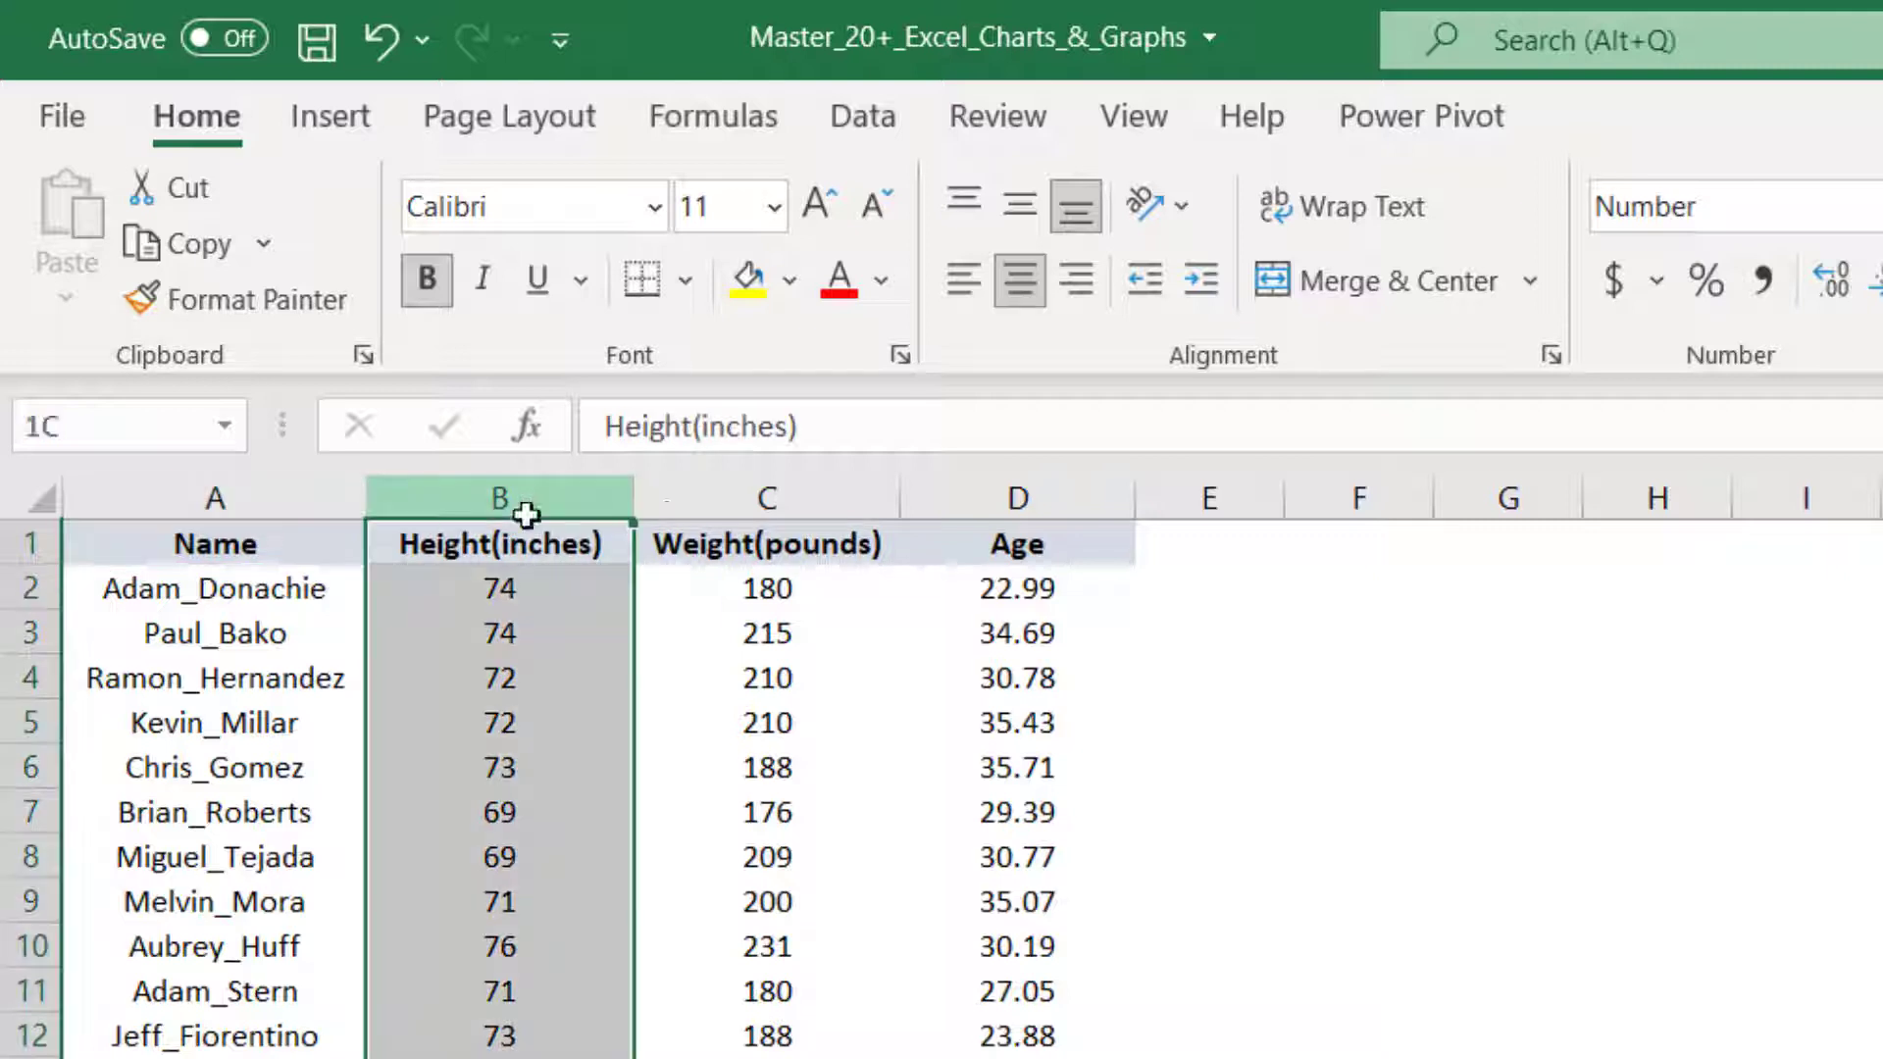
left_click(723, 500)
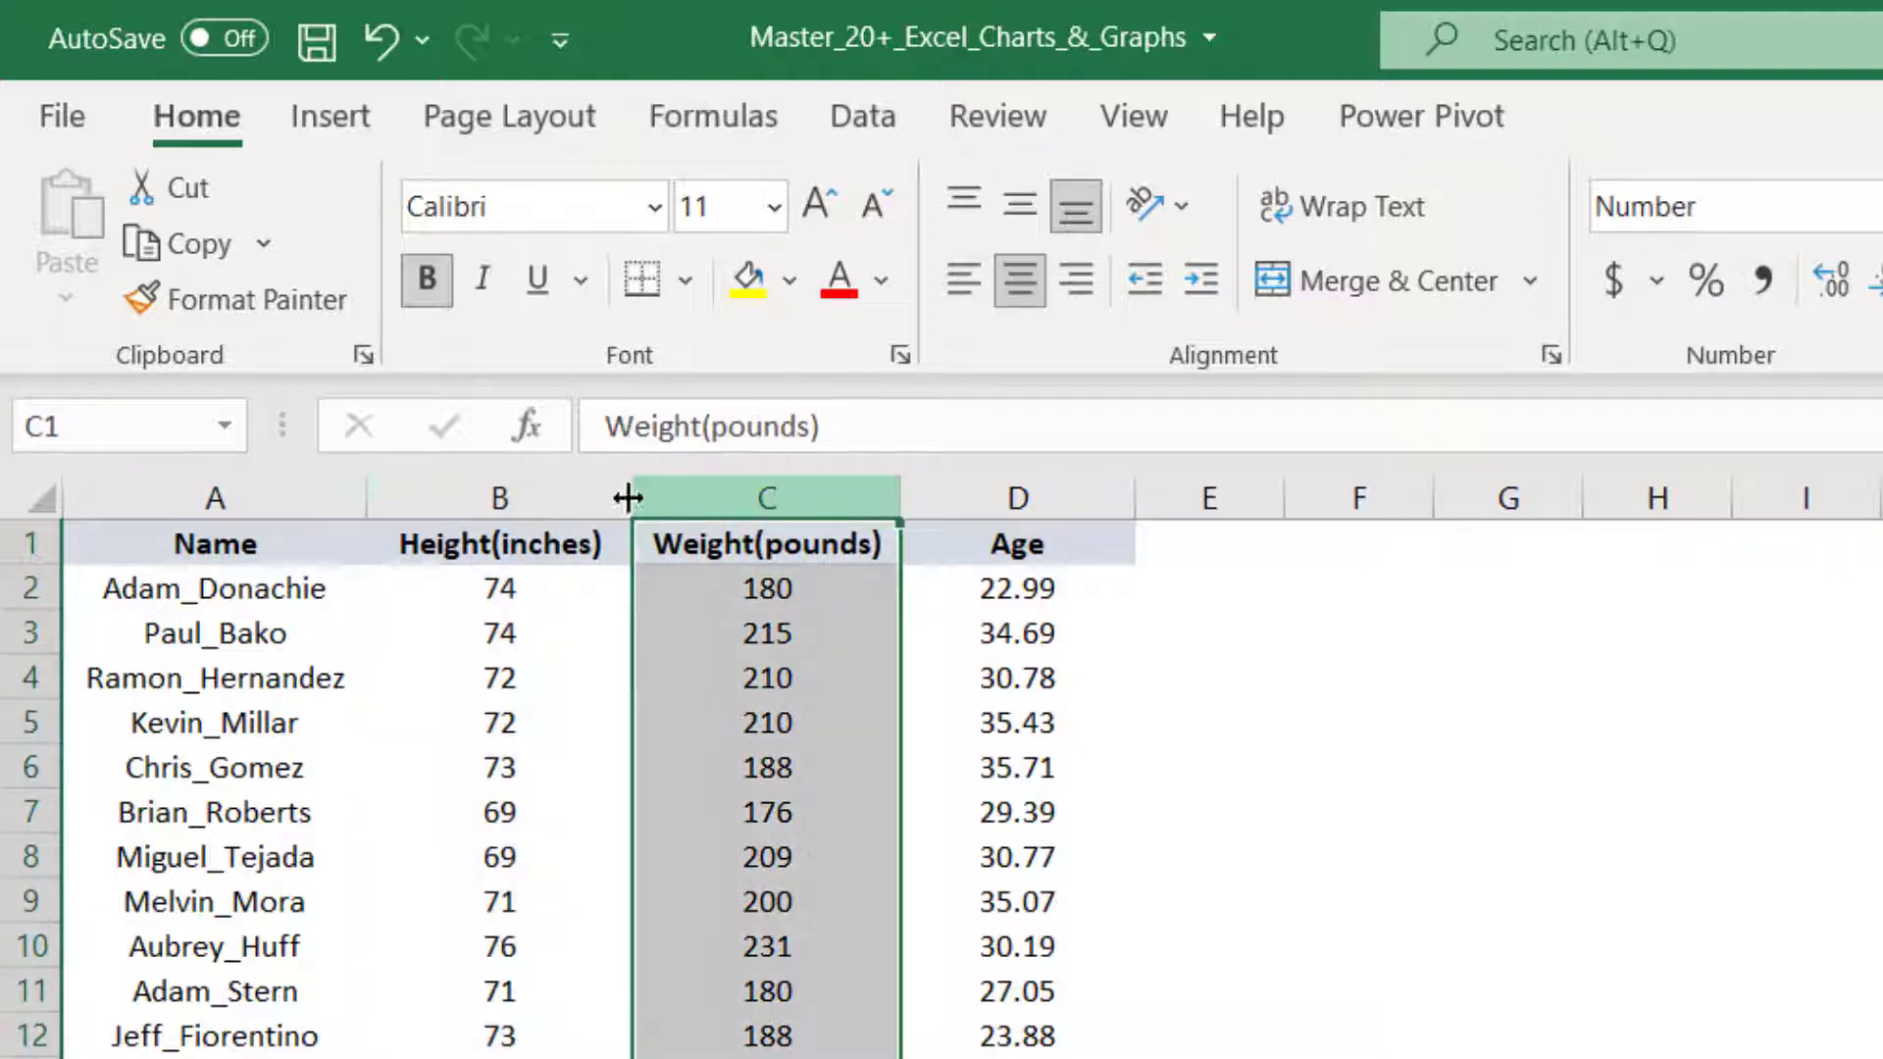
left_click(530, 505)
left_click(355, 133)
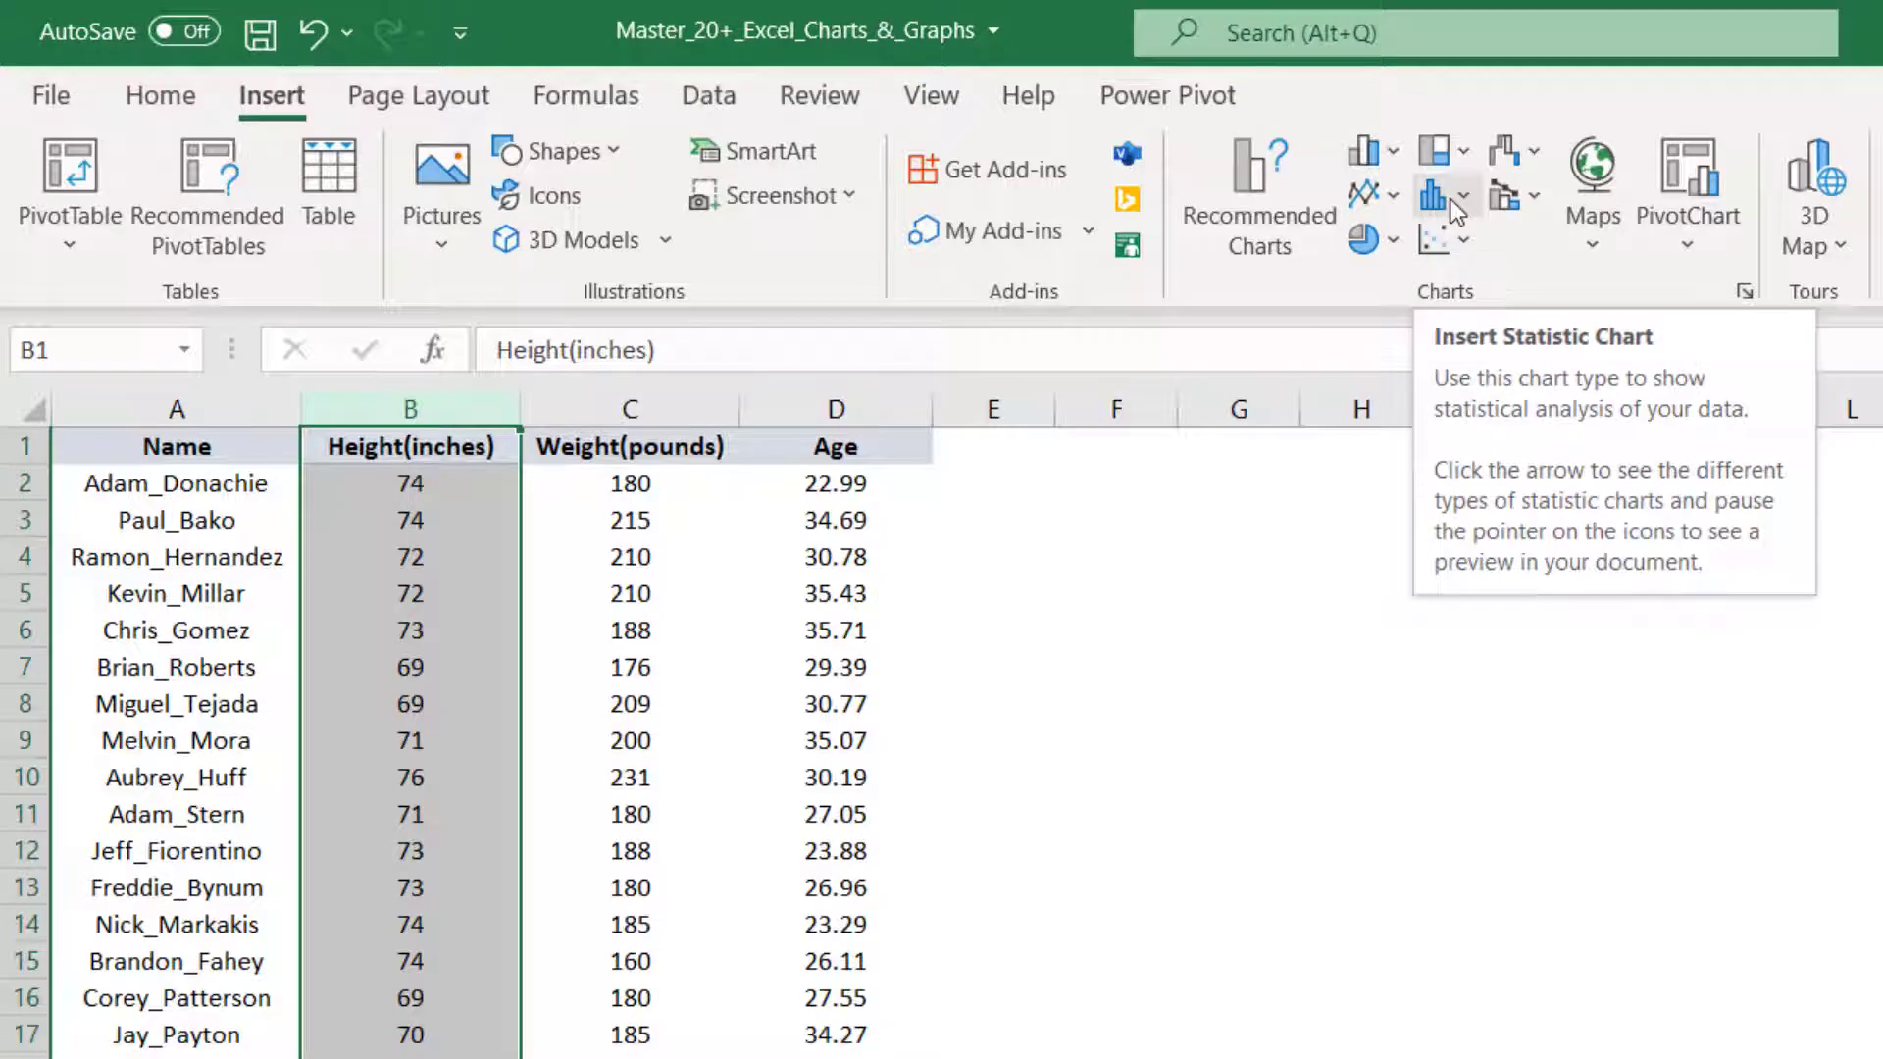
left_click(1451, 198)
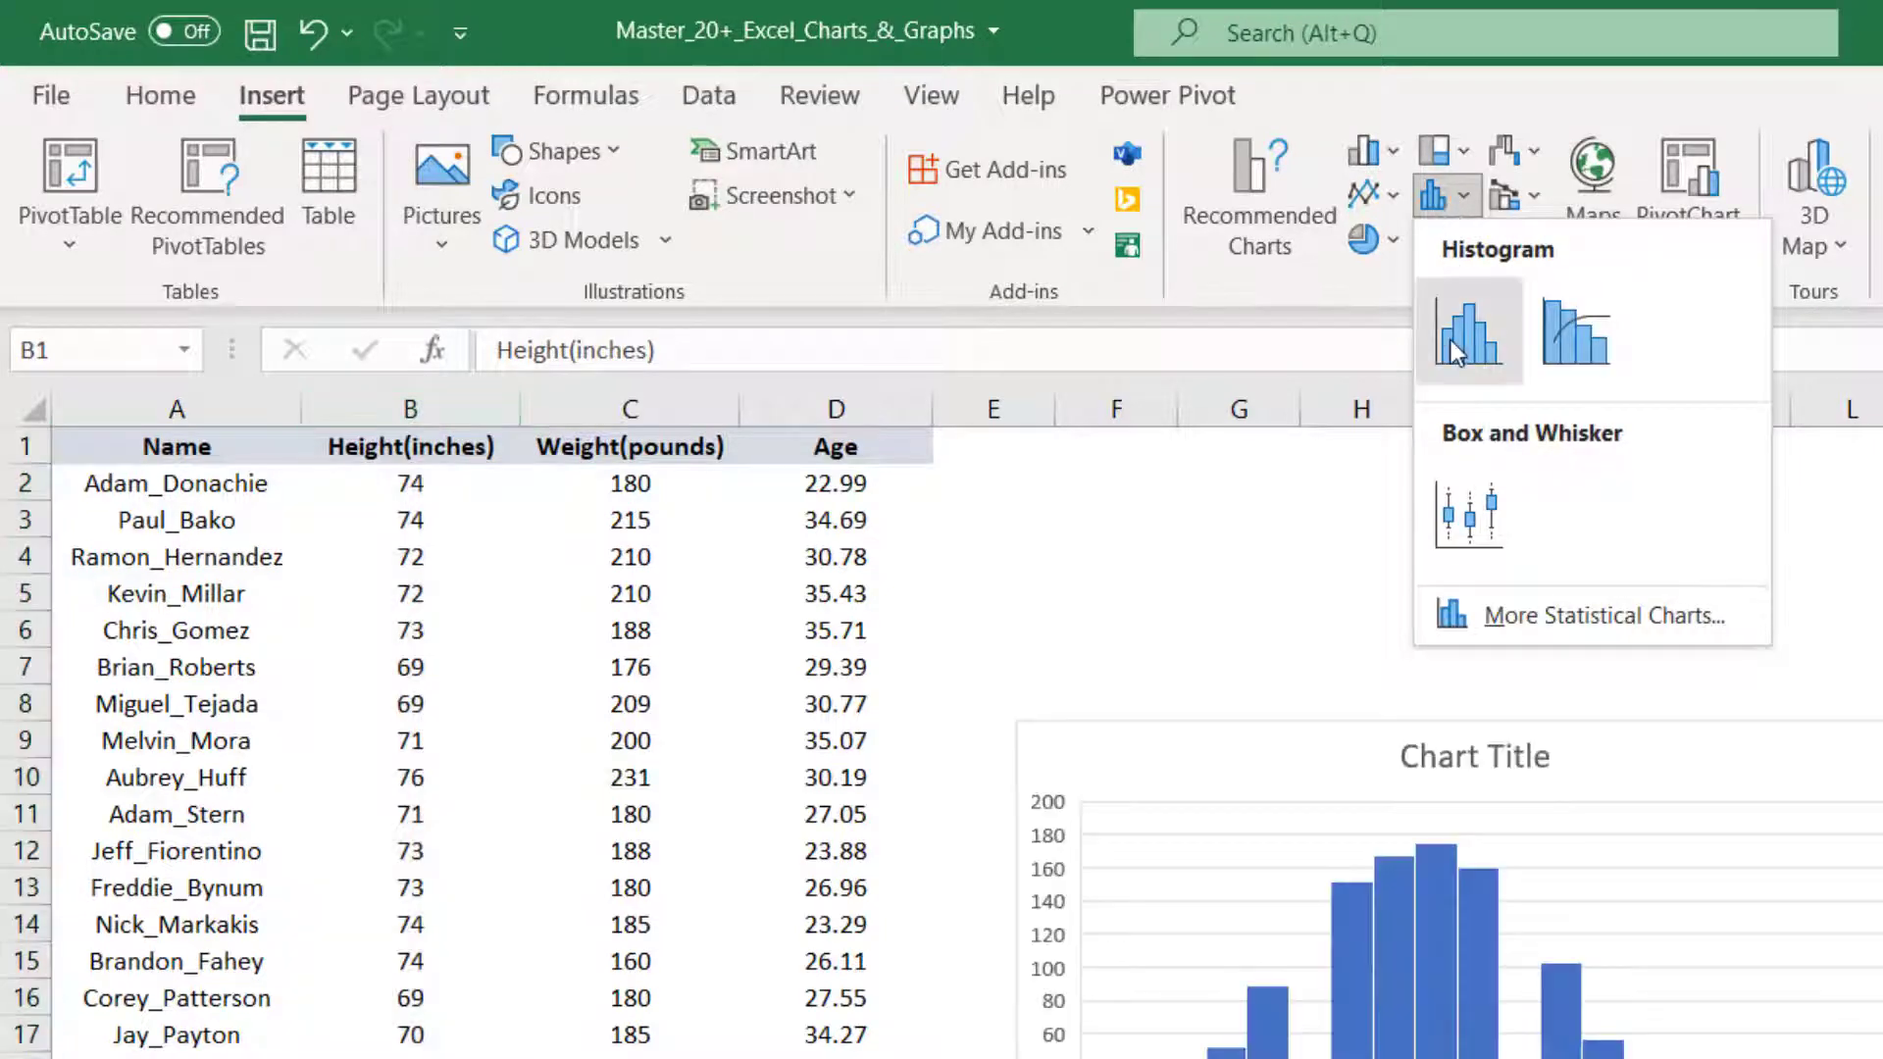
left_click(1450, 340)
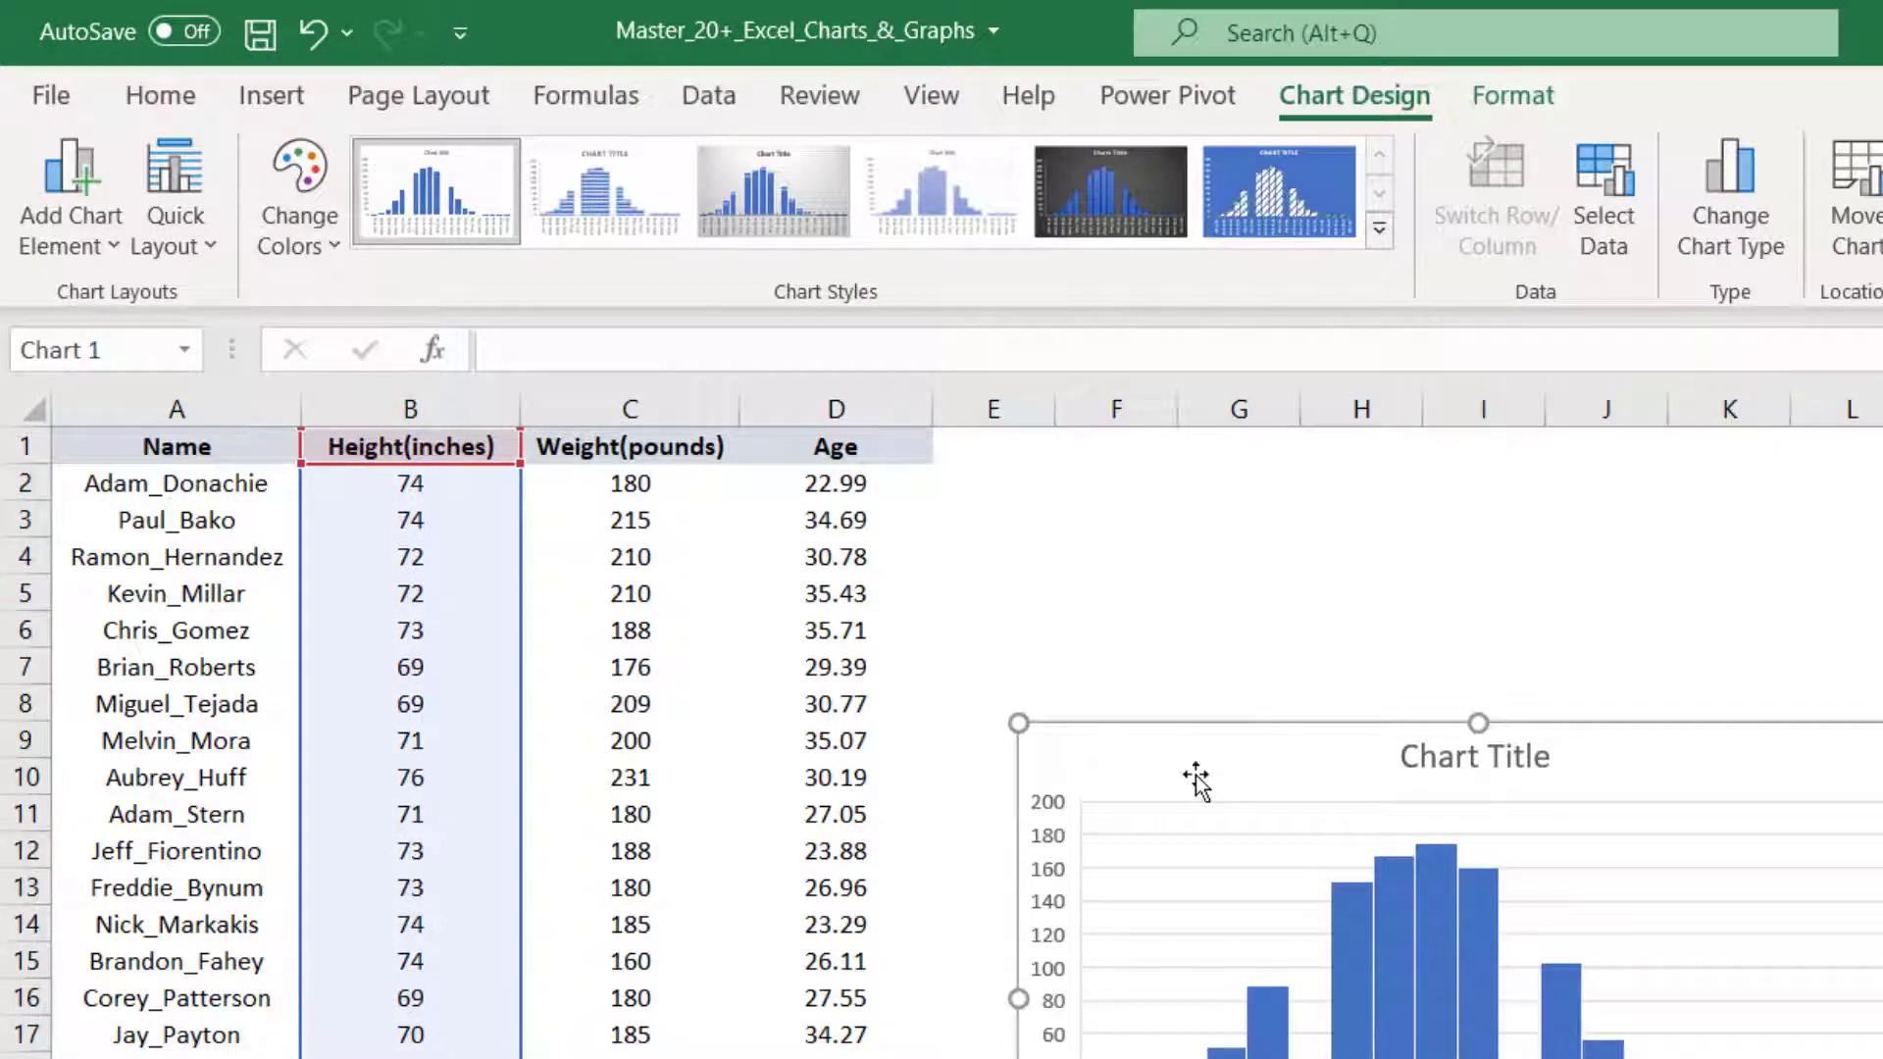
left_click_drag(1198, 777, 1117, 501)
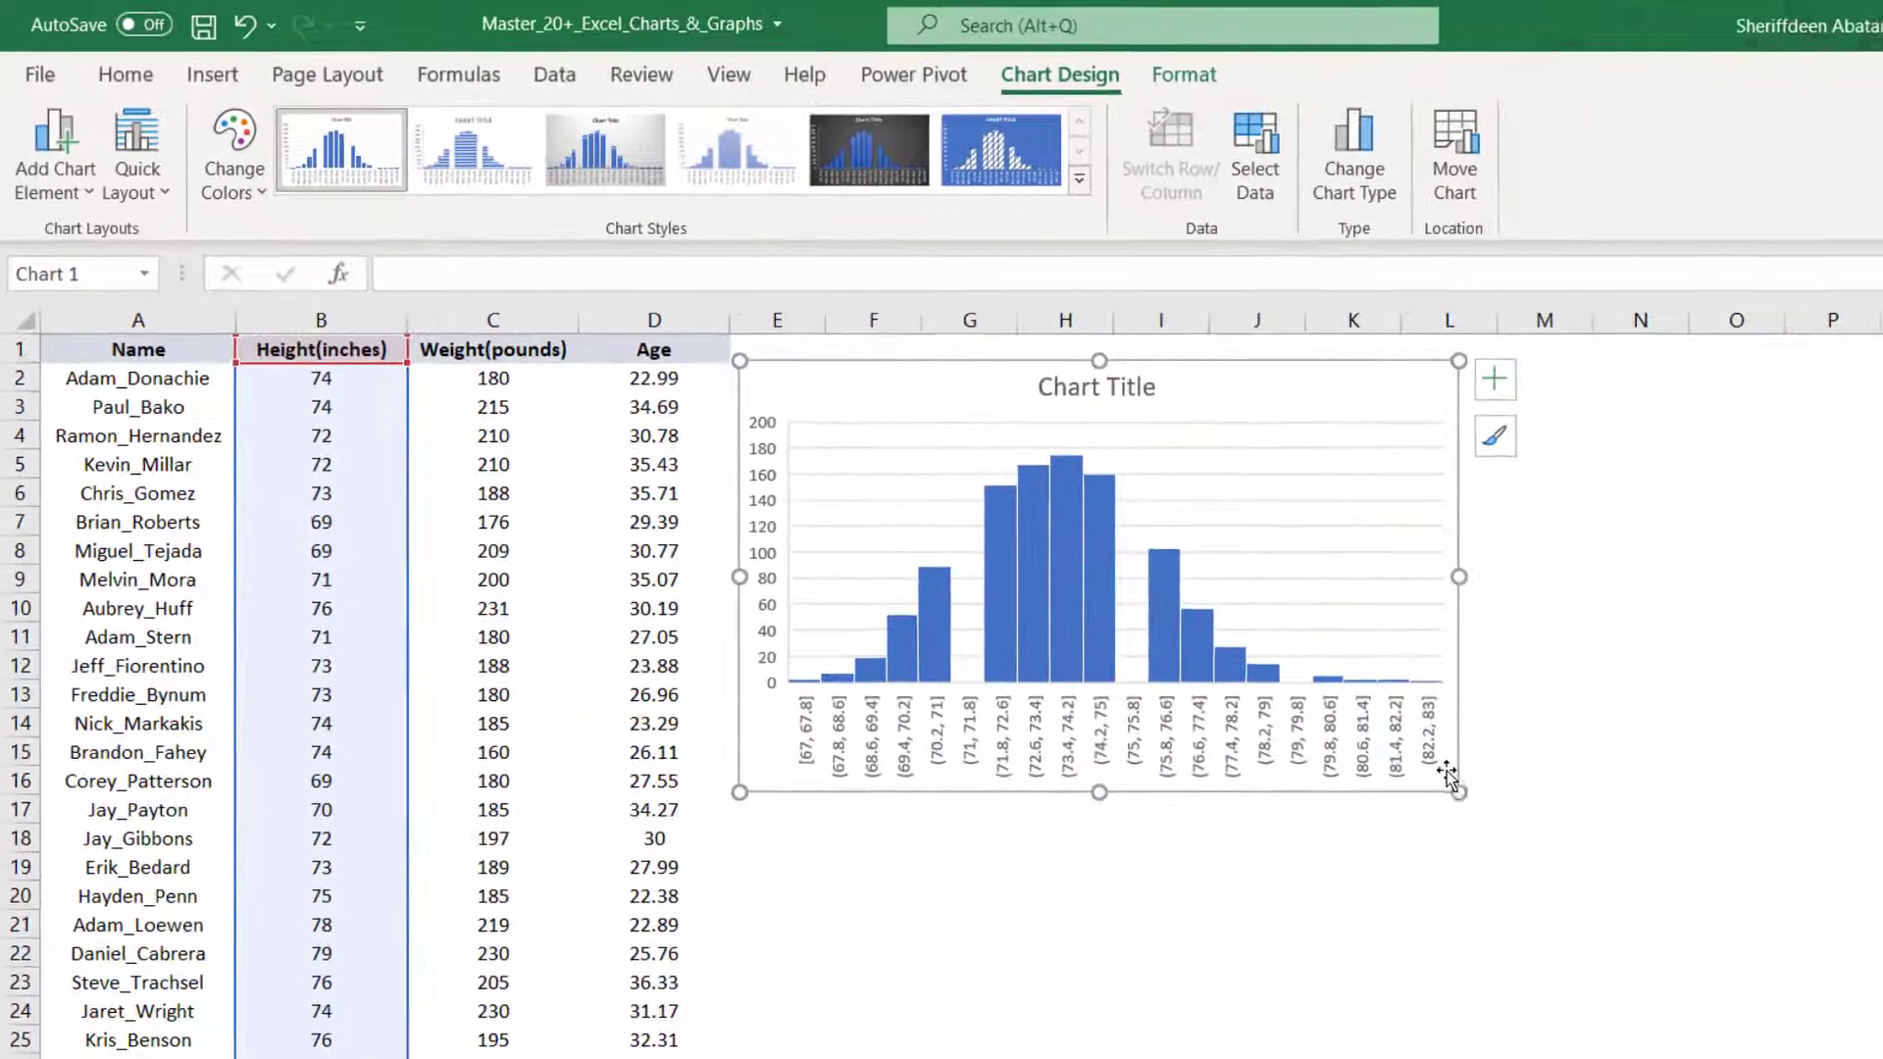
left_click_drag(1455, 791, 1789, 1047)
Change the histogram's title to "Height Distribution"
left_click(1245, 390)
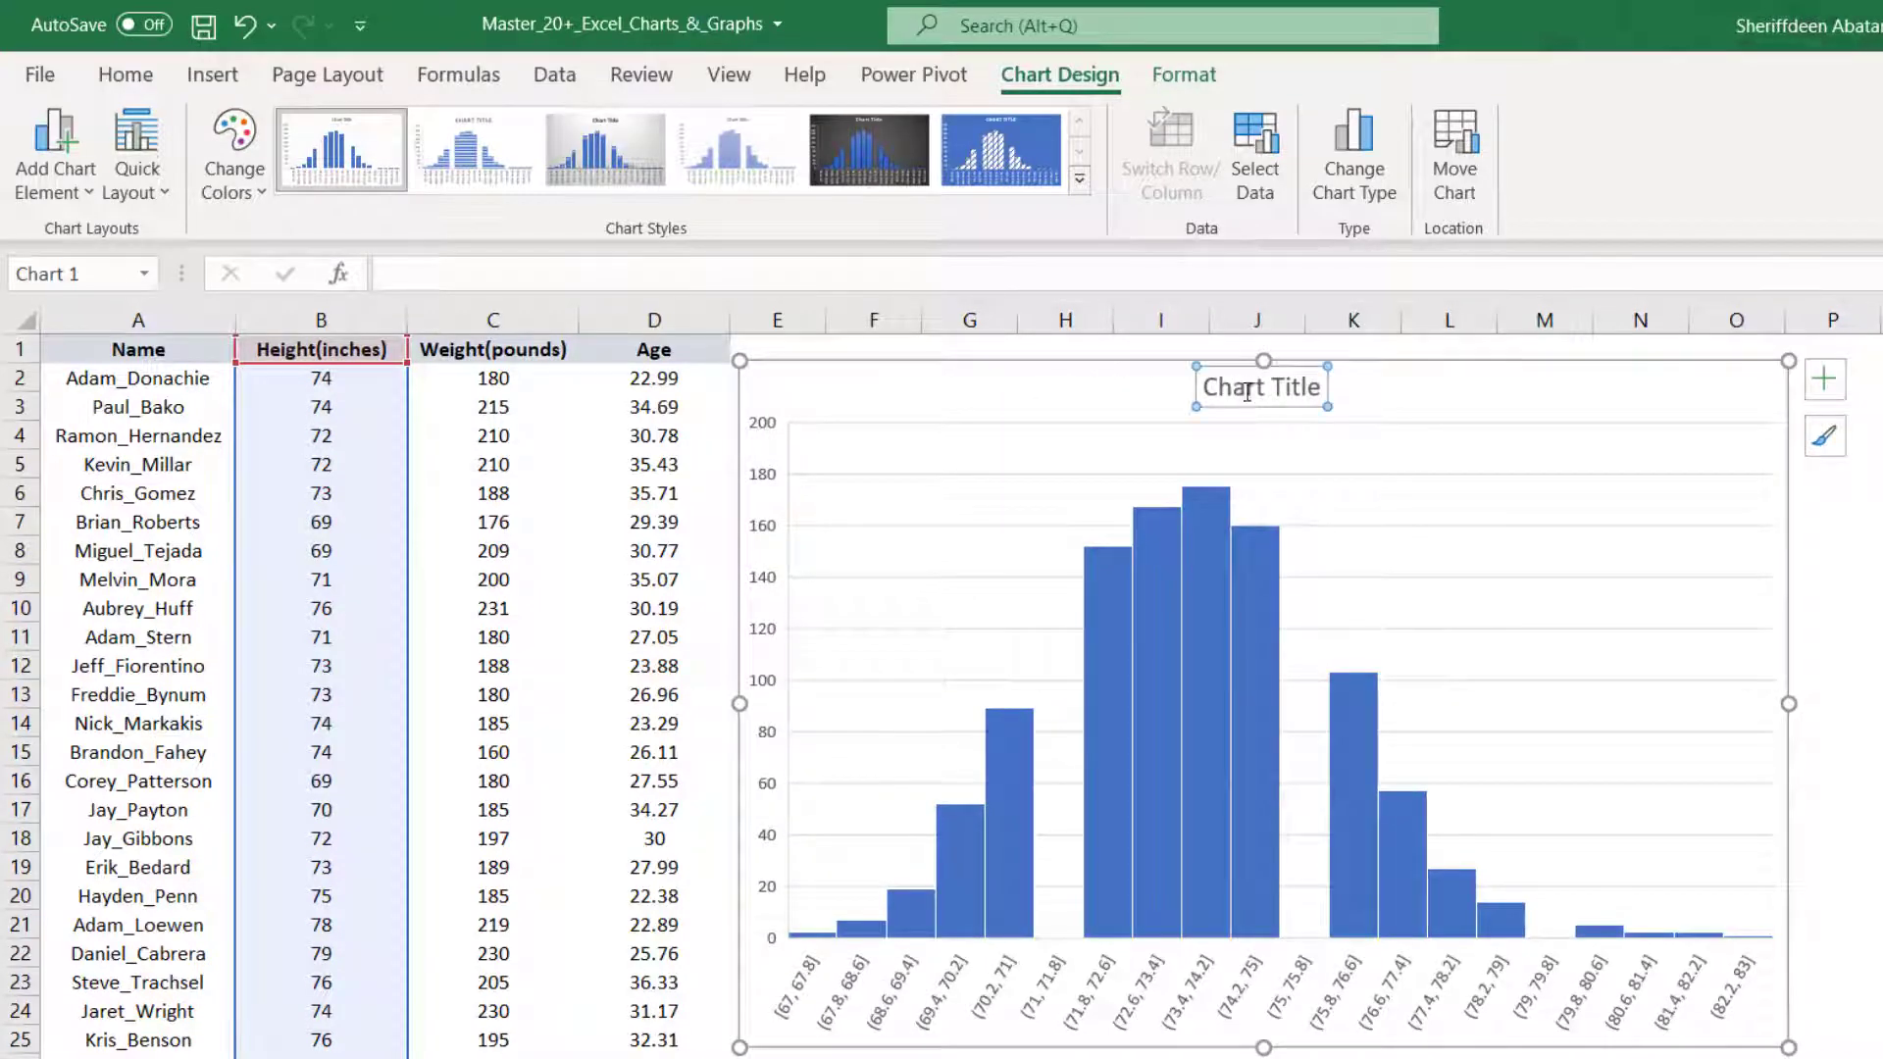
triple_click(1249, 392)
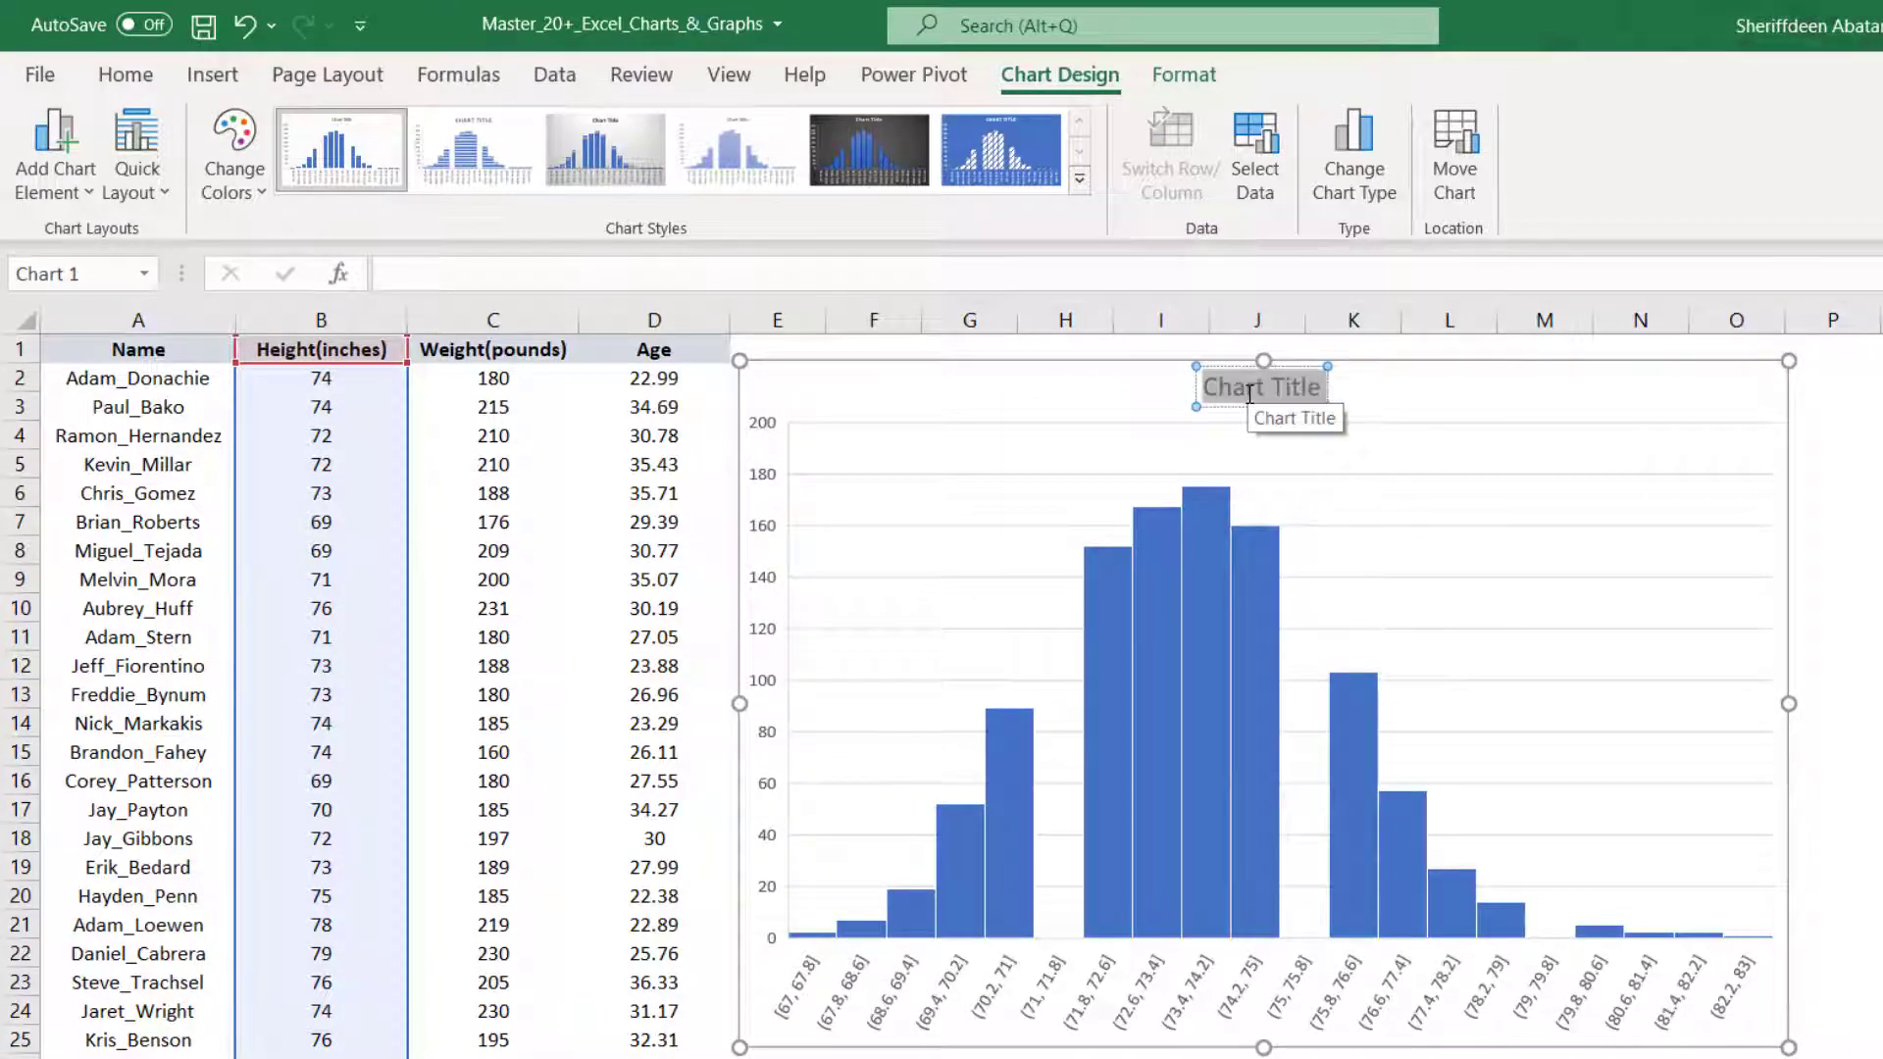
type("Hei")
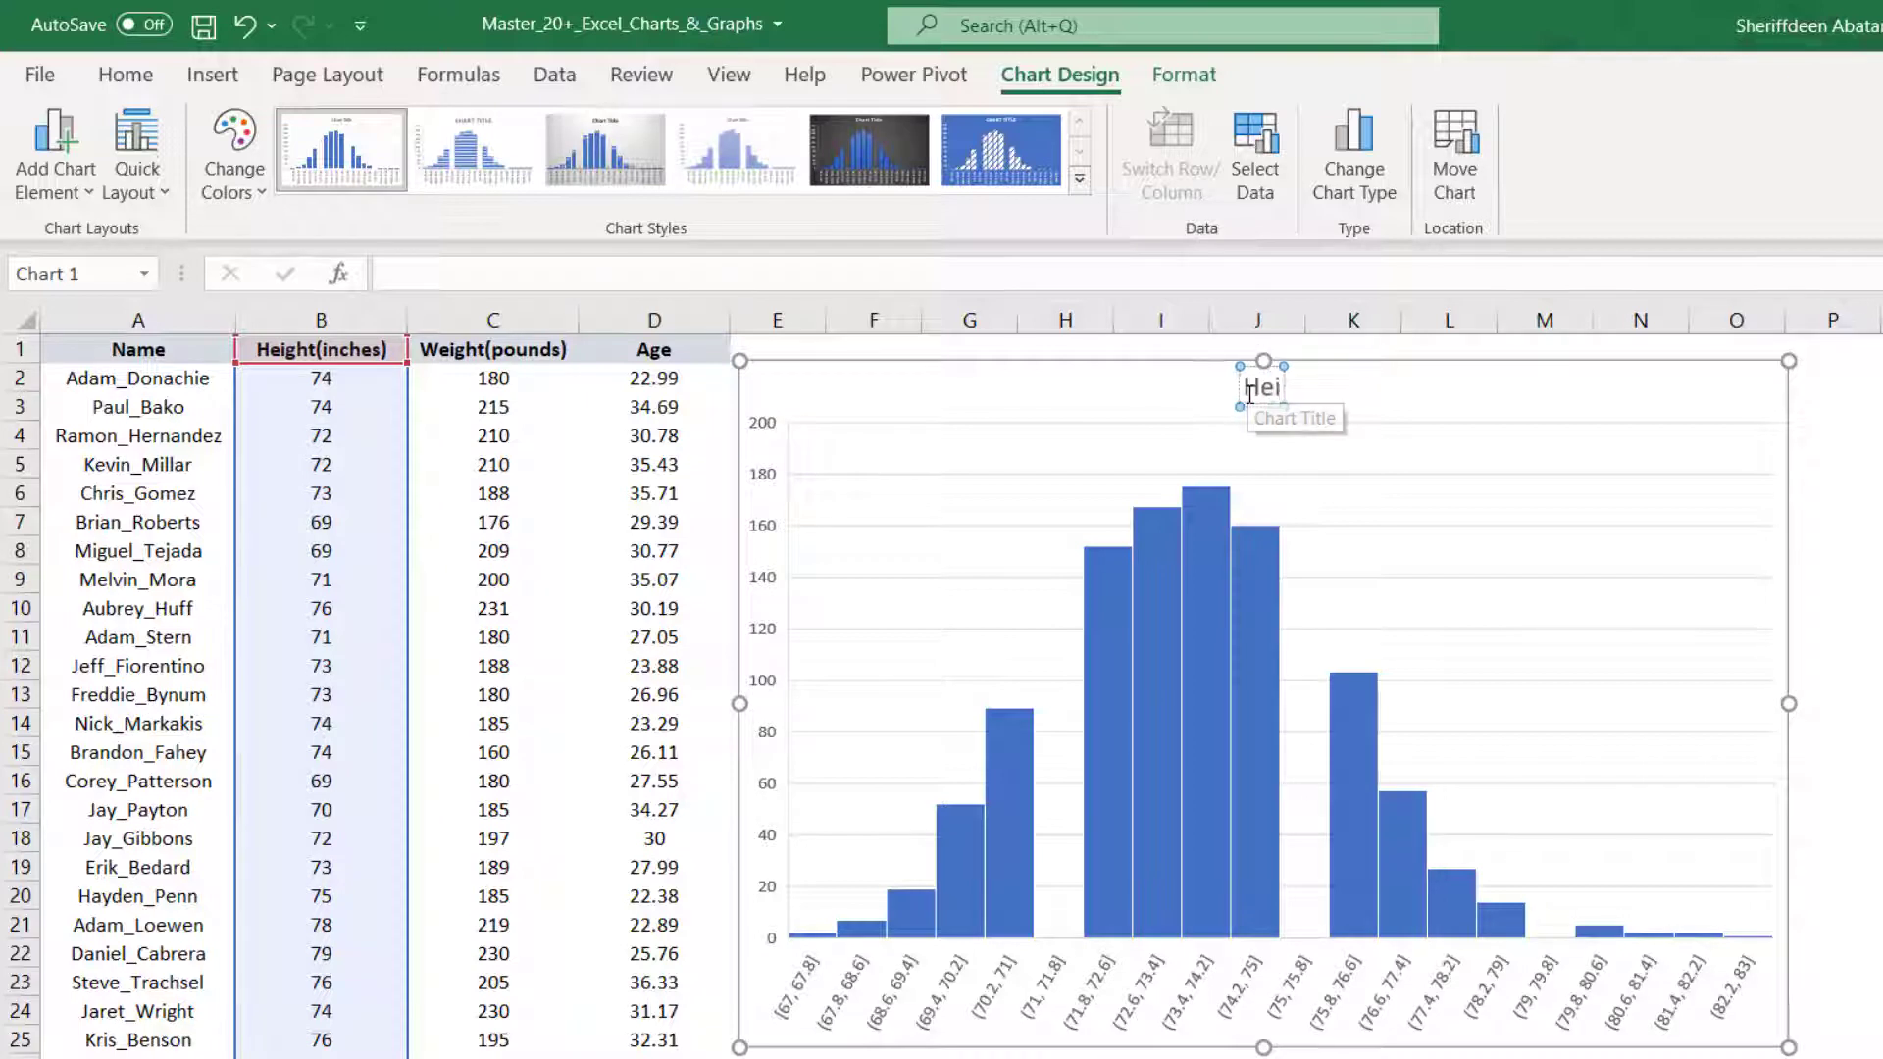
type("ght D")
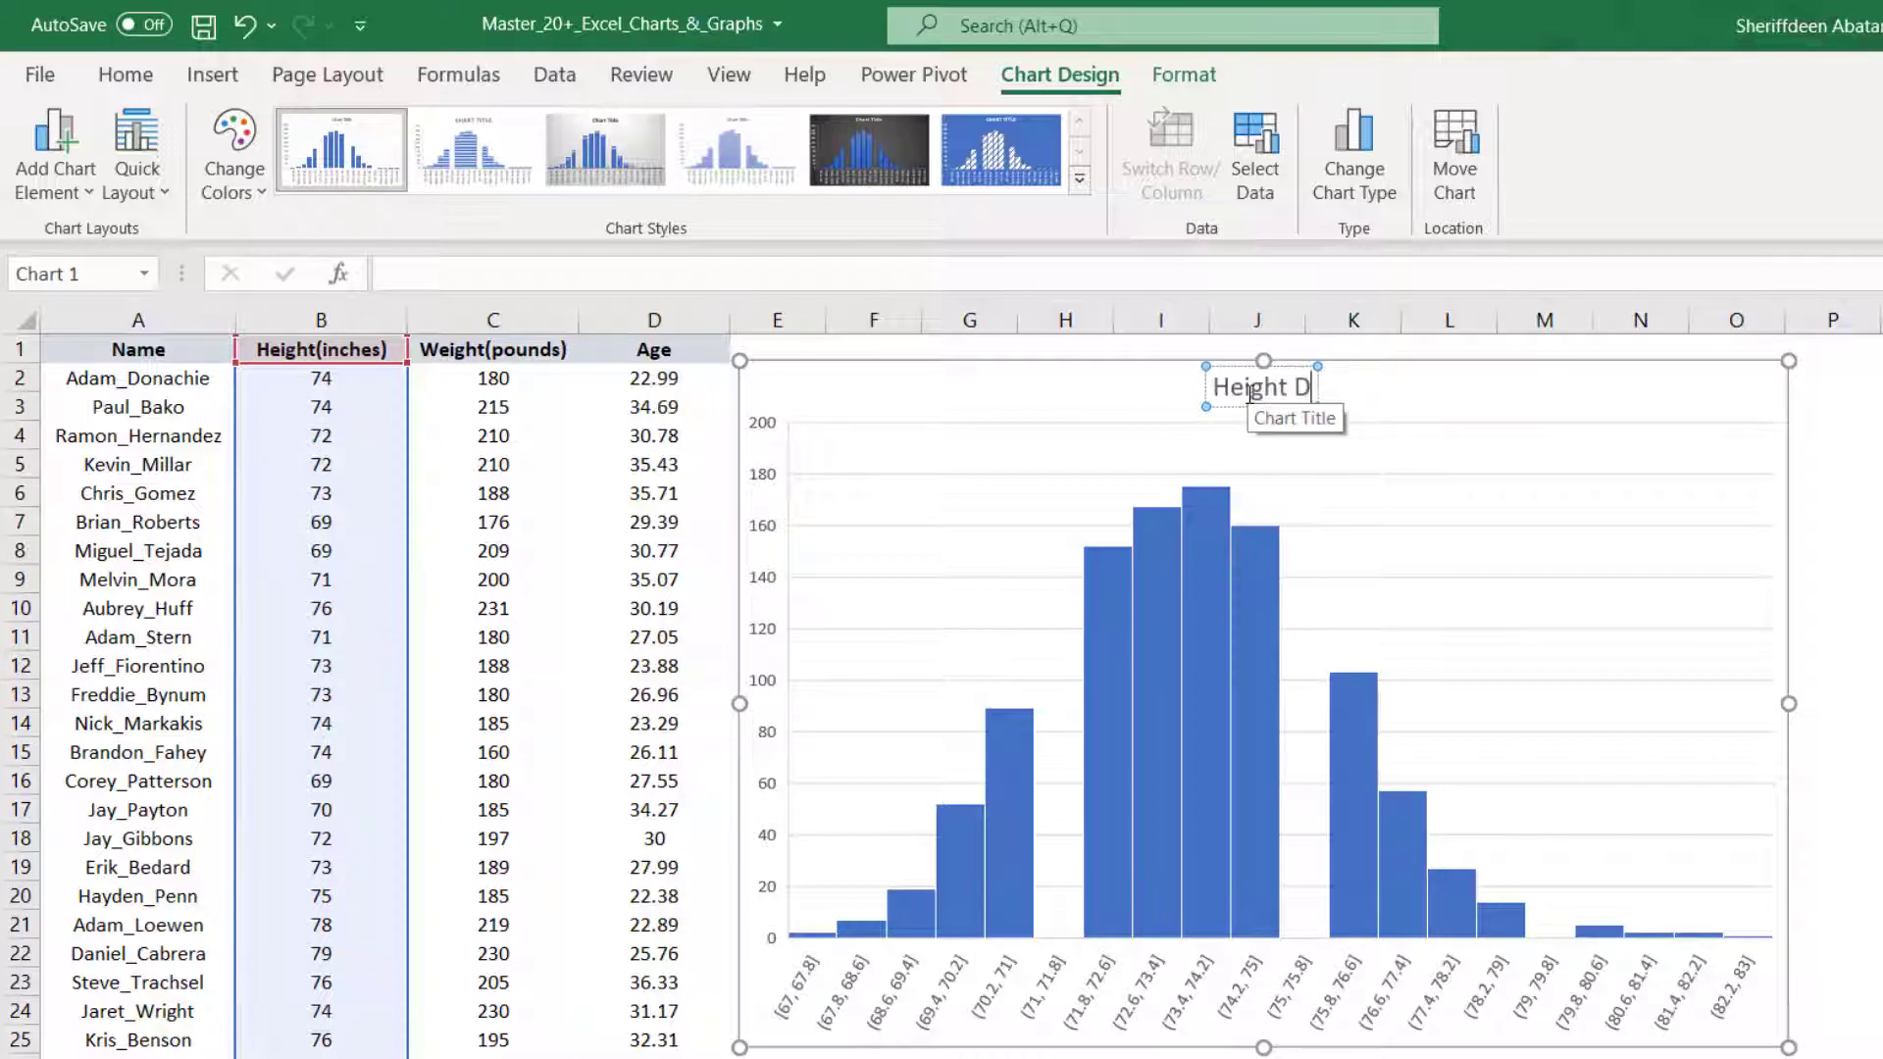
type("is")
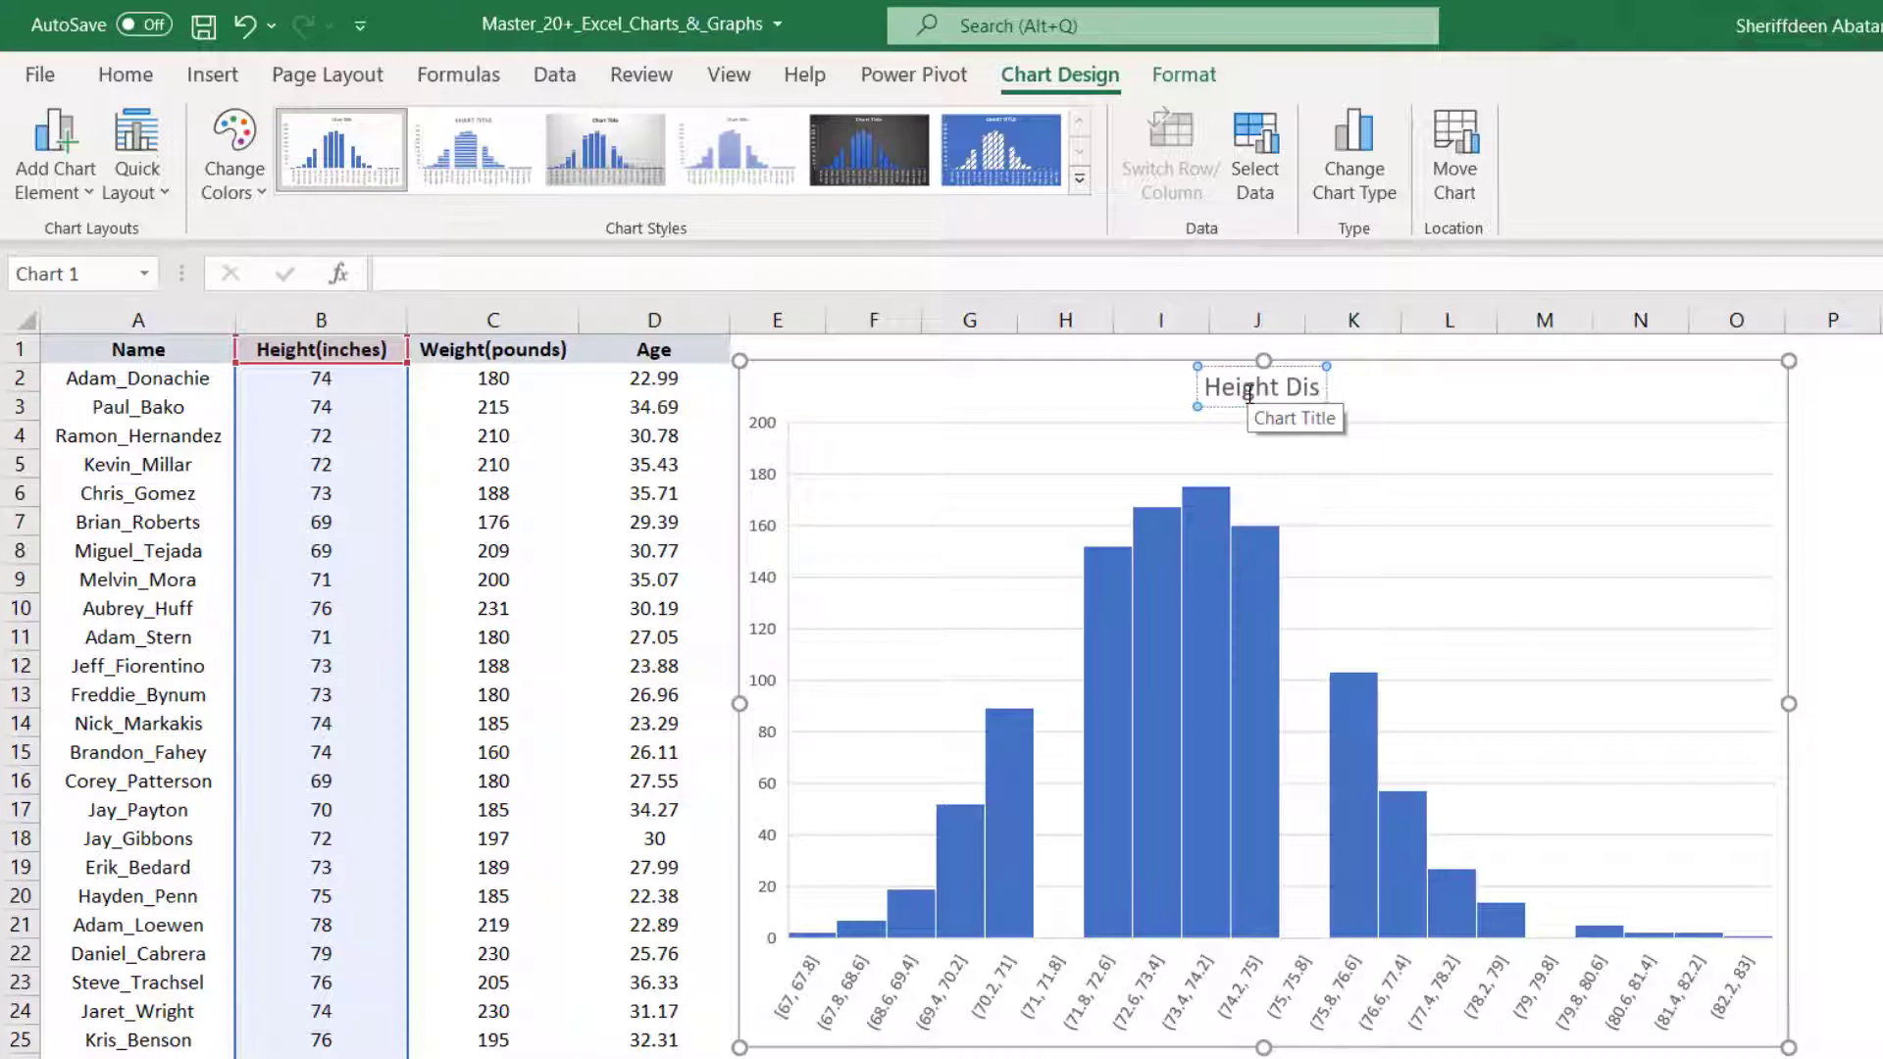
type("tribution")
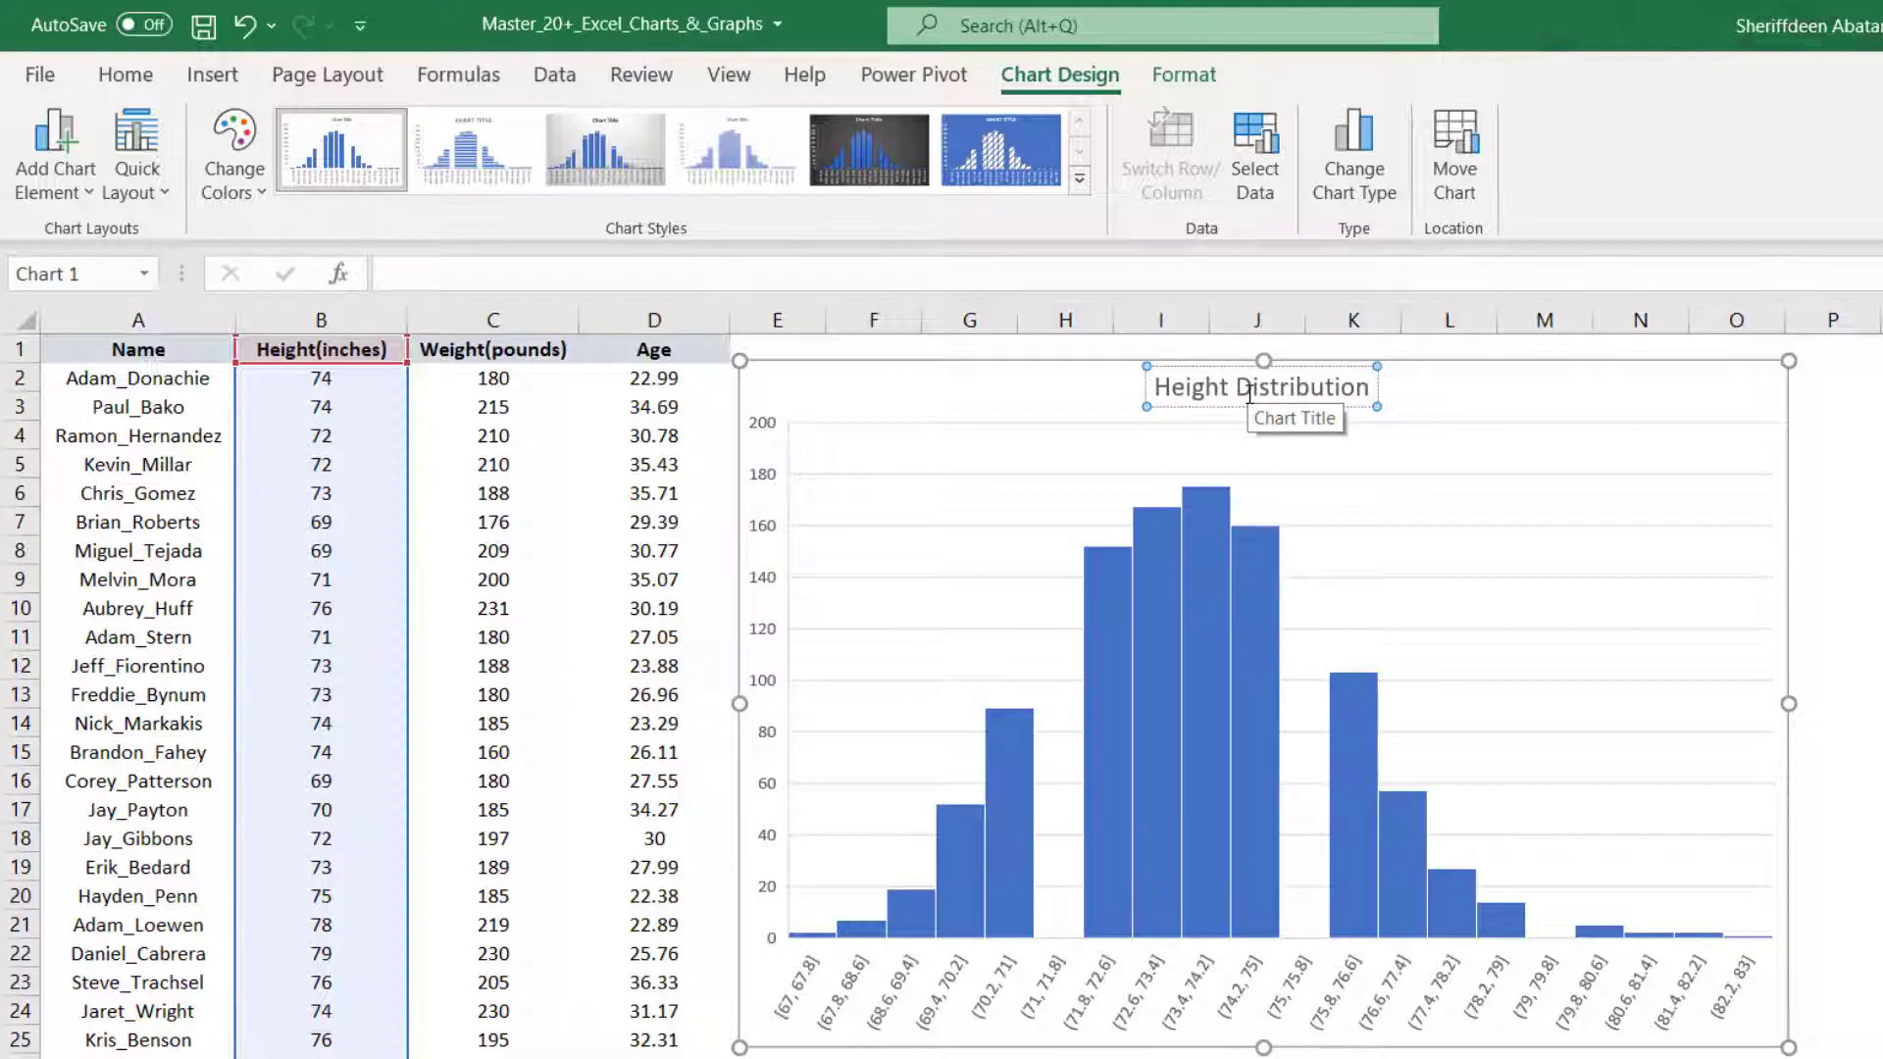
Make the histogram's title bold and increase its font size to 18
key("ctrl+a")
key("ctrl+b")
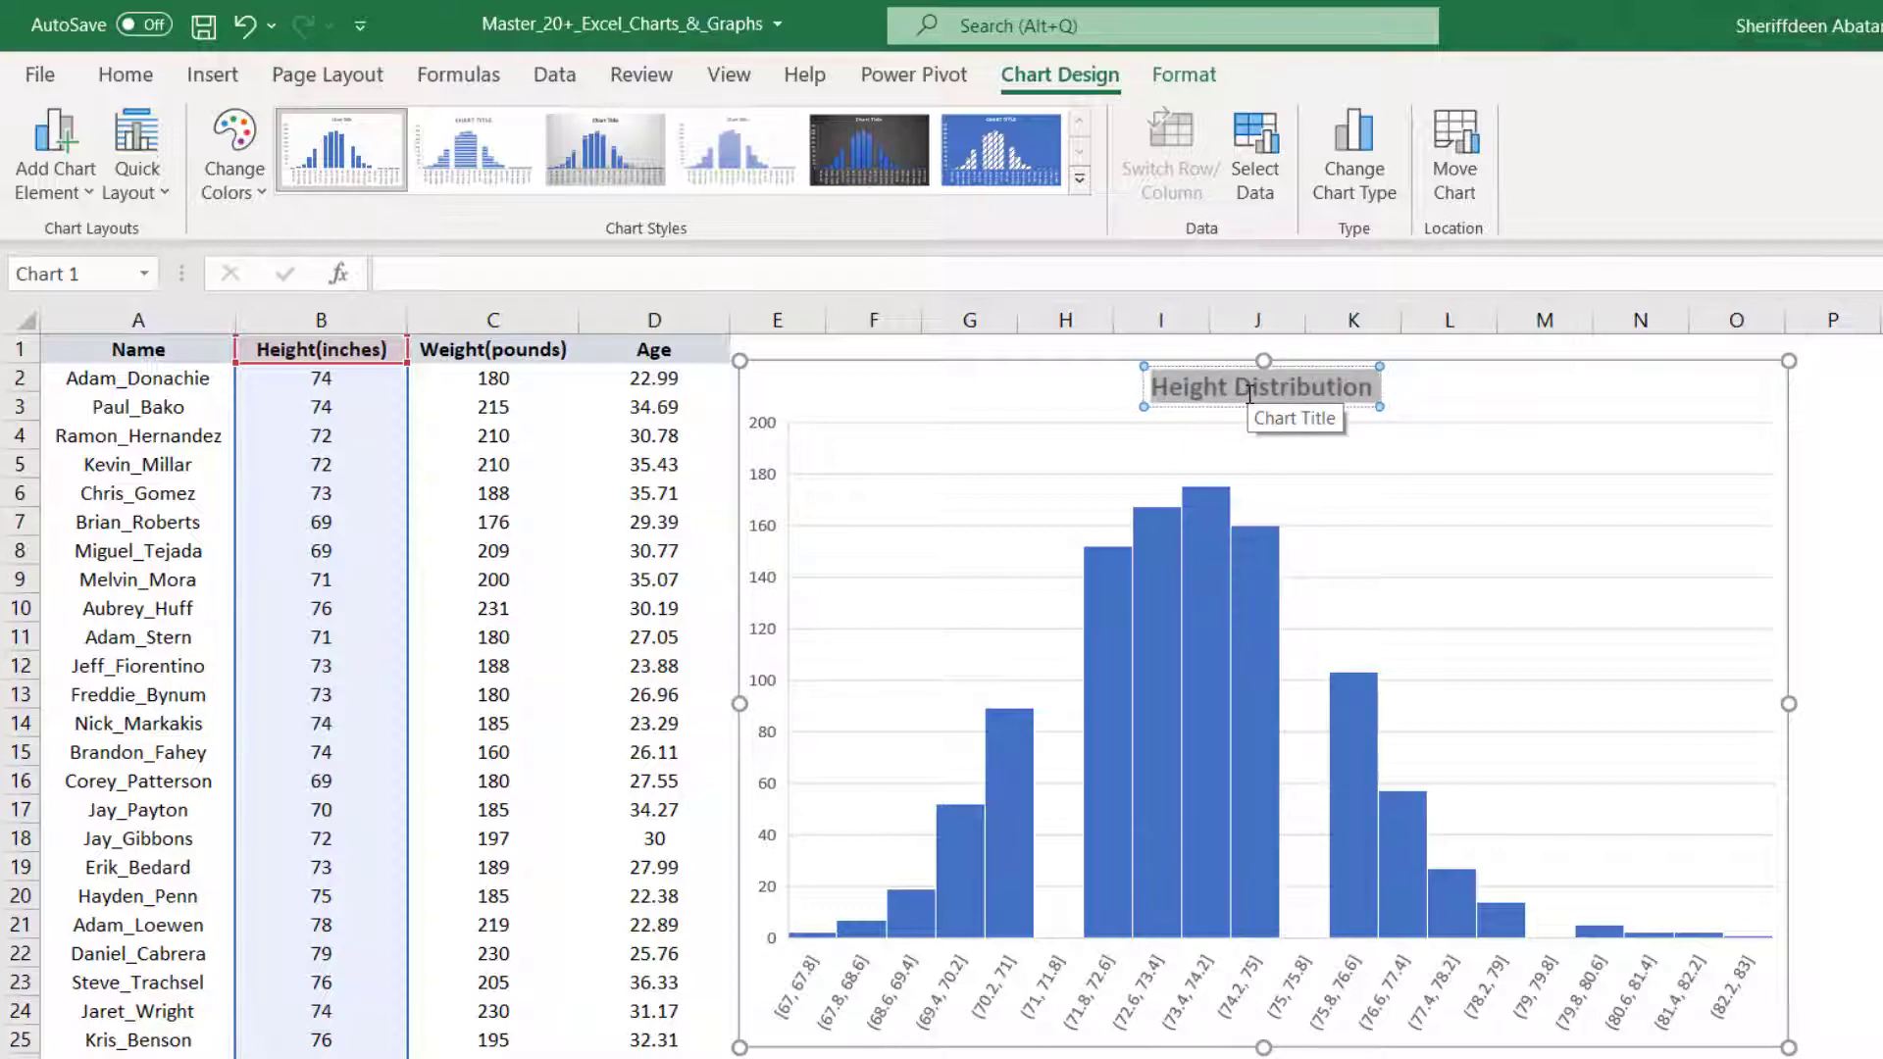
left_click(125, 76)
left_click(528, 131)
left_click(528, 131)
left_click(1157, 675)
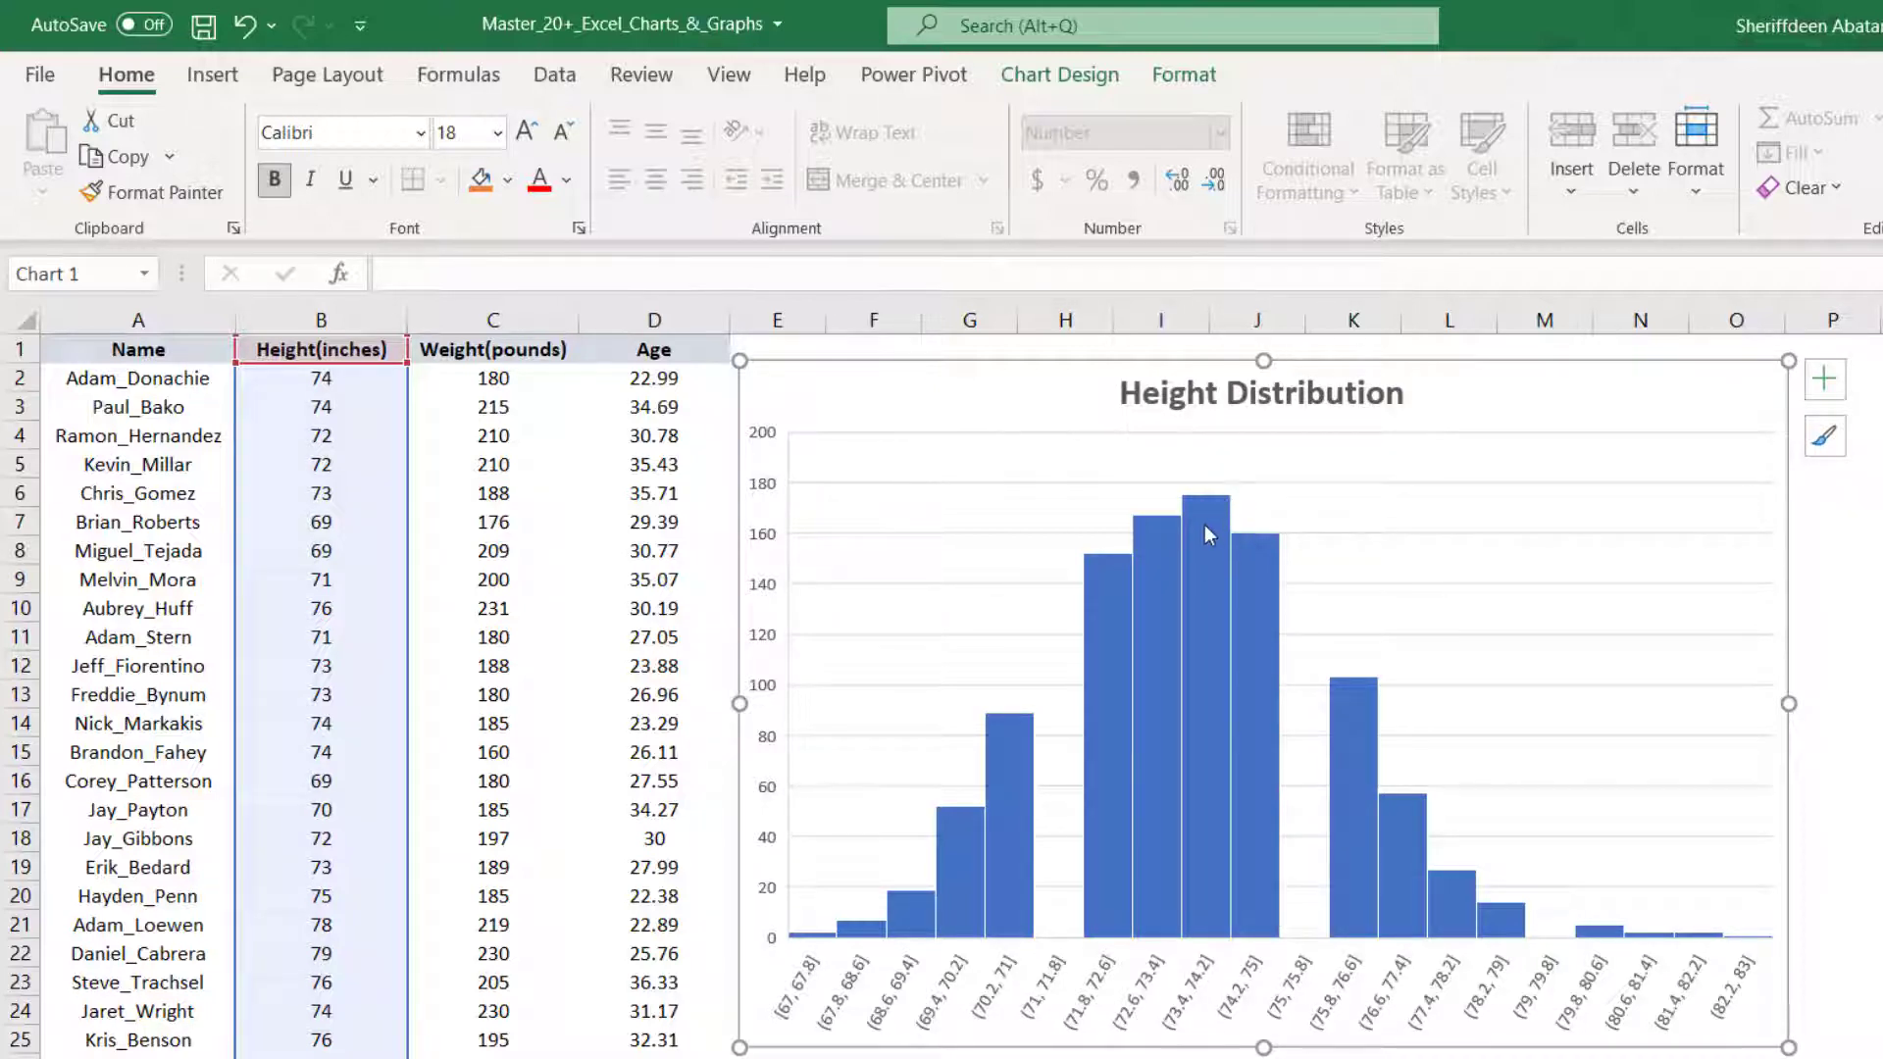
Set the bin width of the histogram's horizontal axis to 1 and close the axis formatting options
left_click(856, 996)
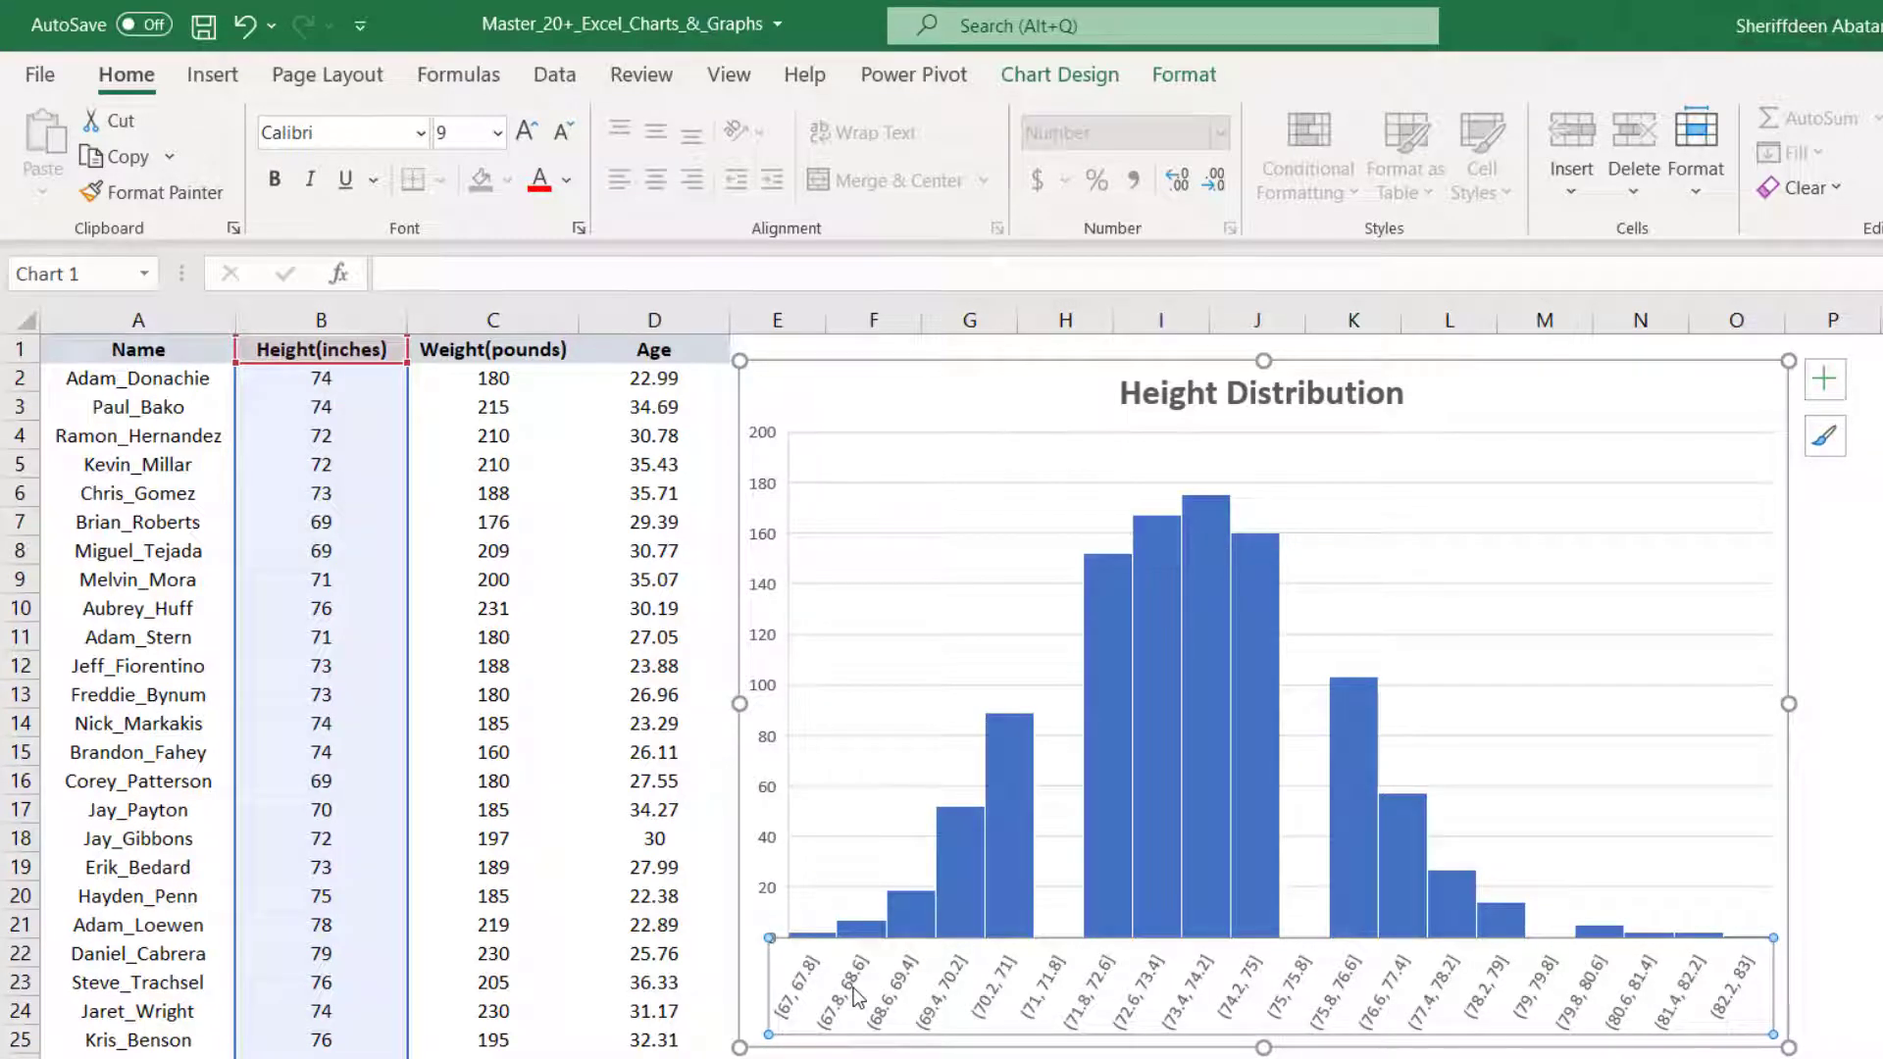
right_click(856, 995)
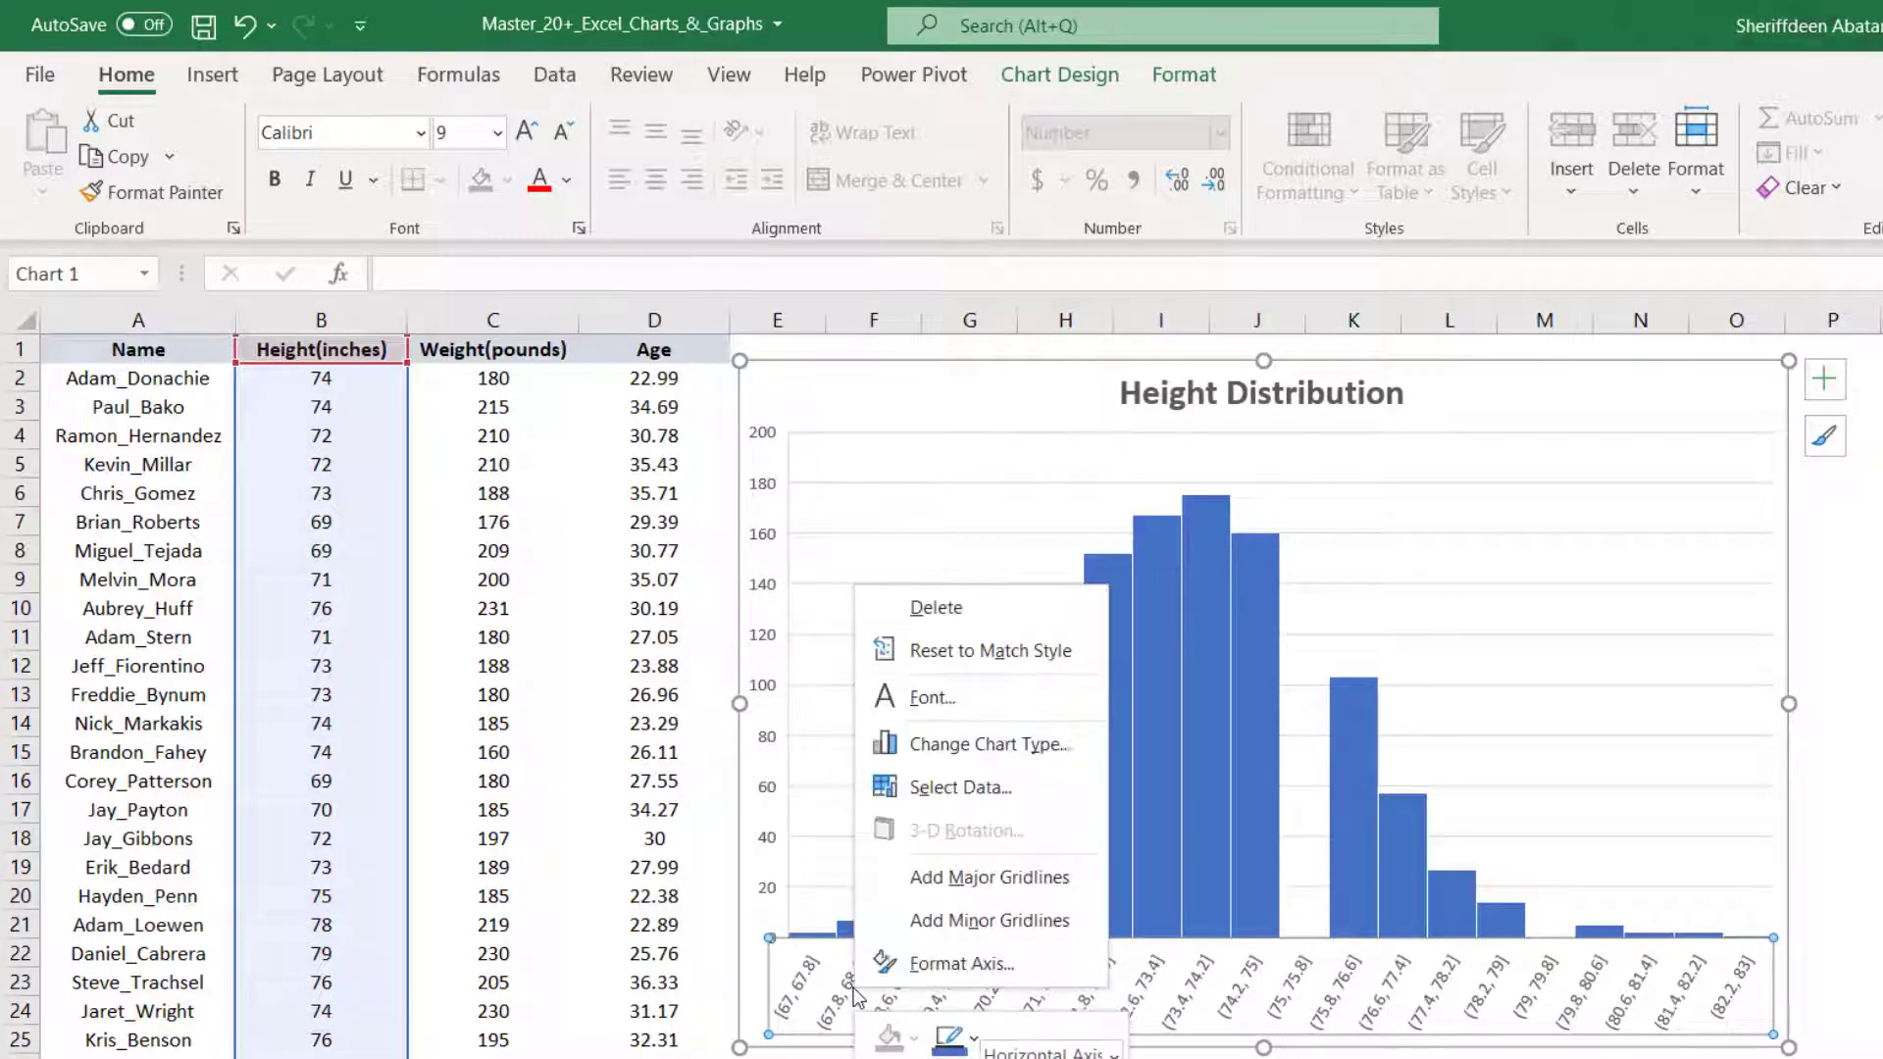
left_click(990, 965)
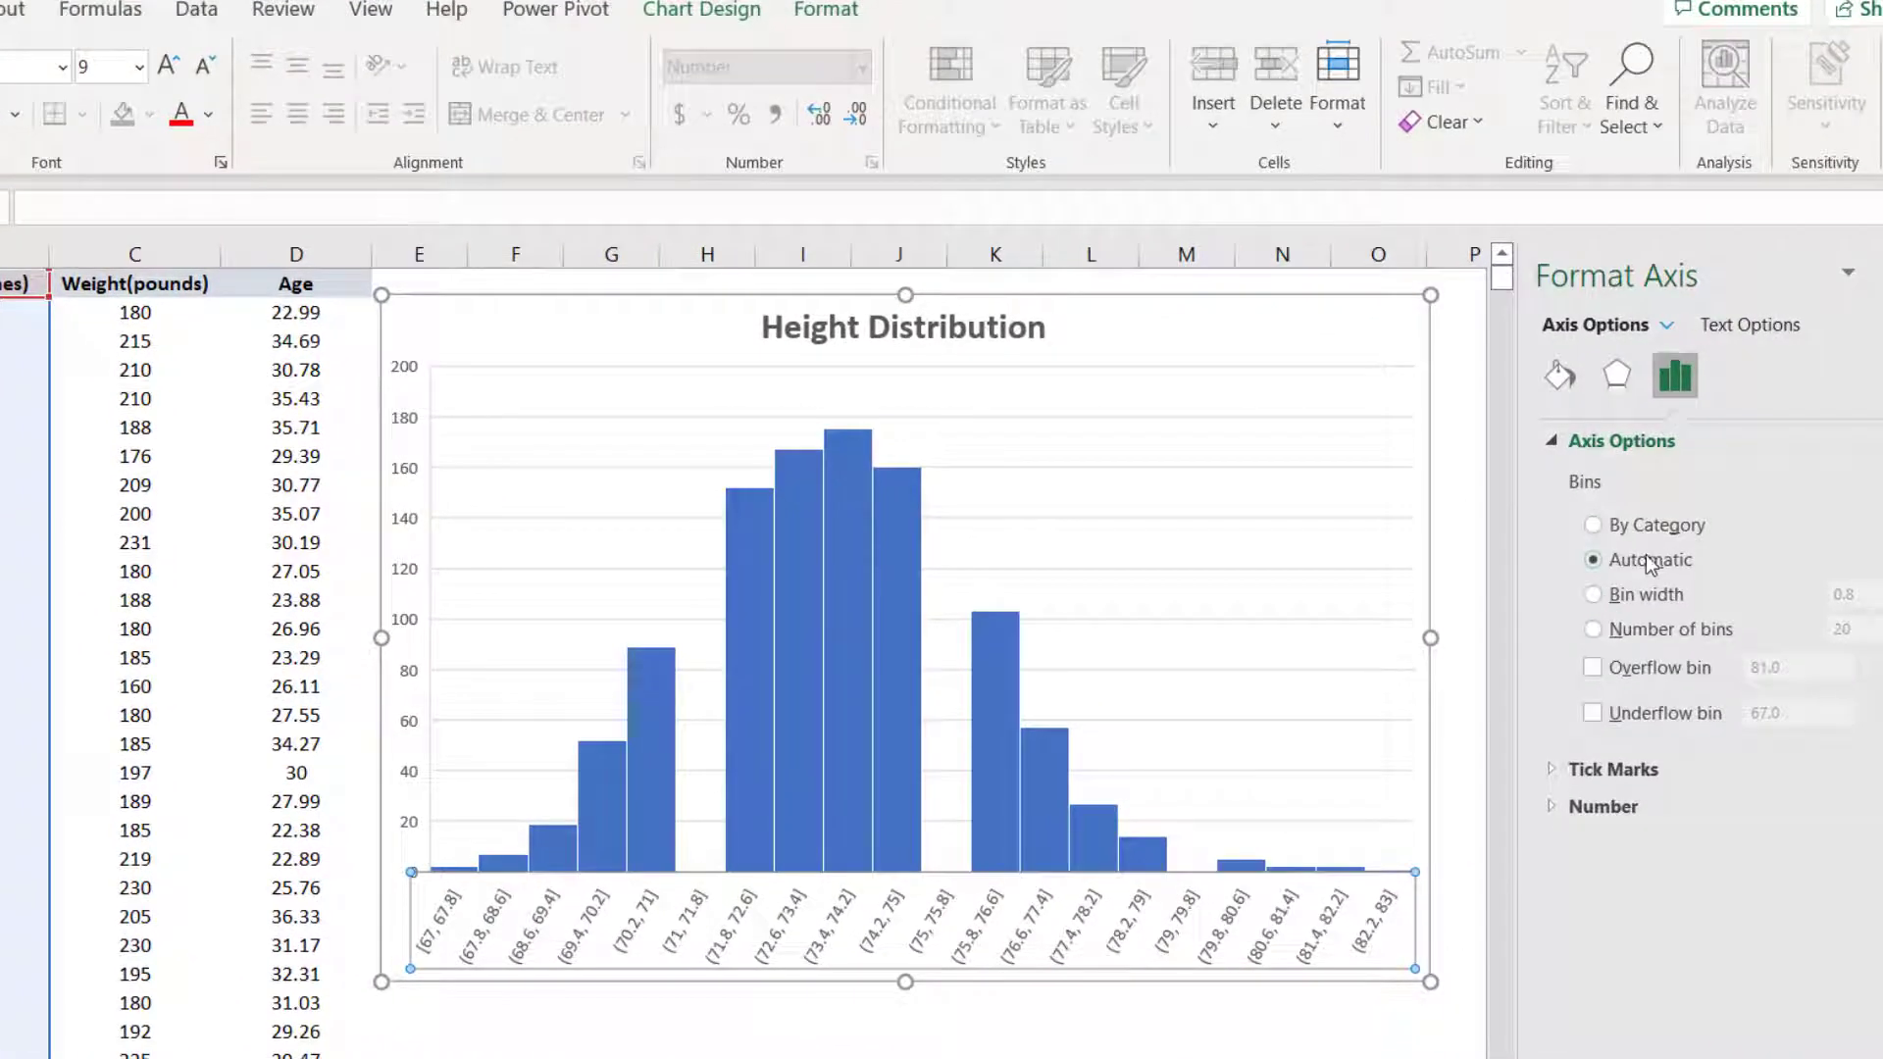
left_click(1595, 597)
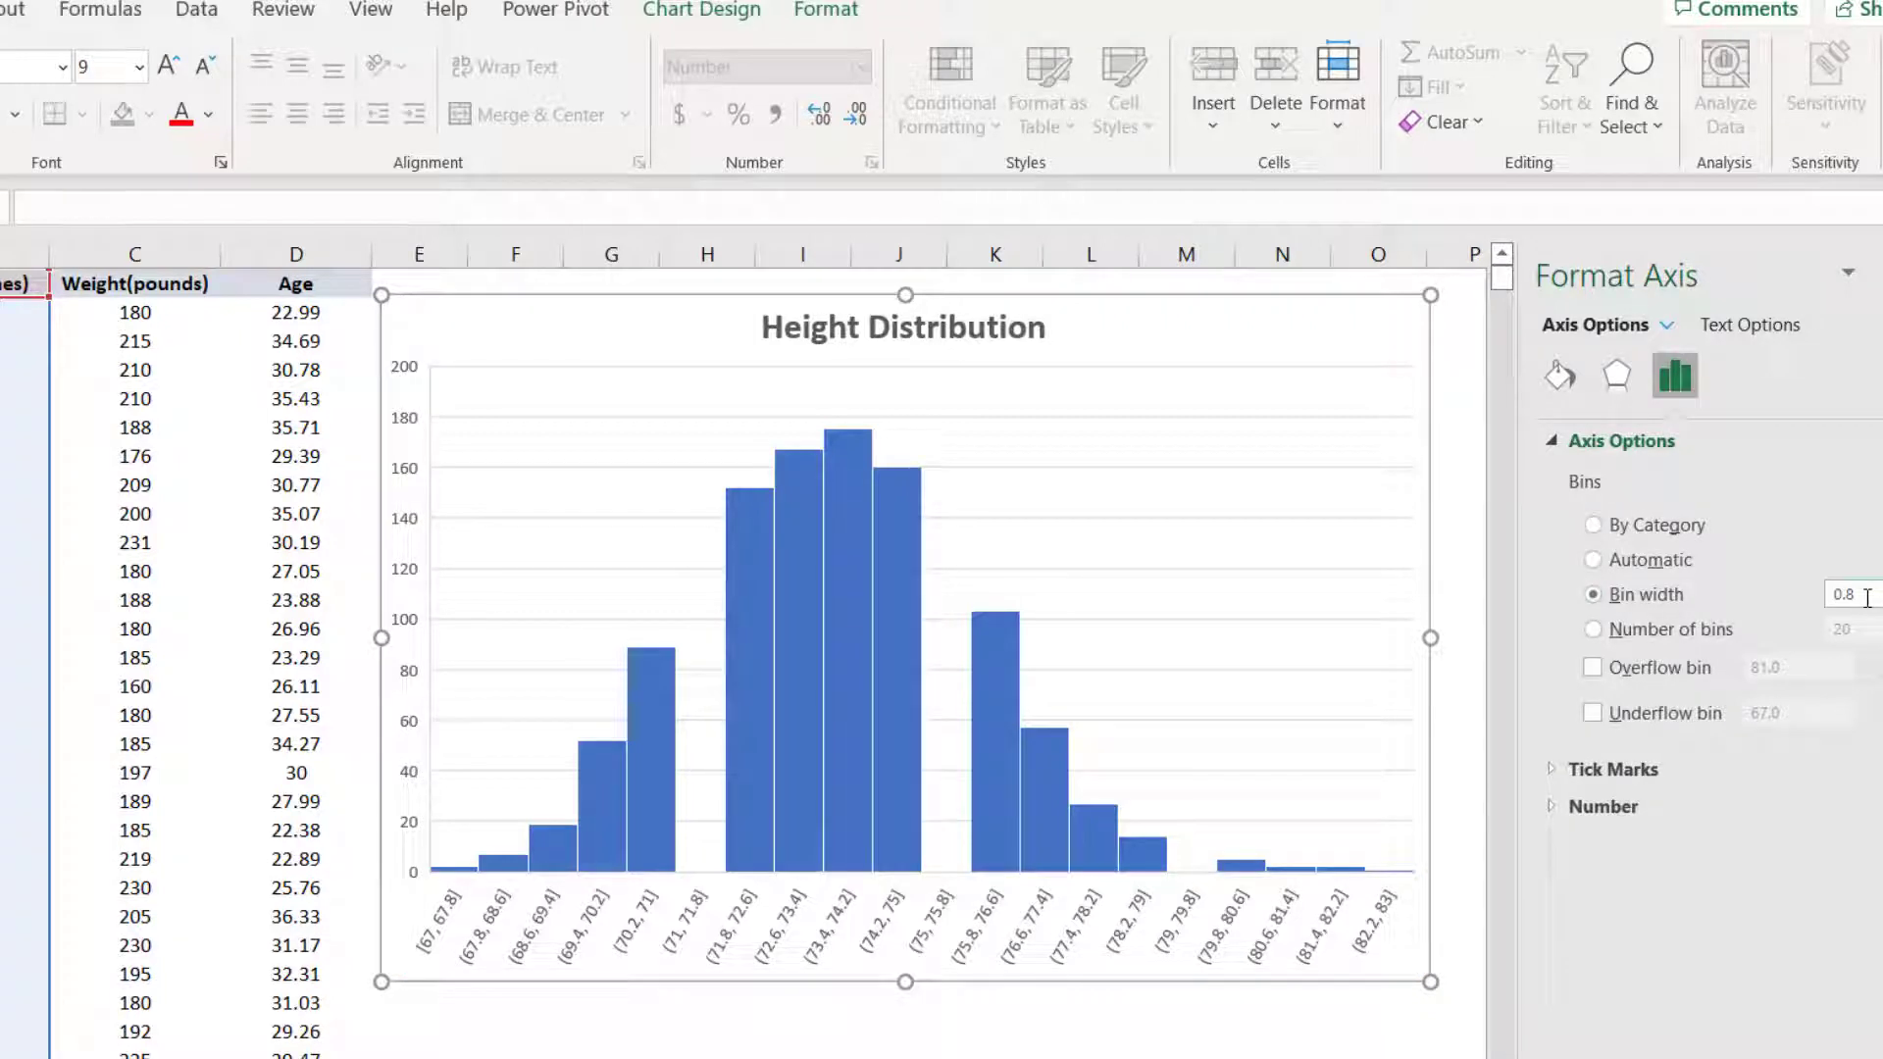
left_click_drag(1868, 599, 1826, 604)
type("1")
key("Return")
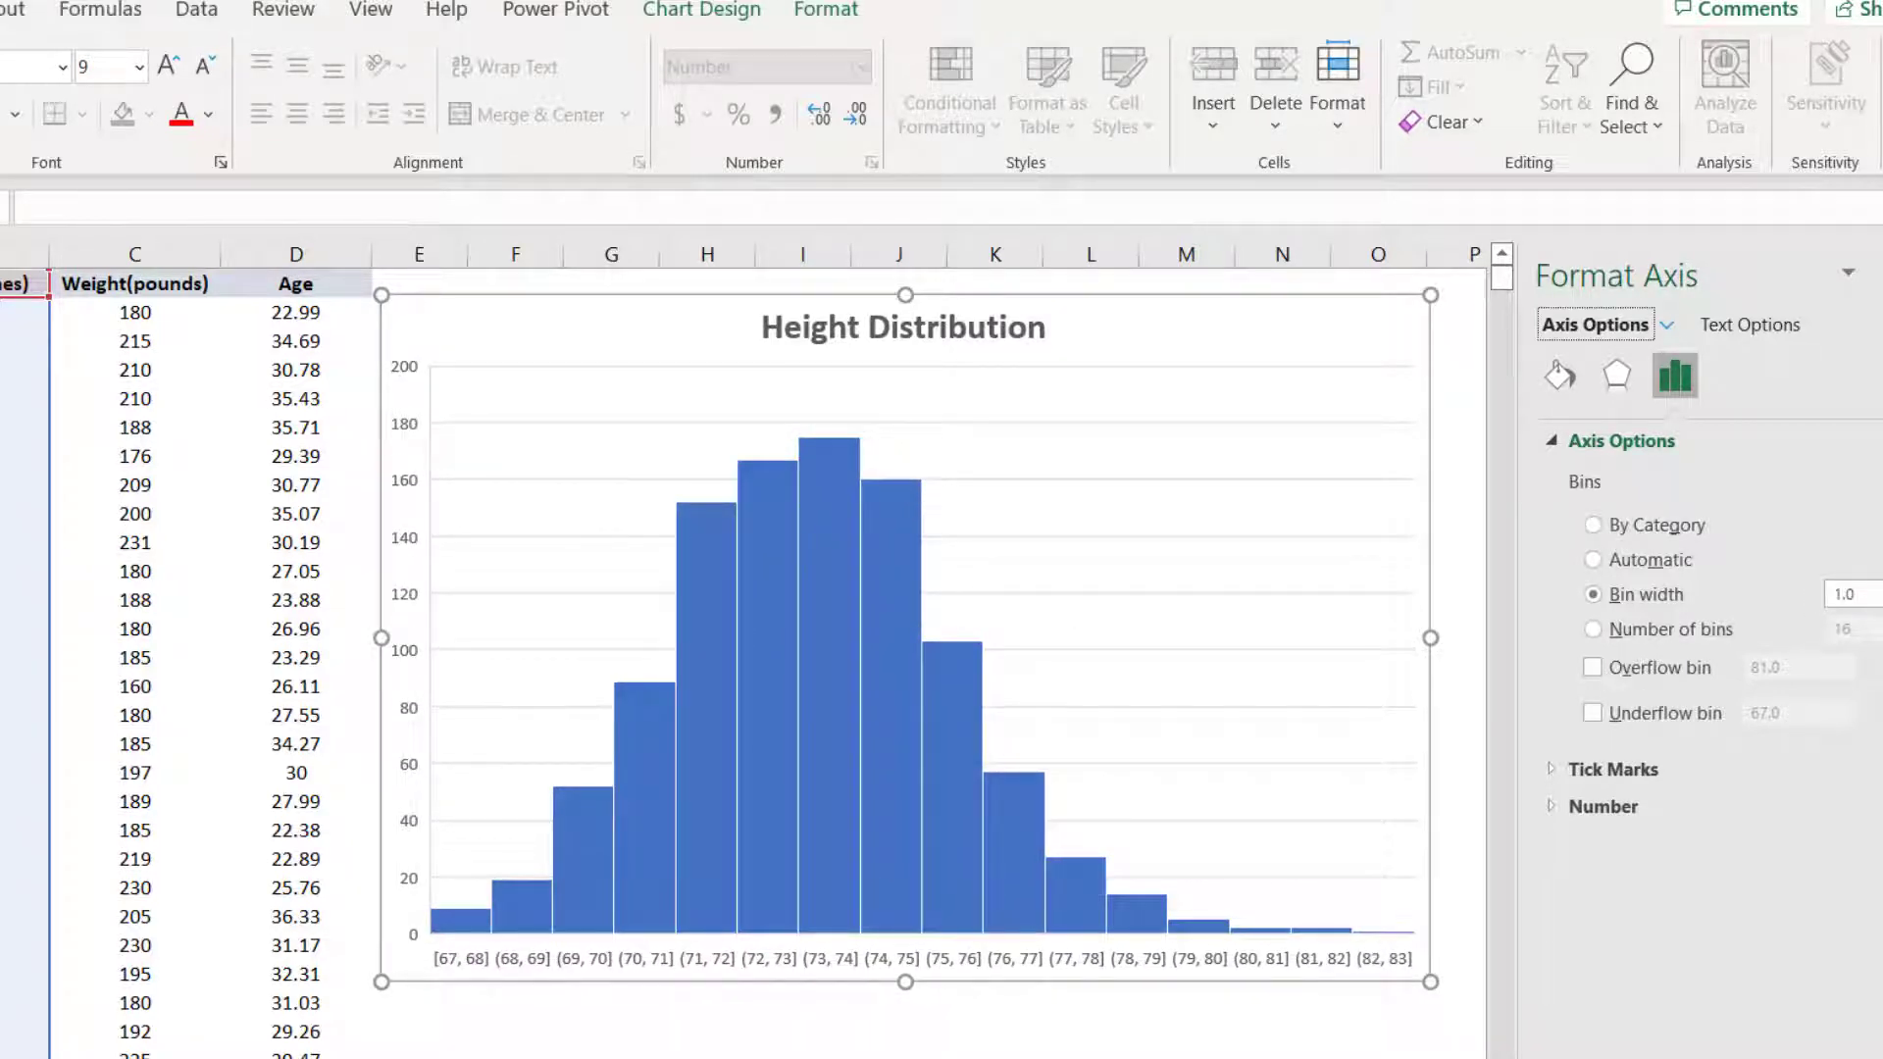
left_click(1881, 275)
Nudge the histogram slightly to the right, then make its horizontal axis labels bold at font size 10
left_click_drag(1273, 324, 1287, 323)
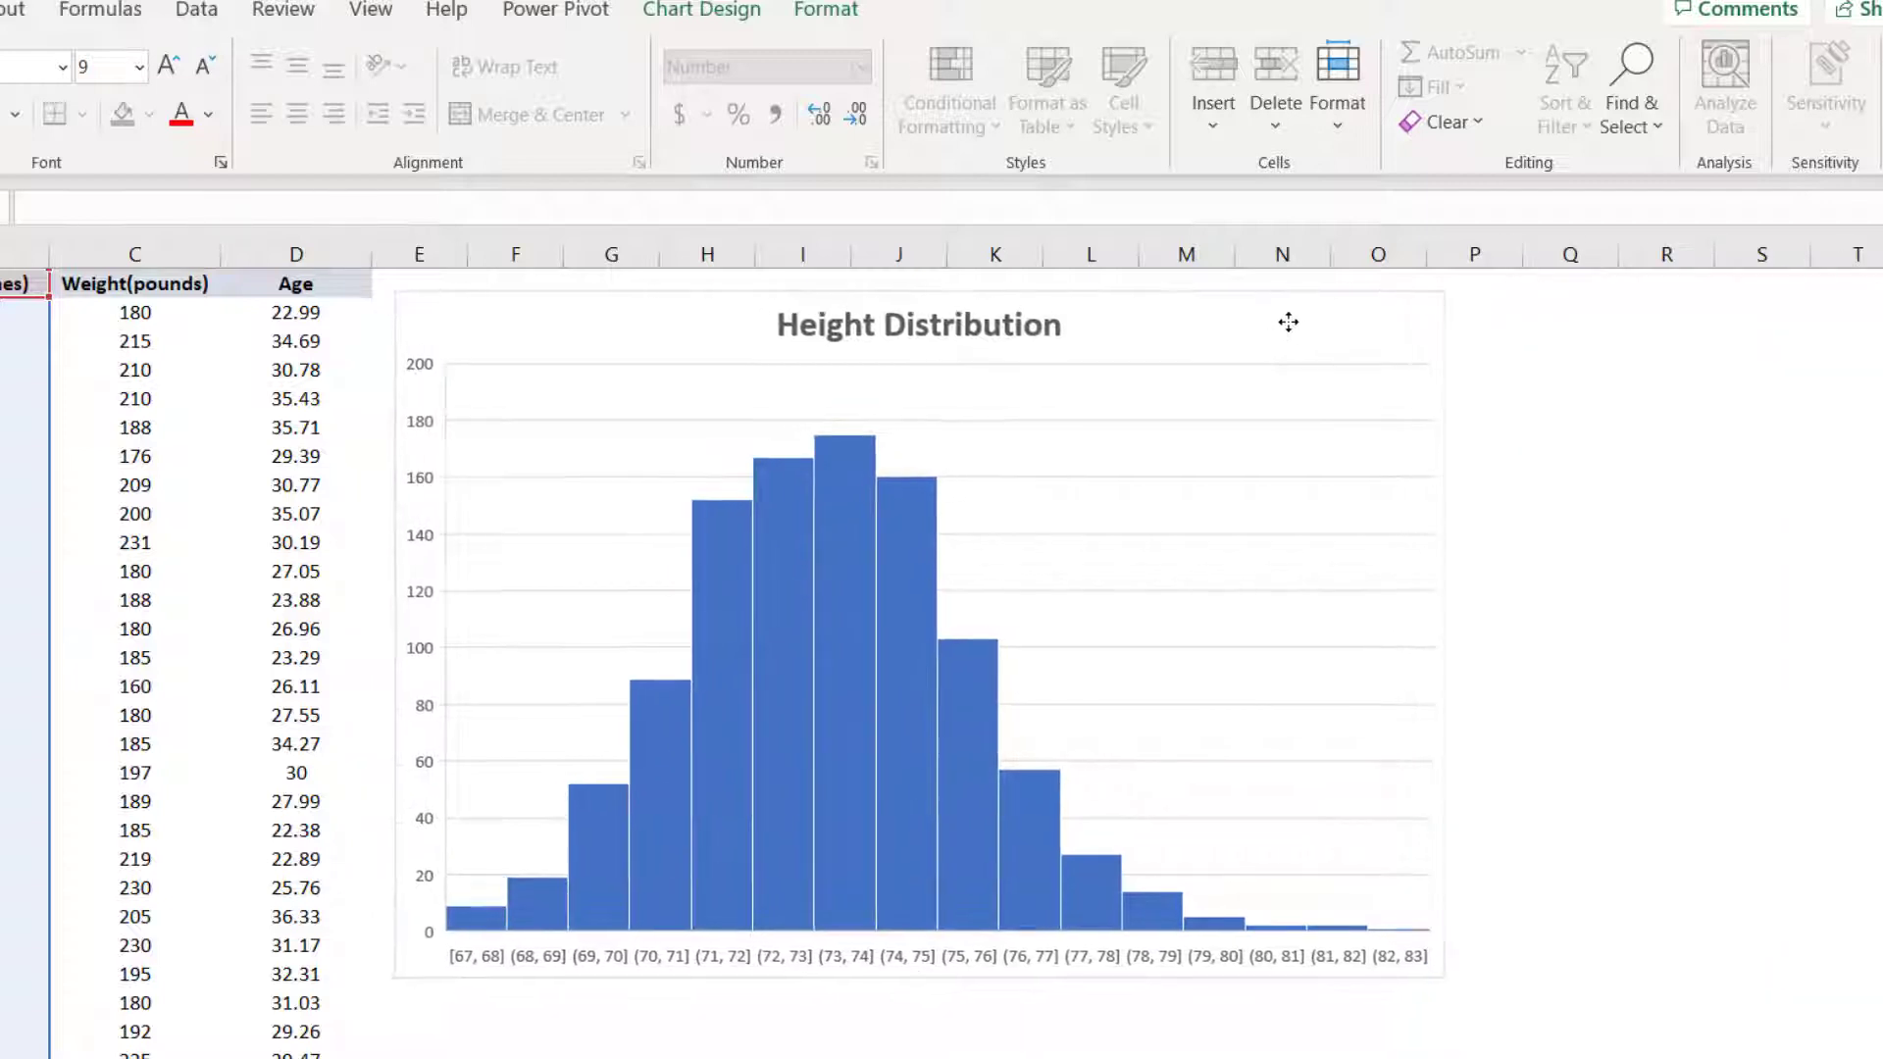
left_click(1023, 967)
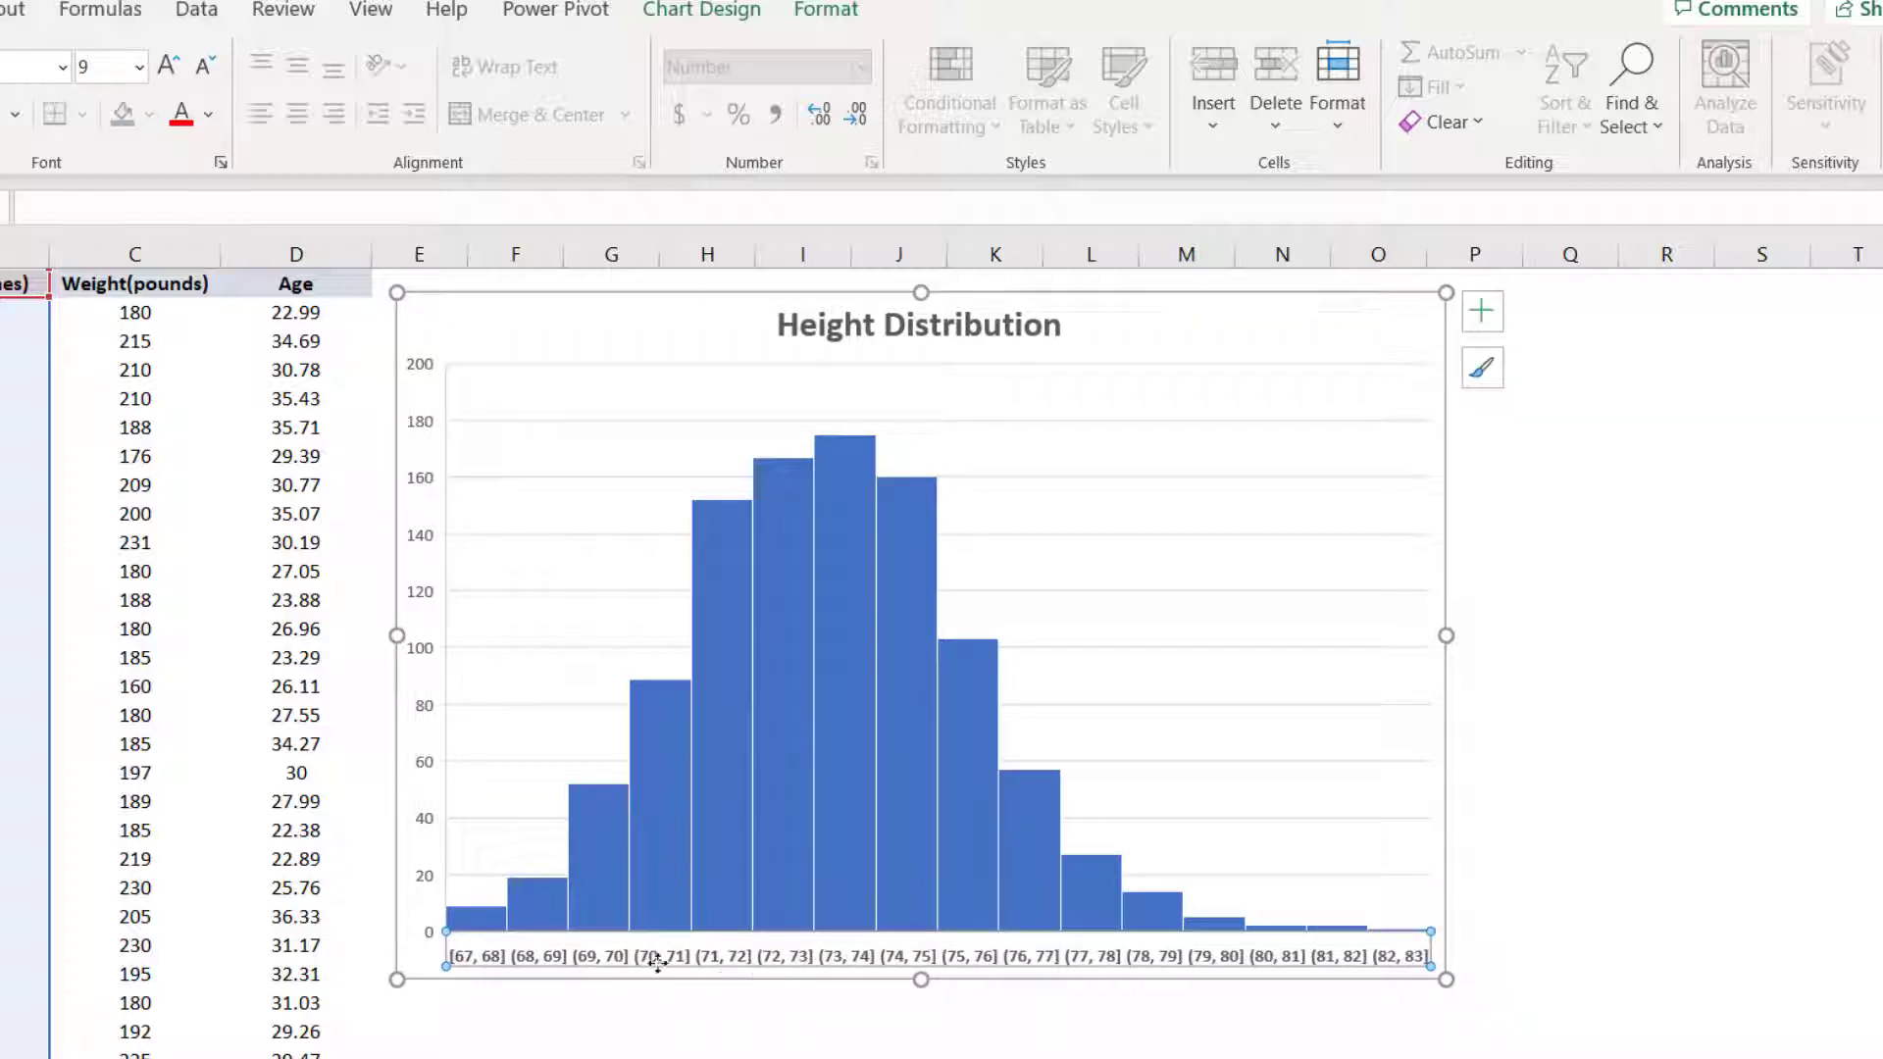
left_click(170, 64)
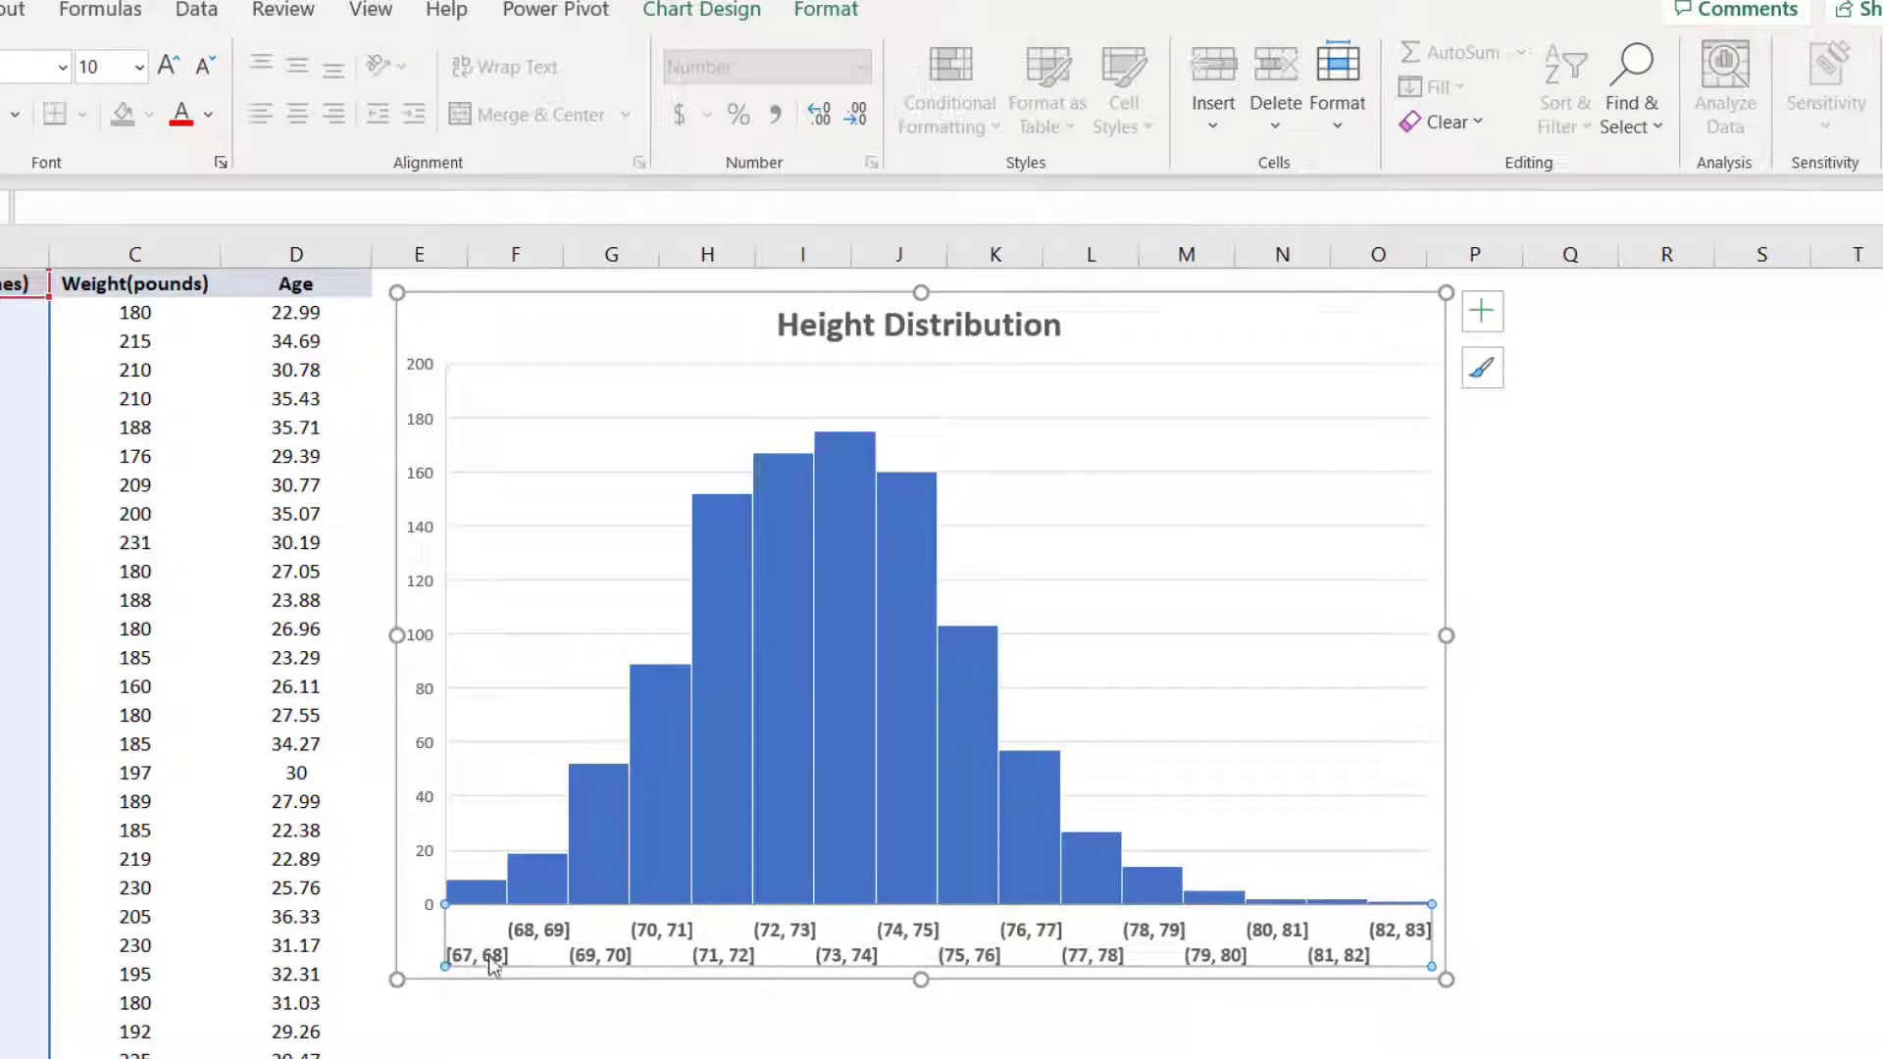
Examine the counts of the histogram's first bin (67 to 68 inches) and its tallest bin (73 to 74 inches)
mouse_move(468, 903)
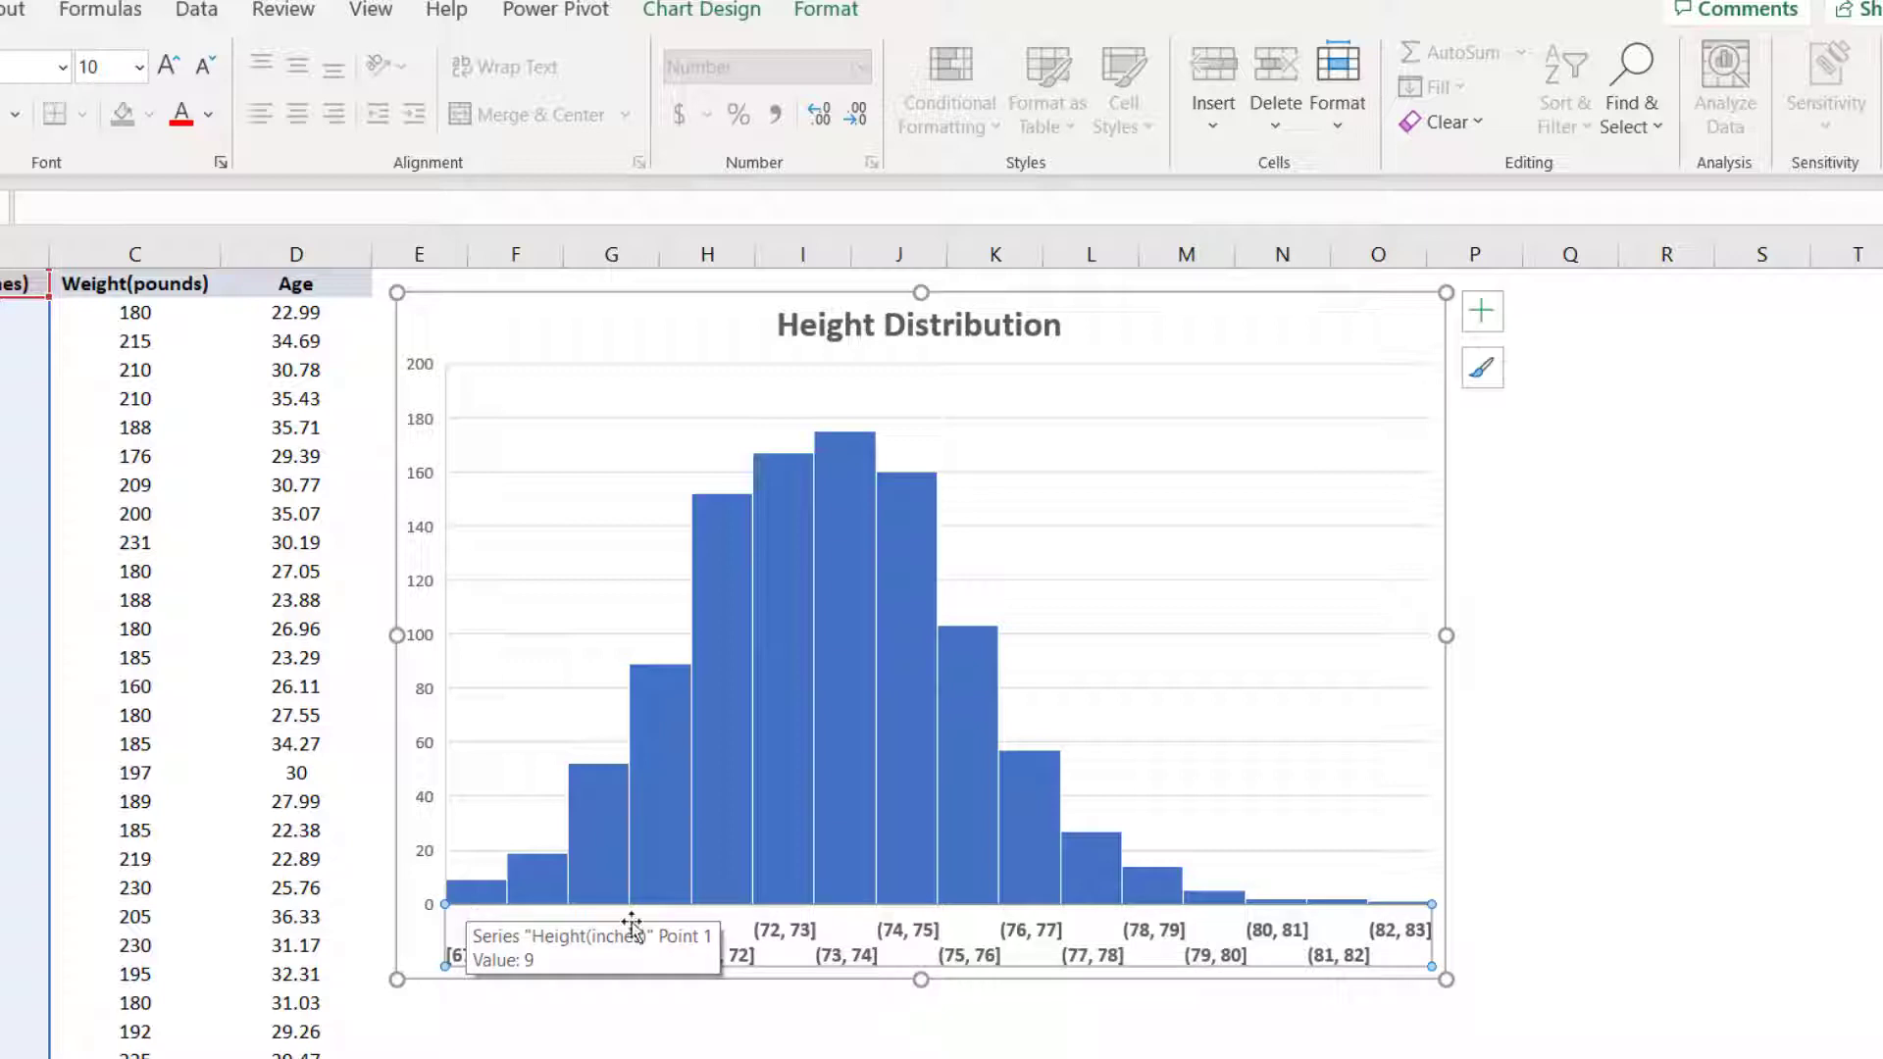
mouse_move(839, 570)
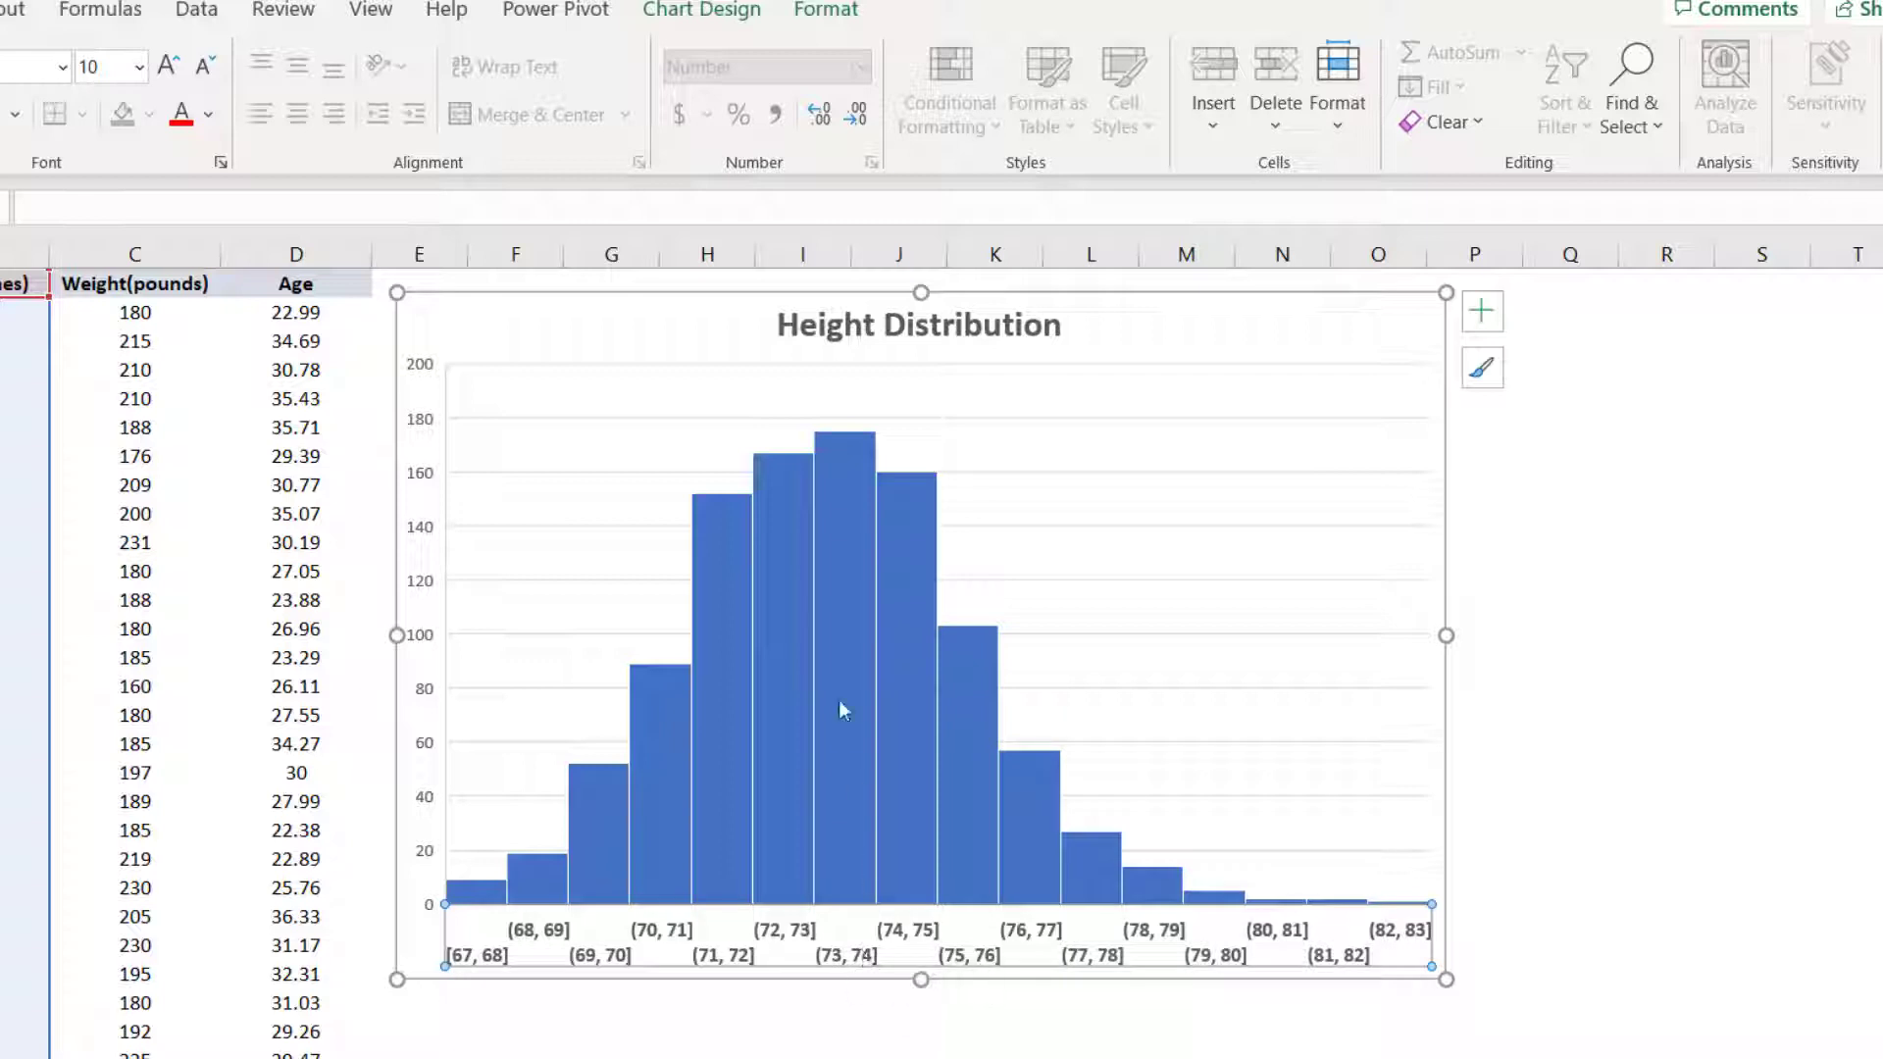
mouse_move(842, 610)
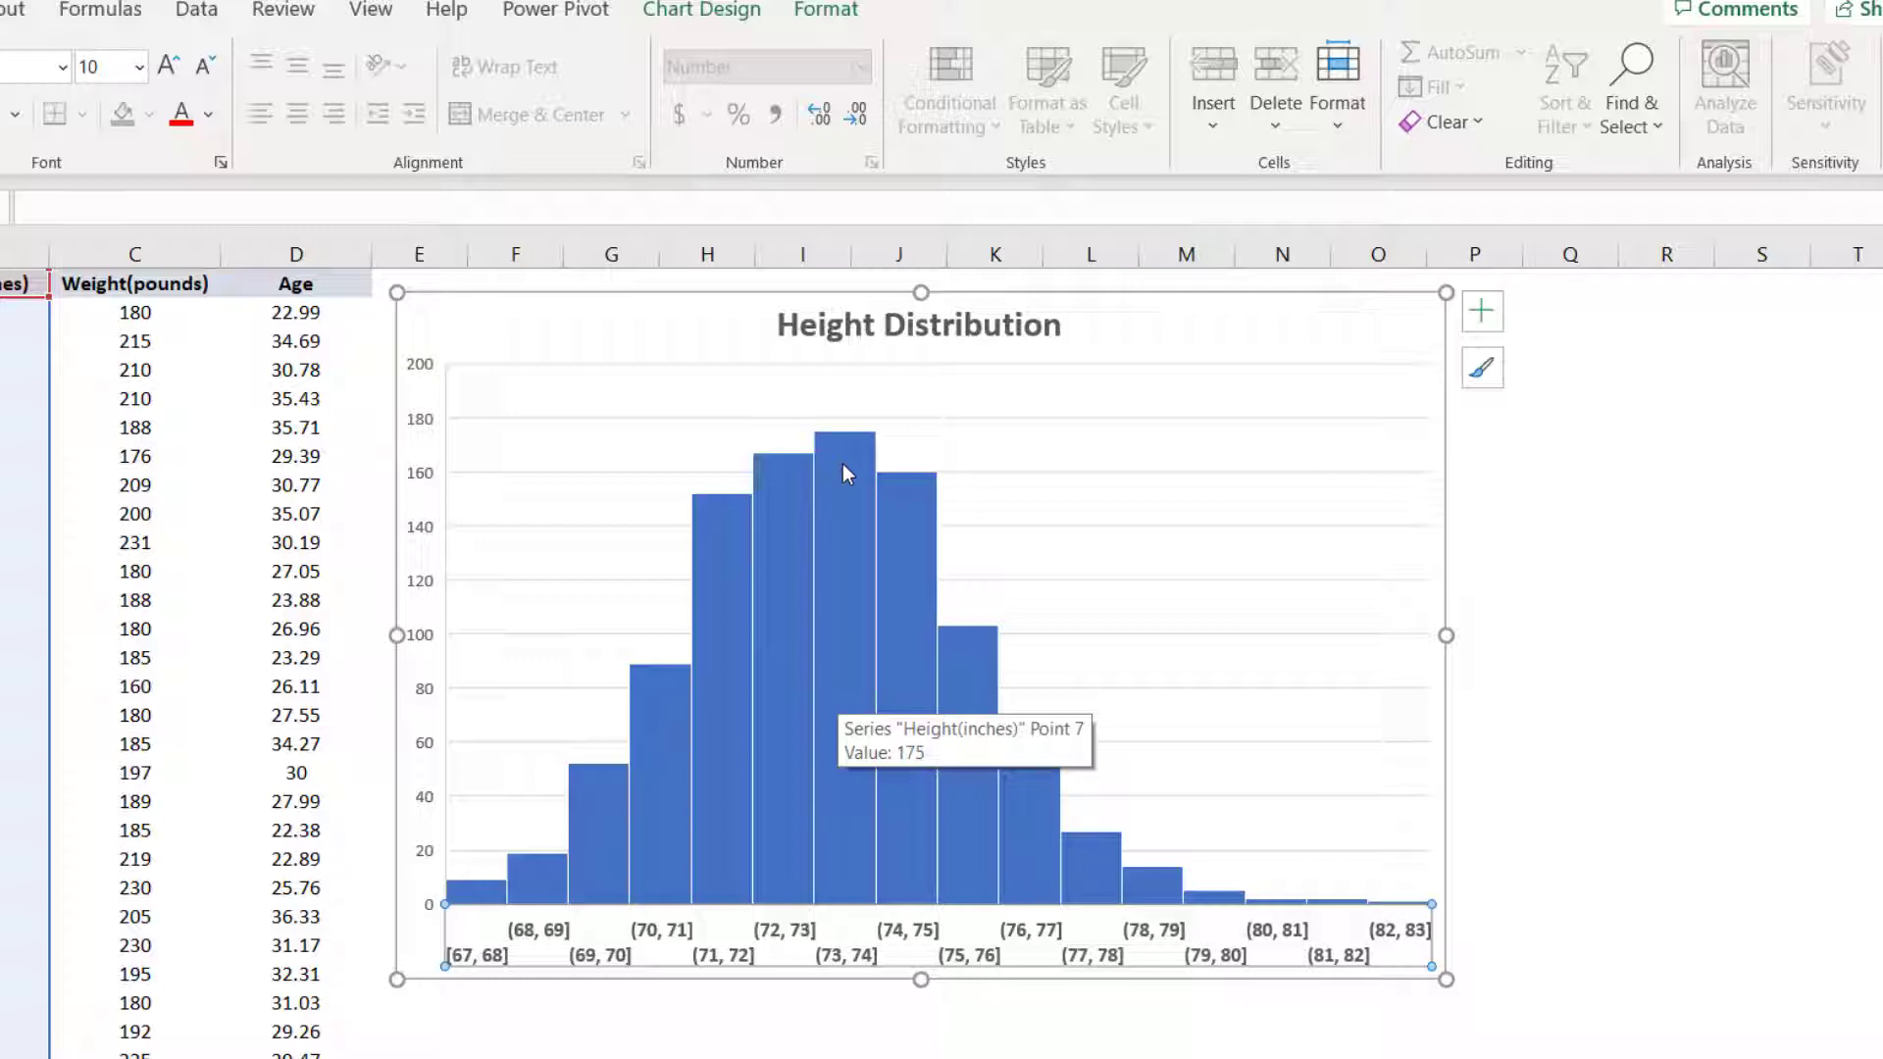
Shrink the Height Distribution histogram beside the data and place a copy of it immediately to its right
left_click_drag(1448, 982, 1148, 840)
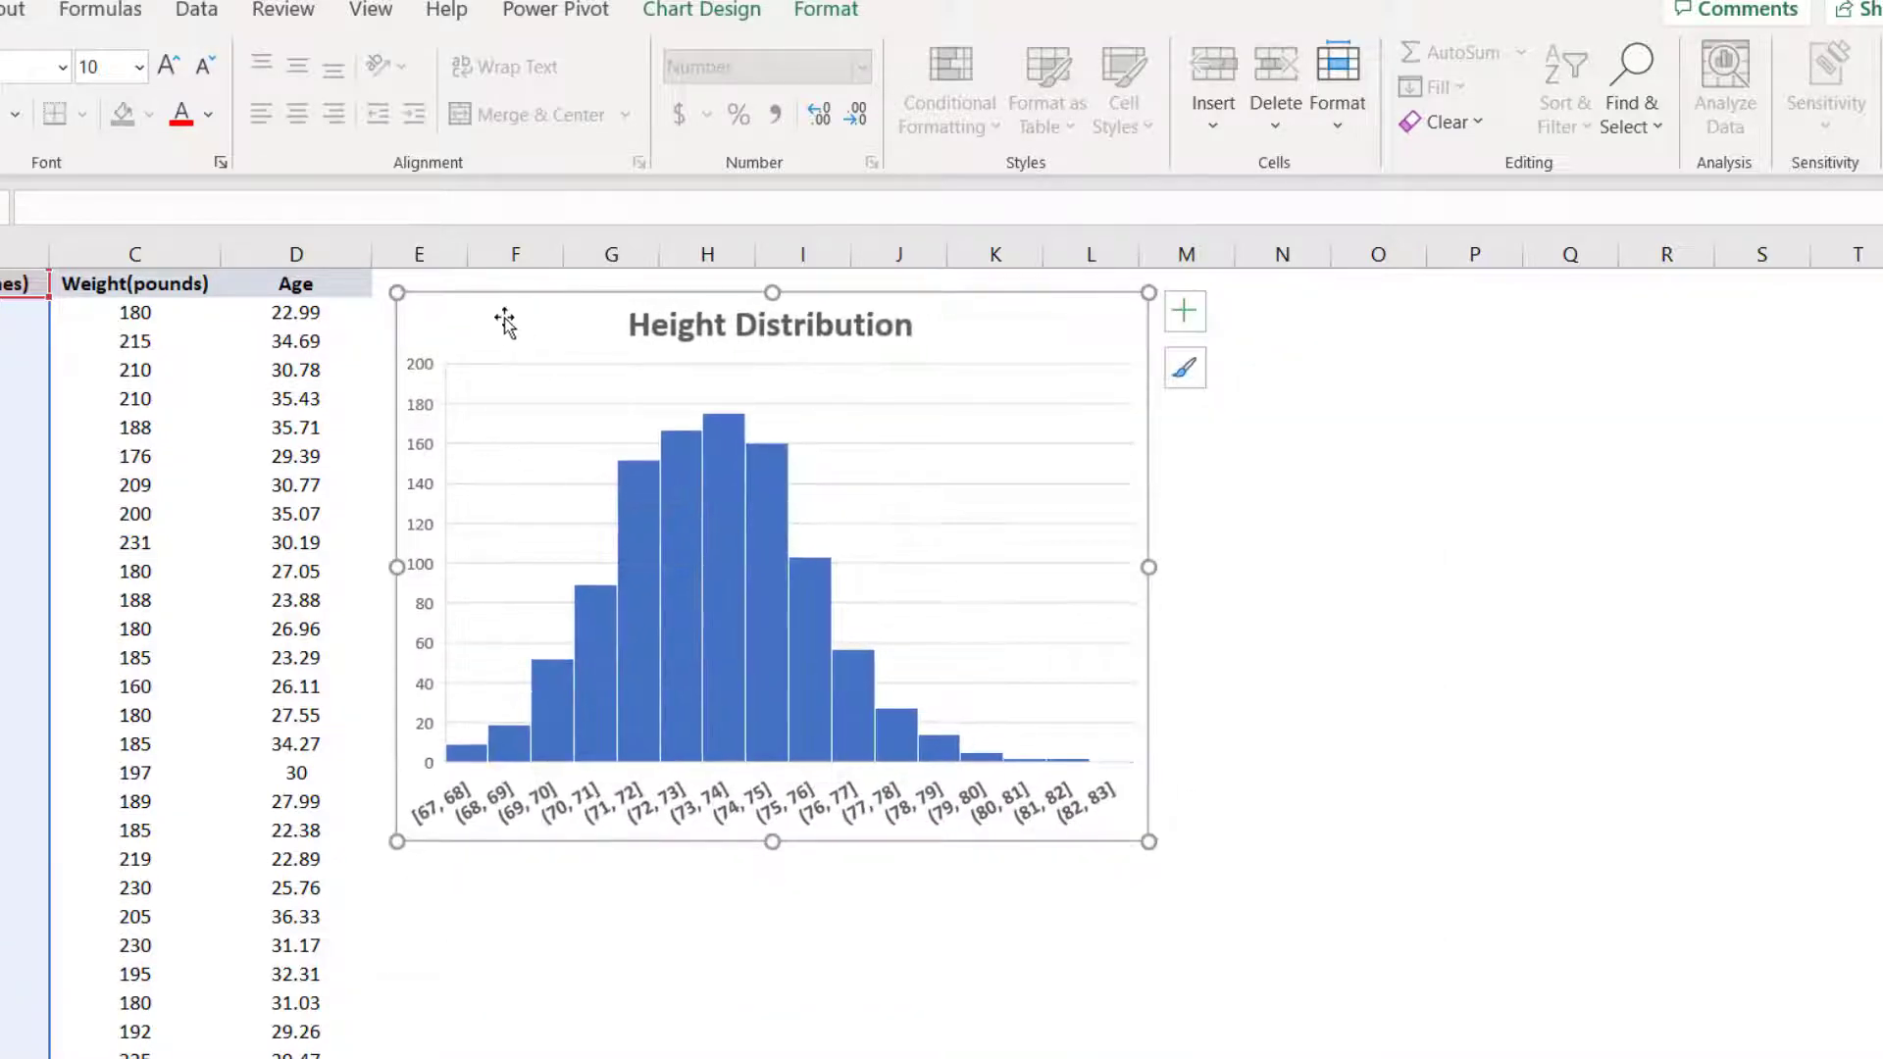
left_click_drag(496, 322, 439, 306)
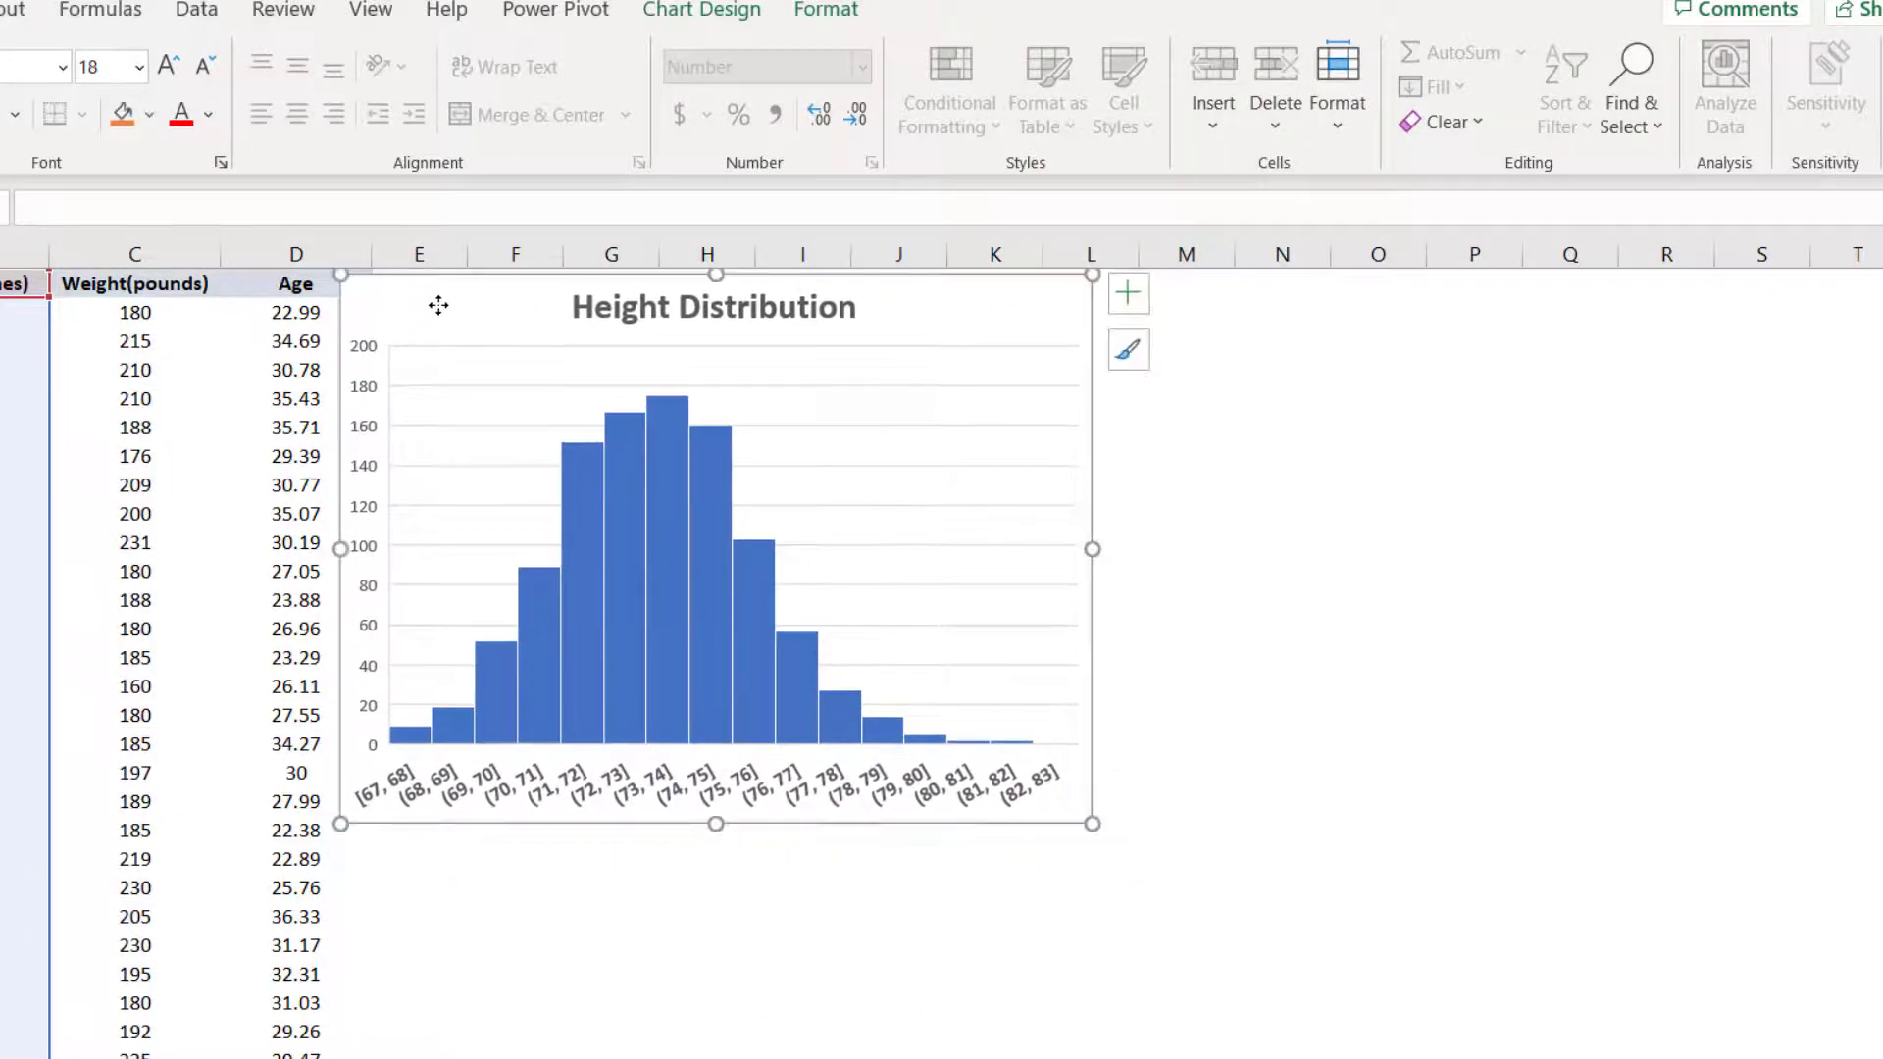
right_click(439, 306)
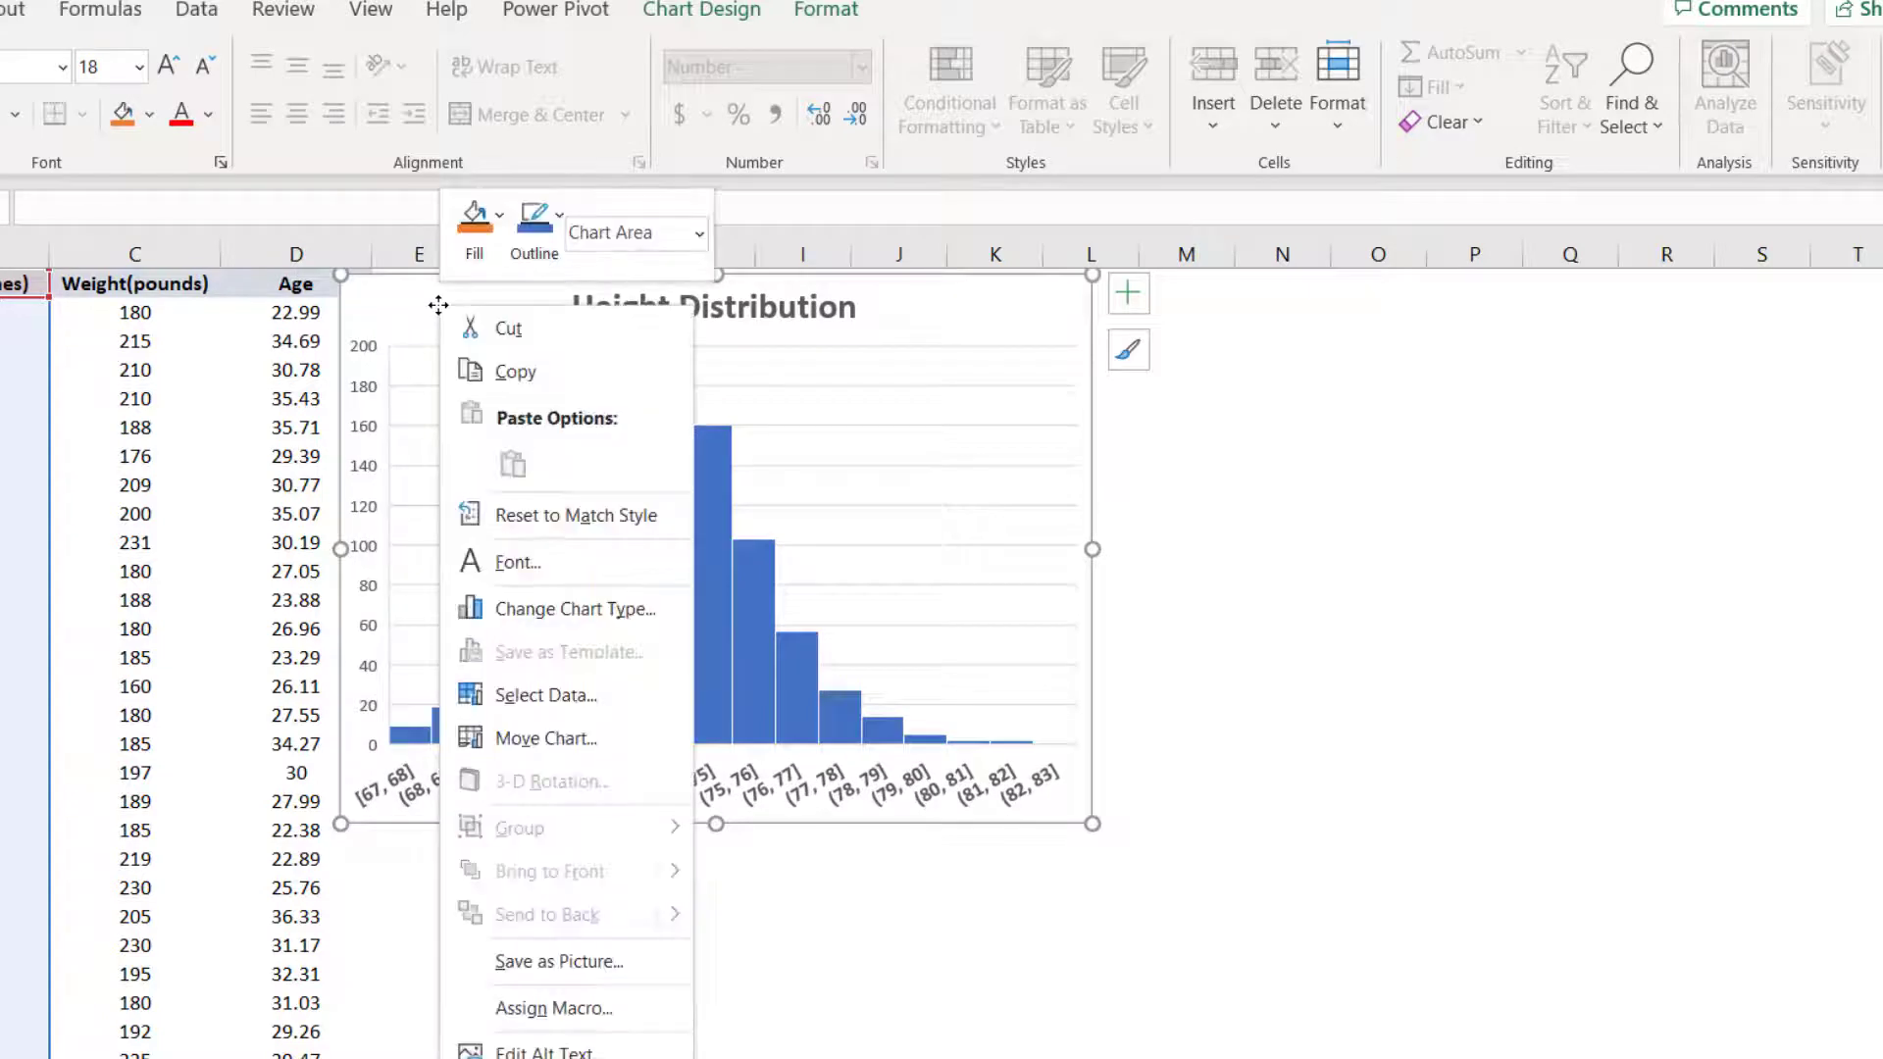
left_click(553, 381)
left_click(1174, 311)
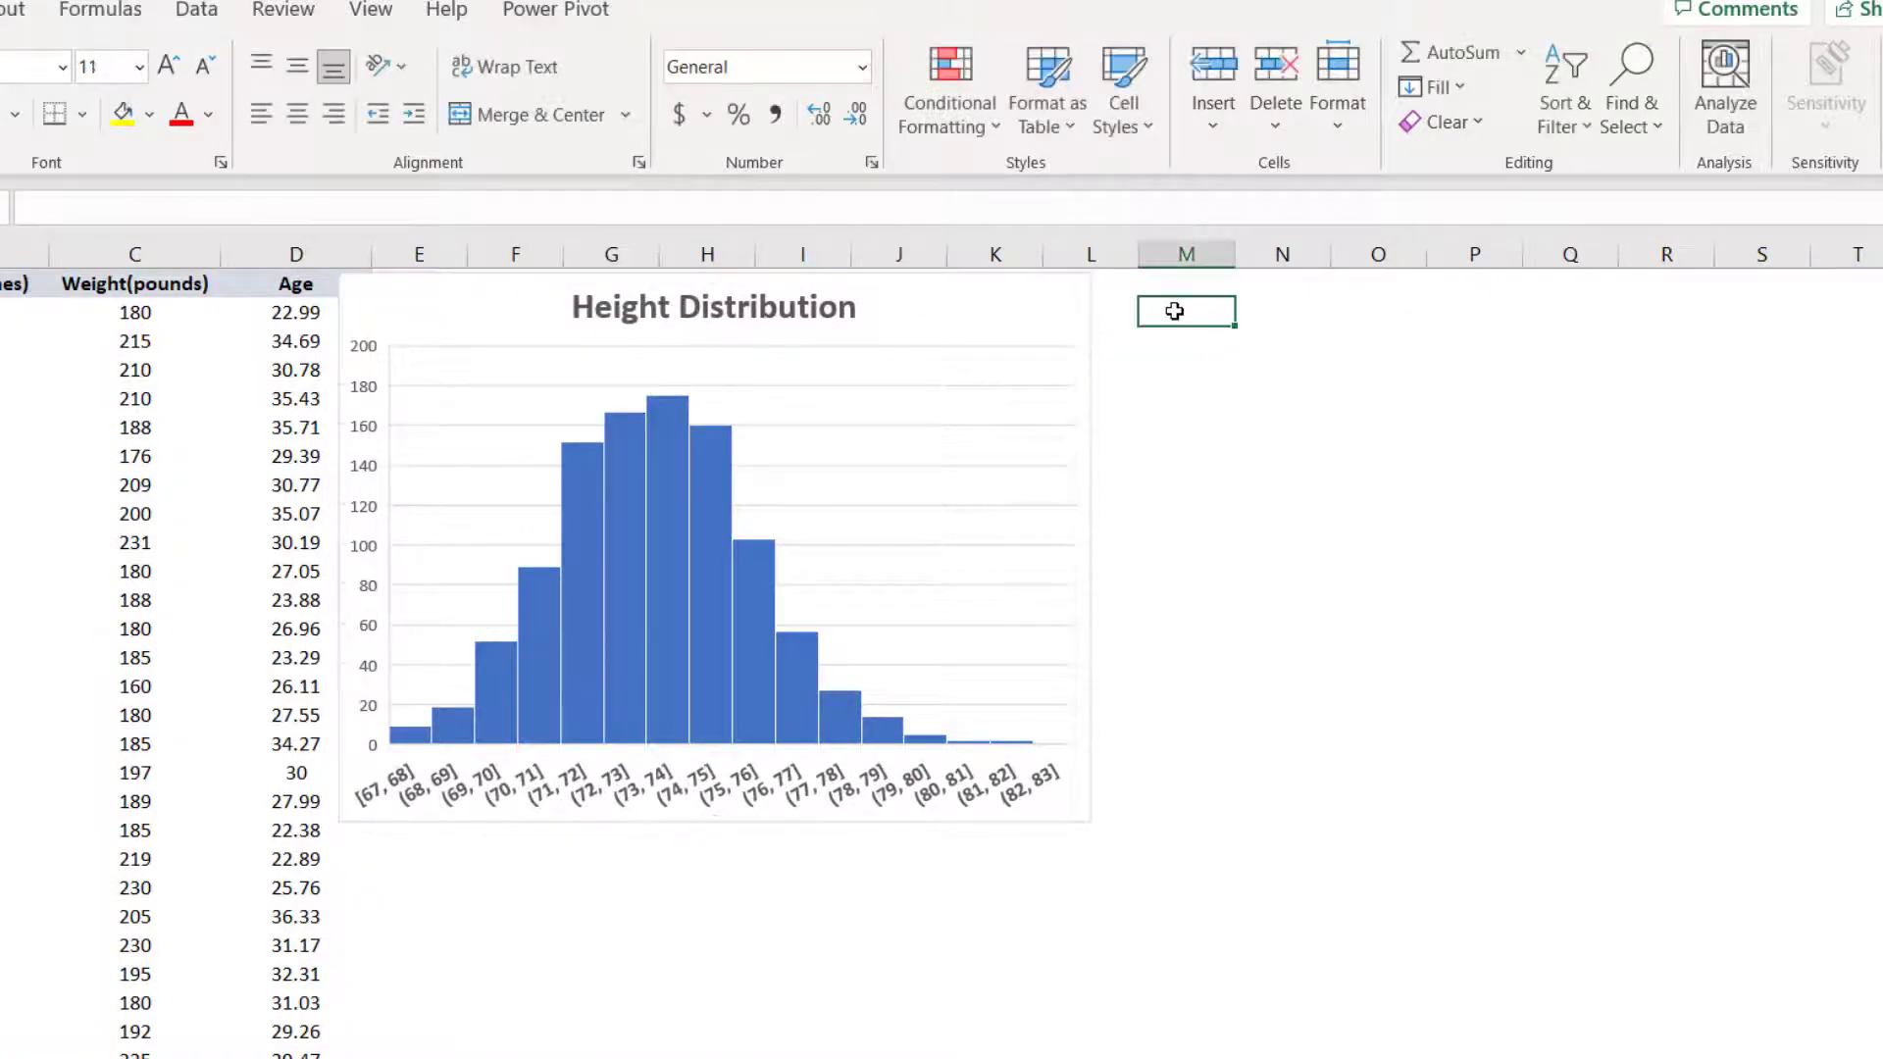
key("ctrl+v")
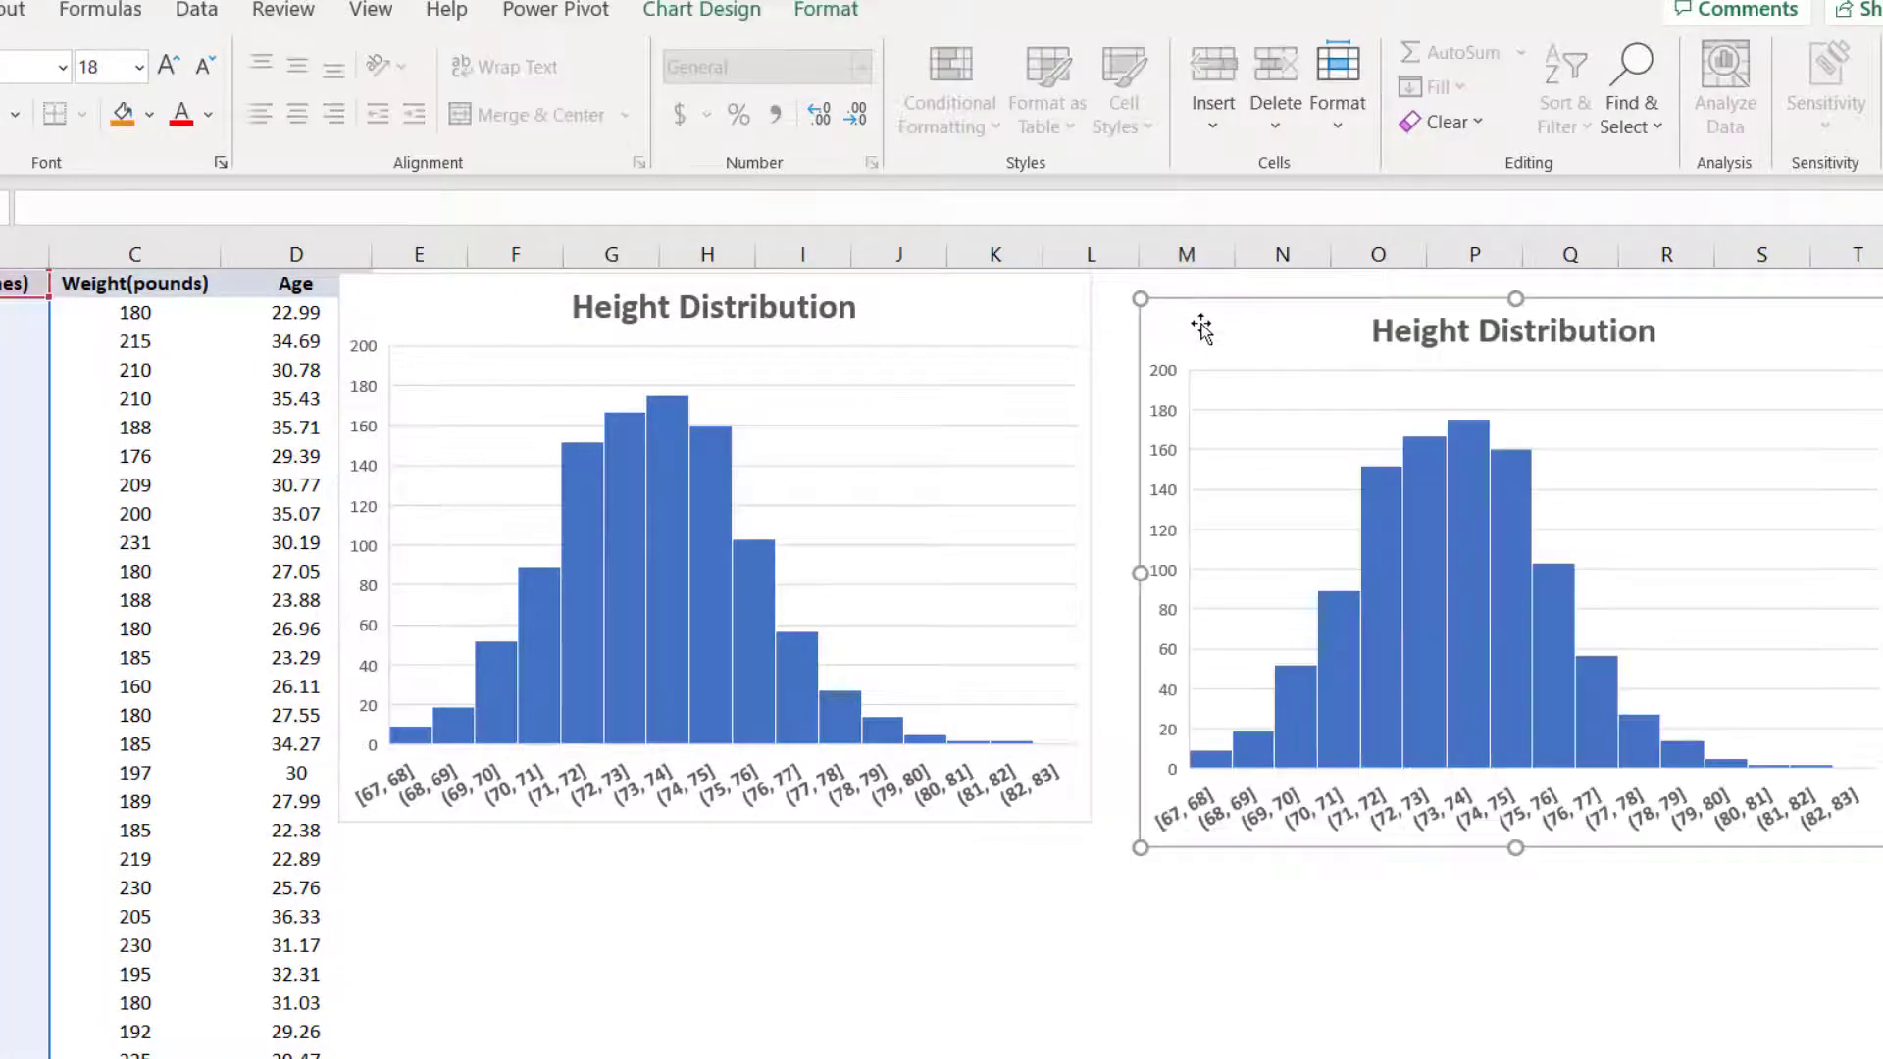
left_click_drag(1199, 323, 1163, 311)
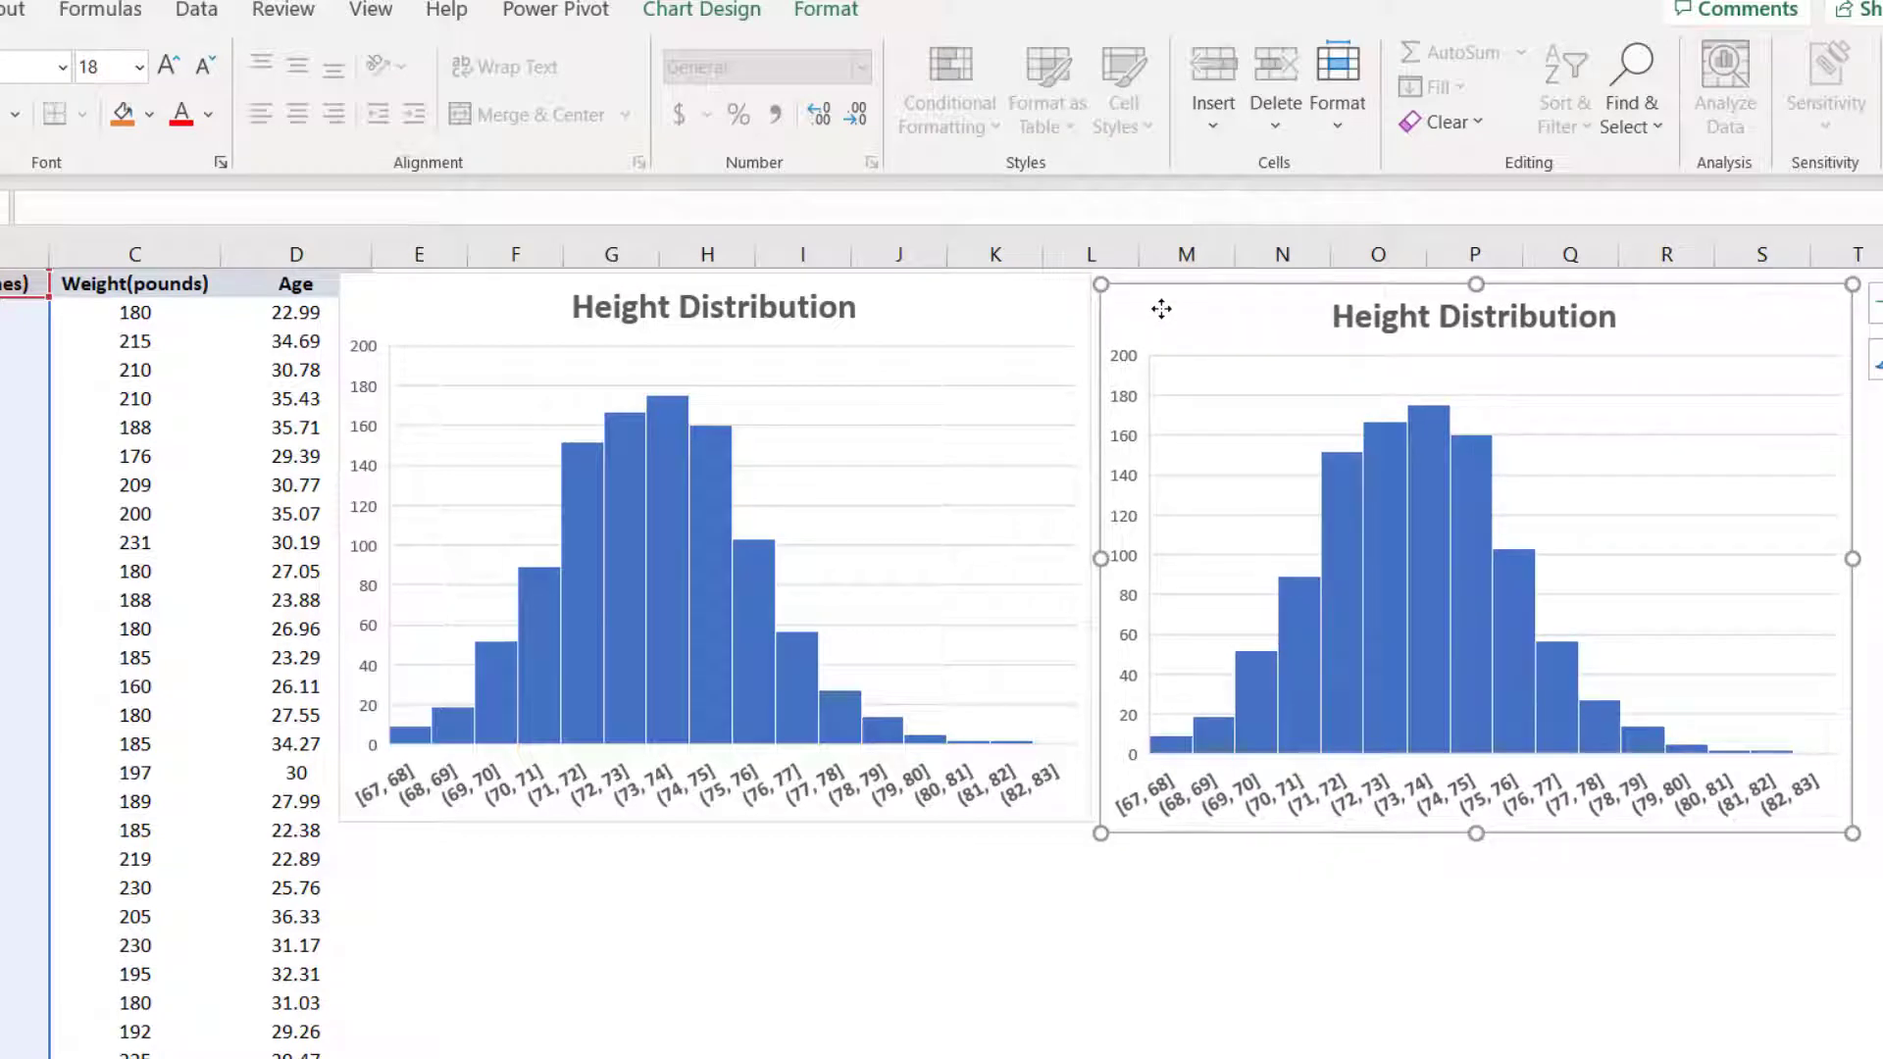
mouse_move(1151, 315)
left_mouse_down()
mouse_move(1151, 339)
mouse_move(1148, 315)
left_mouse_up()
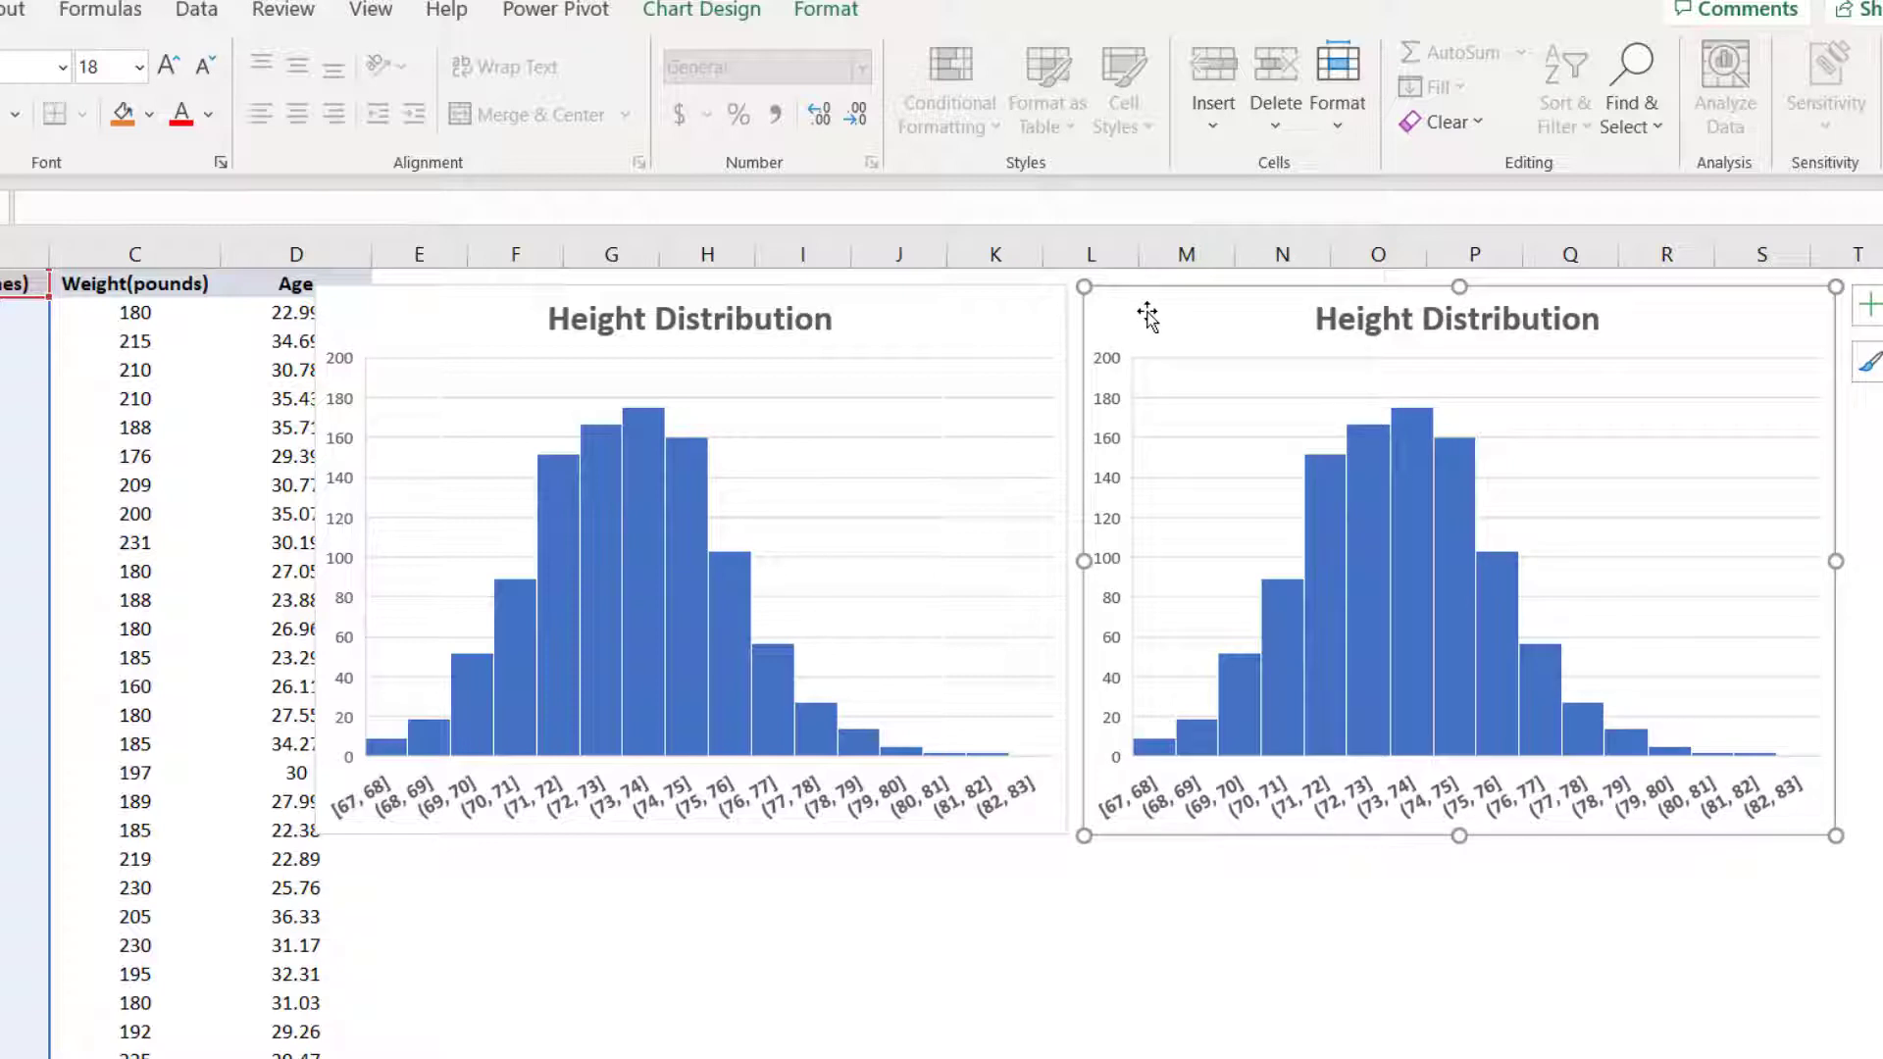
Change the copied Height Distribution histogram to a Pareto chart
right_click(1147, 312)
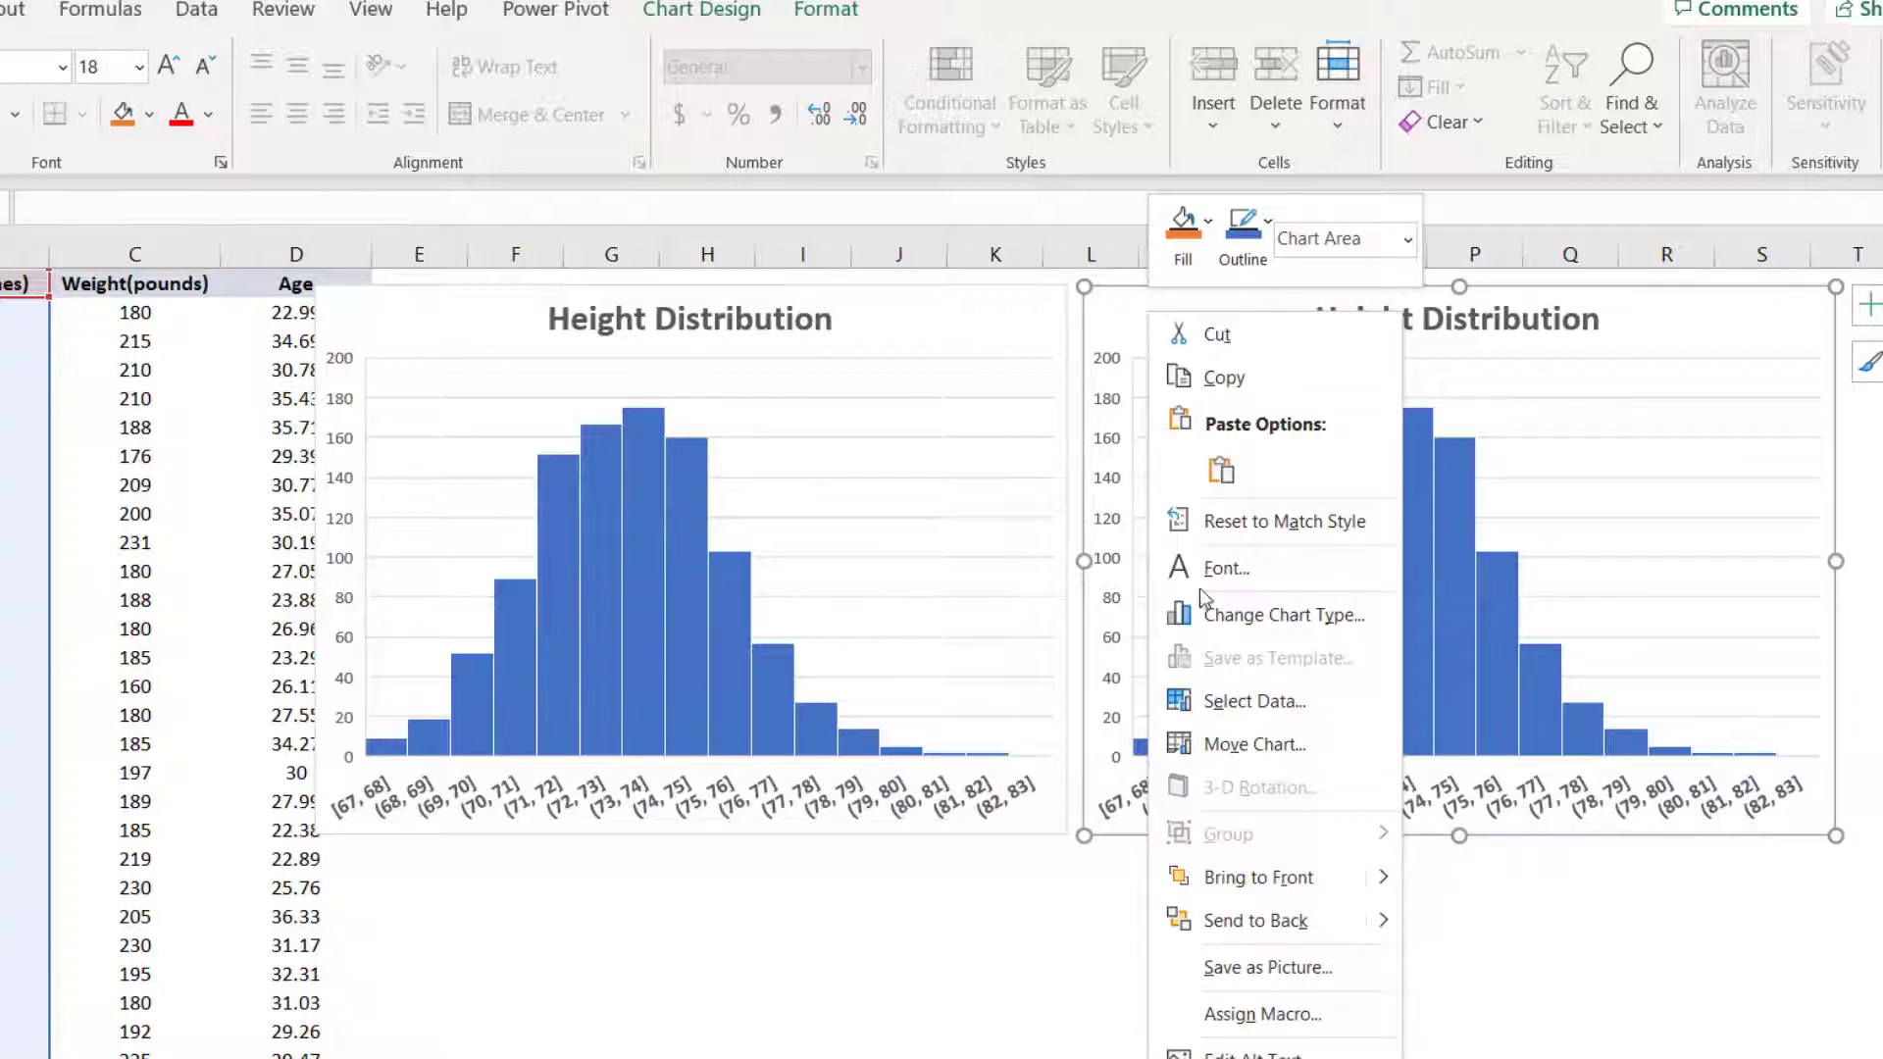
left_click(1273, 618)
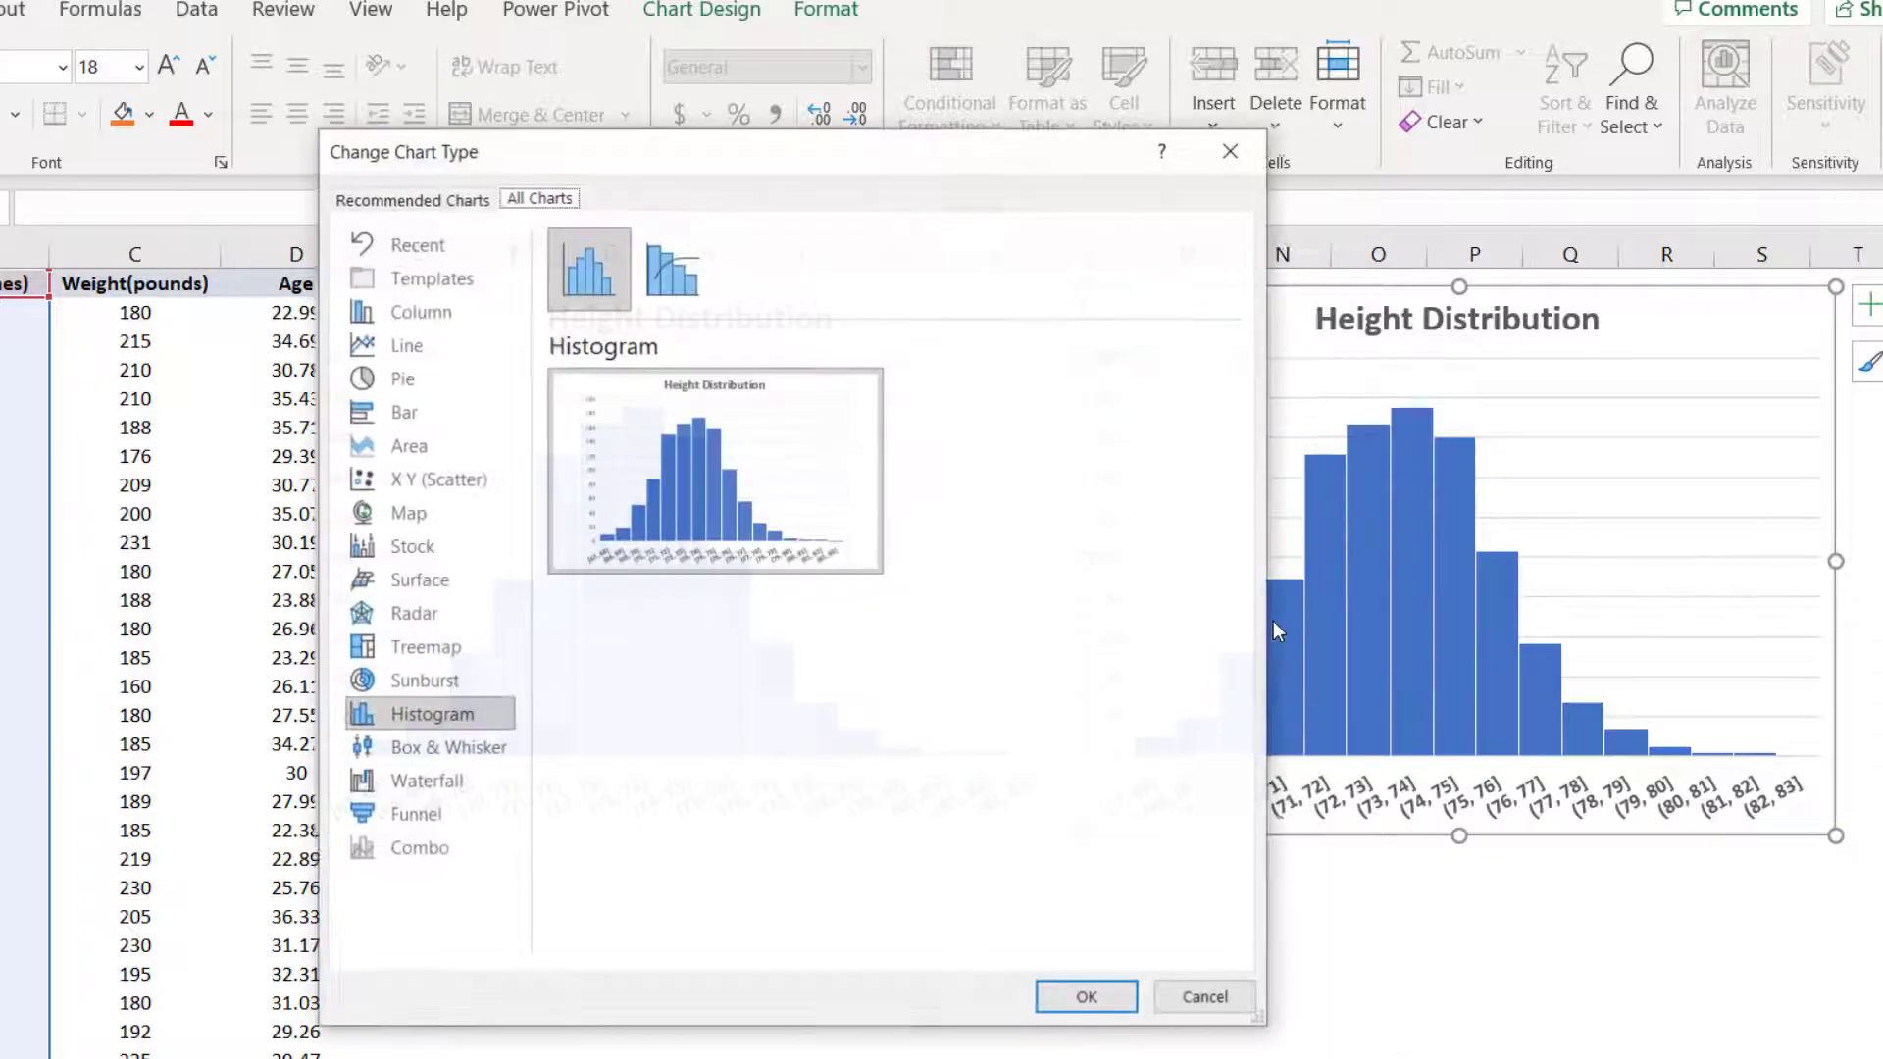
left_click(686, 292)
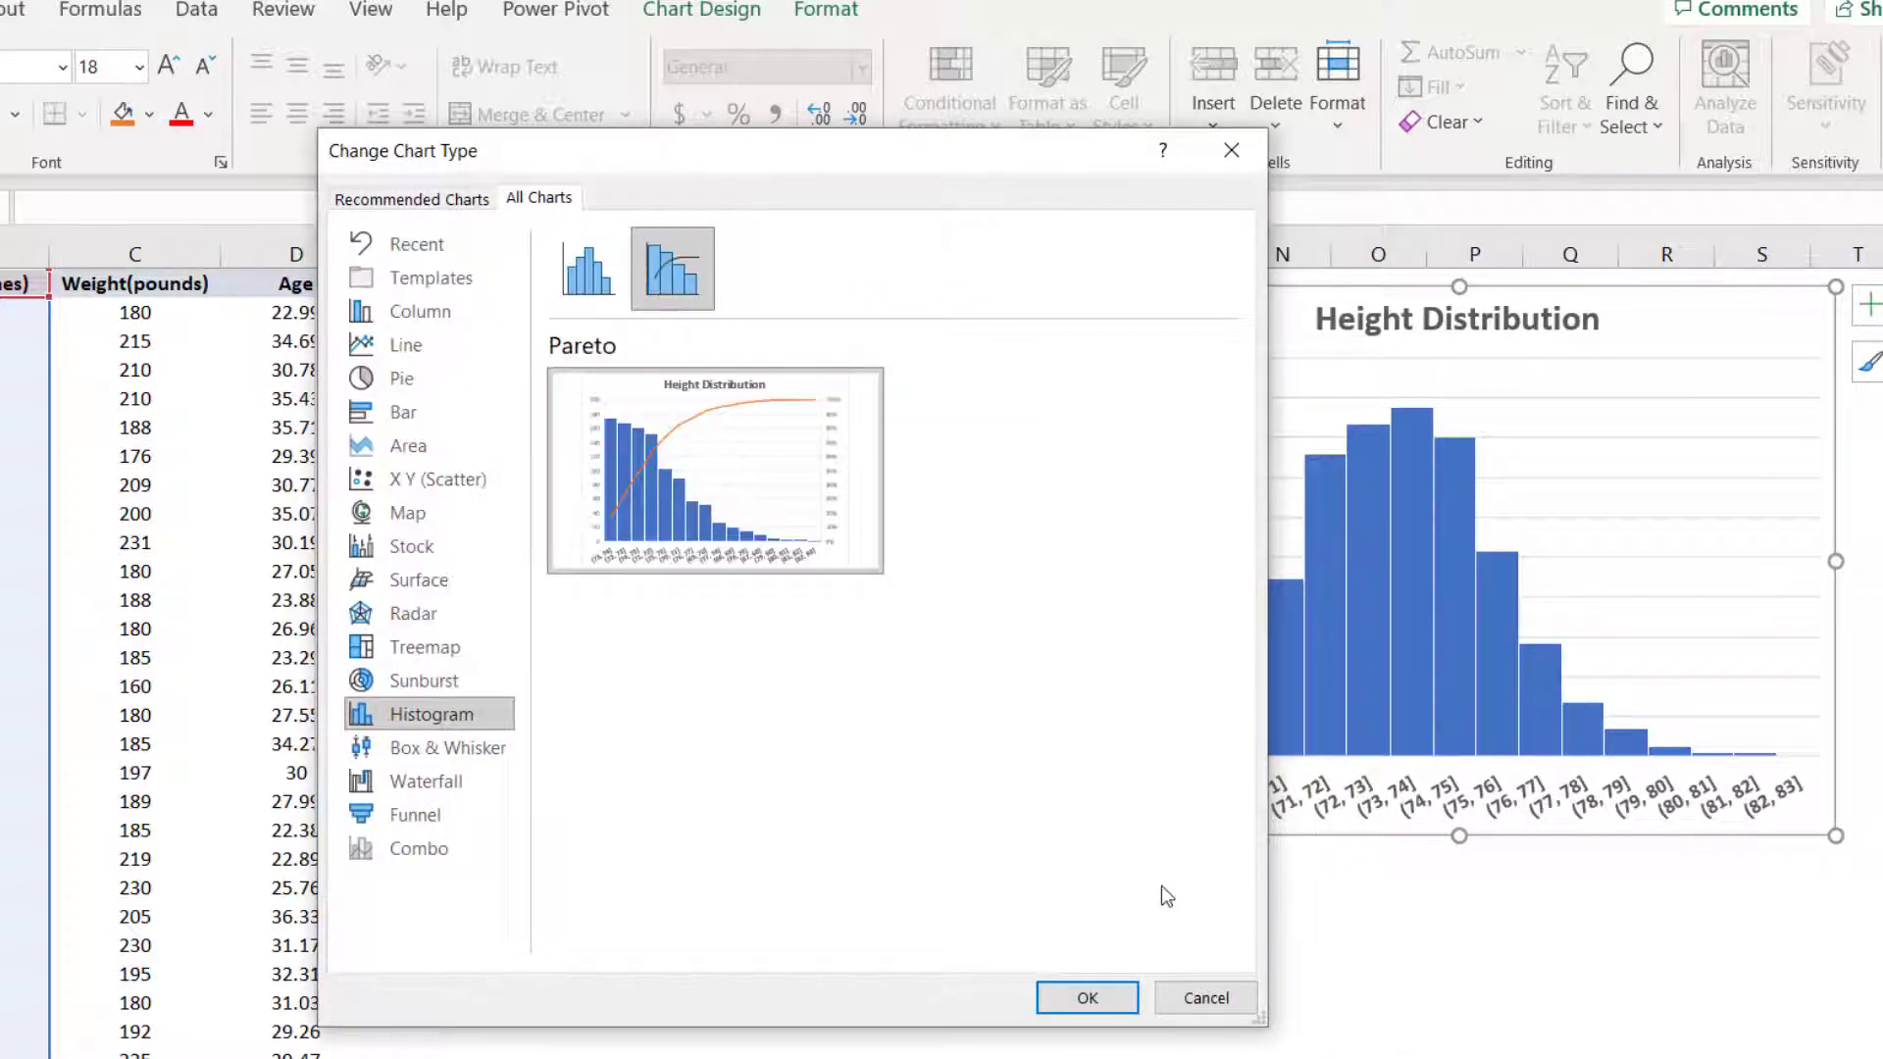
left_click(1087, 996)
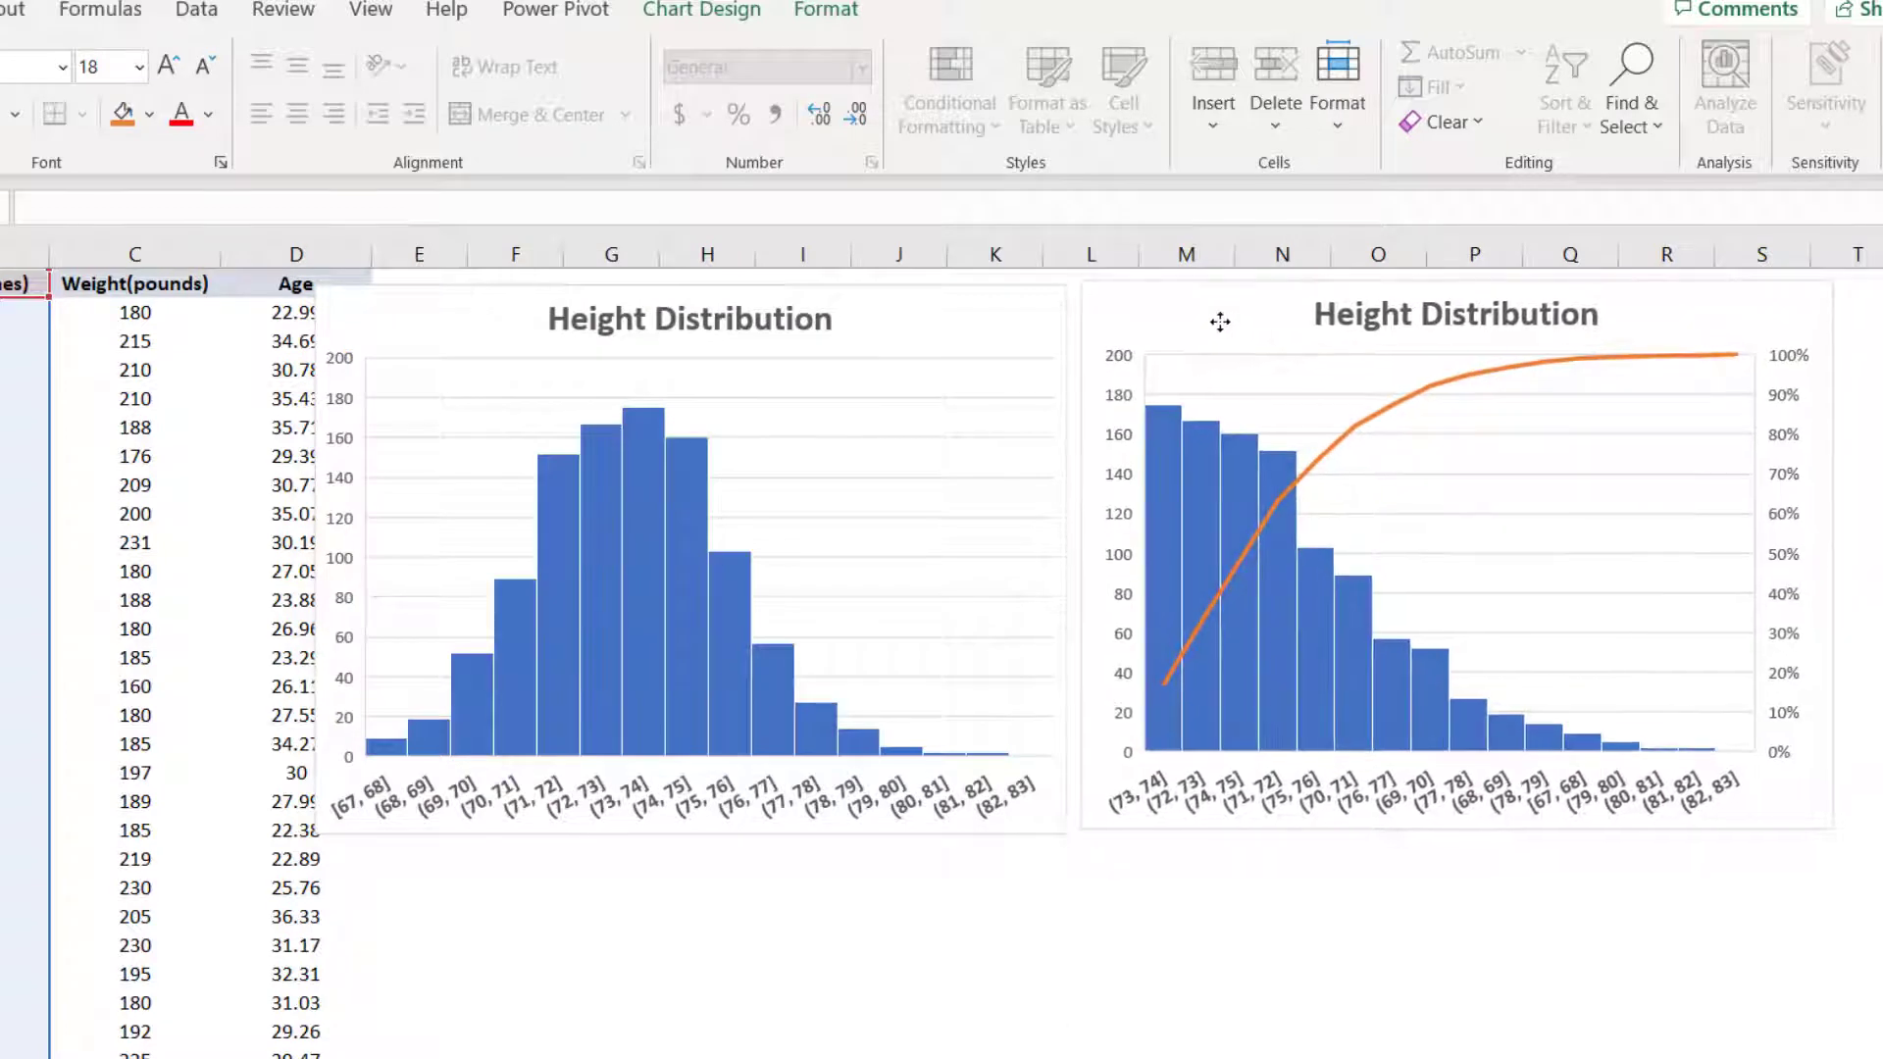
left_click_drag(1219, 326, 1219, 323)
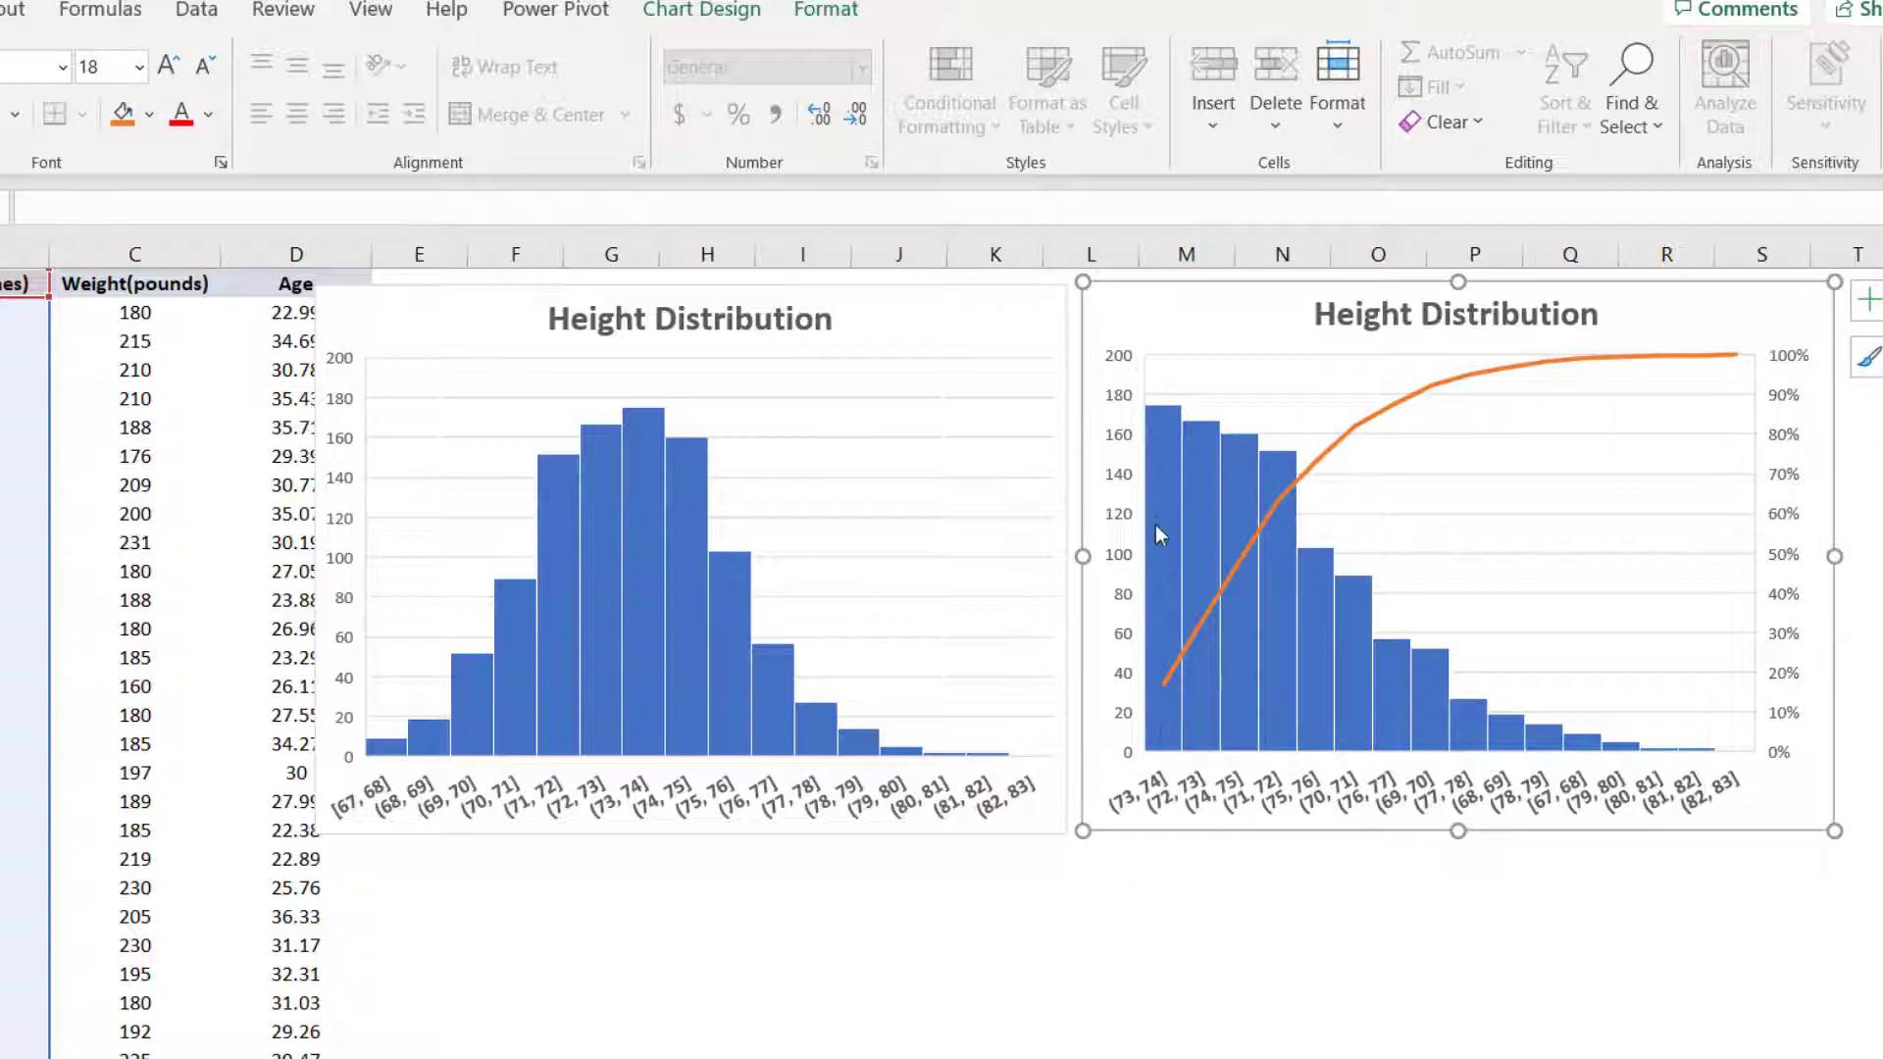
mouse_move(1160, 441)
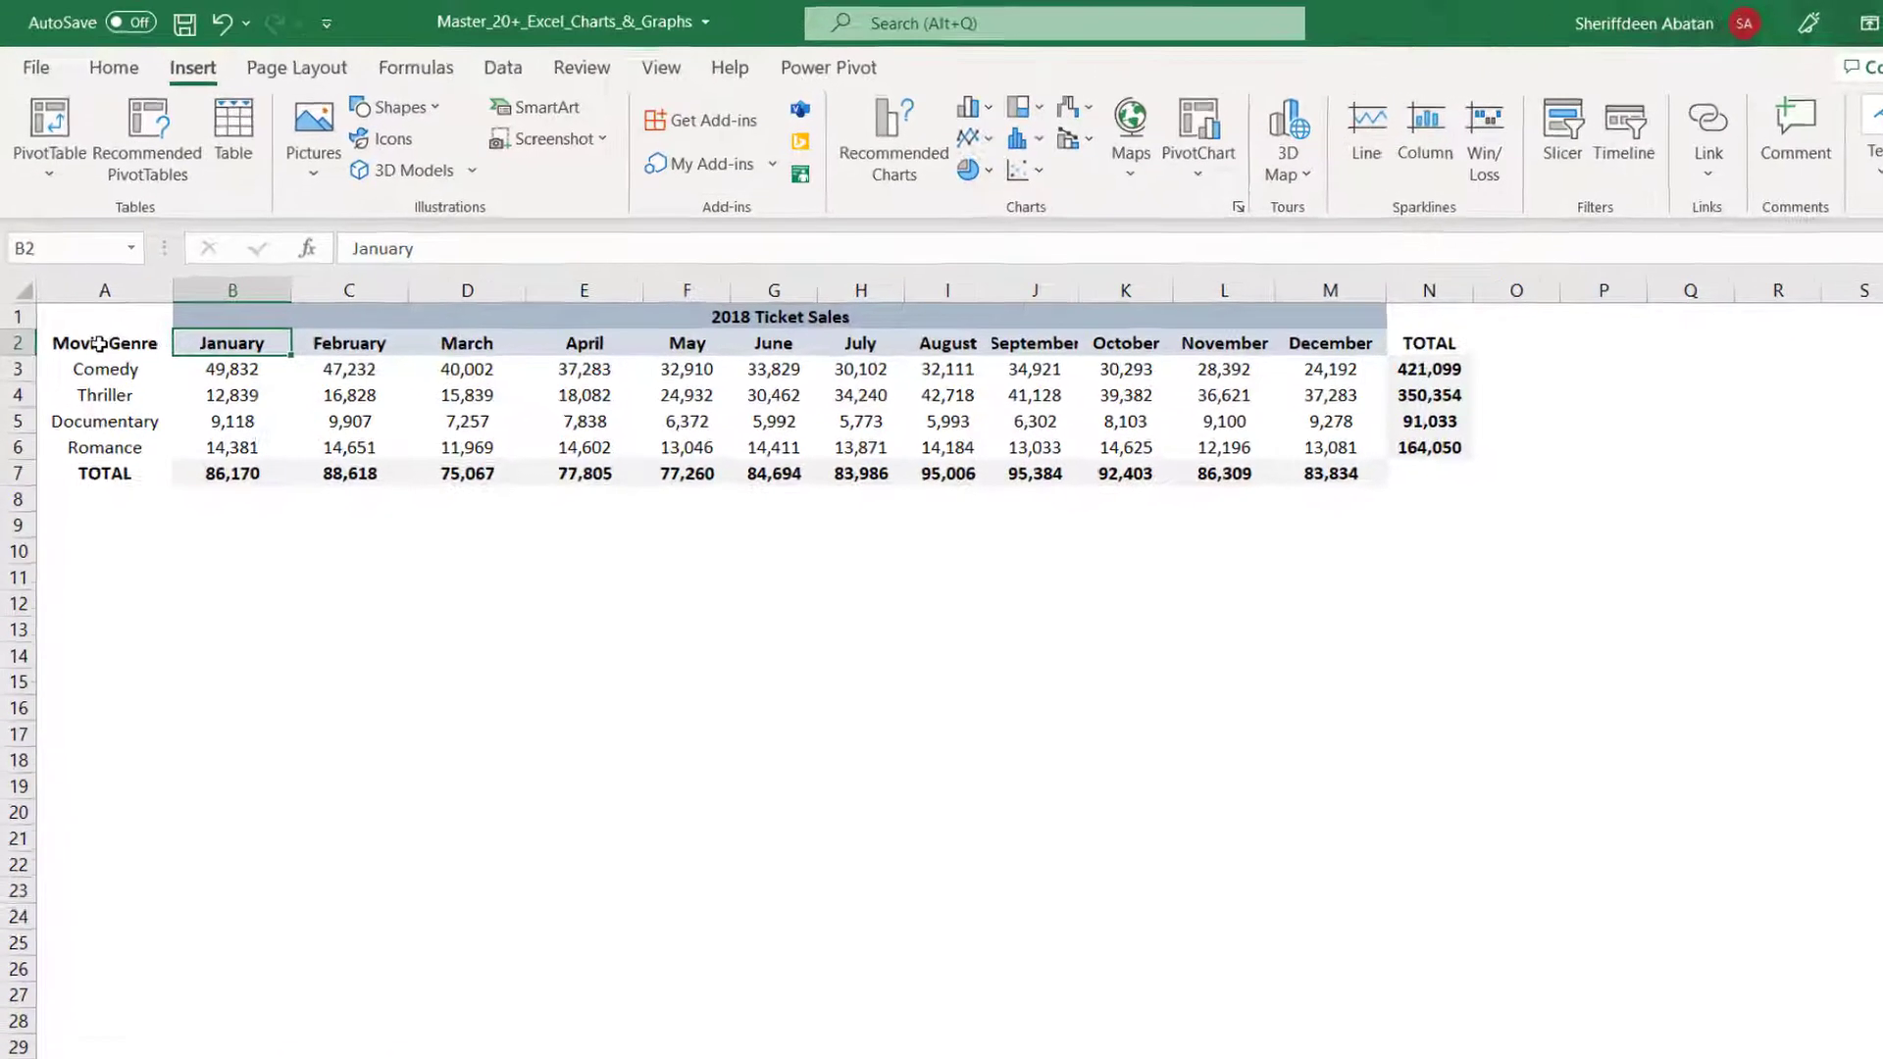
Insert a 2-D stacked area chart from the monthly ticket sales by genre in A2:M6, excluding the totals
left_click_drag(112, 414, 1612, 540)
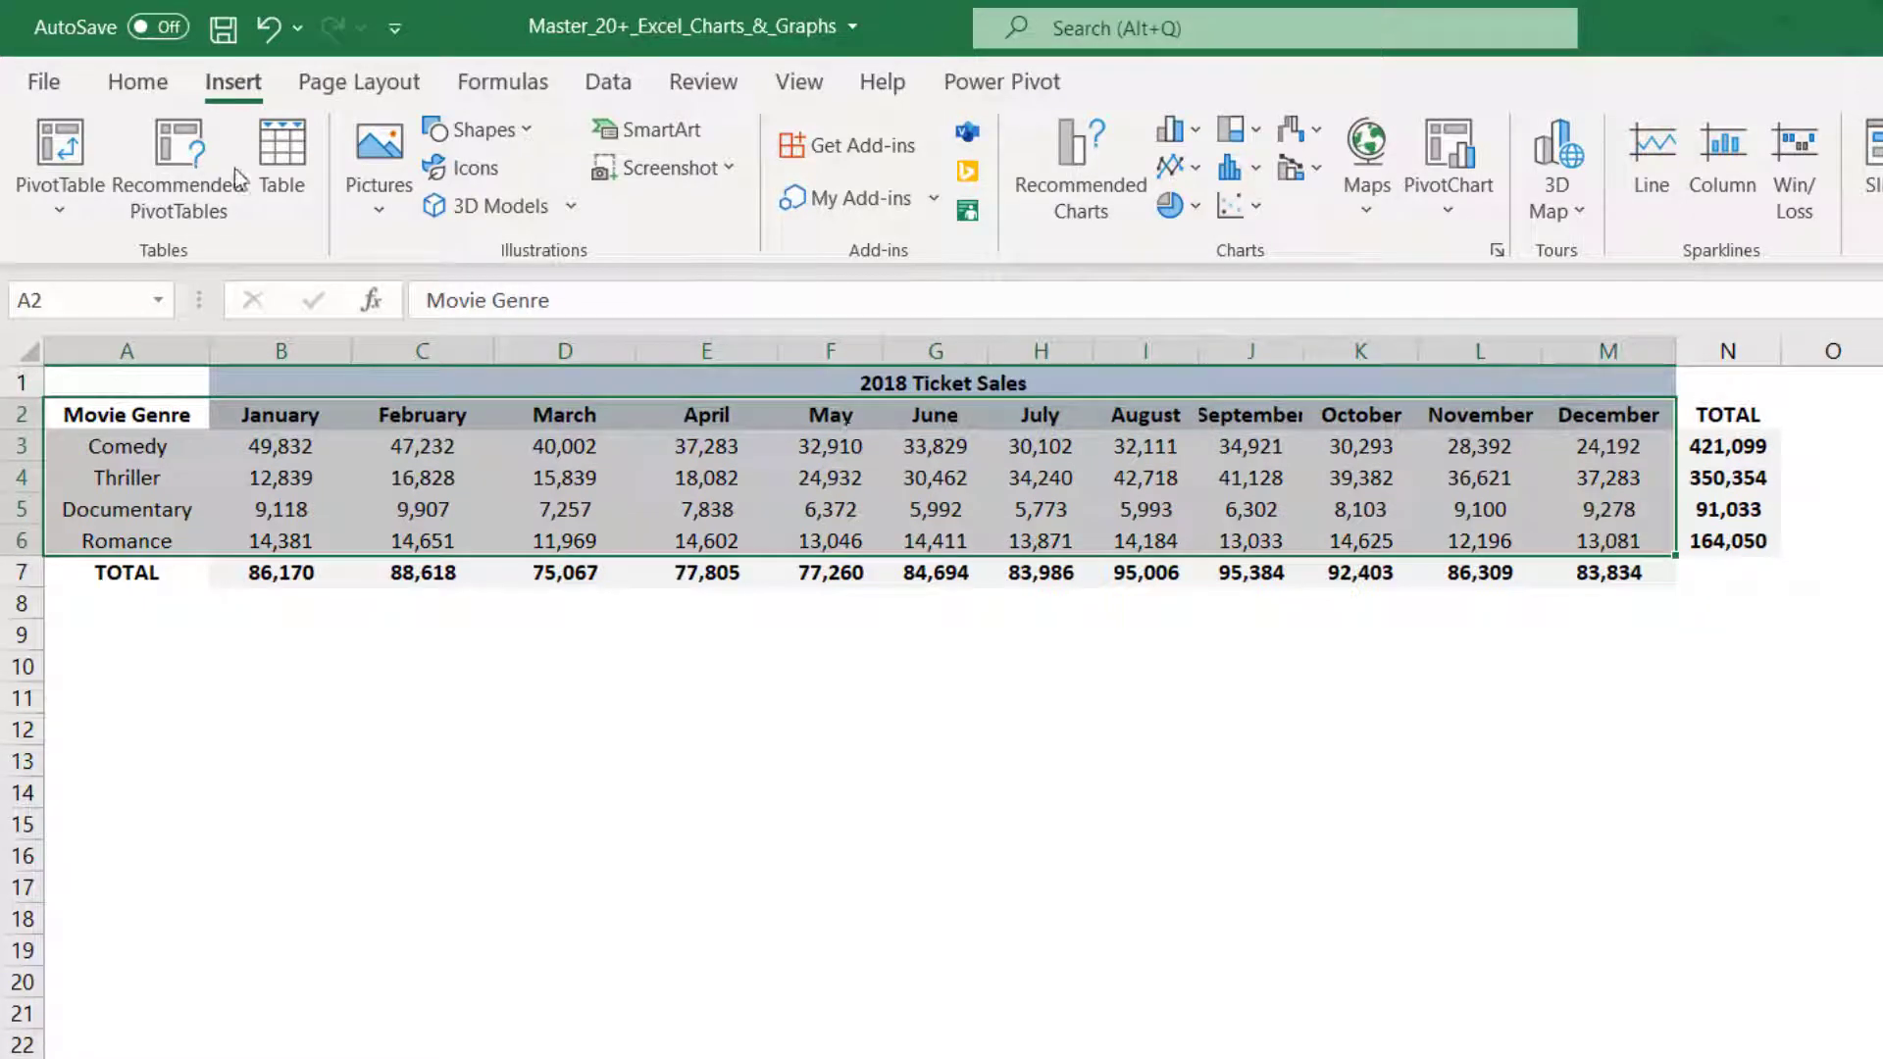
left_click(139, 82)
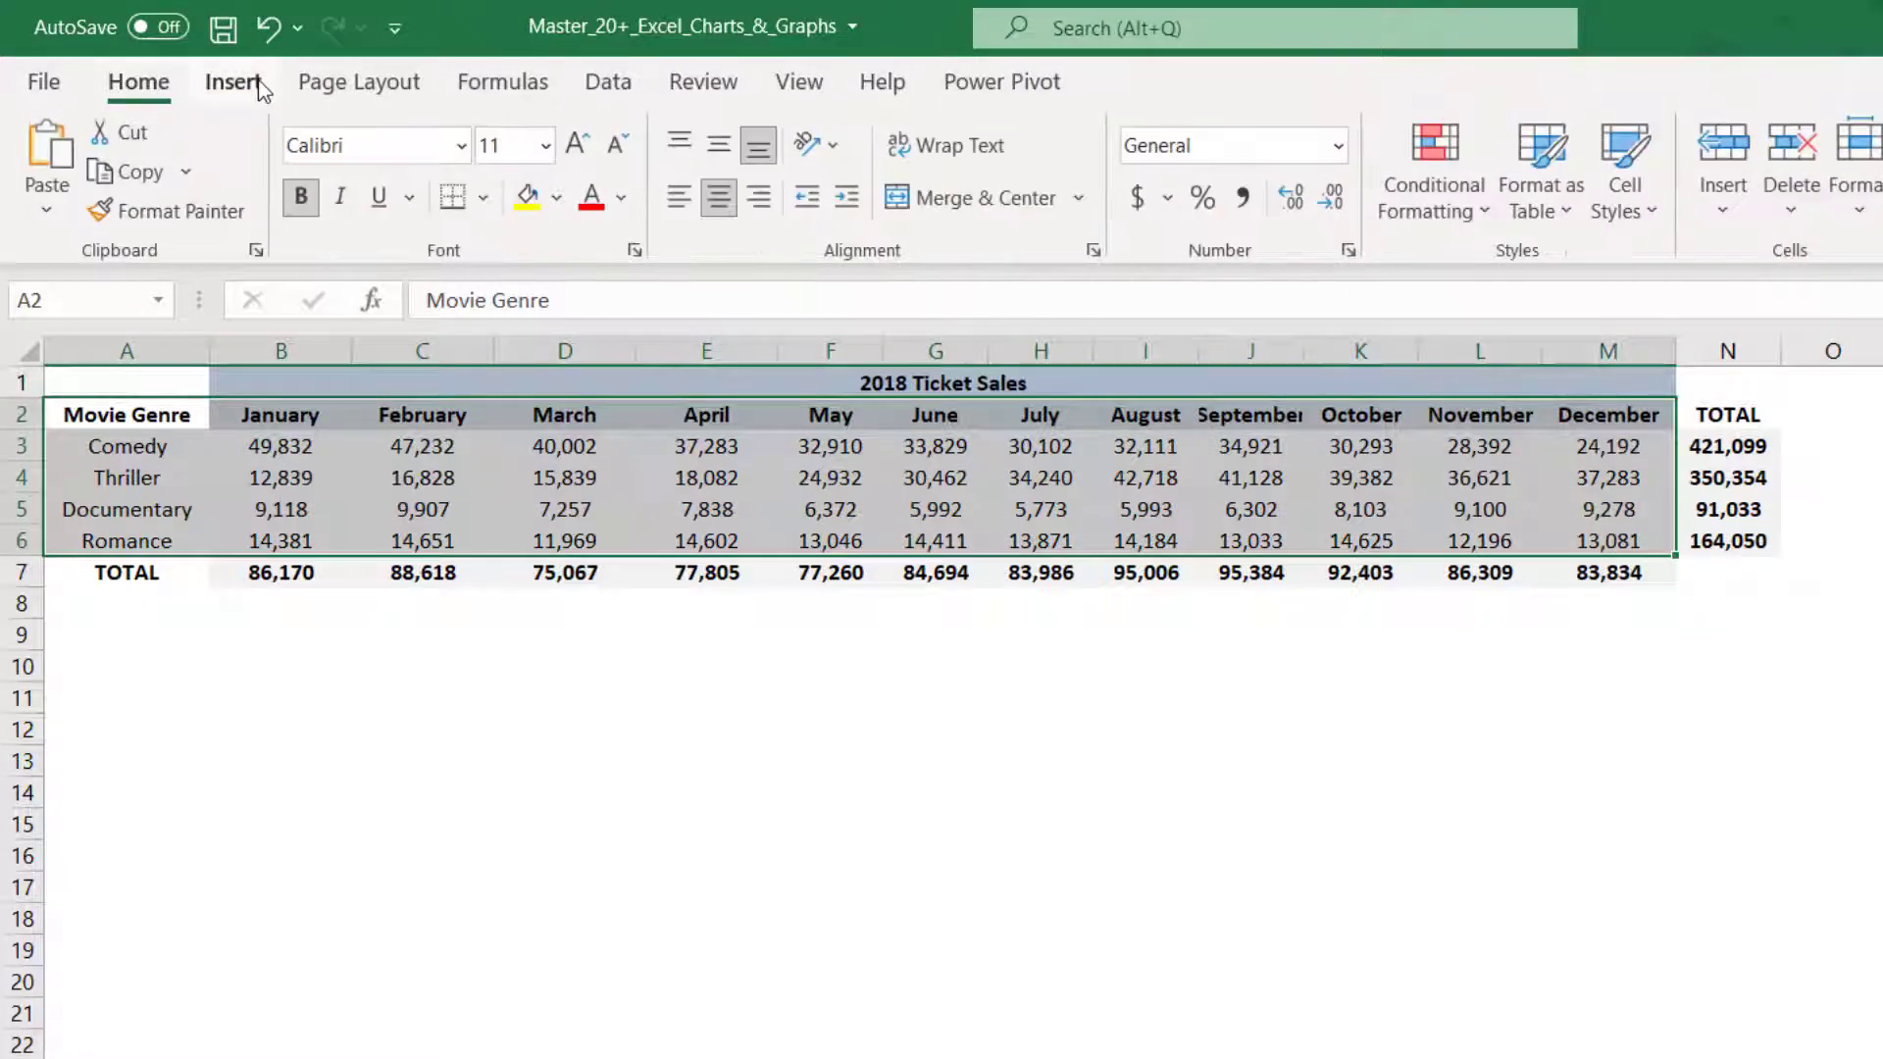
left_click(233, 83)
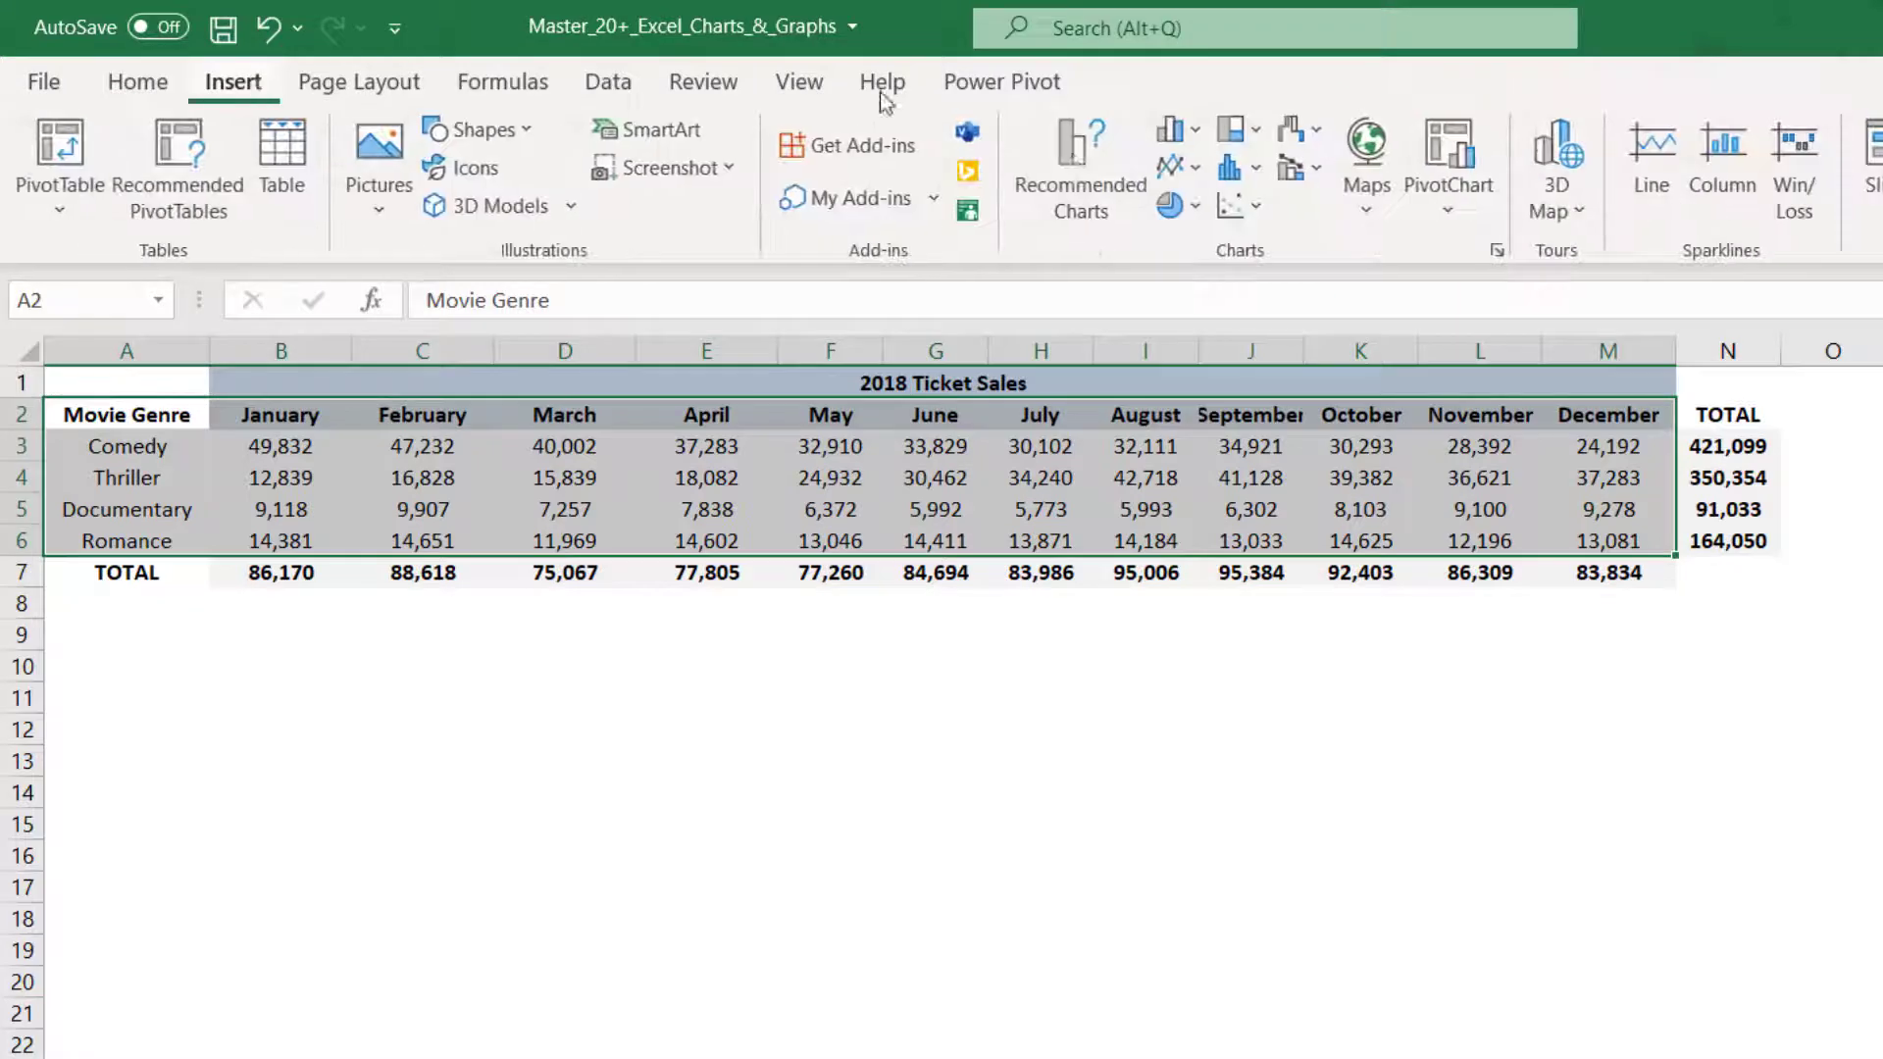
left_click(1177, 167)
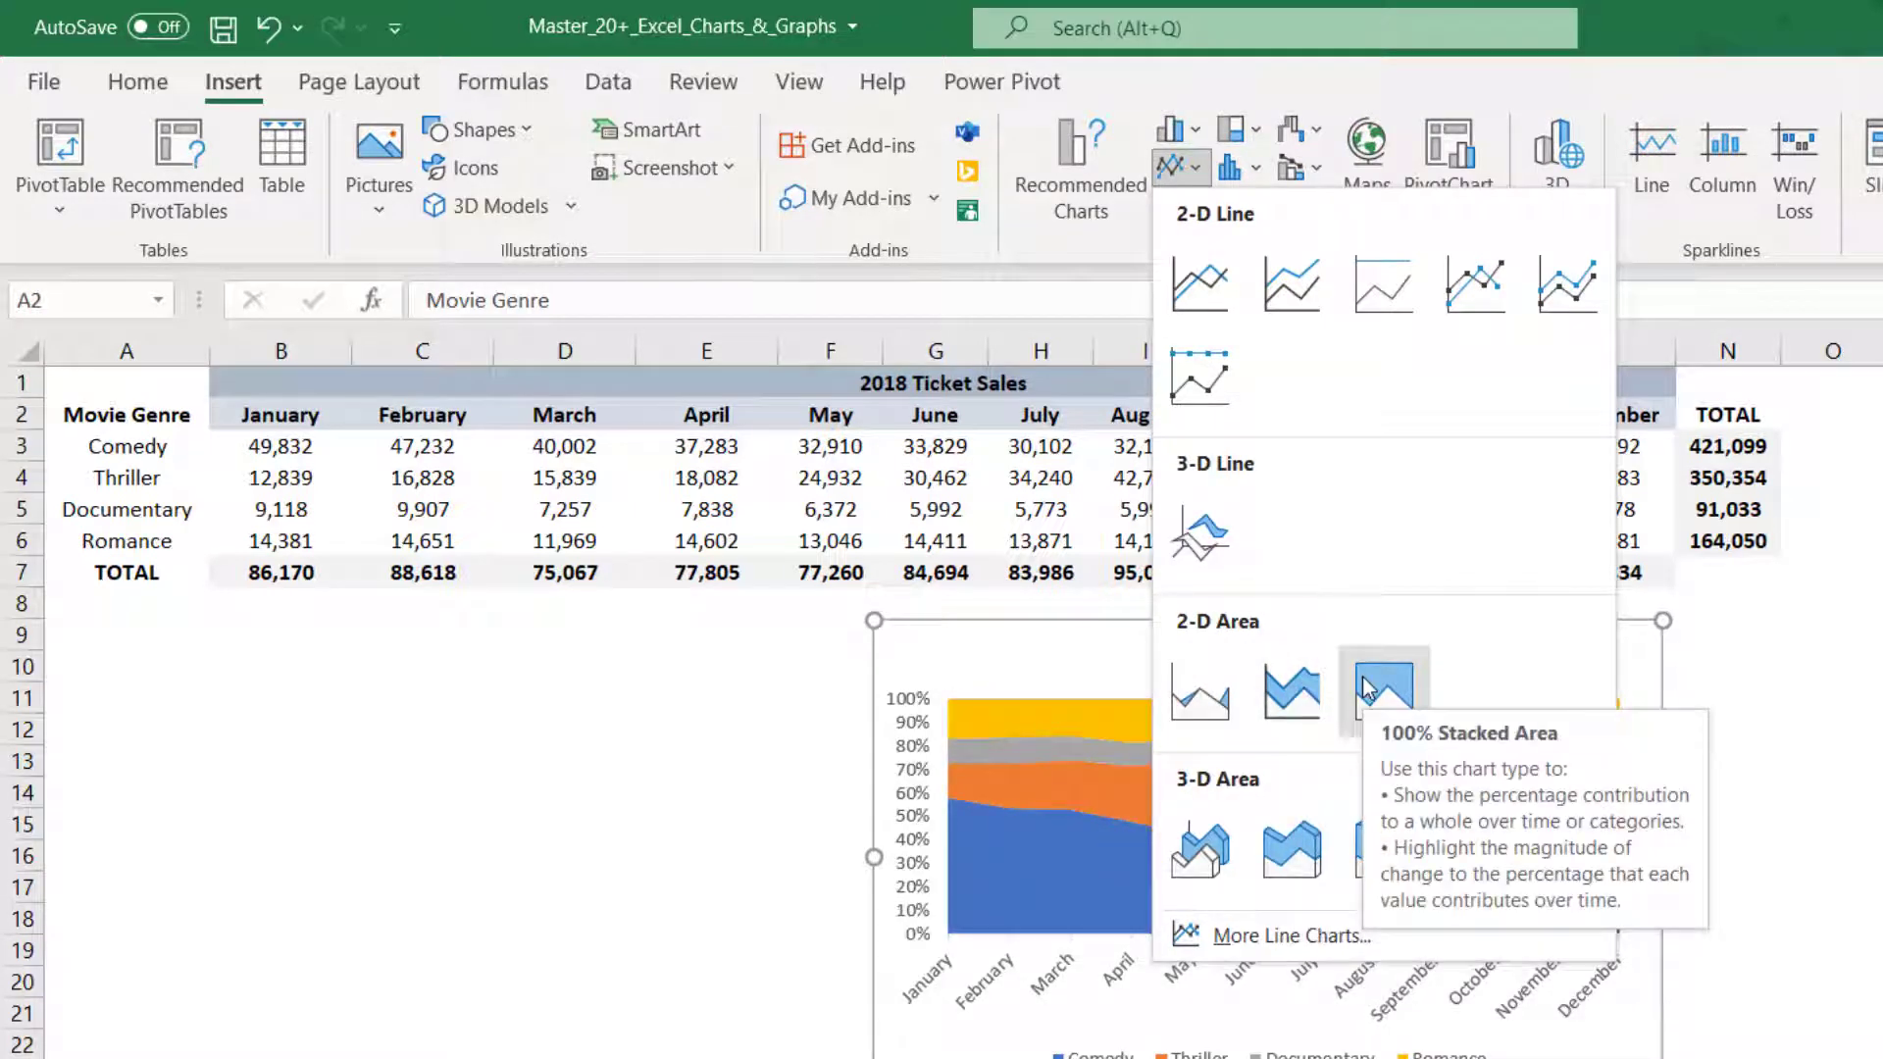
left_click(1292, 691)
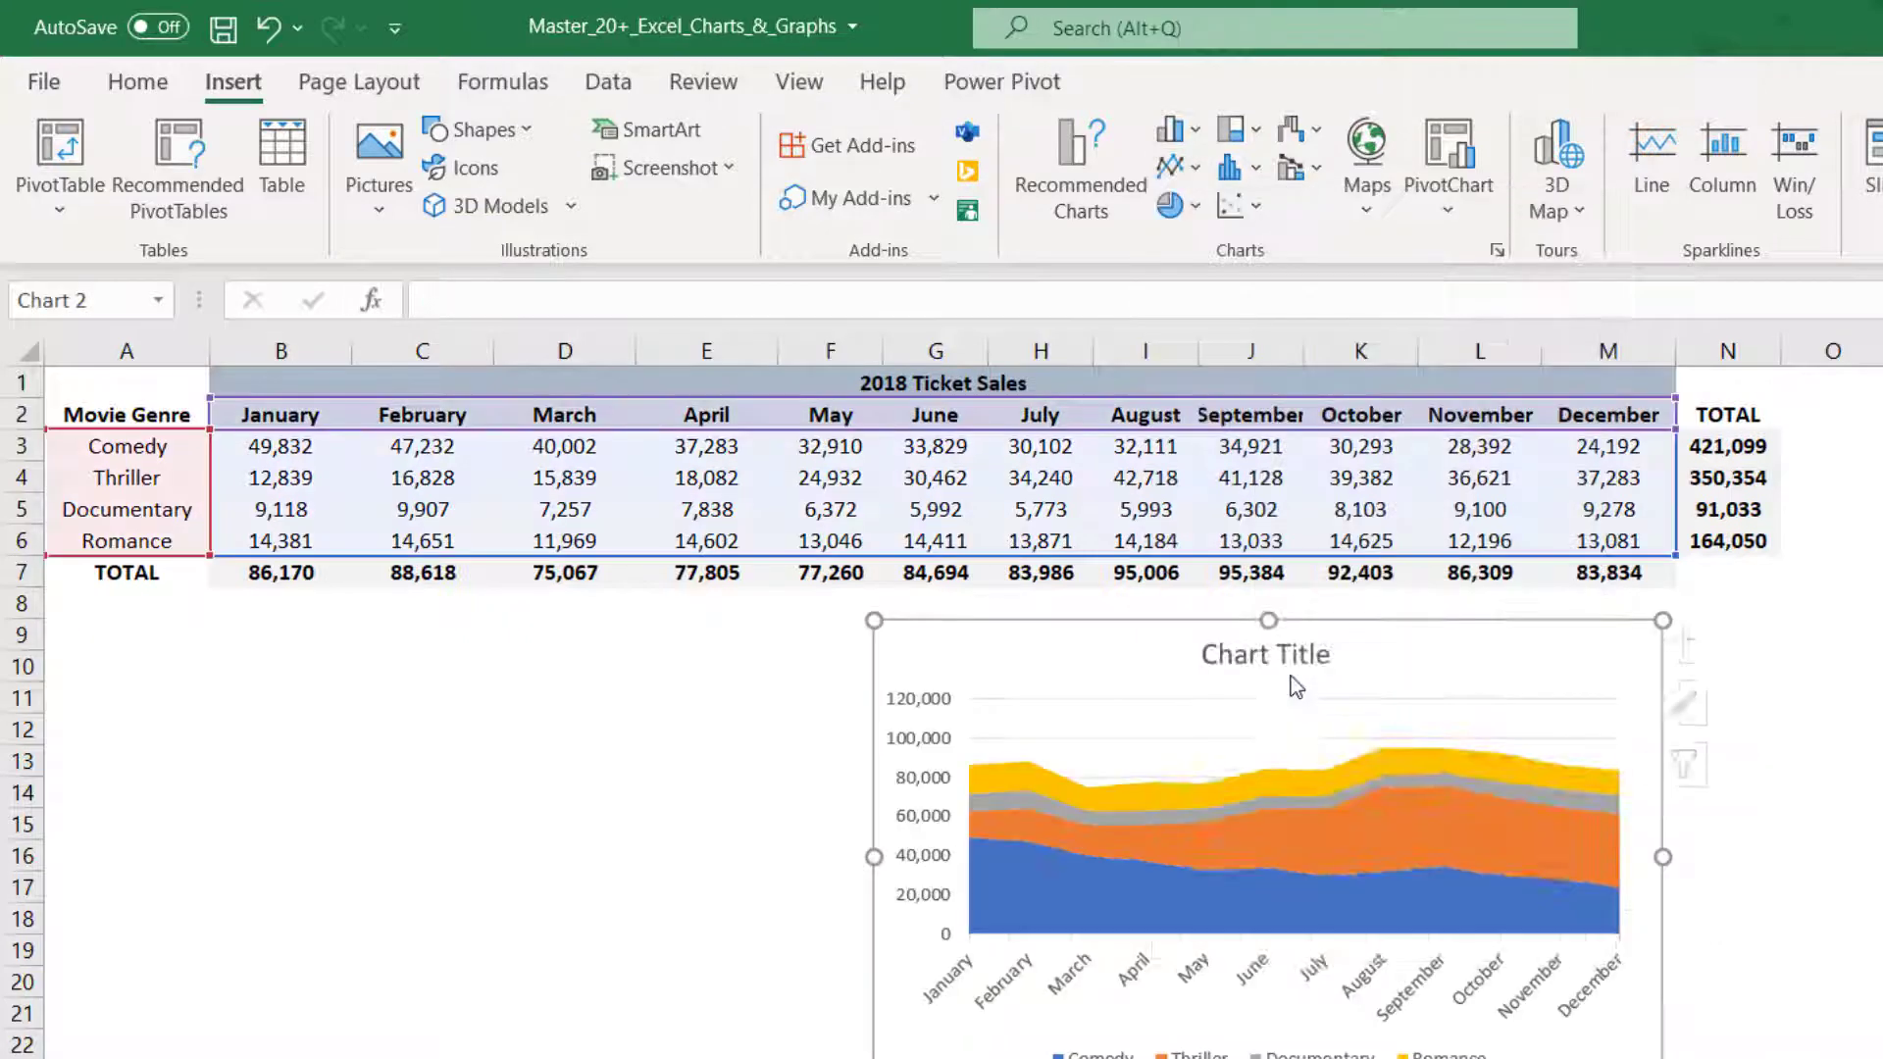
Widen the stacked area chart and position it directly below the ticket sales table, starting under column B
left_click_drag(1019, 675, 247, 639)
left_click_drag(914, 1058, 1569, 1058)
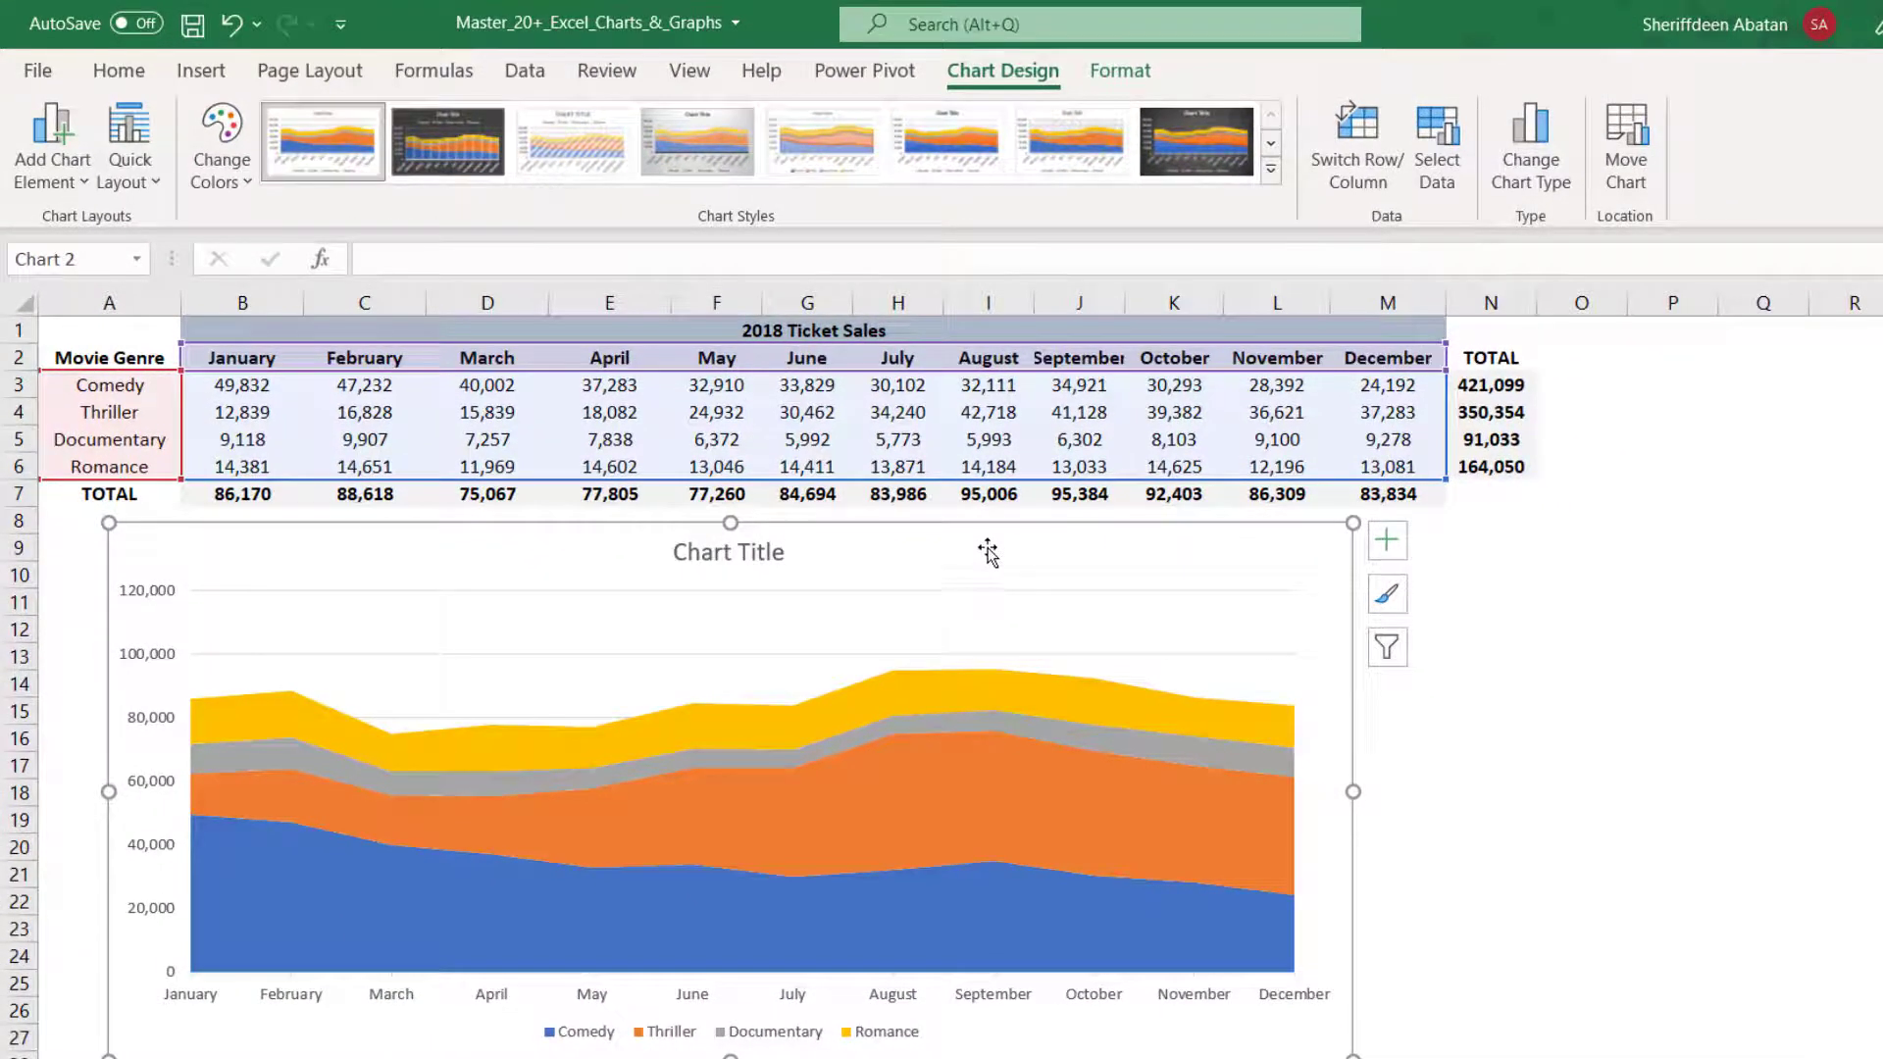
left_click_drag(1044, 576, 1184, 543)
Replace the area chart's placeholder title with "Ticket Sales by Month by Genre"
left_click(875, 551)
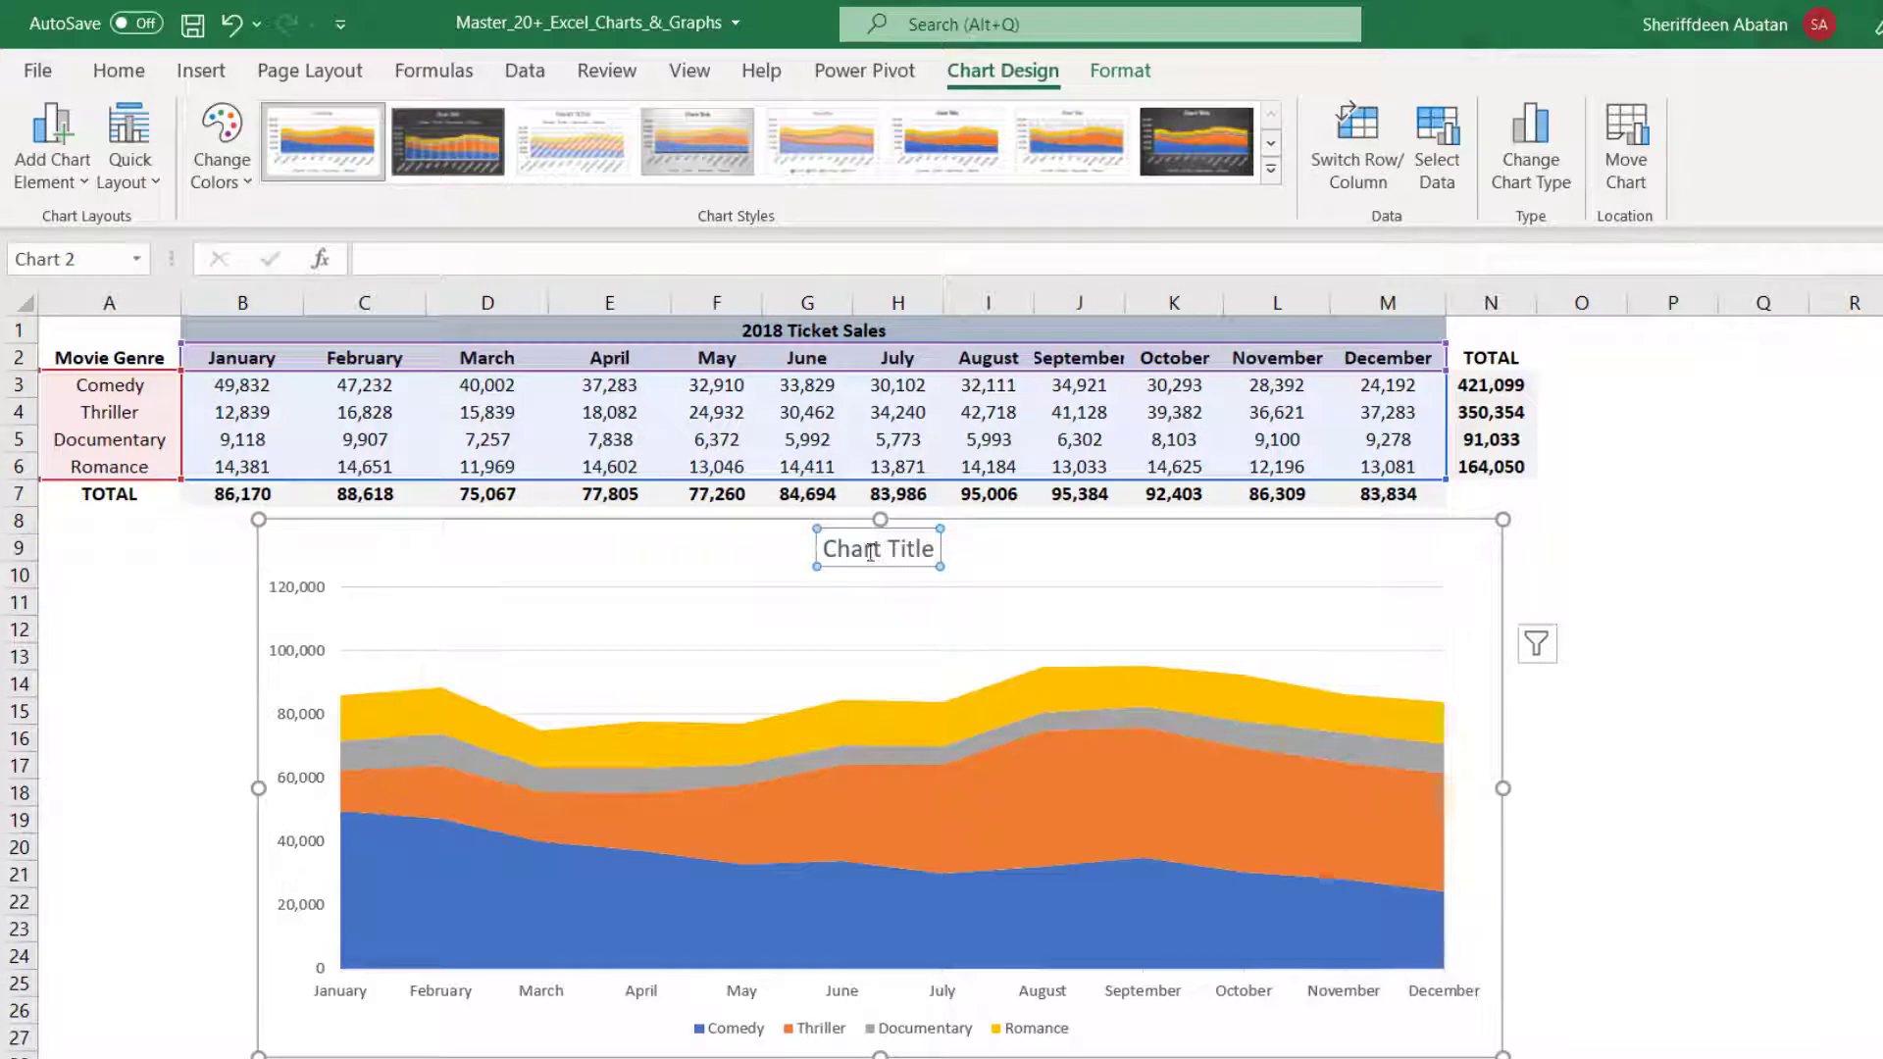
triple_click(871, 552)
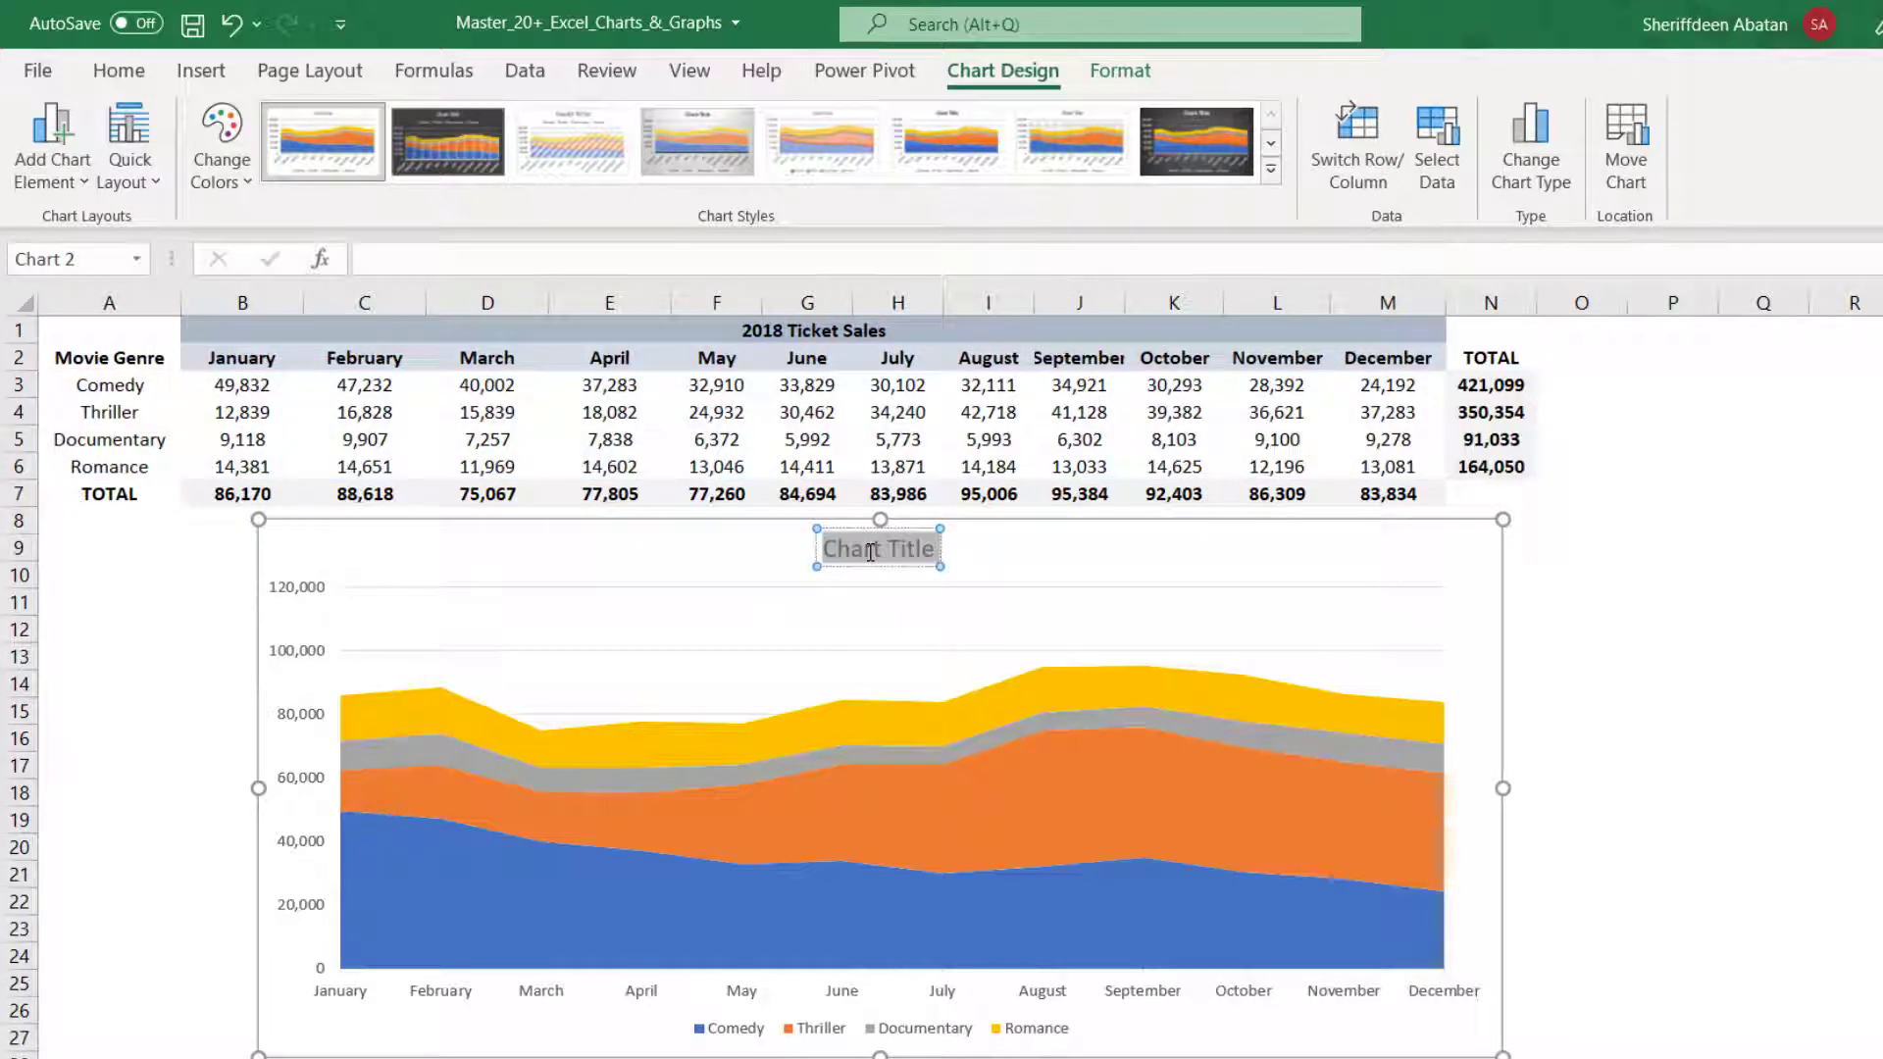
key("BackSpace")
type("T")
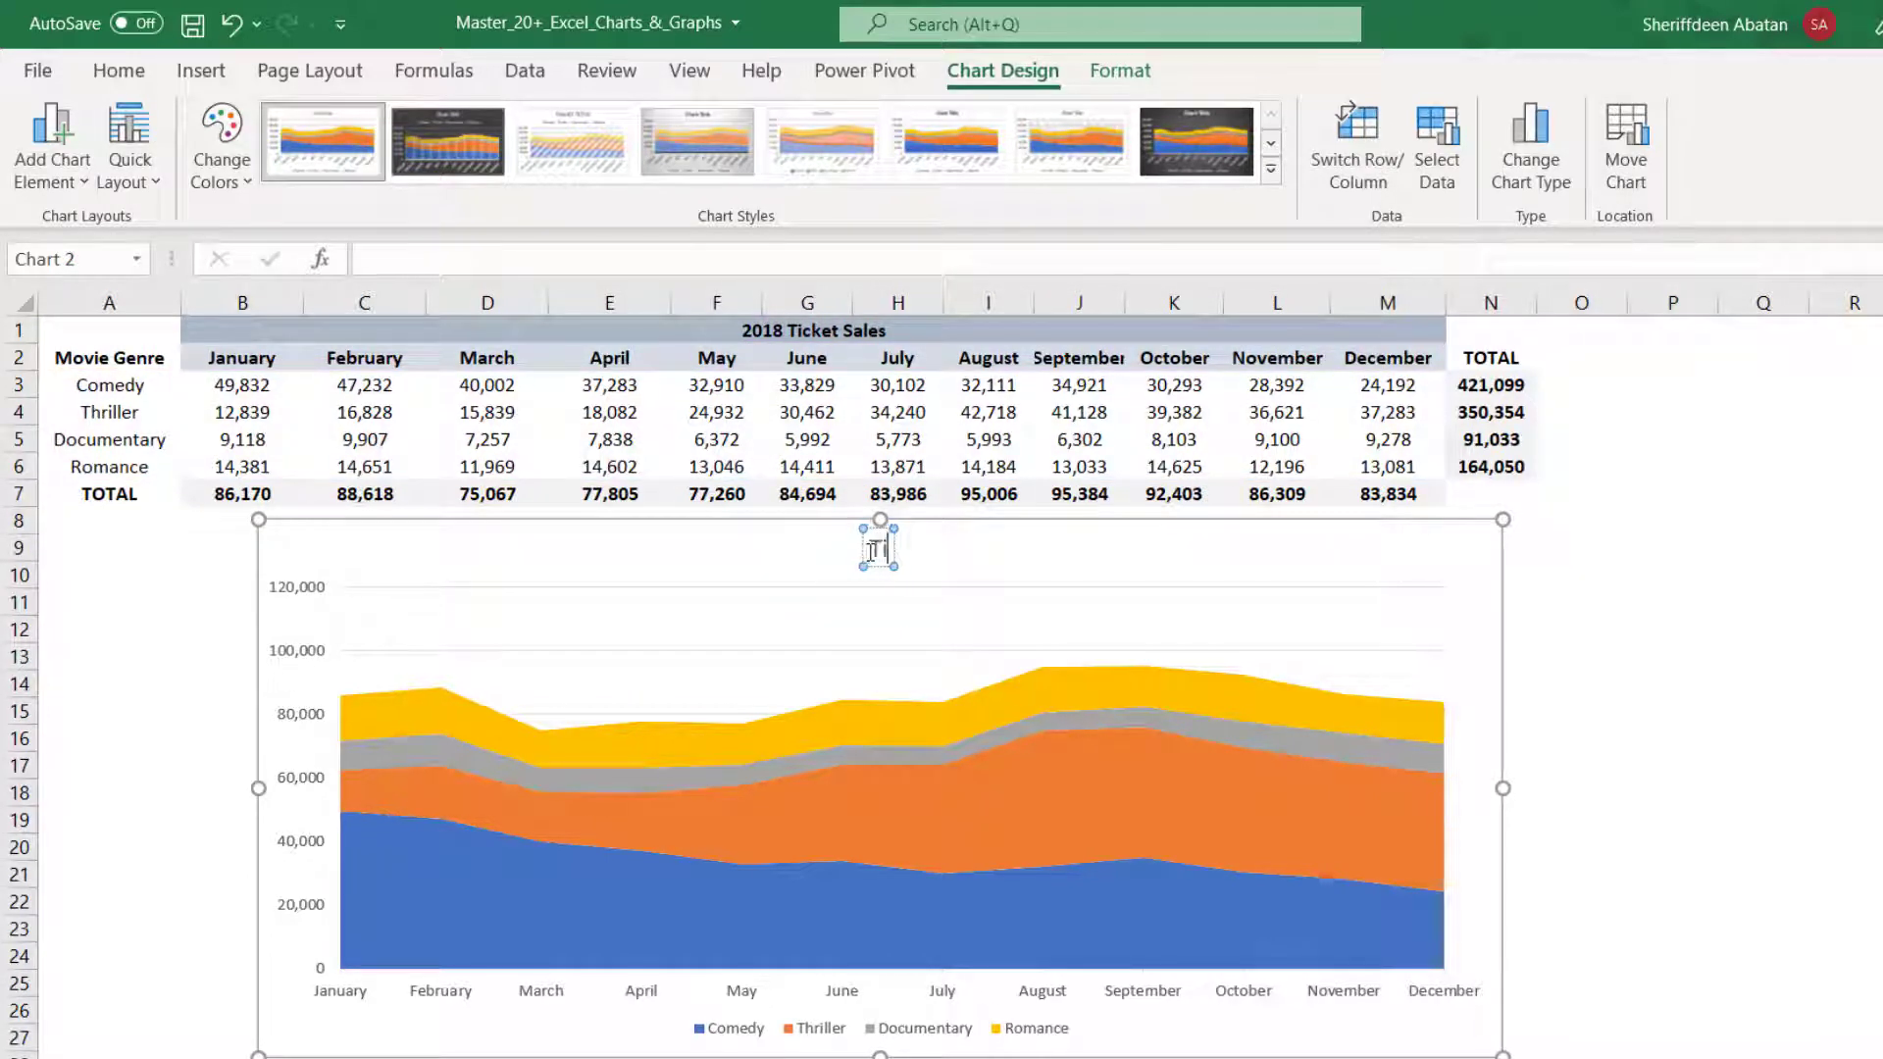
type("icket Sales")
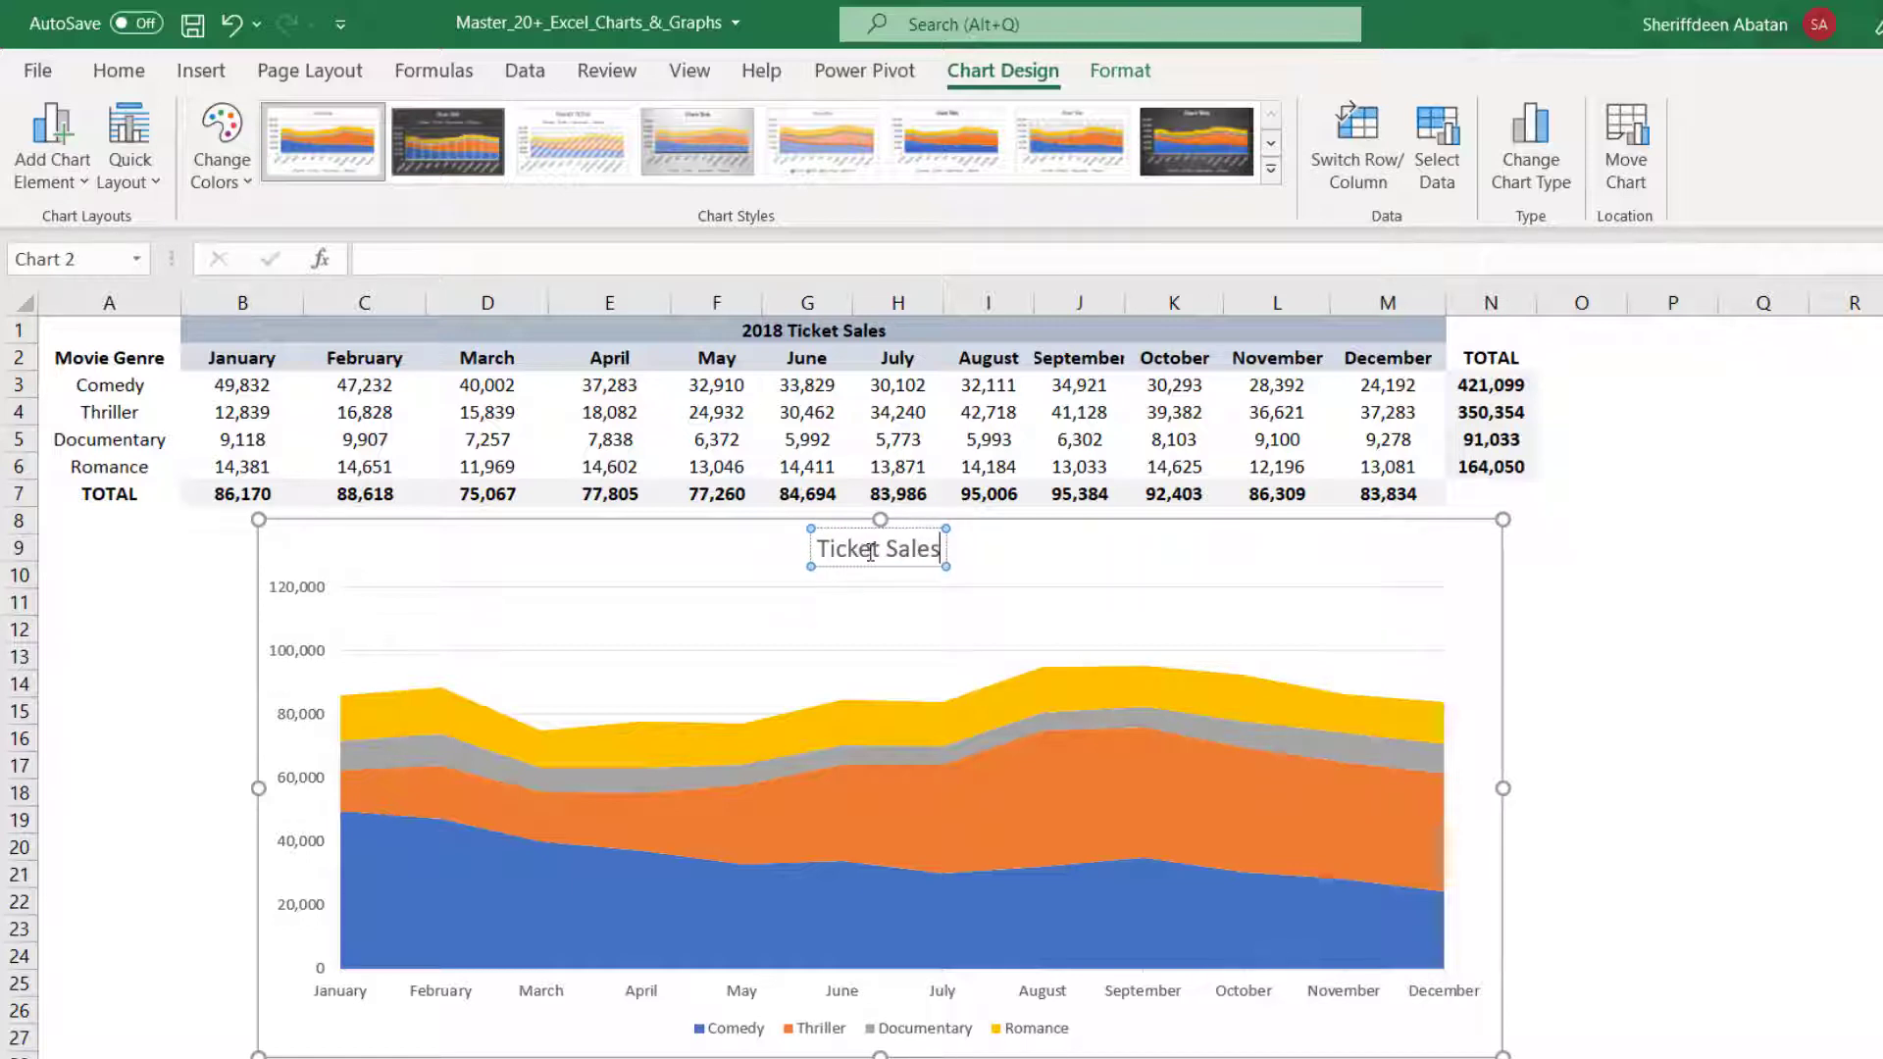
type(" by")
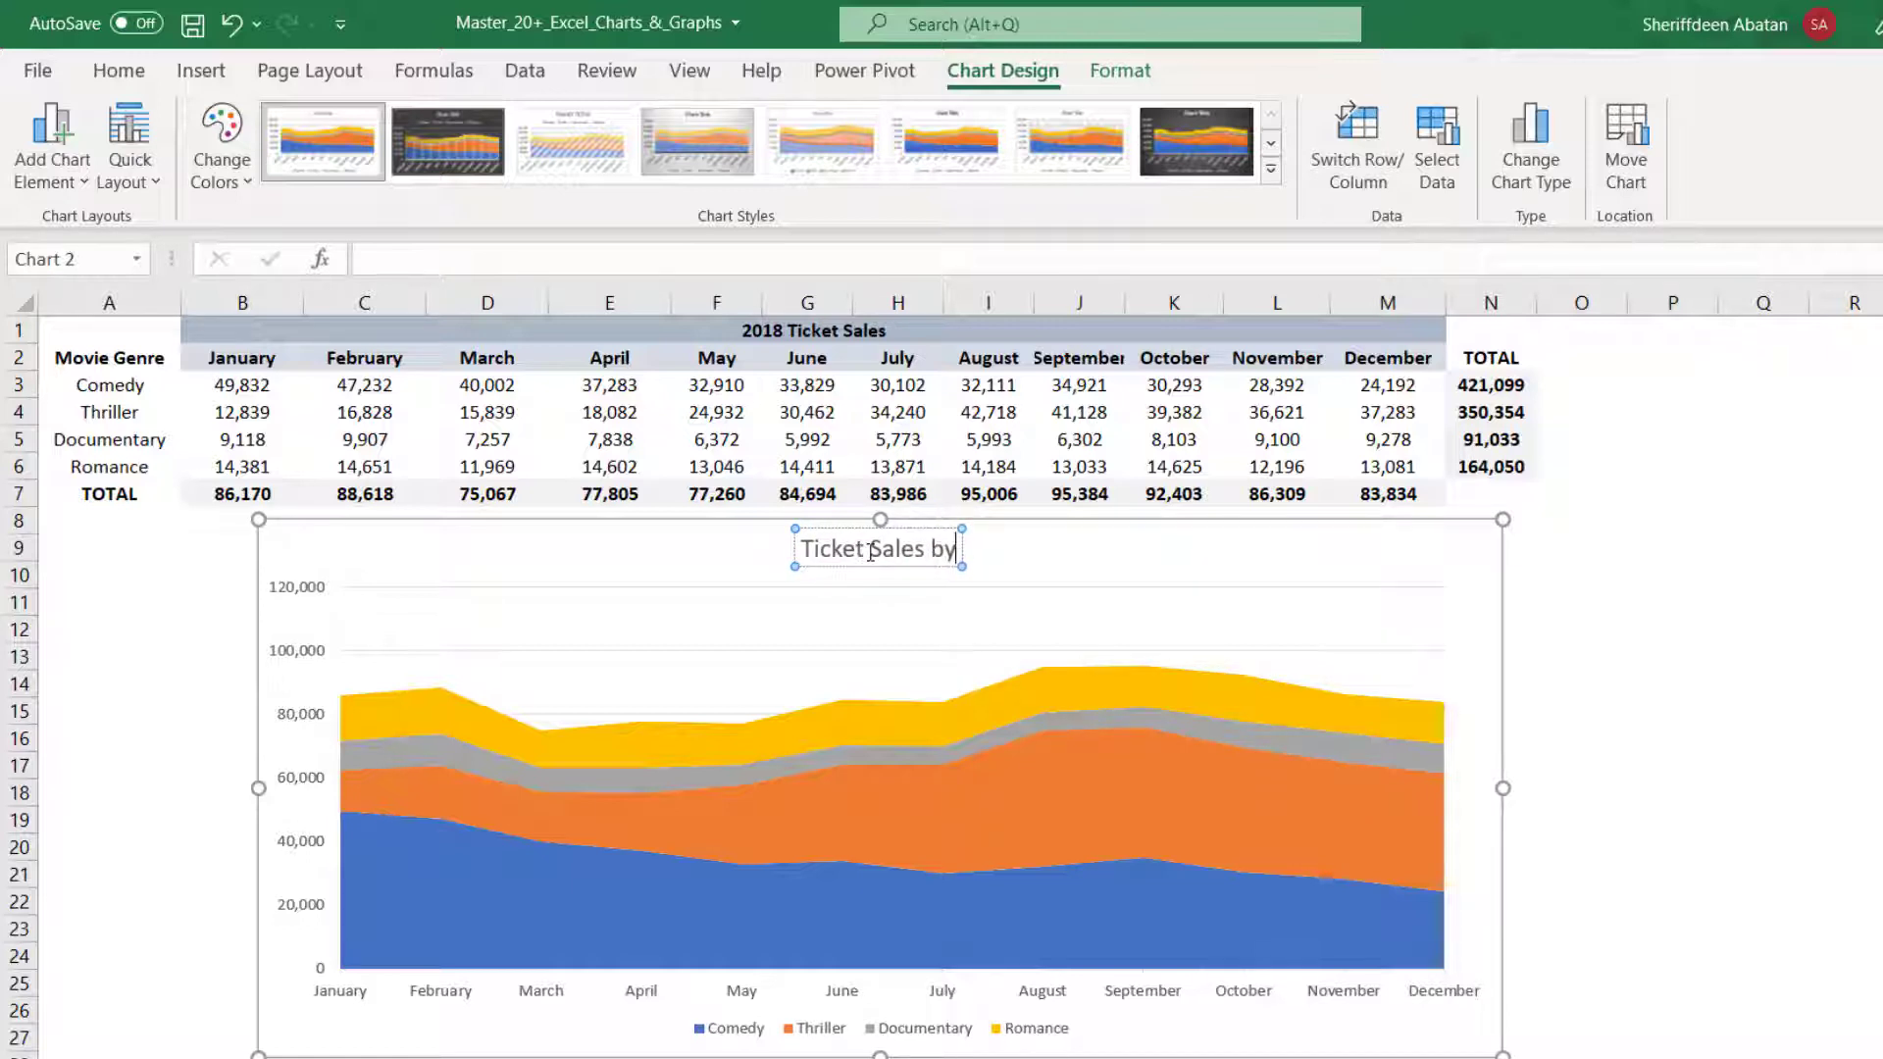
type(" Month by Genre")
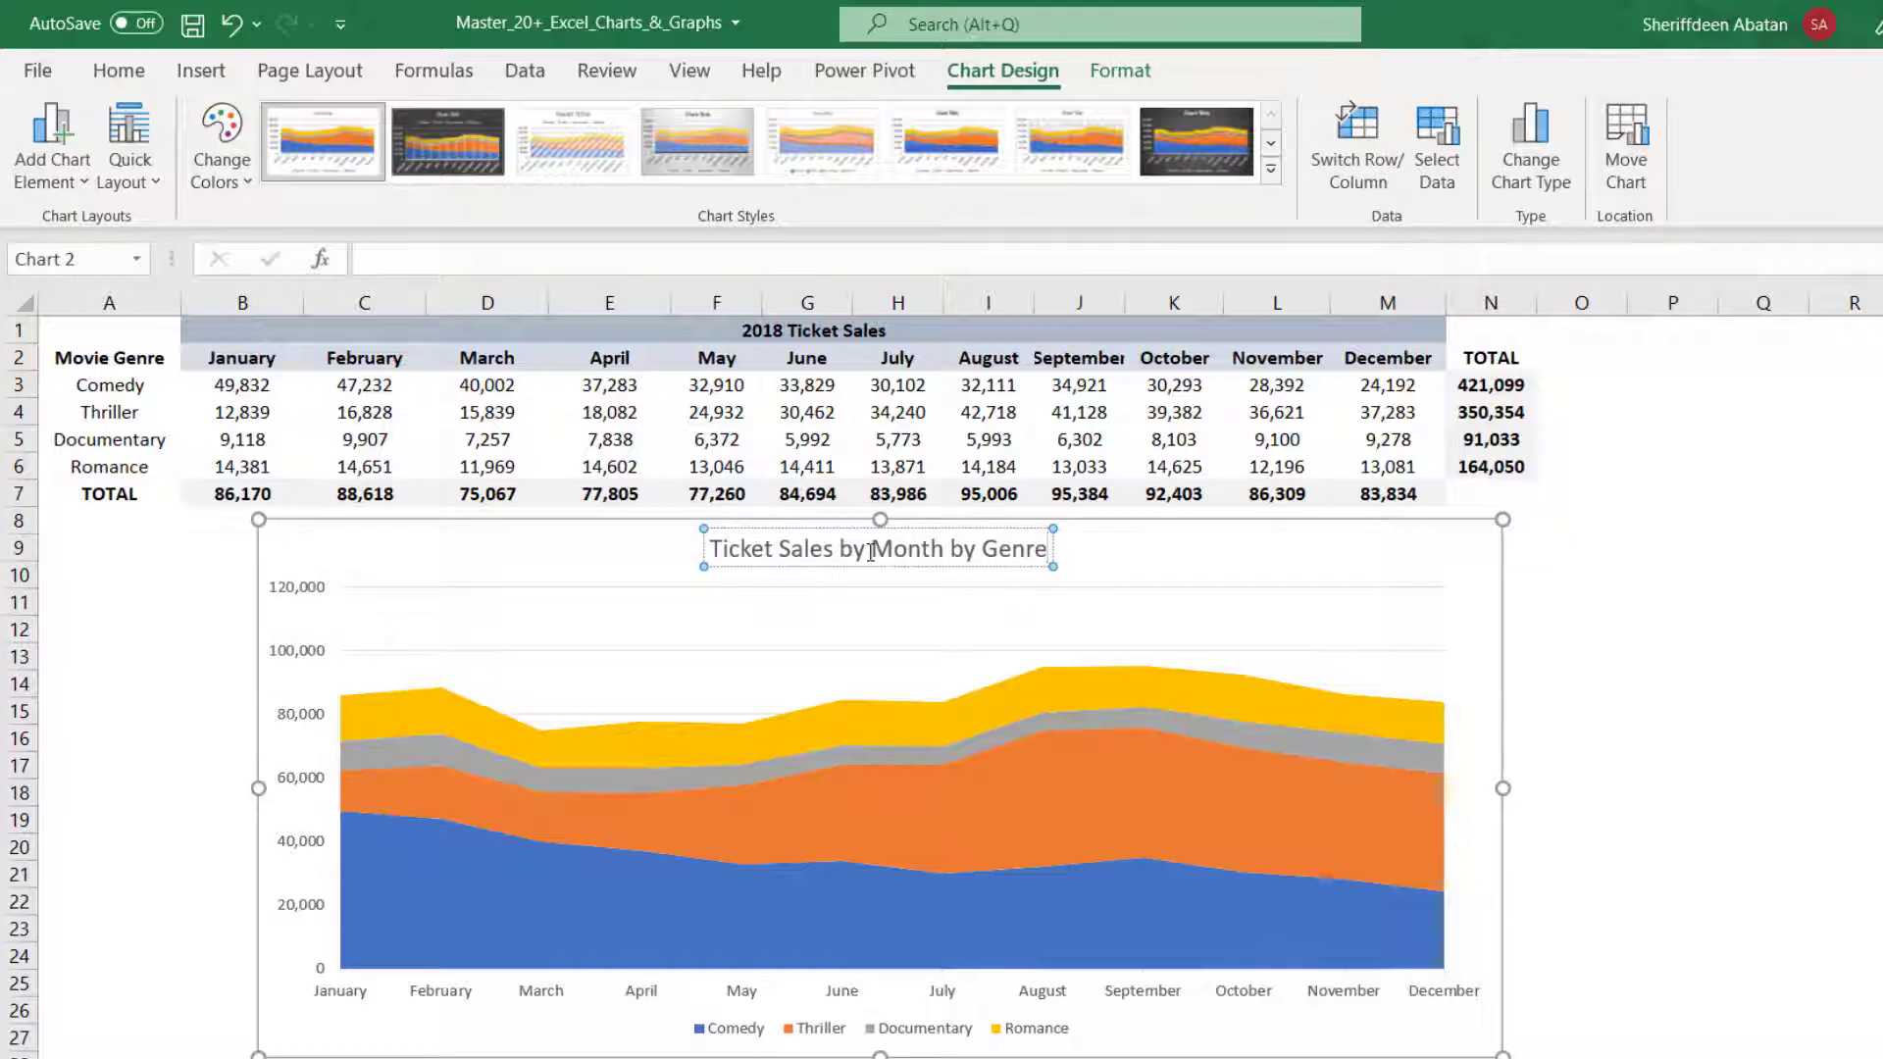
Make the area chart's title bold and increase its font size to 16
key("ctrl+a")
key("ctrl+b")
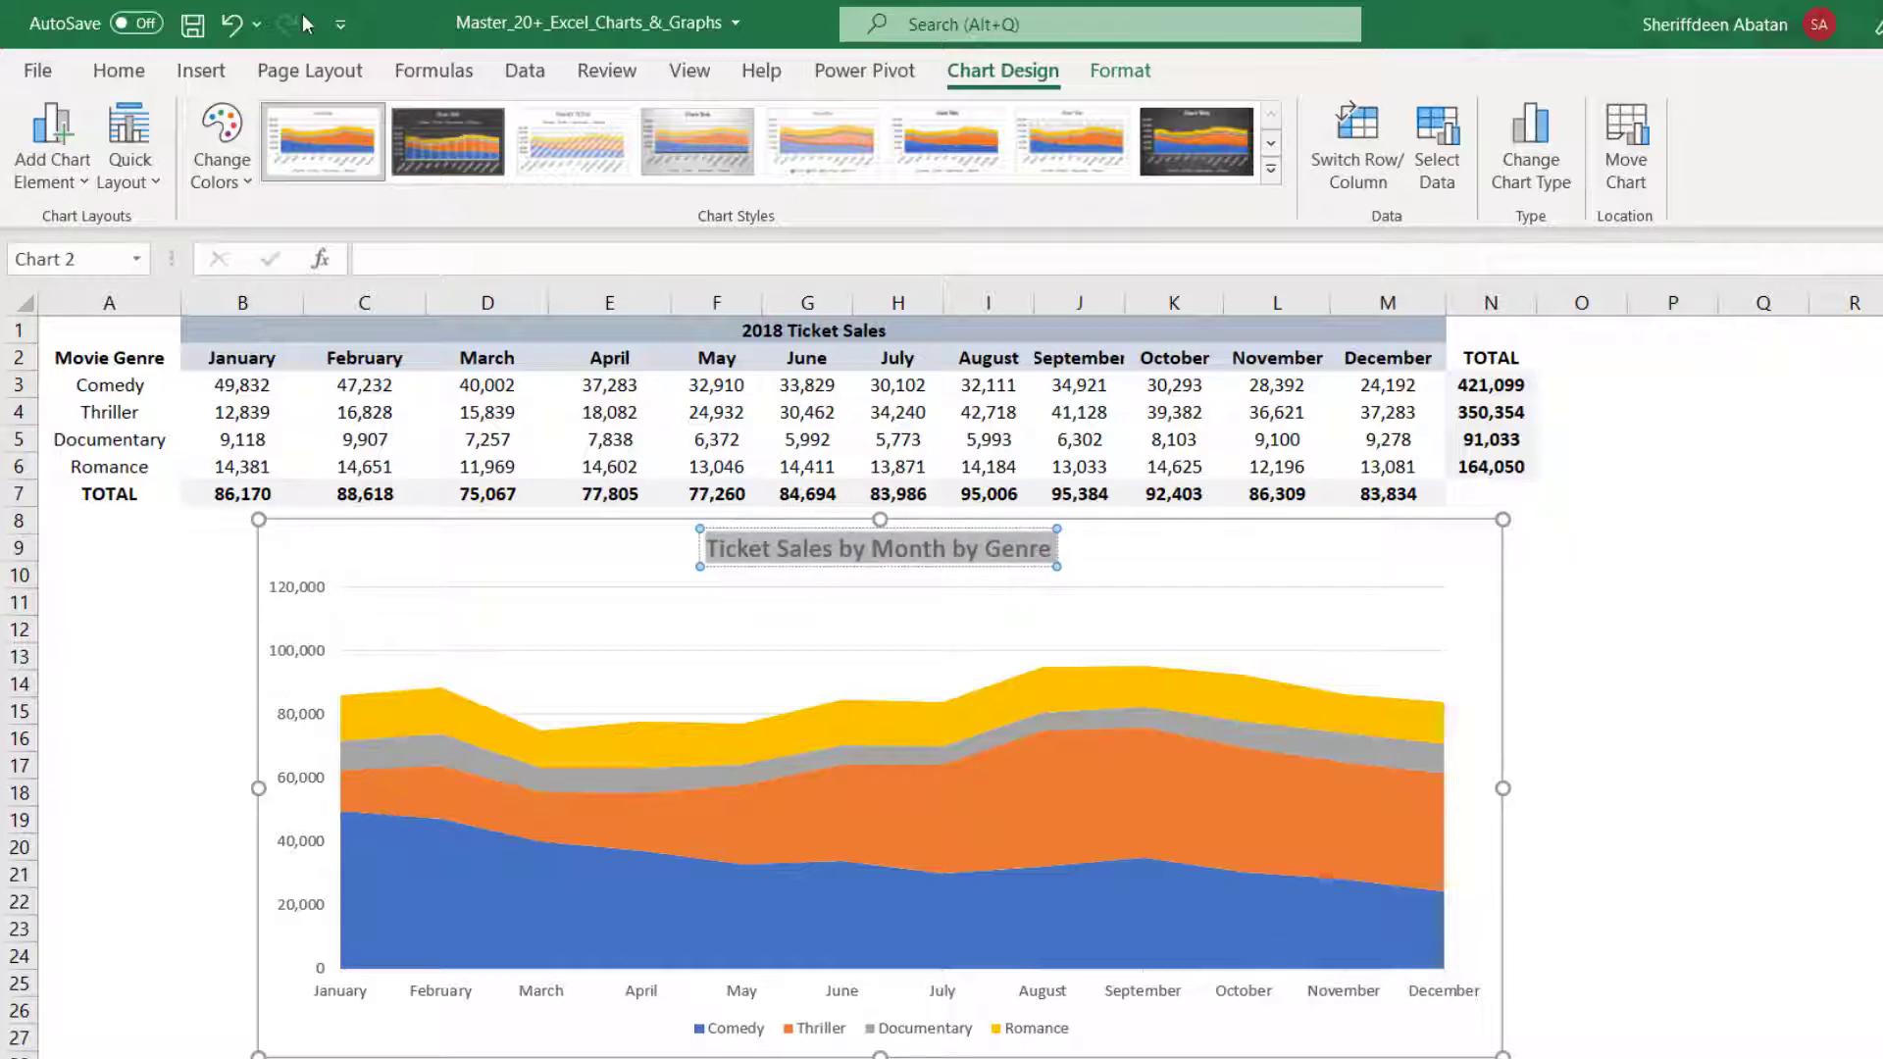
left_click(119, 70)
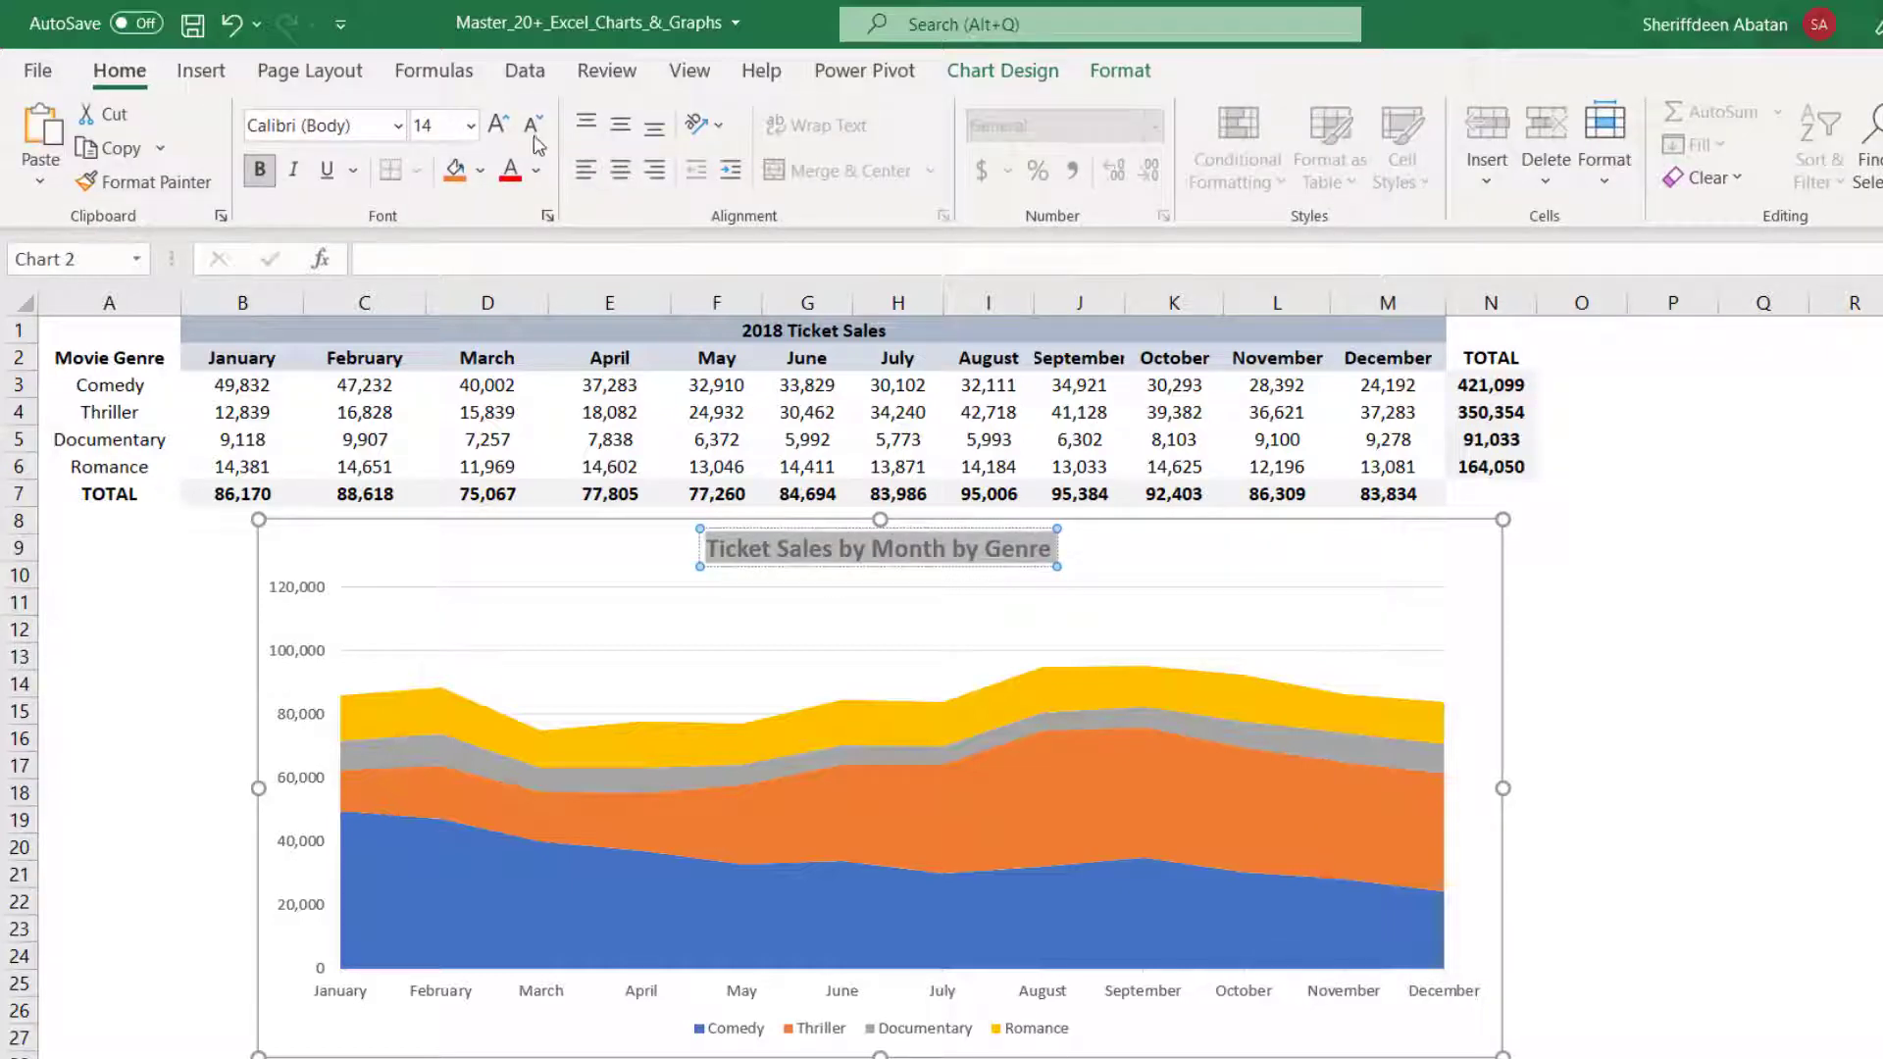
left_click(504, 125)
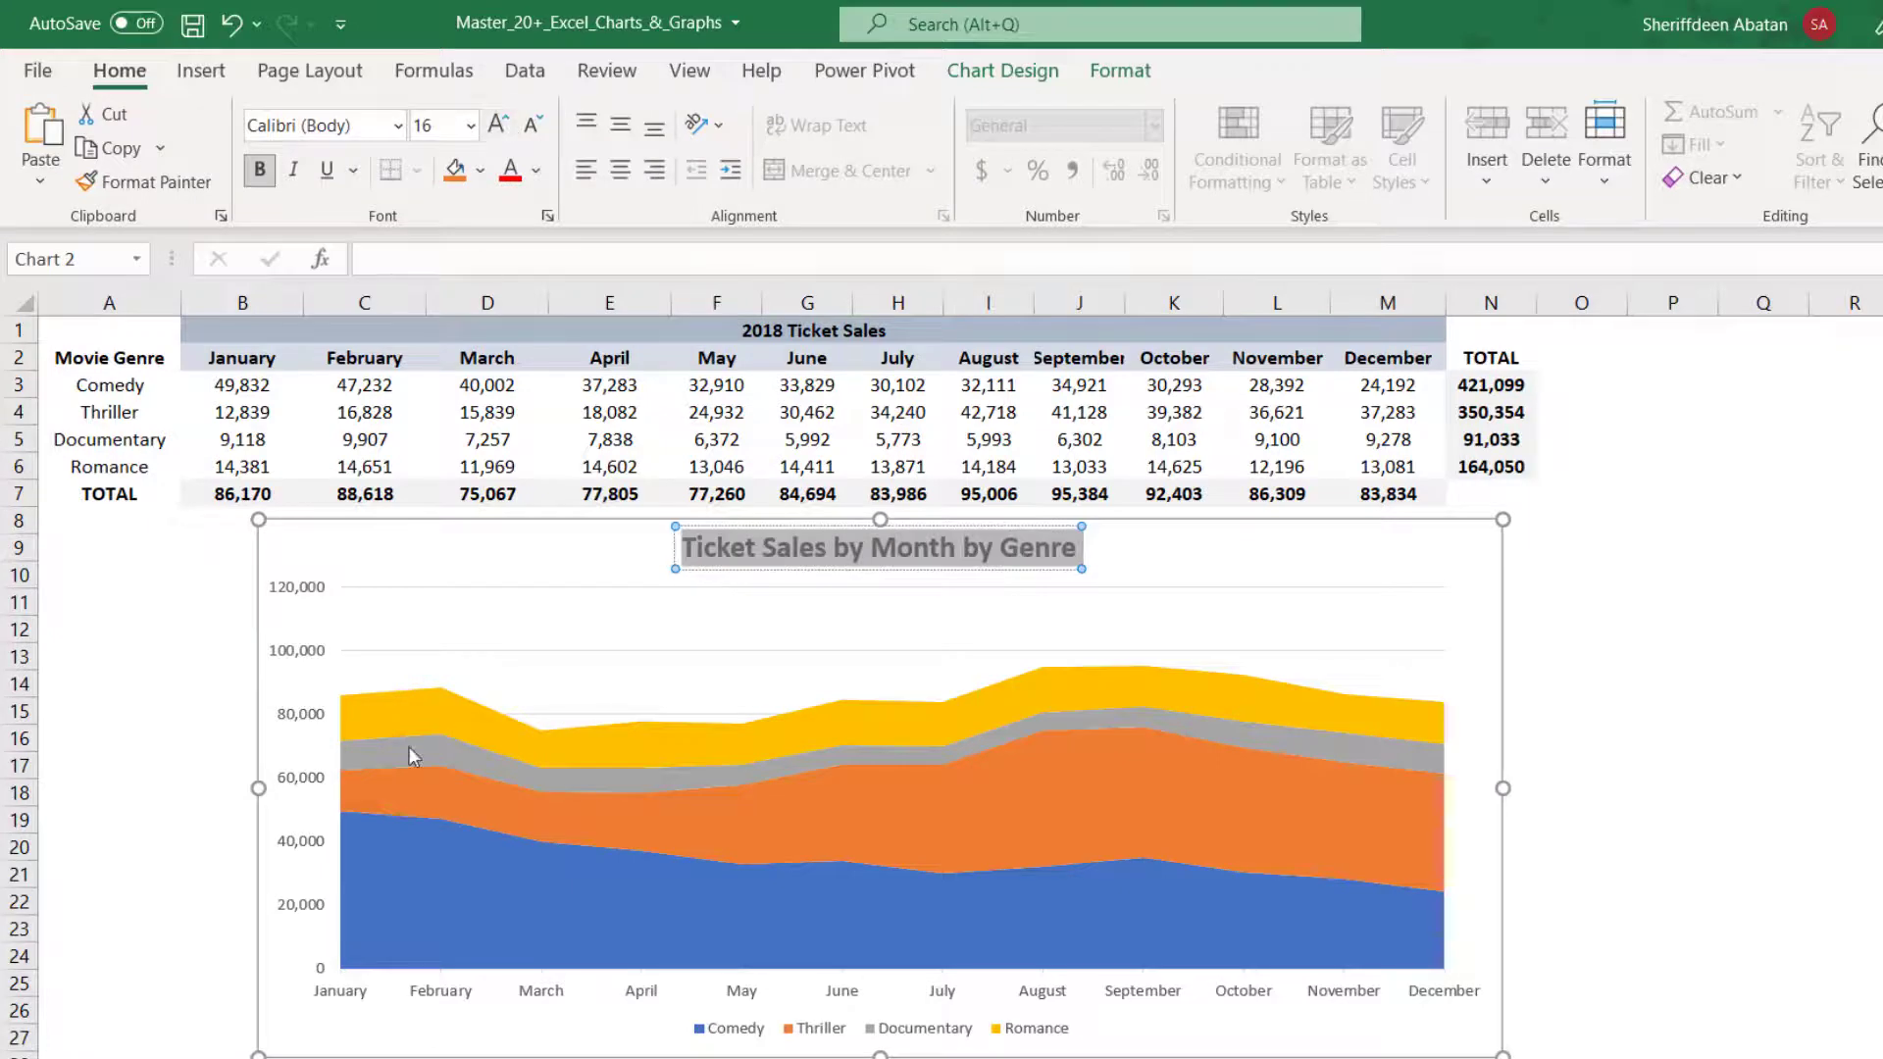
Make the area chart's vertical axis labels bold at font size 10
left_click(299, 728)
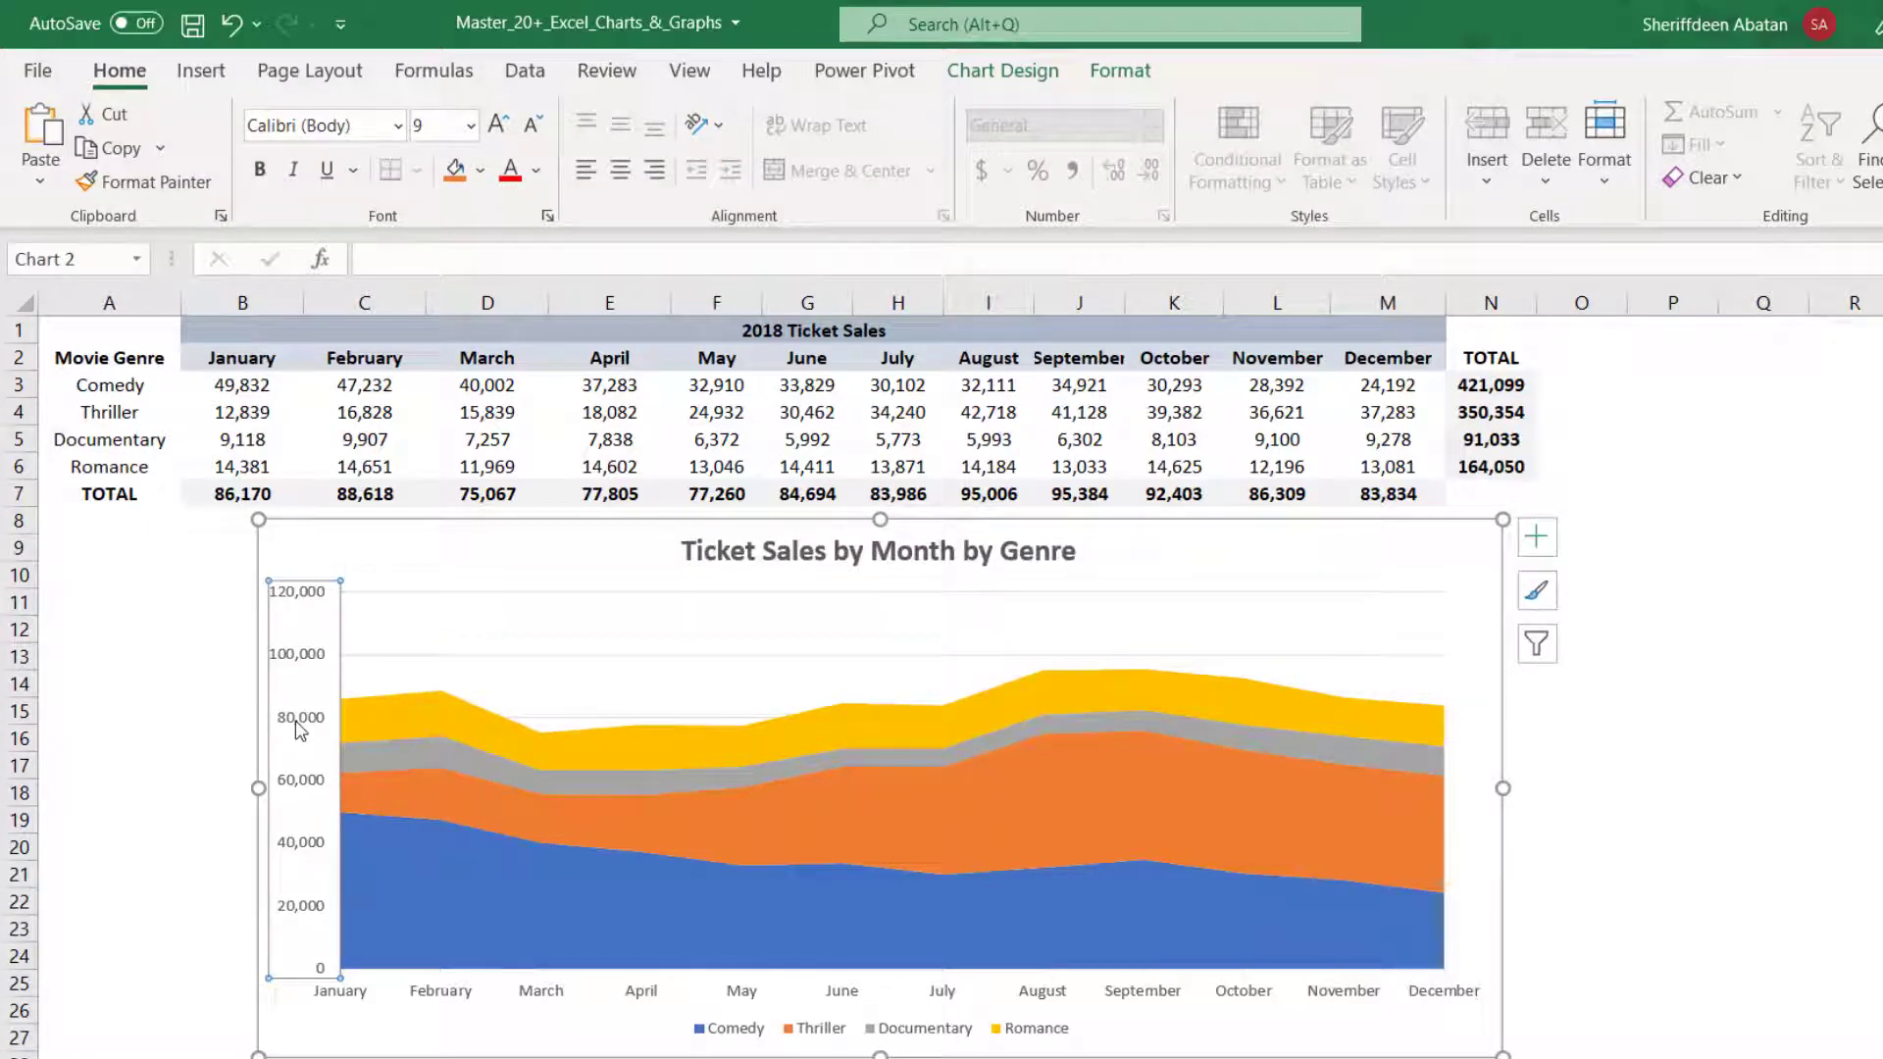
left_click(259, 168)
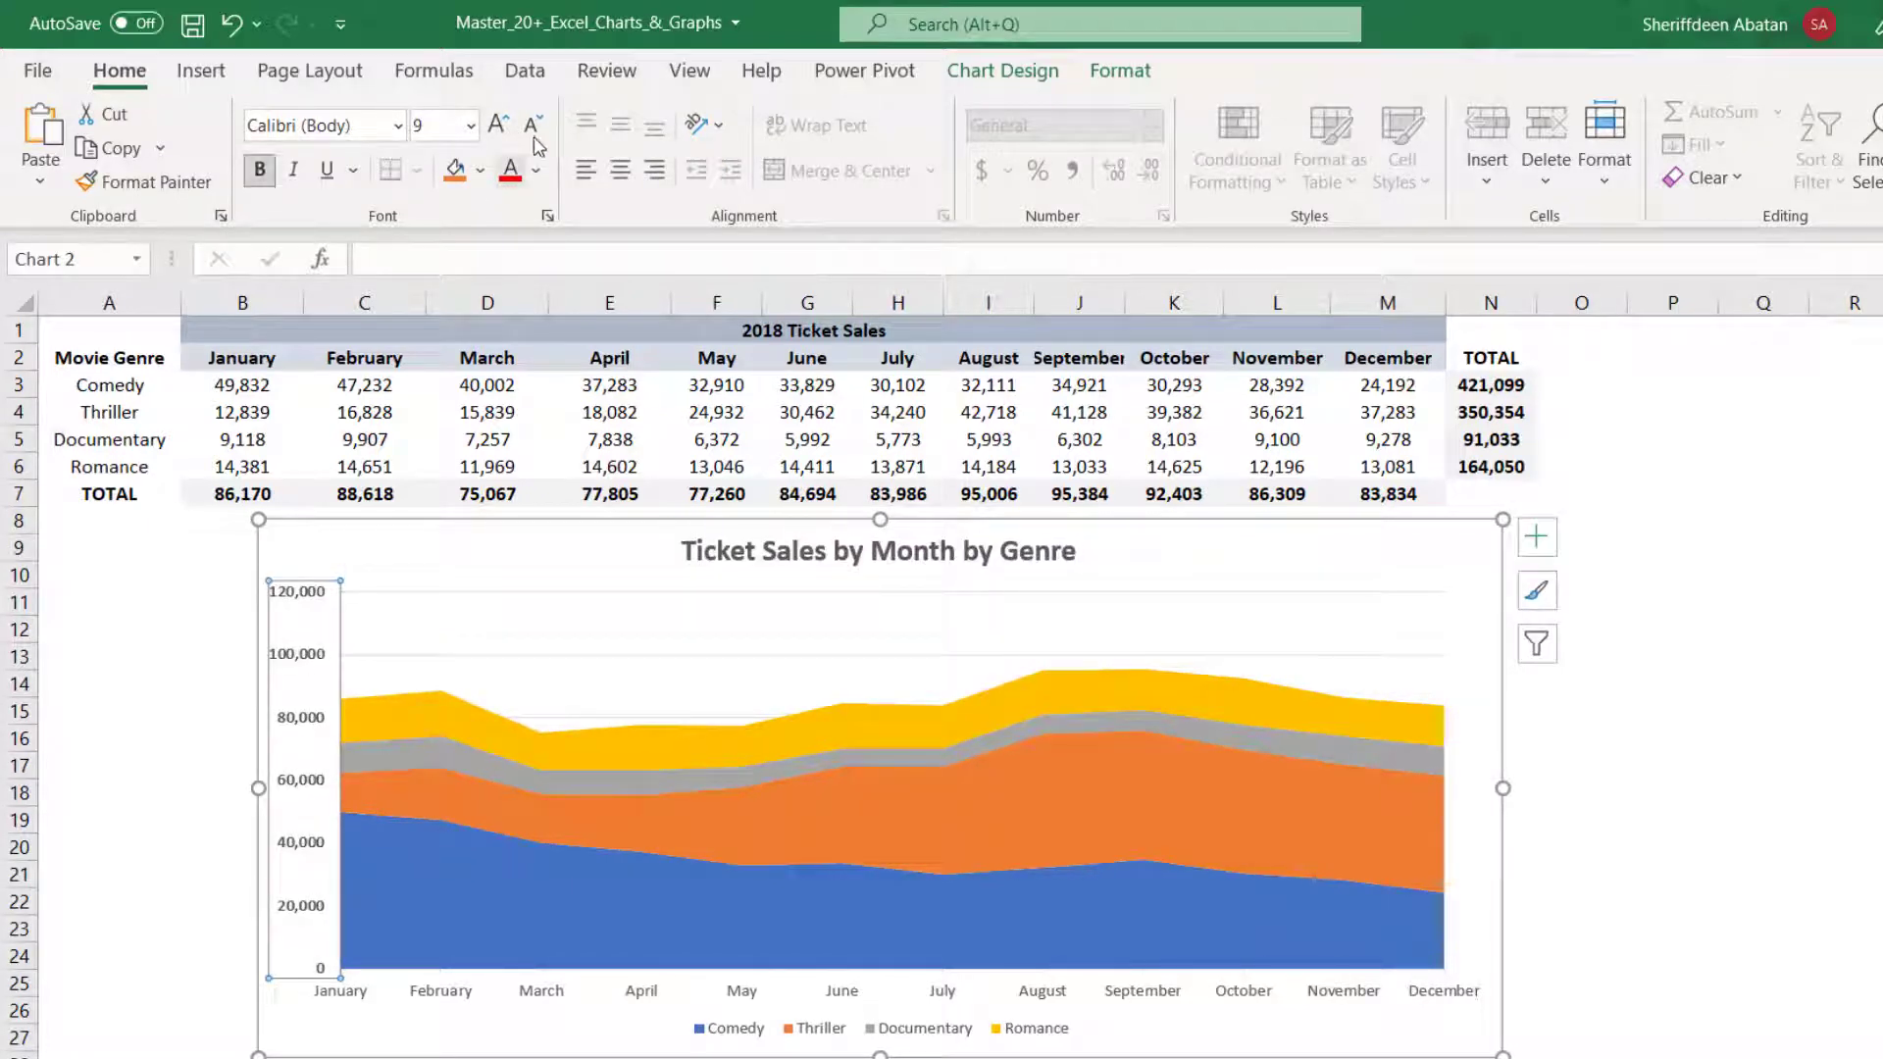
left_click(498, 125)
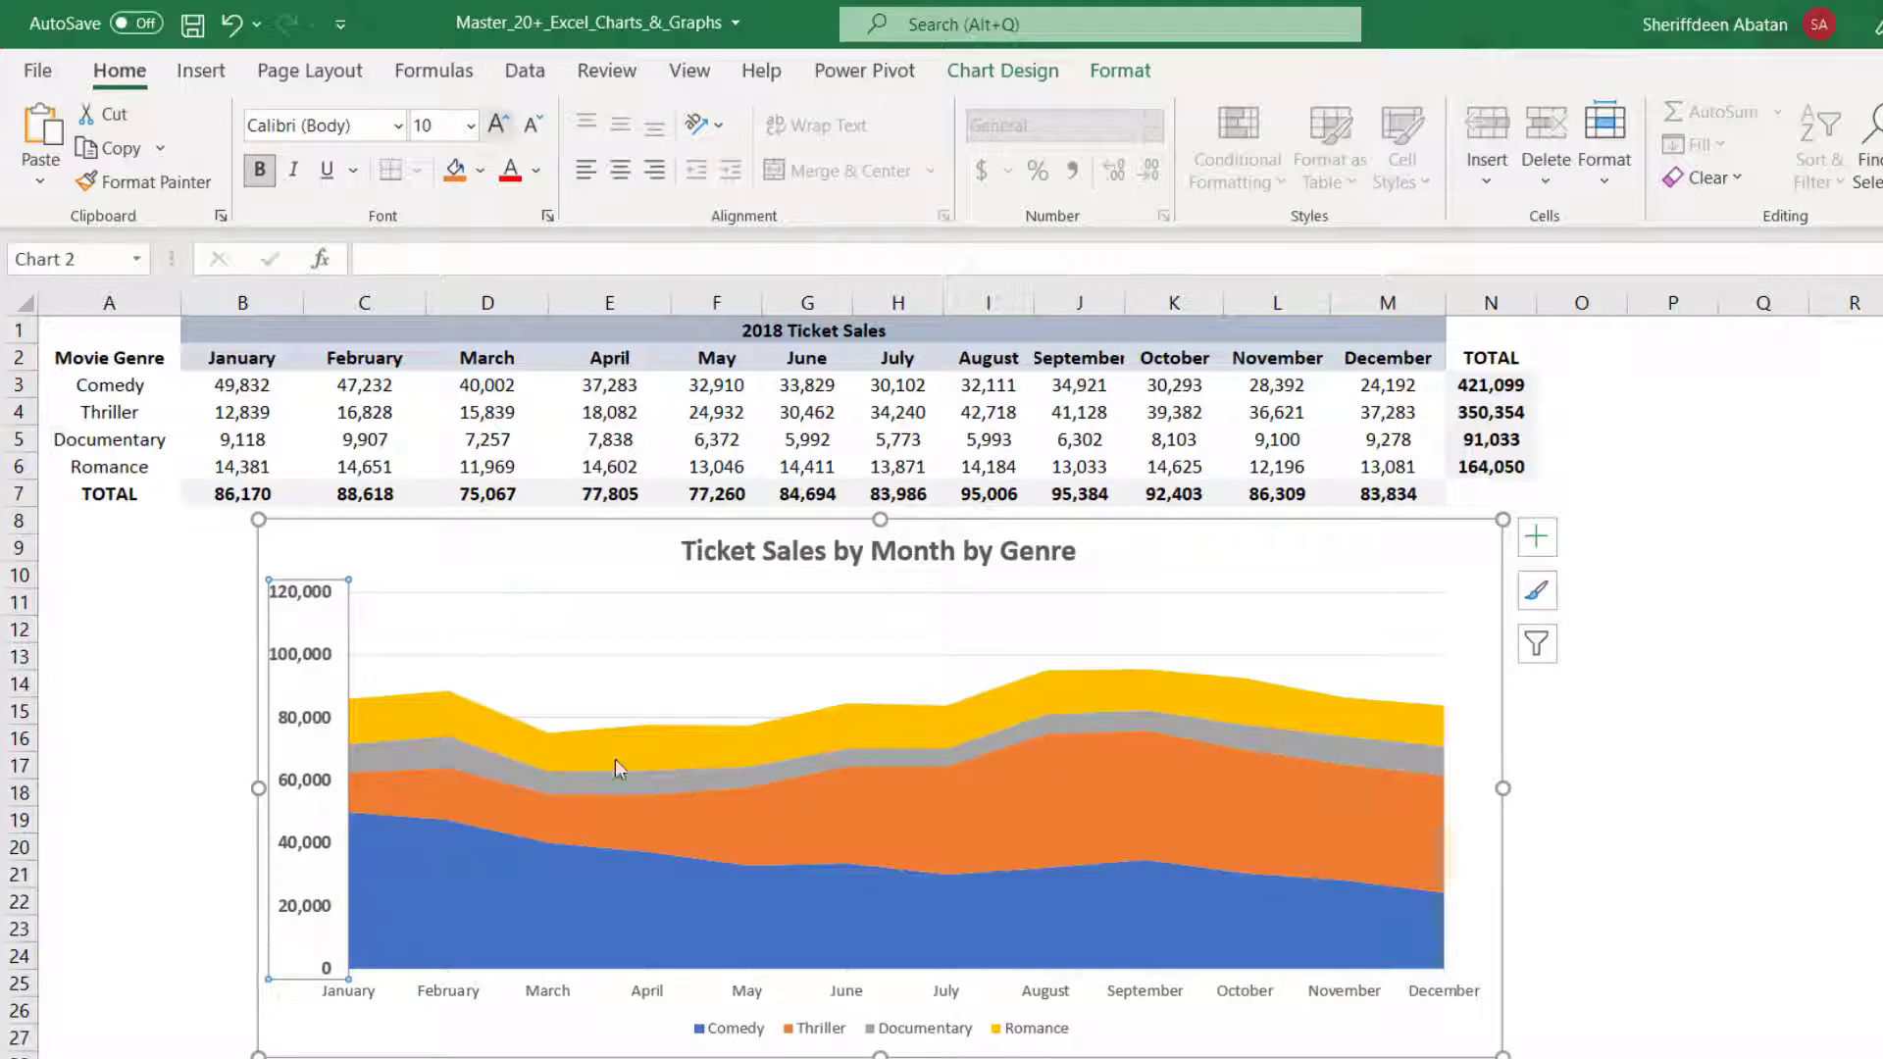
Make the month labels on the area chart's horizontal axis bold at font size 10
left_click(554, 999)
key("ctrl+b")
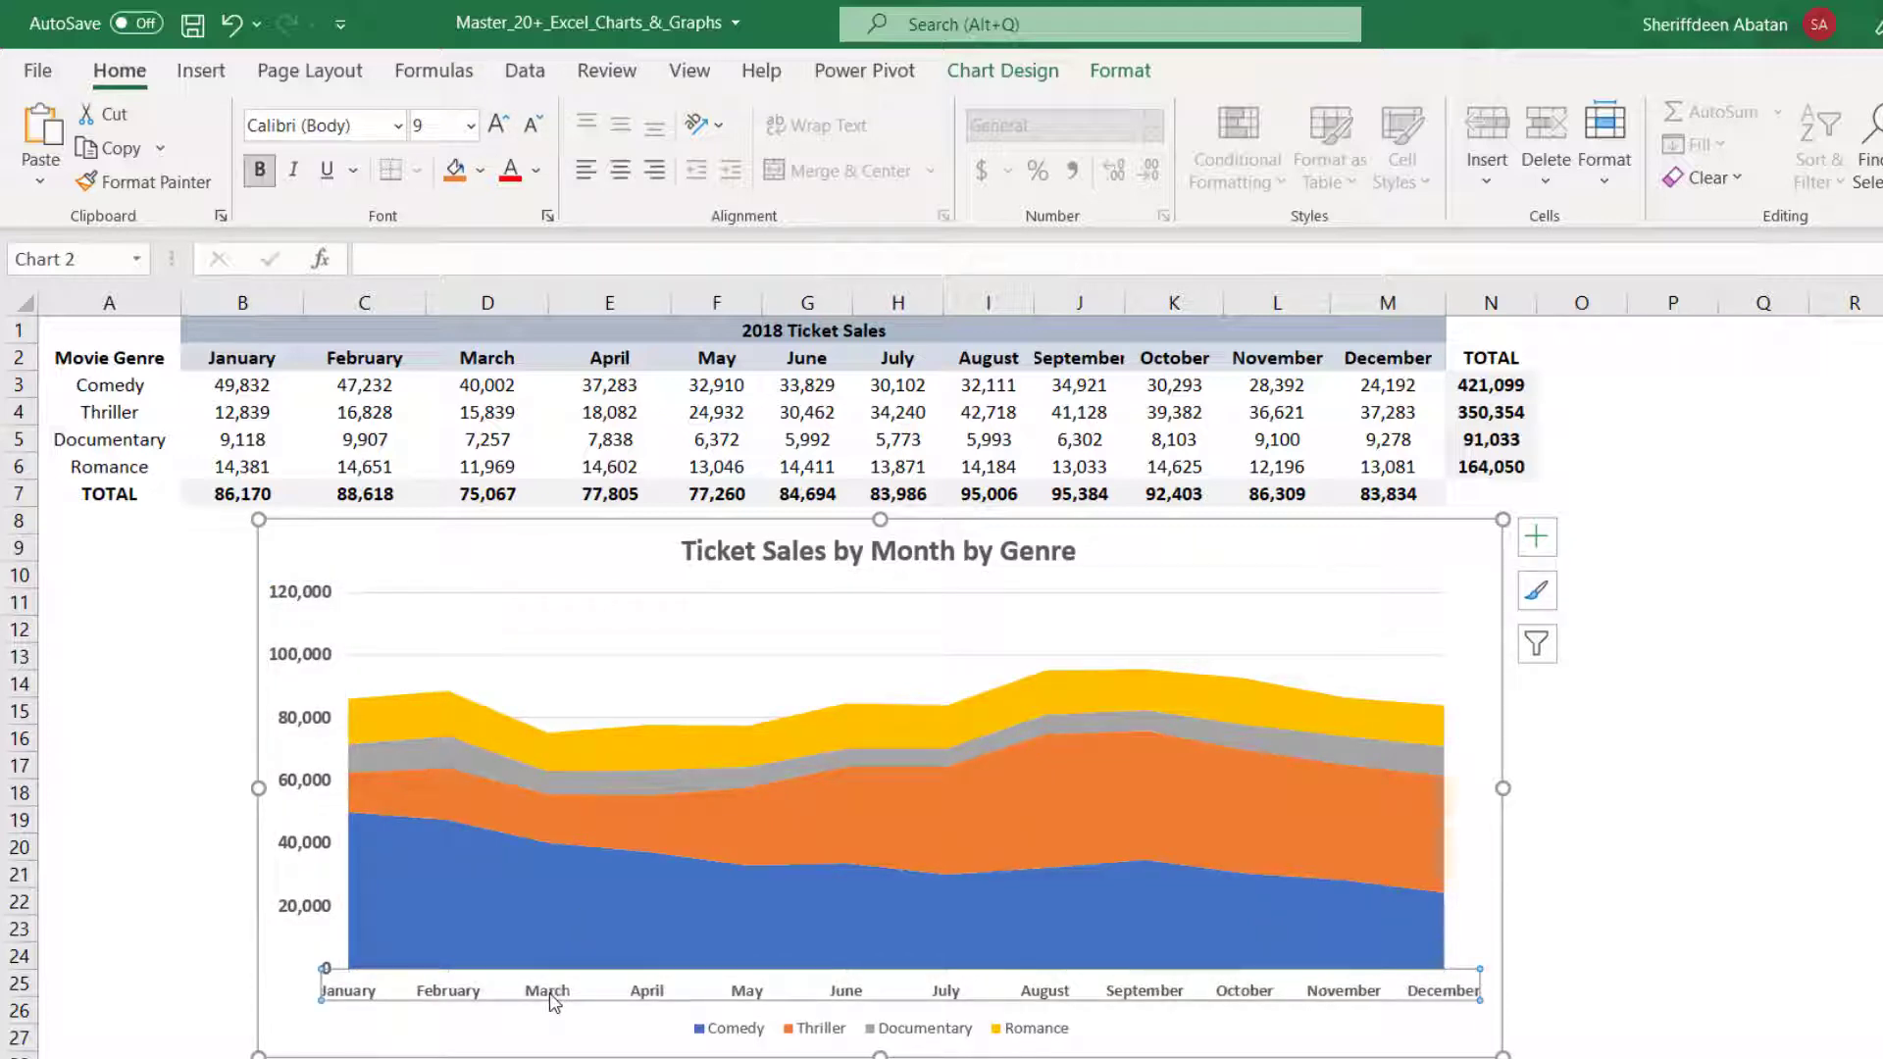
left_click(502, 124)
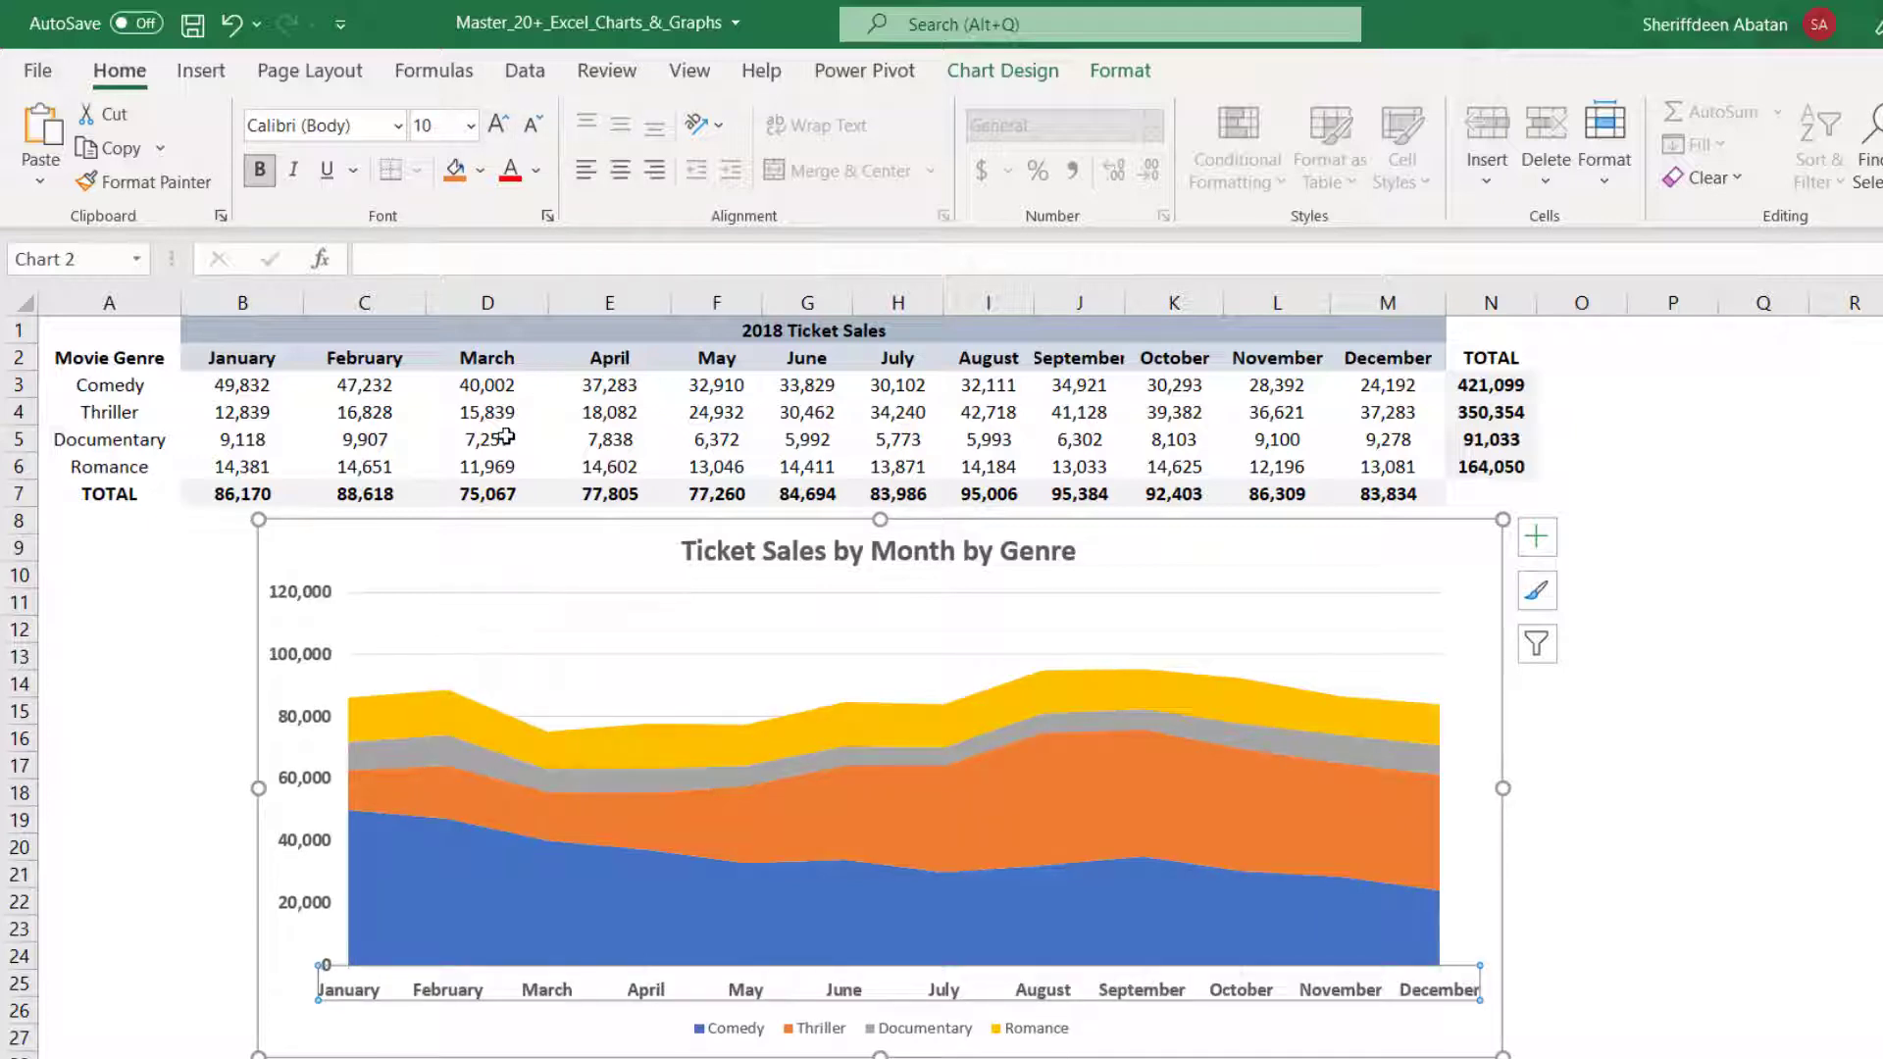
left_click(390, 545)
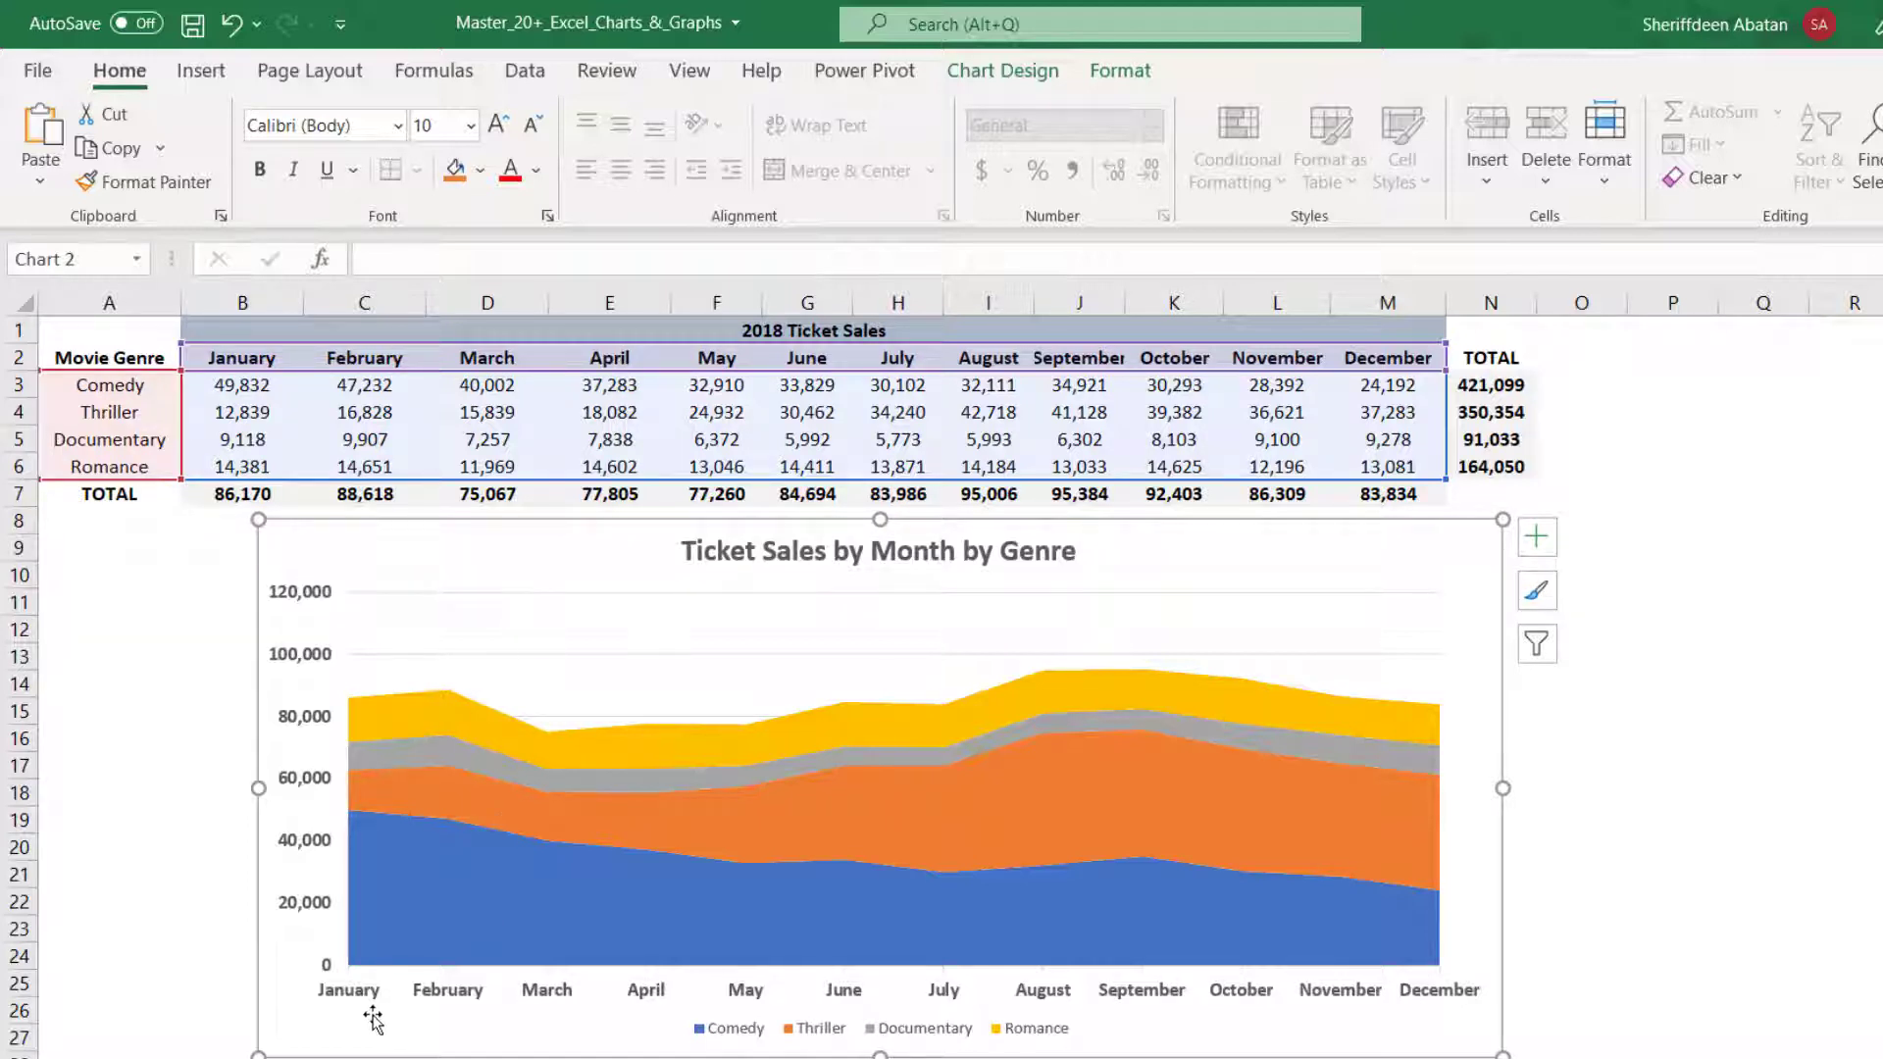
Make the area chart's genre legend text bold
left_click(804, 1038)
key("ctrl+b")
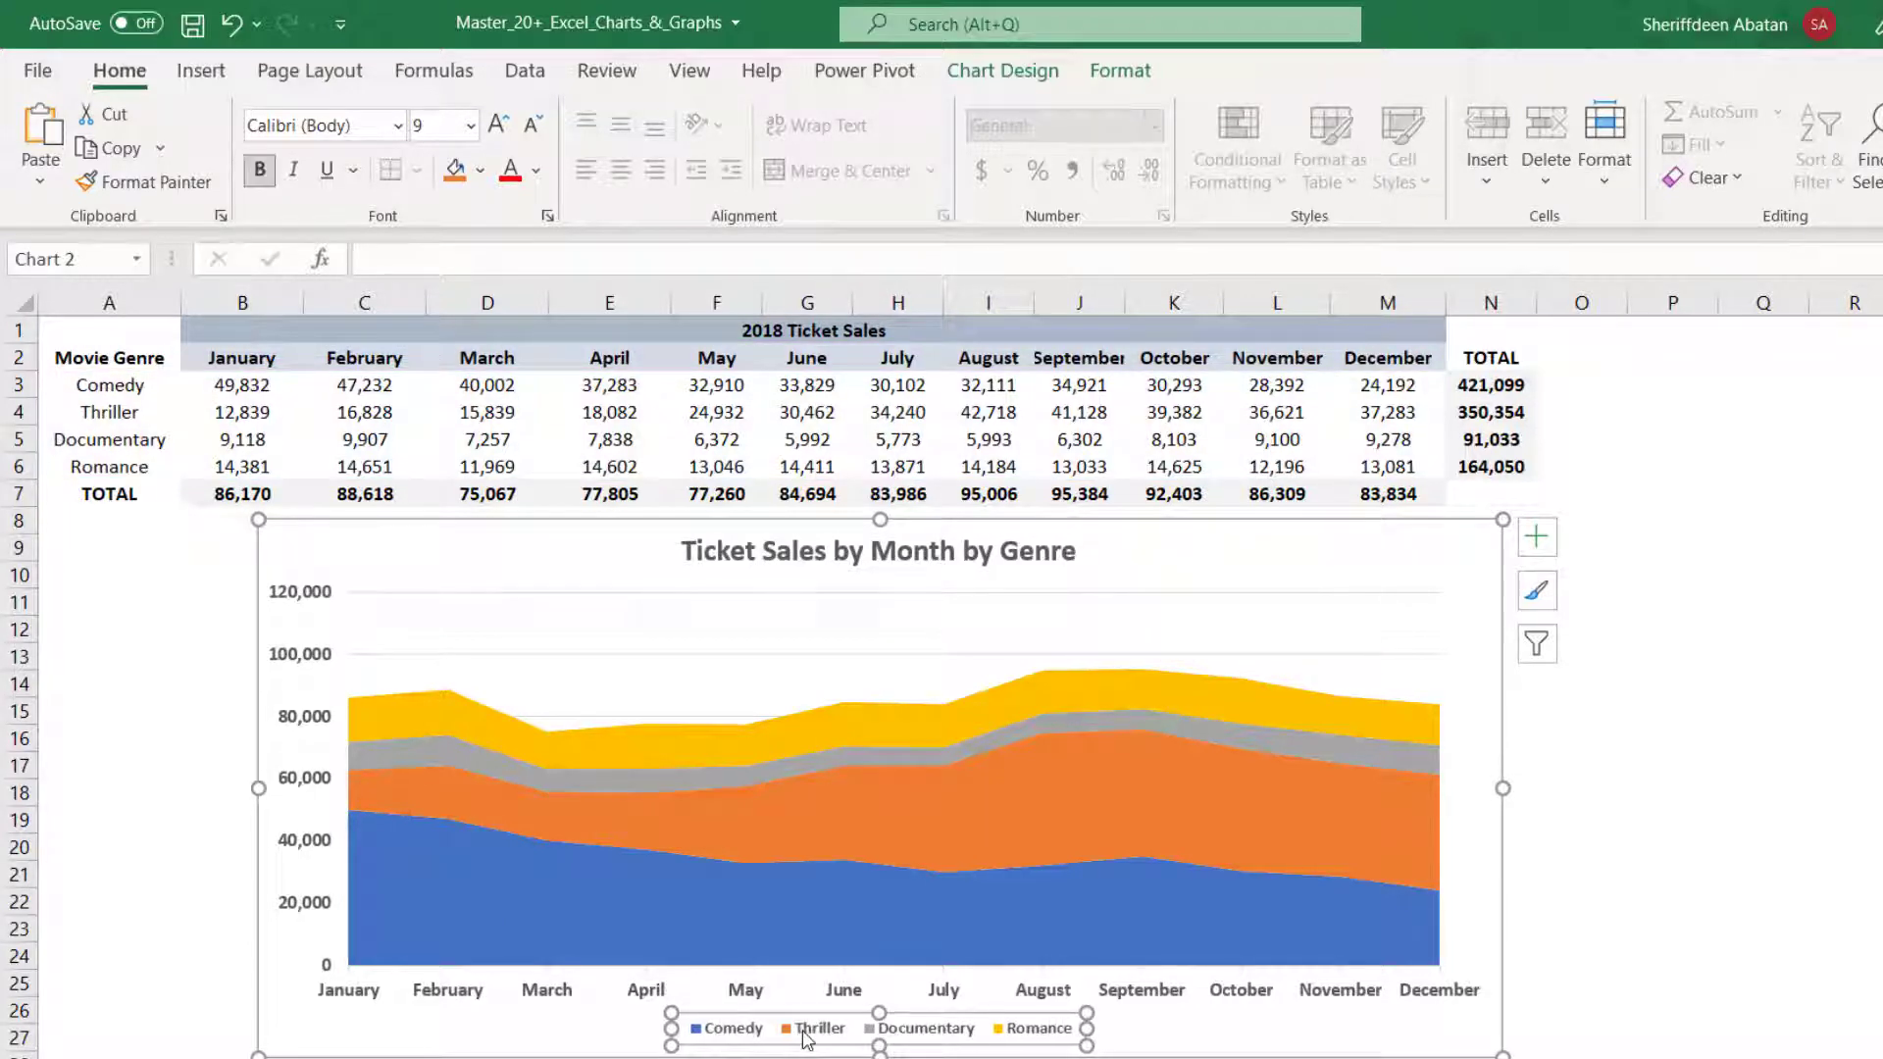
Increase the font size of the area chart's genre legend to 10
left_click(499, 124)
left_click(510, 544)
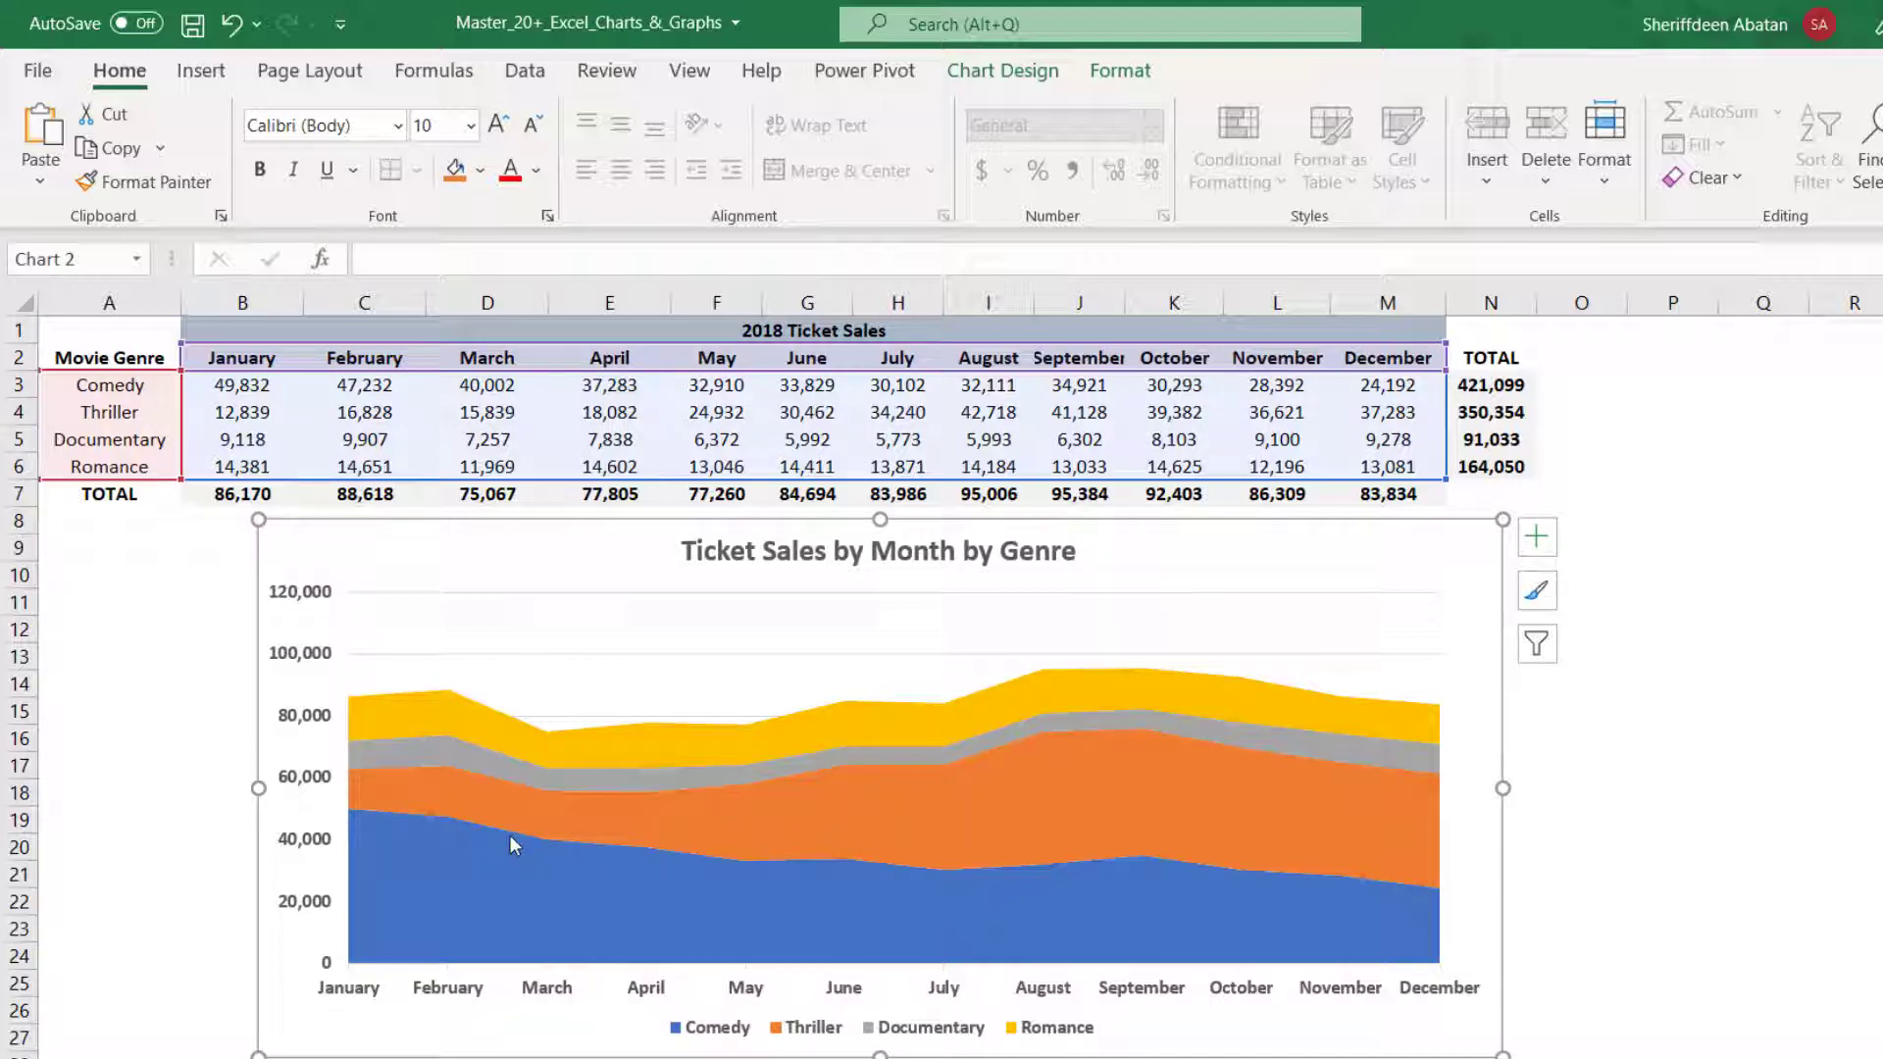
Examine the Comedy, Thriller, Documentary and Romance bands of the area chart against their source rows
left_click(482, 914)
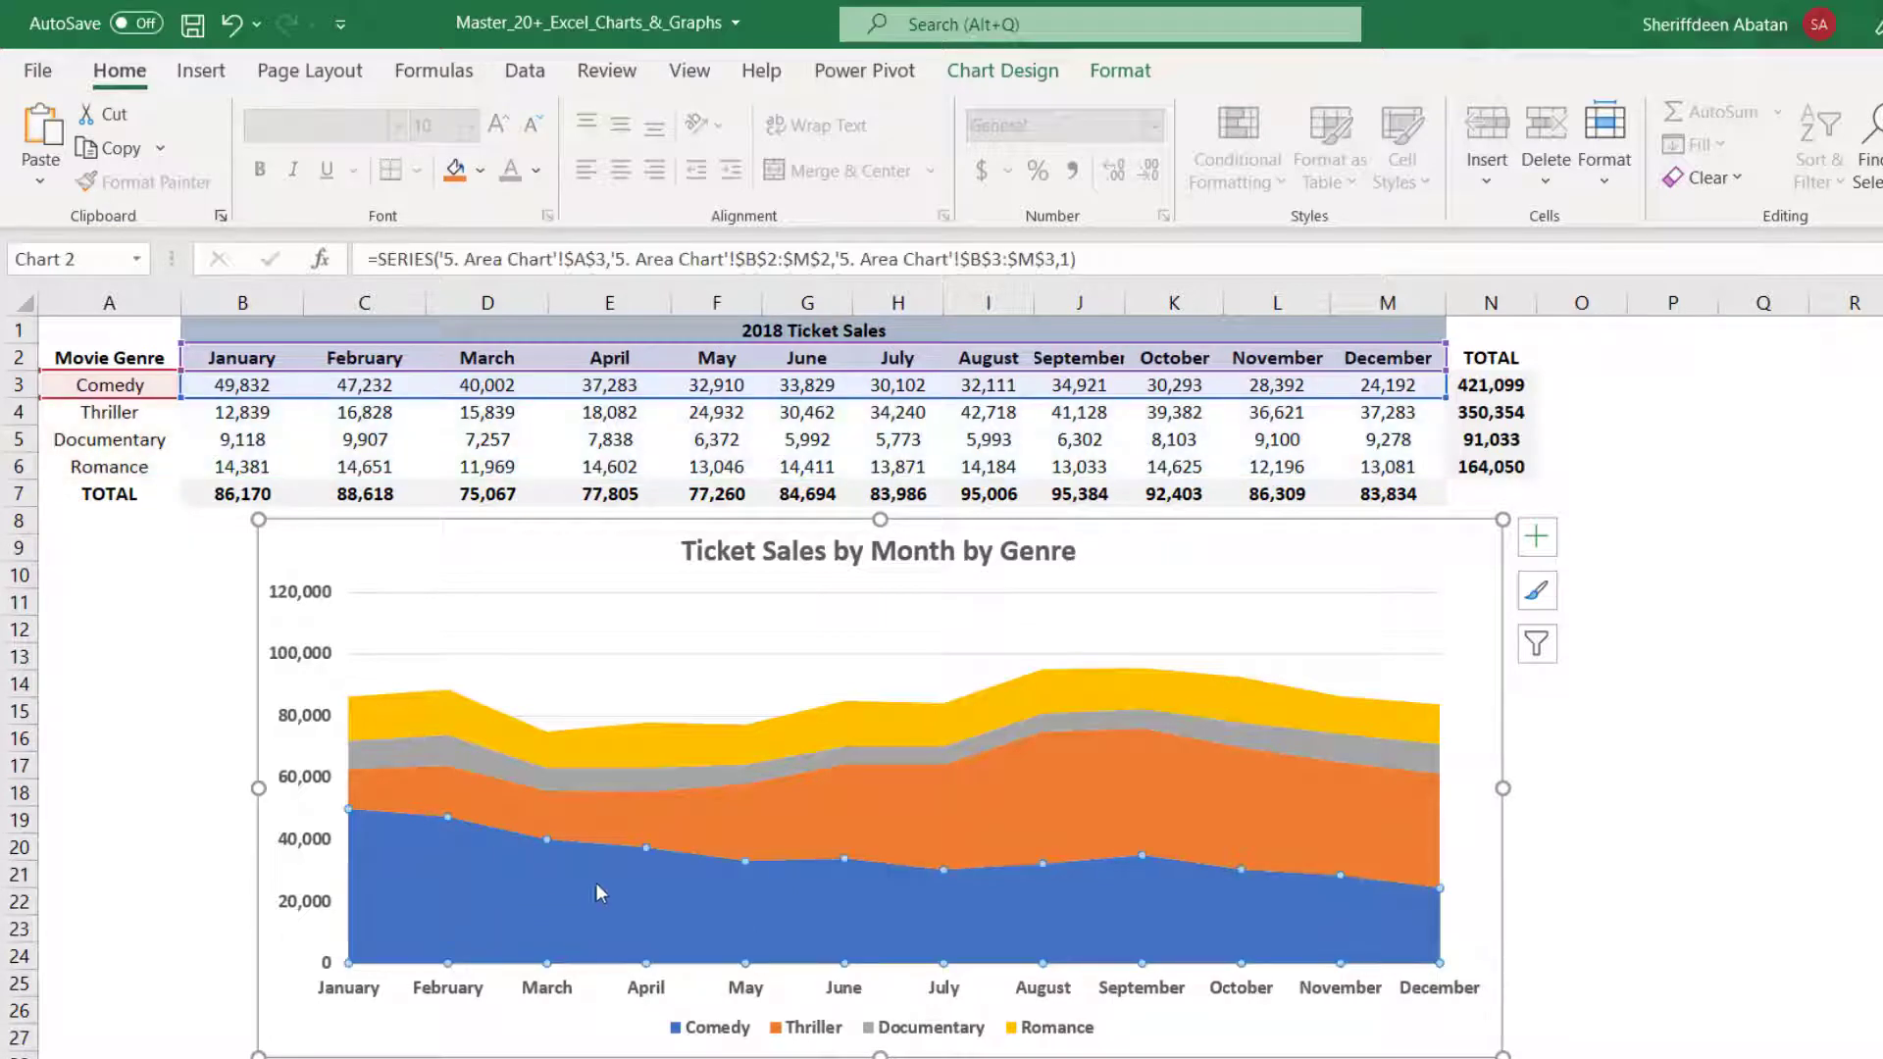
left_click(810, 828)
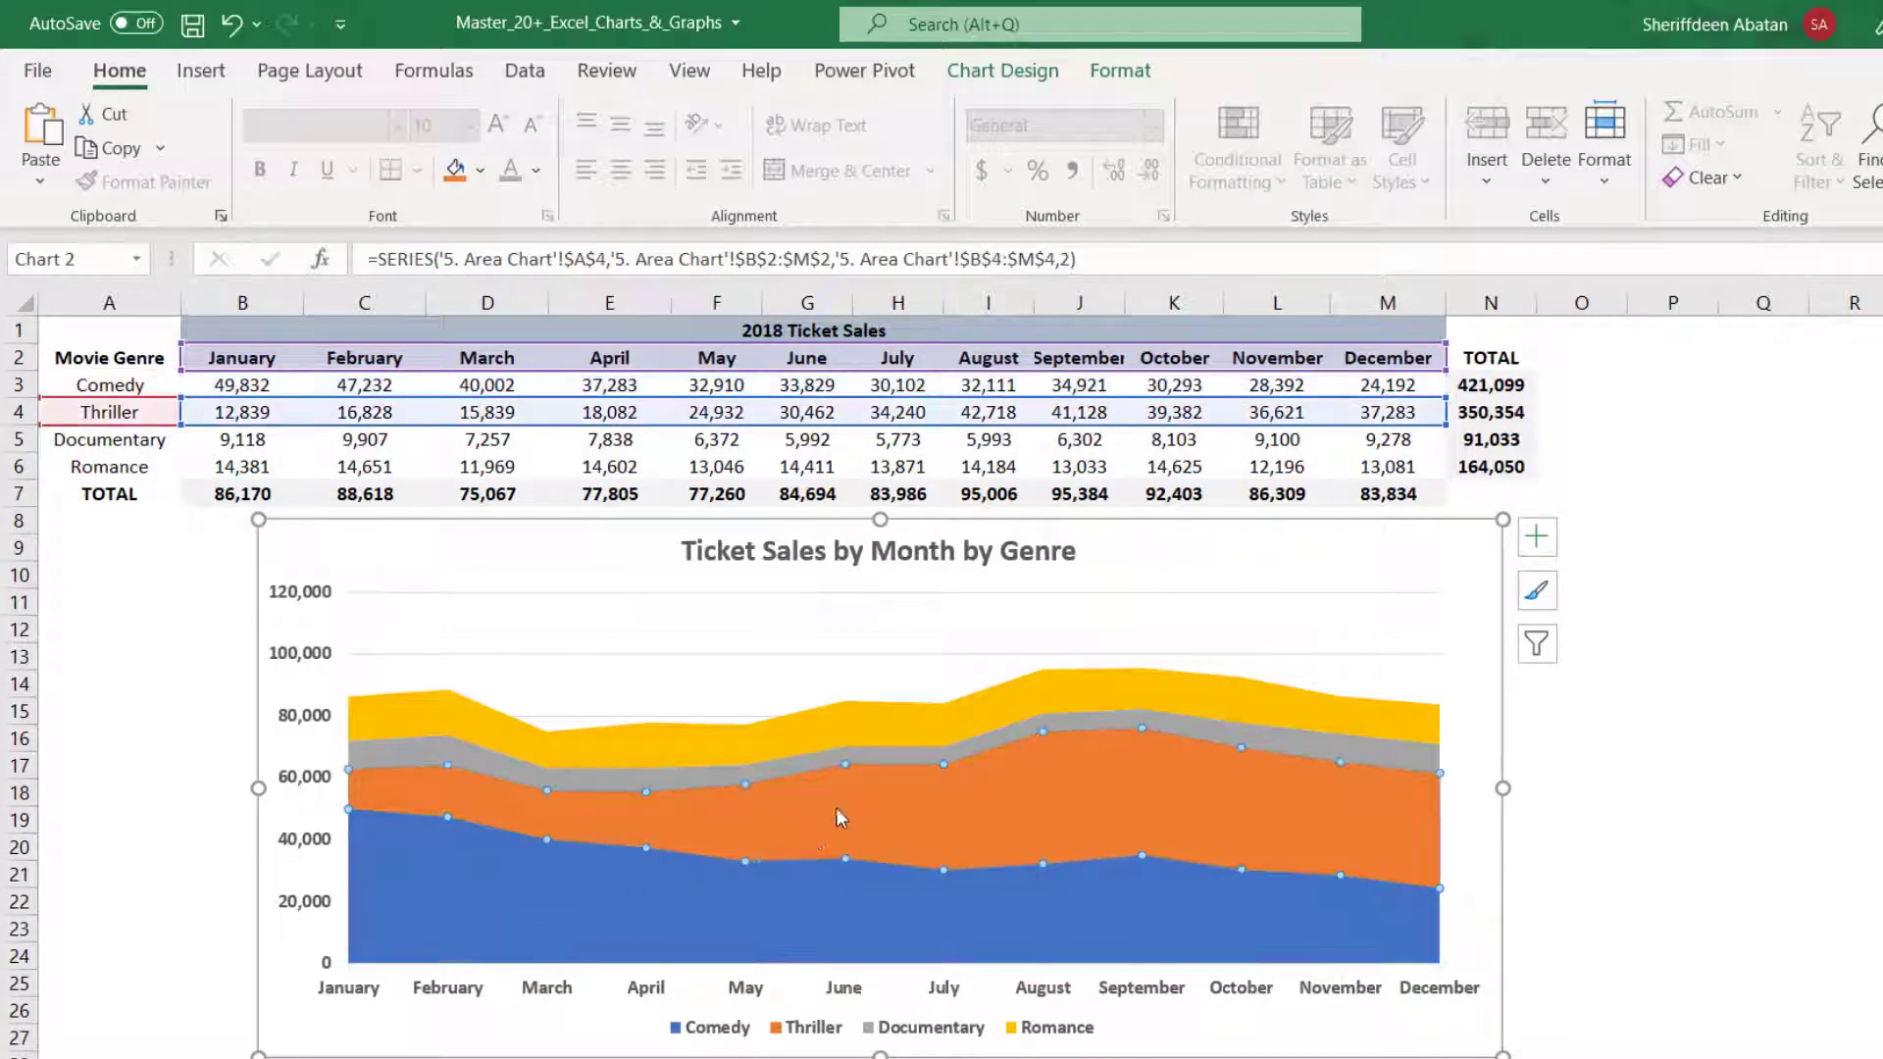
left_click(709, 775)
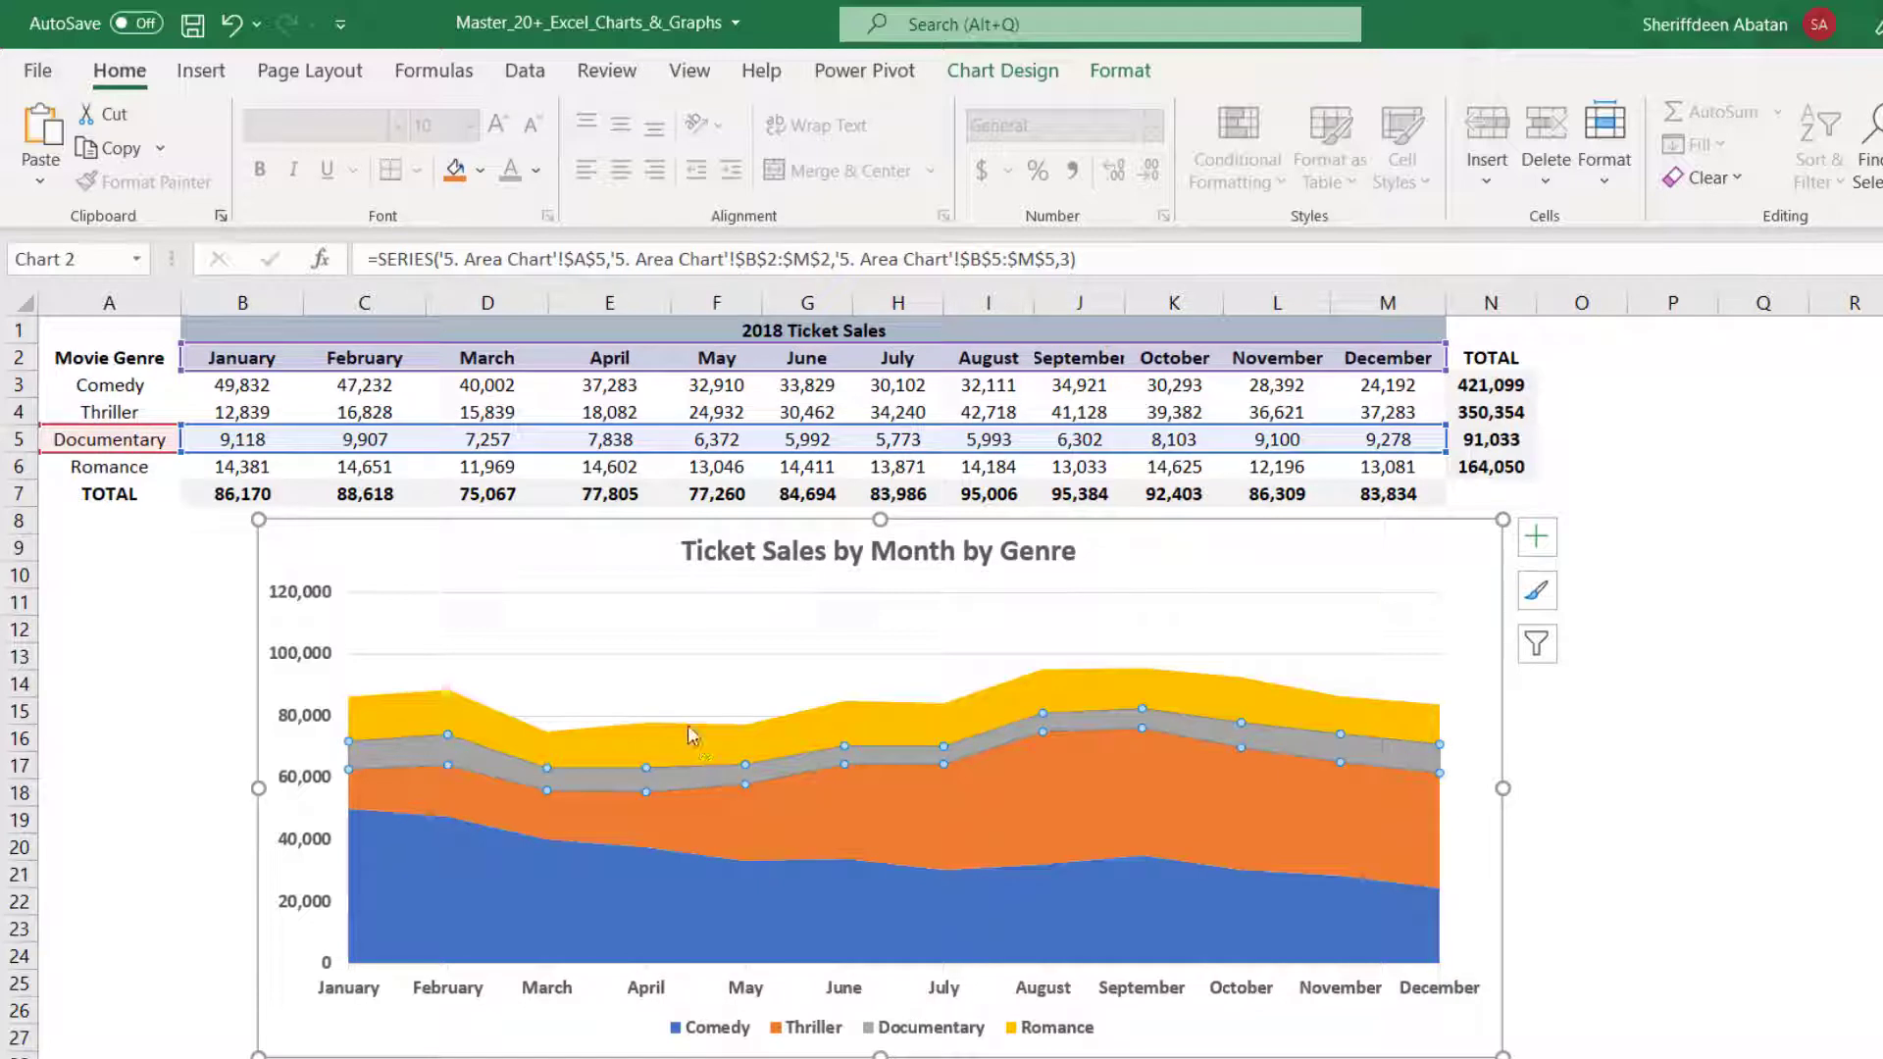
left_click(673, 752)
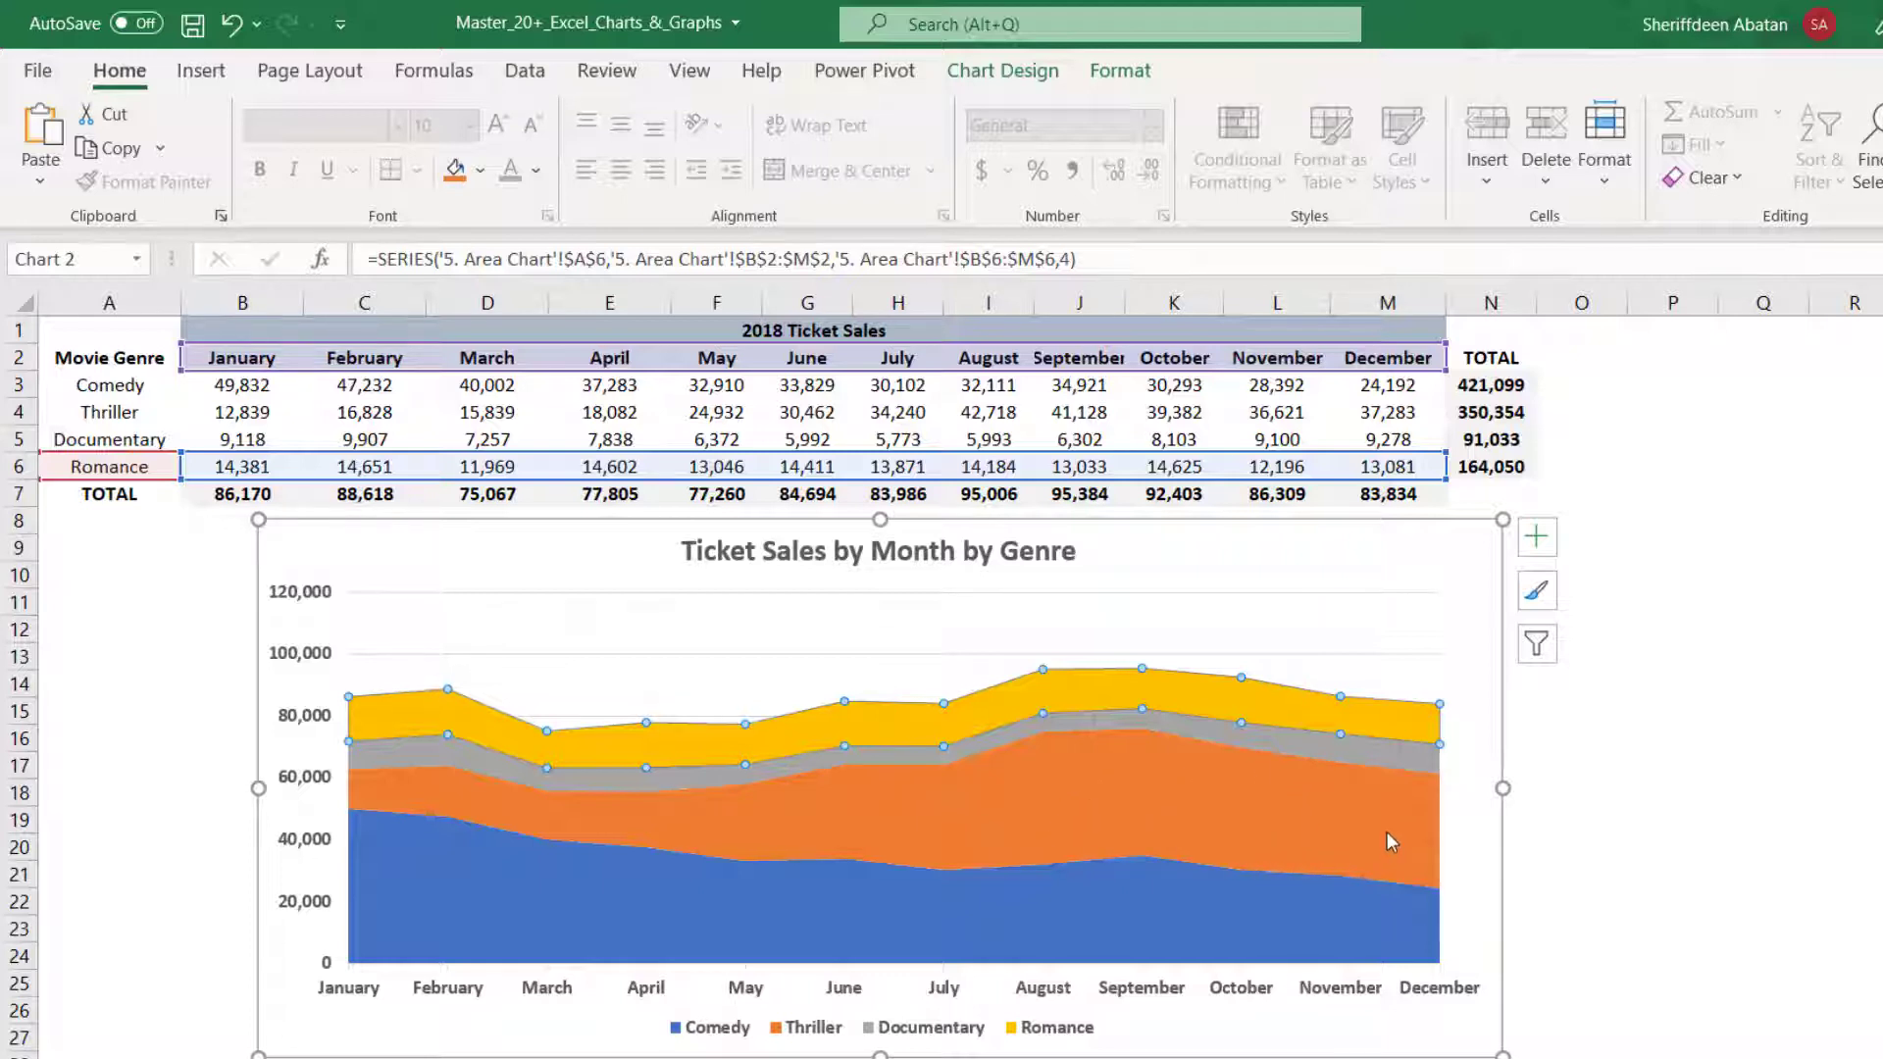
left_click(767, 771)
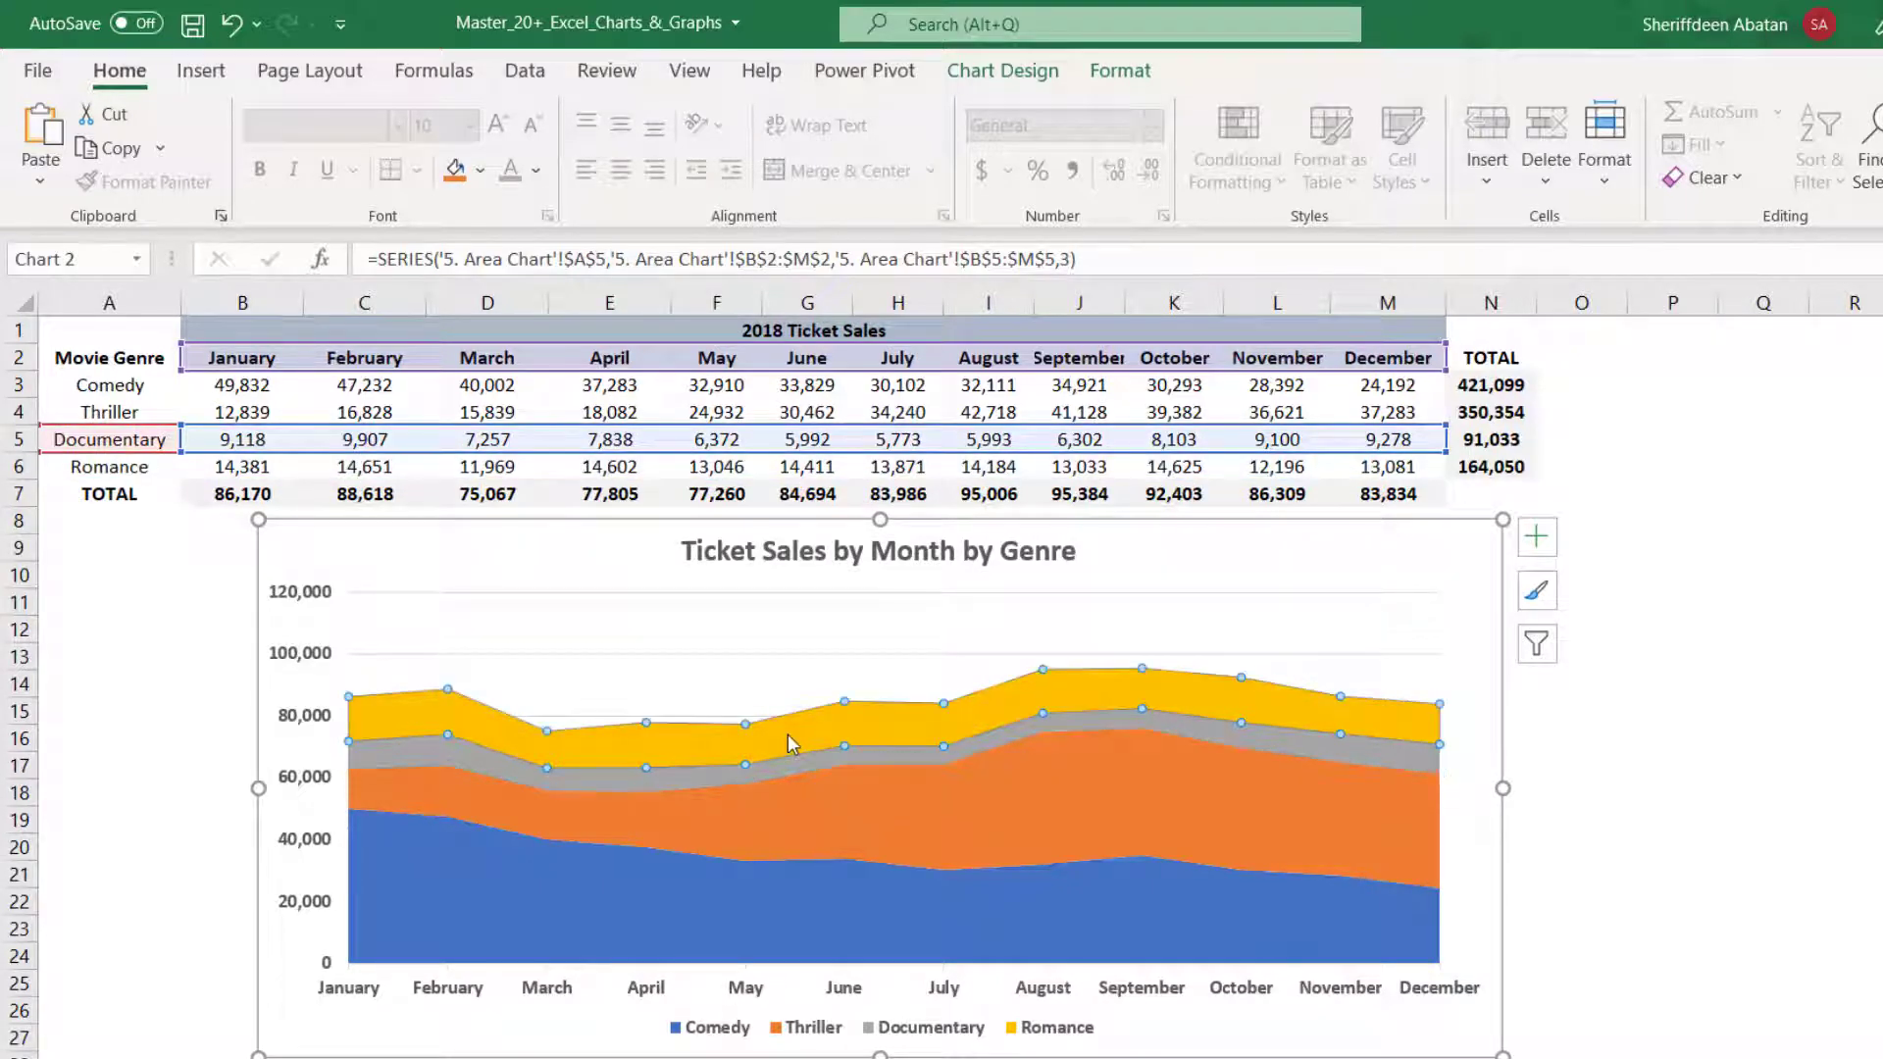
left_click(787, 734)
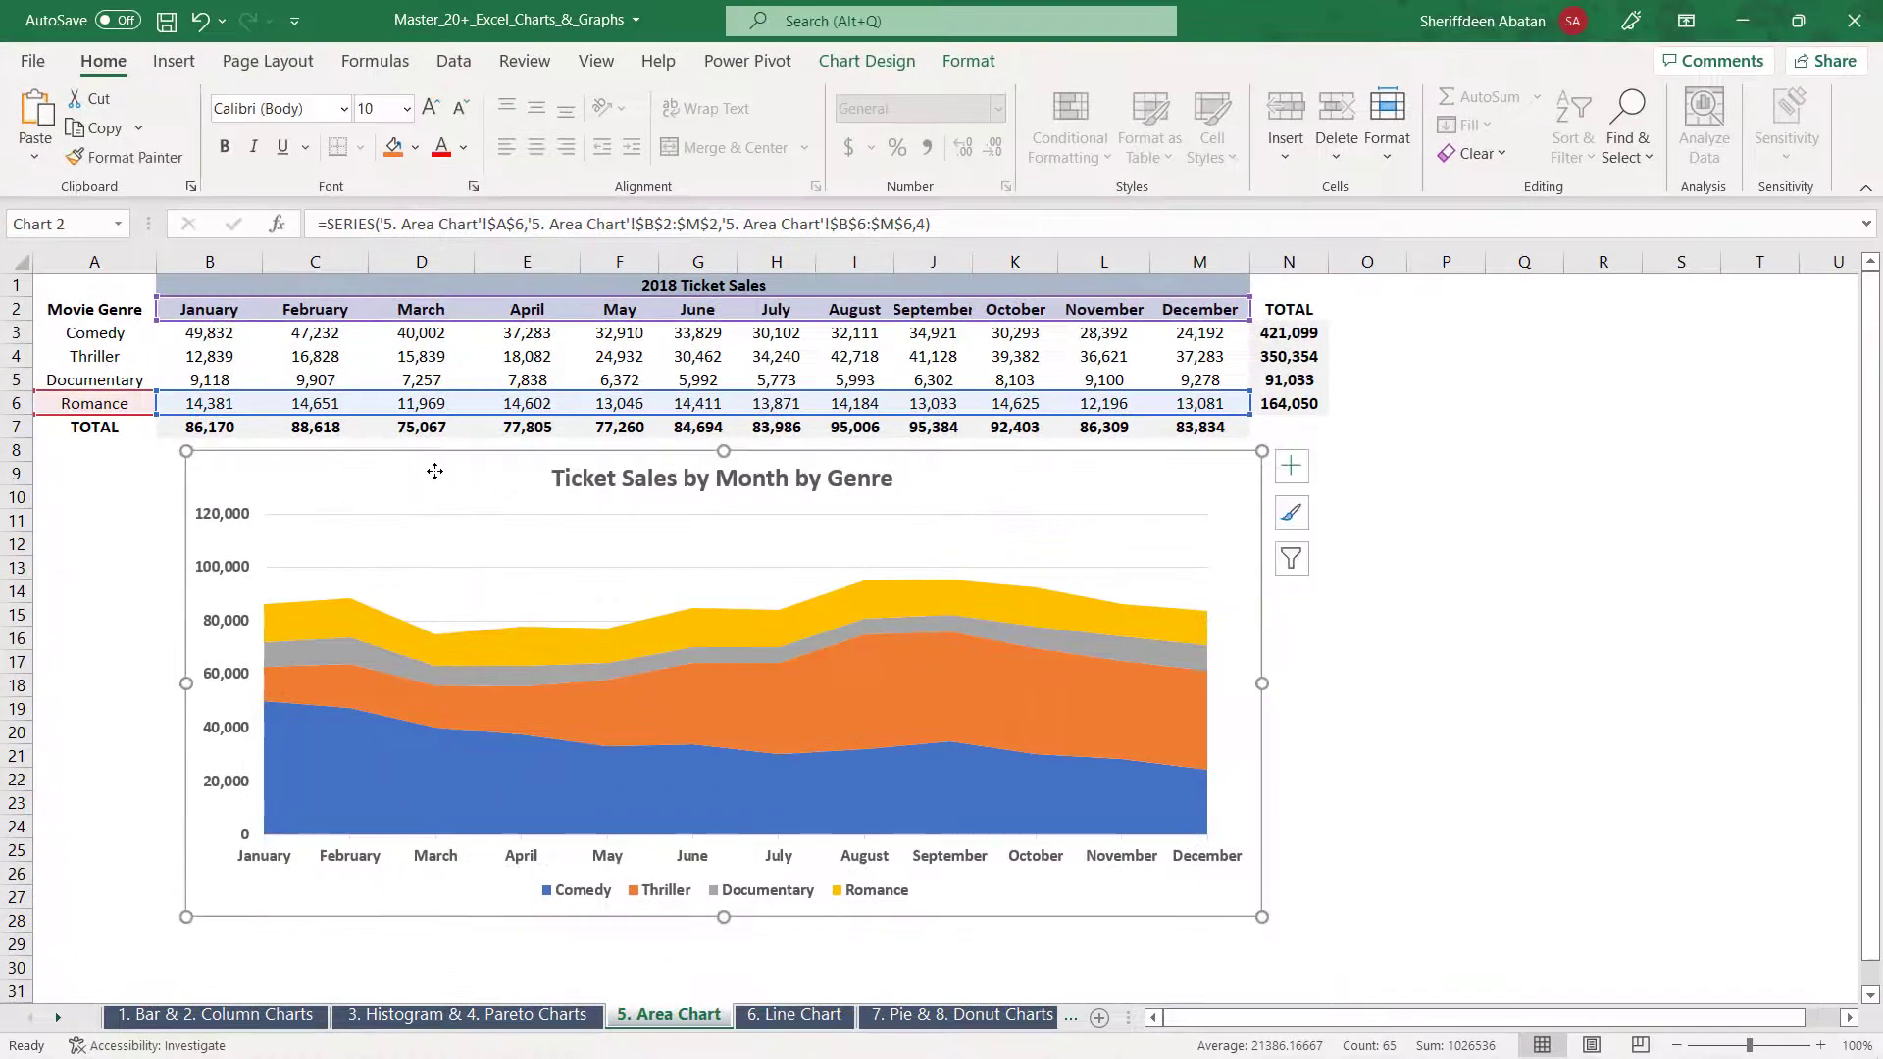
left_click(434, 471)
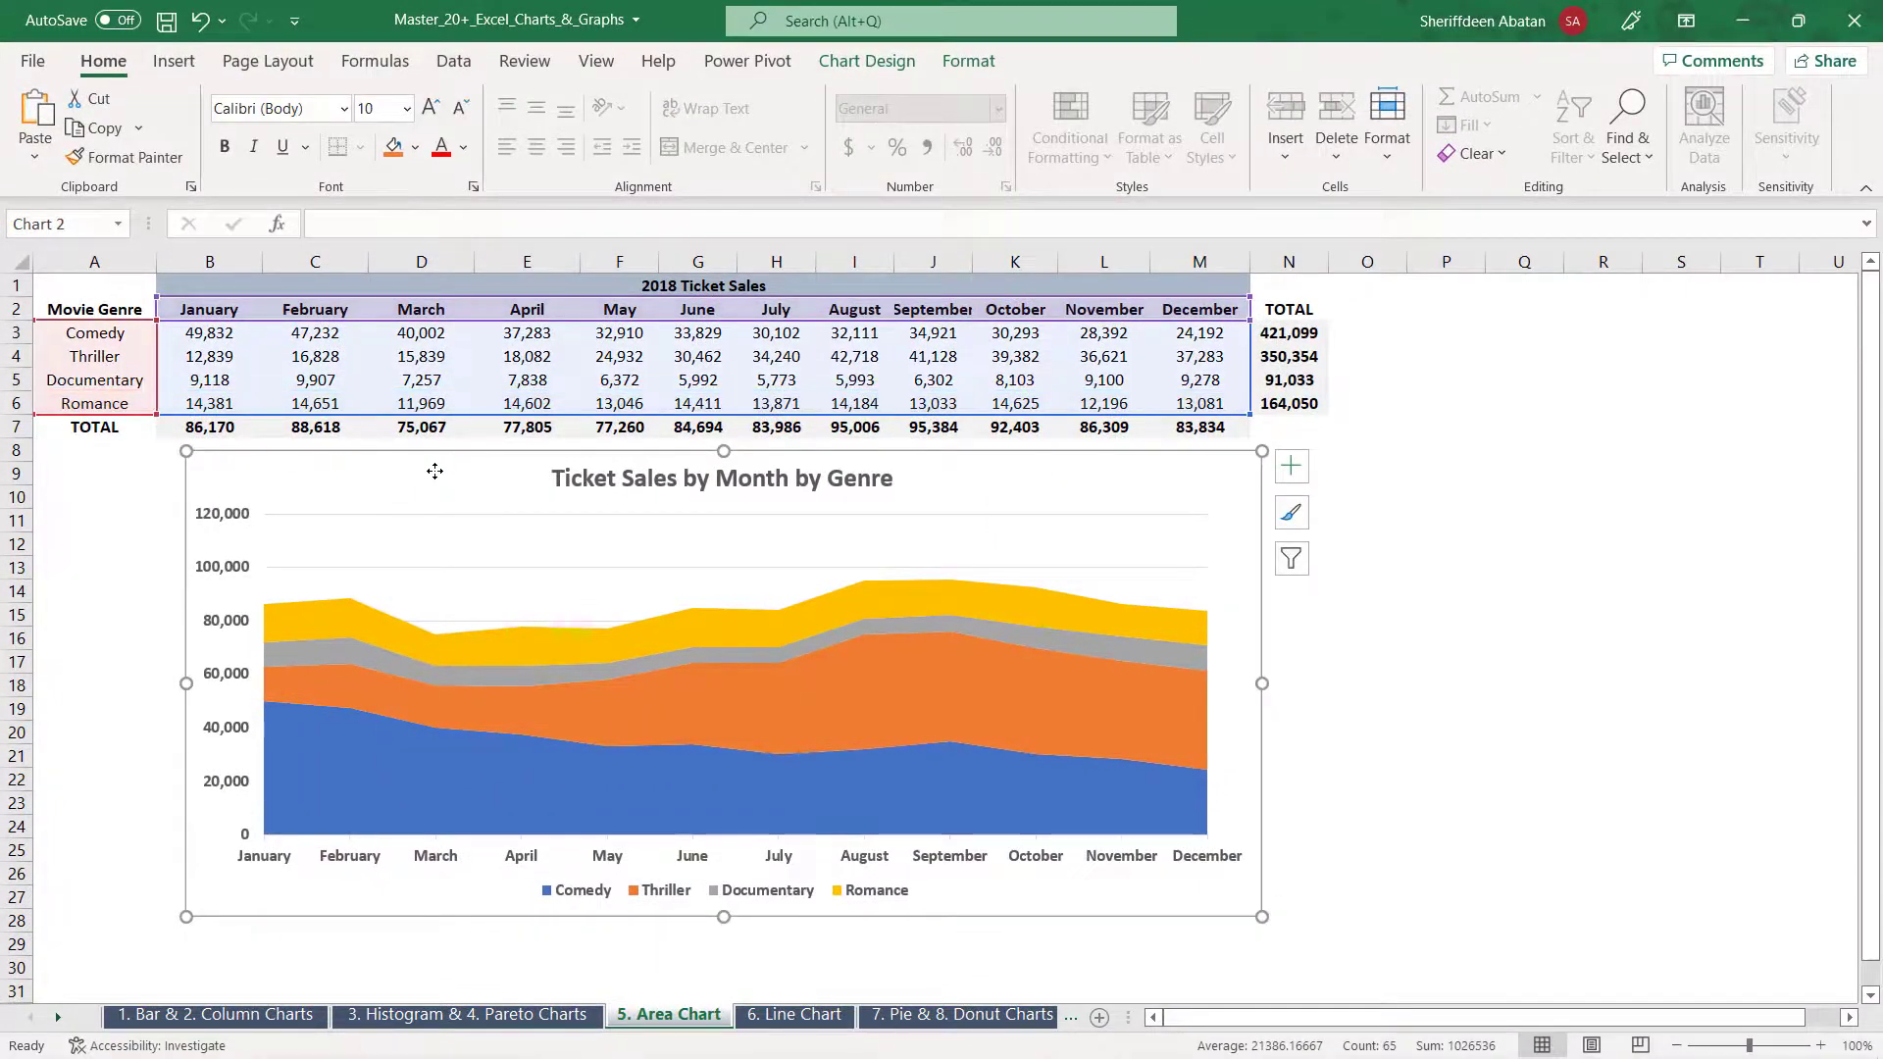
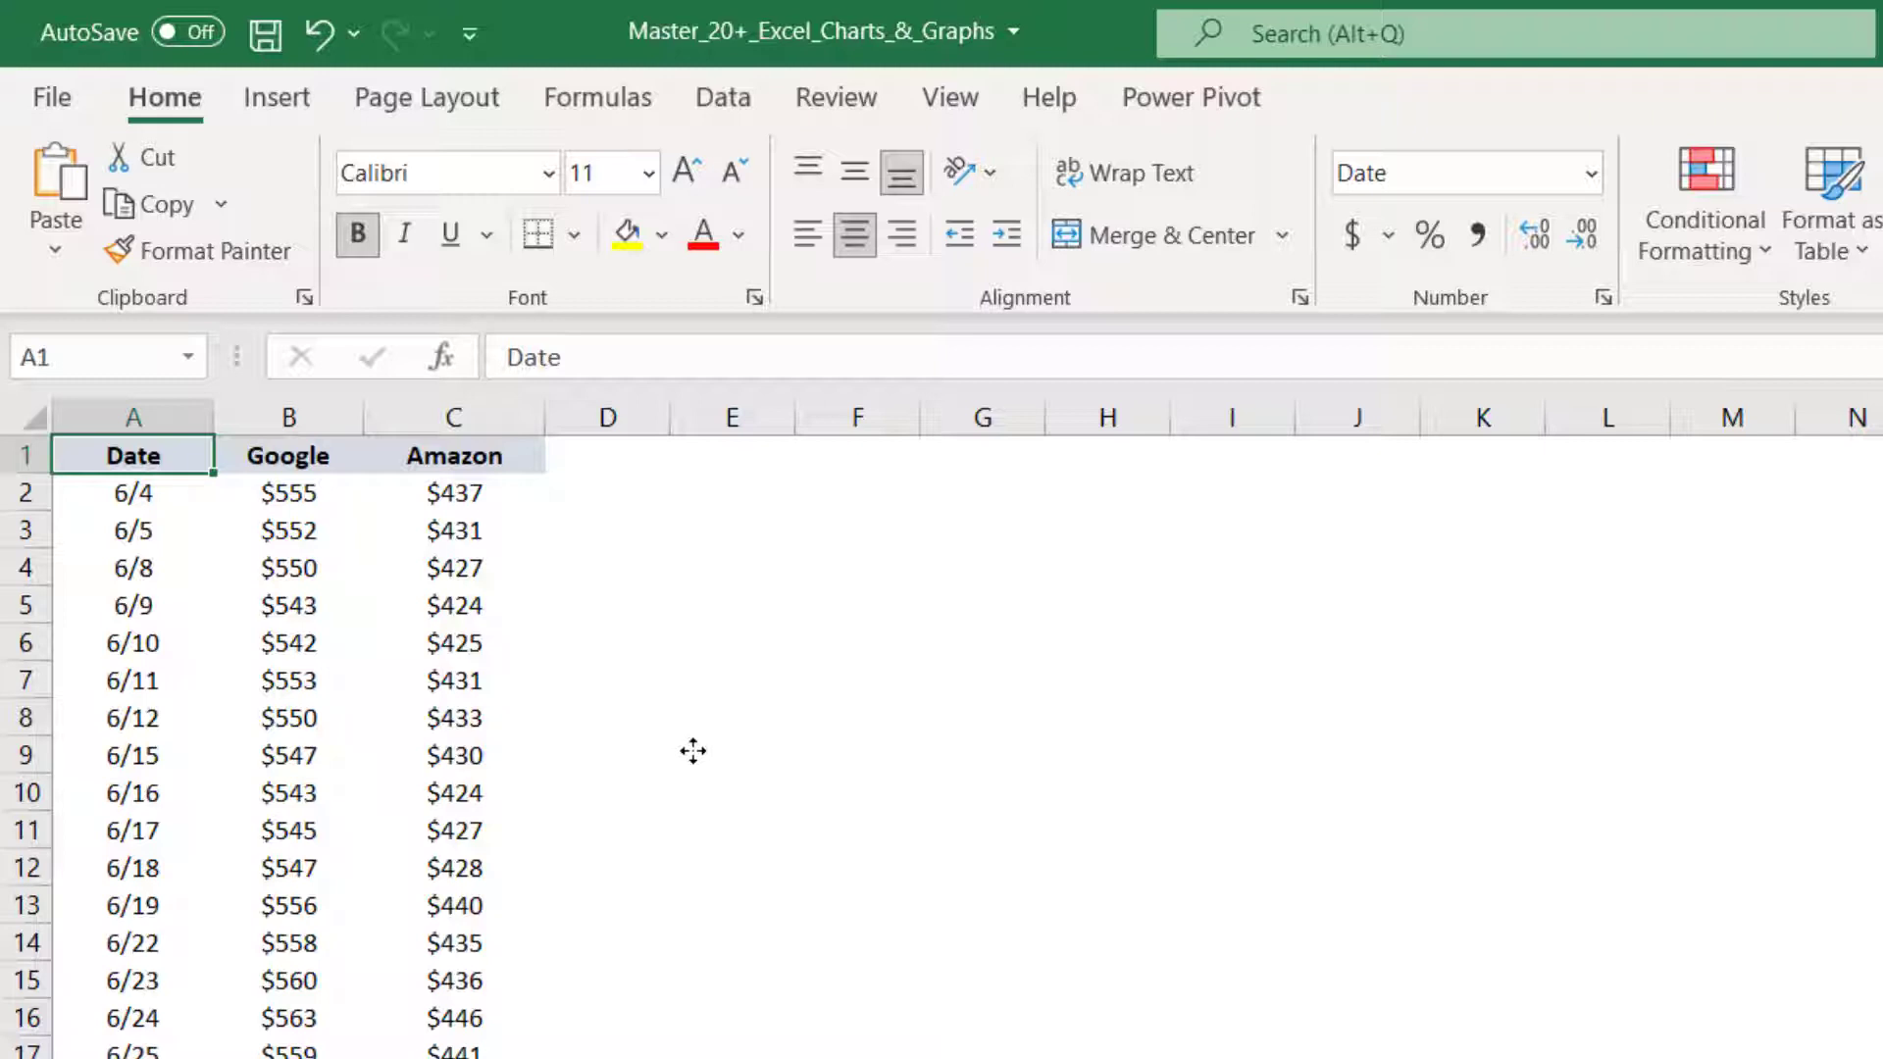
Insert a 2-D line chart of the Date, Google and Amazon columns and enlarge it to span about D2:T29
left_click_drag(135, 412, 407, 443)
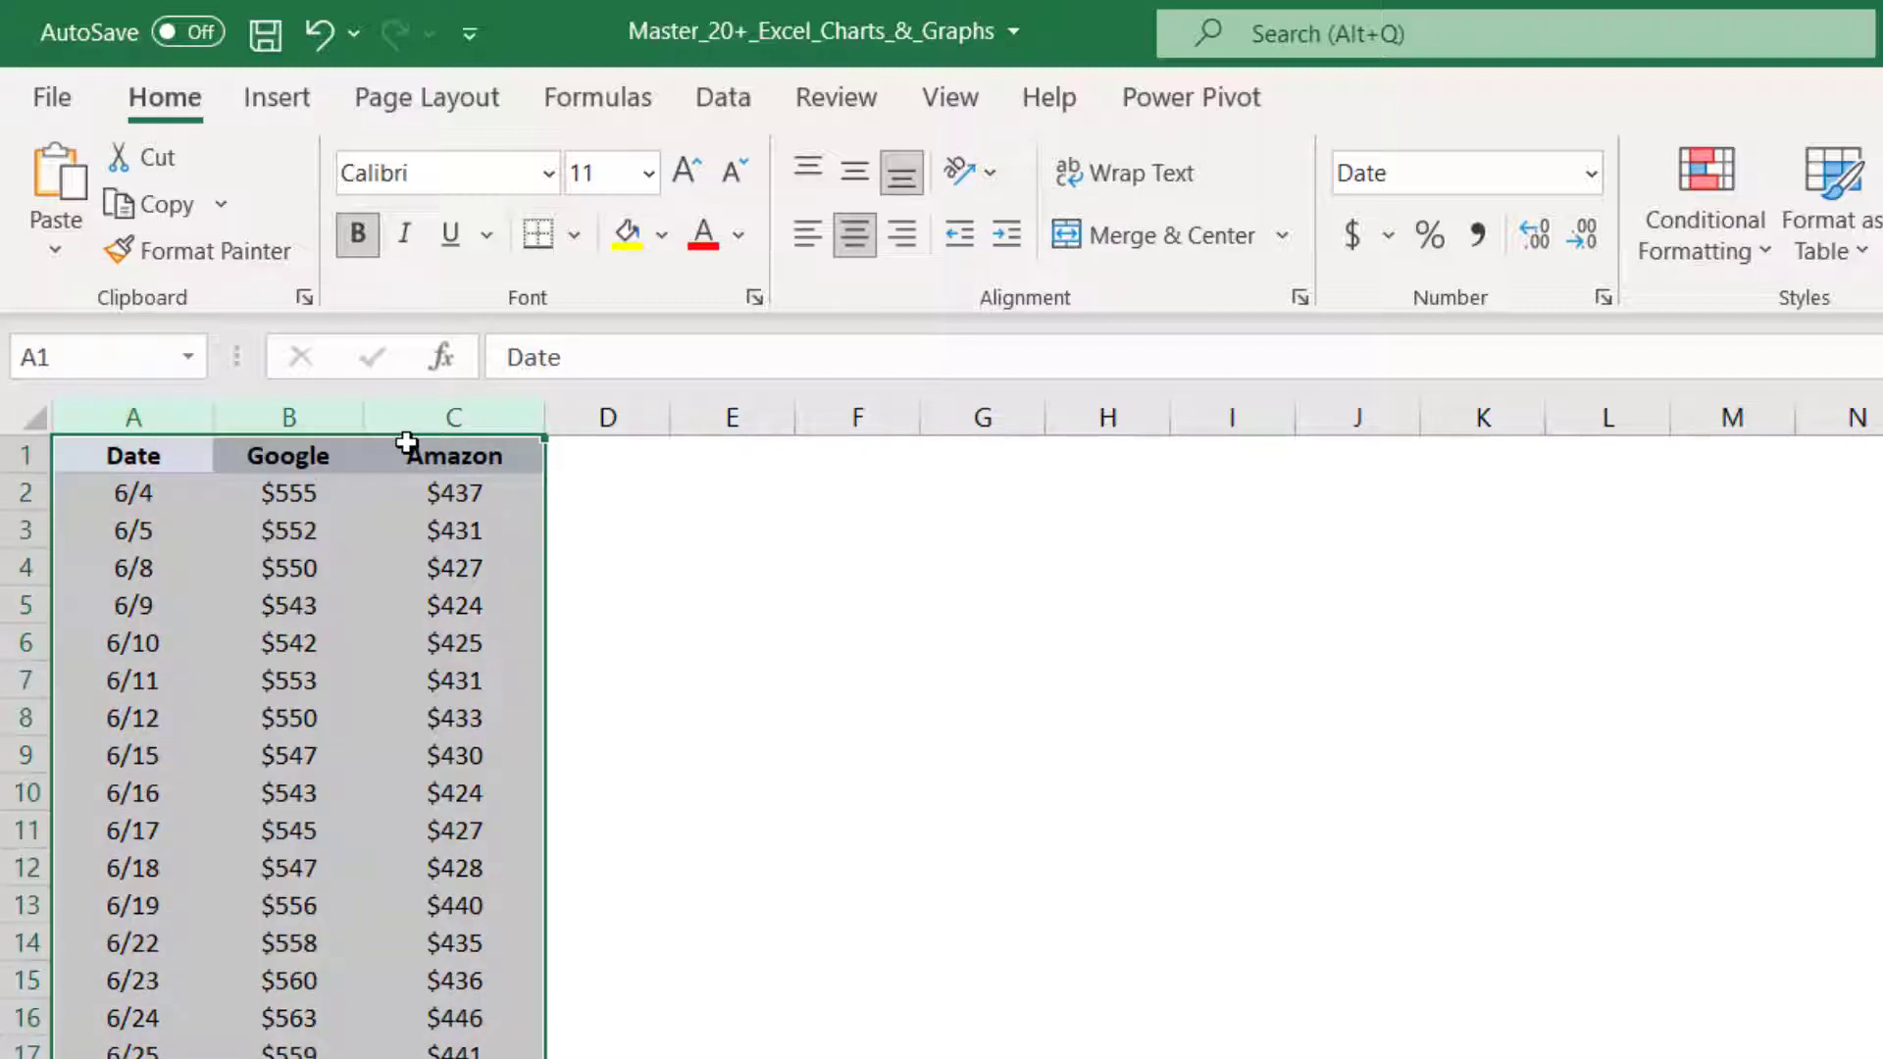
left_click(293, 98)
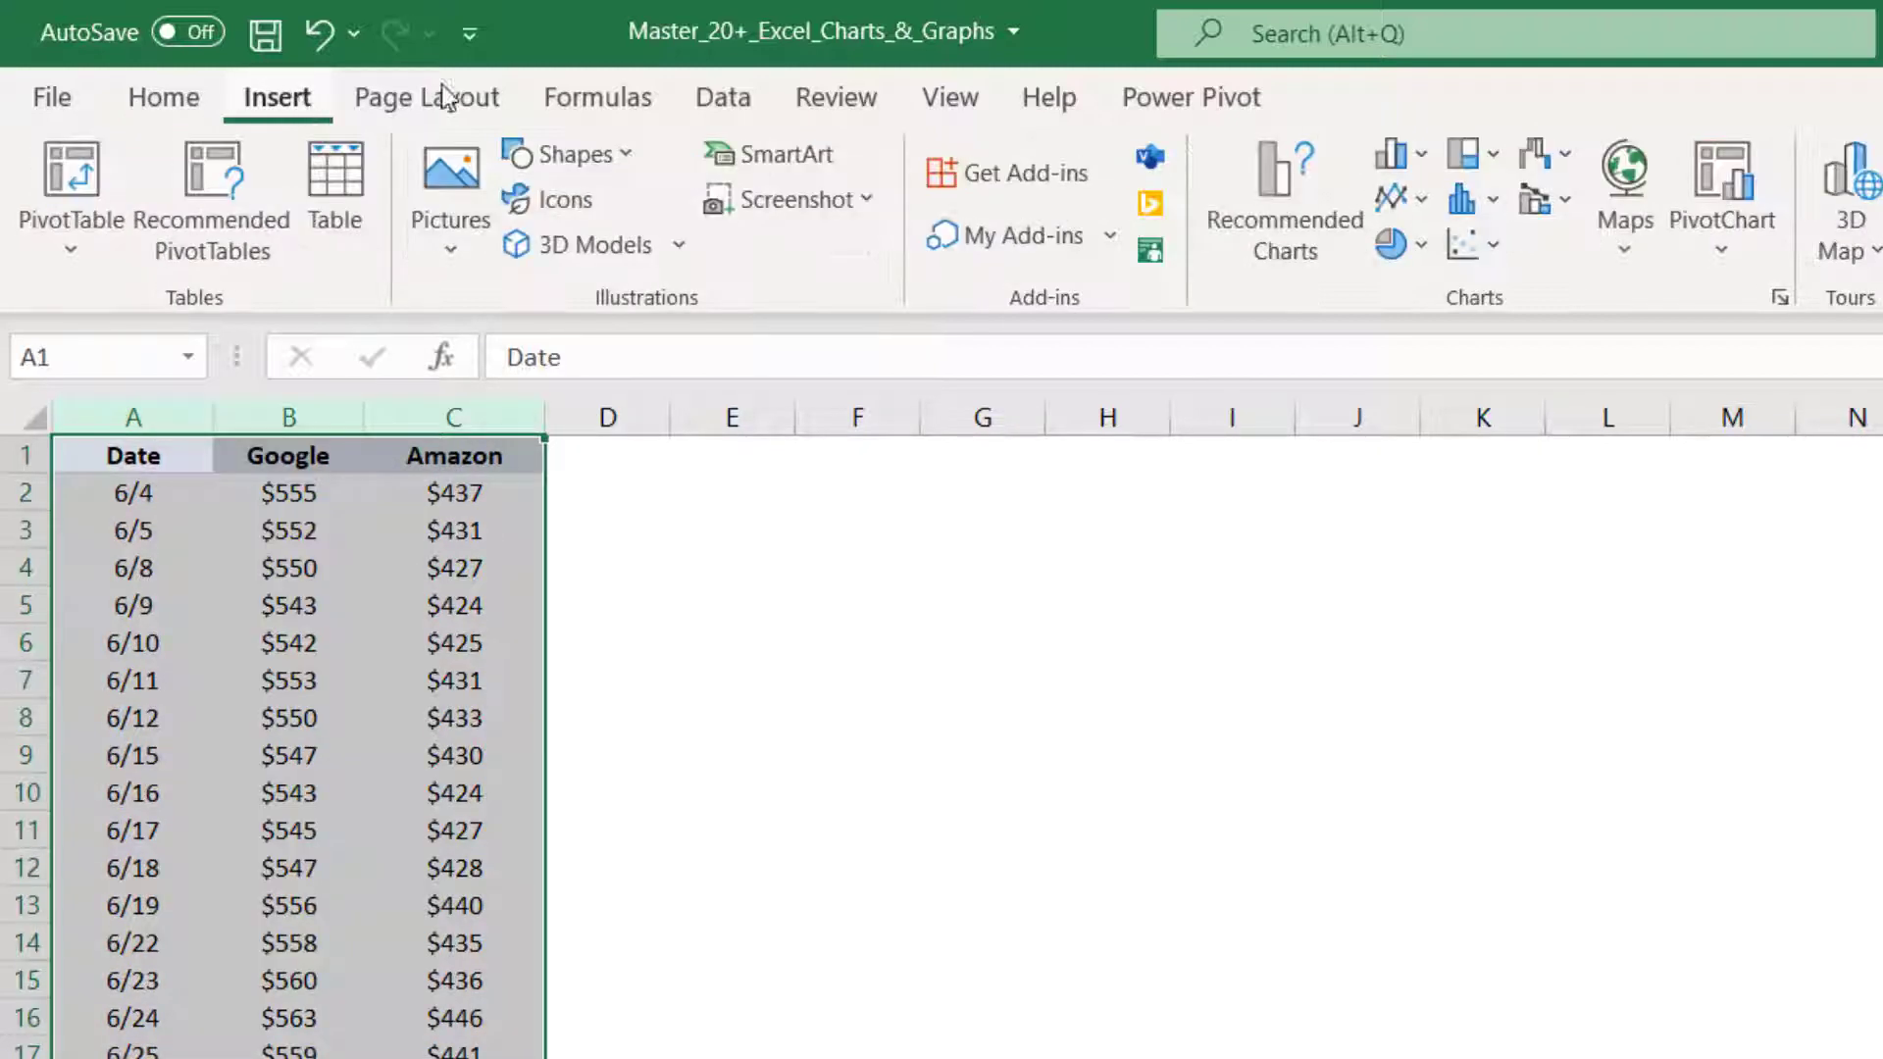
left_click(1420, 208)
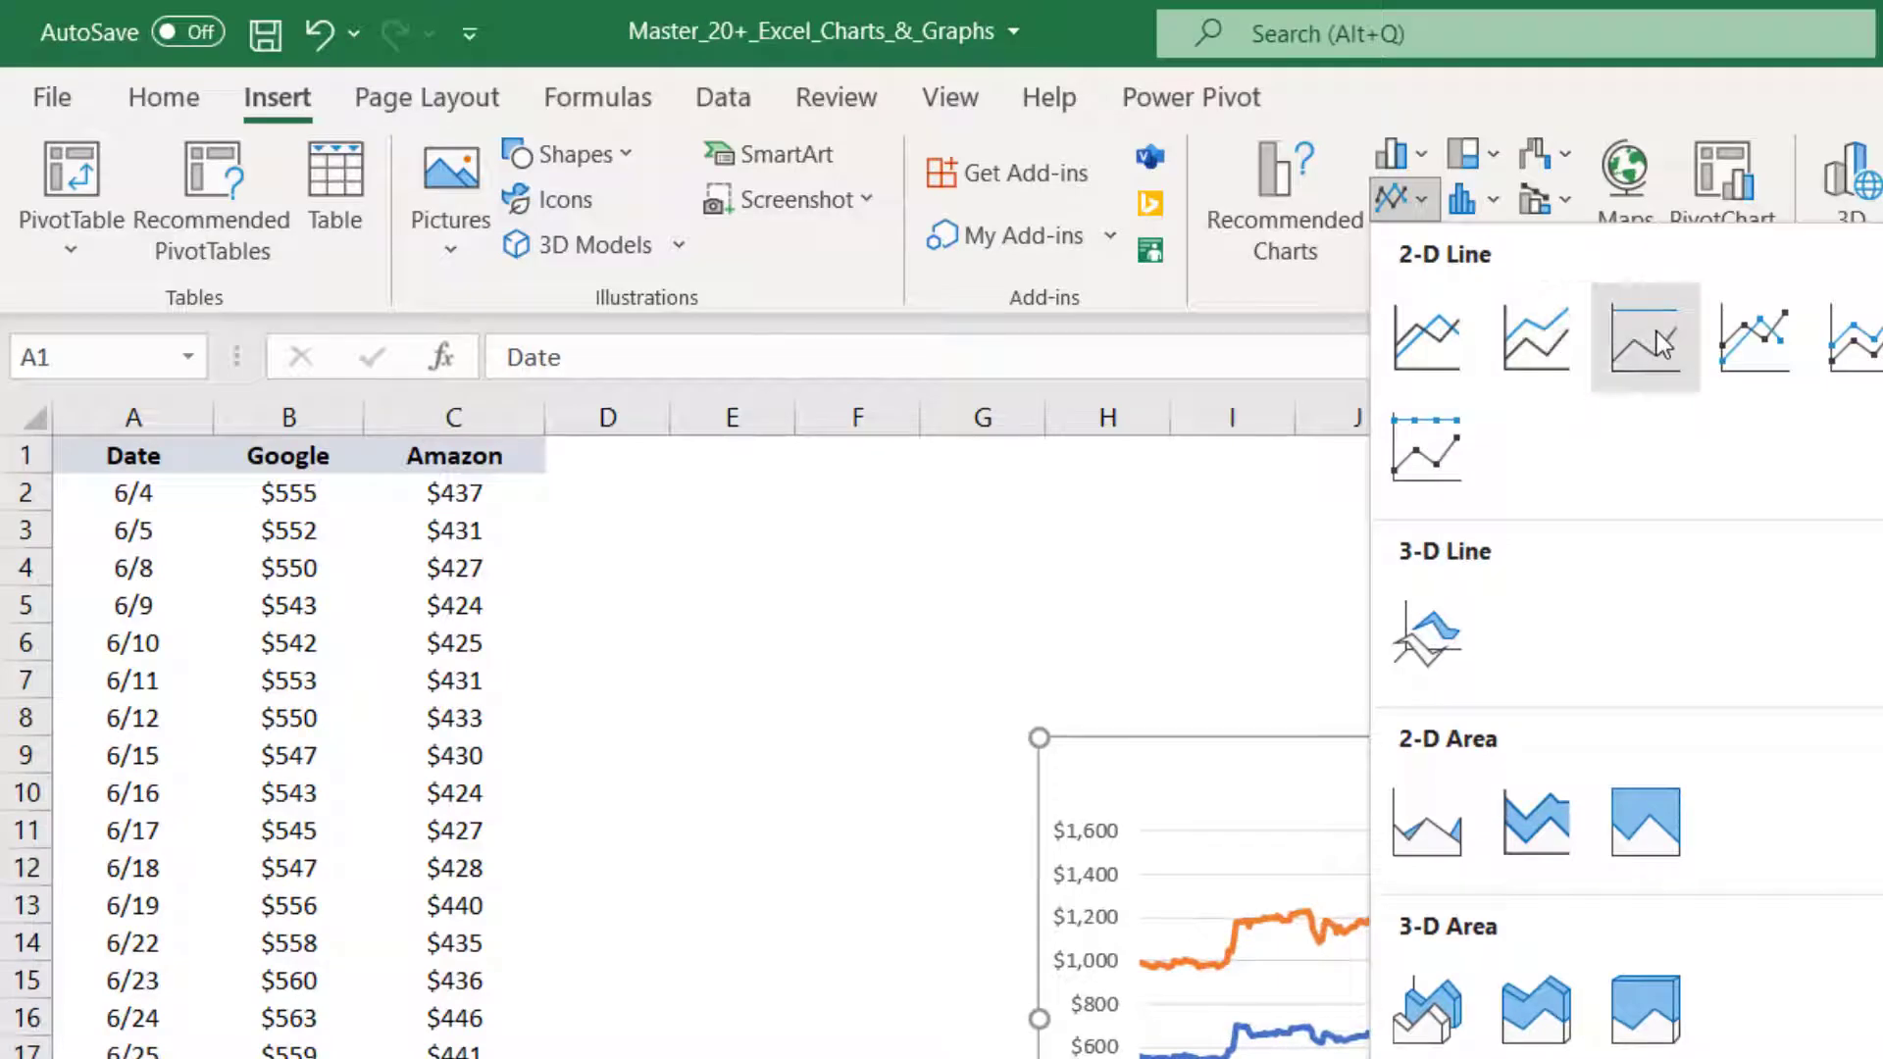
left_click(1420, 339)
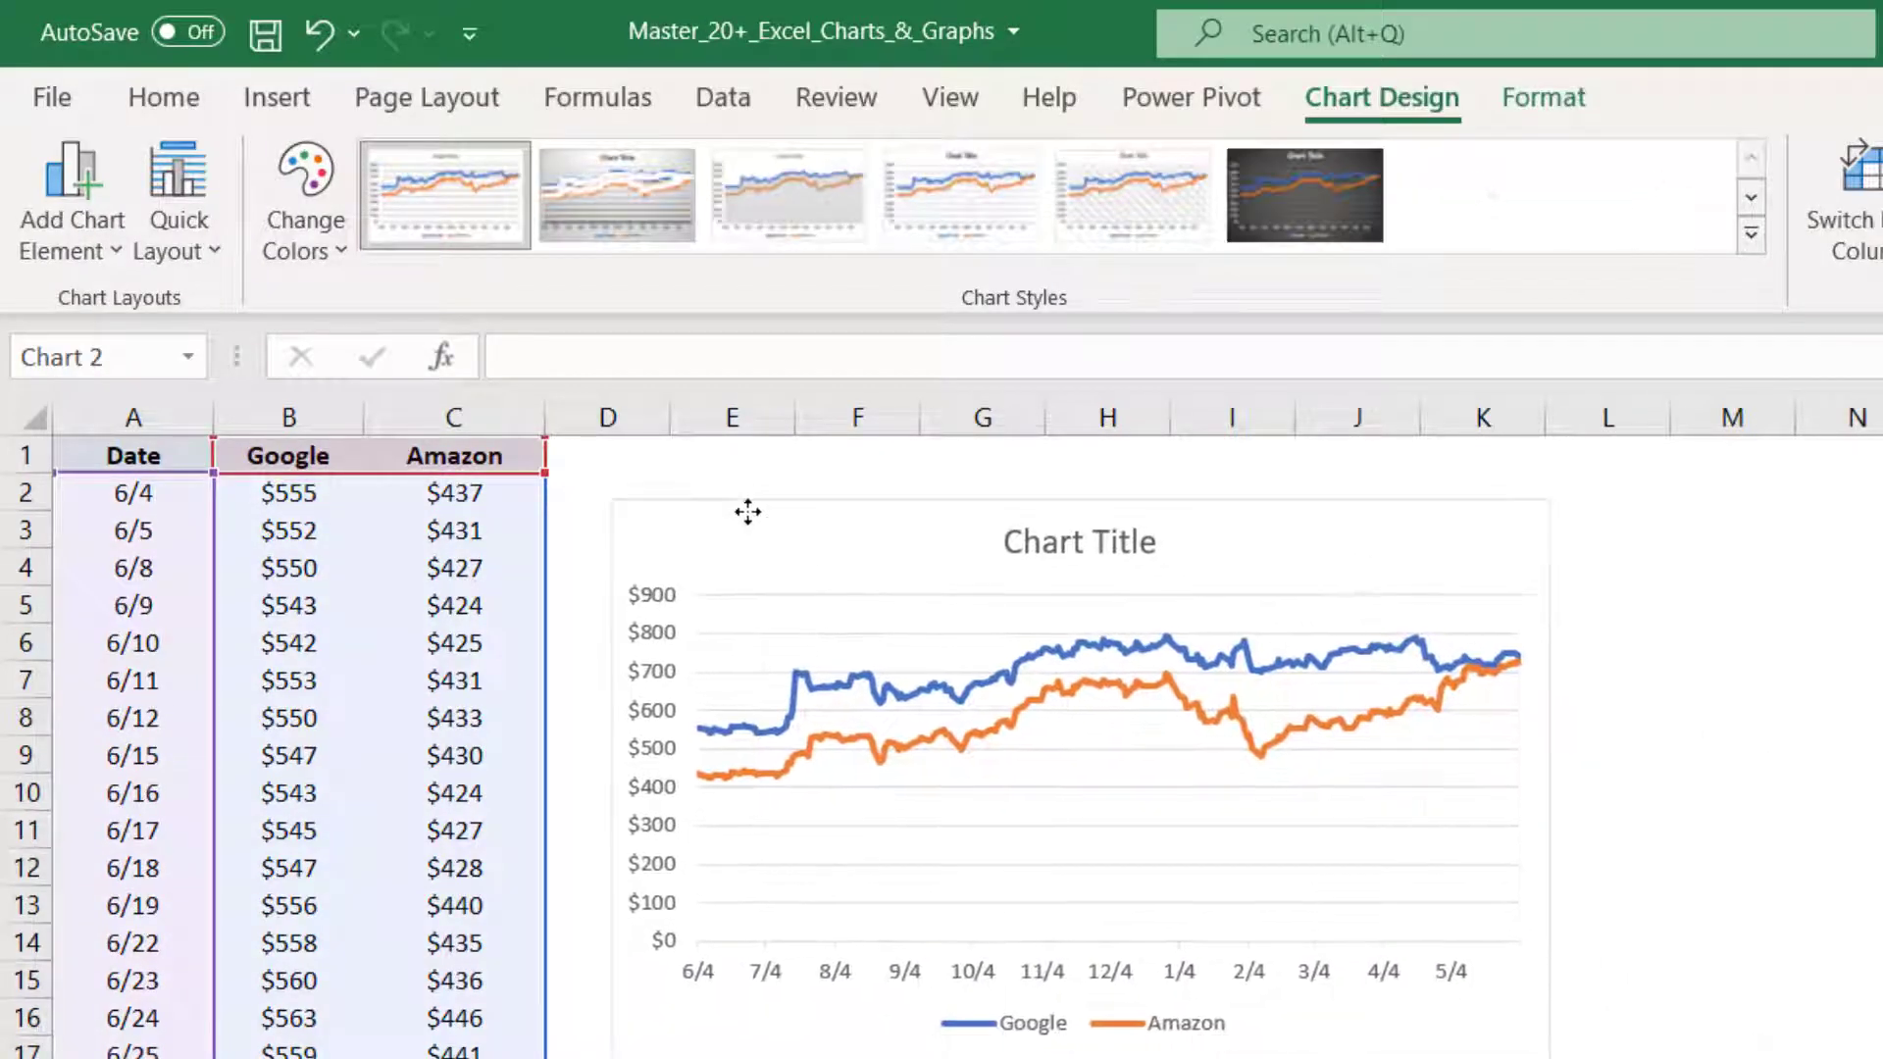
left_click_drag(1547, 1052, 1878, 1058)
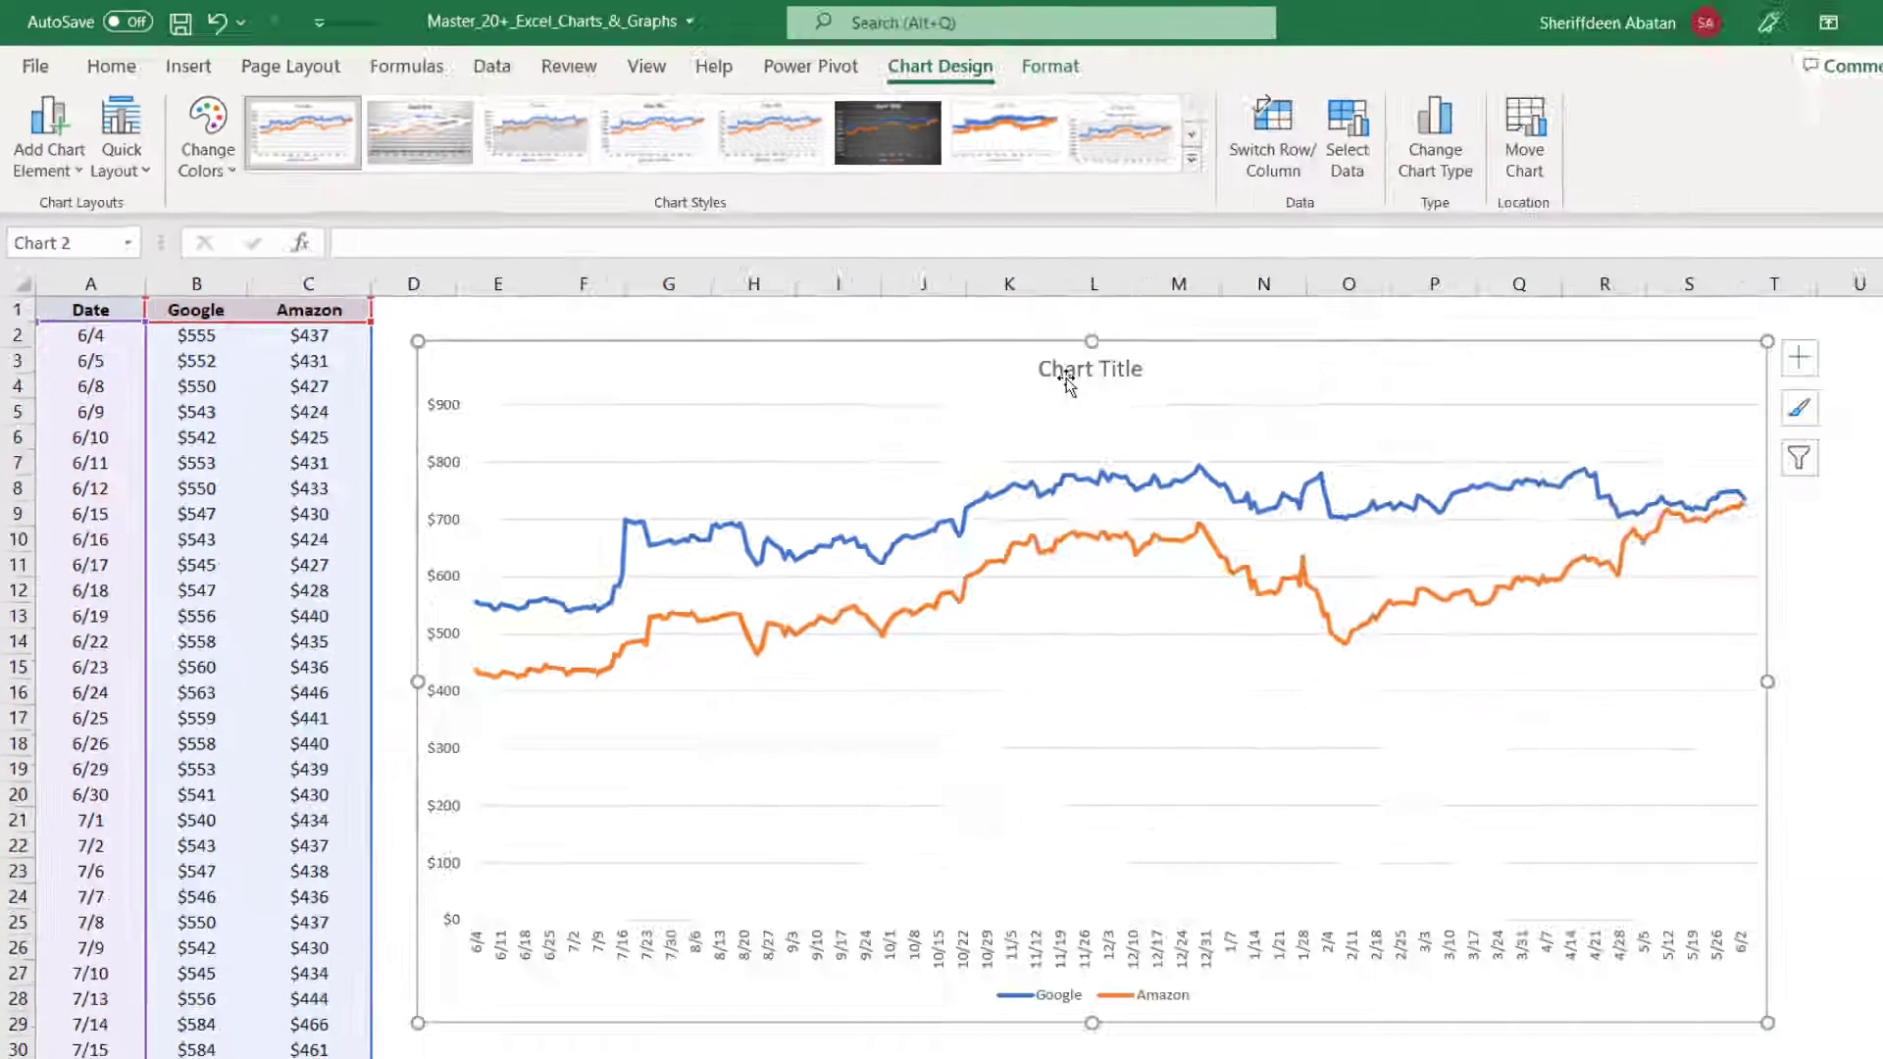
Replace the line chart's placeholder title with "Stock Prices"
left_click(1562, 548)
left_click(1562, 548)
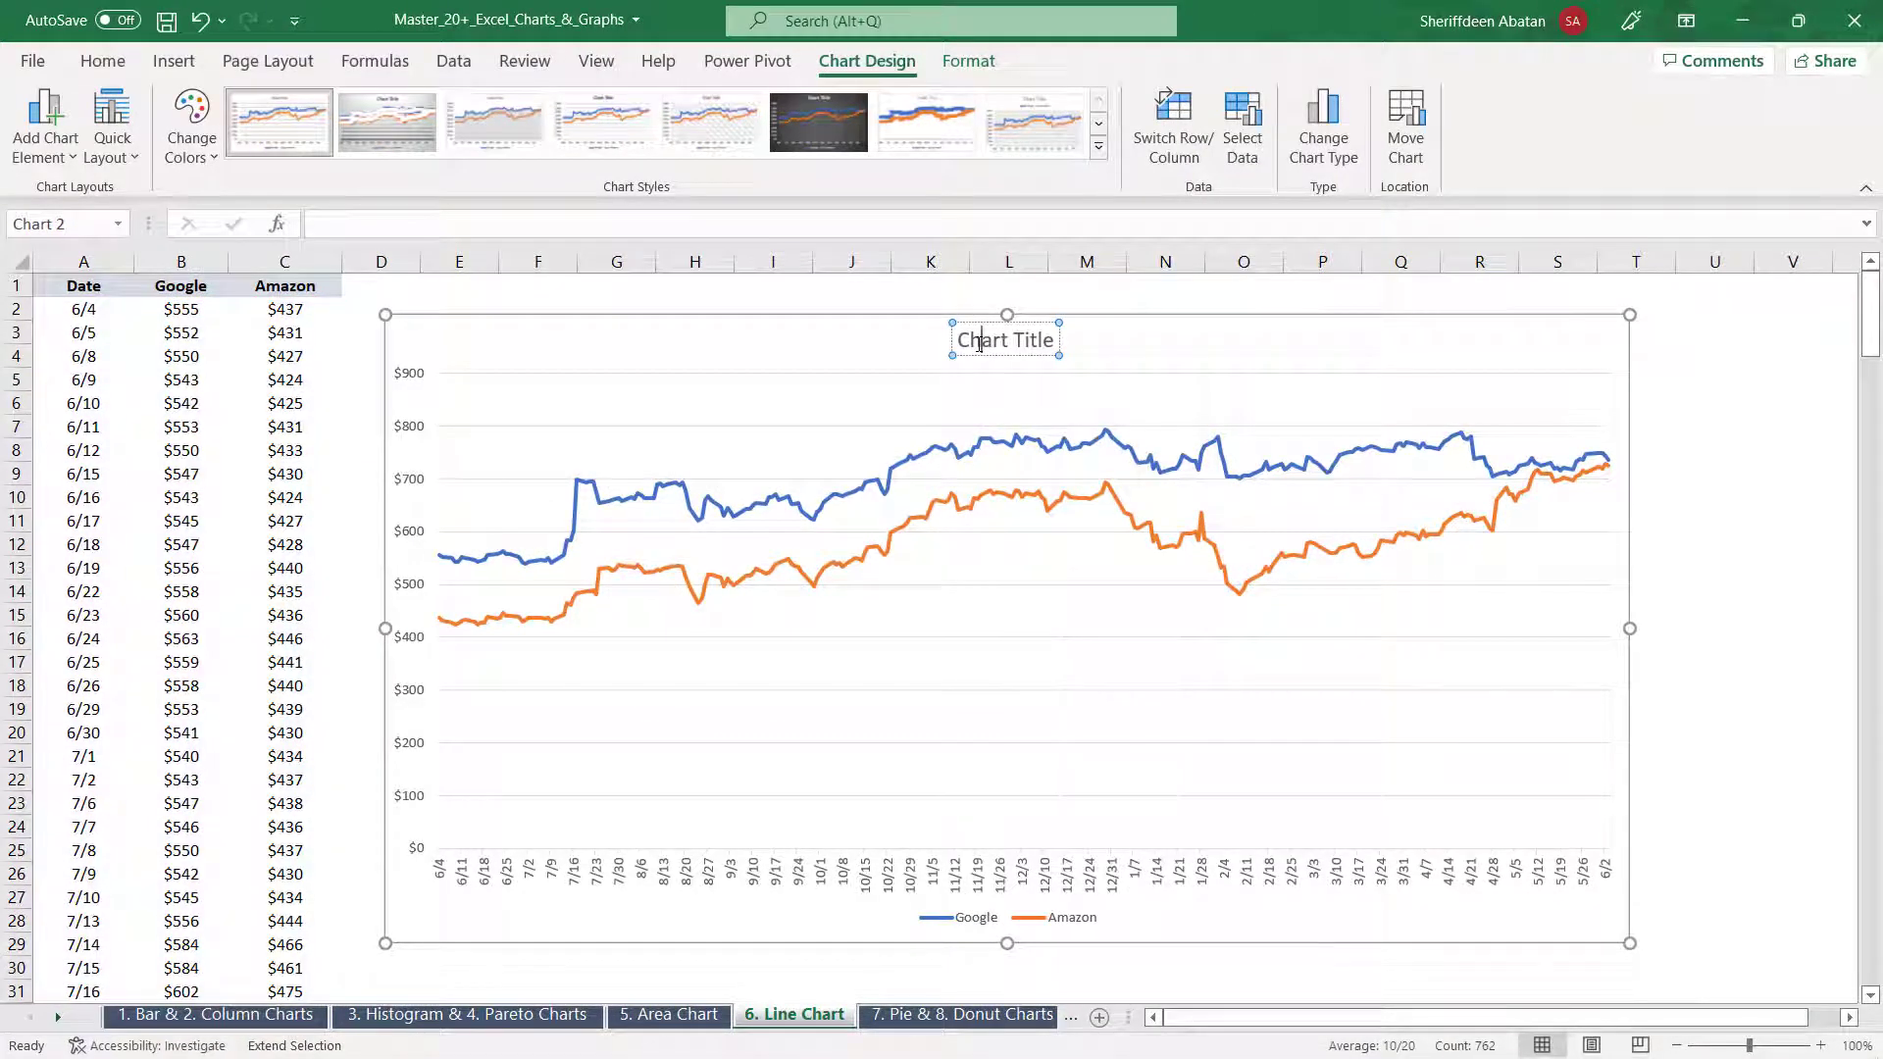
triple_click(979, 343)
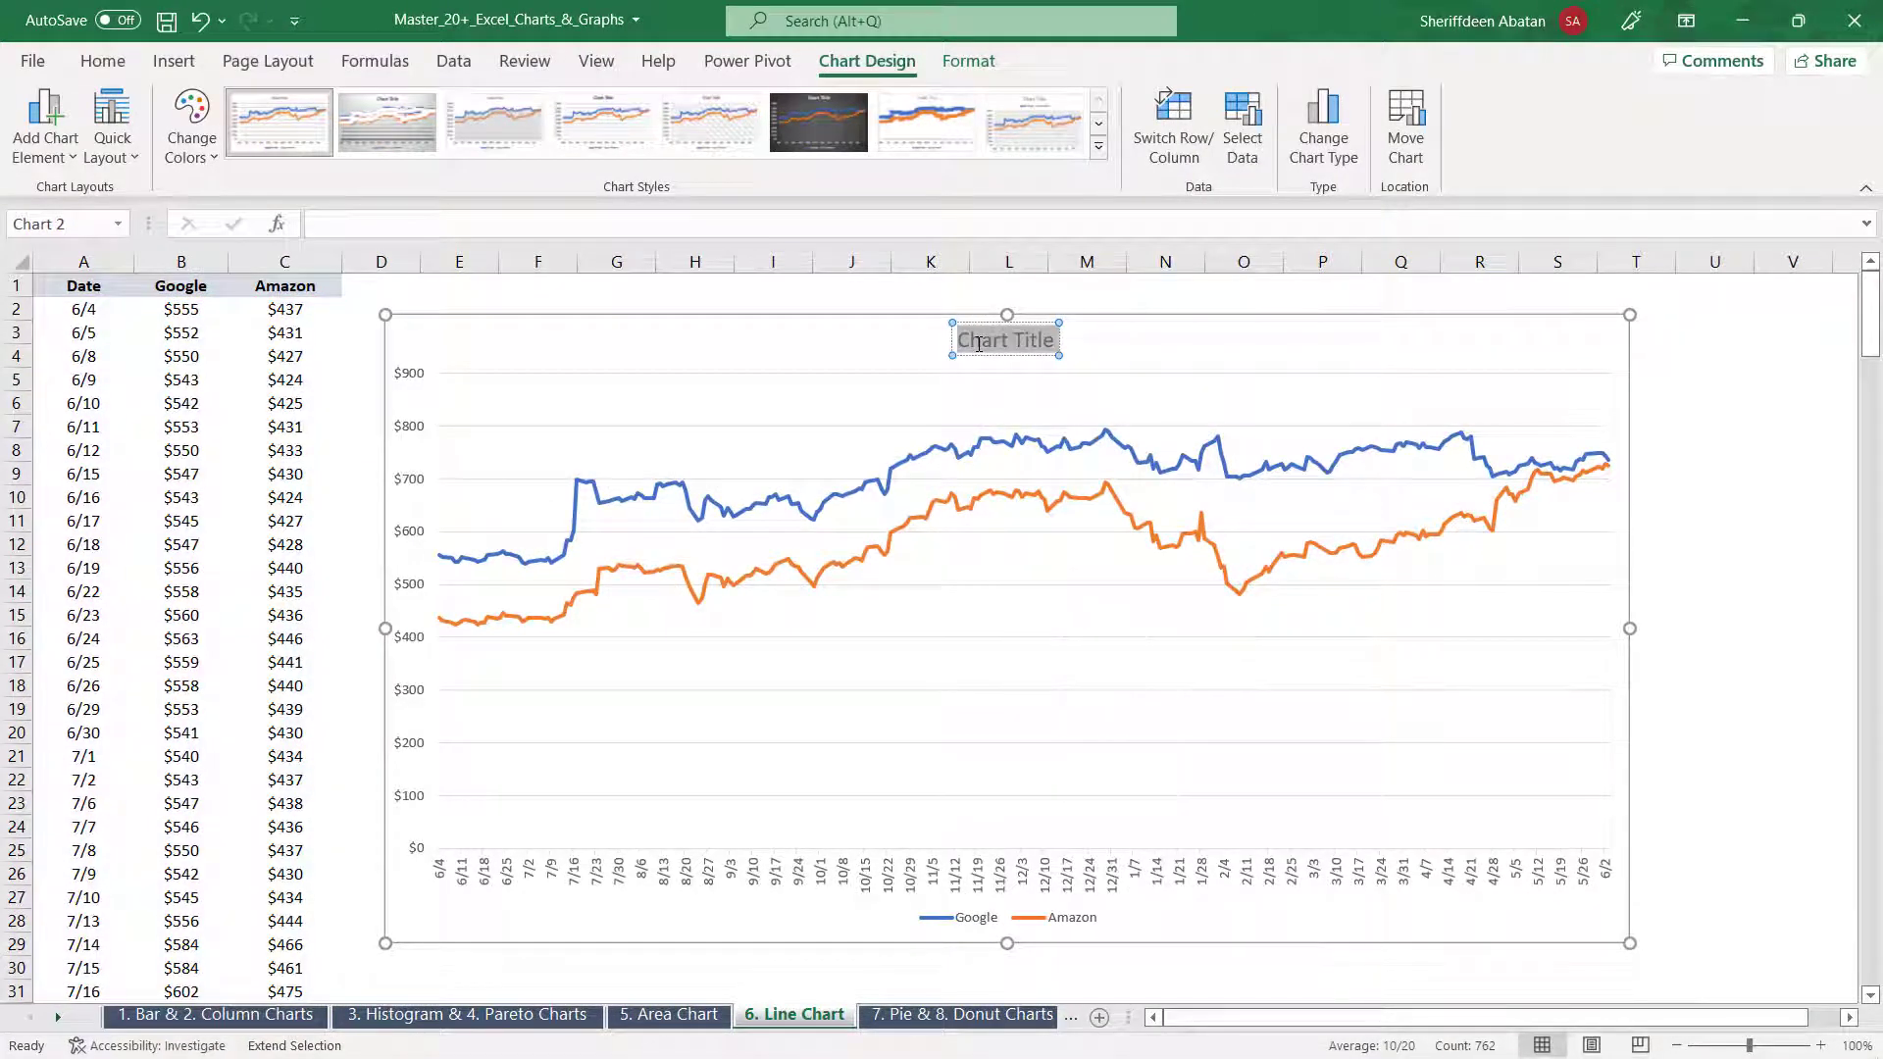
type("Stock")
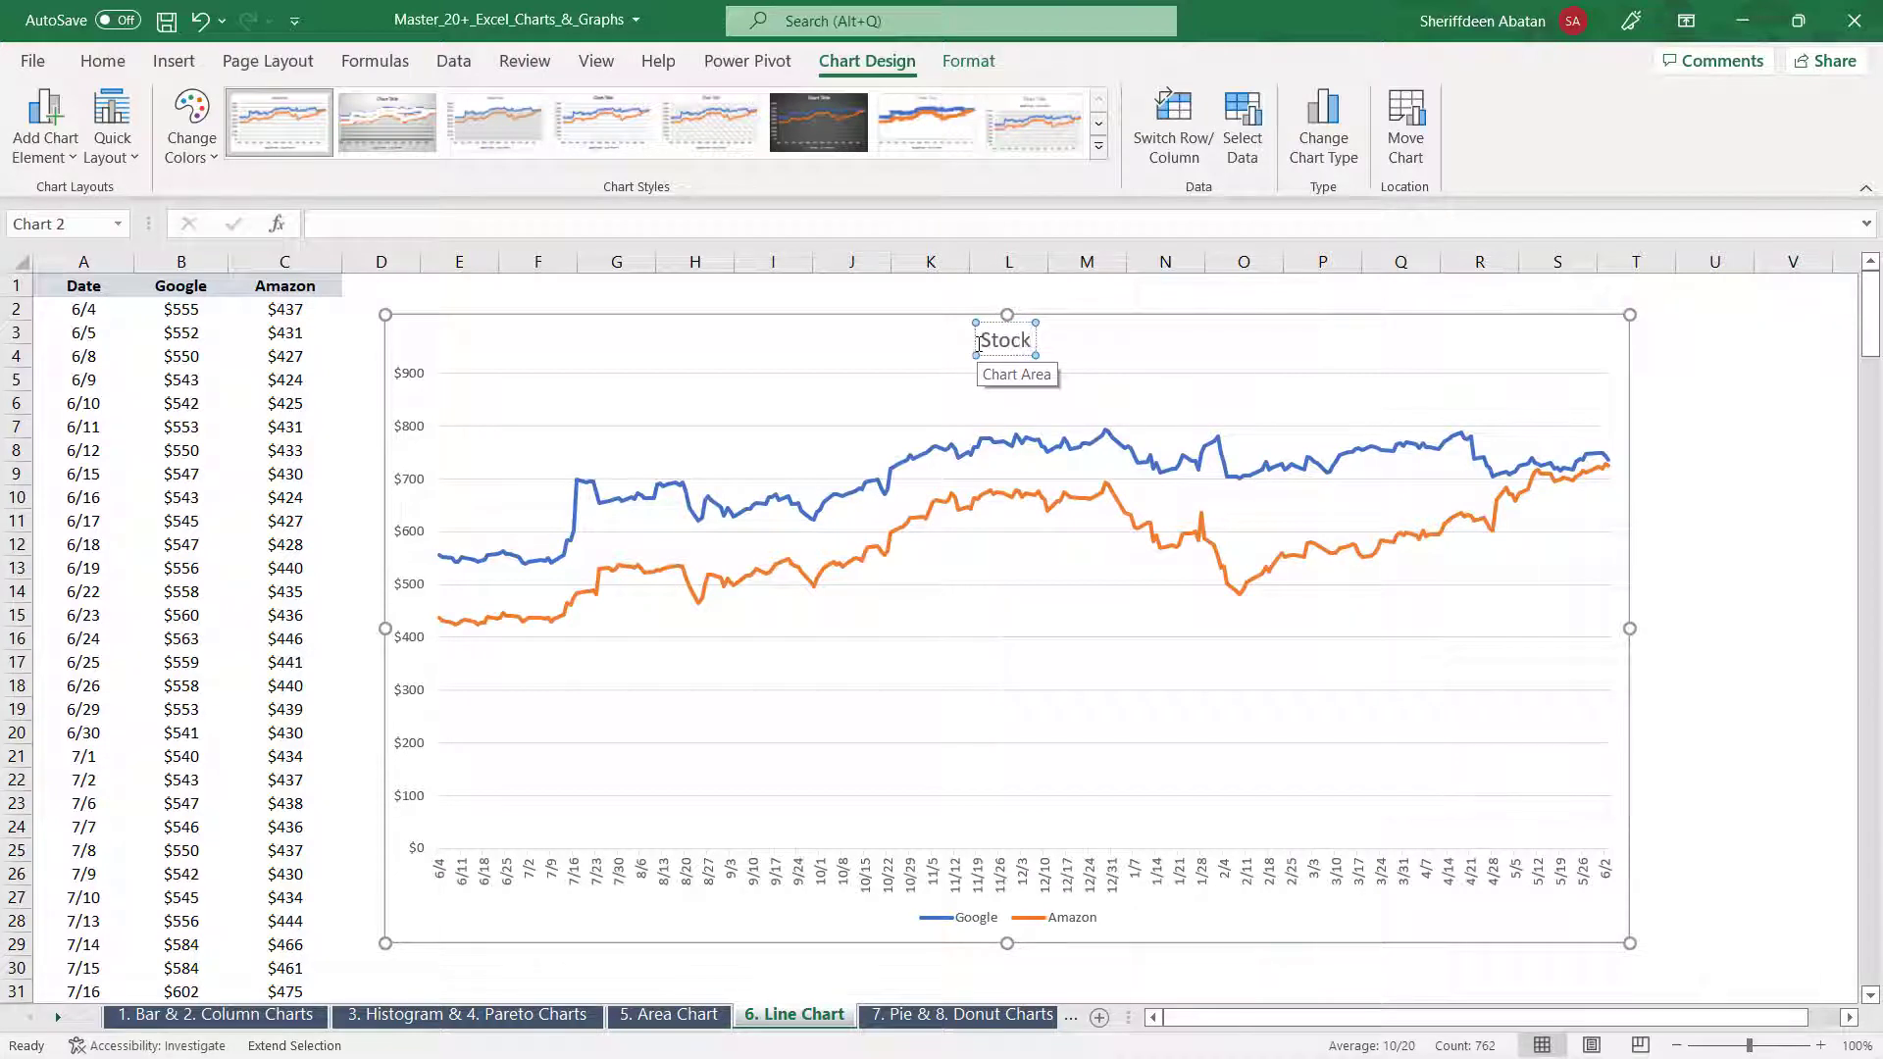
type(" Pri")
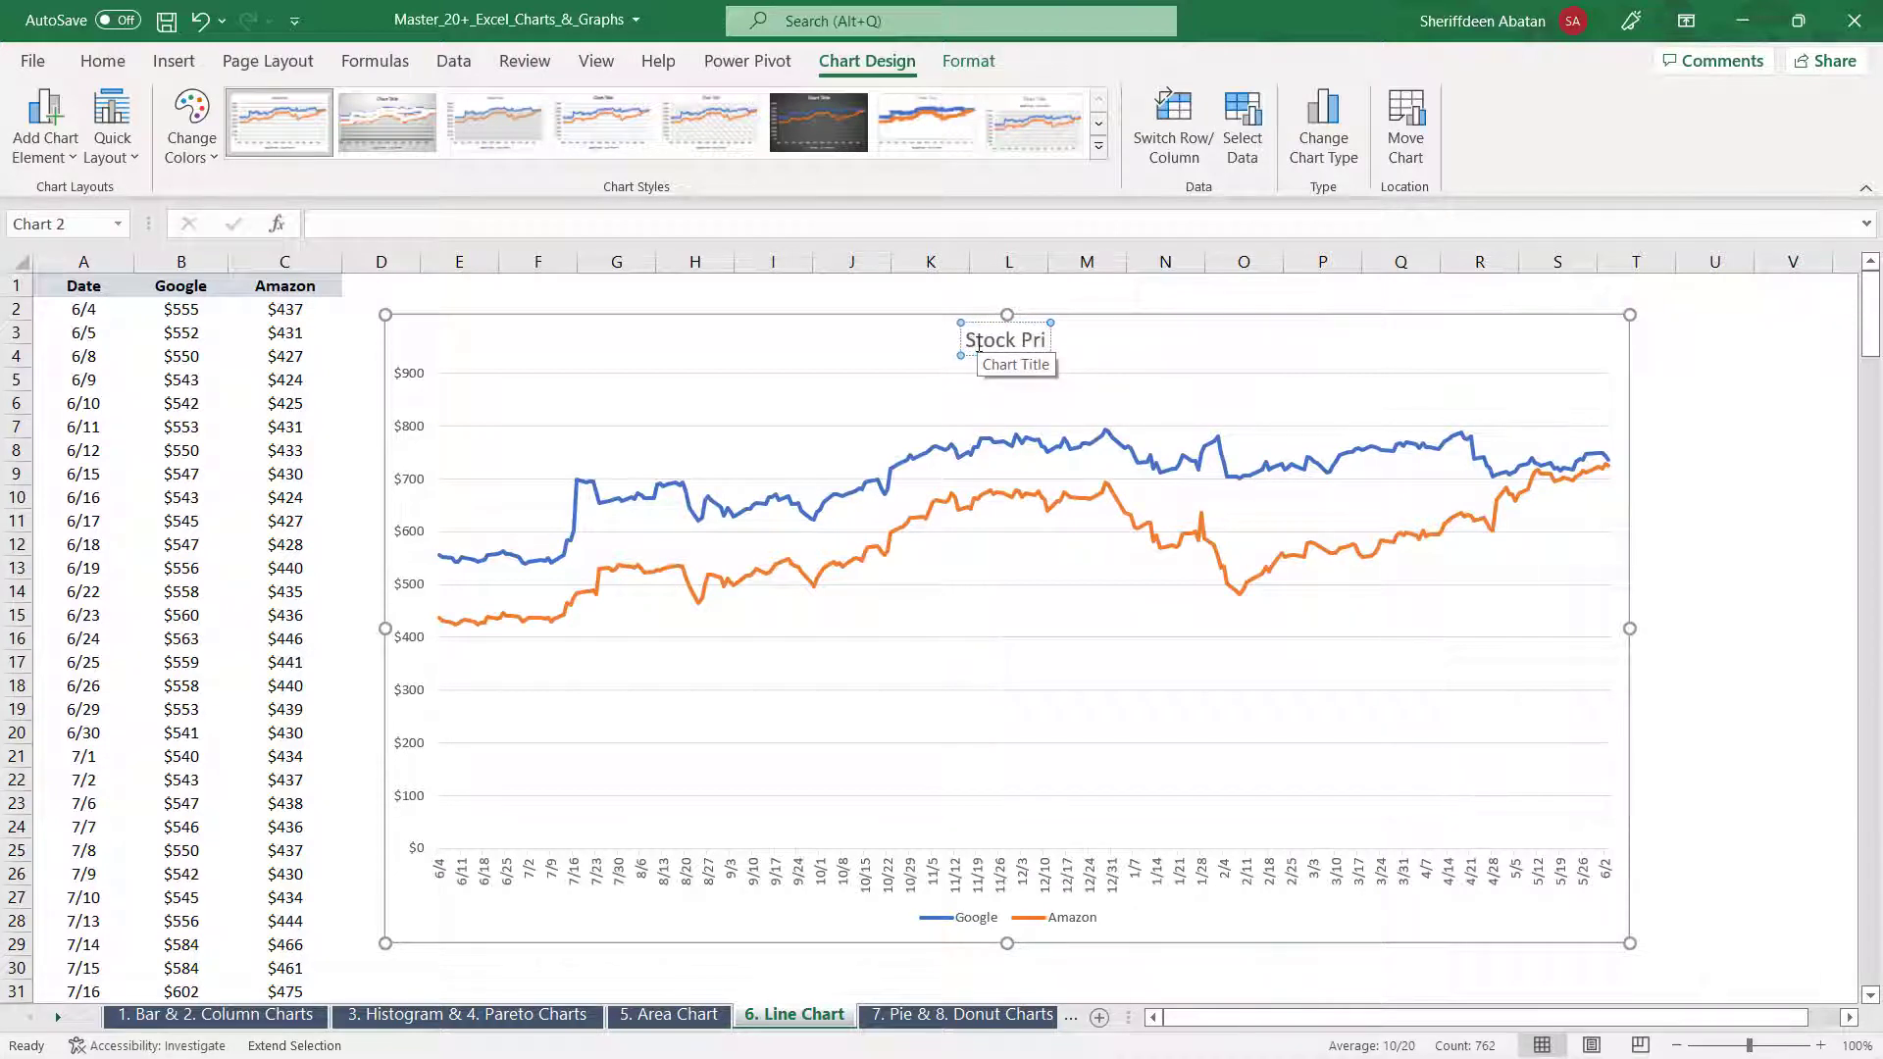
type("ces")
Make the line chart's title bold at font size 20
key("ctrl+a")
key("ctrl+b")
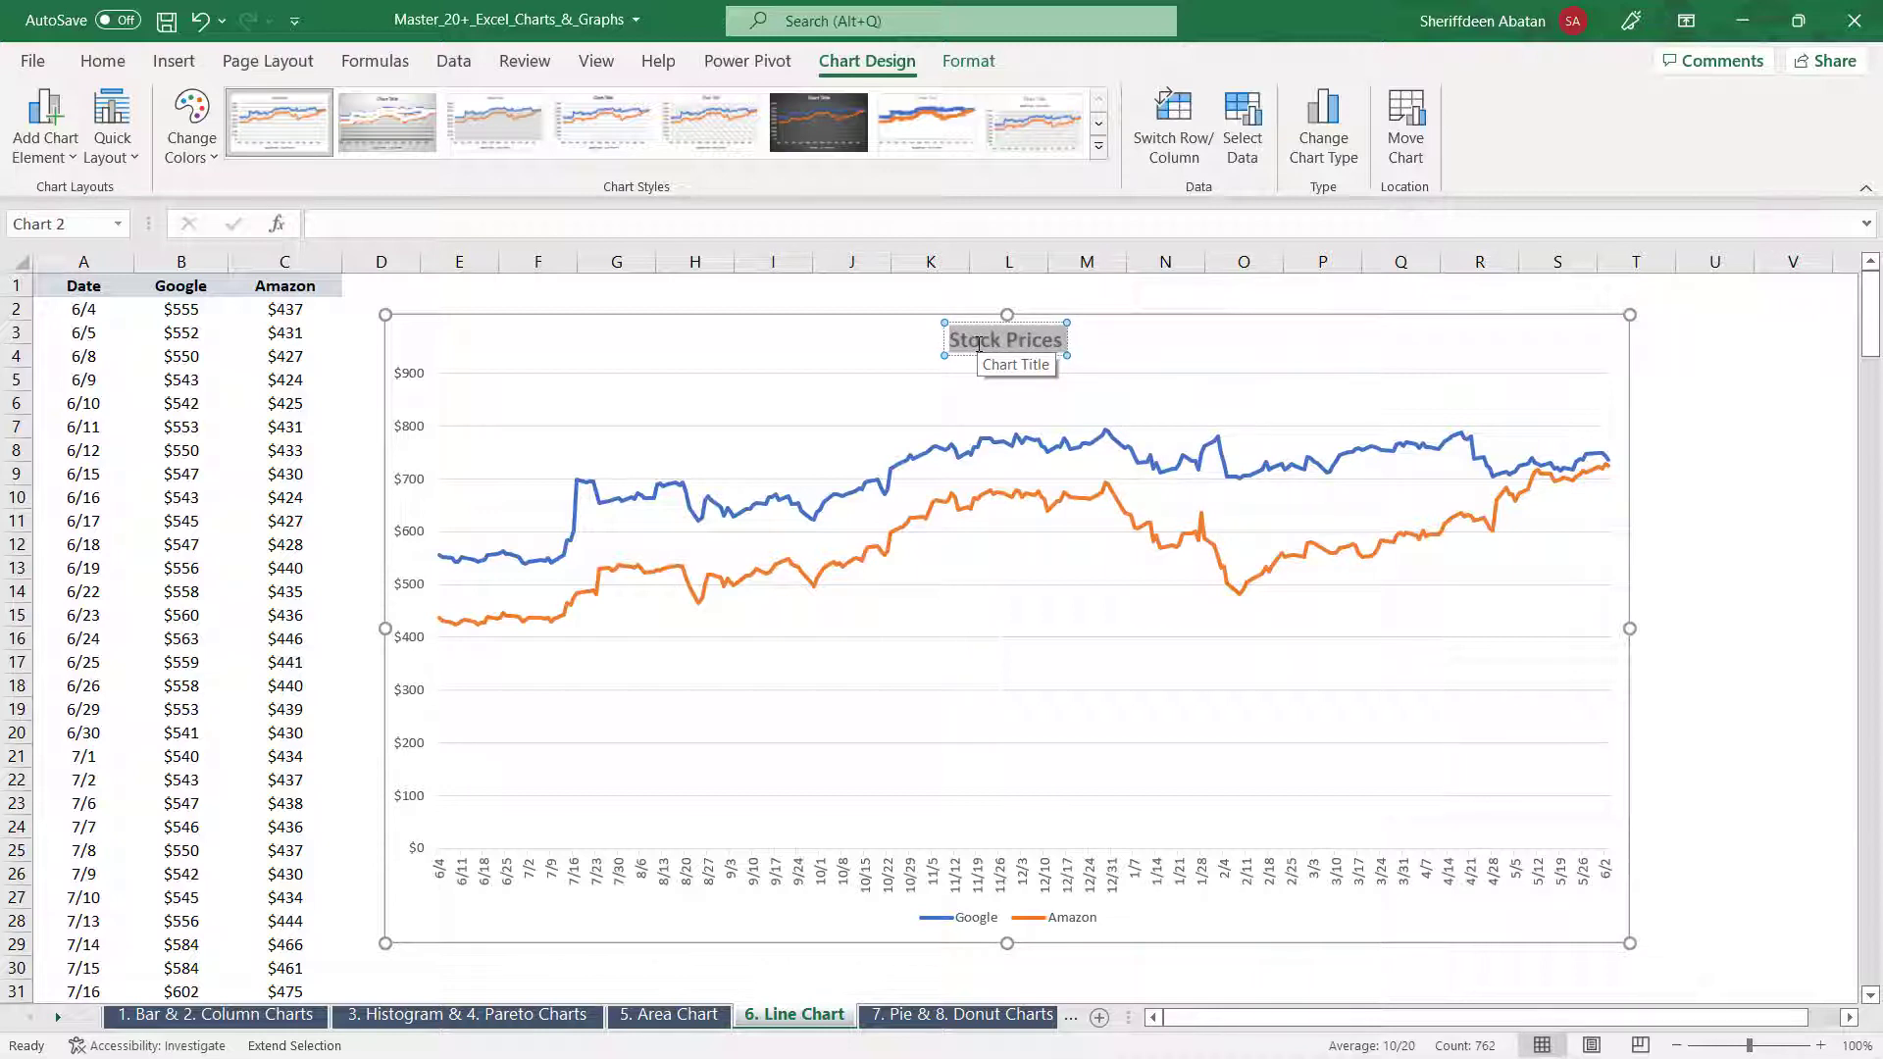
left_click(104, 62)
left_click(432, 108)
left_click(432, 108)
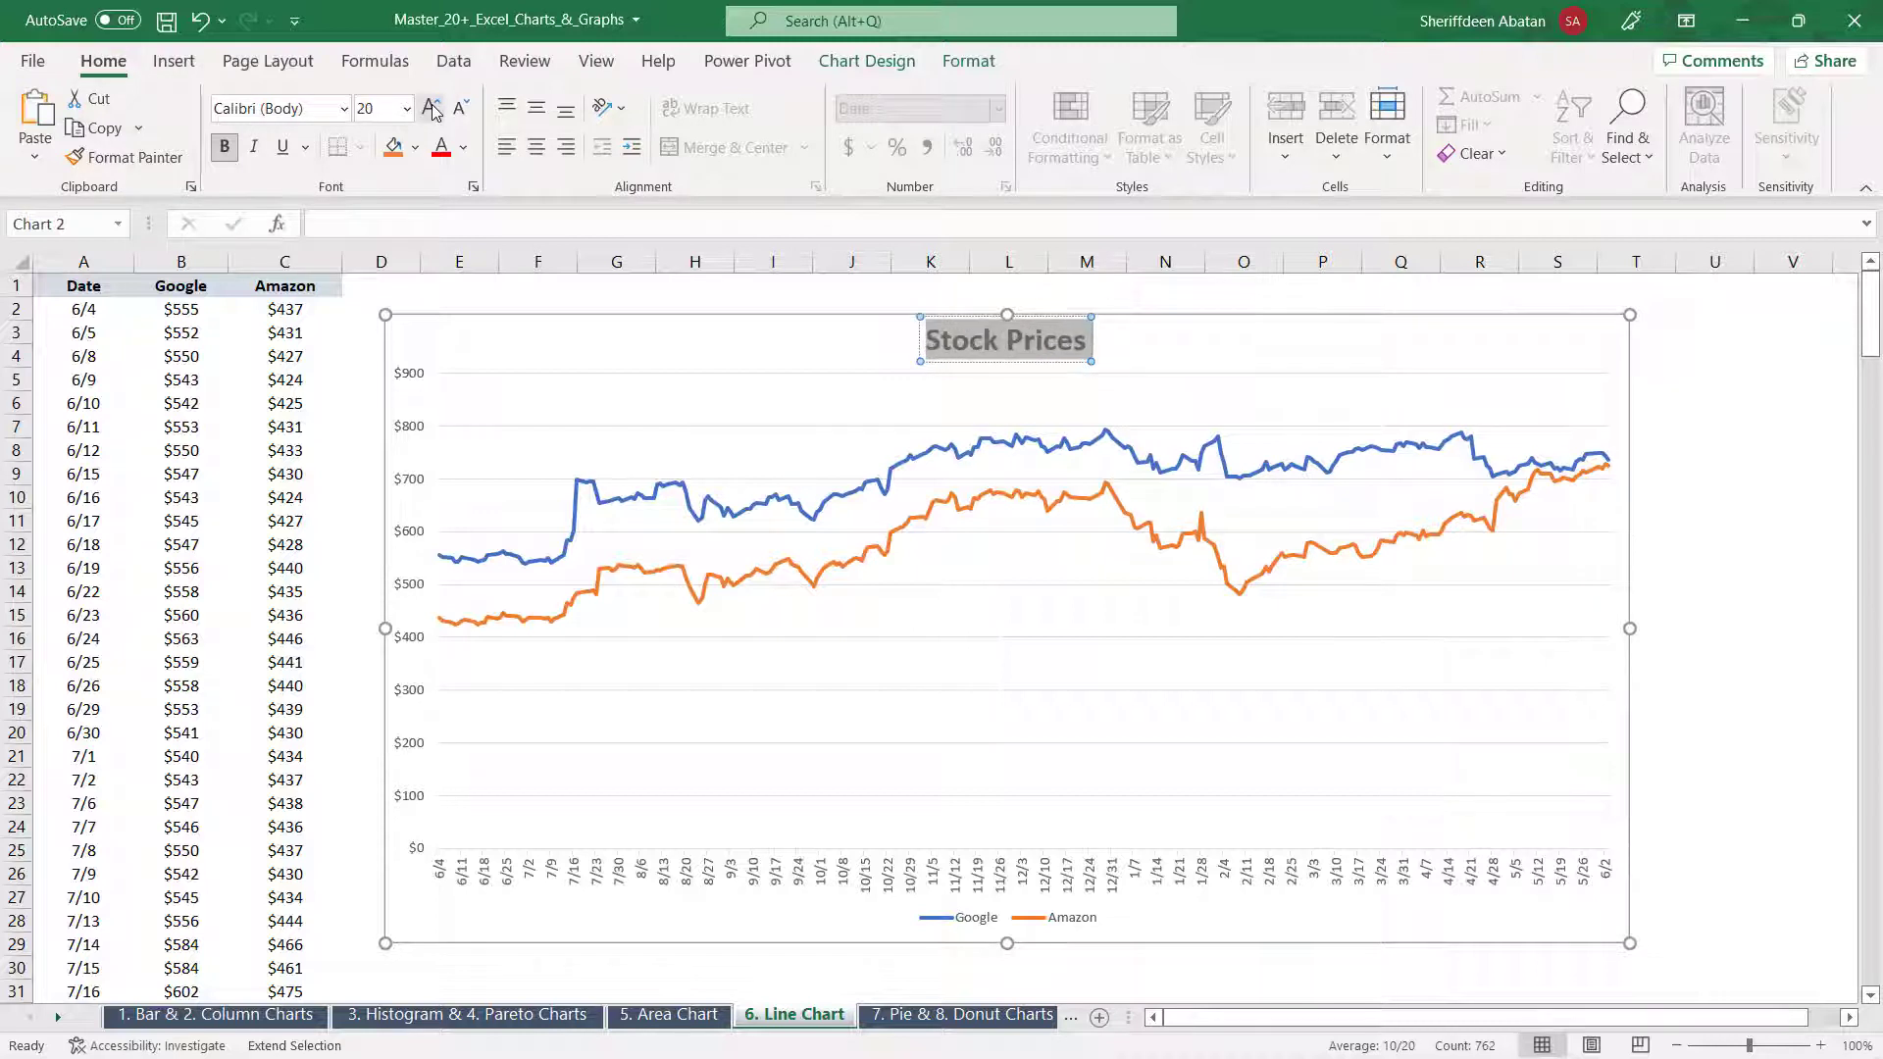
Make the date labels on the line chart's horizontal axis bold at font size 10
left_click(756, 882)
key("ctrl+b")
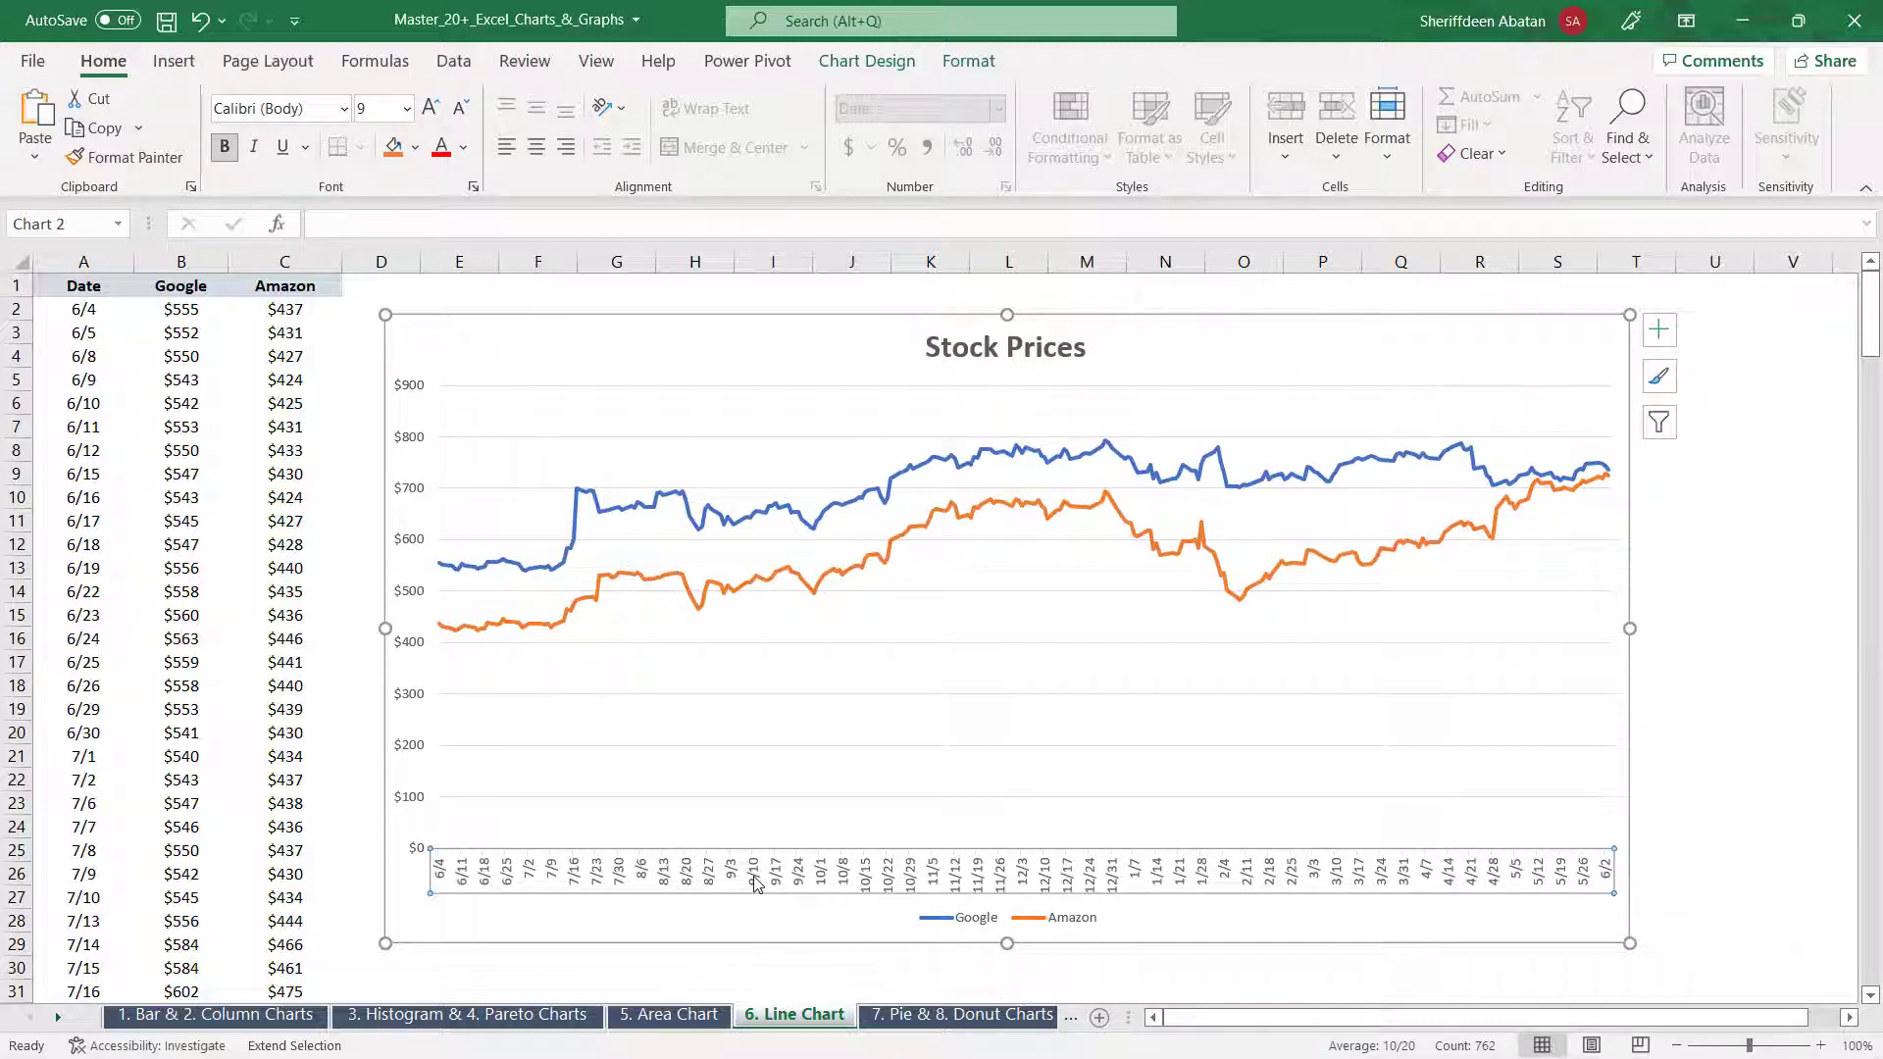
left_click(433, 108)
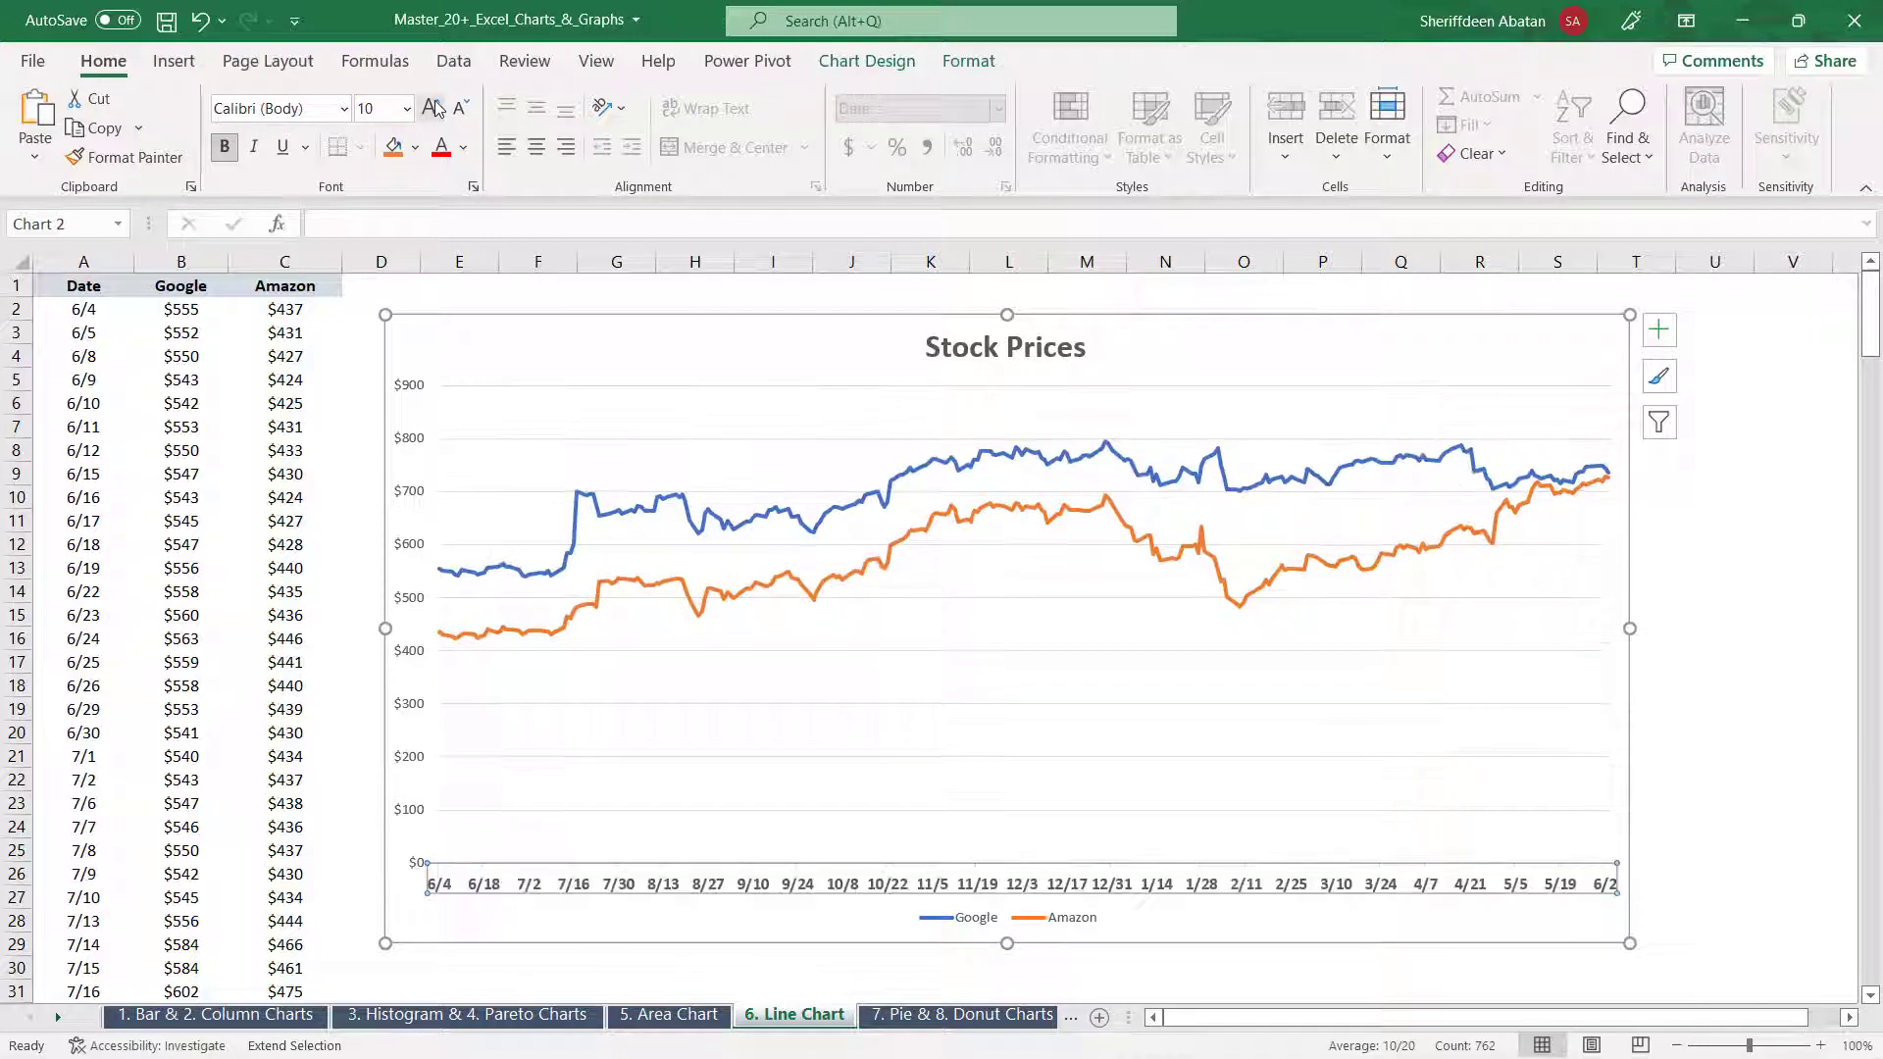
Make the price labels on the line chart's vertical axis bold at font size 10
left_click(410, 551)
key("ctrl+b")
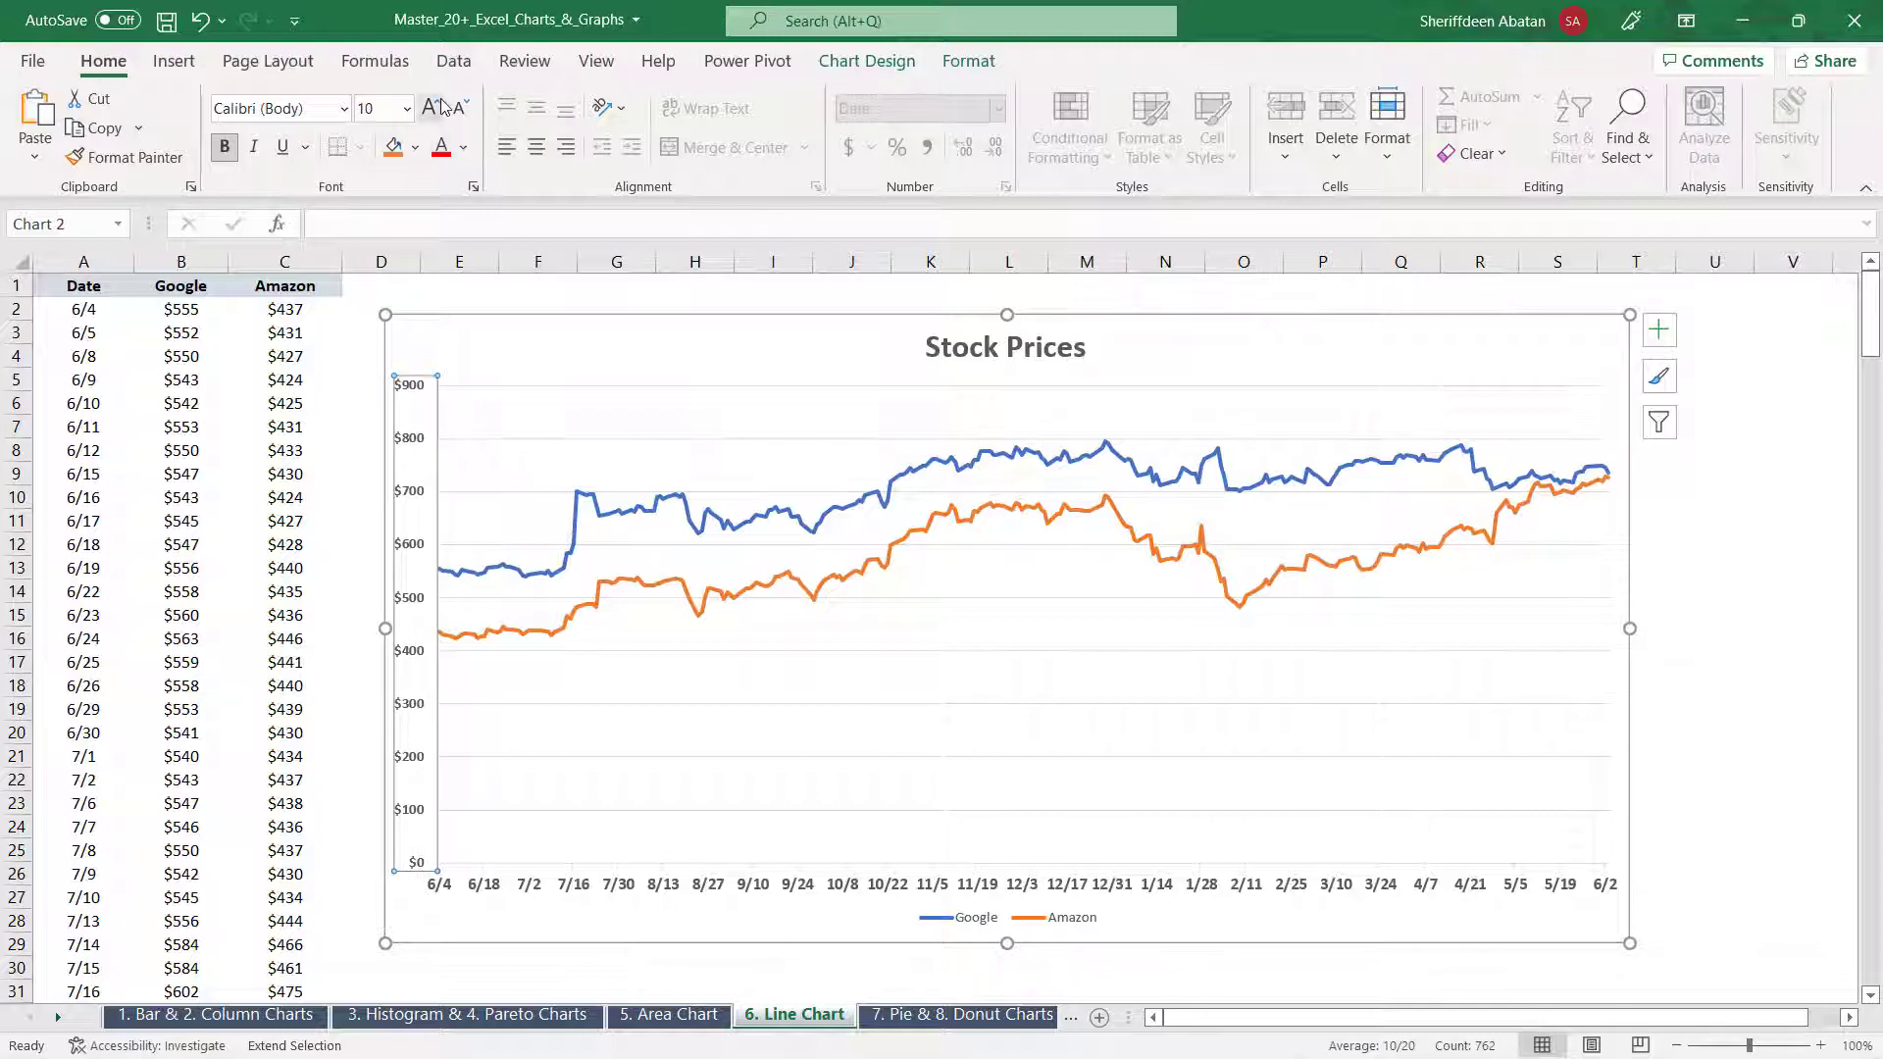
left_click(516, 341)
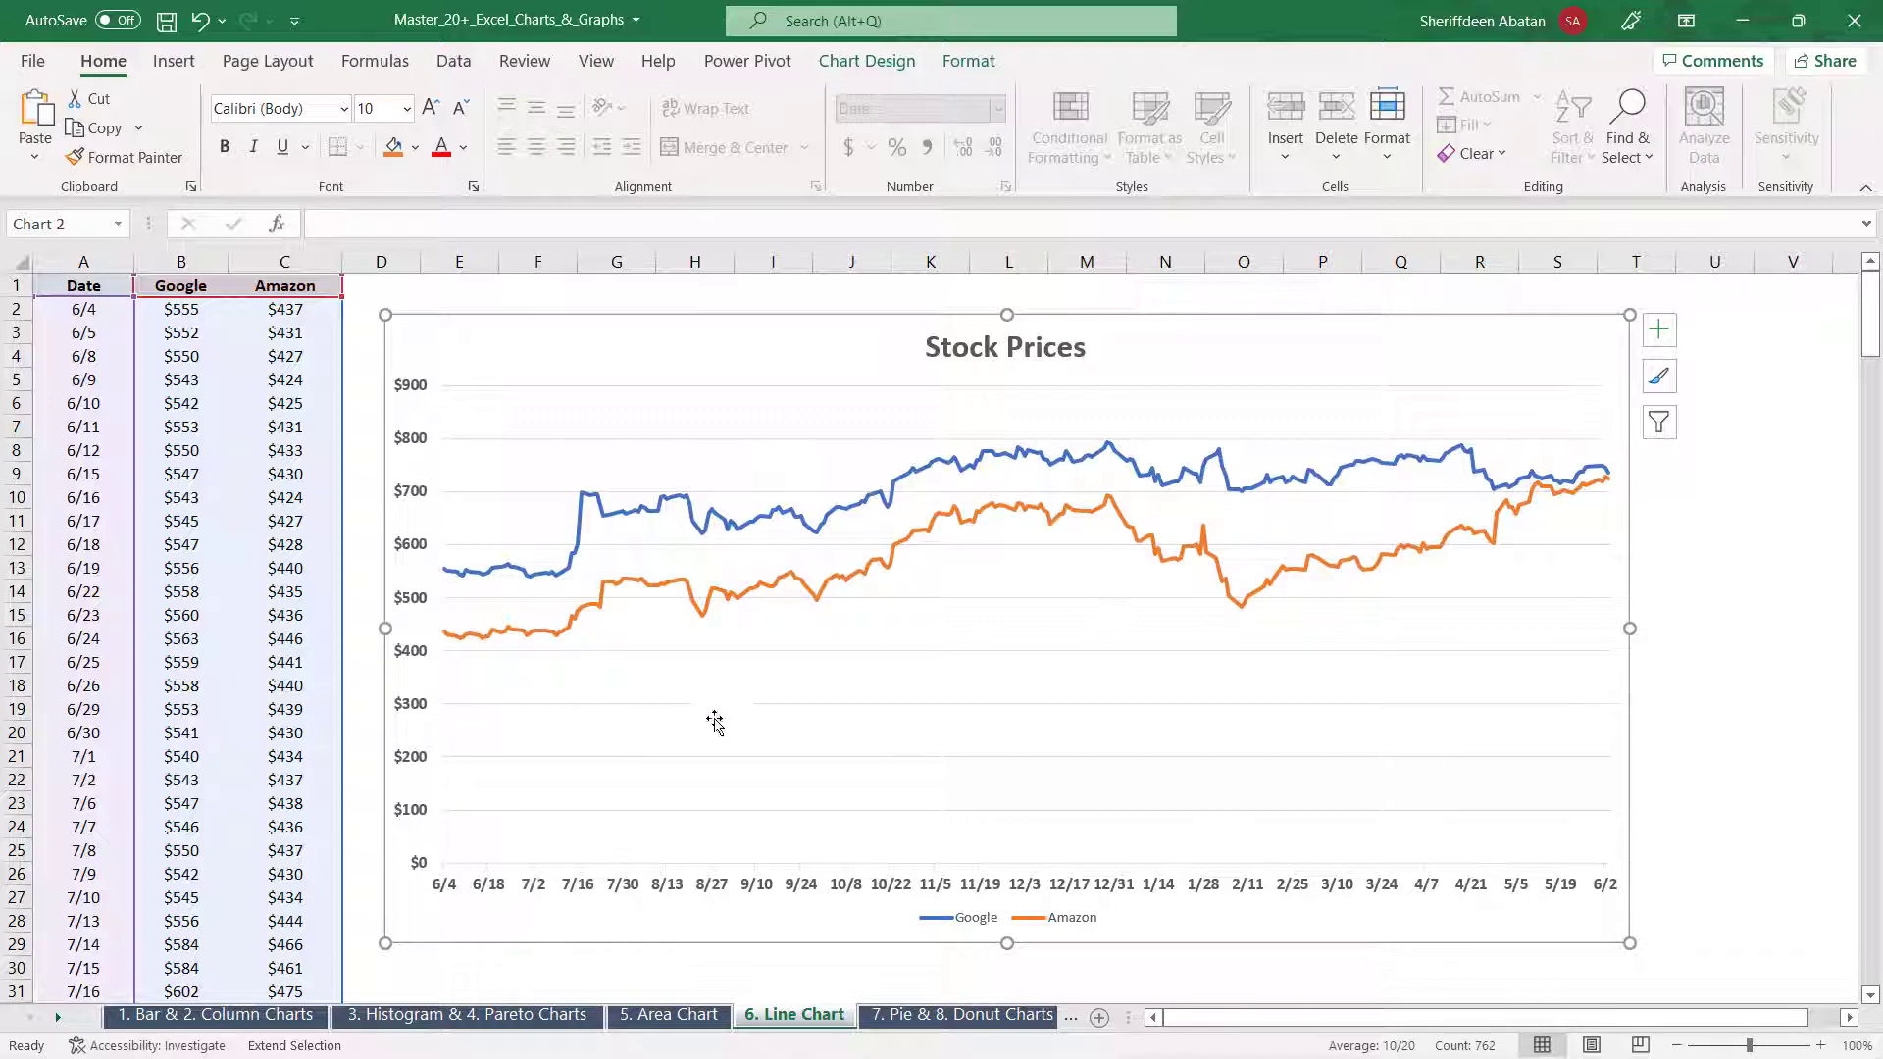
Set the minimum bound of the line chart's vertical axis to 400 and close the axis formatting options
right_click(419, 754)
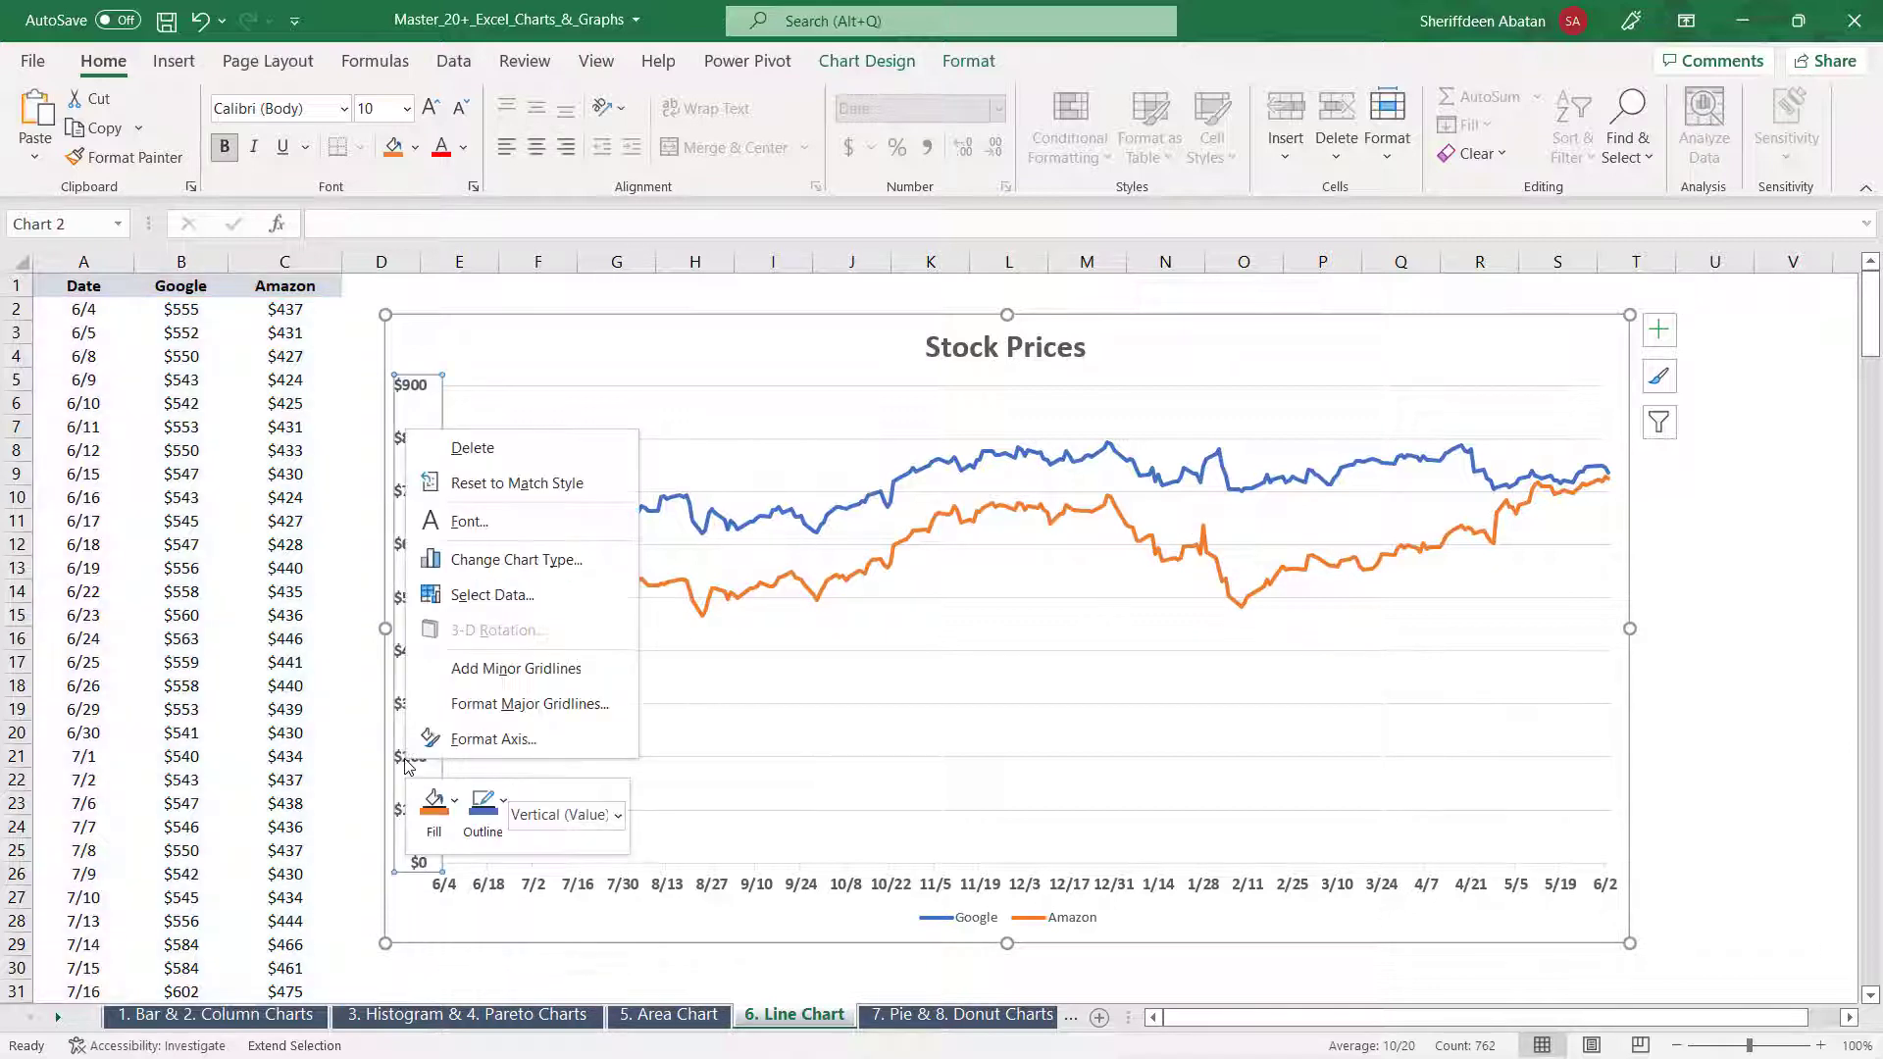
left_click(477, 741)
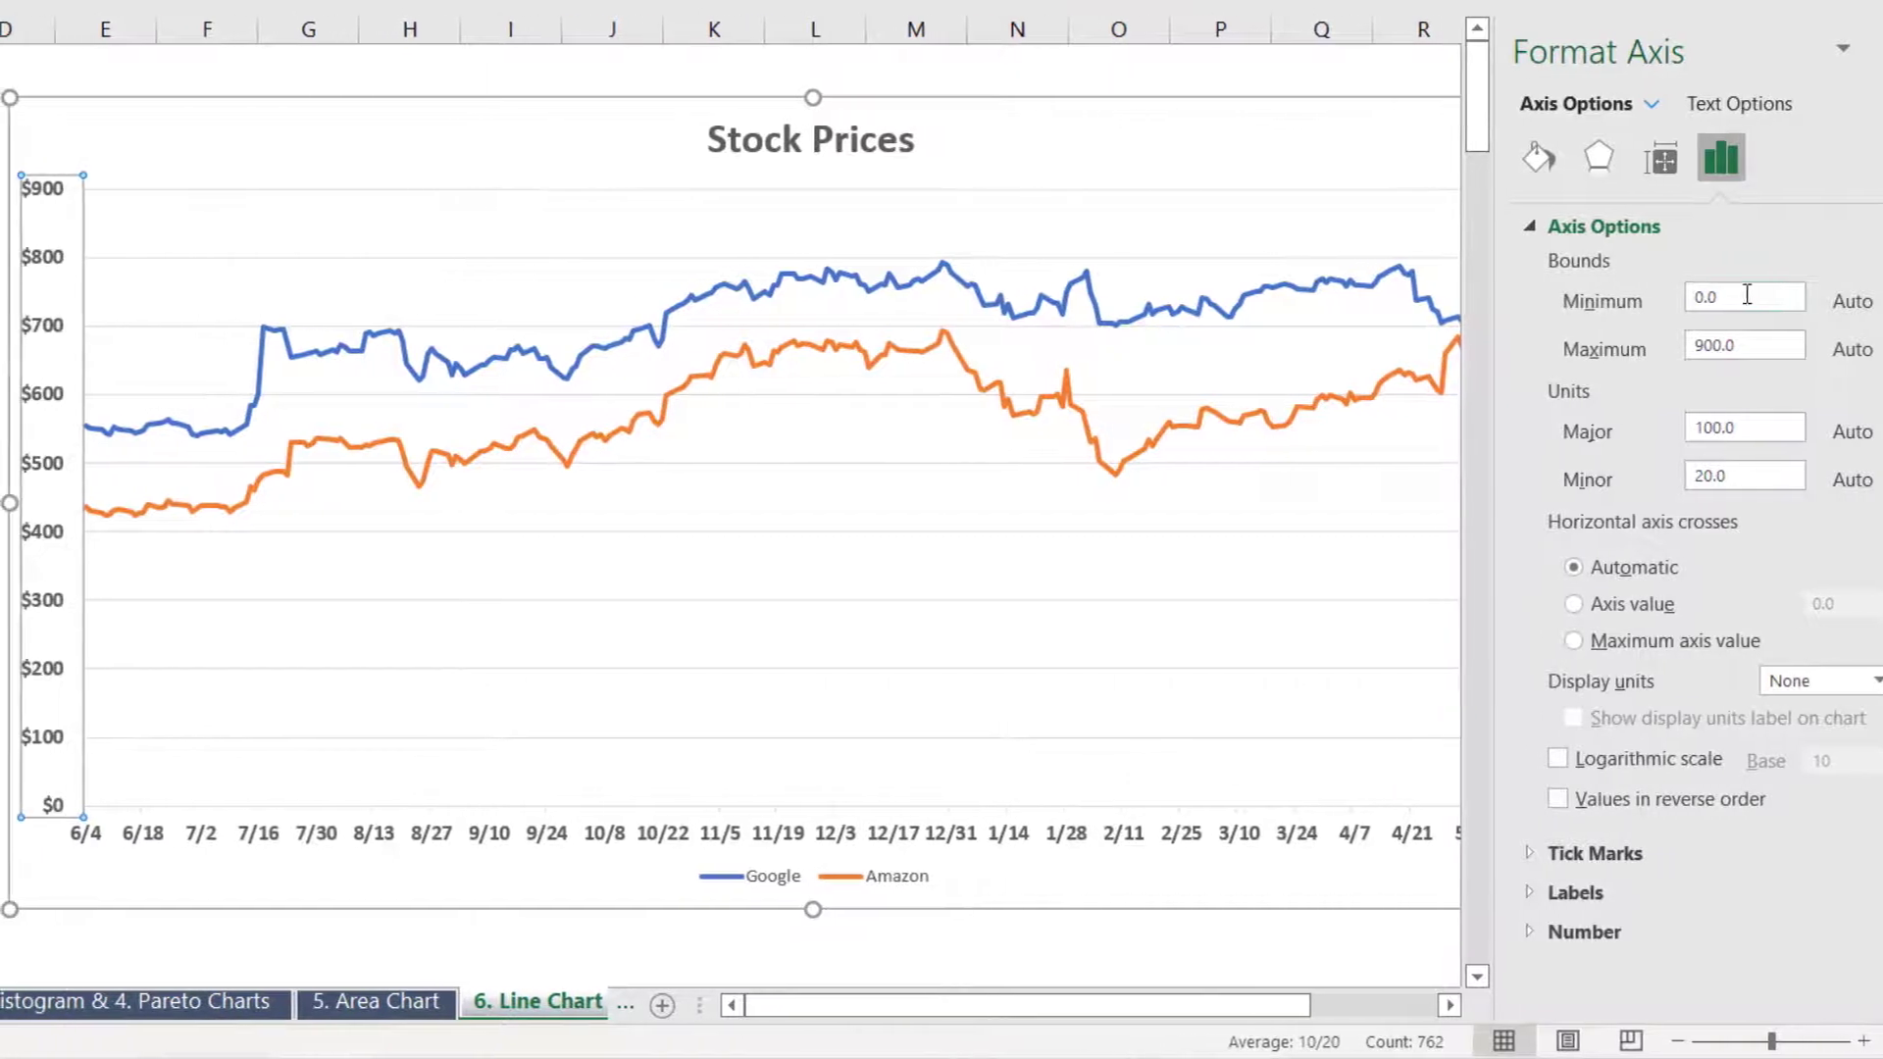
left_click_drag(1728, 301, 1669, 305)
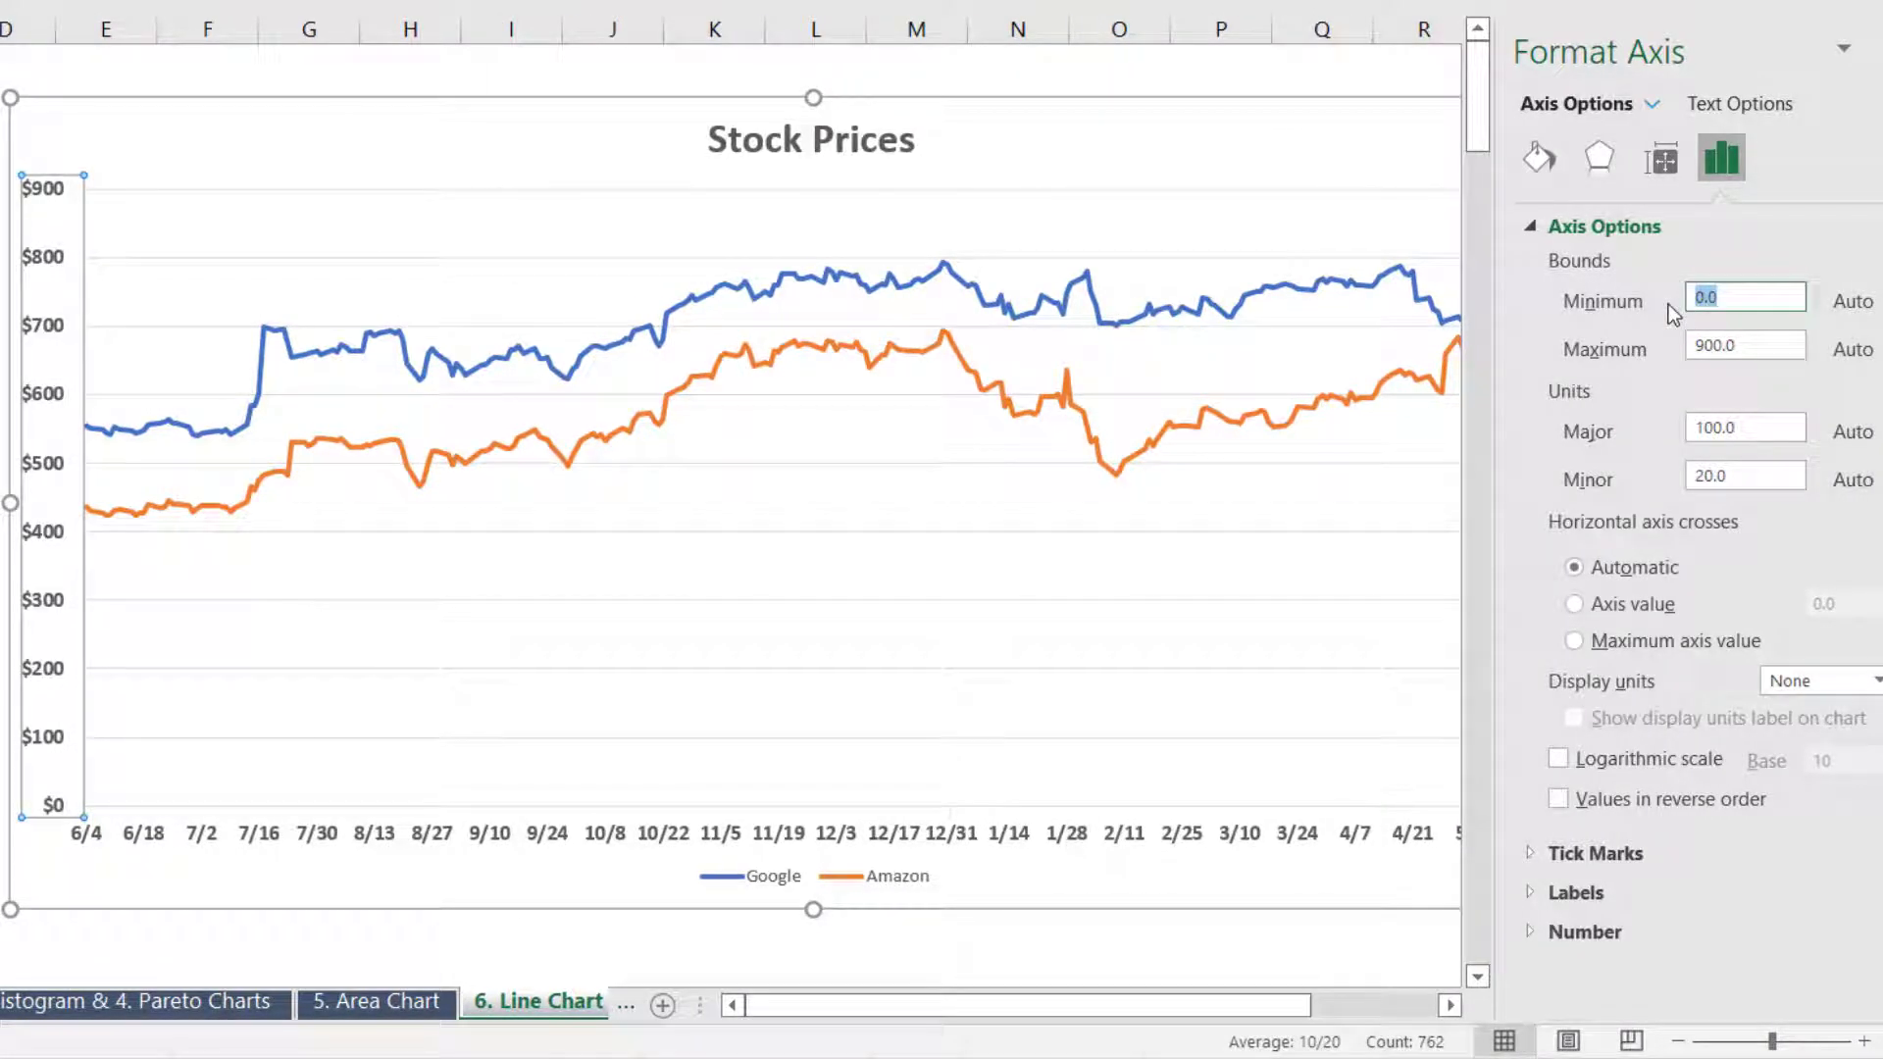
key("Return")
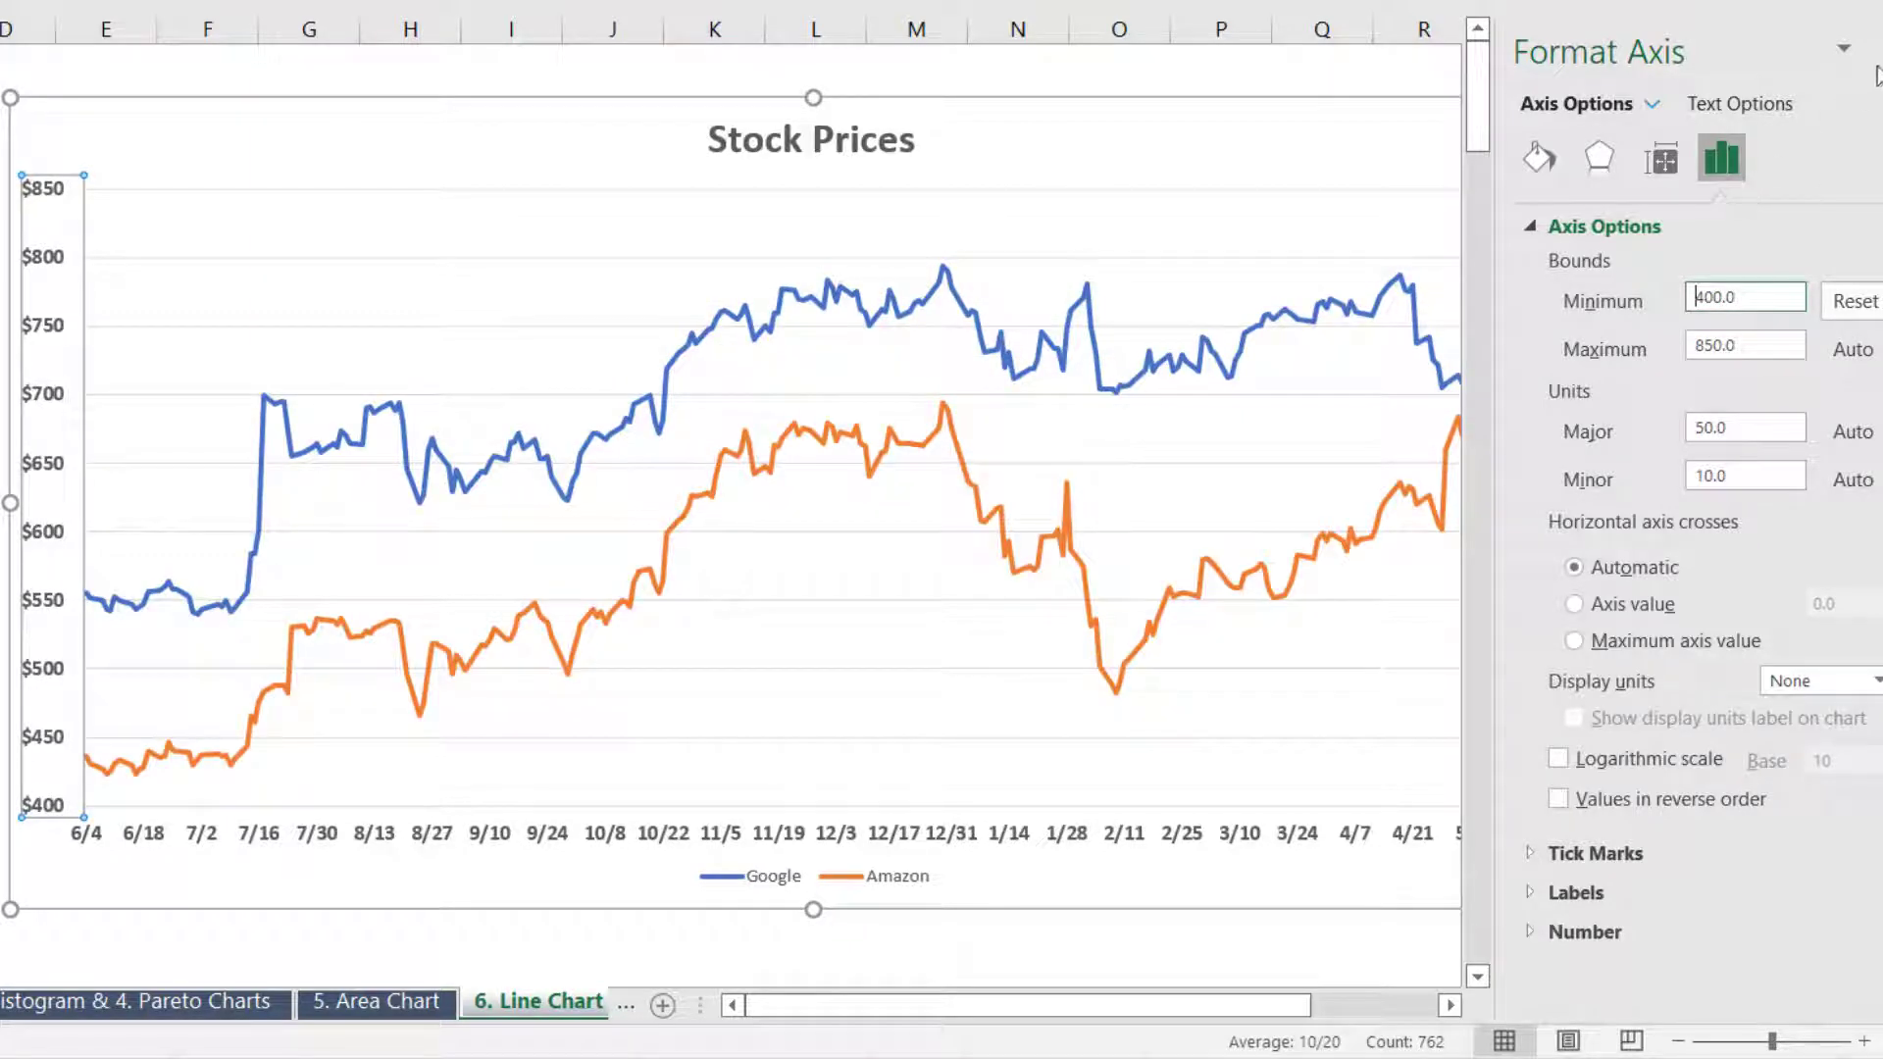
left_click(1881, 48)
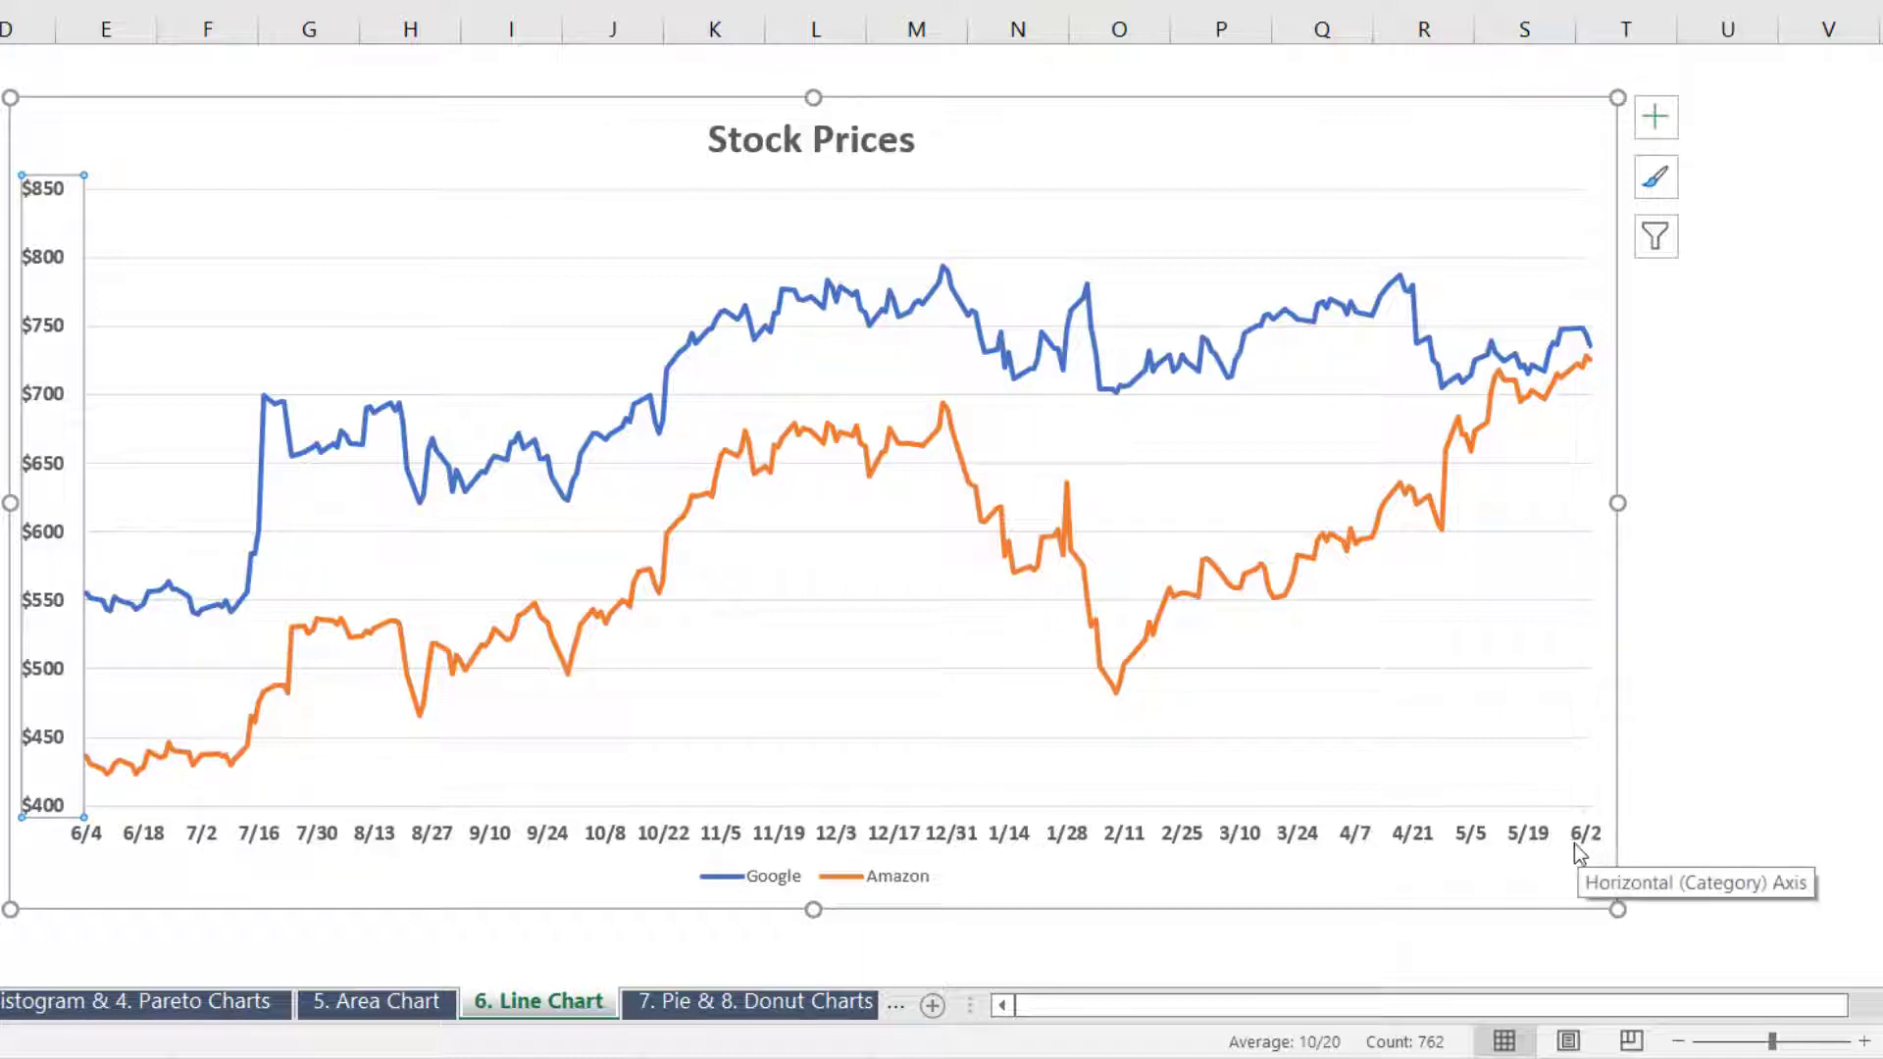
Add a linear trendline to both the Google and the Amazon series of the line chart
left_click(1591, 359)
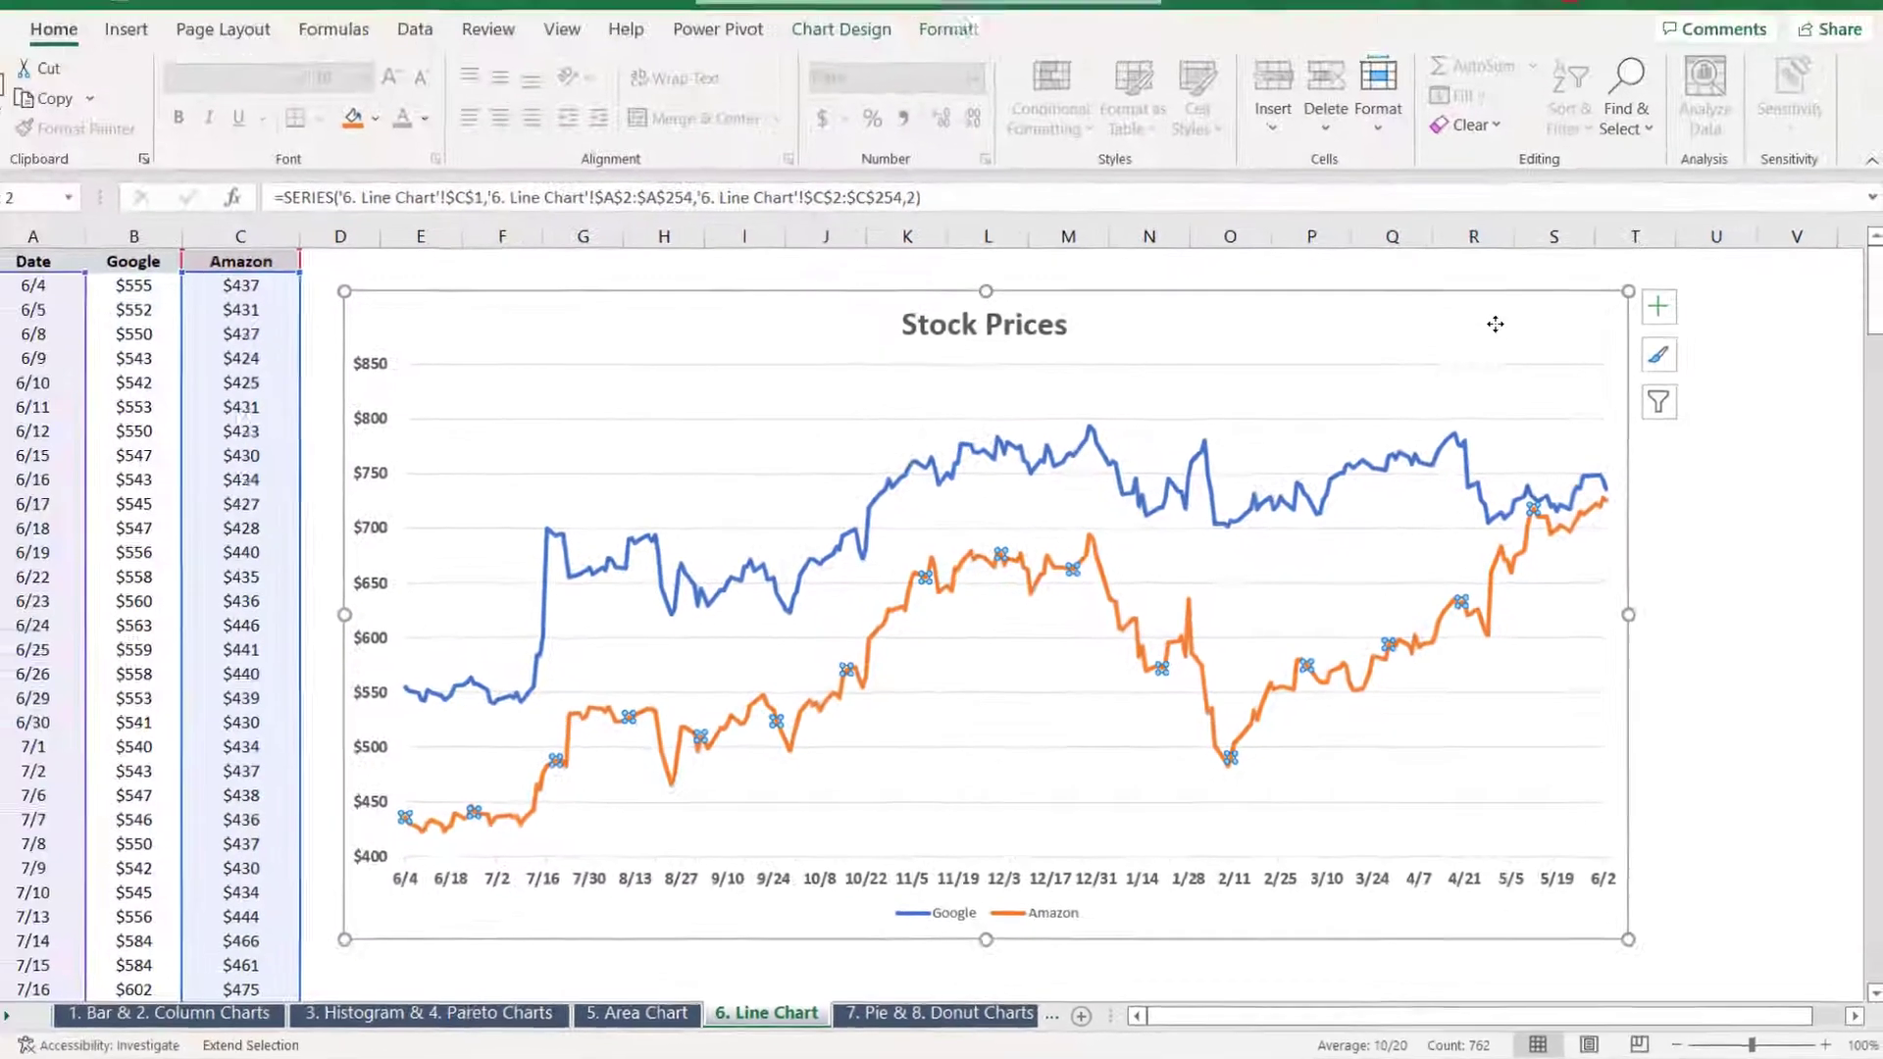
right_click(1452, 138)
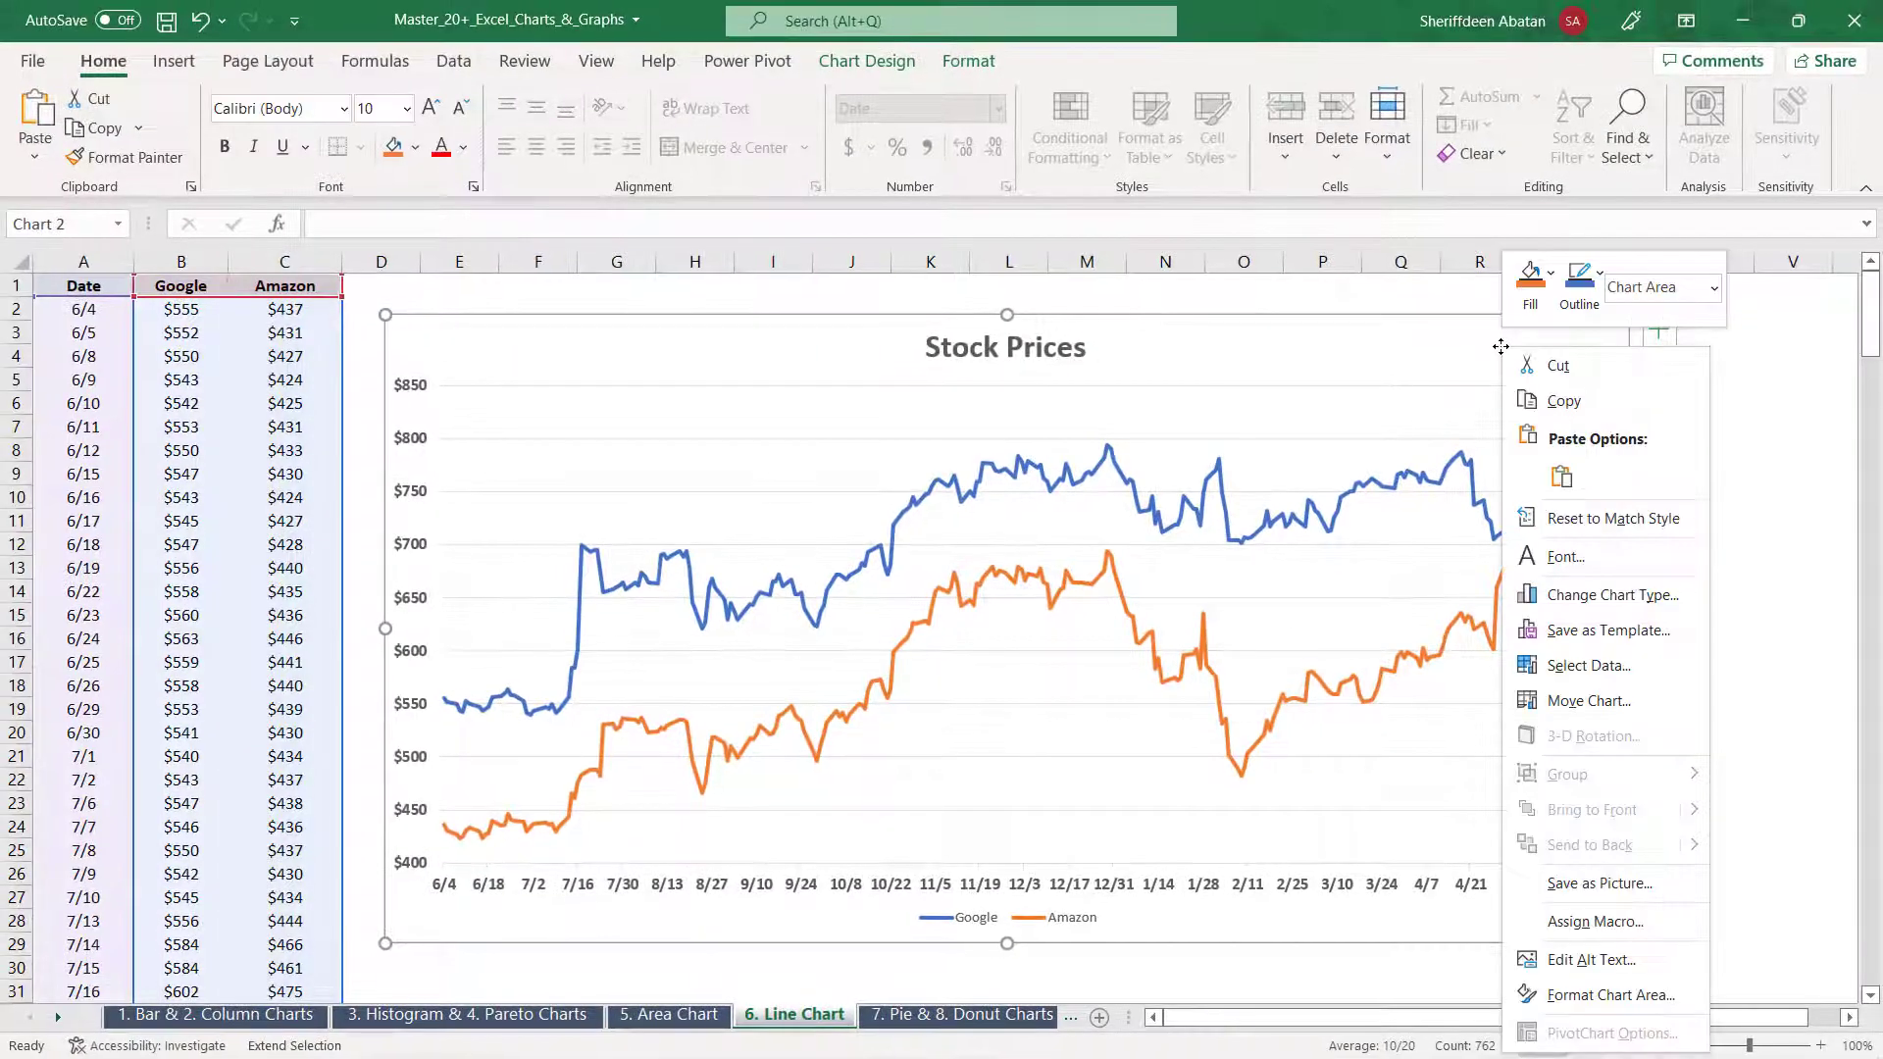
left_click(775, 594)
left_click(775, 595)
right_click(774, 592)
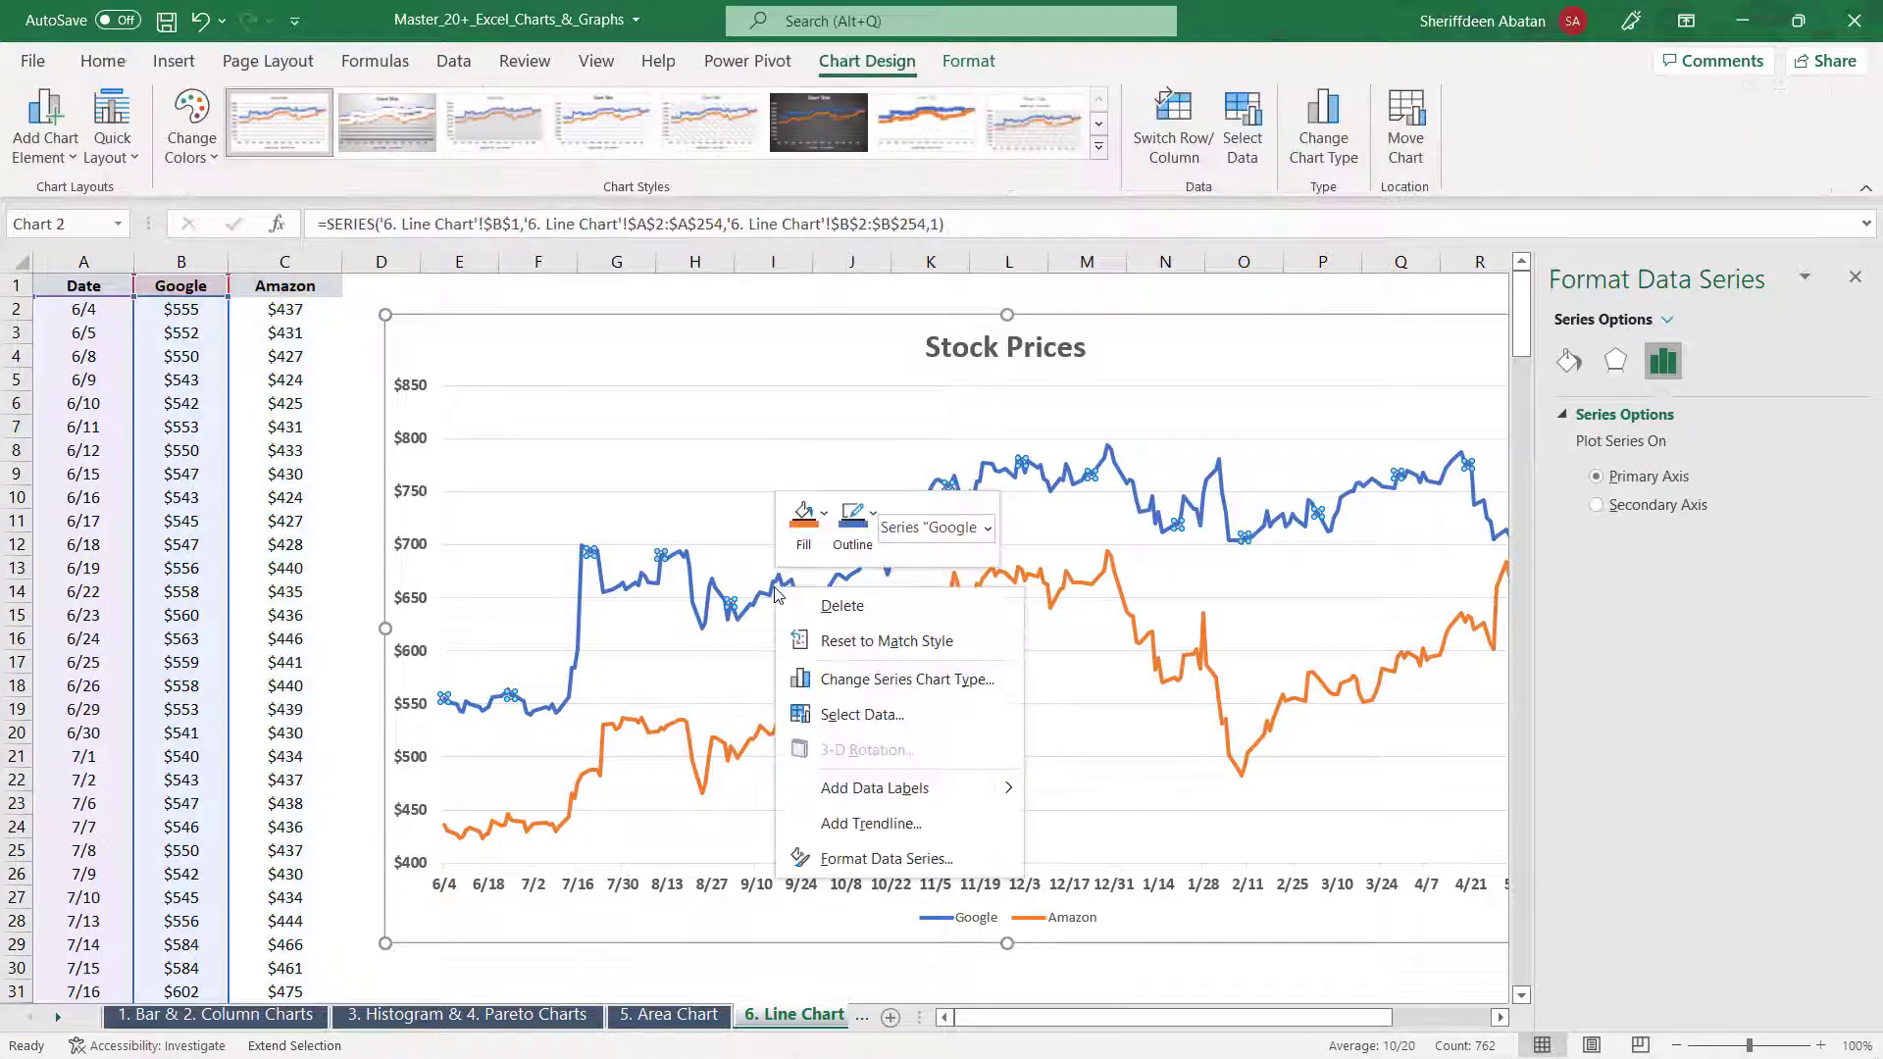
left_click(871, 824)
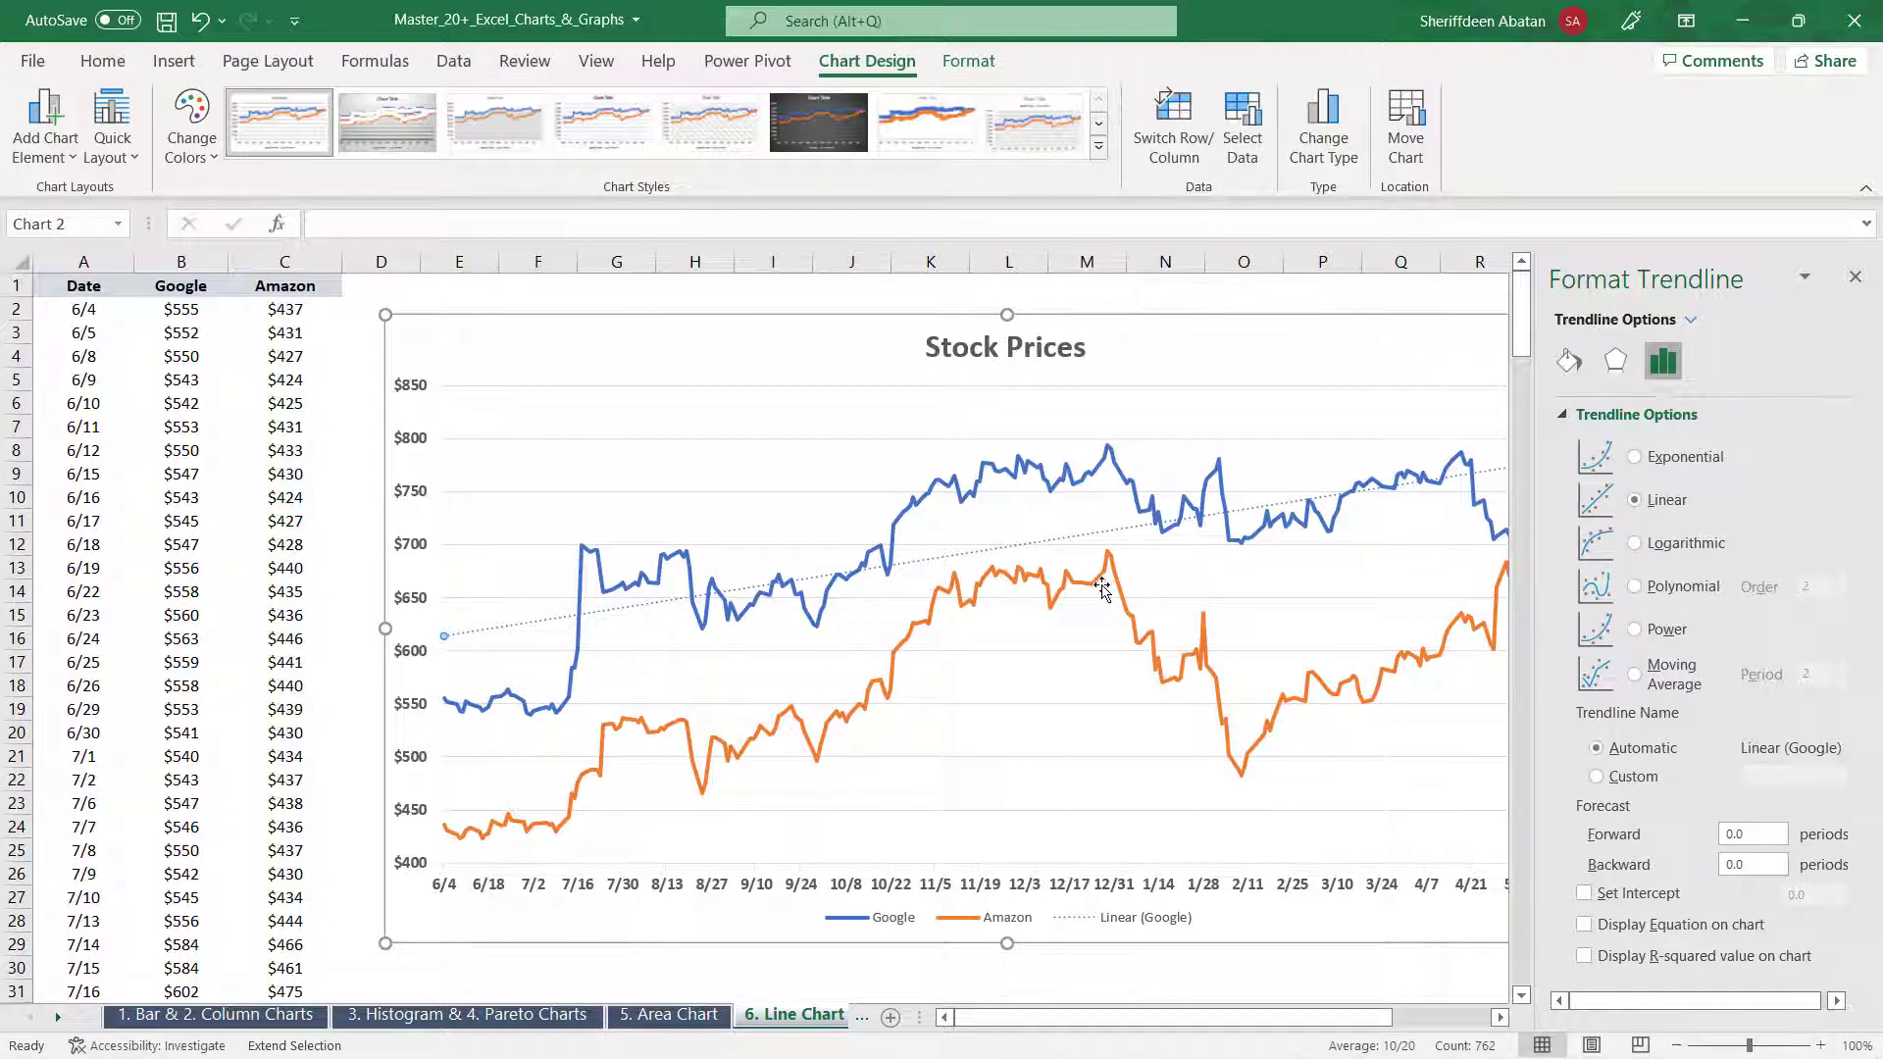
right_click(1101, 589)
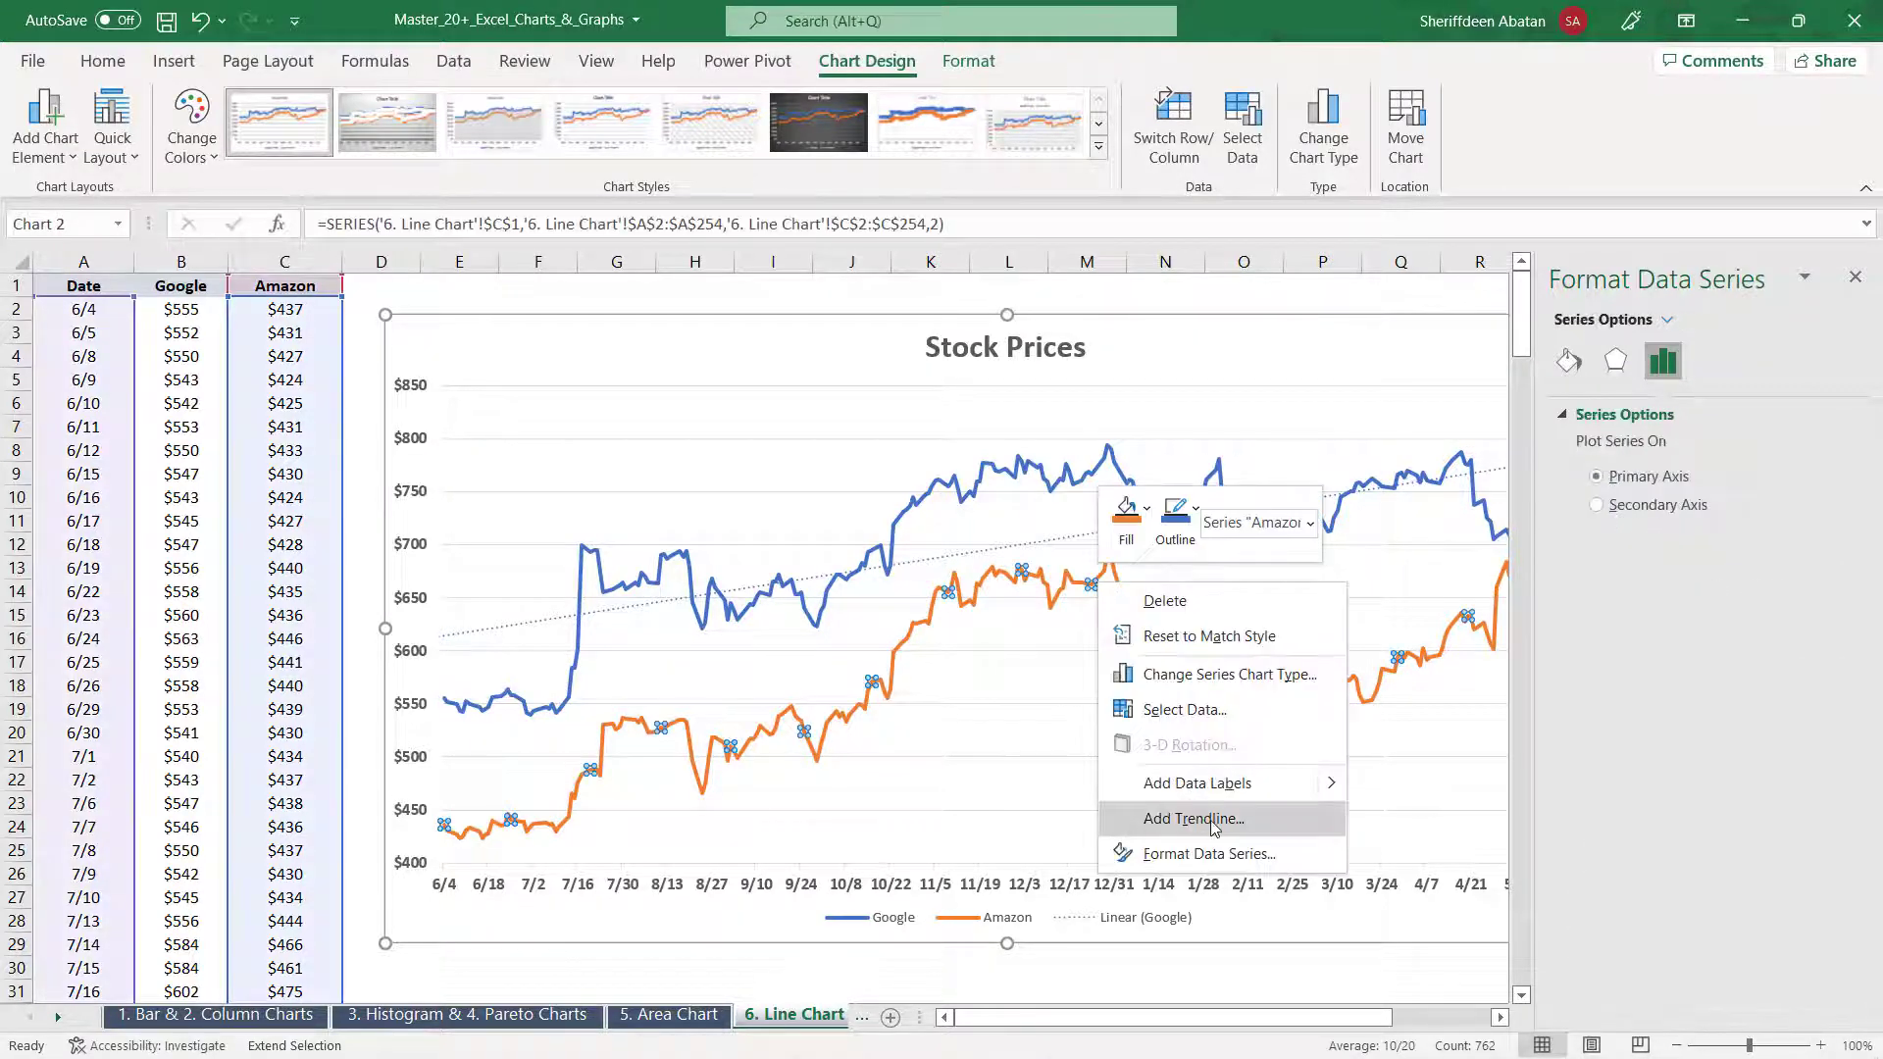
left_click(1193, 818)
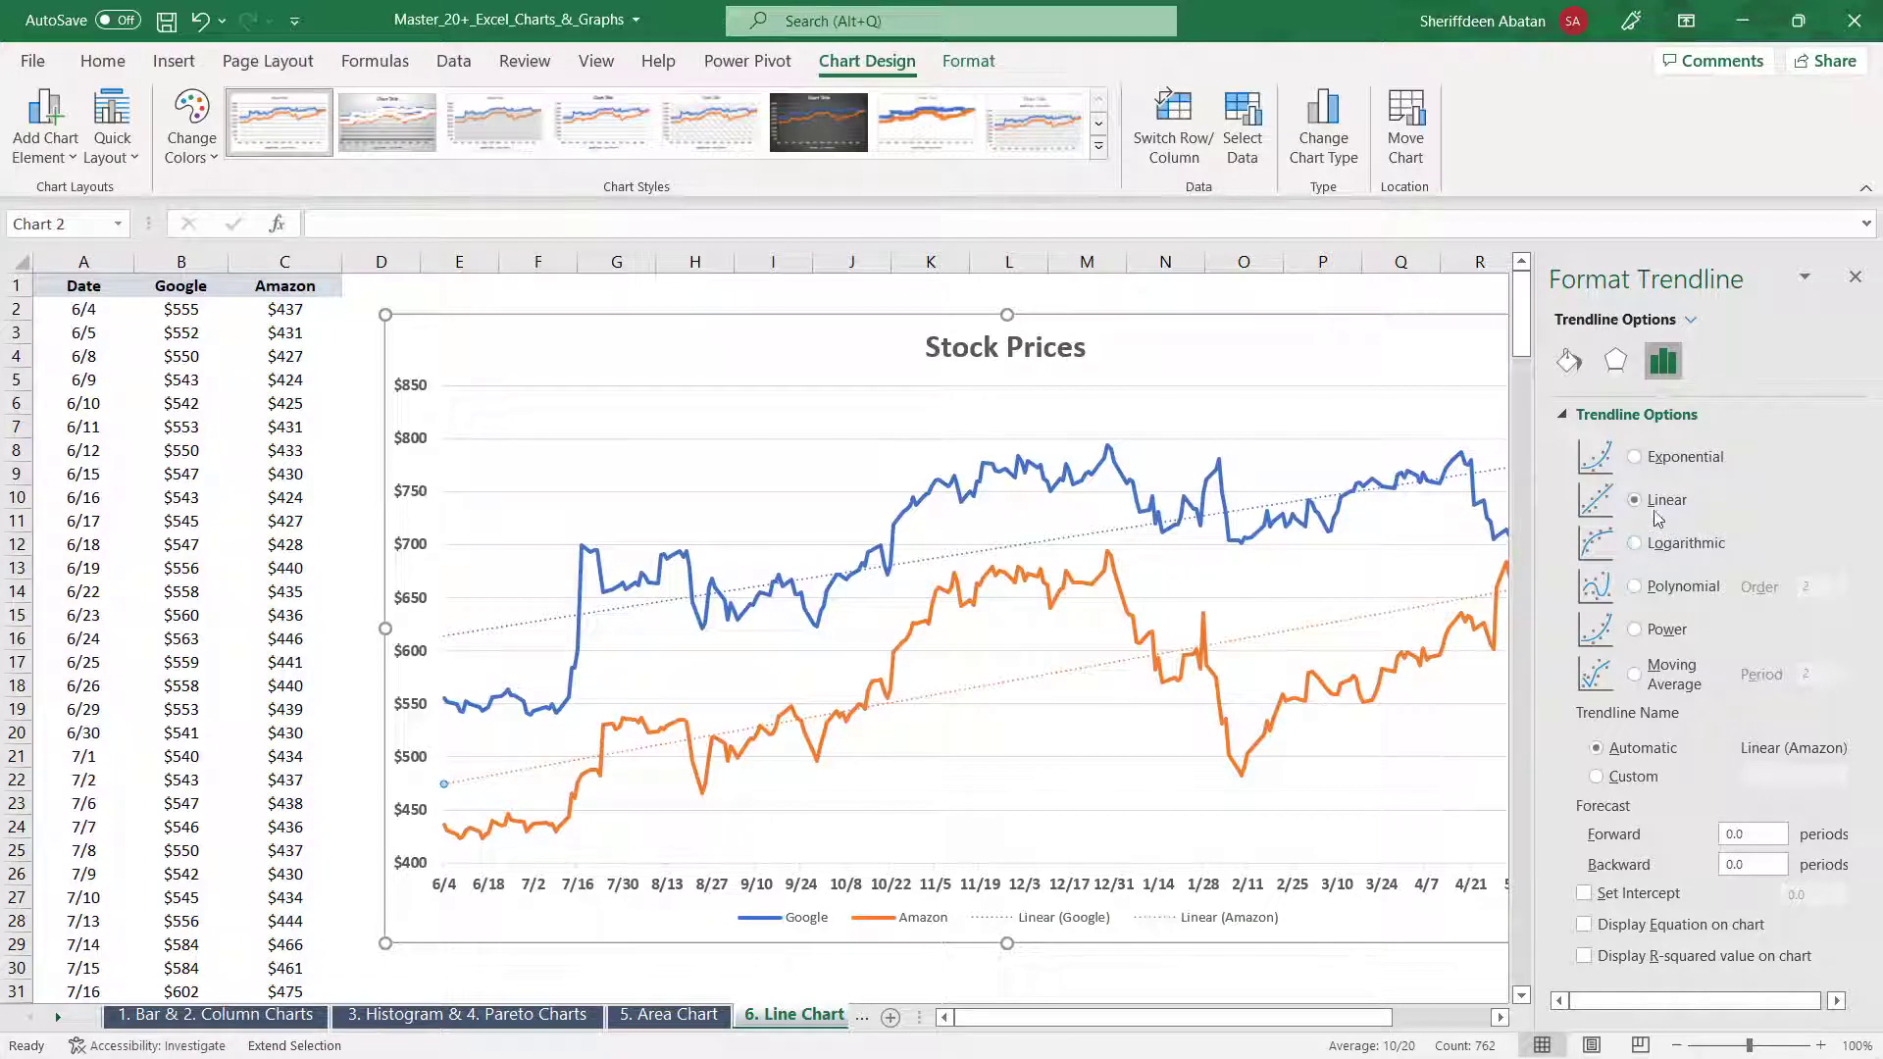
Review the linear trendline options of the Google and Amazon series and nudge the stock price chart slightly upwards
left_click(1855, 278)
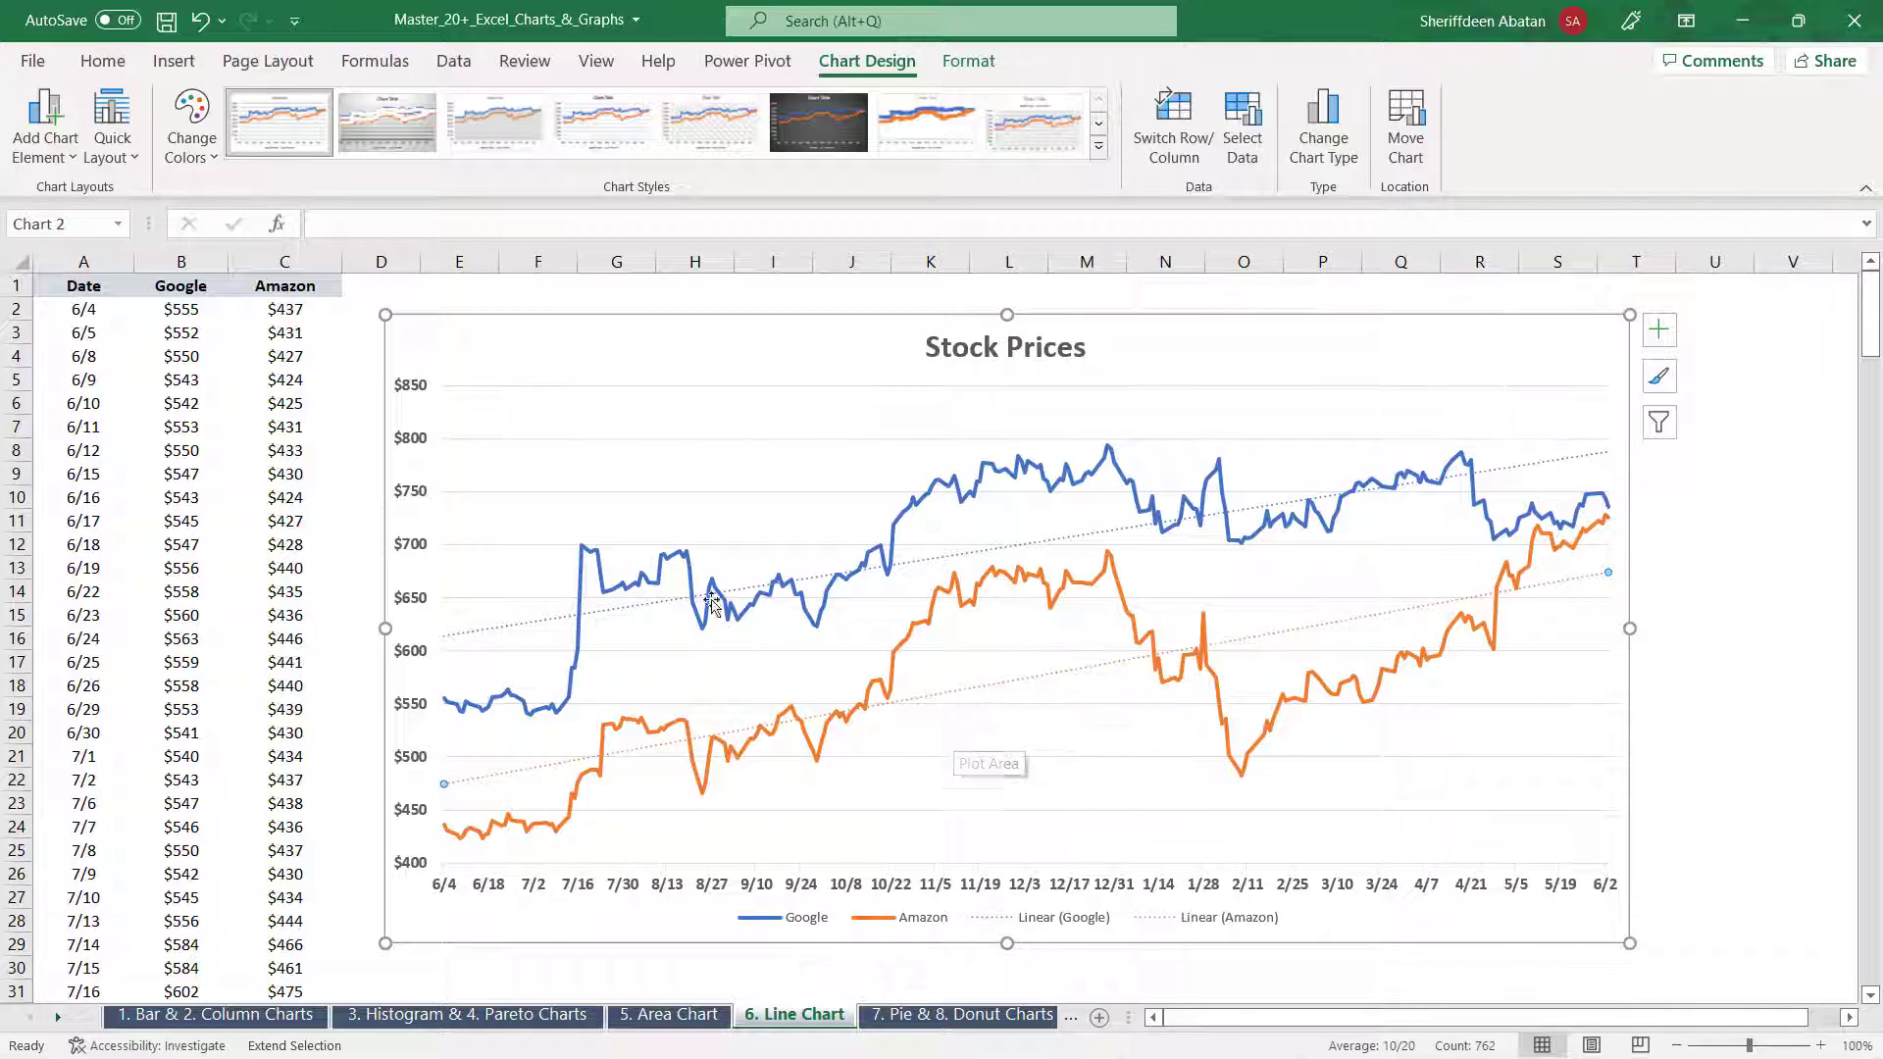
left_click_drag(698, 597, 691, 575)
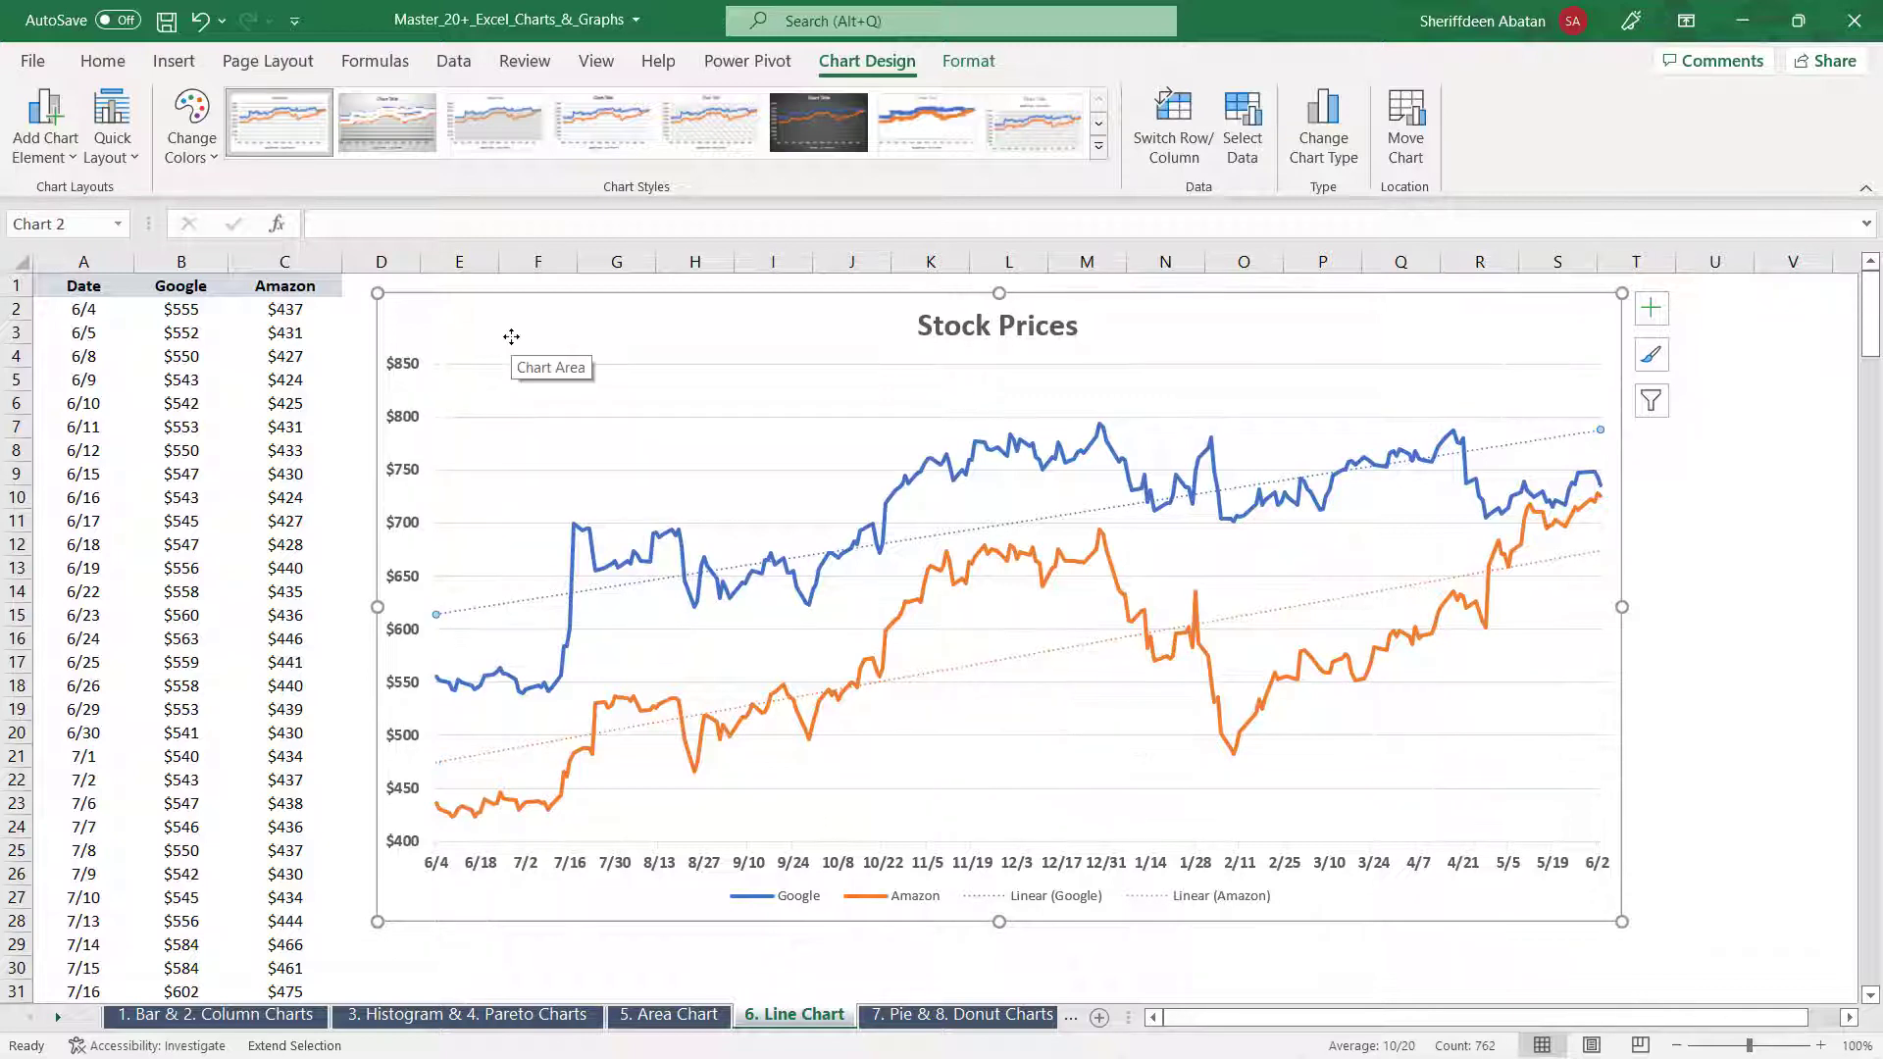
right_click(1521, 448)
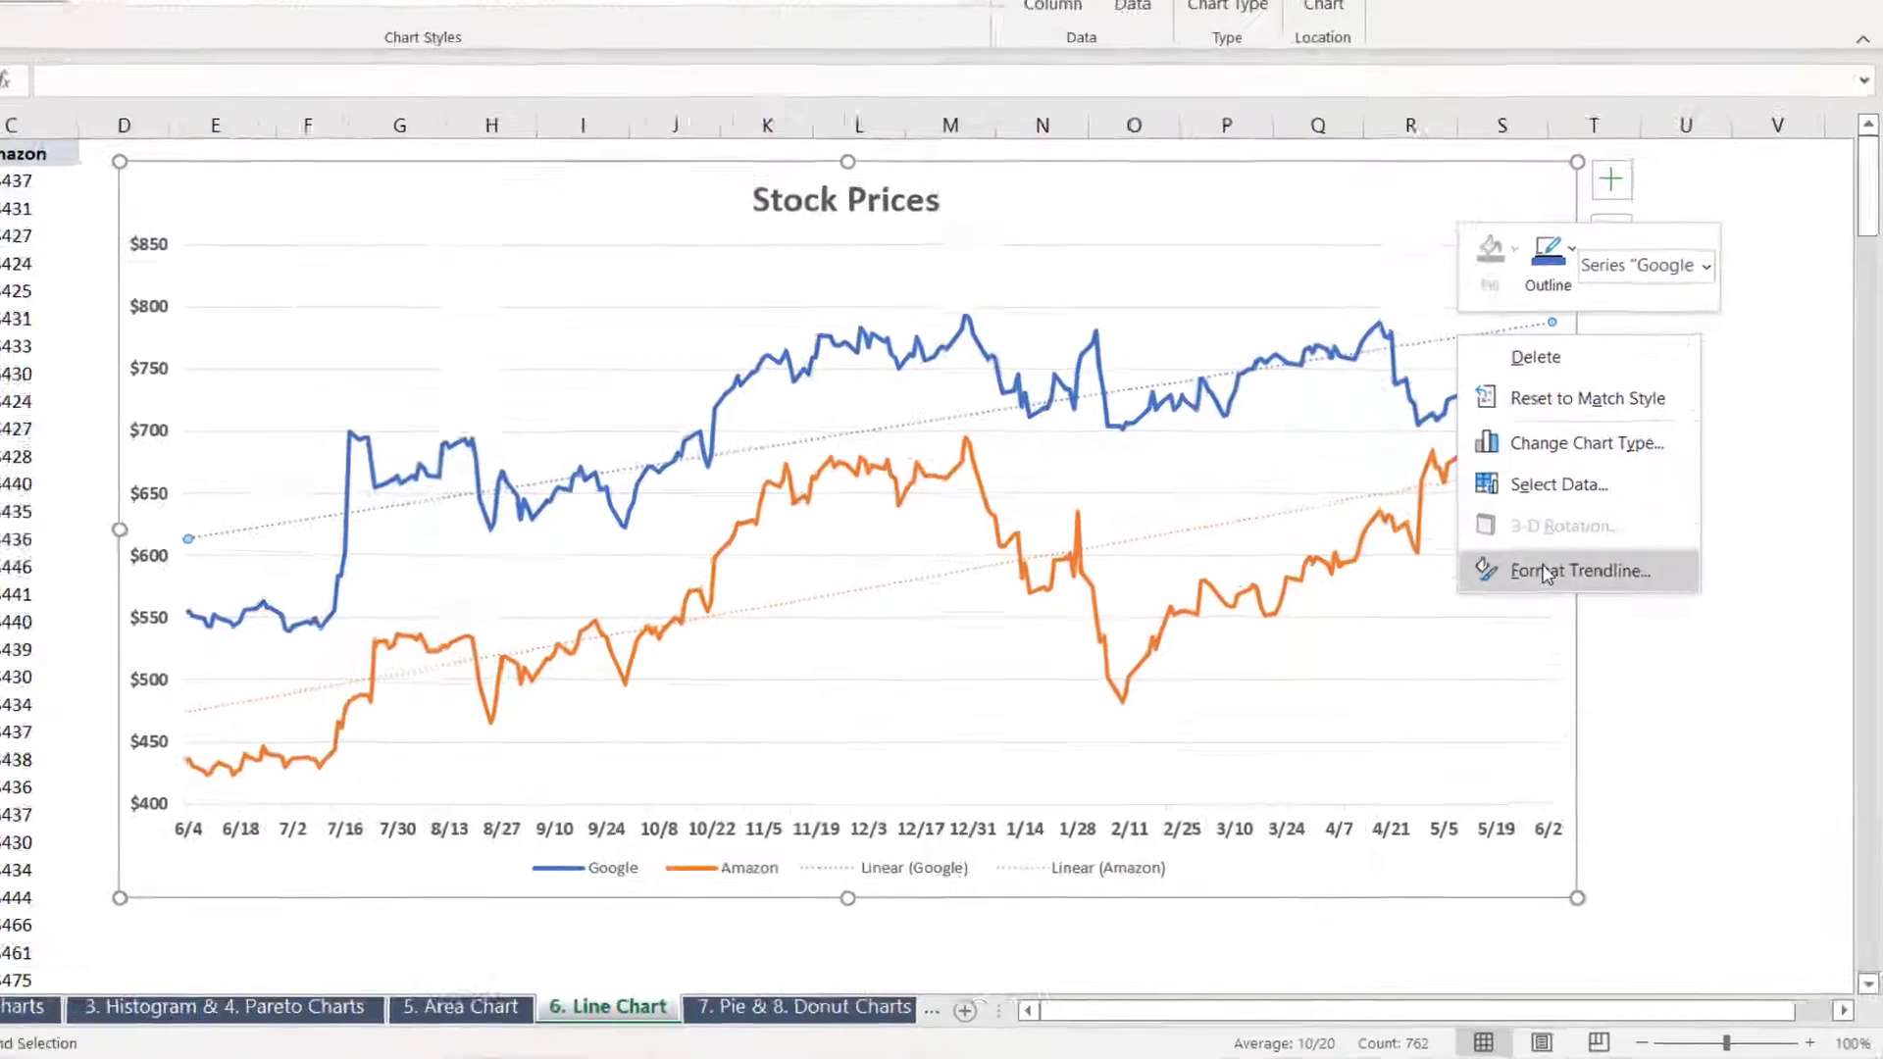
left_click(1625, 641)
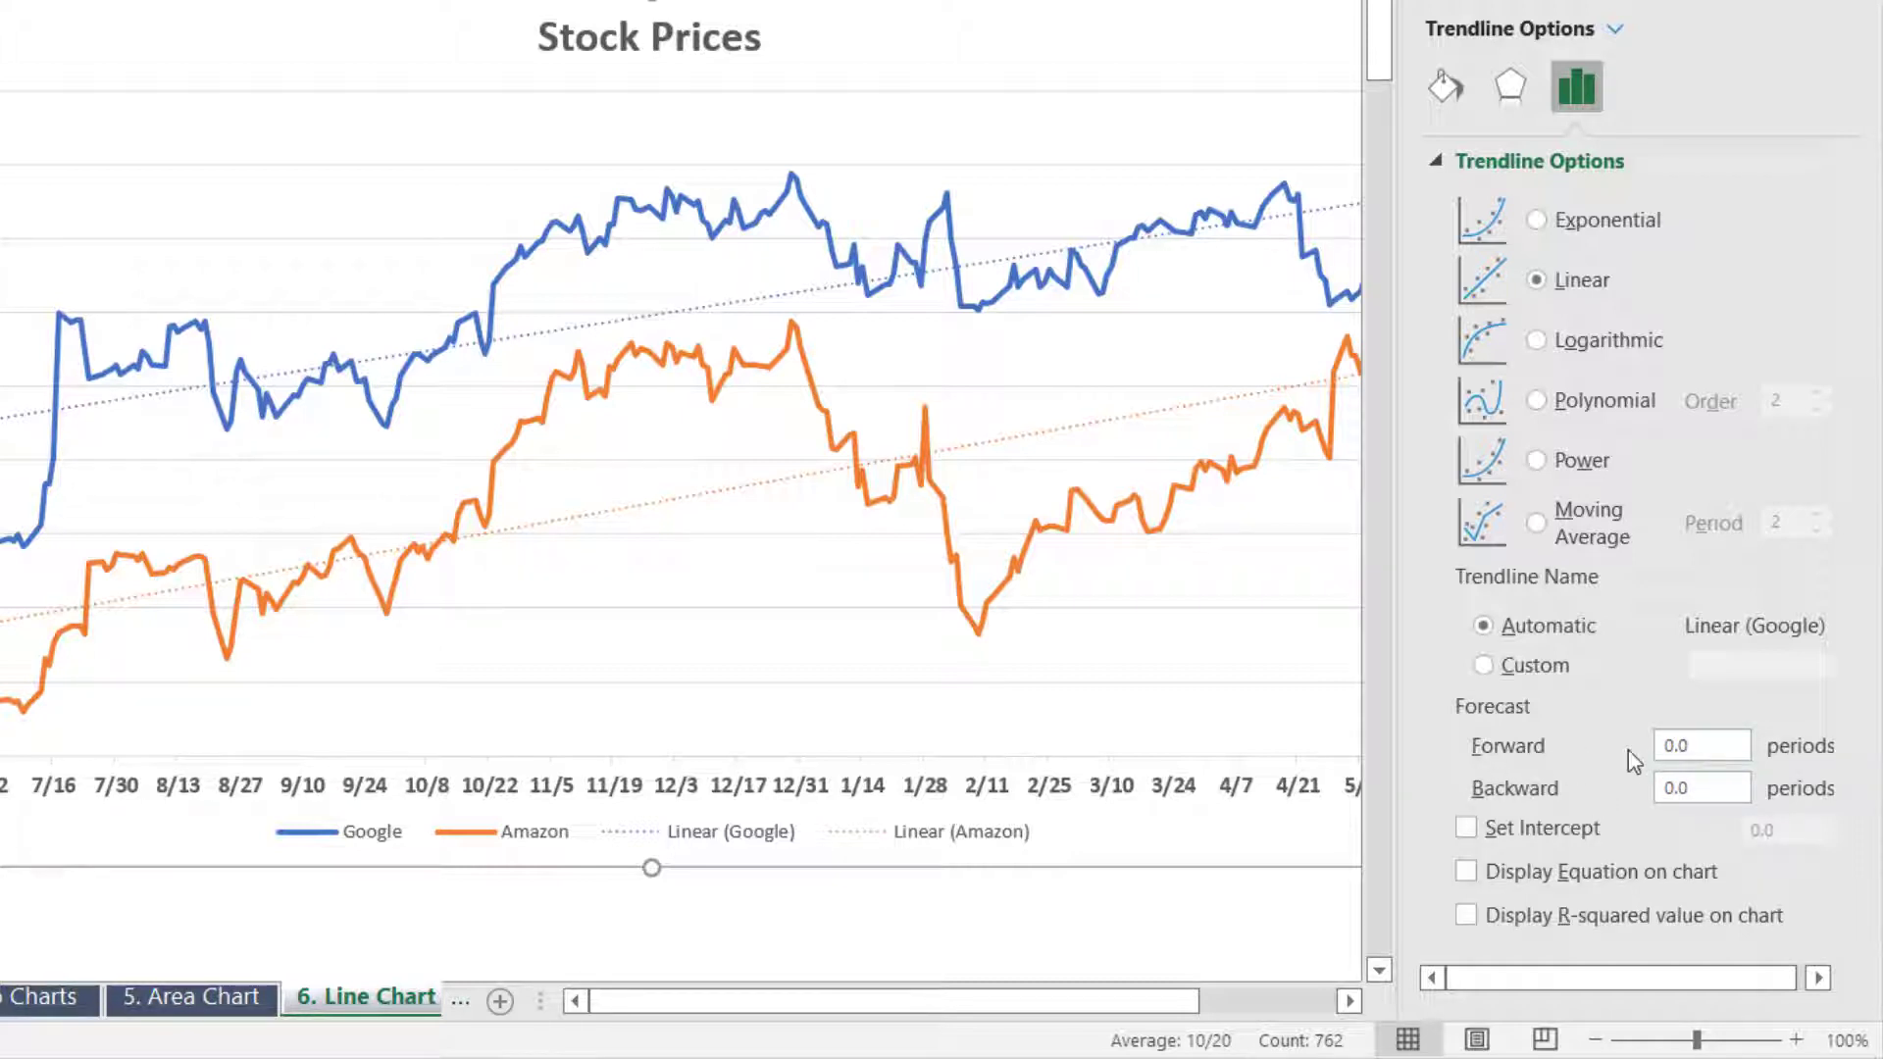
left_click(1099, 428)
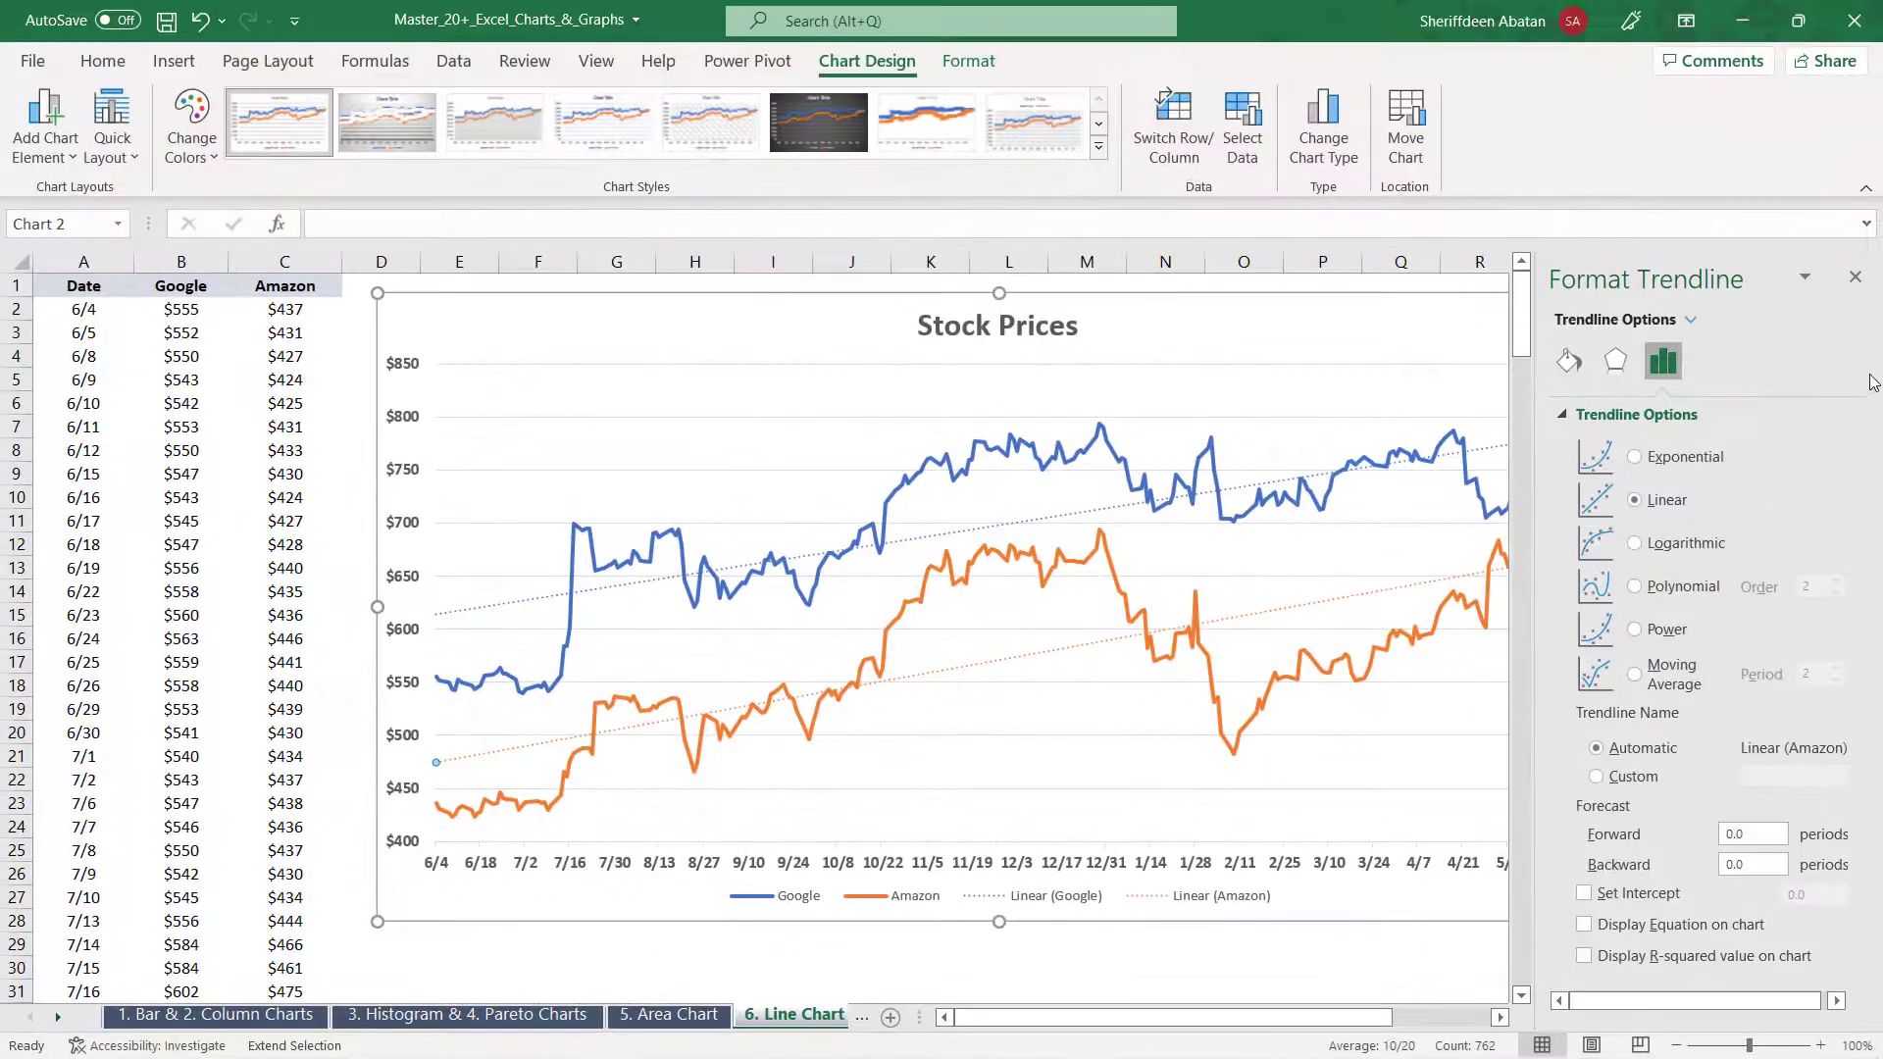
left_click(1855, 277)
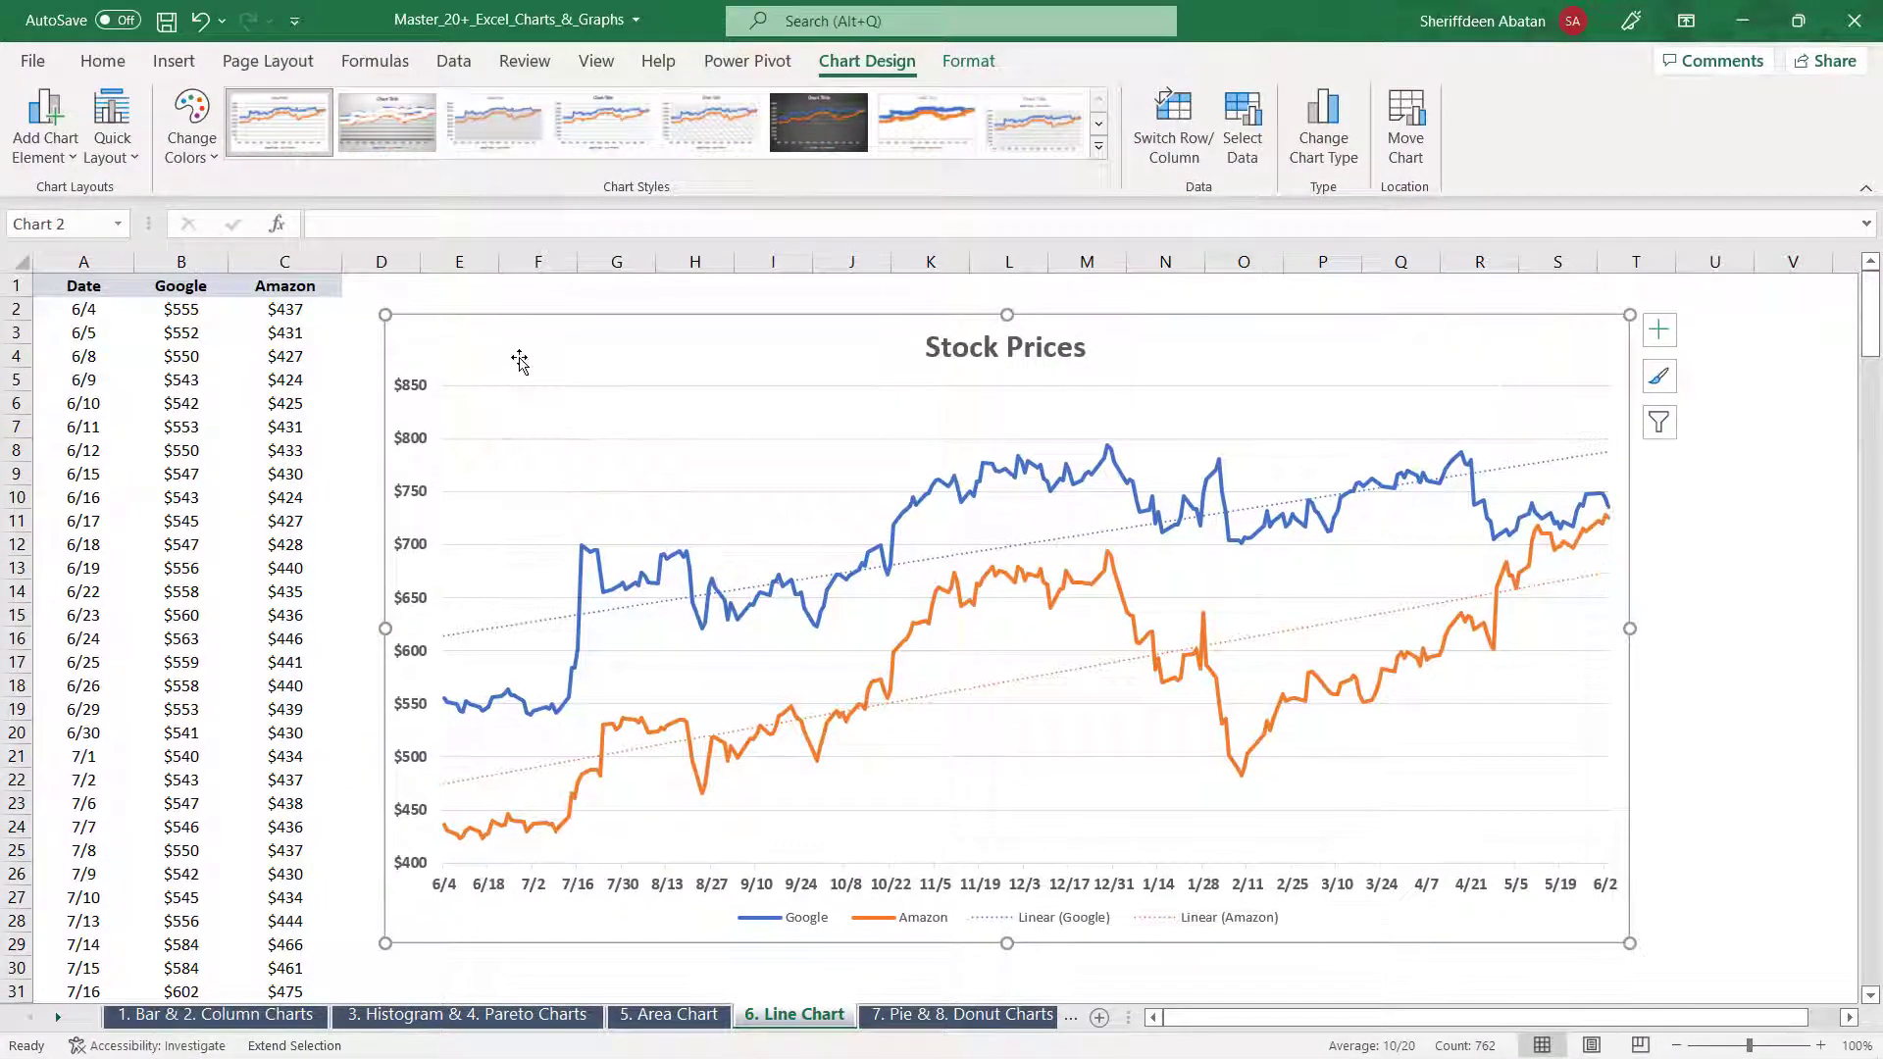
left_click_drag(520, 362, 511, 337)
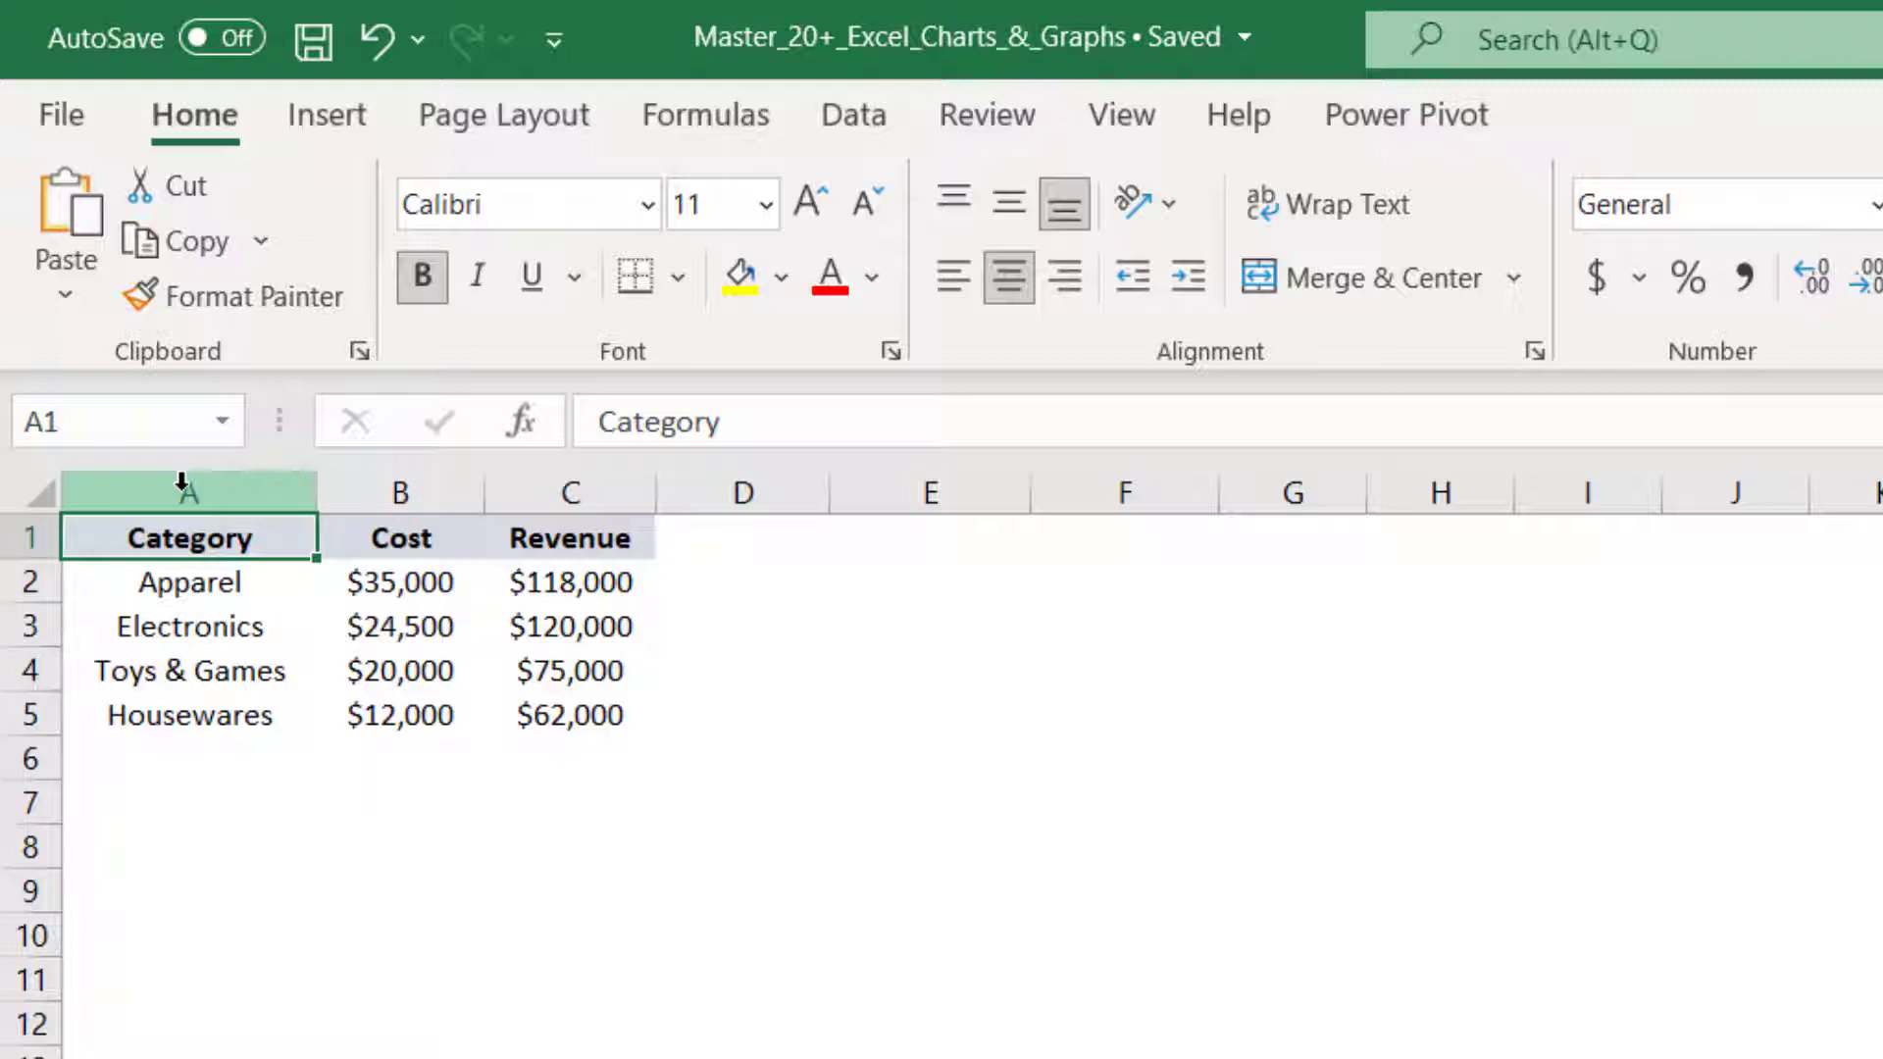
Insert a 2-D pie chart from the category and cost data in A1:B5
left_click_drag(181, 480, 391, 474)
left_click_drag(152, 545, 420, 713)
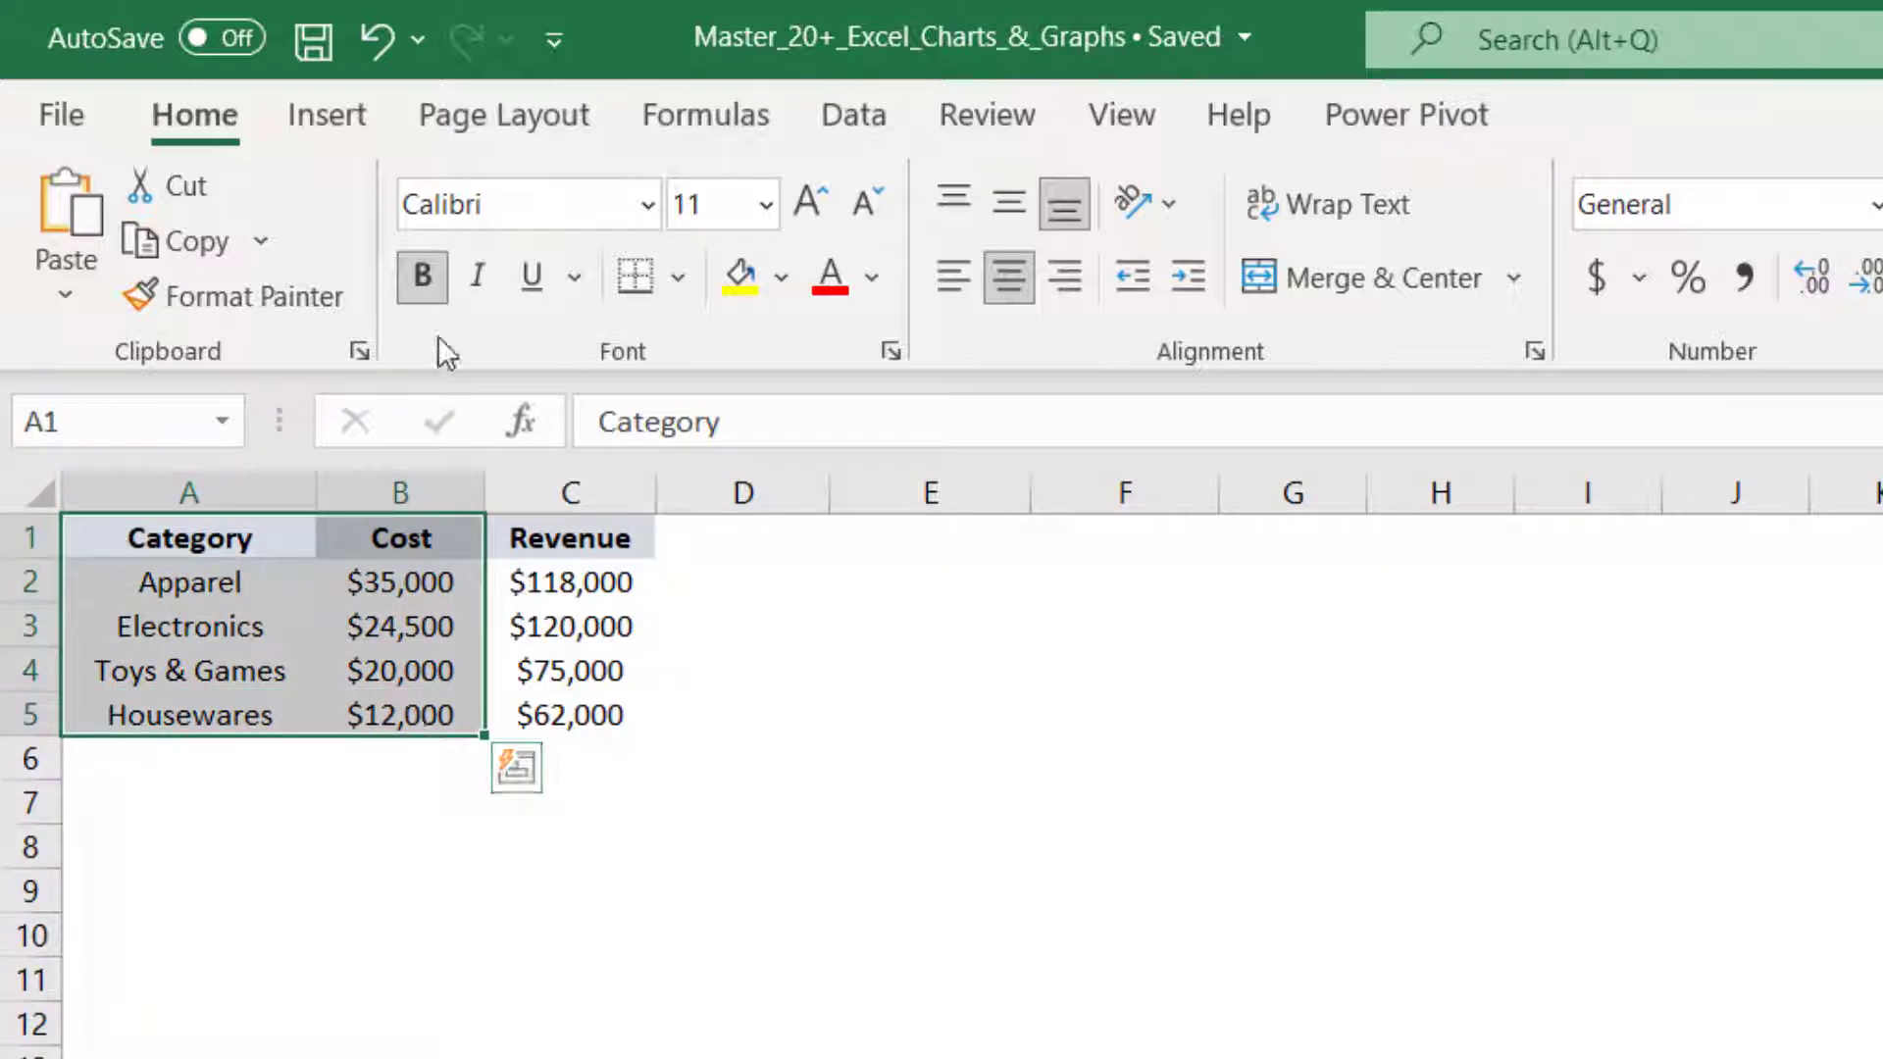
left_click(310, 115)
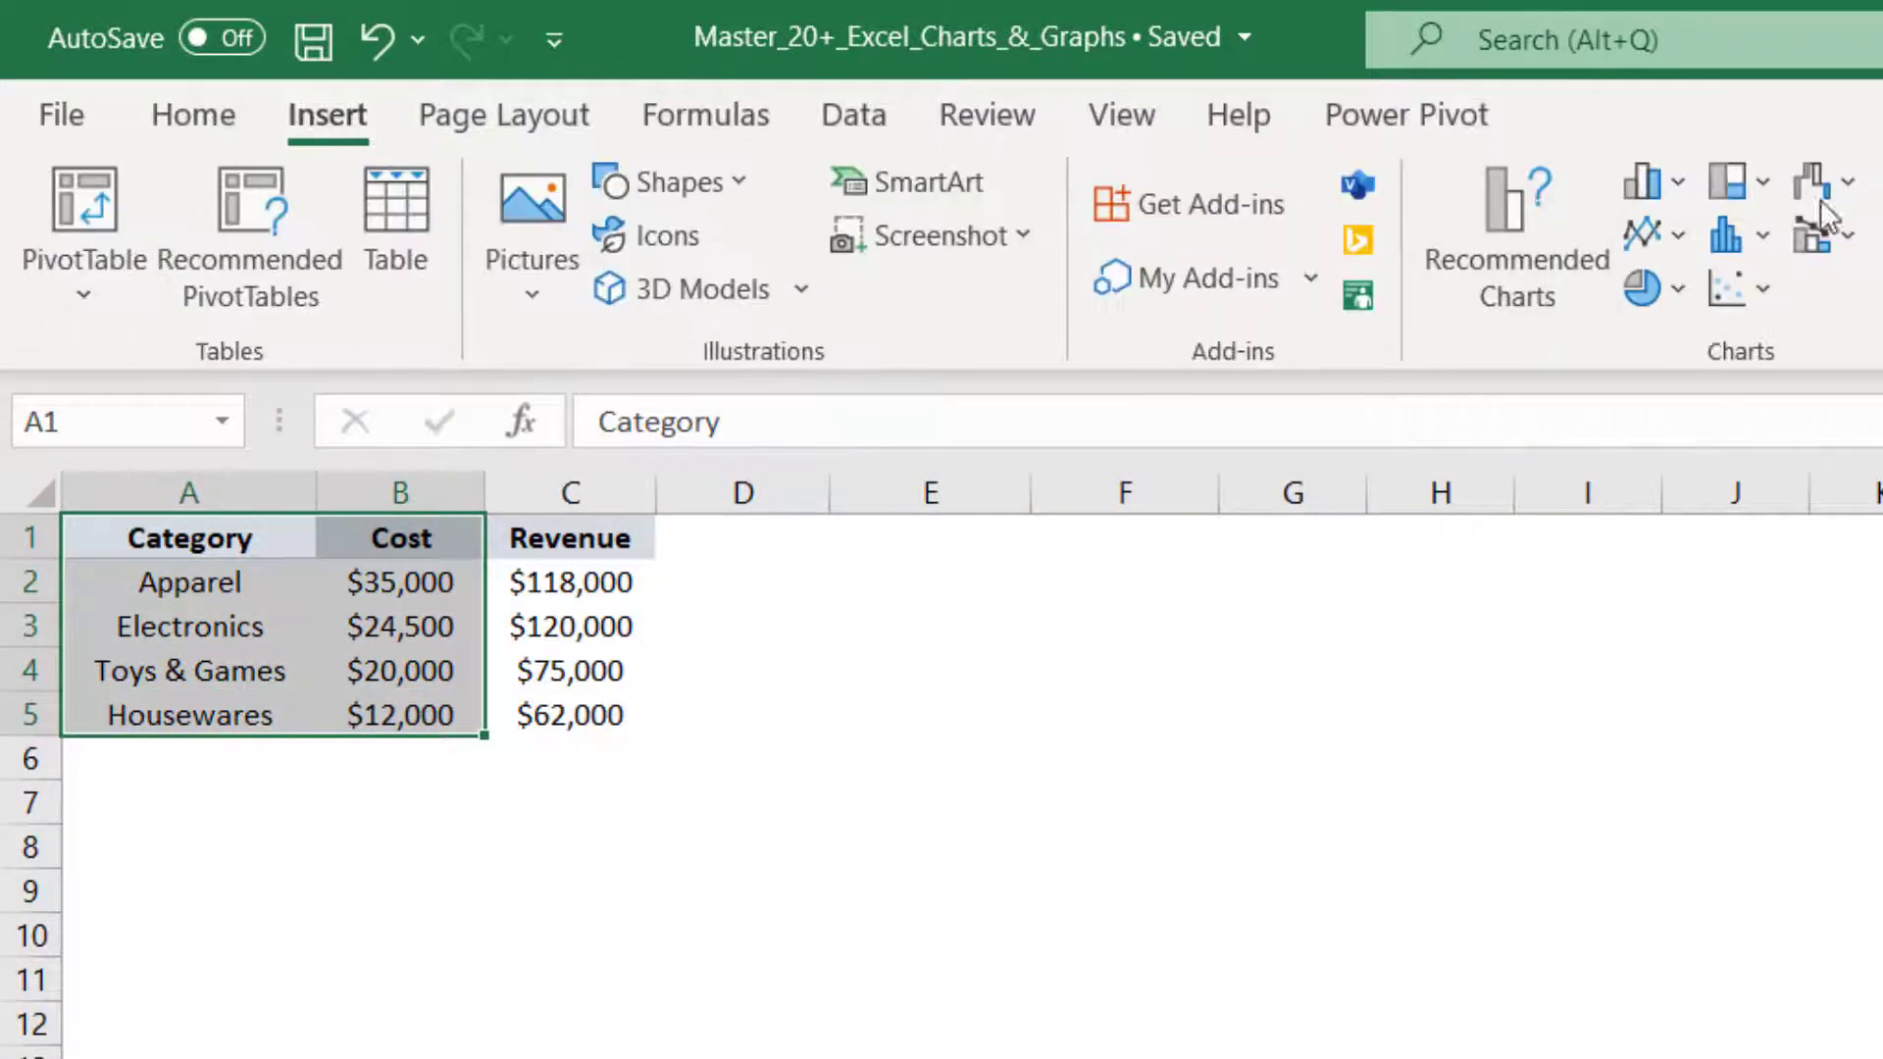
left_click(1676, 286)
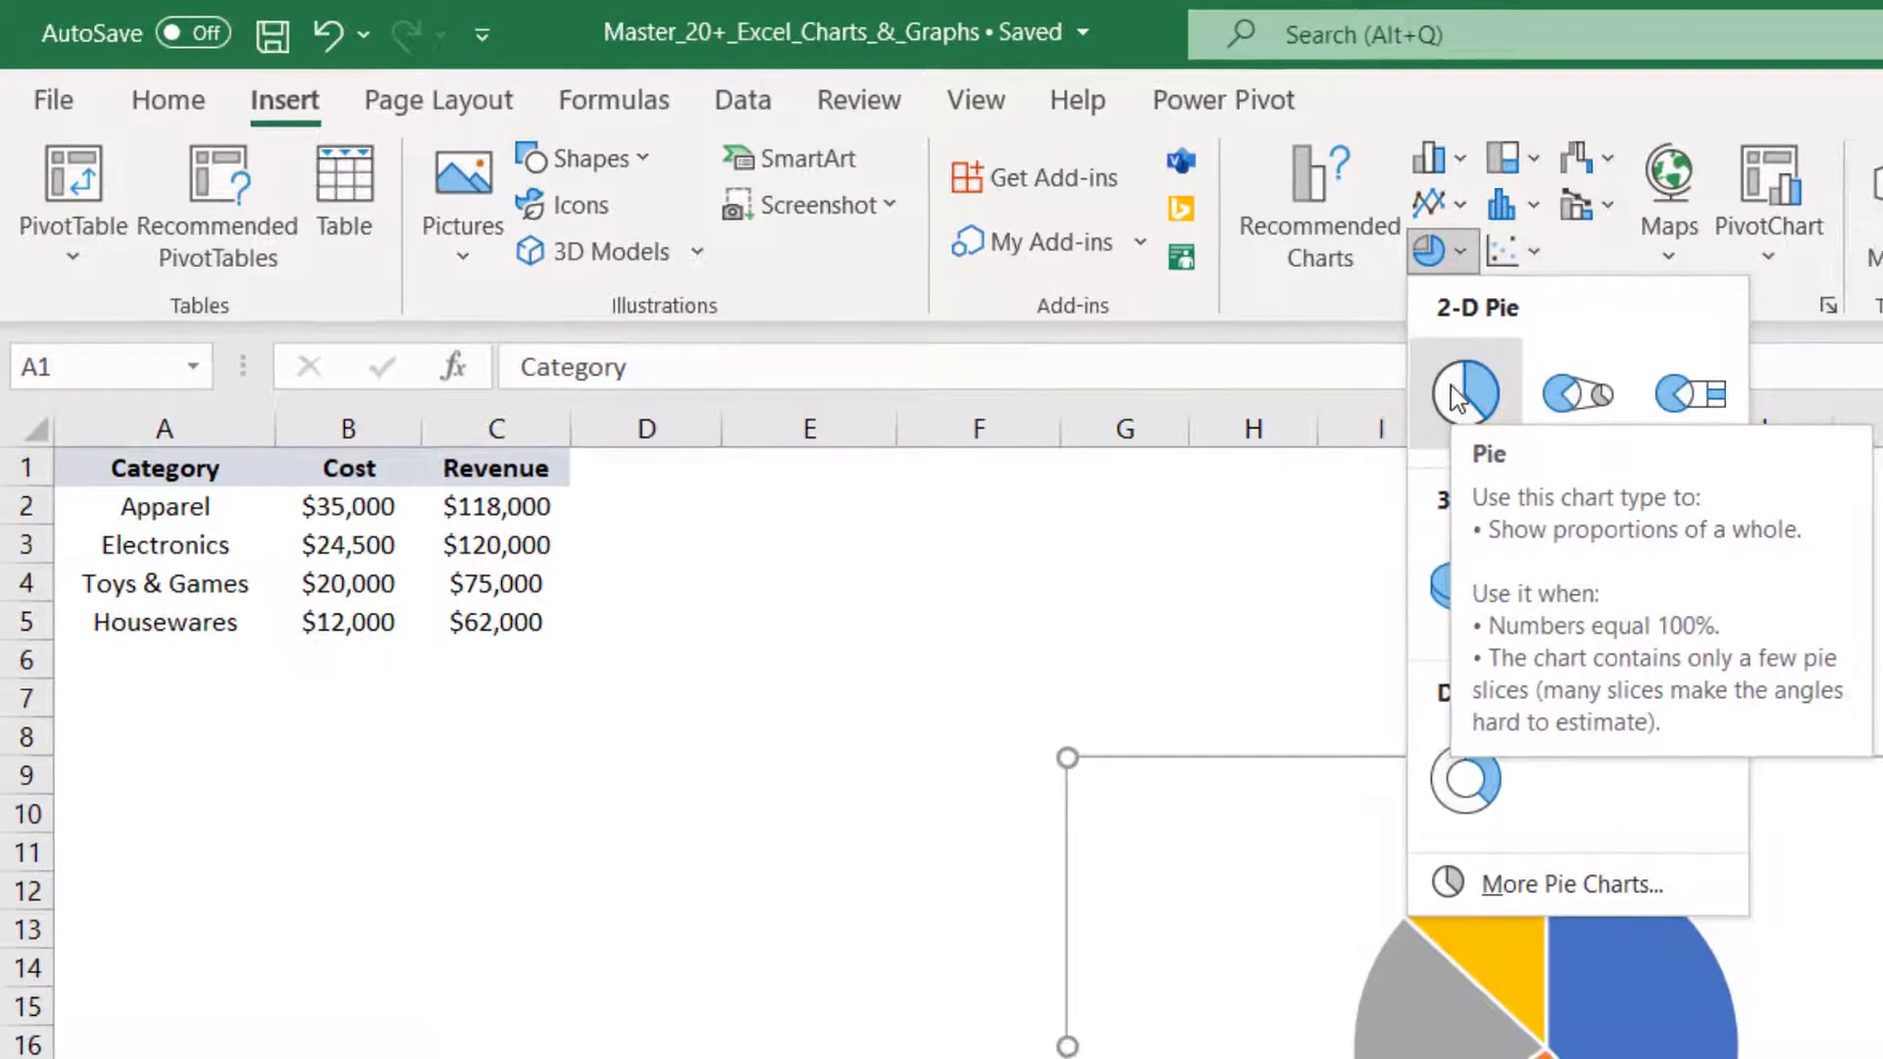
left_click(1458, 398)
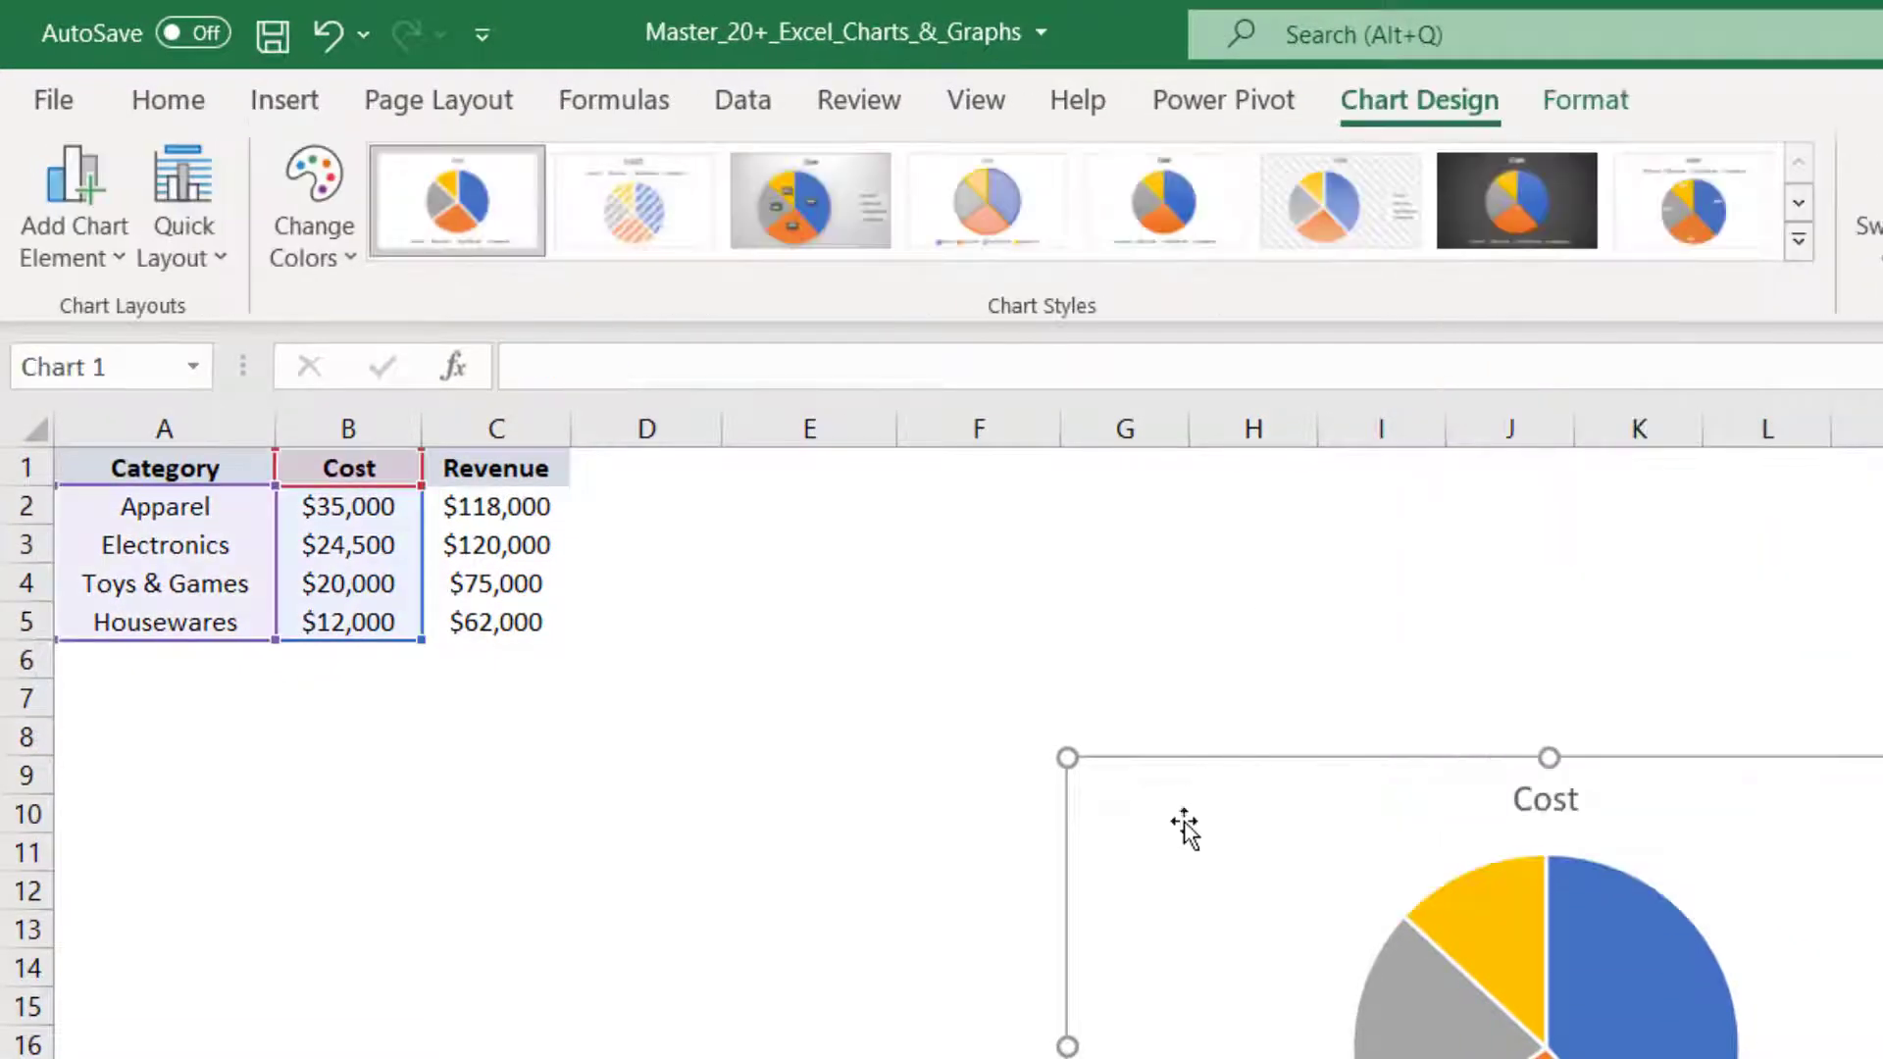
Move the pie chart just below the data table and enlarge it to span about rows 7 to 25
left_click_drag(1180, 870, 509, 803)
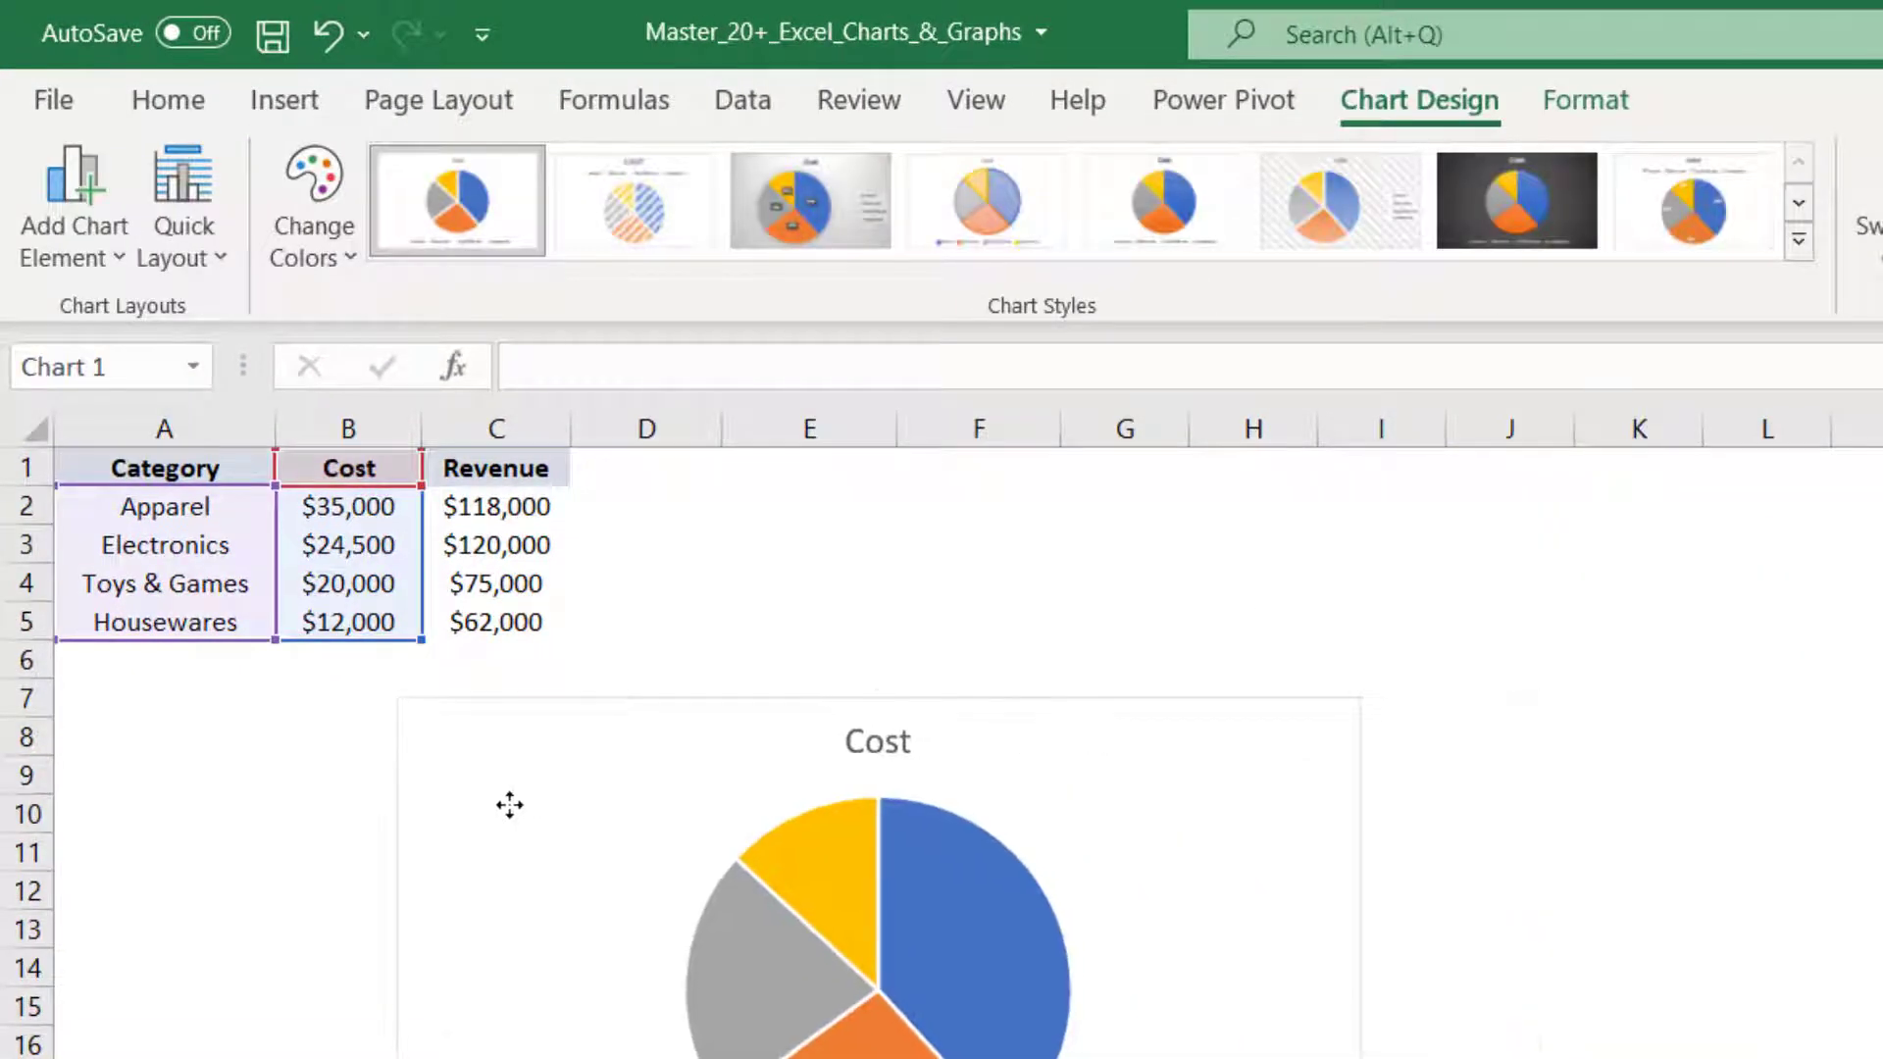
left_click_drag(1363, 1058, 1758, 1058)
left_click_drag(626, 883, 479, 865)
Make the pie chart's Cost title bold and increase its font size
left_click(934, 738)
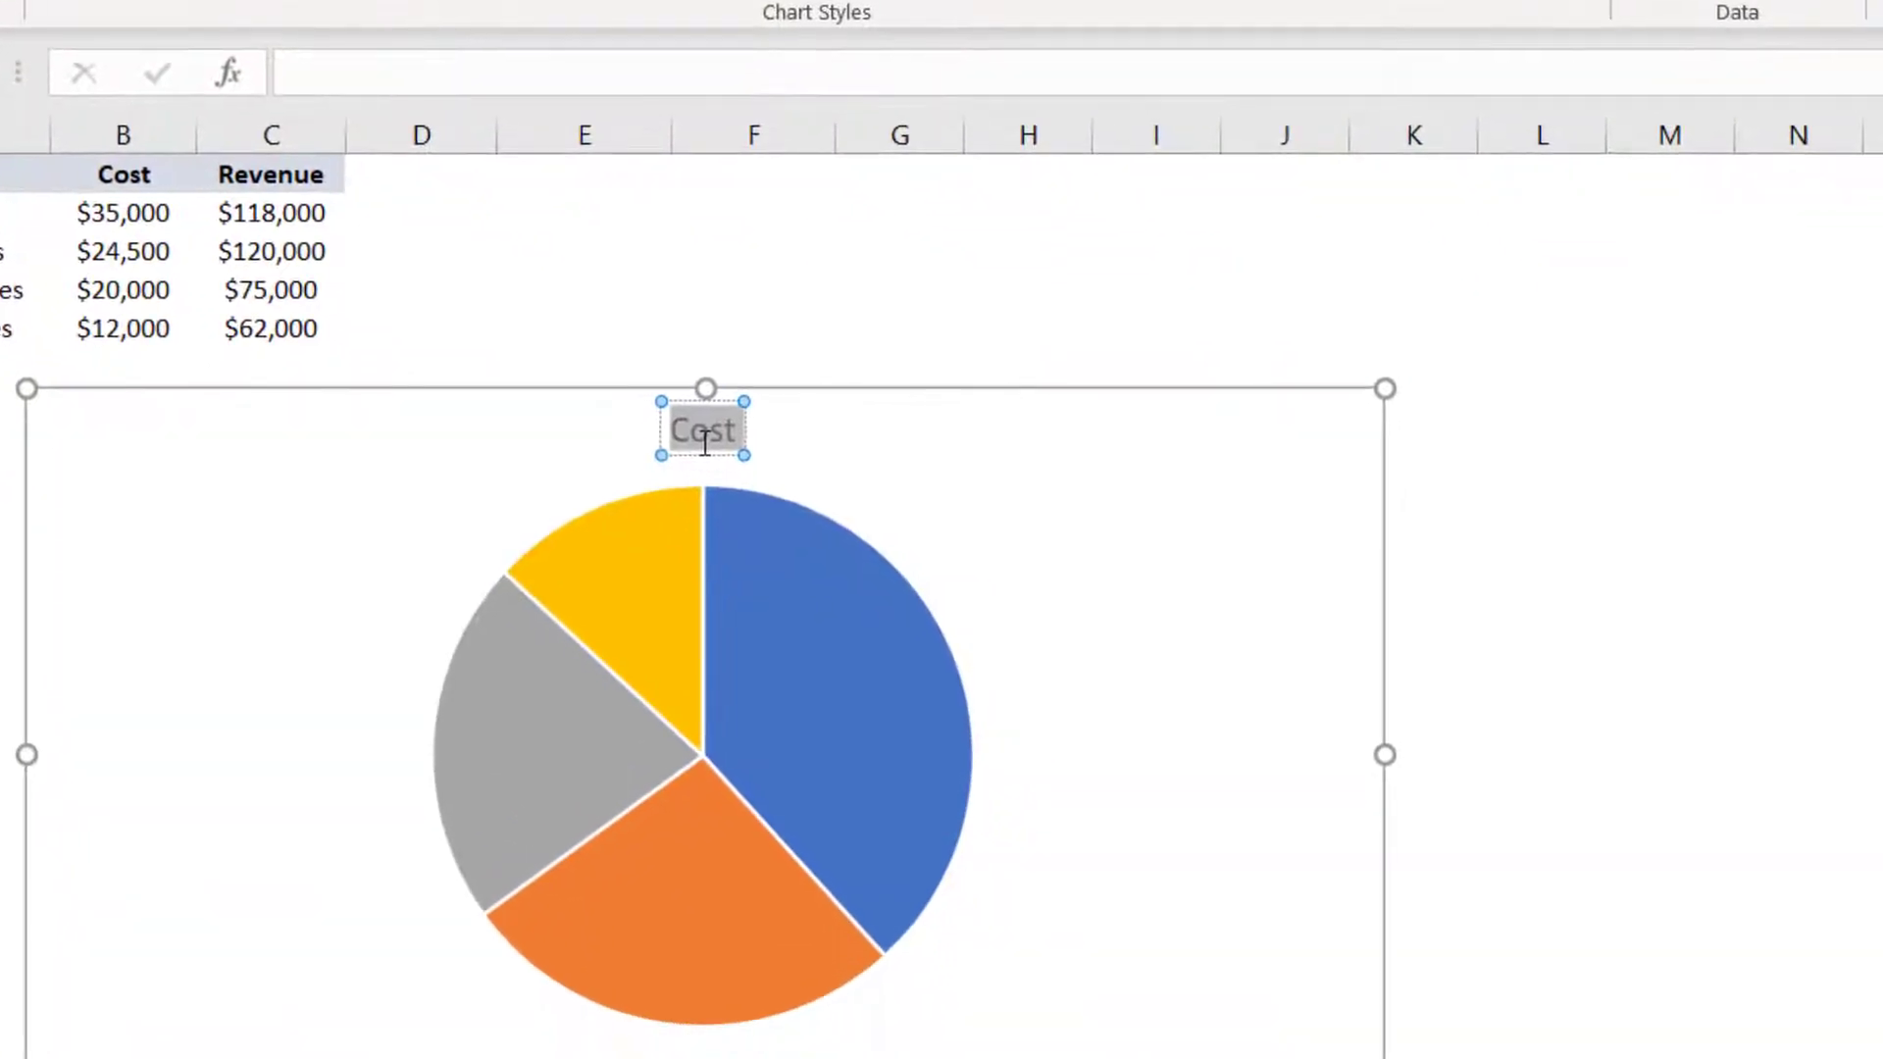
double_click(832, 608)
key("alt+h")
key("ctrl+shift+period")
key("ctrl+b")
left_click(1119, 475)
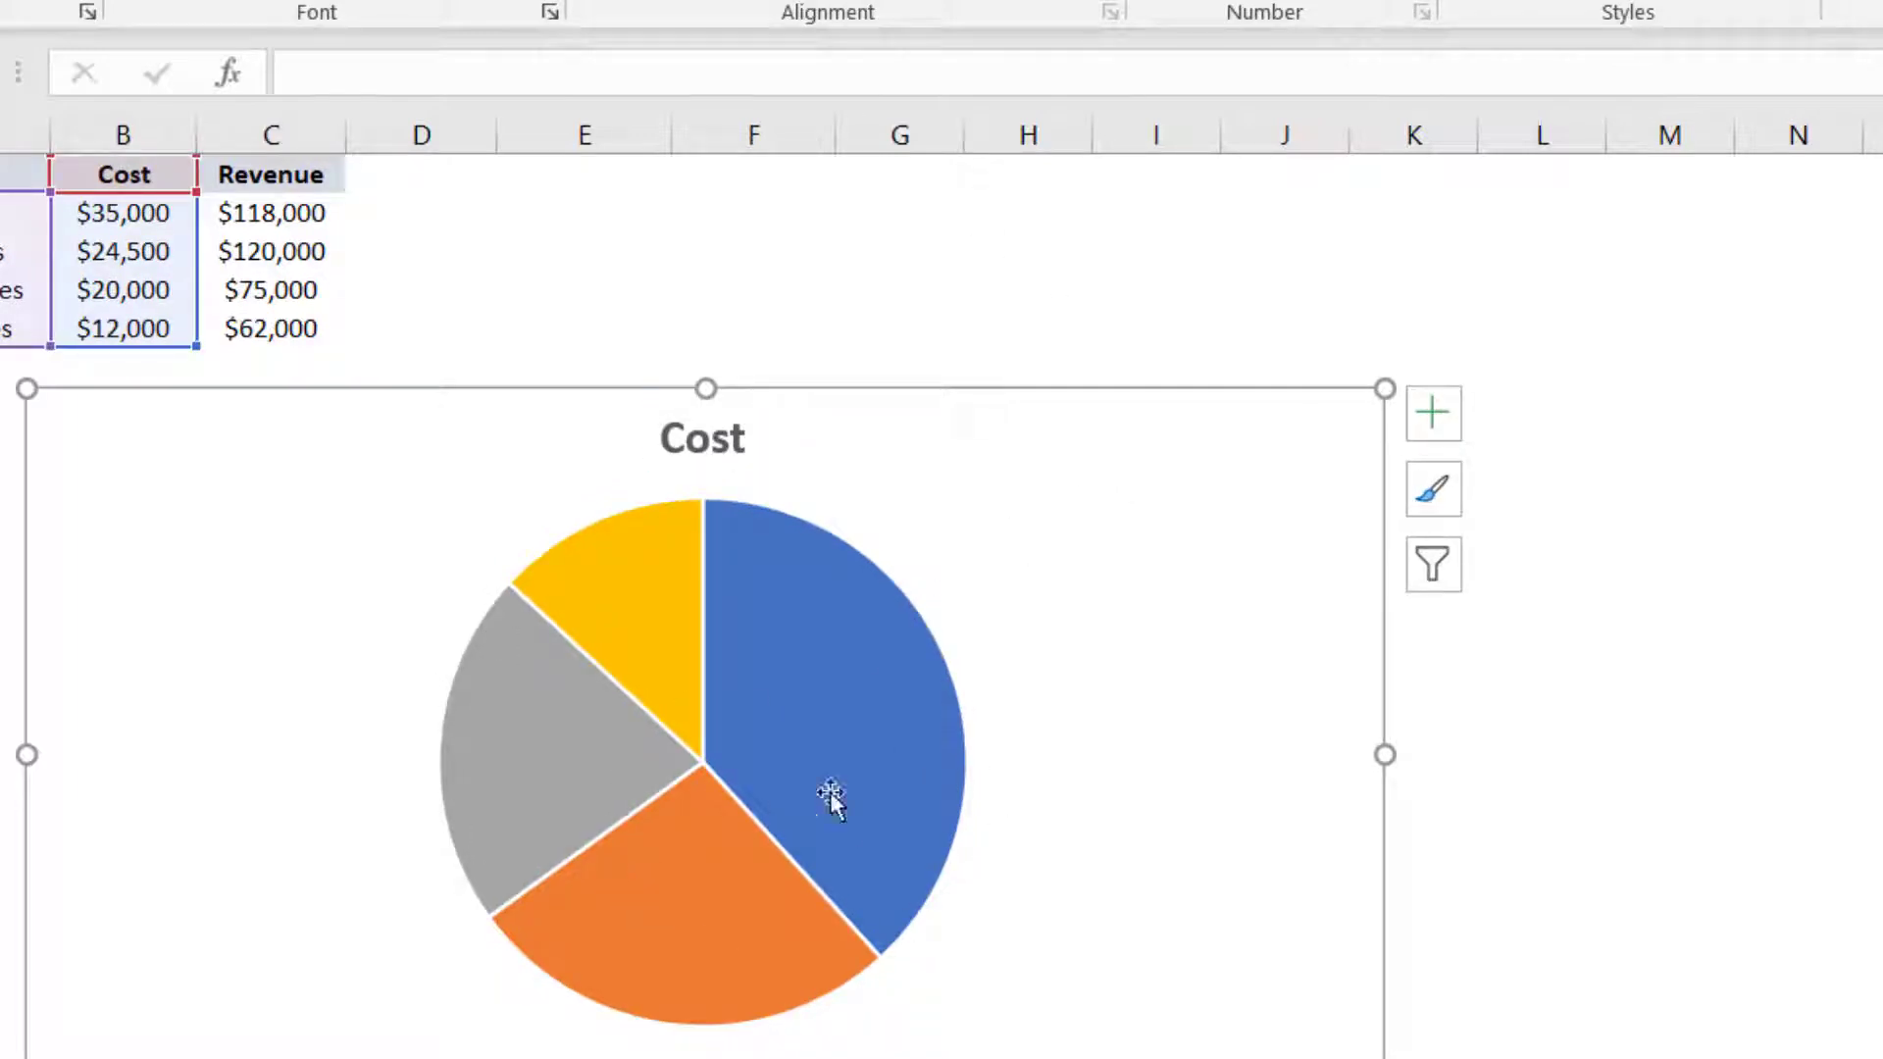
Add data labels to the pie slices and set their label position to Center
right_click(844, 696)
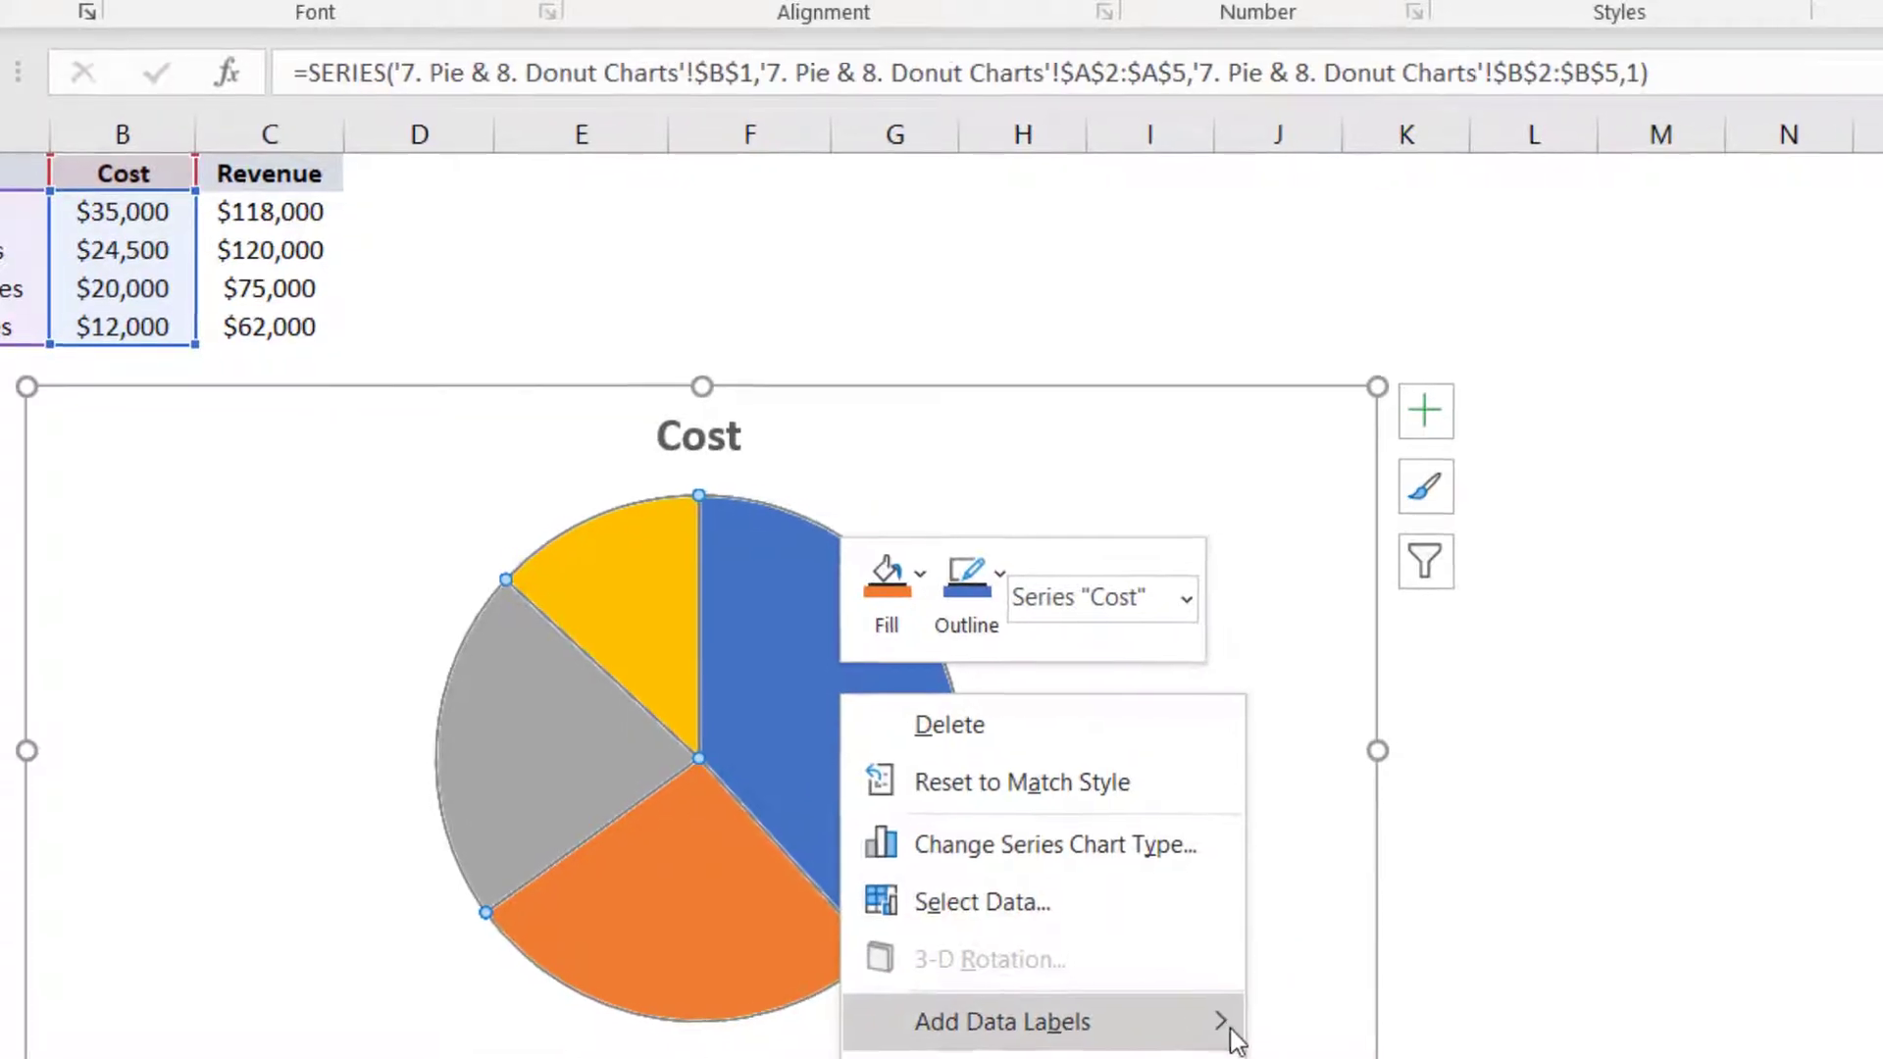
mouse_move(1227, 1026)
left_click(1182, 883)
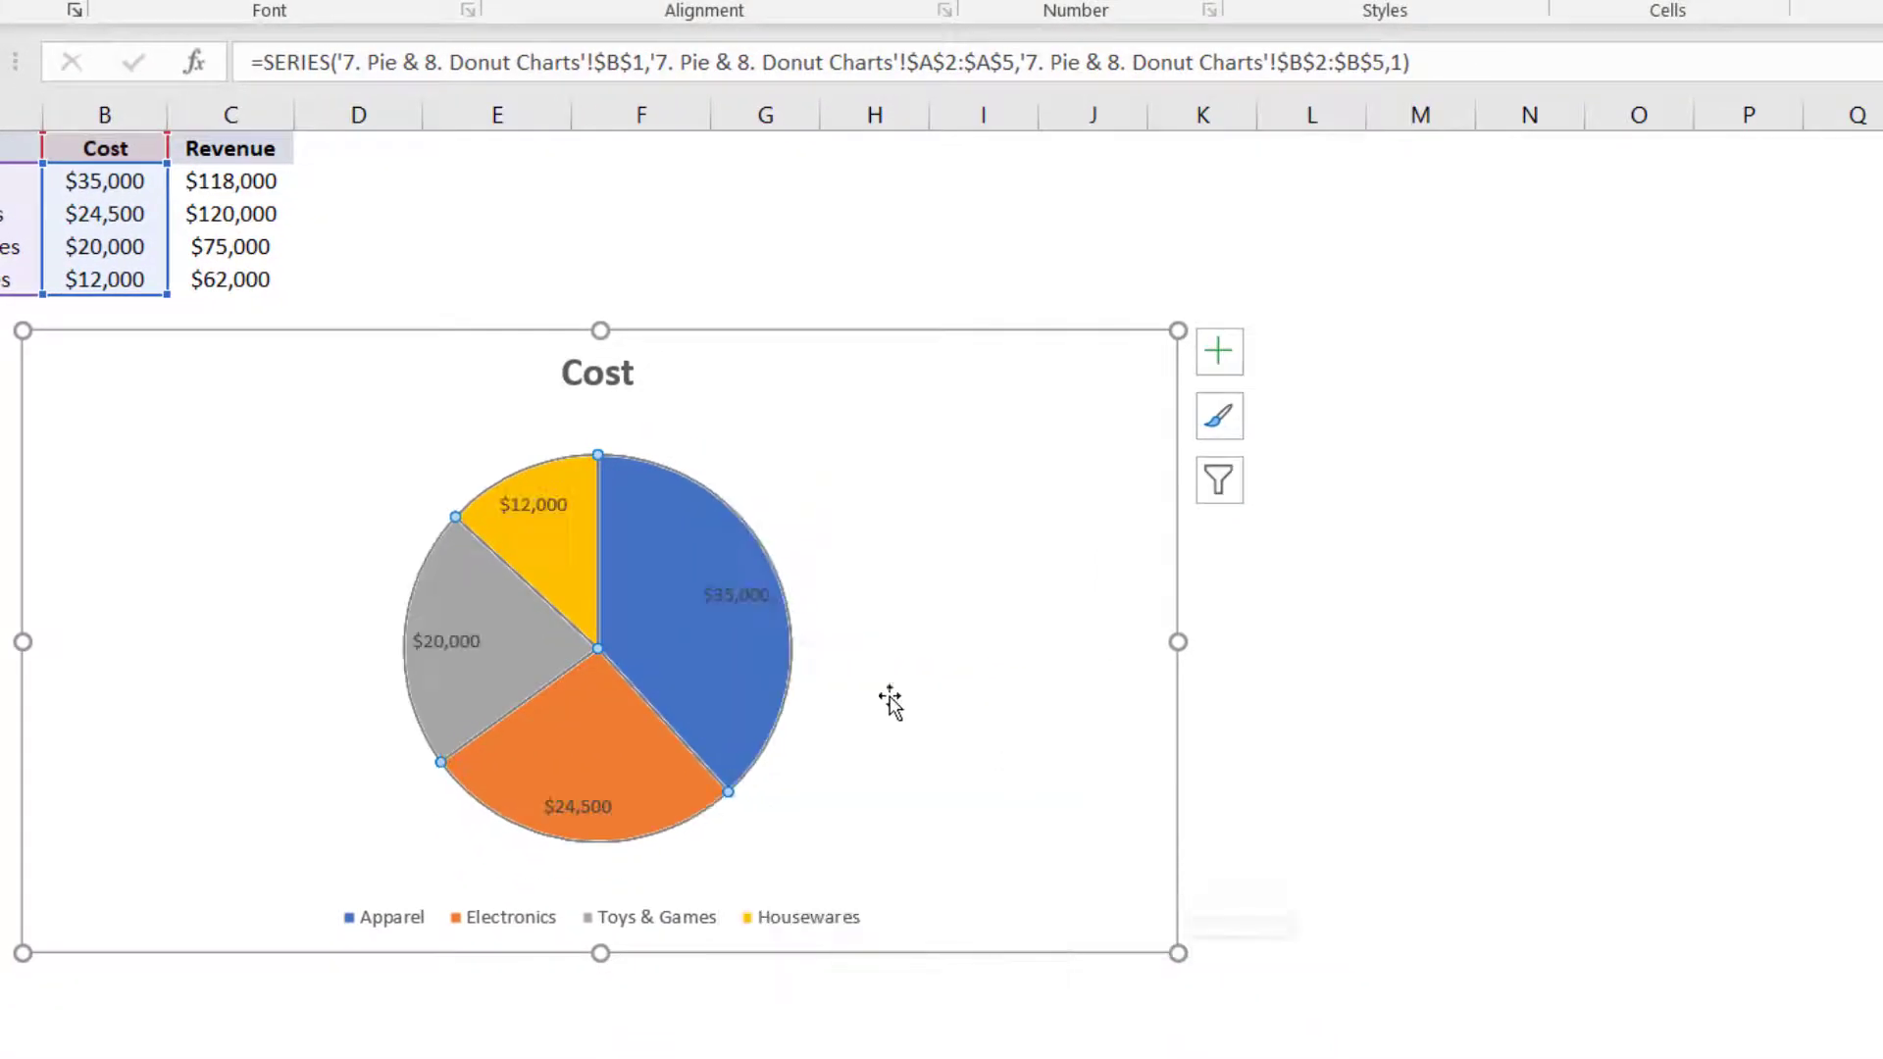
left_click(718, 596)
right_click(717, 597)
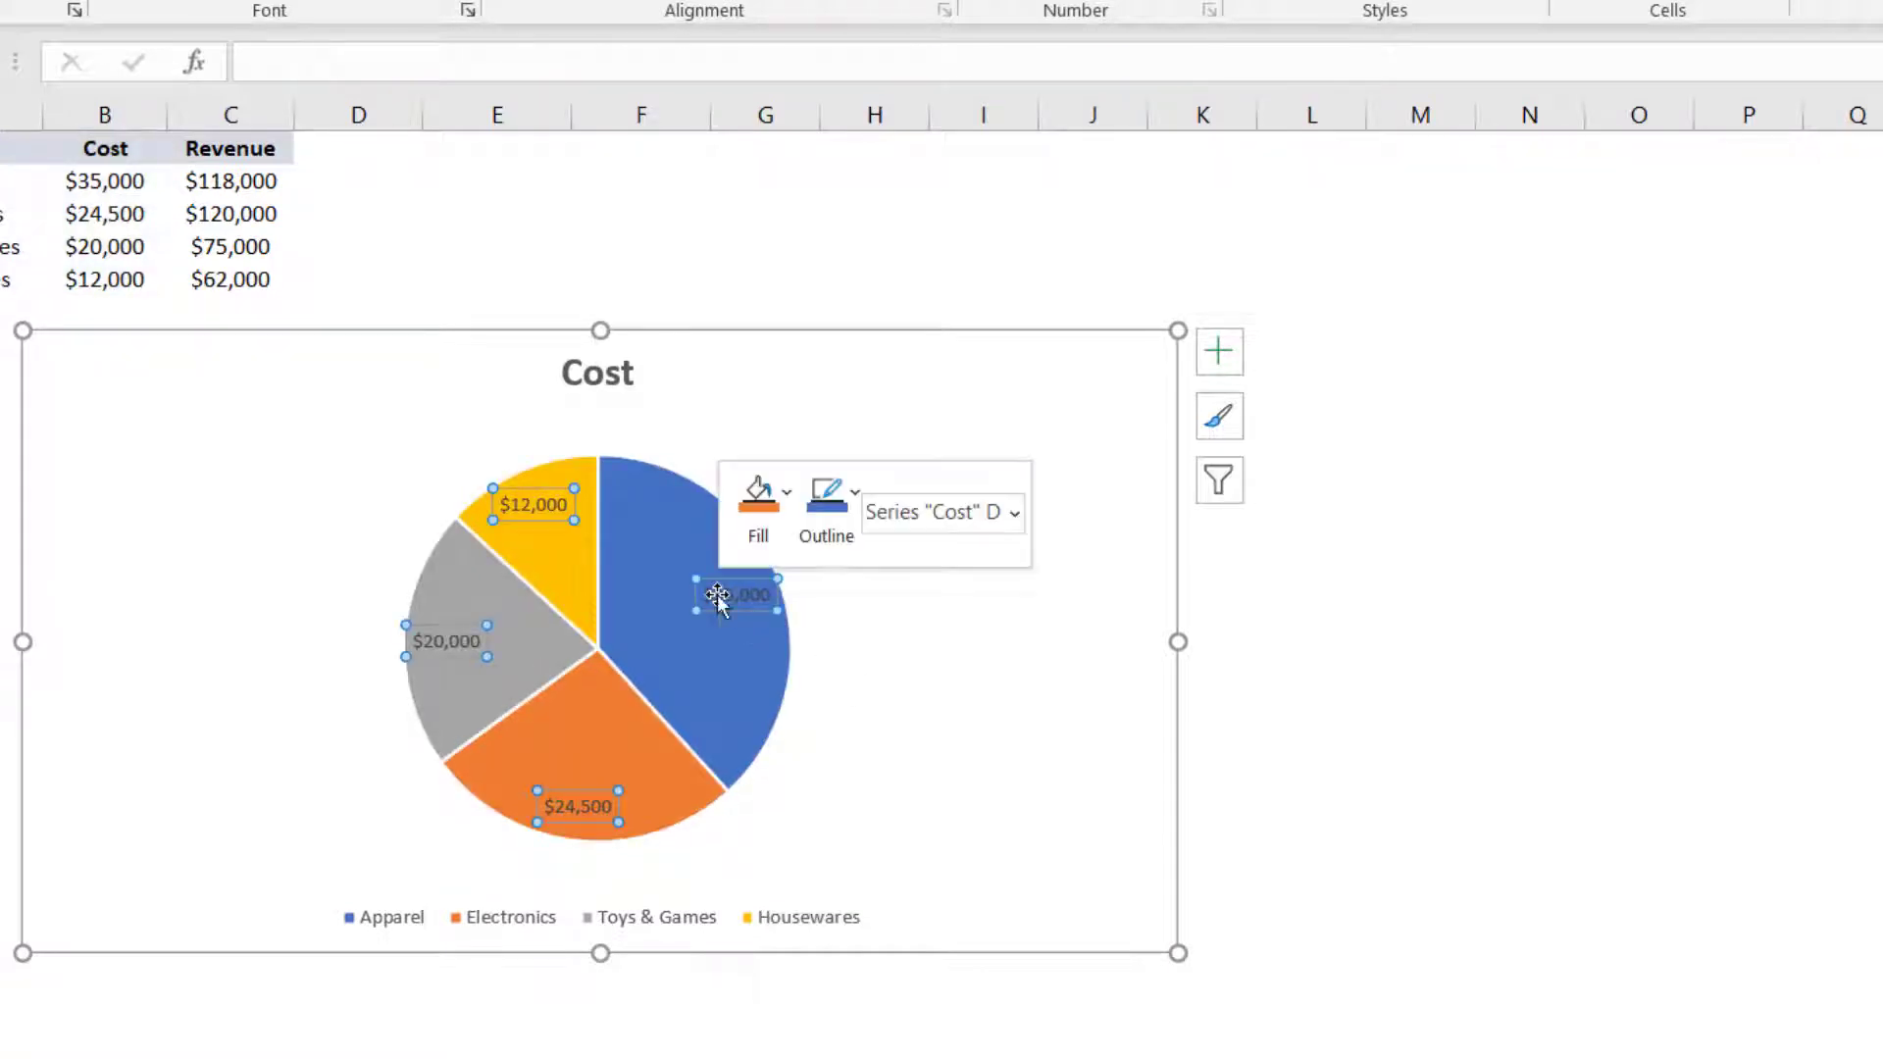
left_click(909, 1027)
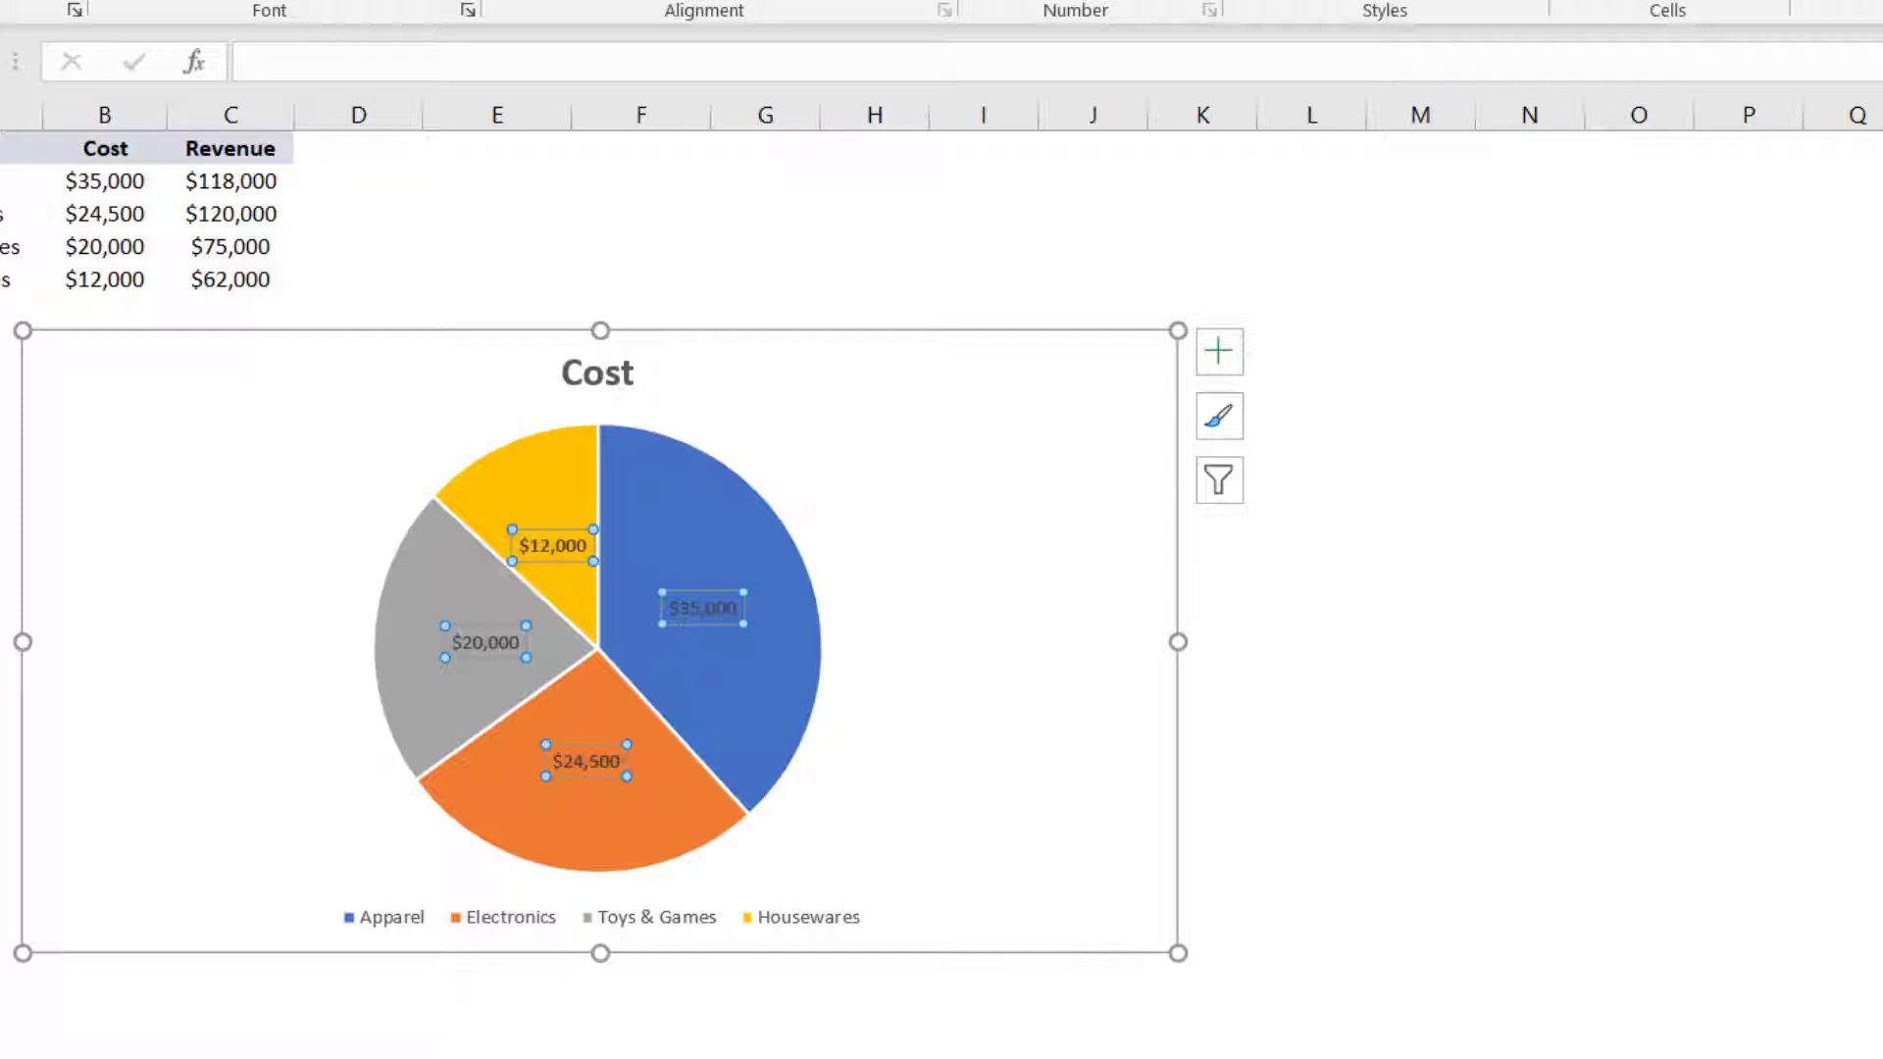
Make the pie chart's data labels bold at font size 11 and show only the percentage instead of the value
key("ctrl+b")
key("ctrl+shift+period")
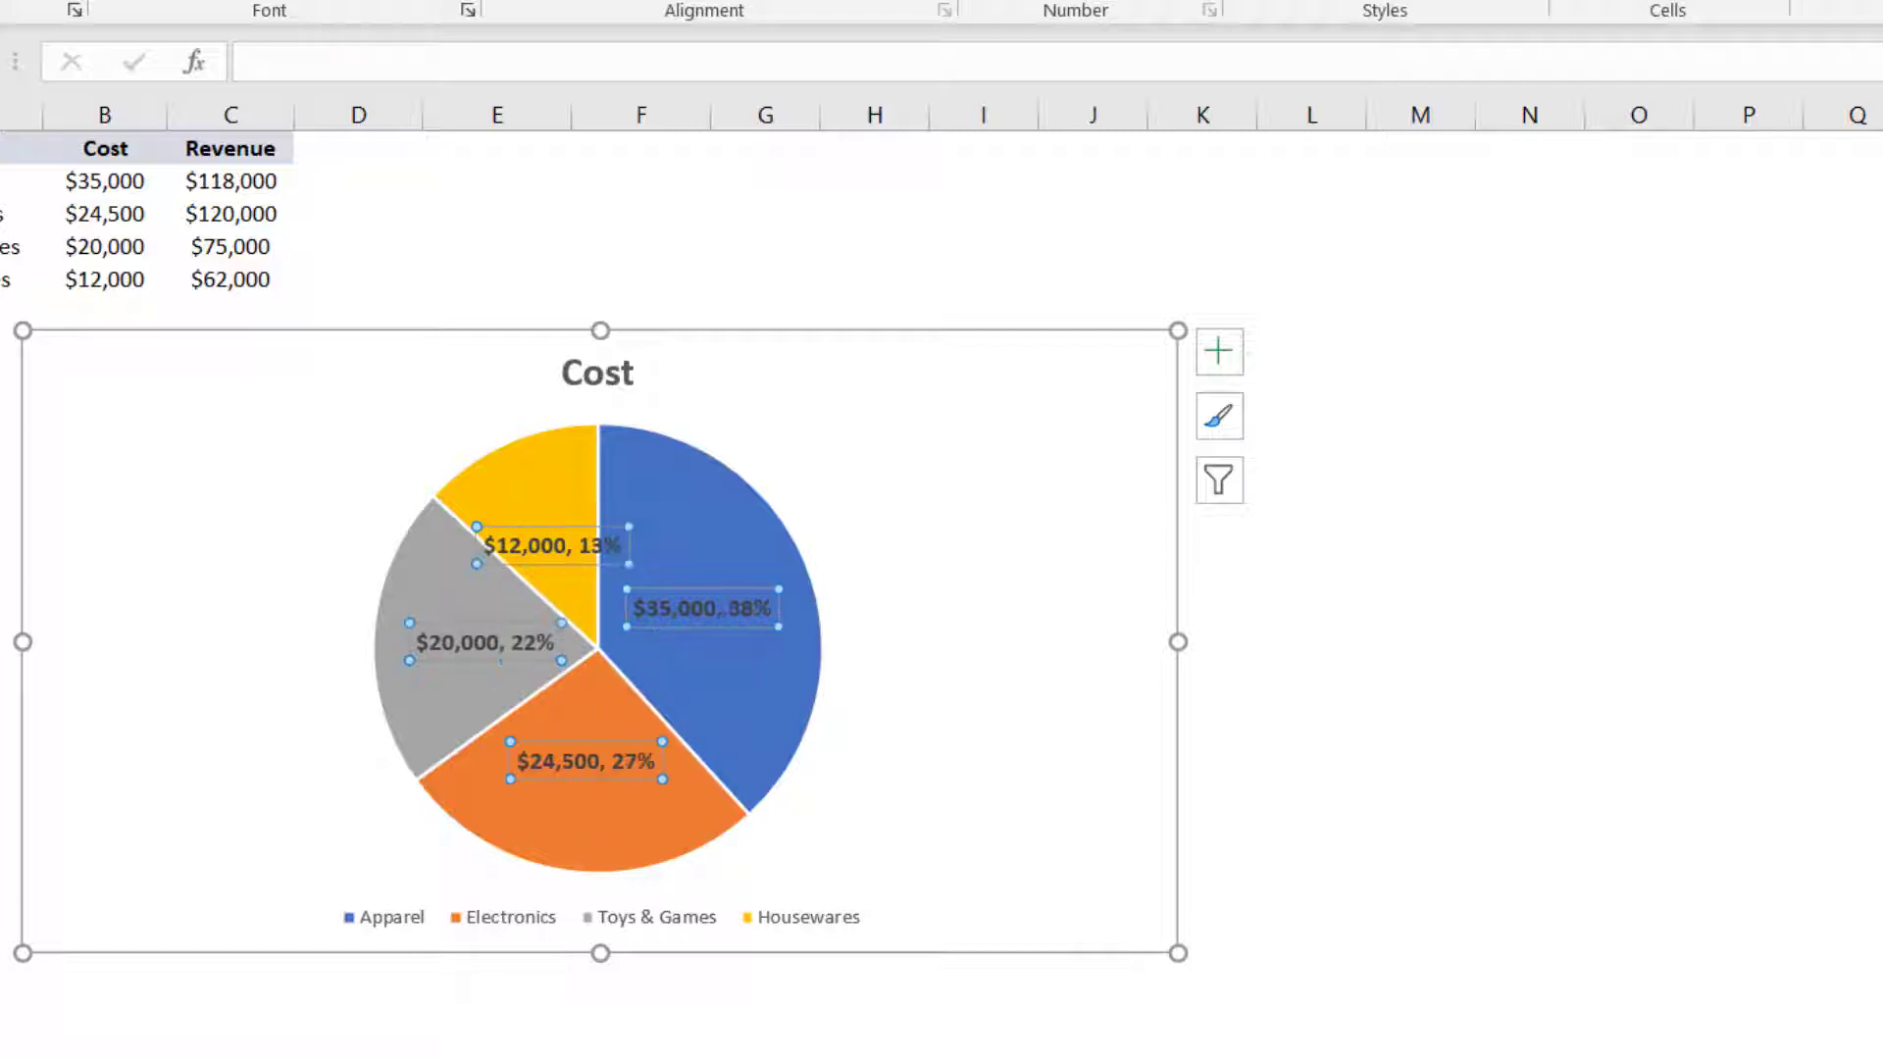
left_click(1699, 512)
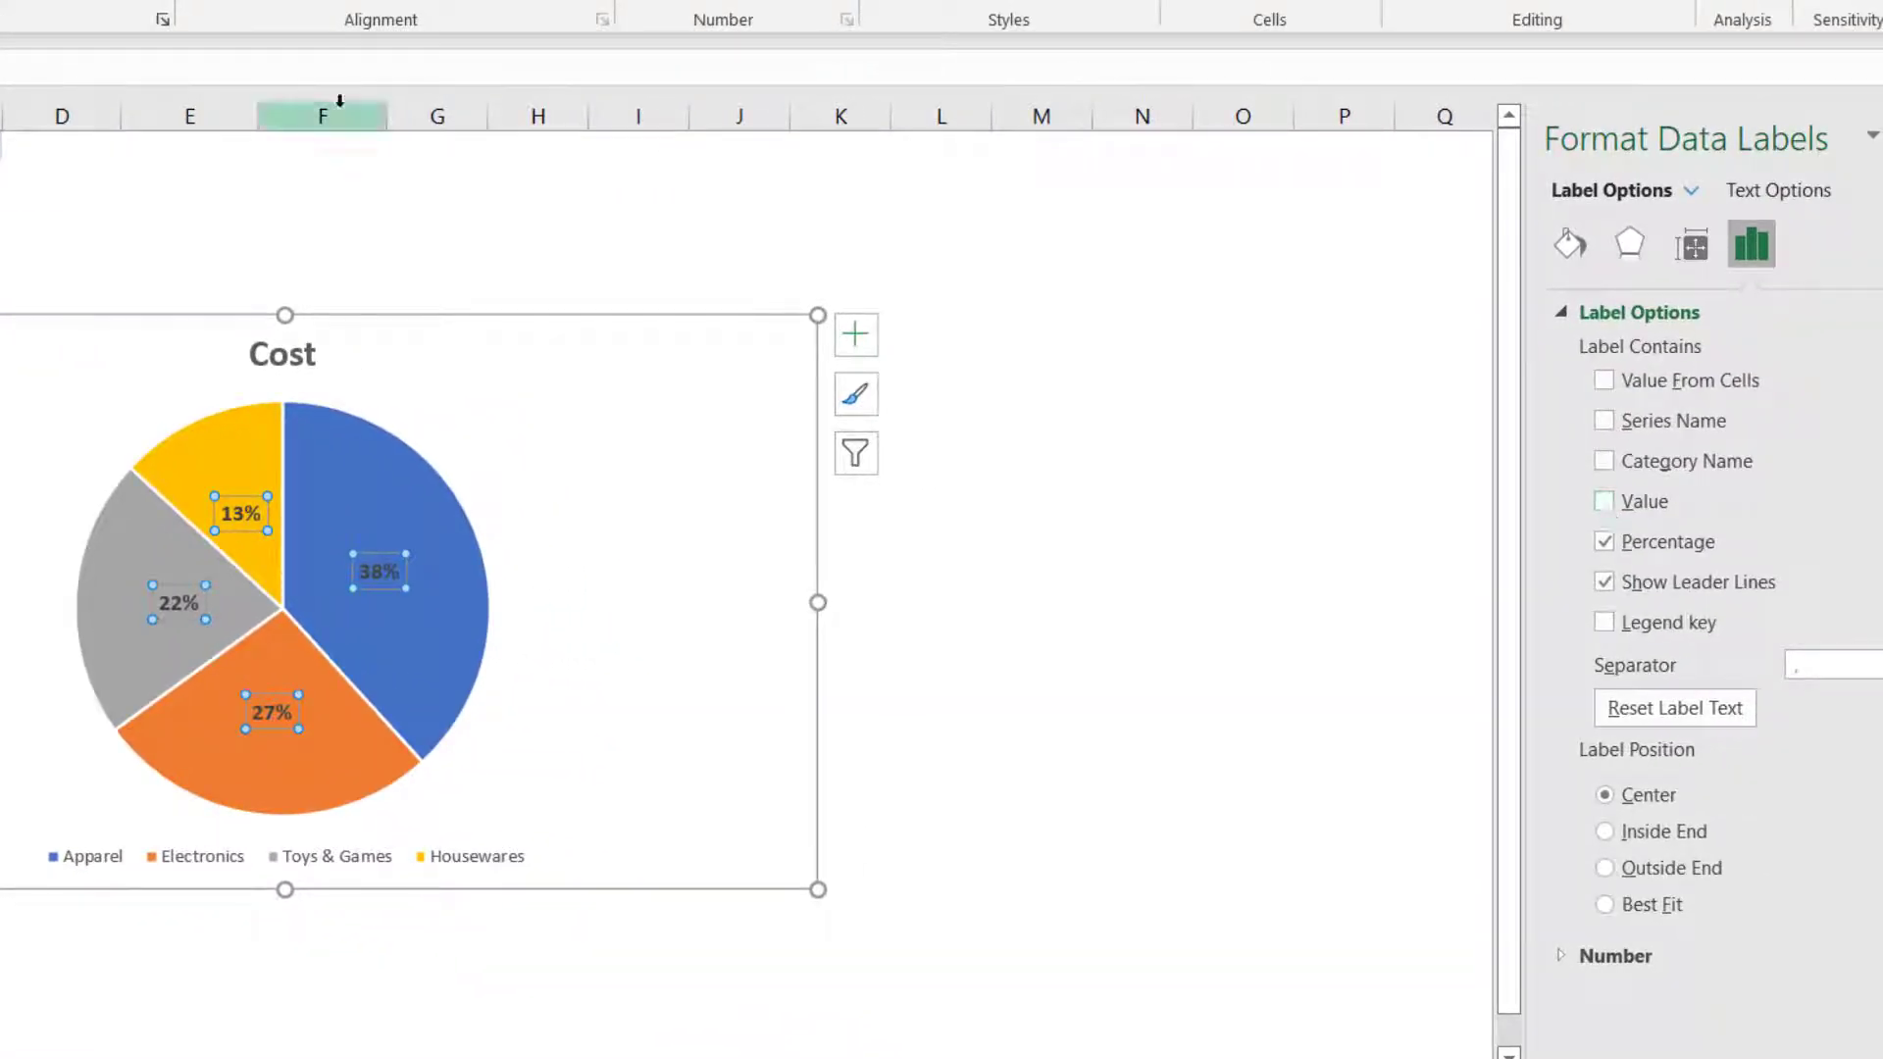
Color the pie chart's percentage labels white and increase their font size by several increments
left_click(151, 0)
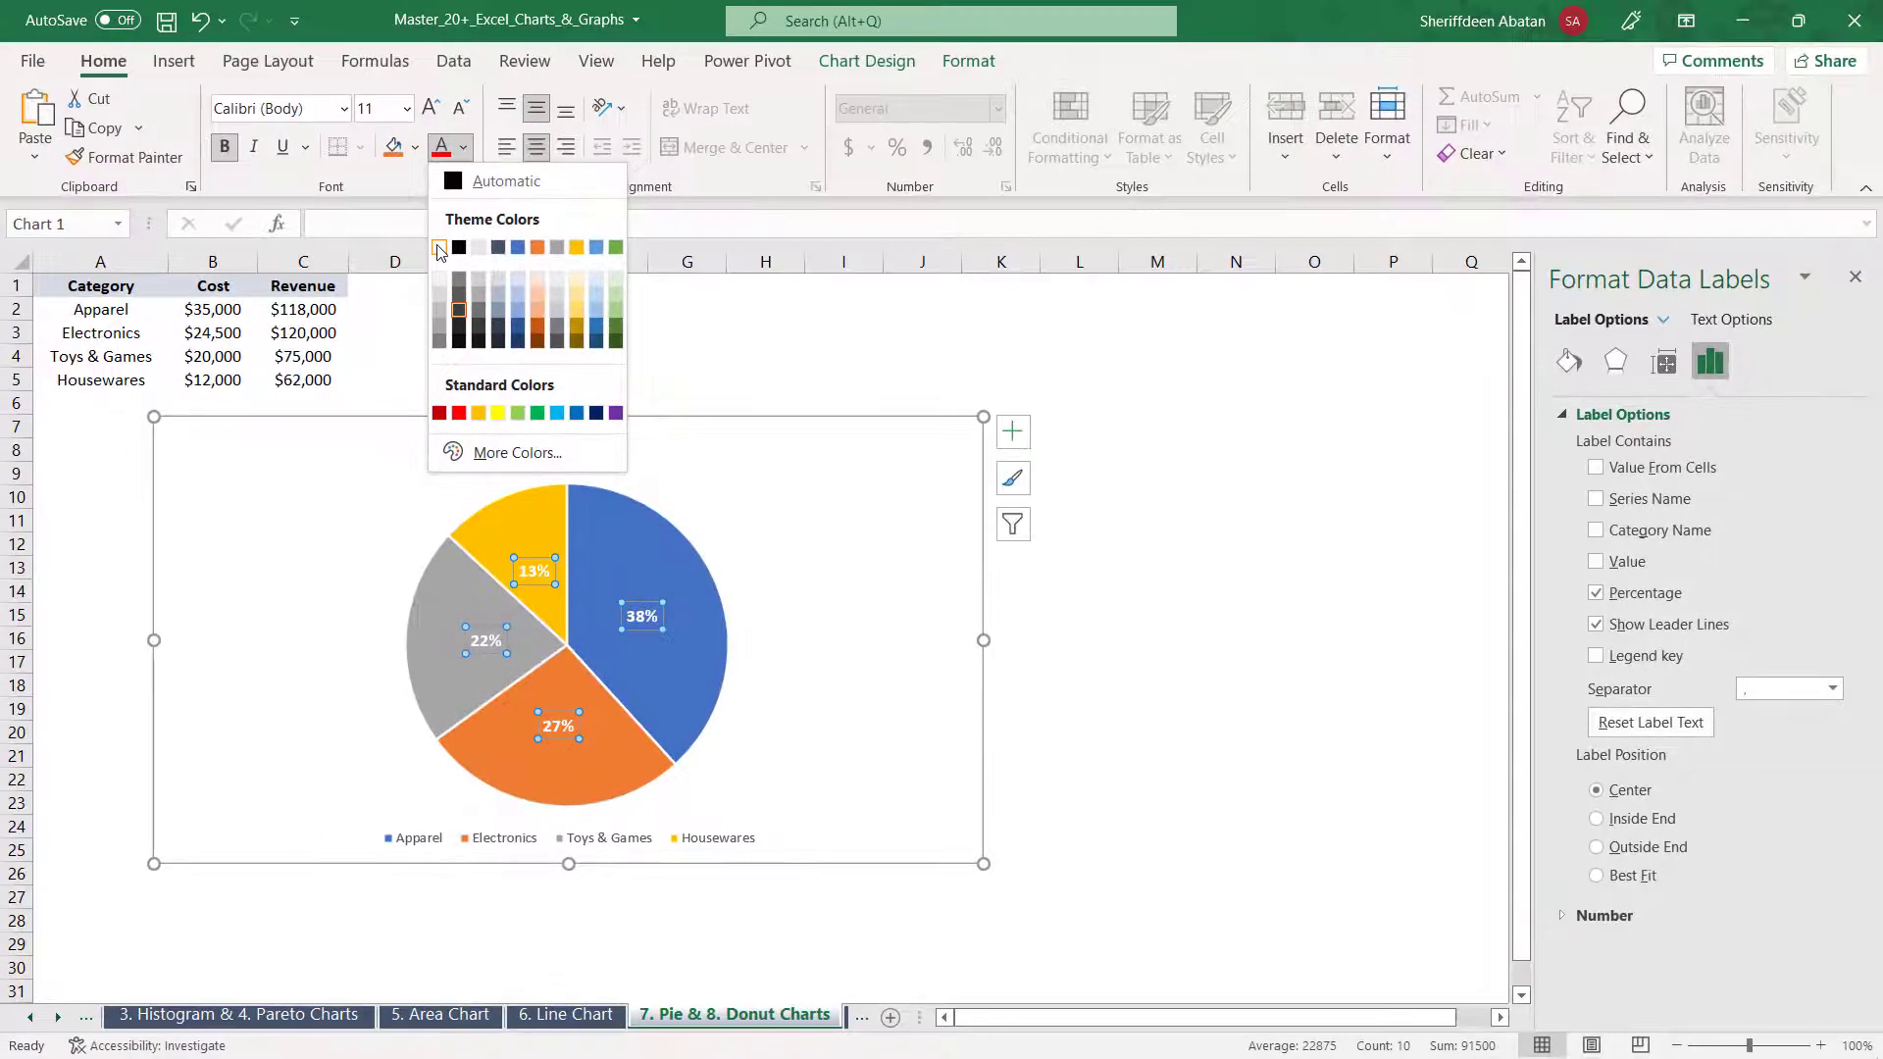
left_click(437, 248)
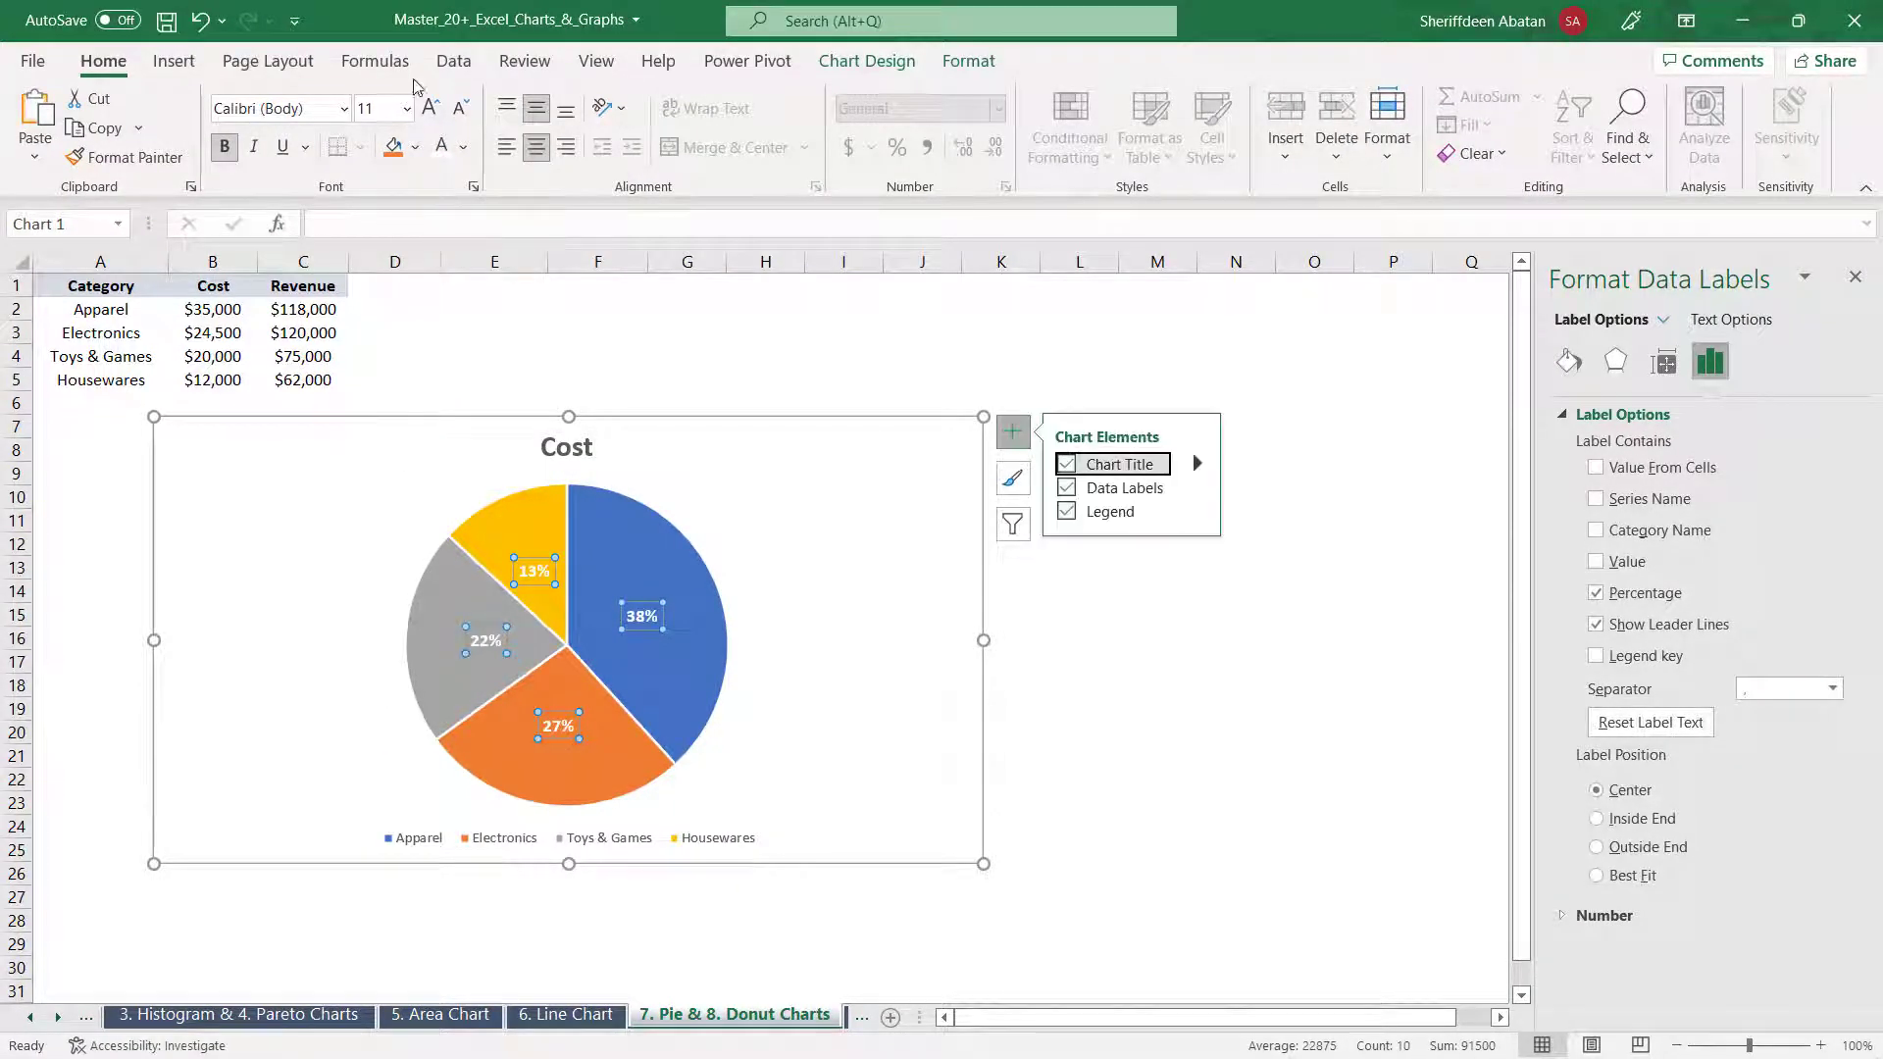
left_click(434, 110)
left_click(435, 110)
left_click(434, 110)
left_click(434, 110)
left_click(435, 110)
Place the pie chart directly under the data table, shrink it to about columns A to H and rows 7 to 24, and close the formatting options
left_click_drag(851, 444, 747, 445)
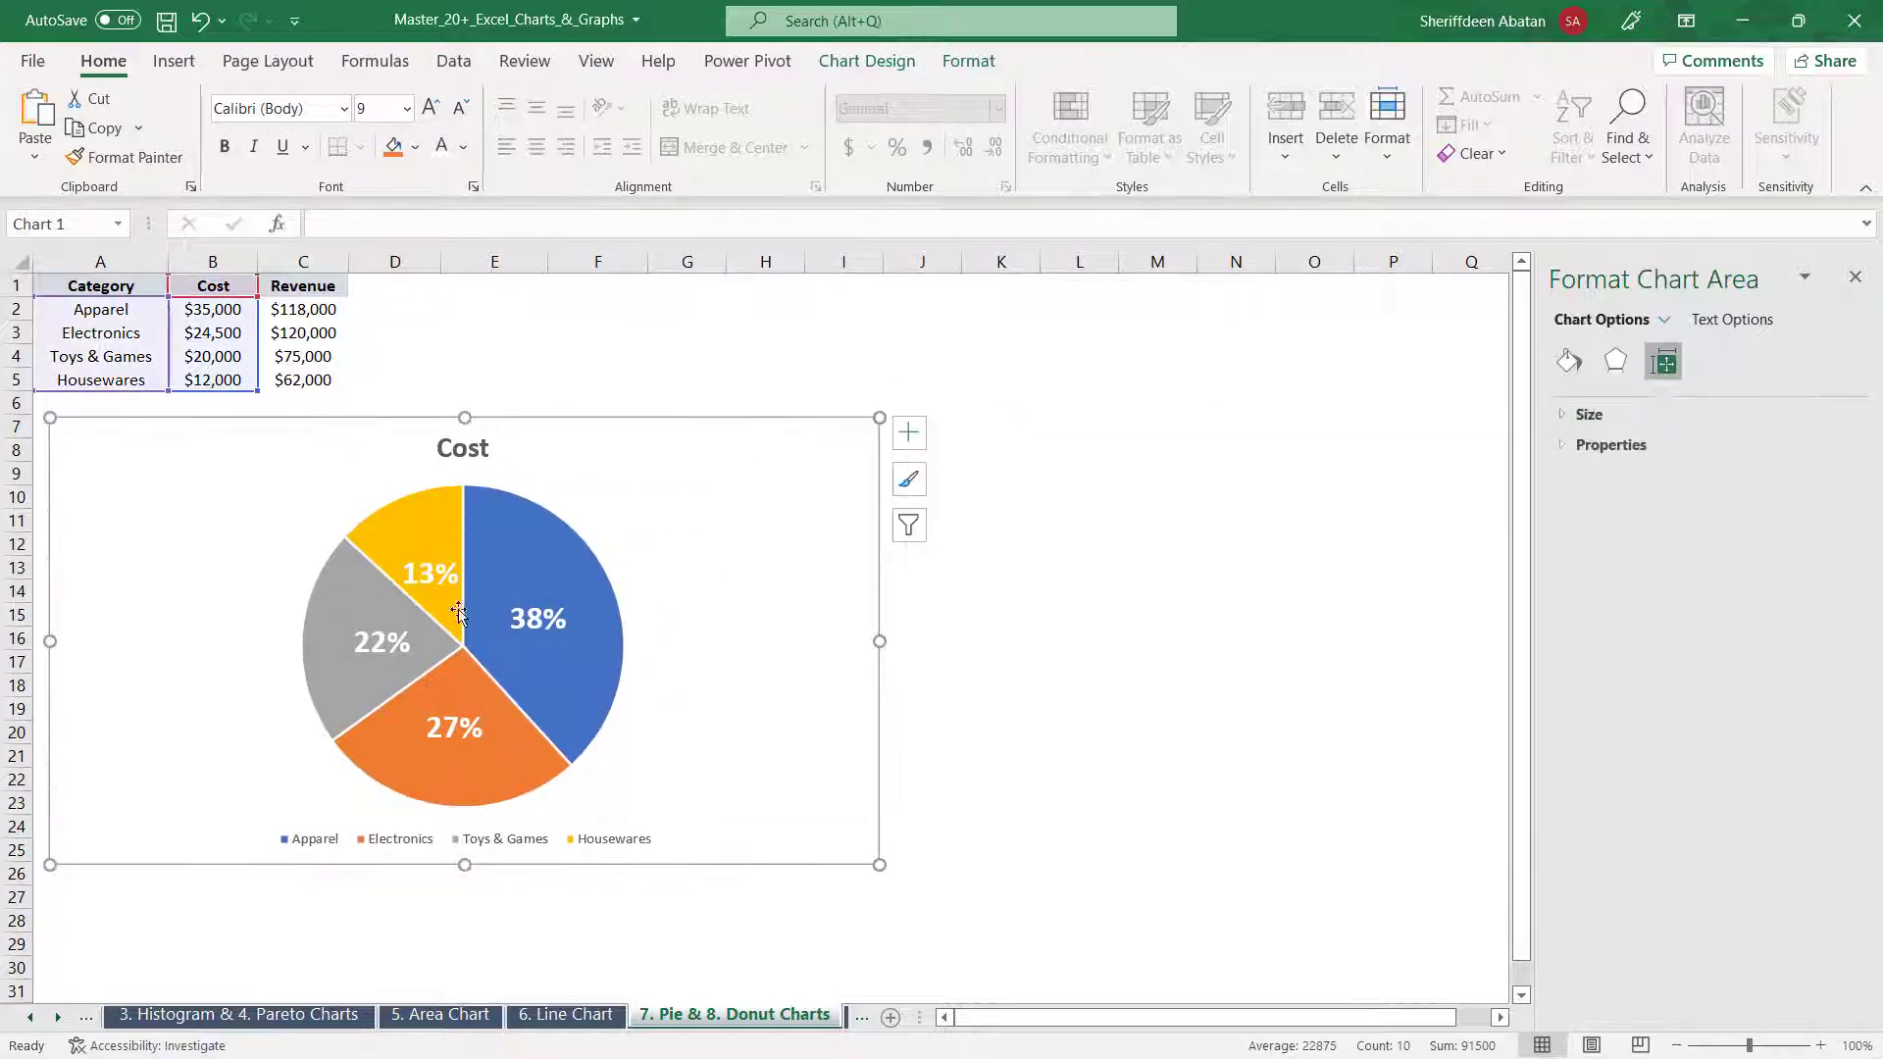
left_click(589, 646)
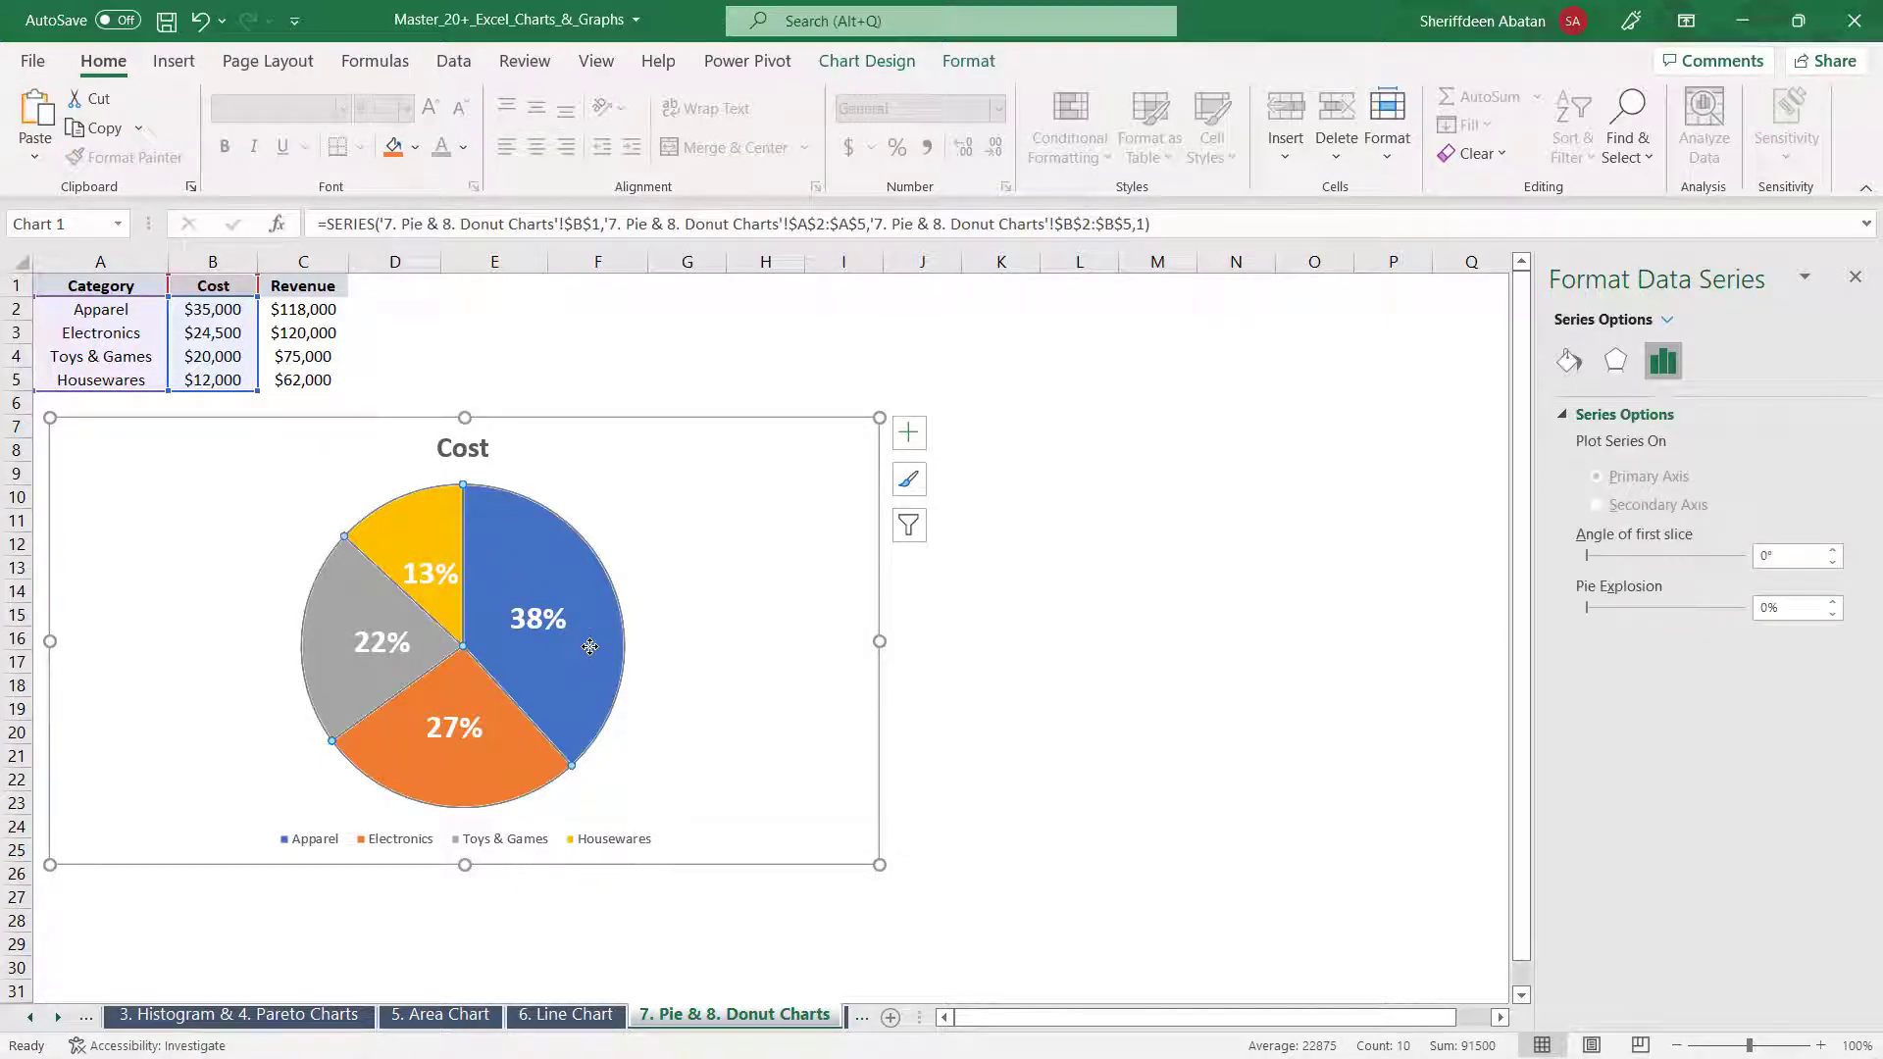
left_click(305, 850)
left_click(458, 779)
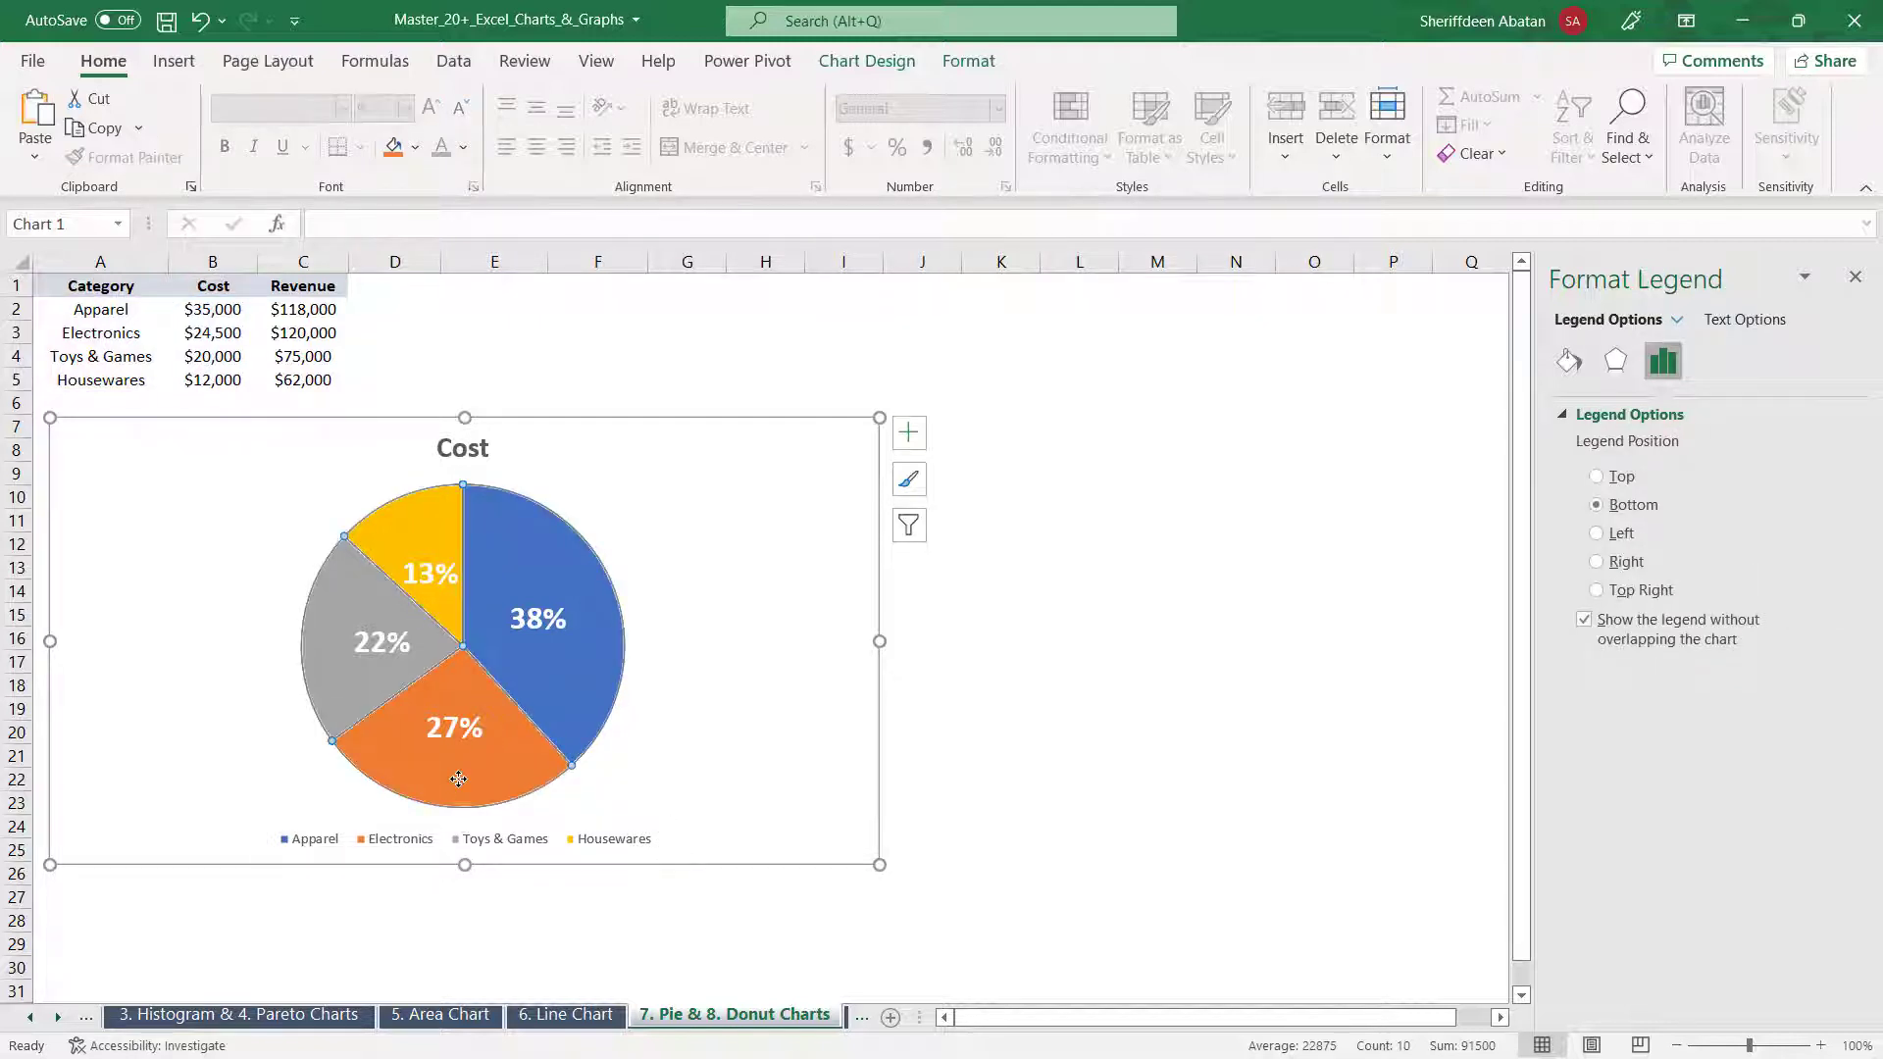
mouse_move(344, 667)
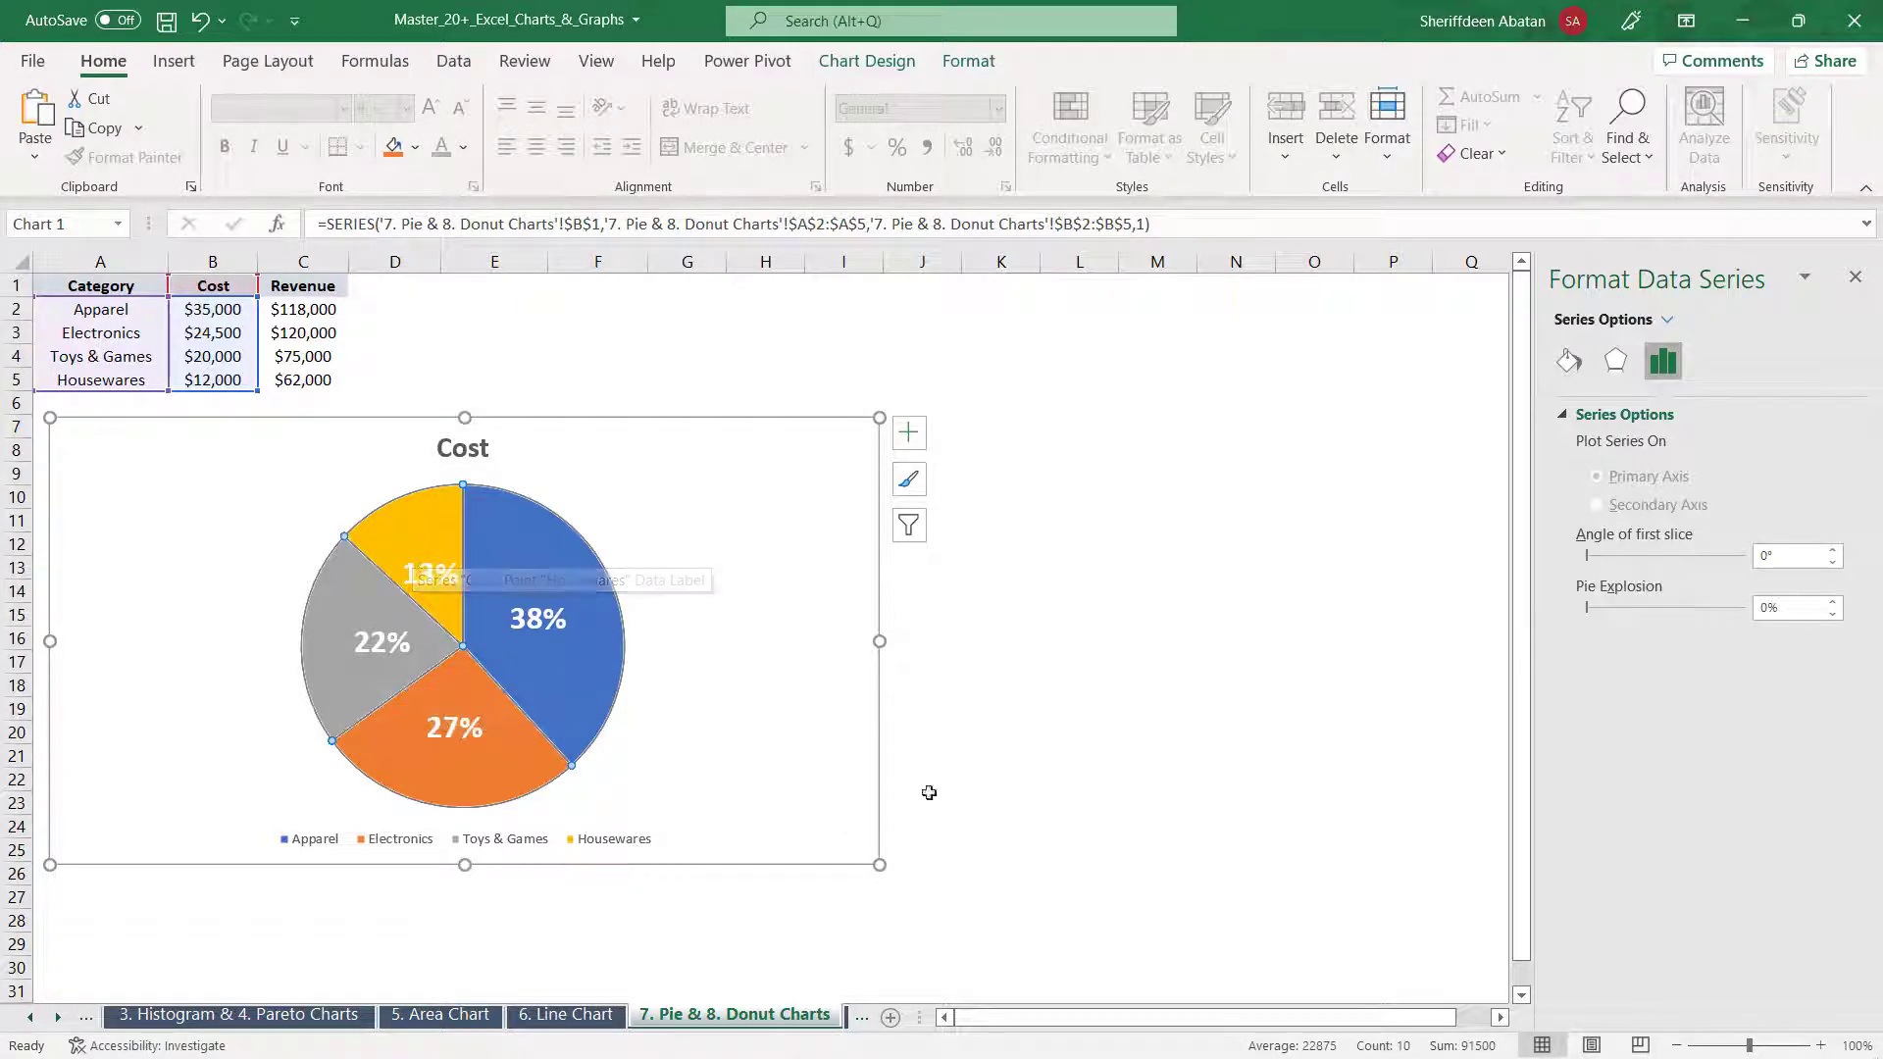
left_click_drag(880, 867, 744, 833)
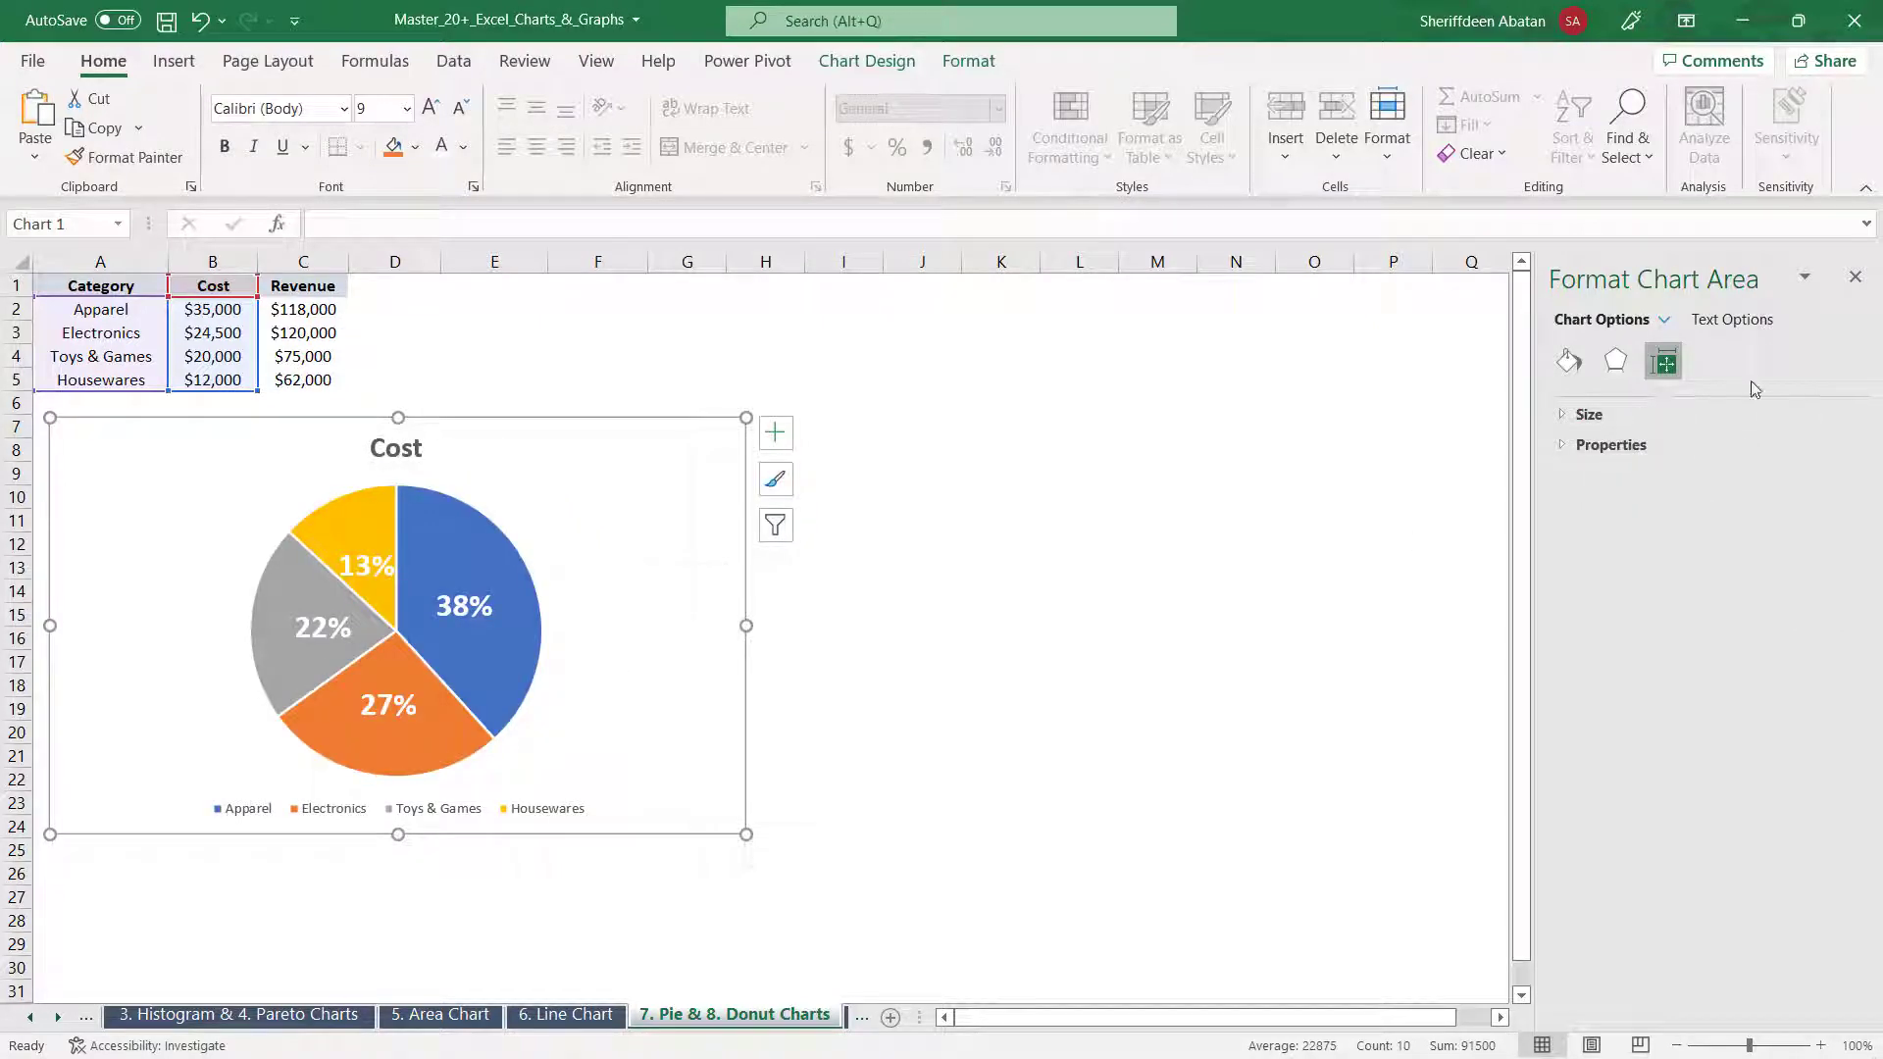
left_click(1855, 278)
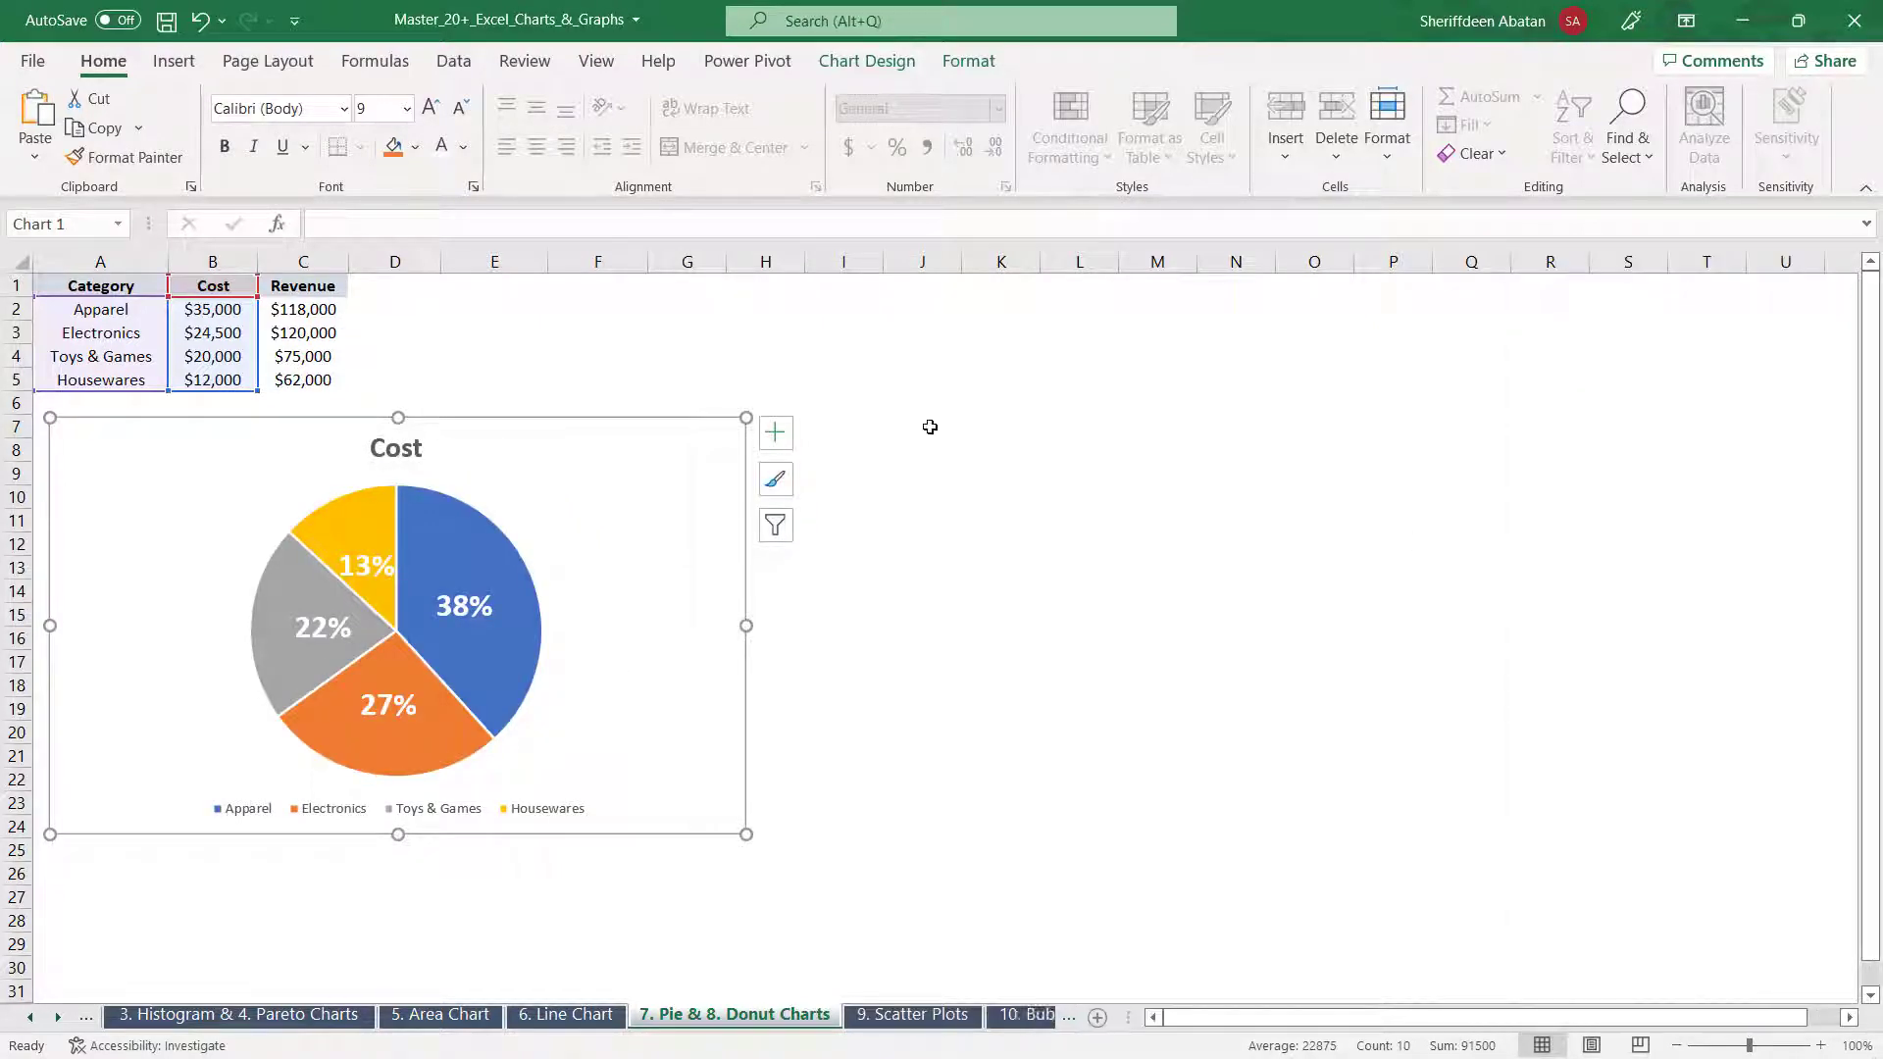
Copy the pie chart and place the duplicate beside the original, around columns I to Q
right_click(678, 436)
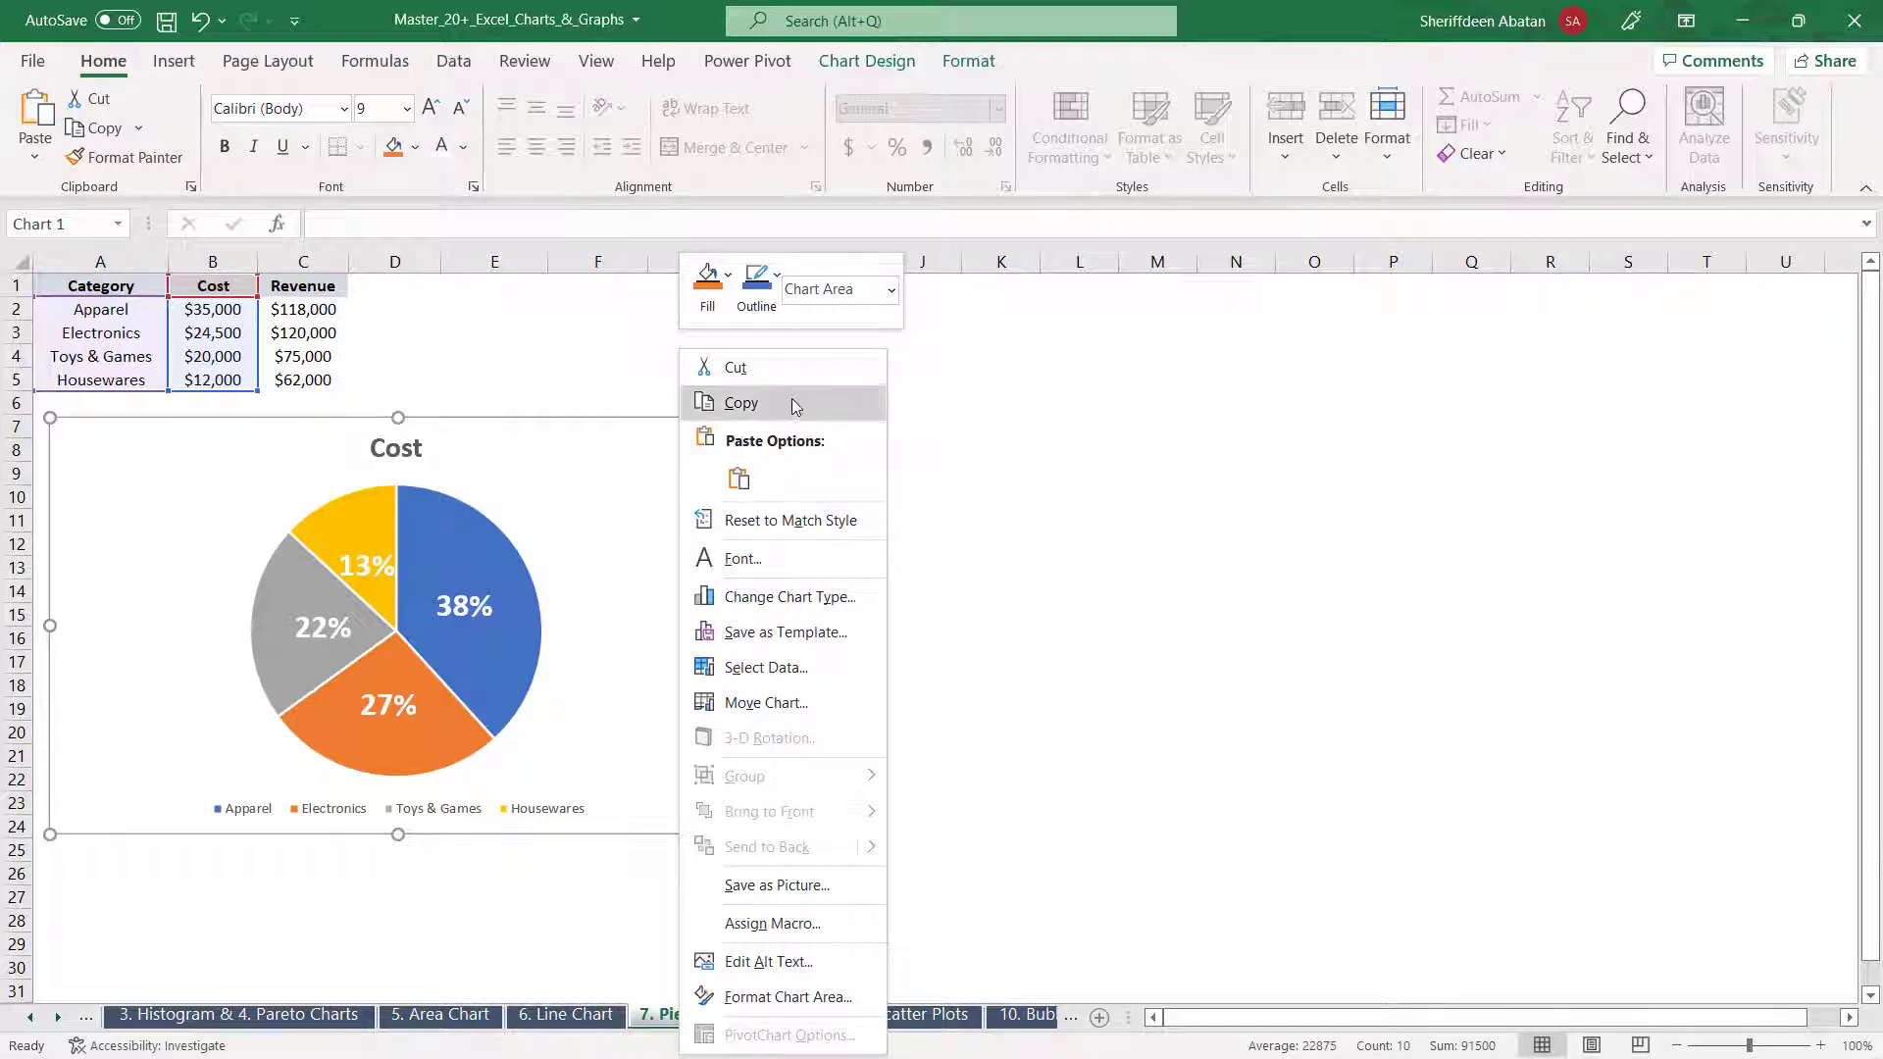
left_click(741, 403)
left_click(855, 439)
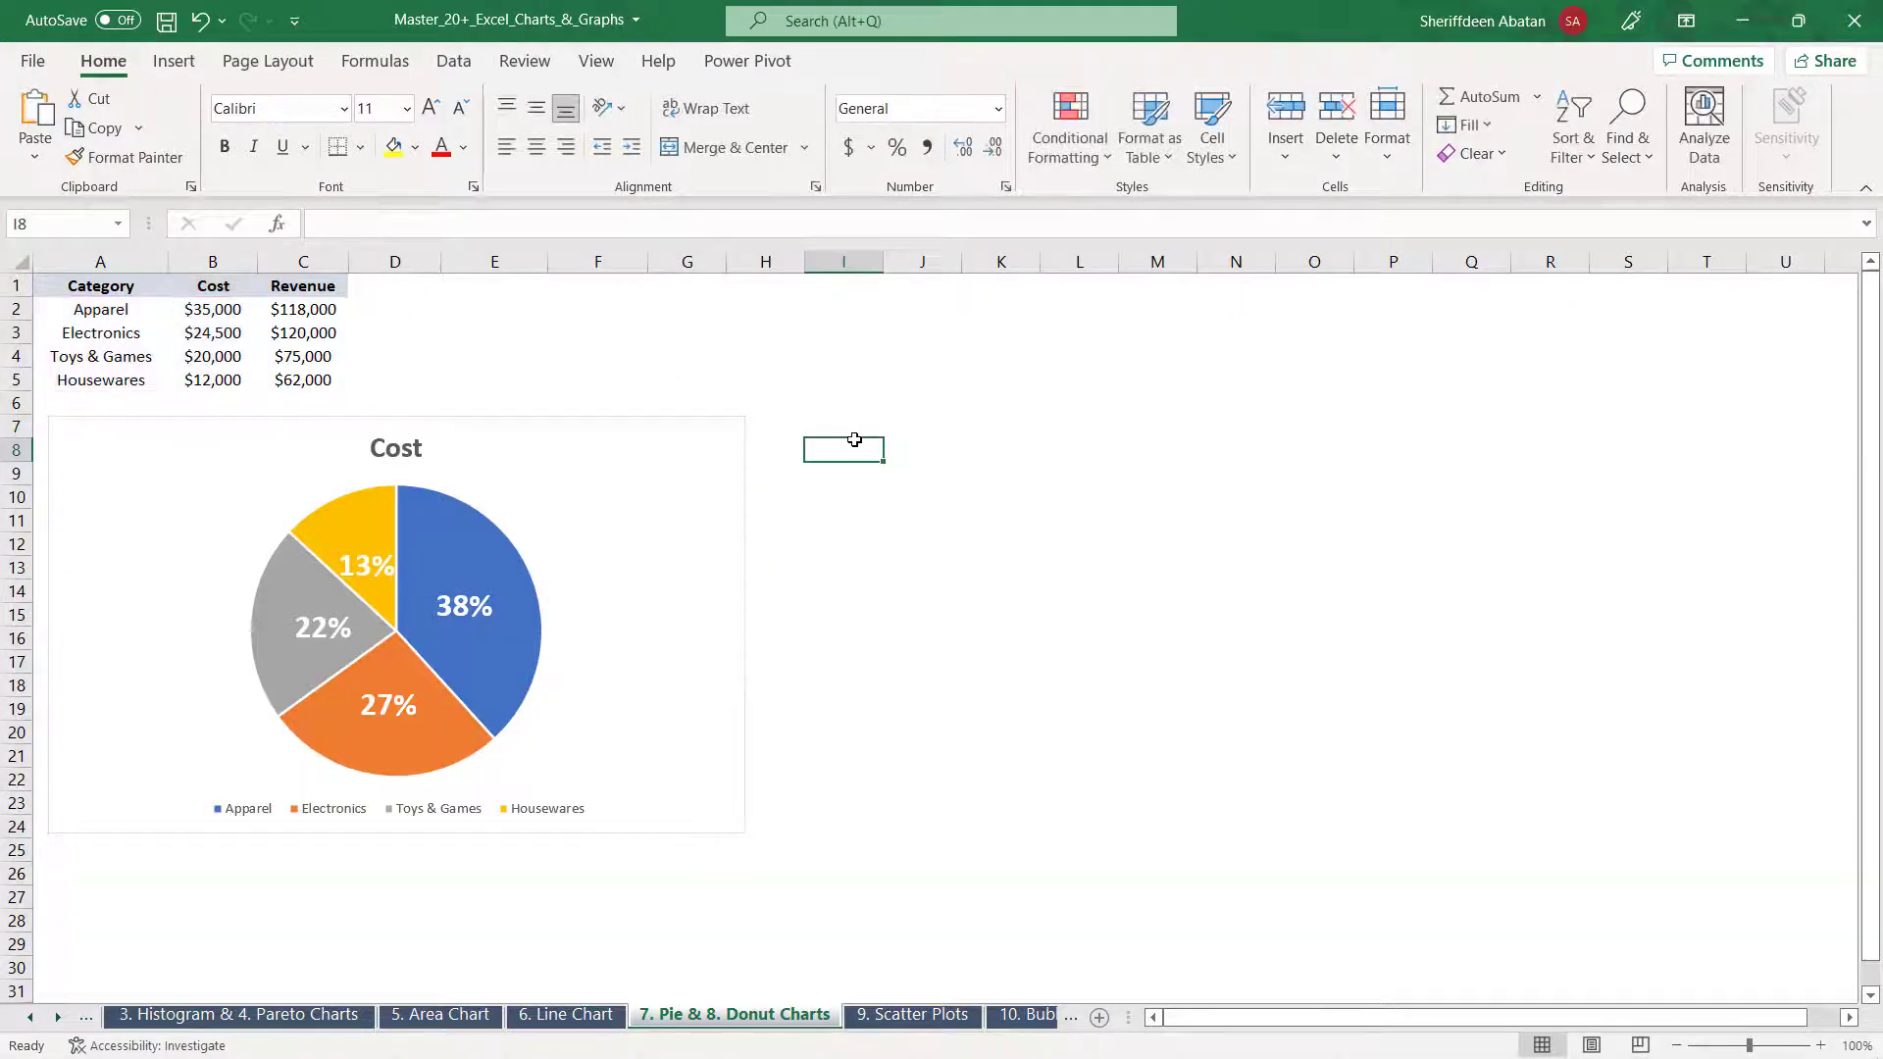
key("ctrl+v")
left_click_drag(887, 475, 858, 442)
Change the duplicated pie chart to a Doughnut chart and move it roughly level with the original
right_click(1282, 454)
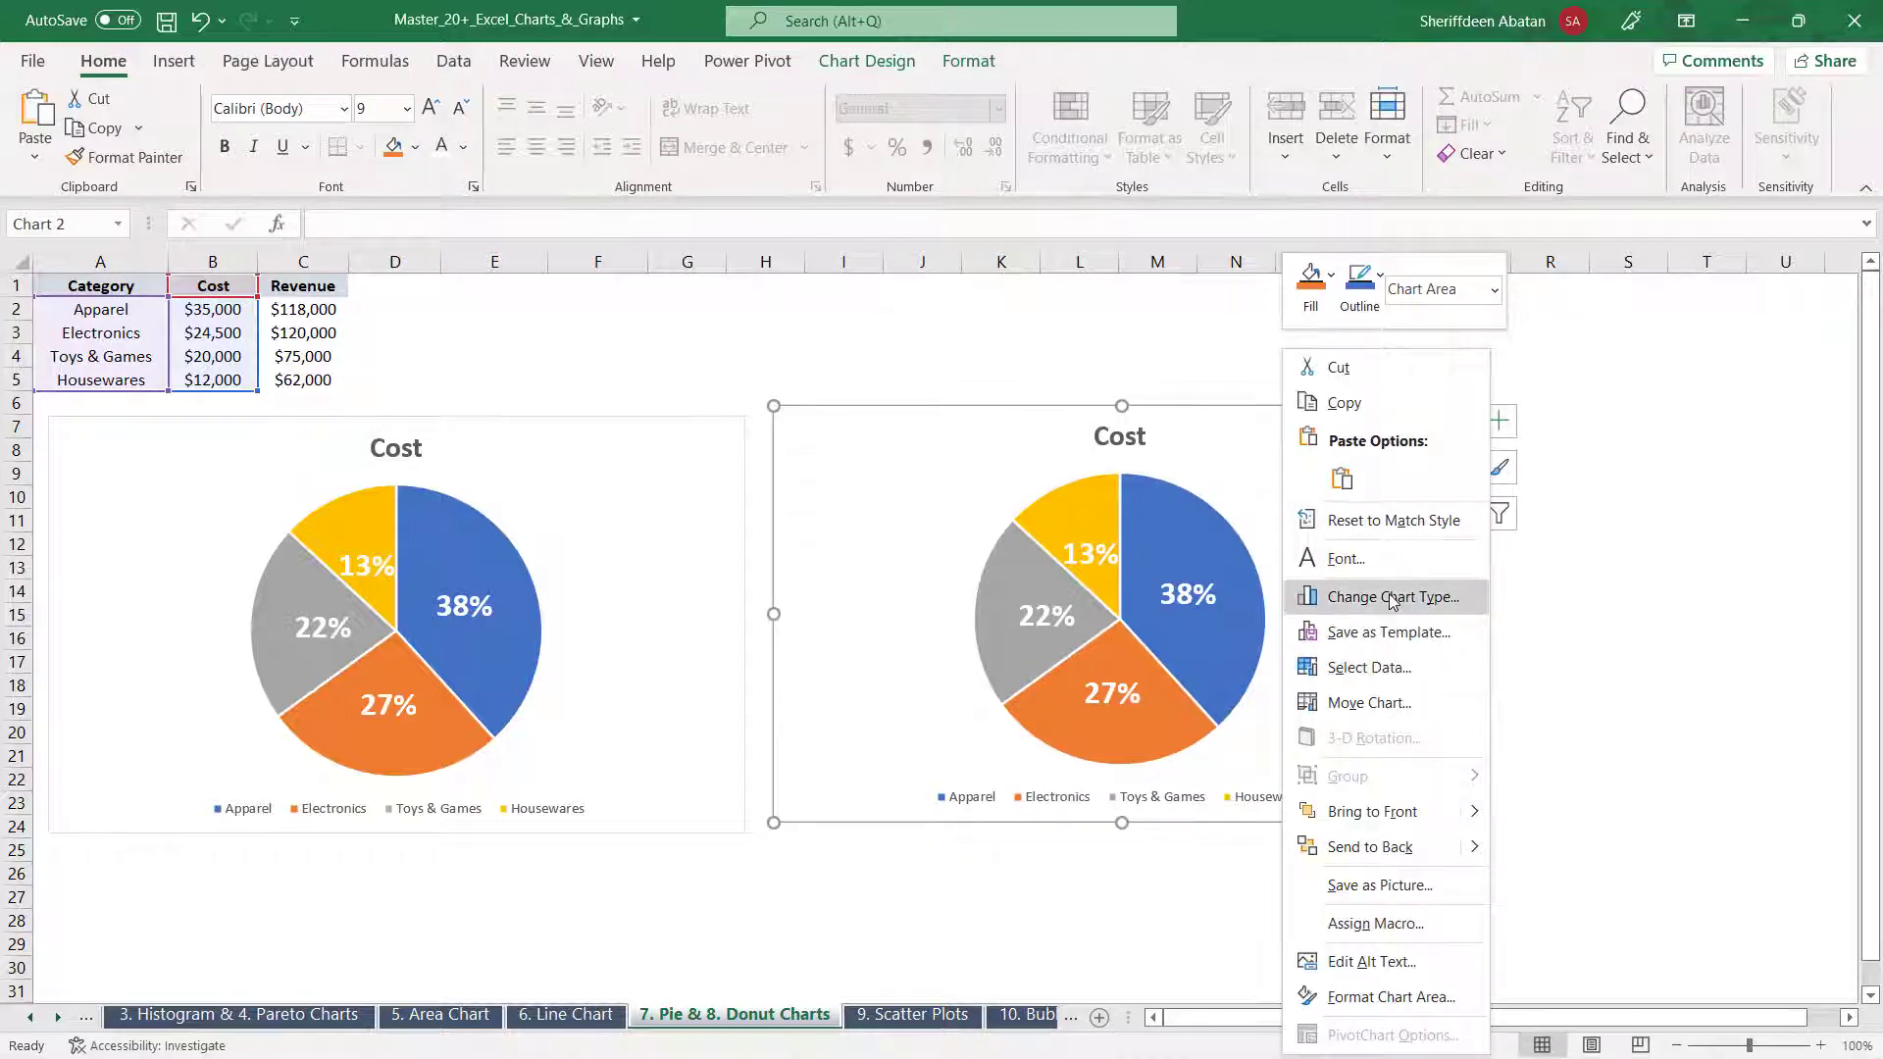
left_click(1393, 601)
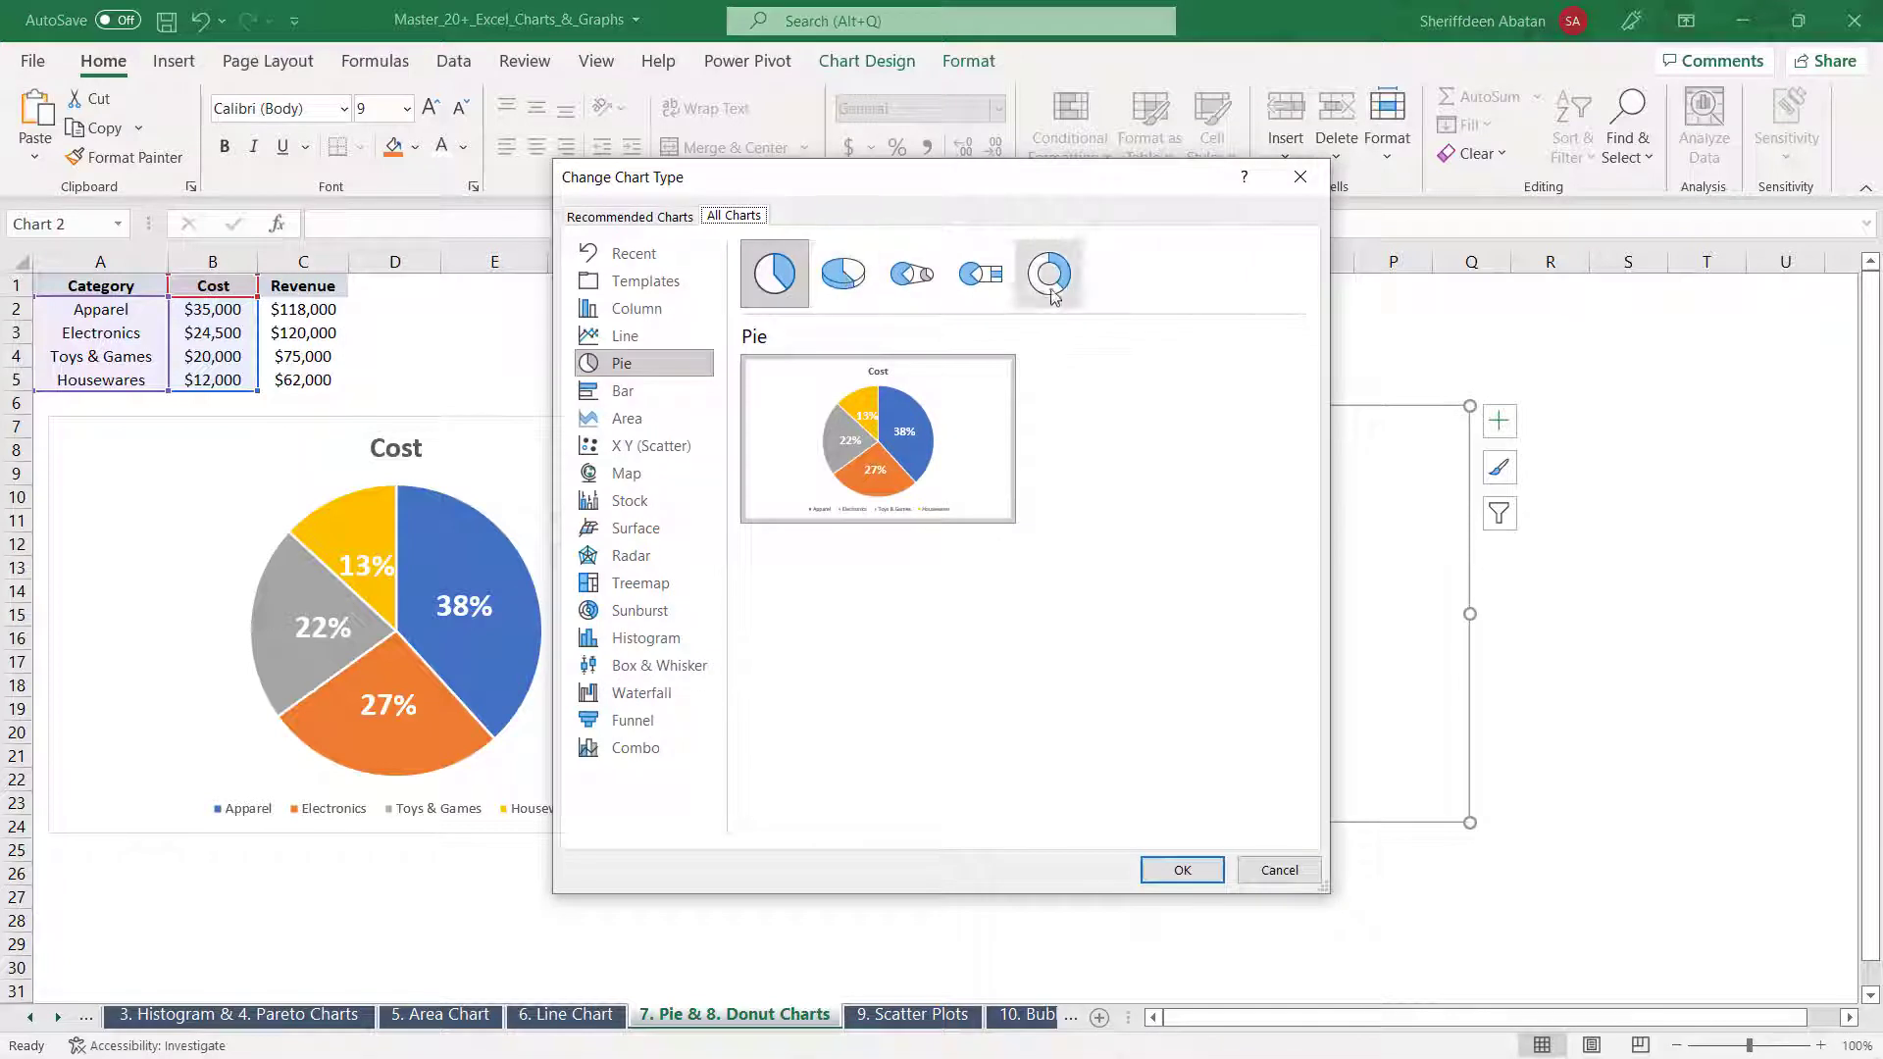
left_click(1056, 294)
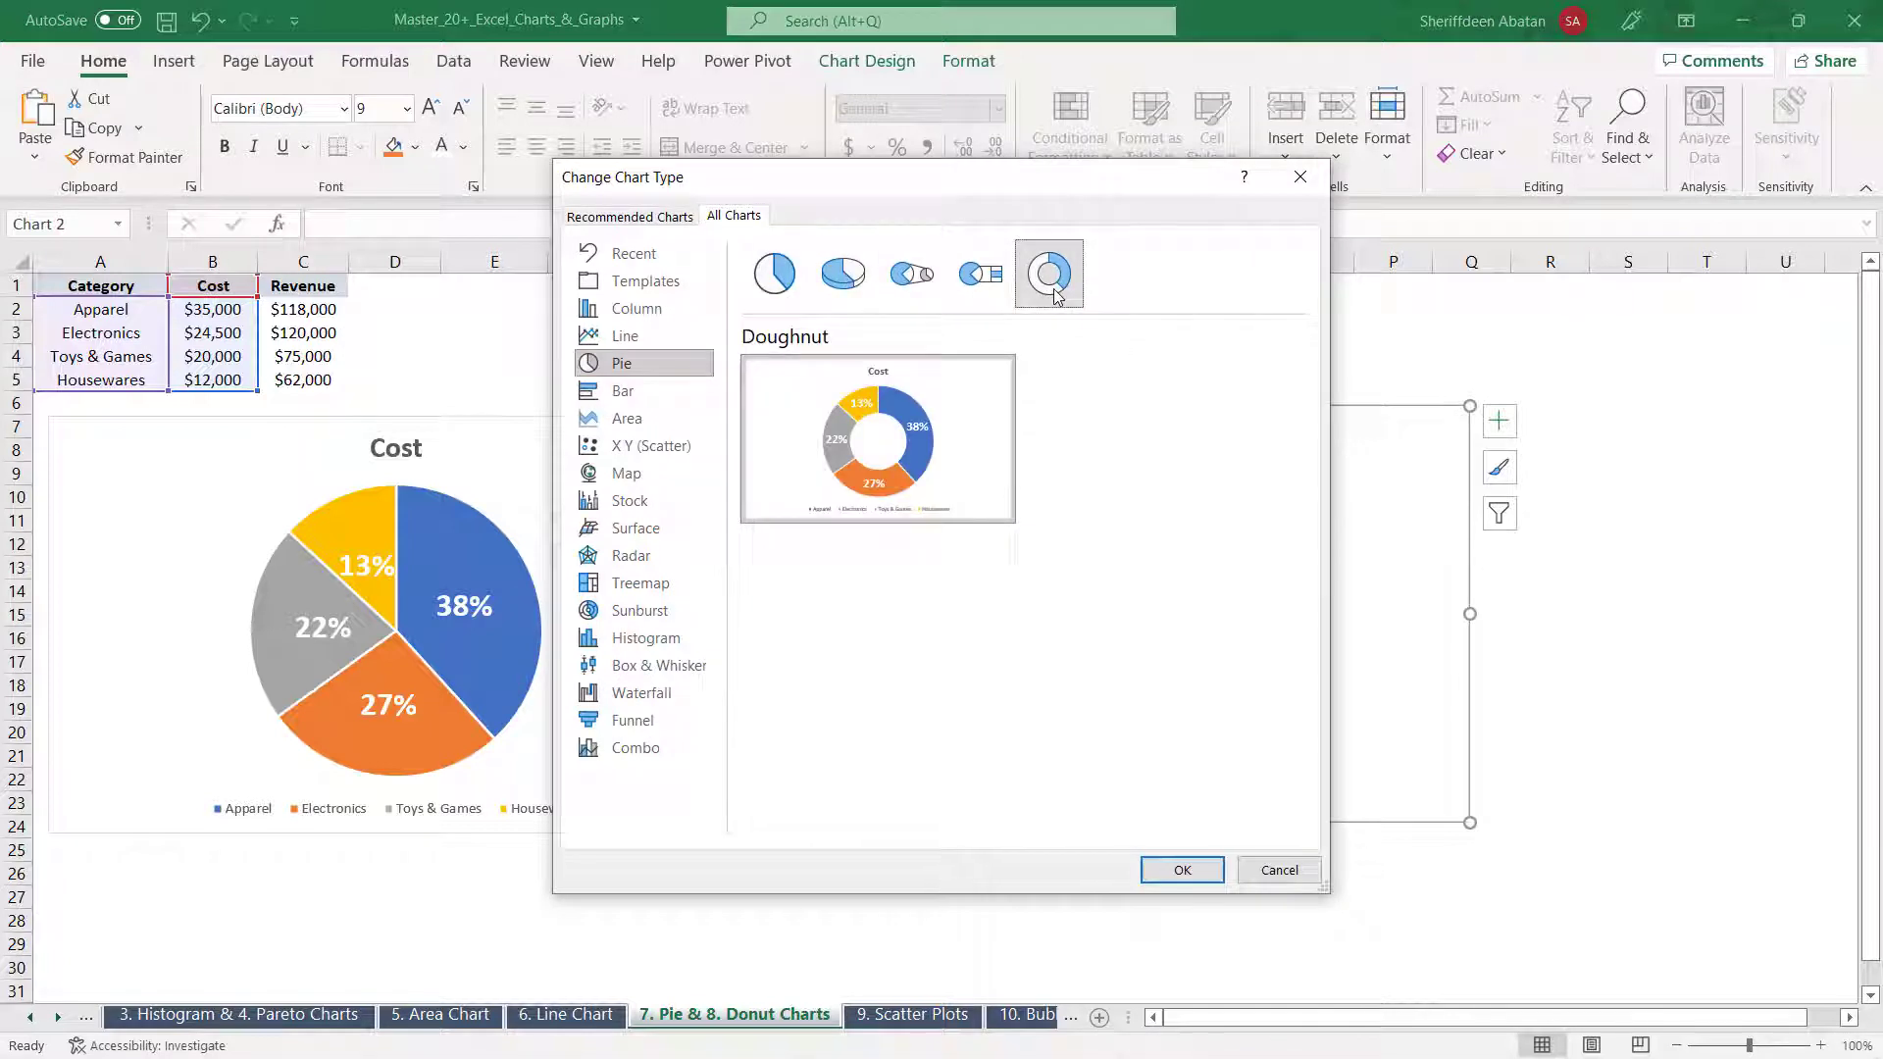
left_click(1167, 871)
left_click_drag(888, 463, 886, 474)
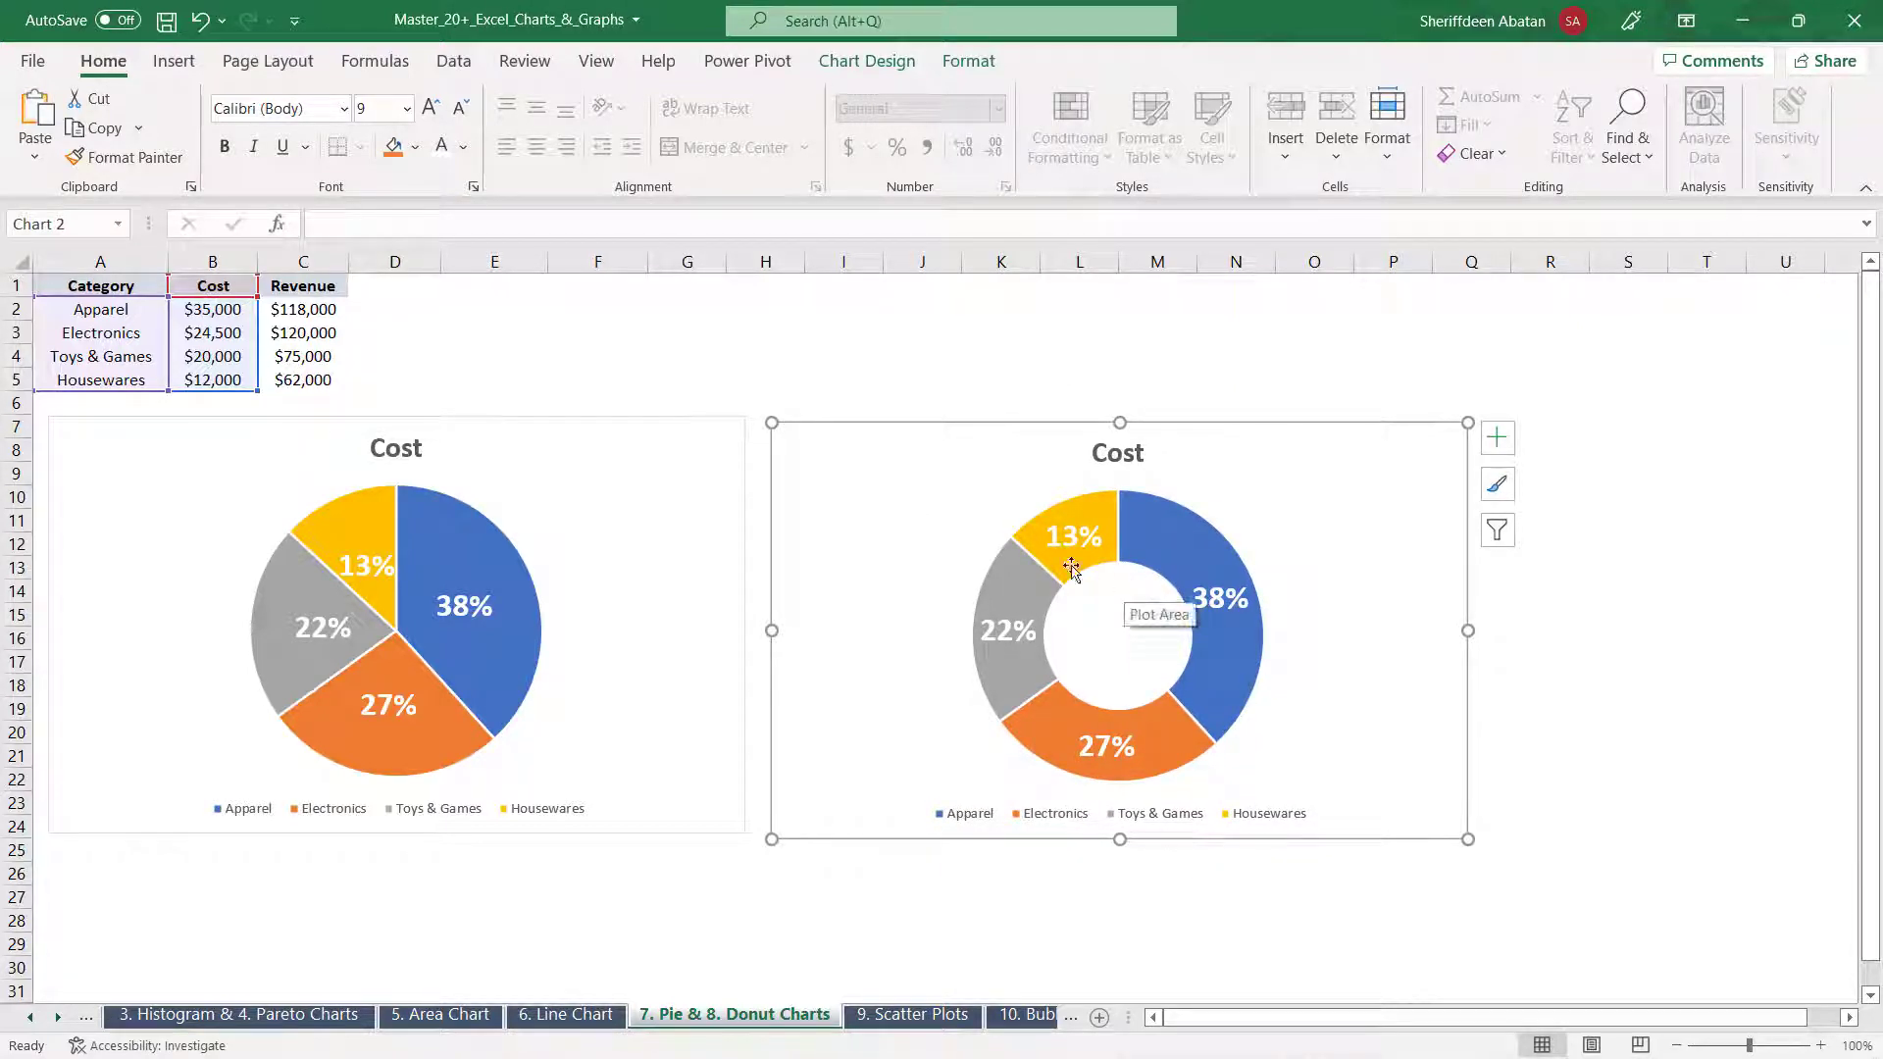
mouse_move(1010, 675)
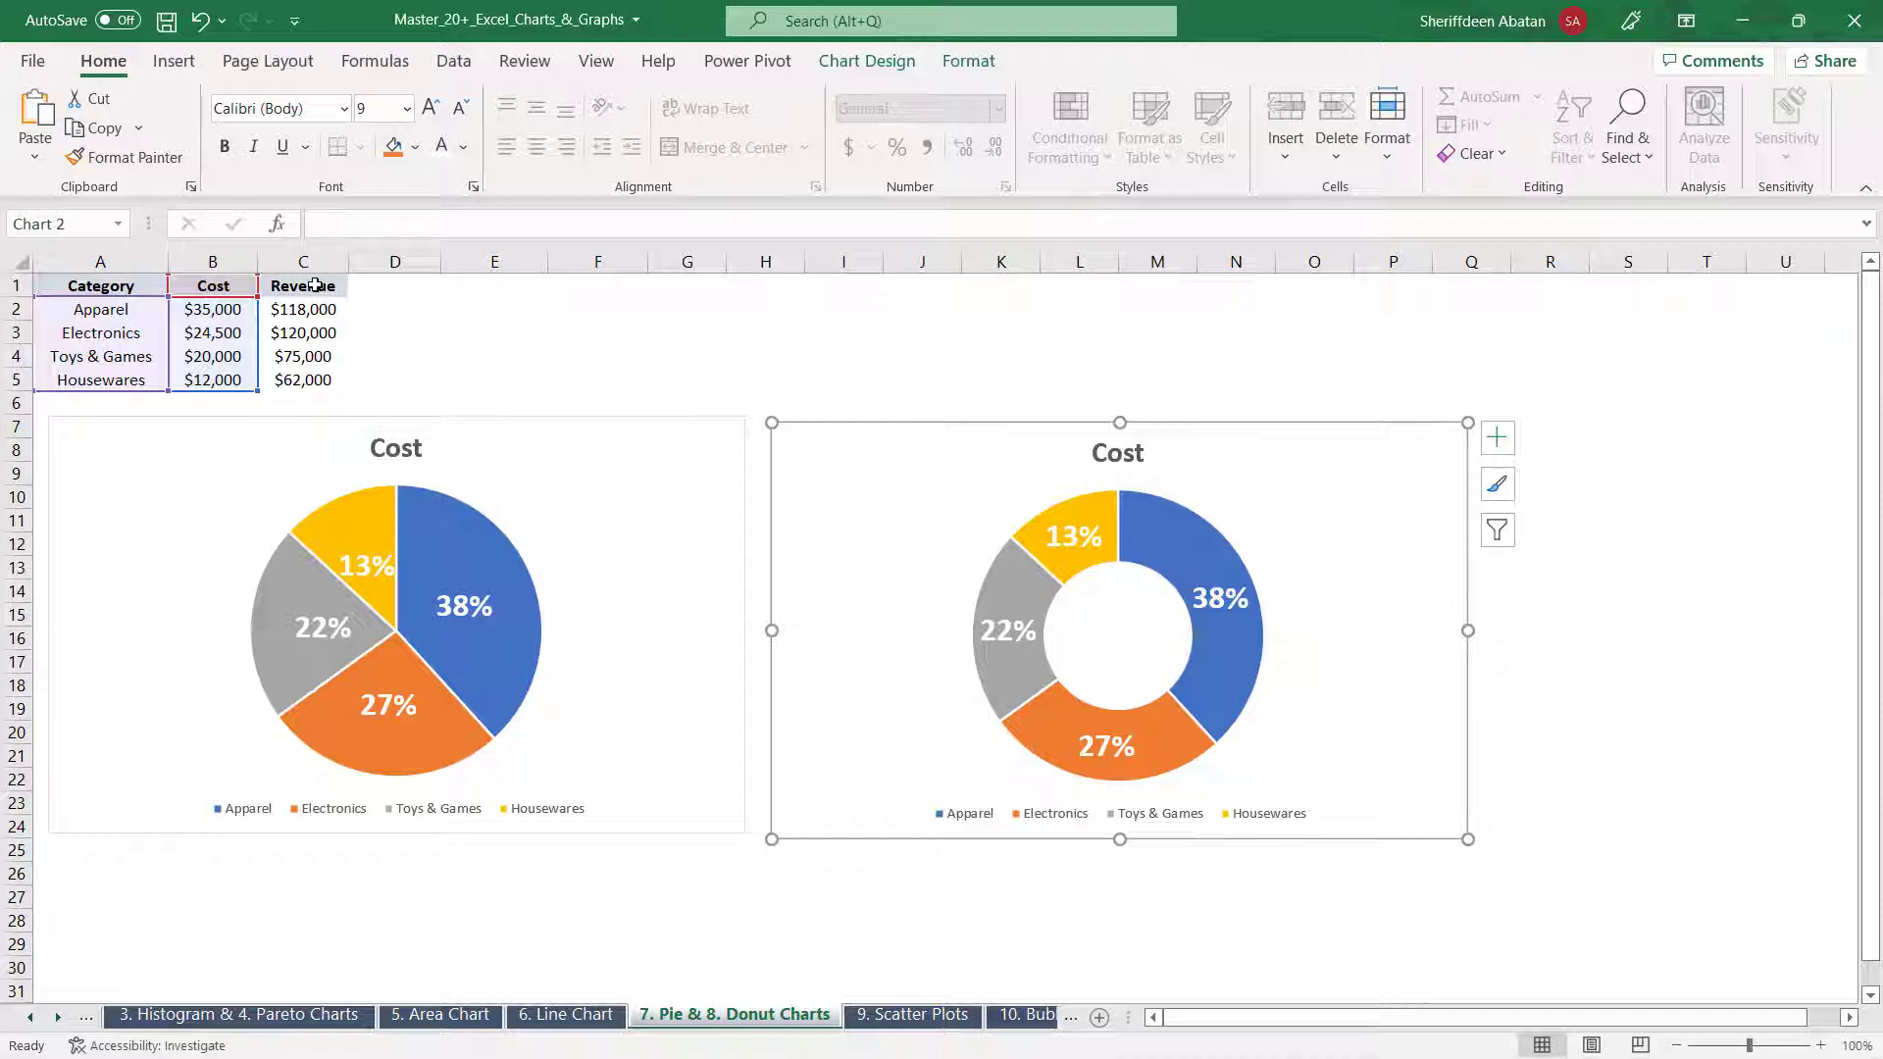
Add a Revenue series to the doughnut chart, taking its name from C1 and its values from C2:C5
right_click(882, 471)
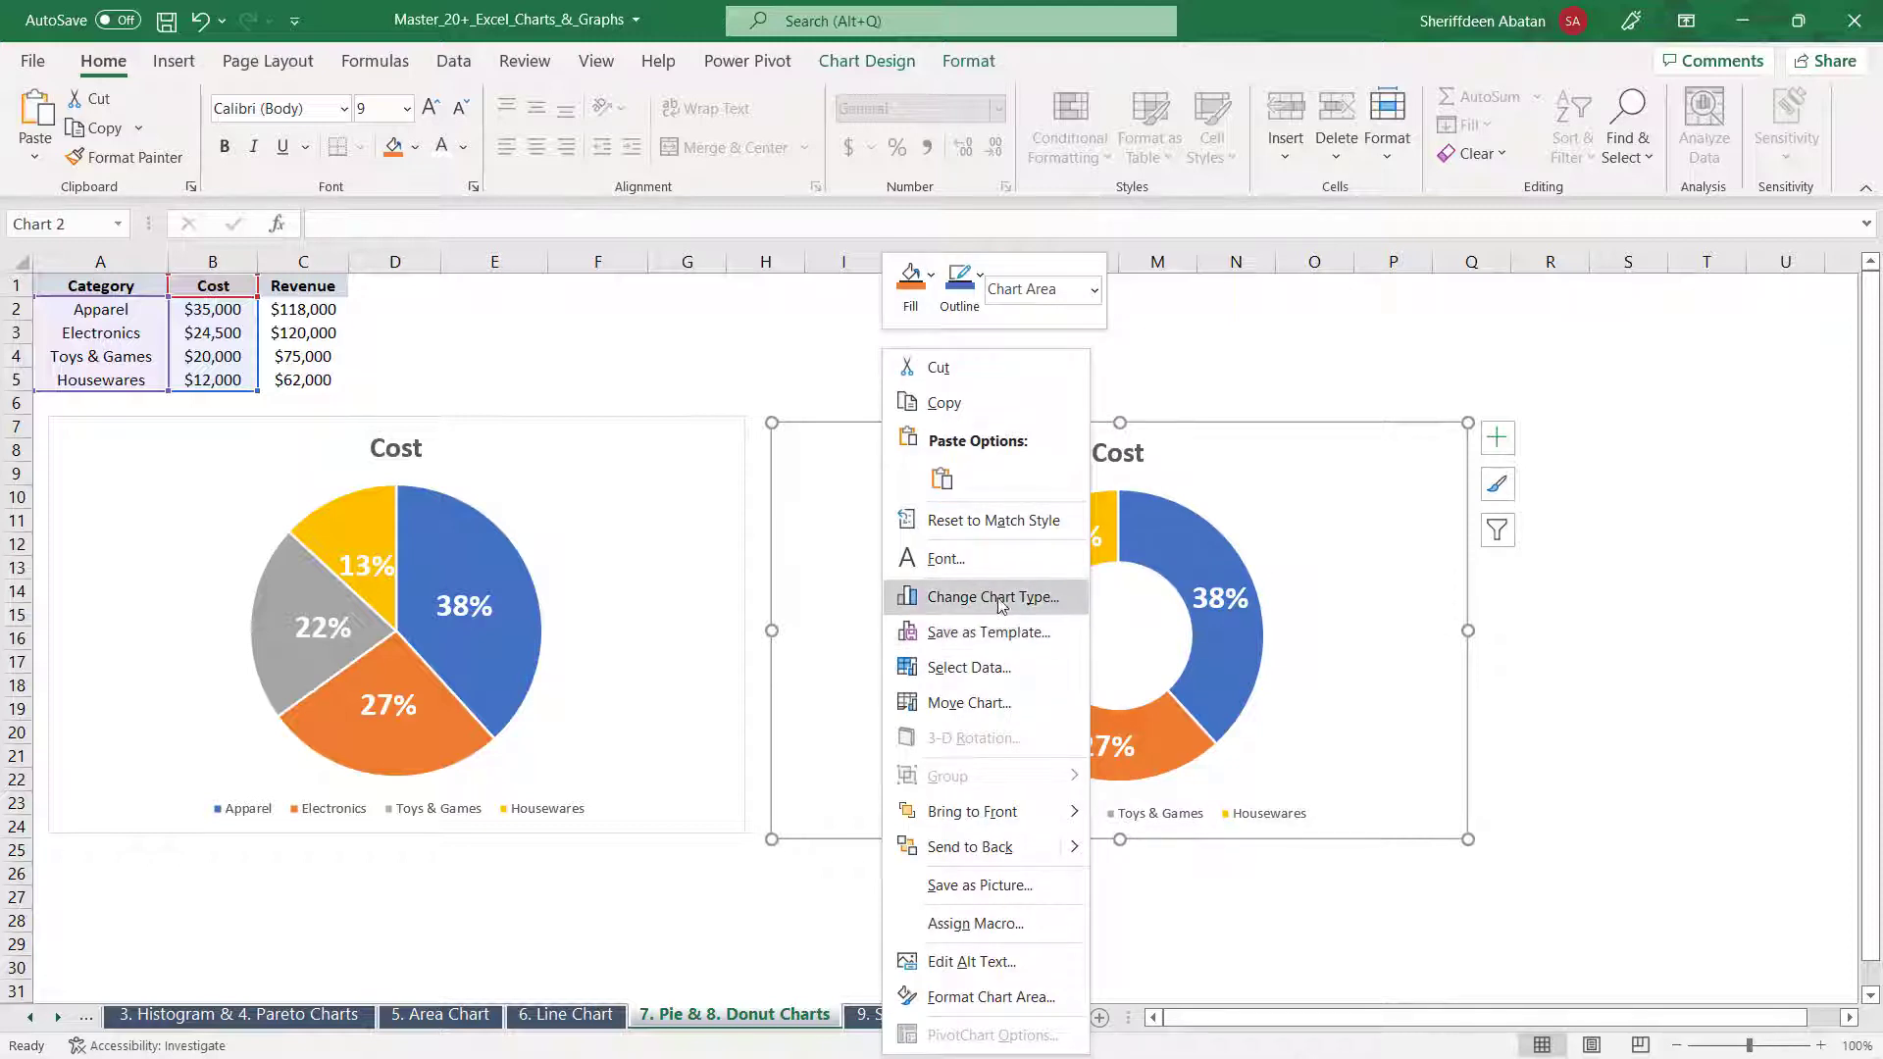
left_click(1003, 667)
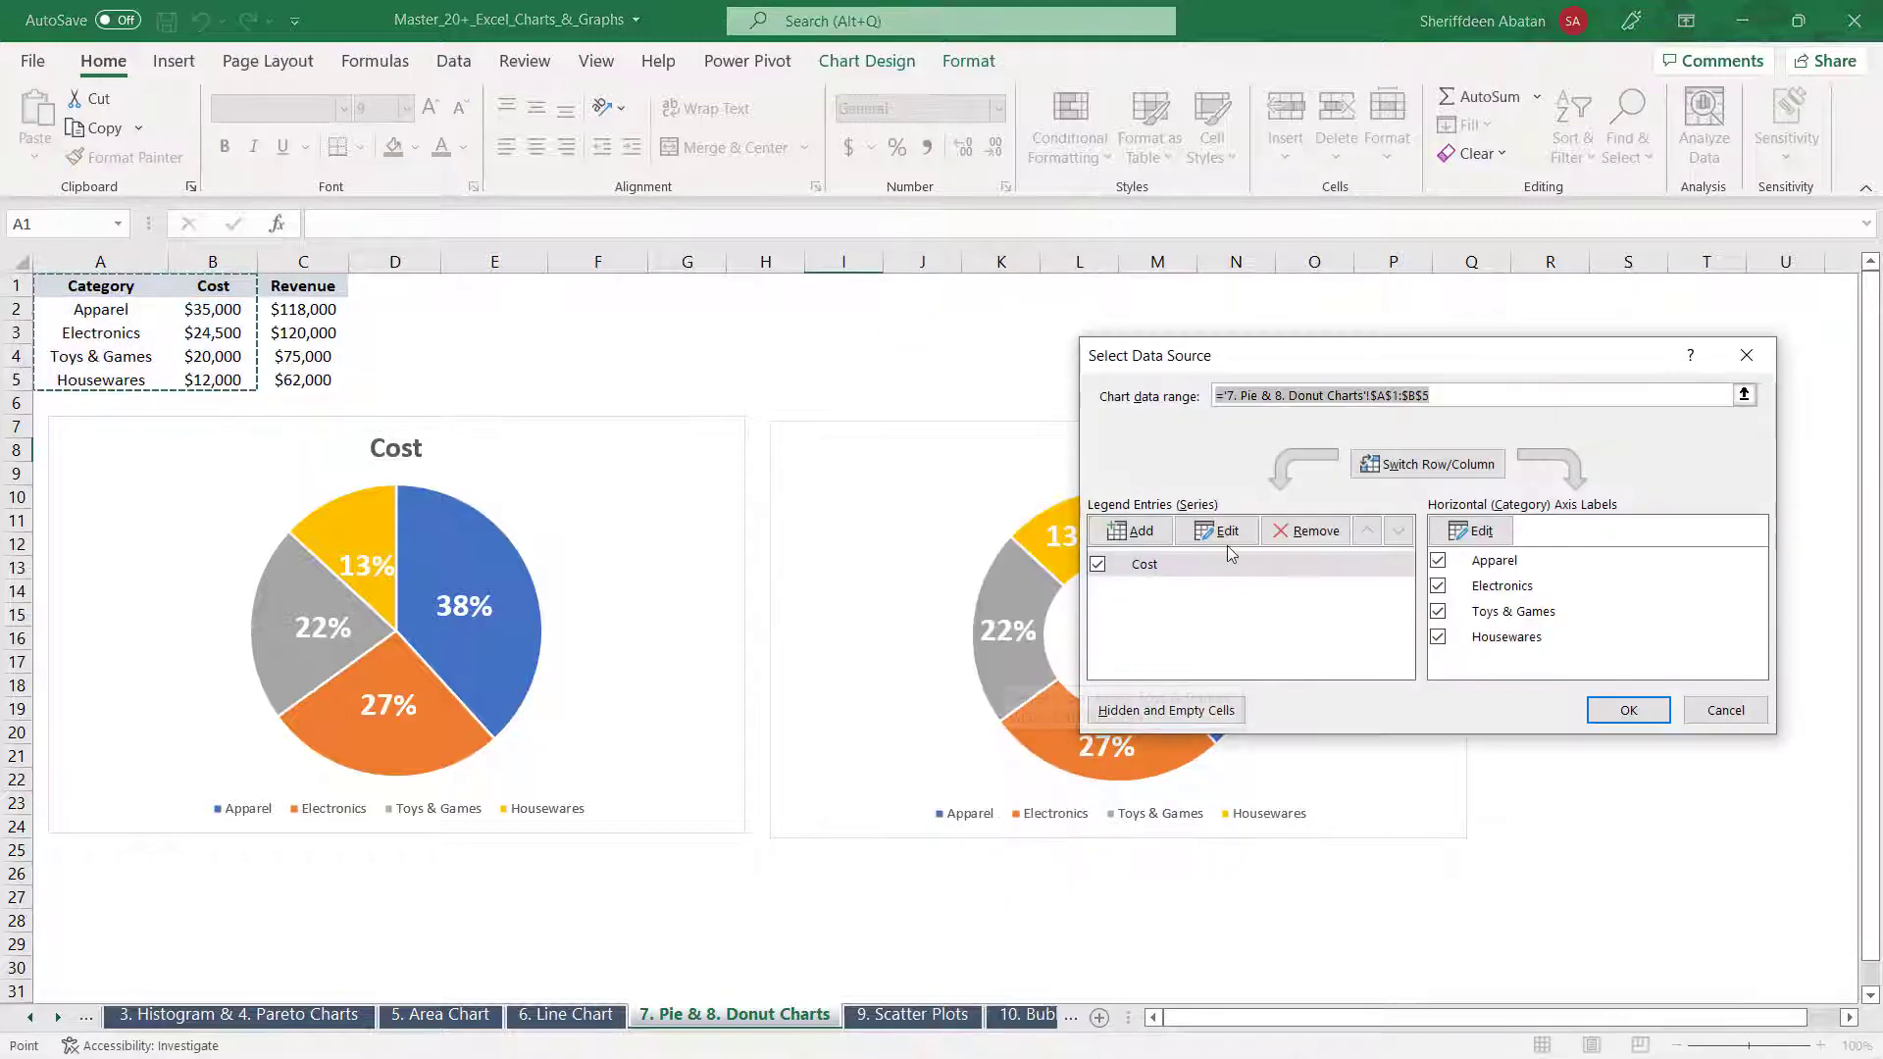
left_click_drag(1265, 366, 373, 525)
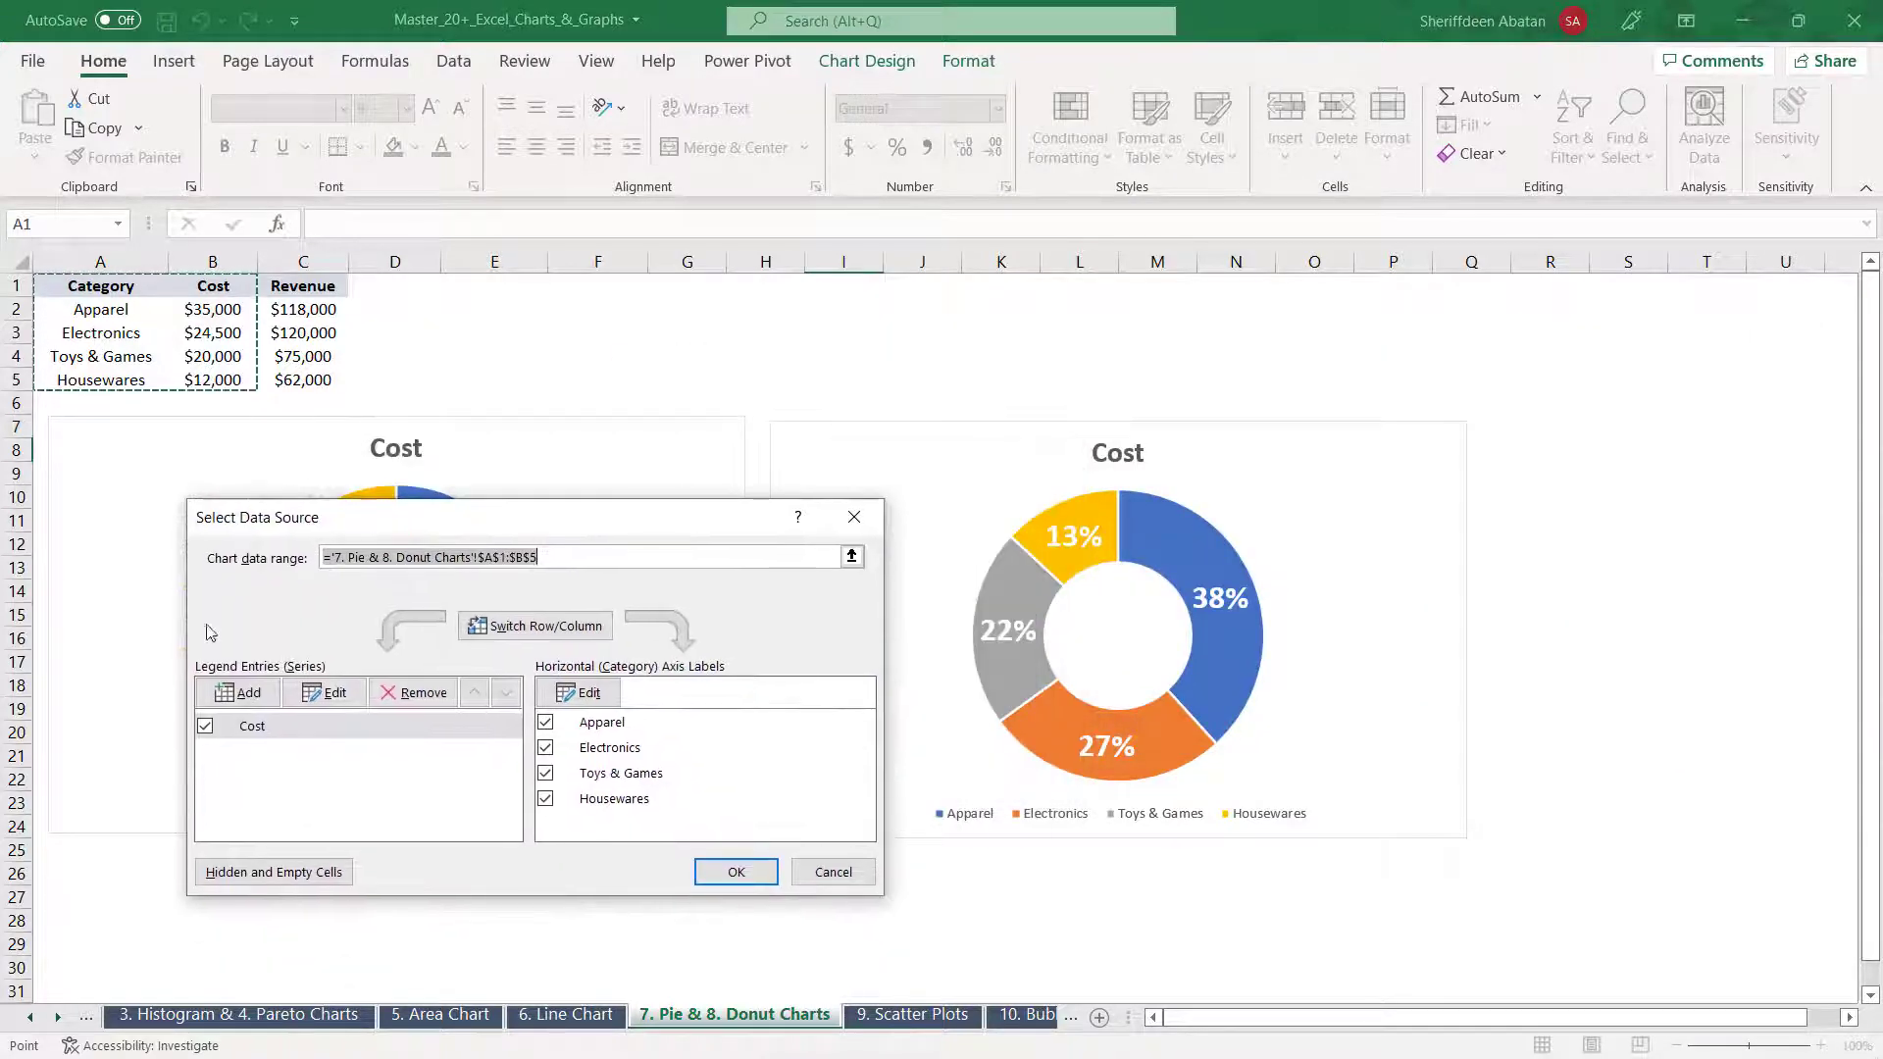
left_click(237, 699)
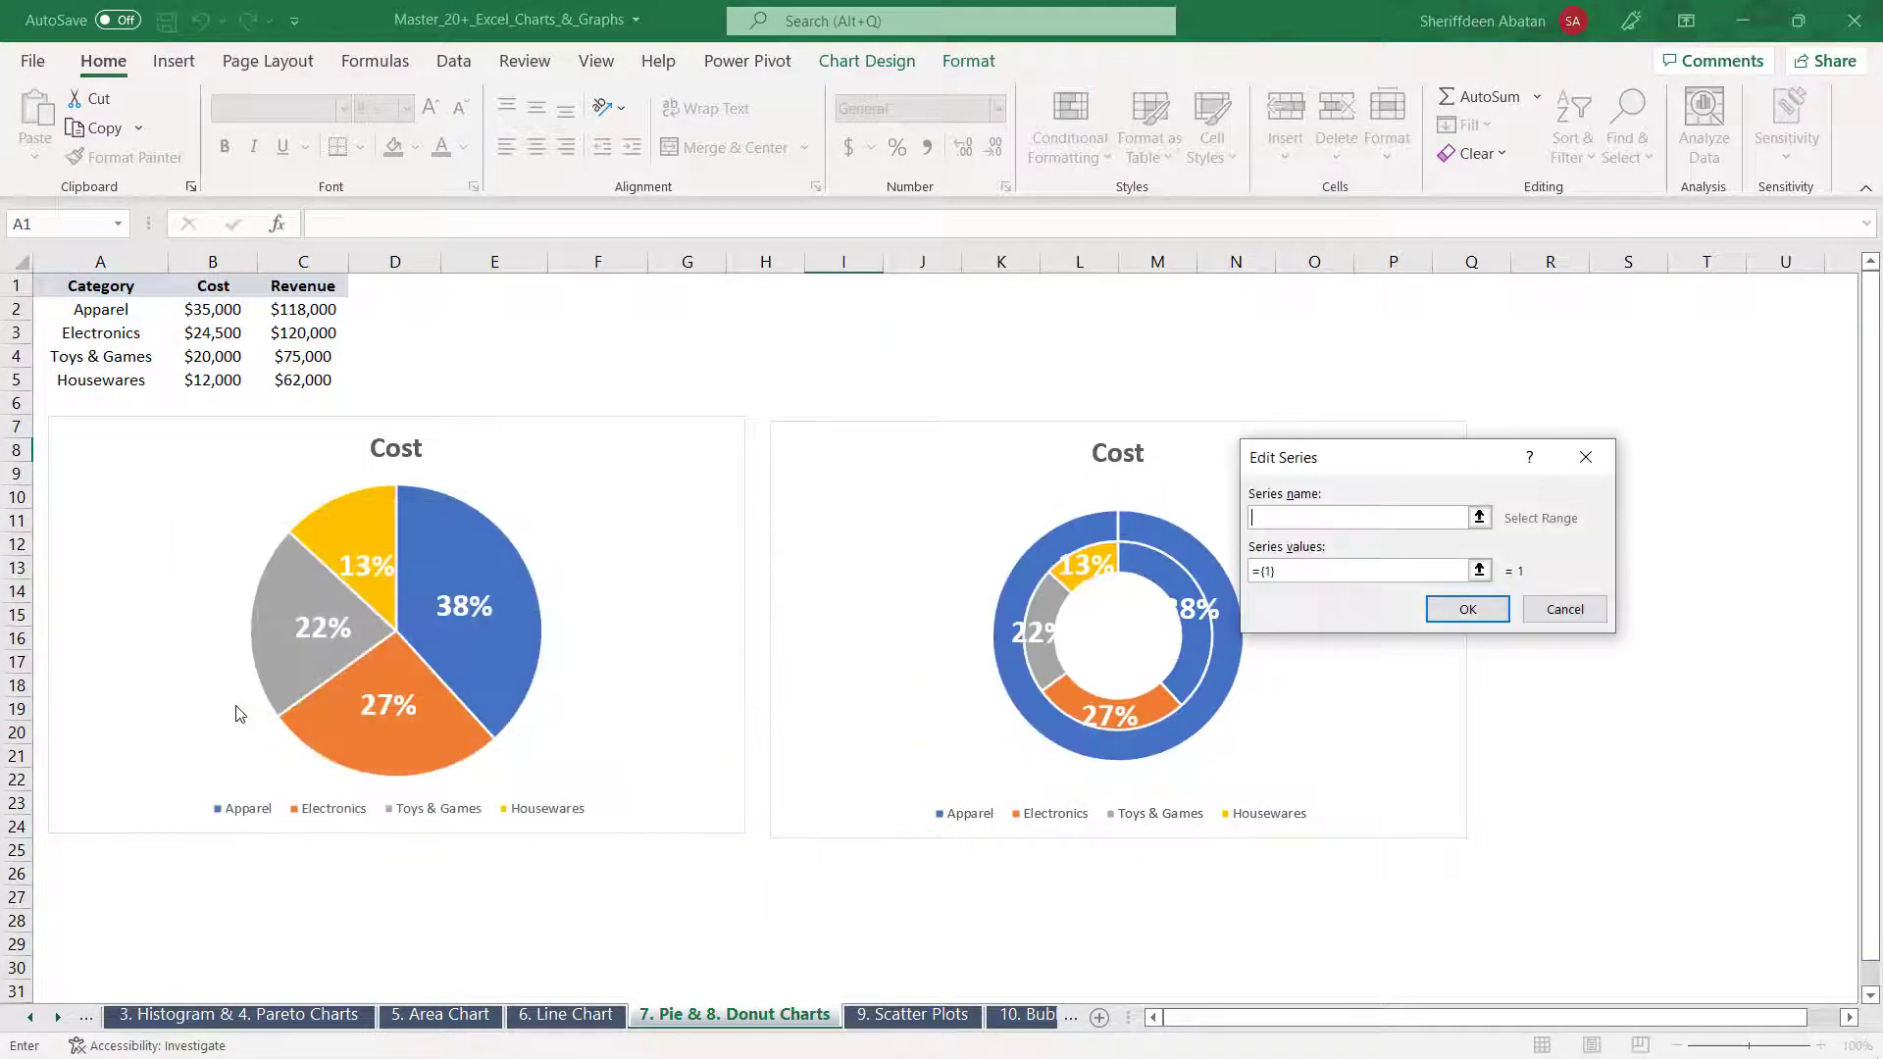
left_click(295, 285)
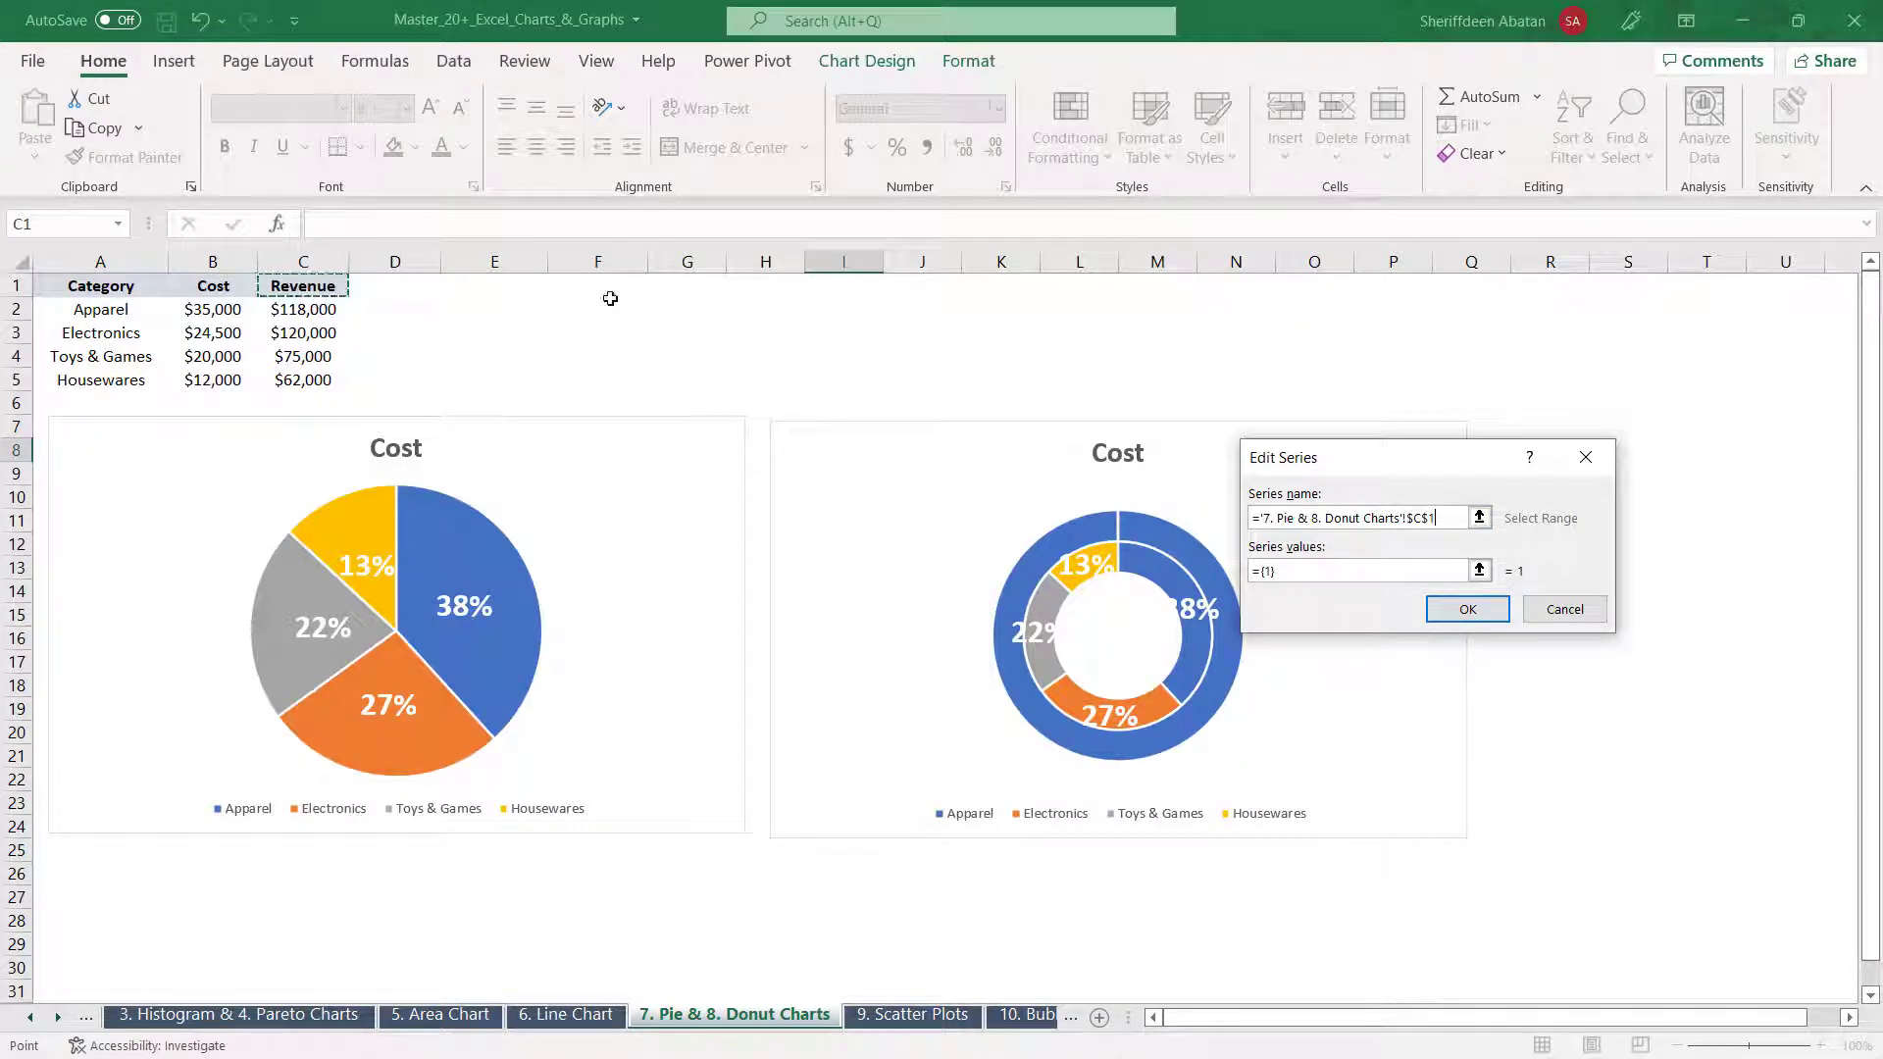
left_click(1479, 571)
left_click_drag(324, 314, 323, 382)
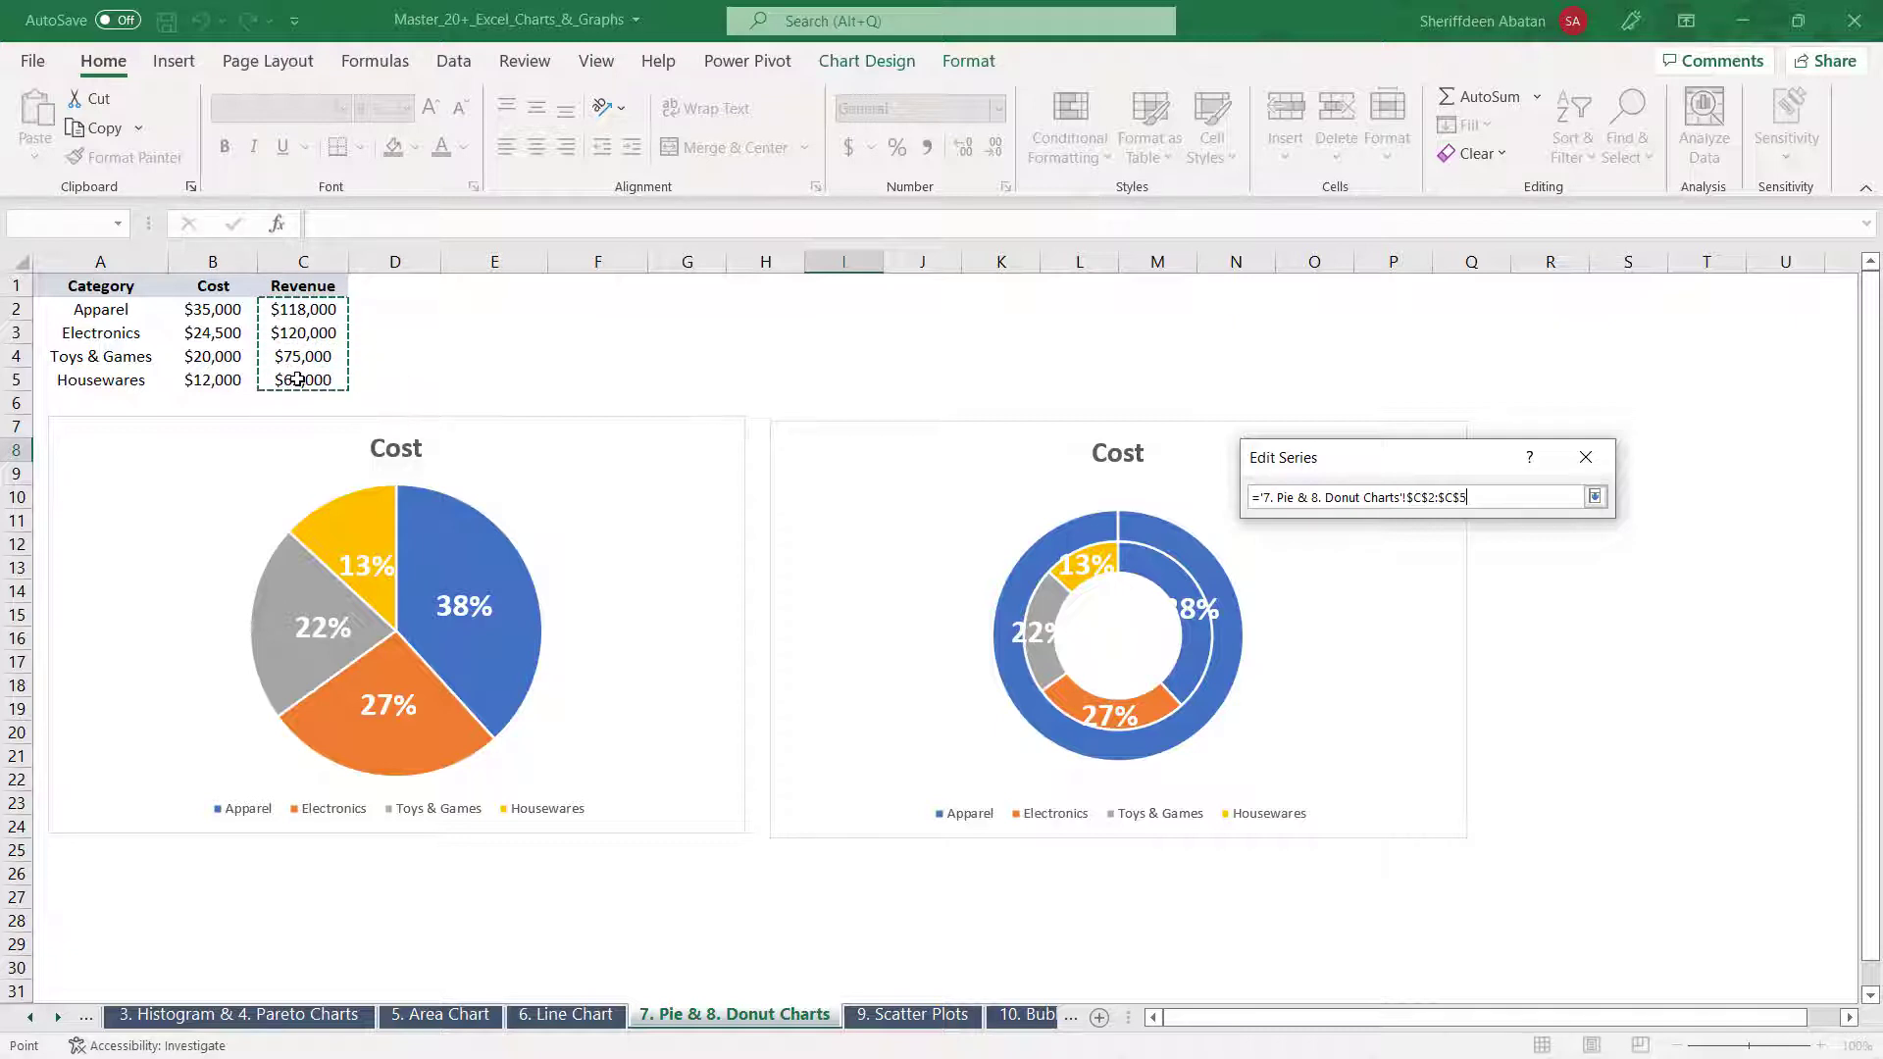
left_click(1595, 497)
left_click(1471, 610)
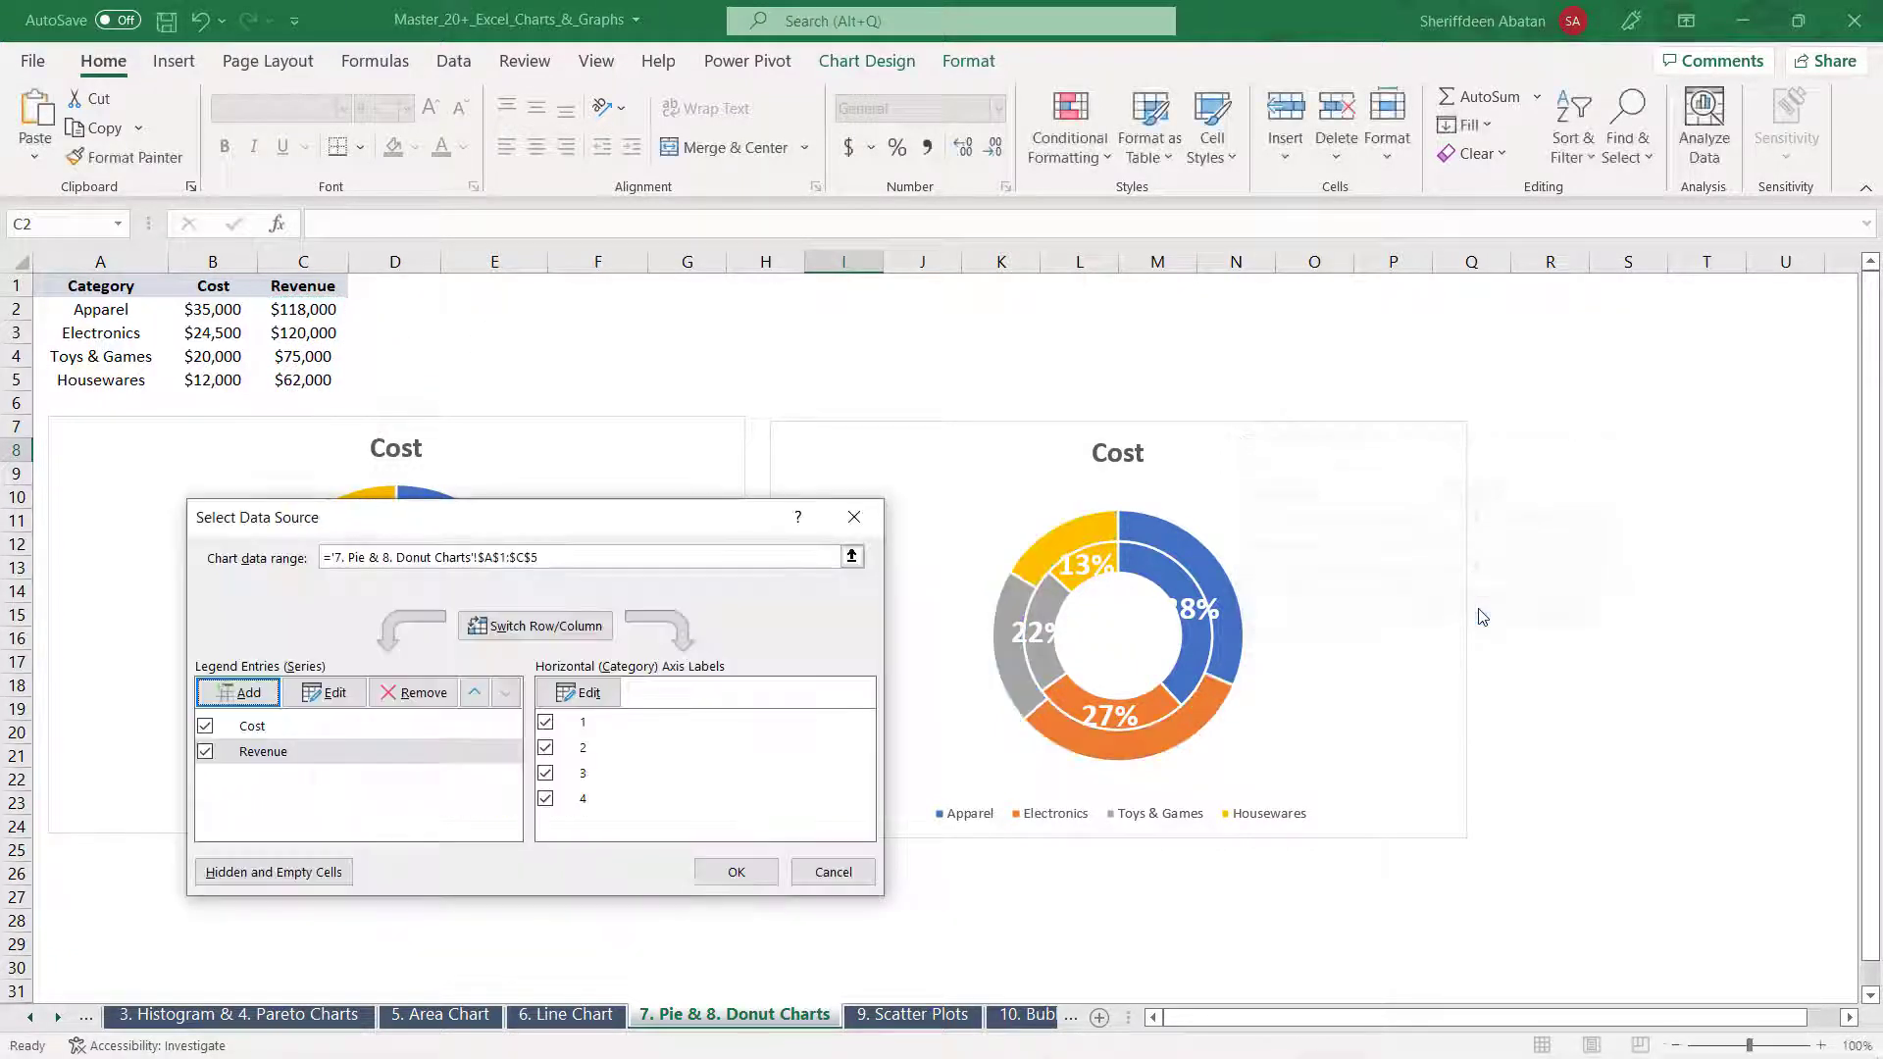
Set the doughnut chart's category labels to the range A2:A5 and apply the new data source
left_click(579, 699)
left_click_drag(108, 307, 148, 382)
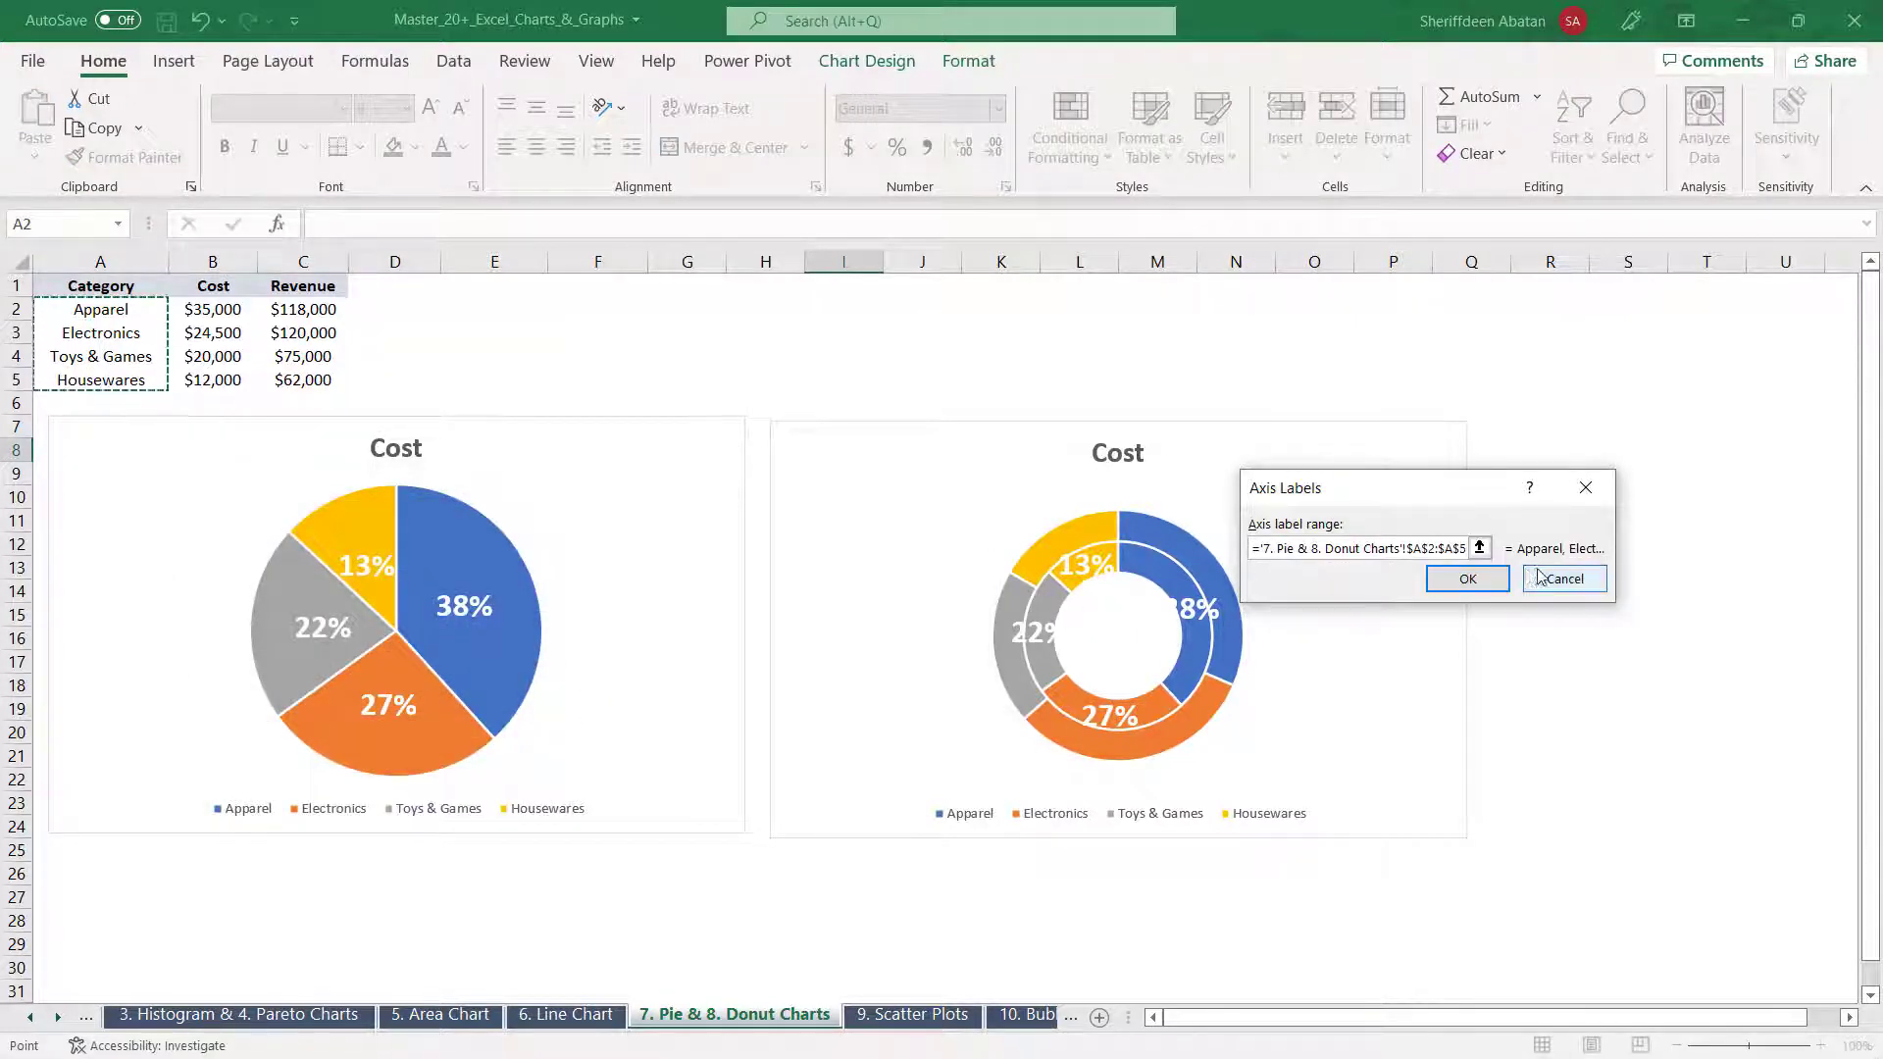
left_click(1469, 581)
left_click(741, 872)
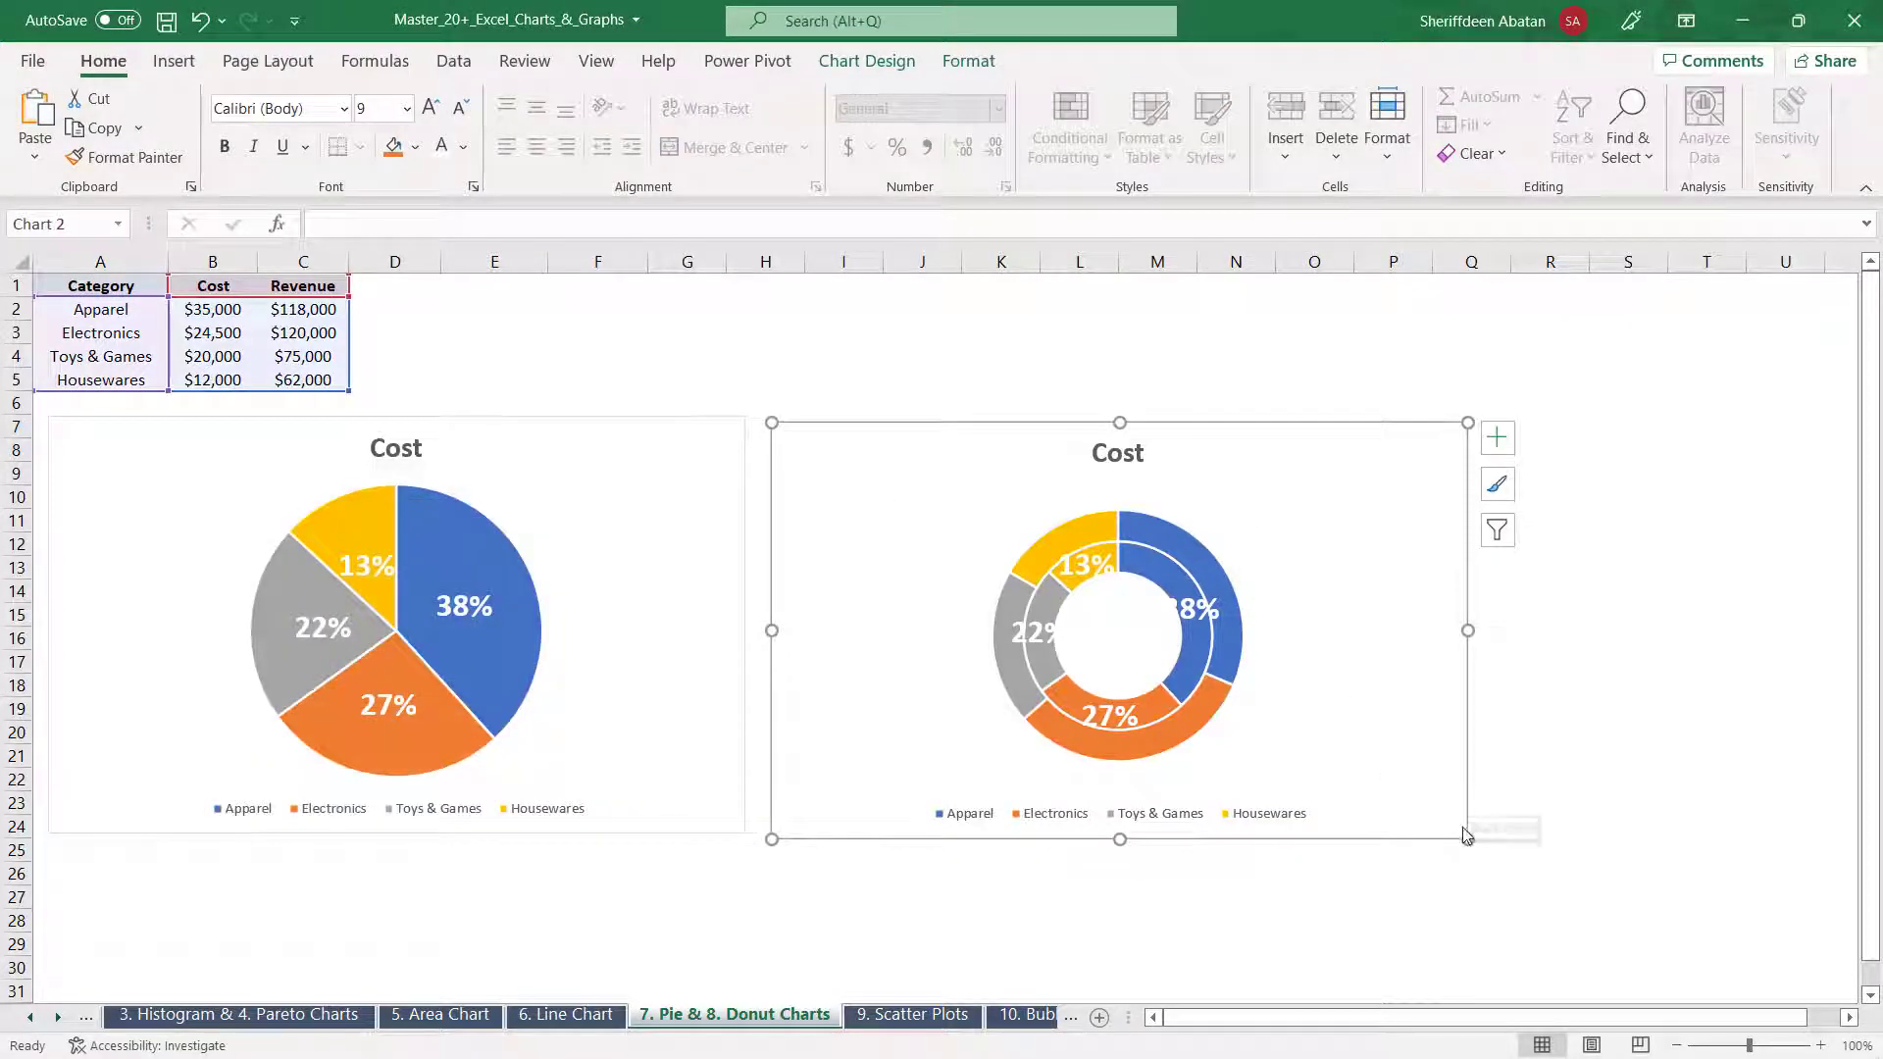
Enlarge the doughnut chart to about columns H to R and rows 7 to 26, and add data labels to the outer Revenue ring
left_click_drag(1469, 839, 1574, 880)
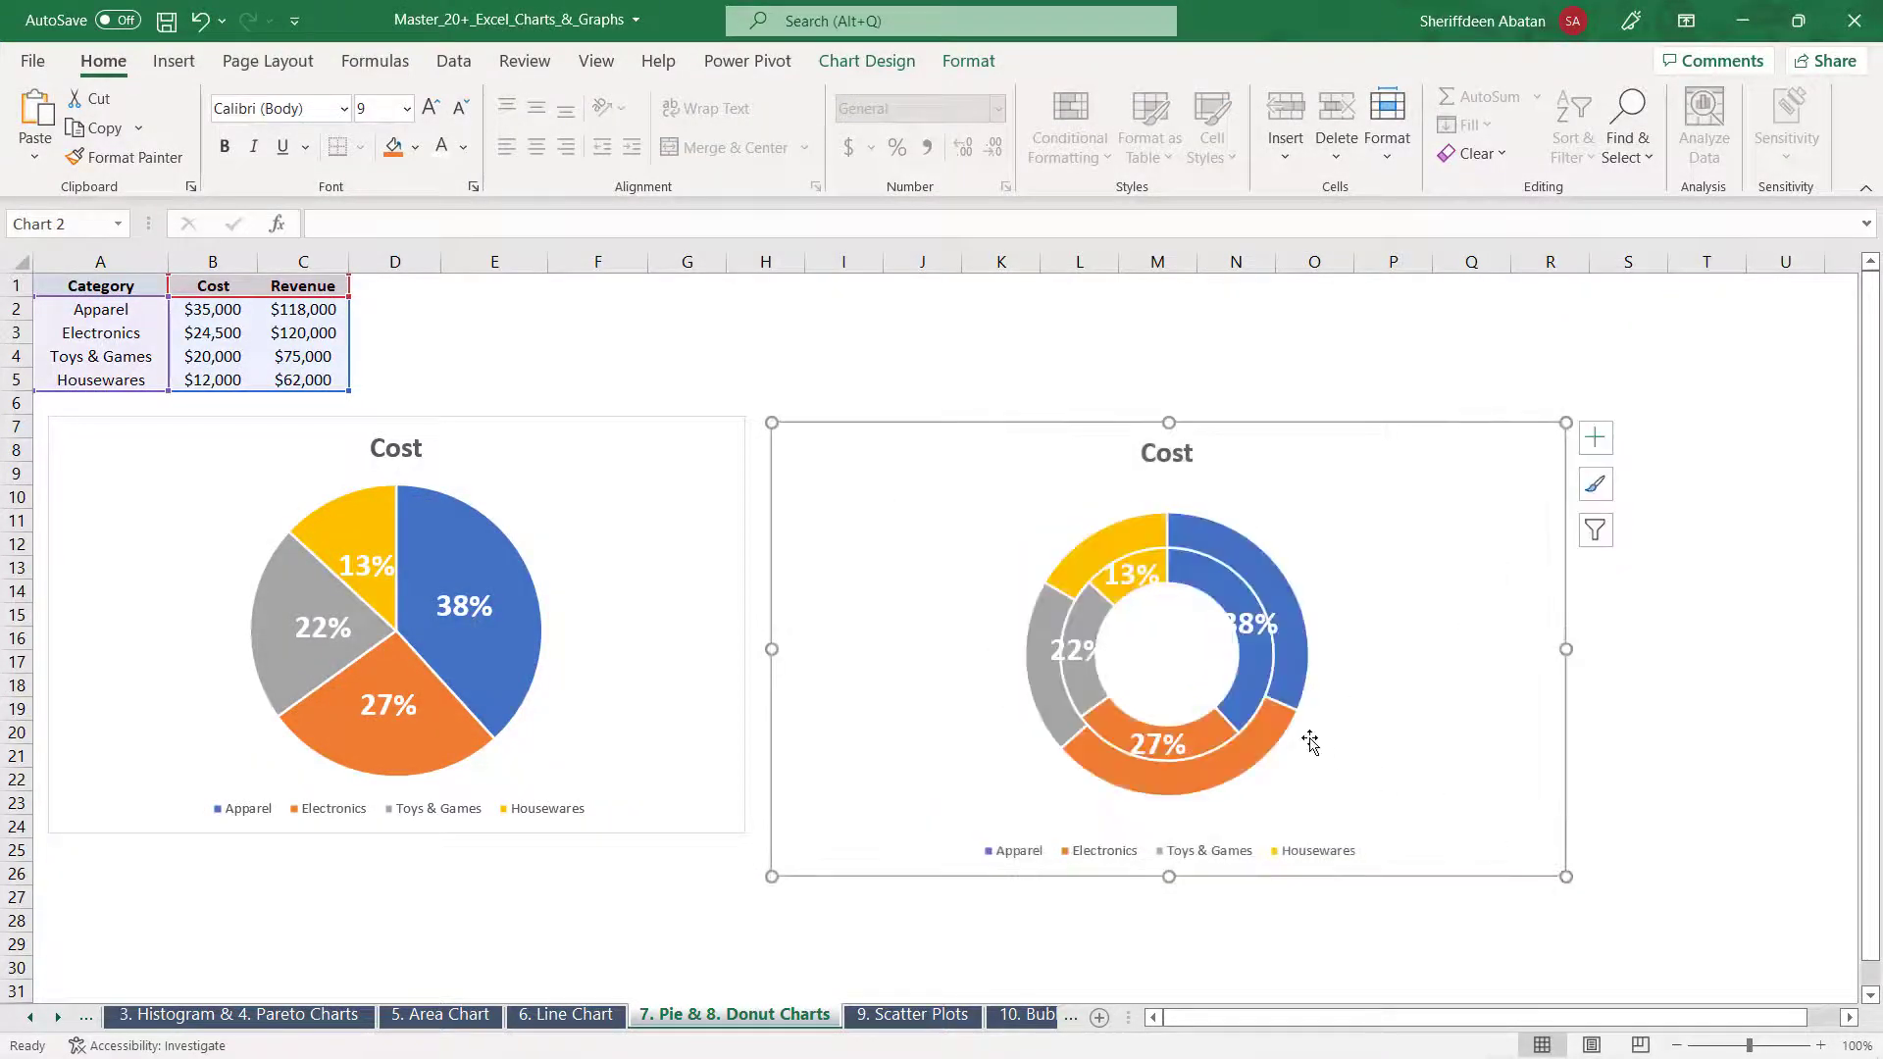
right_click(1280, 655)
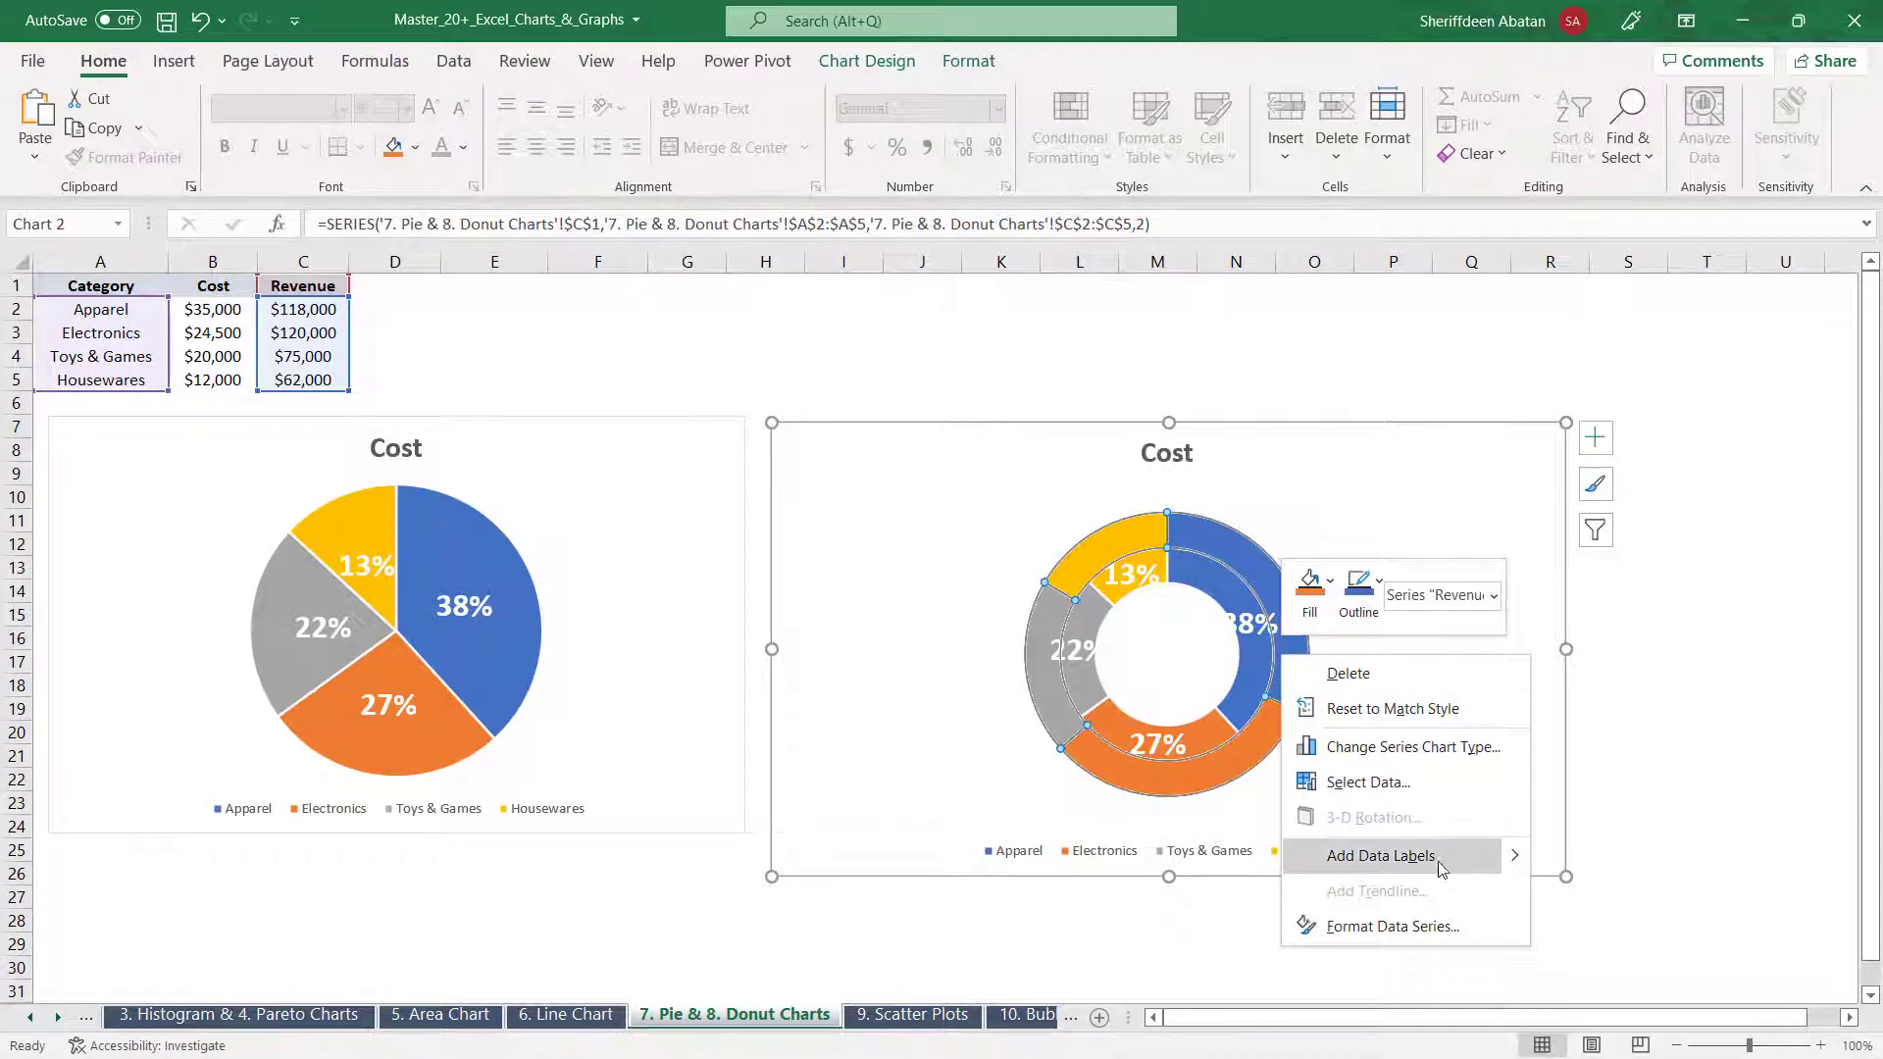
mouse_move(1501, 856)
left_click(1584, 858)
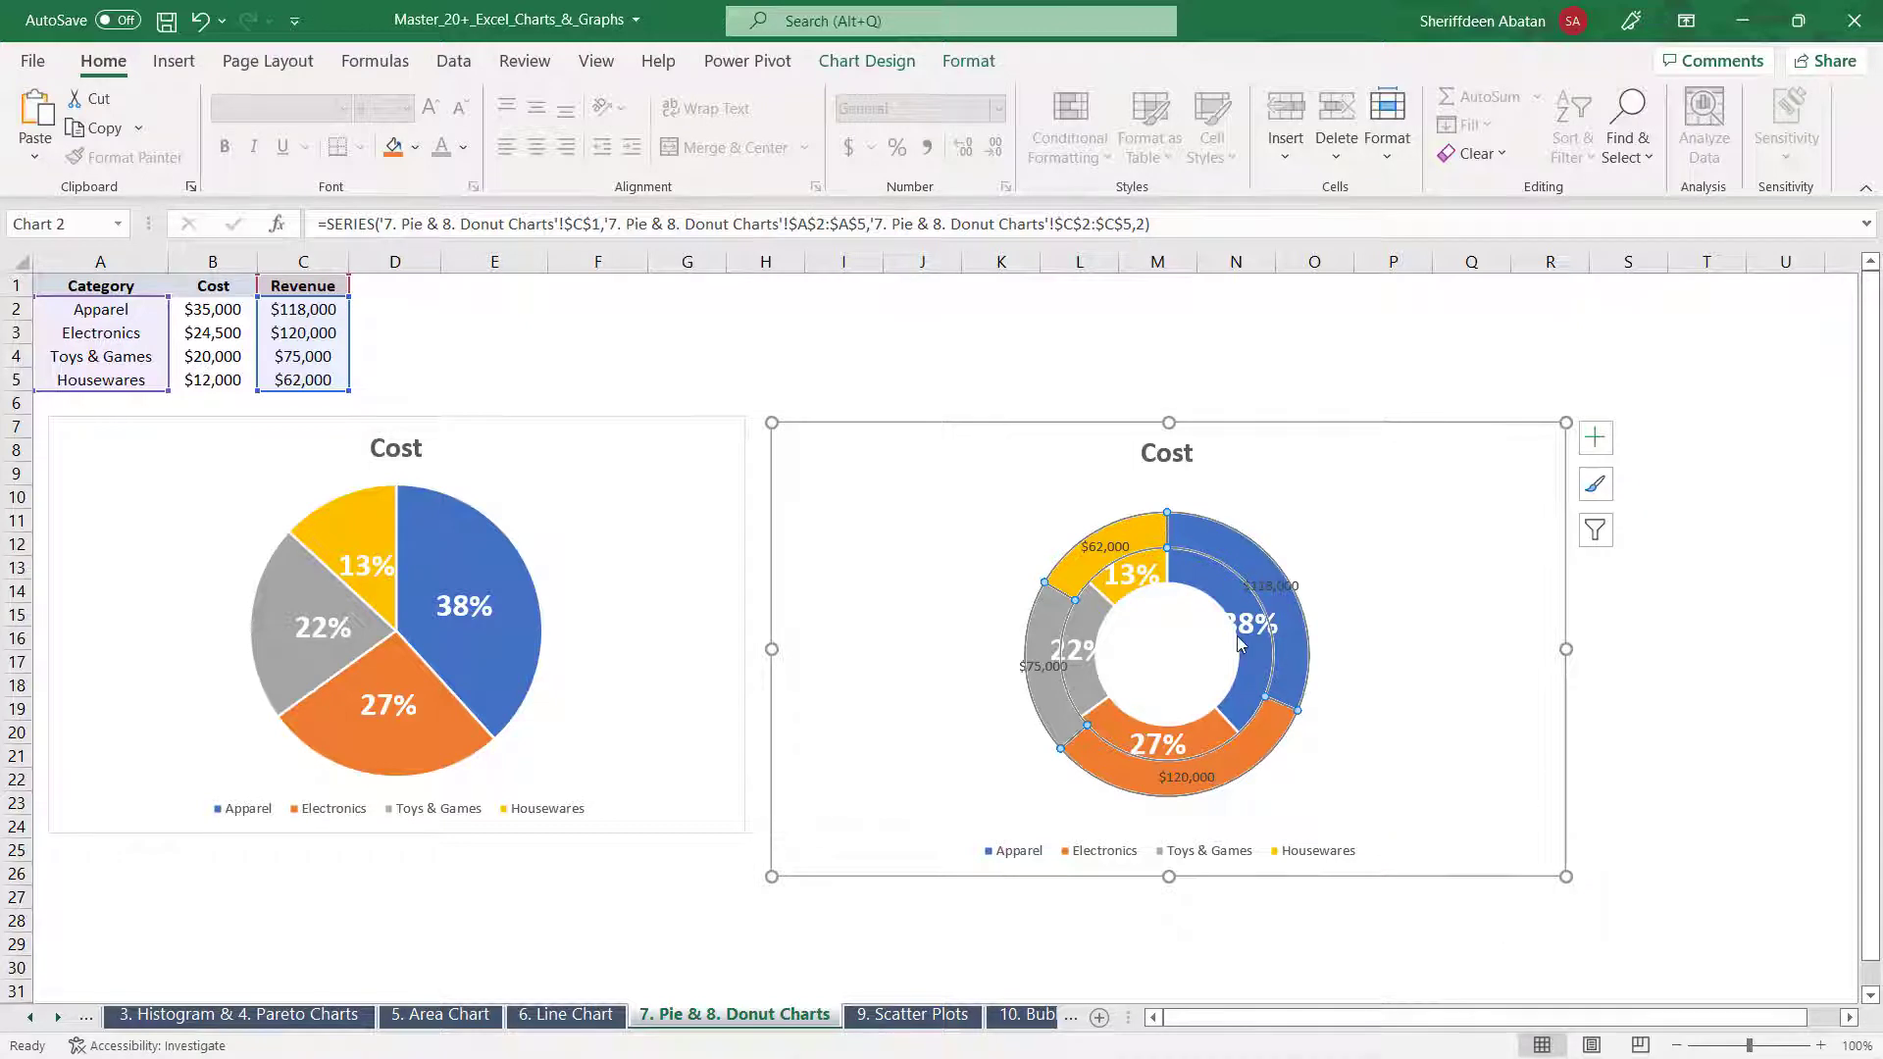
Bold the Revenue ring's data labels and enlarge their font to 12, trying a white font color and undoing it
left_click(1104, 549)
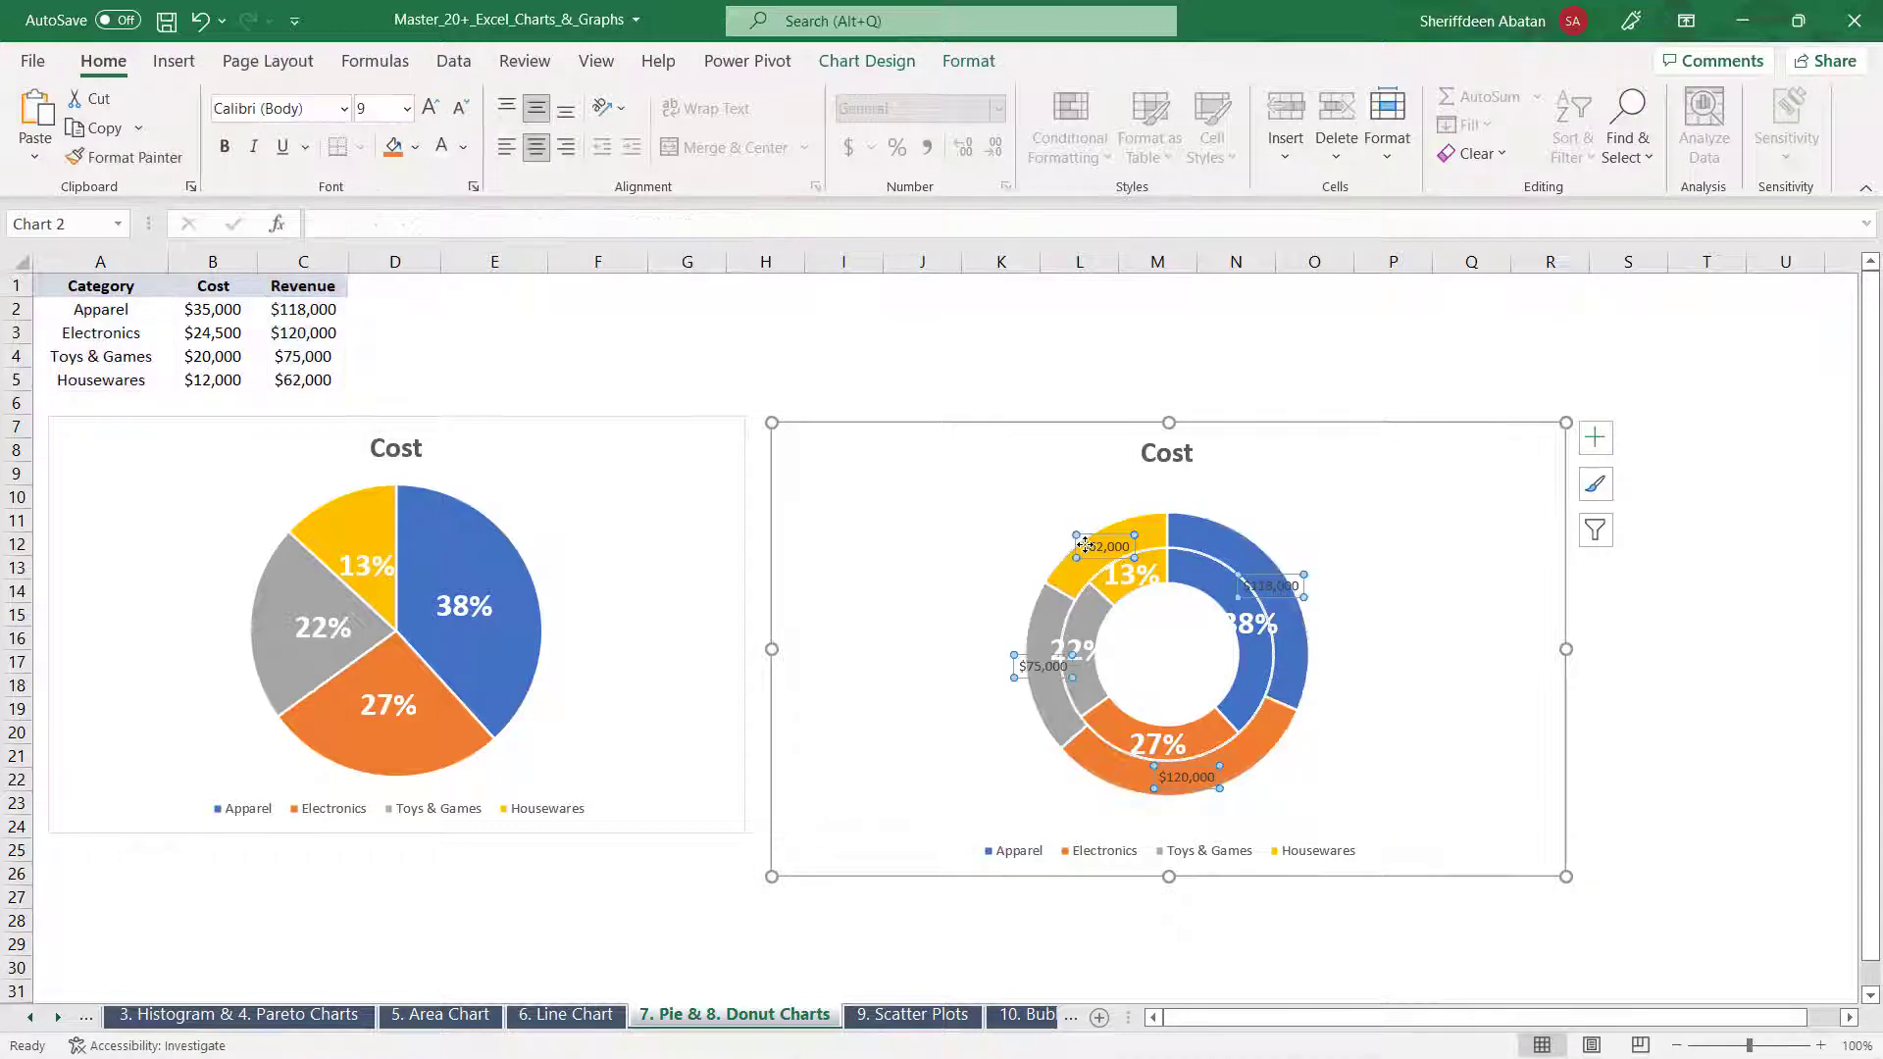
key("ctrl+b")
left_click(430, 108)
left_click(429, 108)
left_click(429, 108)
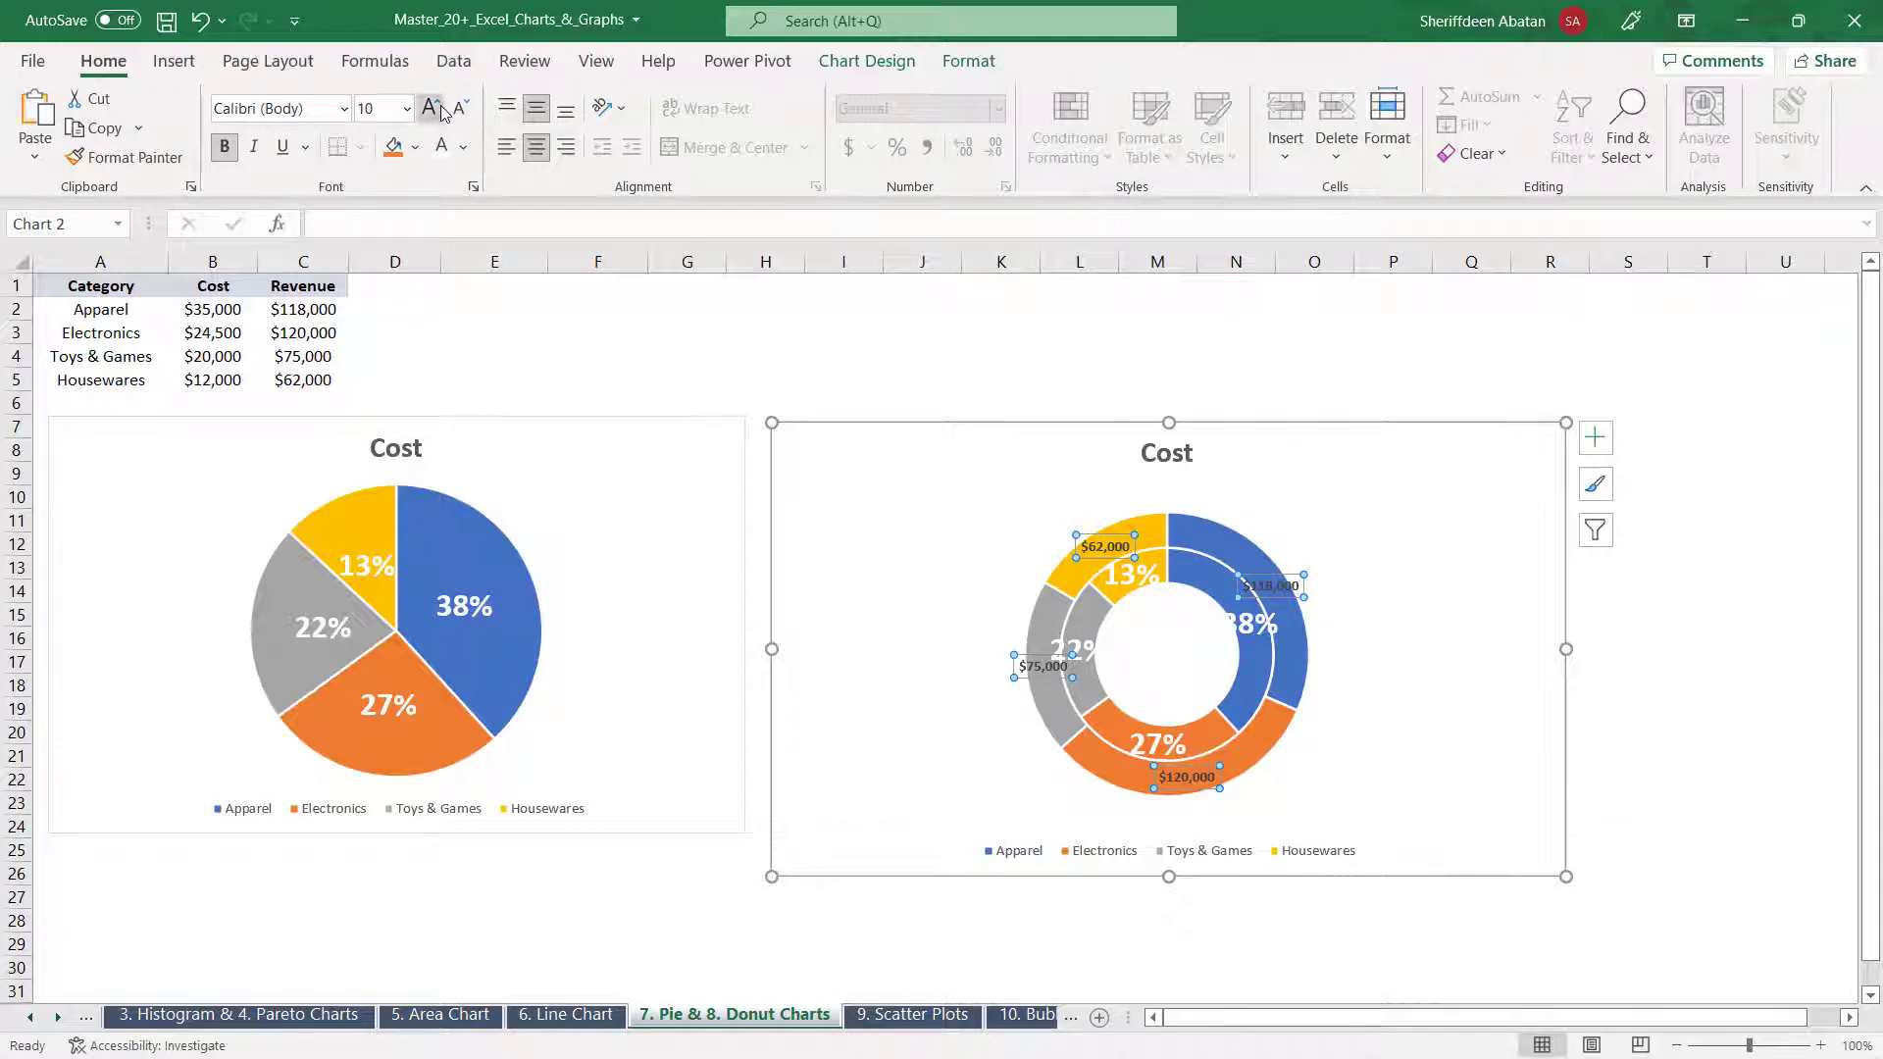
left_click(441, 146)
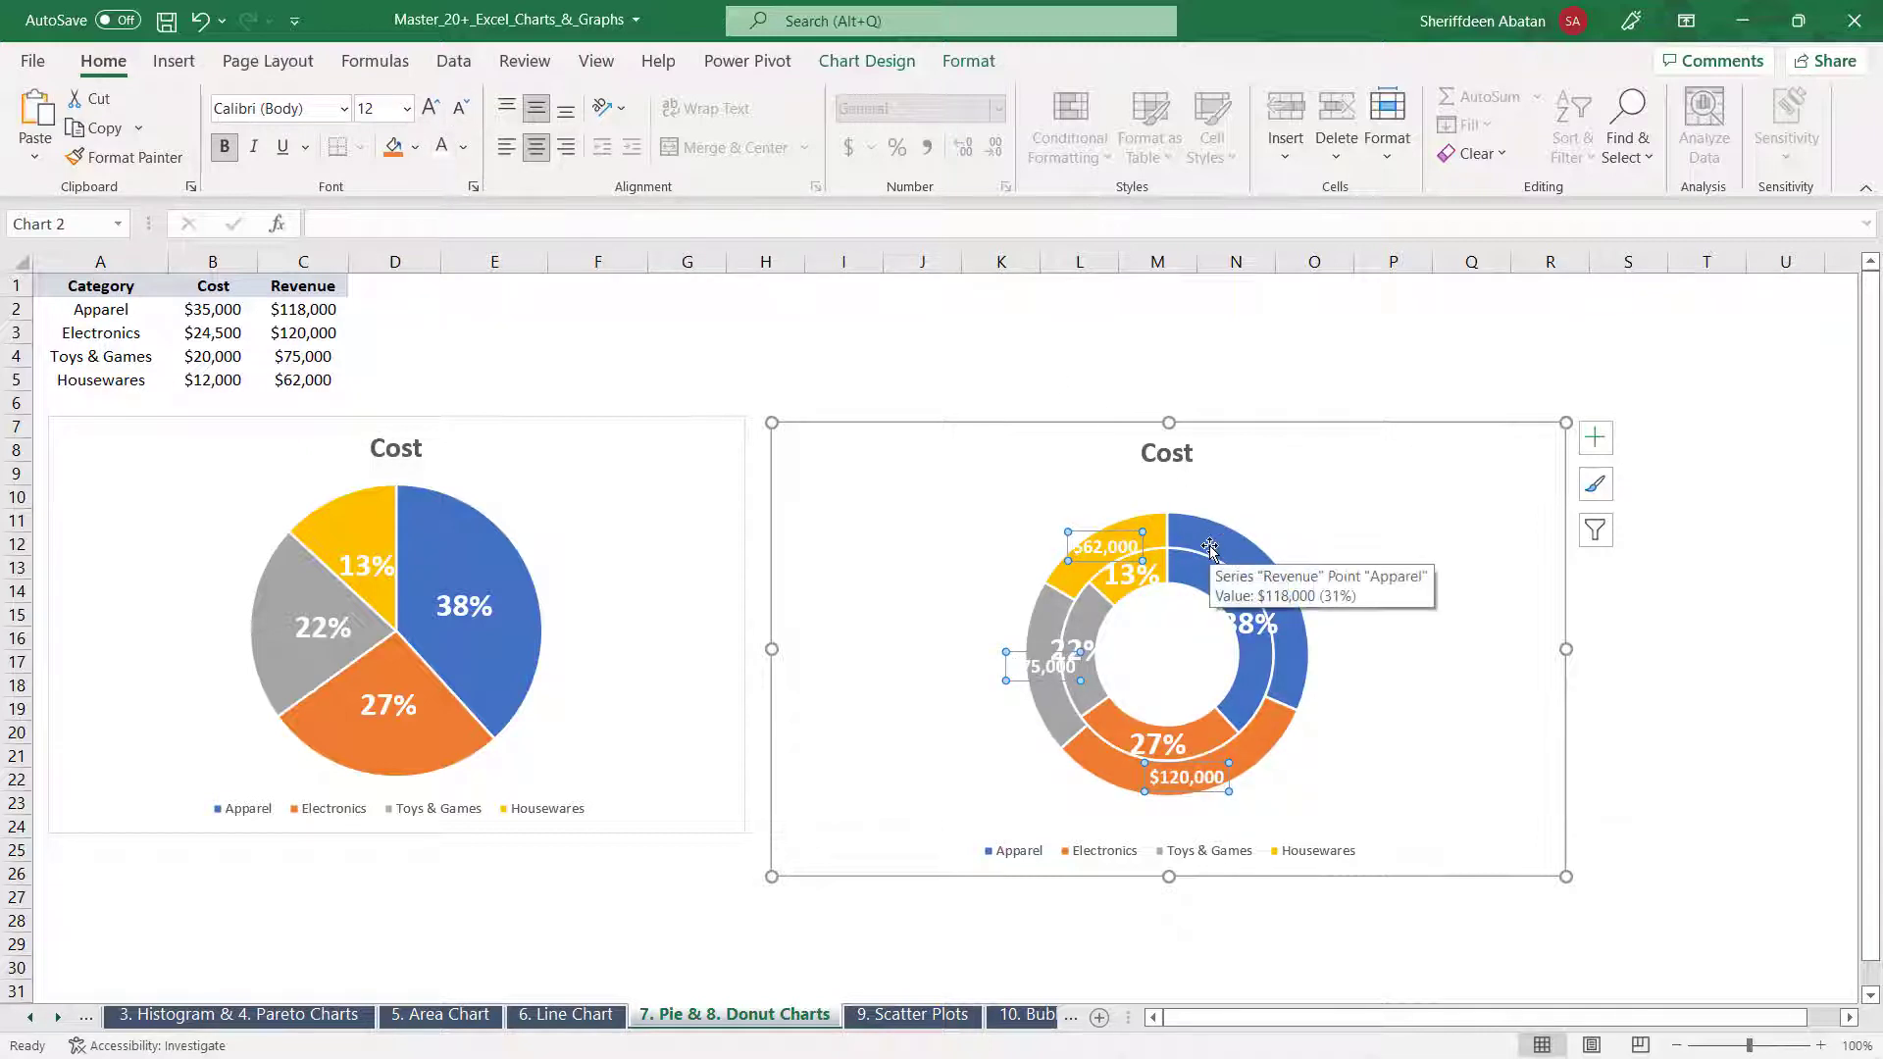
key("ctrl+z")
Set the data labels of both the Revenue and Cost rings to show only the series name
right_click(1292, 586)
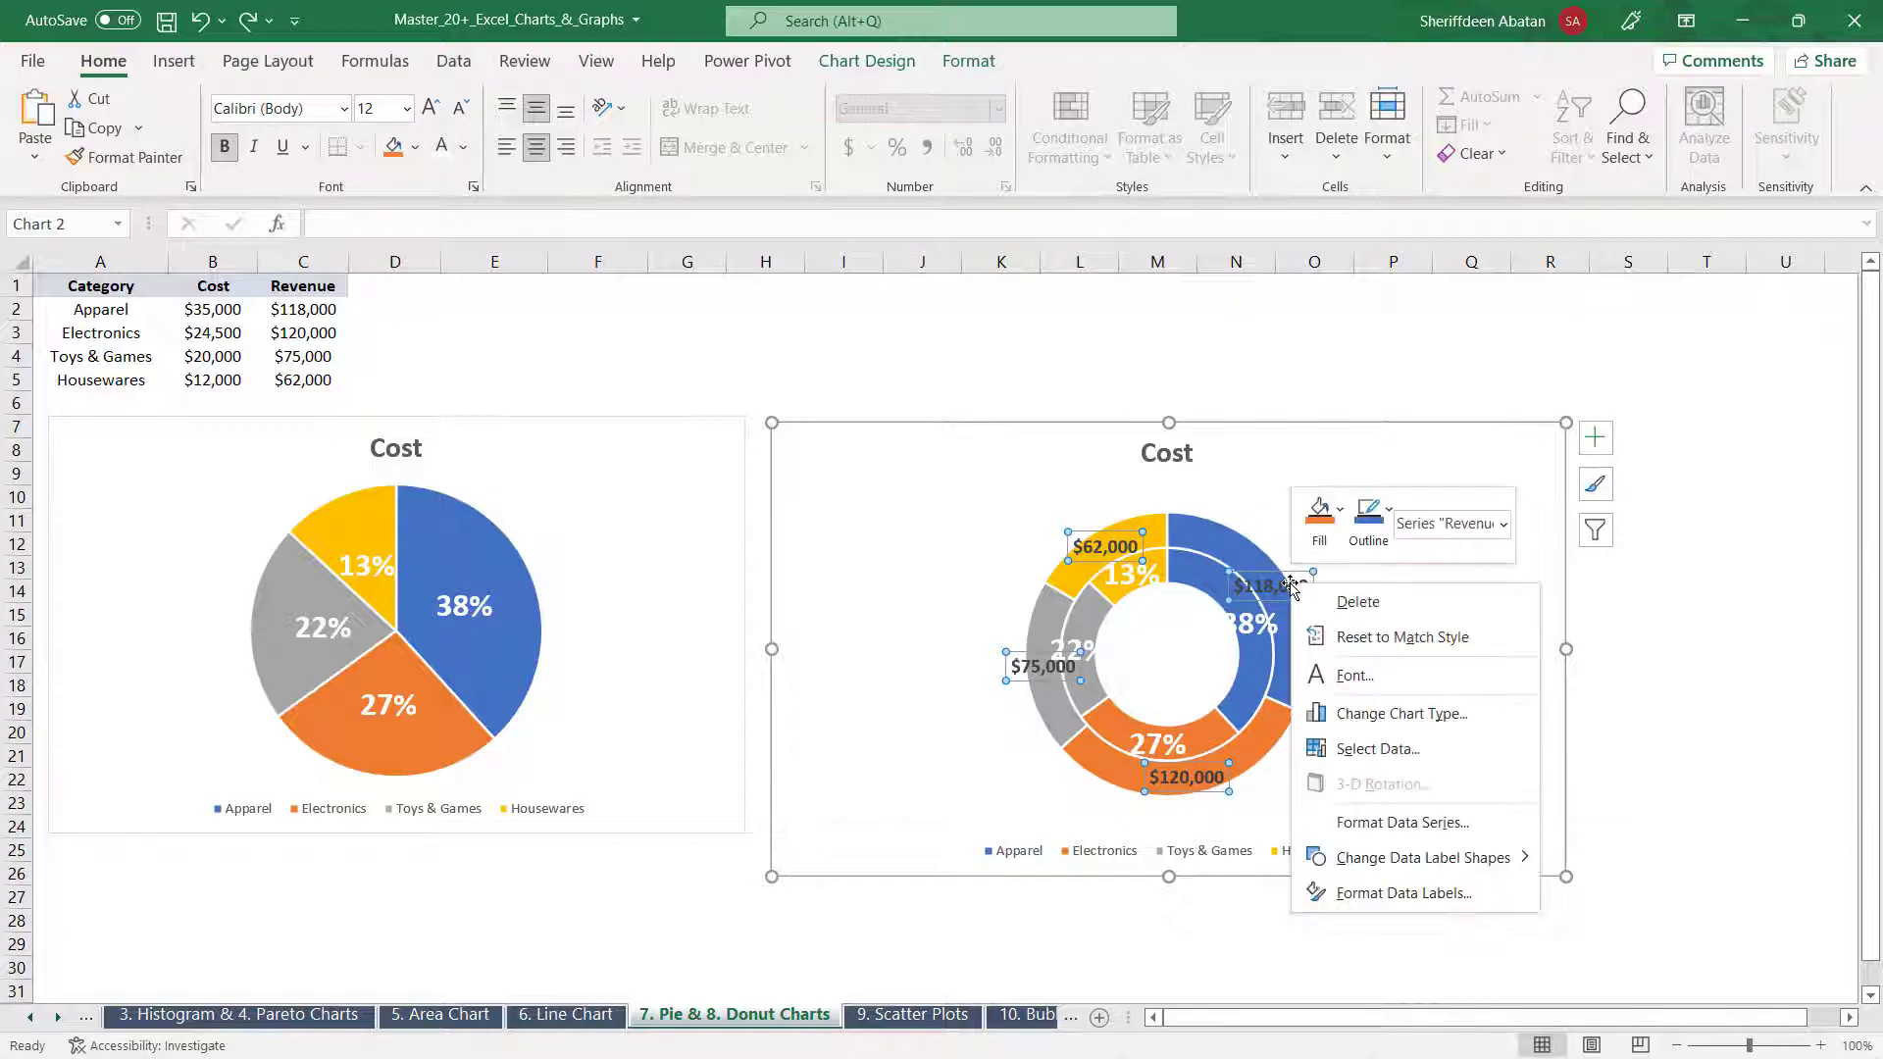
left_click(1389, 892)
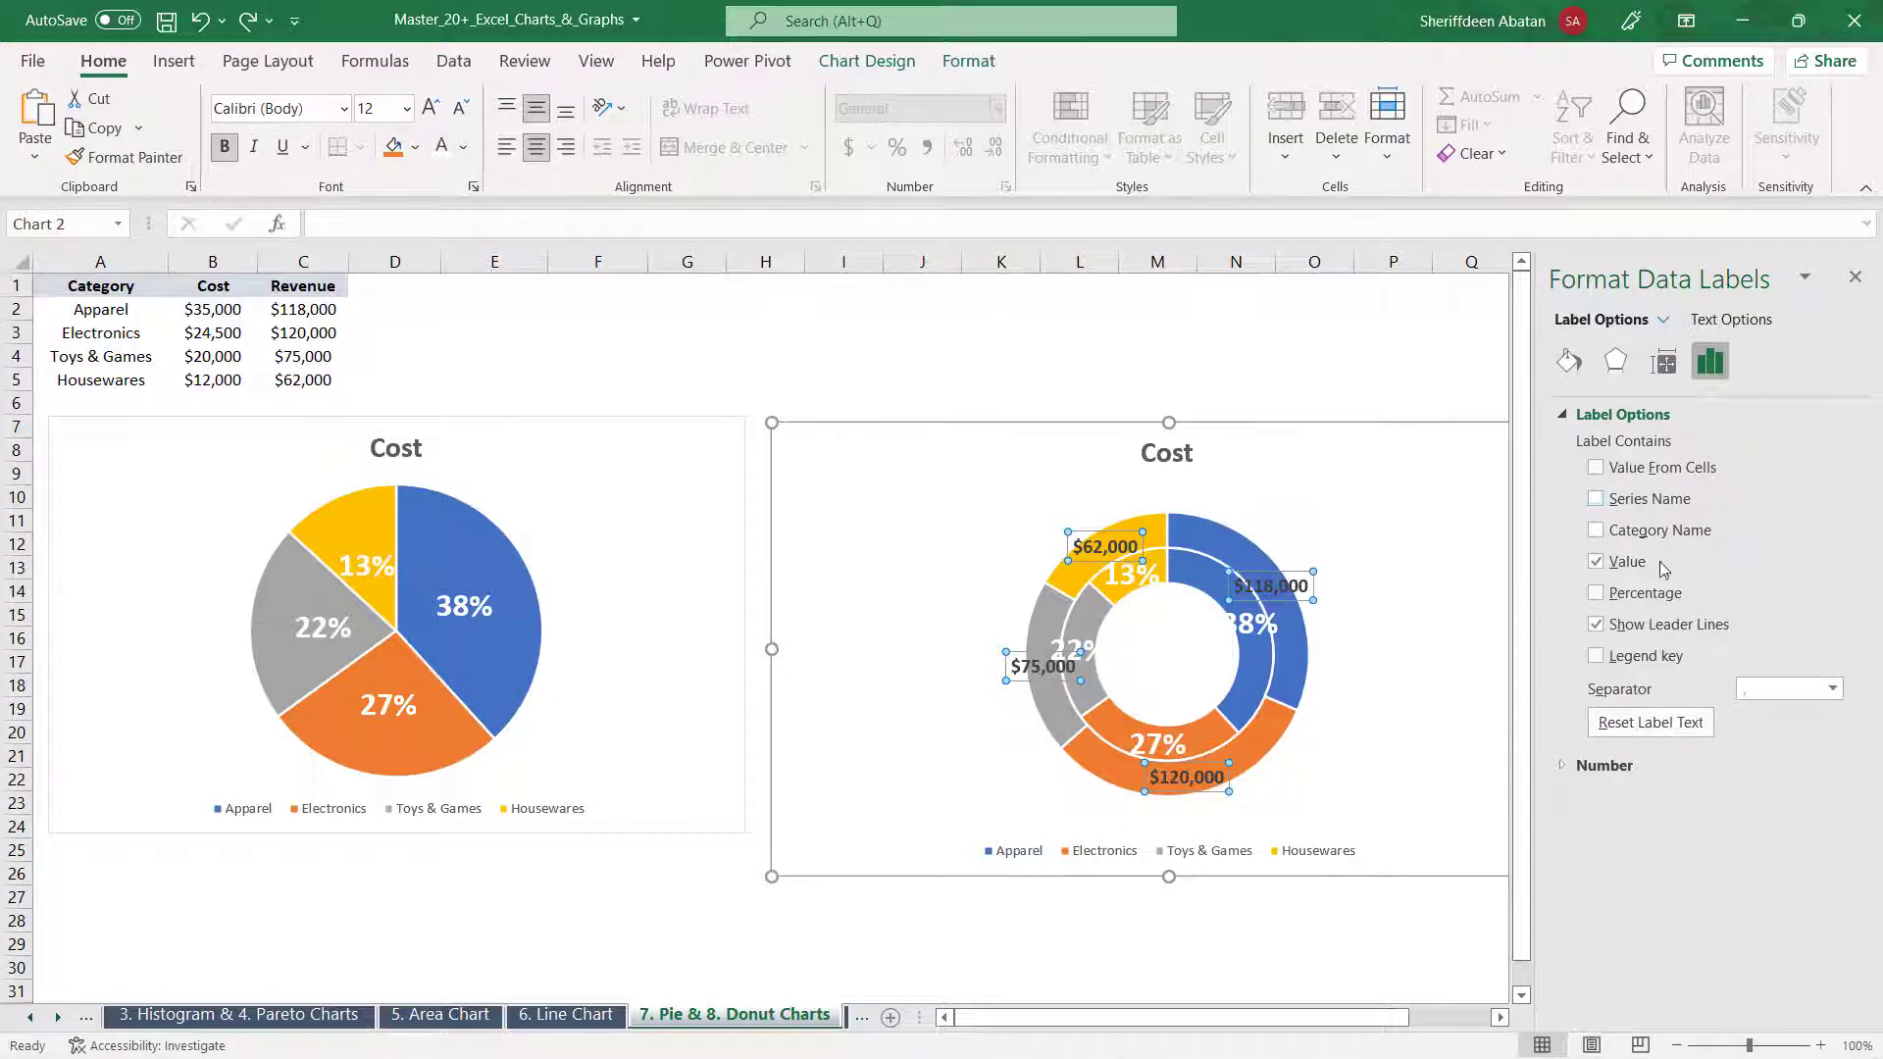
left_click(1599, 503)
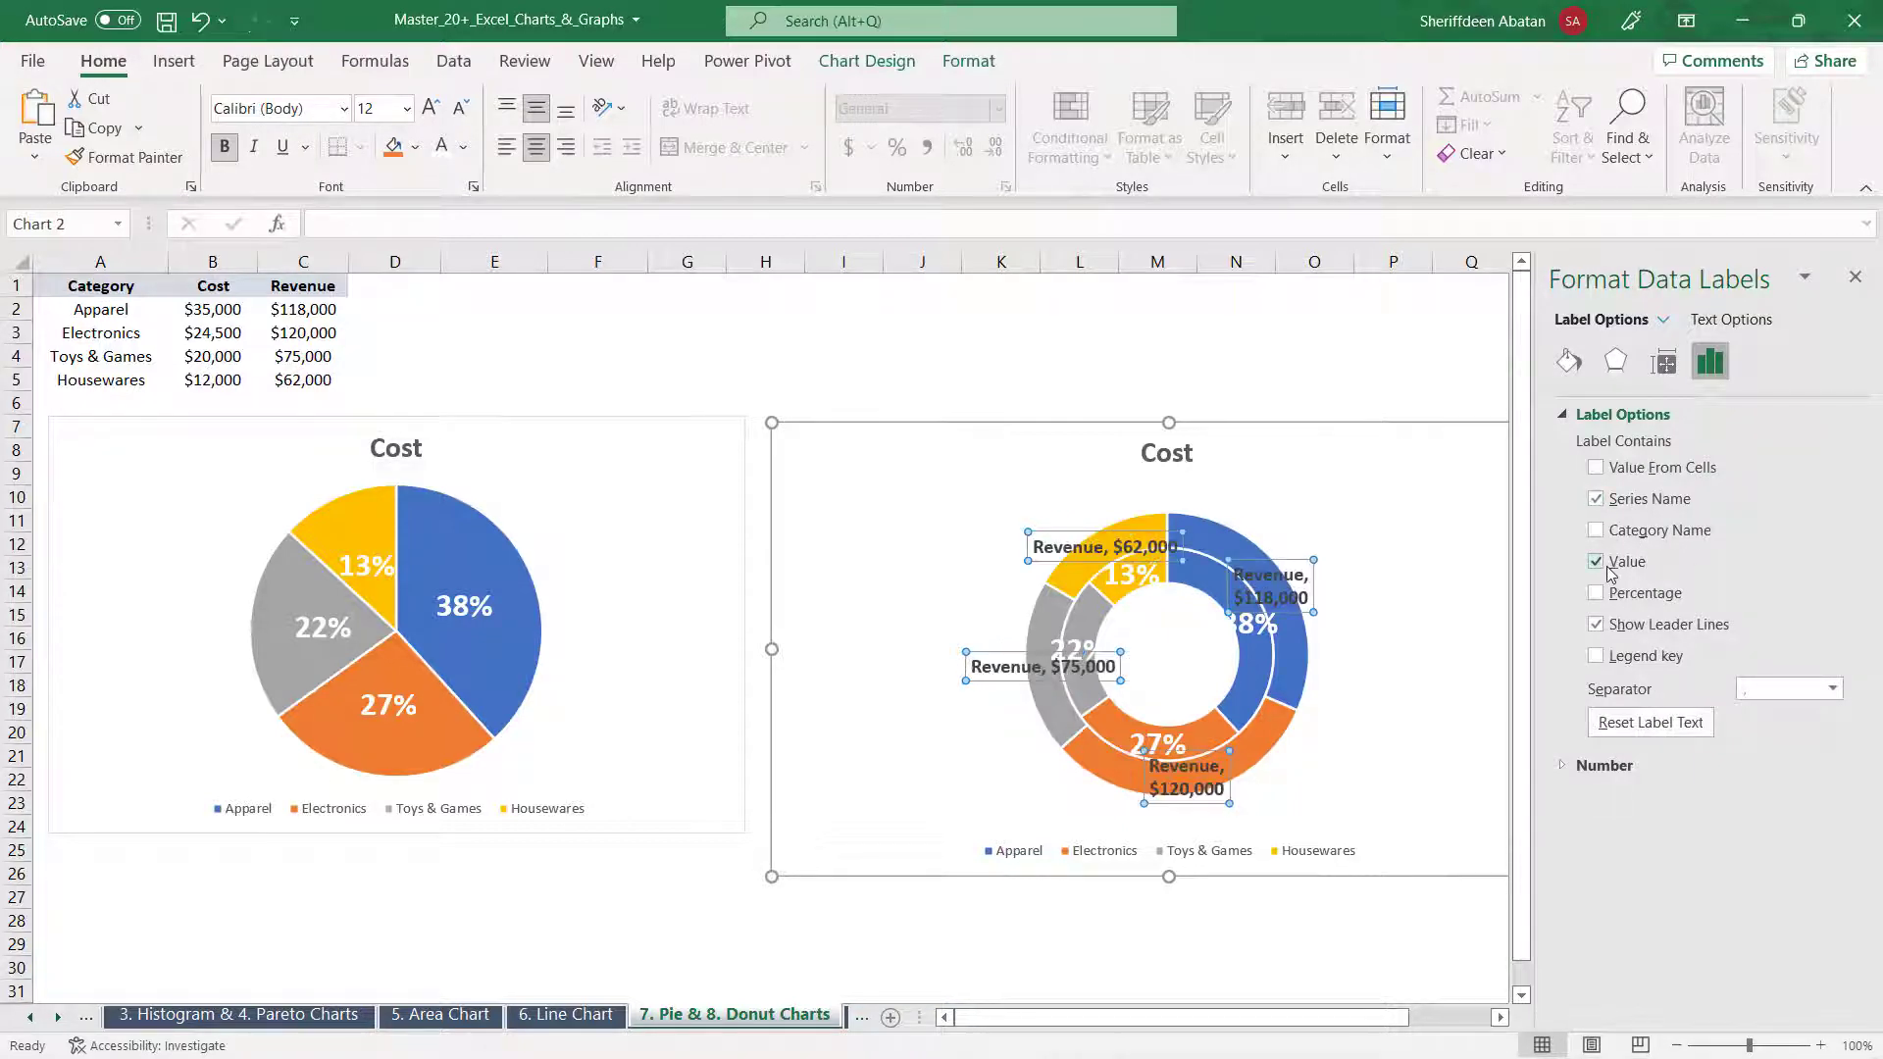
left_click(1252, 633)
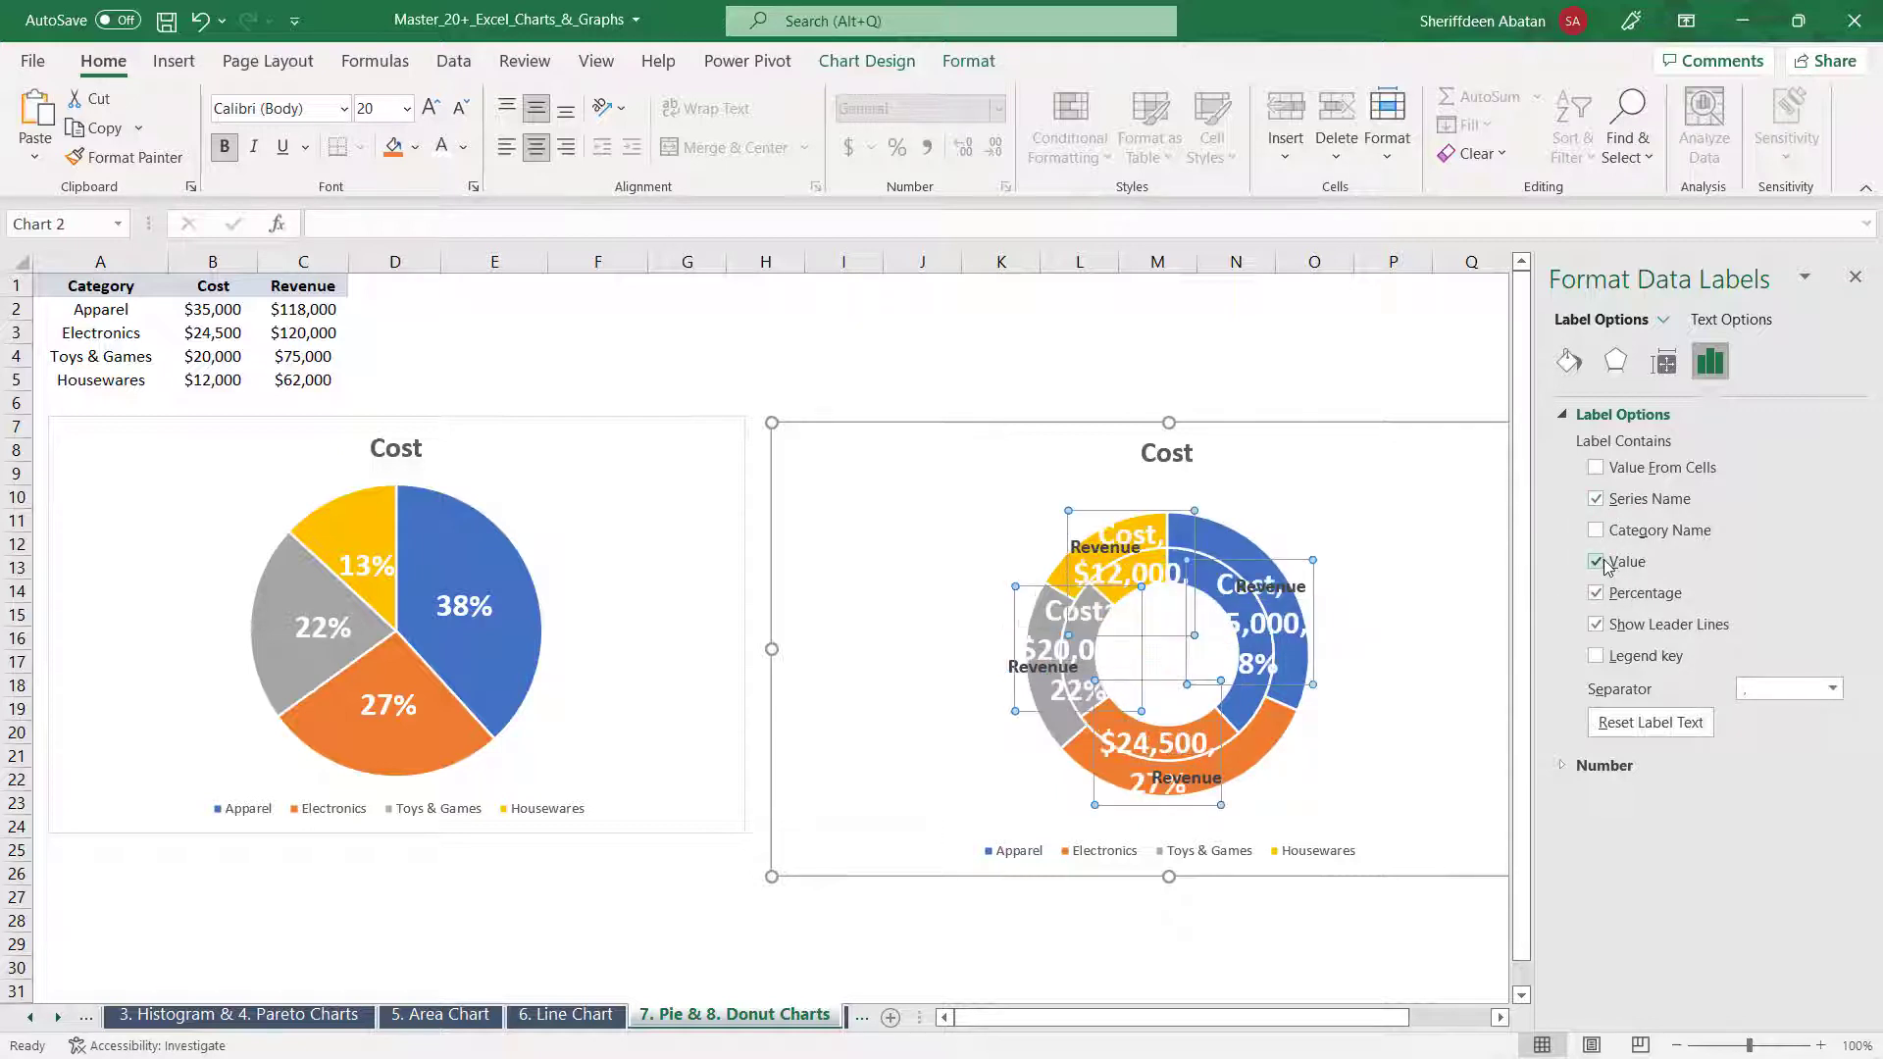
left_click(1596, 562)
left_click(1599, 595)
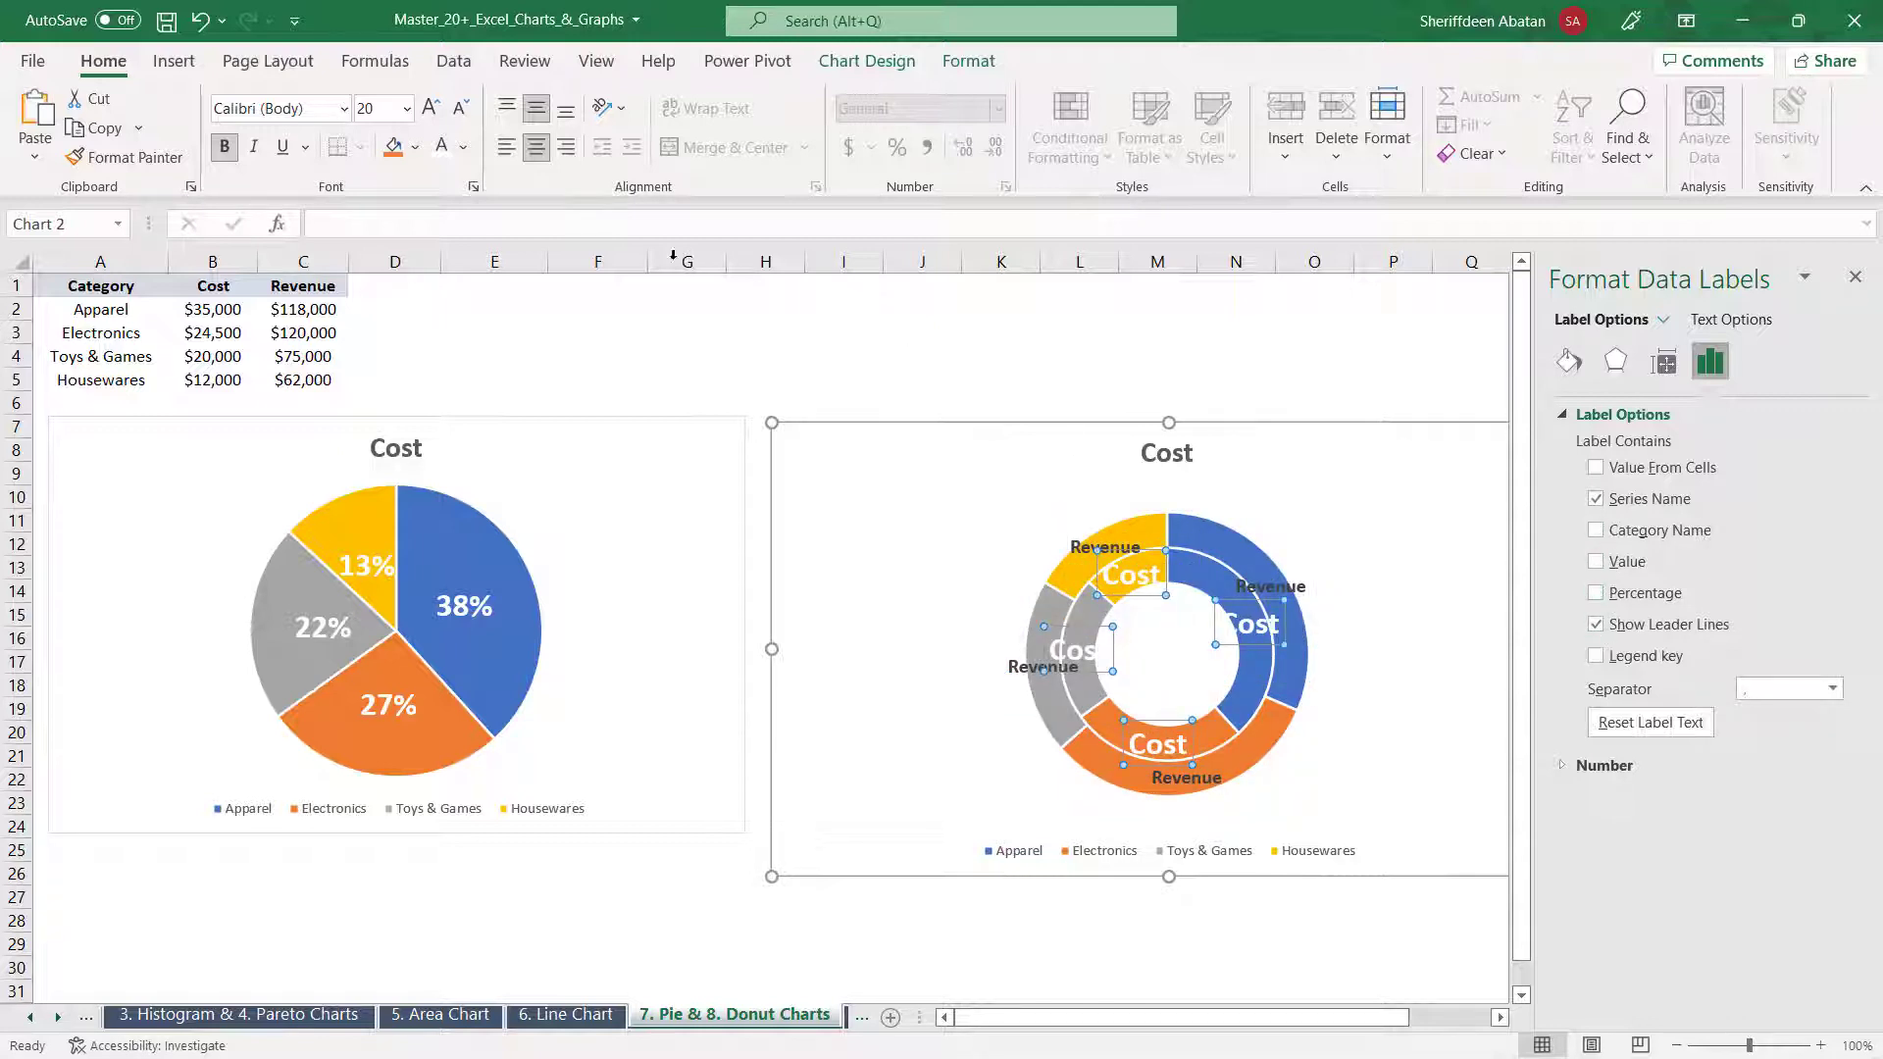
Set the Cost labels' font color to Automatic and keep one enlarged Revenue label and one Cost label near the Apparel segments
left_click(463, 148)
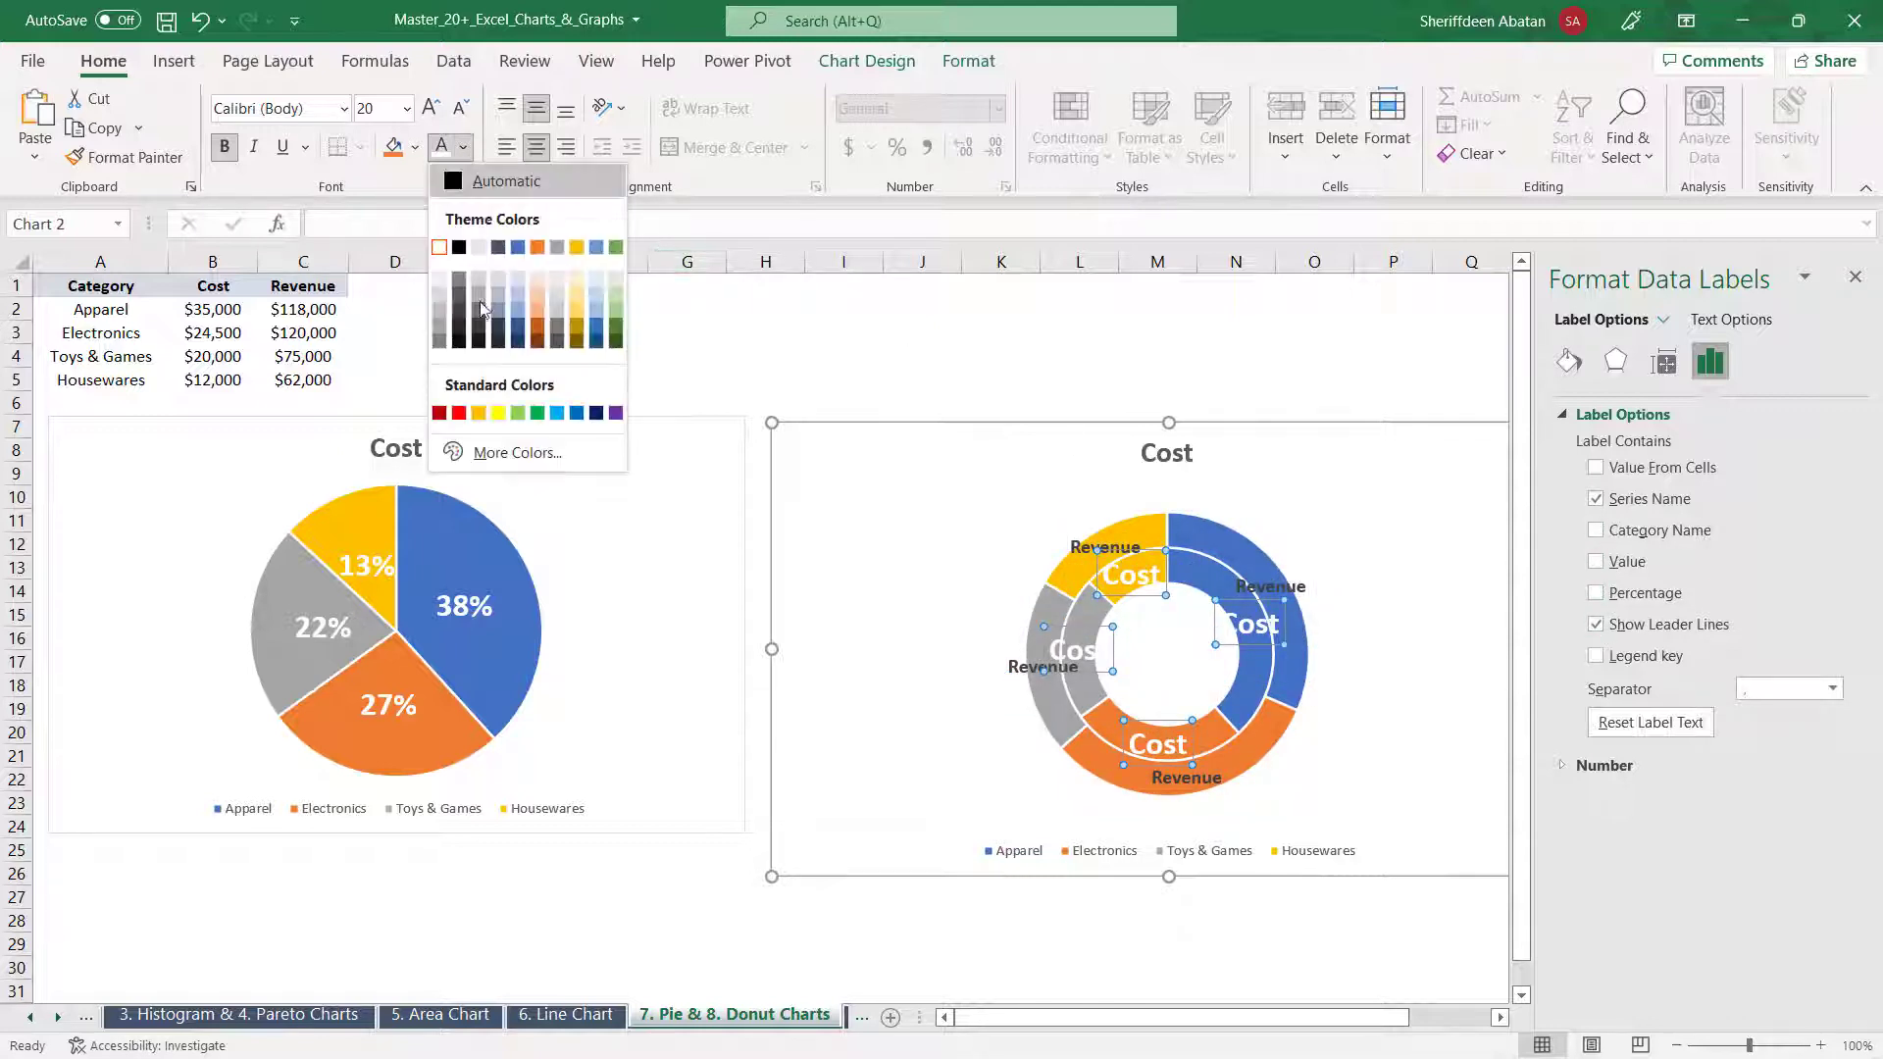
left_click(473, 182)
left_click(1310, 564)
left_click_drag(1310, 564, 1267, 540)
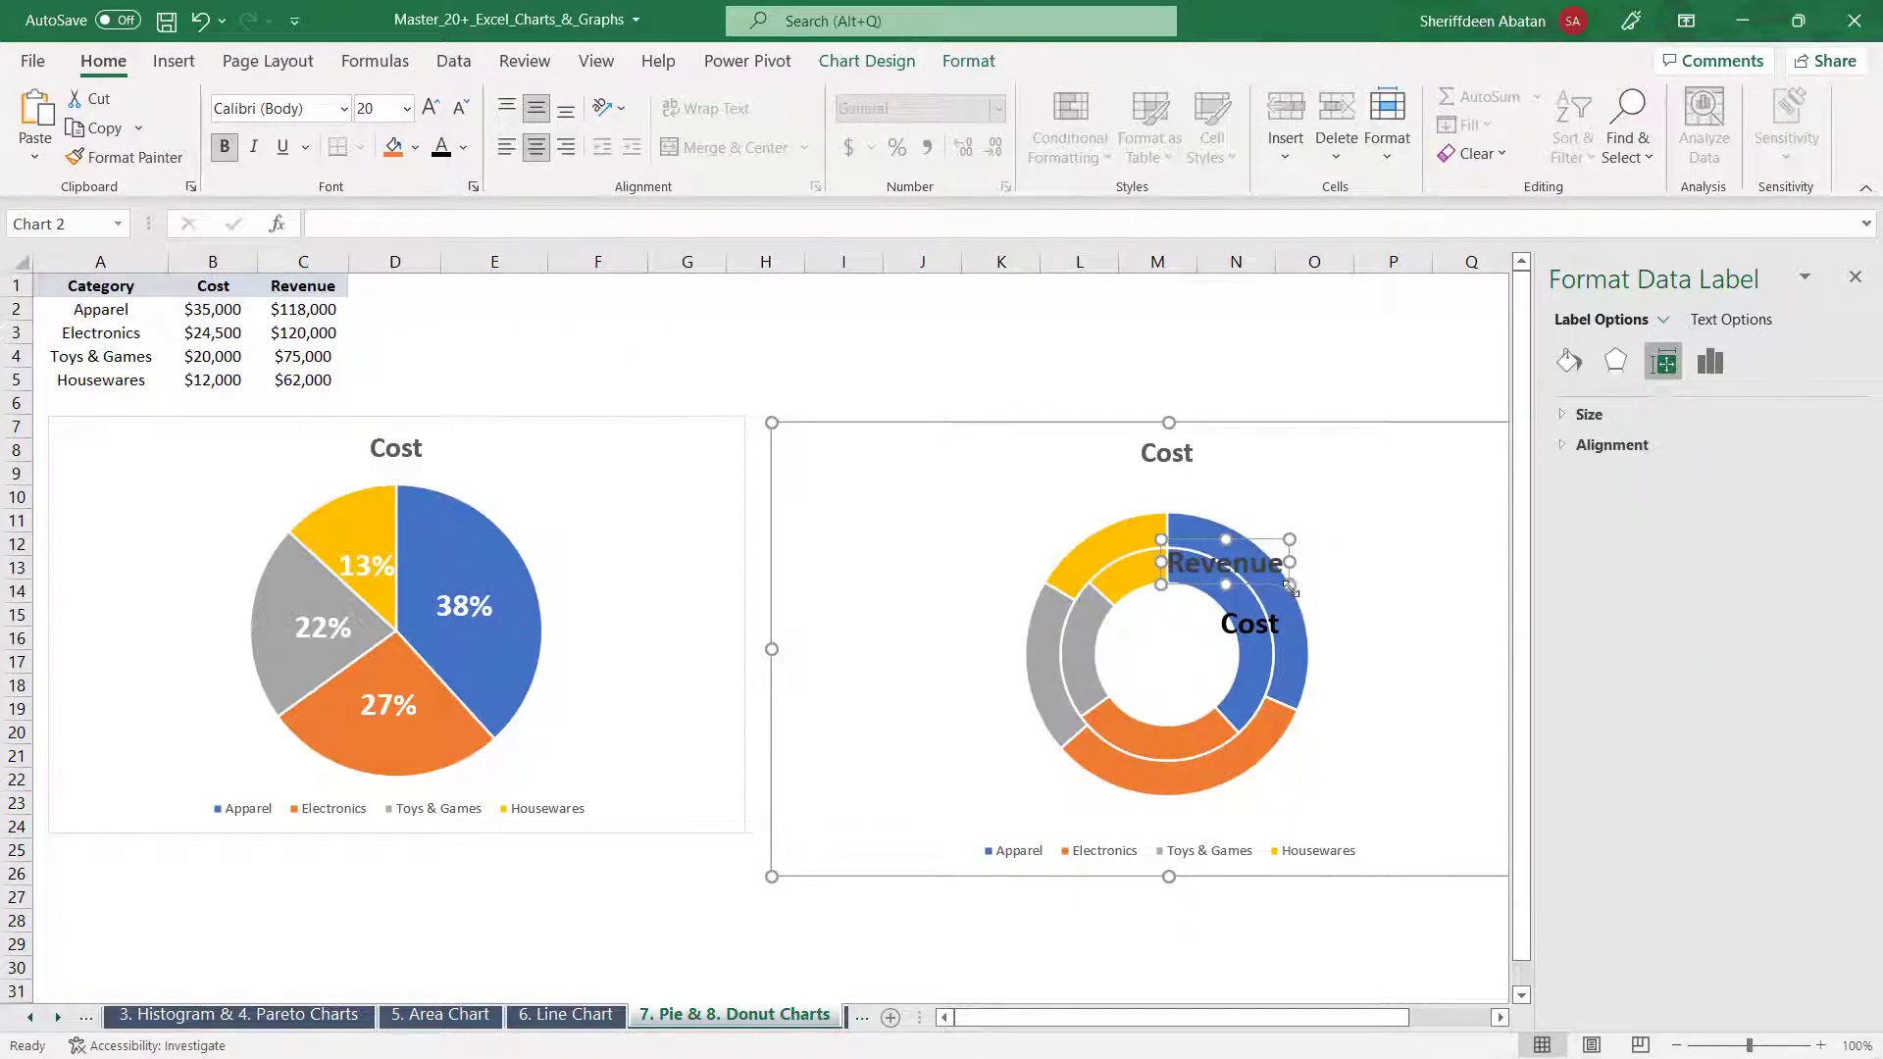
Move the doughnut chart to about columns I to S and rows 5 to 24, and close the formatting options
left_click_drag(851, 498, 836, 459)
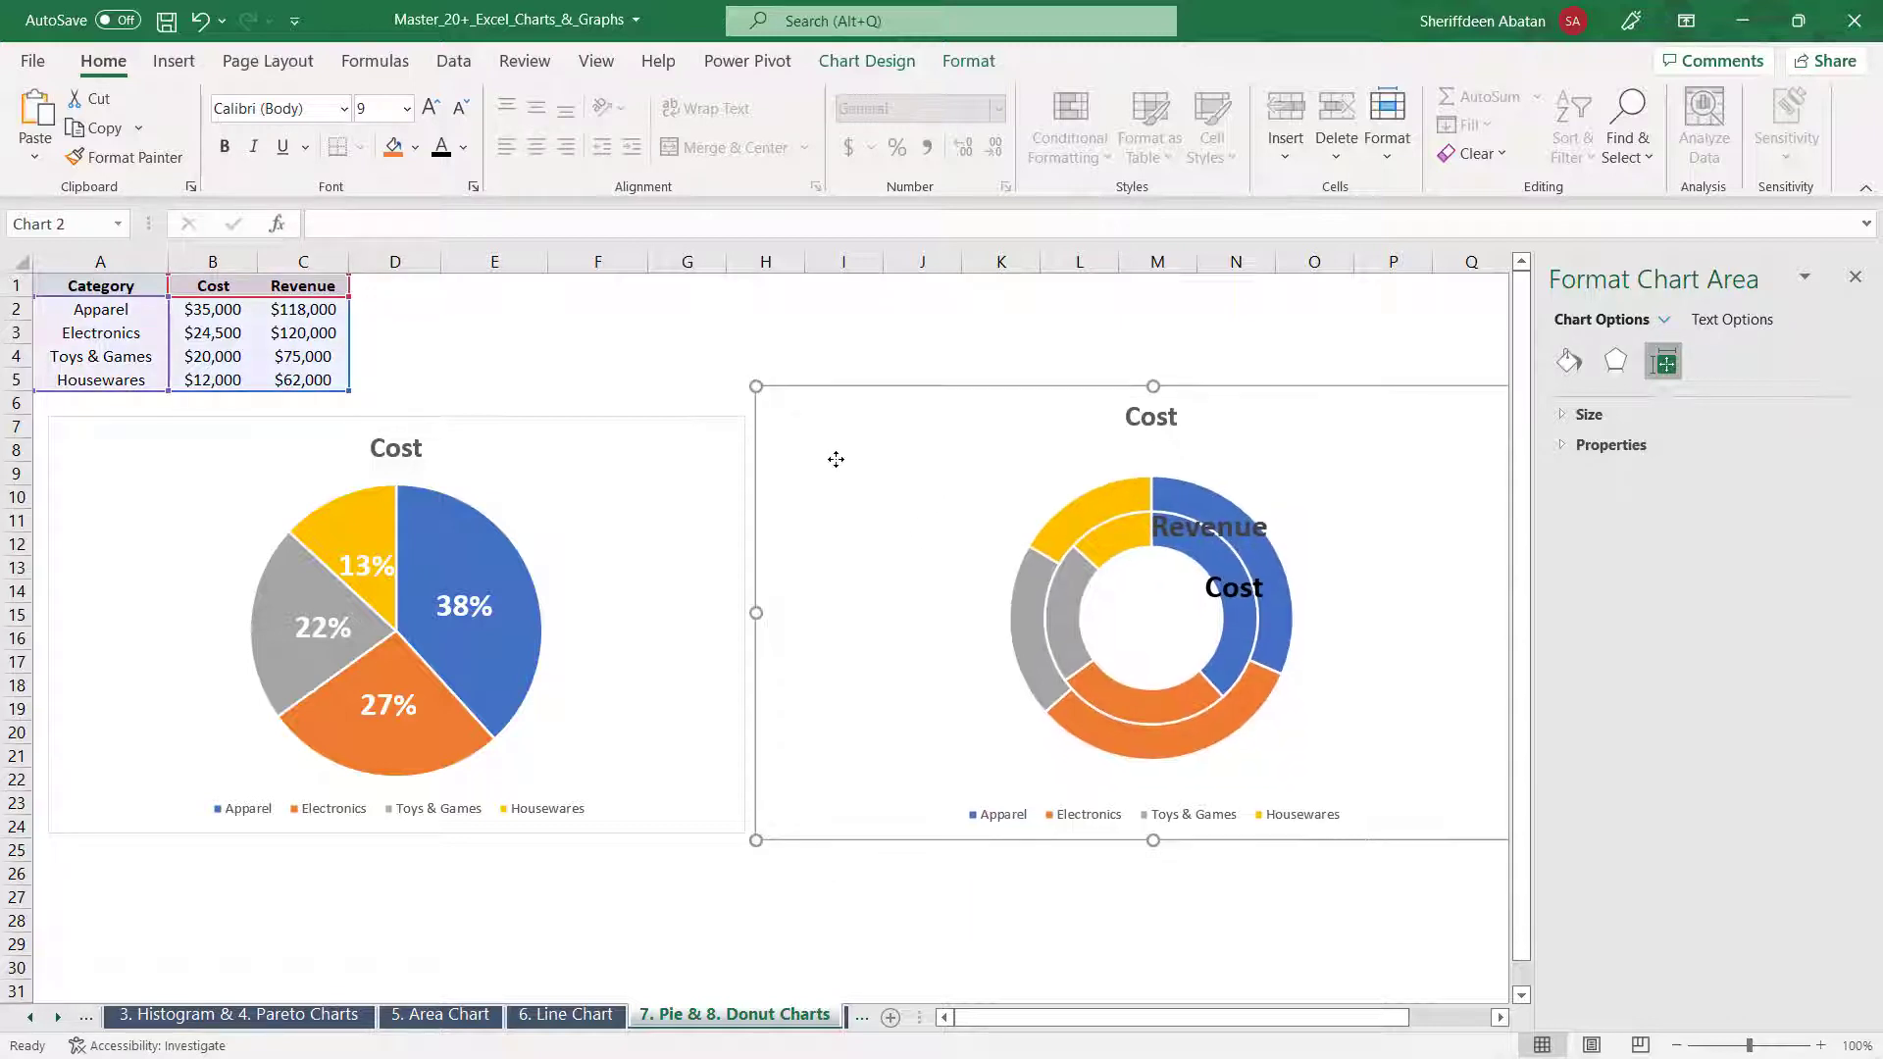
left_click(1855, 278)
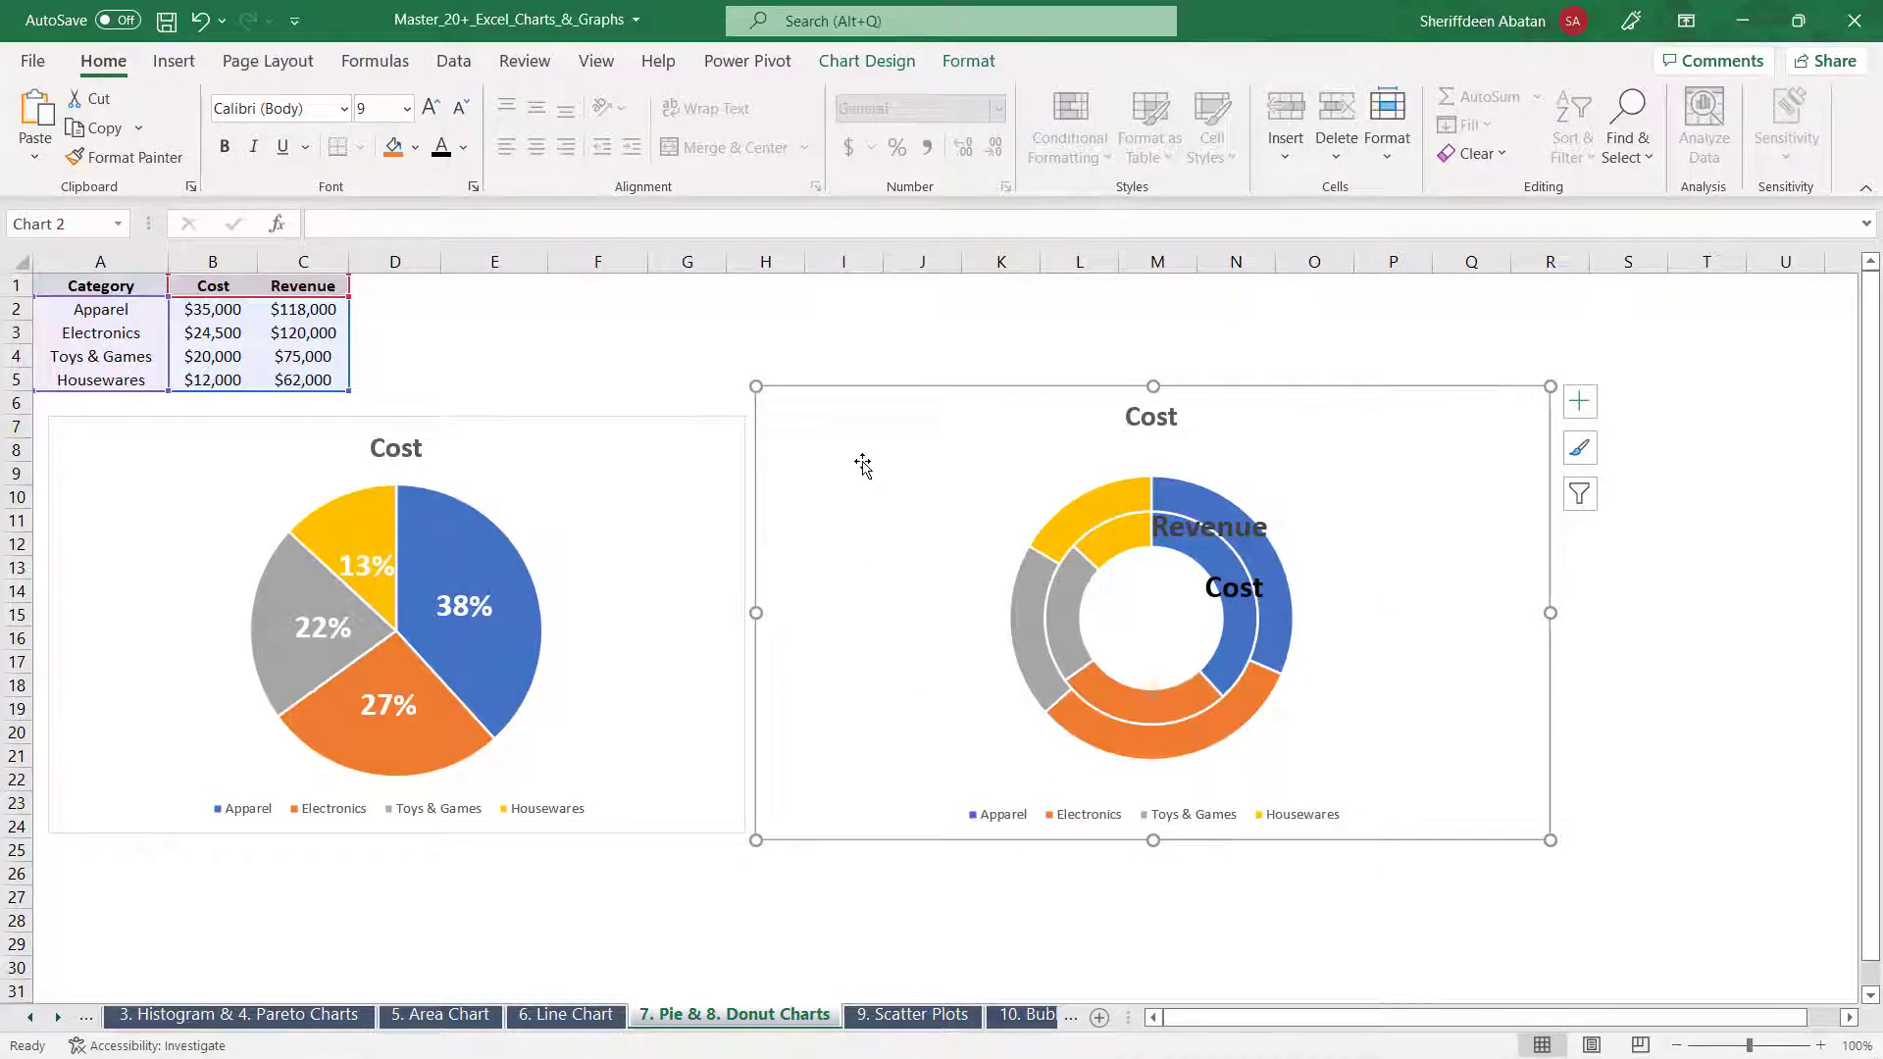
left_click_drag(861, 467, 933, 462)
Add a Revenue series to the pie chart, taking its name from C1 and its values from C2:C5
left_click(661, 450)
right_click(661, 450)
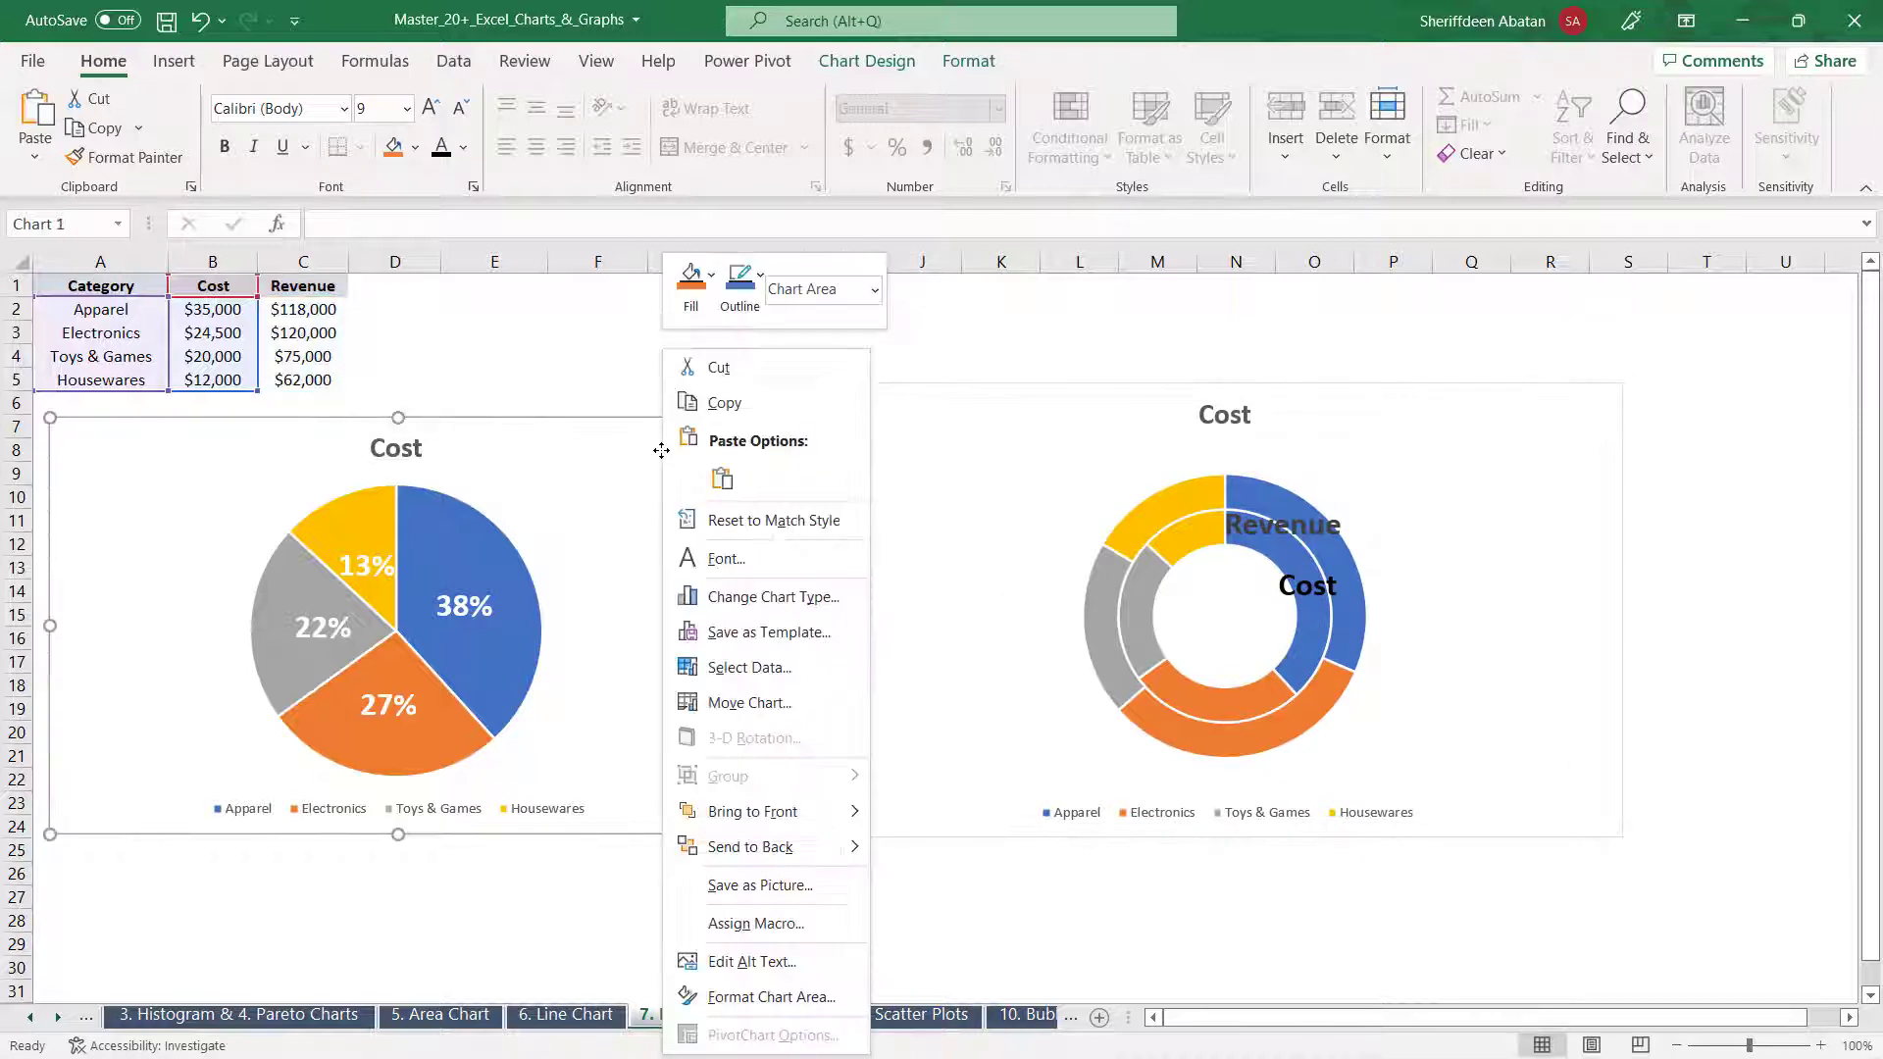
left_click(786, 668)
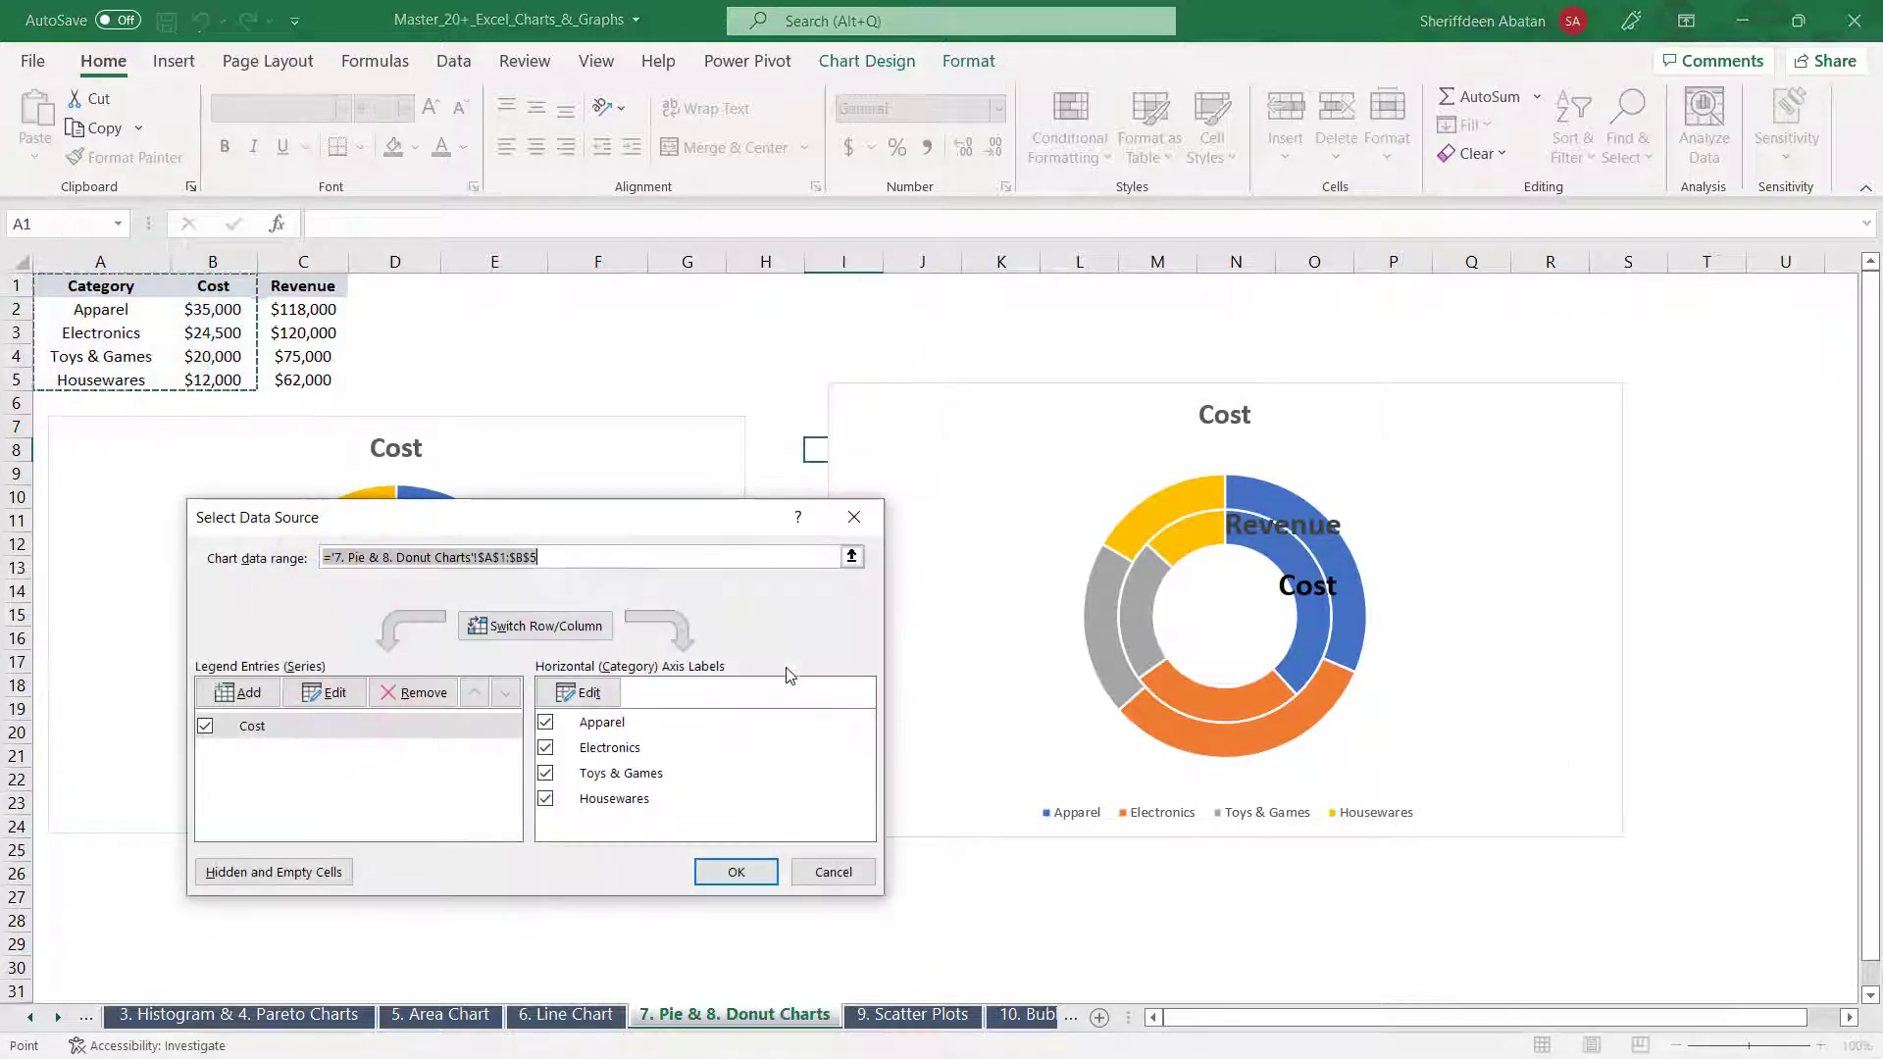
left_click_drag(556, 520, 865, 312)
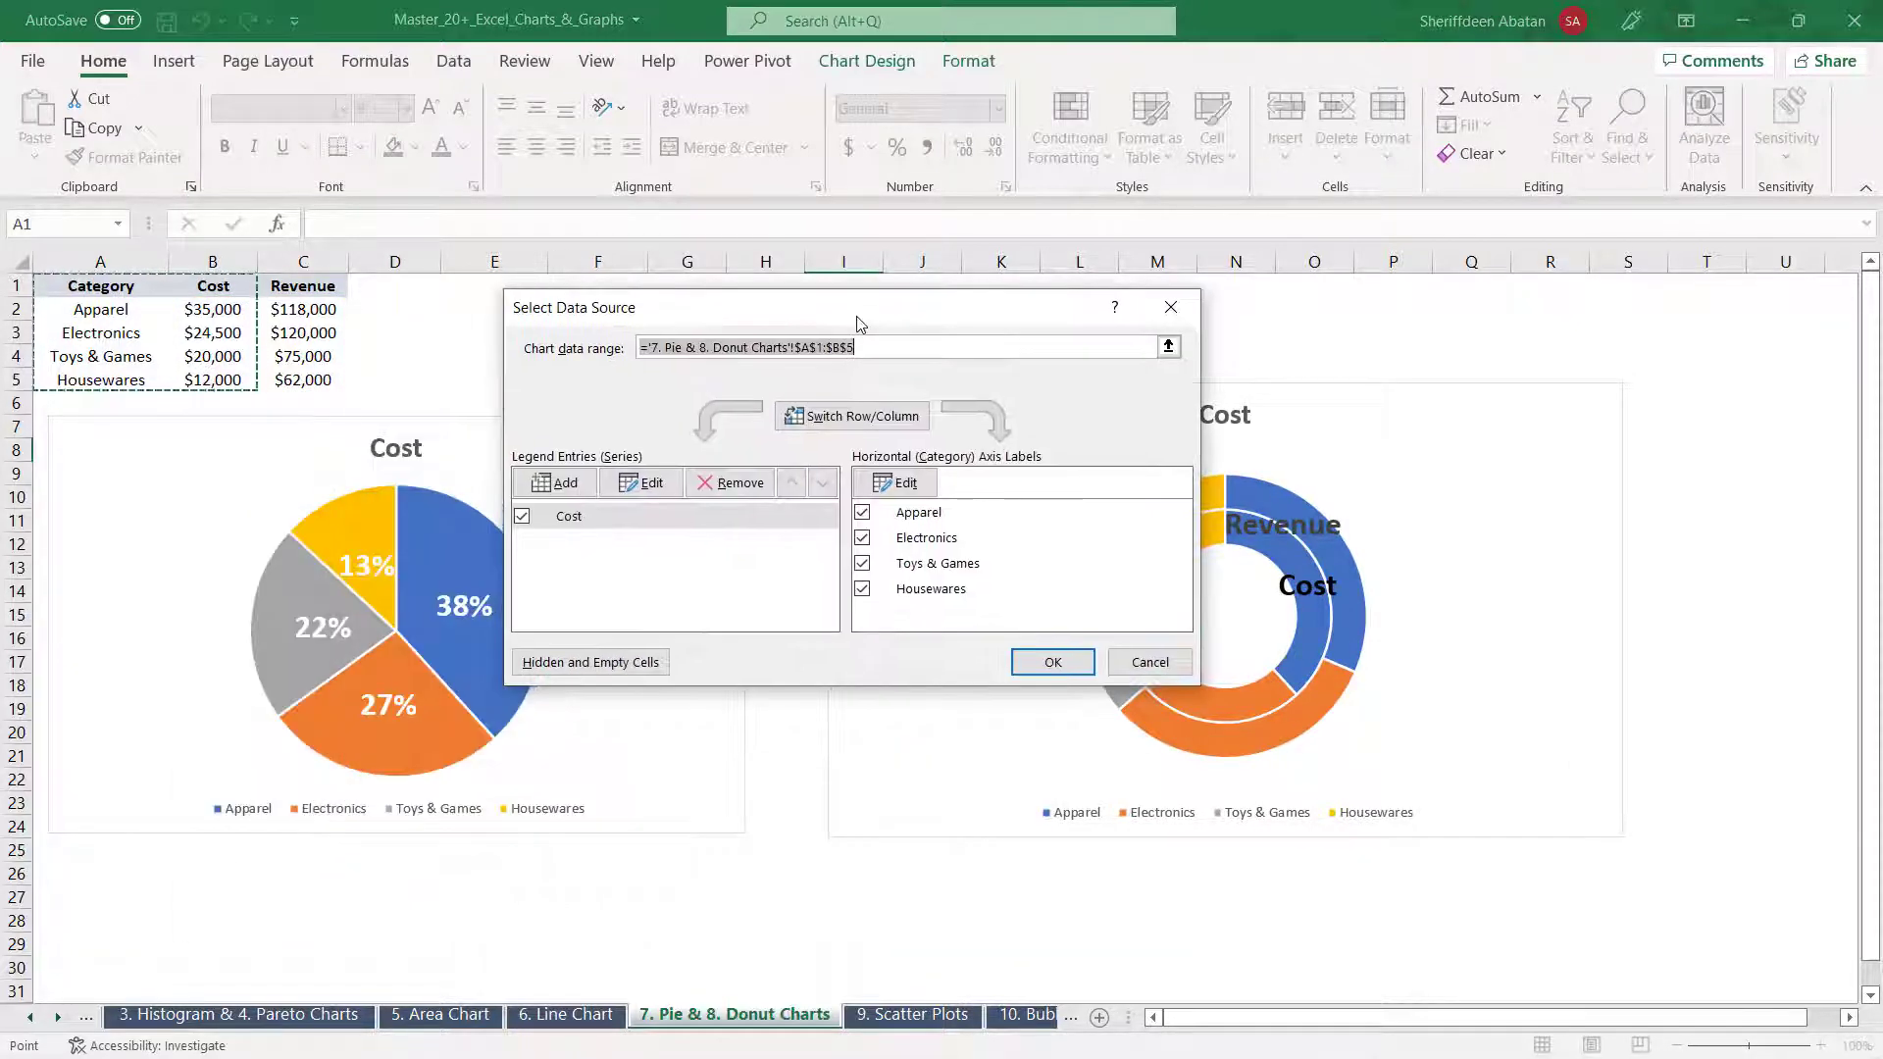
left_click(544, 483)
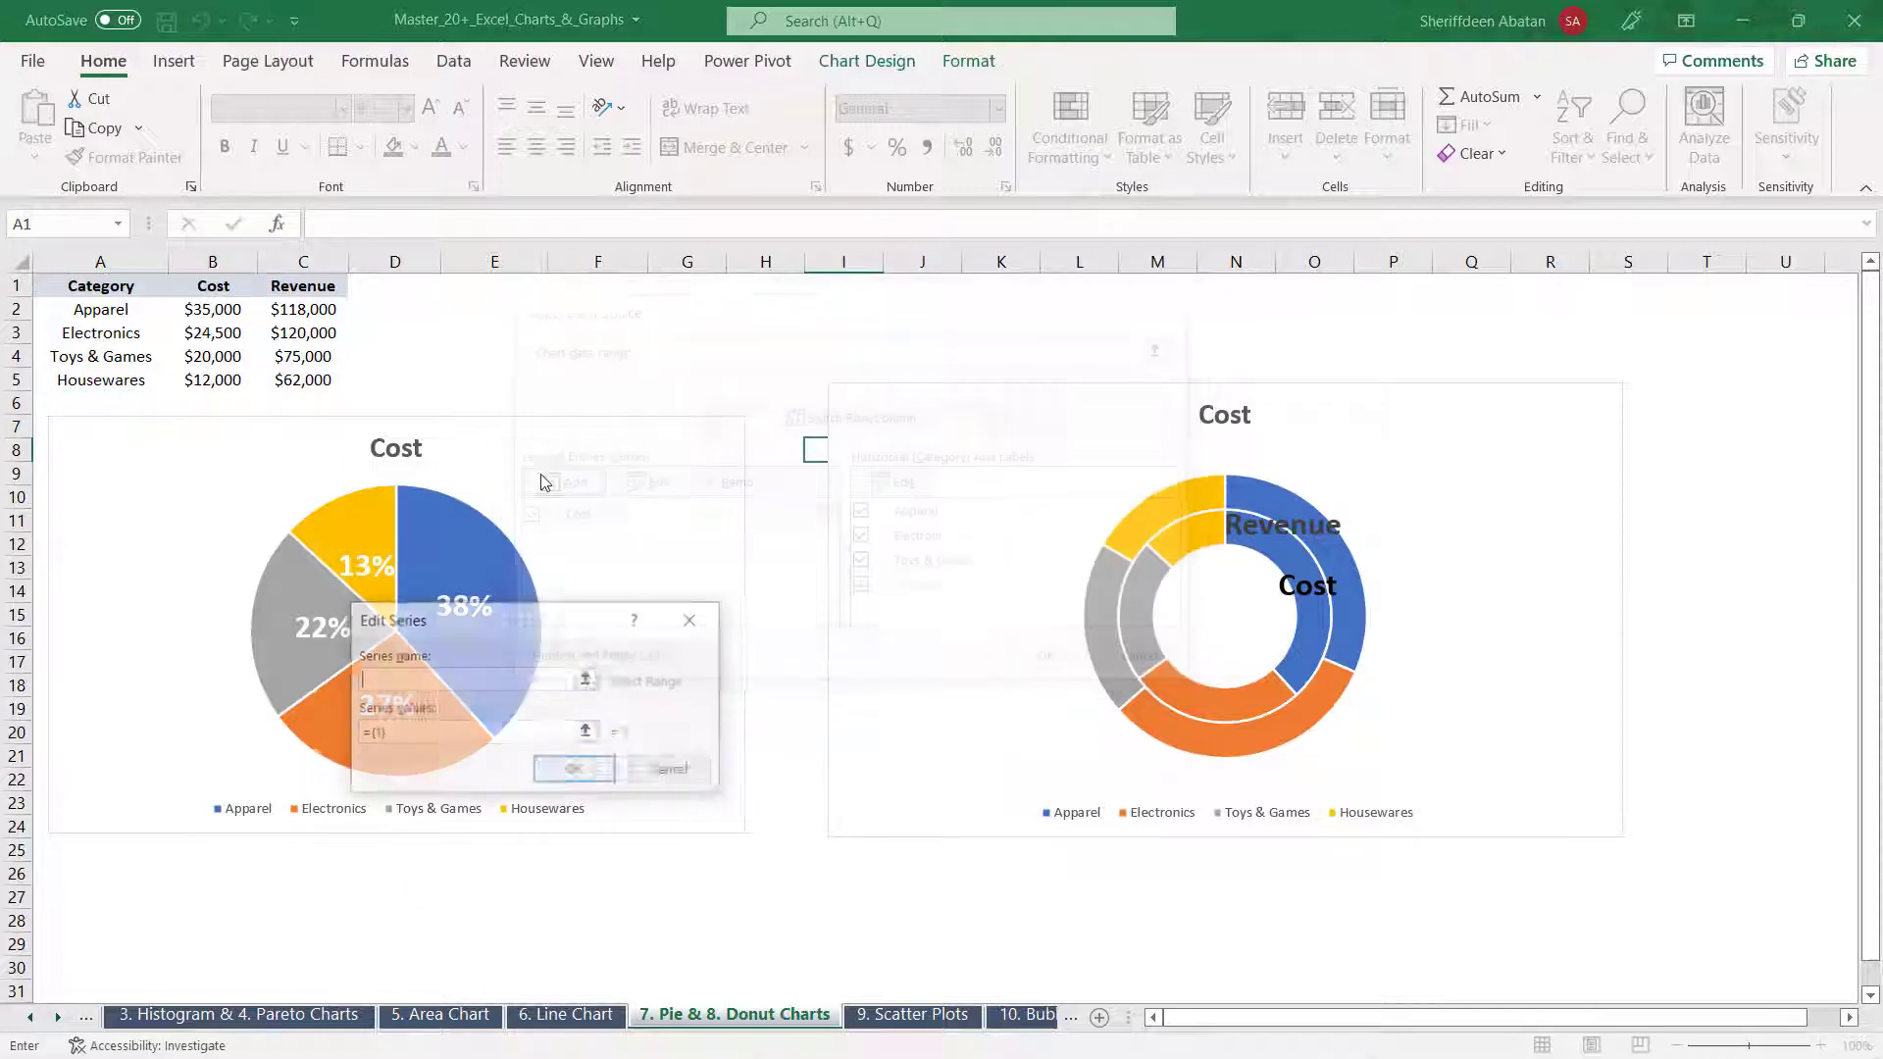
left_click(288, 287)
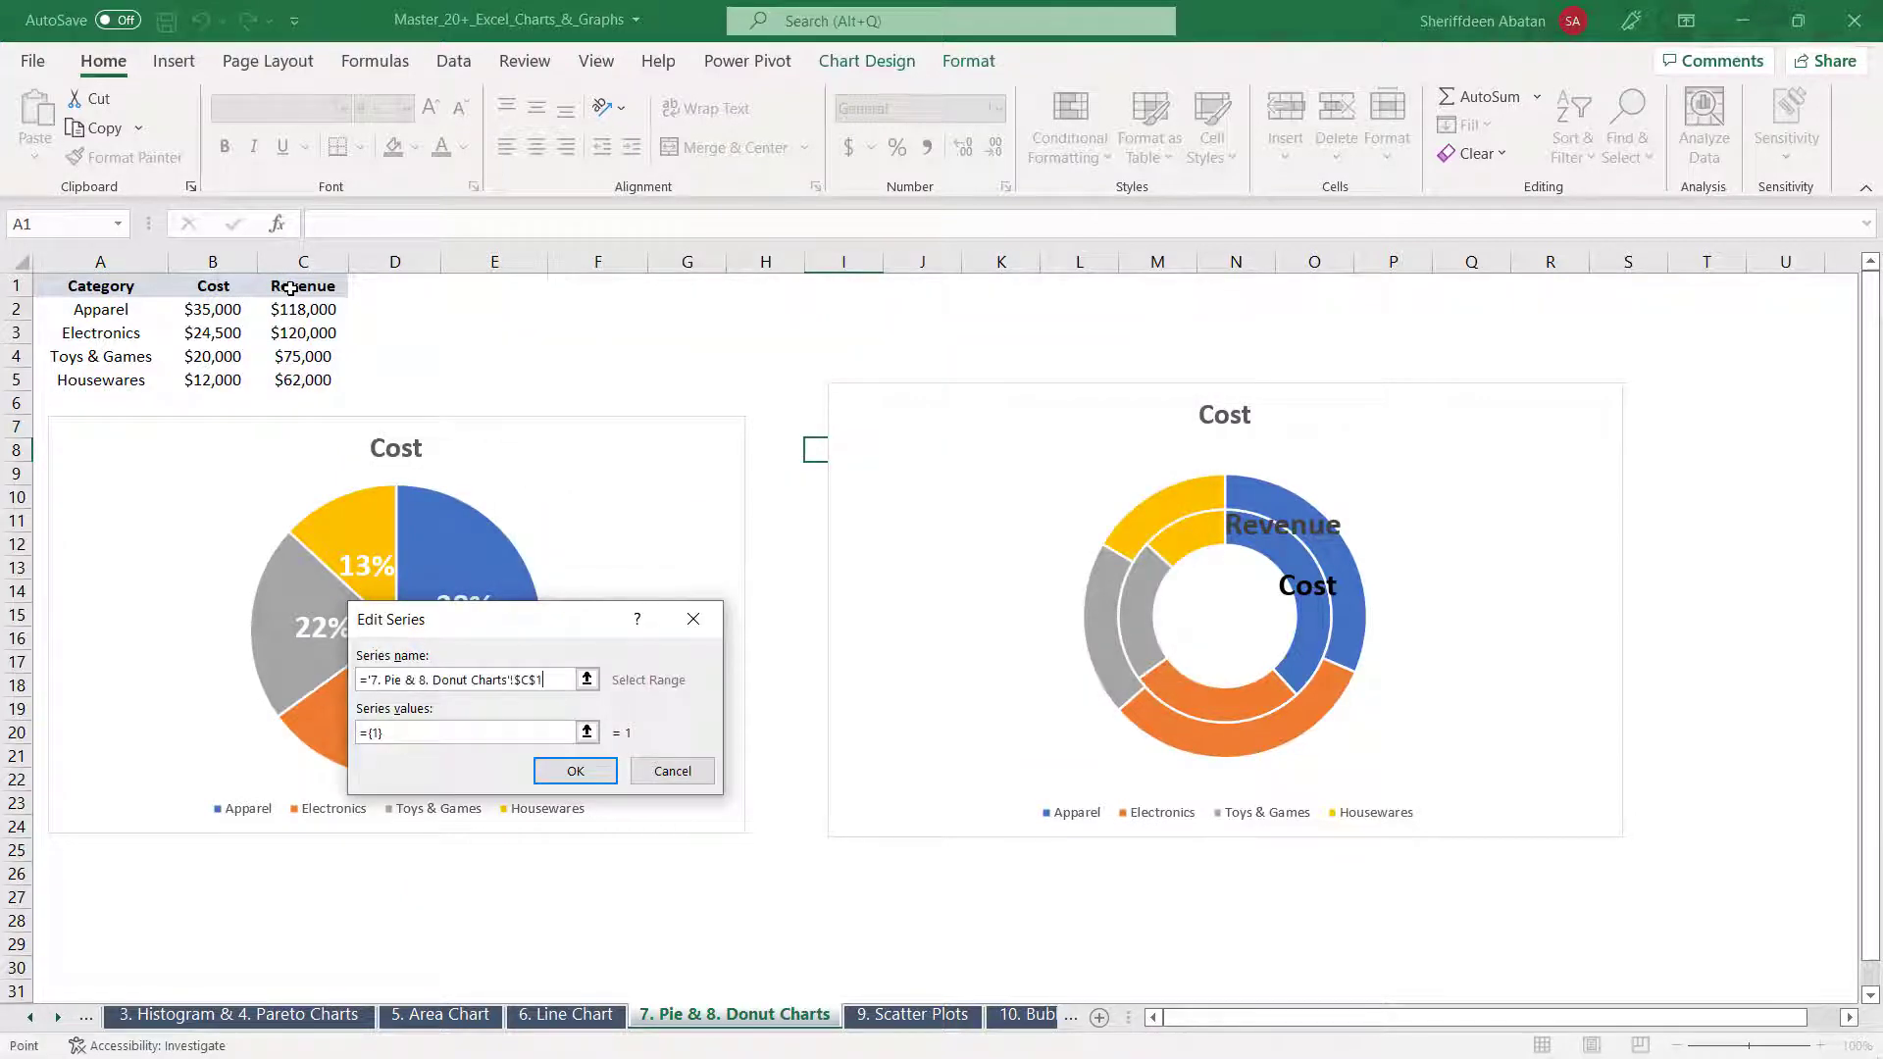
left_click(587, 731)
left_click_drag(295, 312, 376, 385)
left_click(703, 659)
left_click(591, 681)
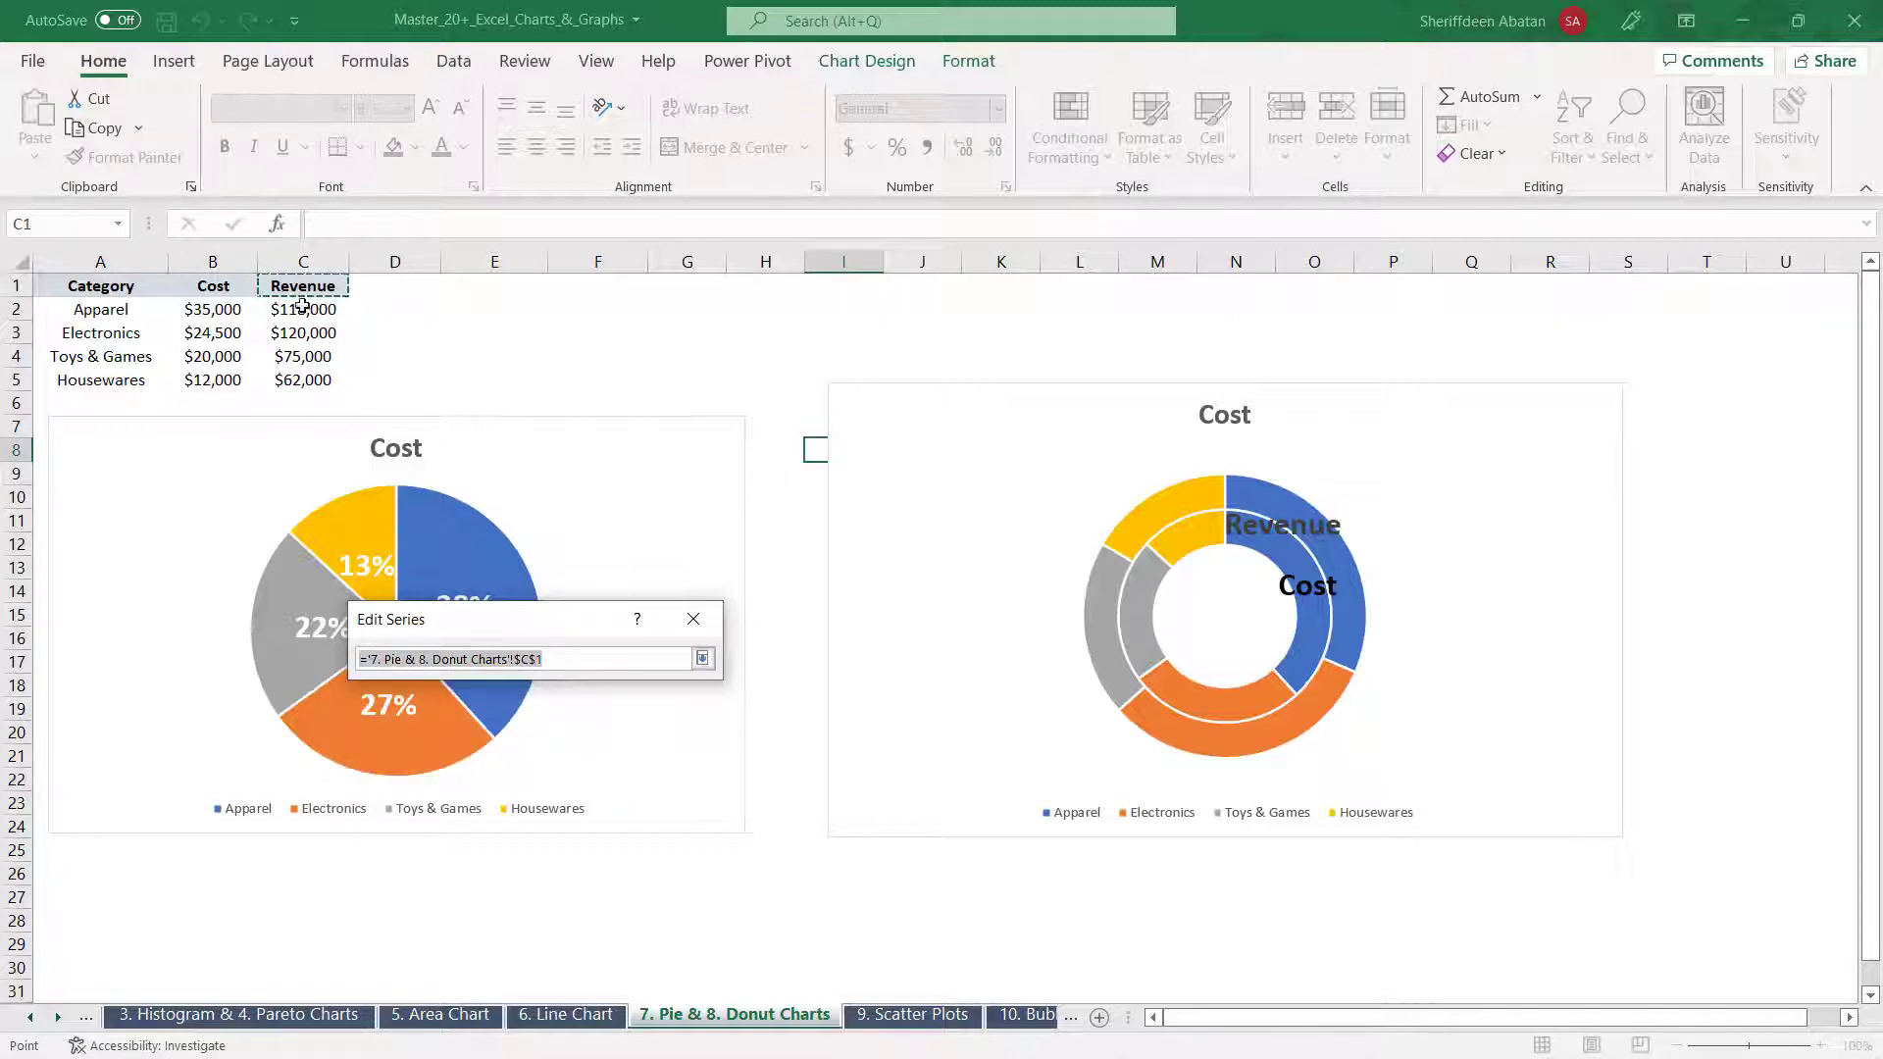
left_click(703, 659)
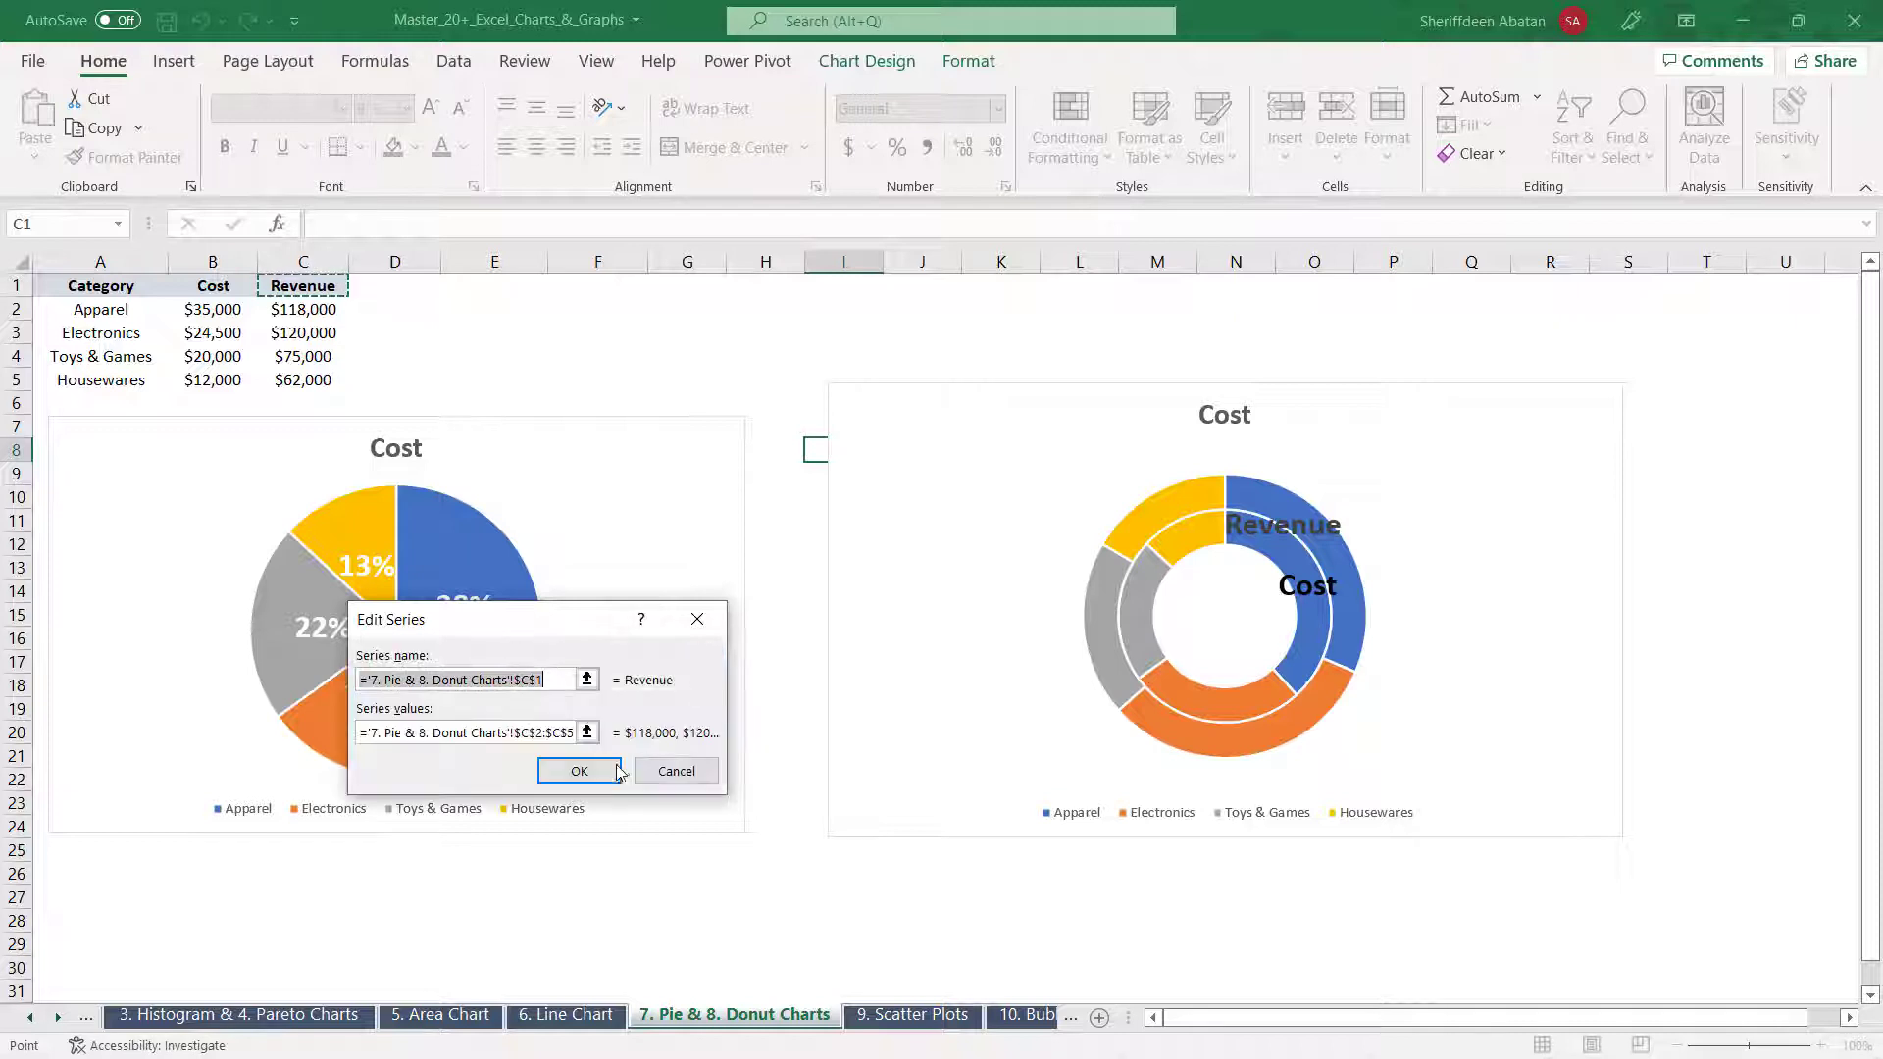
left_click(591, 777)
Set the pie chart's category labels to A2:A5, apply the data source, and nudge the chart slightly up and to the right
left_click(894, 483)
left_click_drag(118, 311, 98, 380)
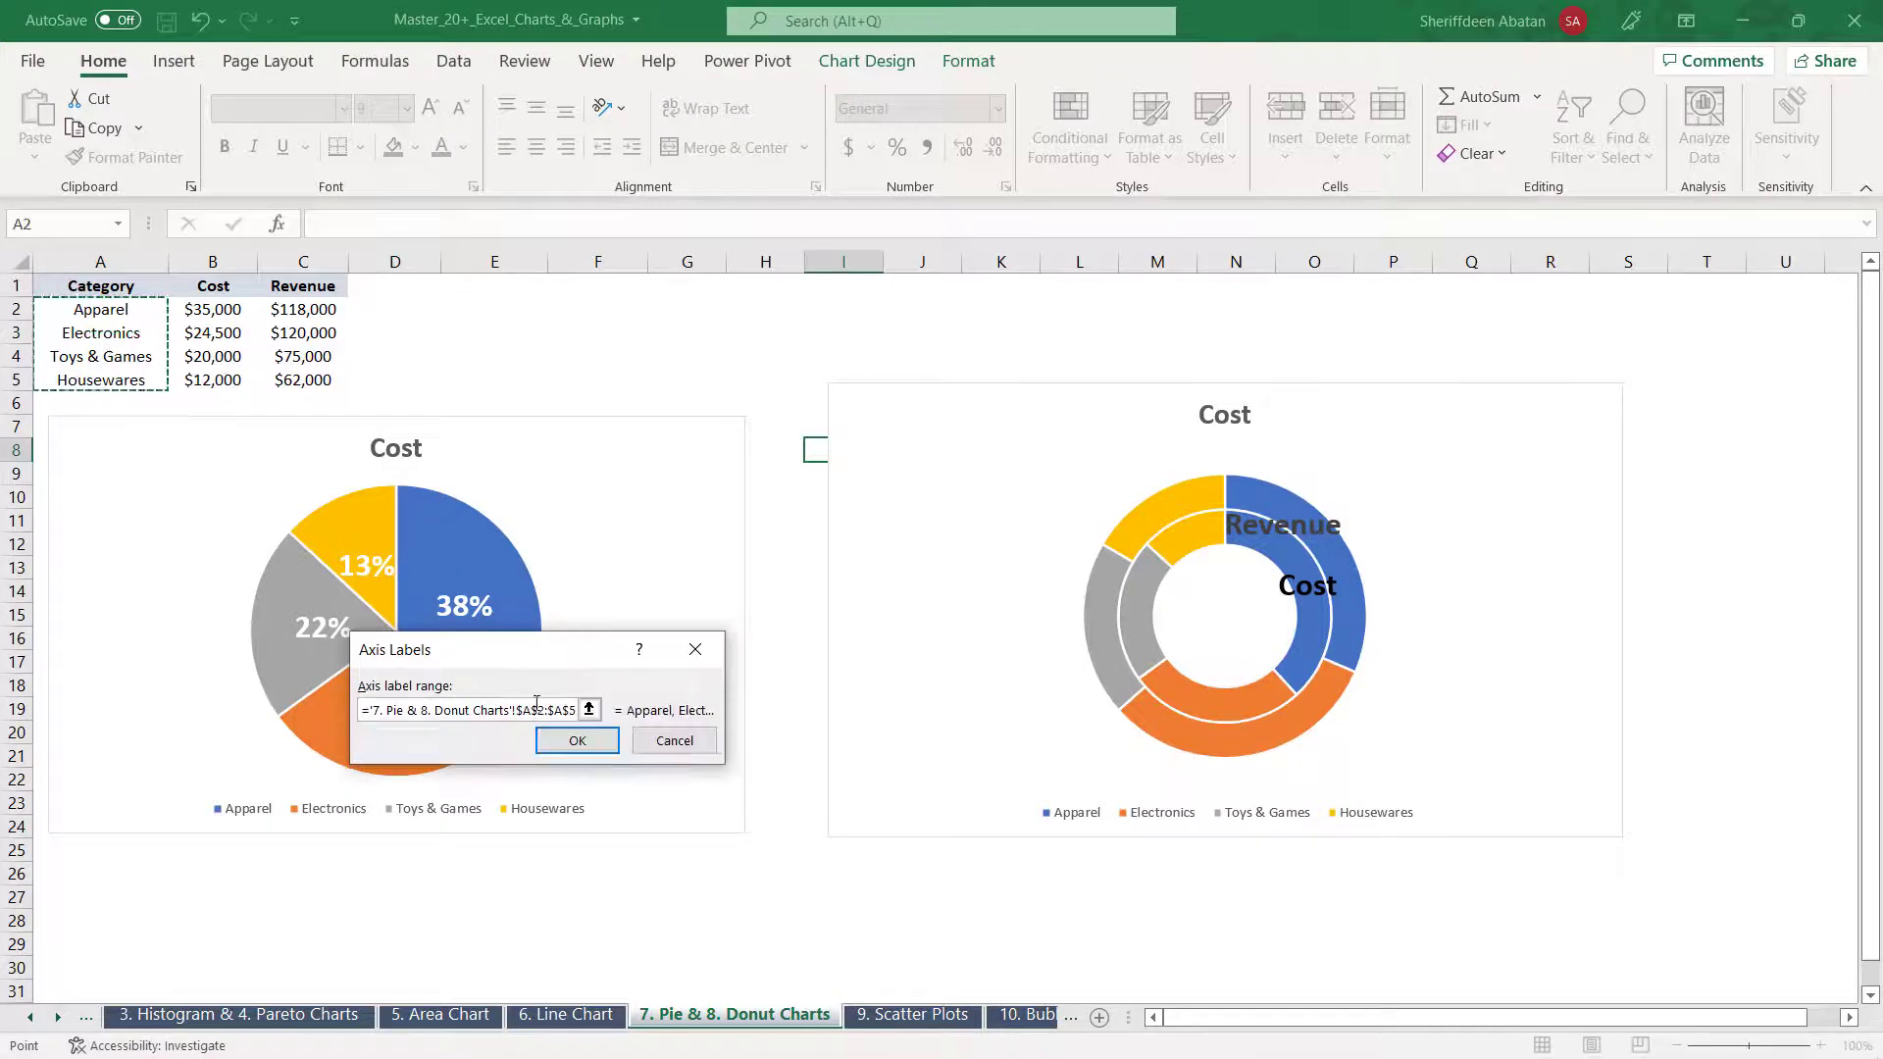
left_click(582, 741)
left_click(1051, 662)
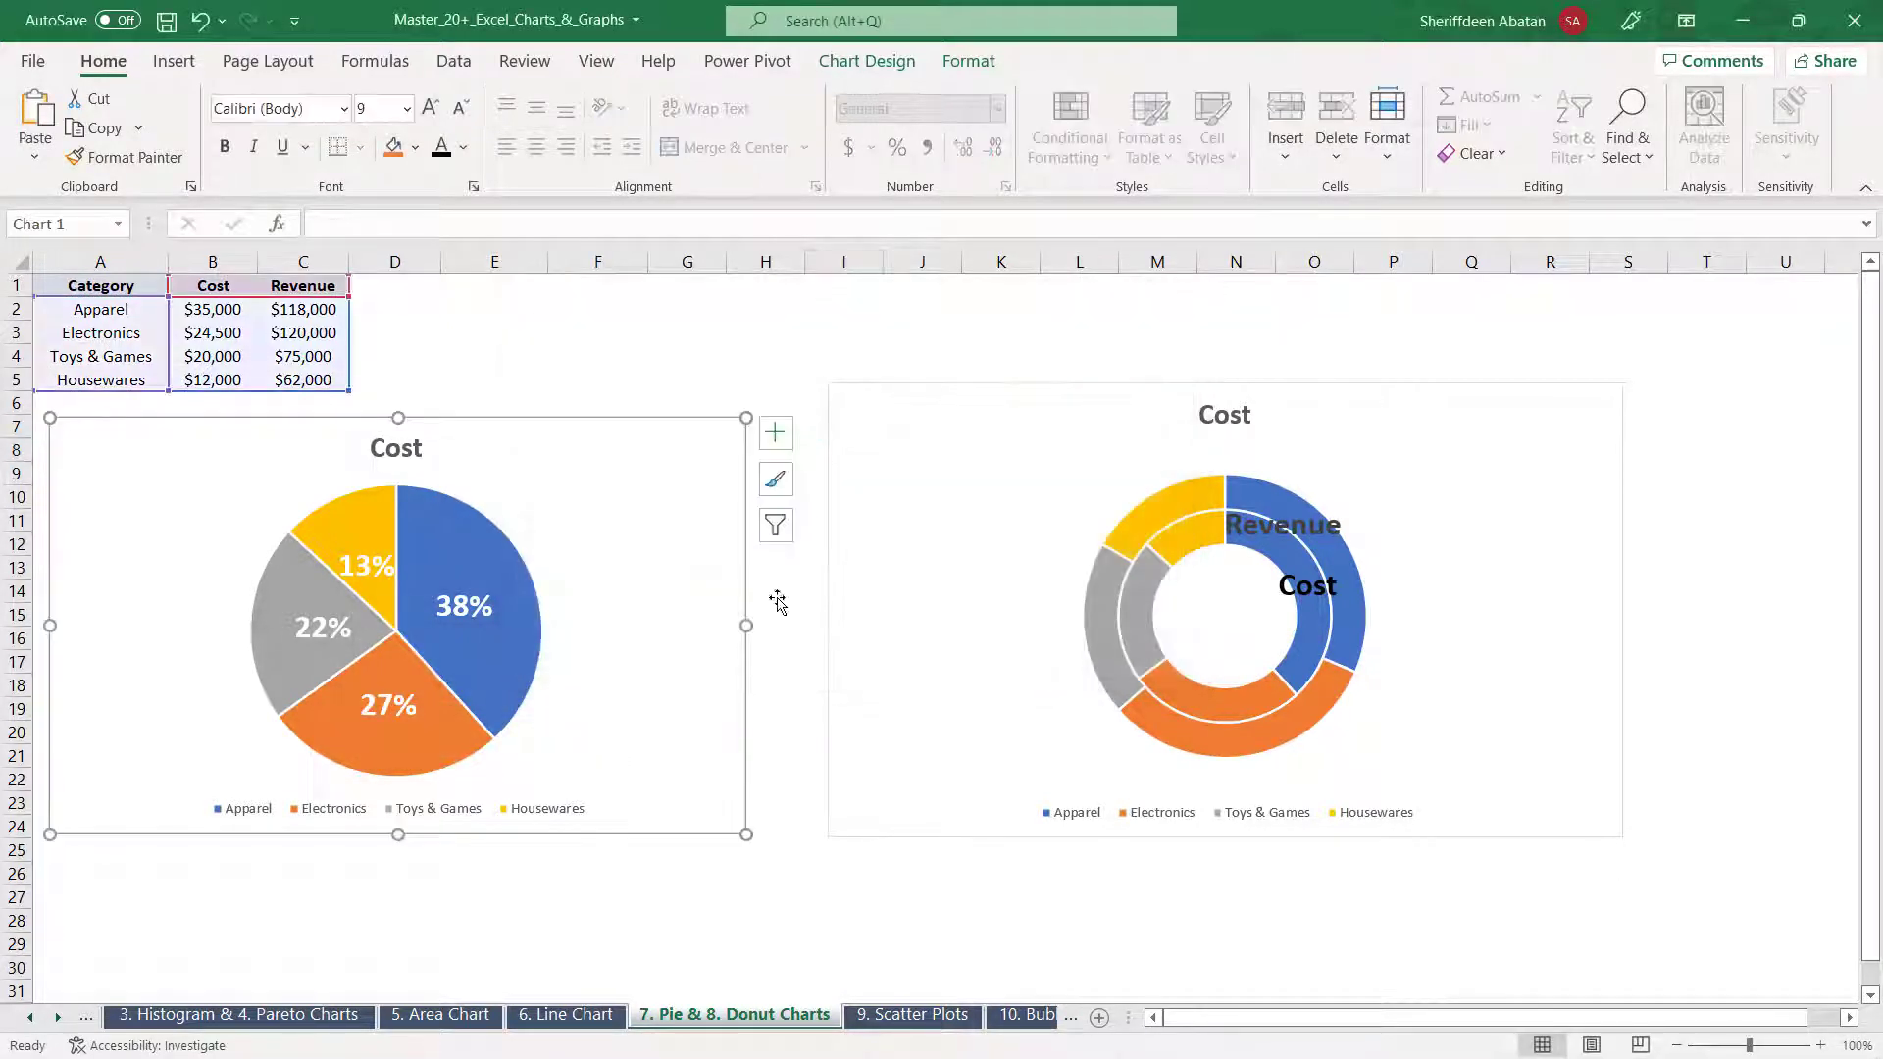
left_click_drag(664, 539, 682, 527)
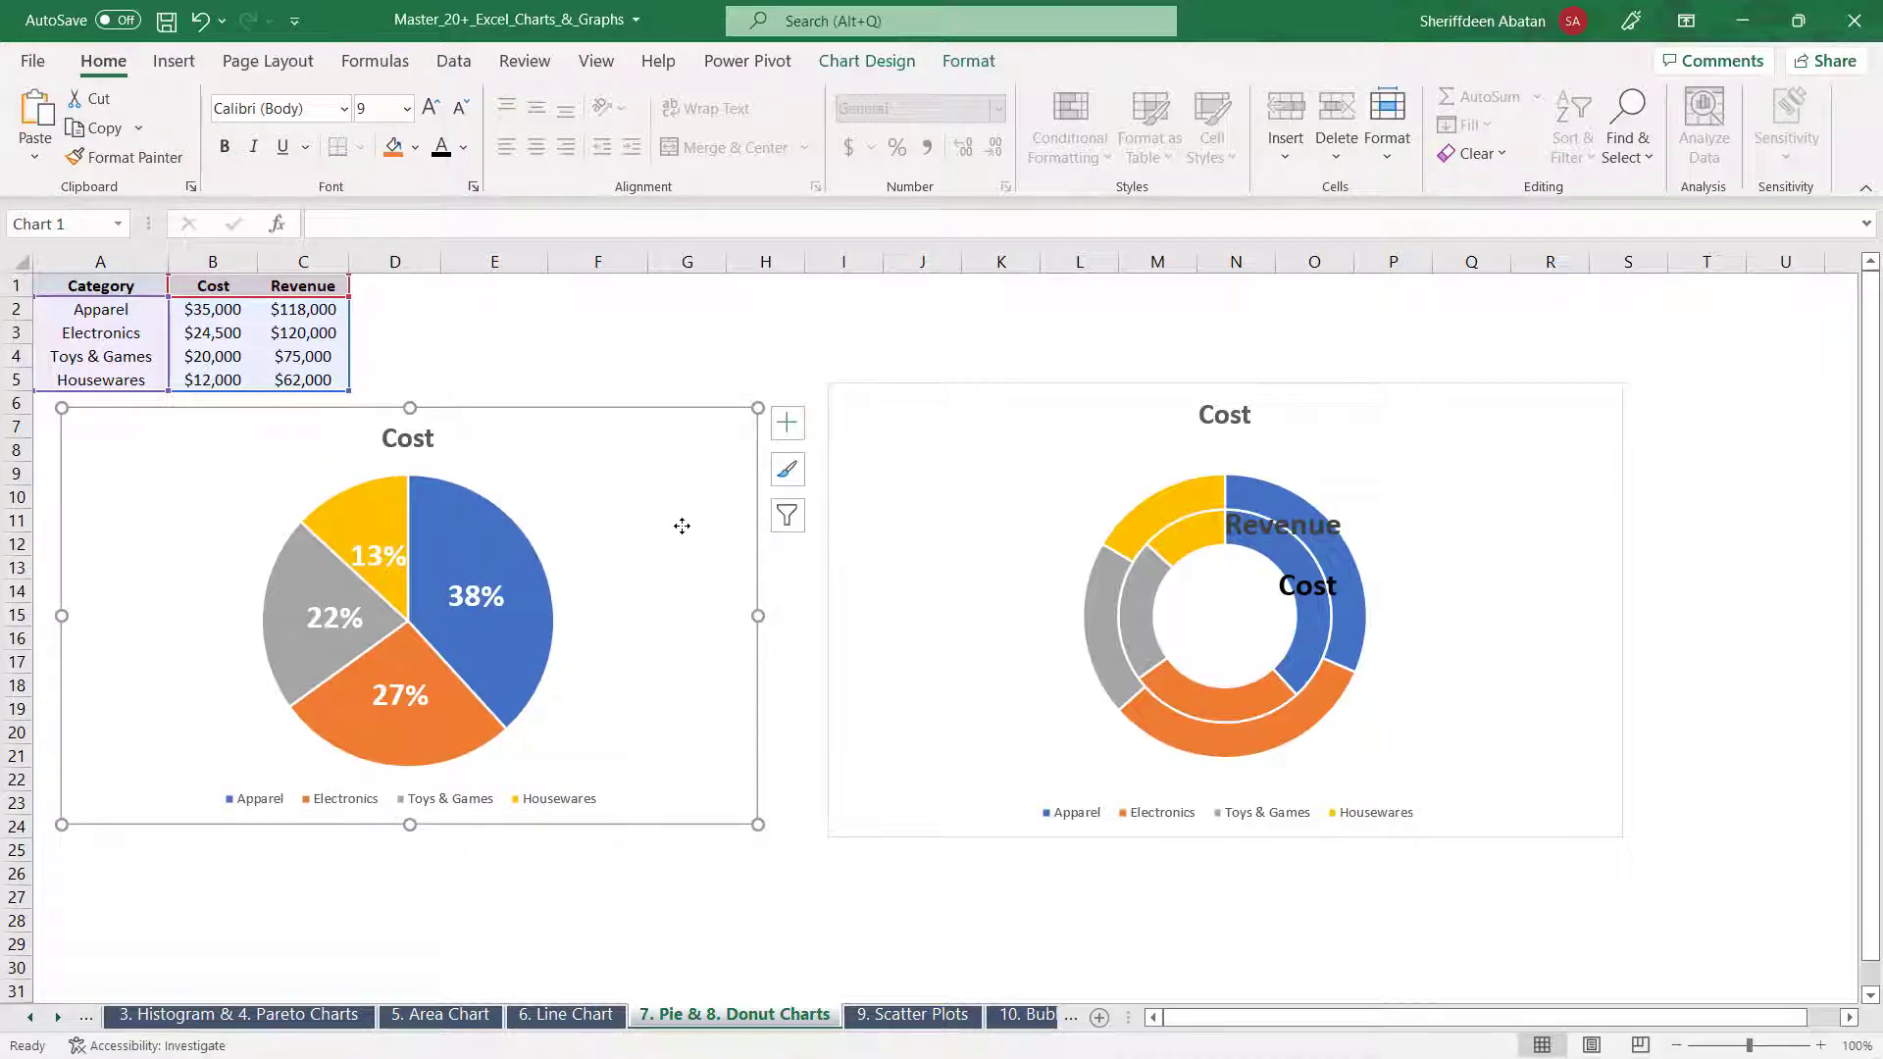
mouse_move(427, 527)
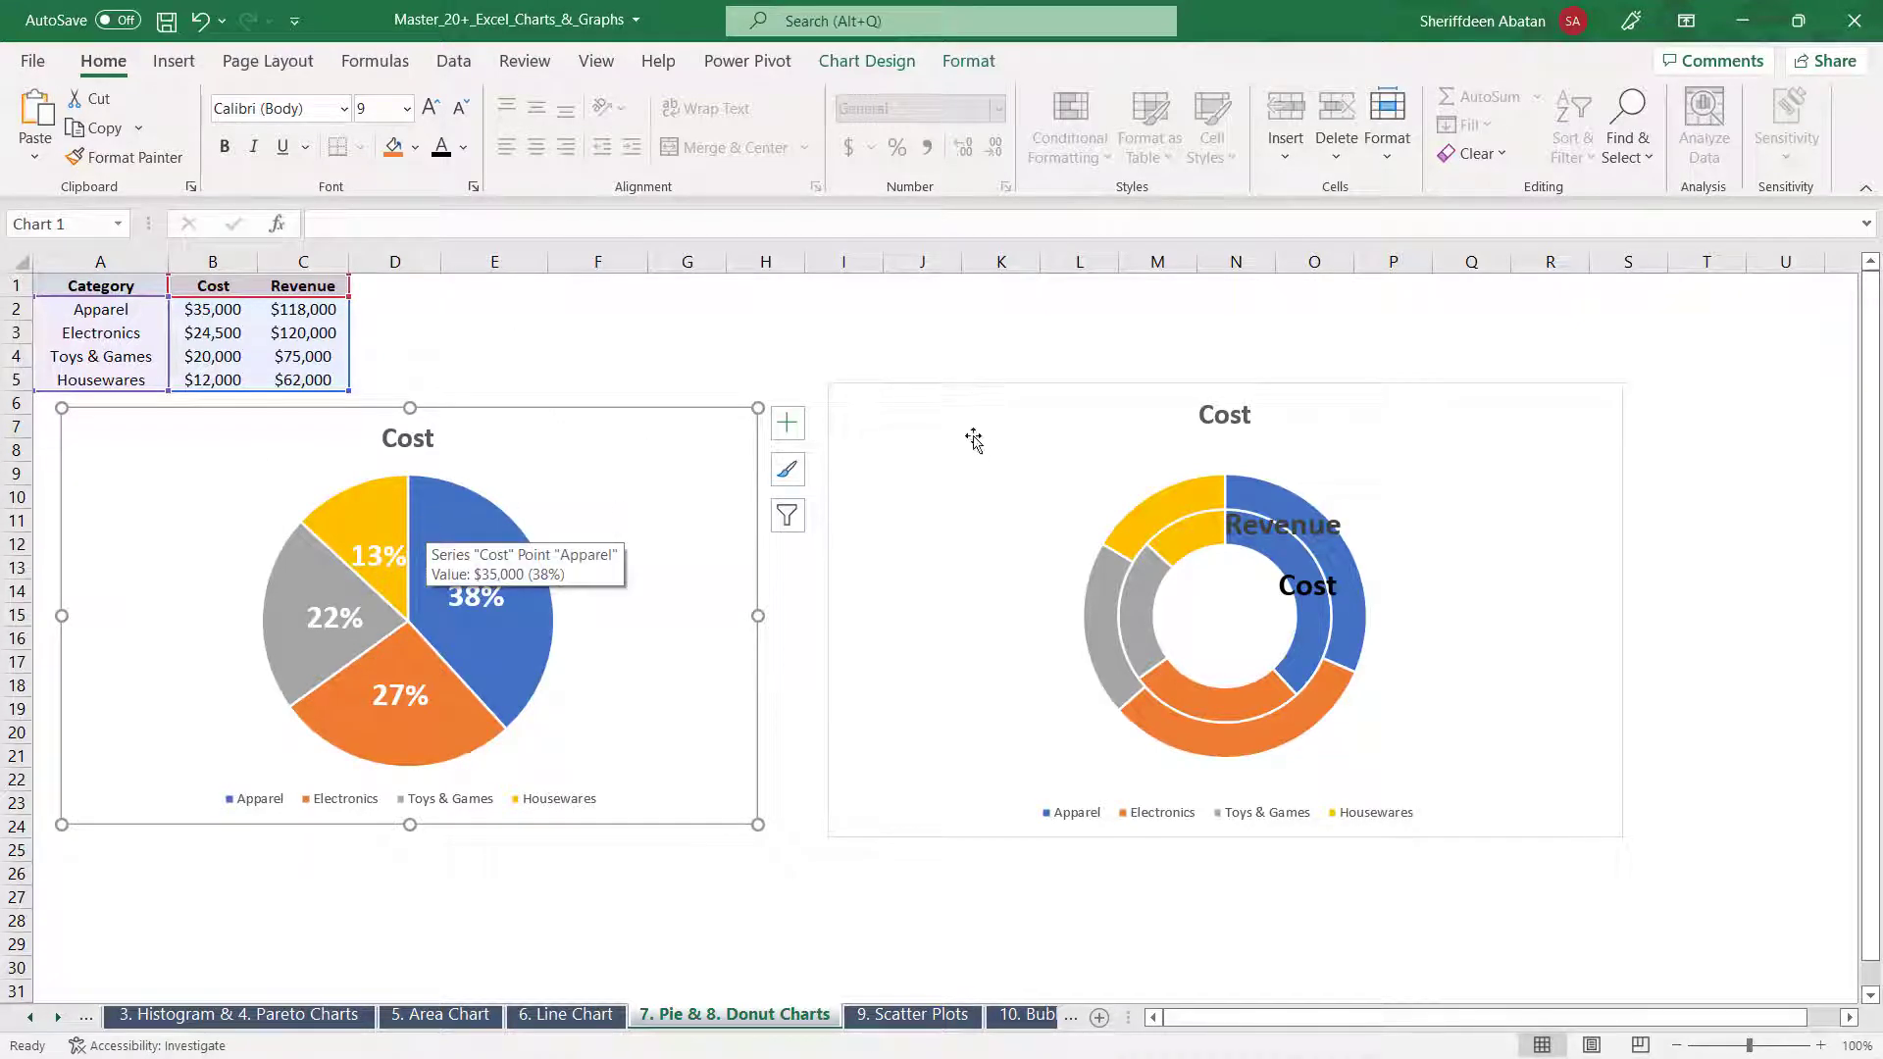
Move the doughnut chart closer to the pie chart and set its doughnut hole size to 39%
left_click(1012, 441)
left_click_drag(996, 439, 948, 431)
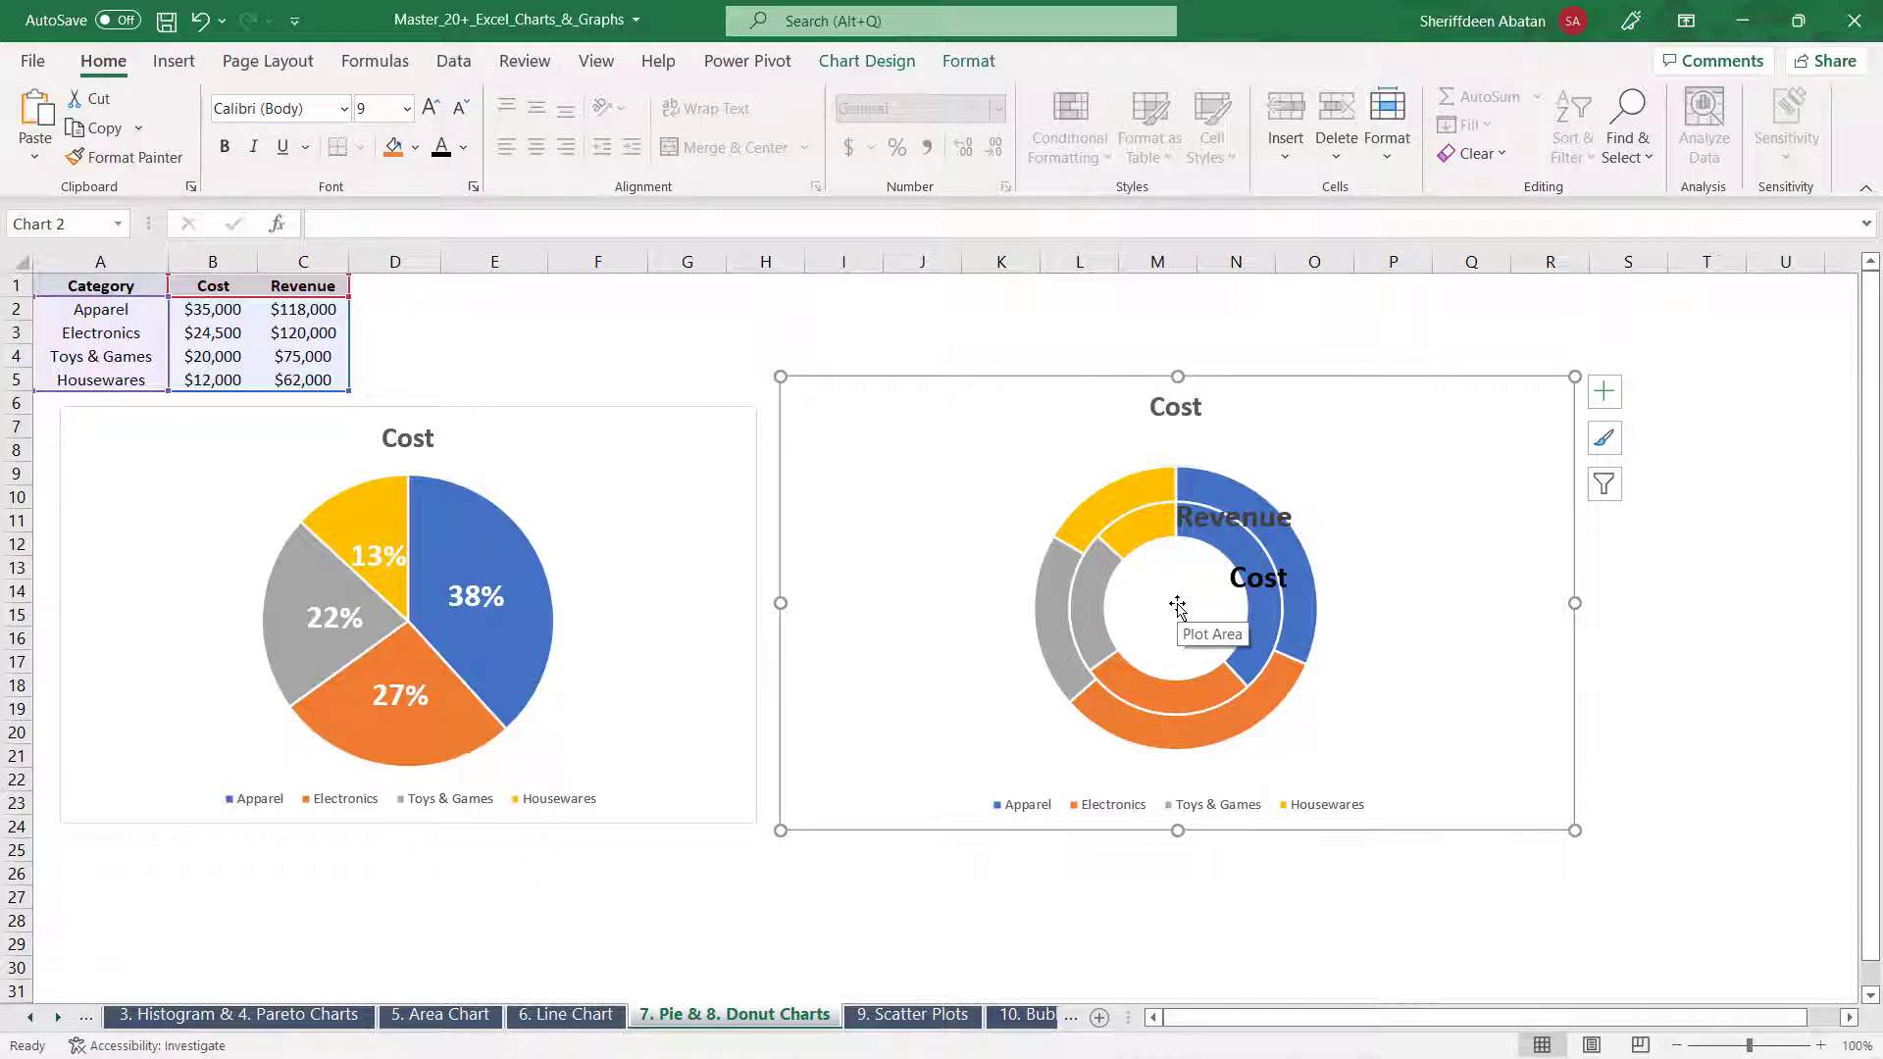
right_click(1078, 518)
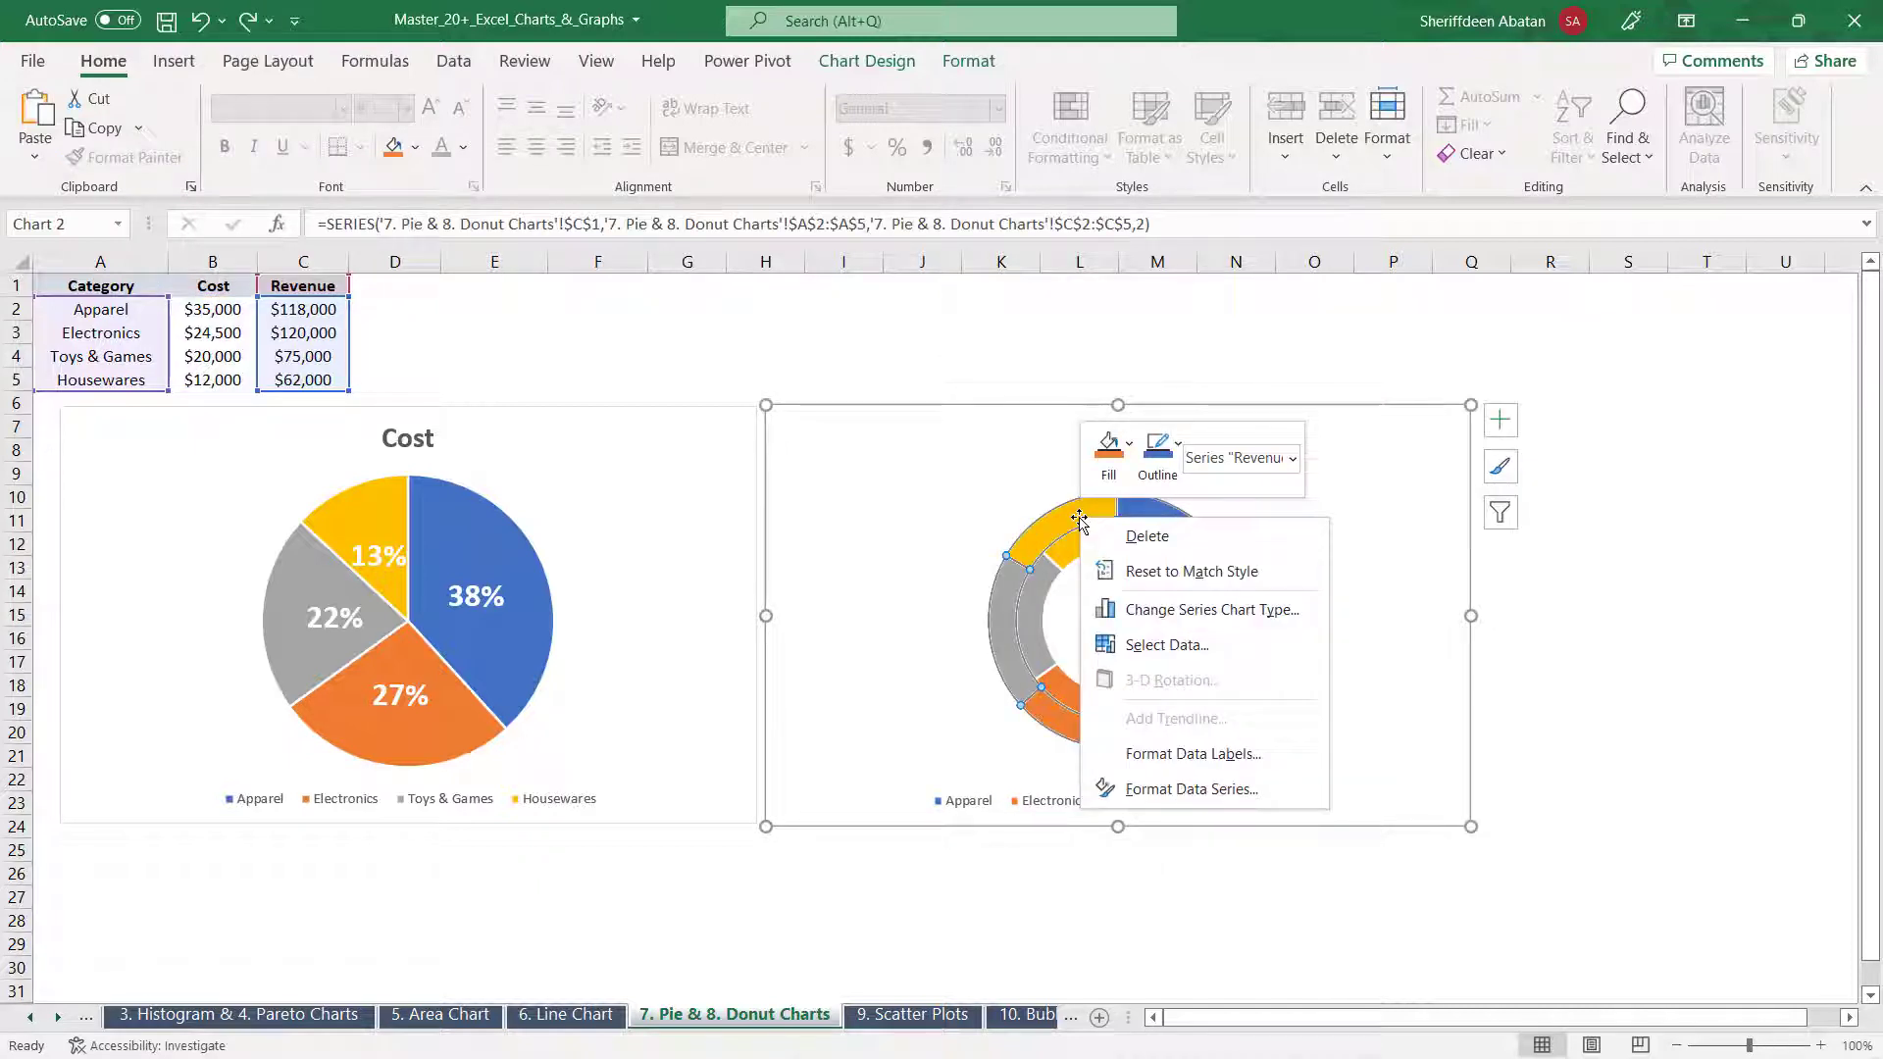
left_click(1191, 789)
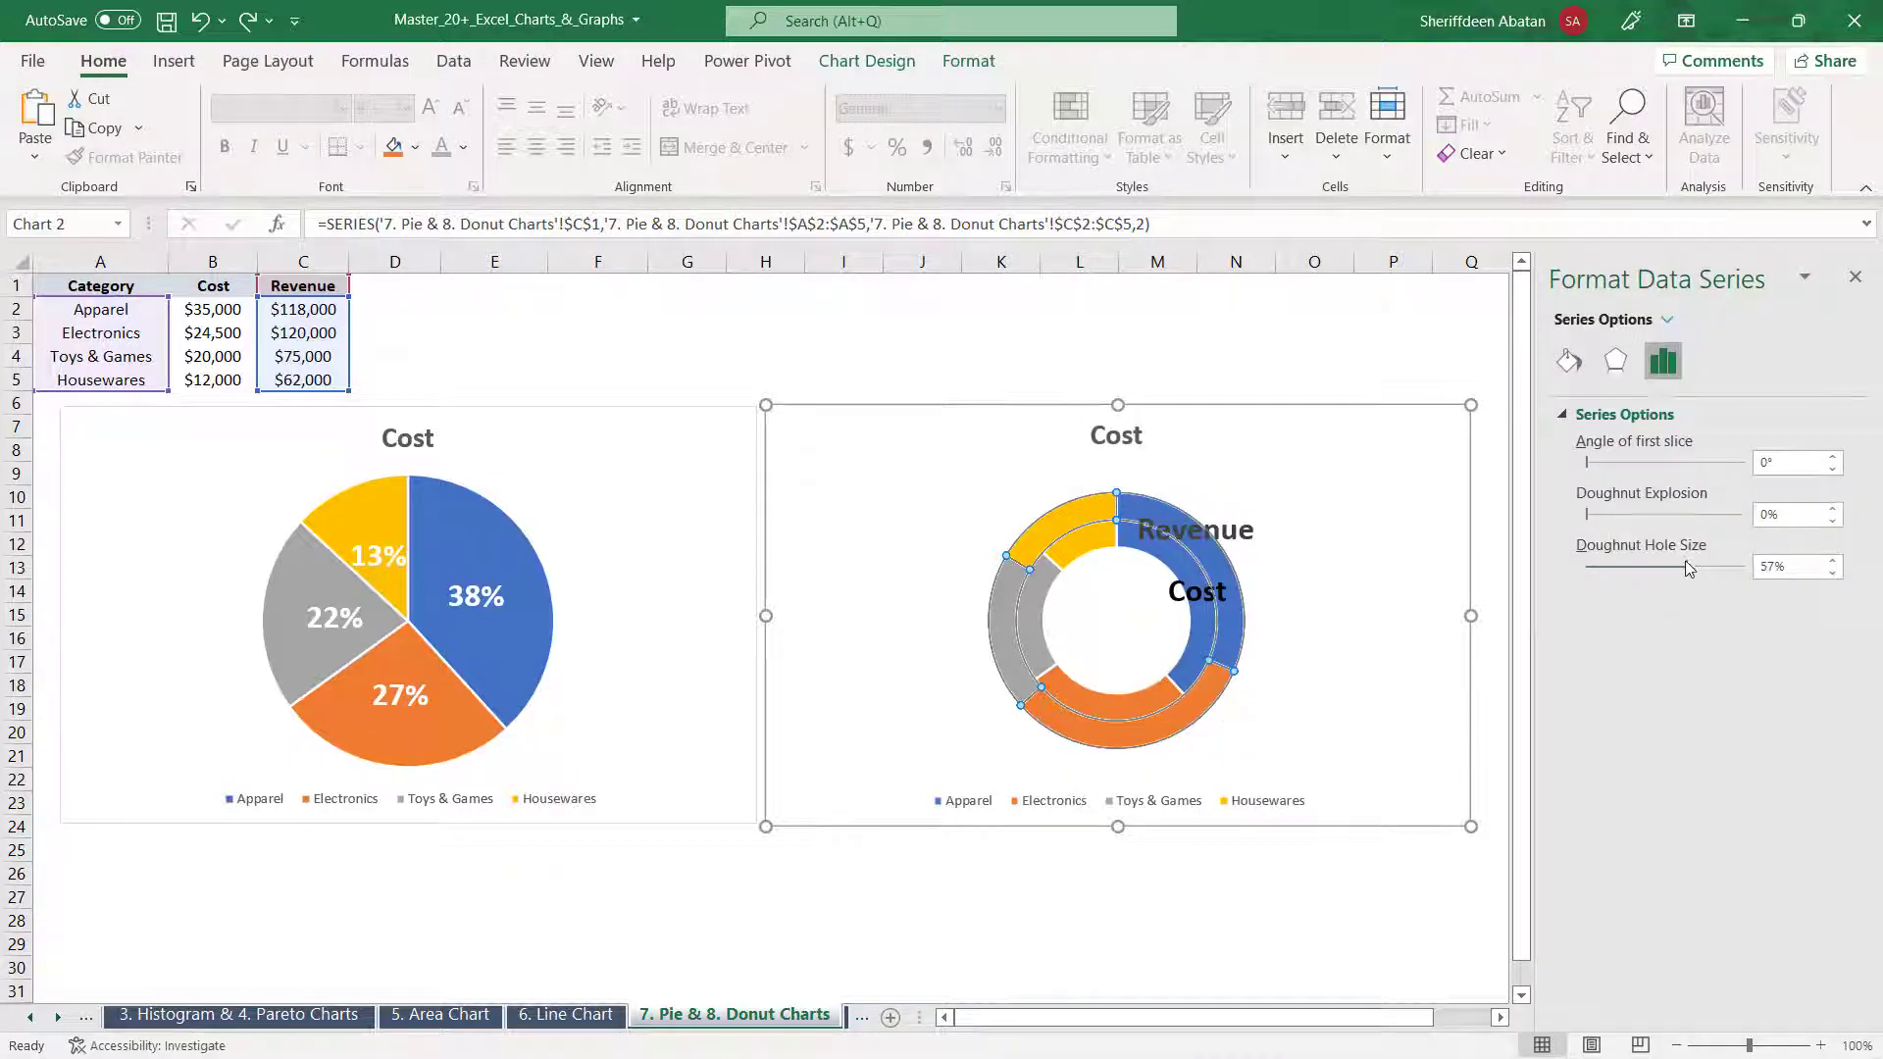
left_click_drag(1689, 571, 1672, 573)
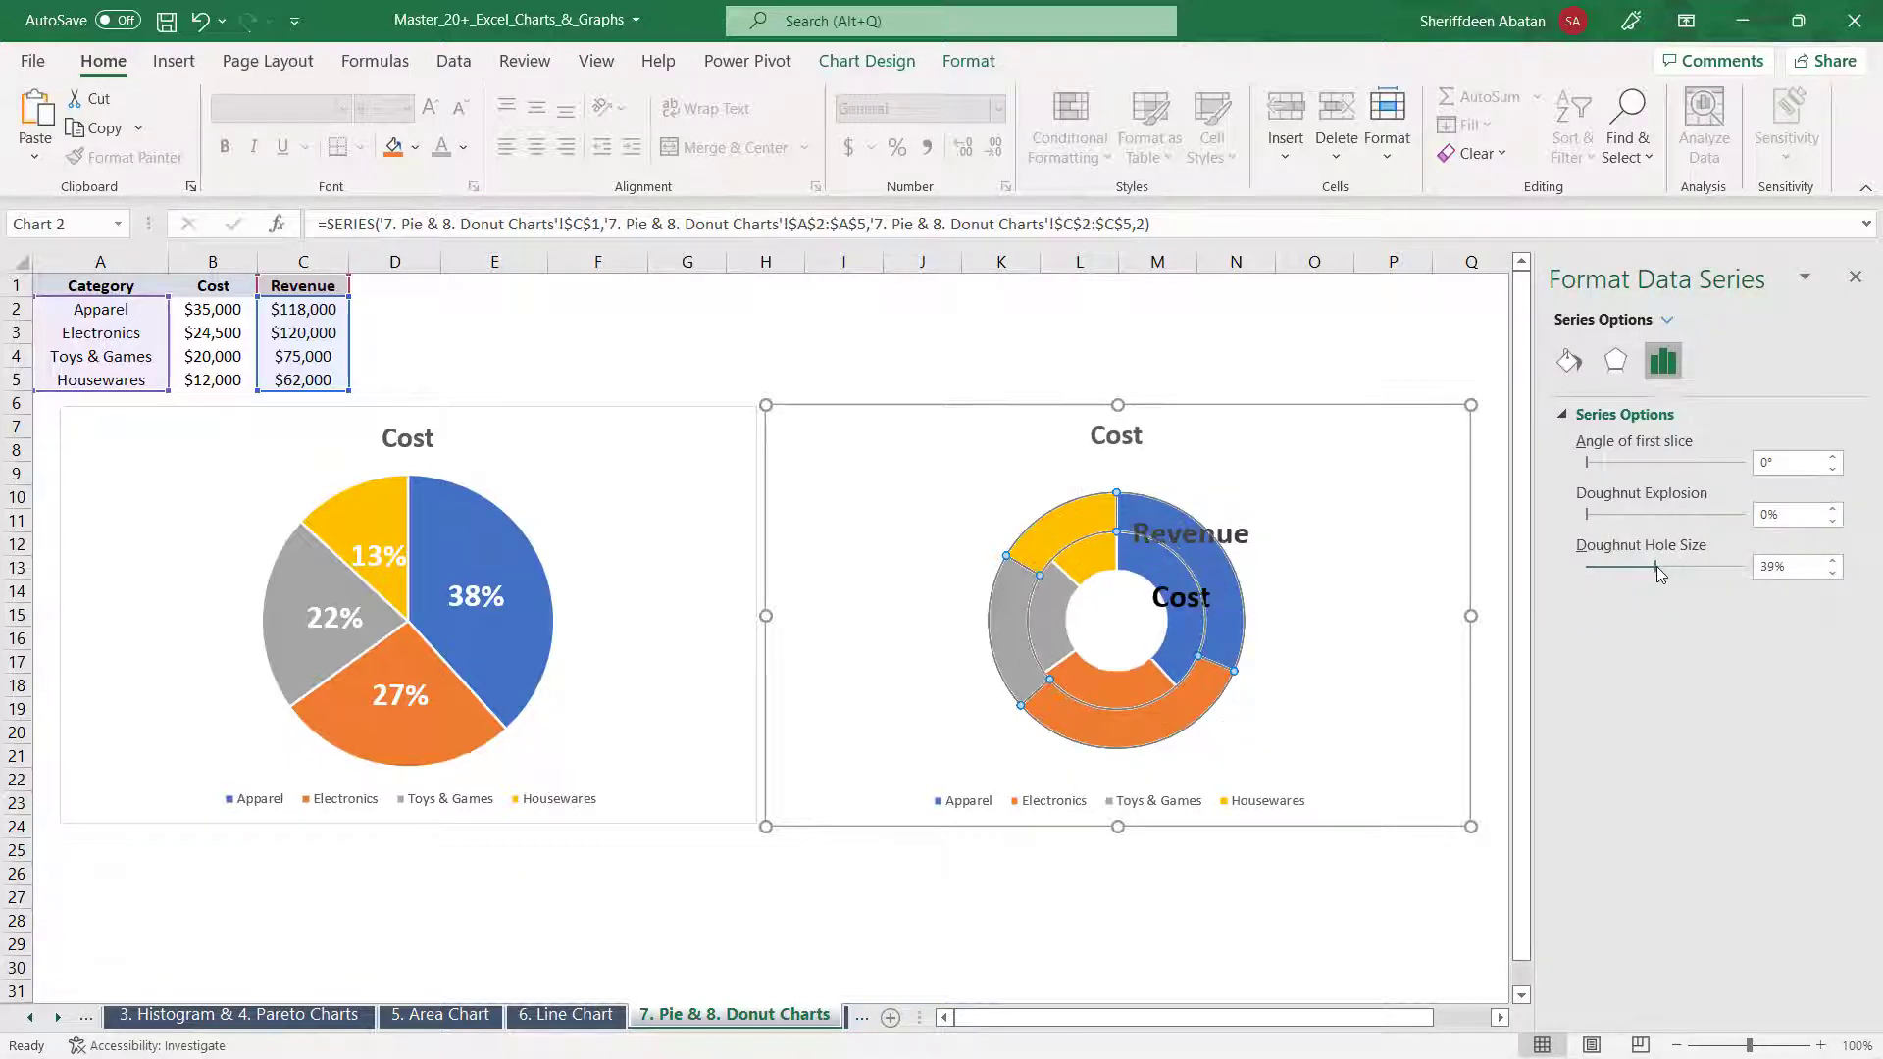
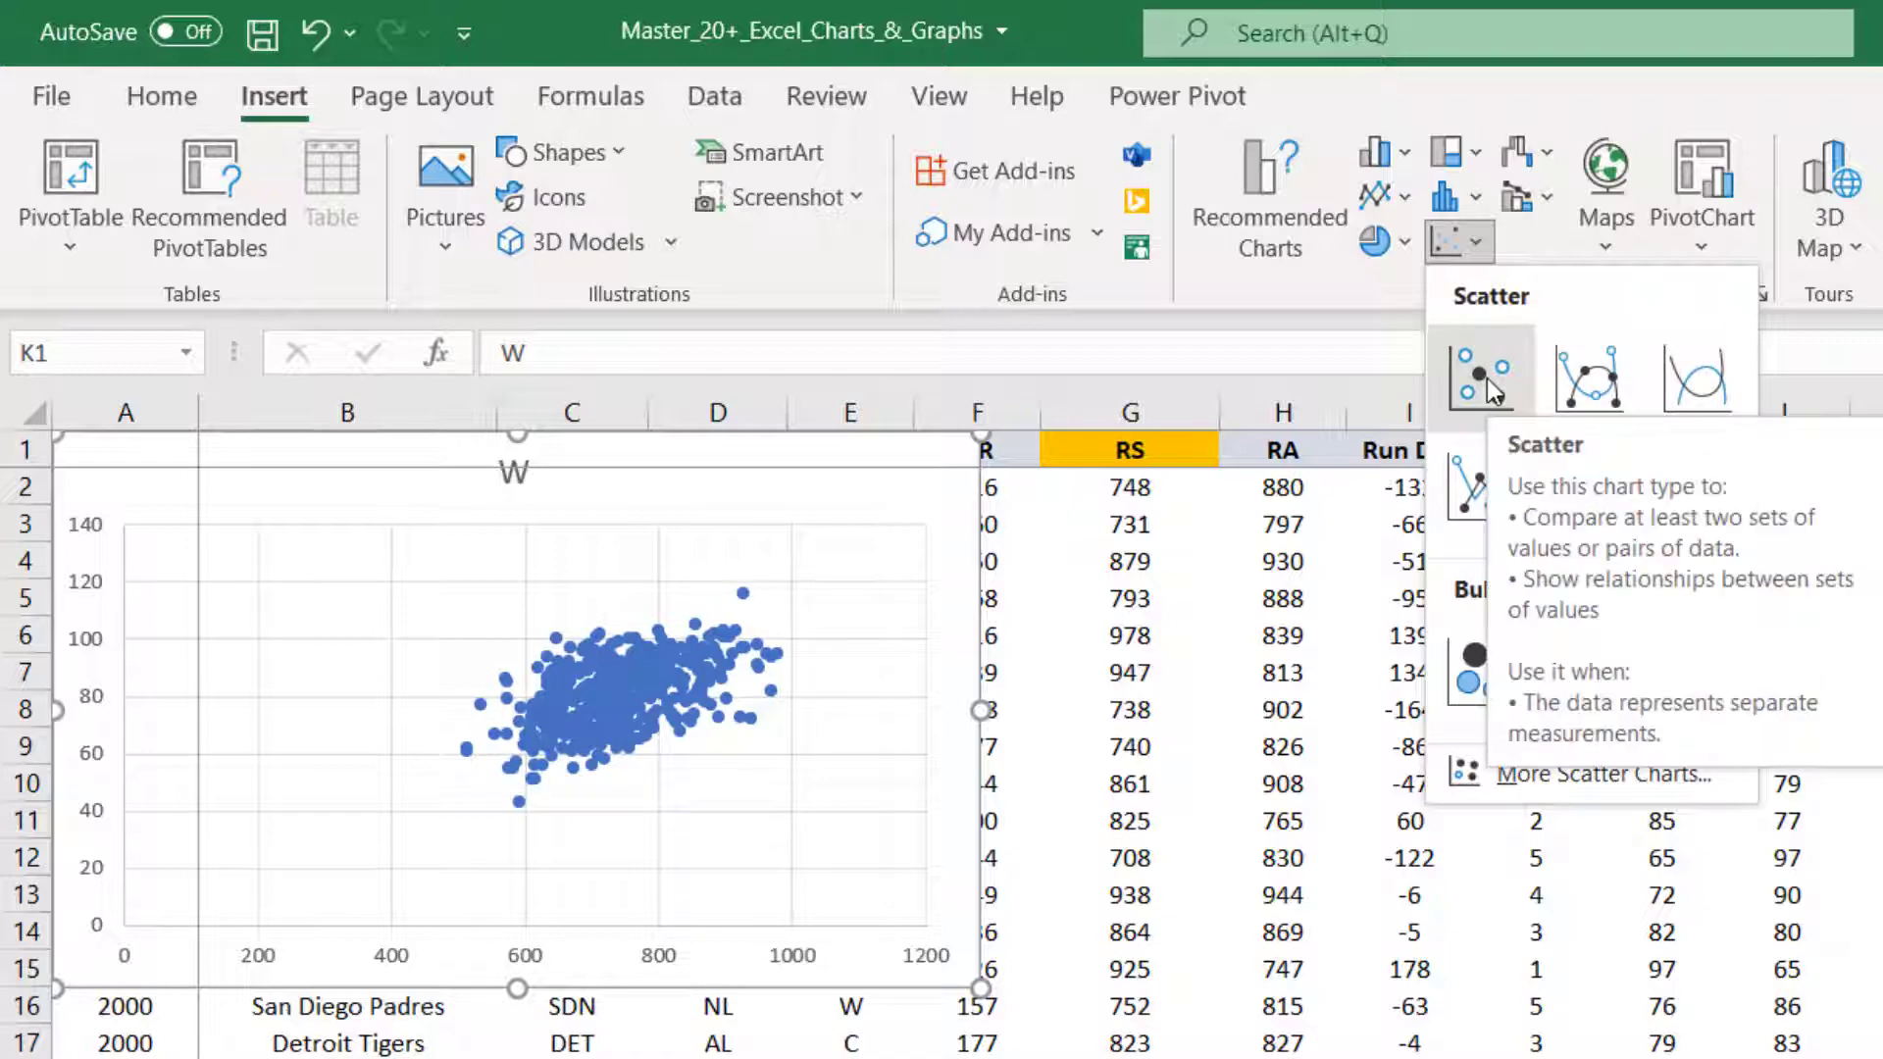
Insert a scatter chart of W against RS, place it over the data and enlarge it to about columns G to R, rows 4 to 22
left_click(1487, 378)
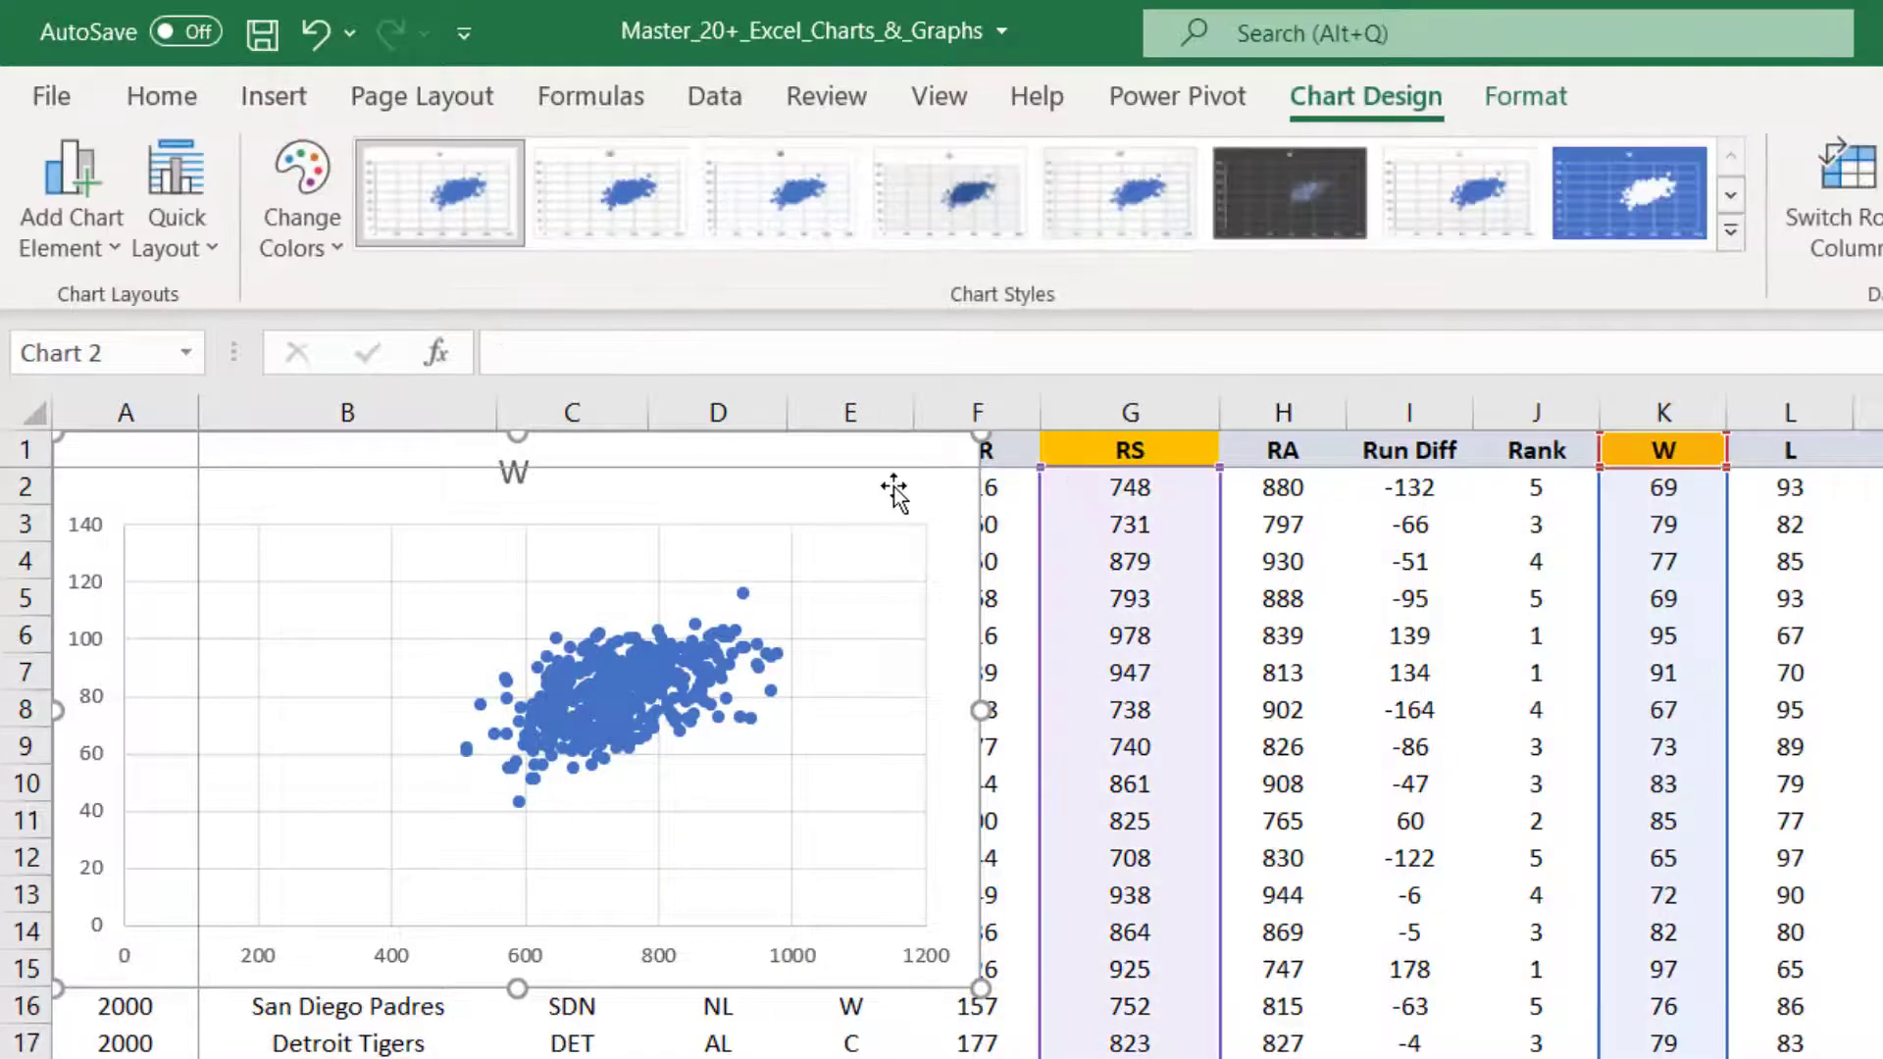
left_click_drag(896, 491, 1629, 545)
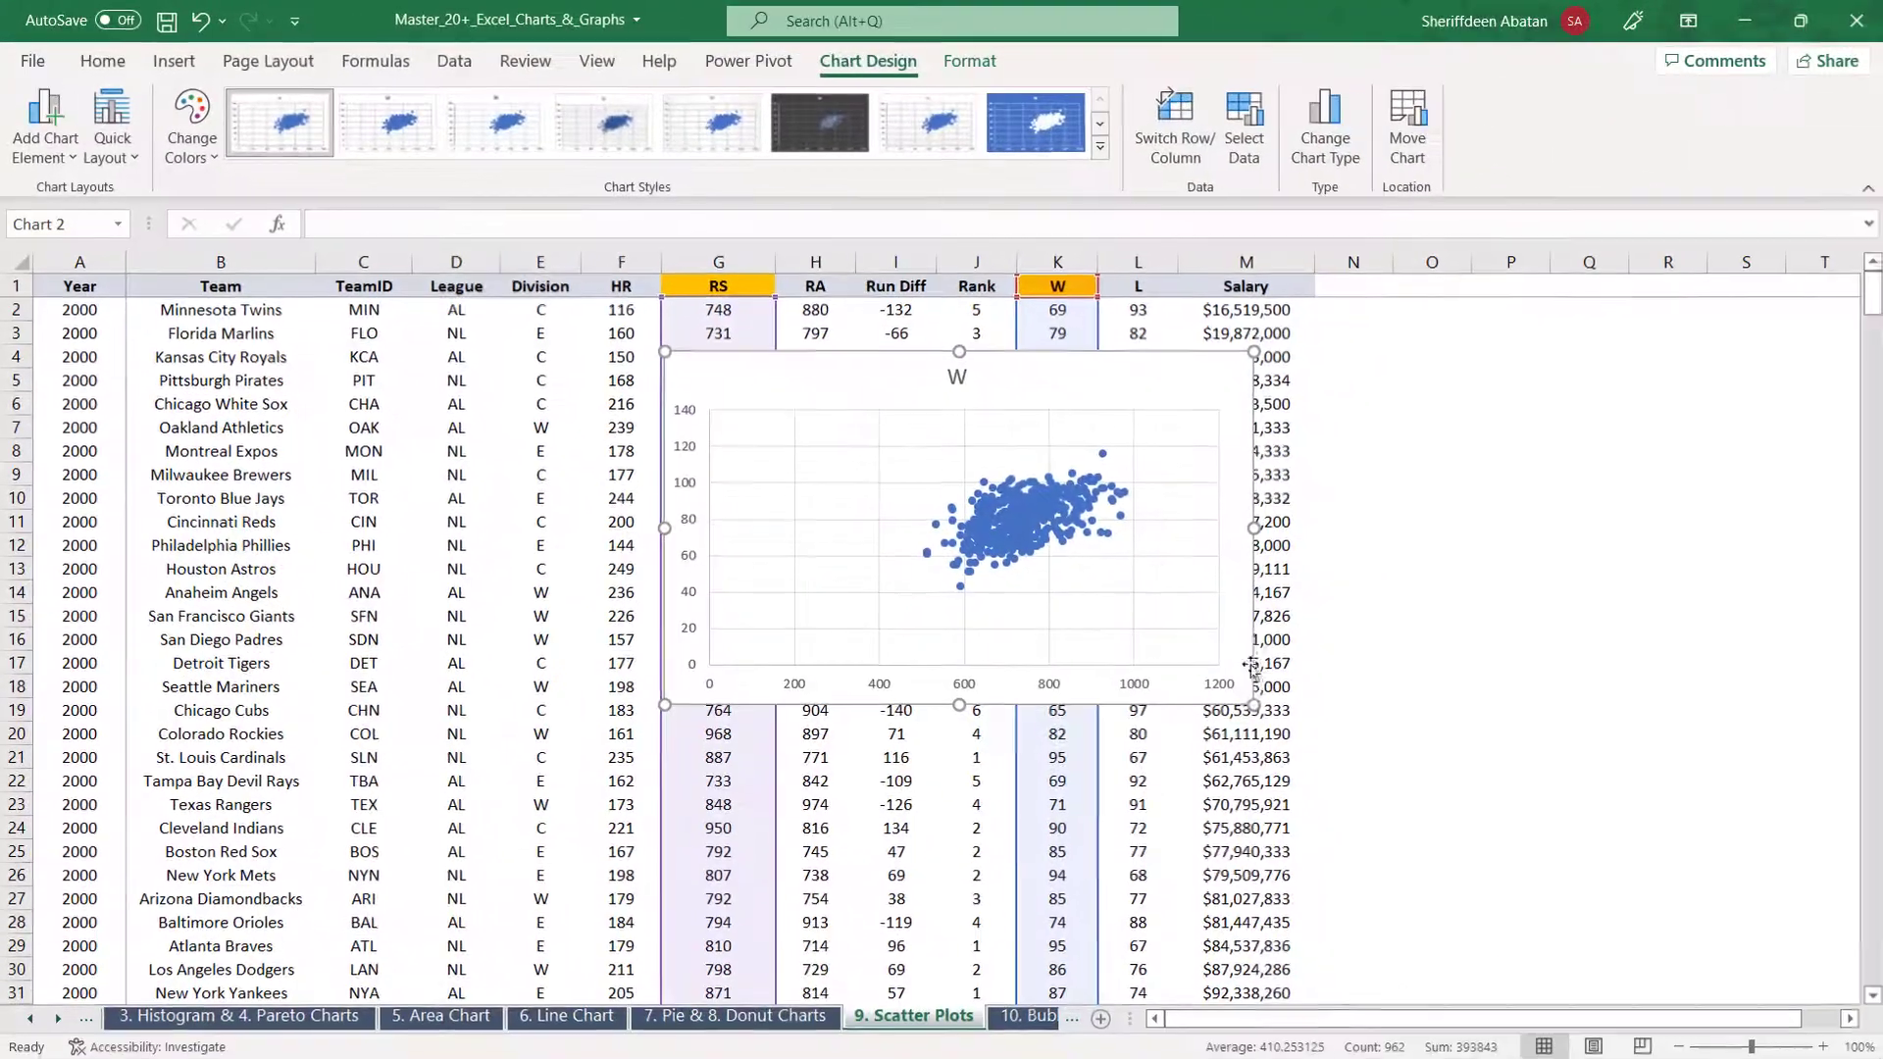
left_click_drag(1253, 703, 1697, 800)
Move the scatter chart to start at about column K, row 3, and extend its height down to about row 27
left_click_drag(1305, 1020, 1342, 1020)
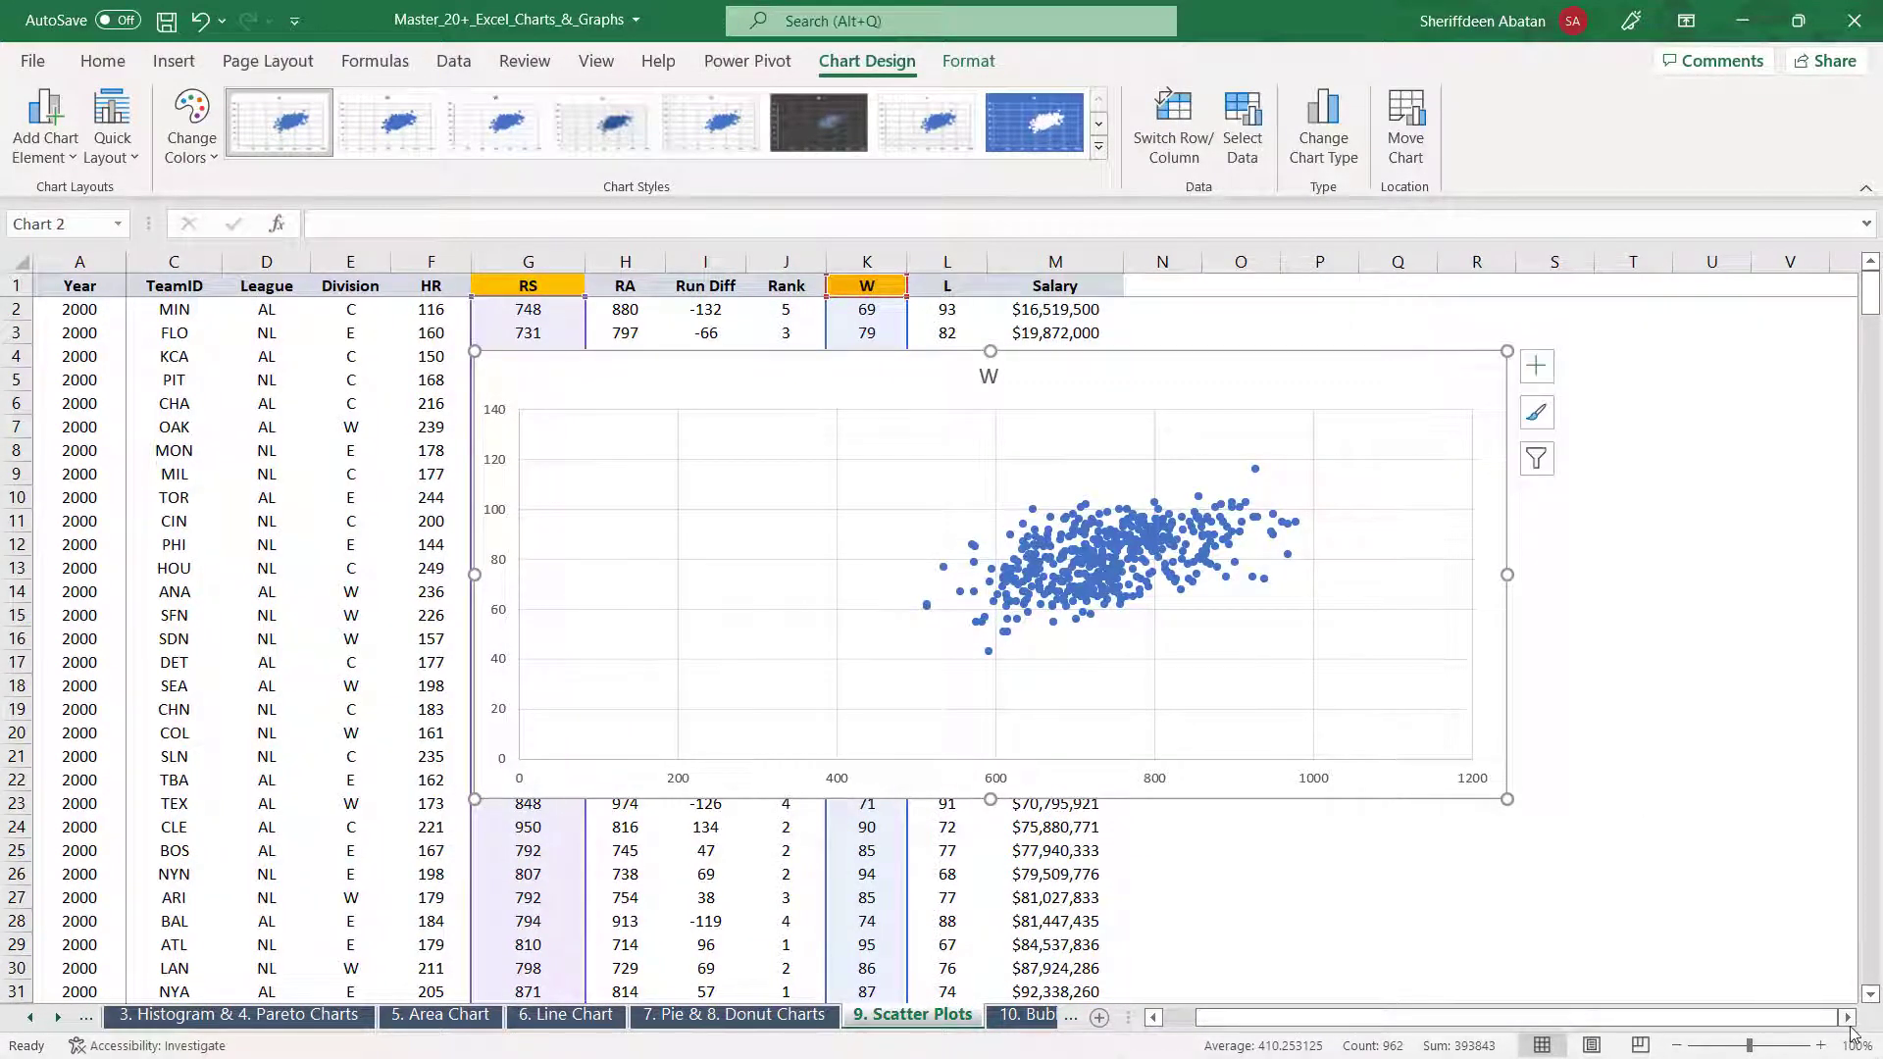
left_click(1849, 1022)
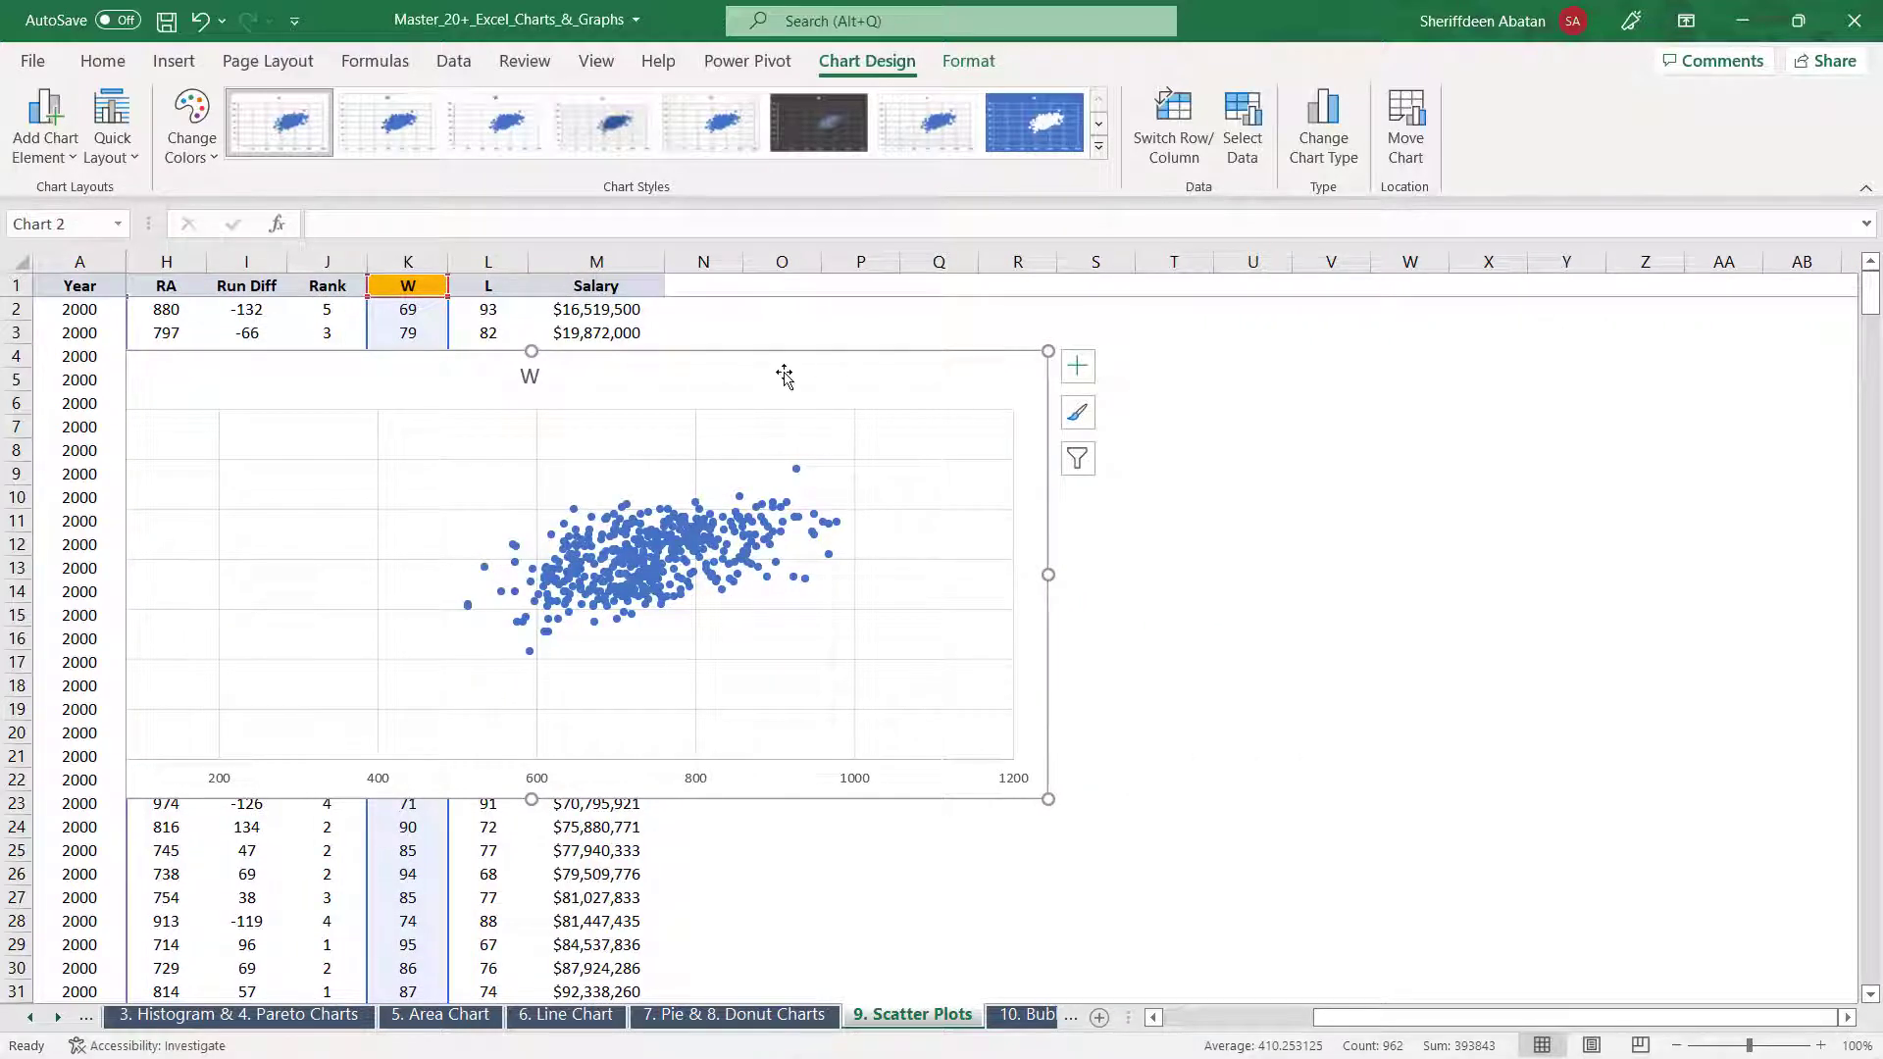
left_click_drag(1025, 377, 1160, 351)
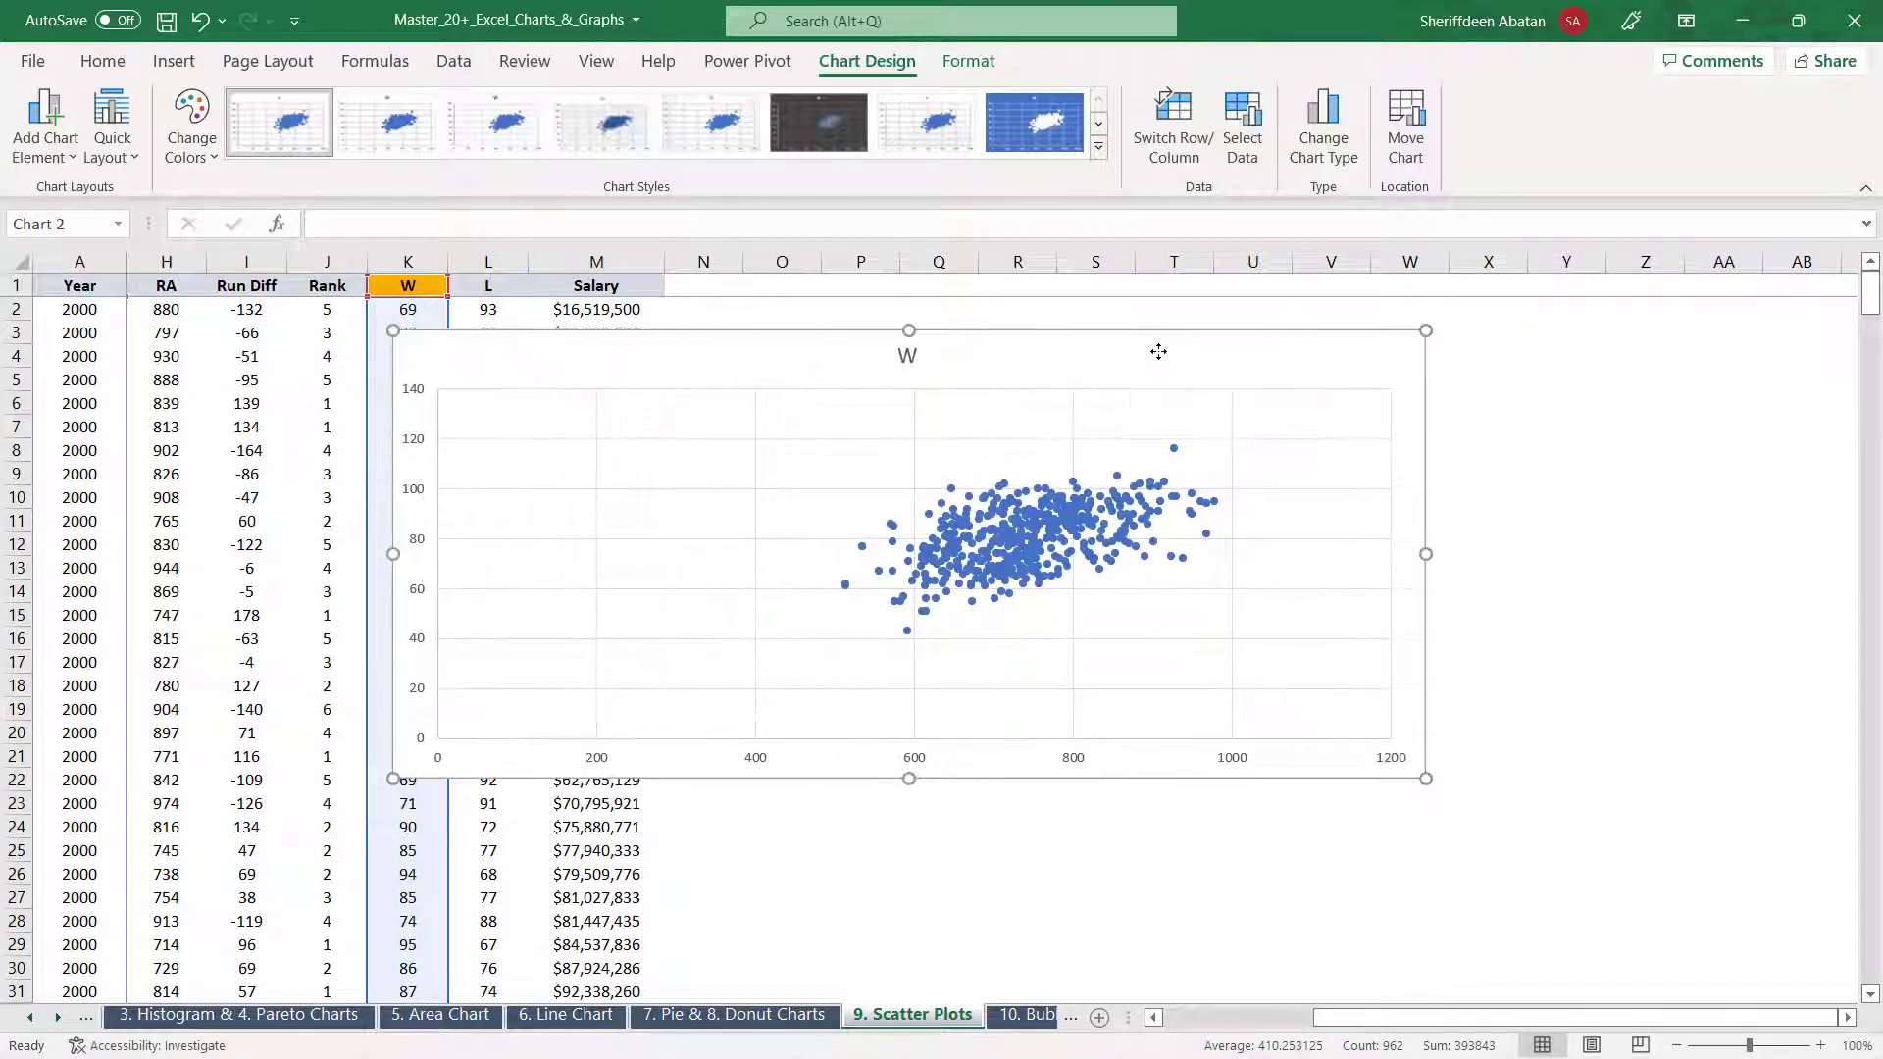
left_click_drag(1429, 781, 1426, 899)
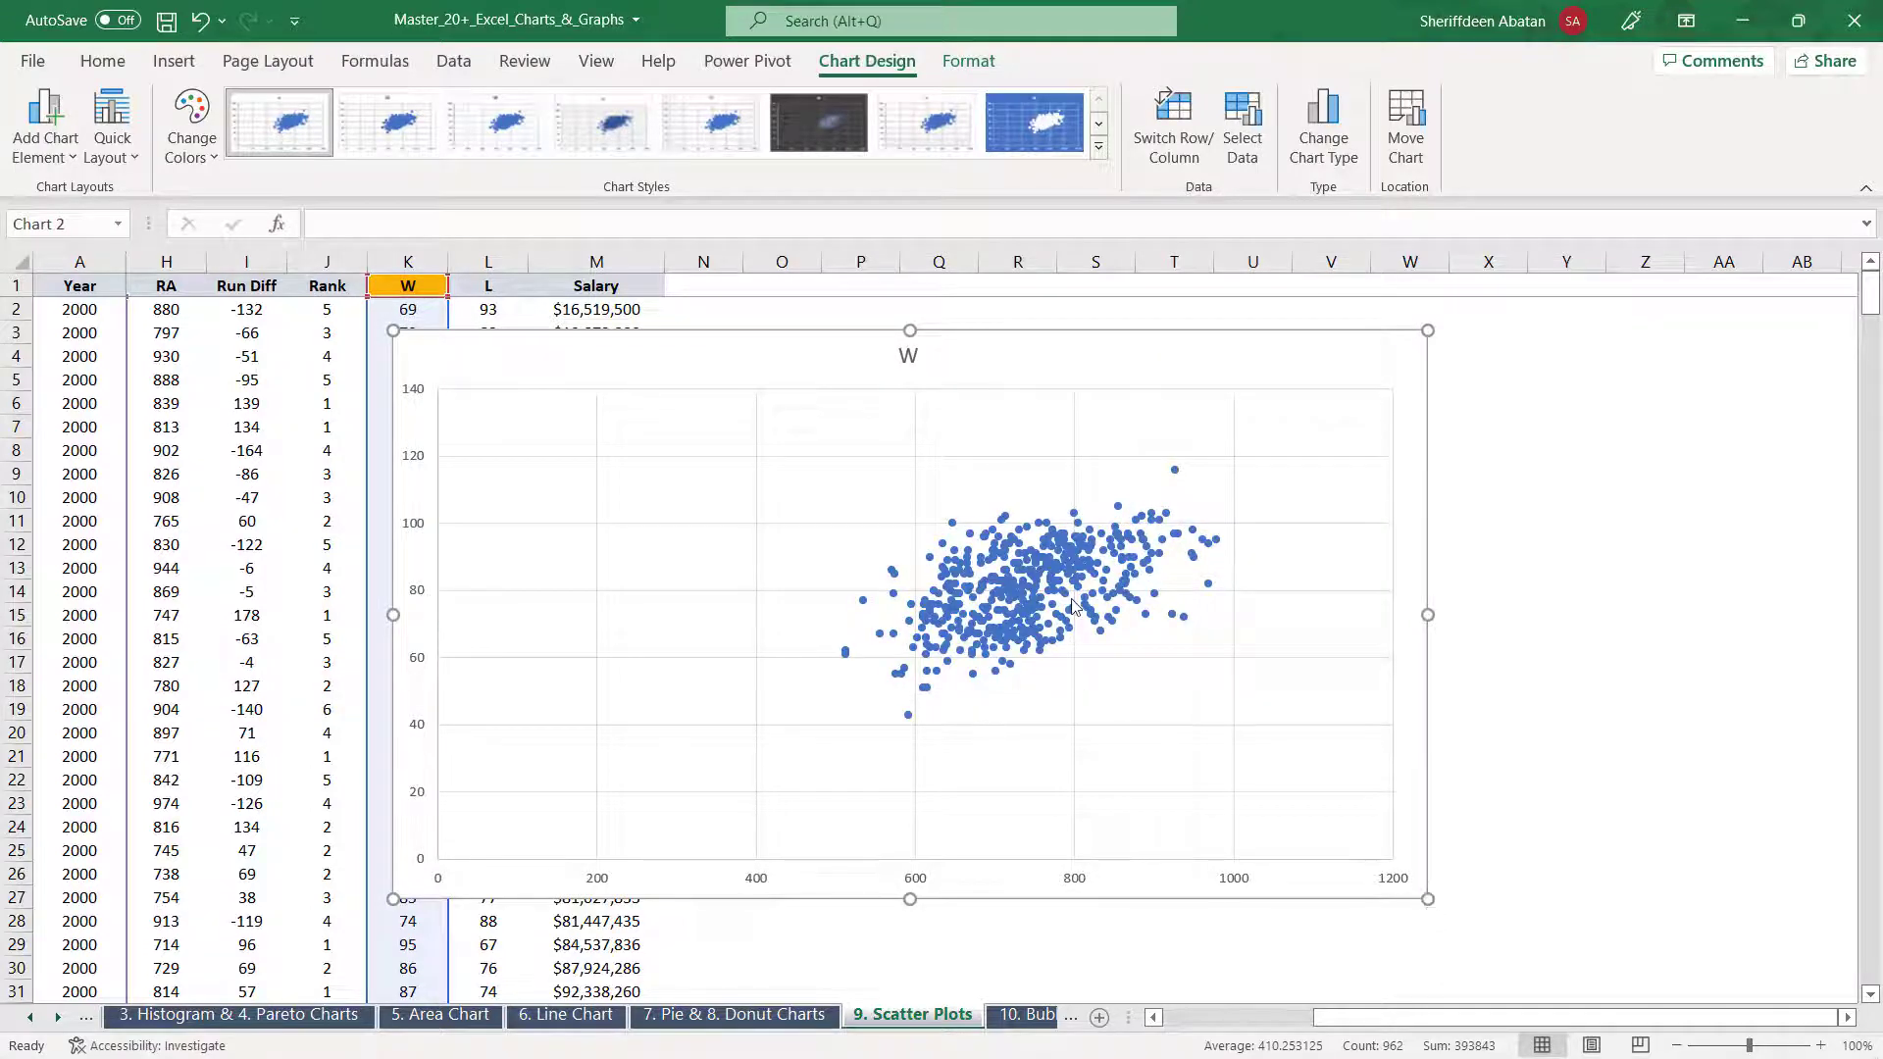
Set the minimum bound of the scatter chart's horizontal axis to 400
mouse_move(1073, 604)
left_click_drag(1404, 1029, 1252, 1027)
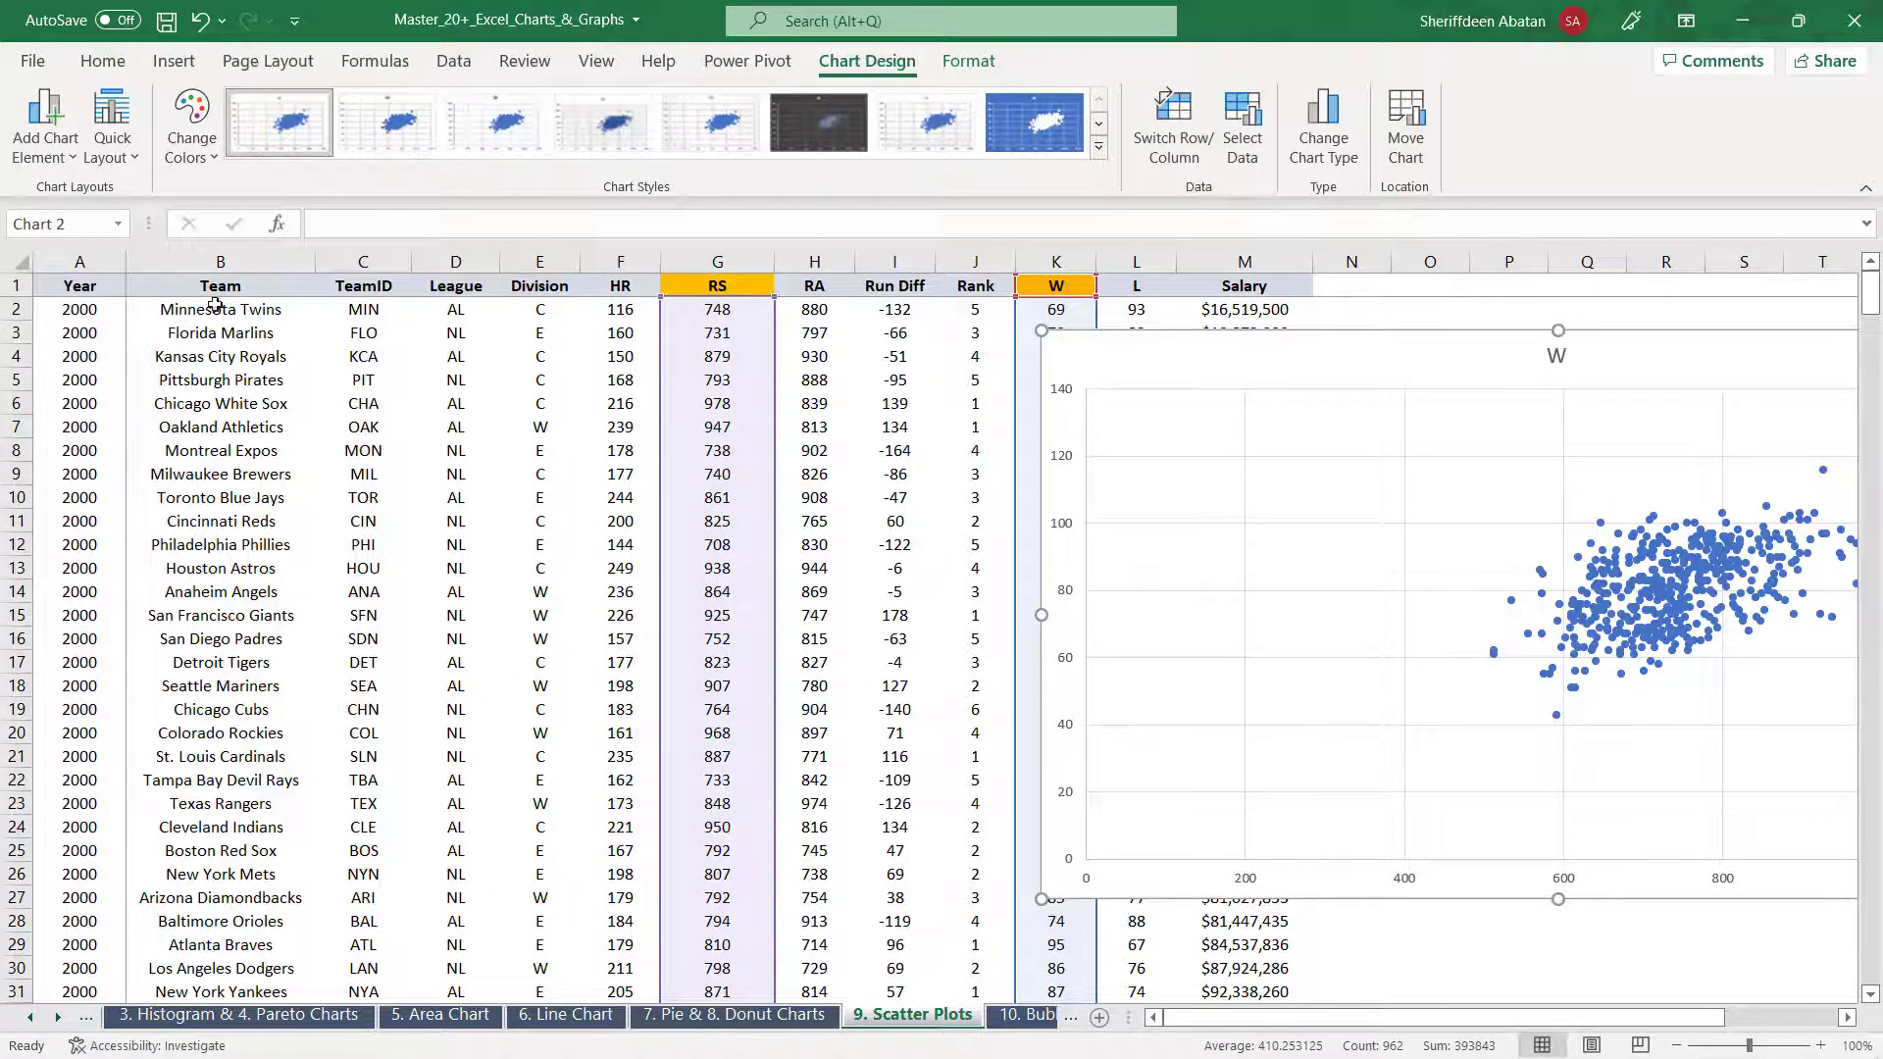
left_click_drag(1287, 1020, 1484, 1048)
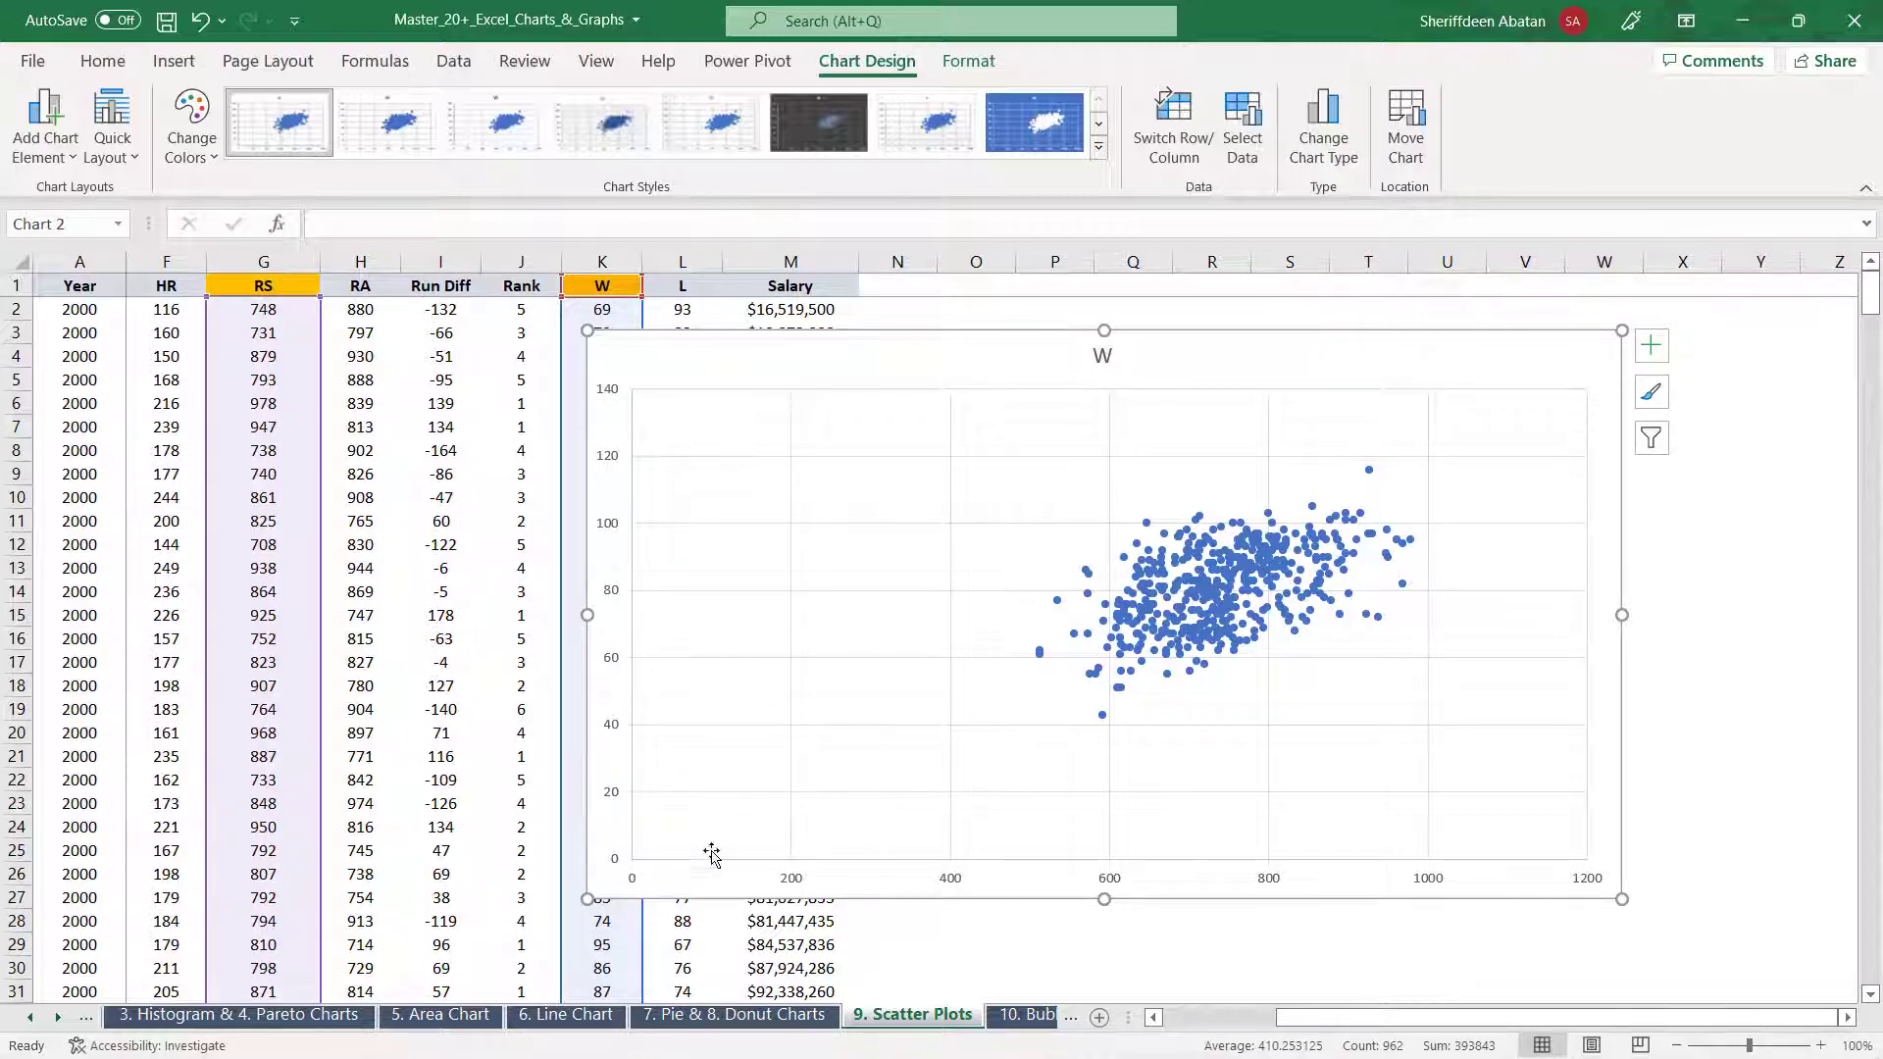
left_click(789, 883)
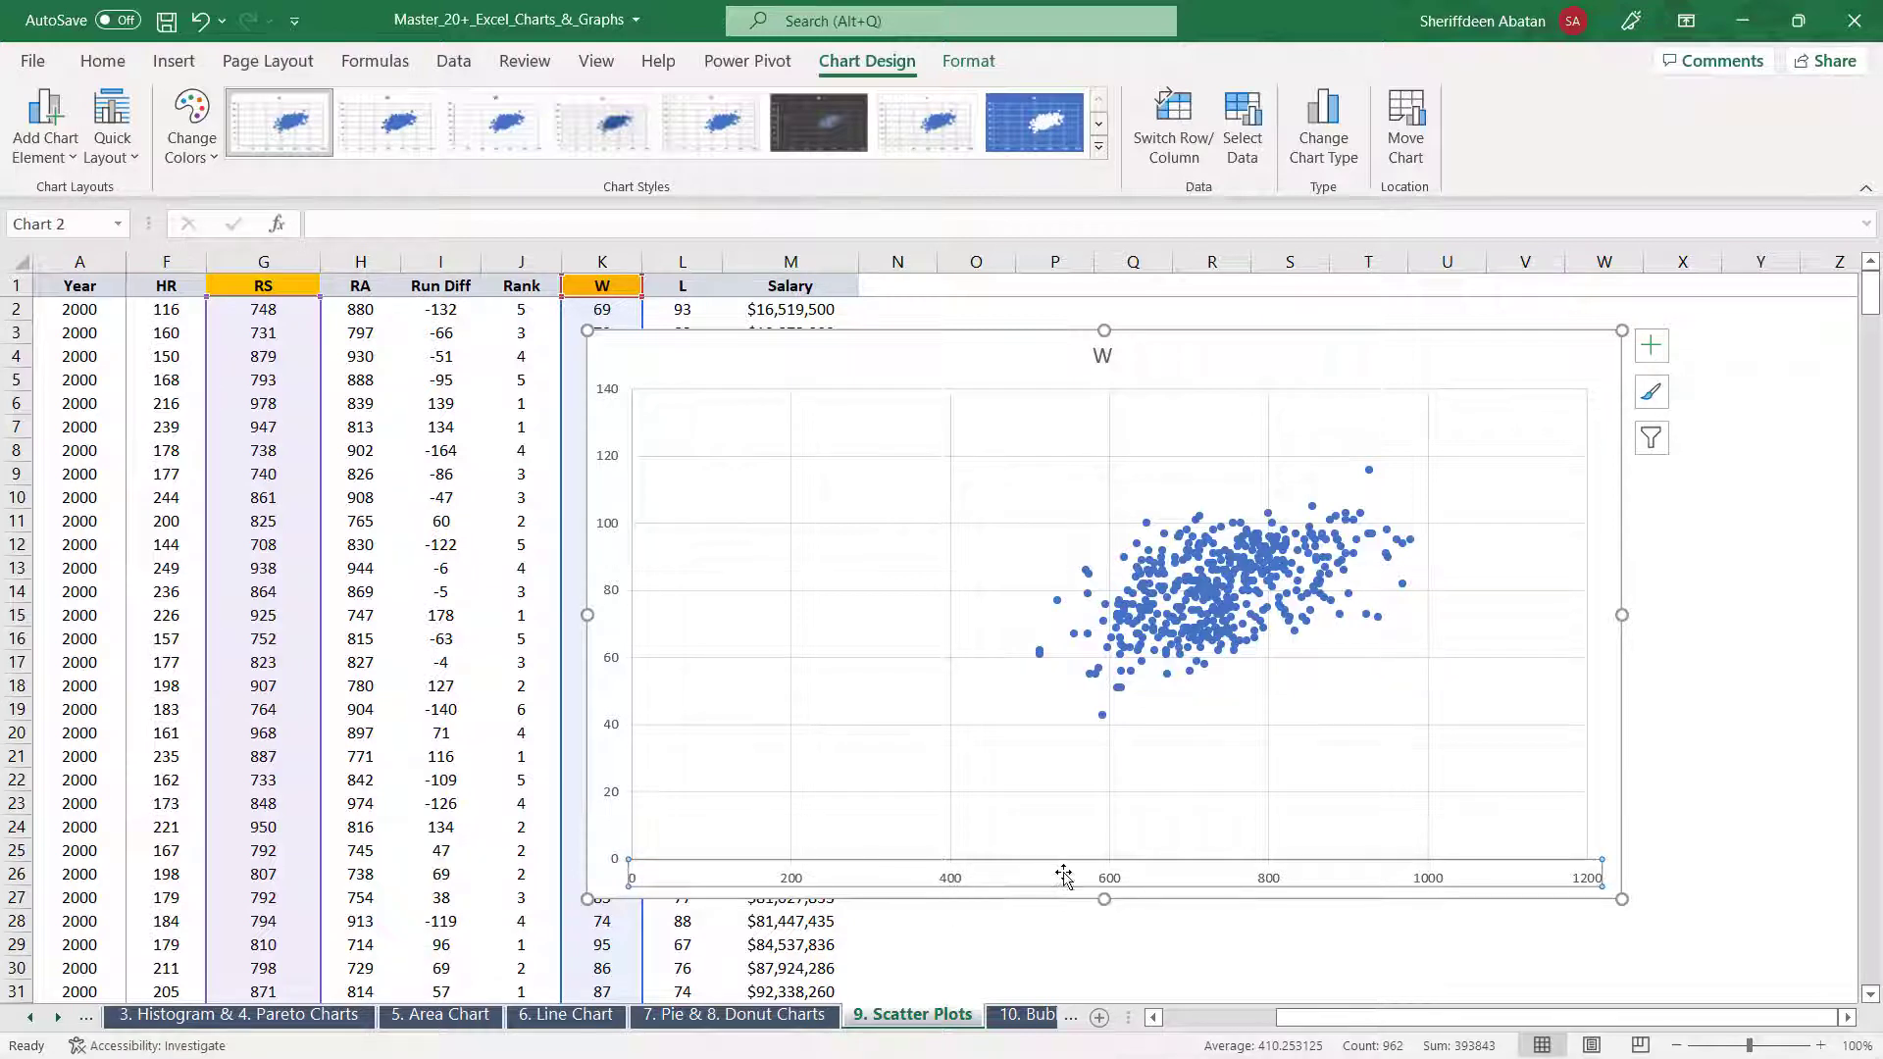
right_click(948, 883)
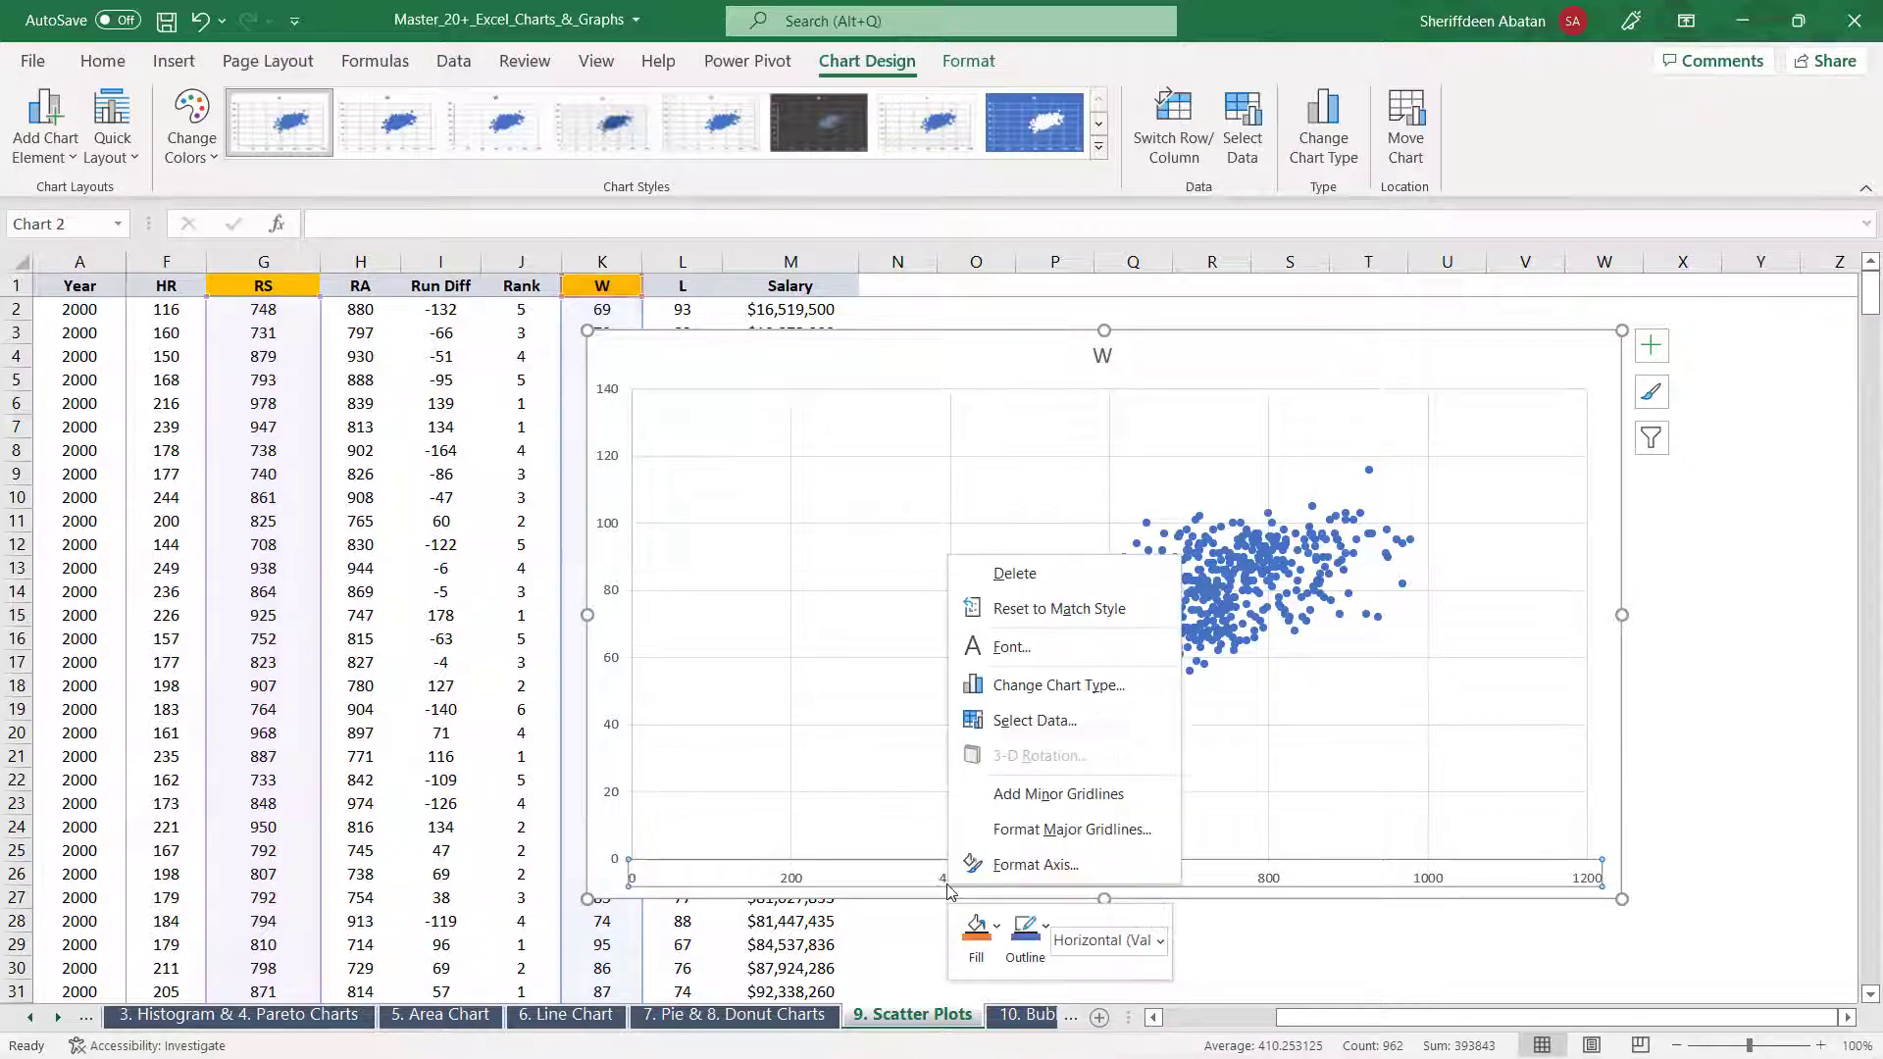
left_click(1038, 865)
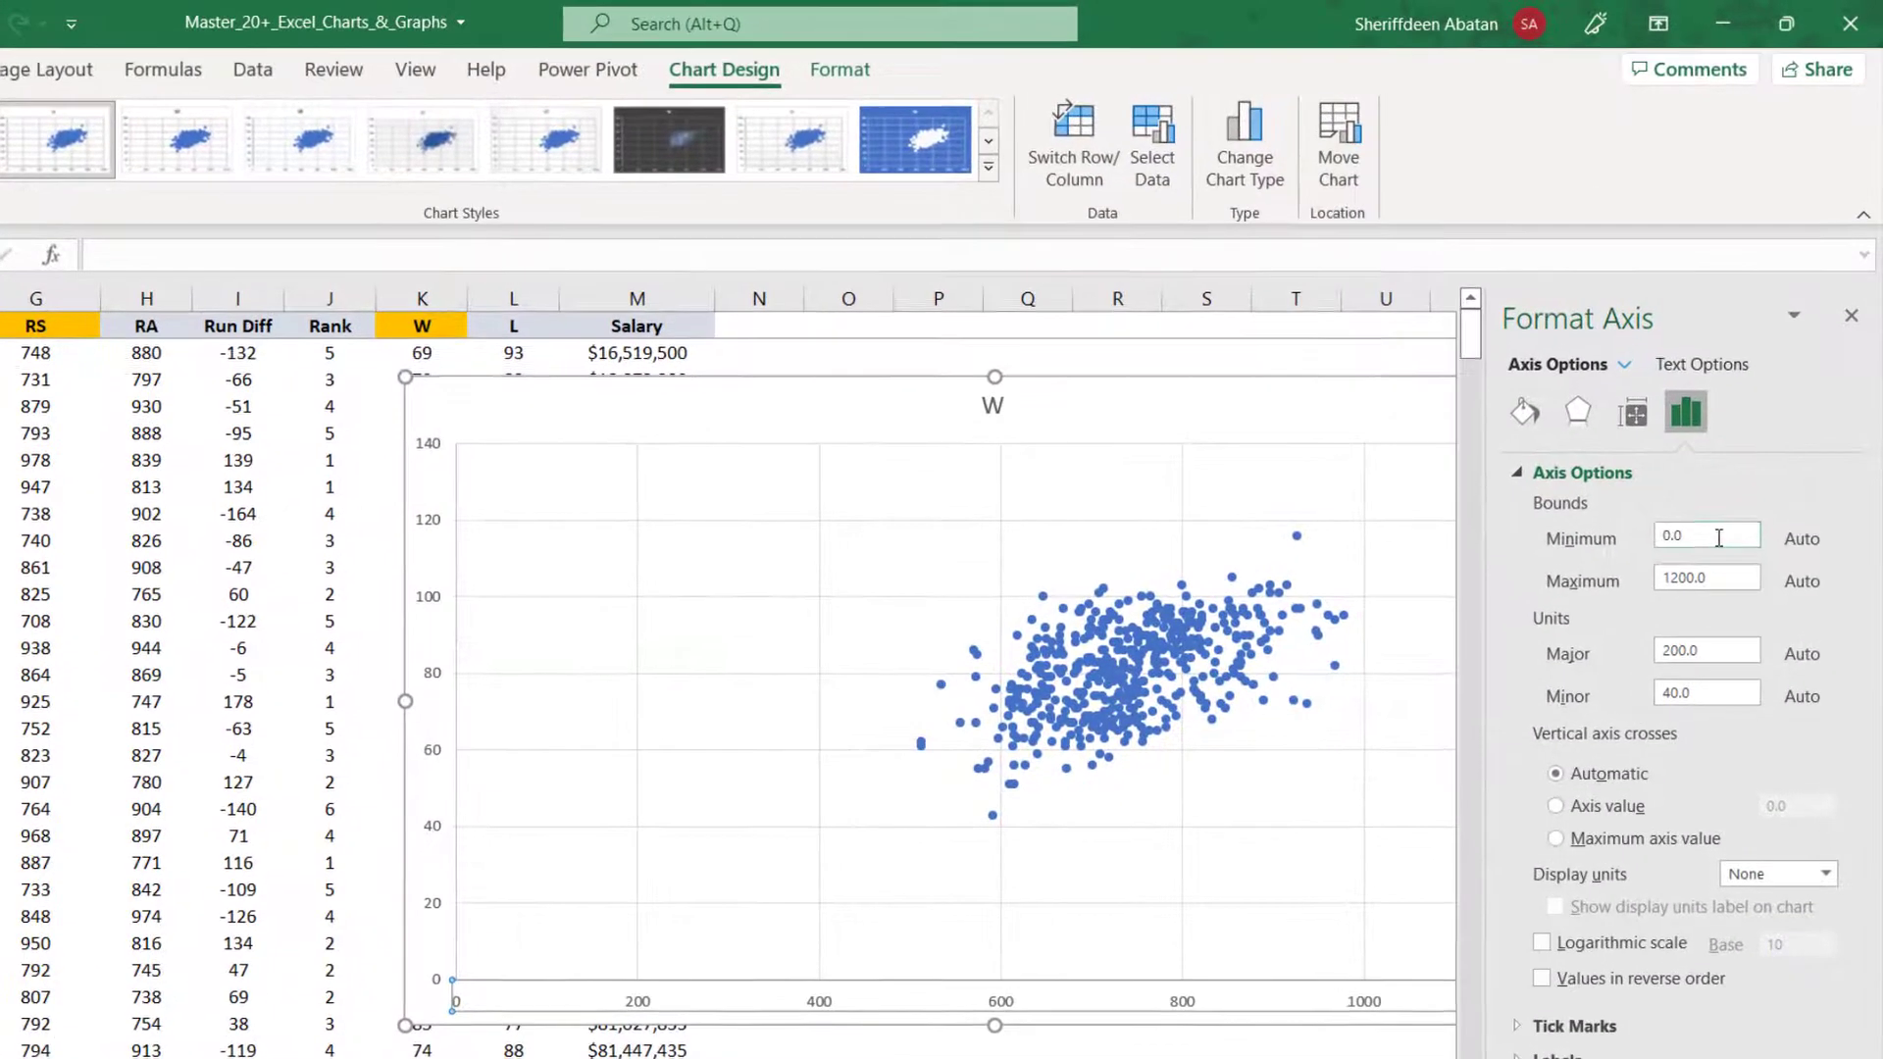
left_click(1687, 473)
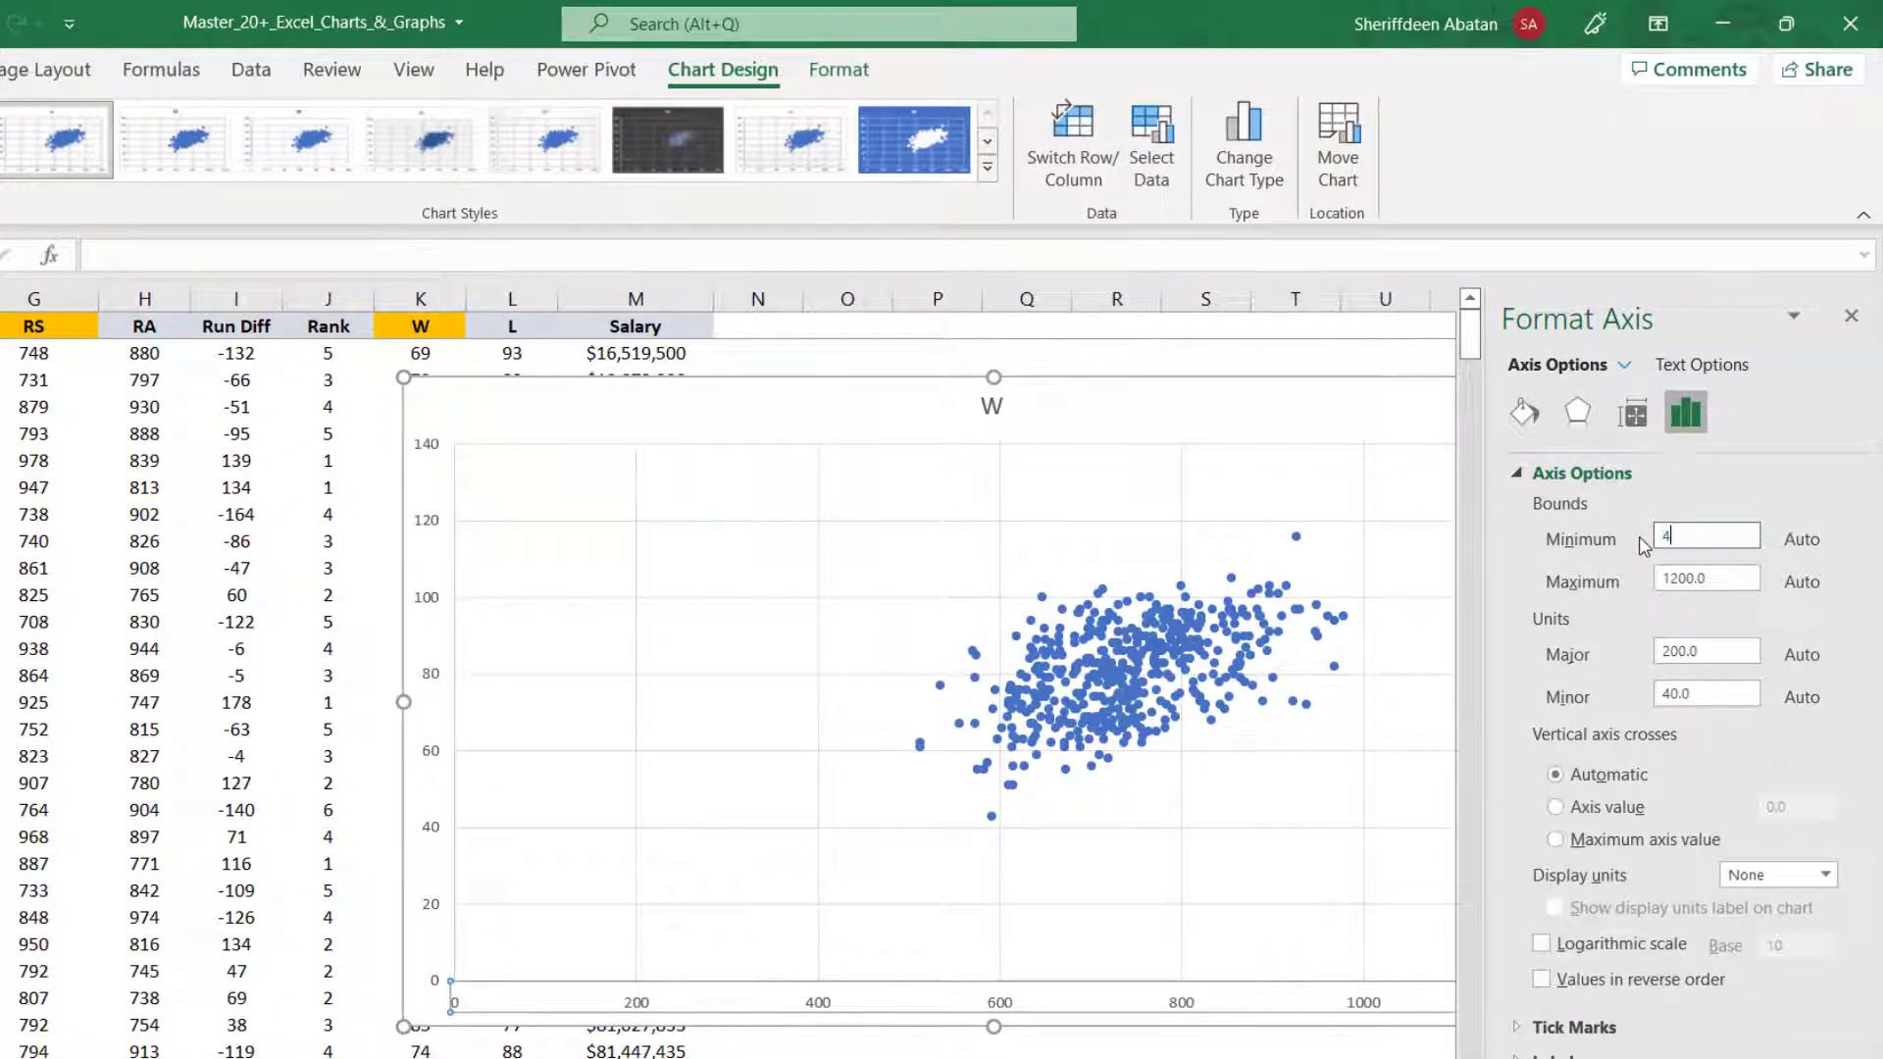
type("400")
key("Return")
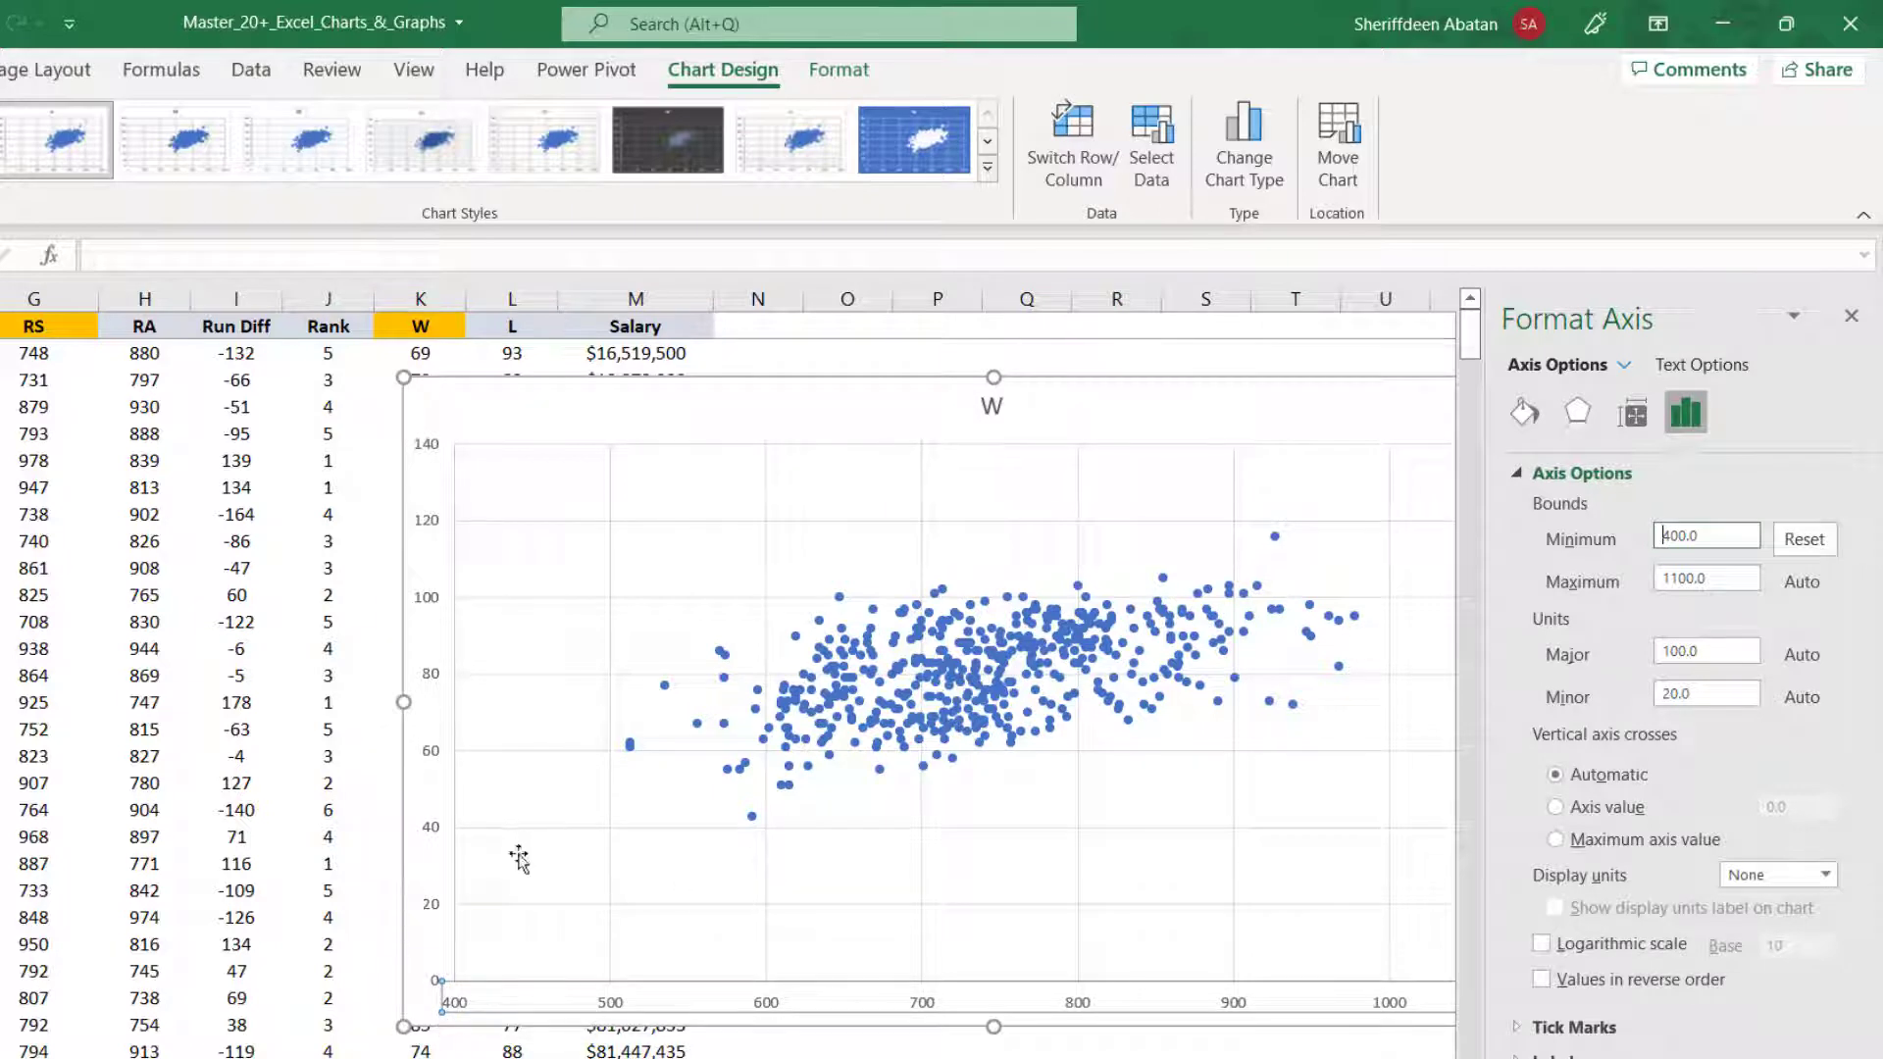
Set the vertical axis minimum bound to 40 and shift the scatter chart left to start at about column I
left_click(422, 839)
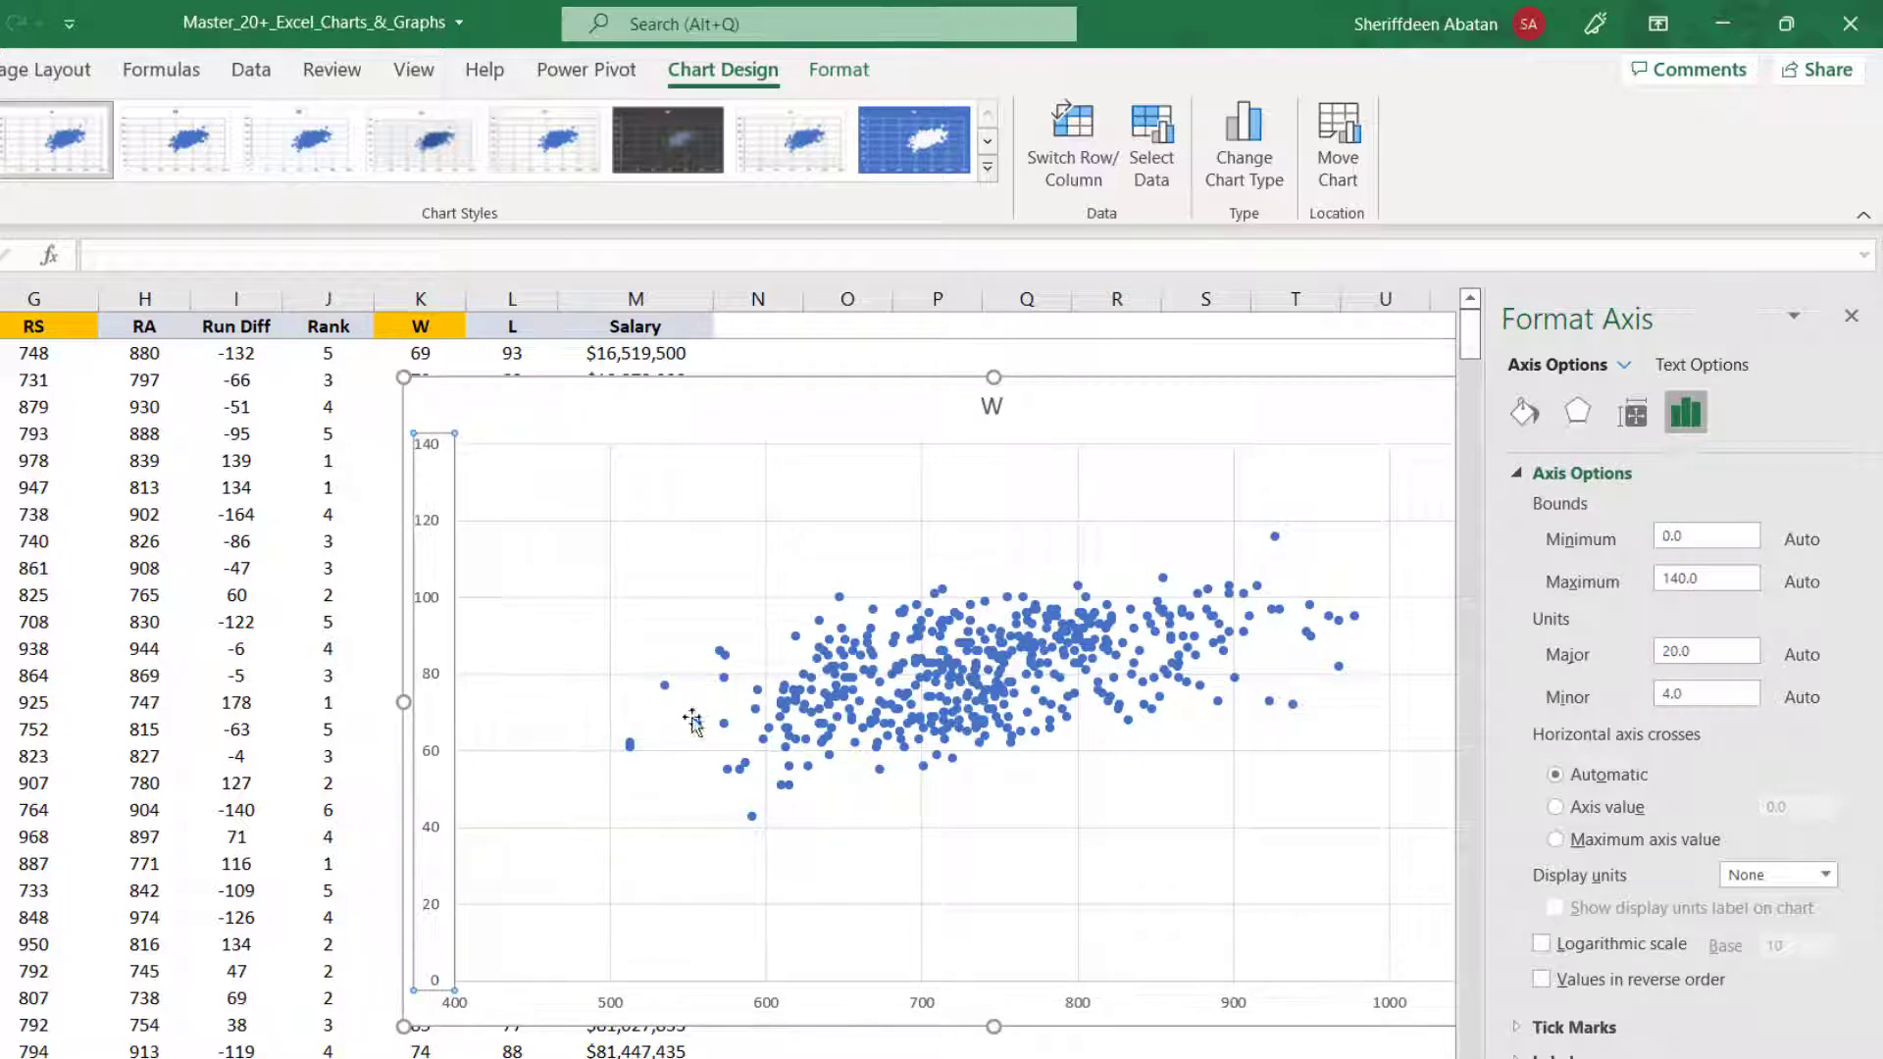
left_click(1695, 540)
type("40")
key("Return")
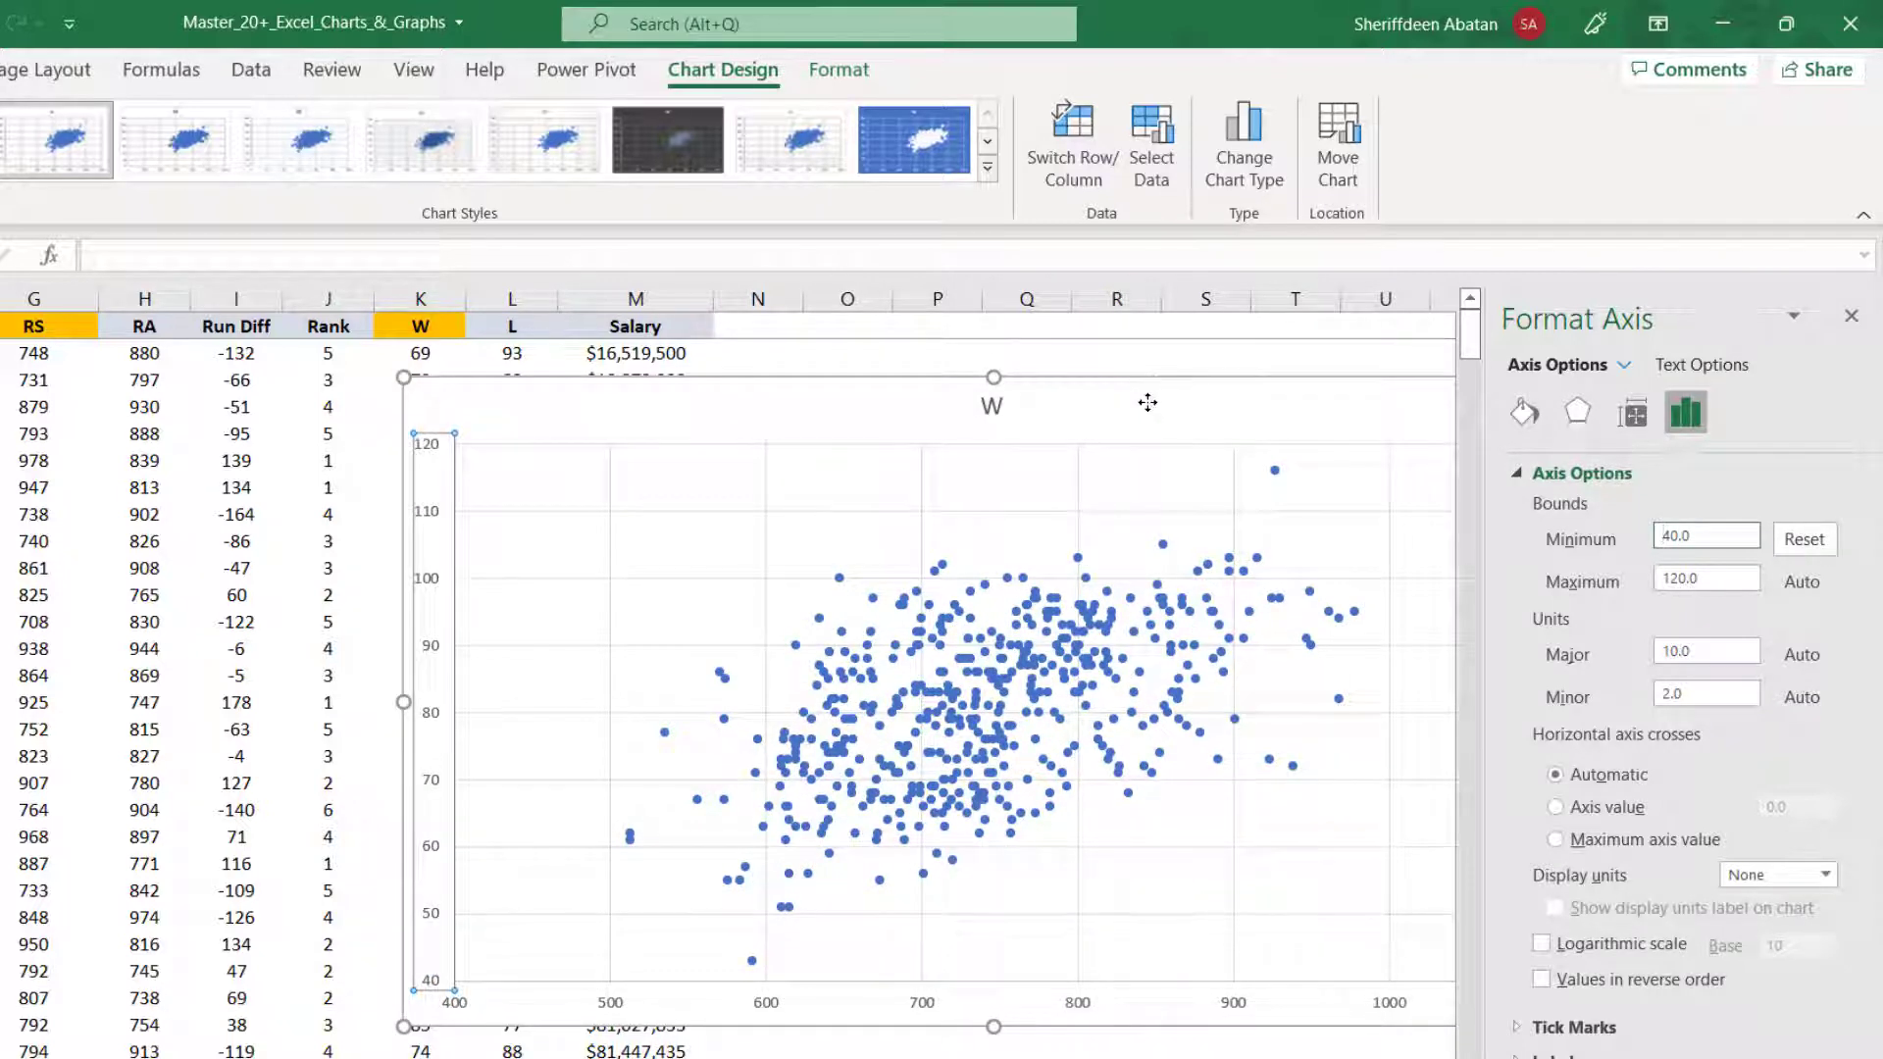
left_click(1147, 399)
left_click_drag(1119, 403, 1017, 398)
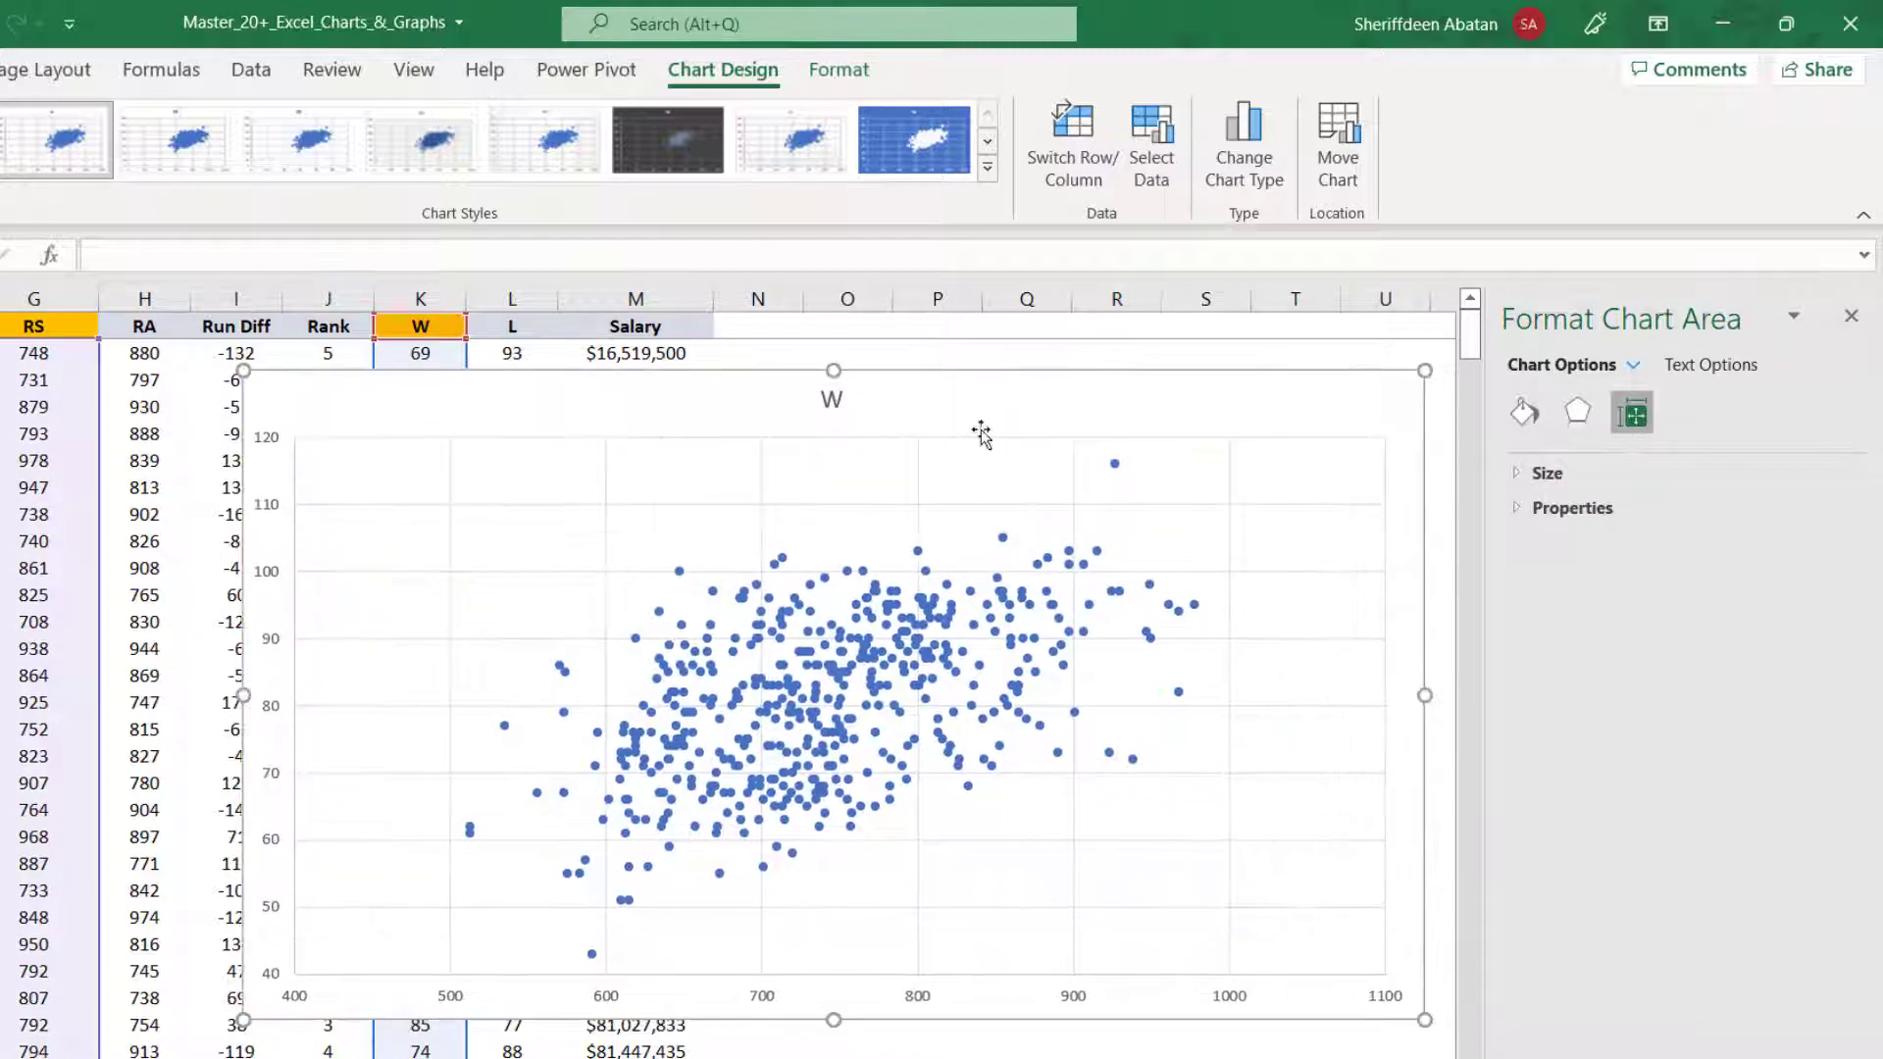
Replace the scatter chart's title with "BaseBall Team"
left_click(832, 402)
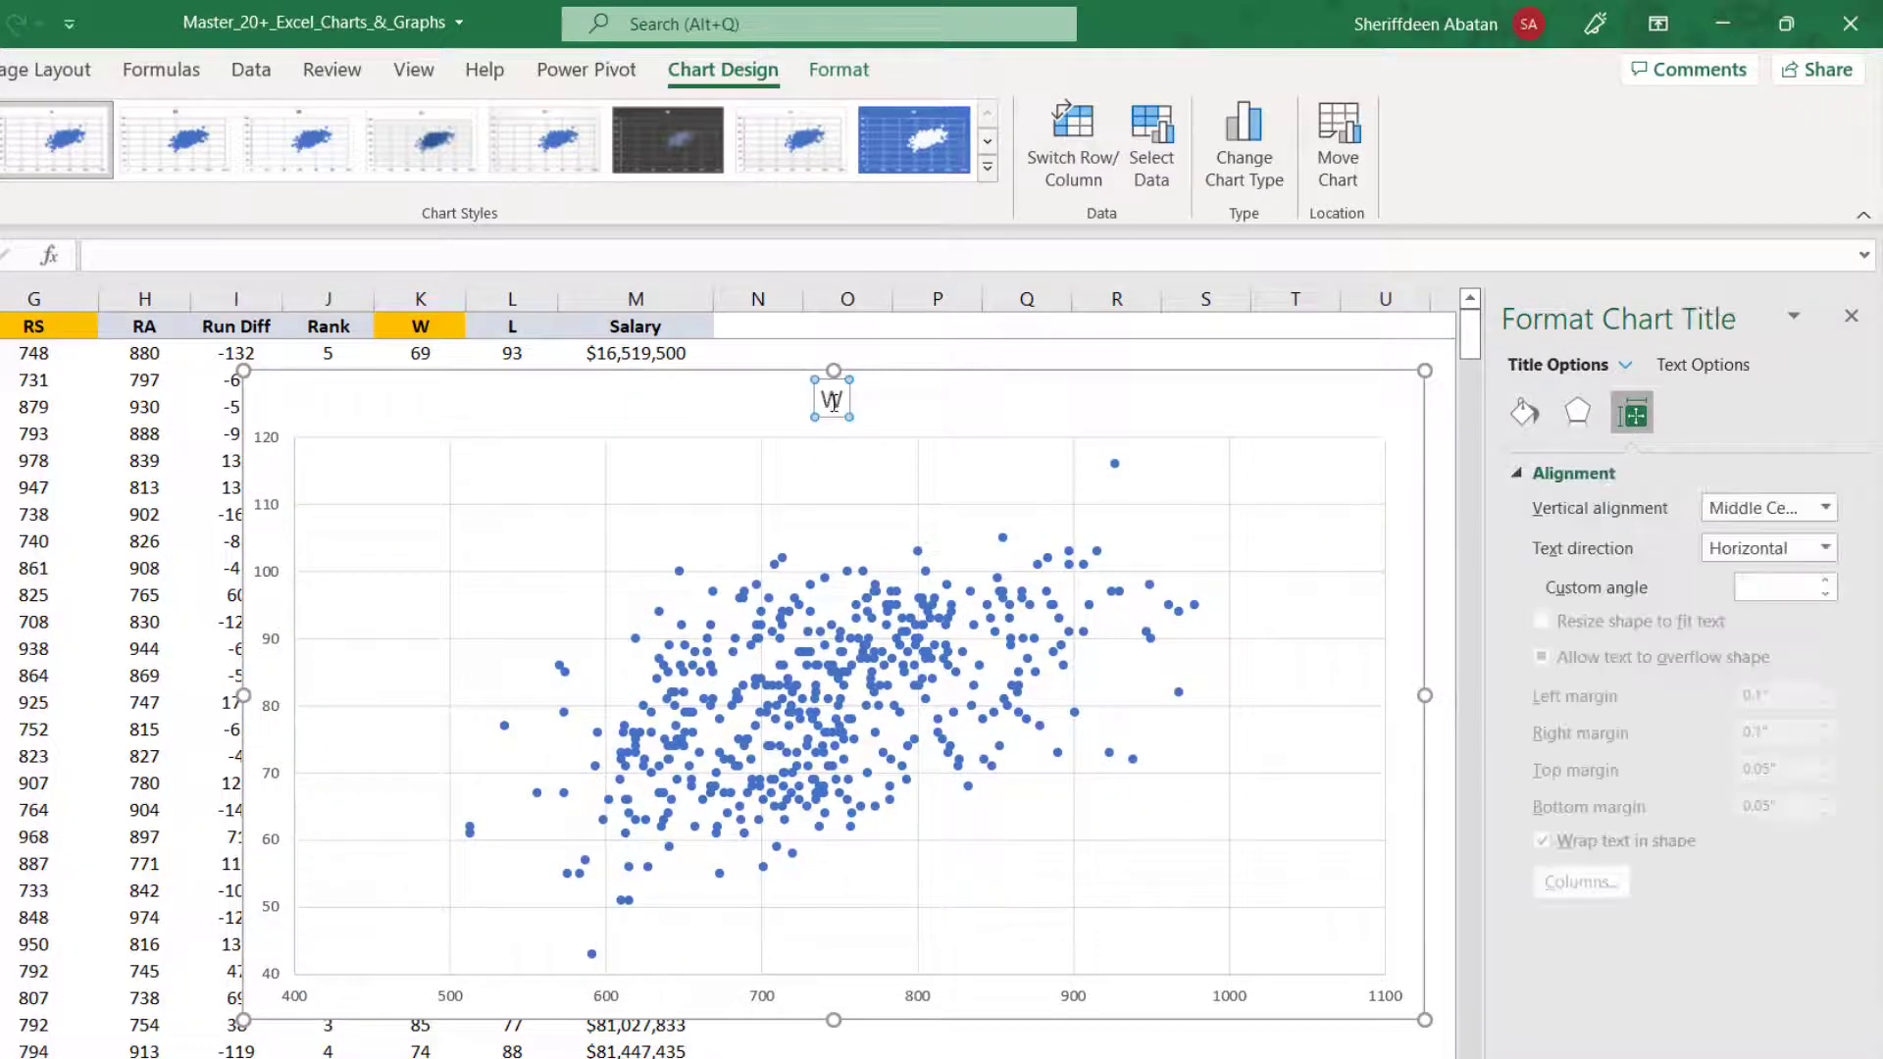
double_click(833, 402)
key("BackSpace")
type("Te")
key("BackSpace")
key("BackSpace")
type("Bas")
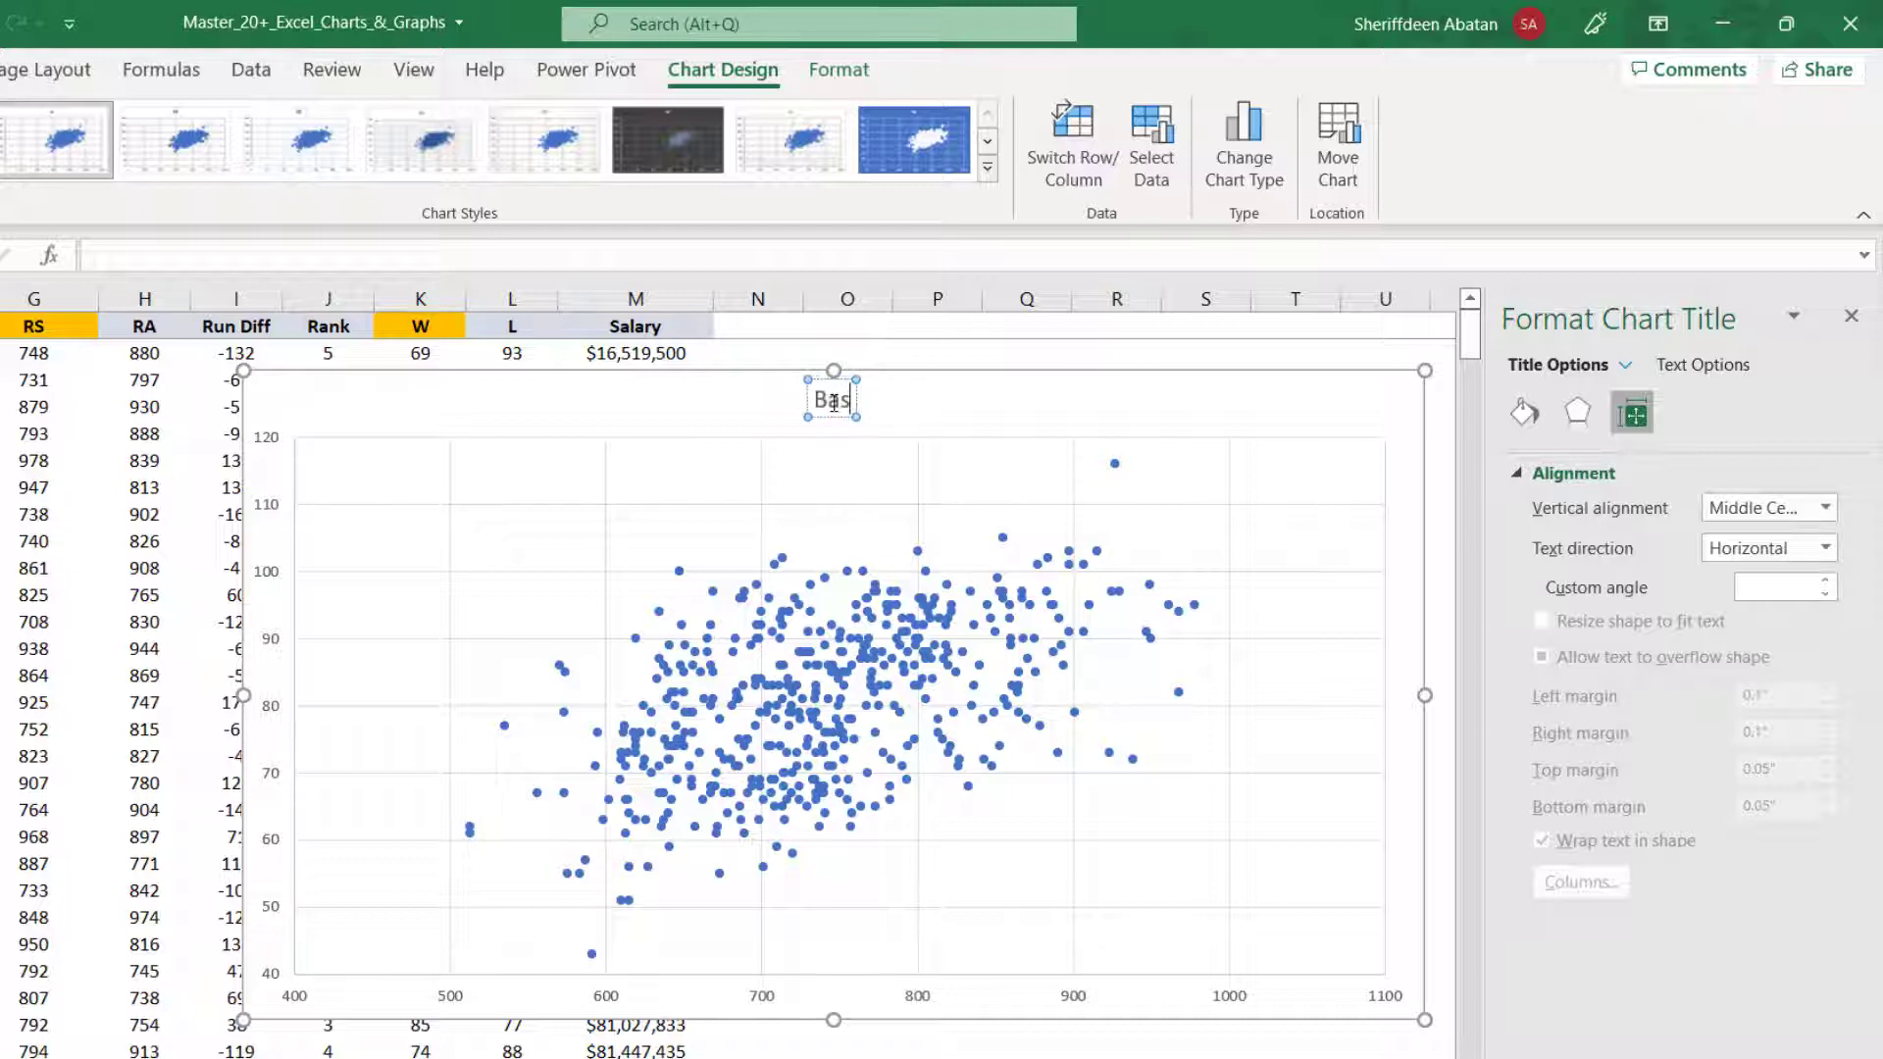
type("eBall")
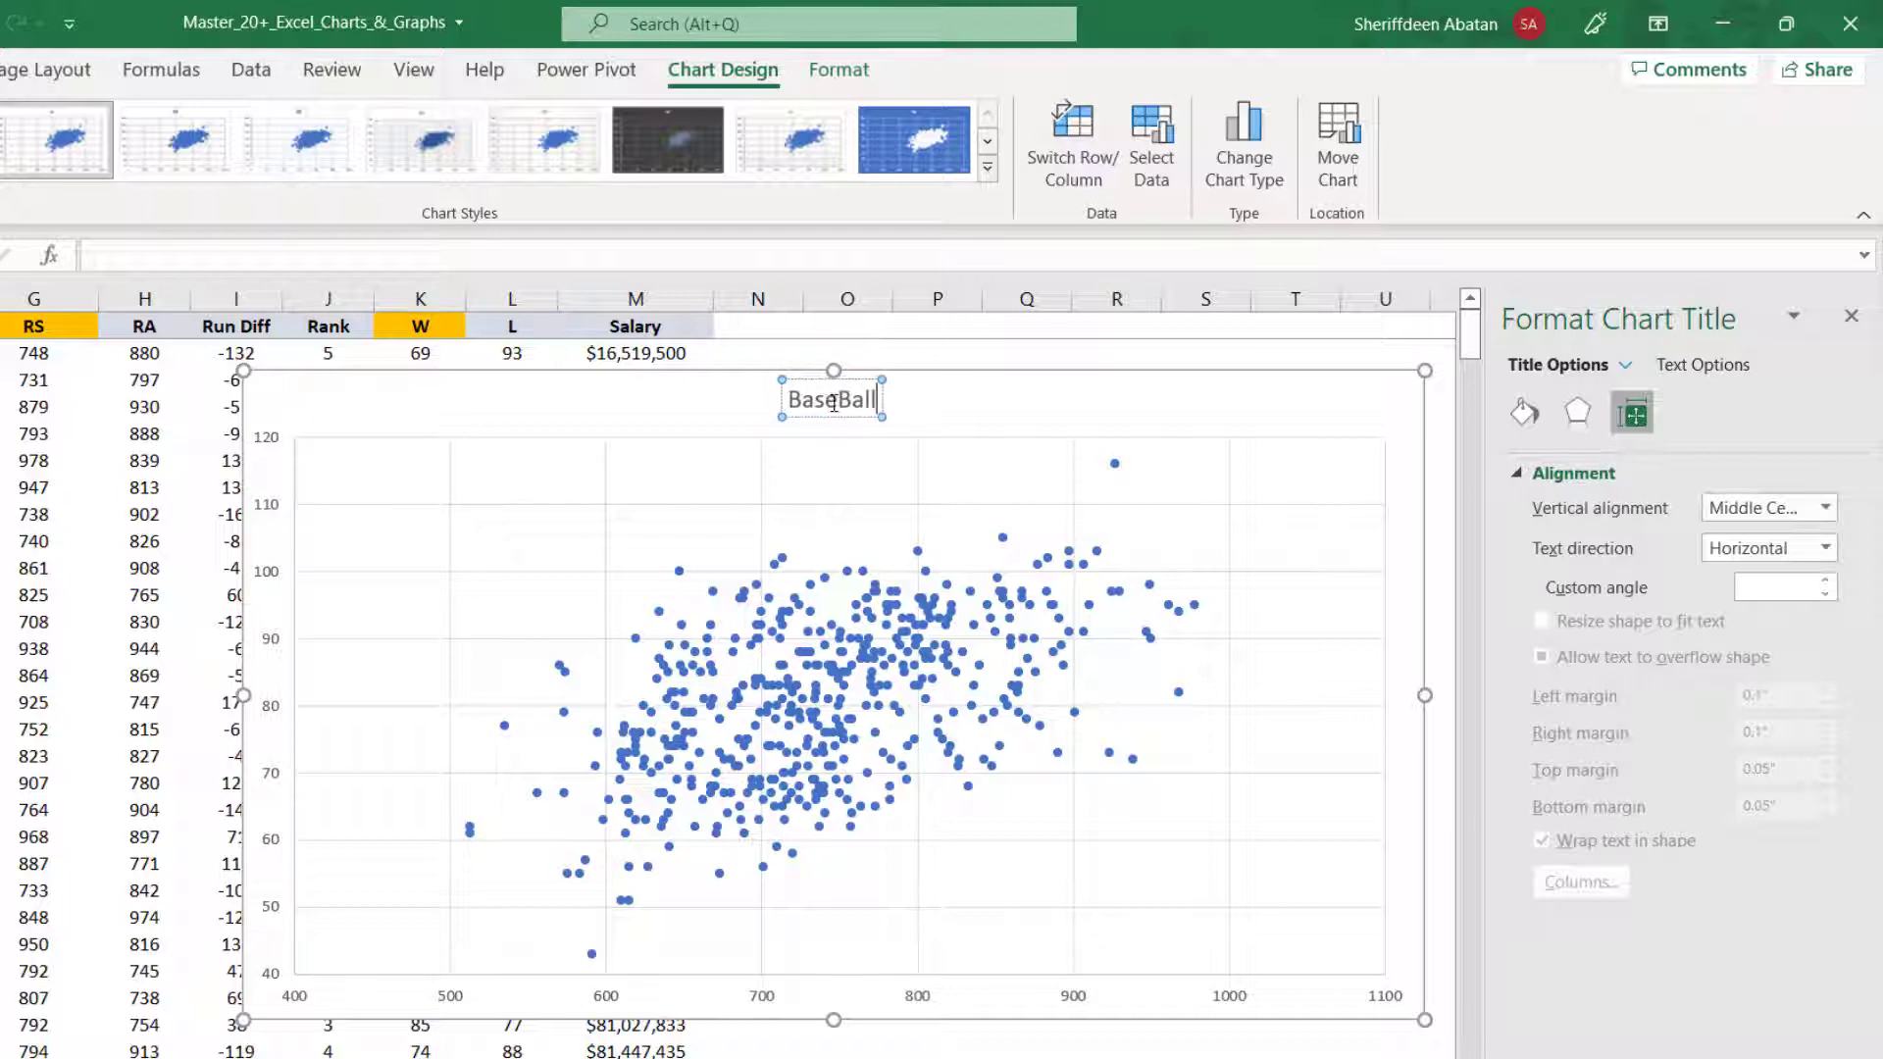
type(" Team")
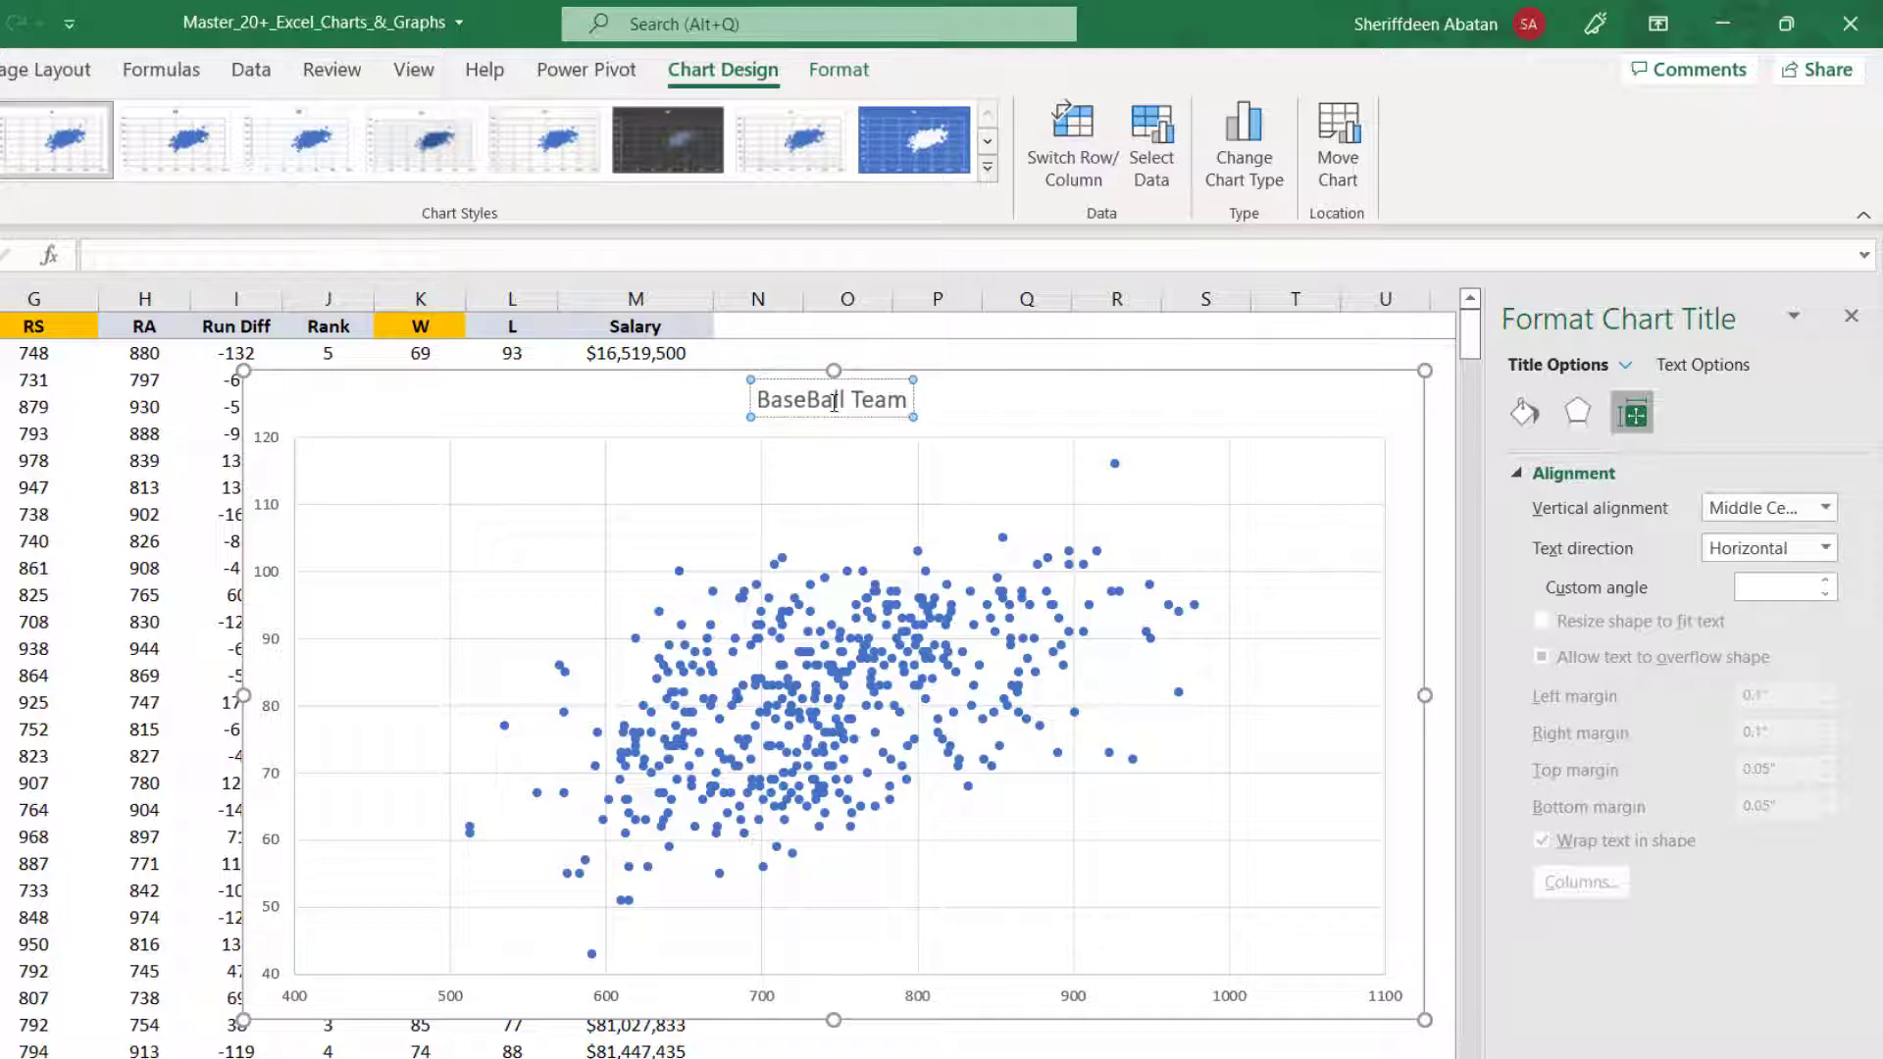
Make the whole chart title bold and enlarge its font to size 24
key("ctrl+a")
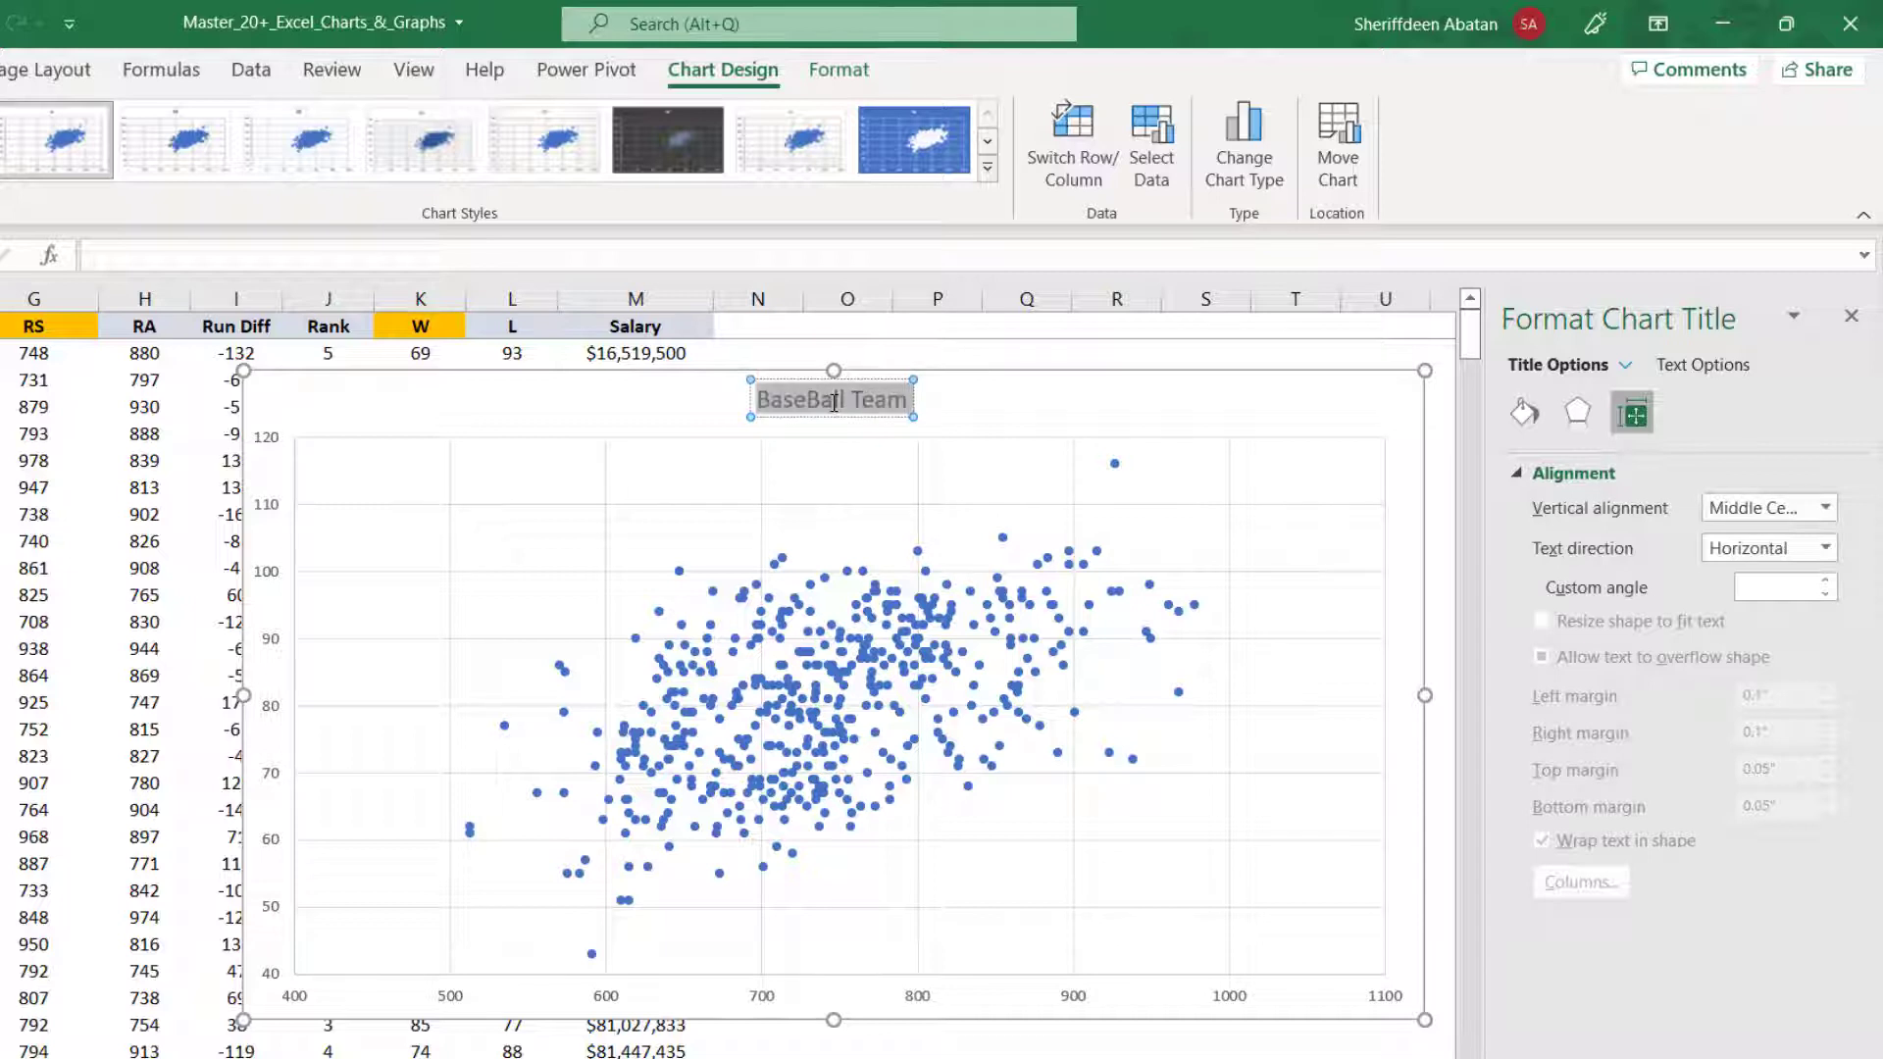
key("ctrl+b")
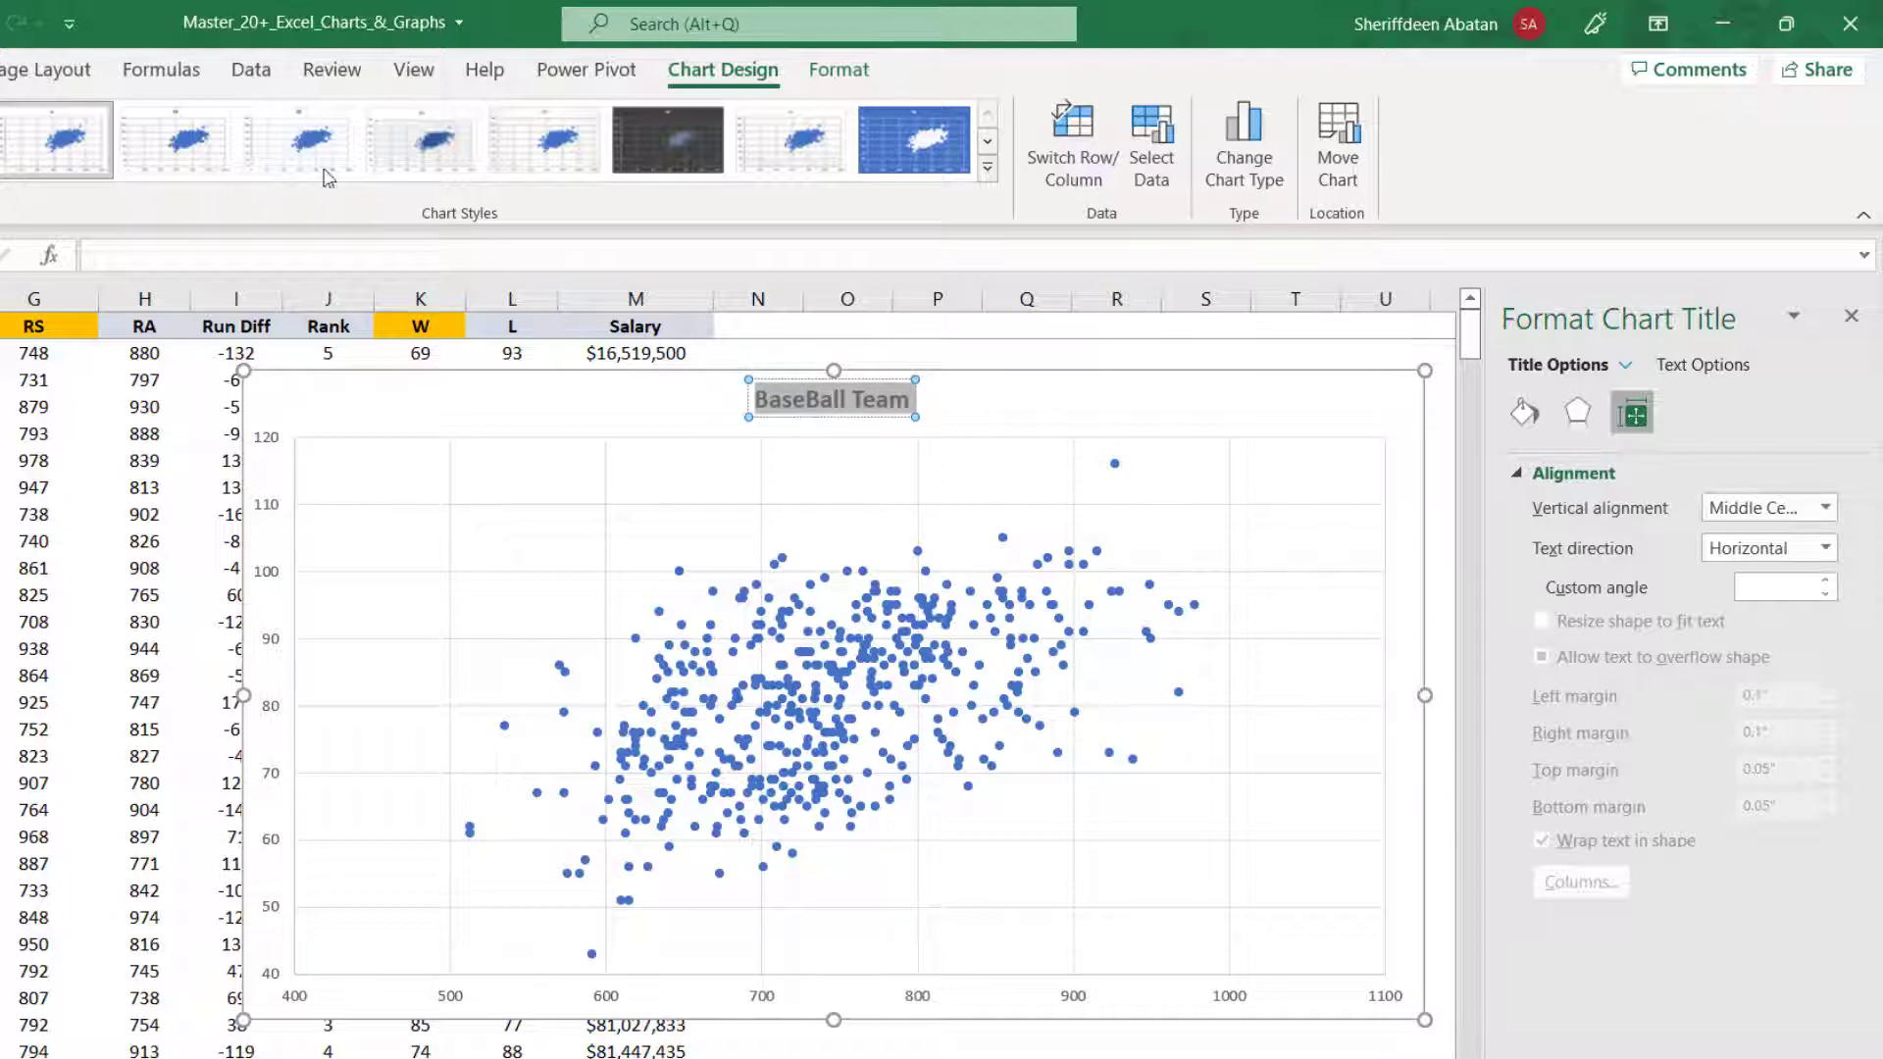
left_click(2, 69)
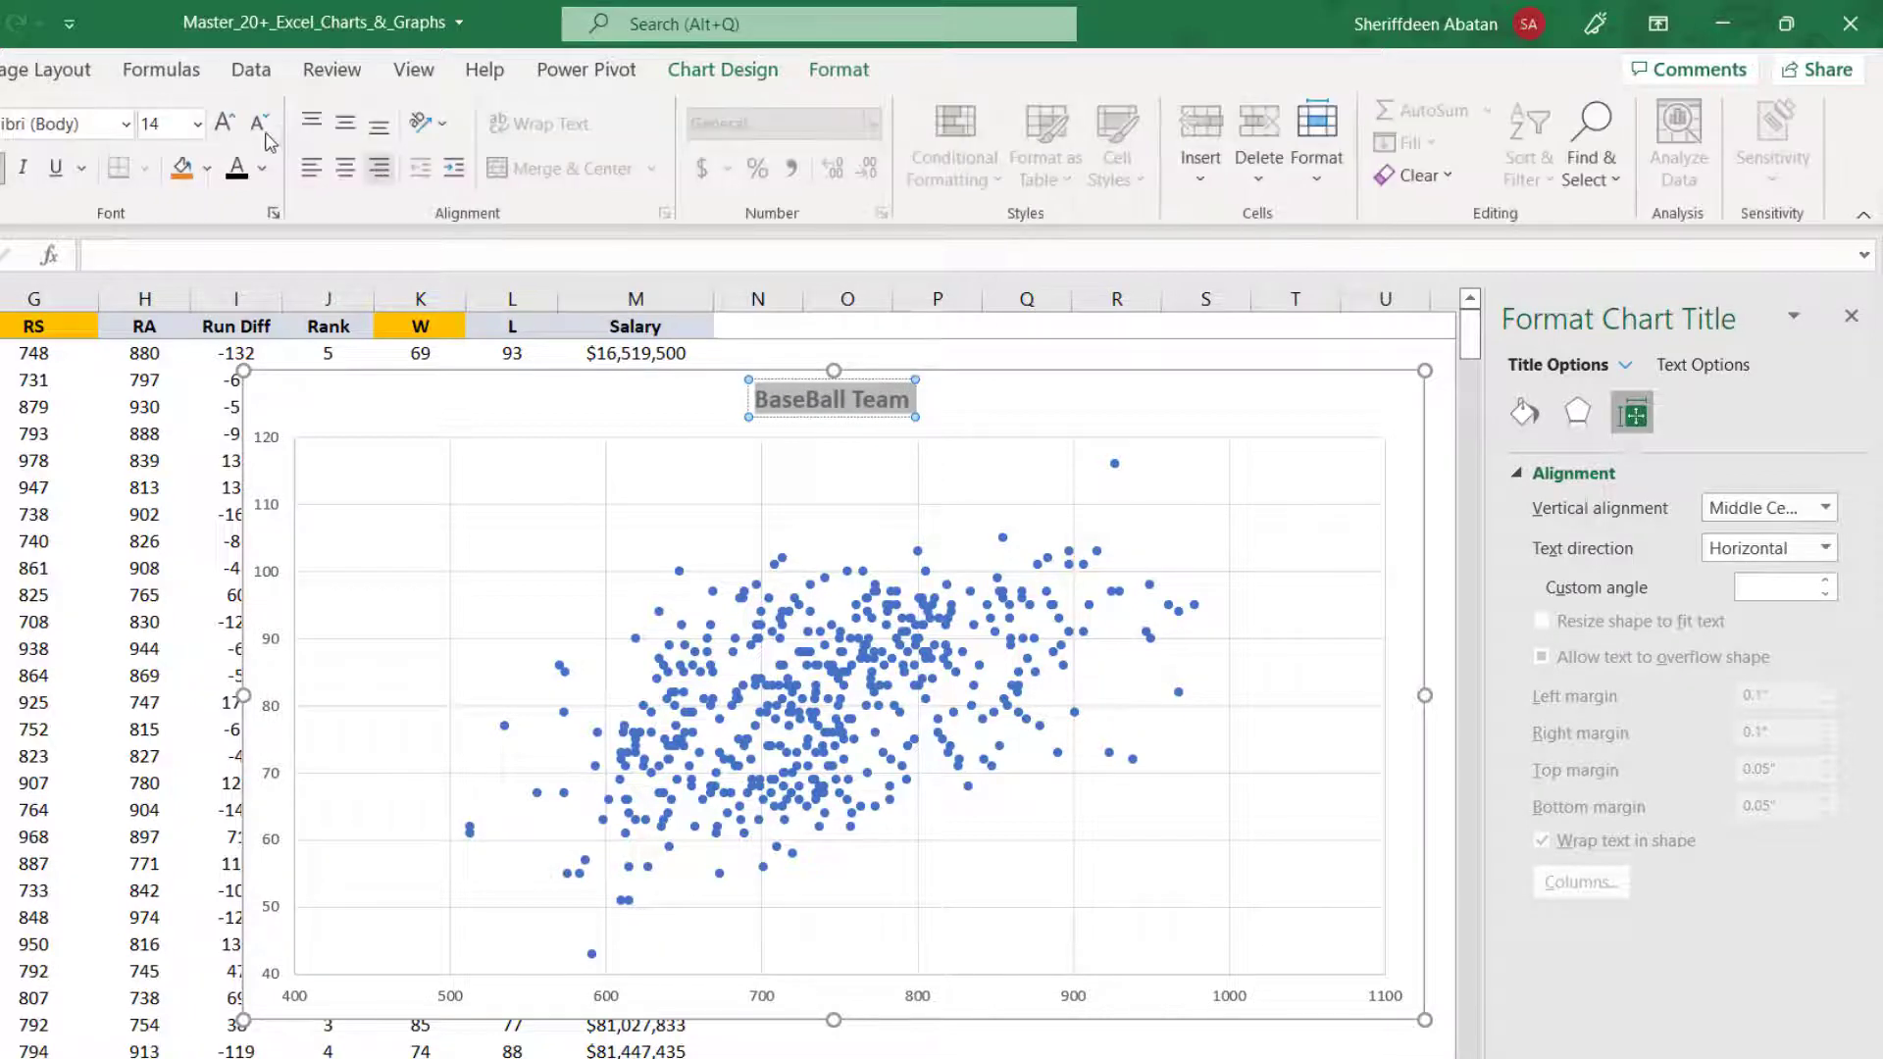
left_click(235, 120)
left_click(236, 121)
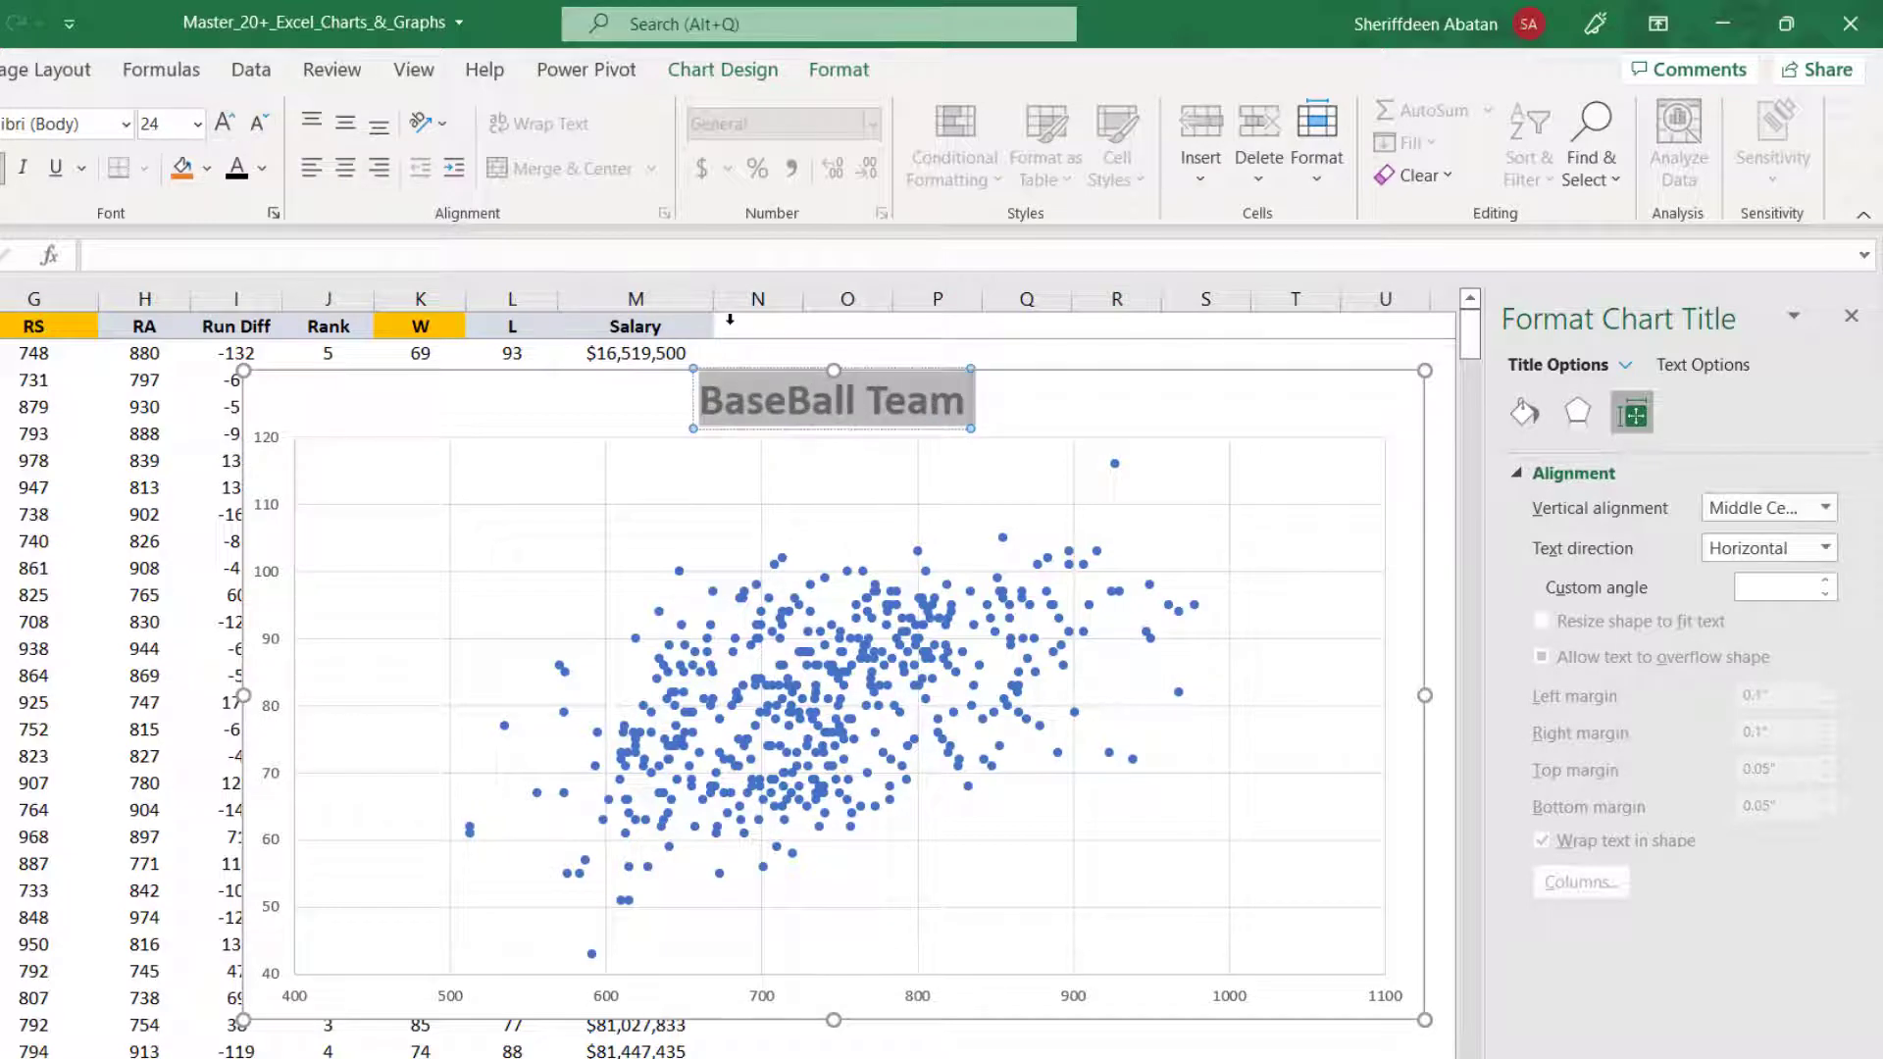
left_click(1152, 424)
Make the vertical and horizontal axis labels bold and enlarge both to font size 10.5
left_click(279, 600)
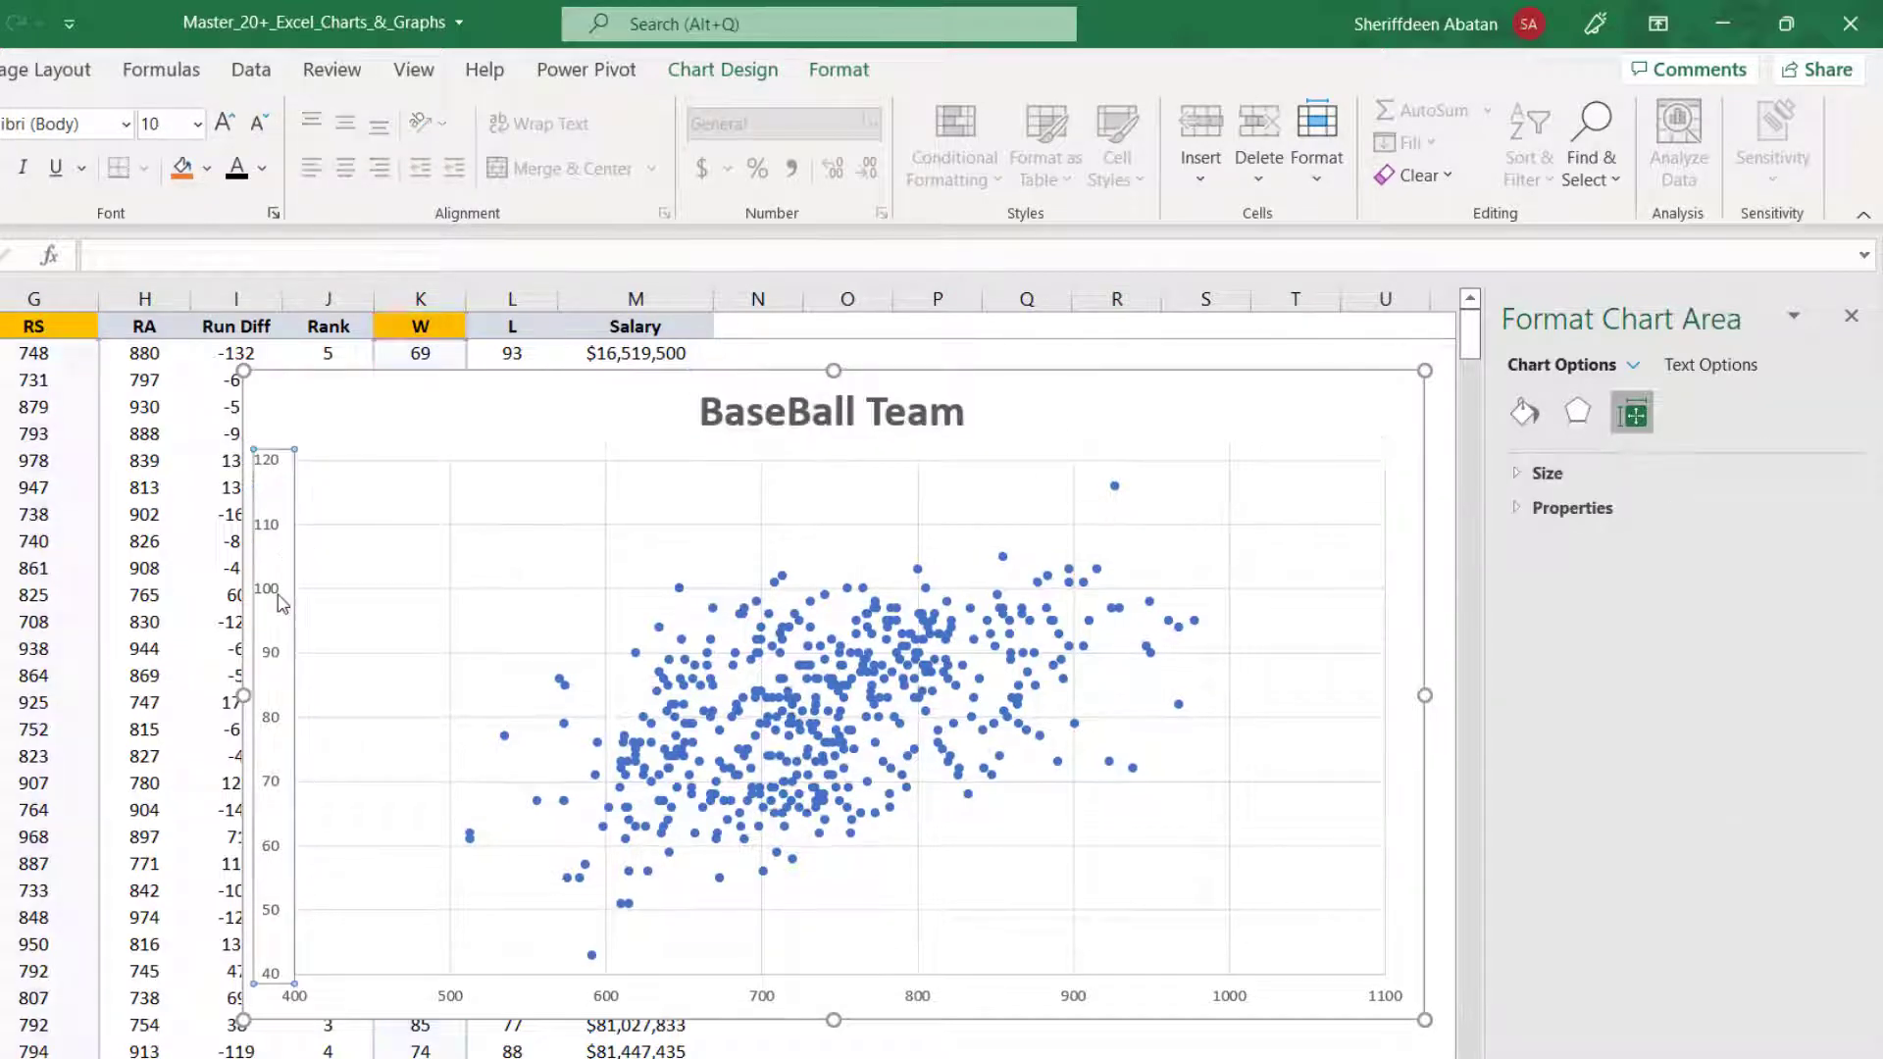
left_click(764, 1001)
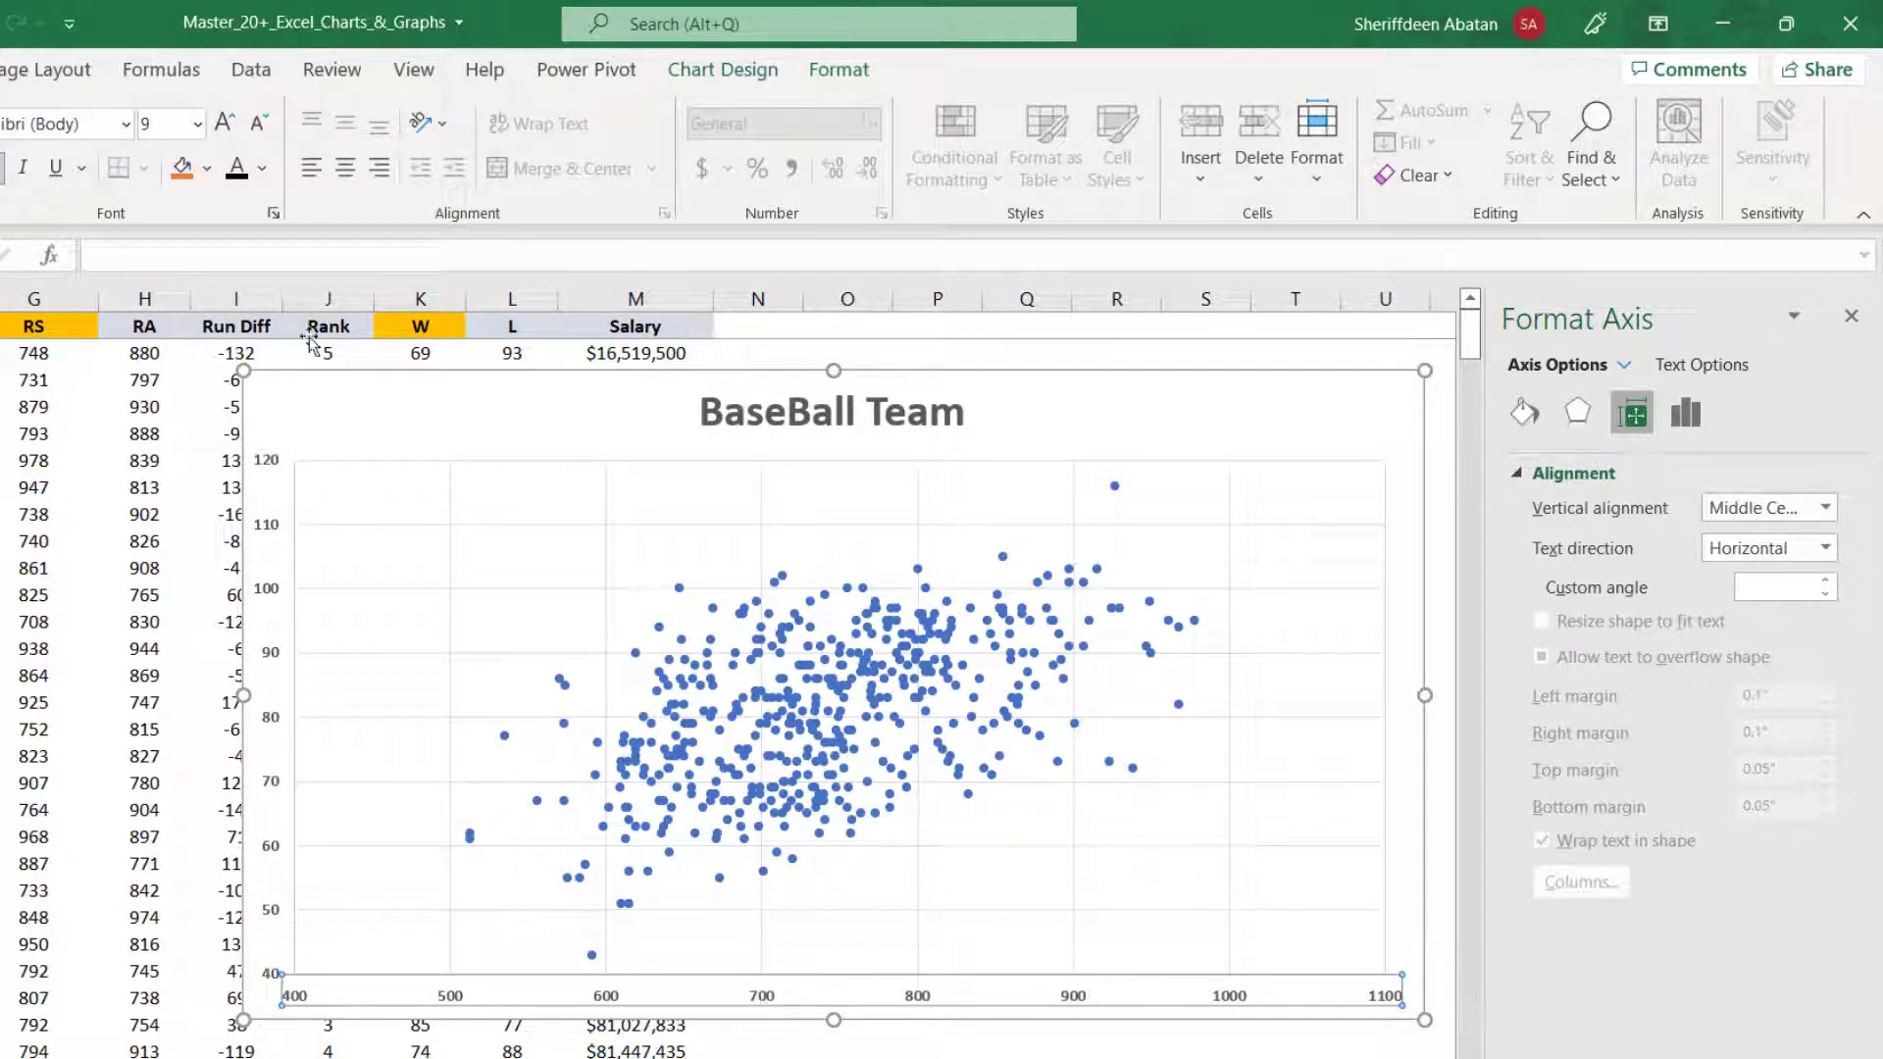
left_click(224, 121)
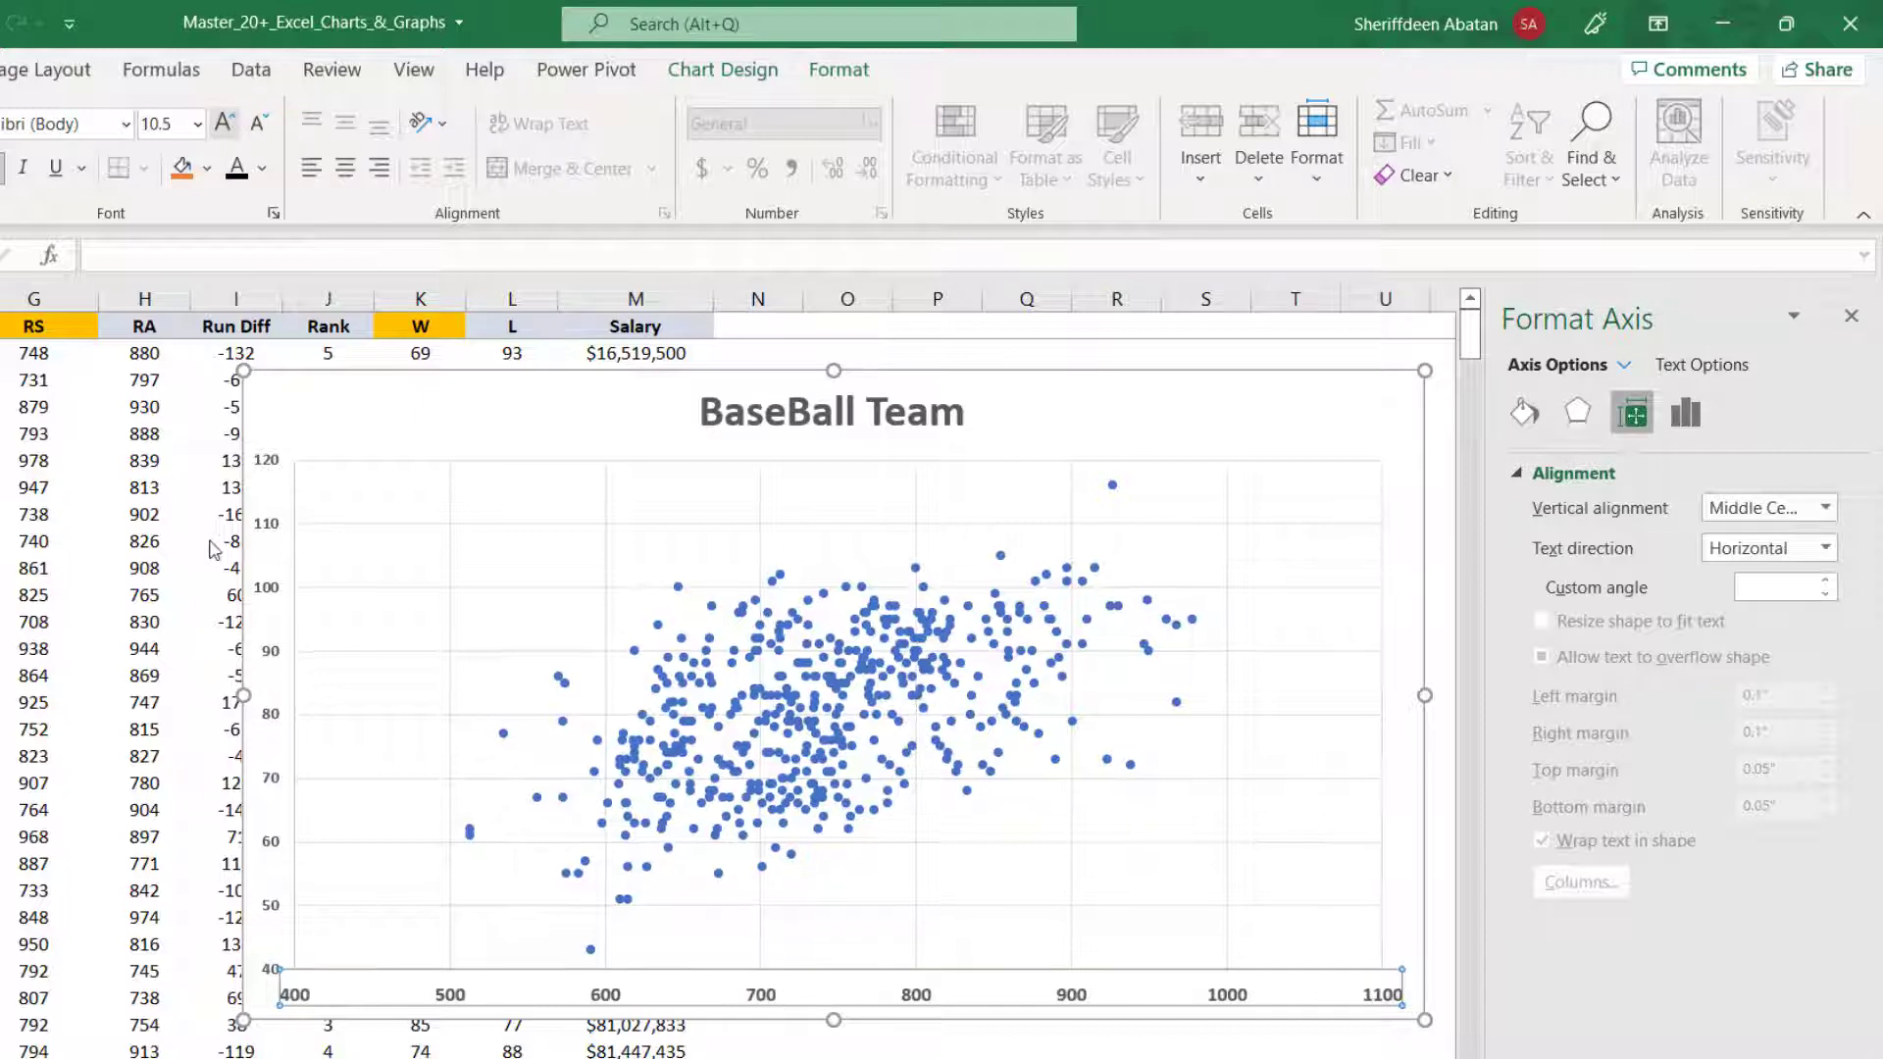
left_click(280, 600)
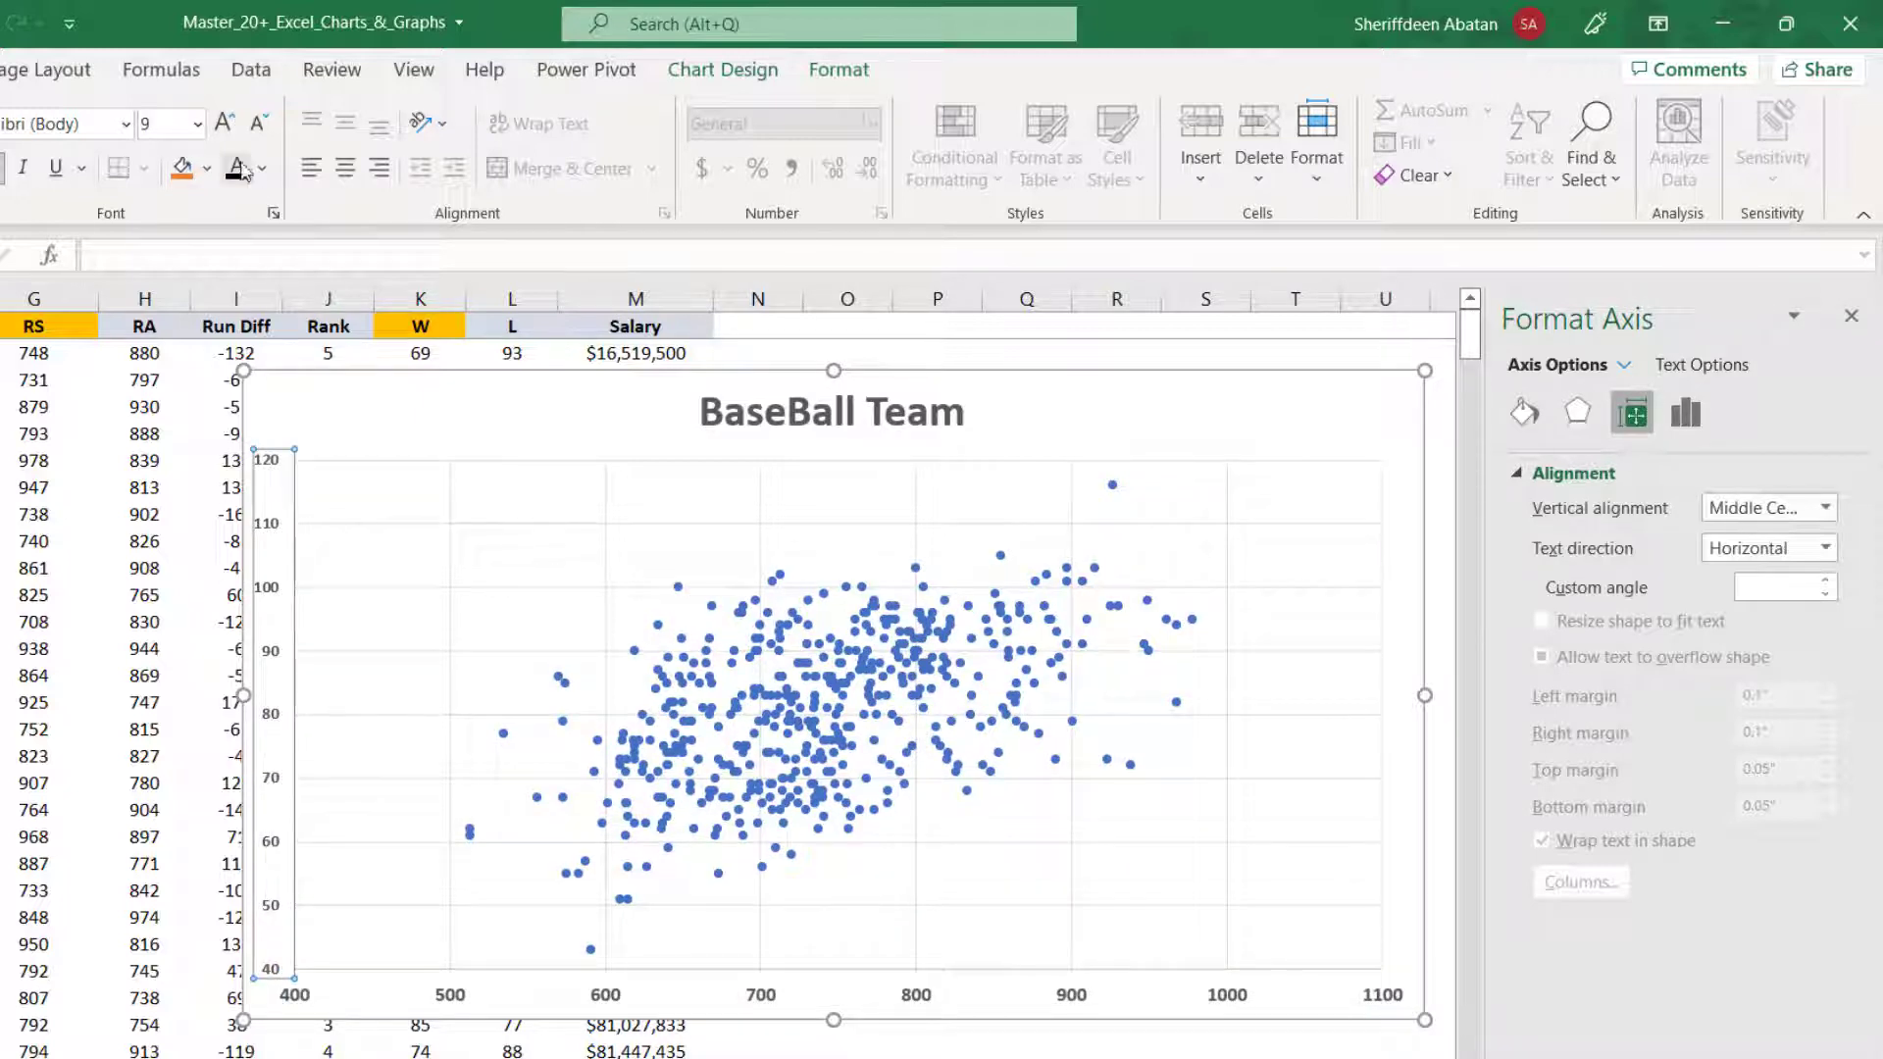
left_click(232, 122)
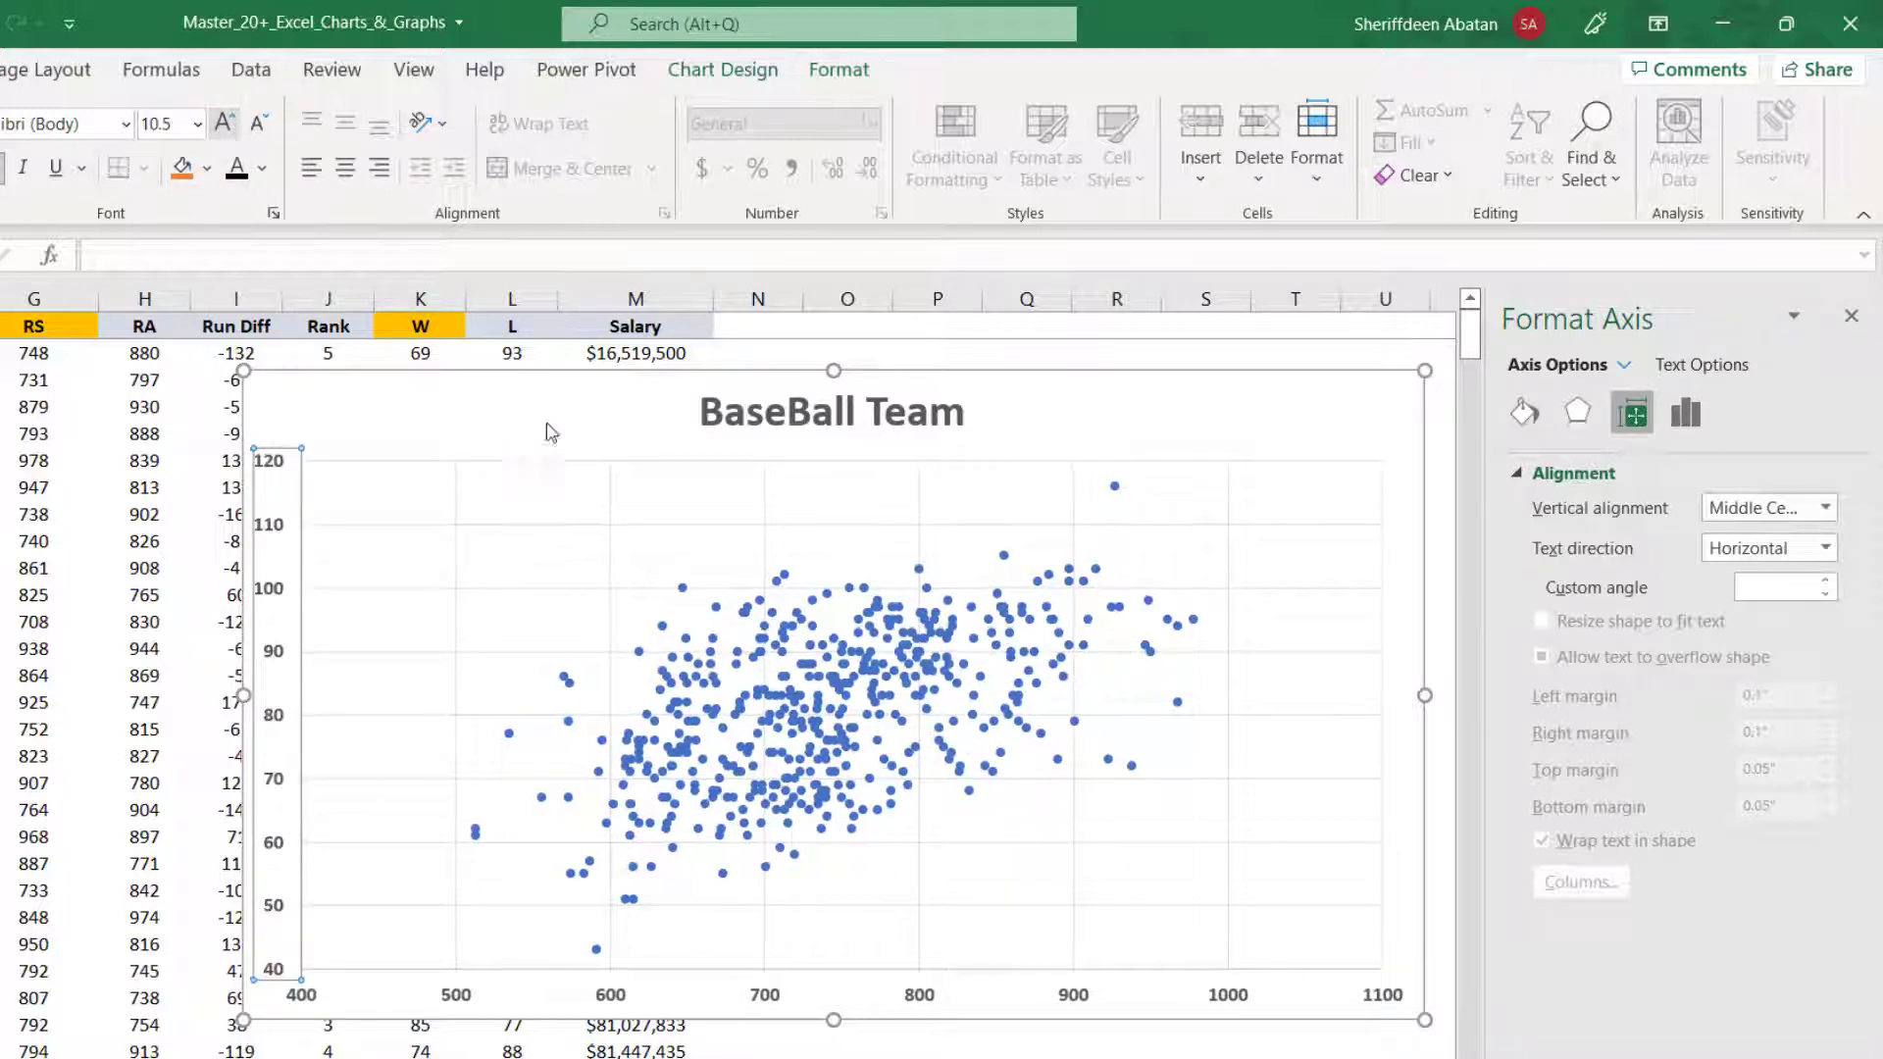
left_click(580, 412)
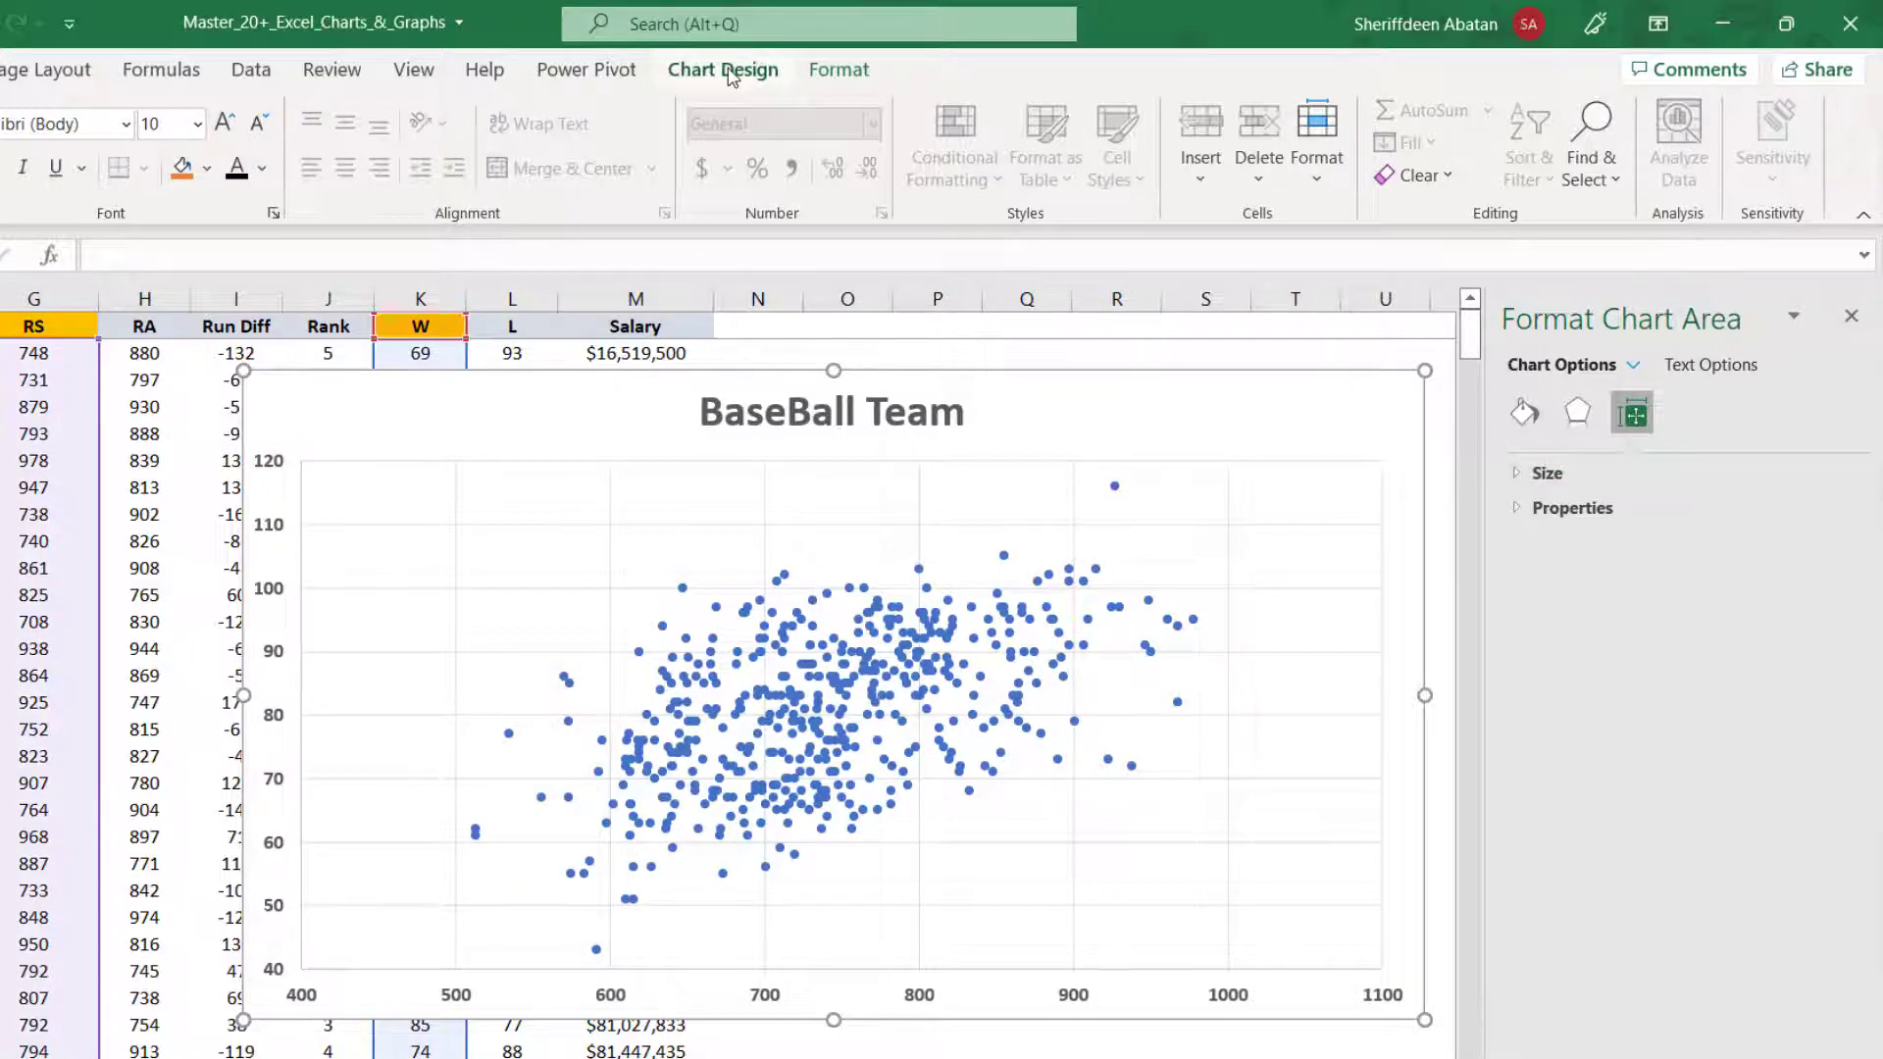
Add a primary horizontal axis title to the scatter chart reading "Runsscored"
left_click(723, 69)
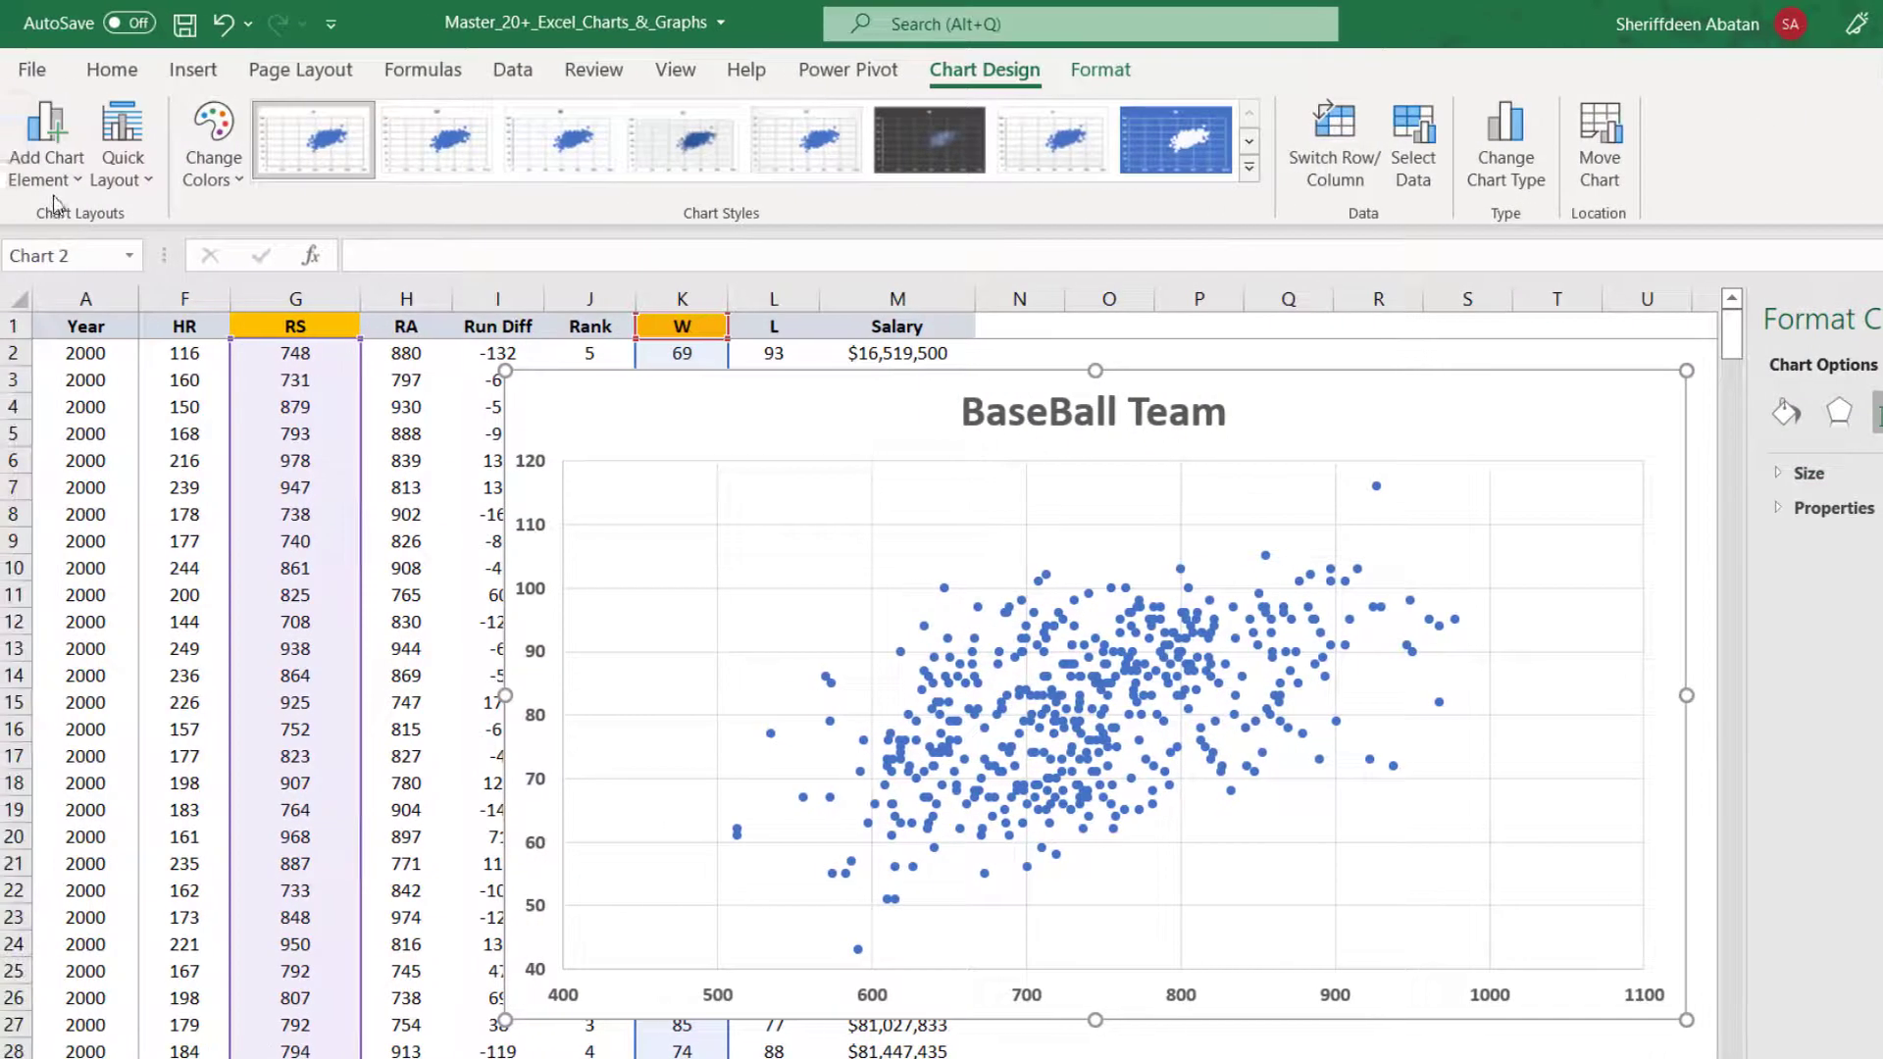
left_click(46, 162)
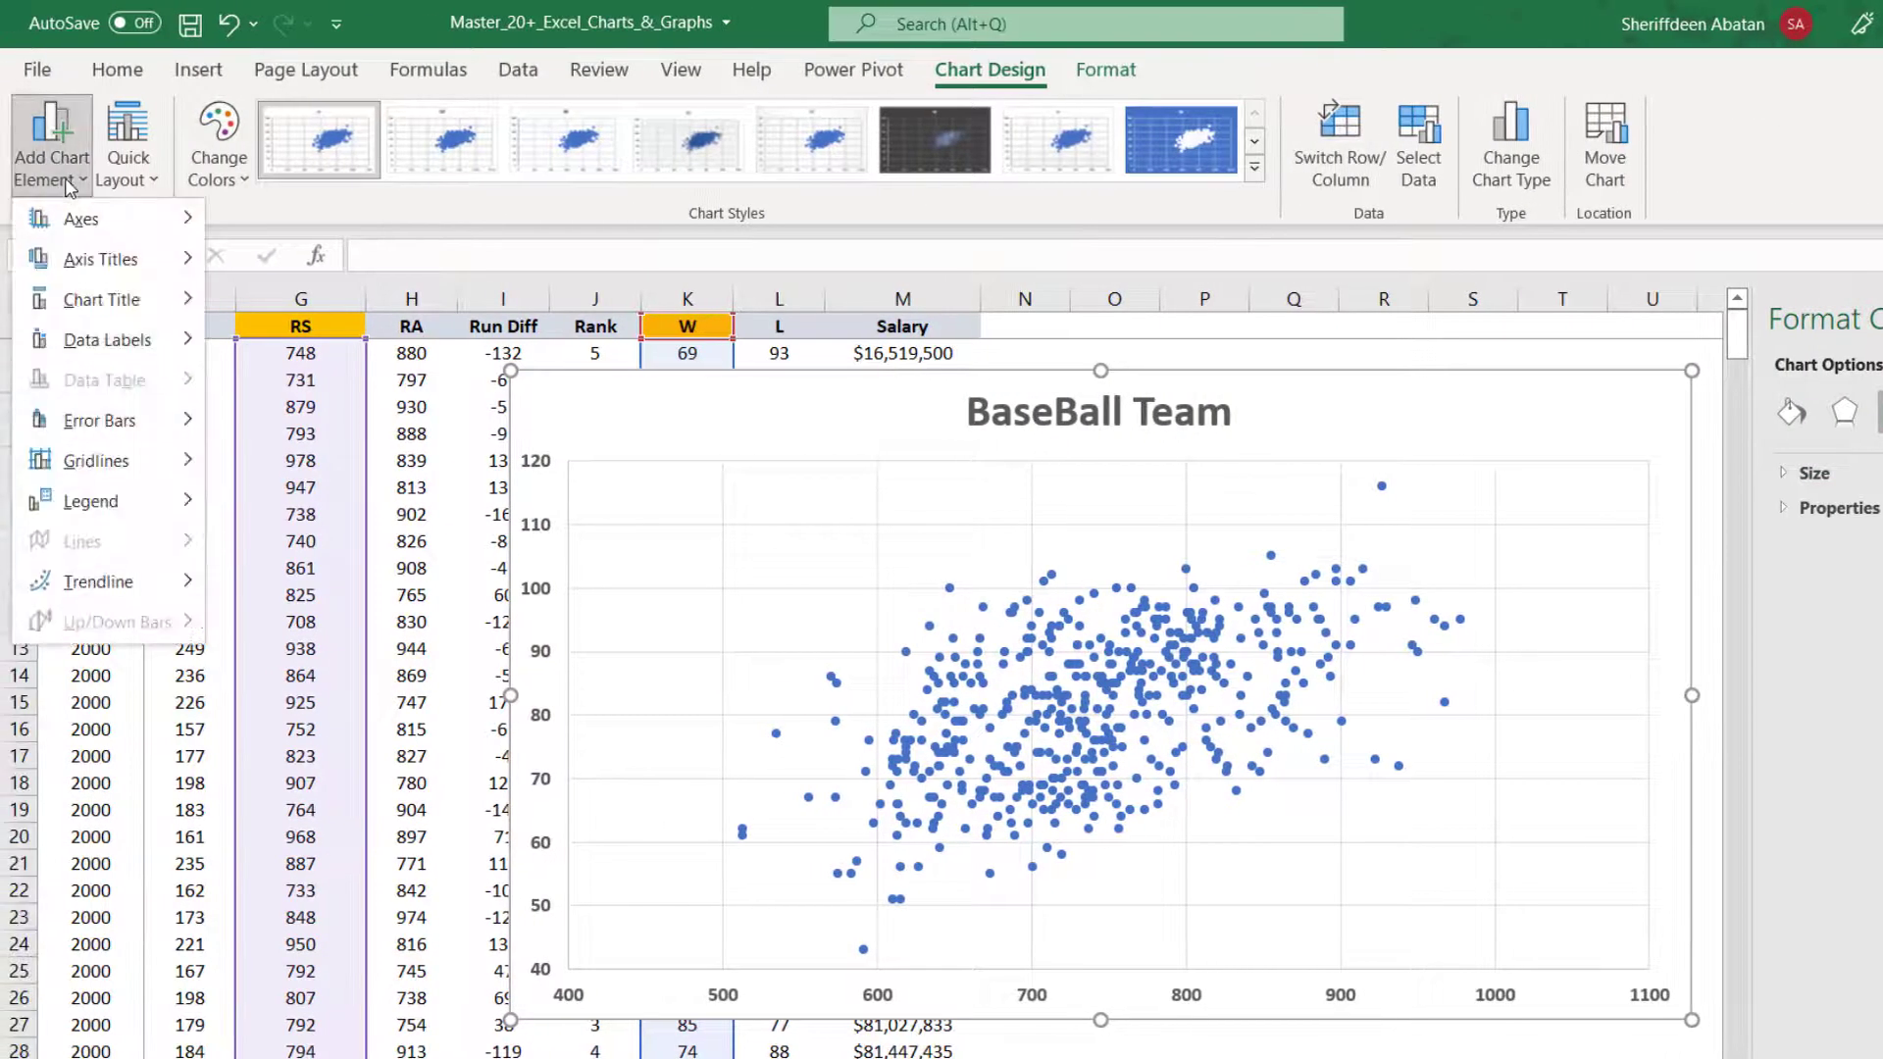
mouse_move(138, 294)
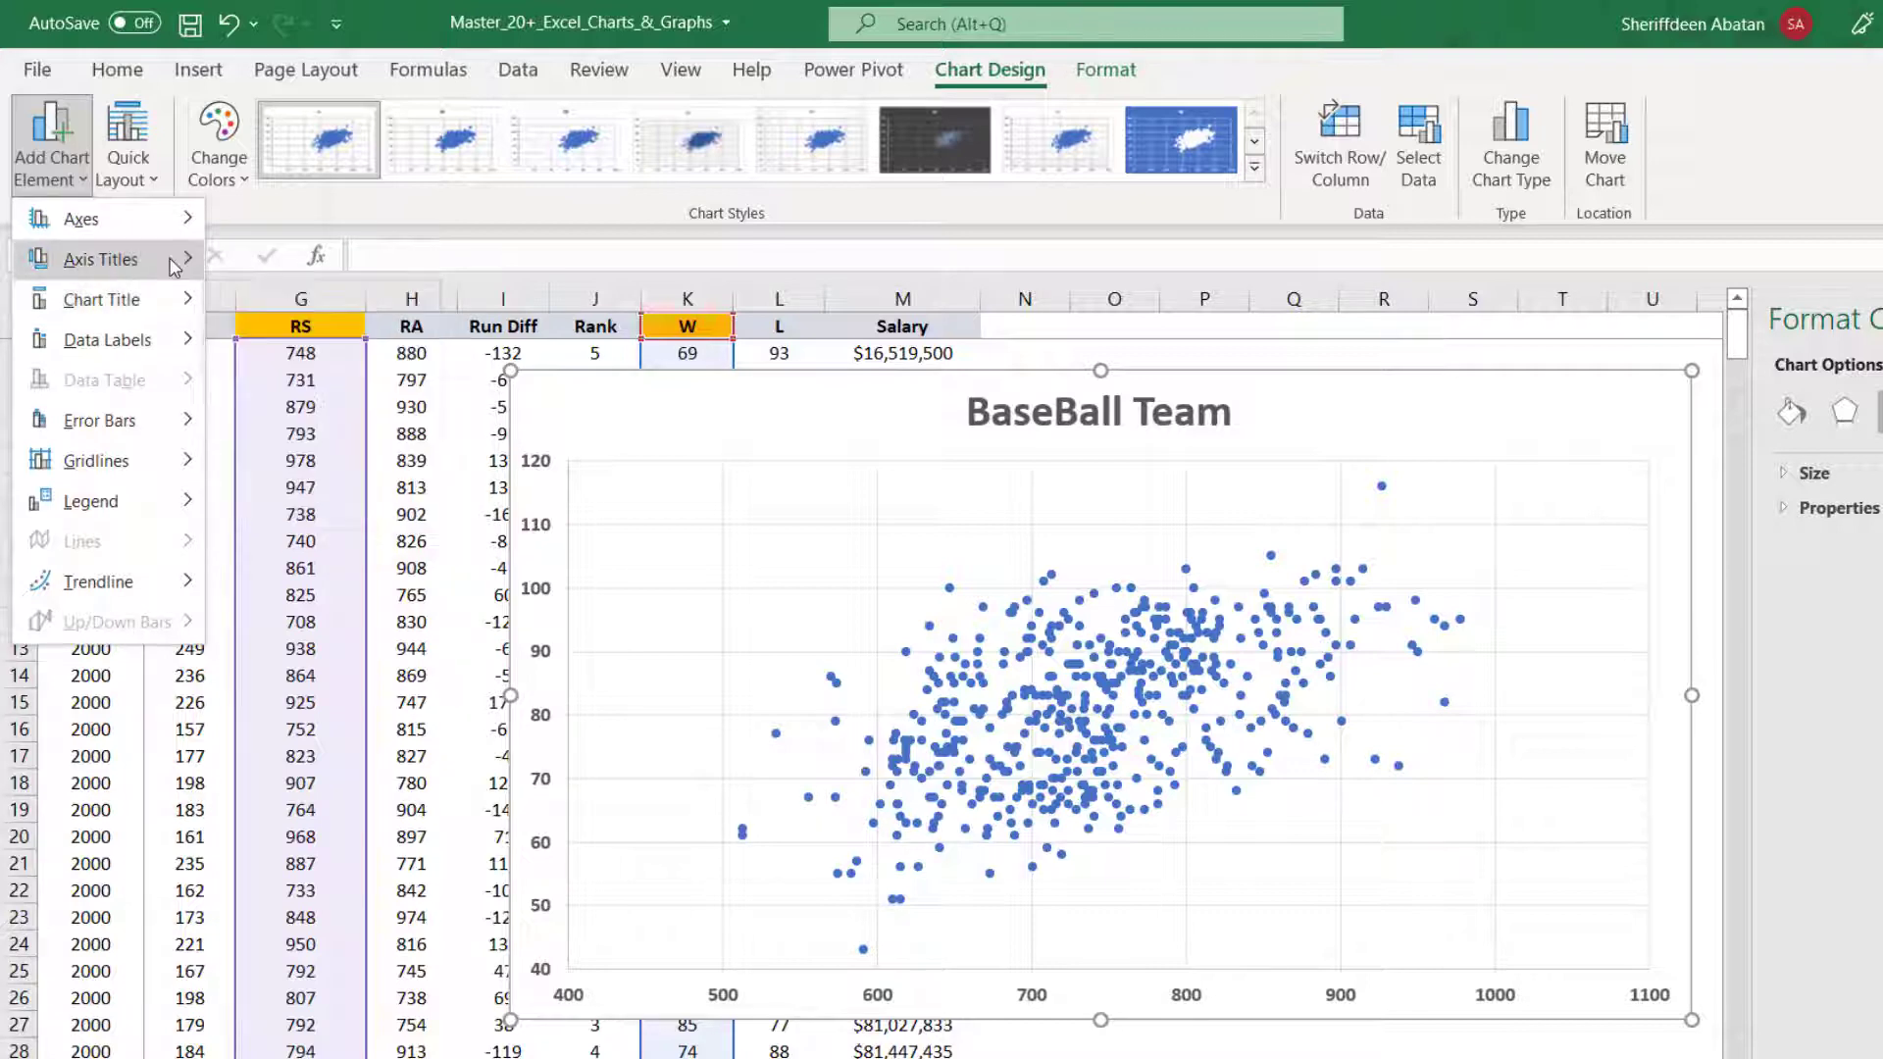
mouse_move(152, 263)
left_click(330, 269)
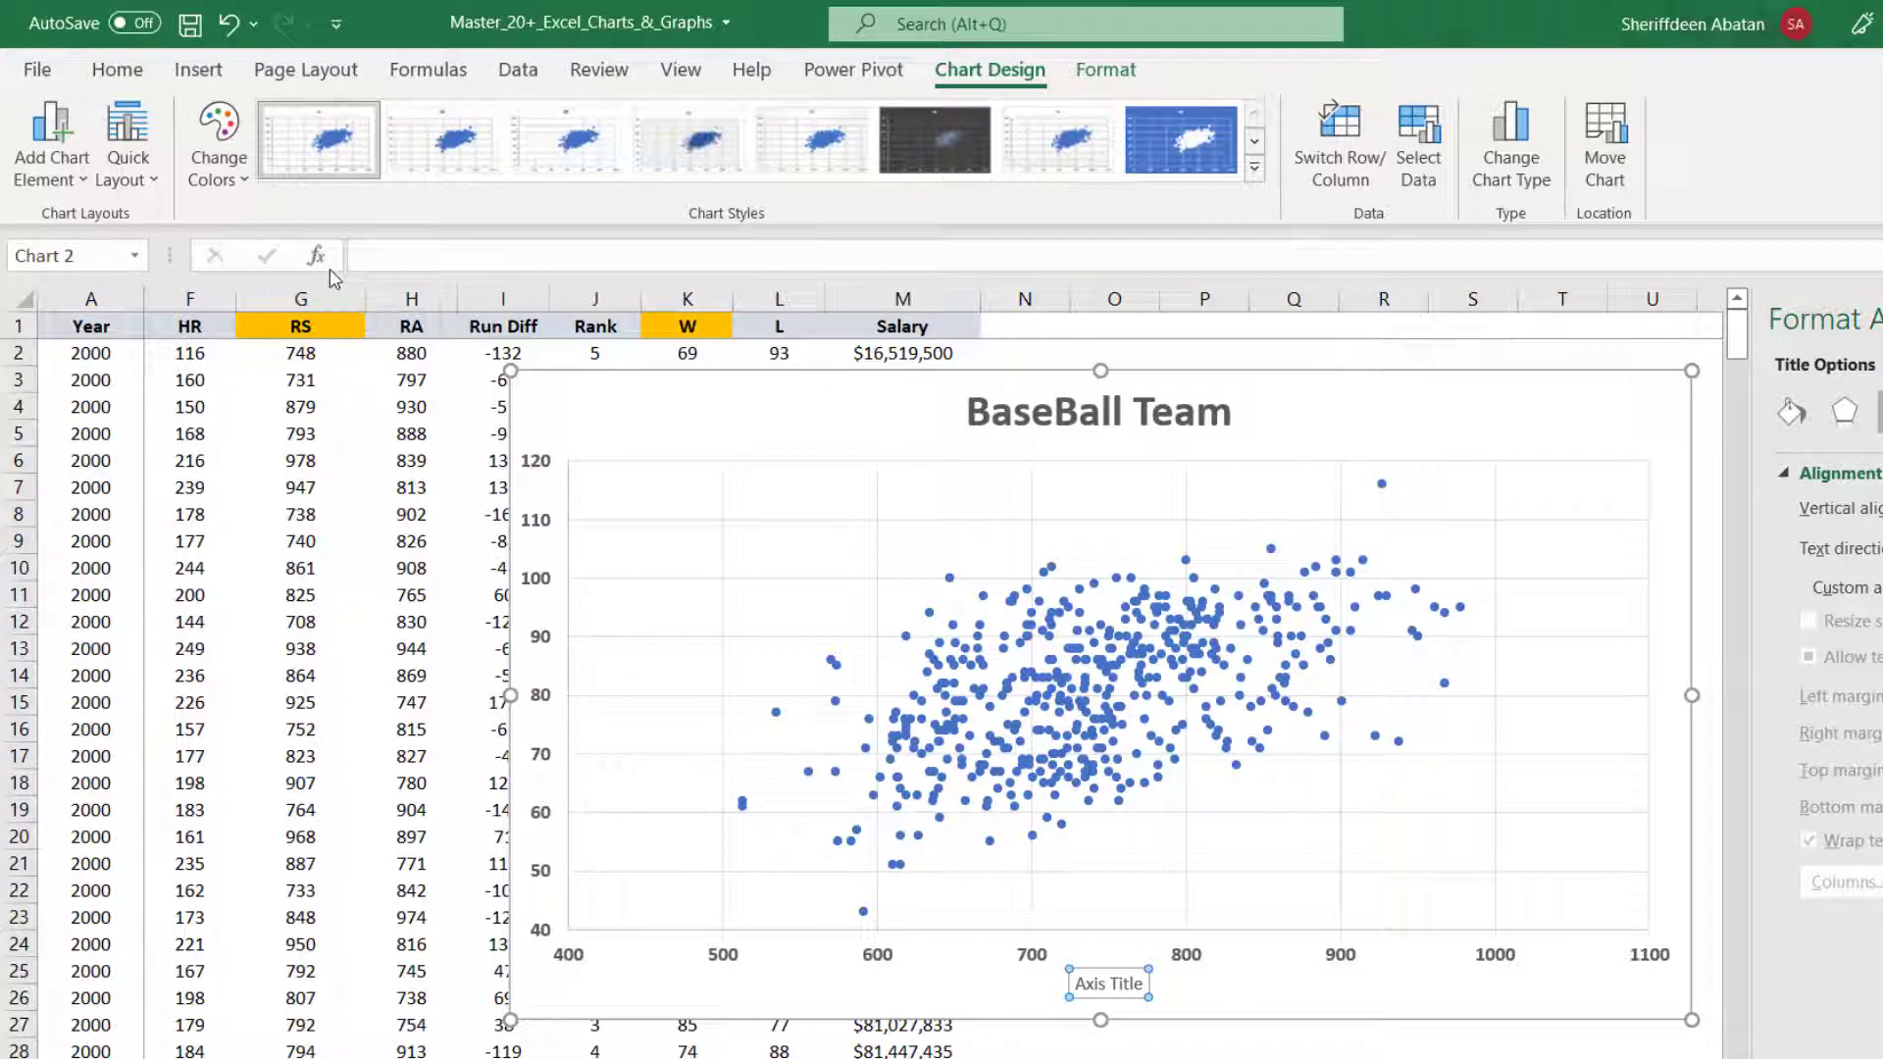
type("R")
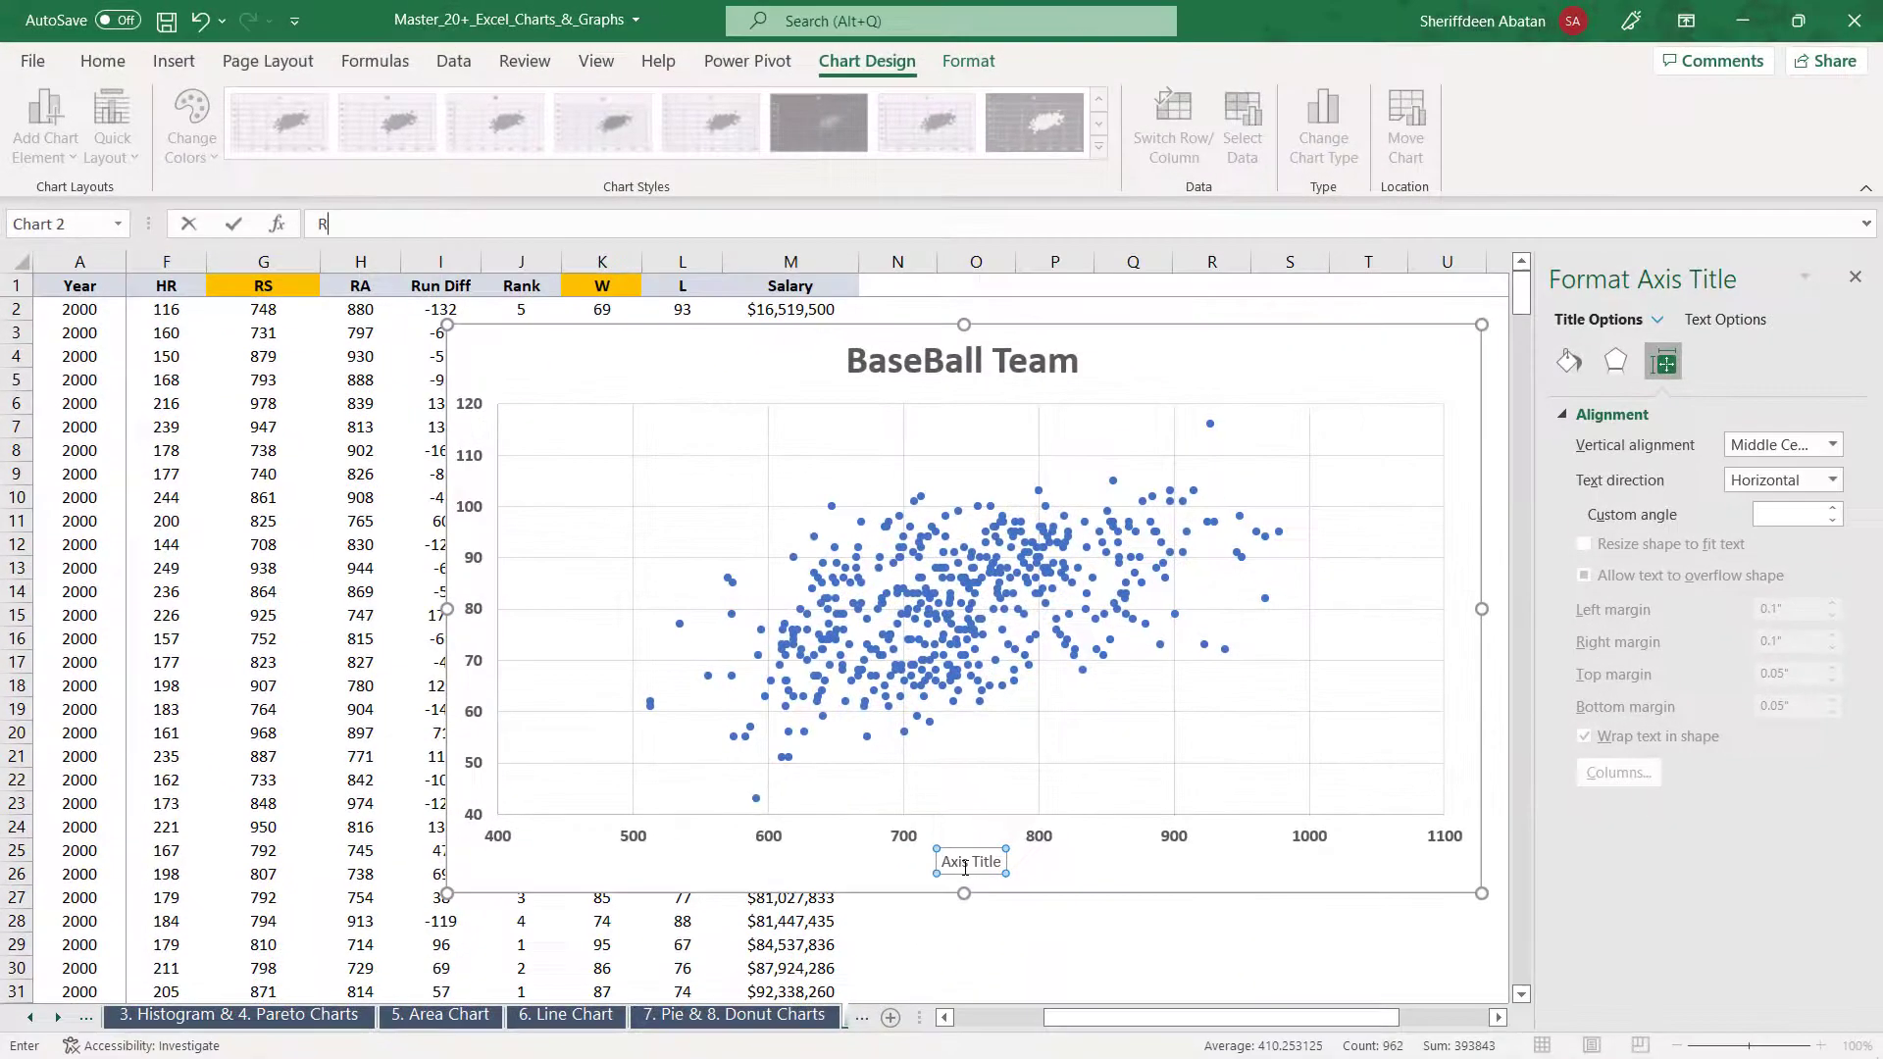
key("Return")
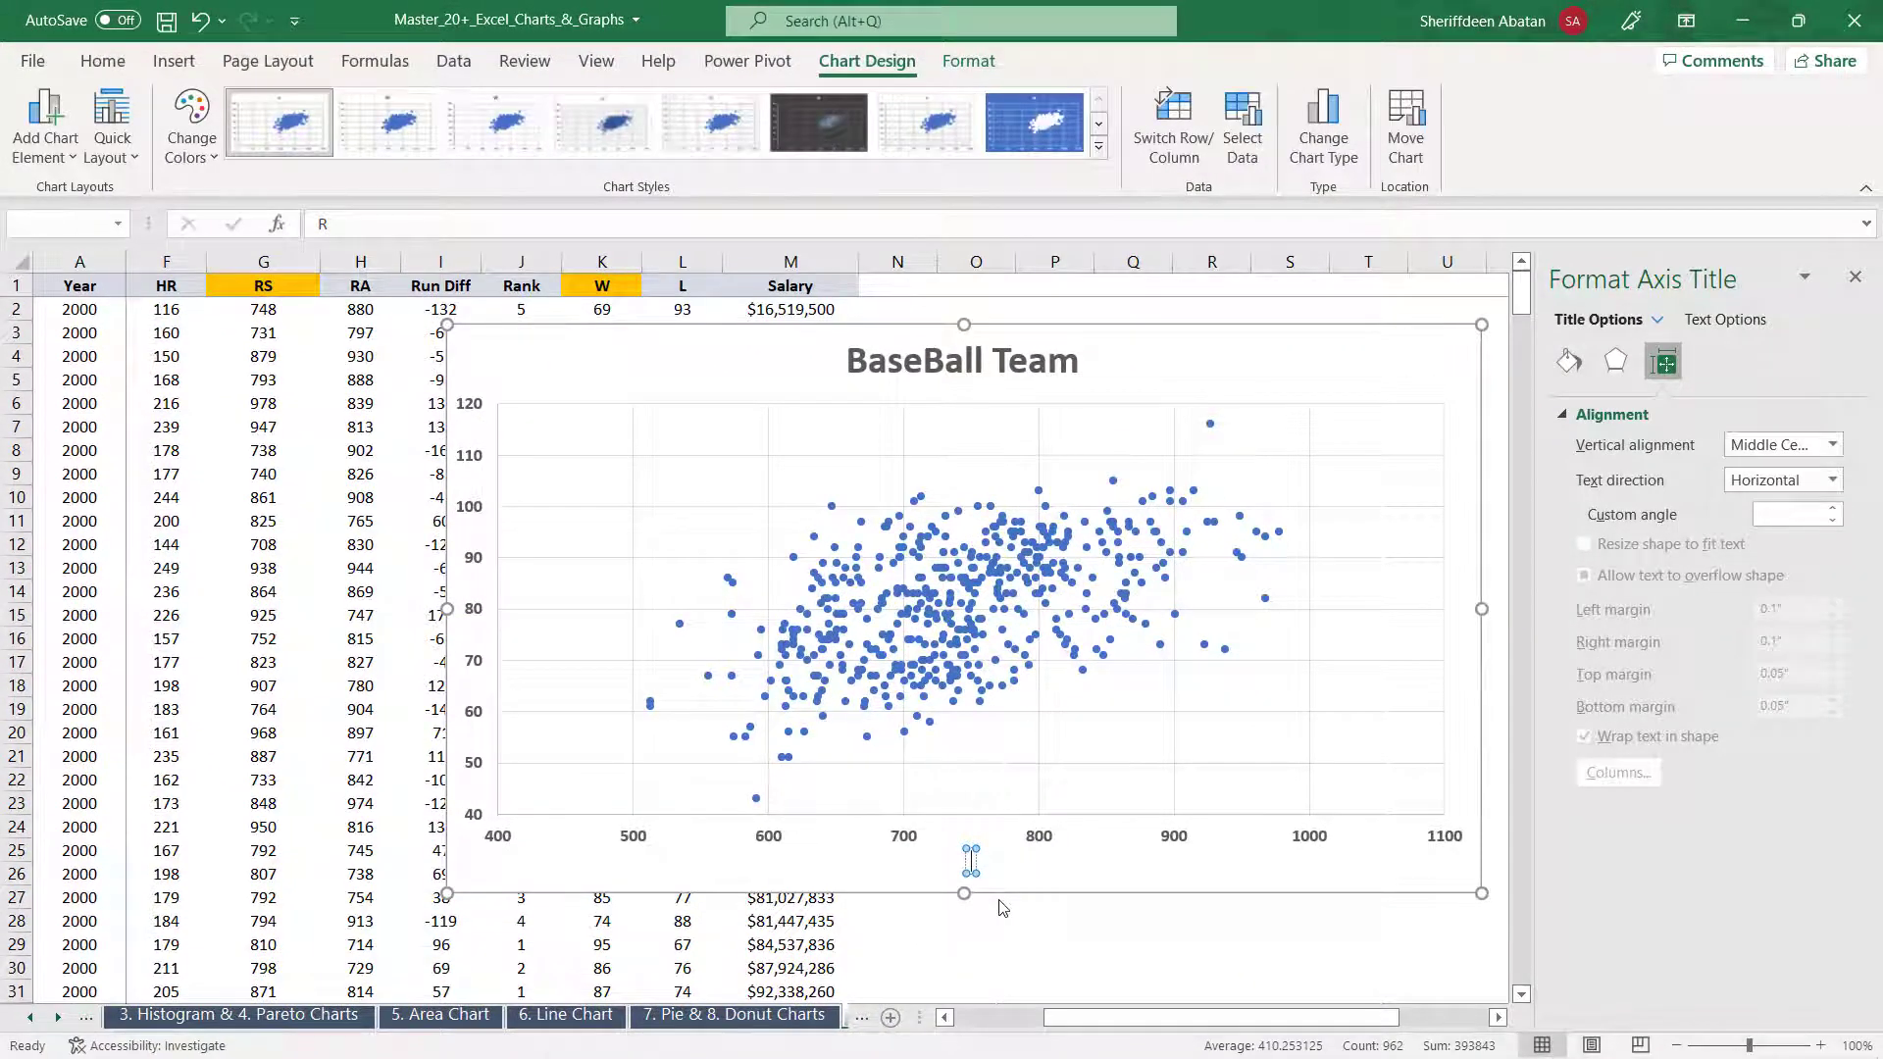
type("unsscored")
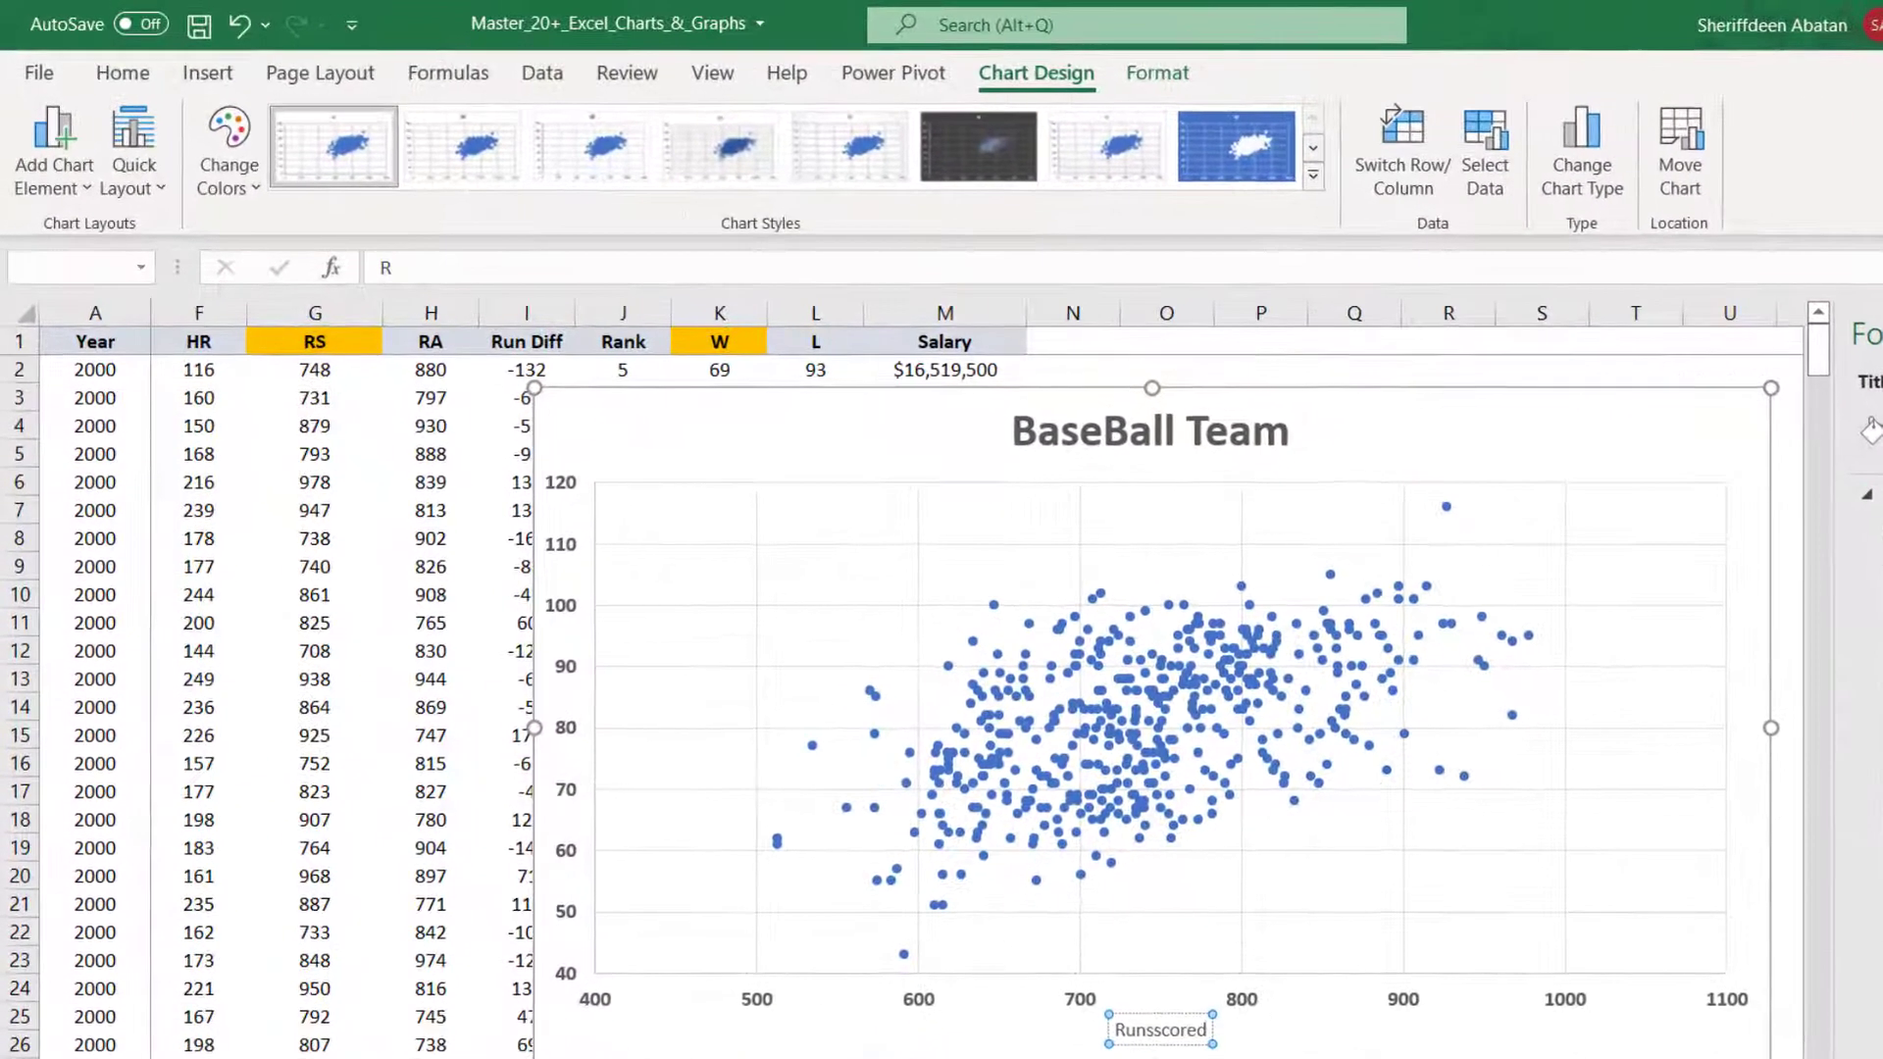
Make the whole horizontal axis title bold and enlarge its font to size 14
key("ctrl+a")
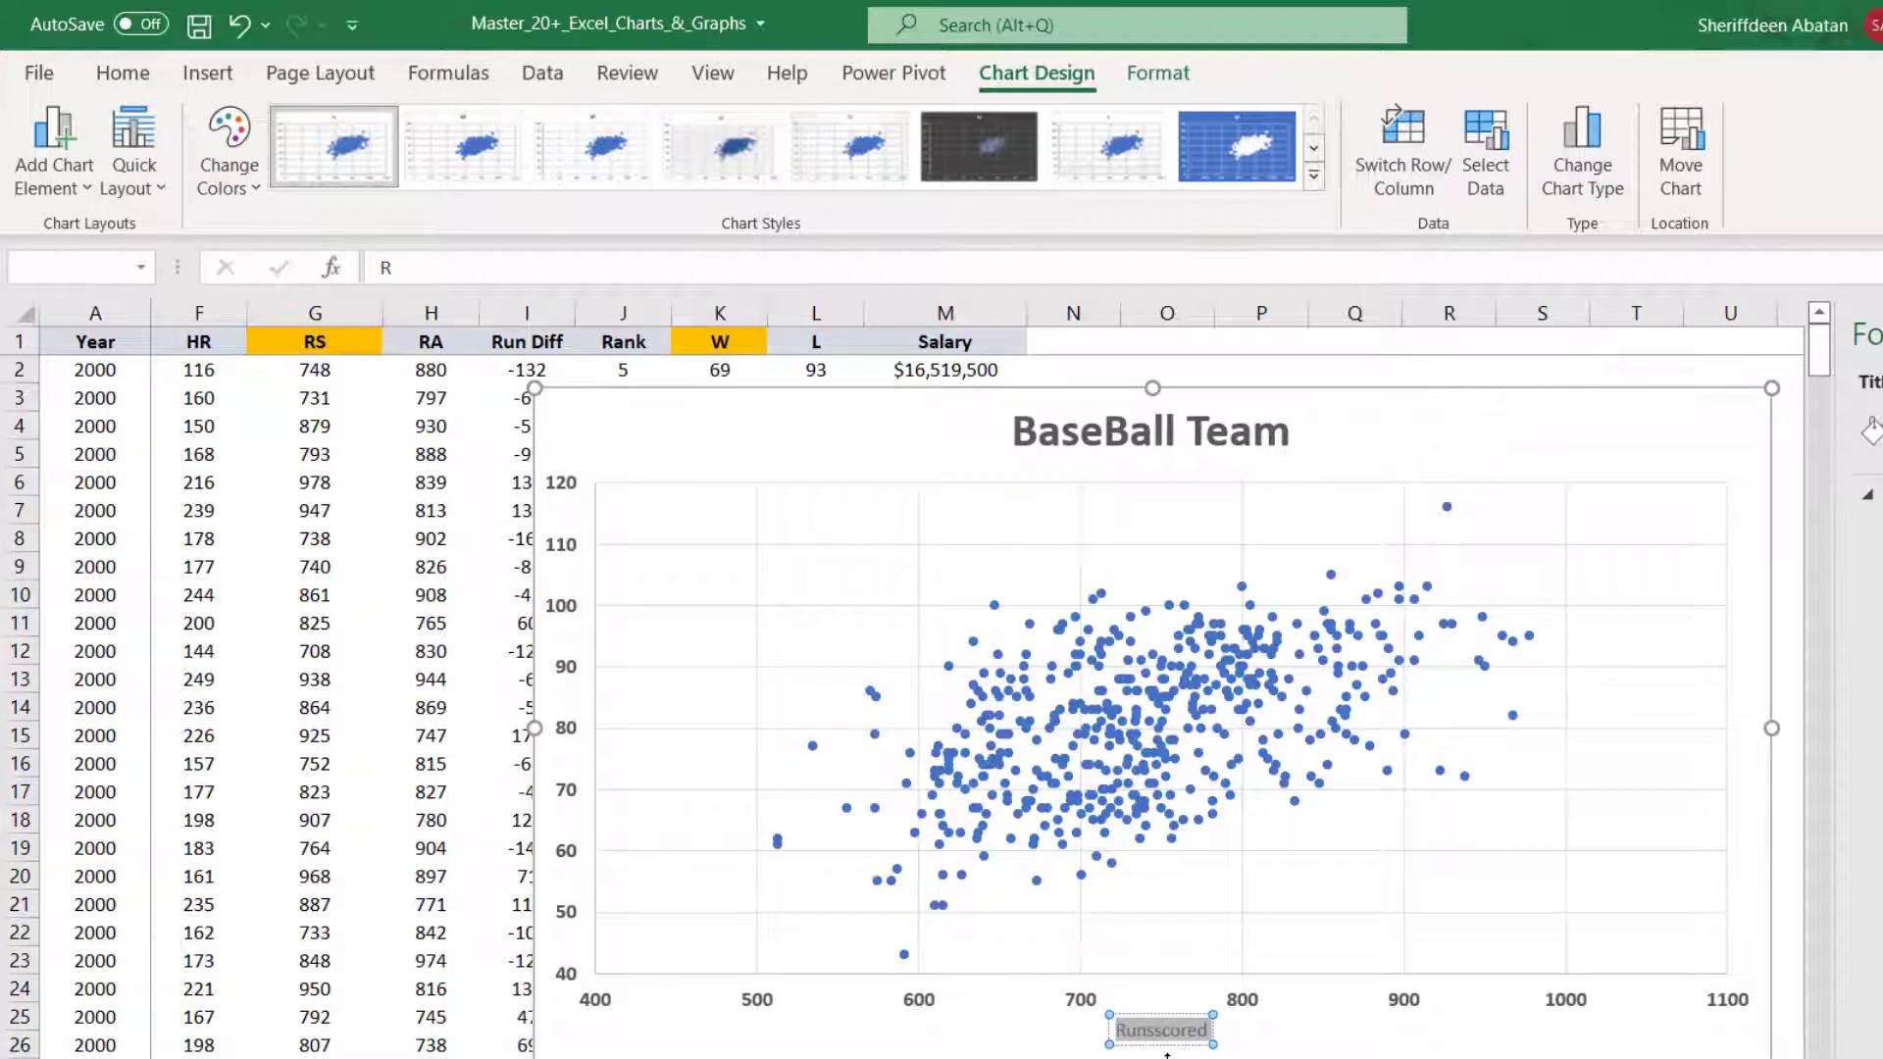
key("ctrl+b")
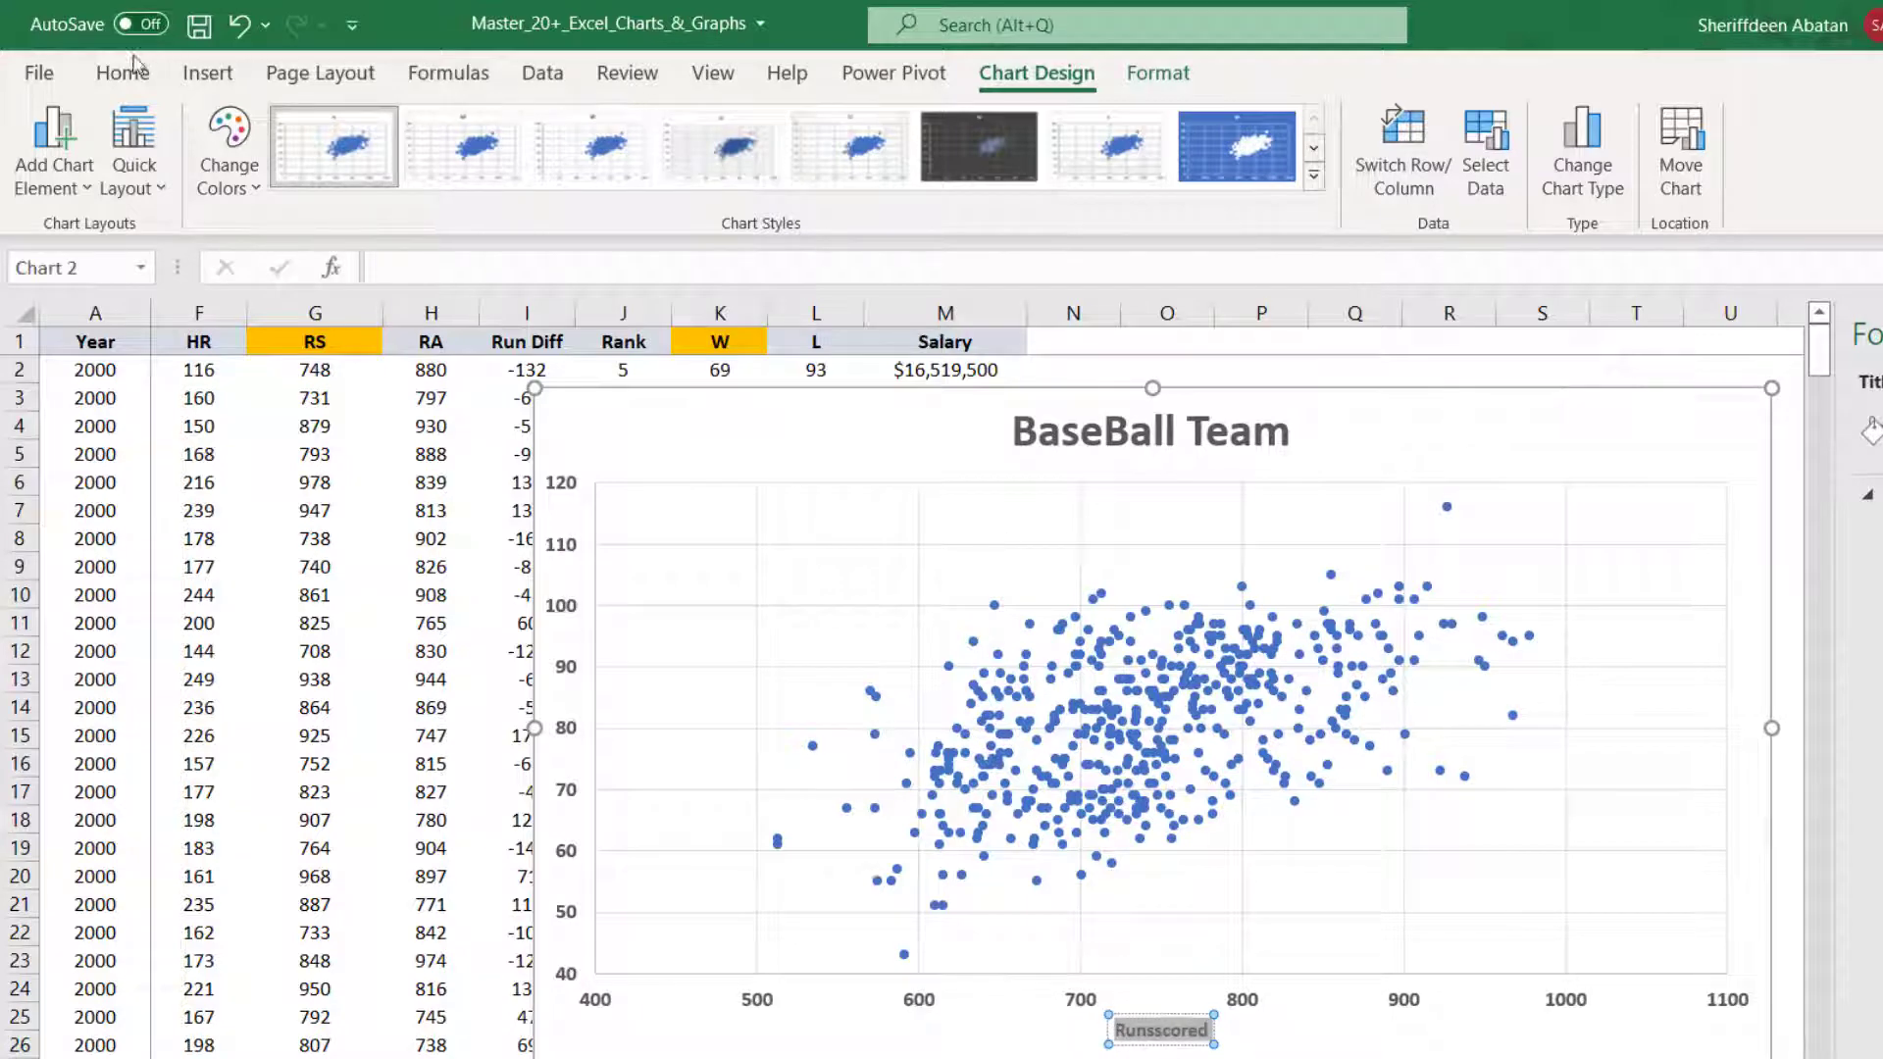
left_click(123, 72)
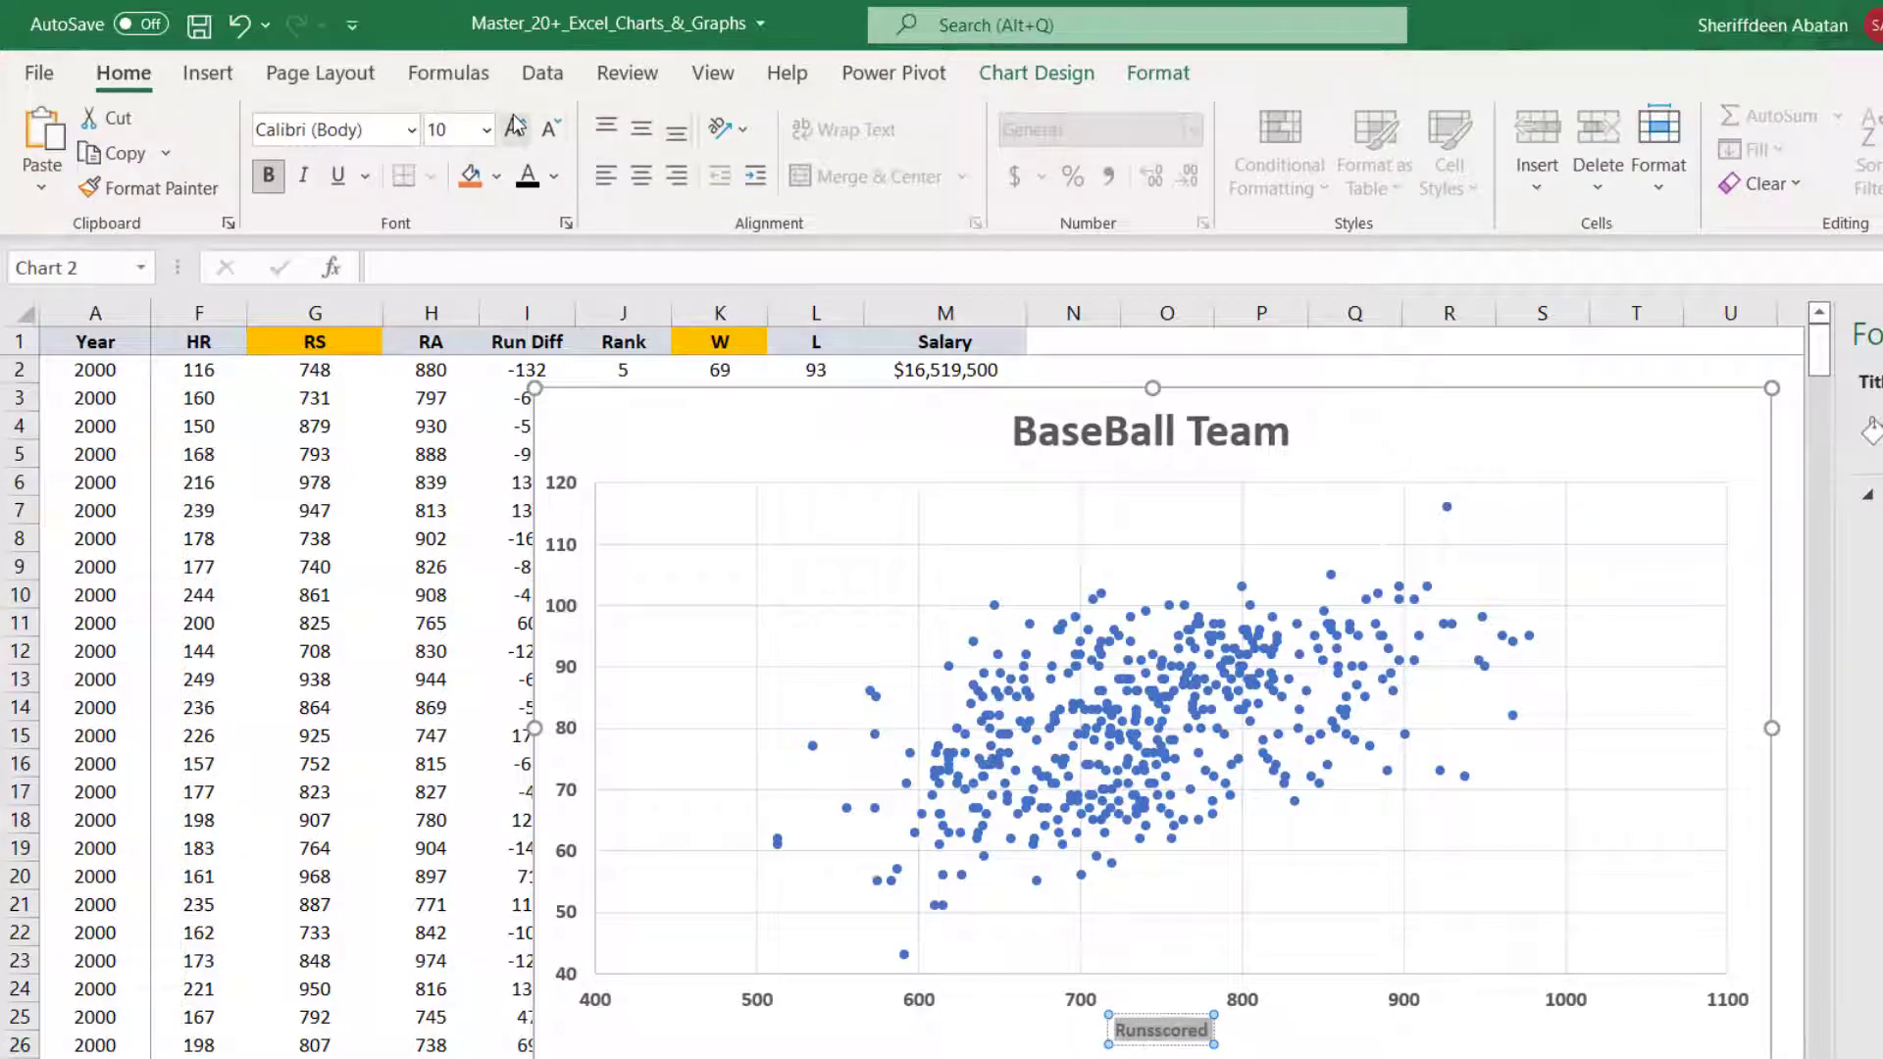
left_click(515, 128)
left_click(515, 128)
left_click(515, 128)
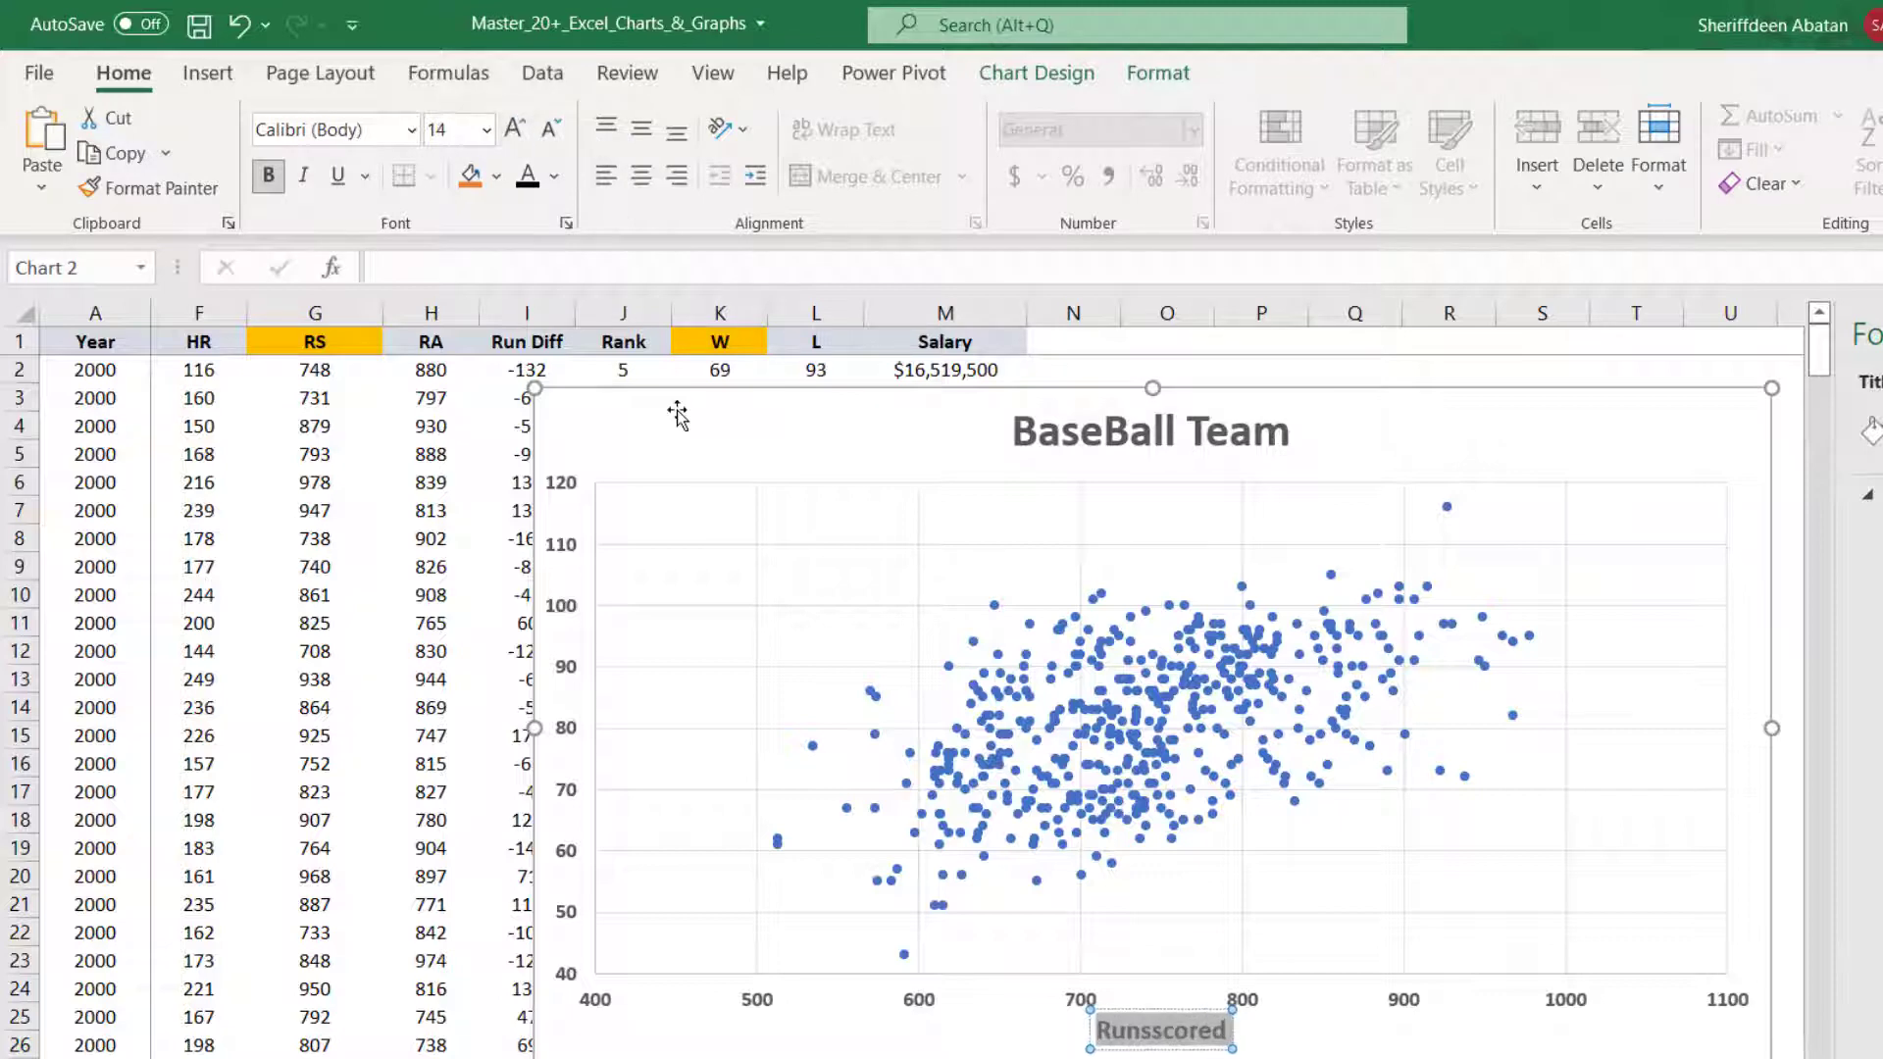
Add a primary vertical axis title to the scatter chart reading "Wins"
left_click(584, 602)
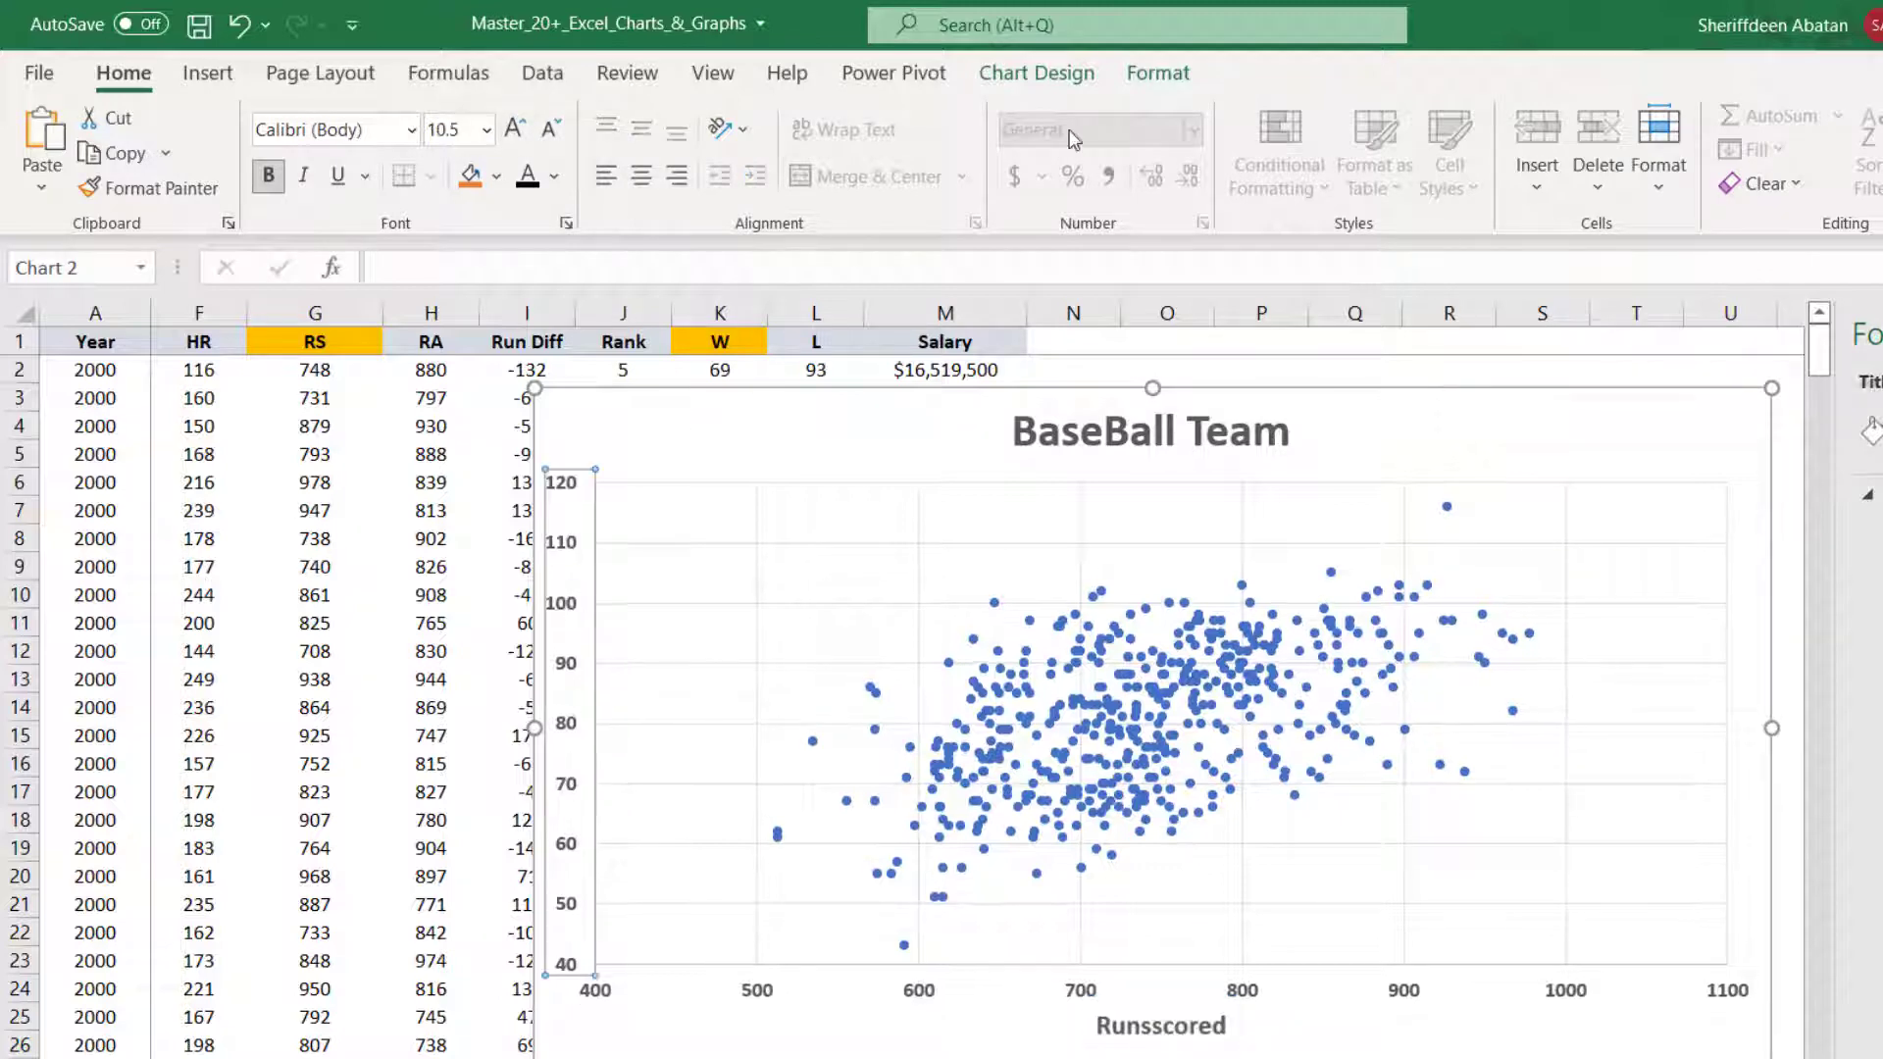
left_click(1047, 79)
left_click(50, 171)
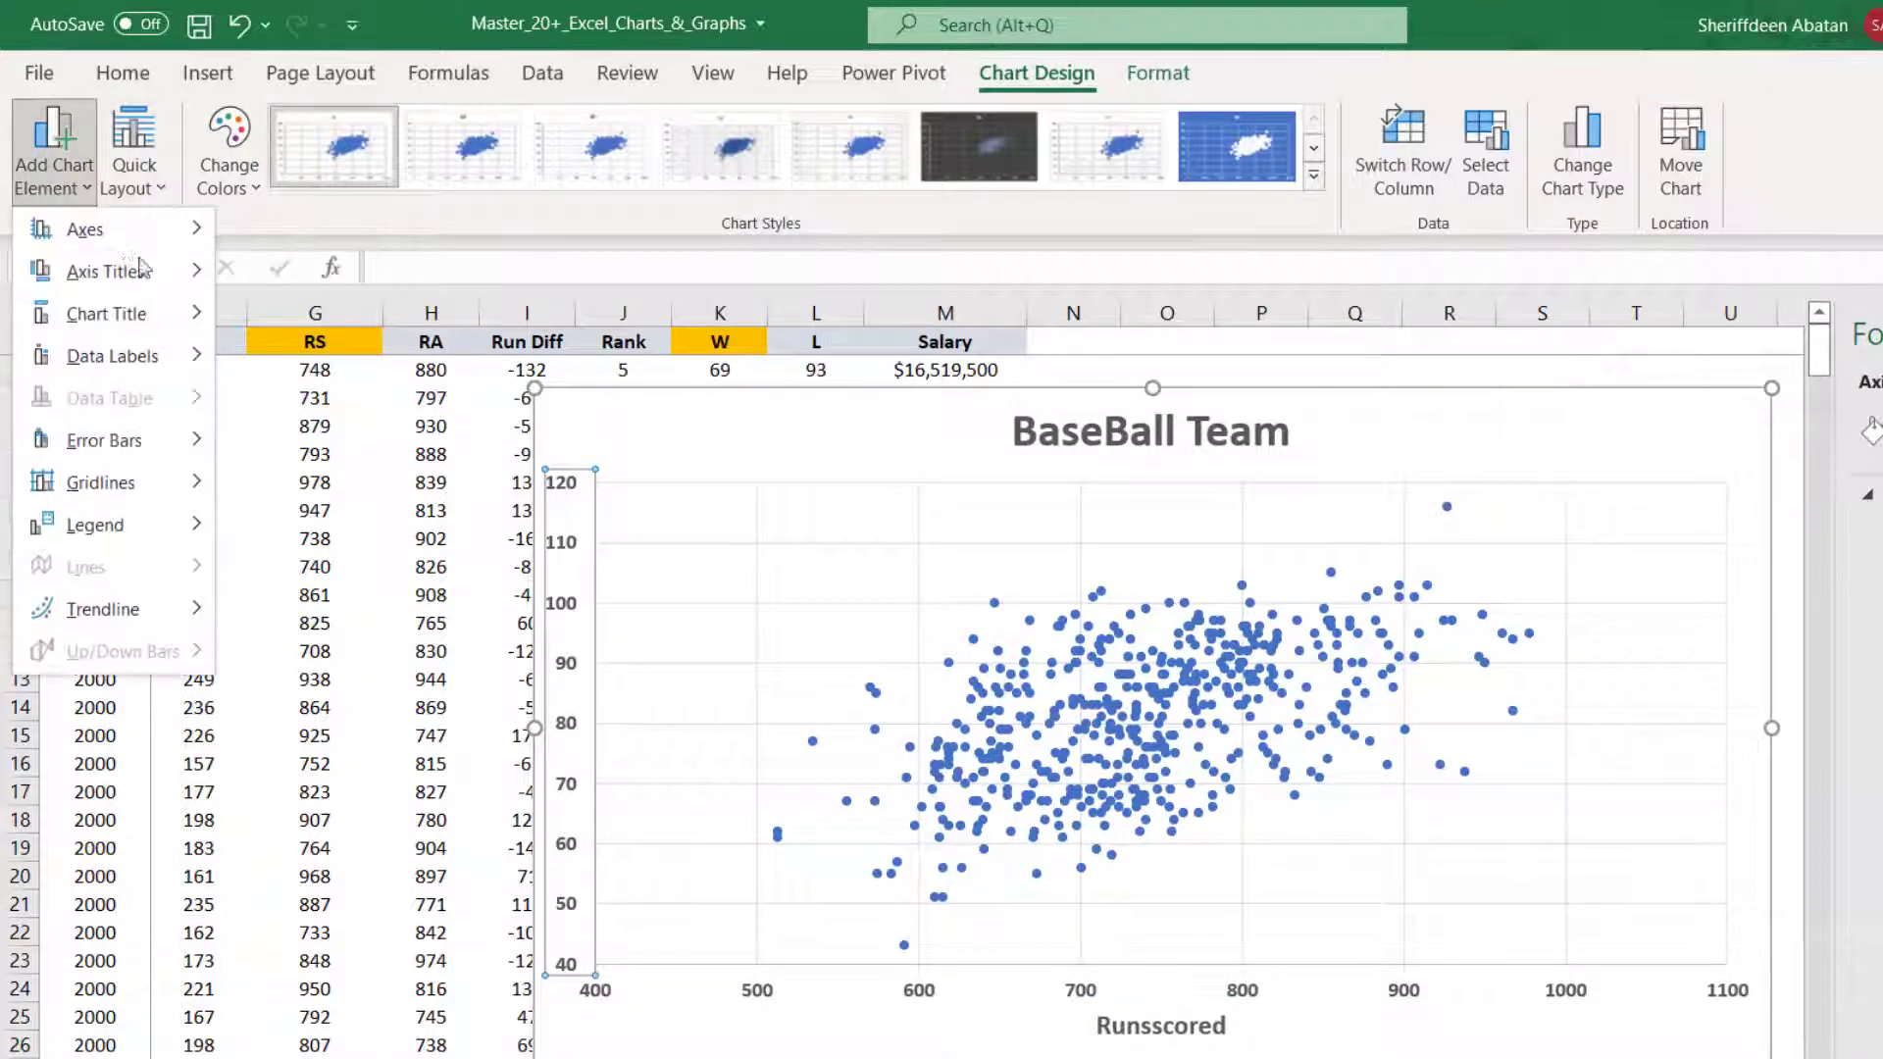
mouse_move(154, 281)
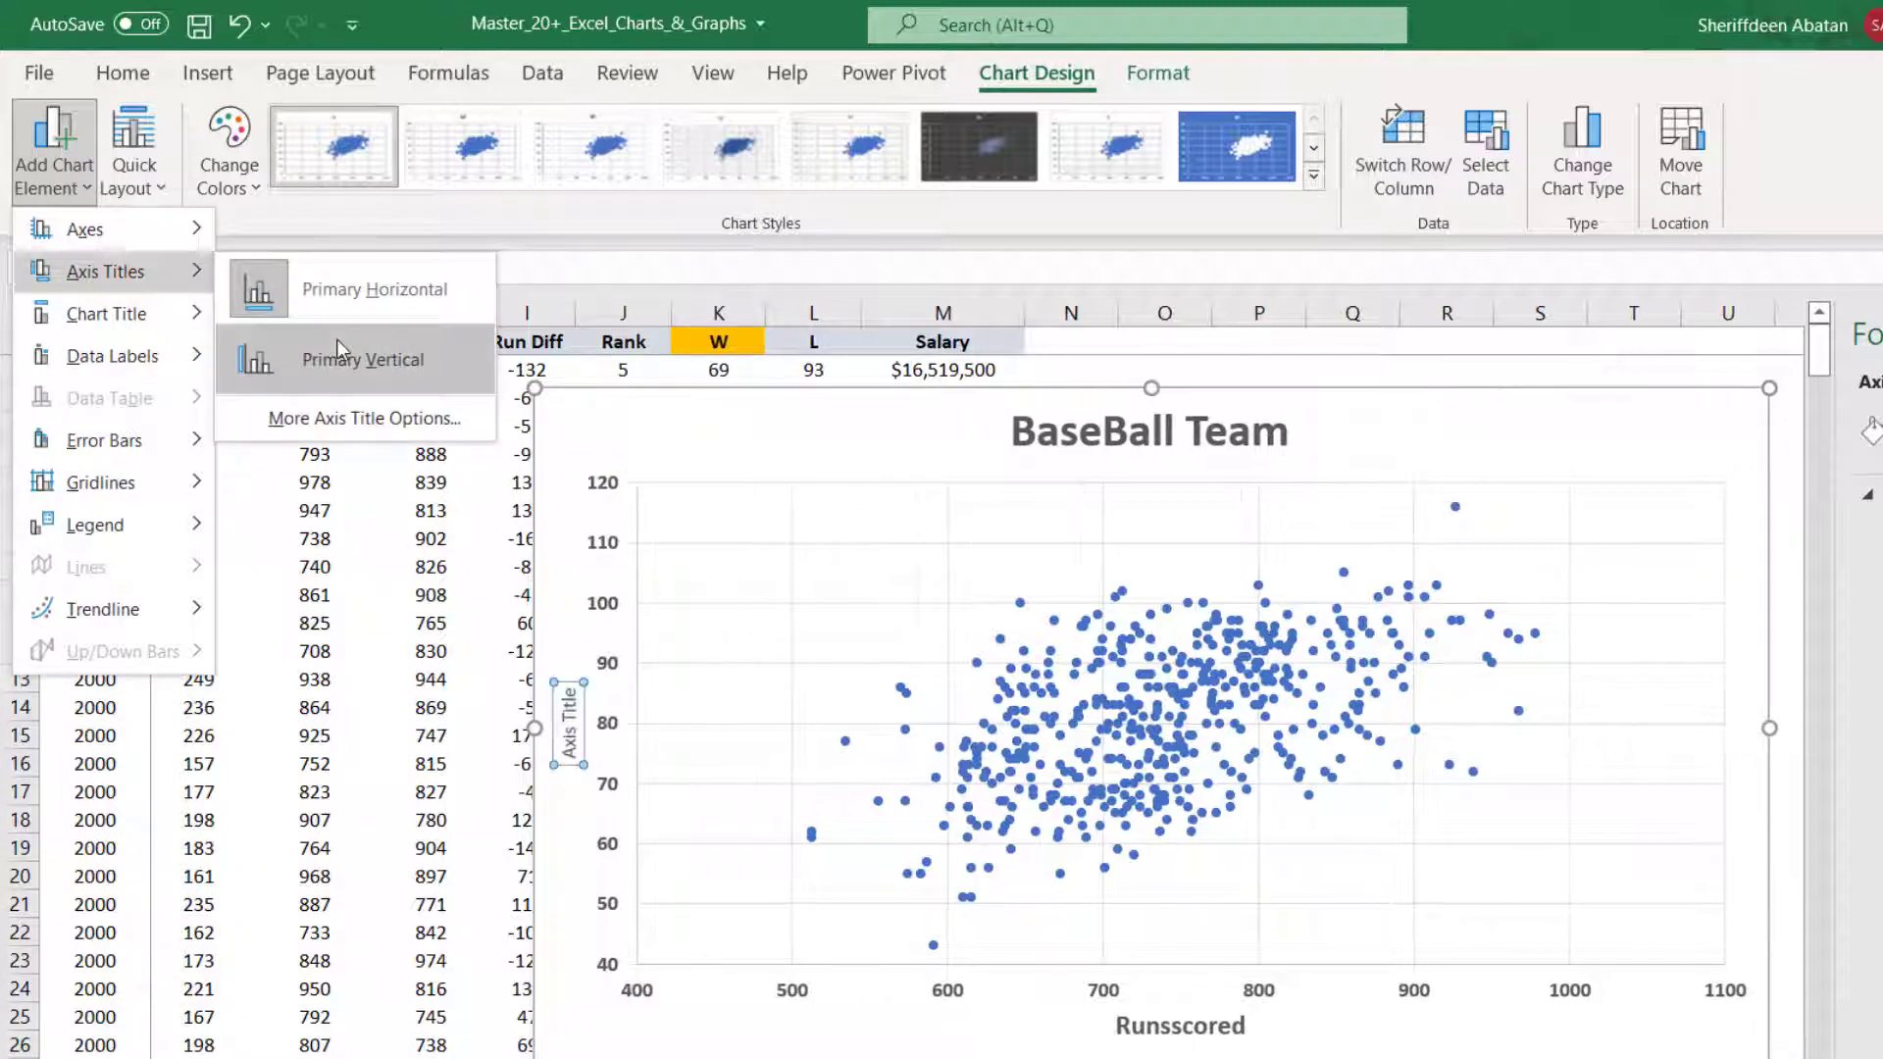
left_click(359, 361)
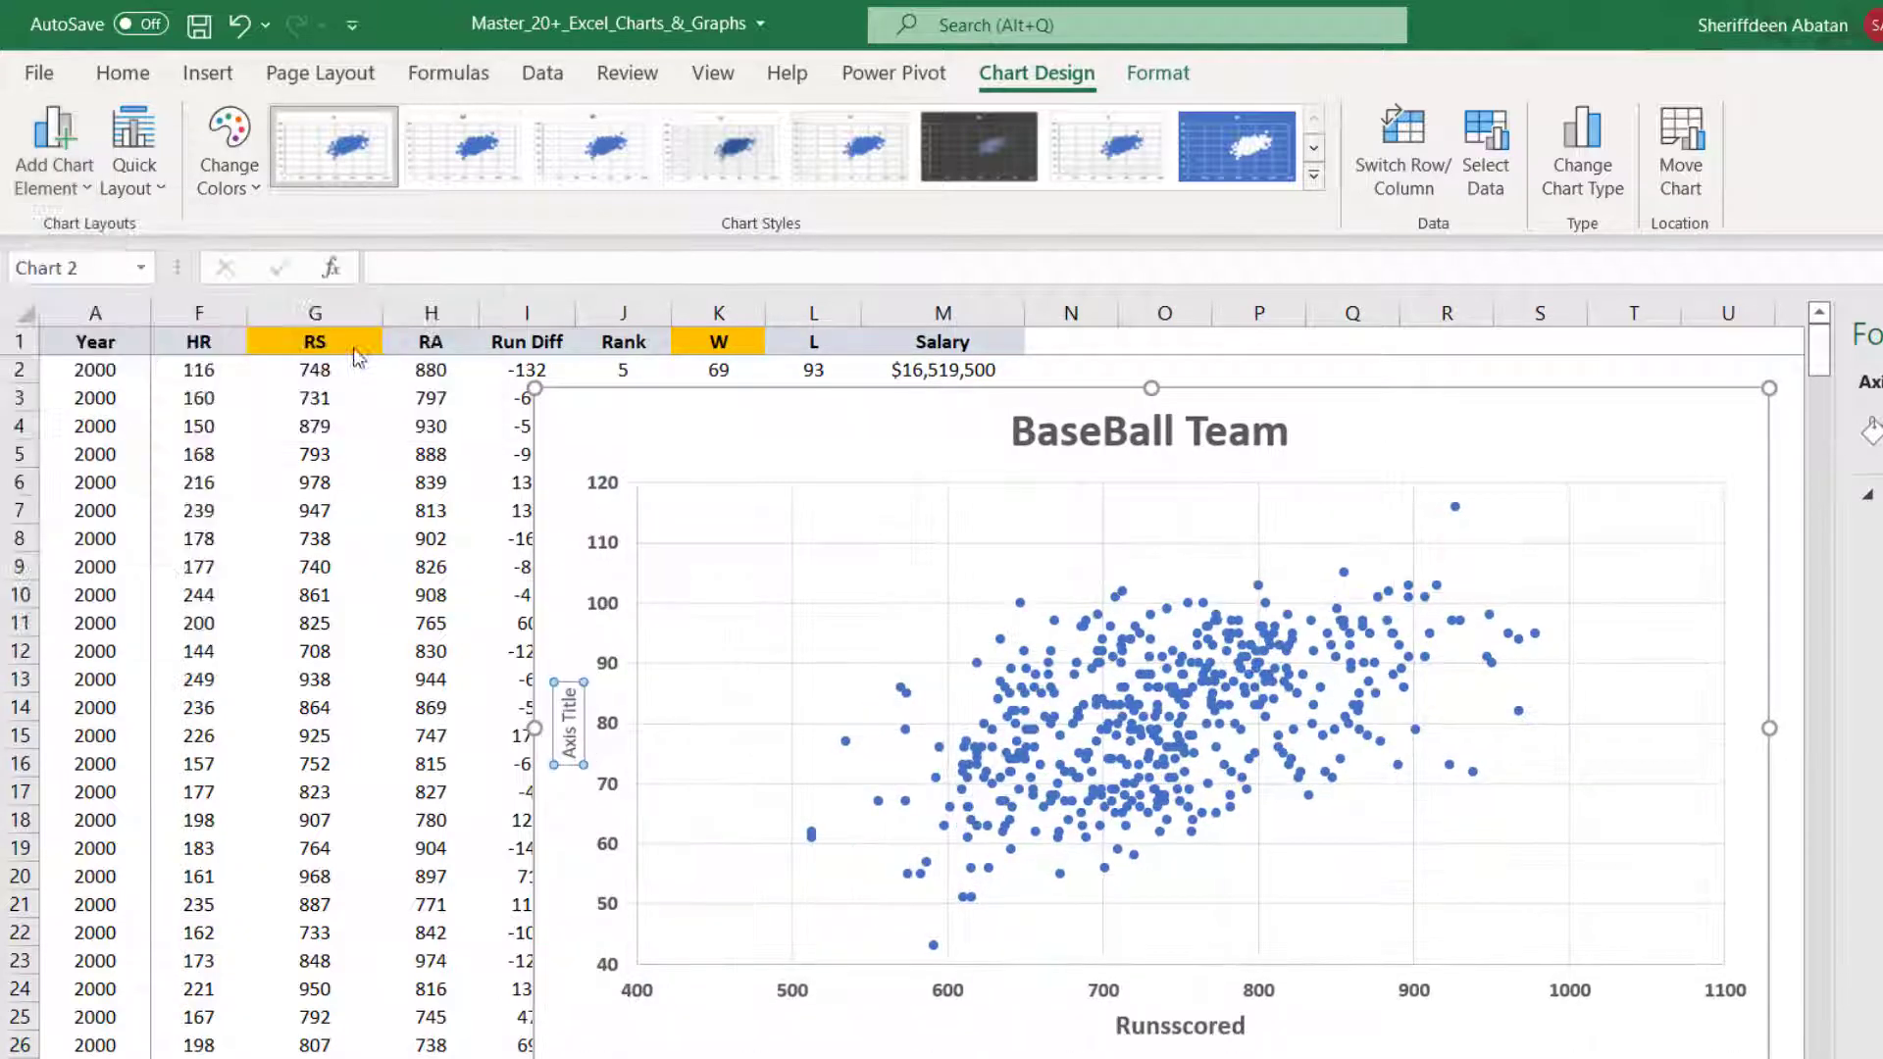
triple_click(573, 727)
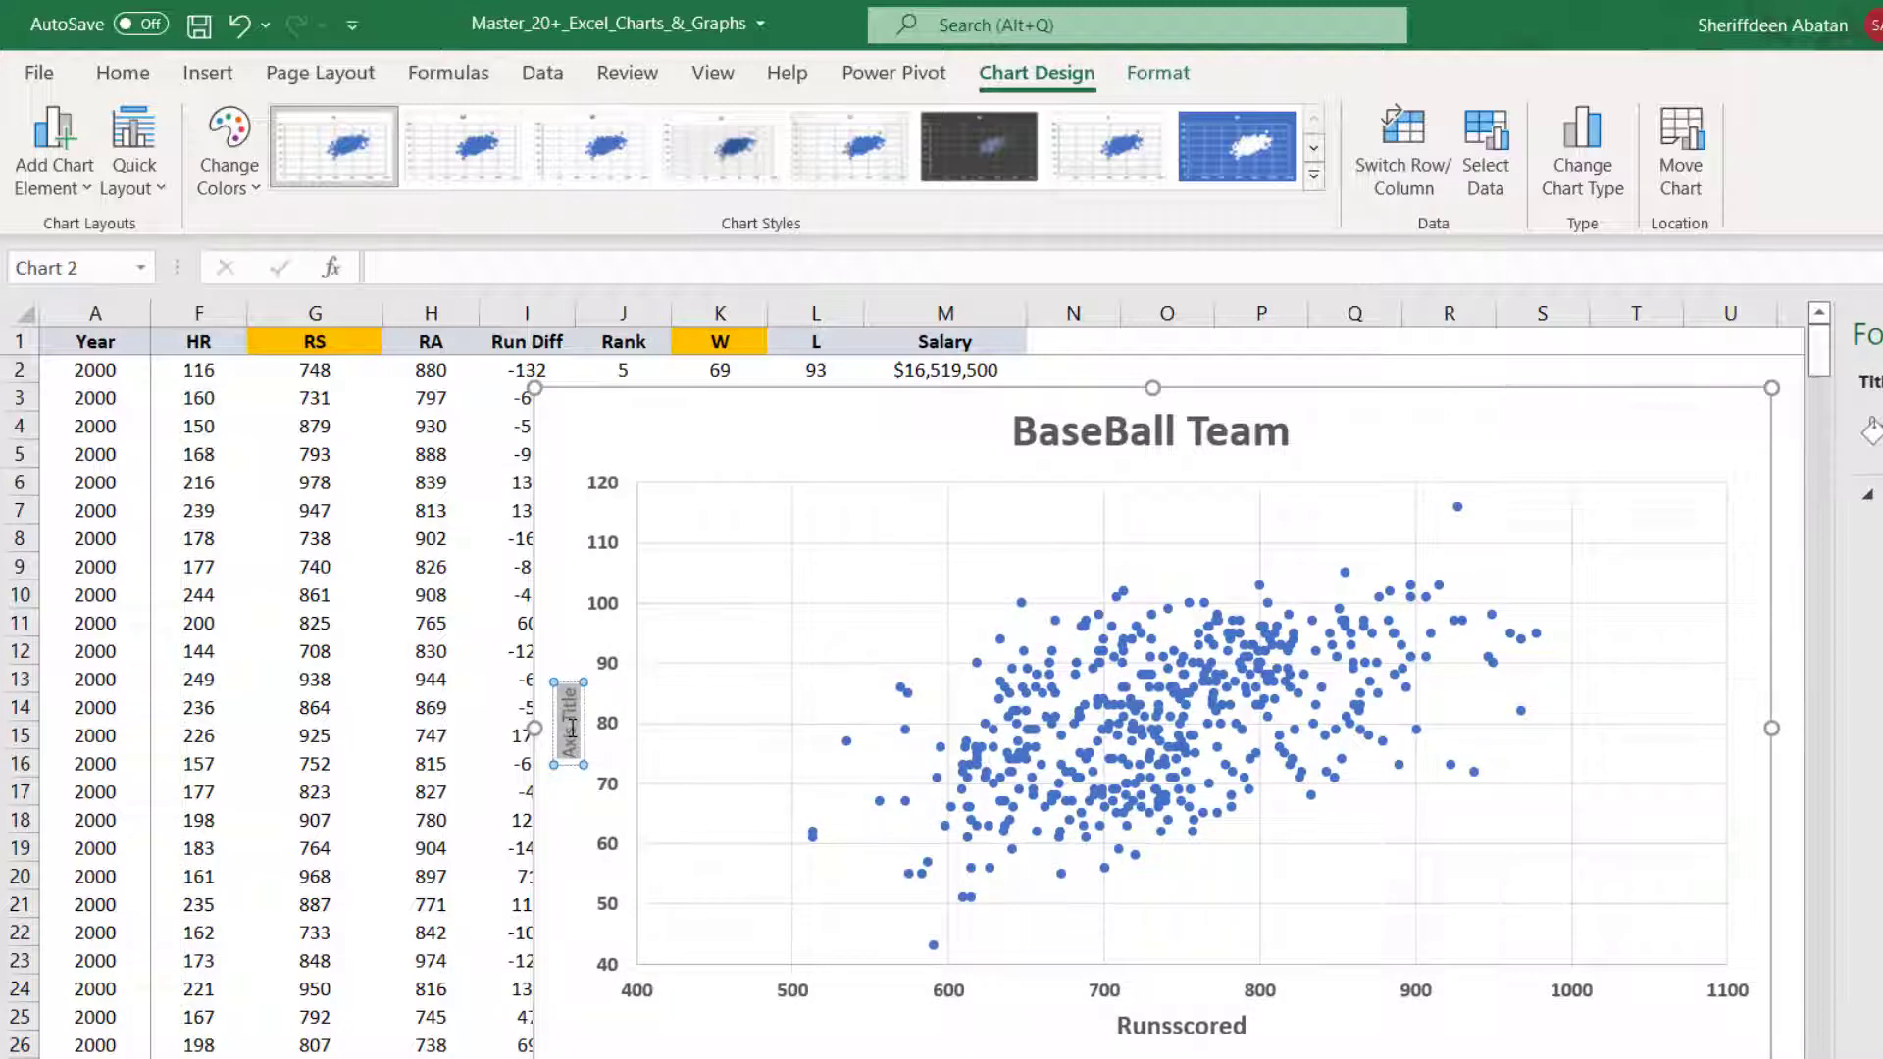
type("Wins")
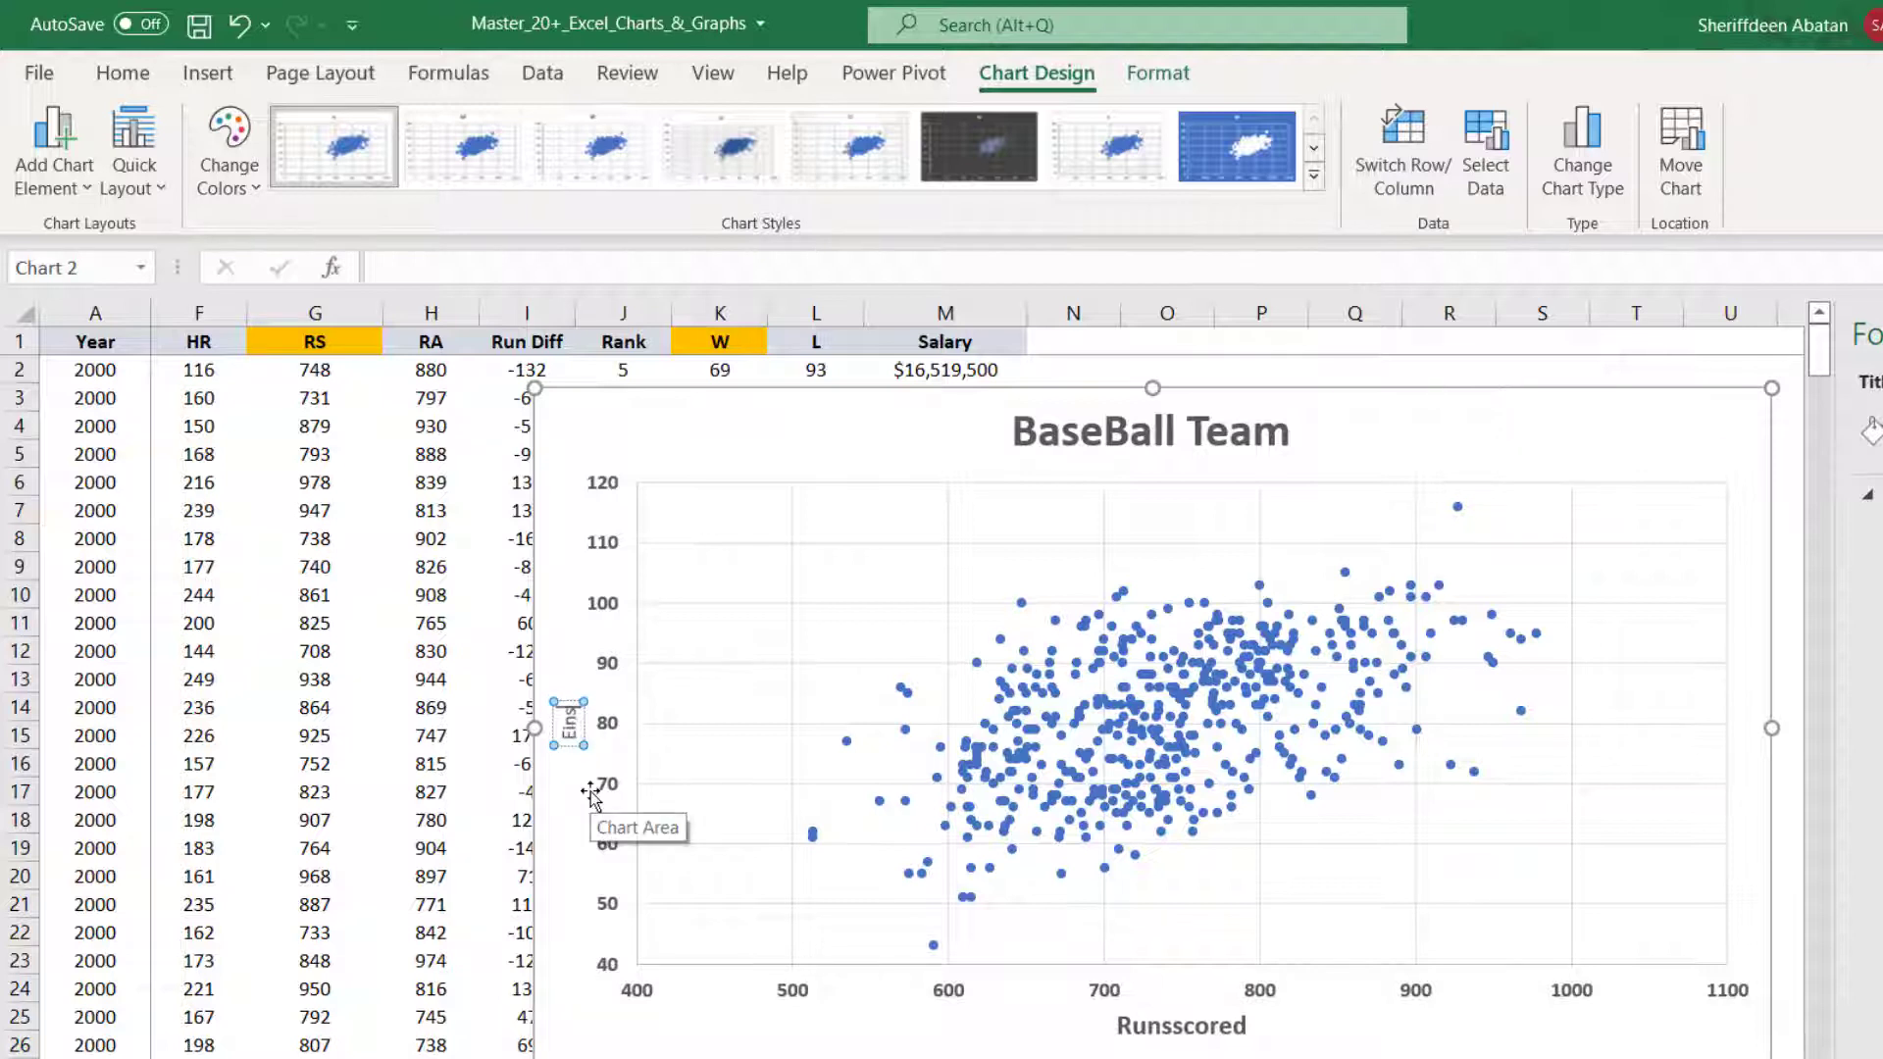
key("BackSpace")
key("BackSpace")
key("BackSpace")
key("BackSpace")
type("Wins")
Make the vertical axis title bold at font size 14 and shift the chart left to start at column I's left edge
key("ctrl+a")
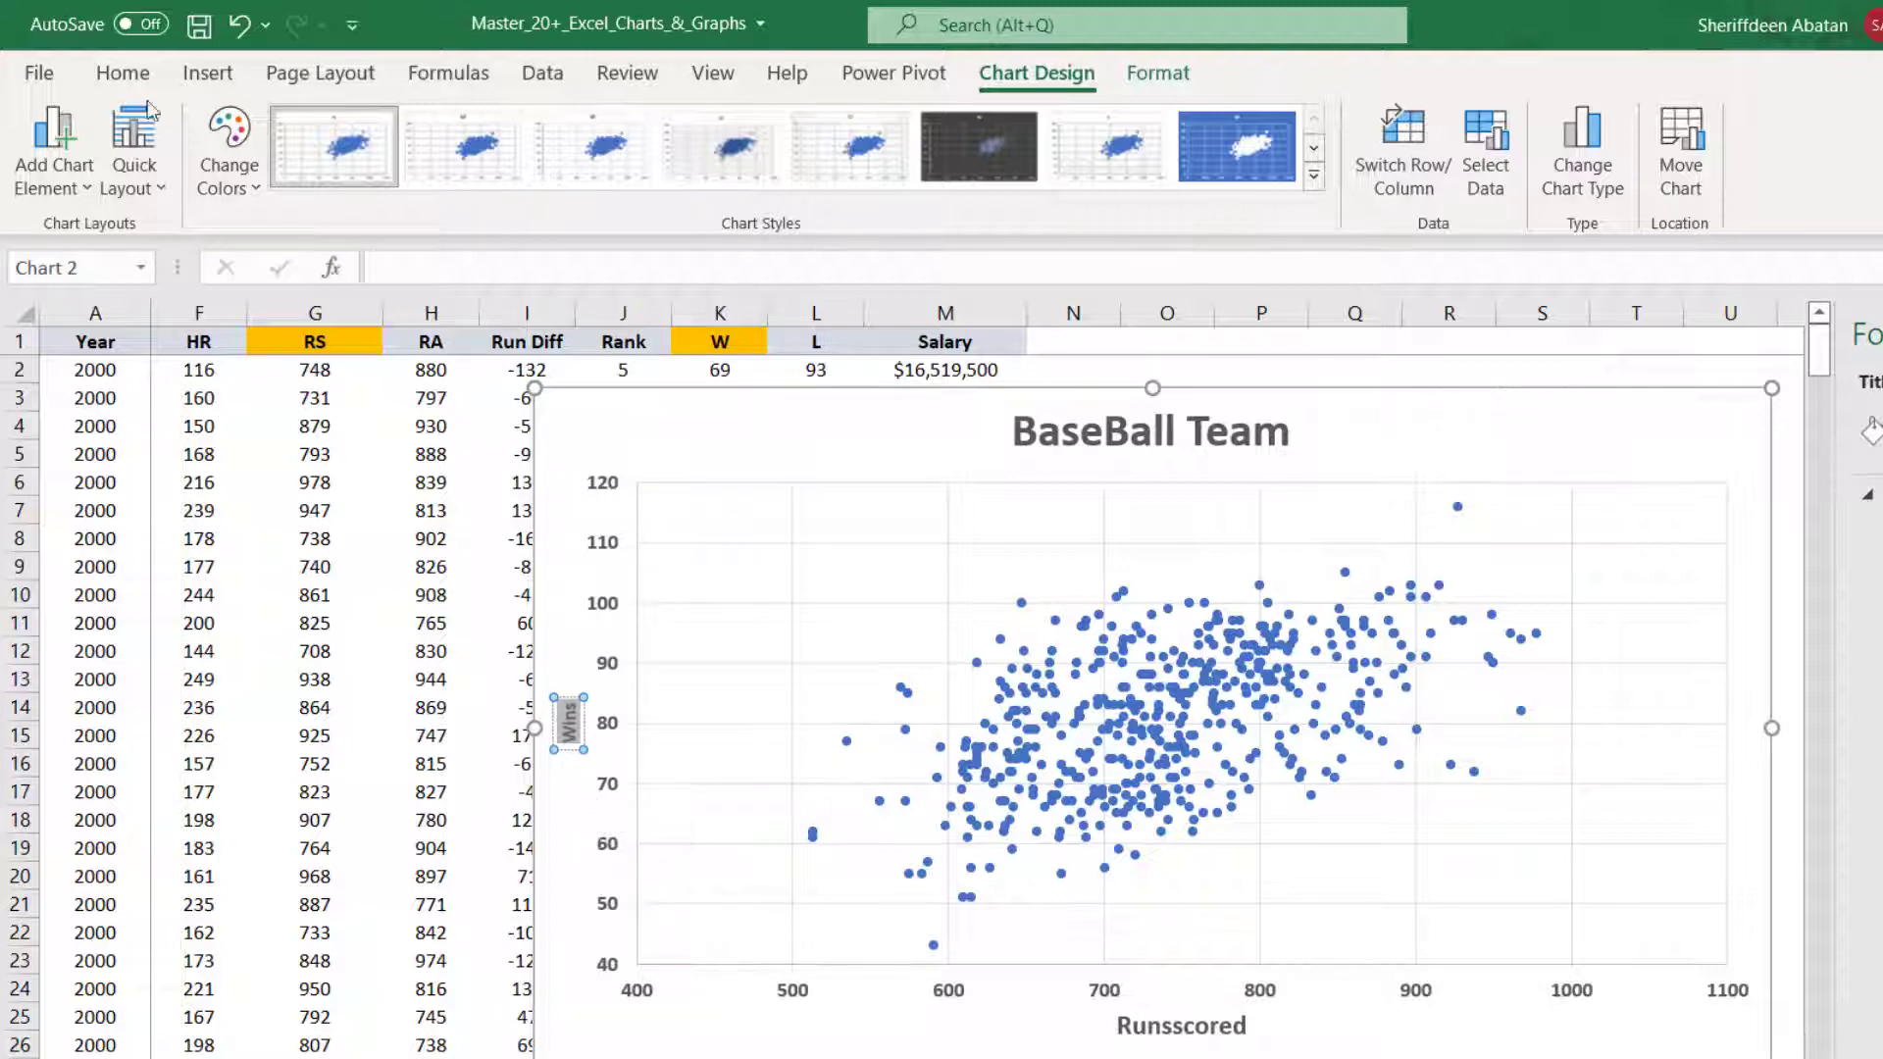
left_click(123, 72)
left_click(514, 128)
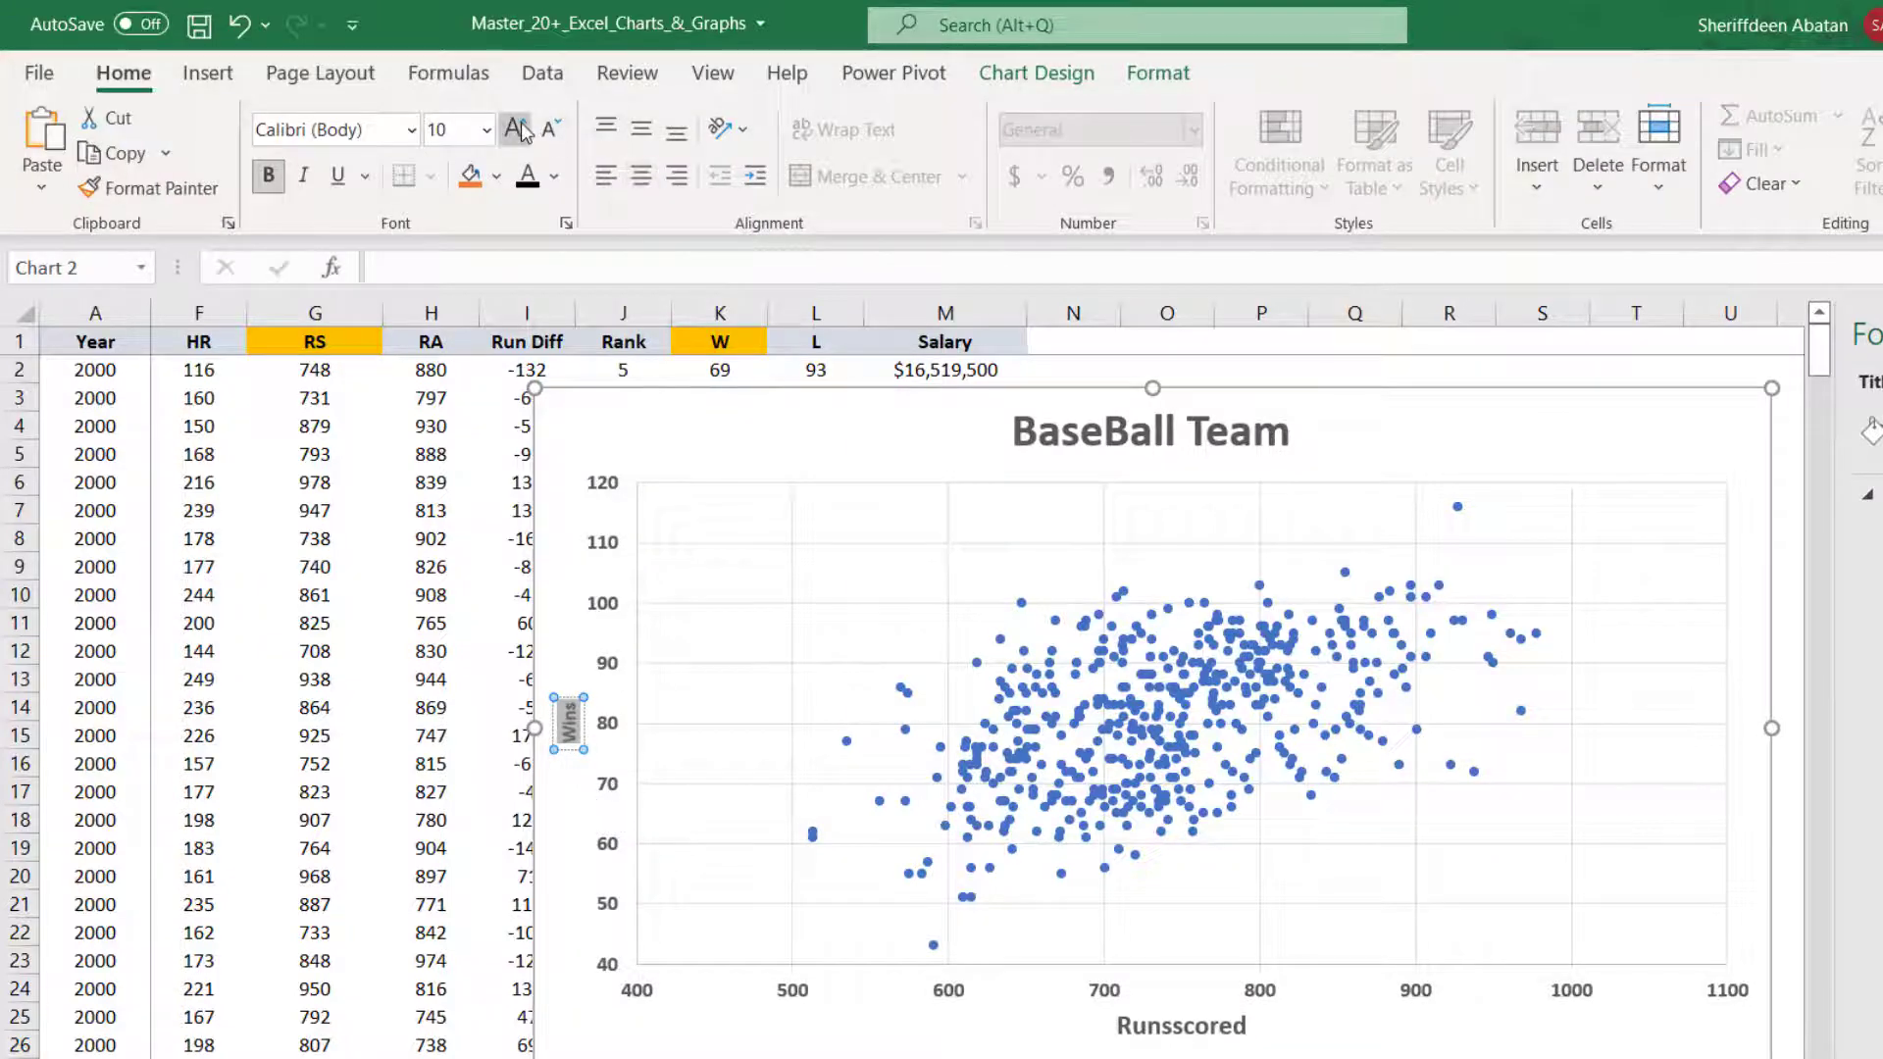
left_click(514, 128)
left_click(514, 128)
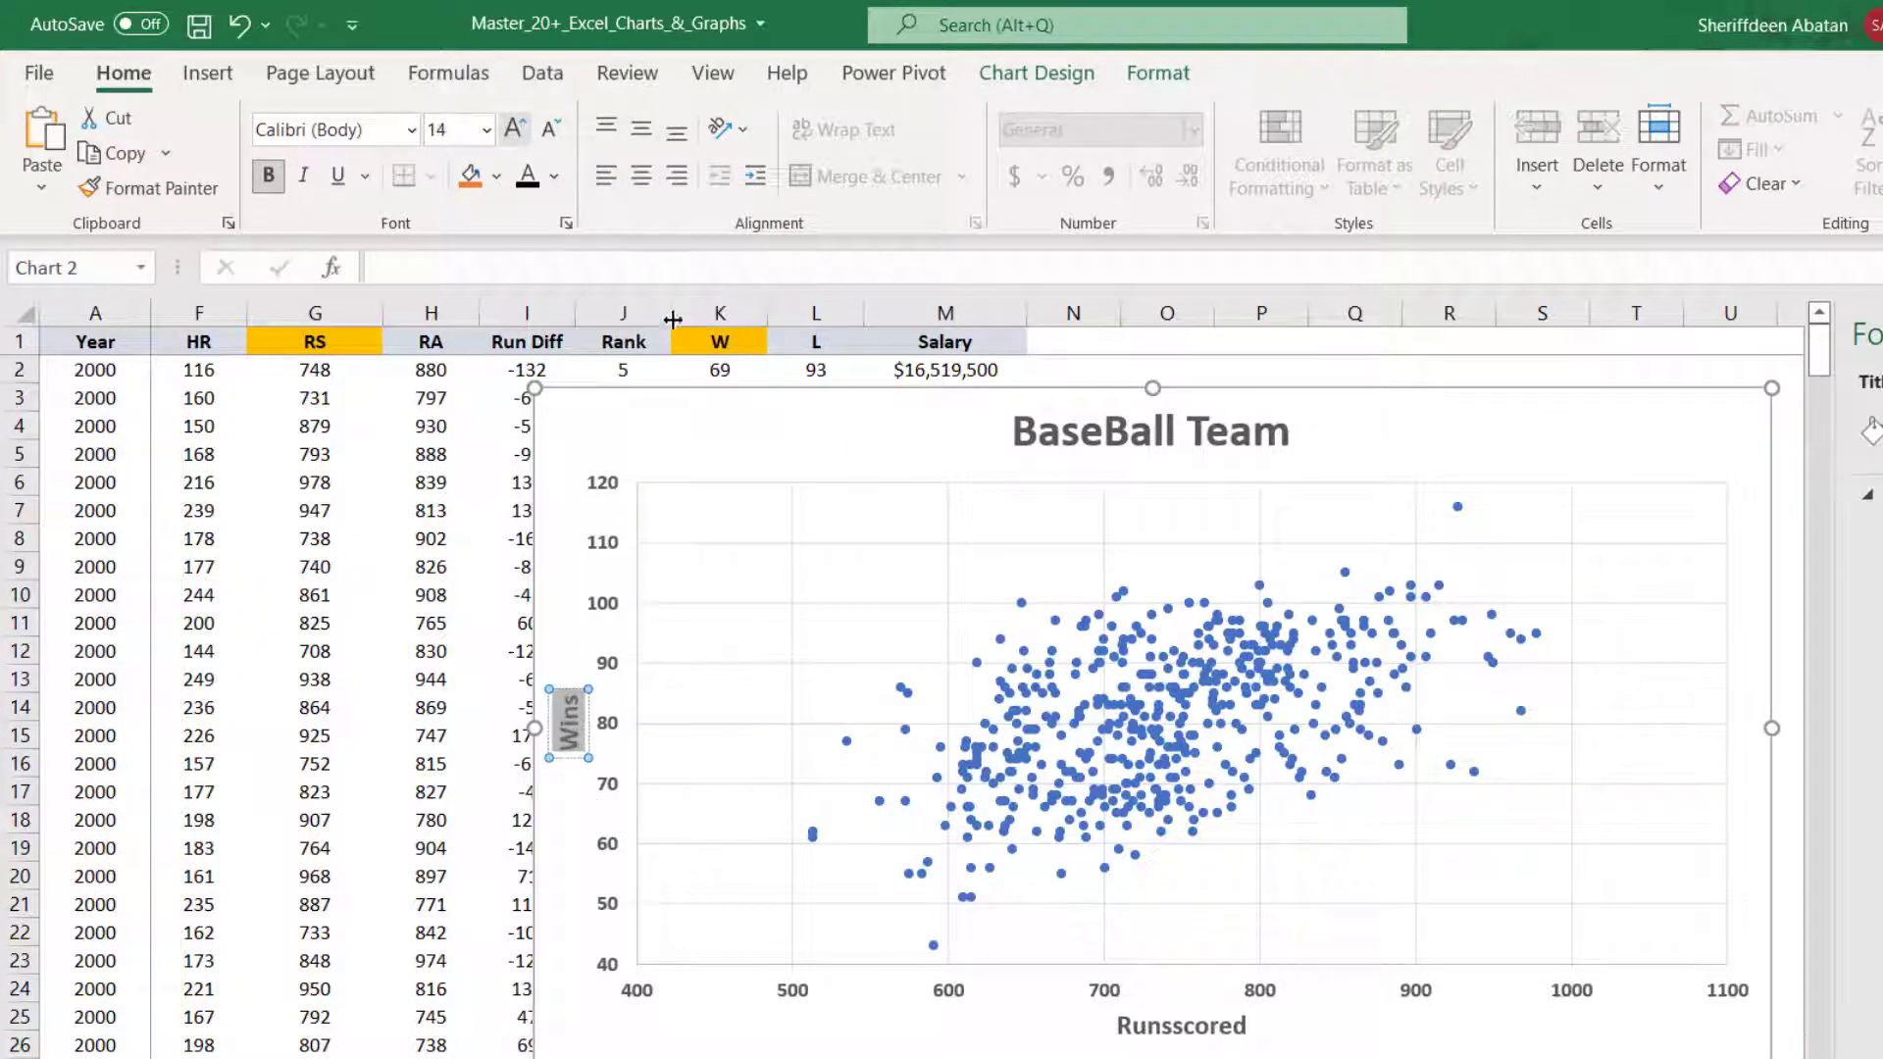
left_click(598, 447)
left_click_drag(631, 433, 572, 424)
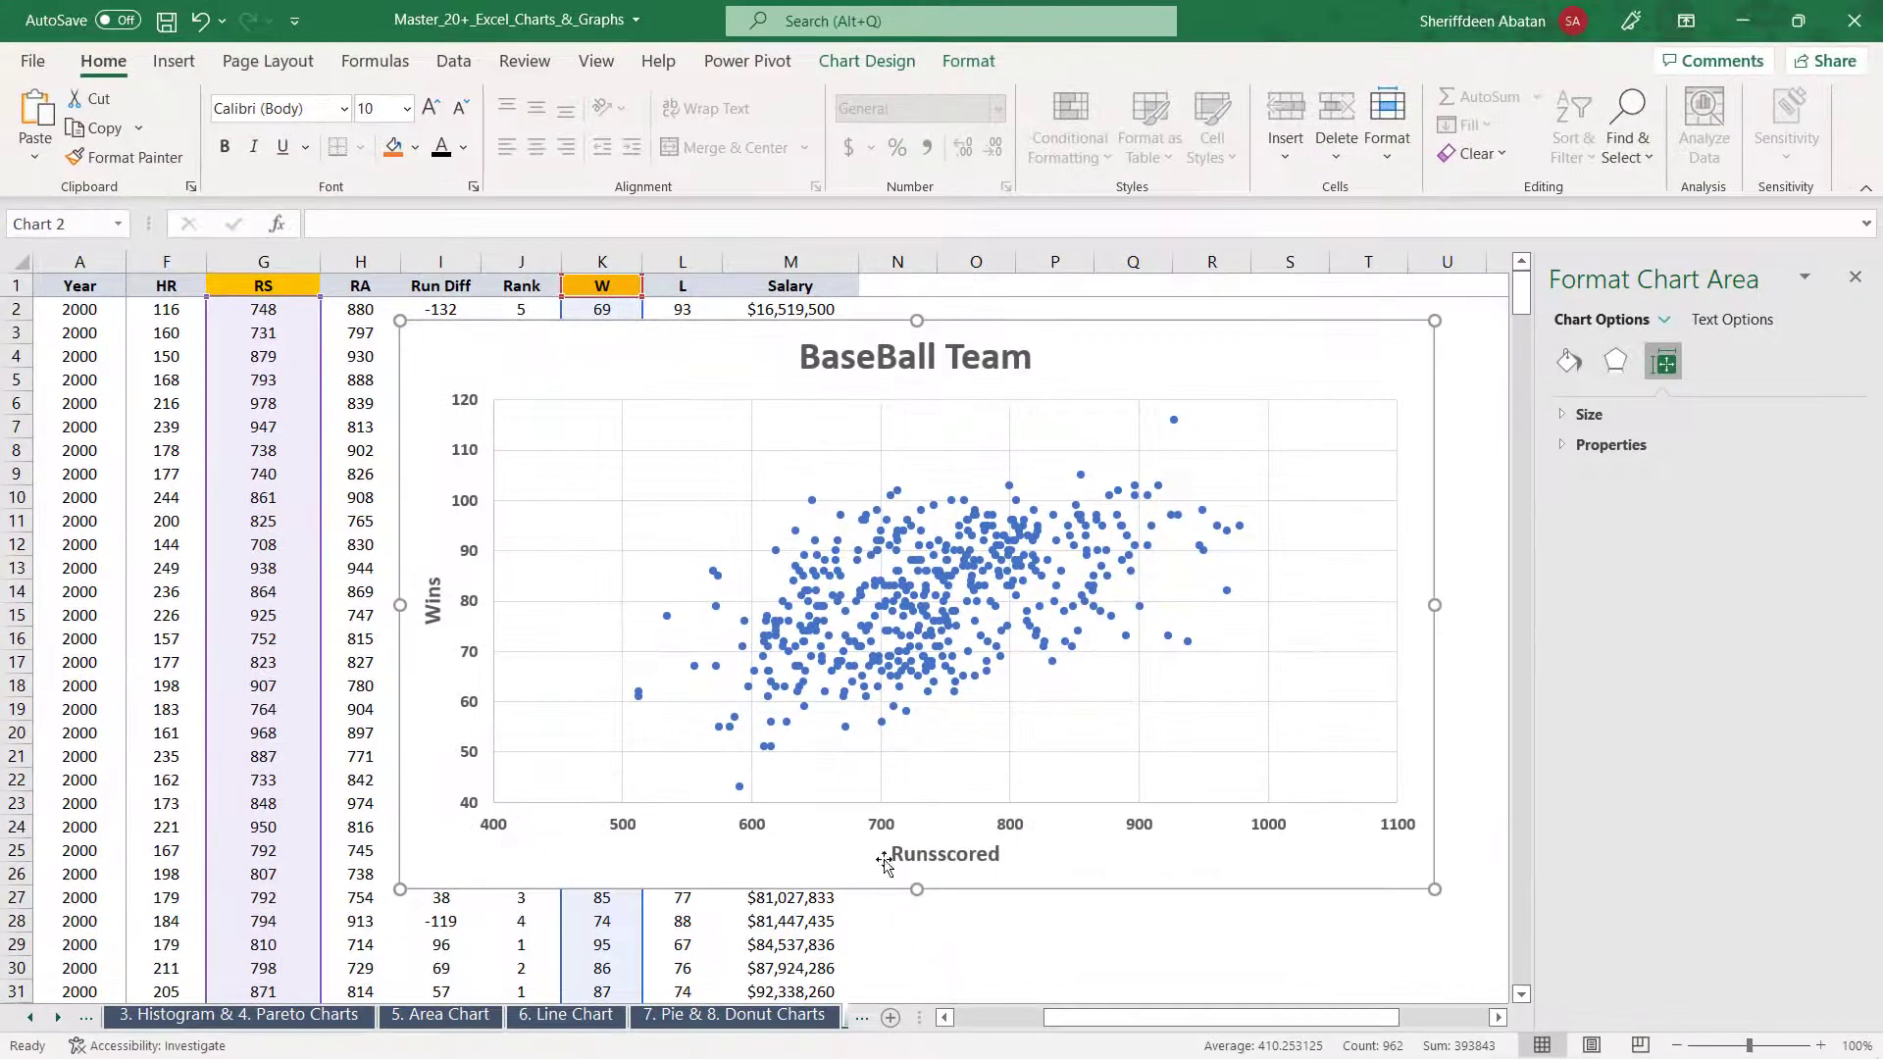
Set the scatter markers' border to No line and their solid fill color to the theme's Blue, Accent 1
left_click(969, 592)
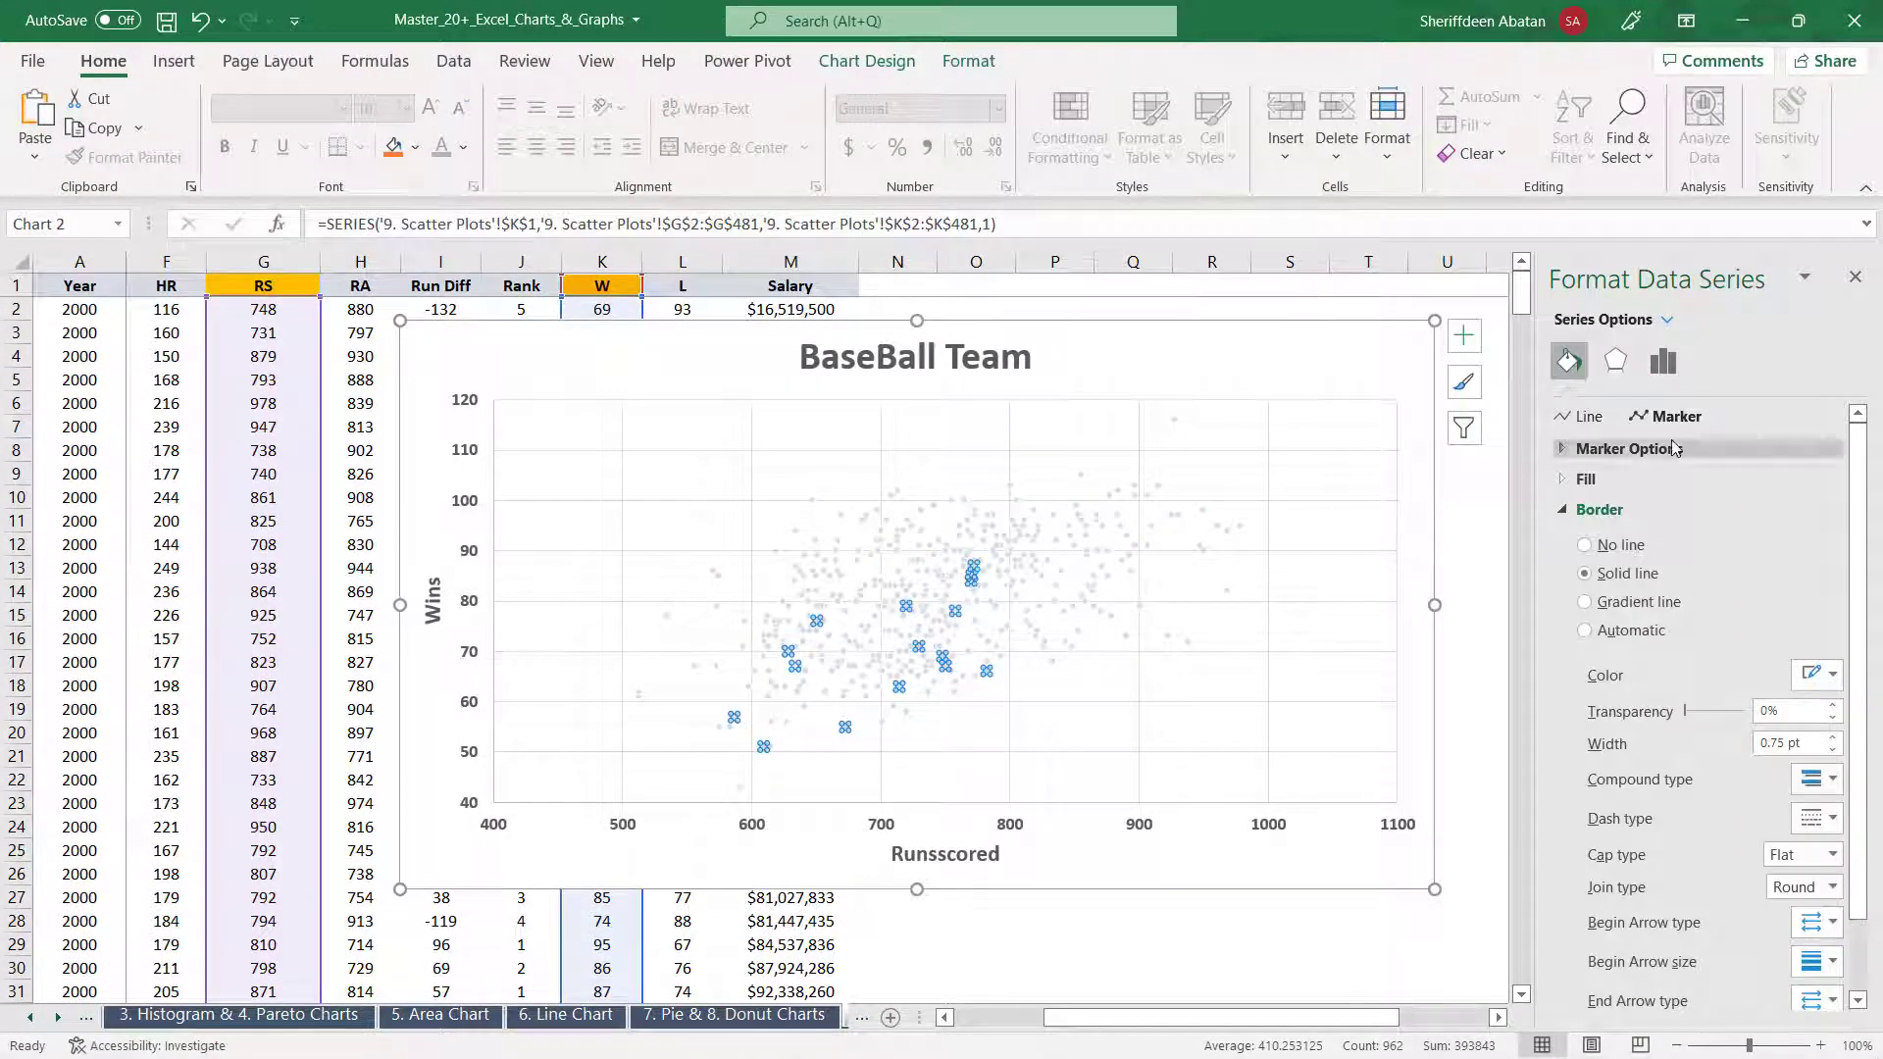
left_click(1585, 545)
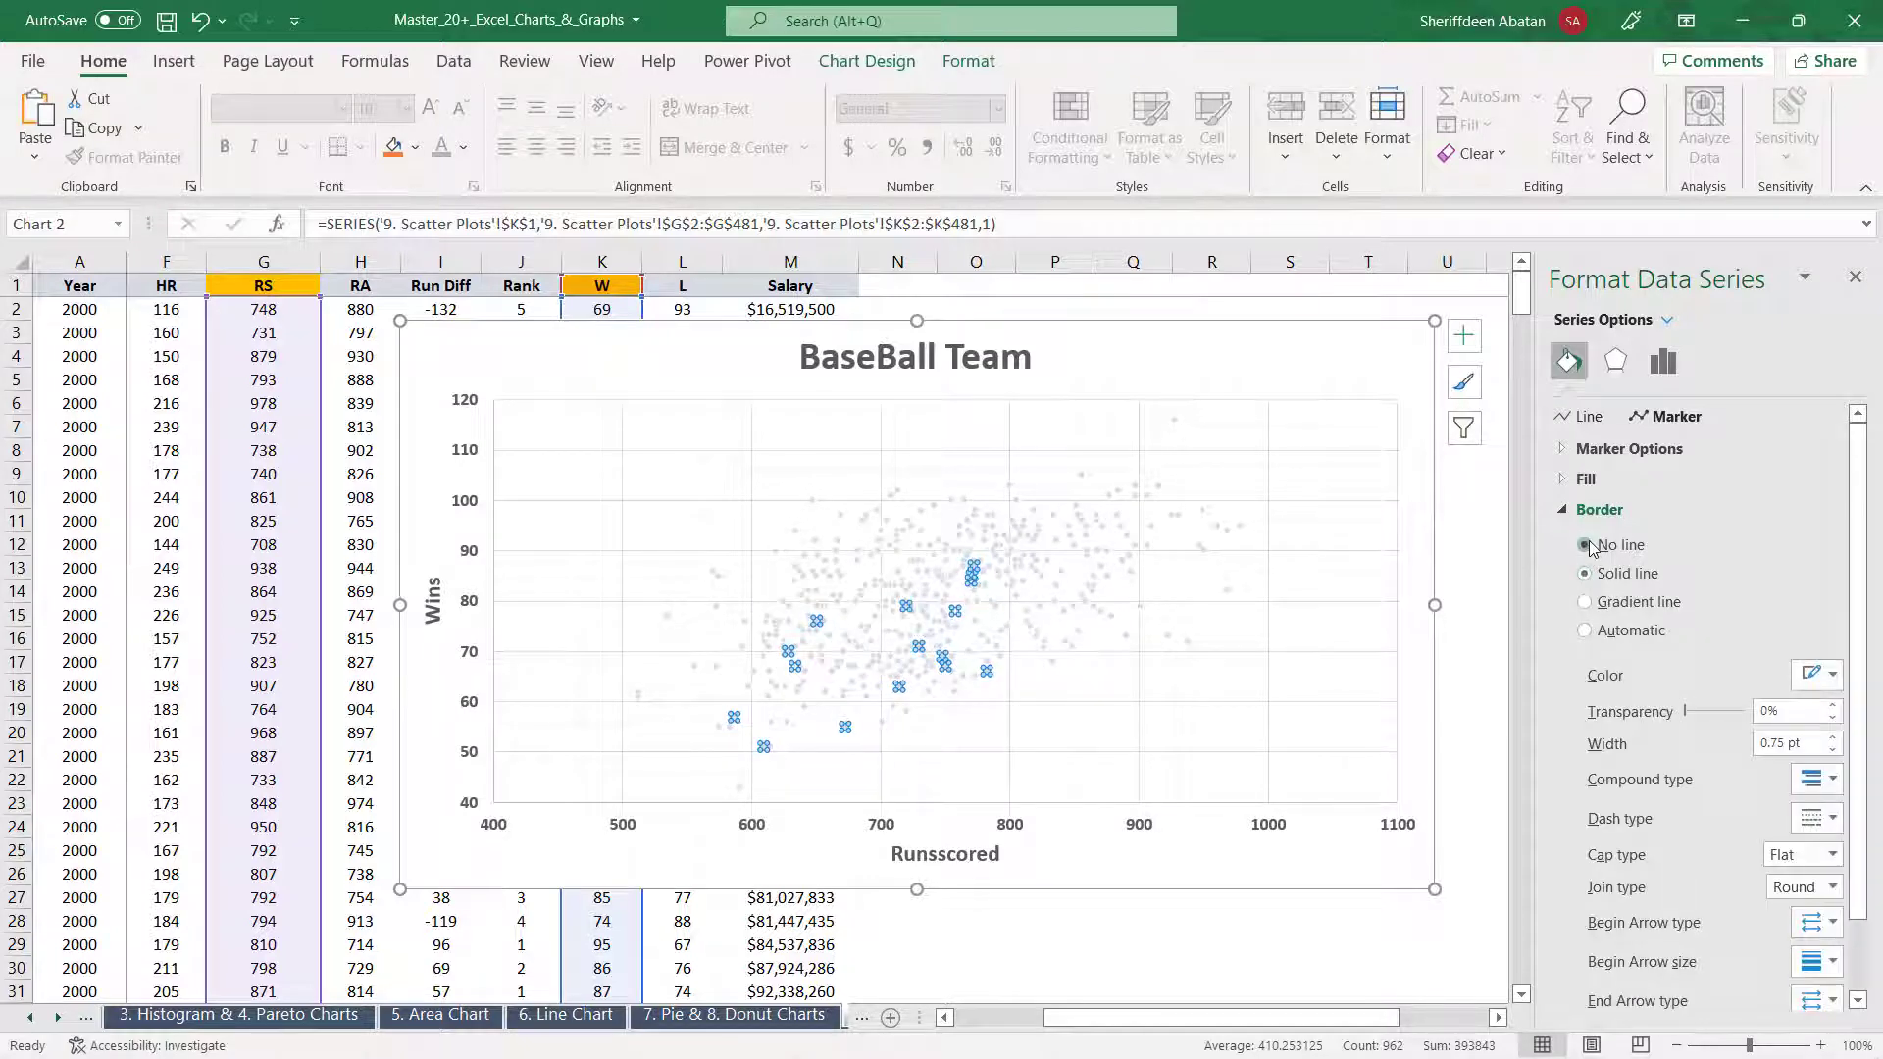
left_click(1585, 546)
left_click(1586, 479)
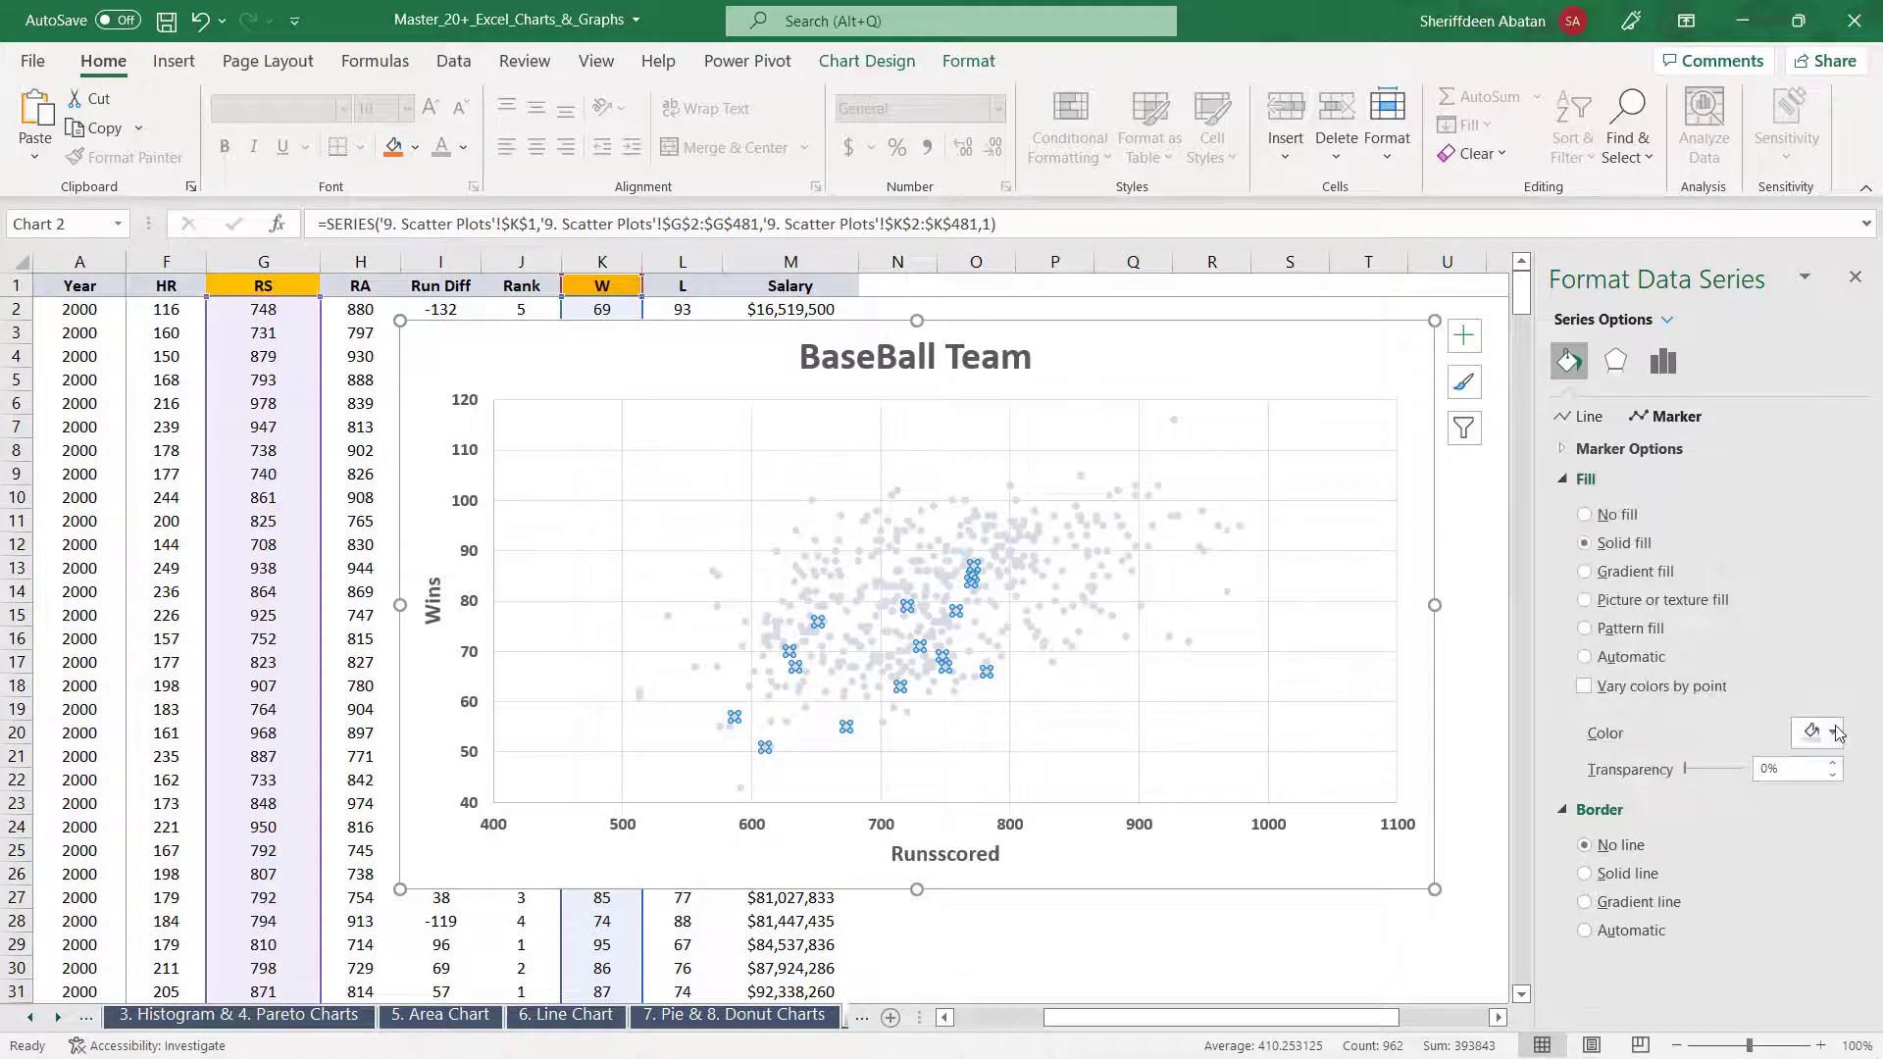
left_click(1835, 733)
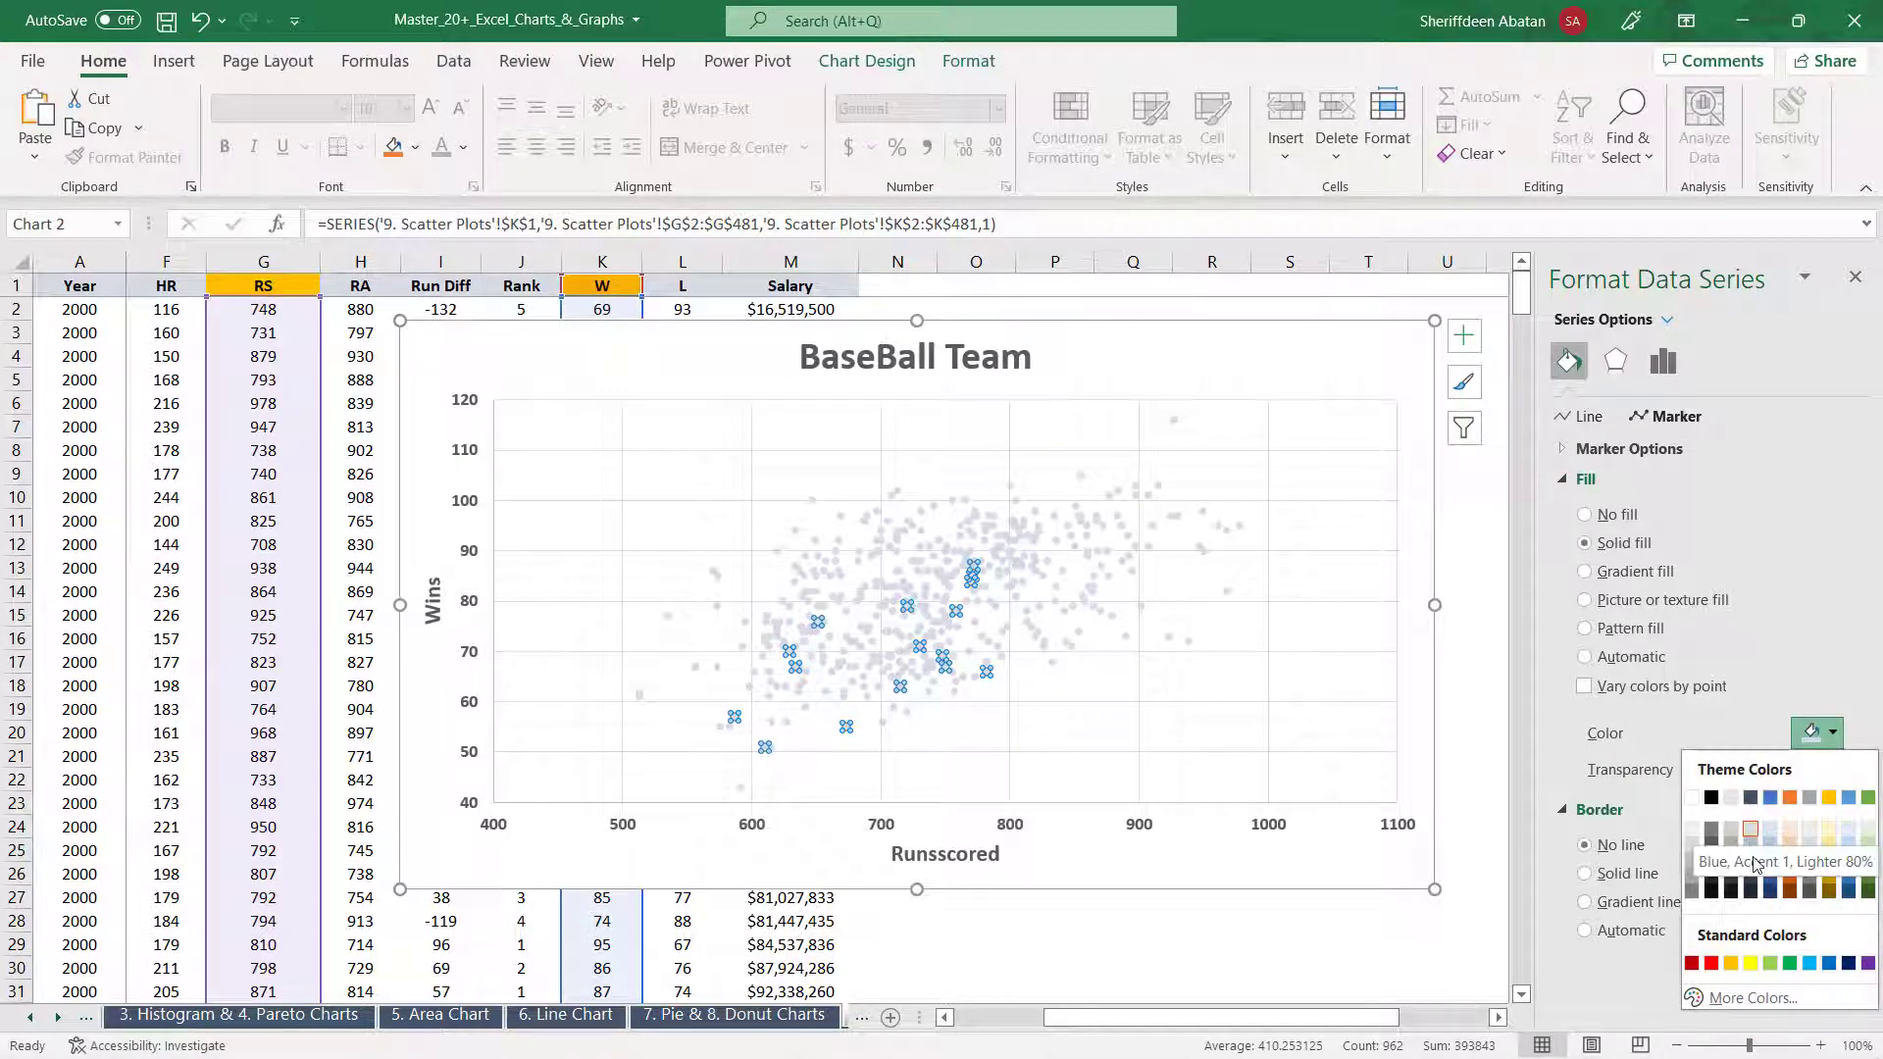
left_click(1771, 798)
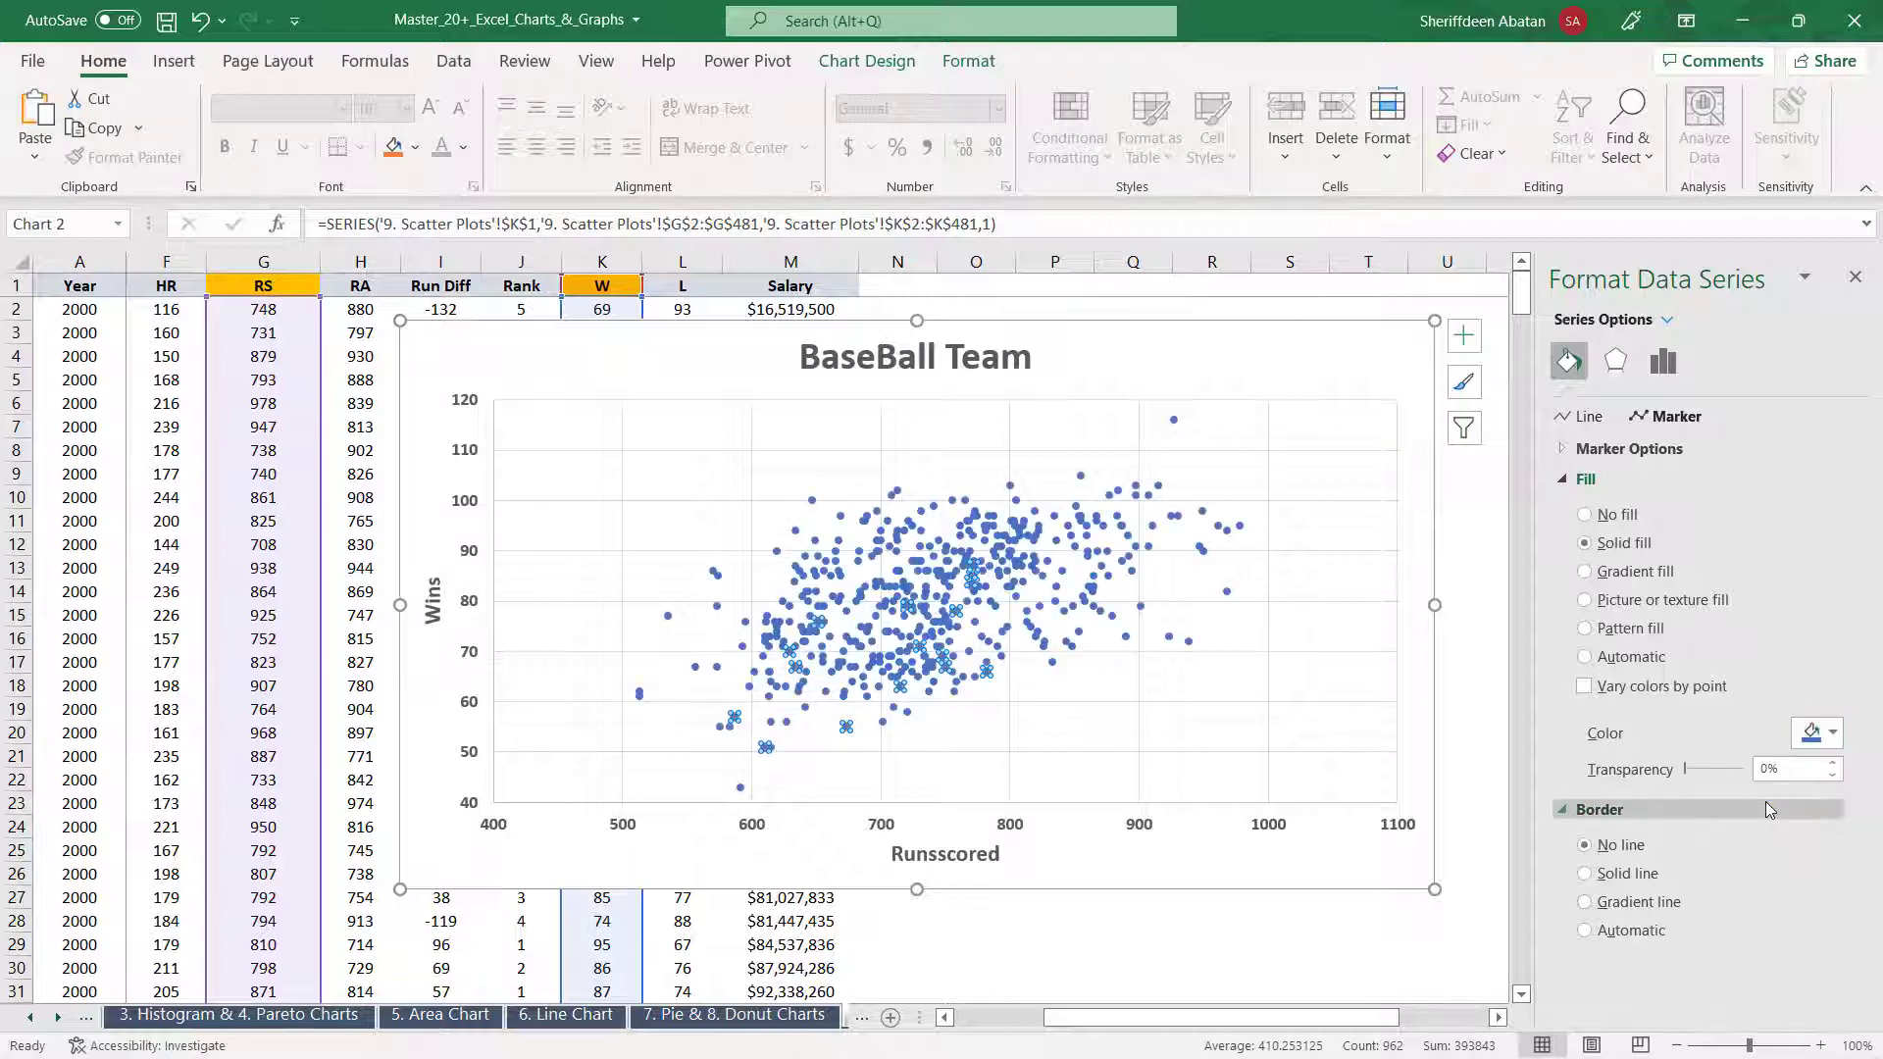
Add a linear trendline to the scatter series and display its R-squared value on the chart
left_click(1394, 383)
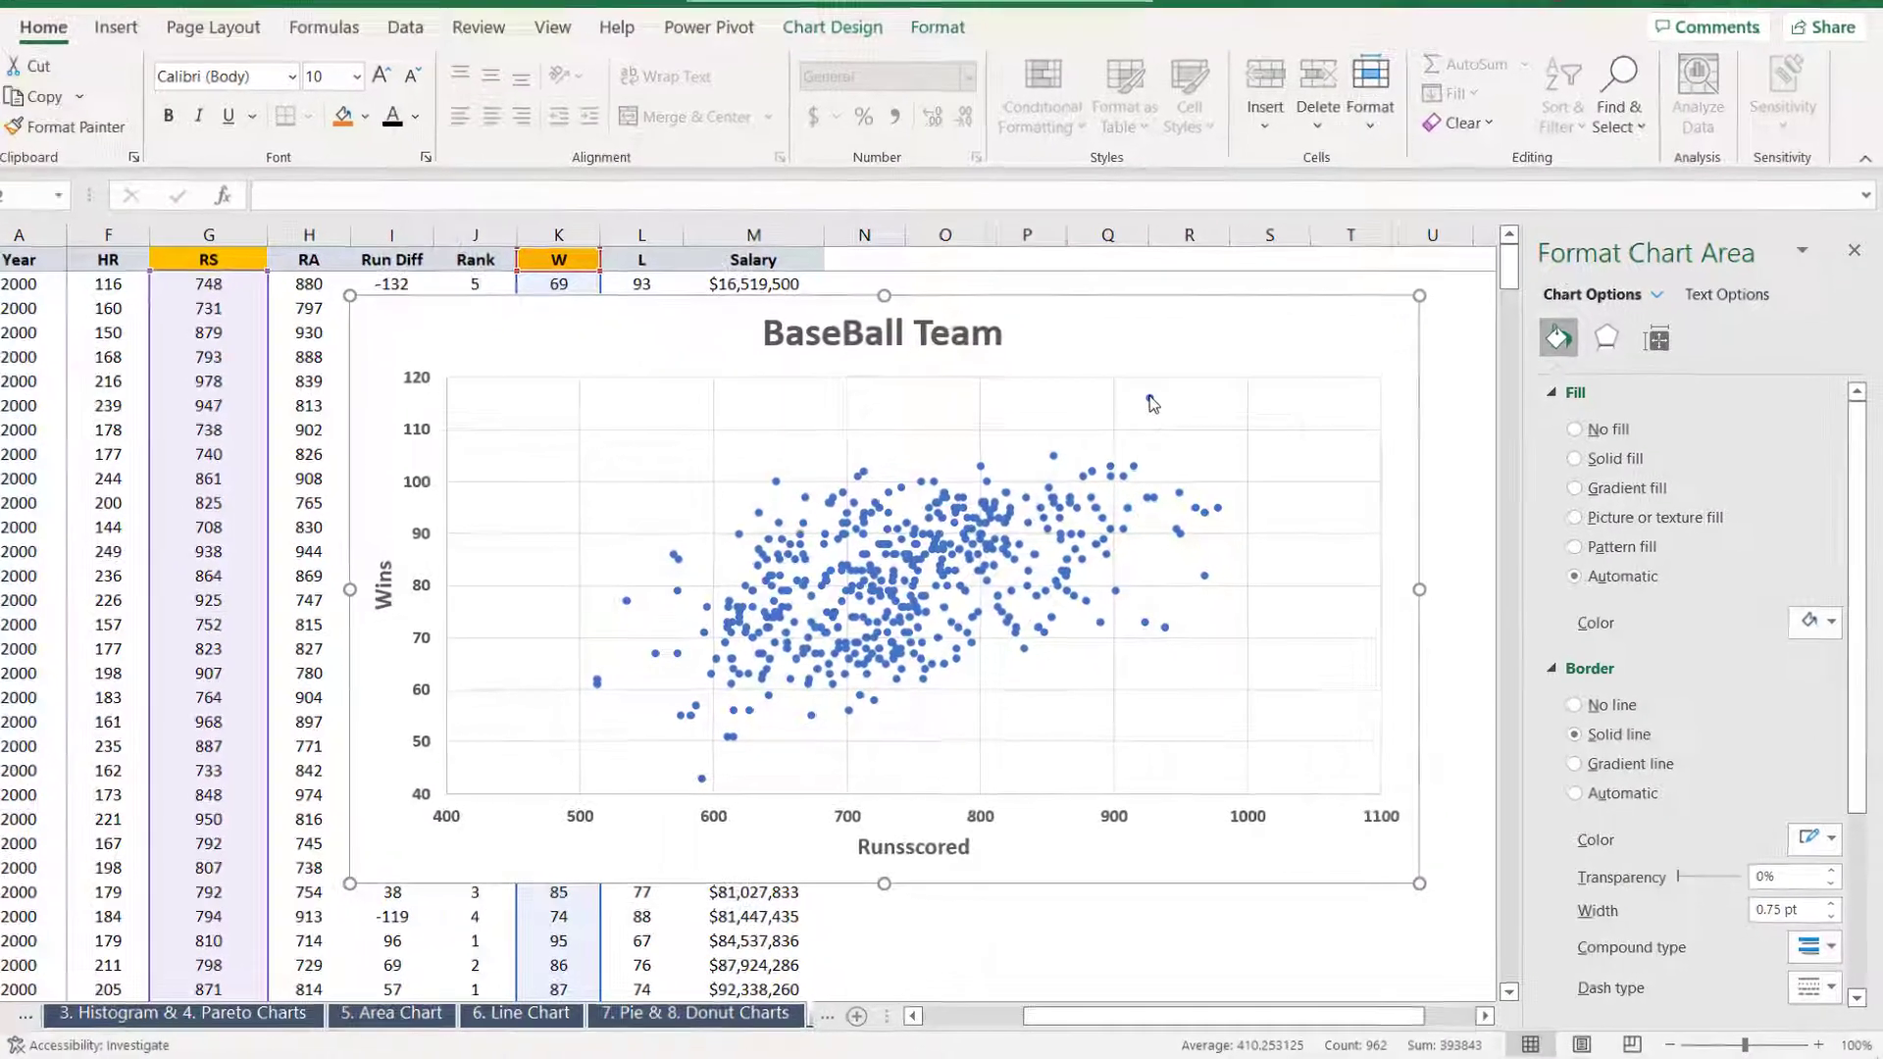
right_click(1175, 420)
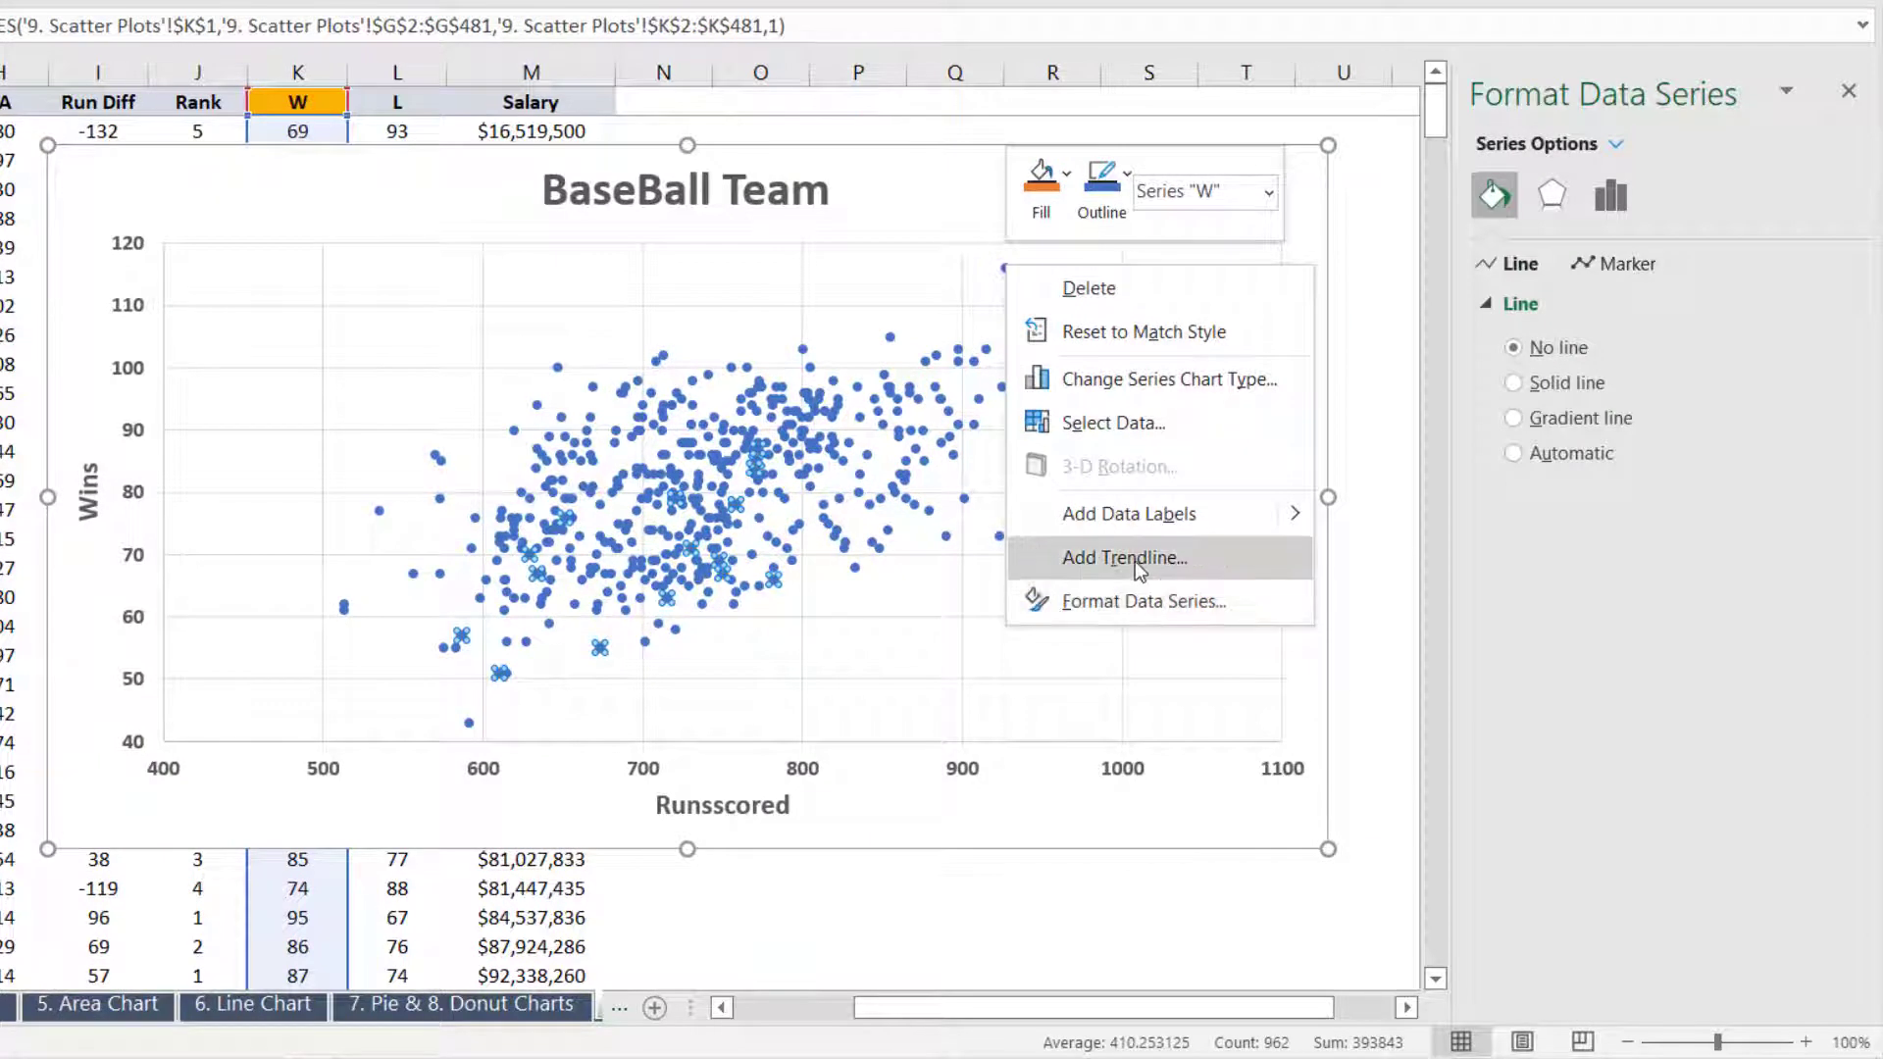
left_click(1134, 561)
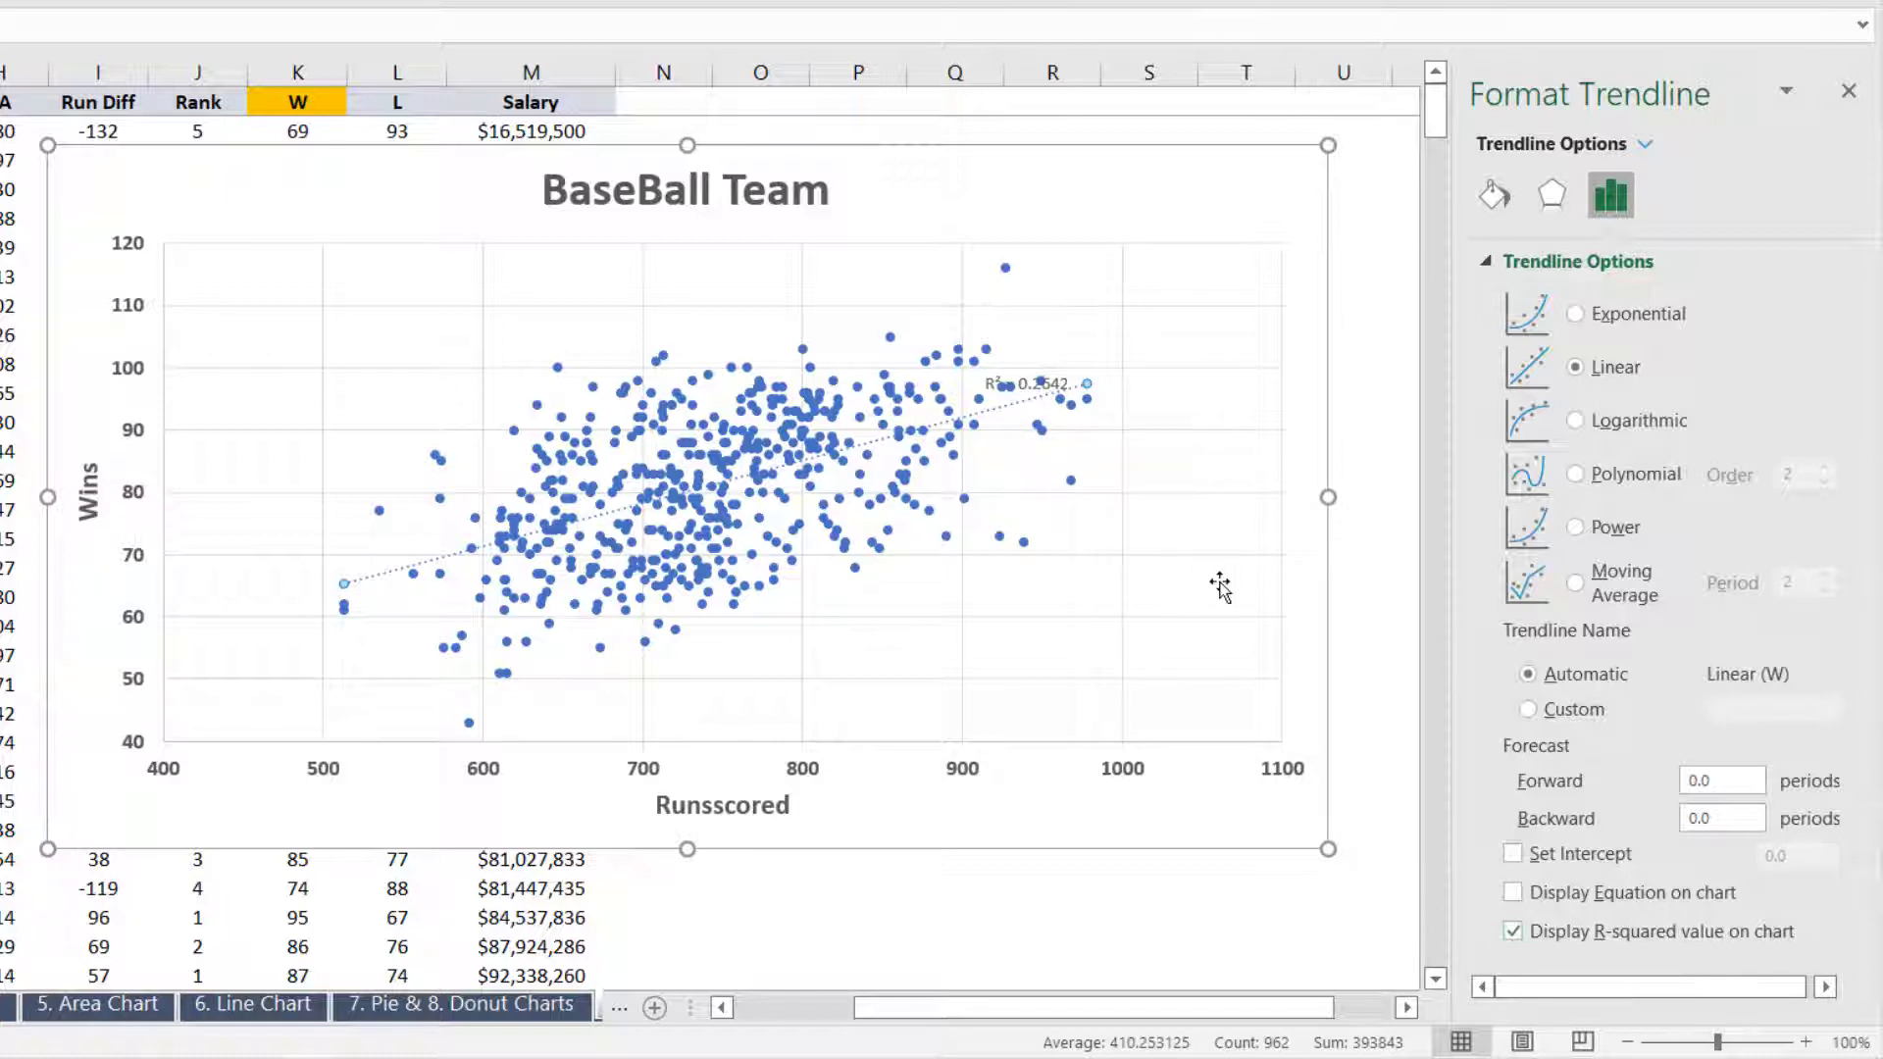
Make the R-squared label bold, enlarge its font, and place it in the empty area above the trendline's right end
left_click(1025, 380)
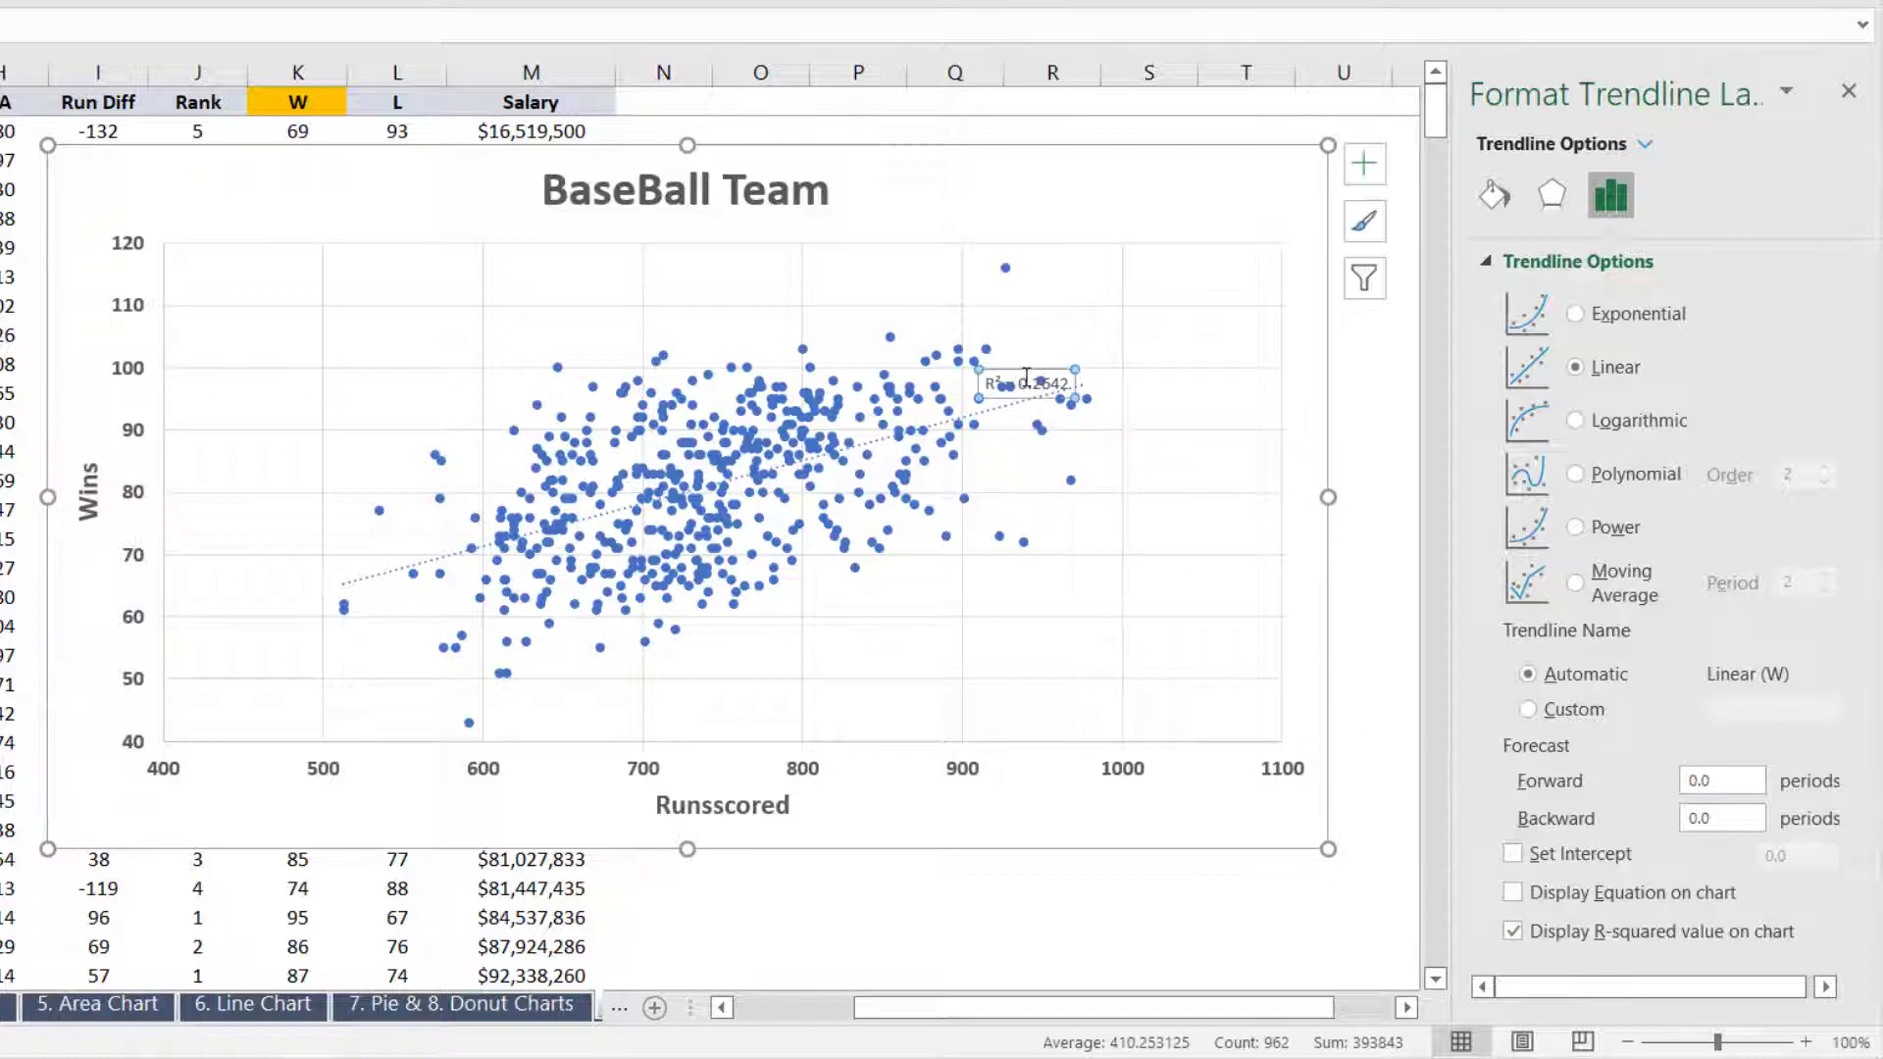
left_click_drag(1032, 373, 1184, 277)
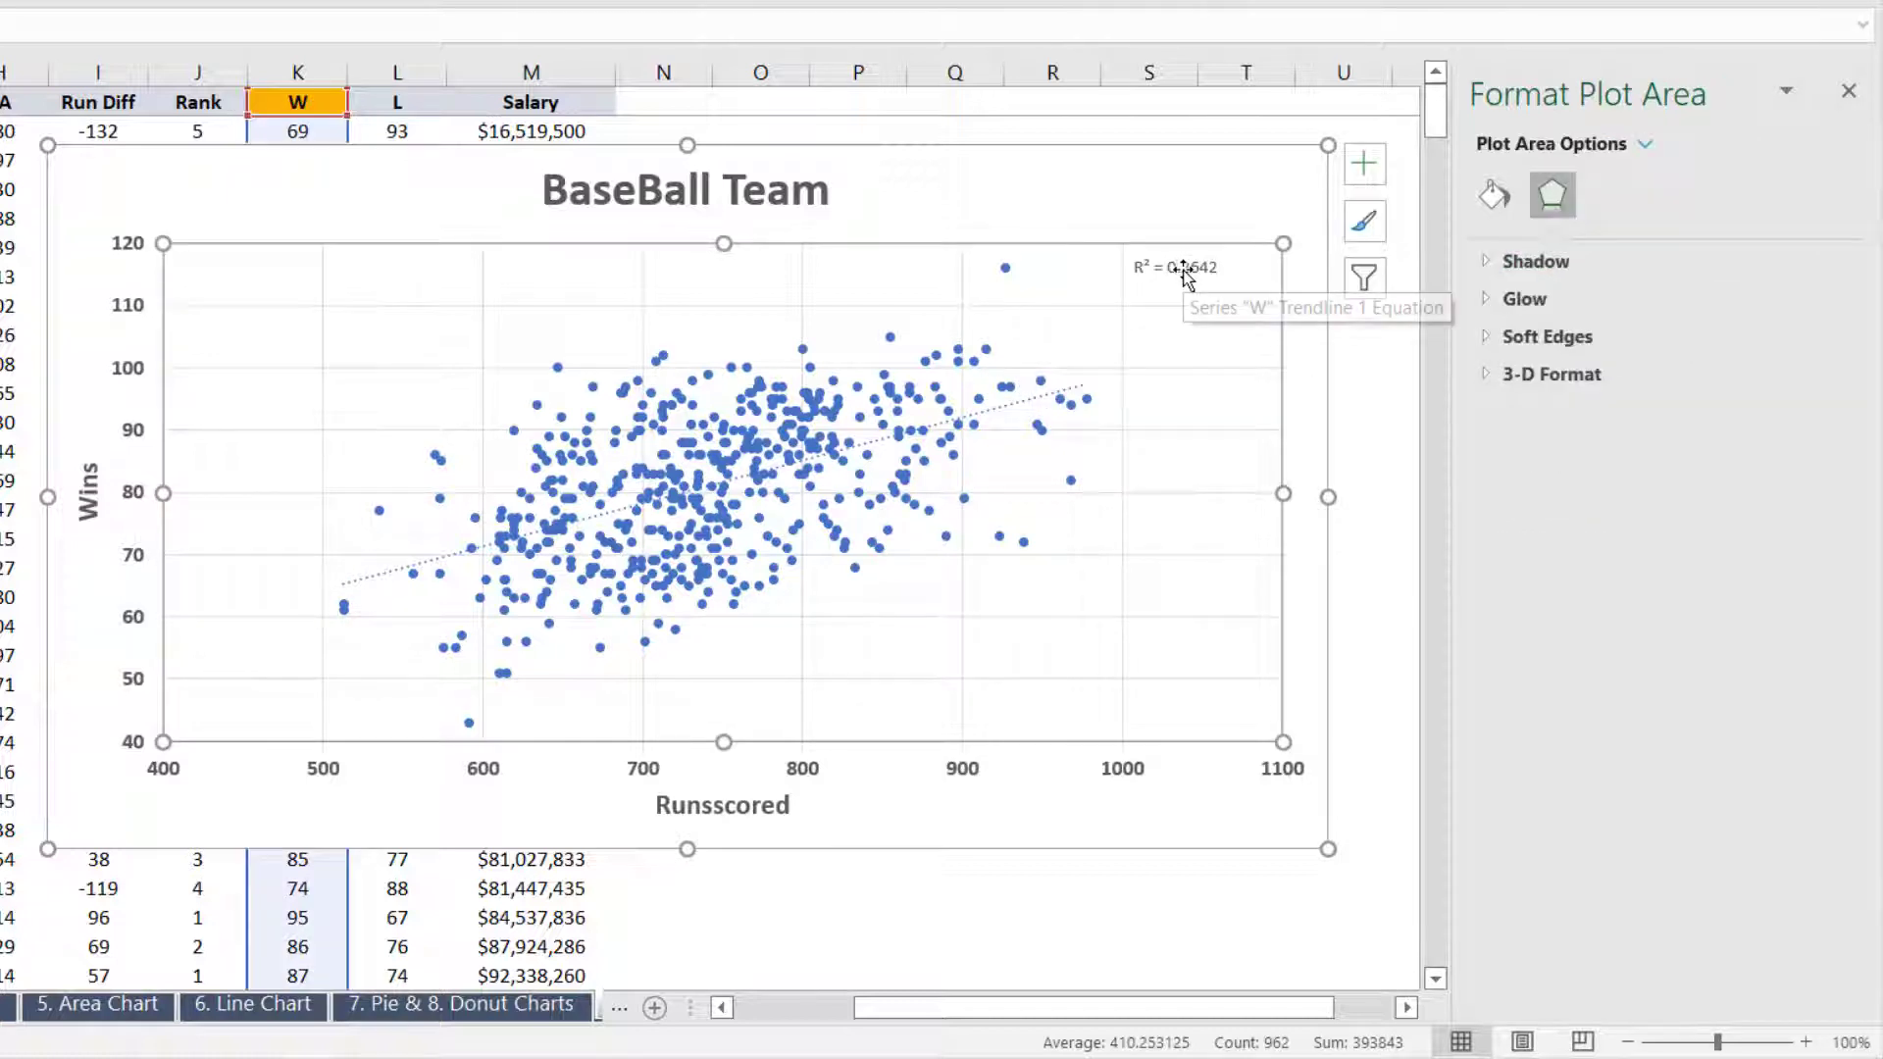
left_click(1180, 268)
left_click(1177, 265)
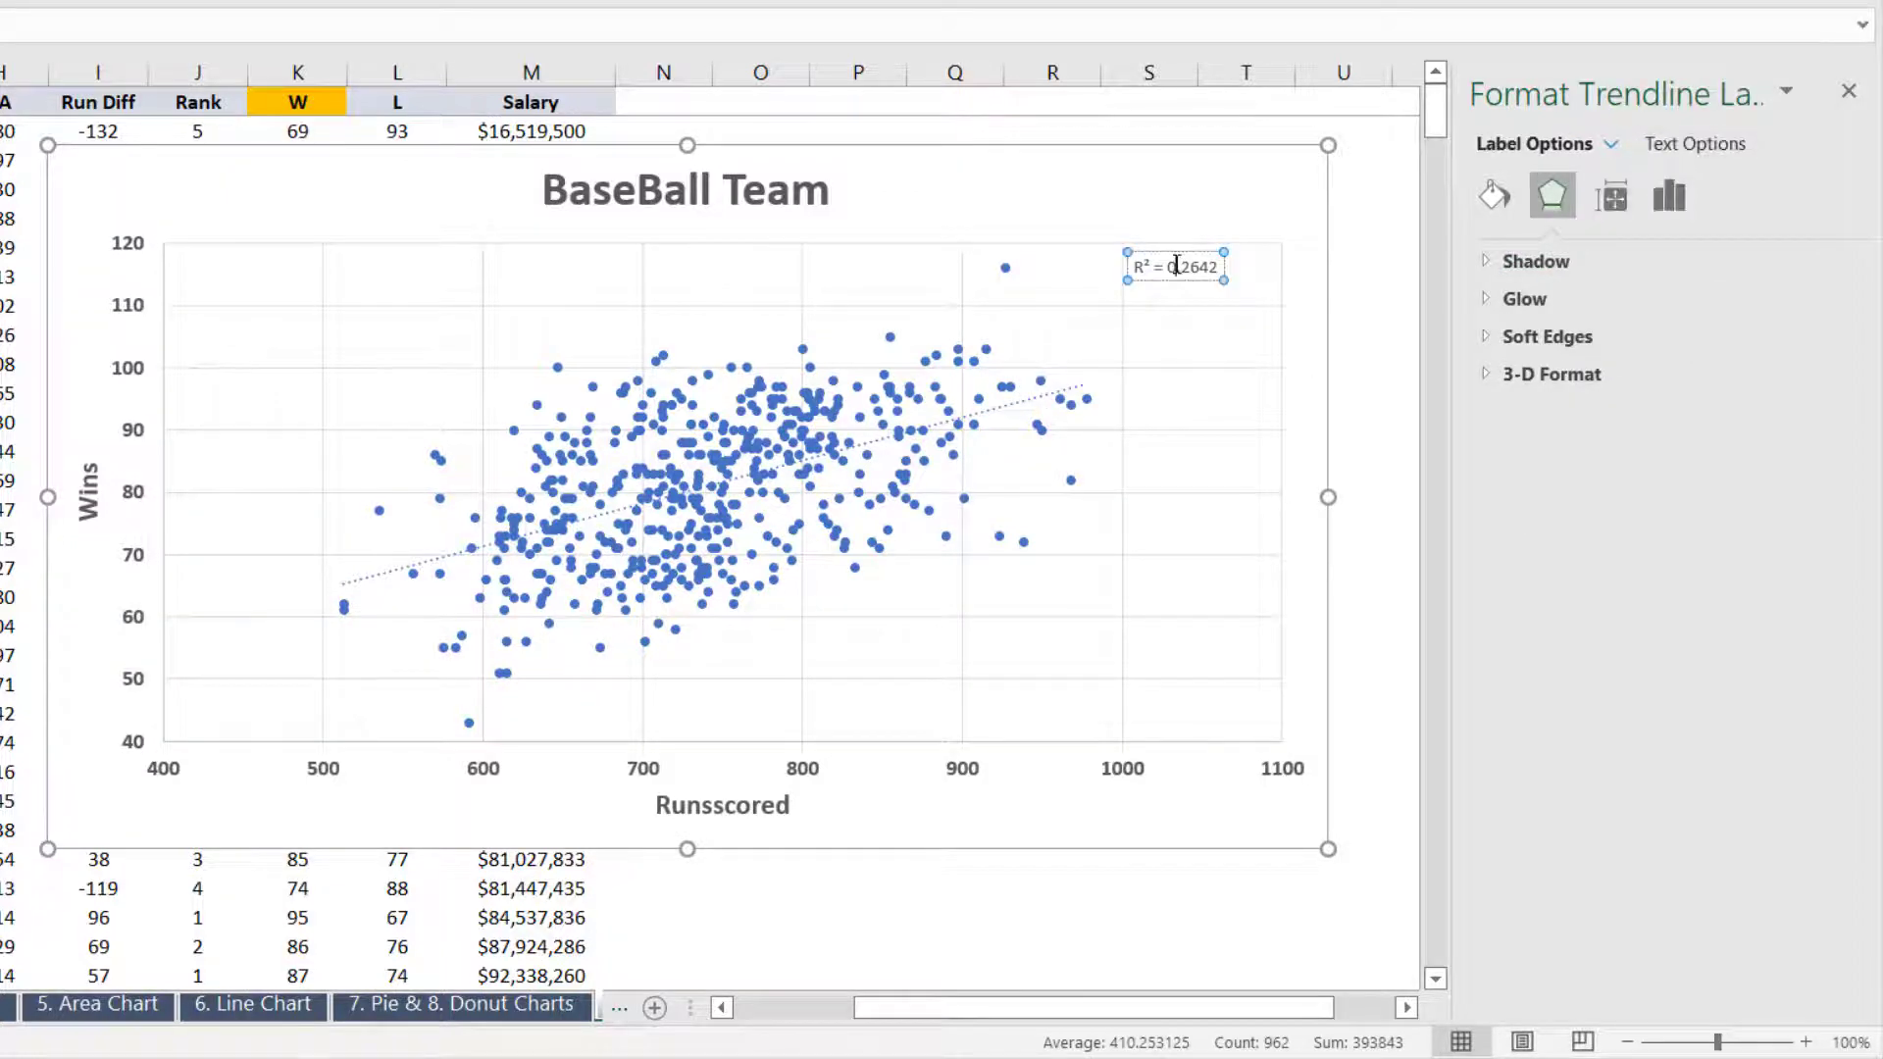
triple_click(1177, 265)
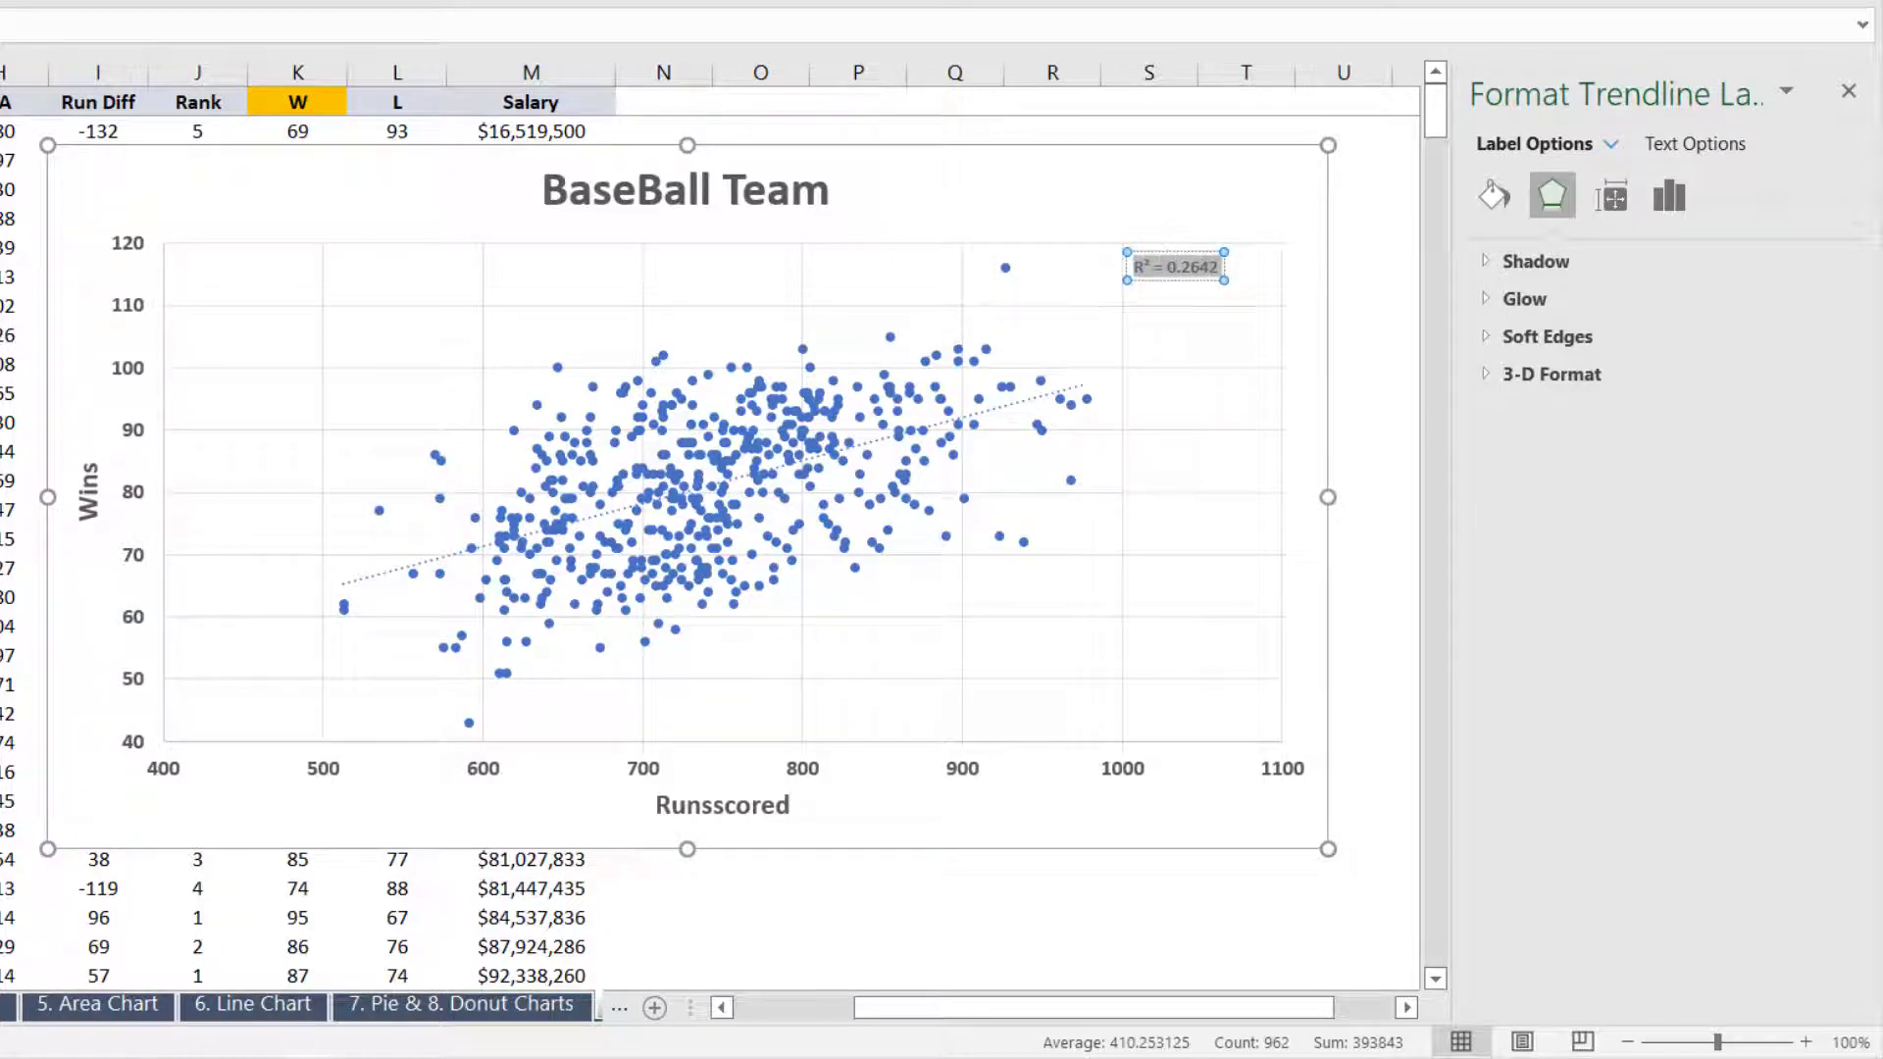
key("ctrl+shift+greater")
key("ctrl+shift+greater")
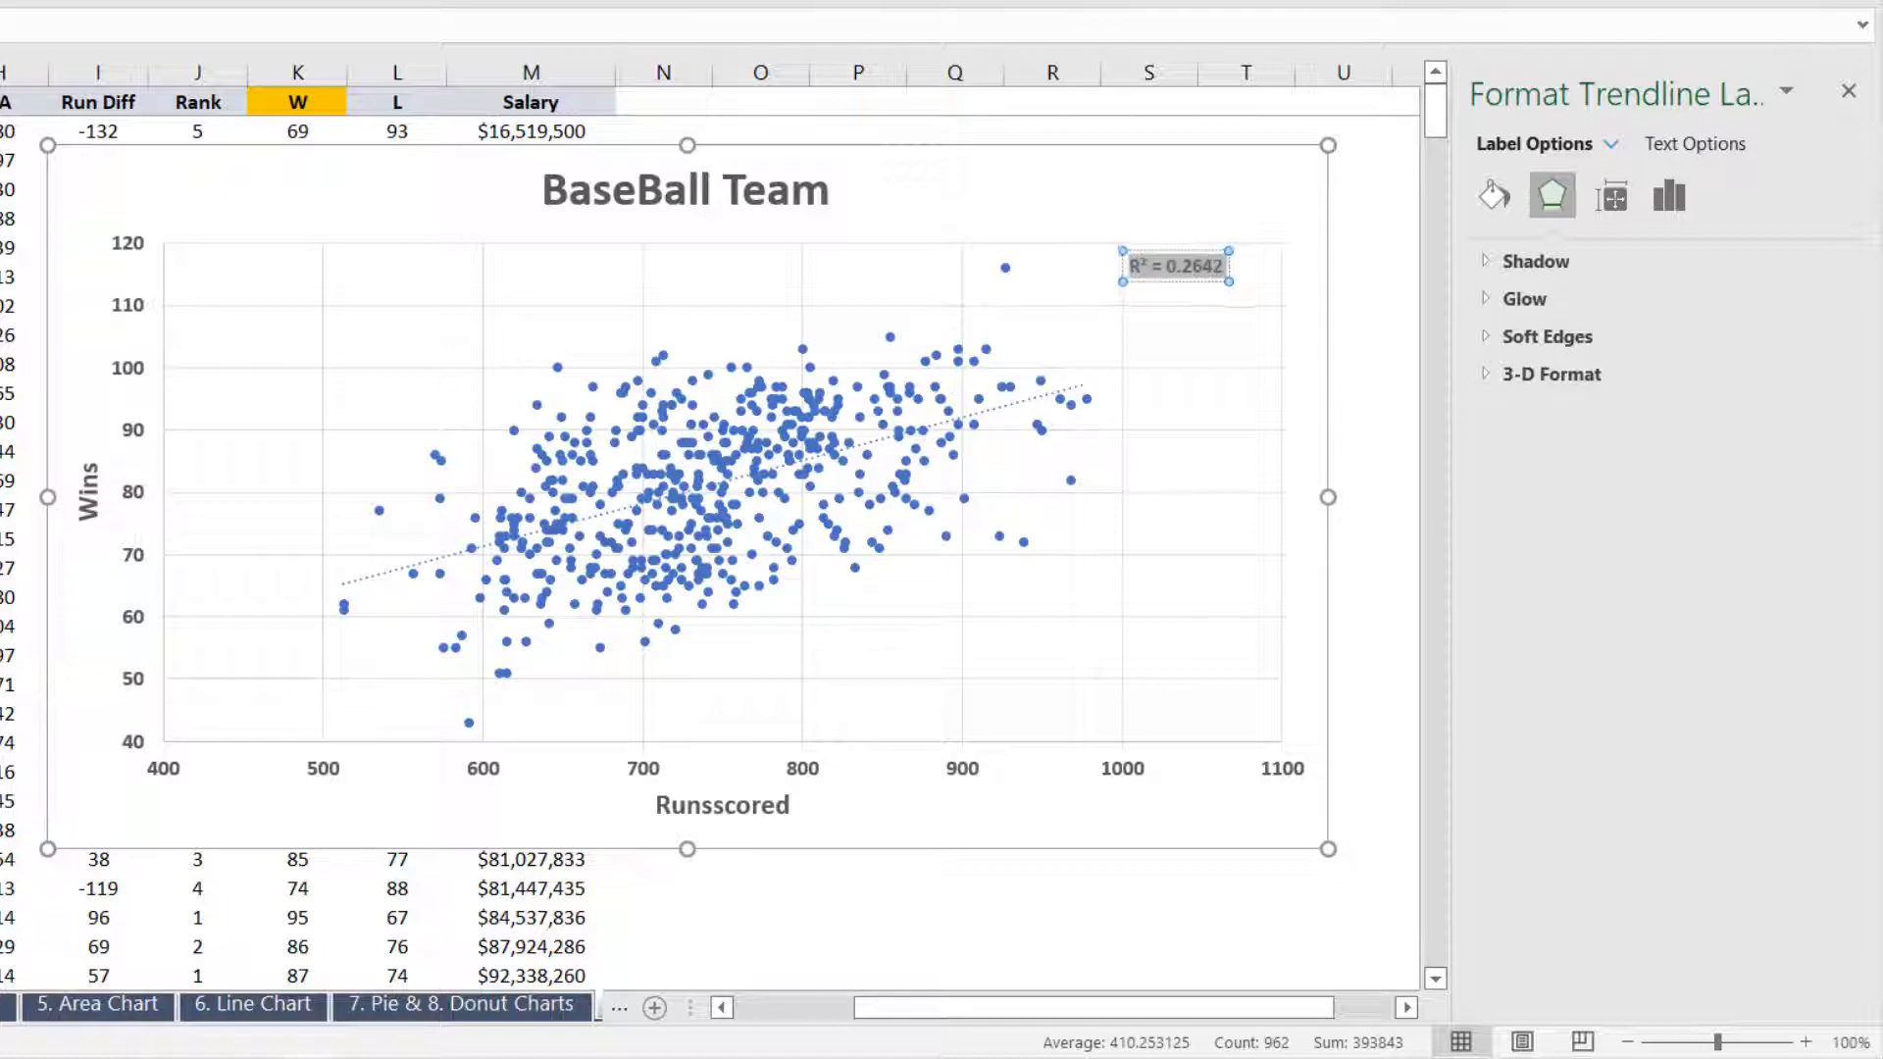
left_click_drag(1175, 249, 1127, 307)
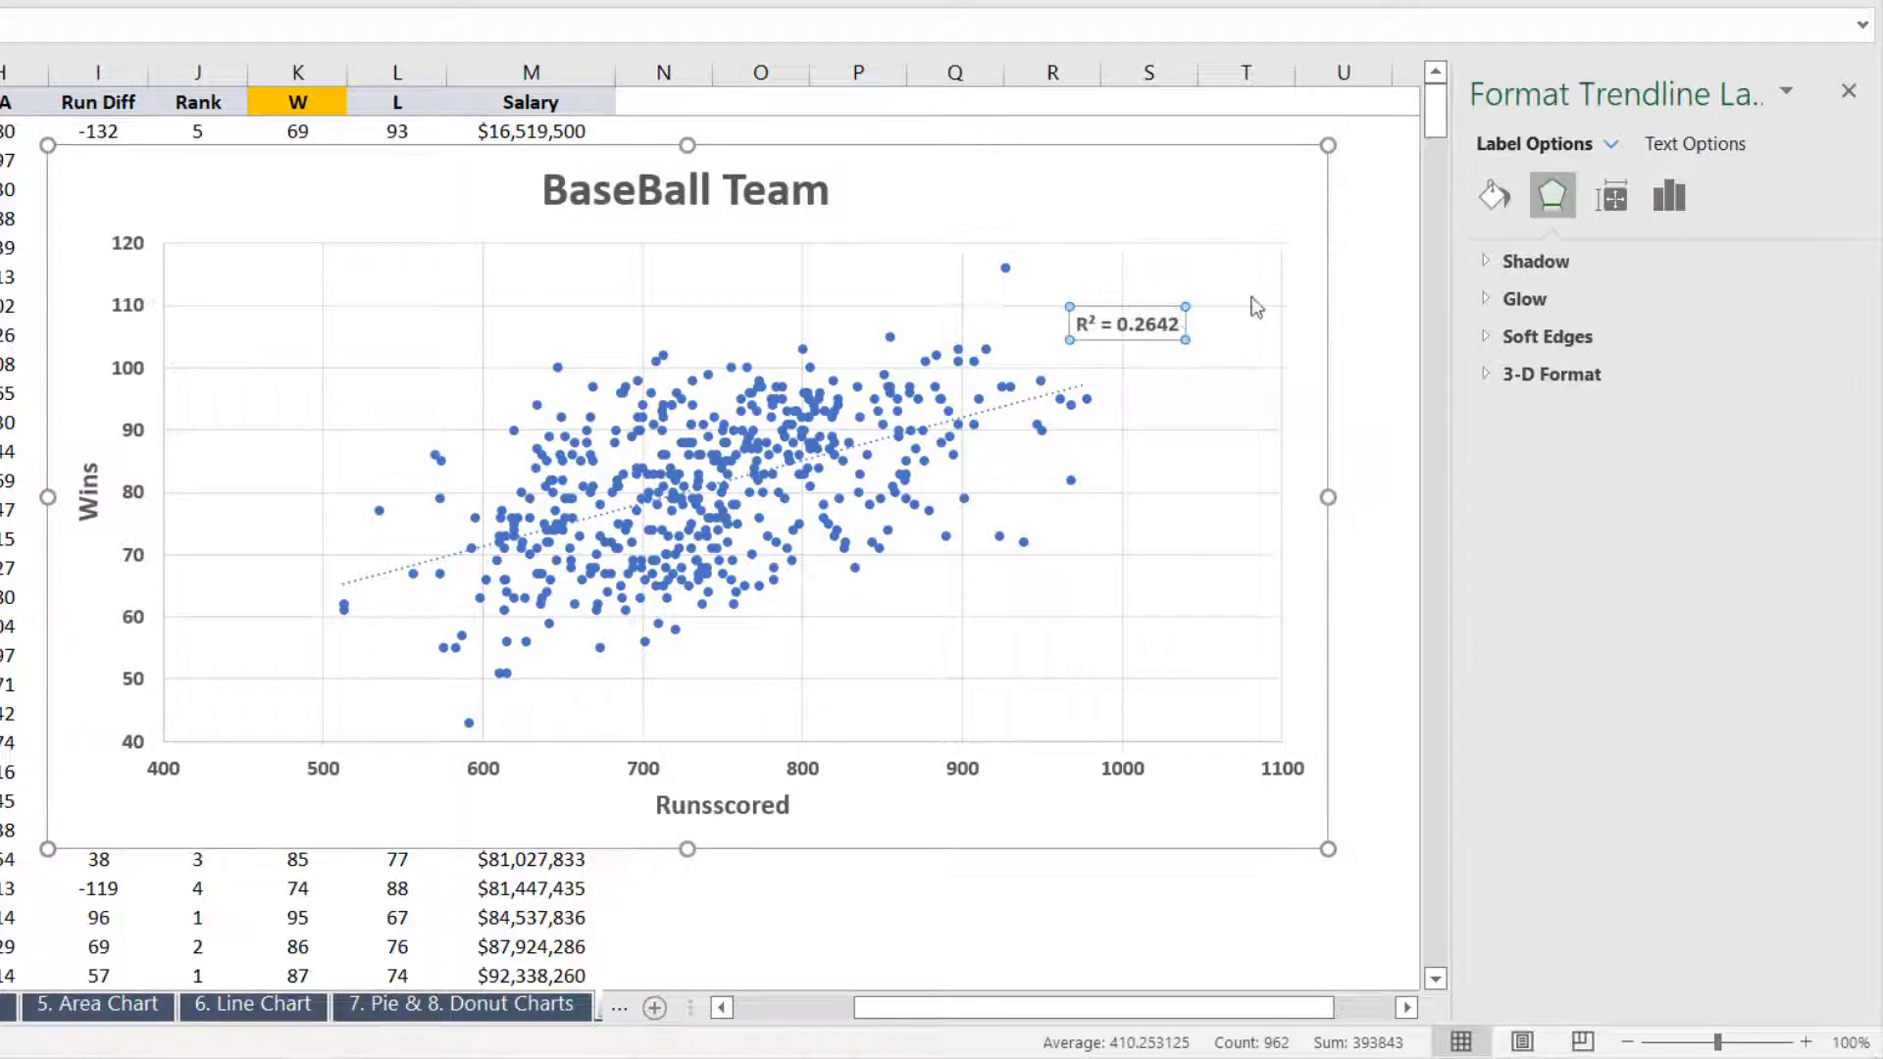
Change the scatter chart's linear trendline to a solid line in the theme's orange
left_click(1227, 189)
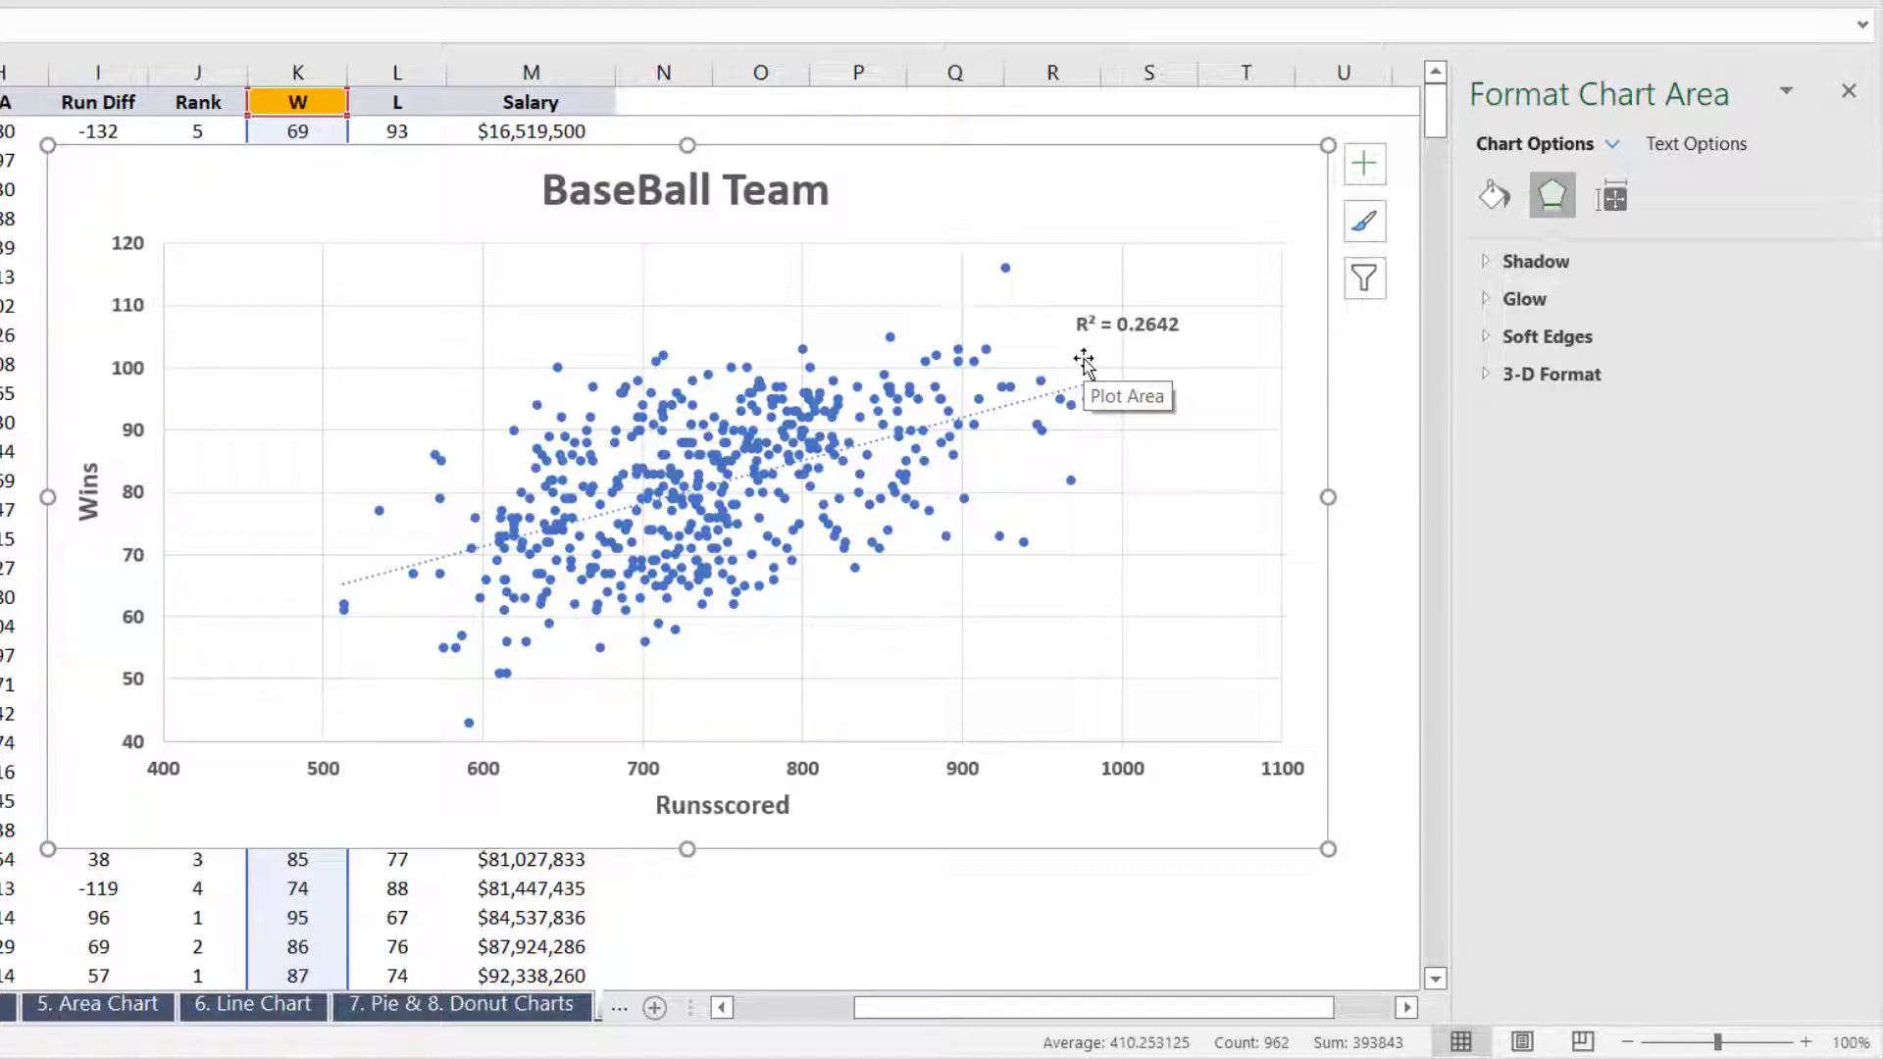
left_click(1002, 414)
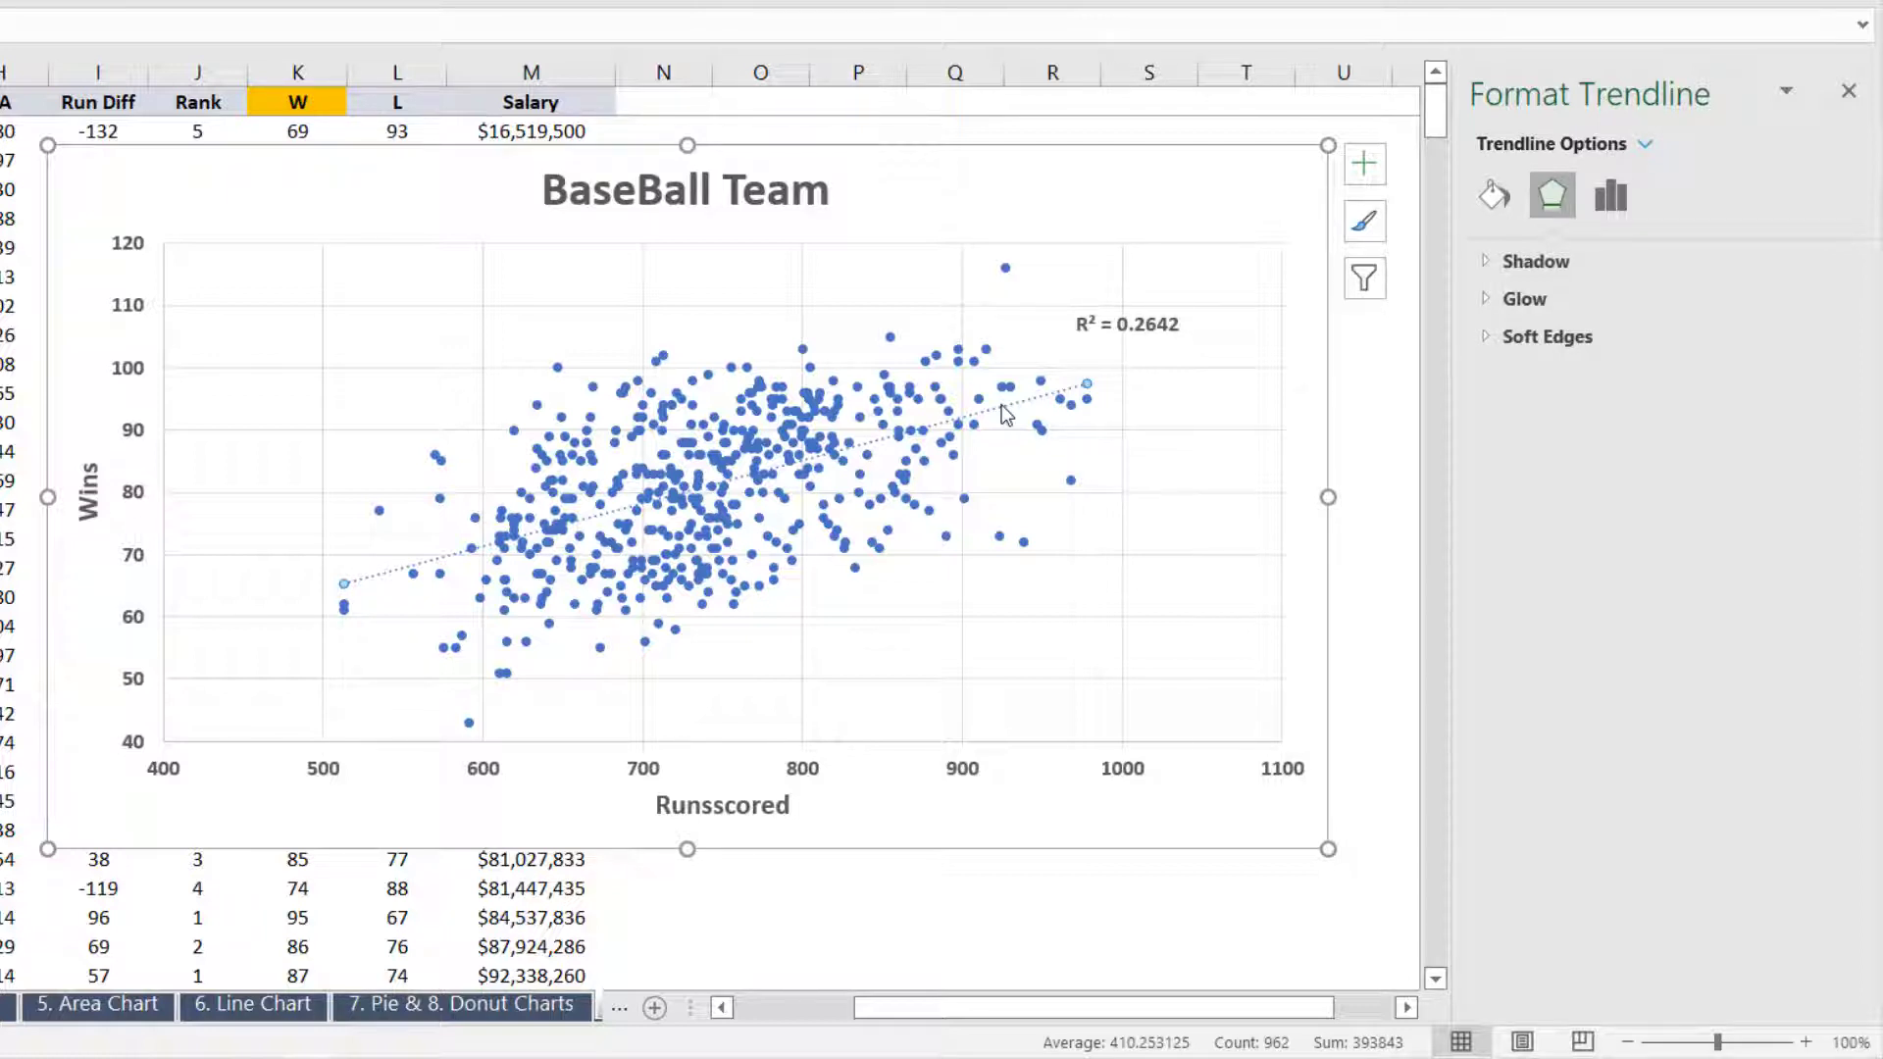
right_click(1002, 414)
left_click(1123, 652)
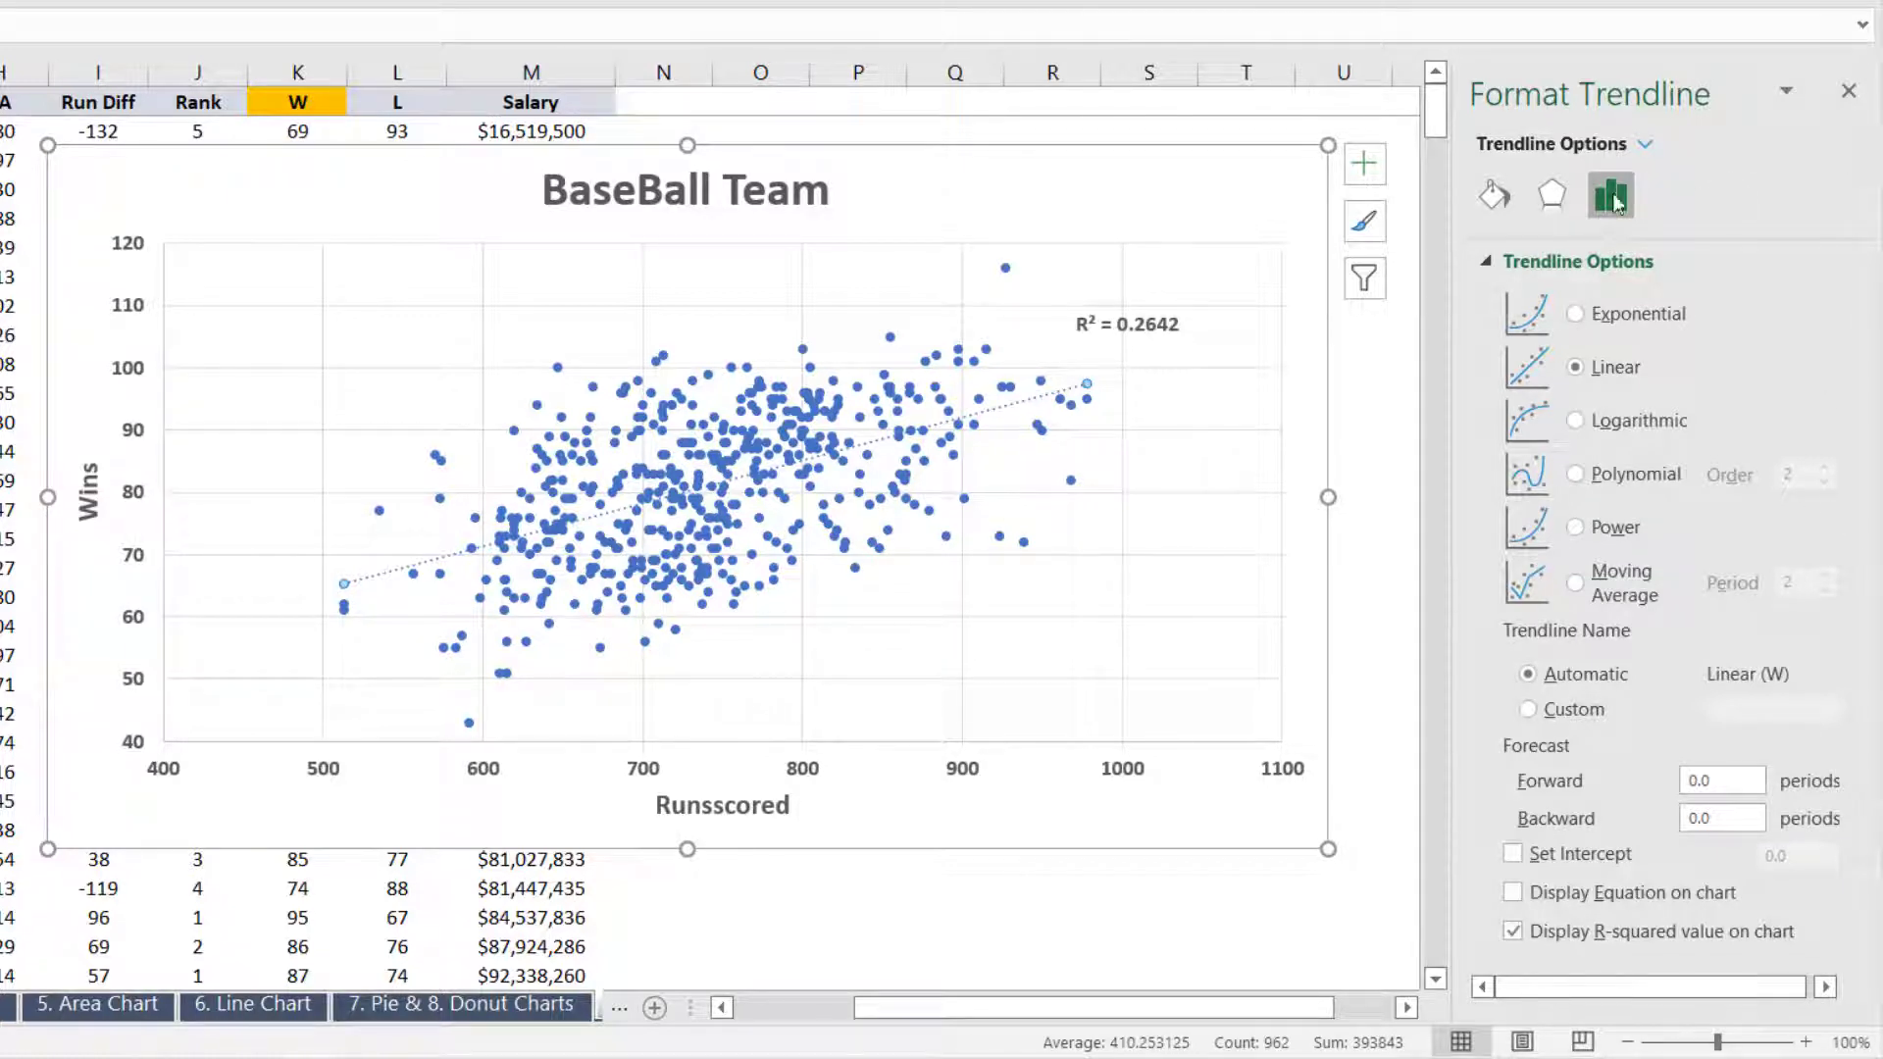
left_click(1494, 195)
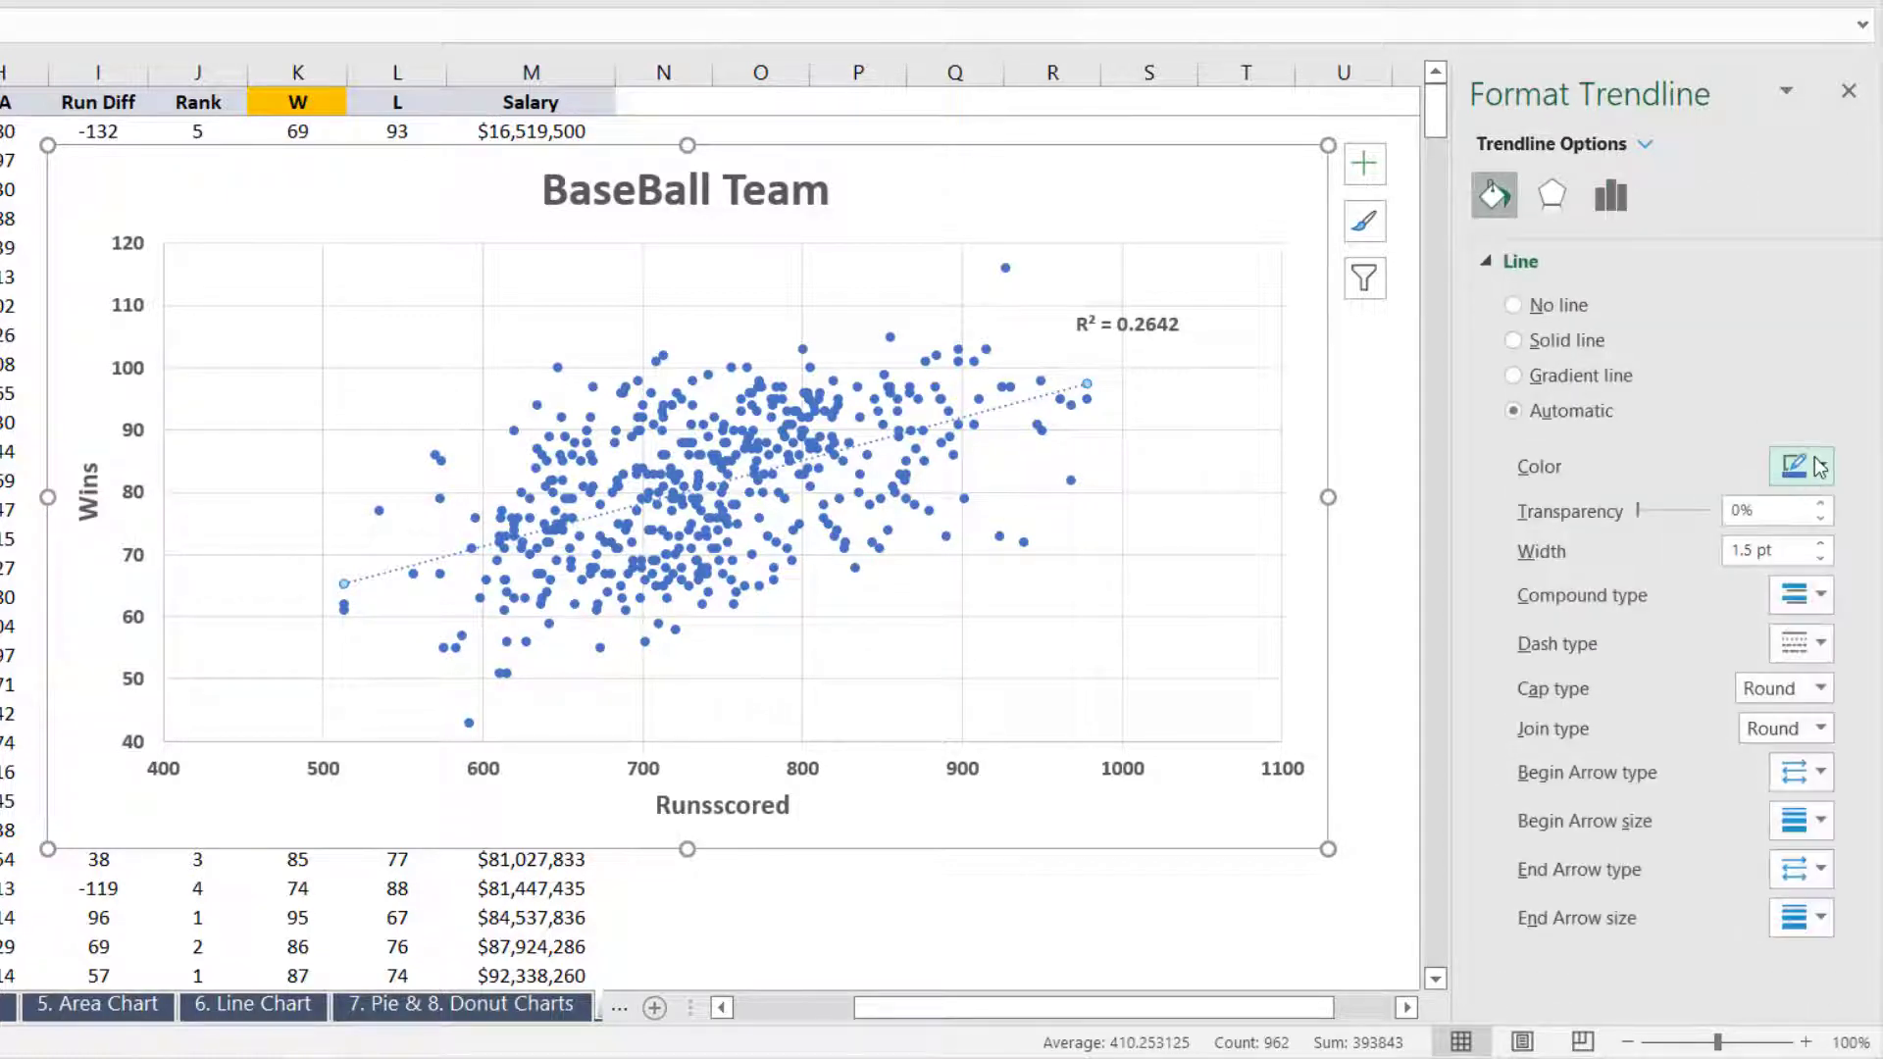
left_click(1820, 467)
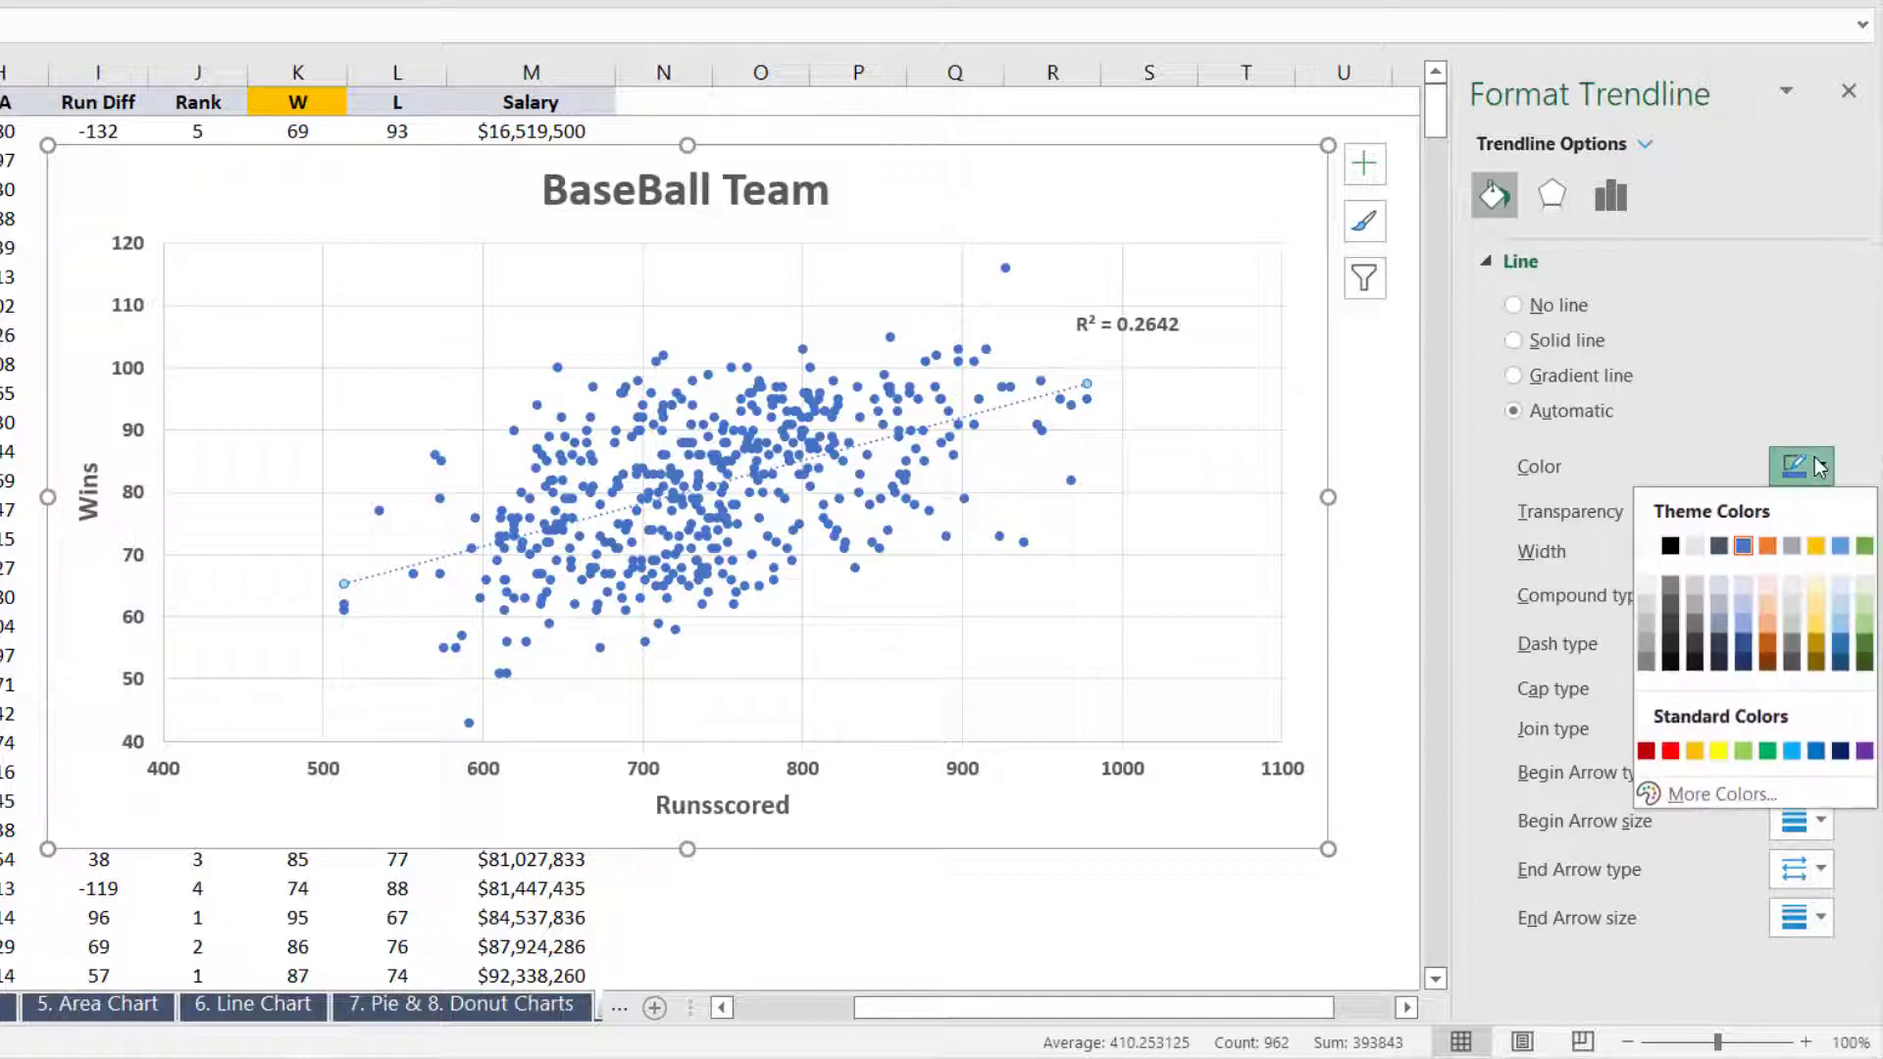
left_click(1769, 547)
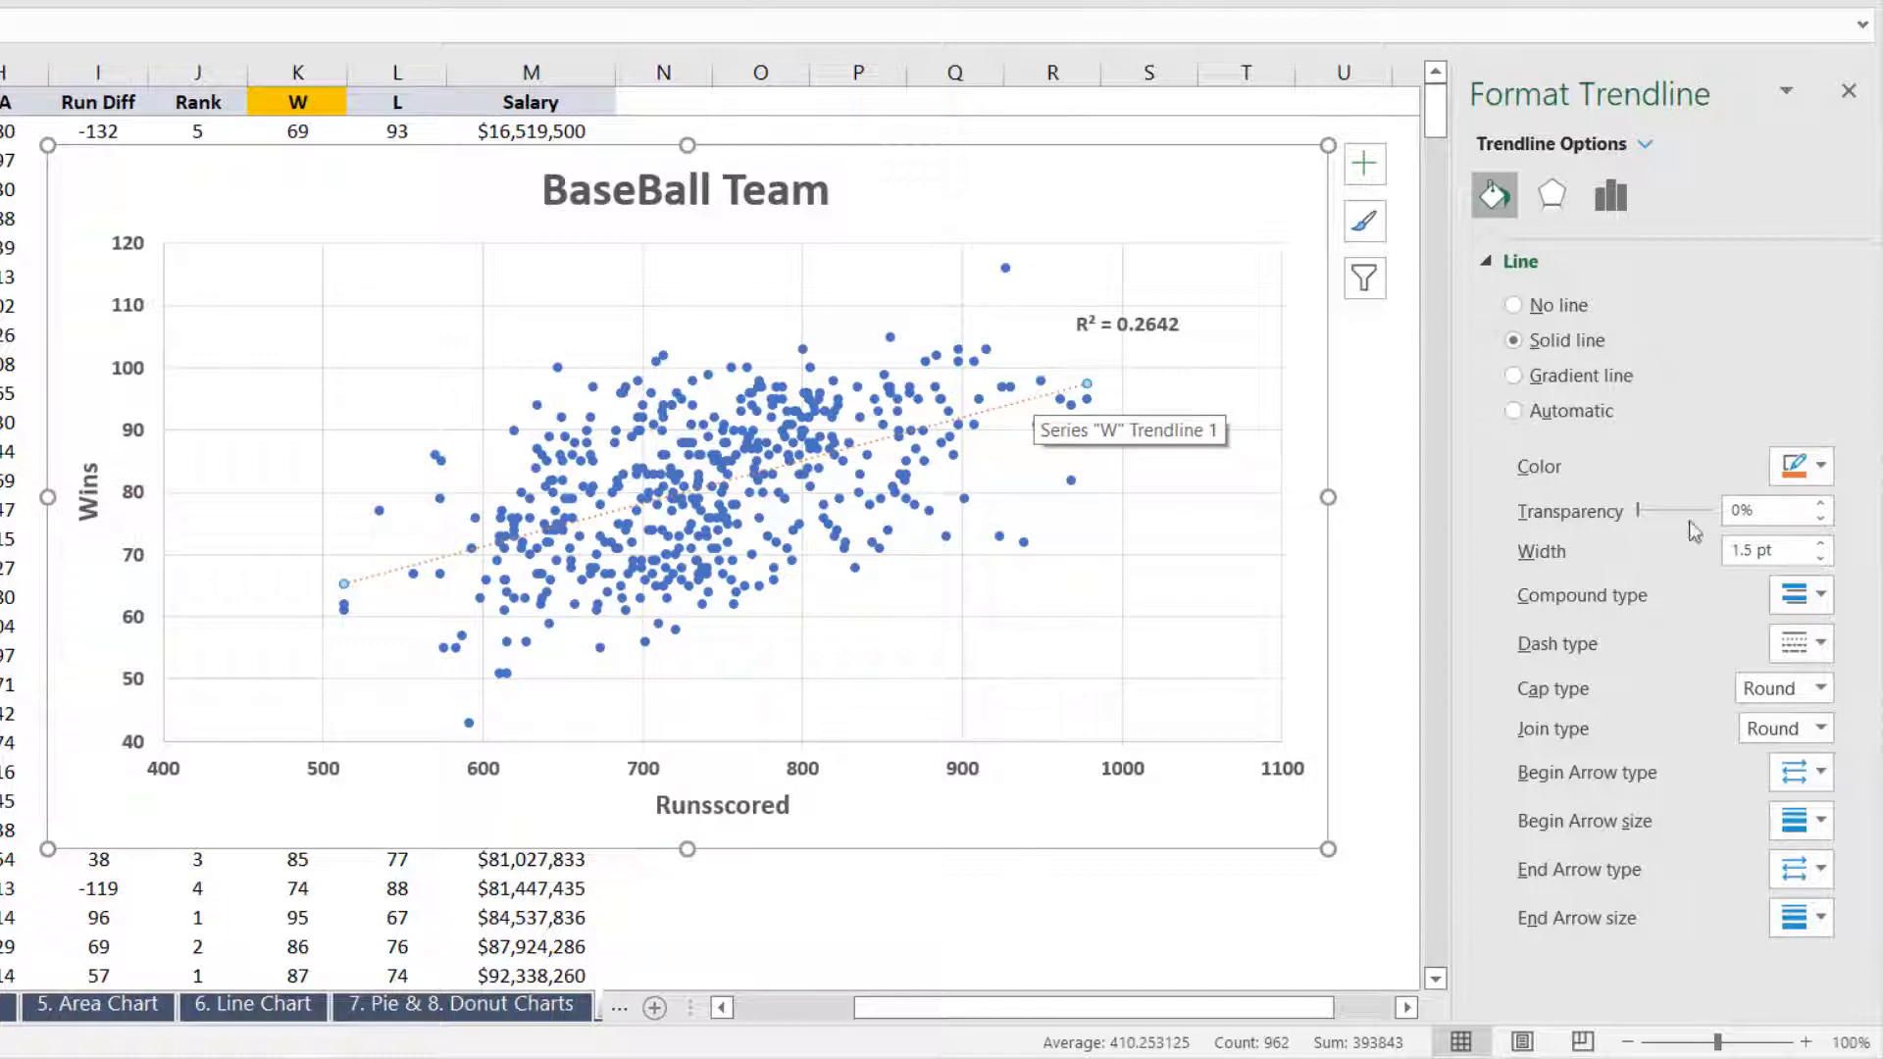
Set the trendline's width to 3.5 pt and close the trendline formatting options
left_click(1822, 541)
left_click(1822, 541)
left_click(1822, 540)
left_click(1821, 540)
left_click(1822, 541)
left_click(1822, 540)
left_click(1821, 541)
left_click(1822, 541)
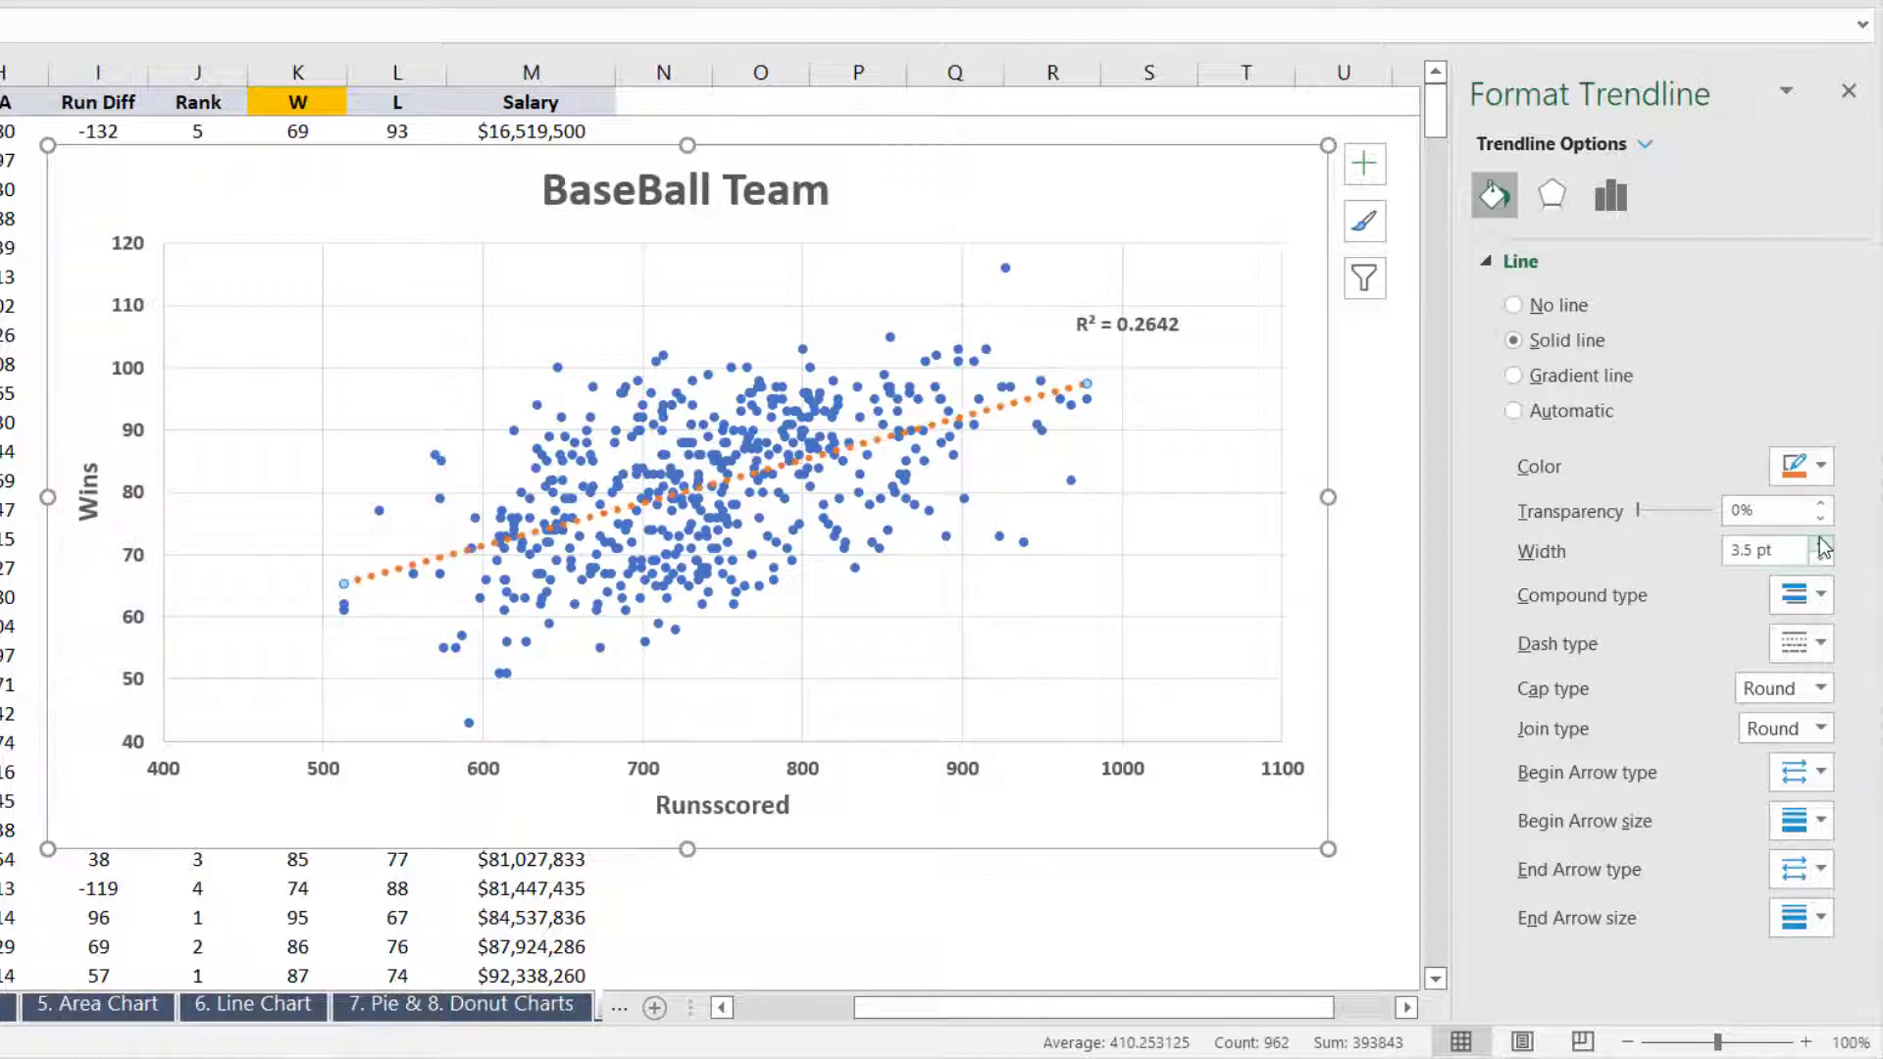
left_click(1849, 91)
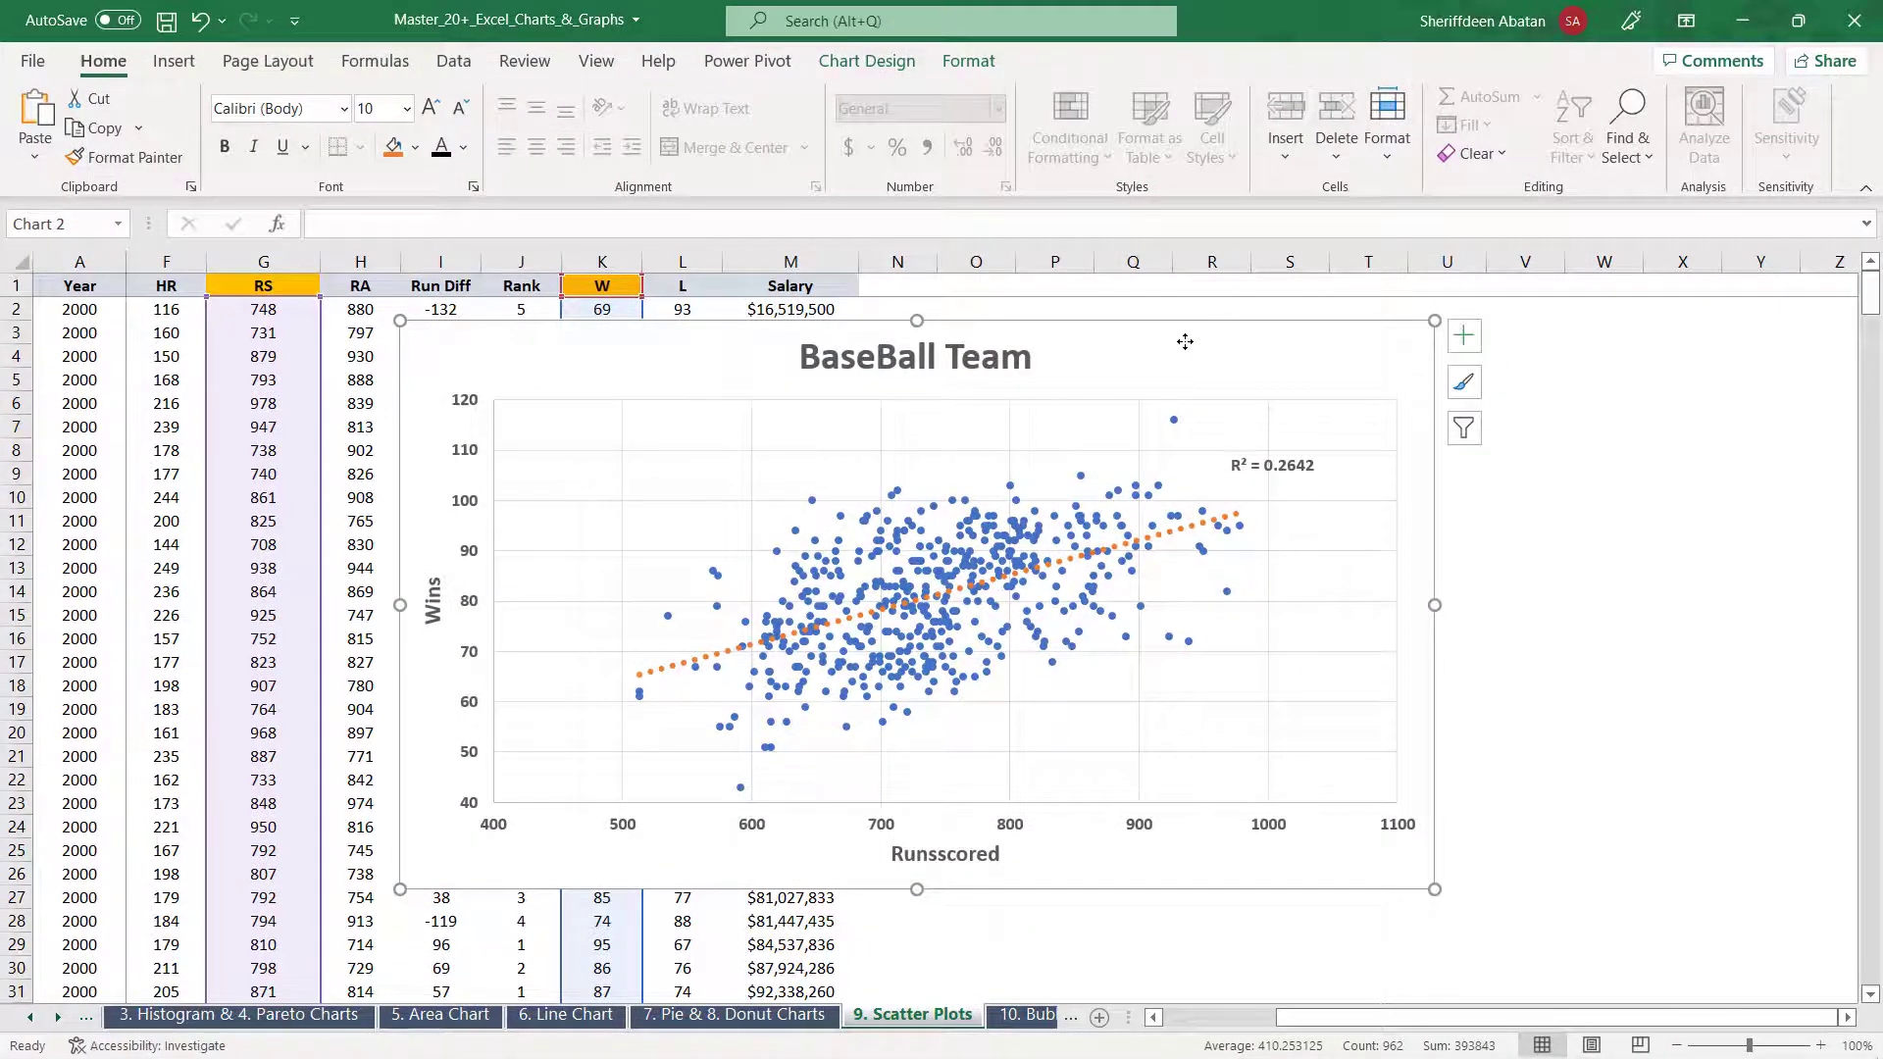
Insert an empty 2-D bubble chart on the 10. Bubble Chart sheet
key("ctrl+Page_Down")
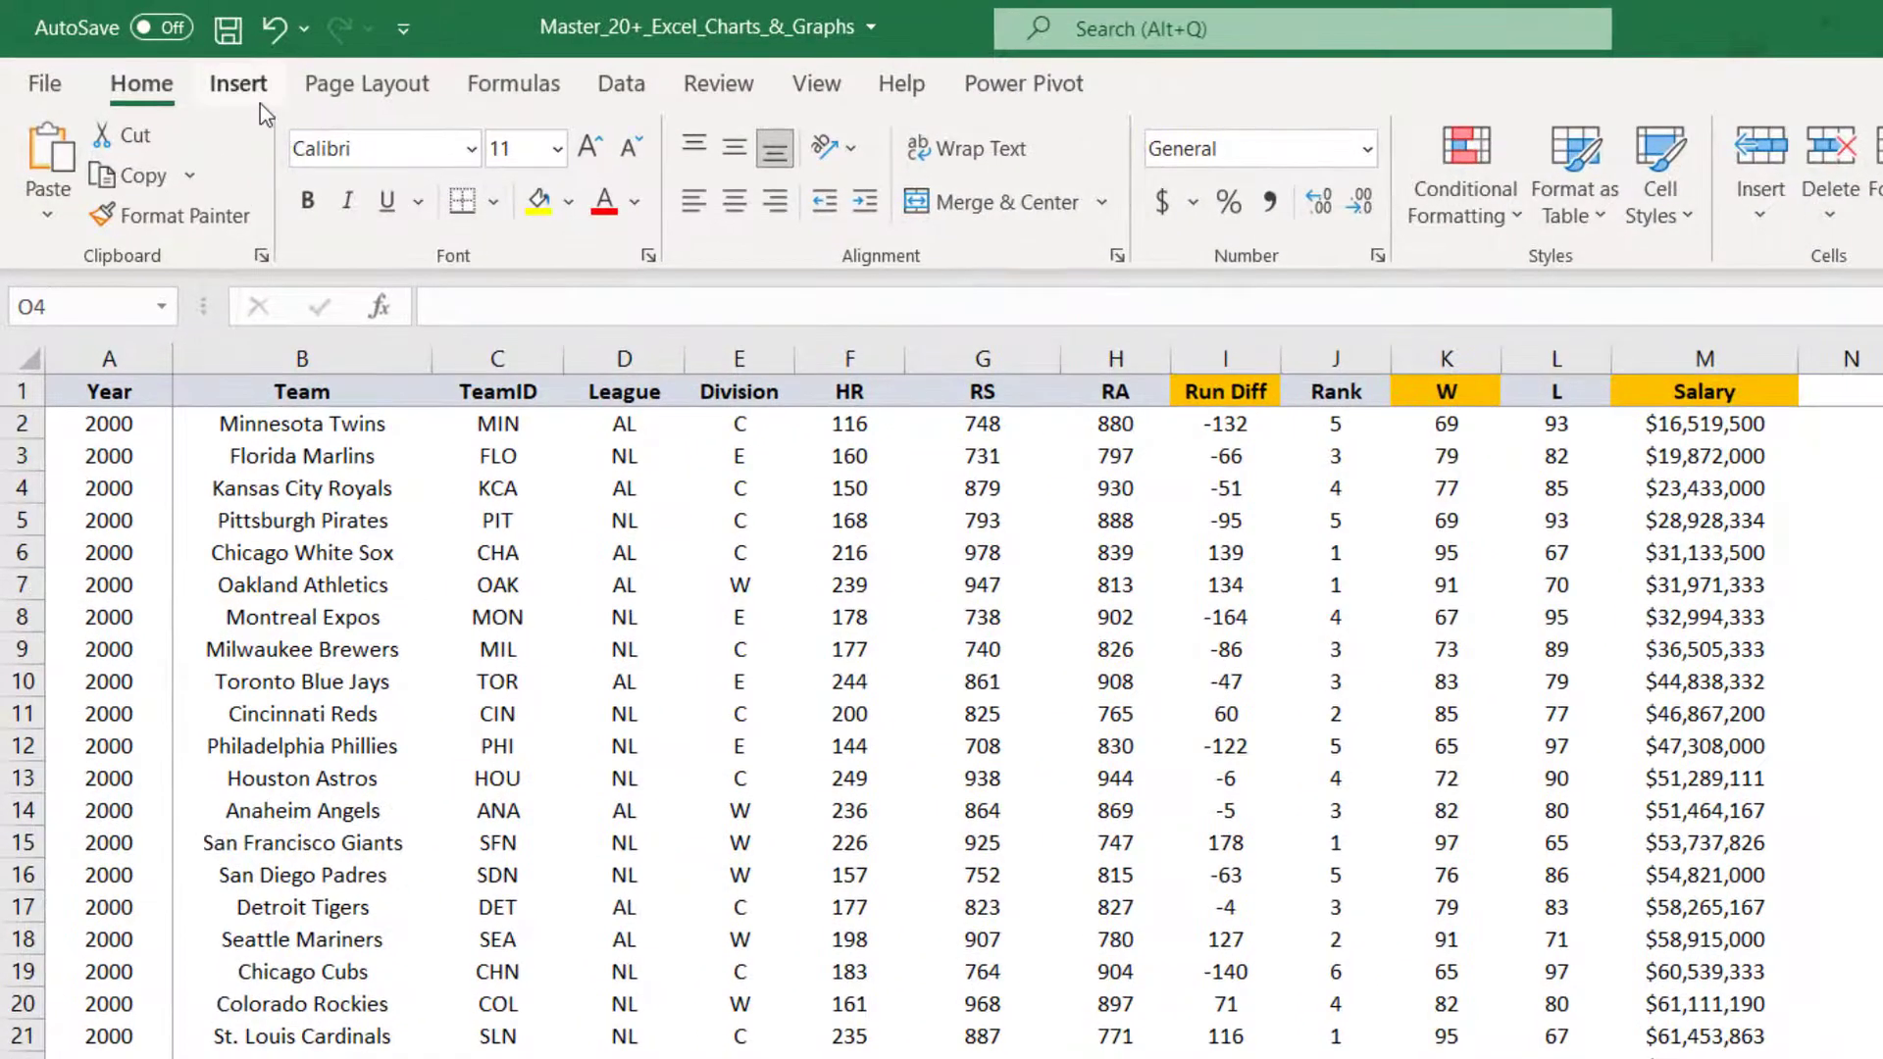
left_click(241, 86)
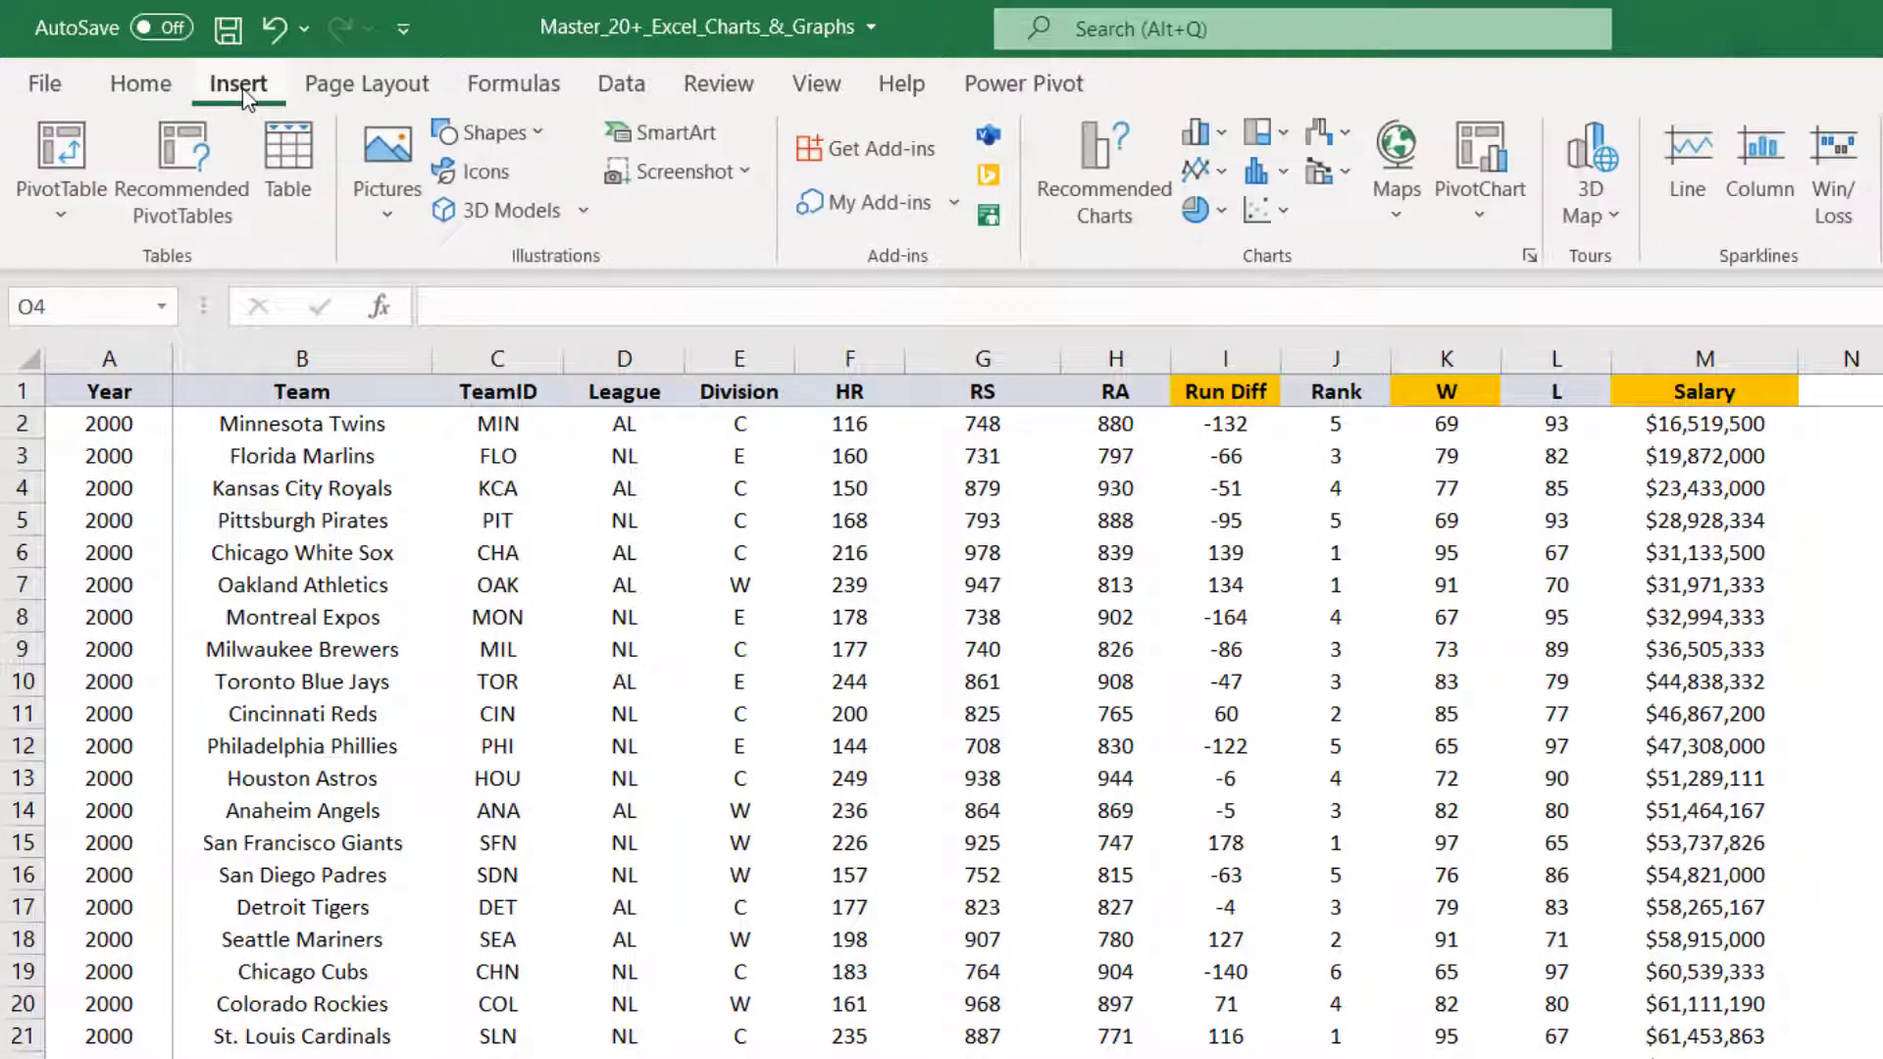
left_click(1277, 216)
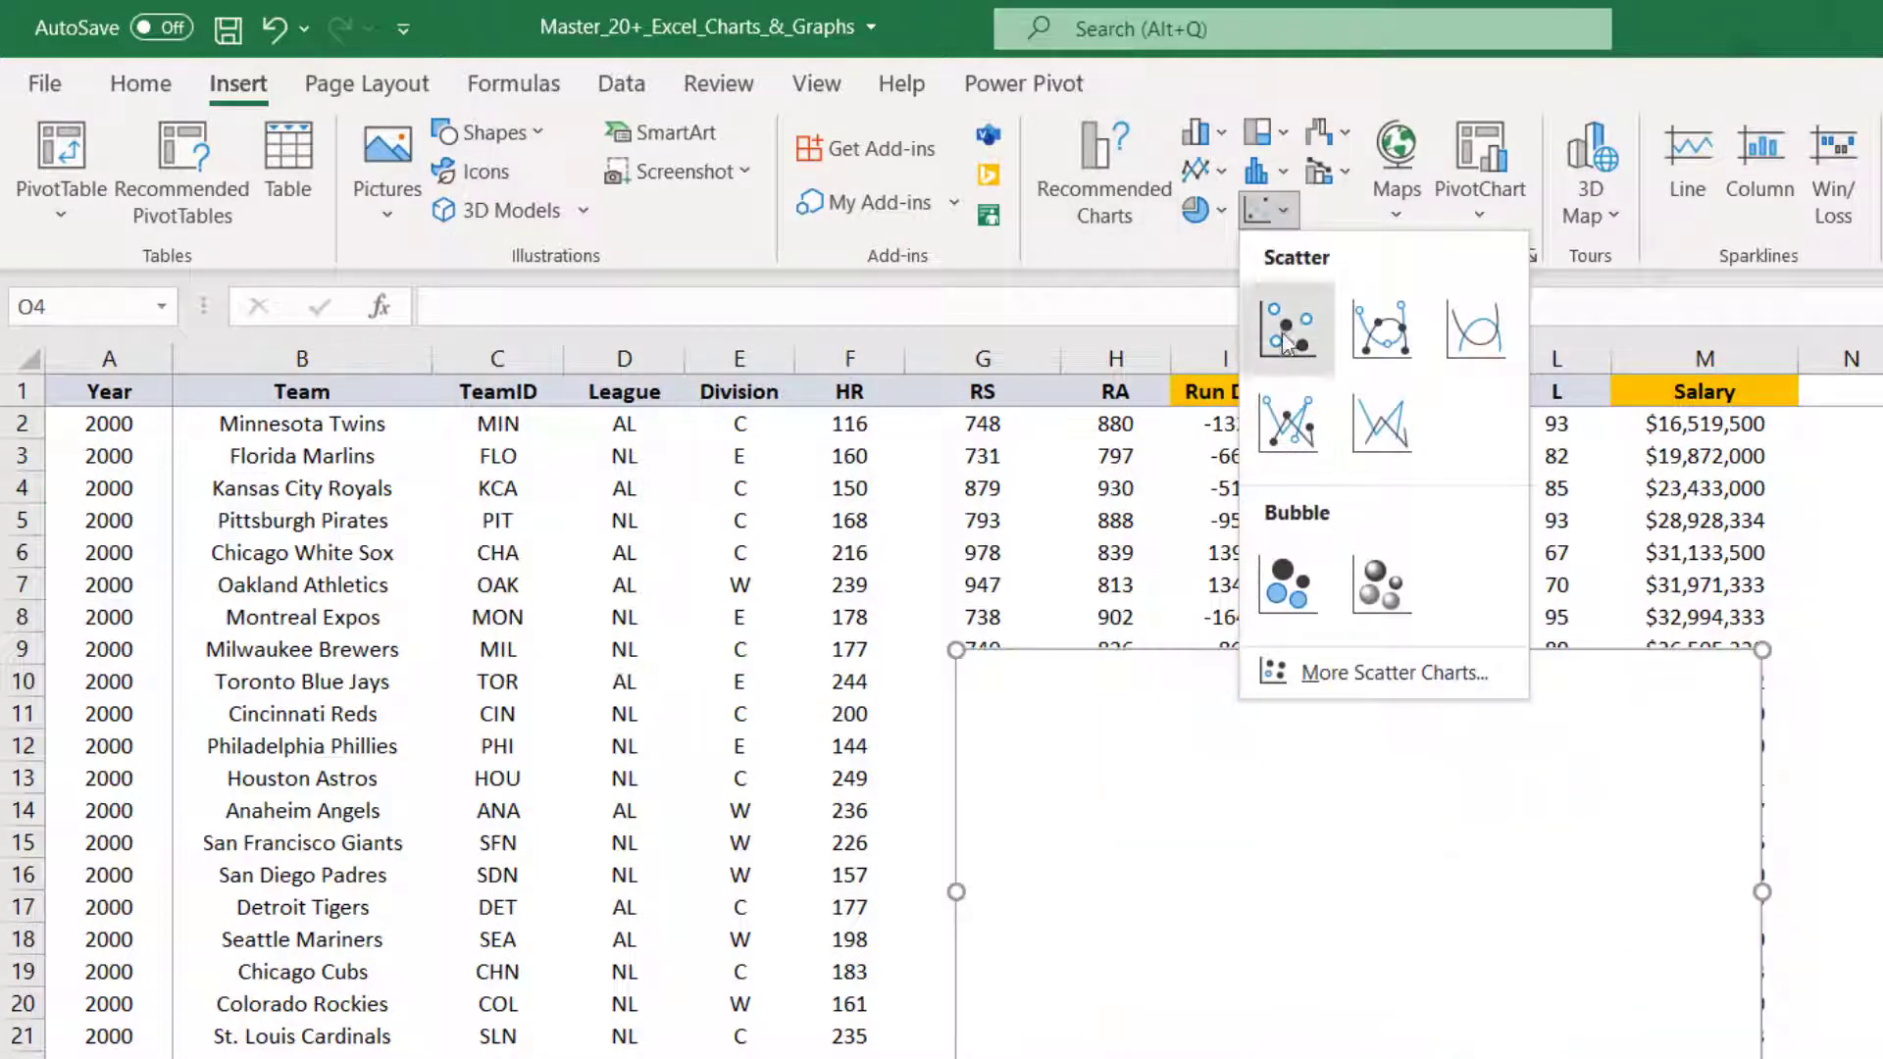
left_click(1293, 586)
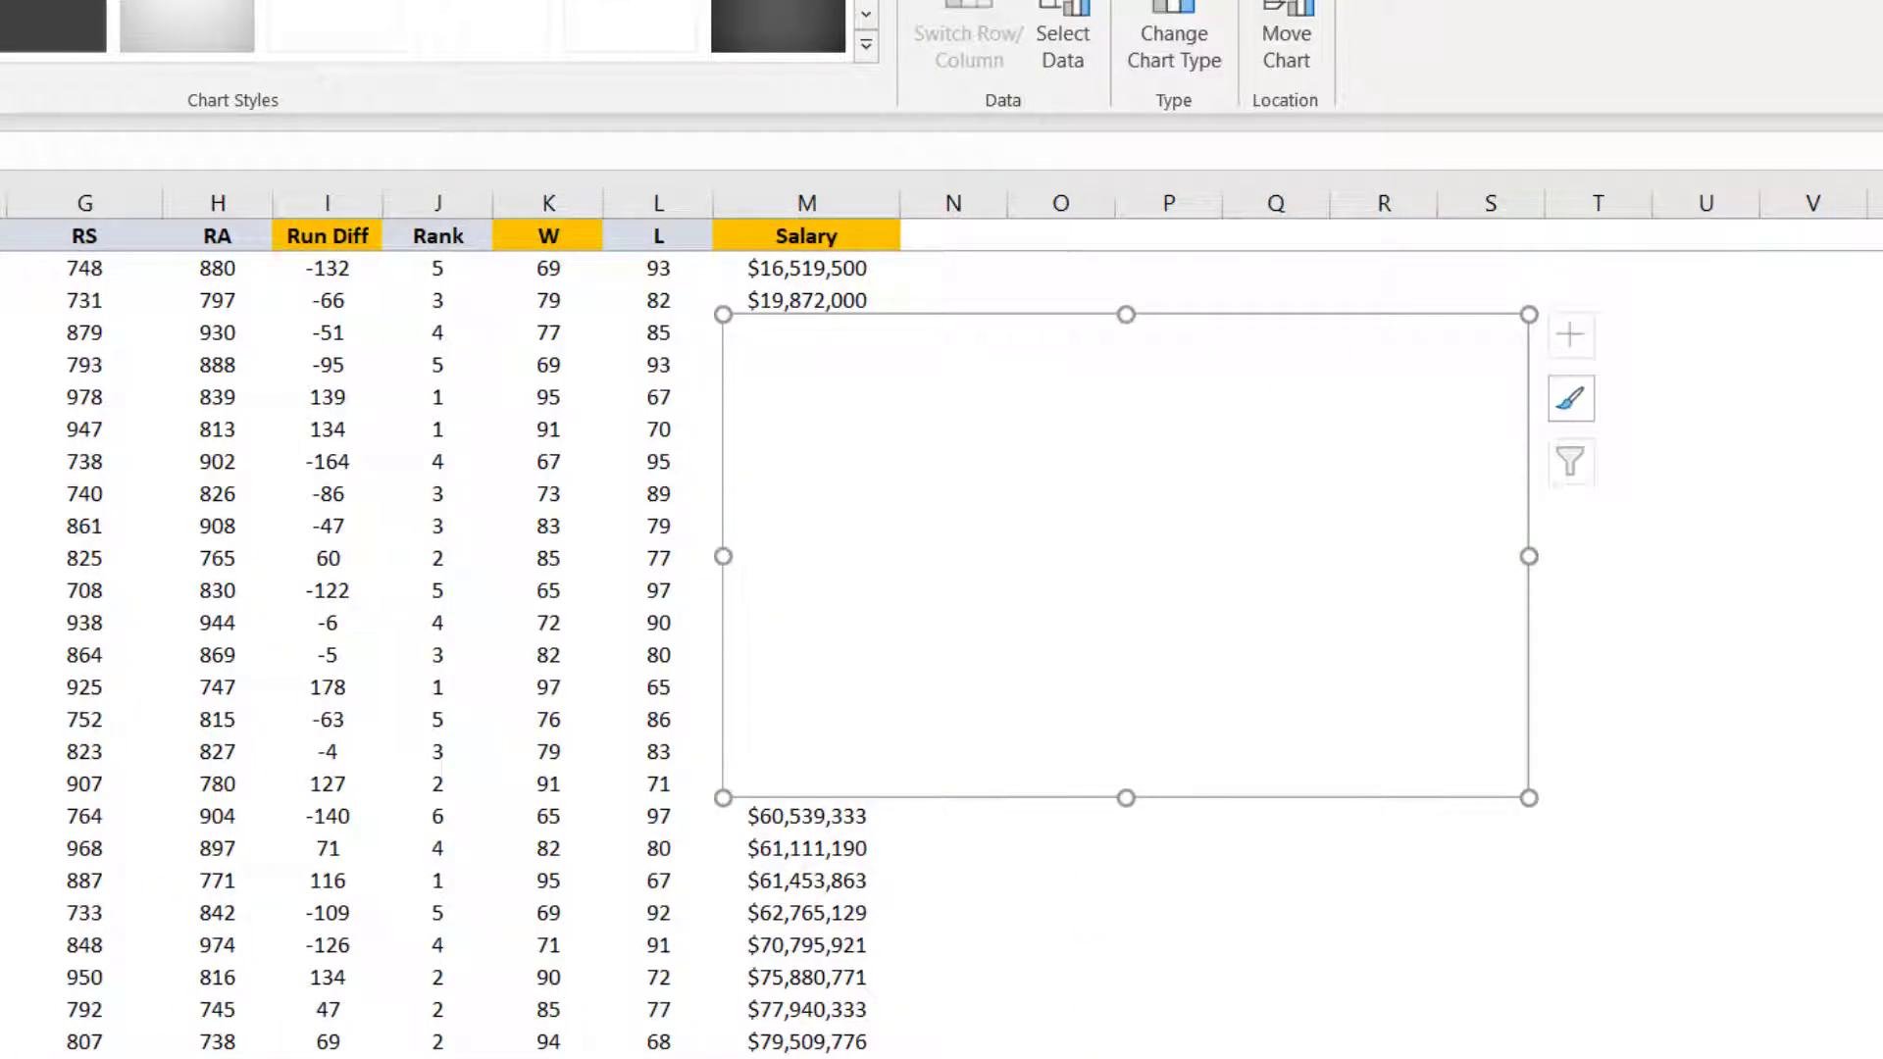
Move the empty bubble chart to the blank area beside the Salary column, just below the header row, and enlarge it slightly
scroll(834, 428, "right", 4)
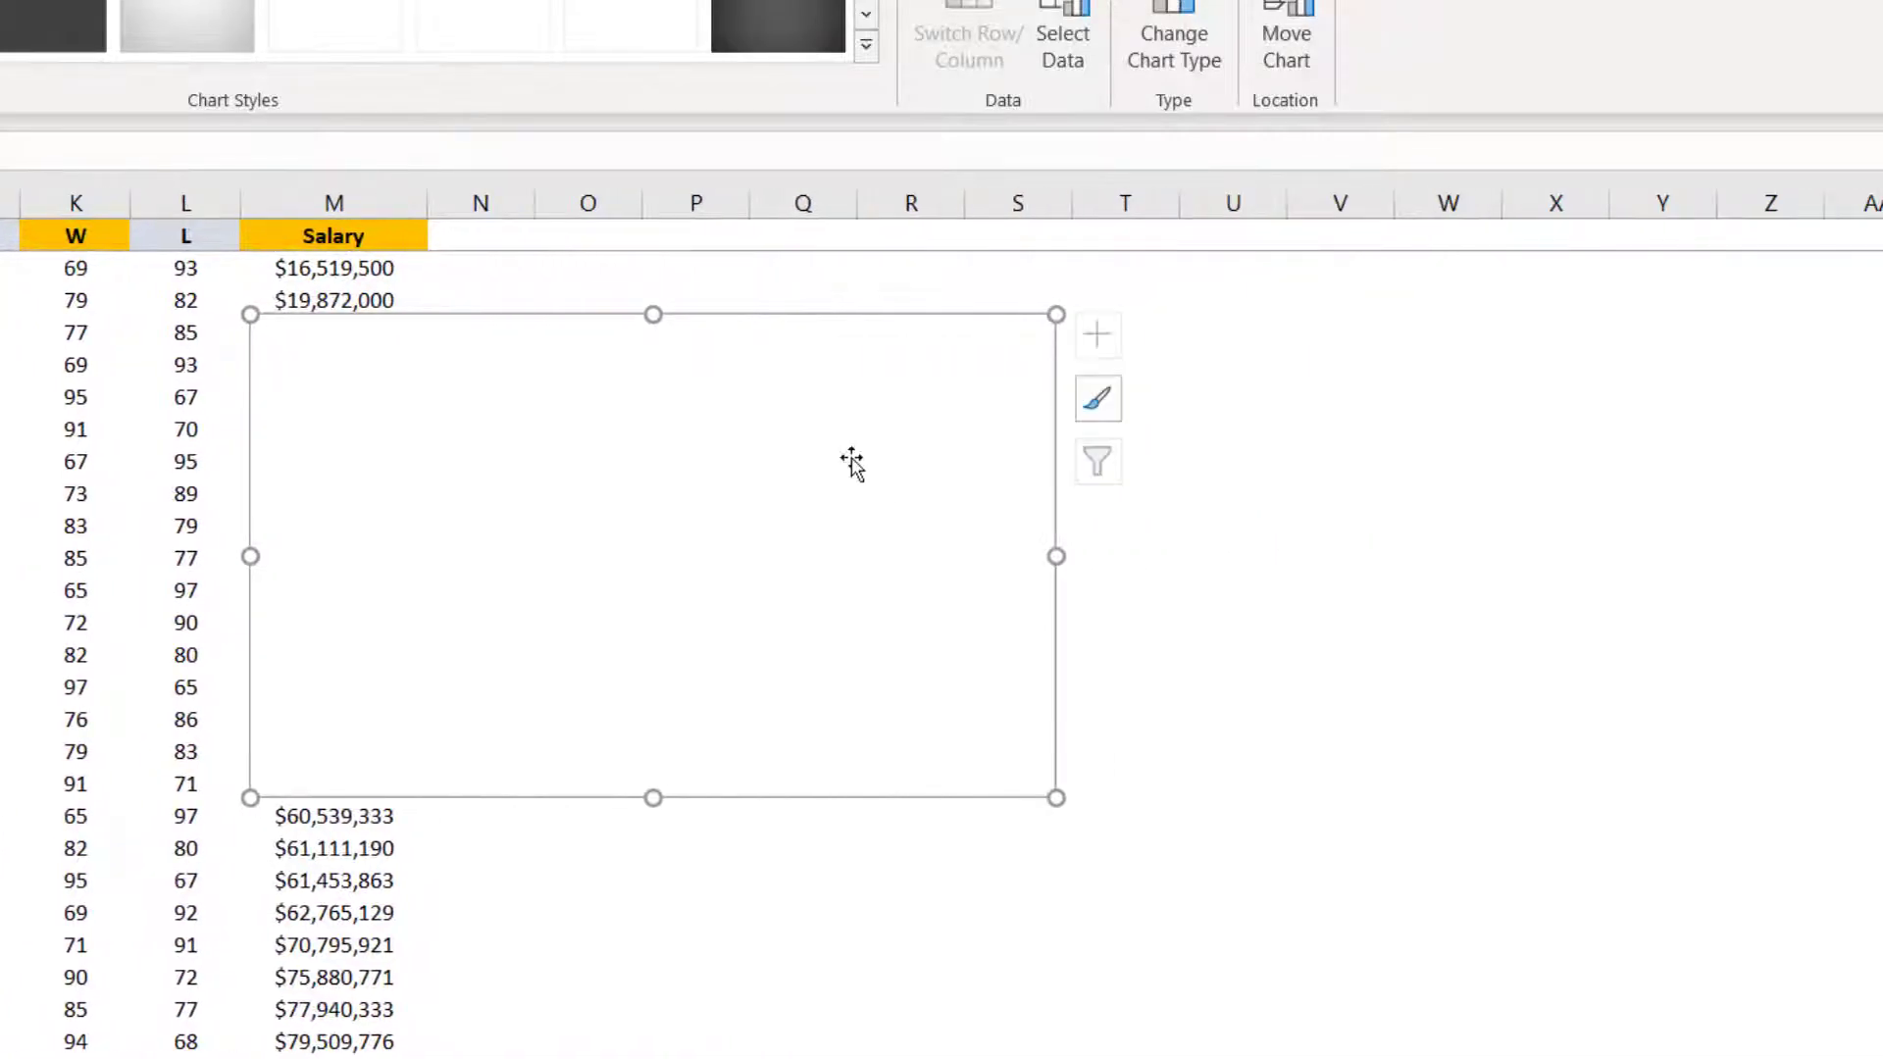
left_click_drag(834, 429, 1069, 385)
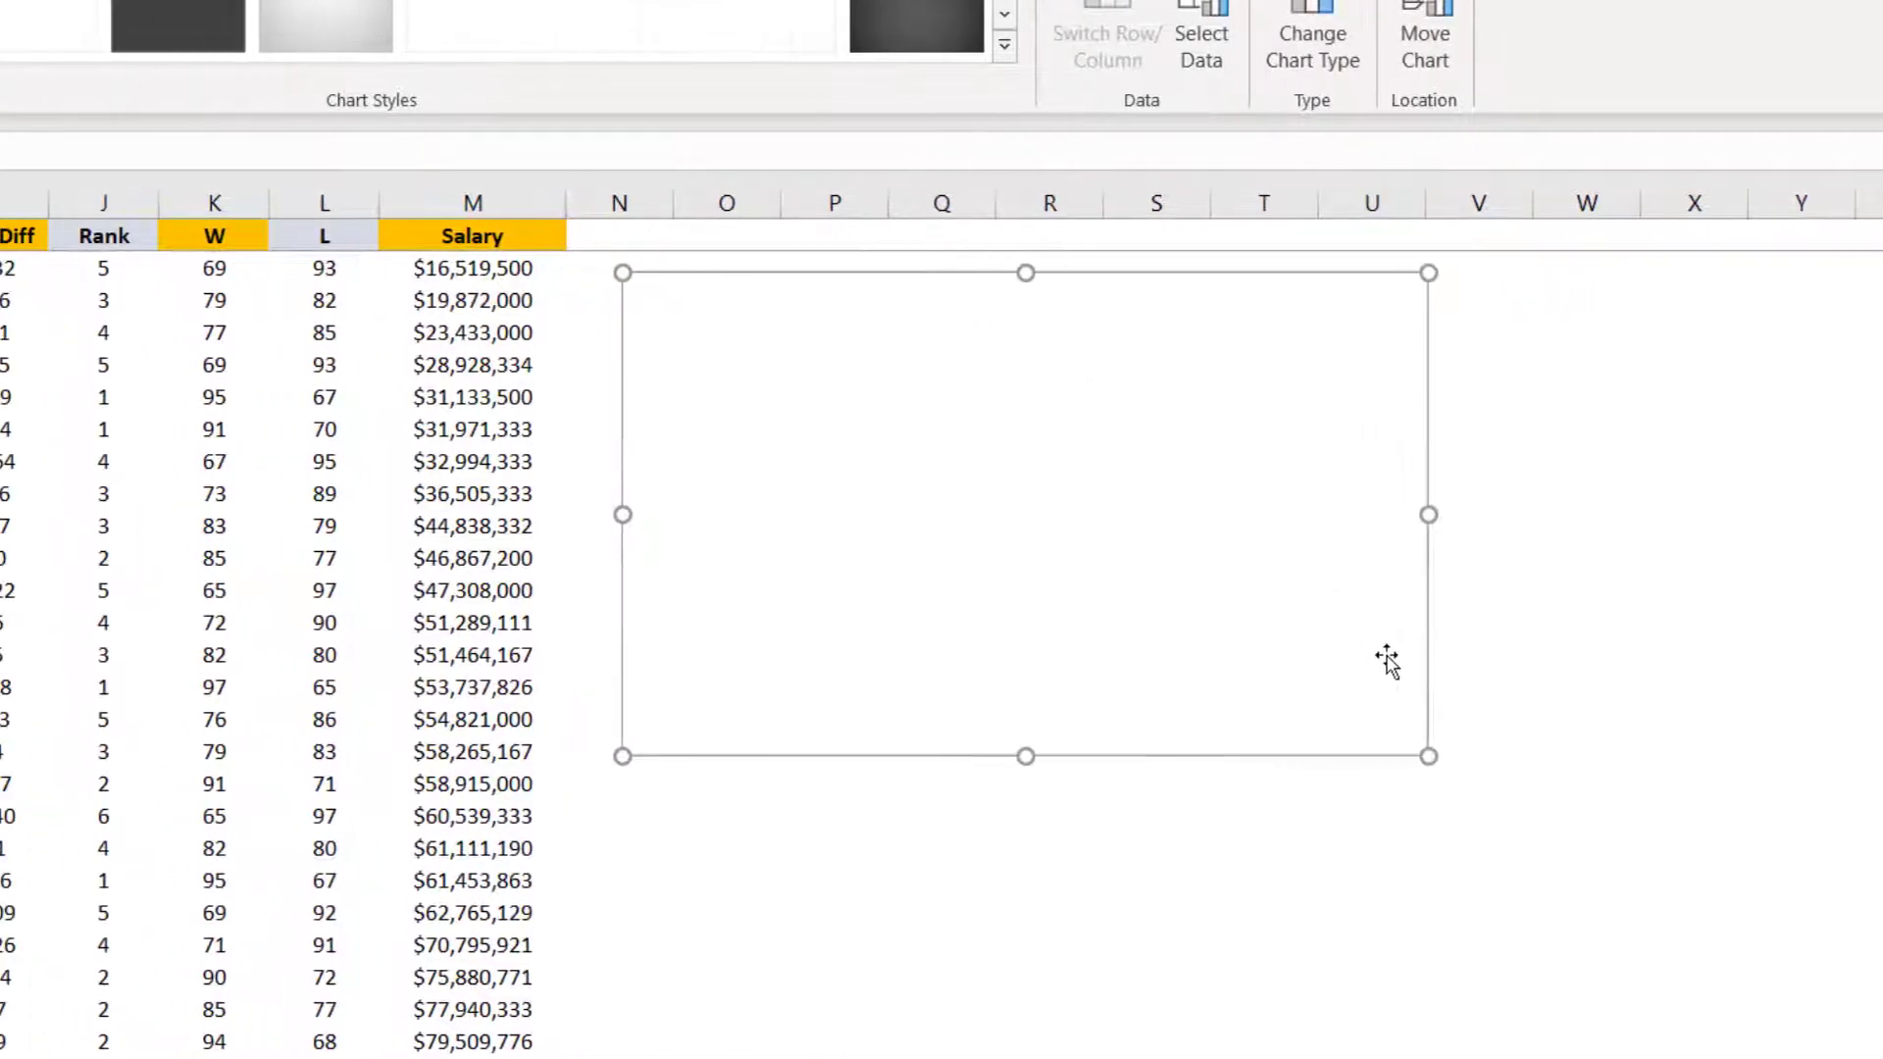
left_click_drag(1539, 752, 1610, 795)
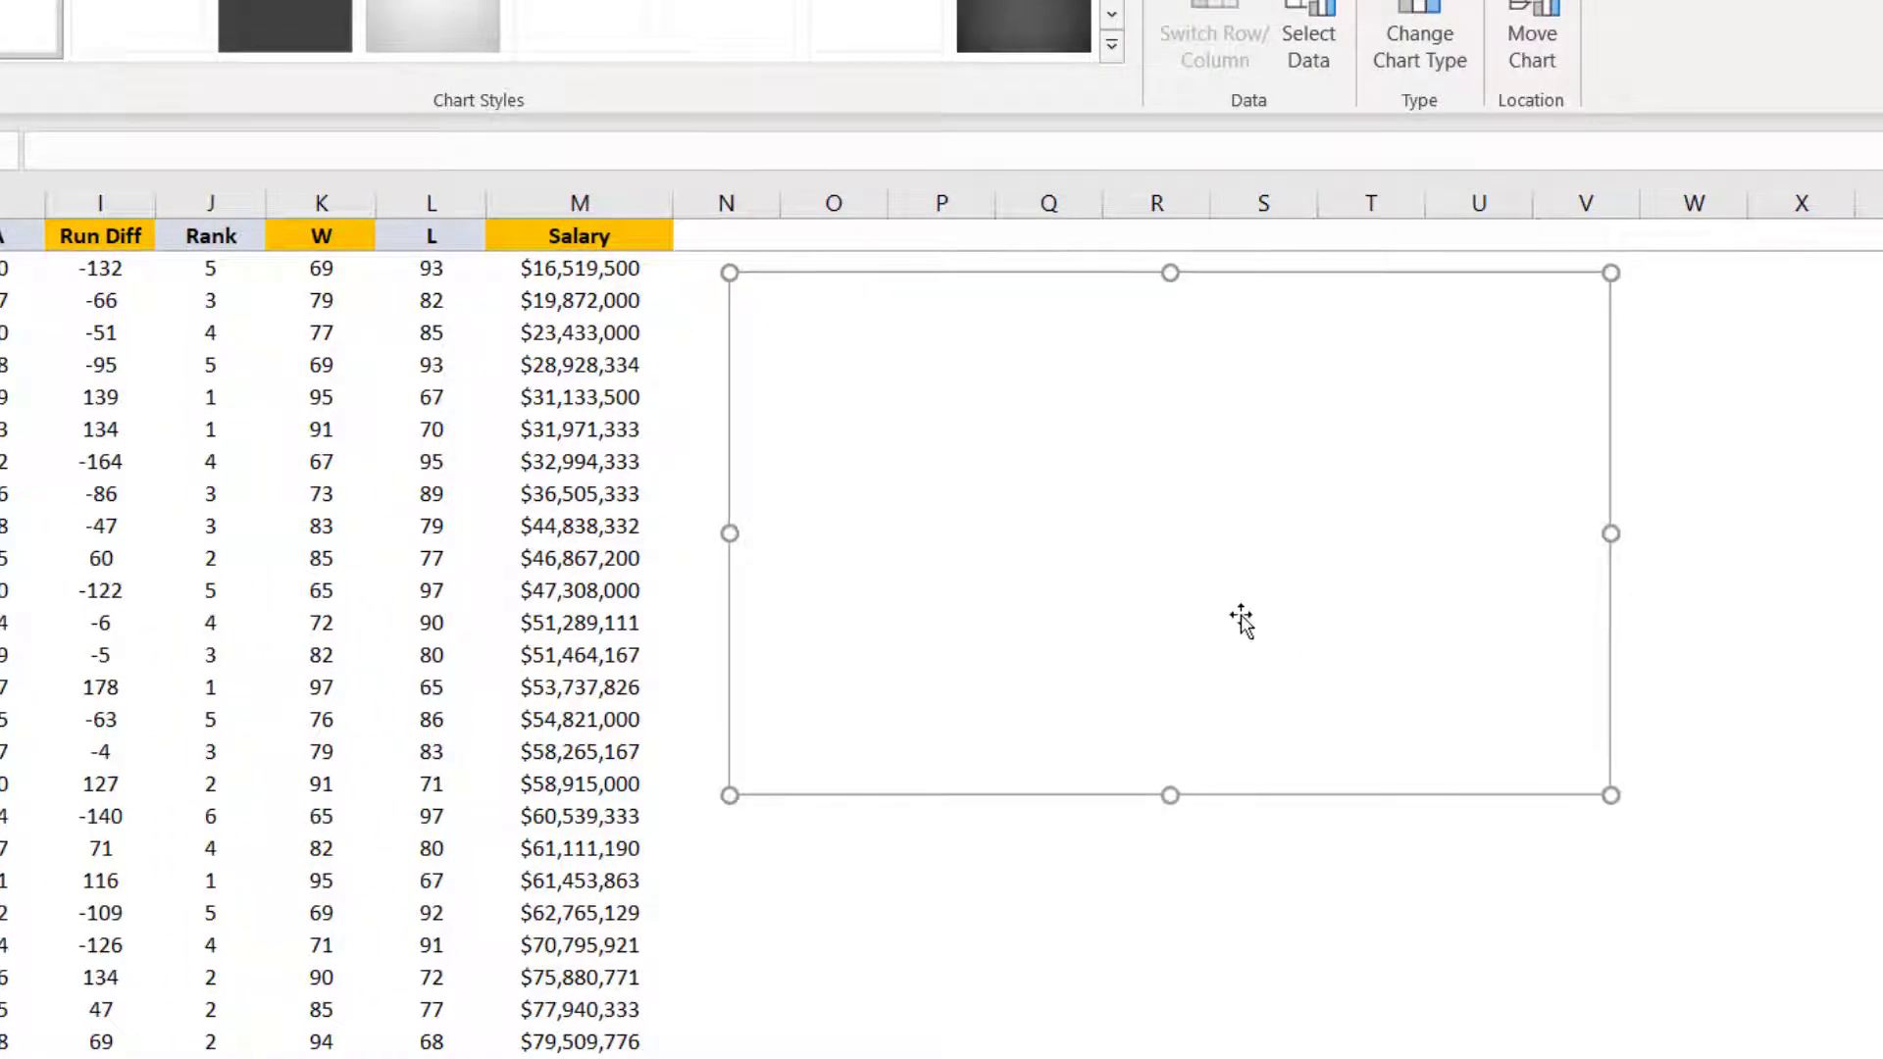
Add a new data series named "BaseBall Team" to the bubble chart
right_click(1241, 615)
left_click(1378, 767)
left_click(784, 552)
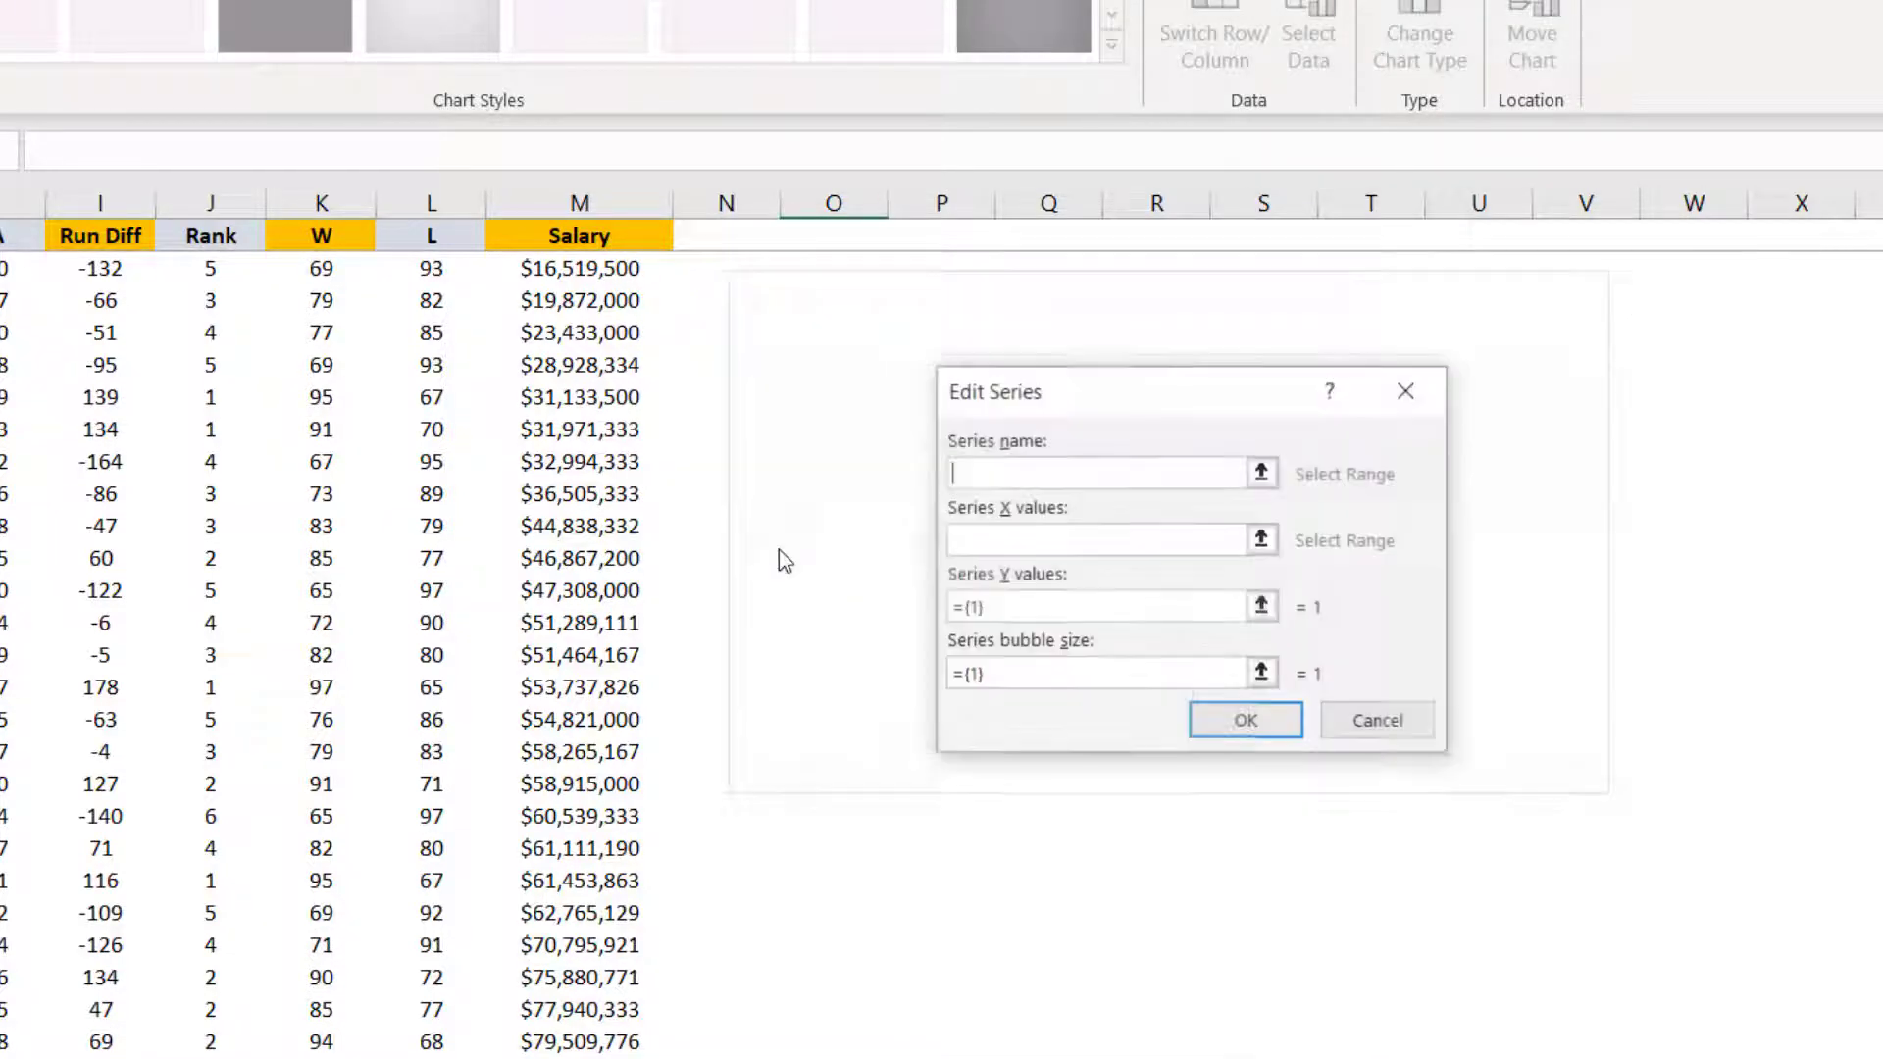
left_click_drag(1139, 396, 689, 421)
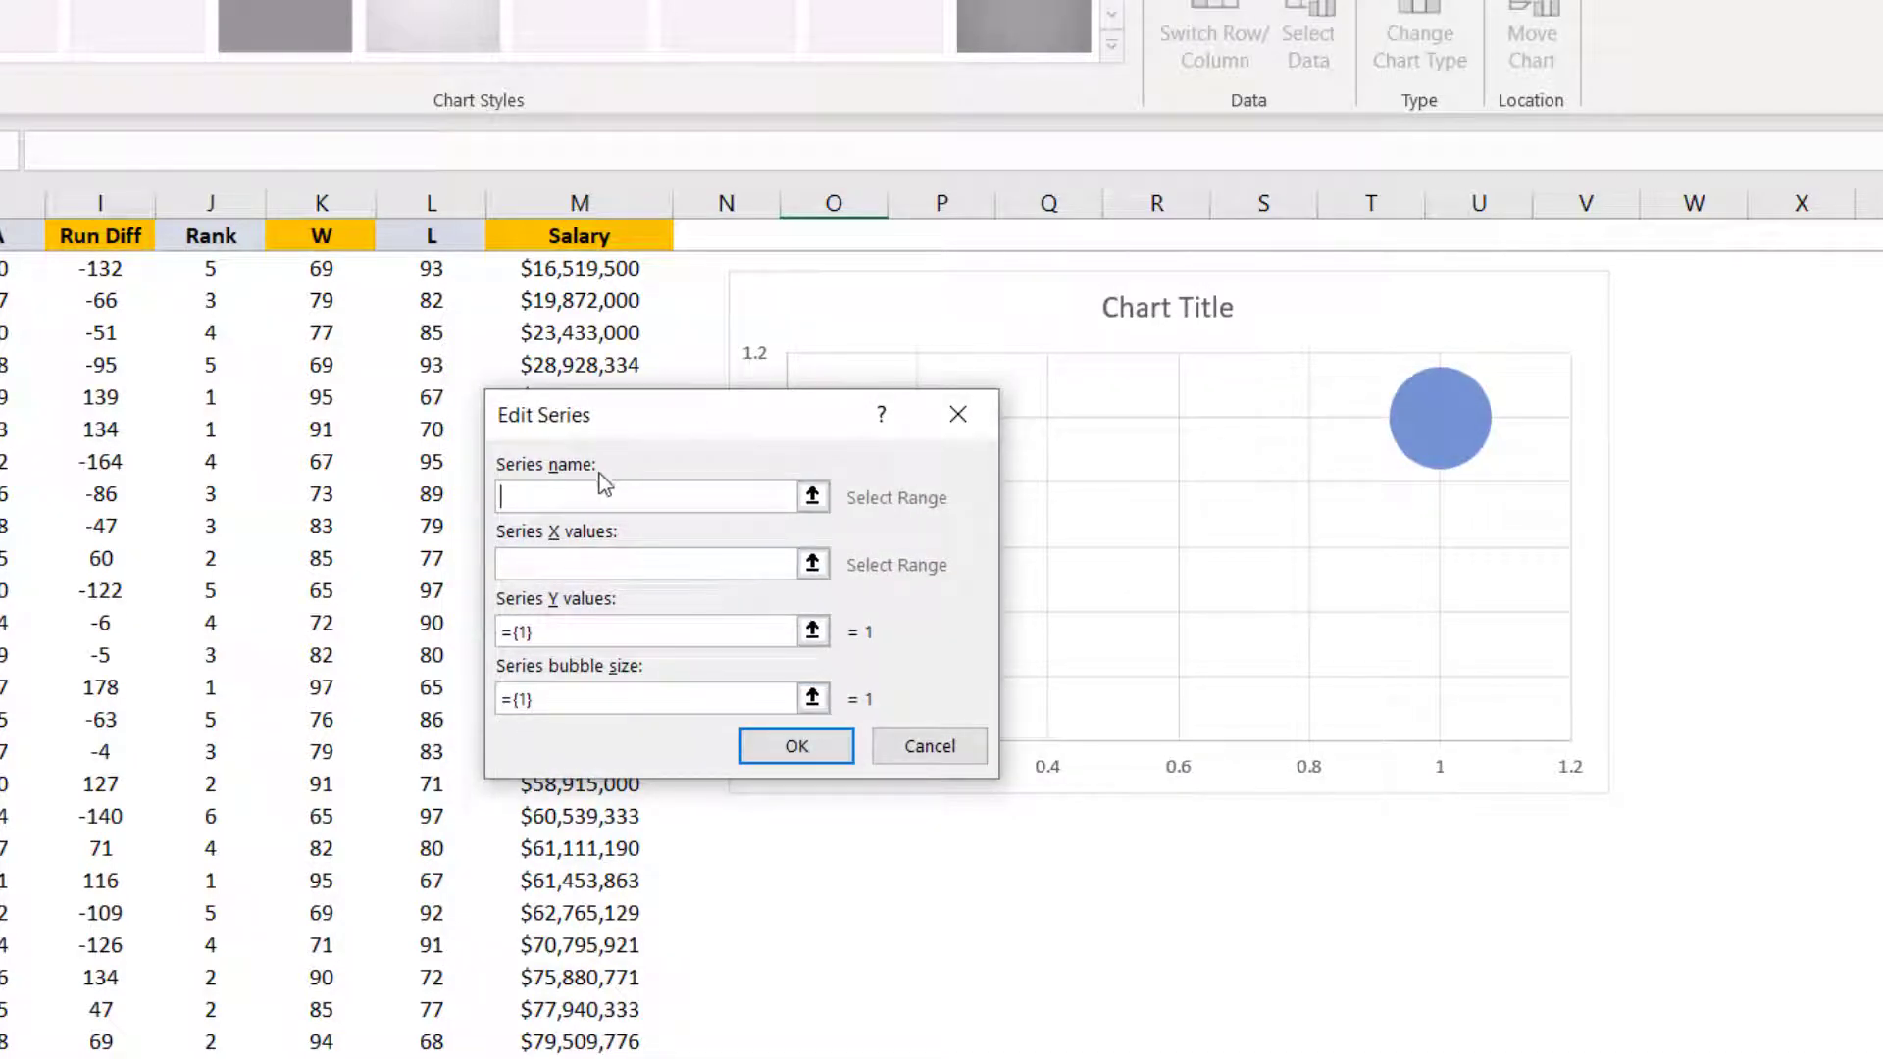
left_click_drag(657, 438, 785, 438)
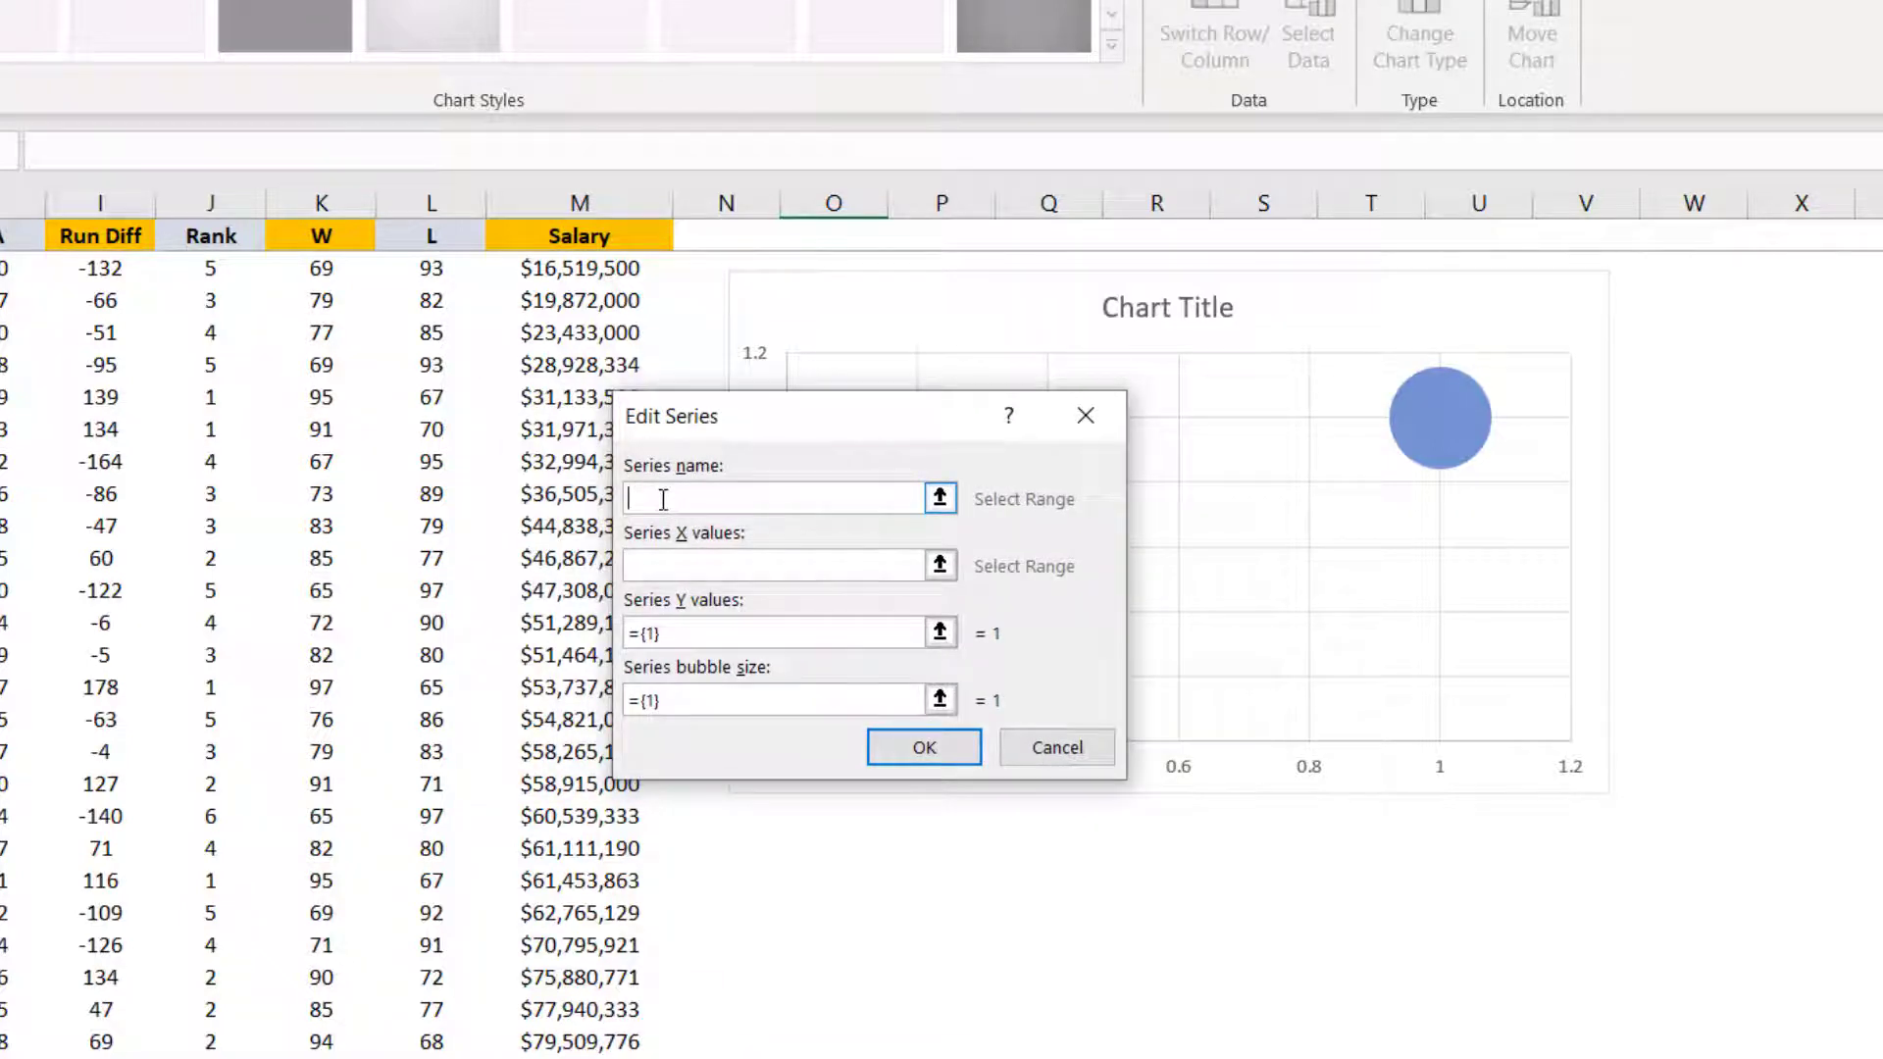
type("BaseBall Team")
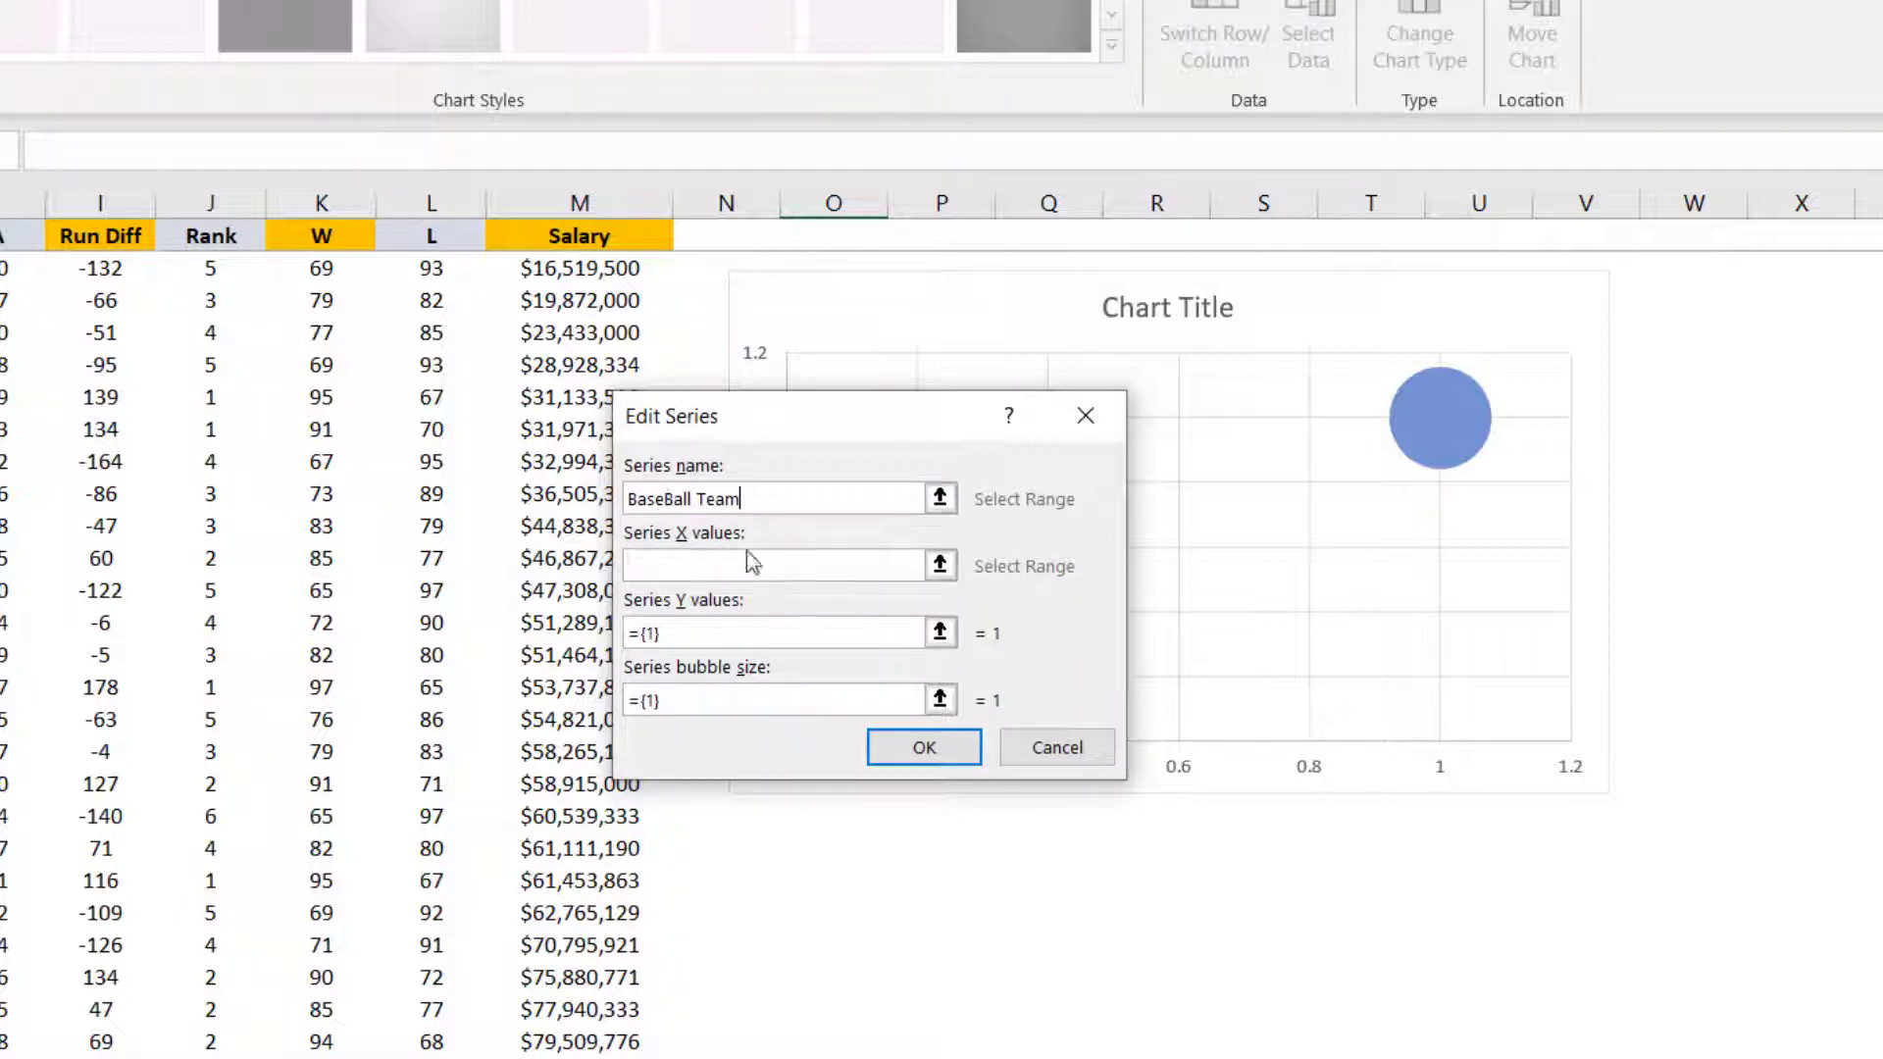
Set the series X values to the Run Diff data for 2000, I2:I31
left_click(940, 566)
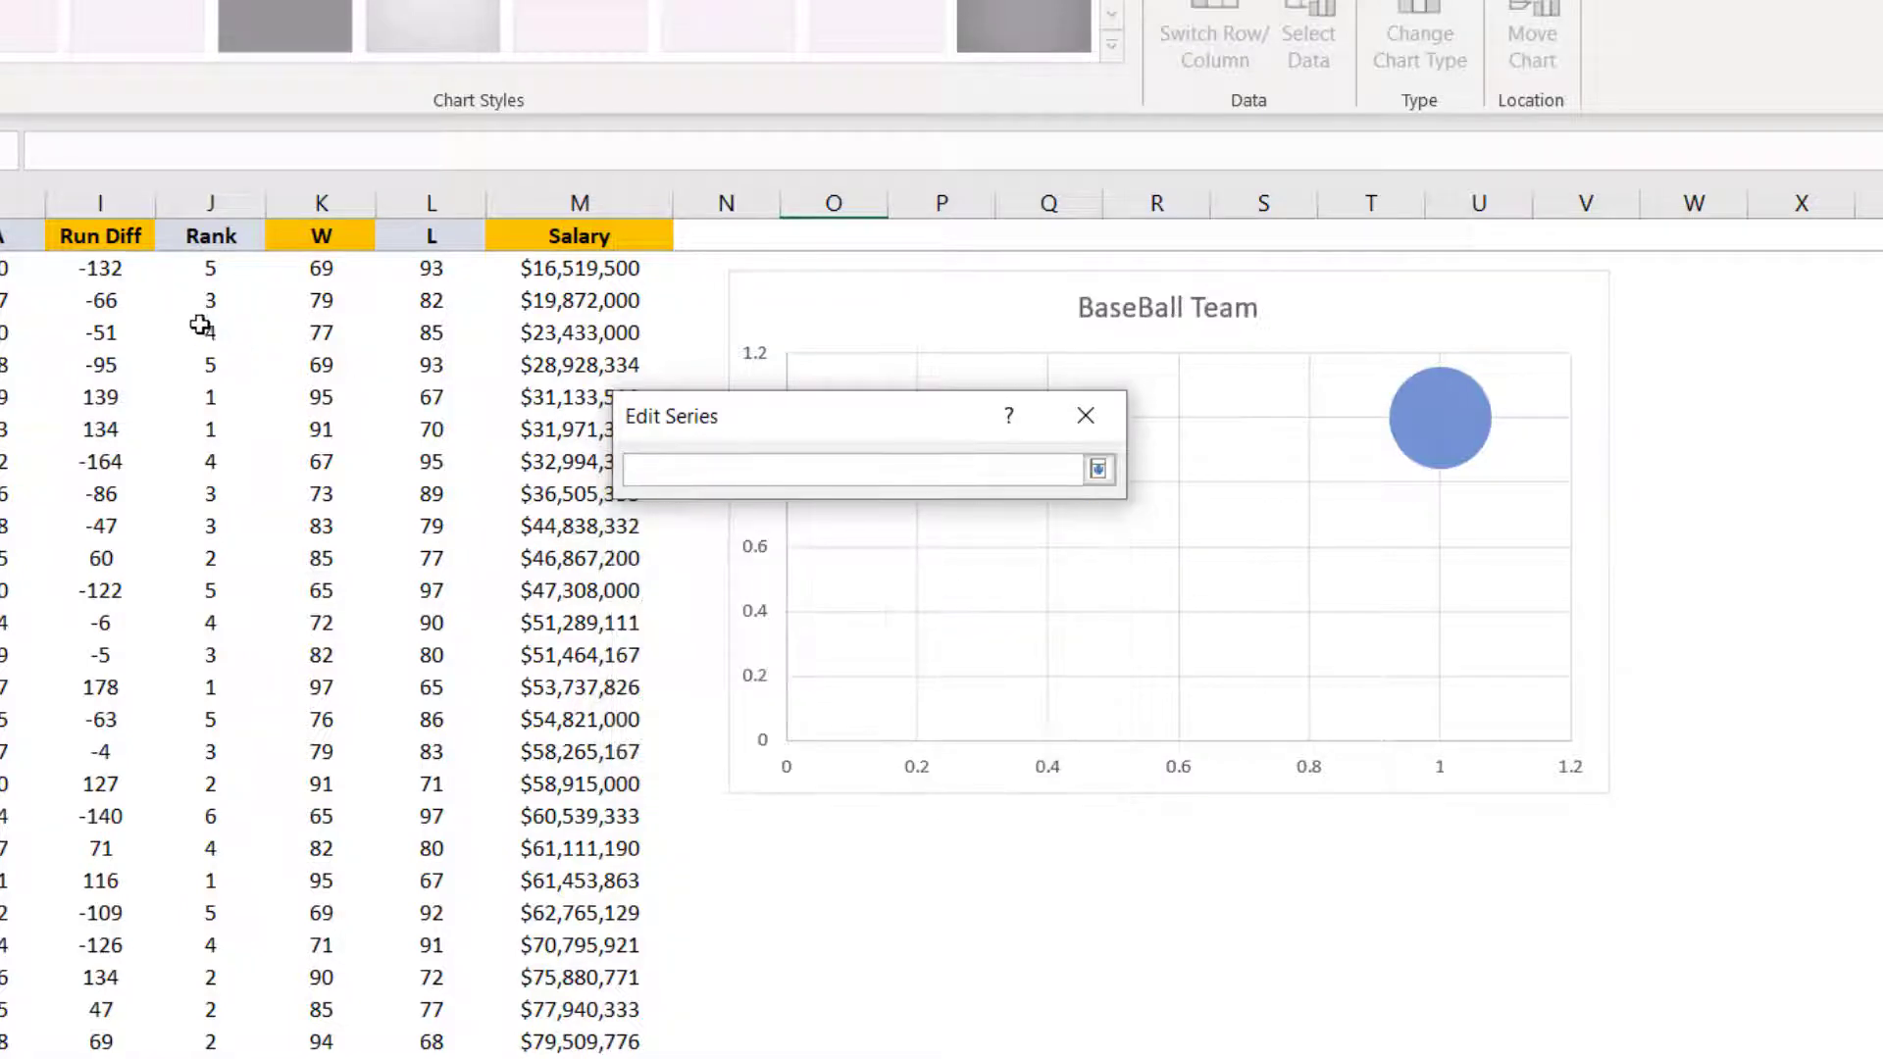
left_click(88, 265)
left_click_drag(61, 586, 98, 913)
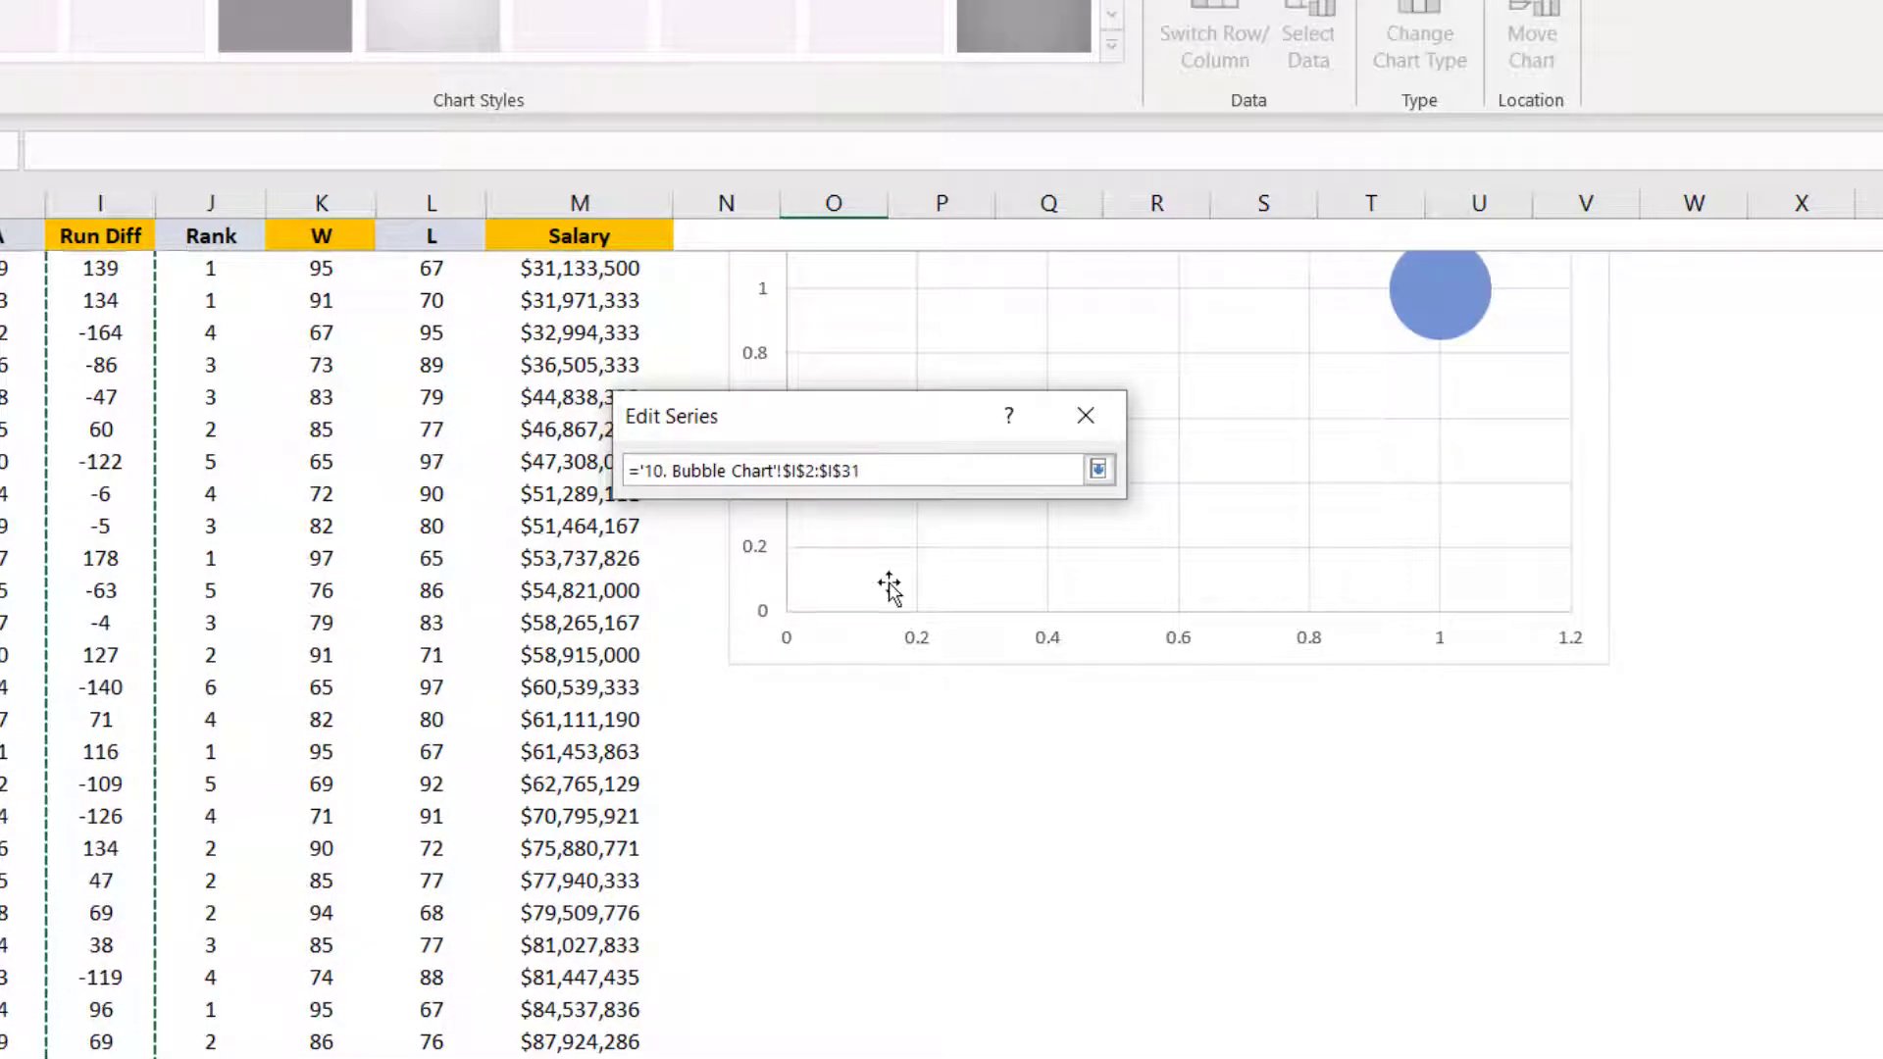
scroll(892, 589, "up", 2)
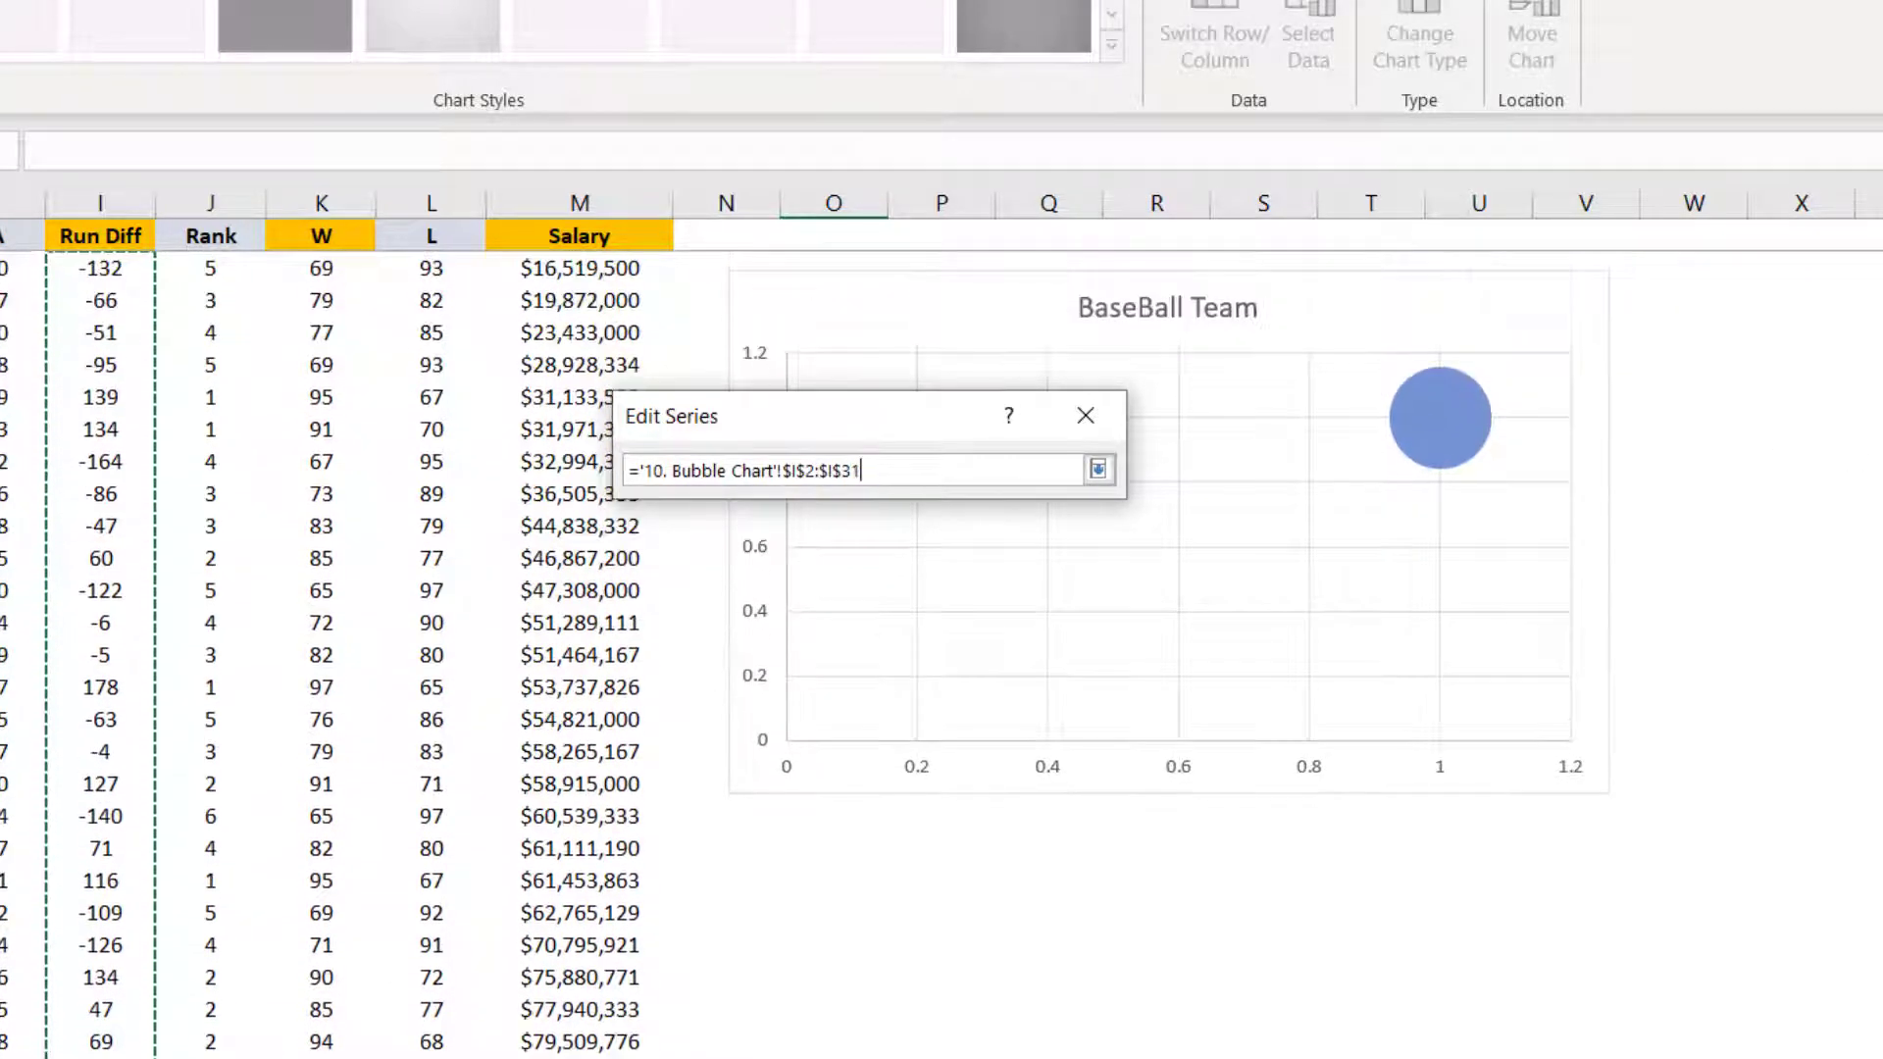
left_click(1100, 471)
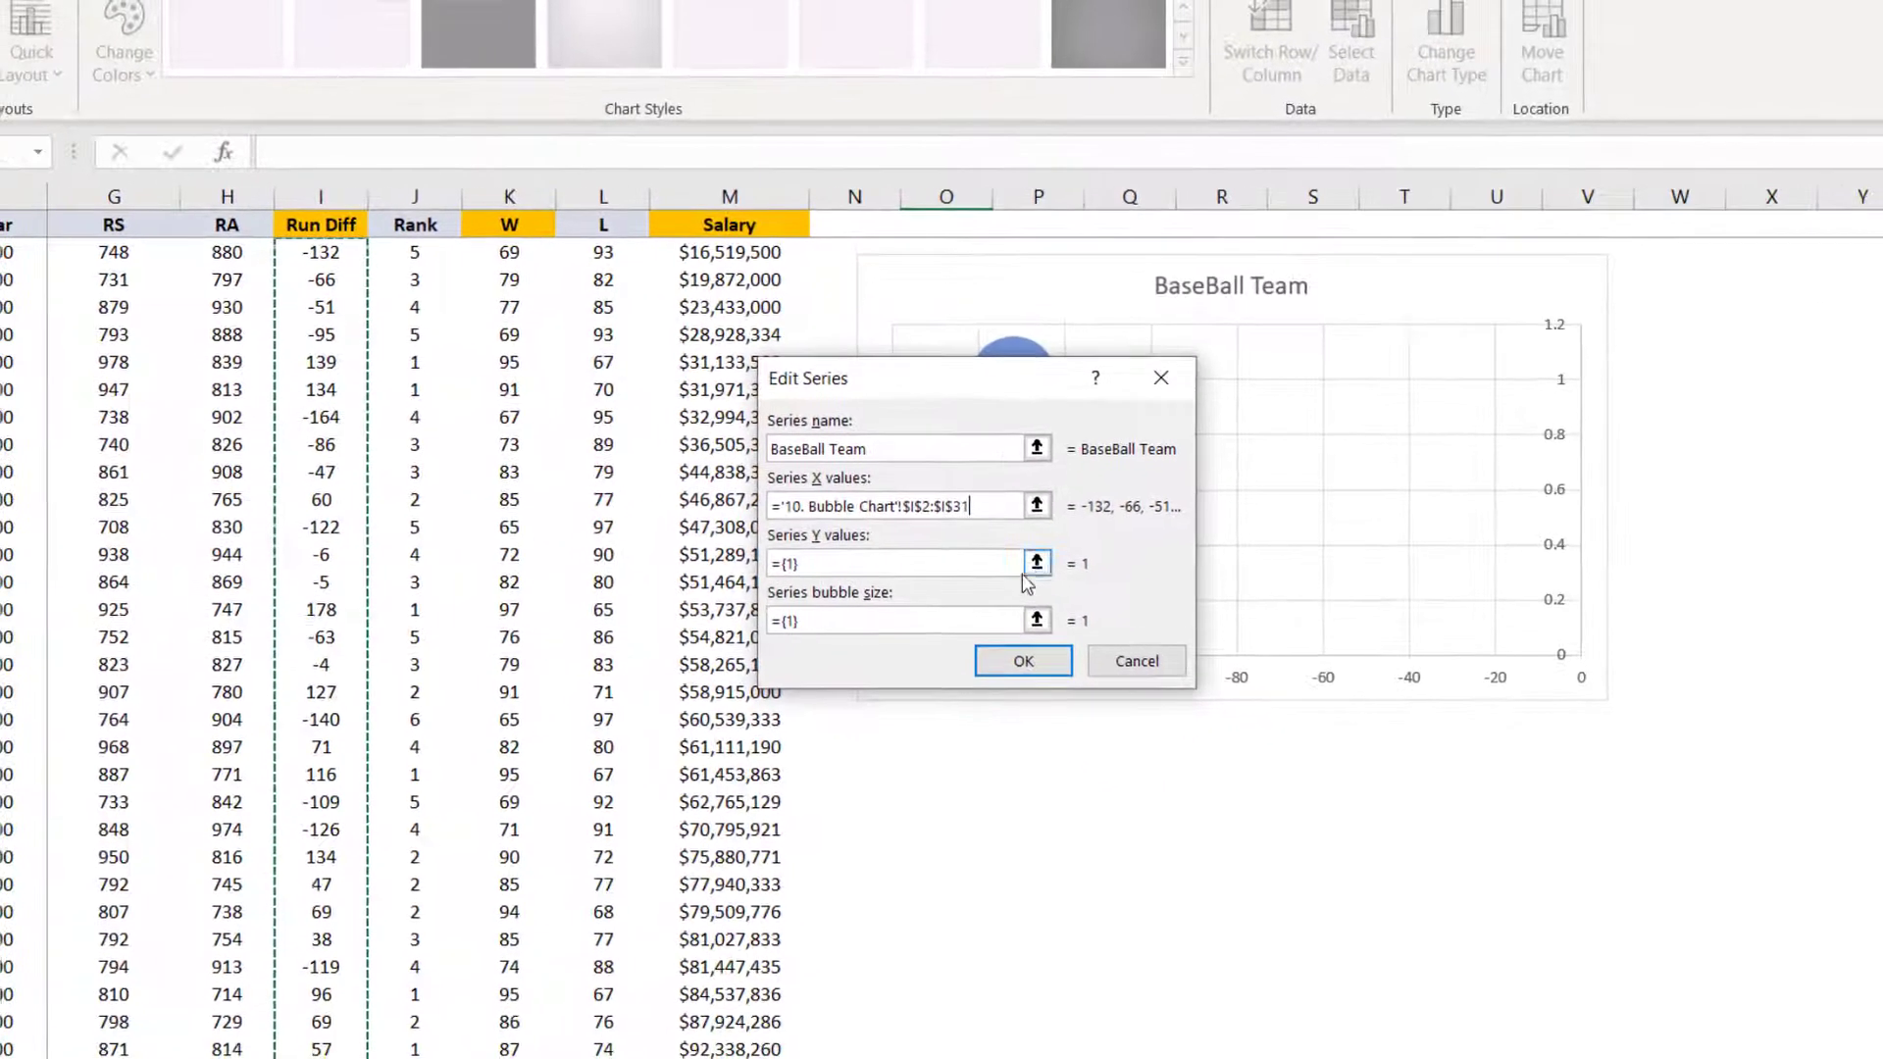
Set the series Y values to the wins data for 2000, K2:K31
left_click(982, 601)
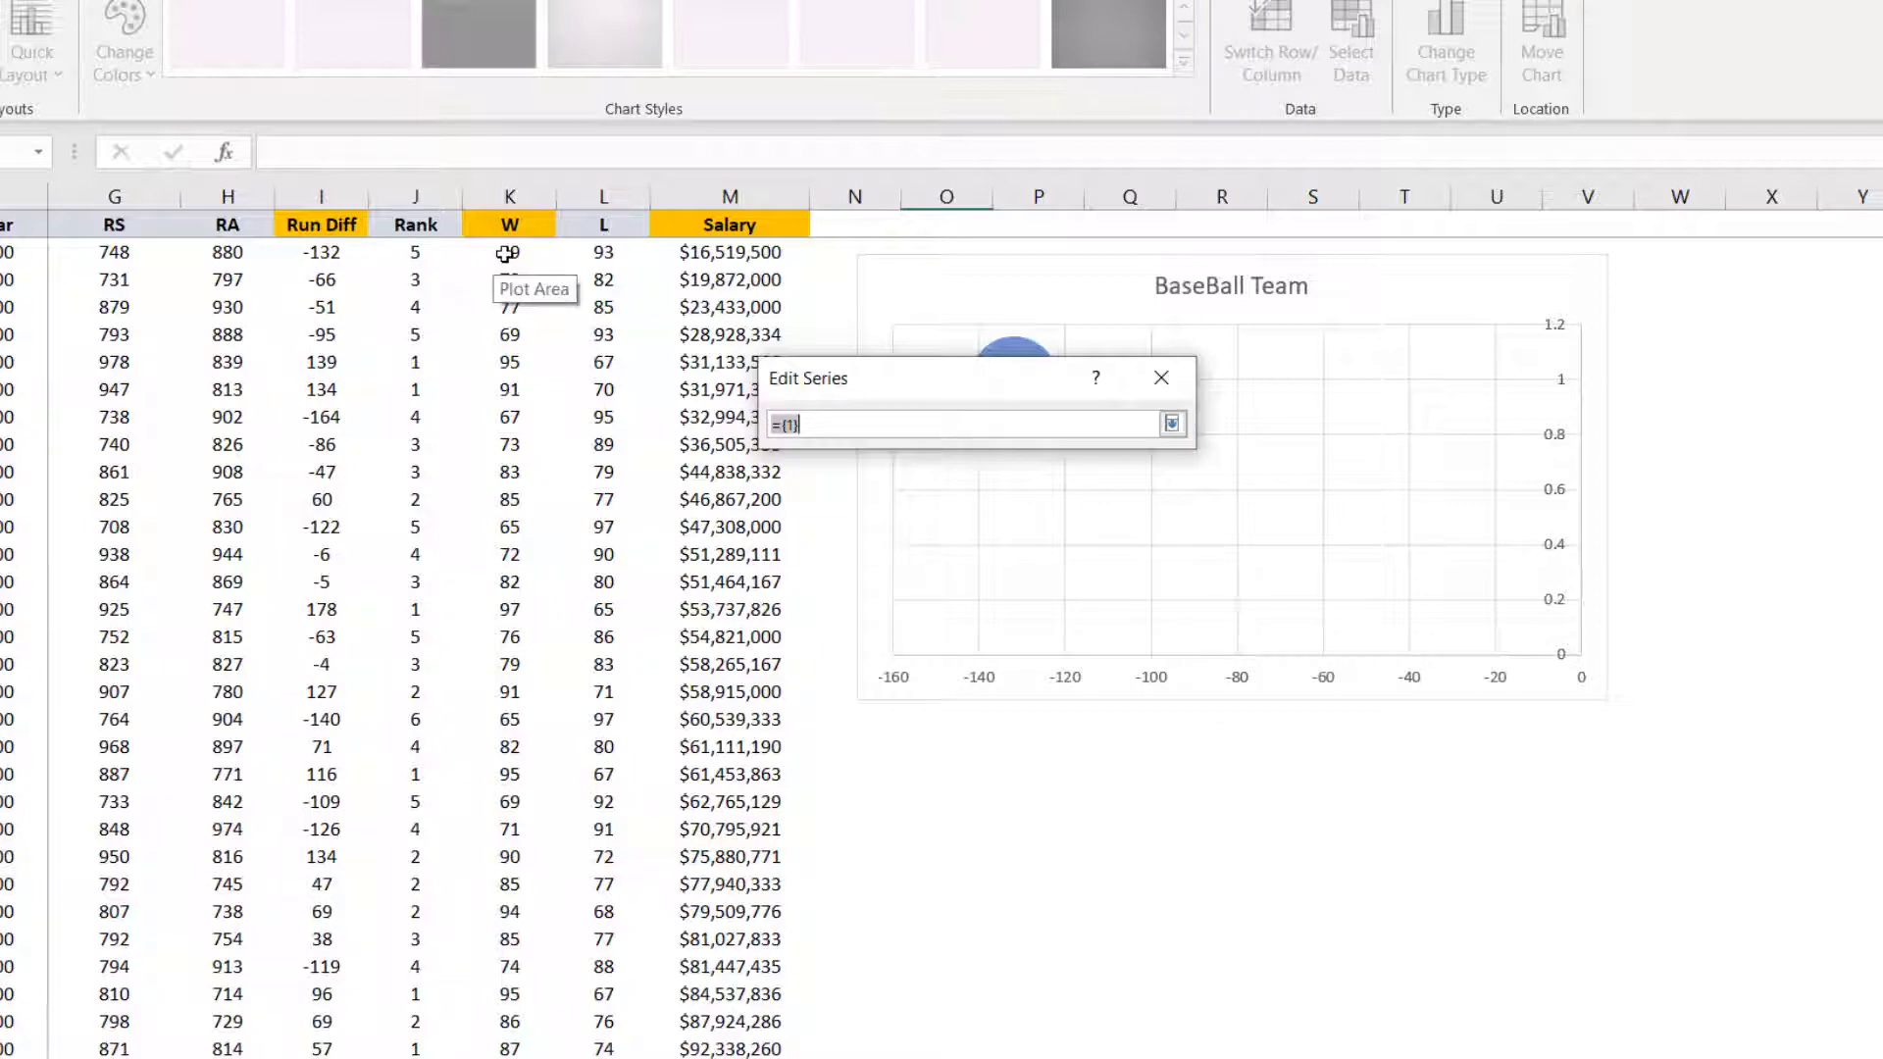
left_click_drag(505, 254, 503, 449)
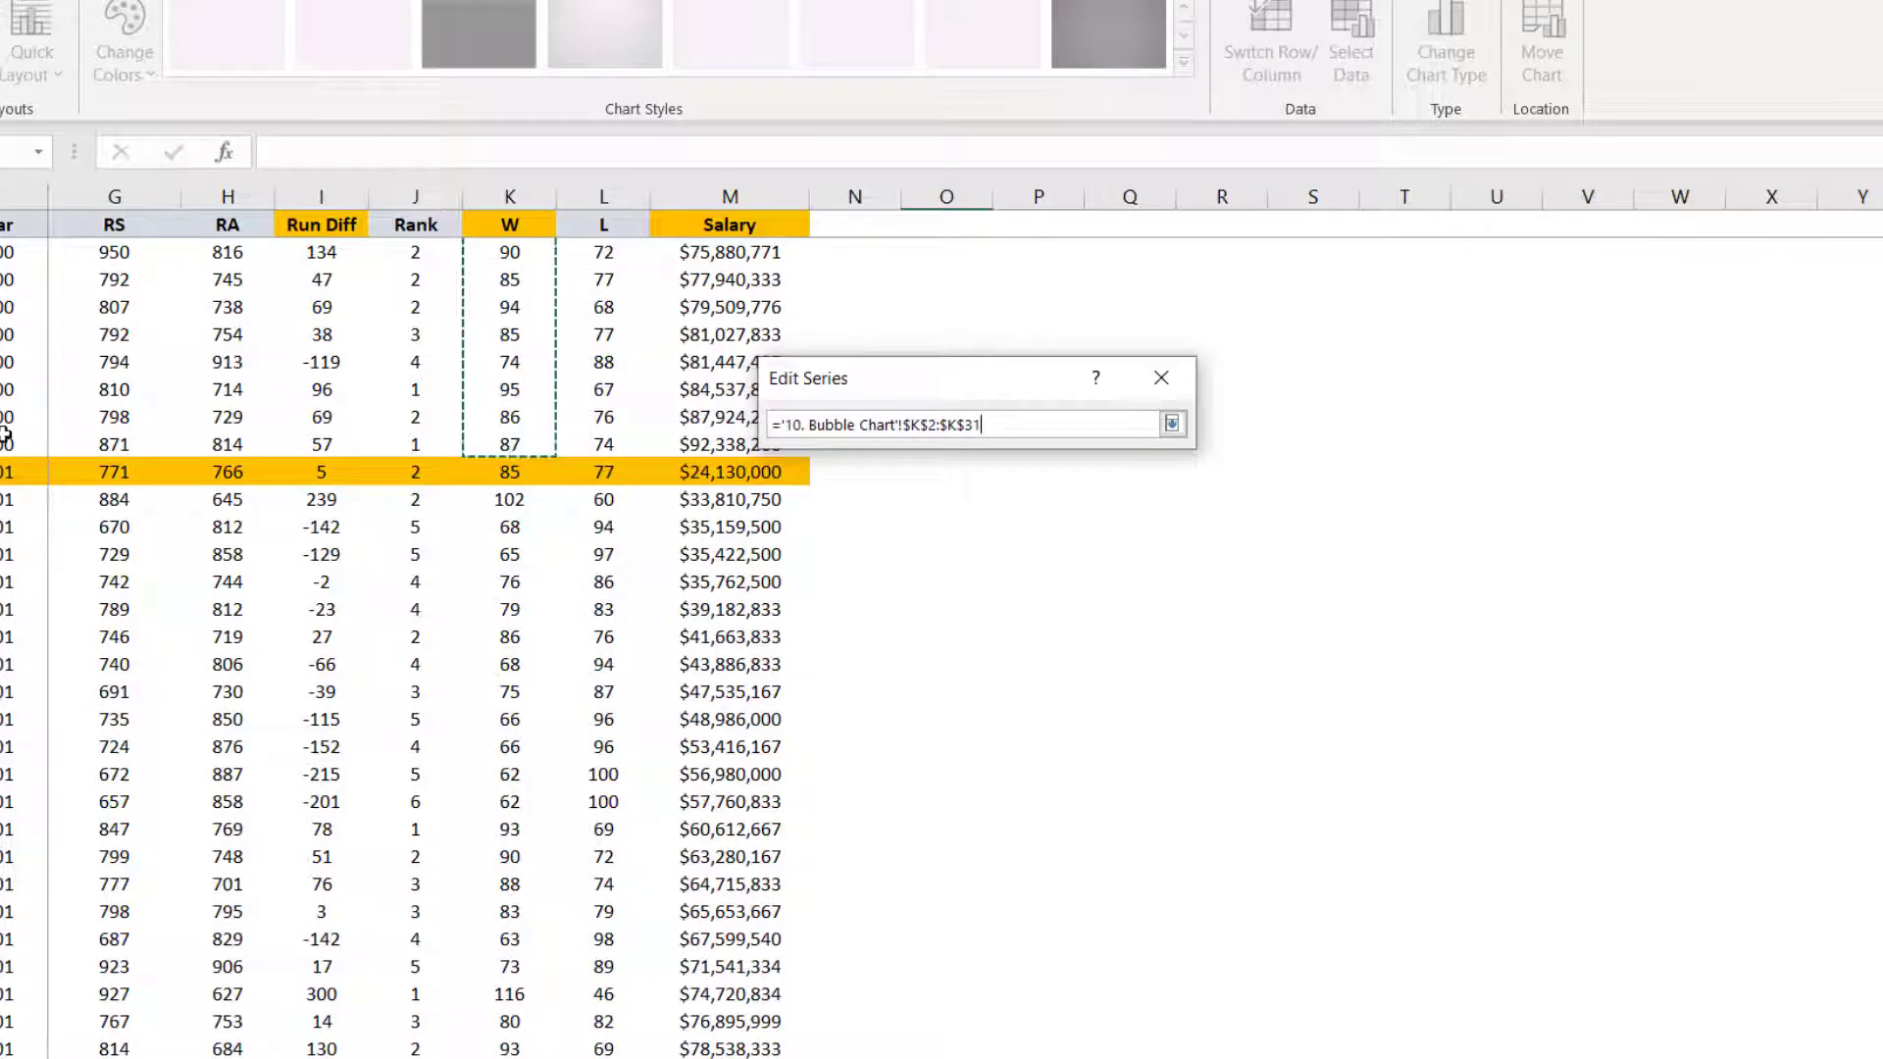
left_click(1172, 424)
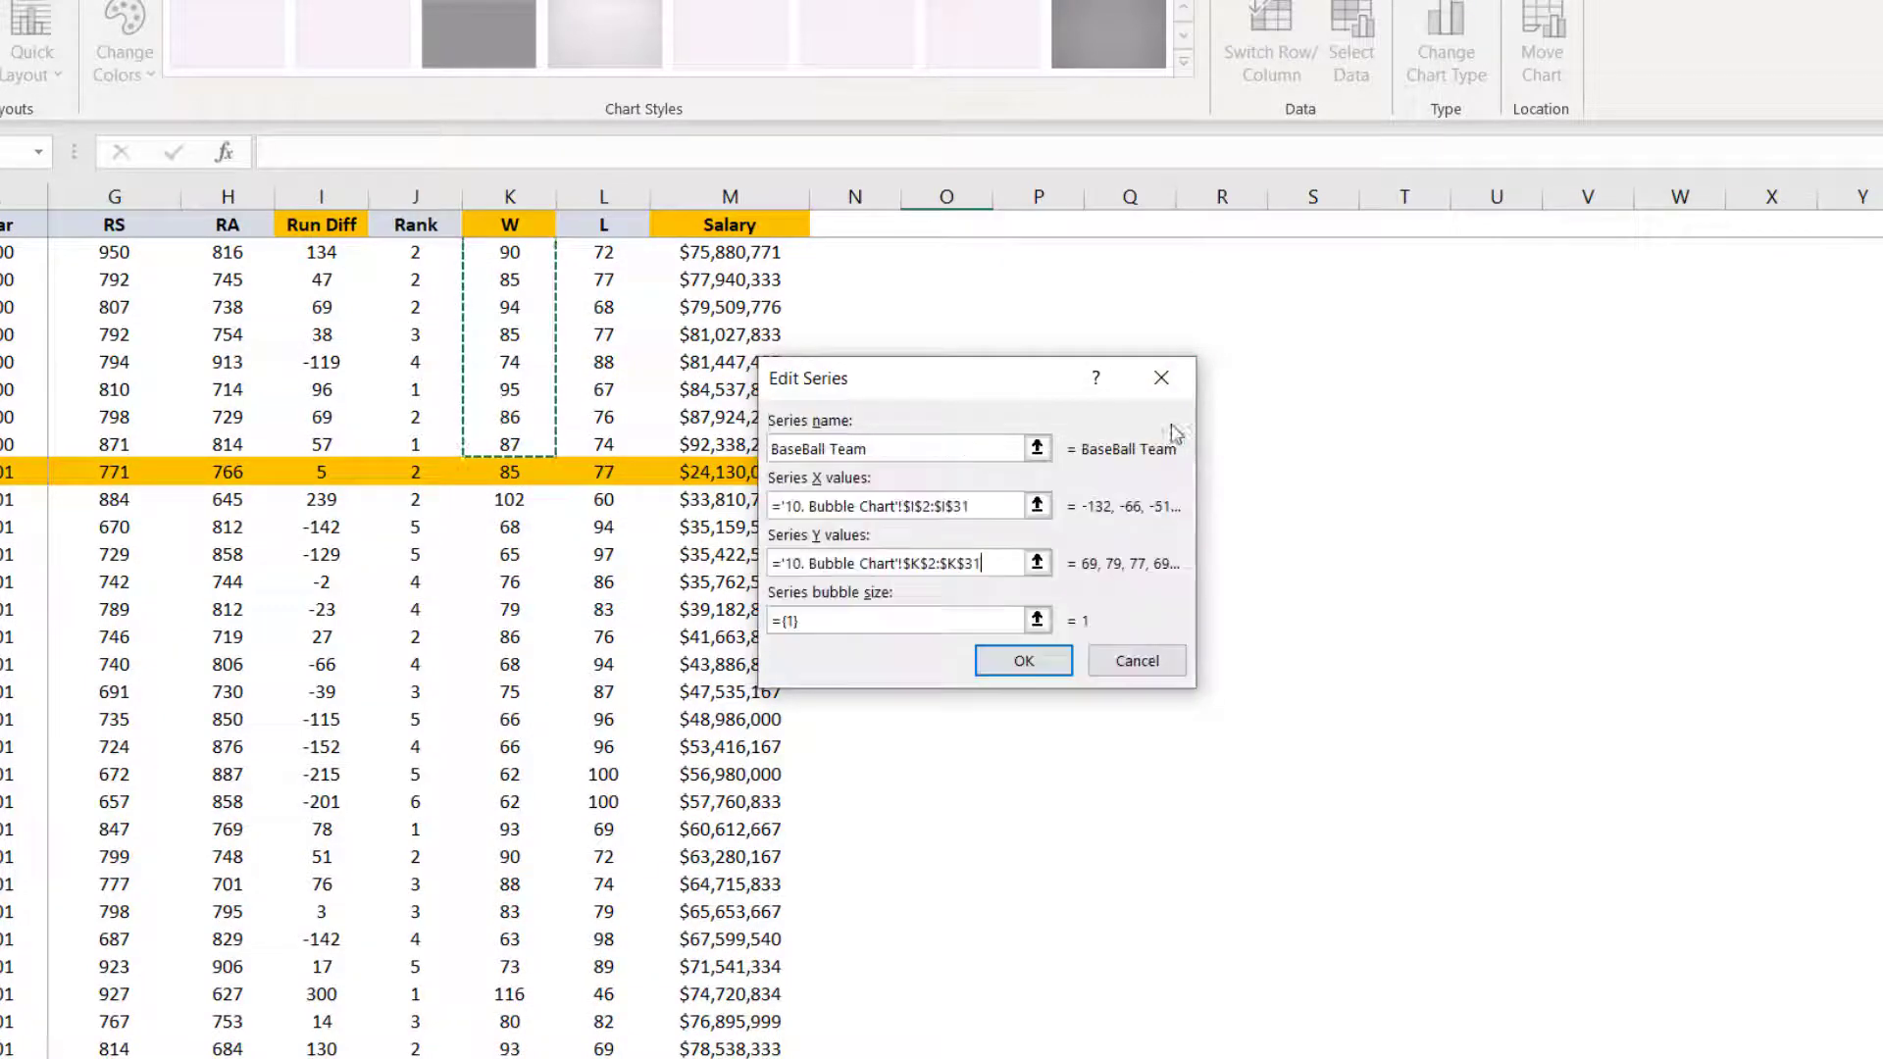
Set the series bubble size to the salaries in M2:M31 and apply the chart's data source
left_click(1037, 620)
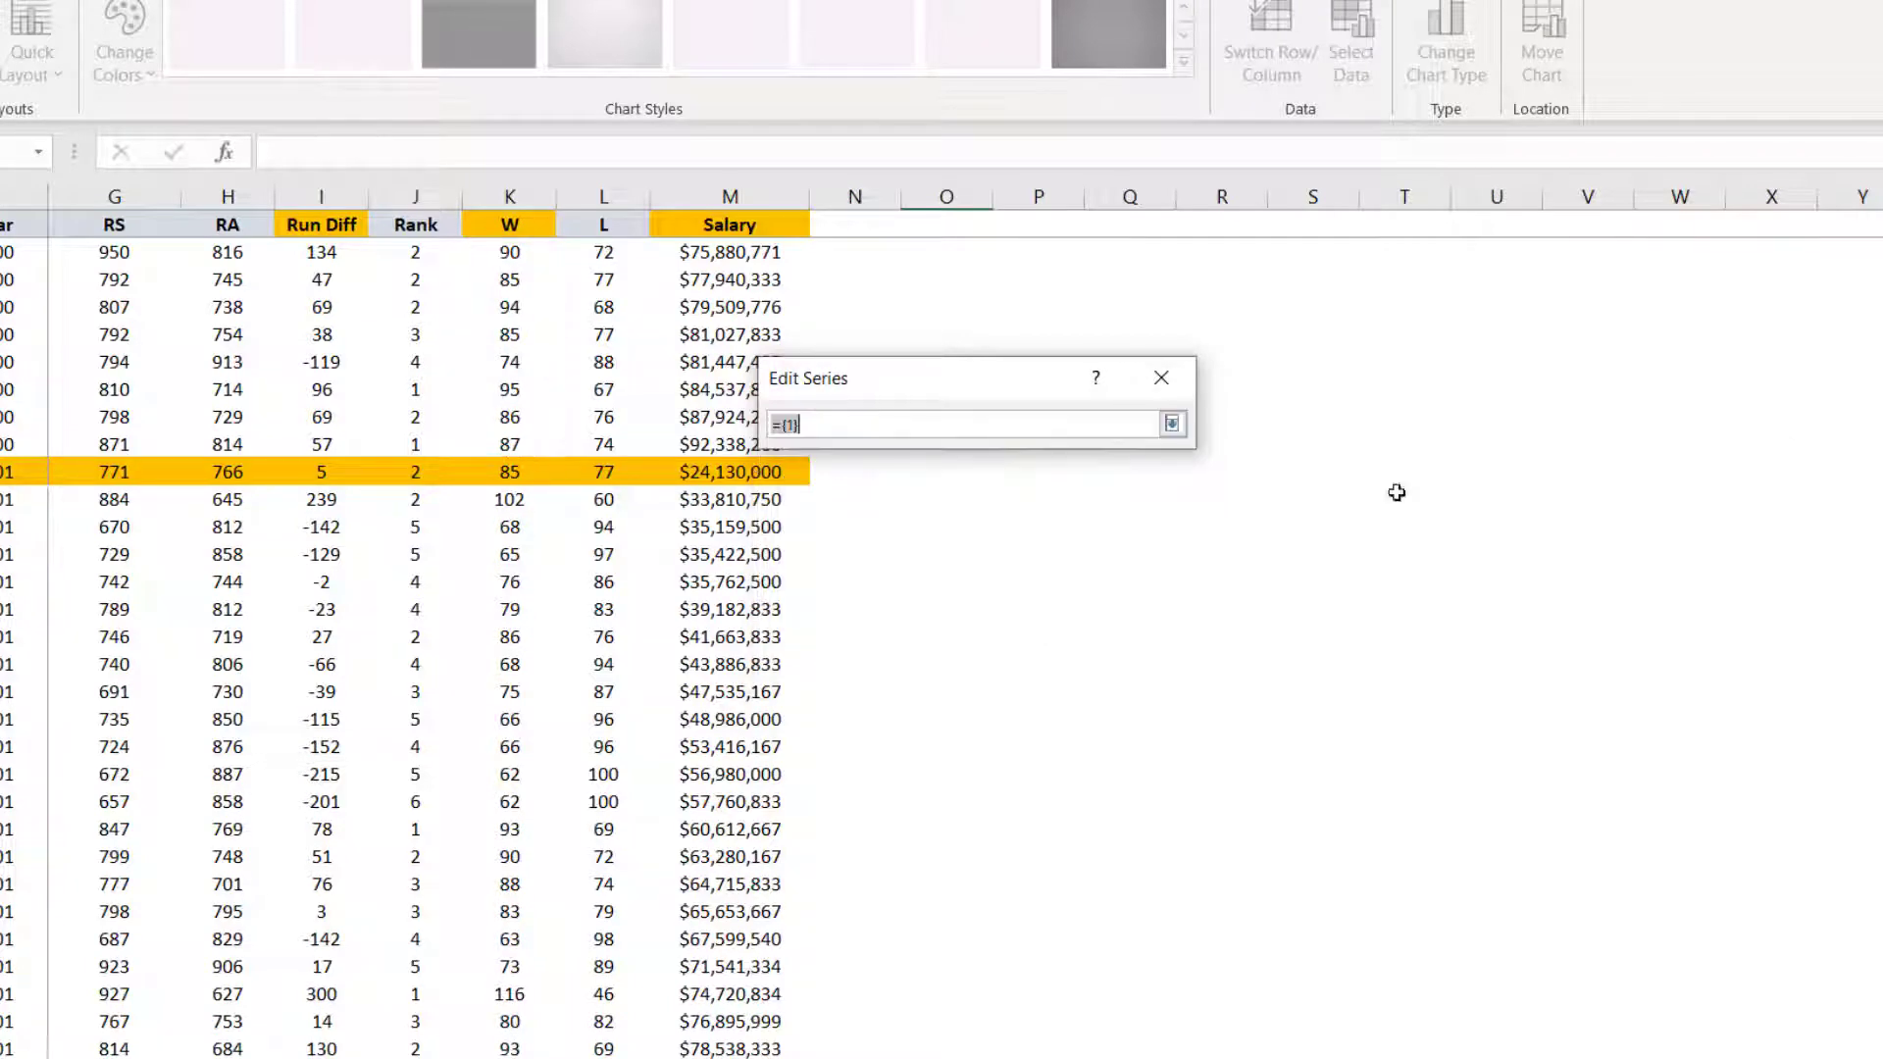
scroll(407, 648, "up", 7)
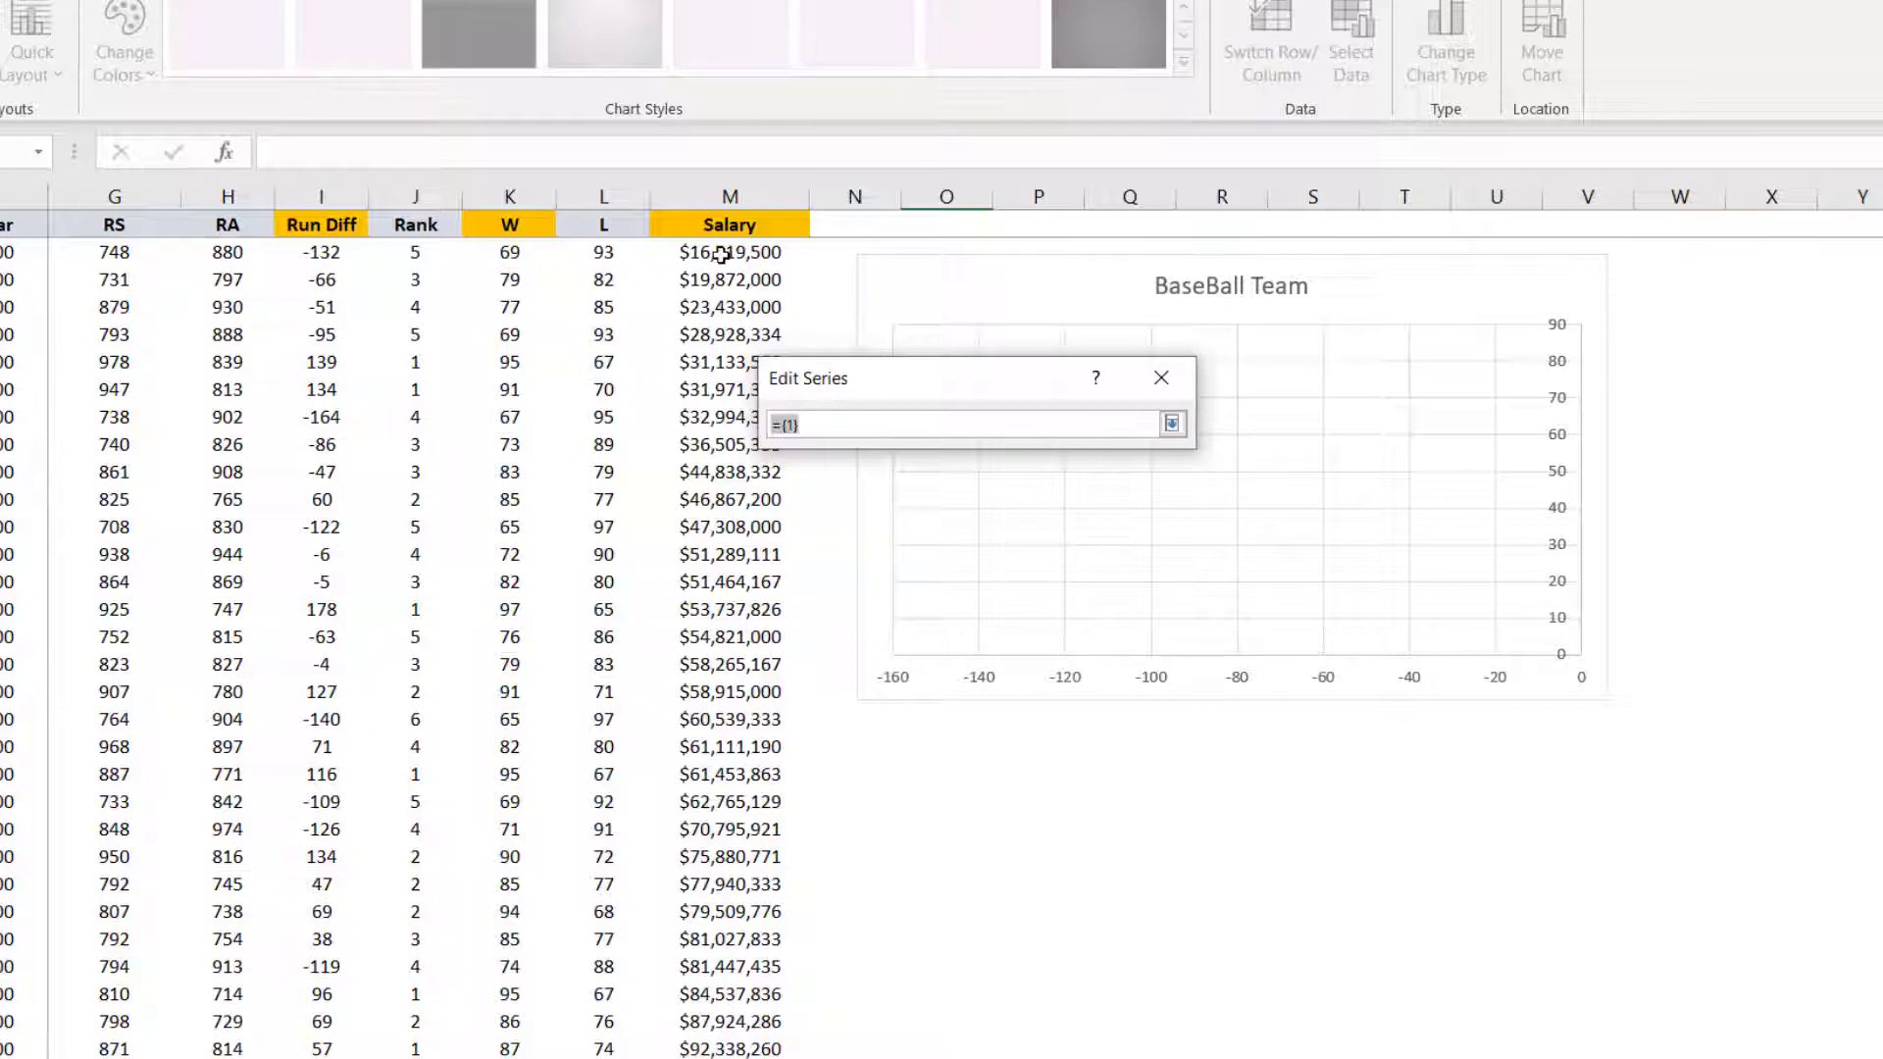
left_click_drag(721, 255, 700, 918)
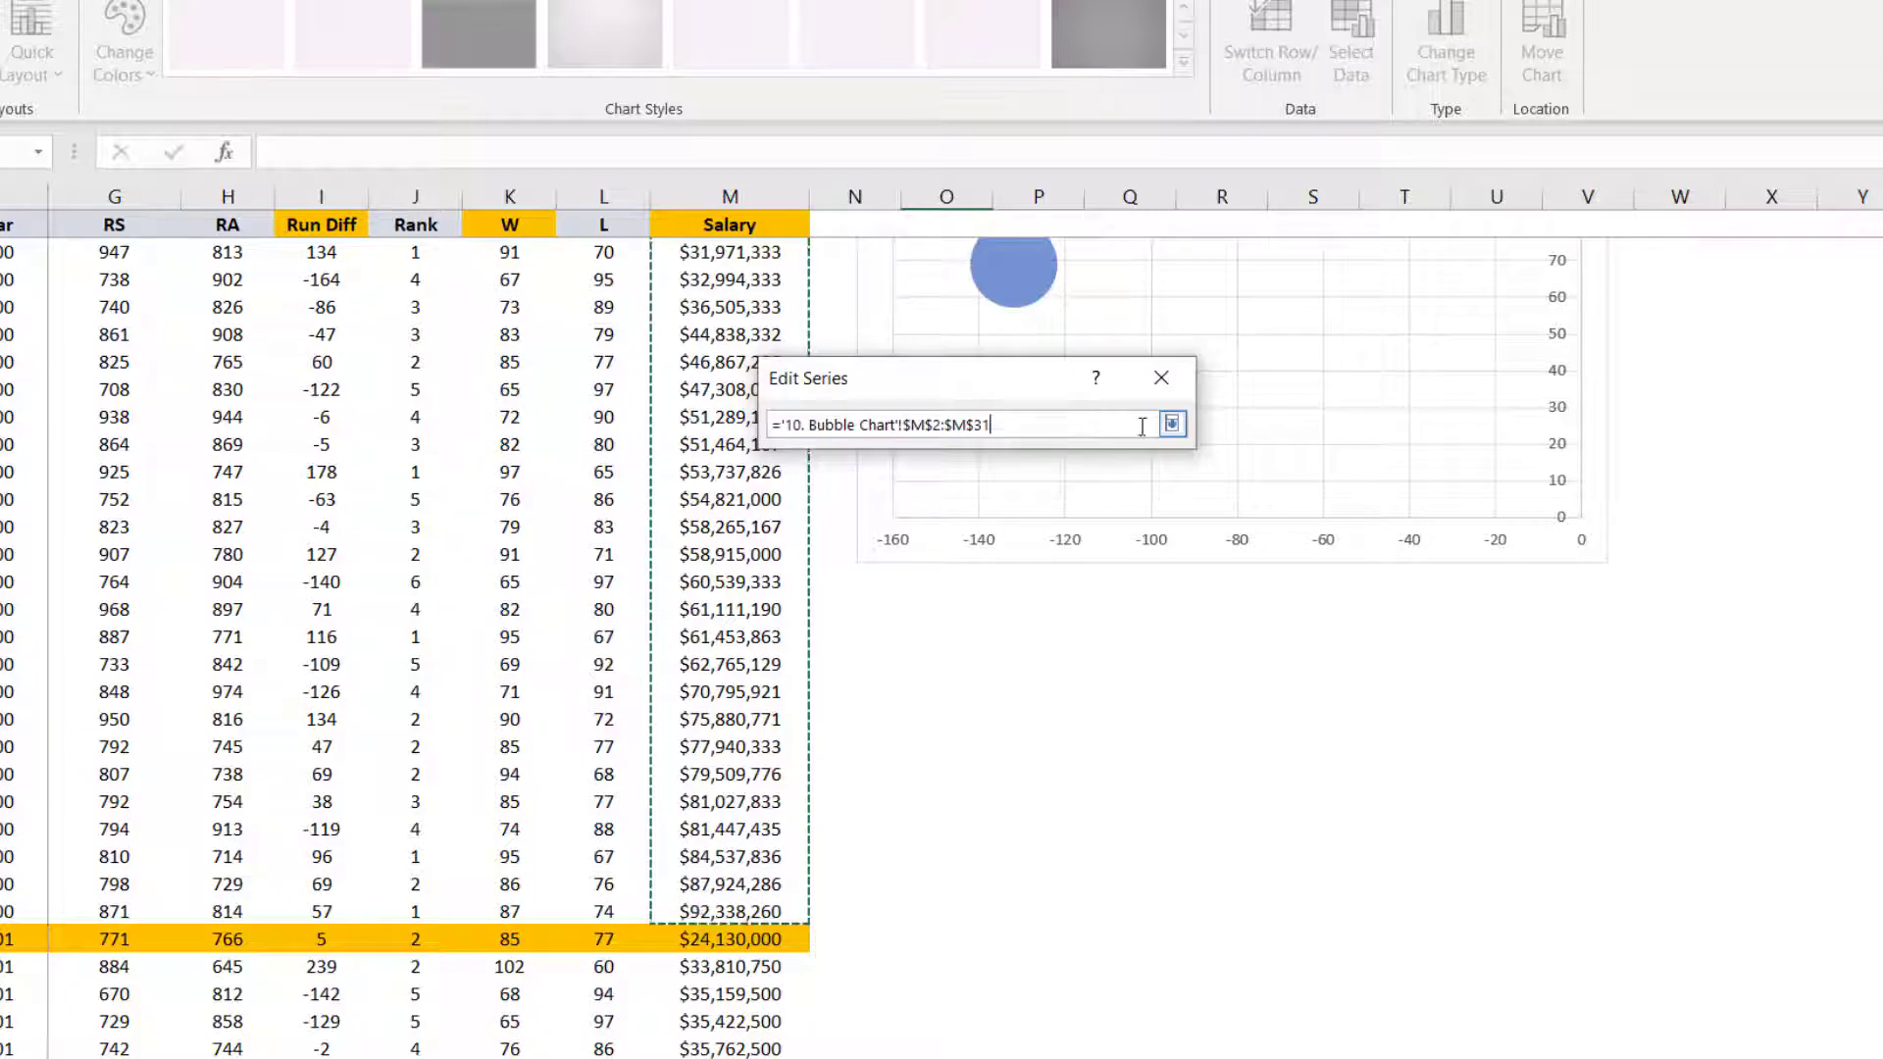
left_click(1172, 424)
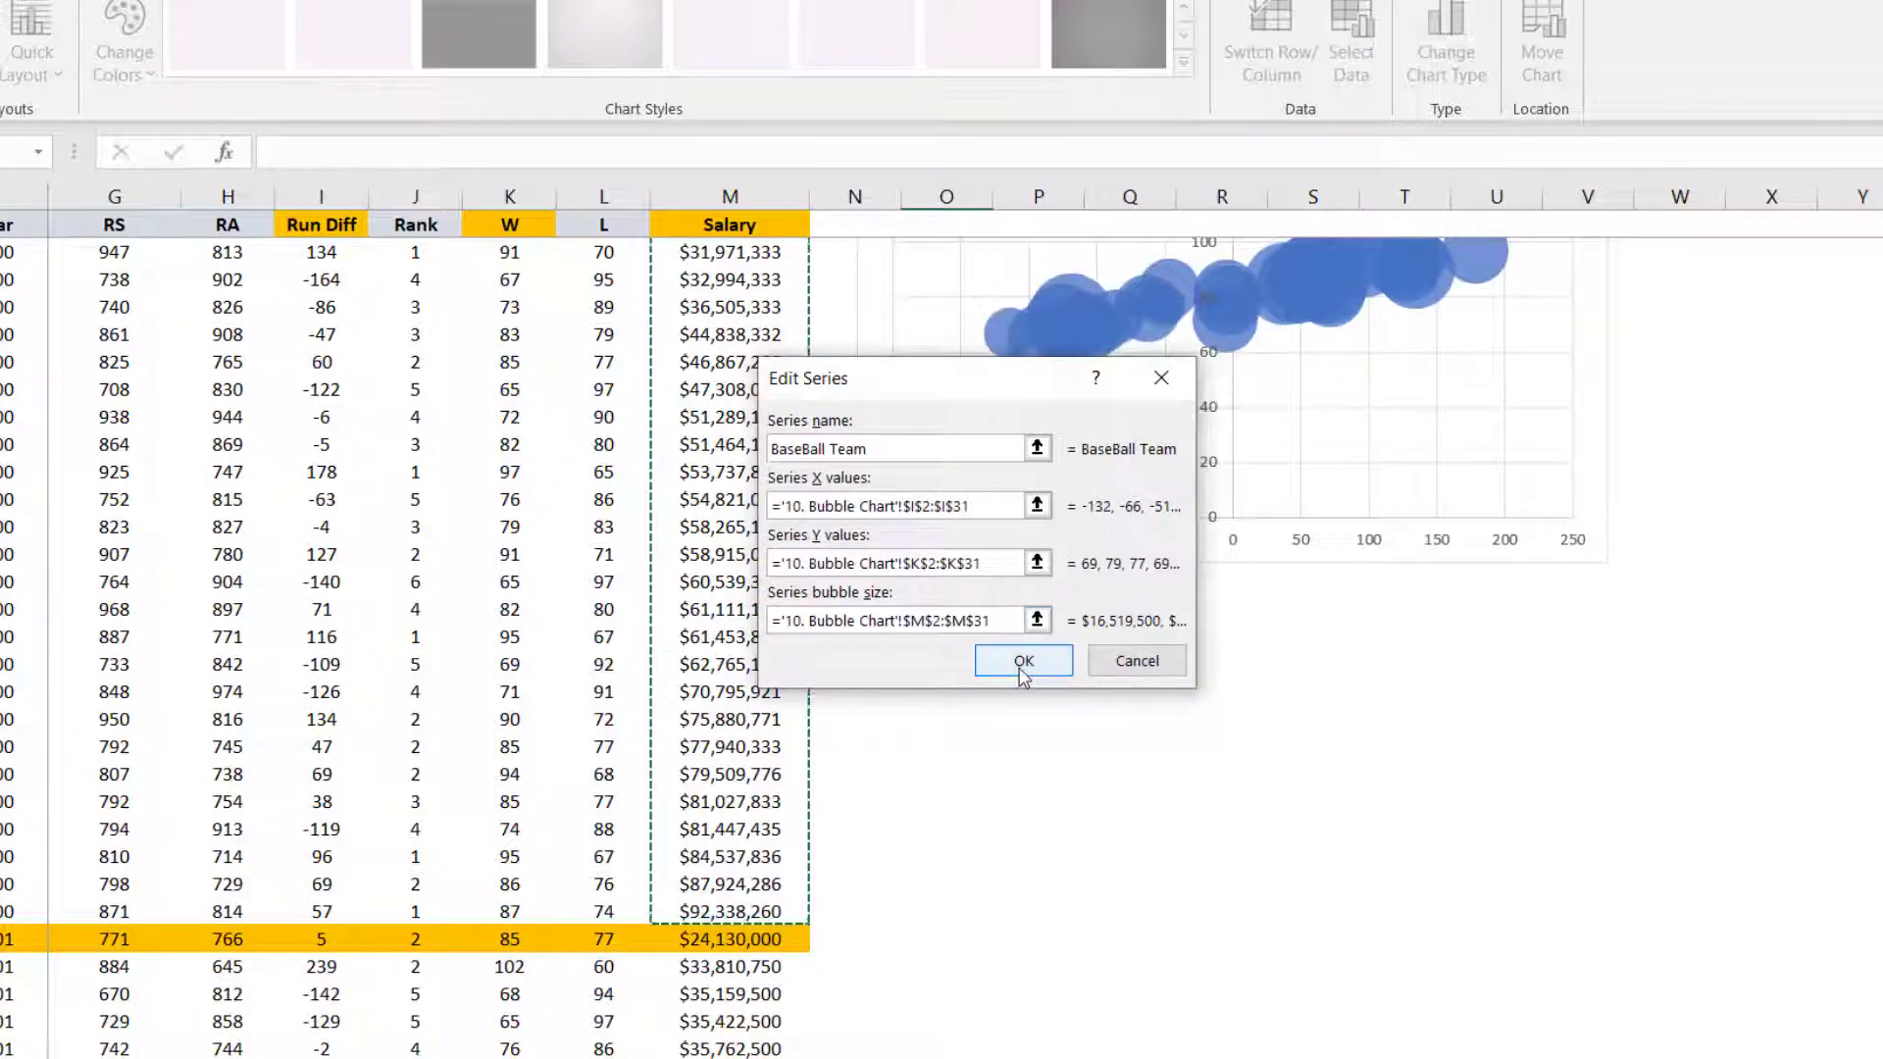
left_click(1023, 662)
left_click(1483, 705)
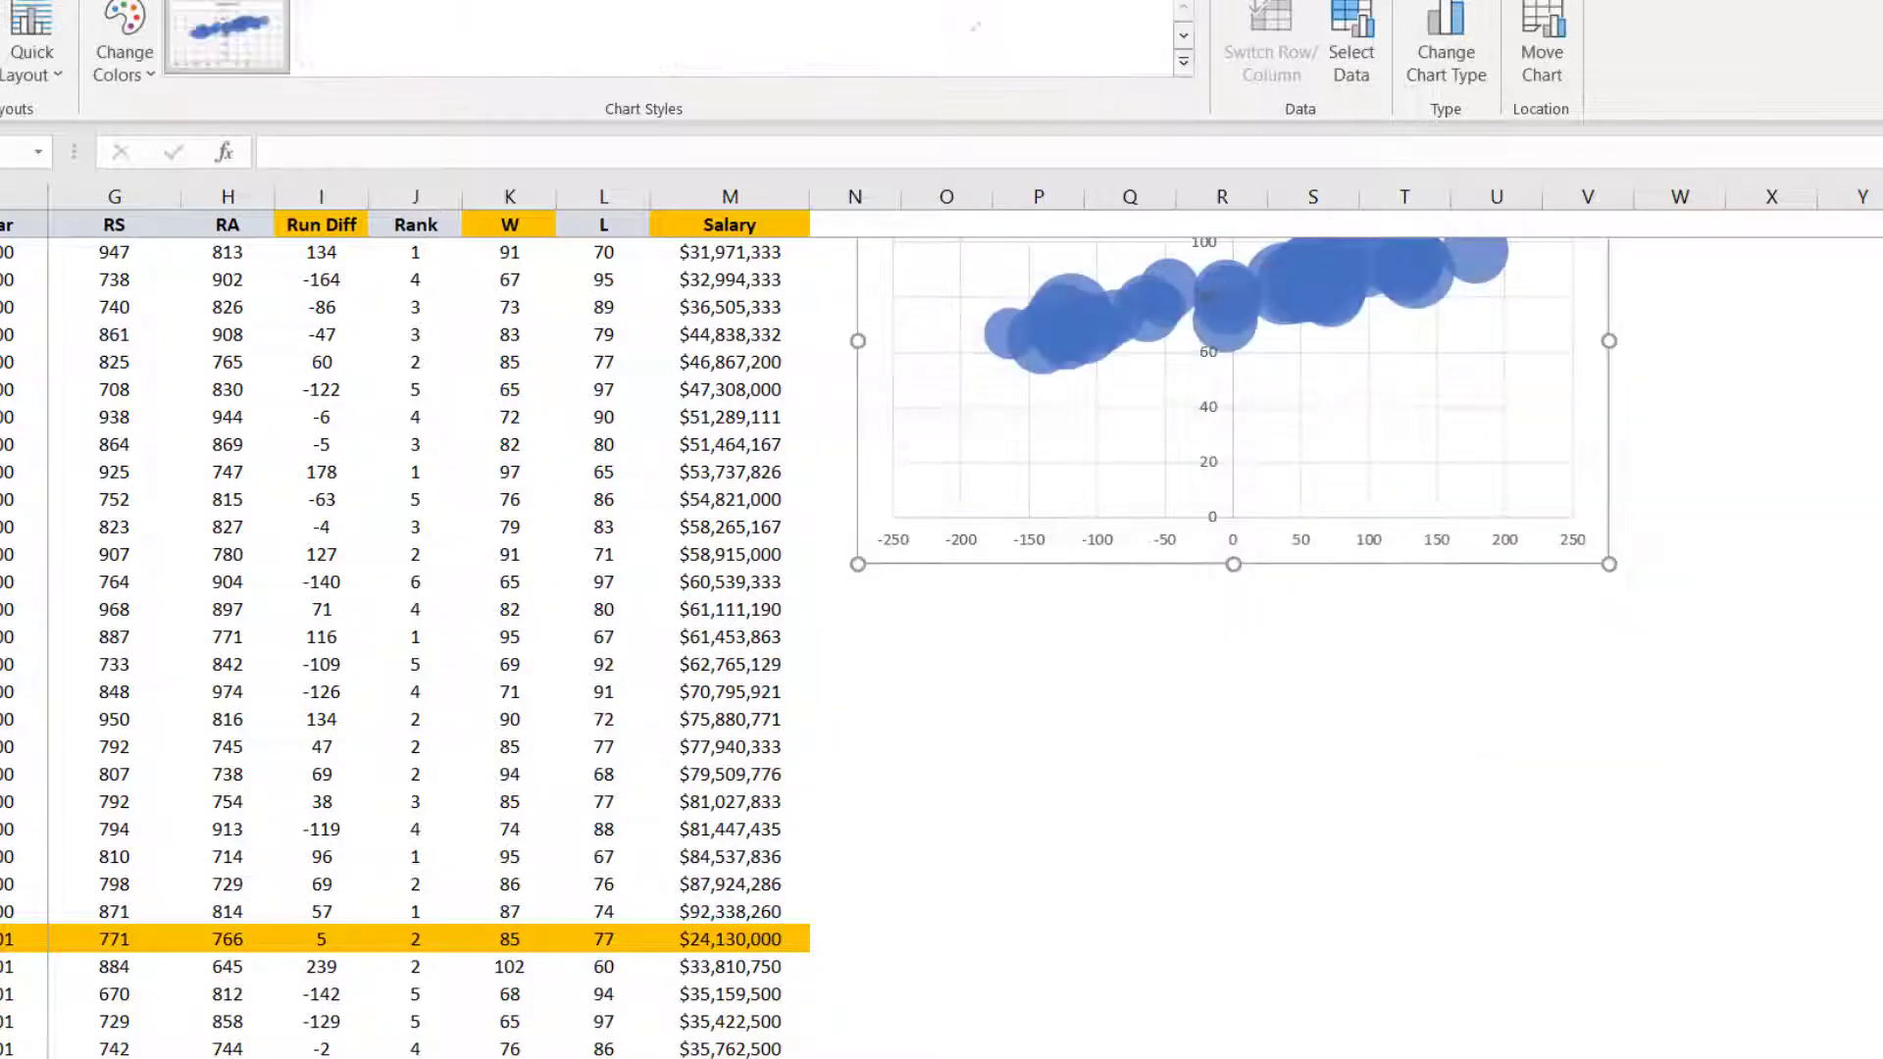
Enlarge the bubble chart and shift it left to start at column N's left edge
scroll(810, 648, "up", 2)
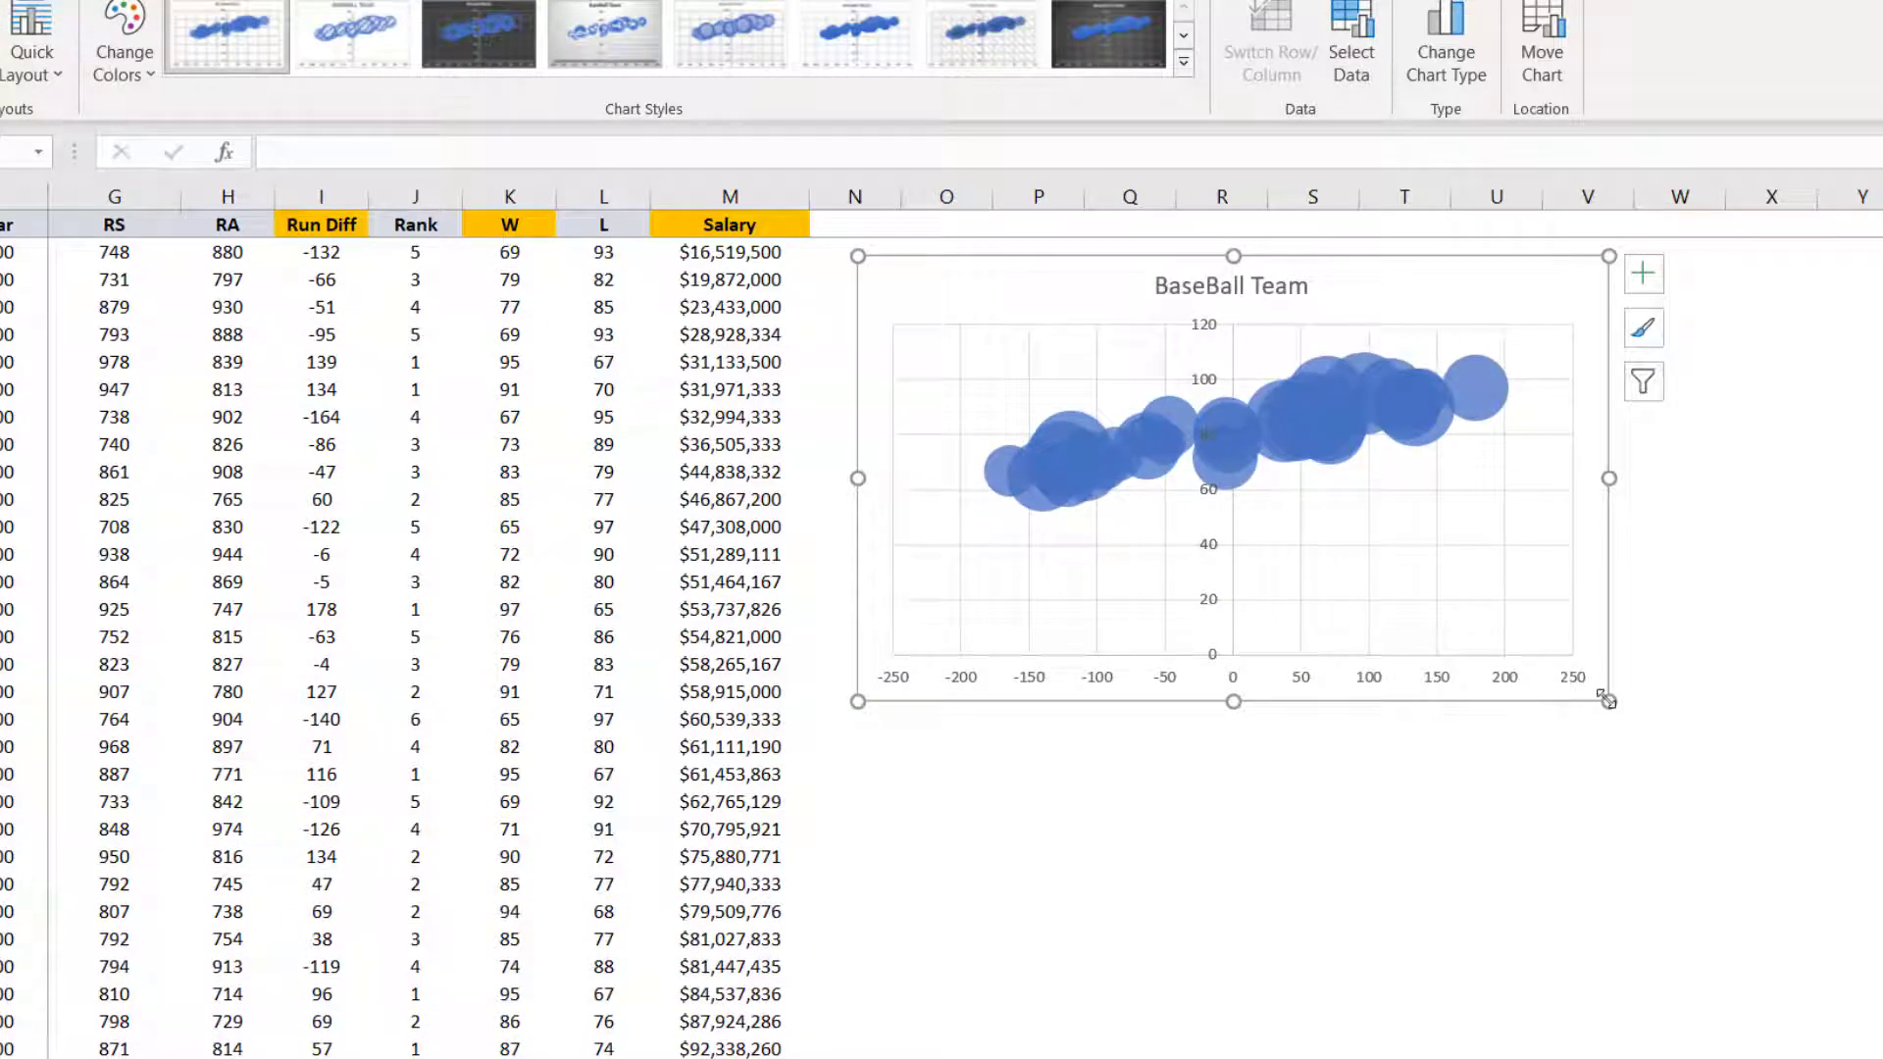
left_click_drag(1608, 699, 1832, 860)
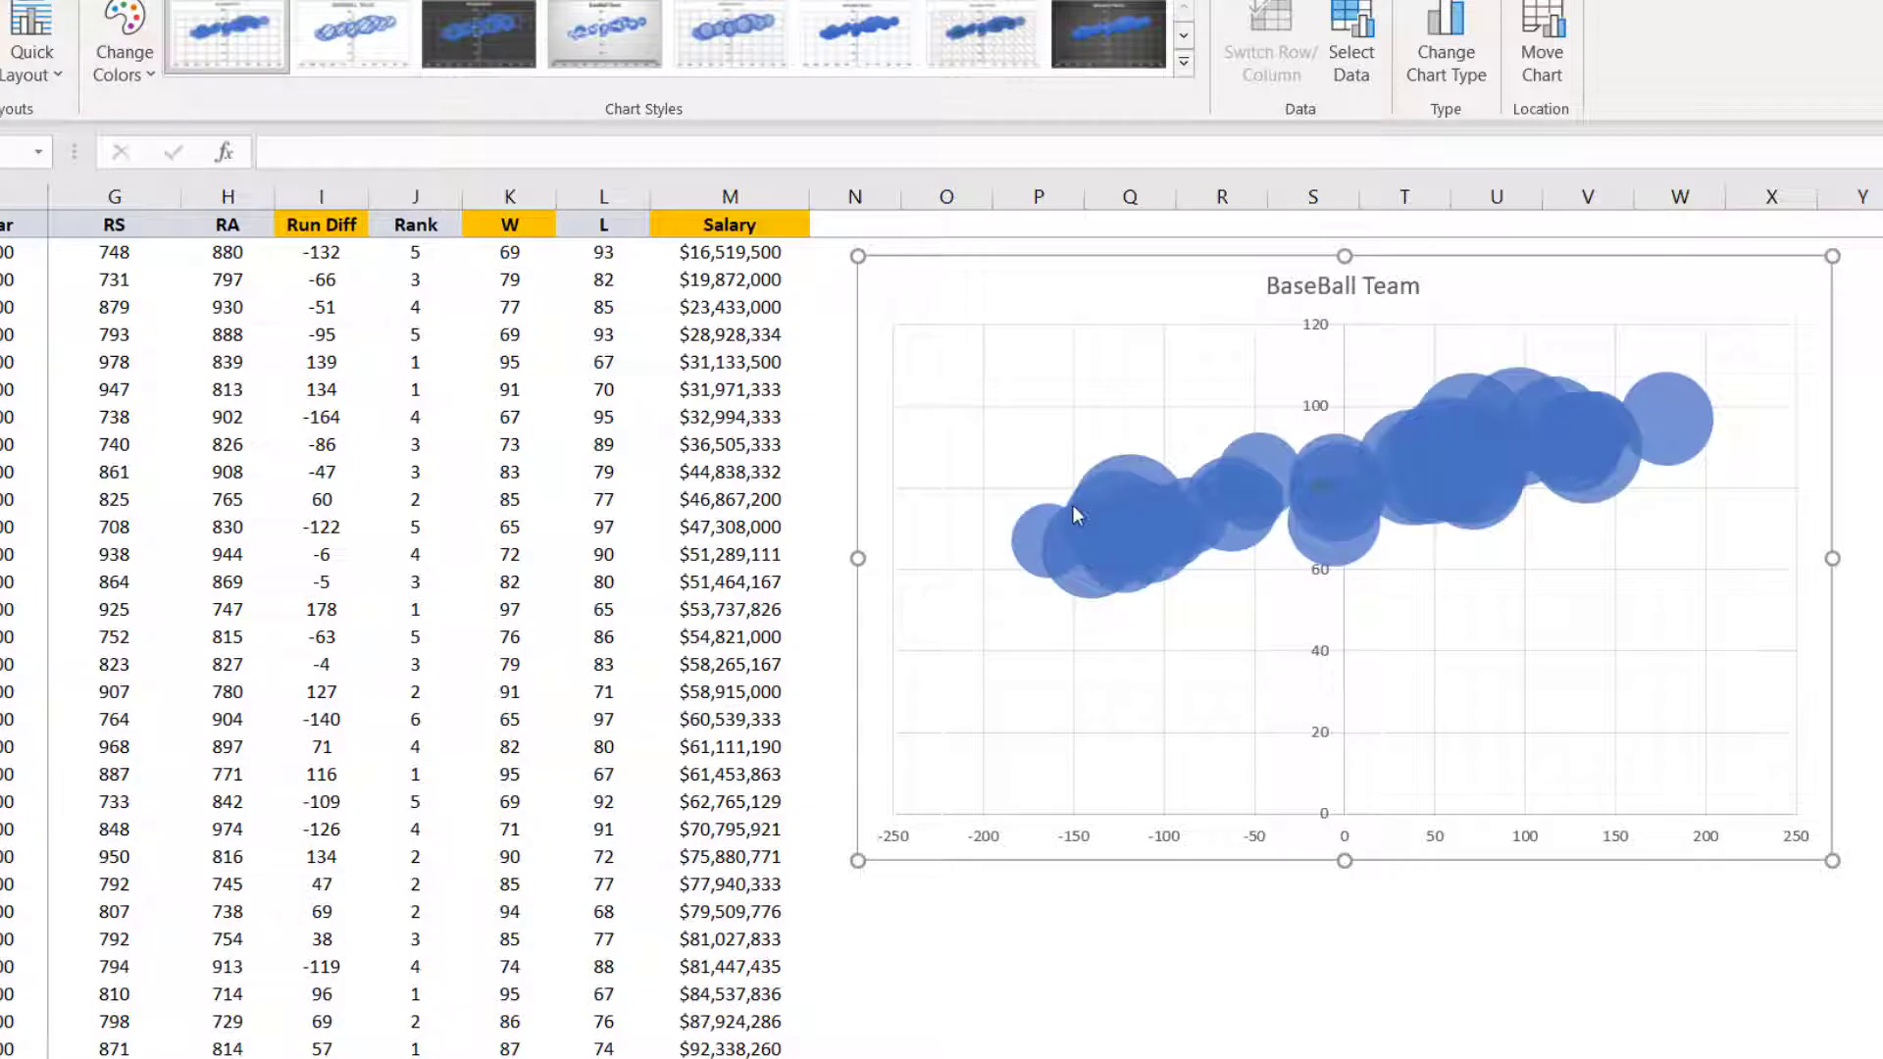
mouse_move(1013, 285)
left_mouse_down()
mouse_move(953, 285)
mouse_move(976, 283)
left_mouse_up()
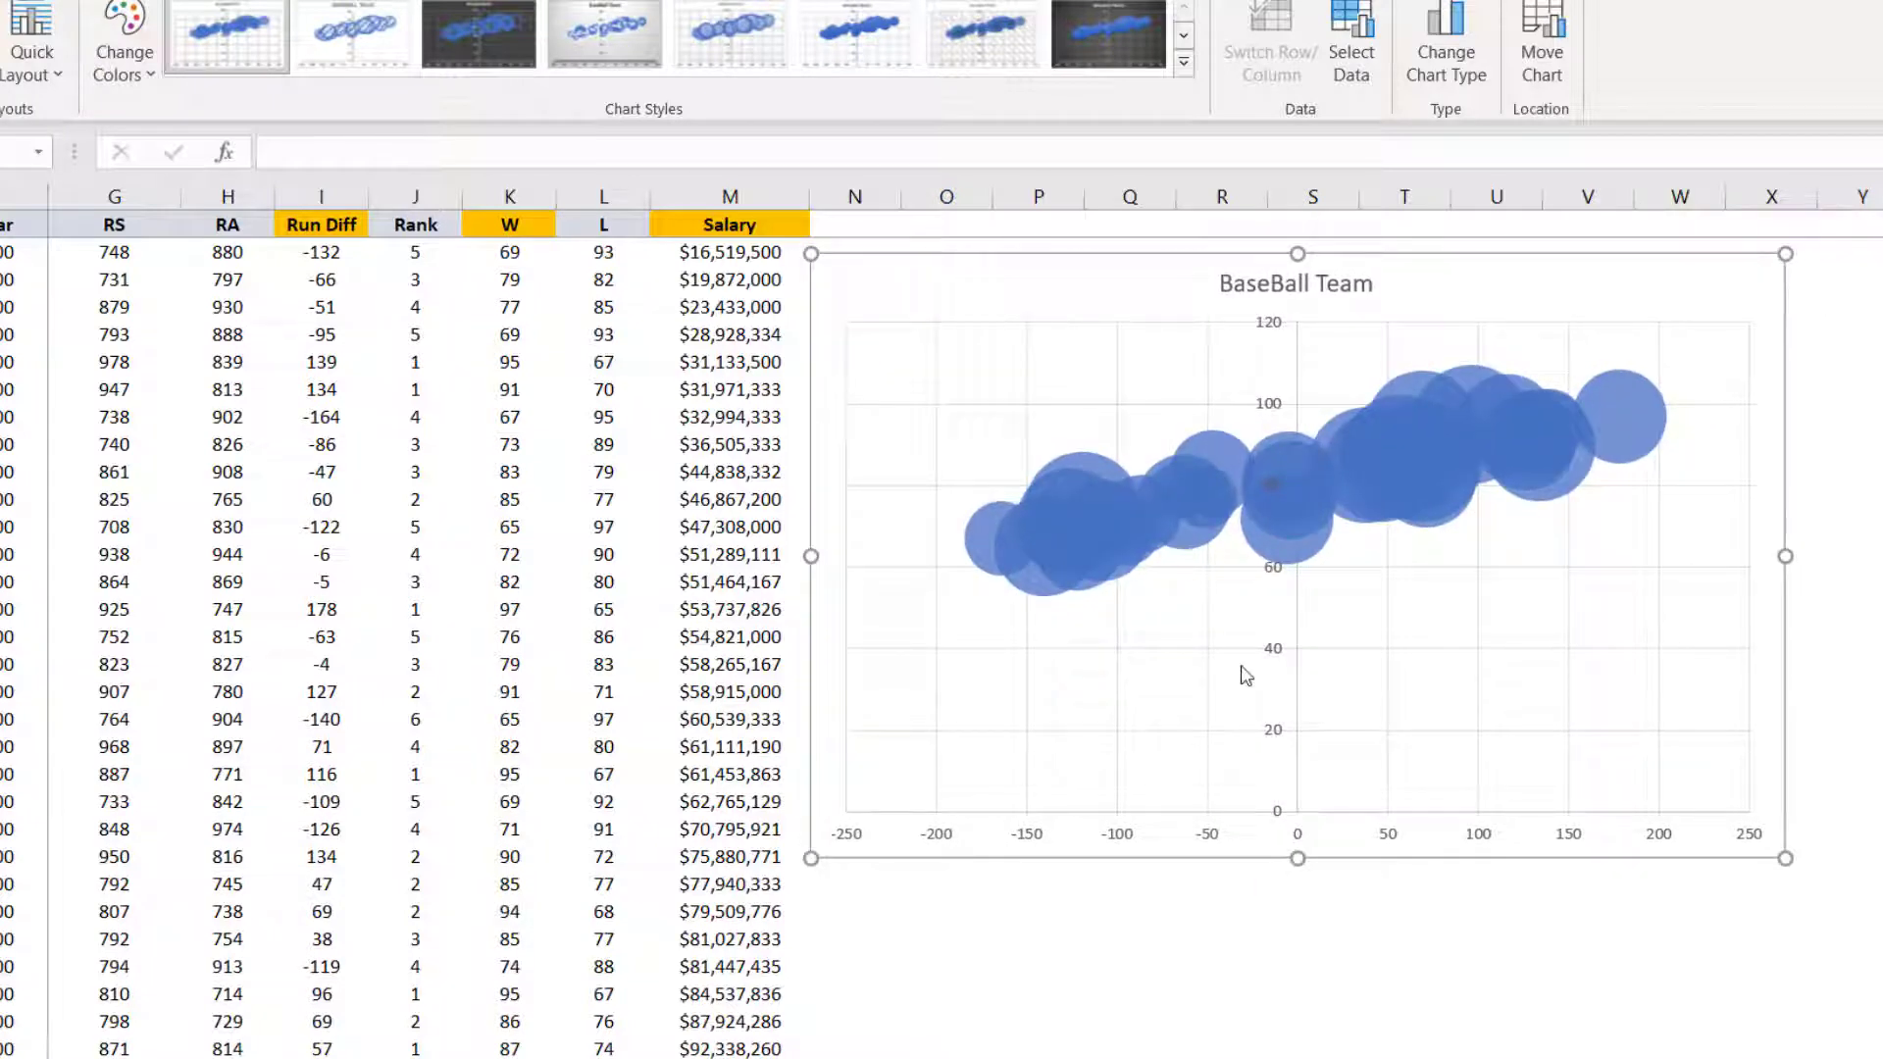
Set the vertical axis to cross the bubble chart's horizontal axis at the axis value -250
left_click(1269, 730)
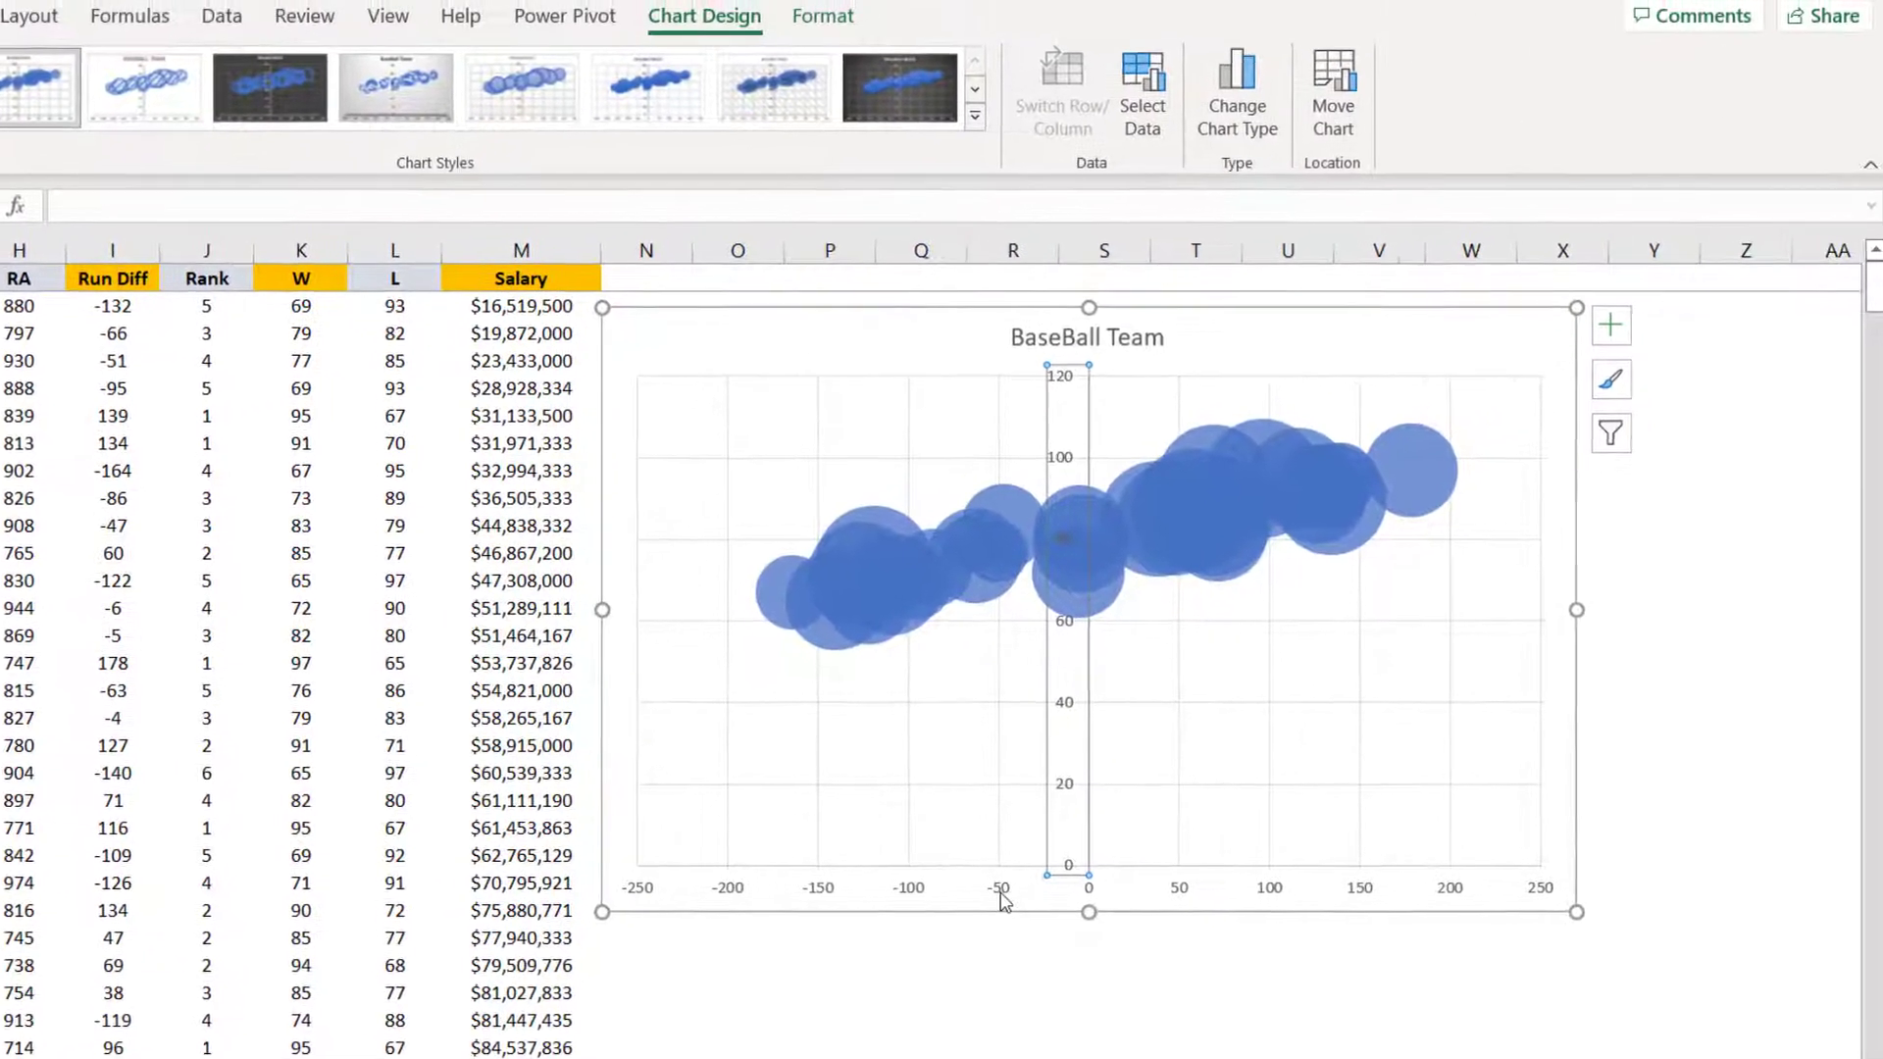
left_click(1209, 839)
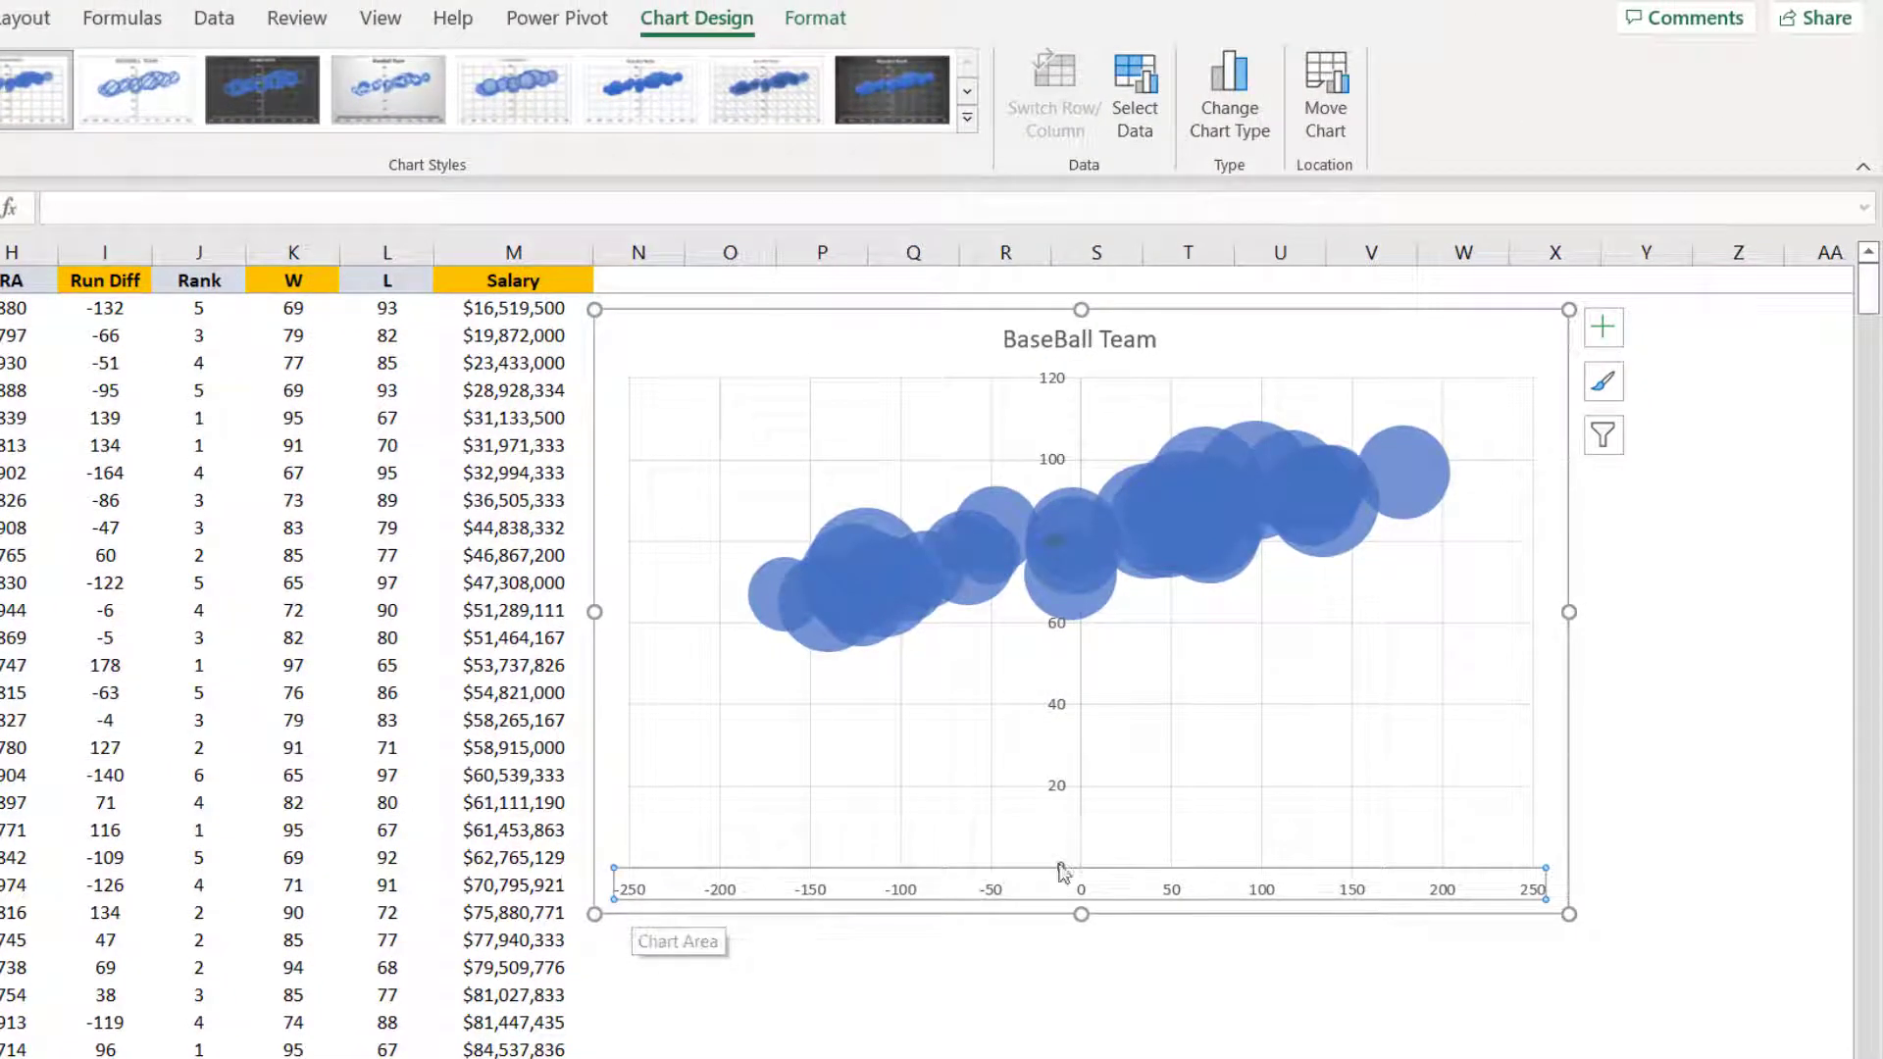
right_click(805, 889)
left_click(926, 864)
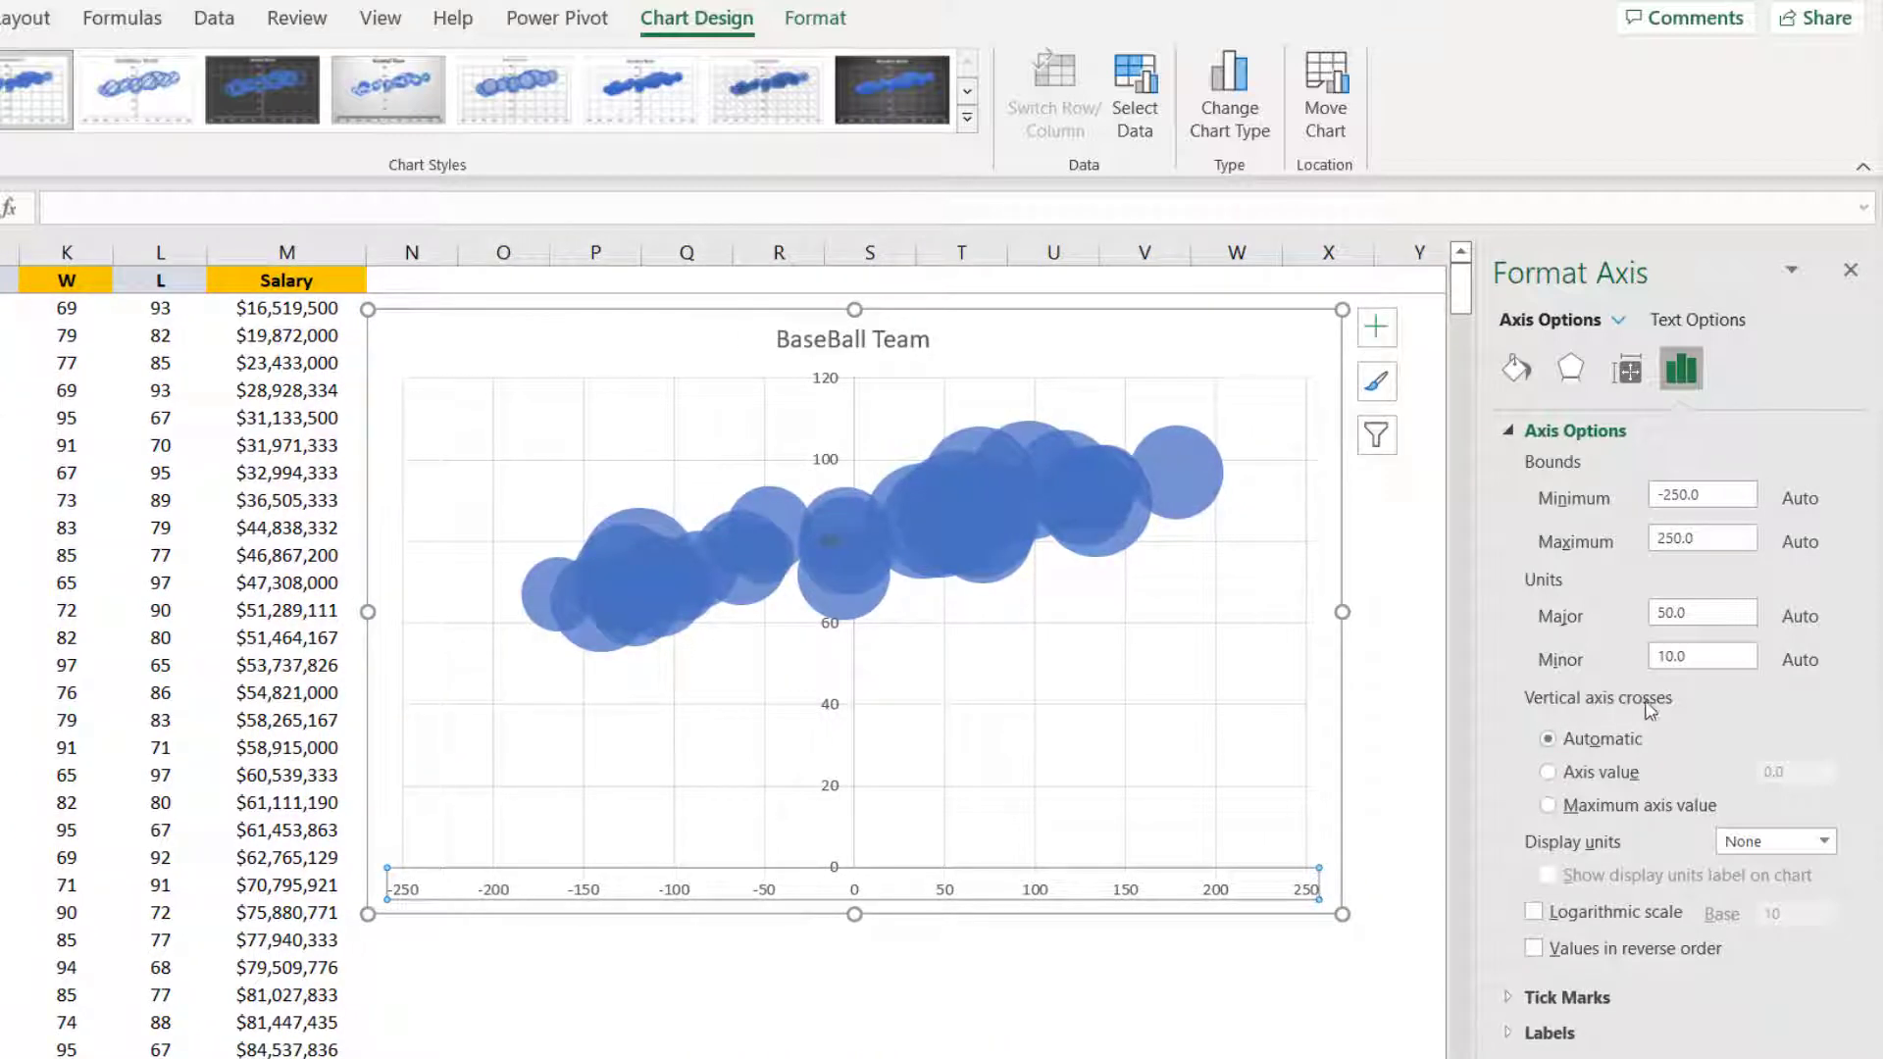
left_click(1546, 772)
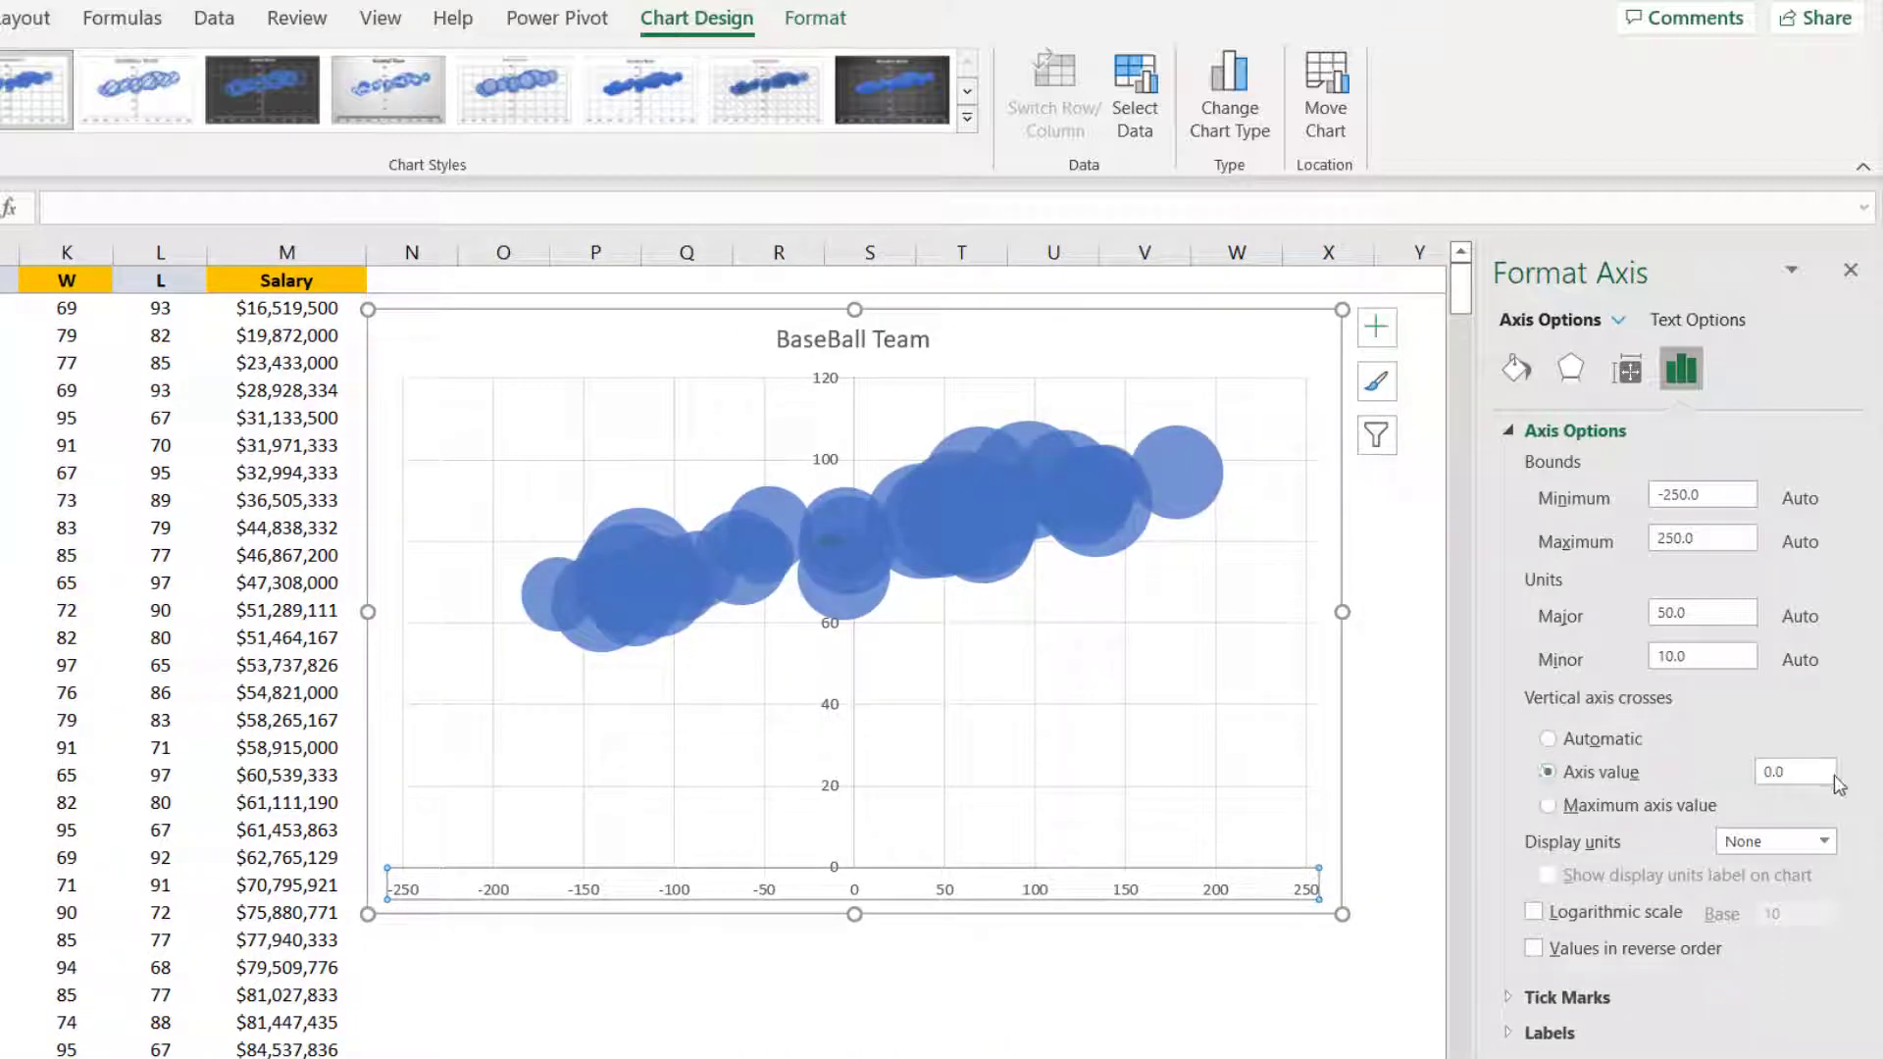
left_click_drag(1805, 775, 1750, 785)
key("Return")
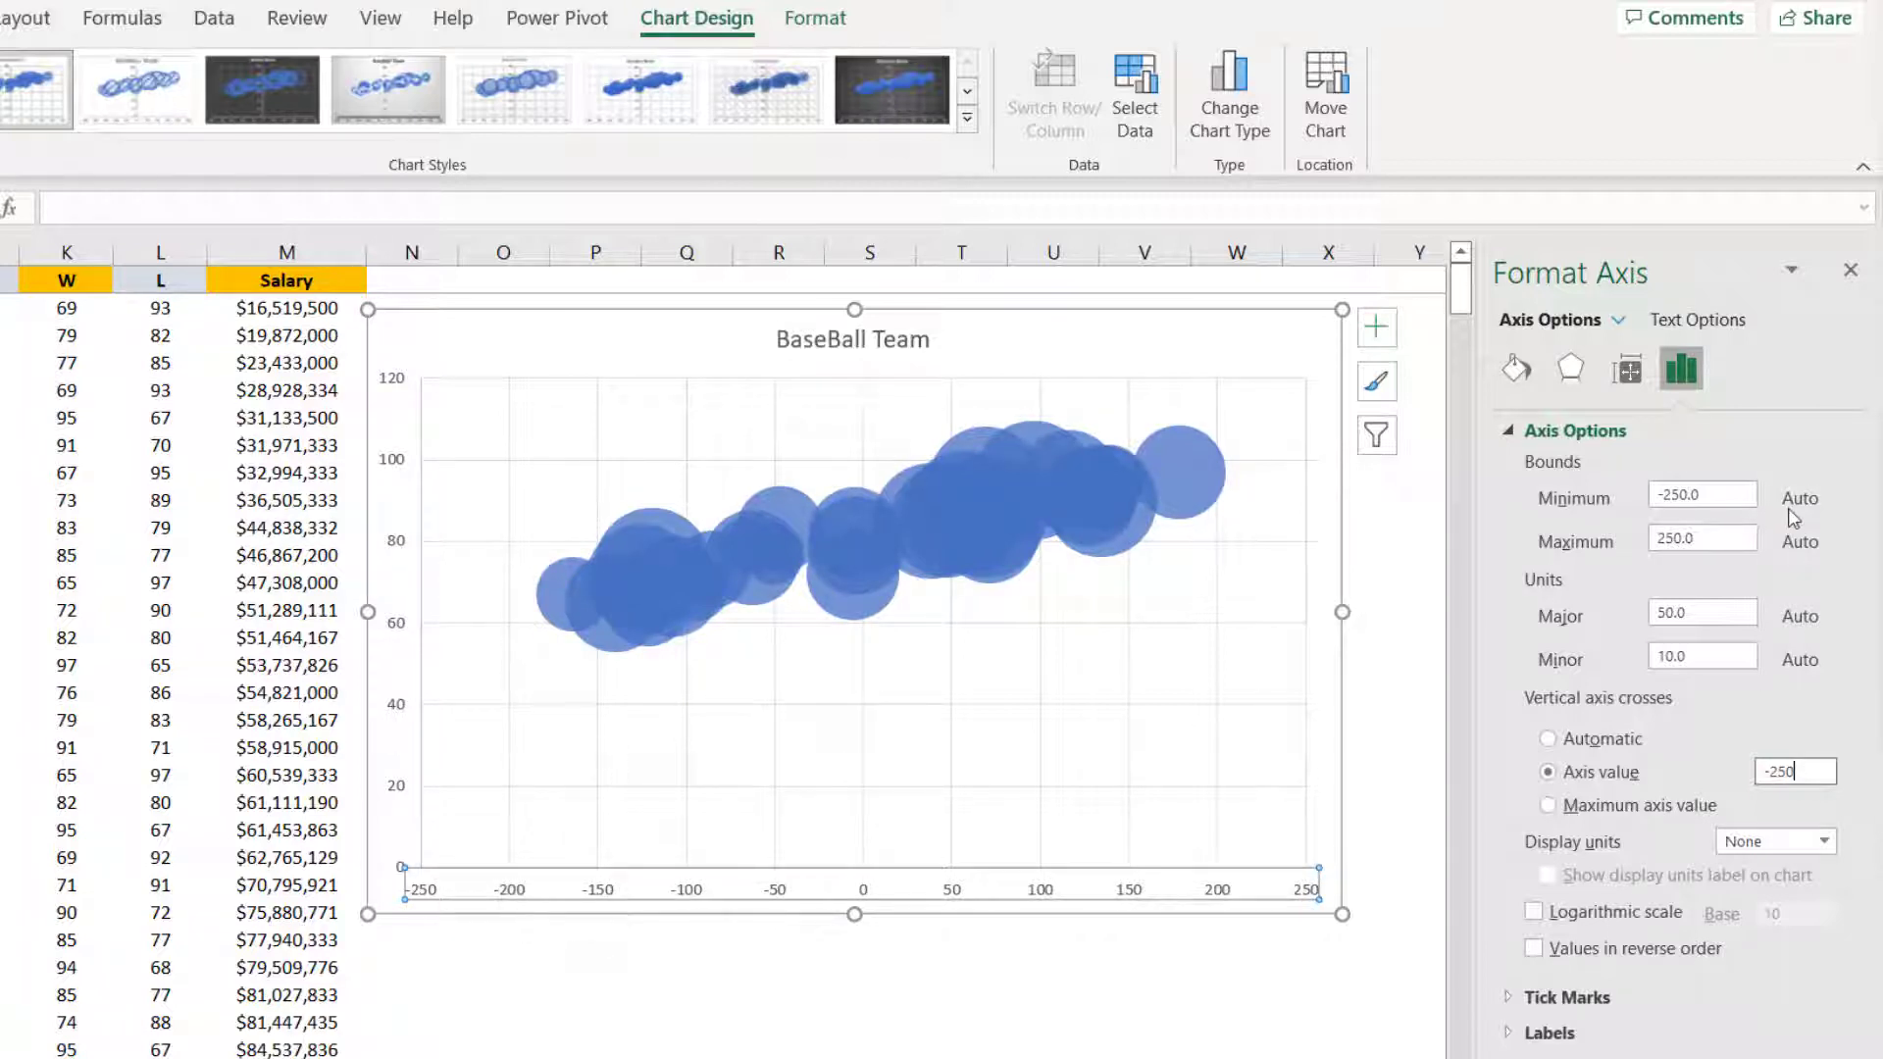
Set the horizontal axis minimum bound to -200
left_click(1718, 496)
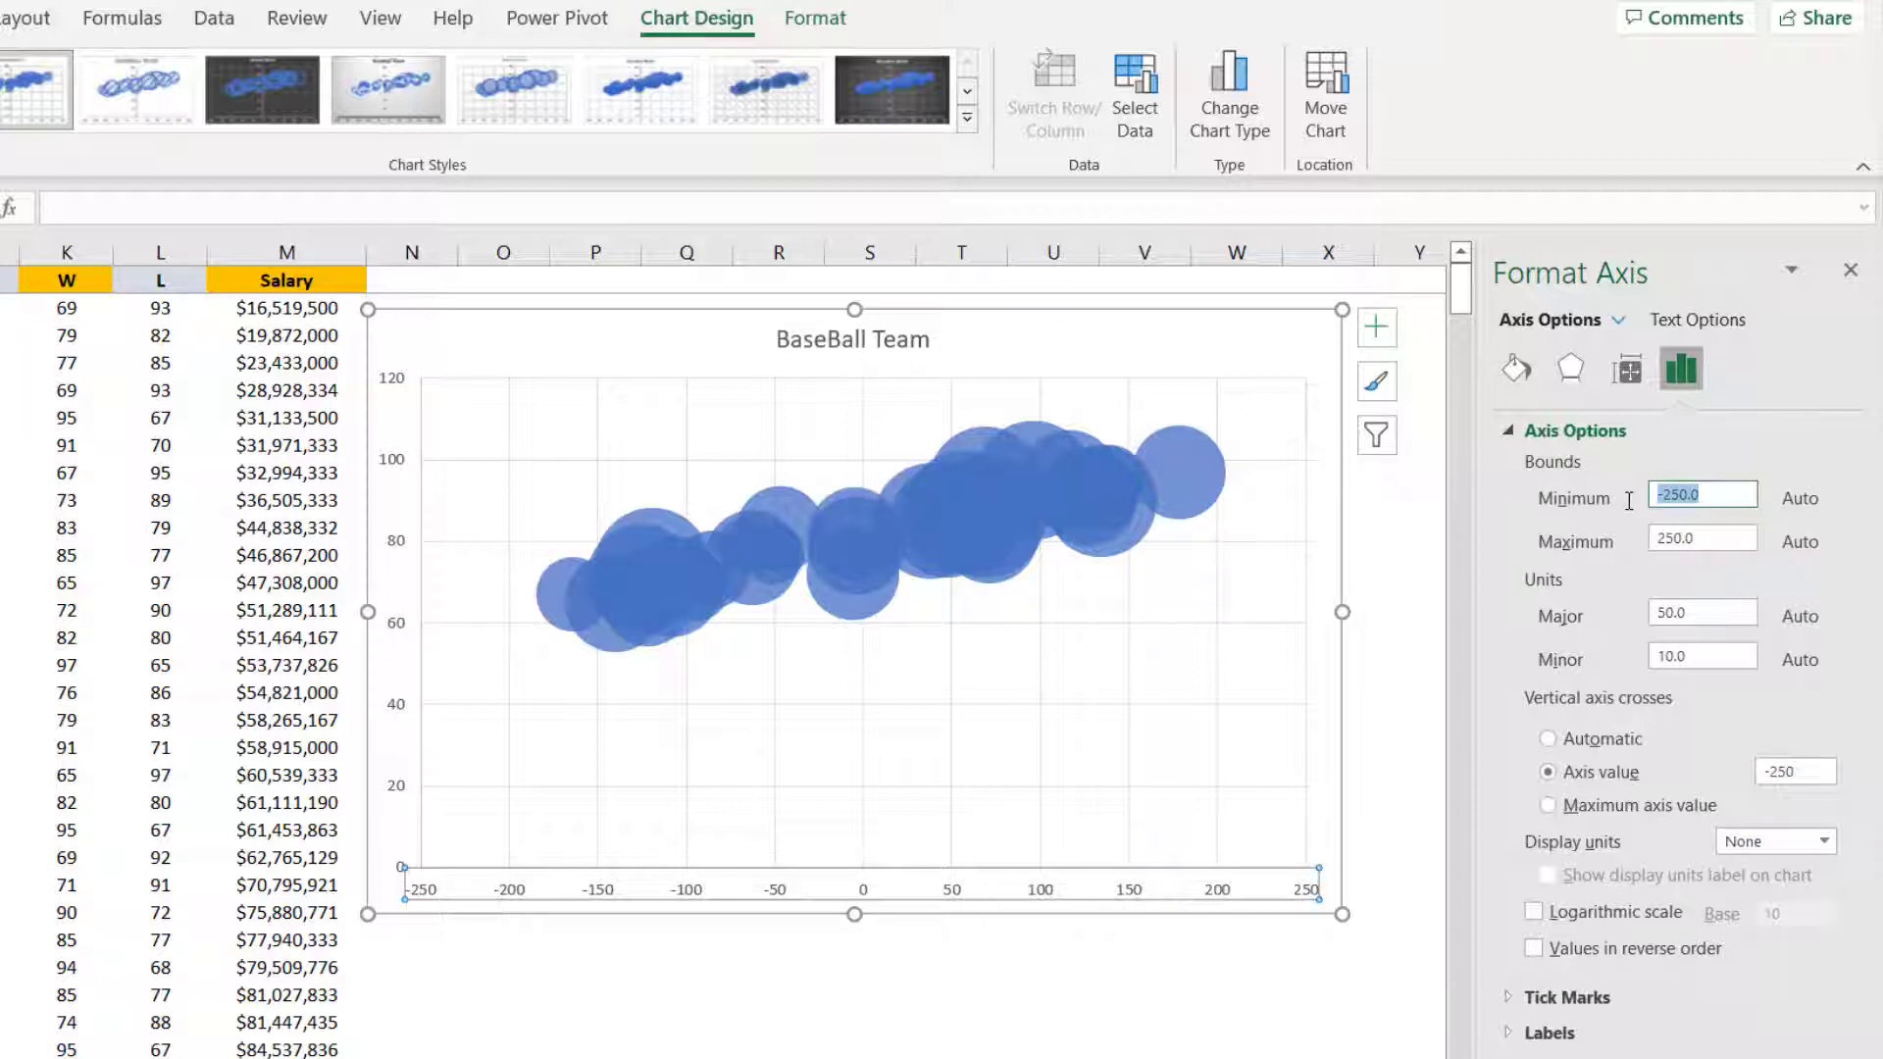
type("-")
key("Return")
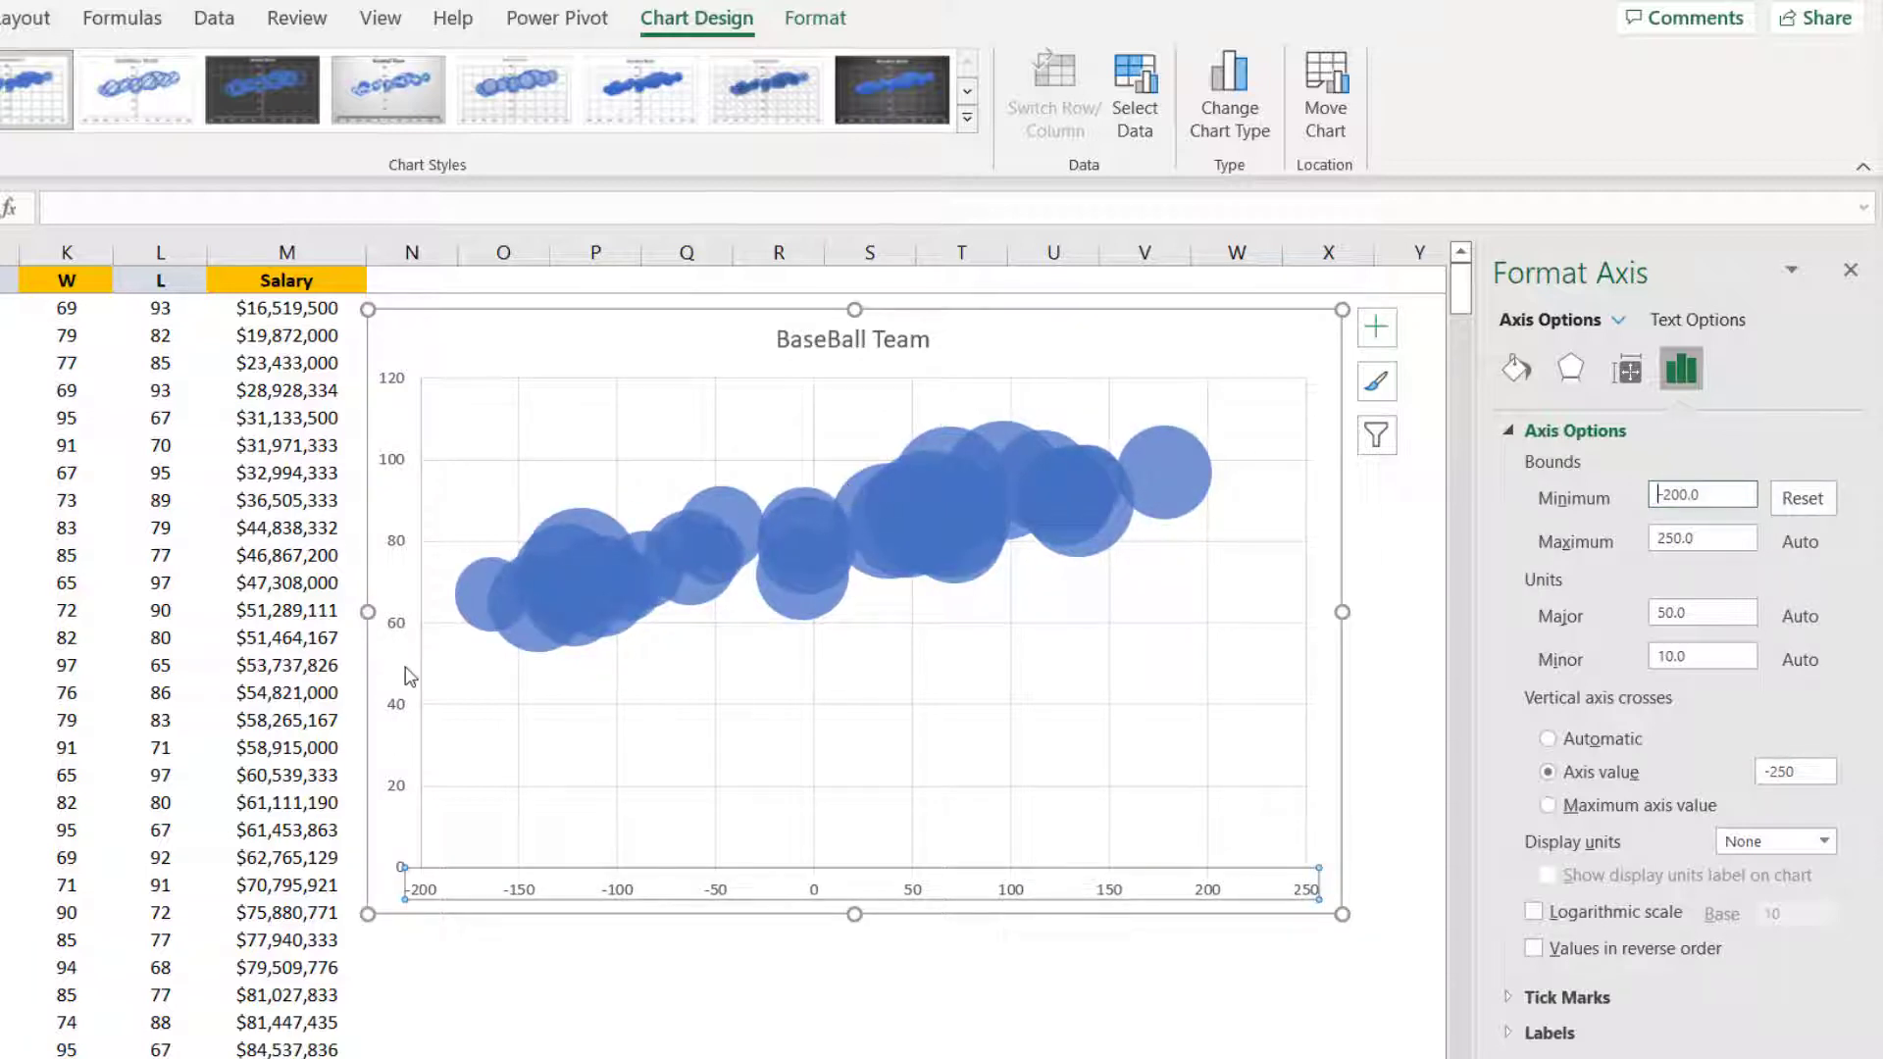
Set the vertical axis minimum bound to 40
left_click(394, 829)
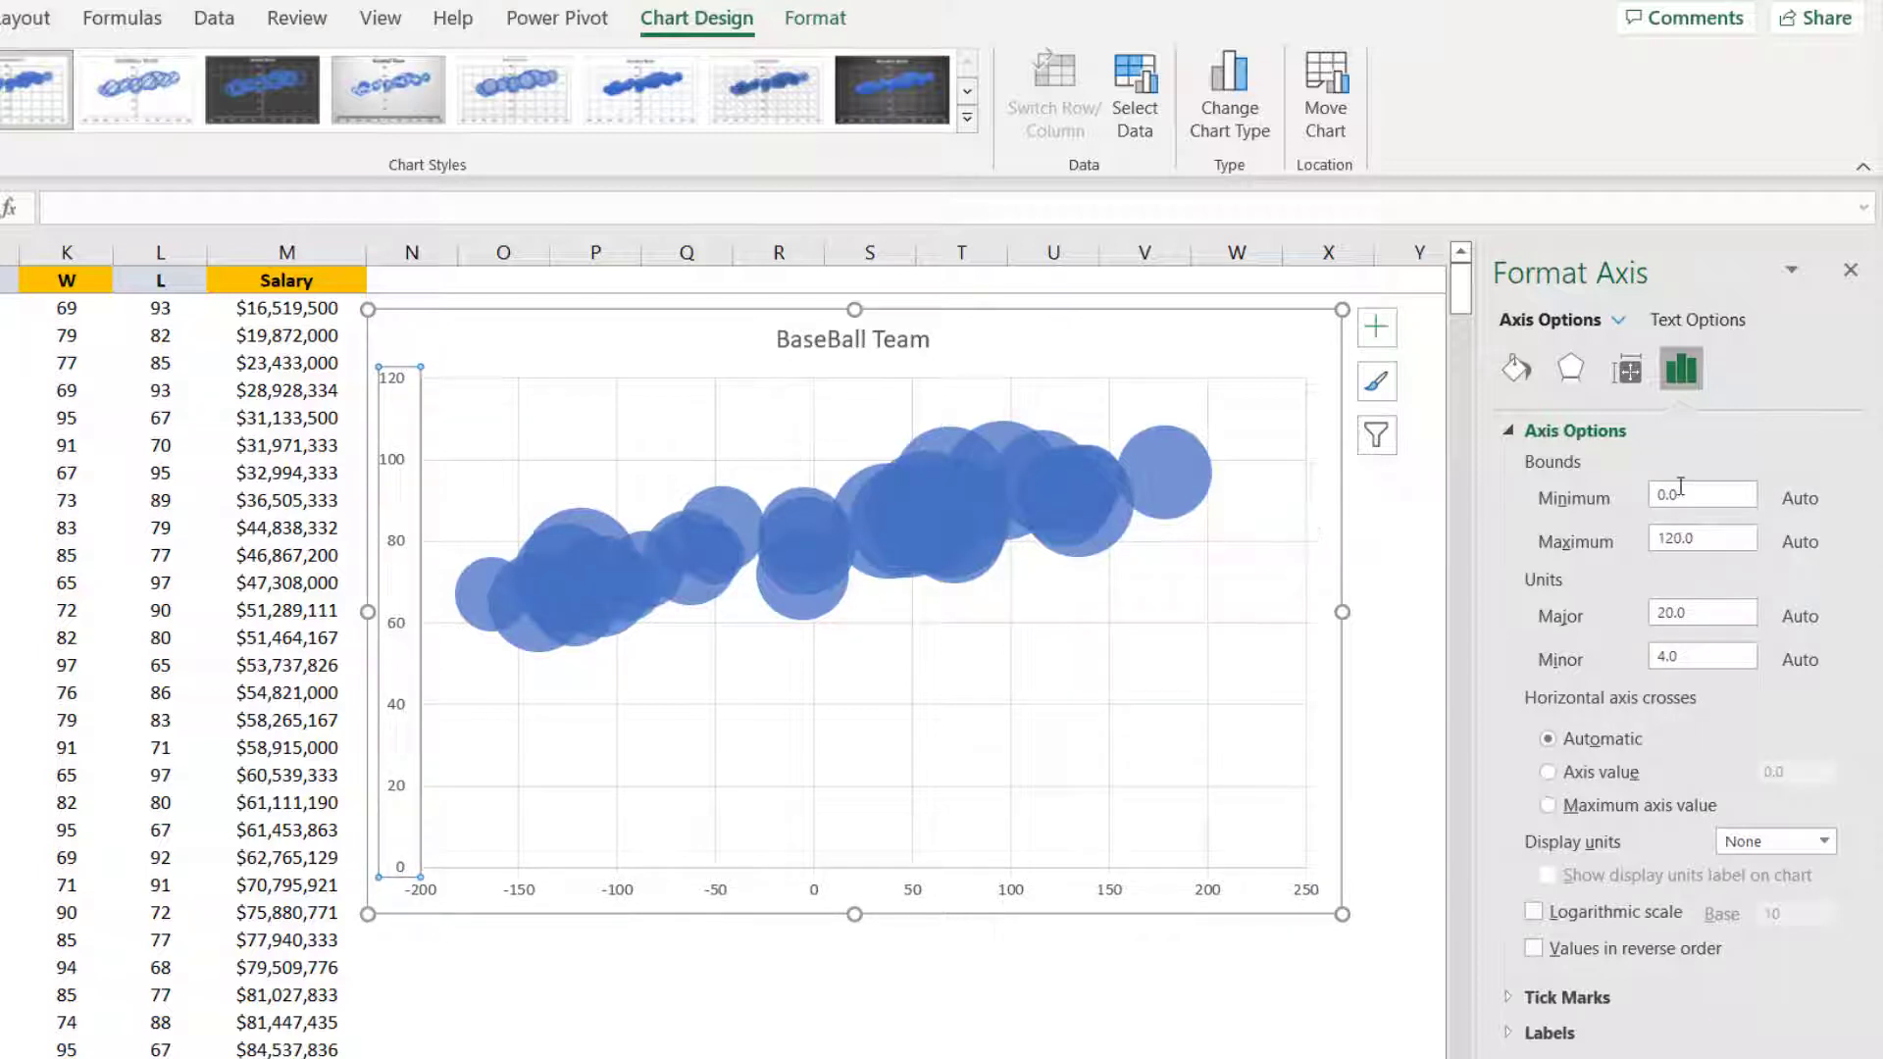
left_click_drag(1699, 493, 1646, 501)
type("40")
key("Return")
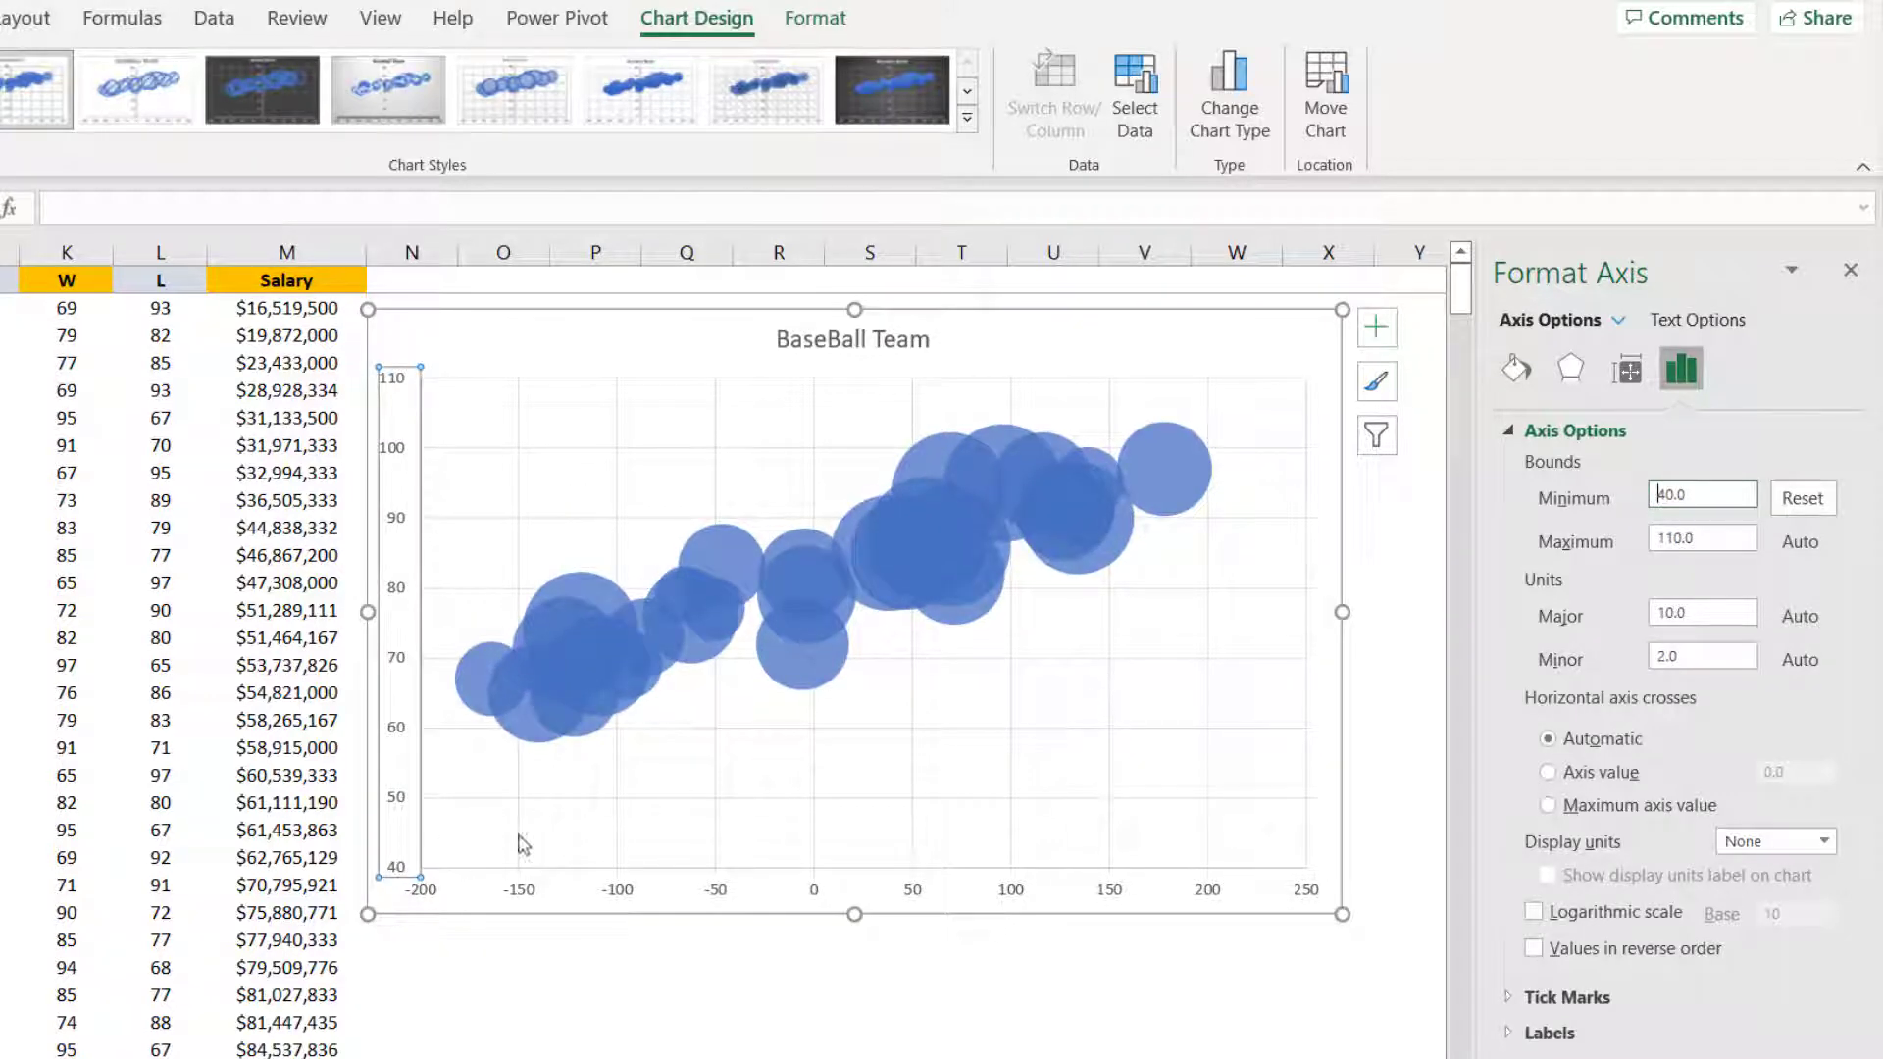
Make size represent the width of bubbles for the baseball series and scale the bubble size to 50
left_click(673, 598)
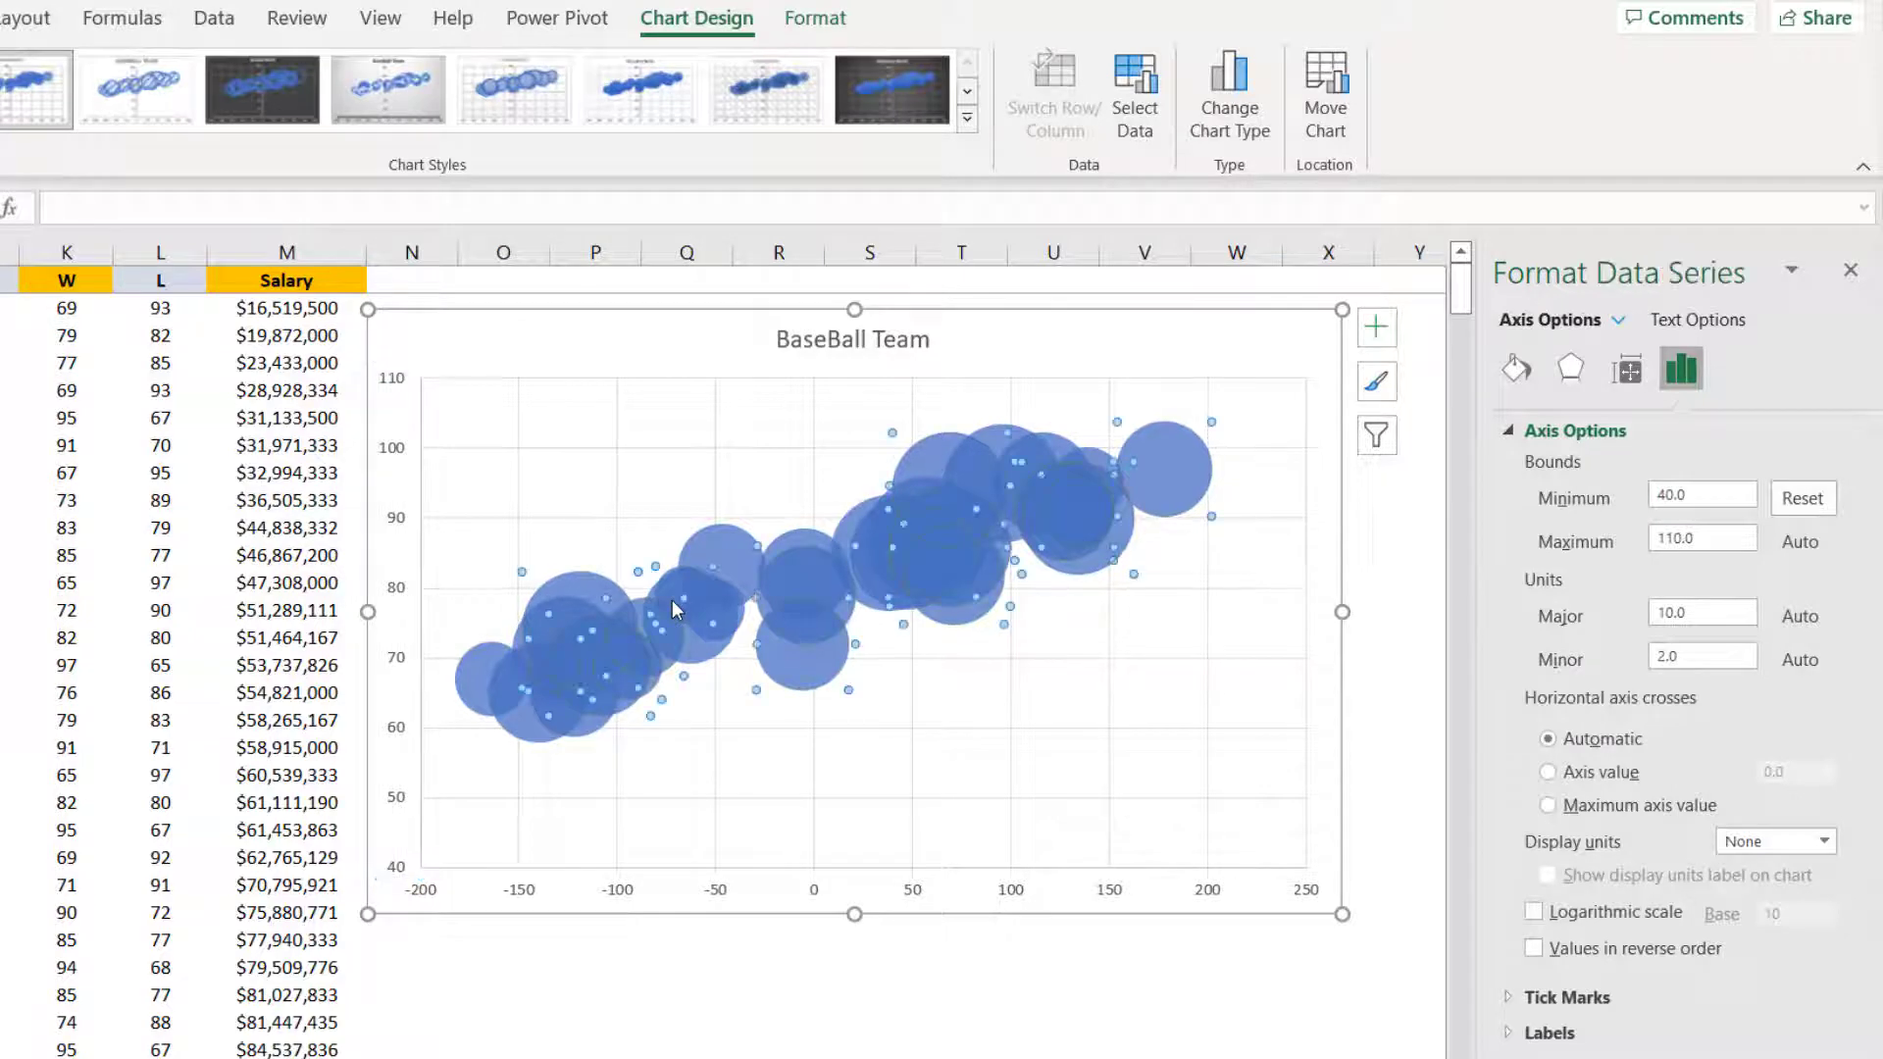
mouse_move(830, 601)
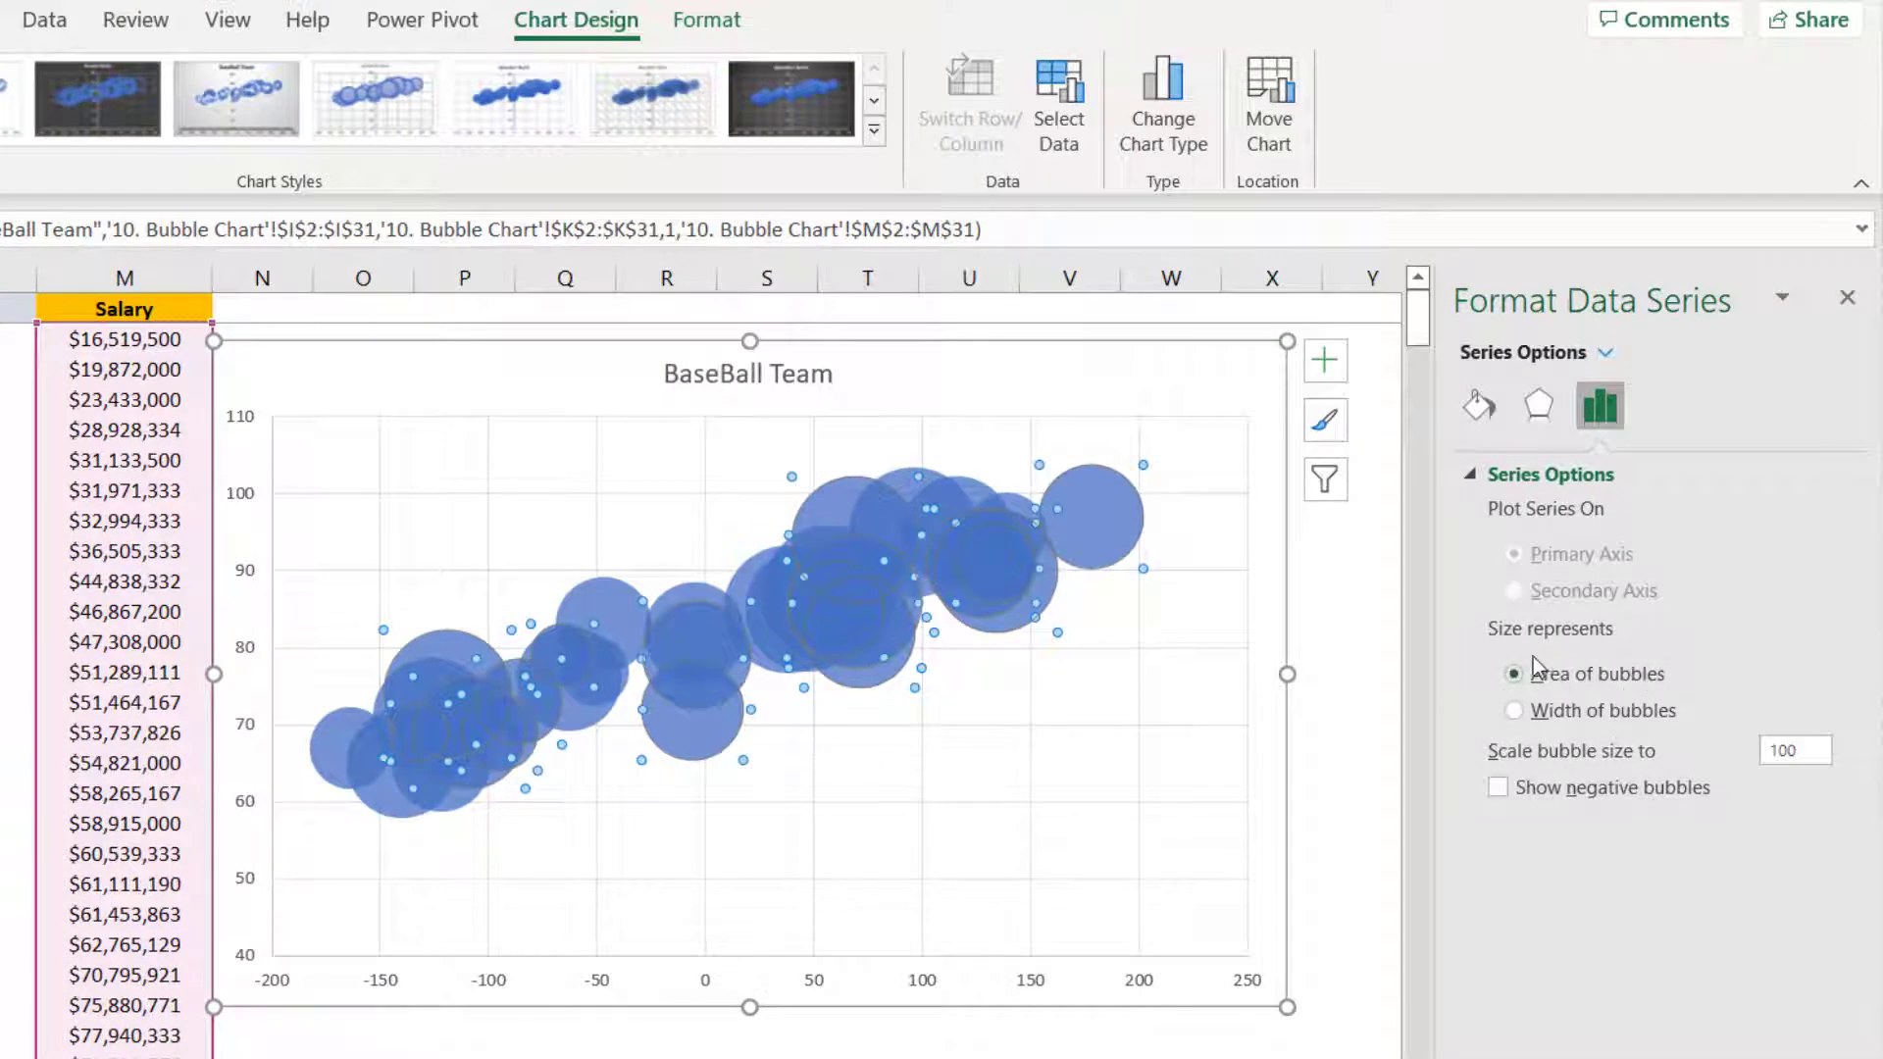
left_click(1513, 711)
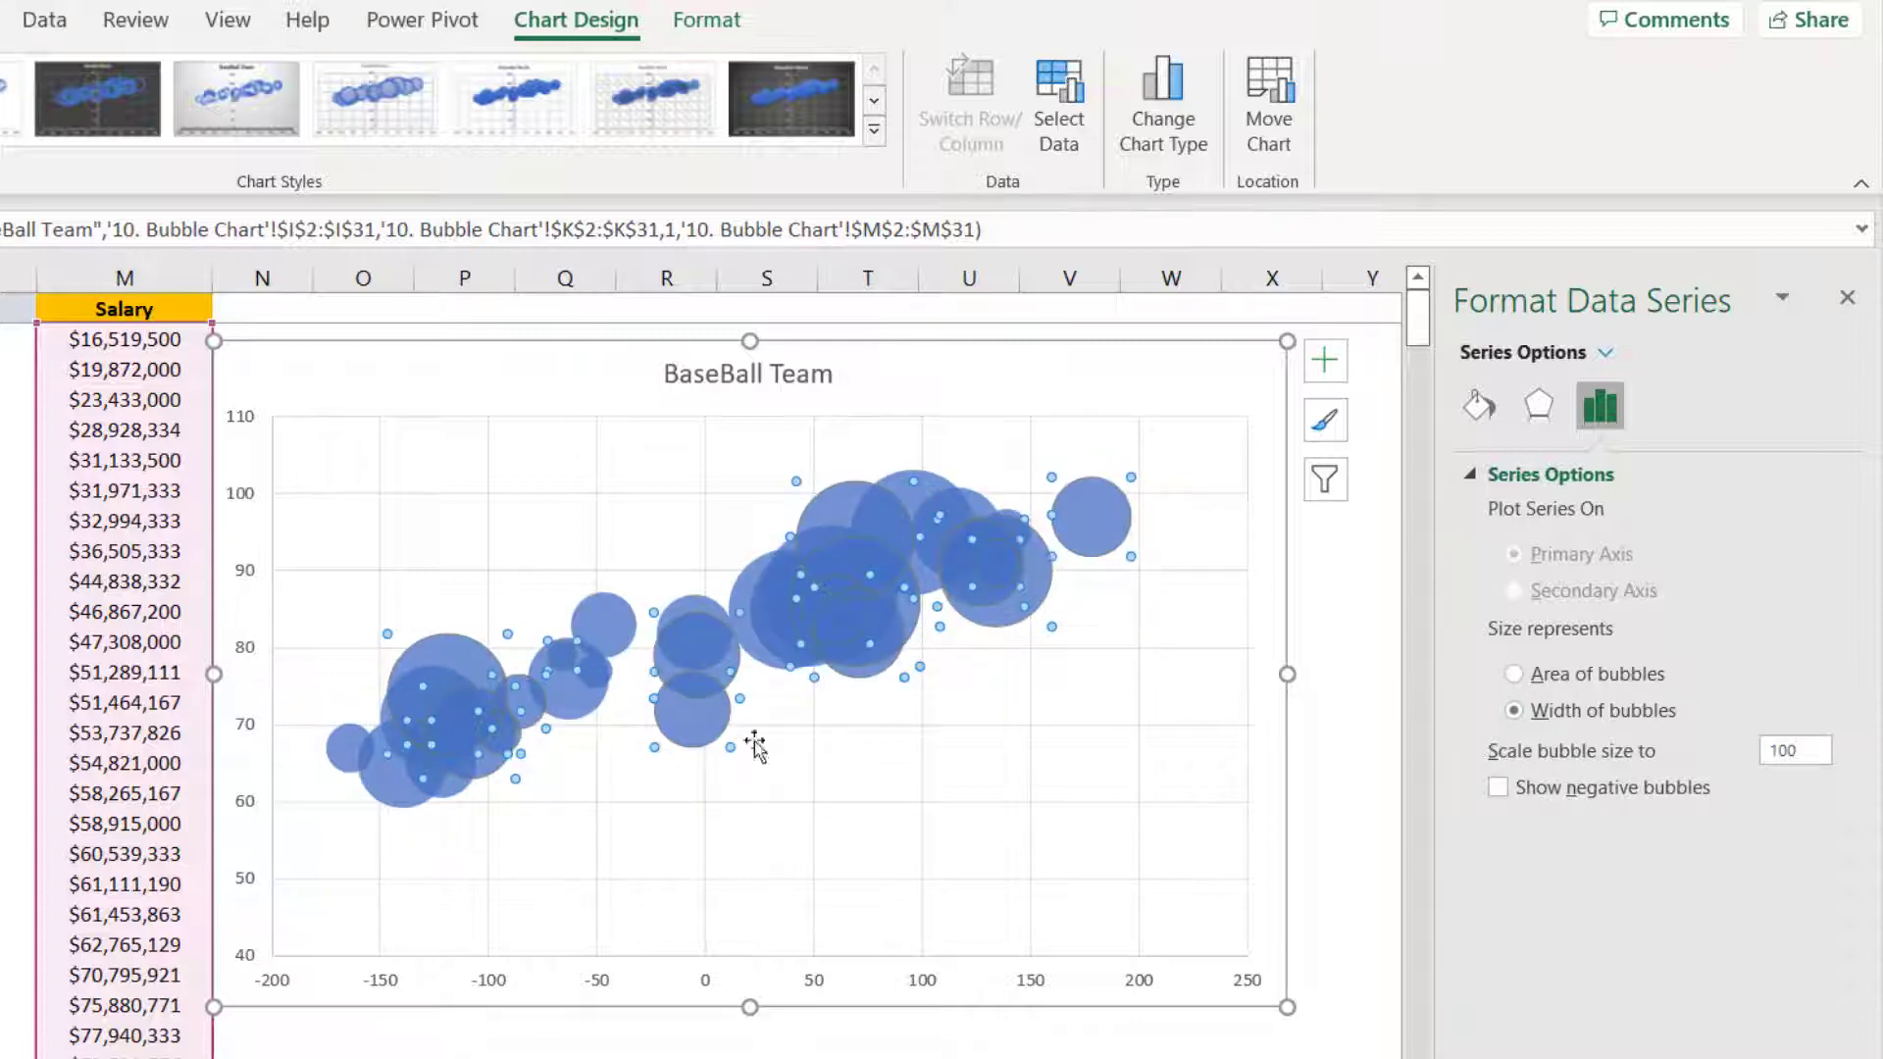
left_click(1792, 750)
key("Return")
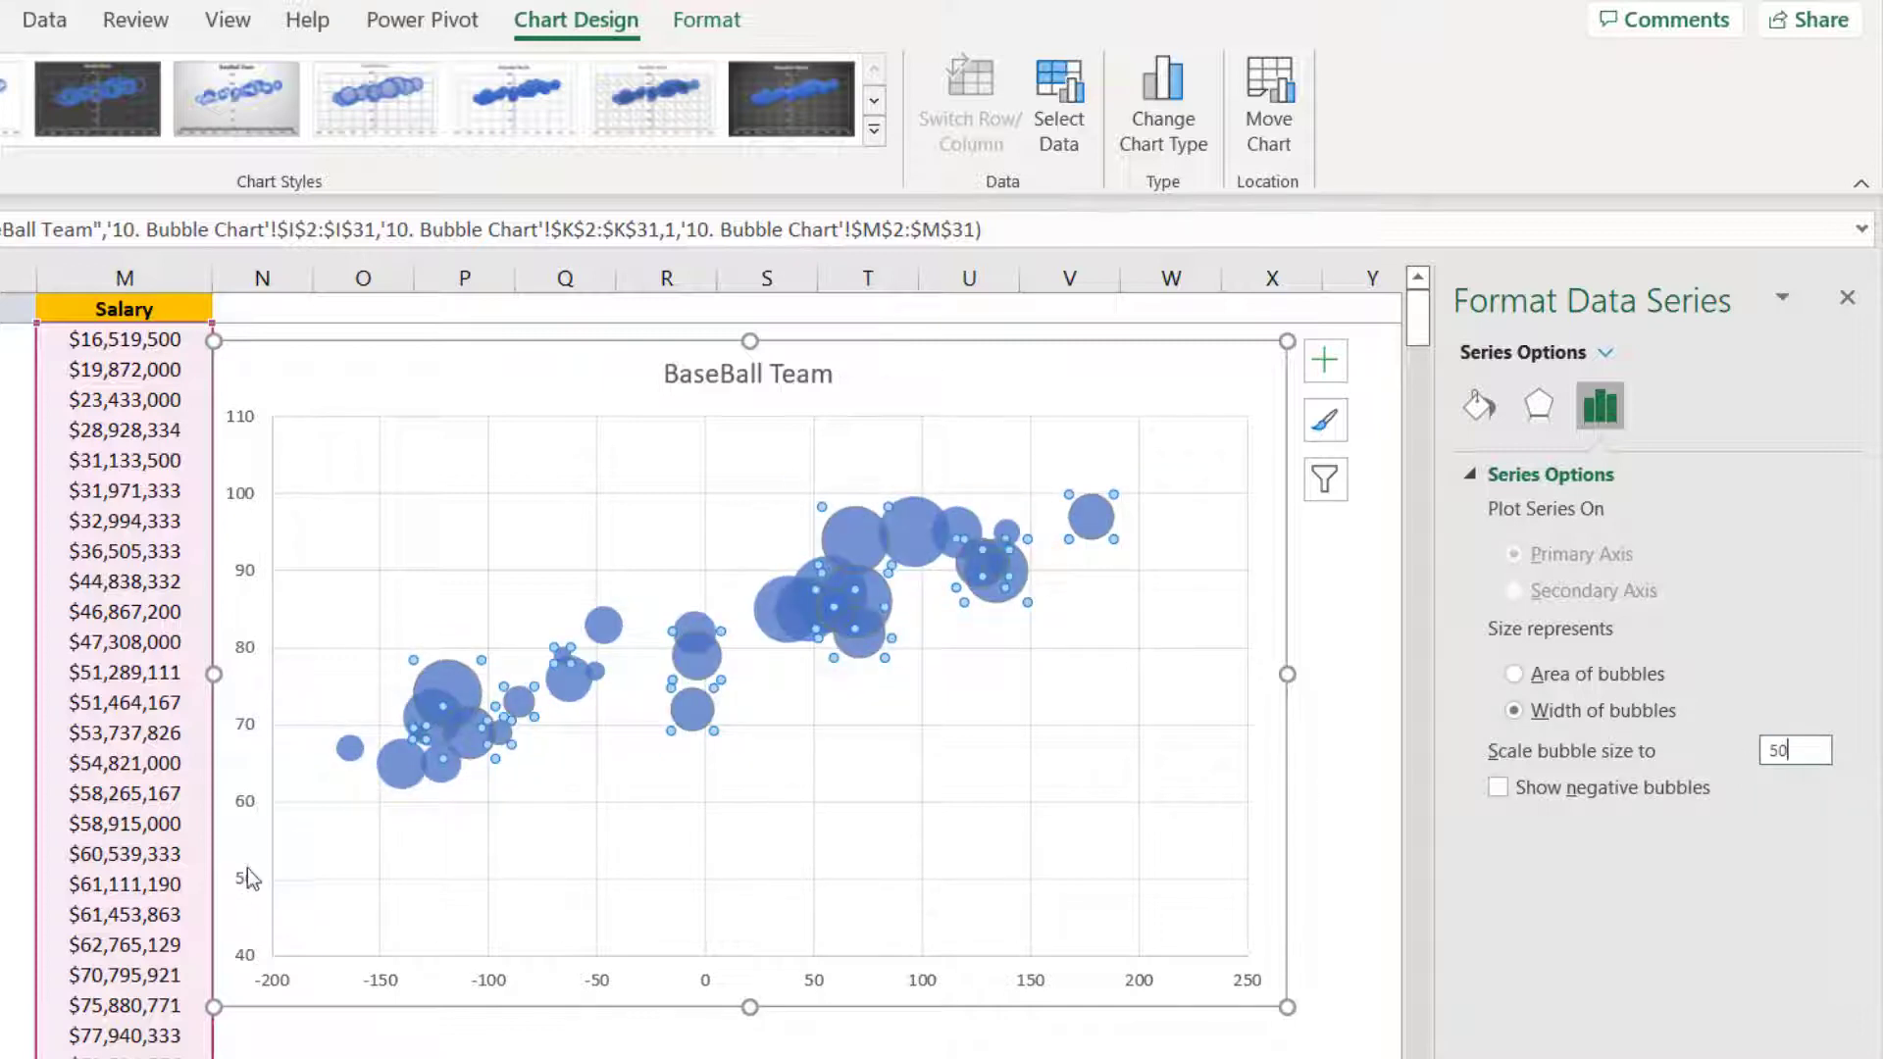
Set the vertical axis minimum bound to 50
left_click(257, 814)
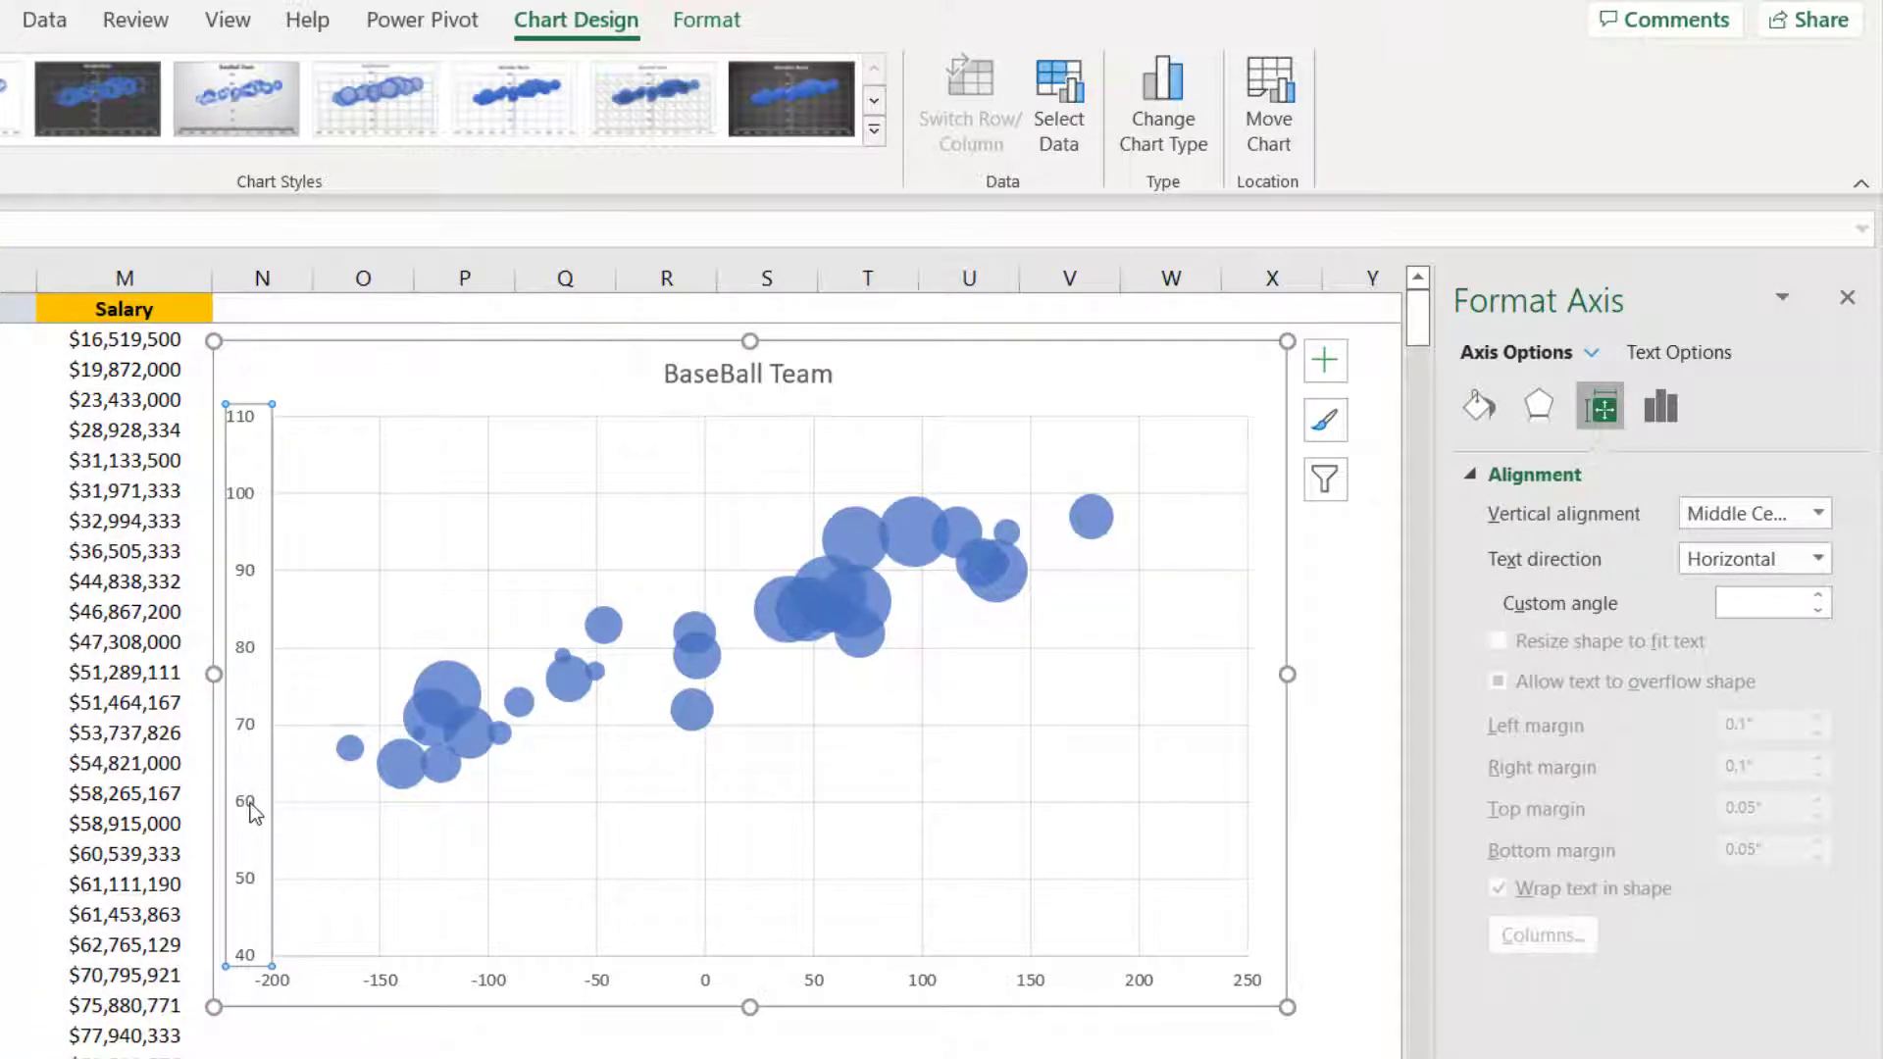
right_click(250, 802)
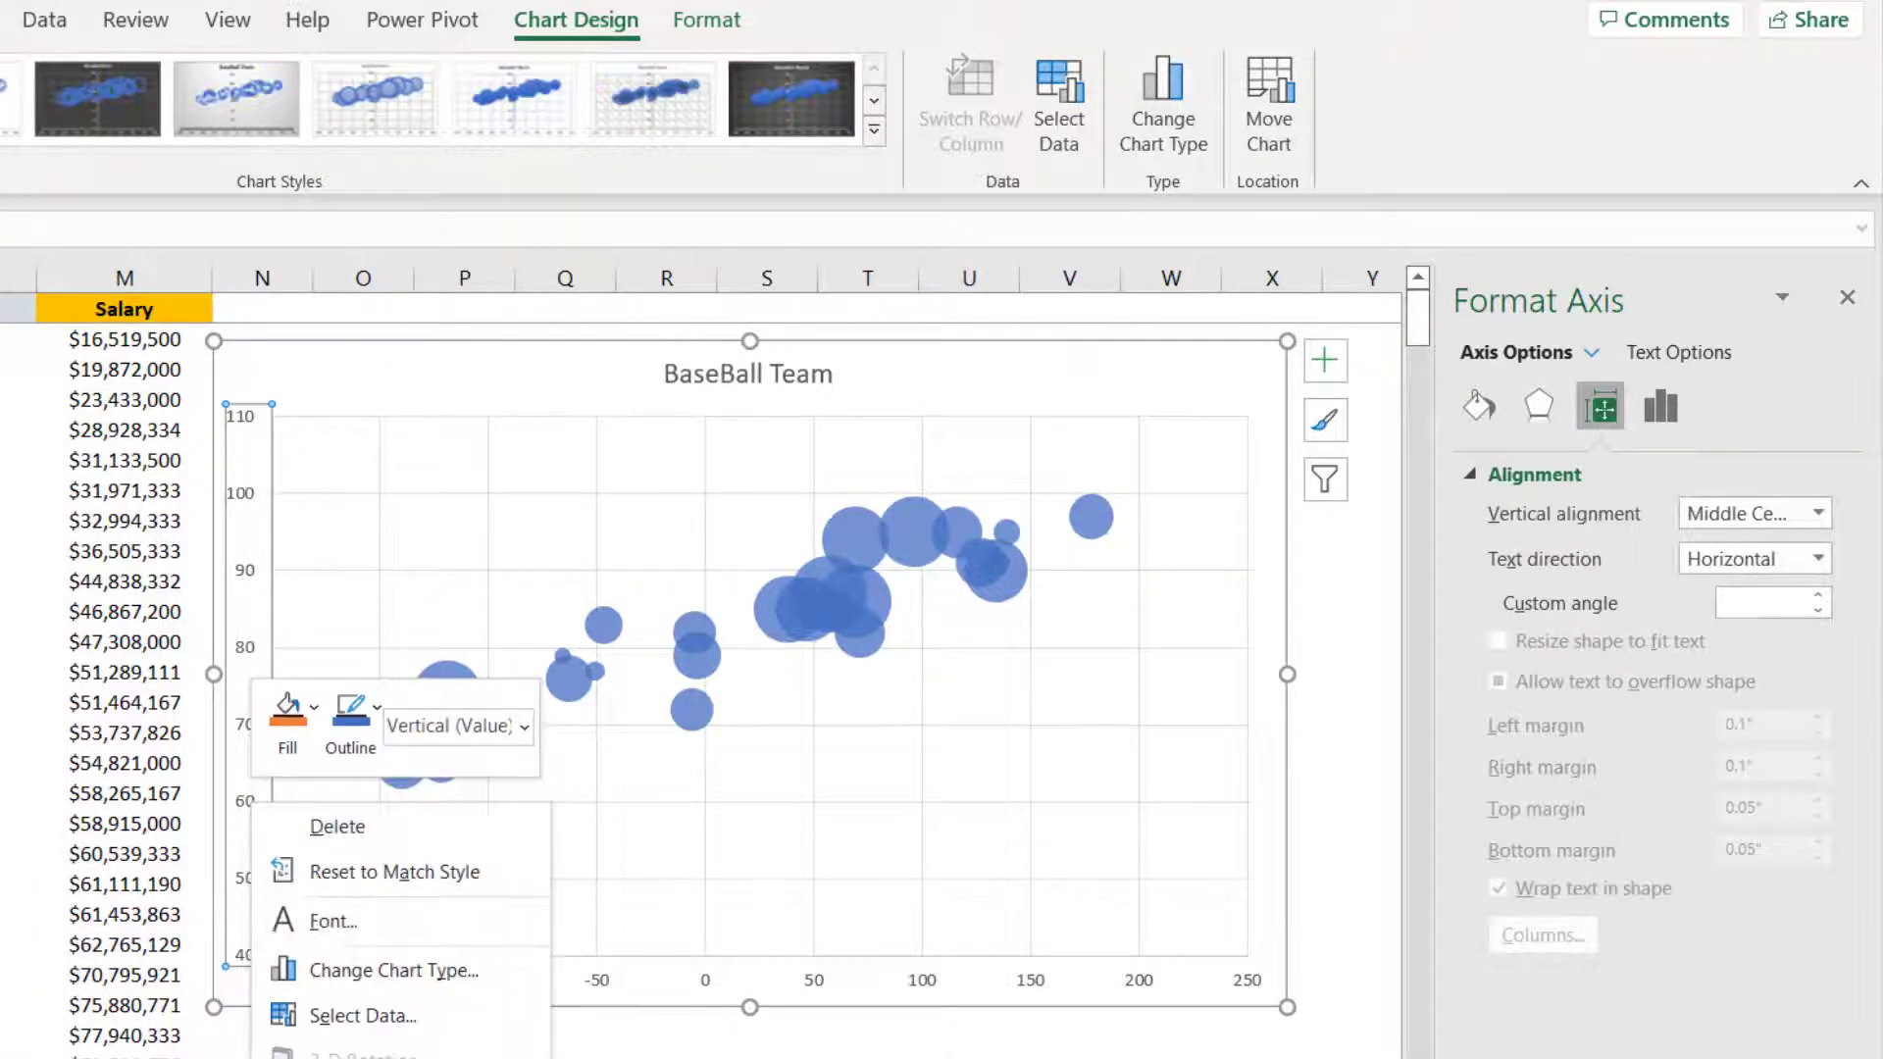
left_click(363, 1057)
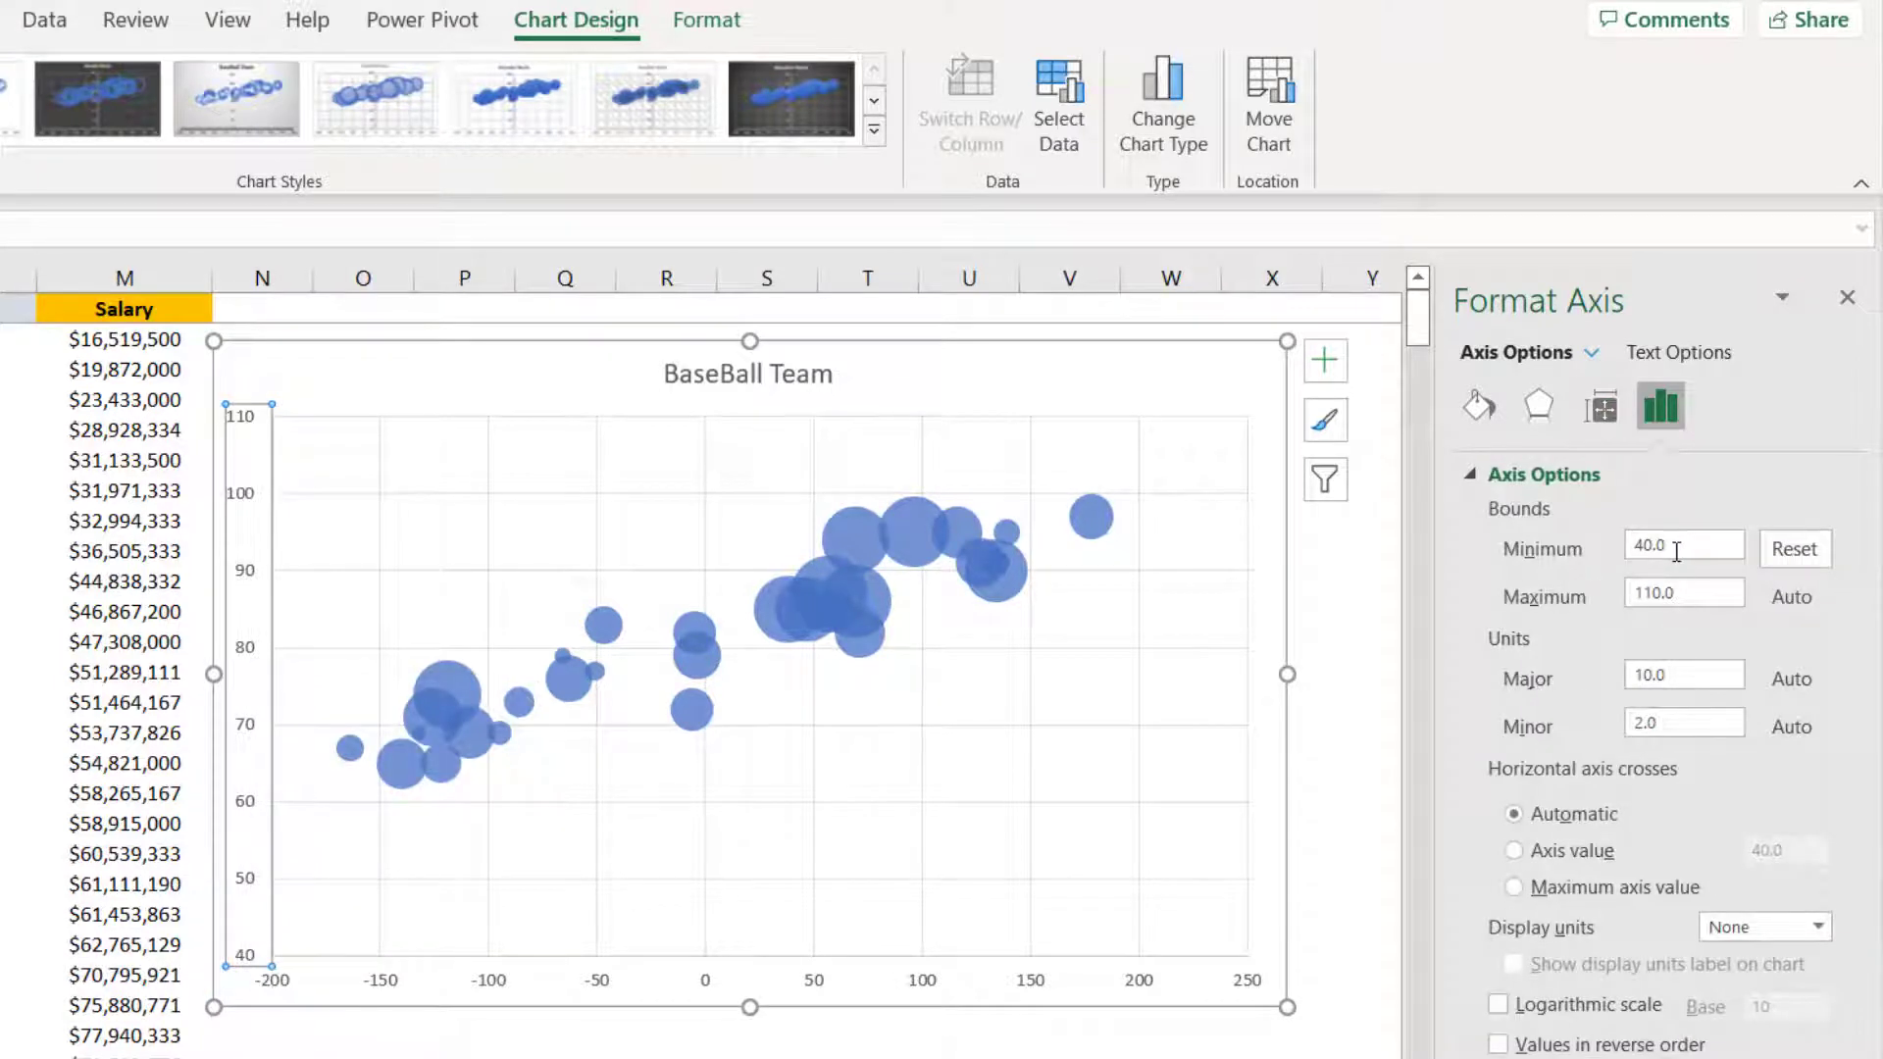
double_click(1676, 548)
type("50")
key("Return")
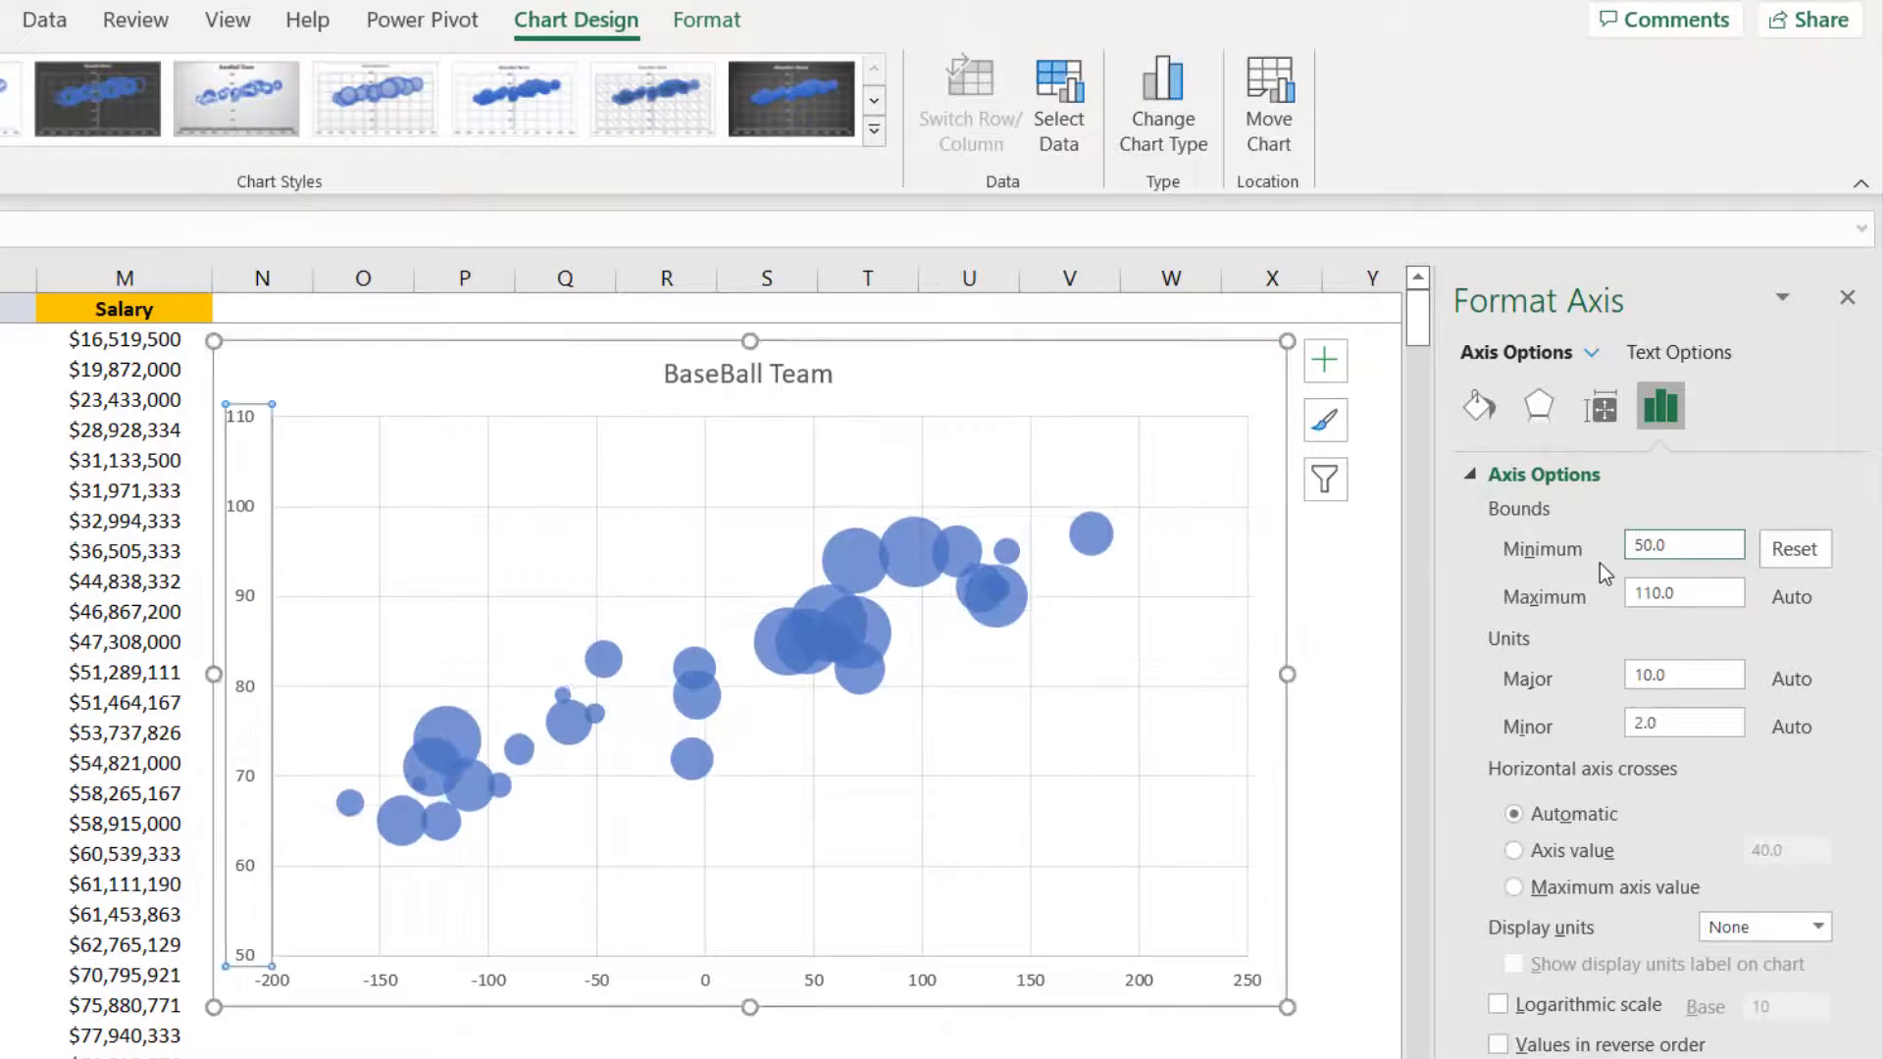
Add data labels to the bubble series
left_click(798, 629)
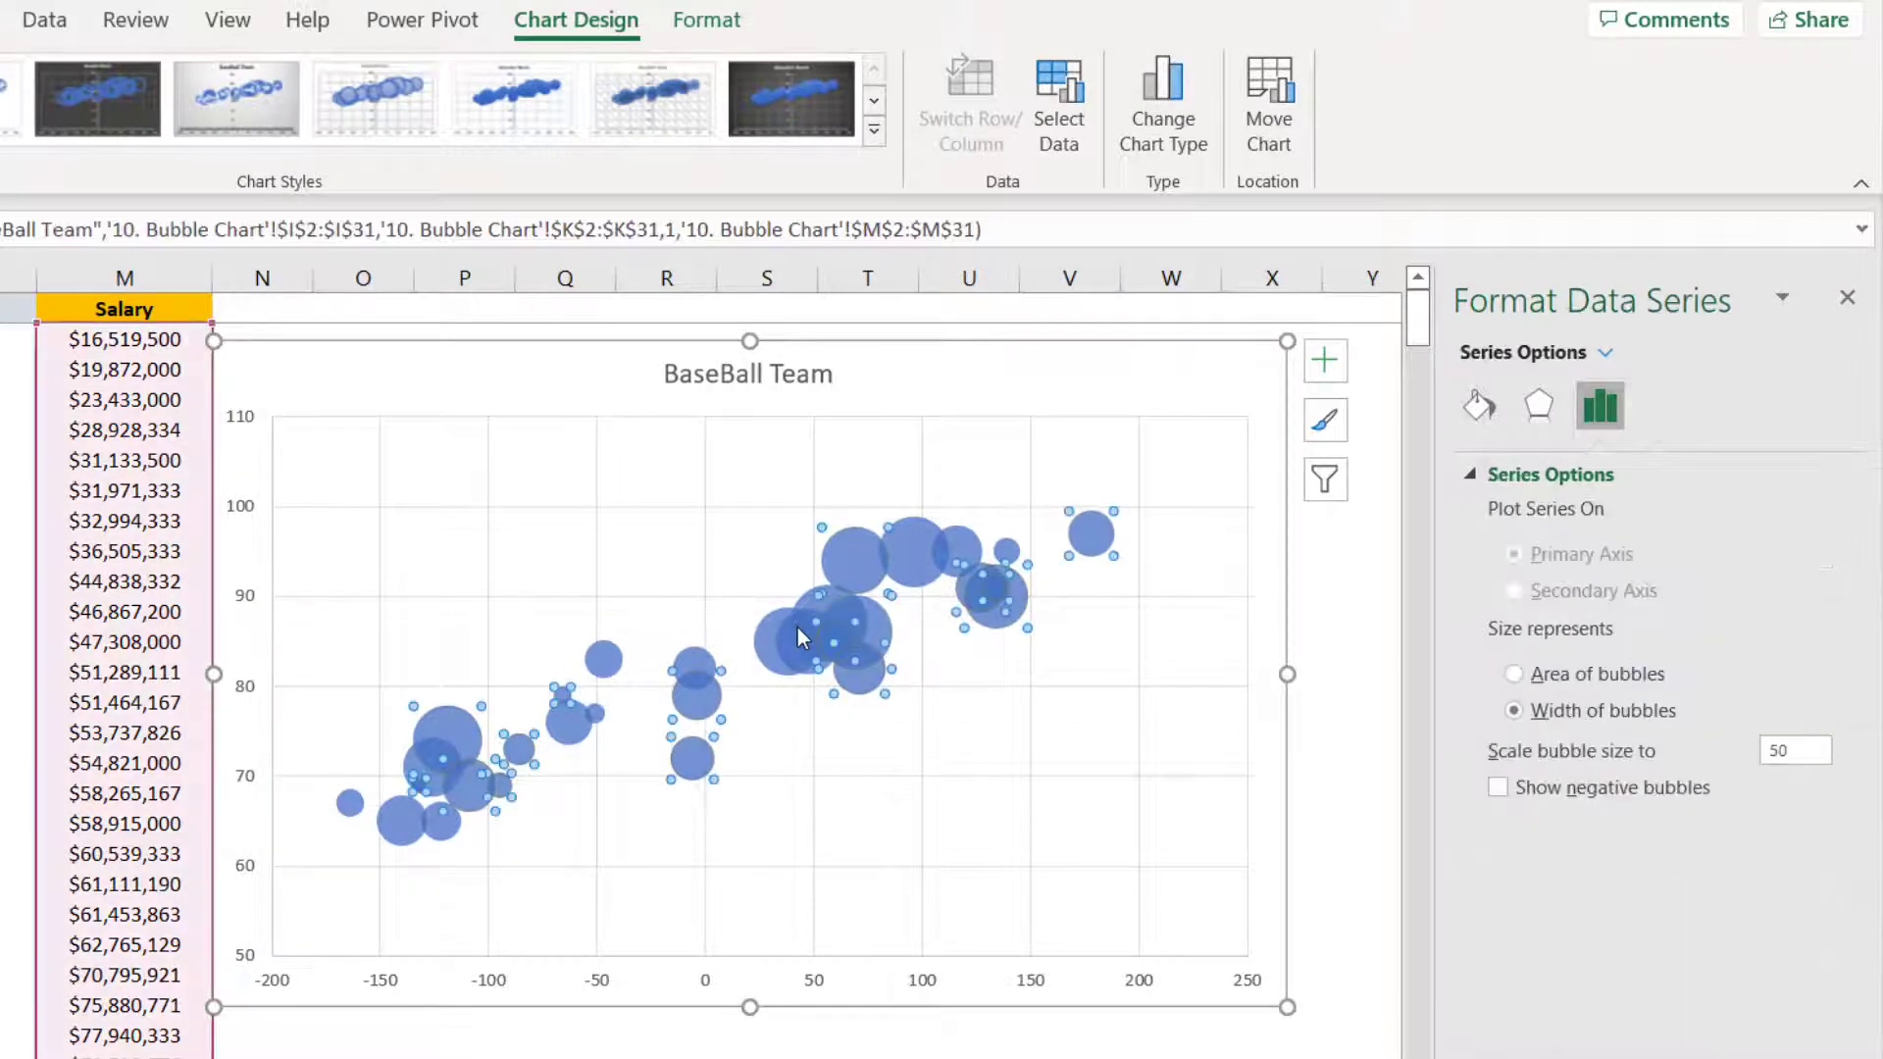
right_click(798, 628)
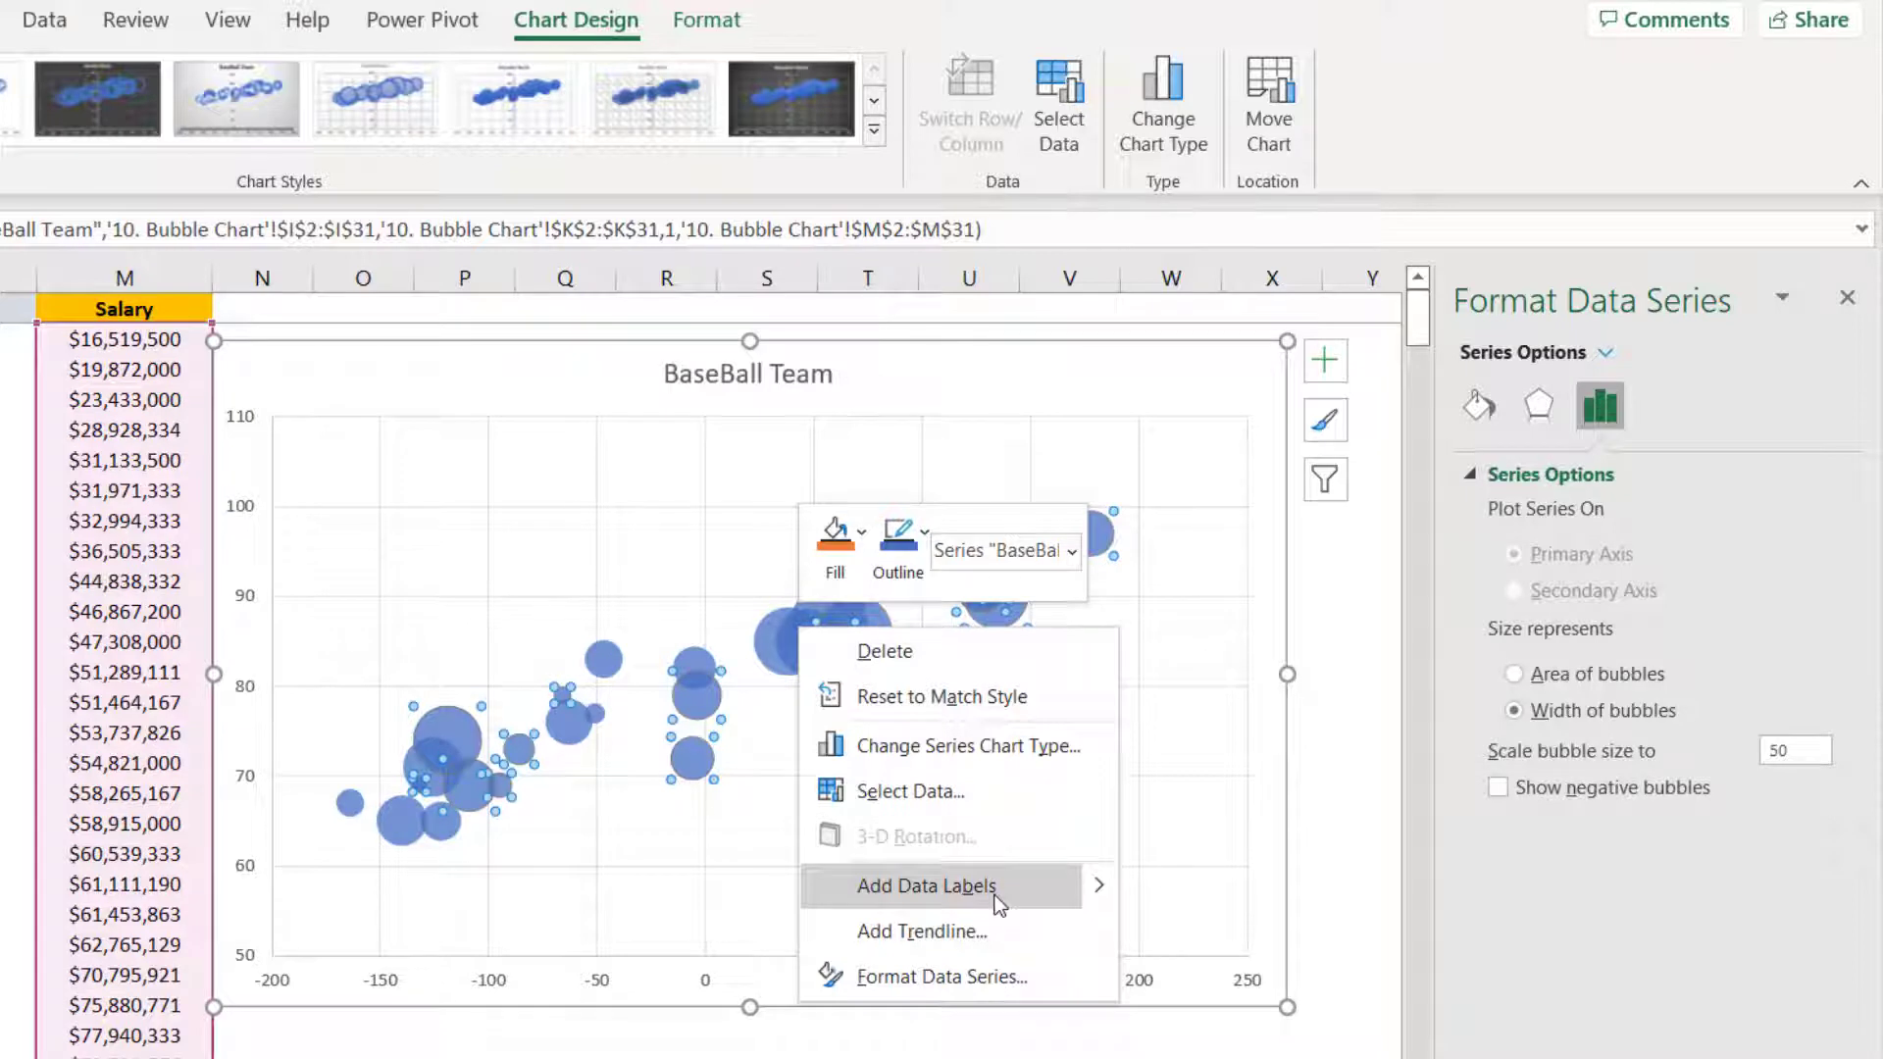
mouse_move(1069, 893)
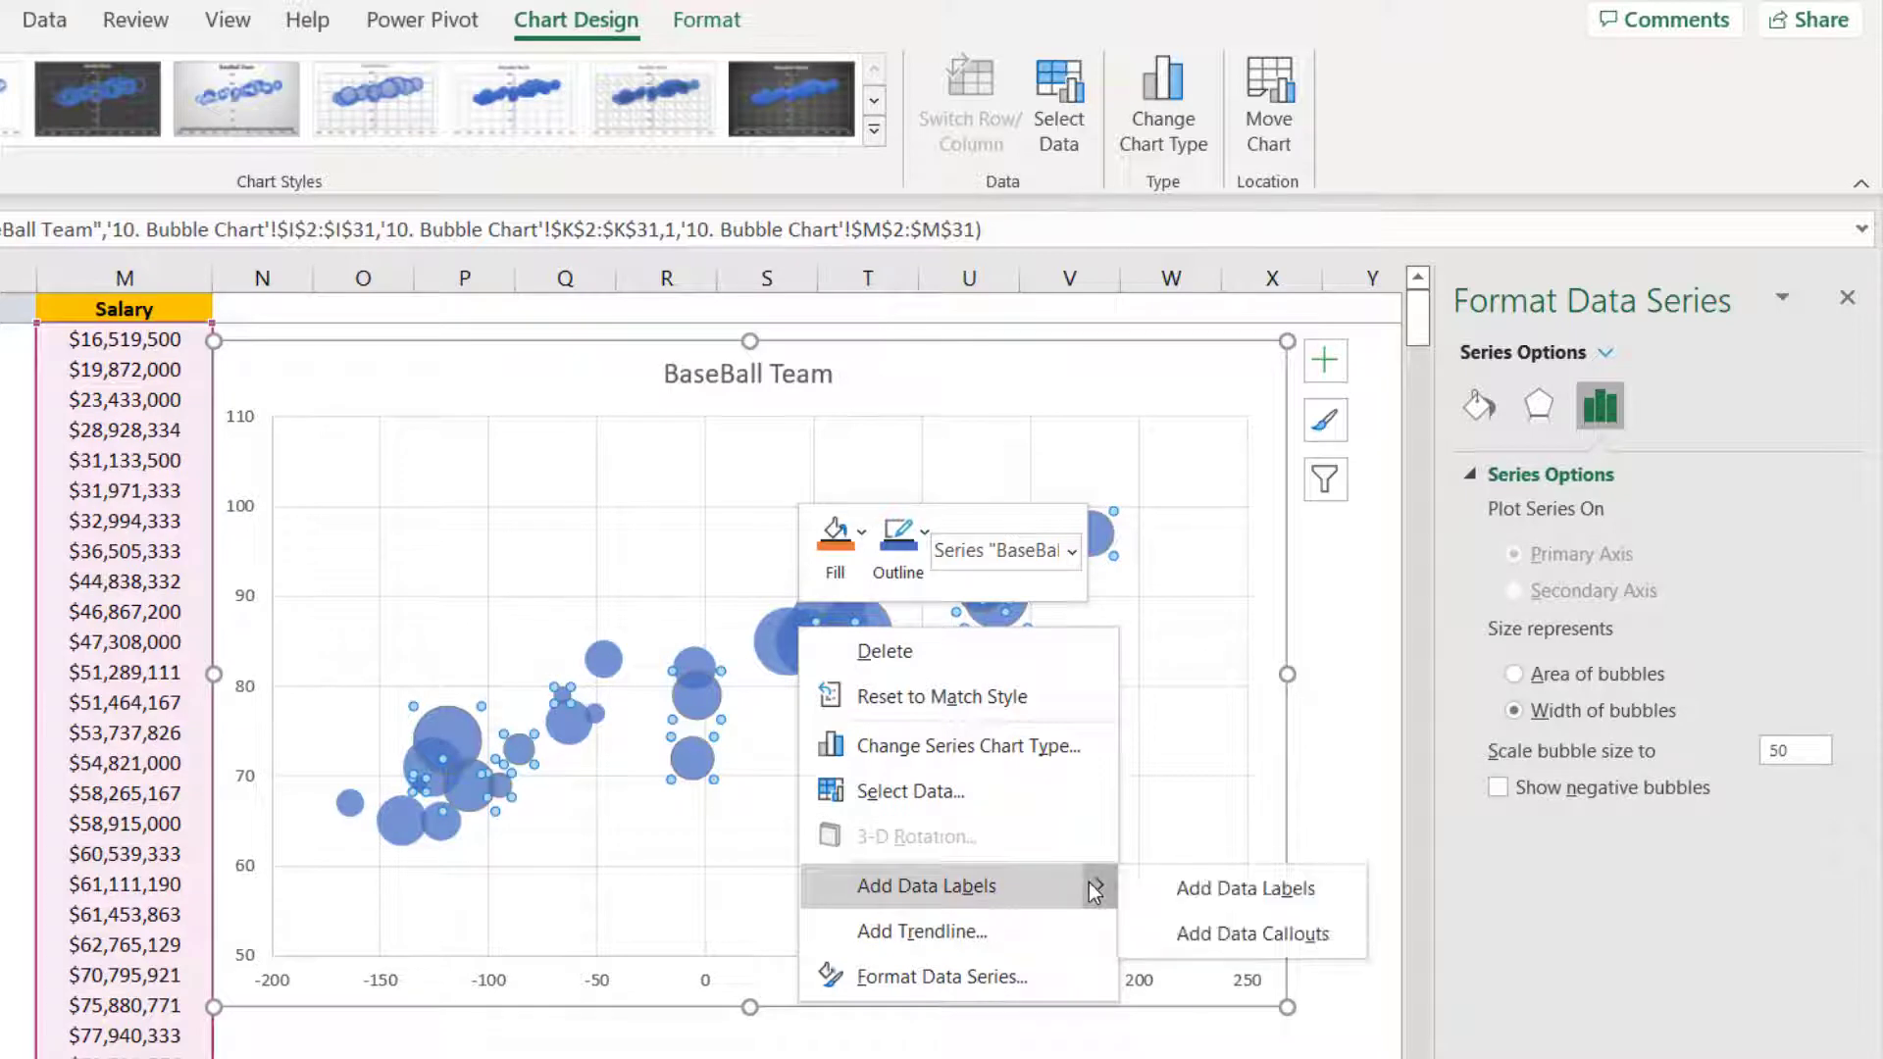
left_click(1226, 903)
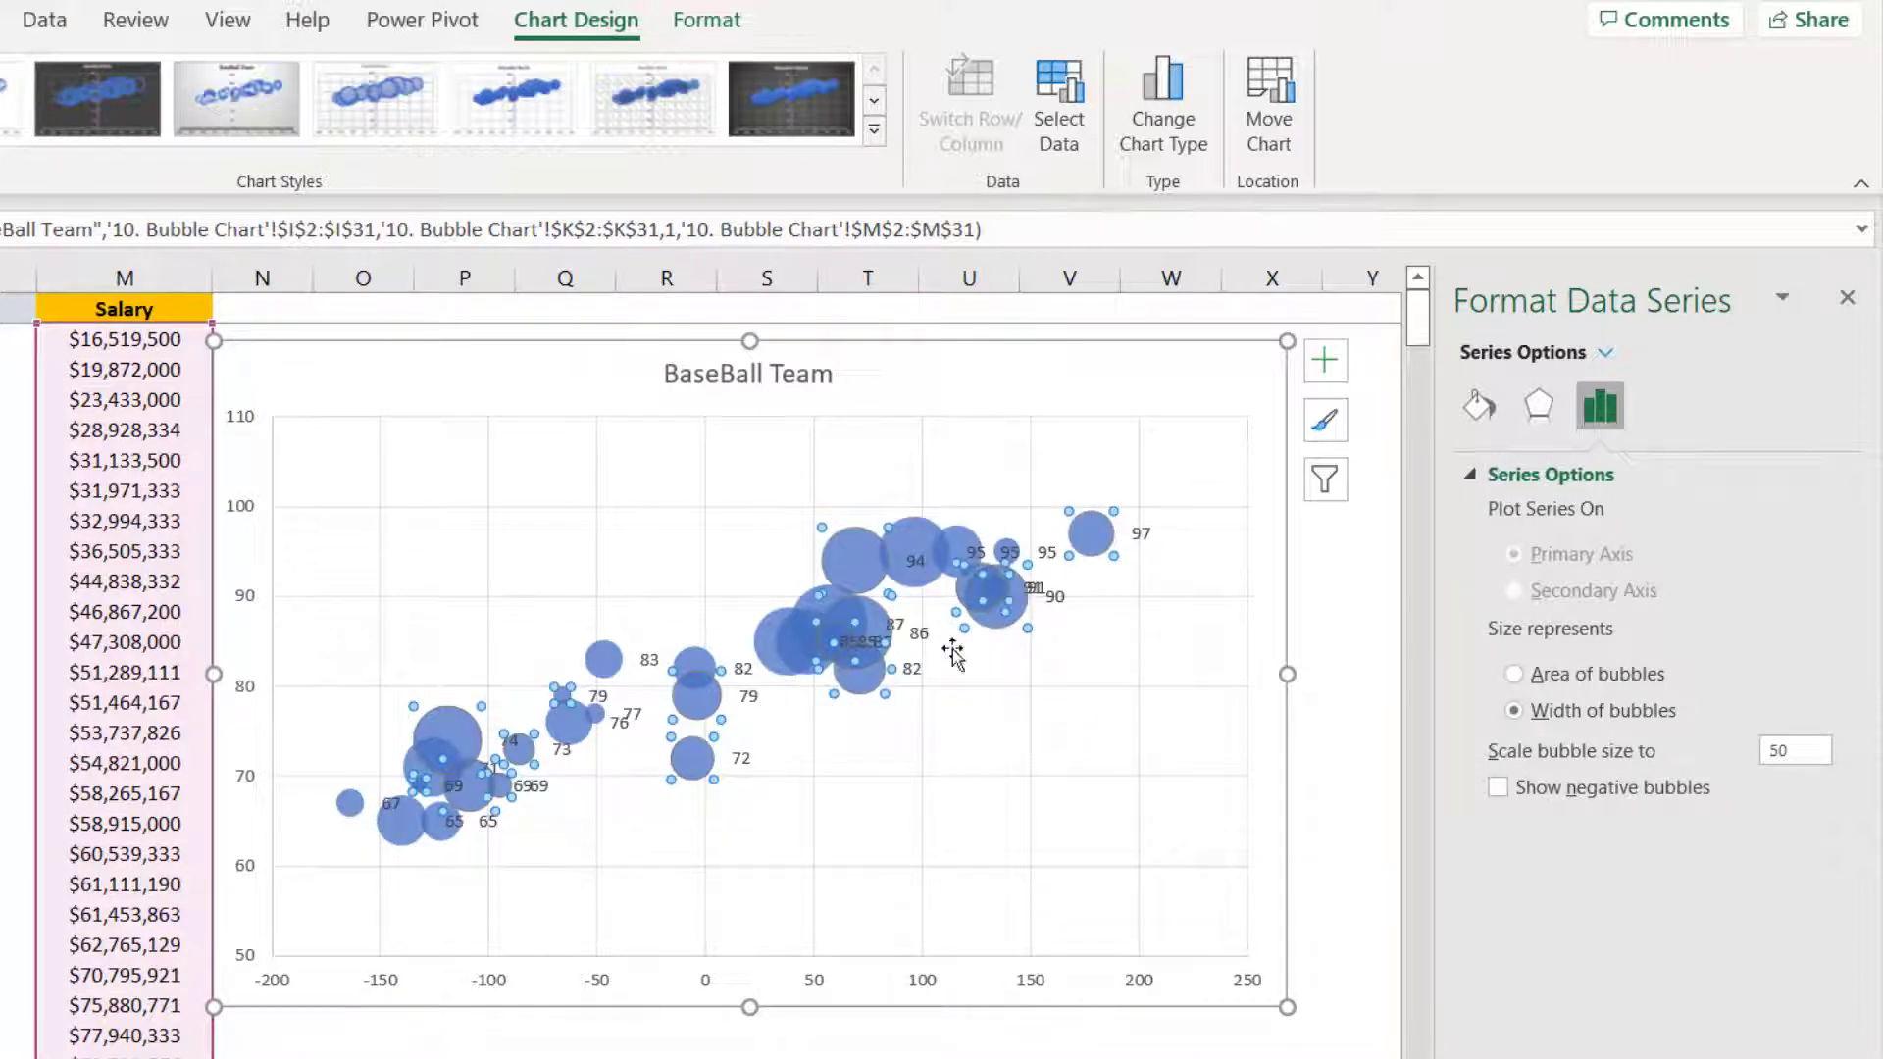
right_click(1143, 535)
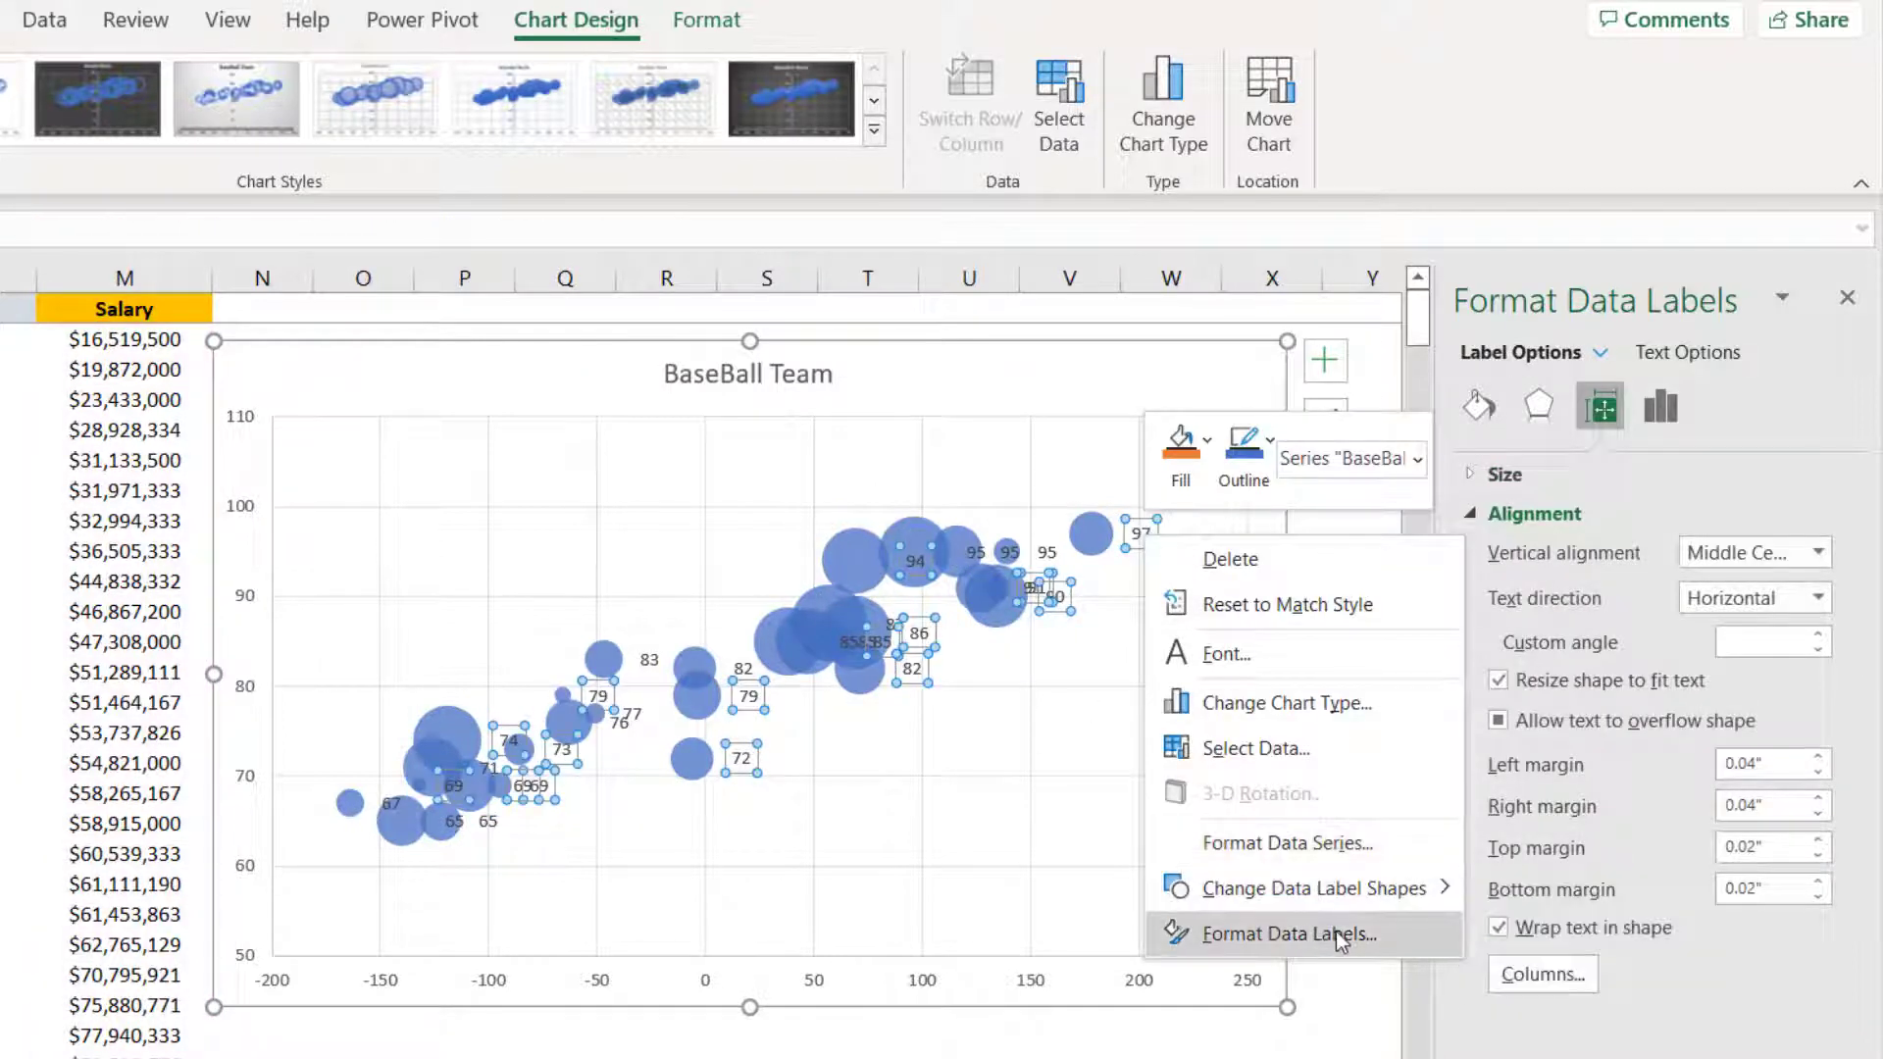
left_click(1298, 937)
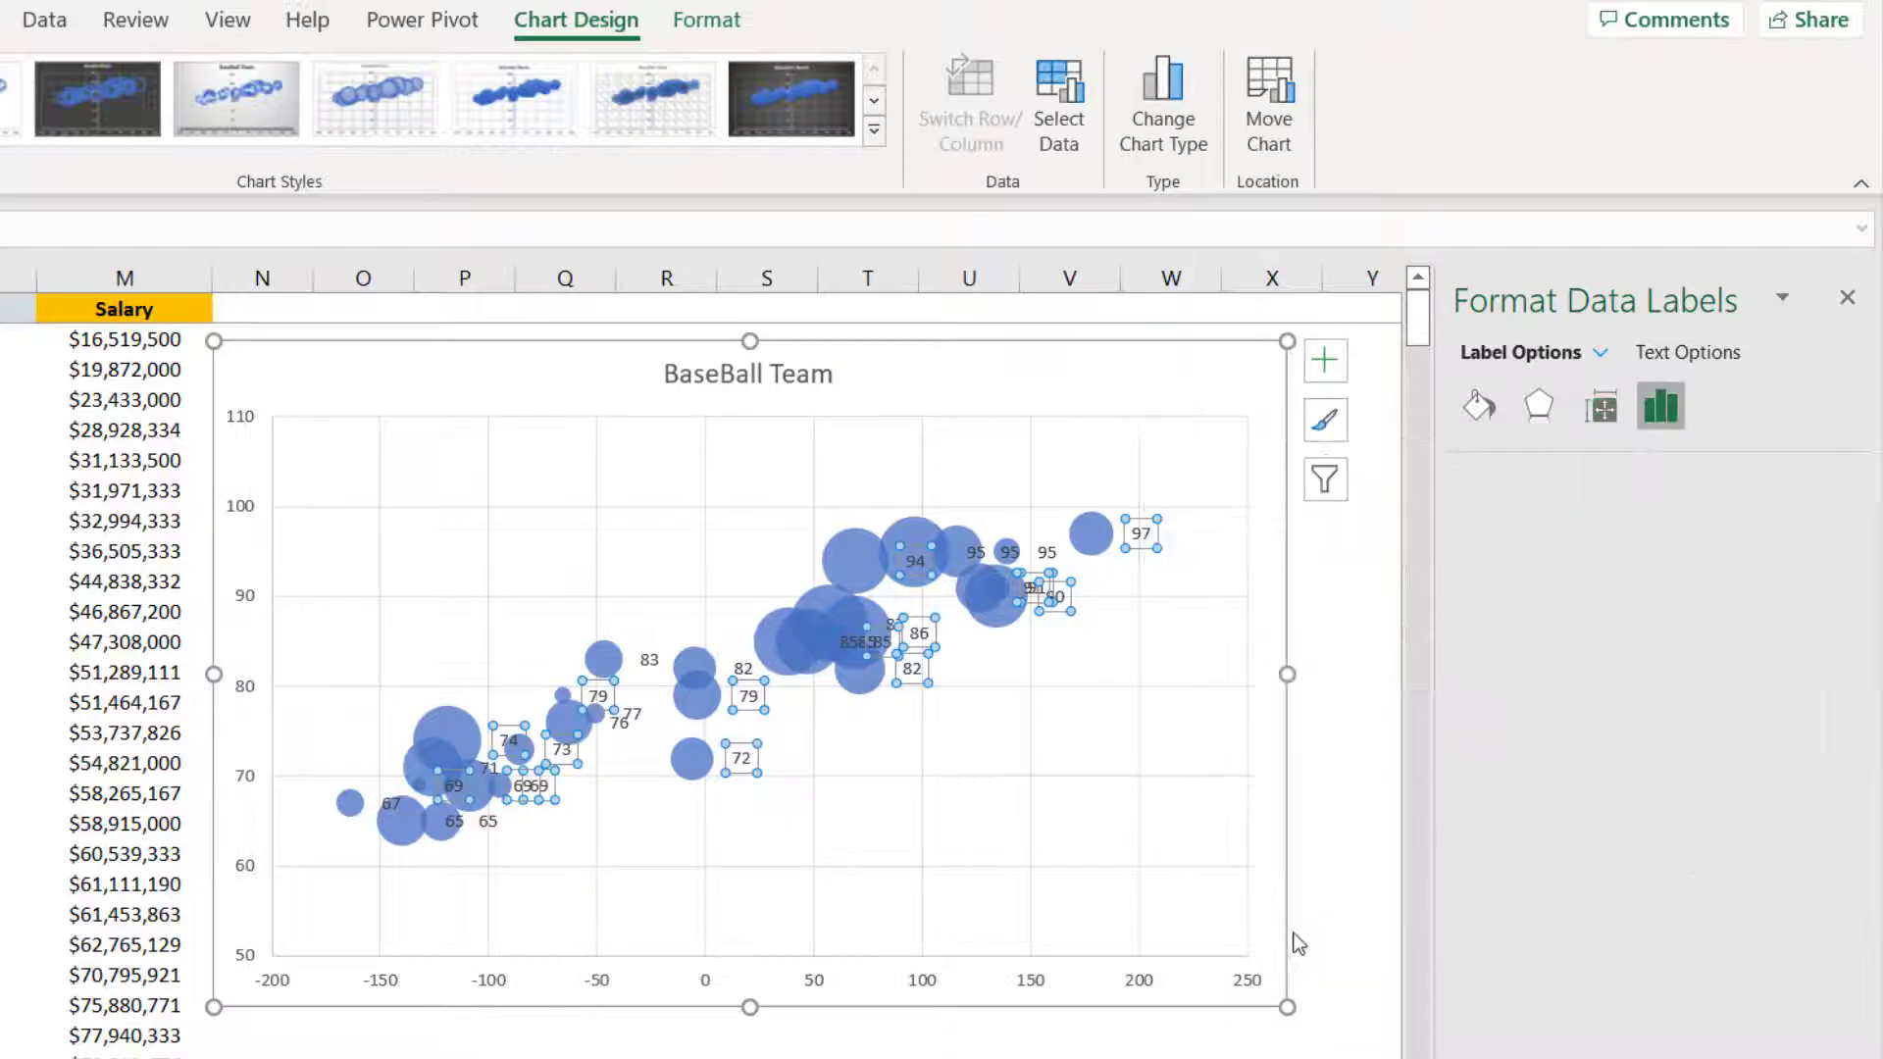
left_click(846, 618)
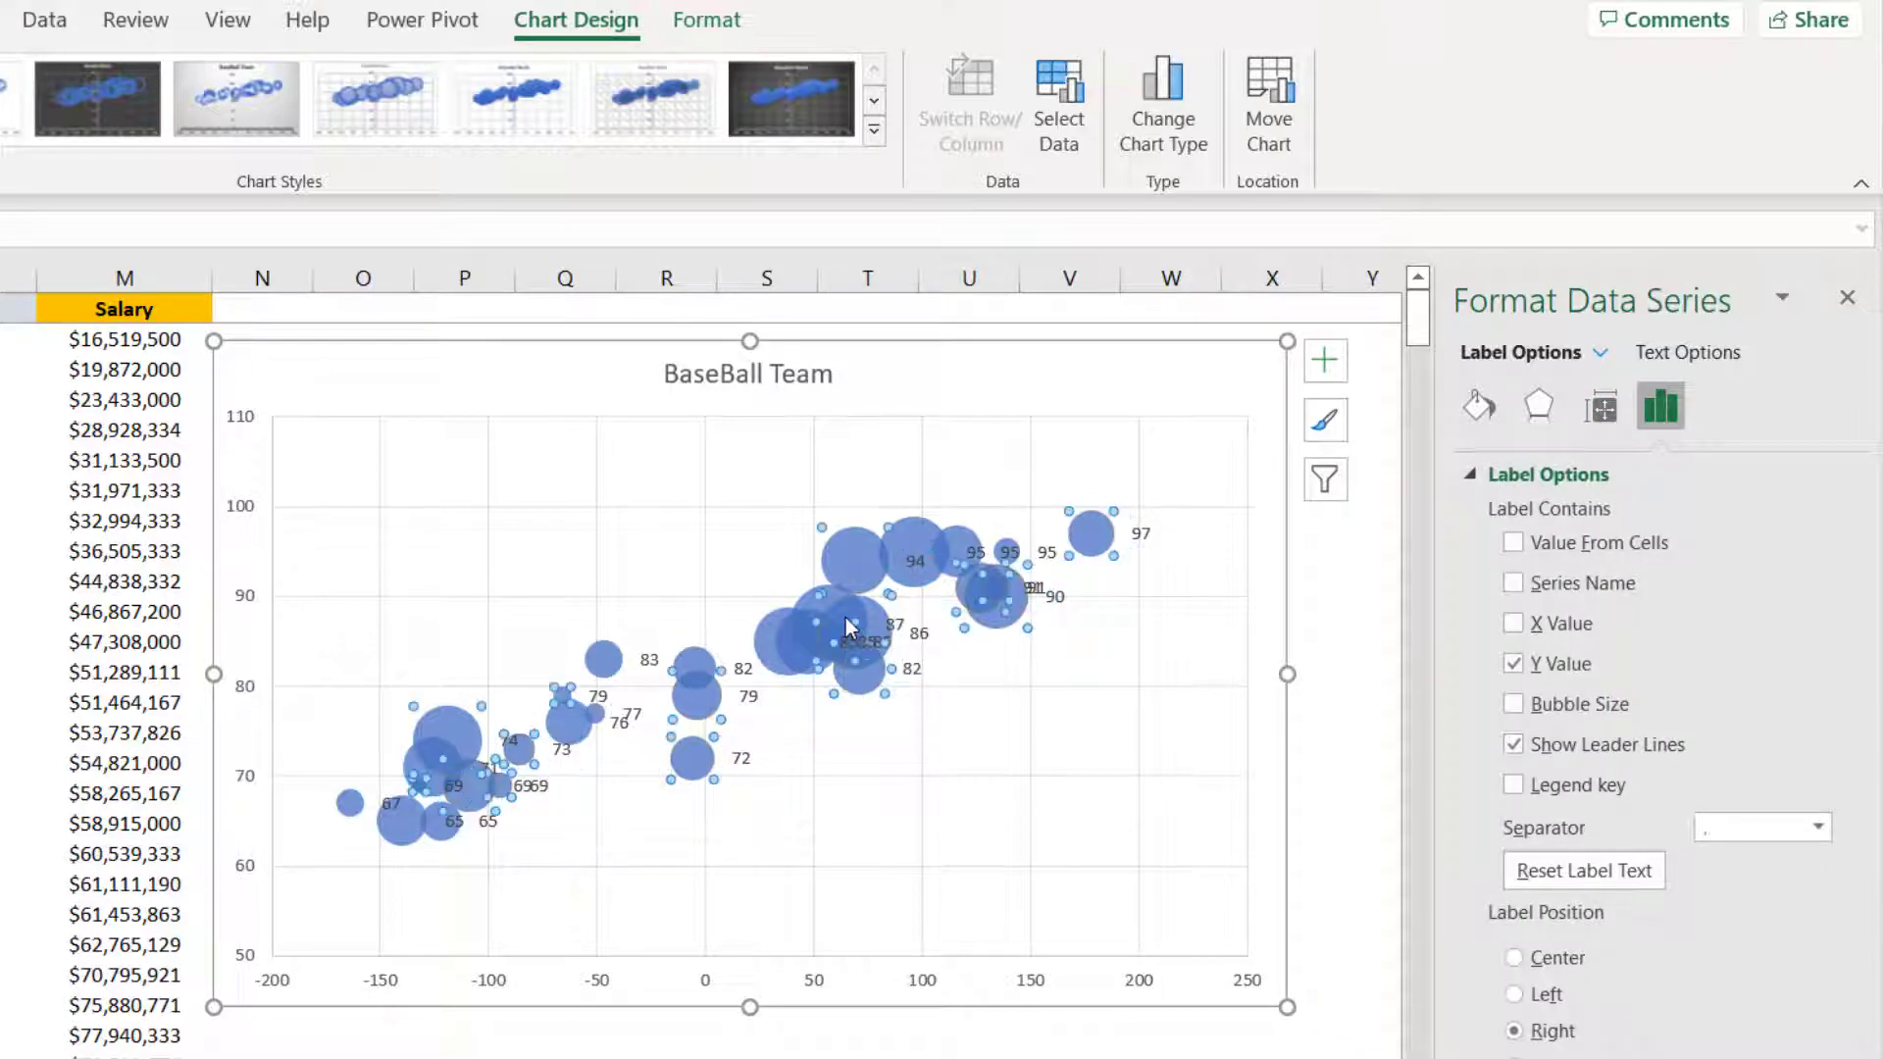
right_click(840, 616)
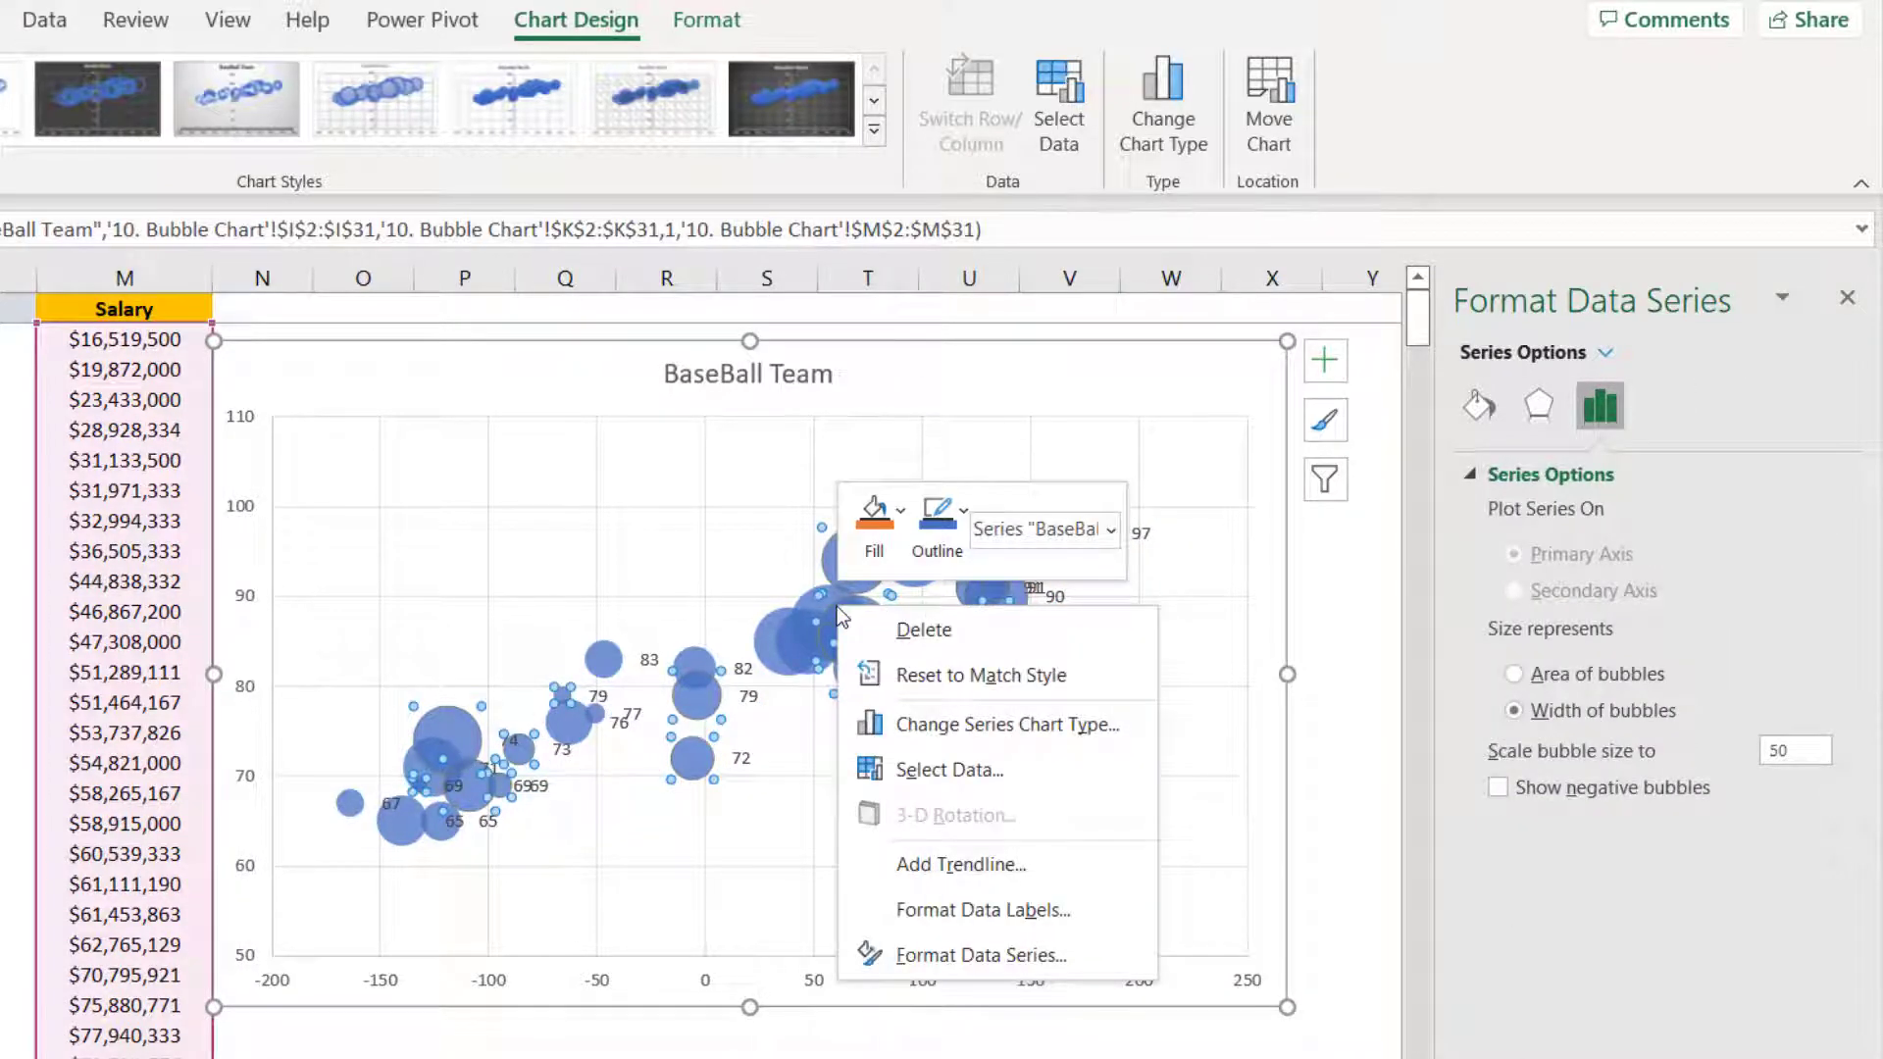
Include the team IDs from cells C2:C31 in the bubbles' data labels
right_click(747, 675)
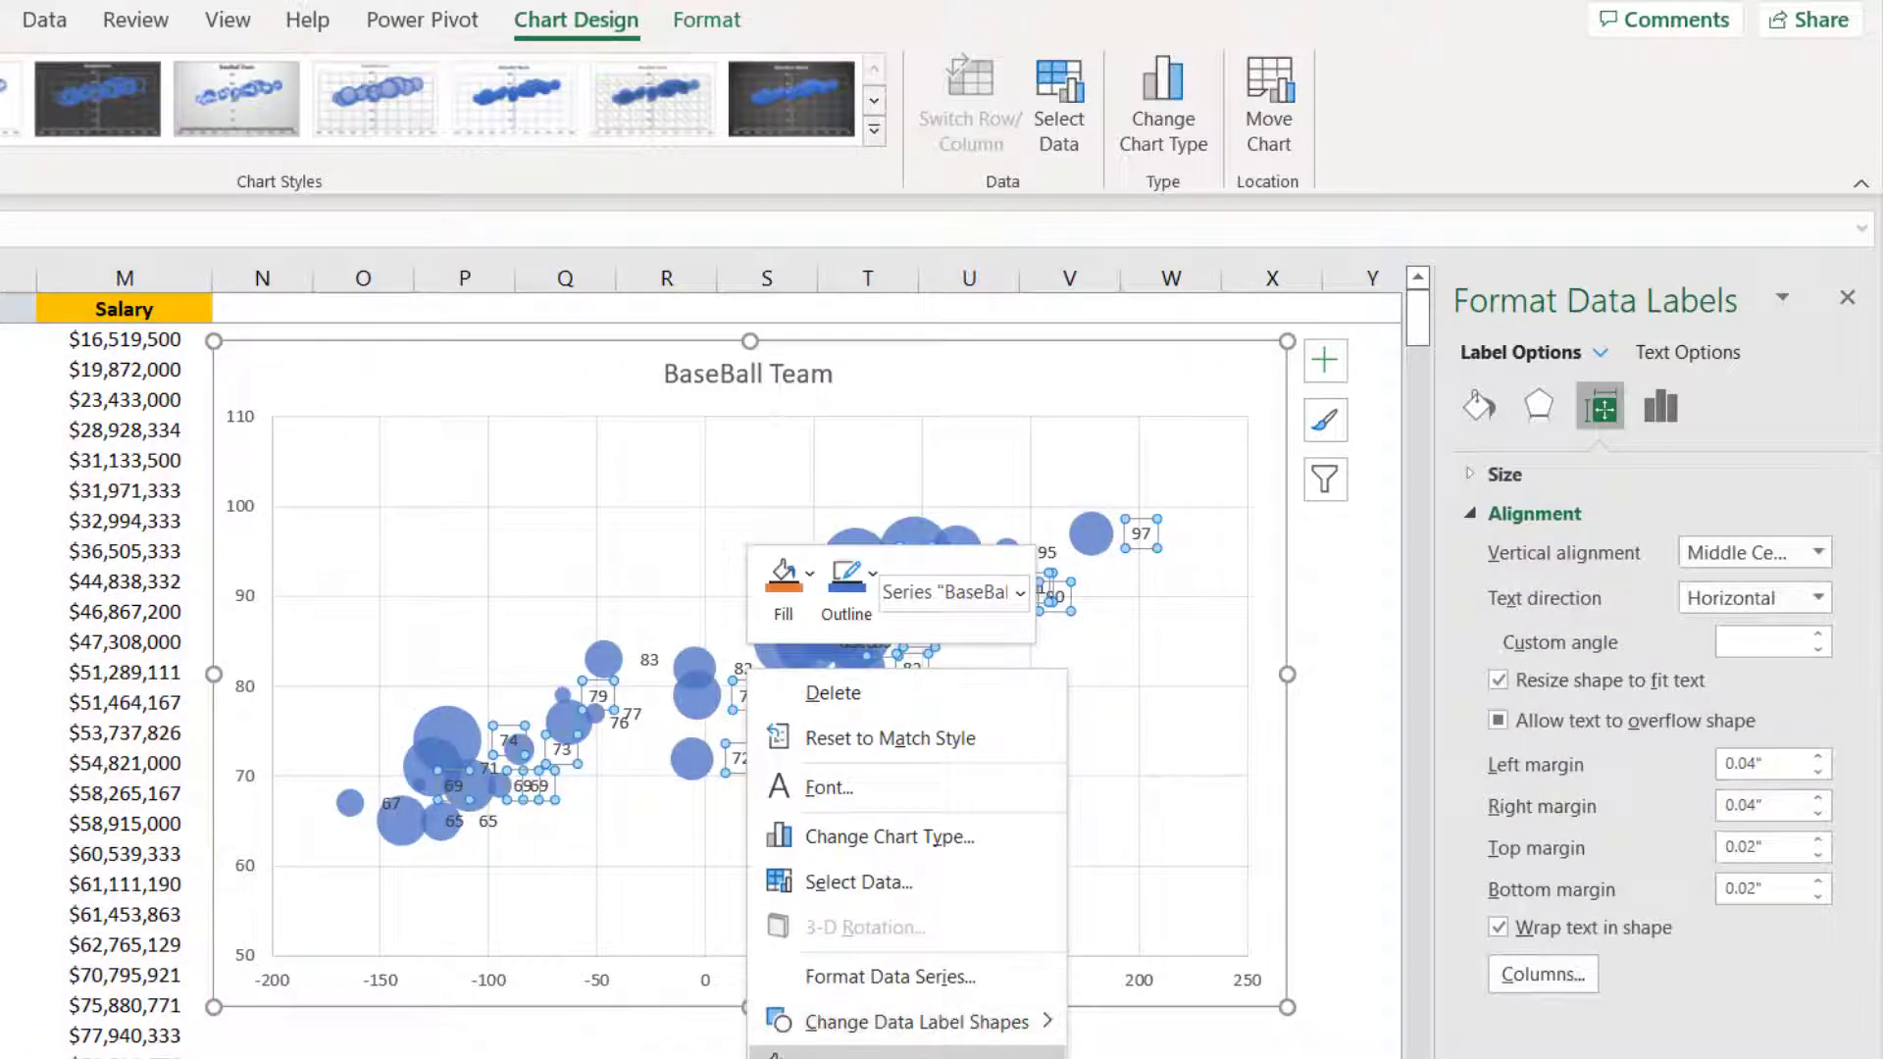
left_click(883, 1052)
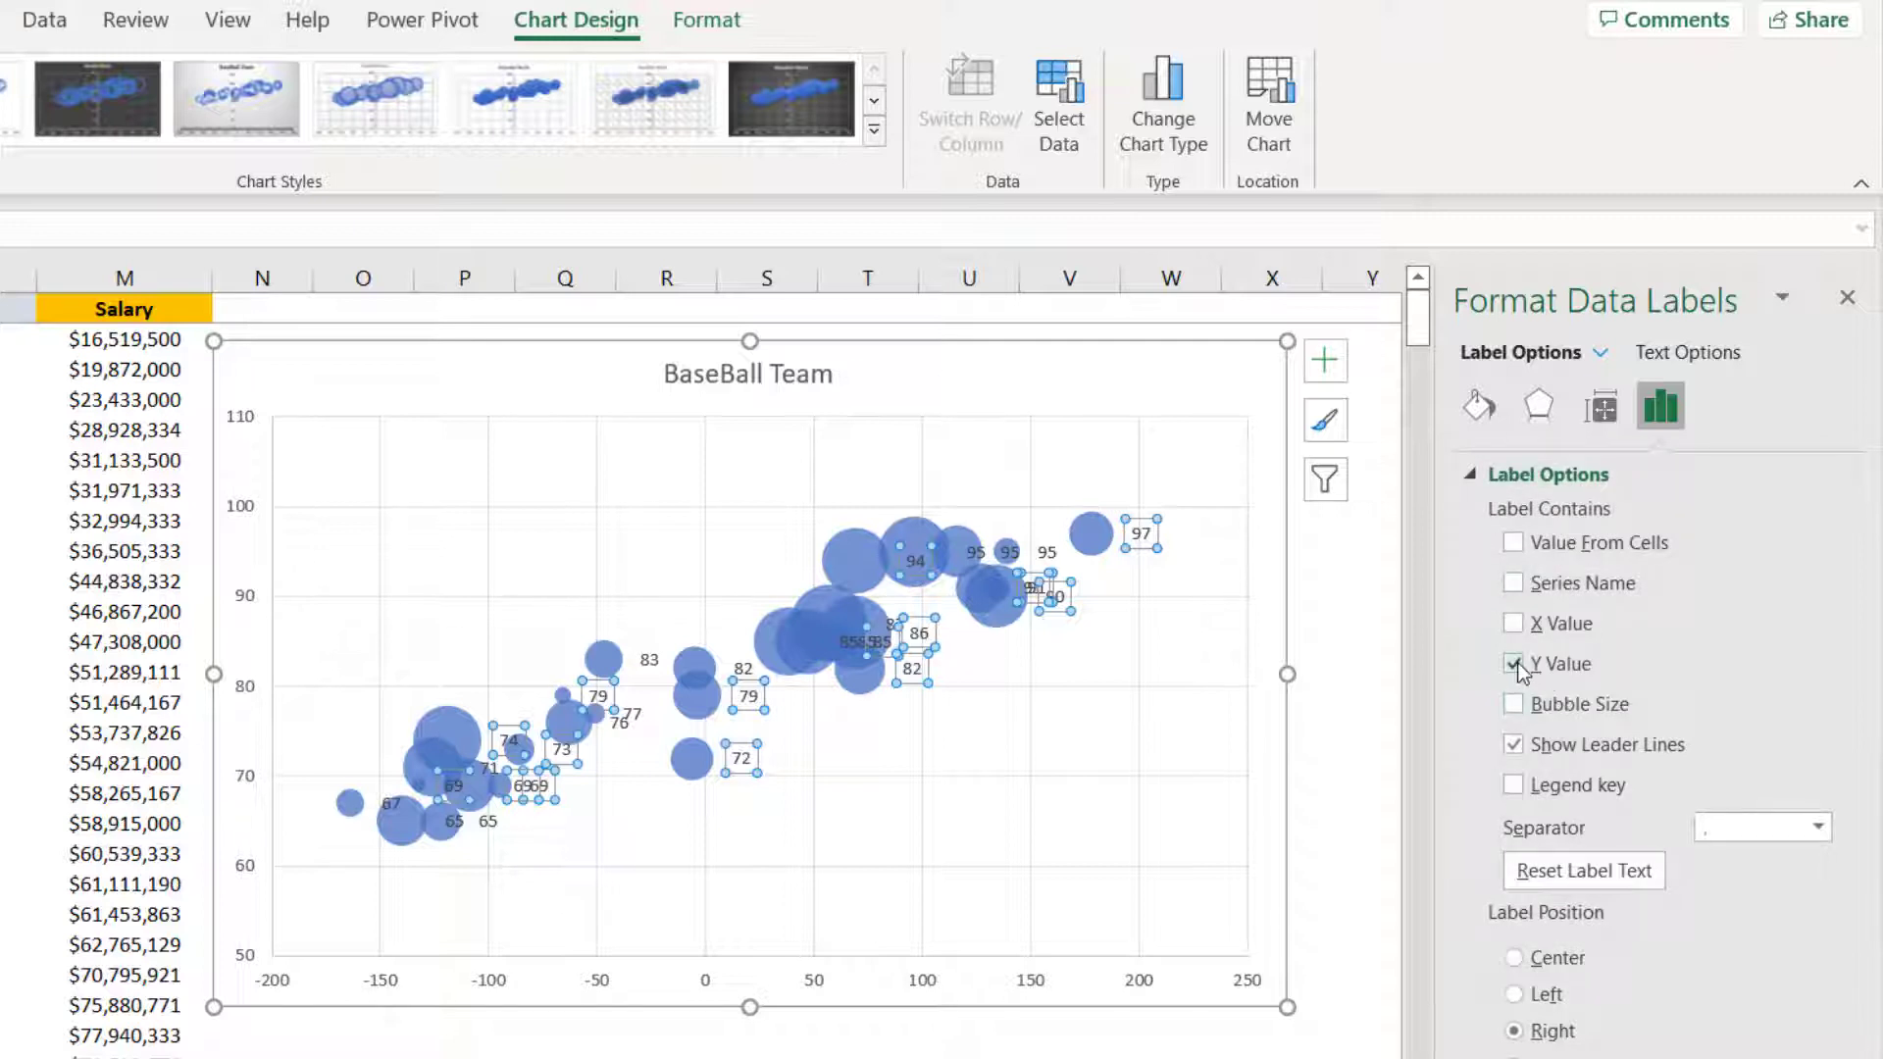
left_click(1515, 744)
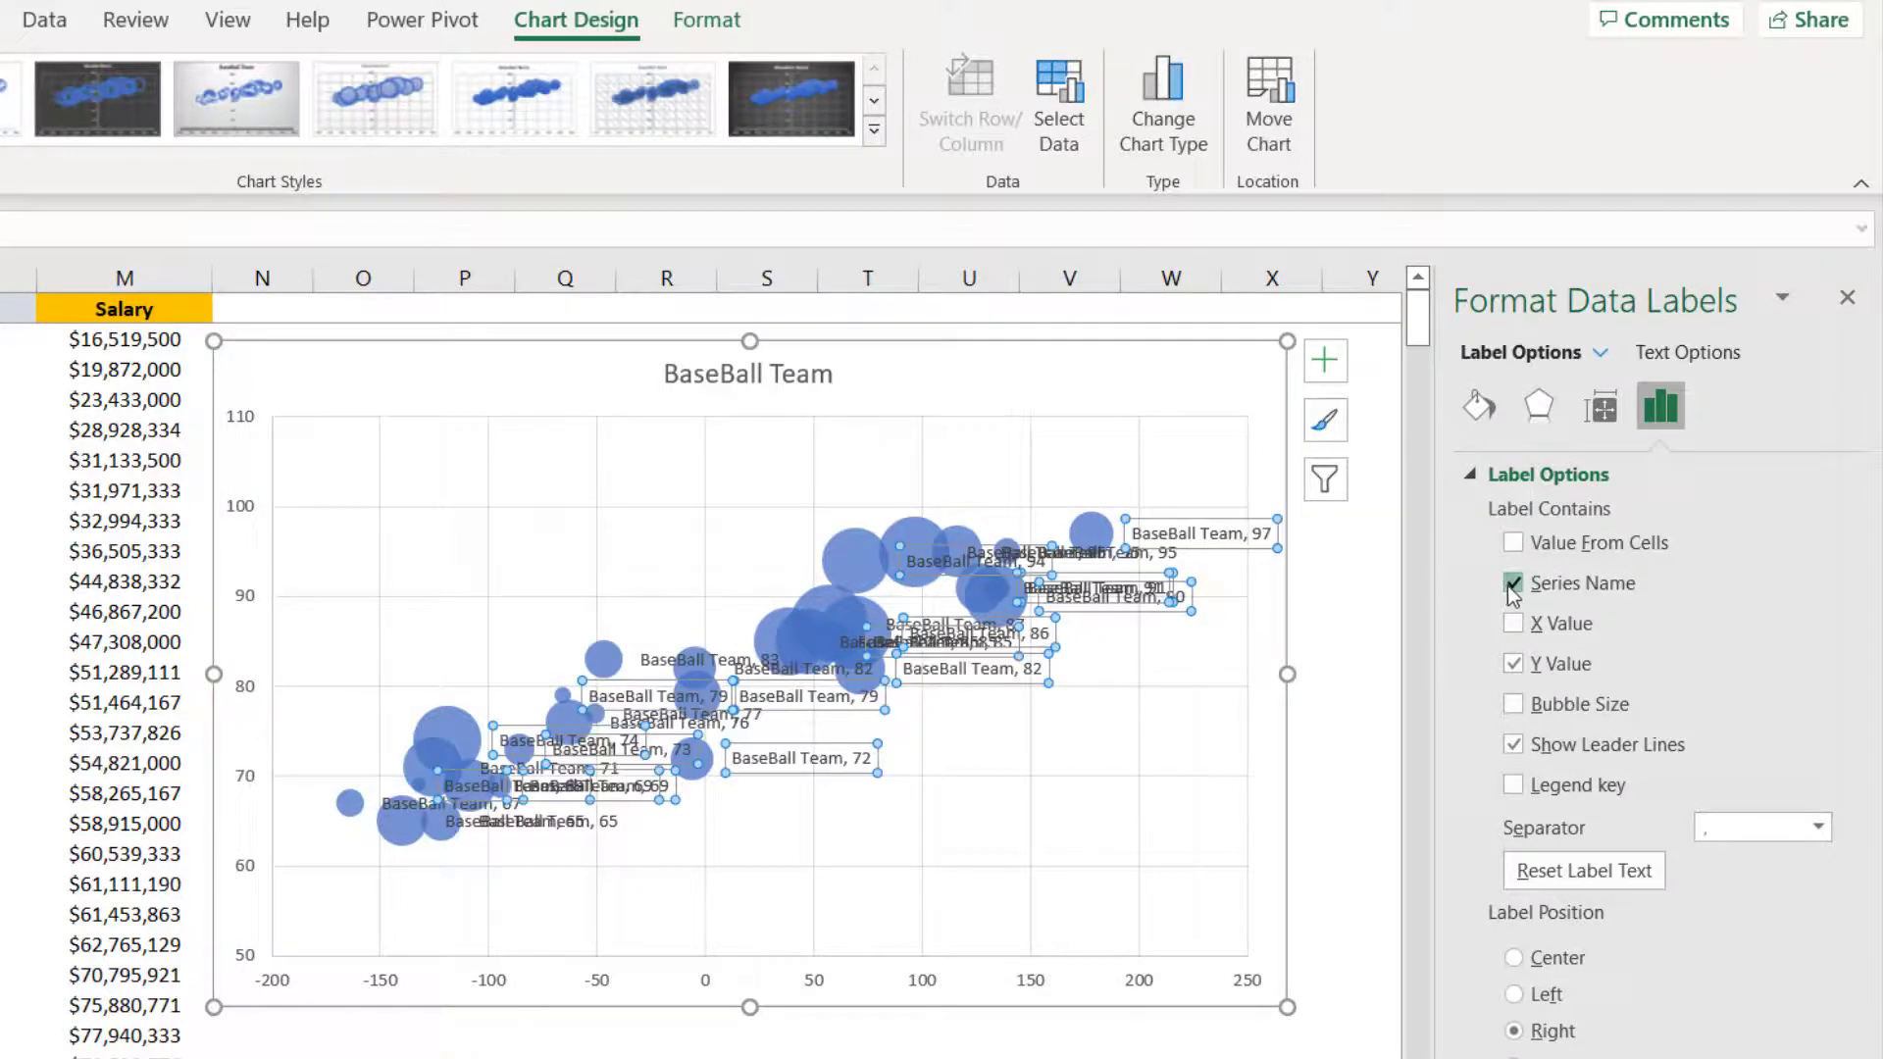
left_click(1523, 546)
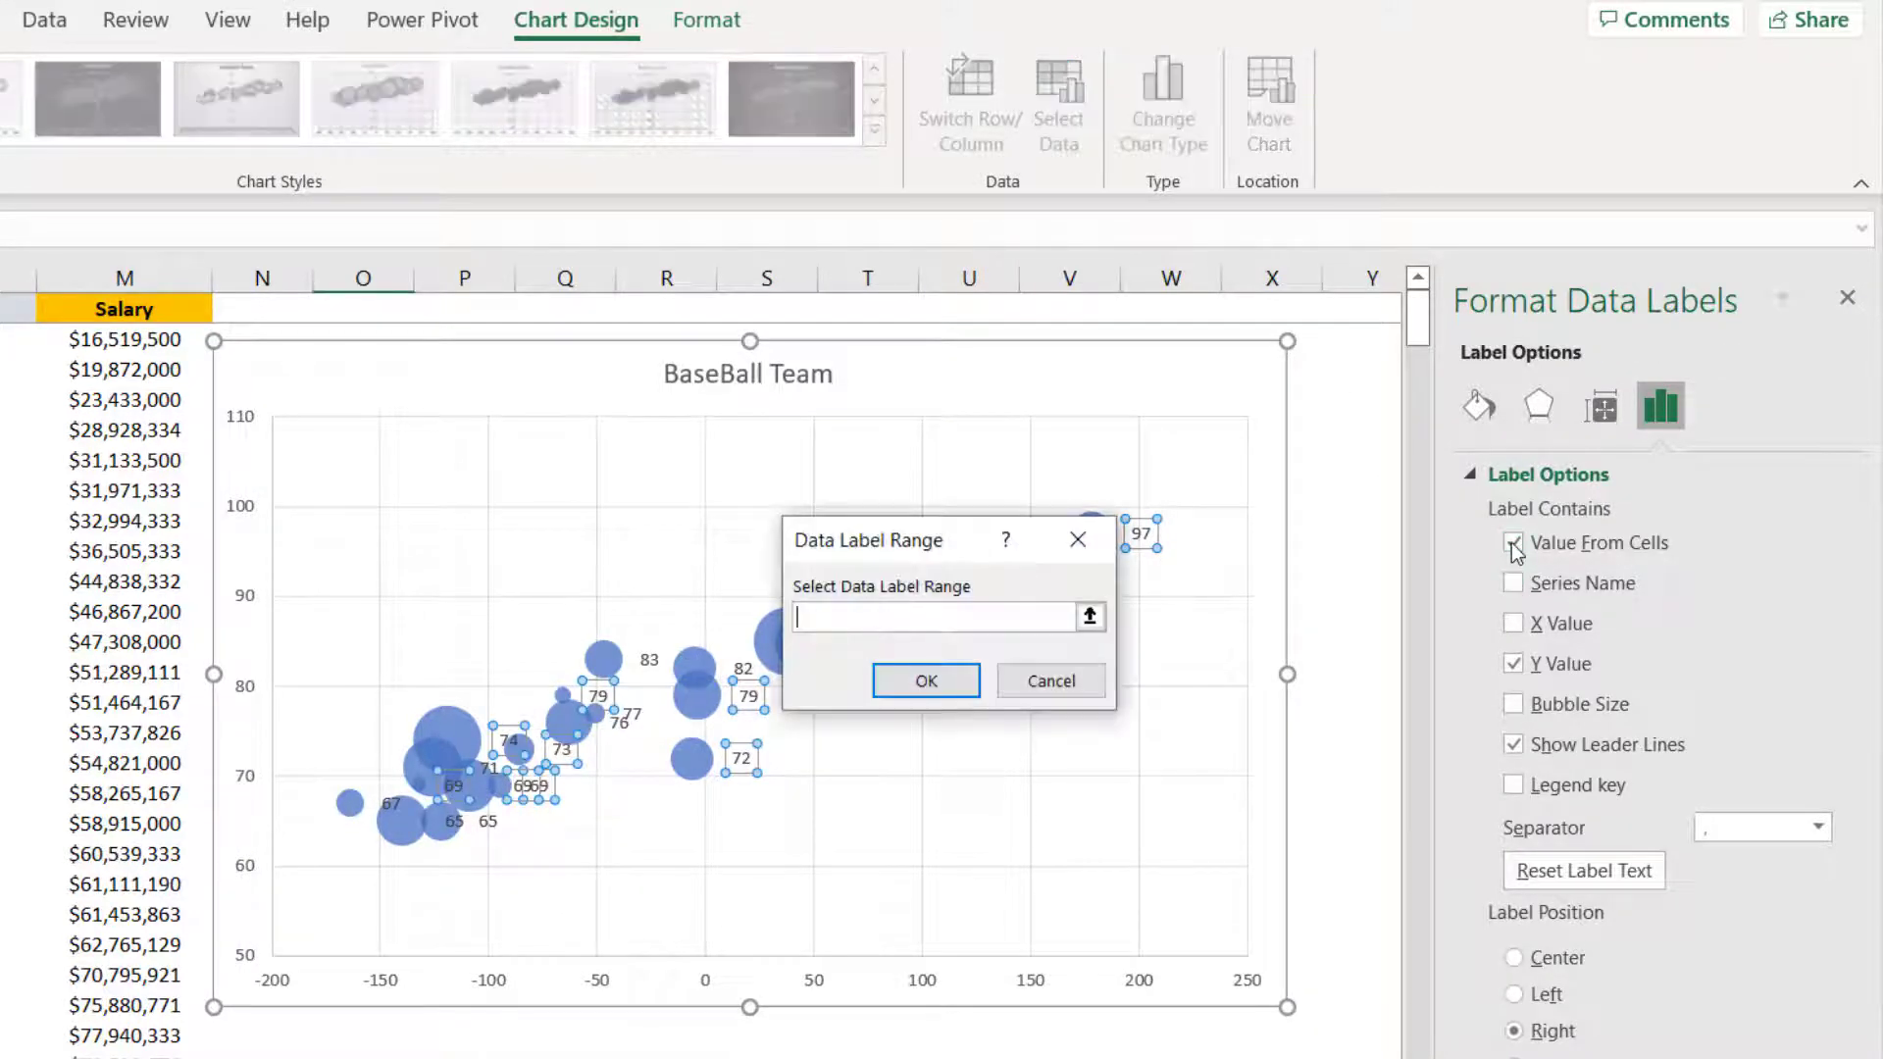
scroll(1047, 772, "left", 5)
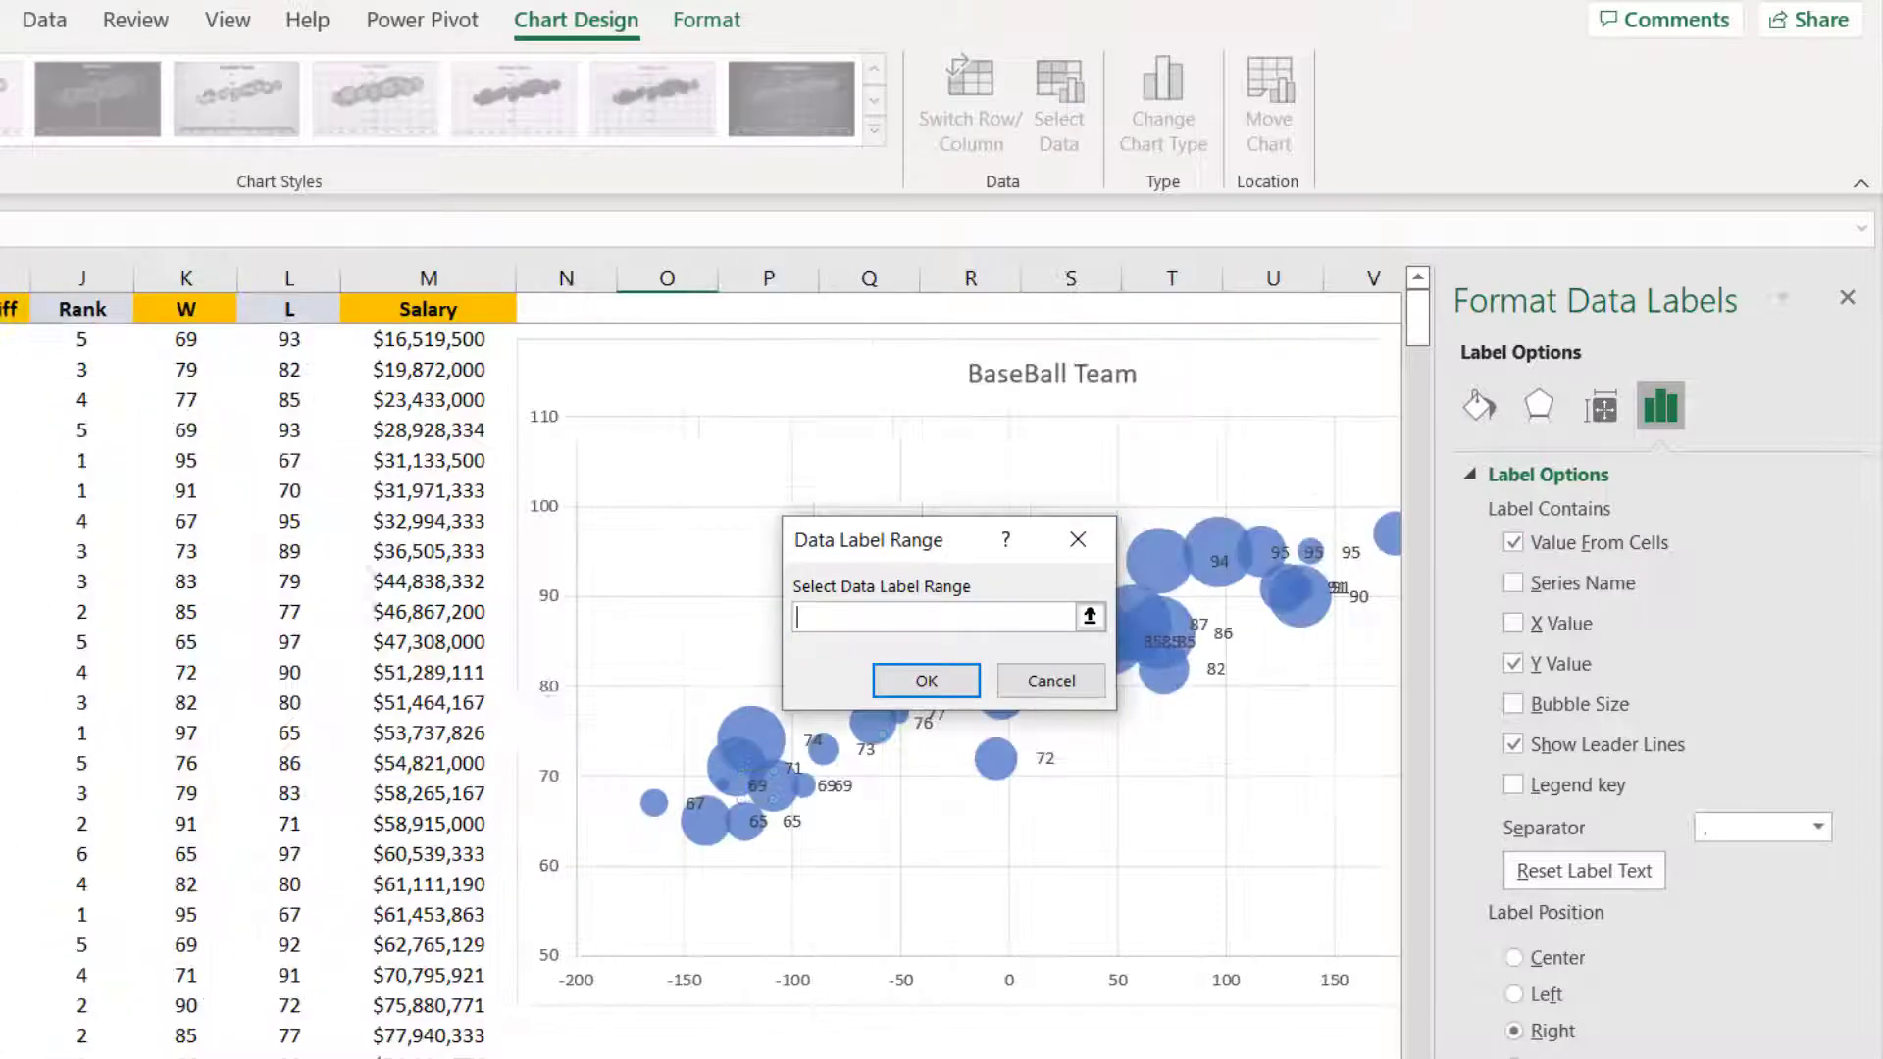
left_click(1090, 616)
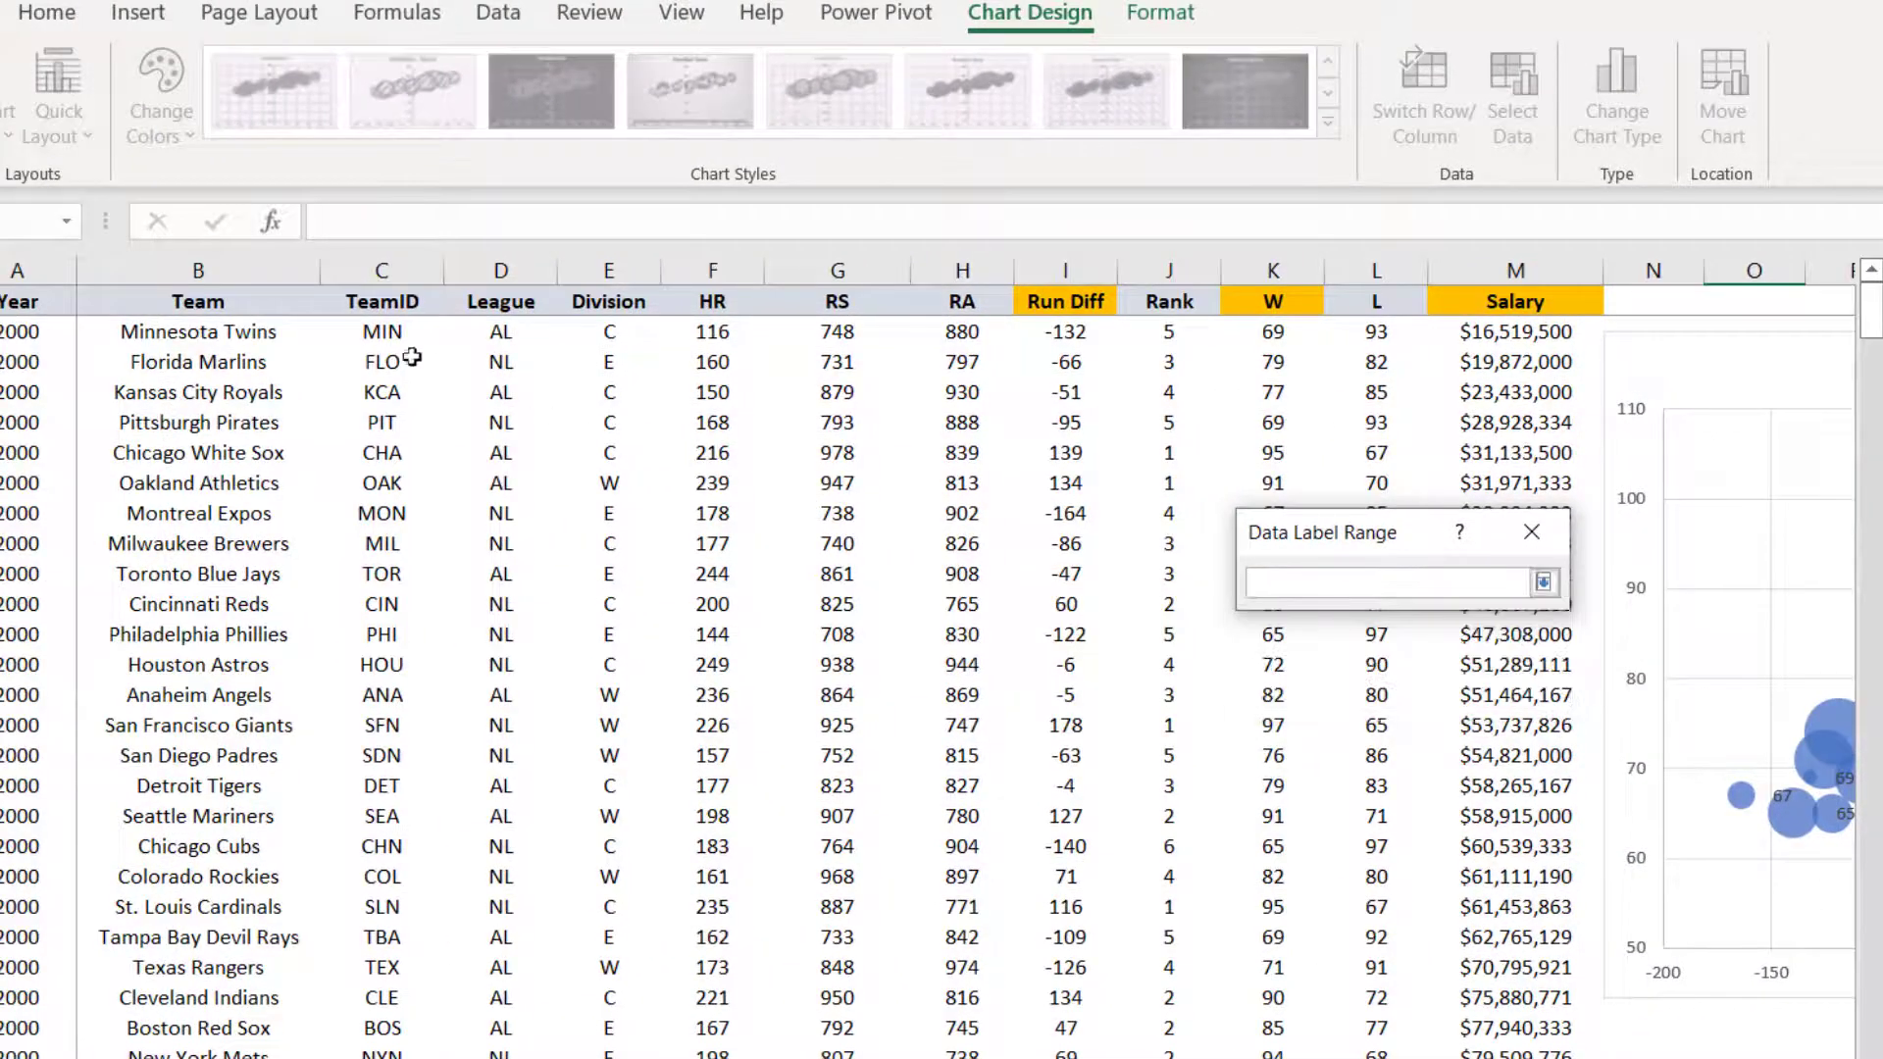
left_click_drag(389, 331, 387, 1051)
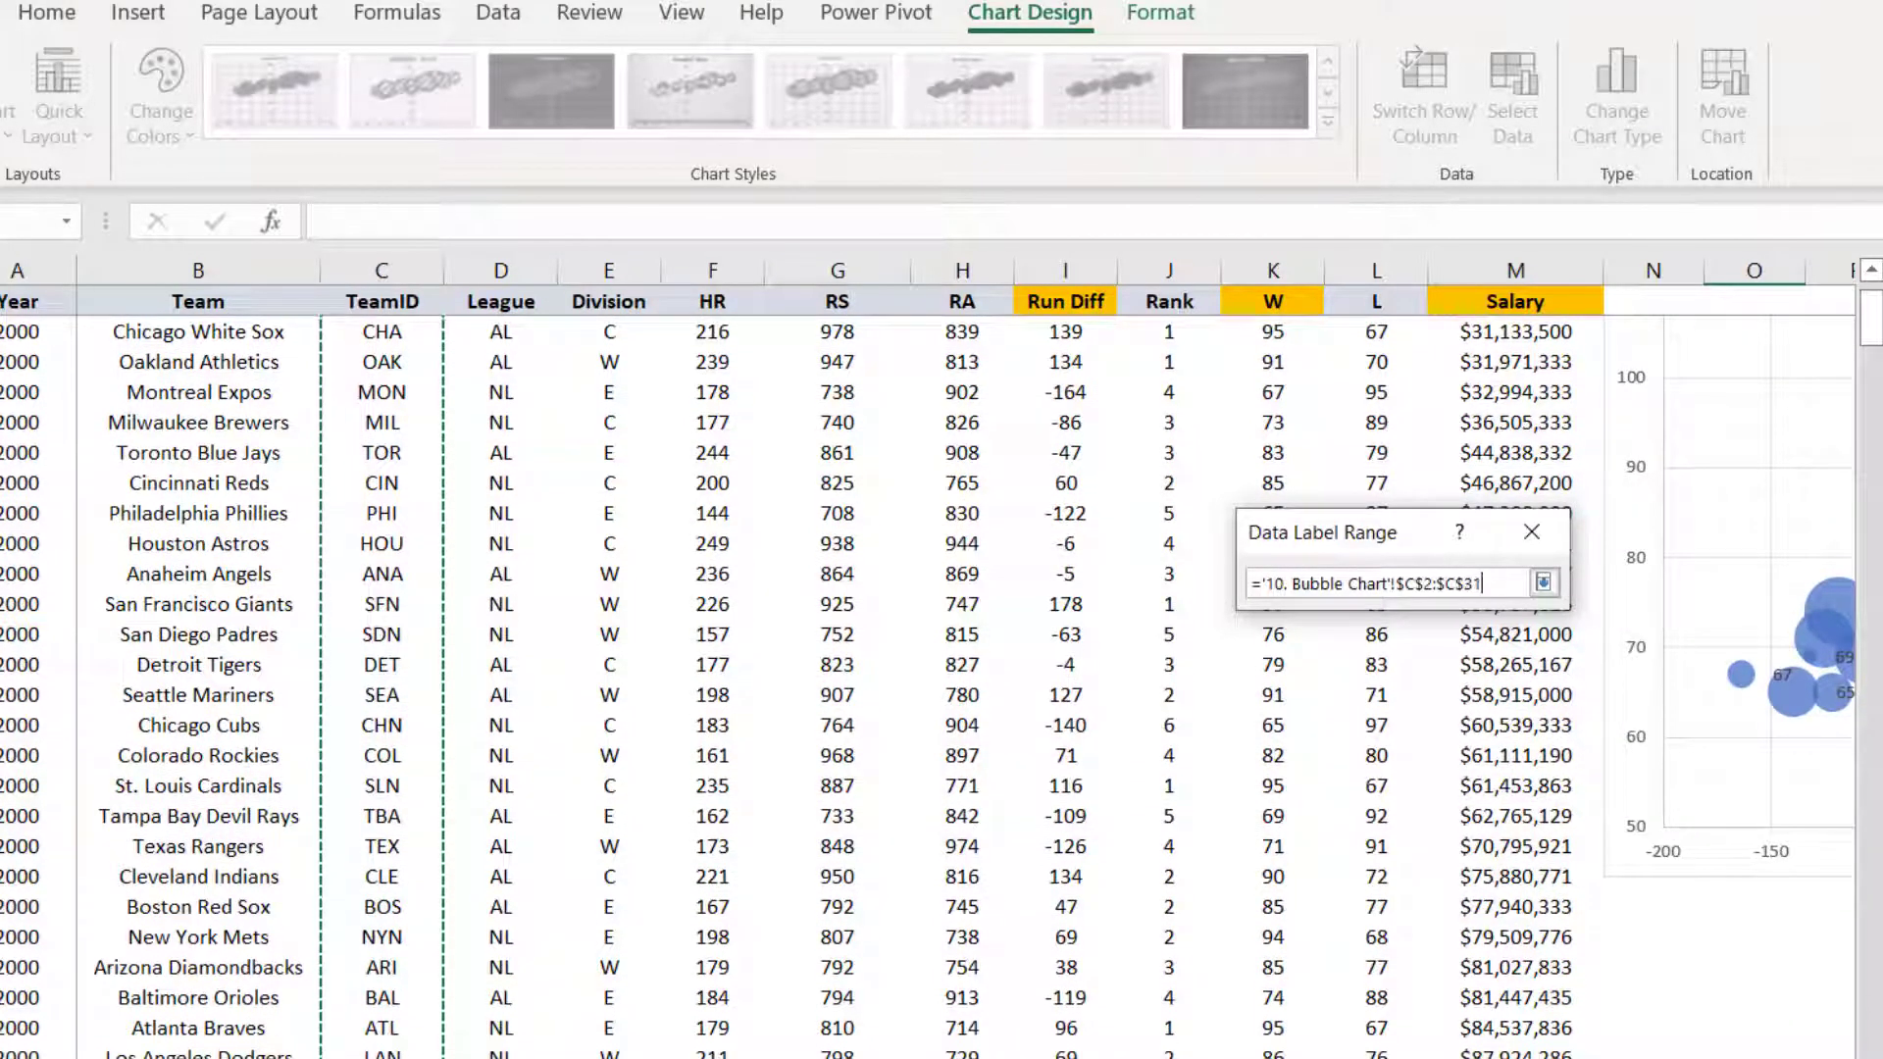
left_click(1544, 584)
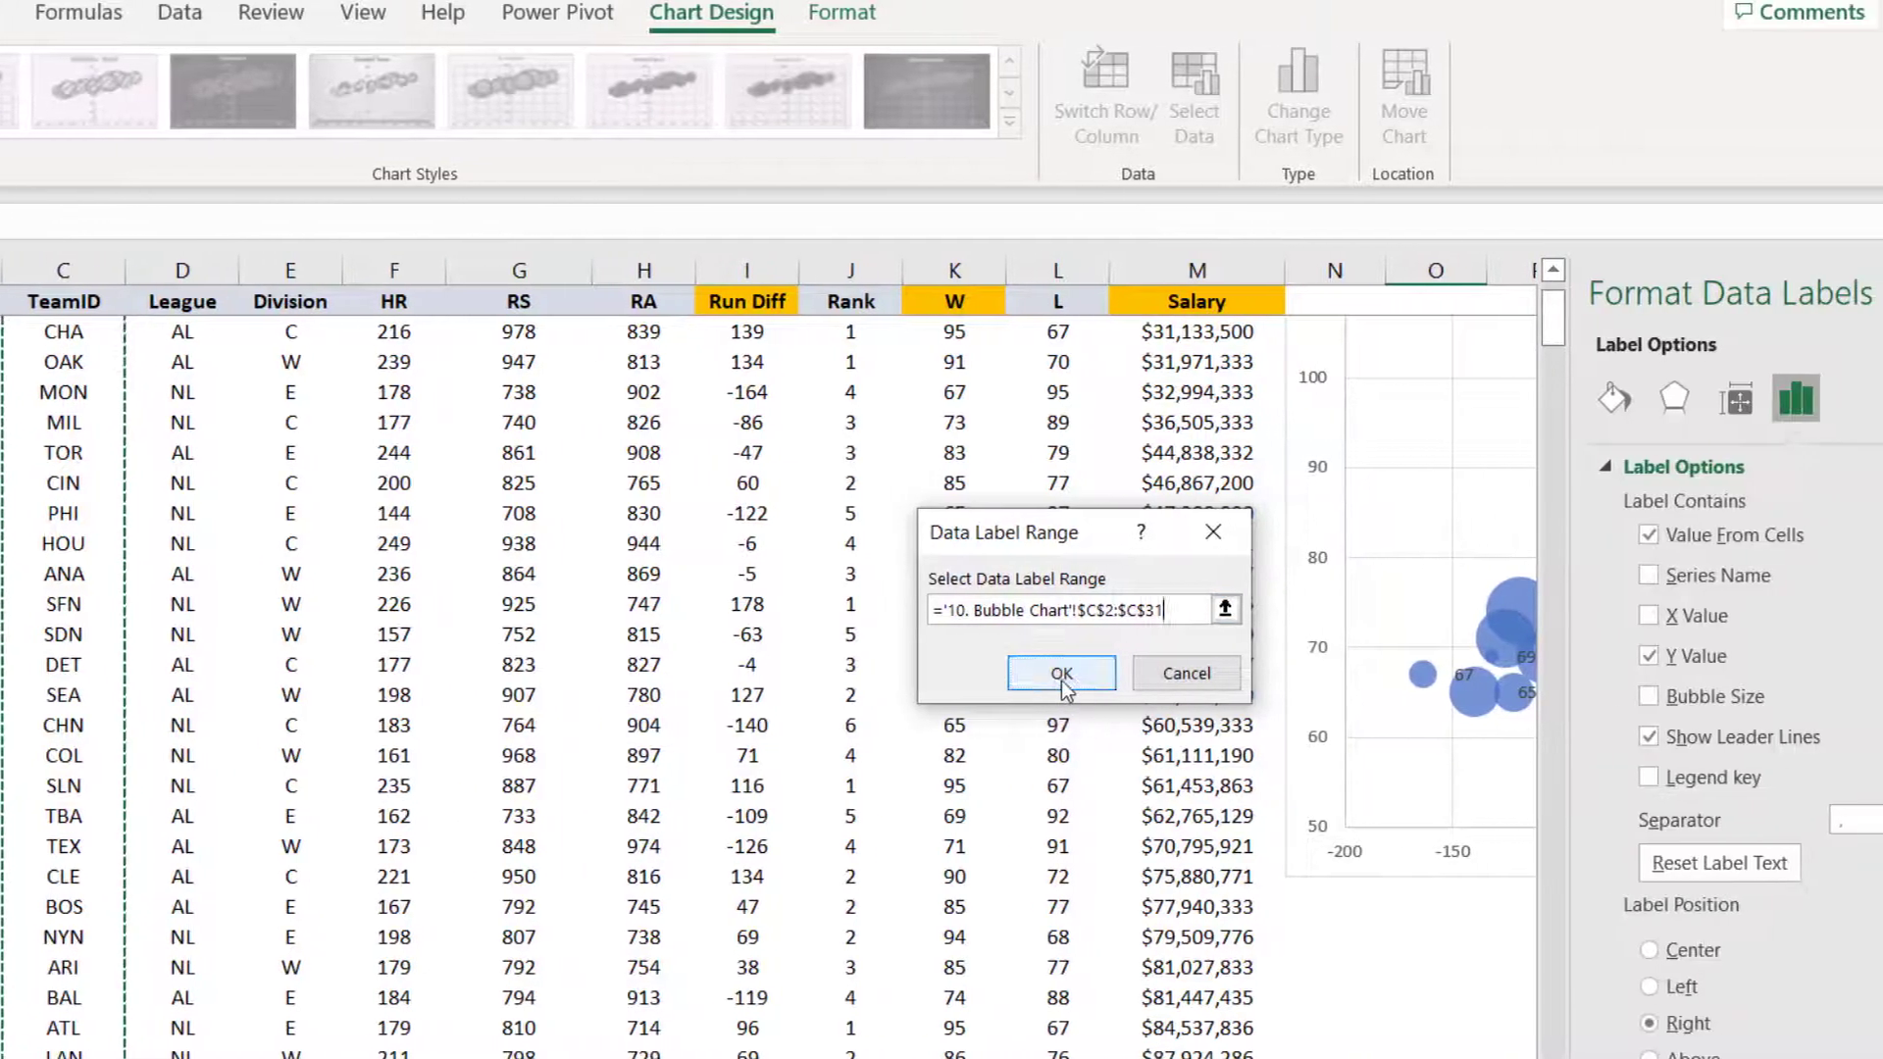
left_click(1305, 672)
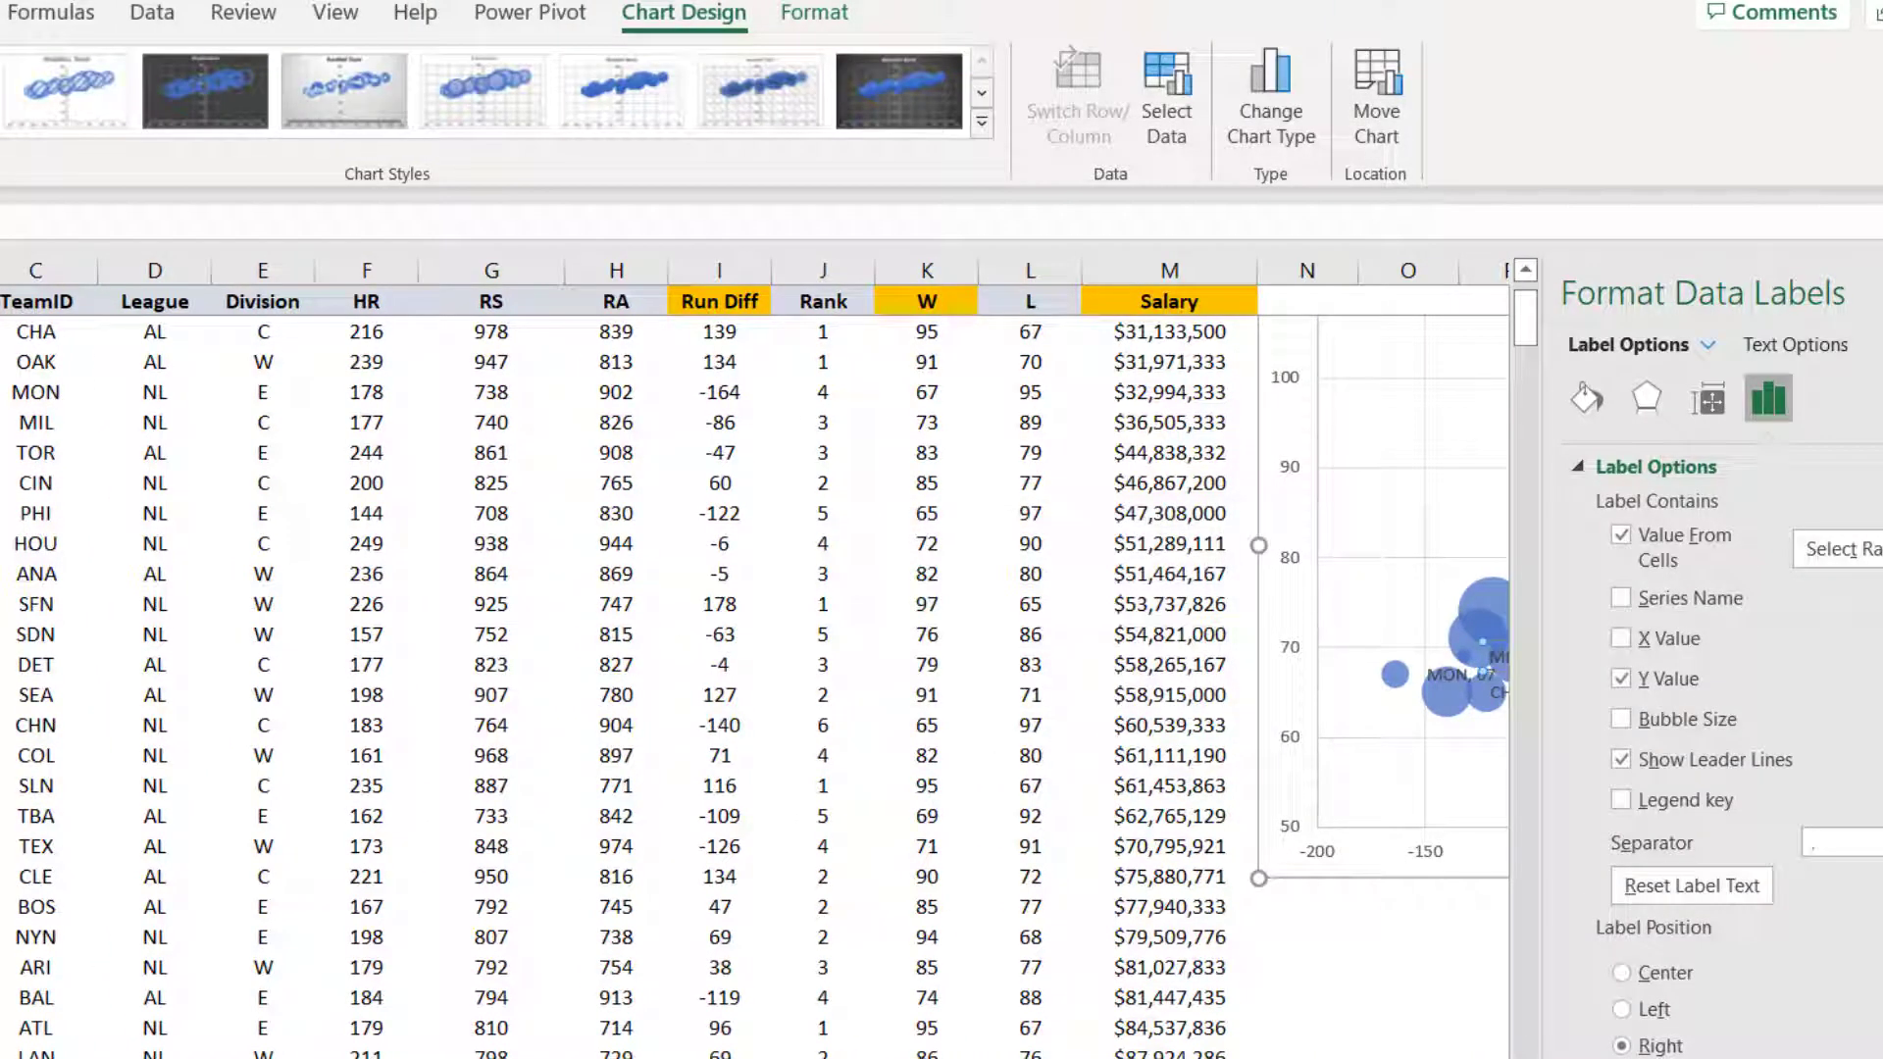
scroll(756, 657, "right", 5)
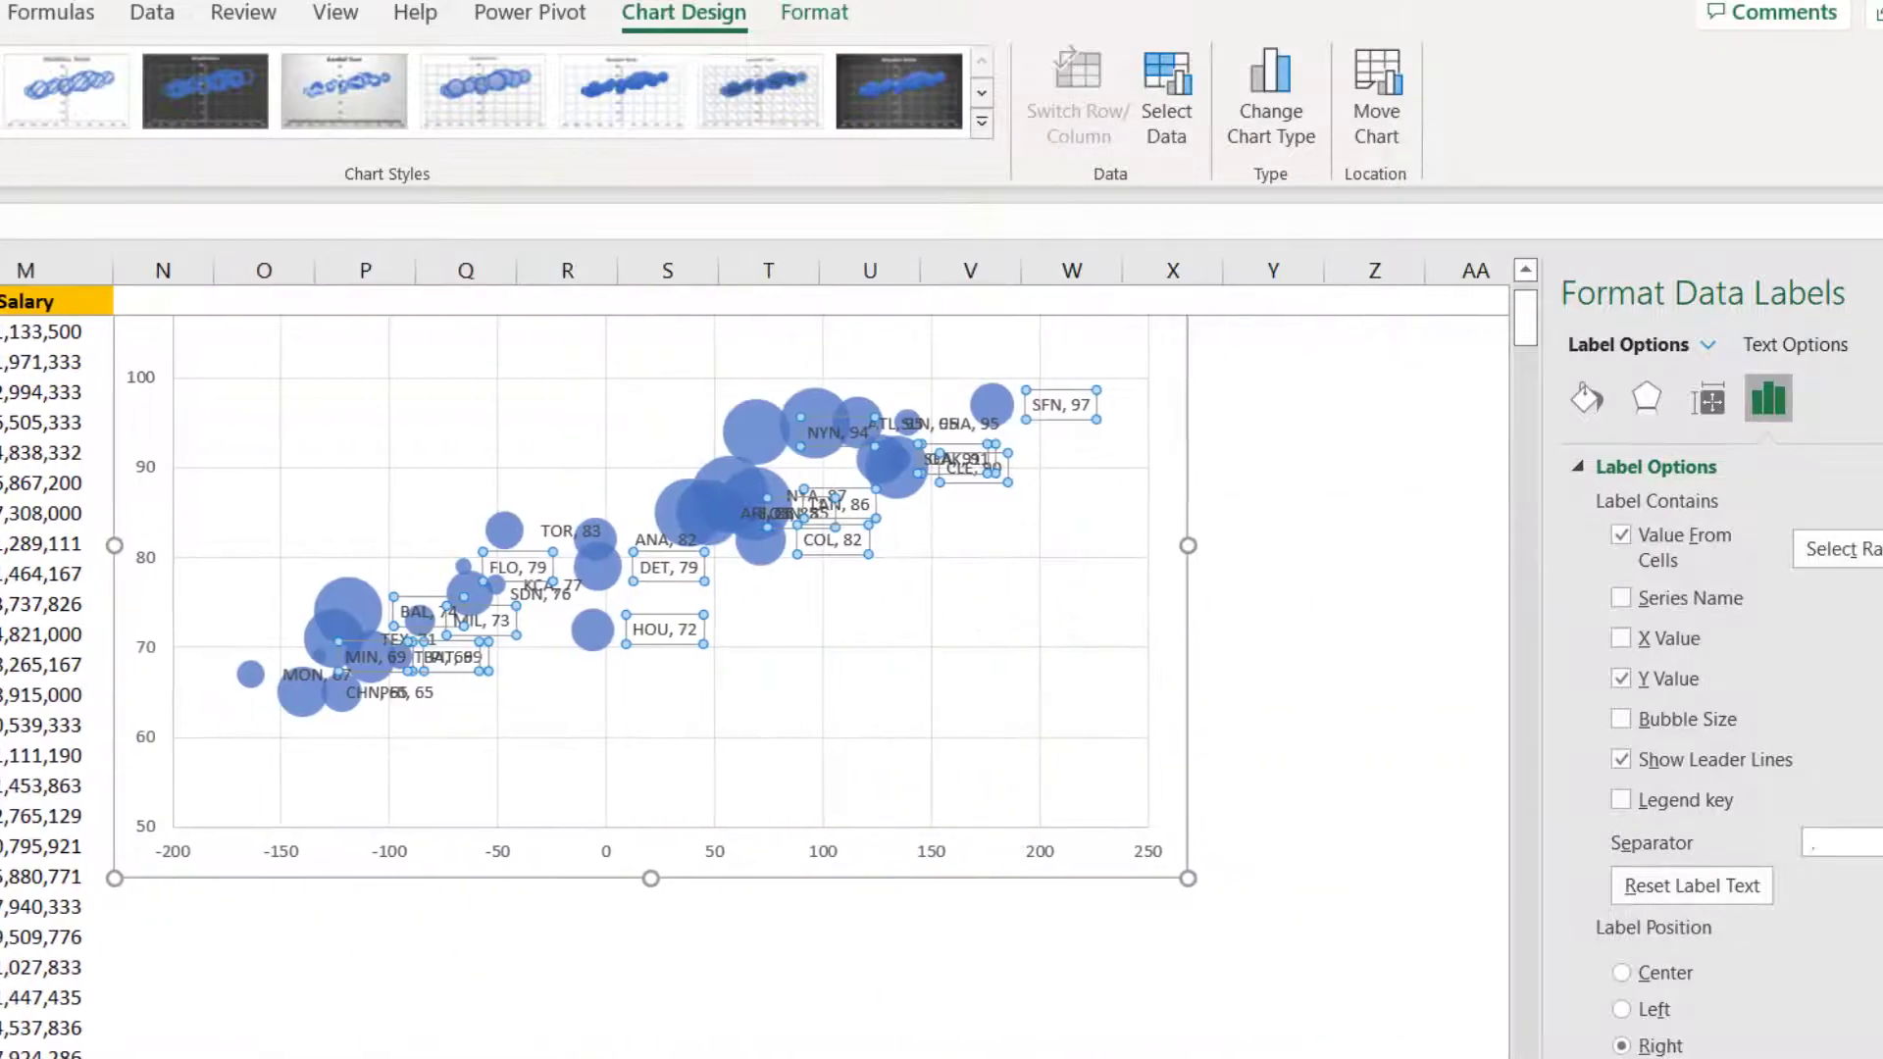
Centre the data labels on the bubbles and remove the Y value from them
left_click_drag(1525, 329, 1525, 306)
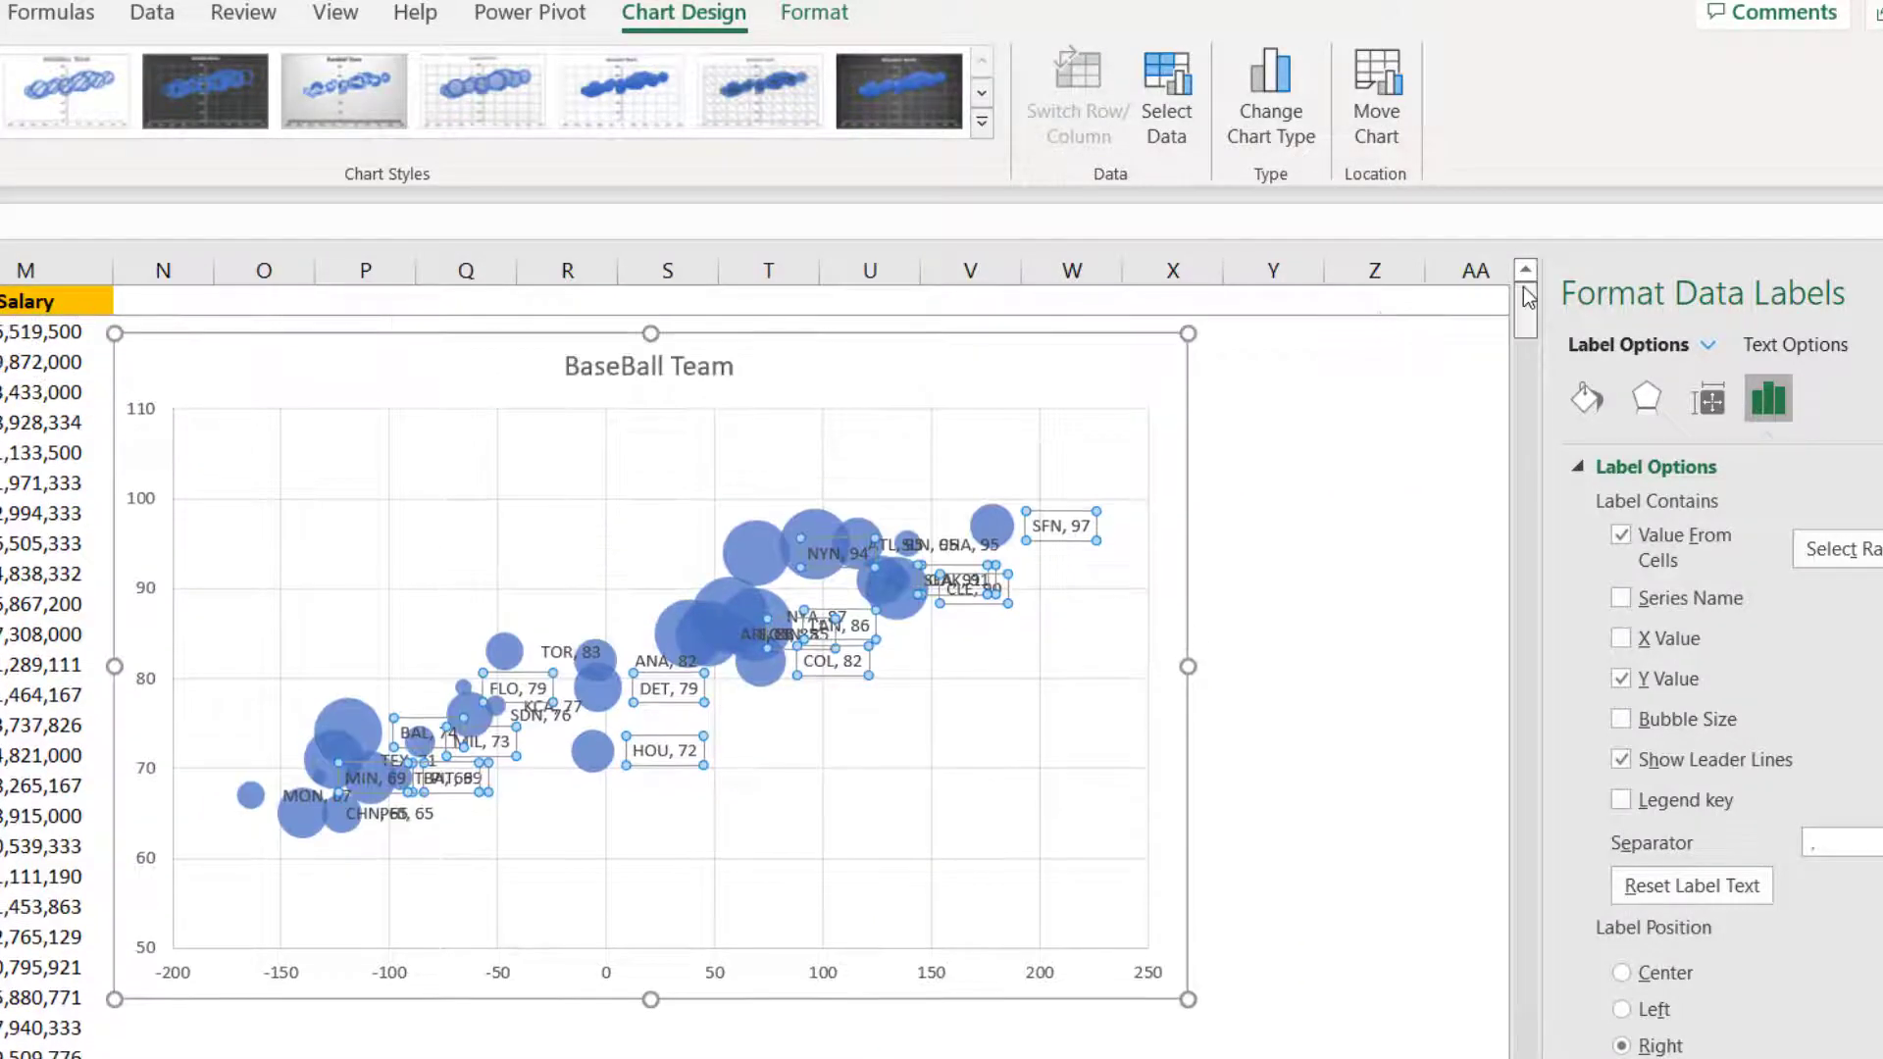
left_click(1623, 974)
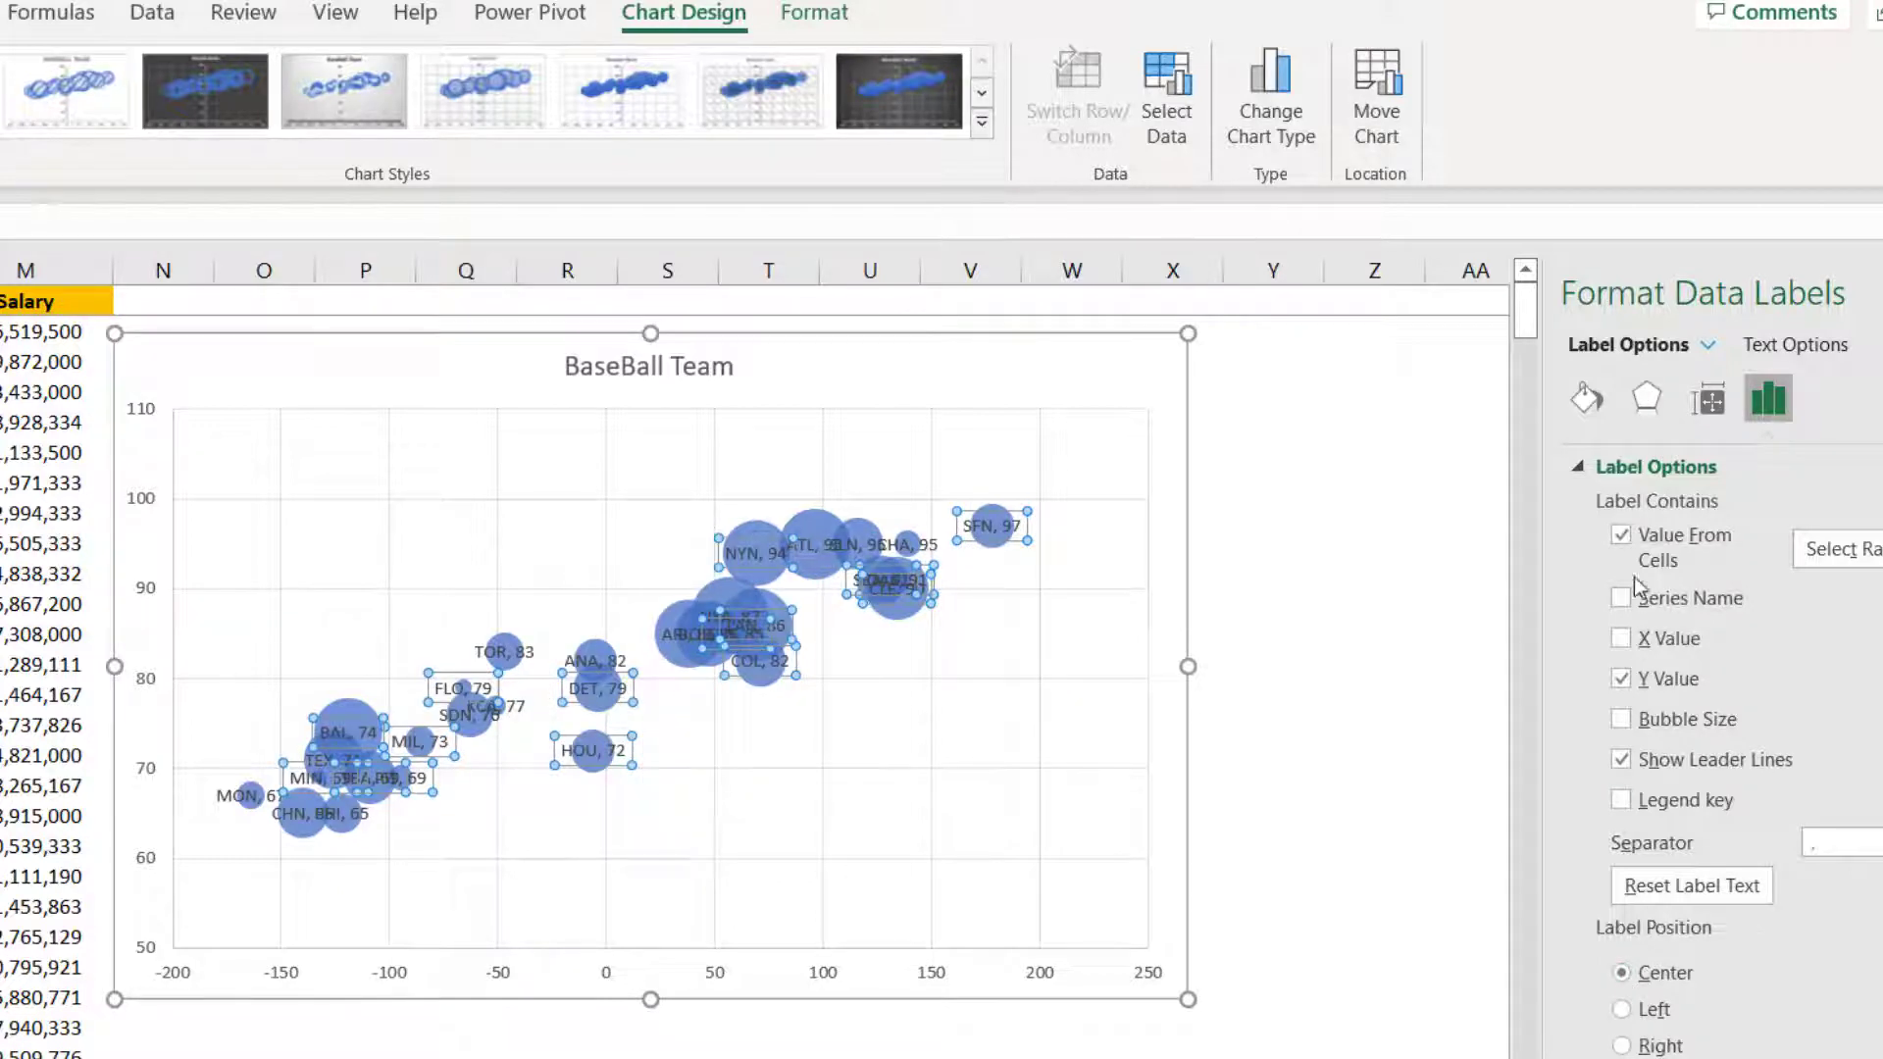
left_click(1620, 680)
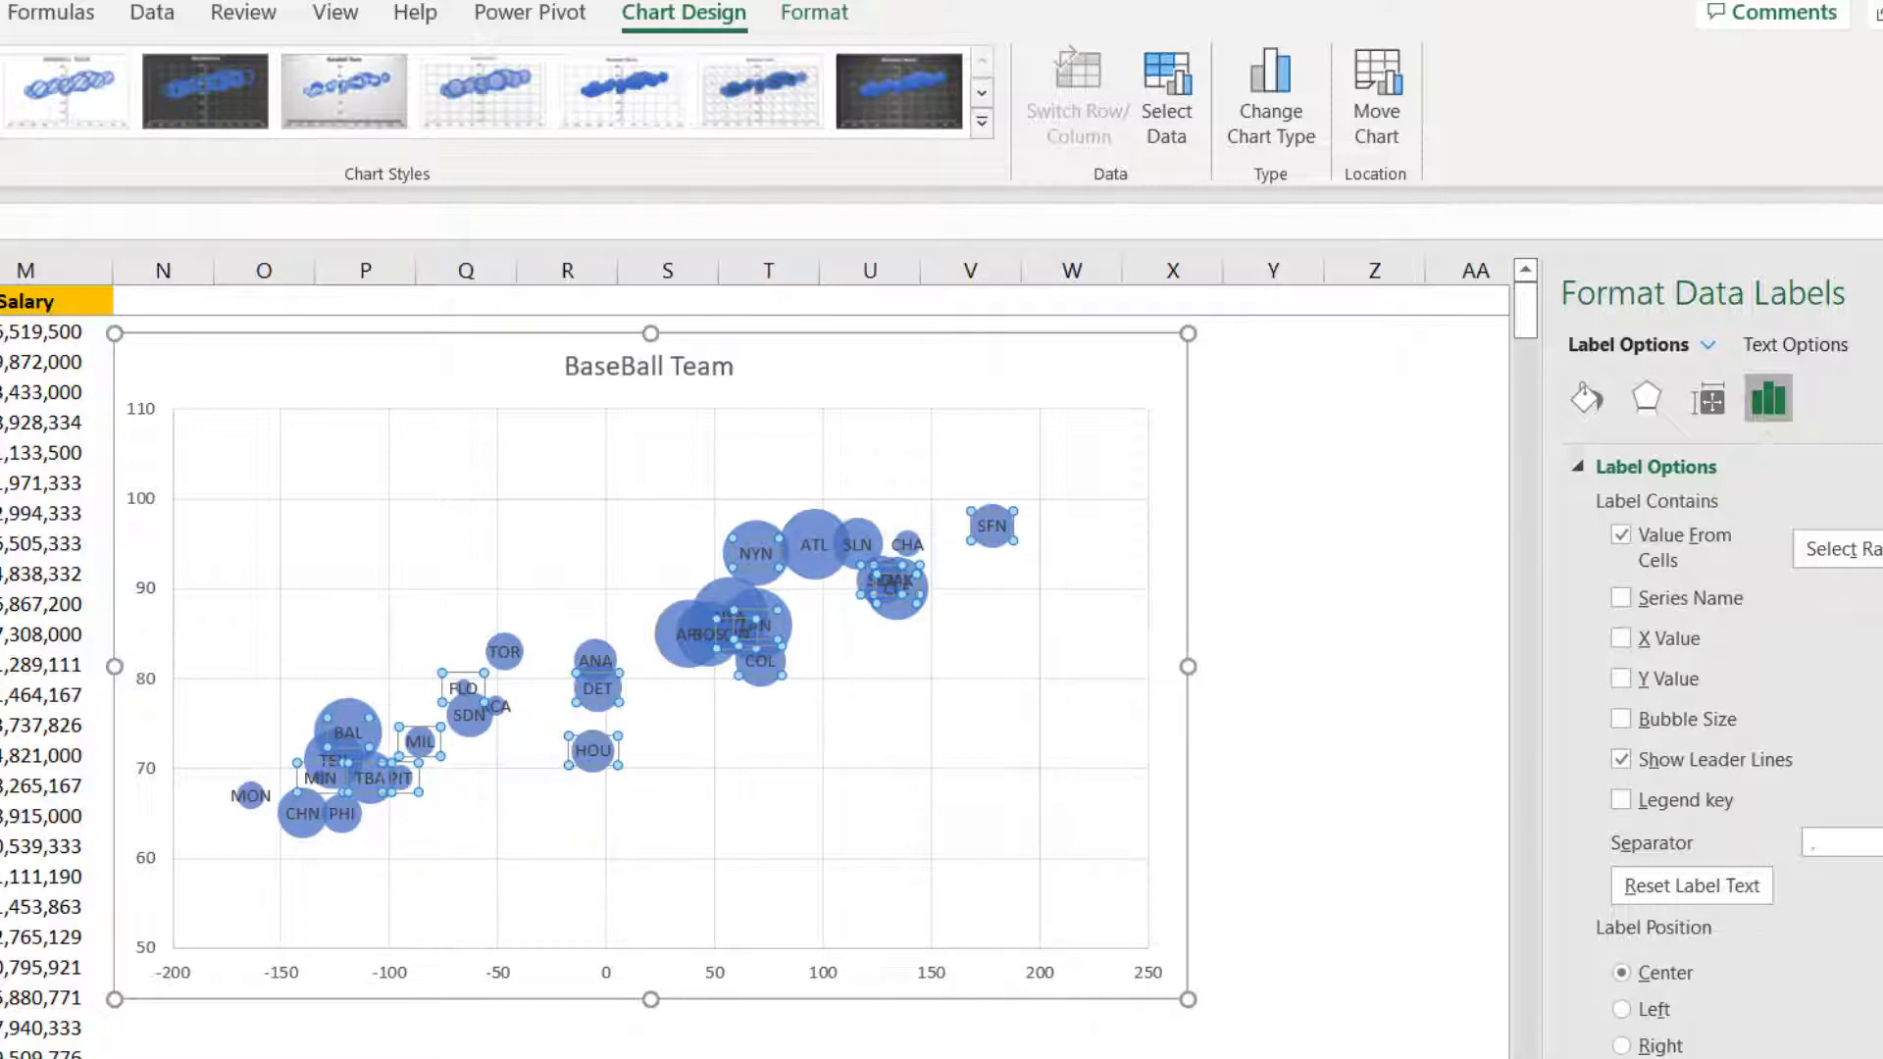
Add a linear trendline to the baseball bubble series
scroll(746, 657, "left", 3)
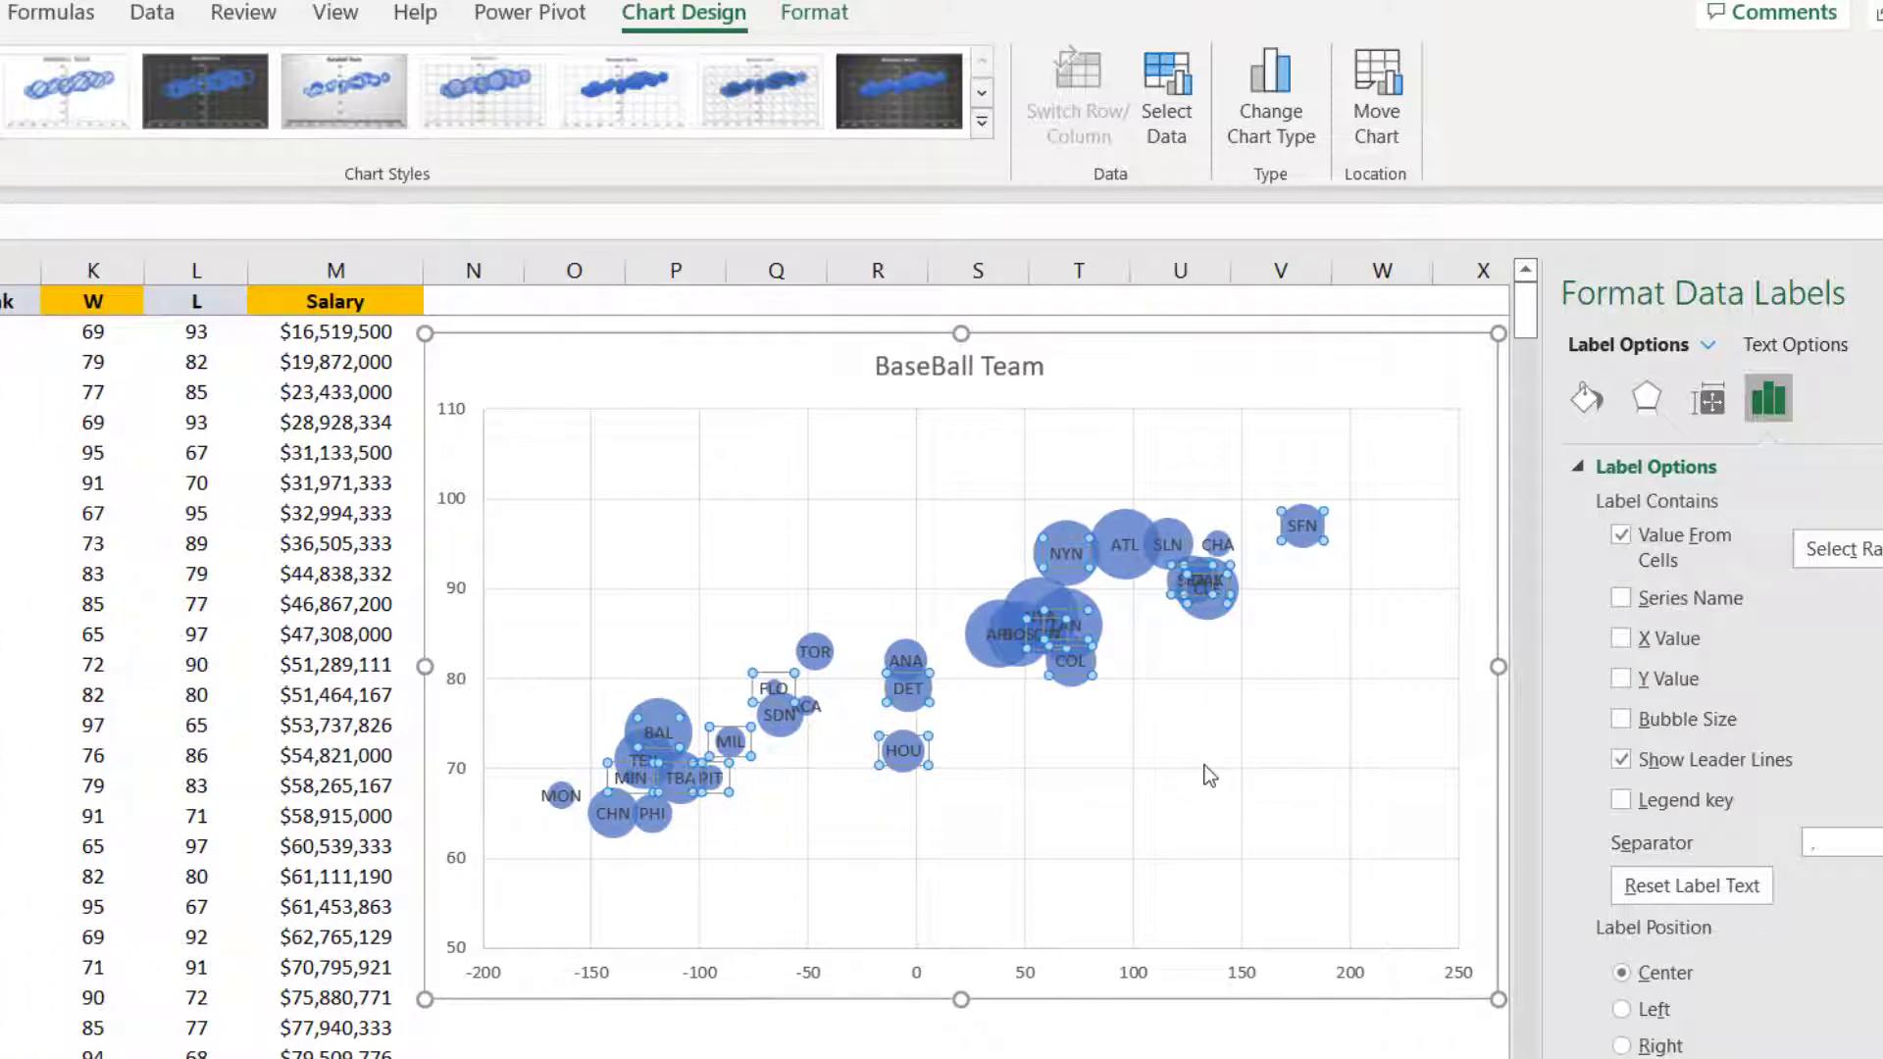
left_click(1090, 610)
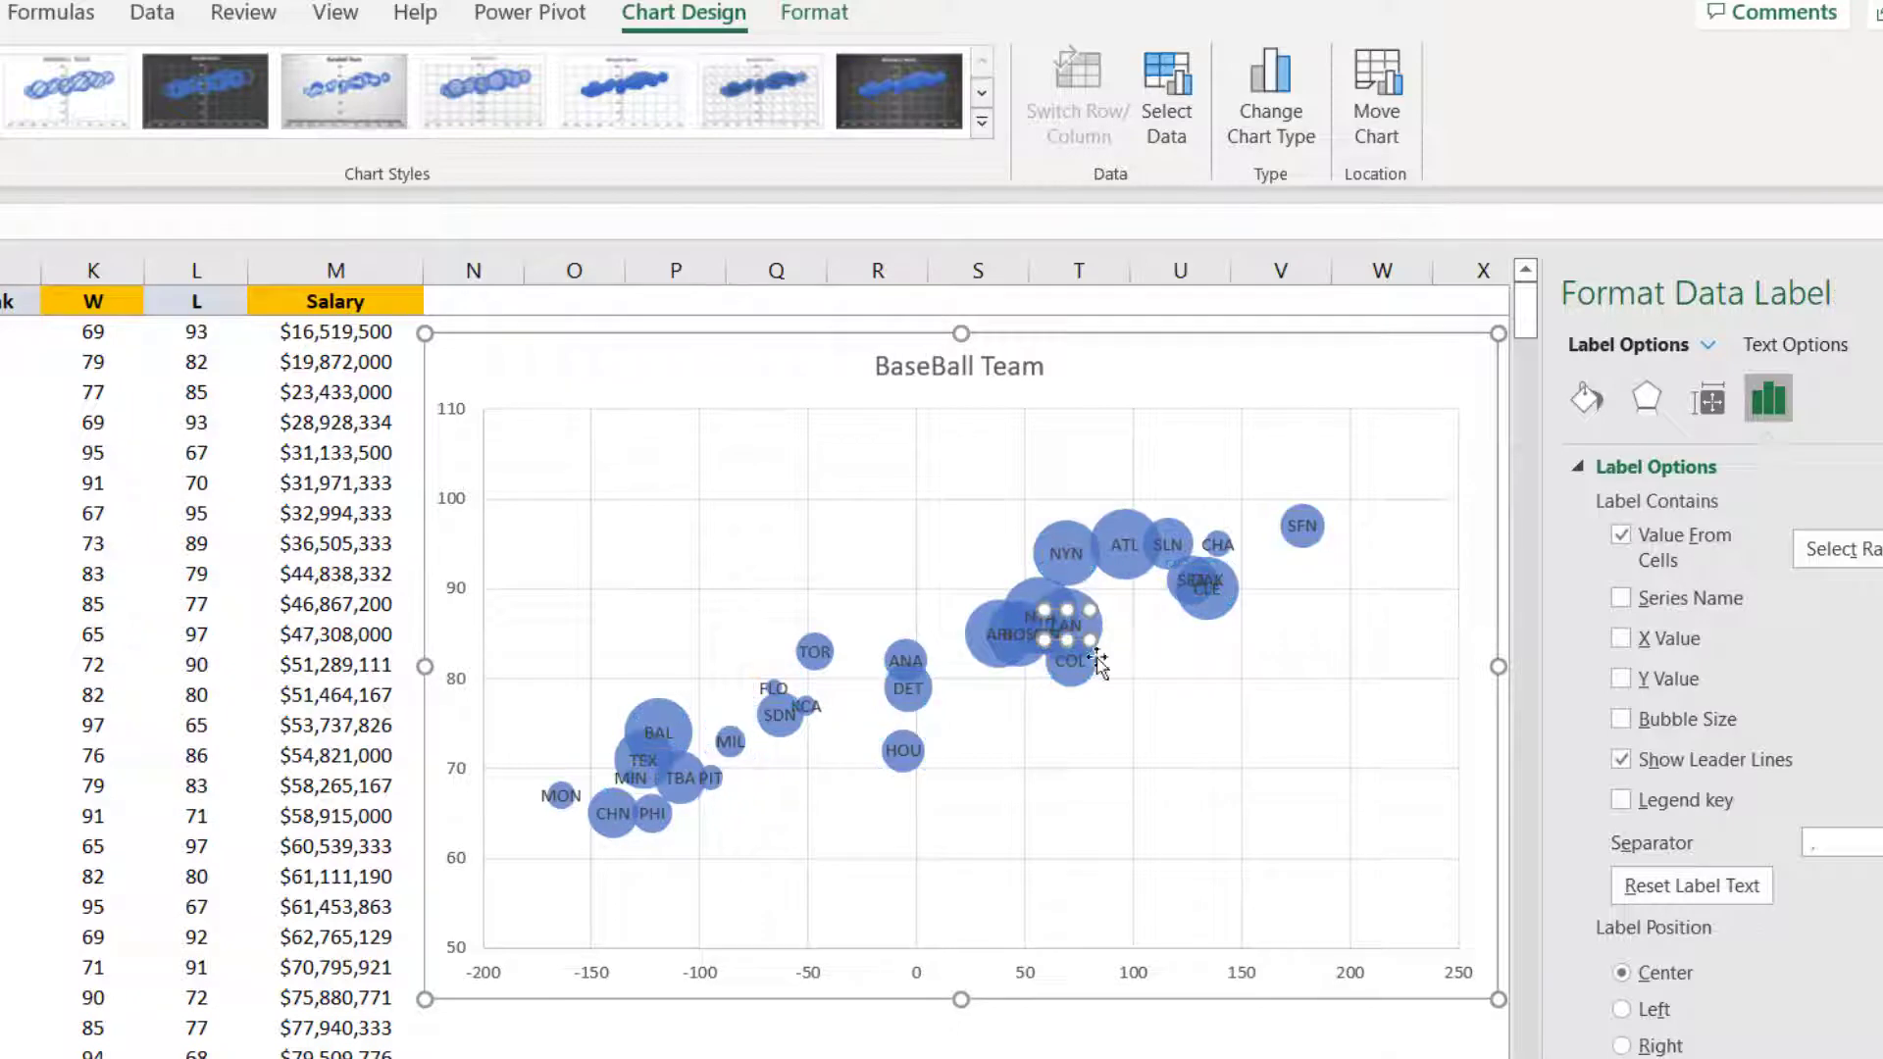
left_click(976, 768)
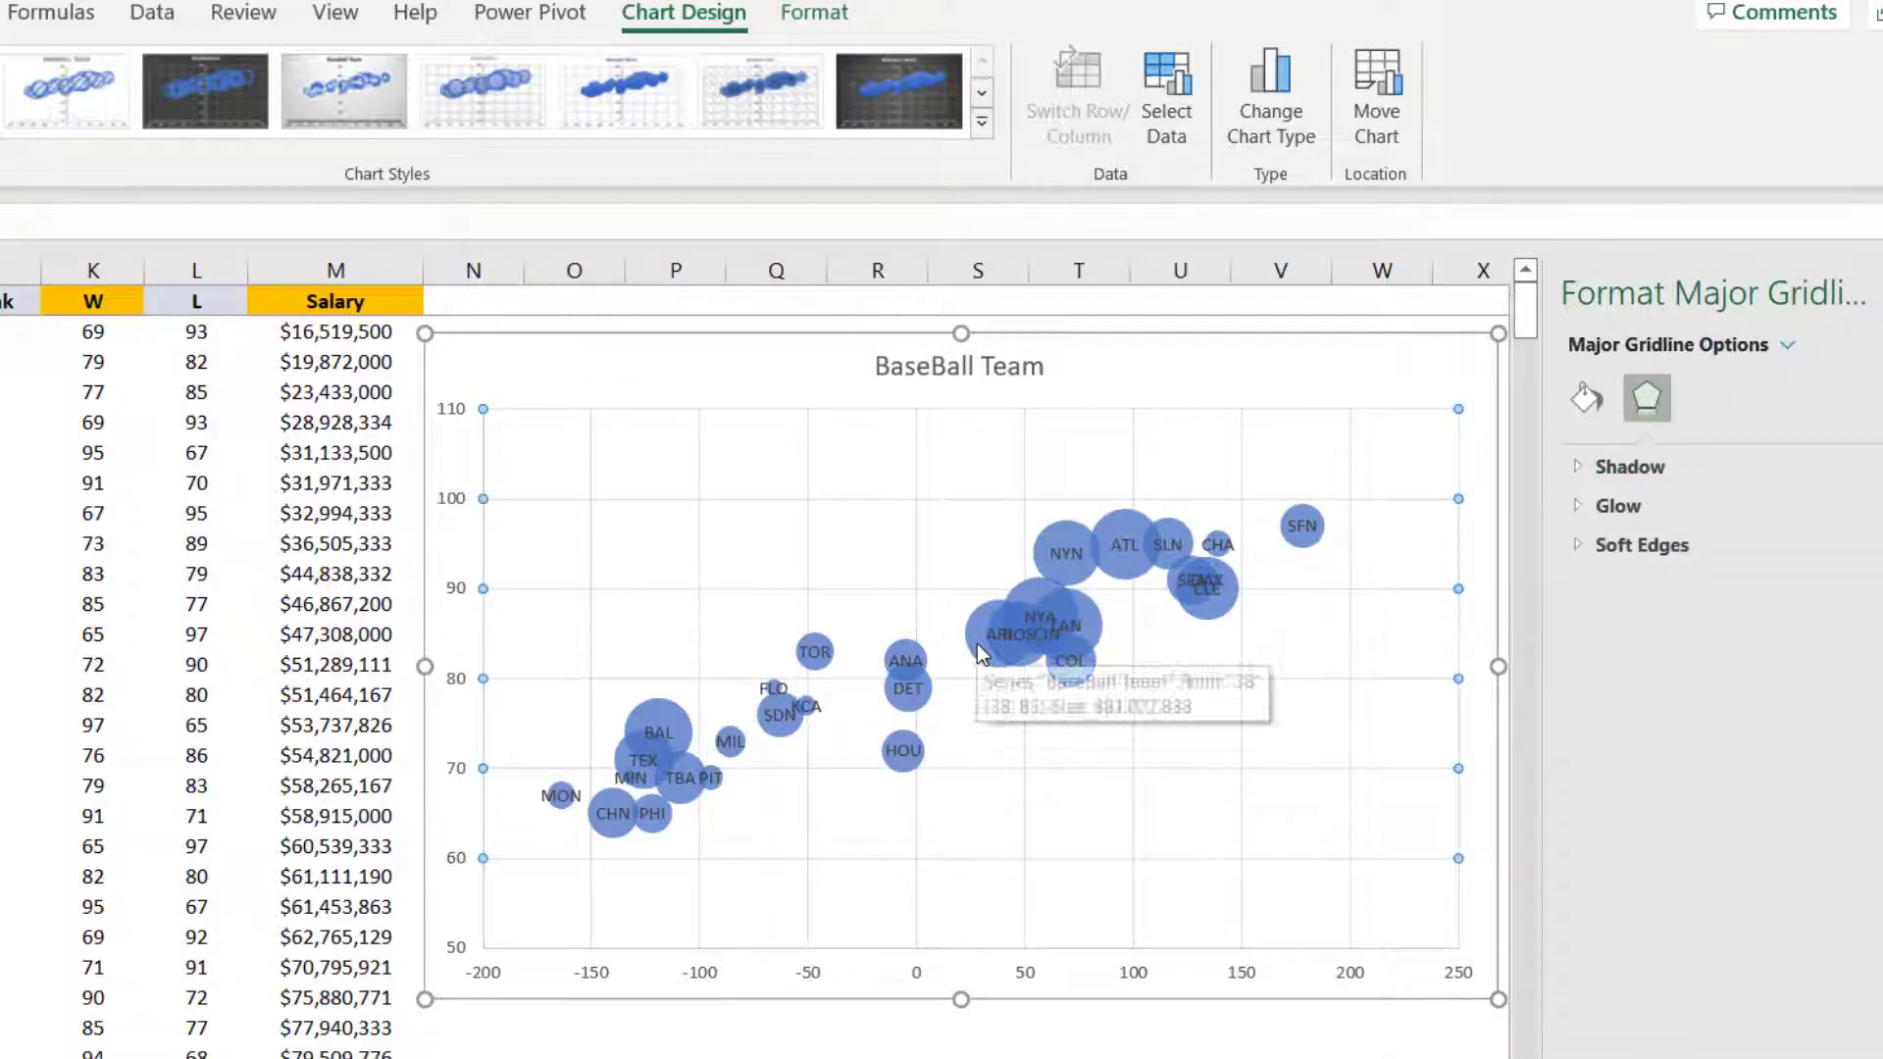
left_click(977, 645)
right_click(977, 645)
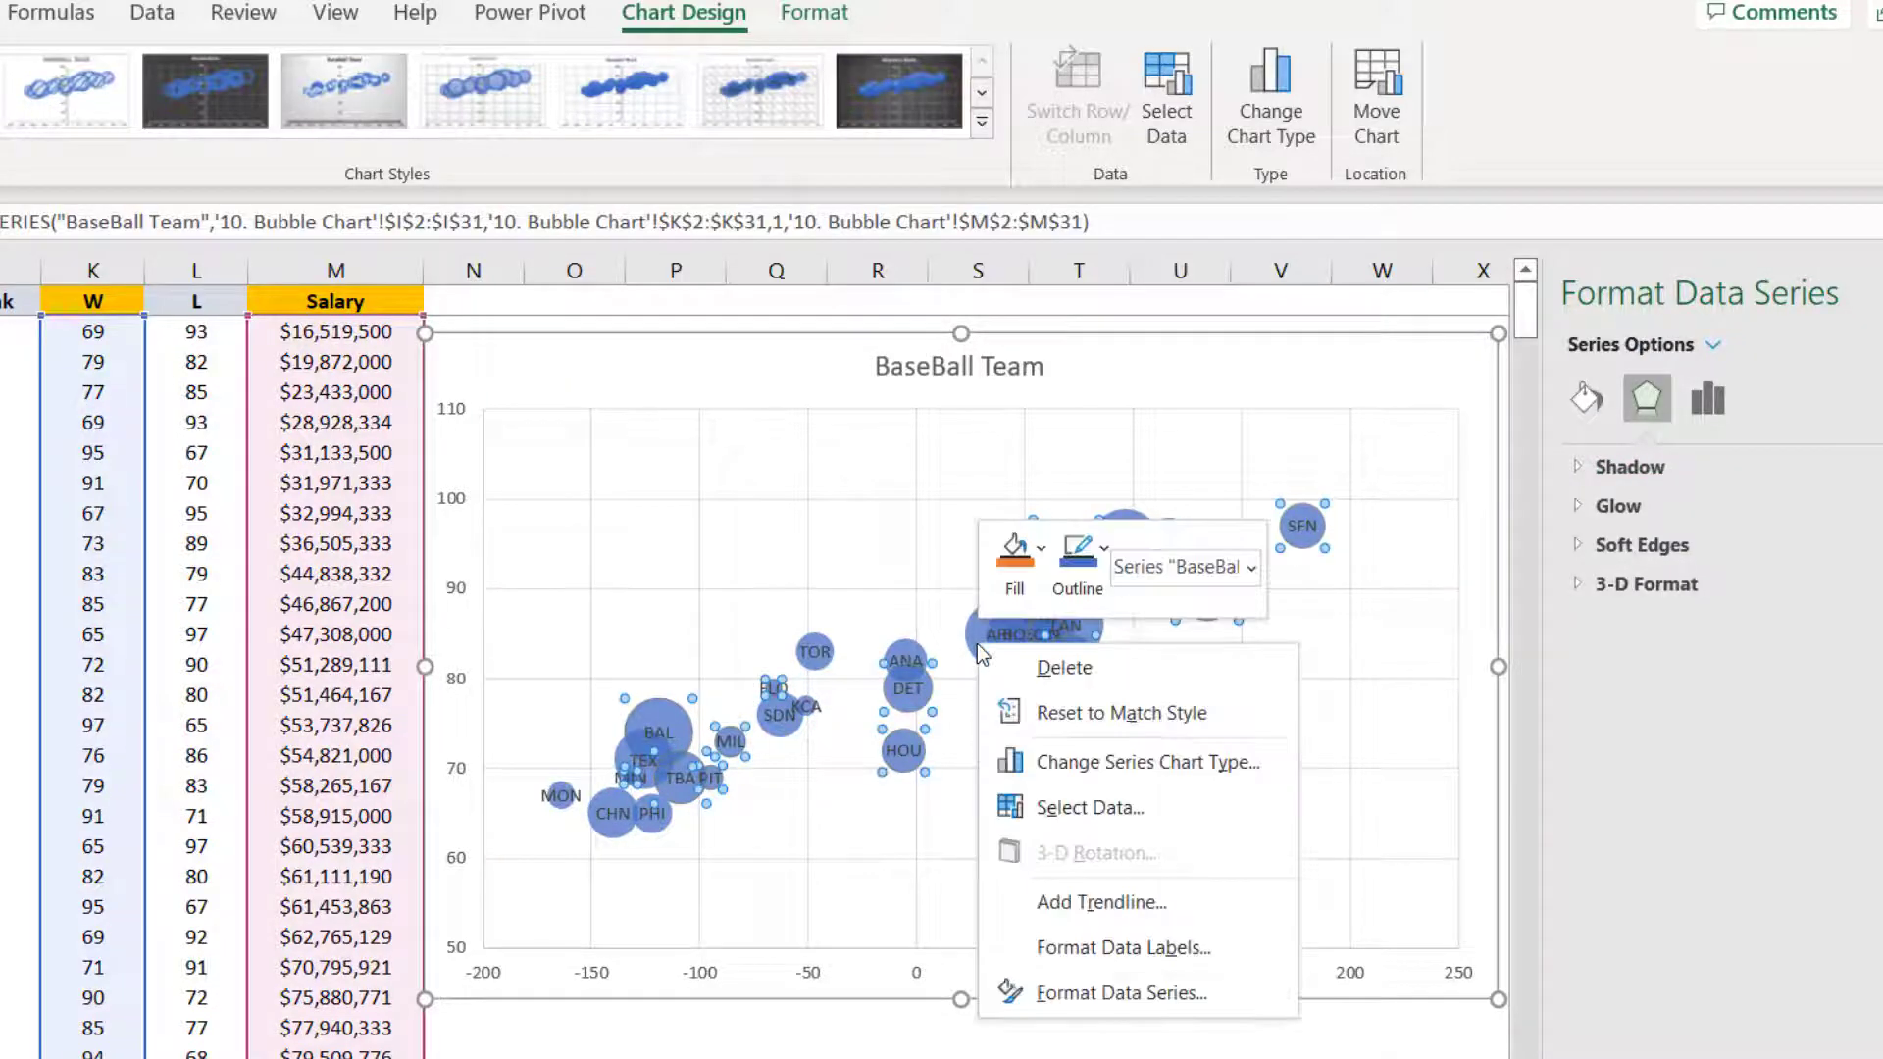
left_click(1094, 892)
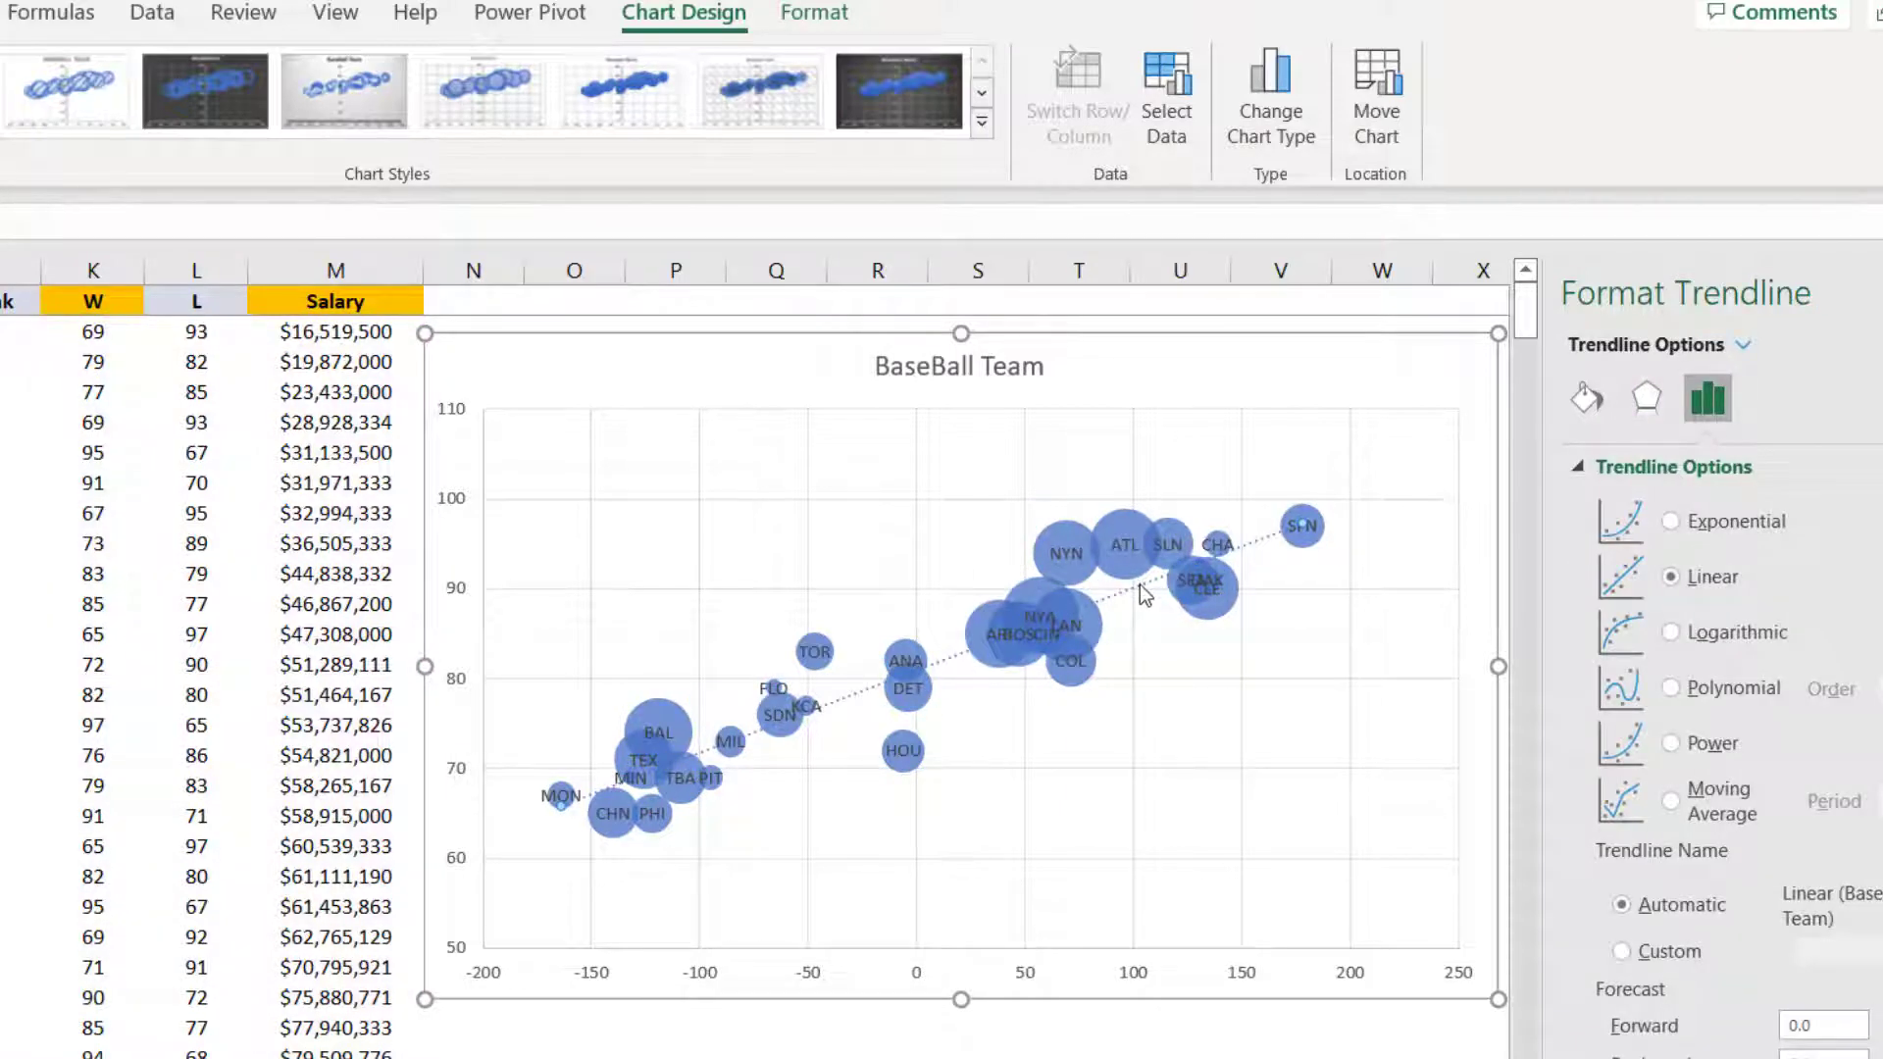
Format the trendline with the orange theme colour and a width of 3 pt
right_click(1143, 593)
left_click(1268, 845)
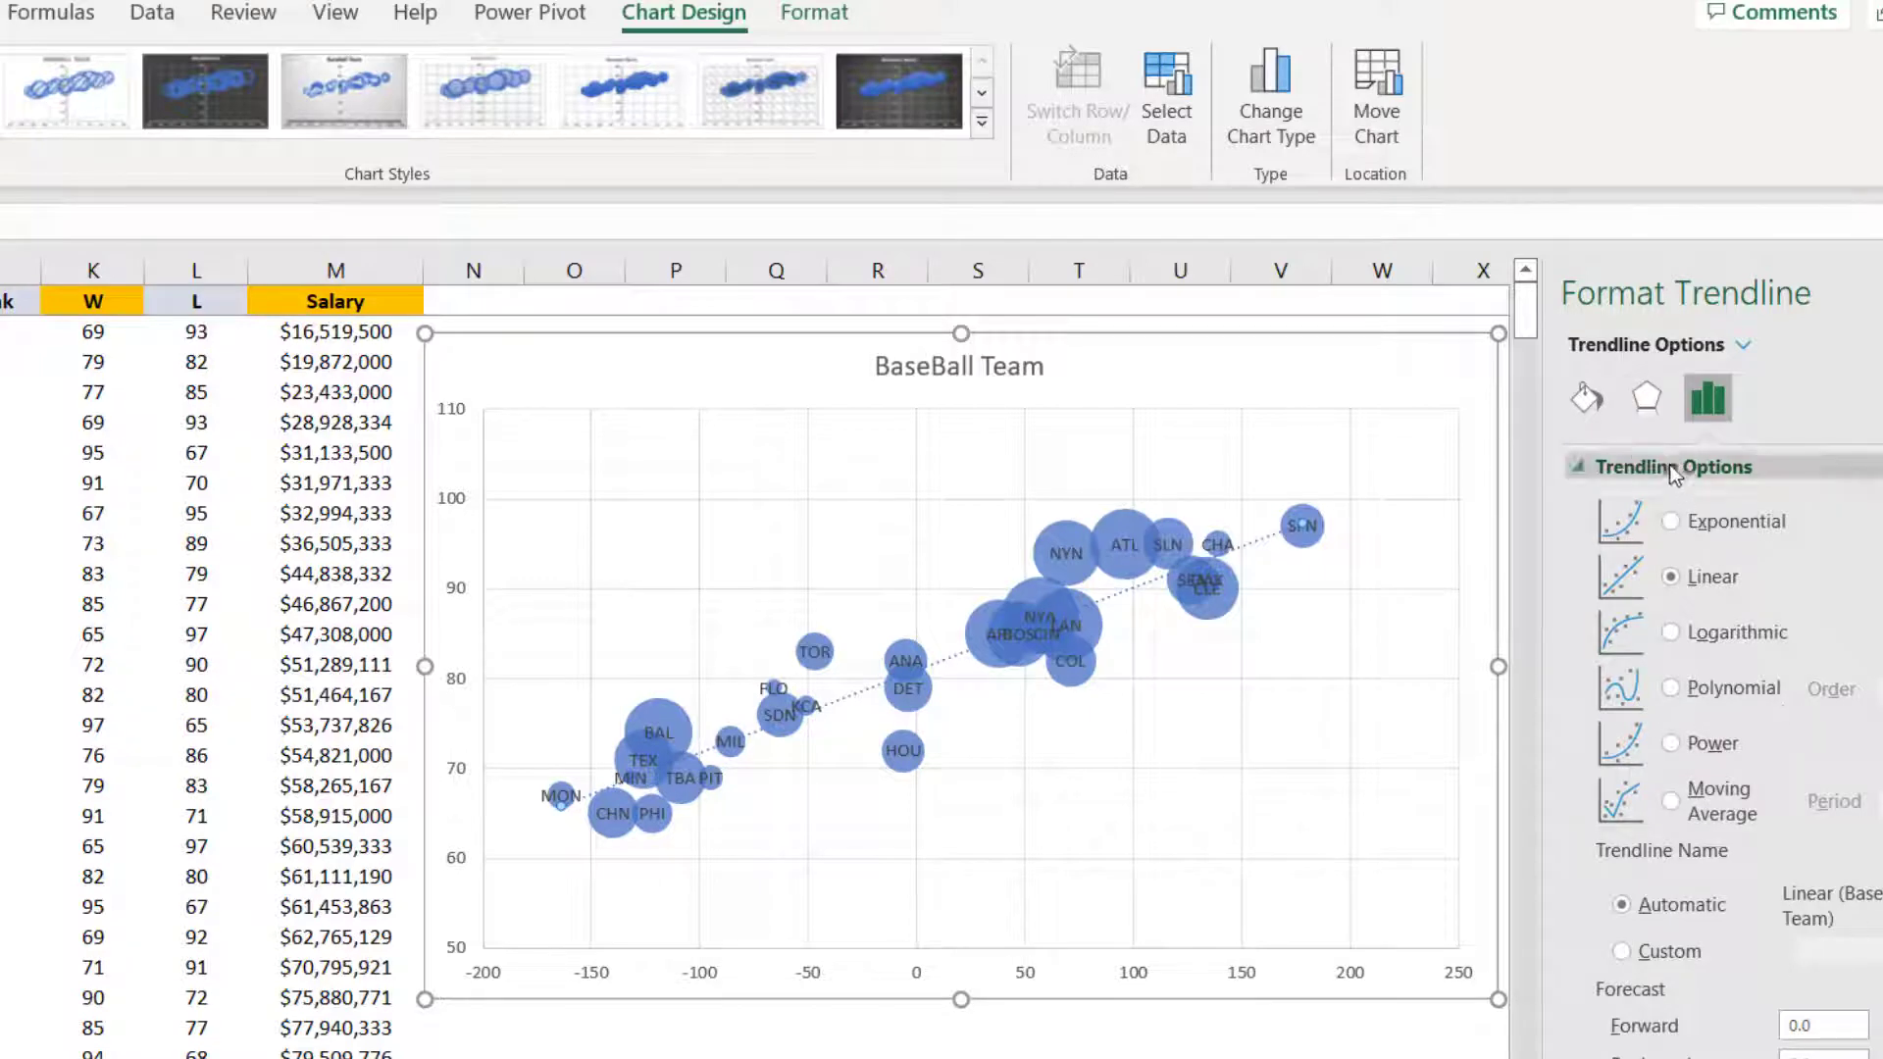
left_click(1587, 397)
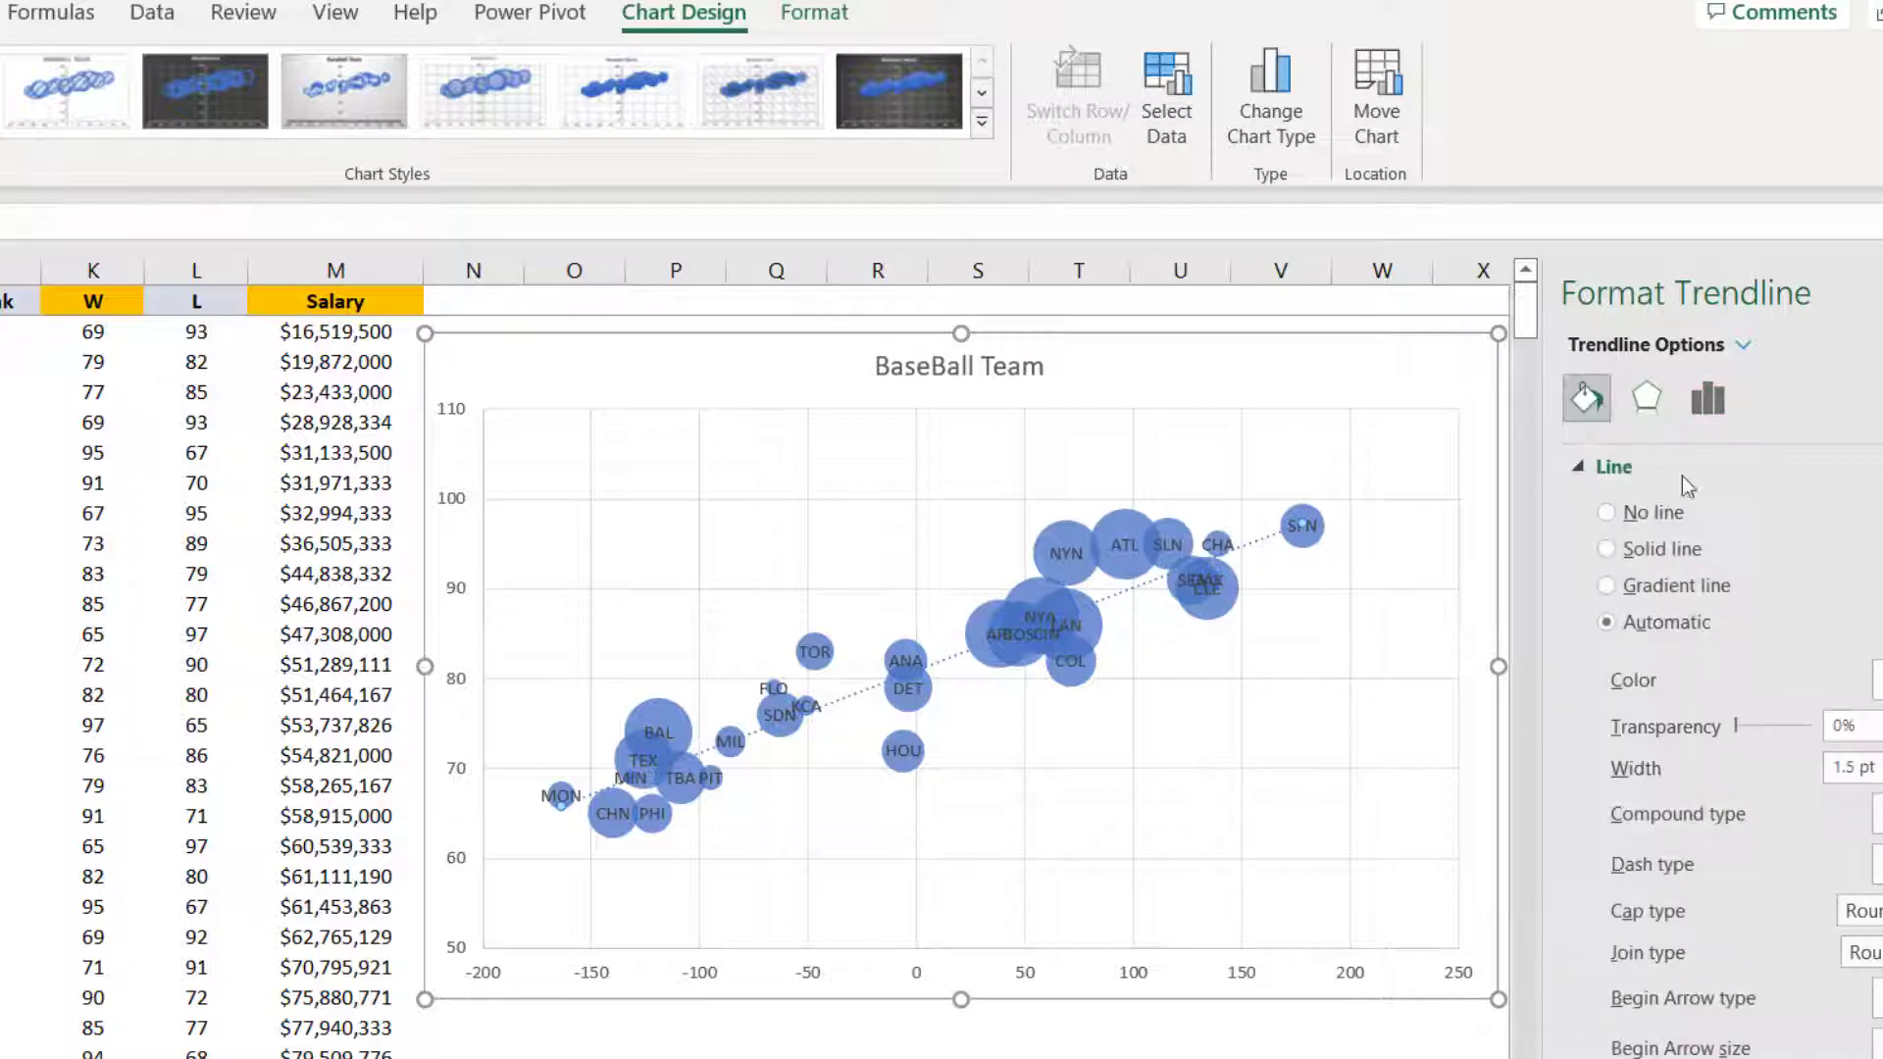
left_click(1830, 672)
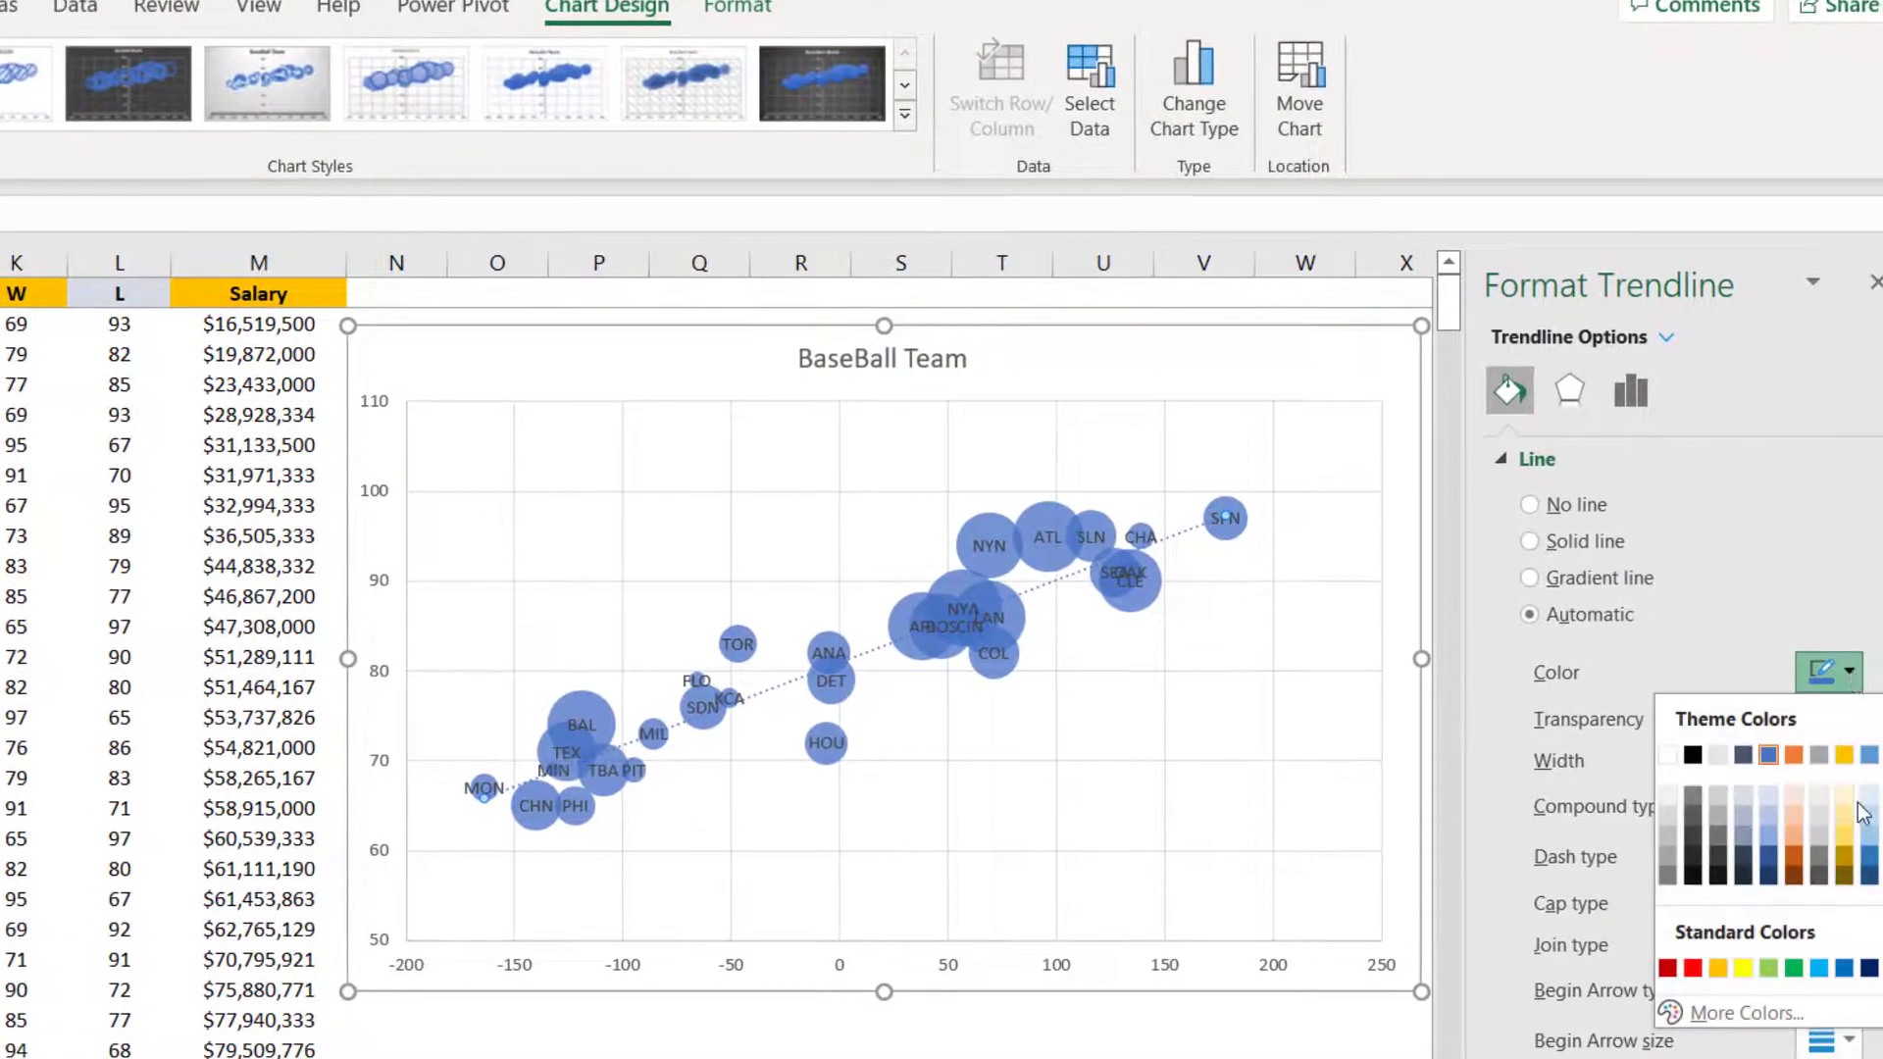
left_click(1795, 755)
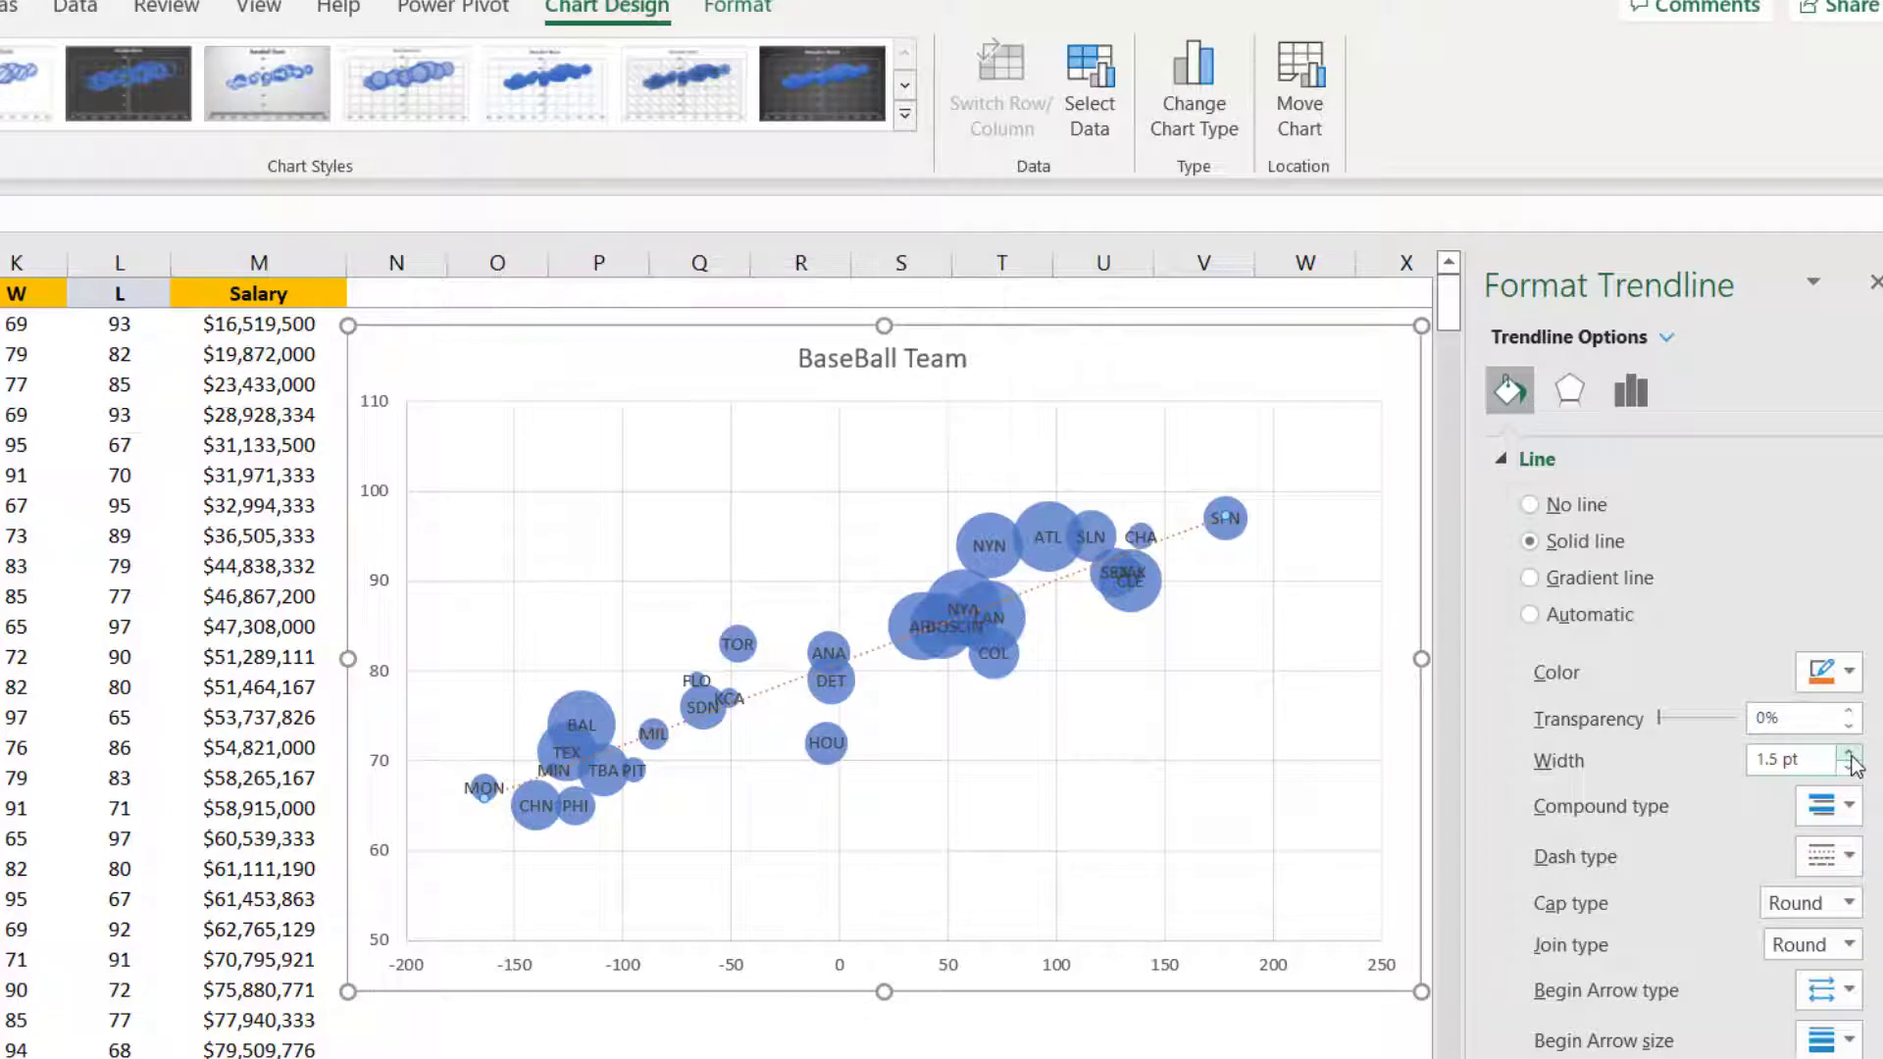
left_click(1850, 752)
left_click(1850, 752)
left_click(1850, 753)
left_click(1850, 752)
left_click(1850, 753)
left_click(1850, 753)
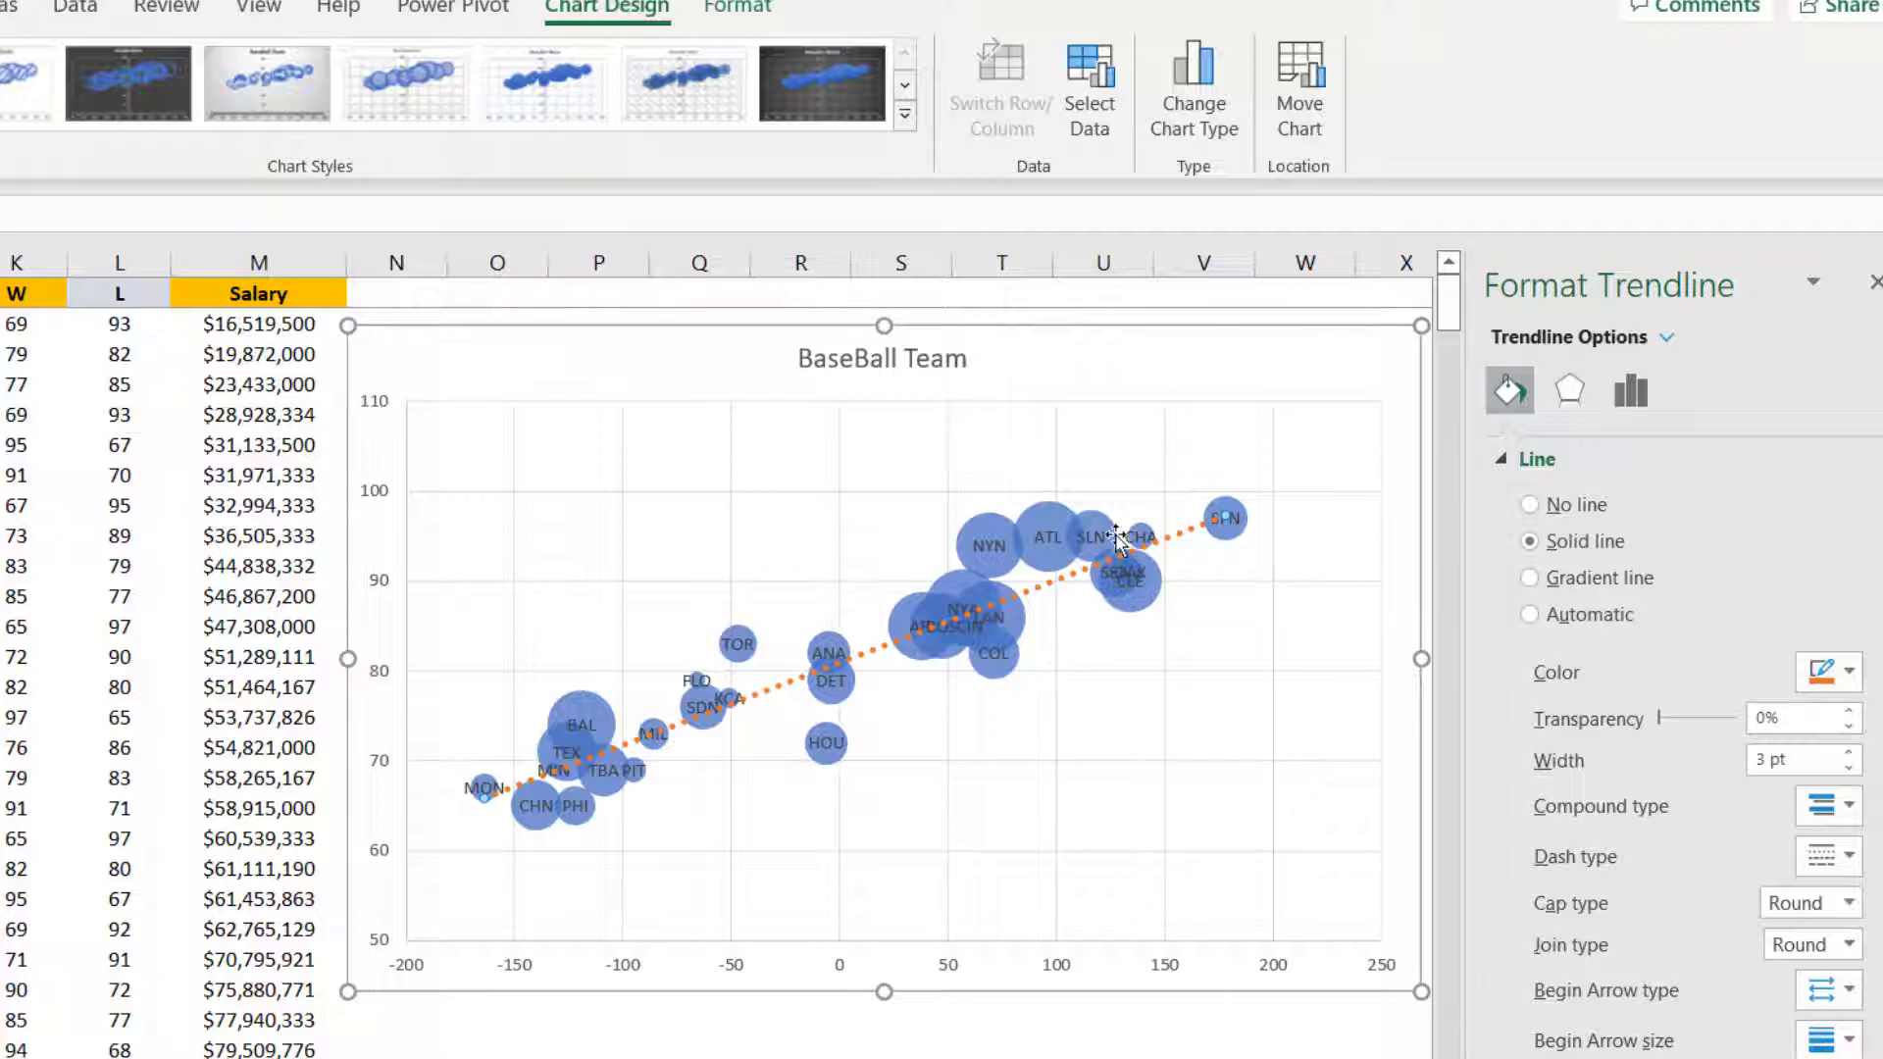
Make the number labels of the vertical and horizontal axes bold
left_click(381, 673)
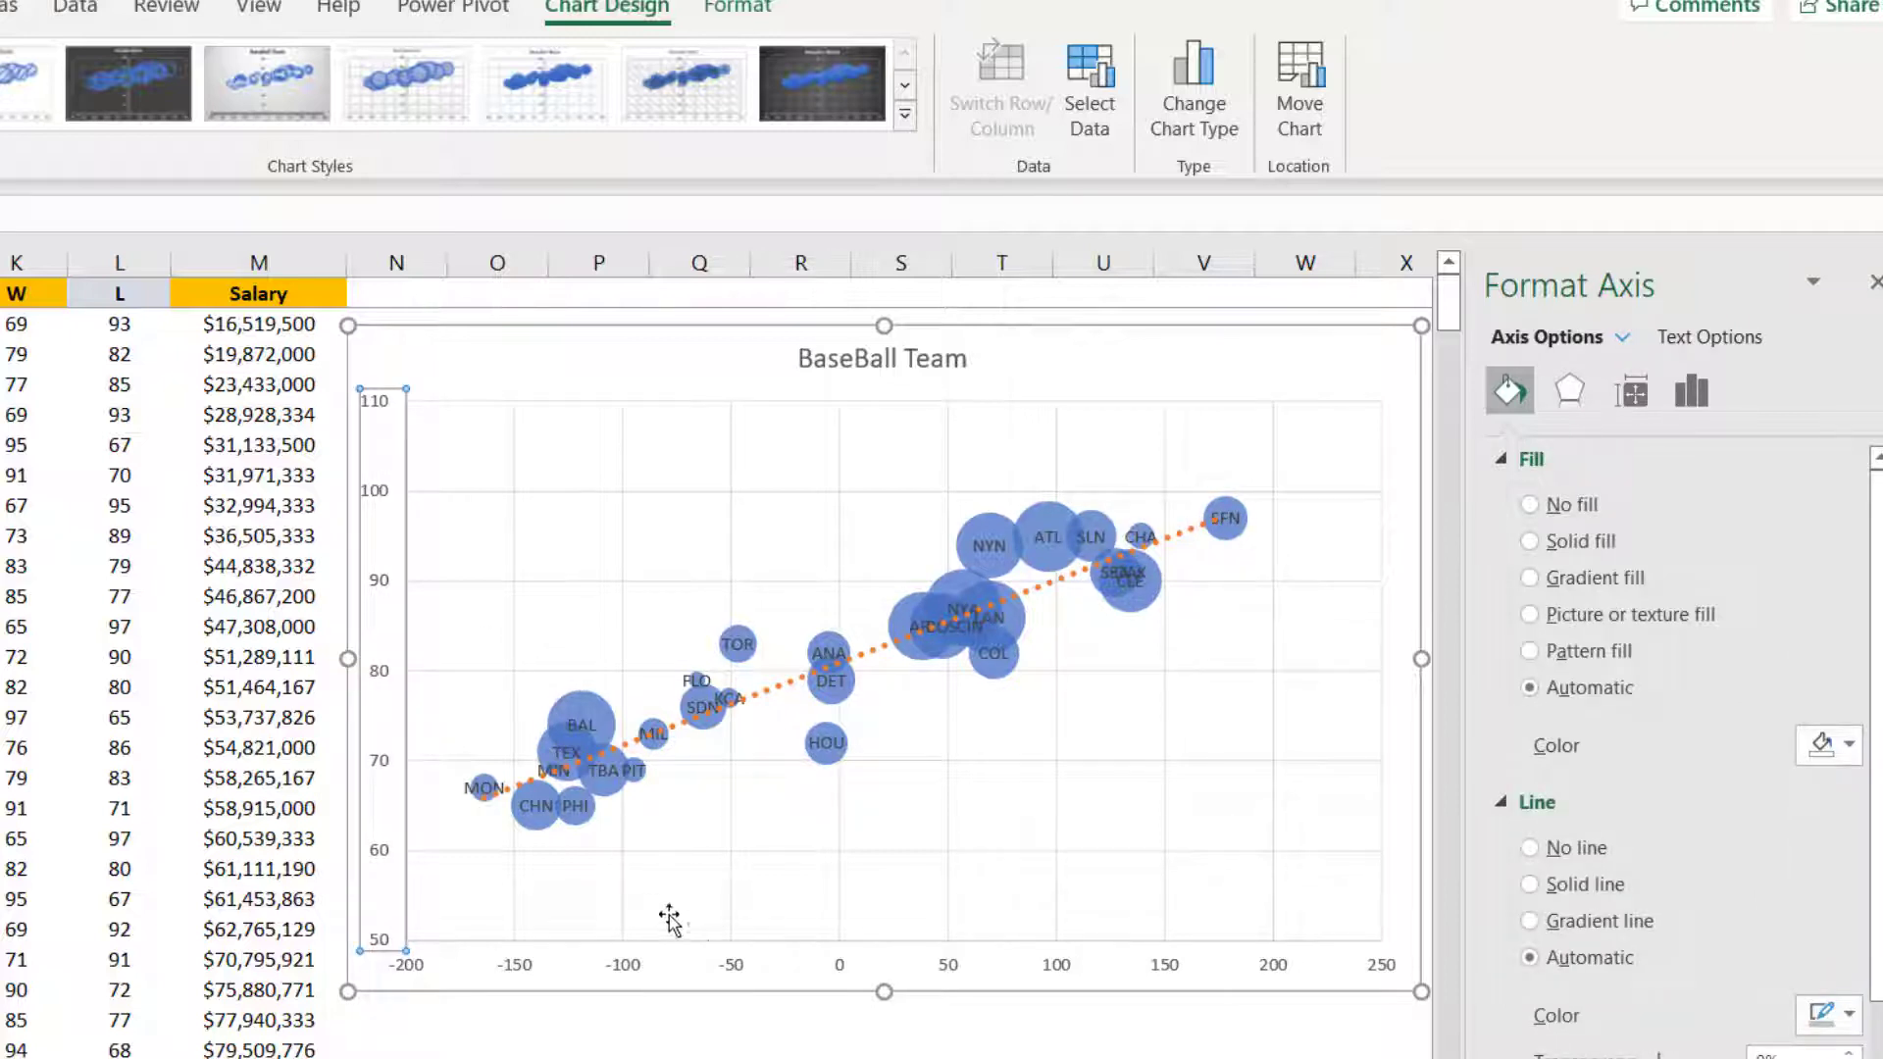
left_click(732, 970)
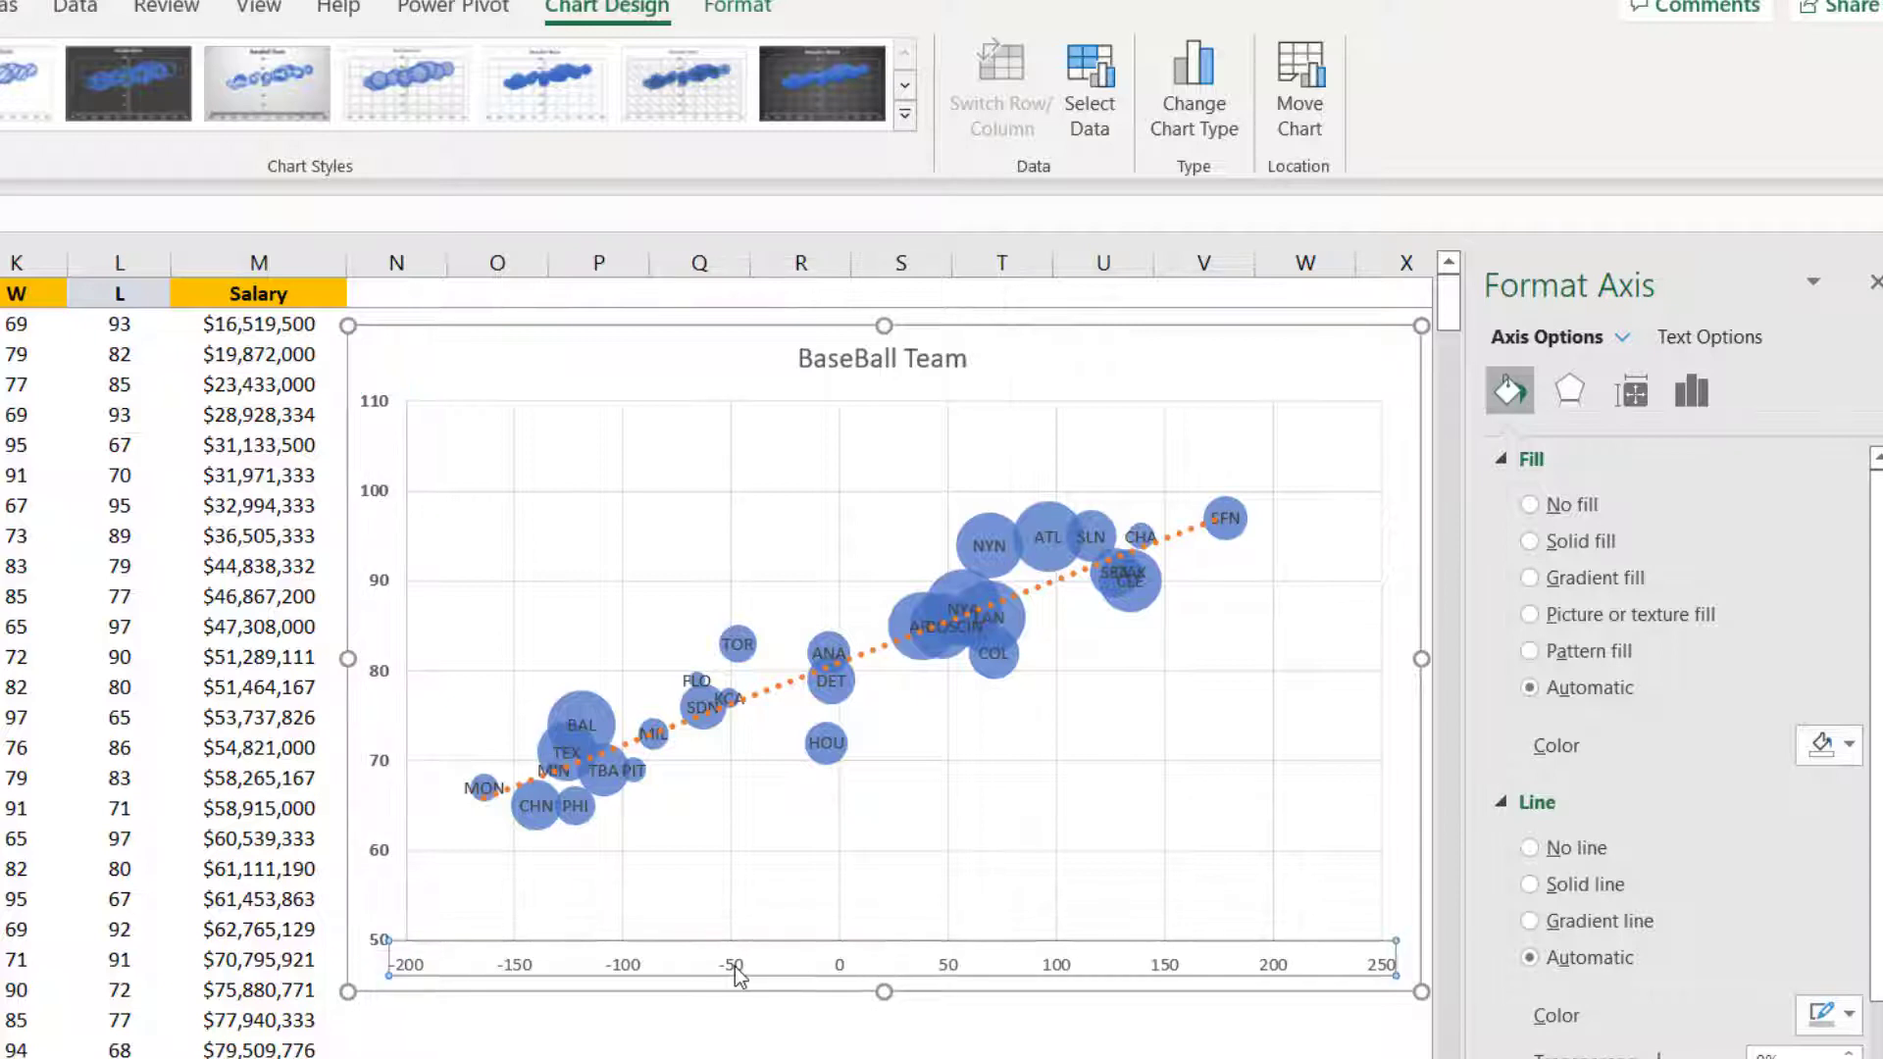
left_click(376, 596)
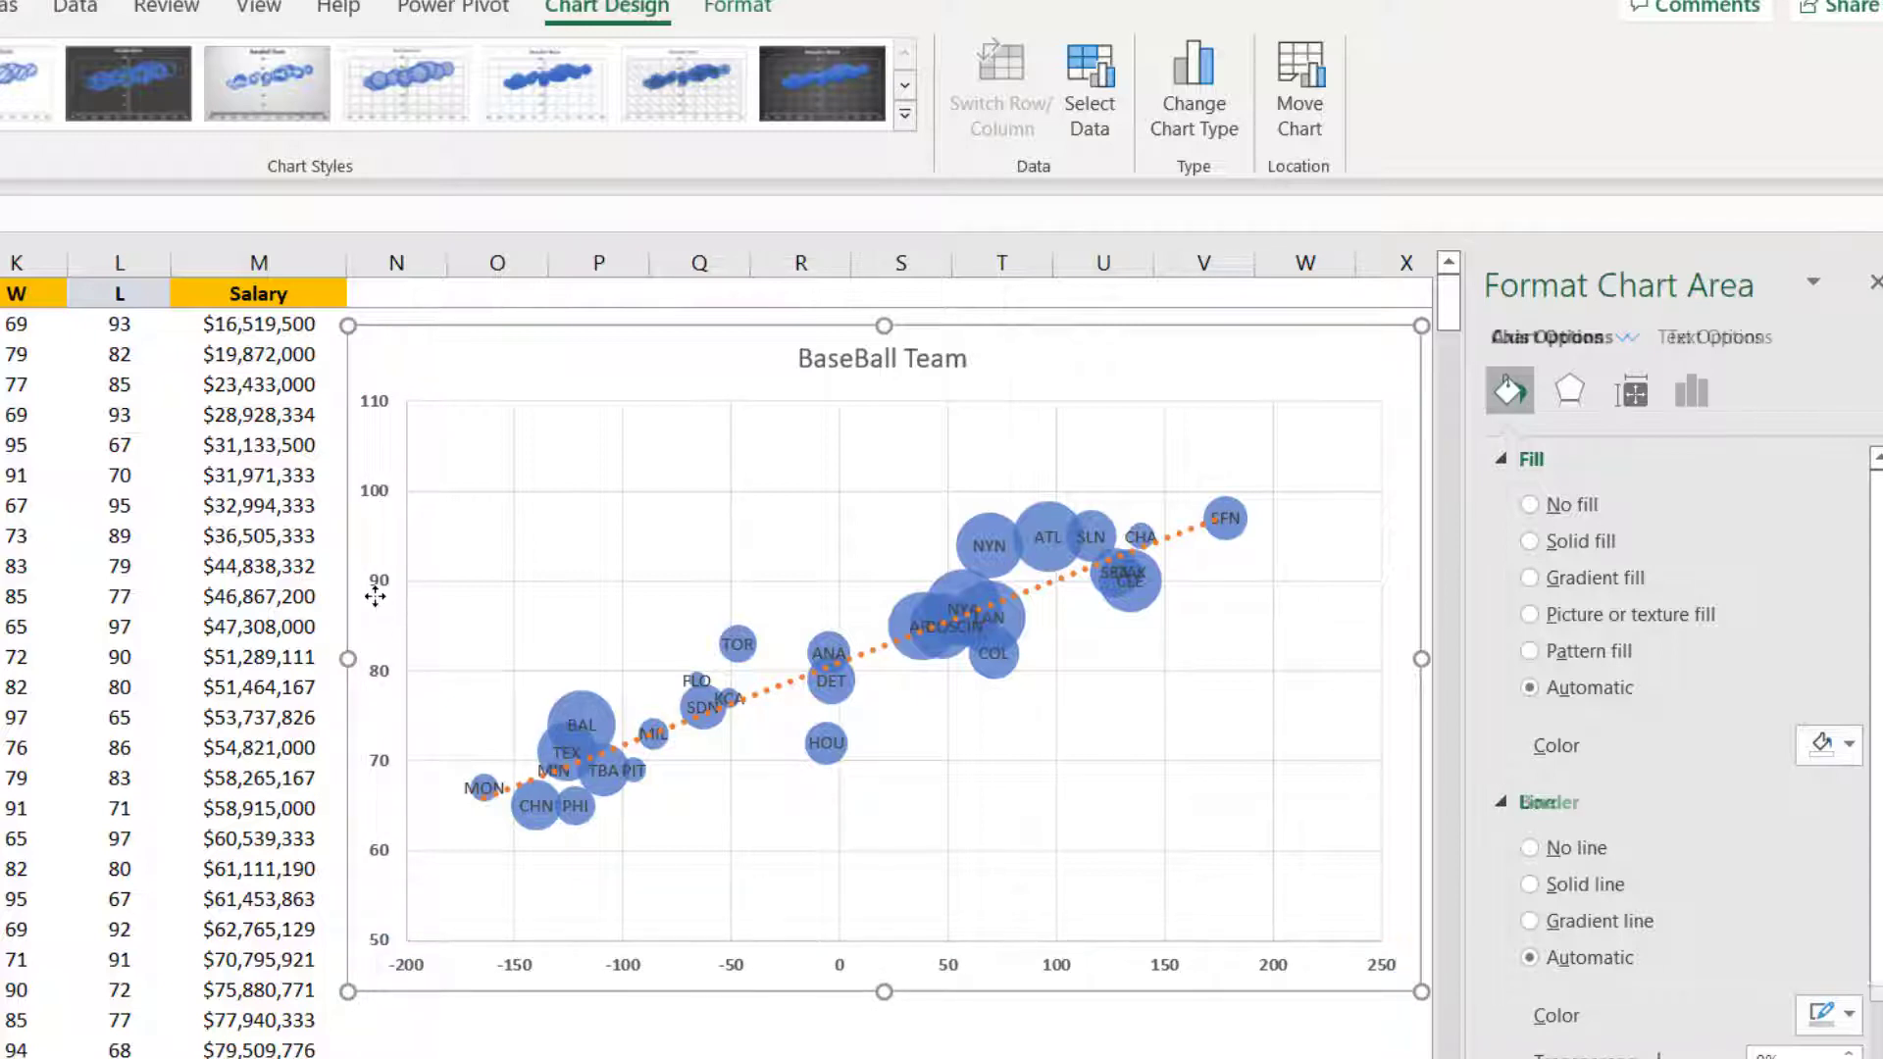
left_click(376, 595)
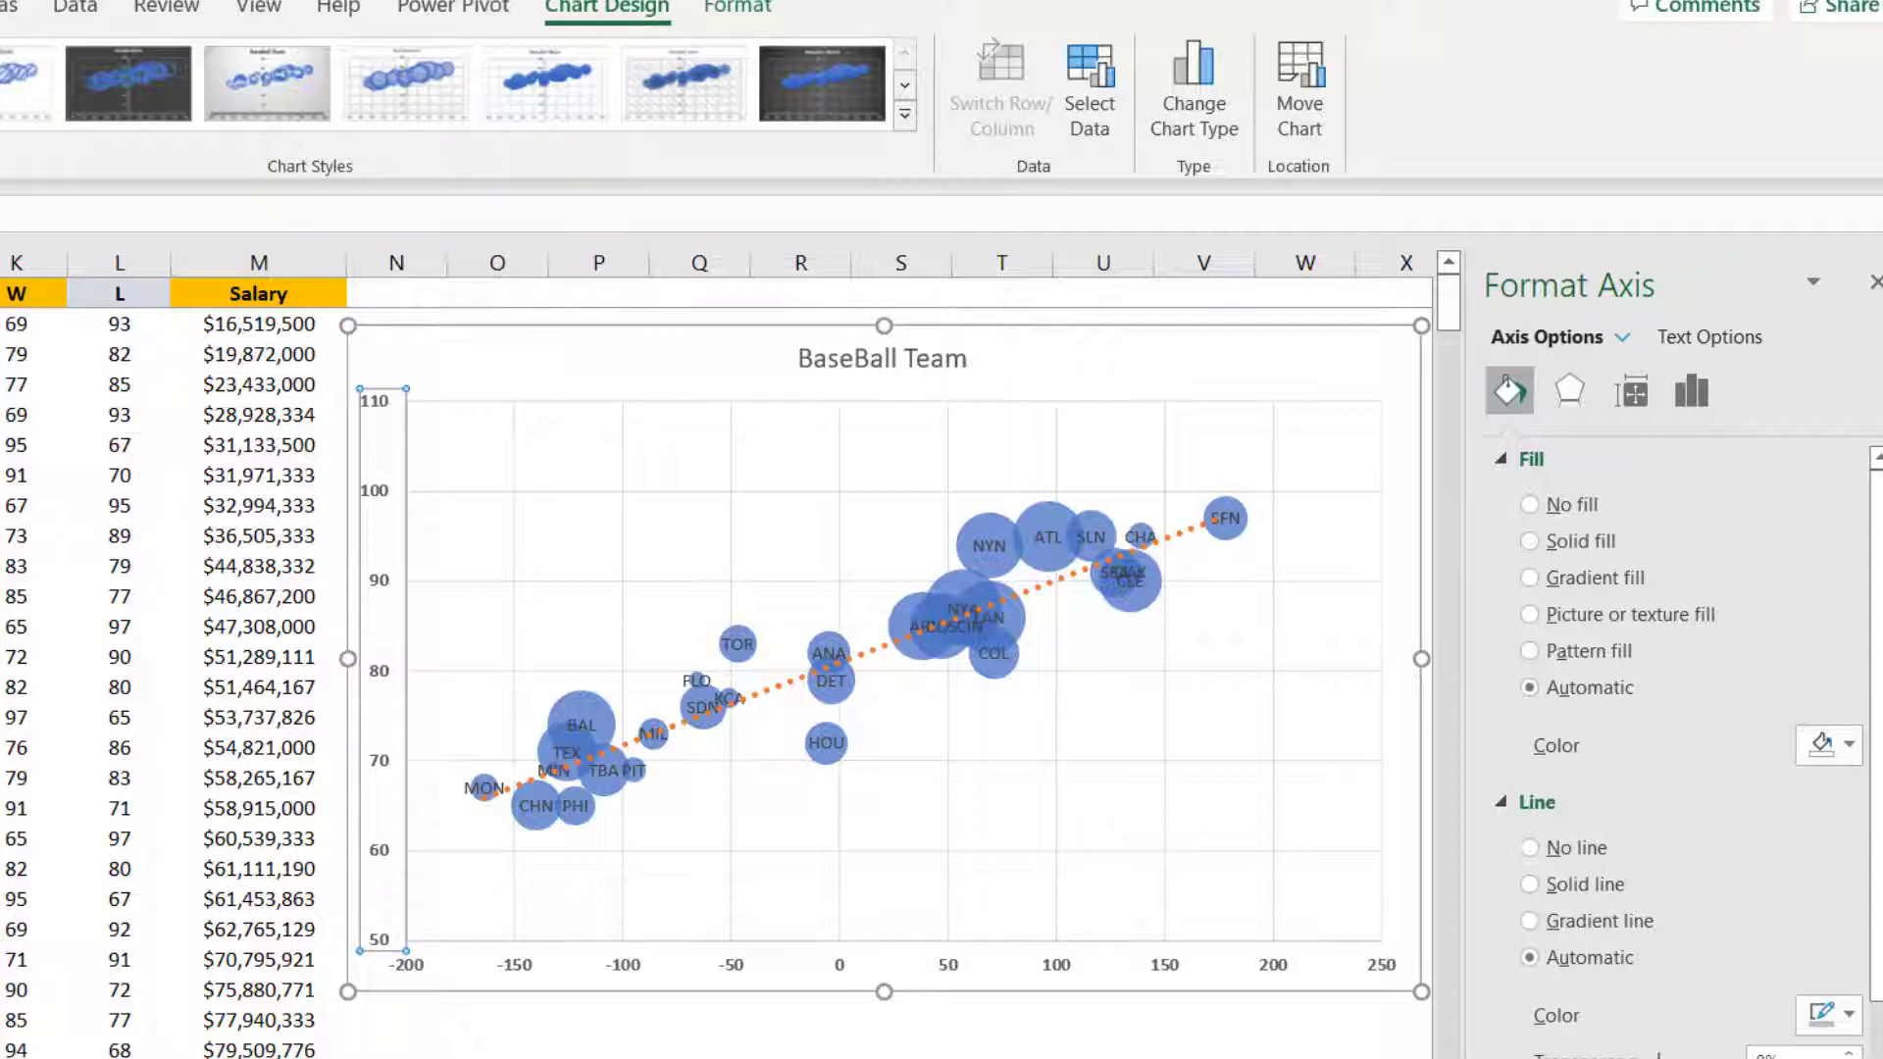
Add a horizontal axis title reading "Run Diff" and make it bold
mouse_move(0, 235)
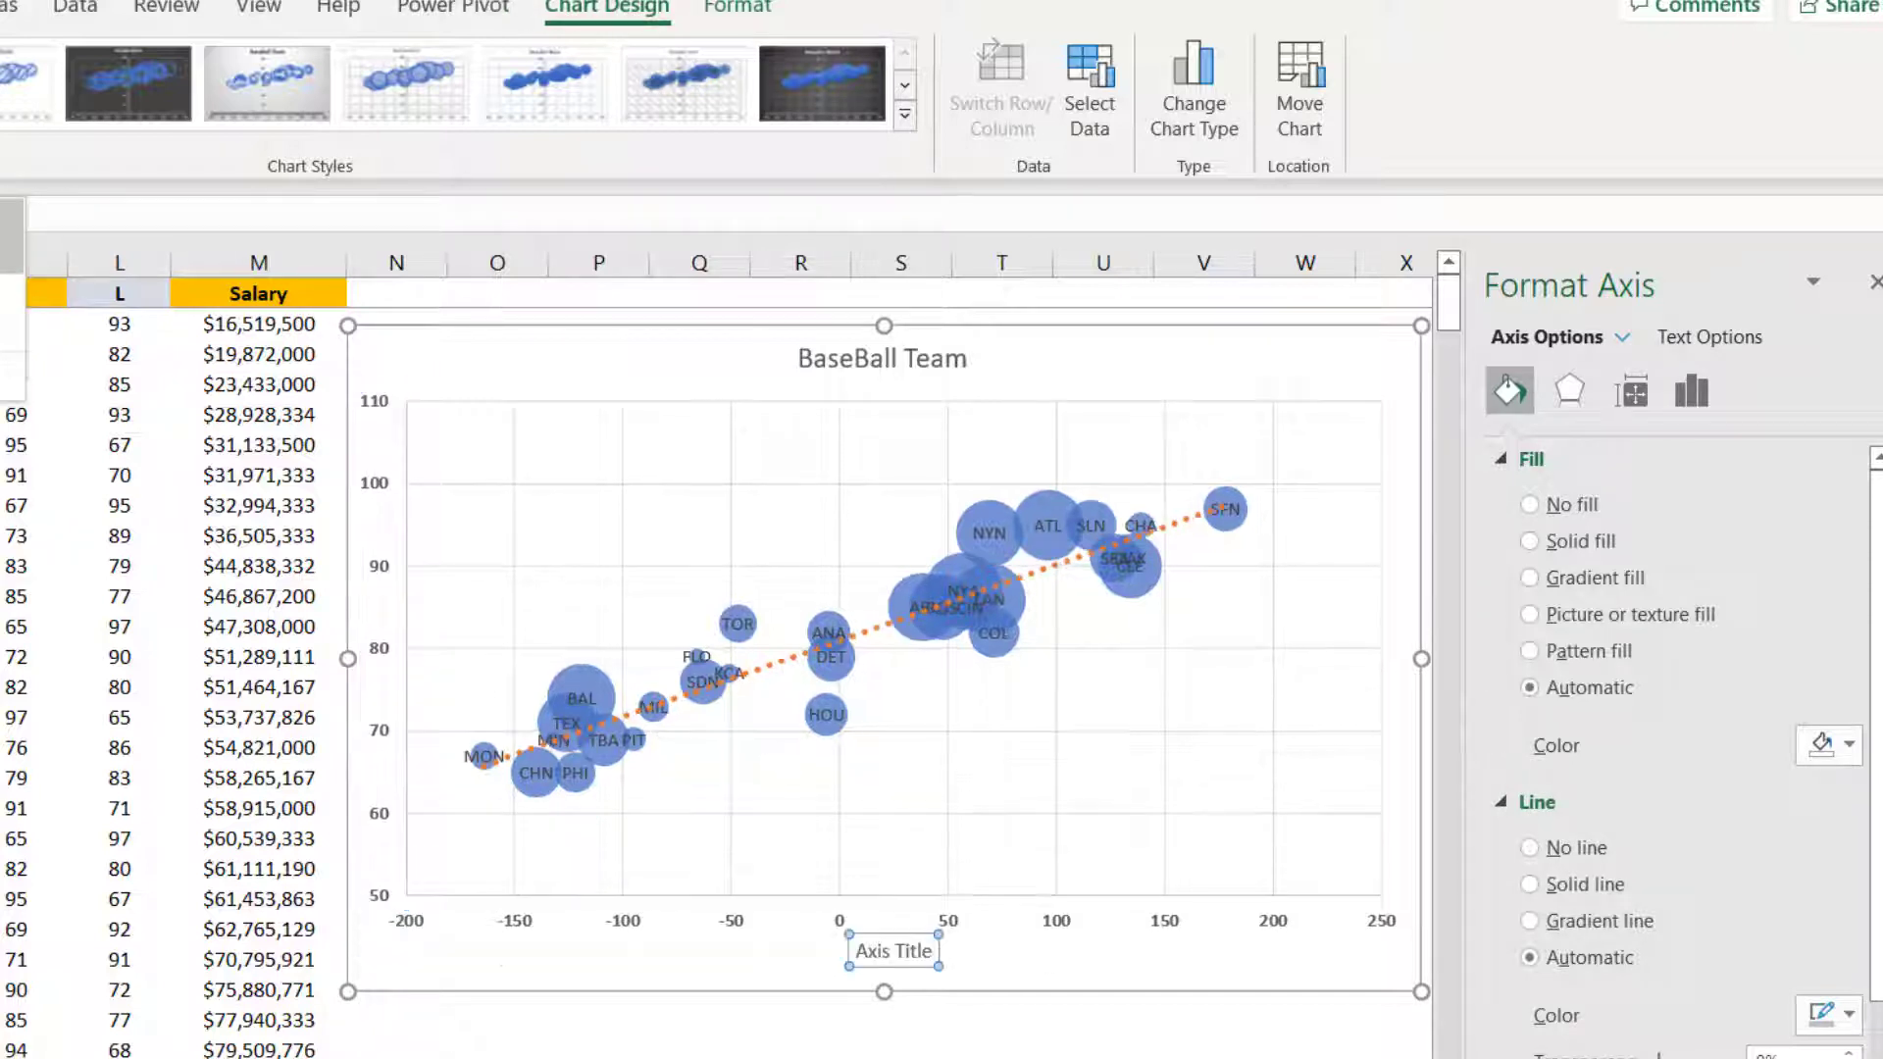
left_click(5, 236)
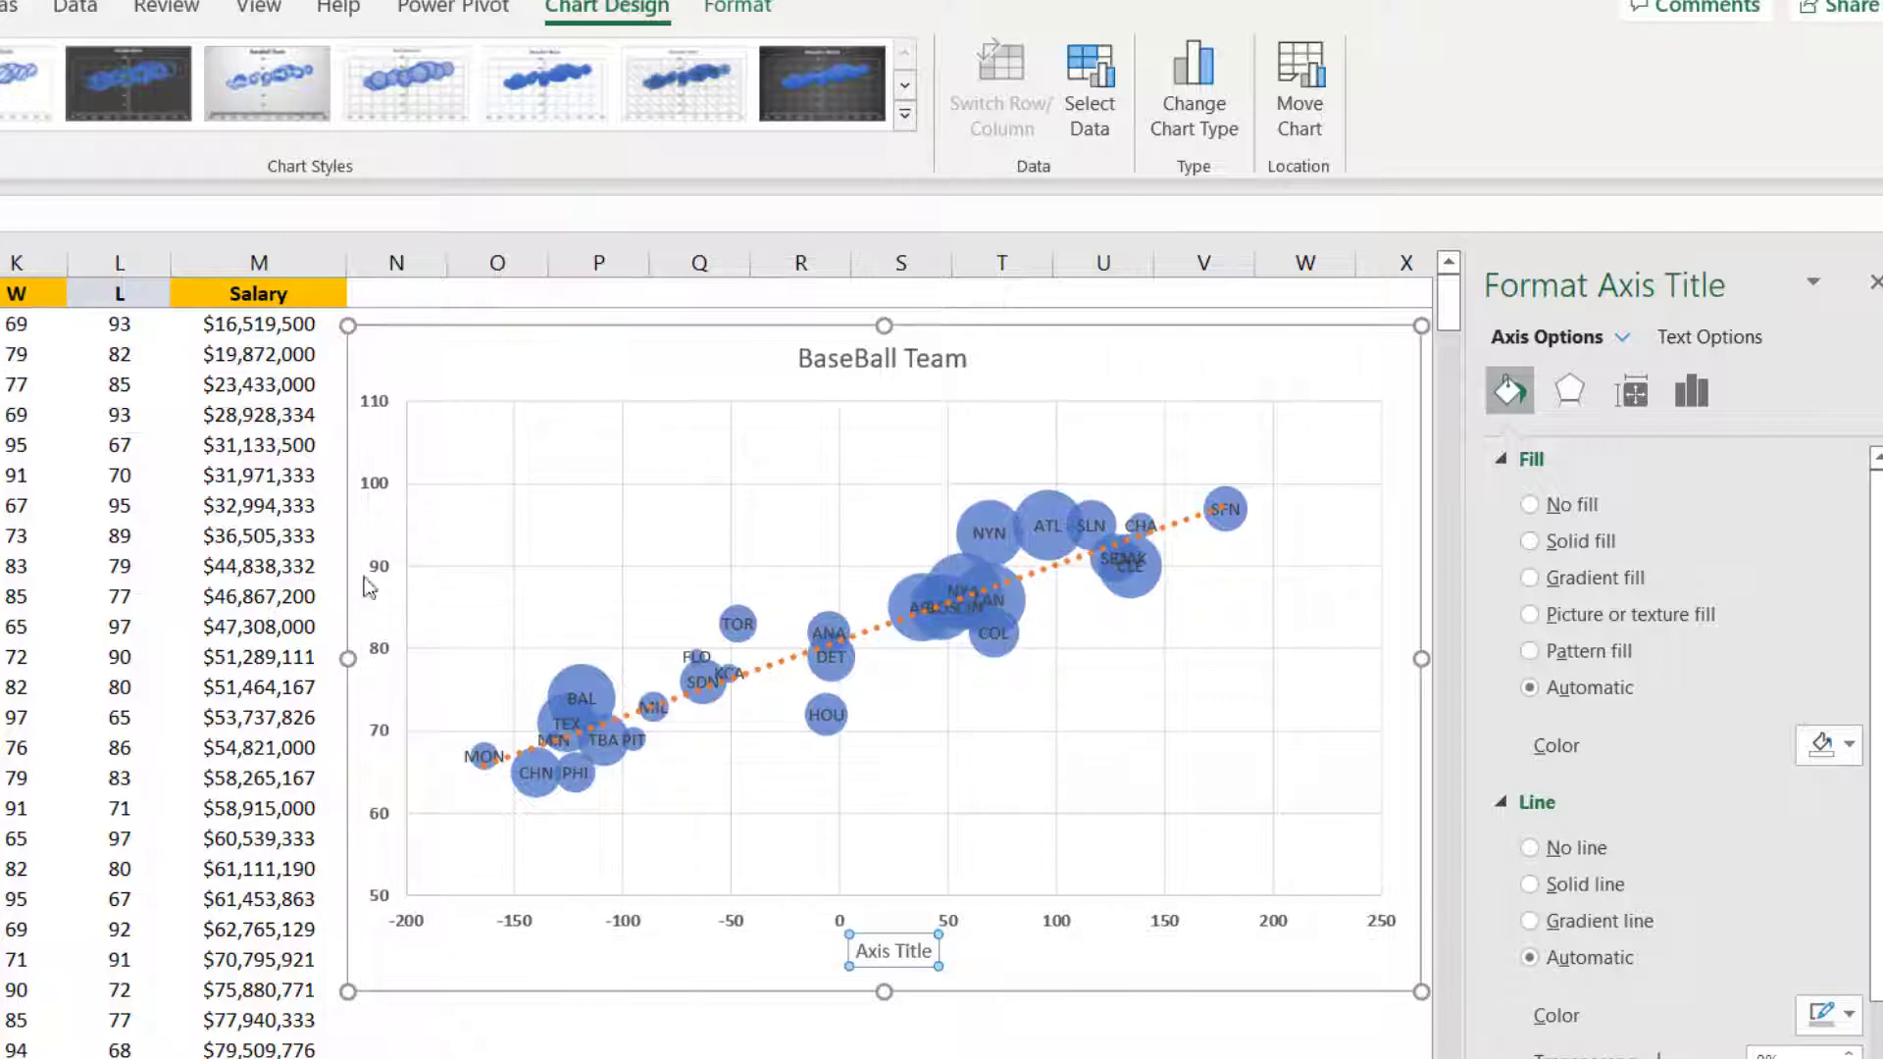
triple_click(903, 956)
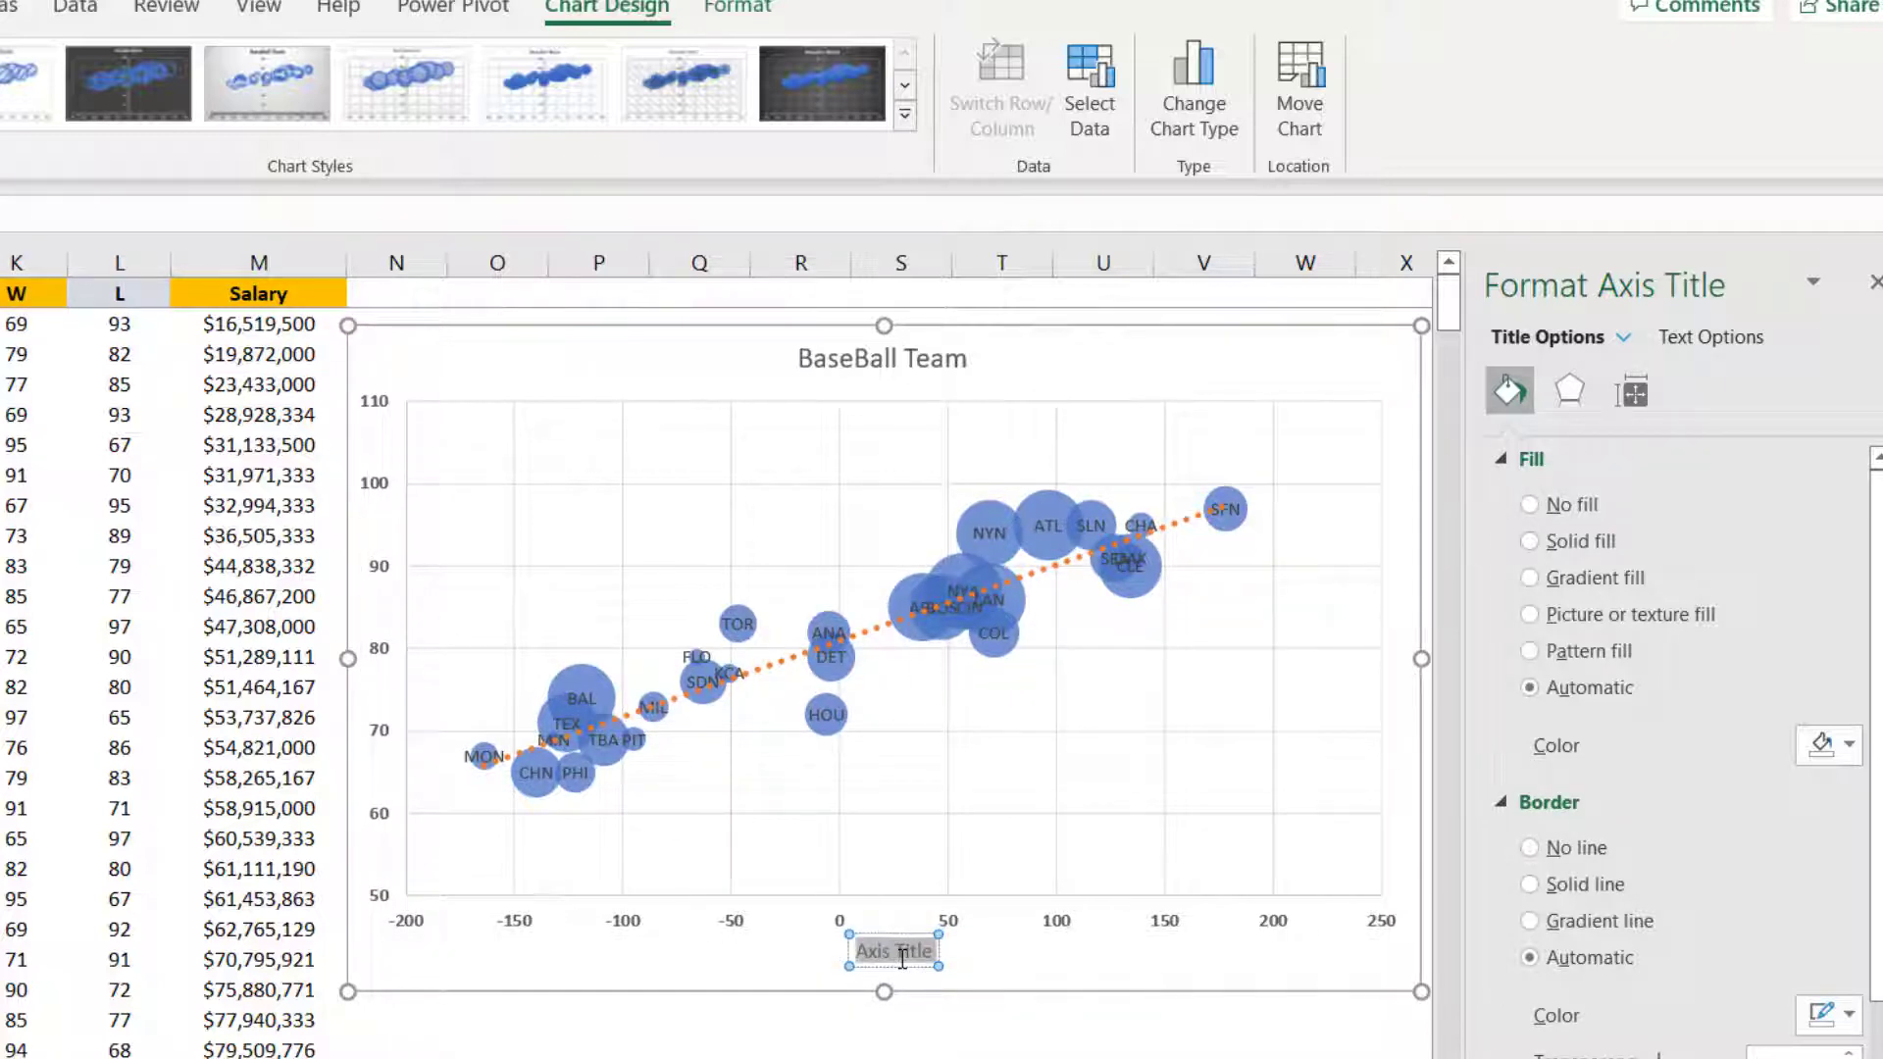
type("Run")
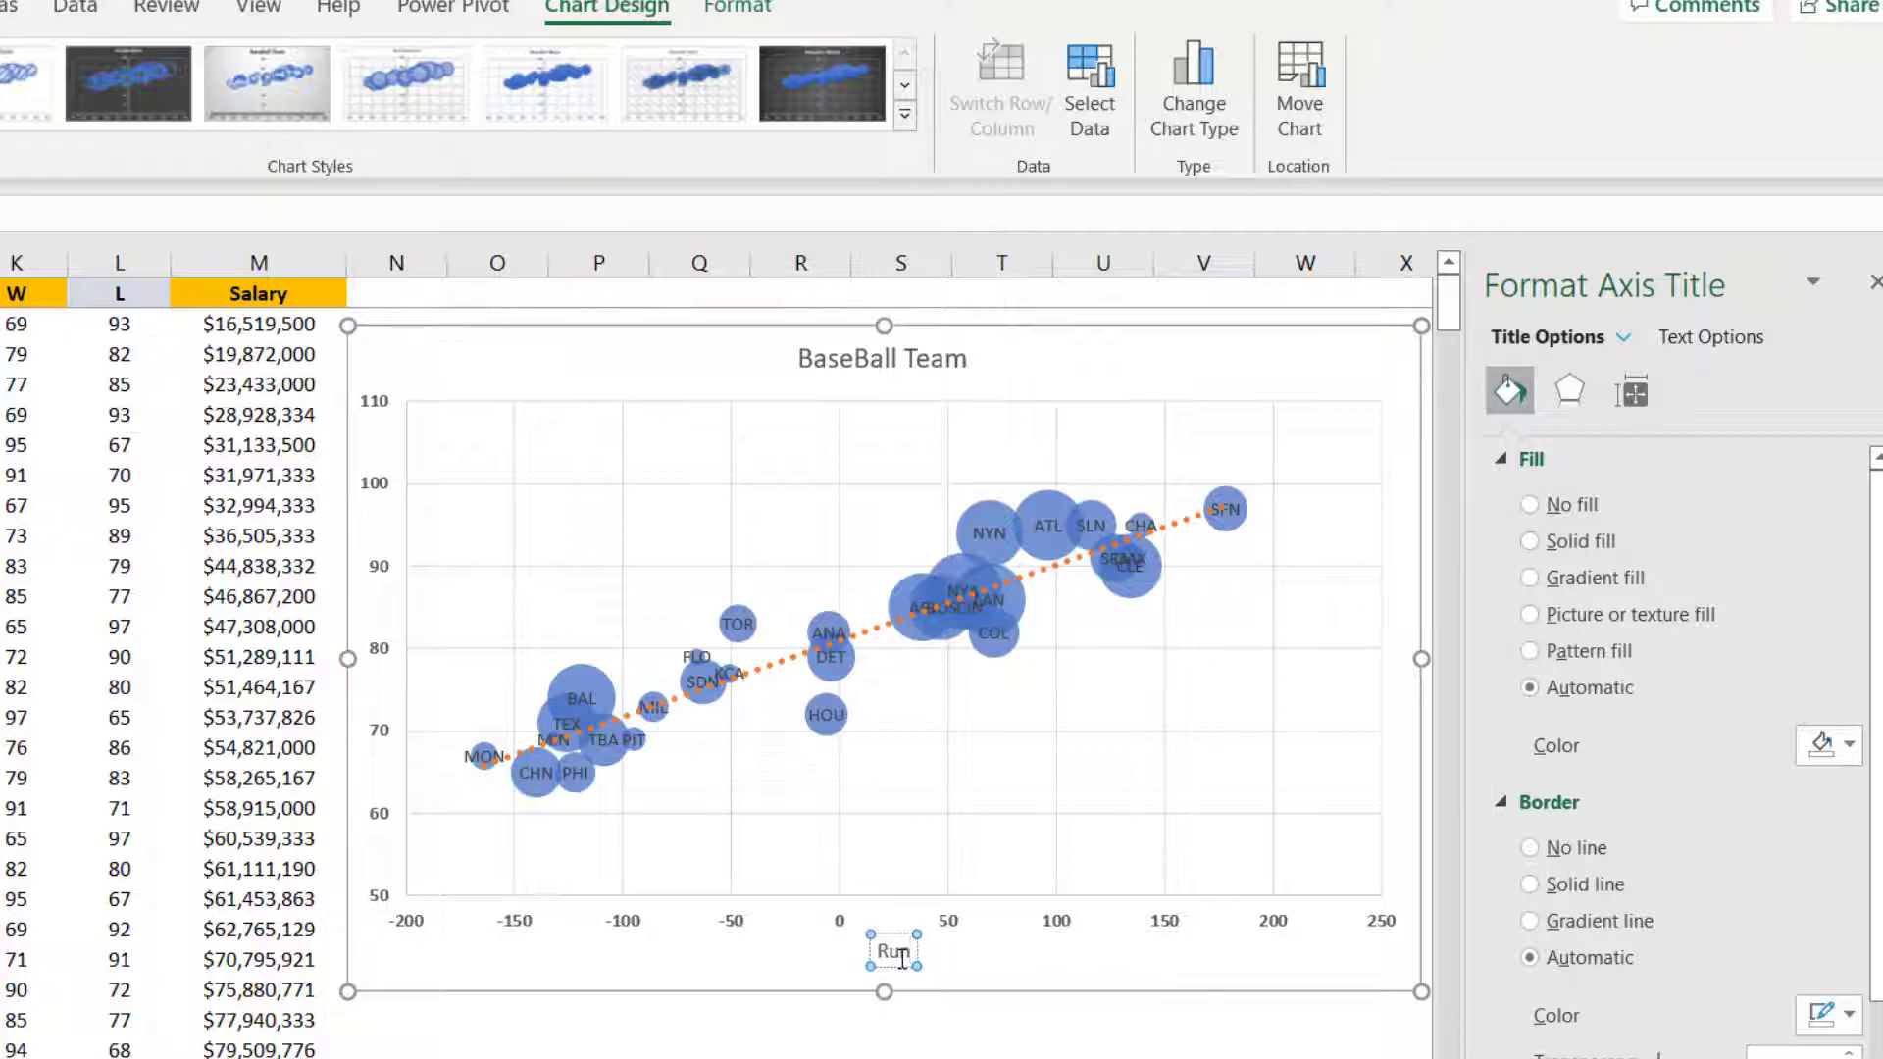
type(" Diff")
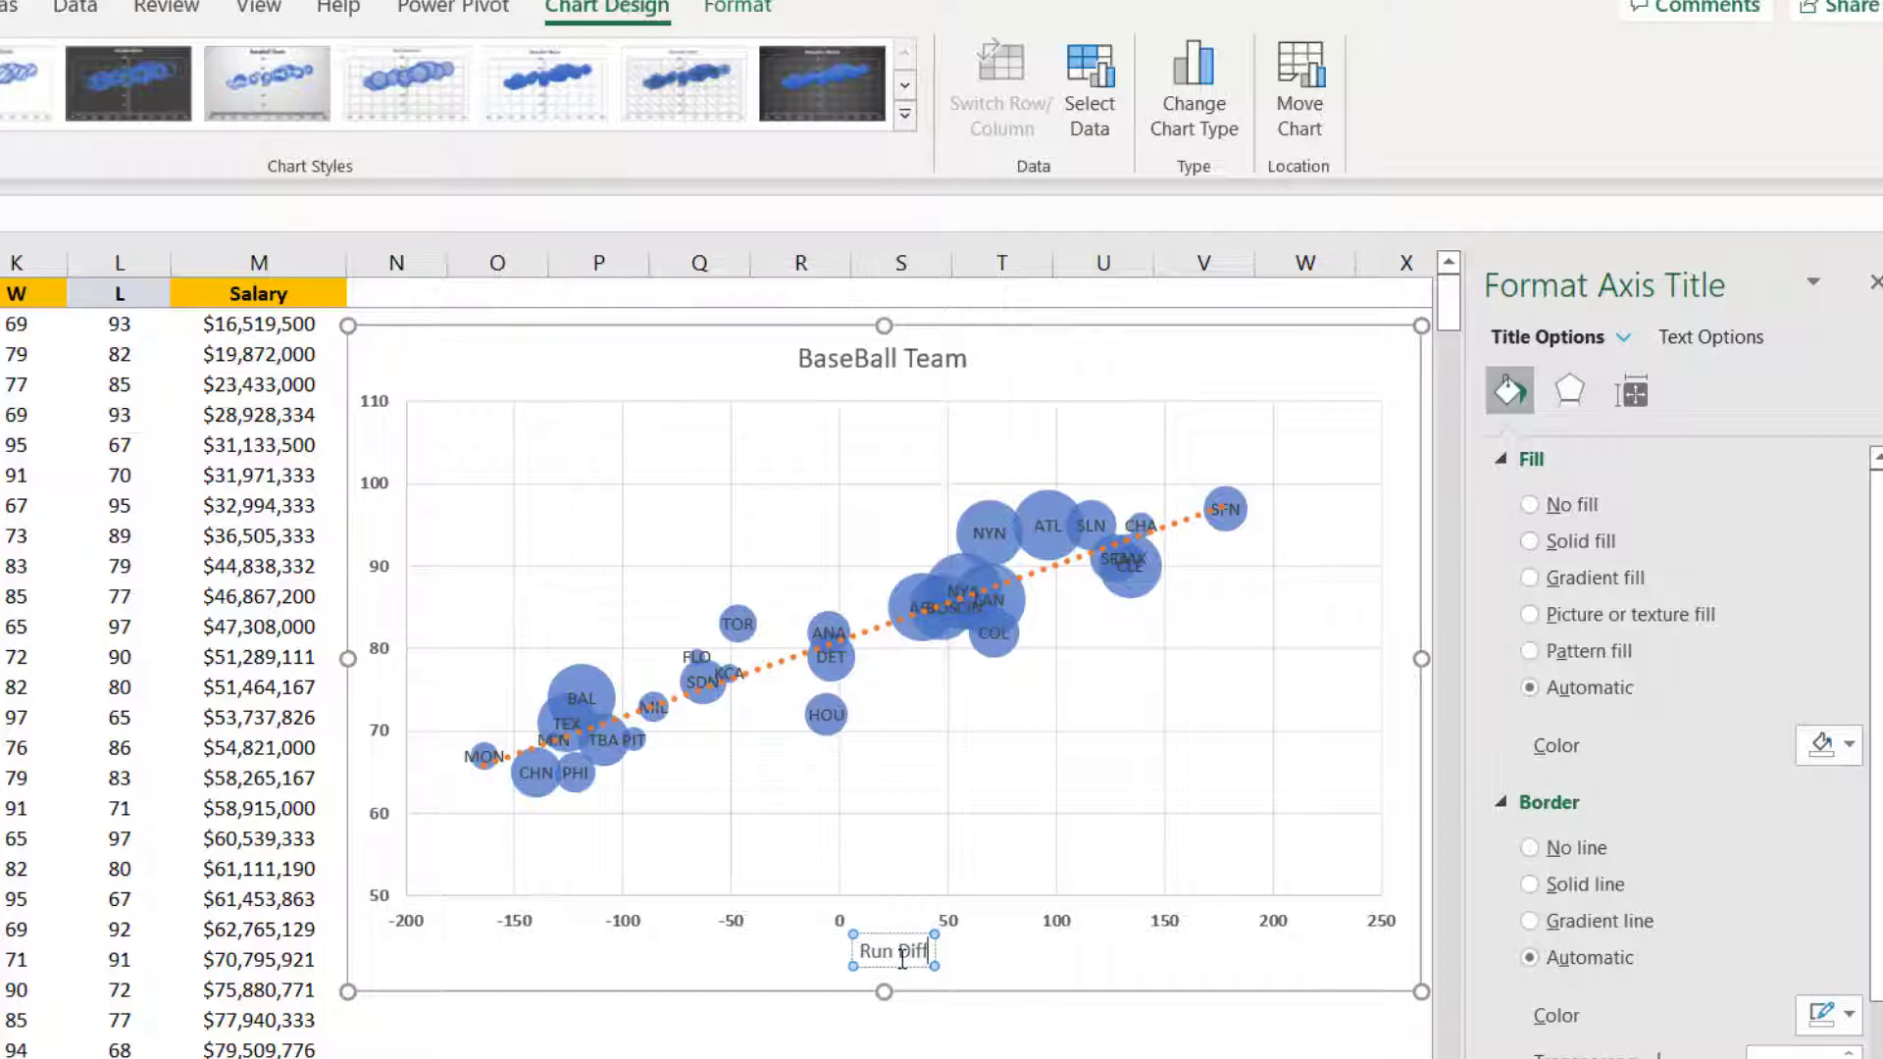
key("ctrl+a")
key("ctrl+b")
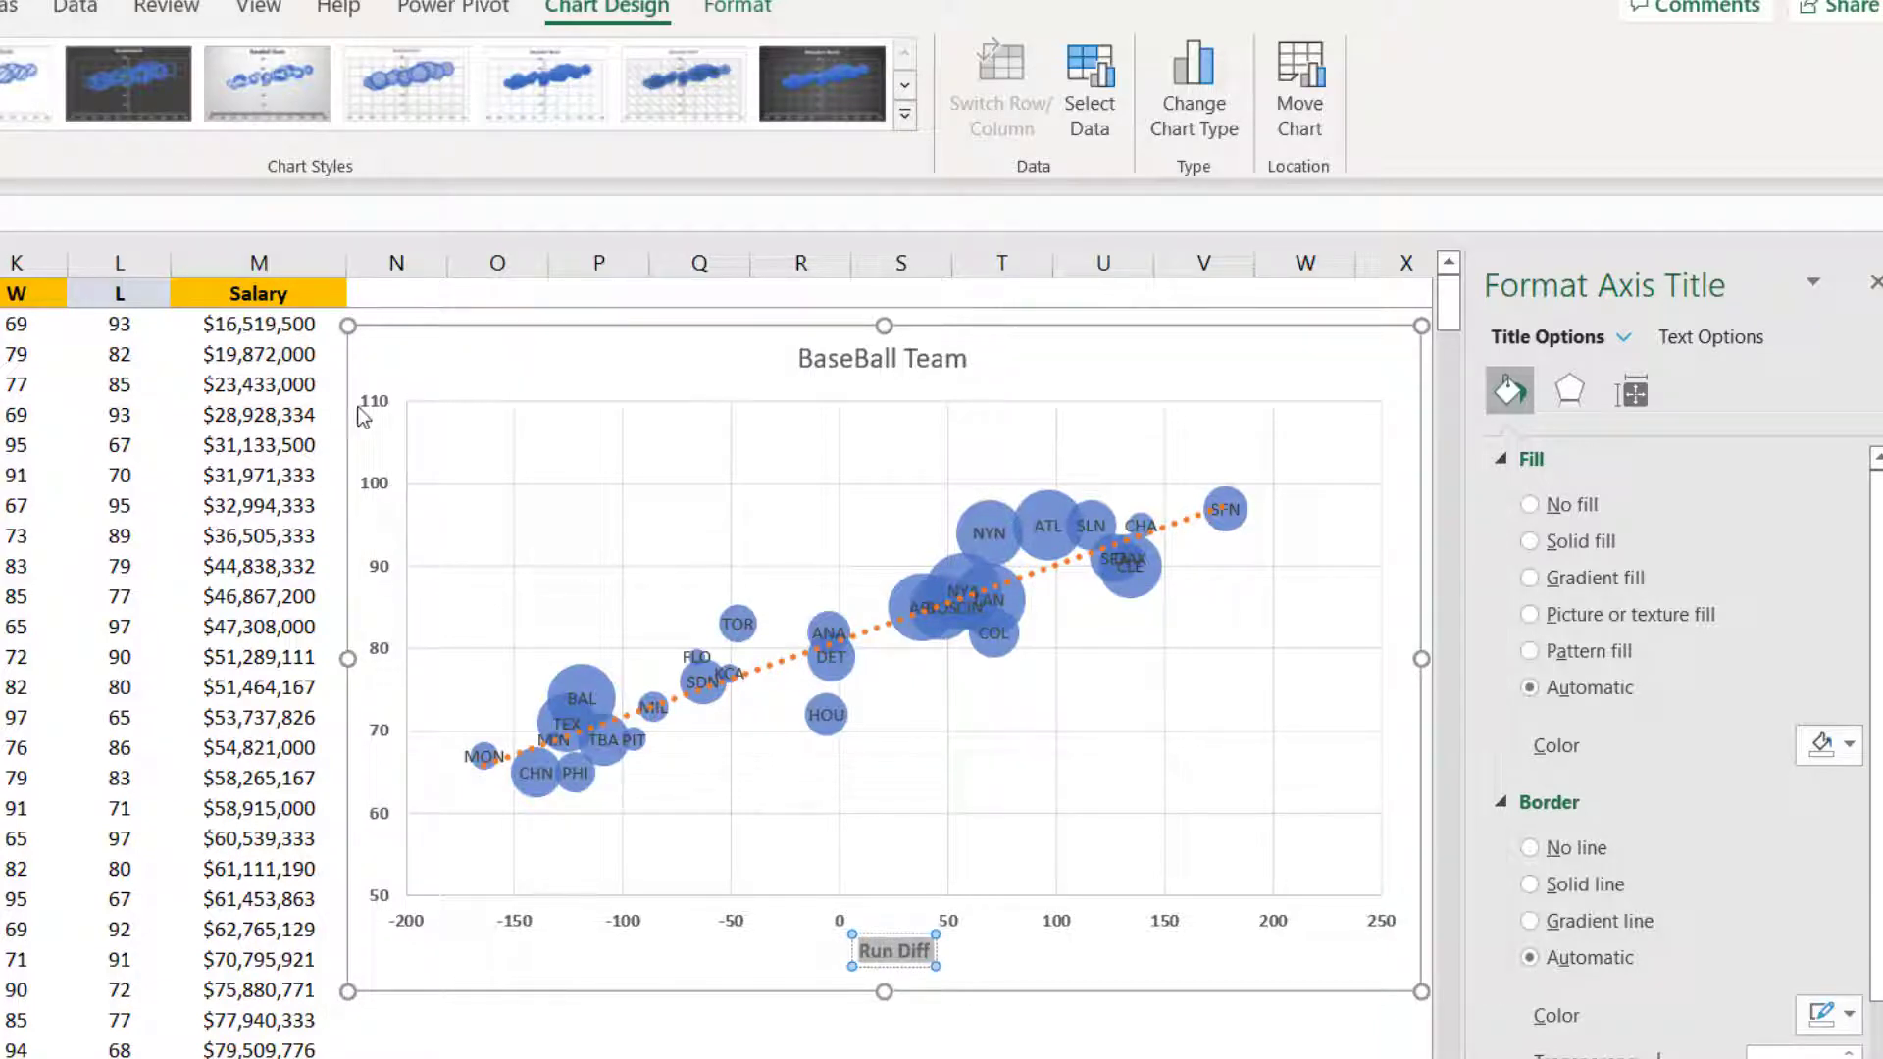
Add a vertical axis title reading "Wins" and make it bold
left_click(379, 495)
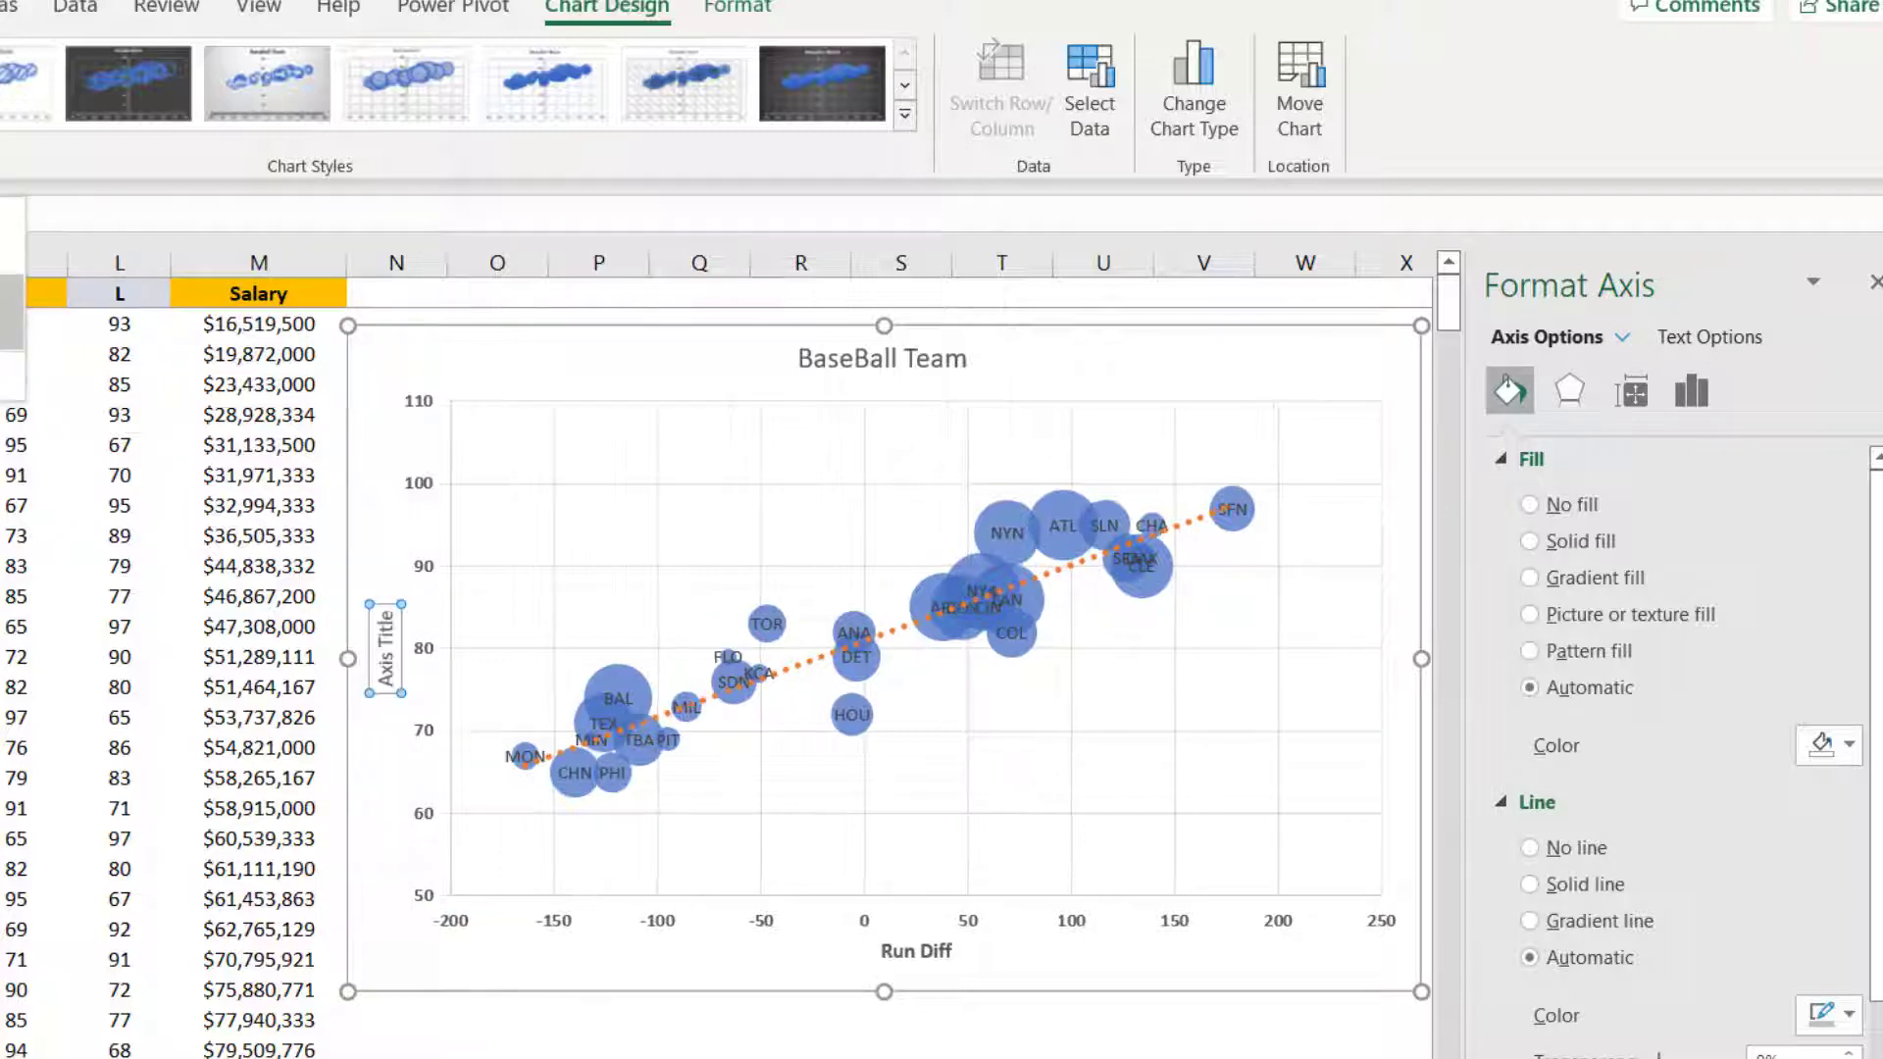
left_click(10, 313)
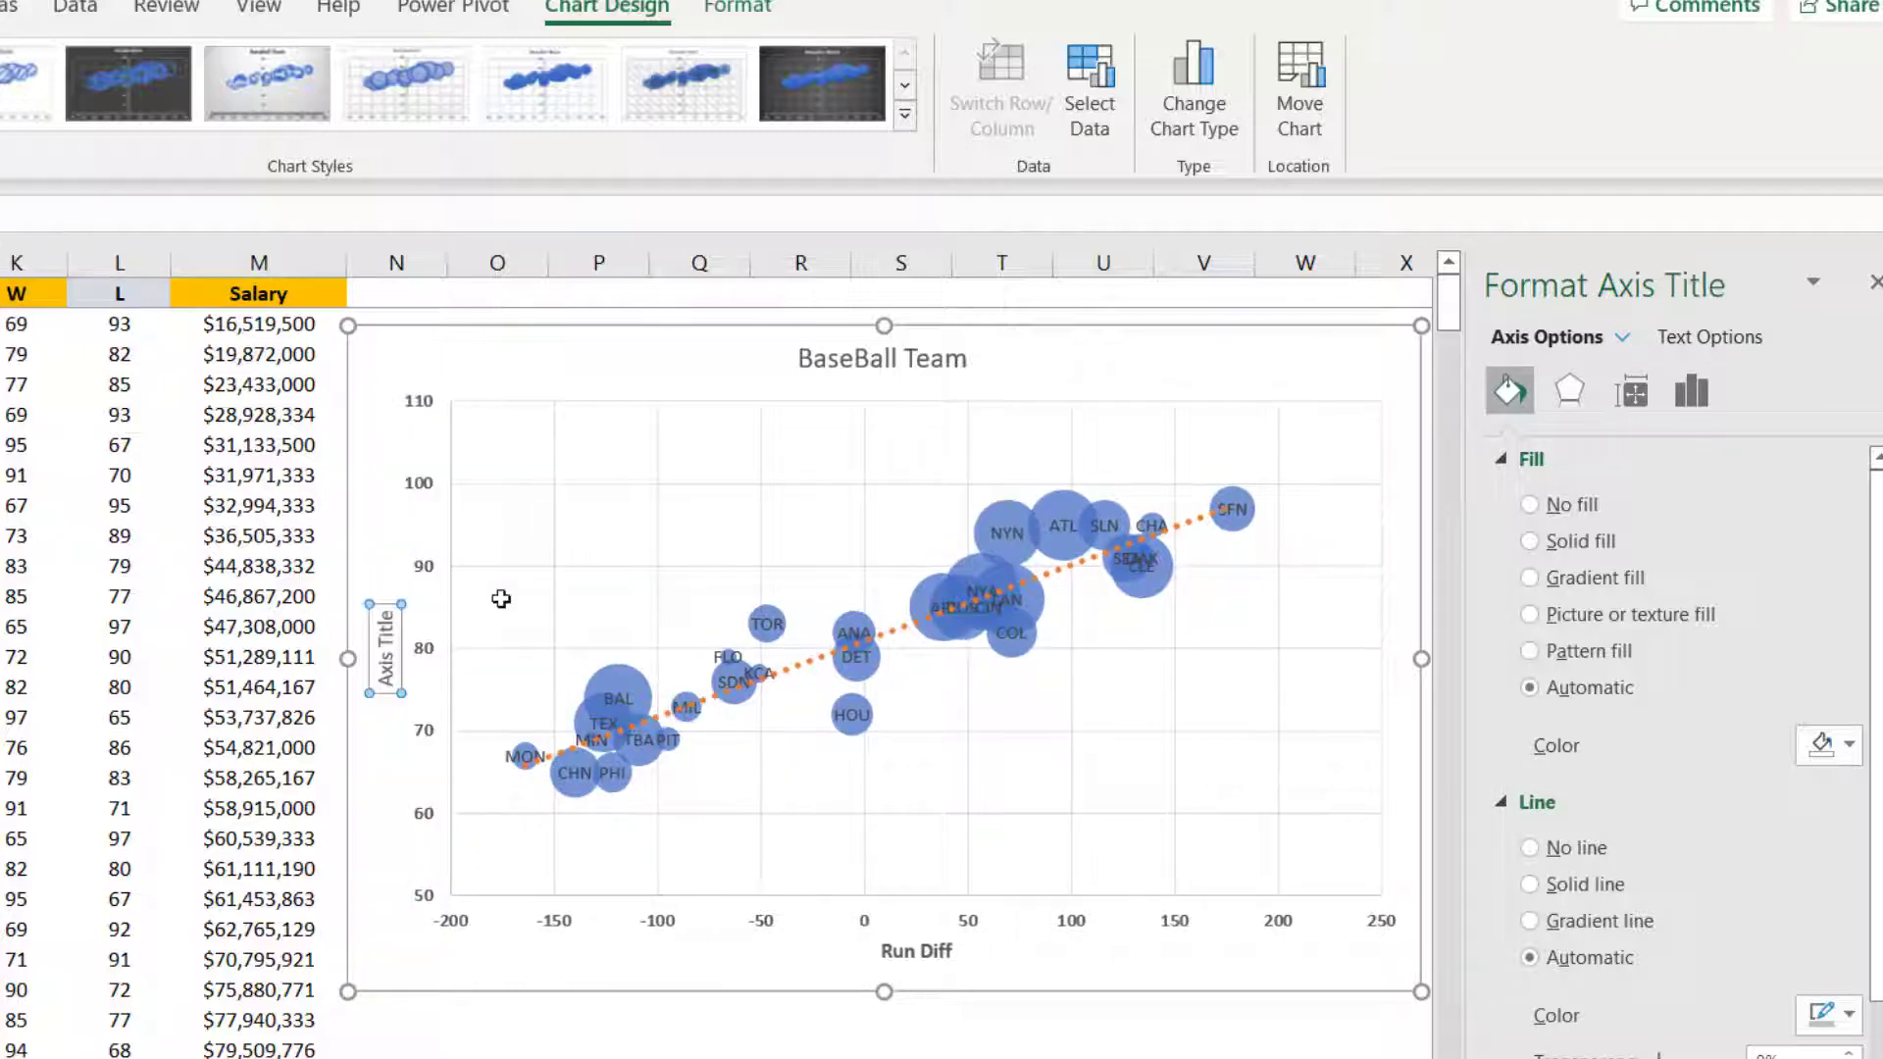
triple_click(392, 647)
type("Wins")
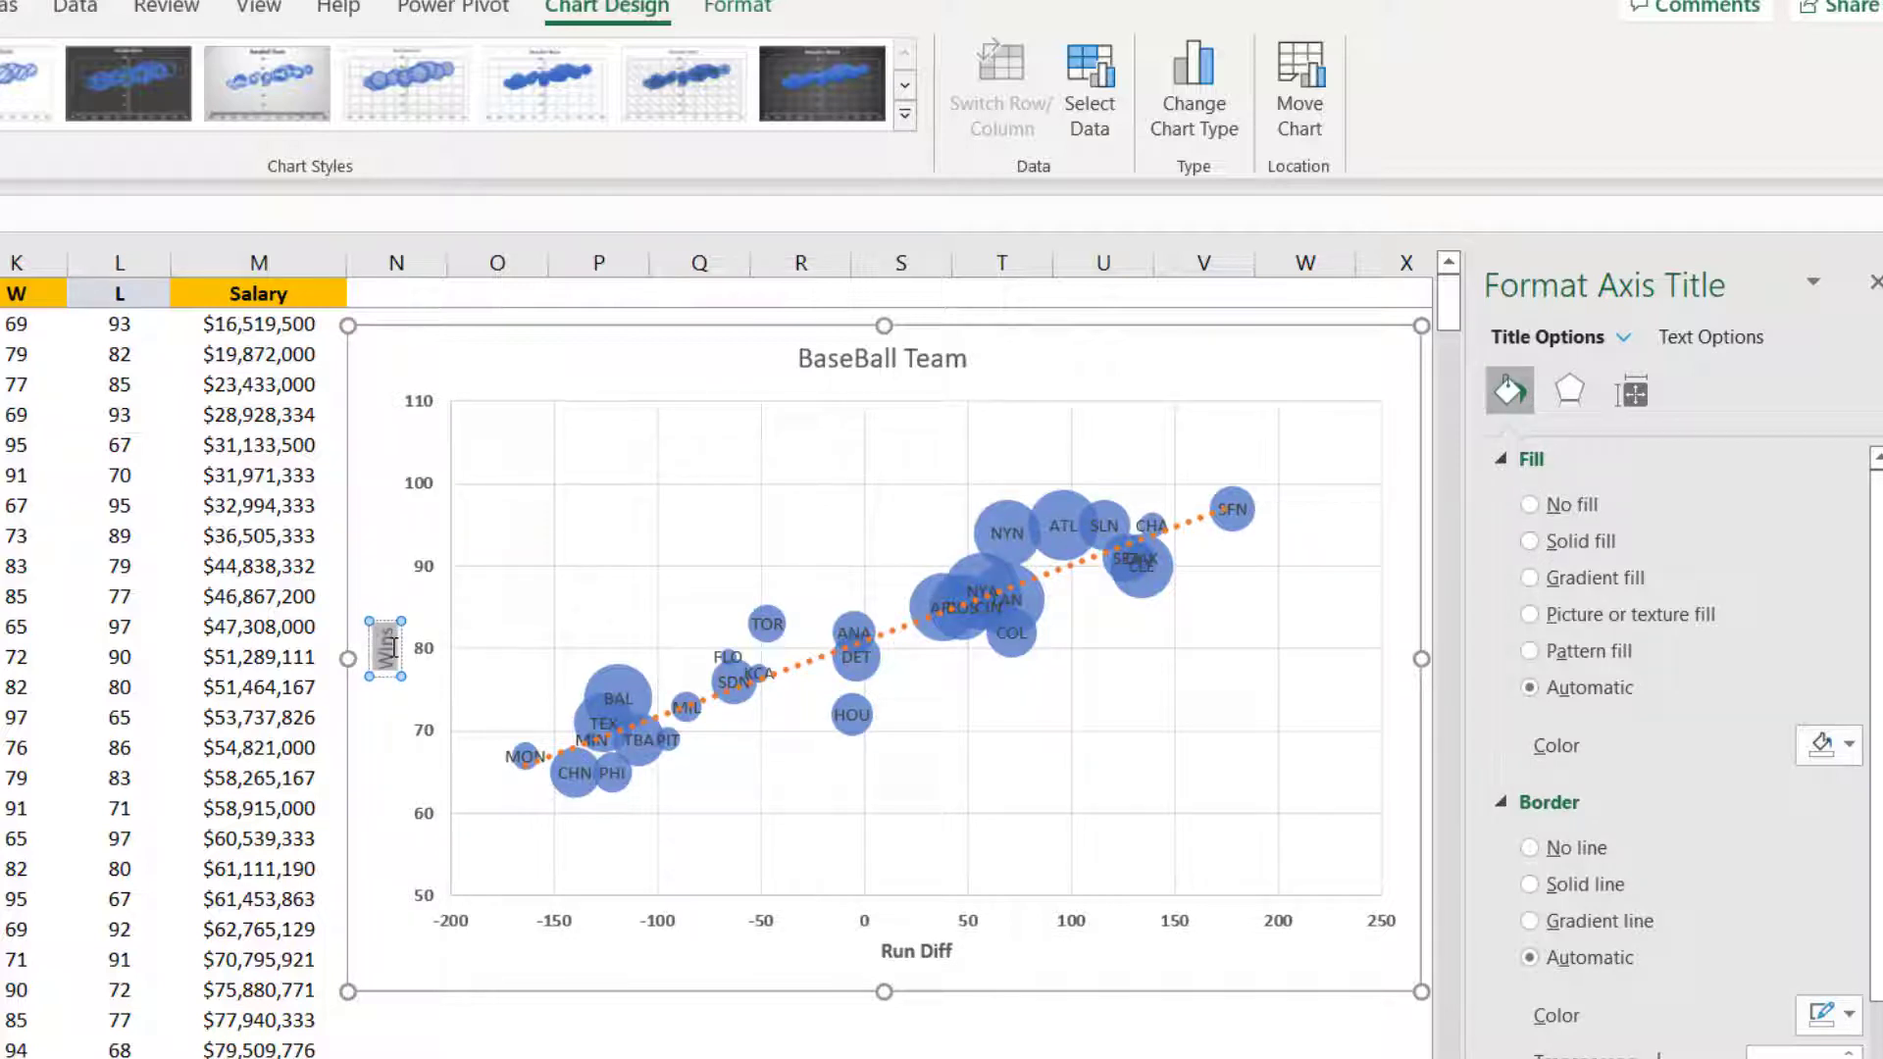
key("Escape")
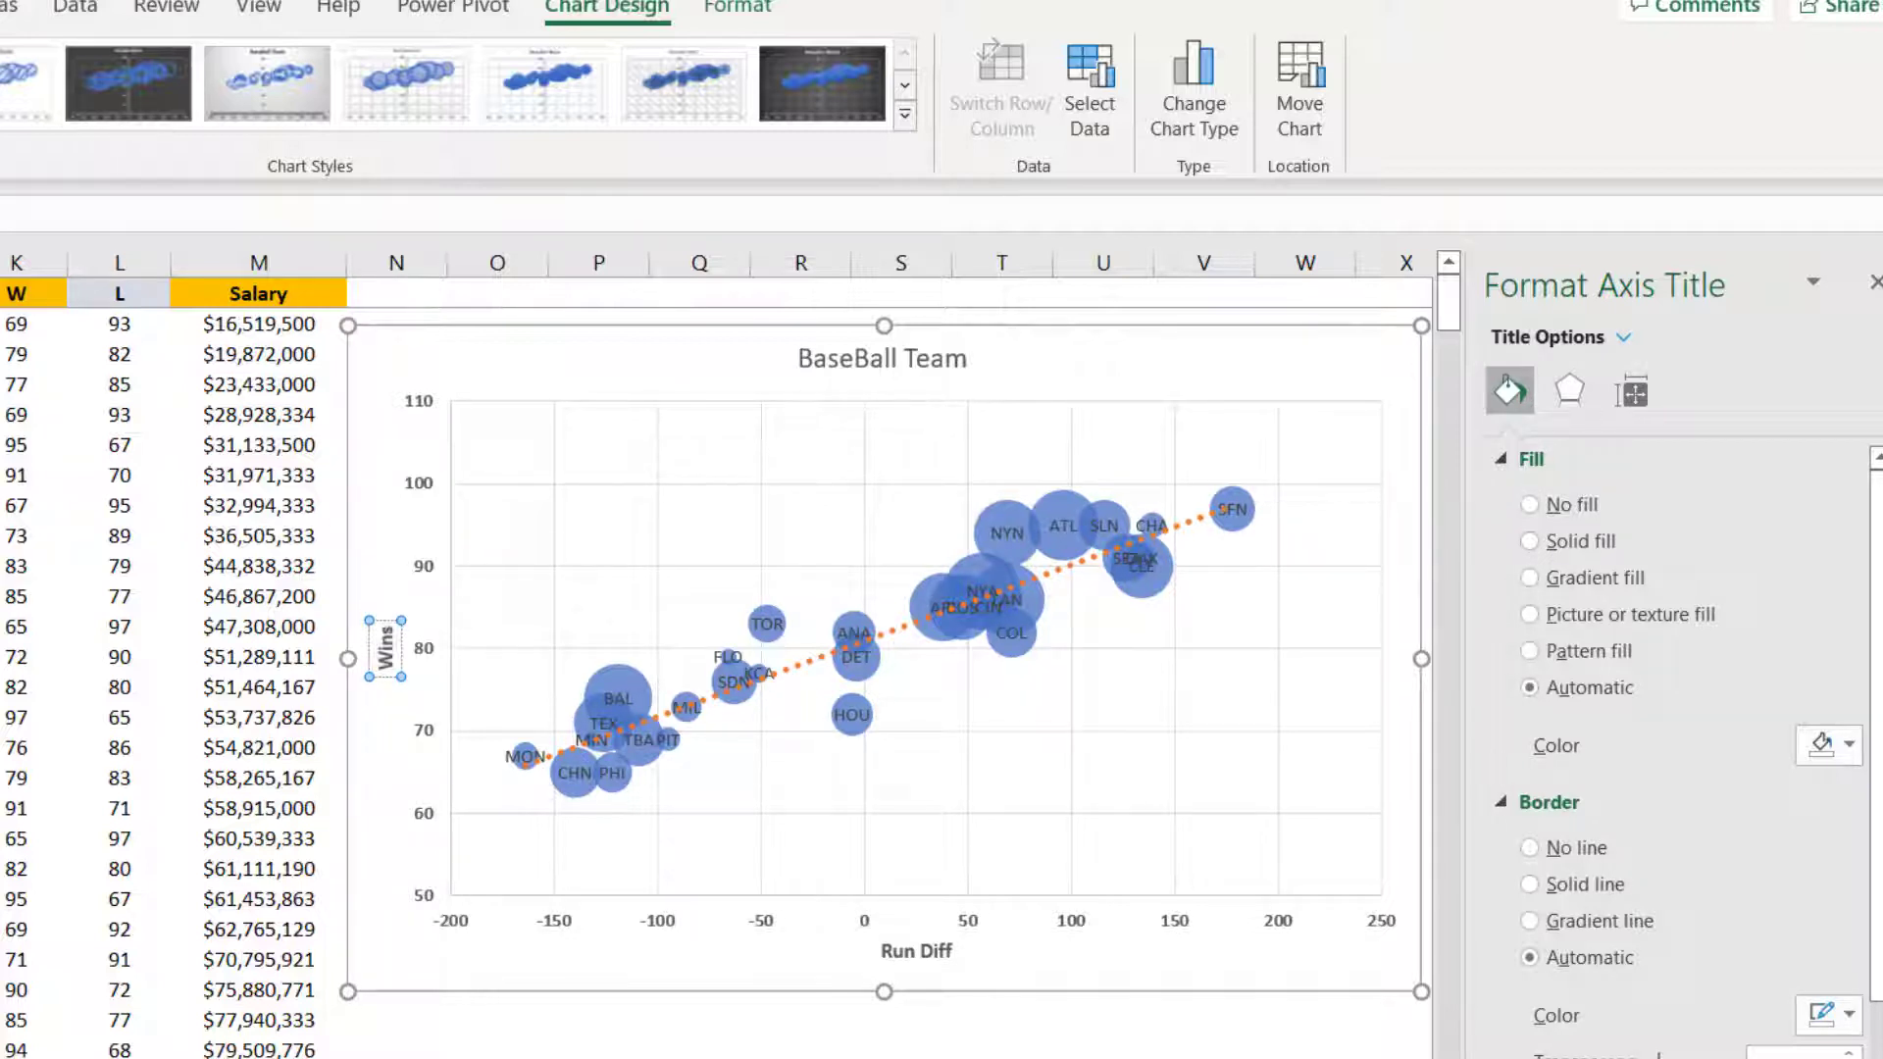
left_click(0, 5)
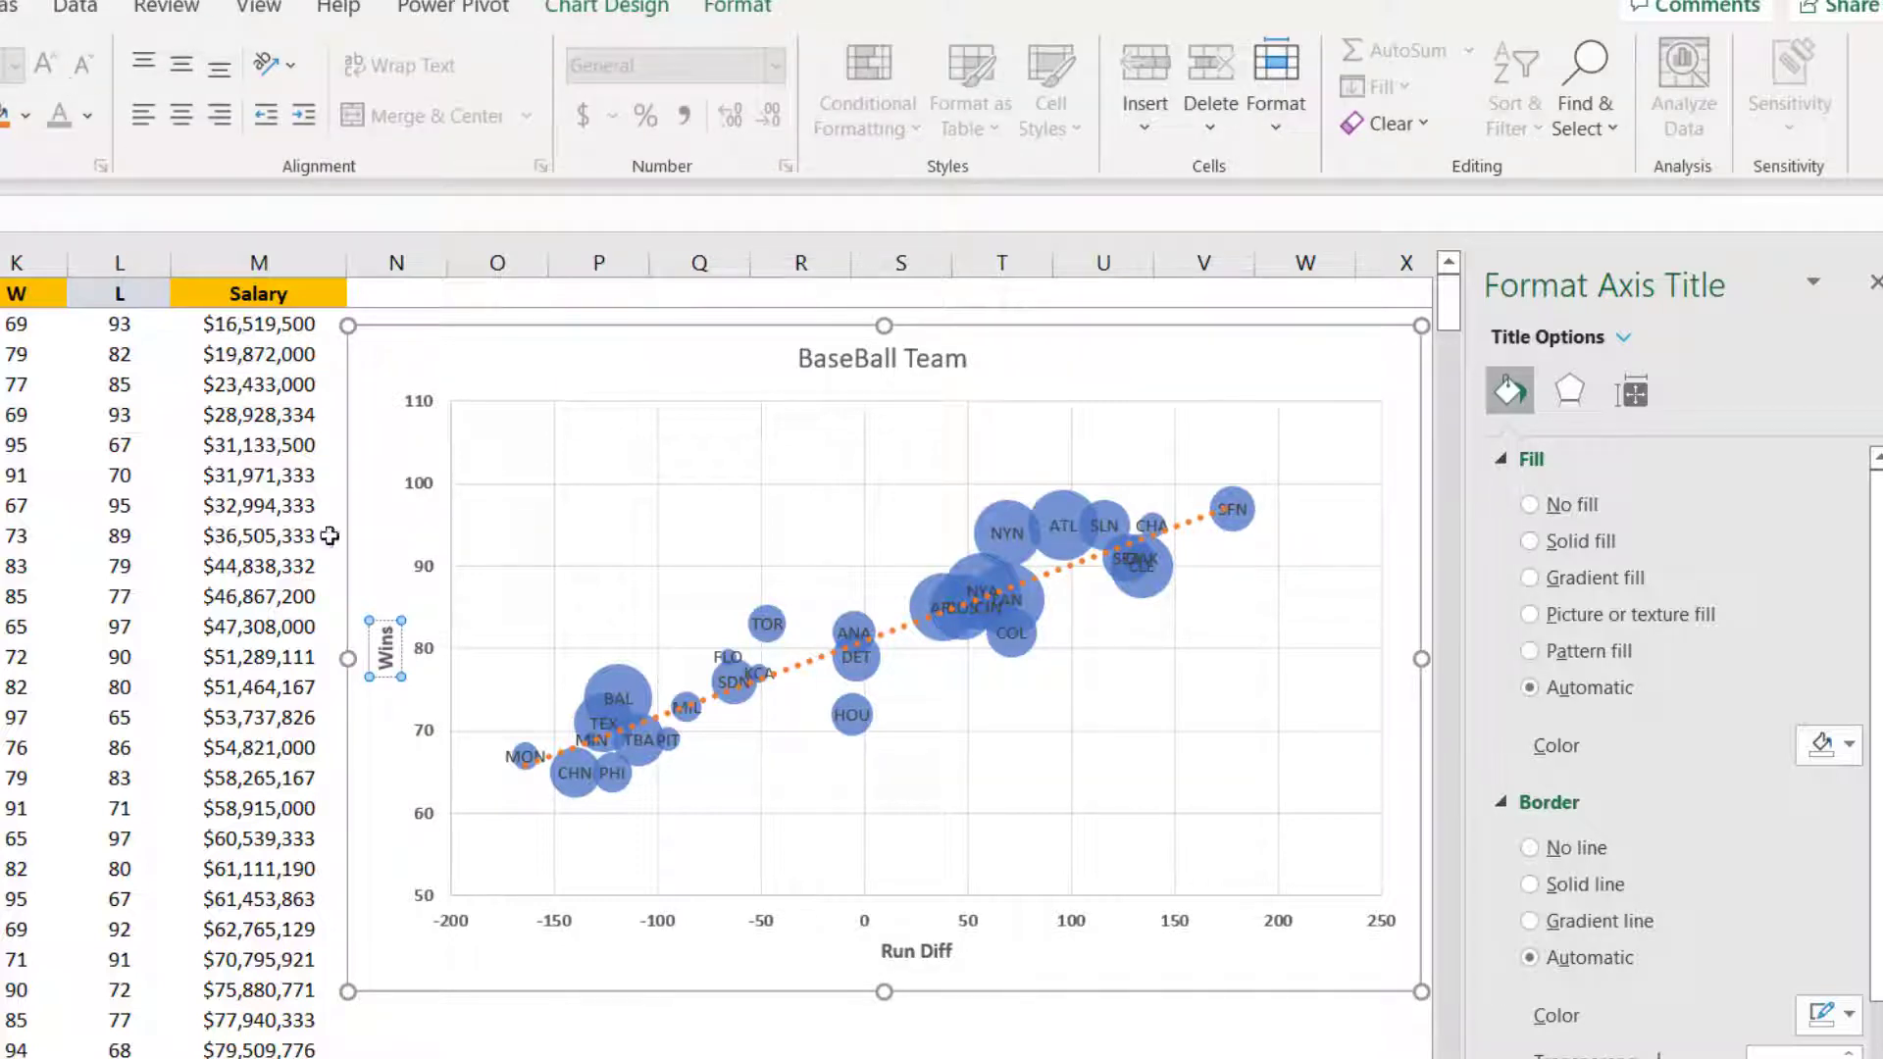
Increase the font size of the bubble chart's vertical axis title "Wins"
double_click(388, 647)
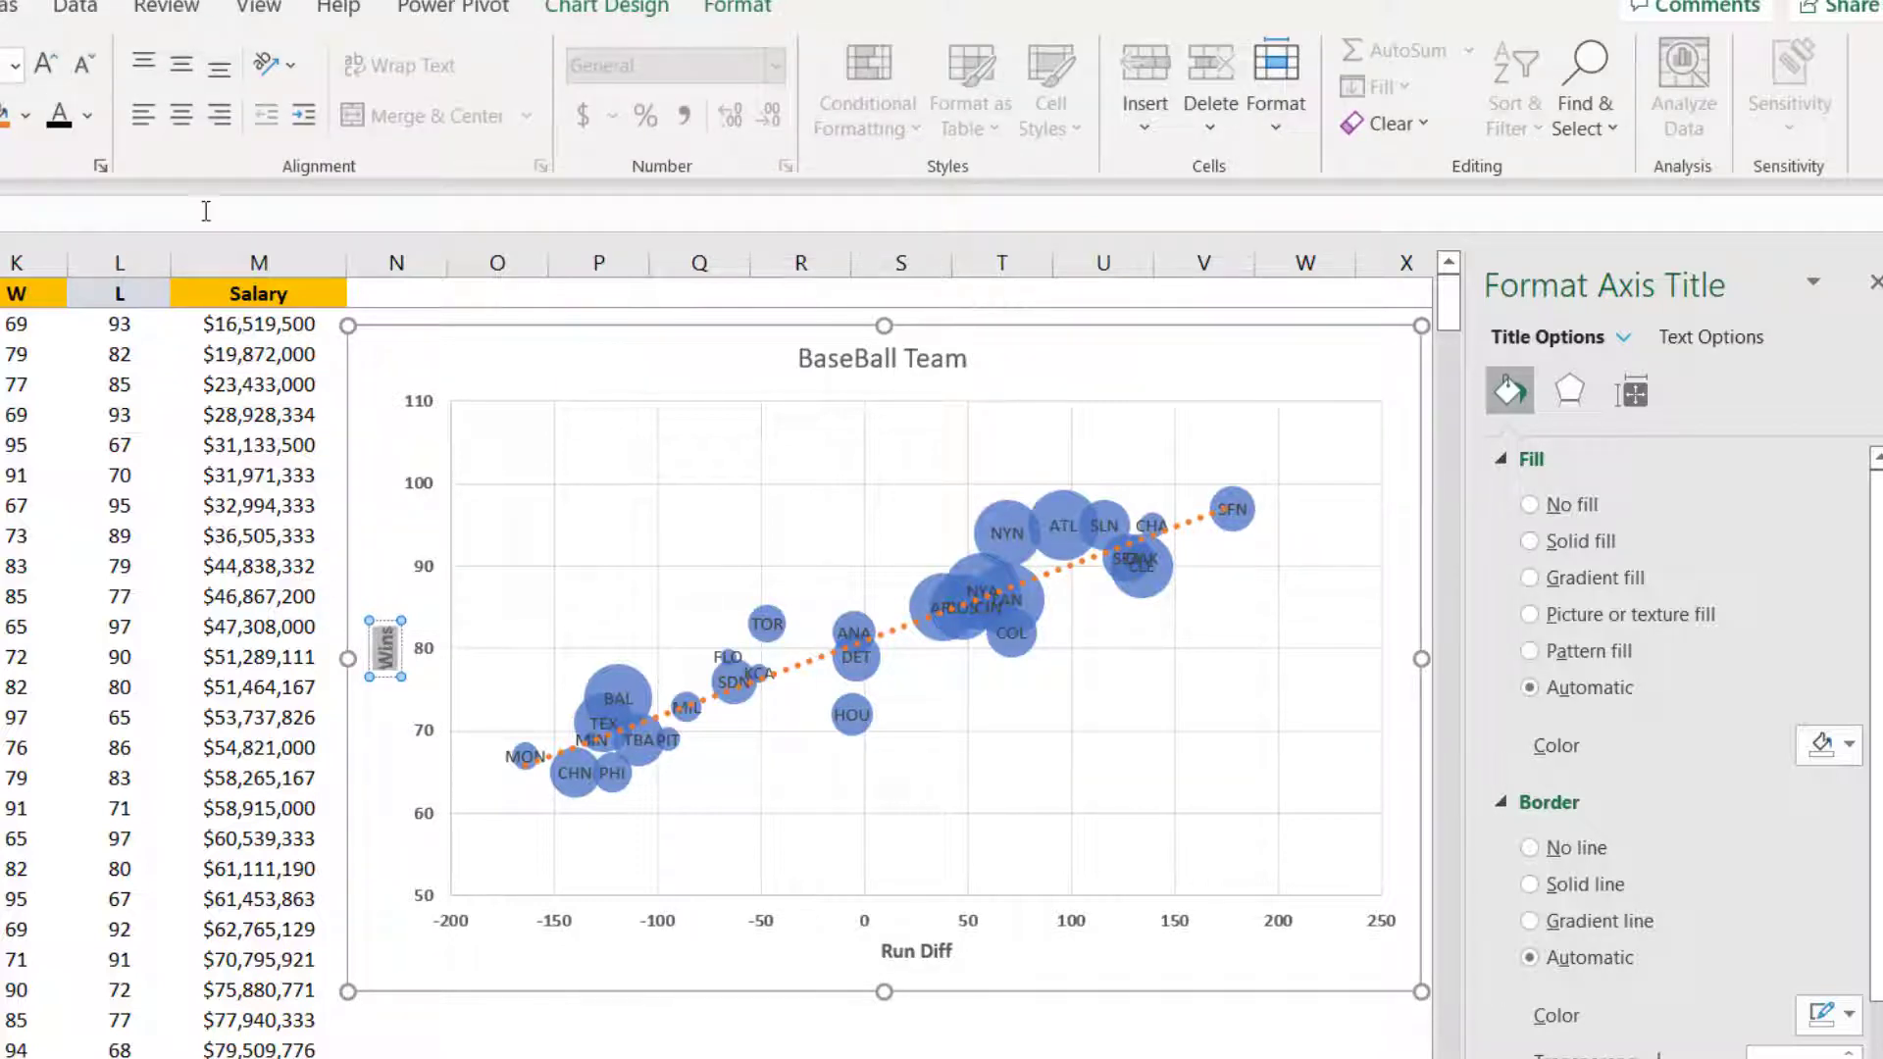
left_click(62, 67)
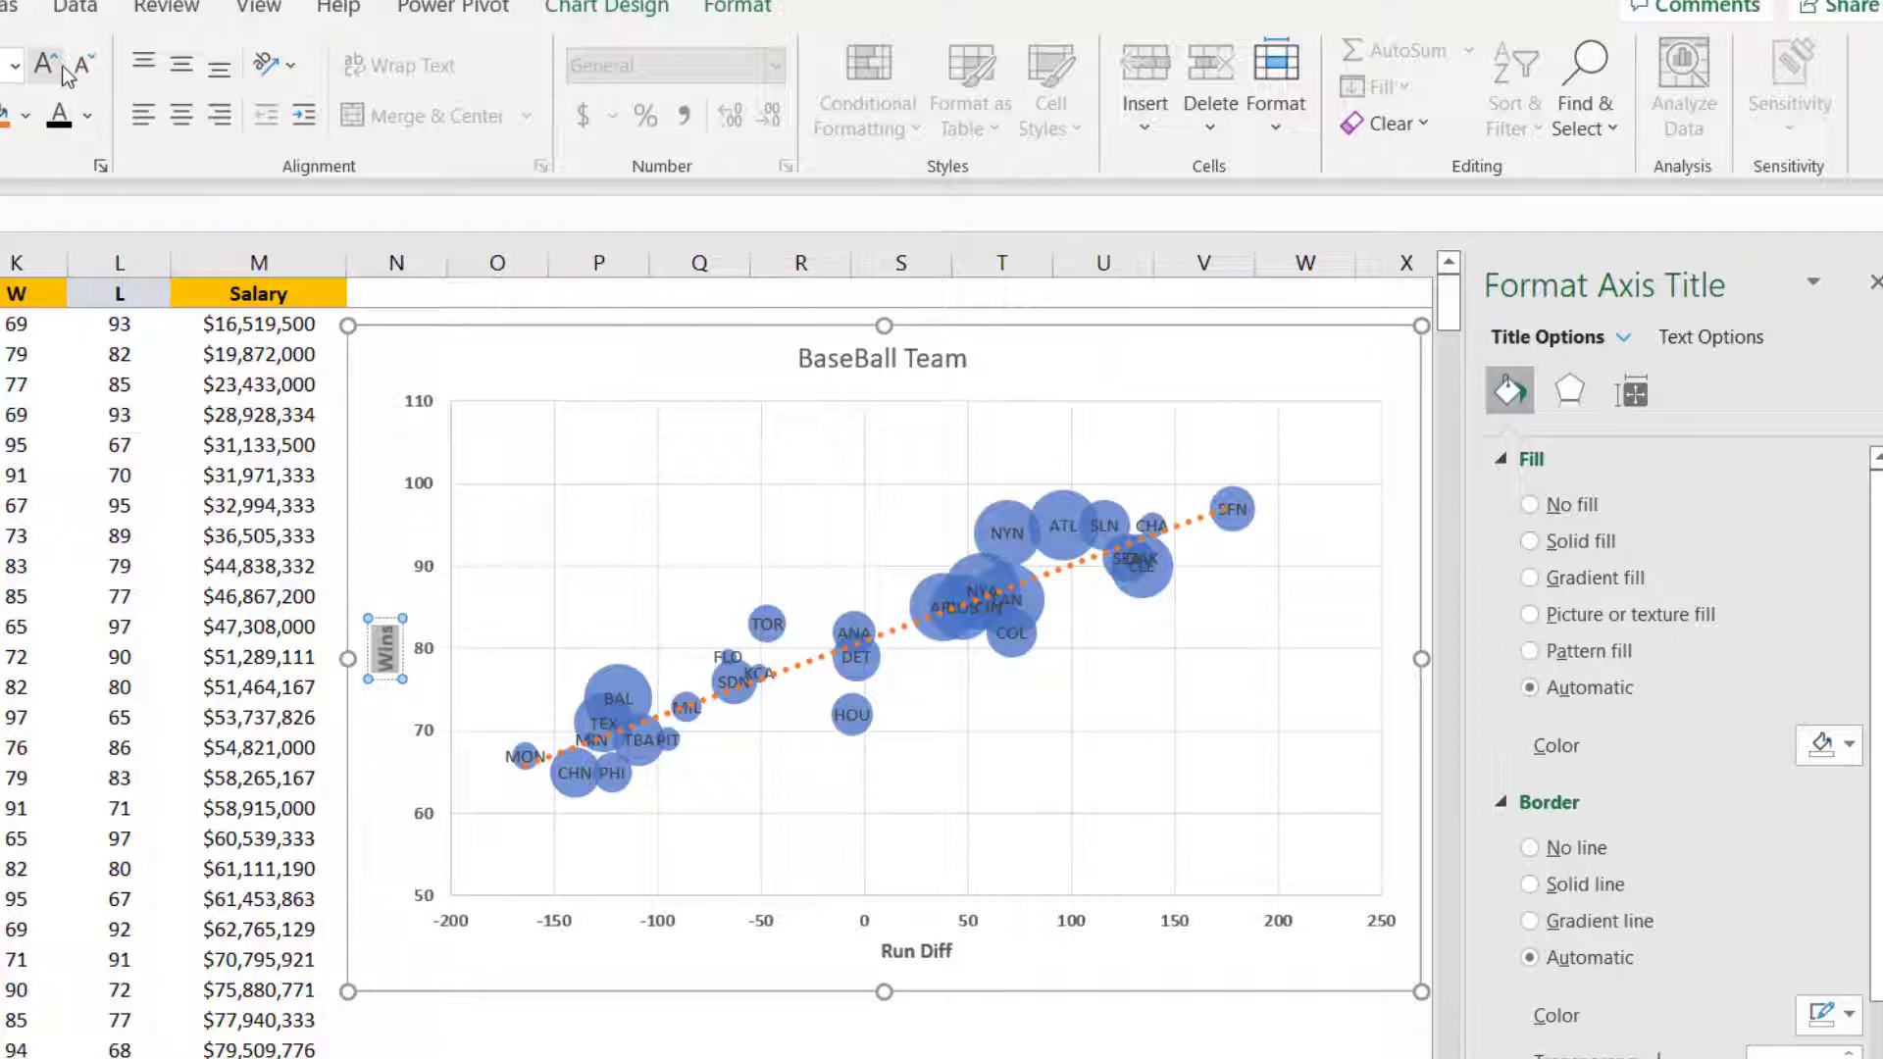
left_click(359, 355)
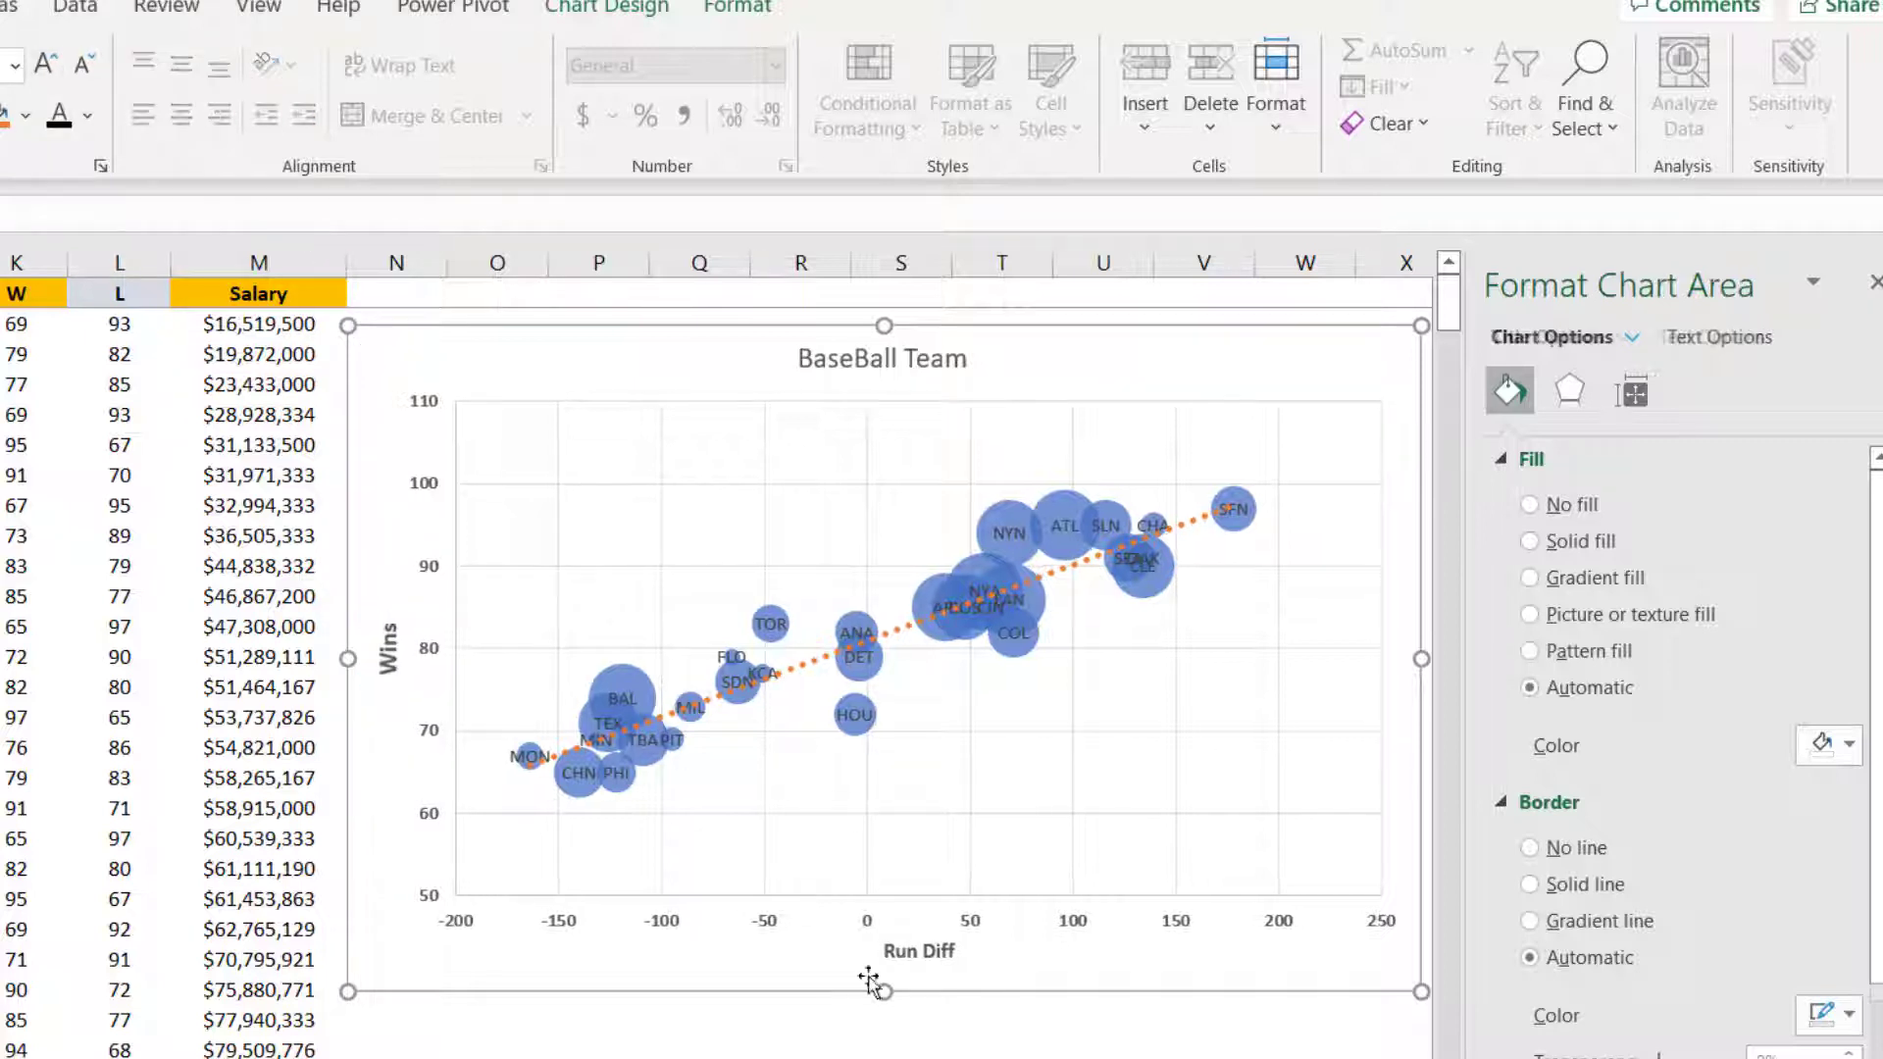
Enlarge the horizontal axis title "Run Diff" by a few font sizes
left_click(918, 967)
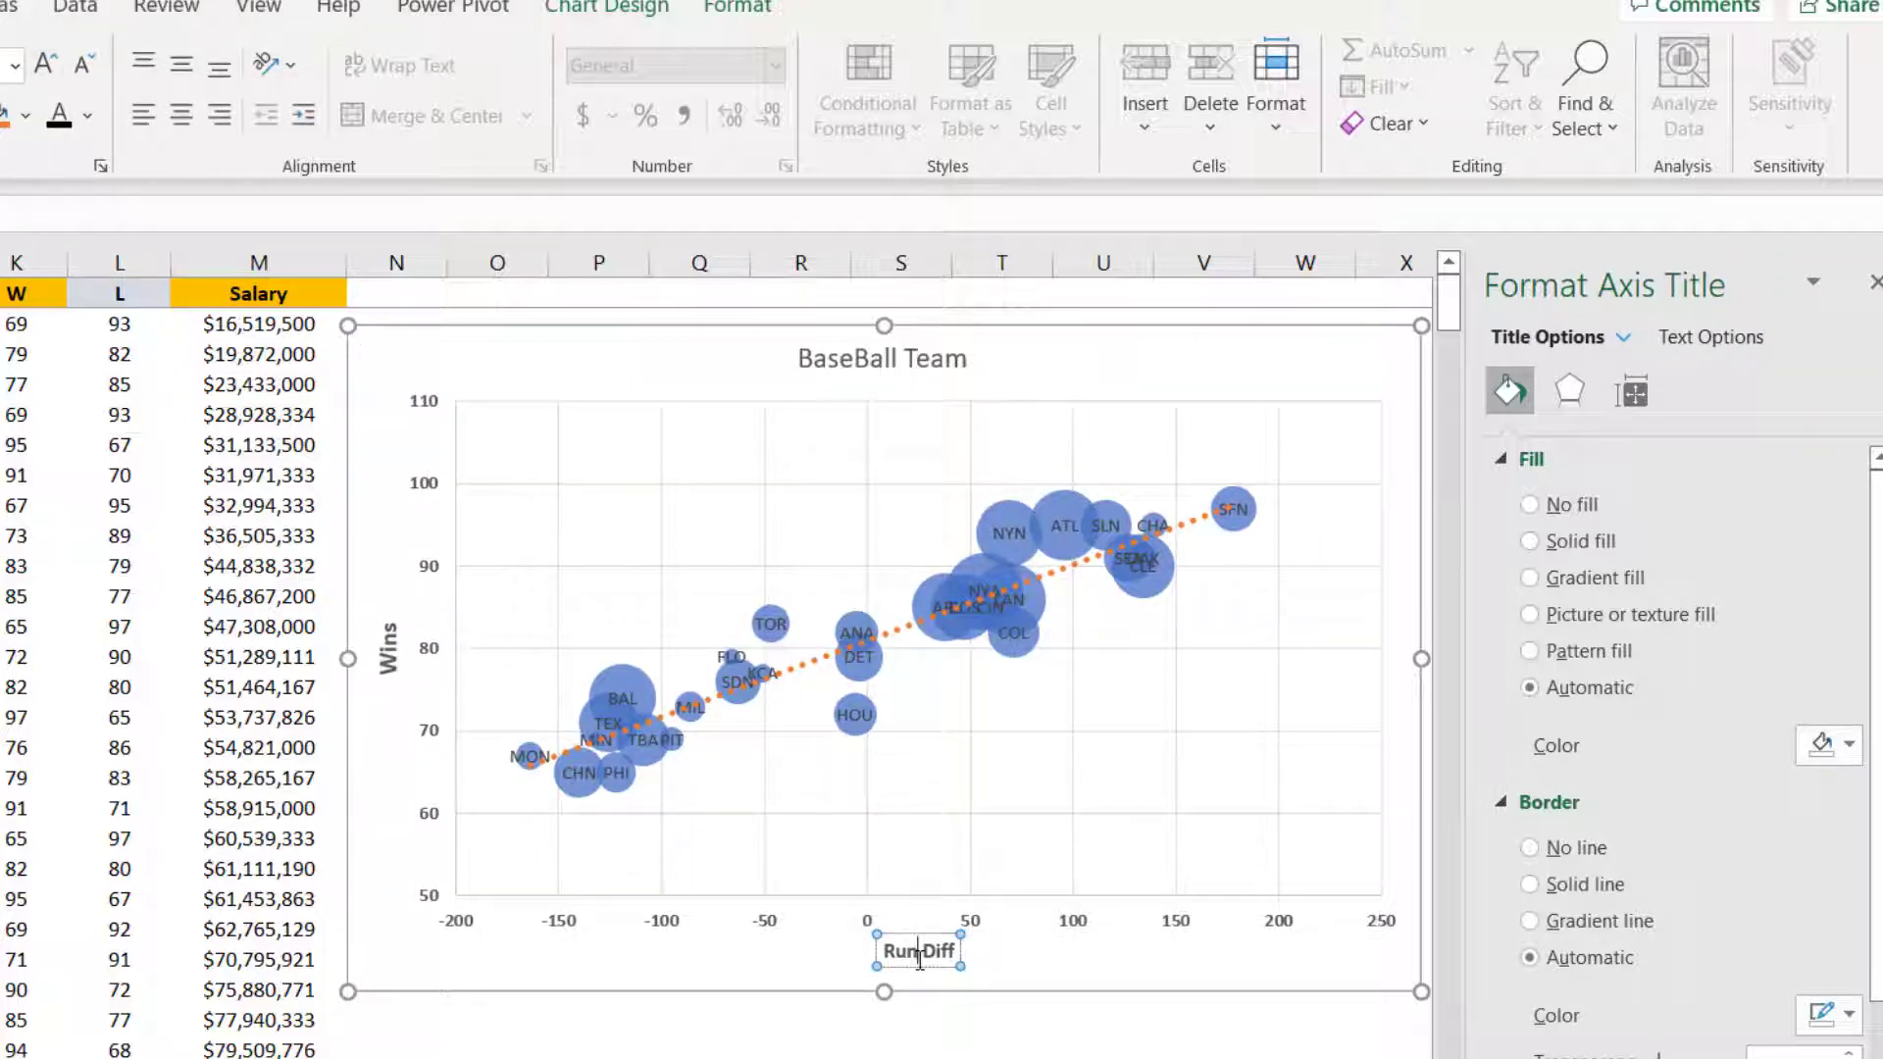
double_click(920, 961)
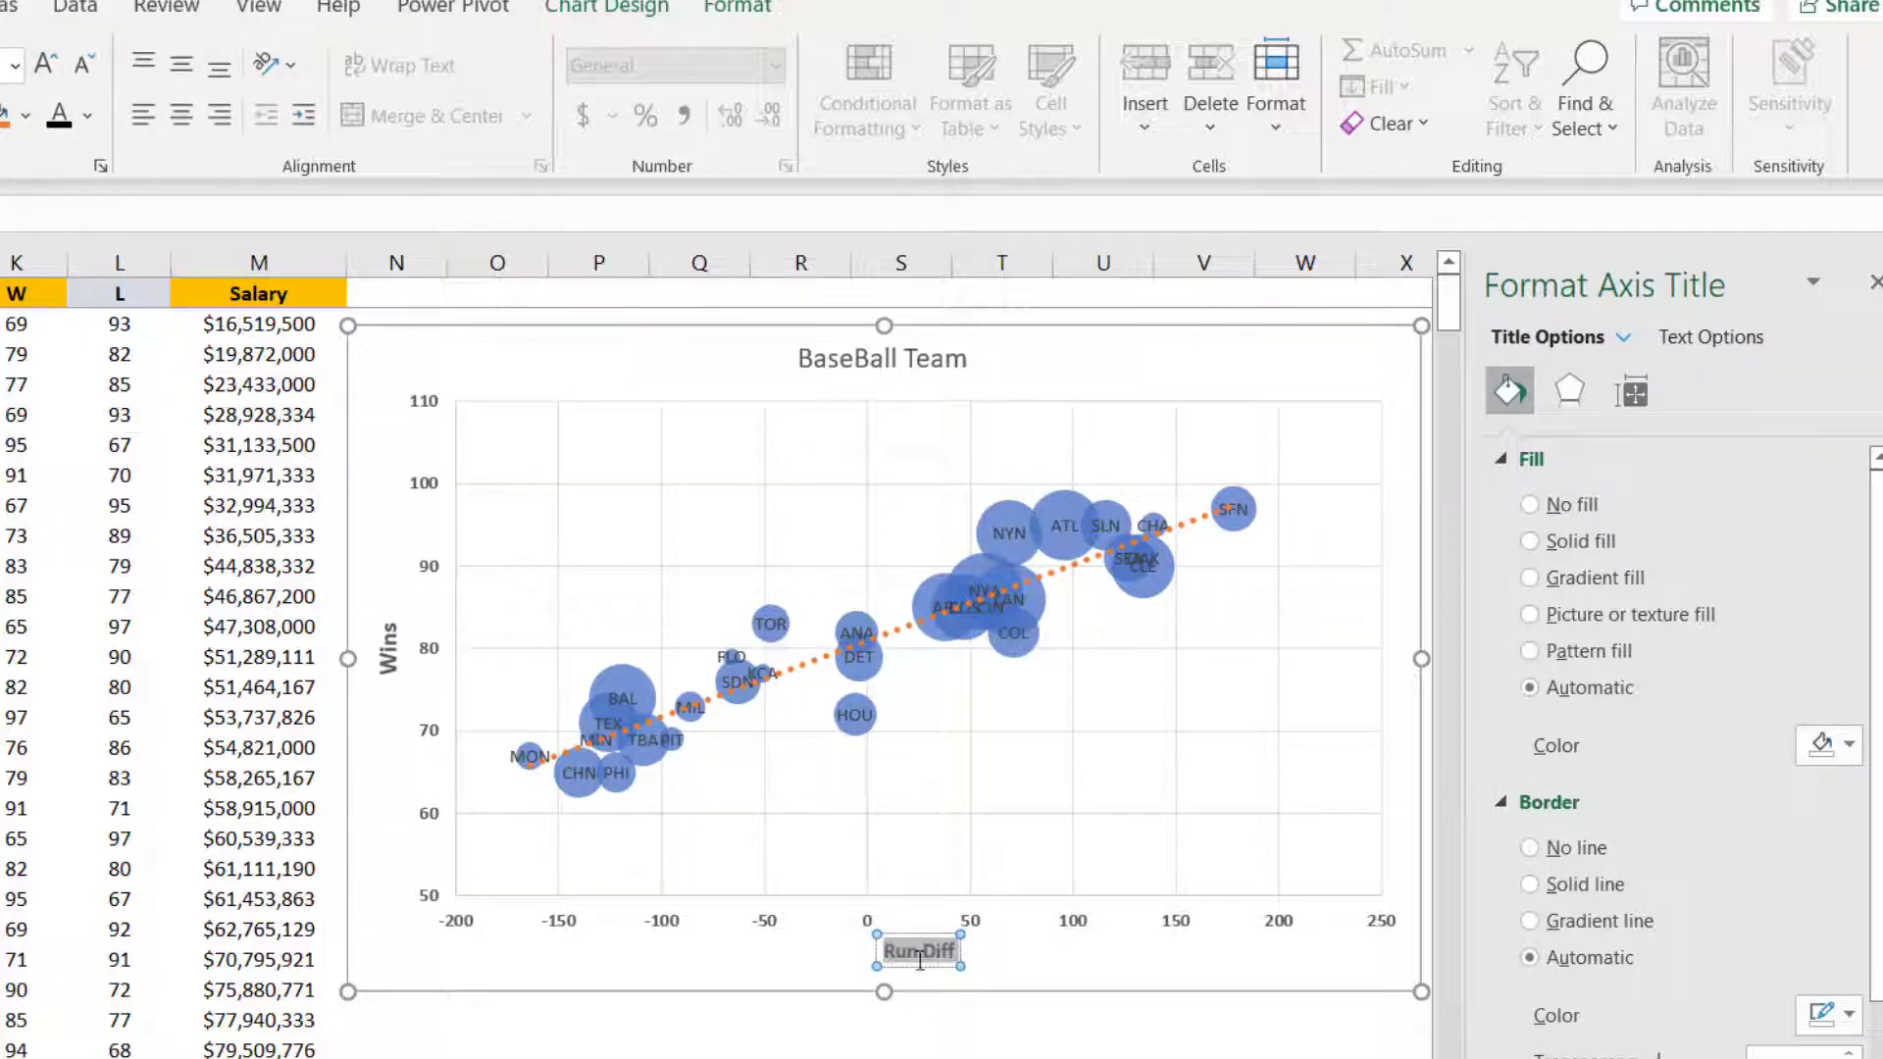
left_click(47, 65)
left_click(47, 65)
left_click(1065, 432)
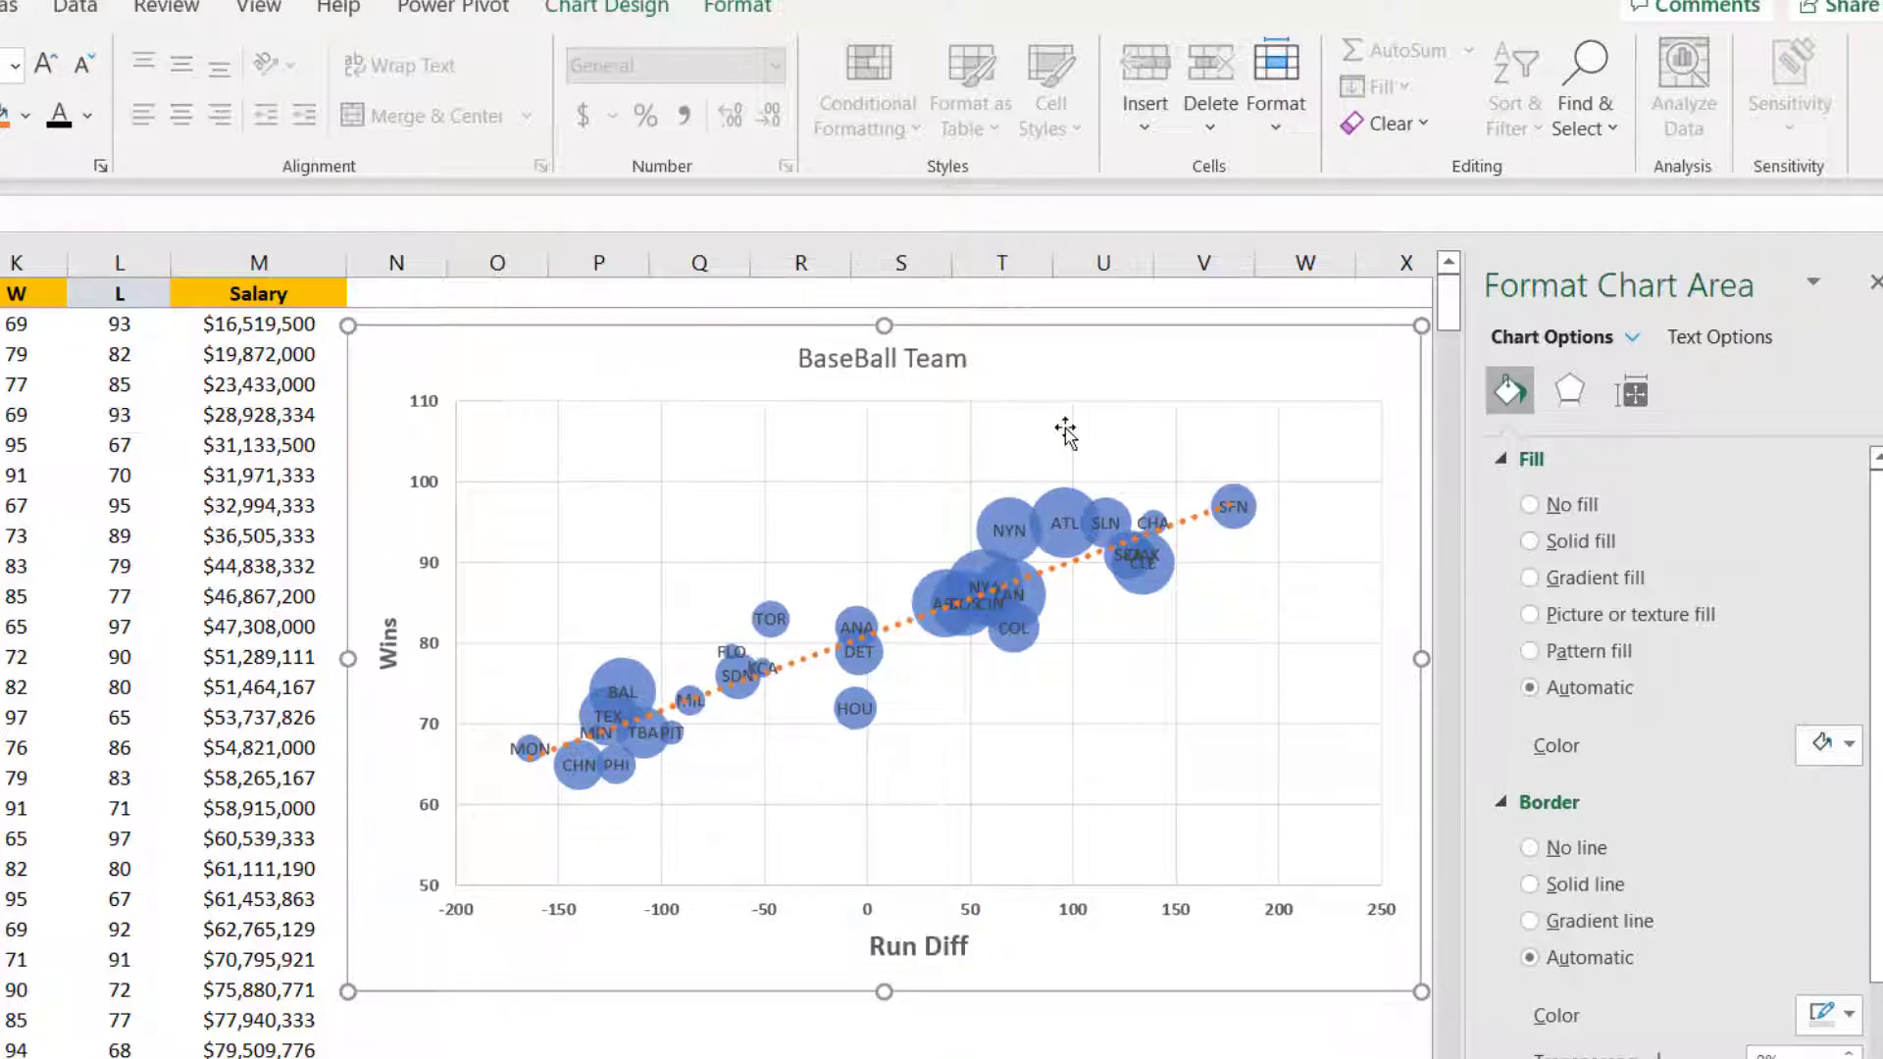
Make the chart title "BaseBall Team" bold and increase its font size
left_click(933, 361)
triple_click(933, 361)
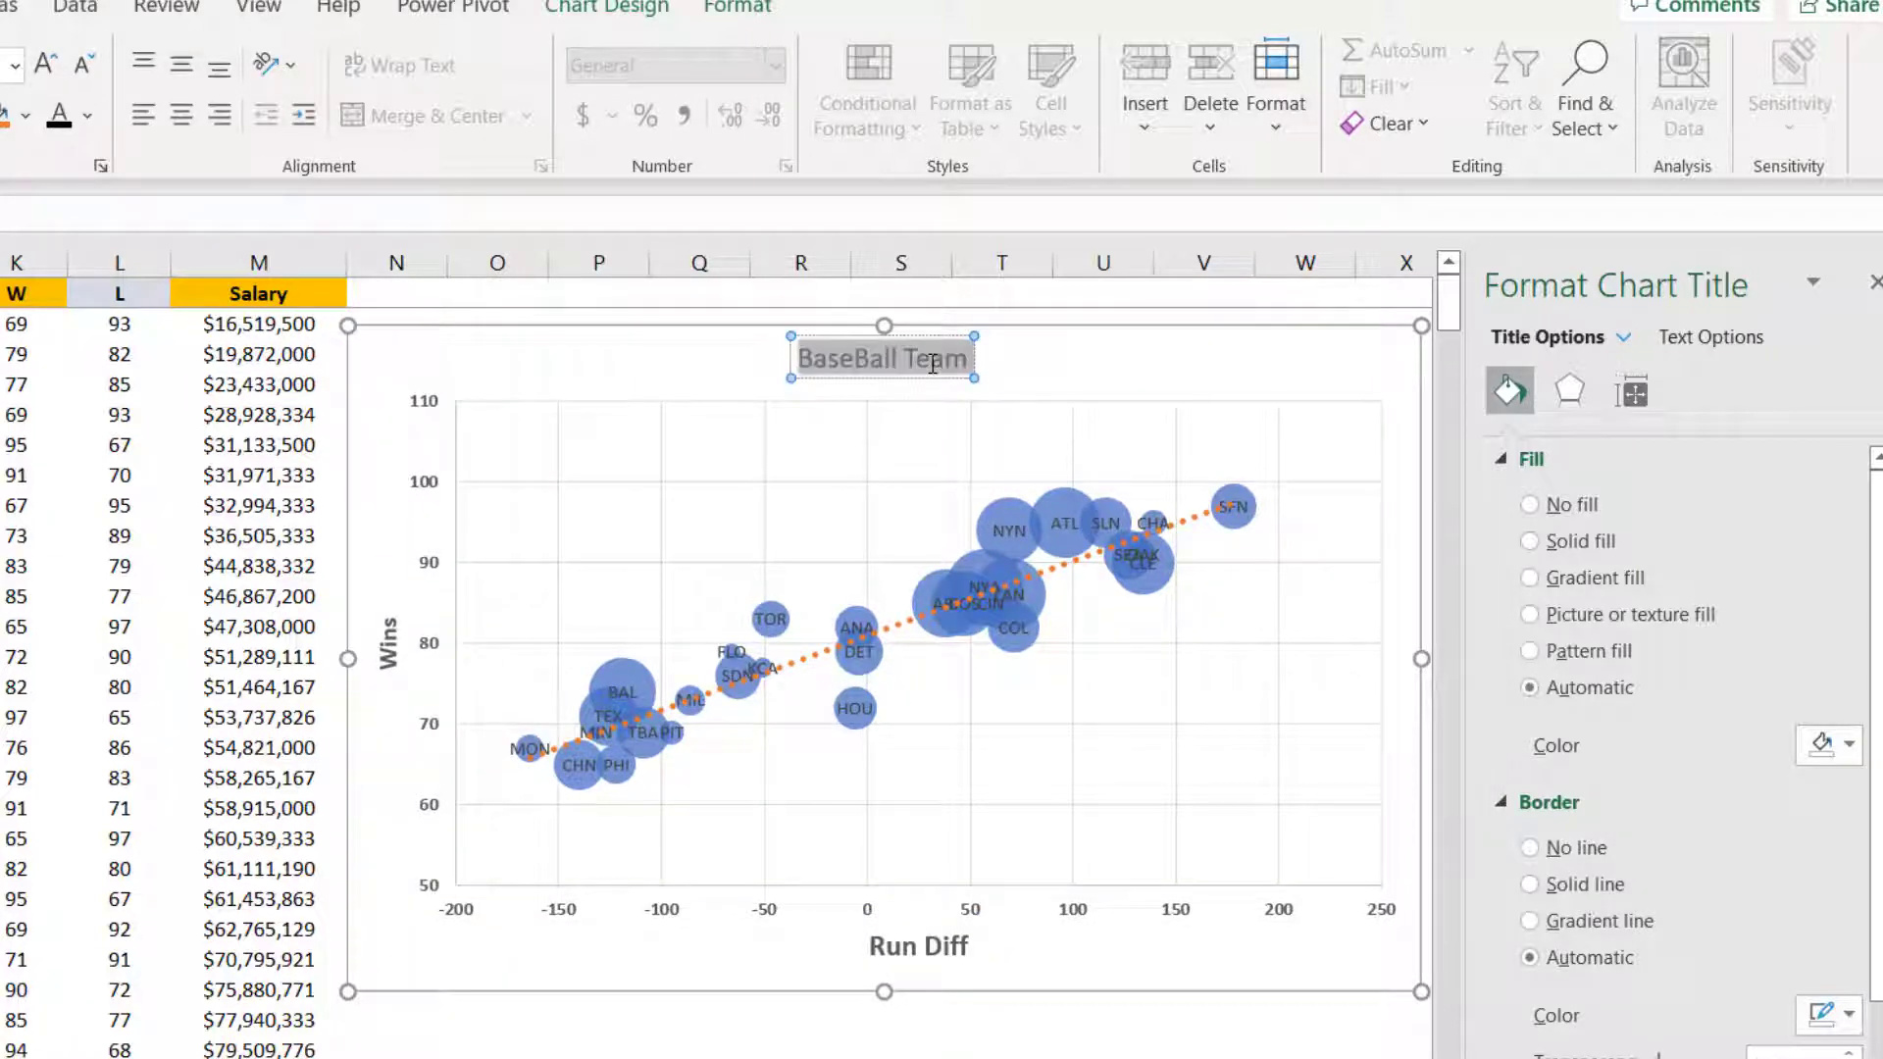
left_click(47, 65)
left_click(47, 65)
left_click(48, 64)
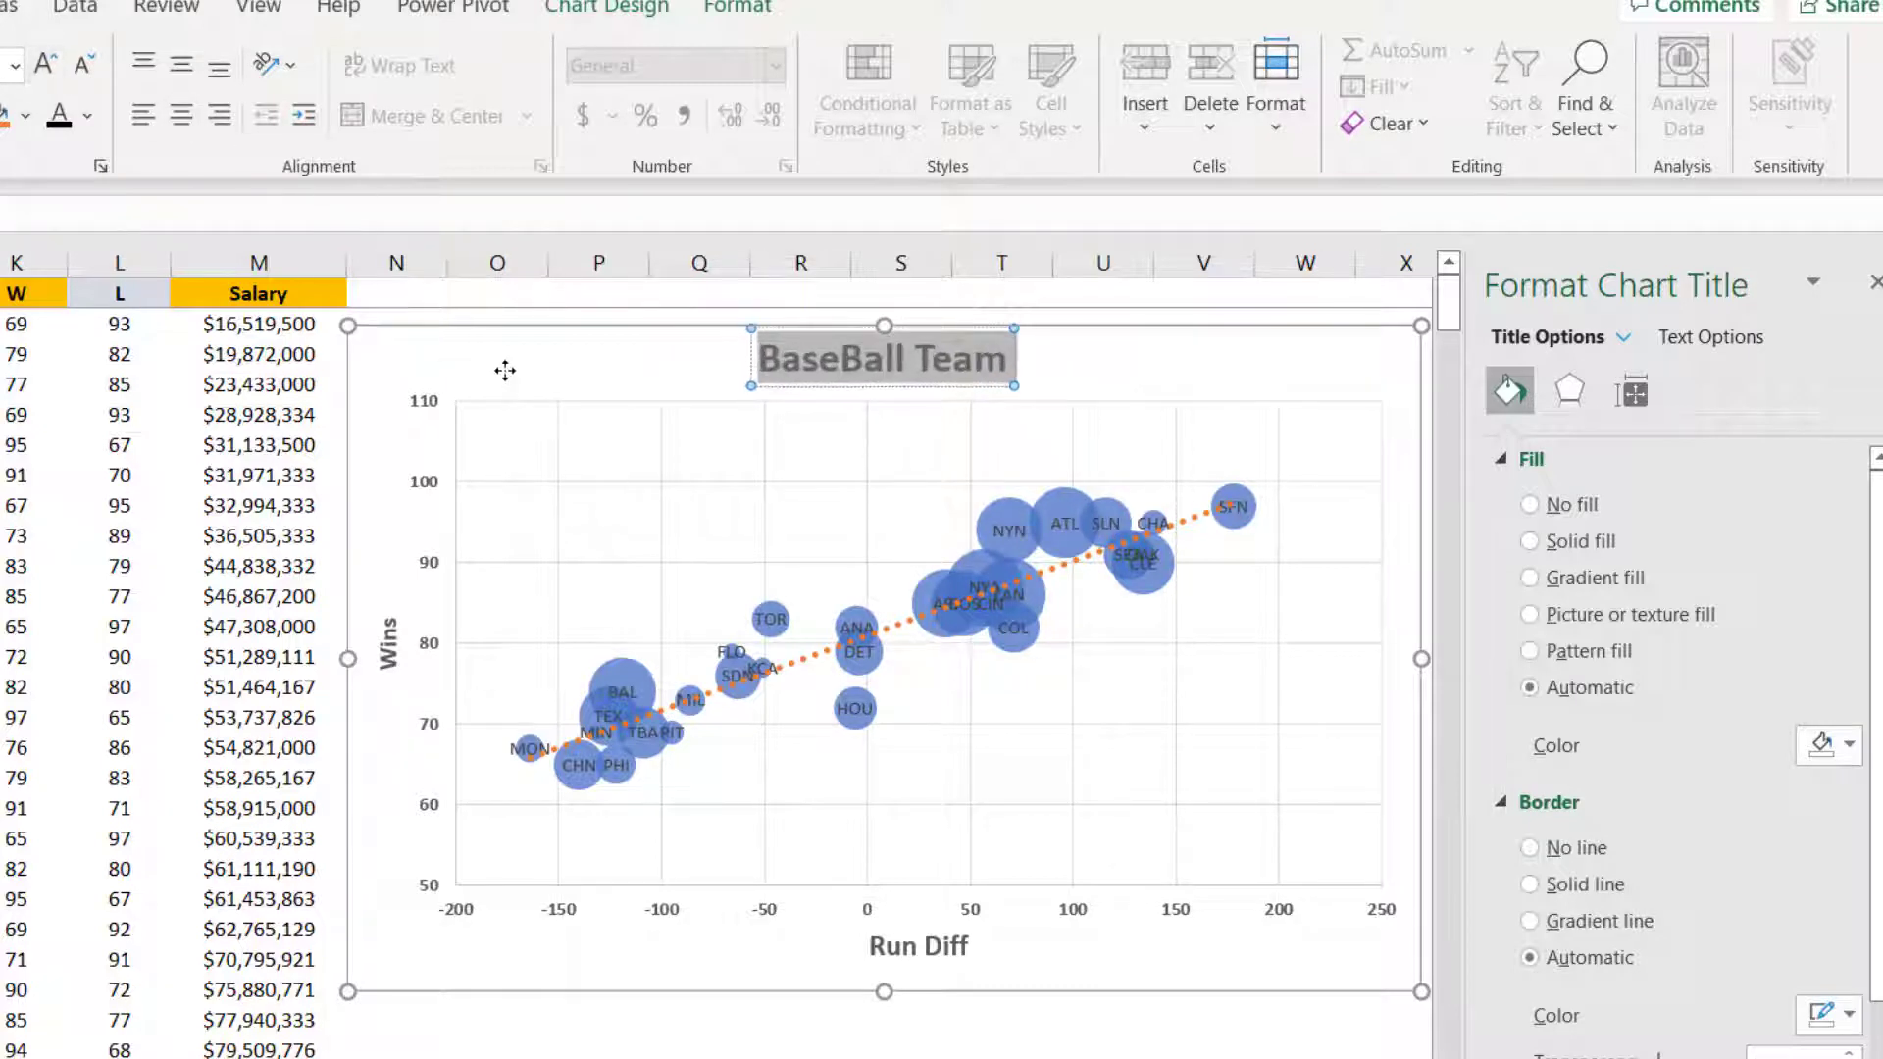
left_click(1317, 437)
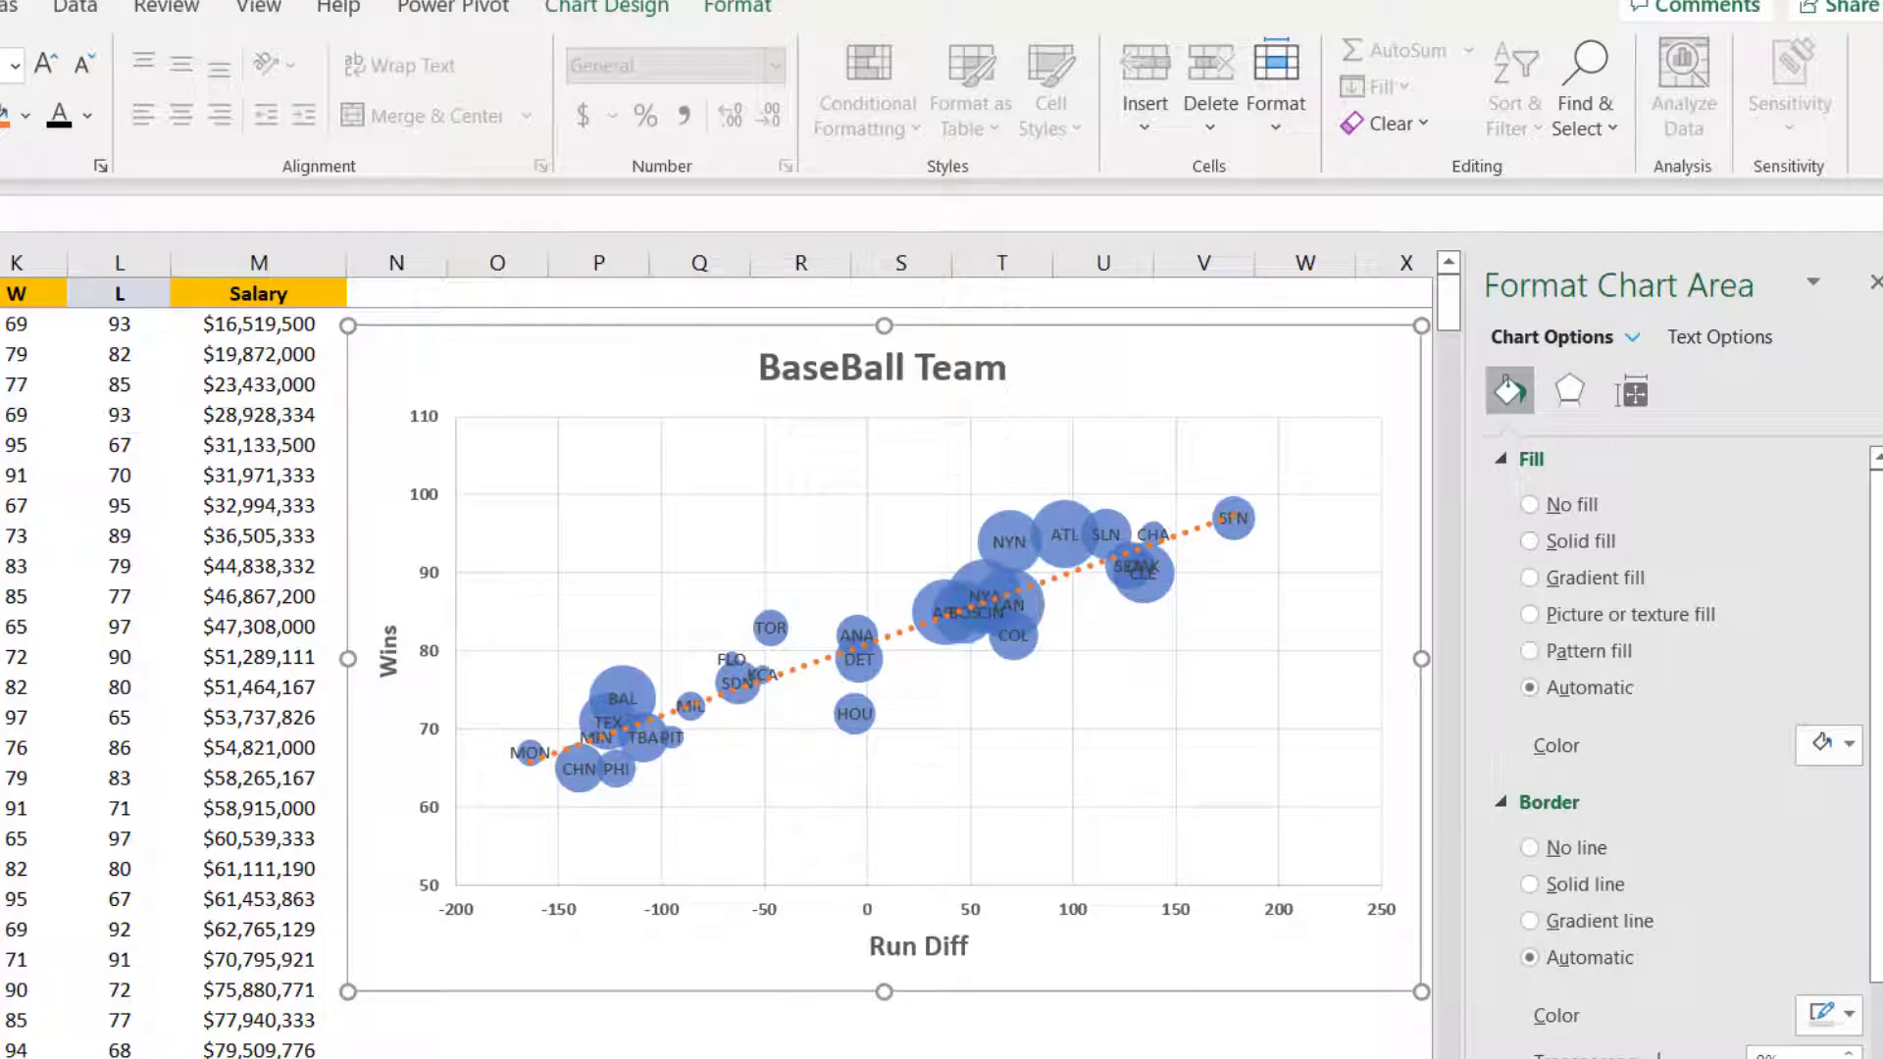
Display the R-squared value of the bubble chart's linear trendline on the chart
scroll(1126, 602, "right", 2)
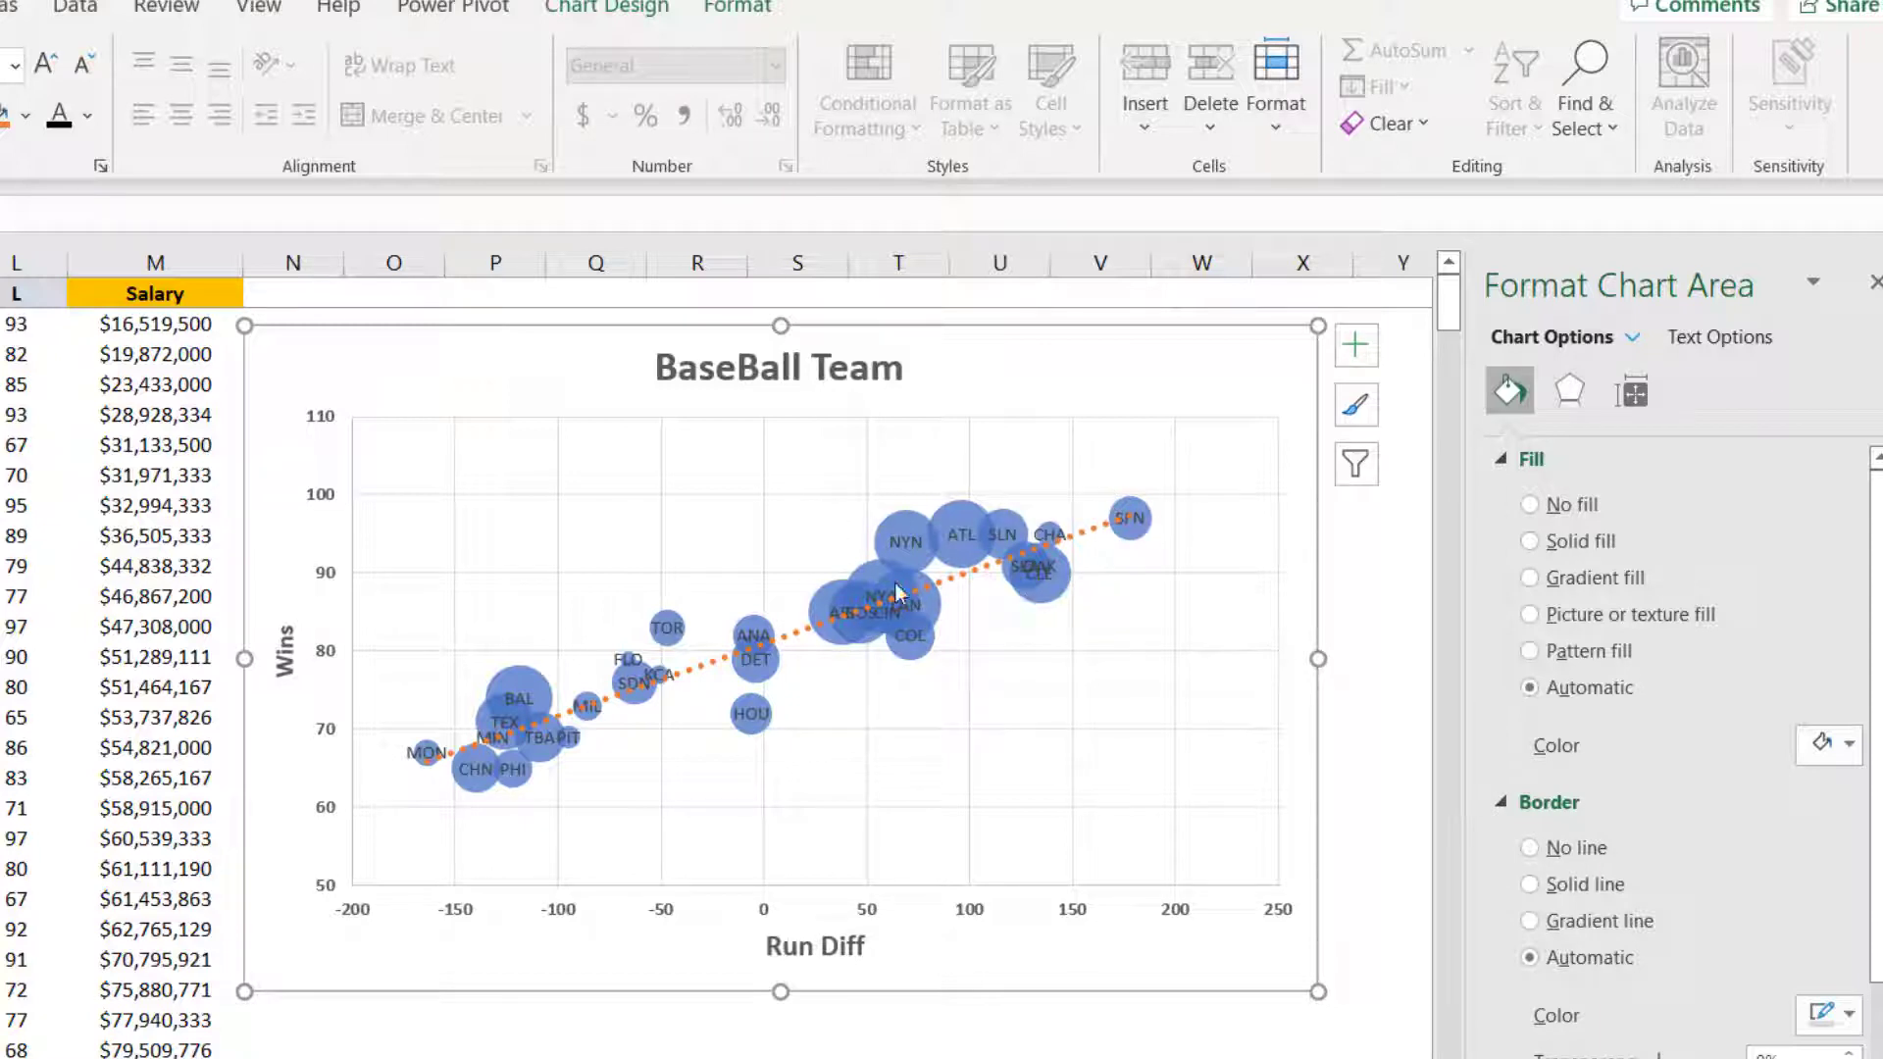
mouse_move(1021, 601)
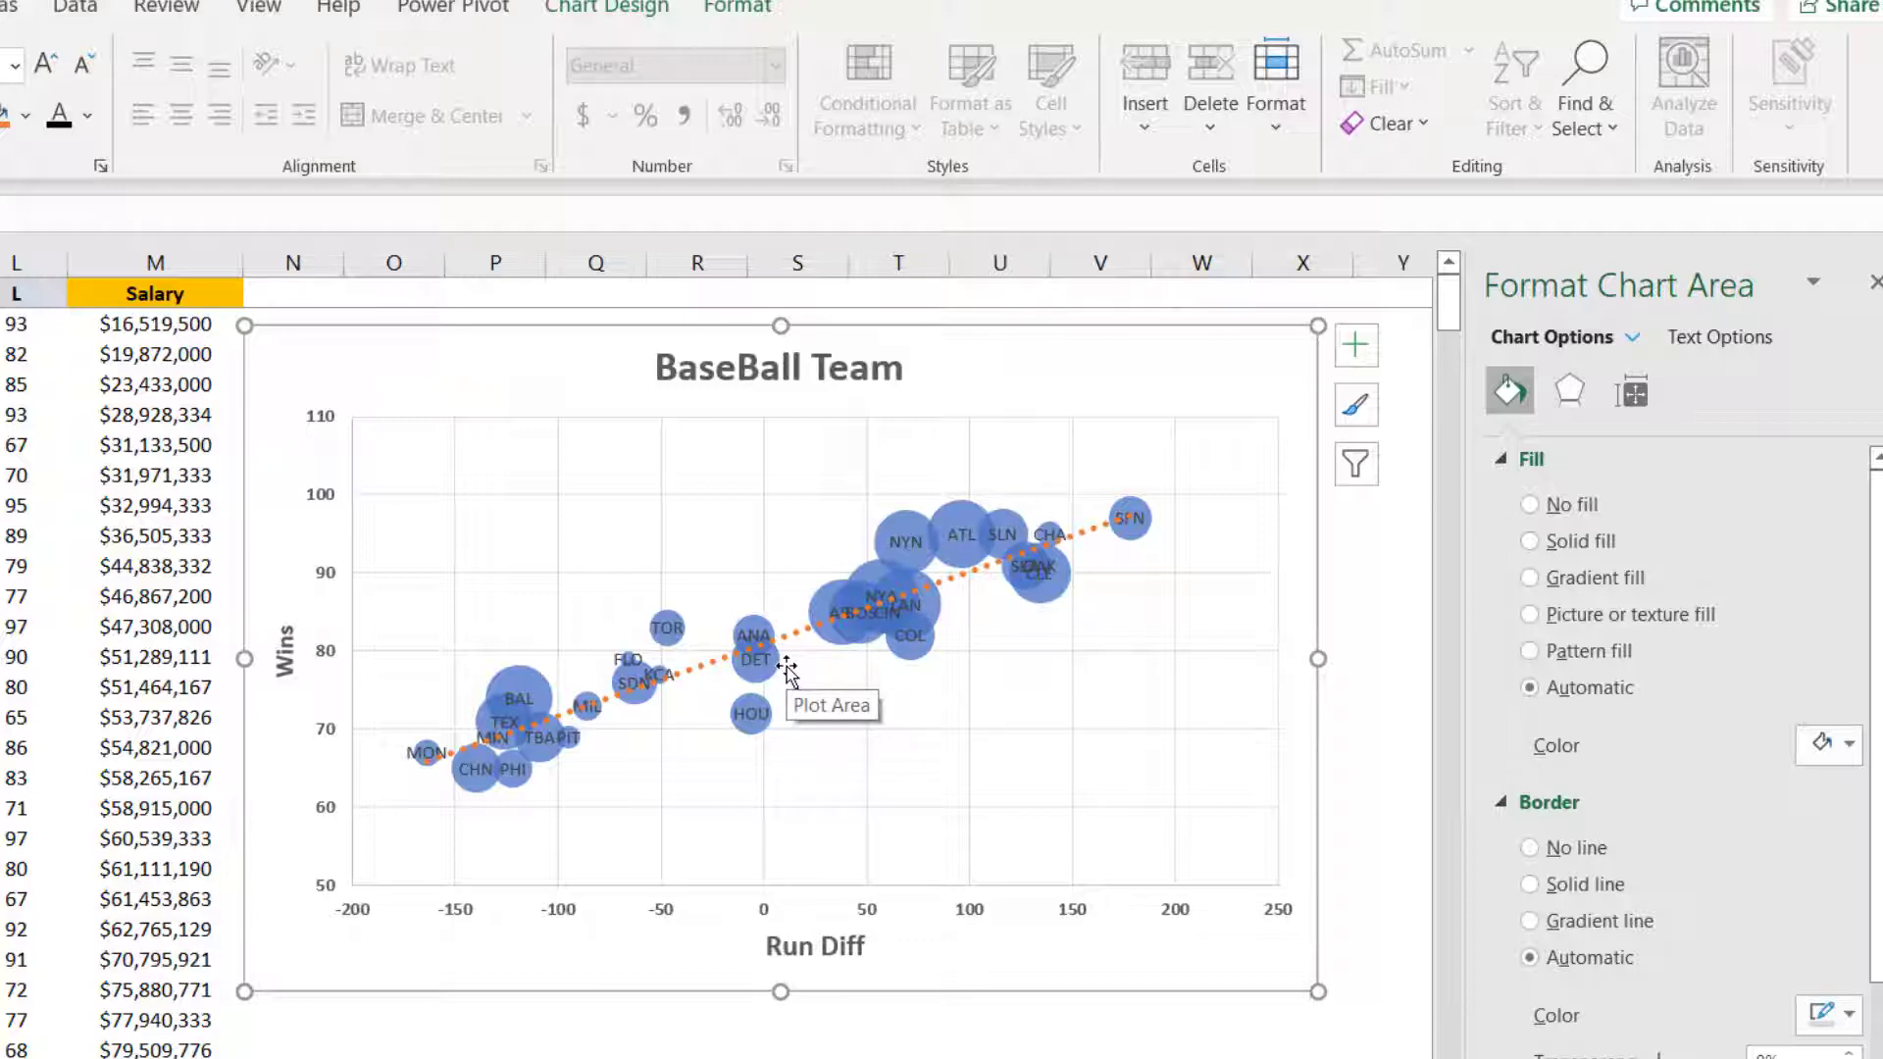
left_click(1087, 537)
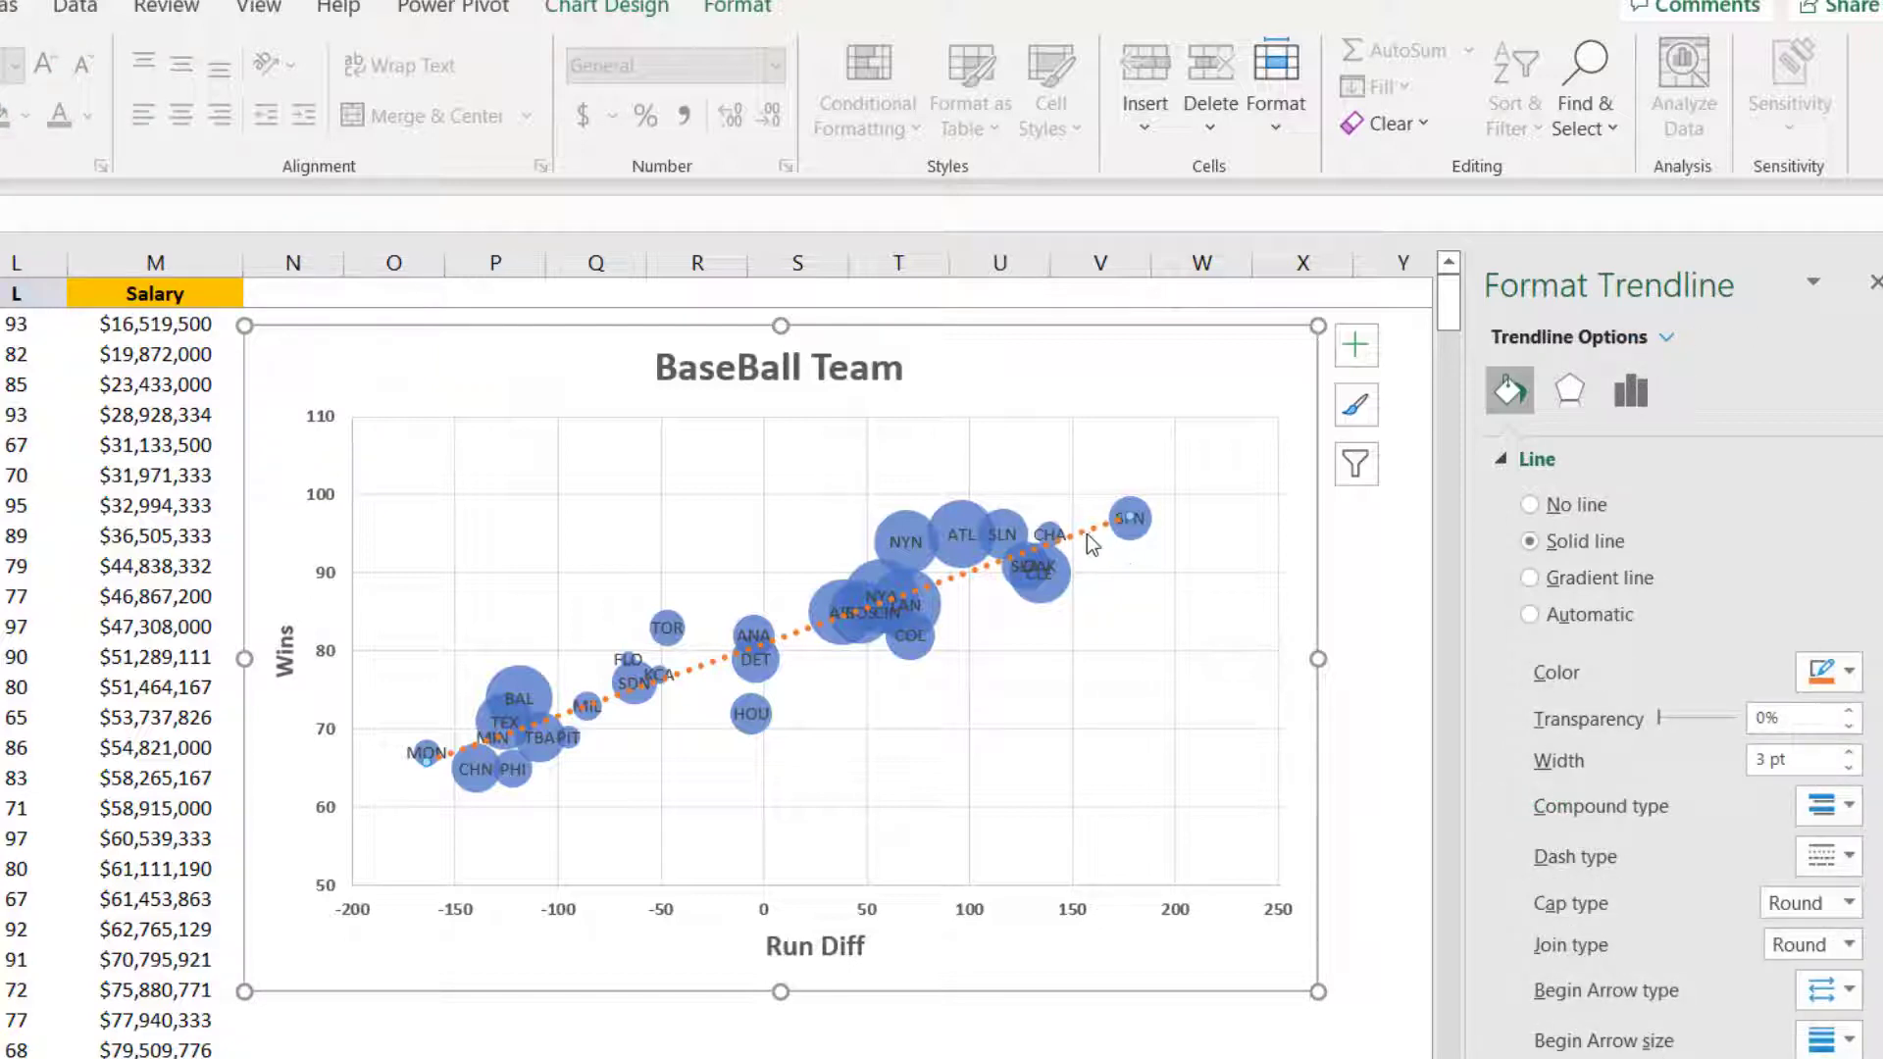
right_click(1089, 539)
left_click(1183, 785)
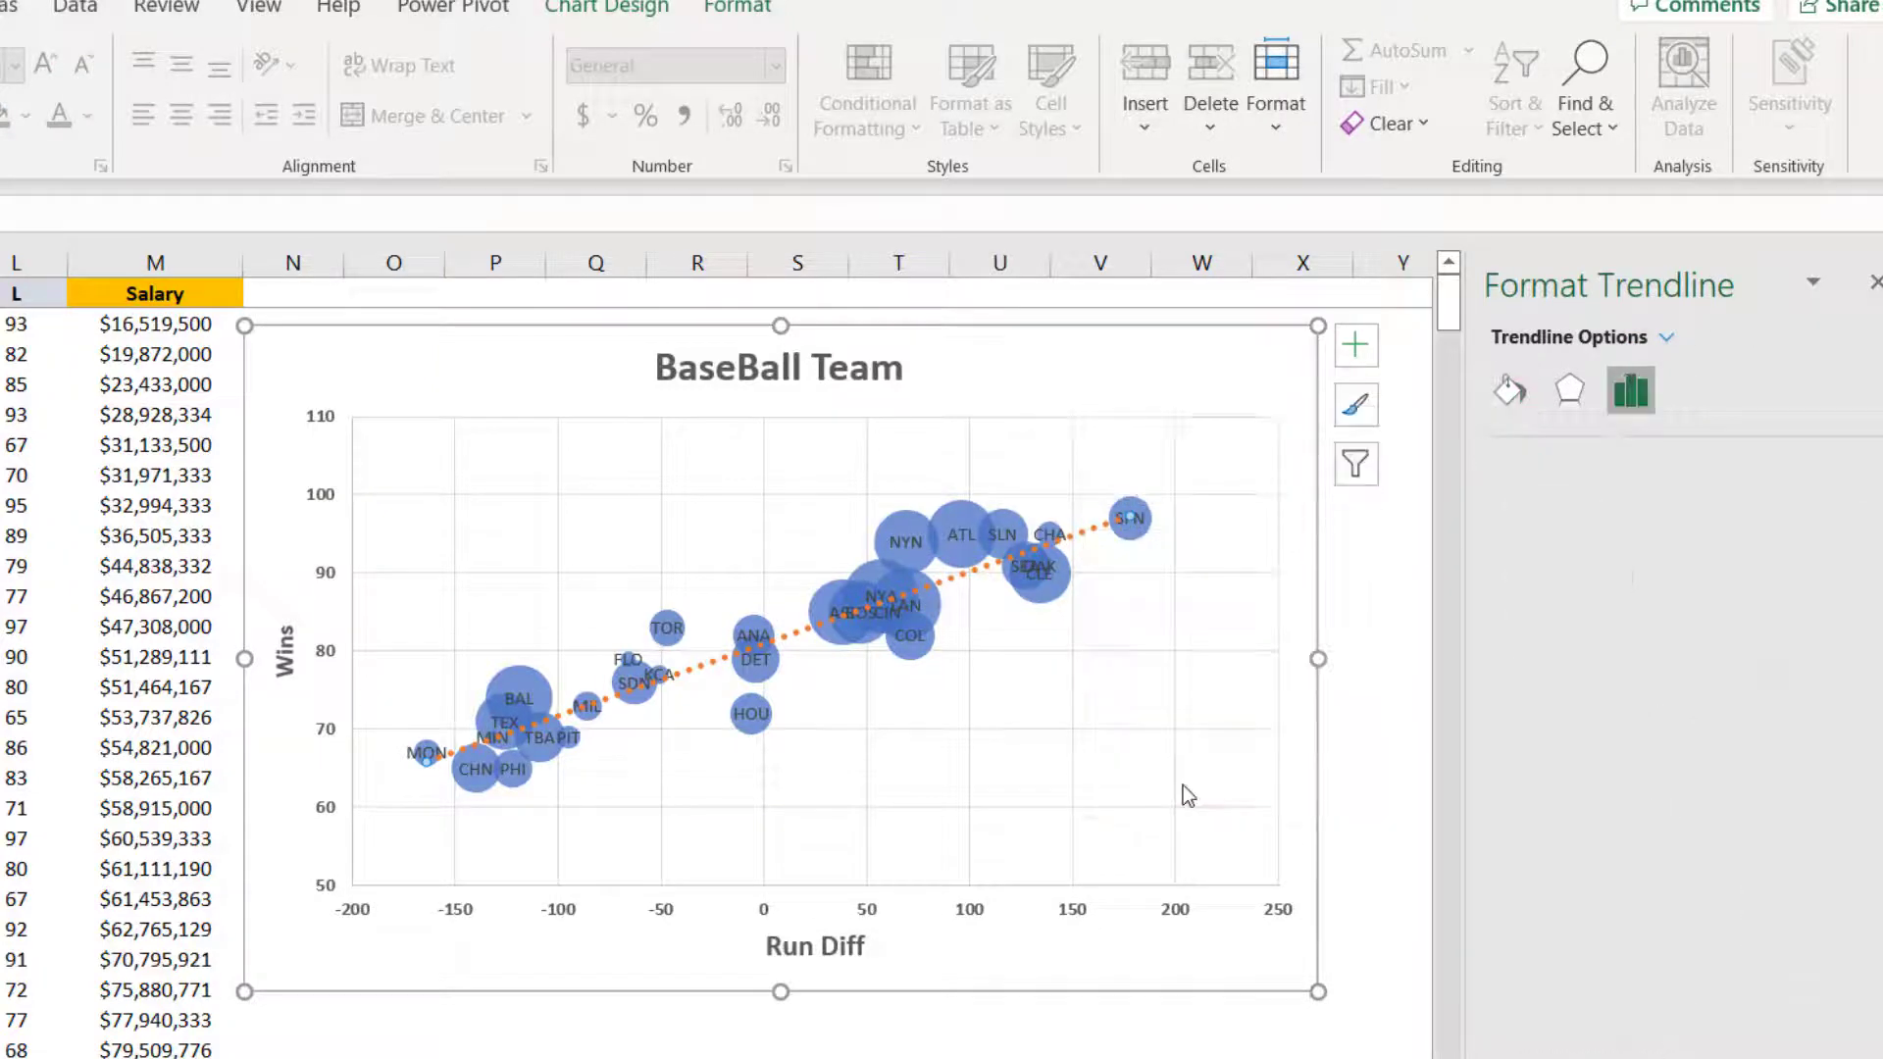
left_click_drag(1879, 682, 1879, 687)
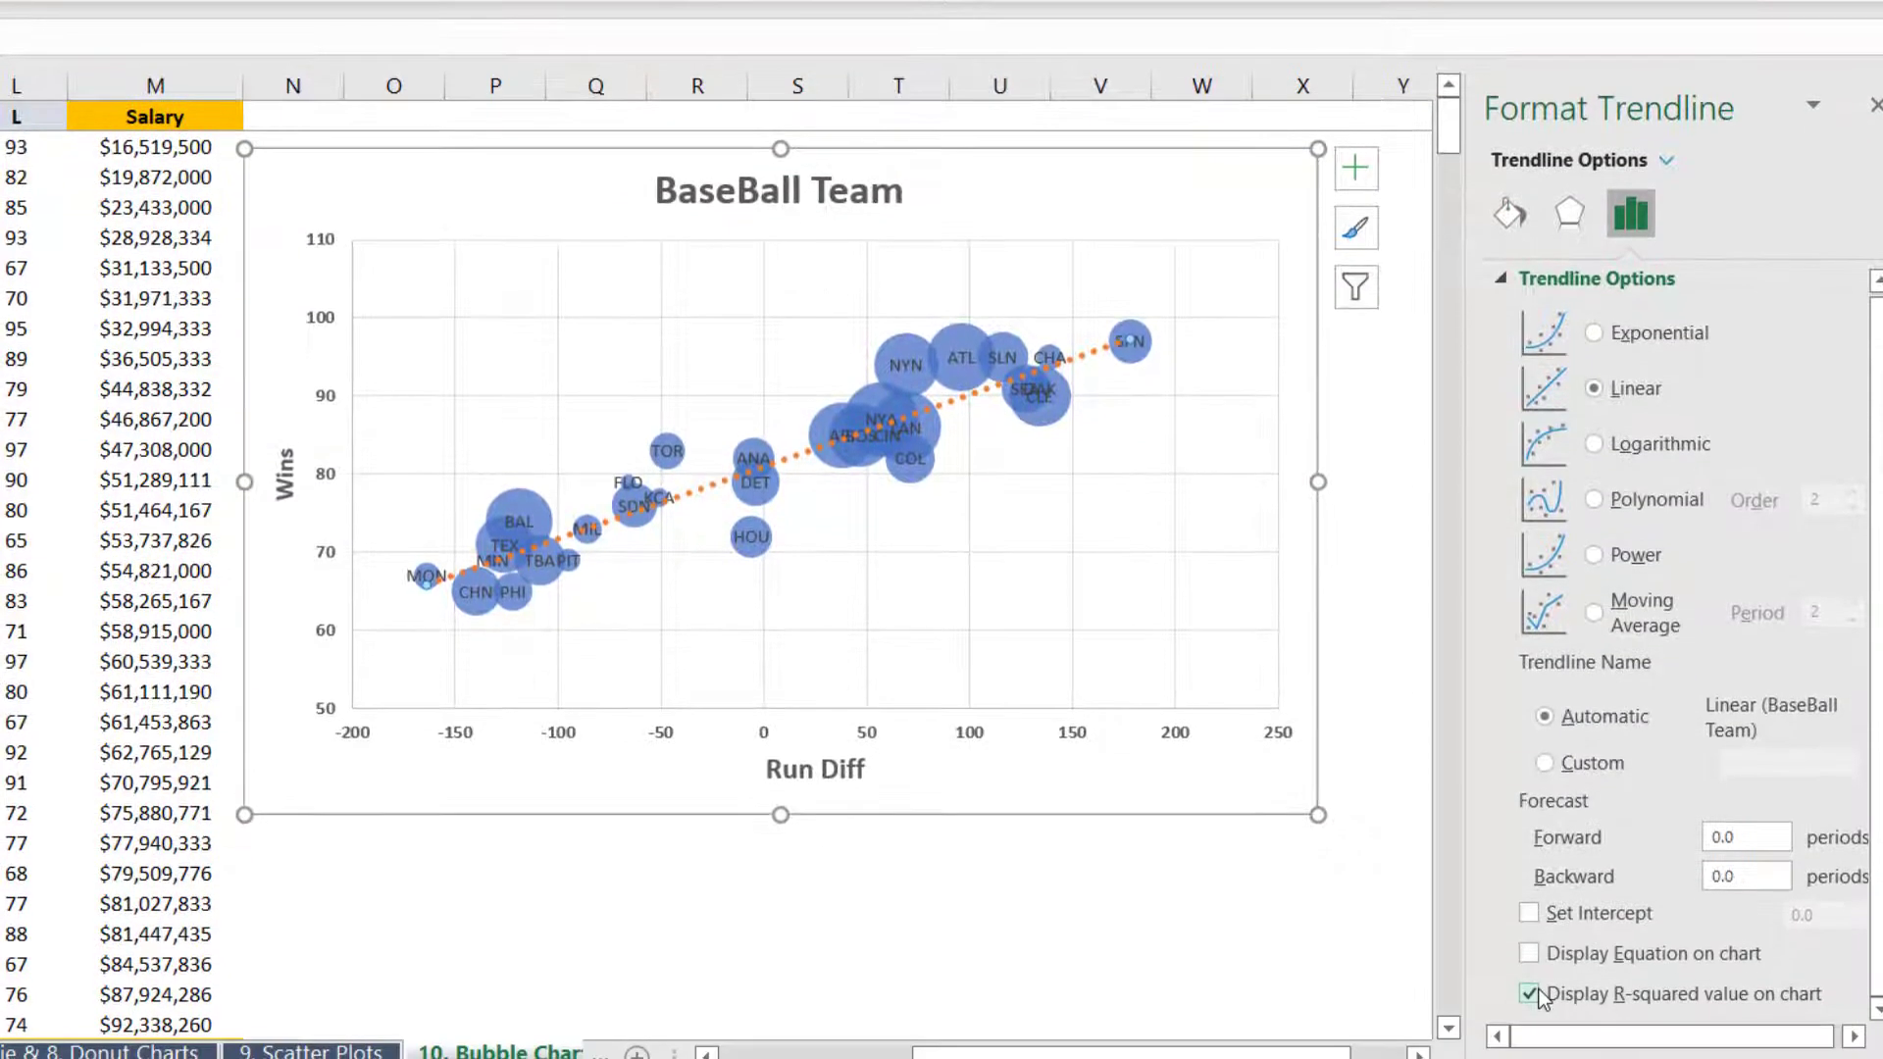
left_click(1529, 993)
Move the R-squared label clear of the bubbles, above the trendline's upper end, and make its text bold and larger
left_click(1071, 341)
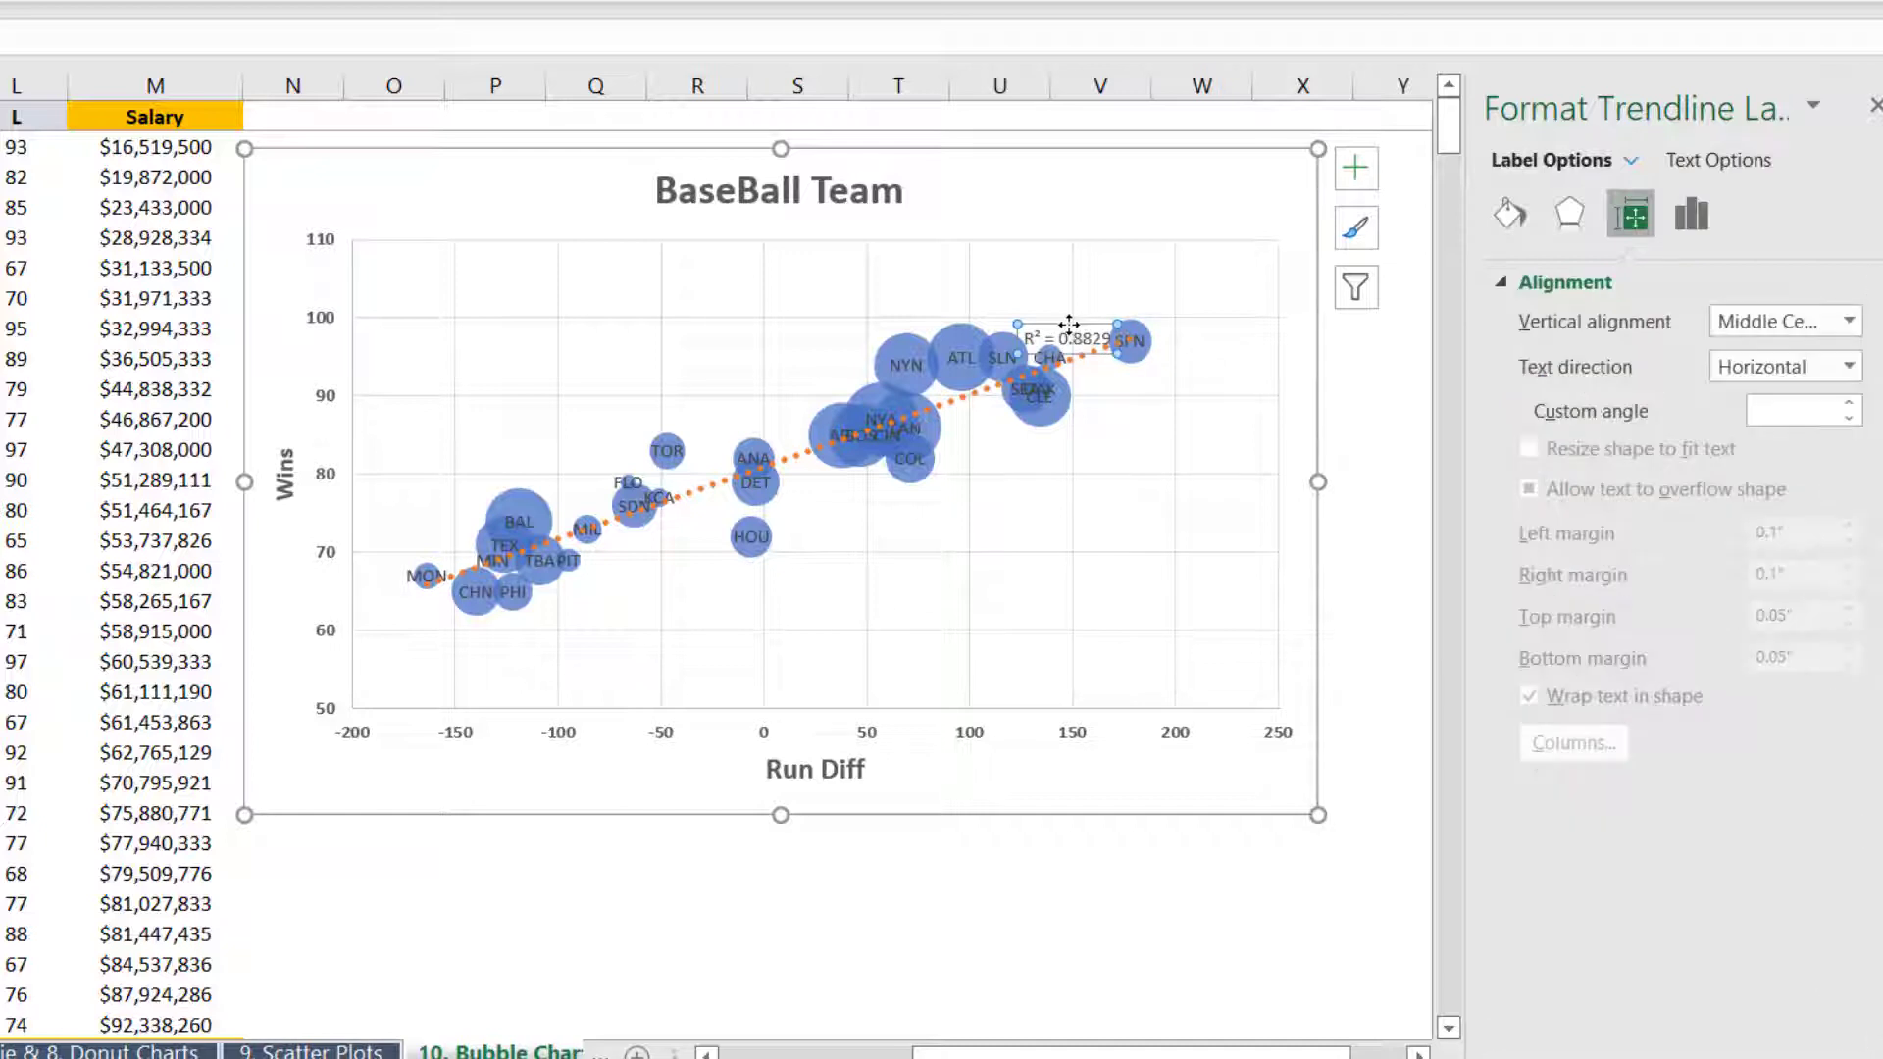
left_click_drag(1069, 324, 1179, 285)
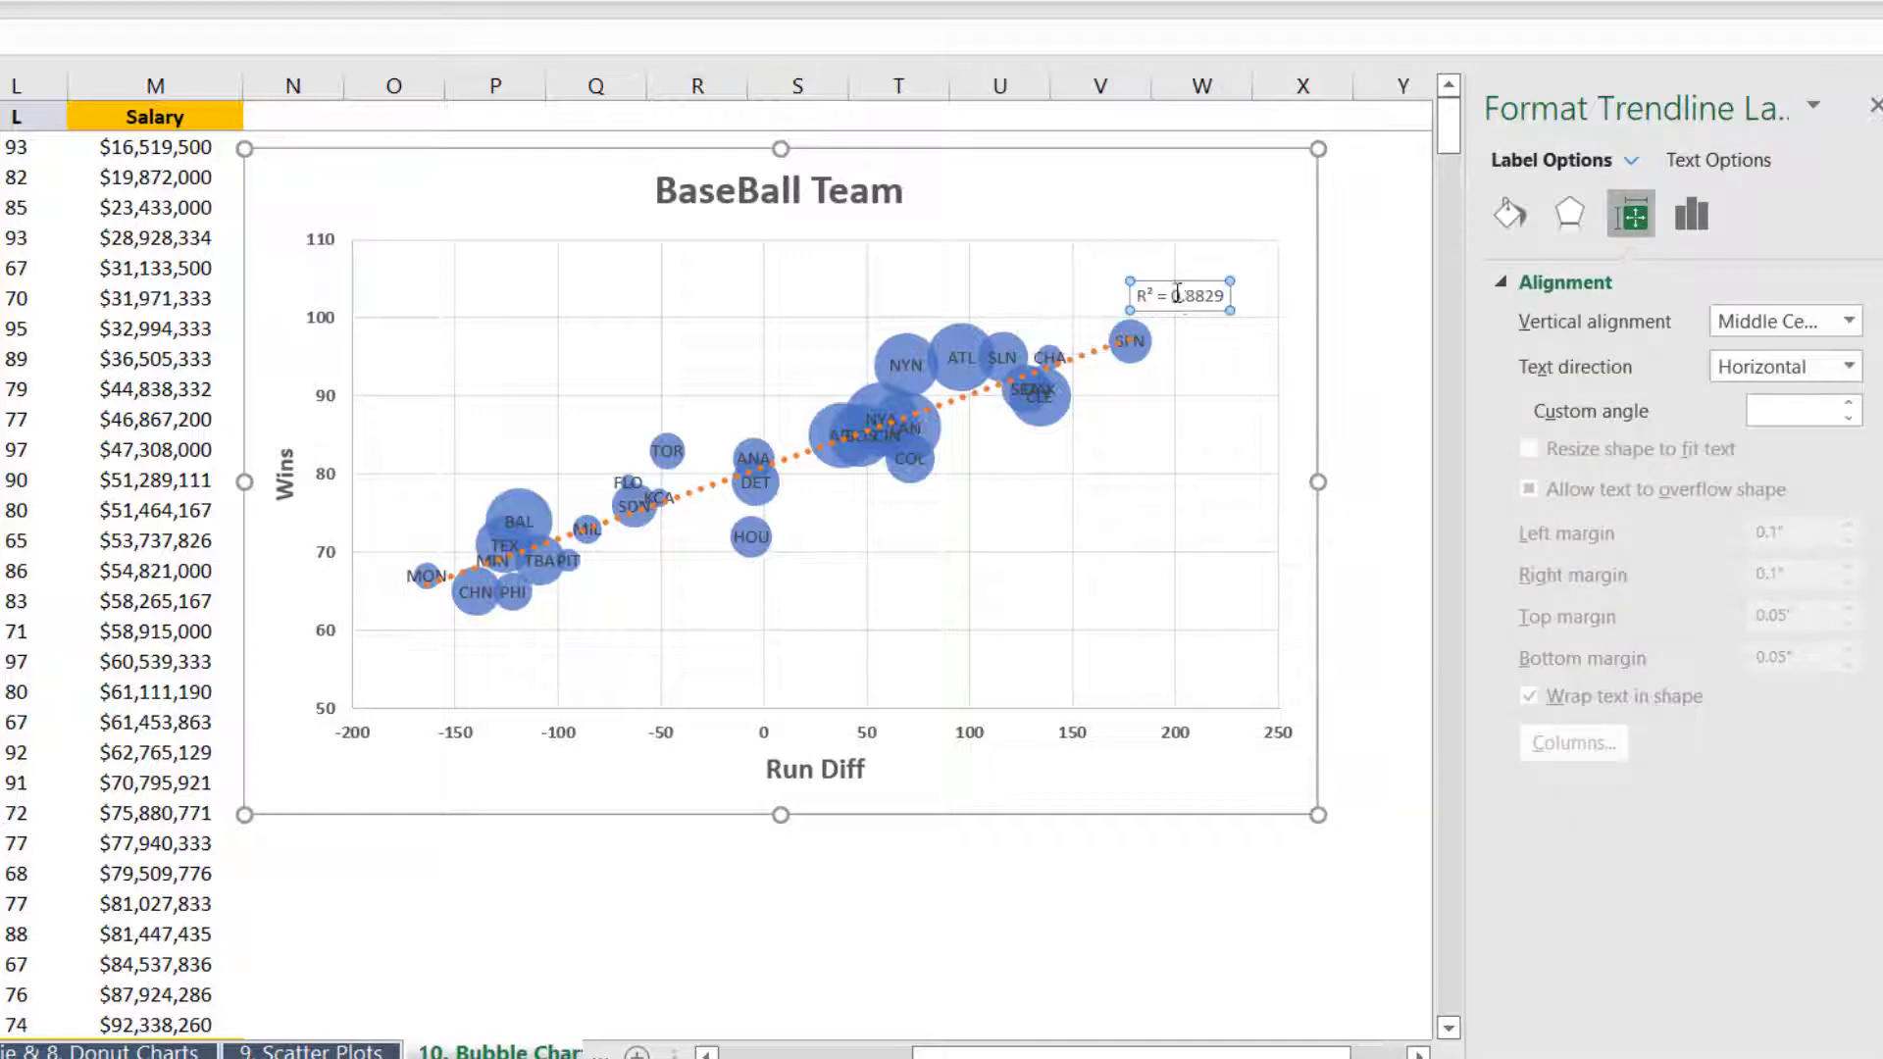
left_click(1179, 284)
triple_click(1179, 284)
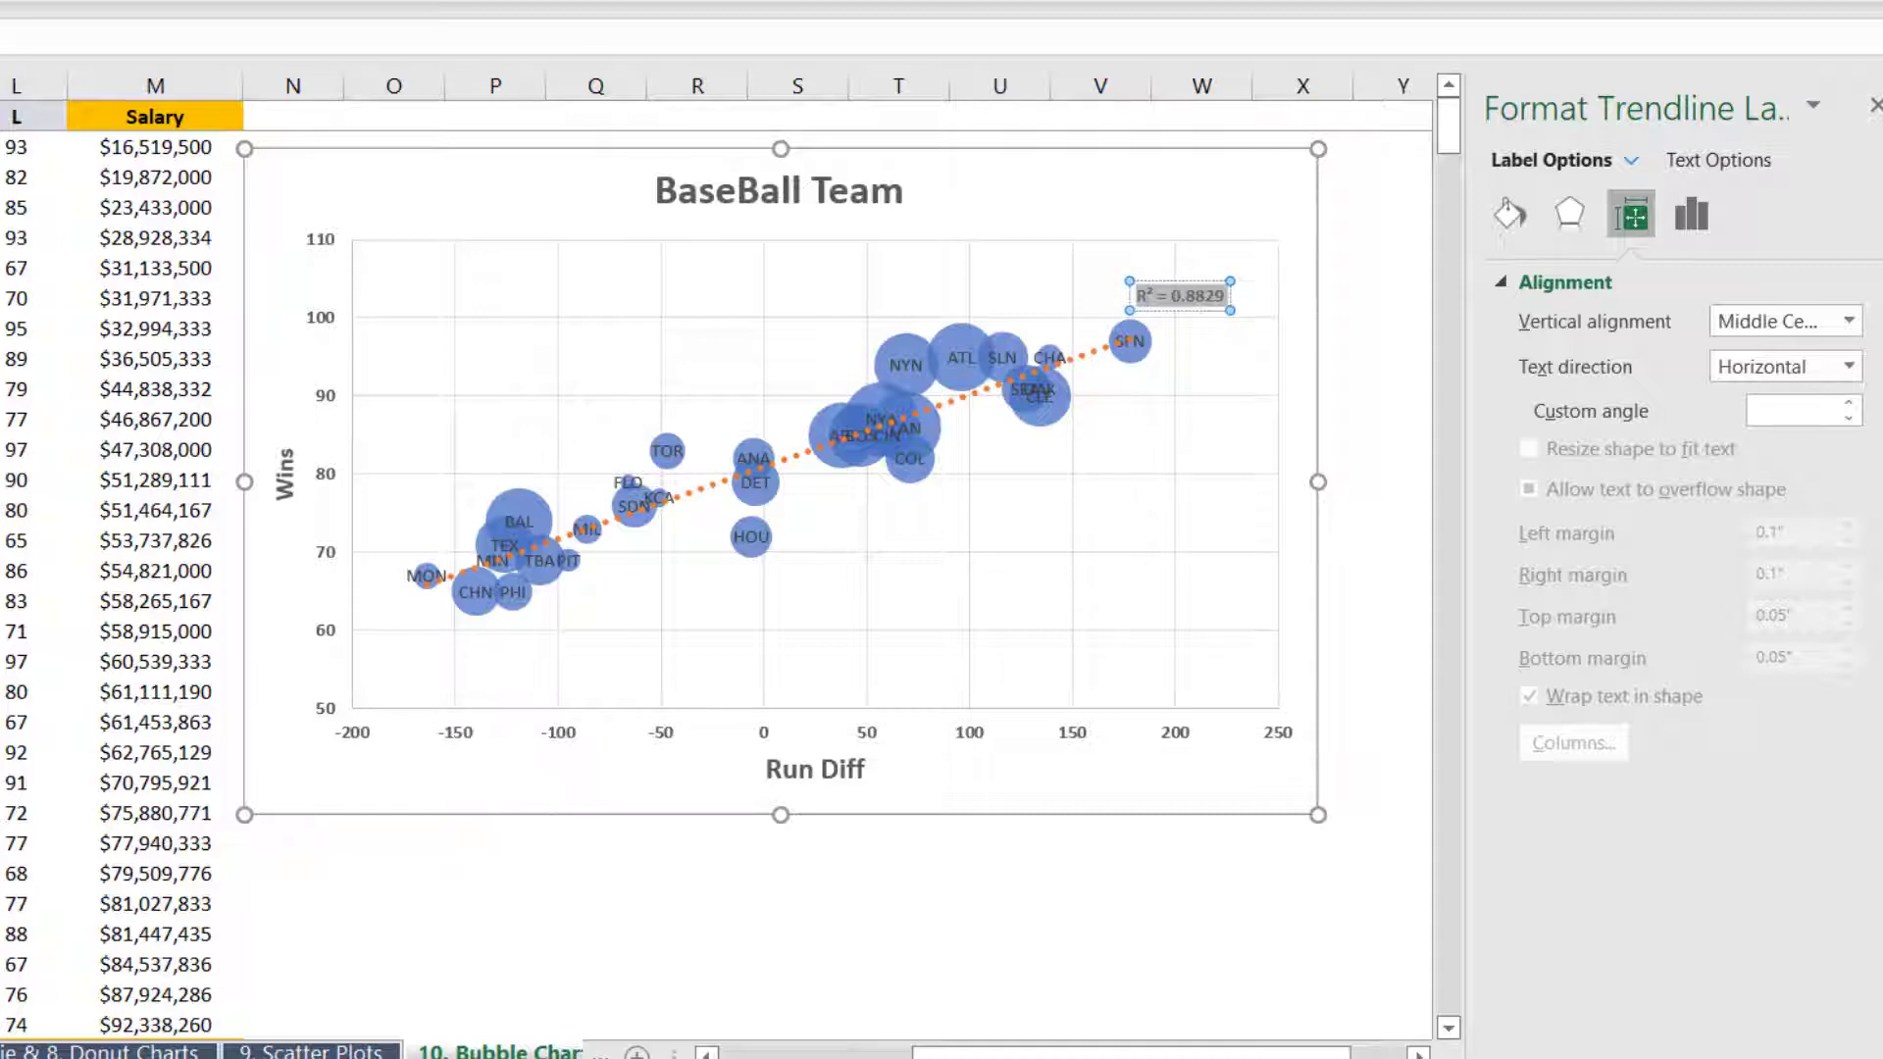
key("ctrl+shift+greater")
key("ctrl+shift+greater")
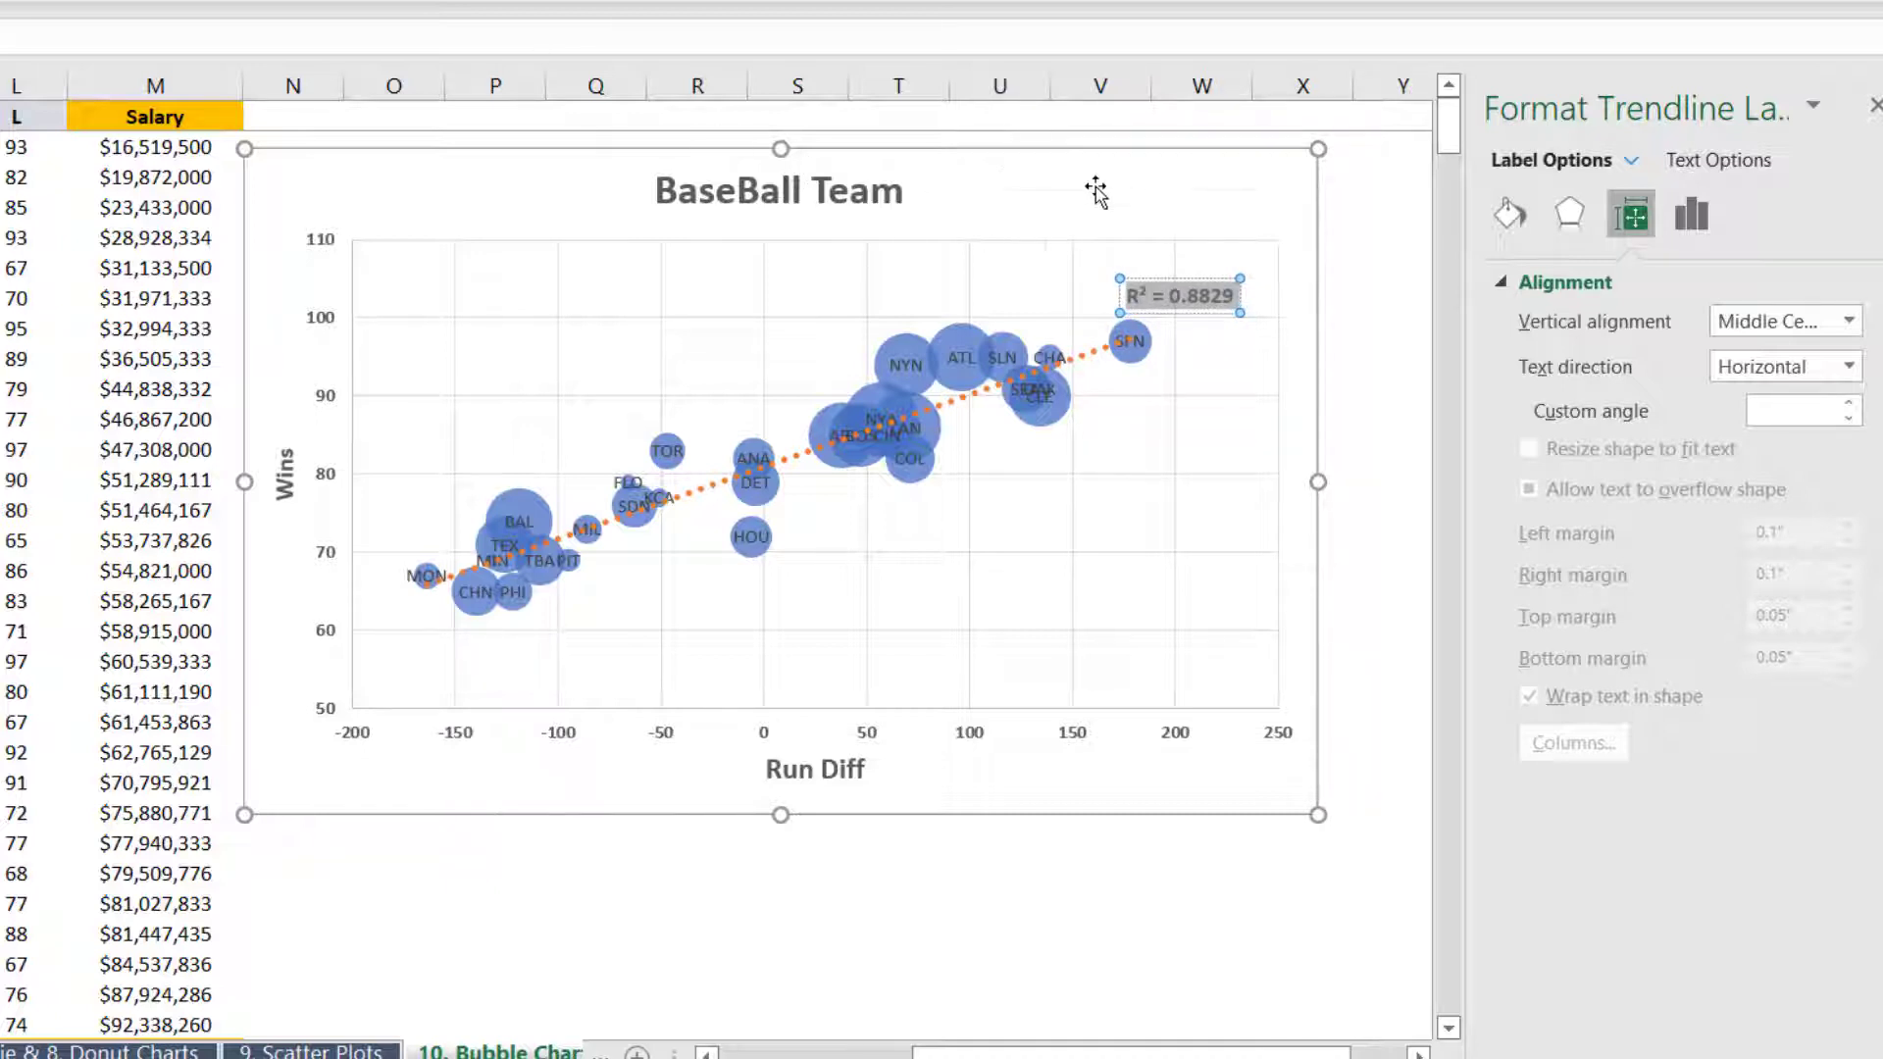
left_click(1096, 191)
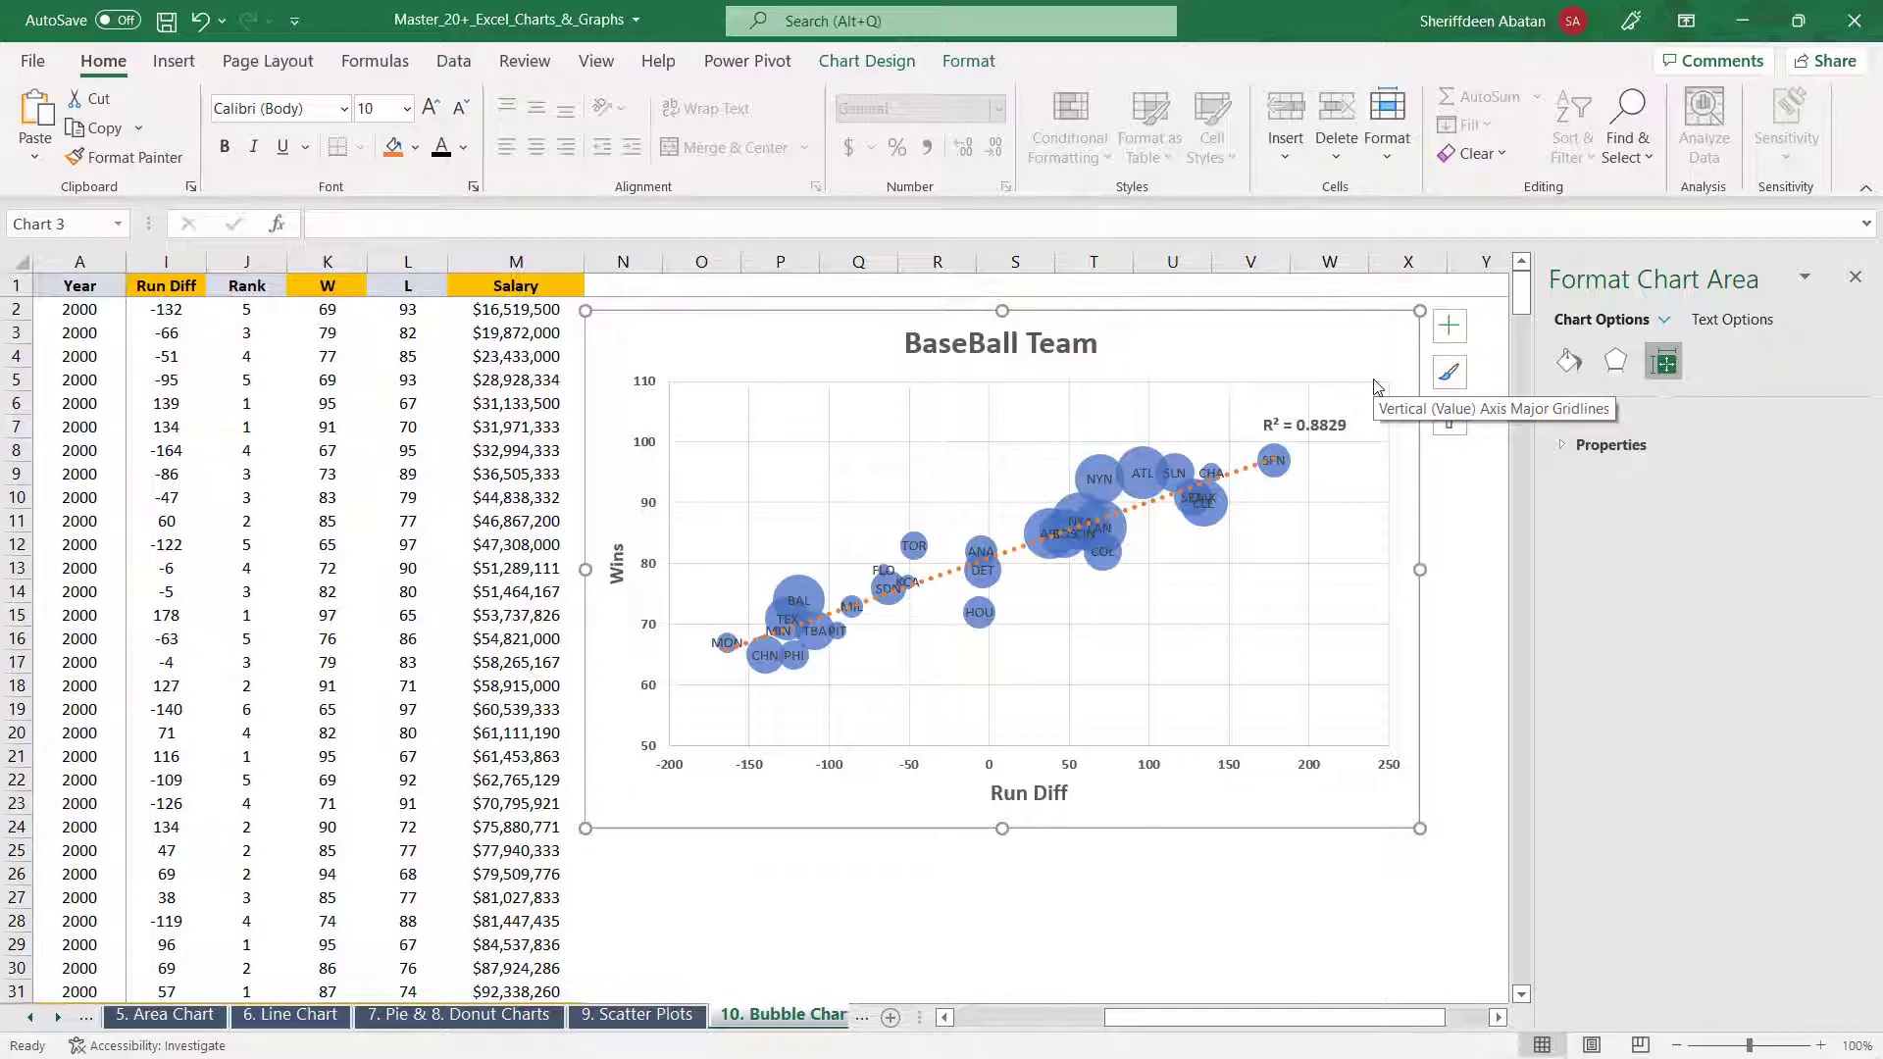
On the "11. Box & Whisker Charts" sheet, insert a Box and Whisker chart from the Season, Player Name and HR columns
key("ctrl+Page_Down")
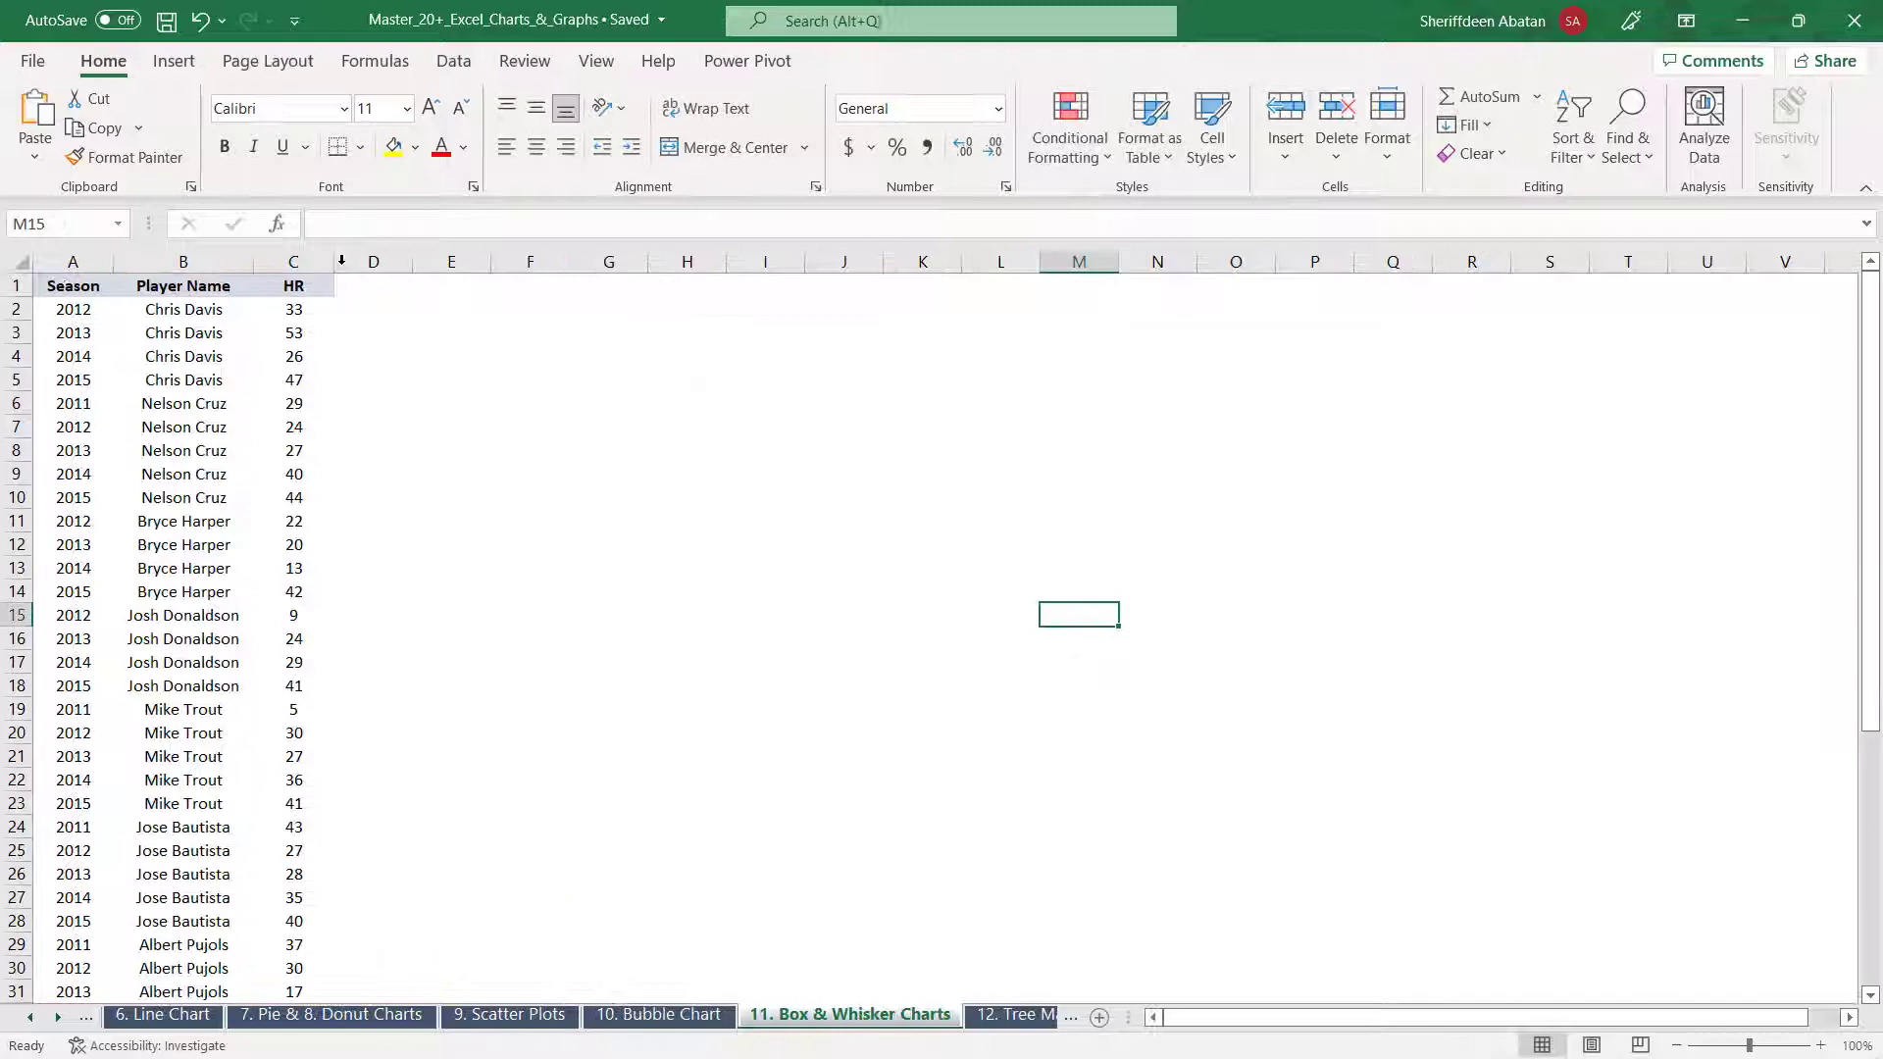
left_click(54, 286)
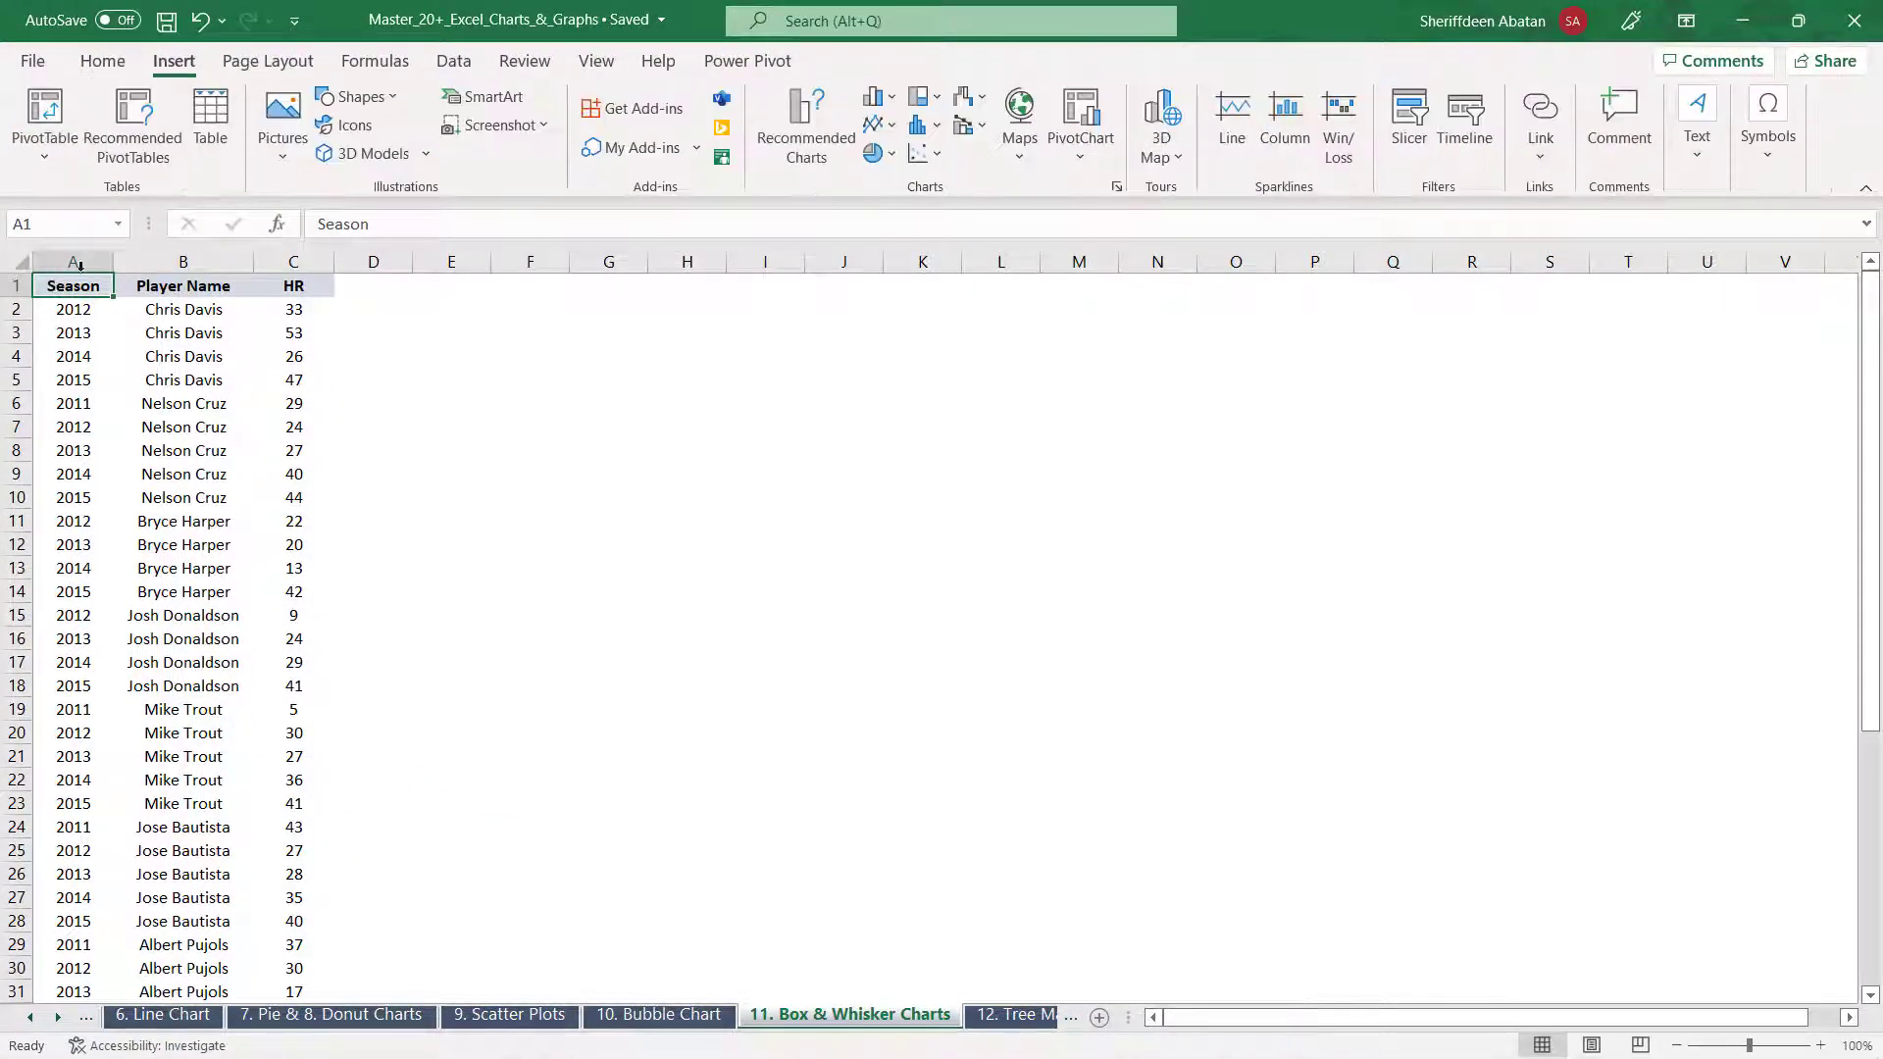
left_click_drag(71, 262, 274, 265)
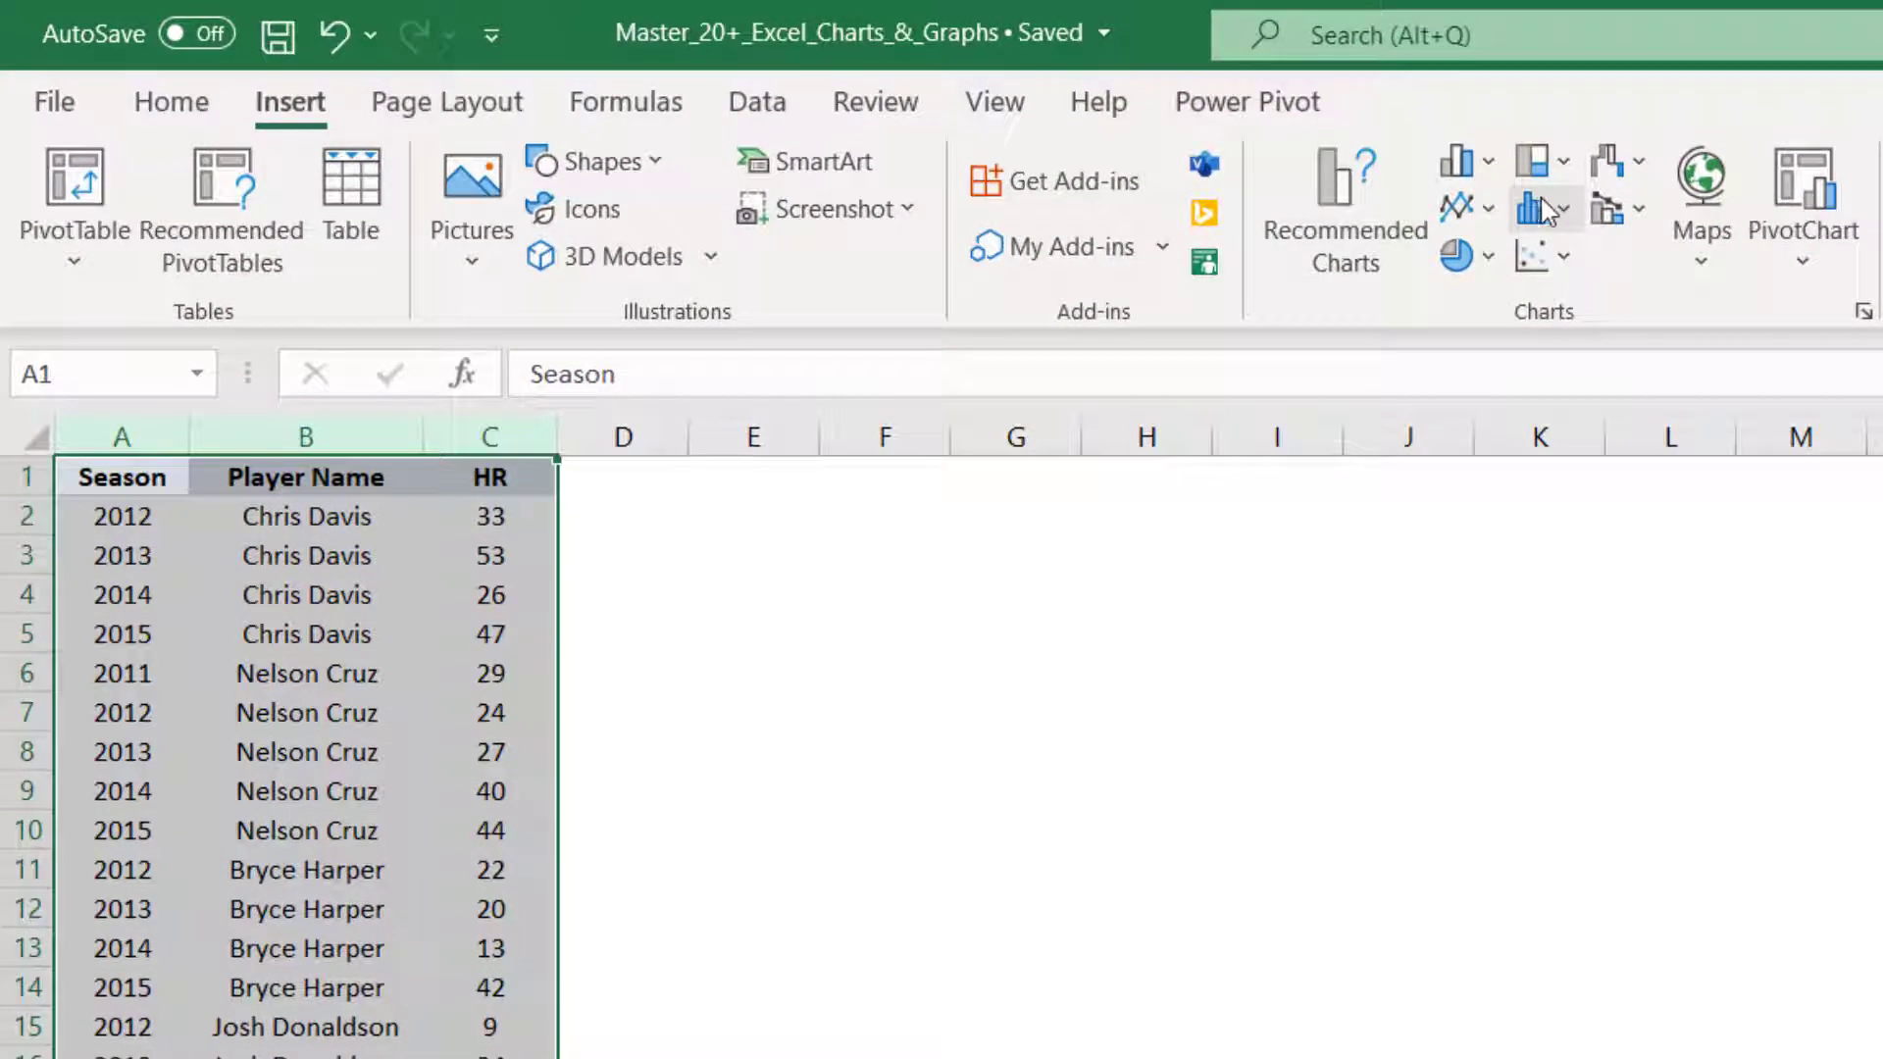
left_click(1565, 211)
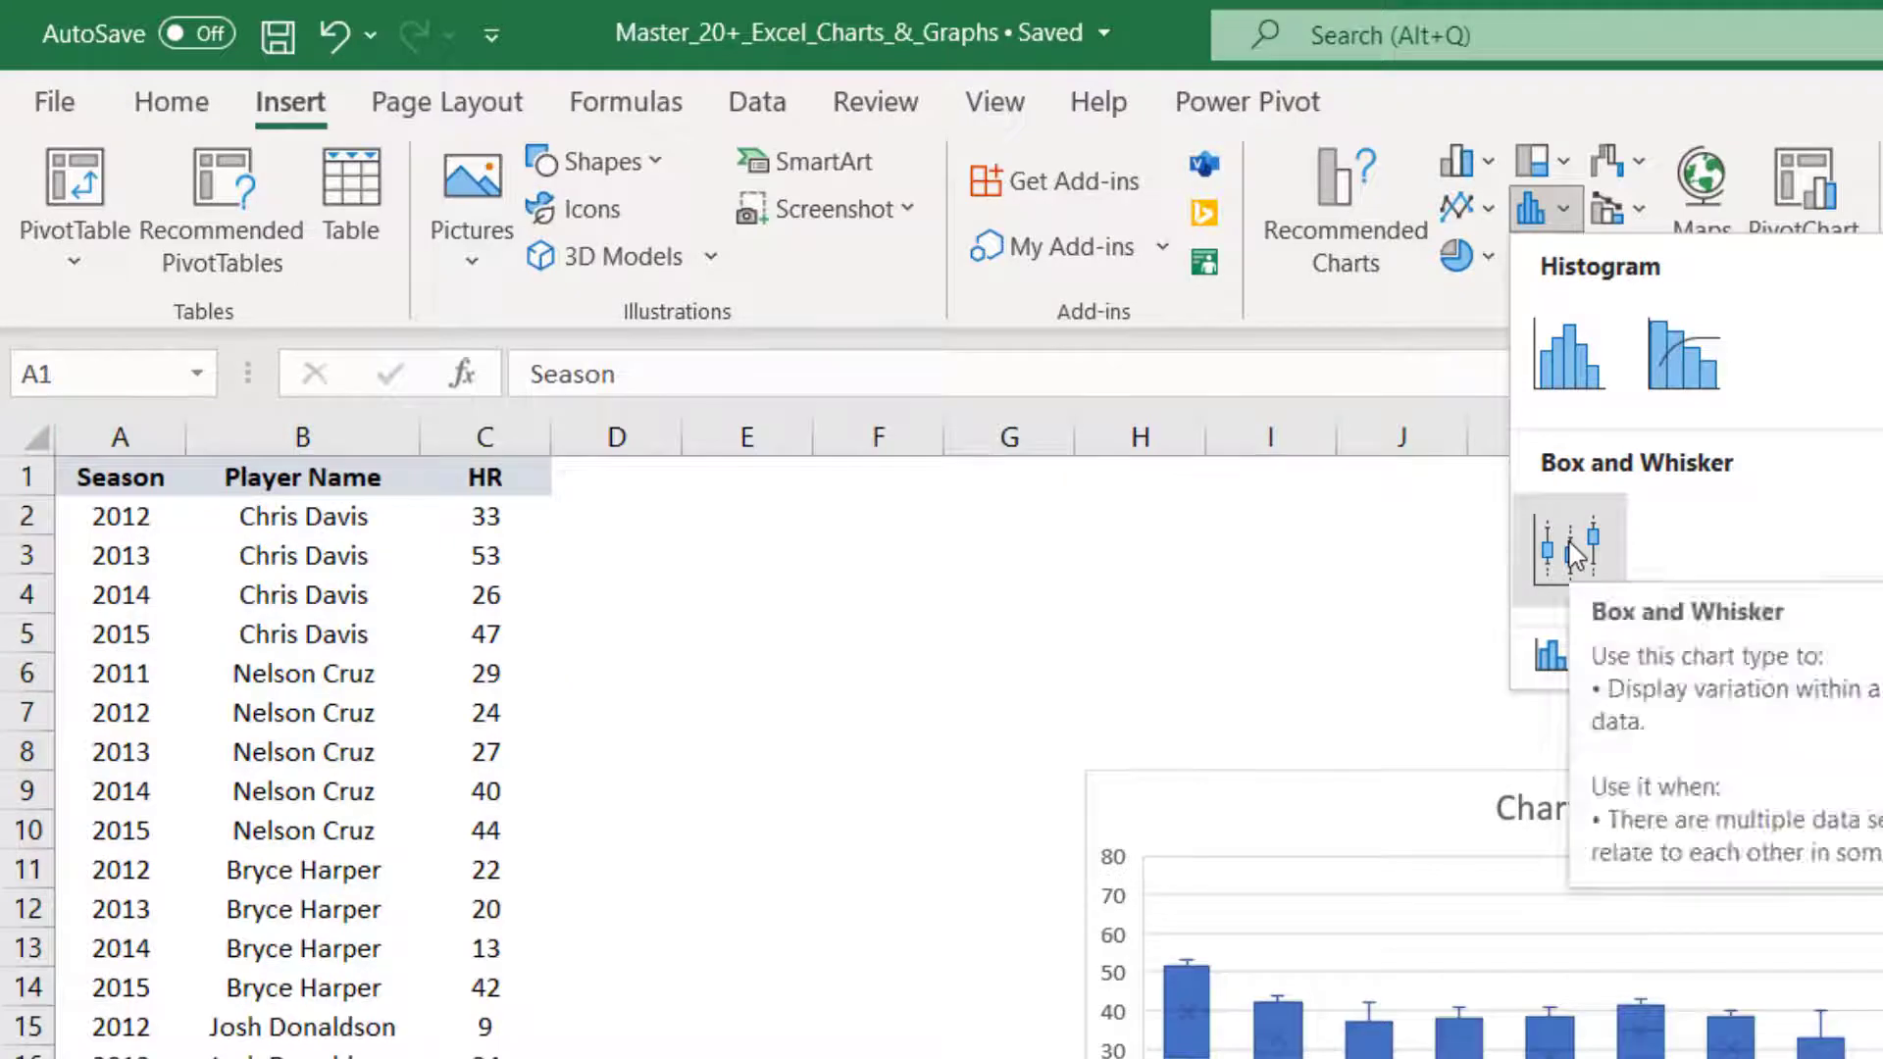
left_click(1574, 553)
Place the box and whisker chart beside the data and enlarge it to span about columns E to S
left_click_drag(1236, 803, 749, 562)
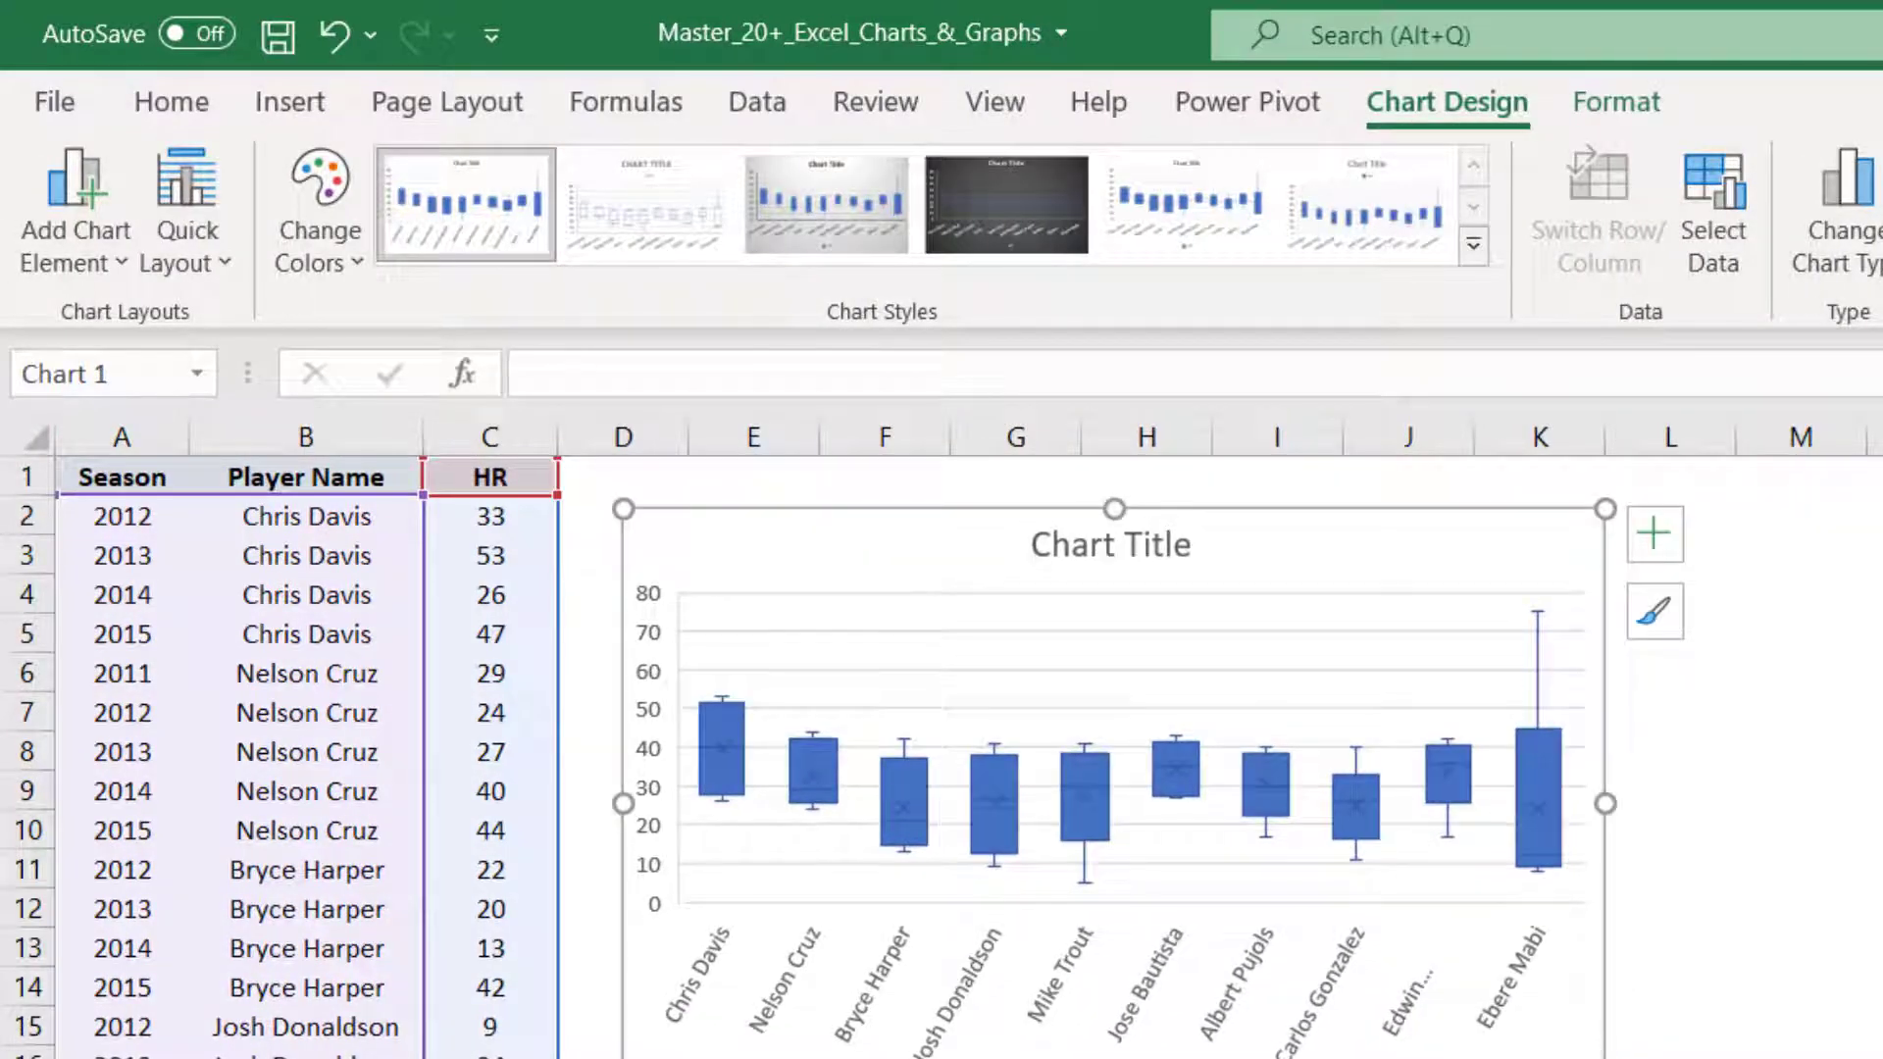
left_click_drag(1606, 1058, 1882, 1058)
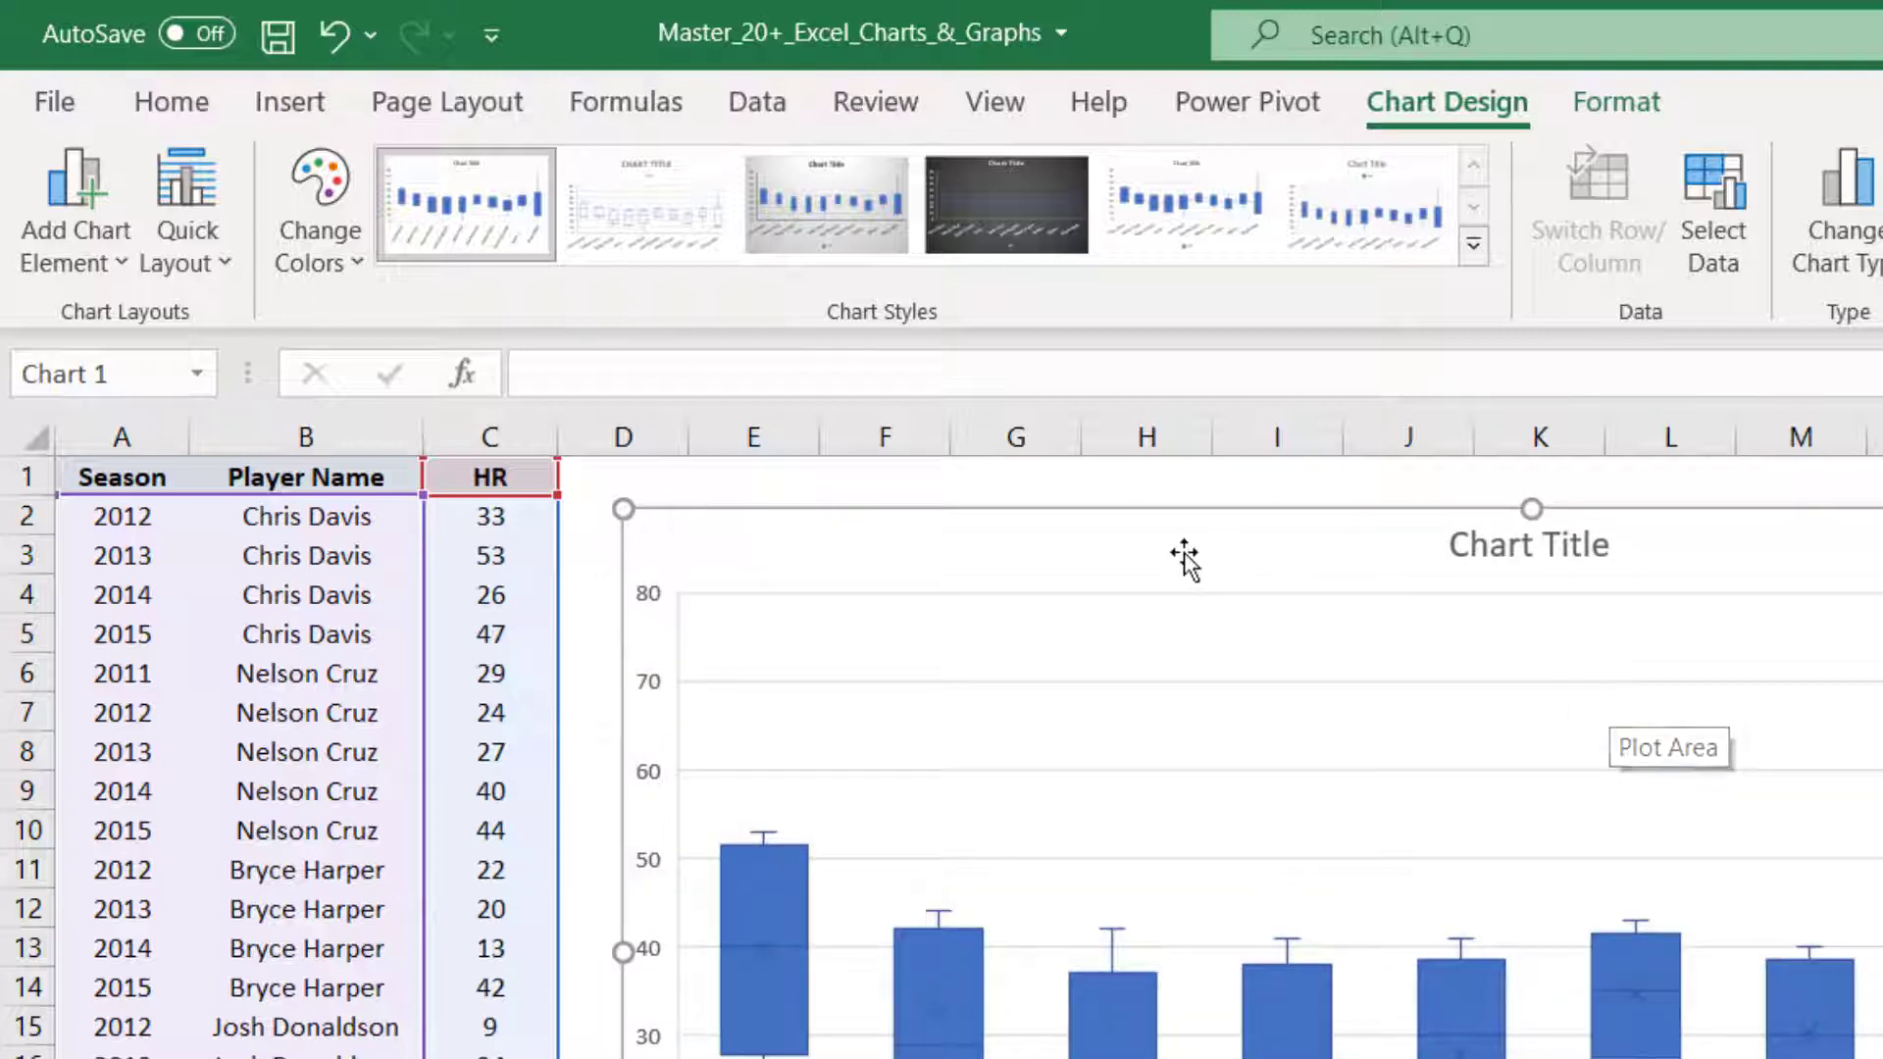
left_click_drag(1143, 567, 1274, 580)
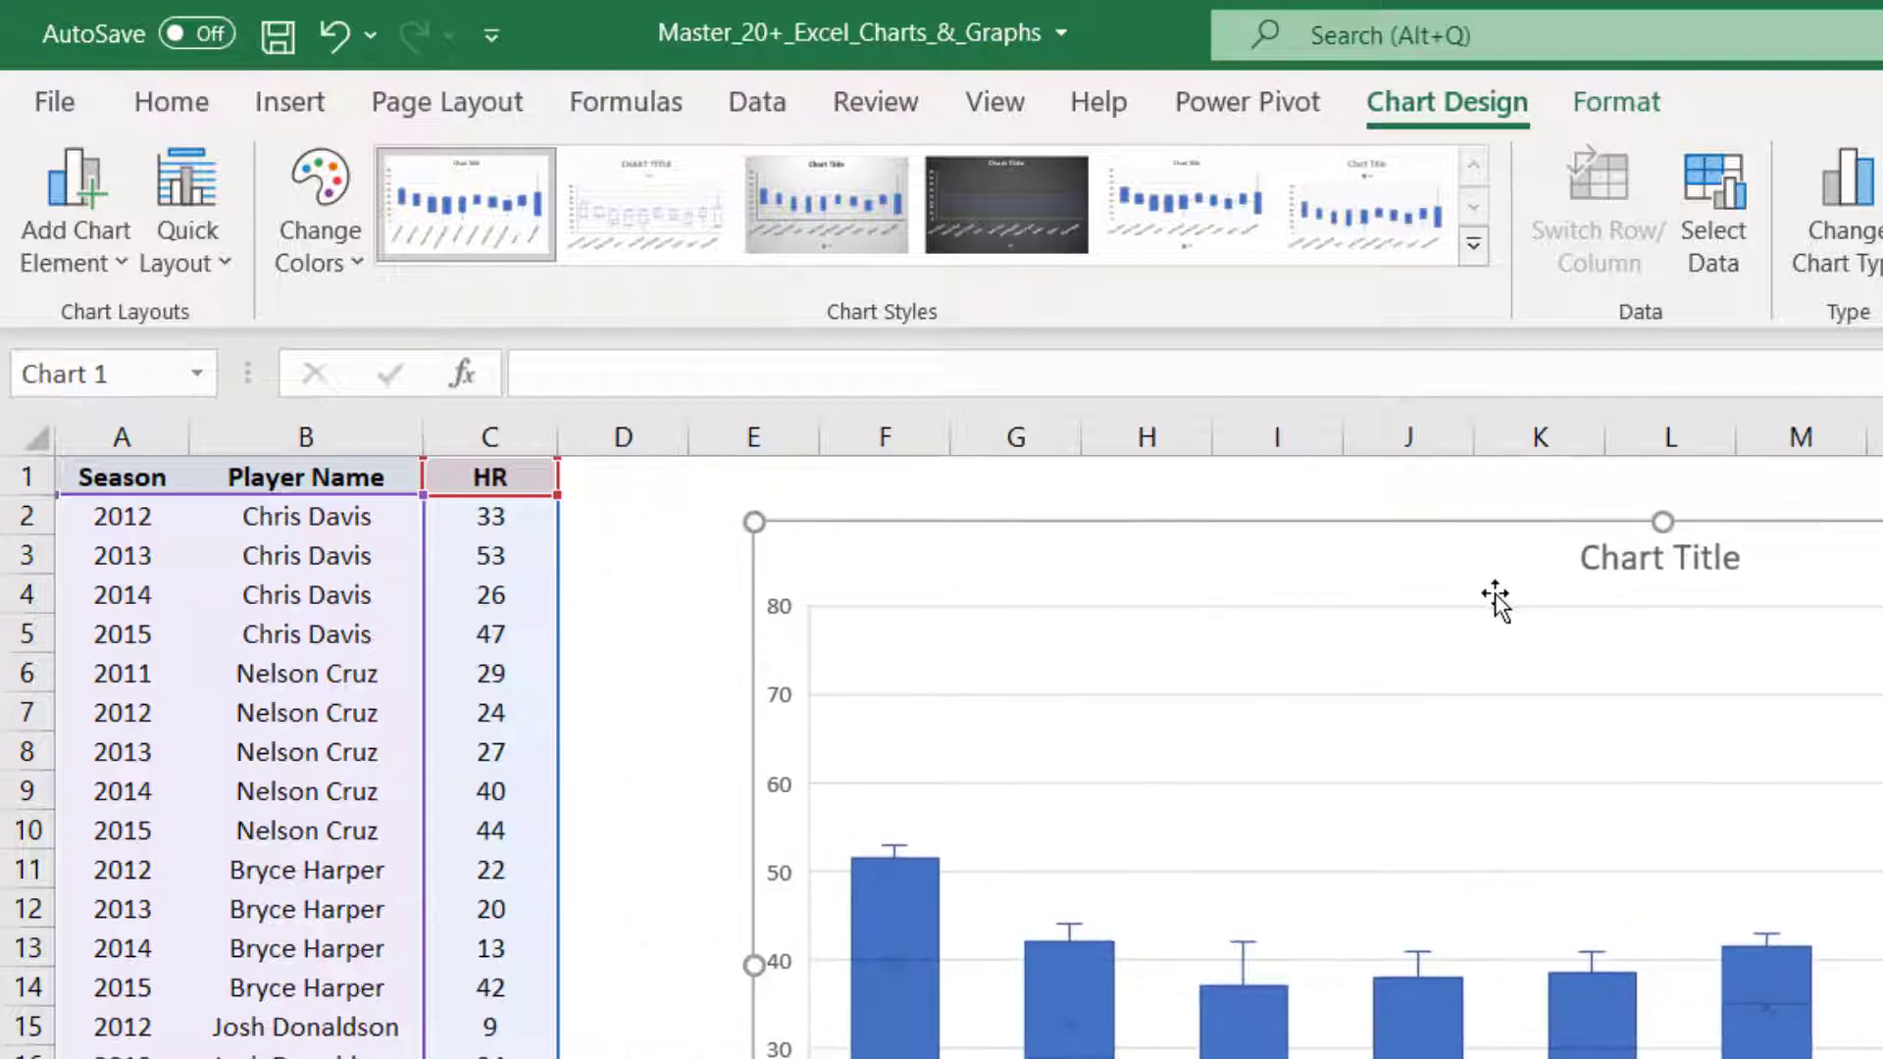
Change the box and whisker chart's title to "Top Home Runs"
left_click(1599, 585)
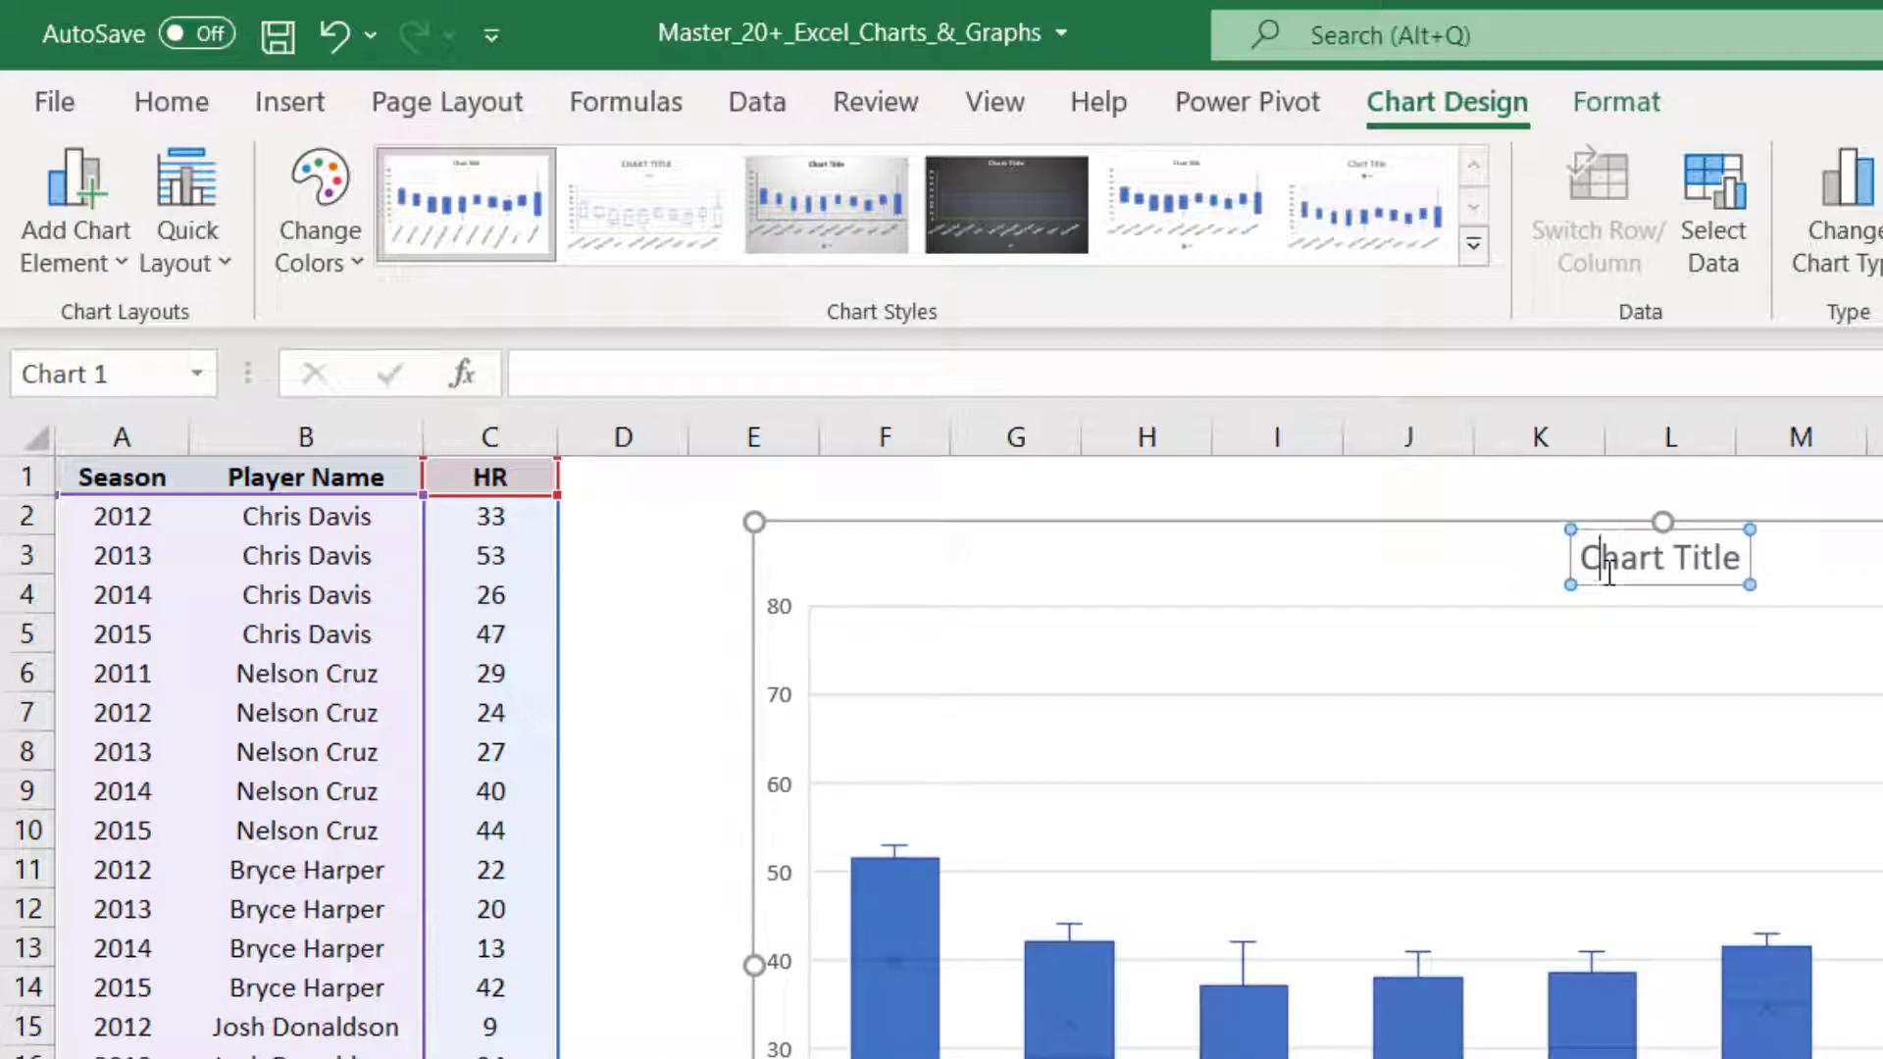
triple_click(1608, 572)
type("T")
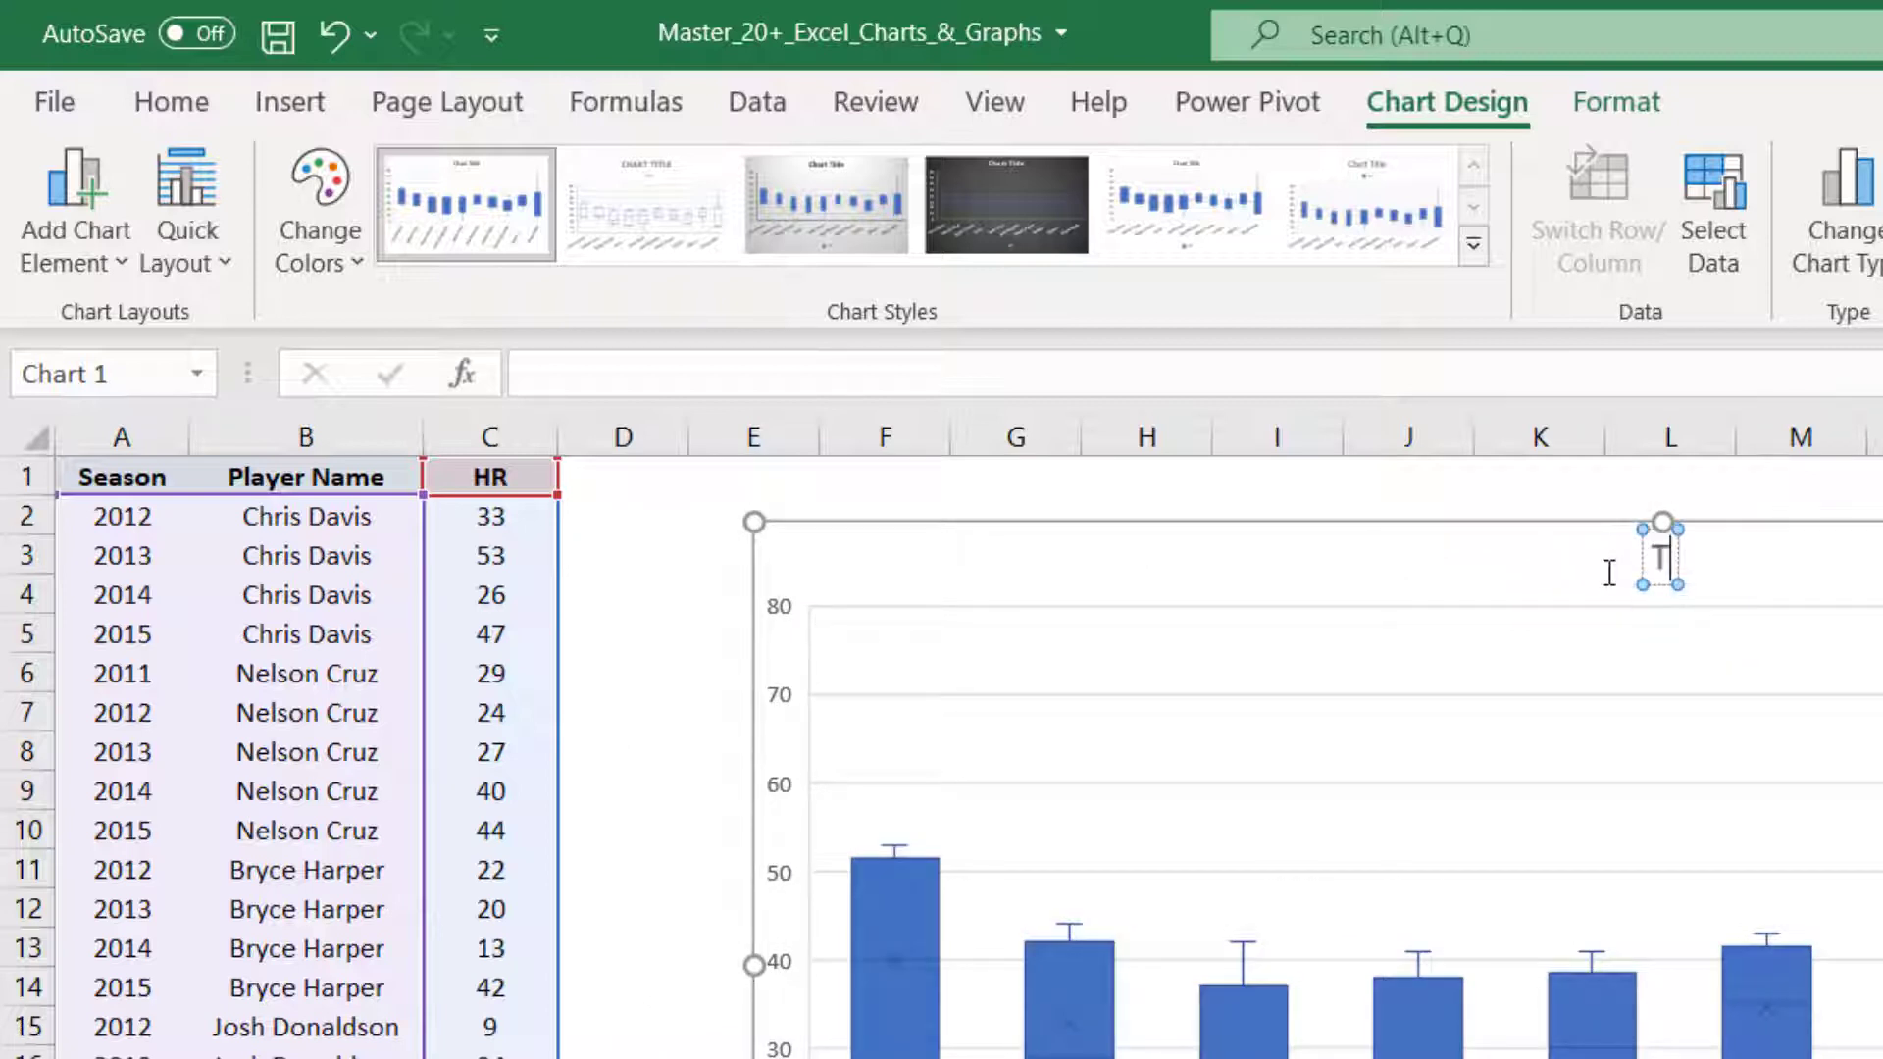
type("op Home")
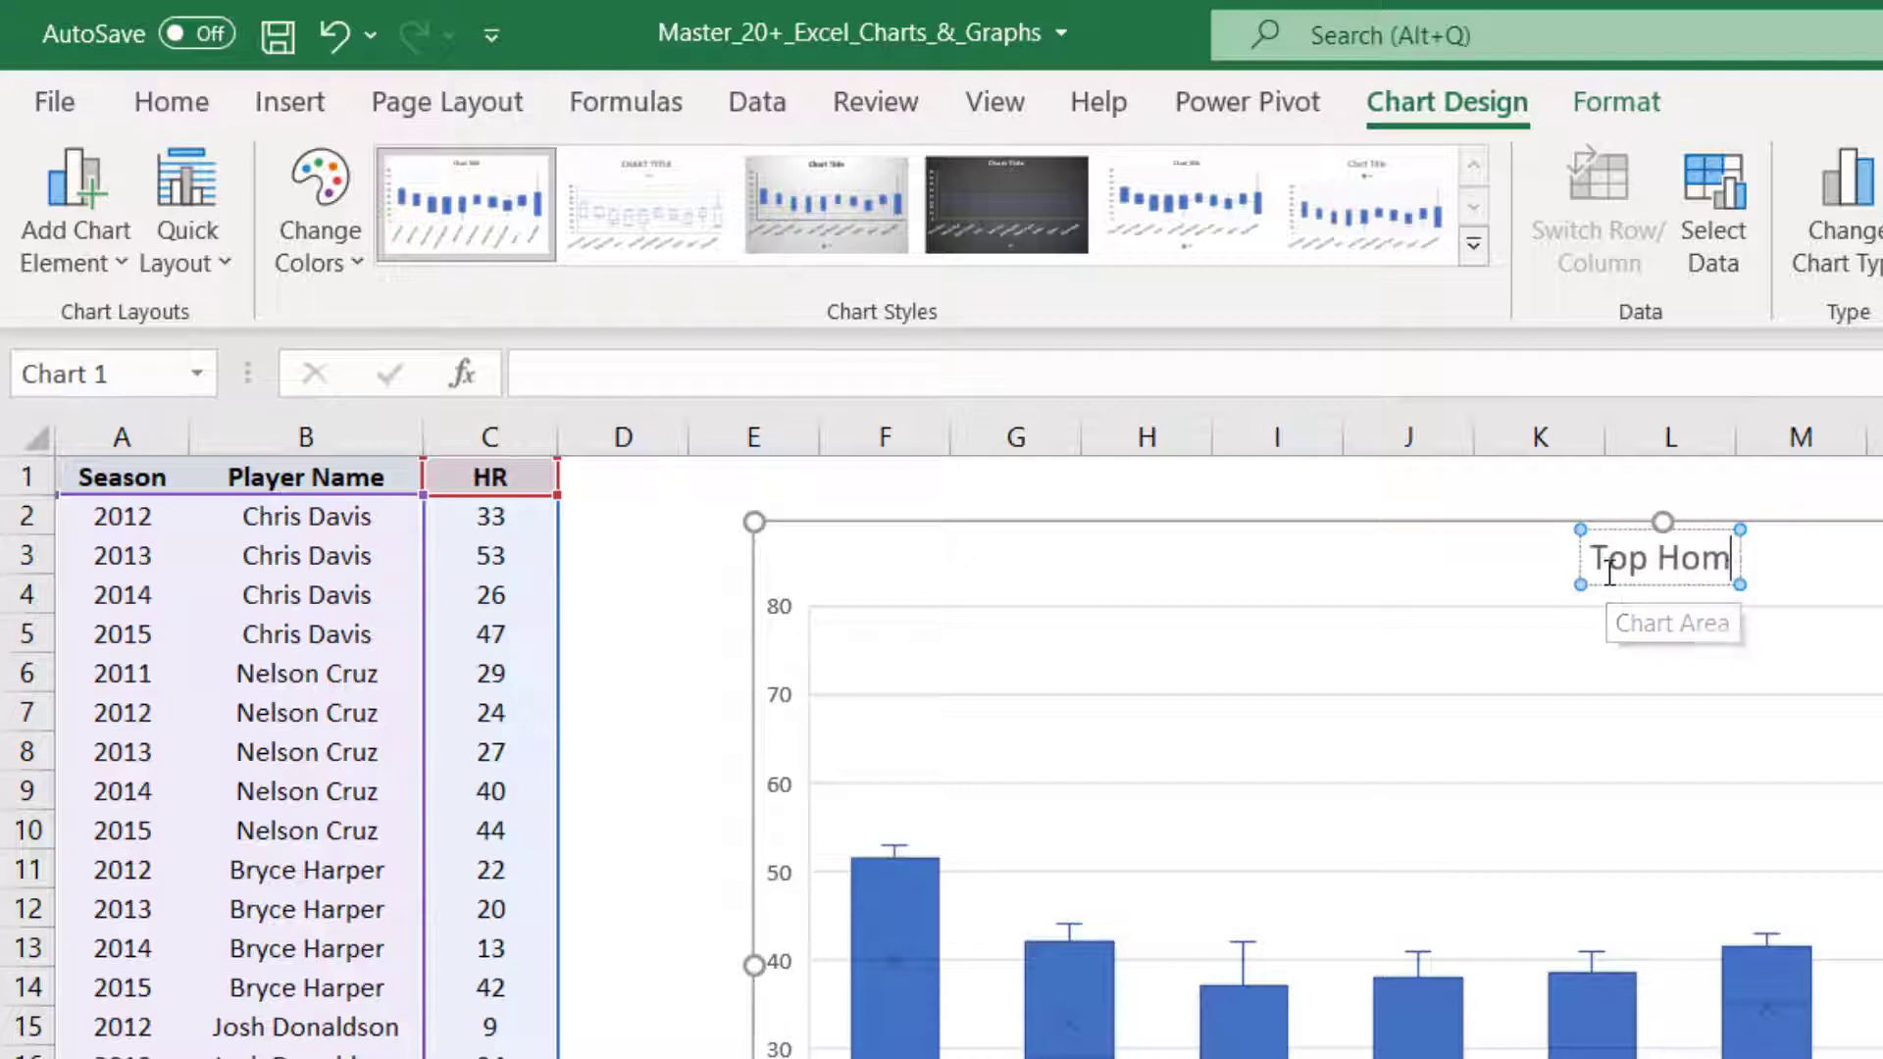
type(" Runs")
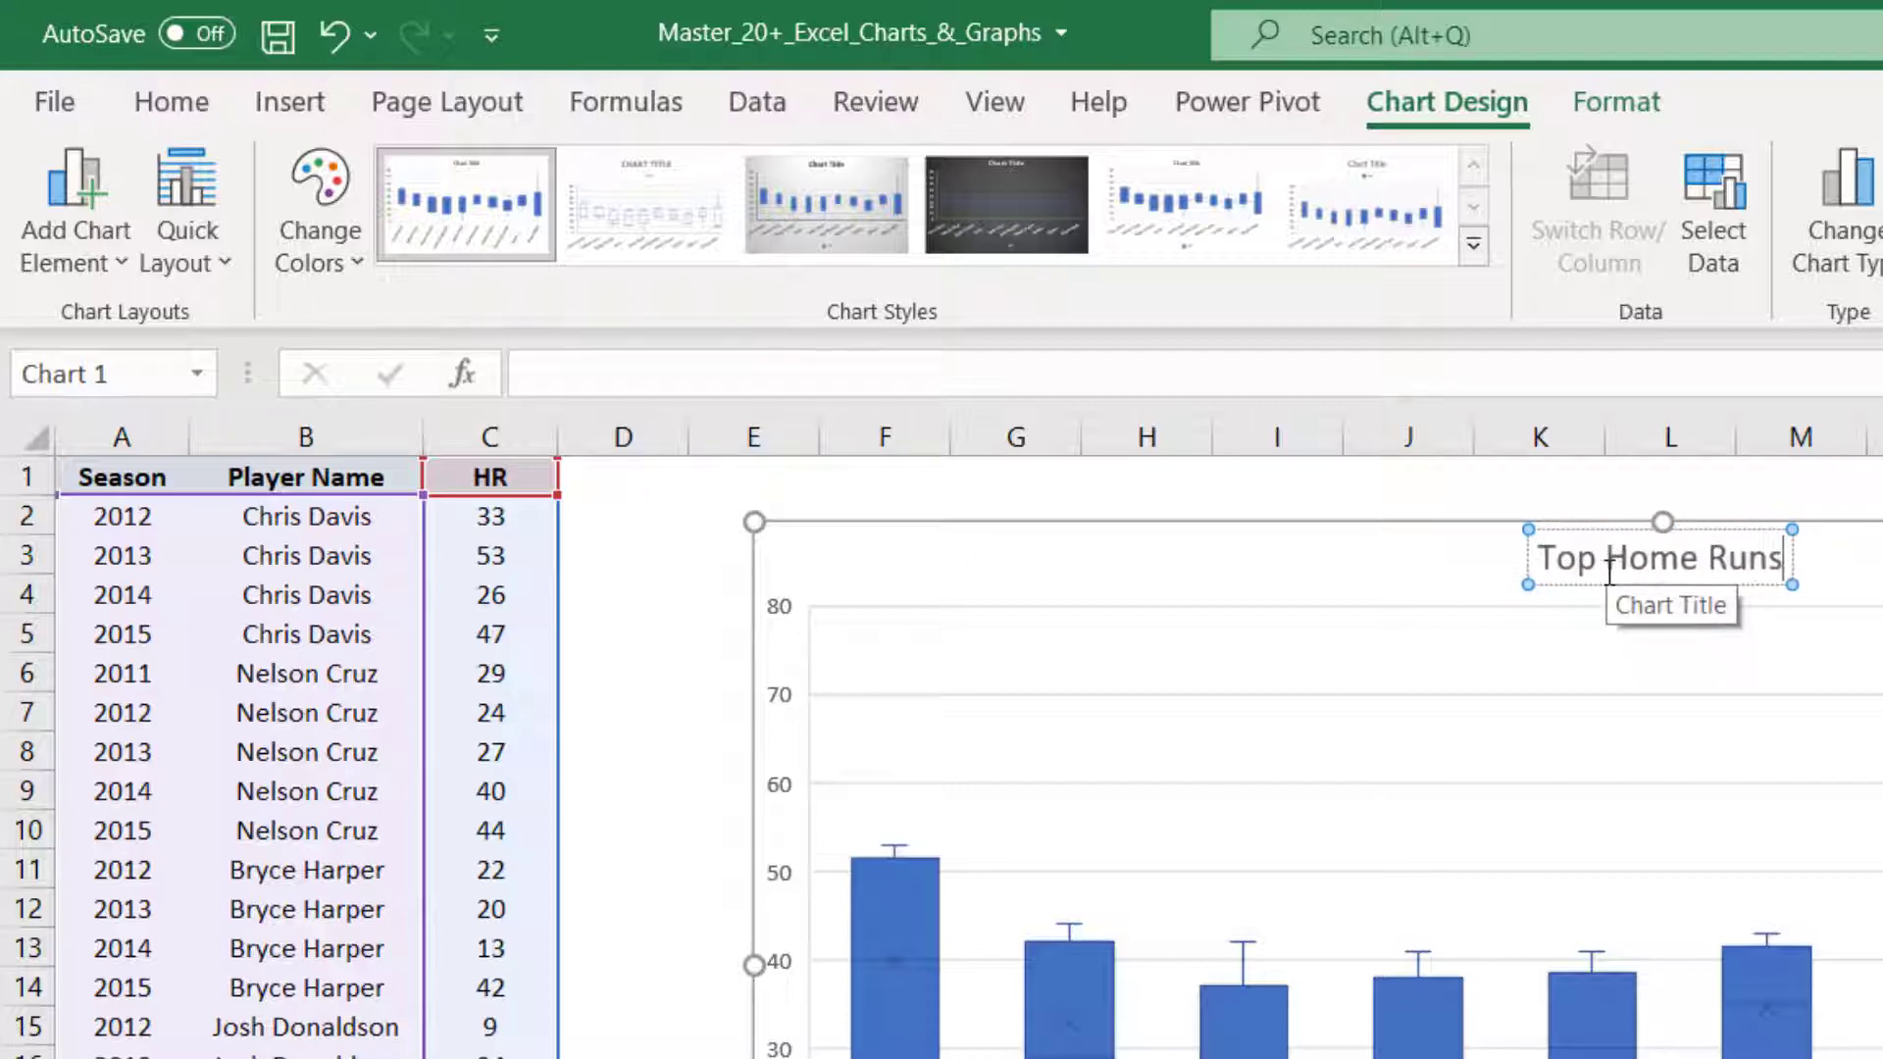
Make the whole "Top Home Runs" title bold and enlarge it by several font sizes
key("ctrl+a")
key("ctrl+b")
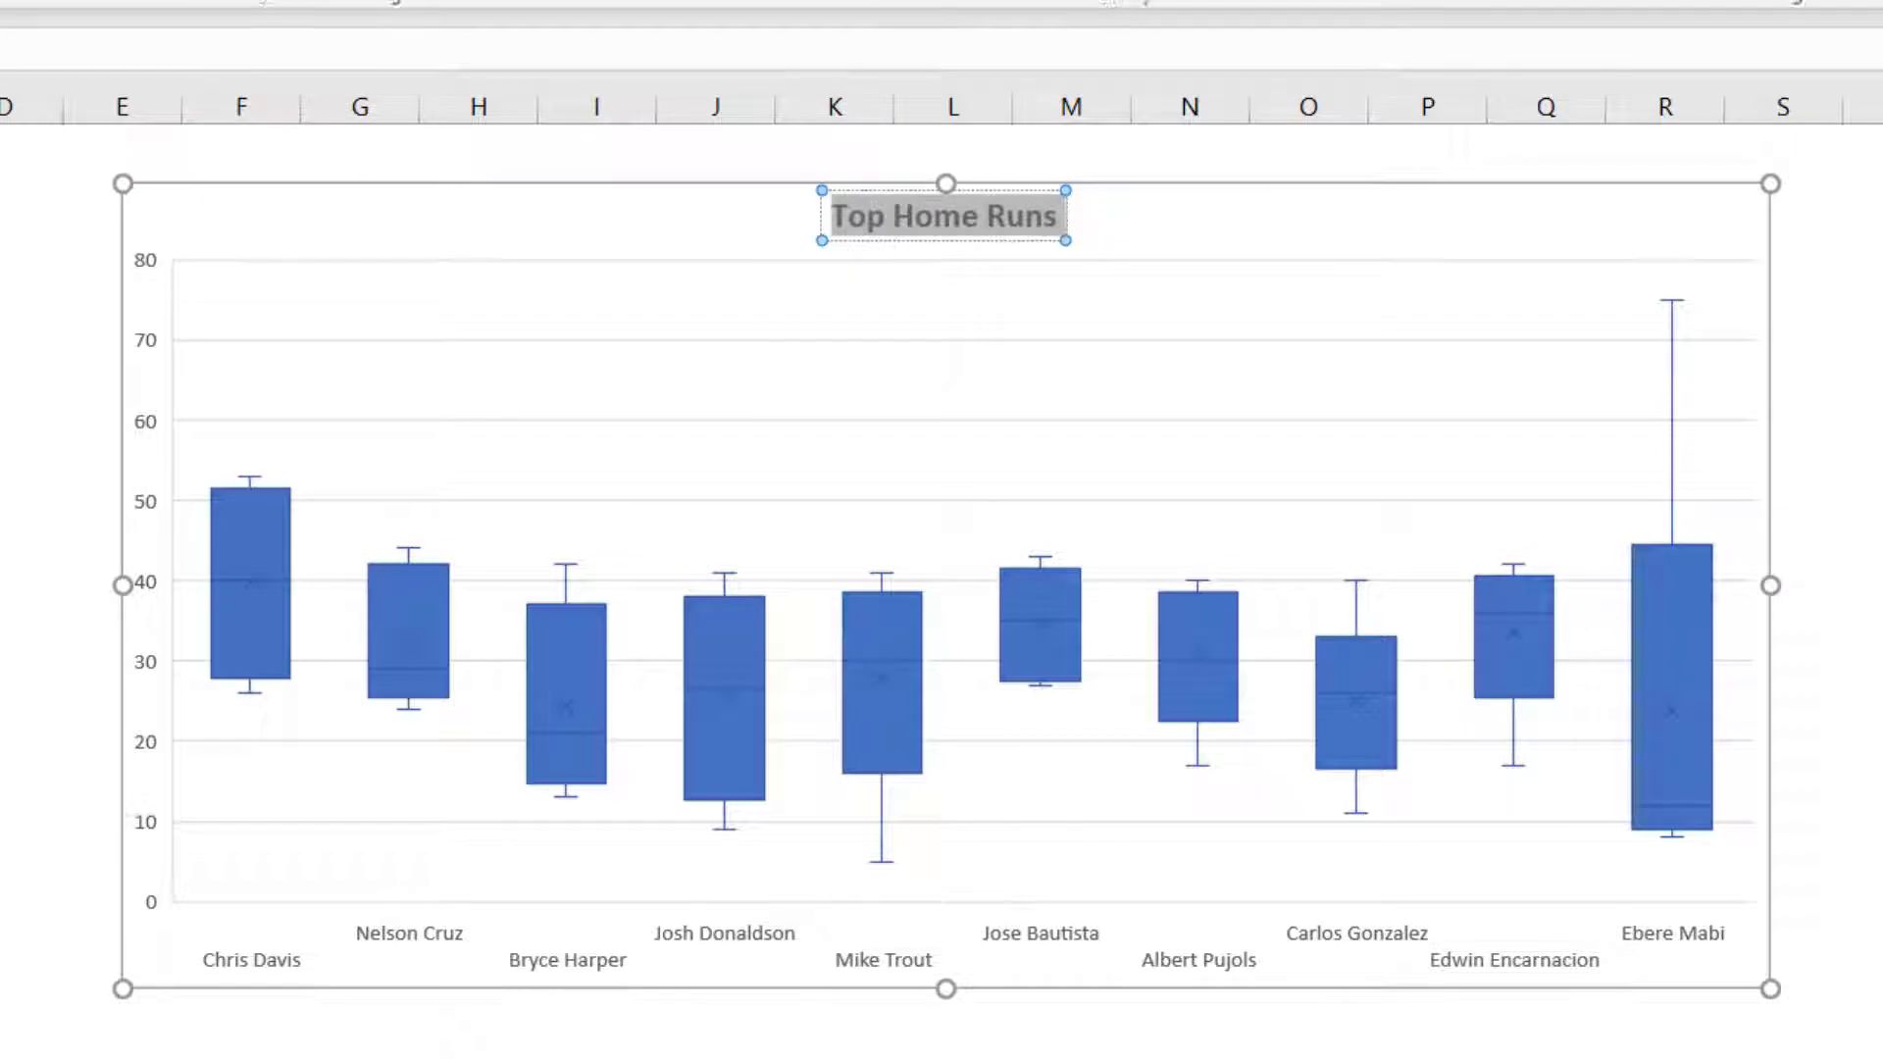
key("ctrl+shift+greater")
key("ctrl+shift+greater")
key("ctrl+shift+greater")
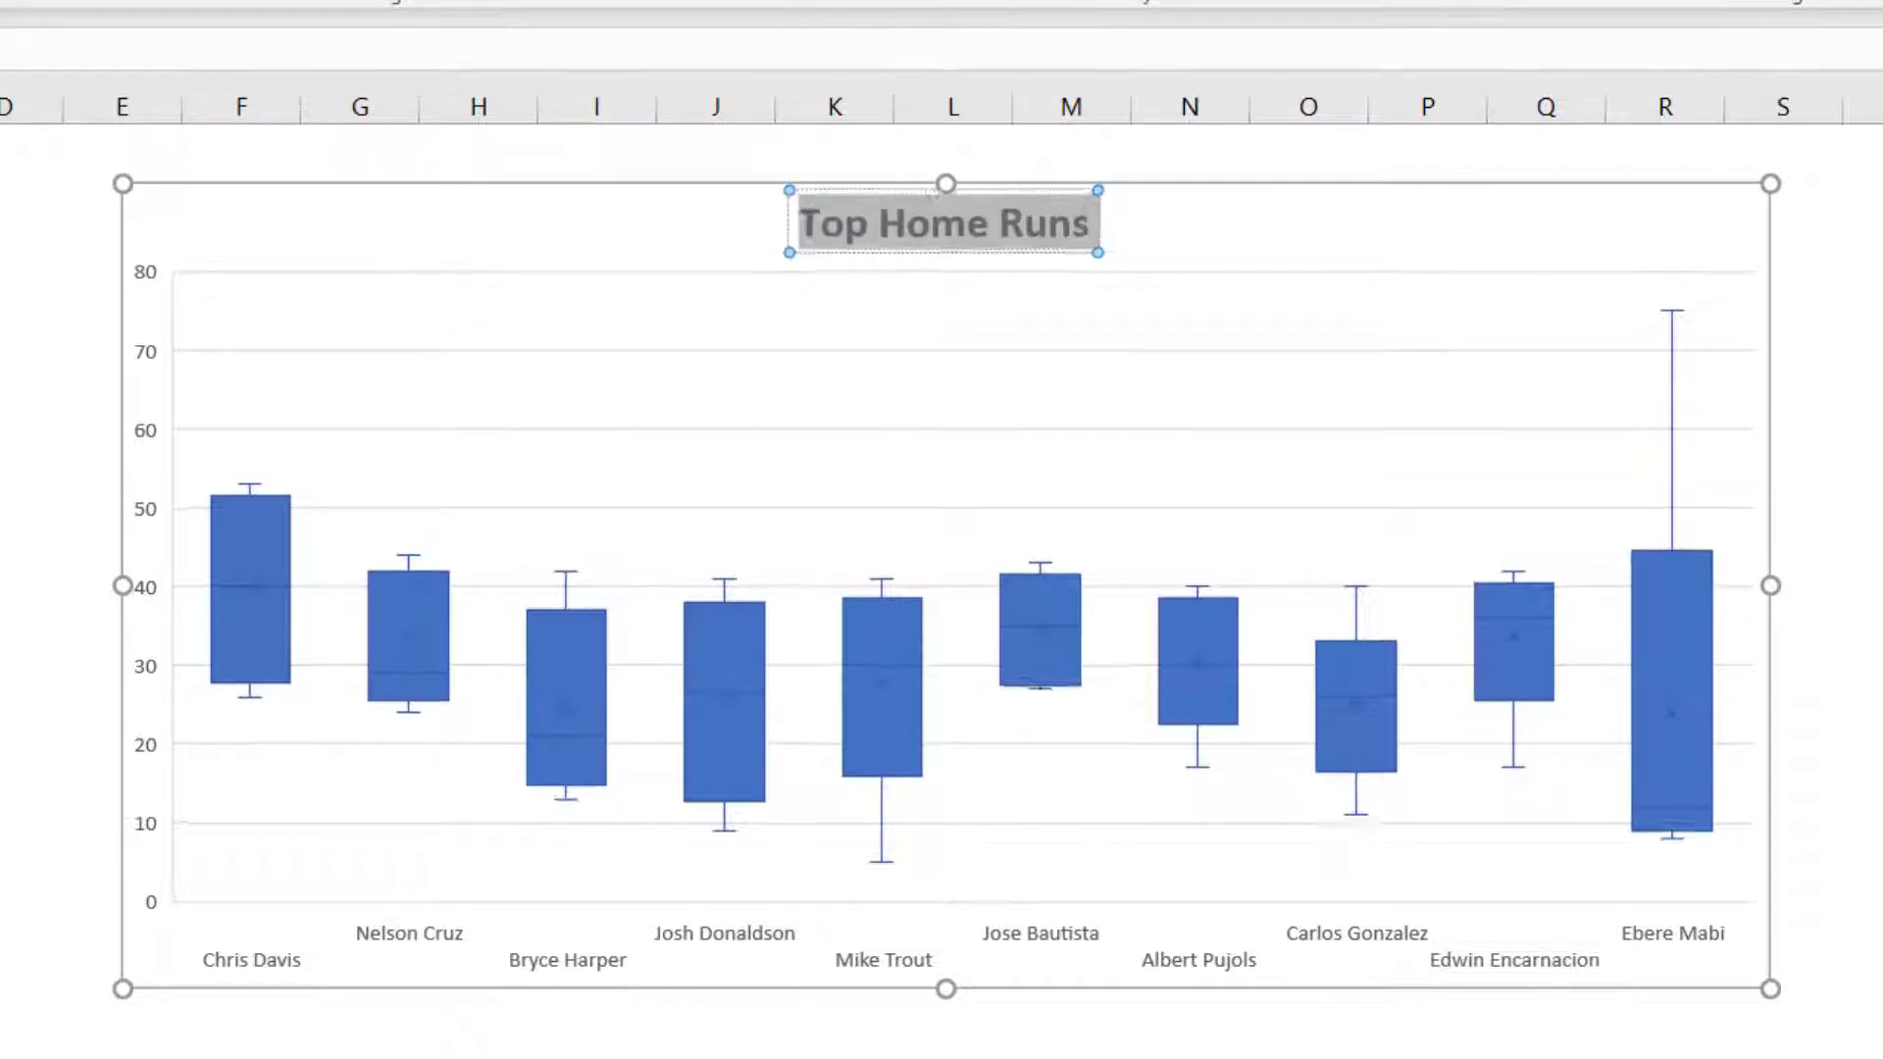
Make the labels of both the vertical and horizontal axes bold, and enlarge the horizontal axis player names
left_click(152, 294)
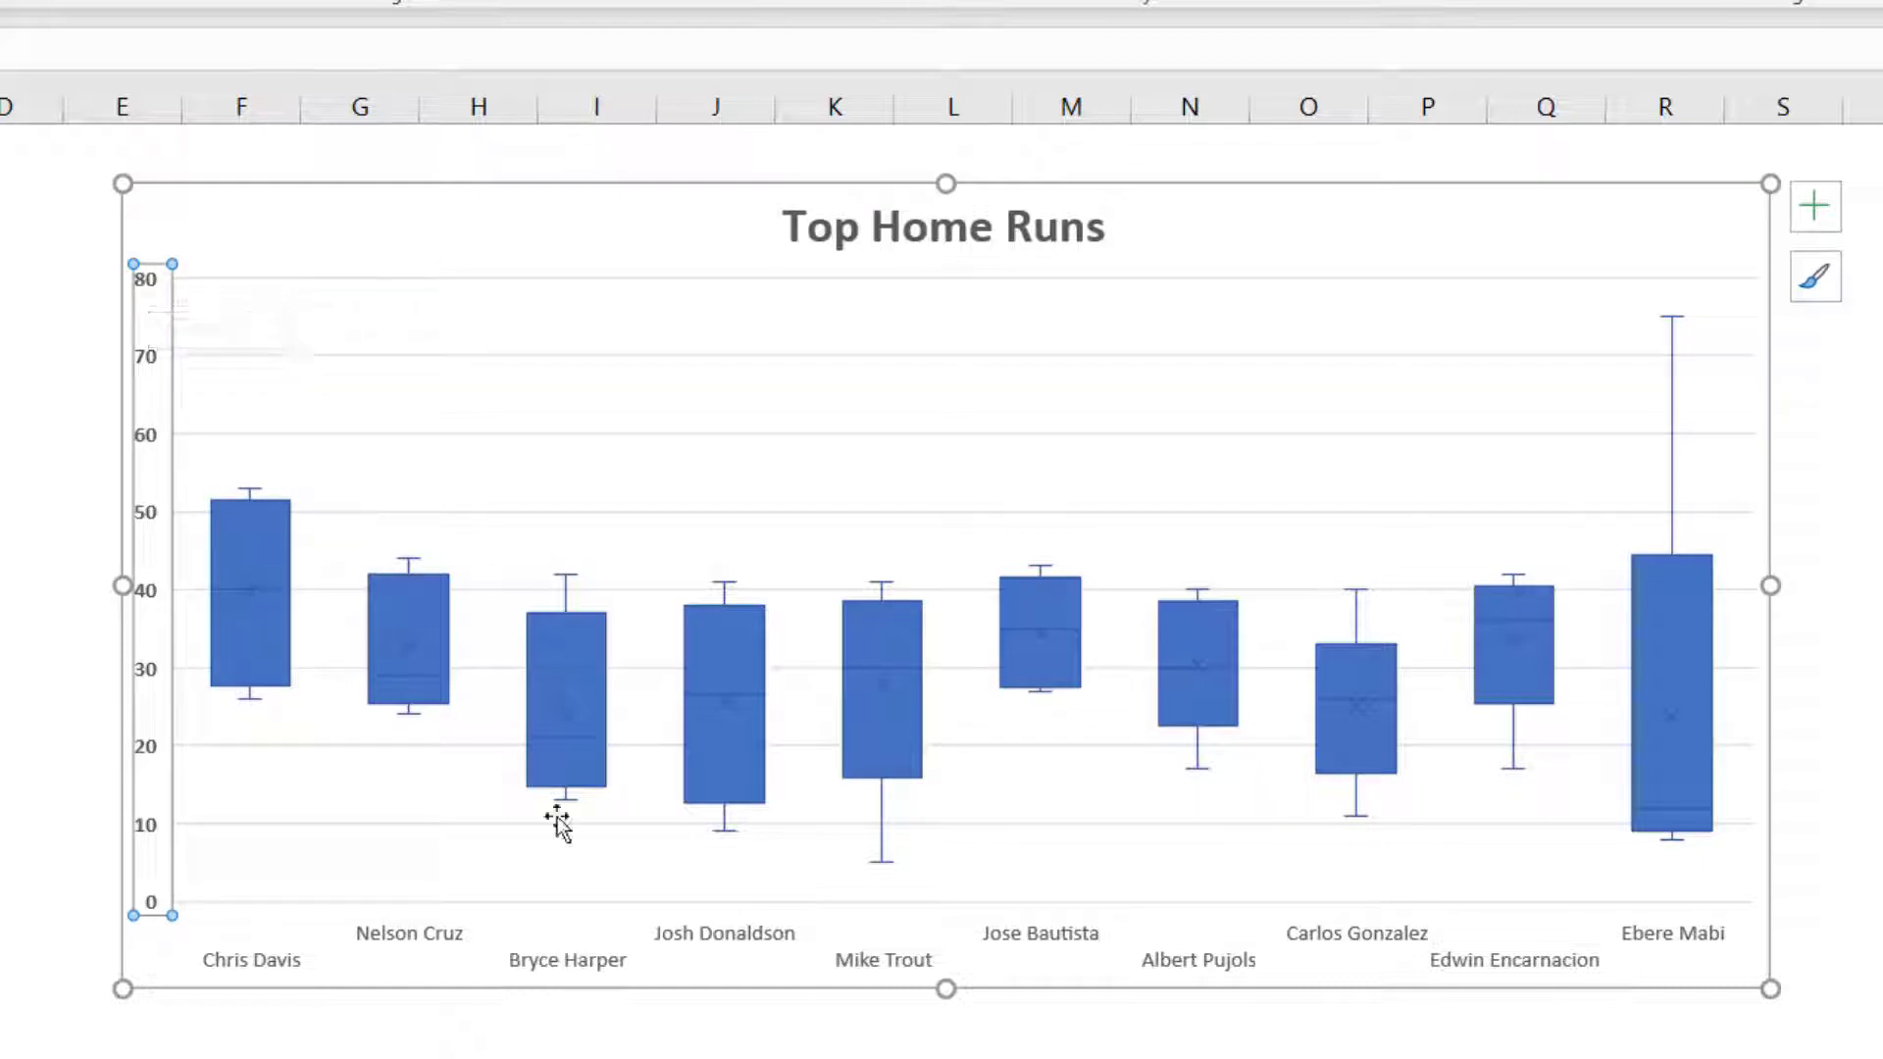
left_click(567, 961)
key("ctrl+b")
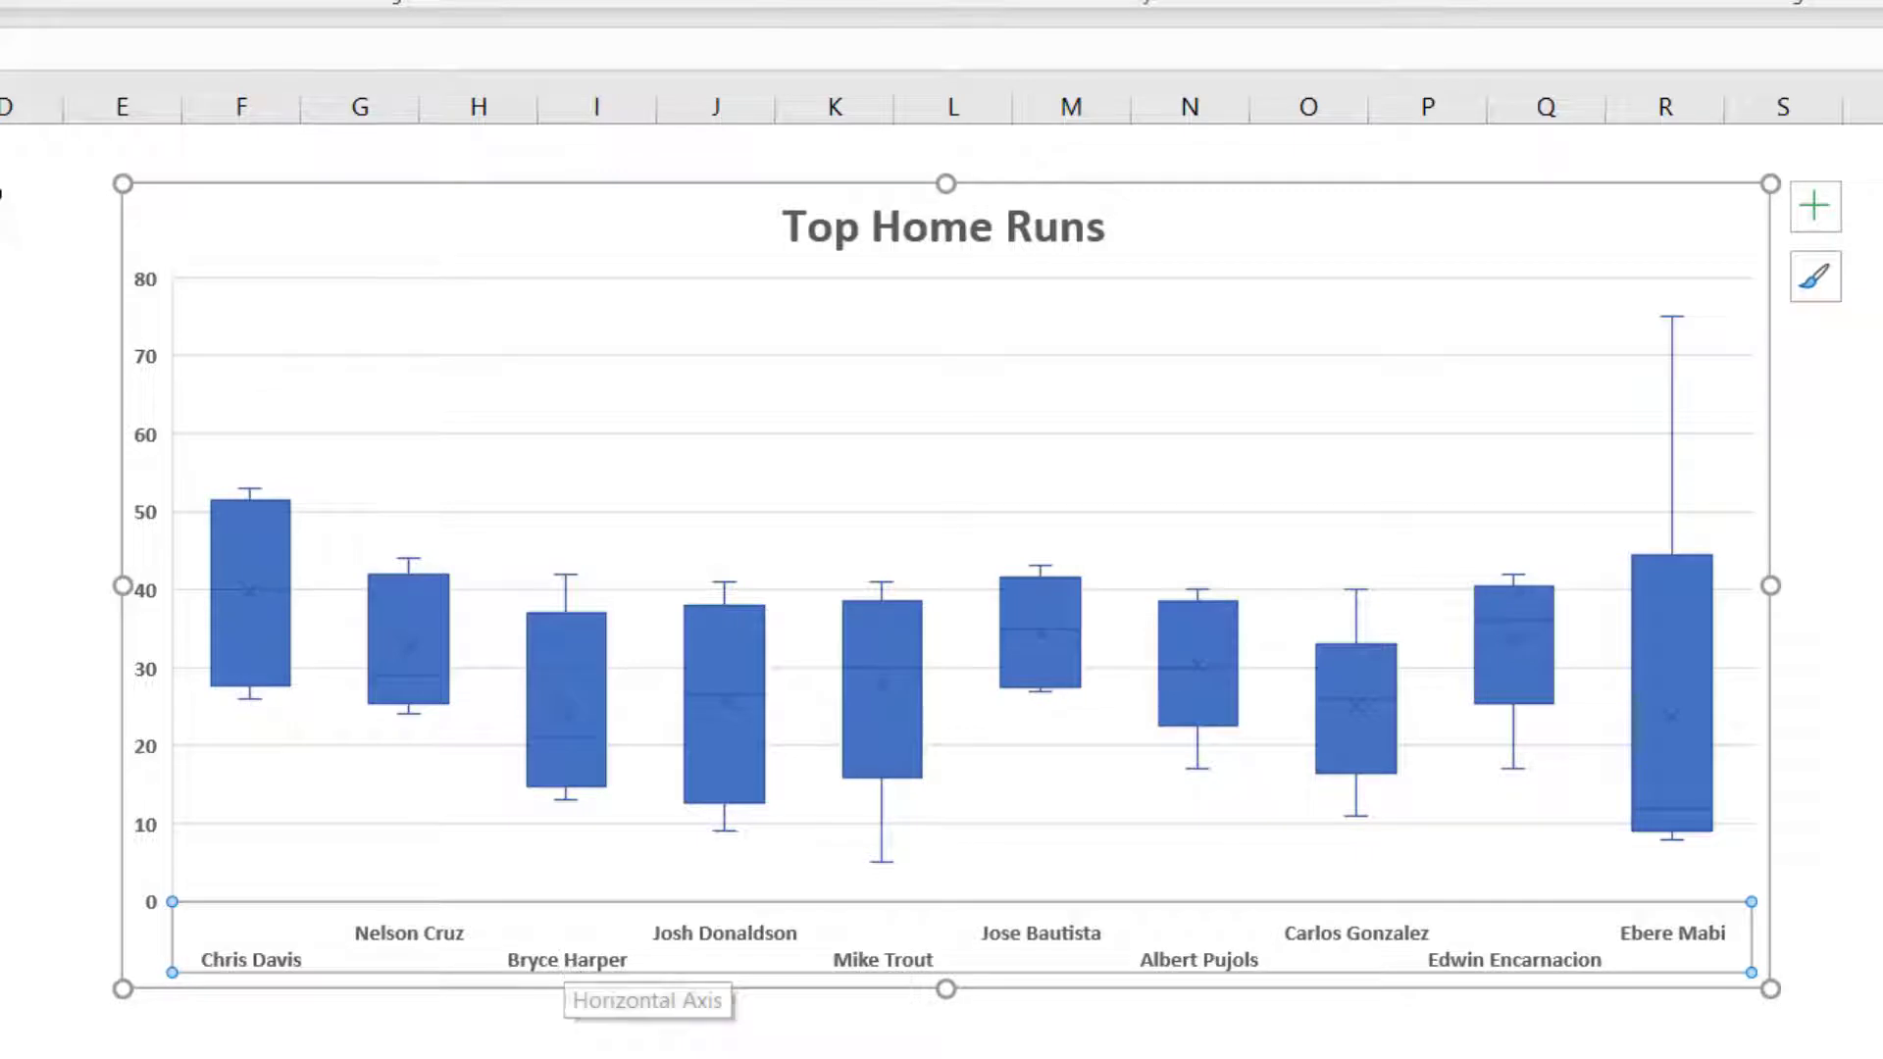
key("ctrl+shift+period")
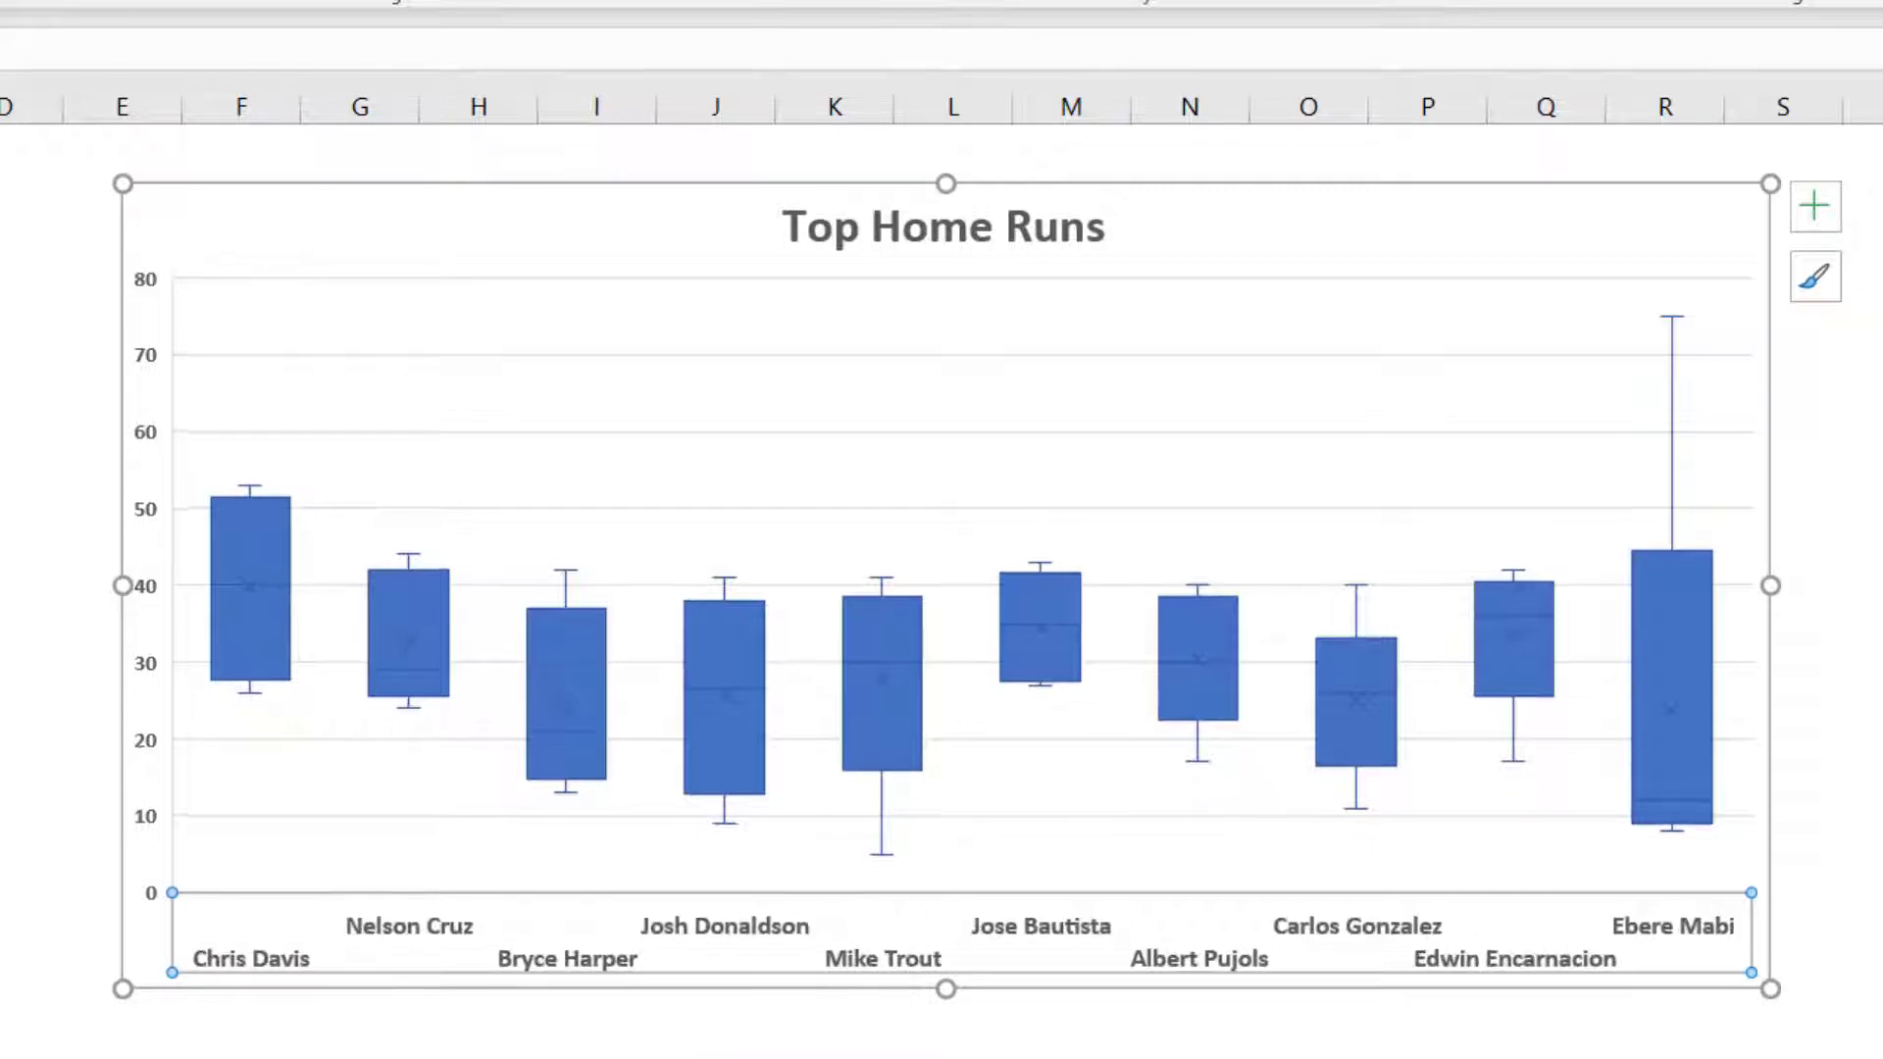
Enlarge the number labels on the vertical axis and add a title to that axis
left_click(149, 439)
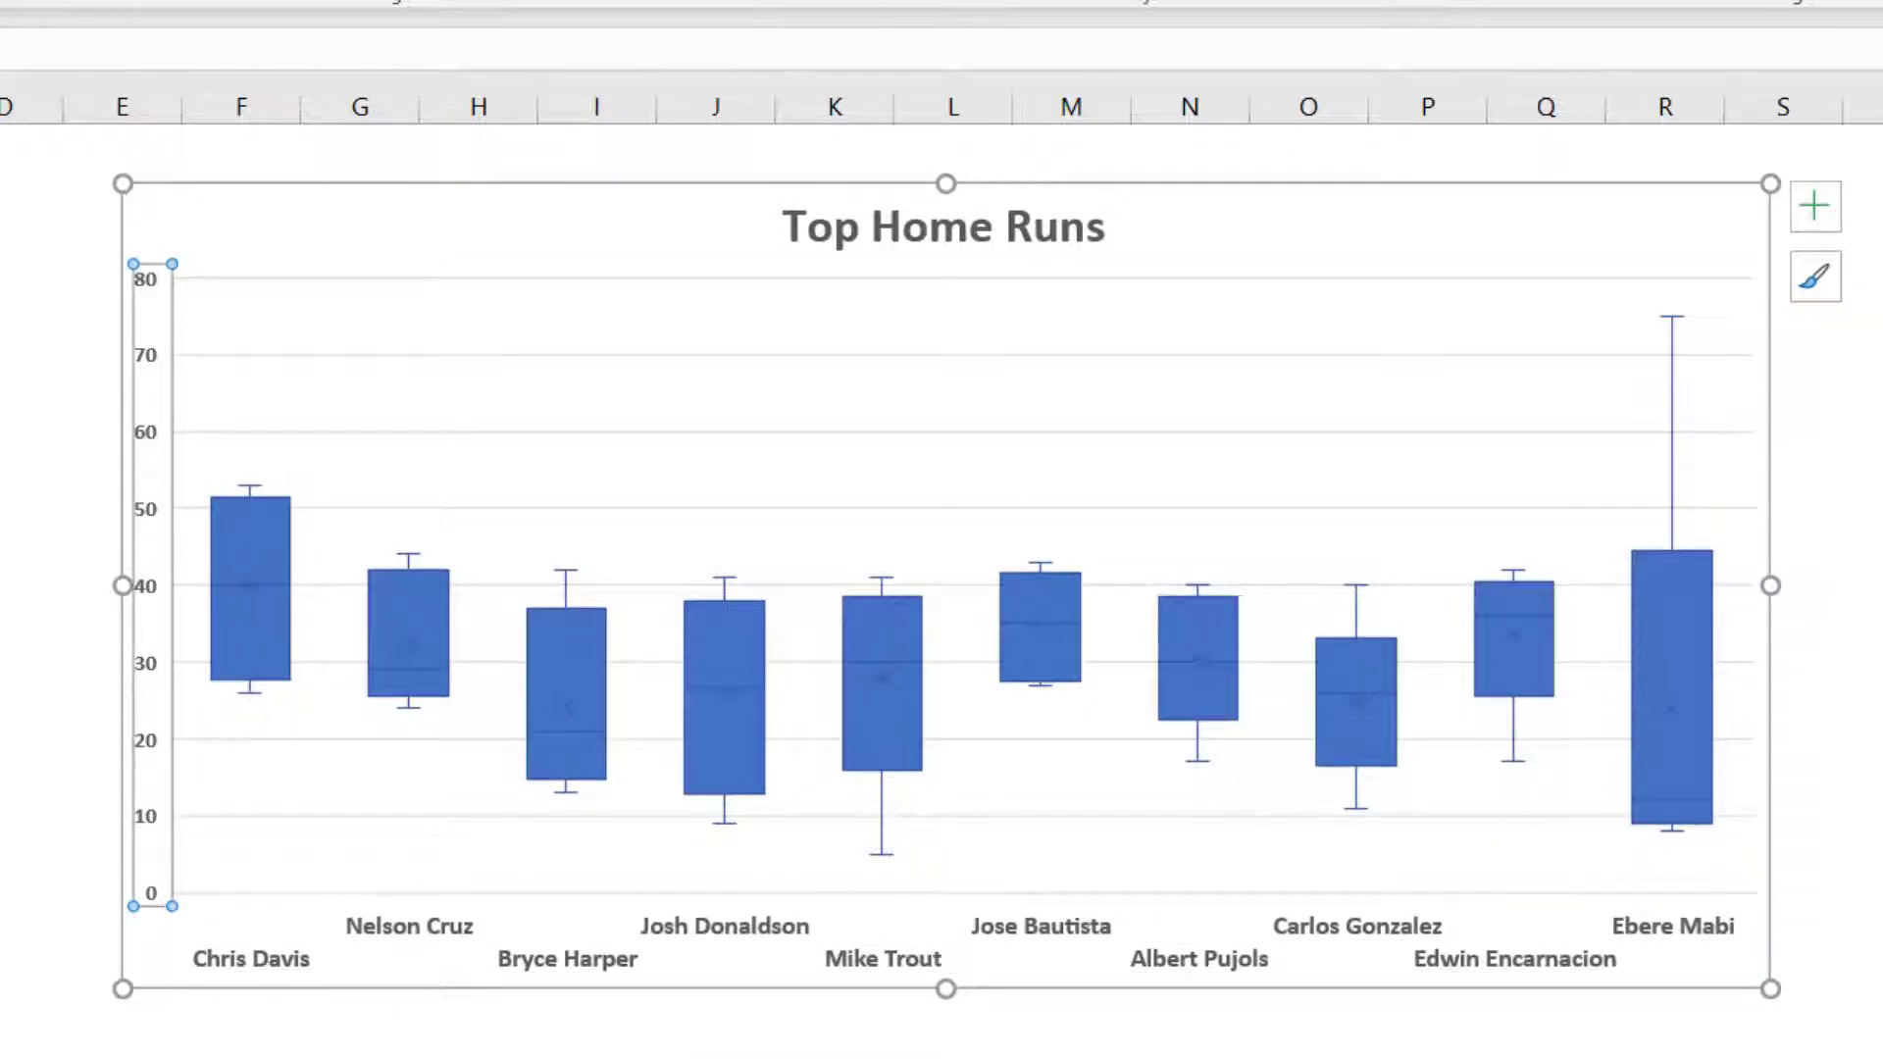
key("ctrl+shift+period")
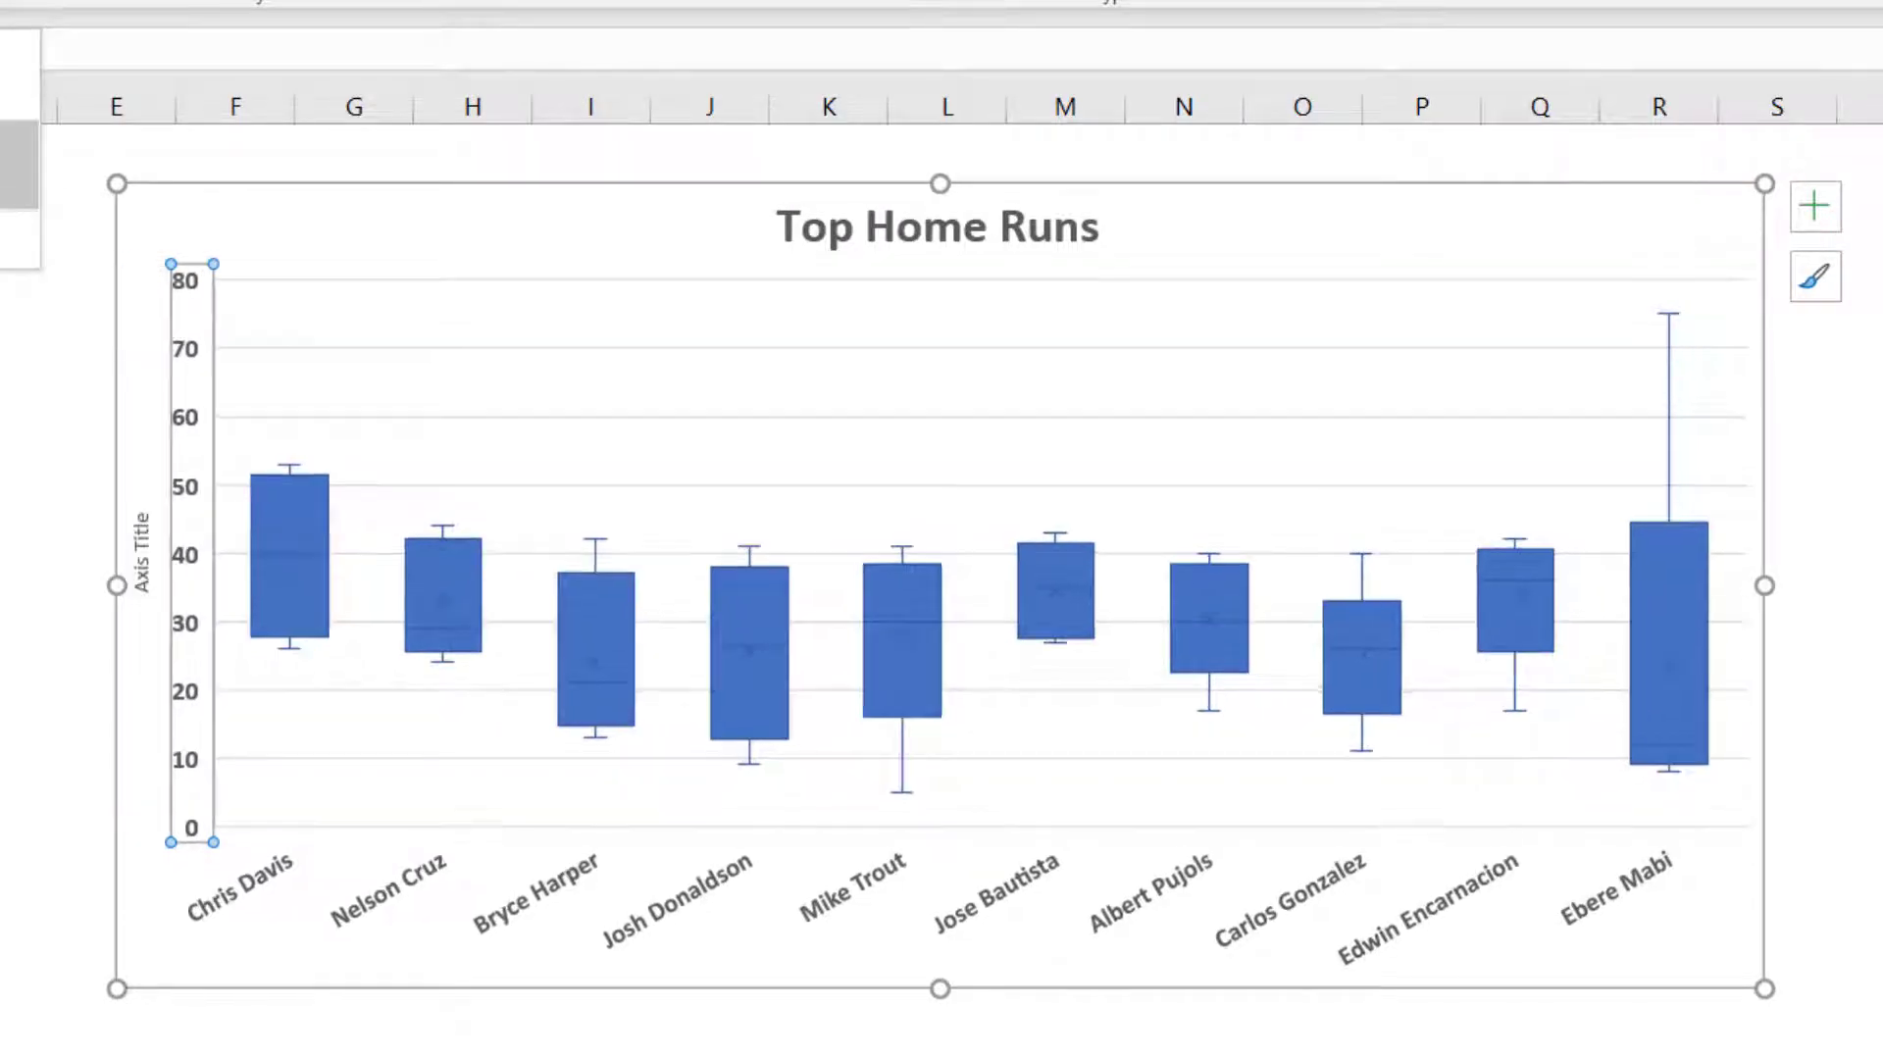
left_click(18, 165)
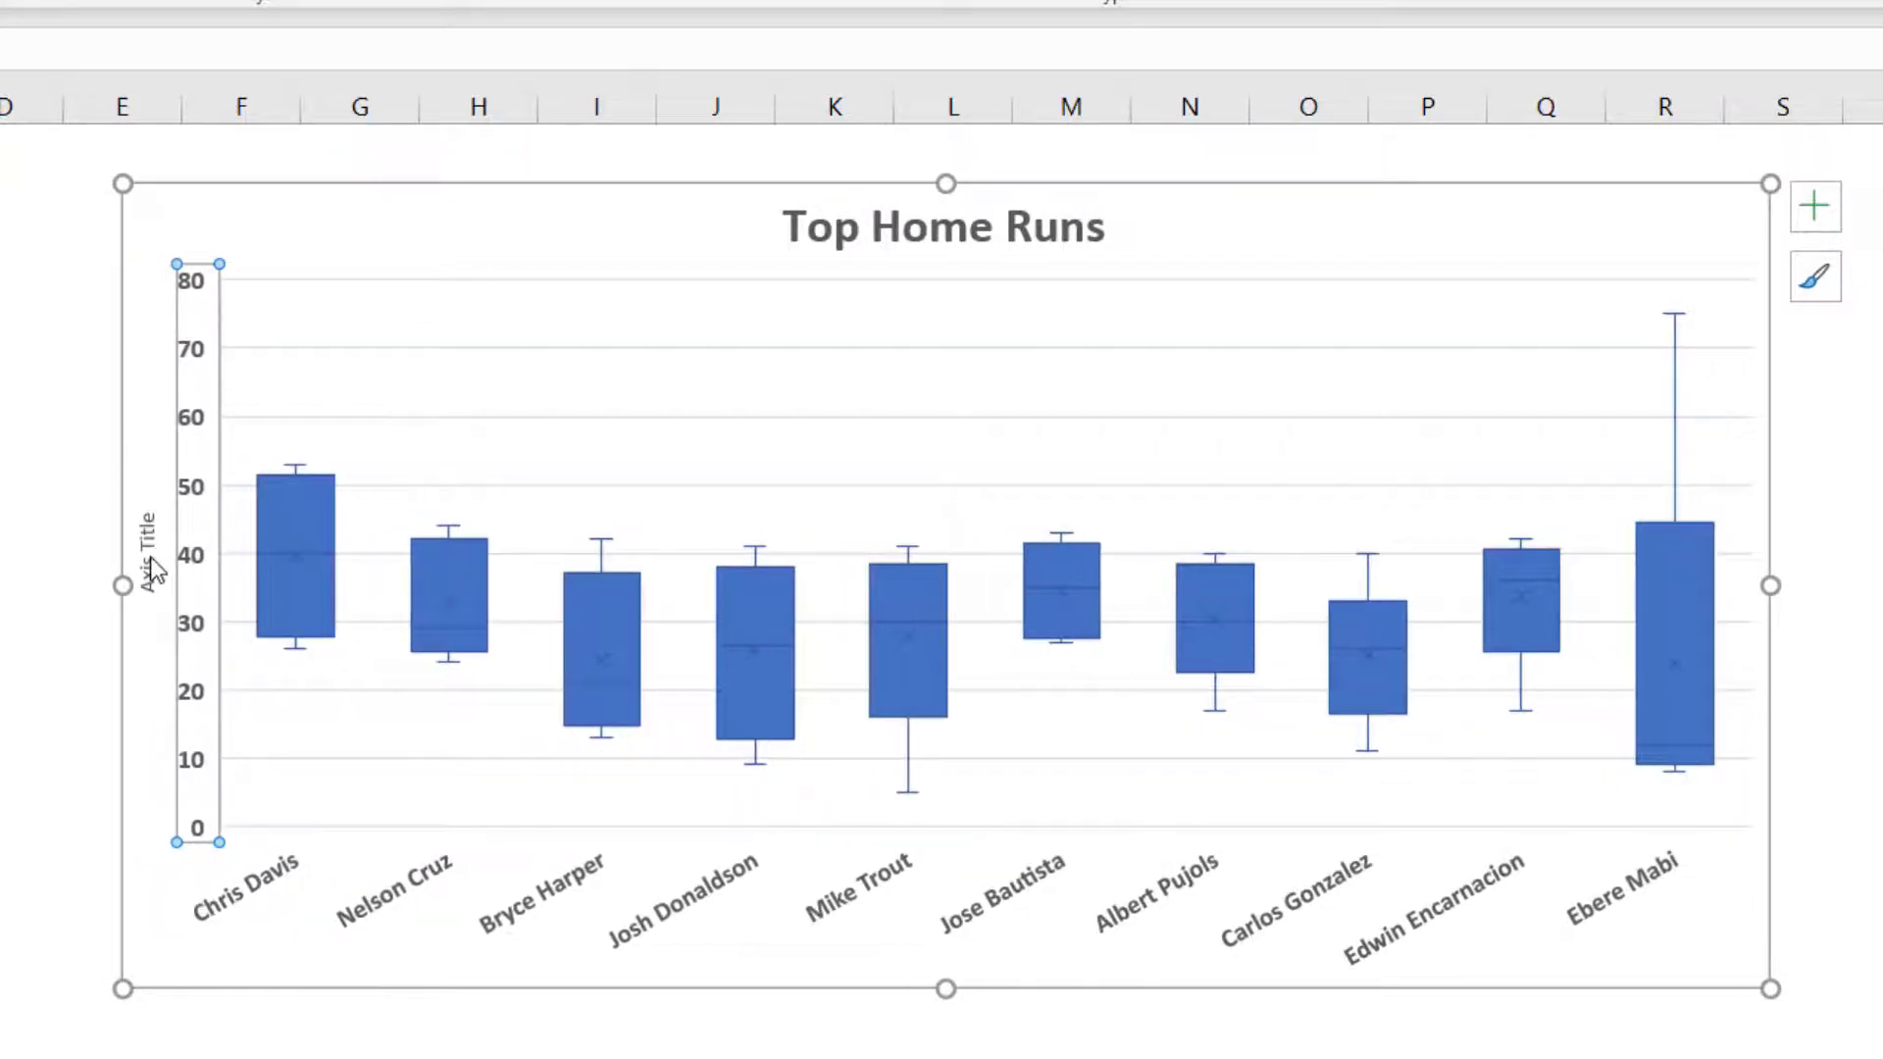
Replace the vertical axis title's placeholder text with "Home Runs"
left_click(150, 558)
double_click(150, 557)
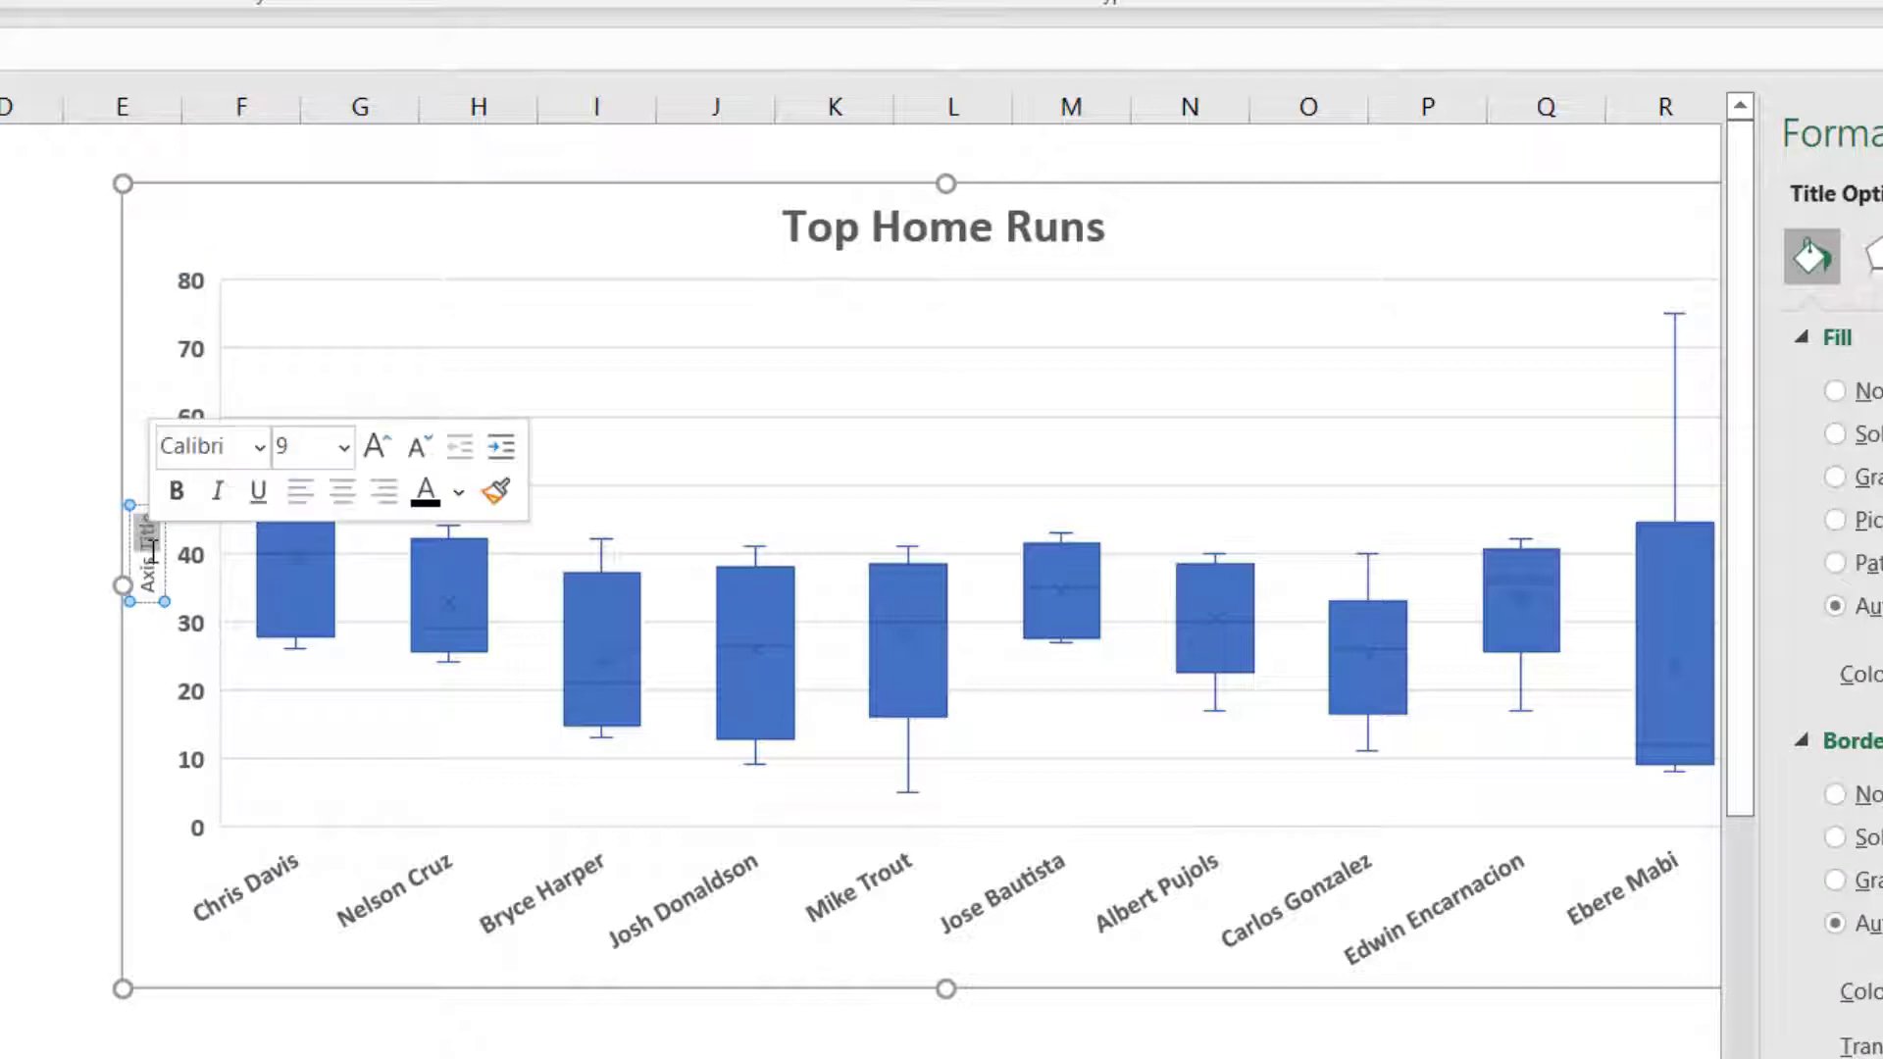
left_click(152, 560)
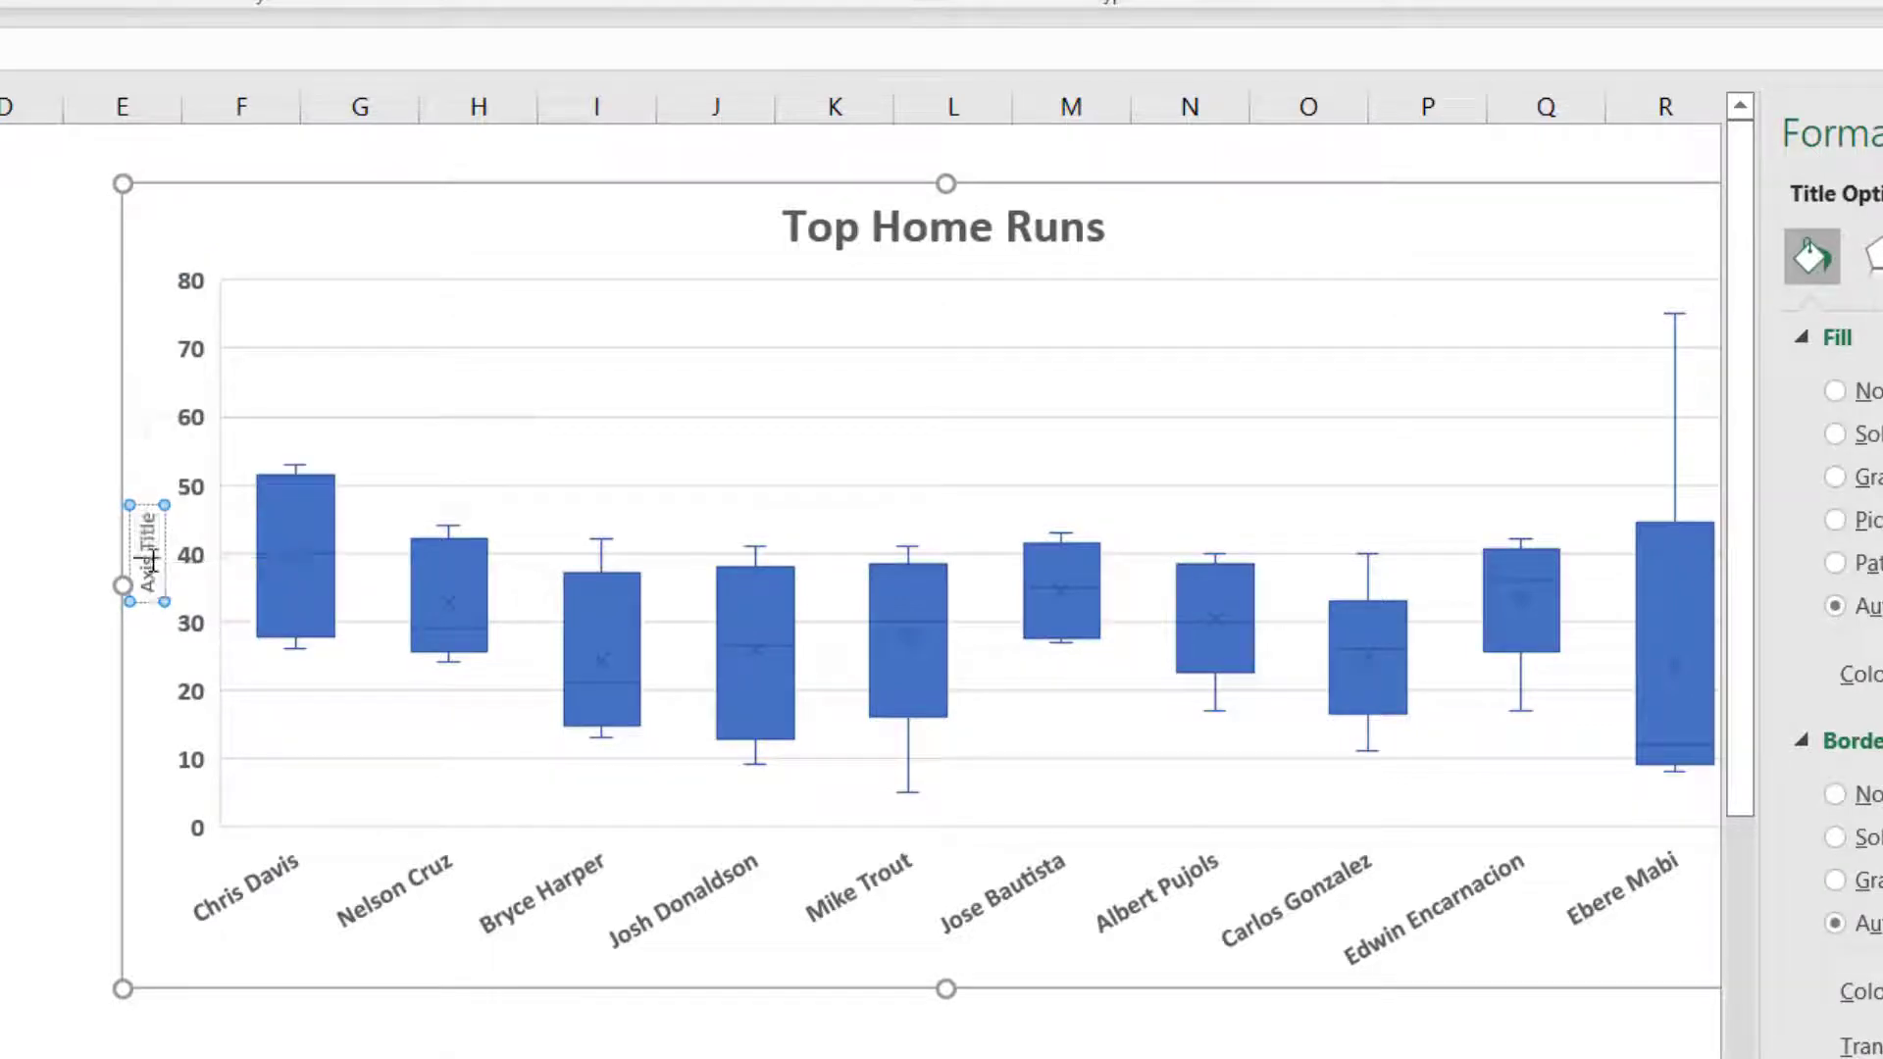
triple_click(152, 560)
type("Home")
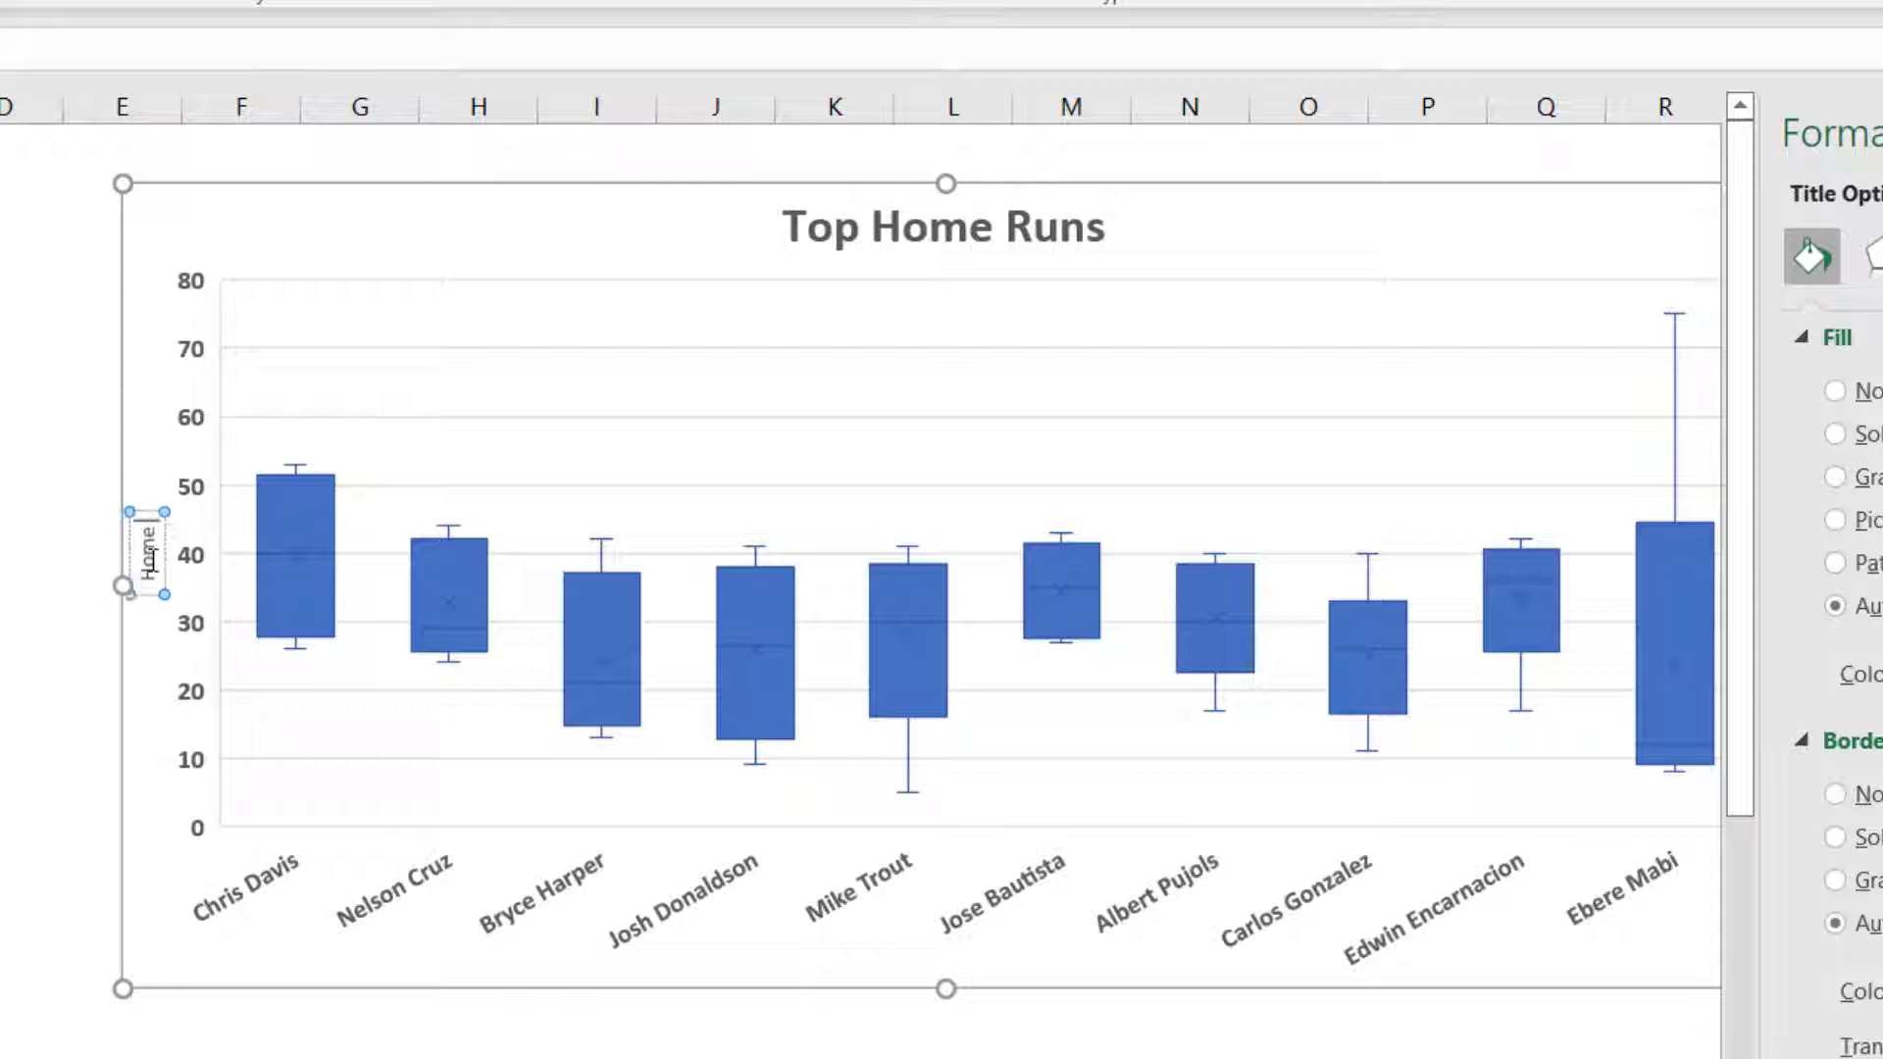
type(" runs")
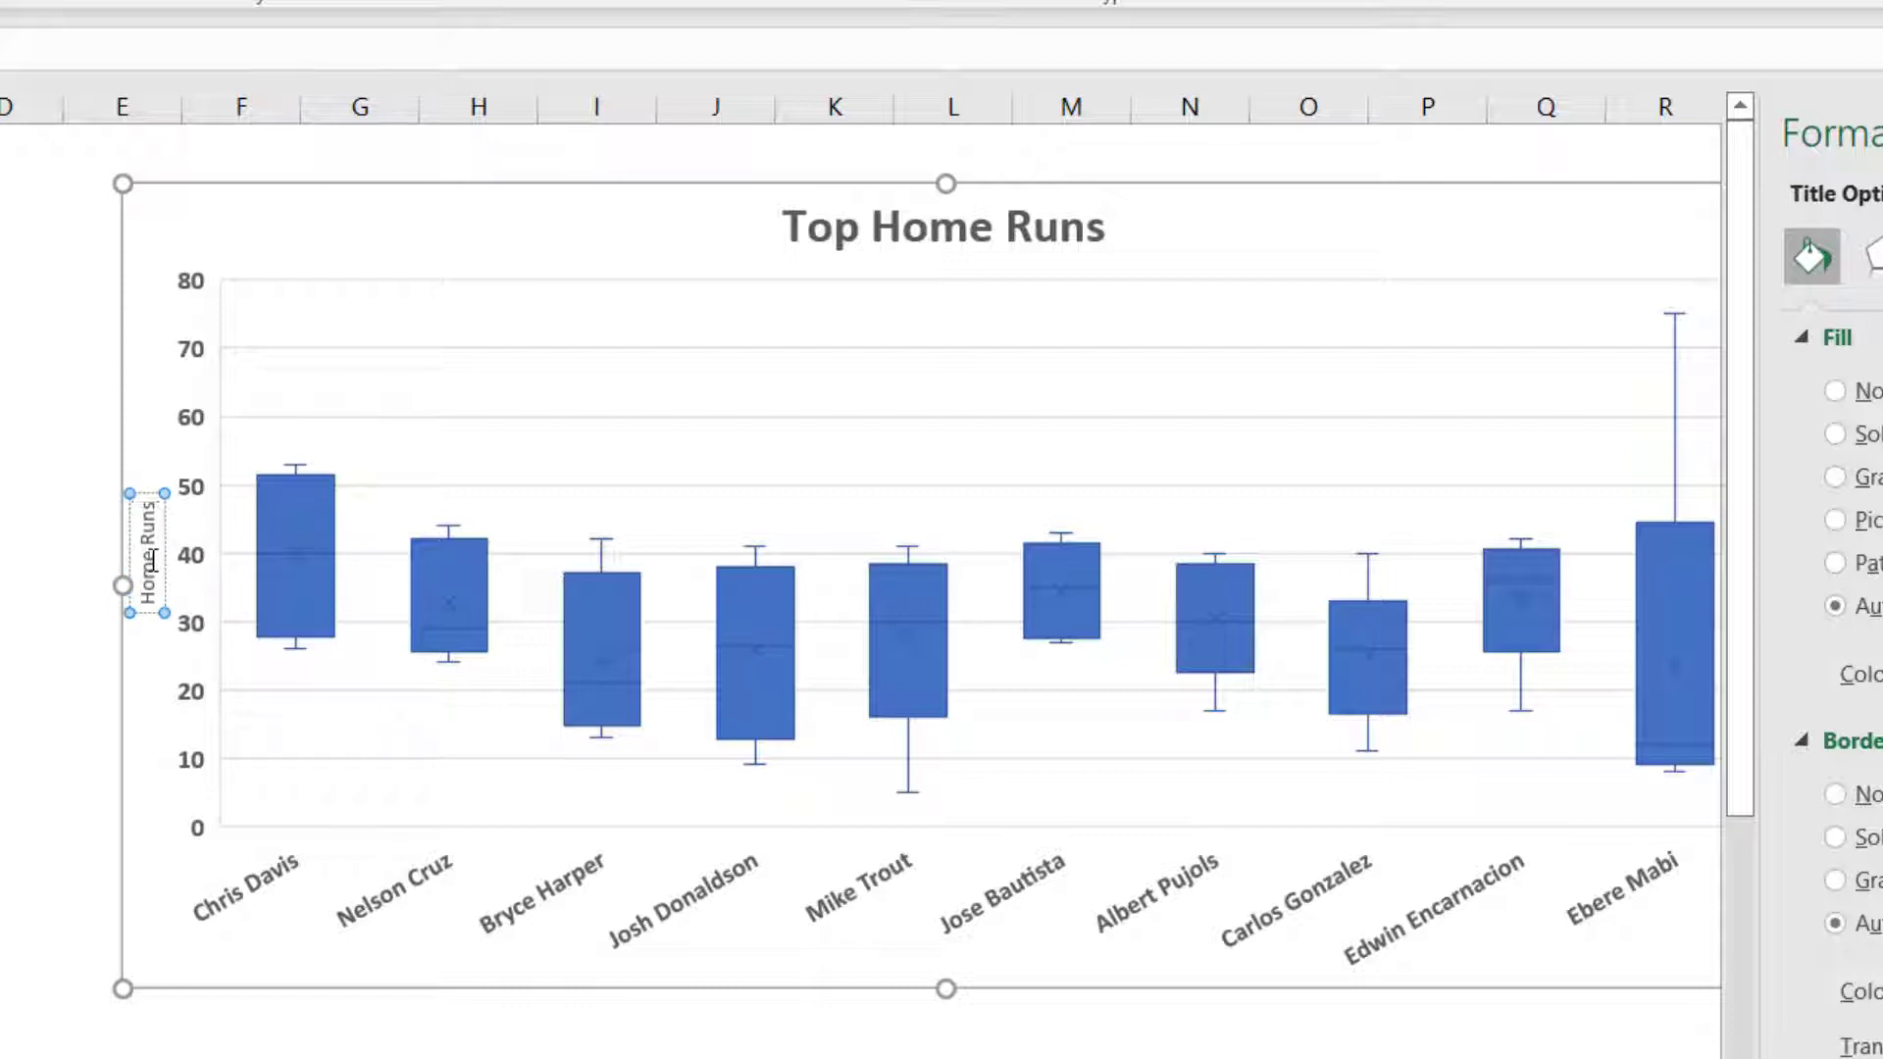
Make the whole "Home Runs" axis title bold and enlarge it, then leave the title selection
triple_click(153, 560)
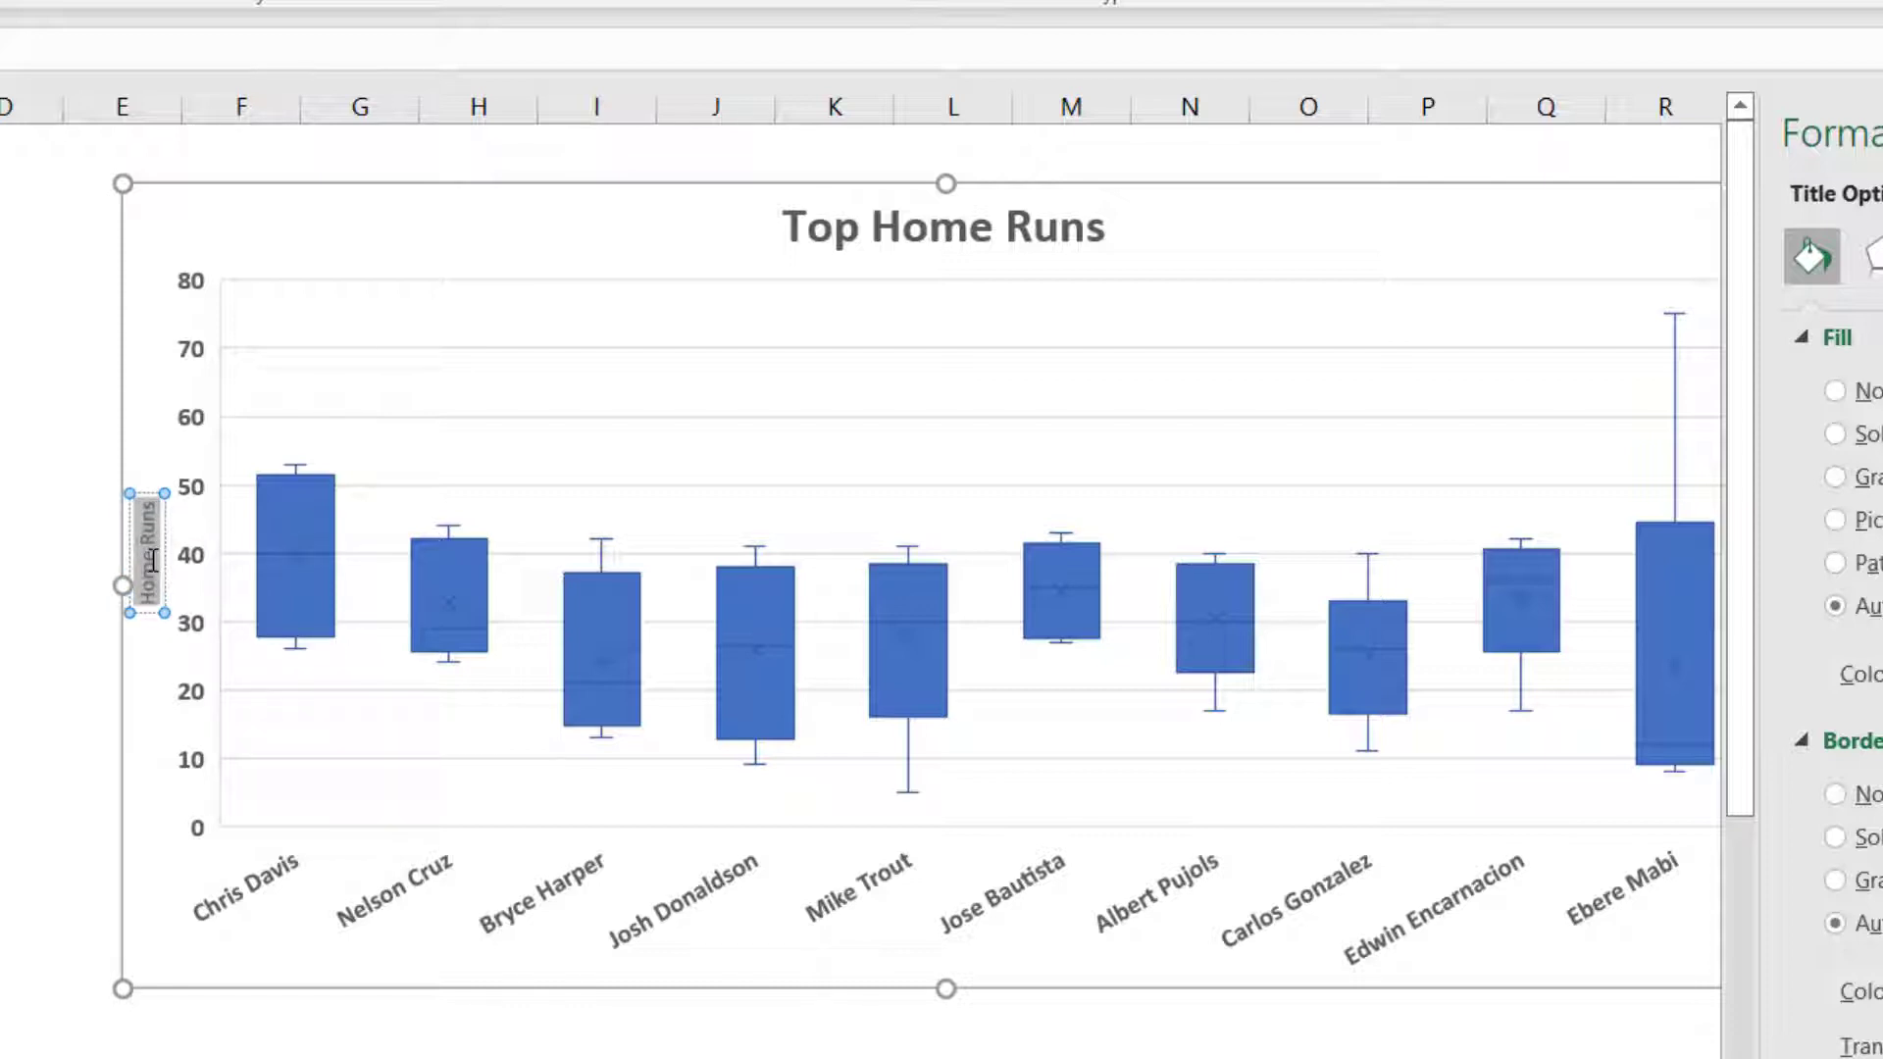
key("ctrl+b")
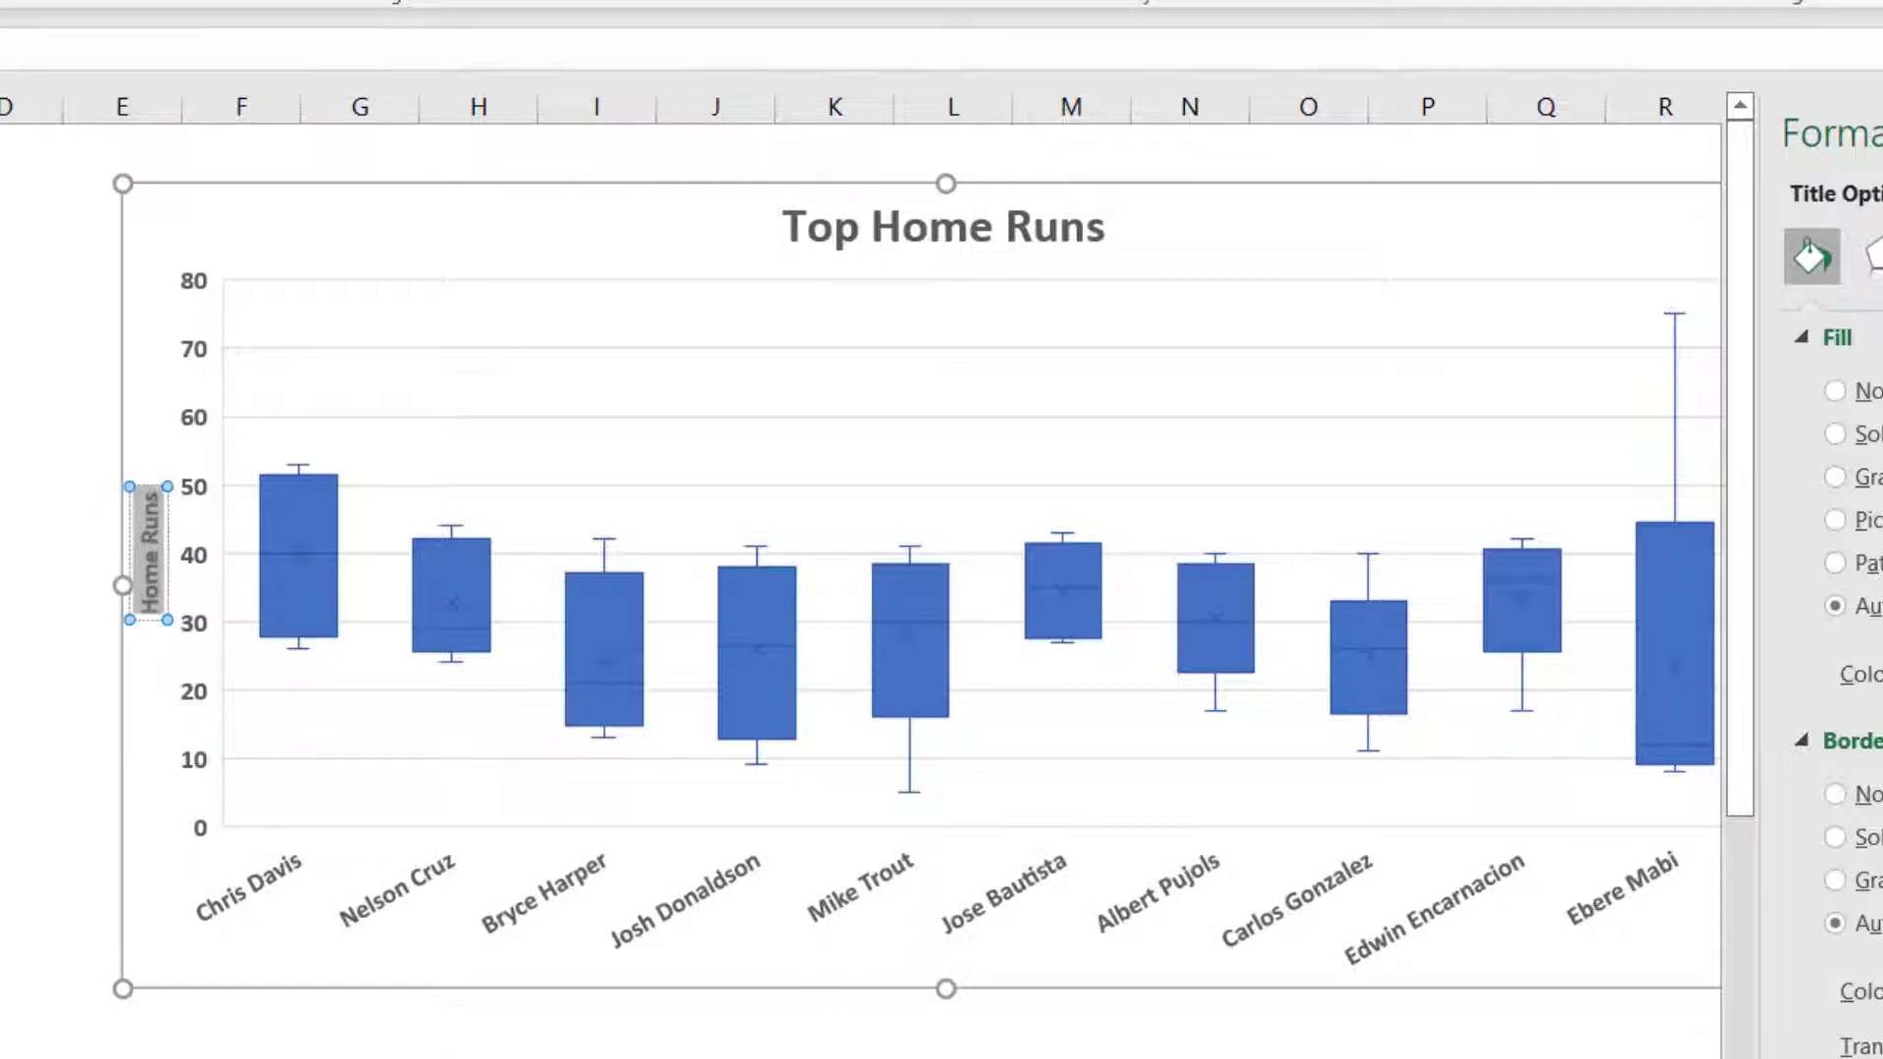
left_click(261, 231)
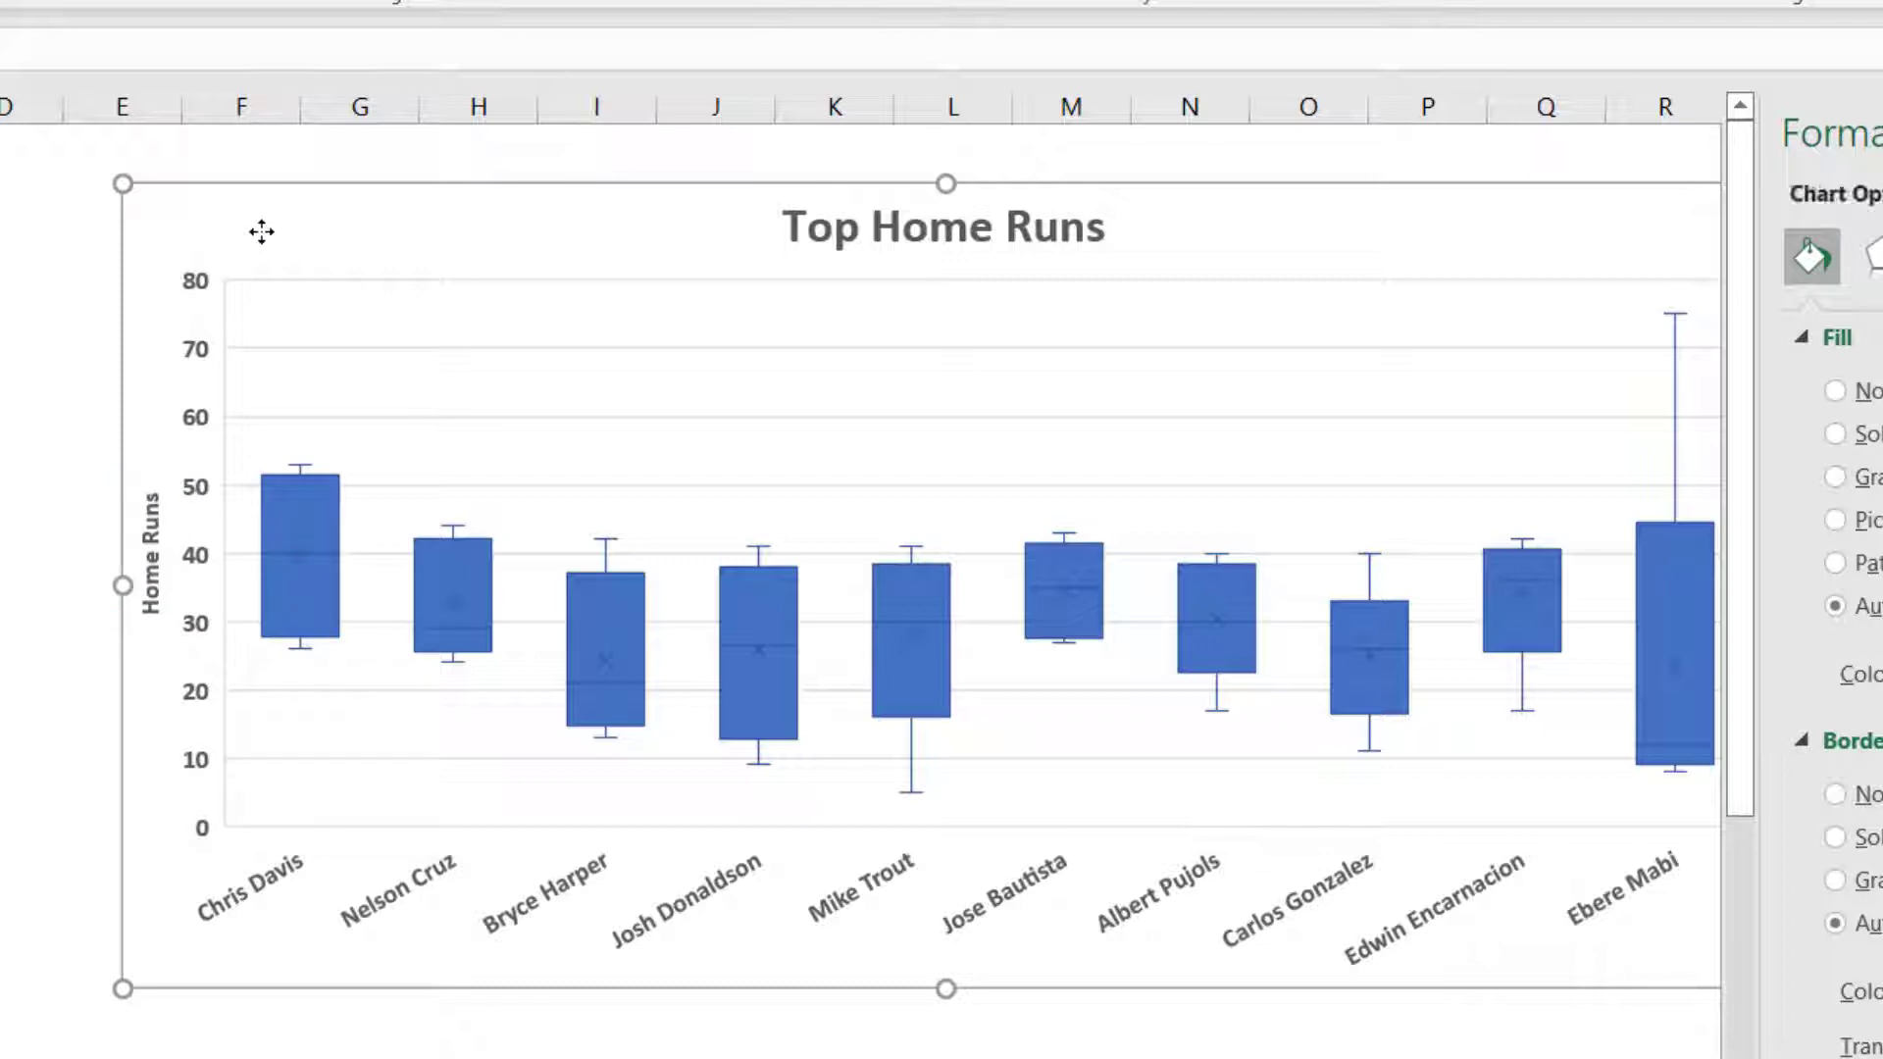
left_click_drag(363, 235, 261, 231)
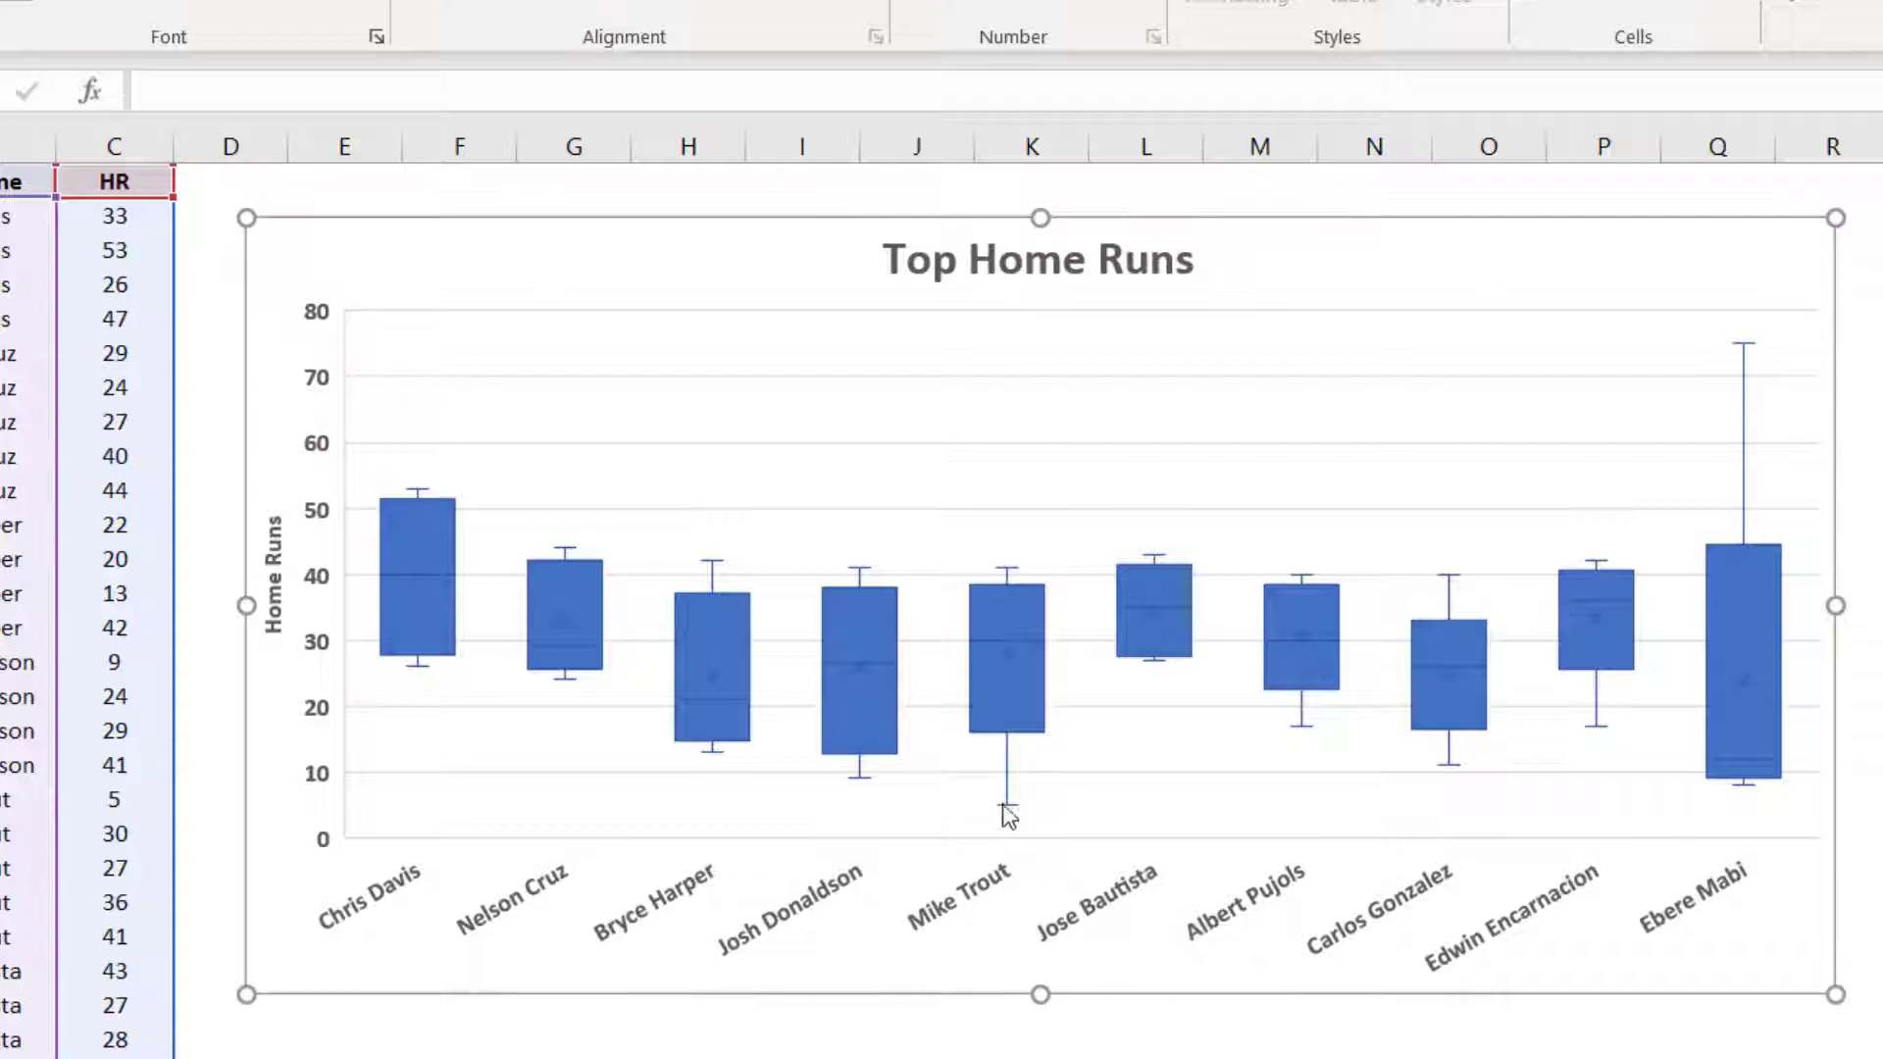
Examine the whisker ends and medians of Mike Trout's box and the last player's box, and compare the latter with its source rows
mouse_move(1003, 814)
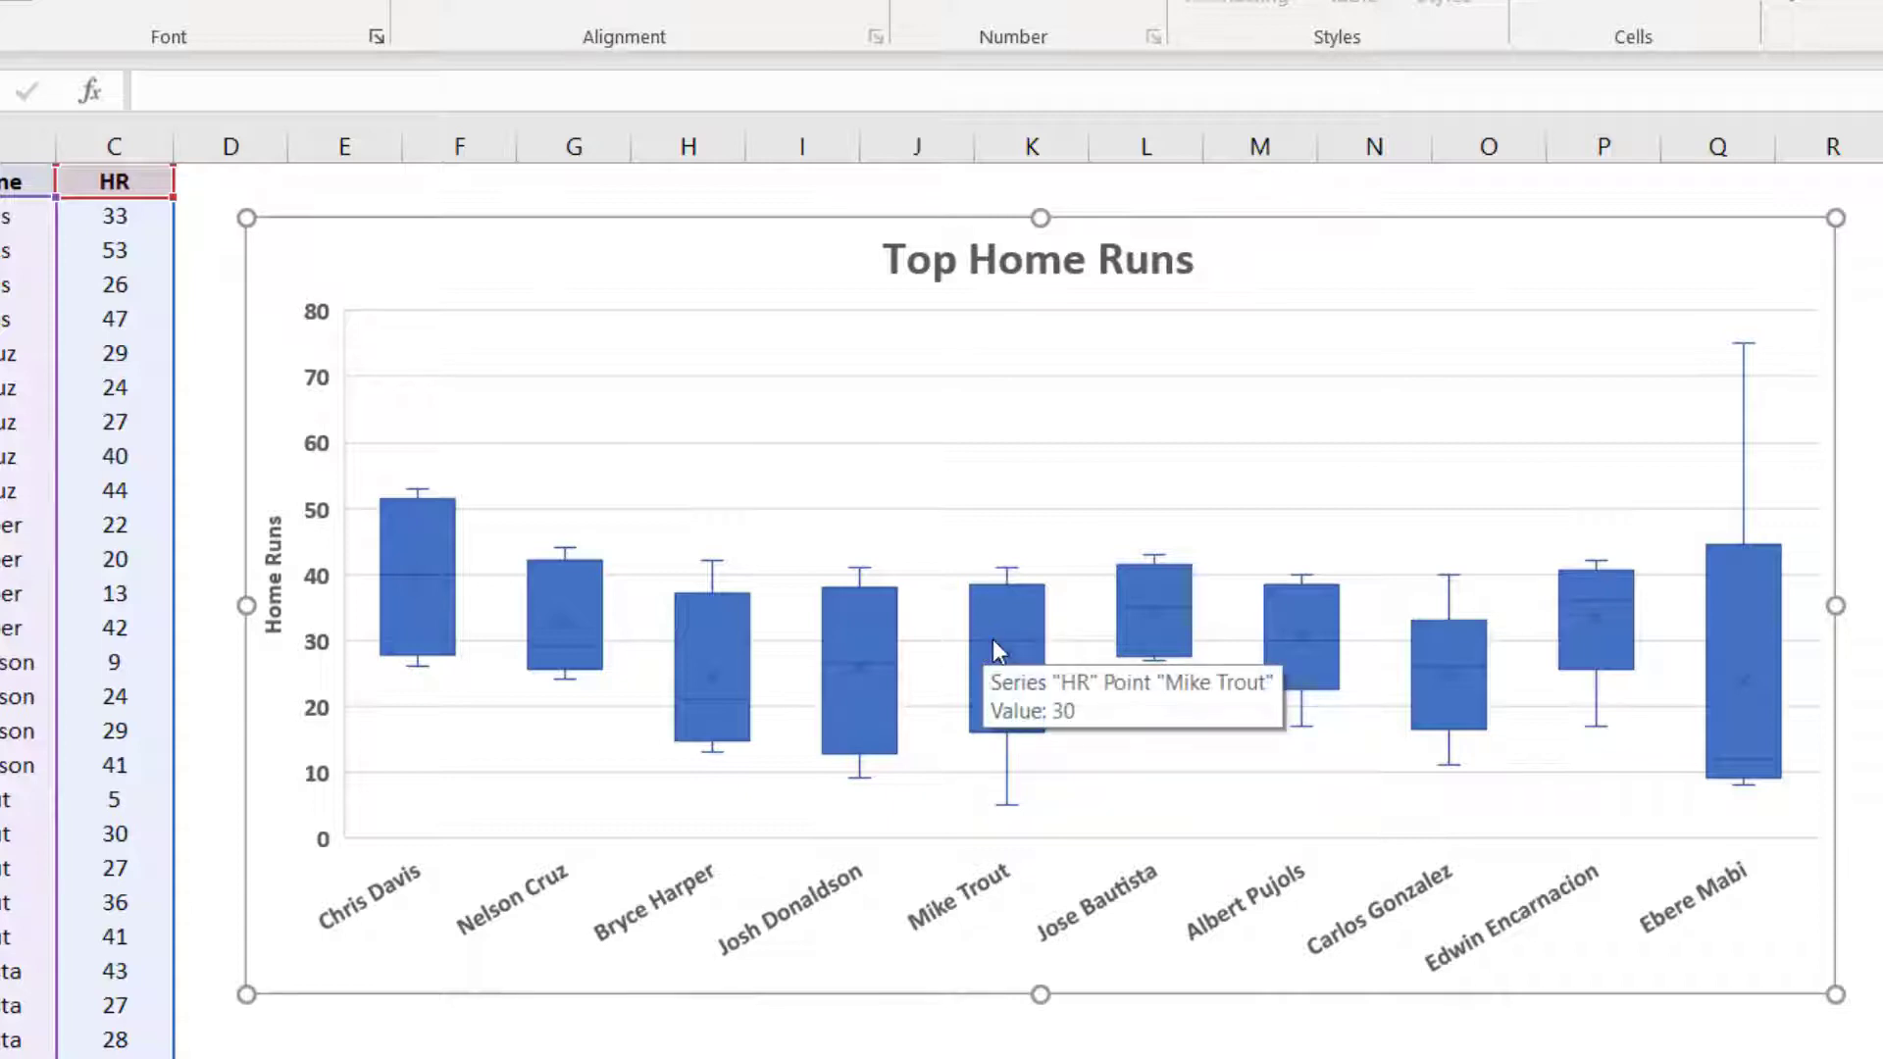
mouse_move(1004, 587)
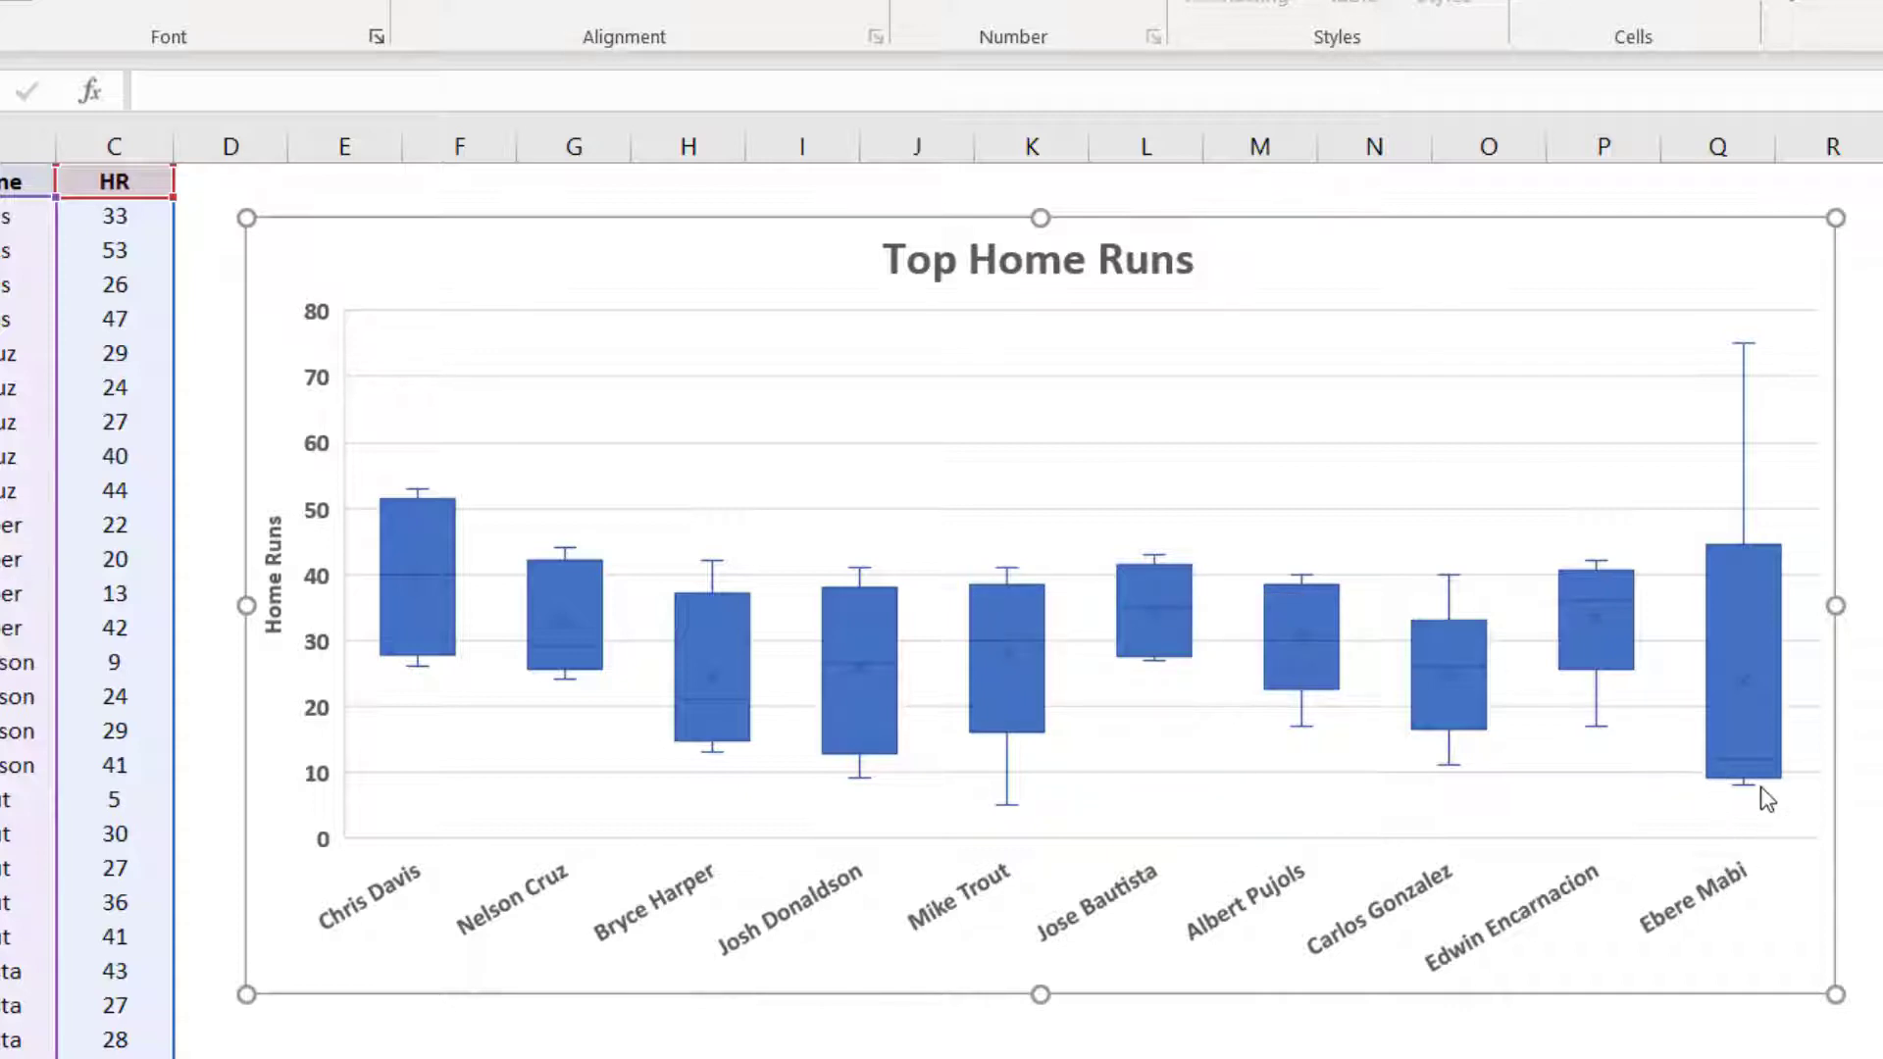
mouse_move(1741, 681)
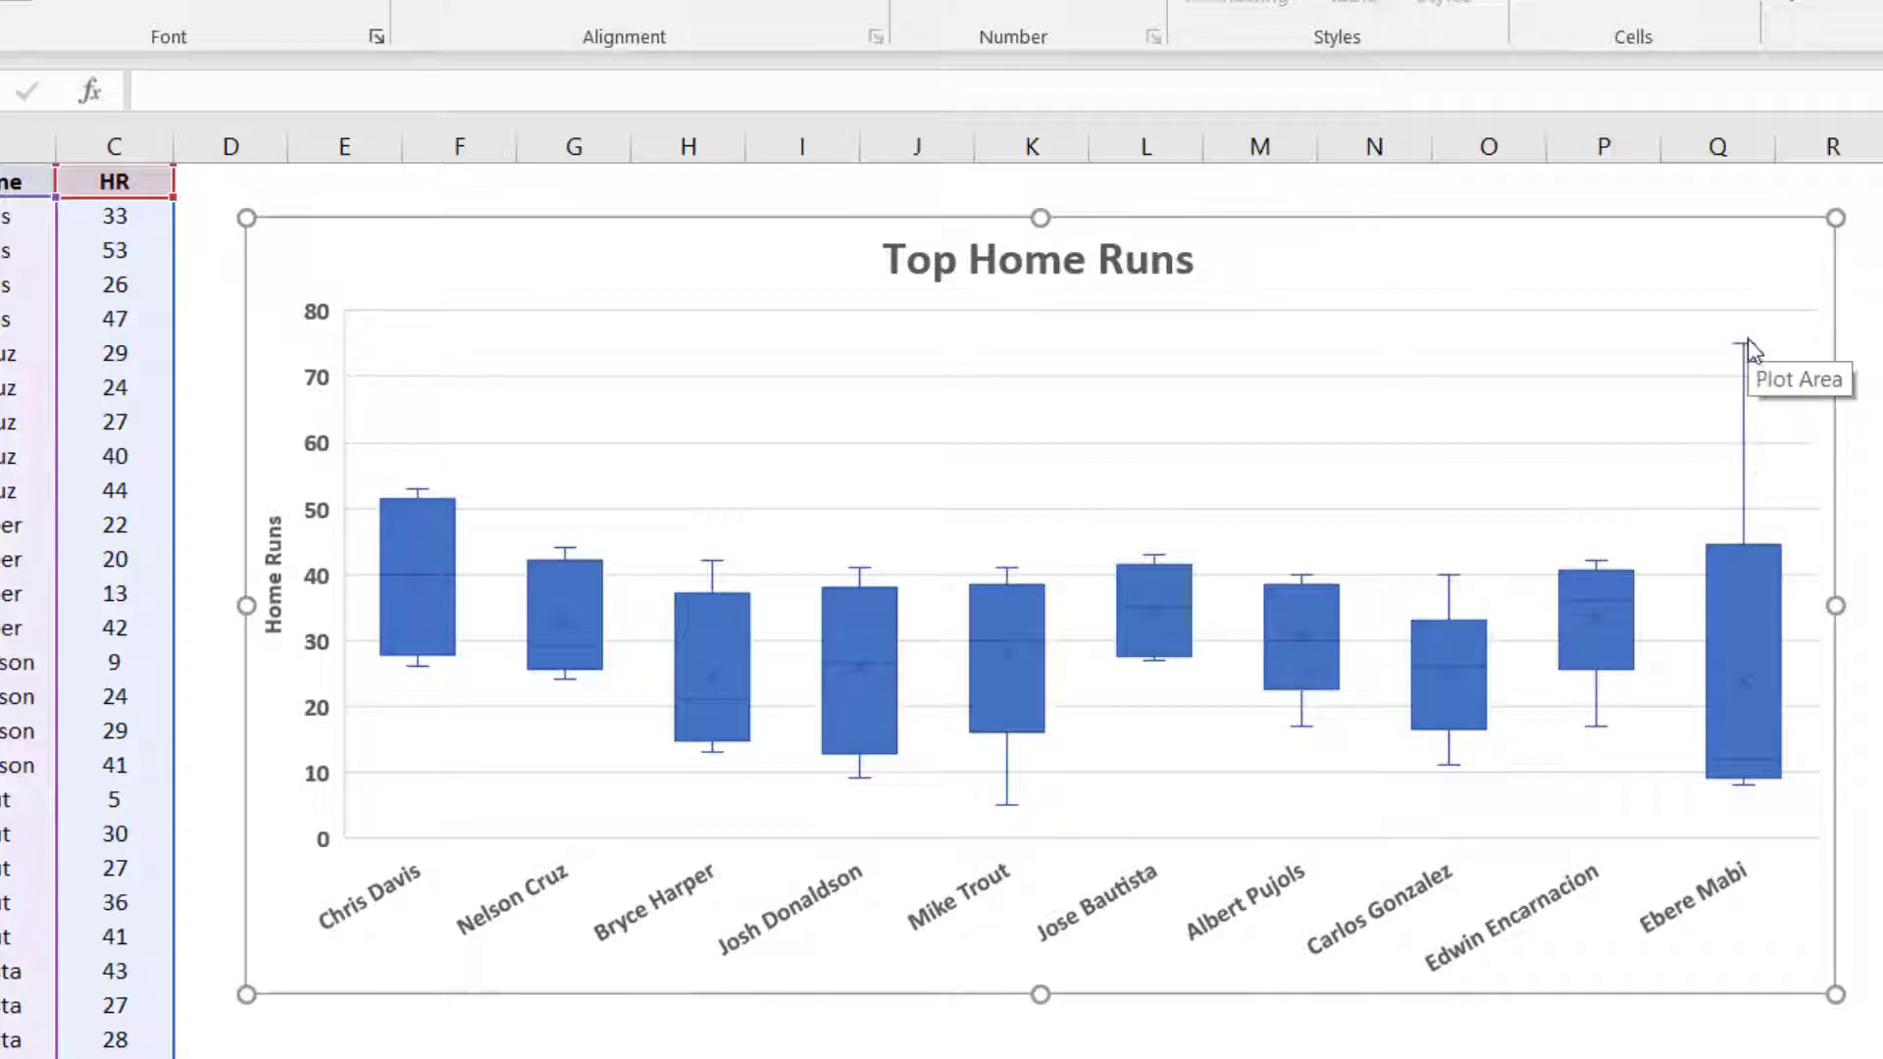
mouse_move(1745, 352)
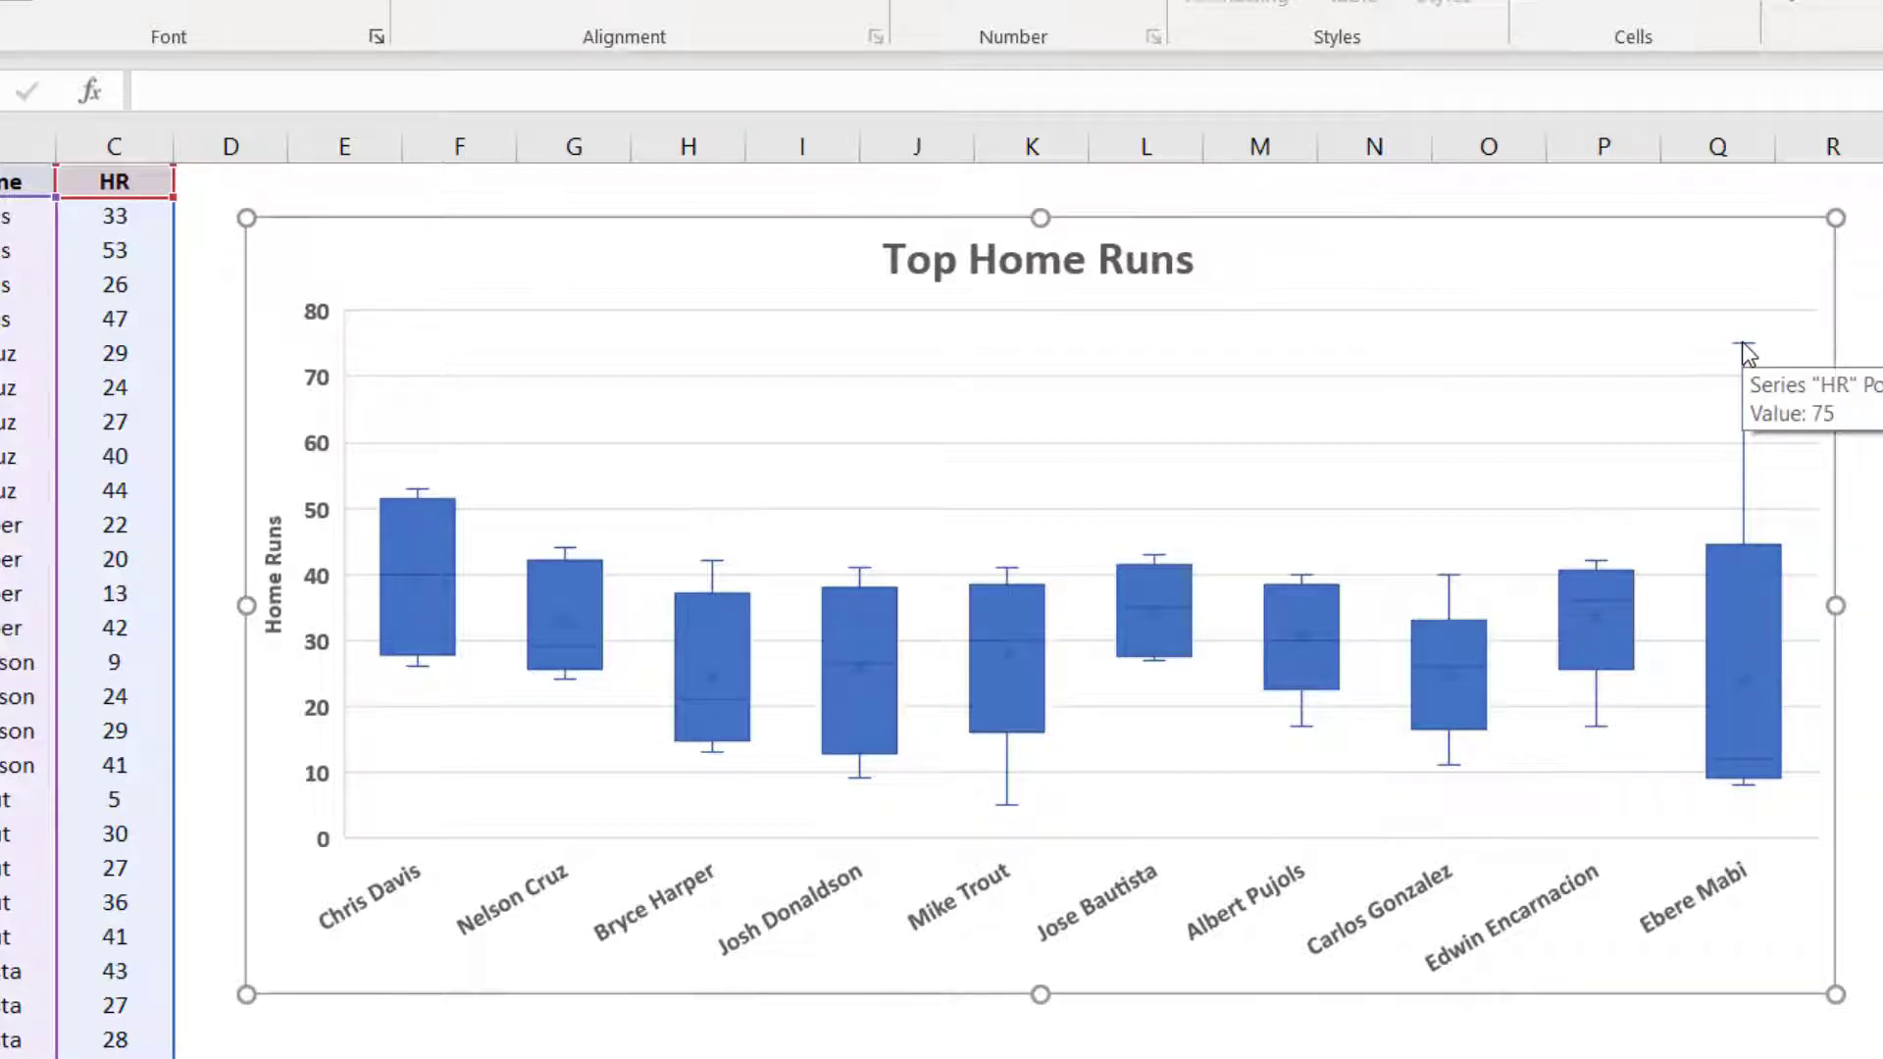
mouse_move(1751, 793)
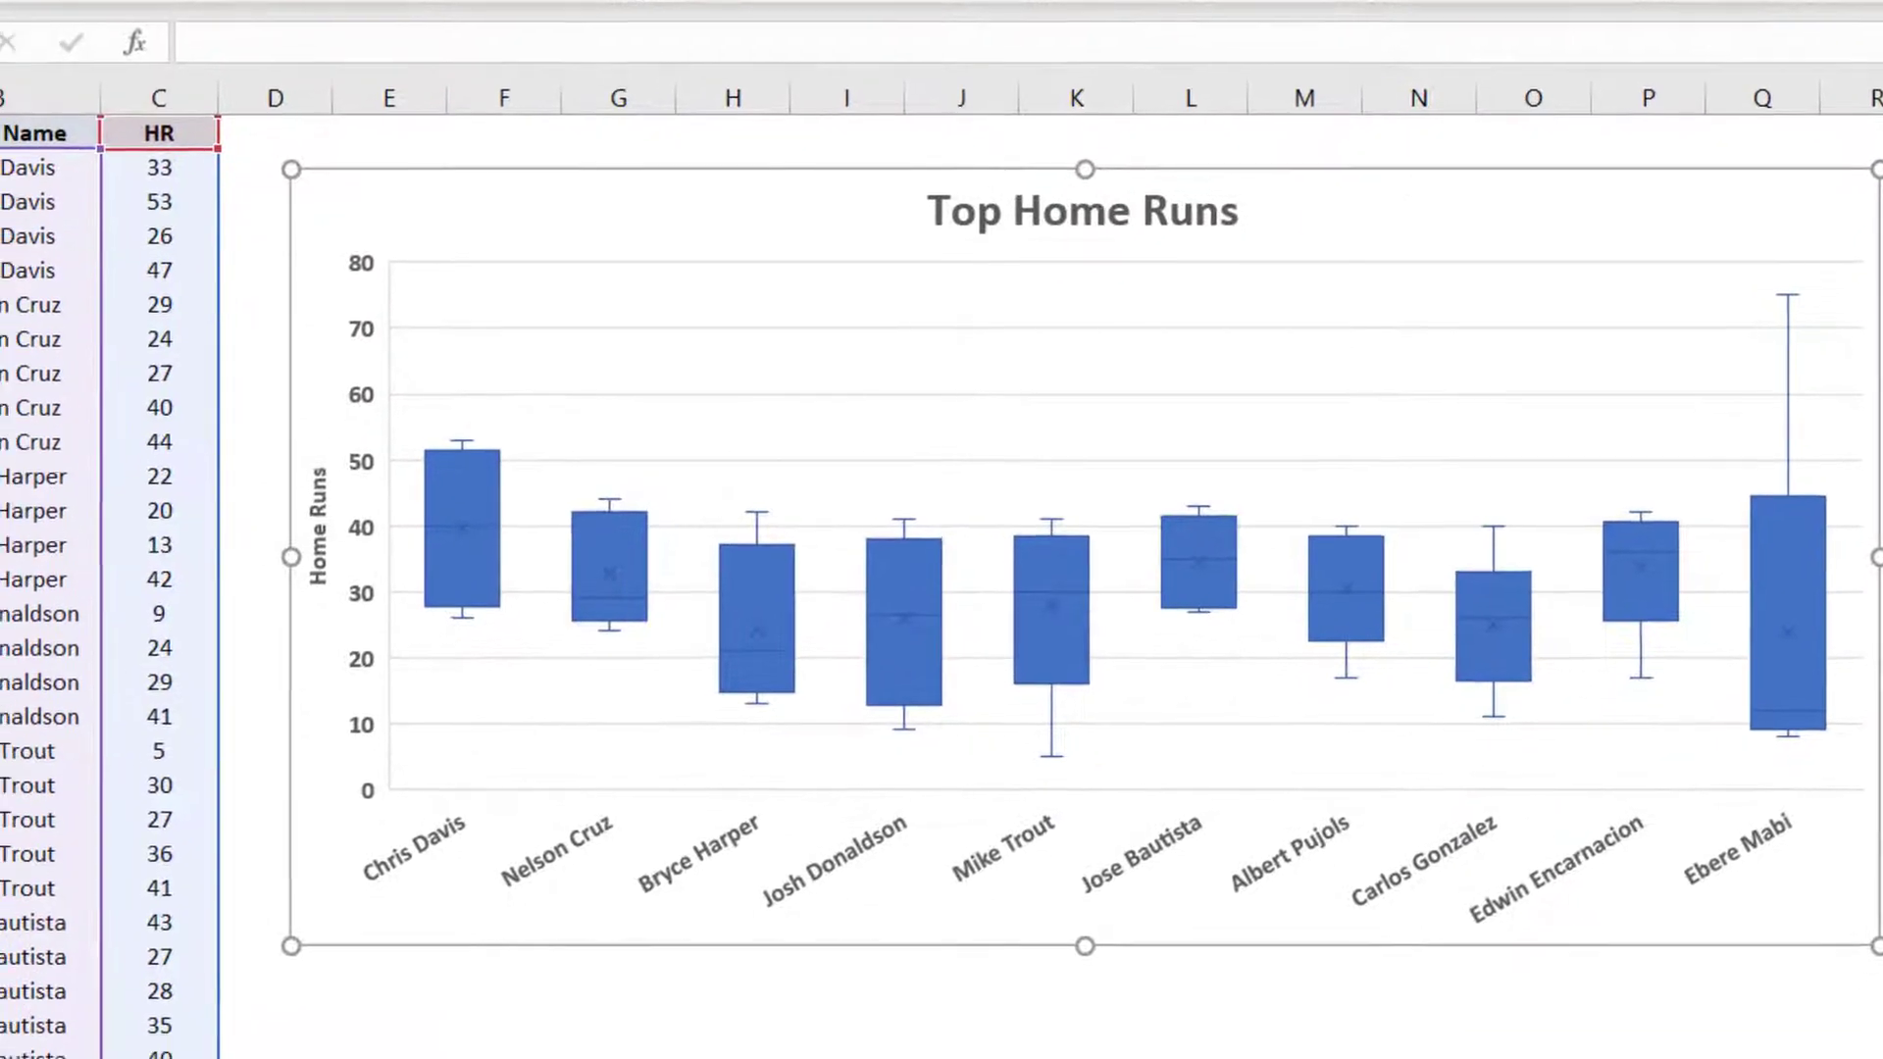
scroll(942, 529, "down", 3)
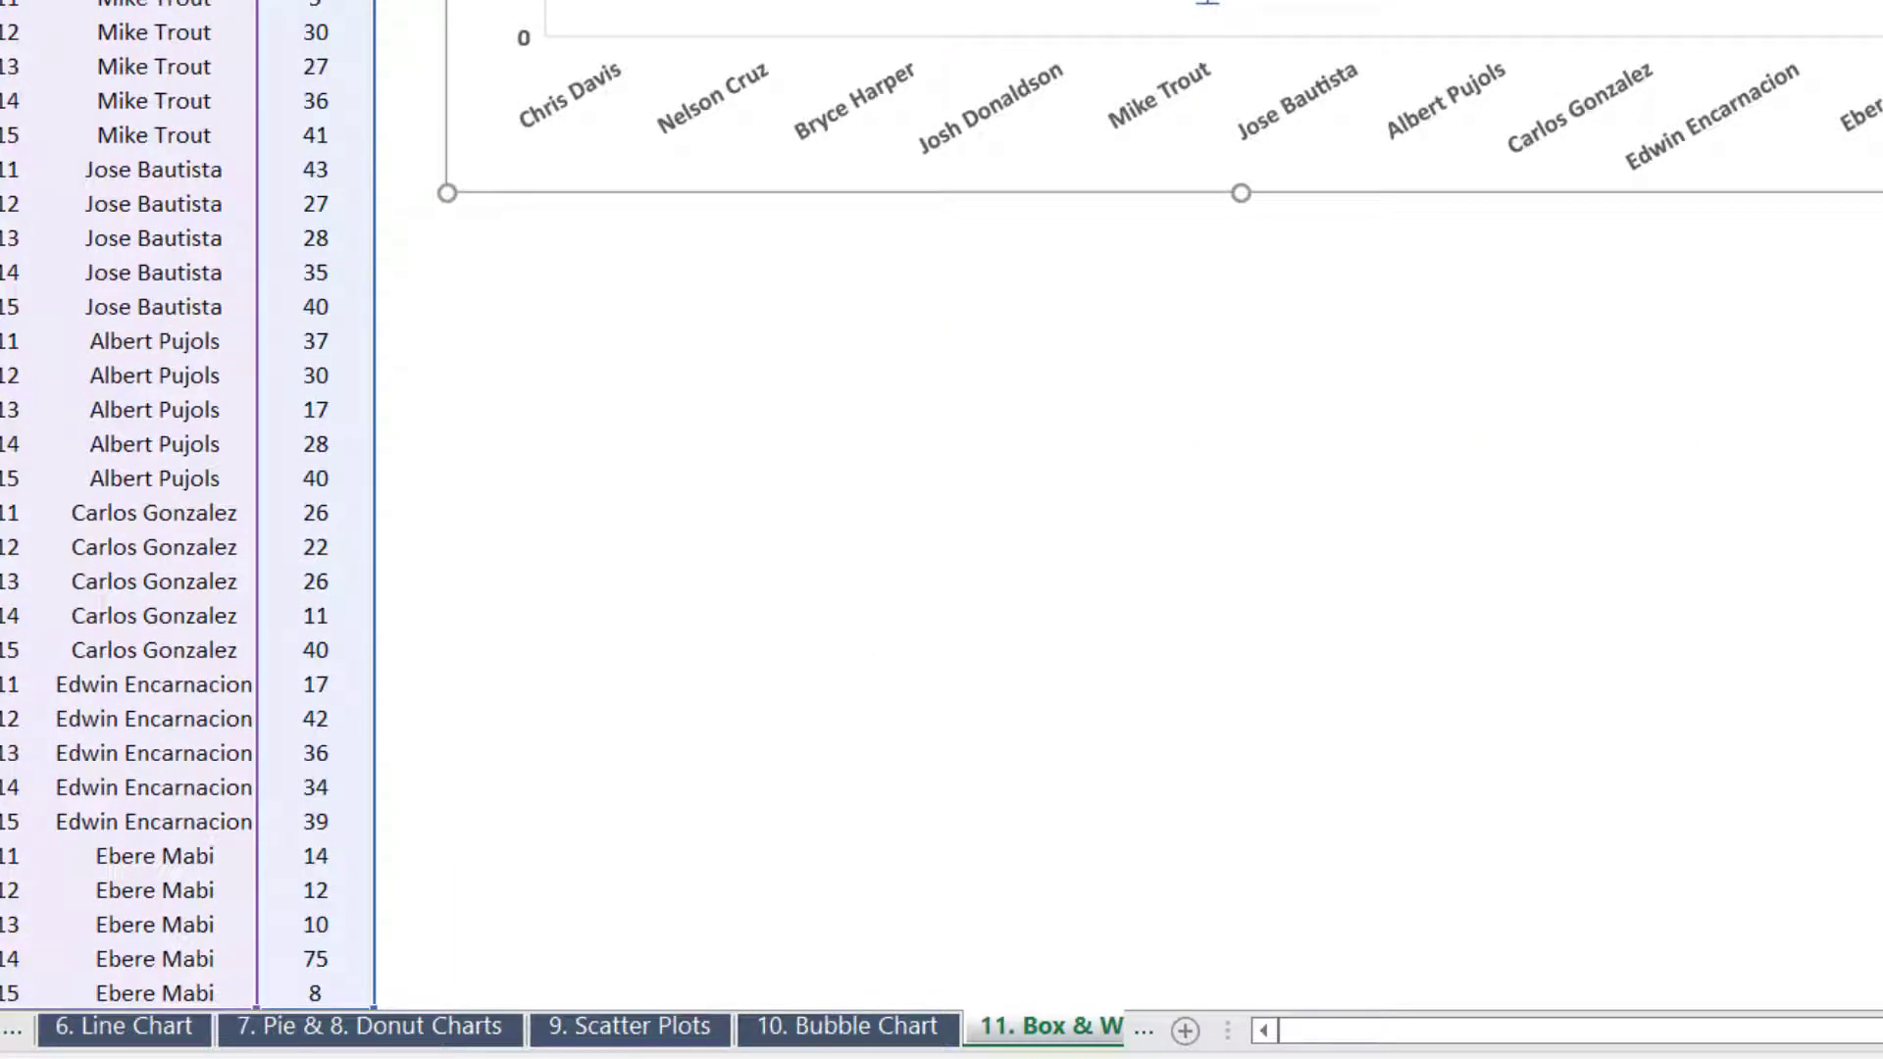
scroll(668, 849, "down", 1)
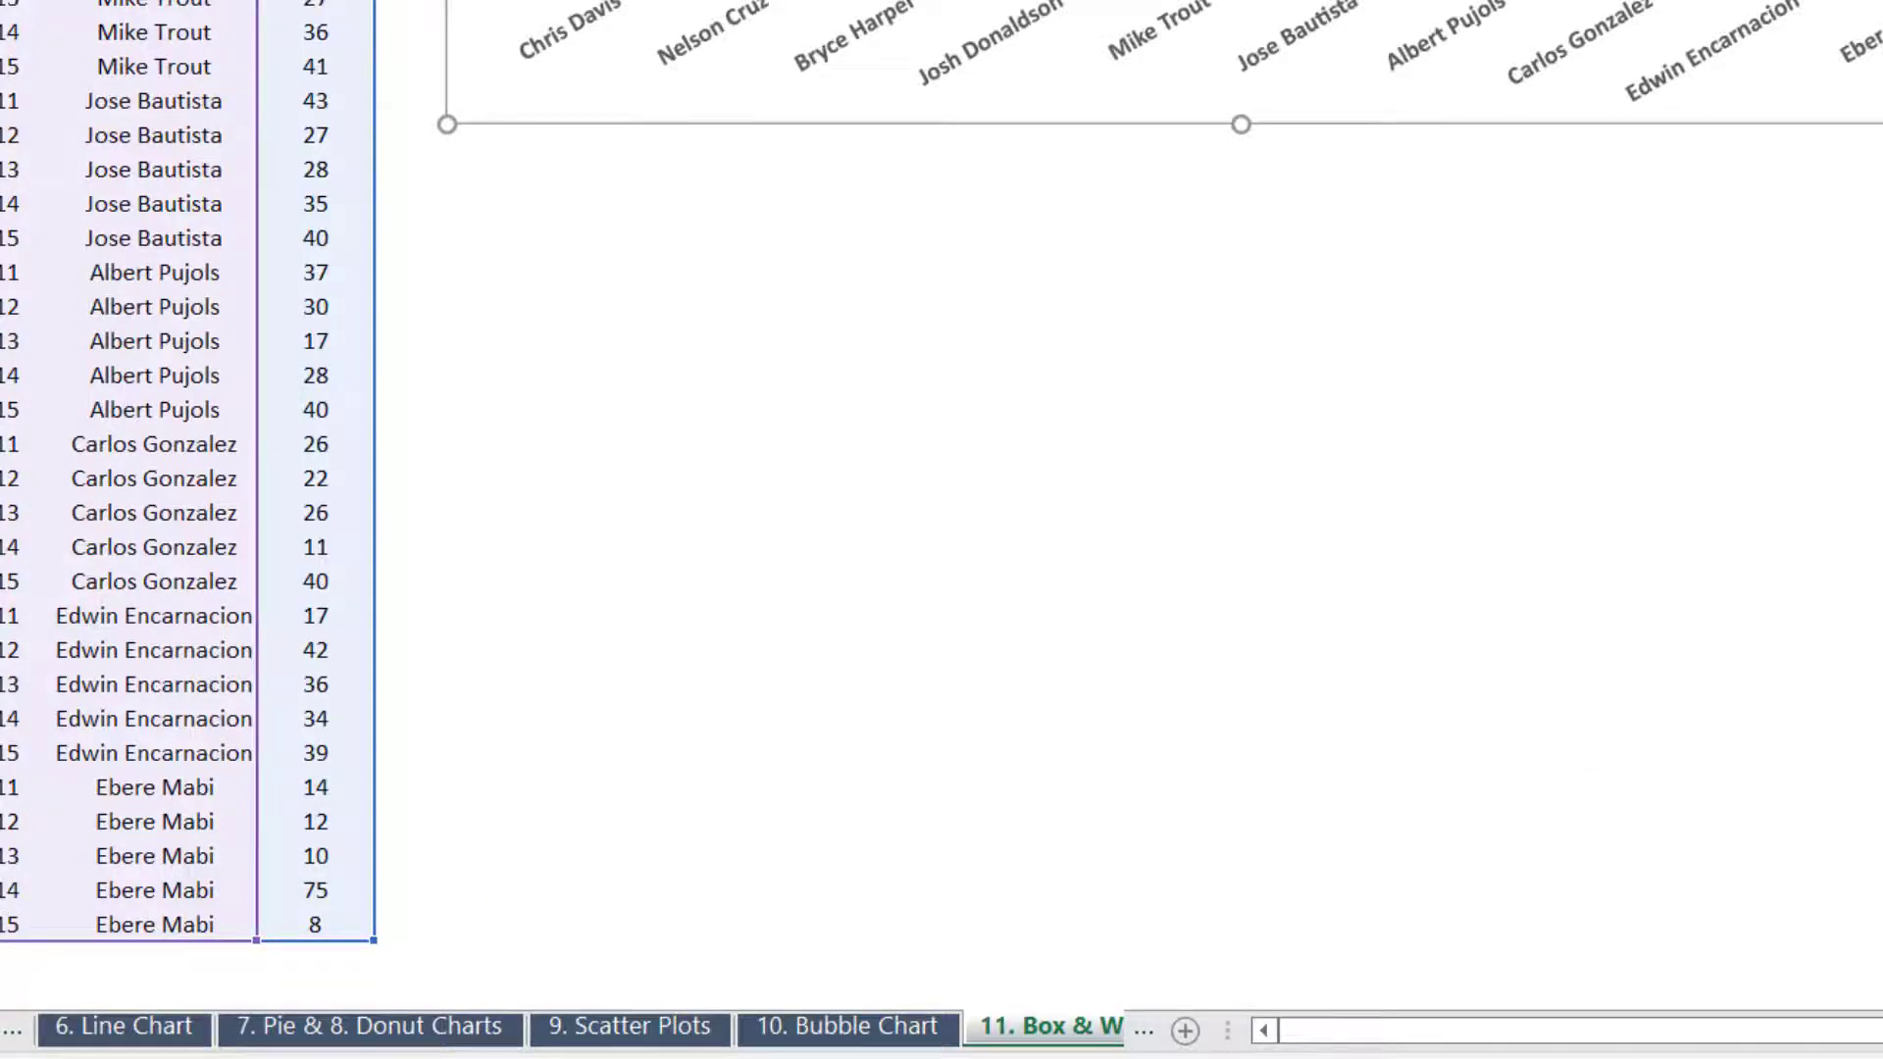
scroll(942, 490, "up", 6)
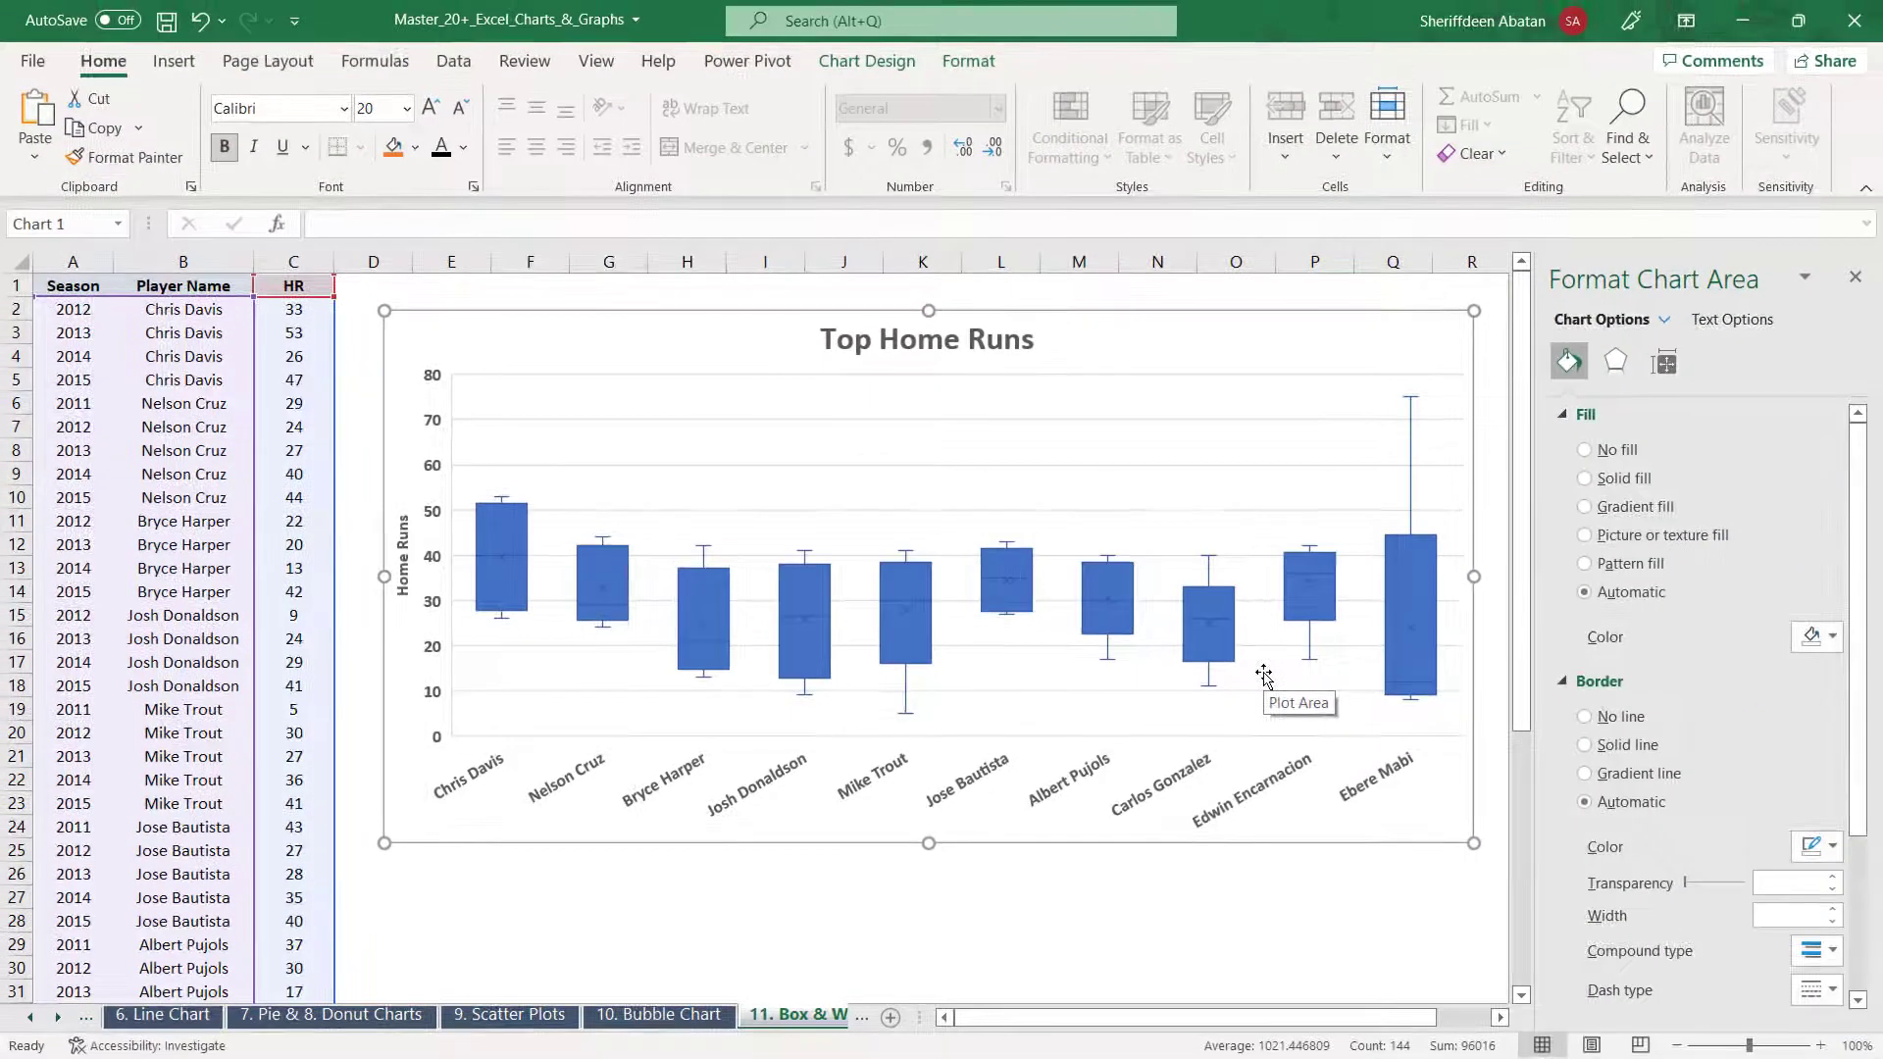
left_click(486, 292)
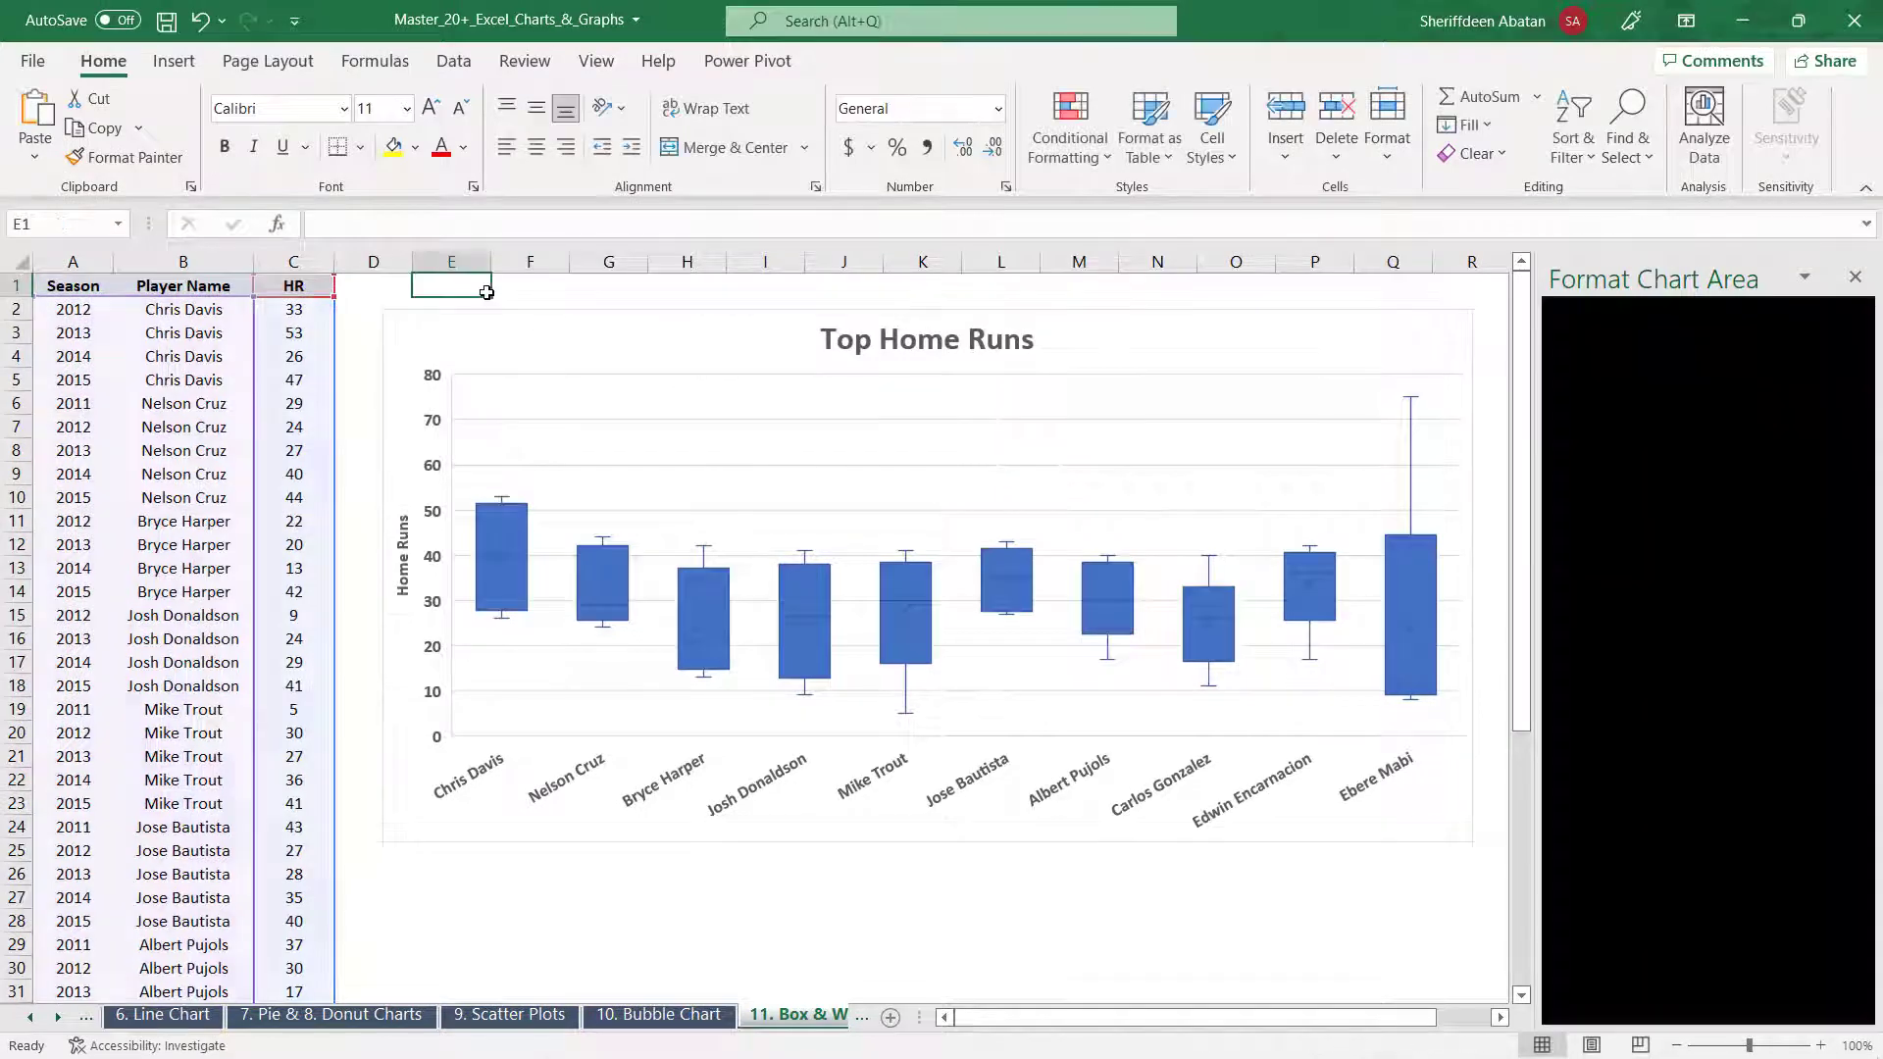
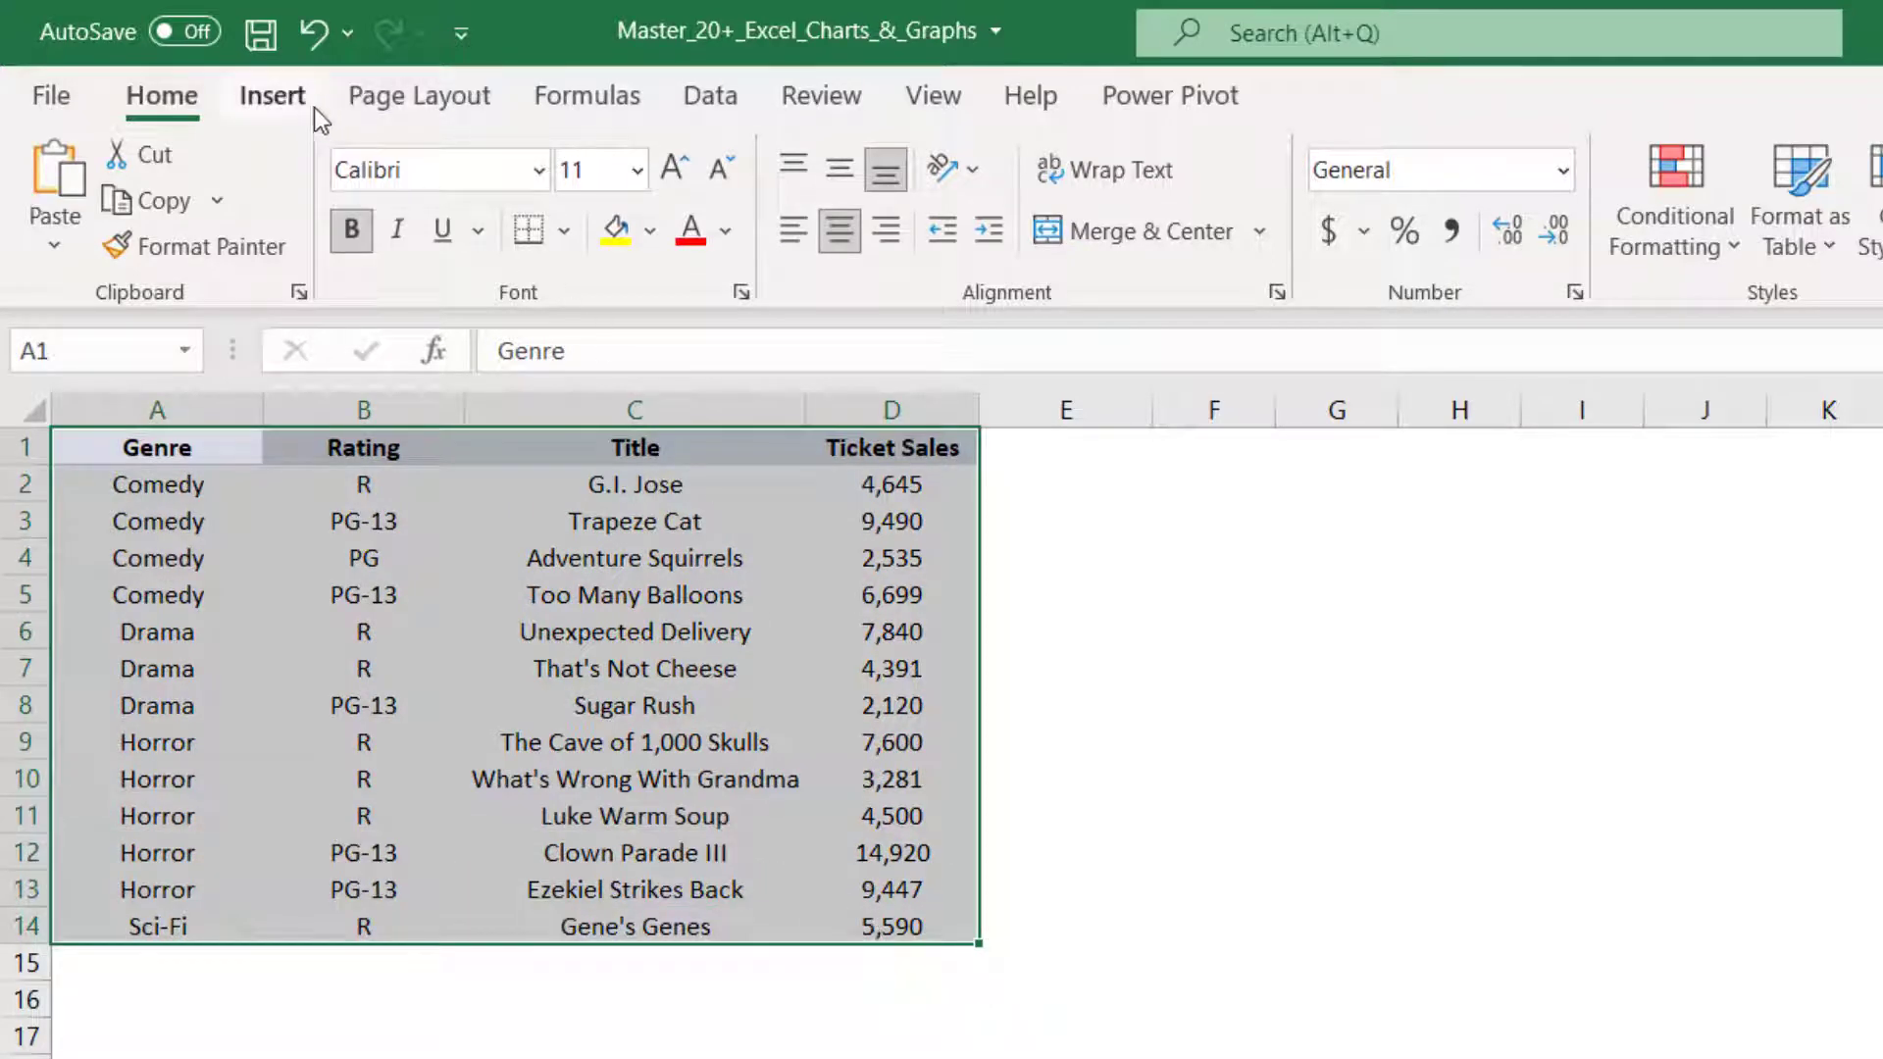
Insert a Treemap chart from the genre, rating, title and ticket sales data in A1:D14
left_click(272, 96)
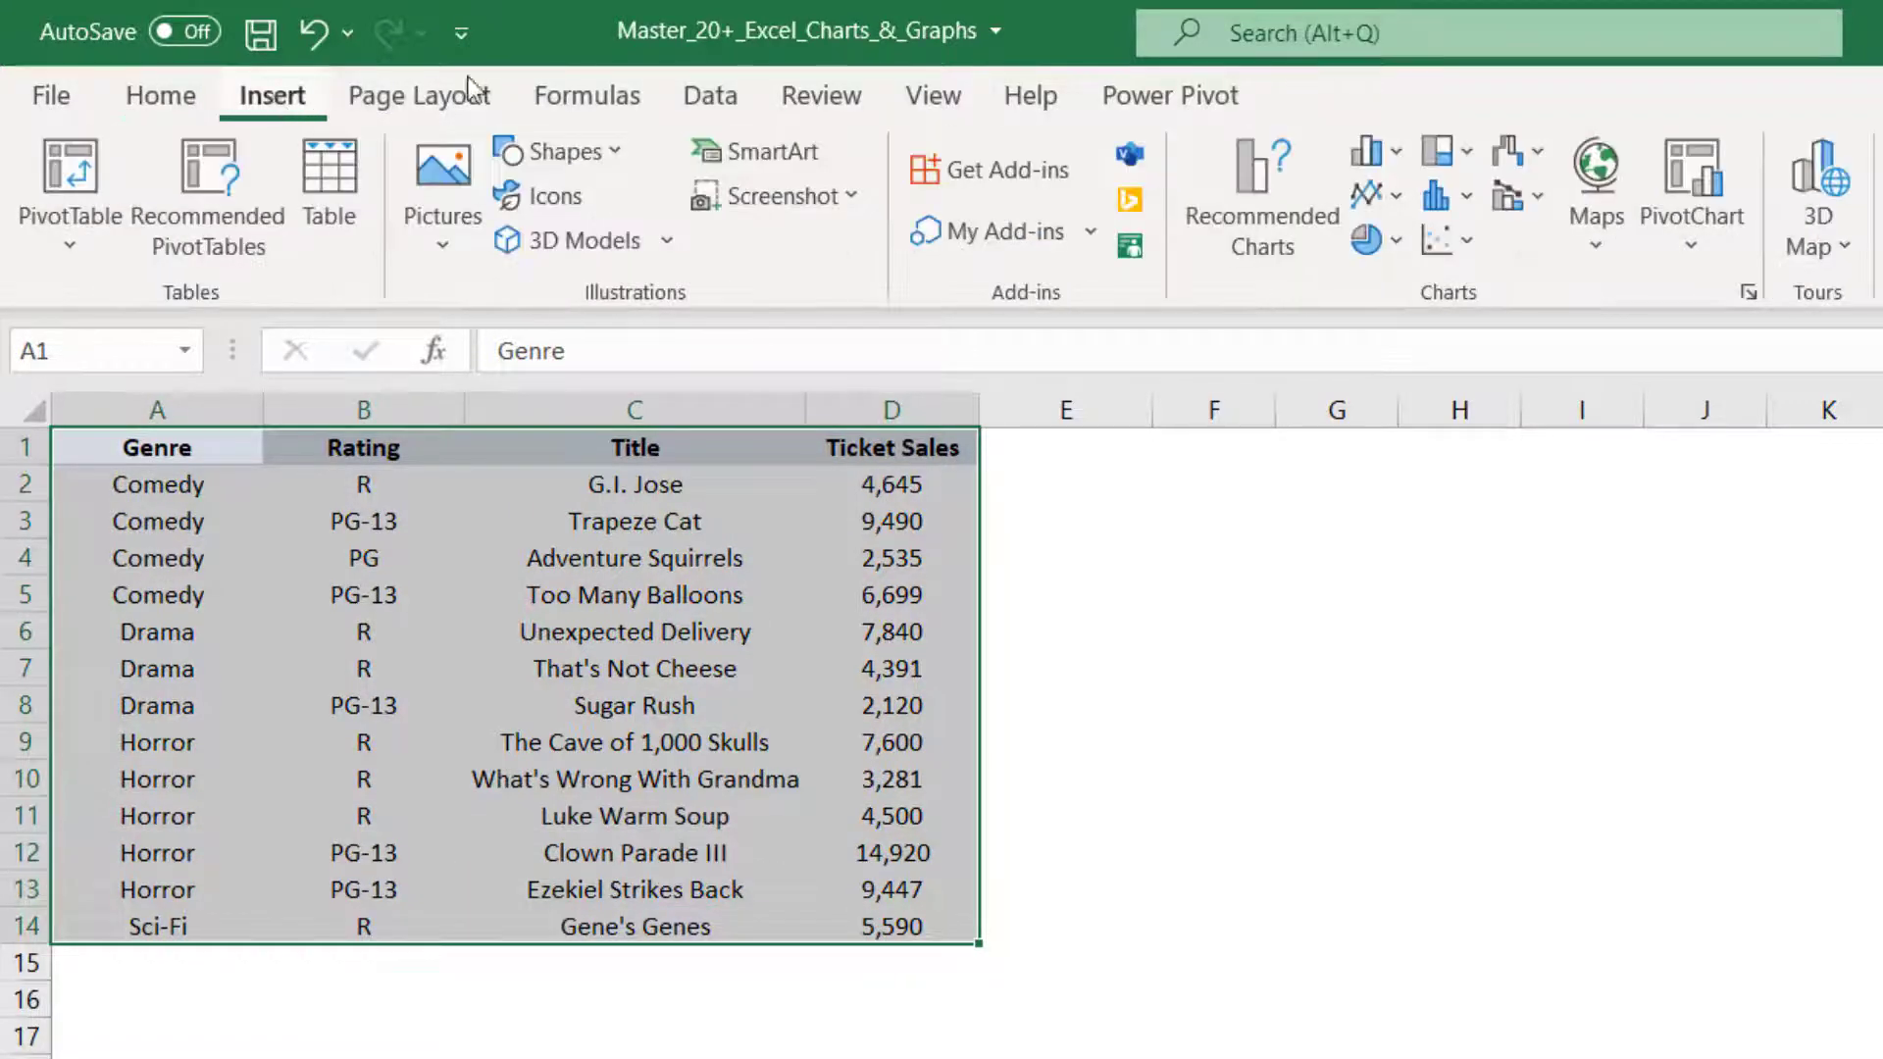
left_click(1465, 147)
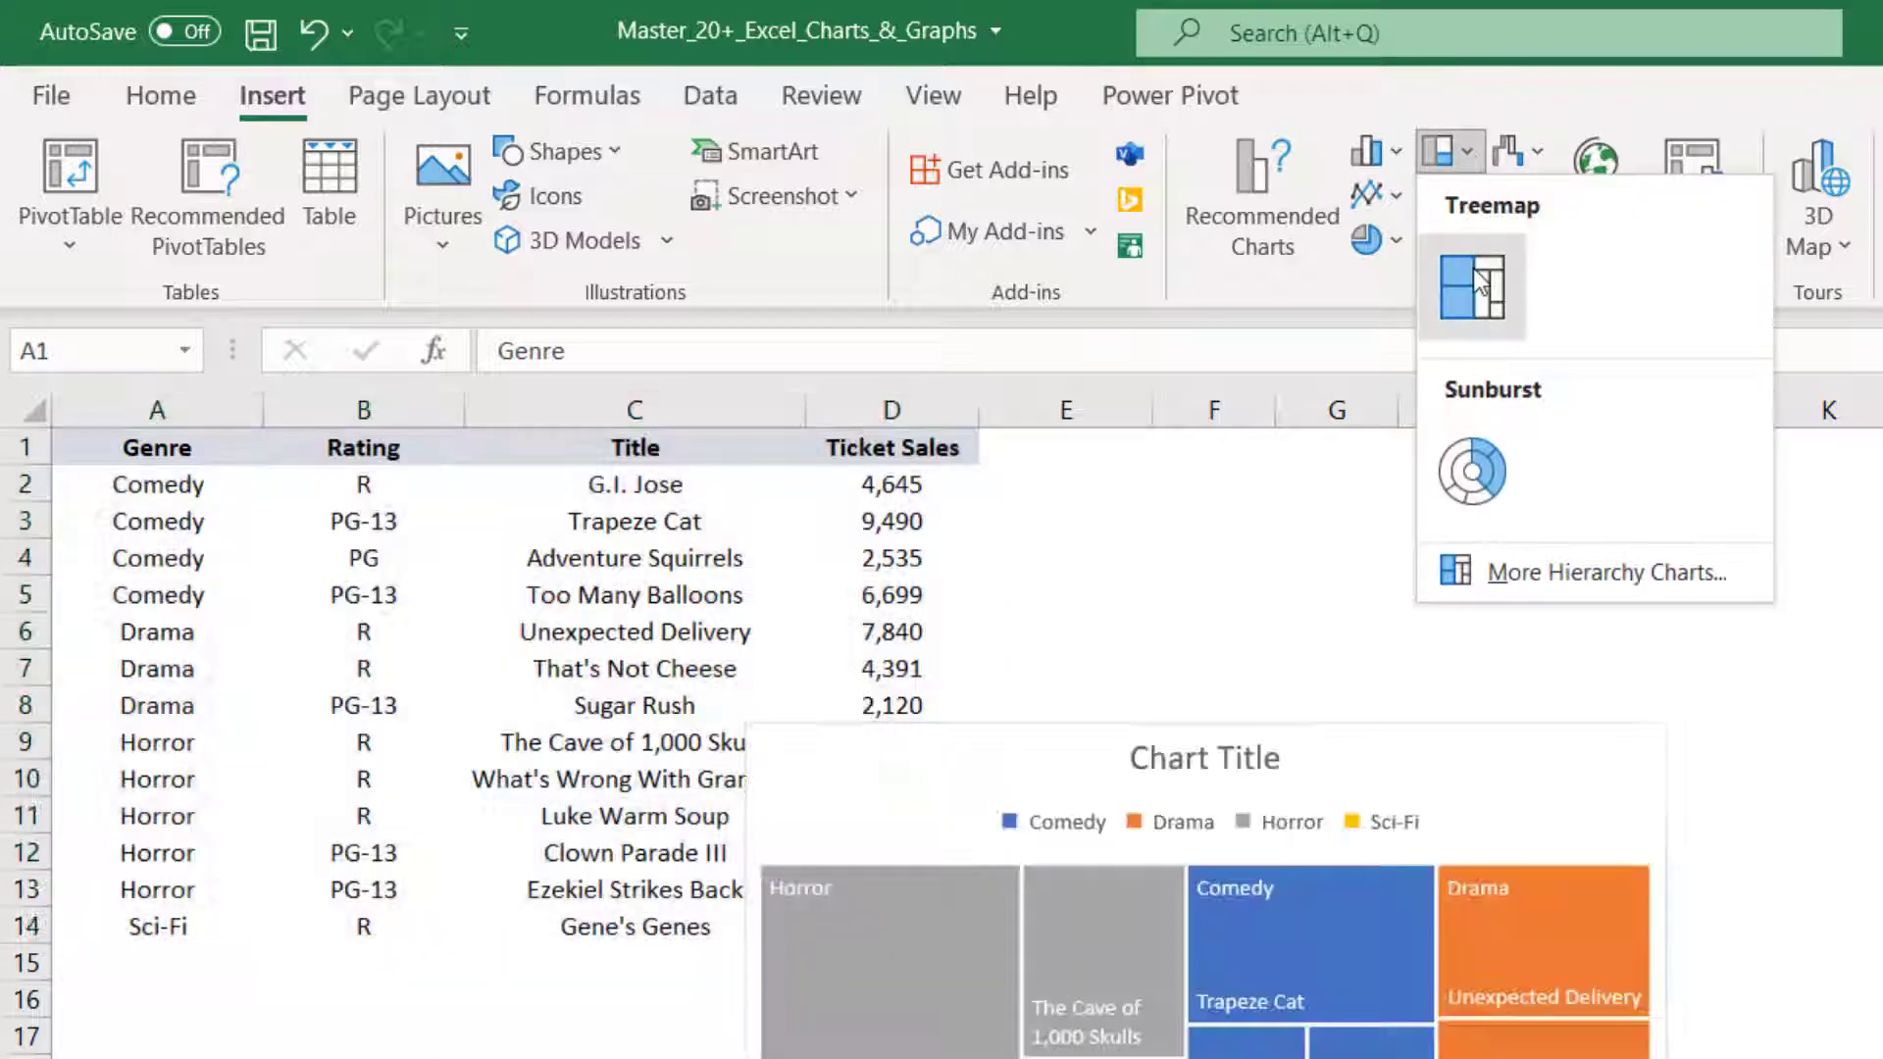
left_click(1473, 267)
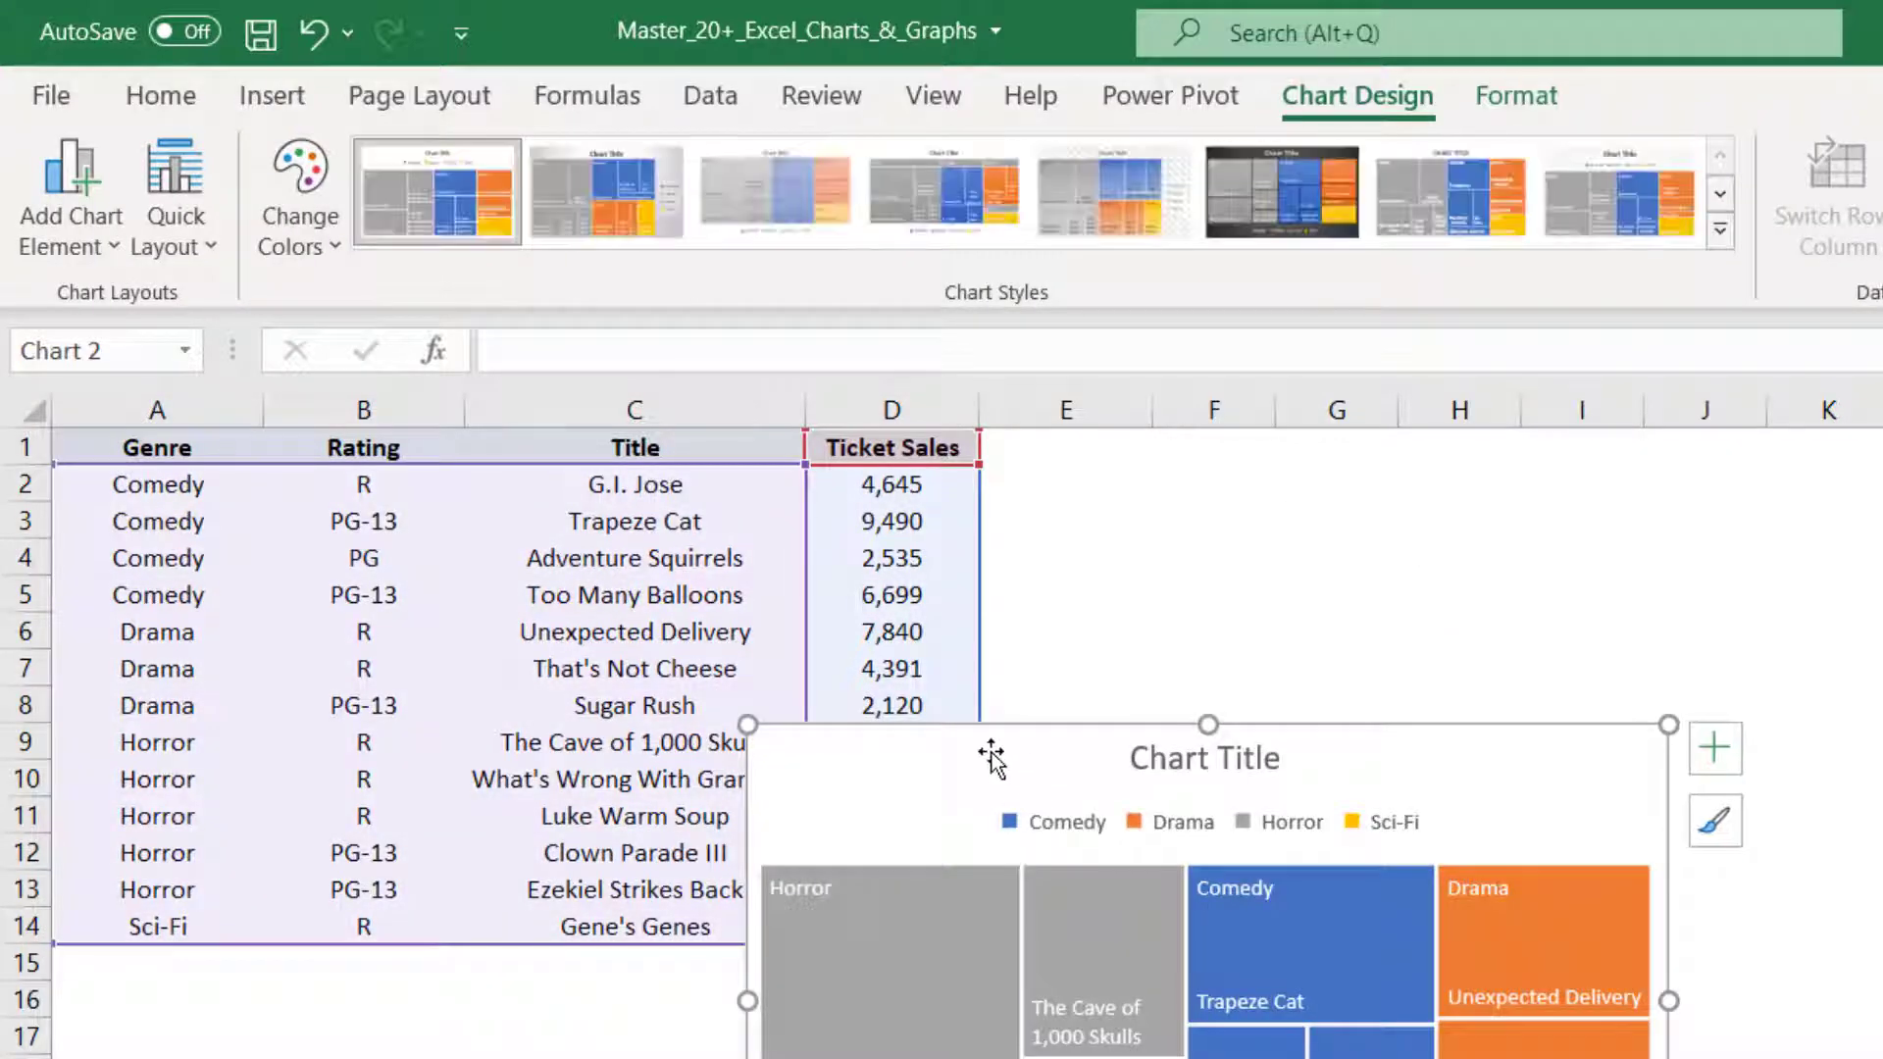
Place the treemap beside the data, enlarged to about columns E to N and rows 1 to 23, and delete its chart title
left_click_drag(992, 756, 1439, 542)
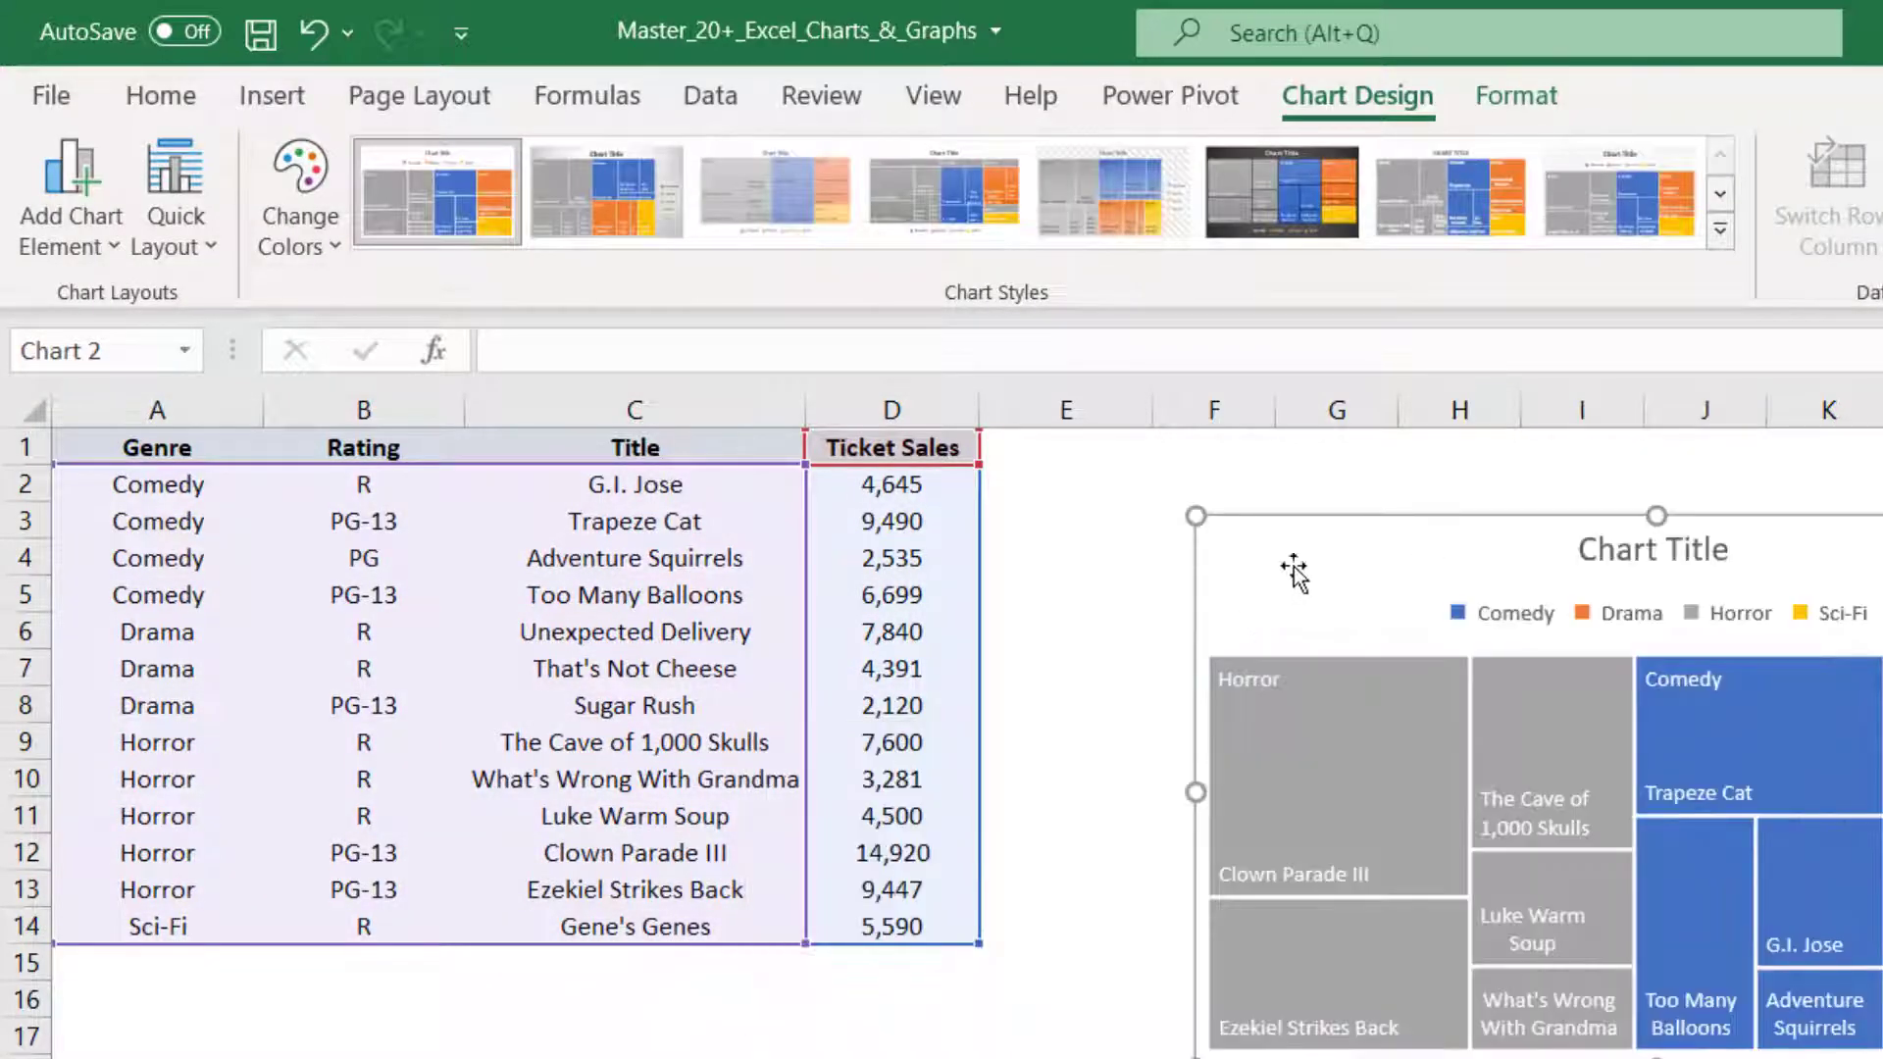
left_click_drag(1302, 551, 1118, 494)
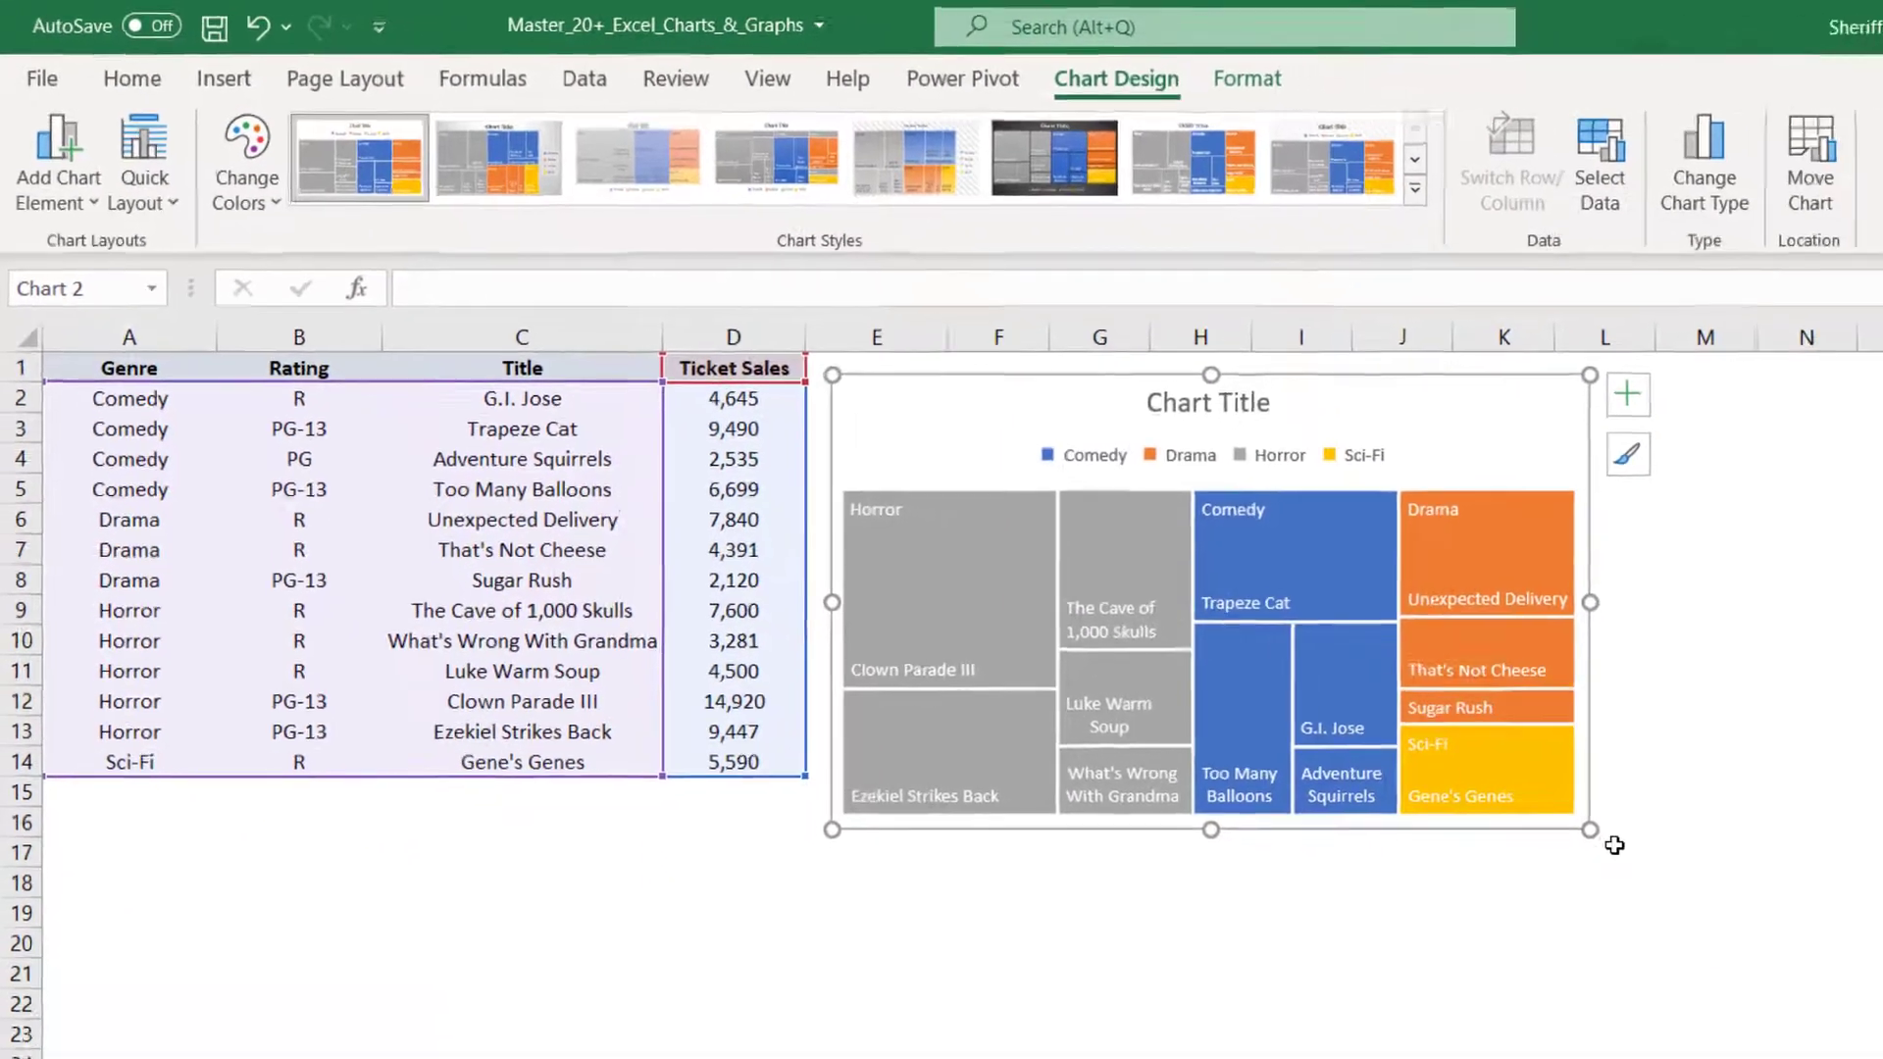
double_click(1724, 899)
left_click_drag(1725, 900, 1882, 1058)
left_click_drag(1423, 798, 1453, 809)
left_click(1023, 315)
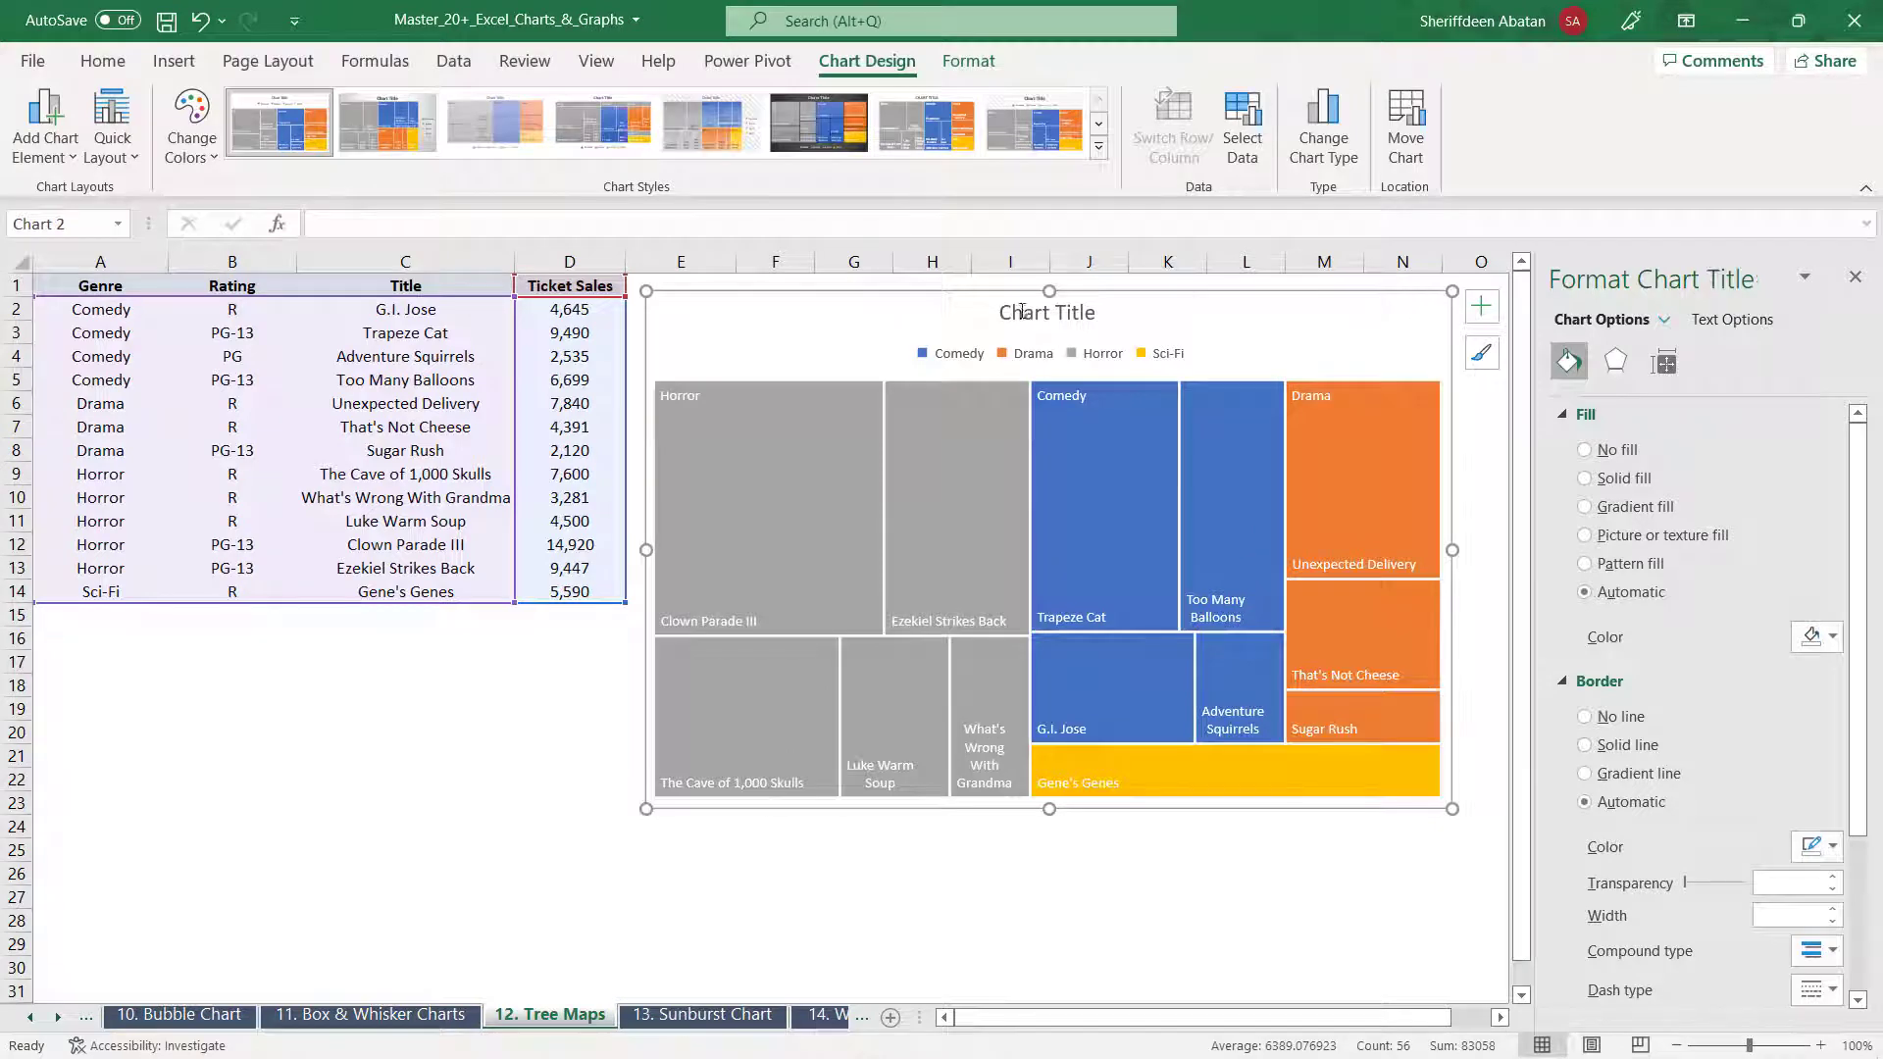
key("Delete")
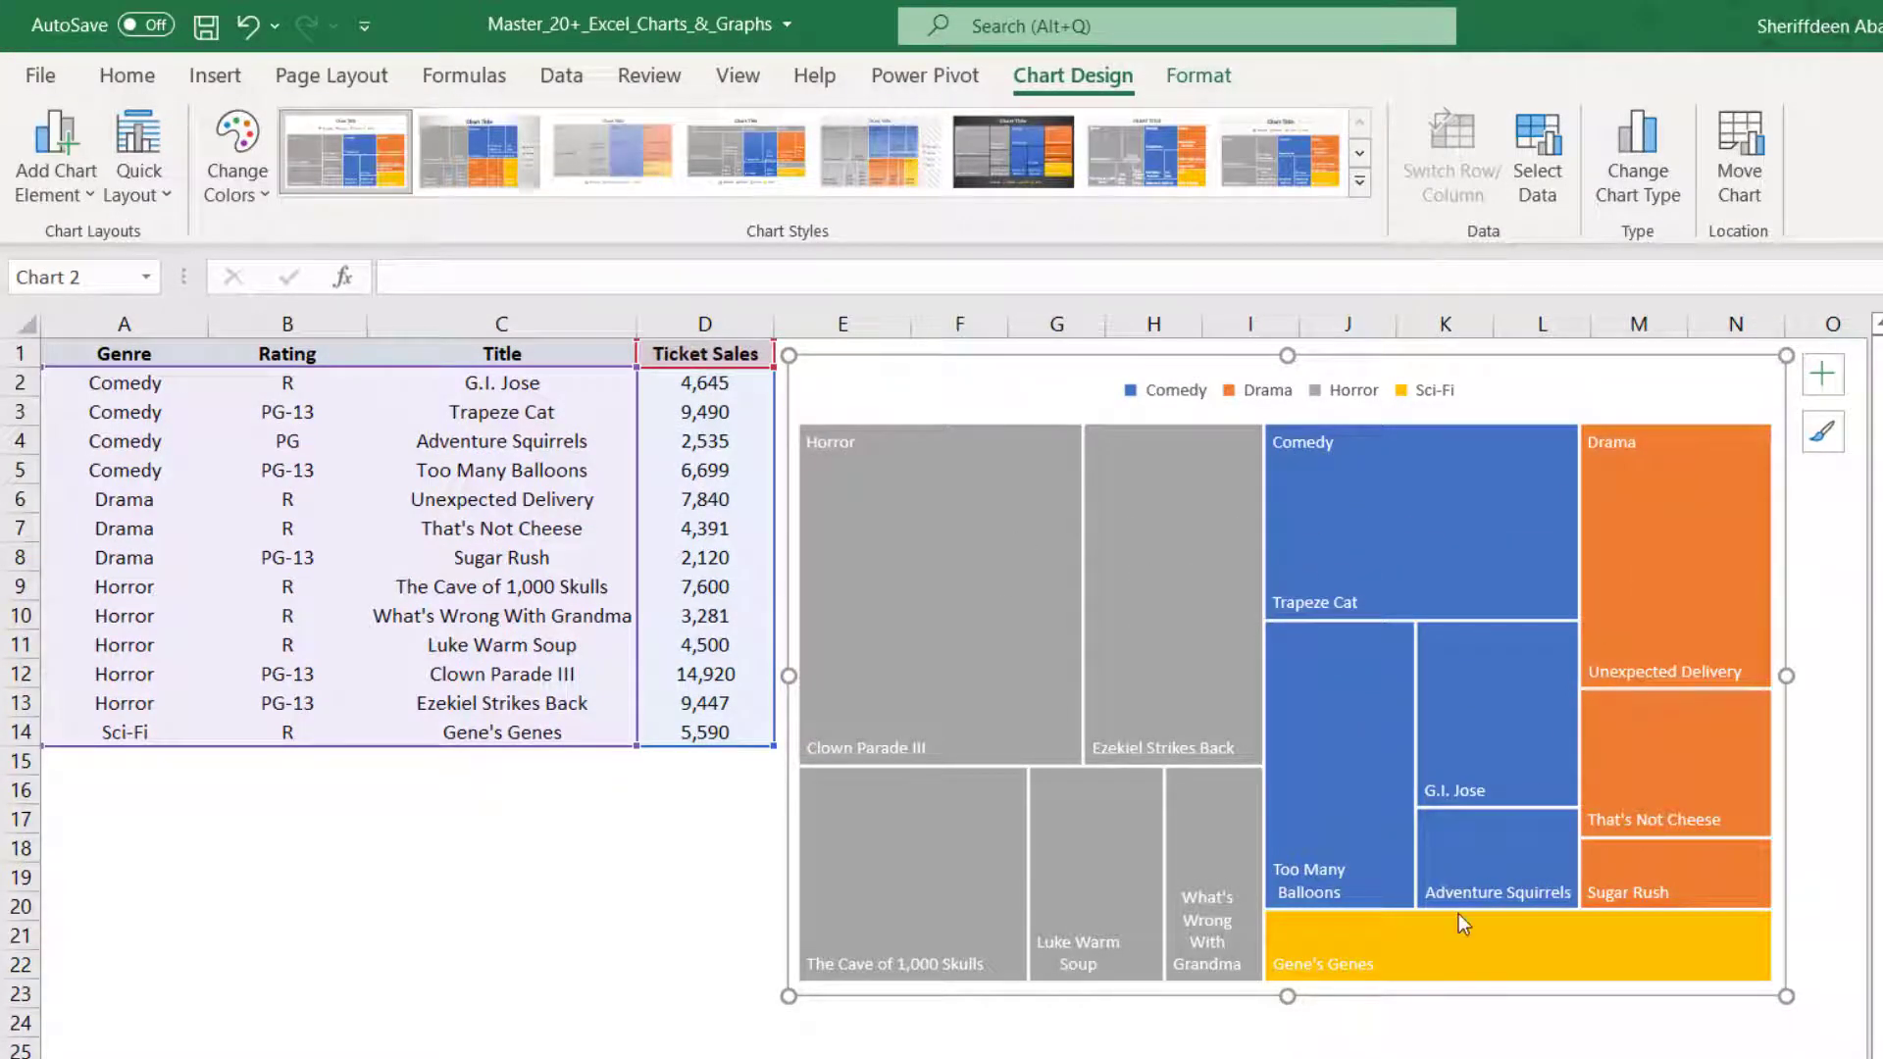
Examine the treemap's genre colours and the ticket sales values of individual Horror, Comedy, Drama and Sci-Fi movie tiles
mouse_move(1459, 916)
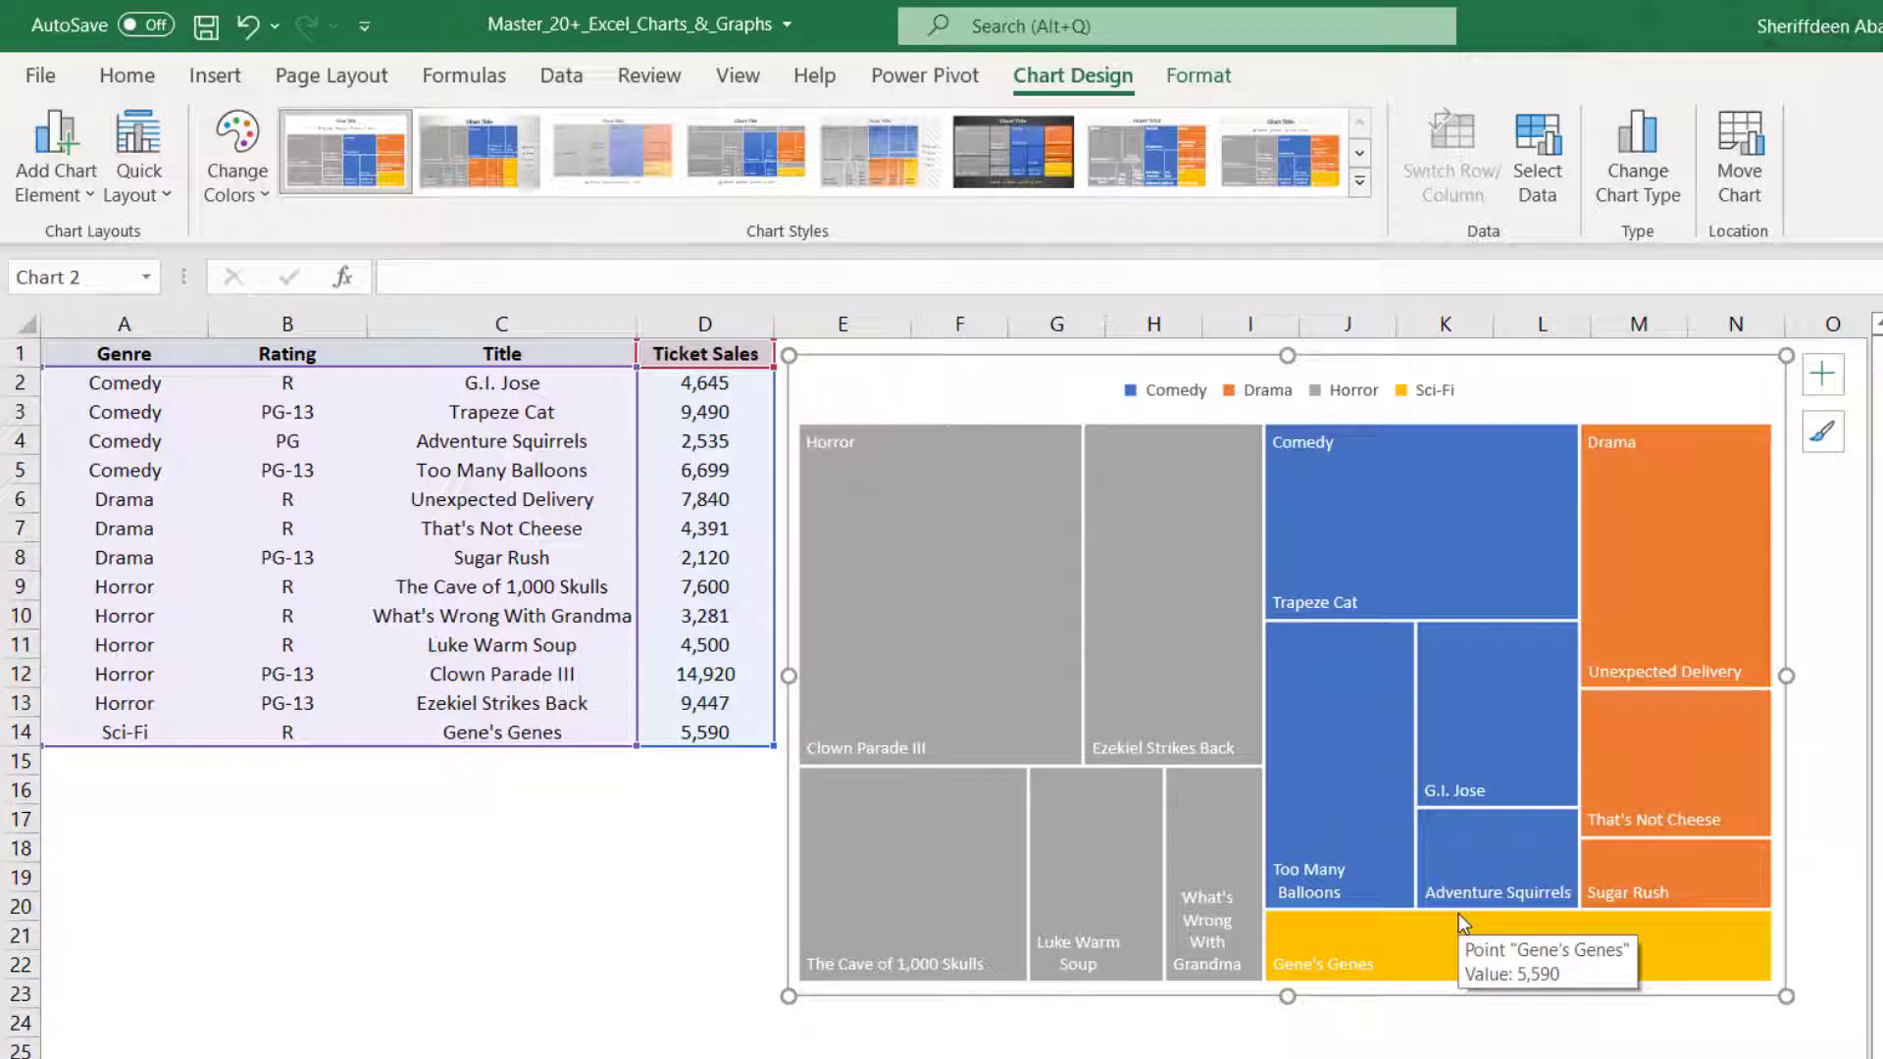
left_click(1013, 587)
left_click(1013, 589)
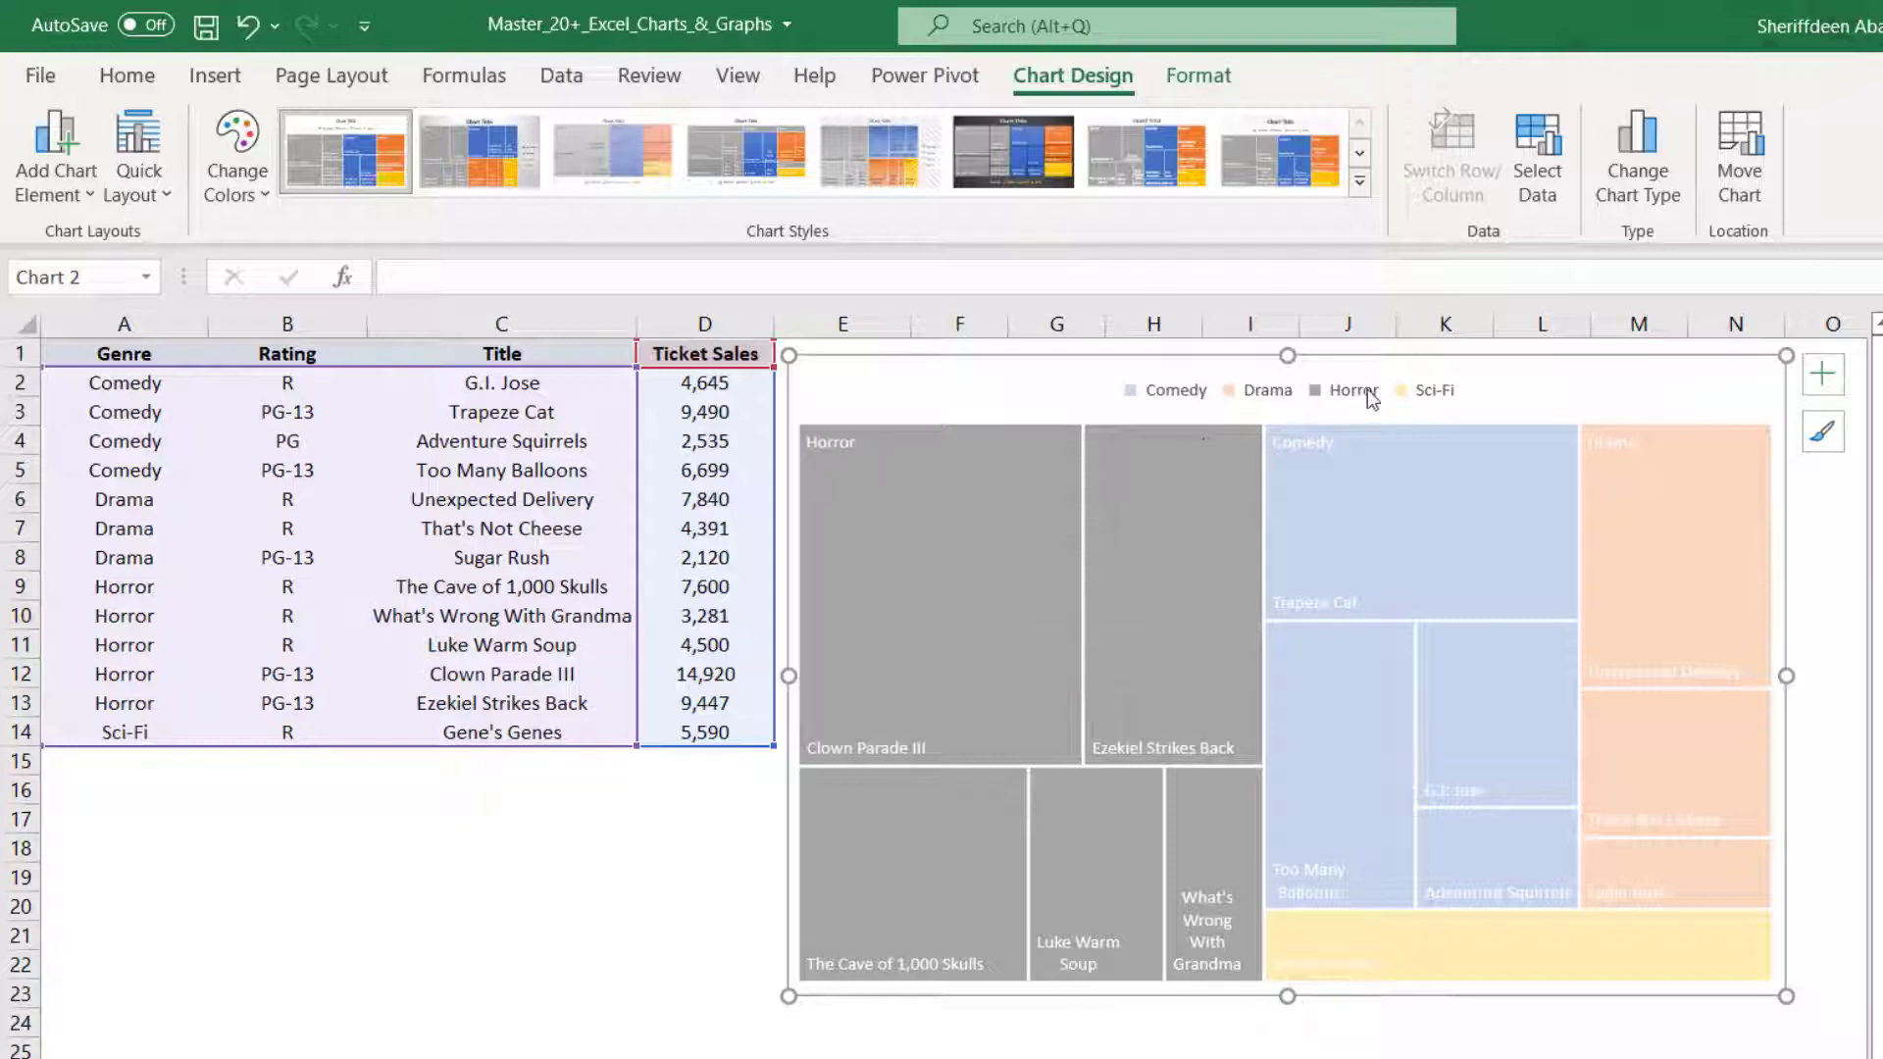
mouse_move(916, 536)
left_click(979, 561)
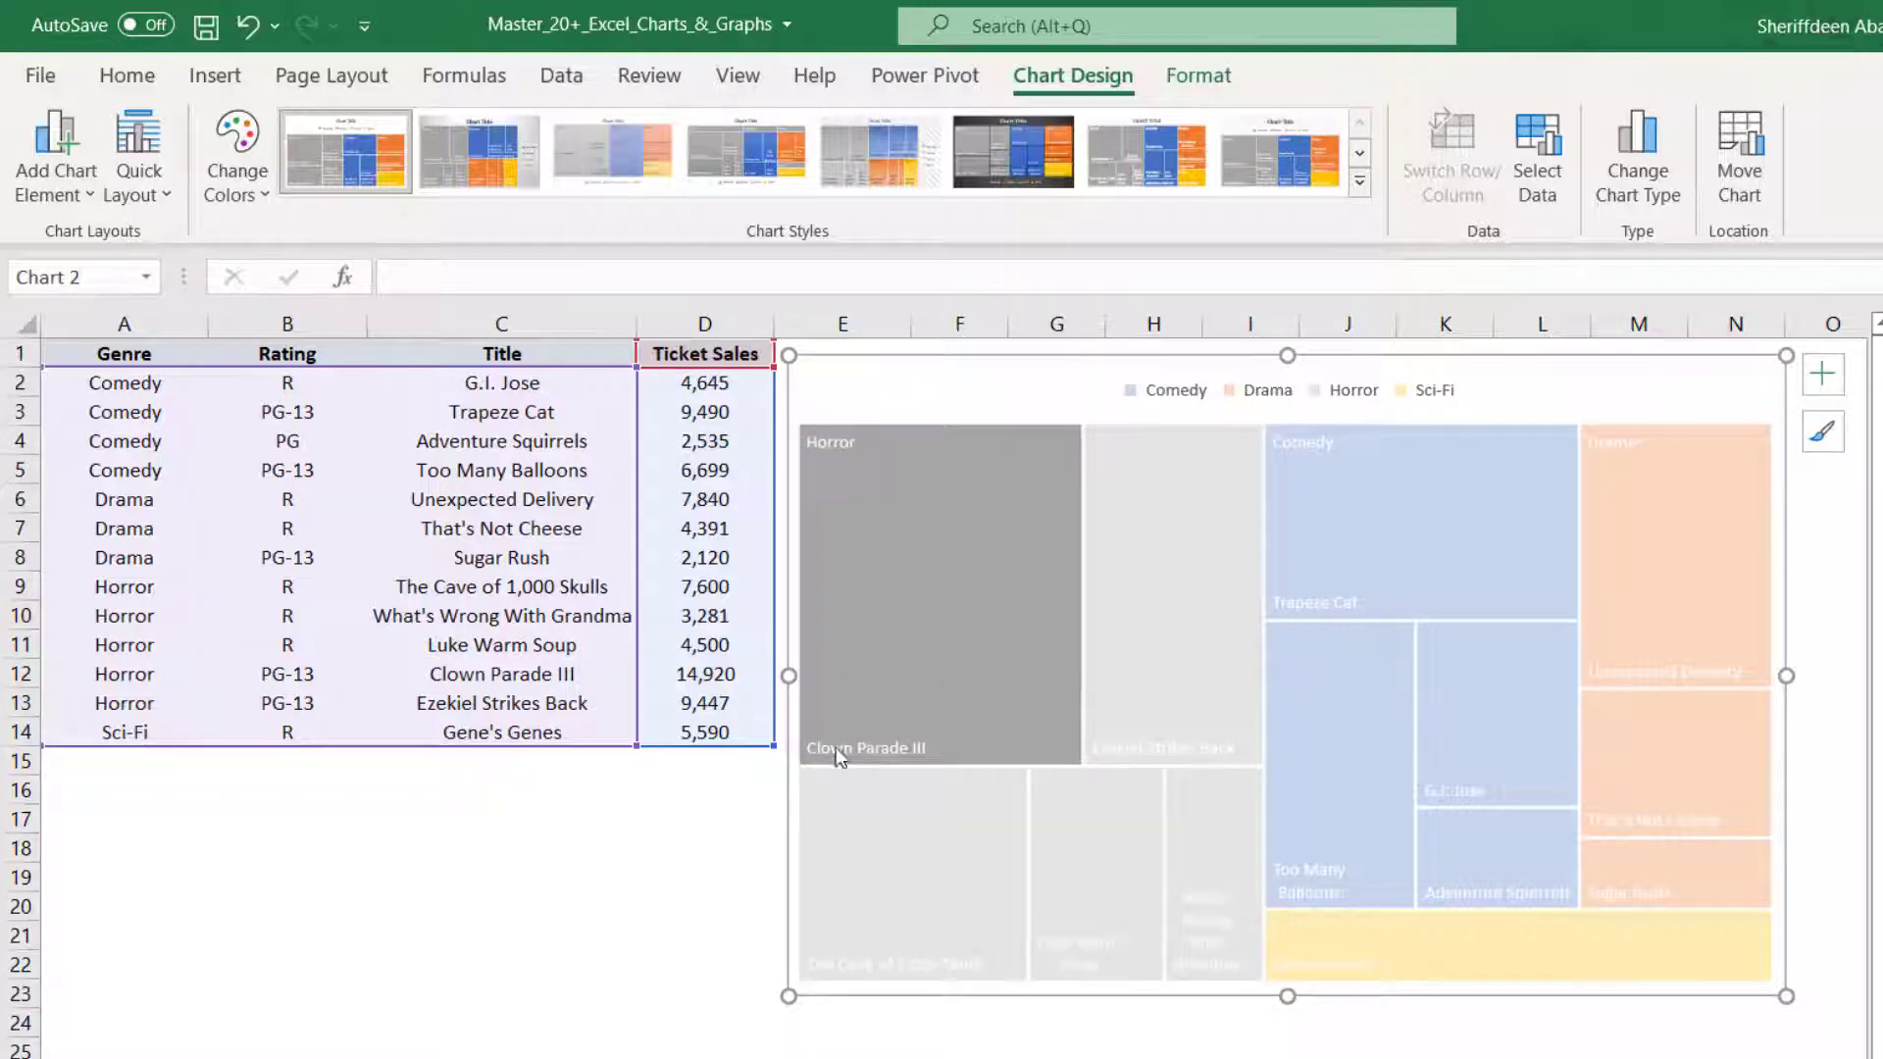
mouse_move(876, 587)
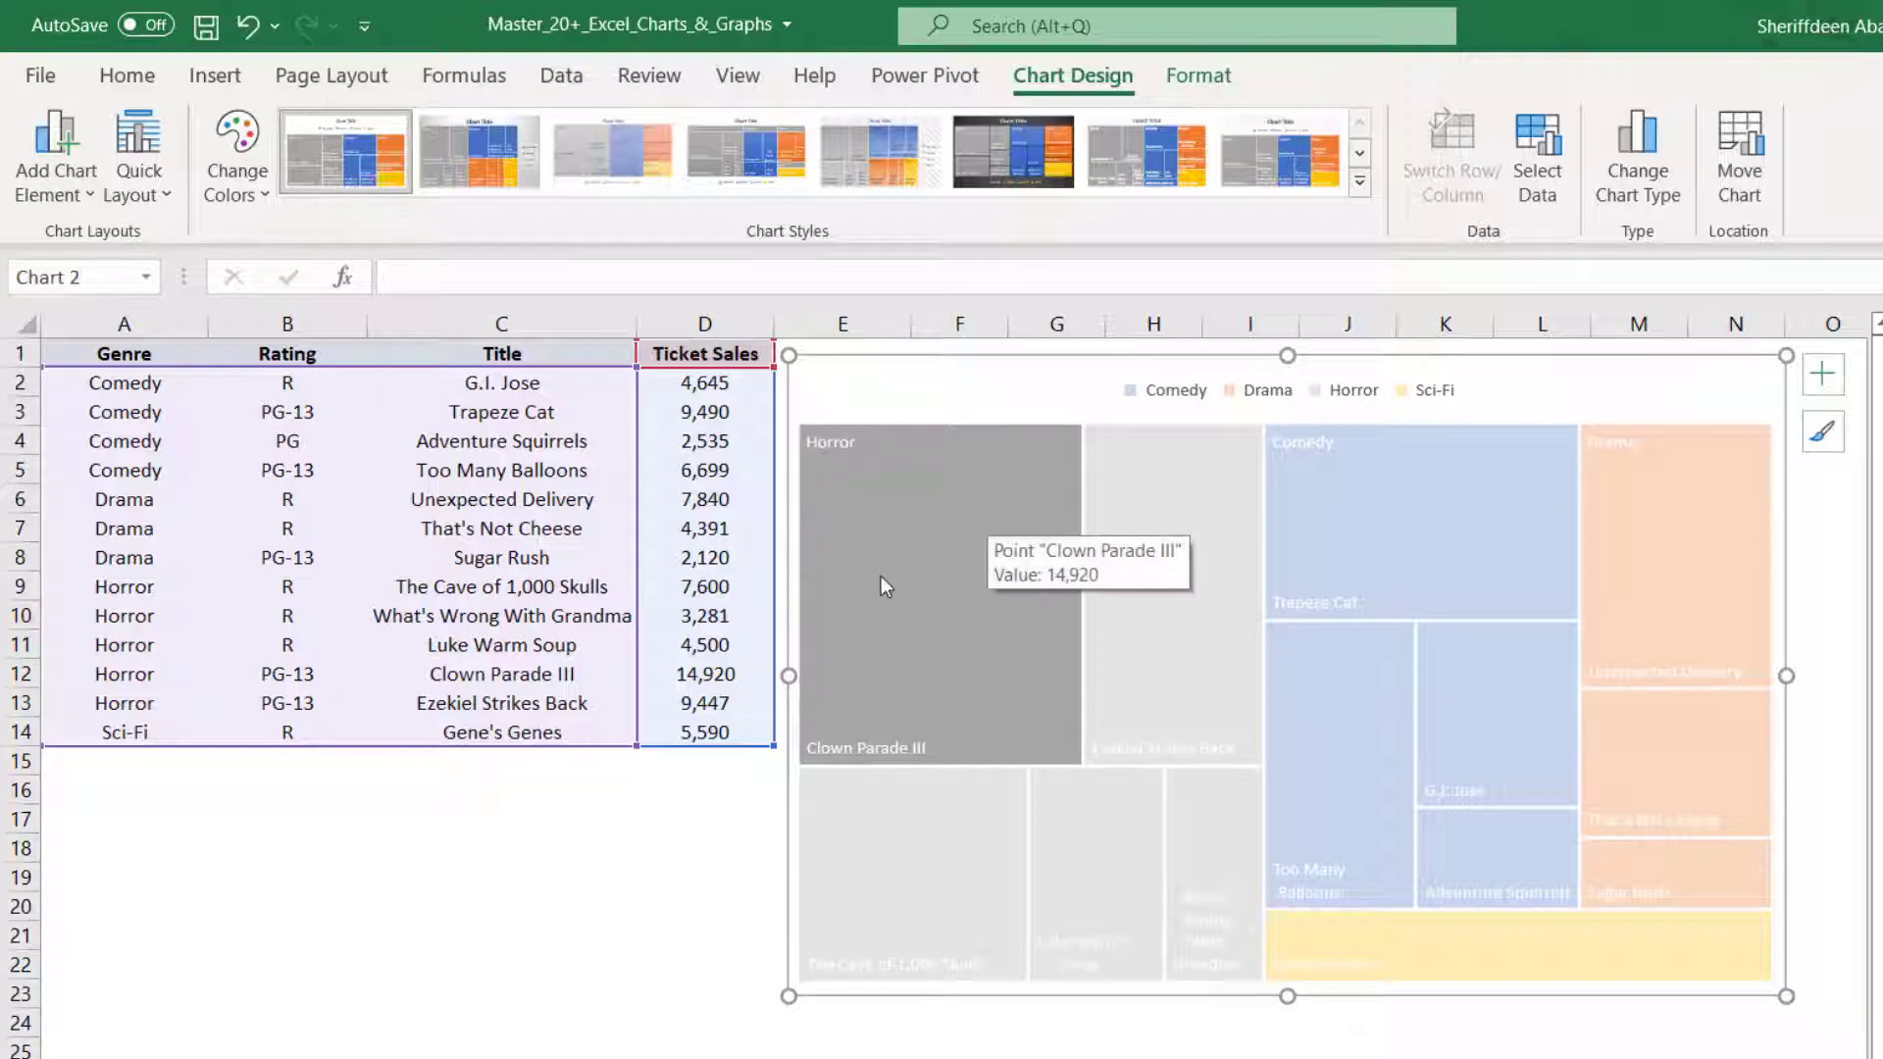
left_click(1122, 651)
mouse_move(1122, 650)
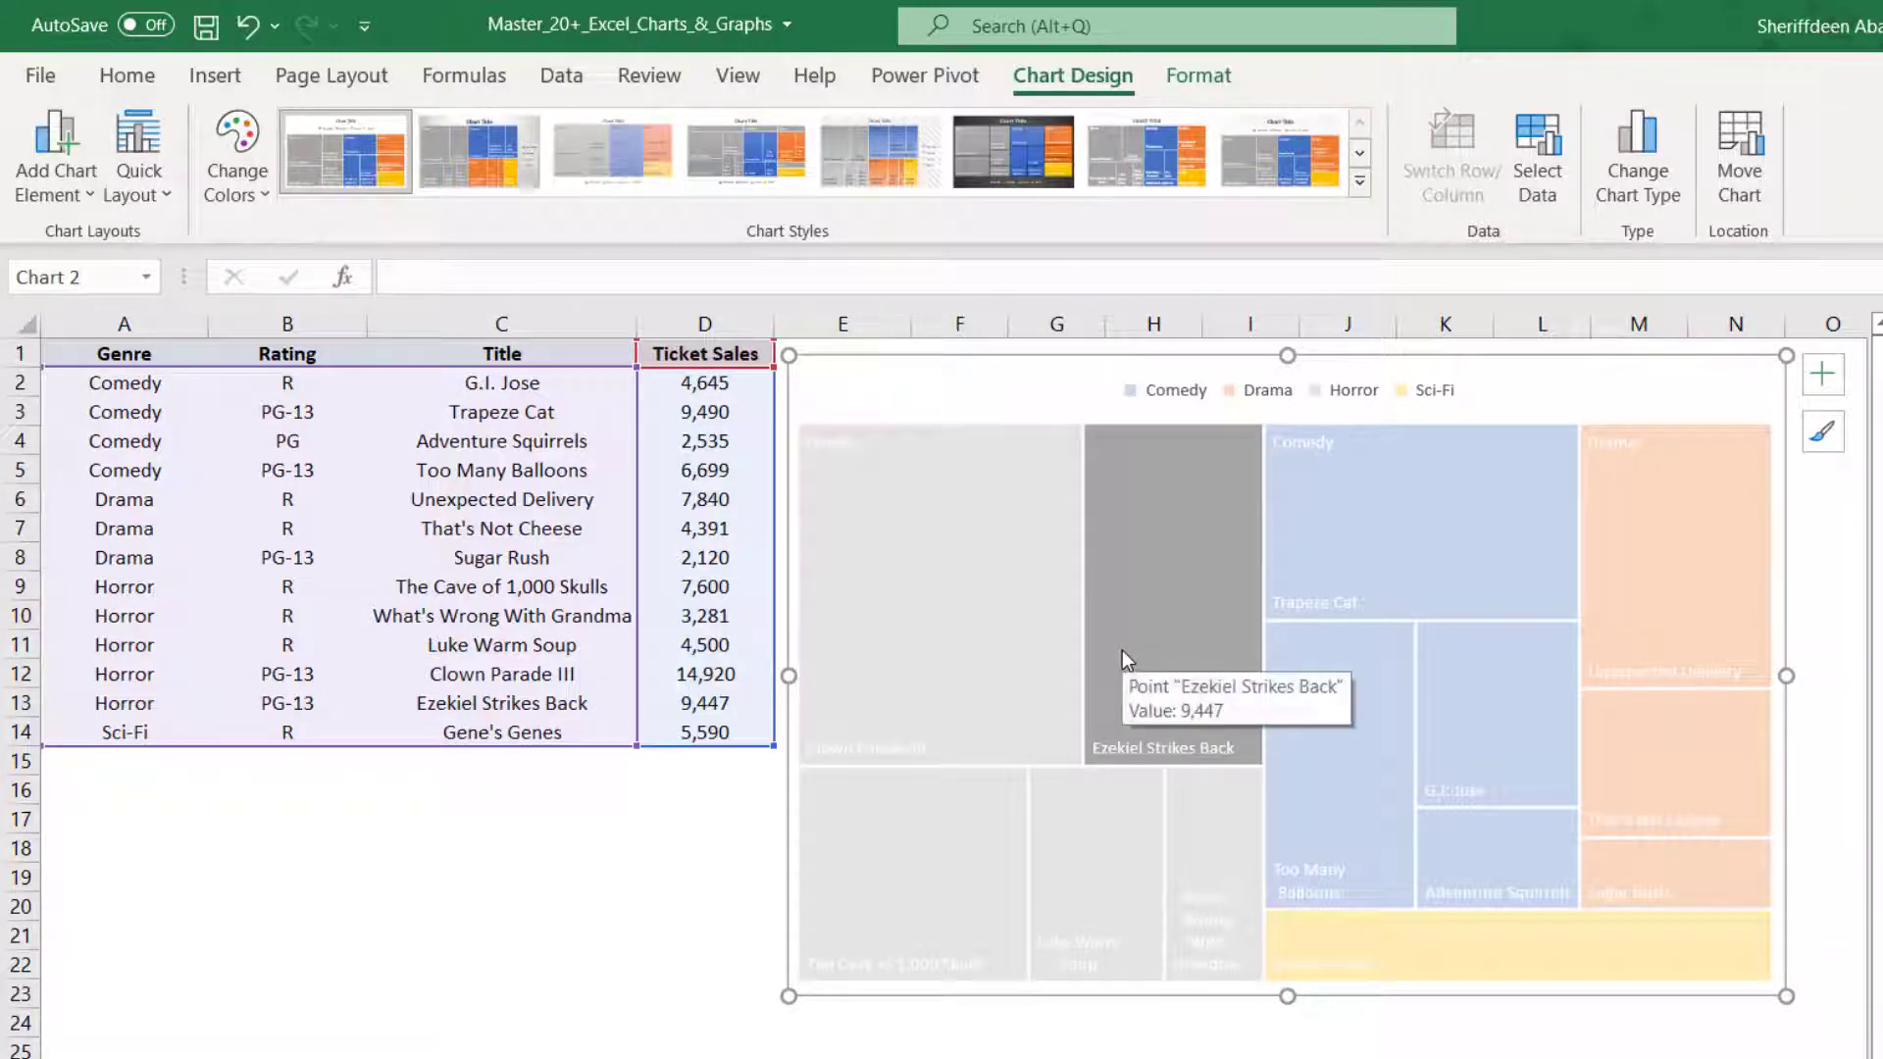
left_click(1422, 568)
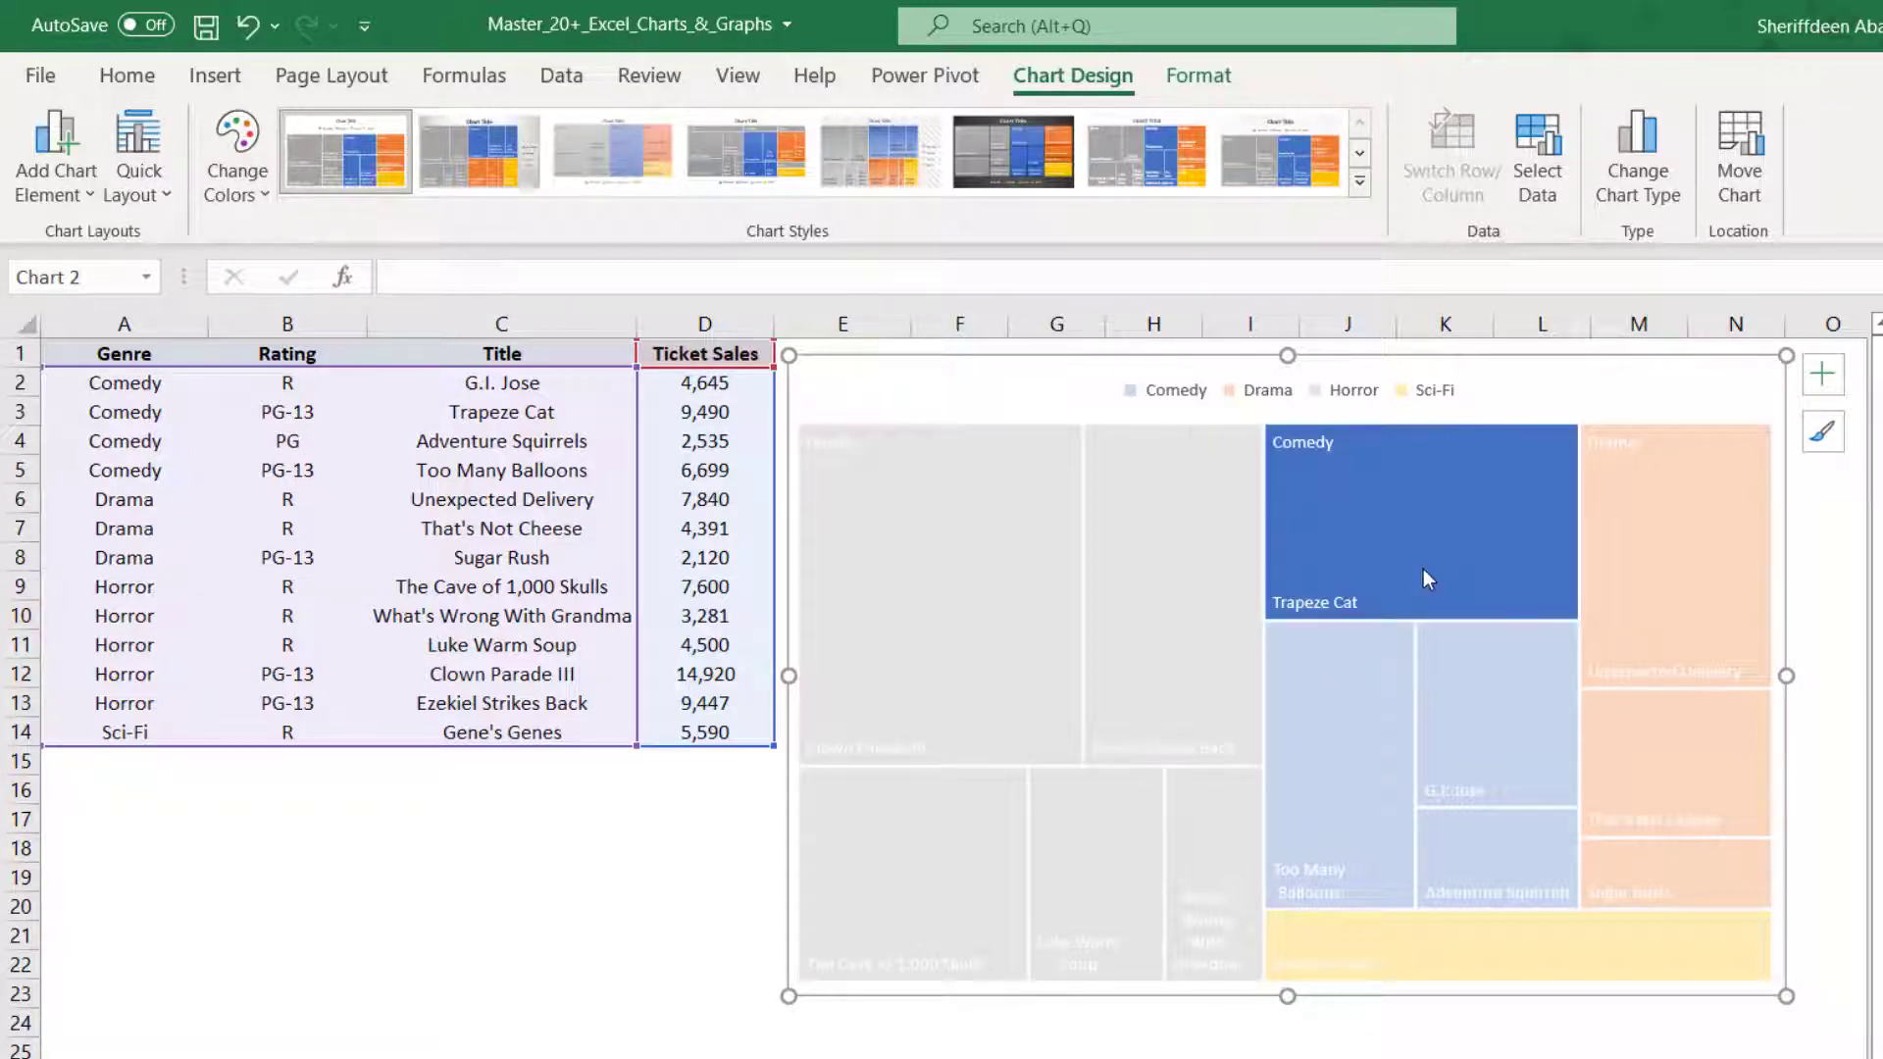
left_click(1659, 612)
mouse_move(1658, 604)
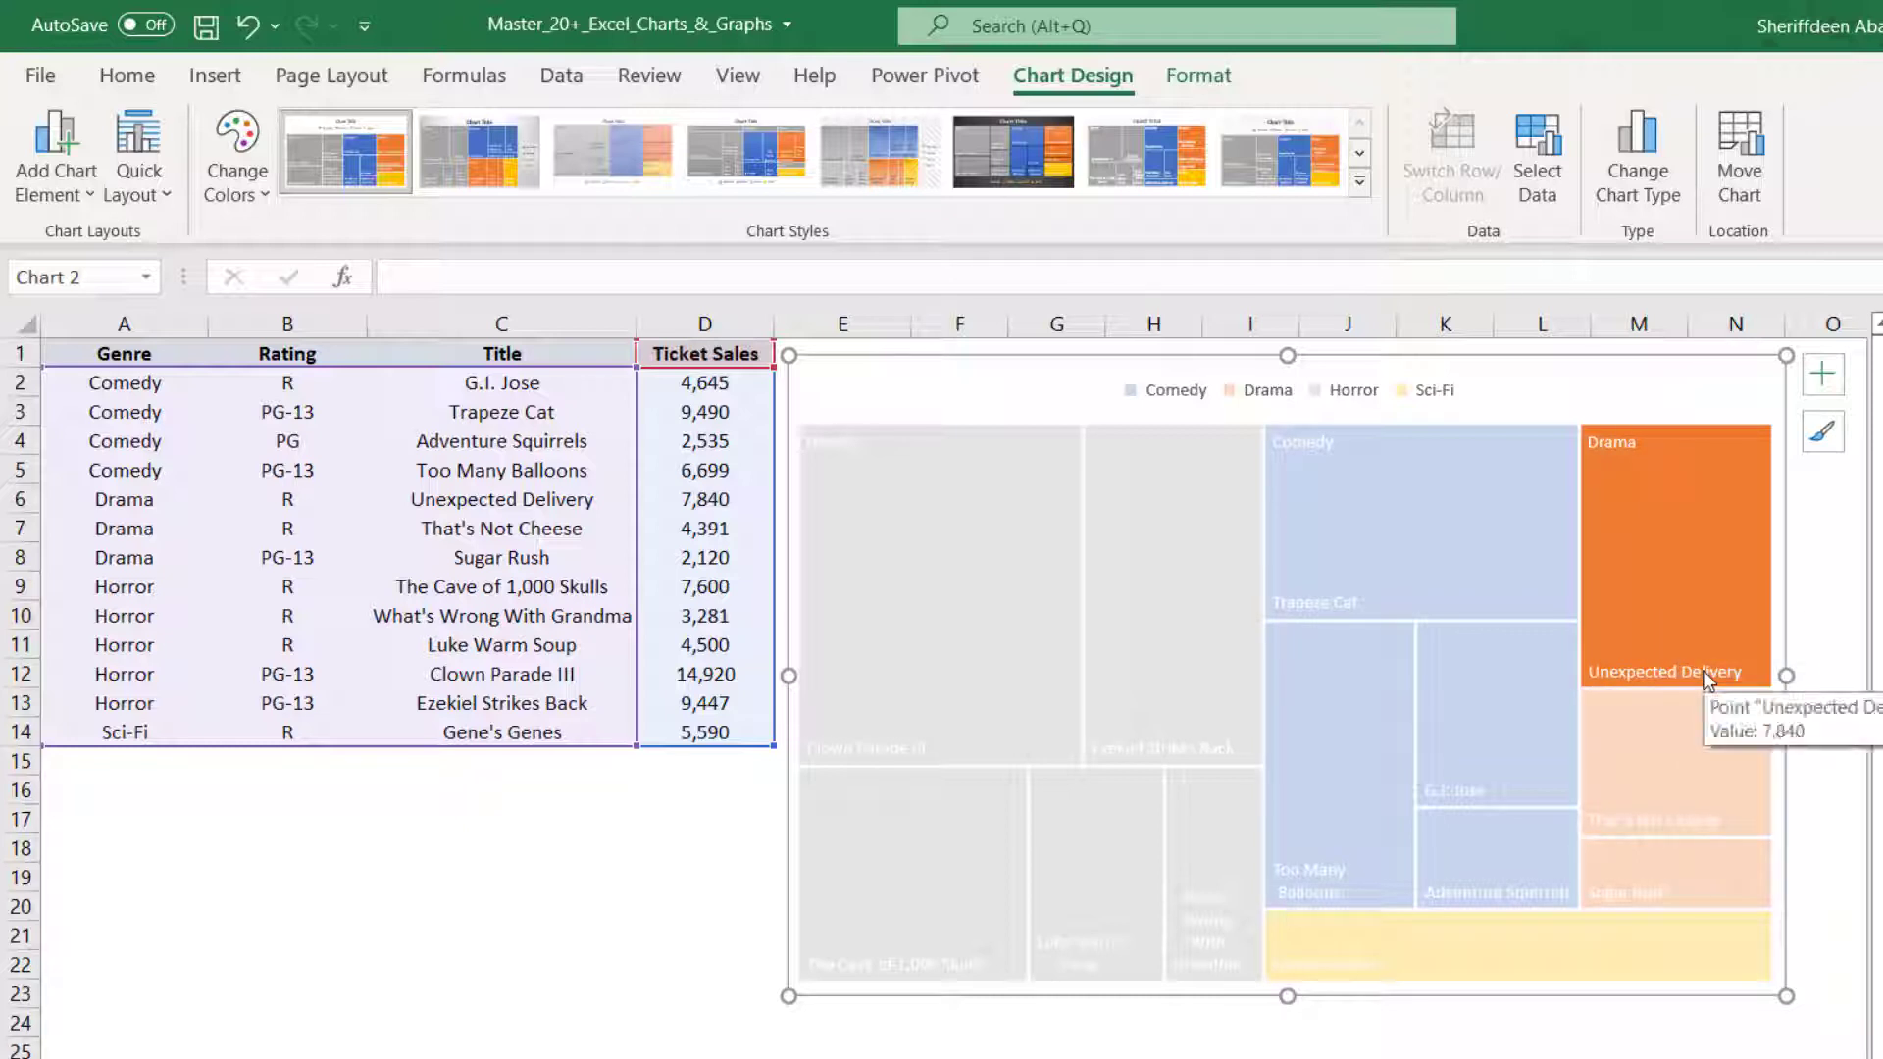
Try the genre Comedy for What's Wrong With Grandma in A10, check how the treemap regroups, and undo the change
left_click(888, 390)
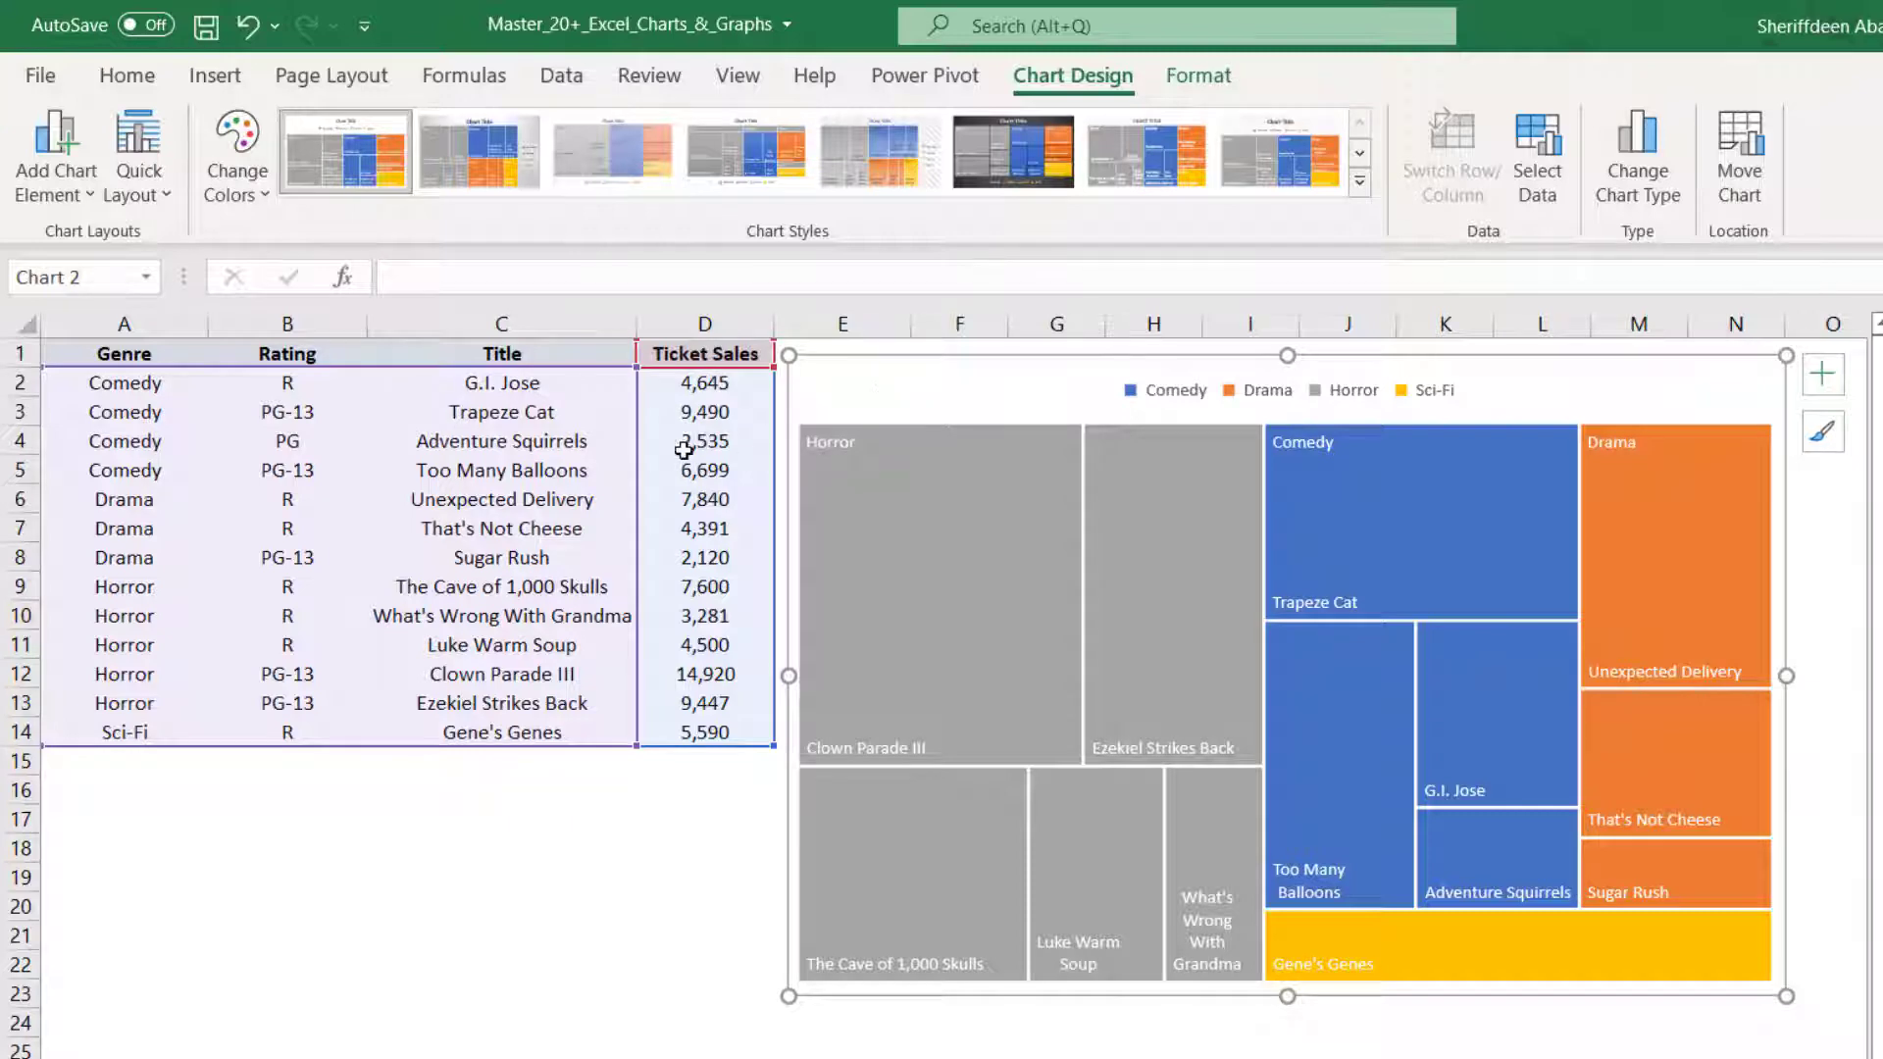
left_click(119, 618)
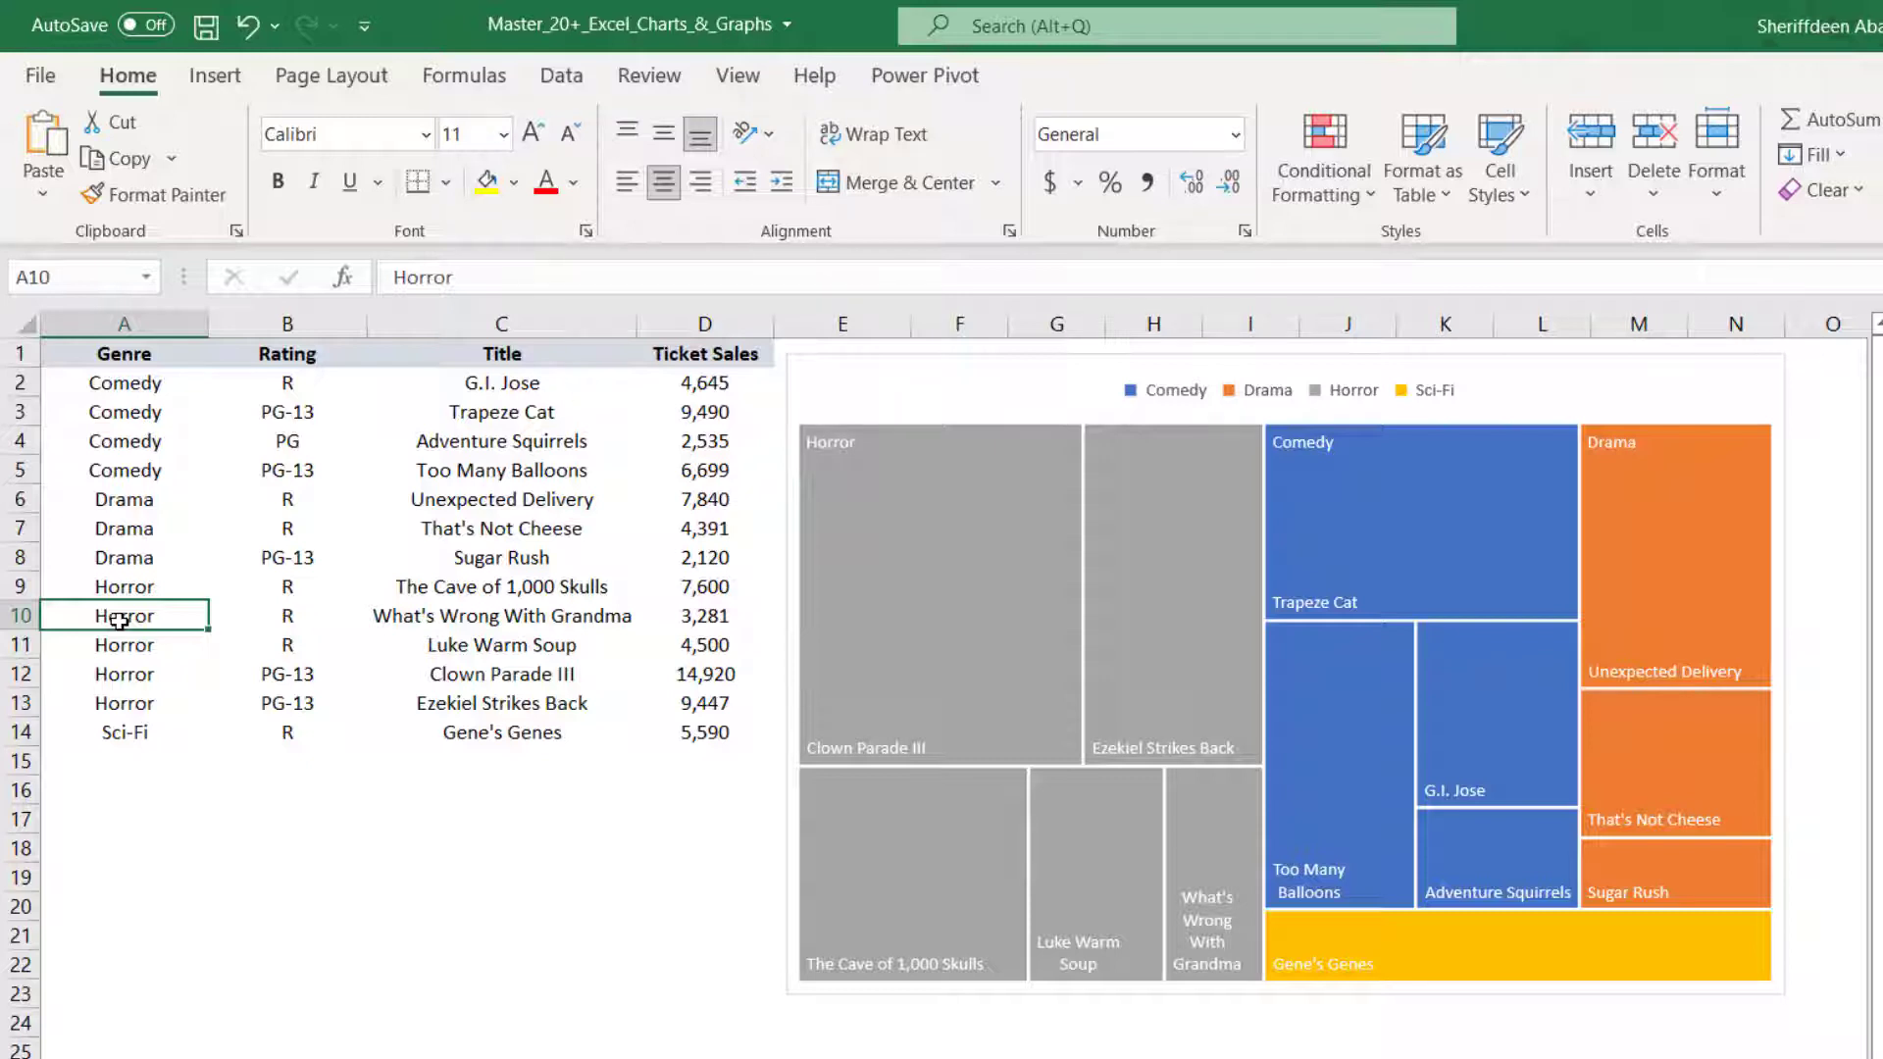
type("Comedy")
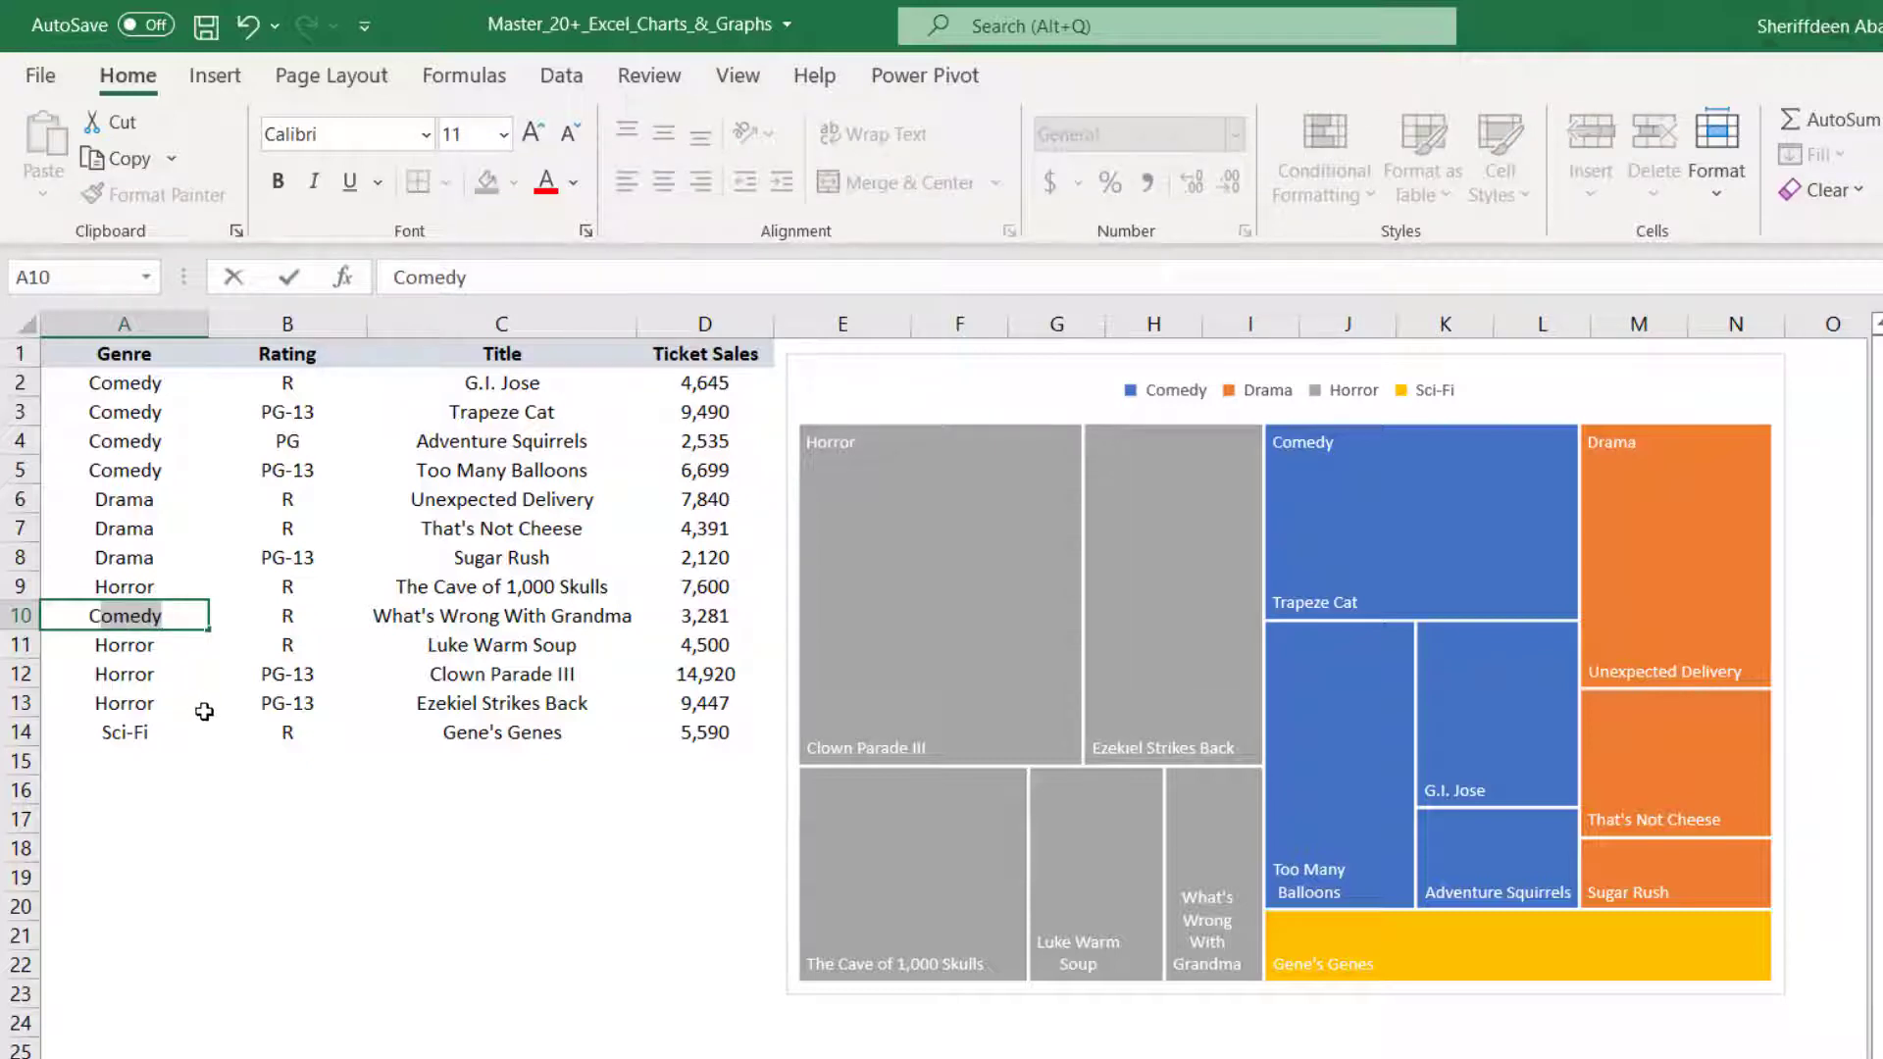
key("Return")
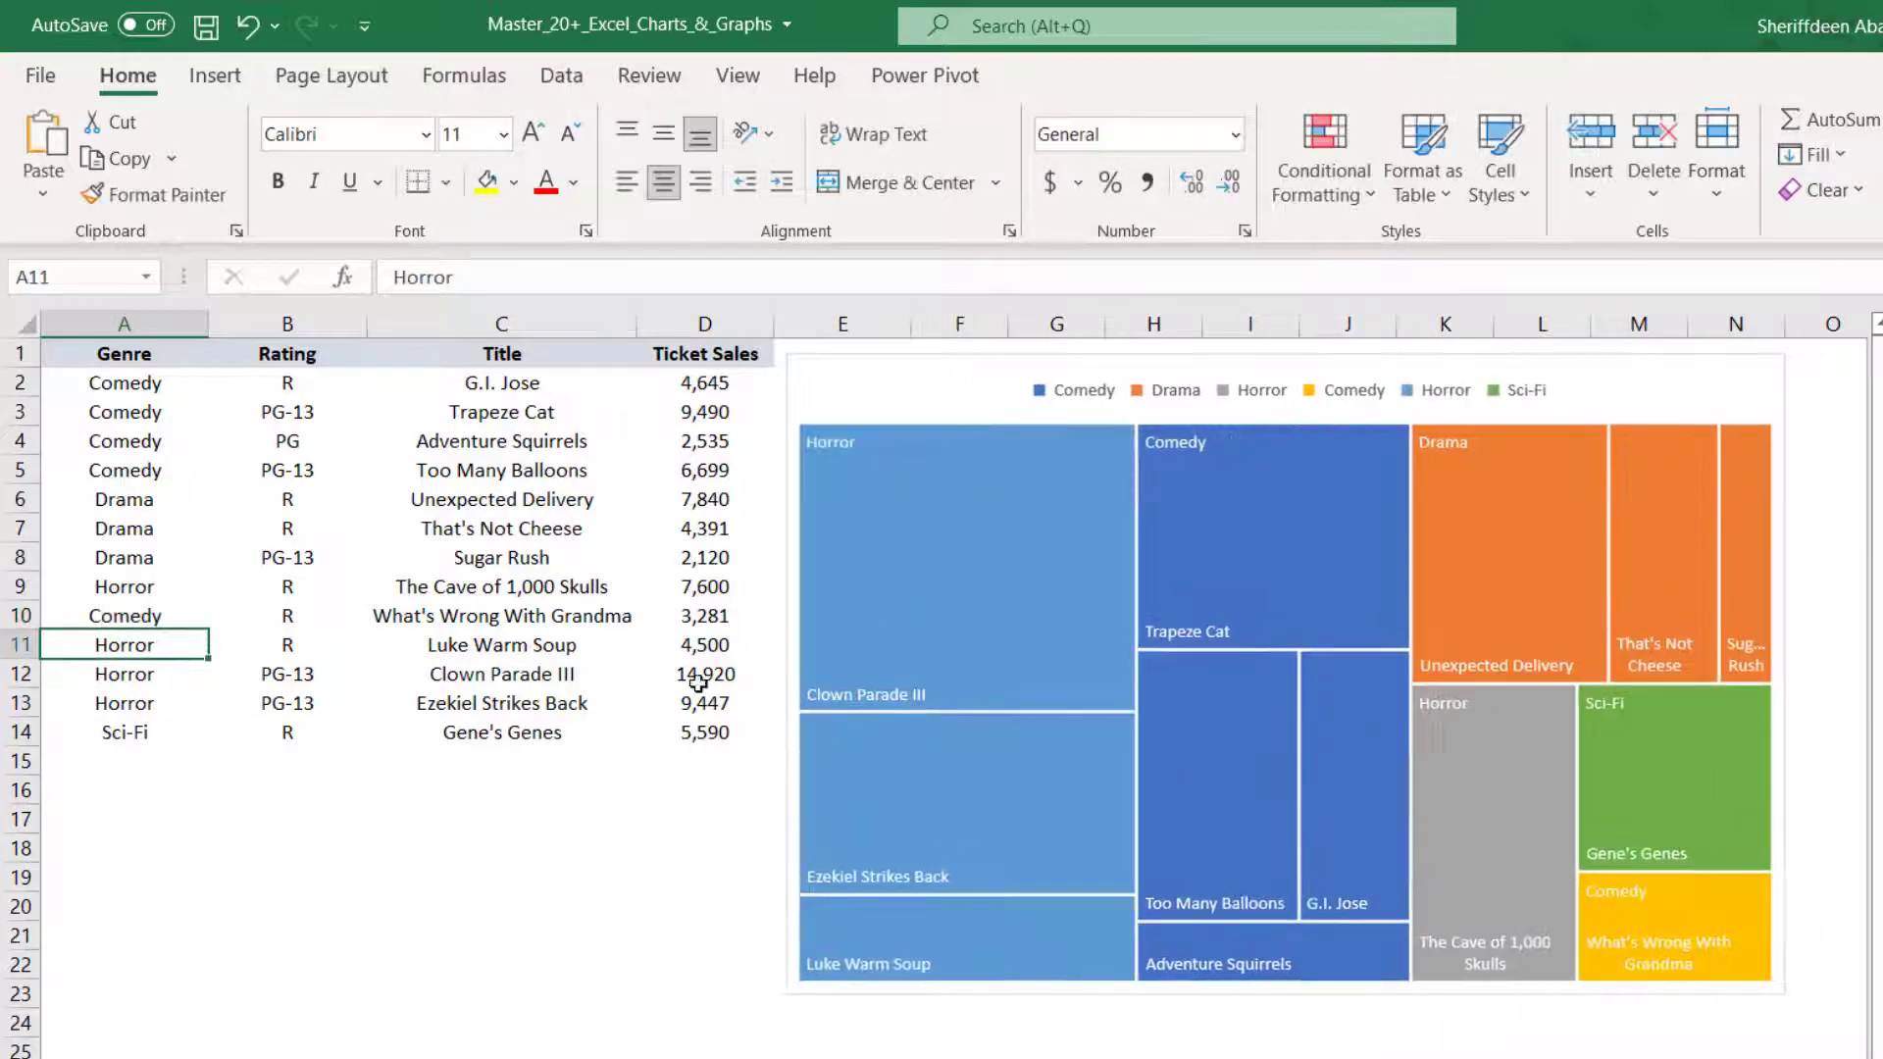
mouse_move(1000, 760)
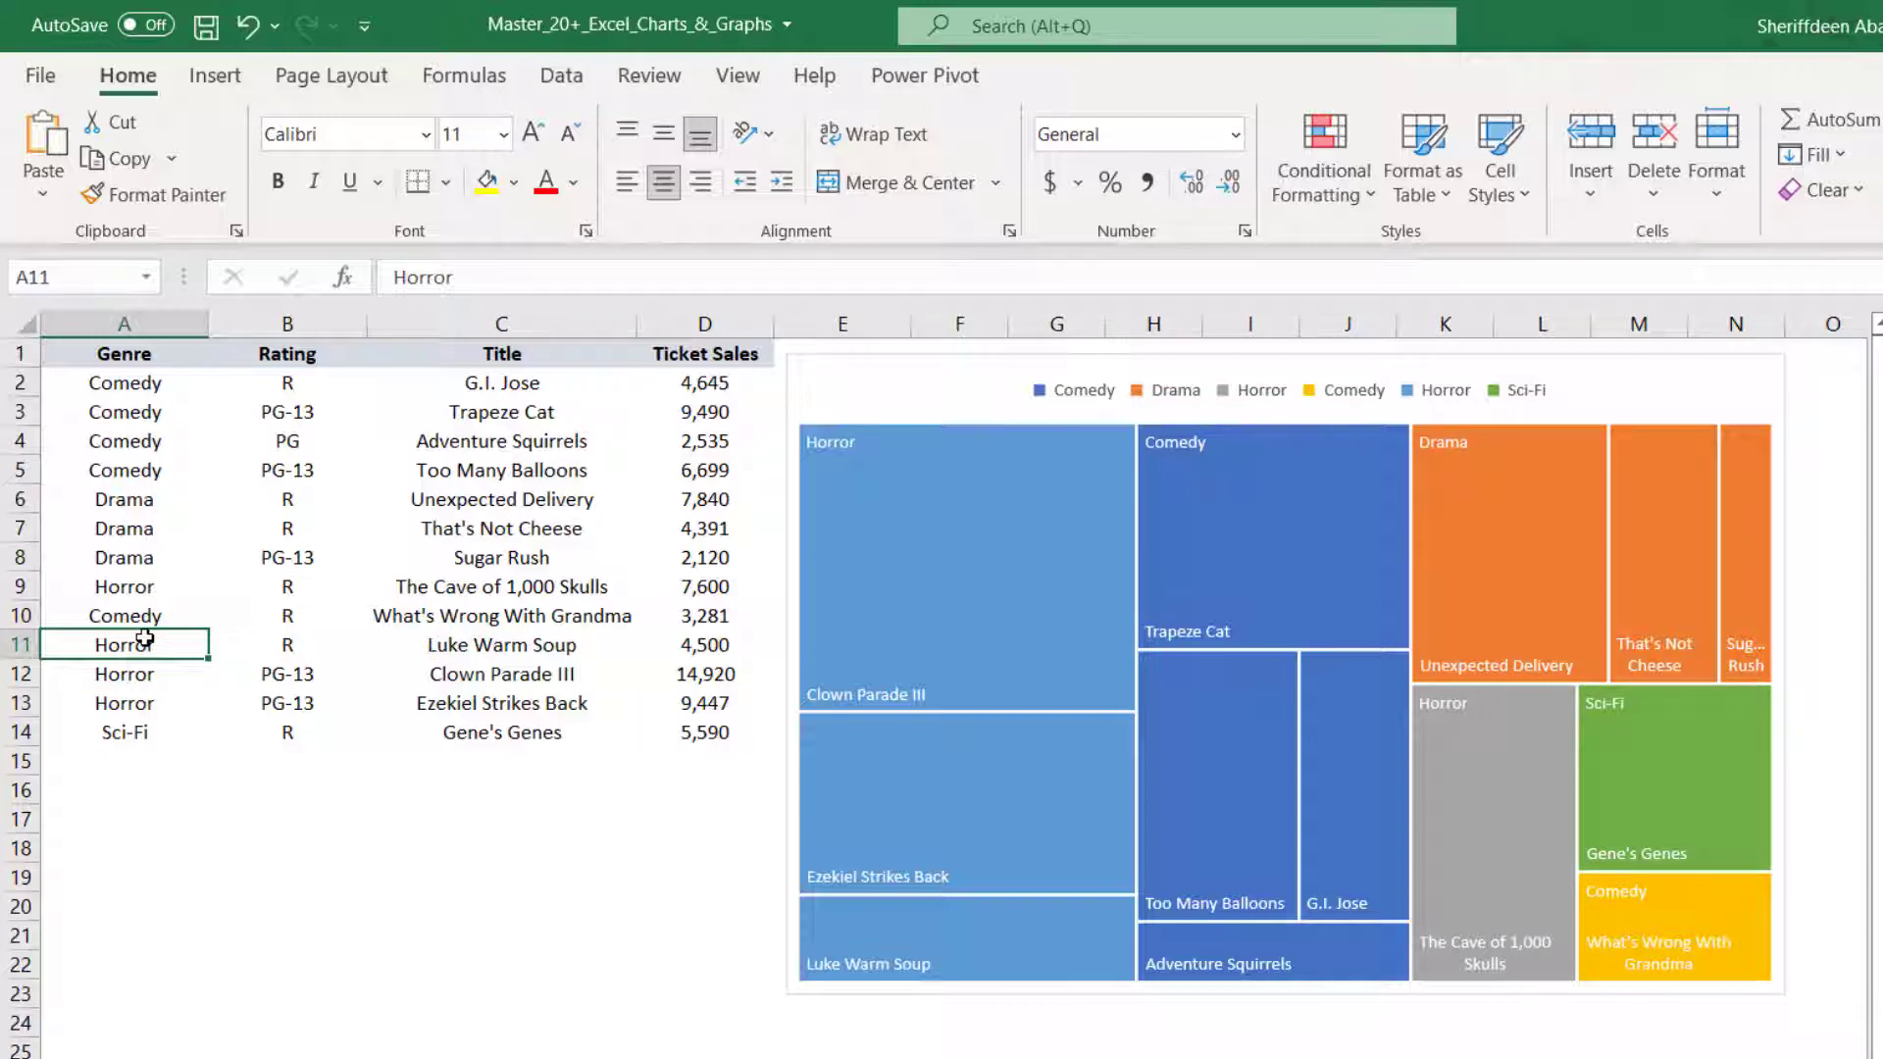
key("ctrl+z")
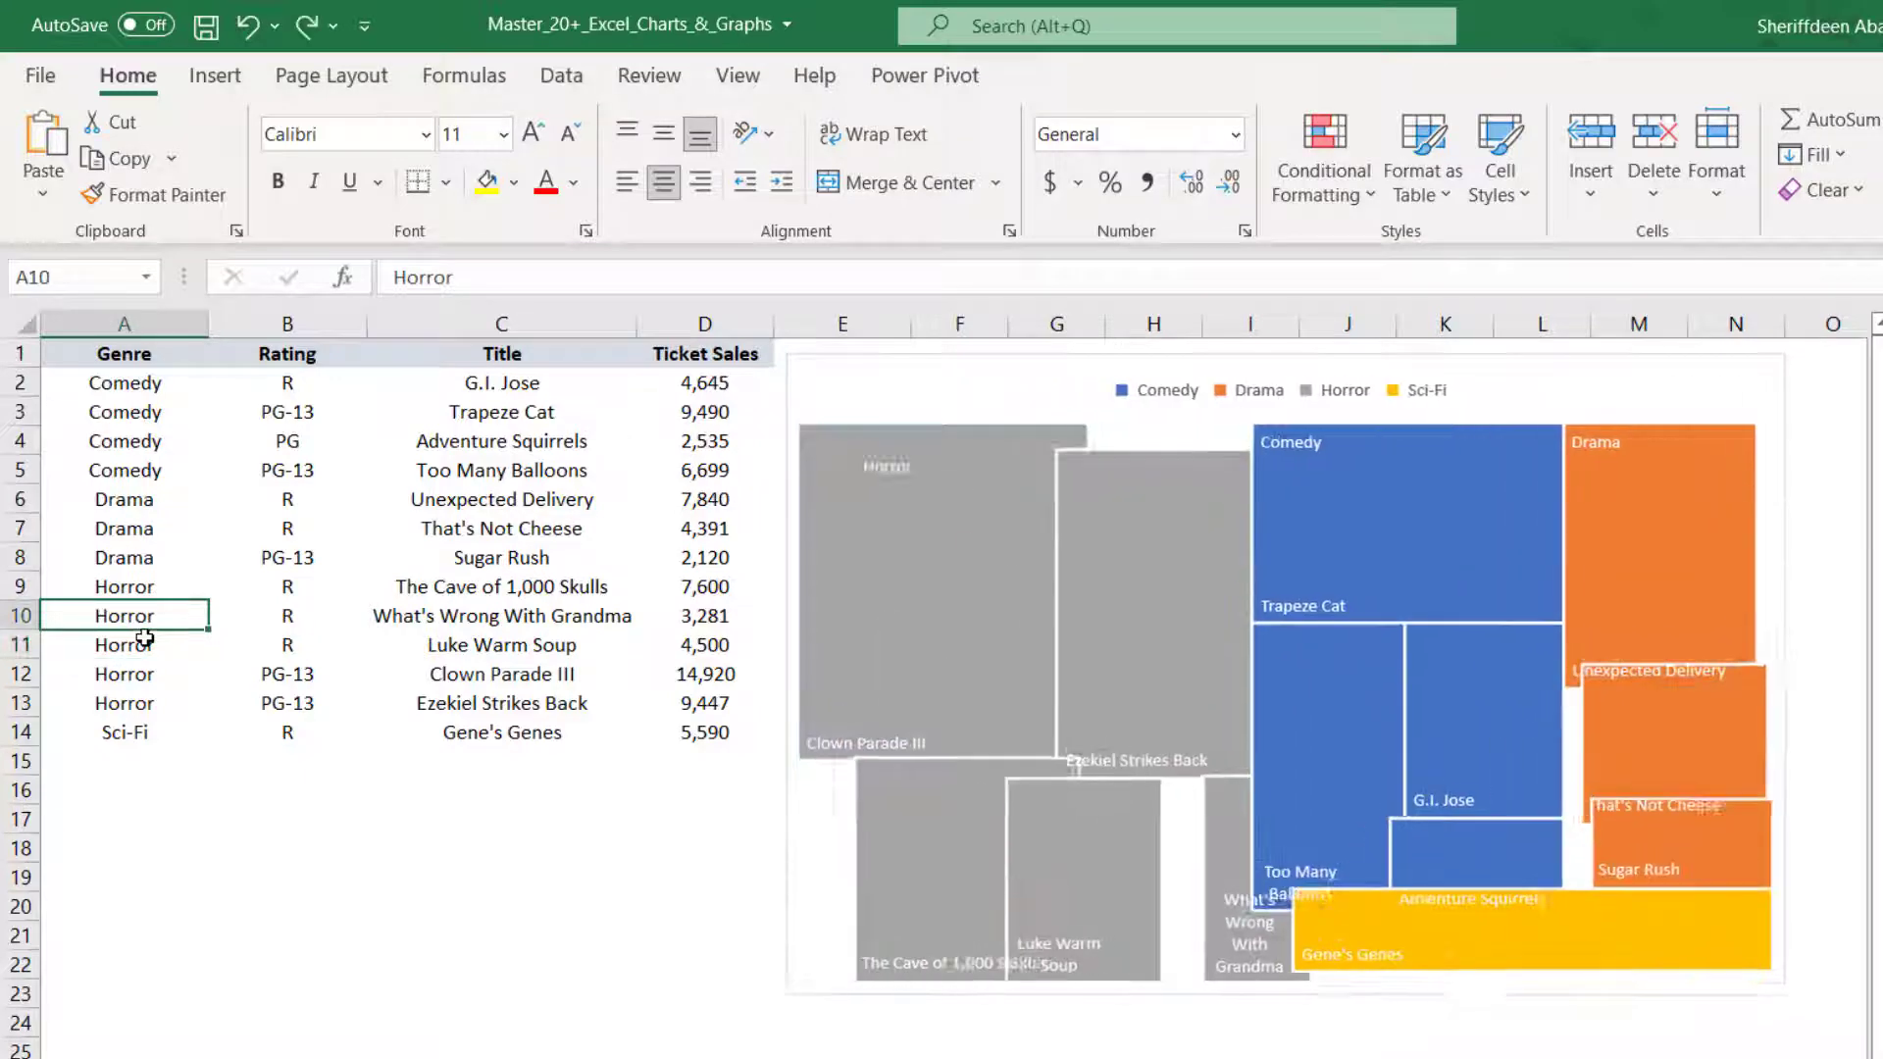
Save the workbook and switch to the 13. Sunburst Chart sheet
left_click(856, 373)
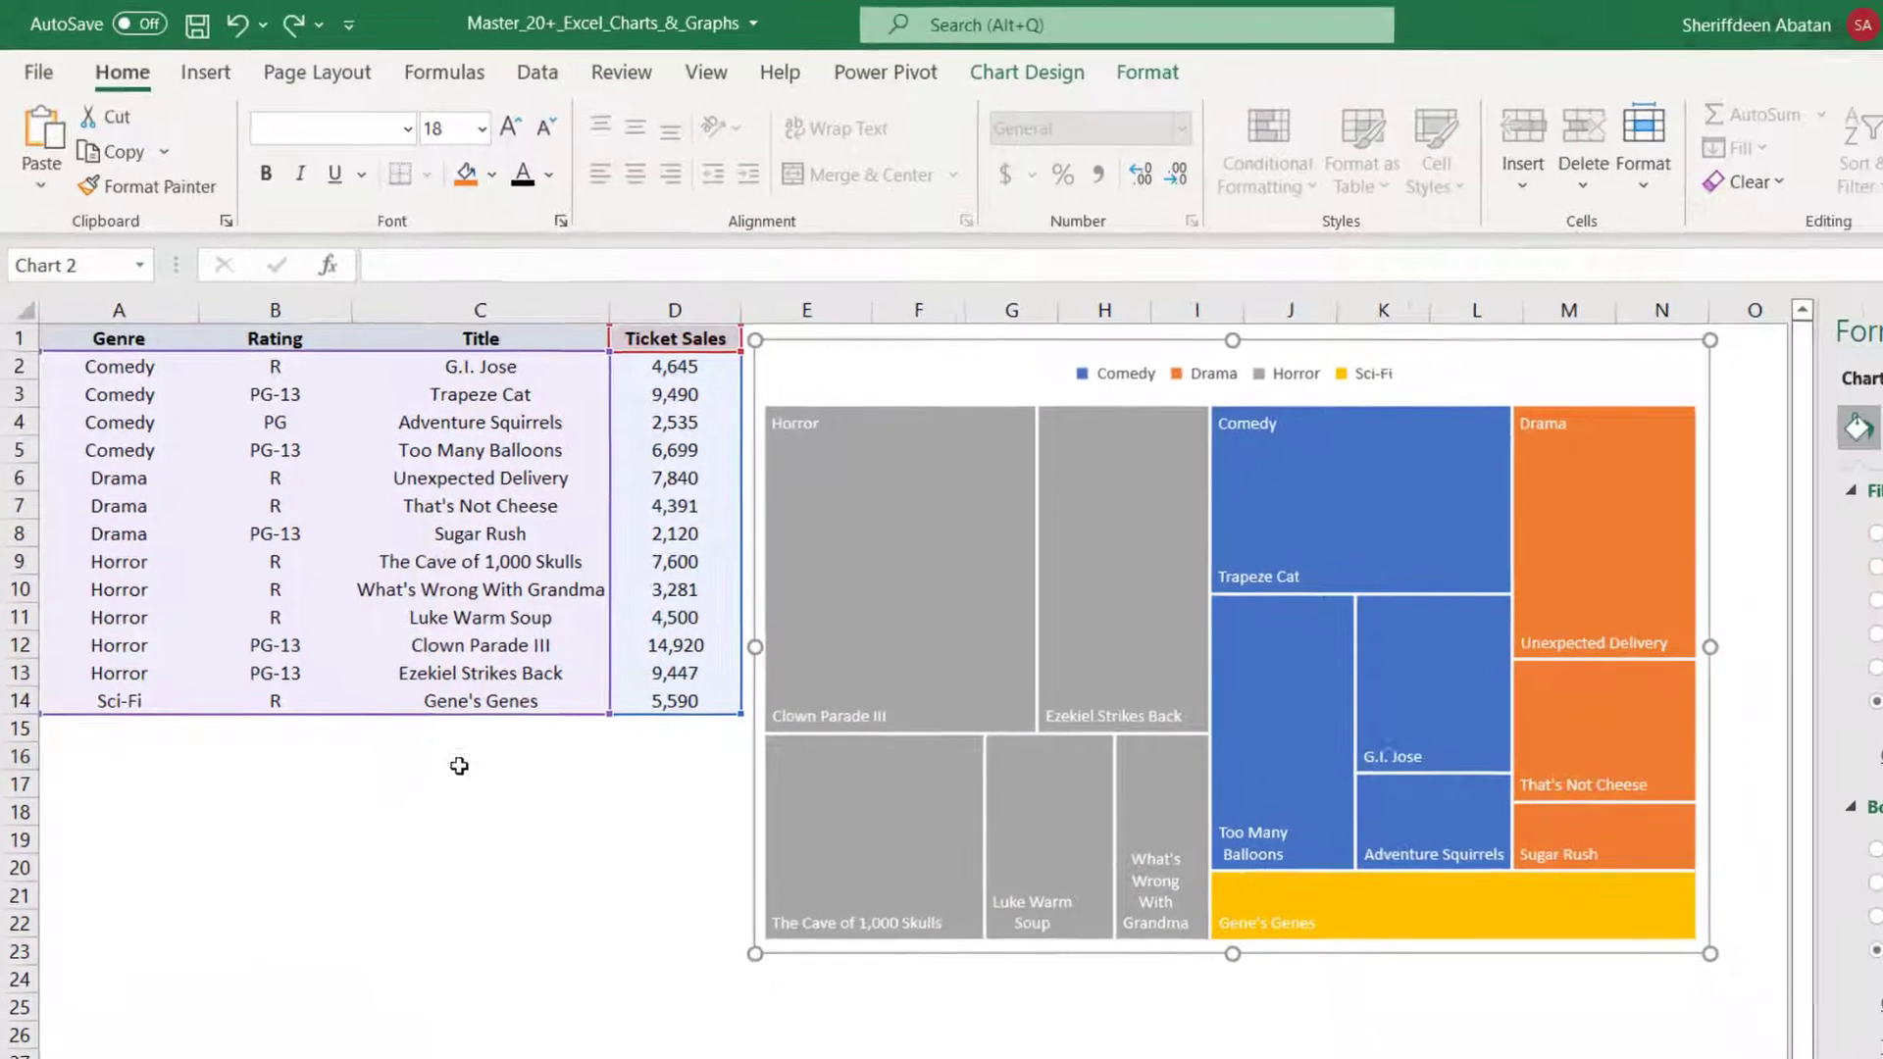
left_click(480, 800)
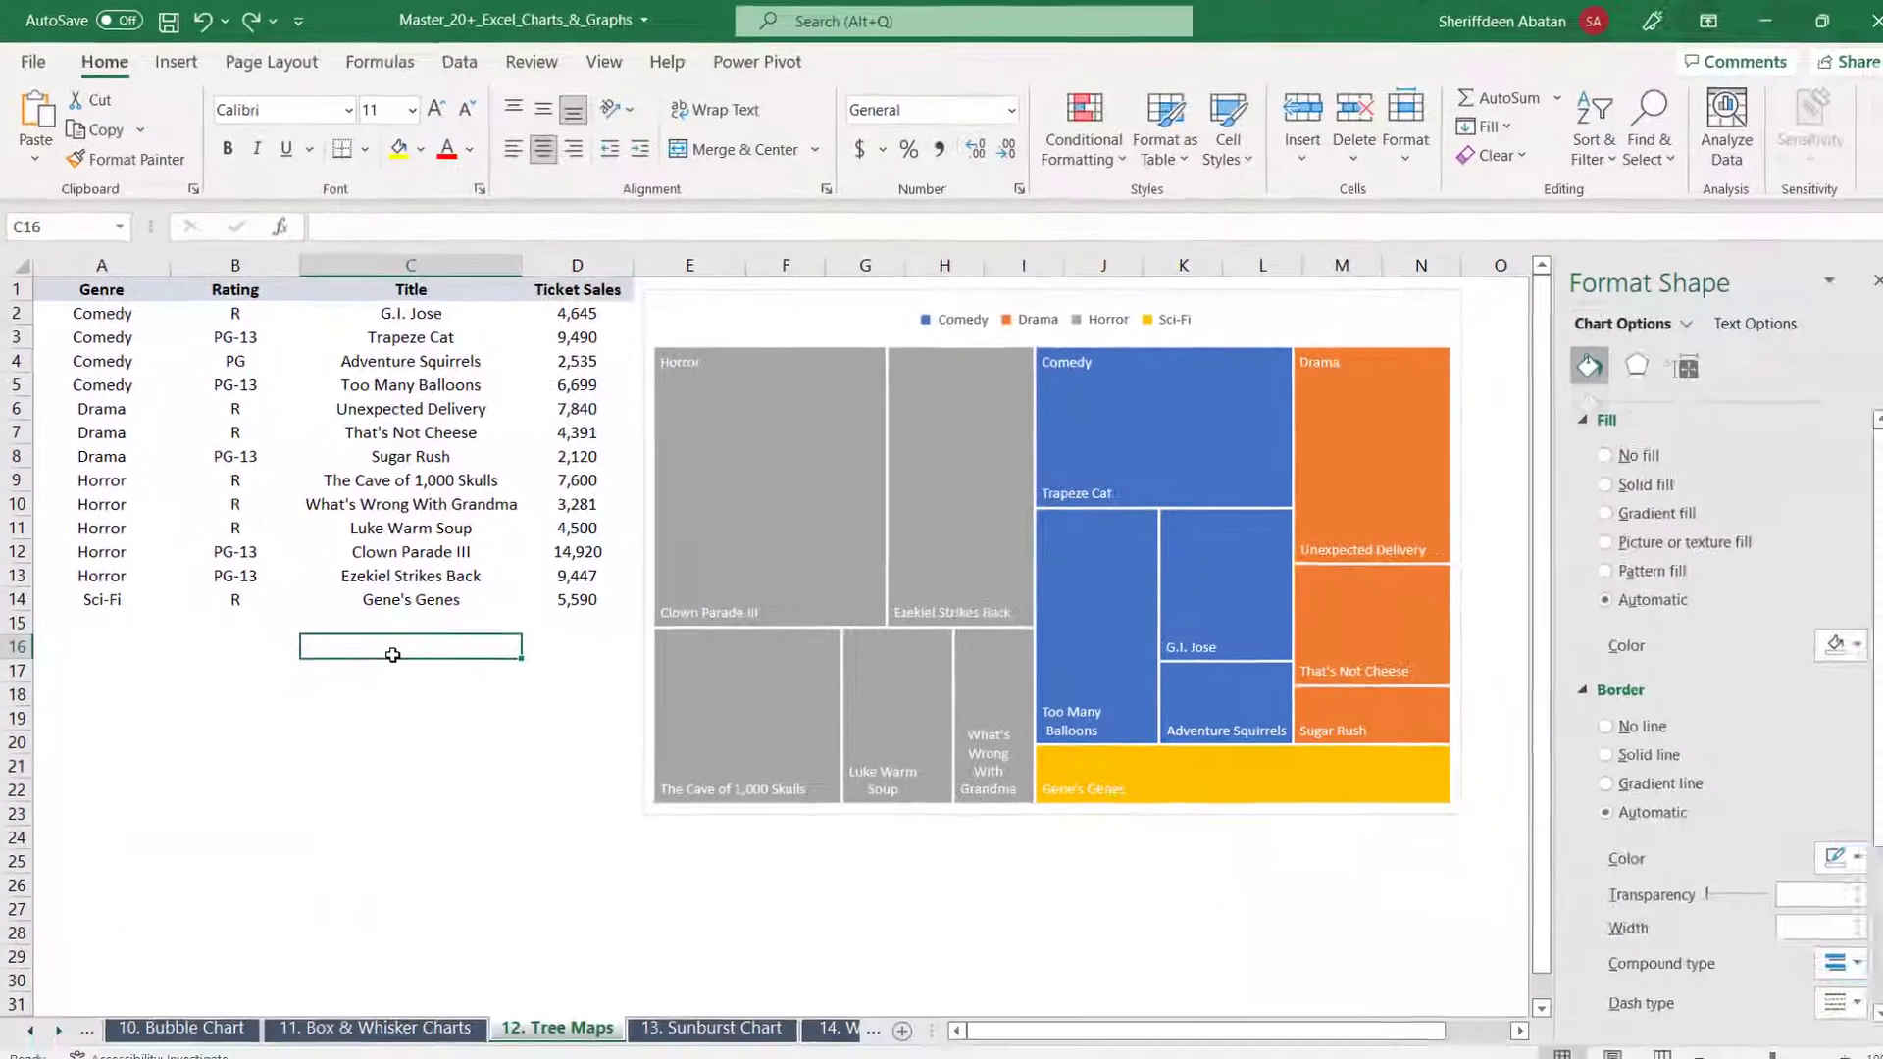
key("ctrl+s")
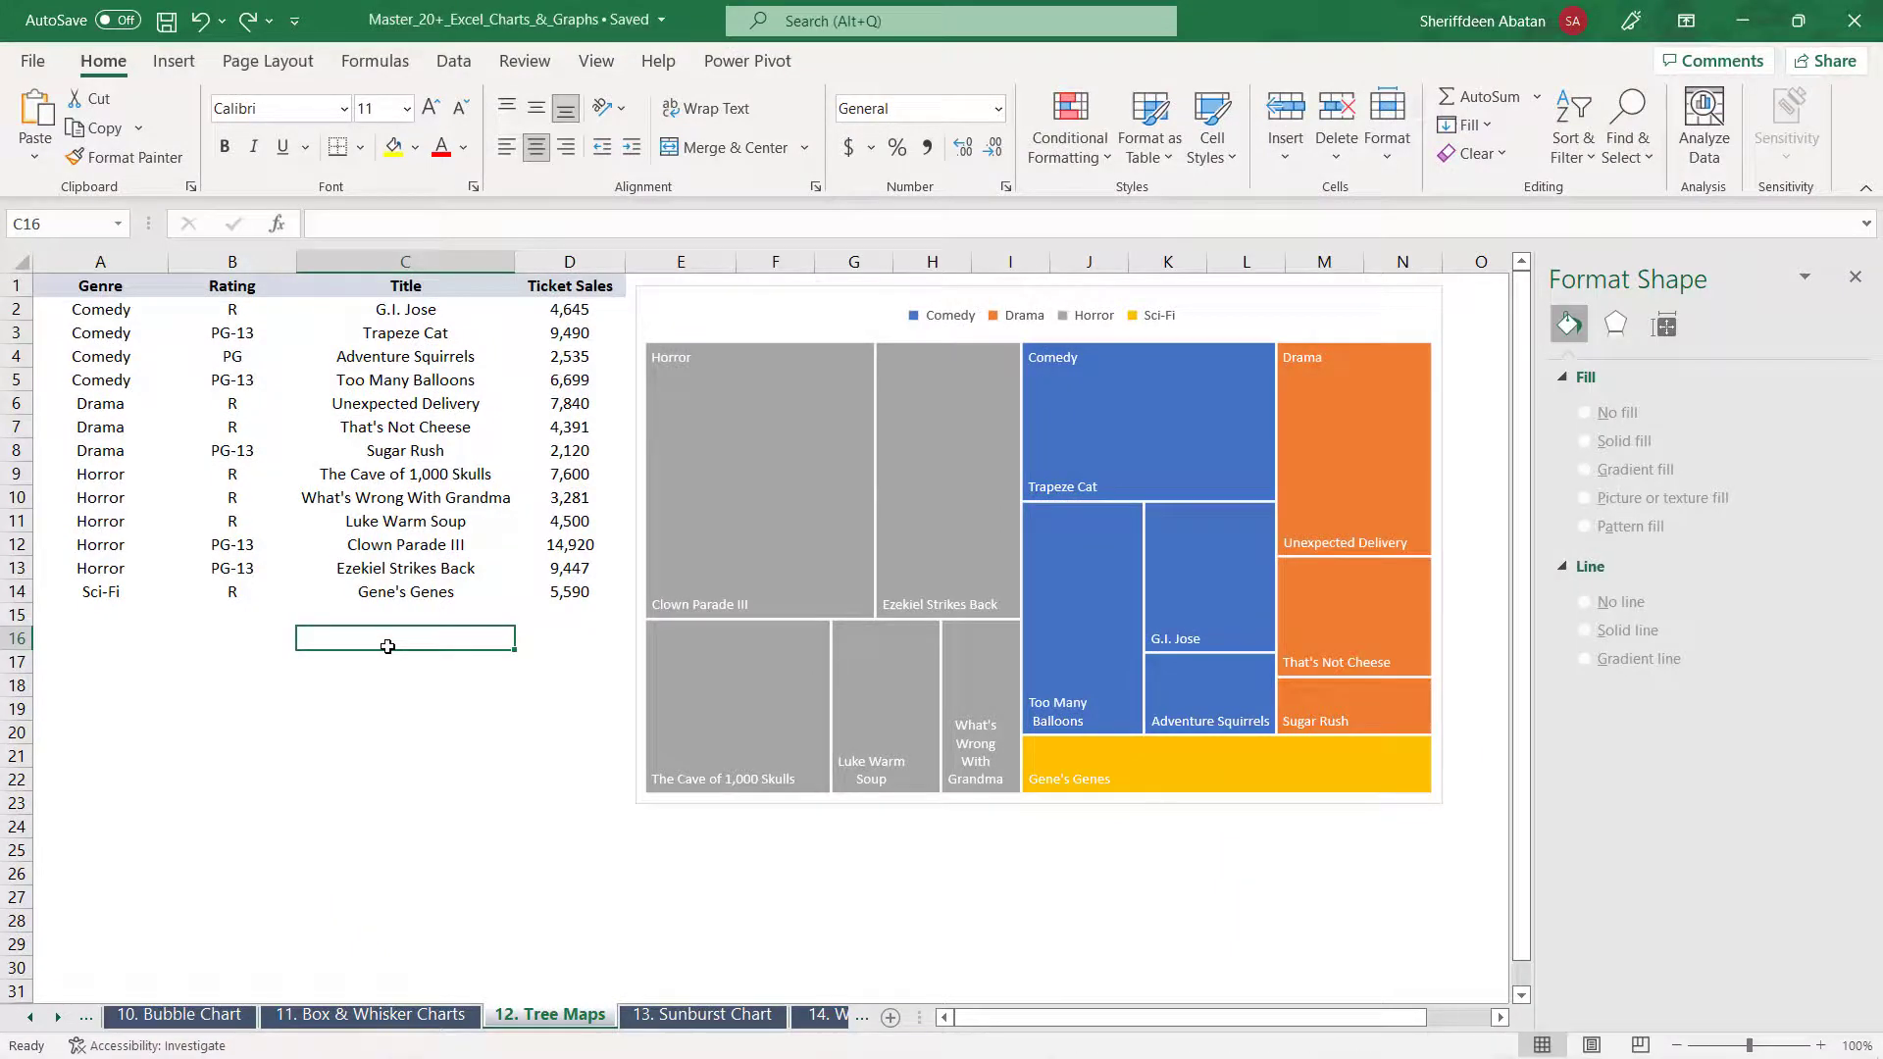
key("ctrl+Page_Down")
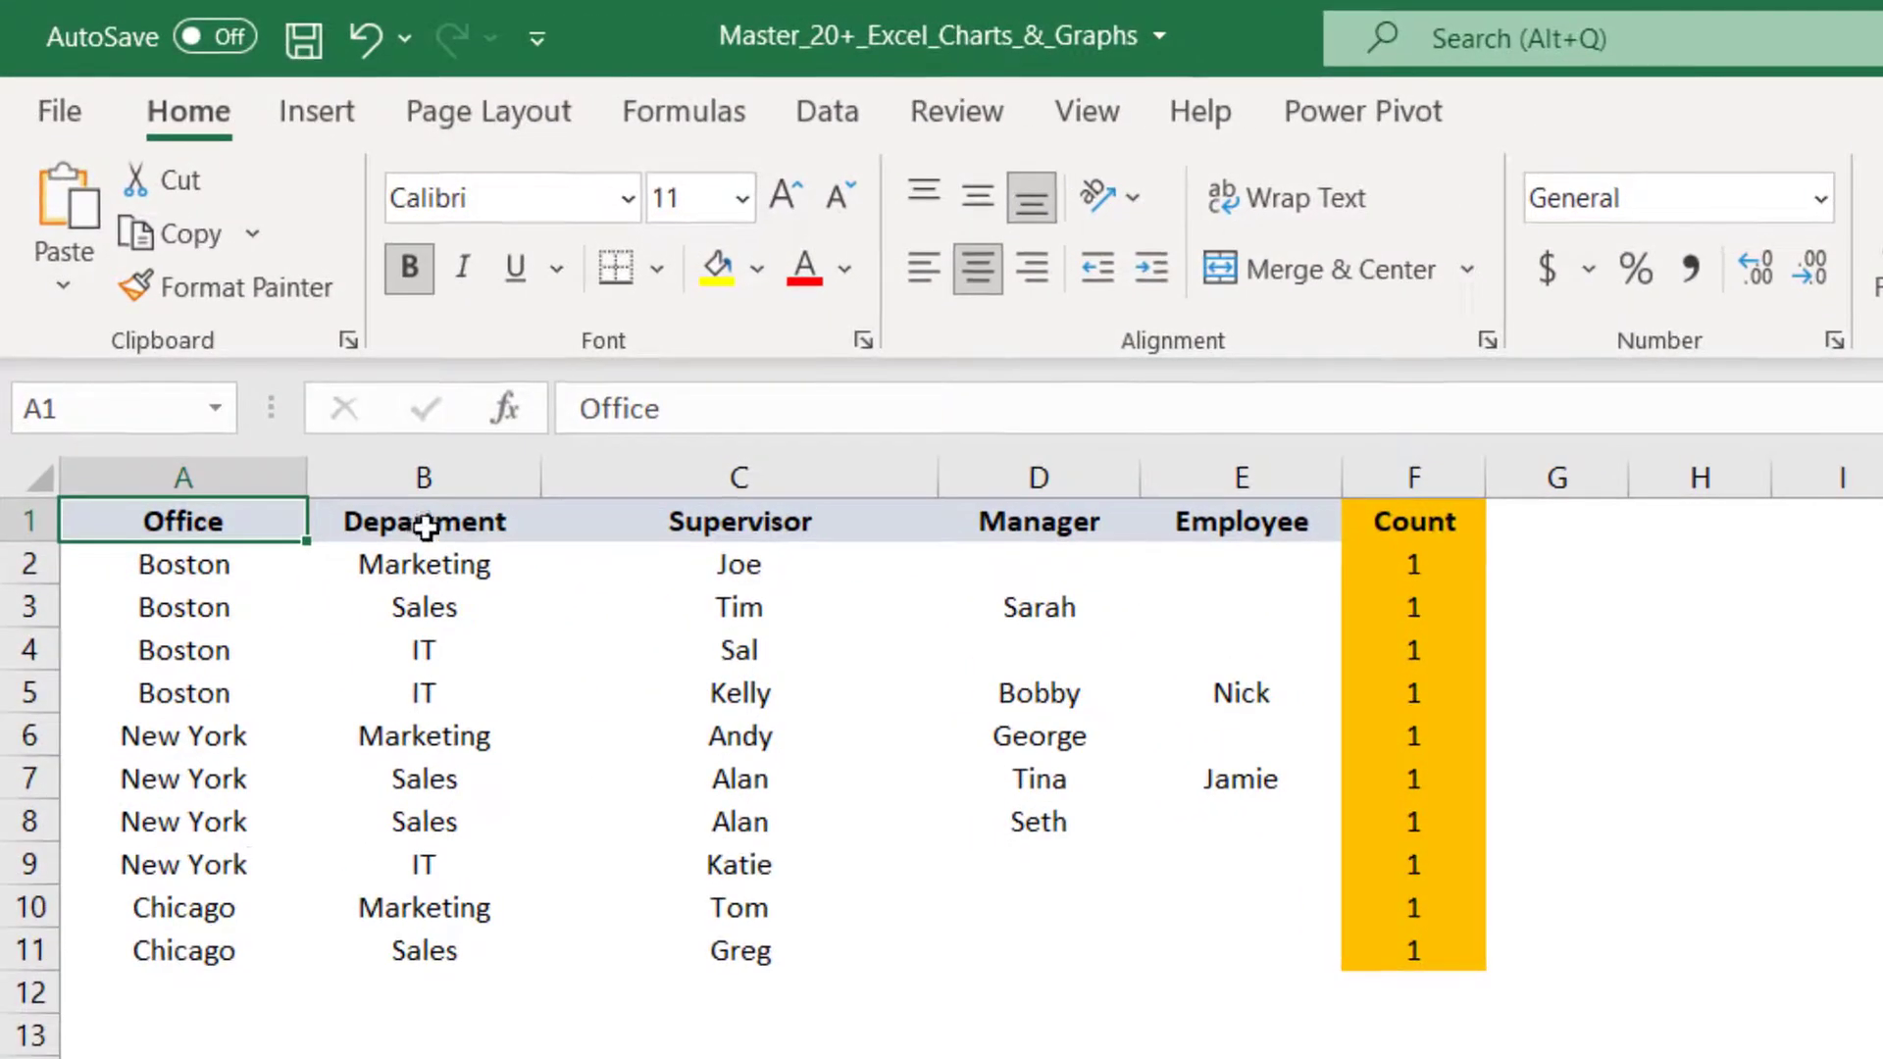
Insert a Sunburst chart from the office, department, supervisor, manager, employee and count data in A1:F11
left_click(425, 528)
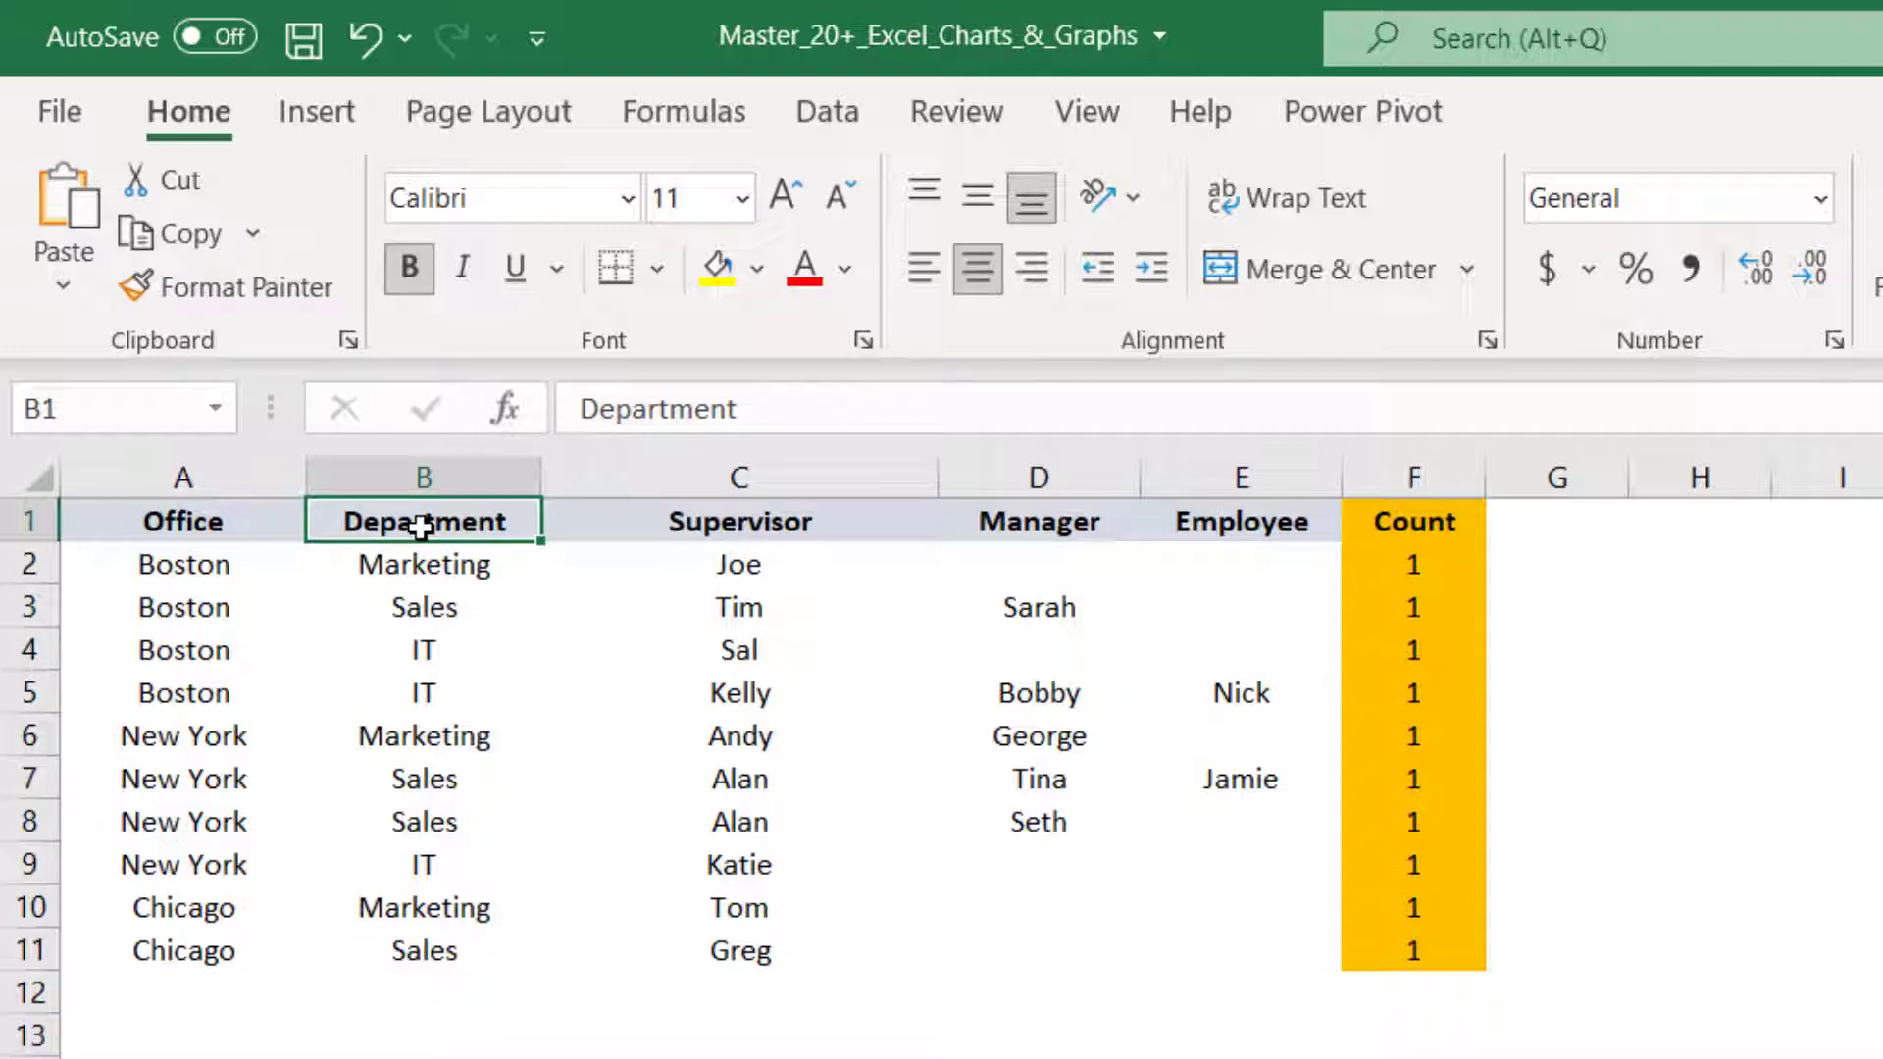
left_click(1393, 520)
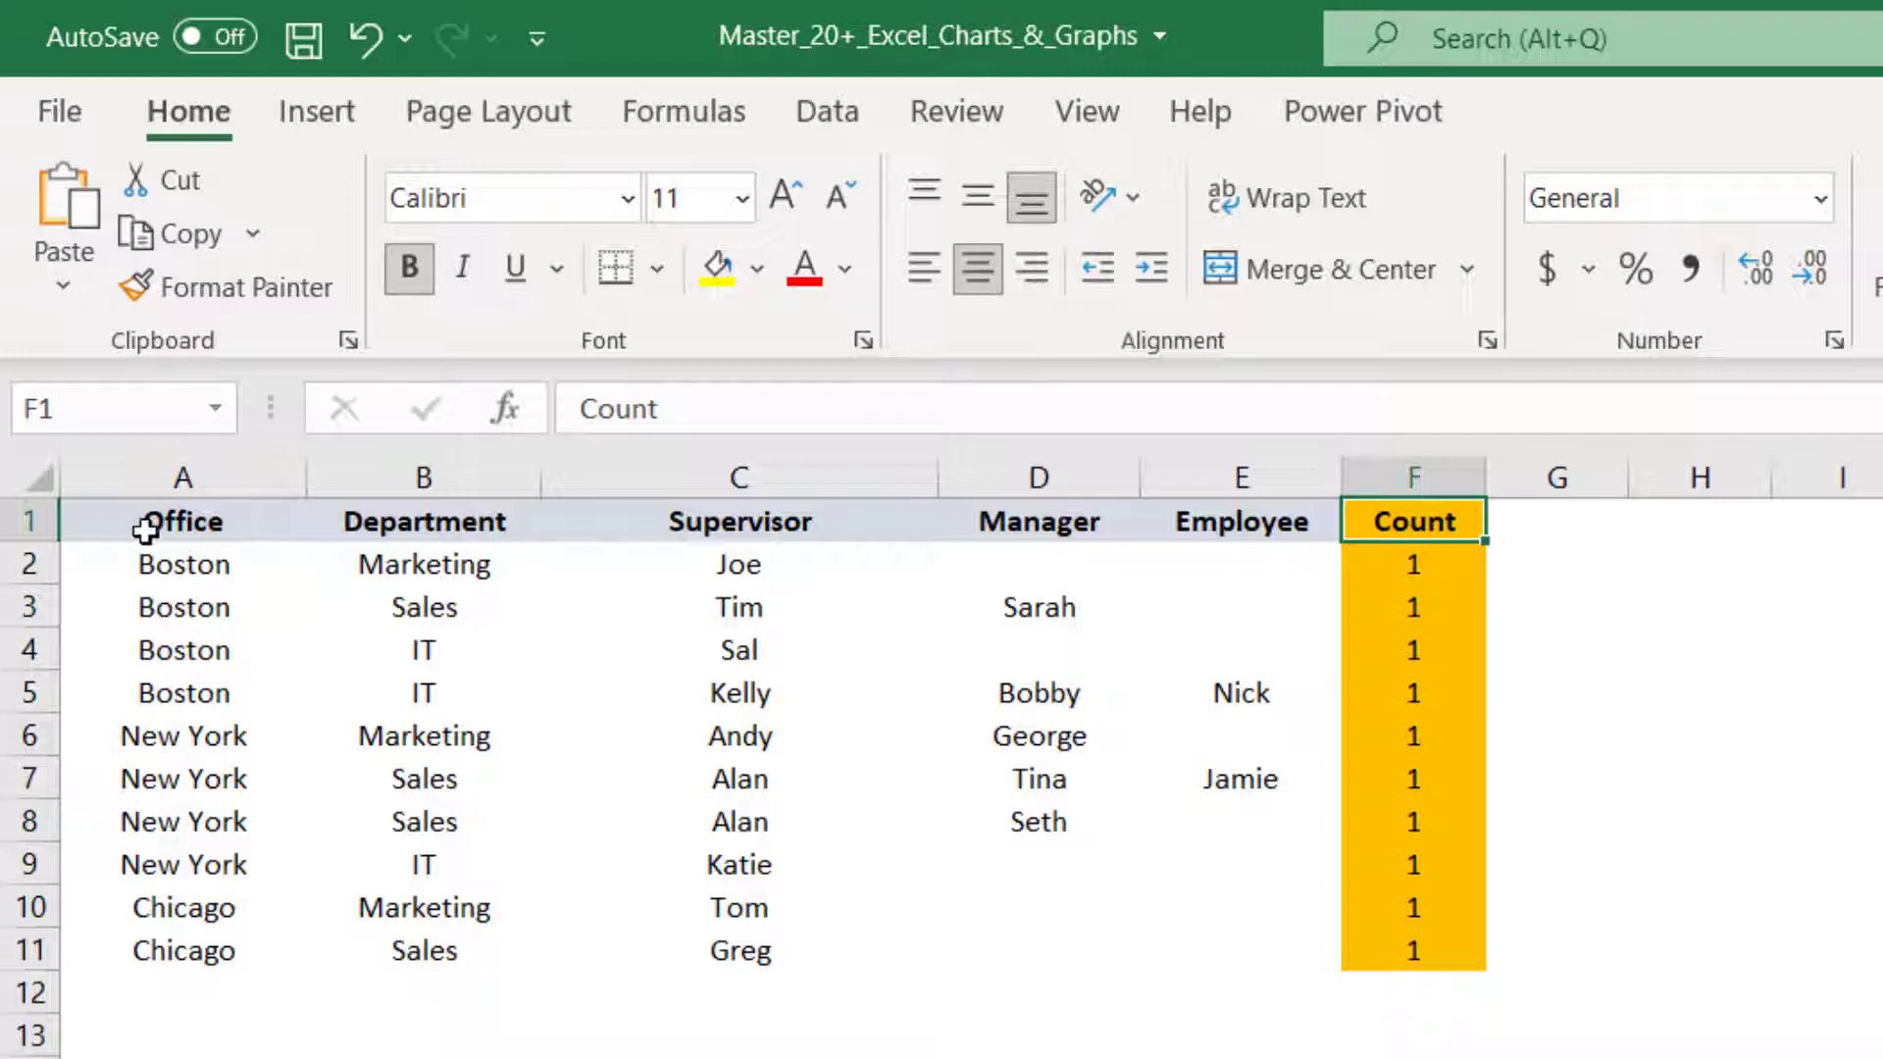
left_click_drag(133, 528, 1421, 946)
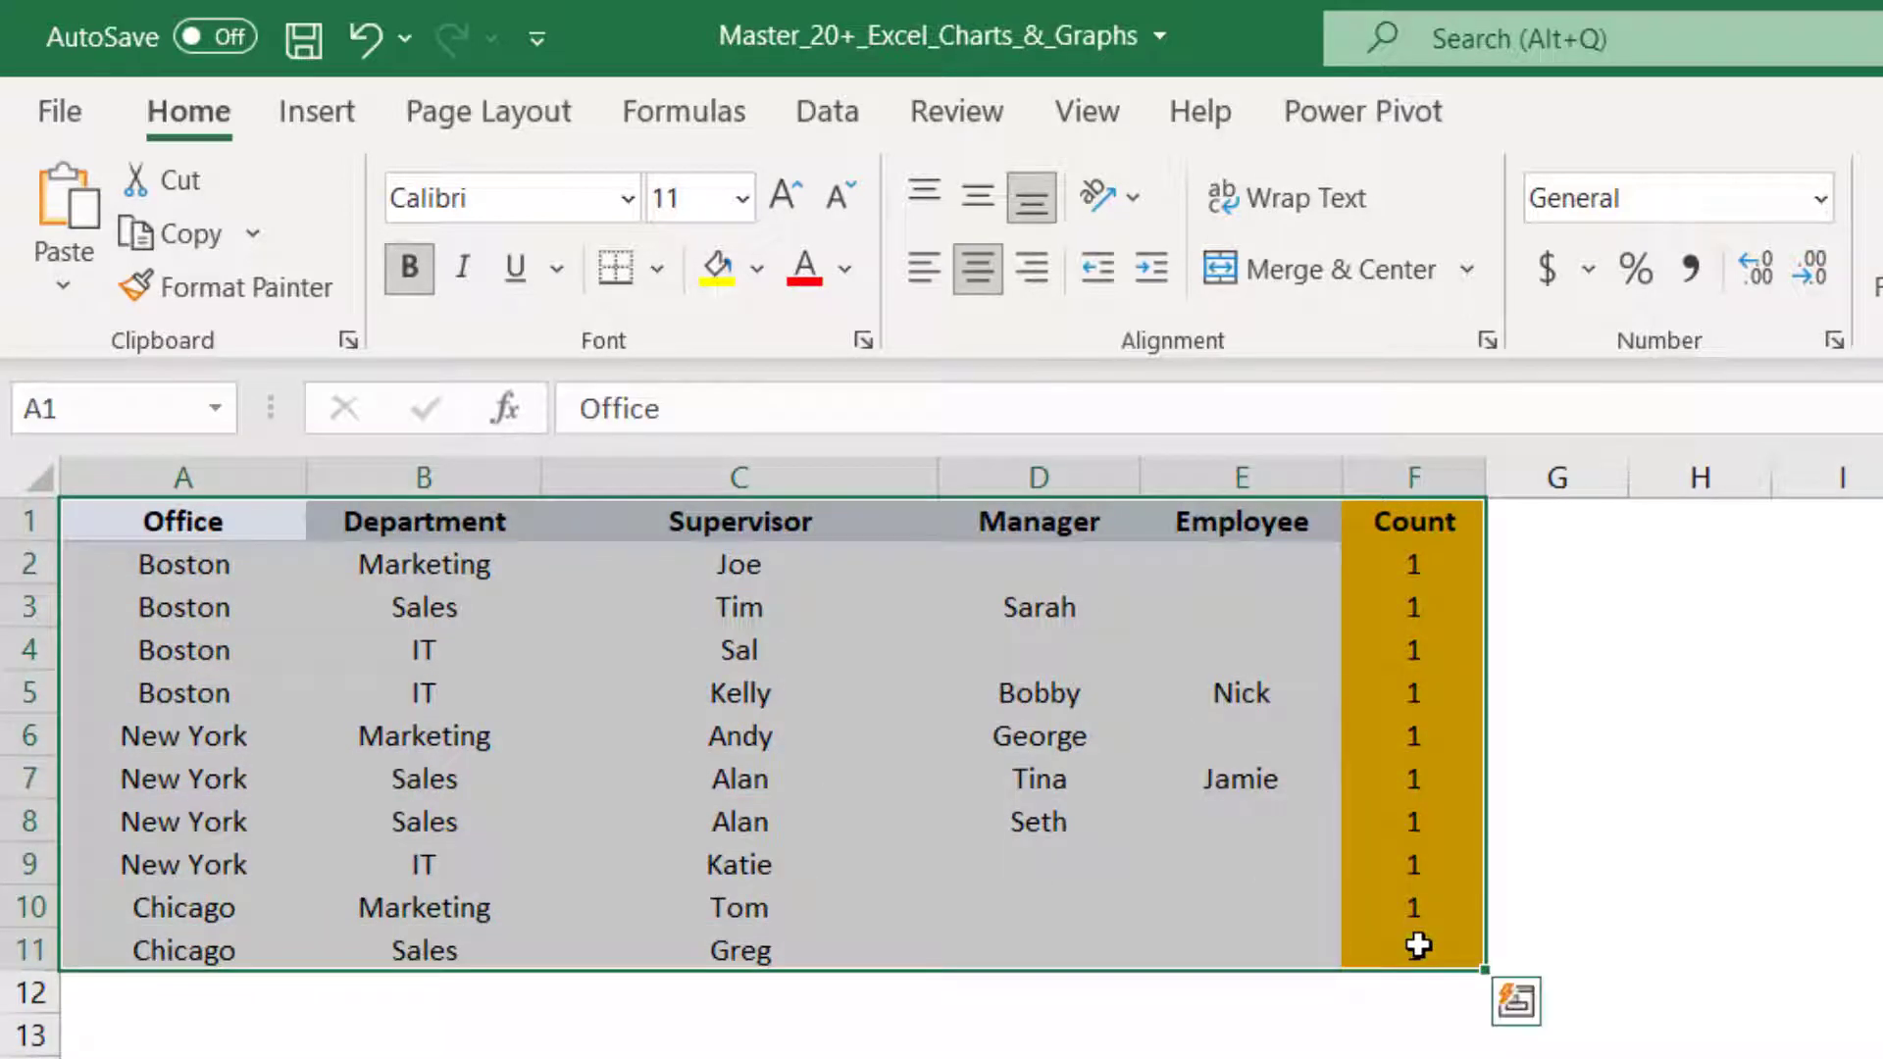
left_click(312, 112)
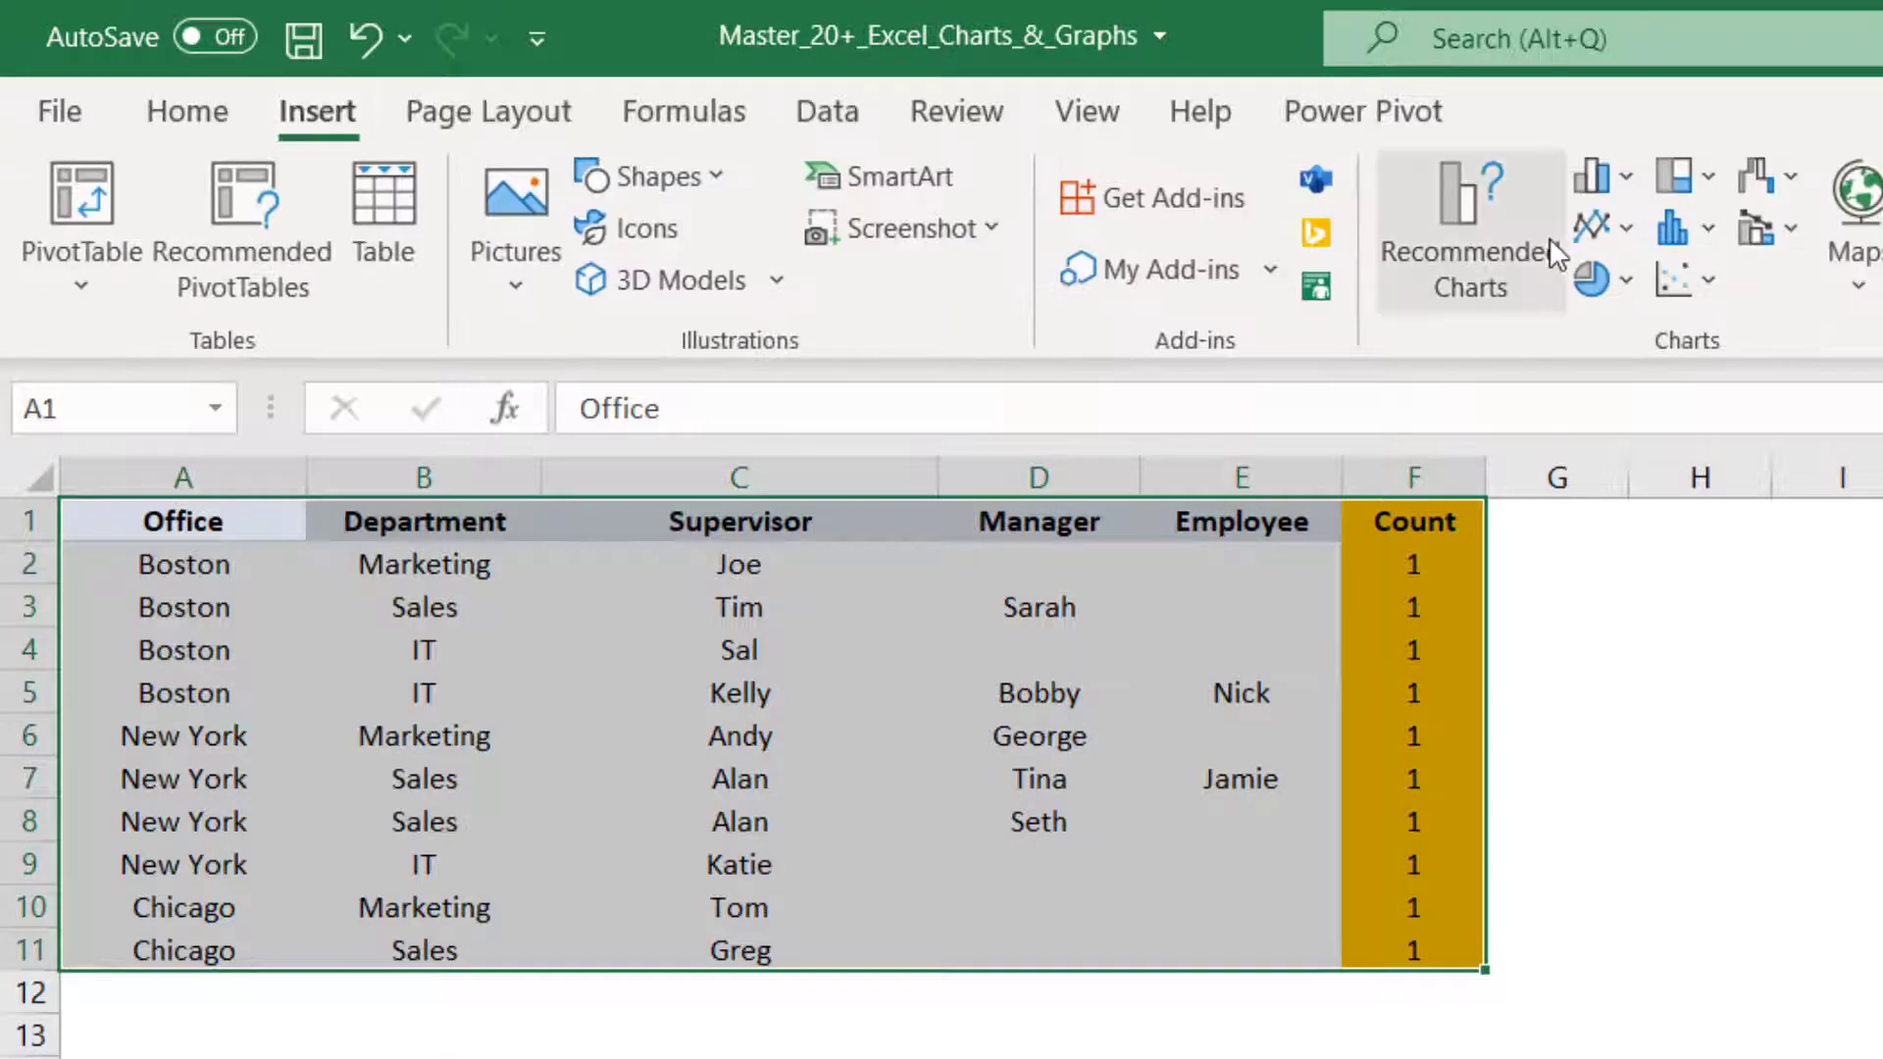
left_click(1705, 163)
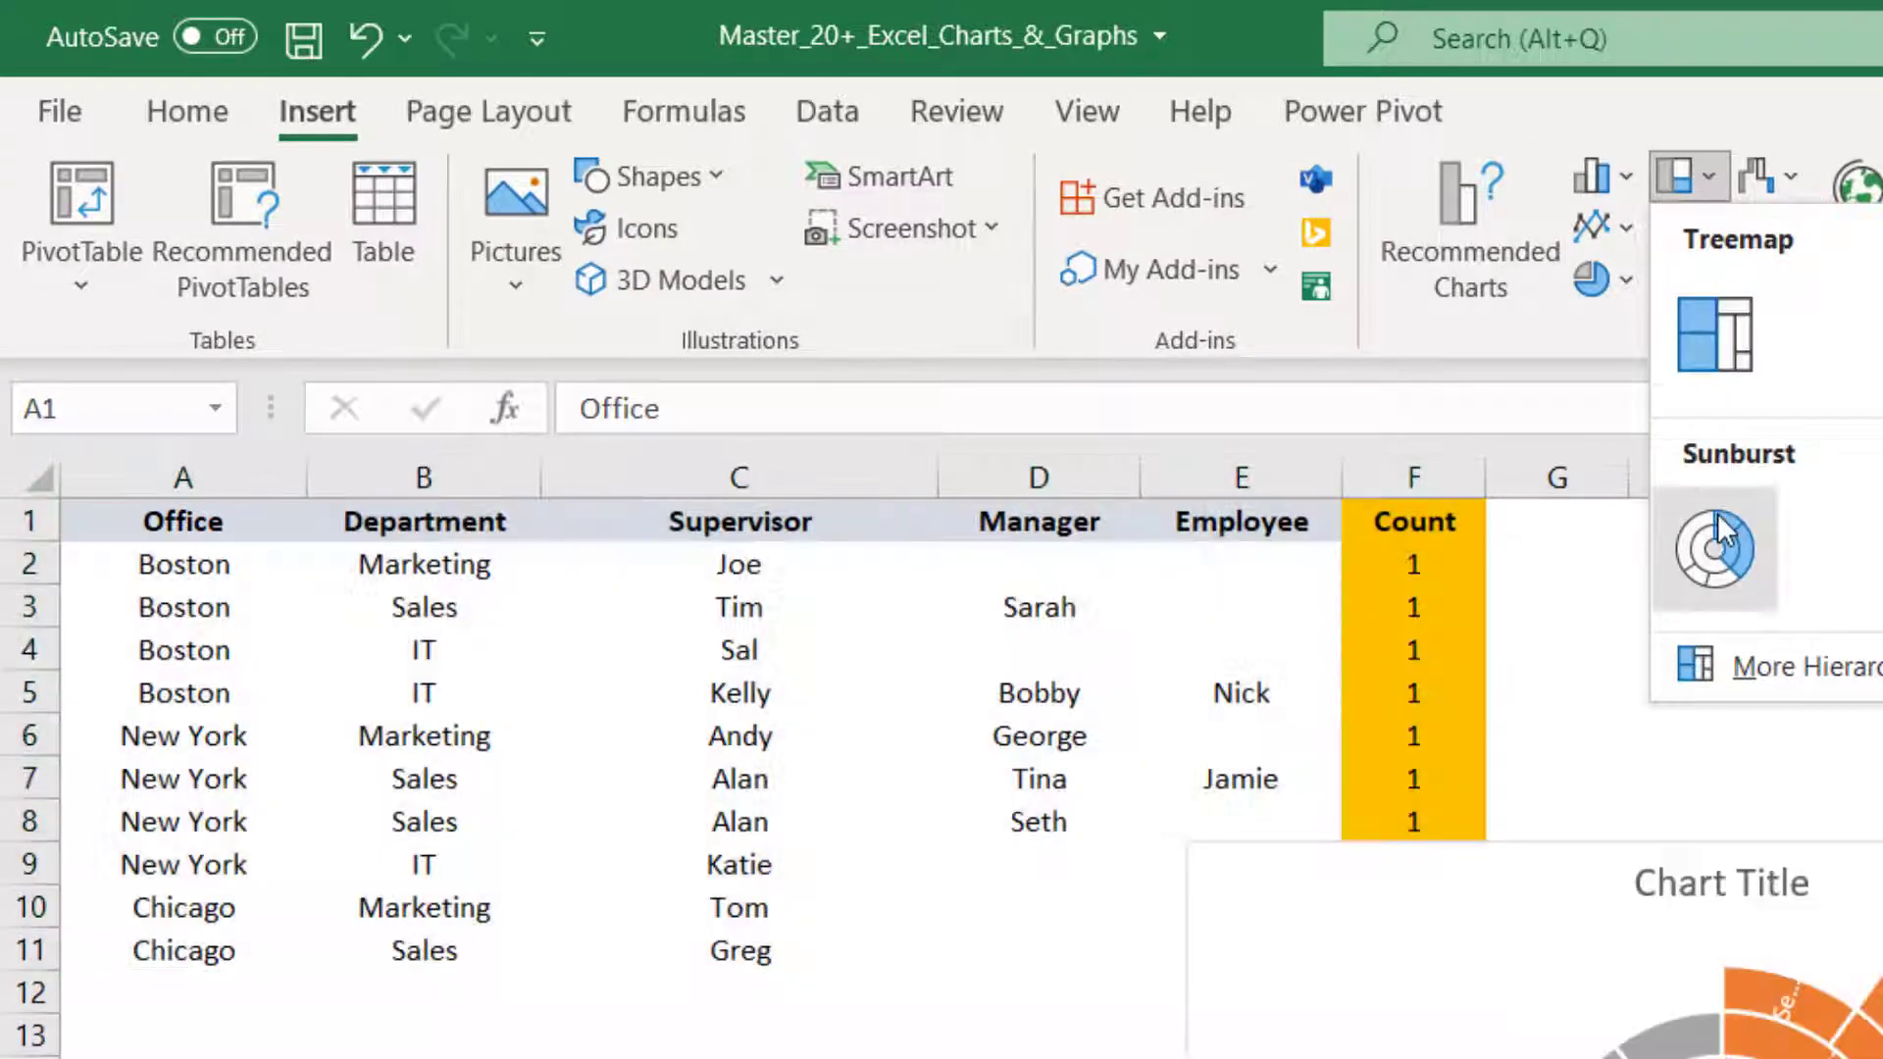
left_click(1717, 537)
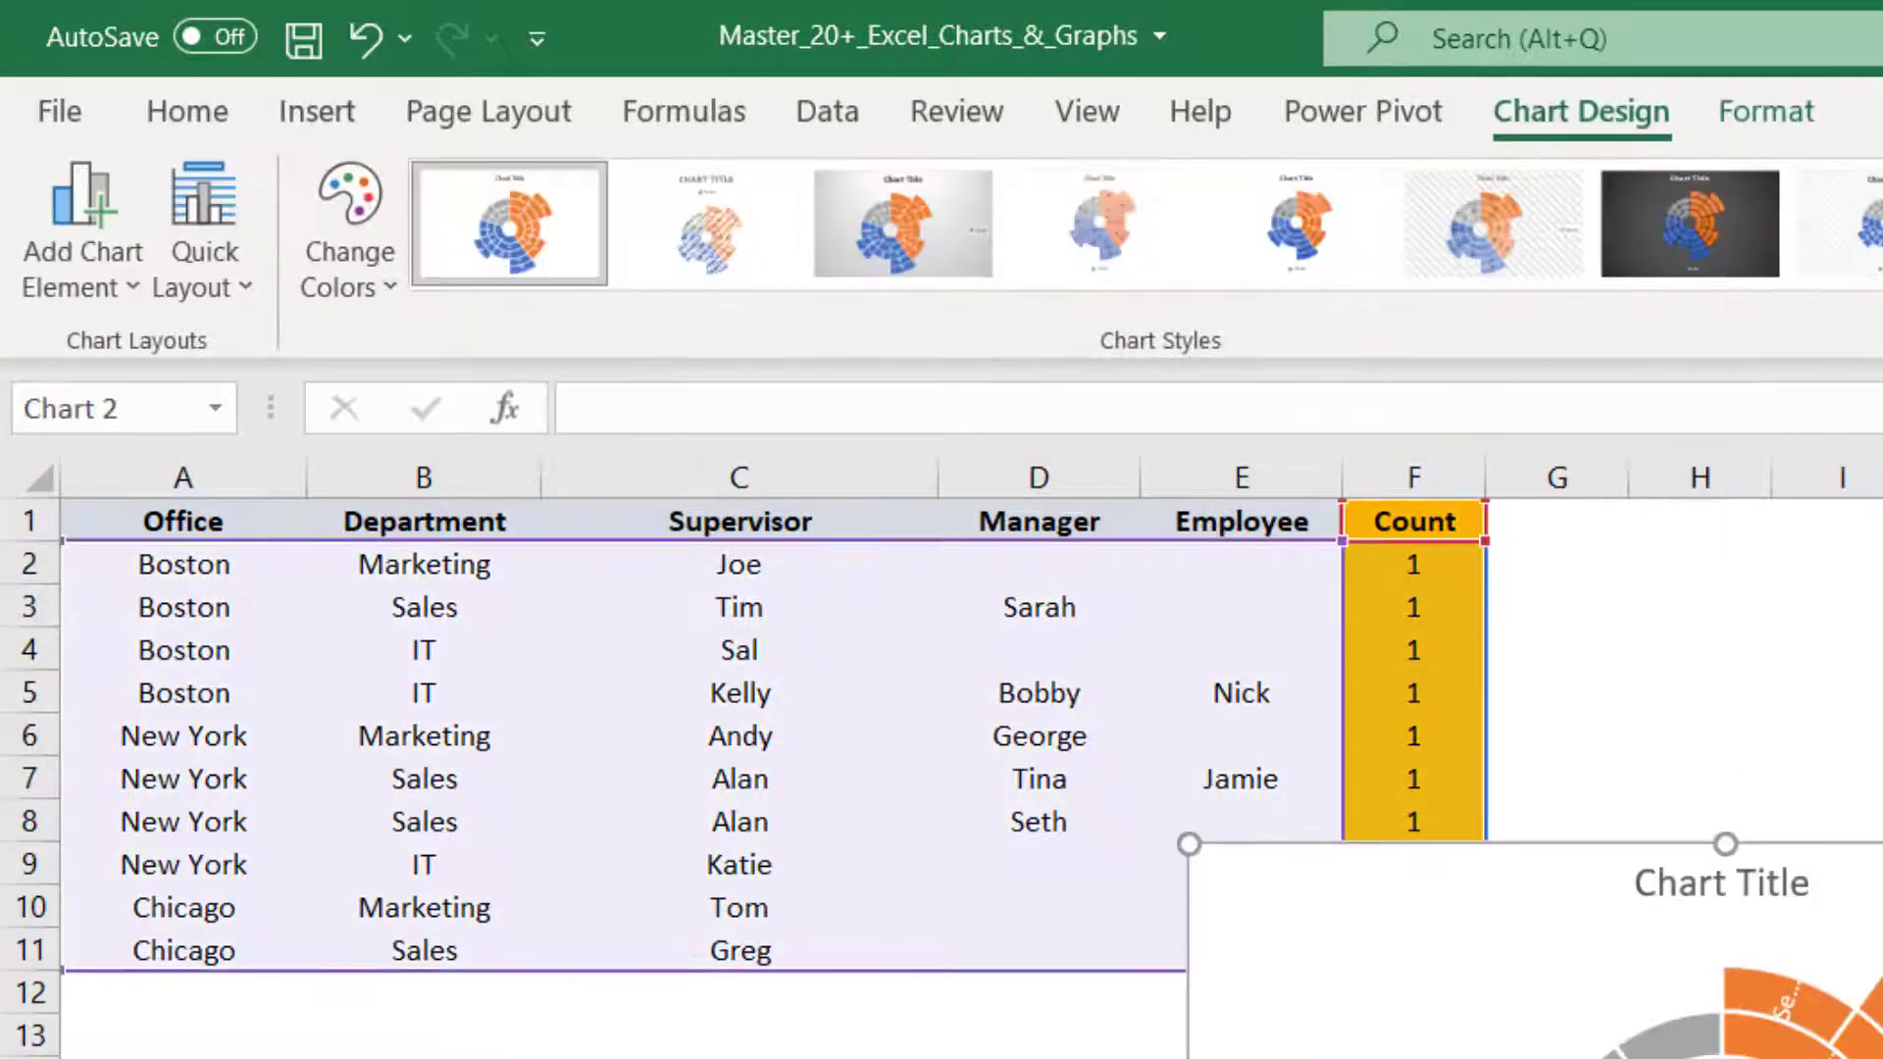
Delete the sunburst's chart title and enlarge the chart to about columns B to R and rows 3 to 26
left_click_drag(1550, 887, 1674, 747)
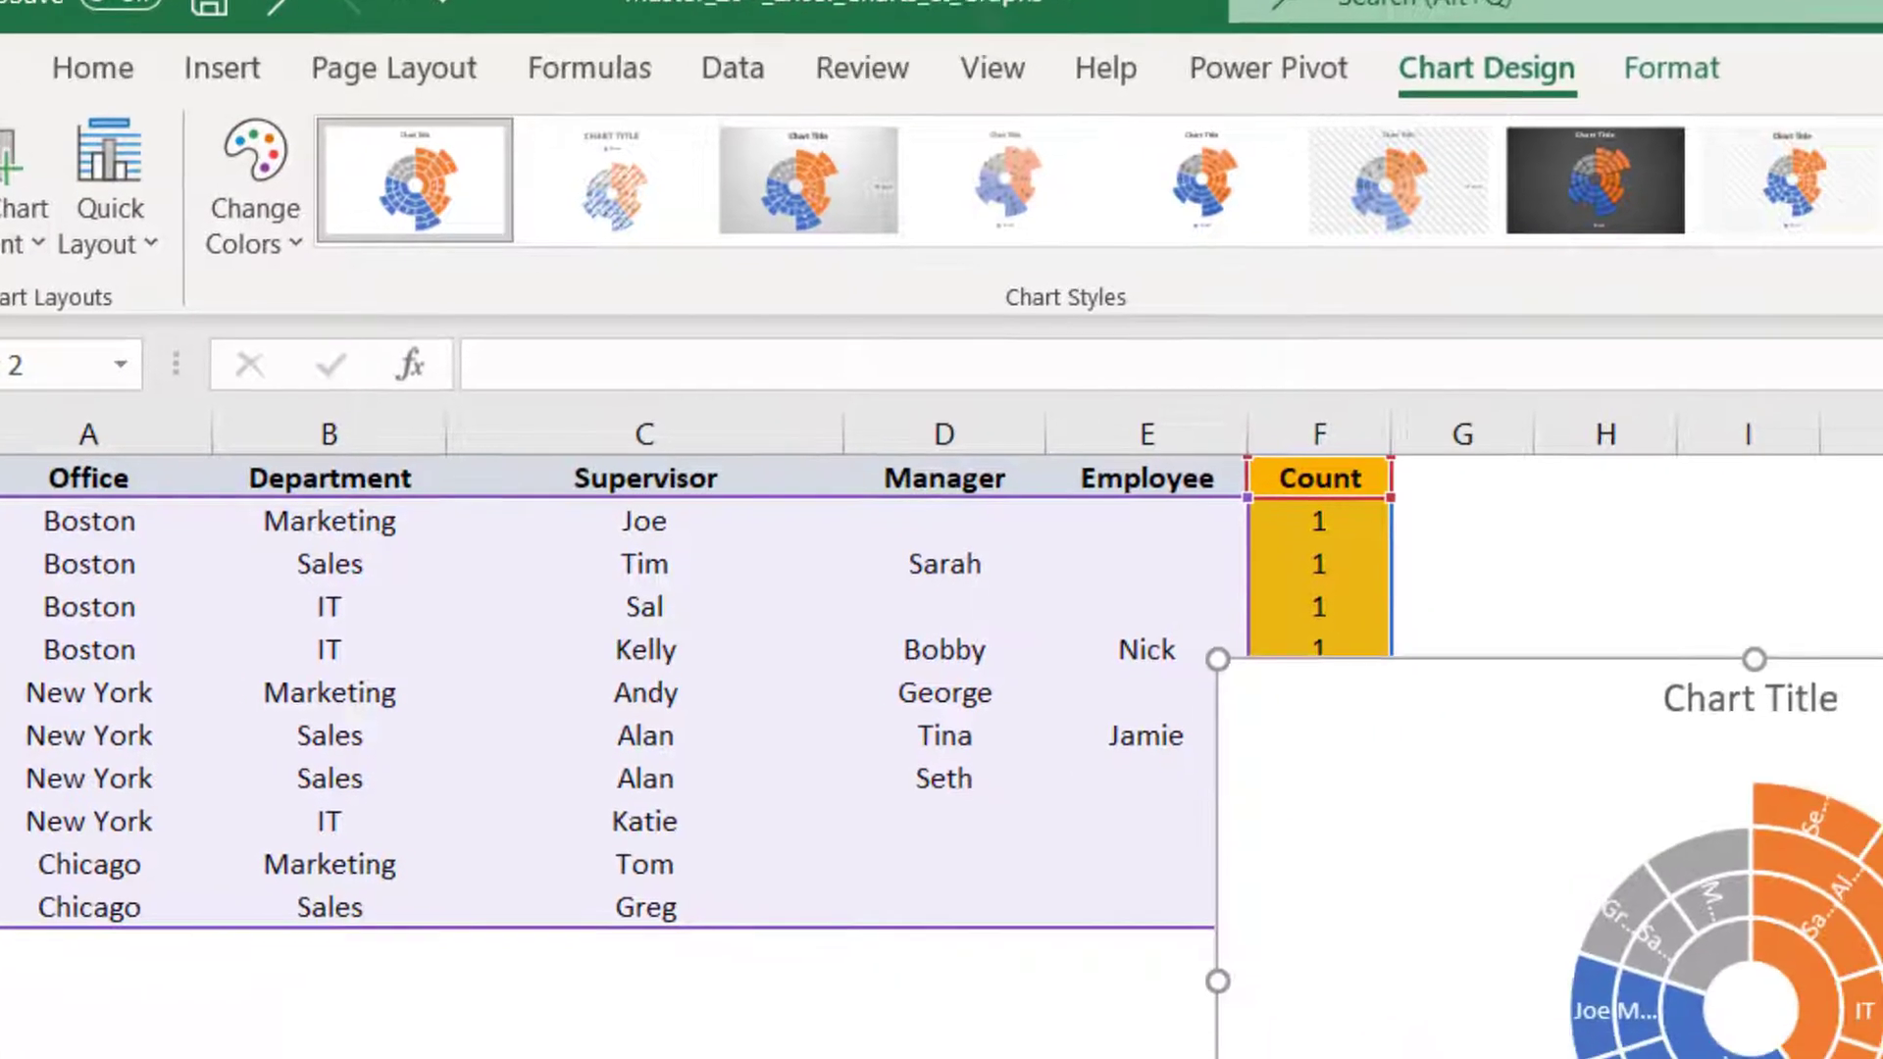
left_click(1848, 758)
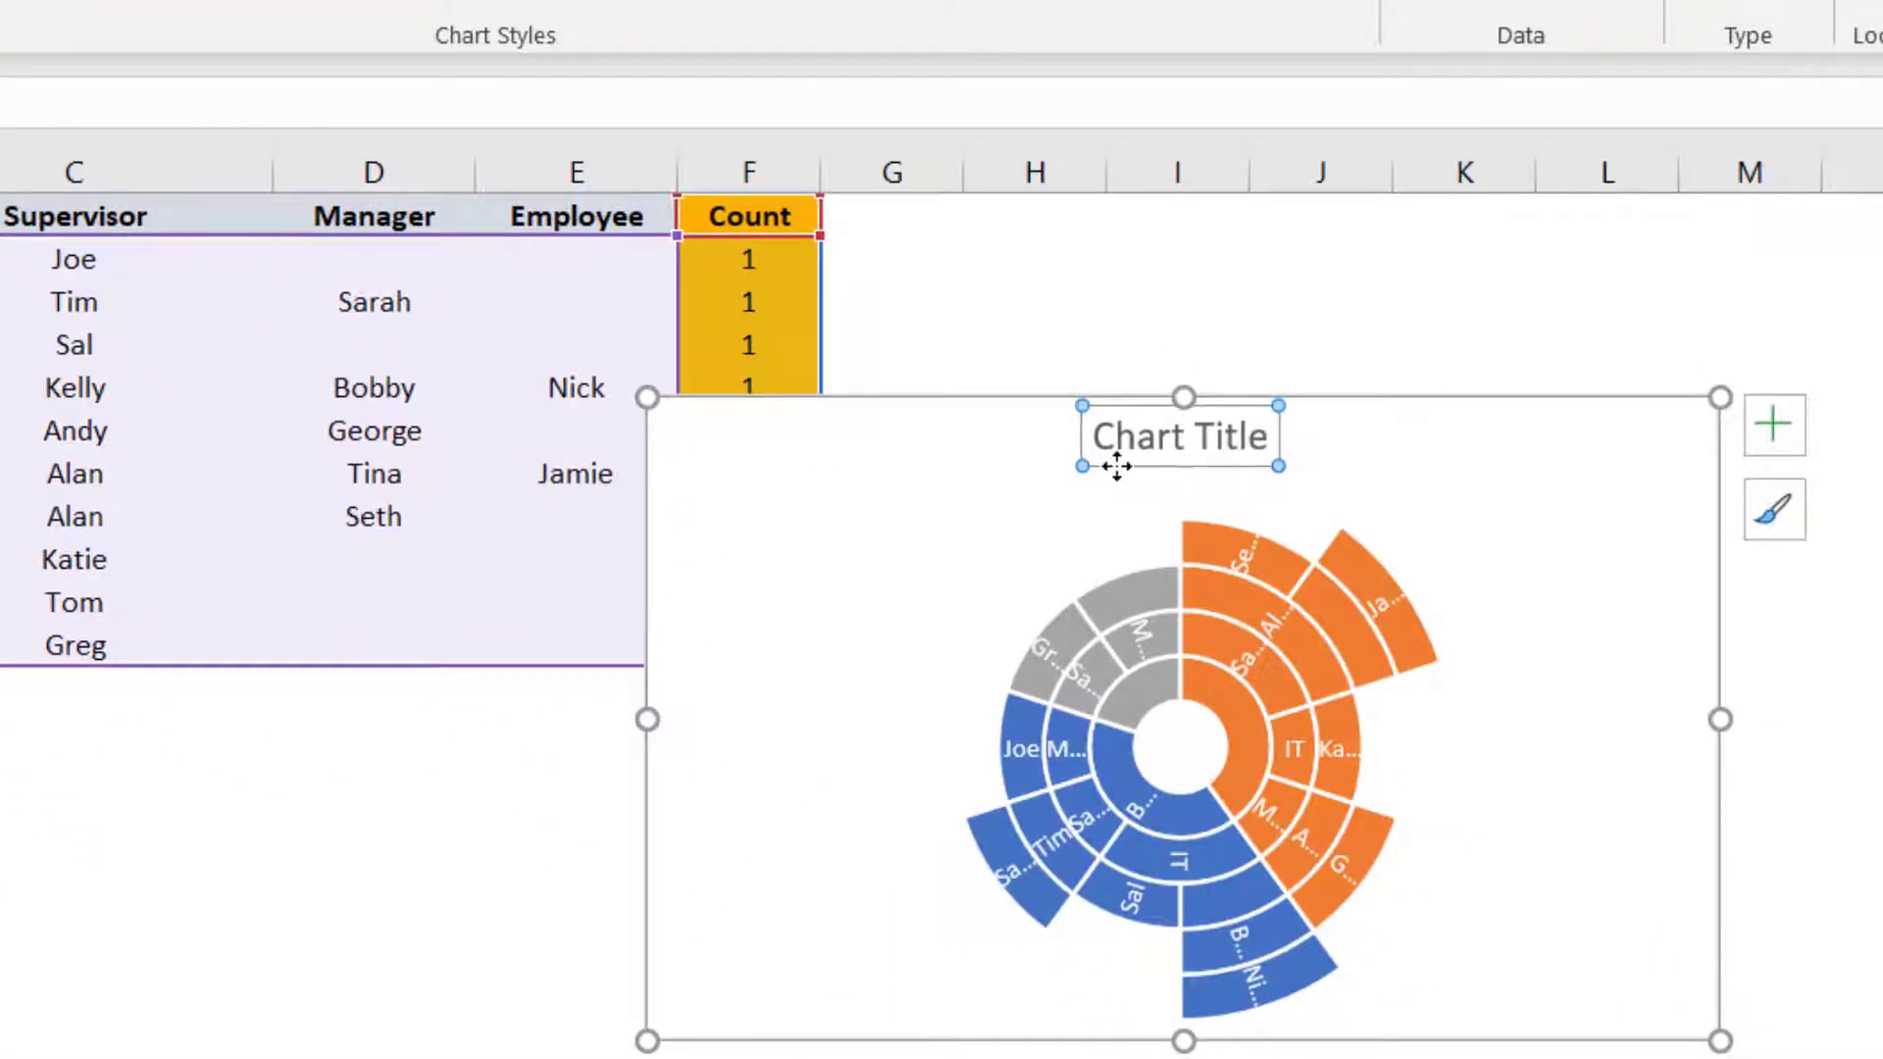
key("Delete")
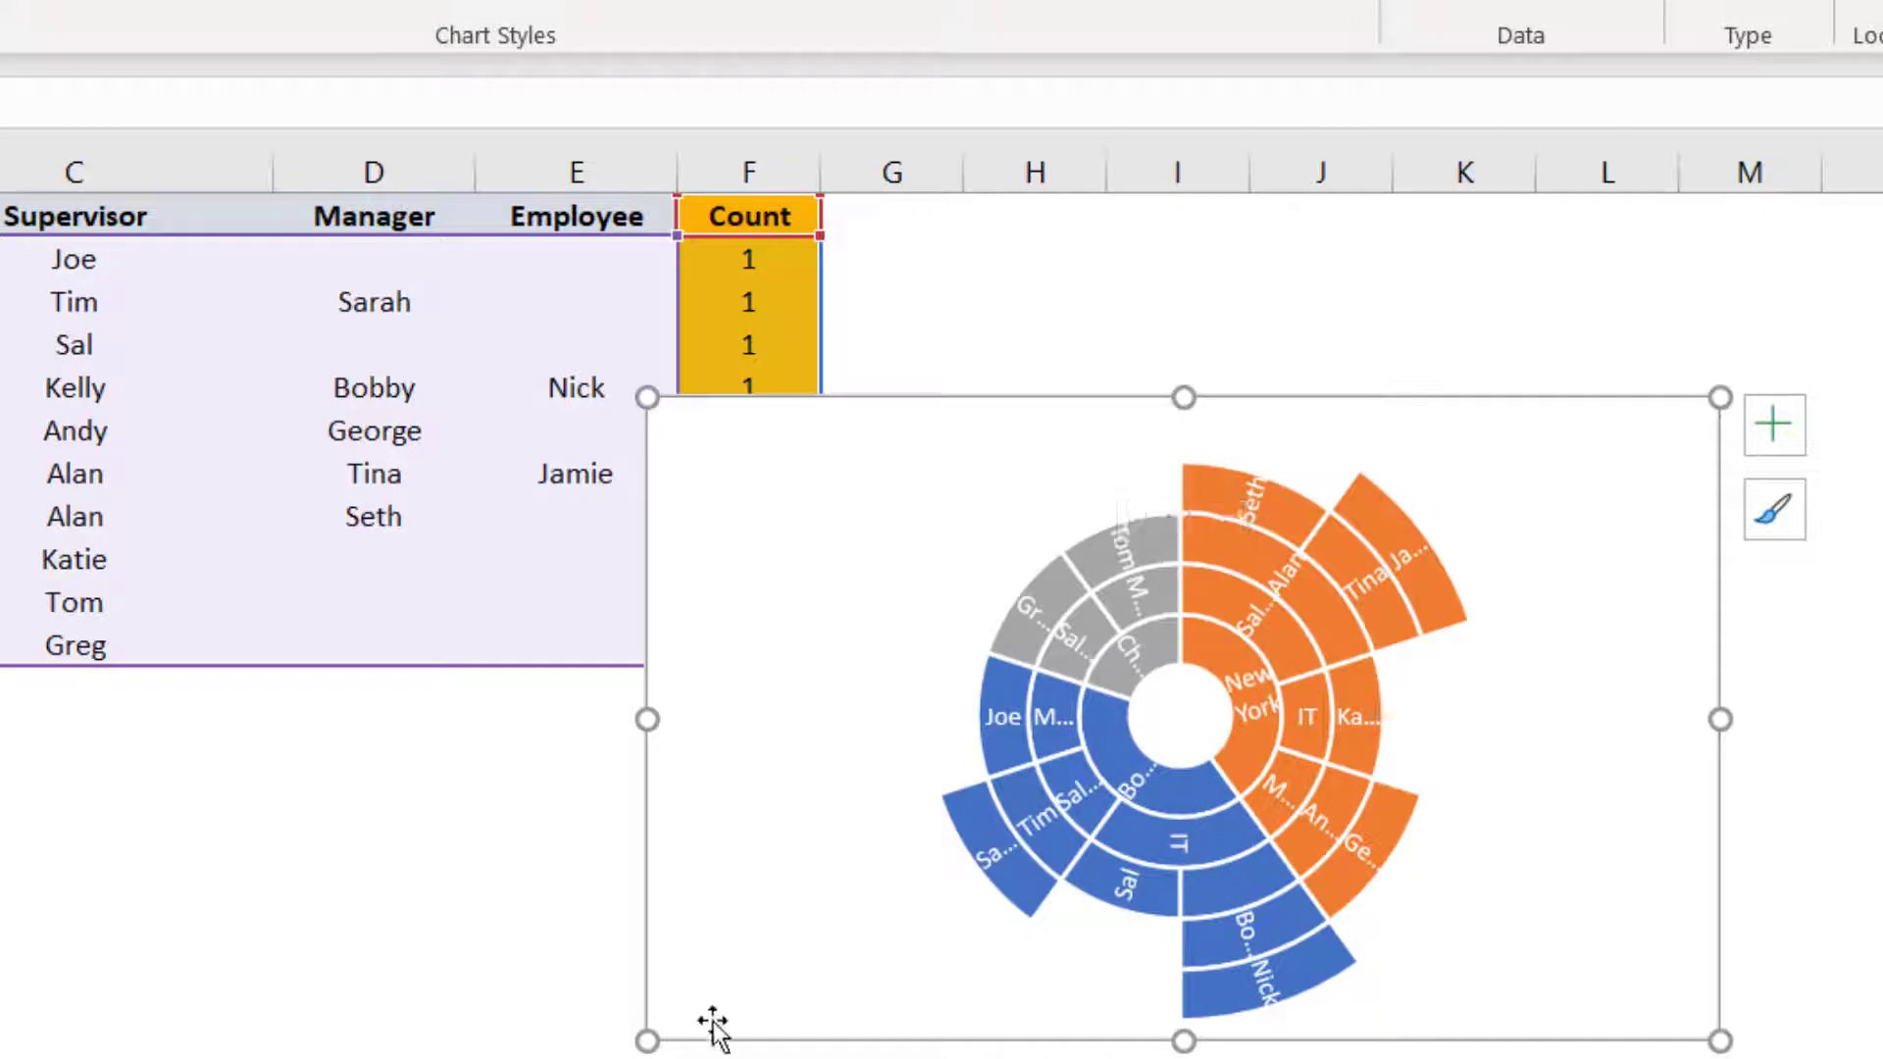
left_click_drag(646, 1040, 0, 1058)
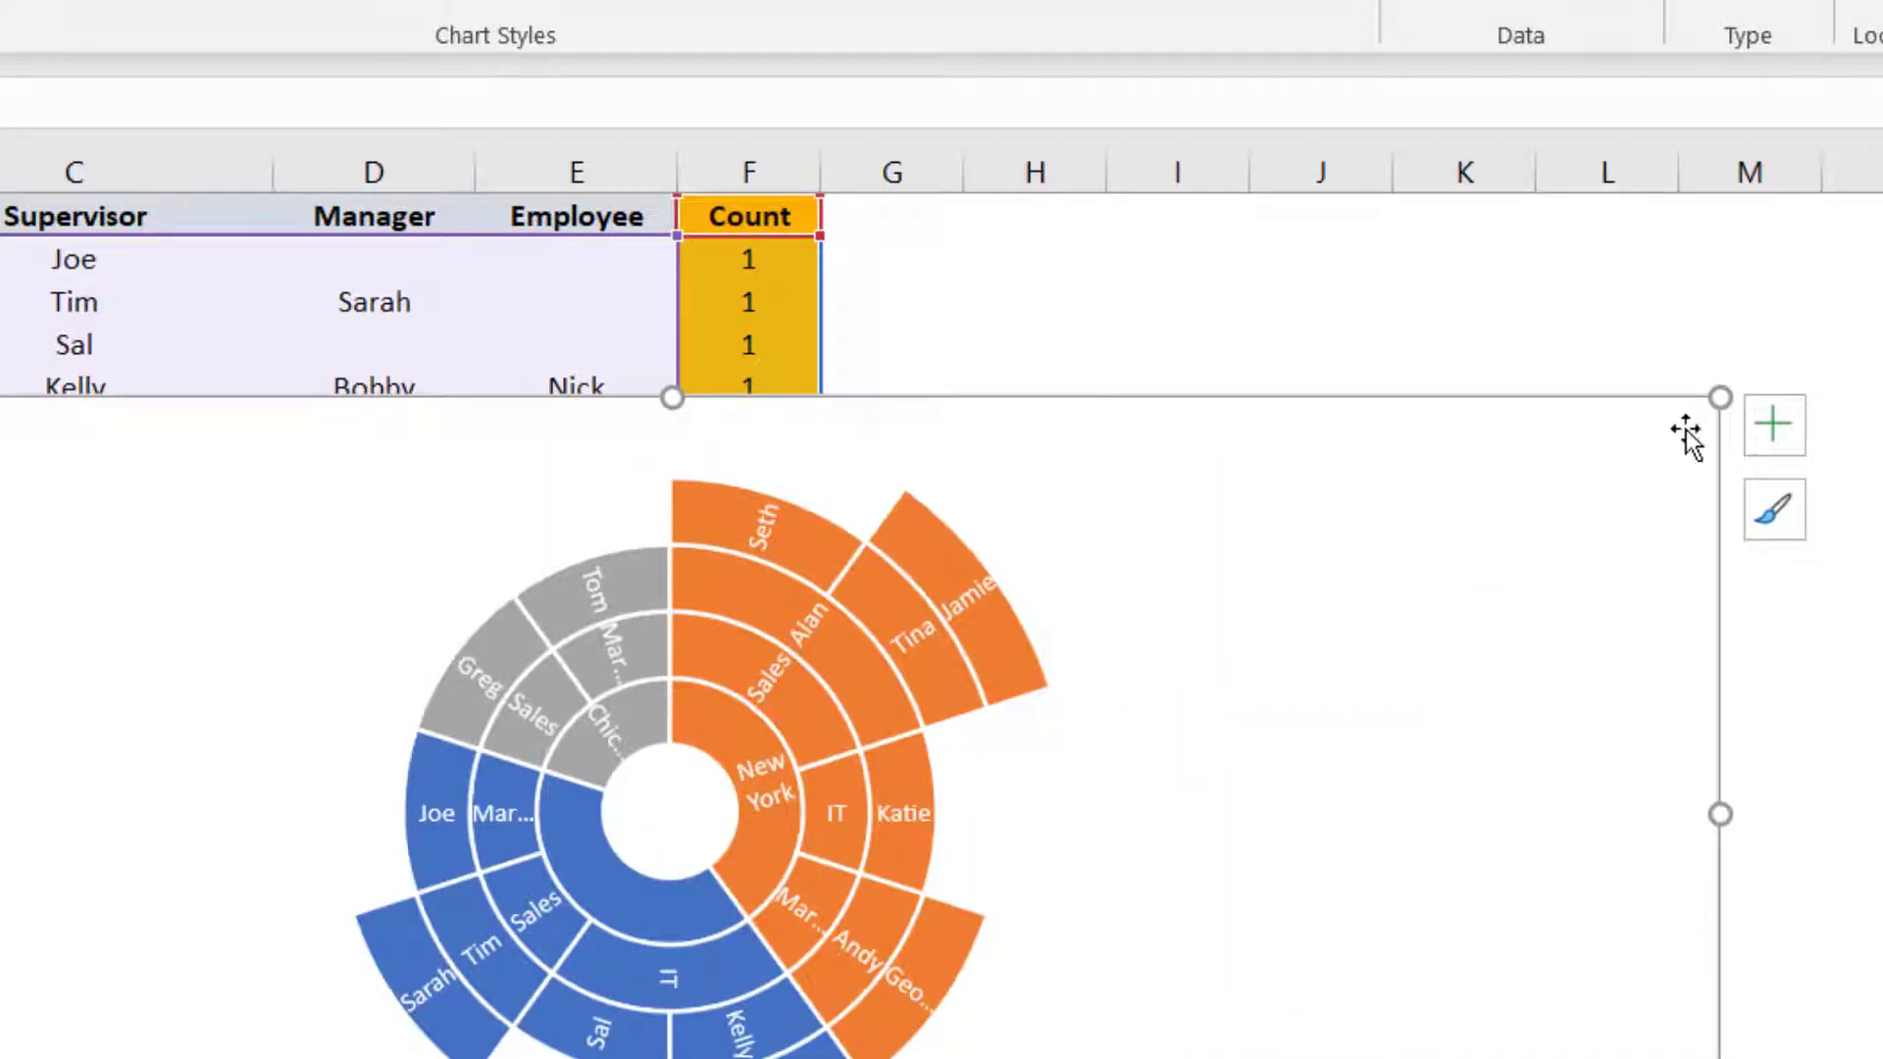
left_click_drag(1720, 398, 1882, 339)
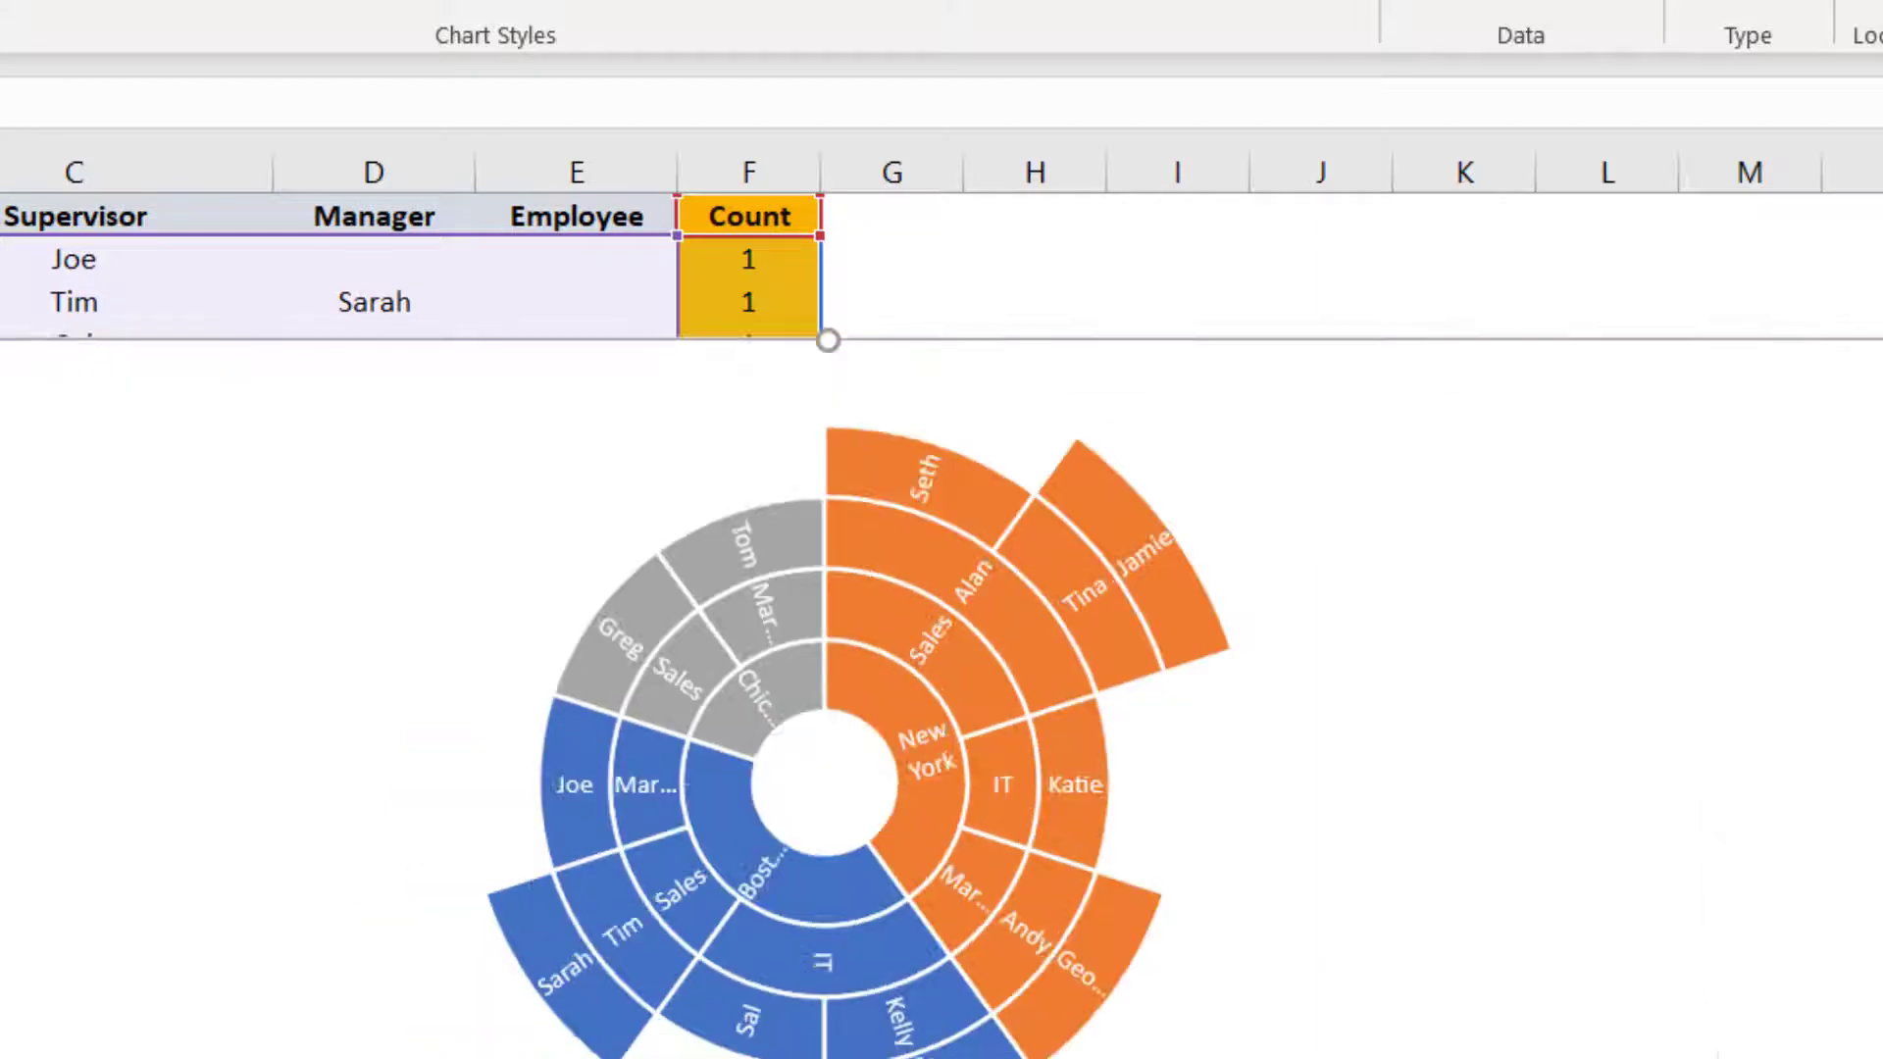
left_click_drag(1882, 1058, 1882, 1058)
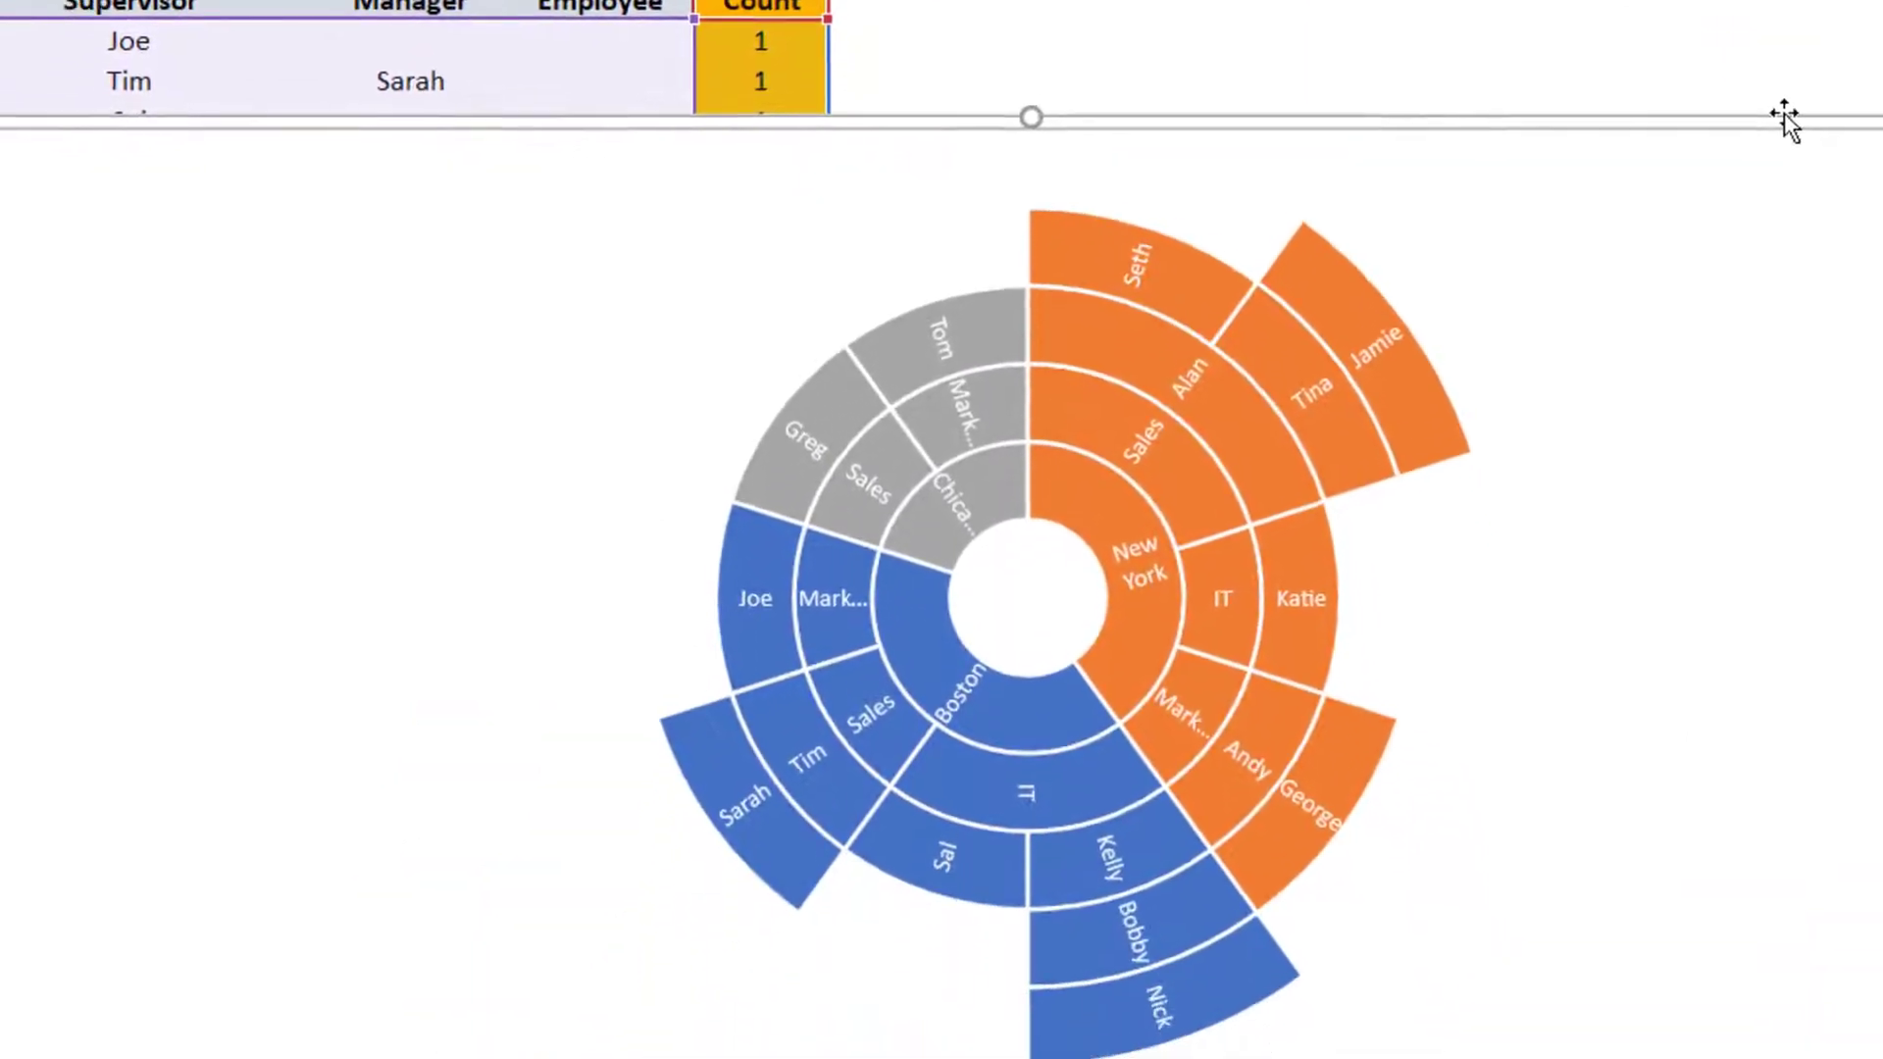
left_click_drag(1795, 108, 1798, 59)
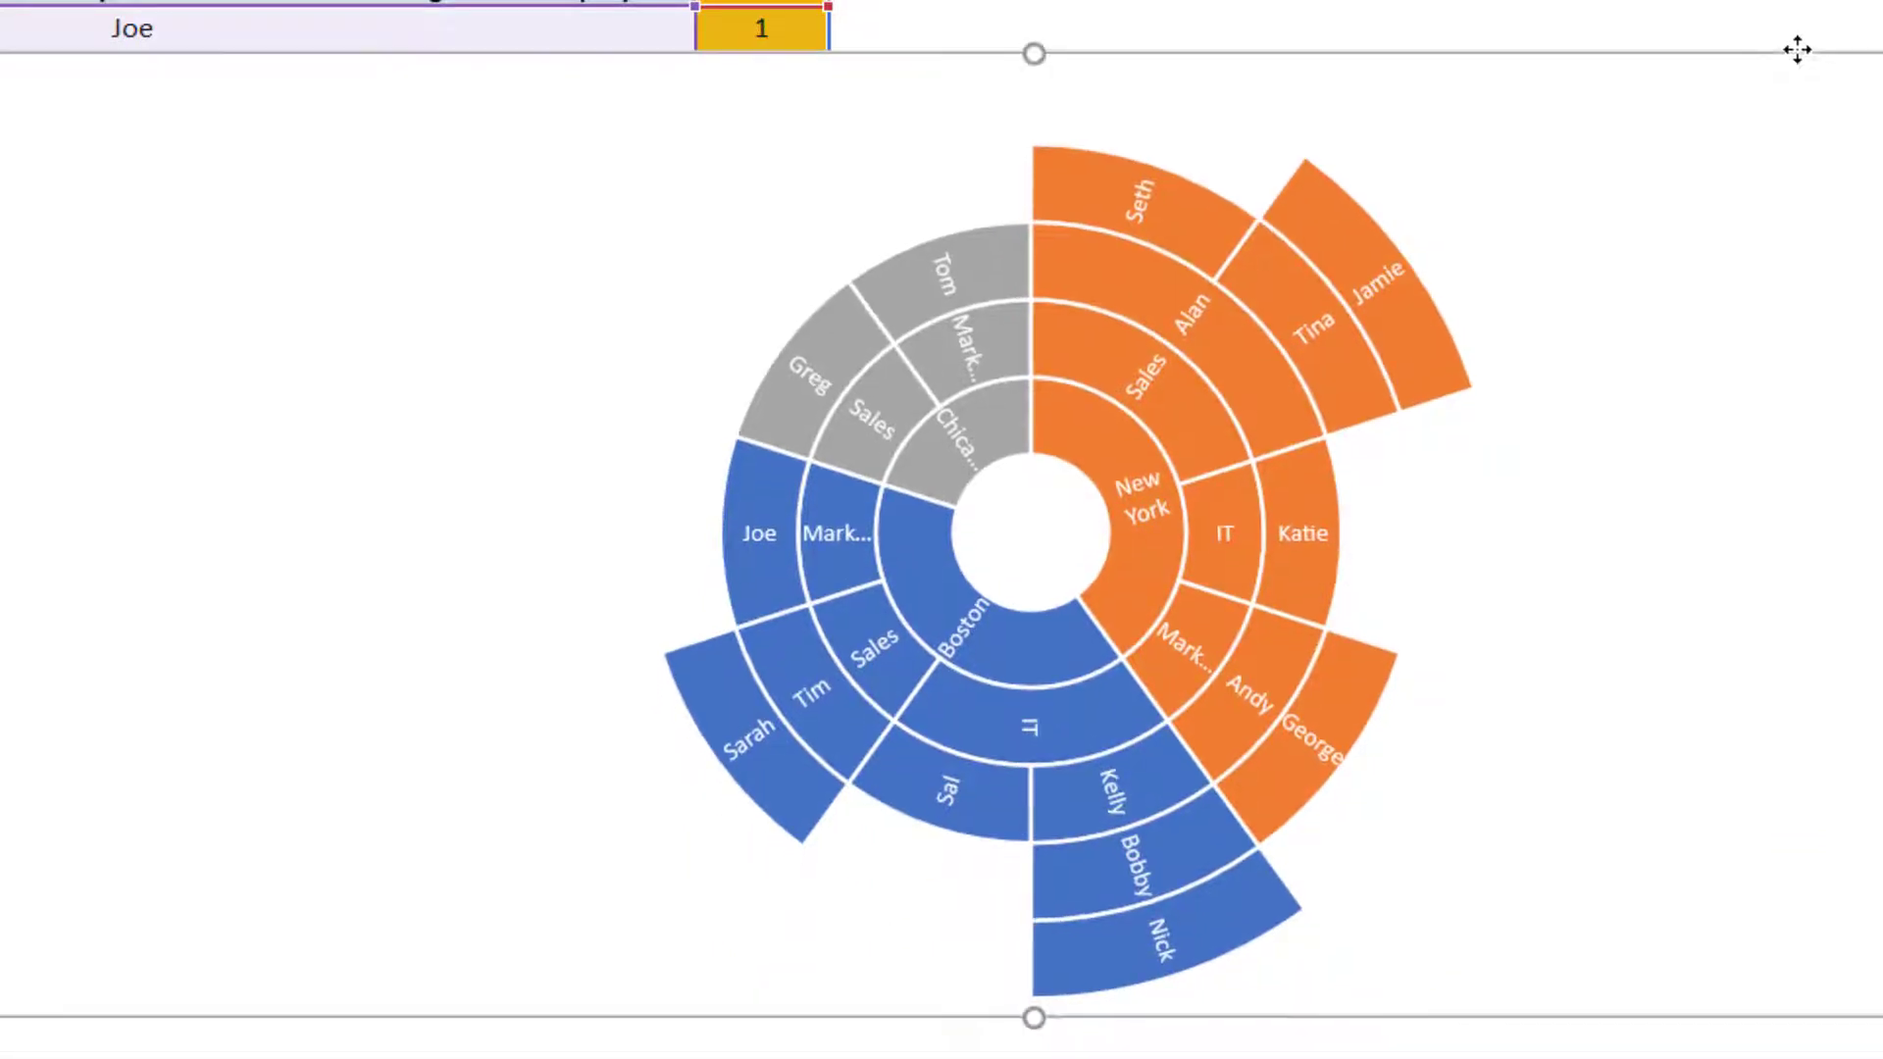
Examine the sunburst's Boston and New York branches, following the rings from office through department and supervisor to manager and employee
left_click(942, 606)
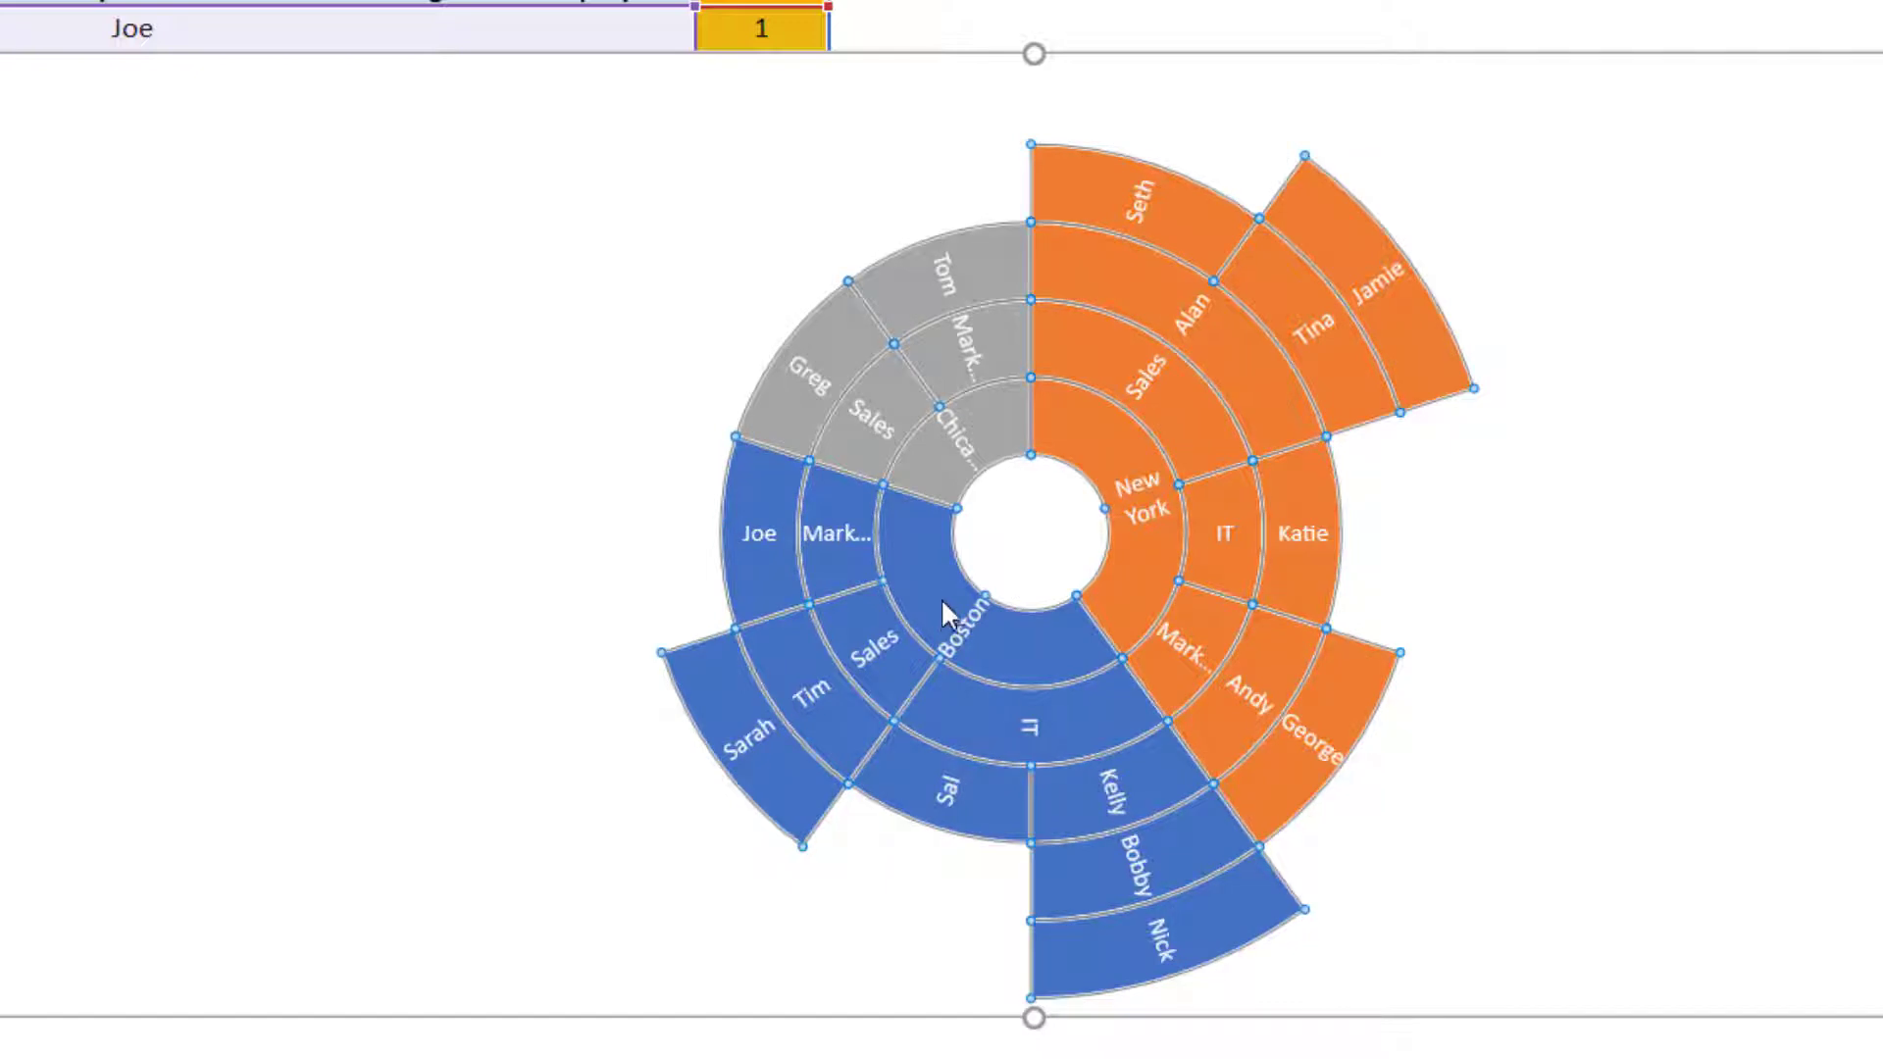
left_click(930, 593)
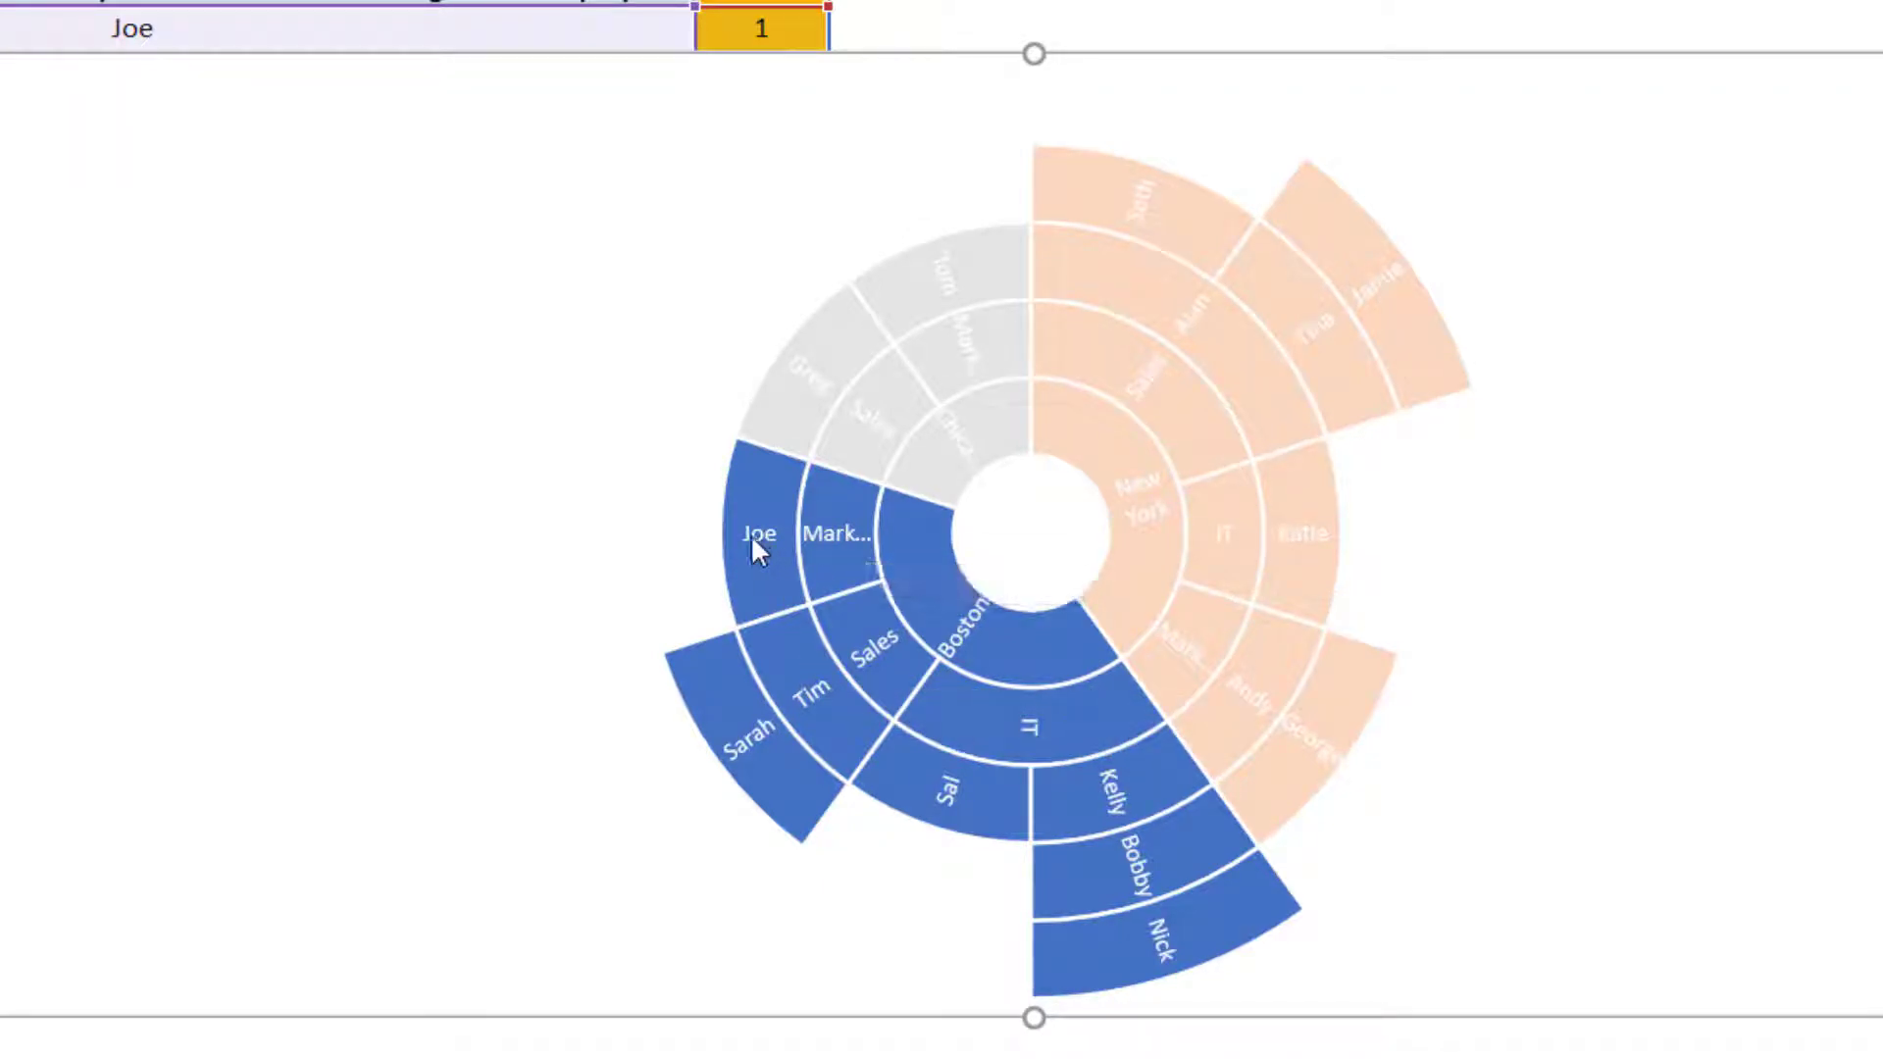
mouse_move(752, 536)
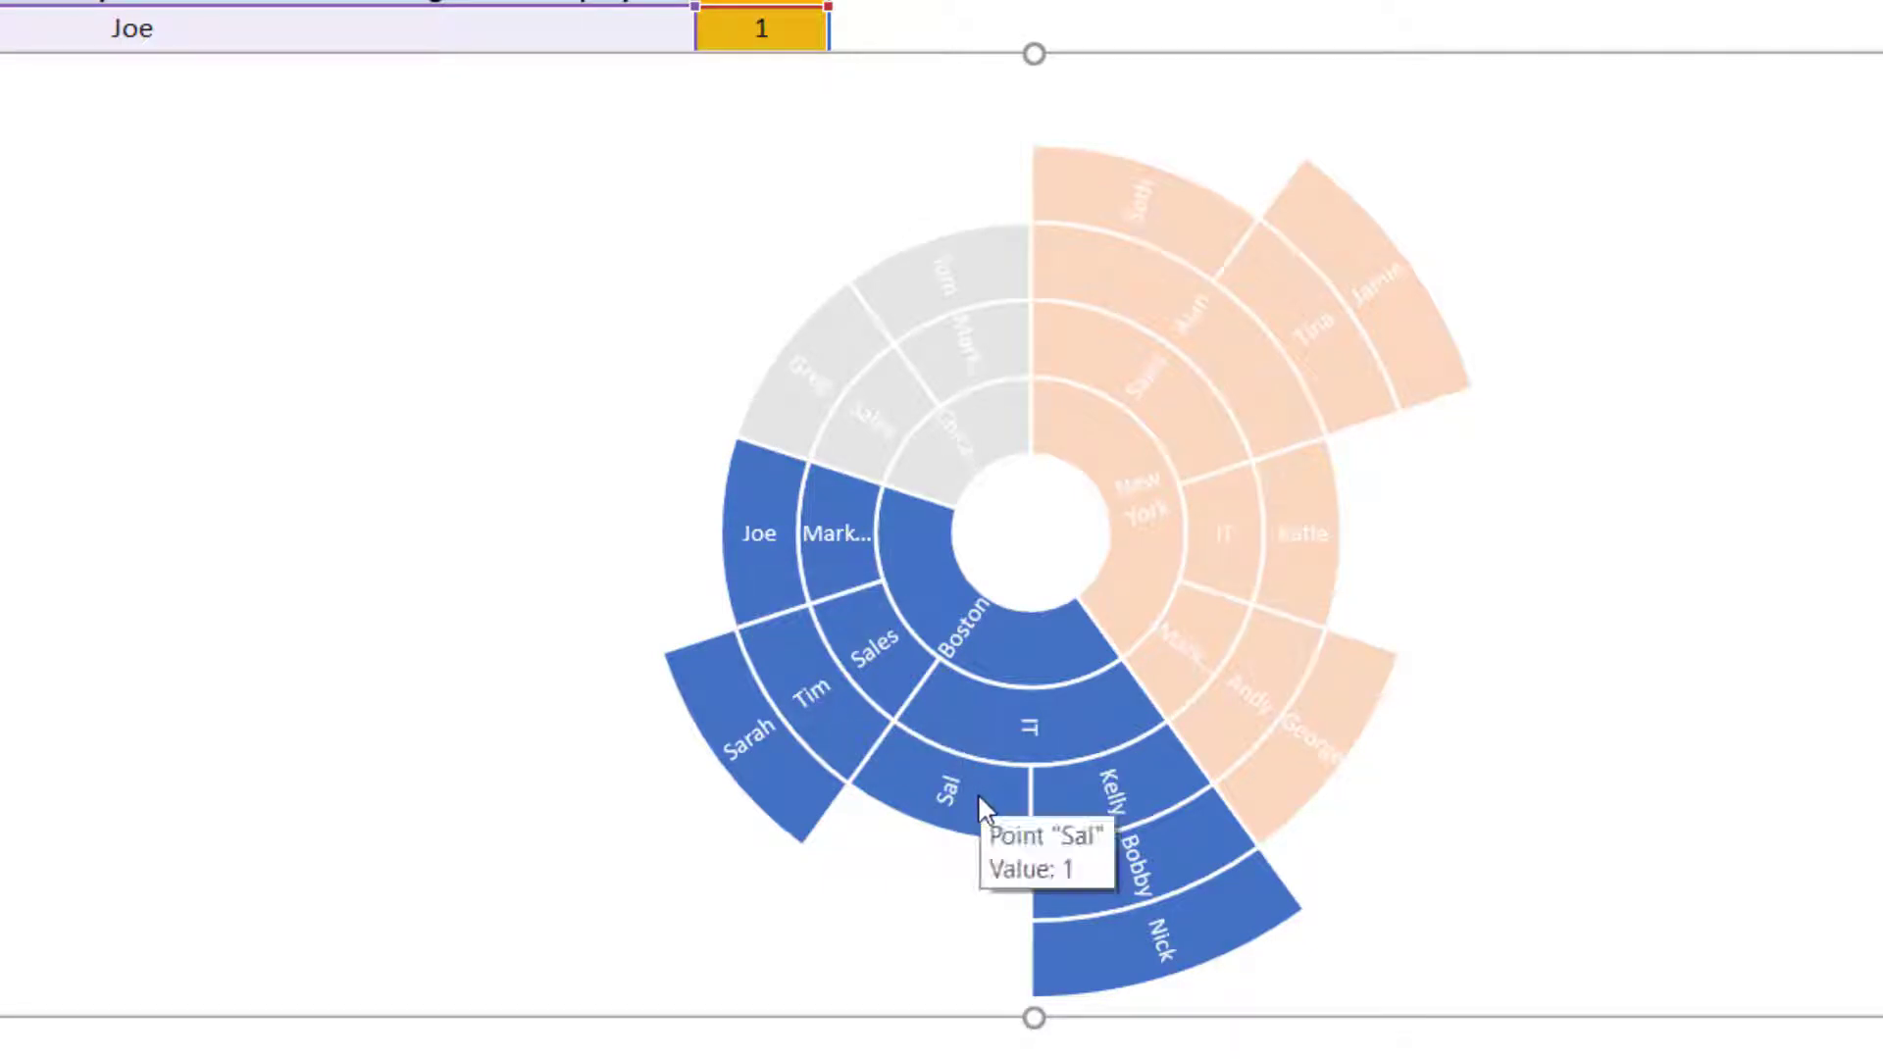
mouse_move(827, 705)
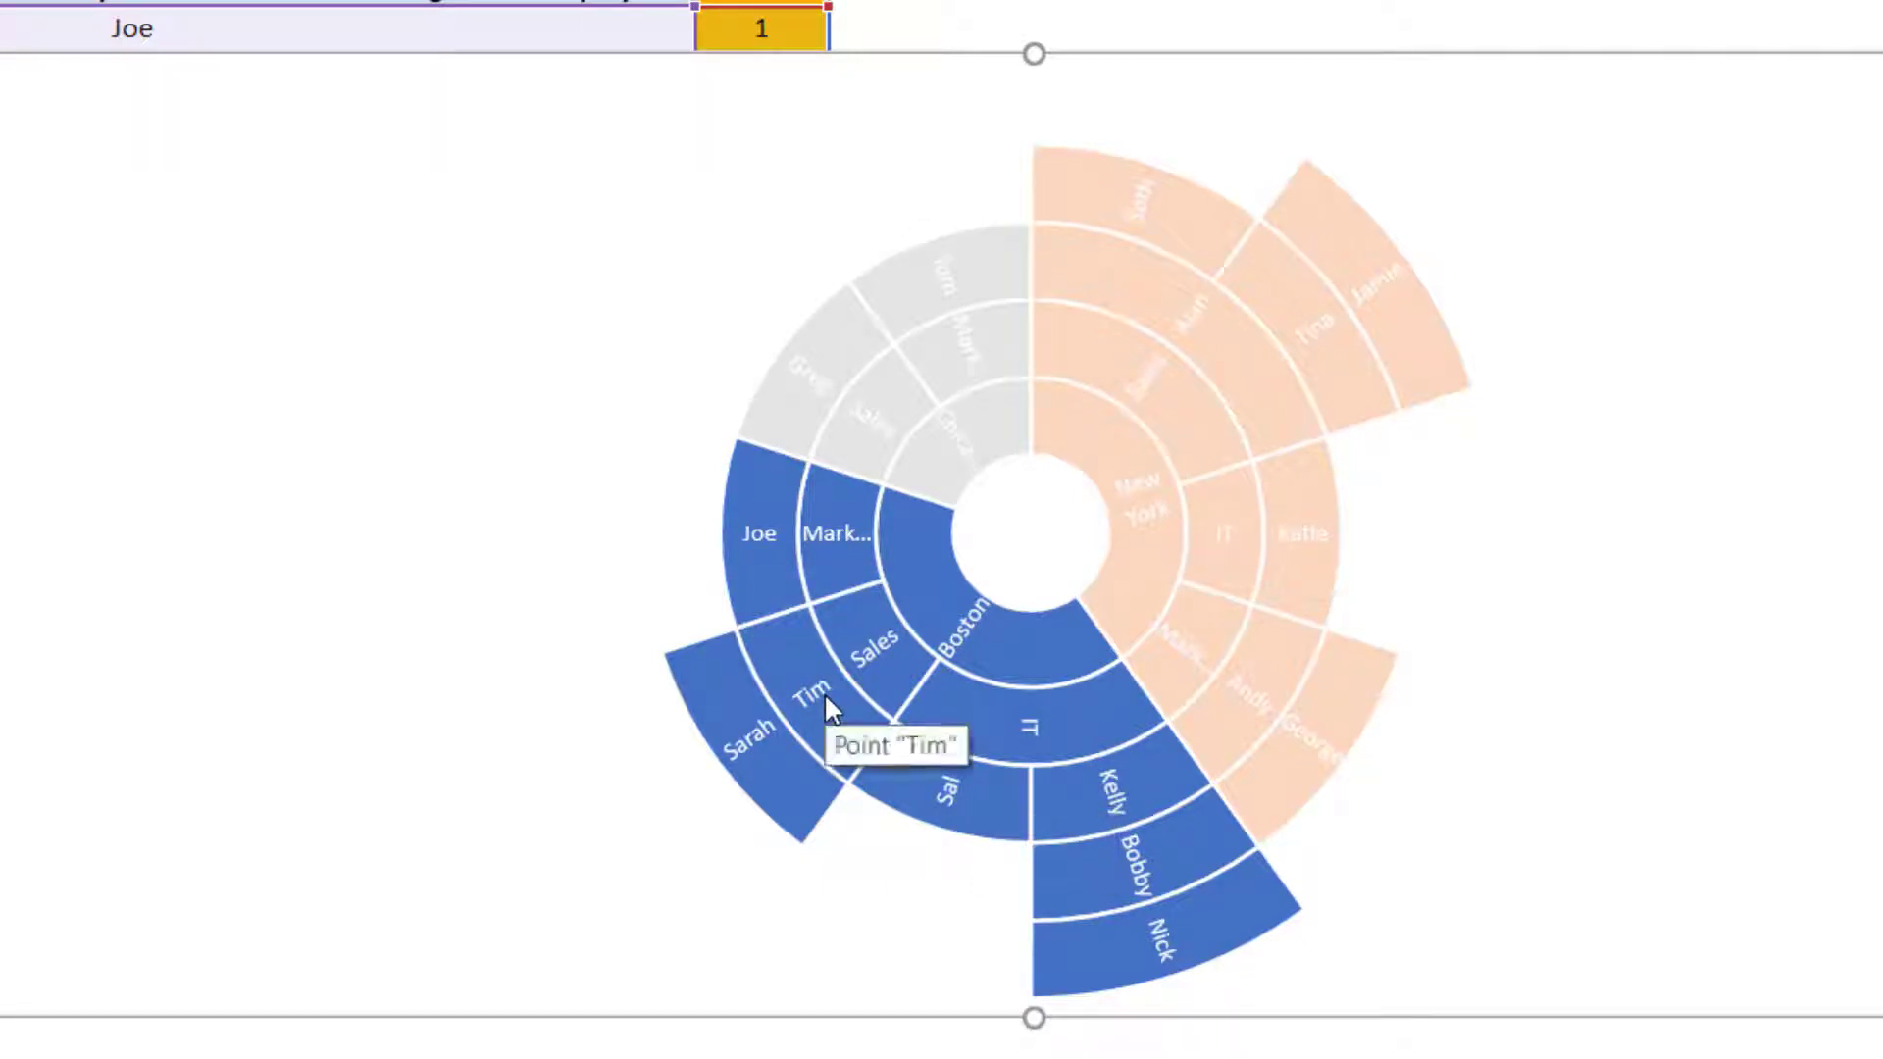
left_click(1135, 585)
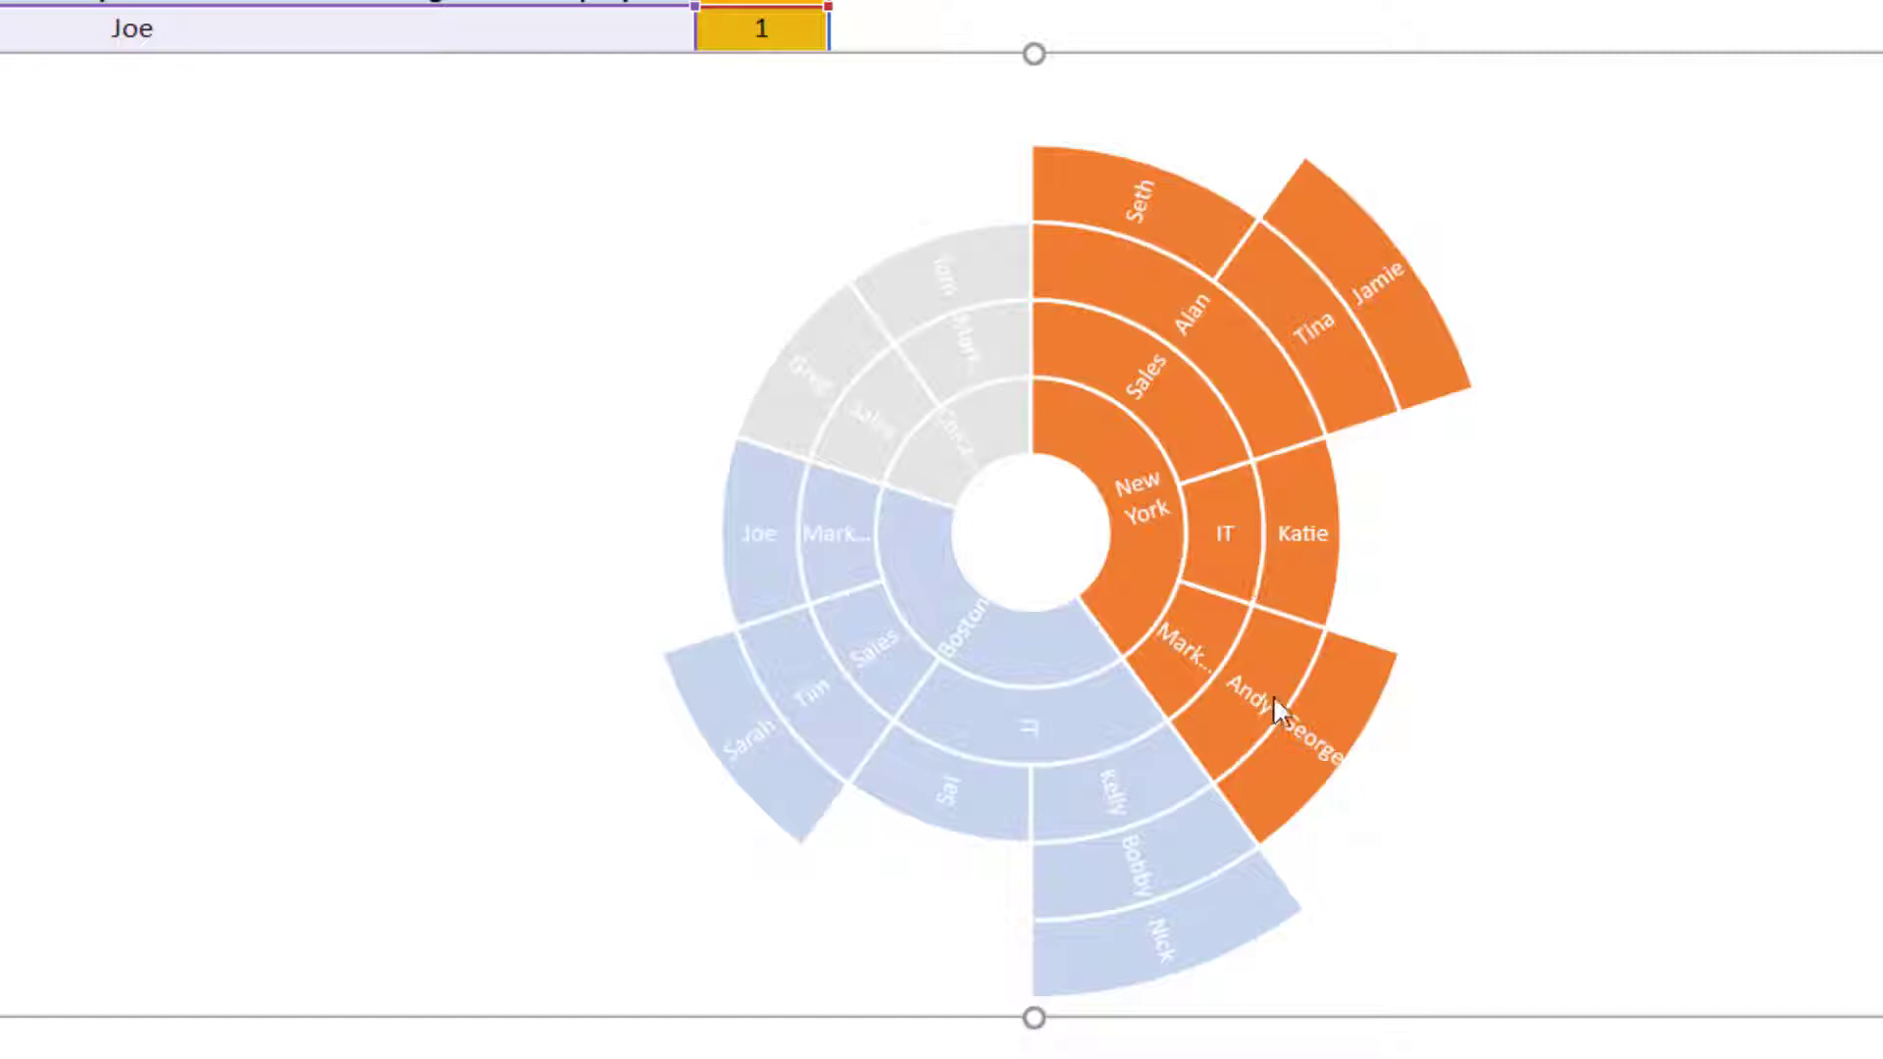
left_click(1332, 361)
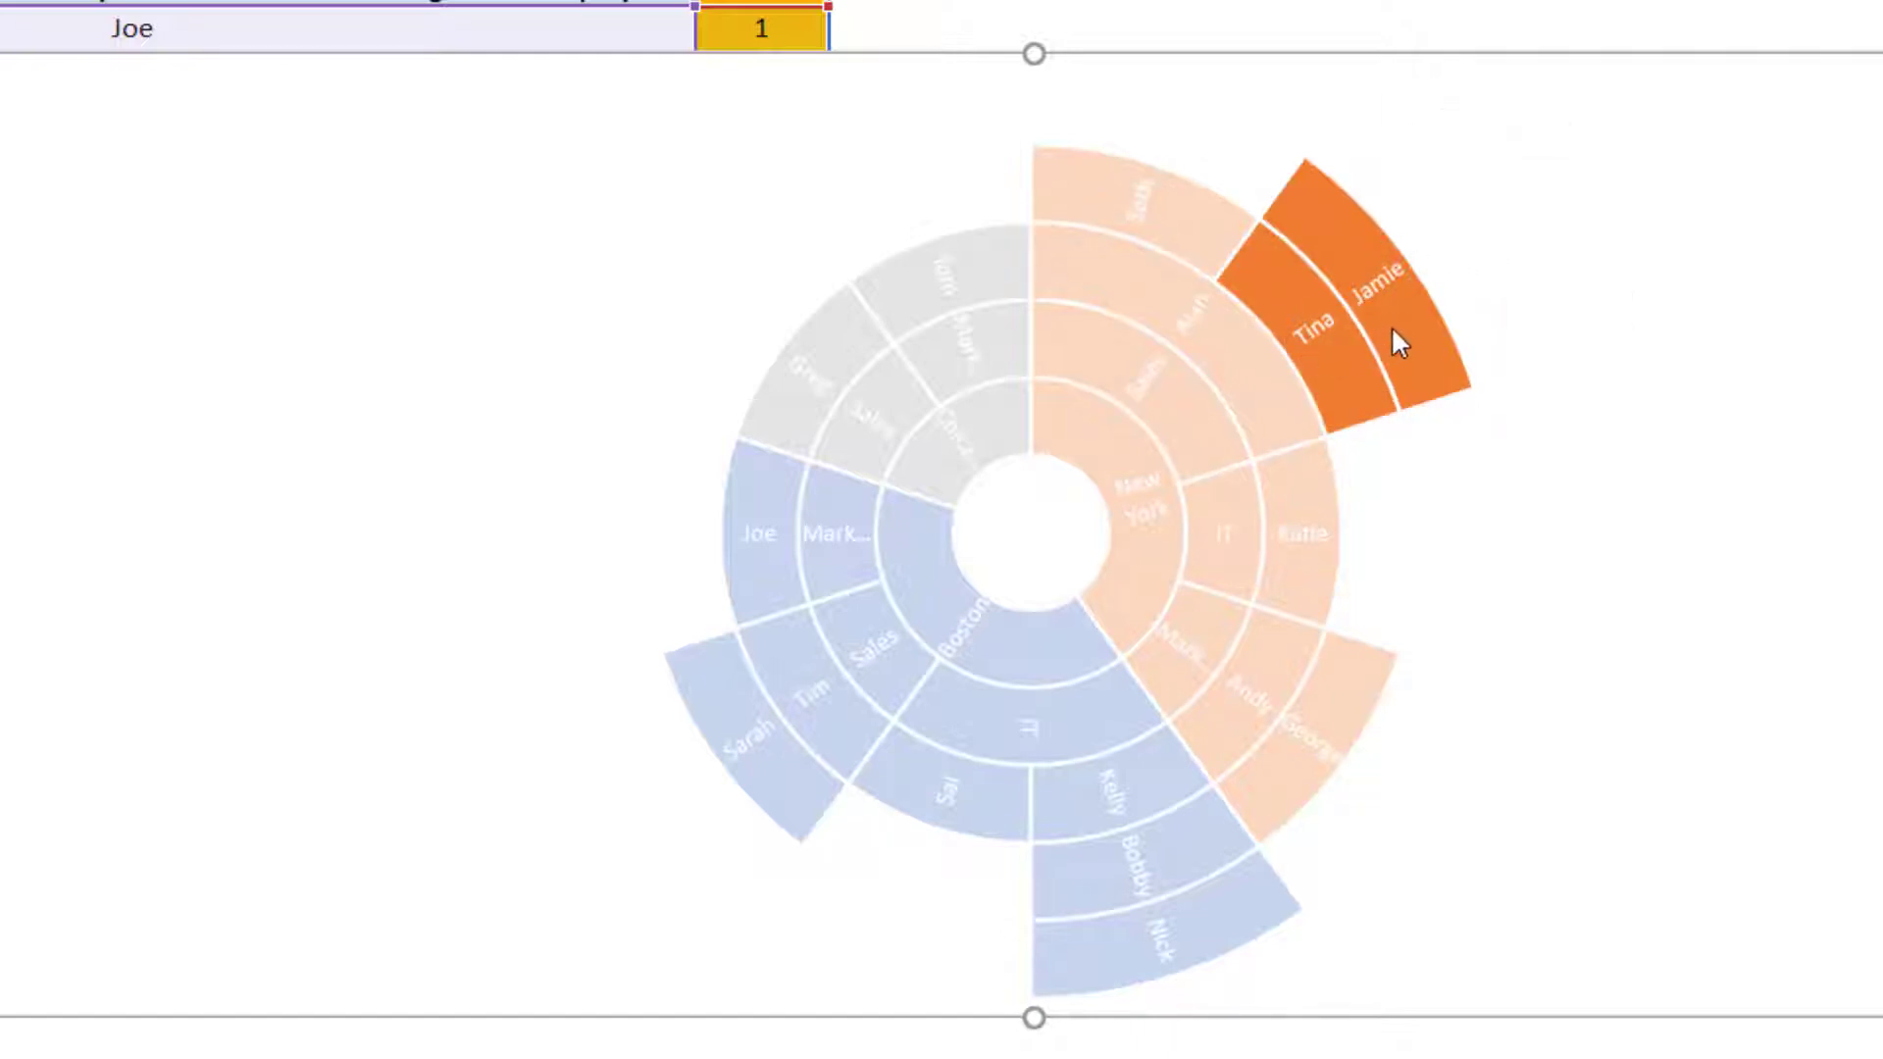
mouse_move(1395, 313)
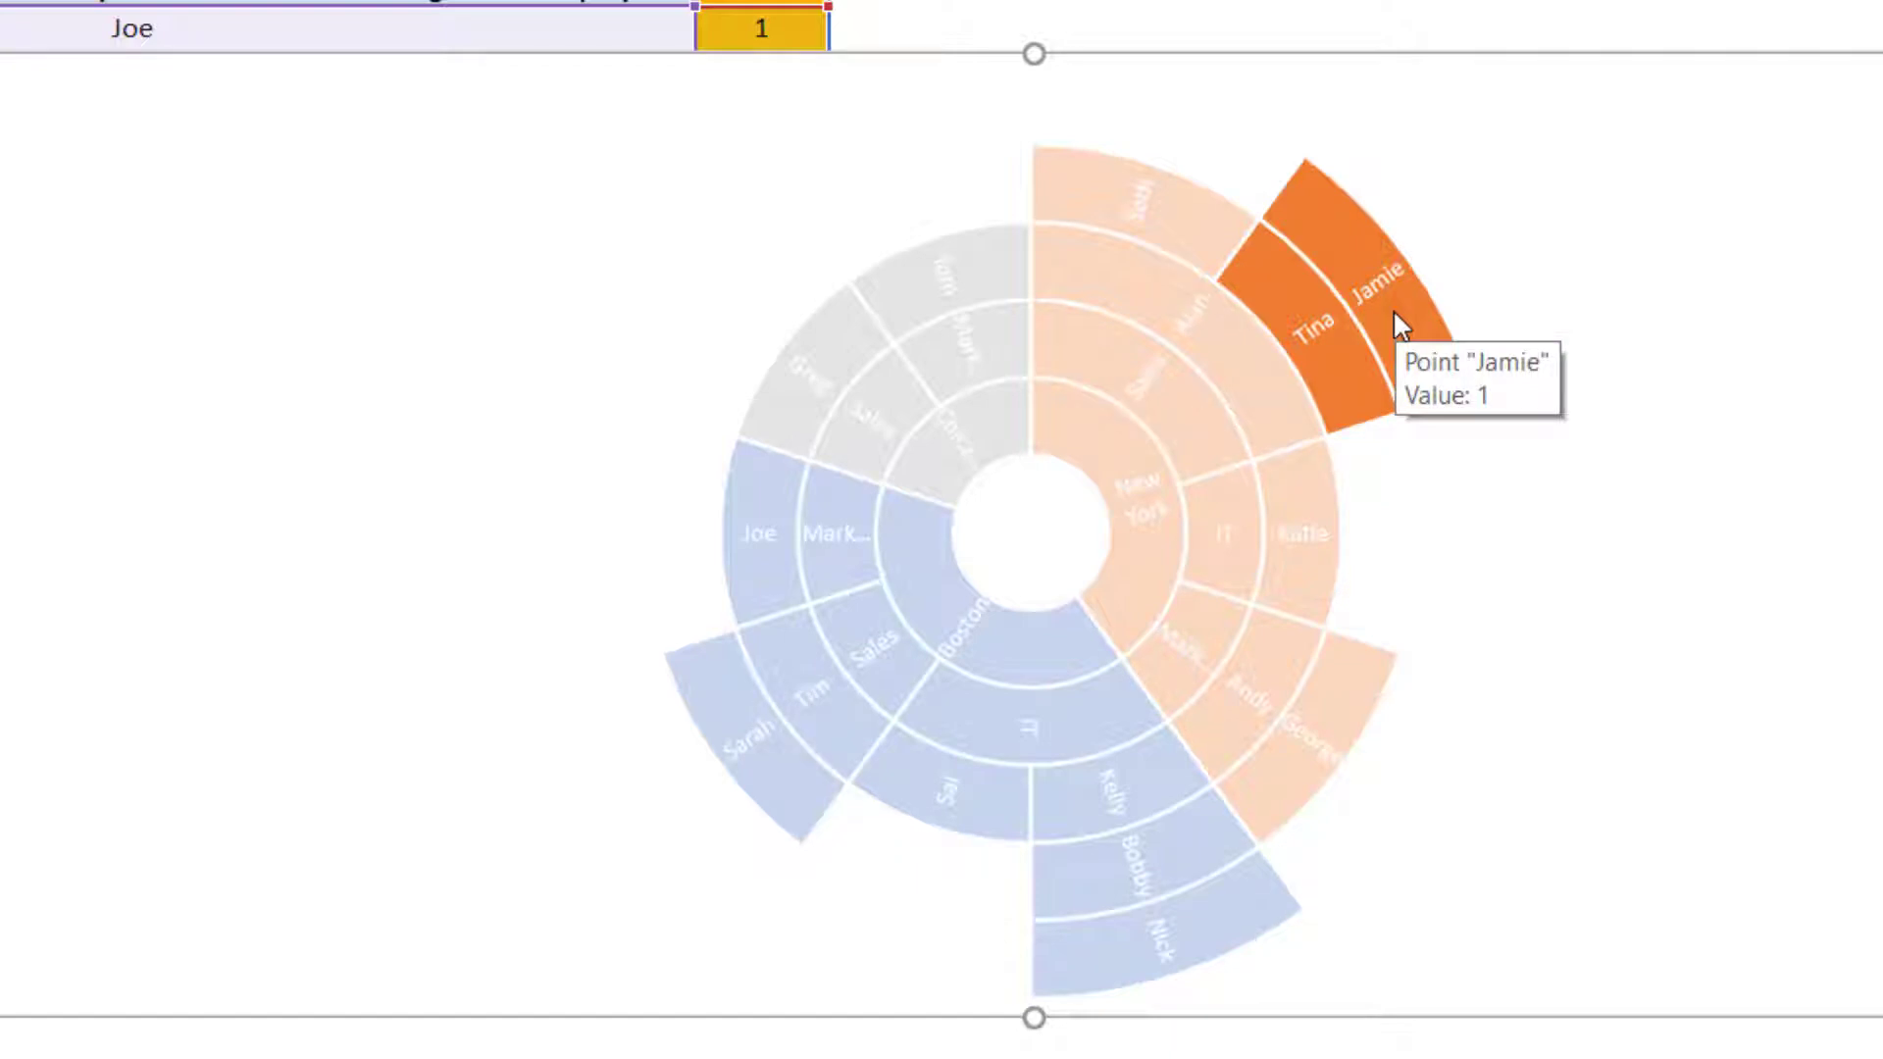
left_click(1625, 264)
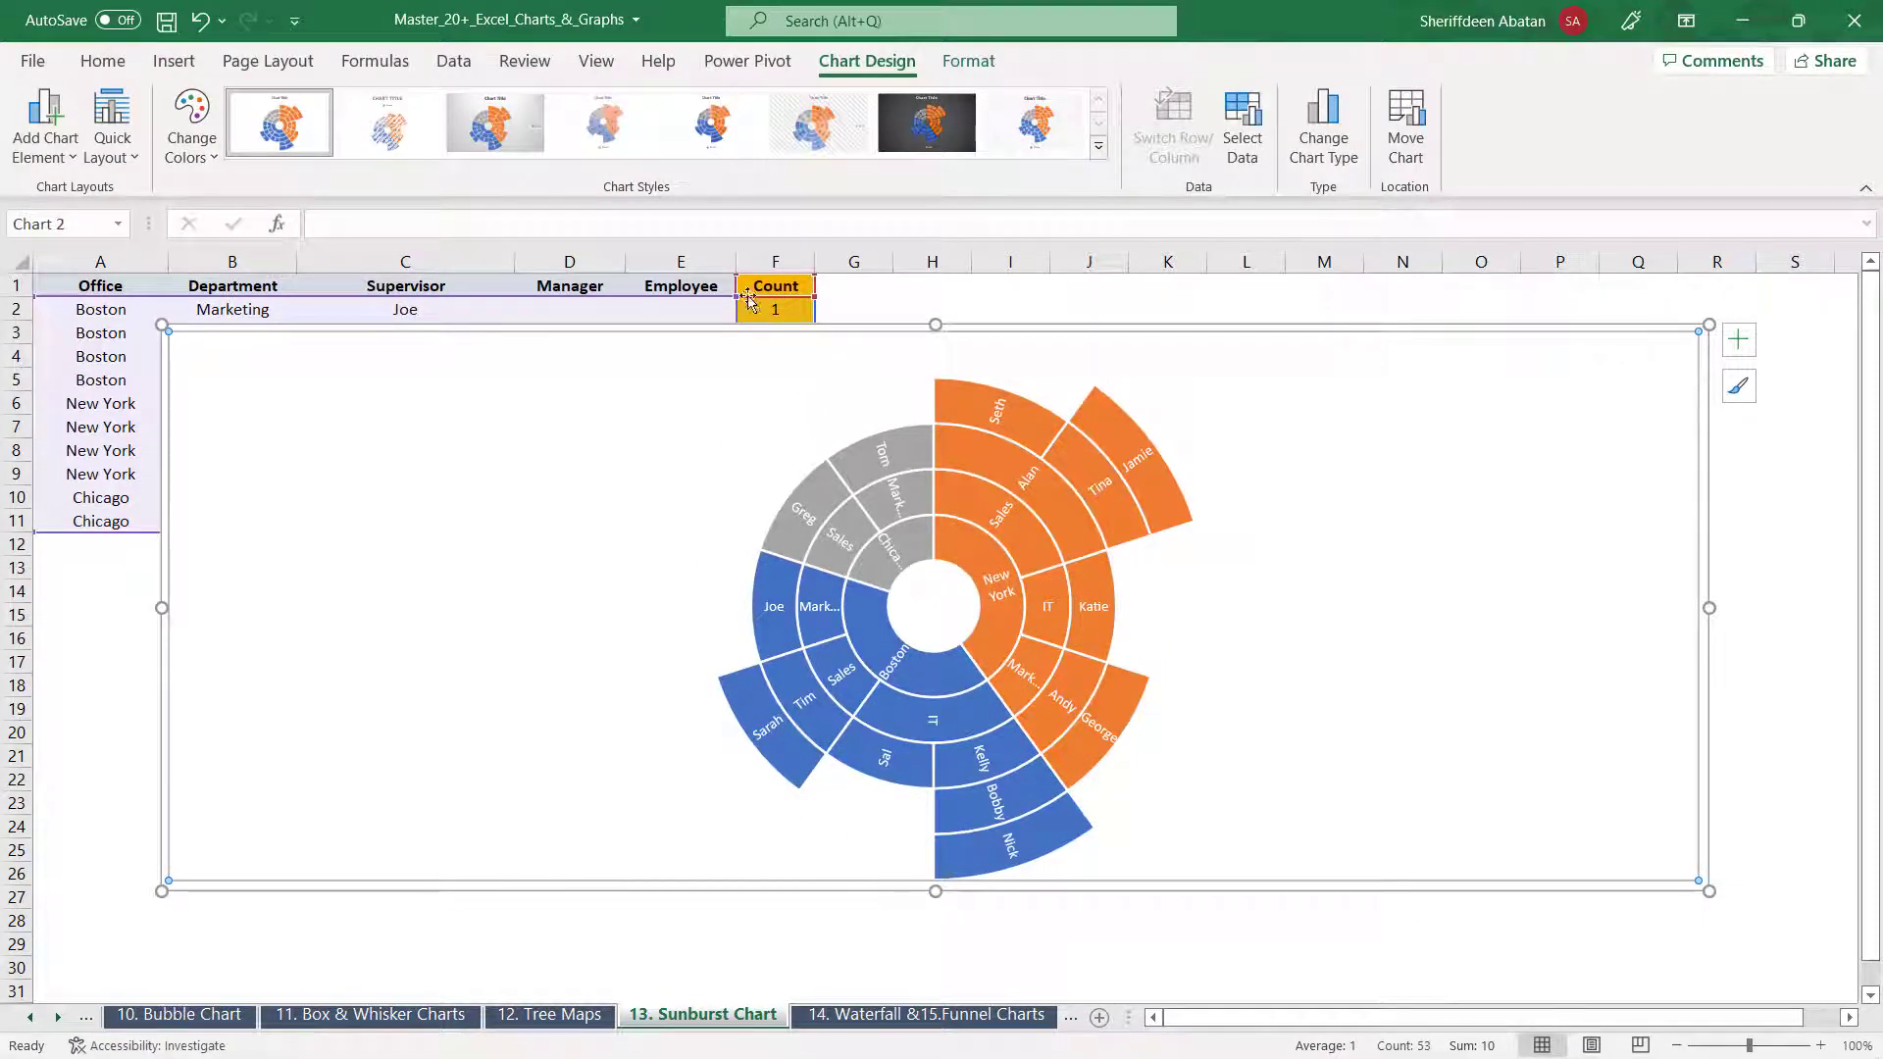
Shrink the sunburst chart to about columns B to J and rows 3 to 23
left_click(775, 262)
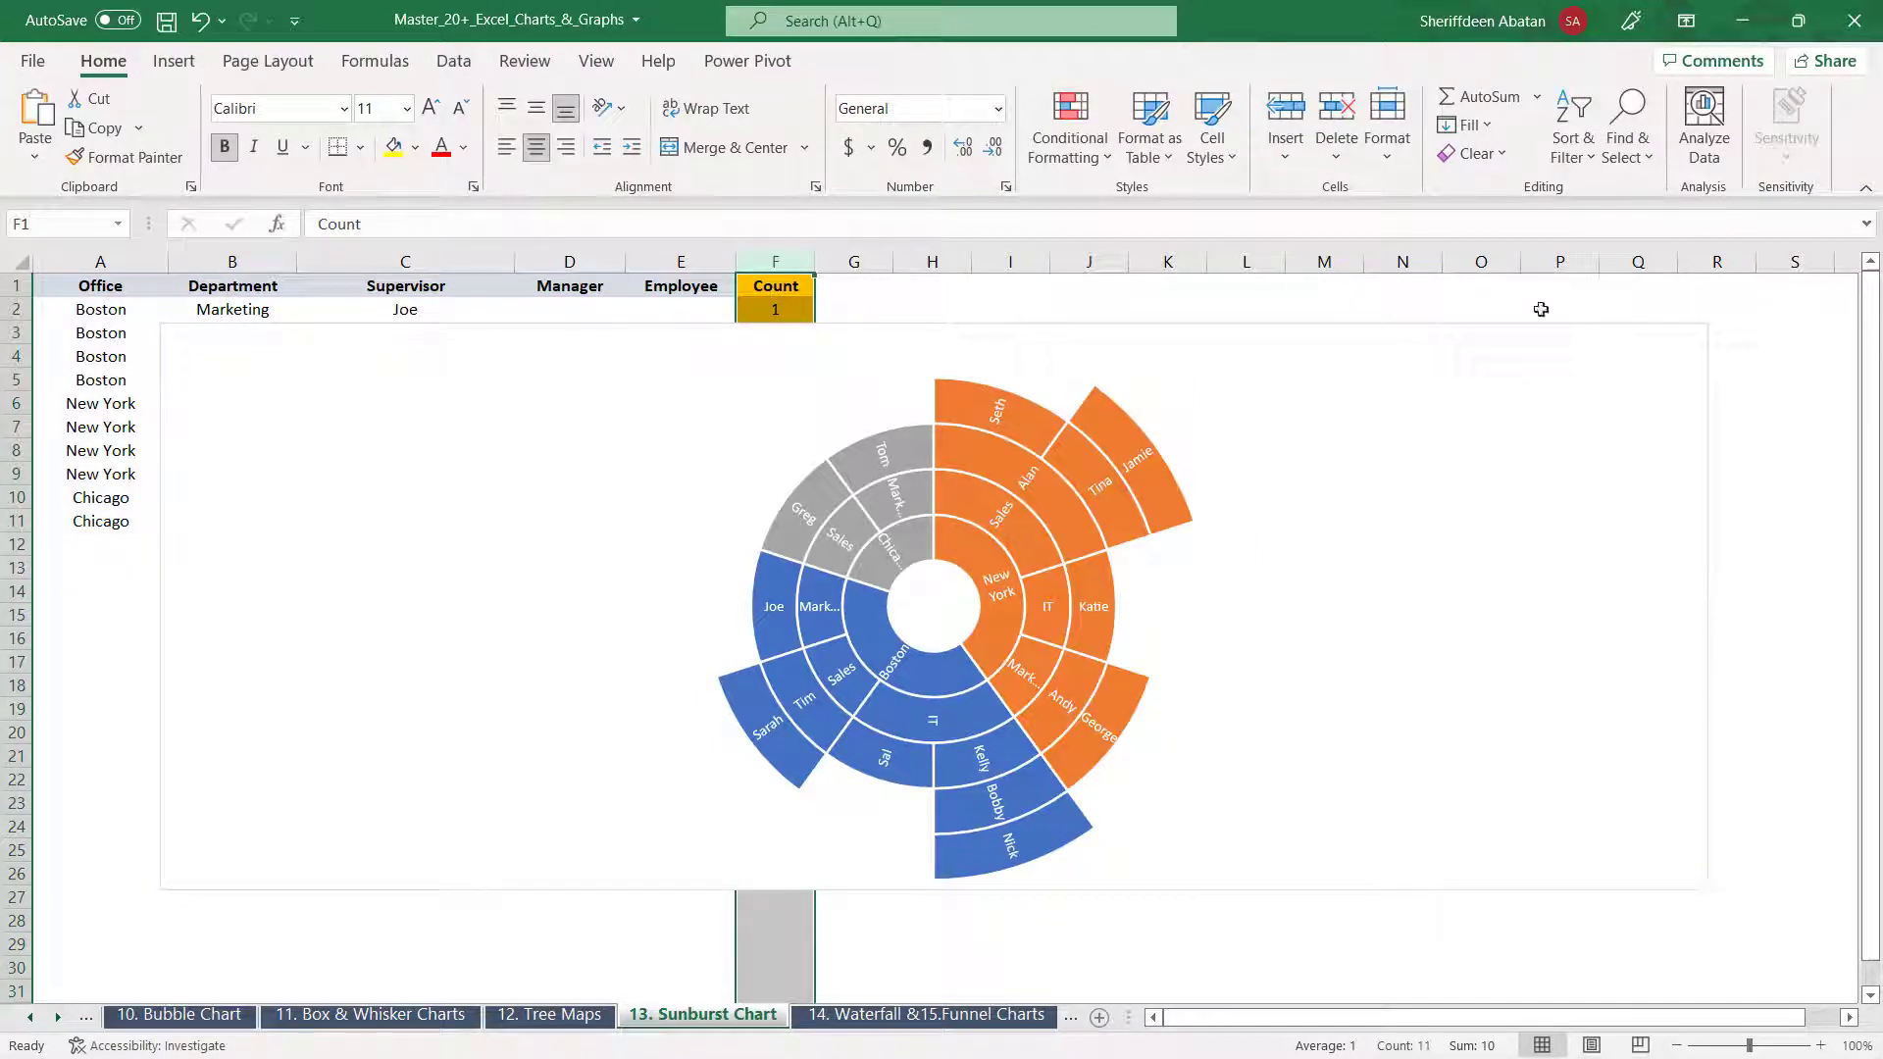
left_click(1687, 344)
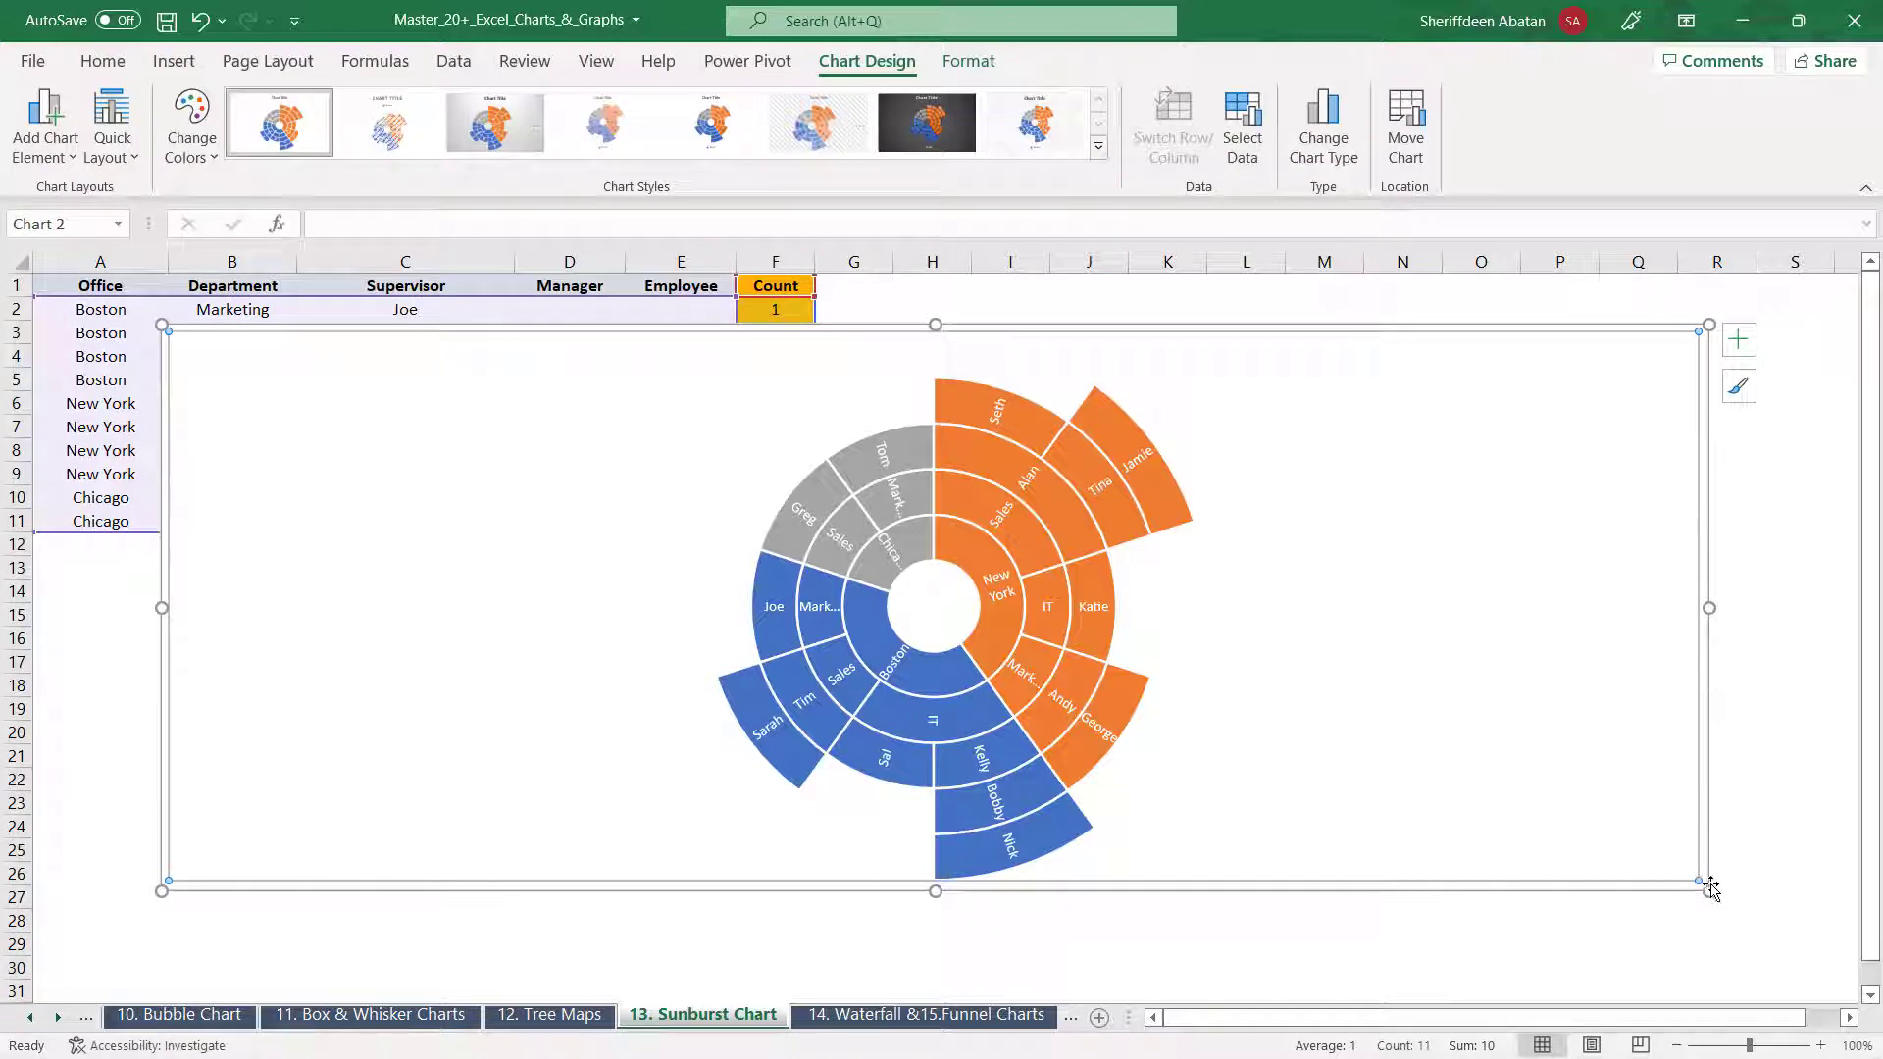
left_click_drag(1710, 890, 1112, 814)
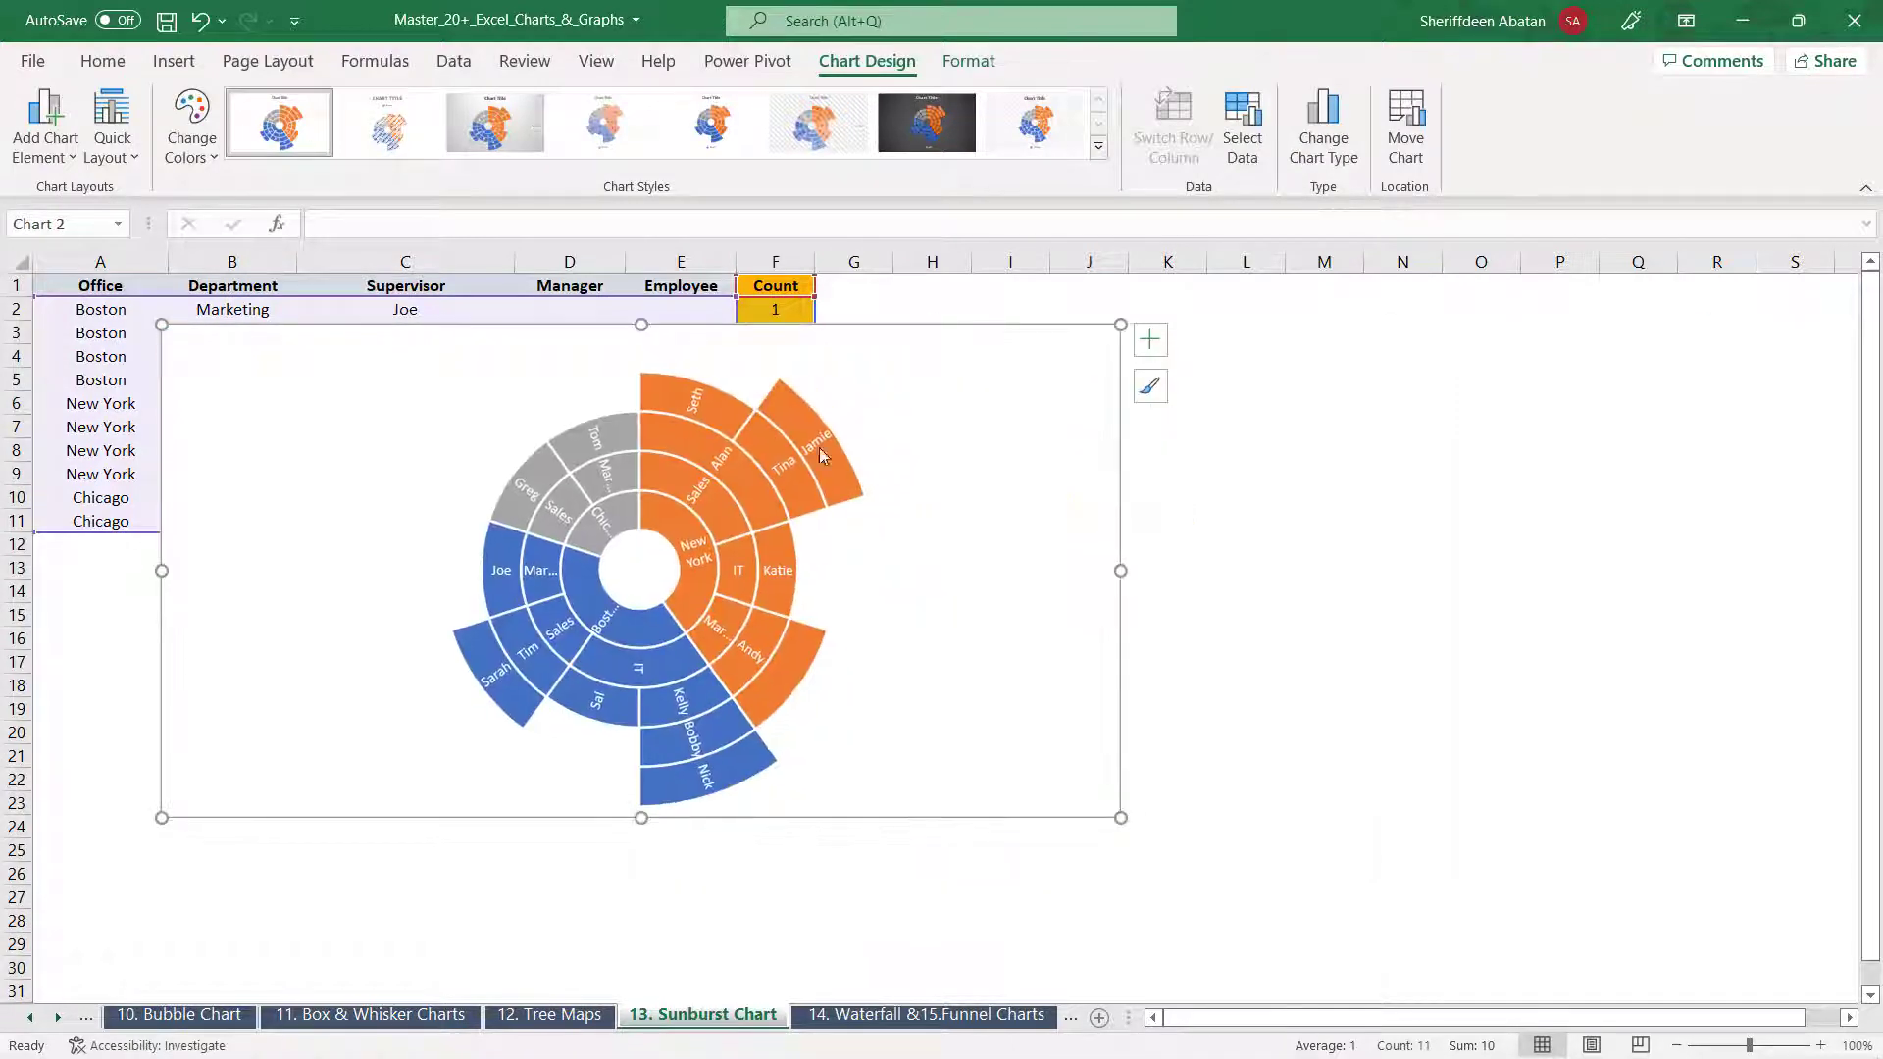
left_click(998, 348)
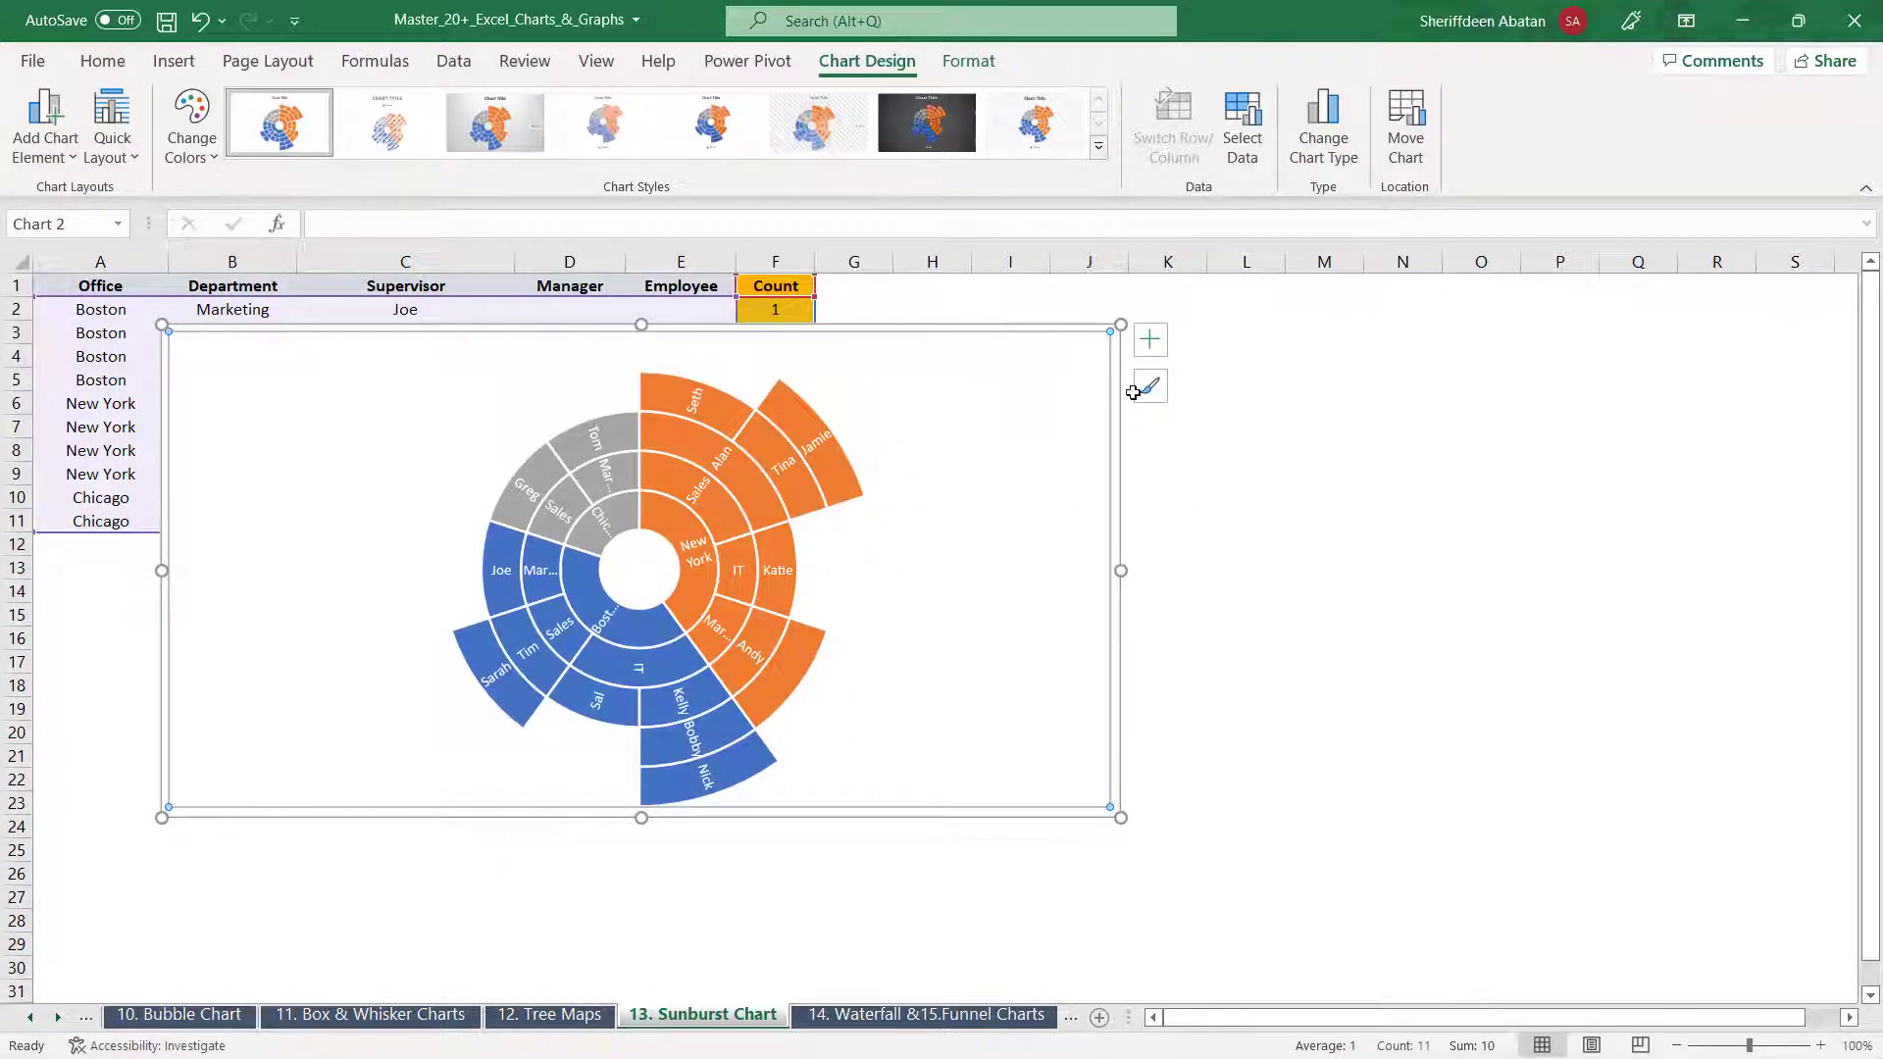
Insert a Waterfall chart from the gross revenue to net income data in A1:B13 on the Waterfall and Funnel Charts sheet
left_click(1116, 422)
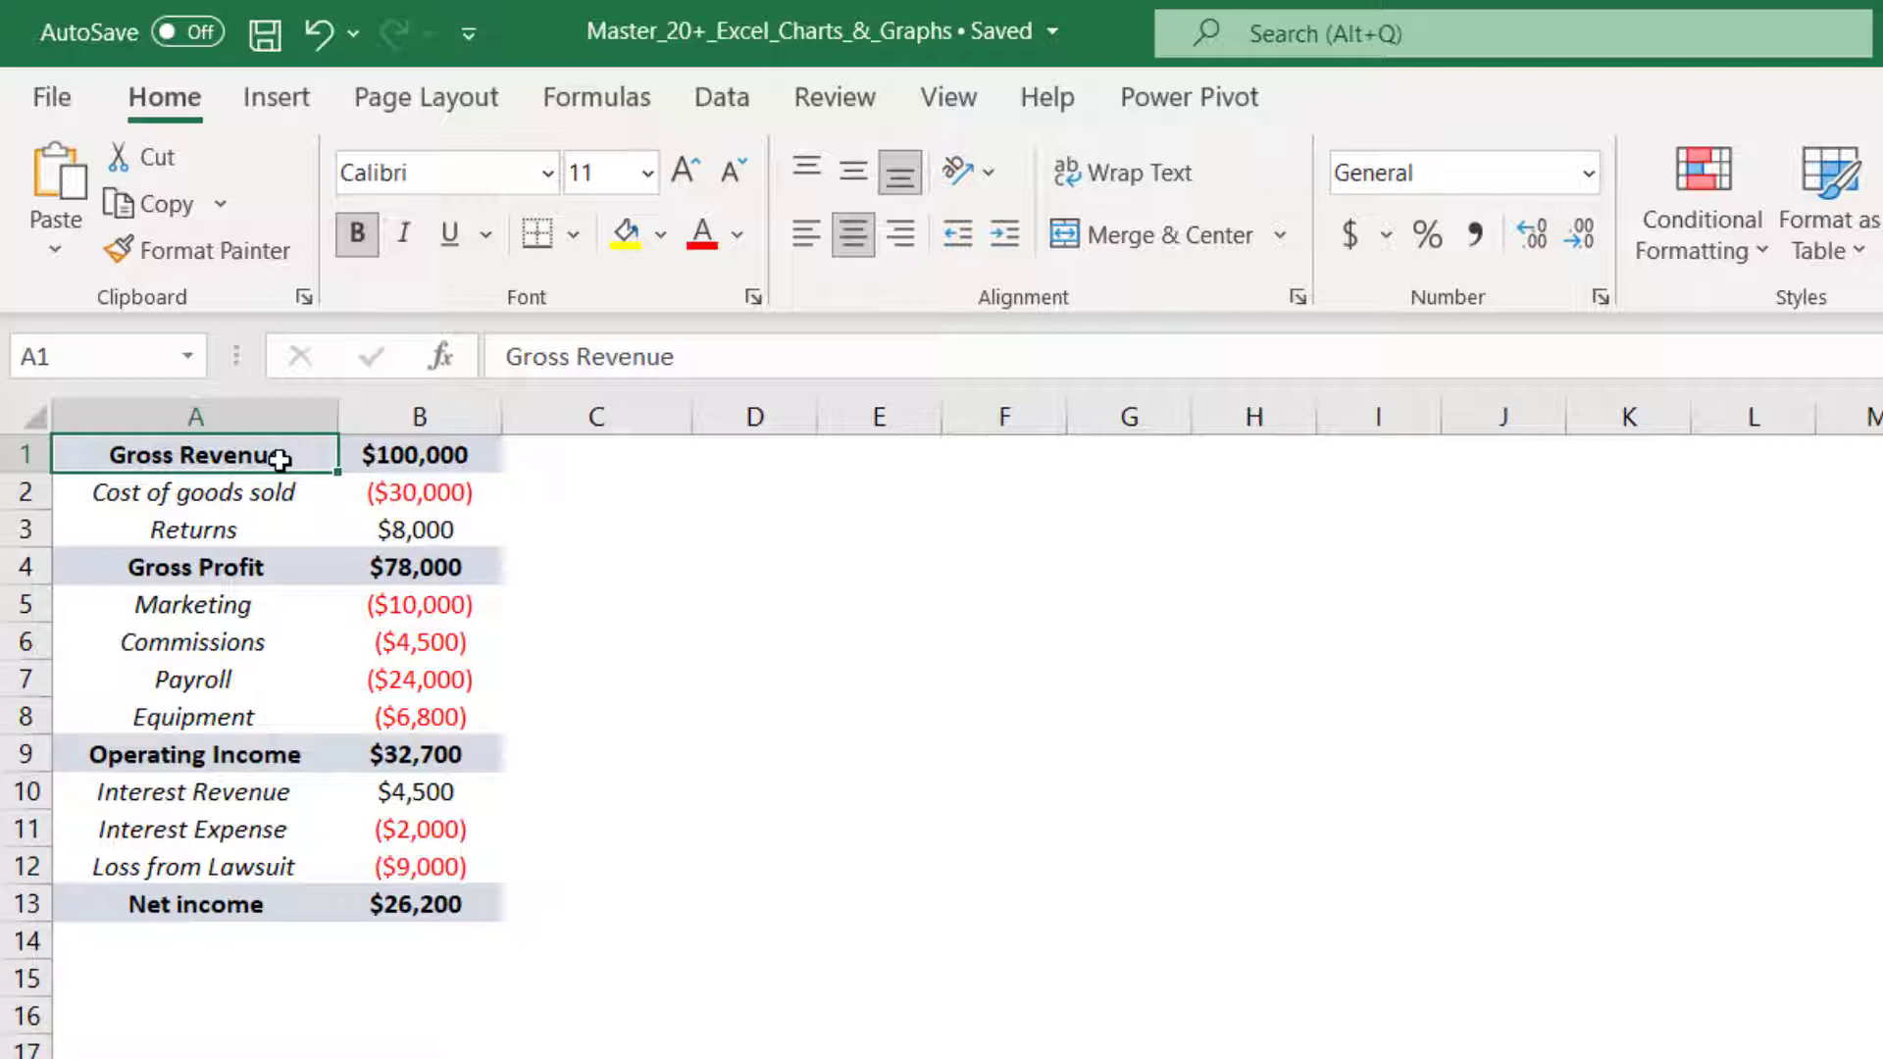
left_click(385, 454)
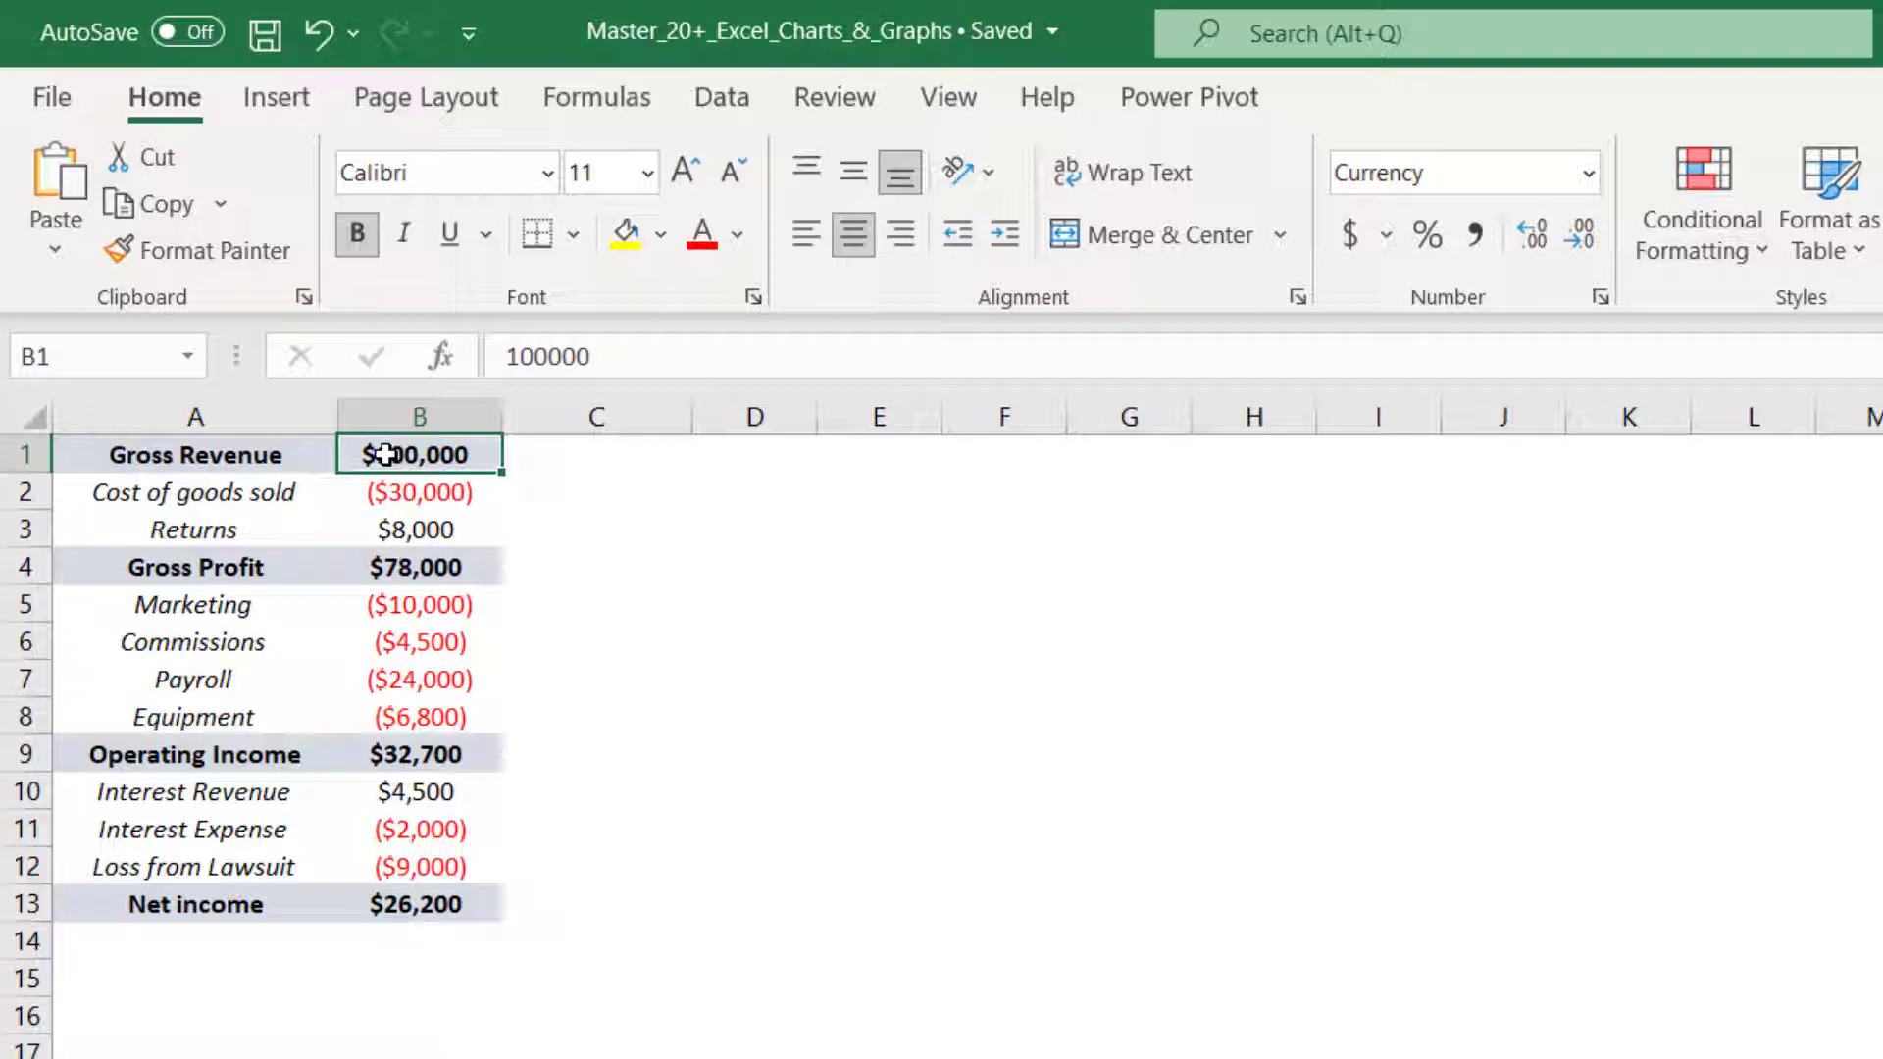
key("Left")
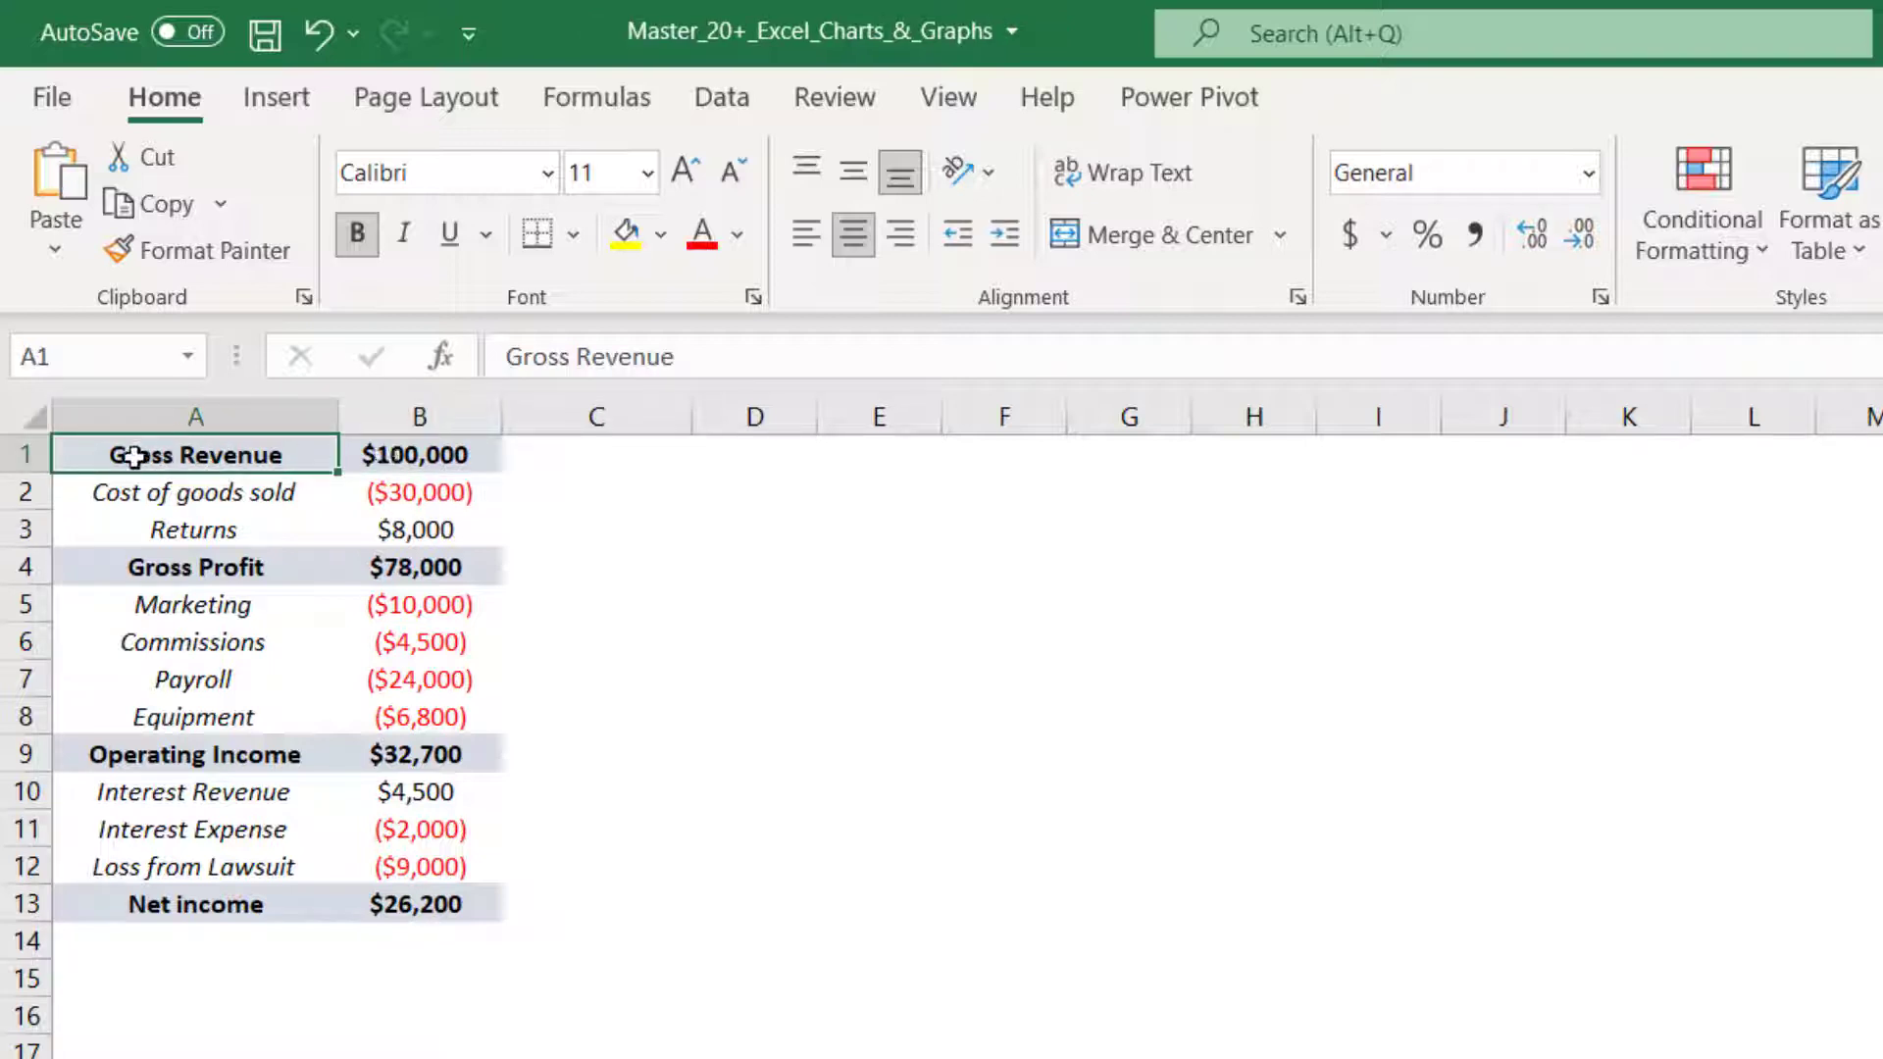
left_click_drag(111, 454, 423, 900)
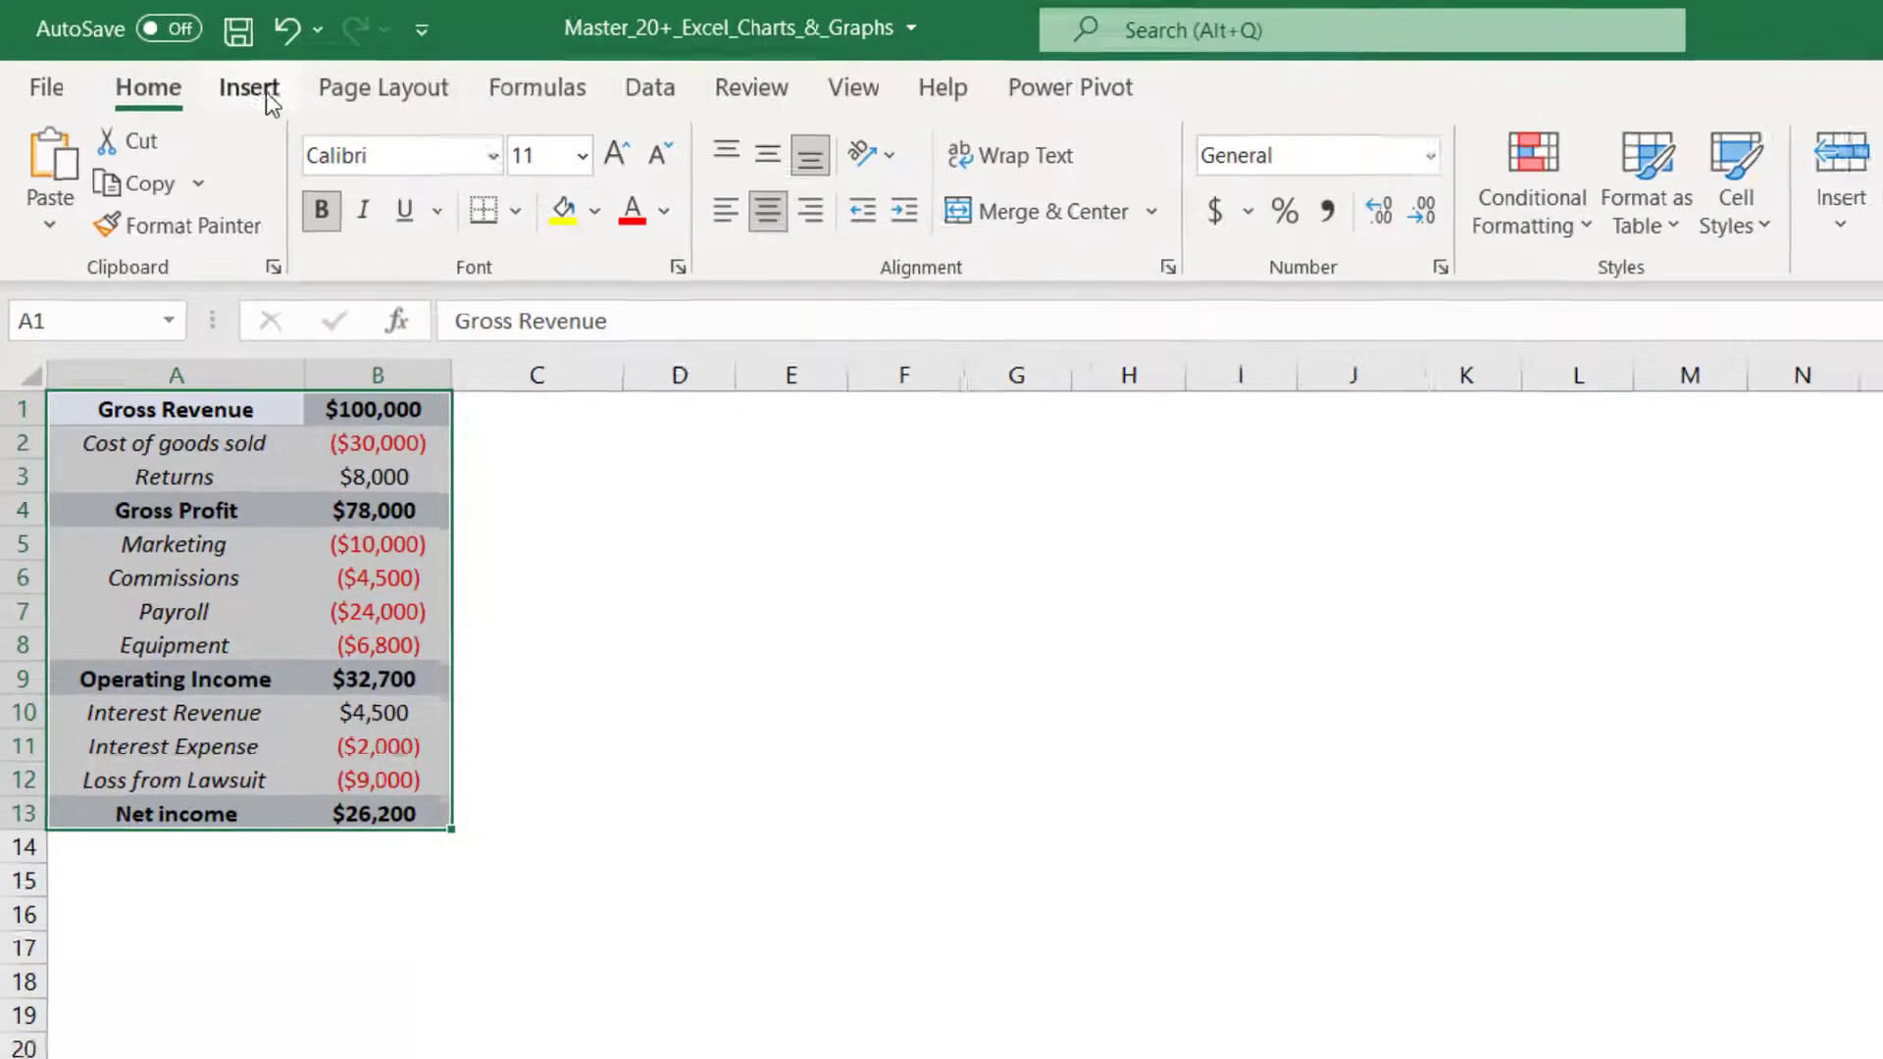
left_click(274, 96)
left_click(985, 99)
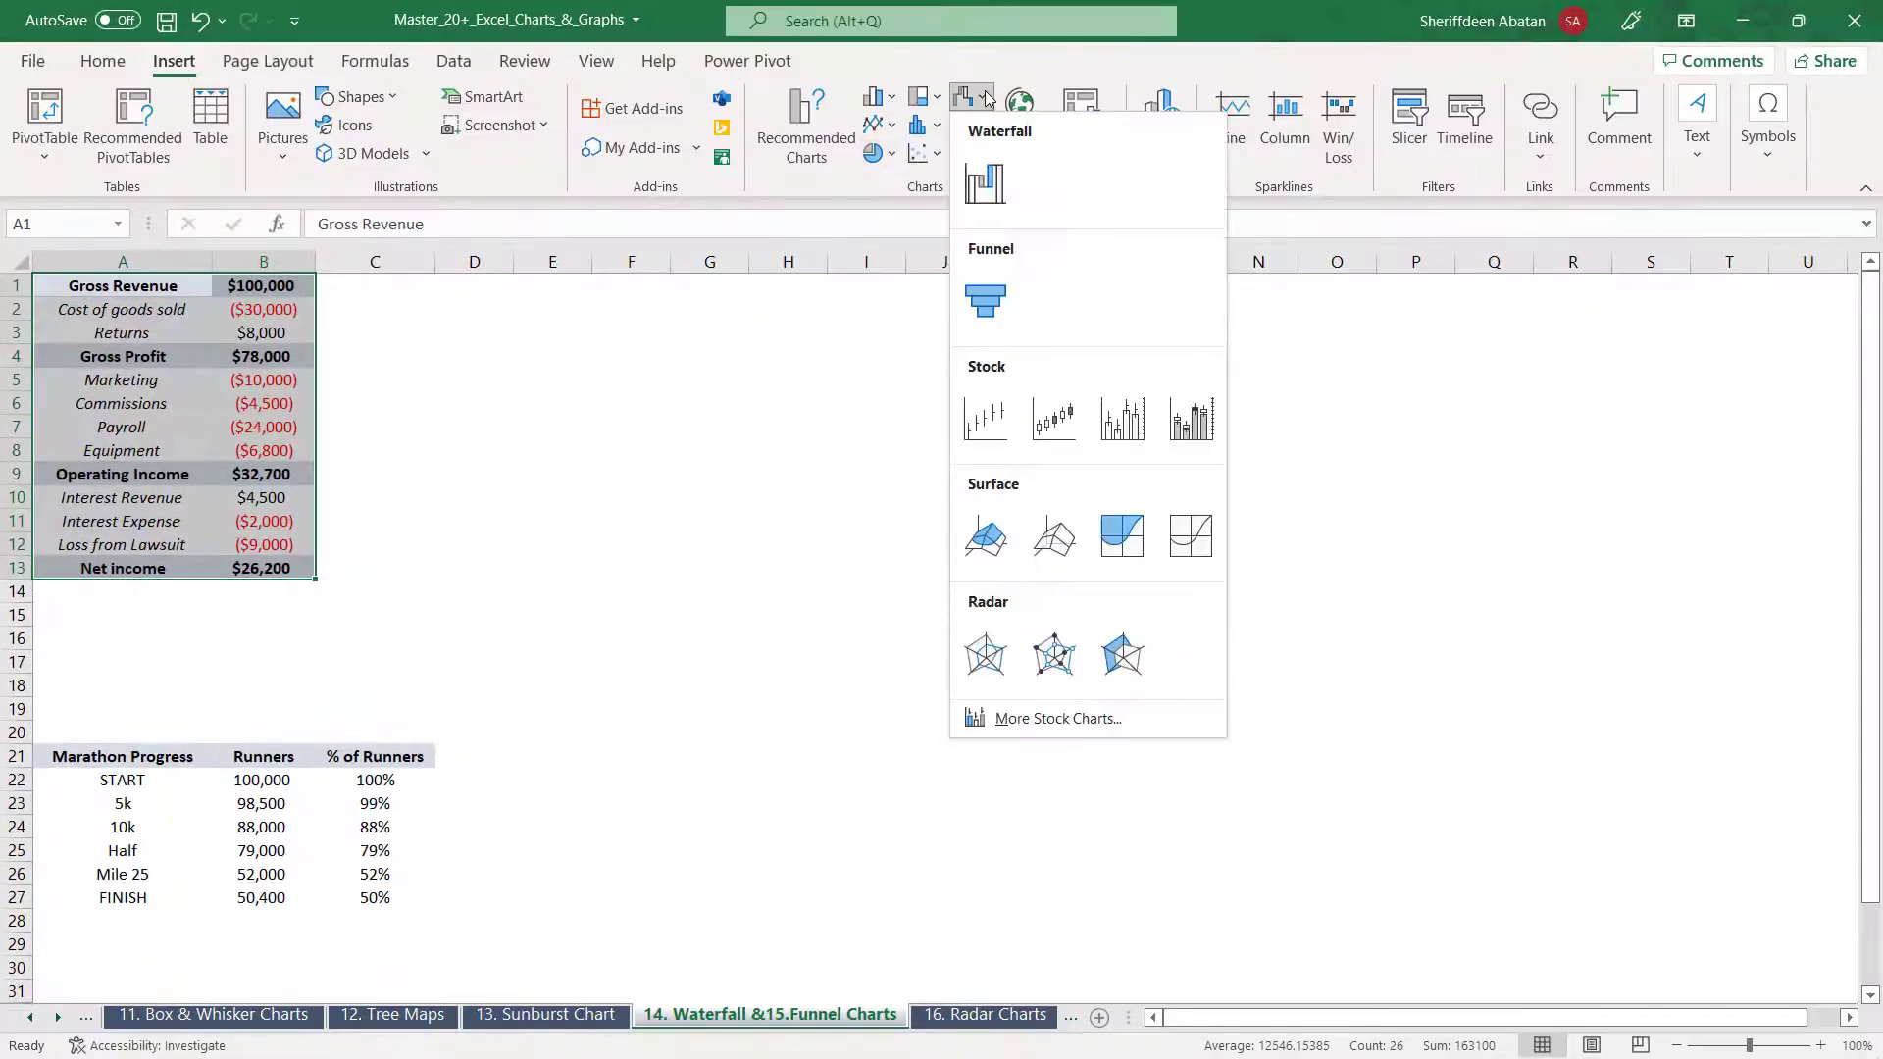
left_click(985, 185)
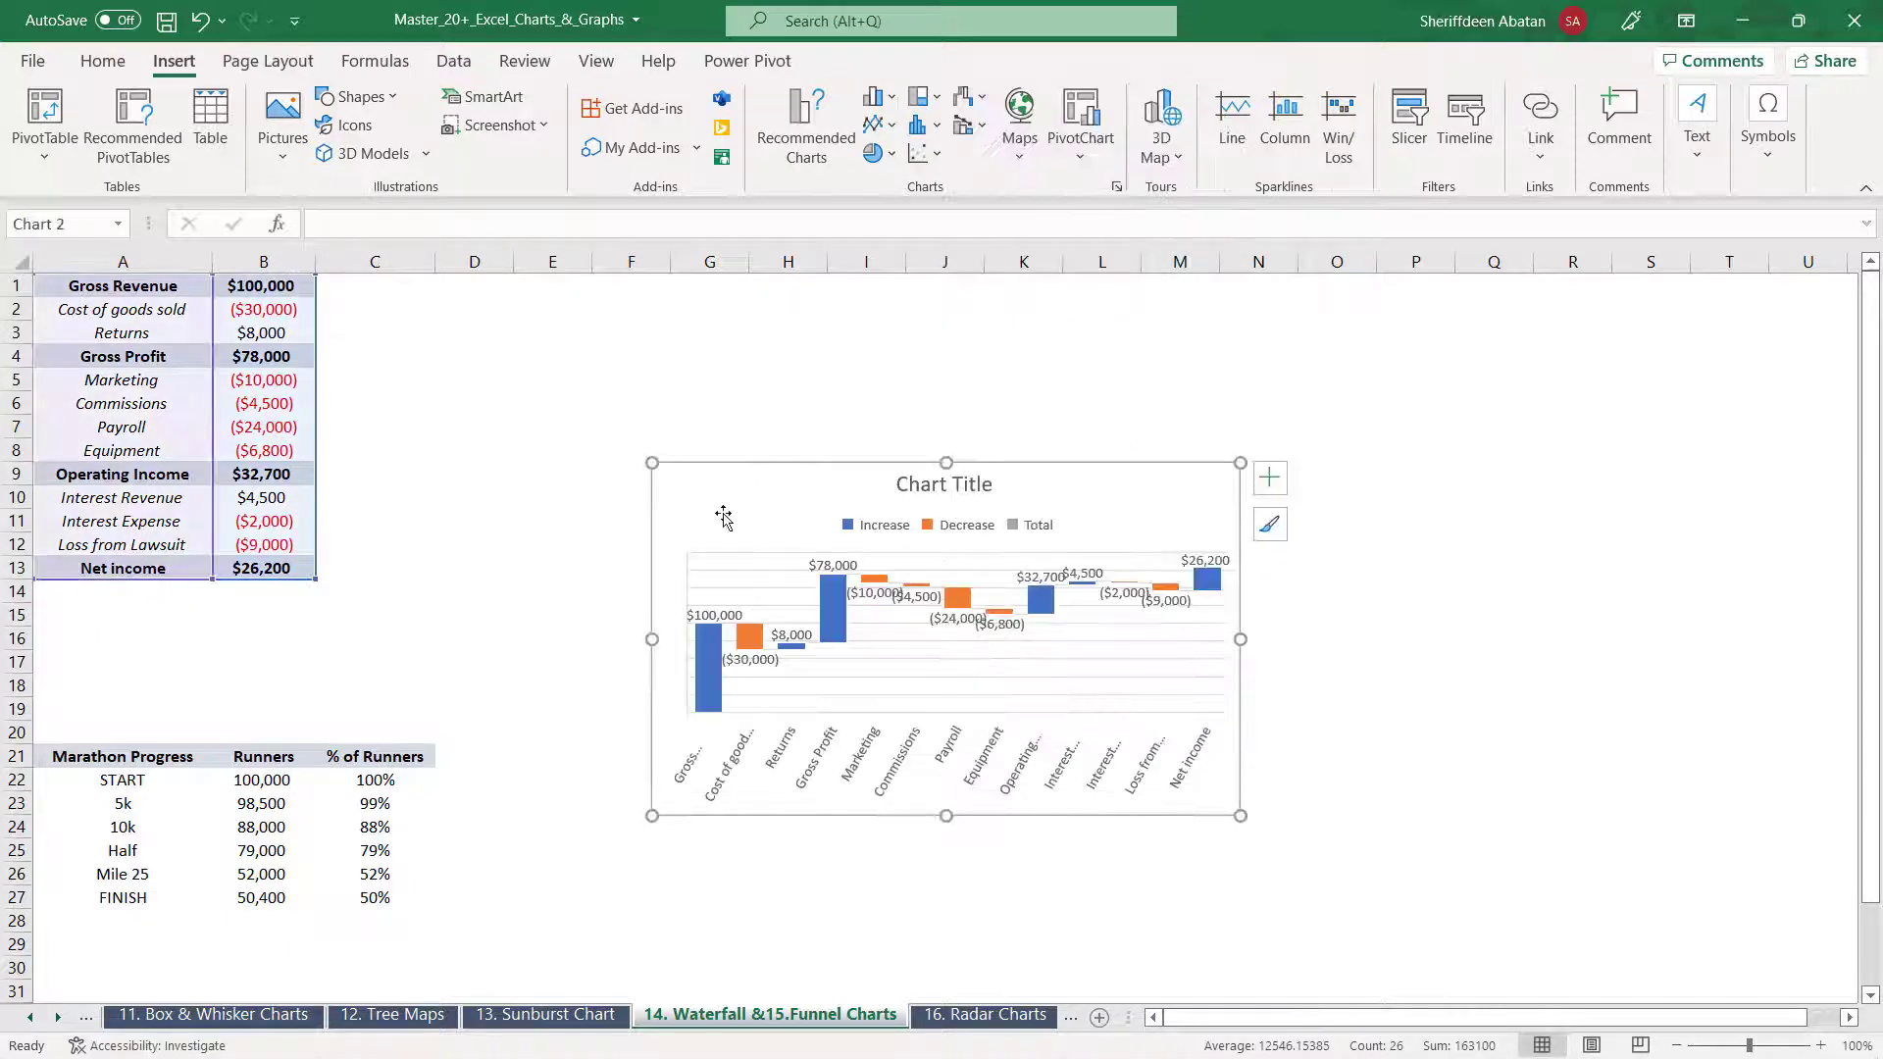
Move and enlarge the waterfall chart to about columns C to R and rows 1 to 23, and delete its chart title
left_click_drag(723, 513, 390, 325)
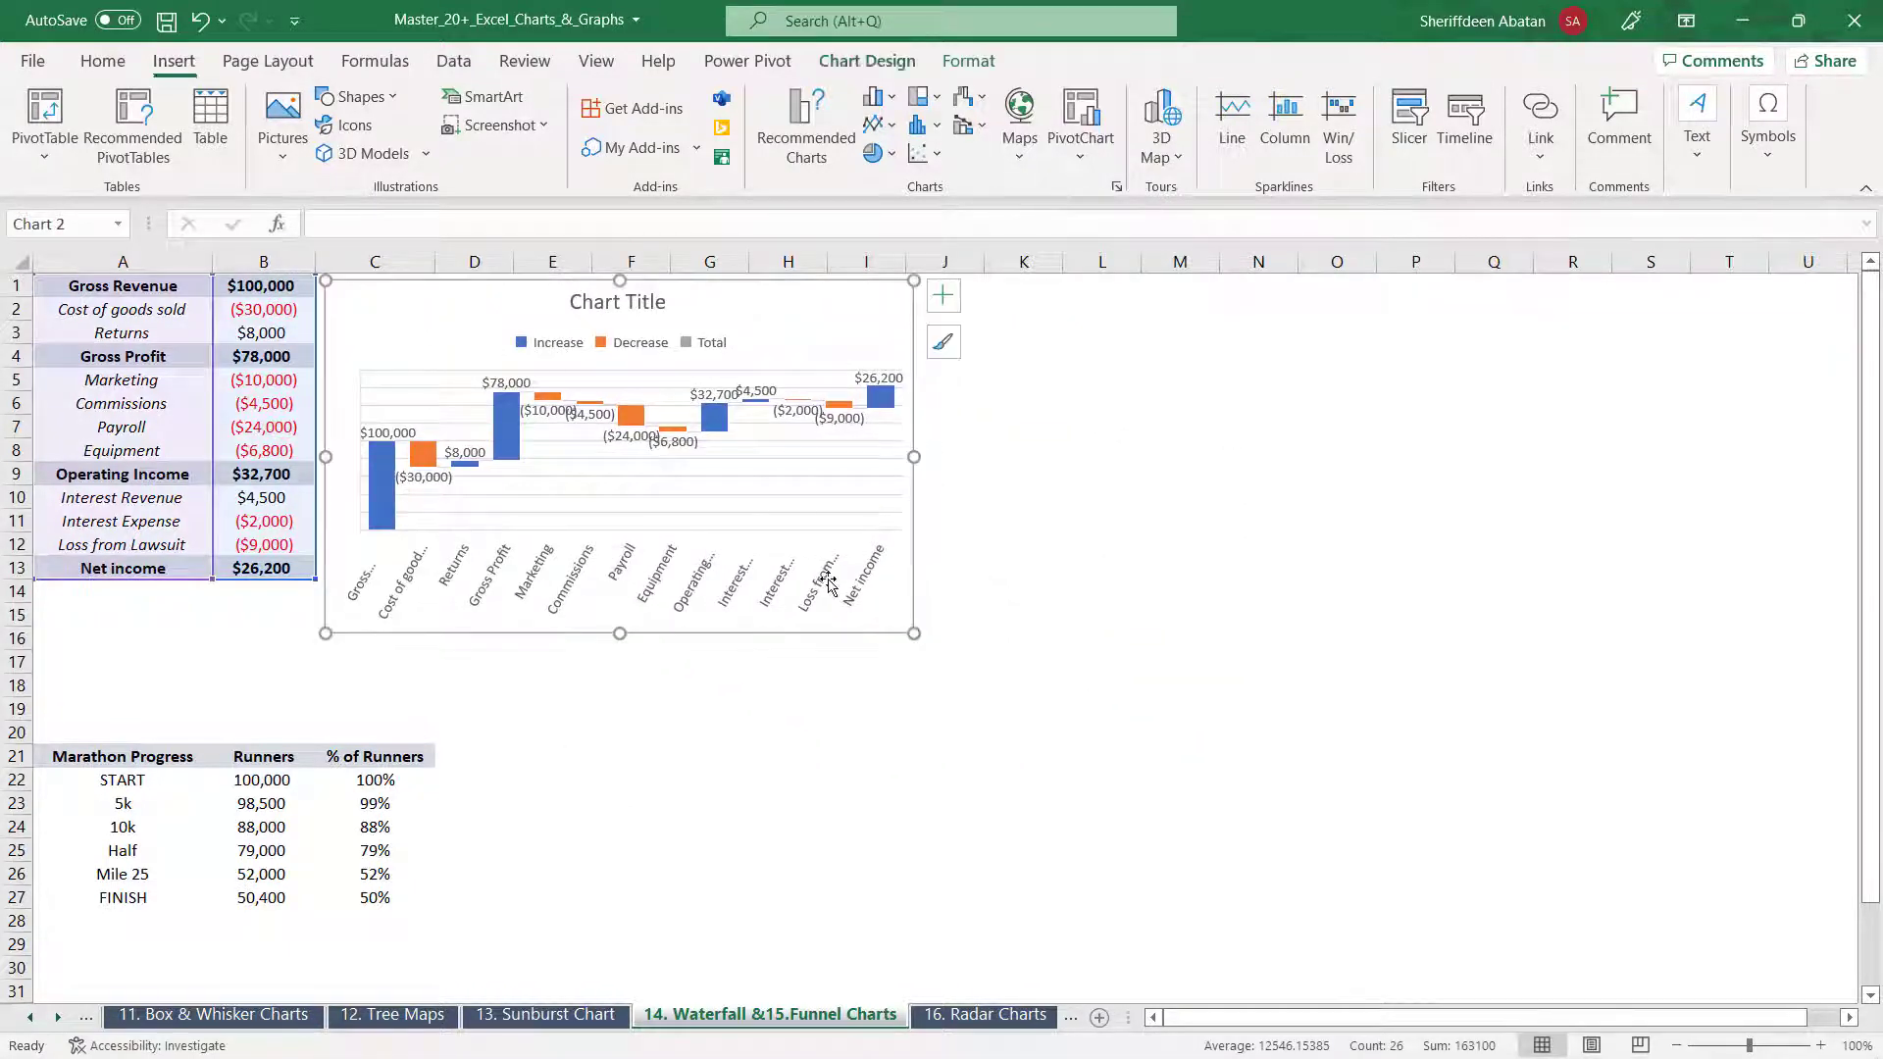
left_click_drag(913, 633, 1629, 806)
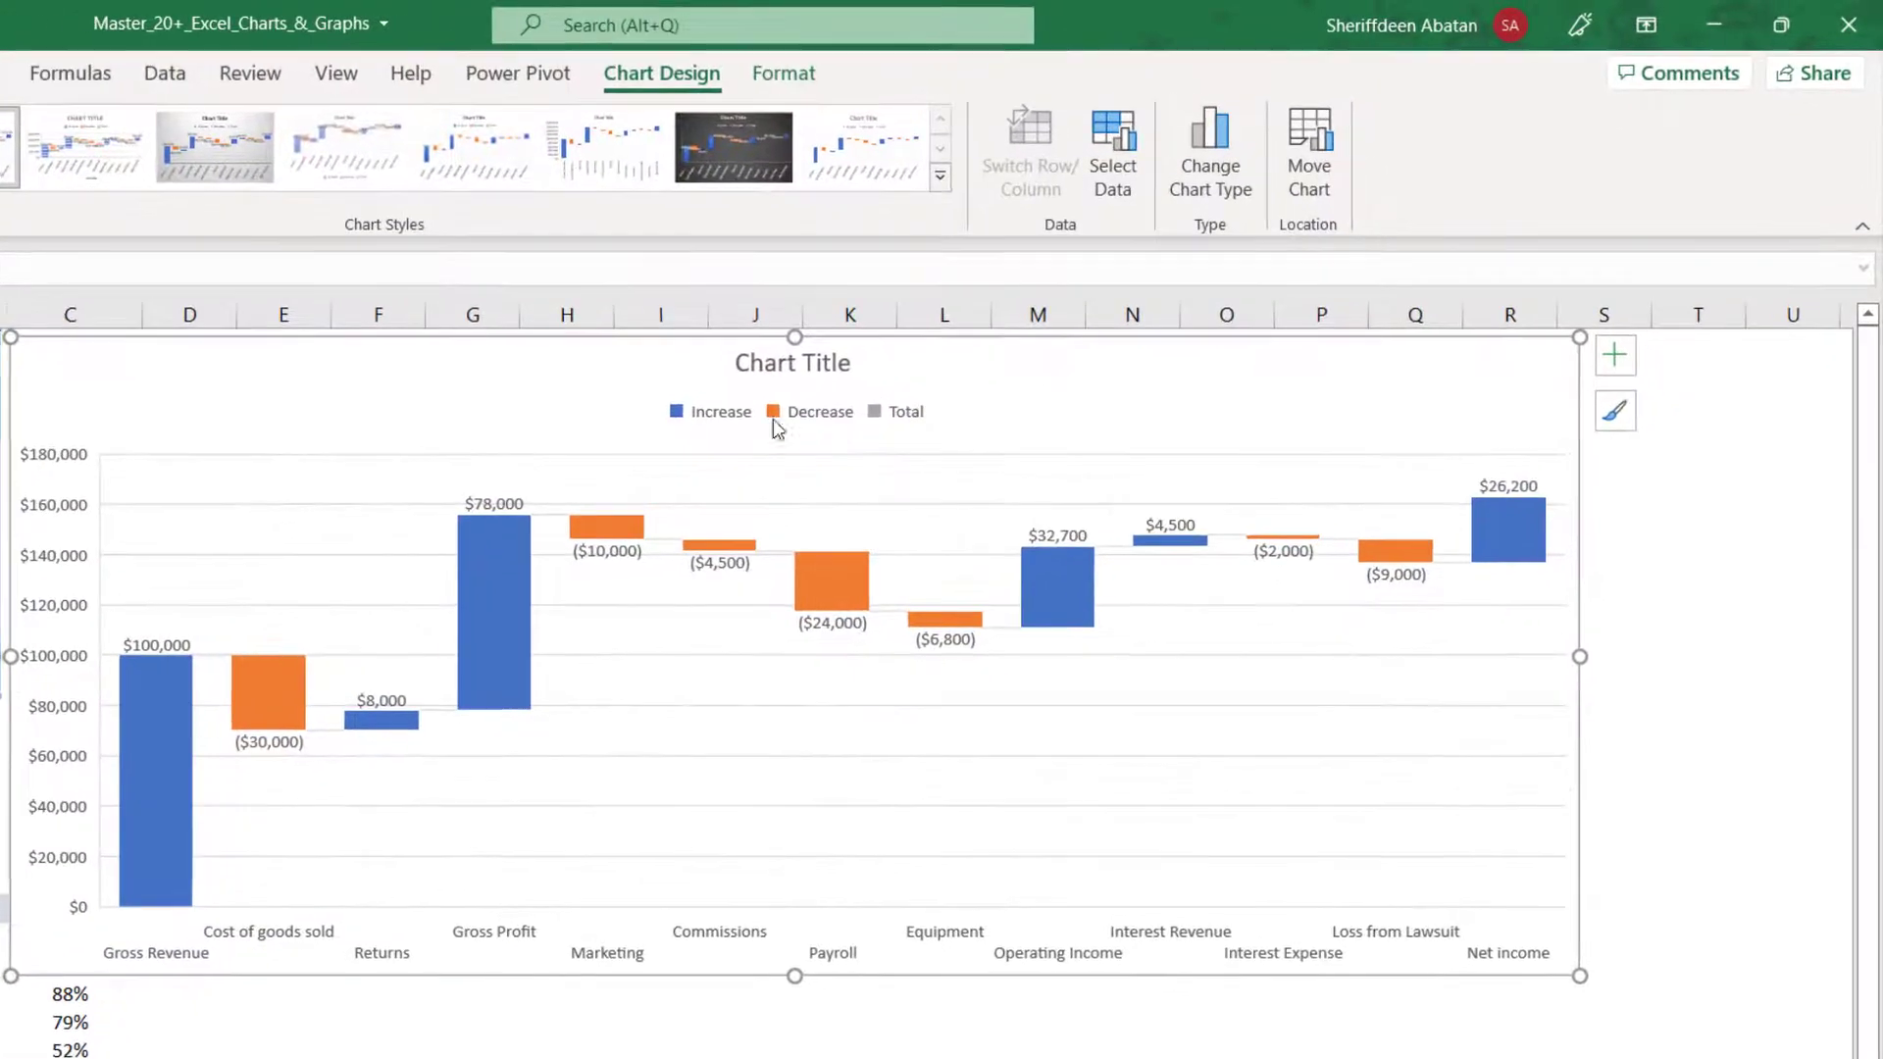
left_click(775, 368)
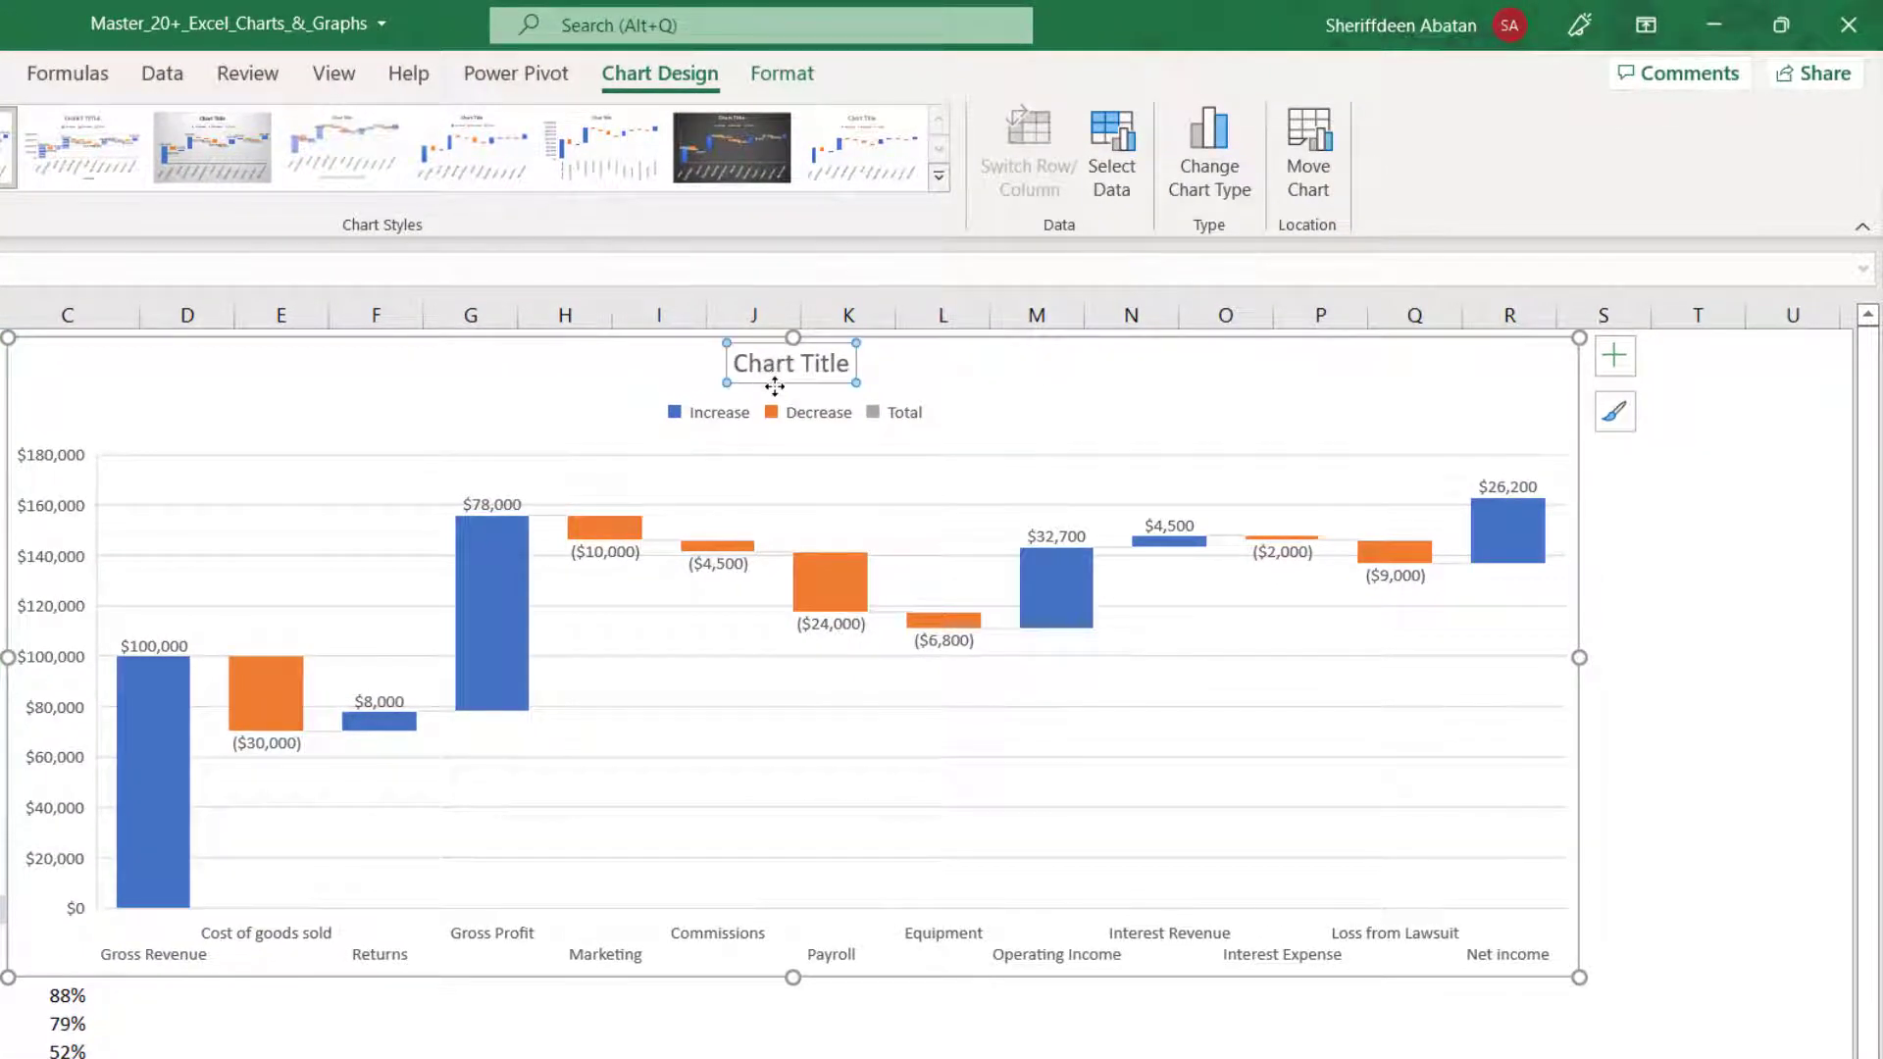
key("Delete")
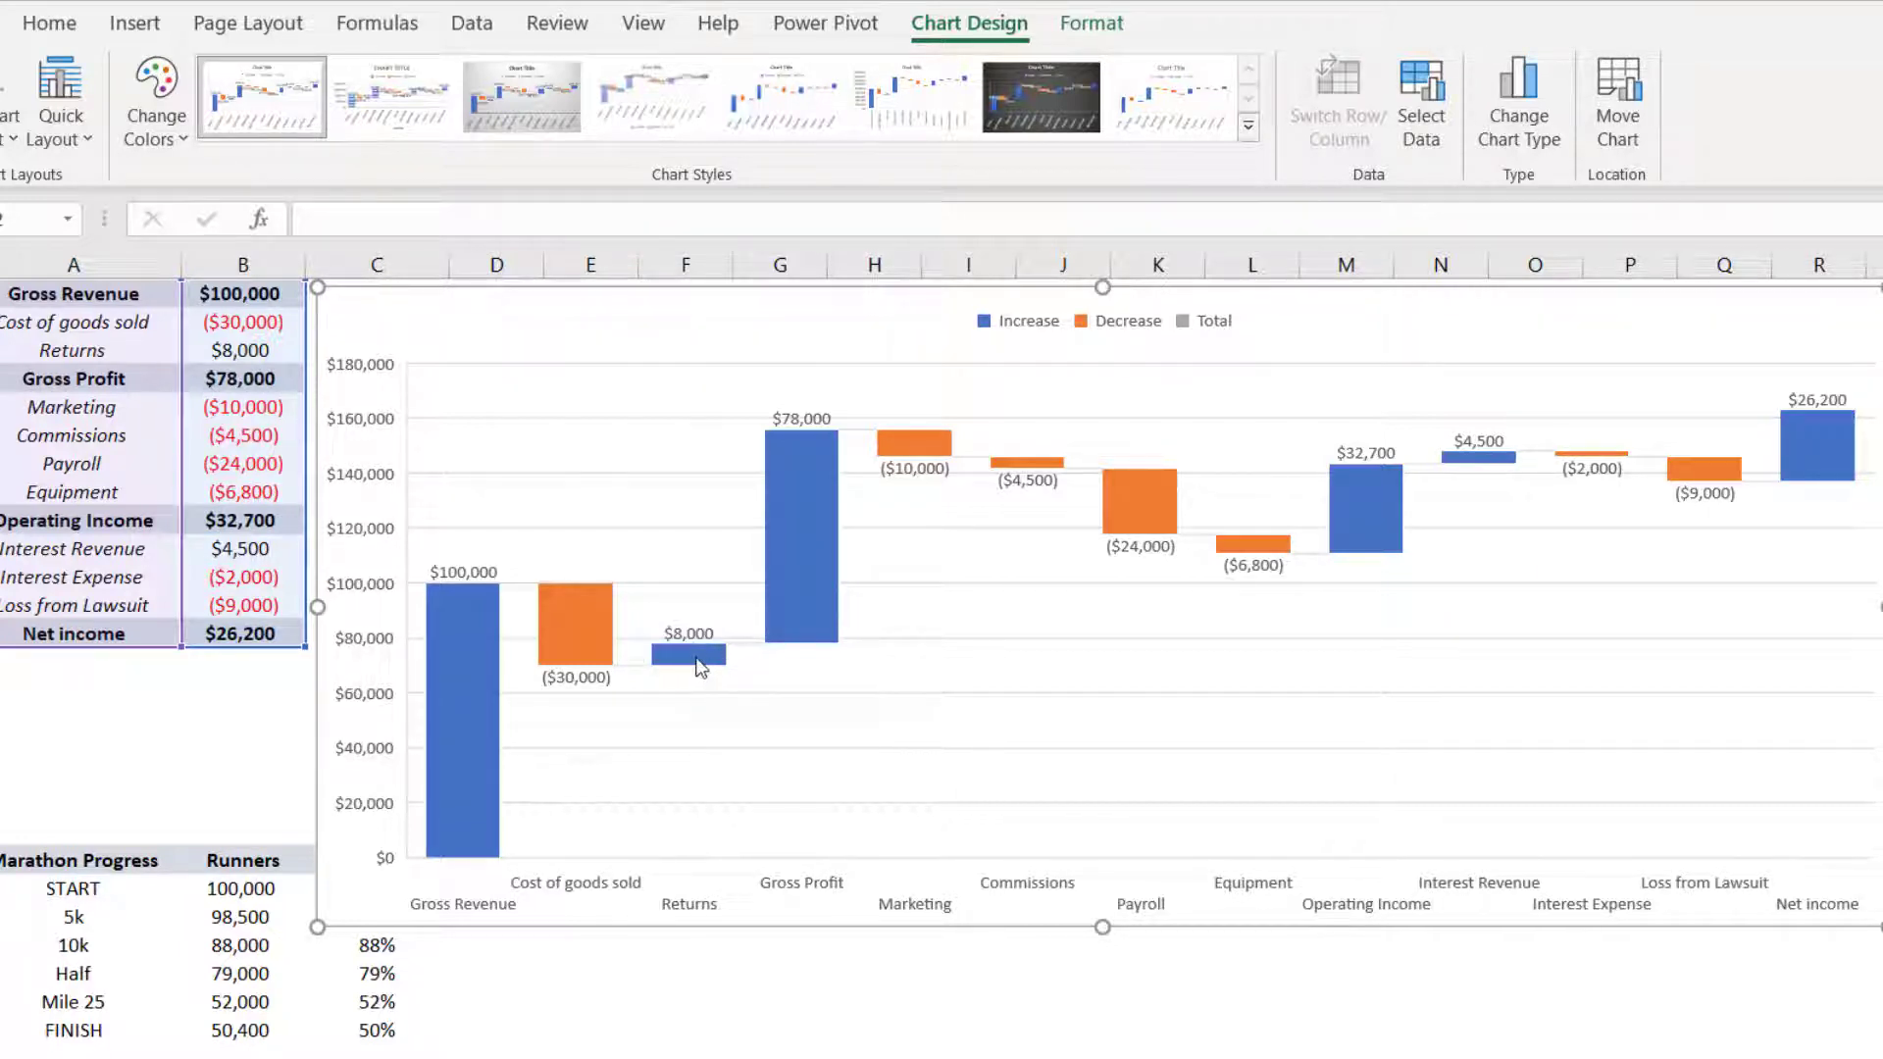
Set the Gross Profit, Operating Income and Net income bars of the waterfall chart as totals
mouse_move(802, 453)
left_click(802, 532)
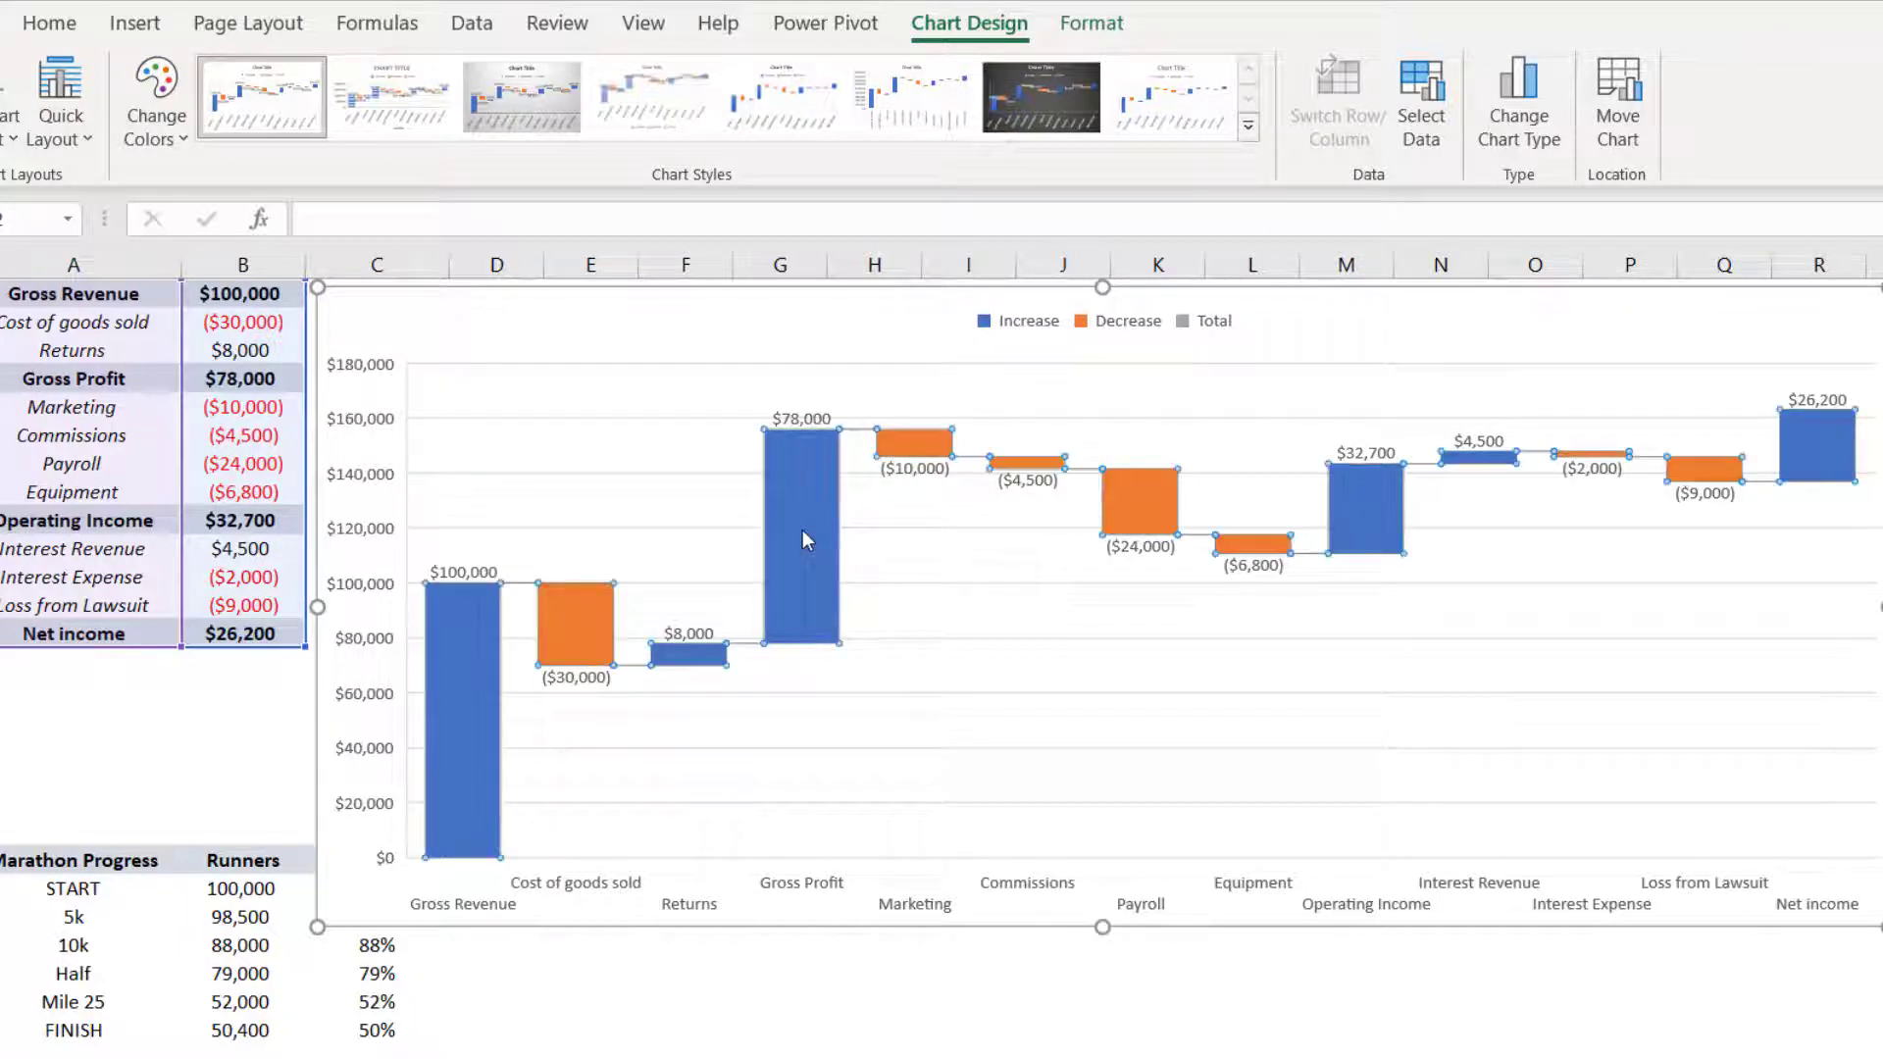
left_click(802, 532)
right_click(804, 540)
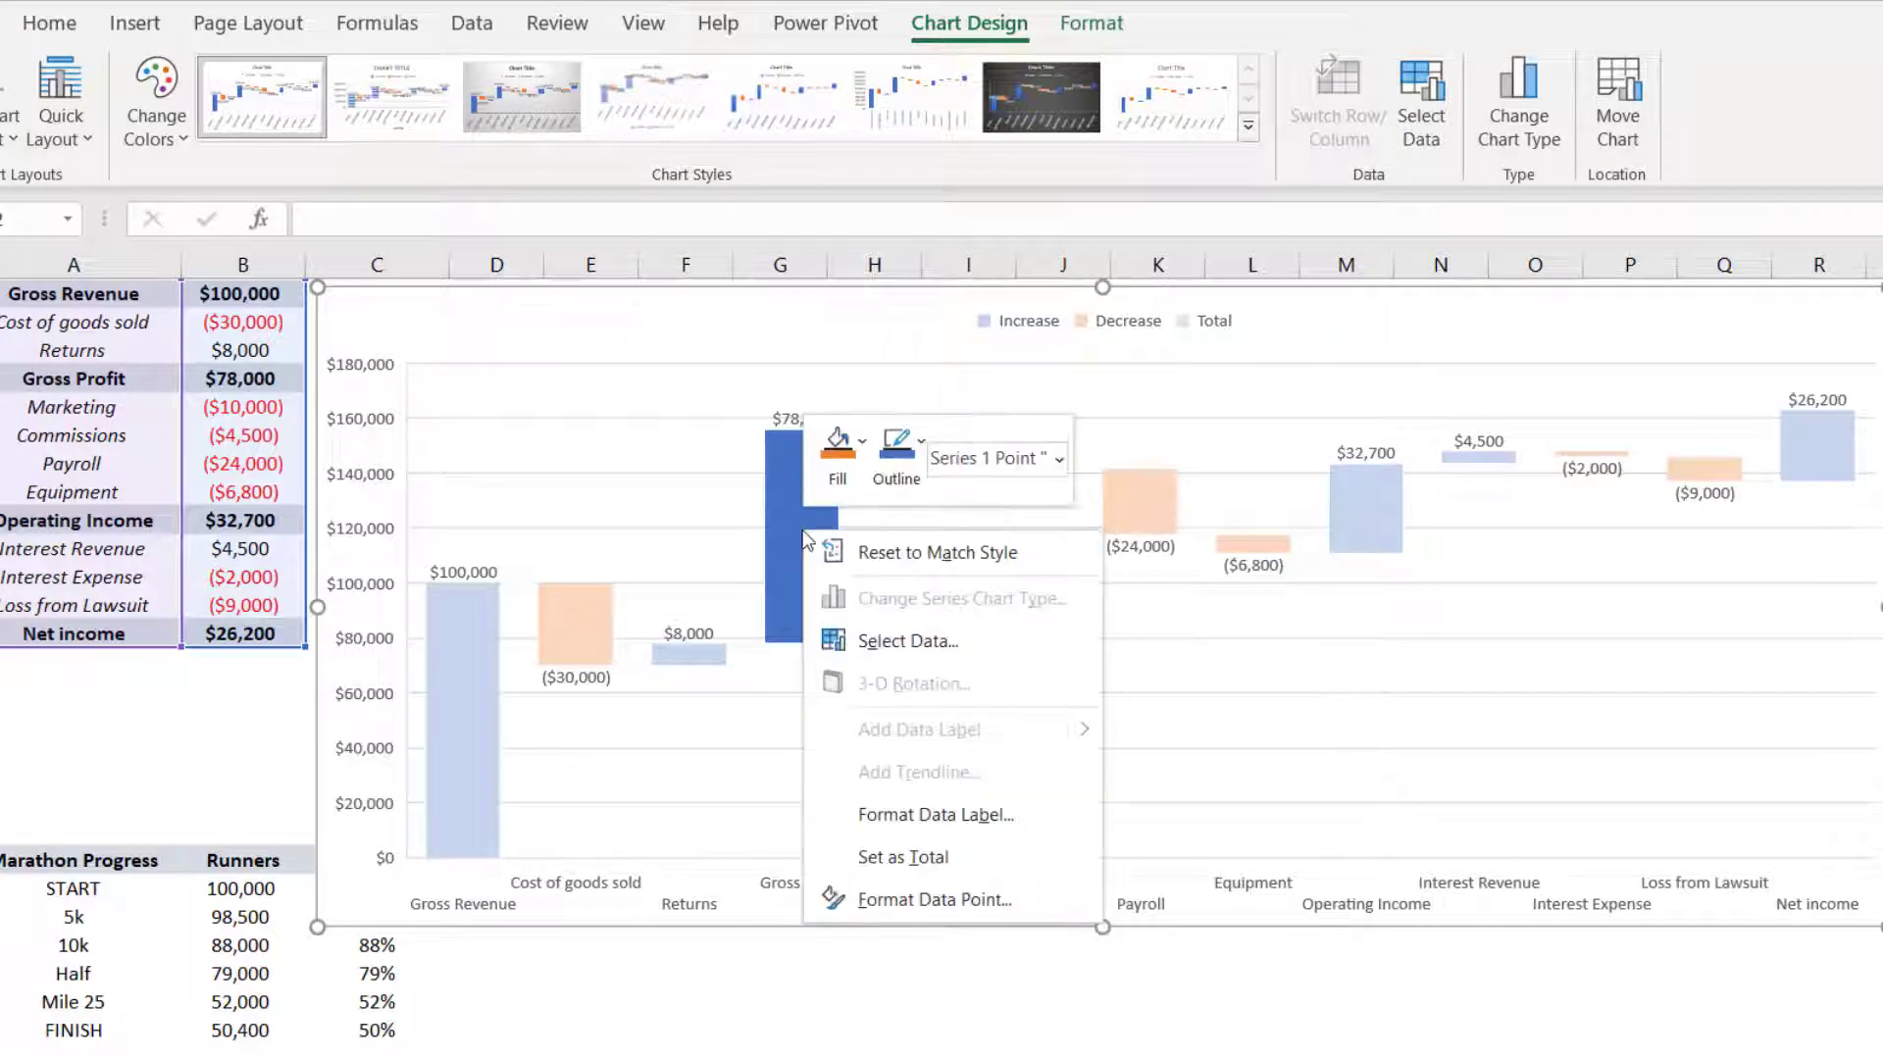
left_click(926, 855)
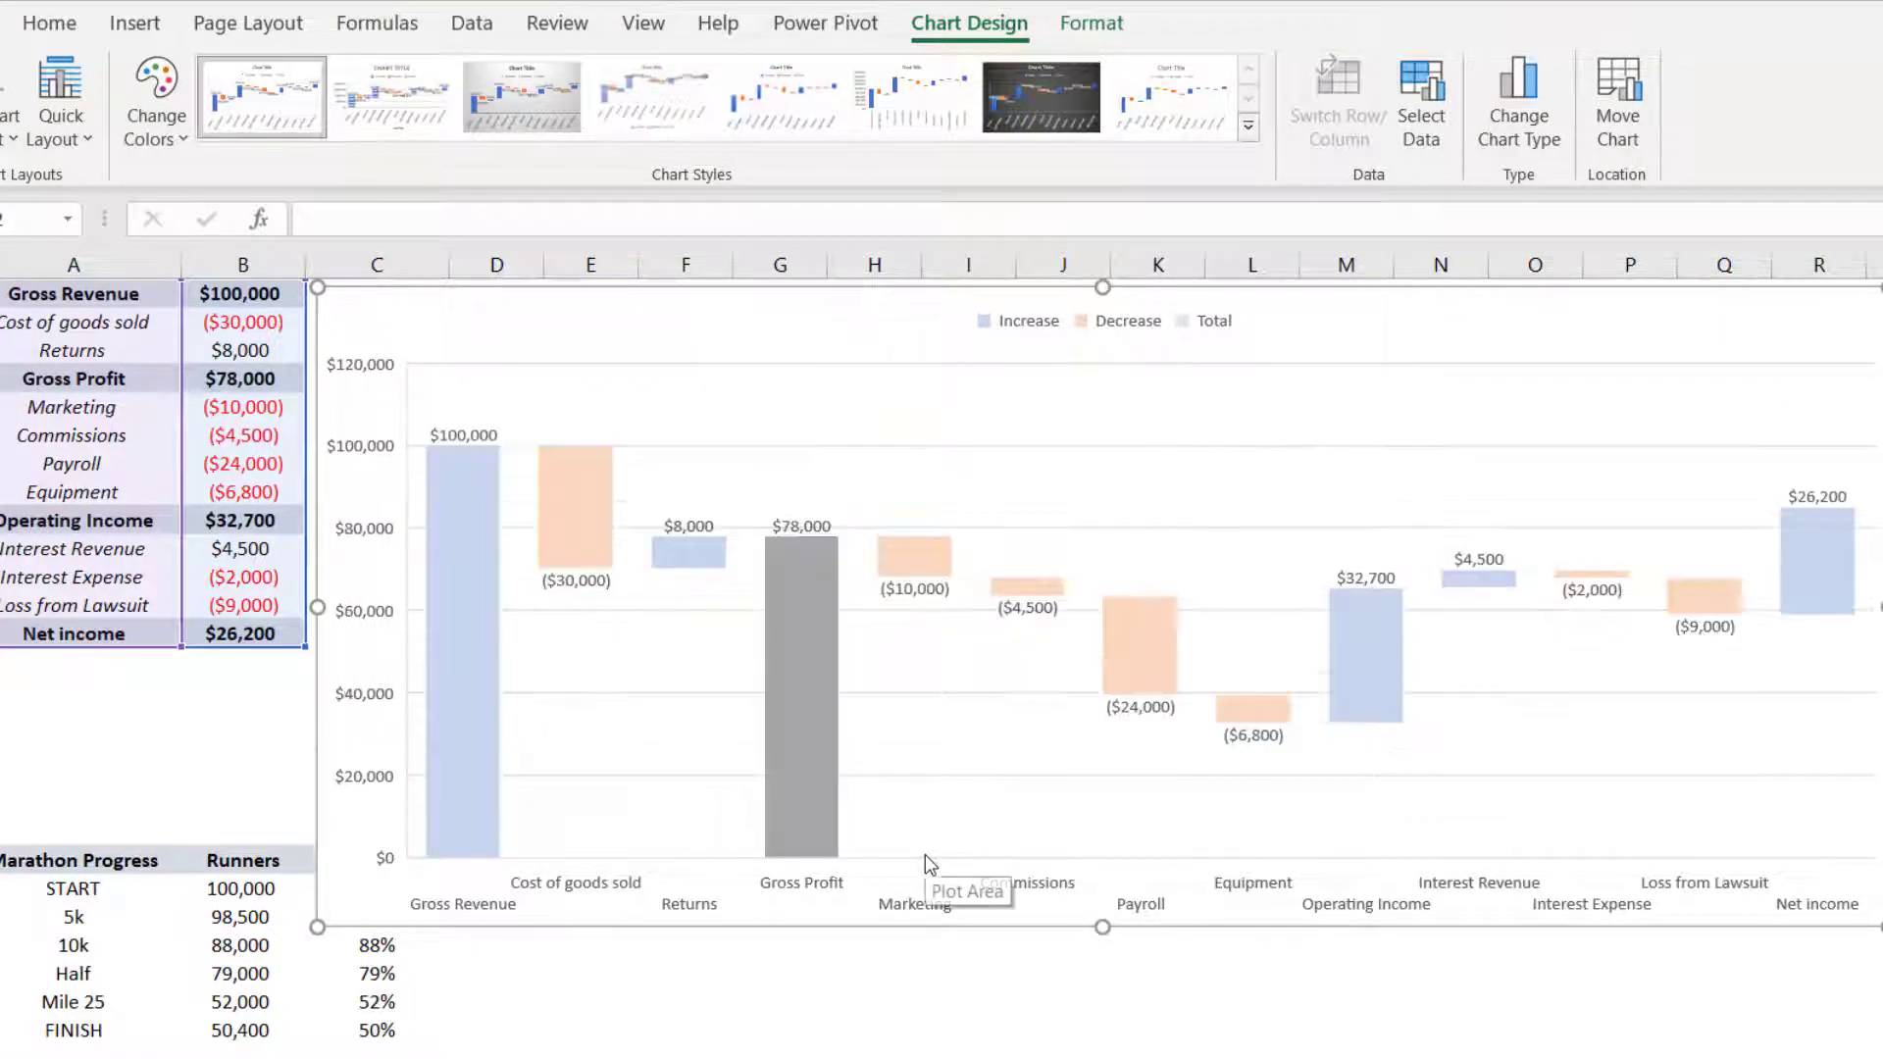
left_click(1380, 622)
right_click(1379, 621)
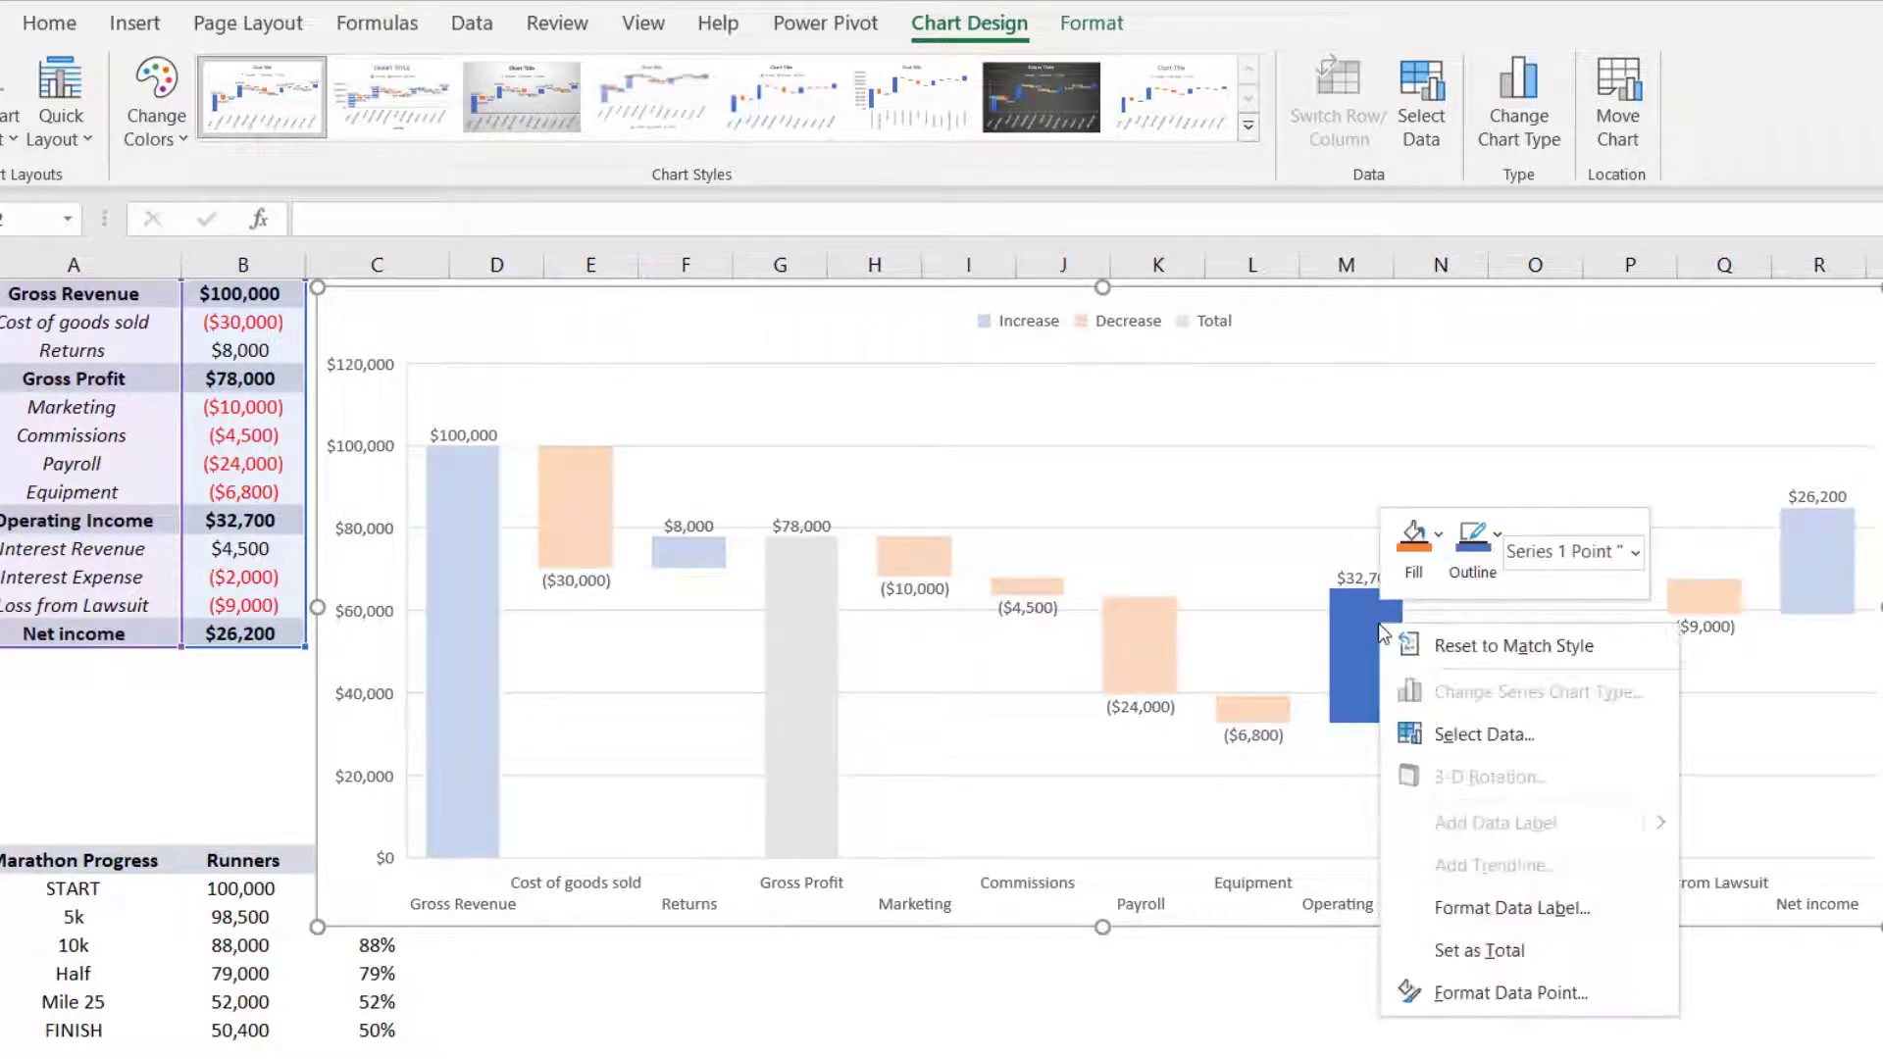
left_click(1472, 951)
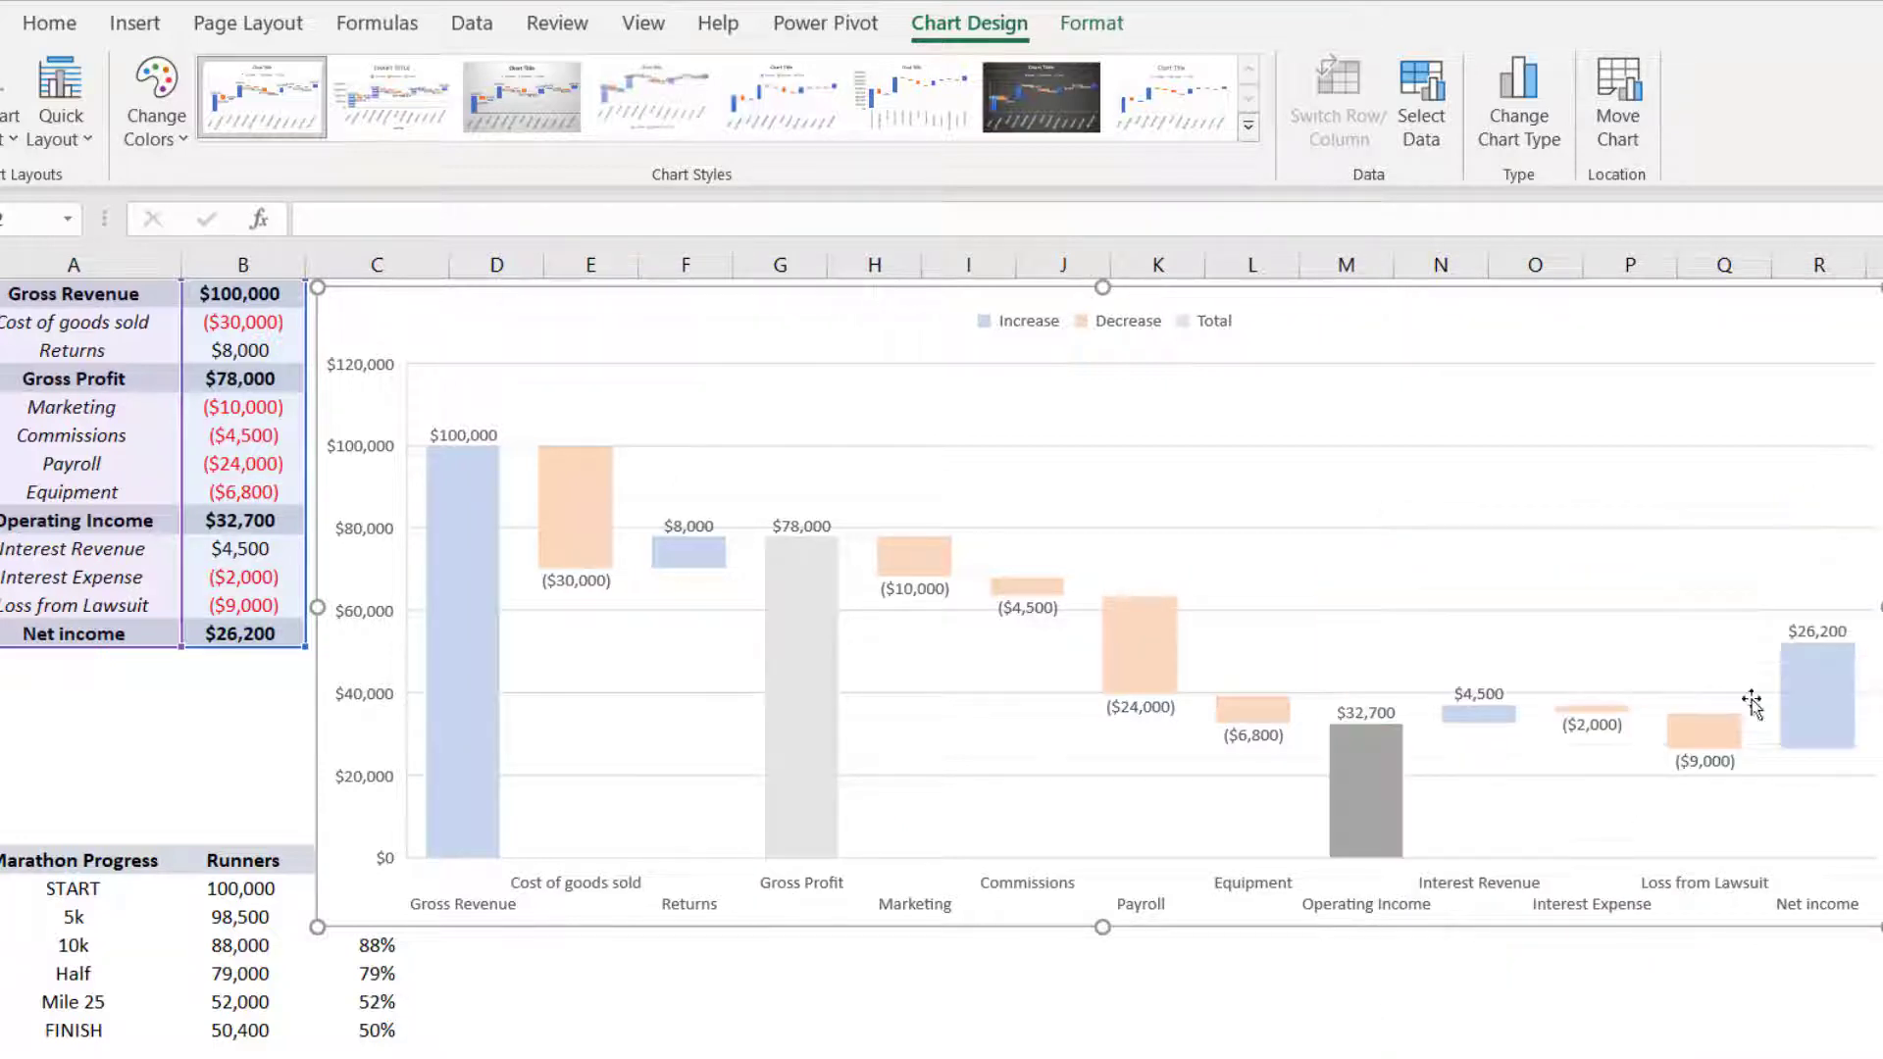
left_click(1804, 684)
right_click(1804, 685)
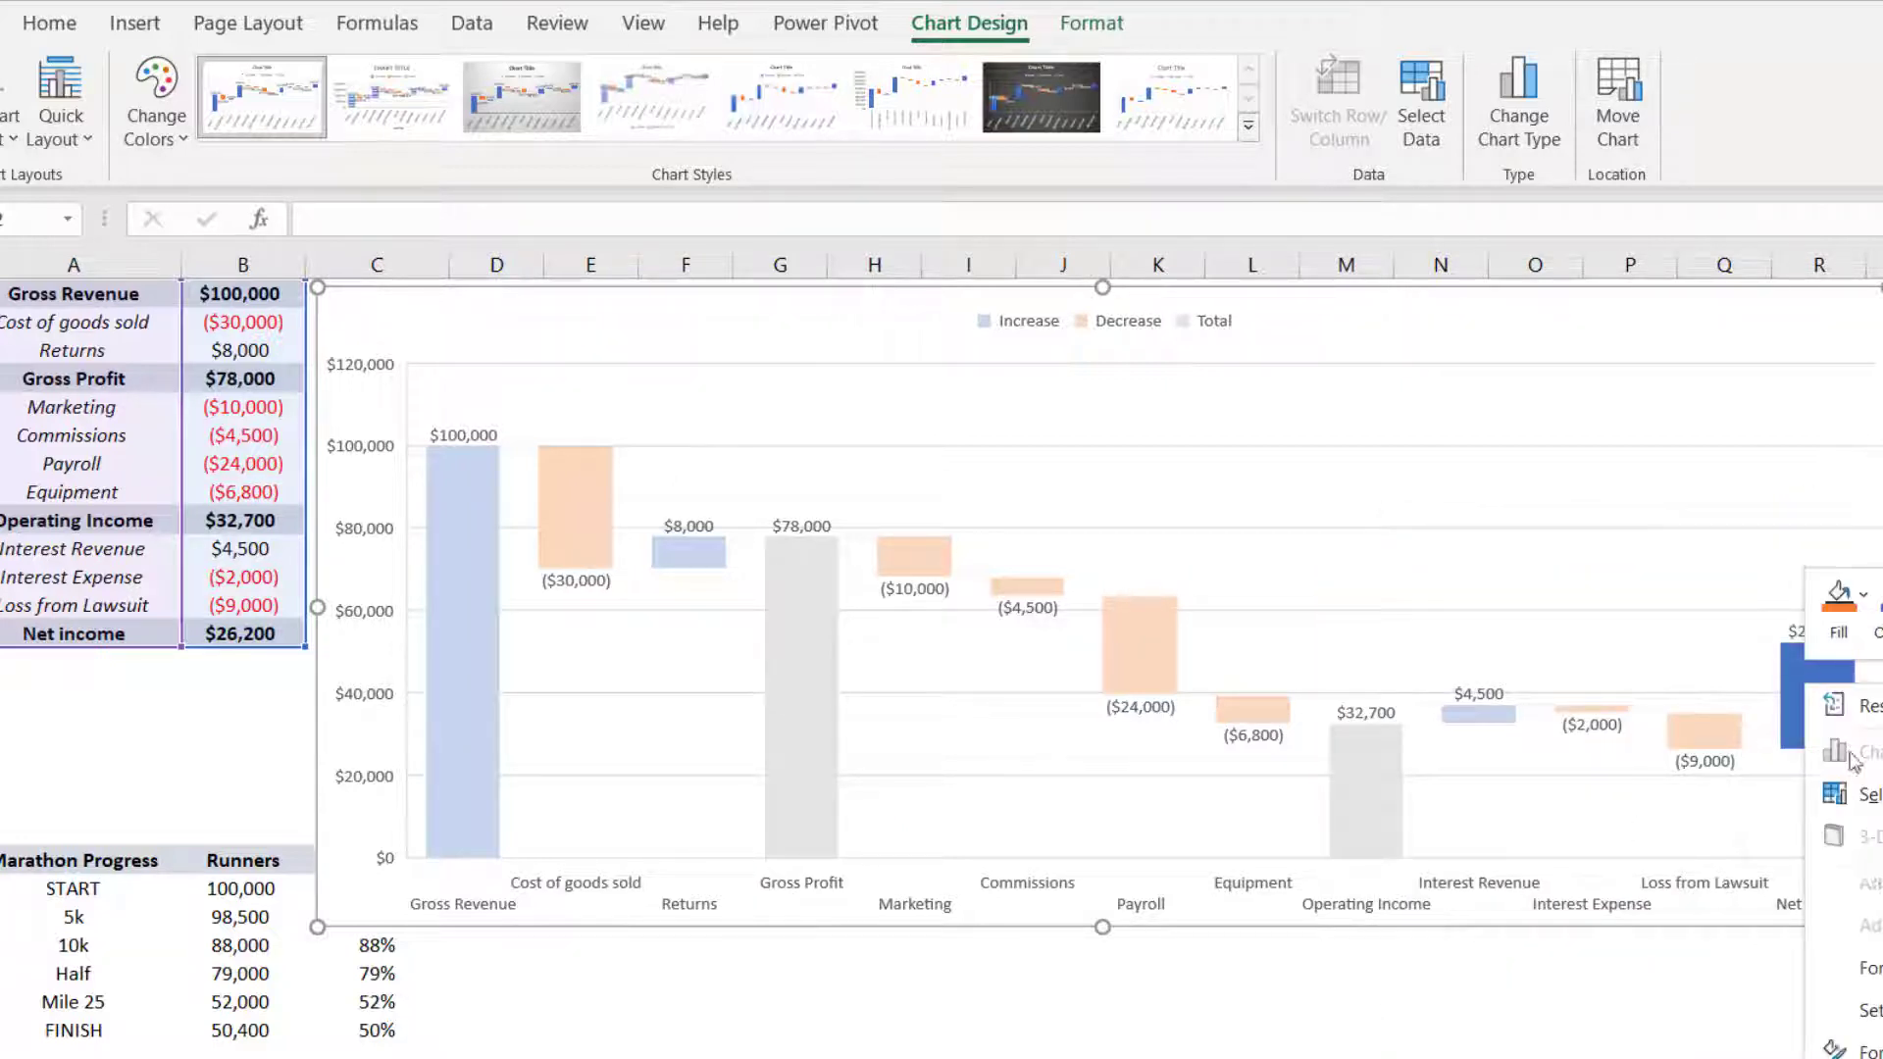
left_click(1869, 1010)
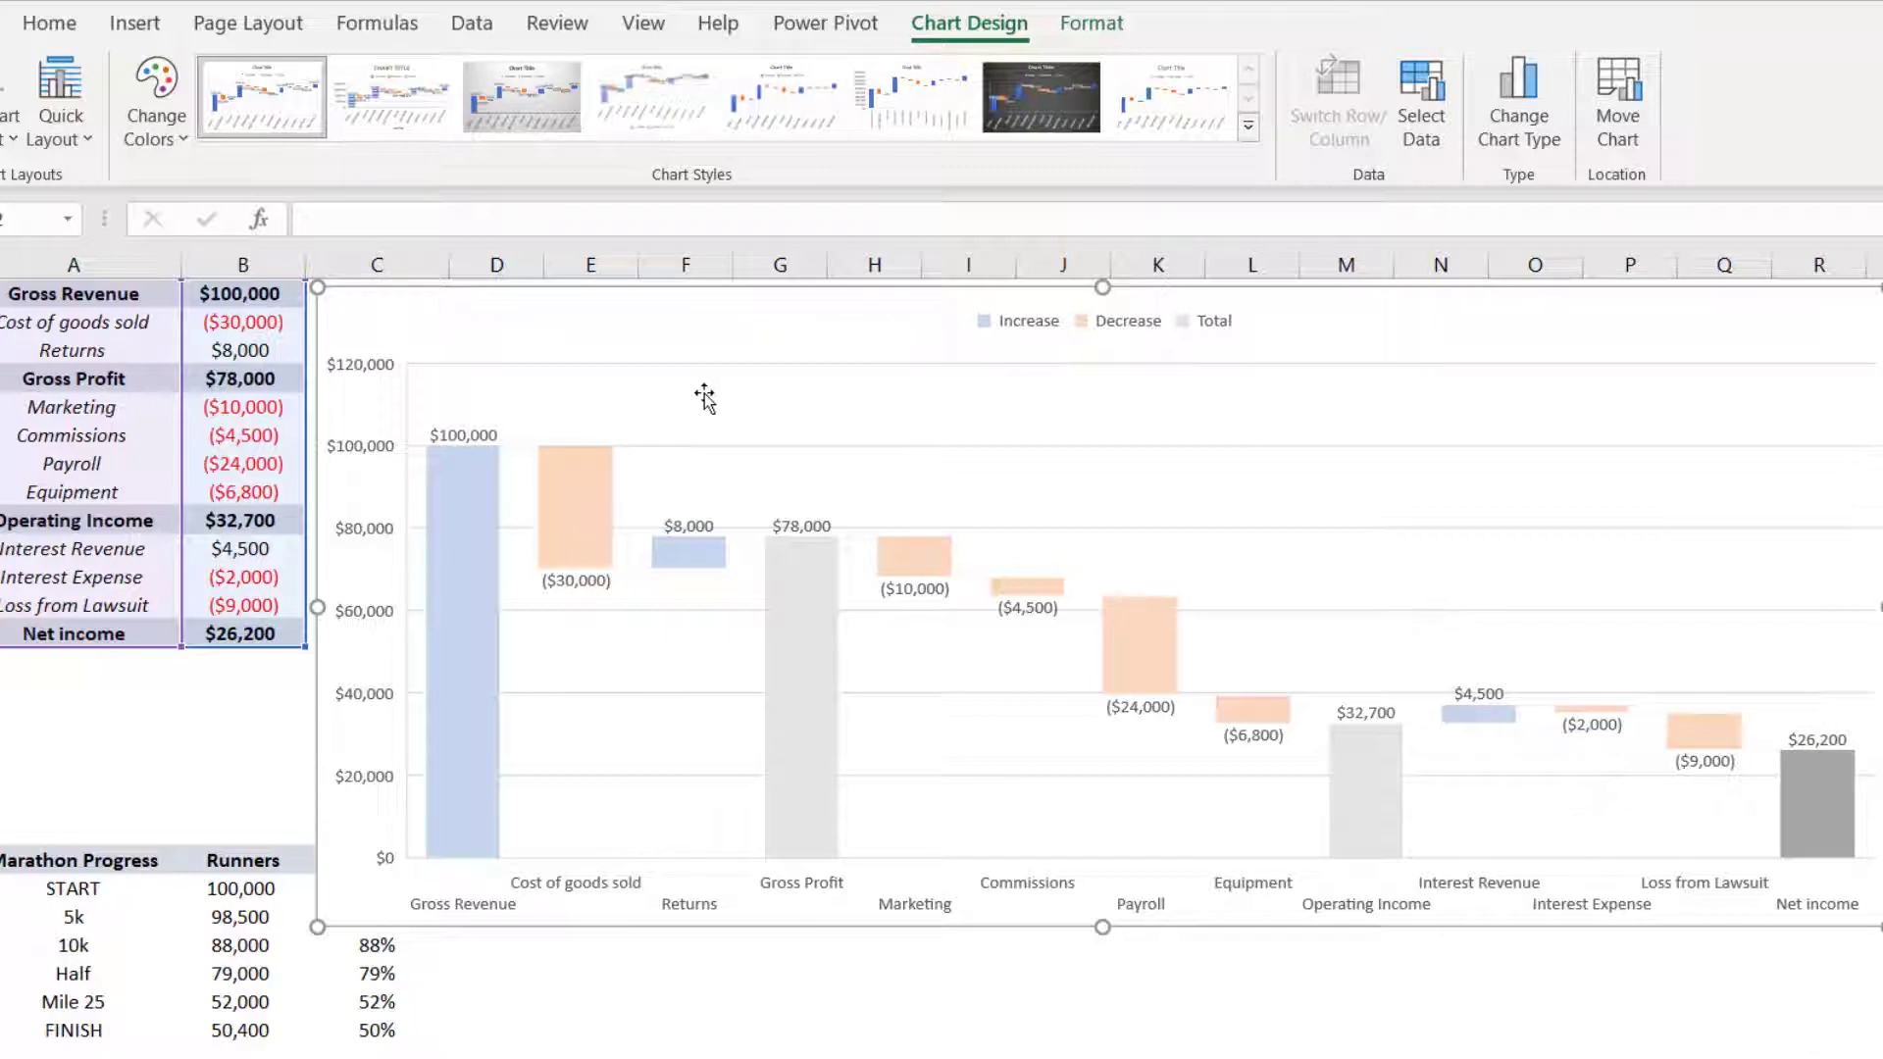
left_click(500, 333)
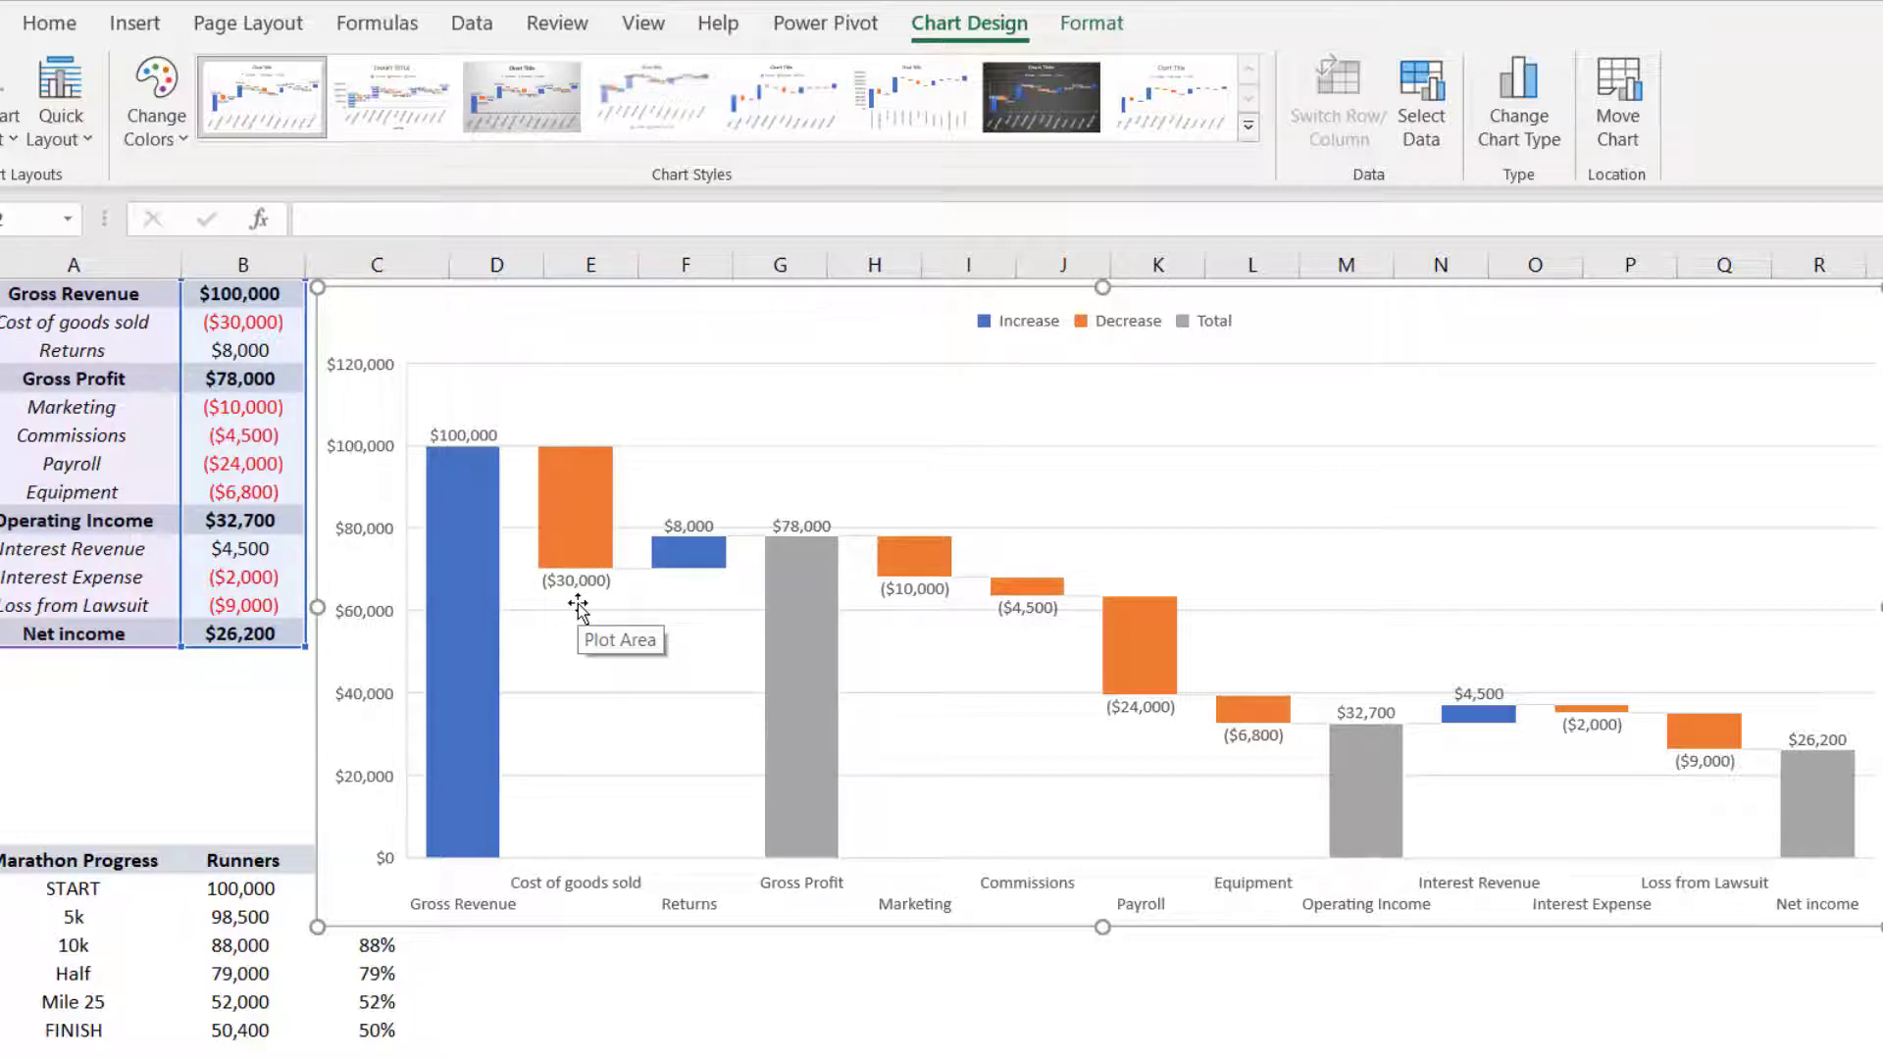
Make the waterfall chart's horizontal category labels and vertical axis amounts bold
mouse_move(684, 557)
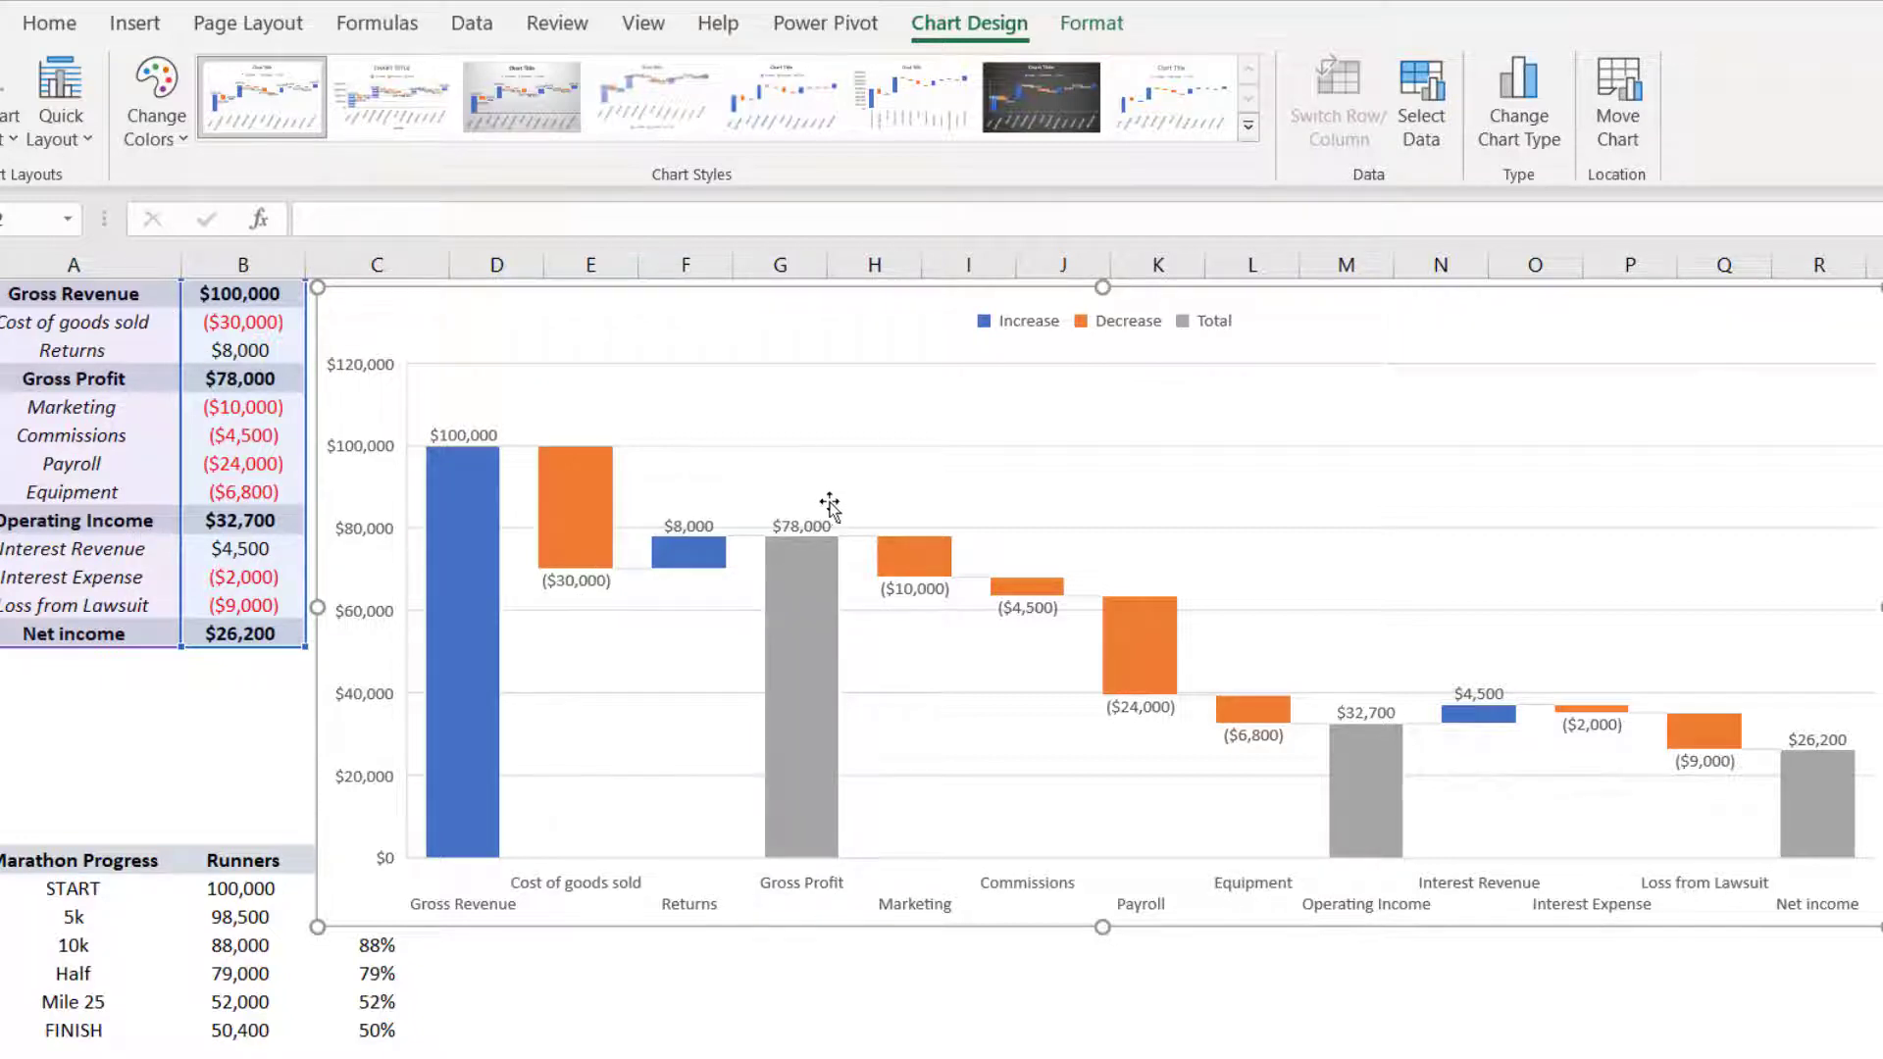
mouse_move(810, 641)
mouse_move(1811, 791)
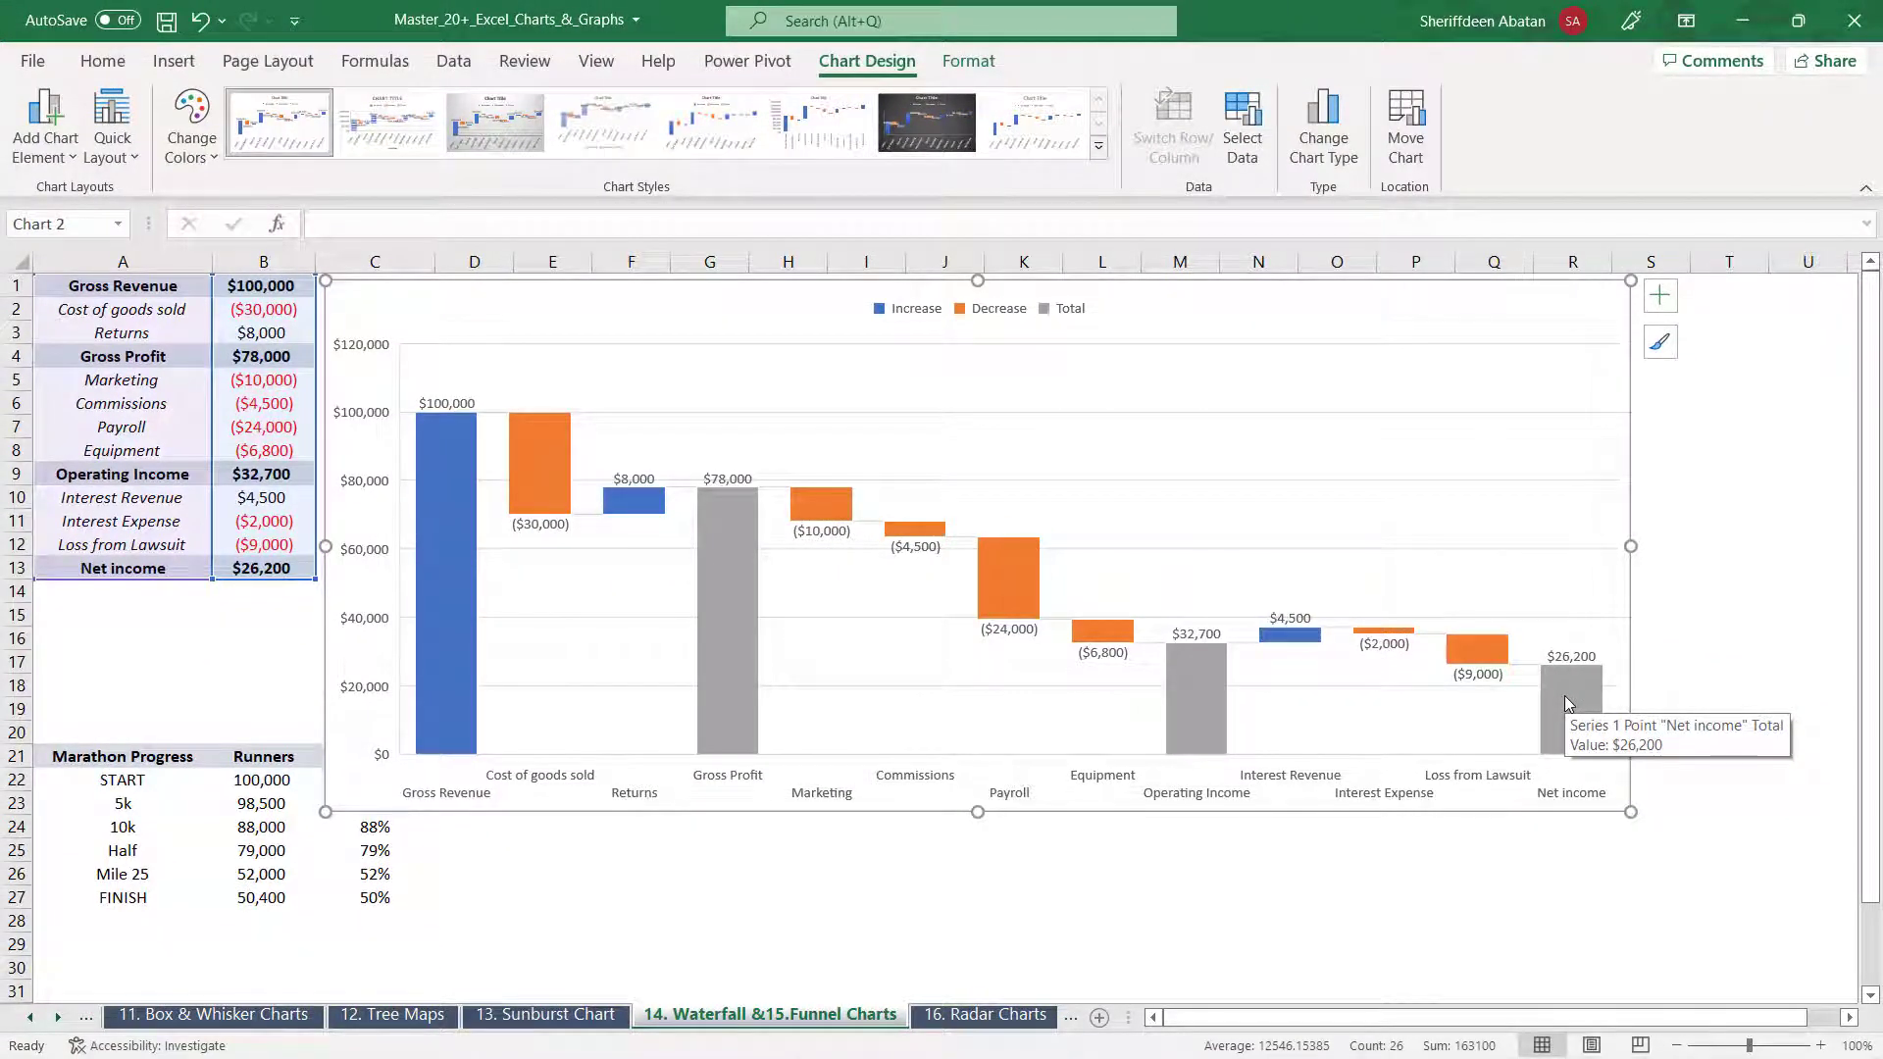
left_click(878, 780)
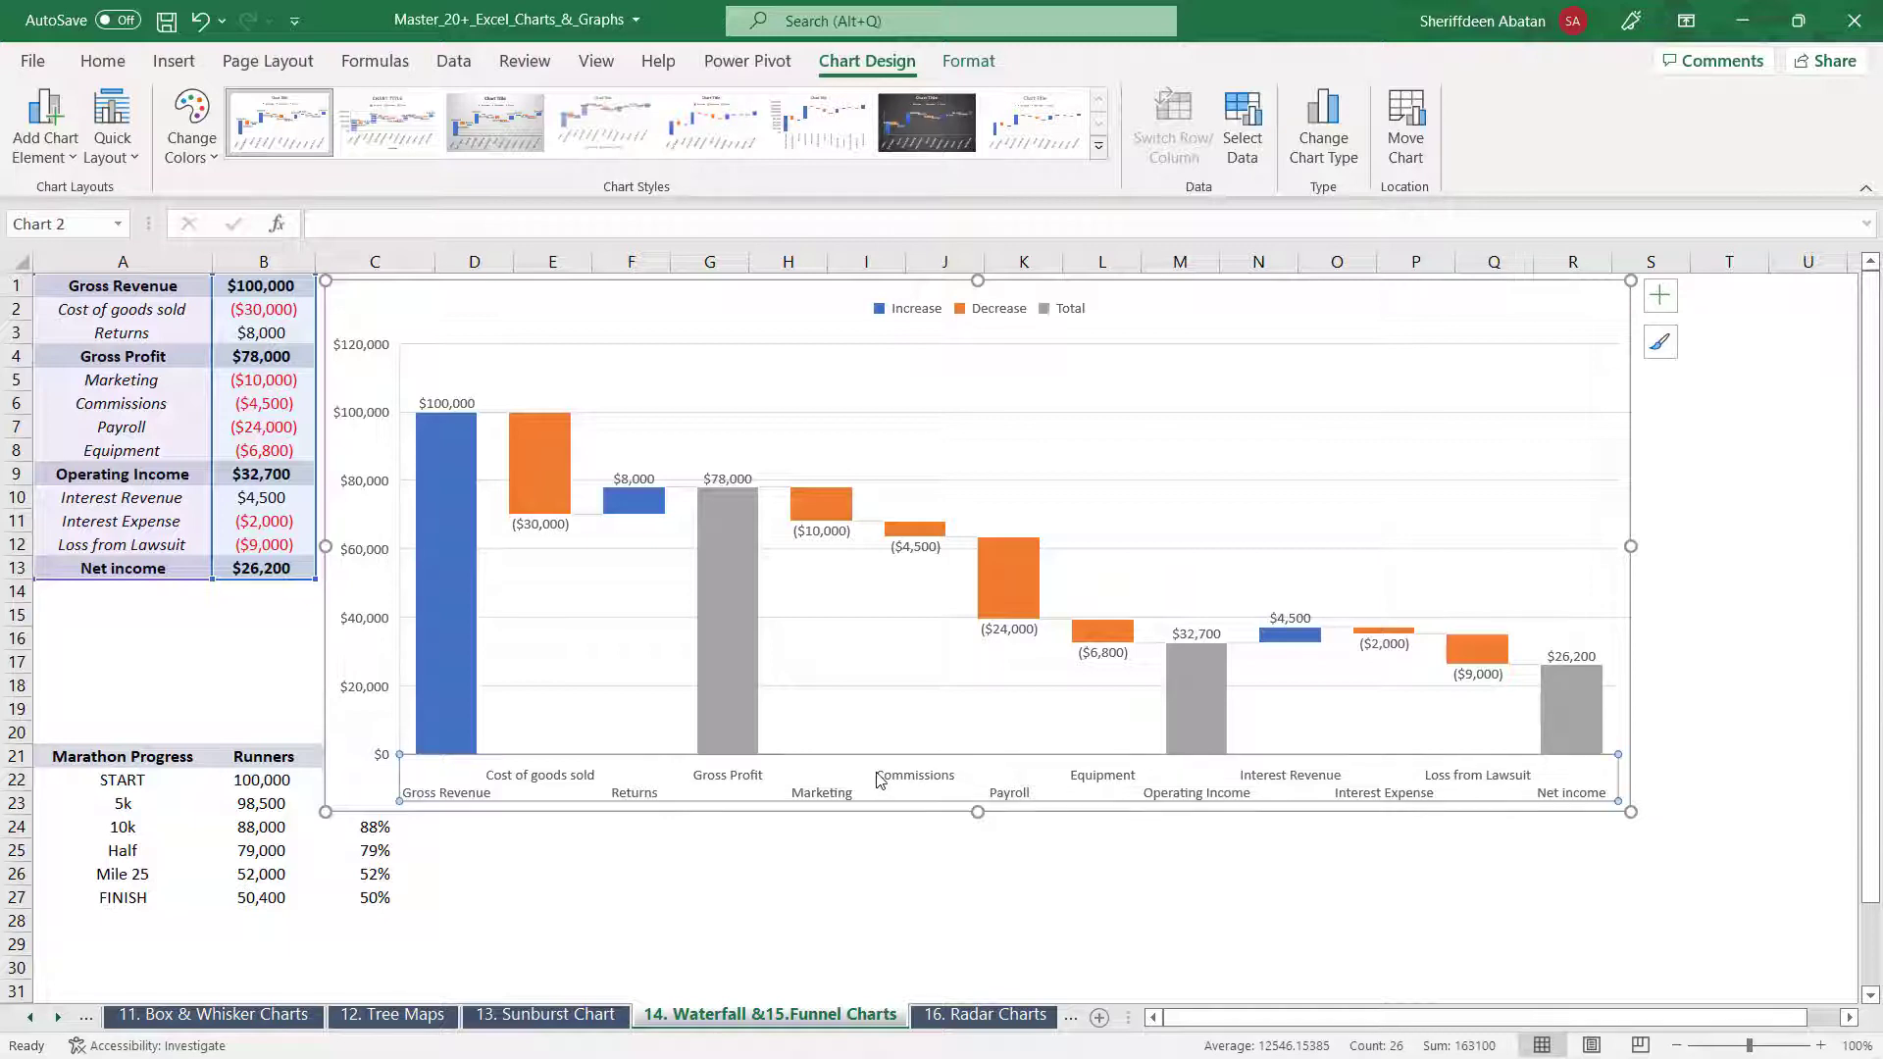
key("ctrl+b")
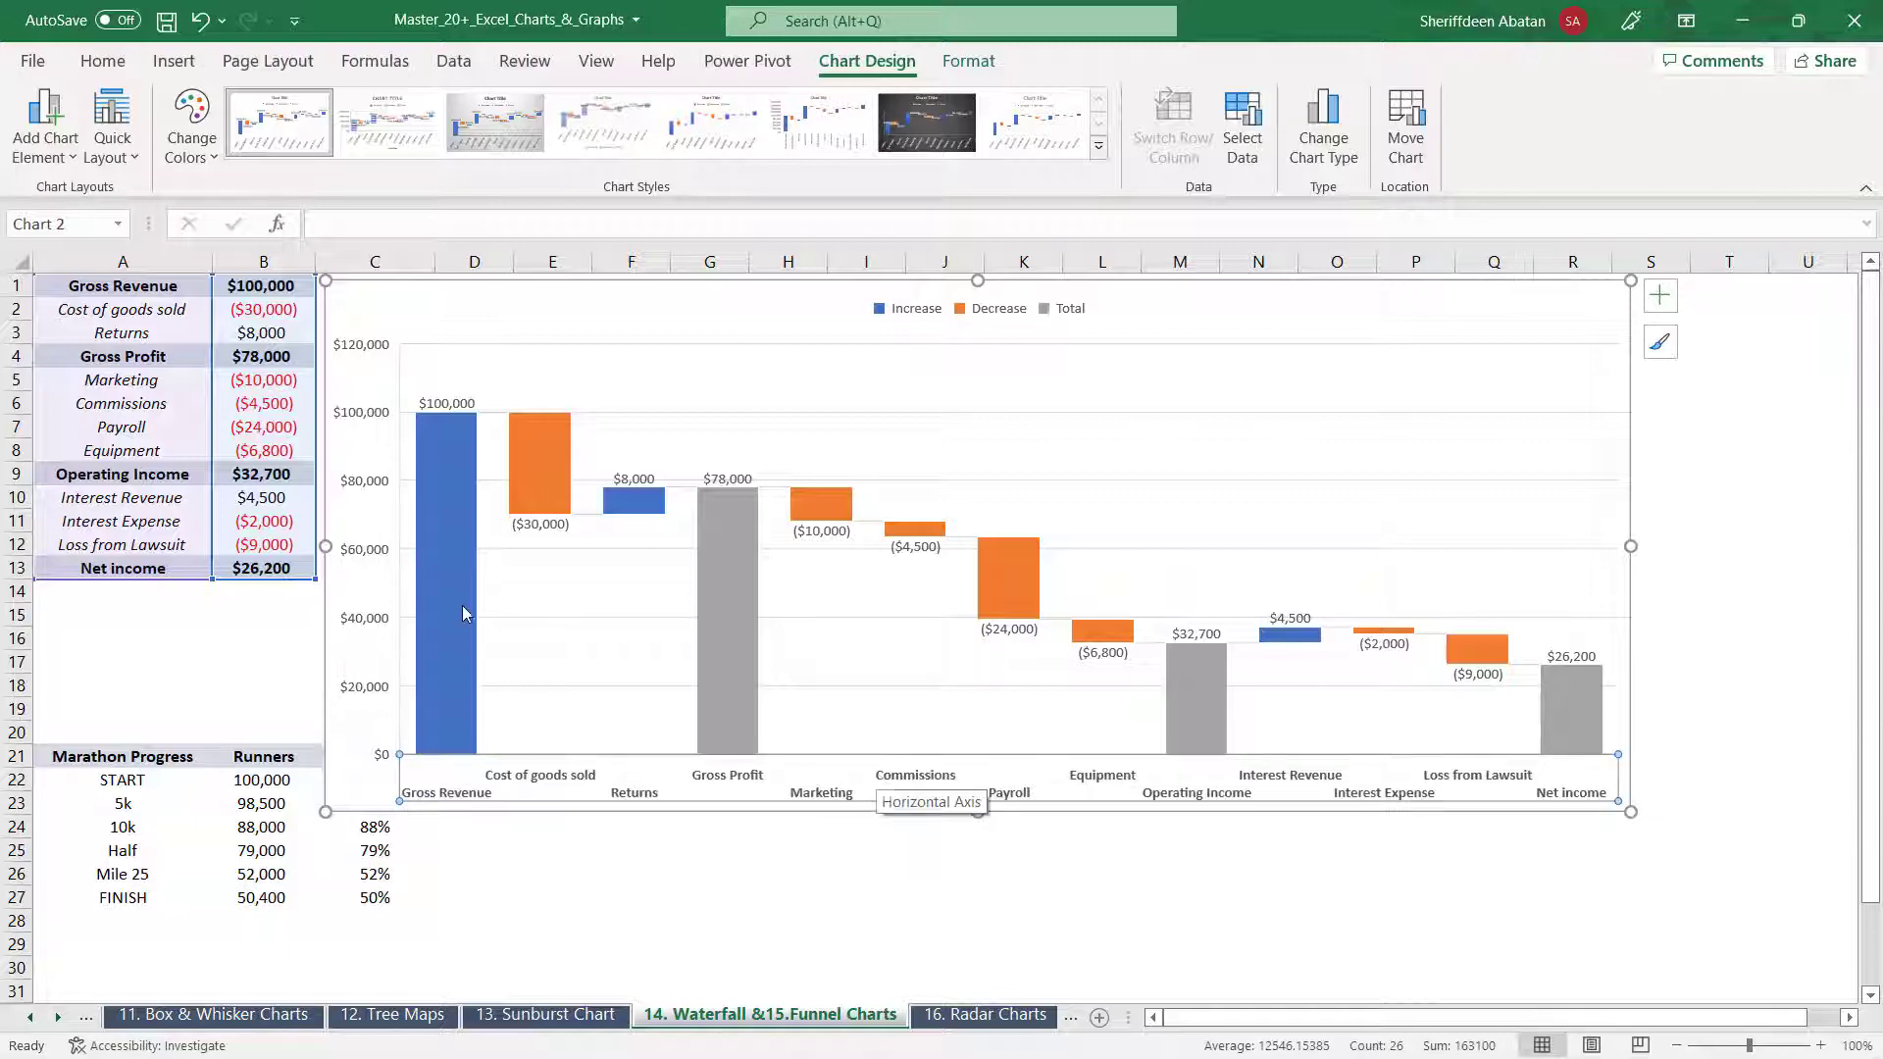
left_click(373, 560)
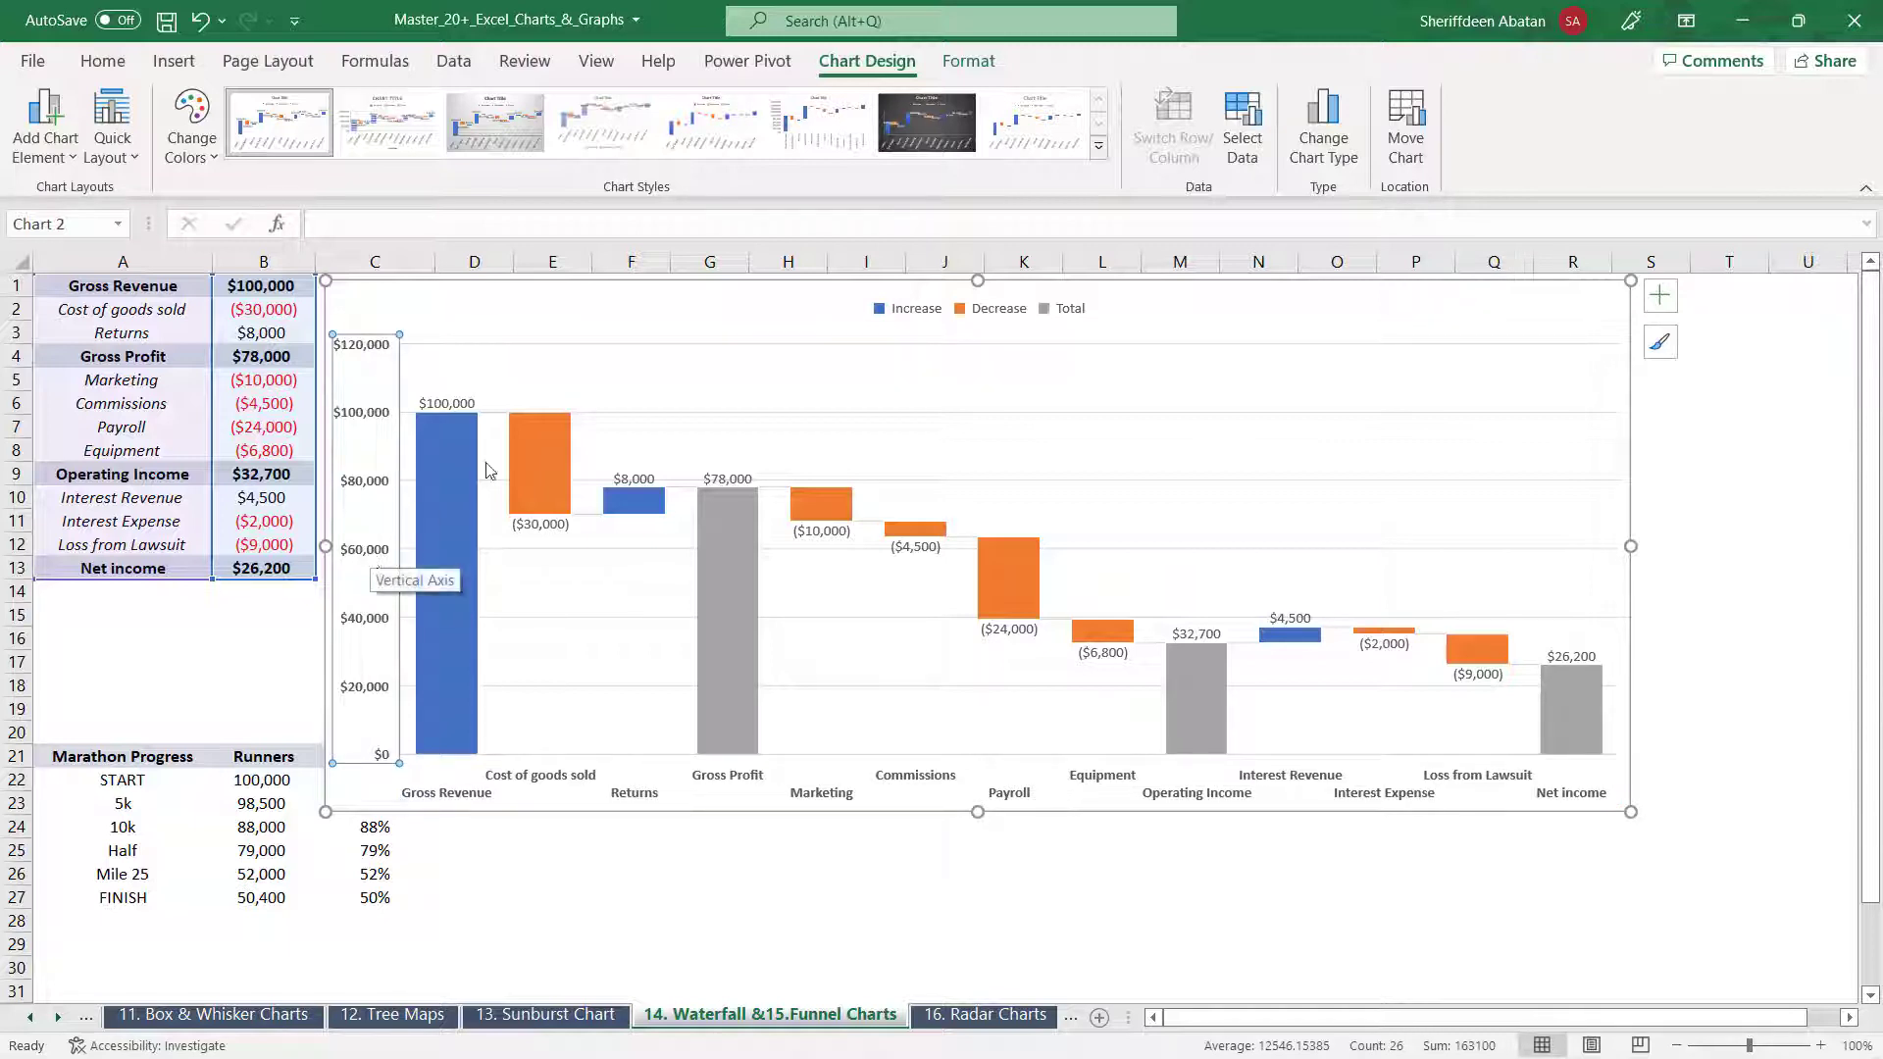
key("ctrl+b")
left_click(494, 329)
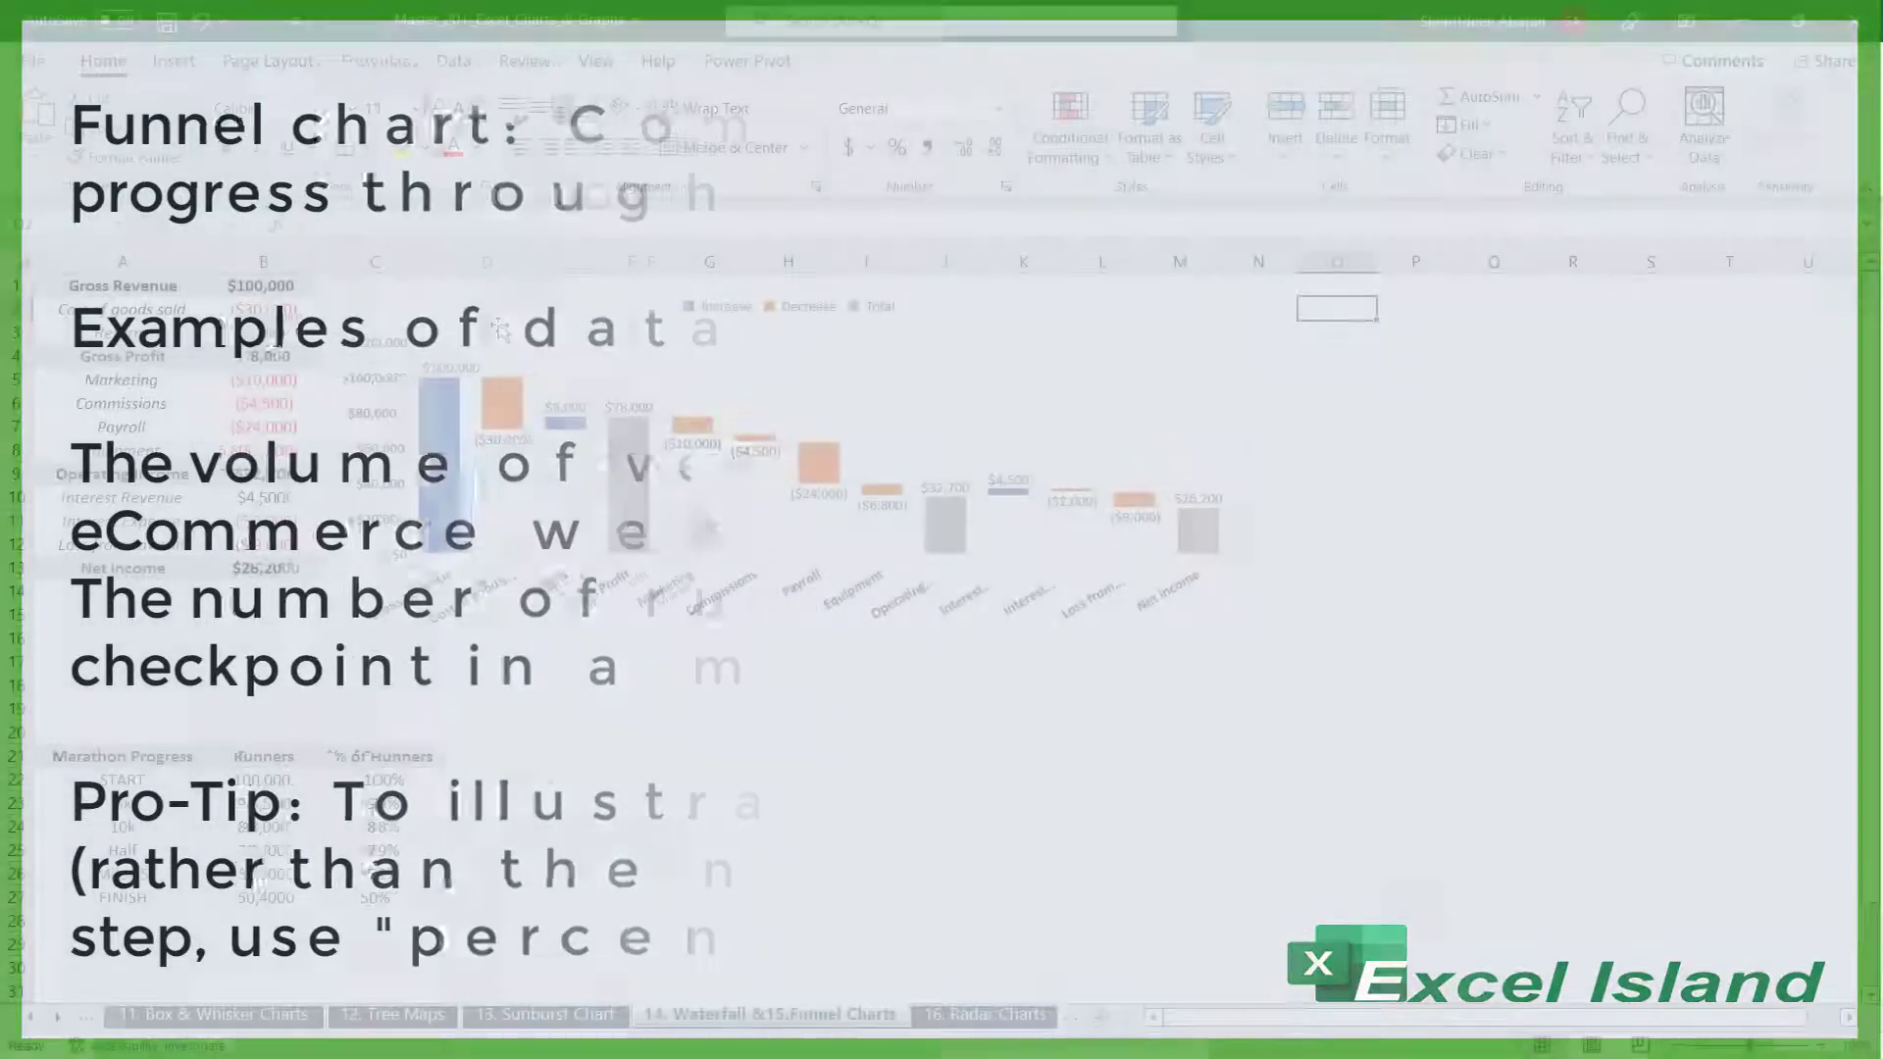
Insert a Funnel chart from the marathon progress and runners data in A21:B27 and enlarge it to about columns F to O, rows 8 to 29
key("ctrl+Home")
key("ctrl+Down")
key("ctrl+Down")
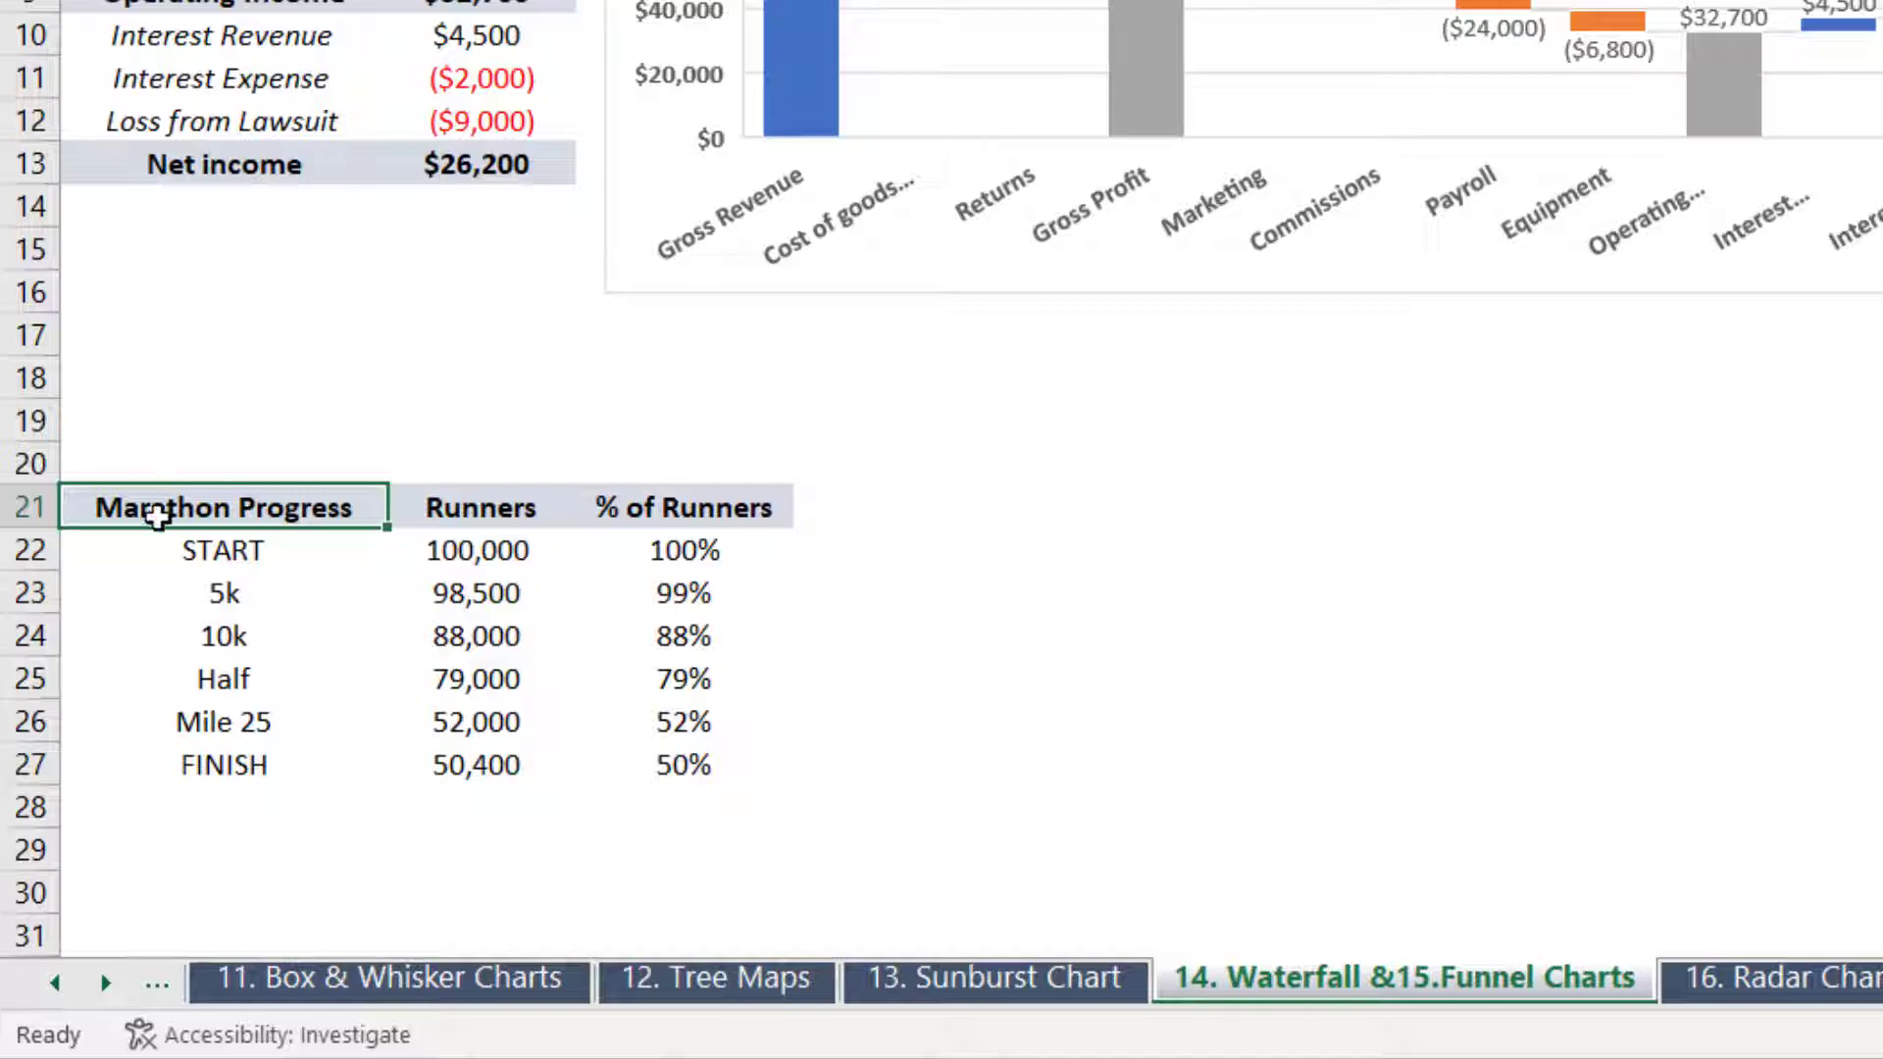
left_click_drag(160, 506, 477, 766)
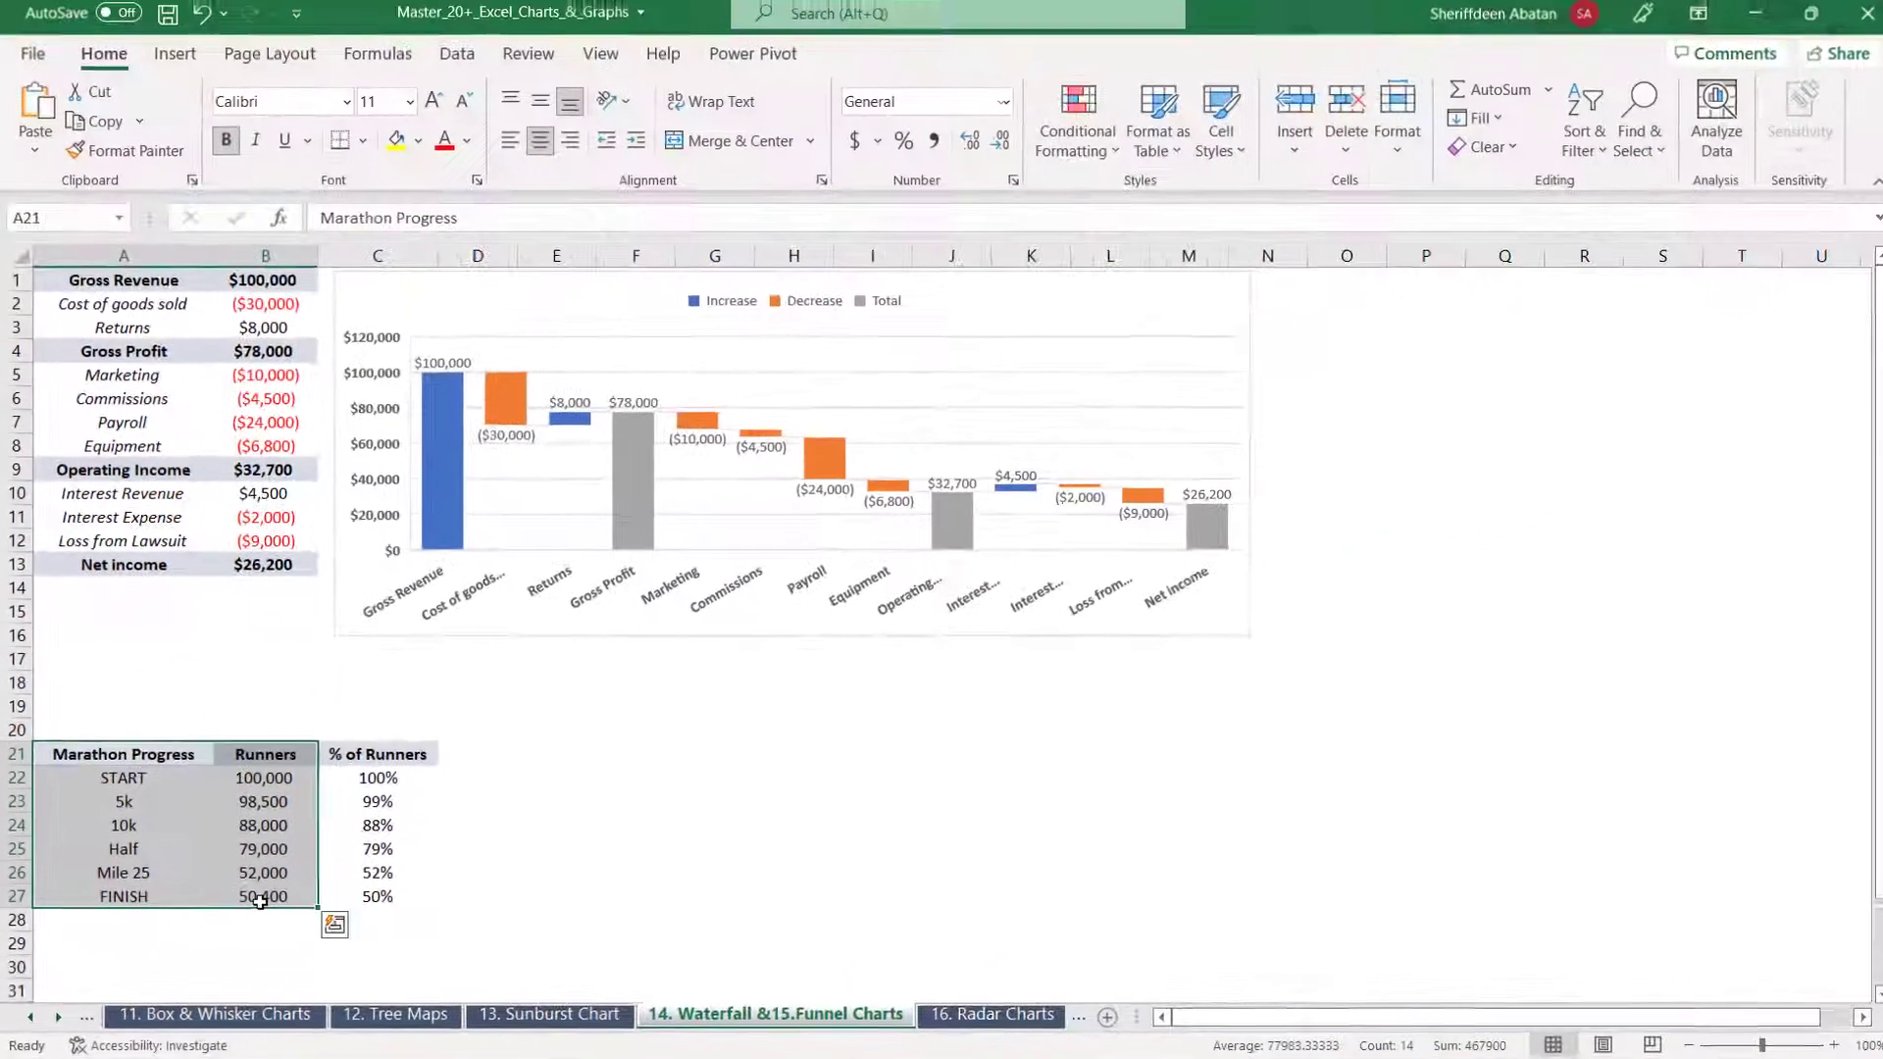
left_click(174, 60)
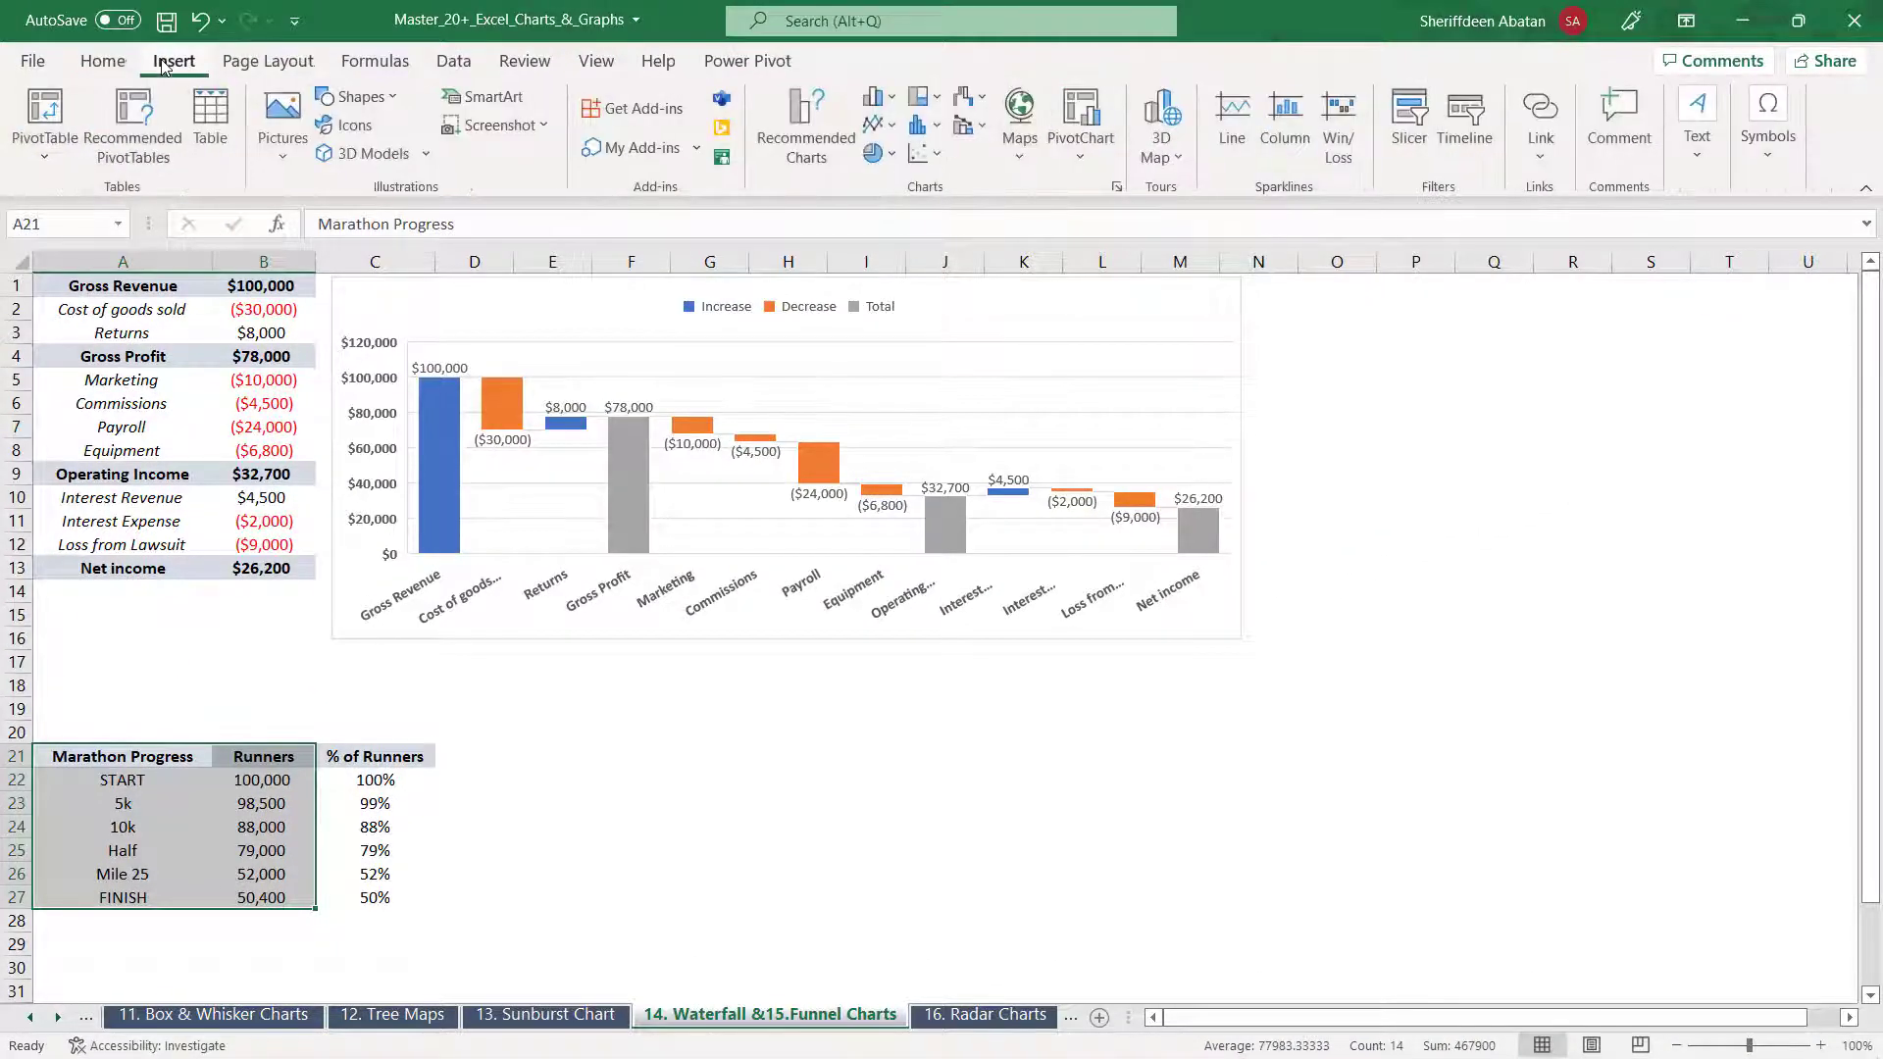
left_click(966, 97)
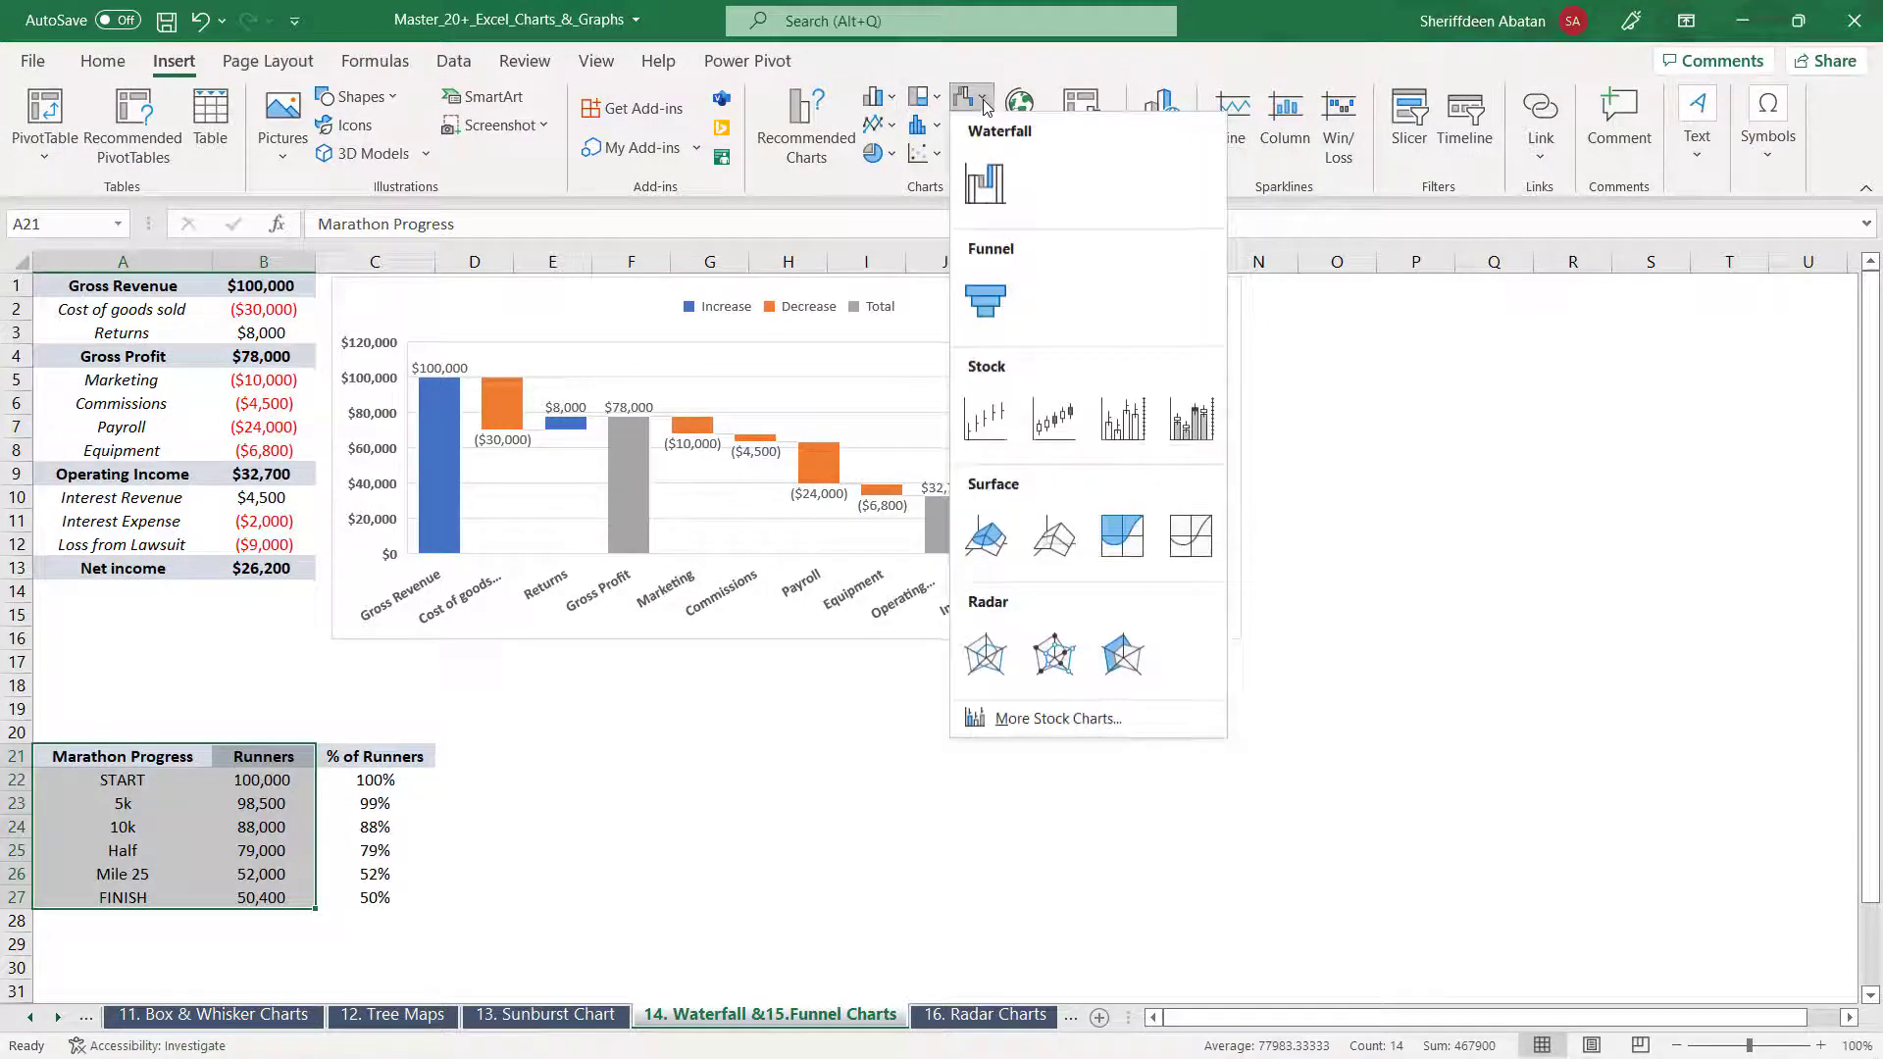
left_click(989, 302)
left_click_drag(1251, 818, 1404, 973)
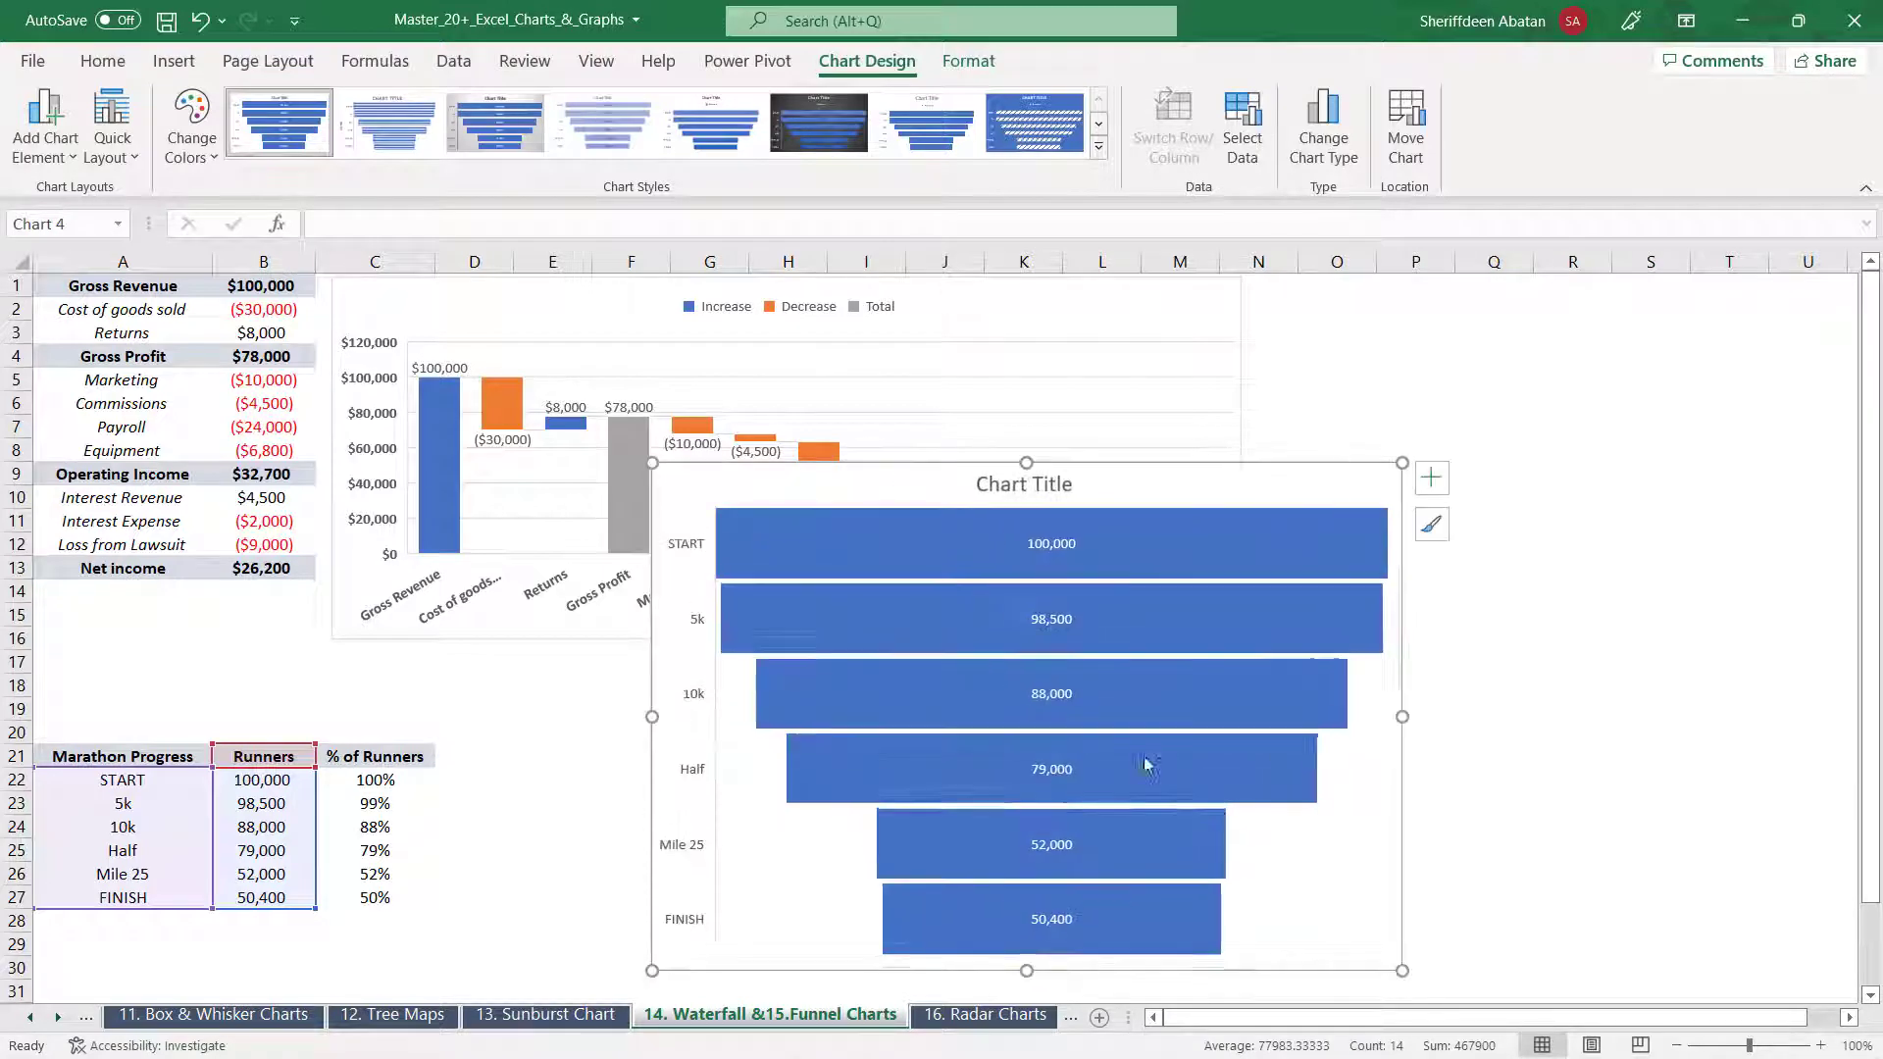
left_click_drag(736, 473, 675, 460)
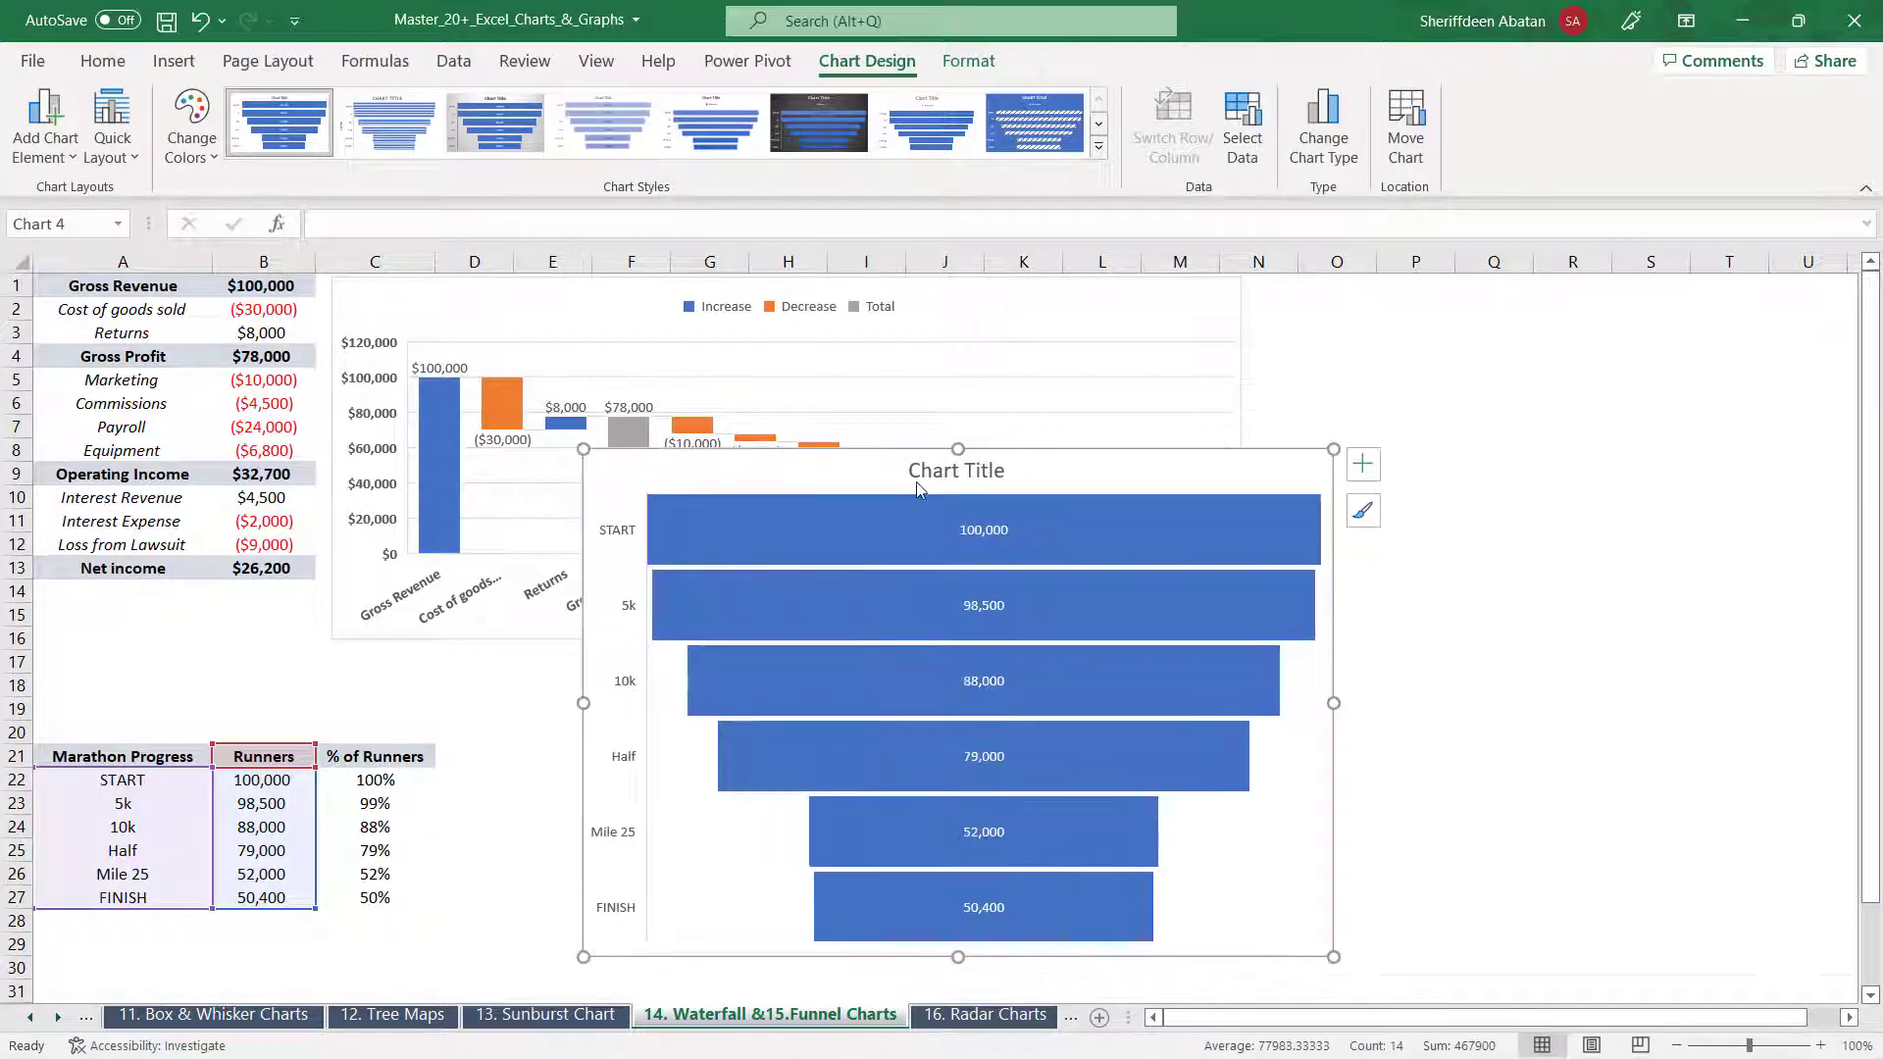
Replace the funnel chart's placeholder title with "Marathon Progress"
left_click(929, 481)
triple_click(933, 475)
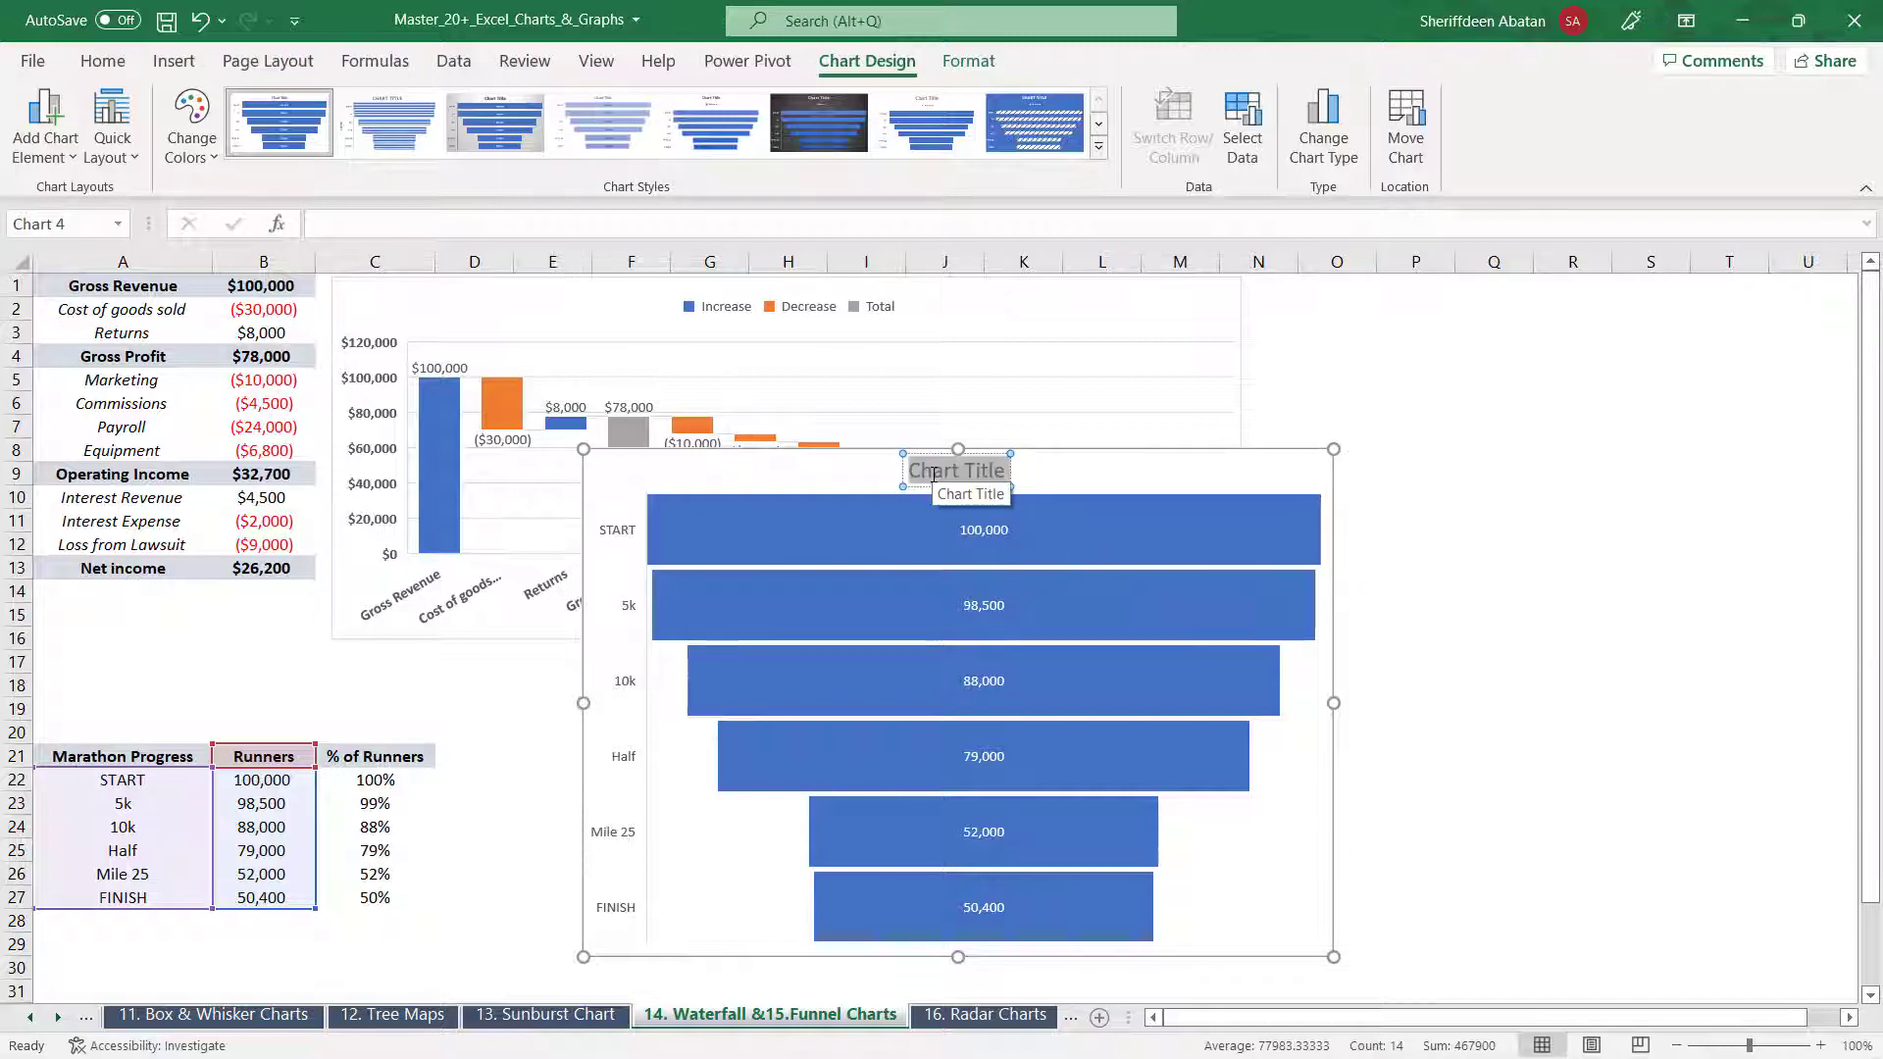
type("Mara")
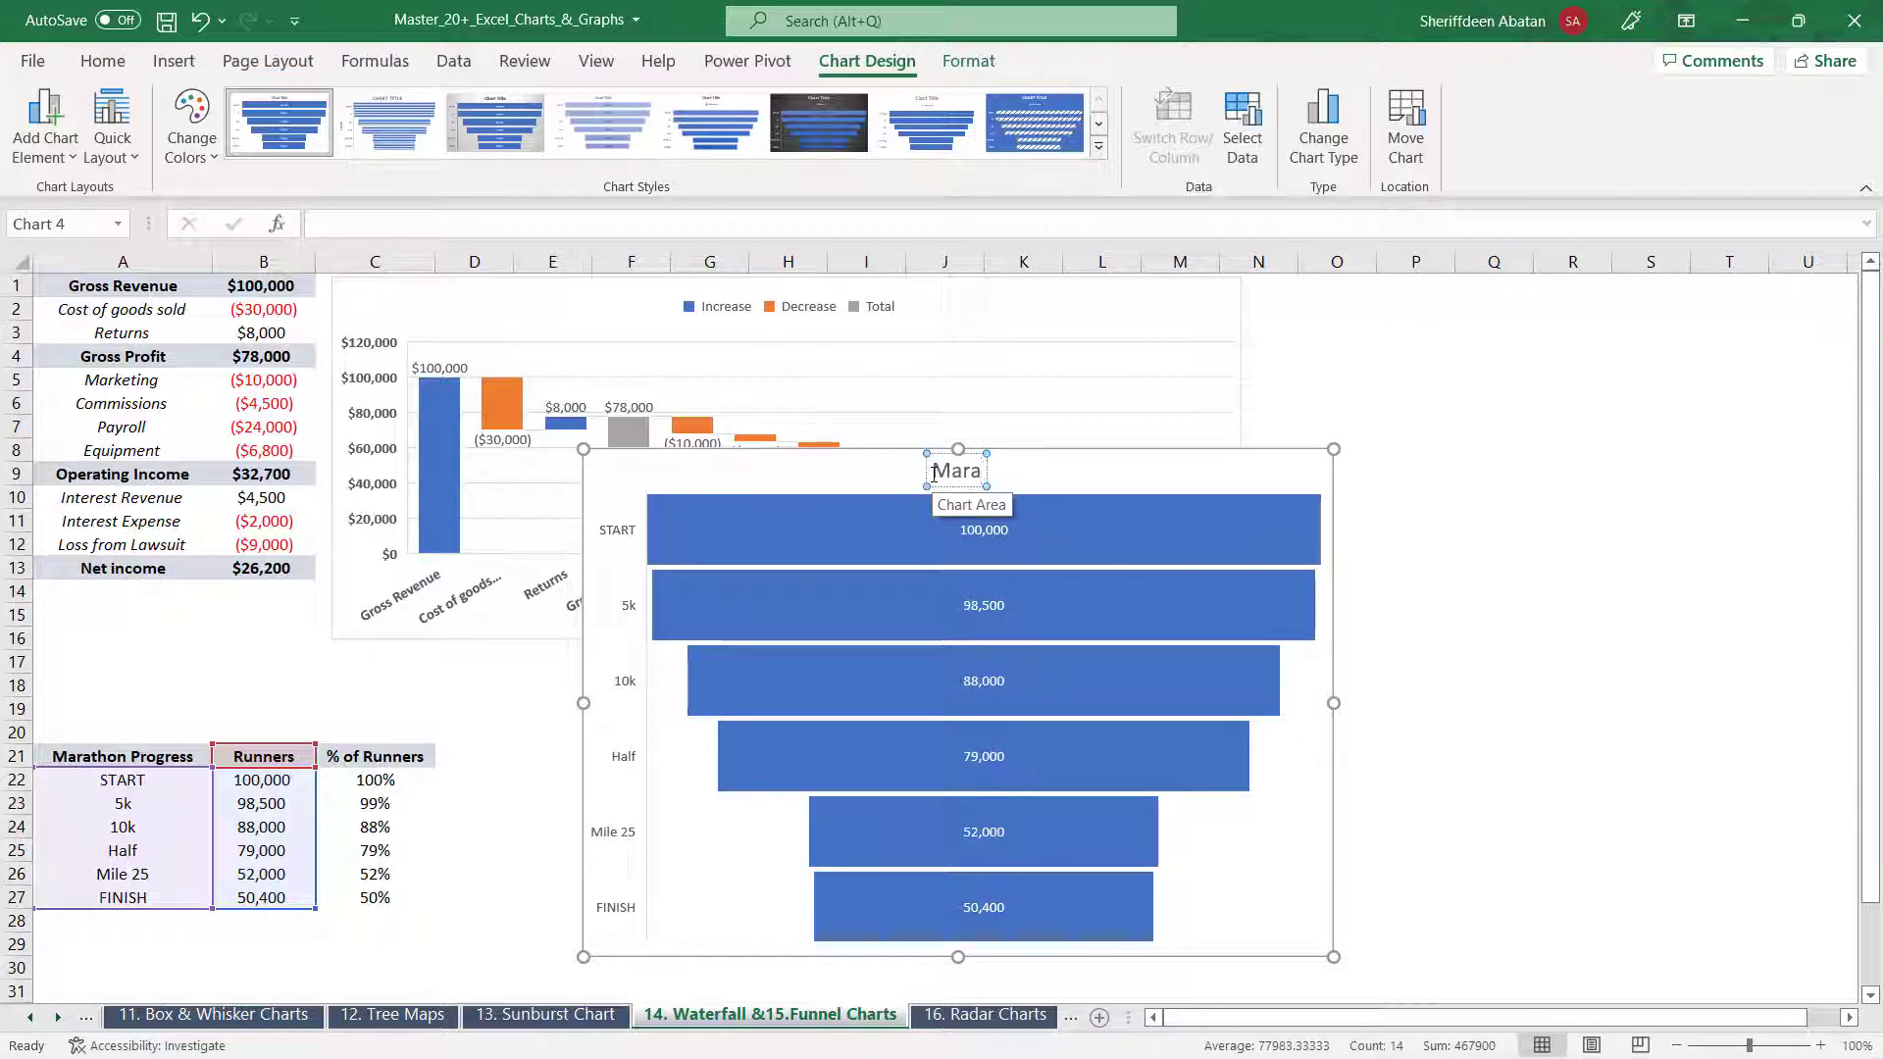
type("th")
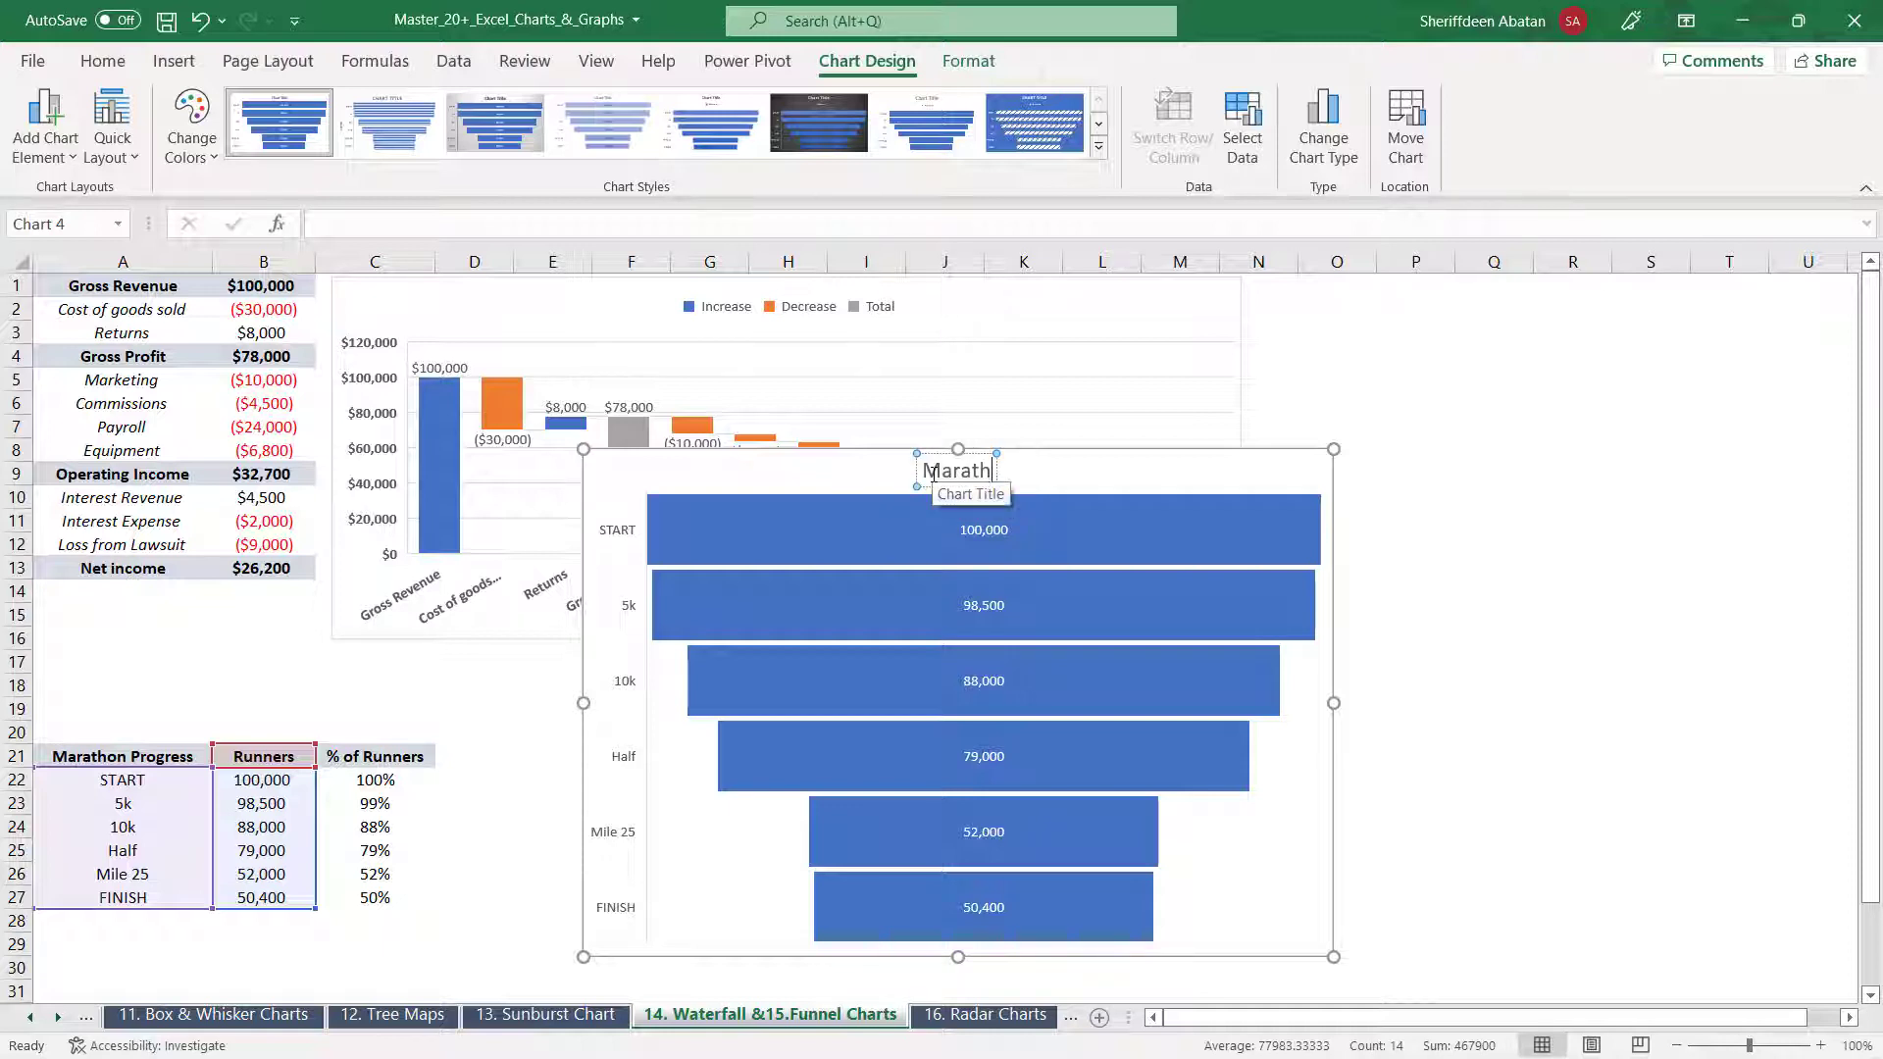
type("on")
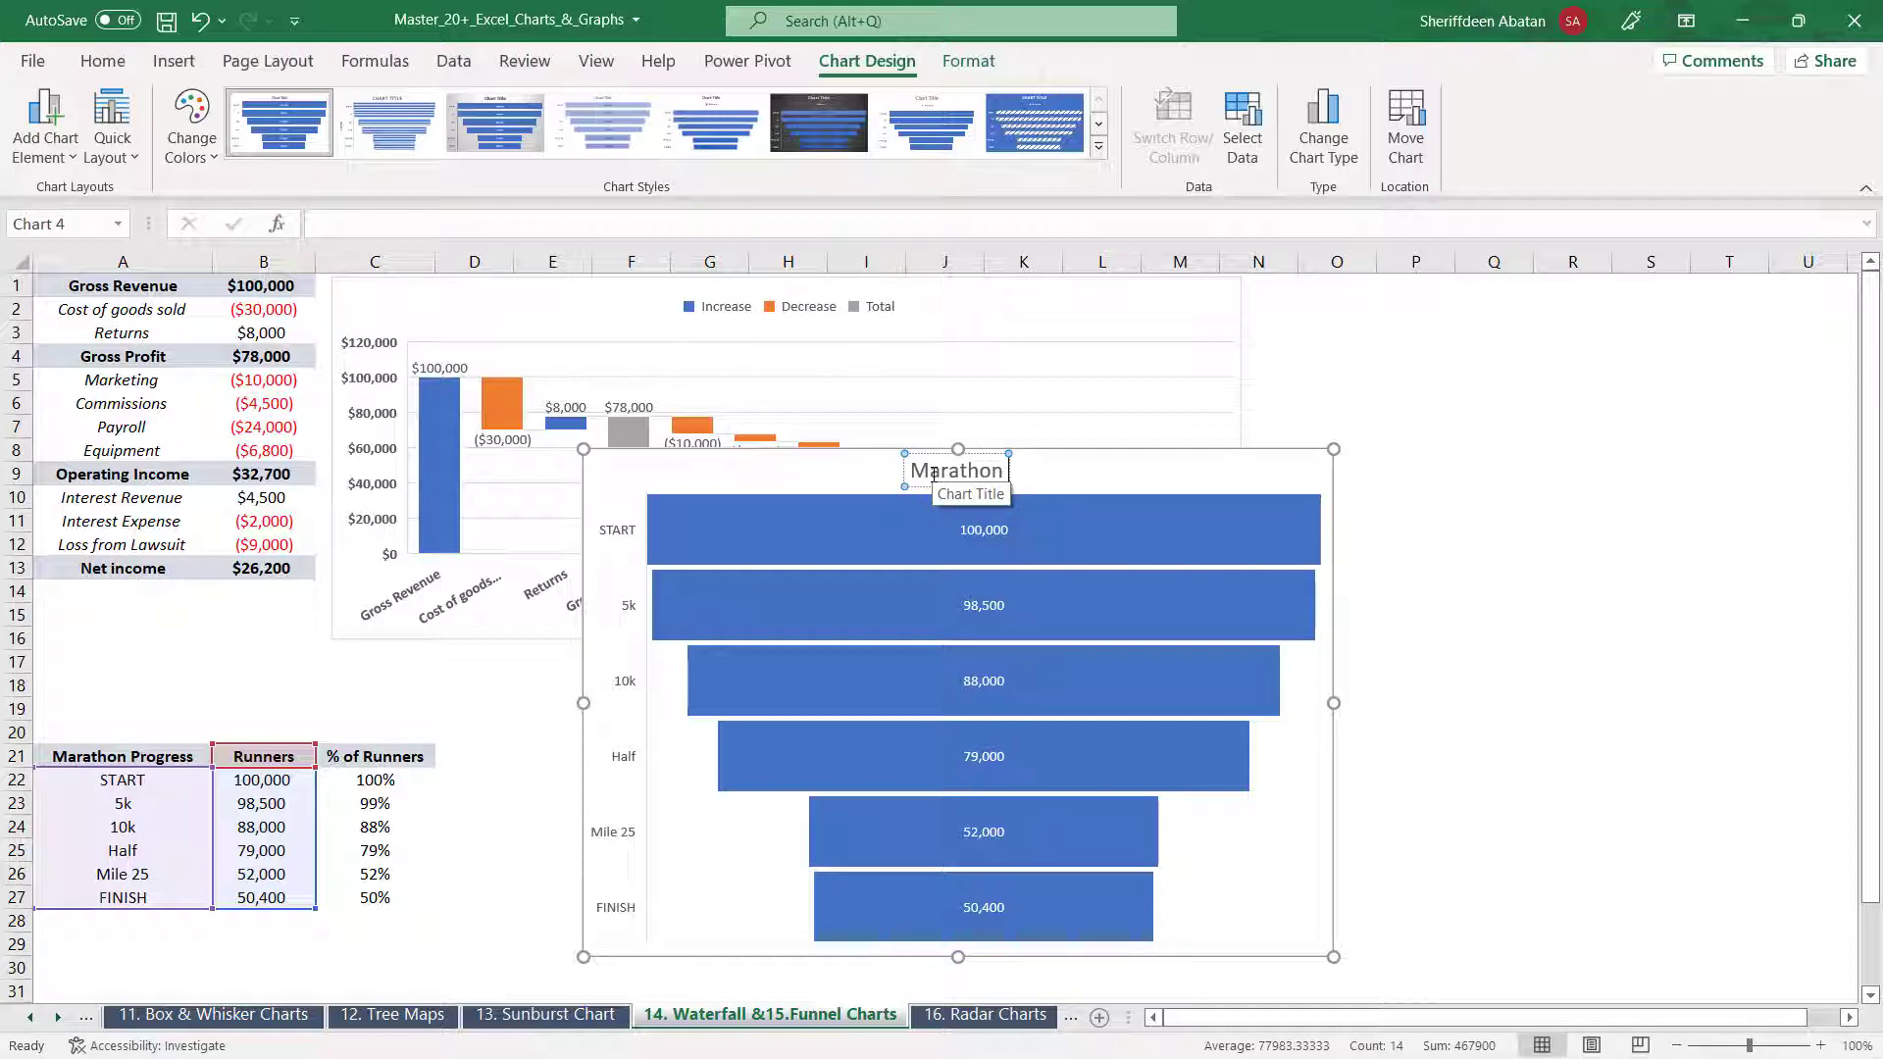
type(" Progr")
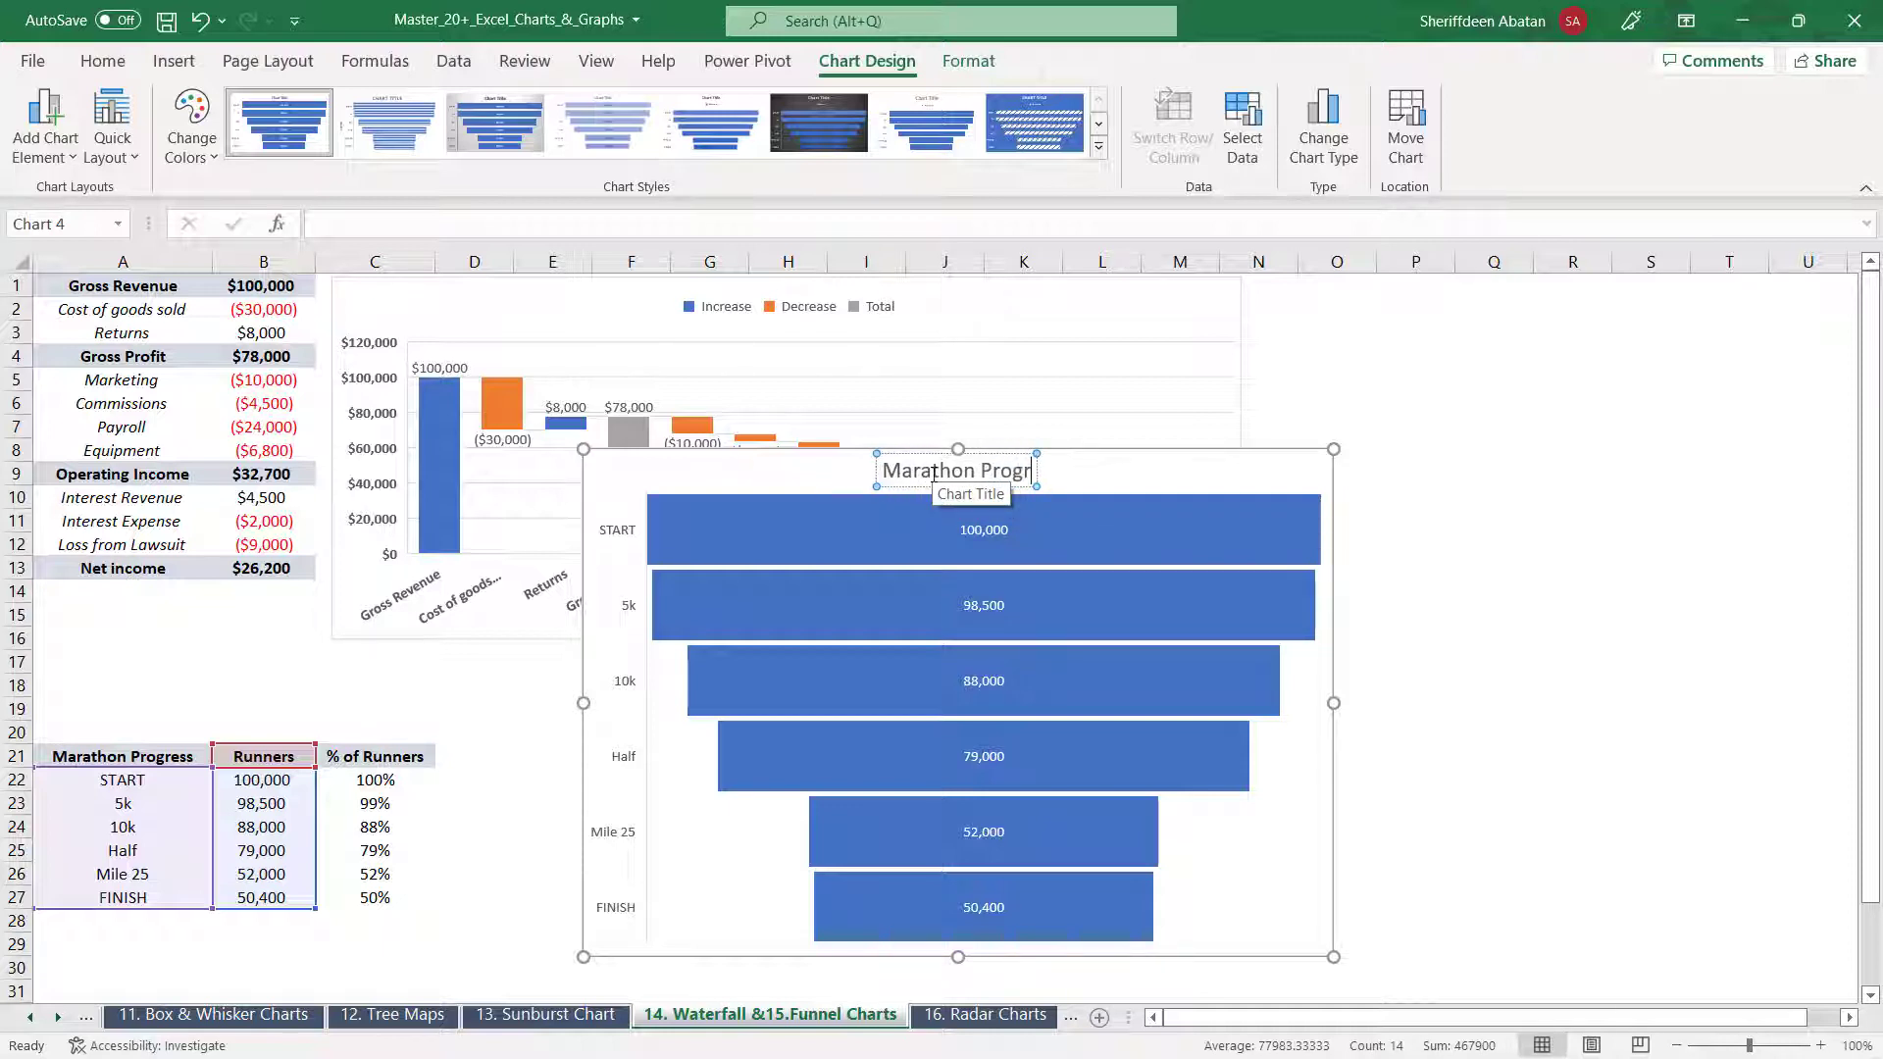
type("ess")
Make the funnel chart's title bold and increase its font size to 18
key("ctrl+a")
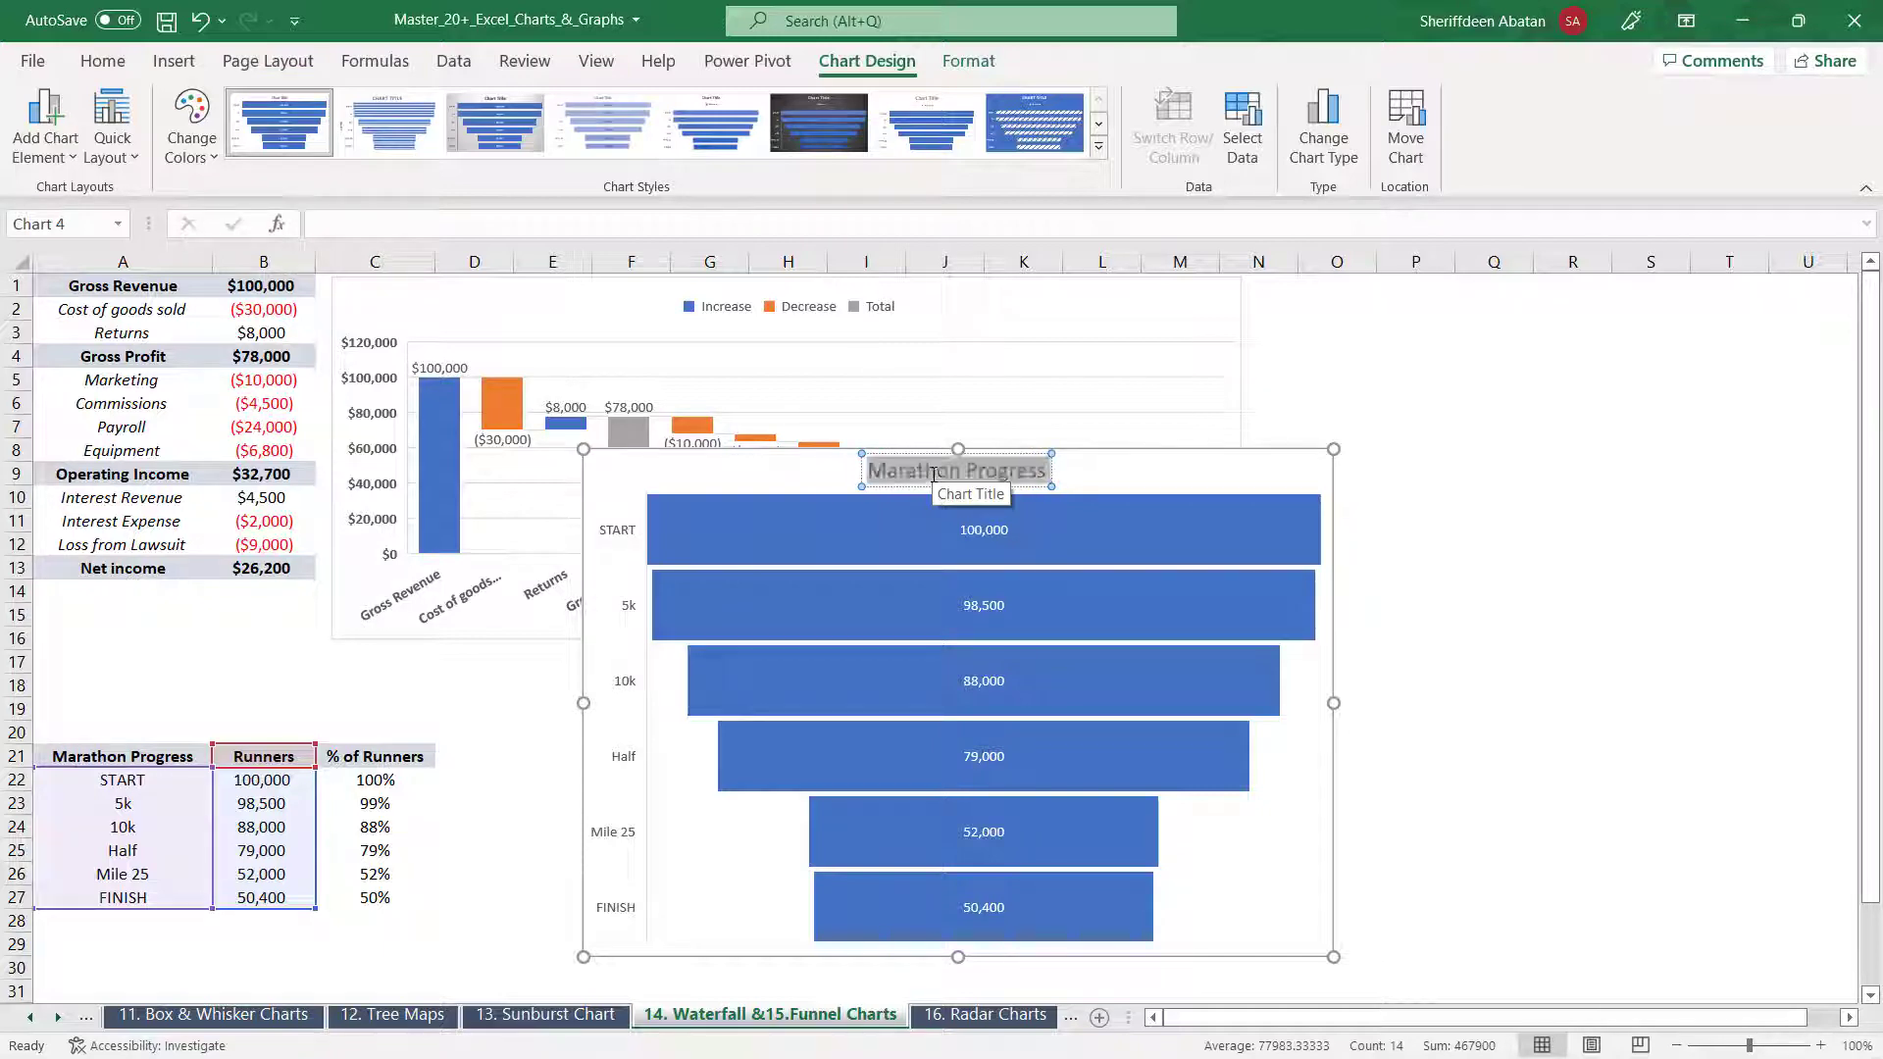
key("ctrl+b")
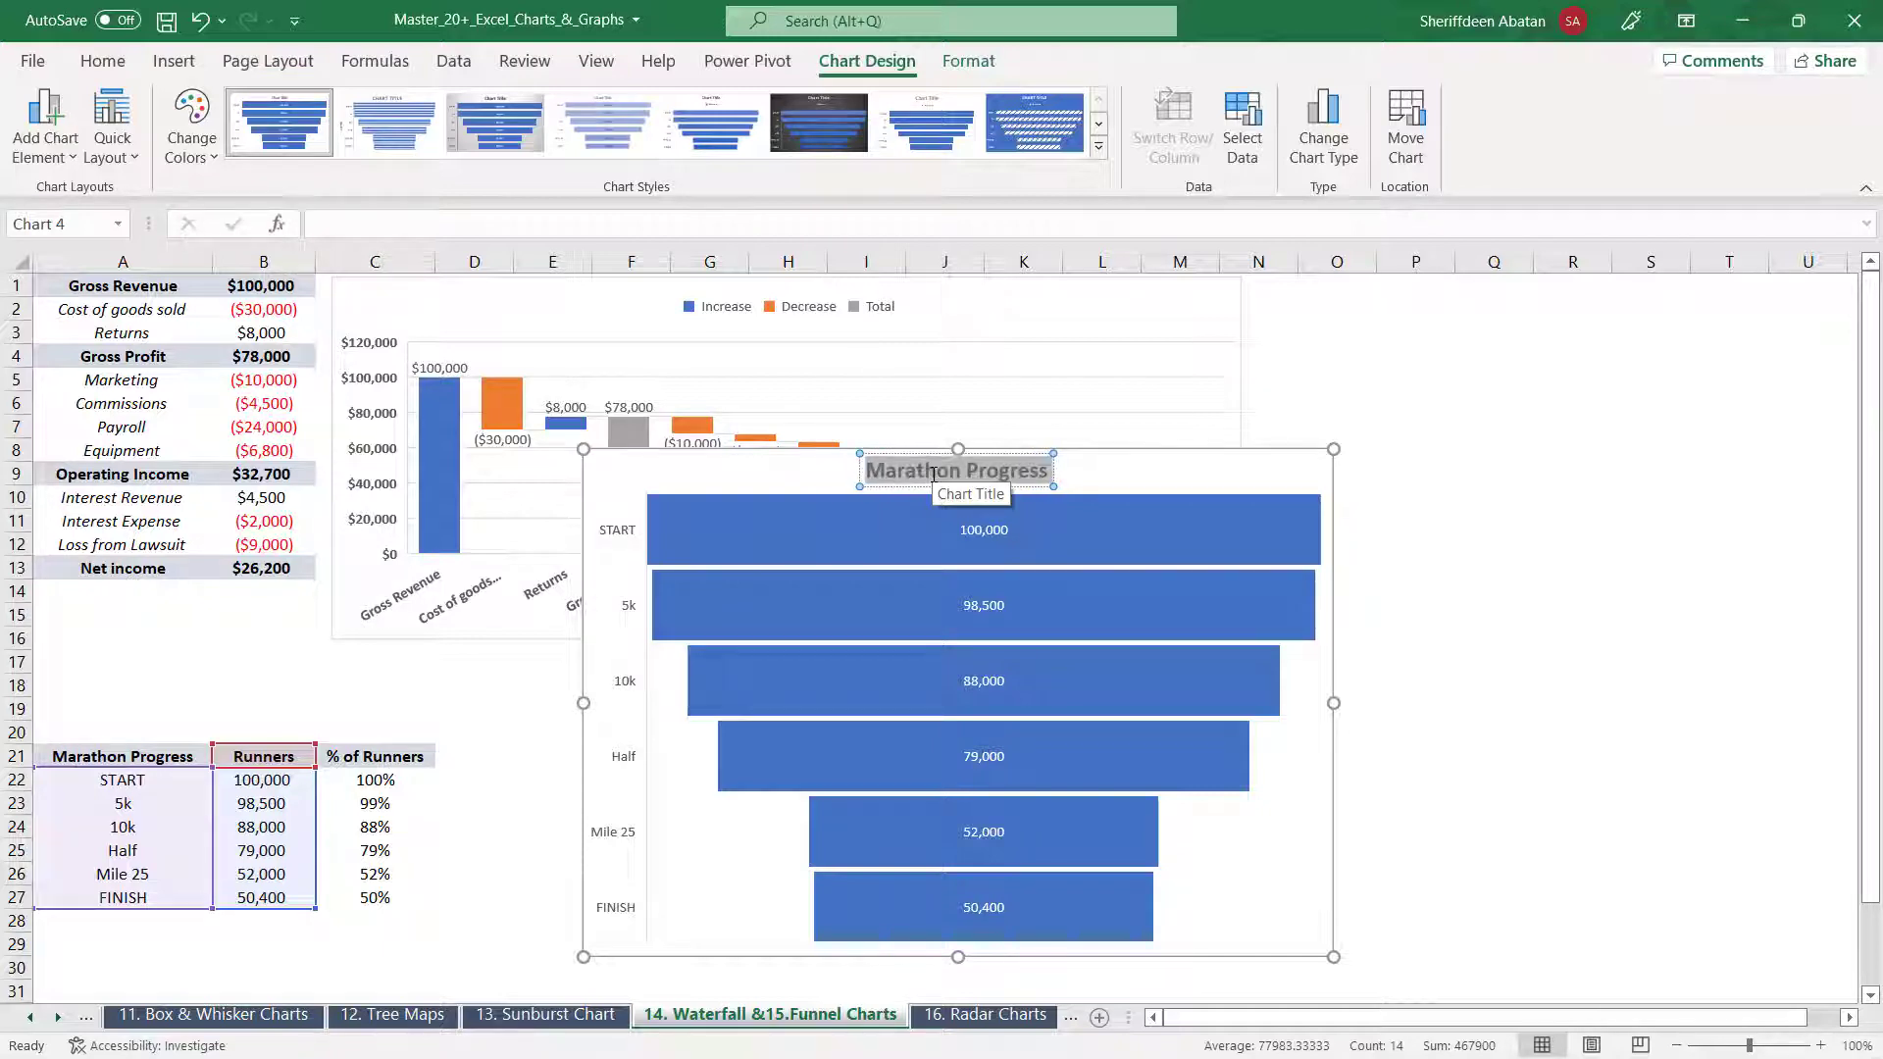
left_click(103, 61)
left_click(432, 106)
left_click(432, 106)
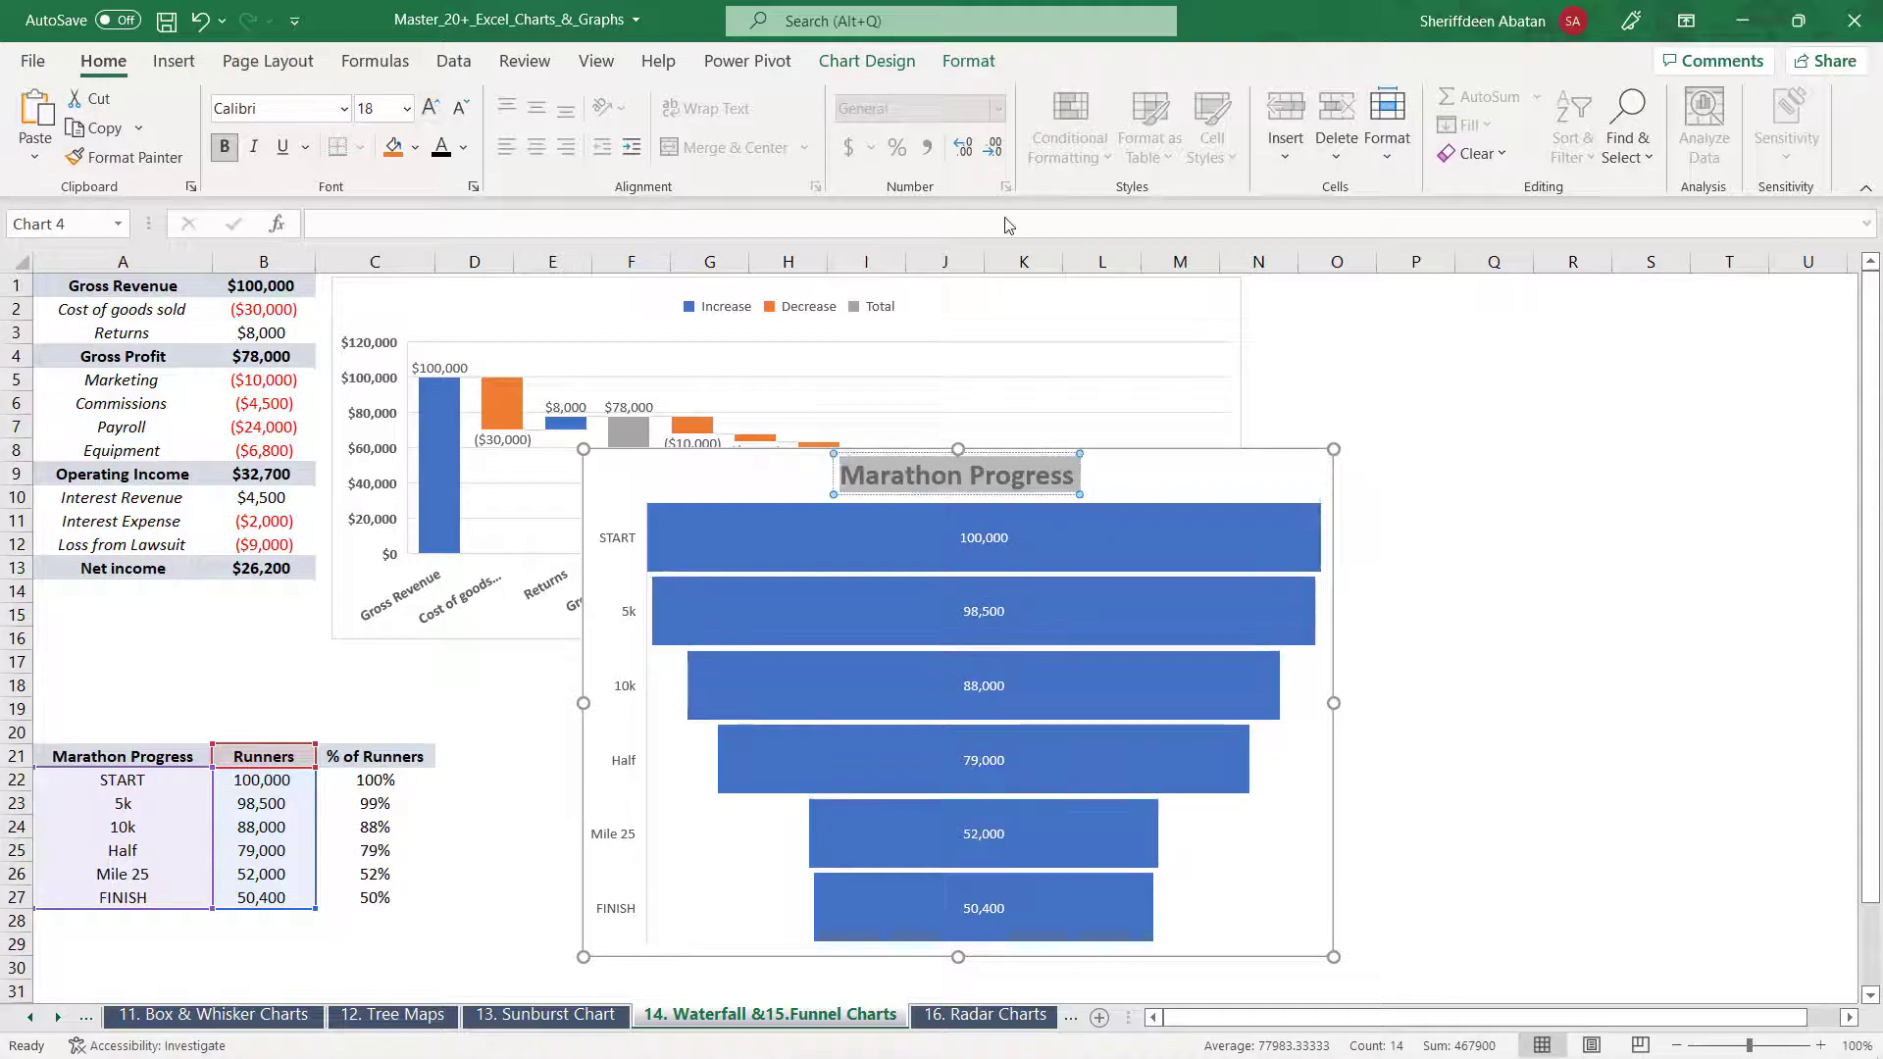
left_click(1299, 480)
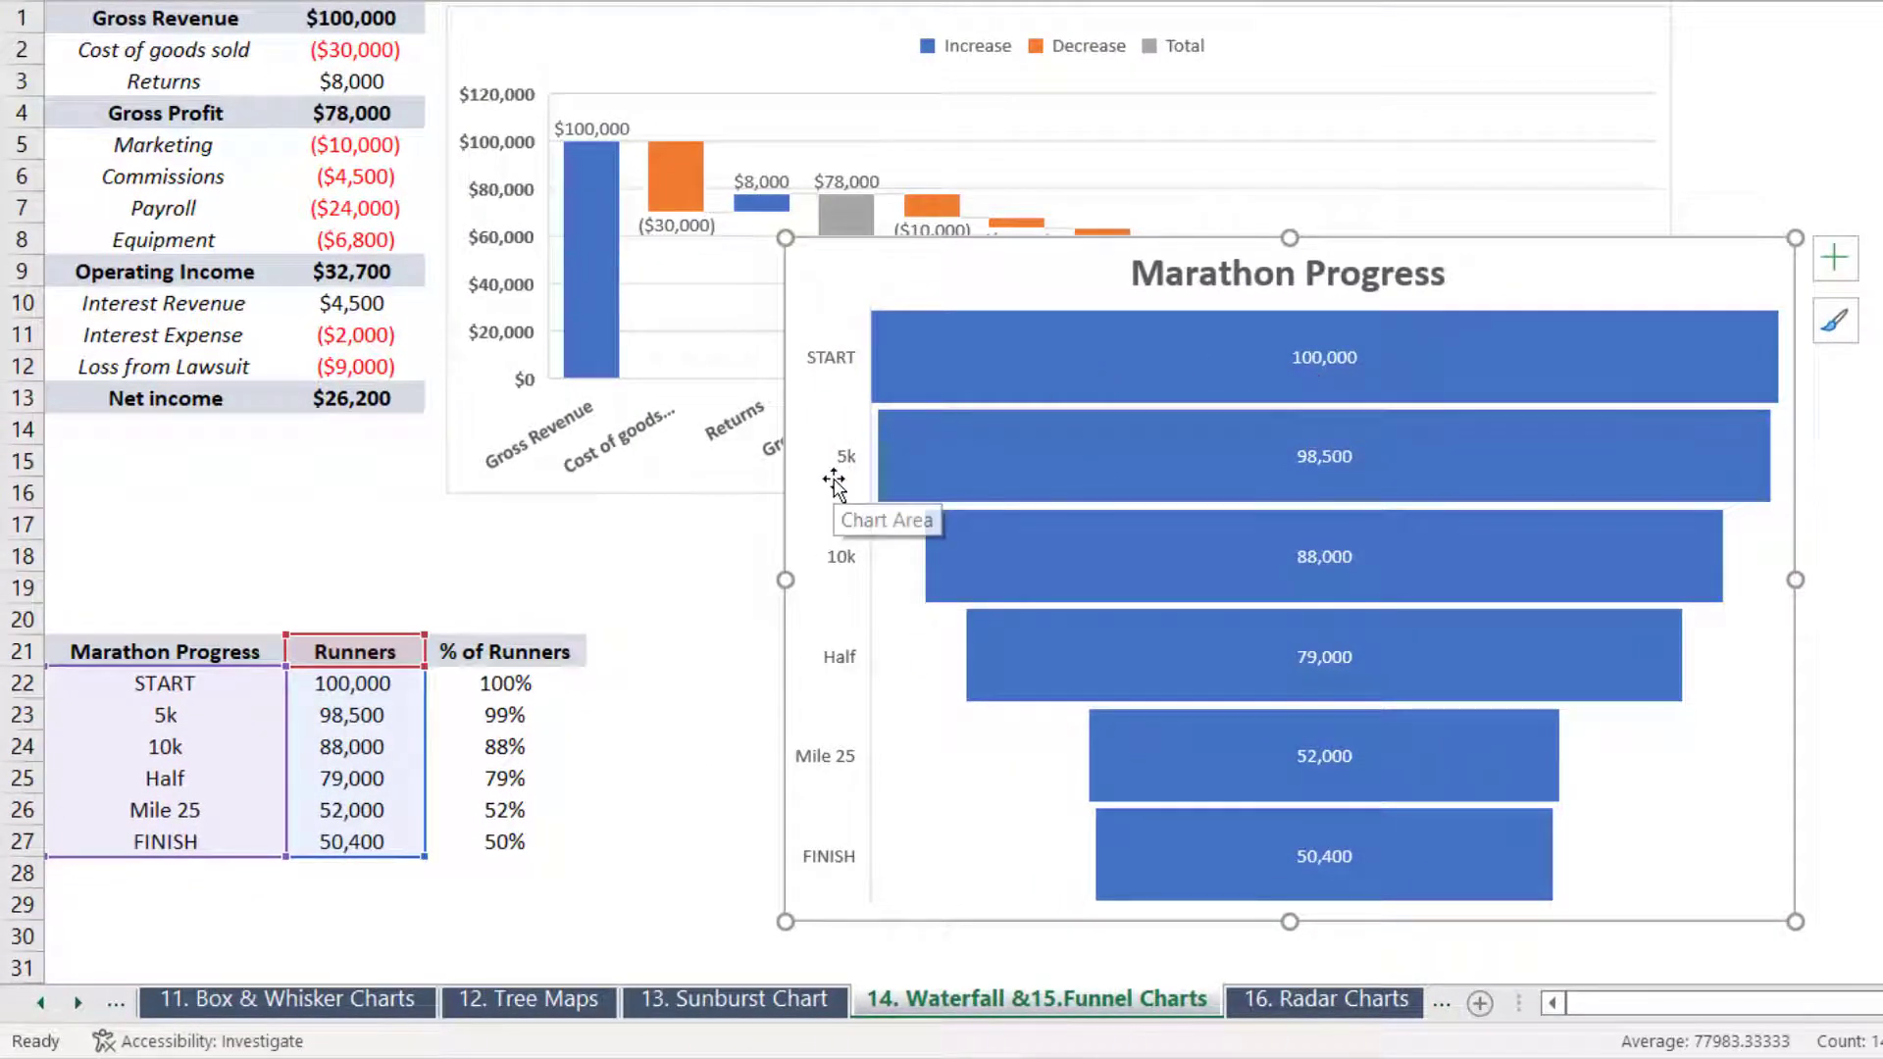
Move the Marathon Progress funnel chart closer to the data and shrink it slightly to about columns D to L, rows 7 to 27
mouse_move(1299, 494)
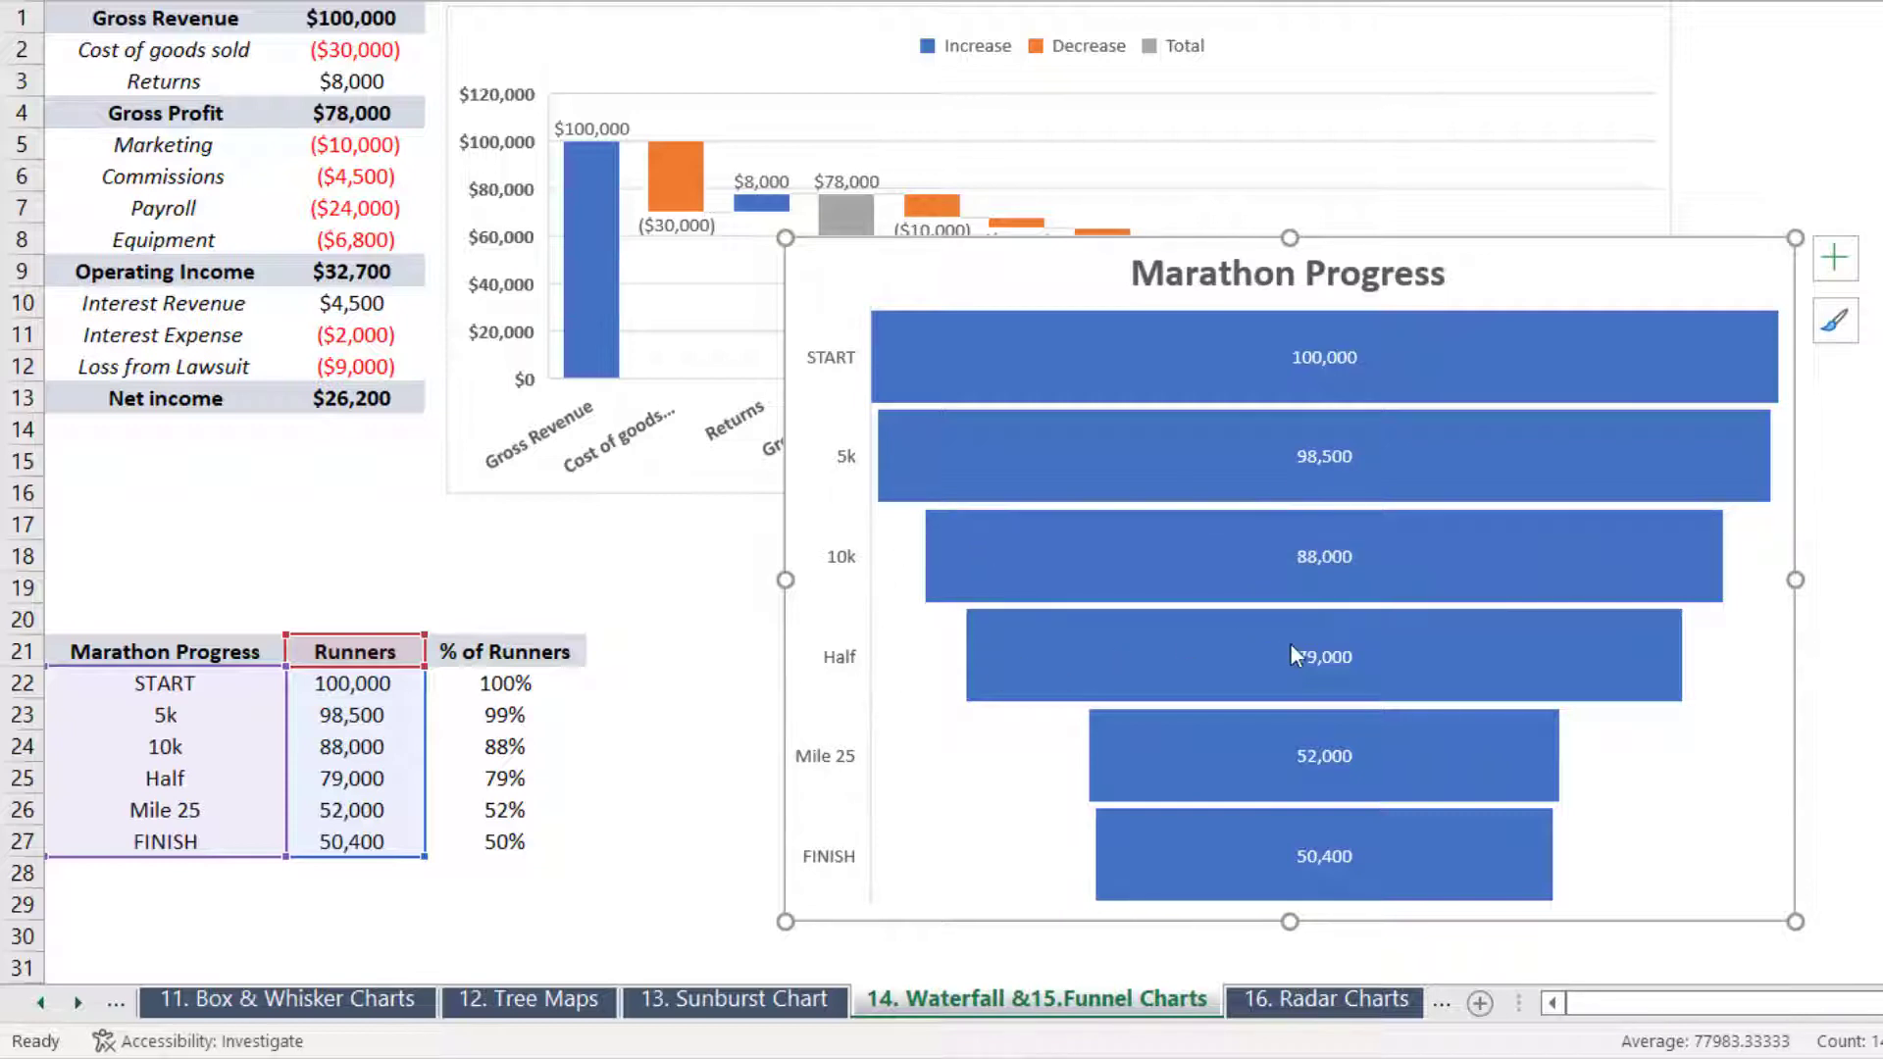
mouse_move(1291, 645)
mouse_move(1480, 645)
mouse_move(1275, 863)
left_click_drag(1657, 264, 1462, 278)
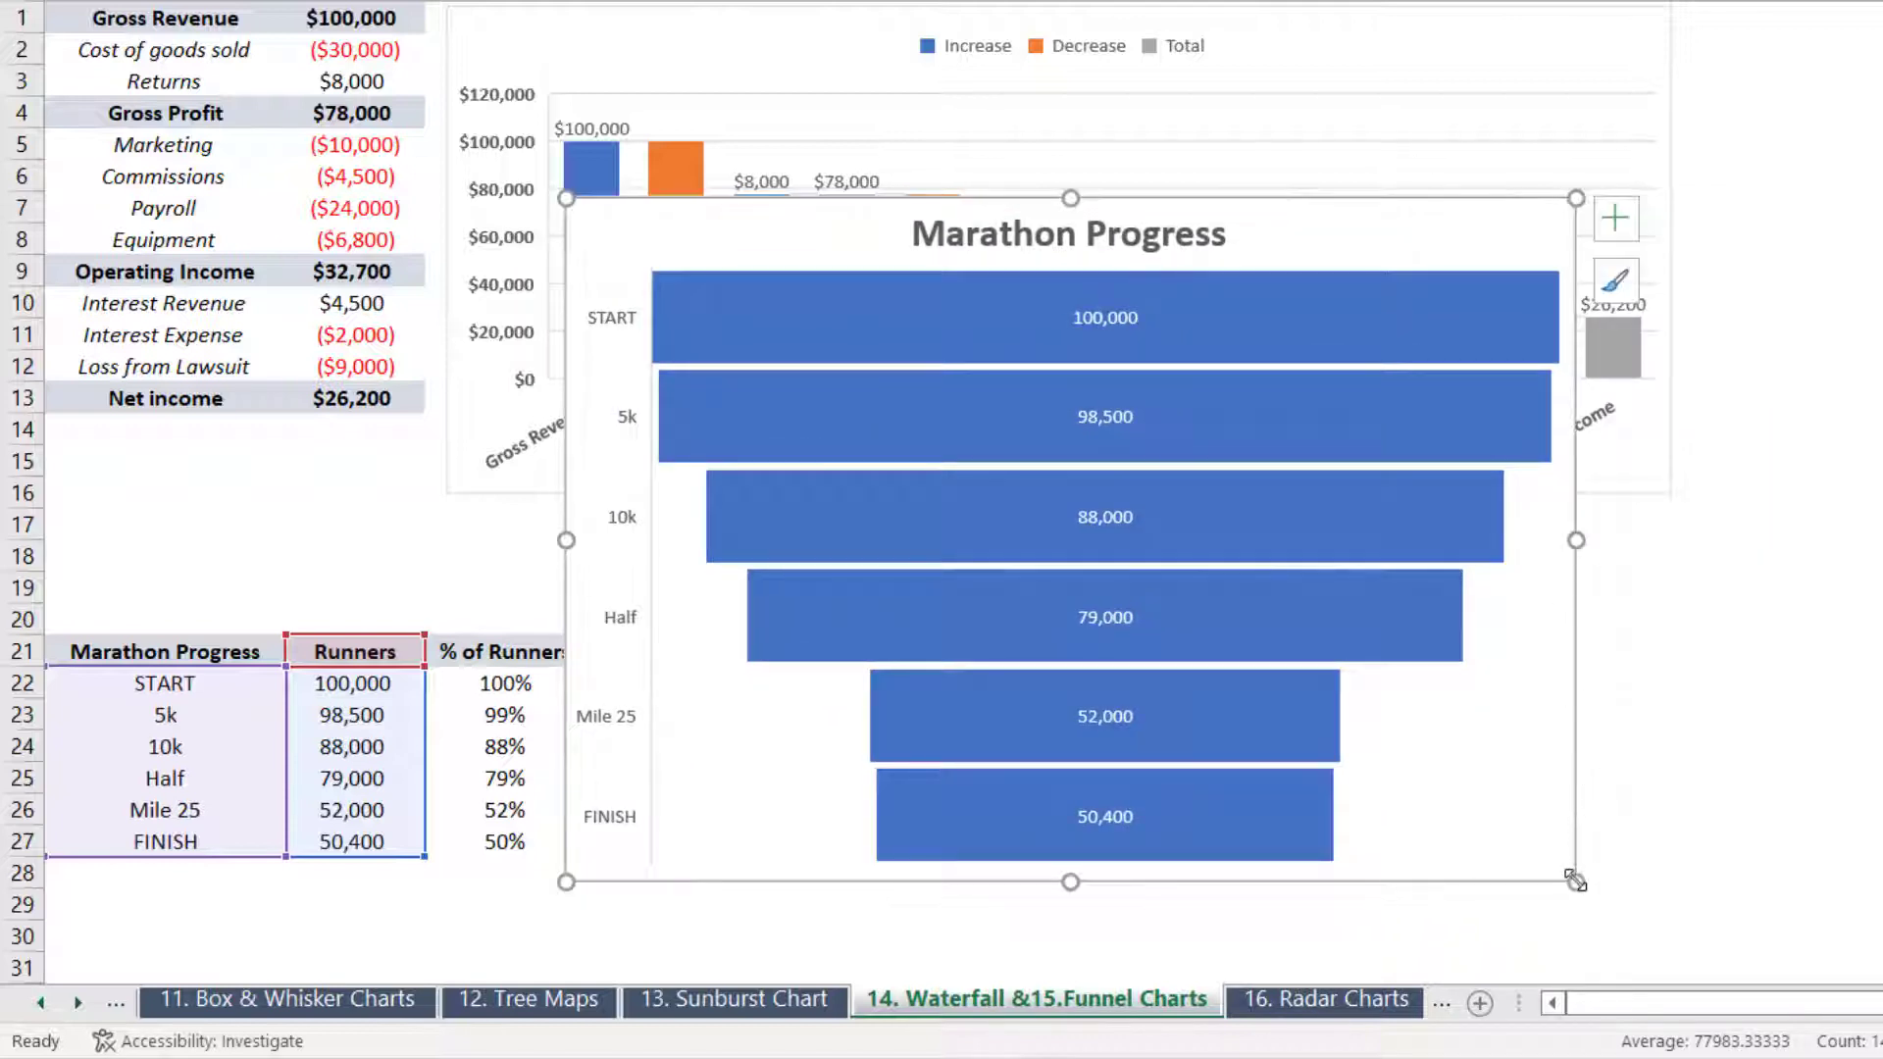
left_click_drag(1575, 880, 1486, 845)
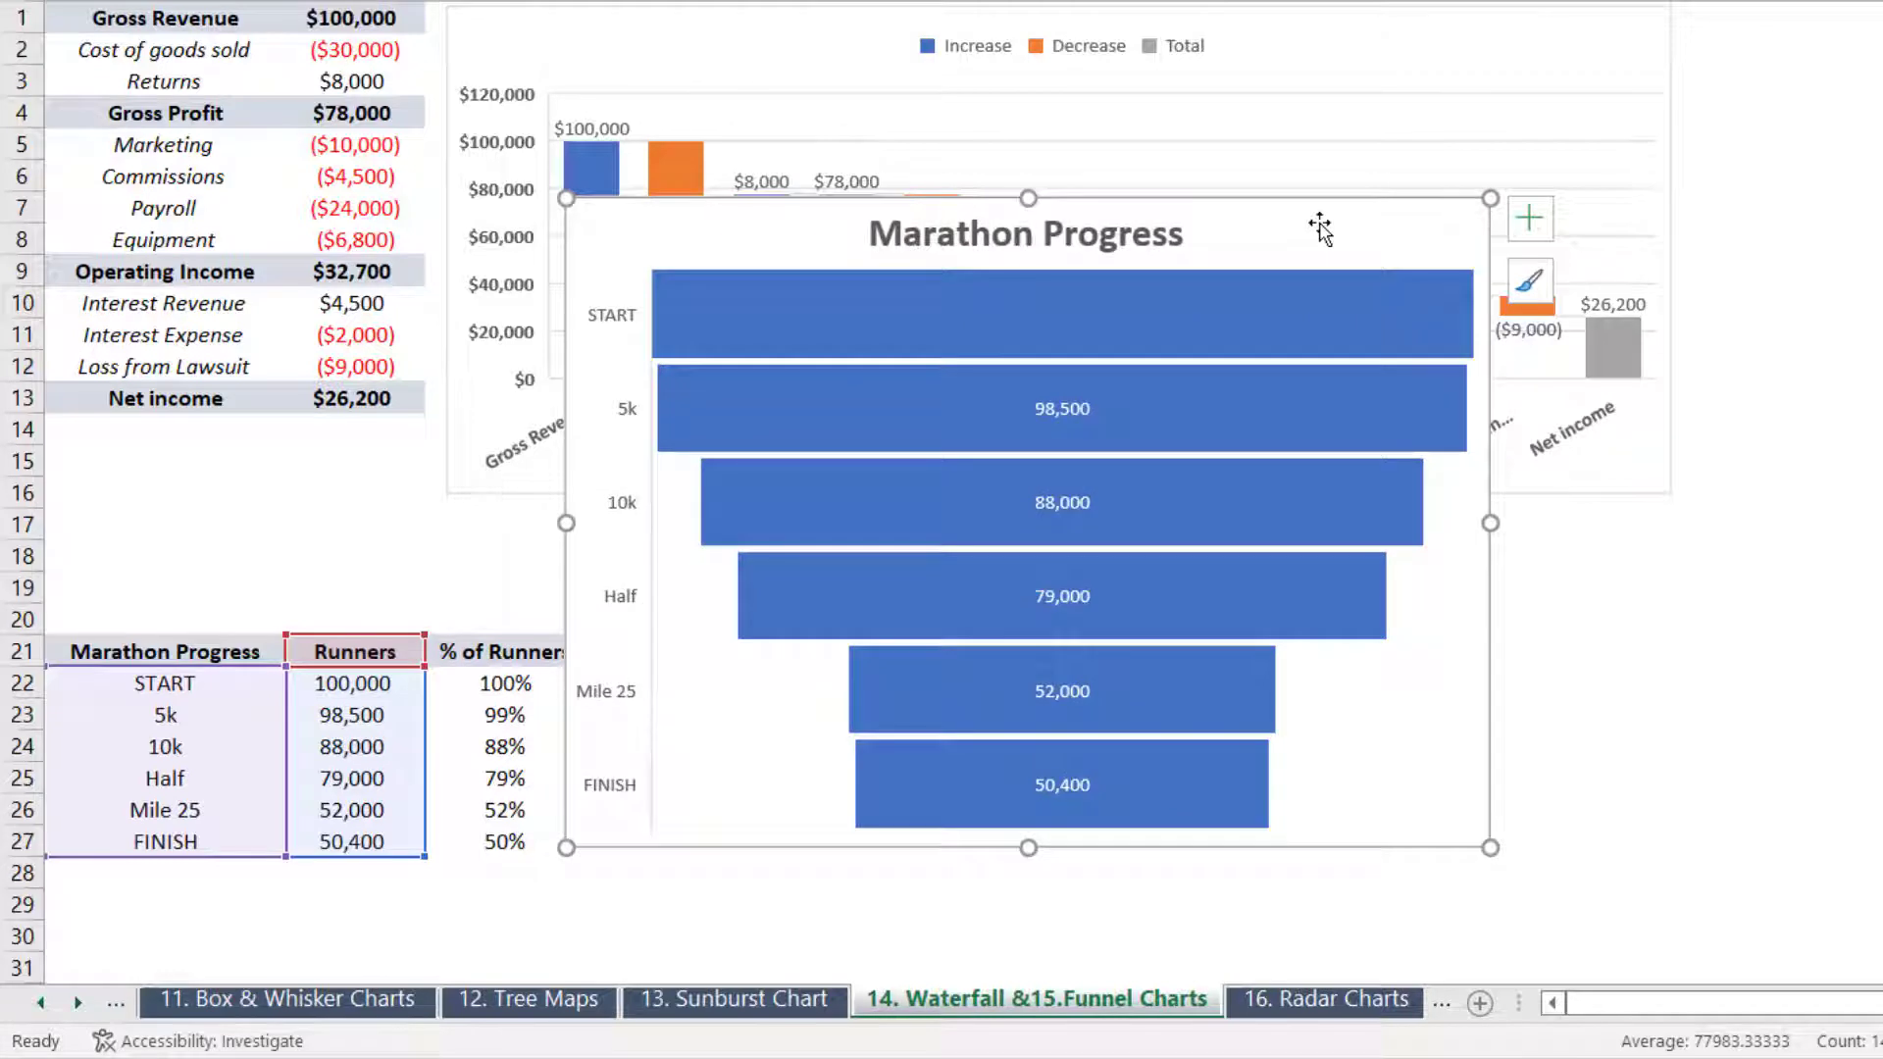
left_click_drag(1328, 232, 1384, 234)
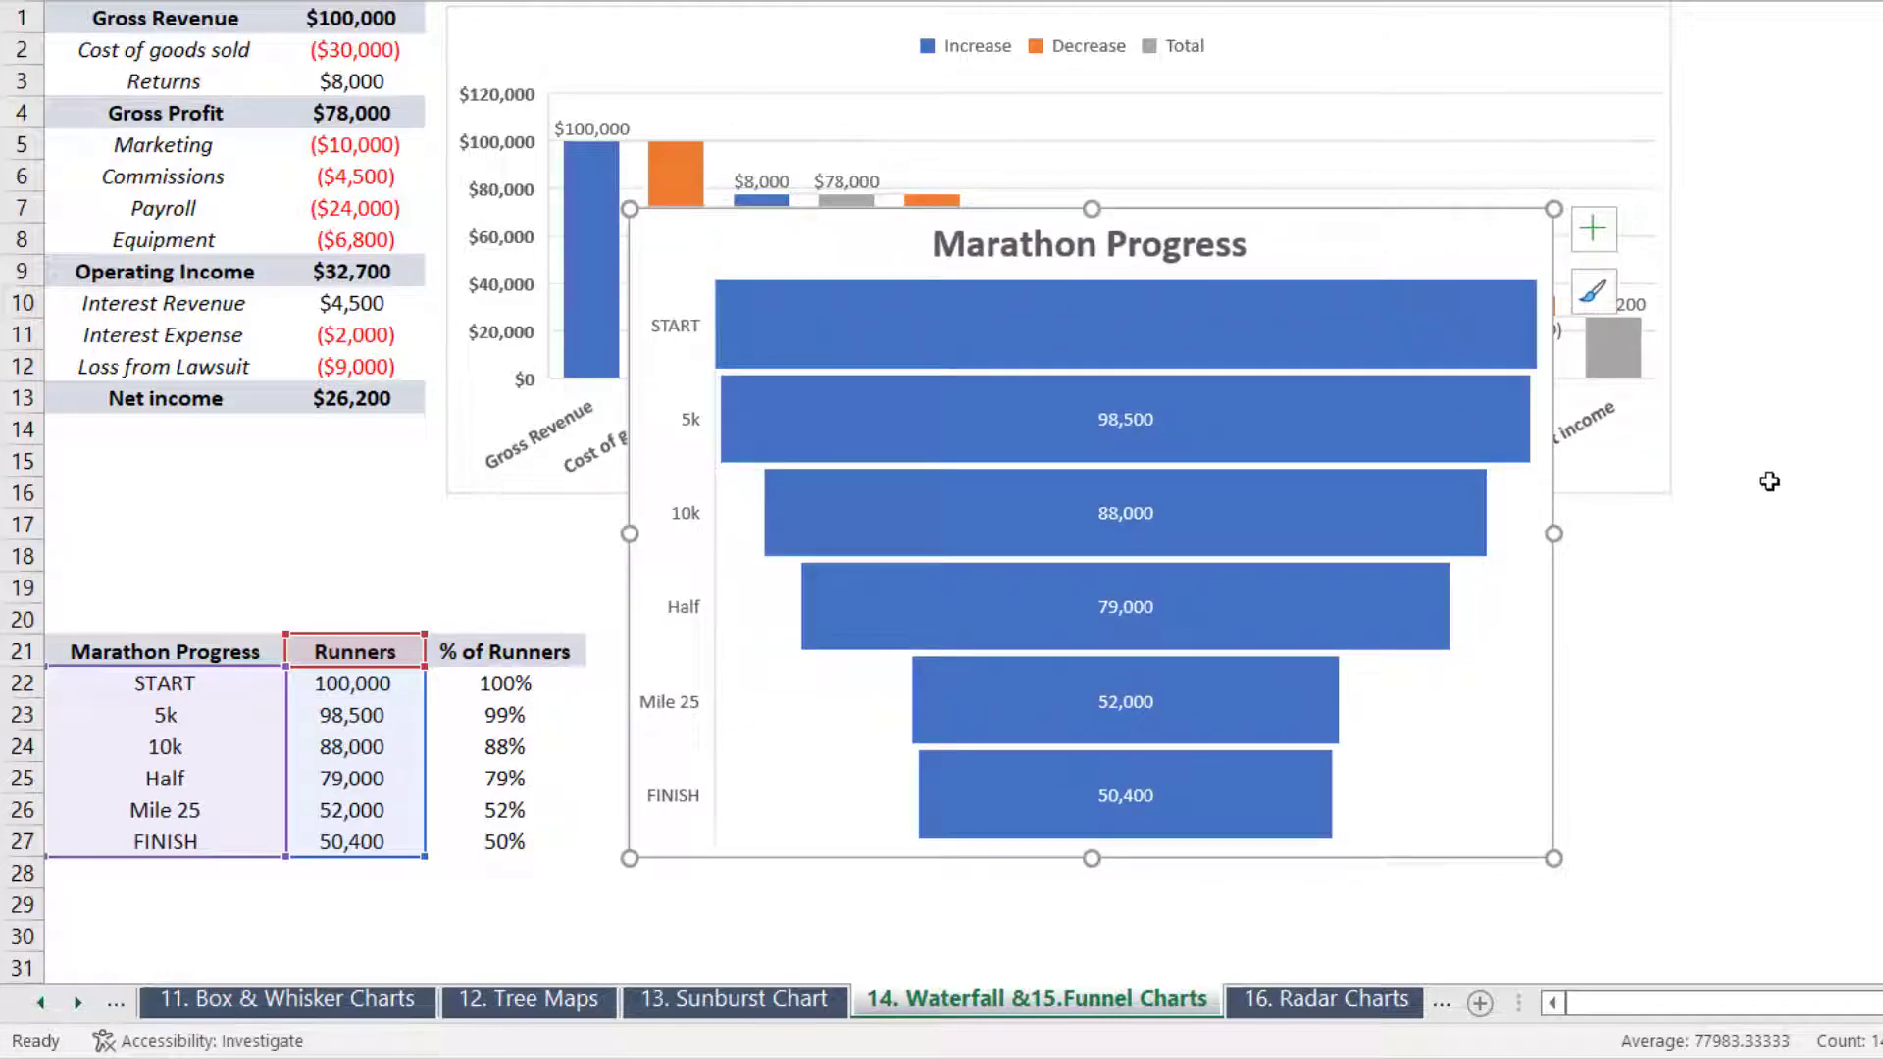
key("ctrl+z")
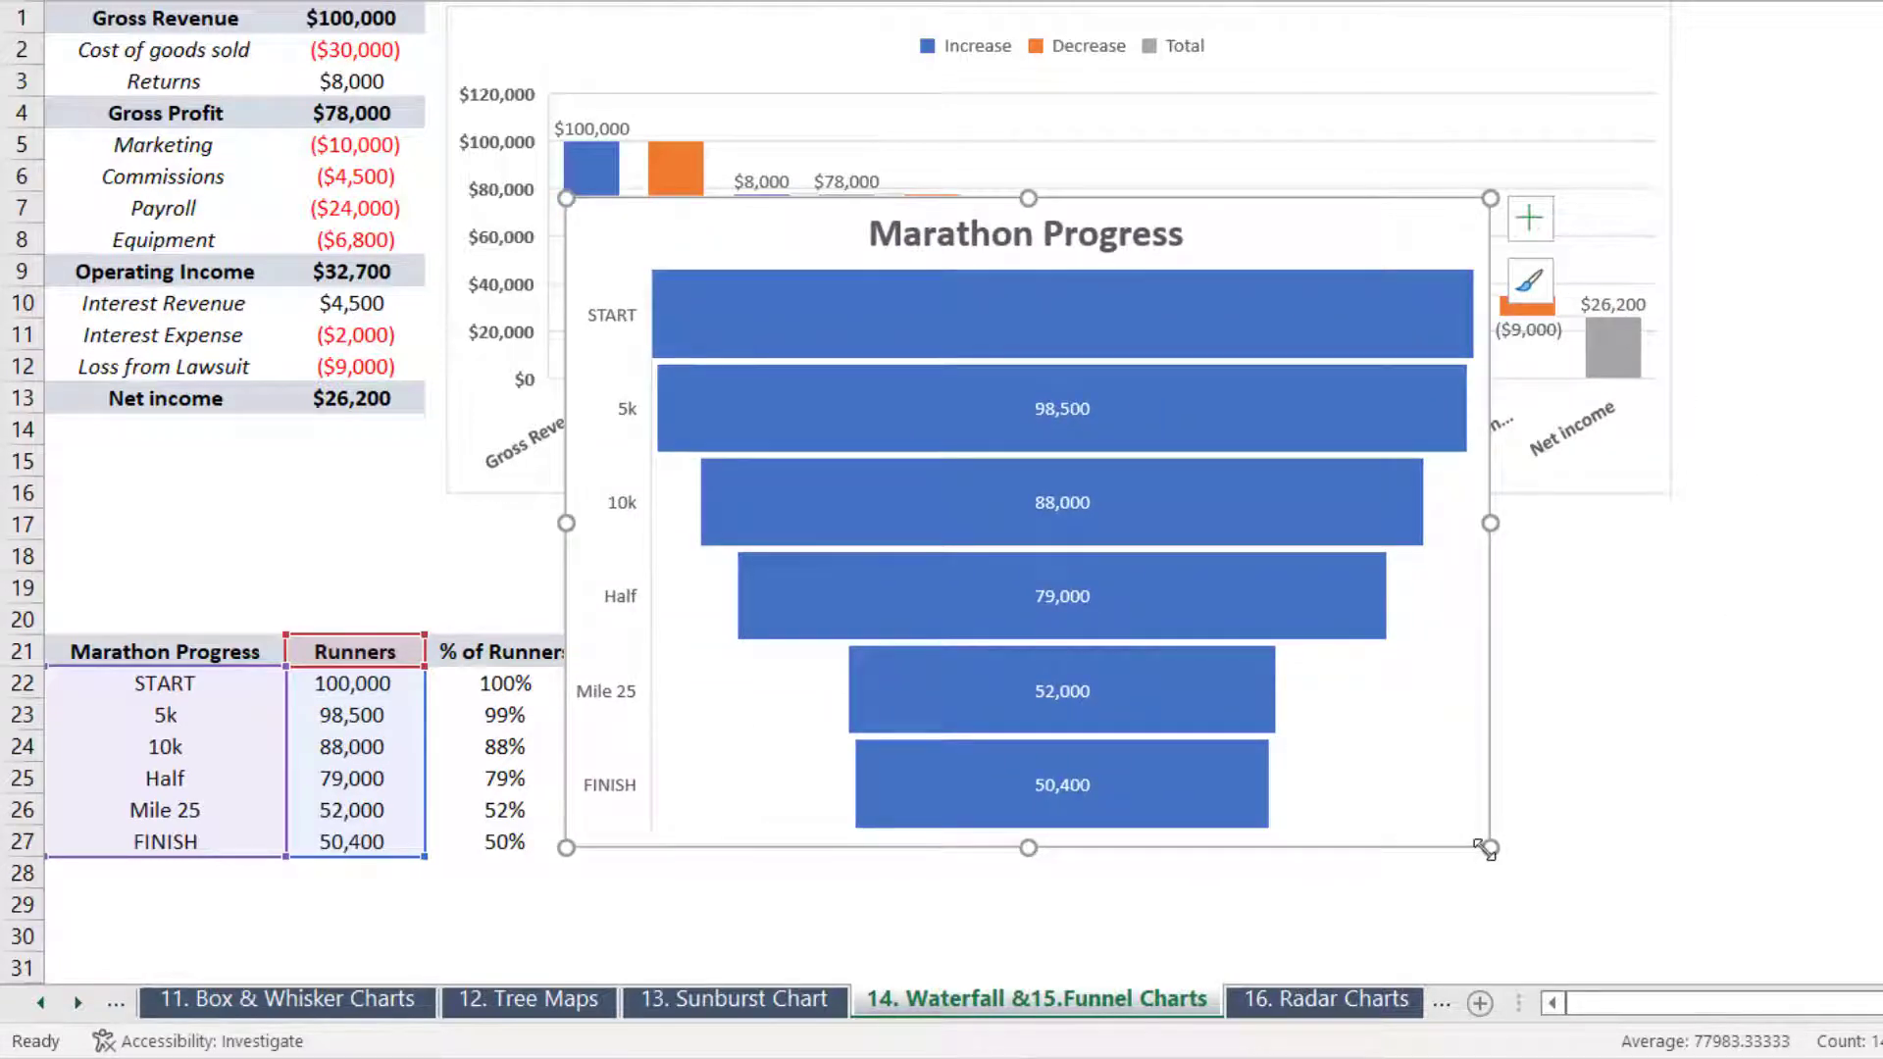
left_click_drag(1486, 846, 1546, 864)
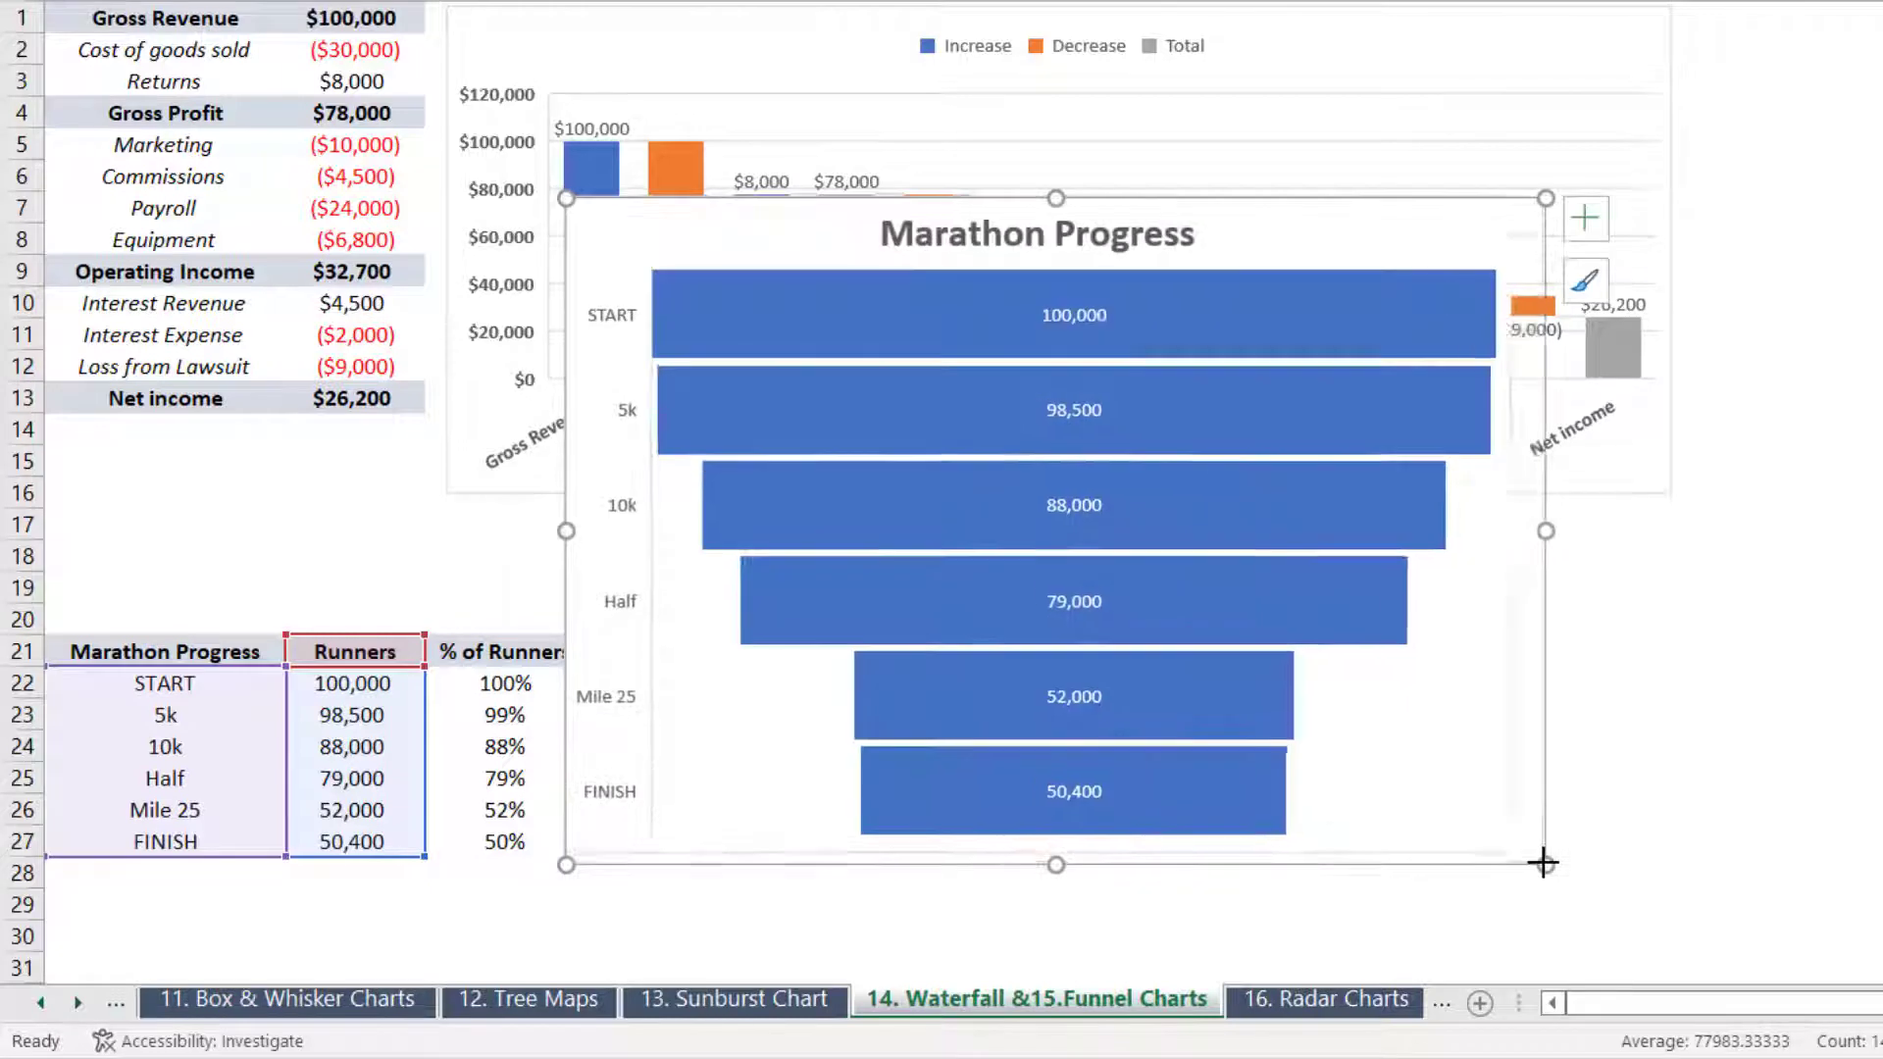
left_click(1687, 764)
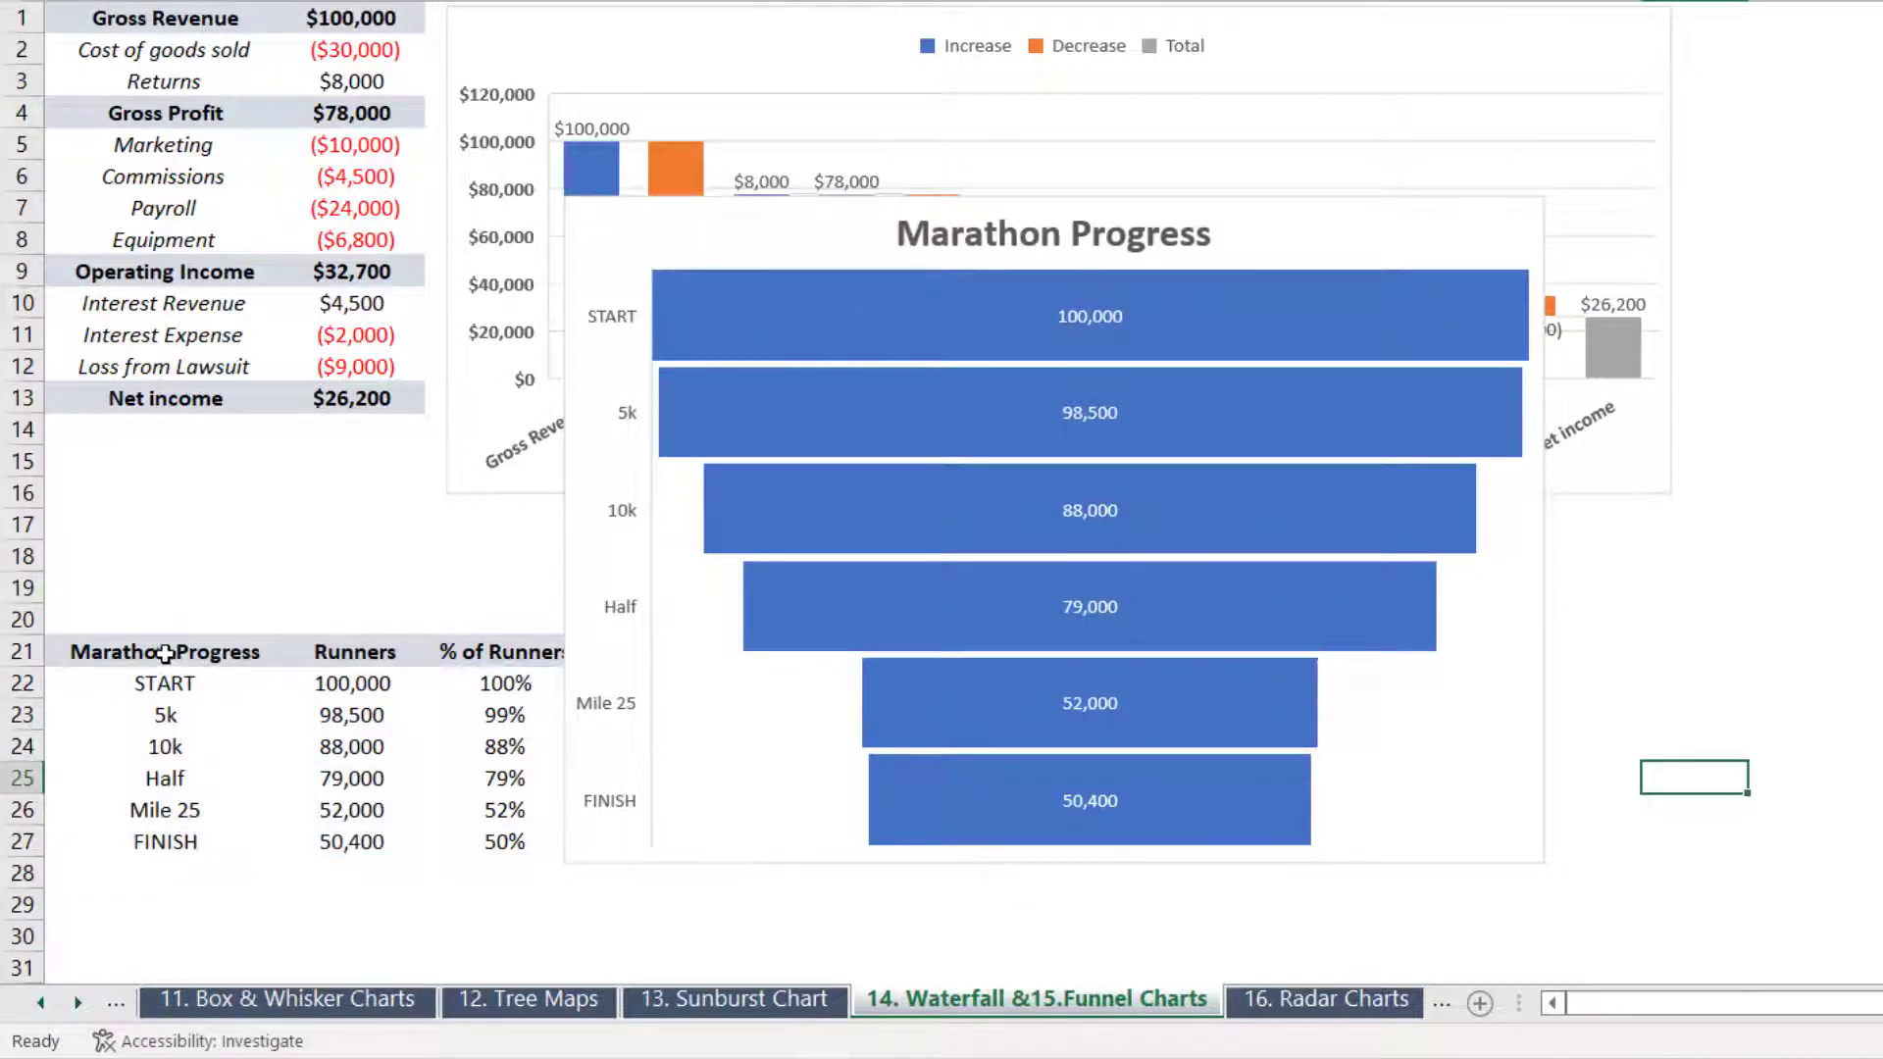
Insert a second Funnel chart from the Marathon Progress and % of Runners columns, A21:A27 and C21:C27
left_click_drag(165, 653, 124, 842)
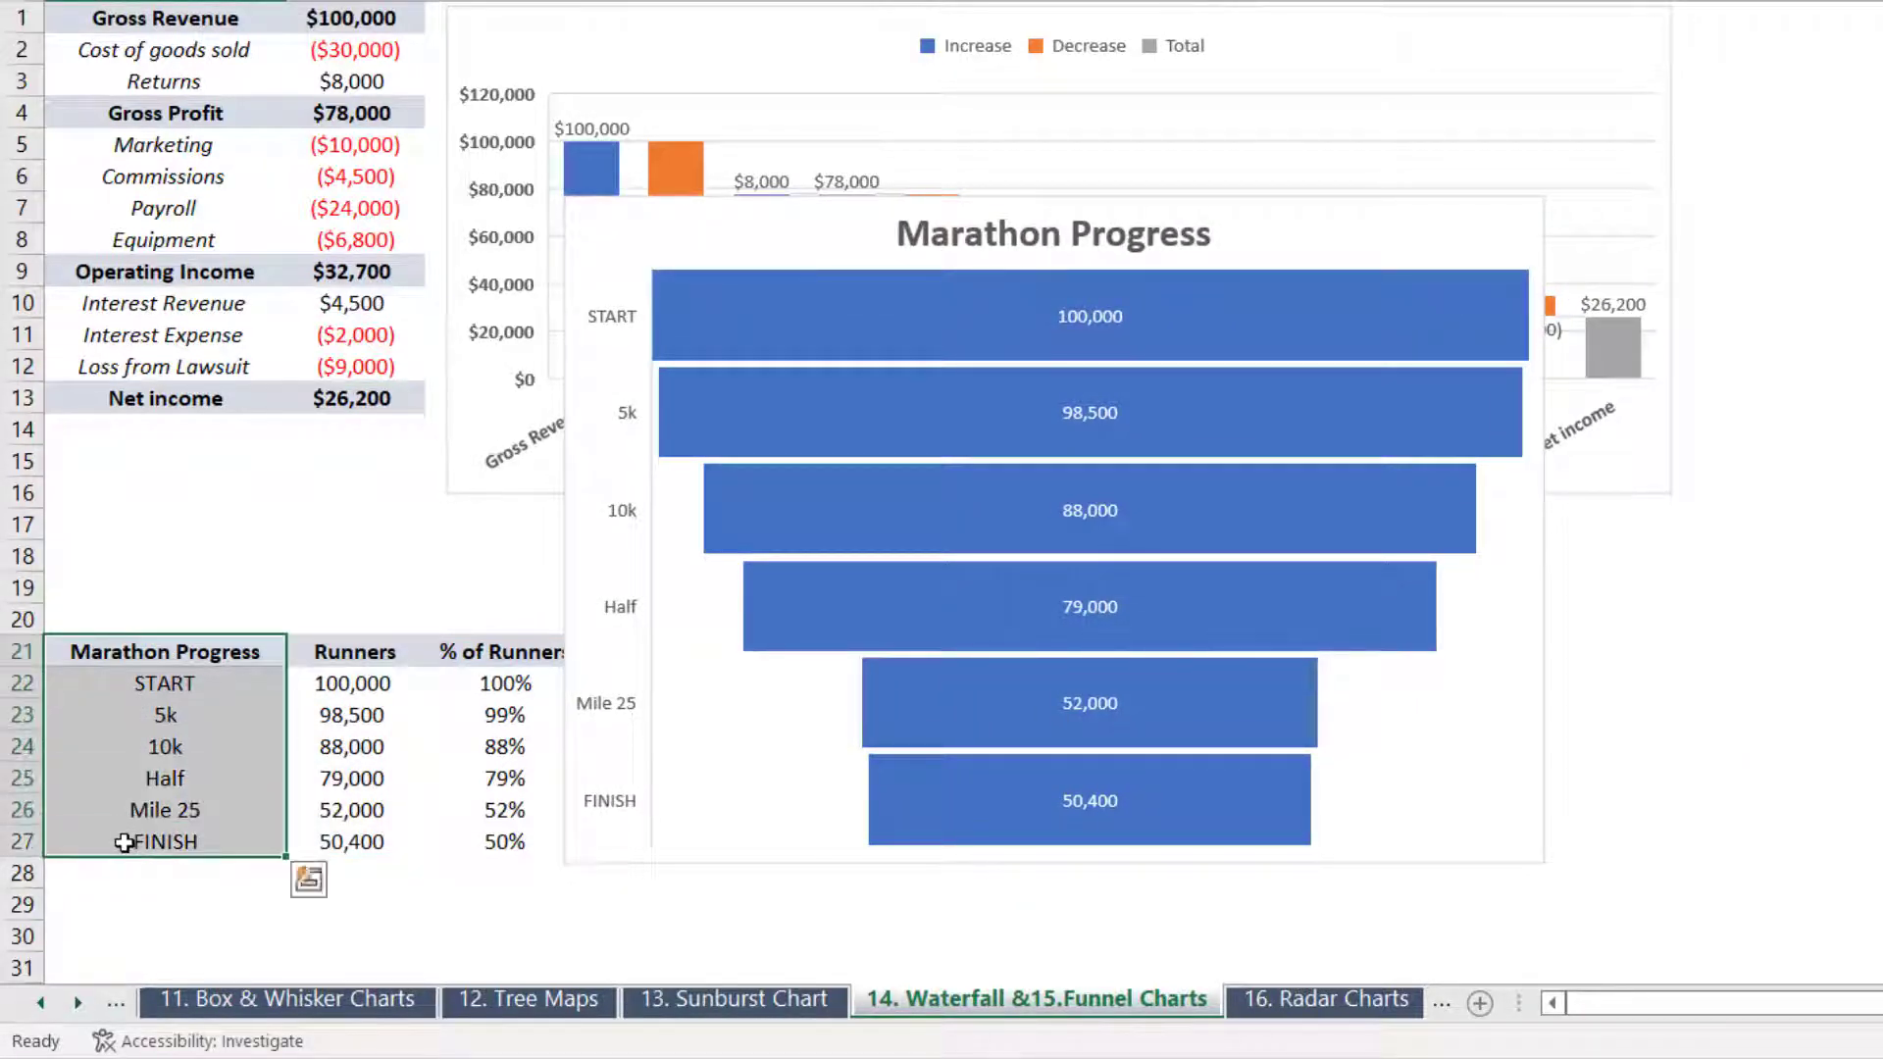
left_click(469, 648, "ctrl")
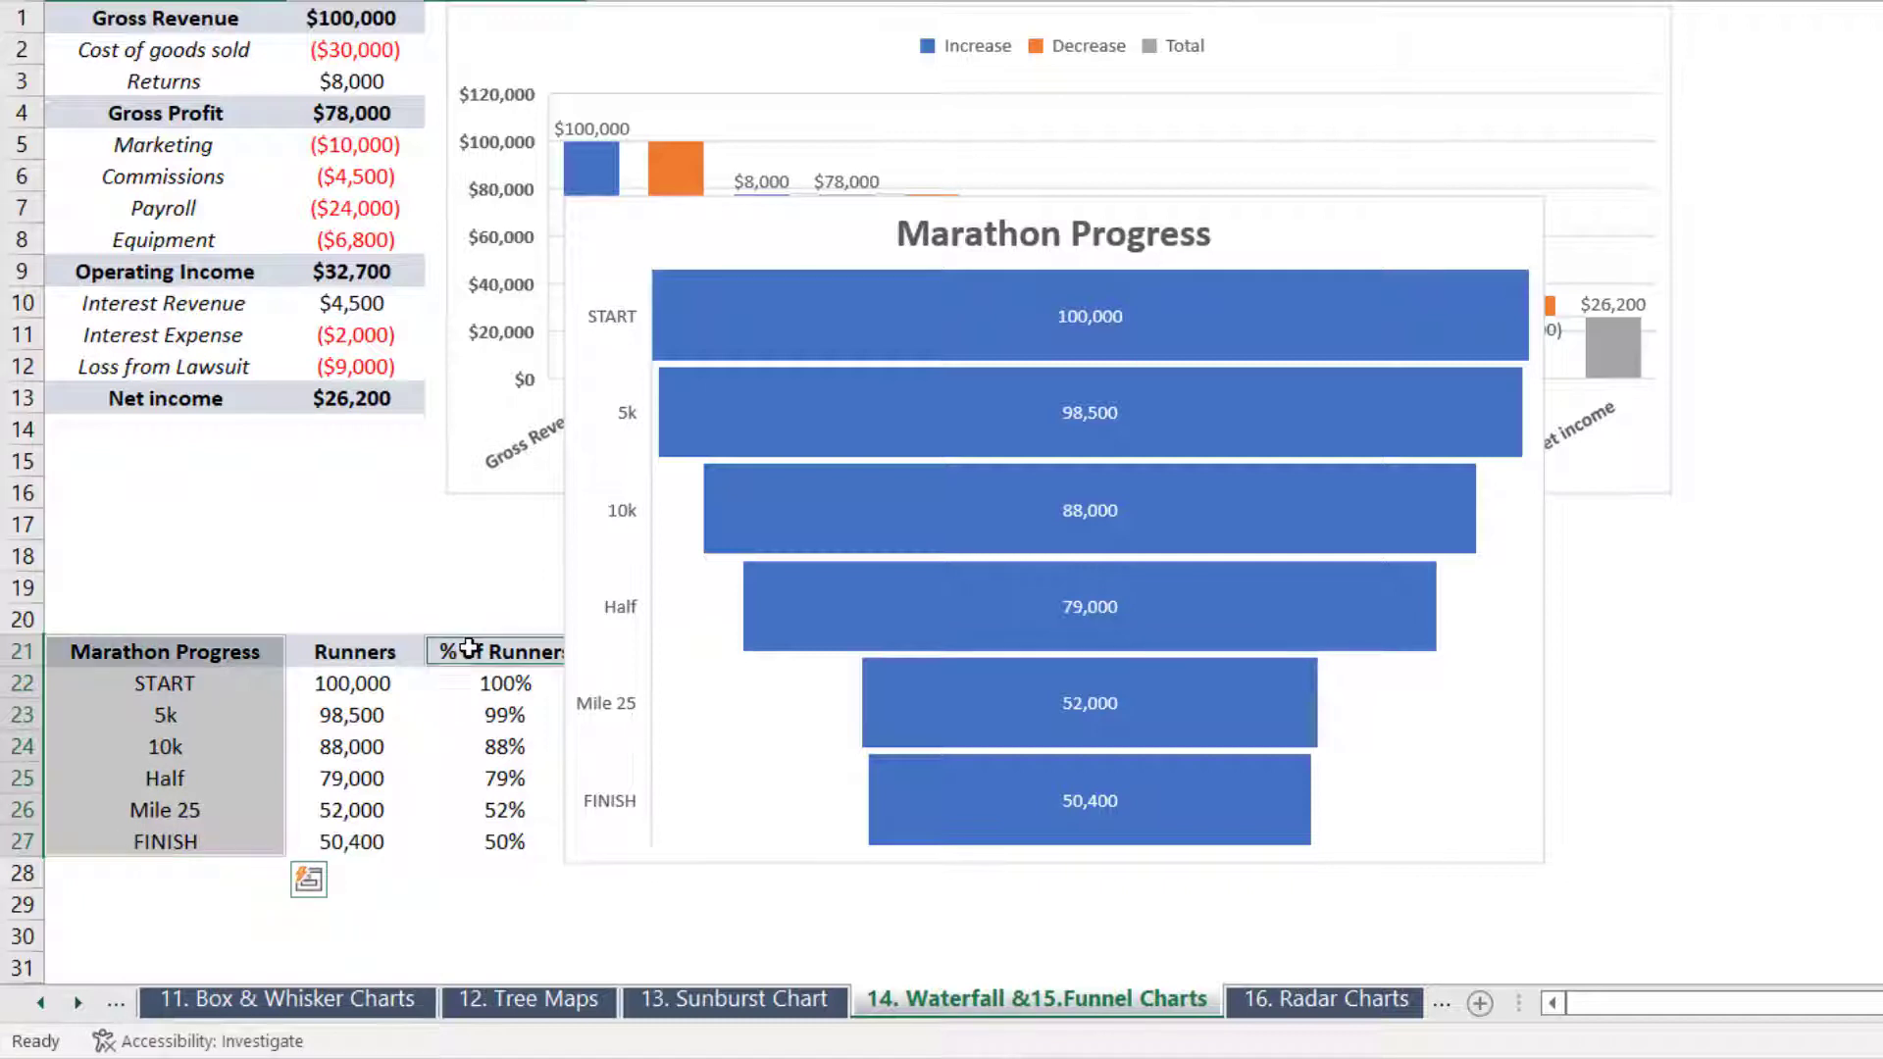
left_click_drag(469, 648, 471, 842)
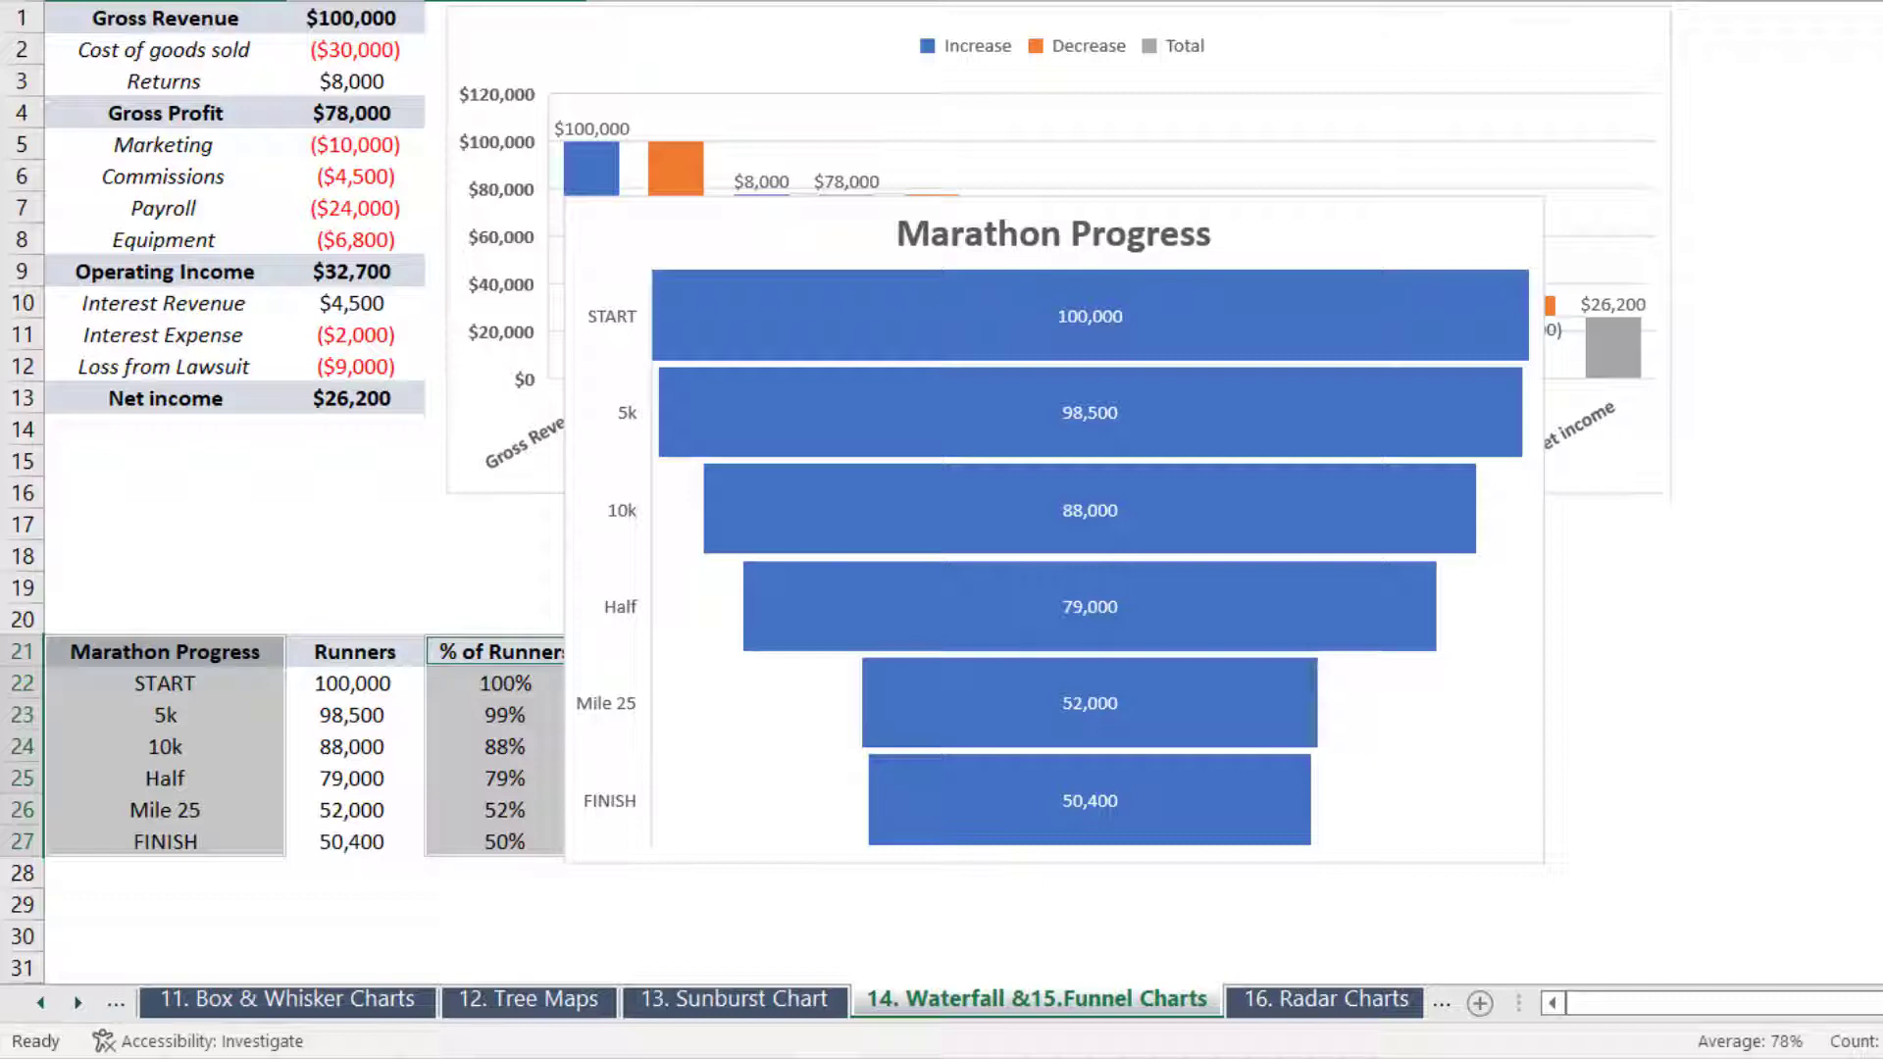
left_click(1309, 0)
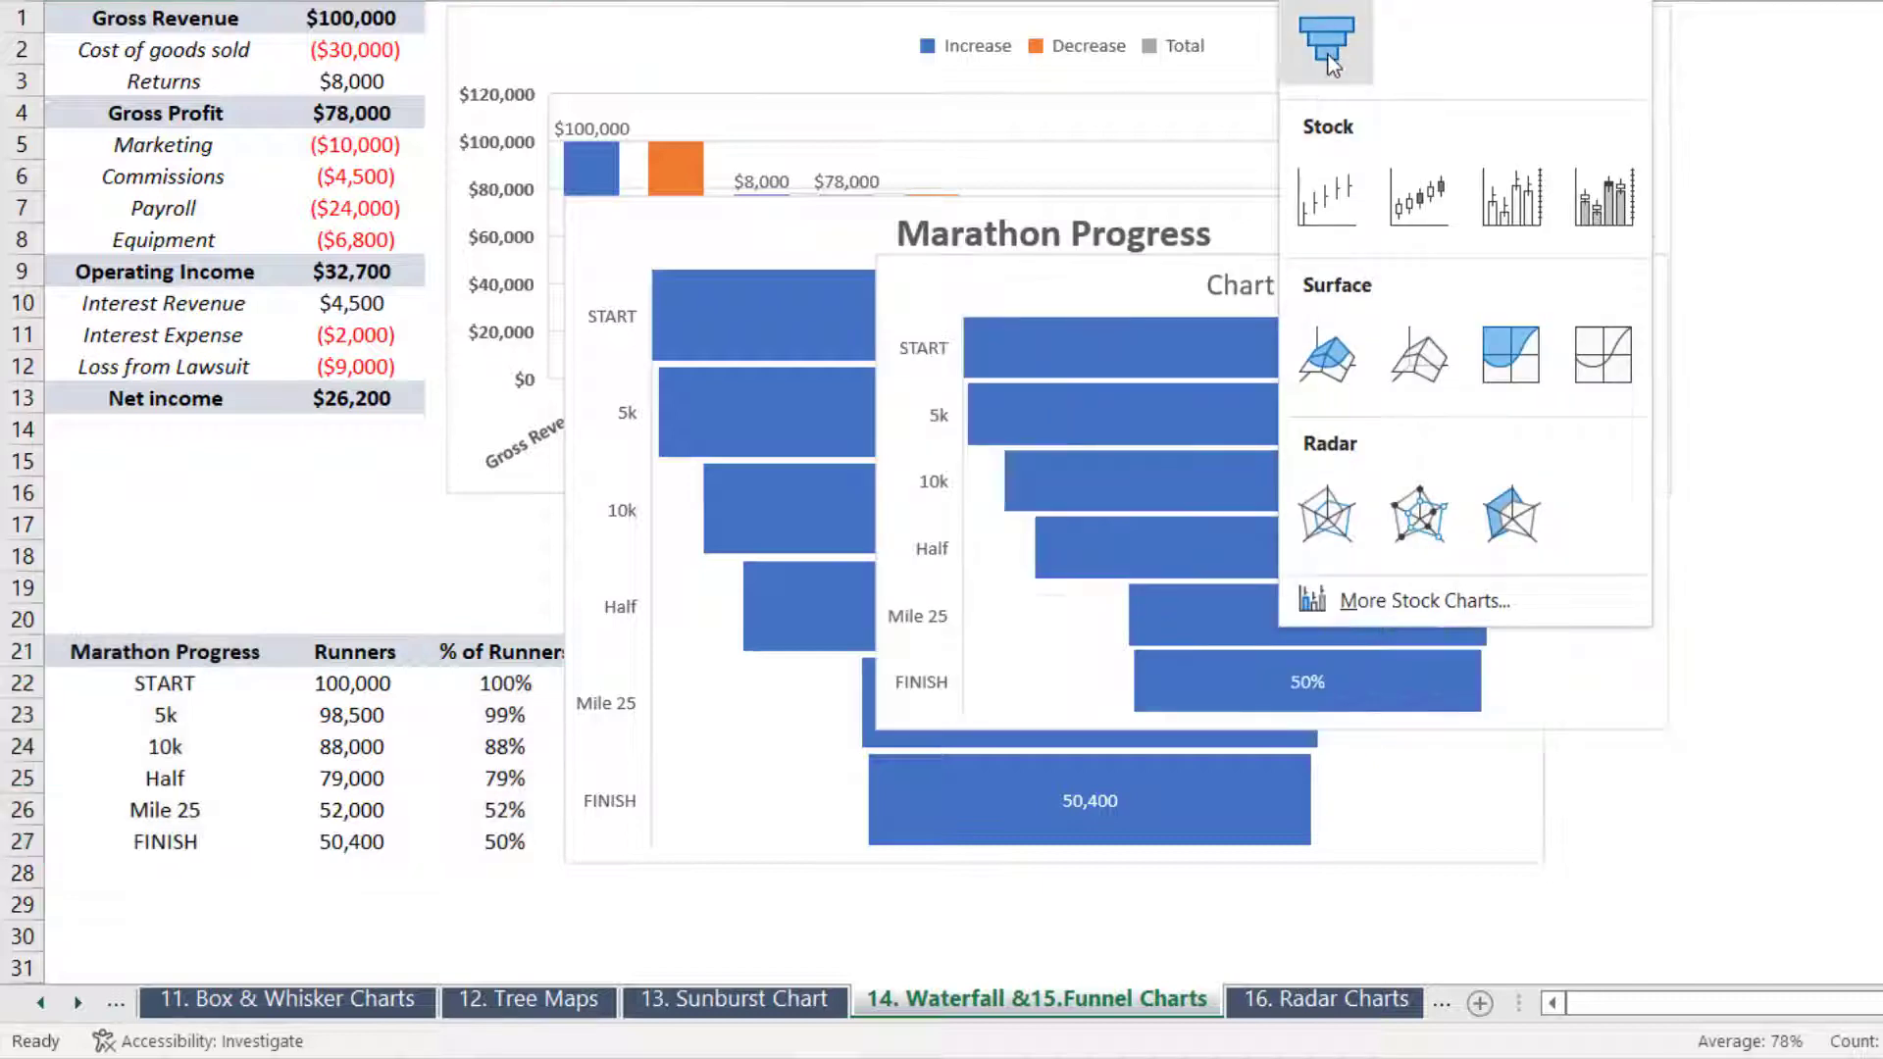
left_click(1328, 54)
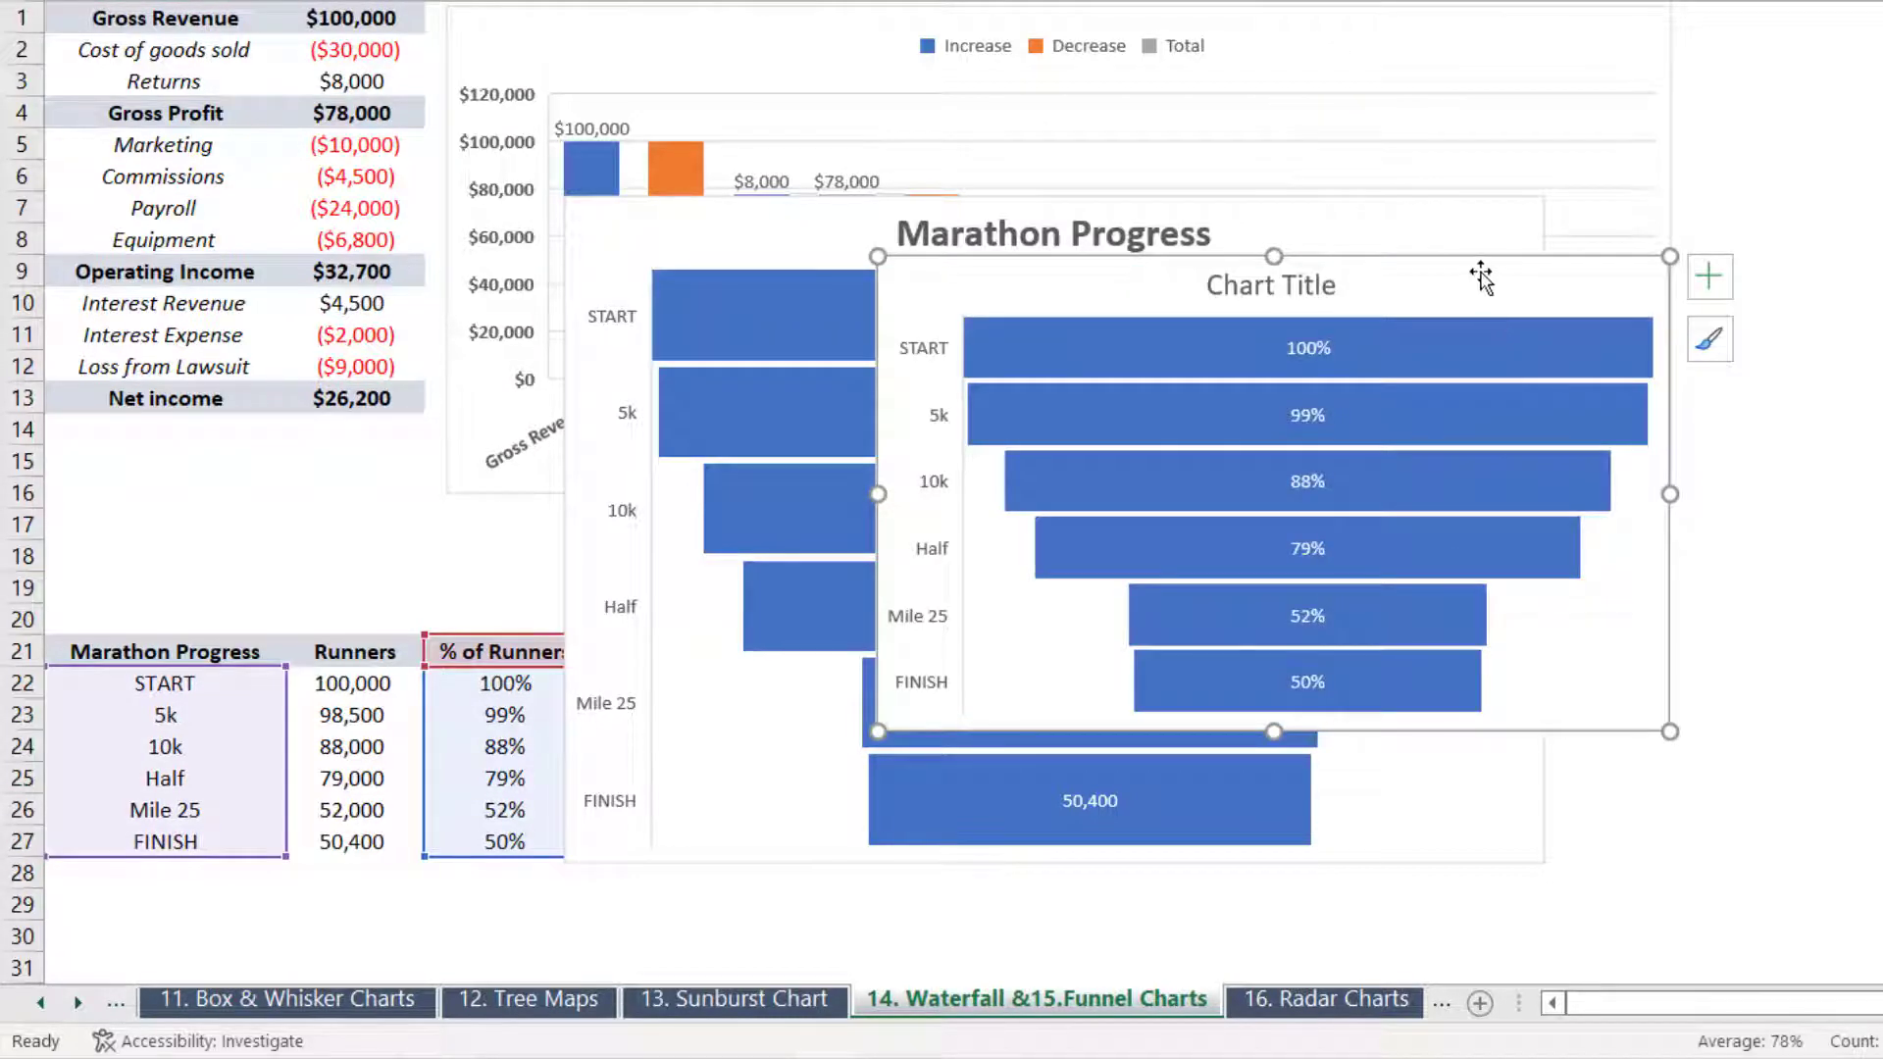
Place the percentage funnel chart beside the first one, enlarge it to about columns M to U, rows 7 to 28, and save the workbook
left_click_drag(1481, 277, 1882, 224)
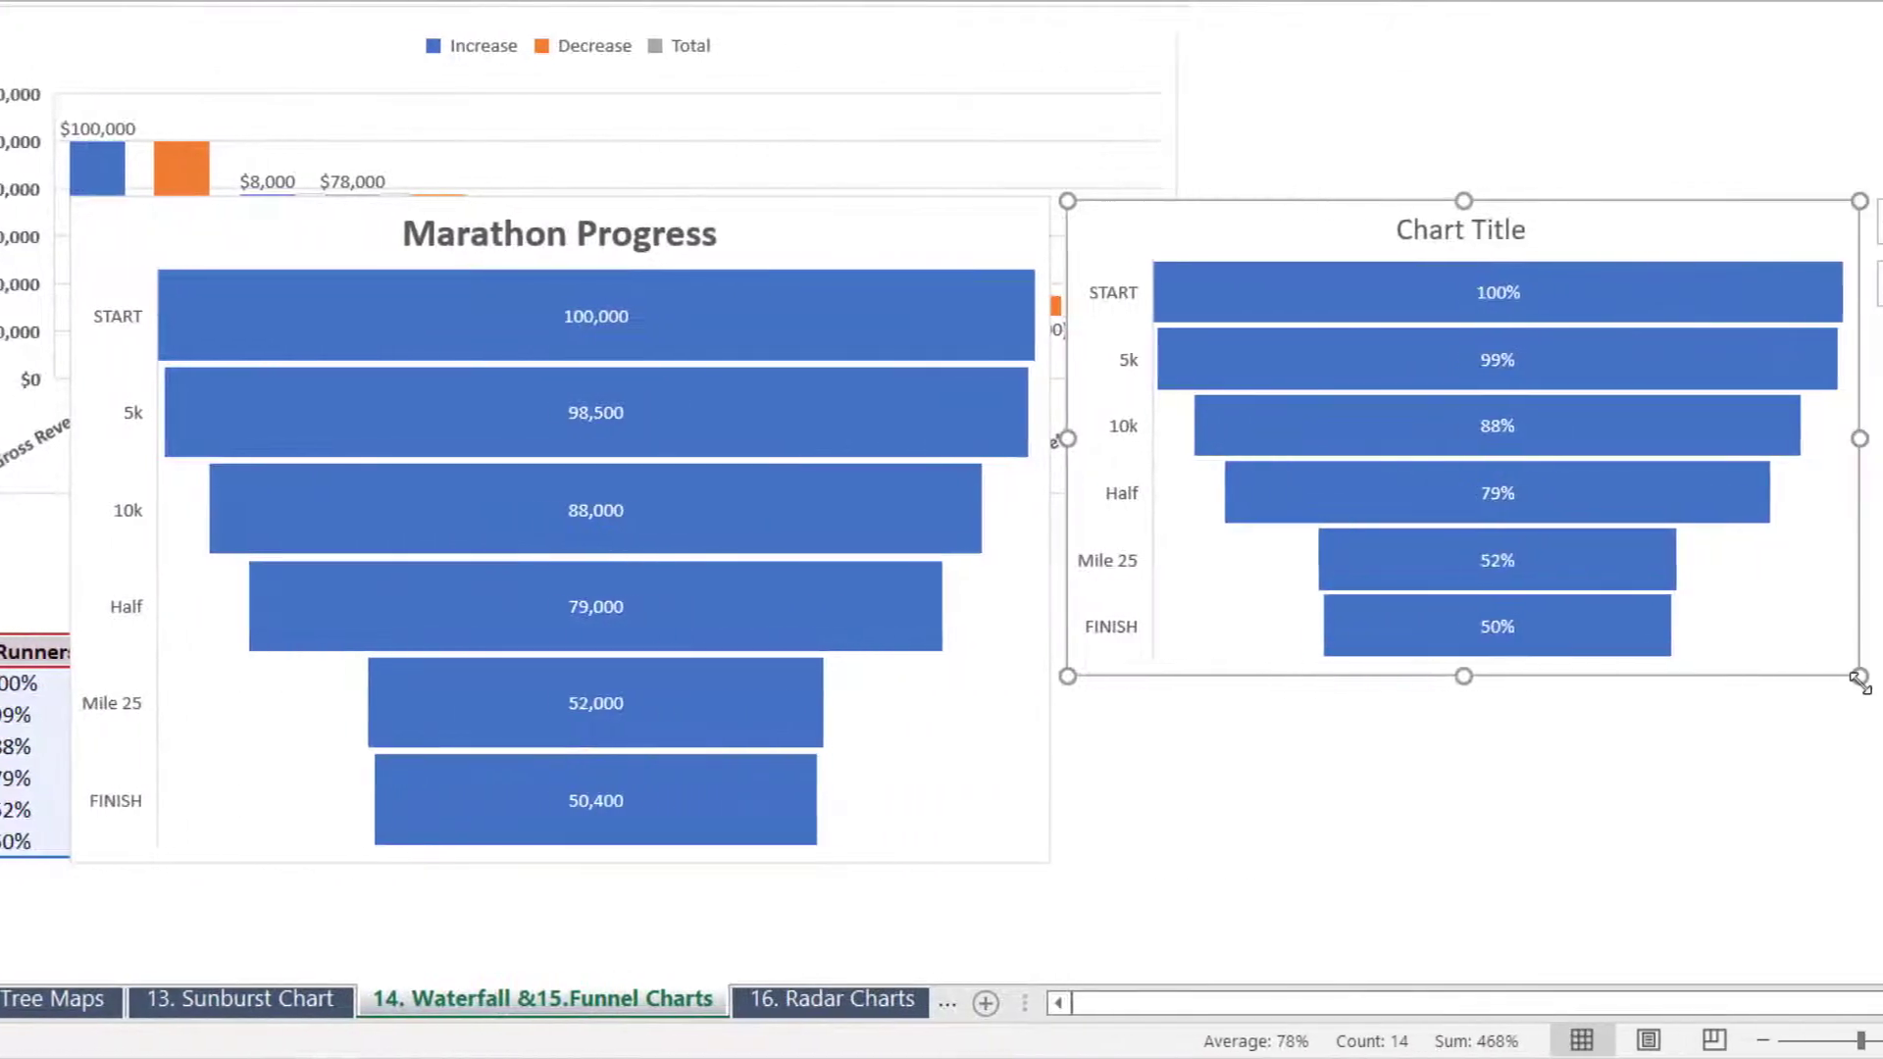
left_click_drag(1860, 679, 1882, 871)
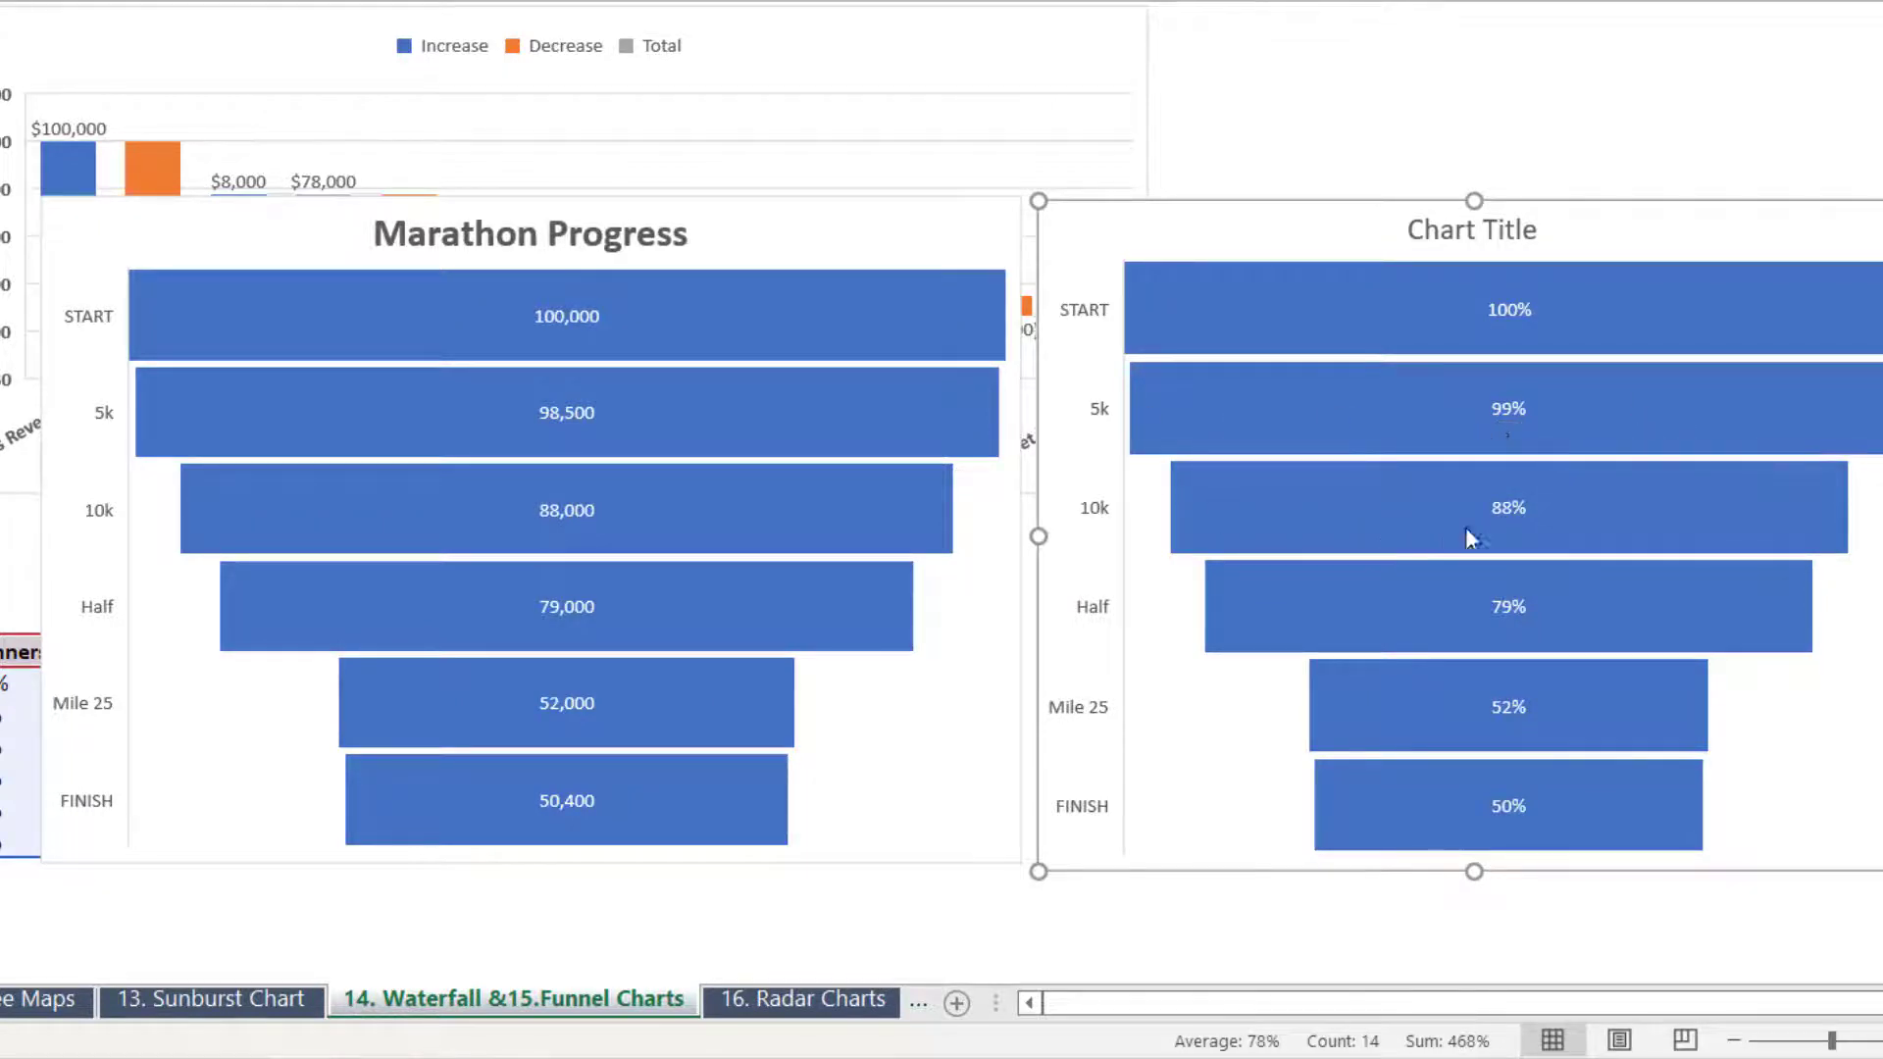
mouse_move(1610, 505)
mouse_move(1455, 824)
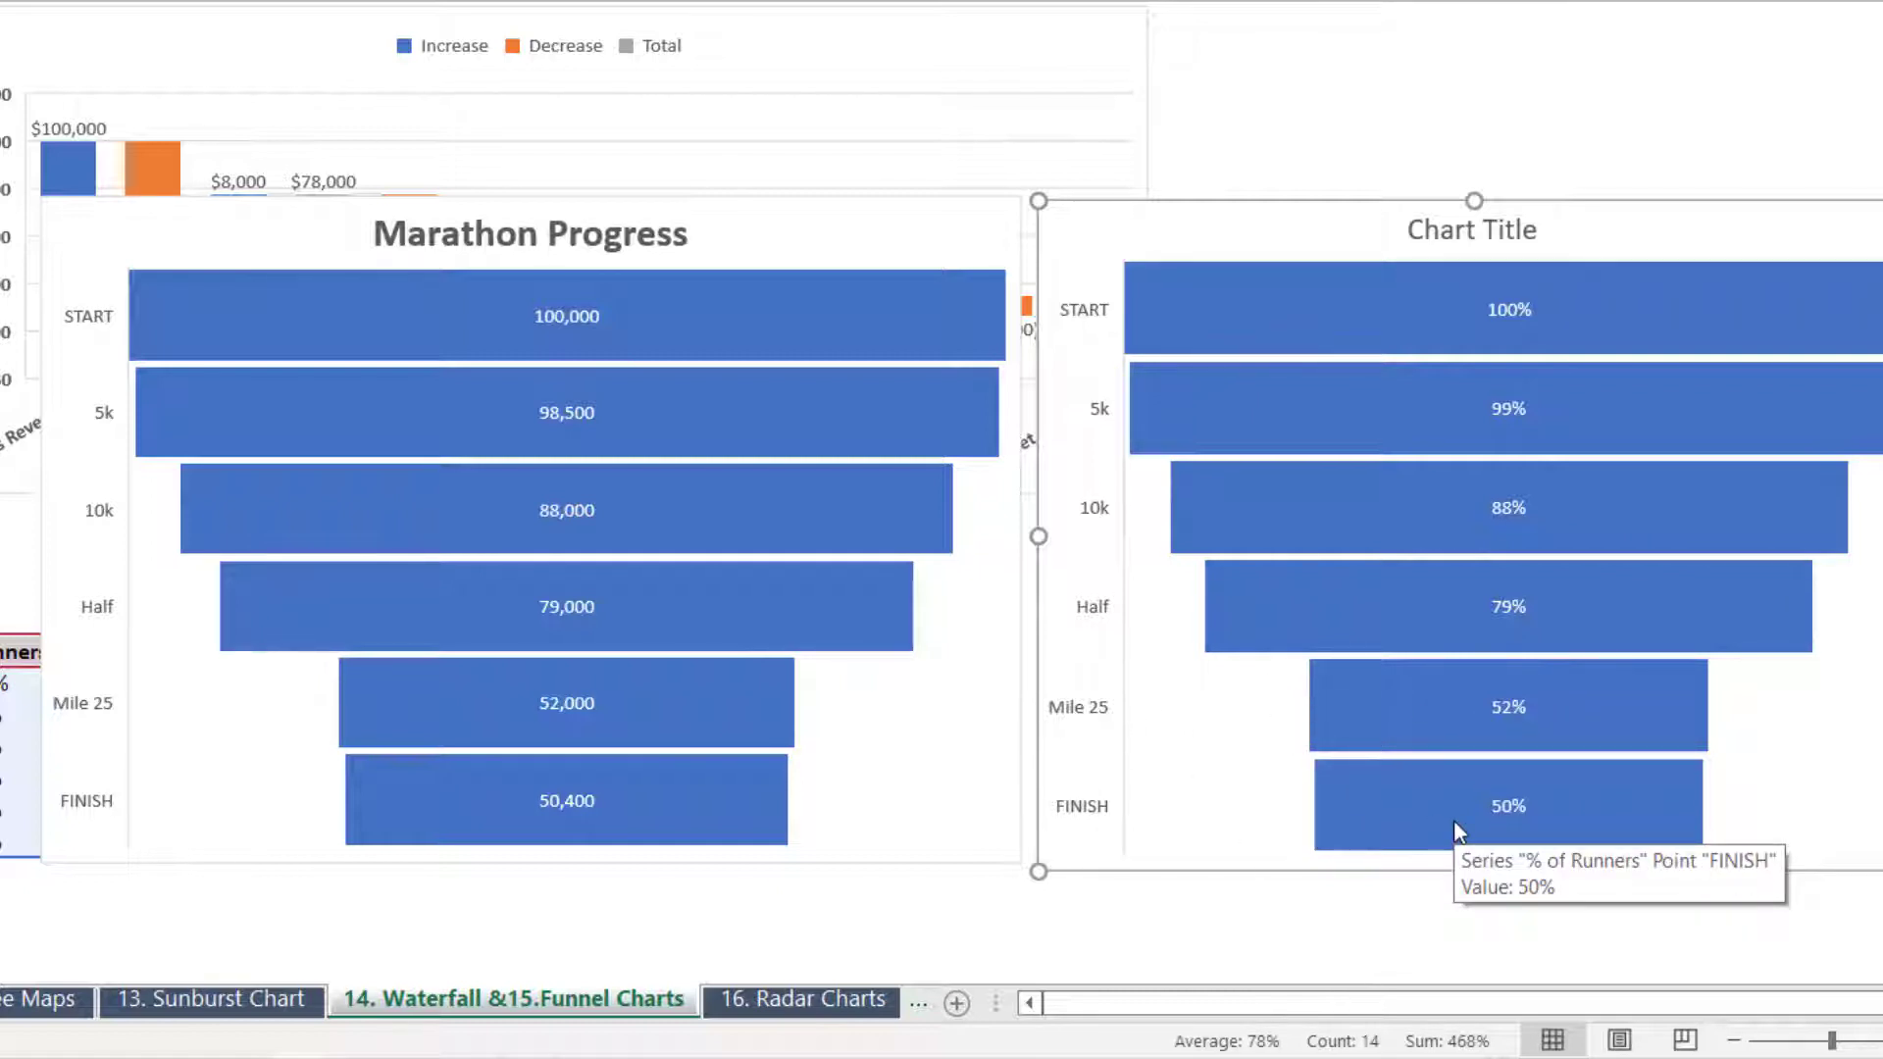
mouse_move(1379, 711)
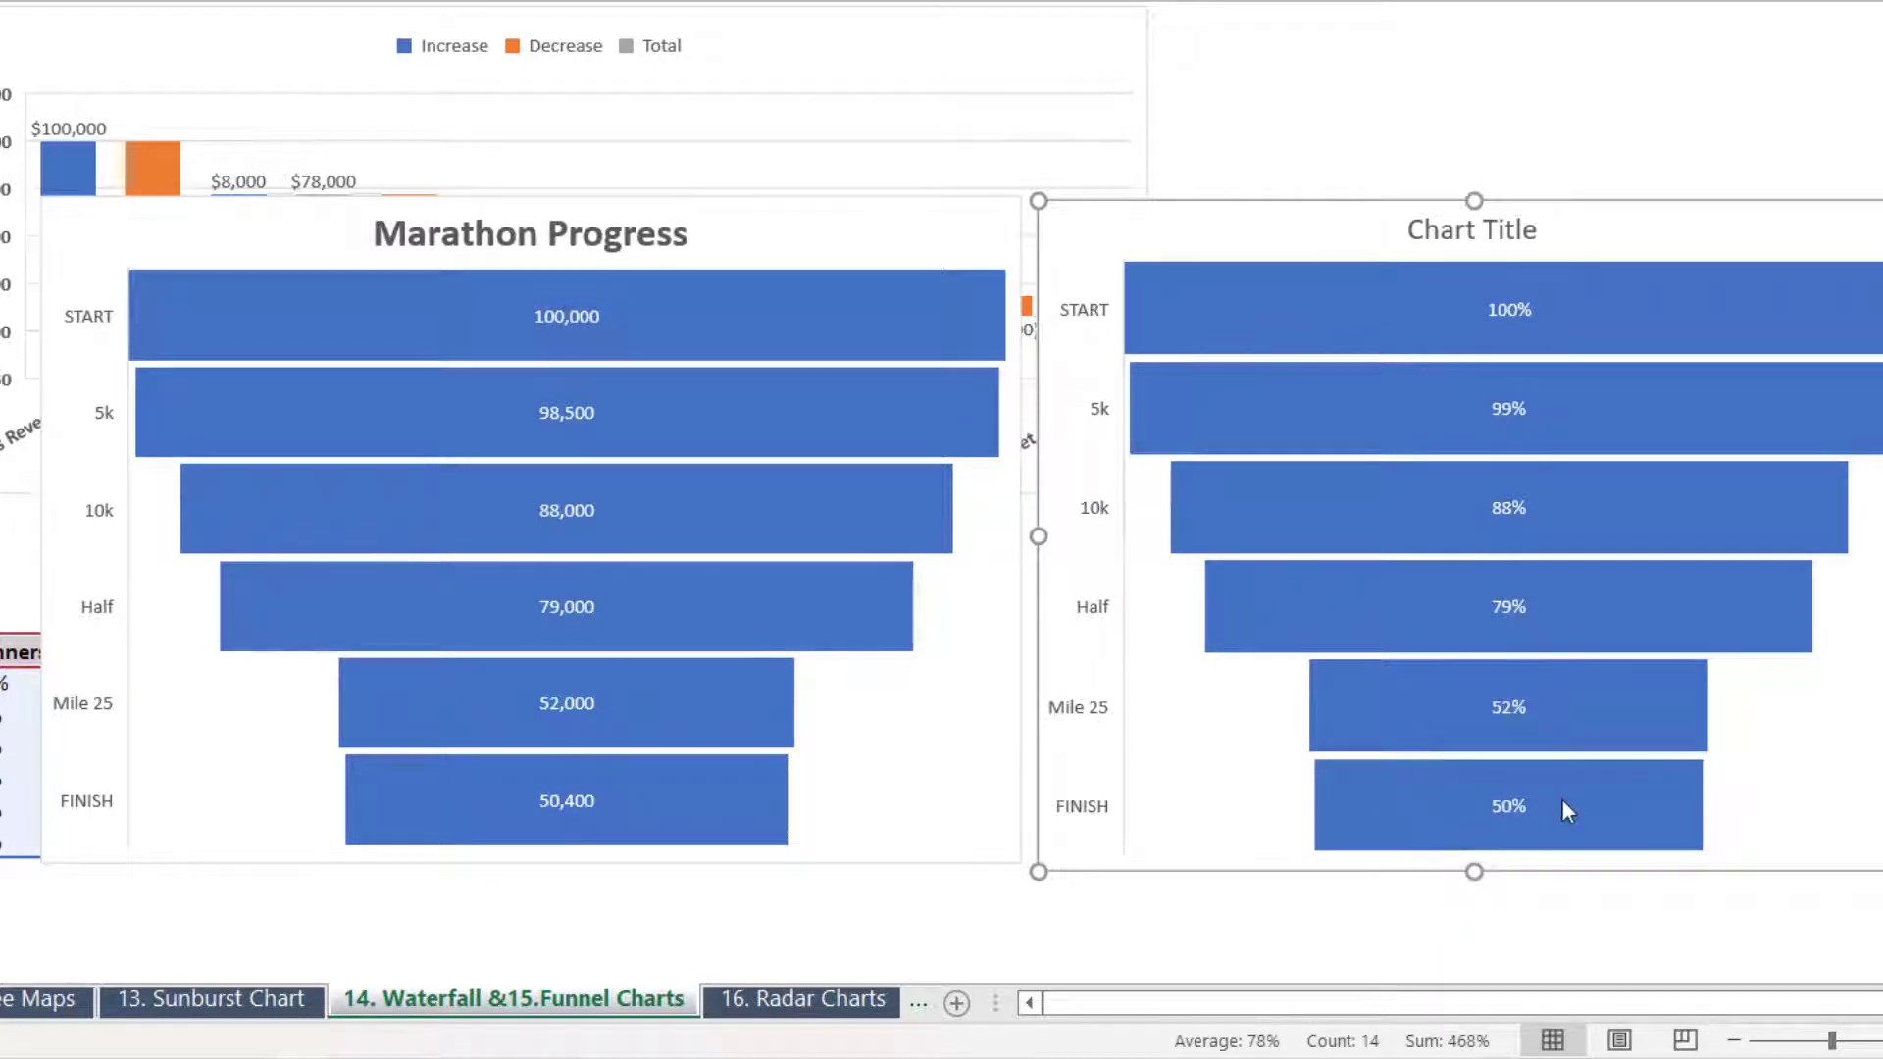
mouse_move(1562, 801)
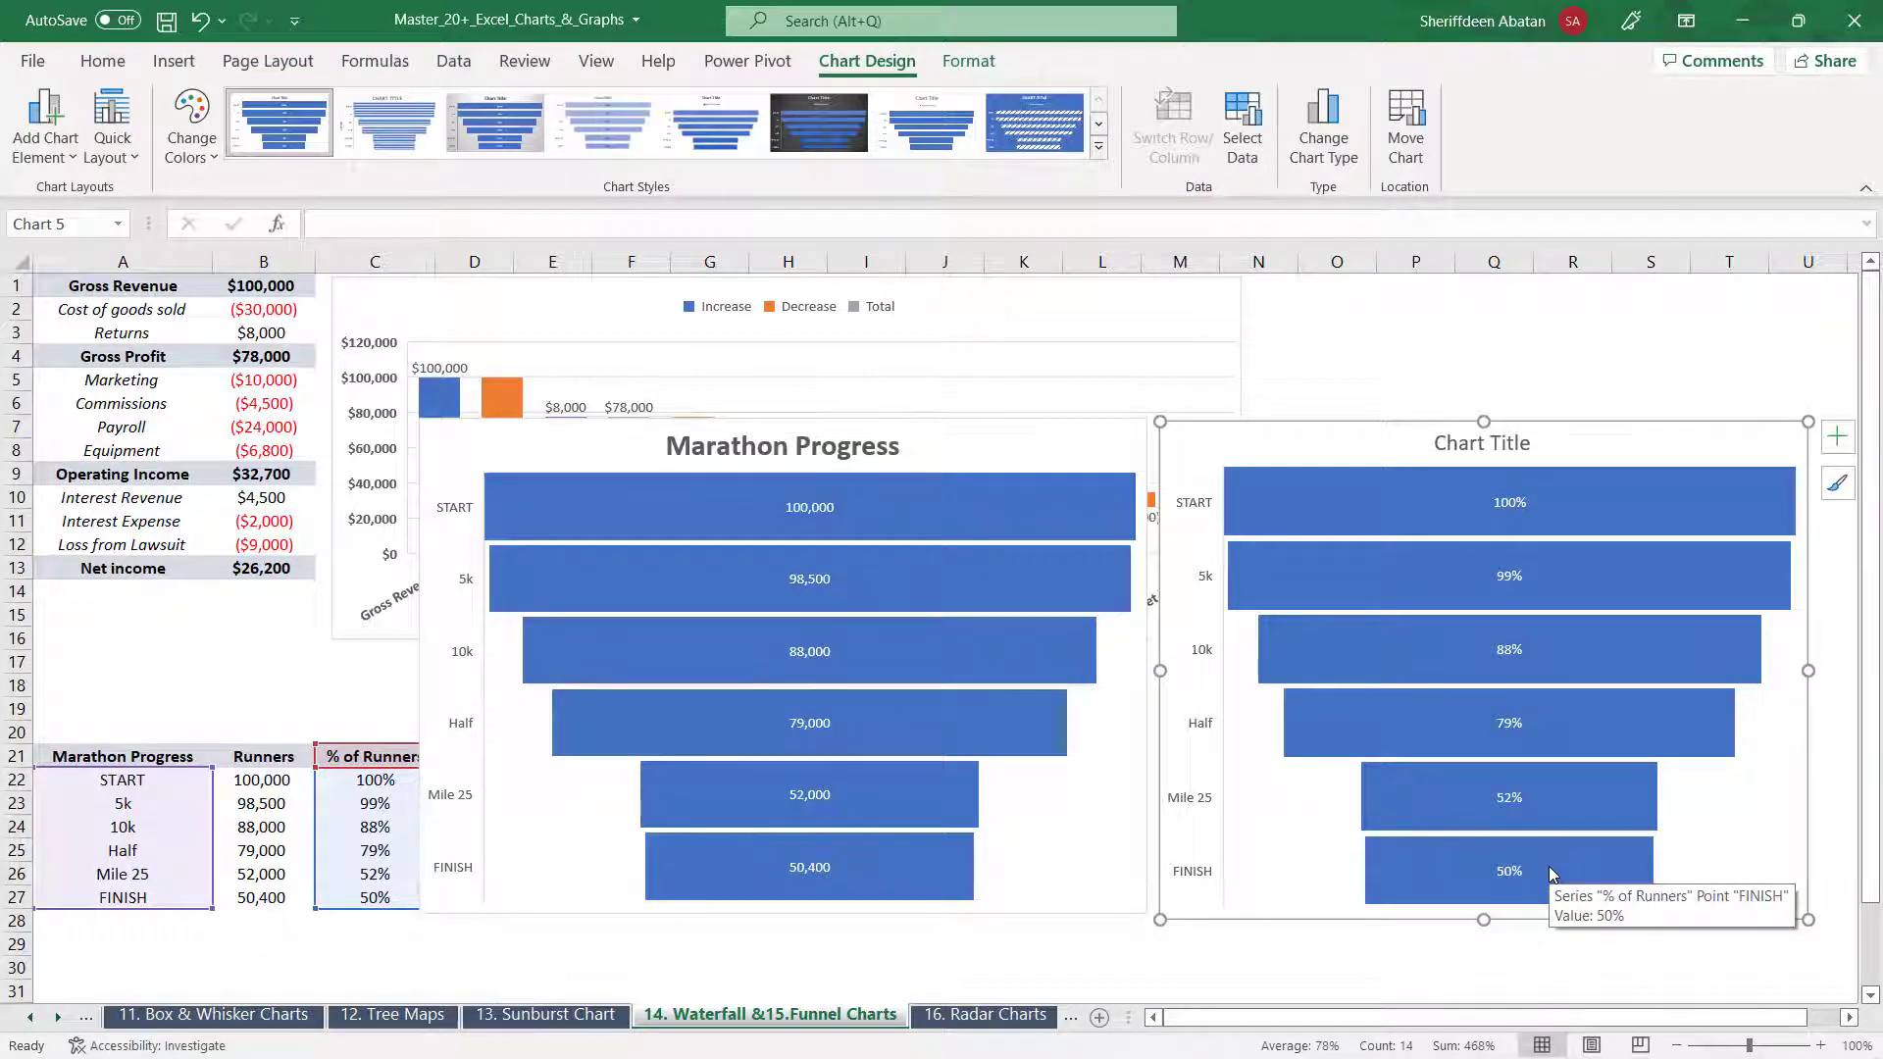
key("ctrl+s")
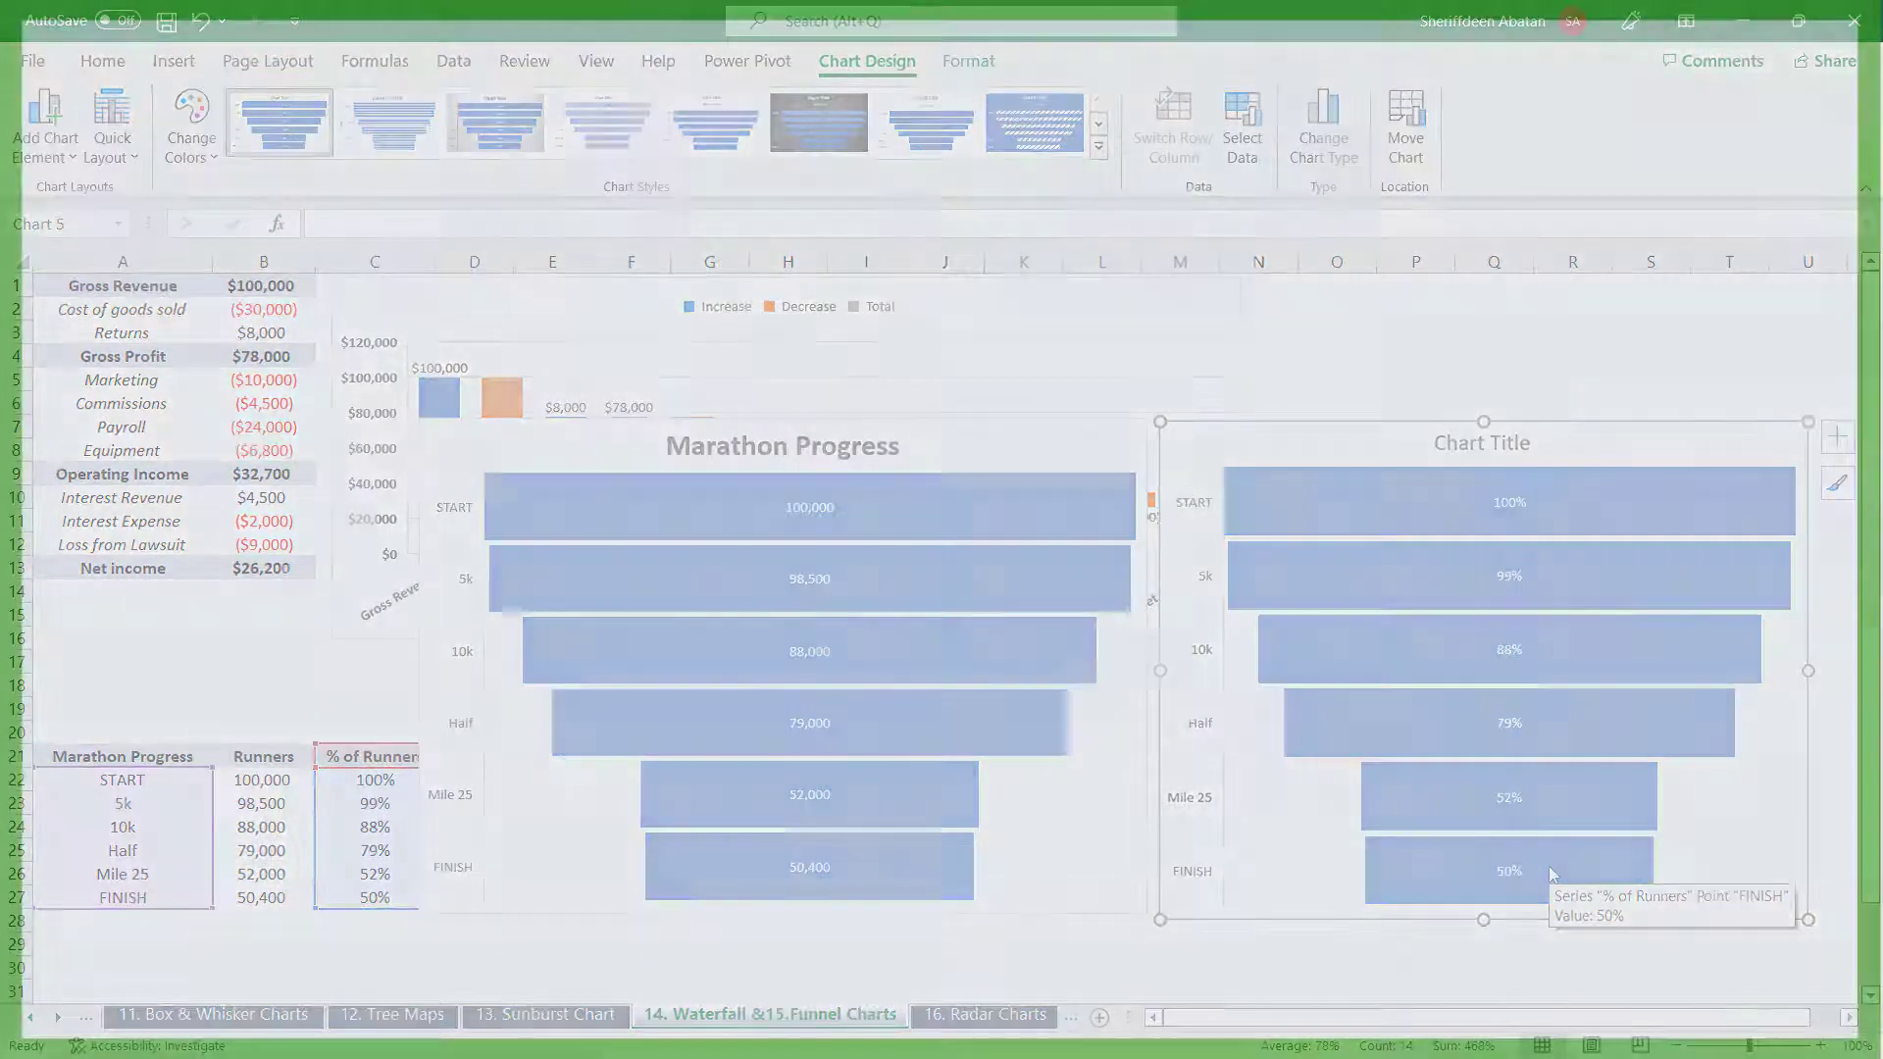
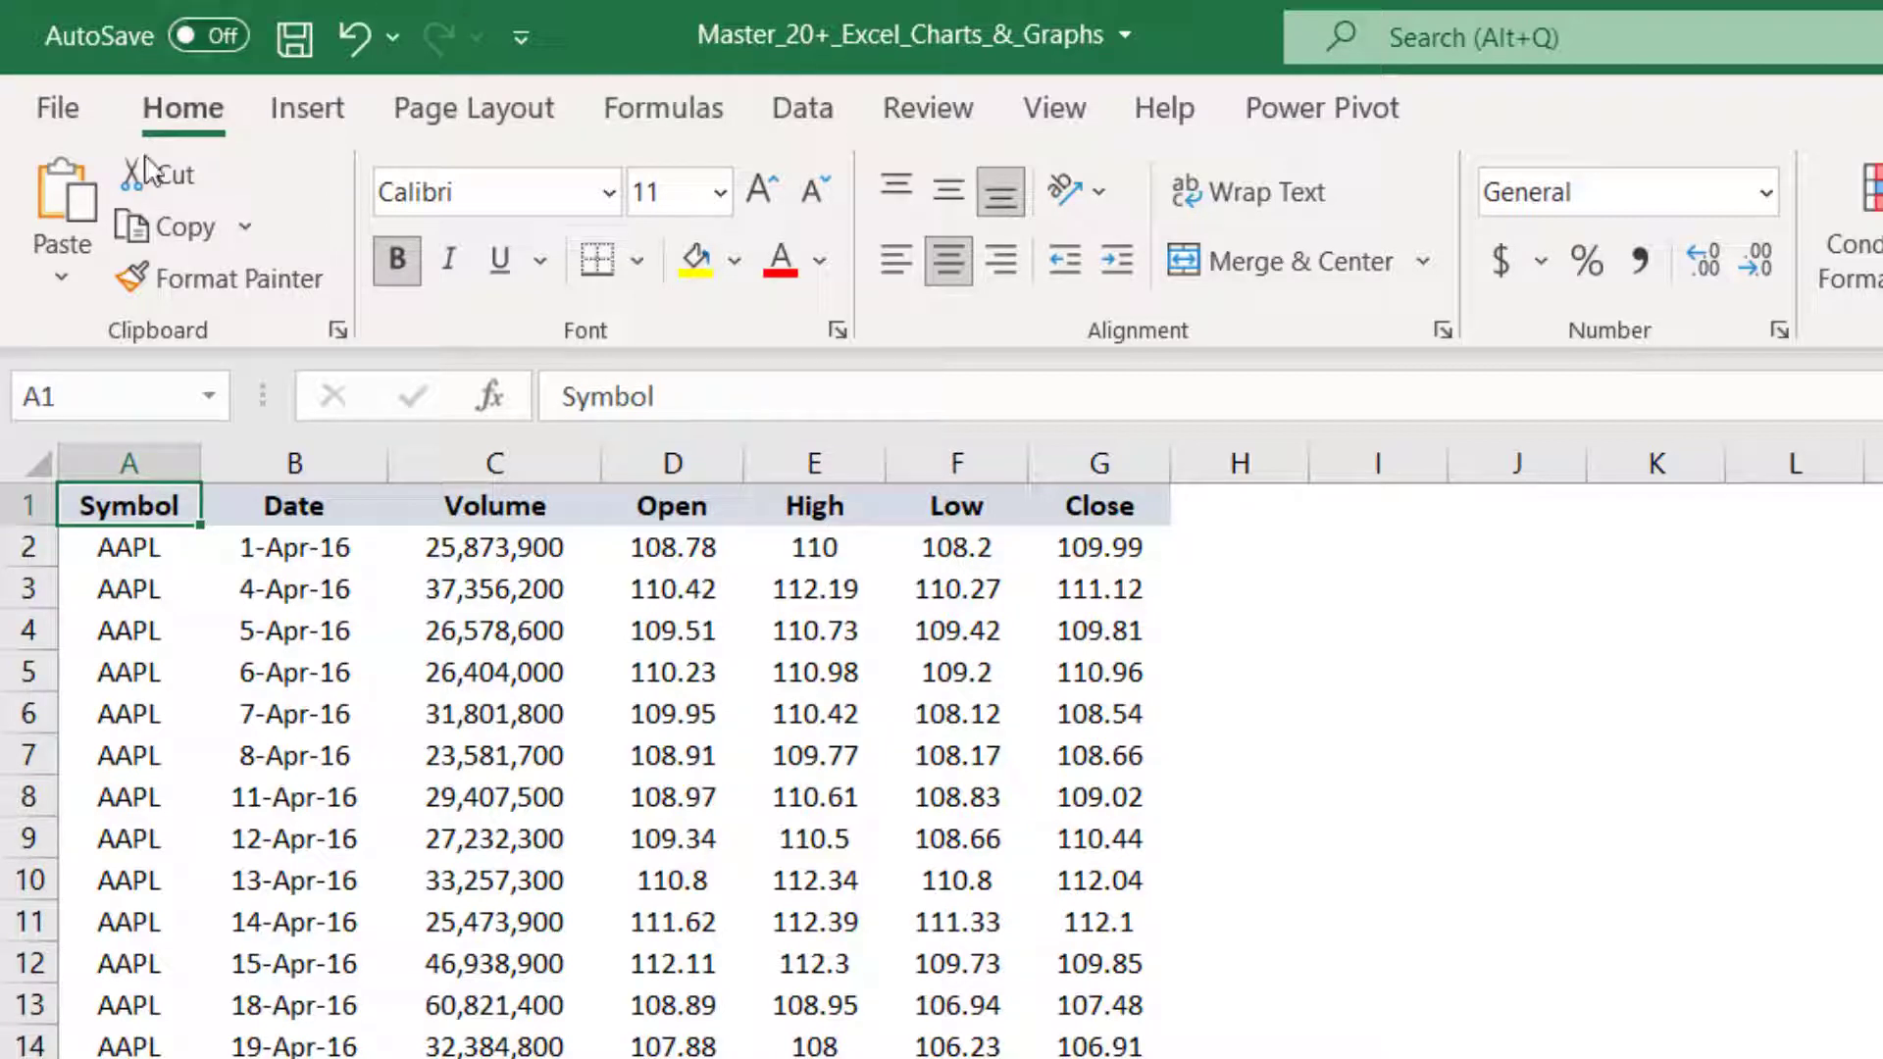
Insert a Volume-Open-High-Low-Close stock chart from the AAPL Date through Close data in columns B to G
left_click_drag(284, 483, 1066, 628)
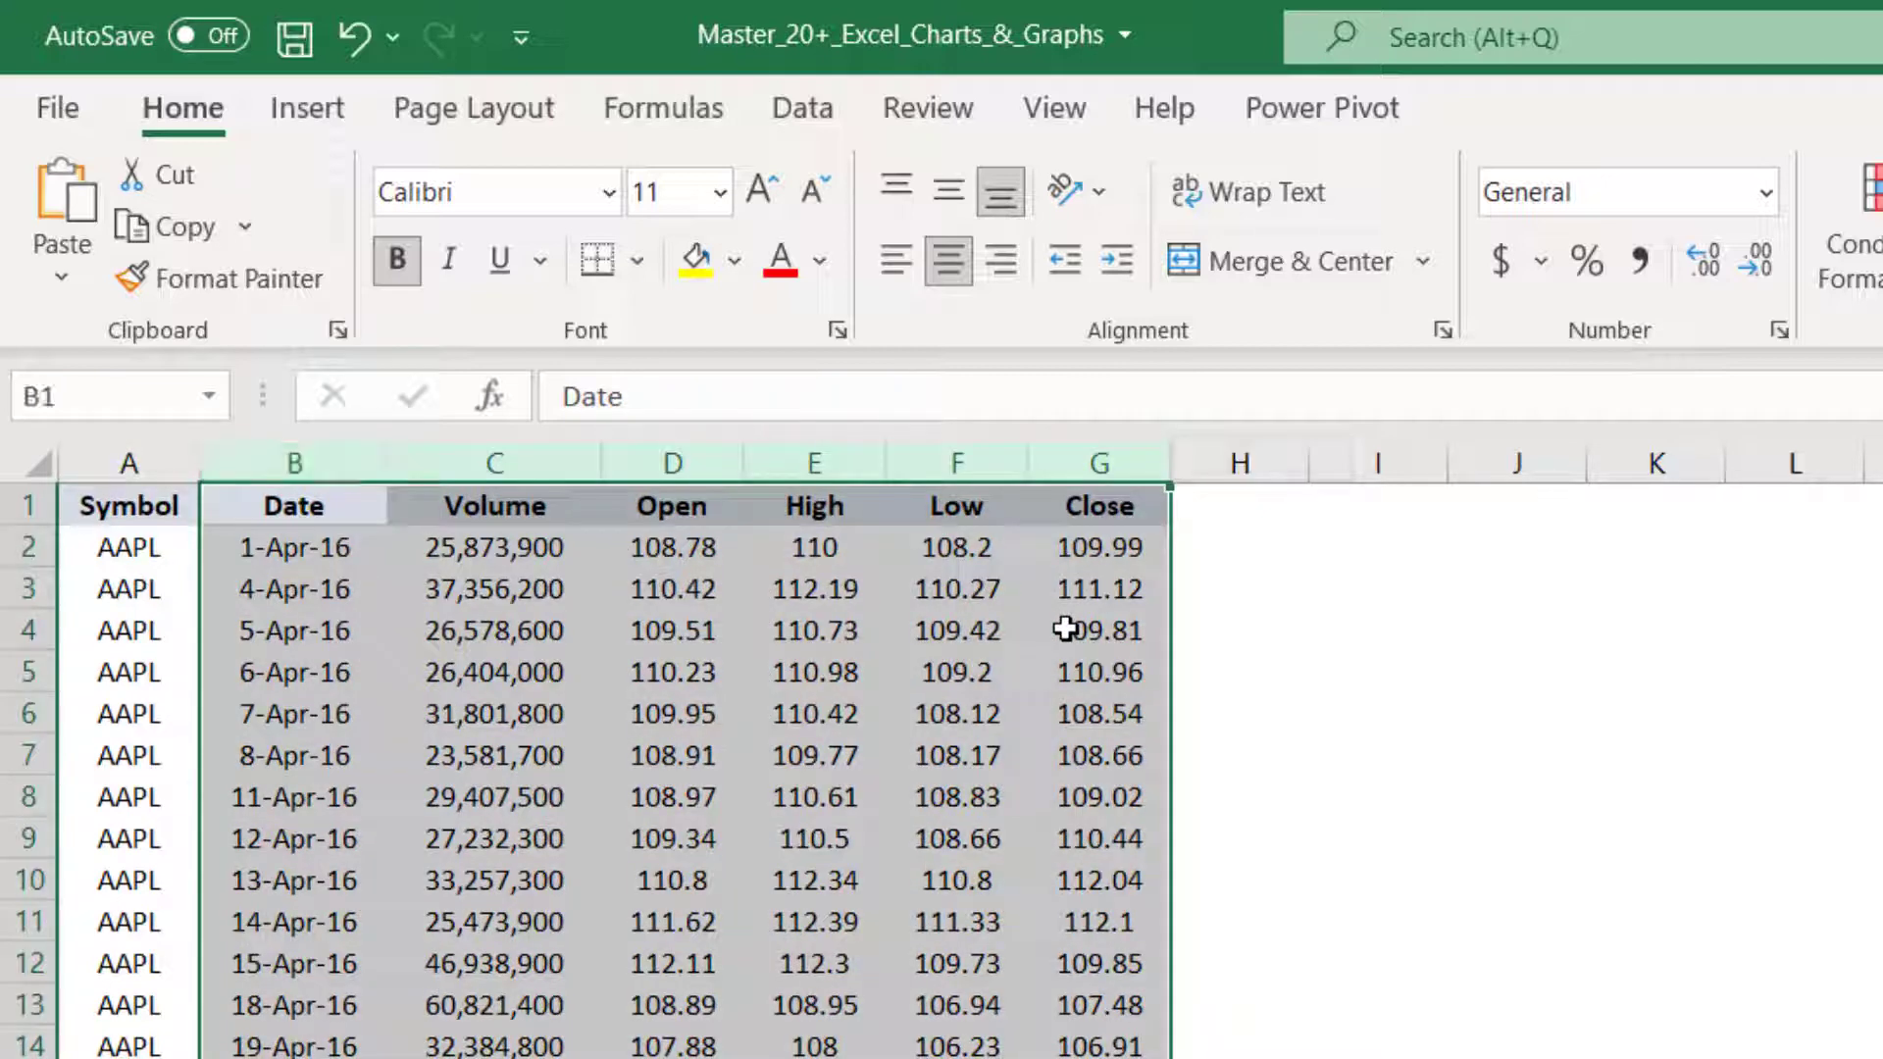
left_click(327, 113)
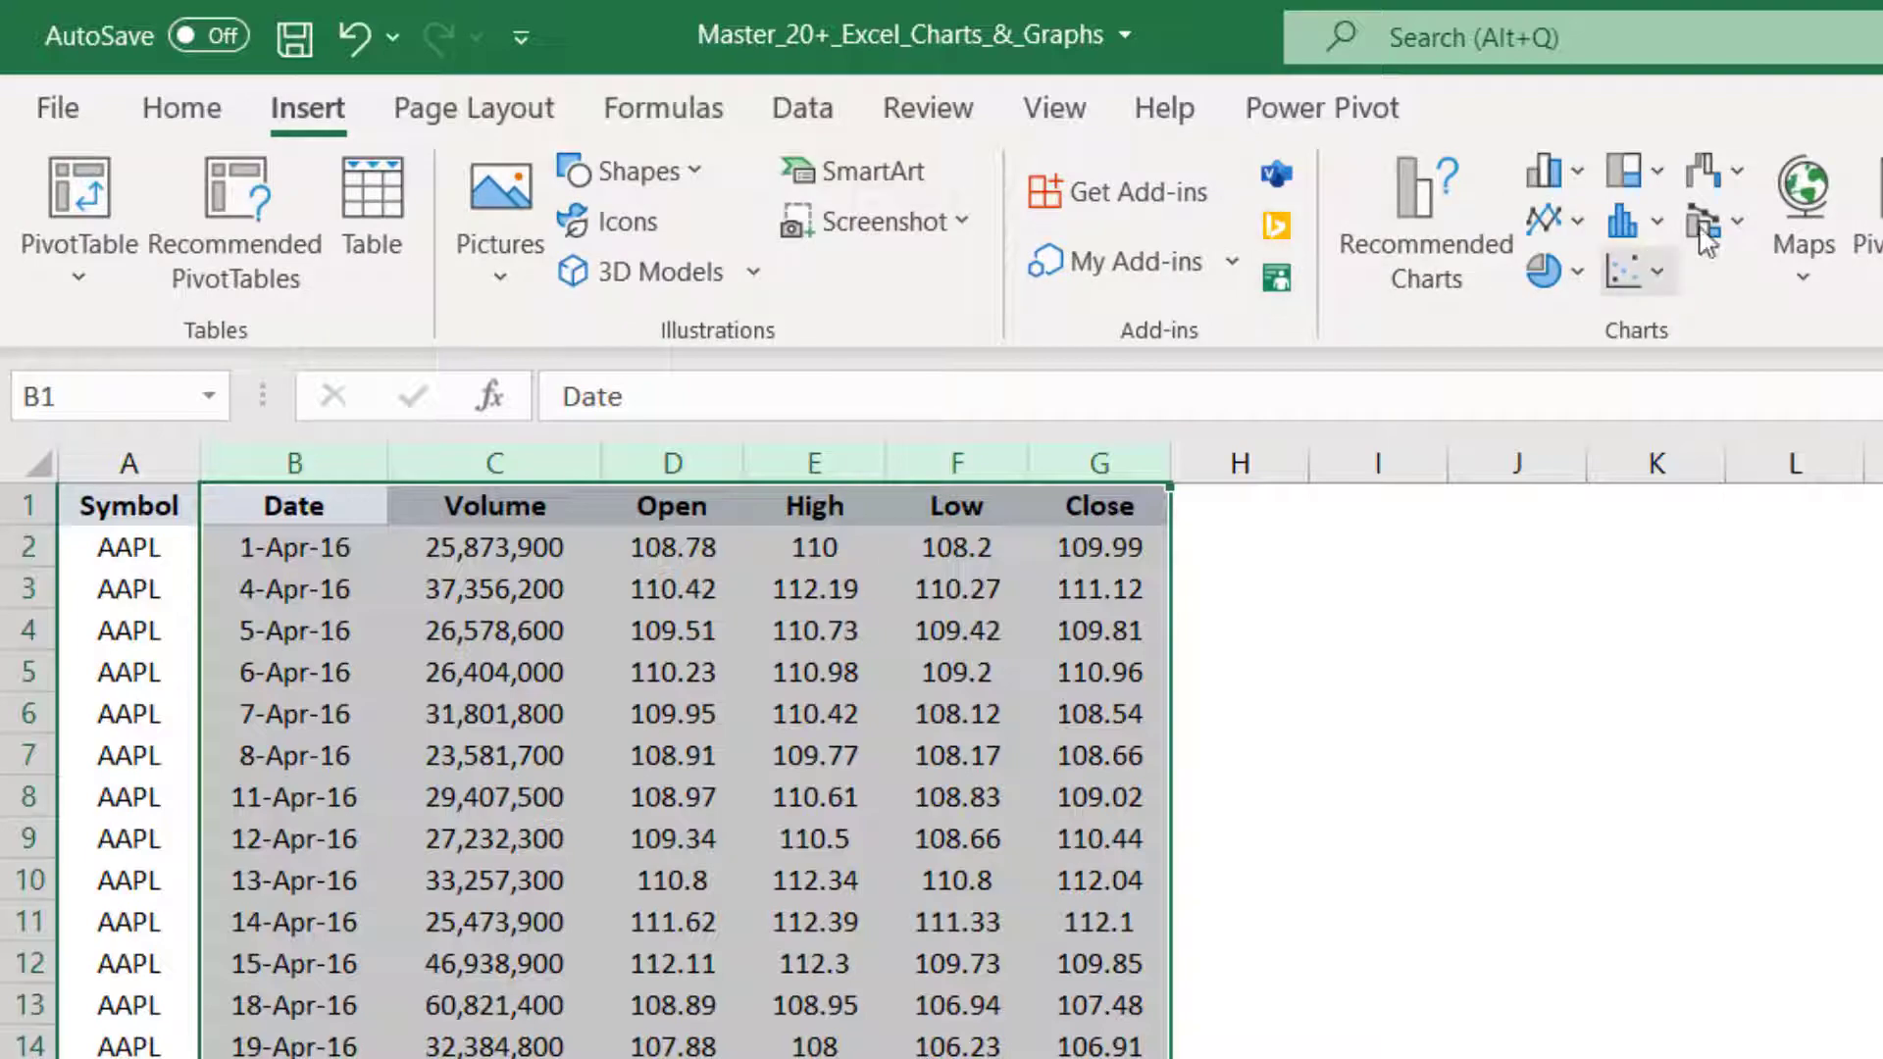
left_click(1722, 169)
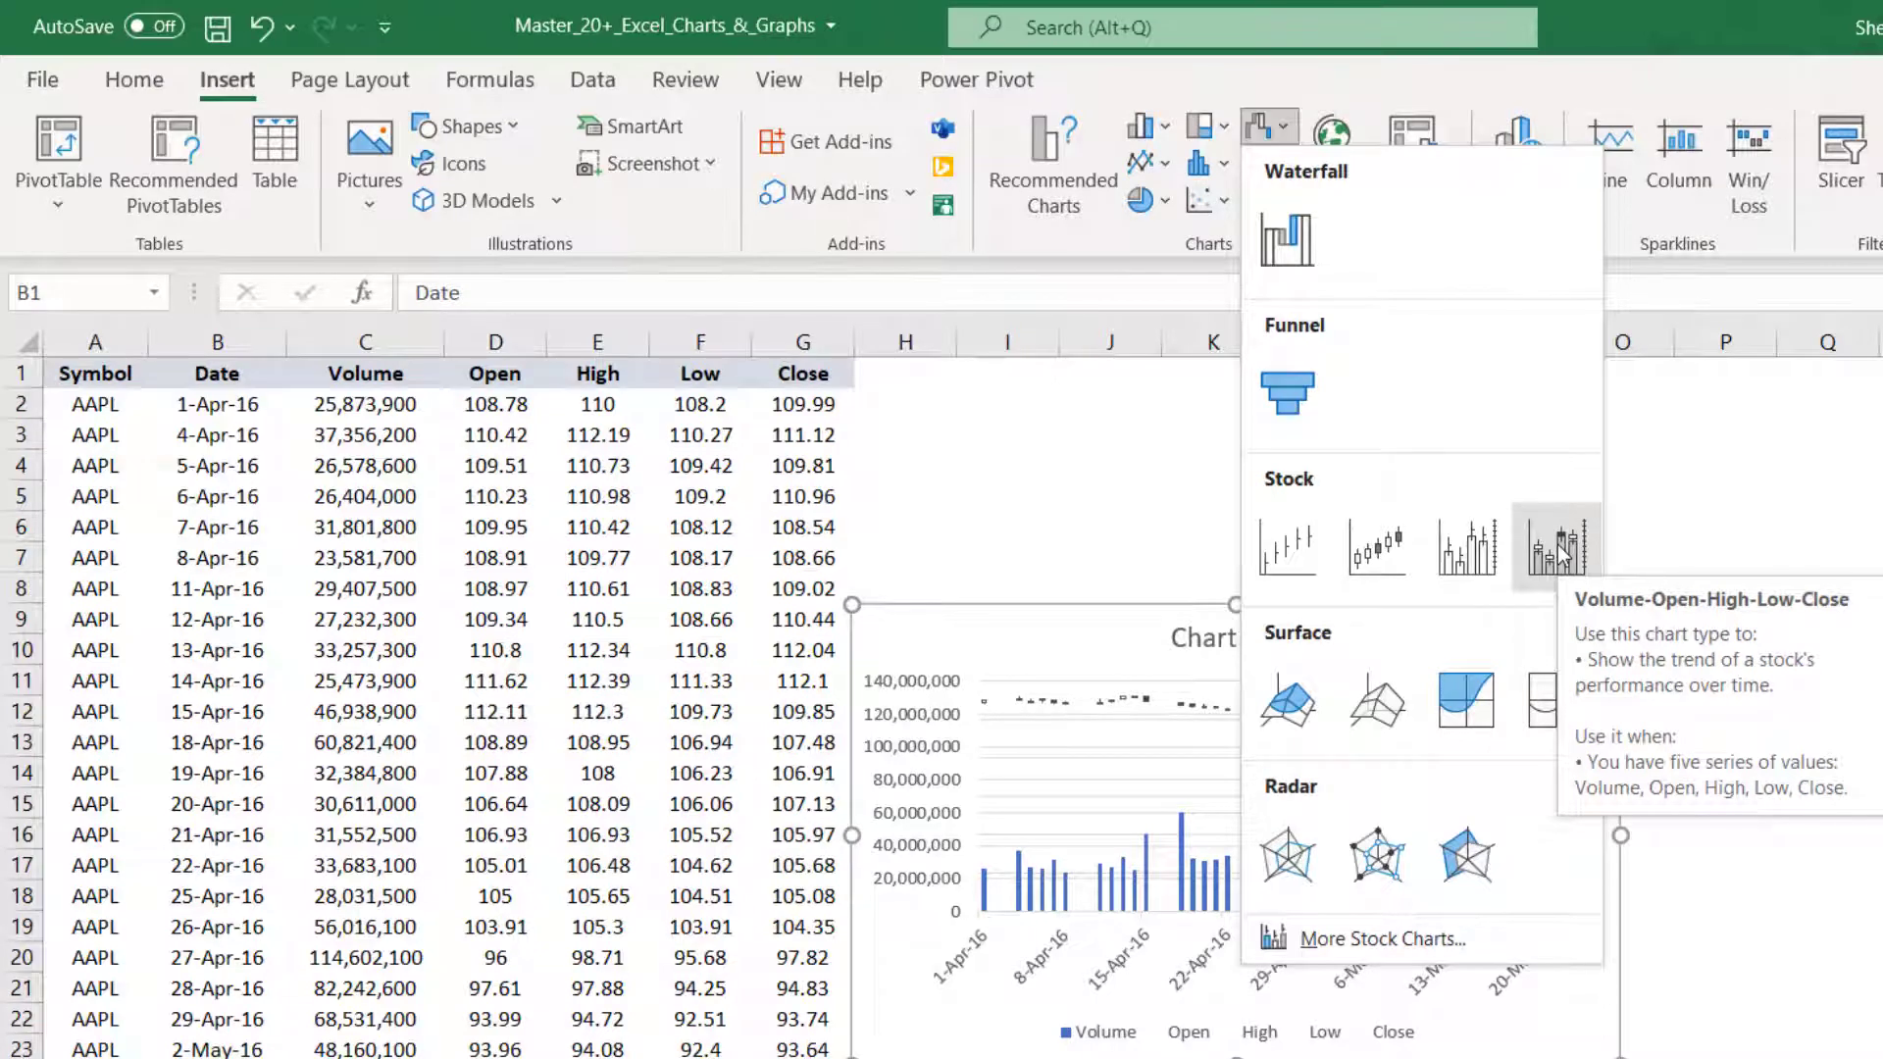
left_click(1558, 545)
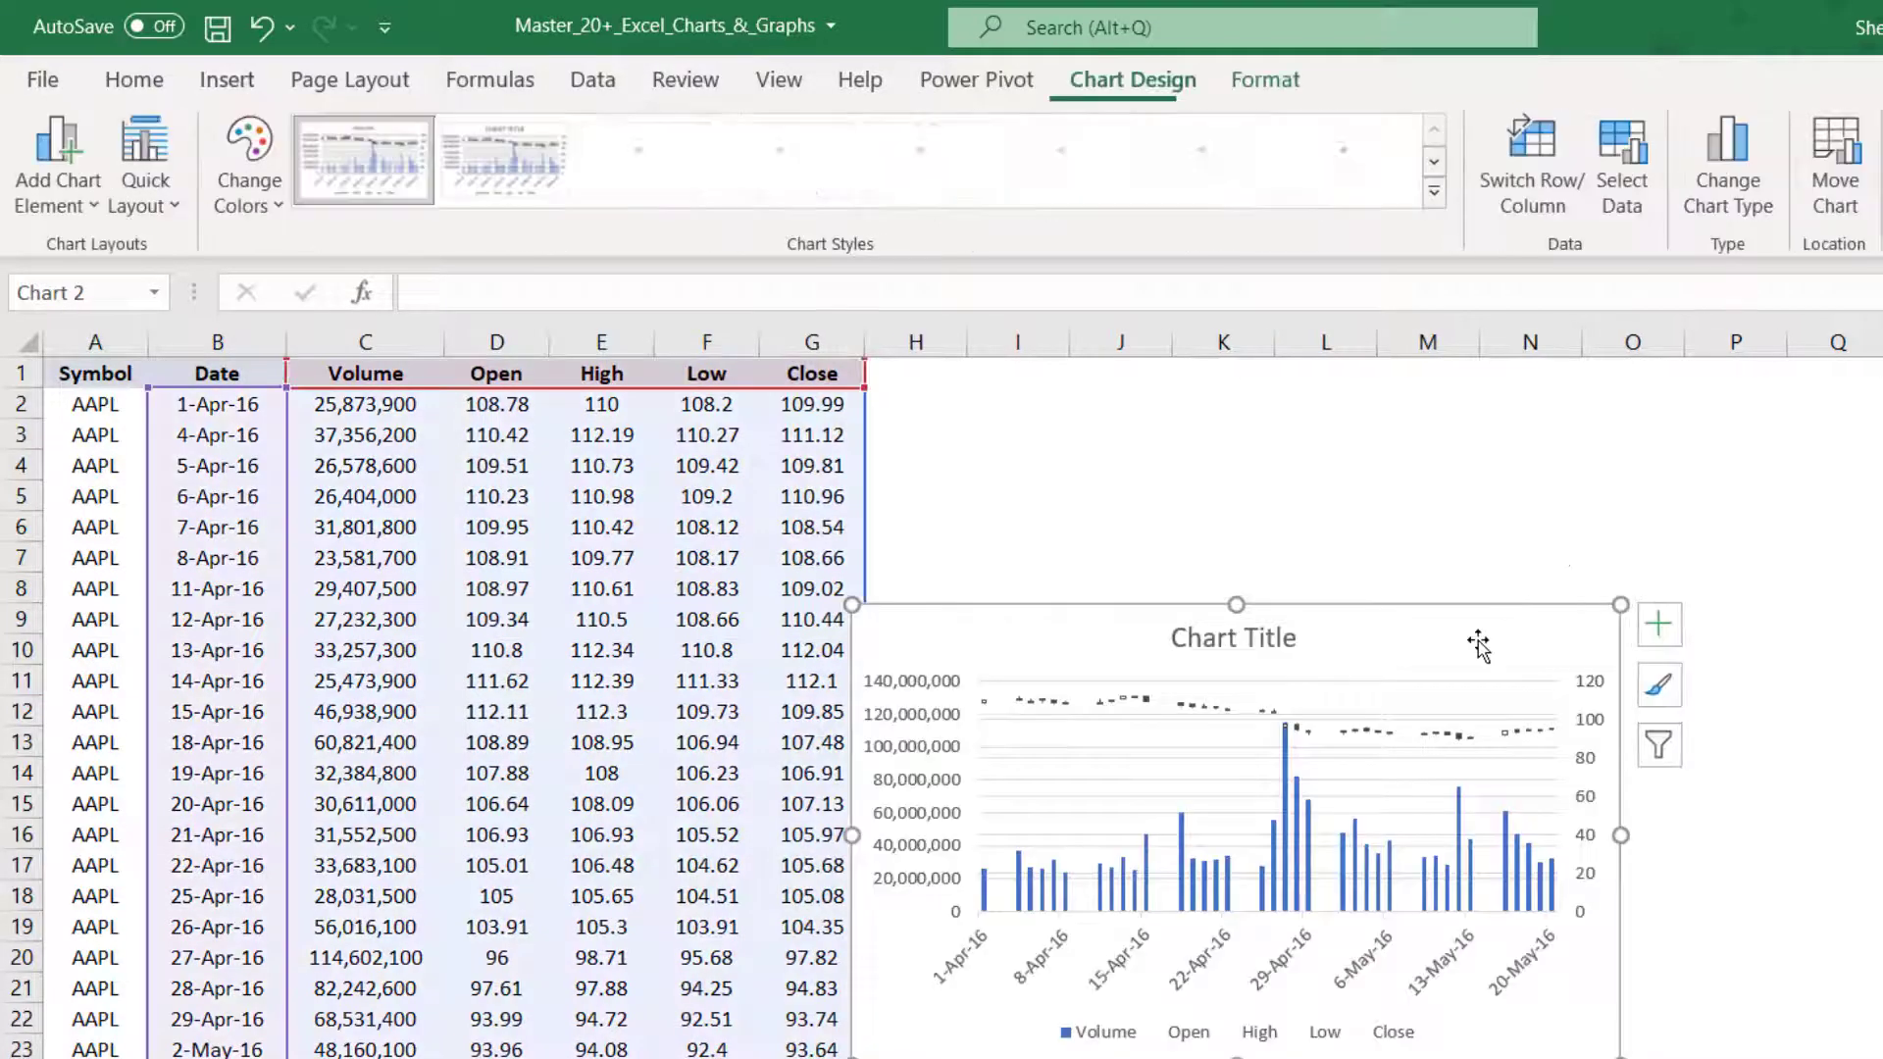
Move the stock chart up beside the data and enlarge it to about columns H to U, rows 2 to 27
left_click_drag(1474, 644, 1491, 426)
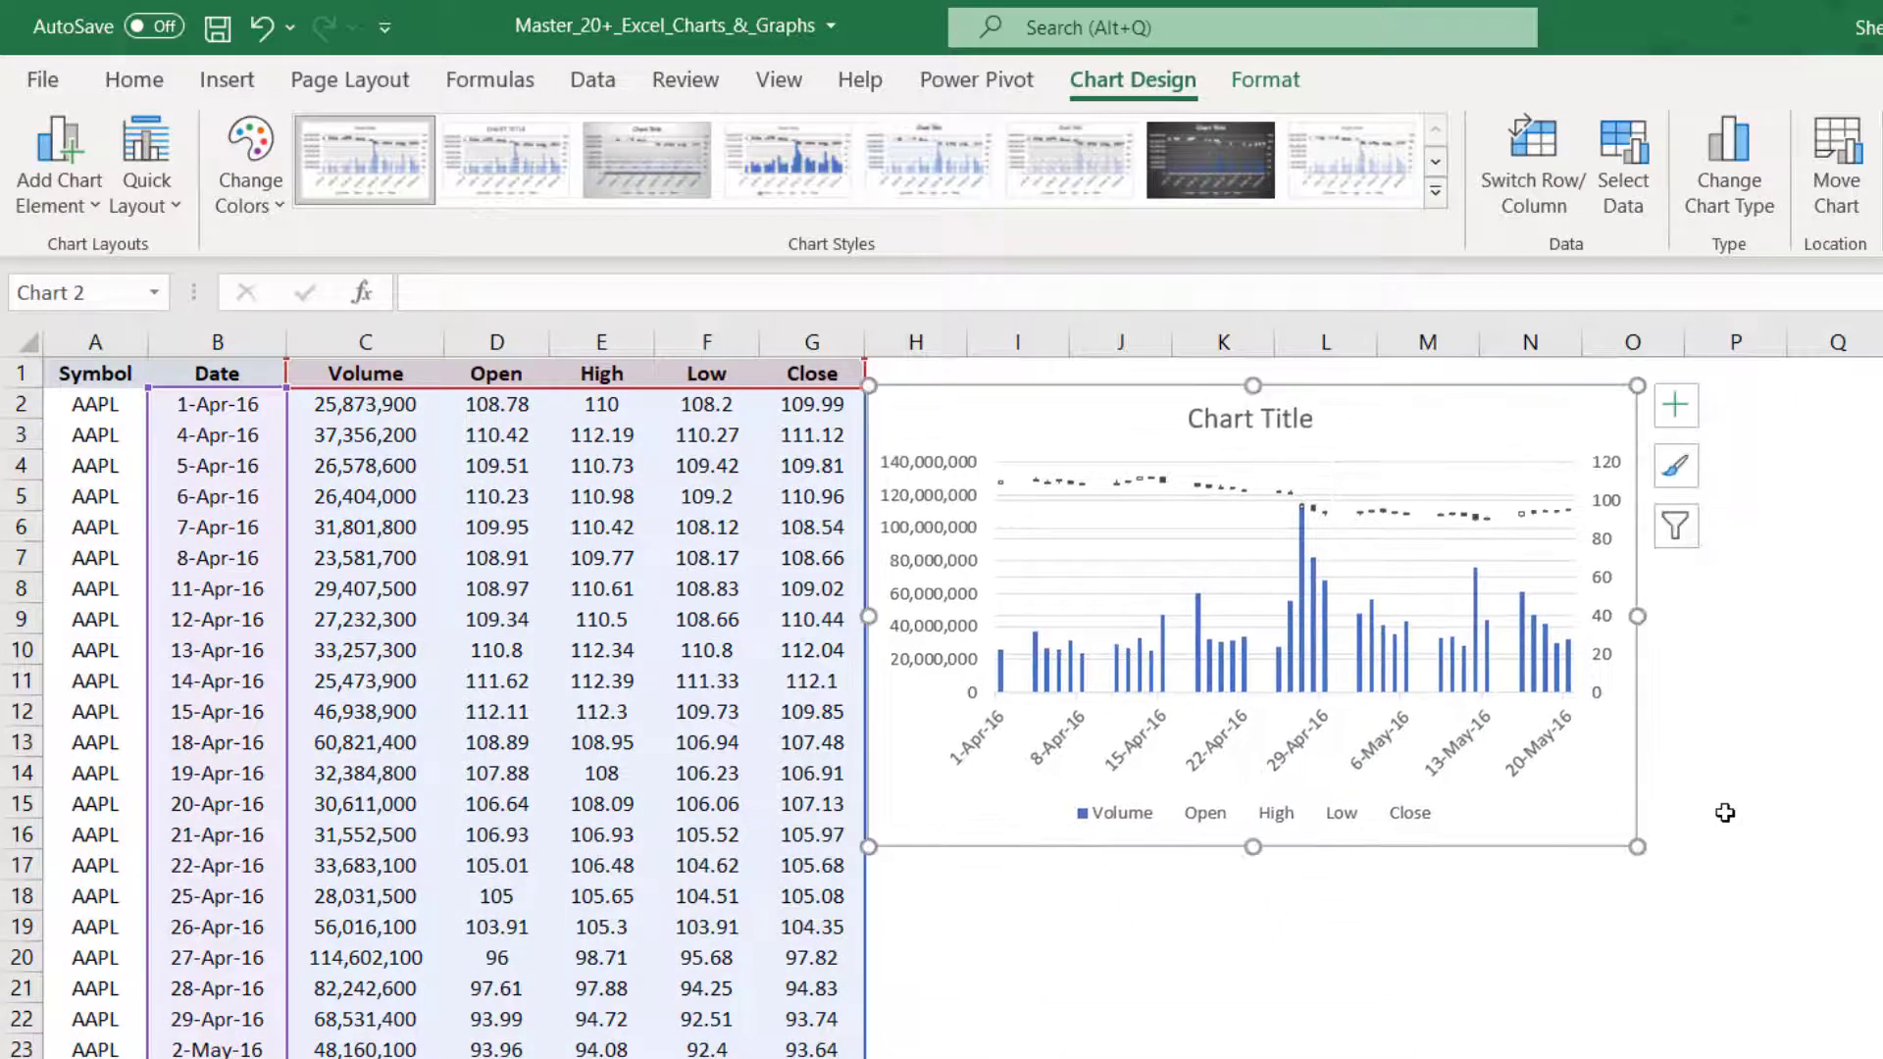
left_click_drag(1639, 845, 1878, 990)
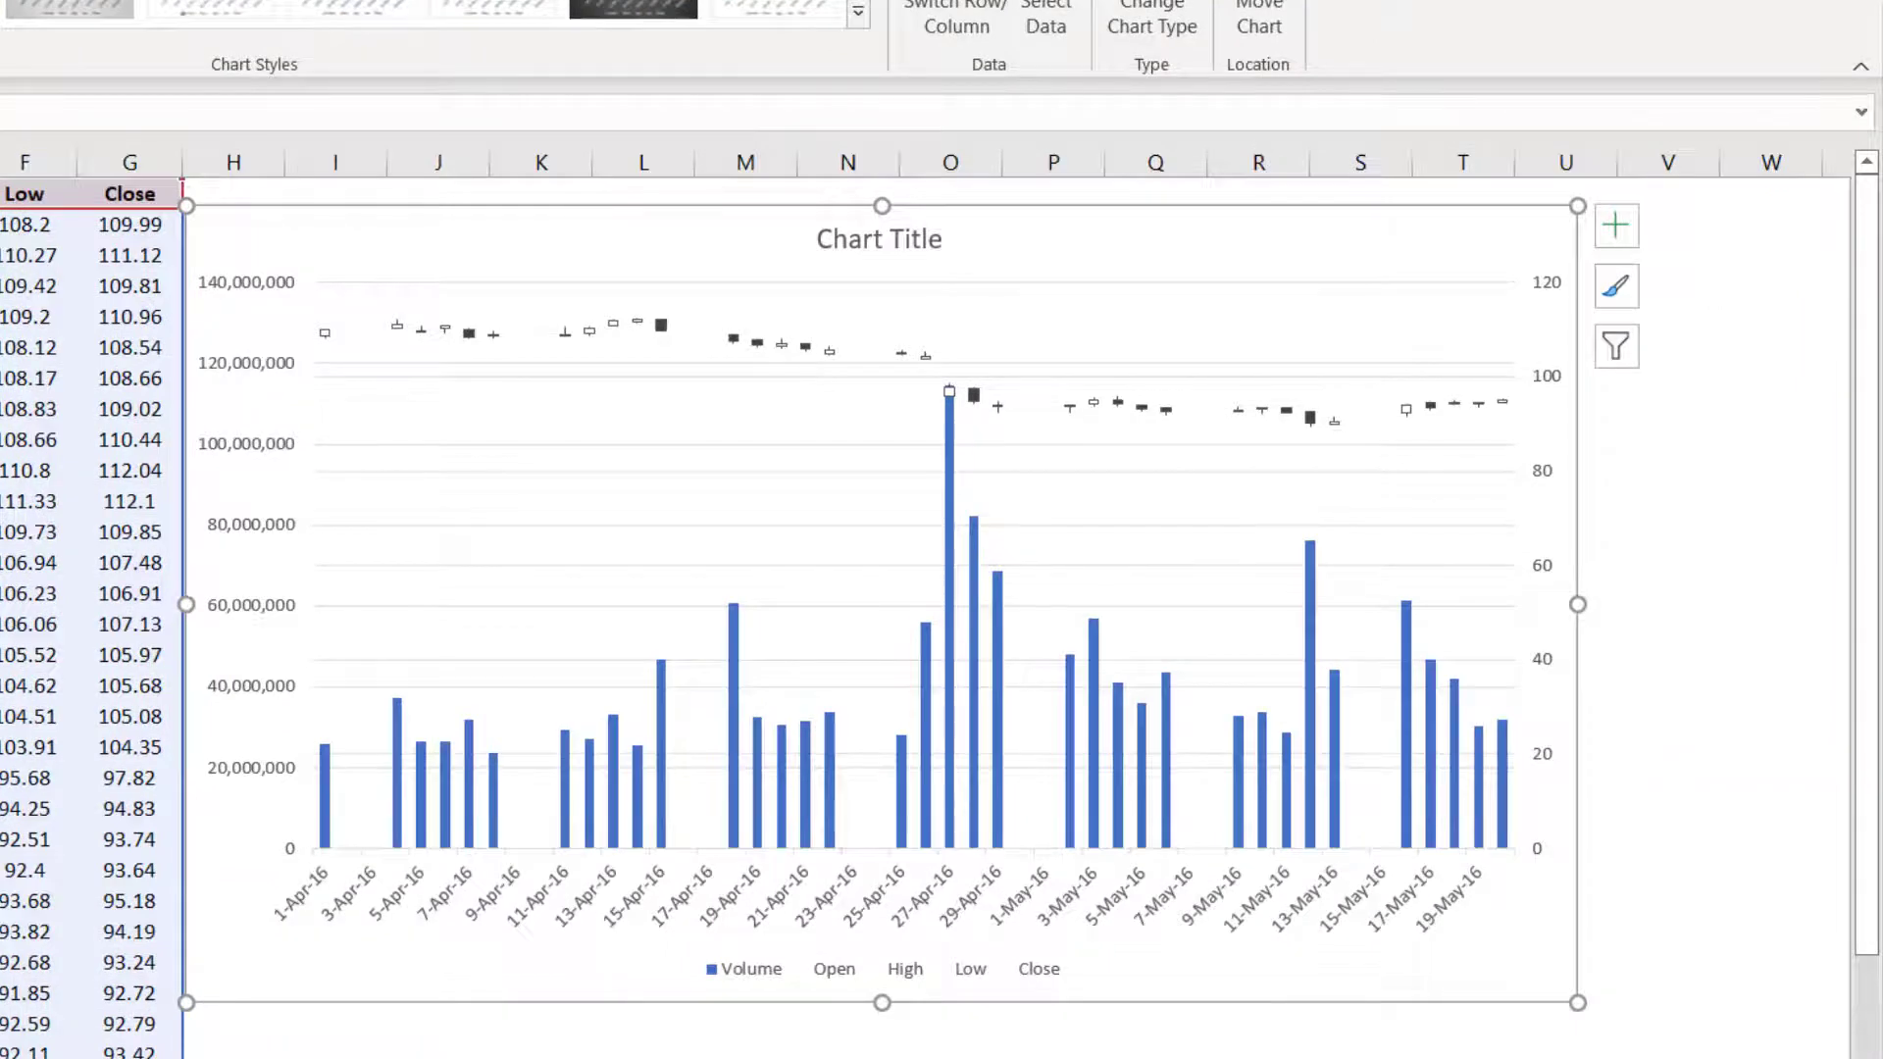
scroll(930, 604, "right", 5)
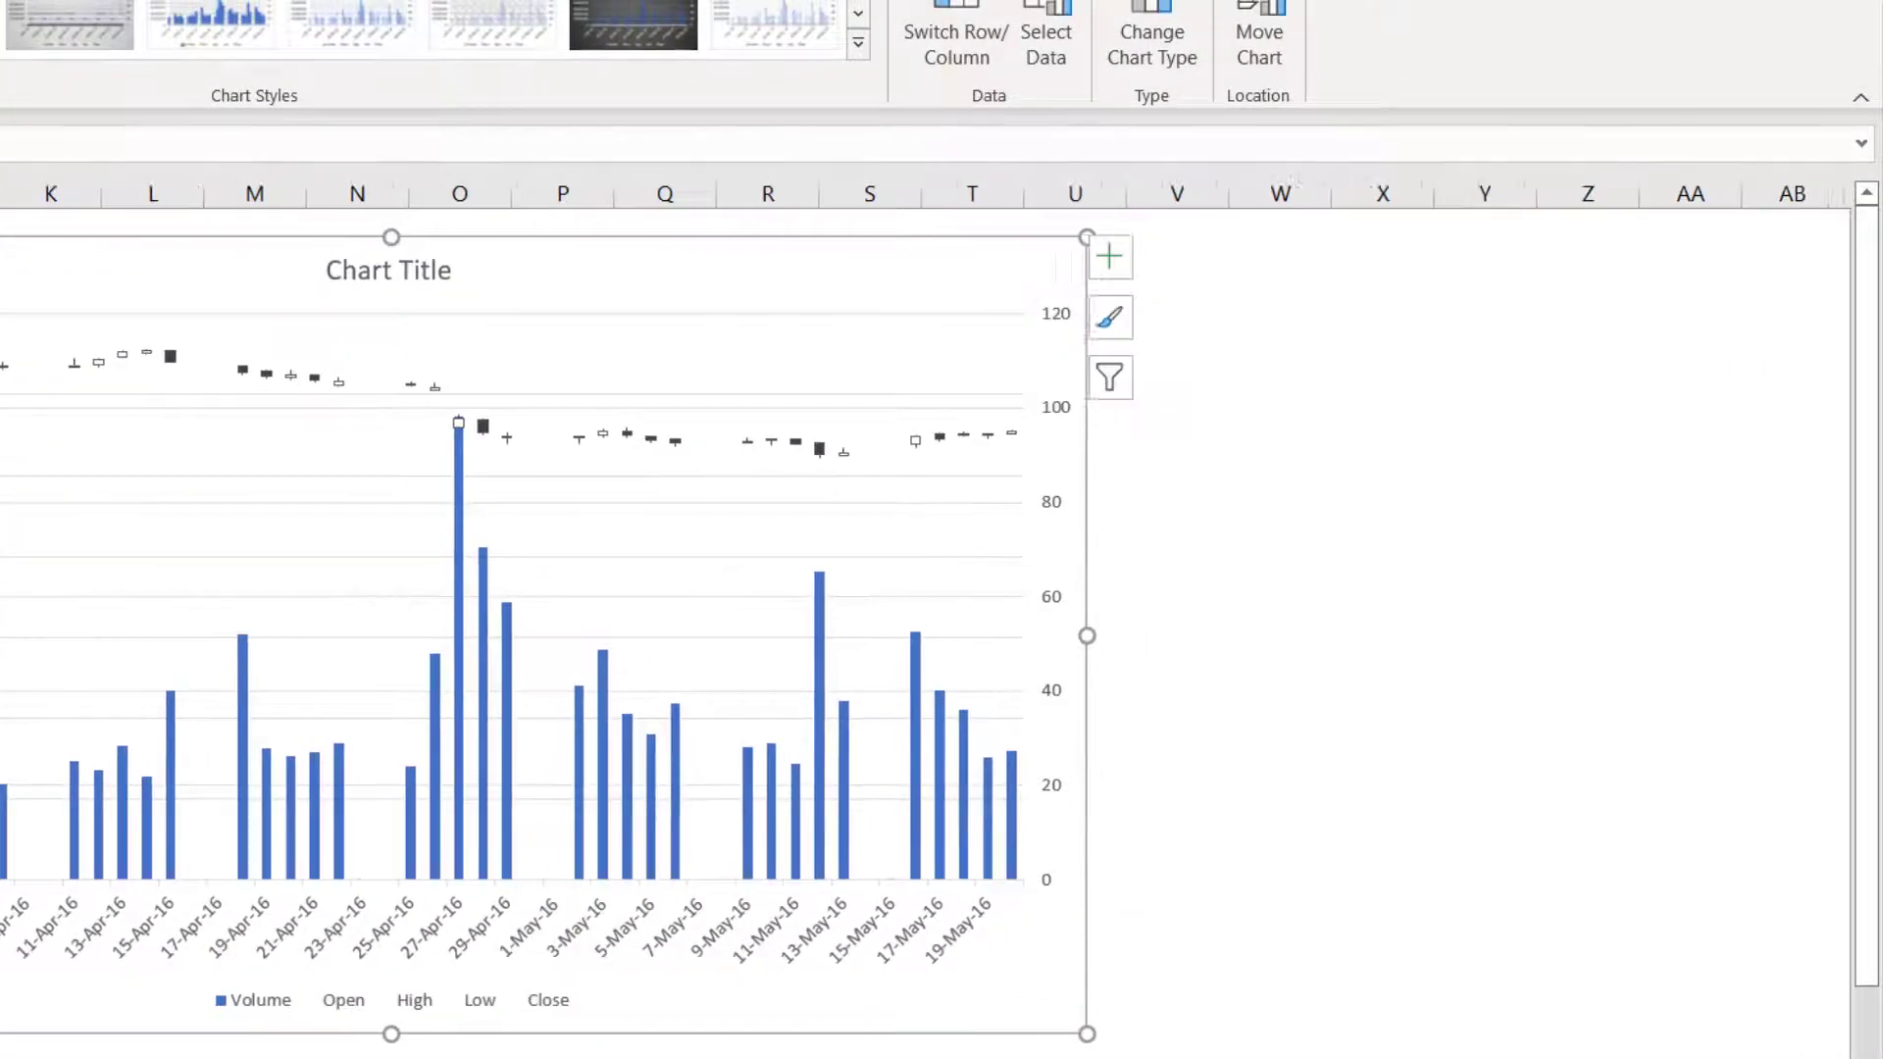
Enlarge the stock chart to about columns H to X and replace its title with bold text reading "Apple Stock Price"
left_click_drag(1071, 1032, 1431, 1058)
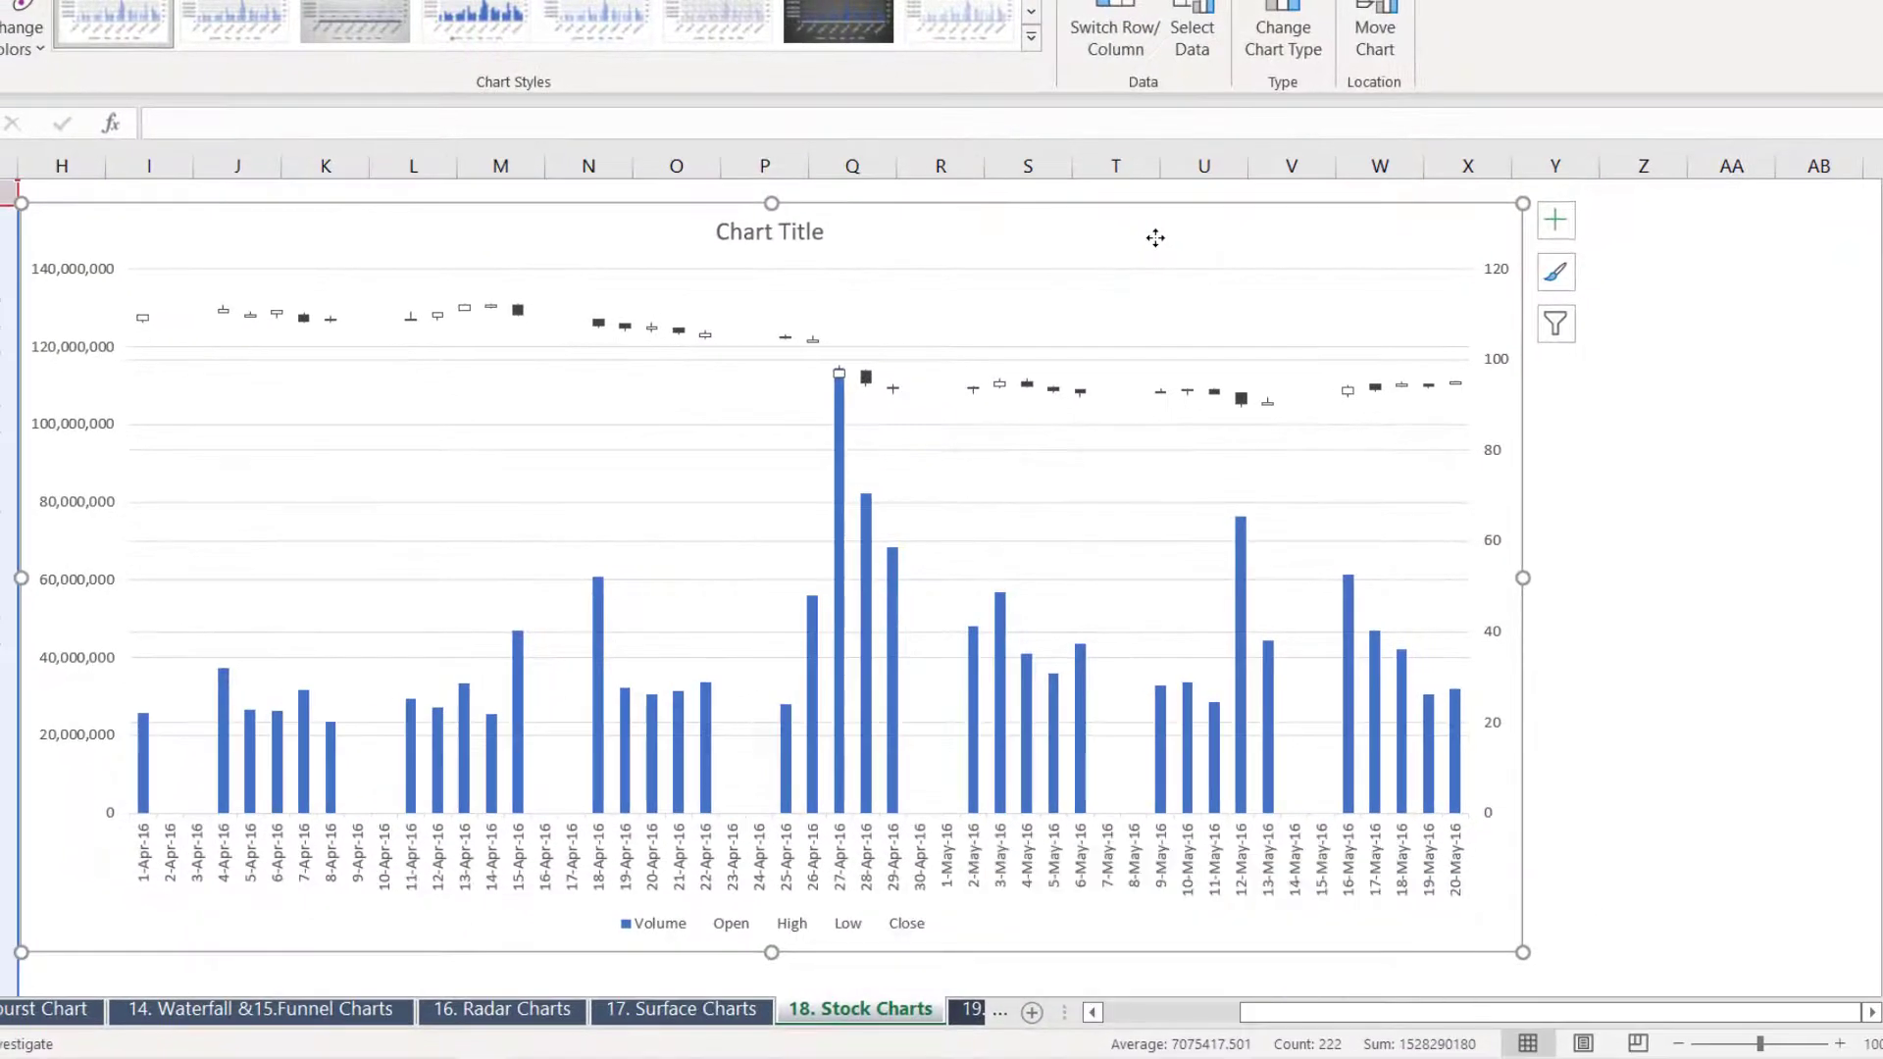
left_click(742, 232)
triple_click(758, 234)
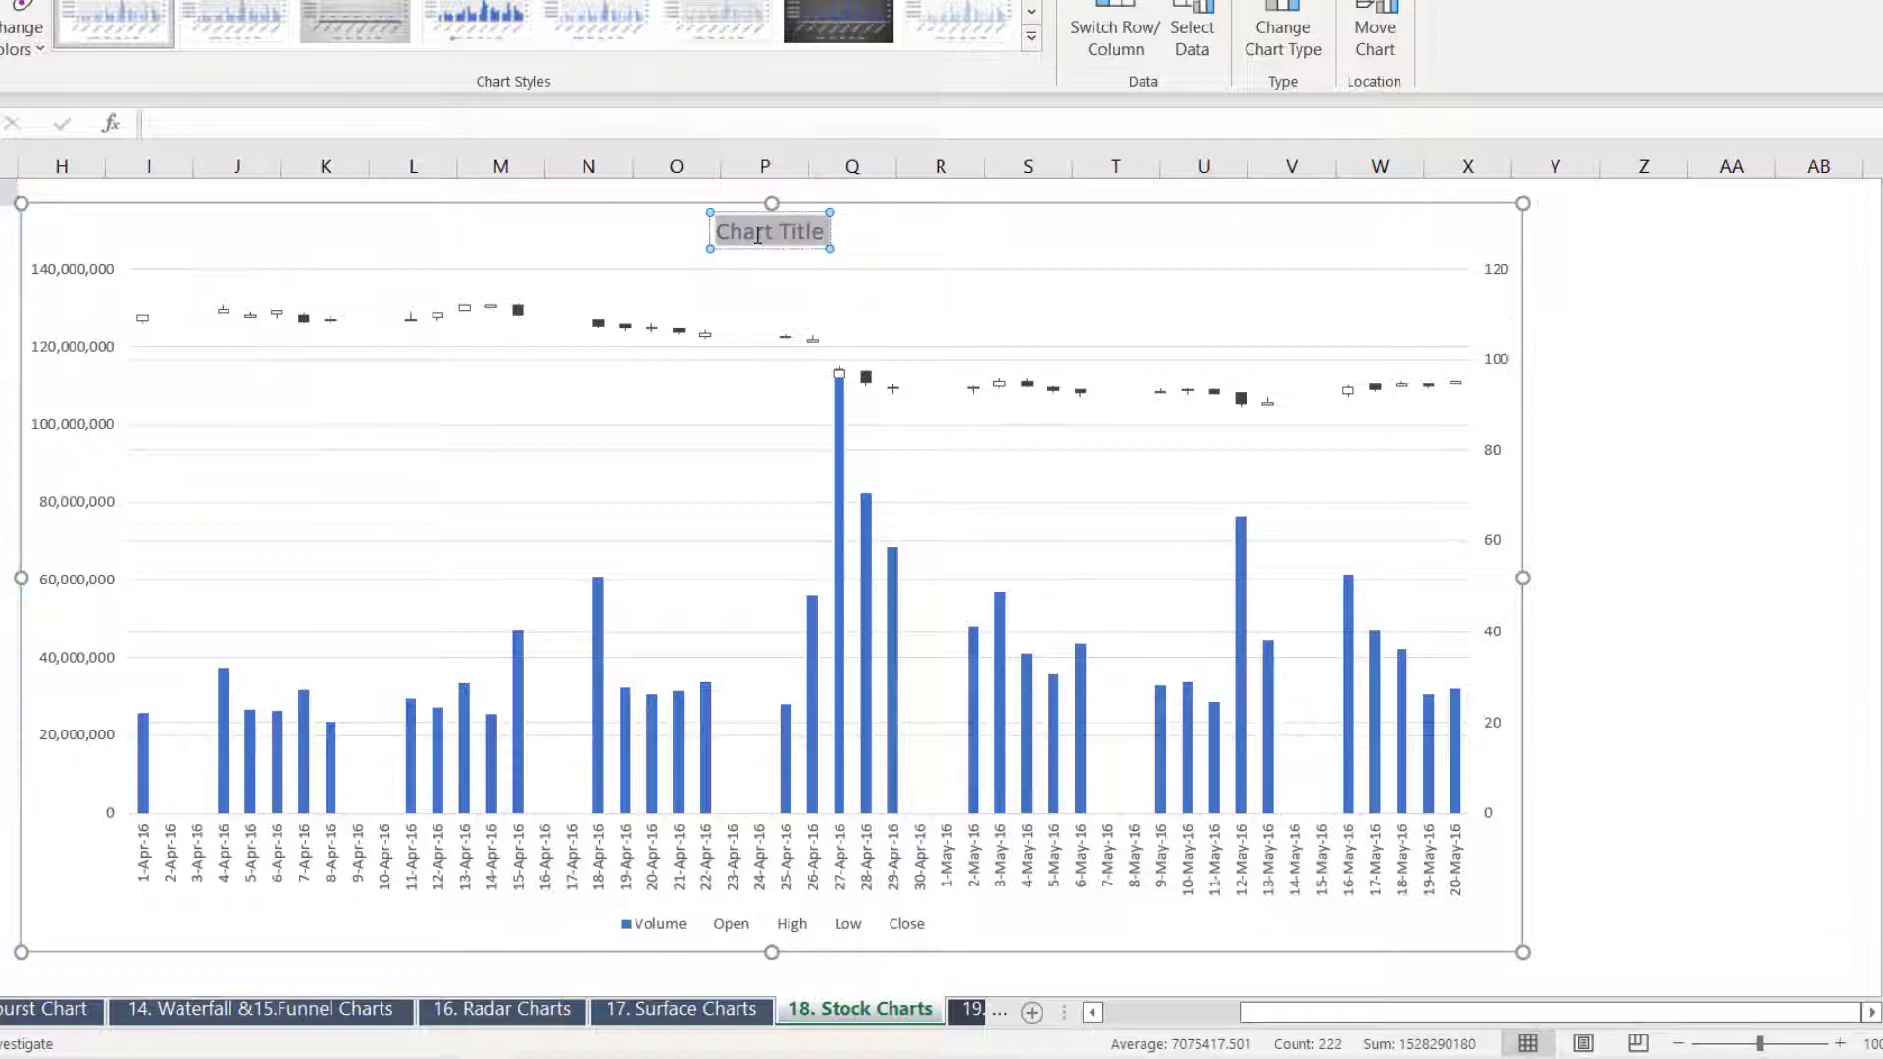
type("App")
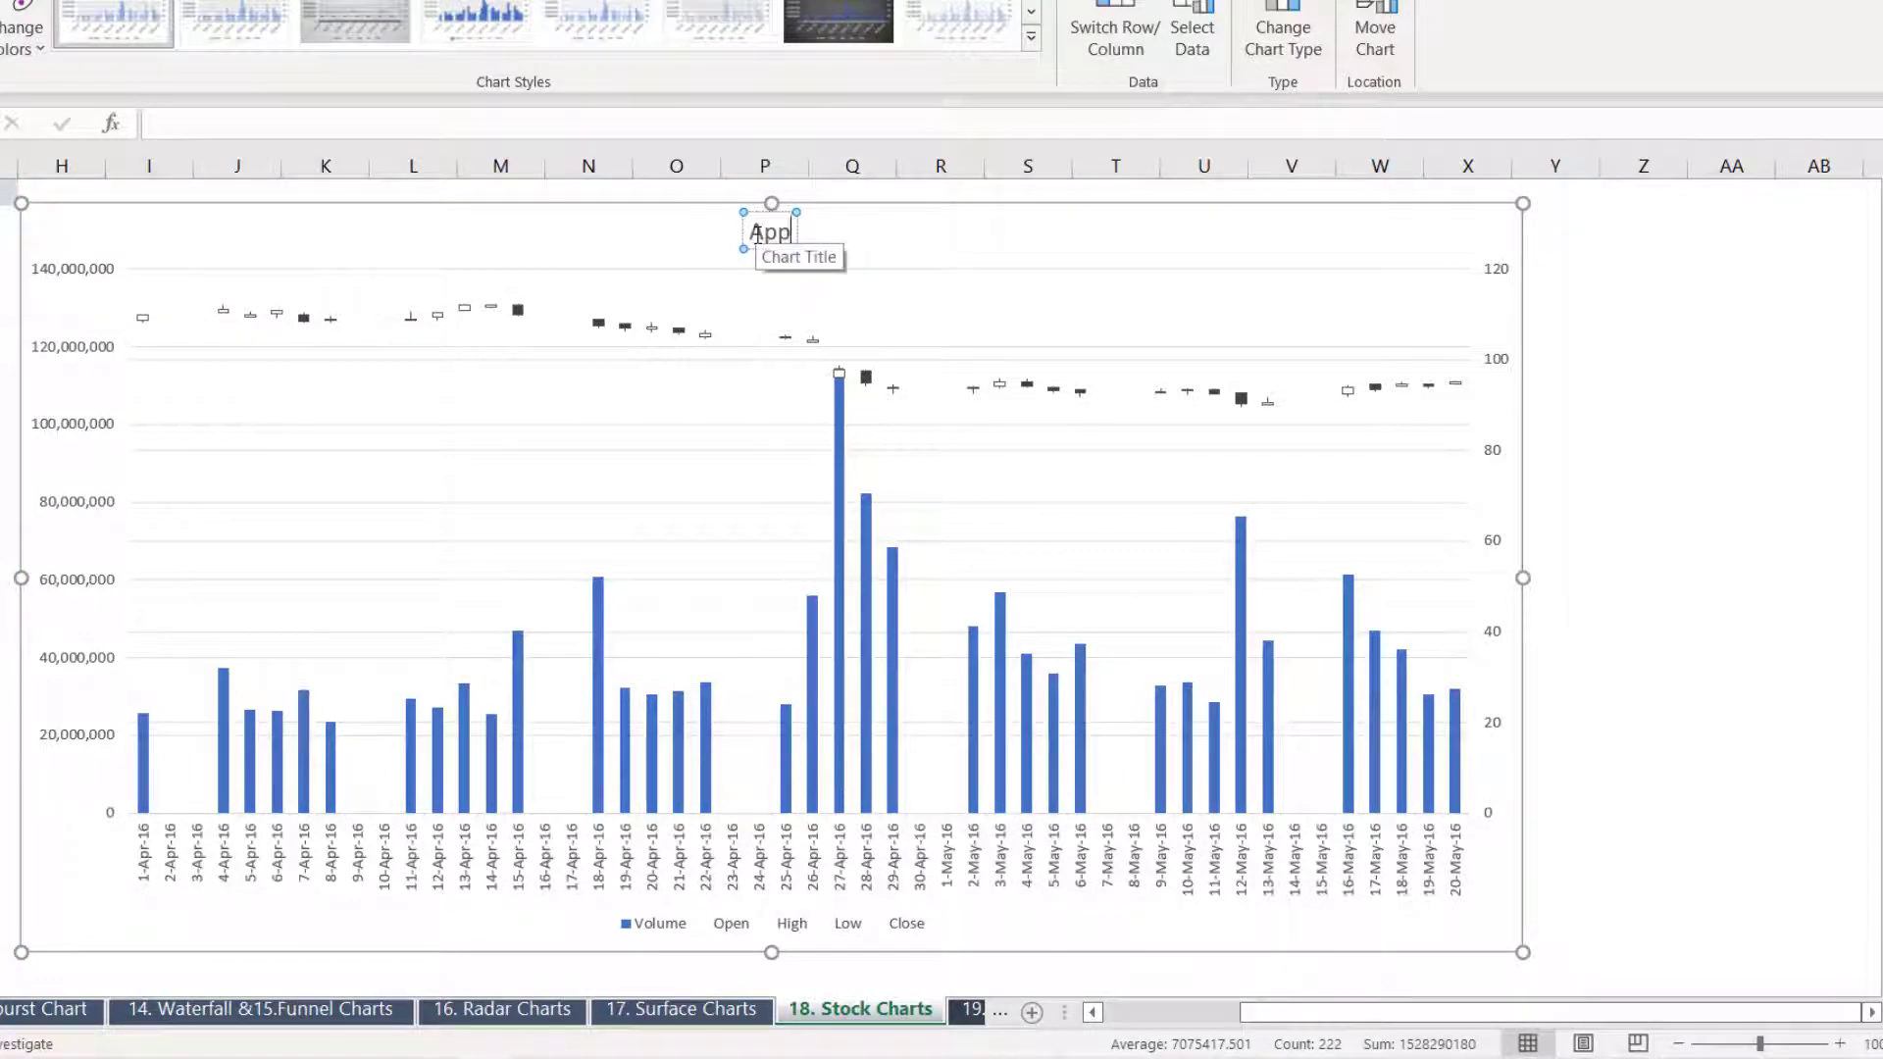
type("le St")
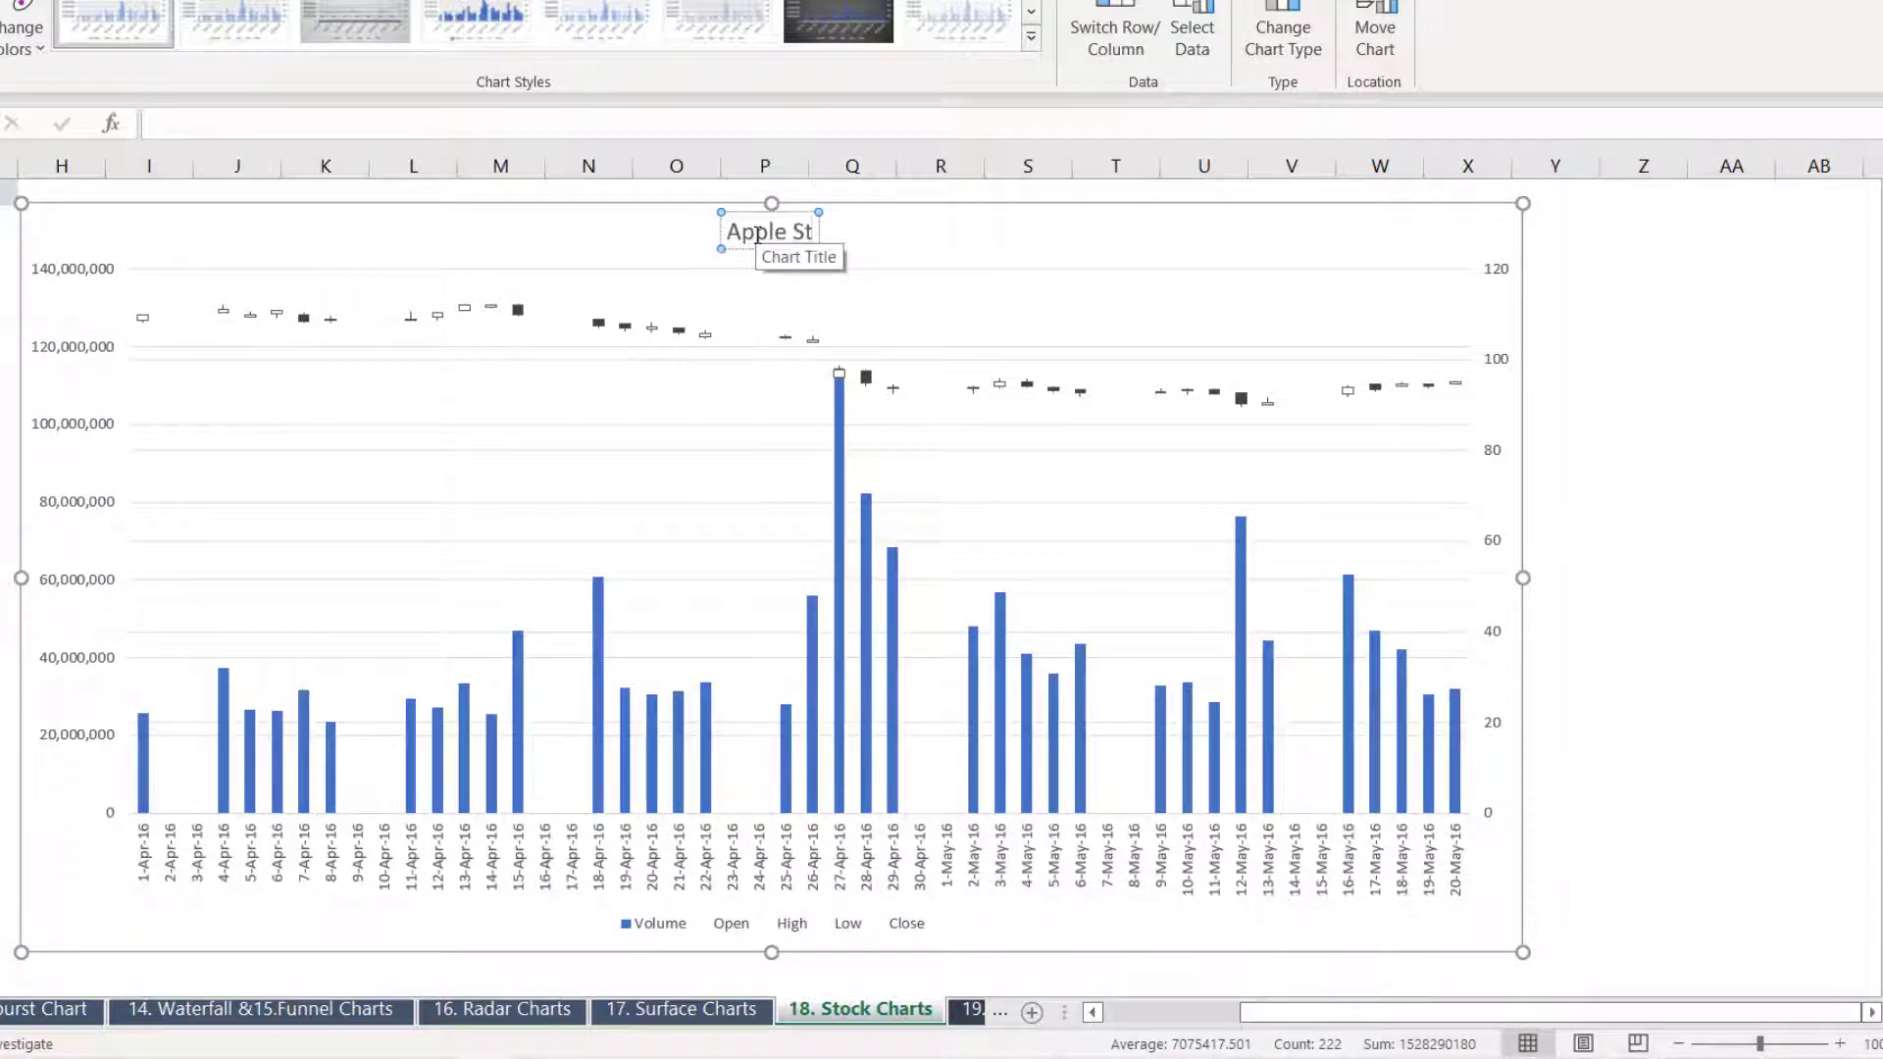
type("ock P")
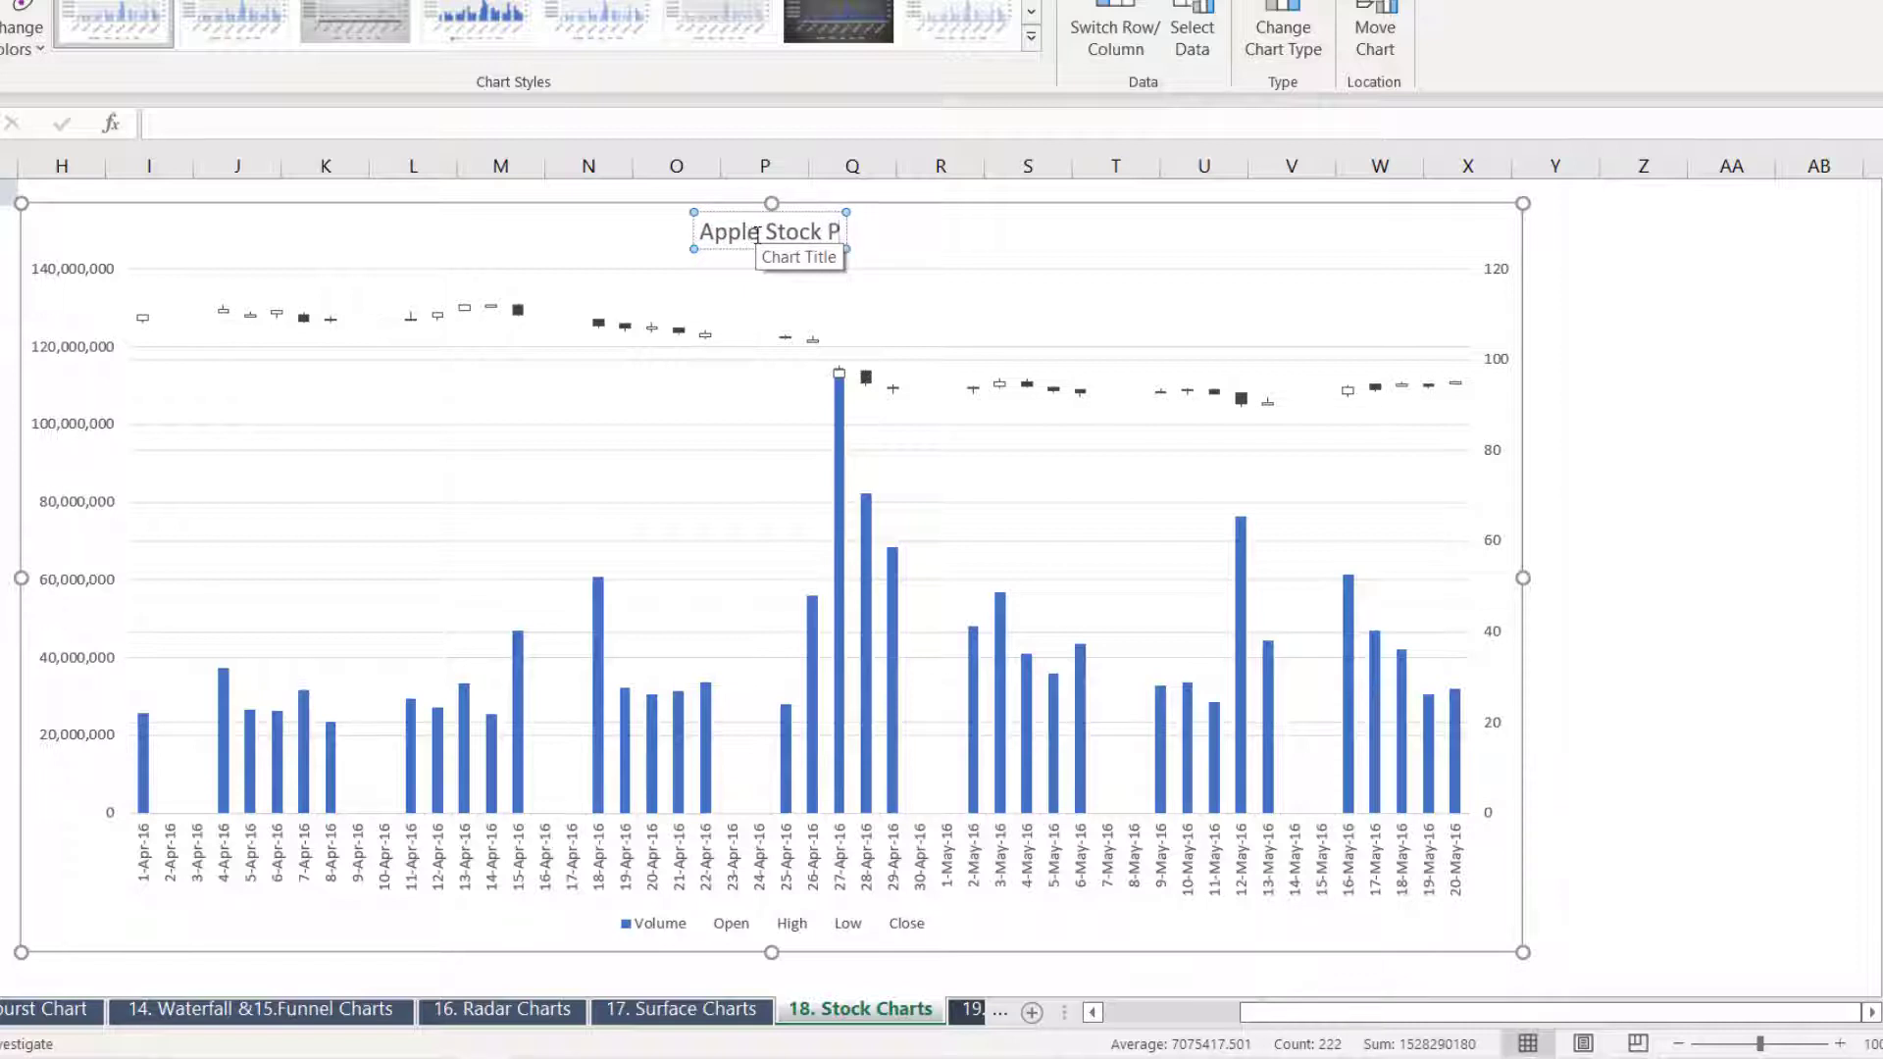
type("rice")
key("ctrl+a")
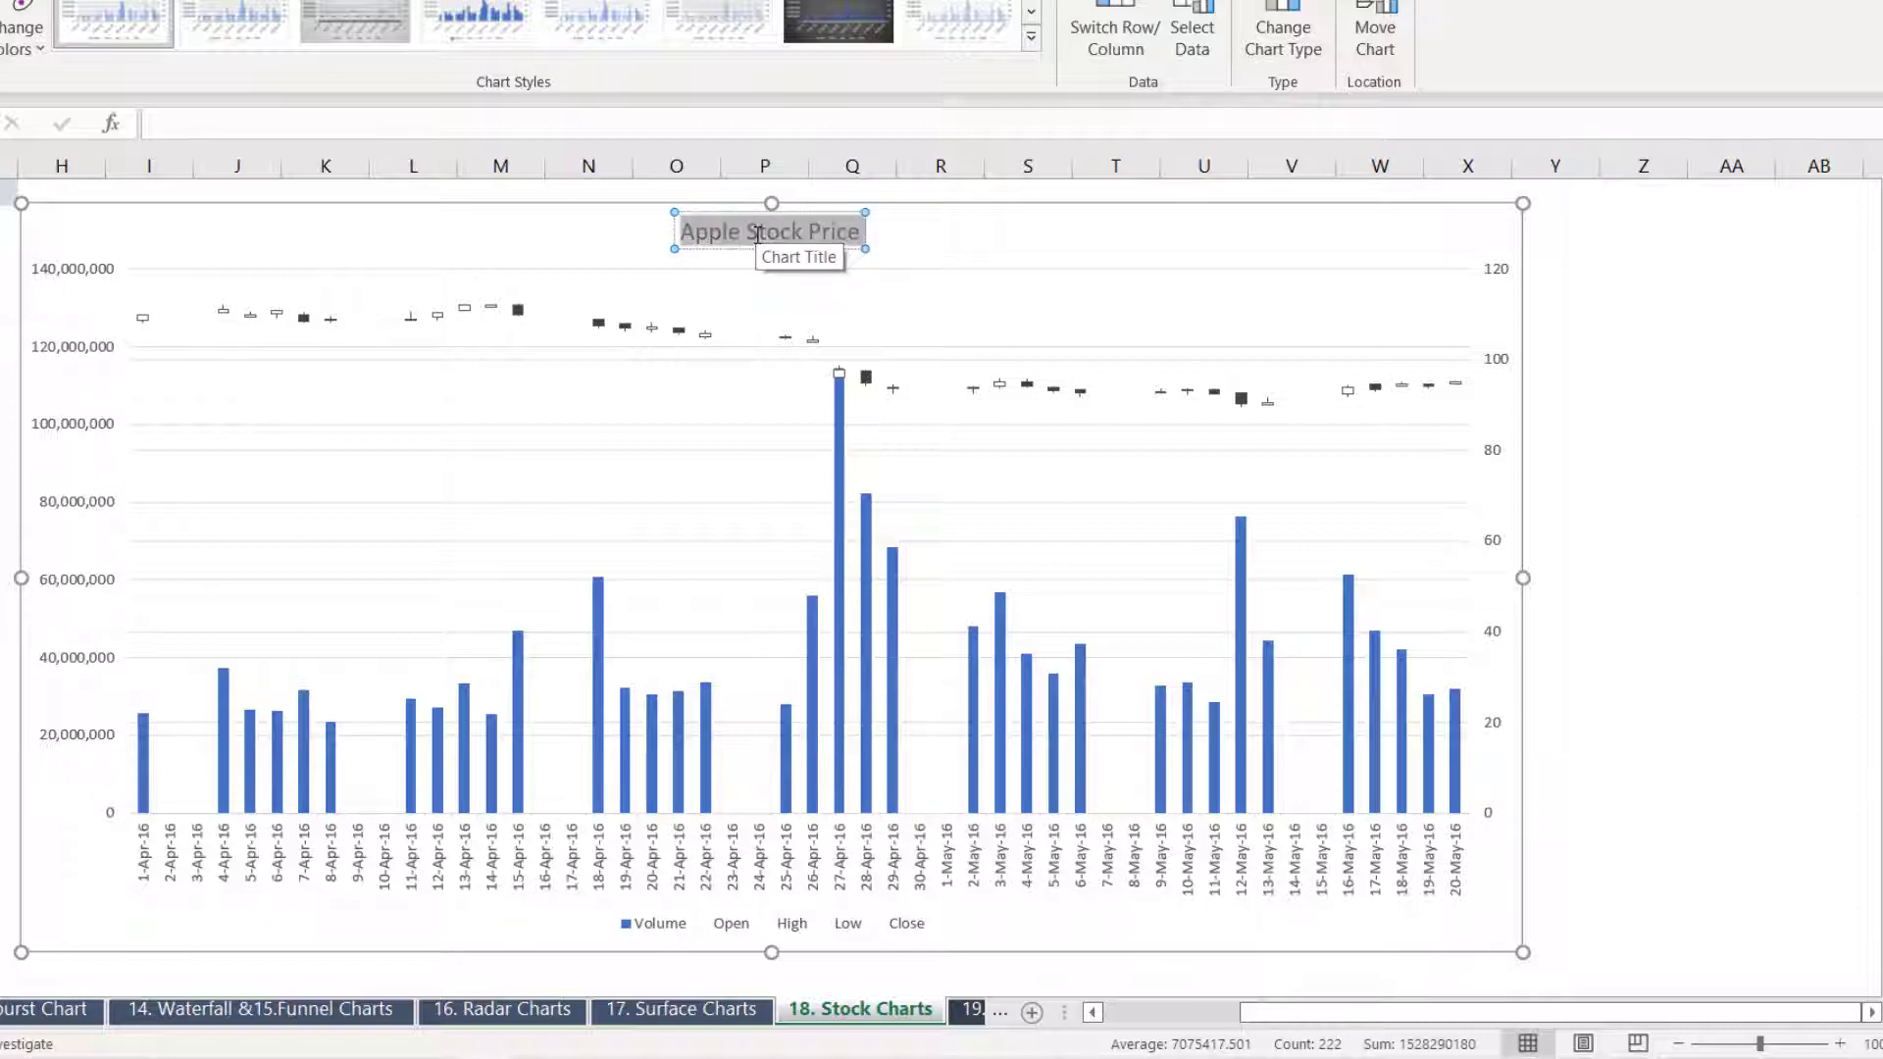
key("ctrl+b")
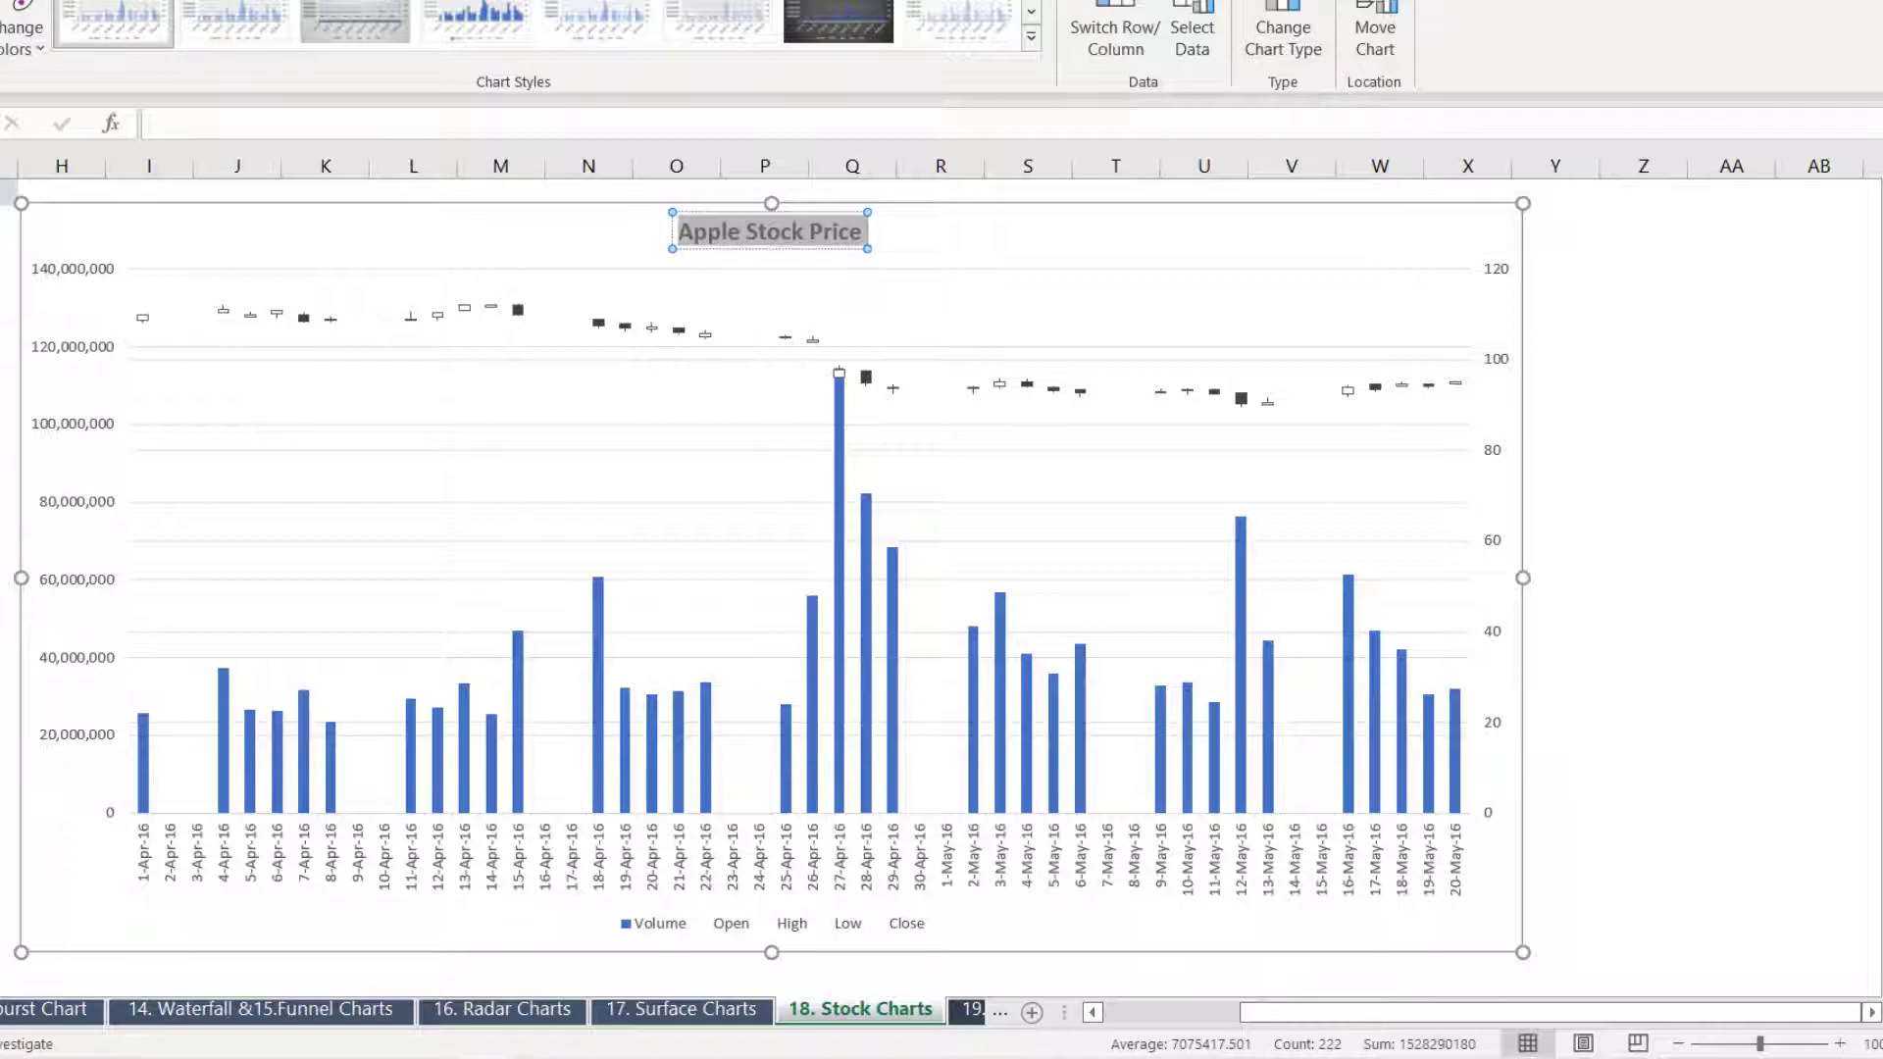
Increase the font size of the "Apple Stock Price" chart title by several increments
left_click(2, 2)
left_click(289, 3)
left_click(289, 3)
left_click(288, 3)
left_click(289, 229)
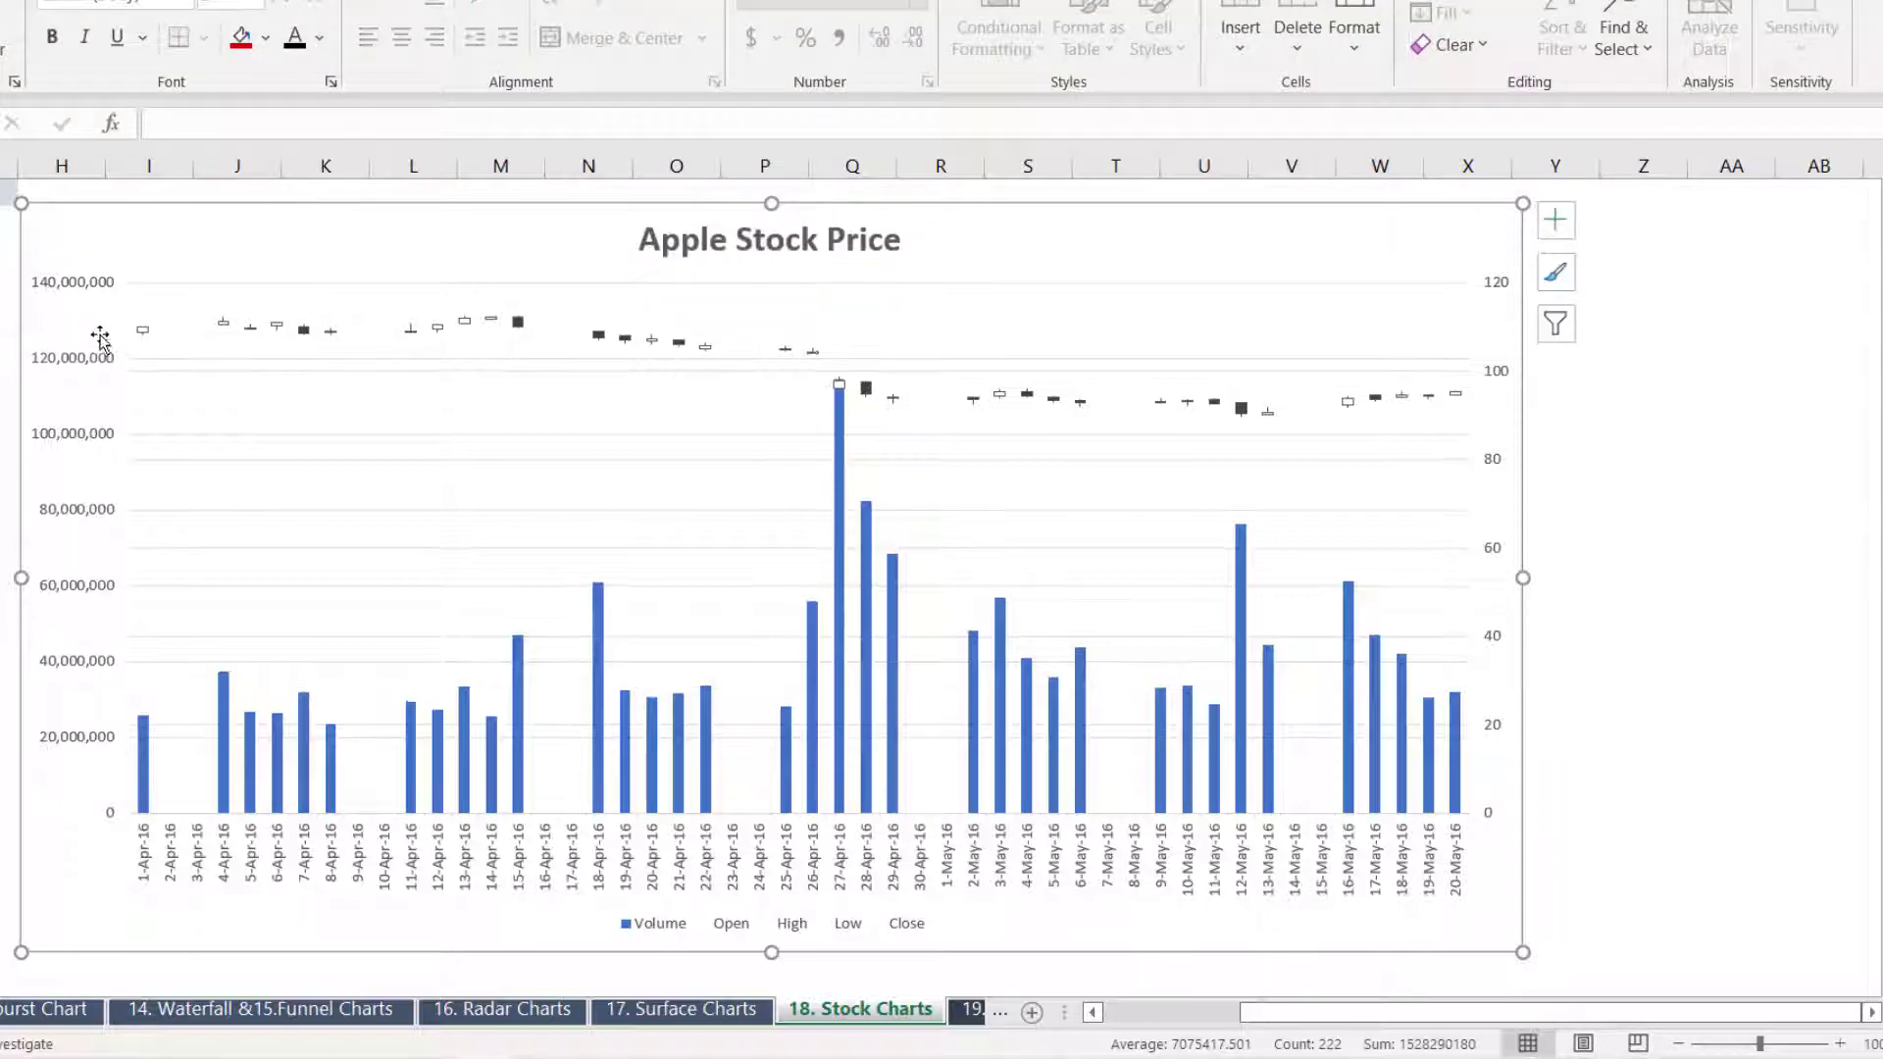
Make the labels of the volume axis, the date axis and the secondary price axis bold
left_click(75, 362)
key("ctrl+b")
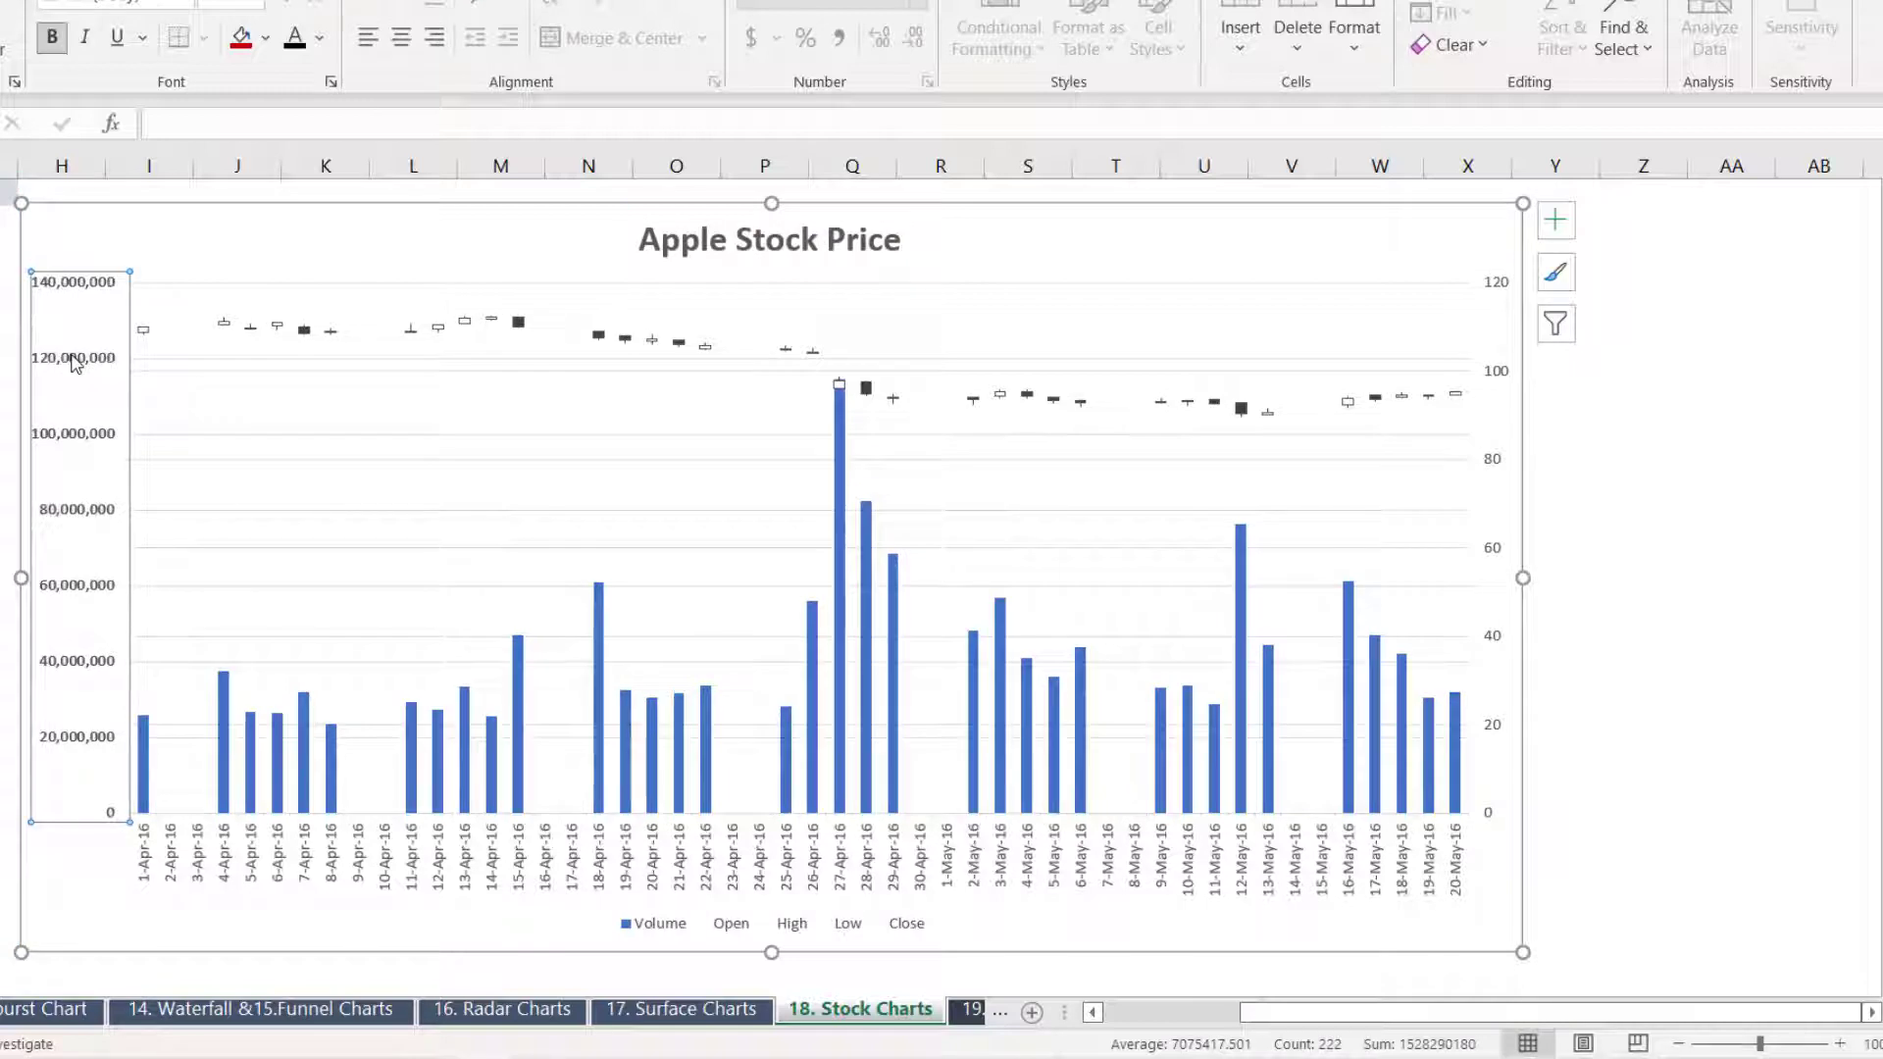
left_click(439, 889)
key("ctrl+b")
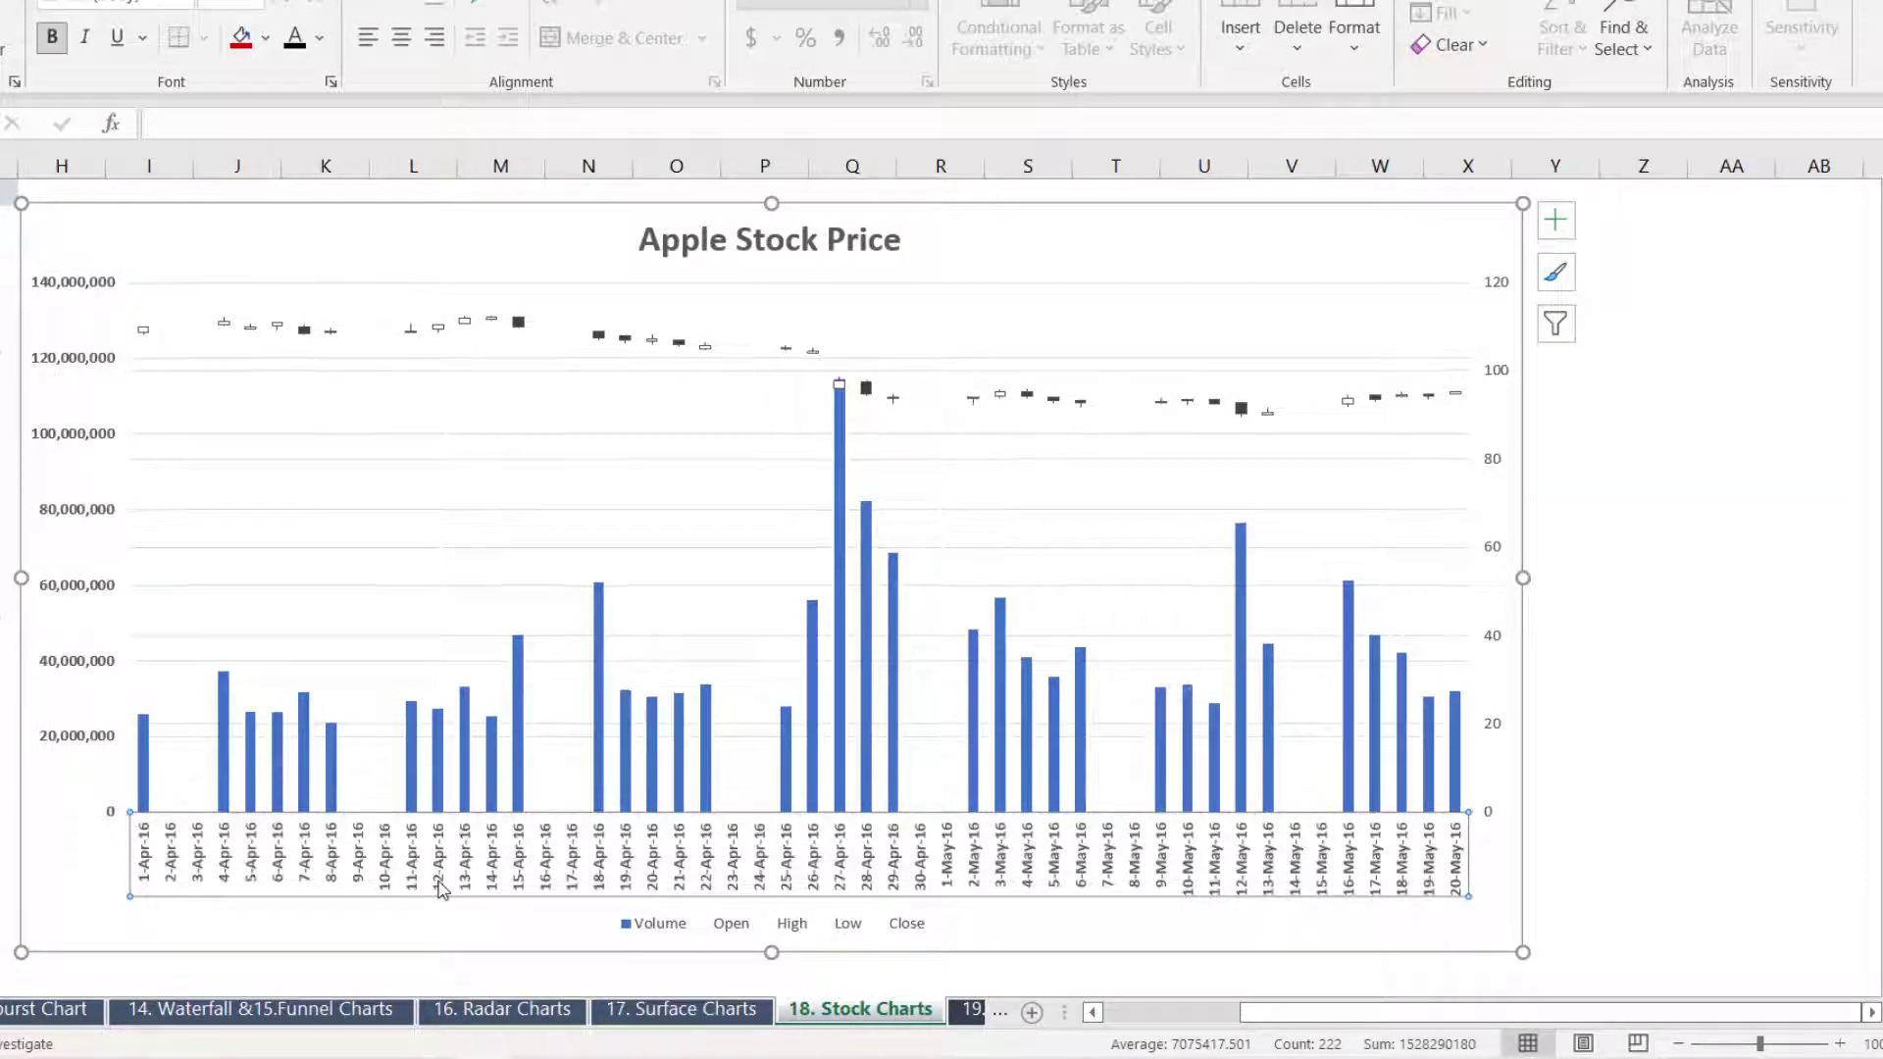
left_click(1506, 559)
key("ctrl+b")
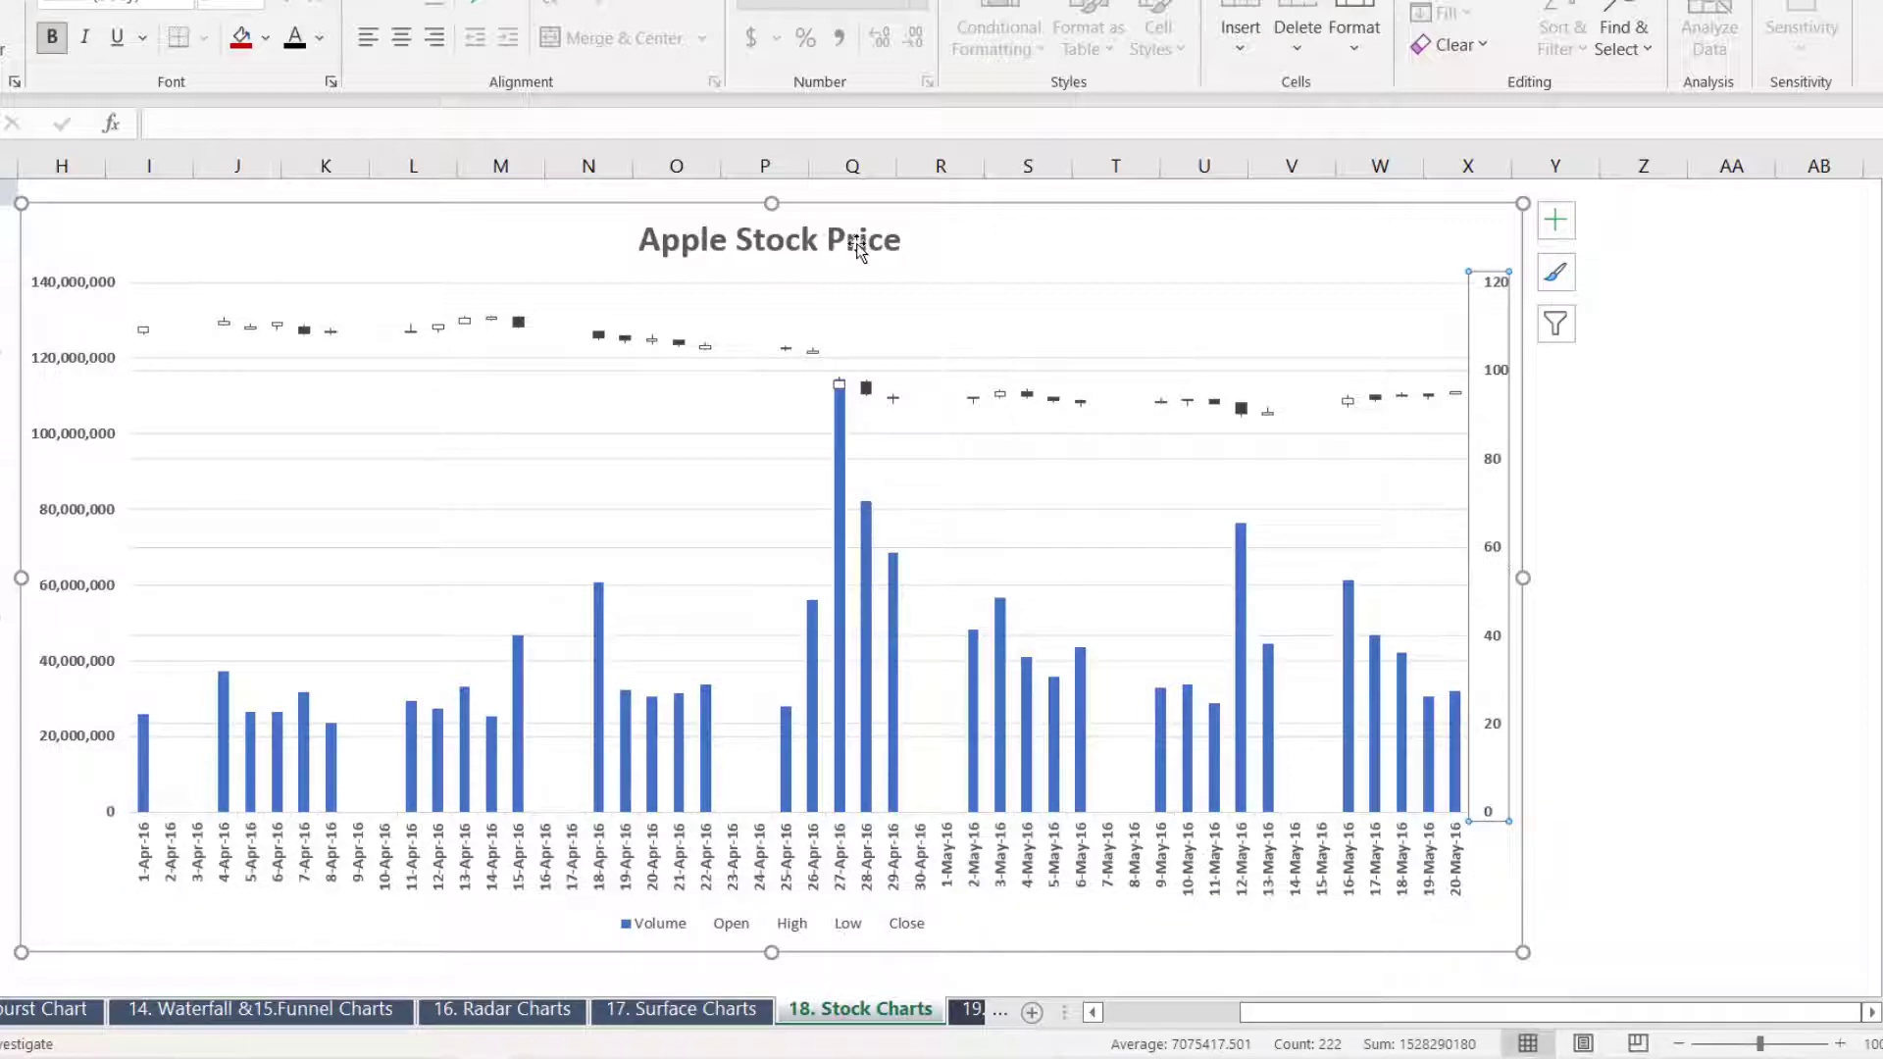
Enlarge the label font of the secondary price axis and of the primary volume axis
left_click(292, 4)
left_click(292, 4)
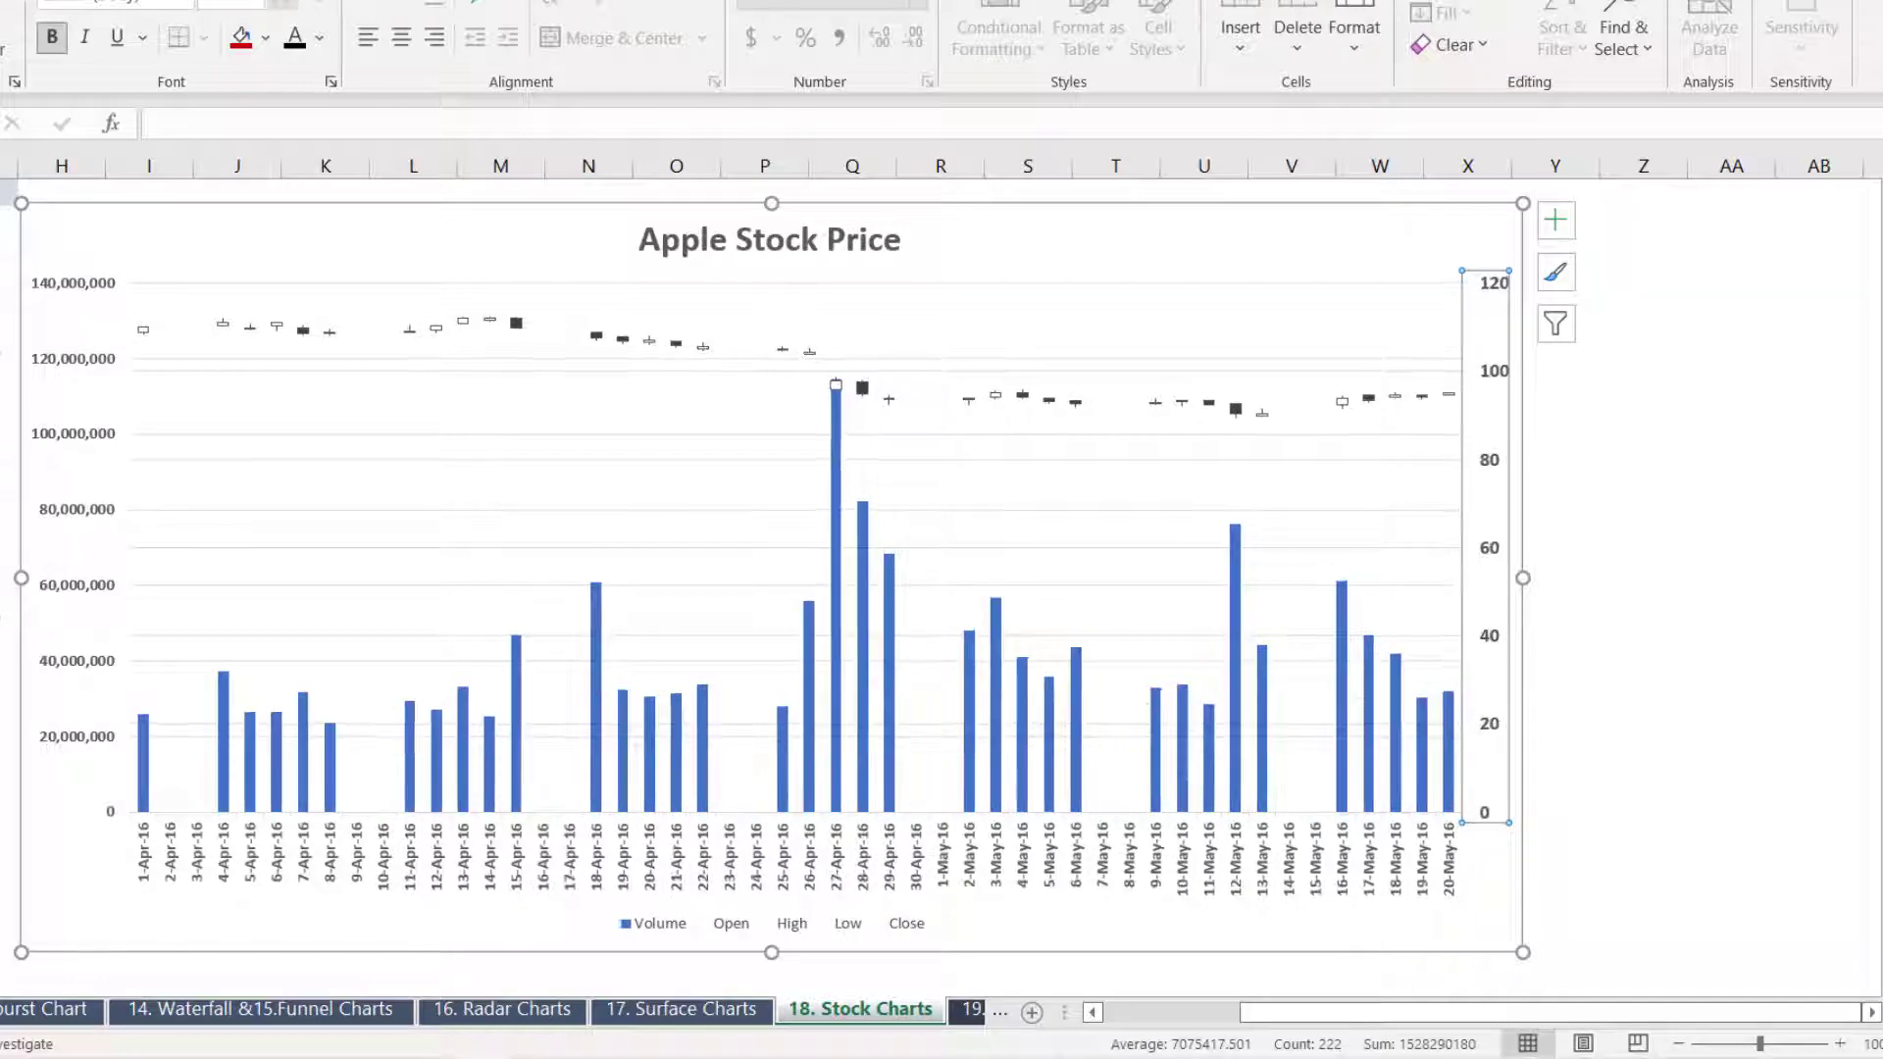
left_click(81, 369)
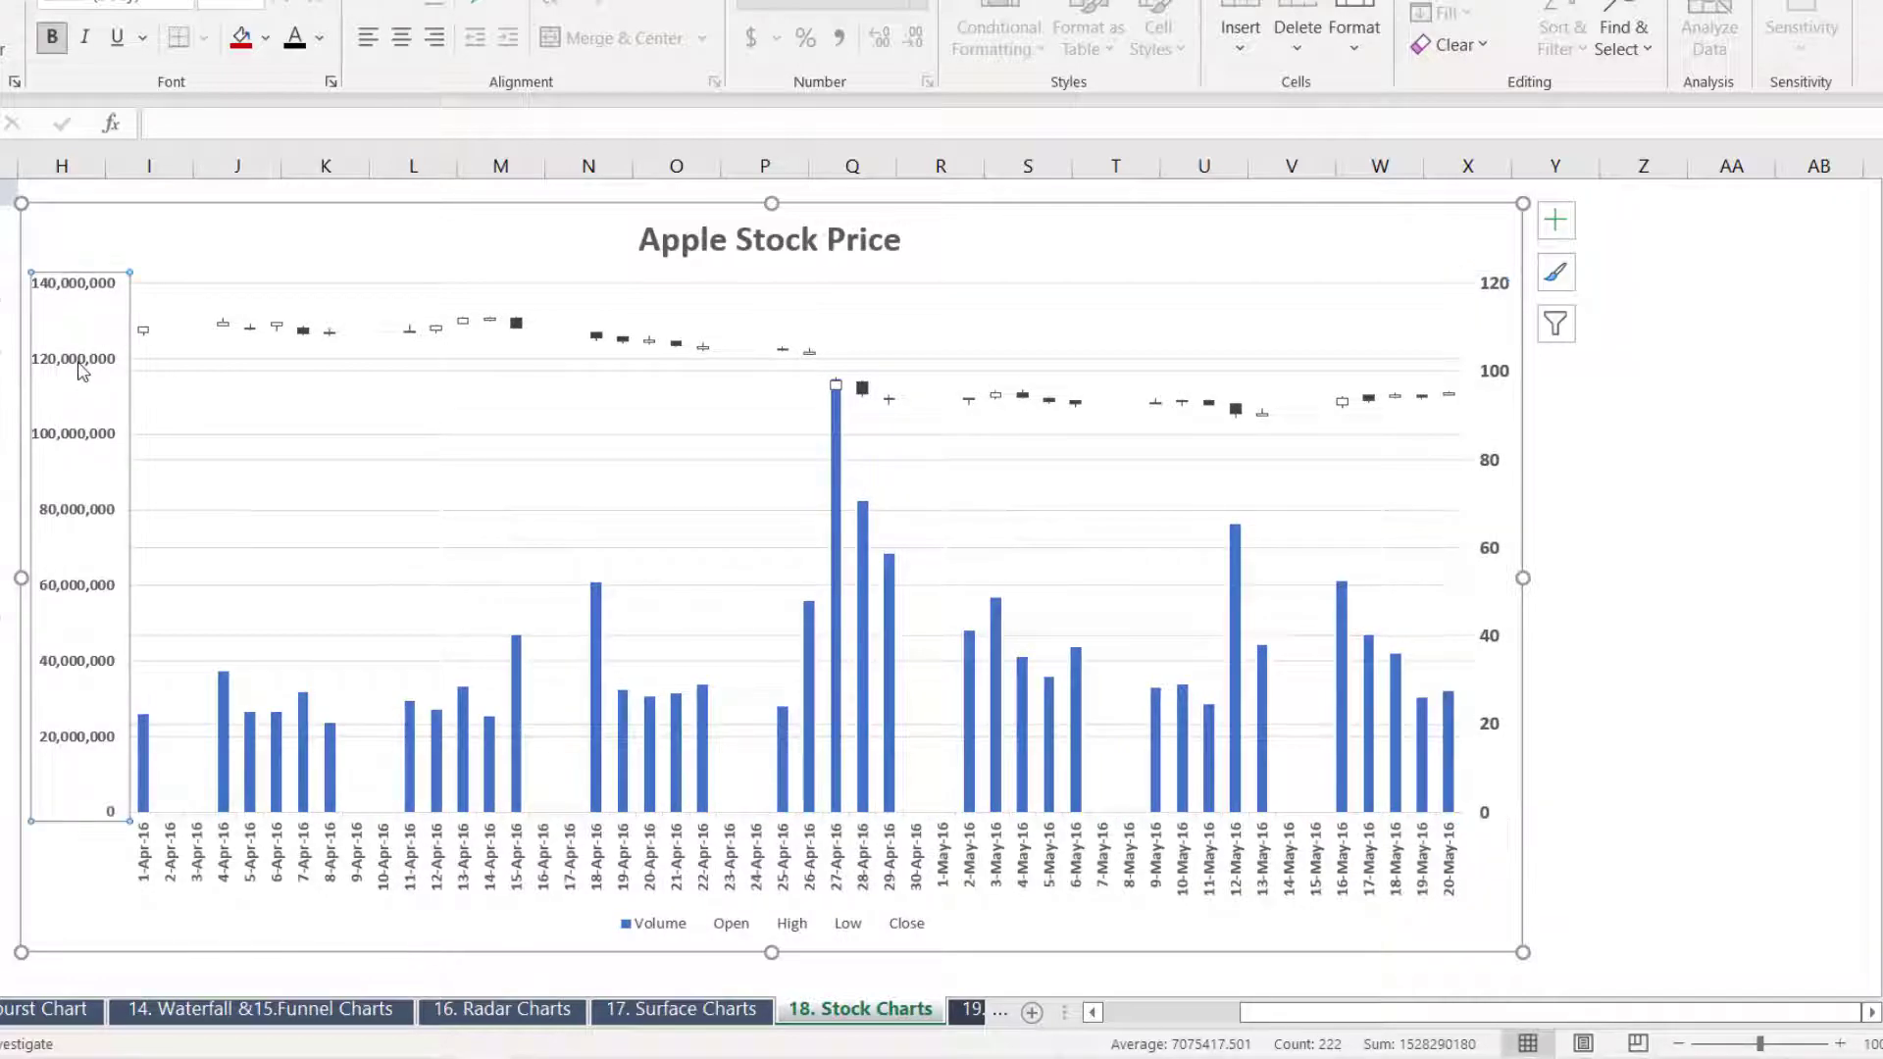
left_click(292, 4)
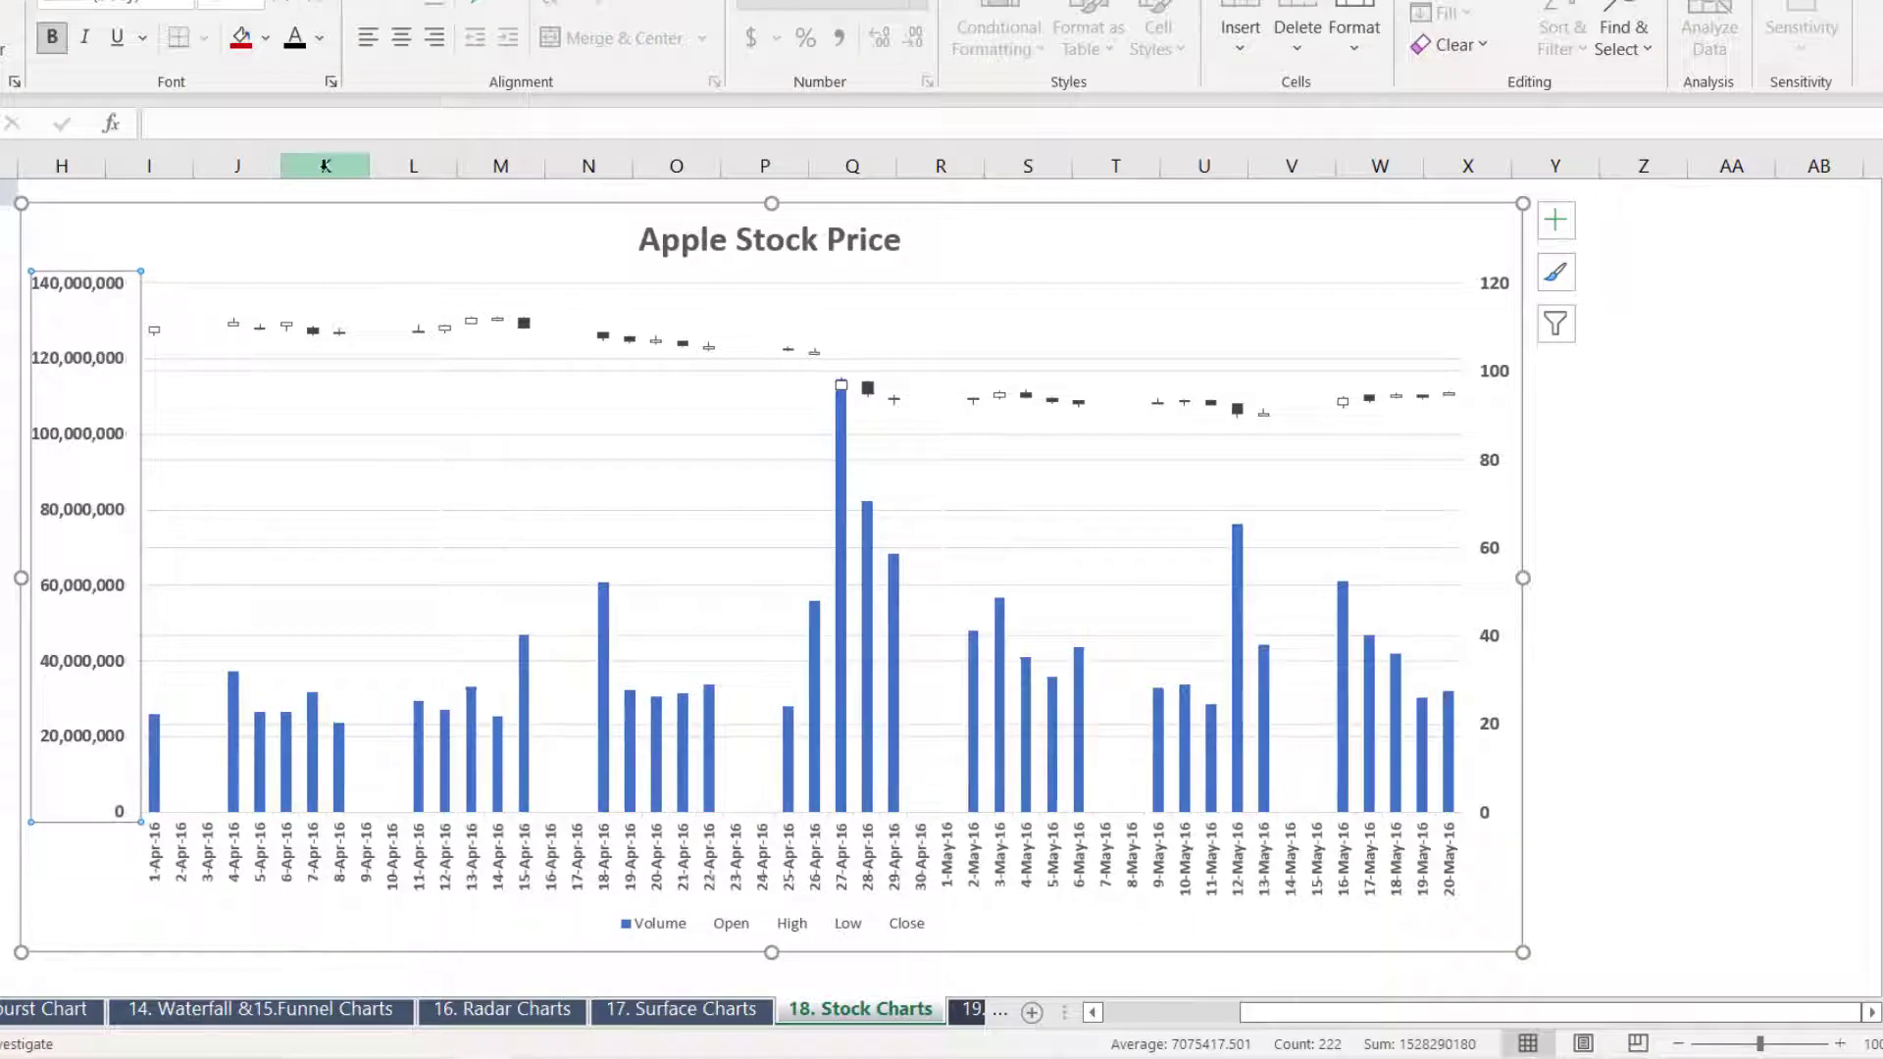
left_click(271, 245)
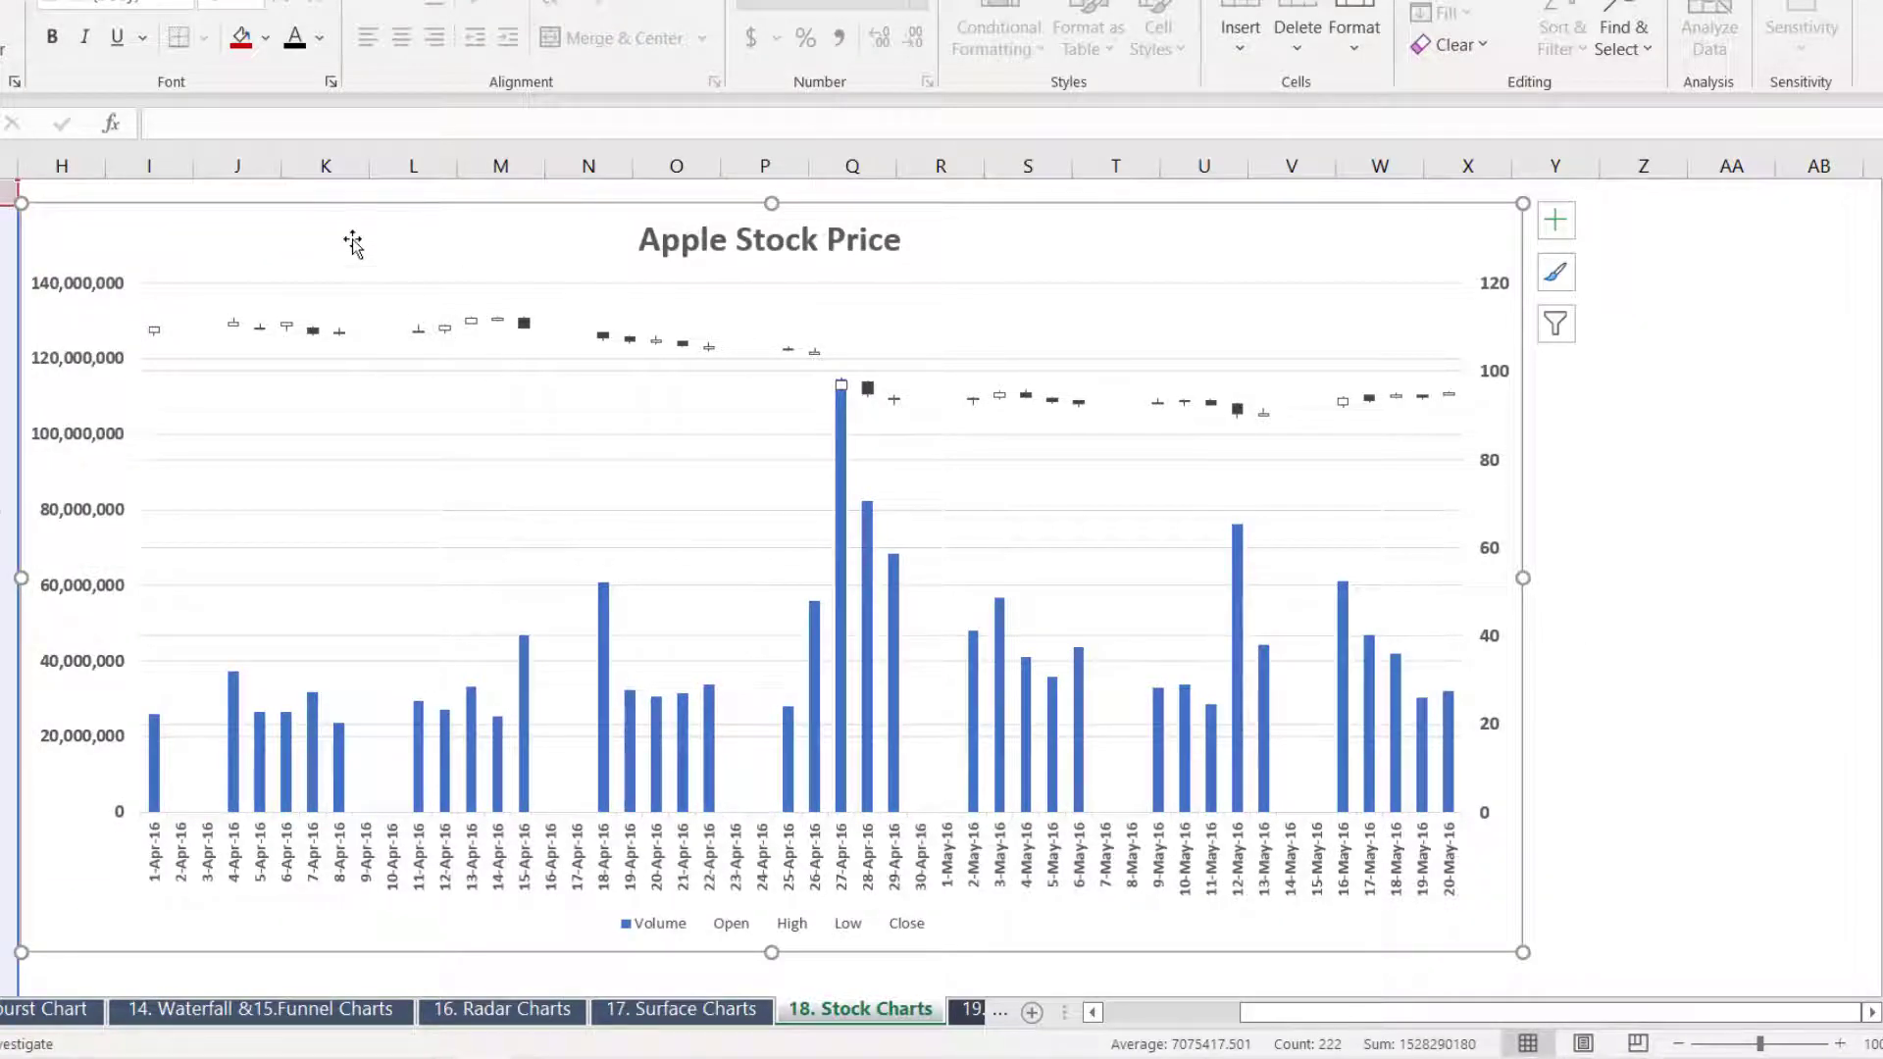
Add a primary horizontal axis title reading "Date" and make it bold
left_click(609, 1)
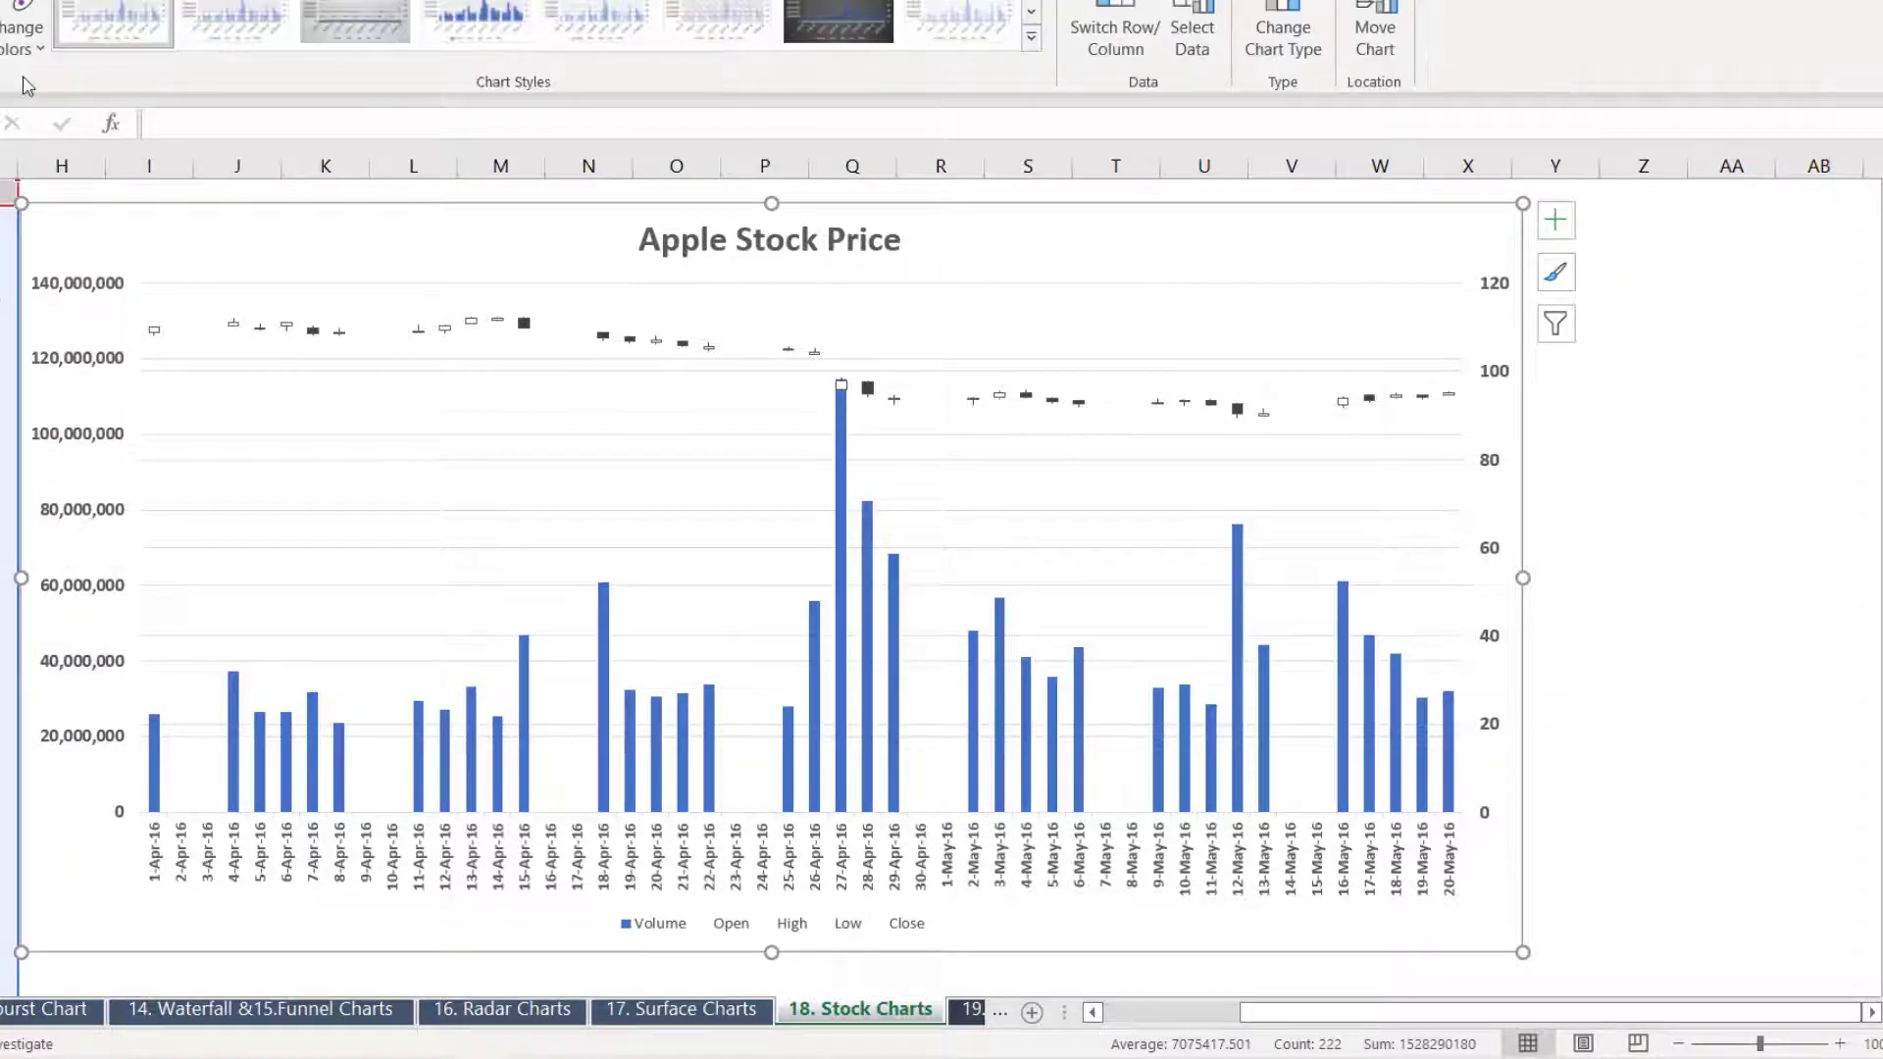
mouse_move(1, 130)
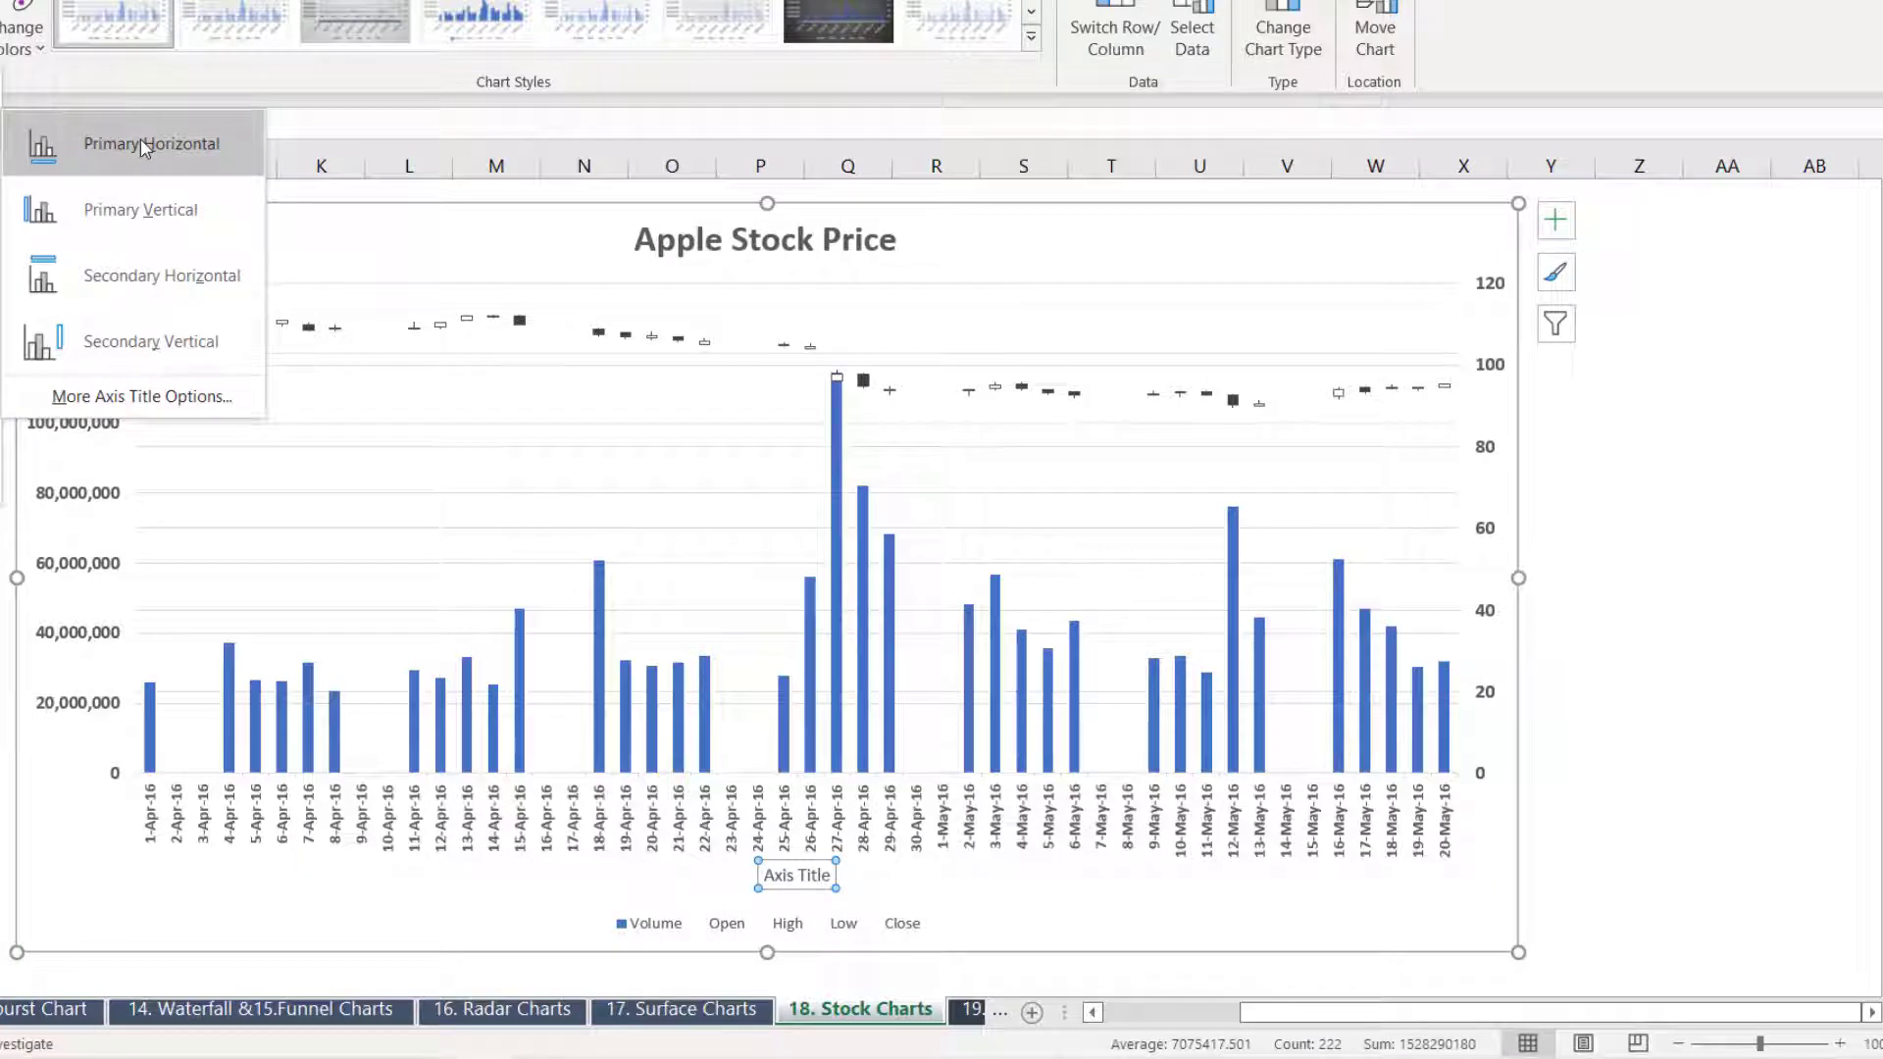
left_click(140, 143)
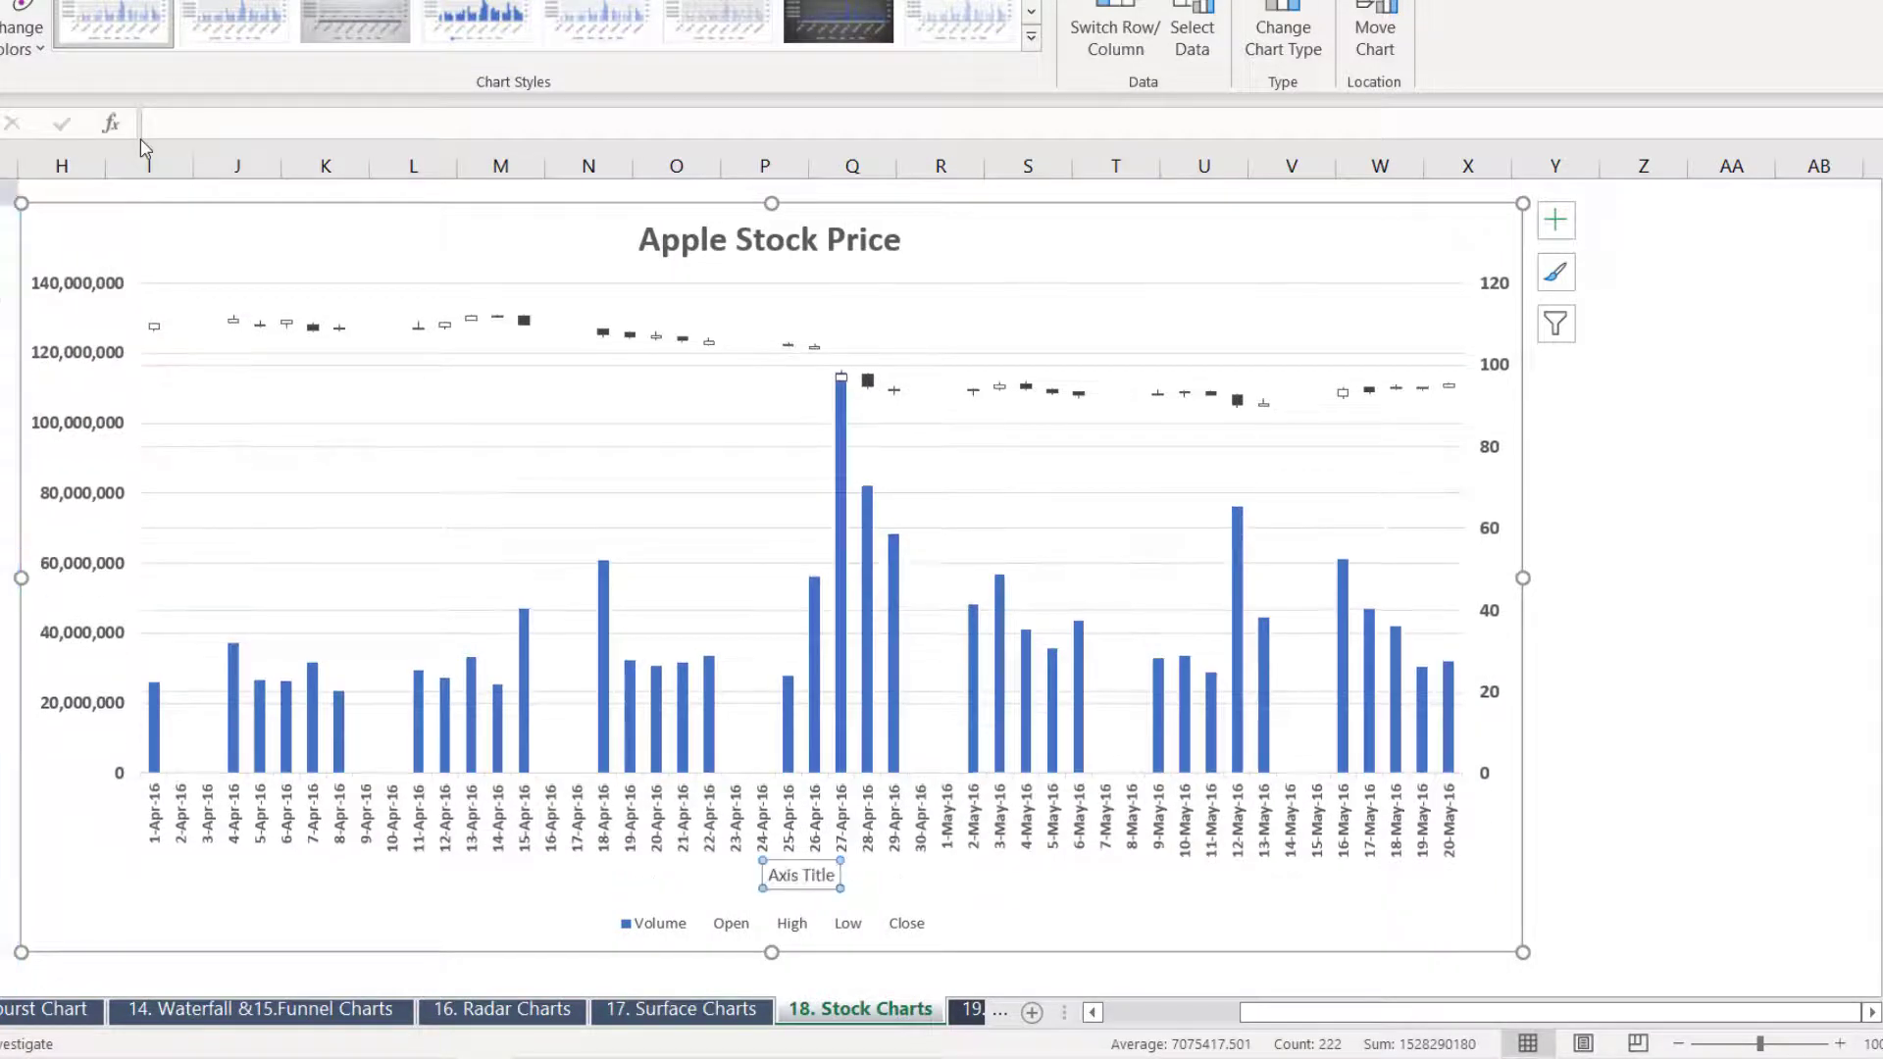
left_click(791, 879)
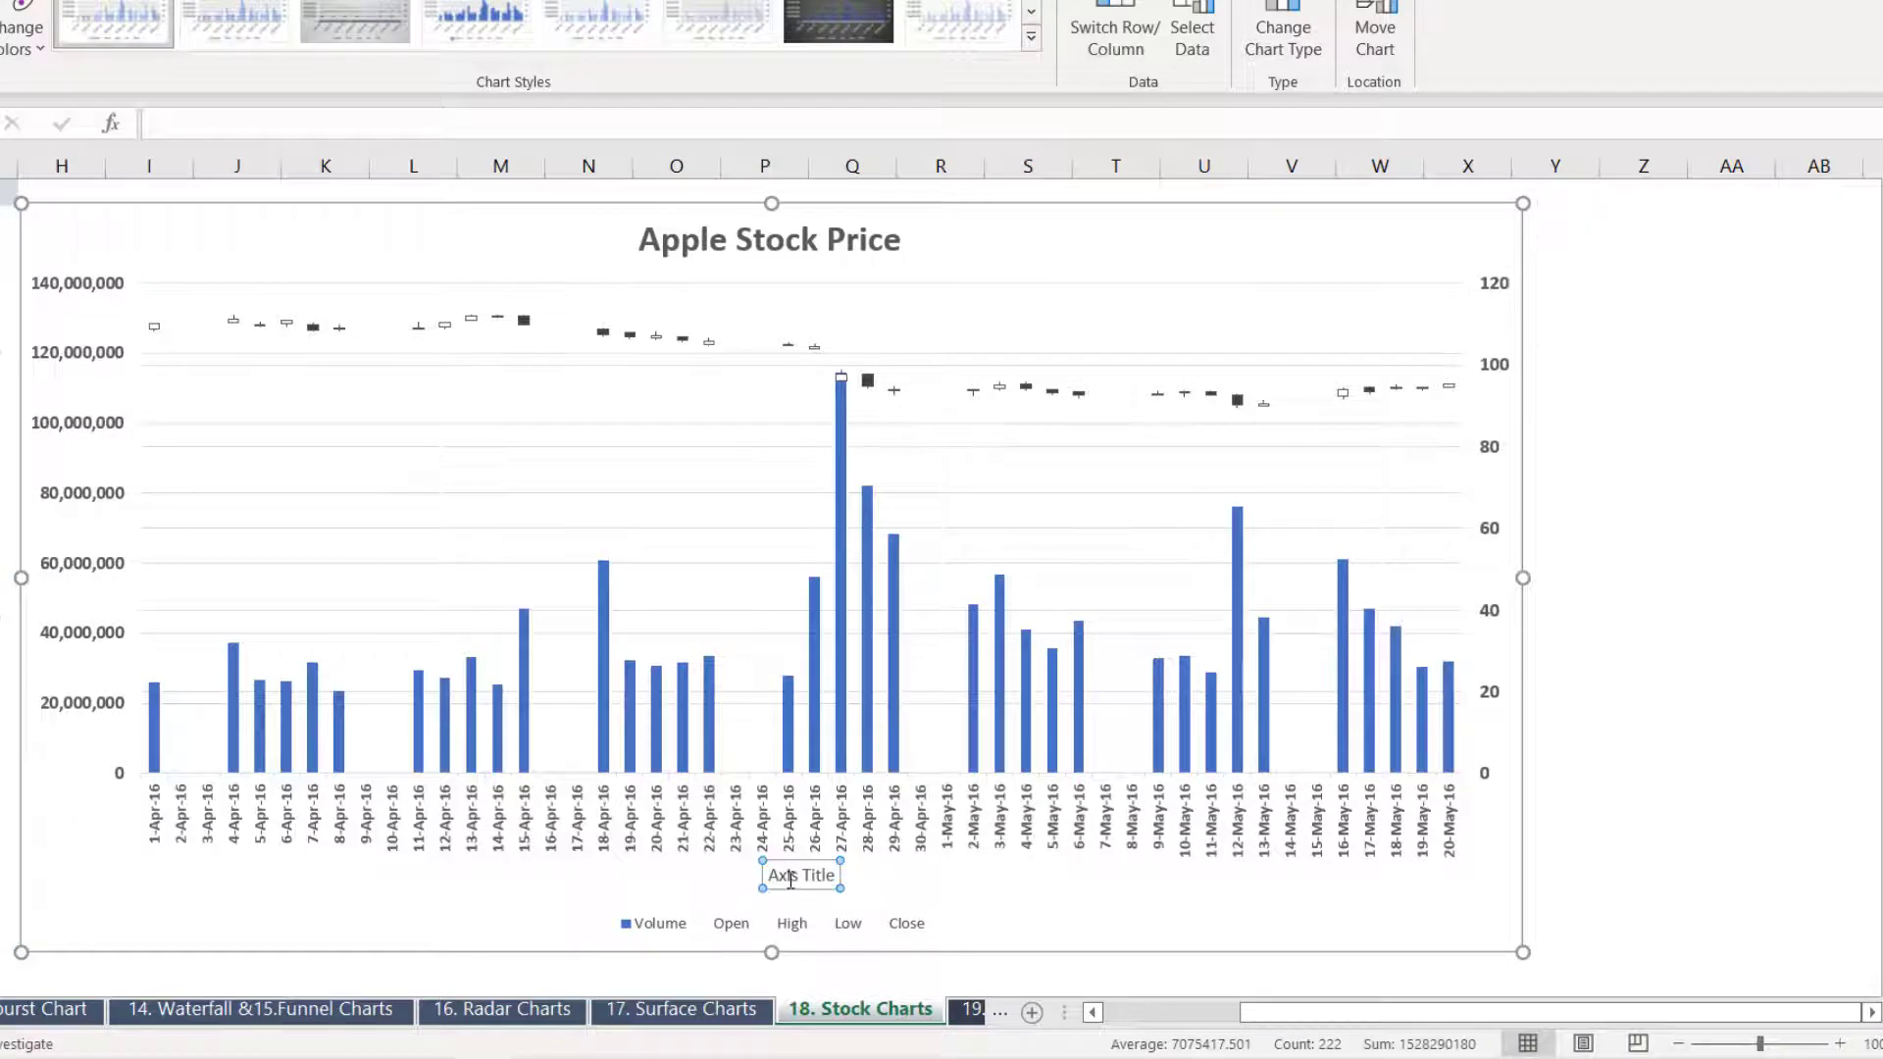
triple_click(791, 878)
type("Date")
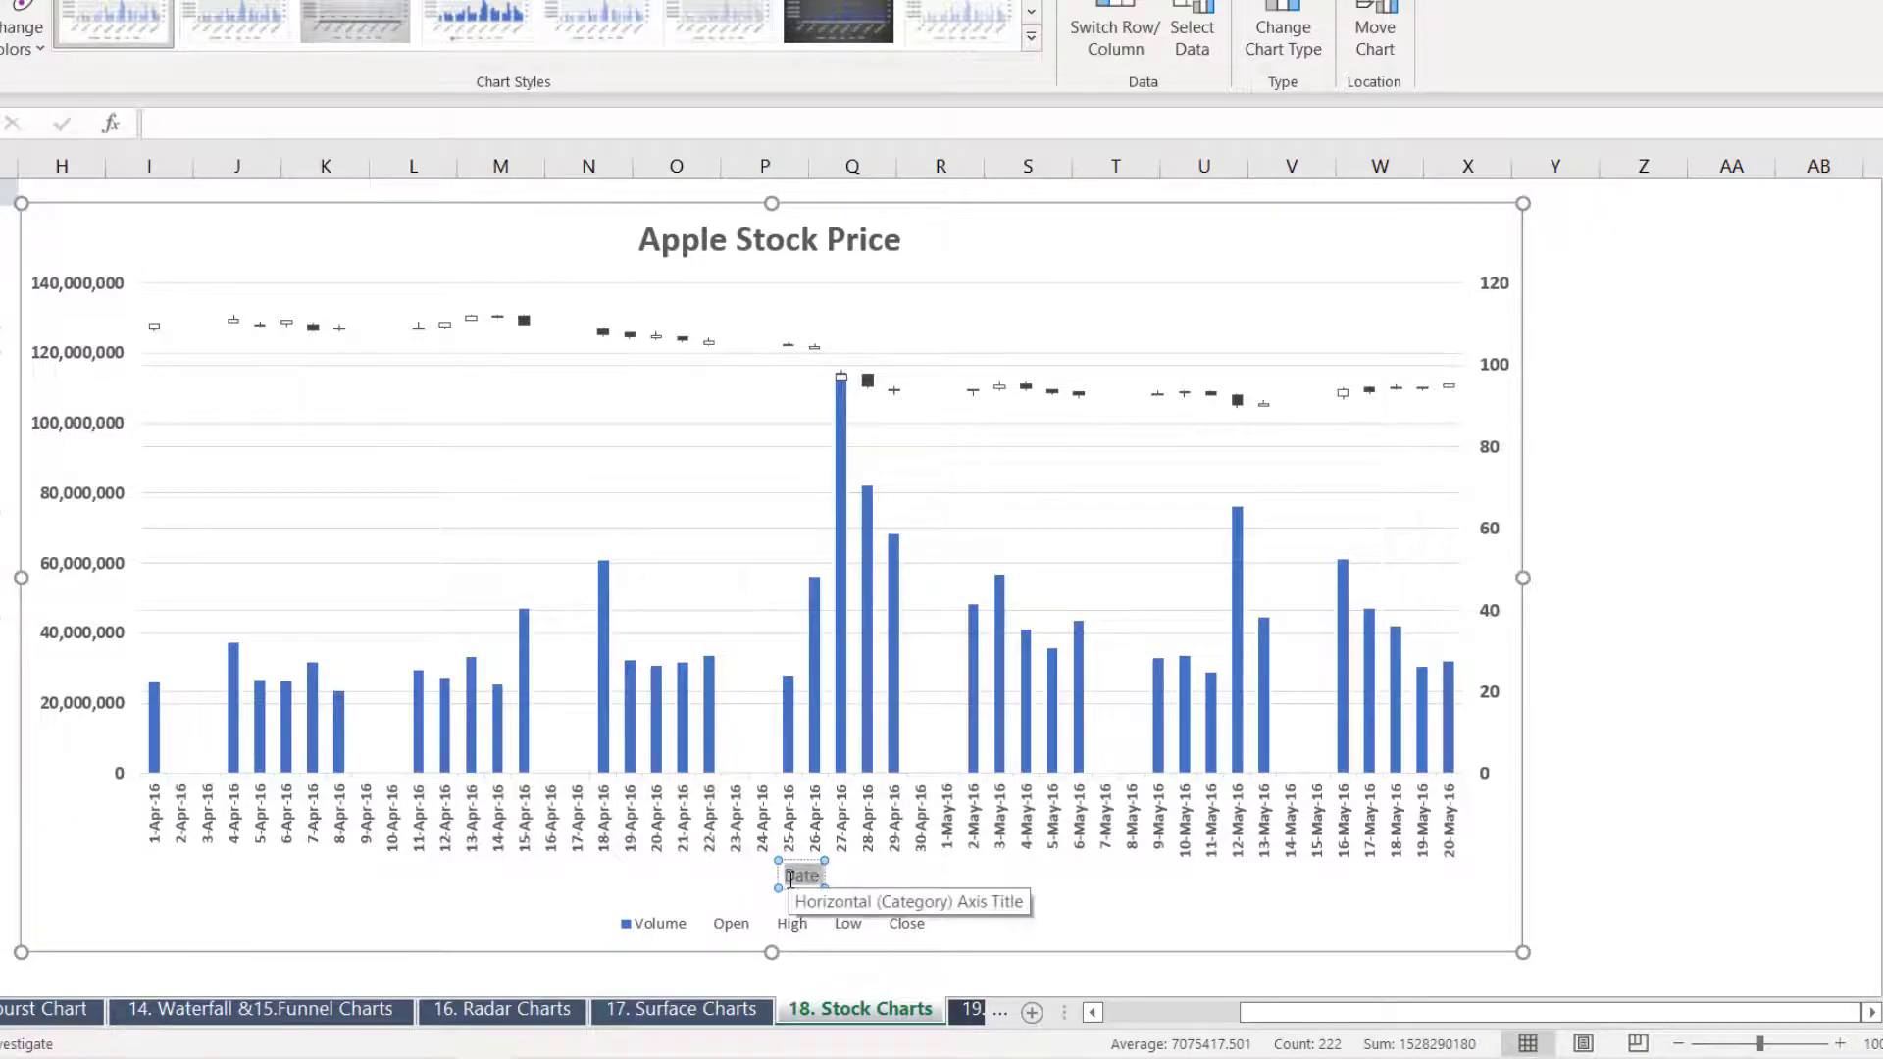
left_click(75, 232)
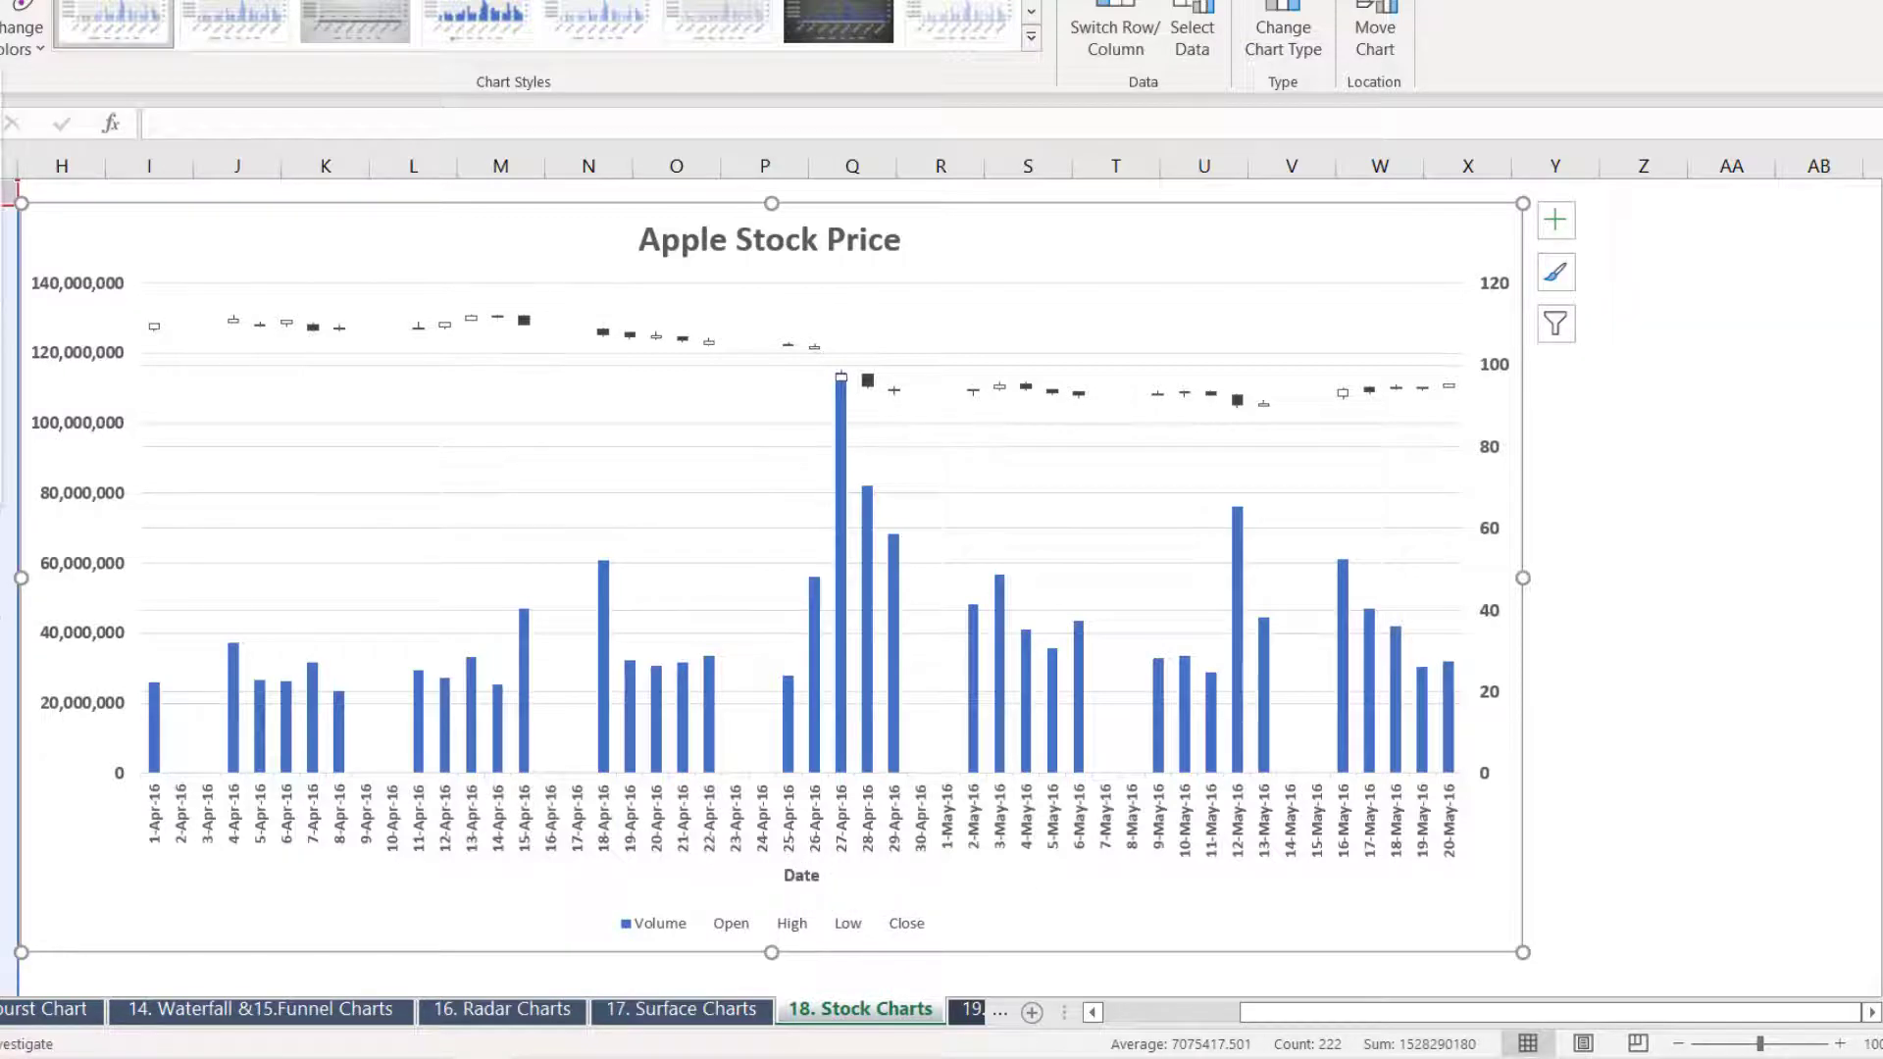
Add a primary vertical axis title reading "Volume" and make it bold
left_click(155, 208)
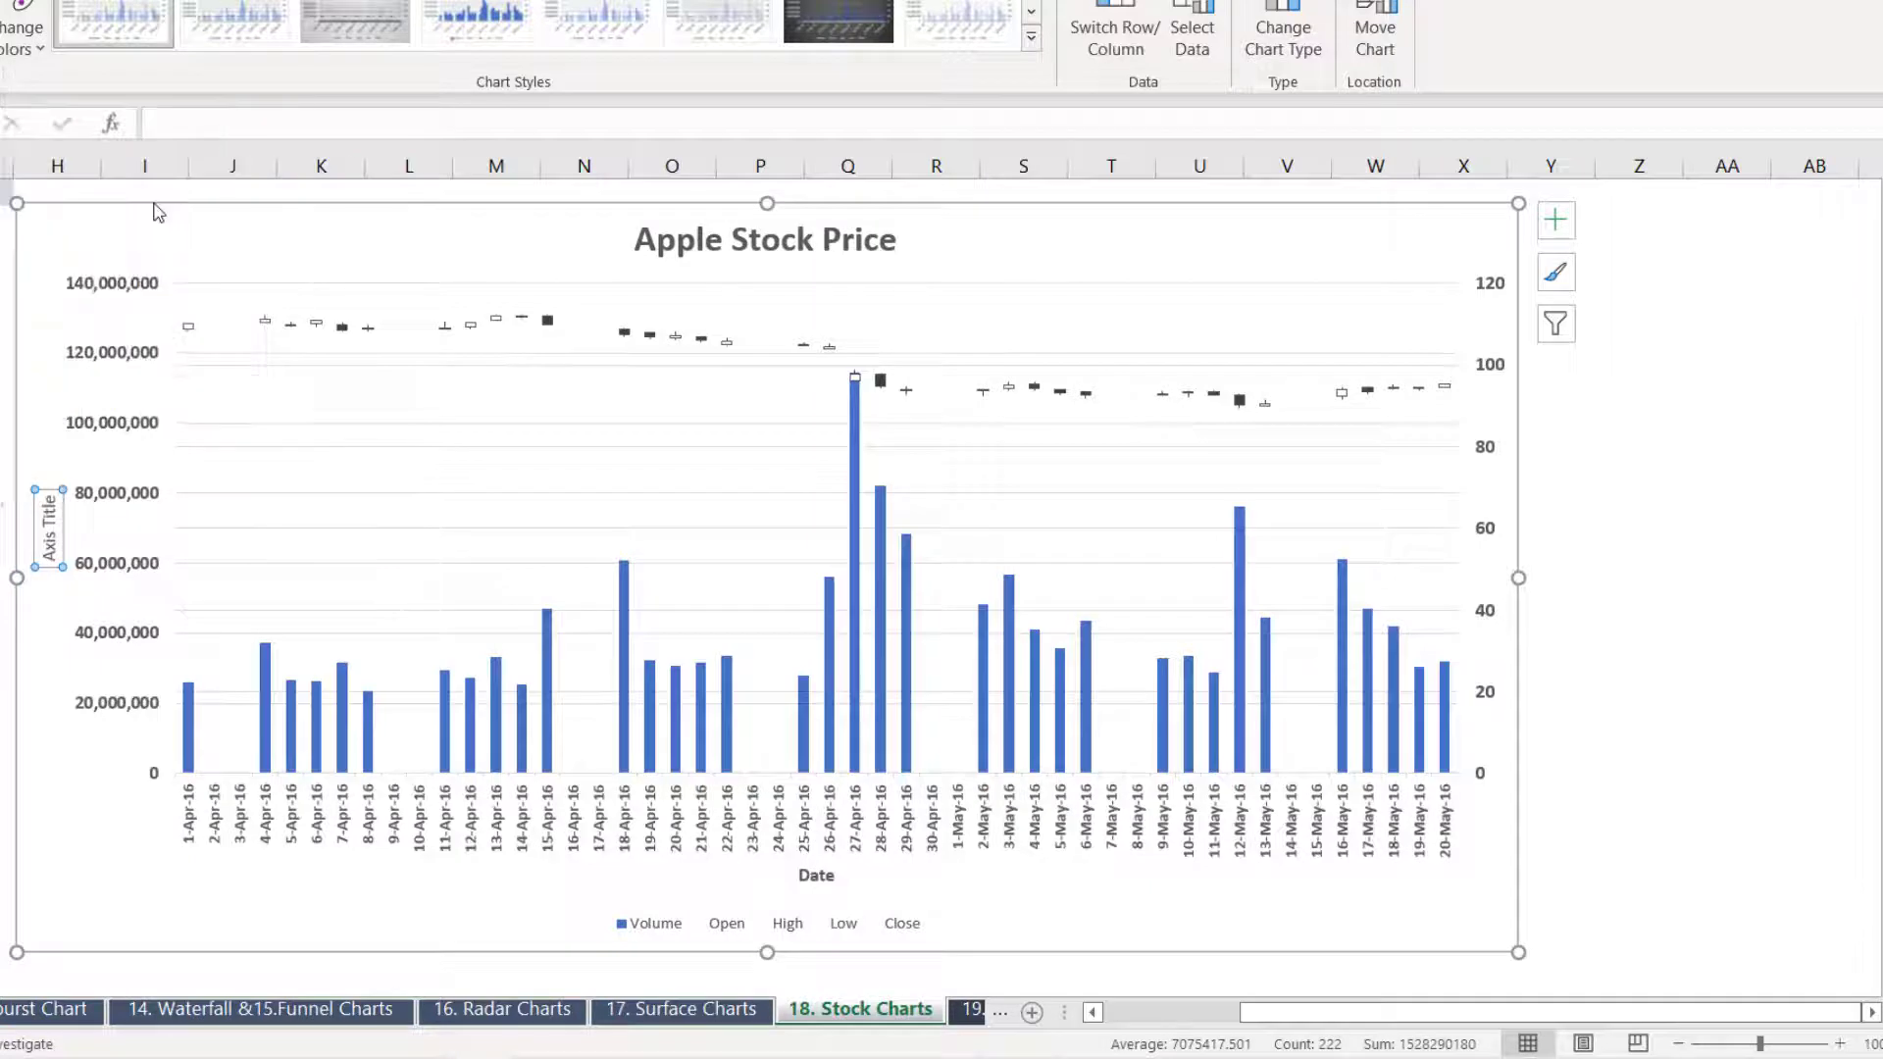
left_click(55, 529)
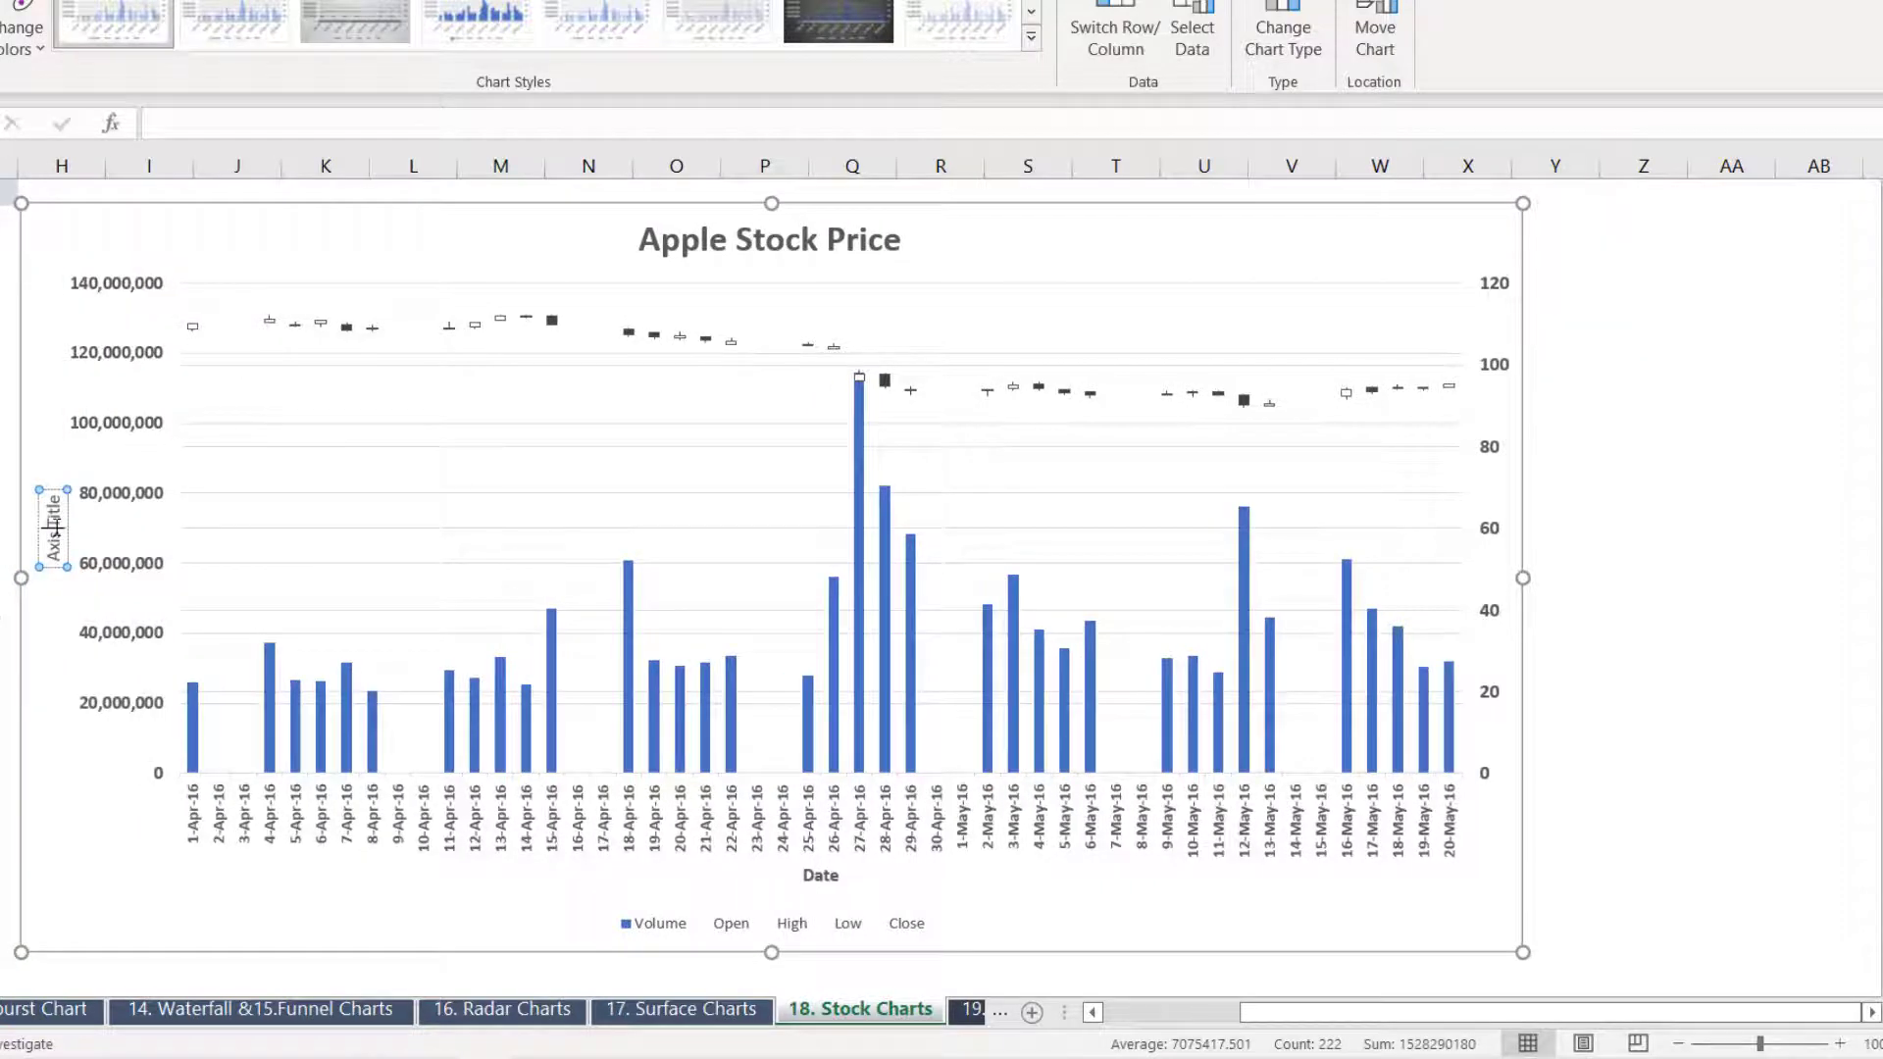
triple_click(56, 528)
type("Volume")
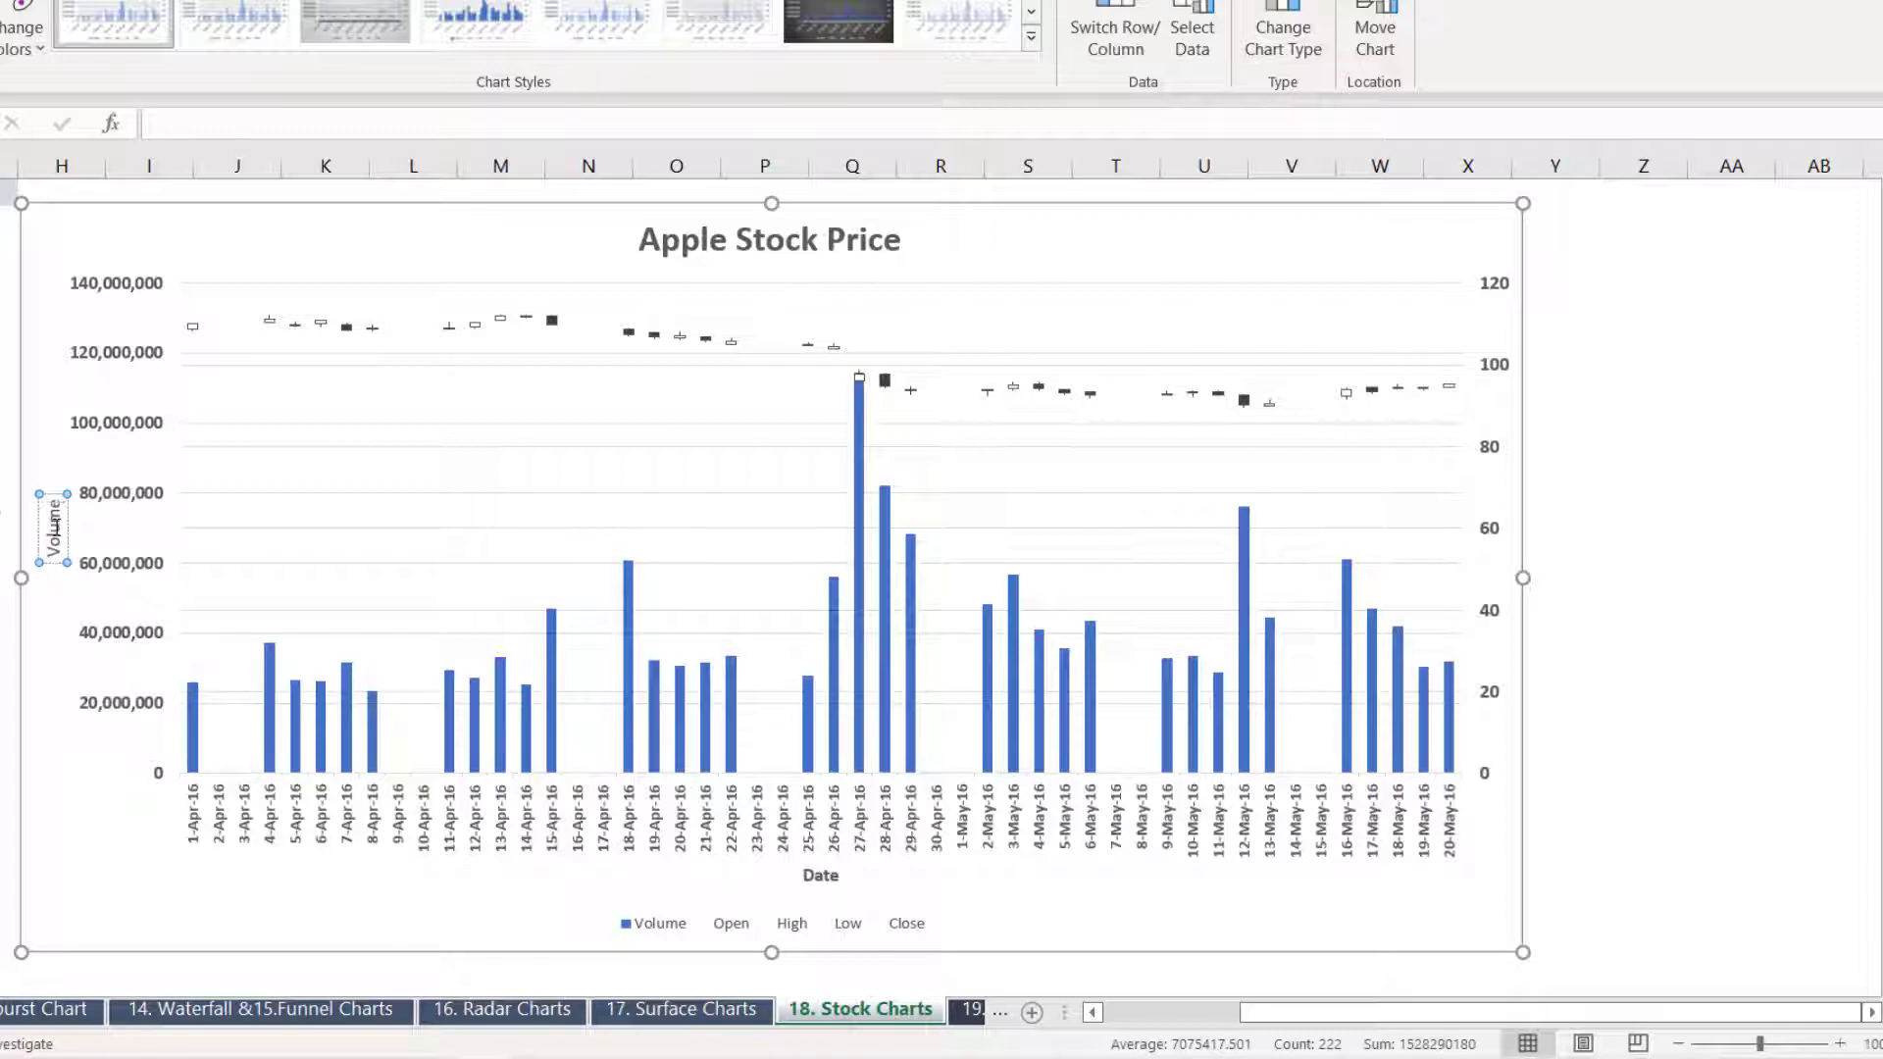
double_click(56, 528)
left_click(54, 338)
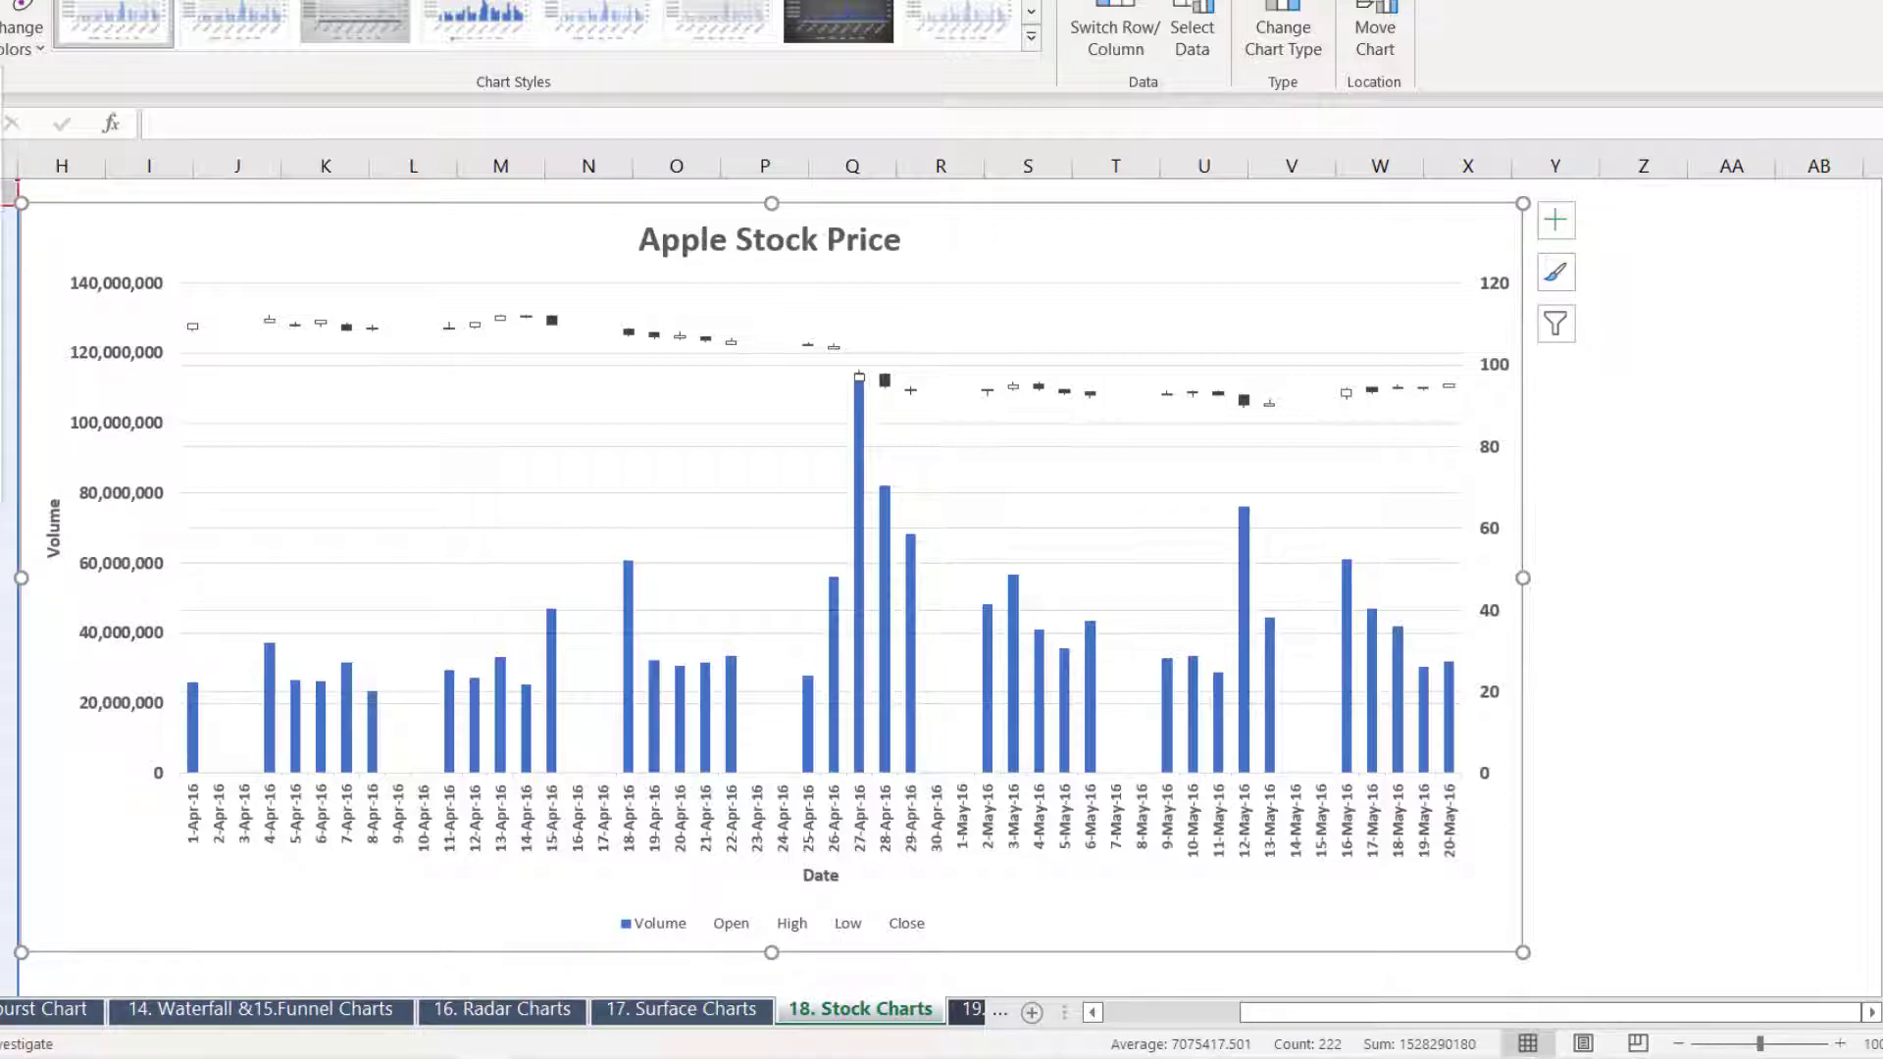
Add a bold secondary vertical axis title reading "Prices" and shift the chart about half a column to the right
mouse_move(1, 129)
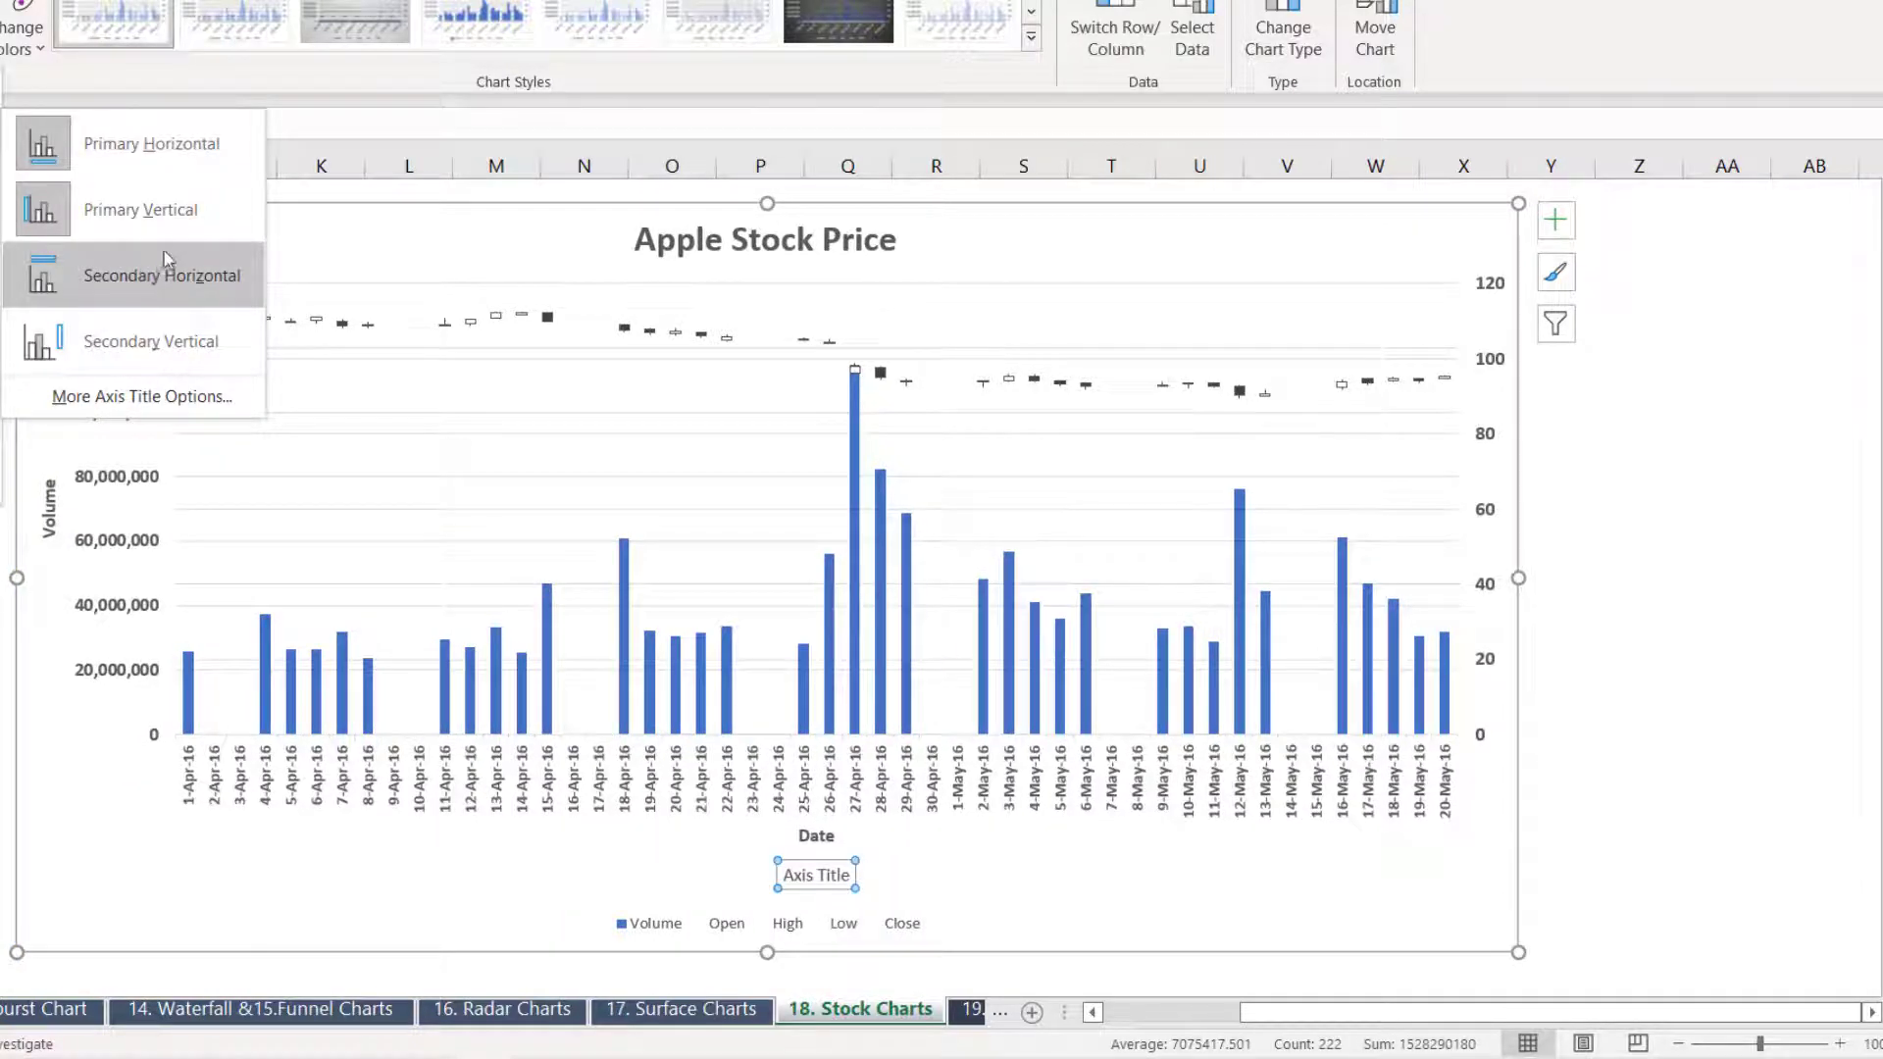
left_click(149, 344)
left_click(1492, 533)
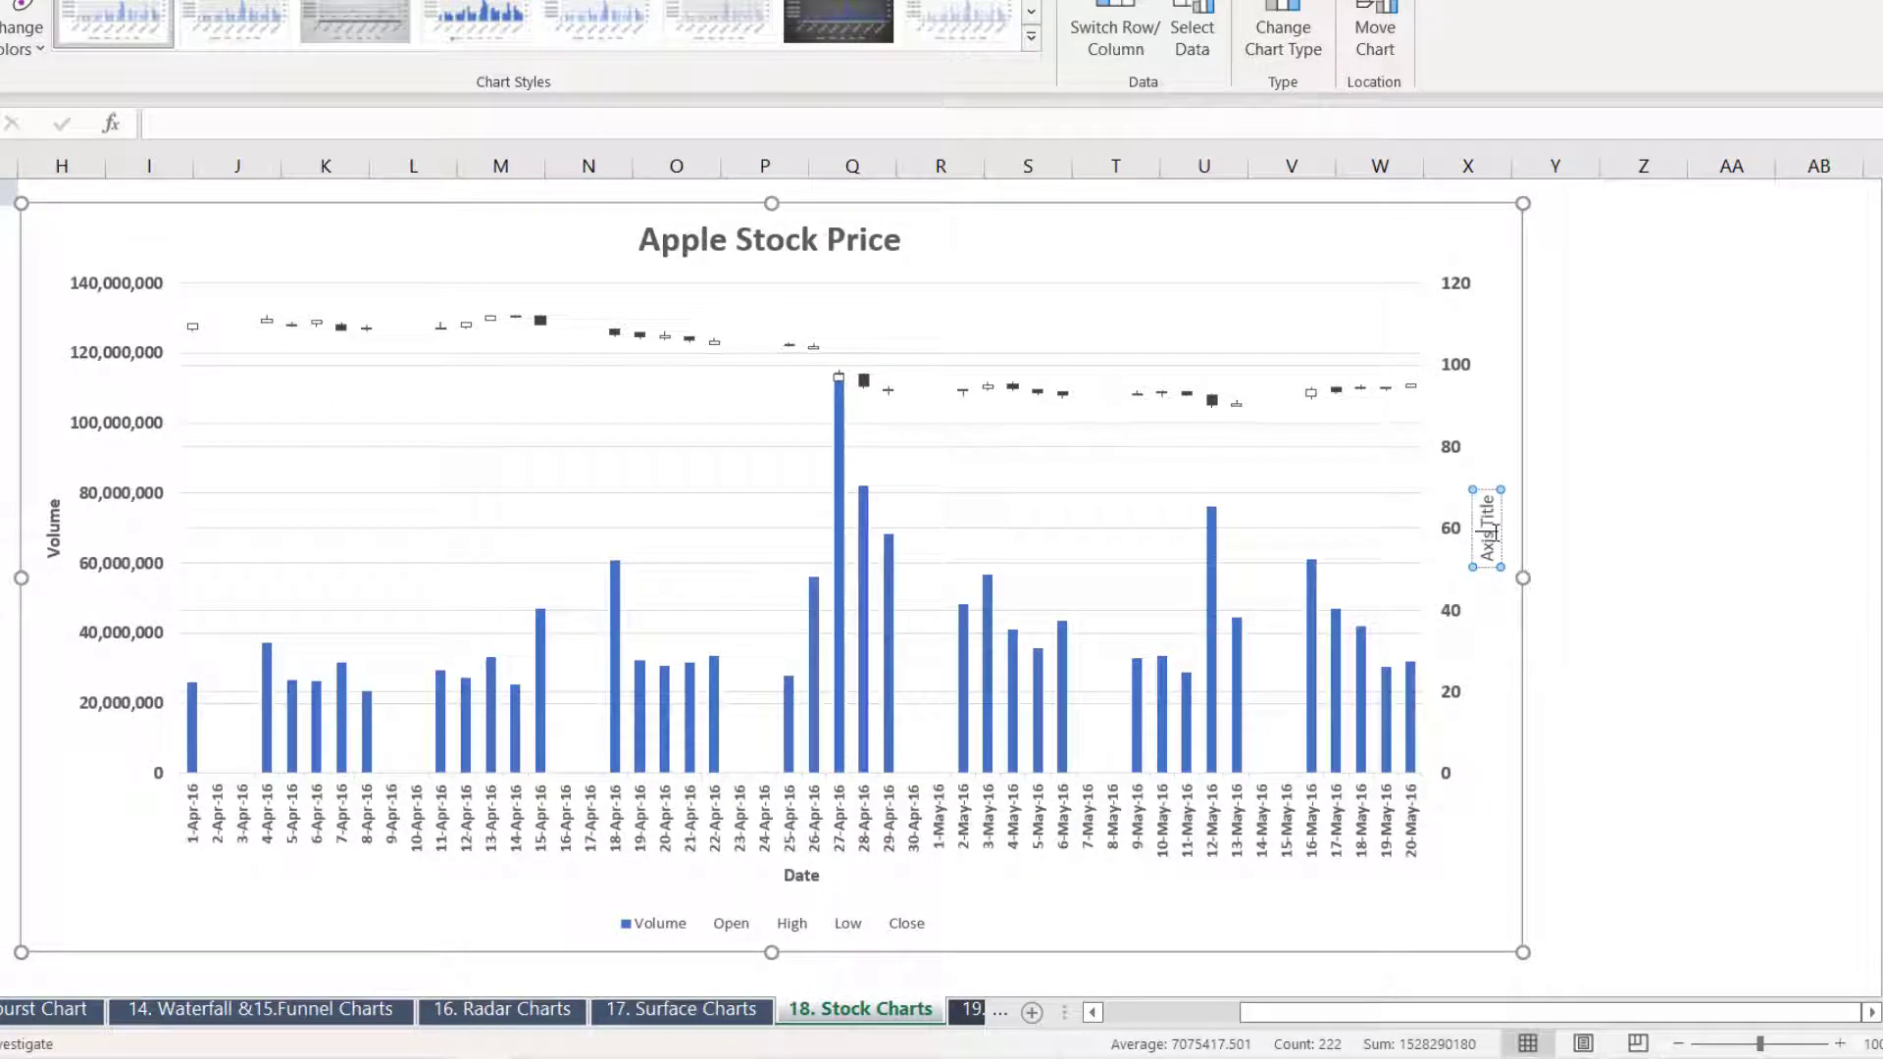
key("ctrl+a")
key("BackSpace")
type("Prices")
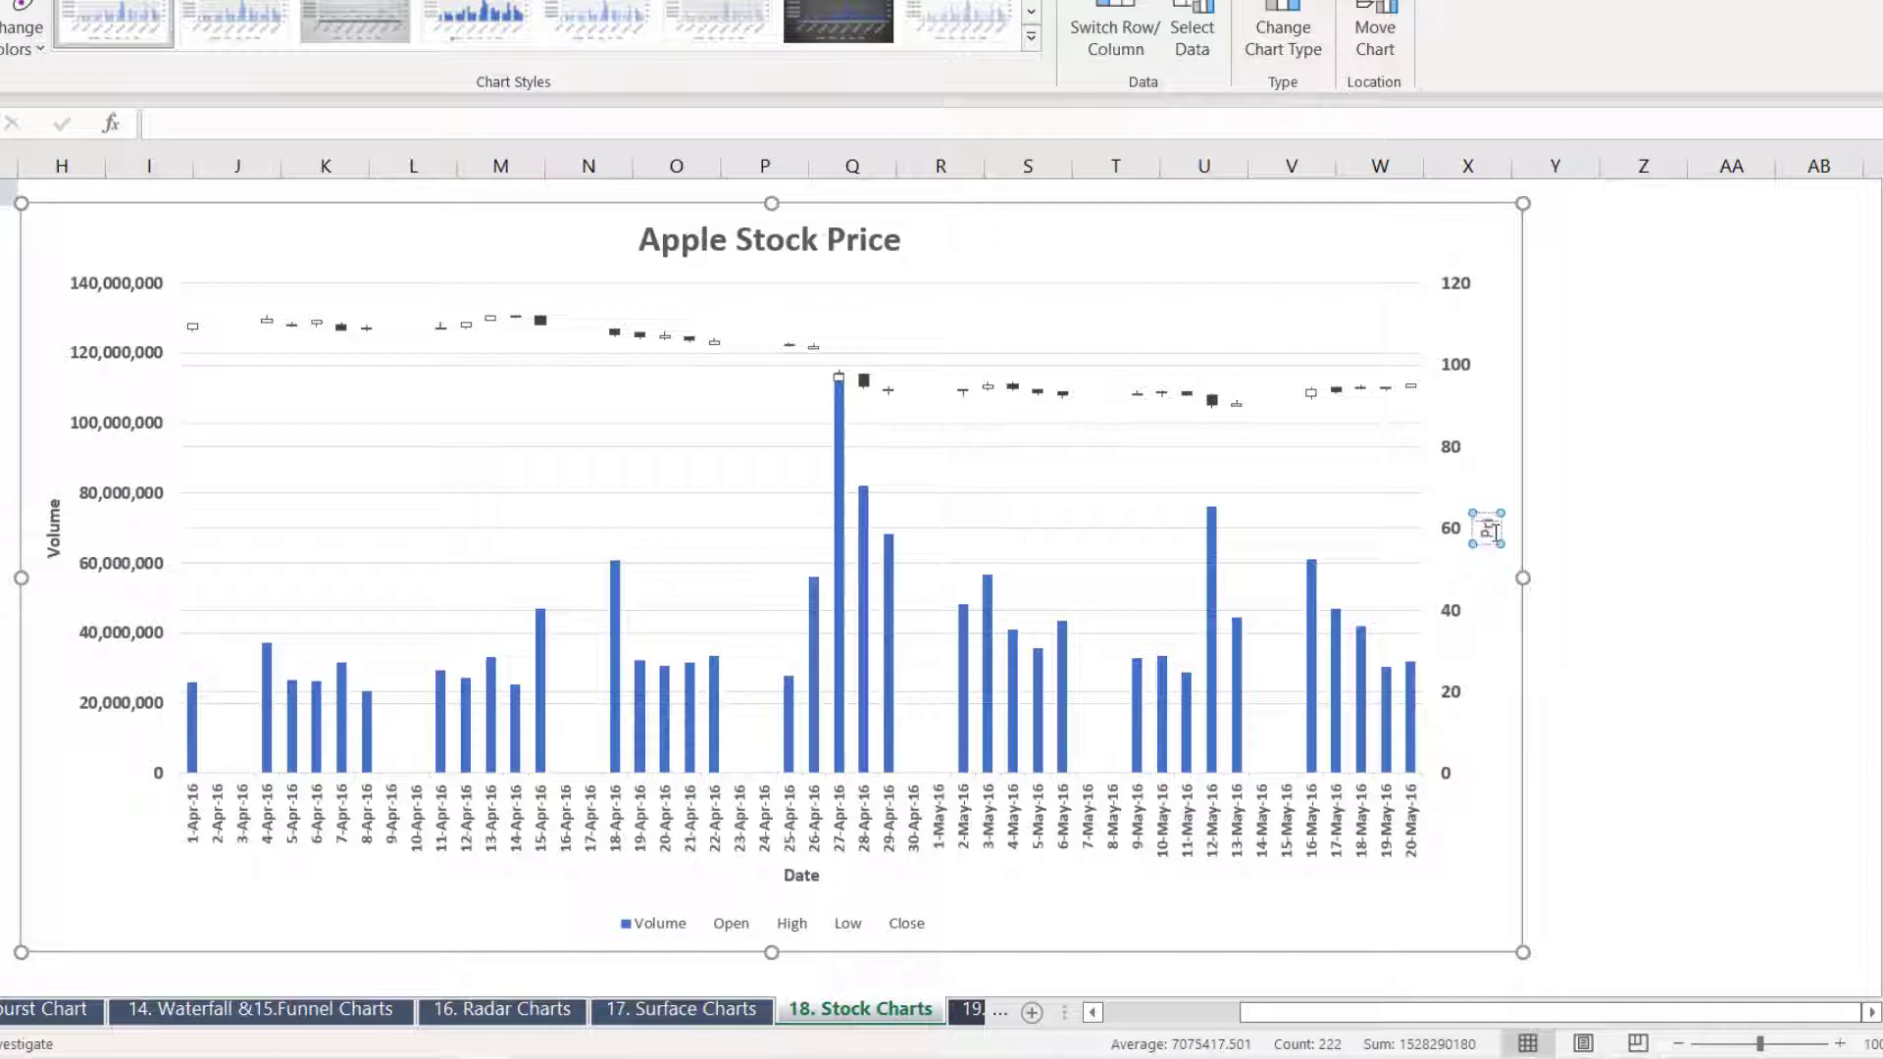
key("ctrl+a")
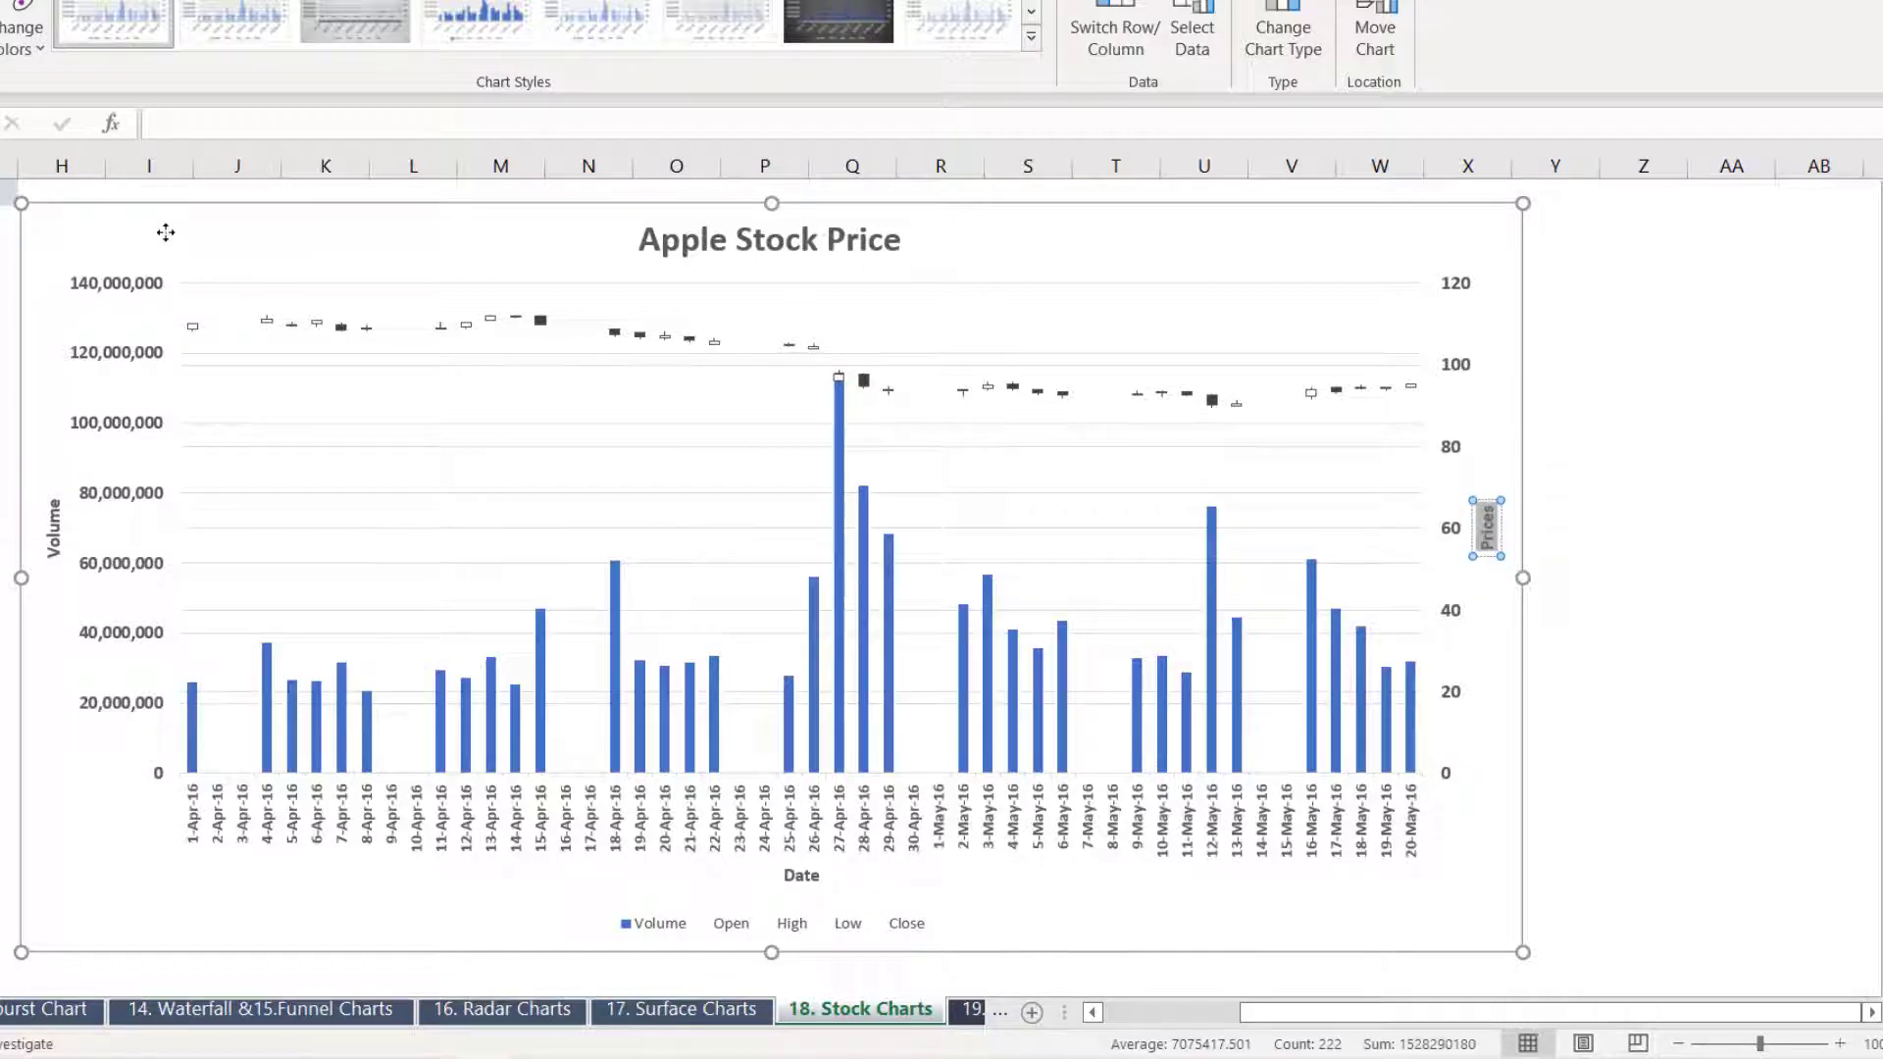
left_click(566, 257)
left_click_drag(349, 235, 399, 231)
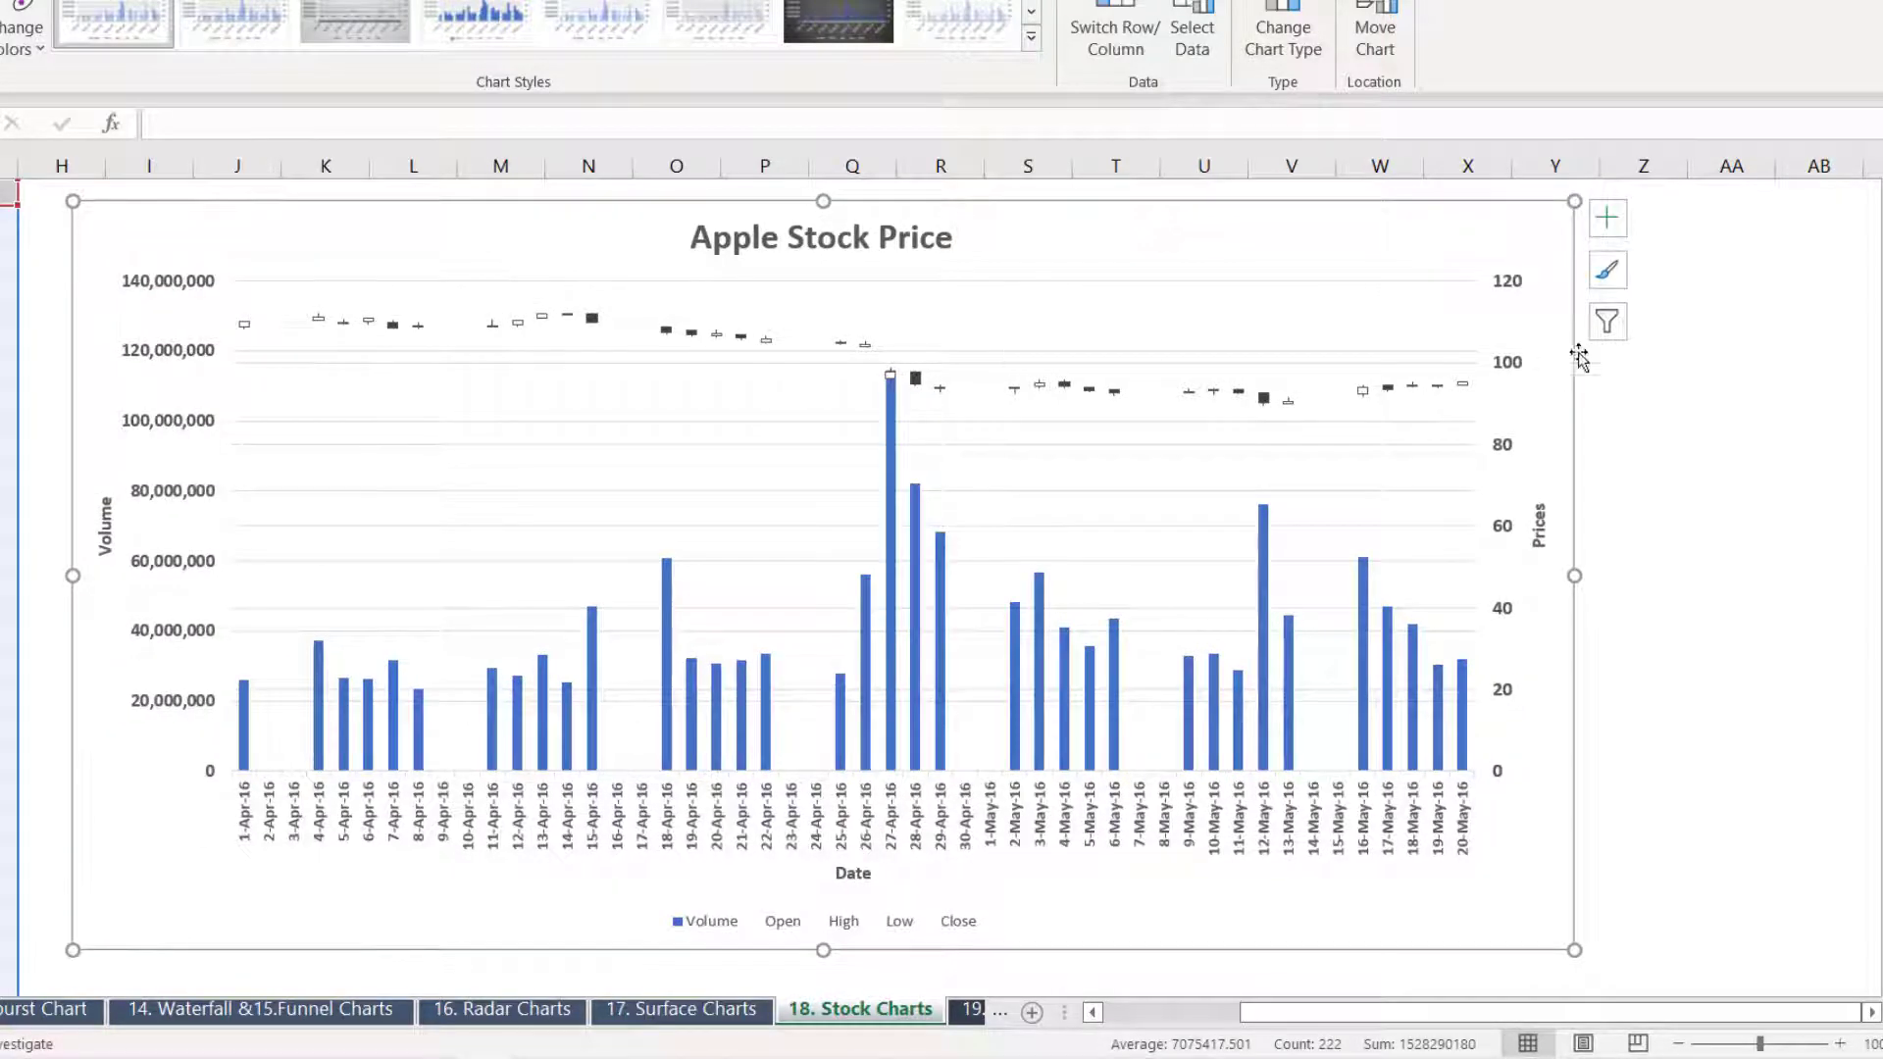
Set the secondary price axis minimum bound to 80 and shift the chart slightly to the left
left_click(1508, 369)
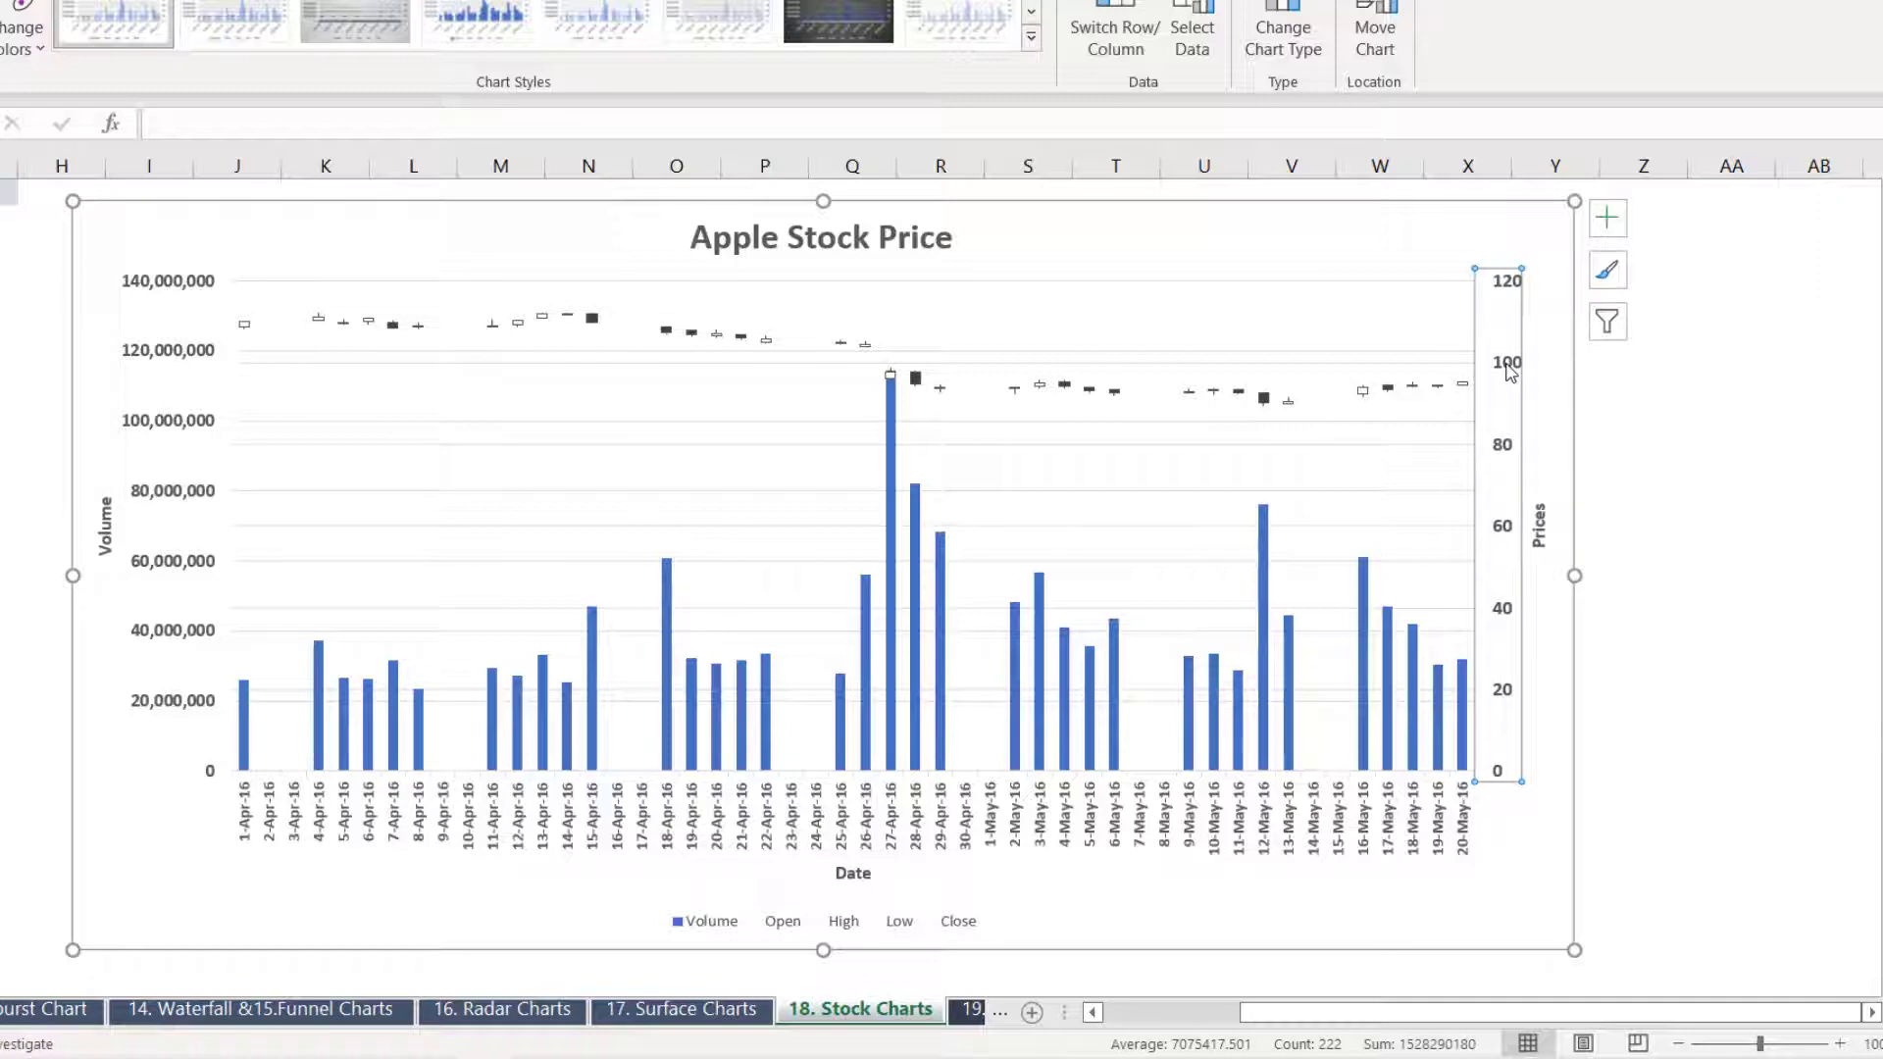
right_click(1509, 369)
left_click(1614, 710)
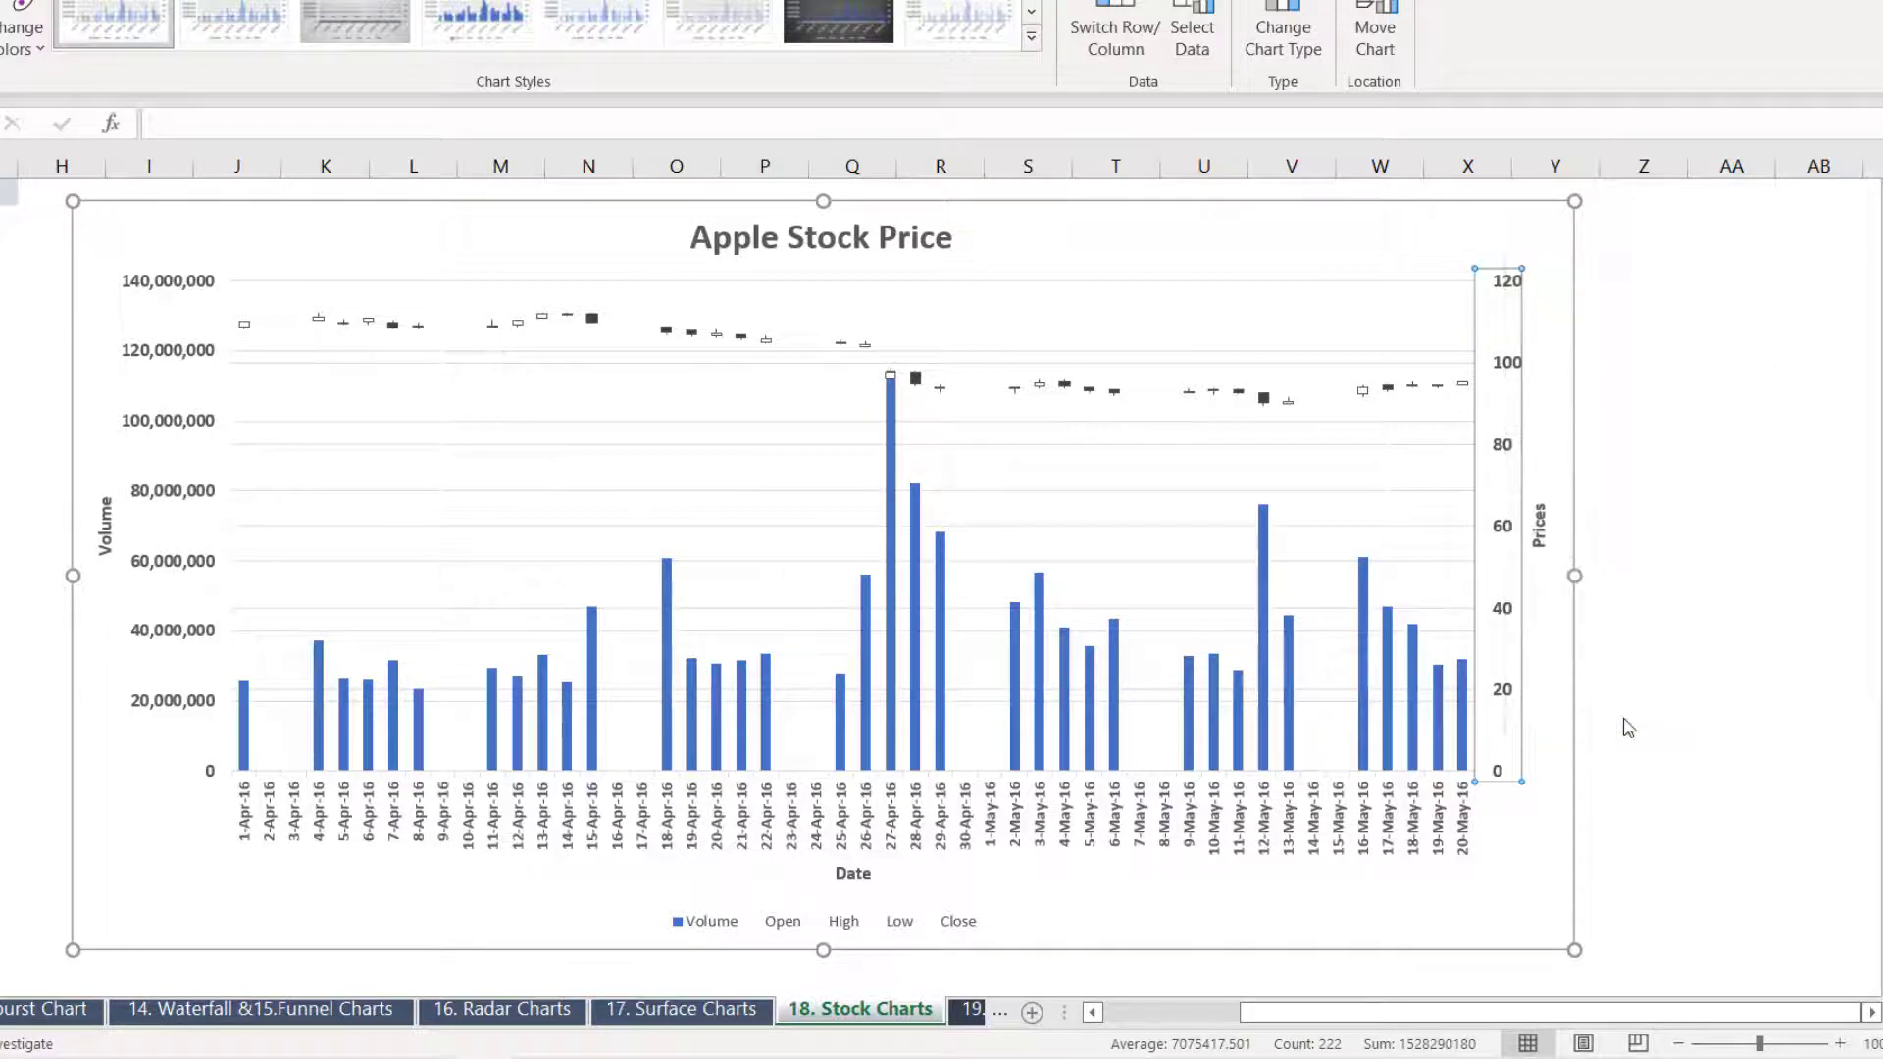
left_click_drag(1737, 396, 1689, 398)
type("80")
key("Return")
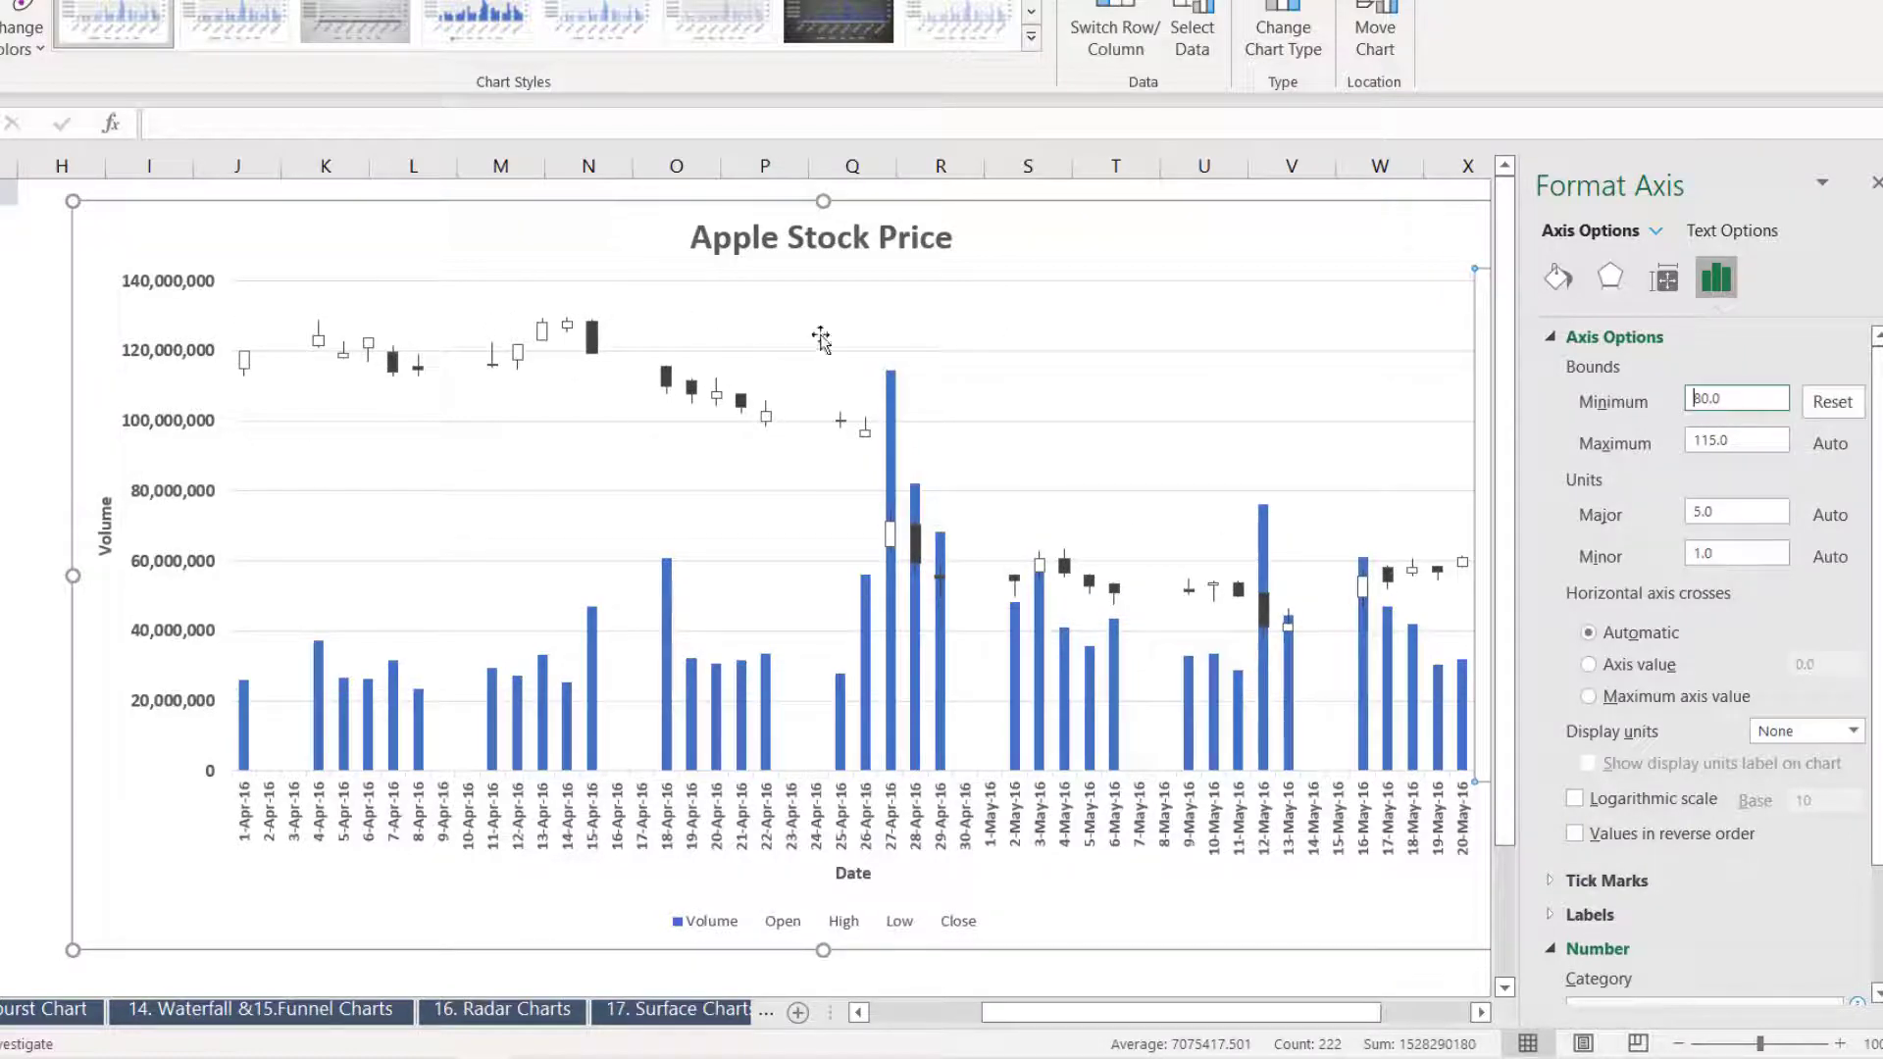
left_click(402, 237)
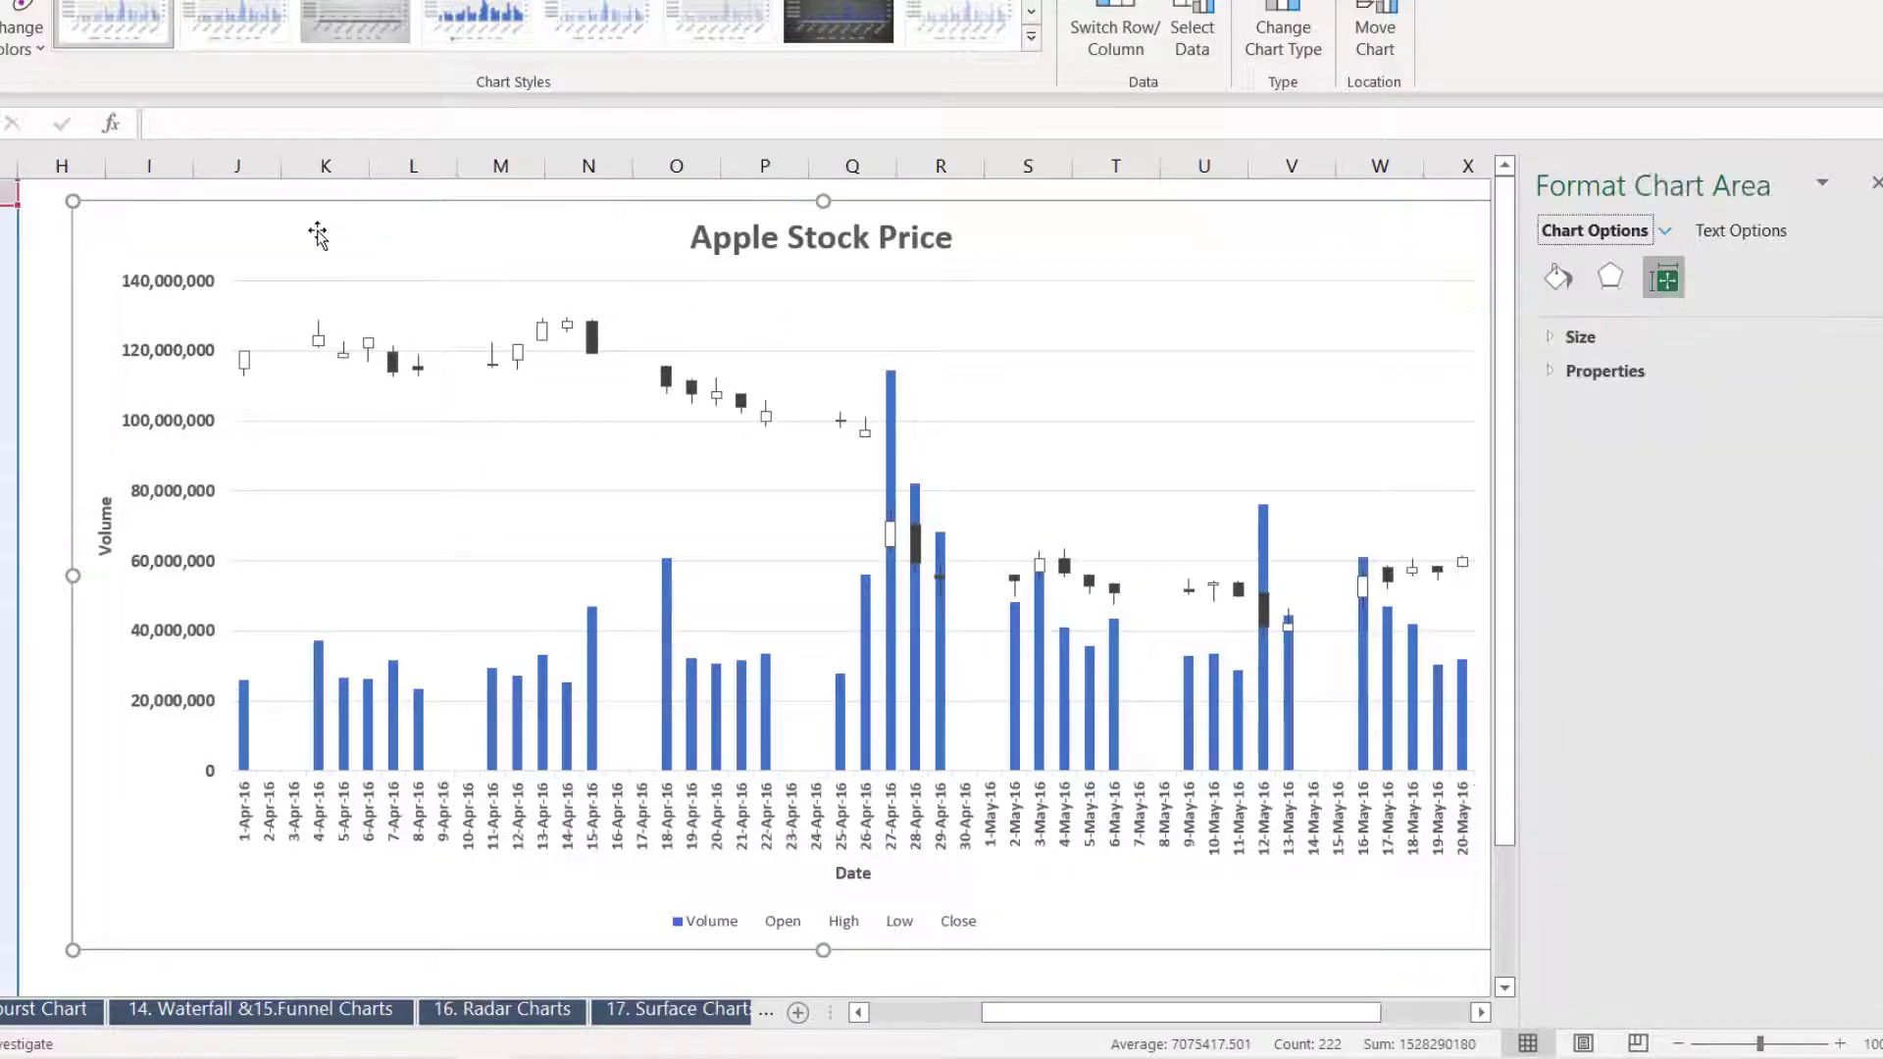
left_click_drag(151, 223, 118, 221)
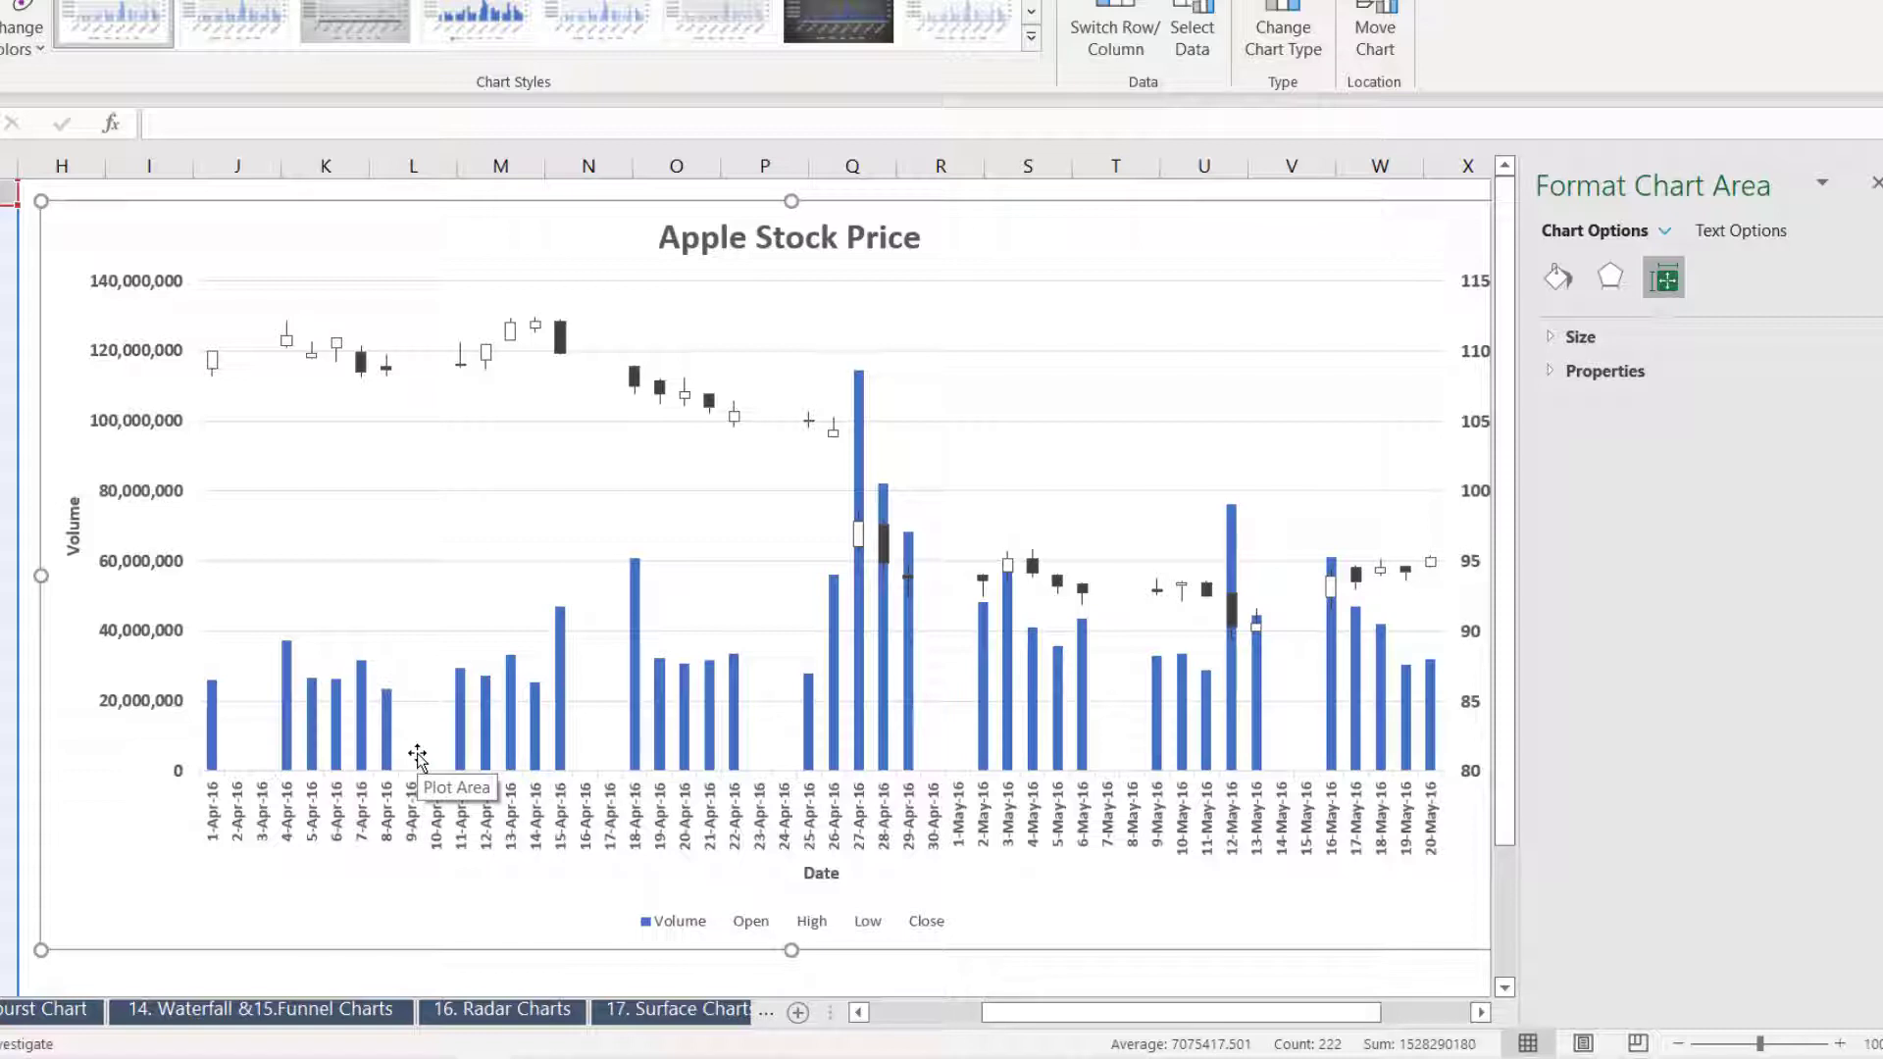
Format the horizontal axis dates with the Date number category and the 3/14 type
left_click(538, 842)
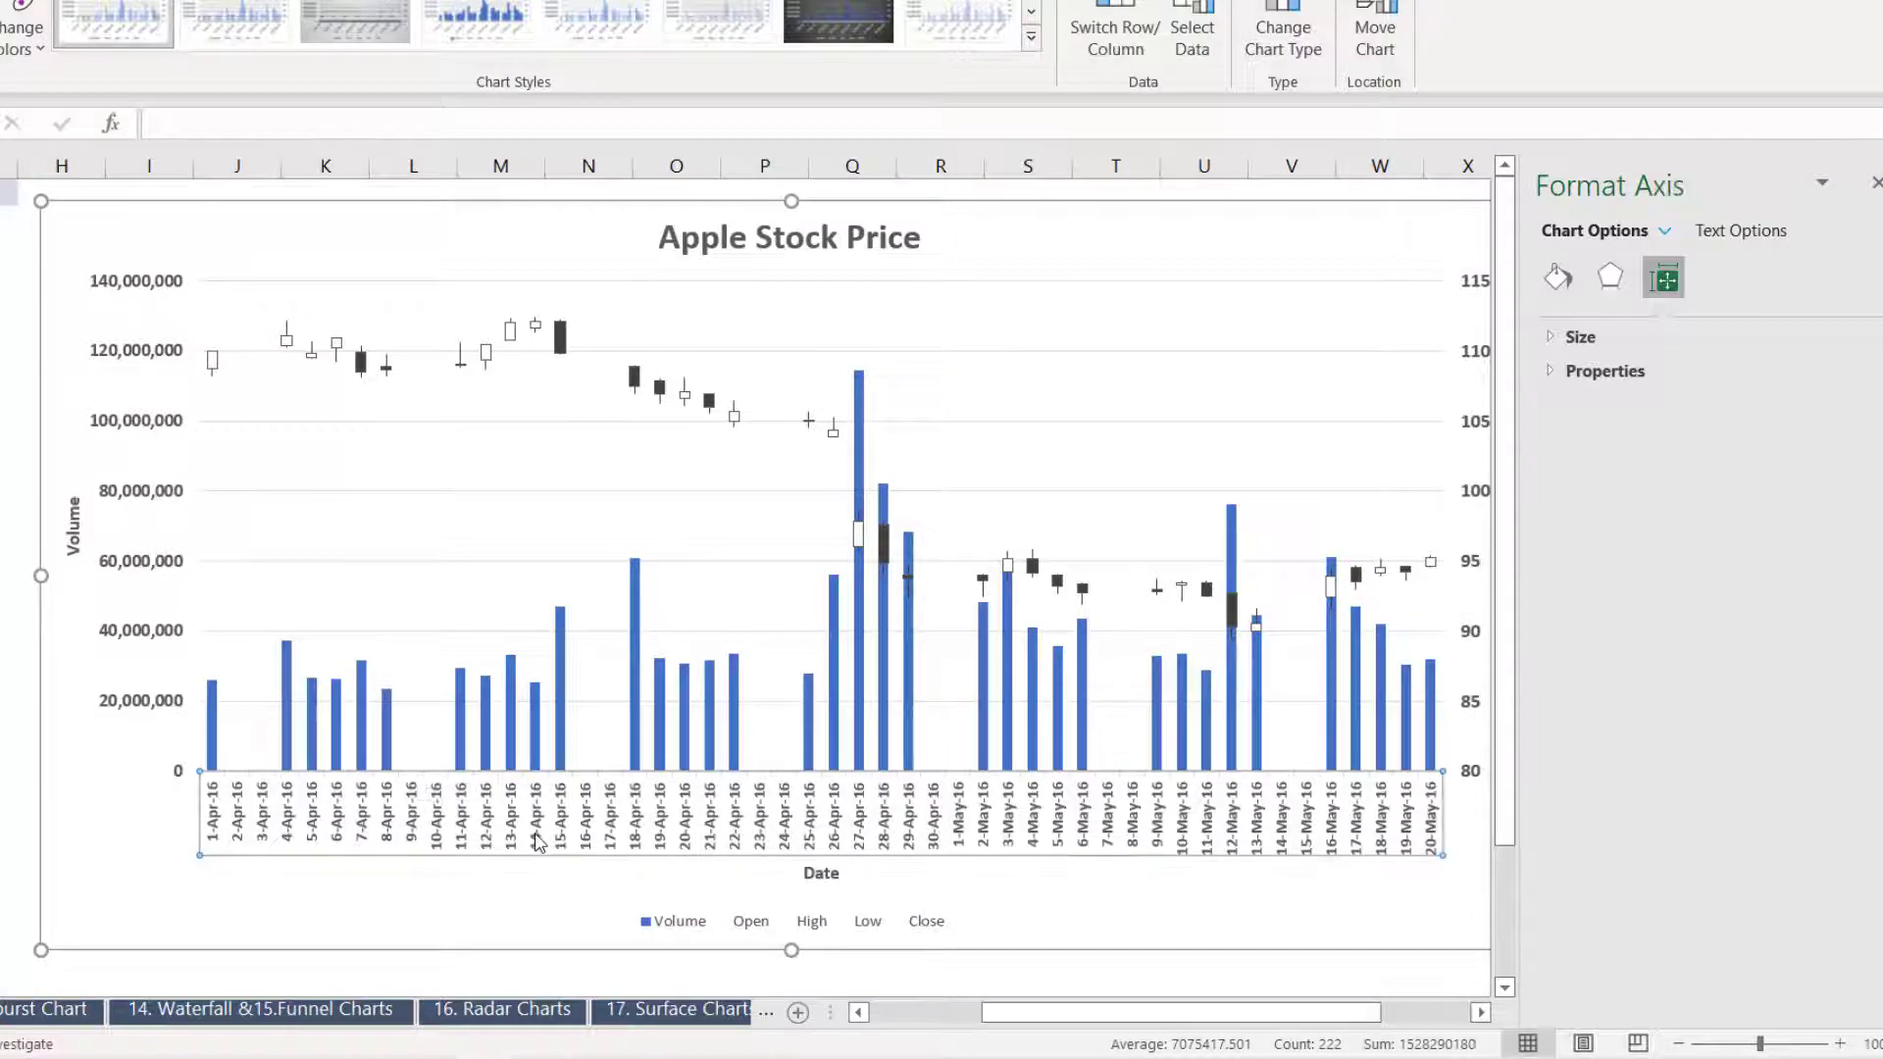
right_click(537, 842)
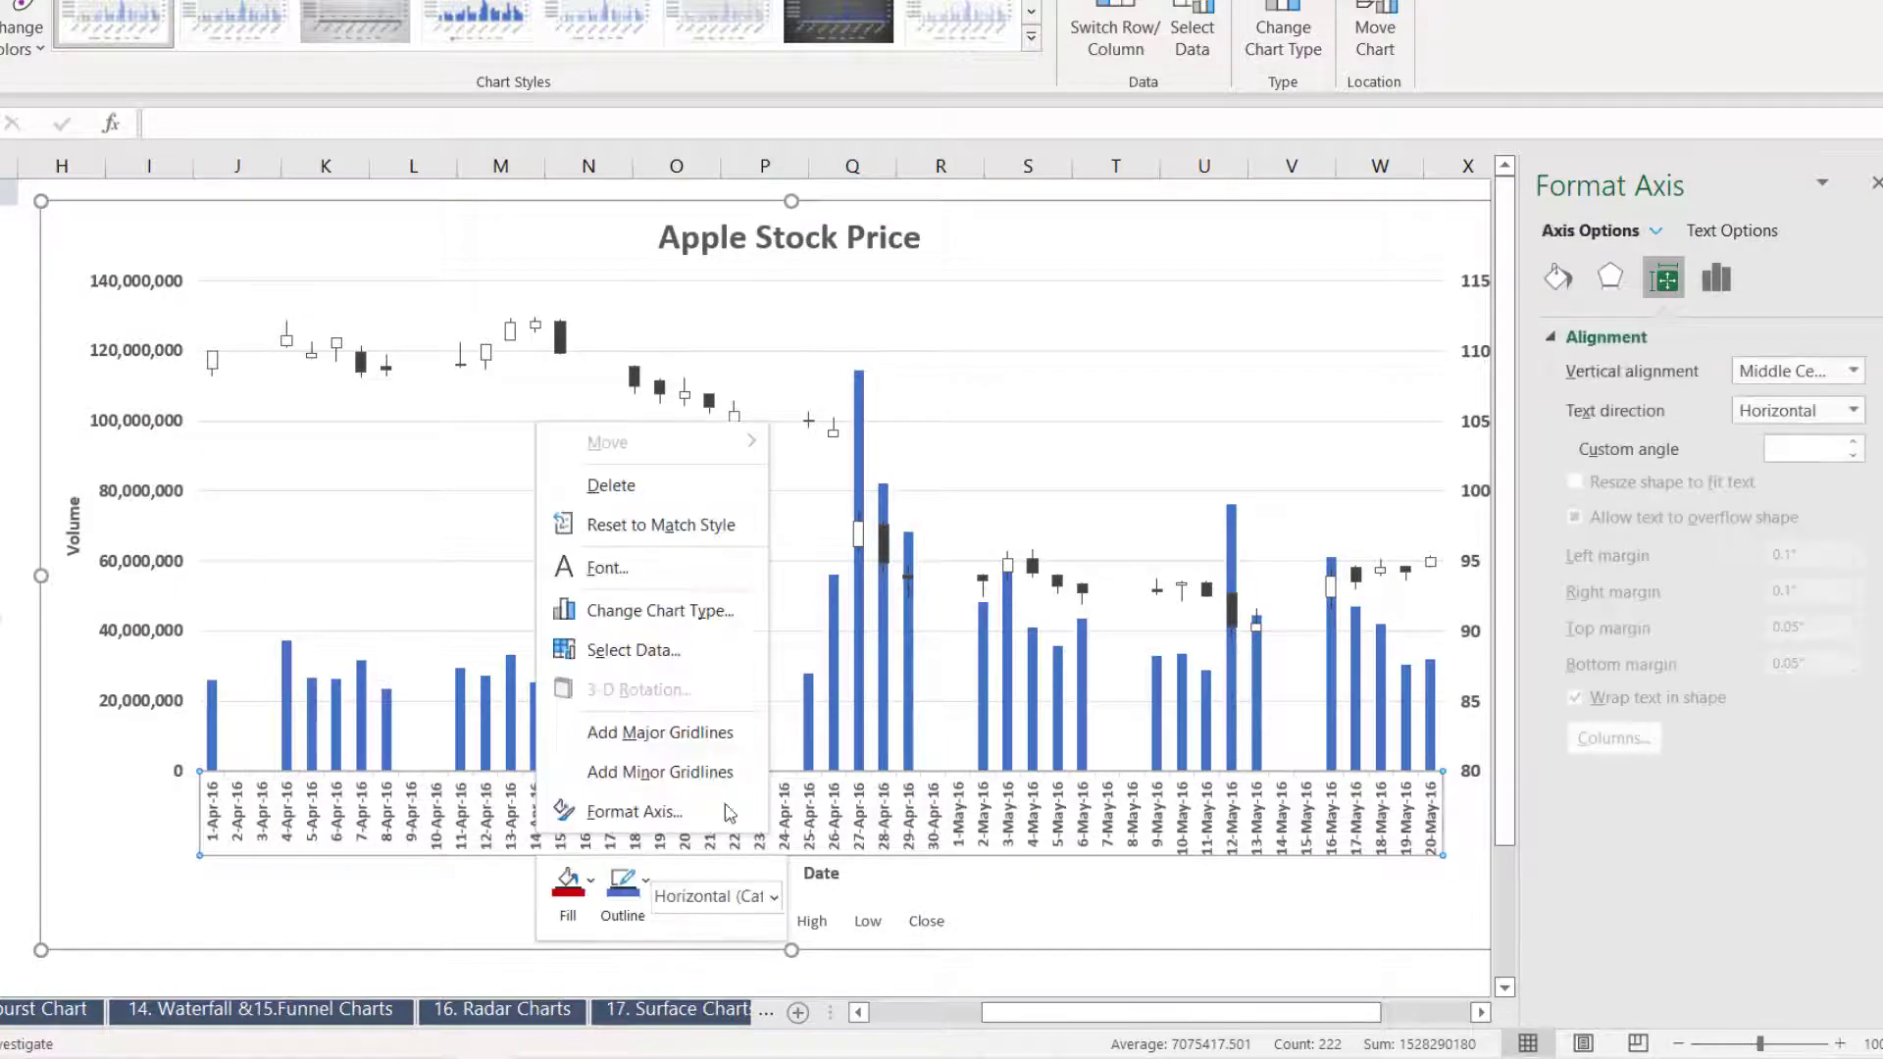
left_click(664, 810)
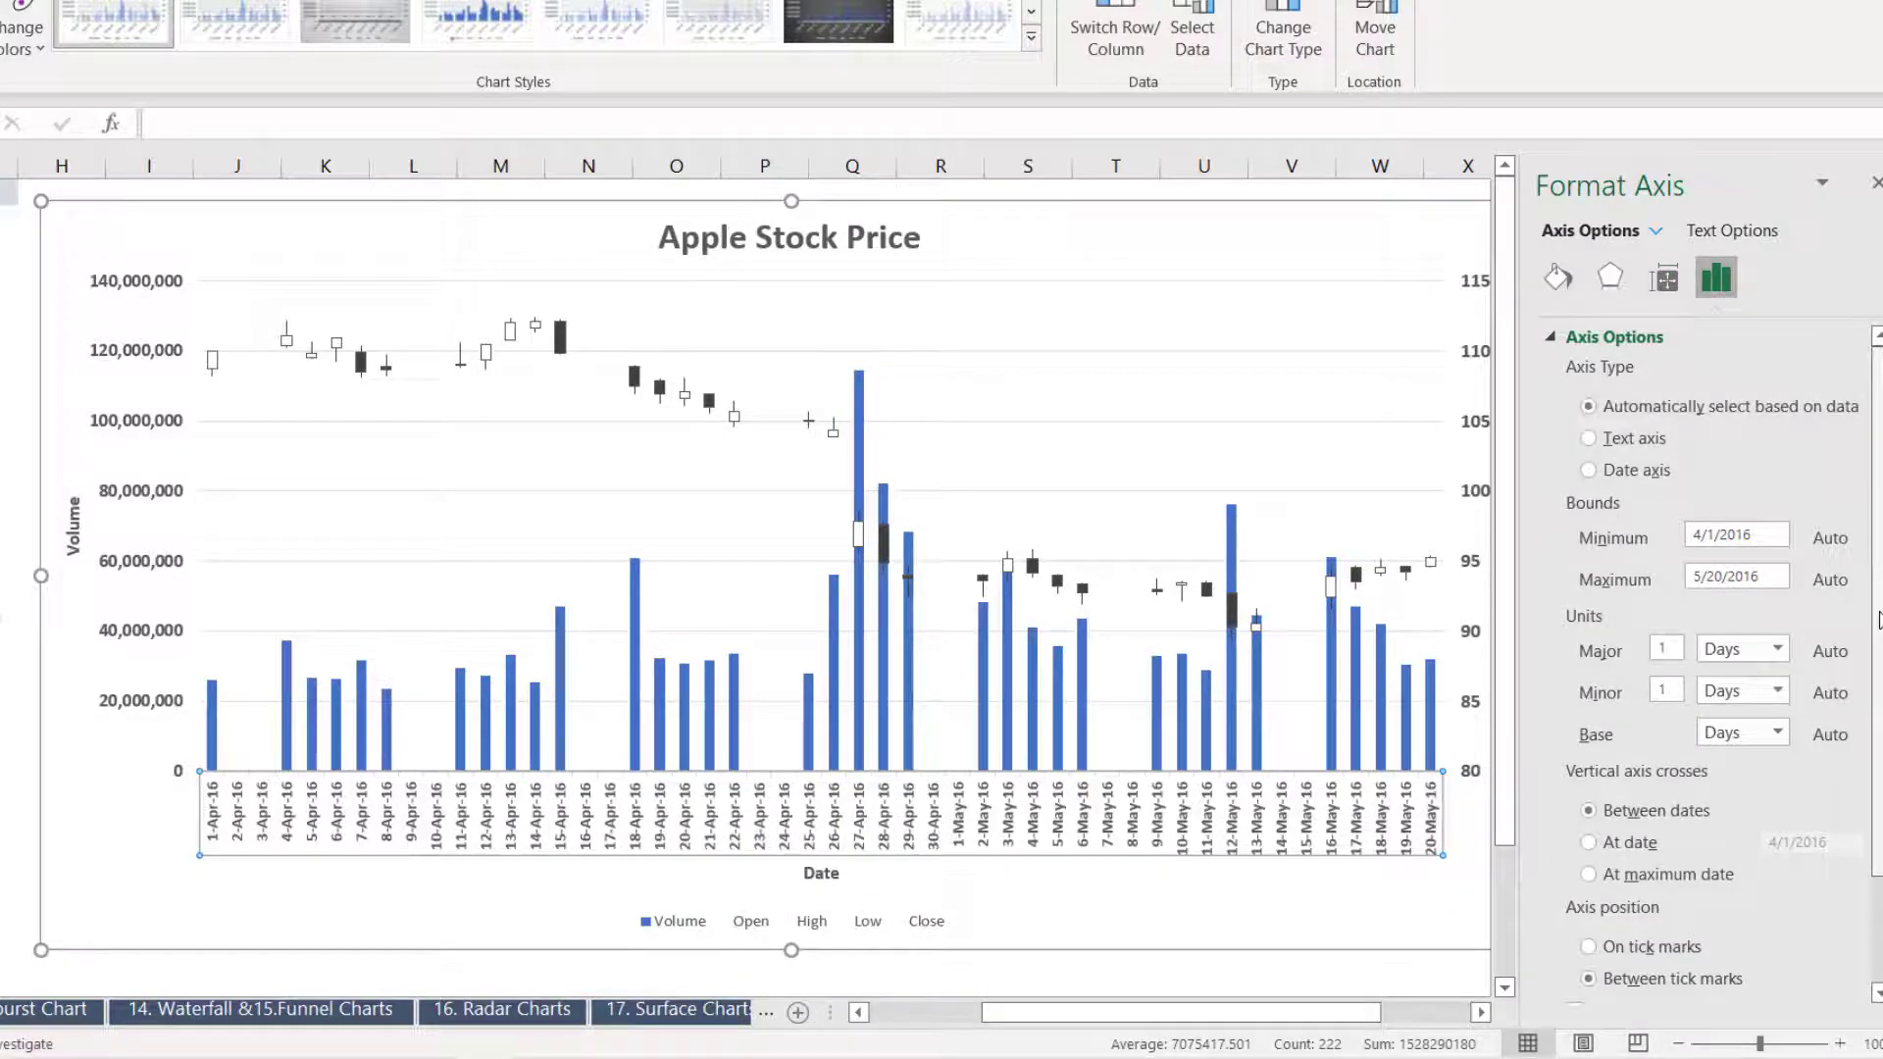
scroll(1881, 699, "down", 3)
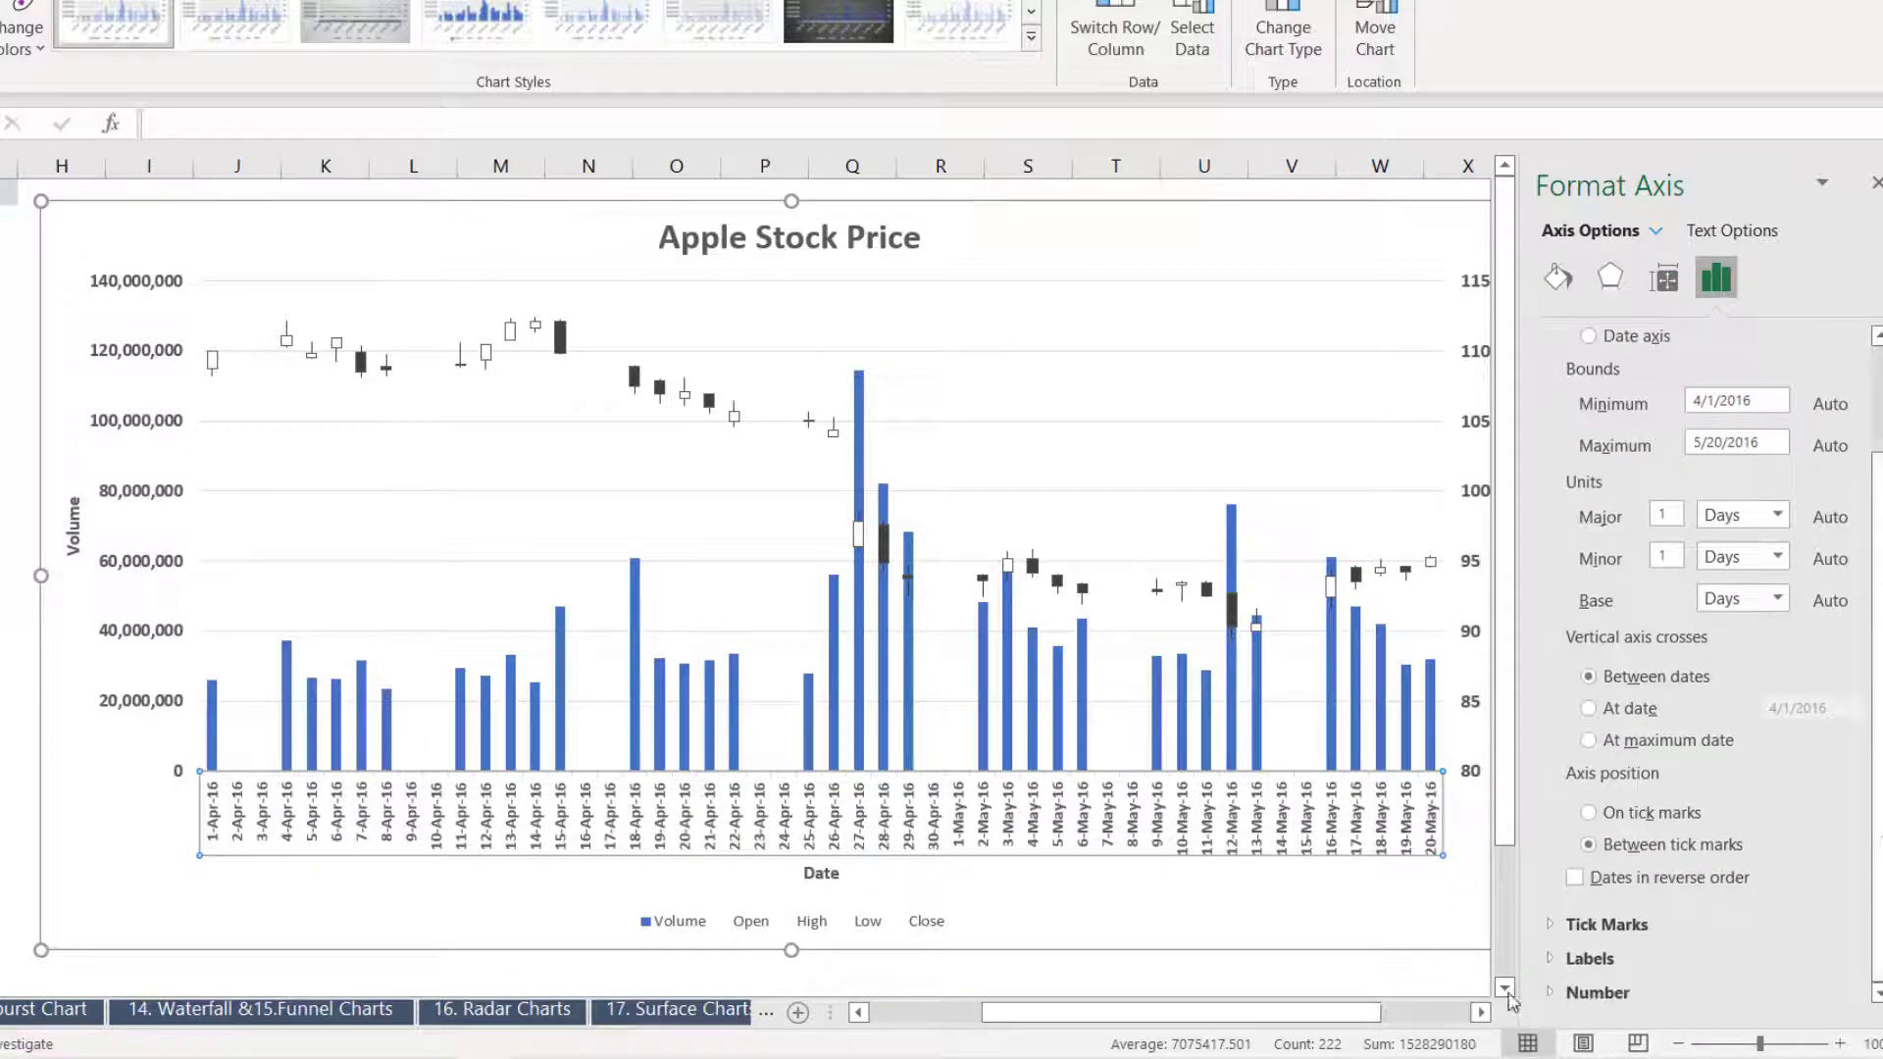
left_click(1553, 993)
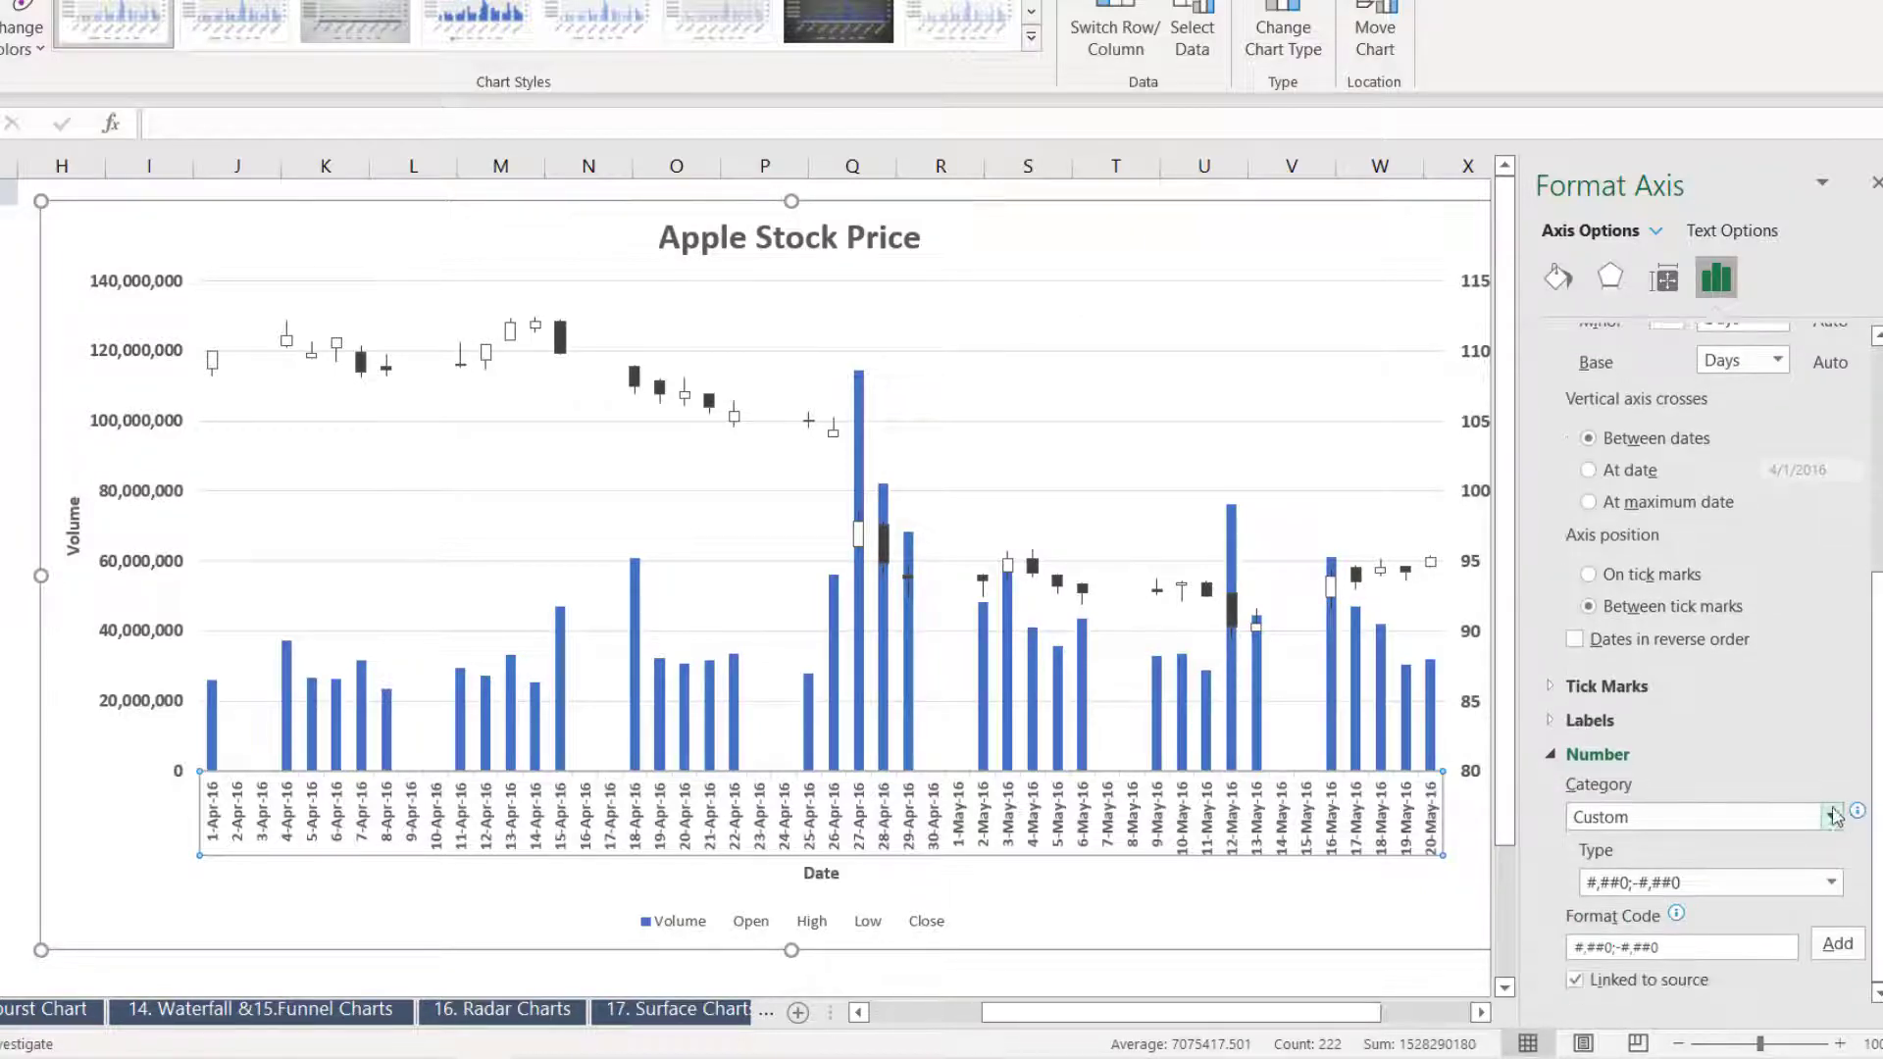
left_click(1830, 817)
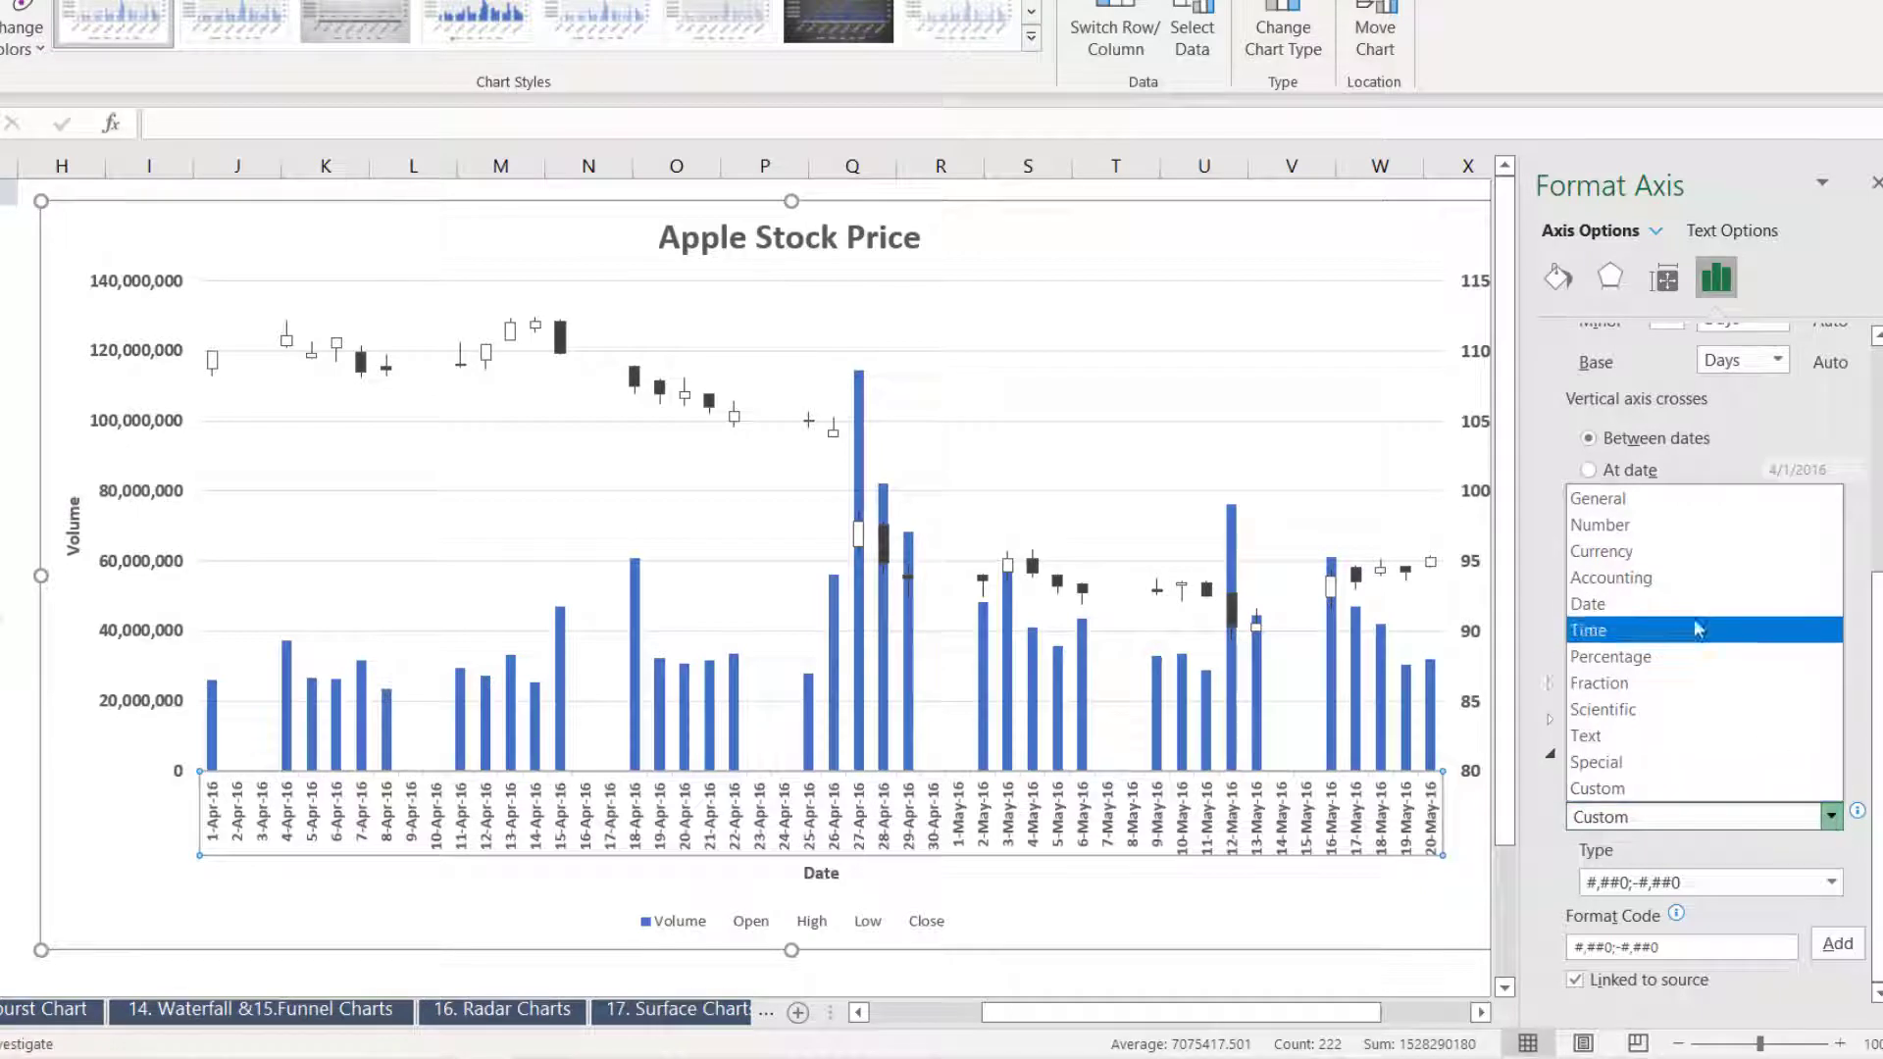
left_click(1674, 605)
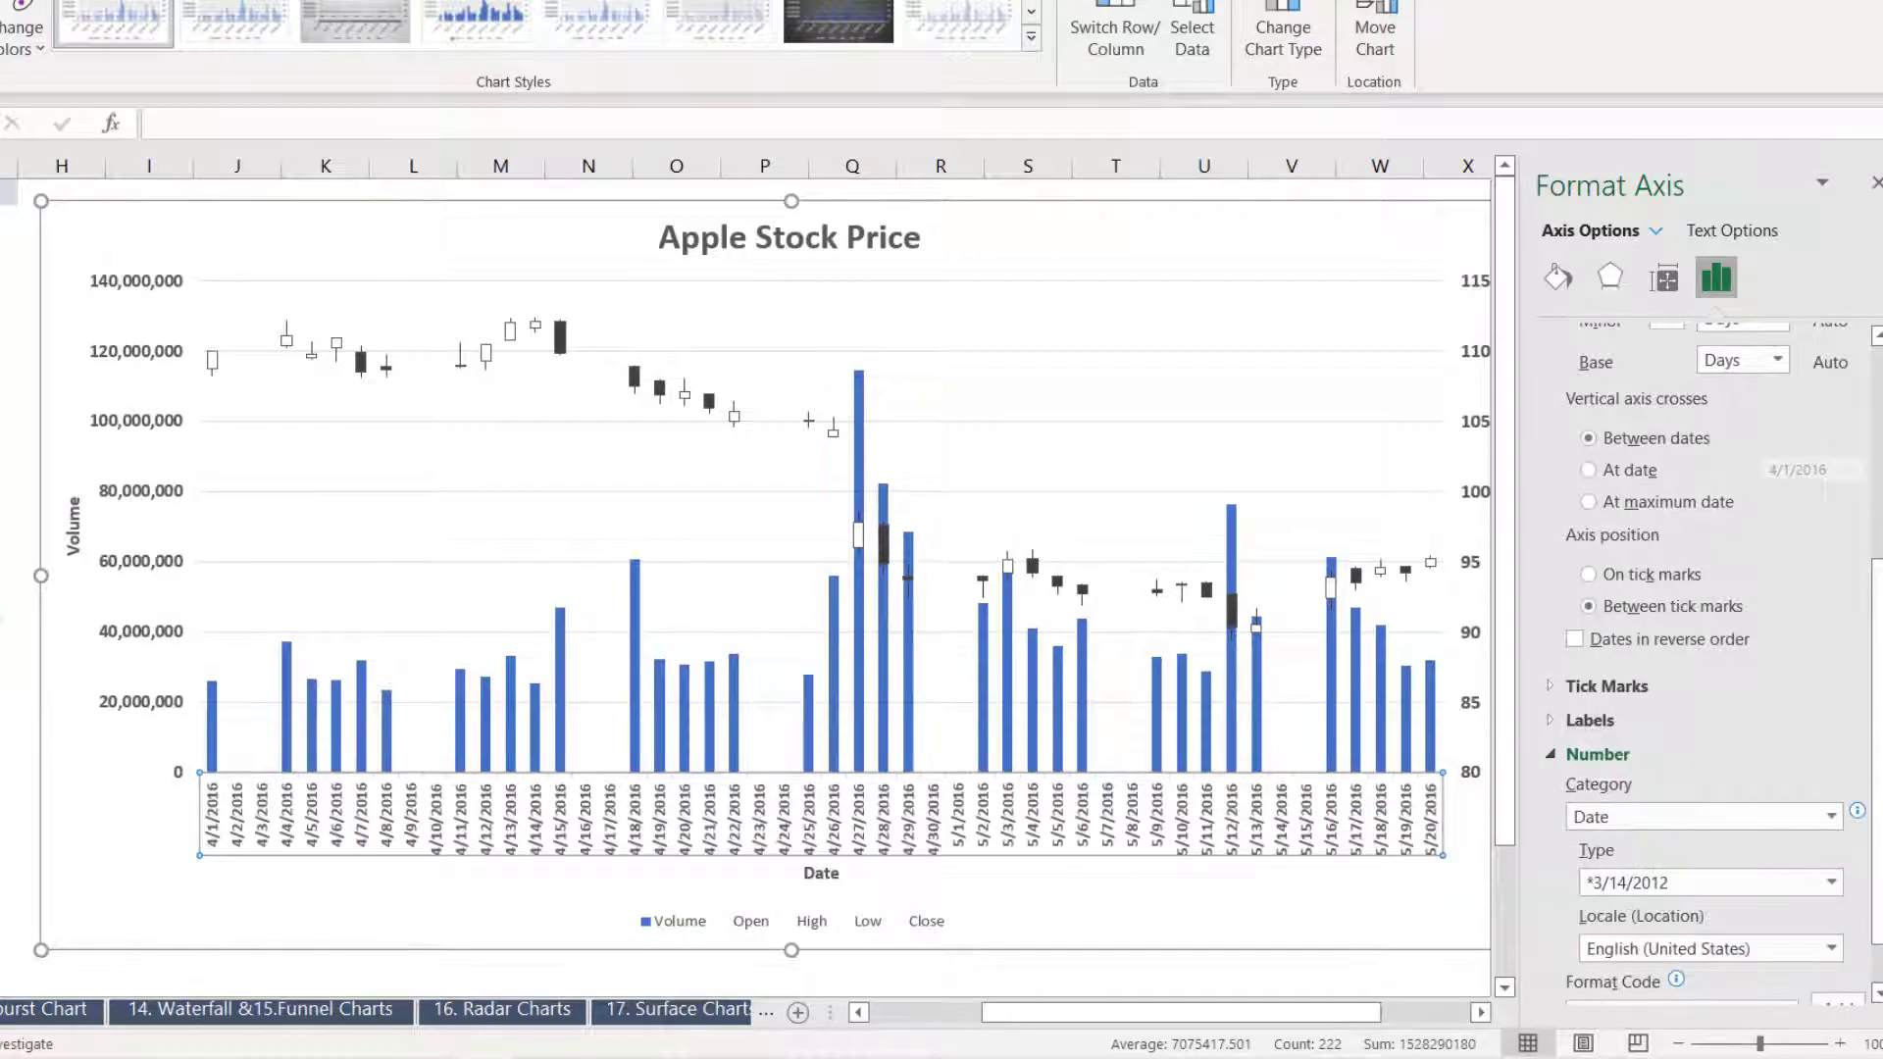
left_click(1833, 882)
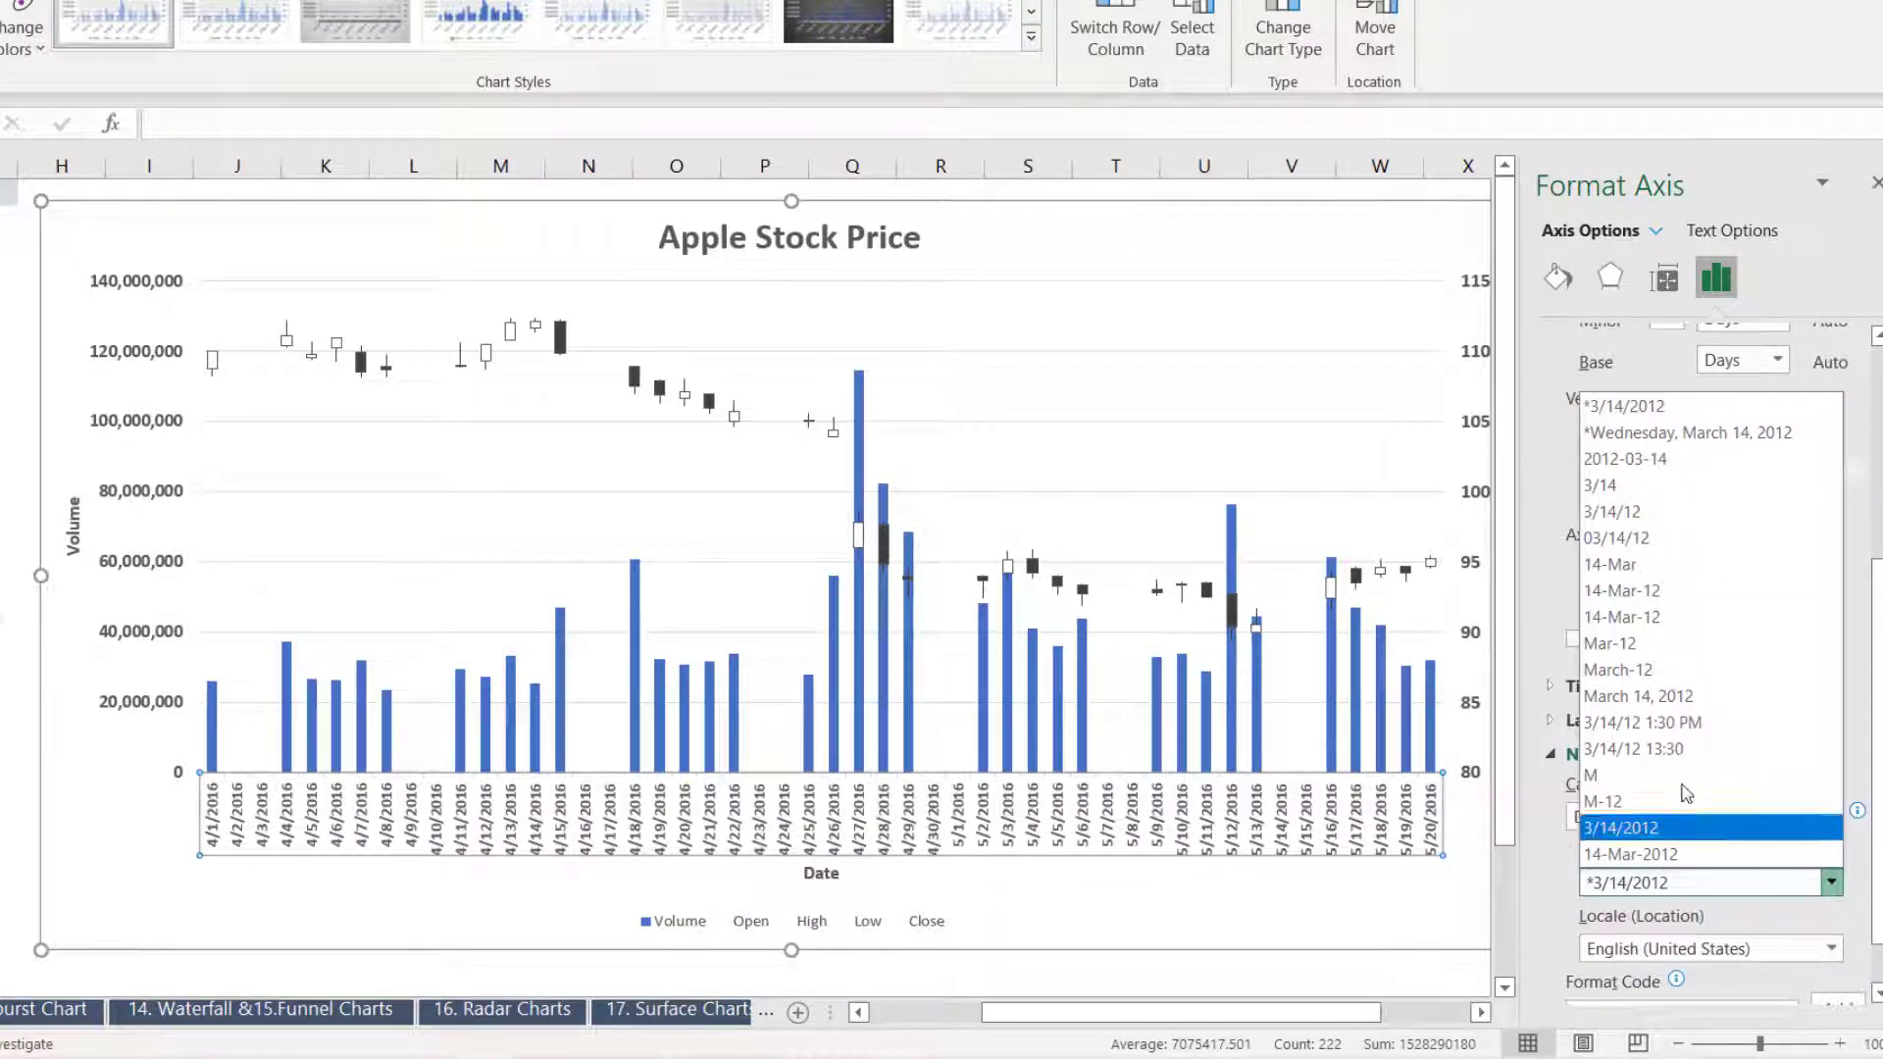
left_click(1628, 487)
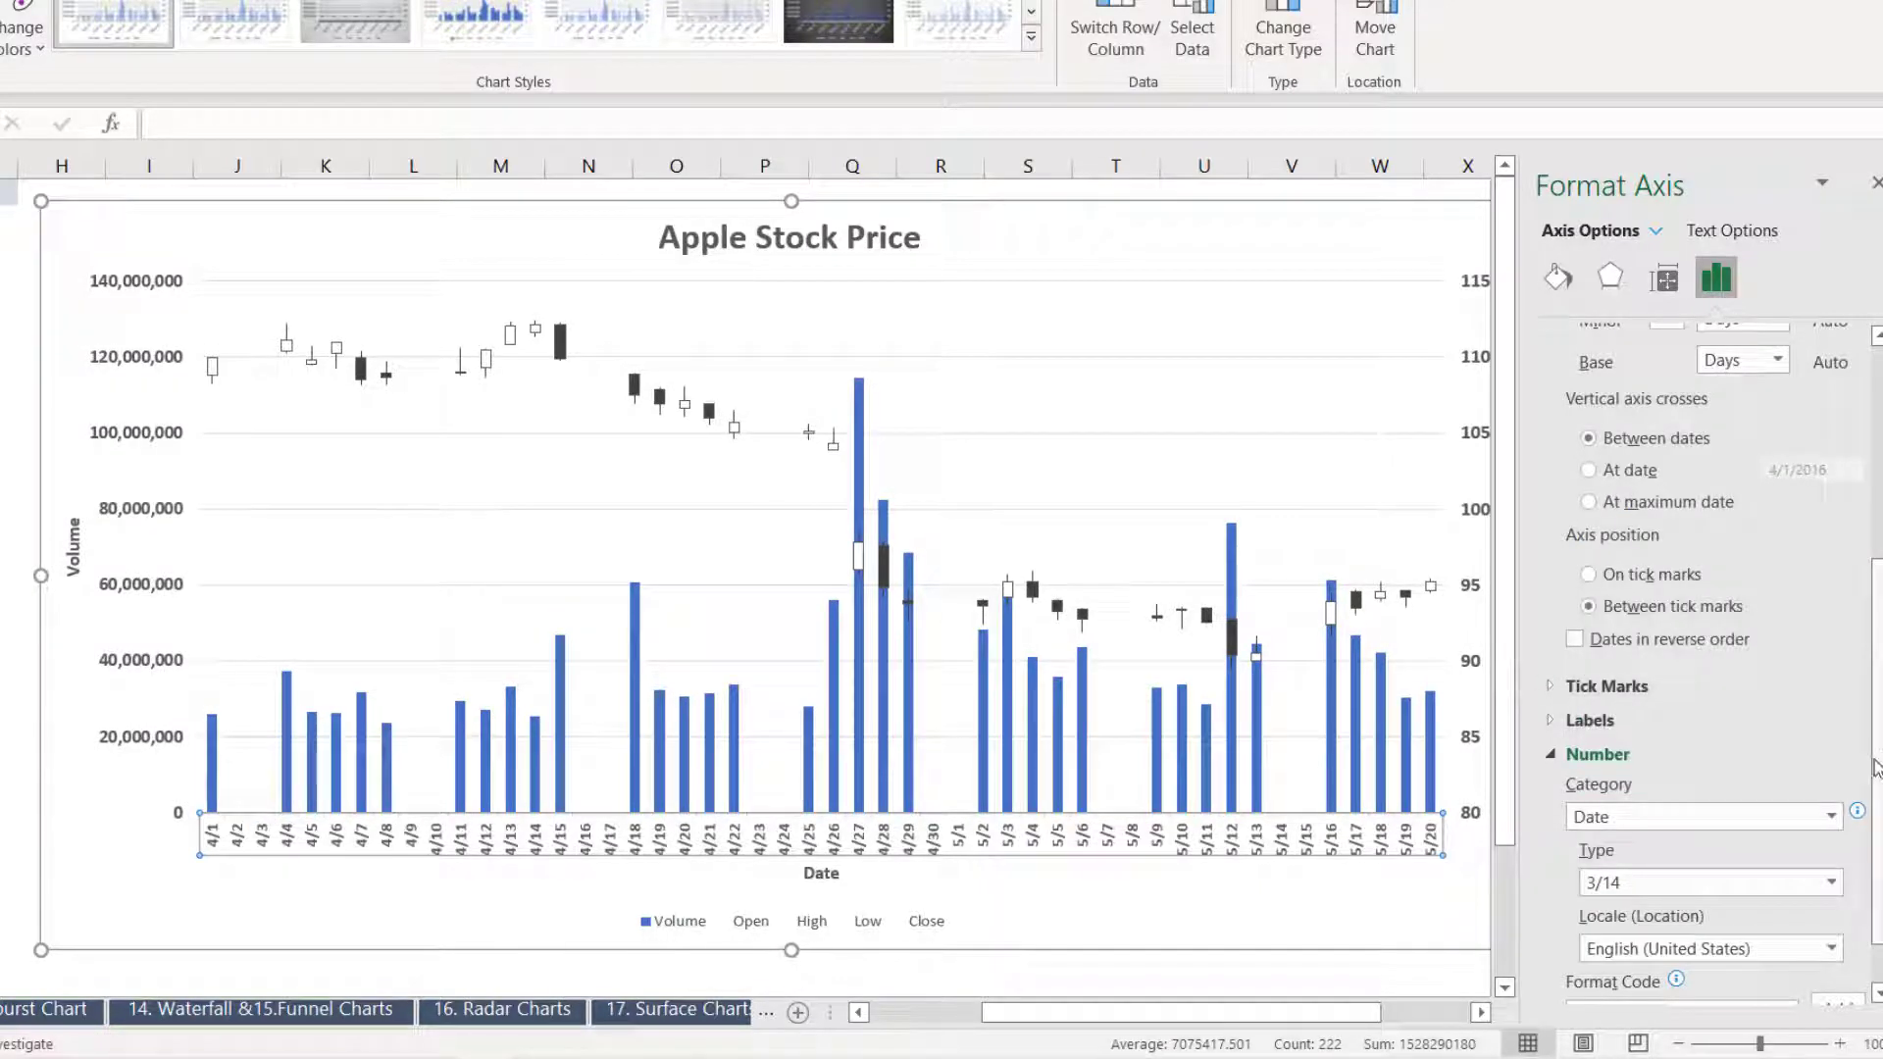
Set the horizontal axis type to Text axis and shift the chart slightly to the right
scroll(1707, 658, "up", 5)
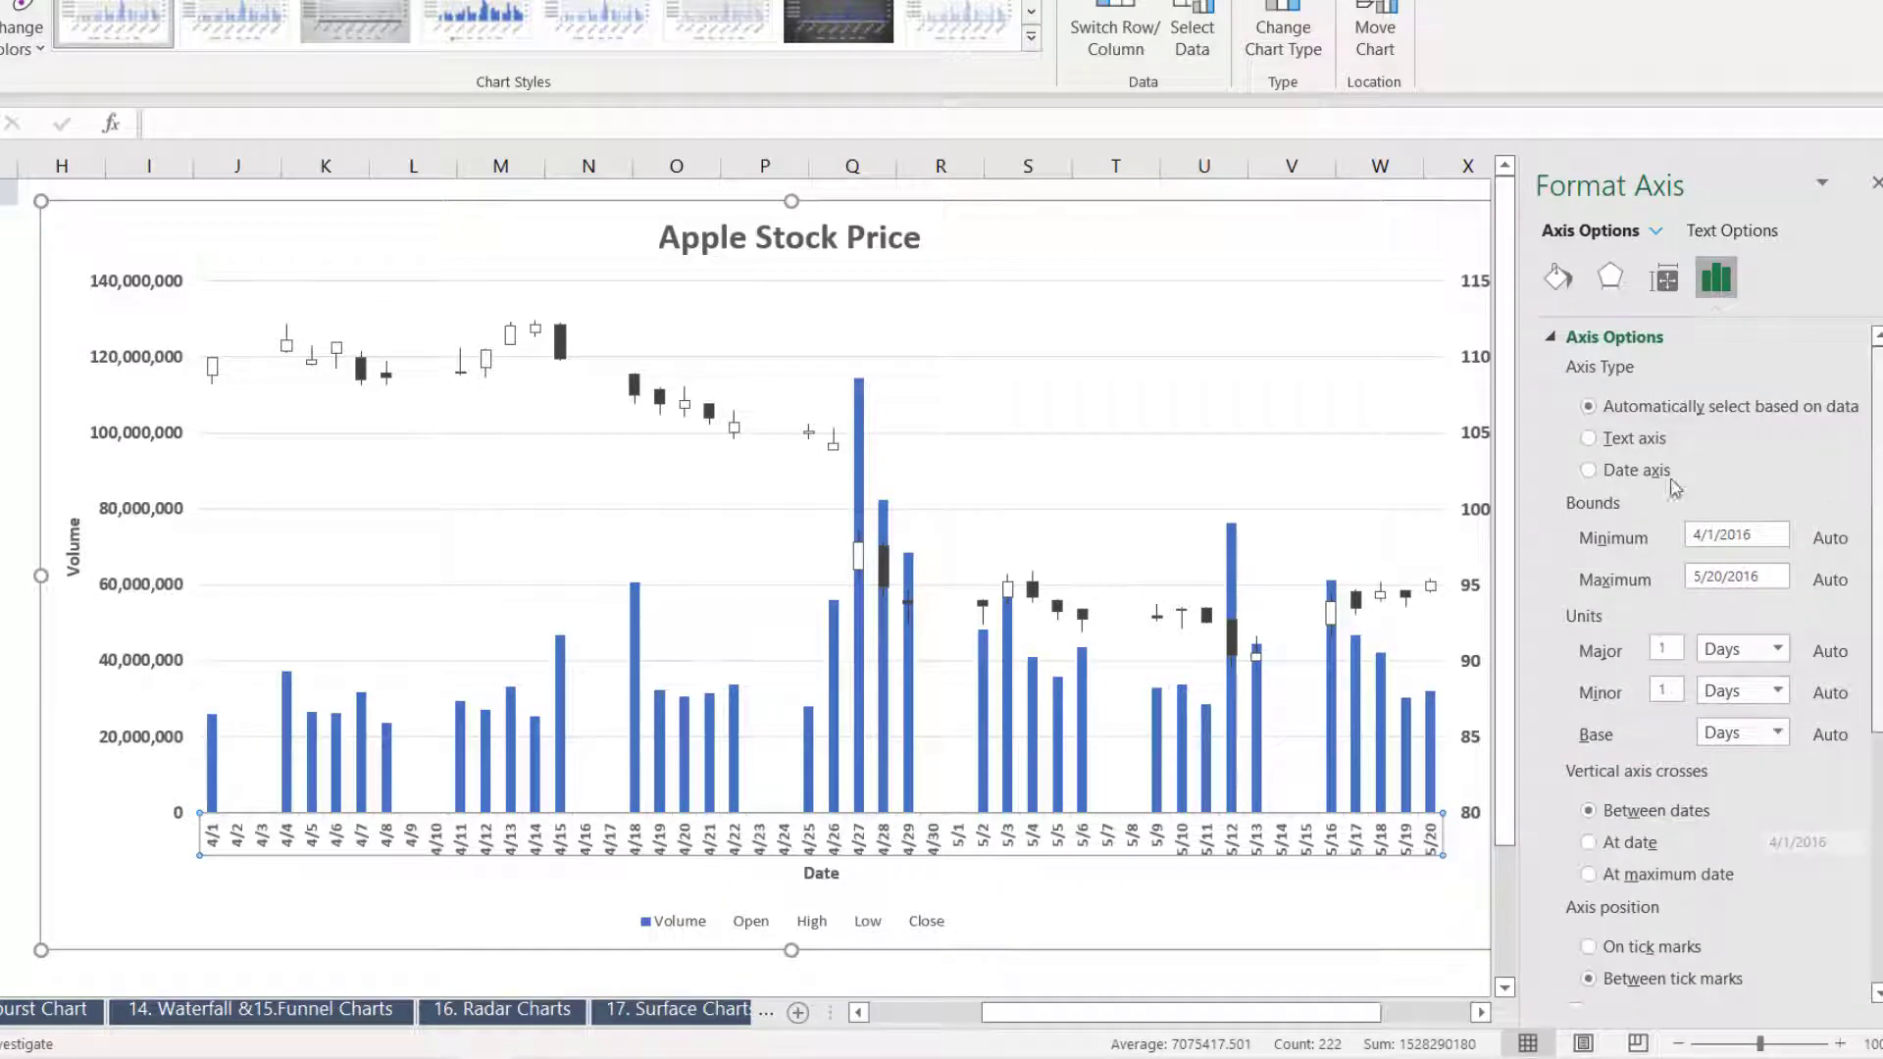
left_click(1589, 438)
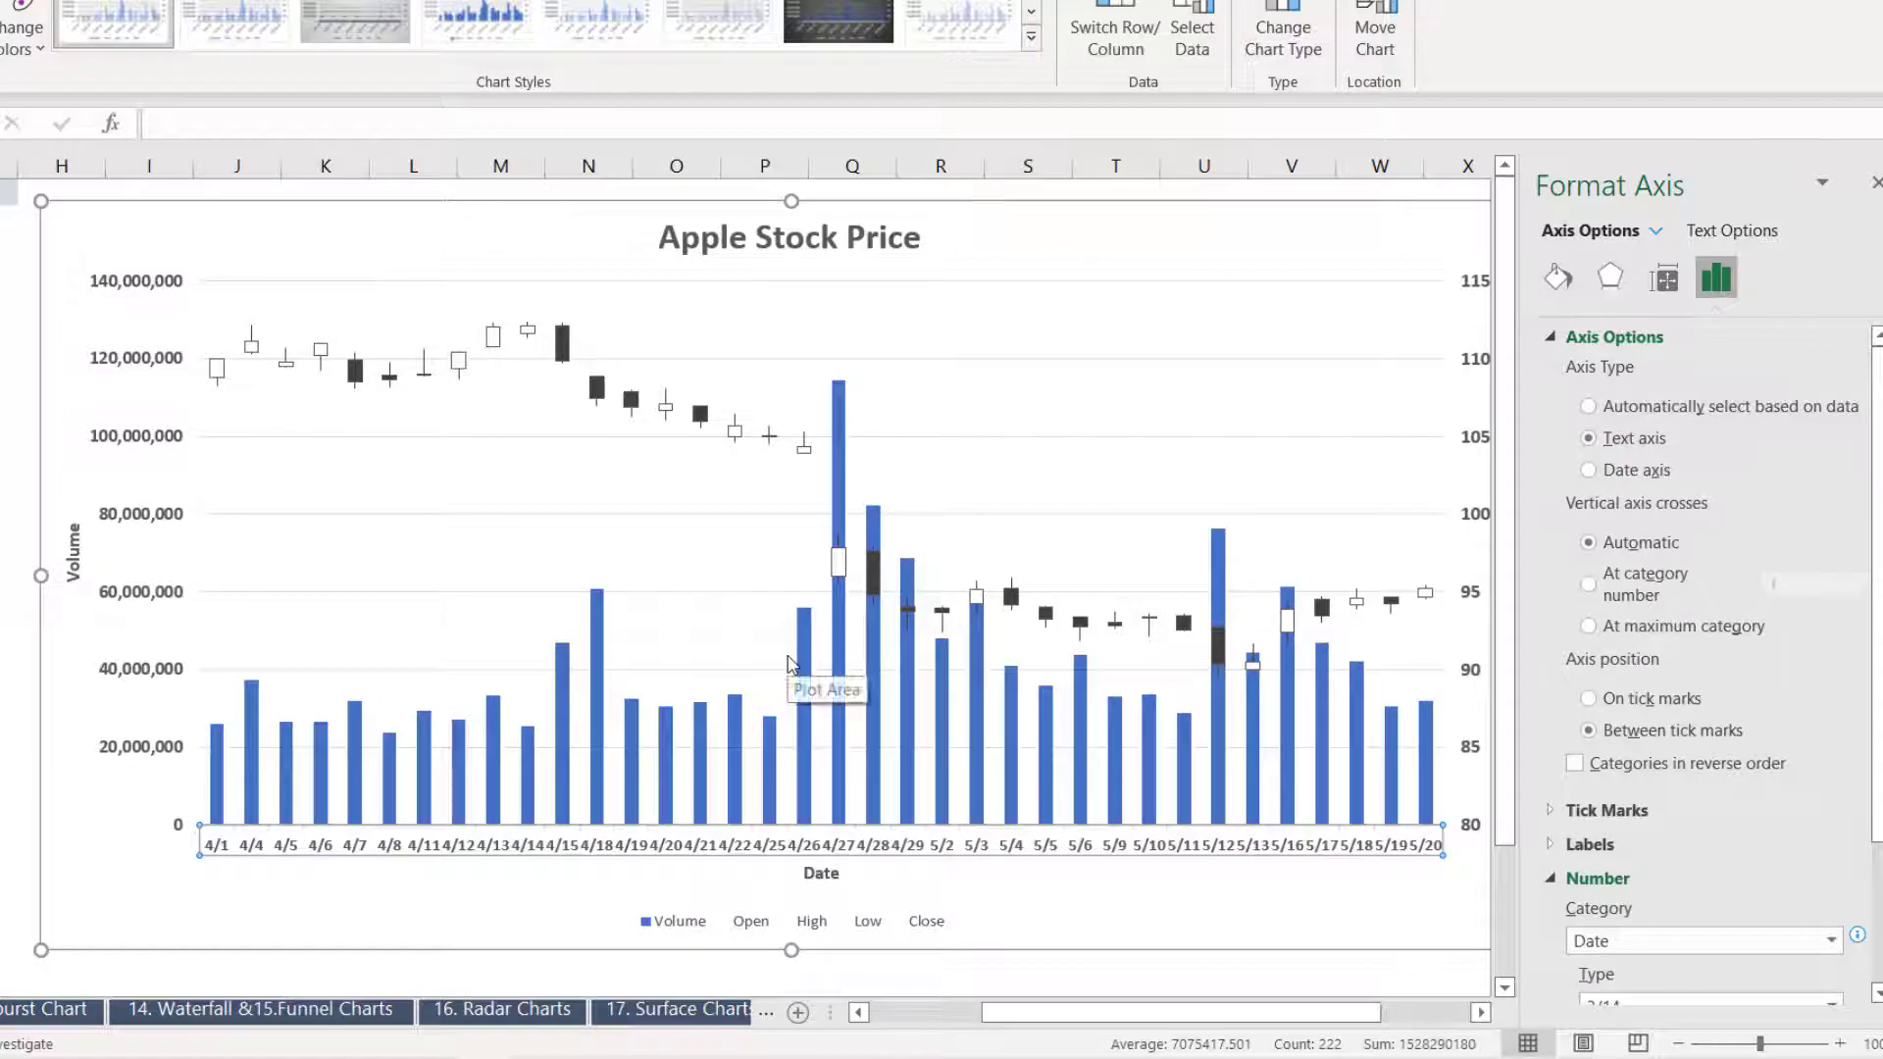
left_click(1876, 185)
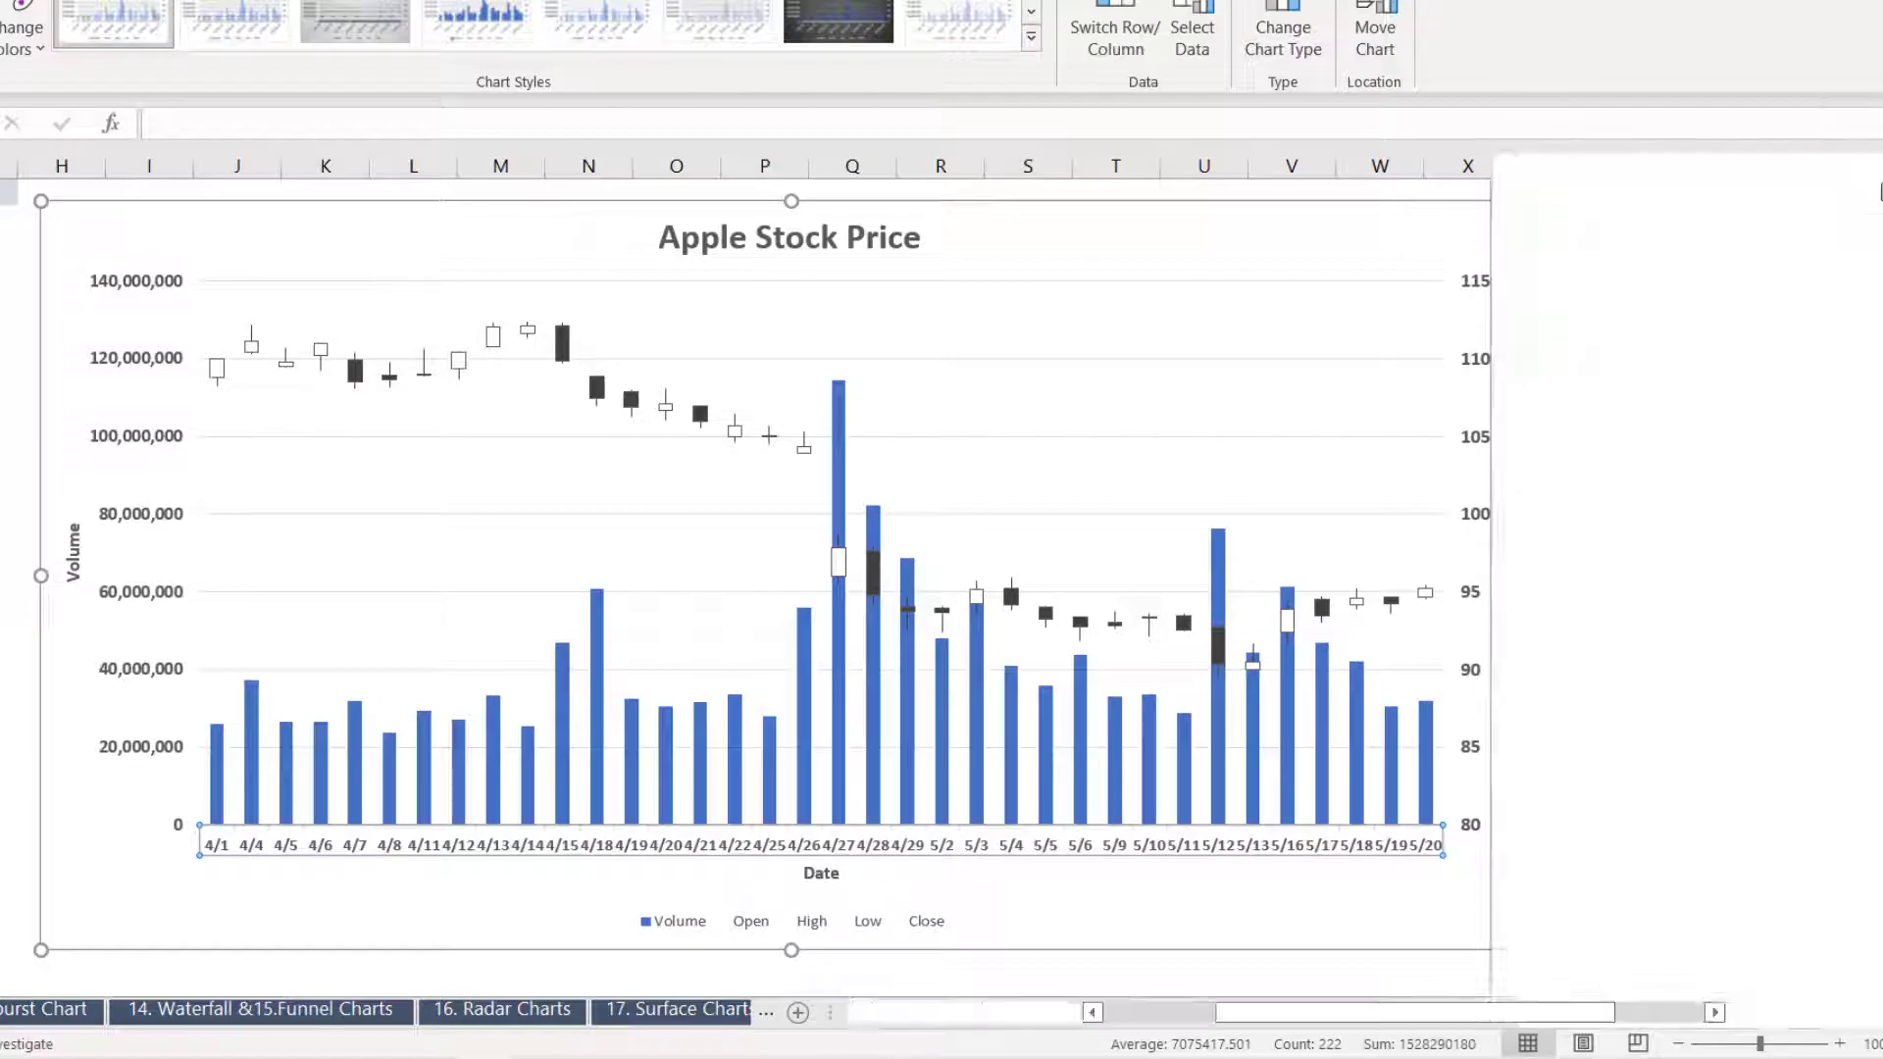
left_click_drag(1350, 239, 1365, 234)
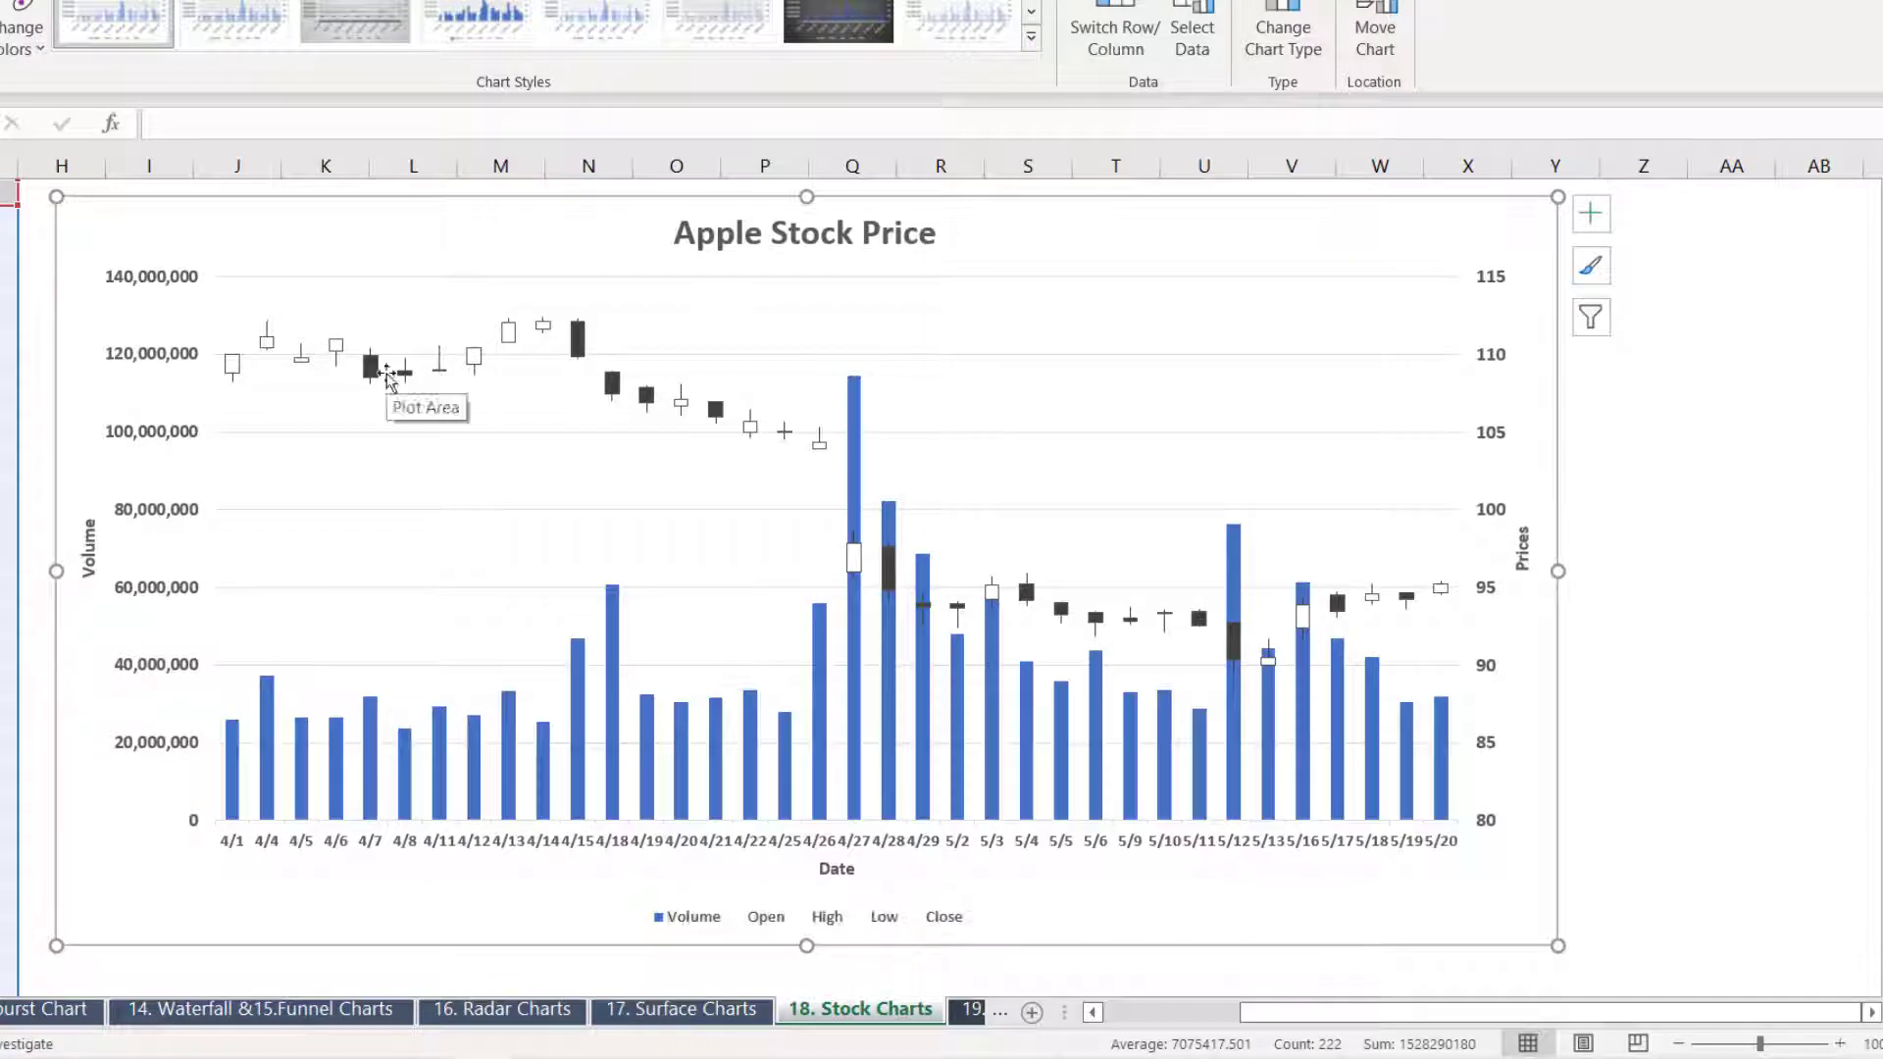
left_click_drag(155, 218, 181, 227)
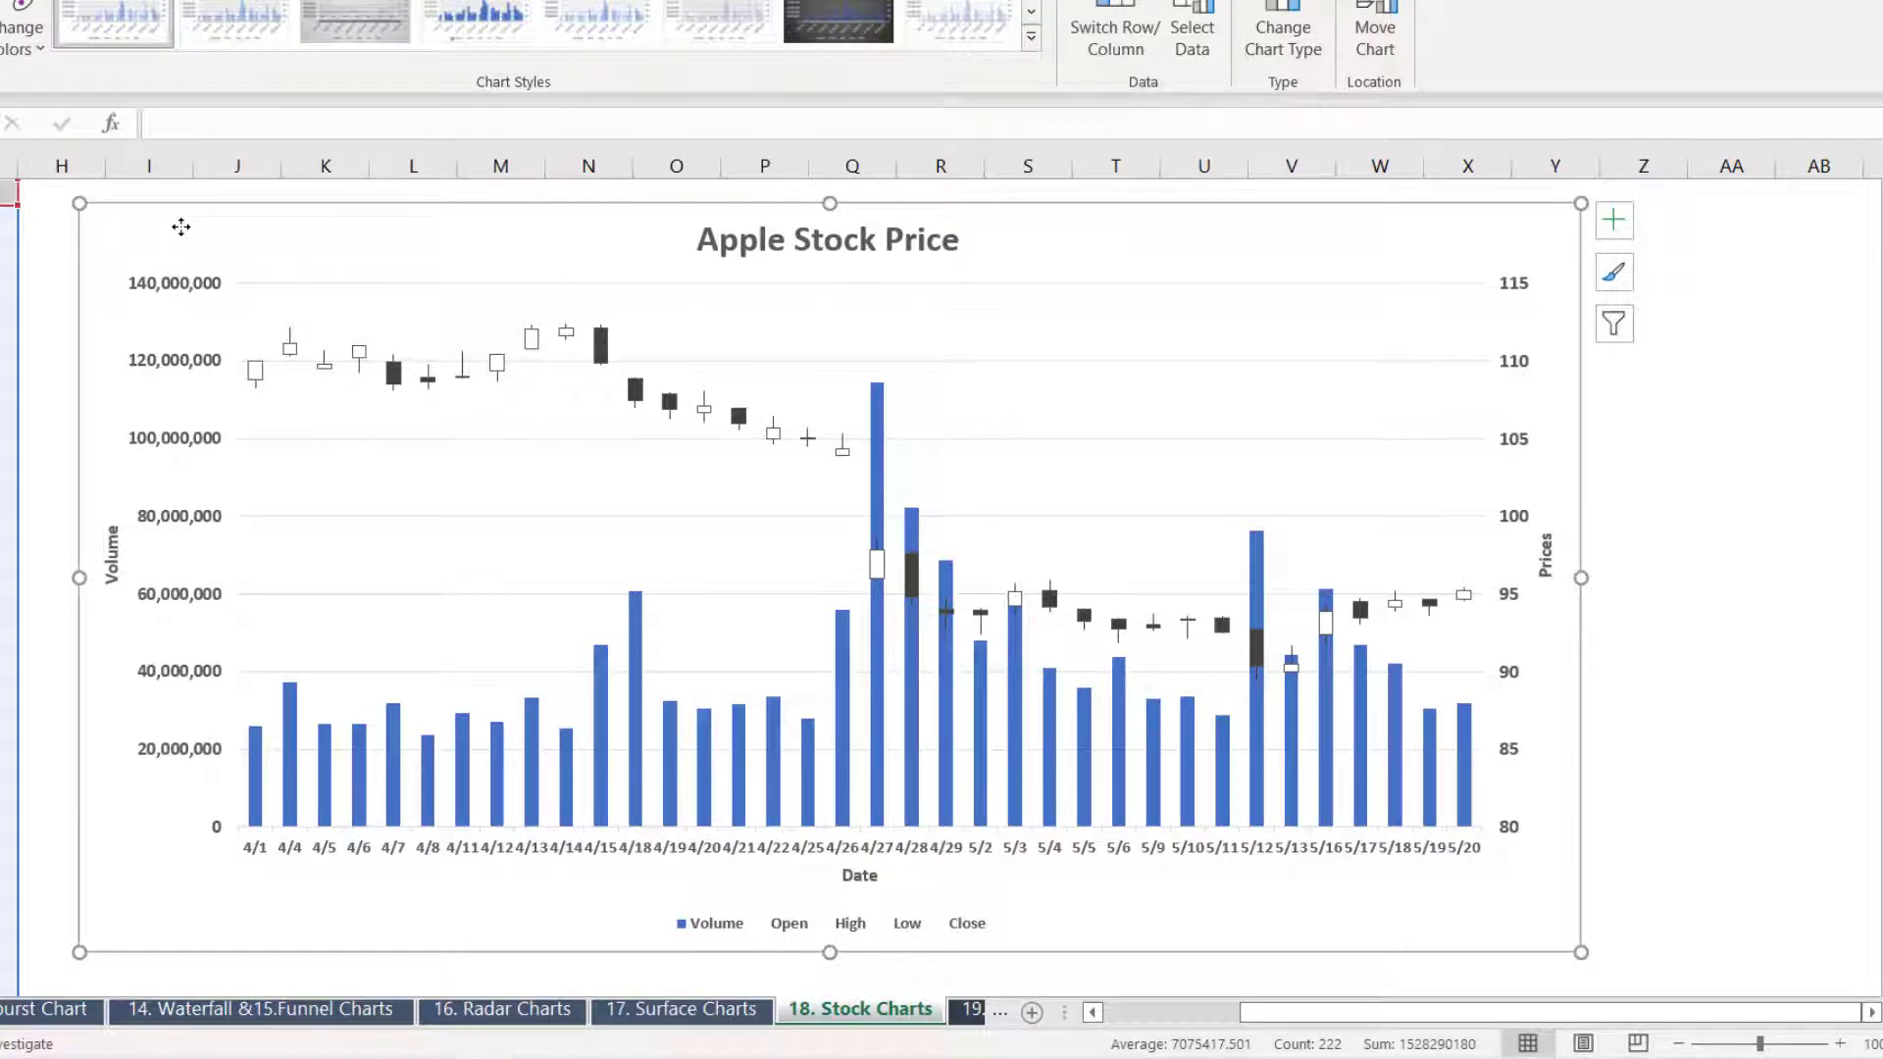
Apply the Red - White - Blue color scale to the monthly temperature values in C4:N13
mouse_move(647, 723)
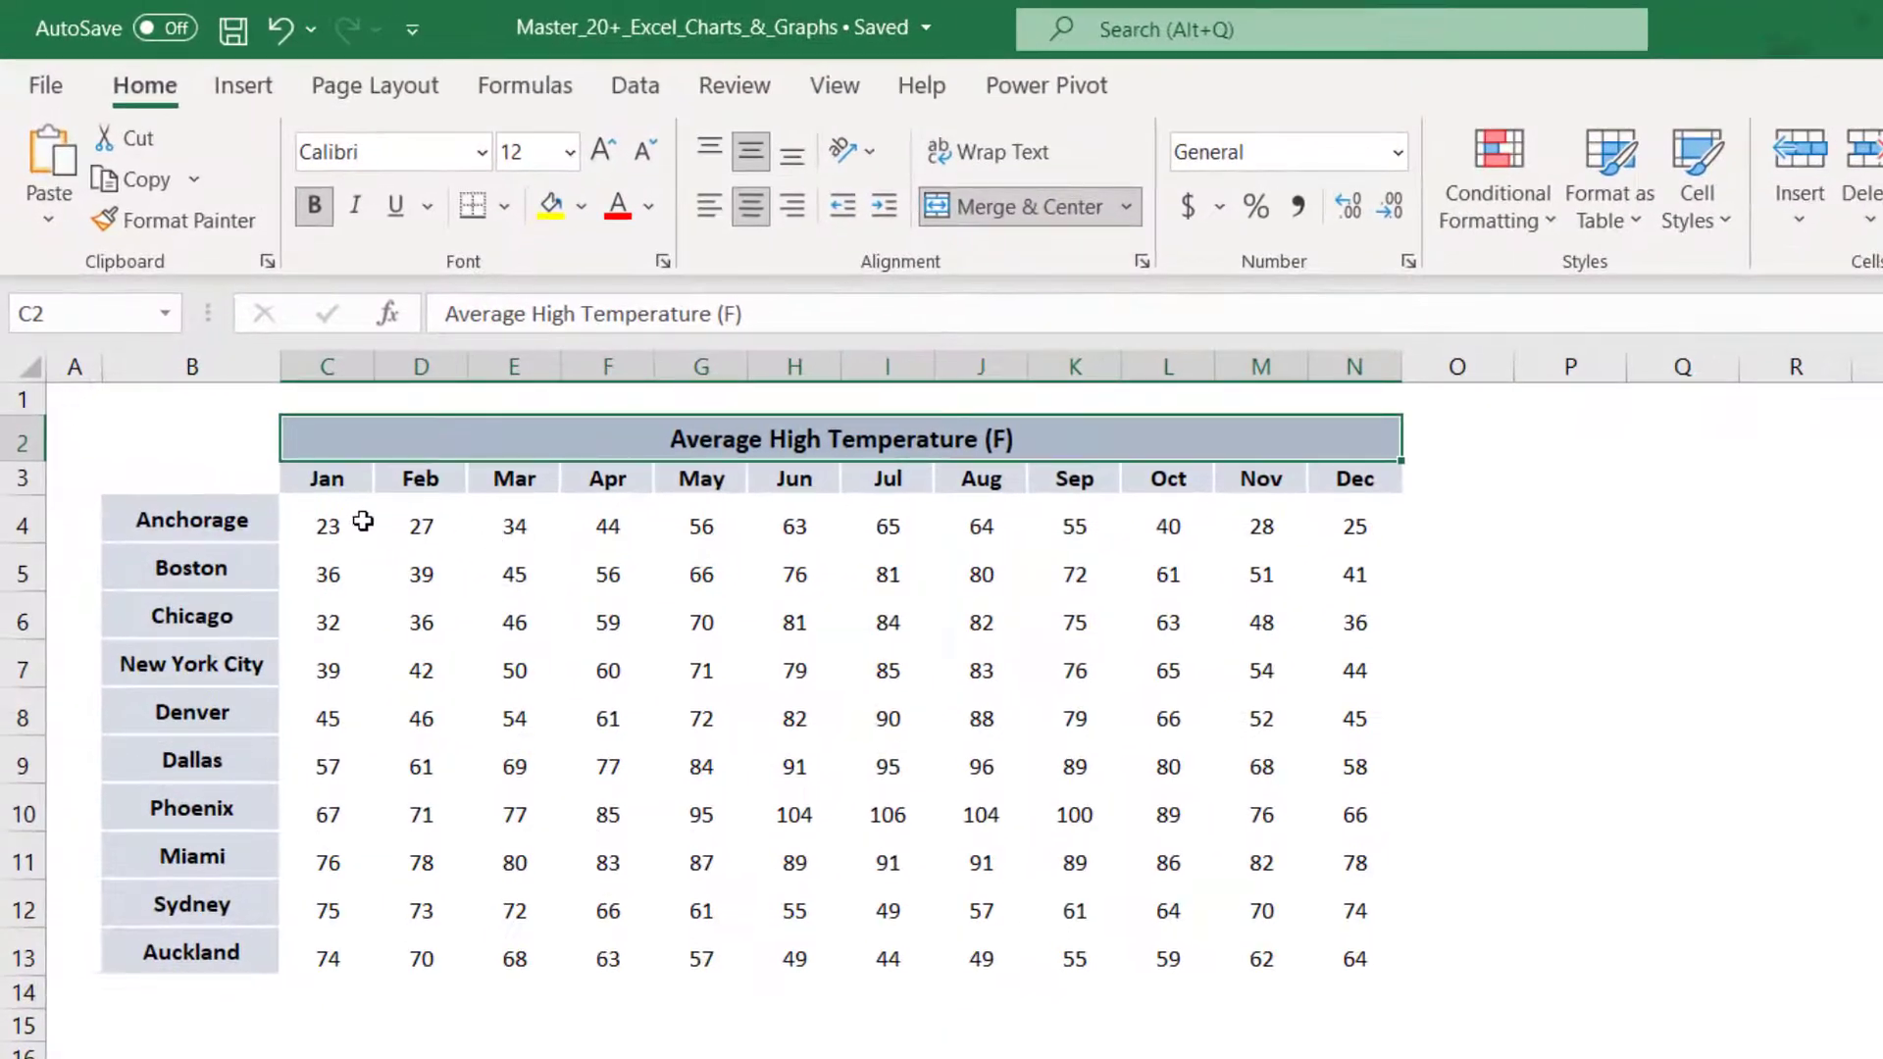
left_click_drag(312, 520, 1340, 975)
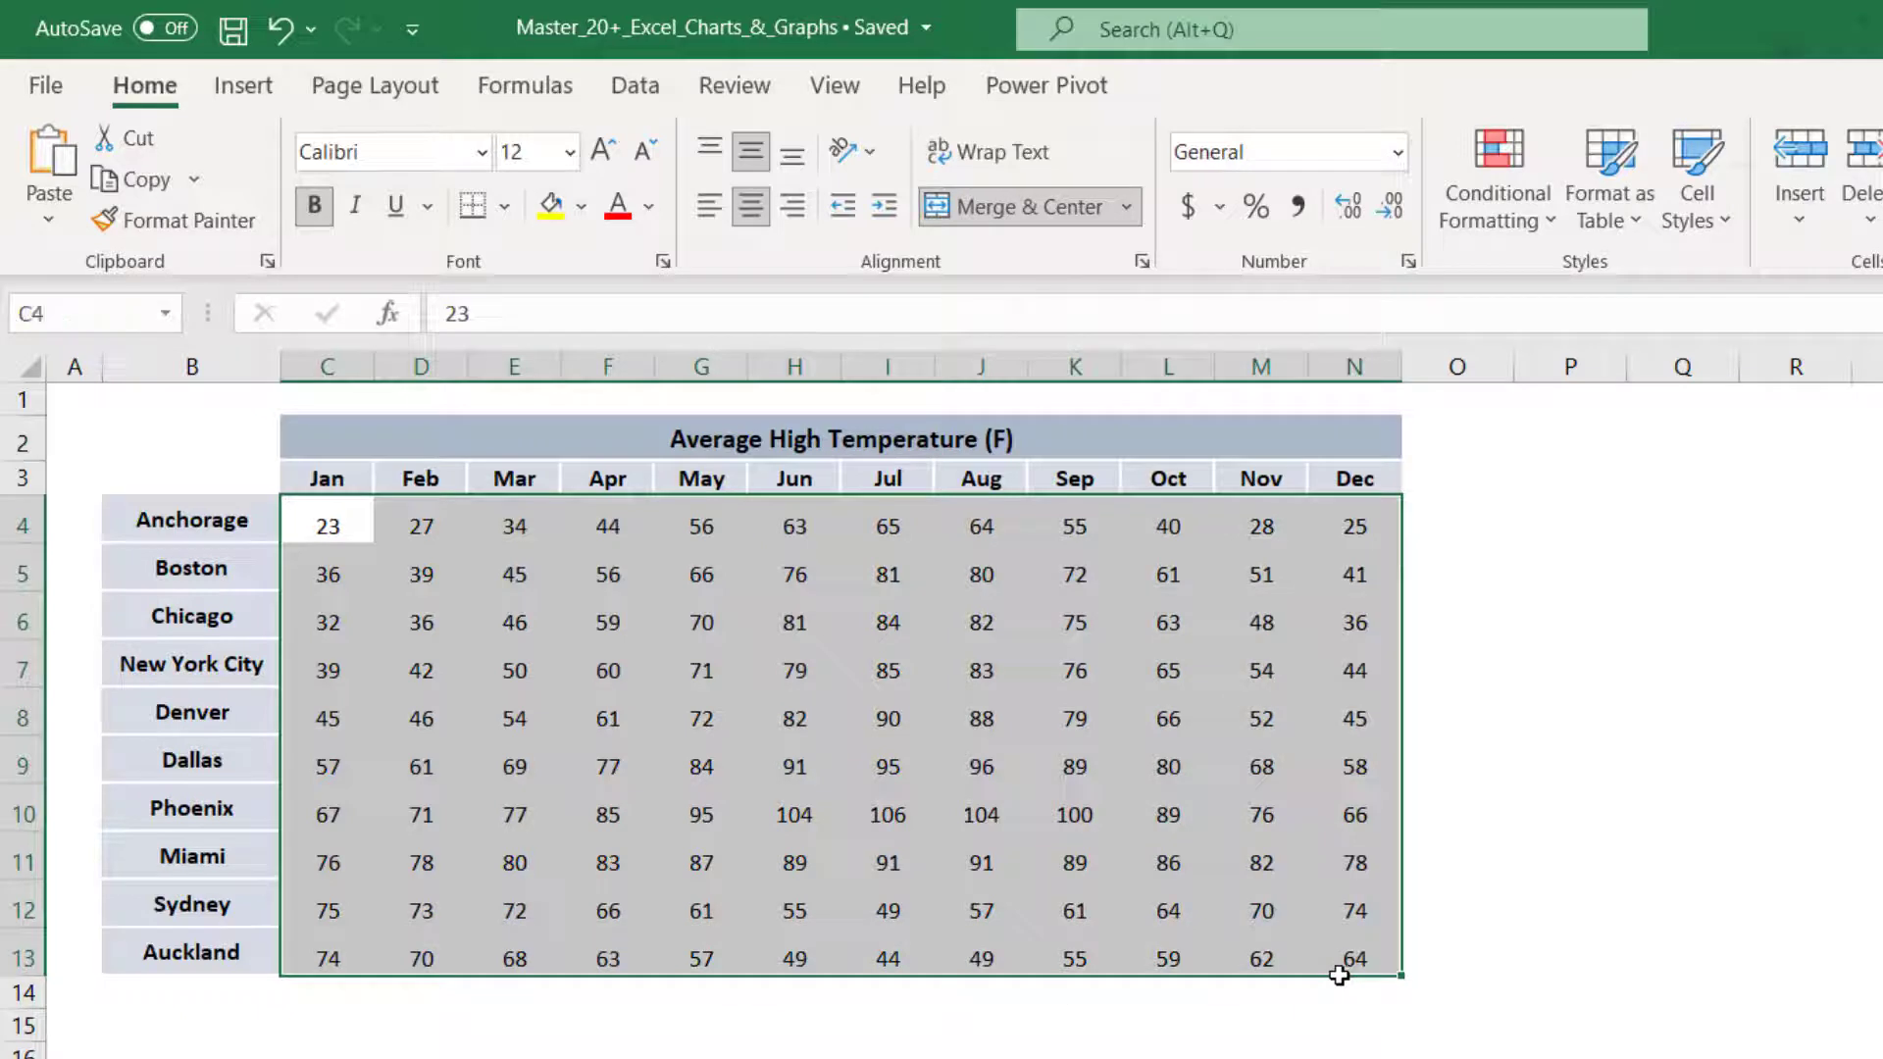
left_click(244, 90)
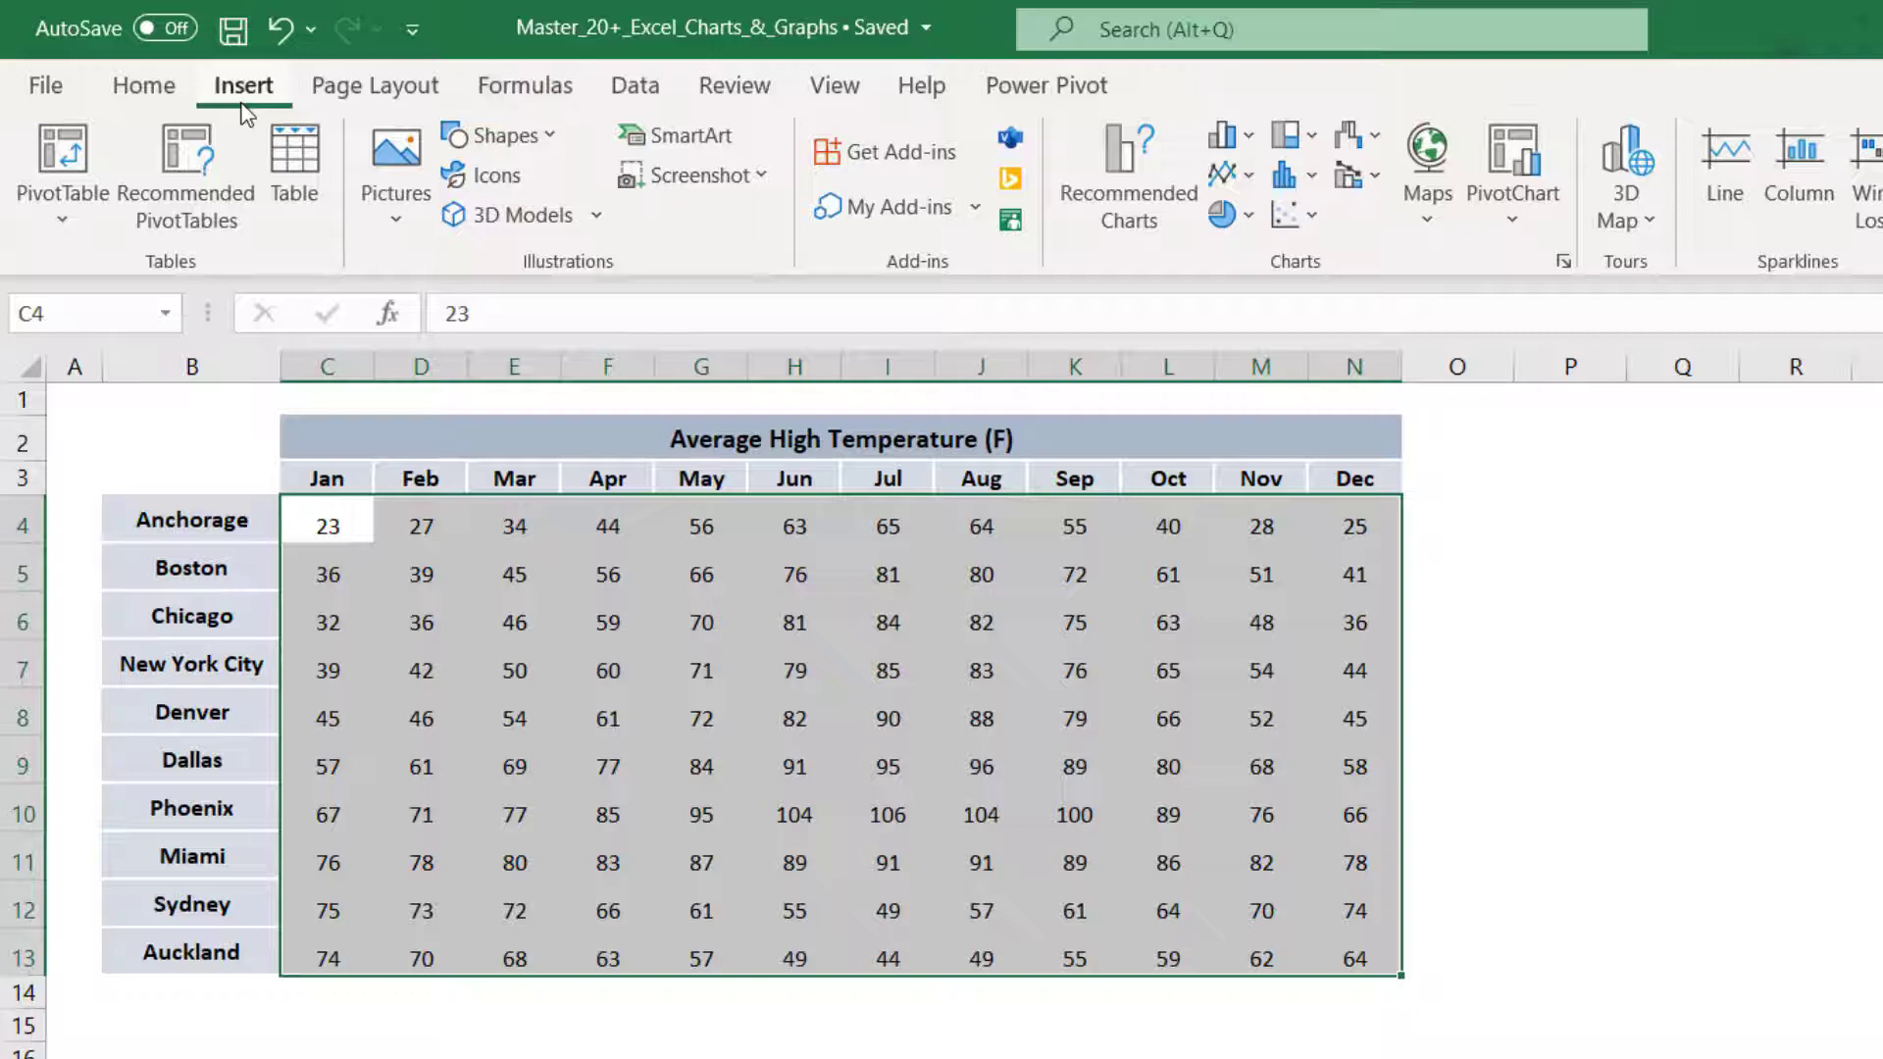
left_click(147, 93)
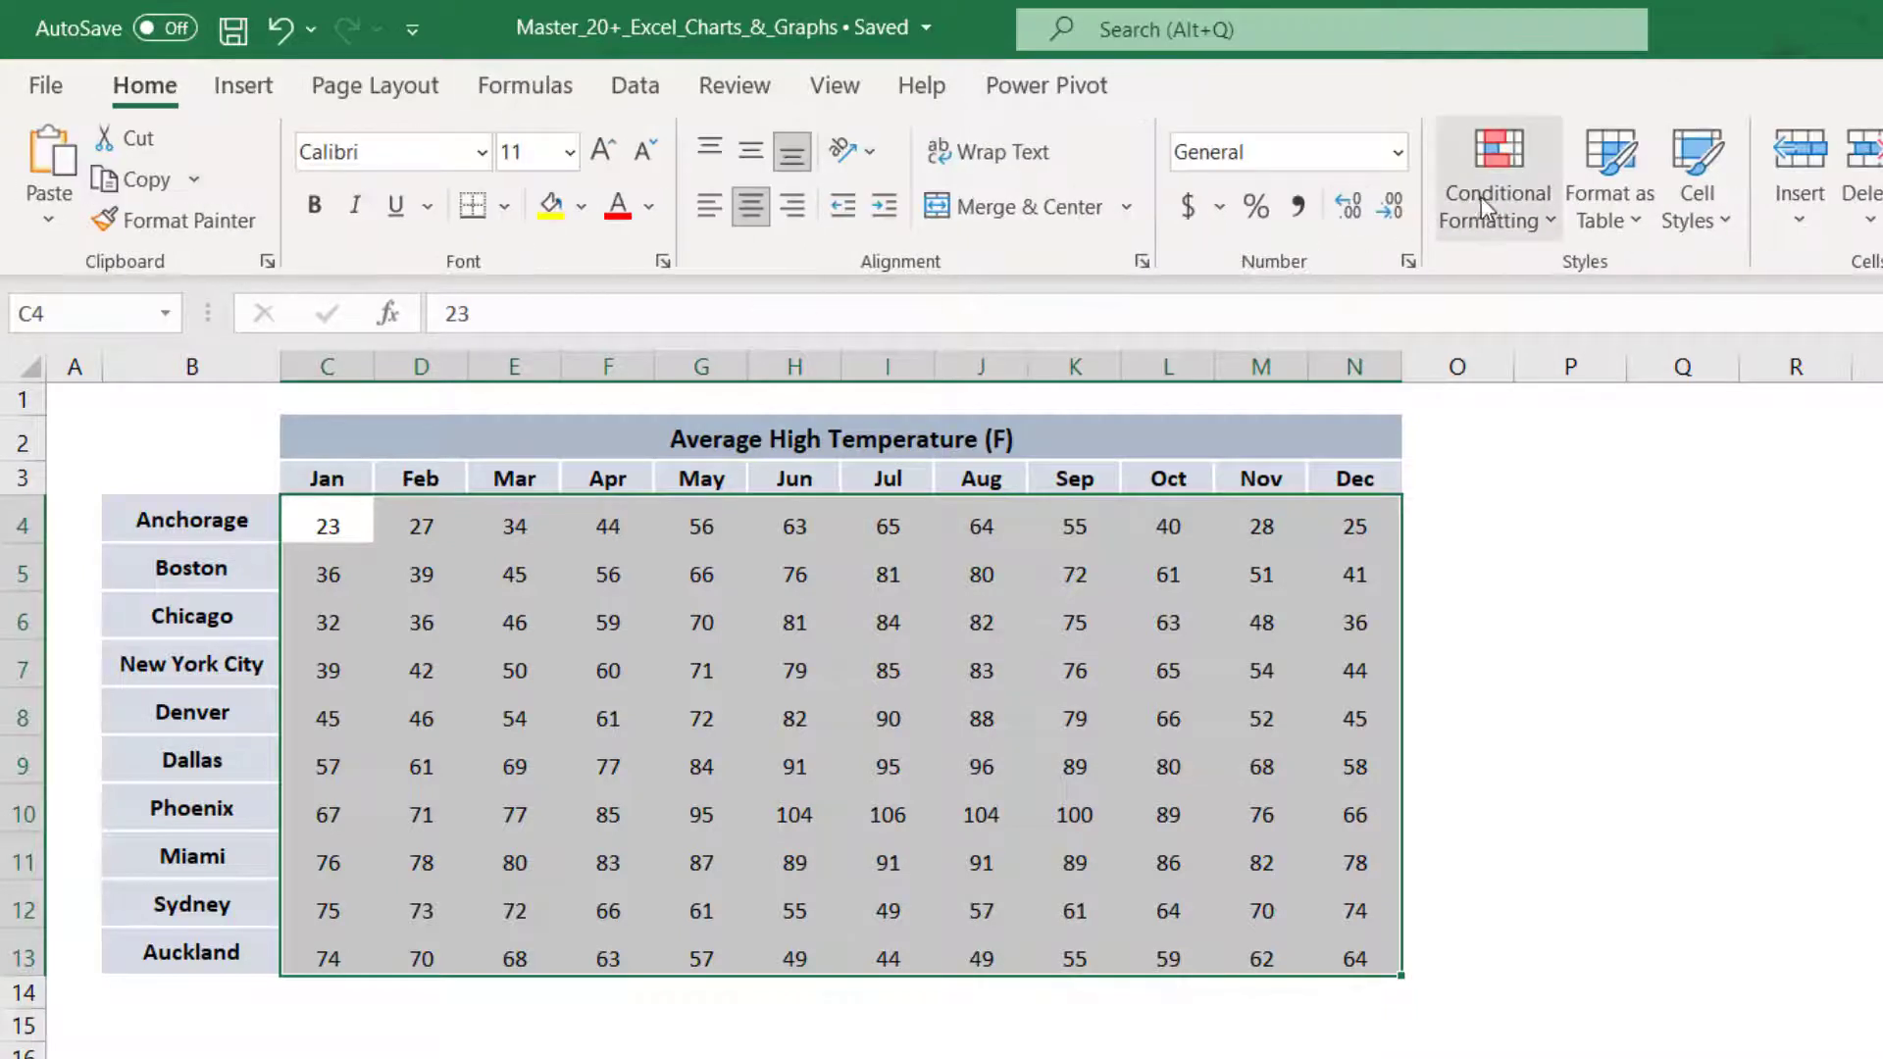
left_click(1525, 210)
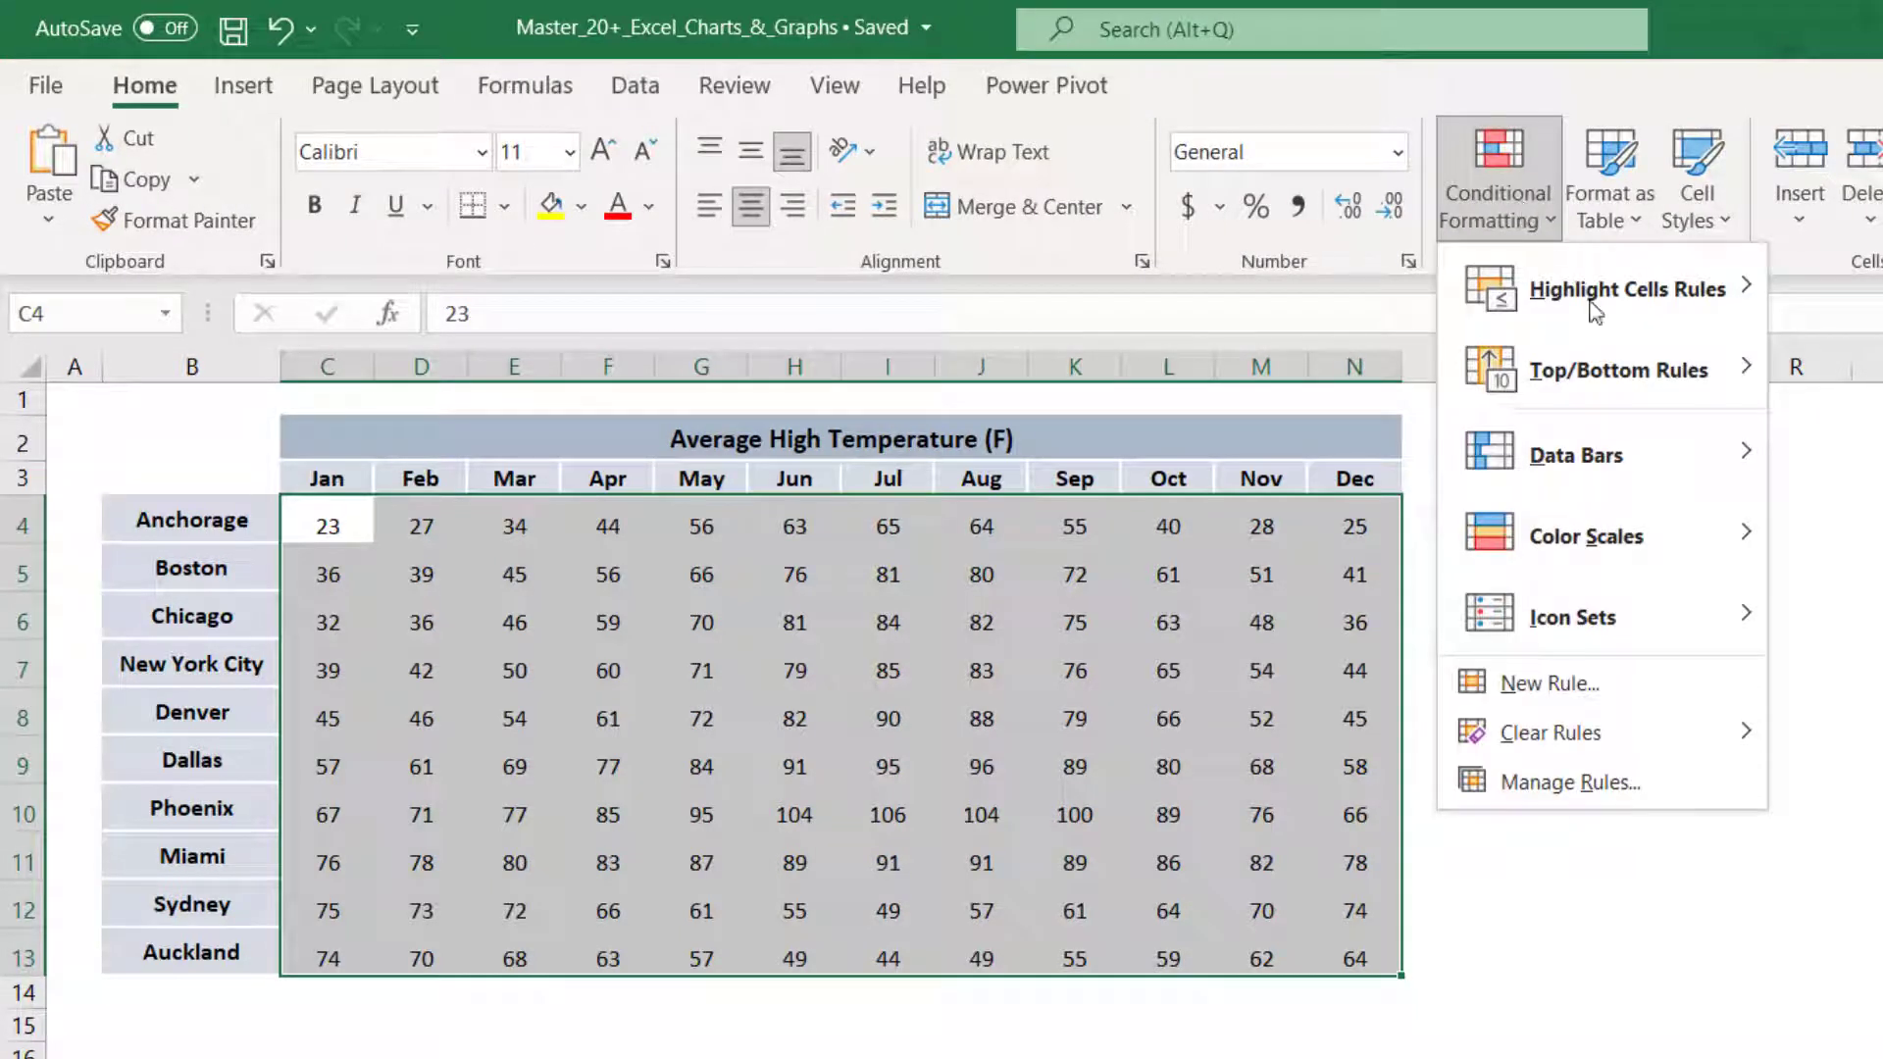
mouse_move(1682, 540)
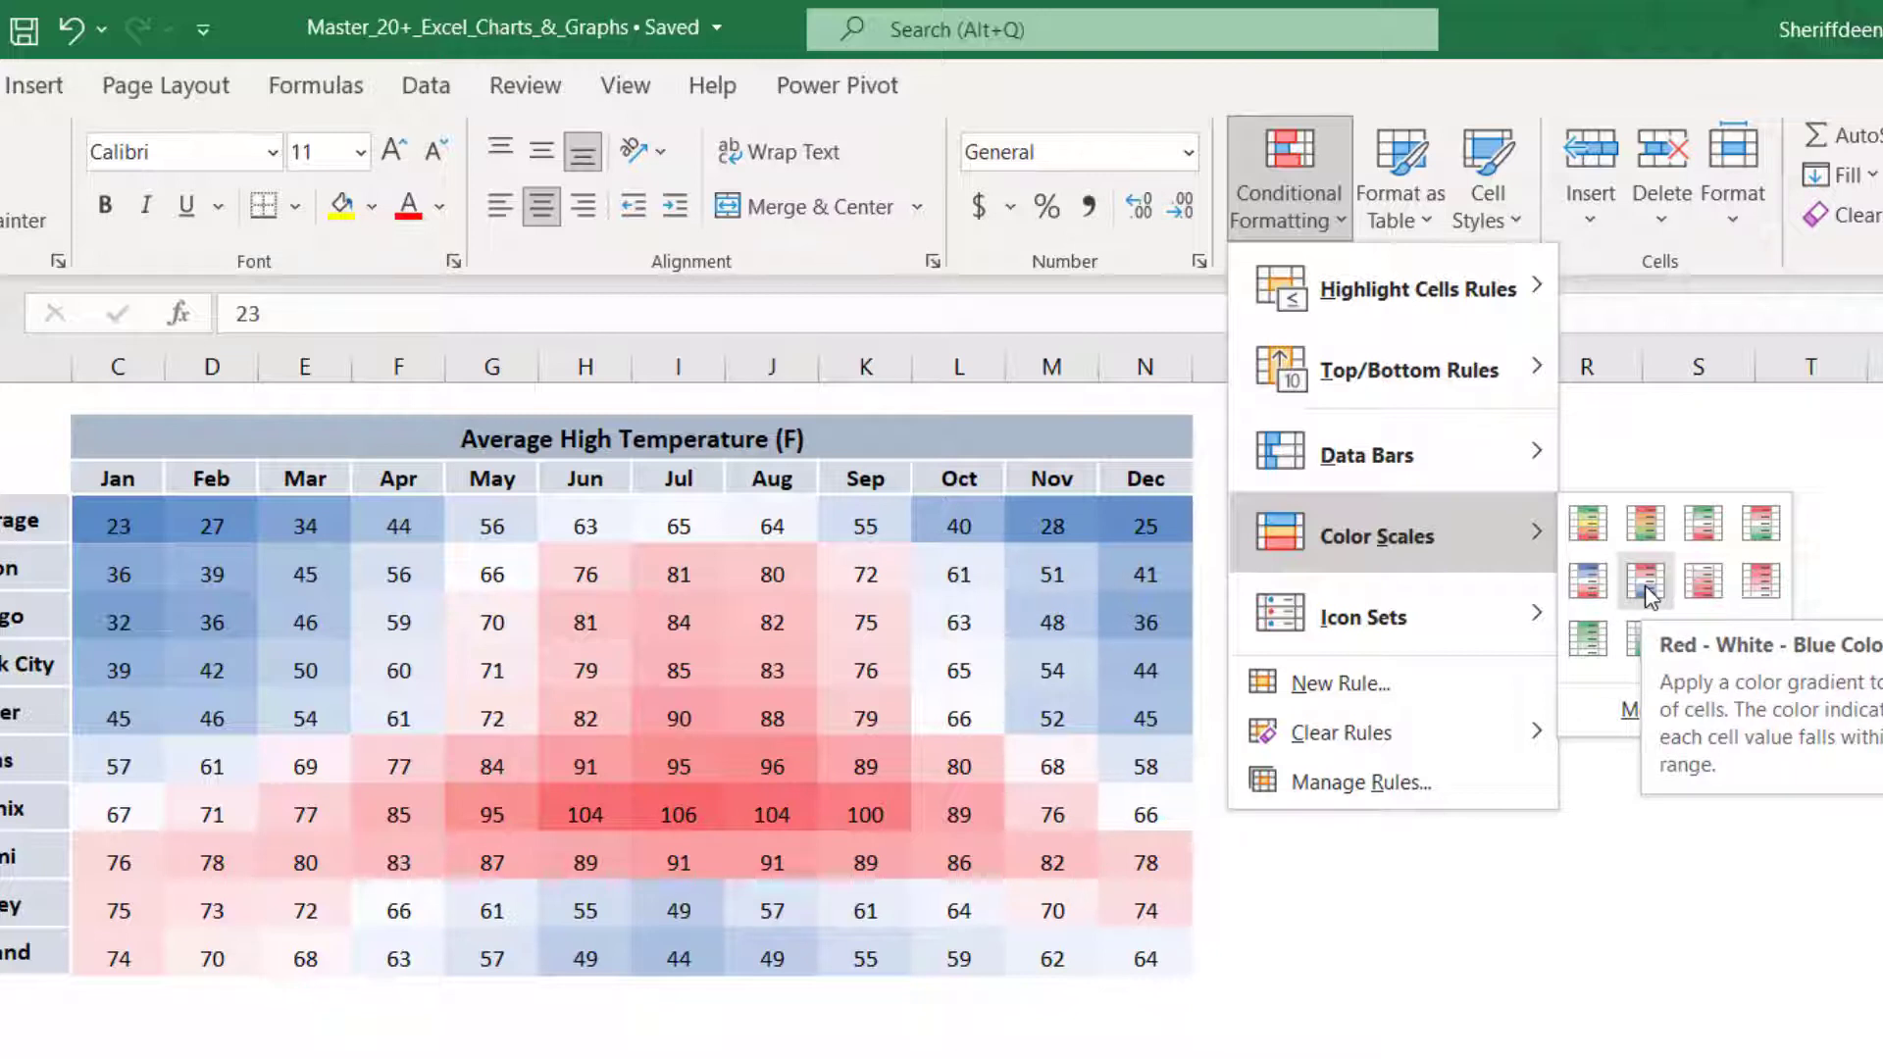
left_click(1651, 593)
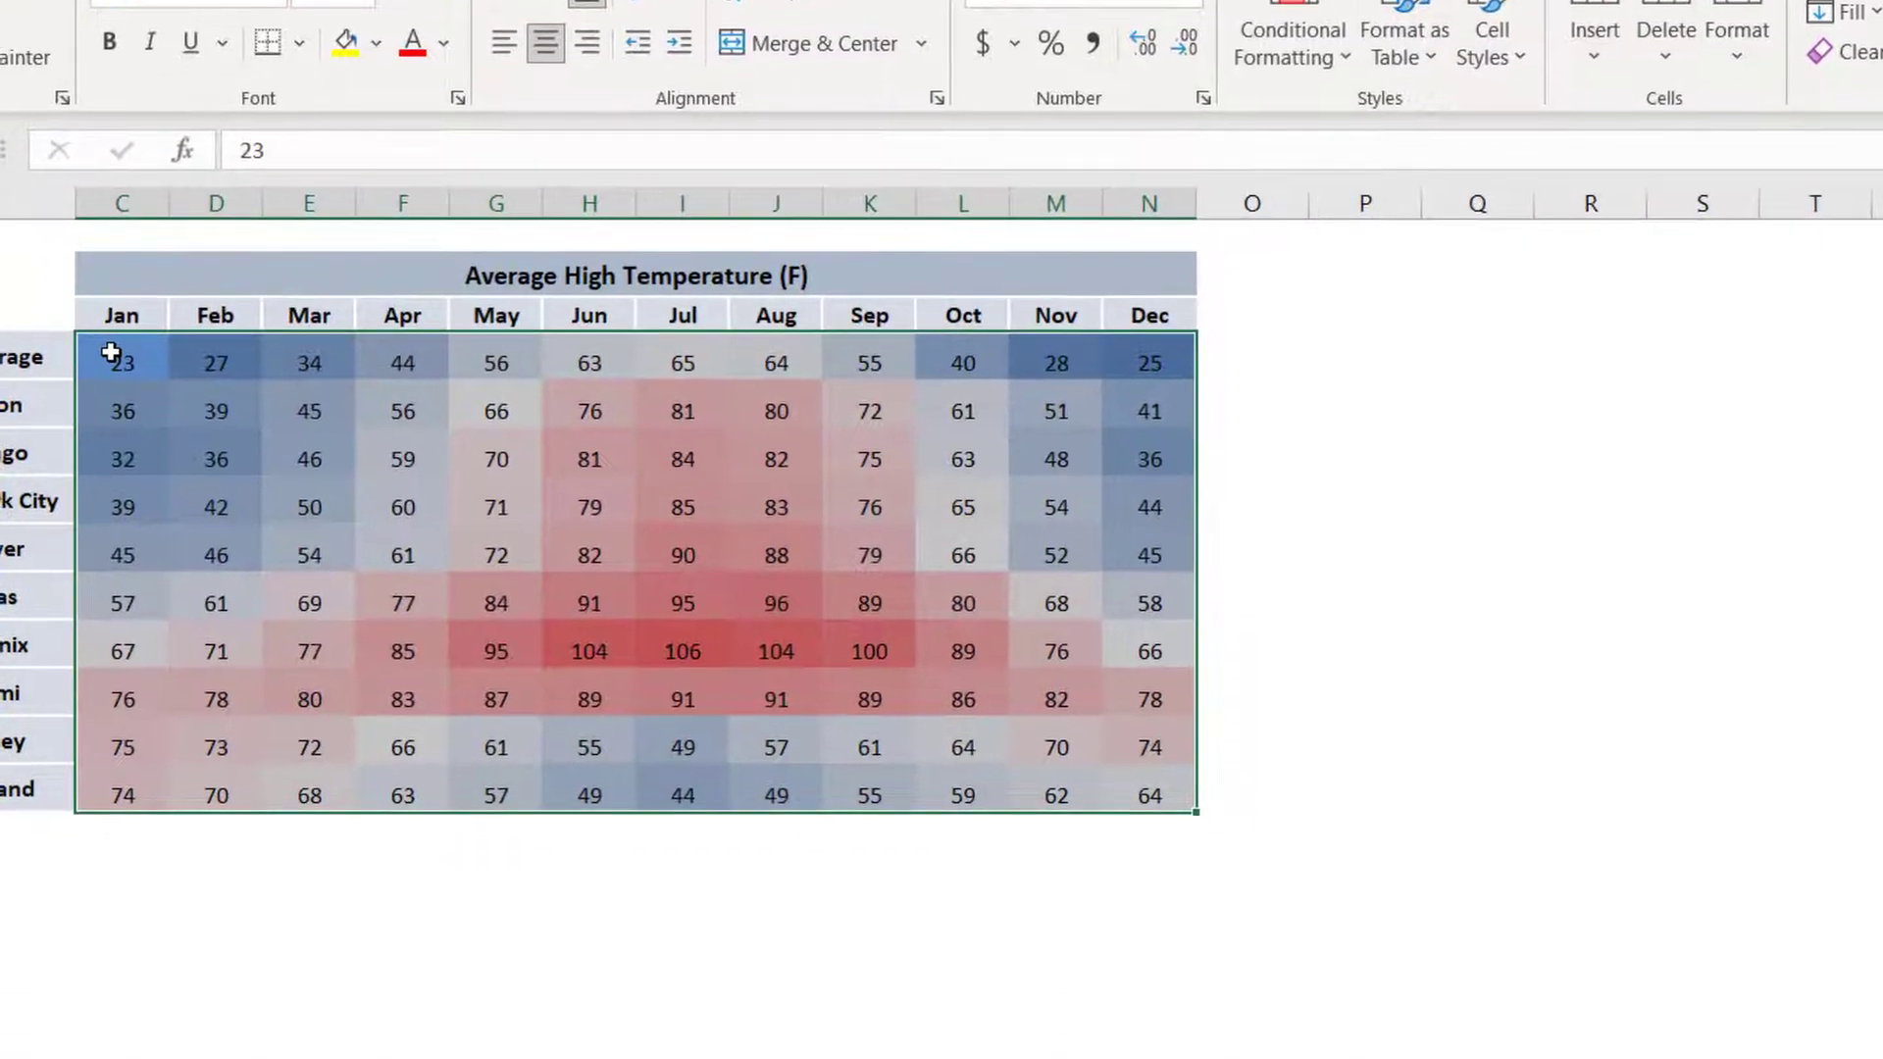
Hide the numbers in the temperature heat map with the custom number format ;;; and deselect the range
right_click(107, 516)
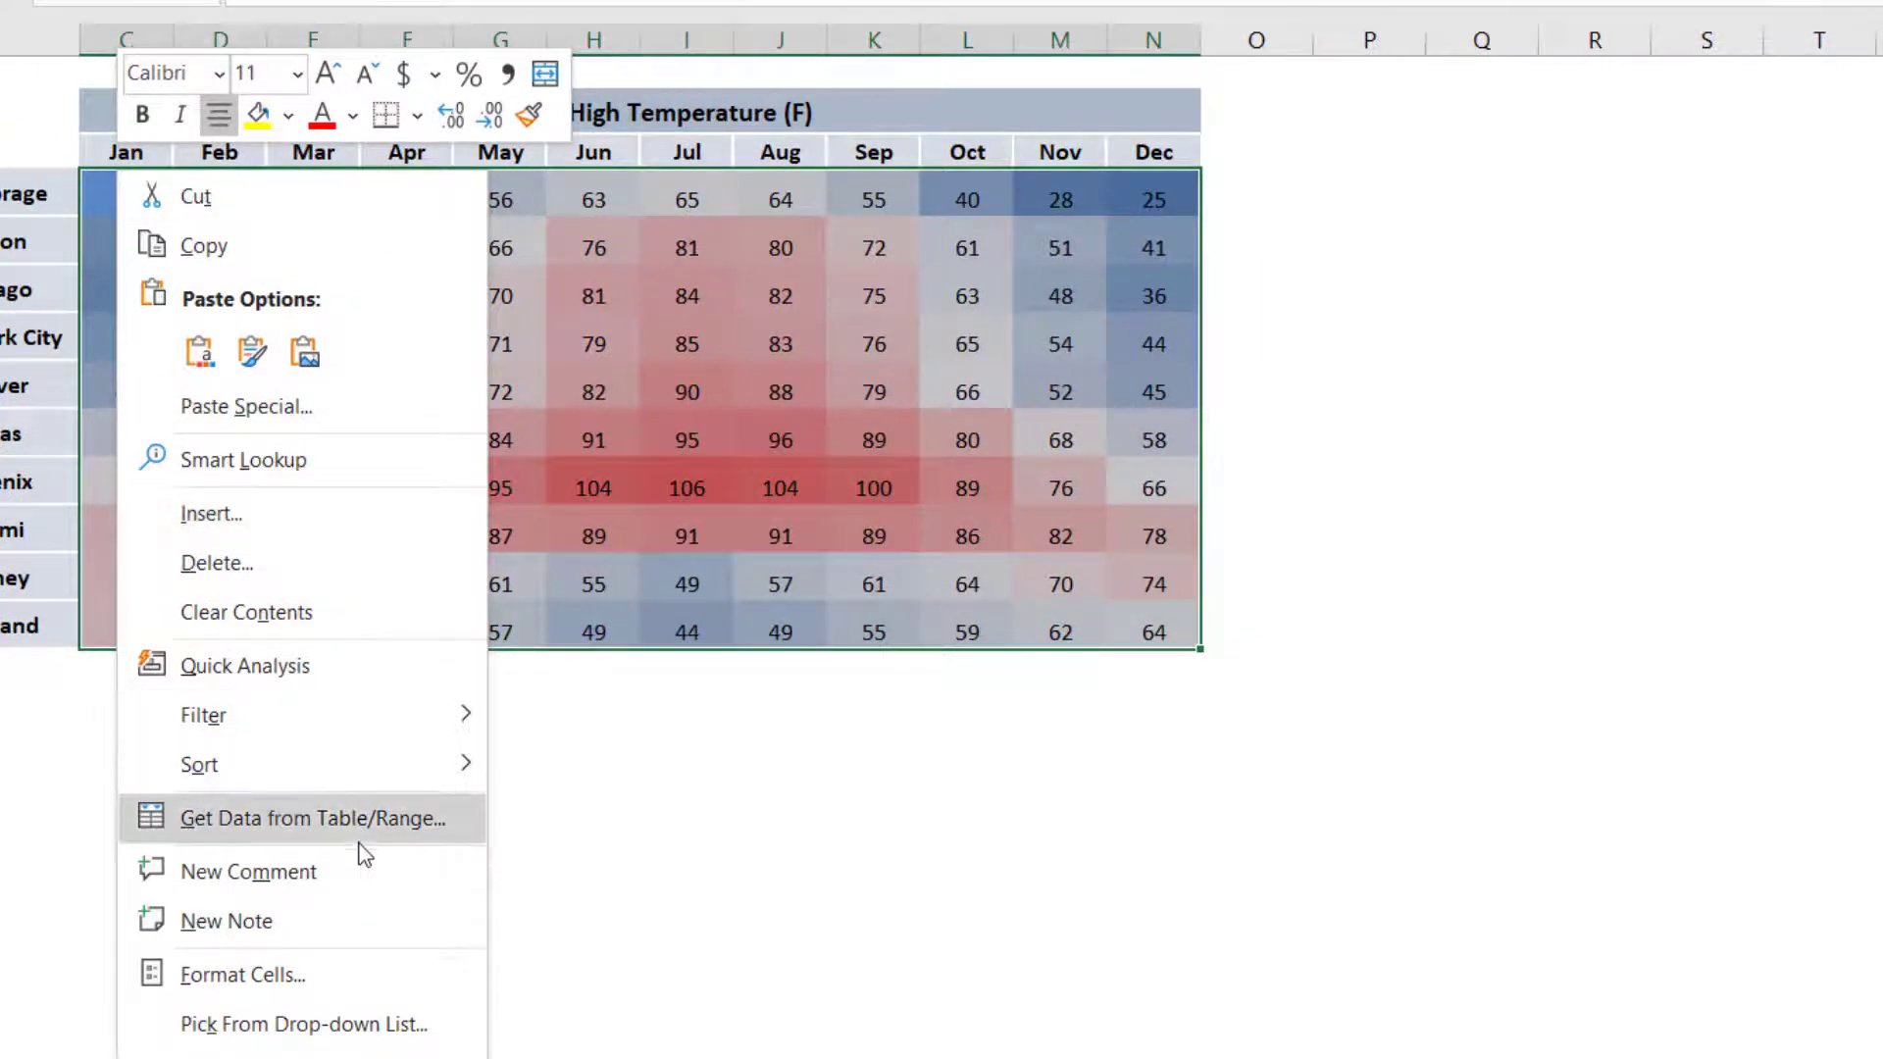
left_click(326, 992)
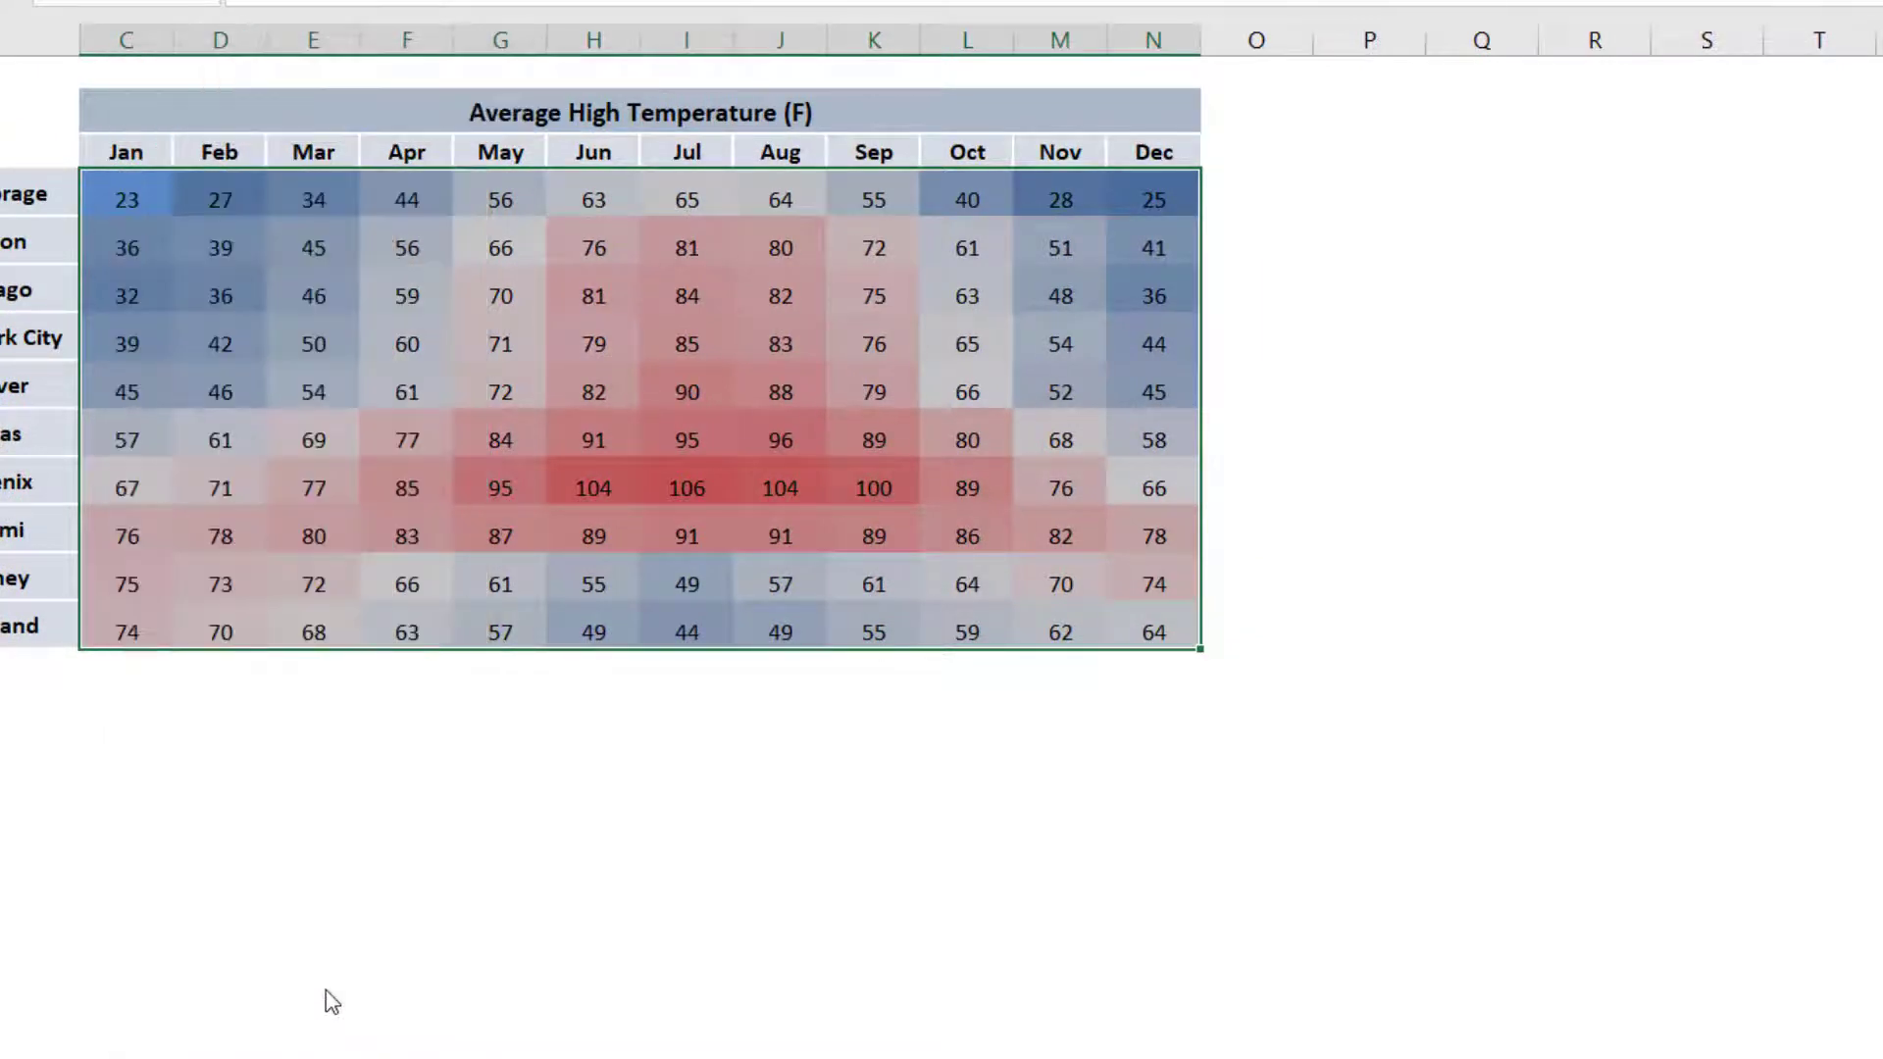
left_click_drag(307, 311, 1309, 36)
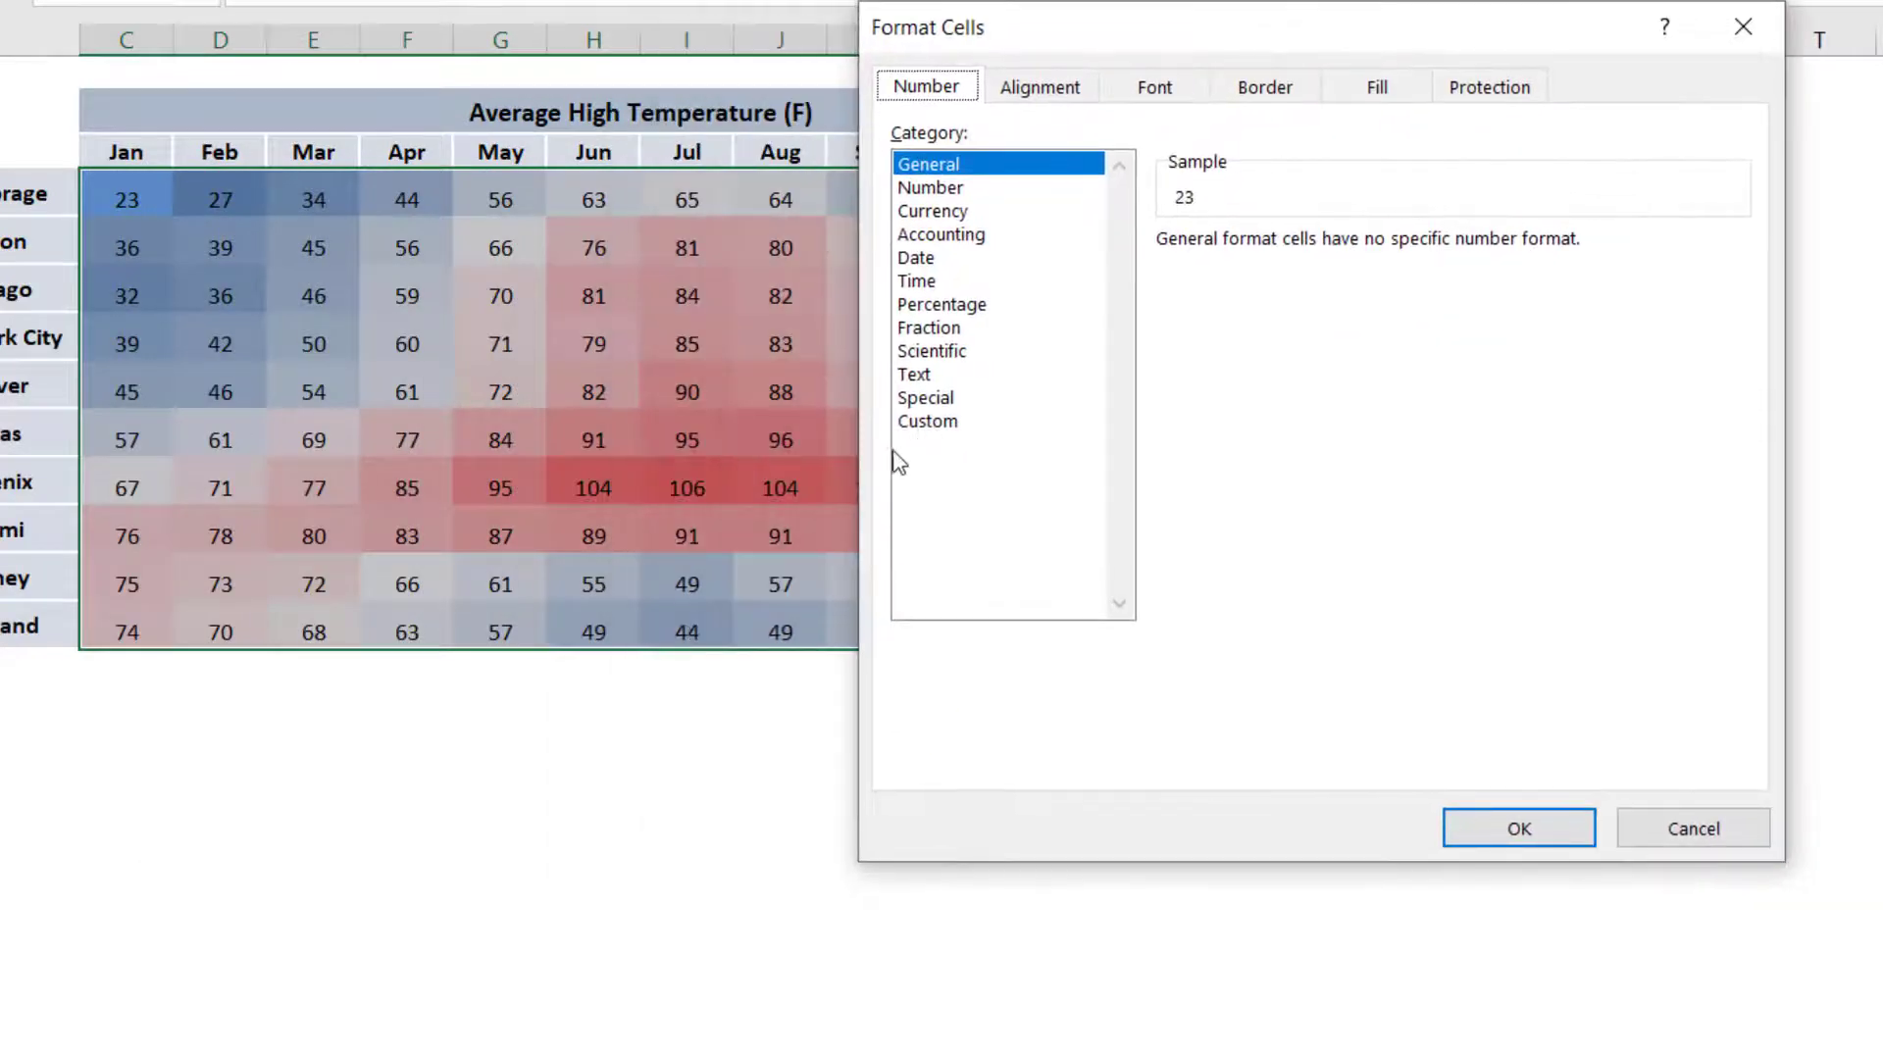
left_click(928, 422)
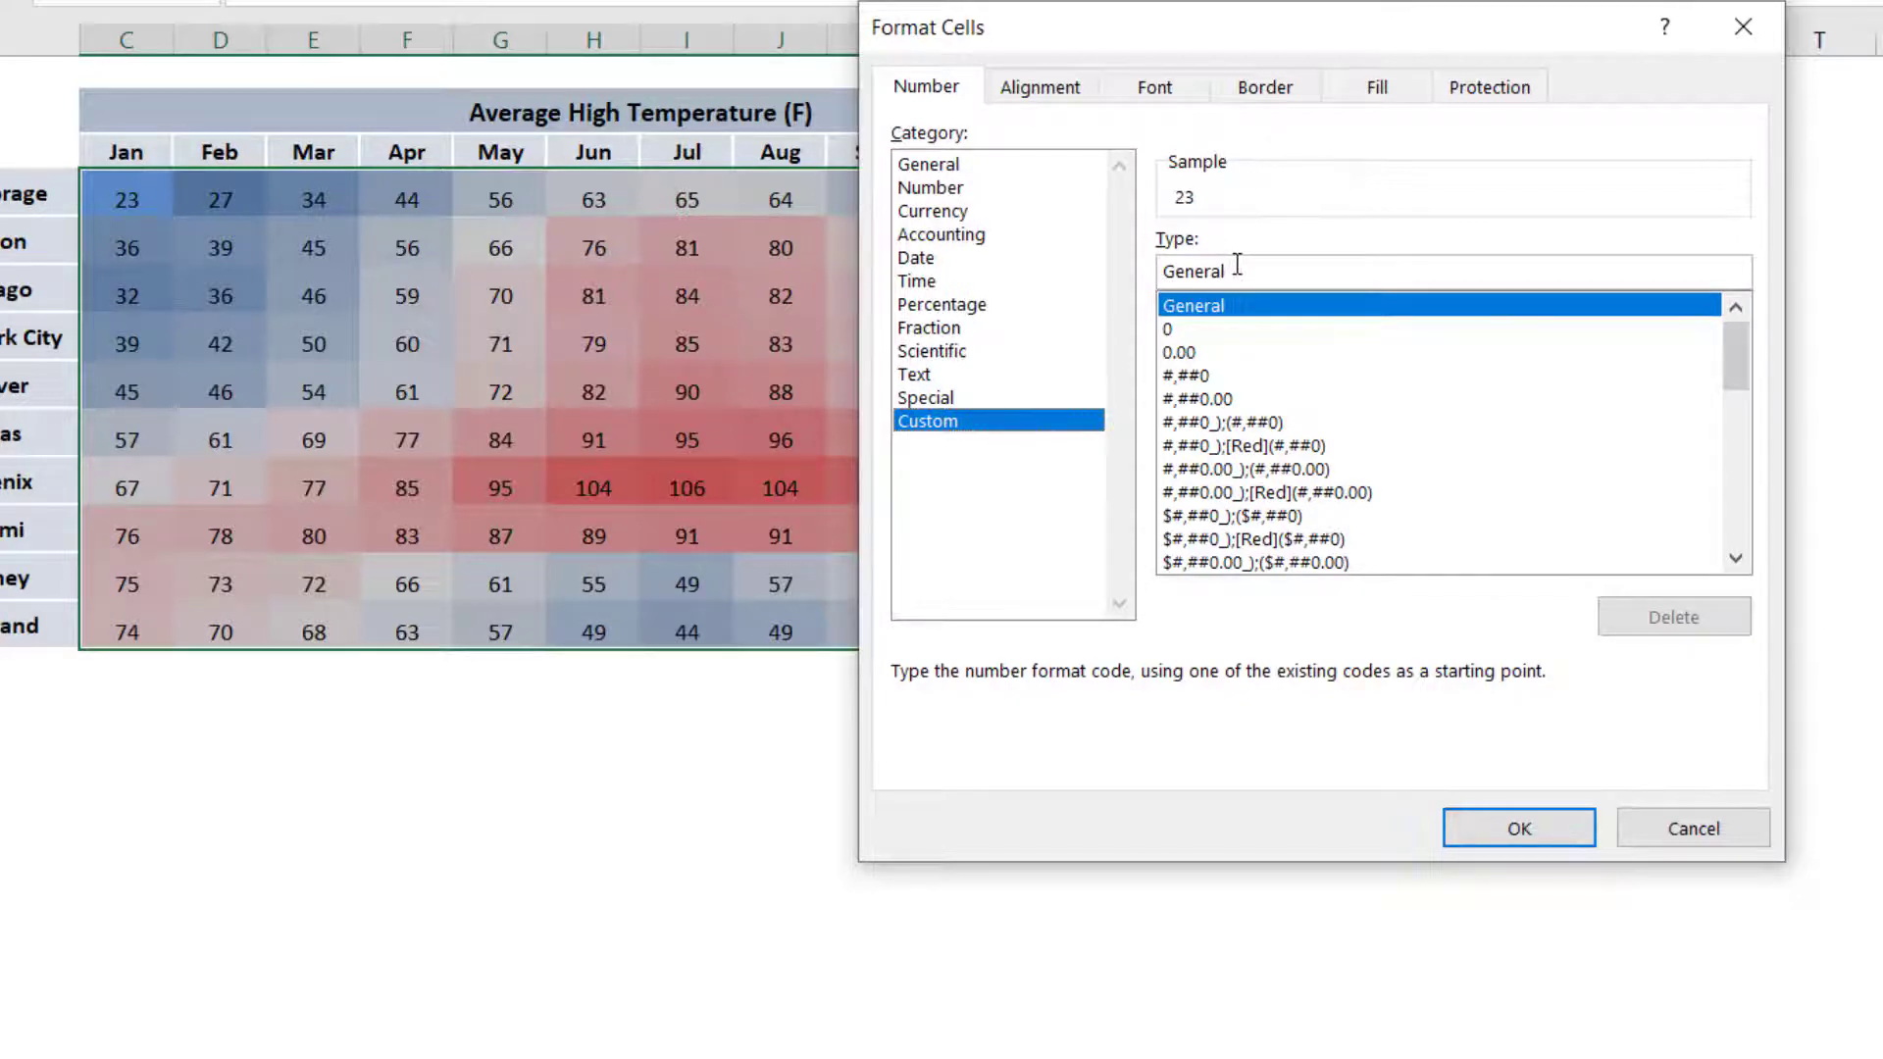
left_click_drag(1236, 267, 1109, 272)
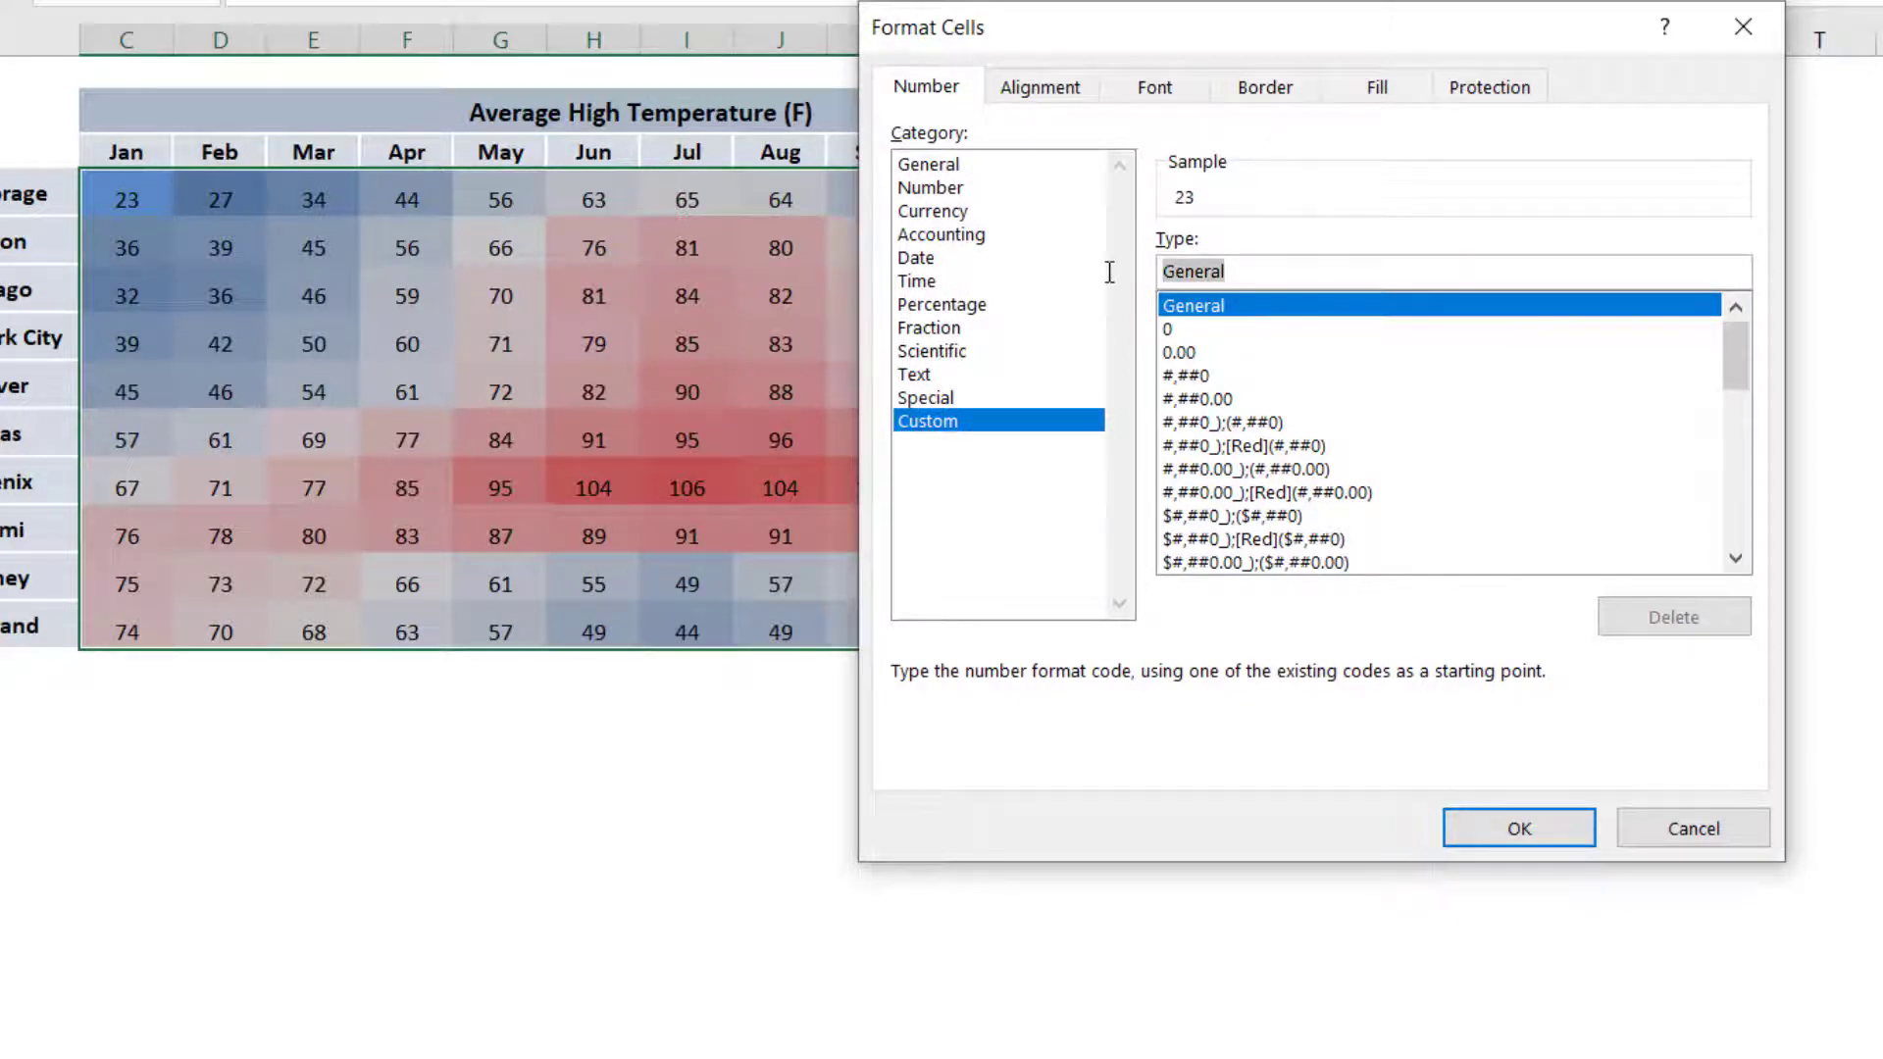
type(";;;")
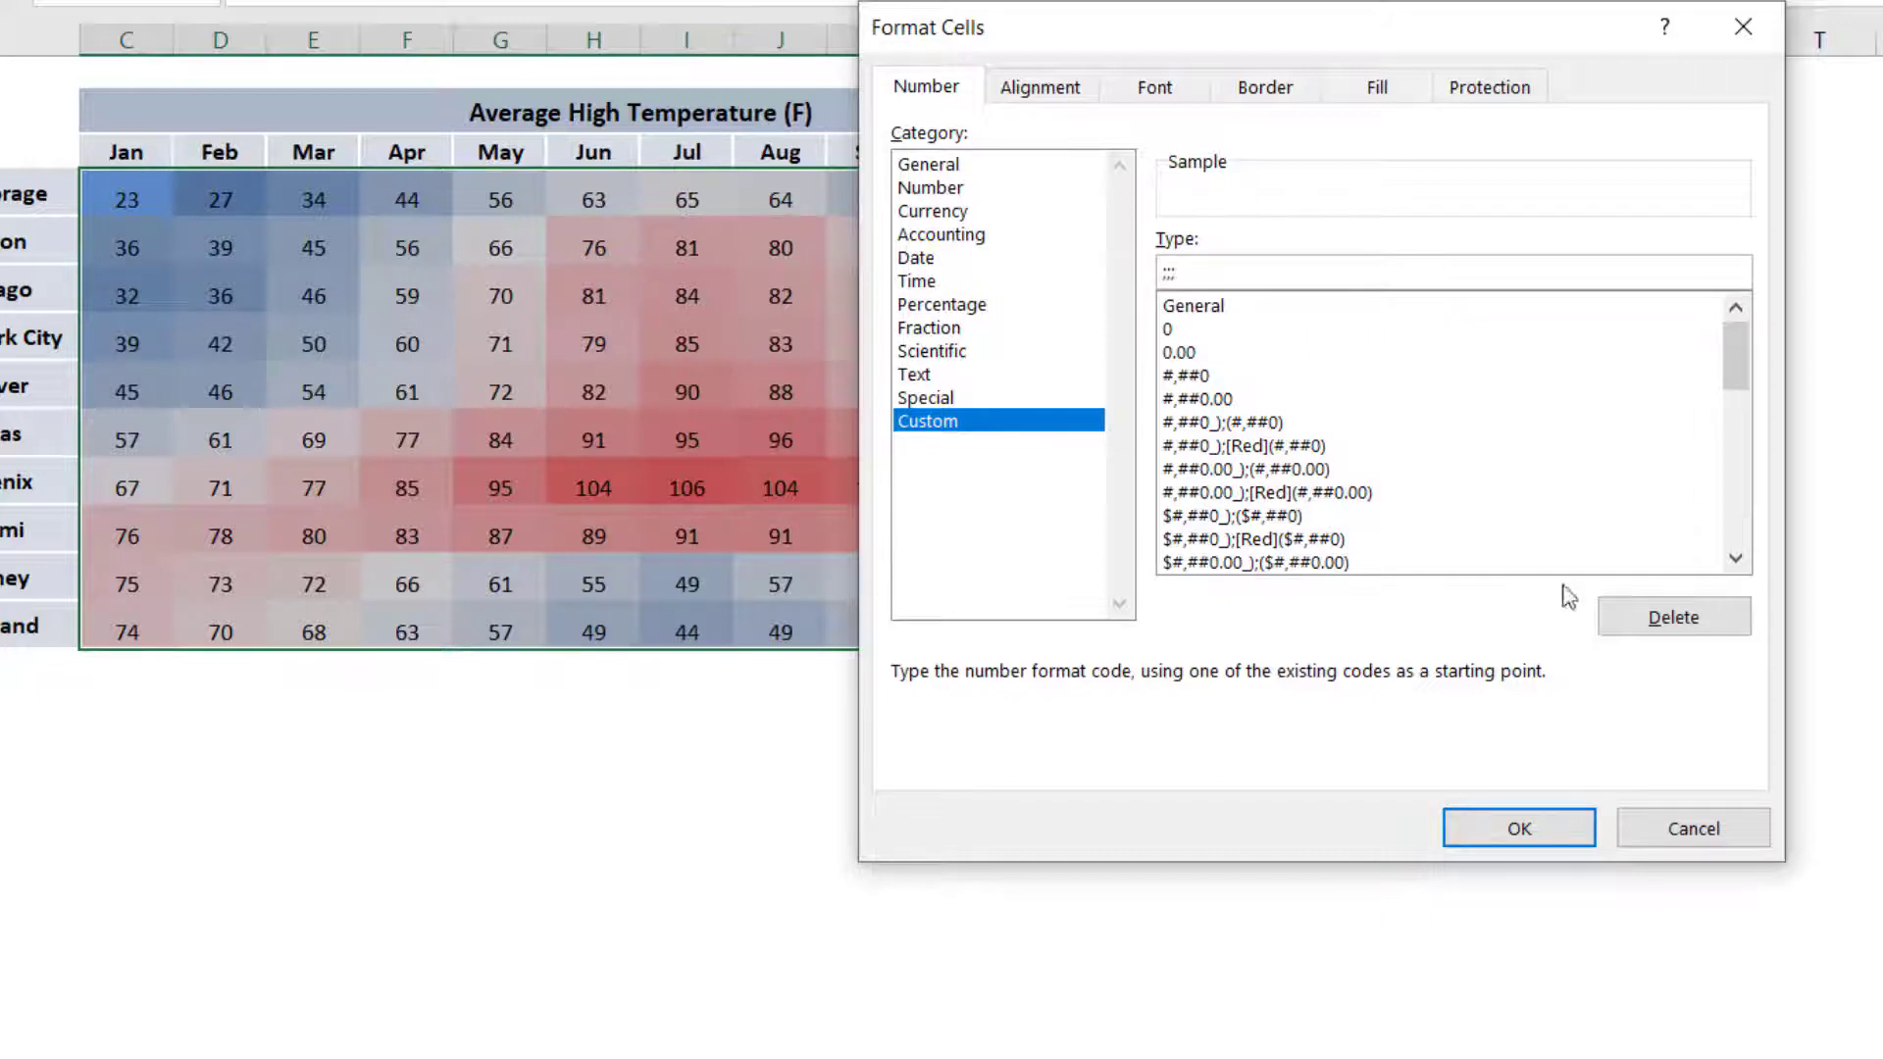
left_click(1533, 829)
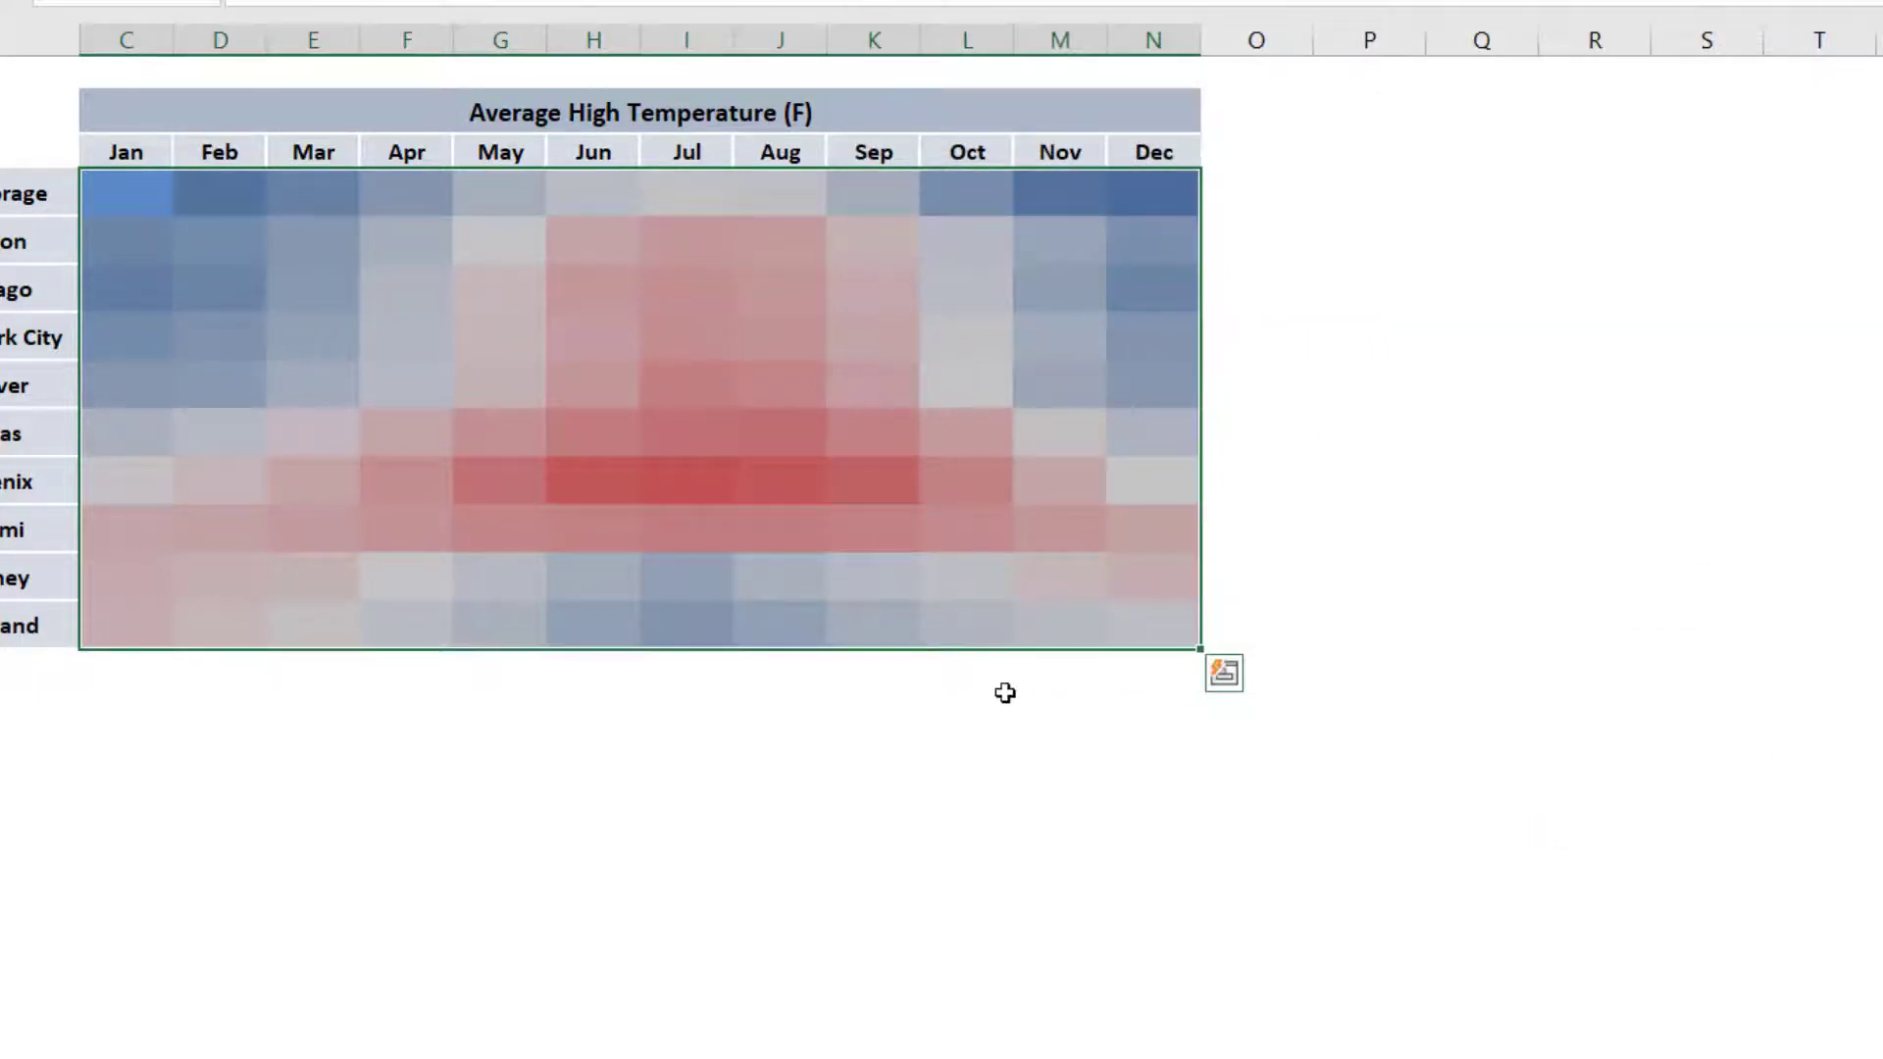
left_click(1273, 261)
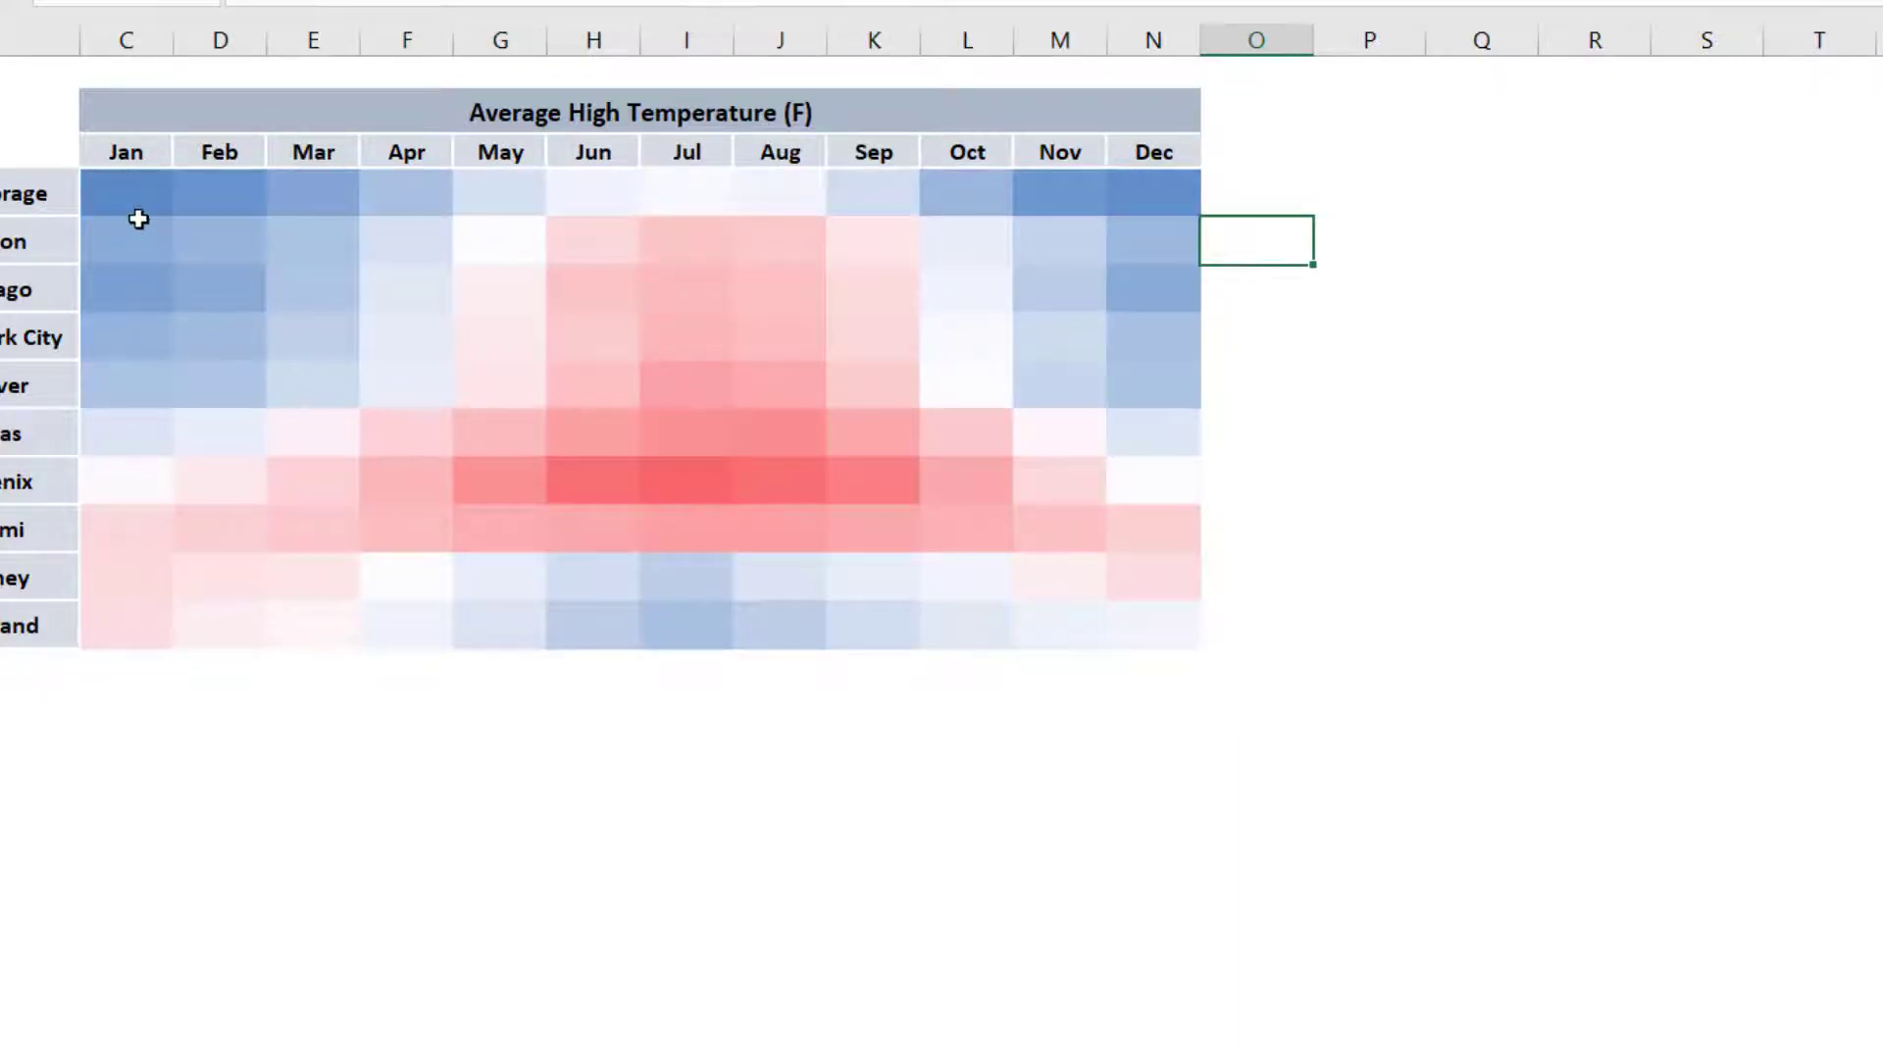
Check the underlying temperatures of individual heat map cells, including H8 and I4
left_click(554, 396)
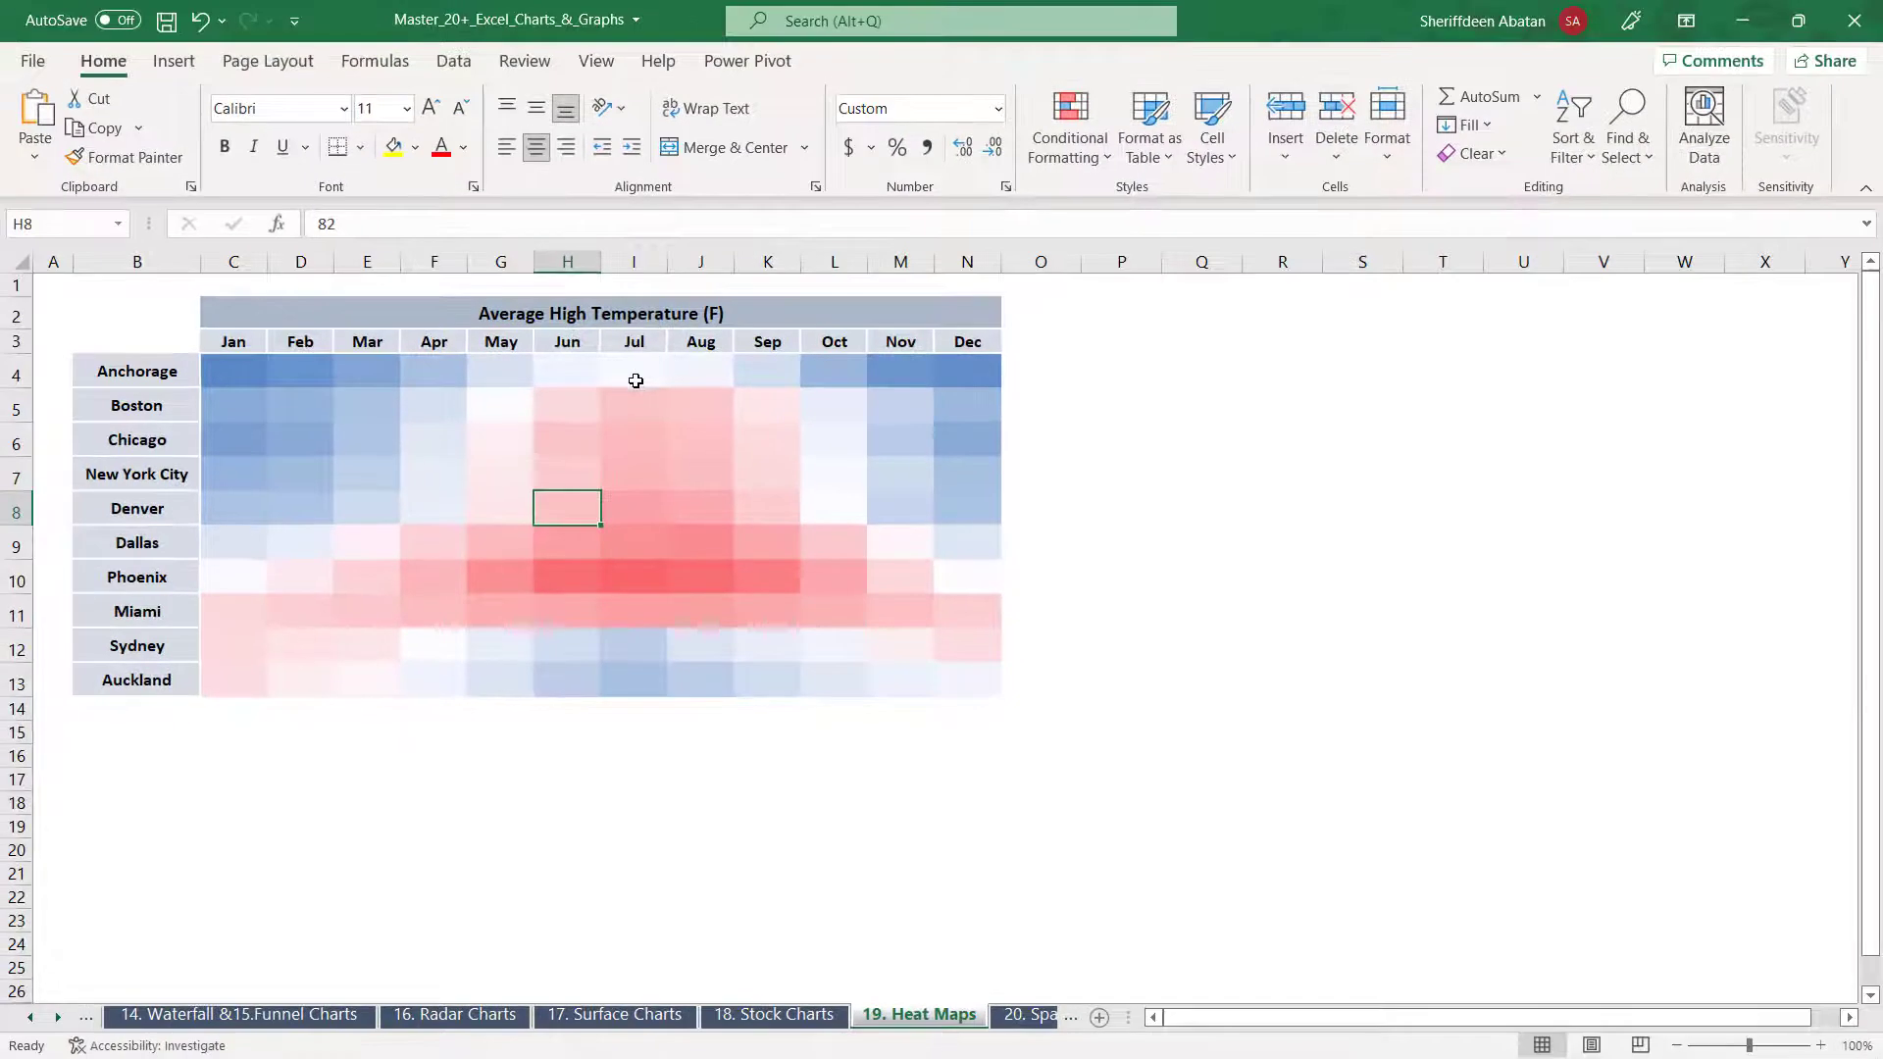
left_click(652, 250)
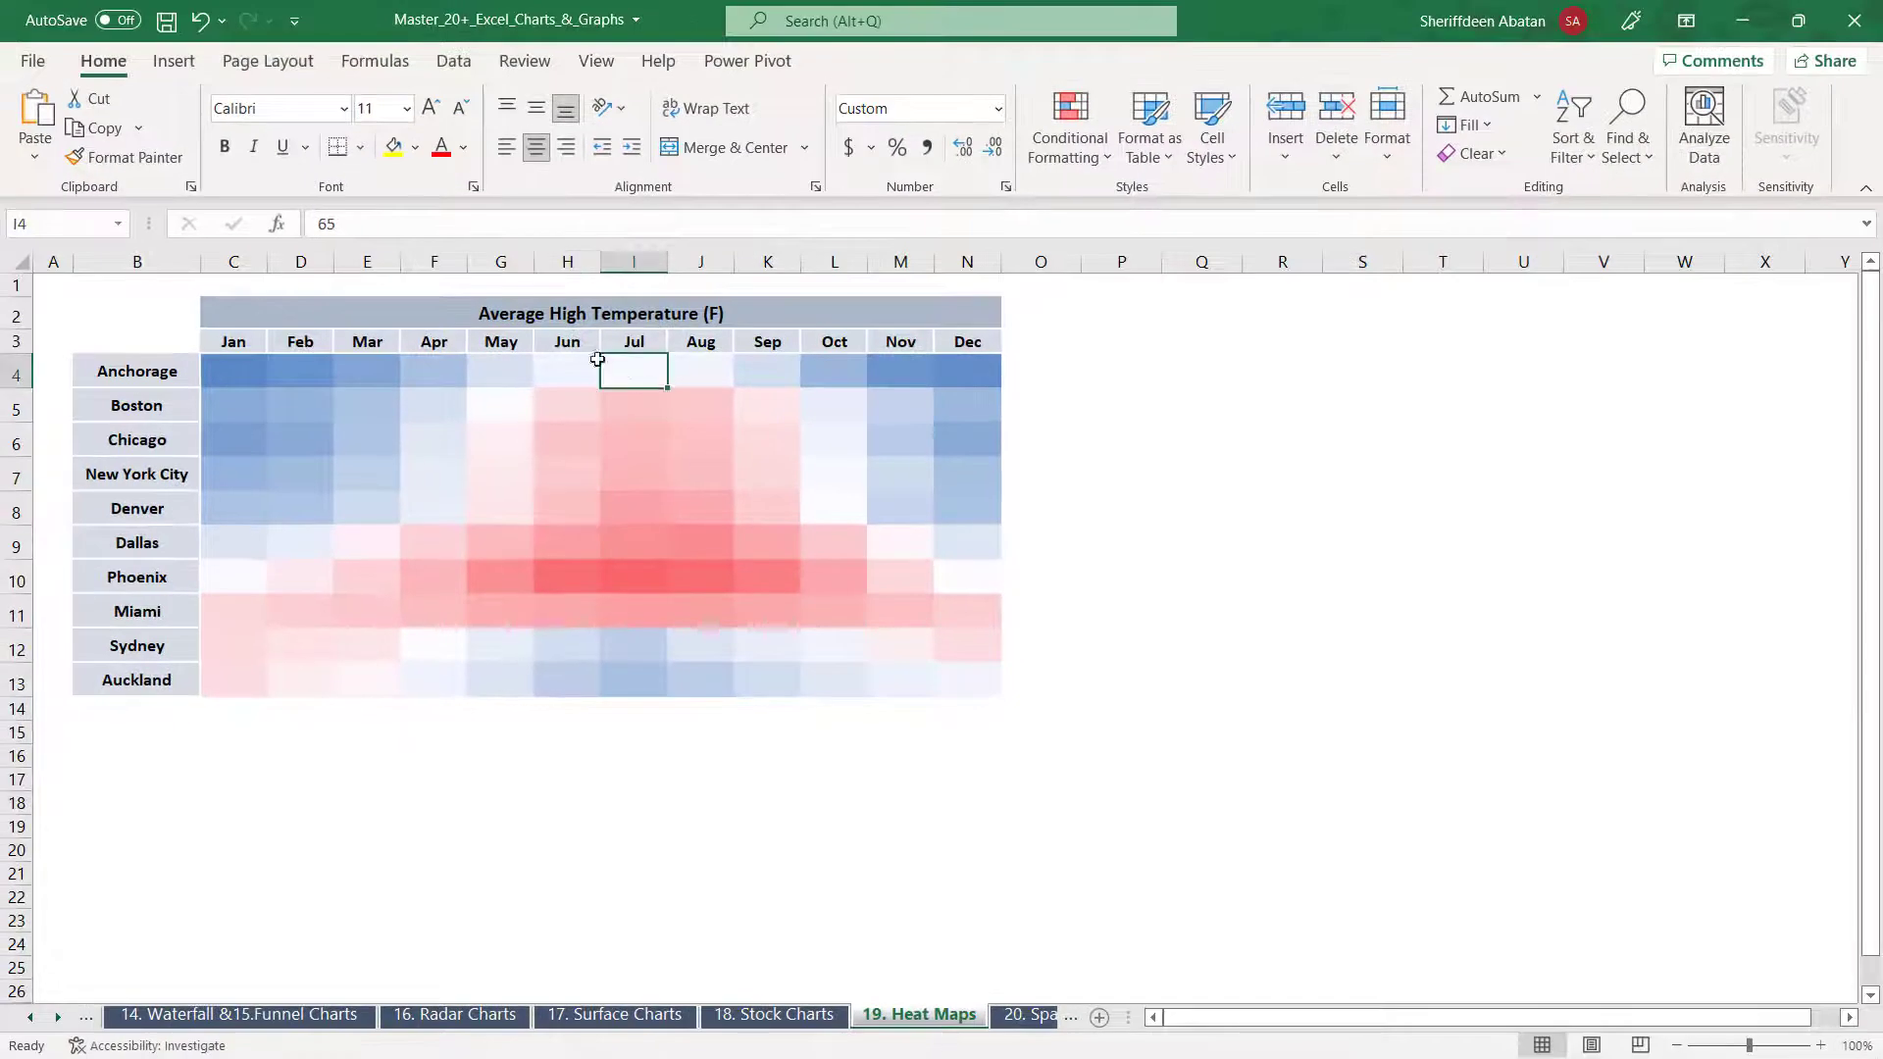
left_click(702, 368)
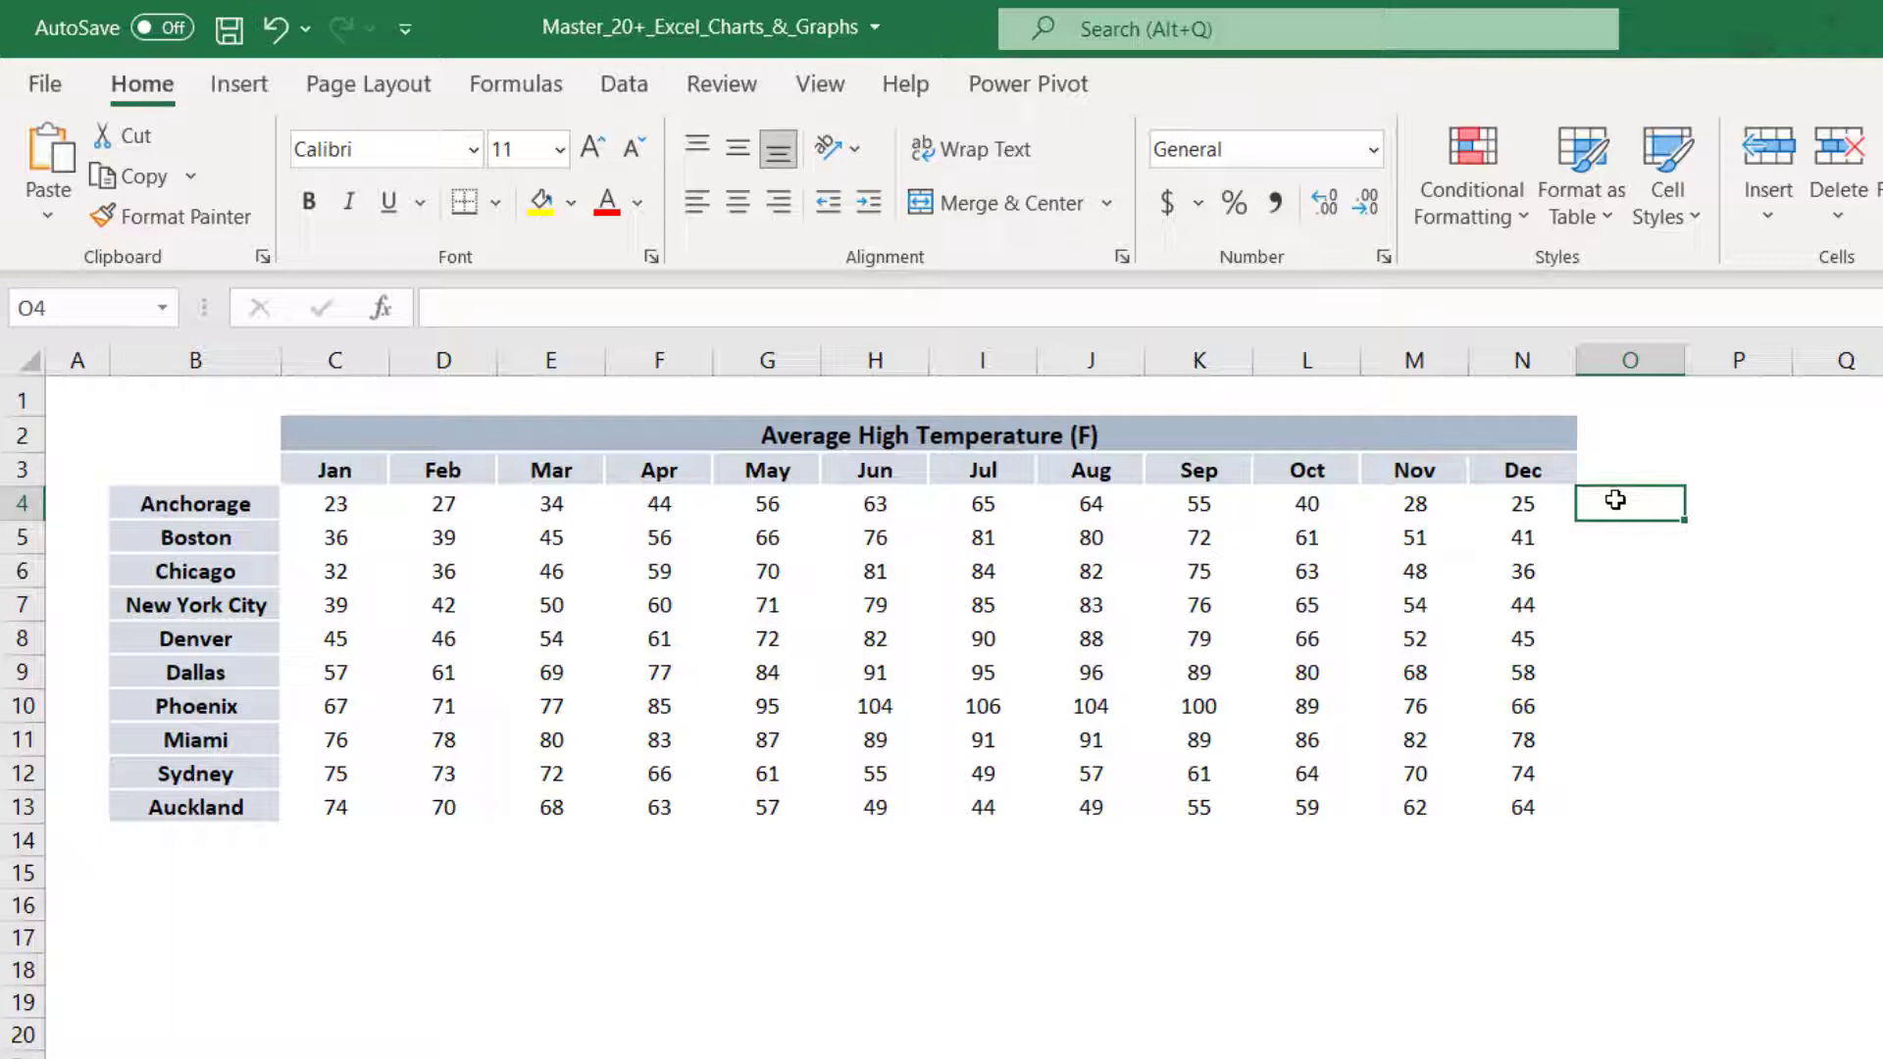
Insert a sparkline in O4 from the Anchorage data range C4:N4 and change its type to Column
left_click(241, 85)
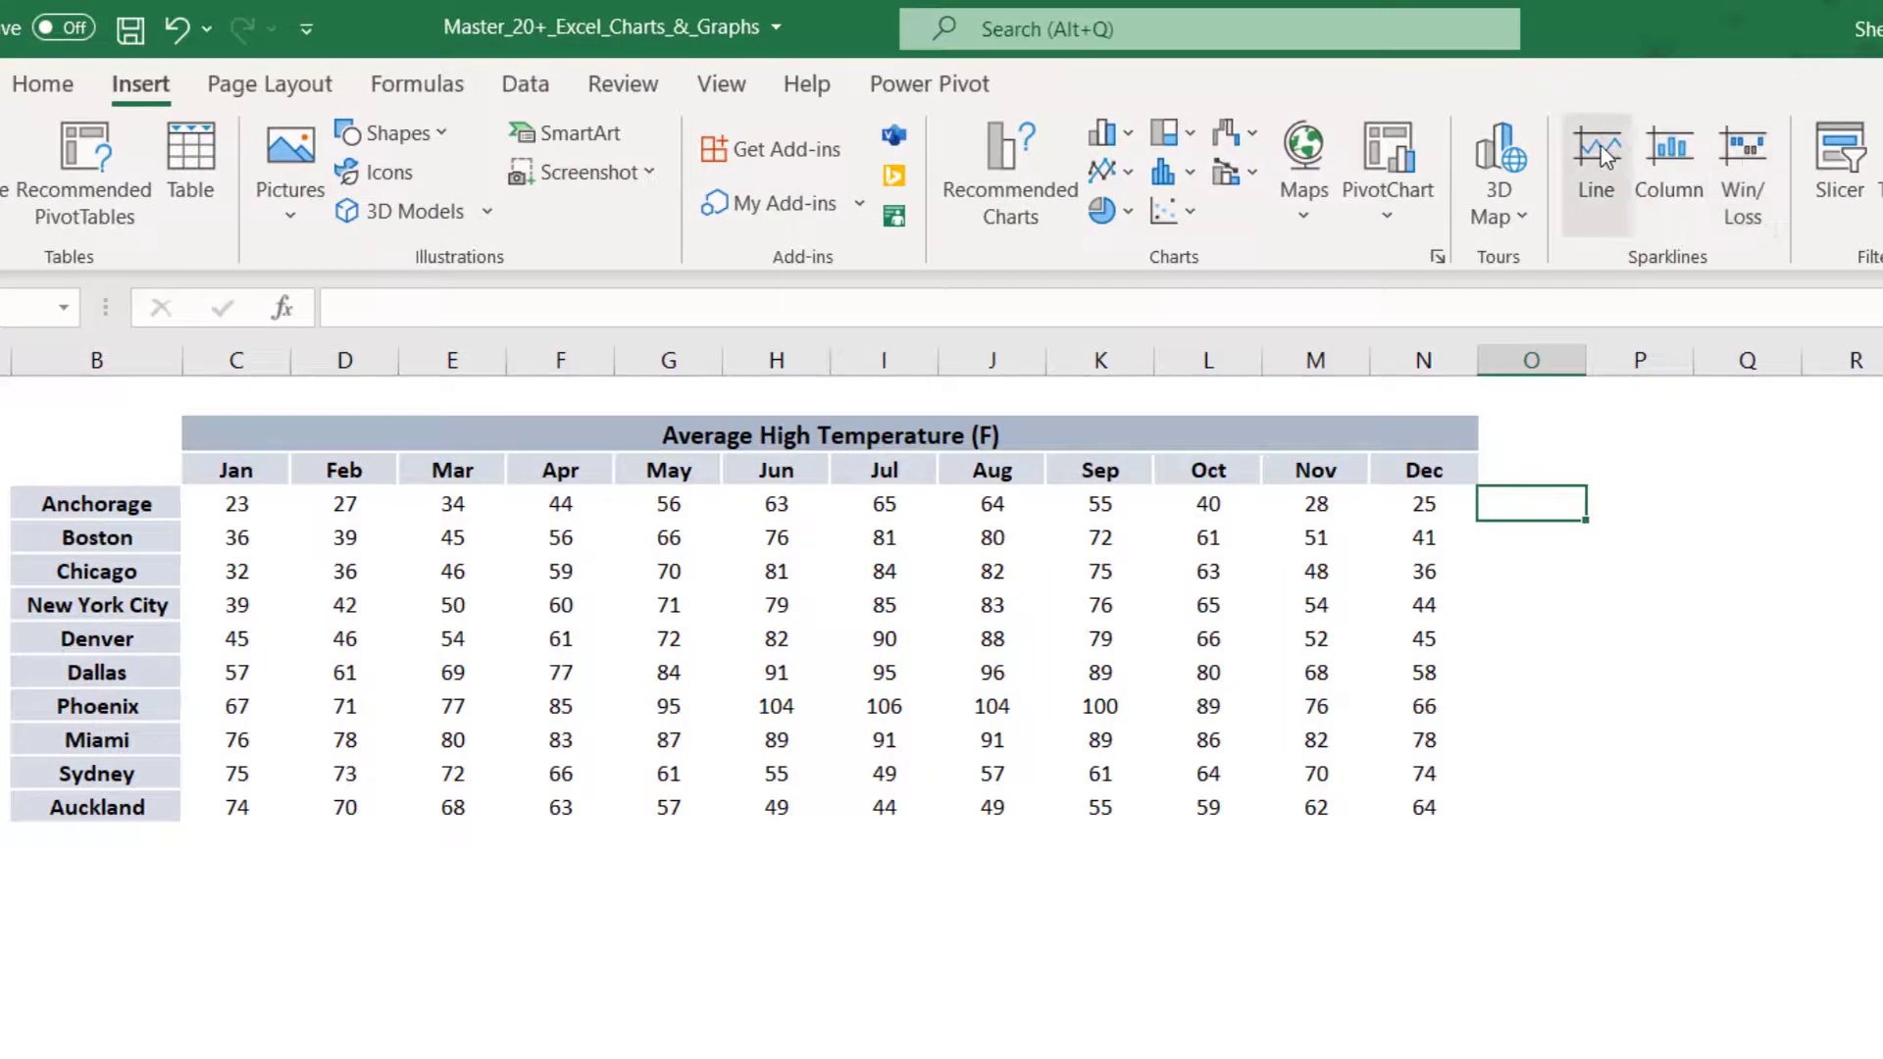
left_click(1601, 149)
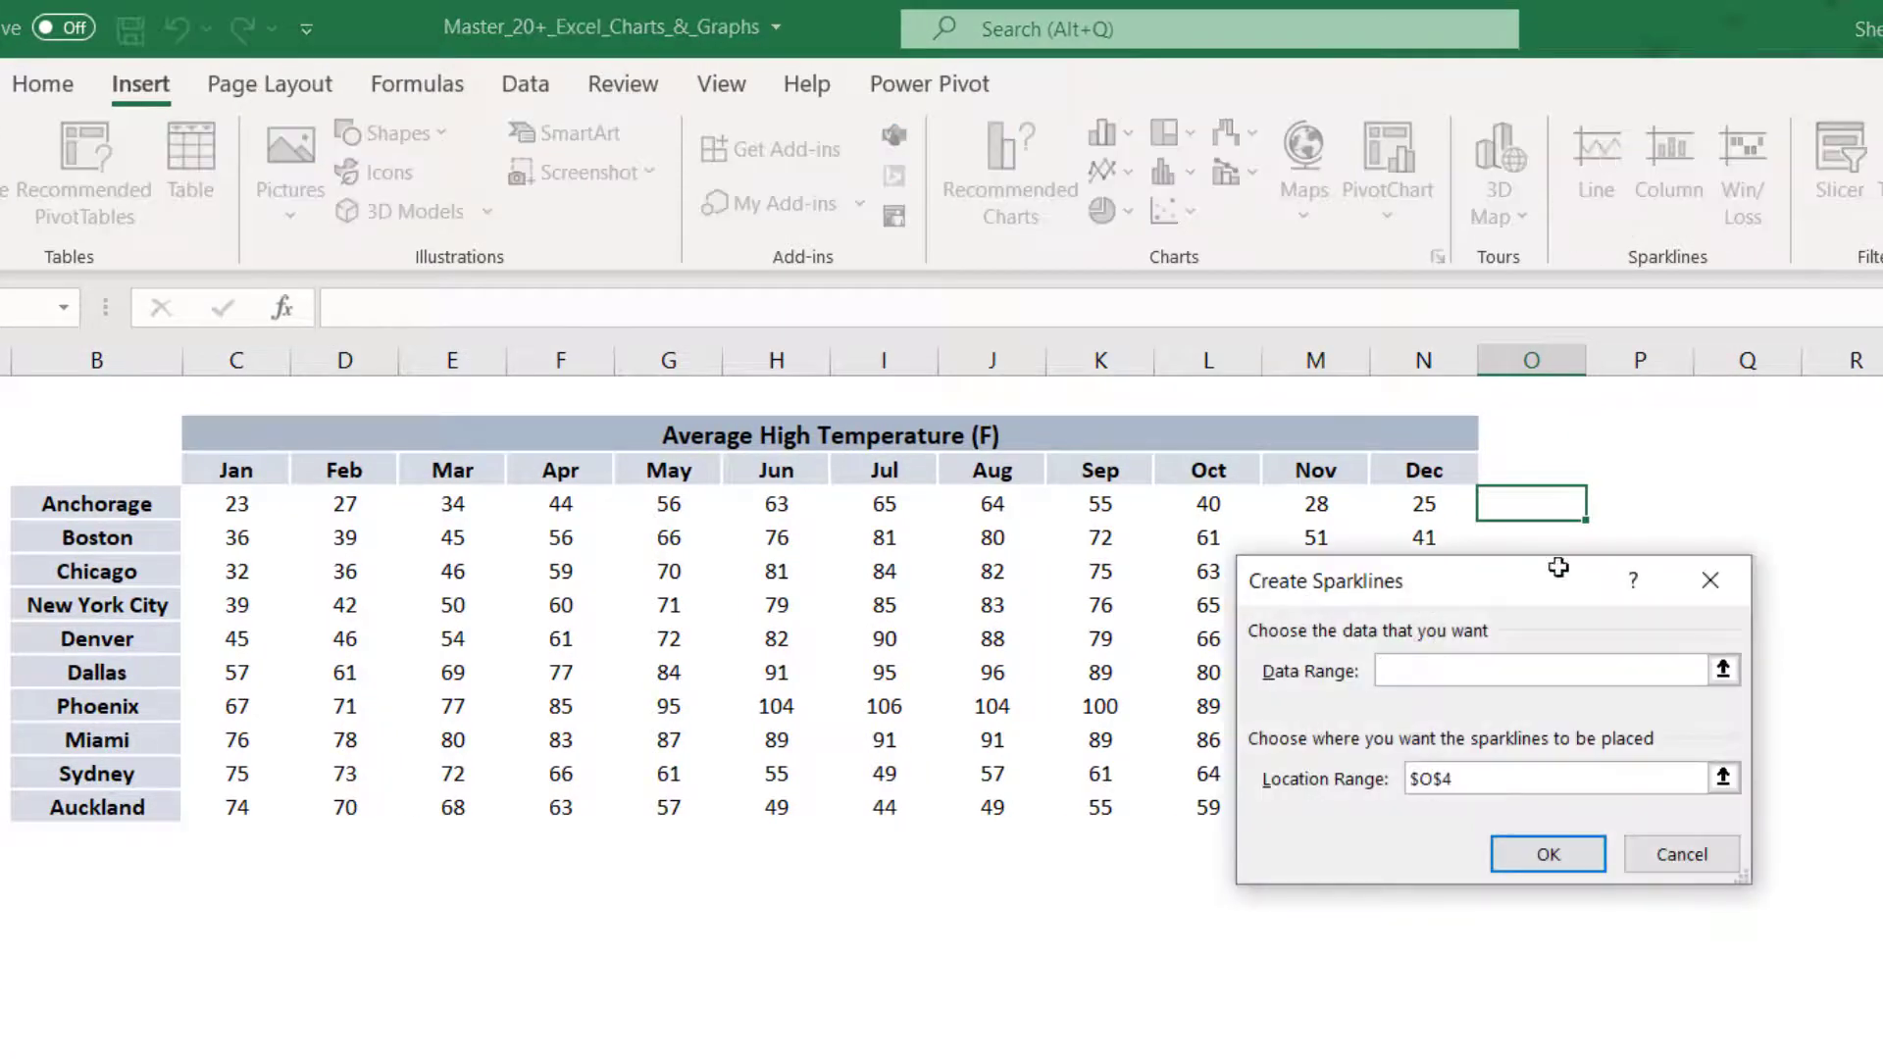
left_click_drag(1552, 579, 1882, 487)
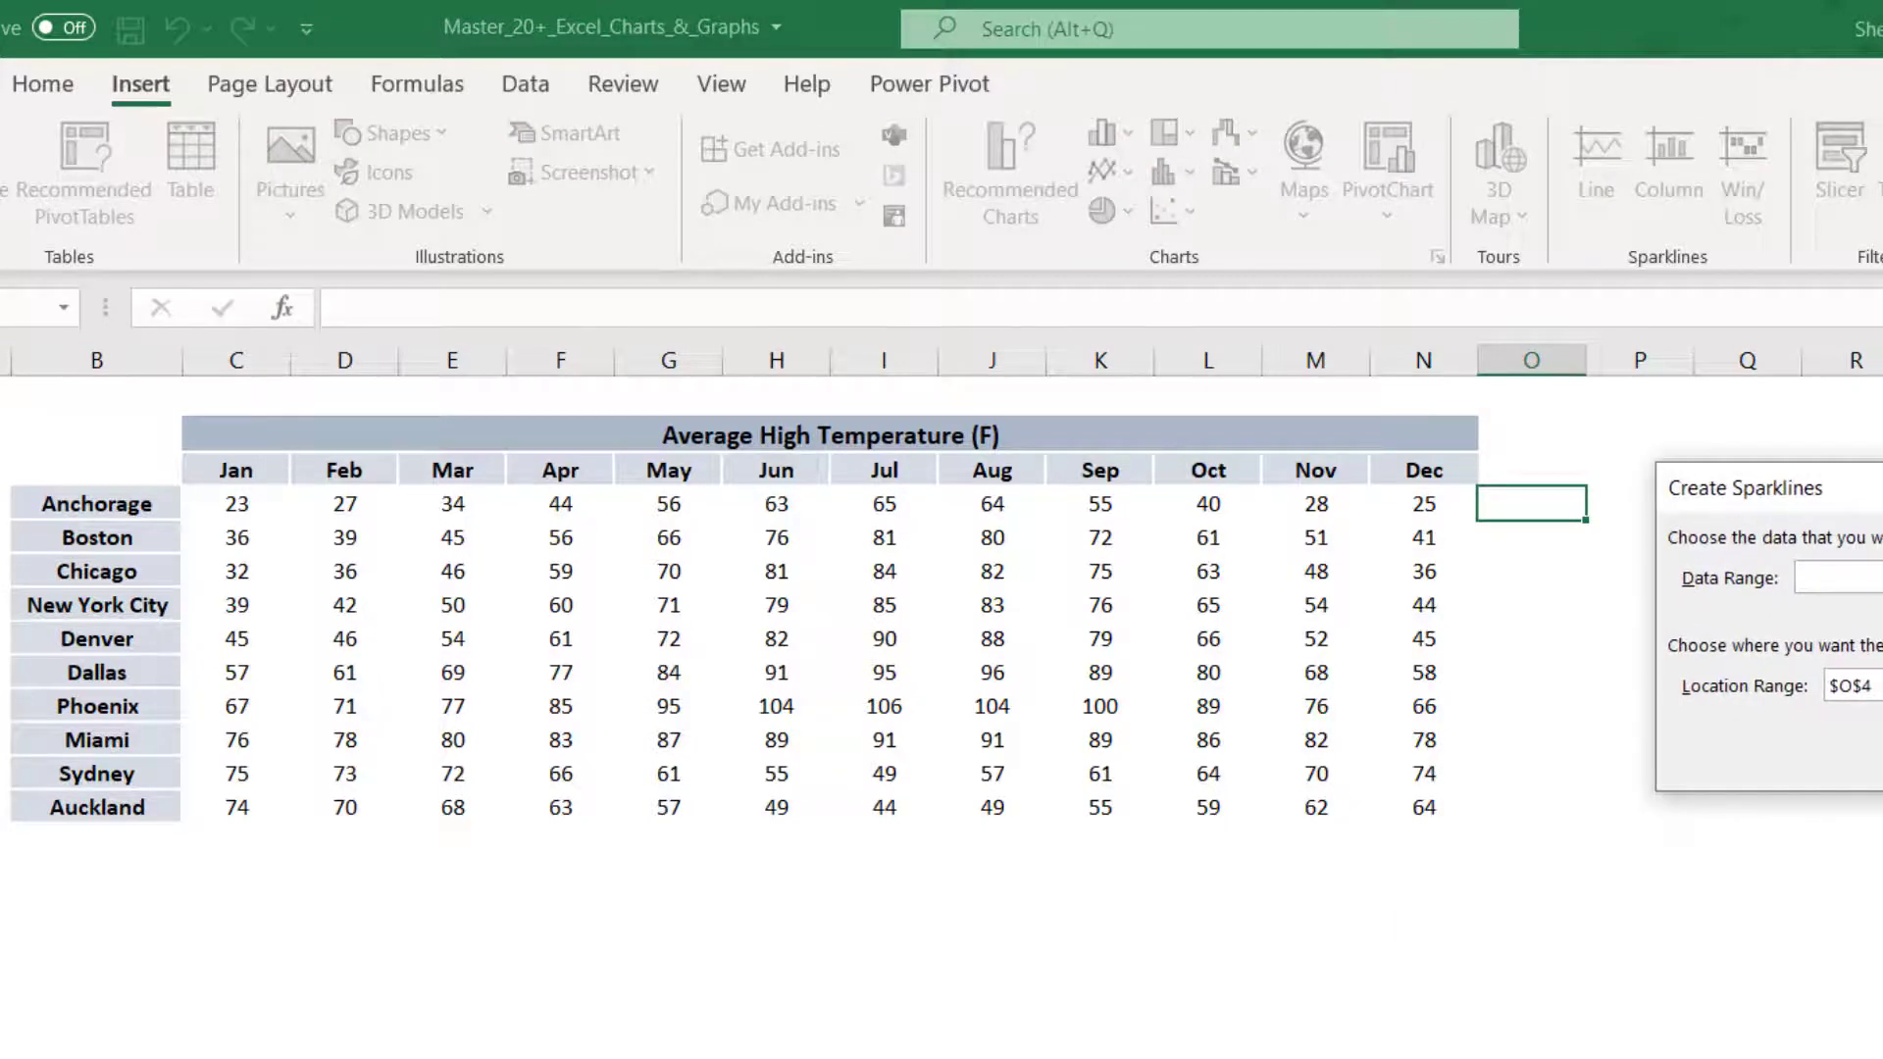
left_click(1882, 577)
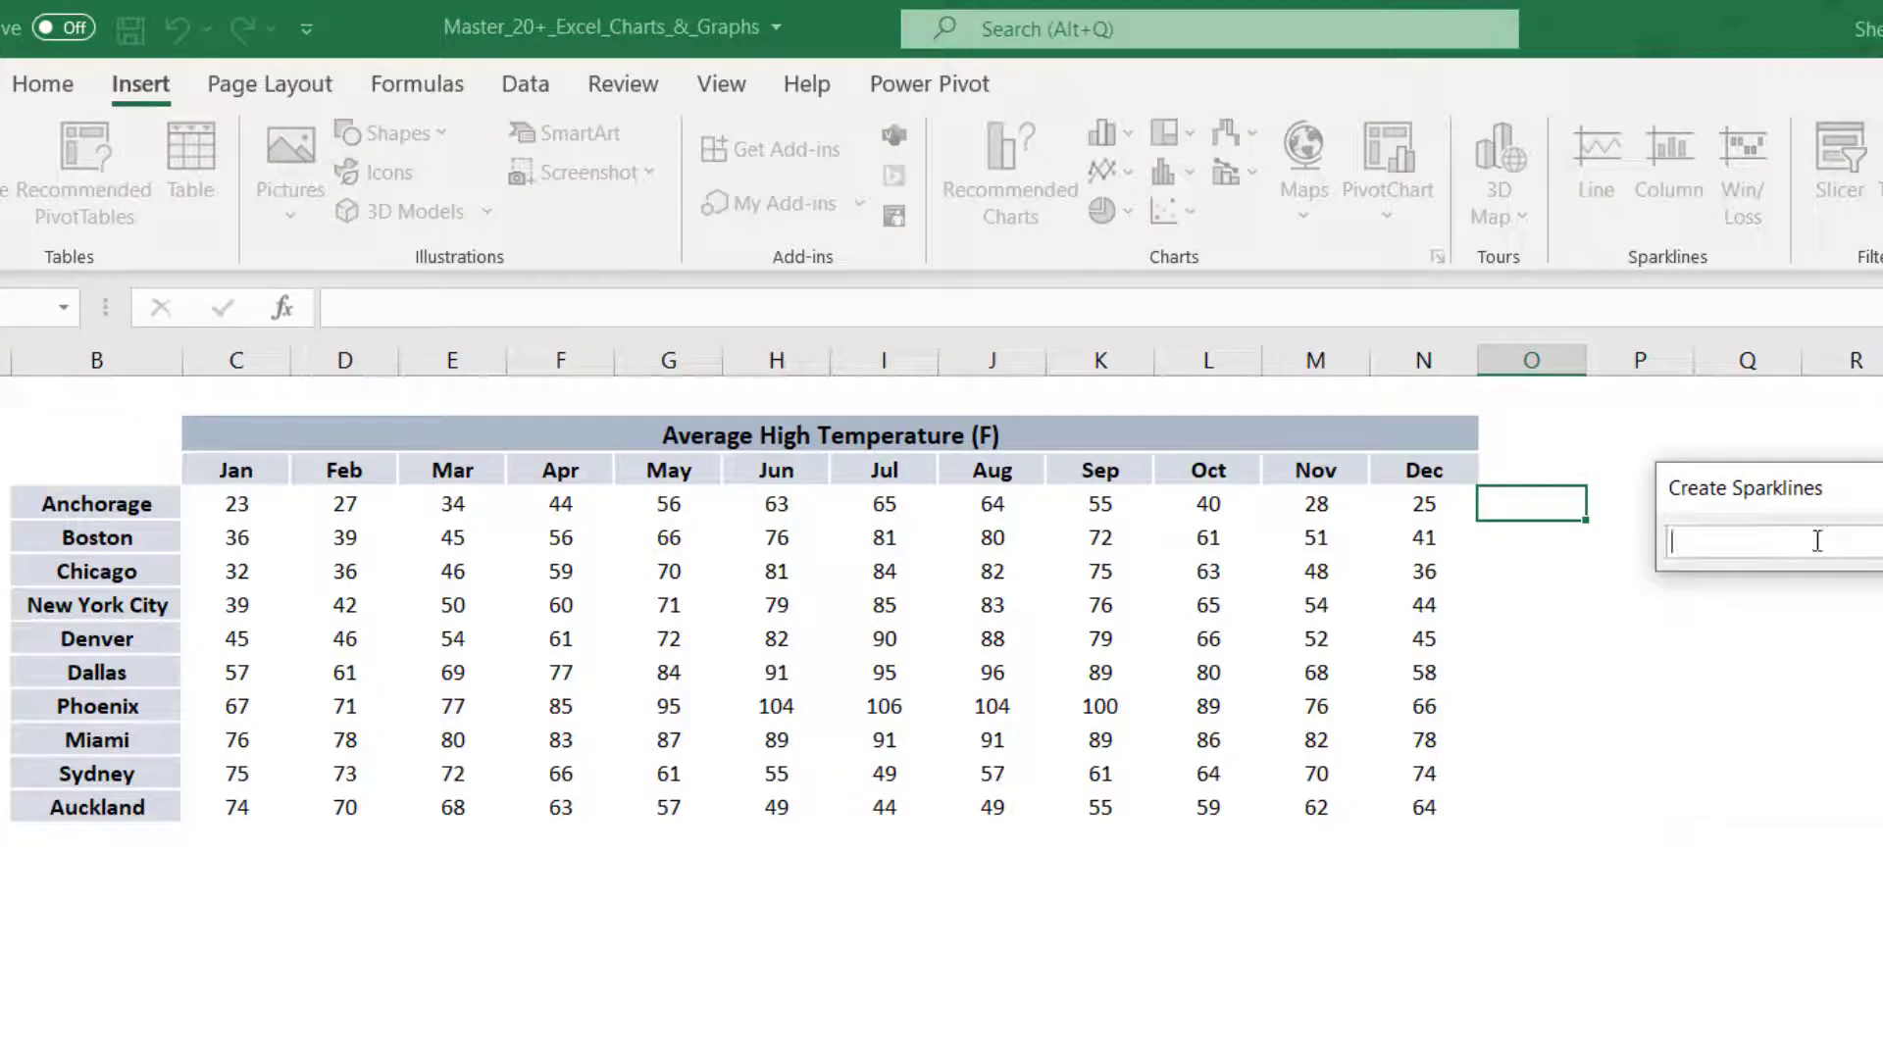
left_click_drag(228, 503, 1407, 512)
left_click(1882, 542)
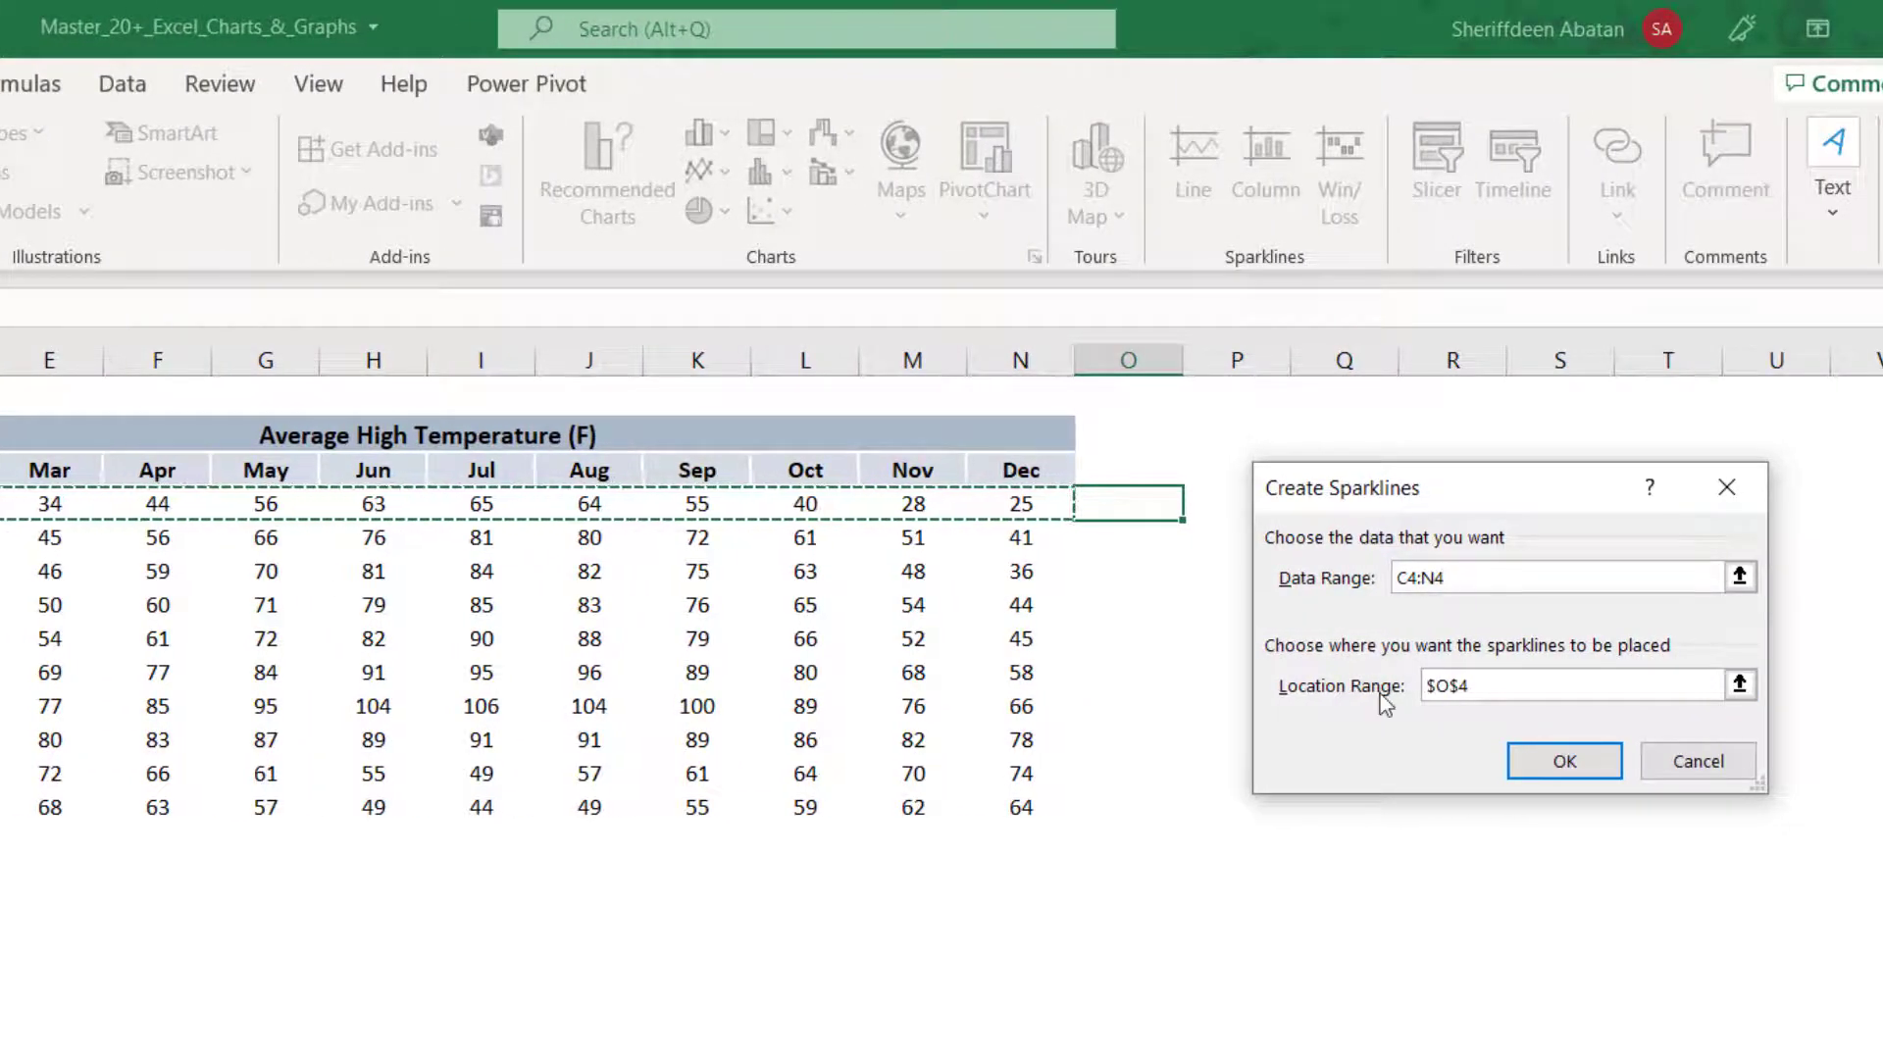
left_click(1565, 763)
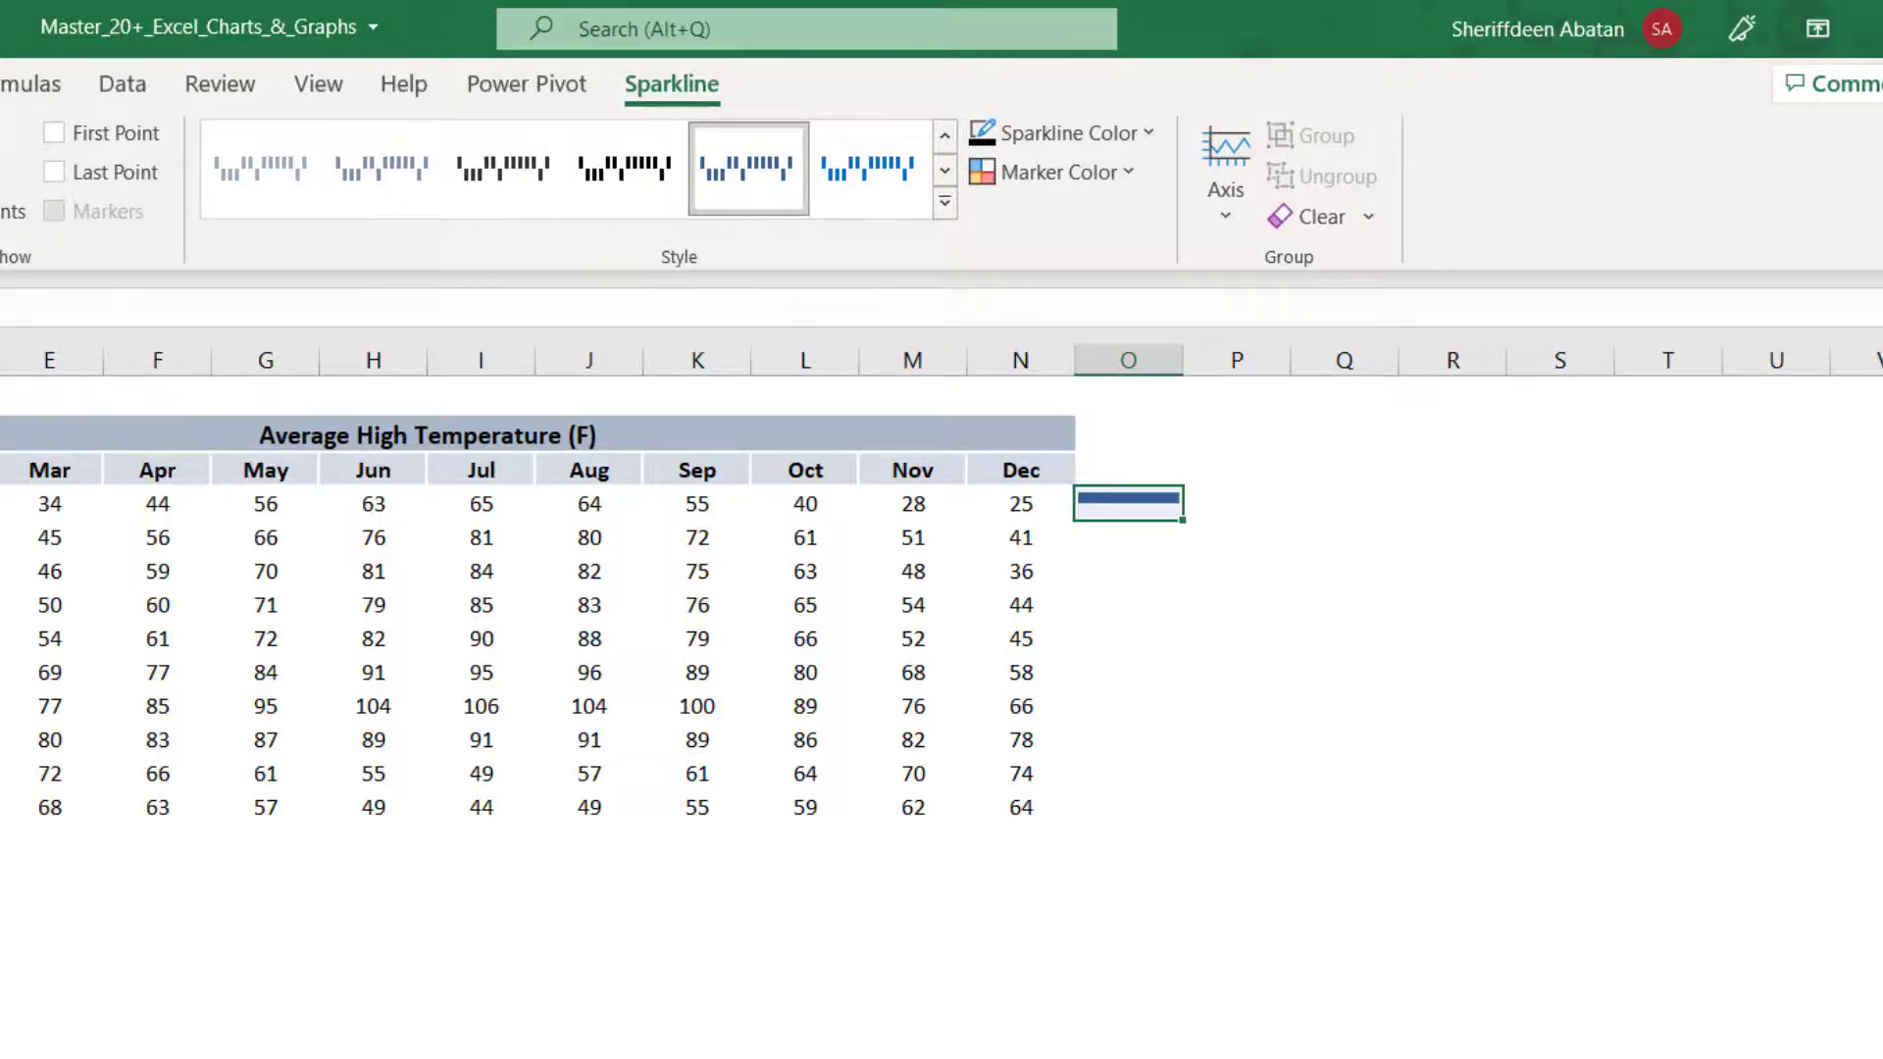
left_click(213, 128)
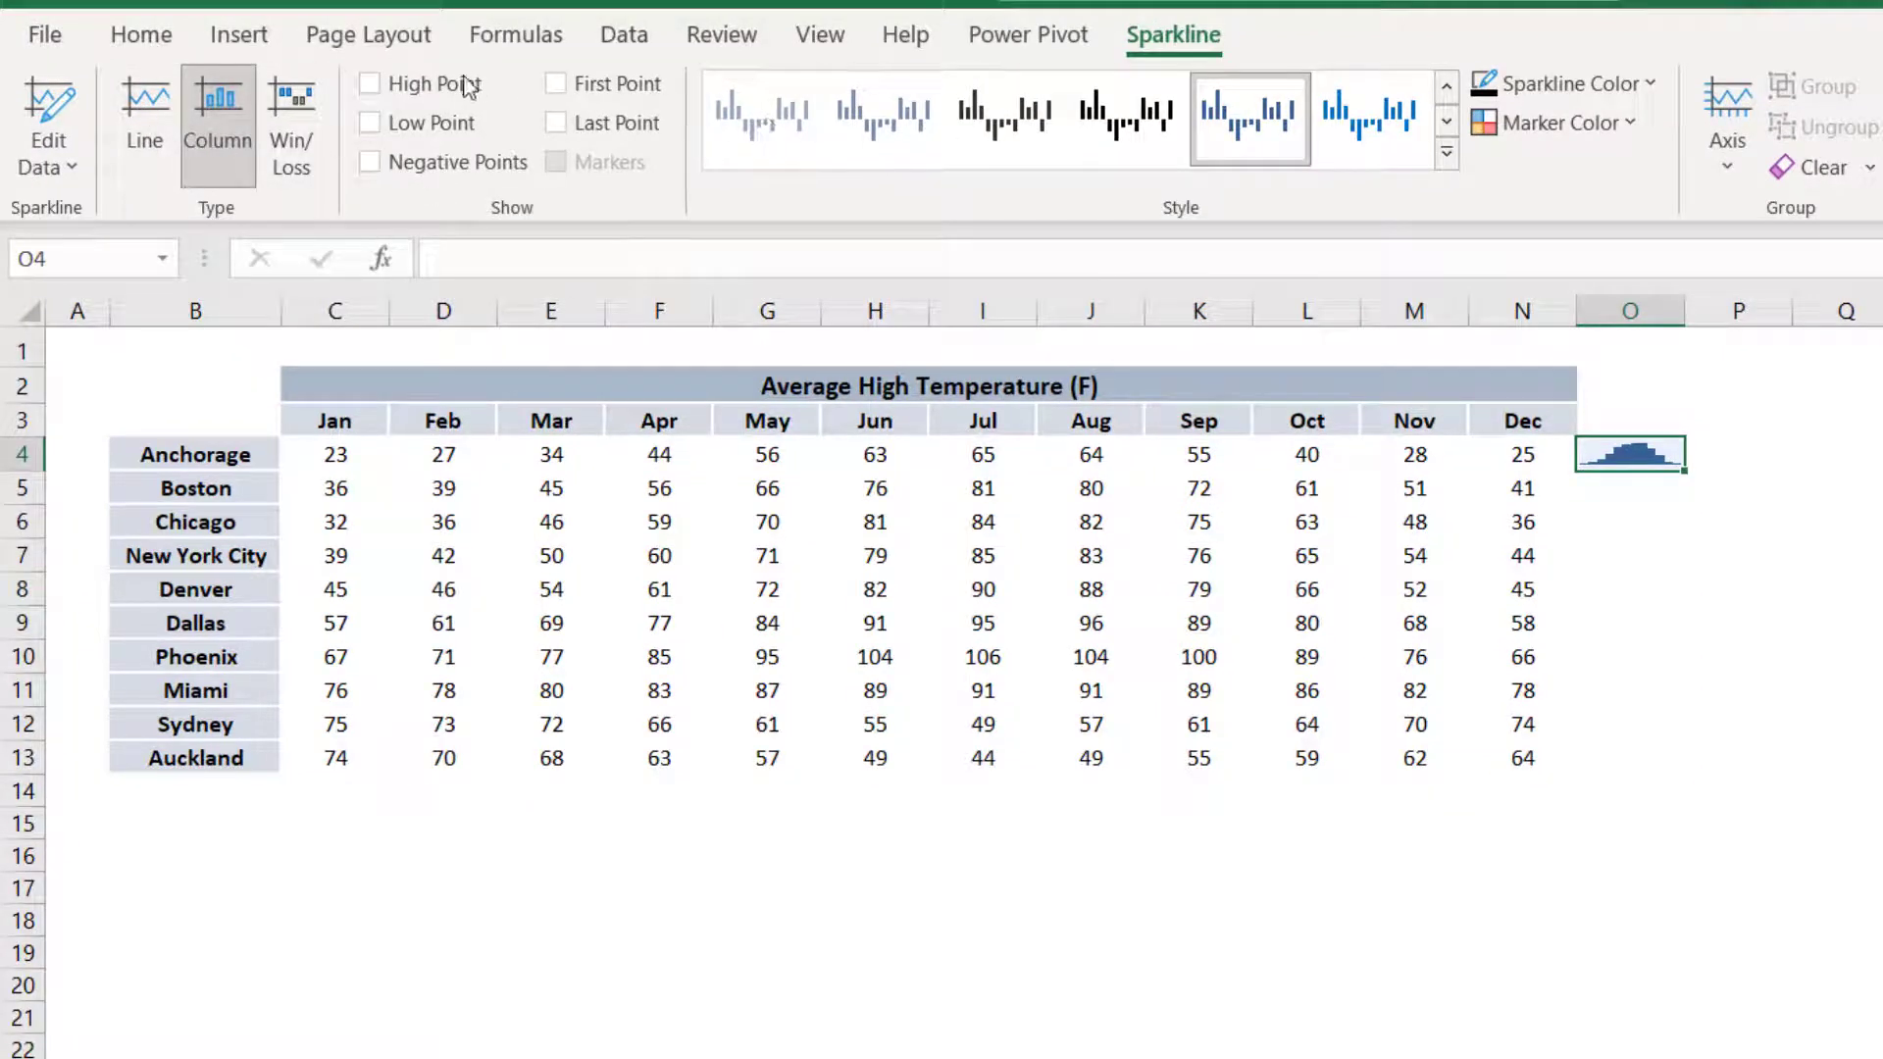
Try the High Point, Low Point and First Point highlights on the Anchorage sparkline
left_click(370, 85)
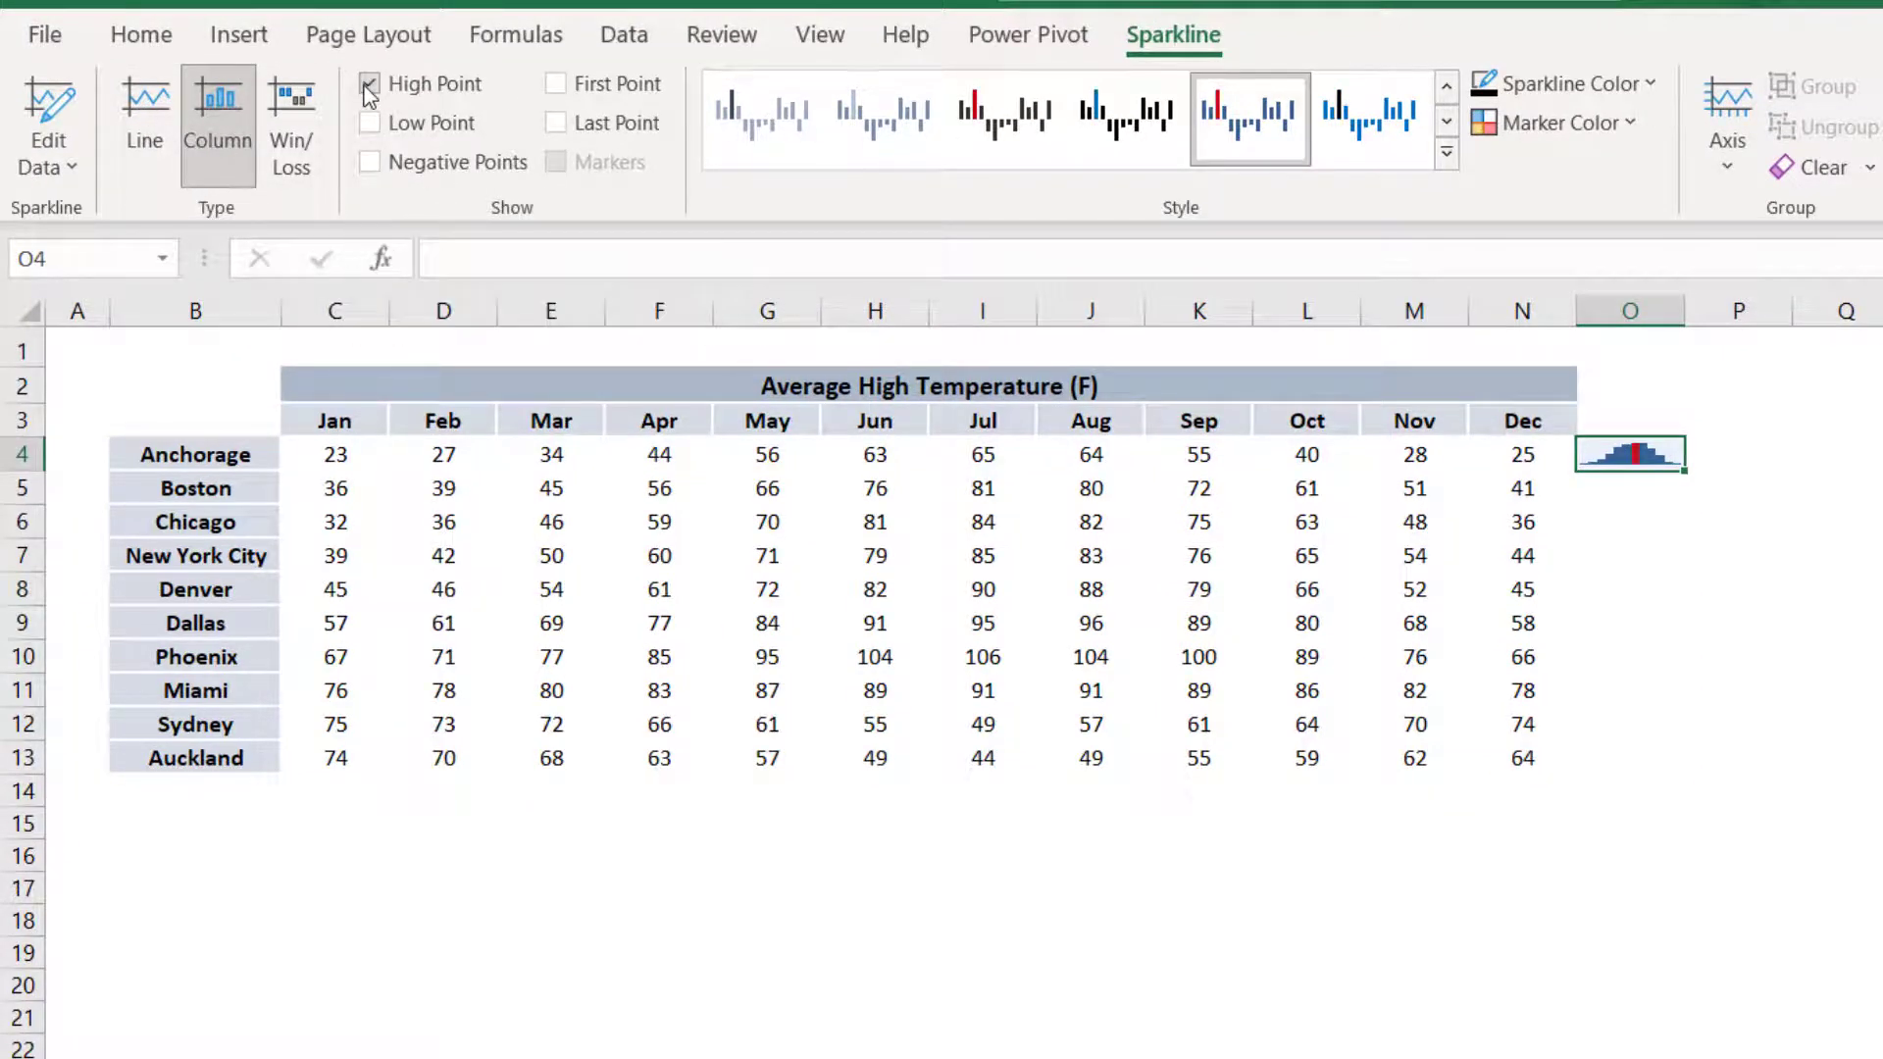
left_click(370, 86)
left_click(371, 126)
left_click(371, 126)
left_click(555, 86)
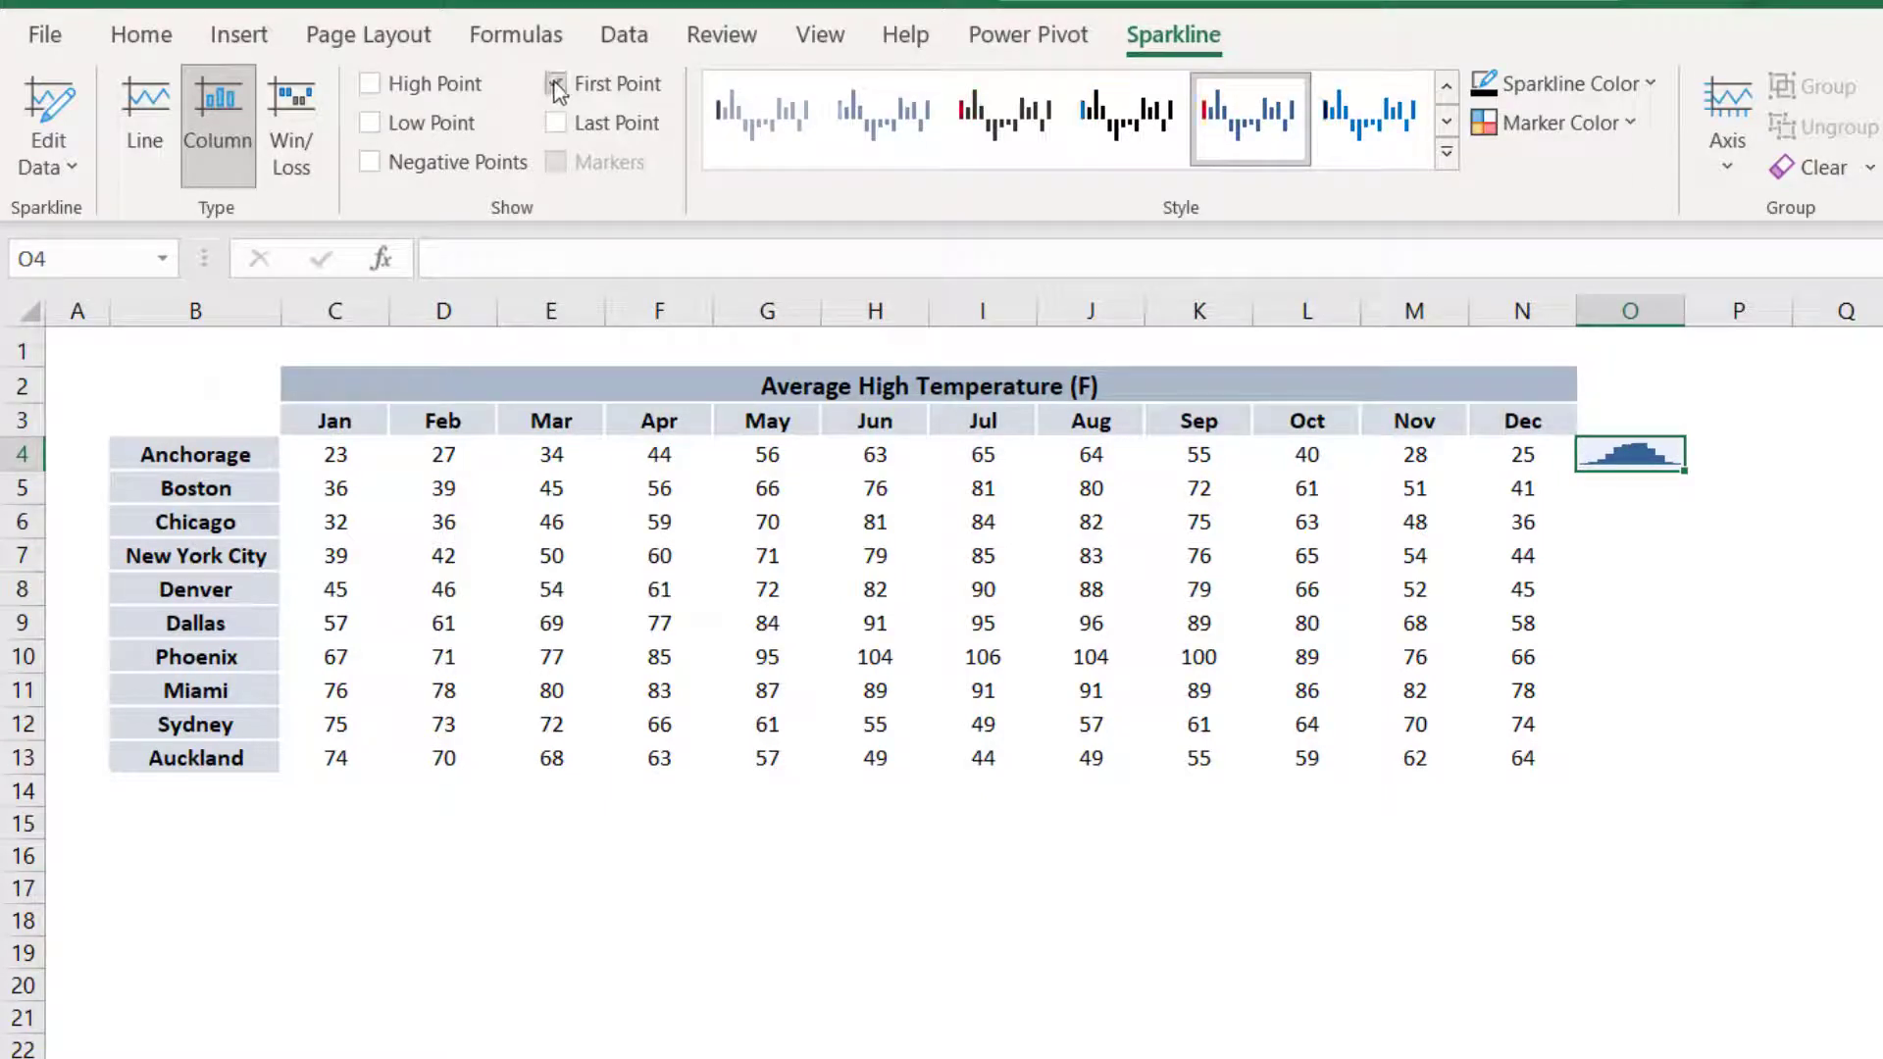
left_click(556, 86)
Highlight the sparkline's high point in red with the dark blue style, and fill the sparkline from O4 down to O13
left_click(369, 88)
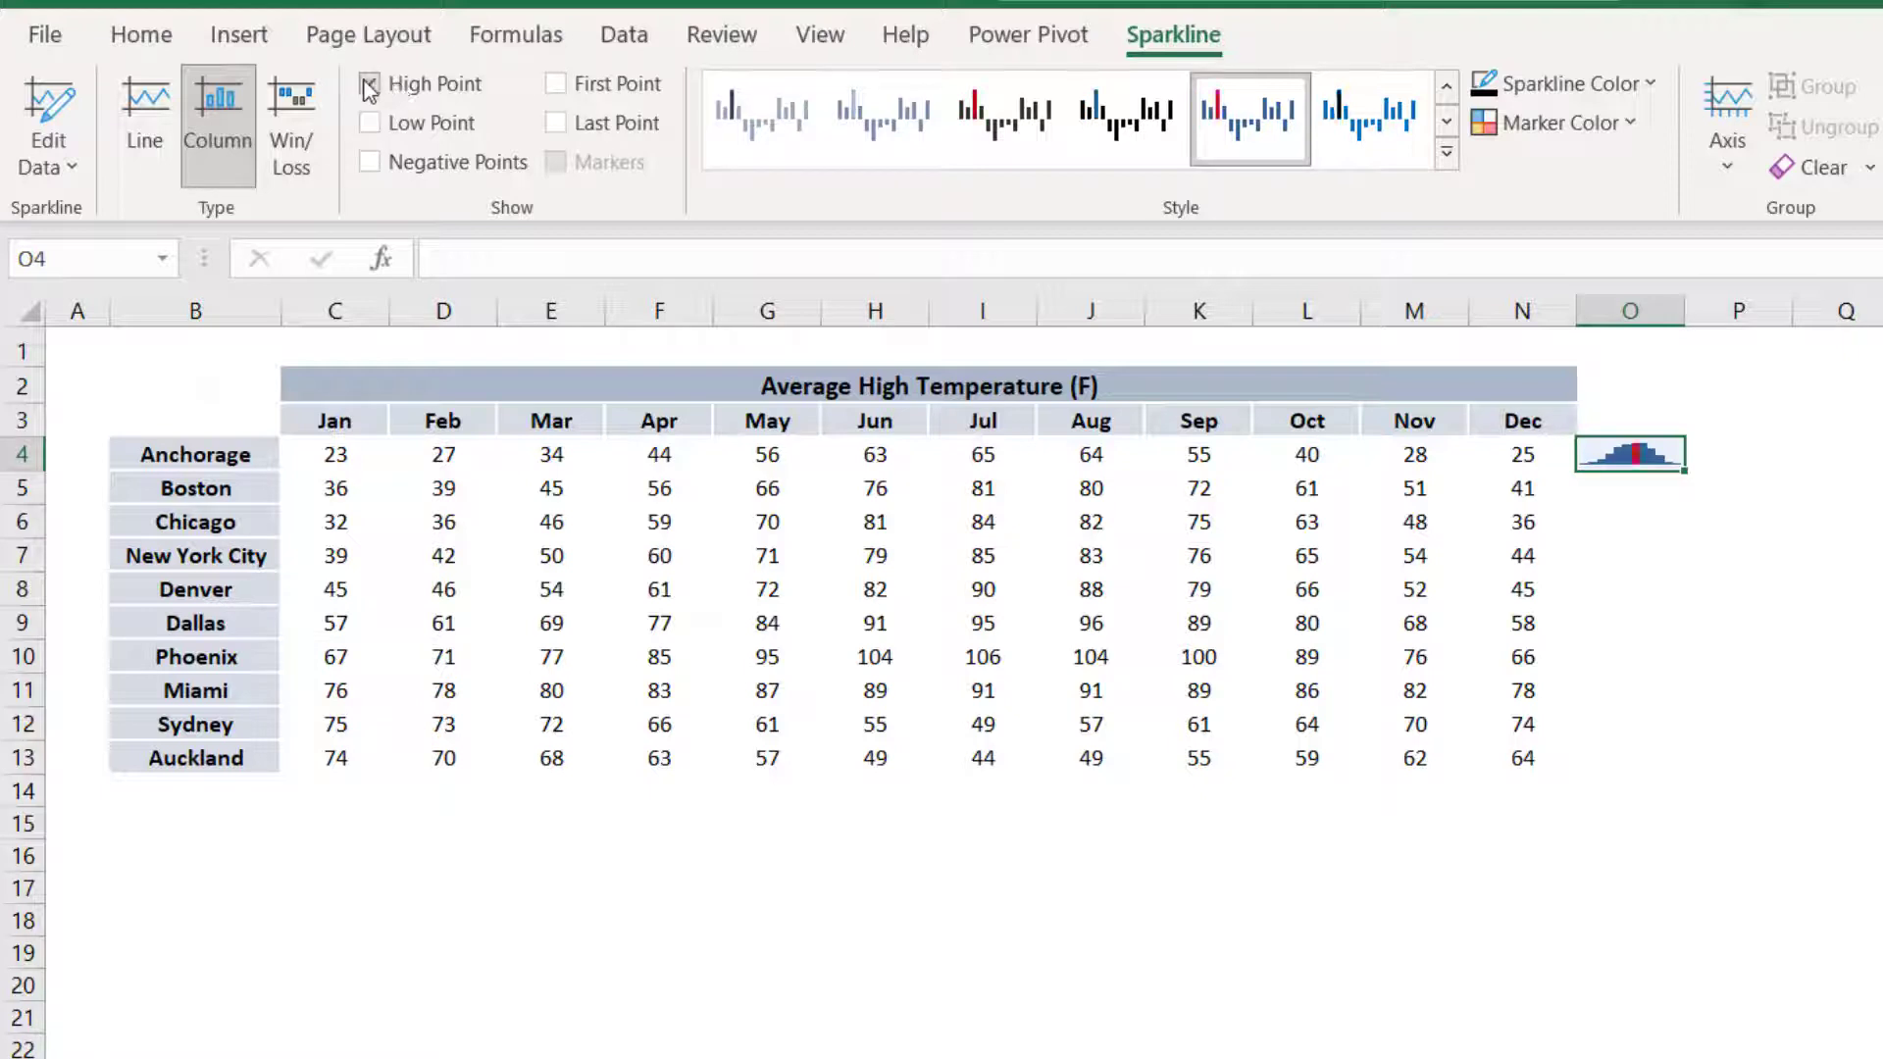
left_click(1011, 133)
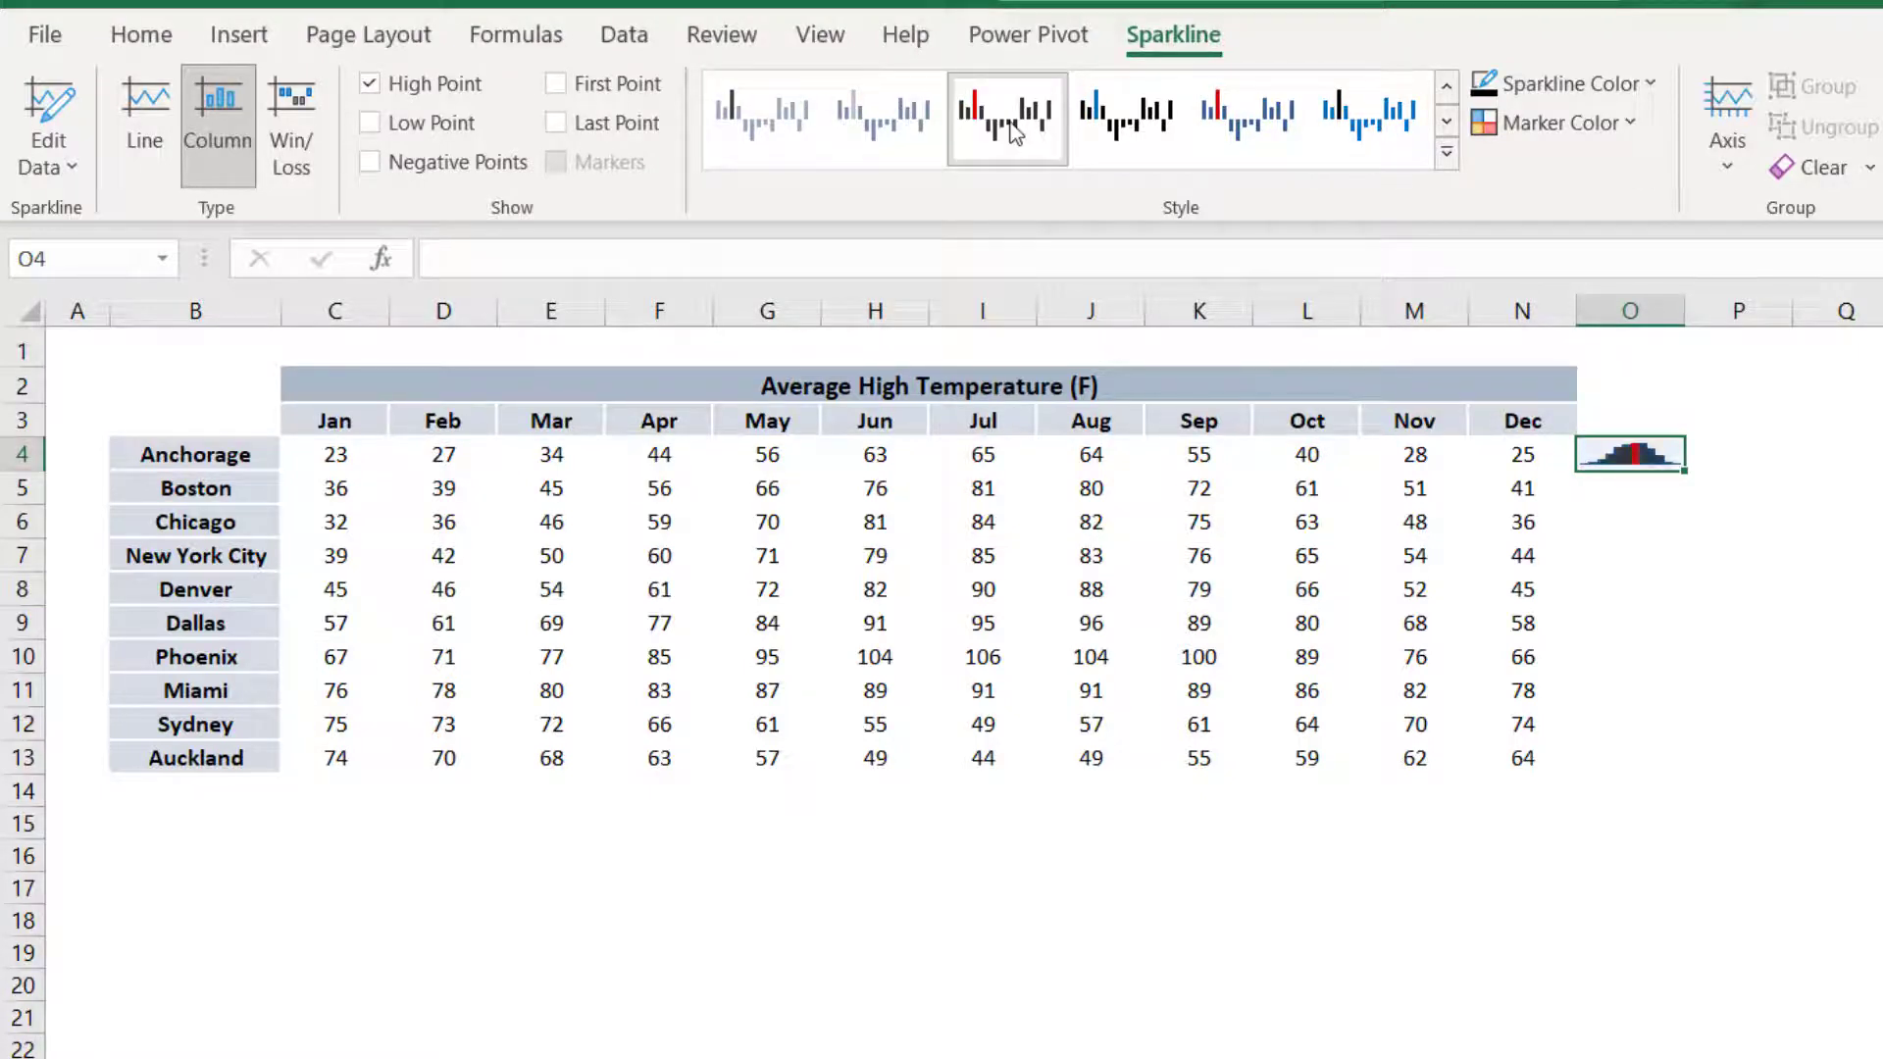
left_click(1251, 118)
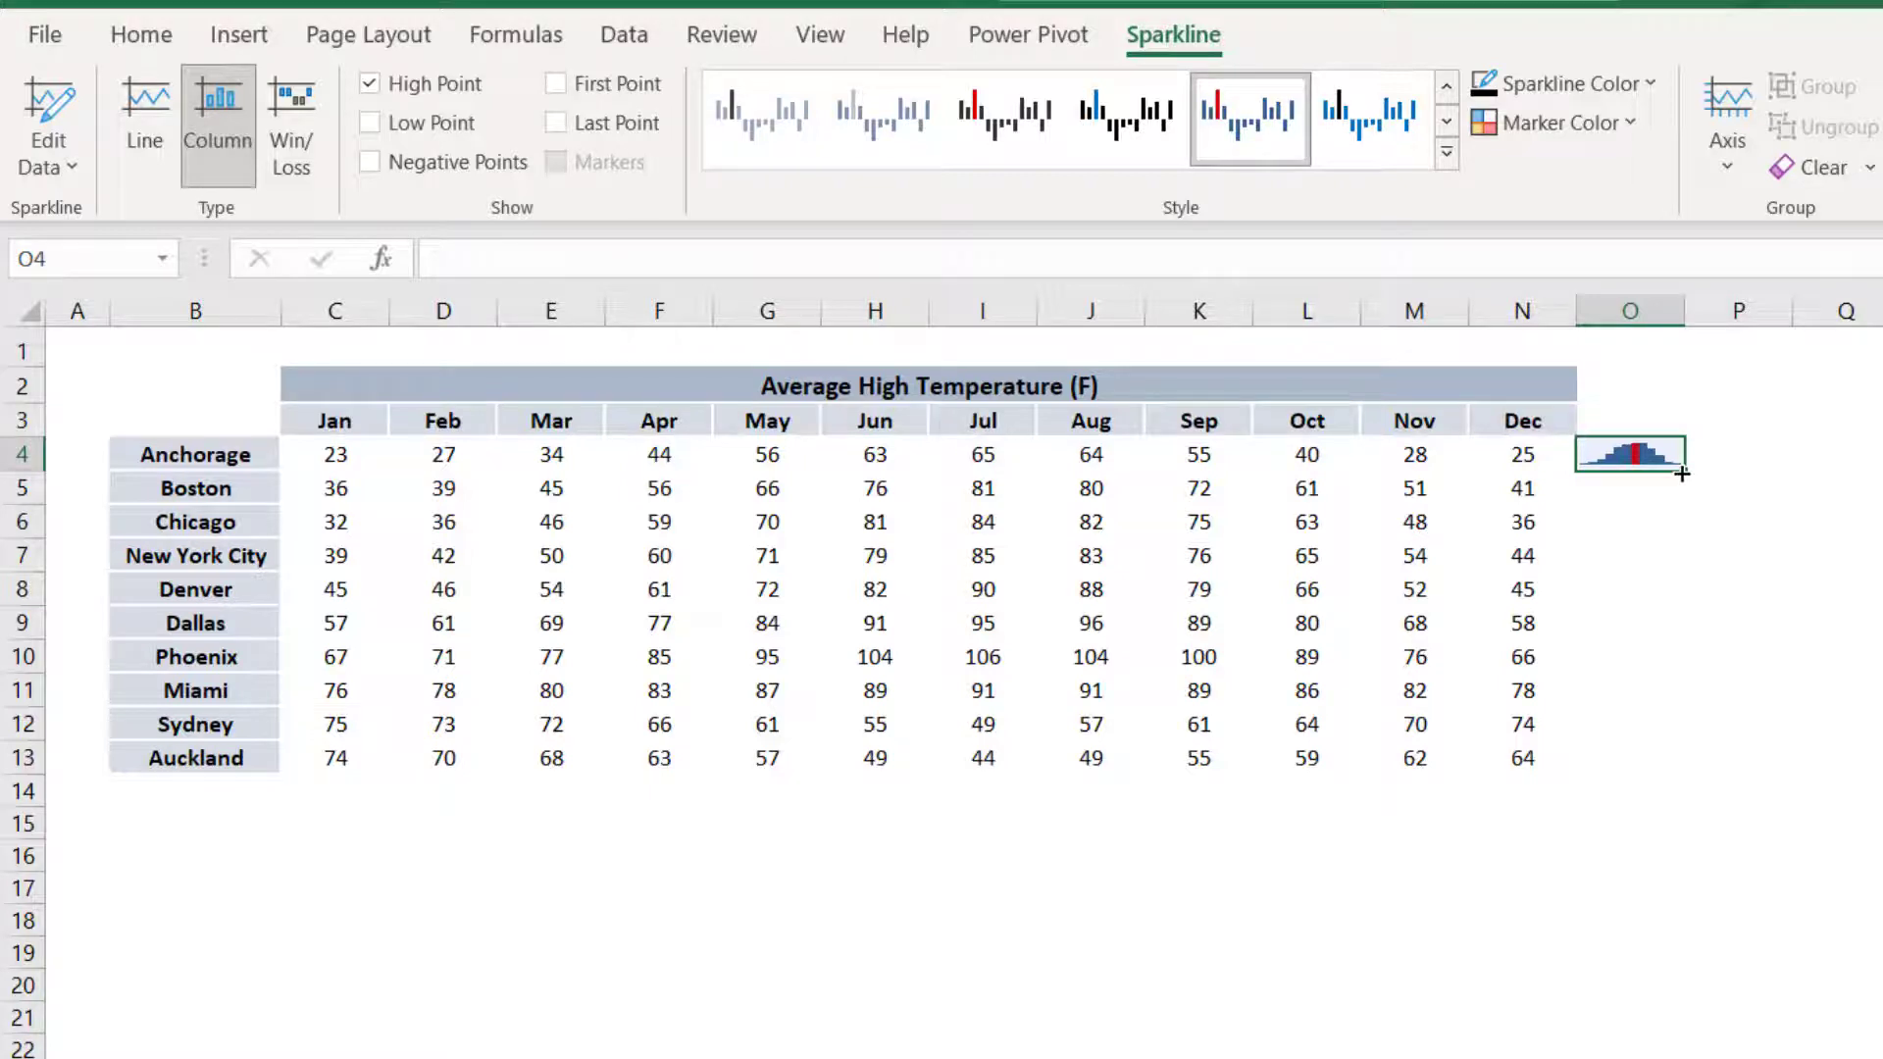
left_click_drag(1682, 474, 1673, 788)
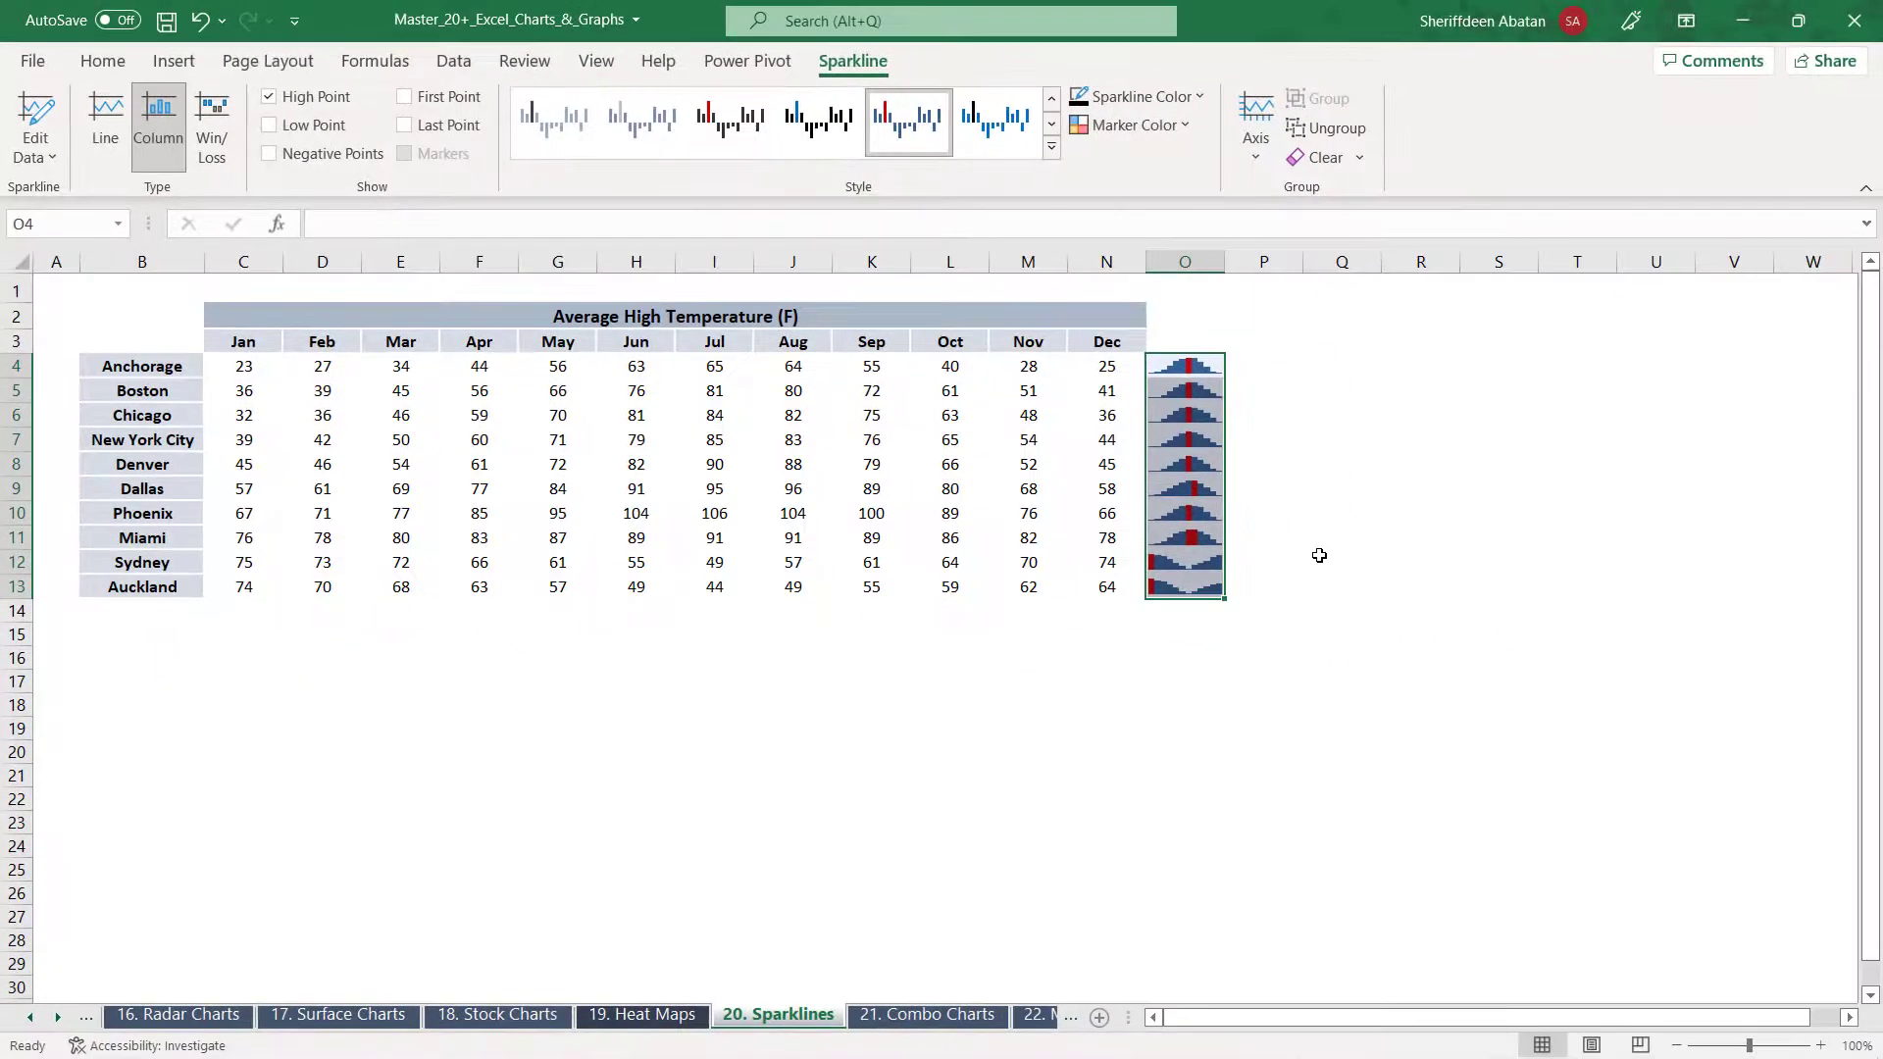
left_click(1251, 360)
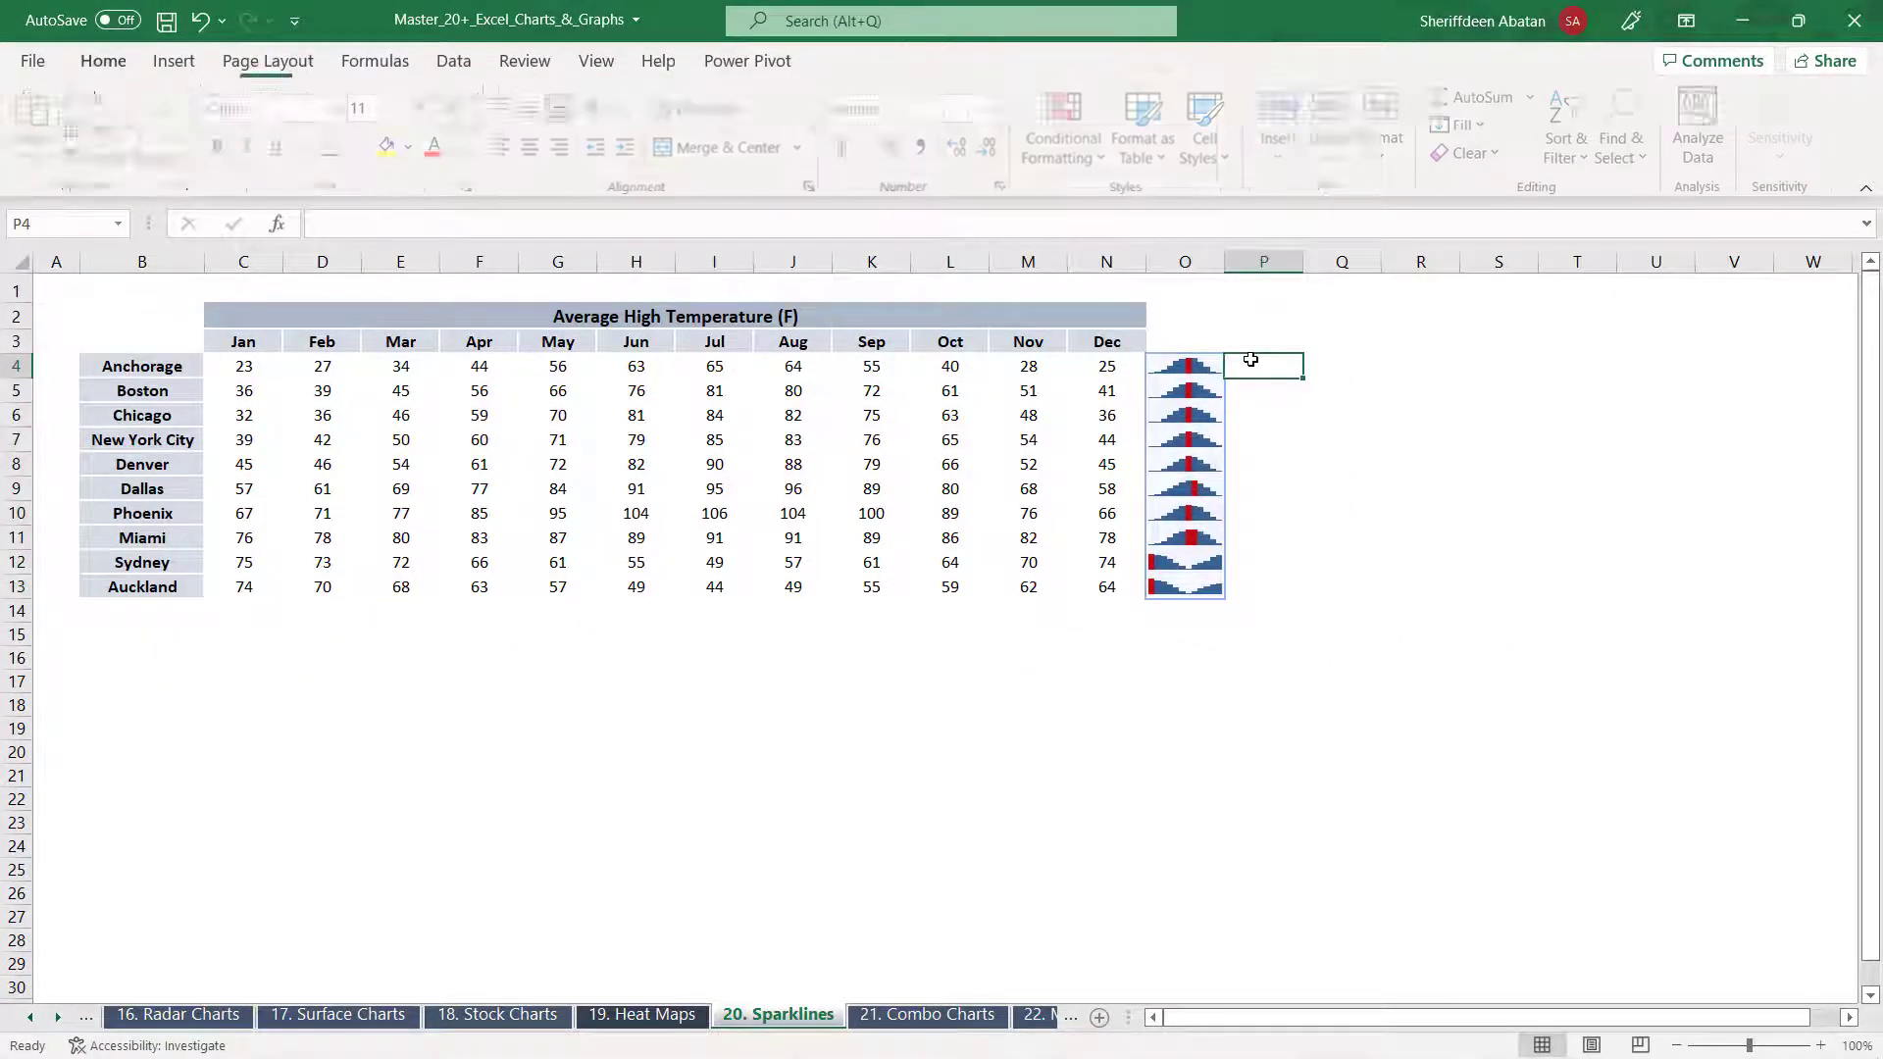
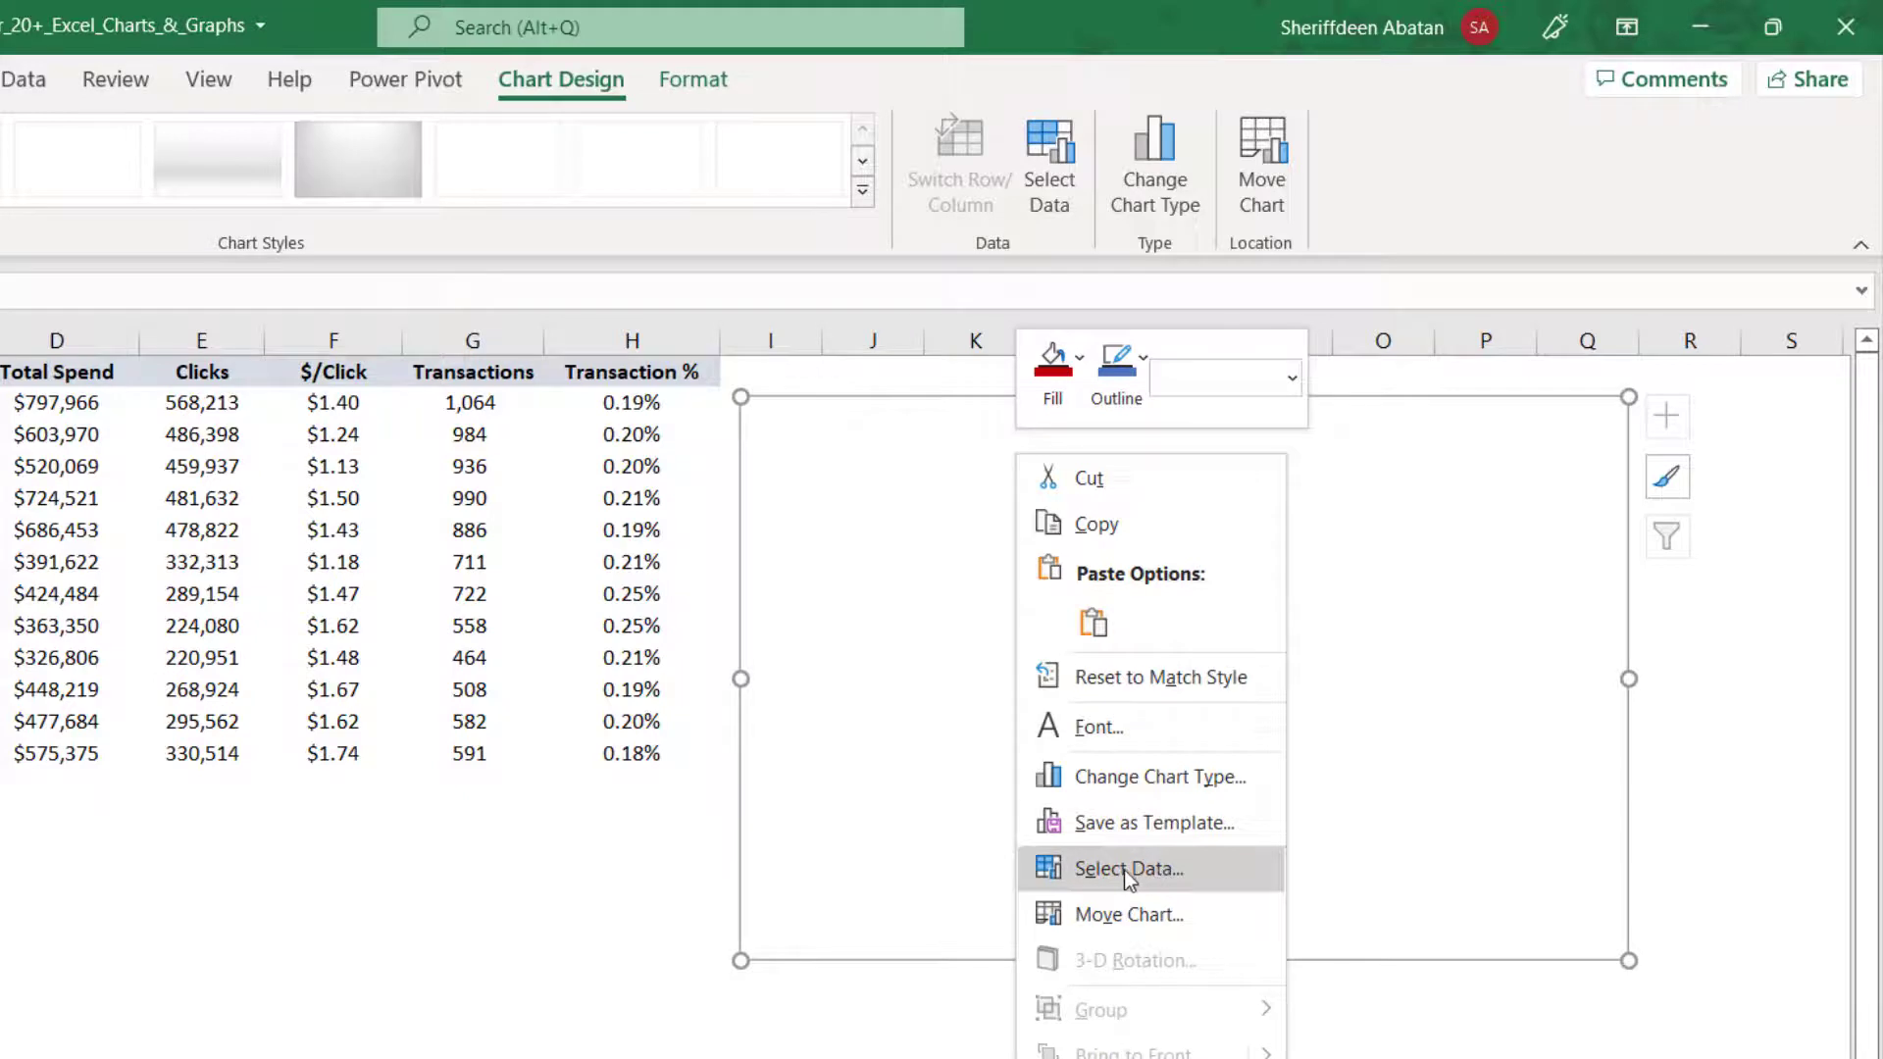
Add a Clicks series to the empty chart on the Combo Charts sheet, with its name from E1 and values from E2:E13
left_click(1128, 871)
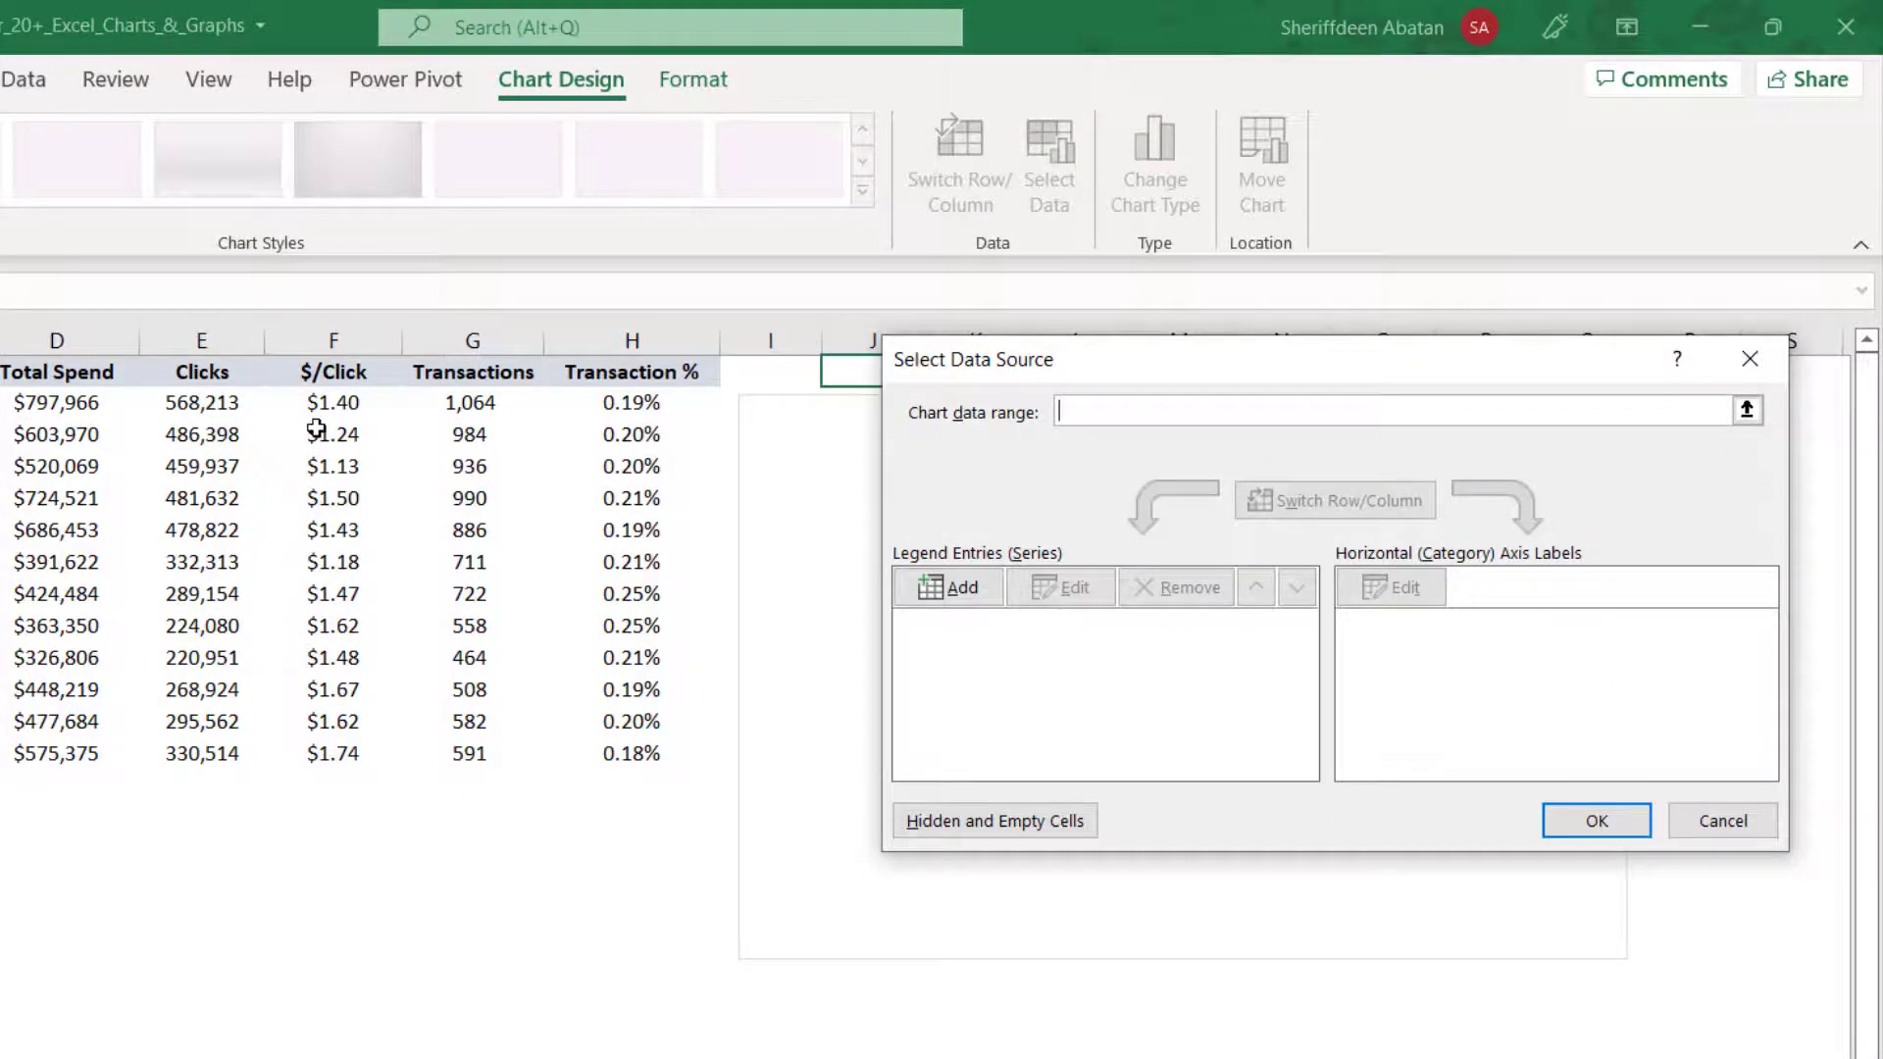
left_click(950, 594)
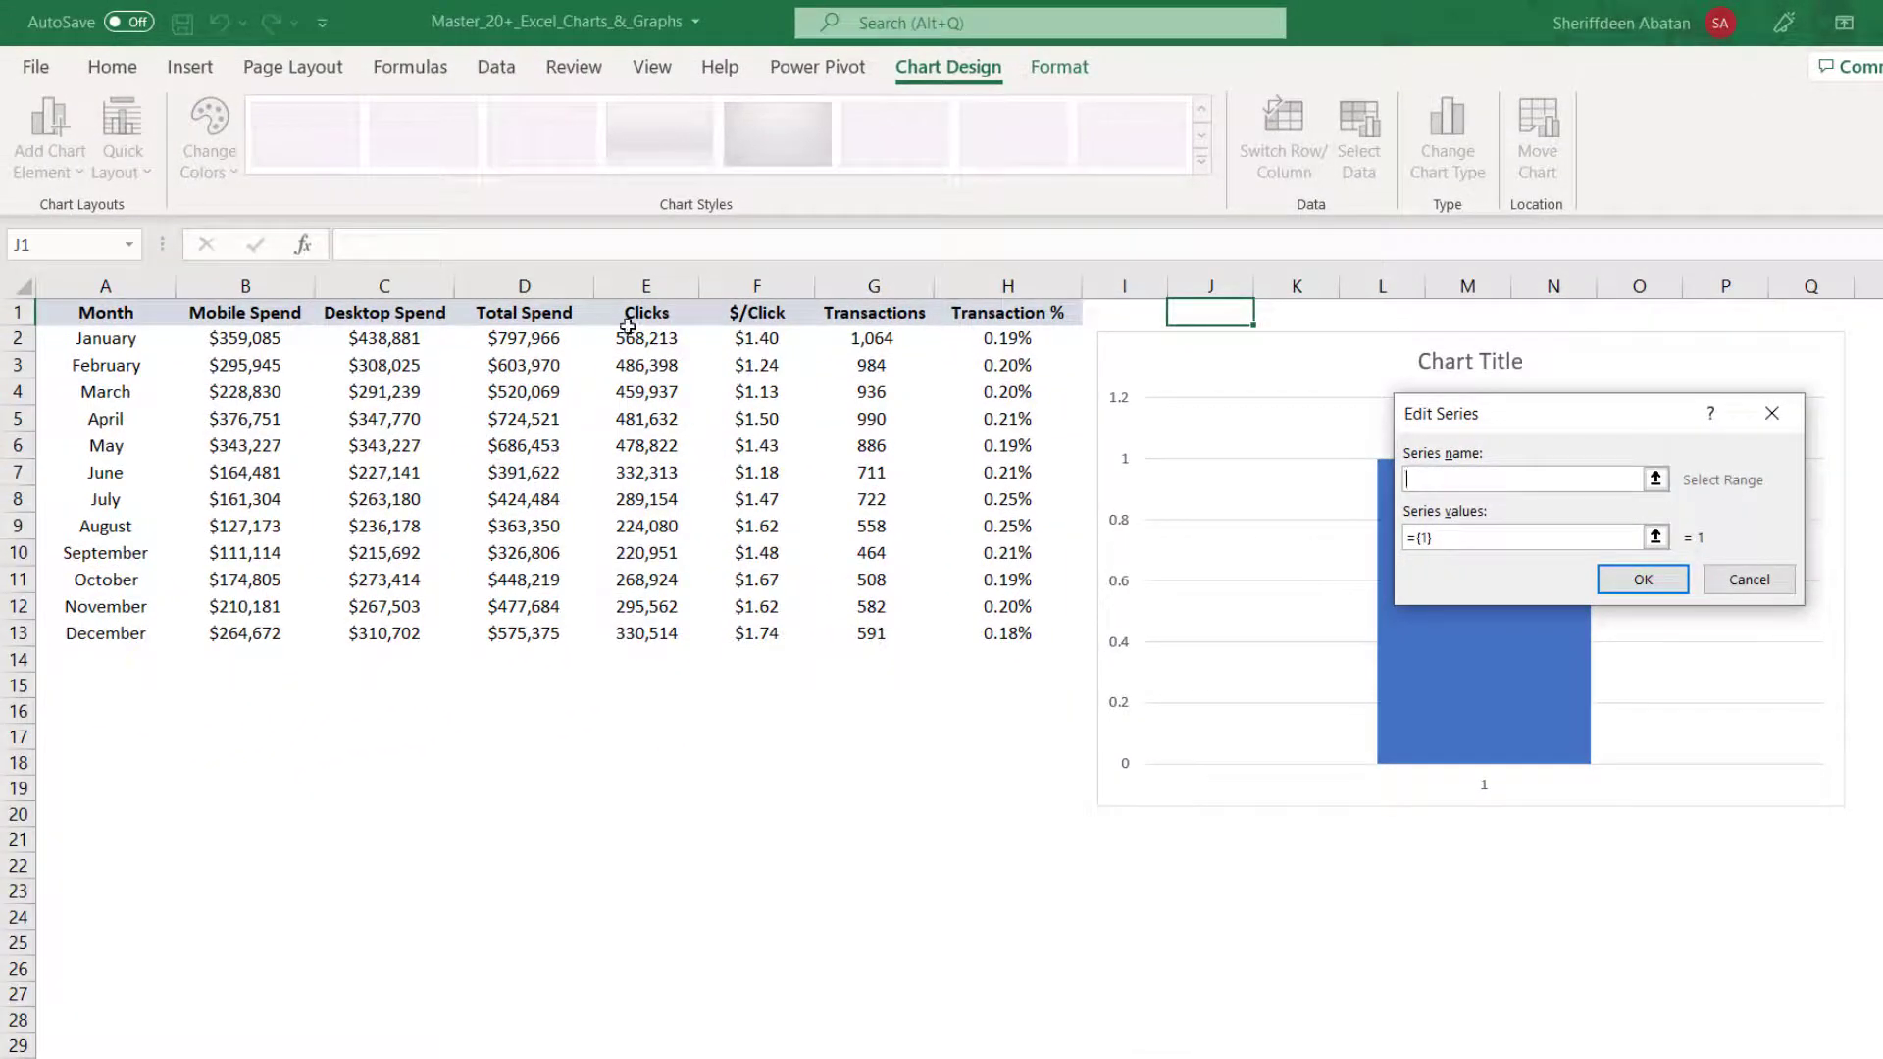
left_click(648, 314)
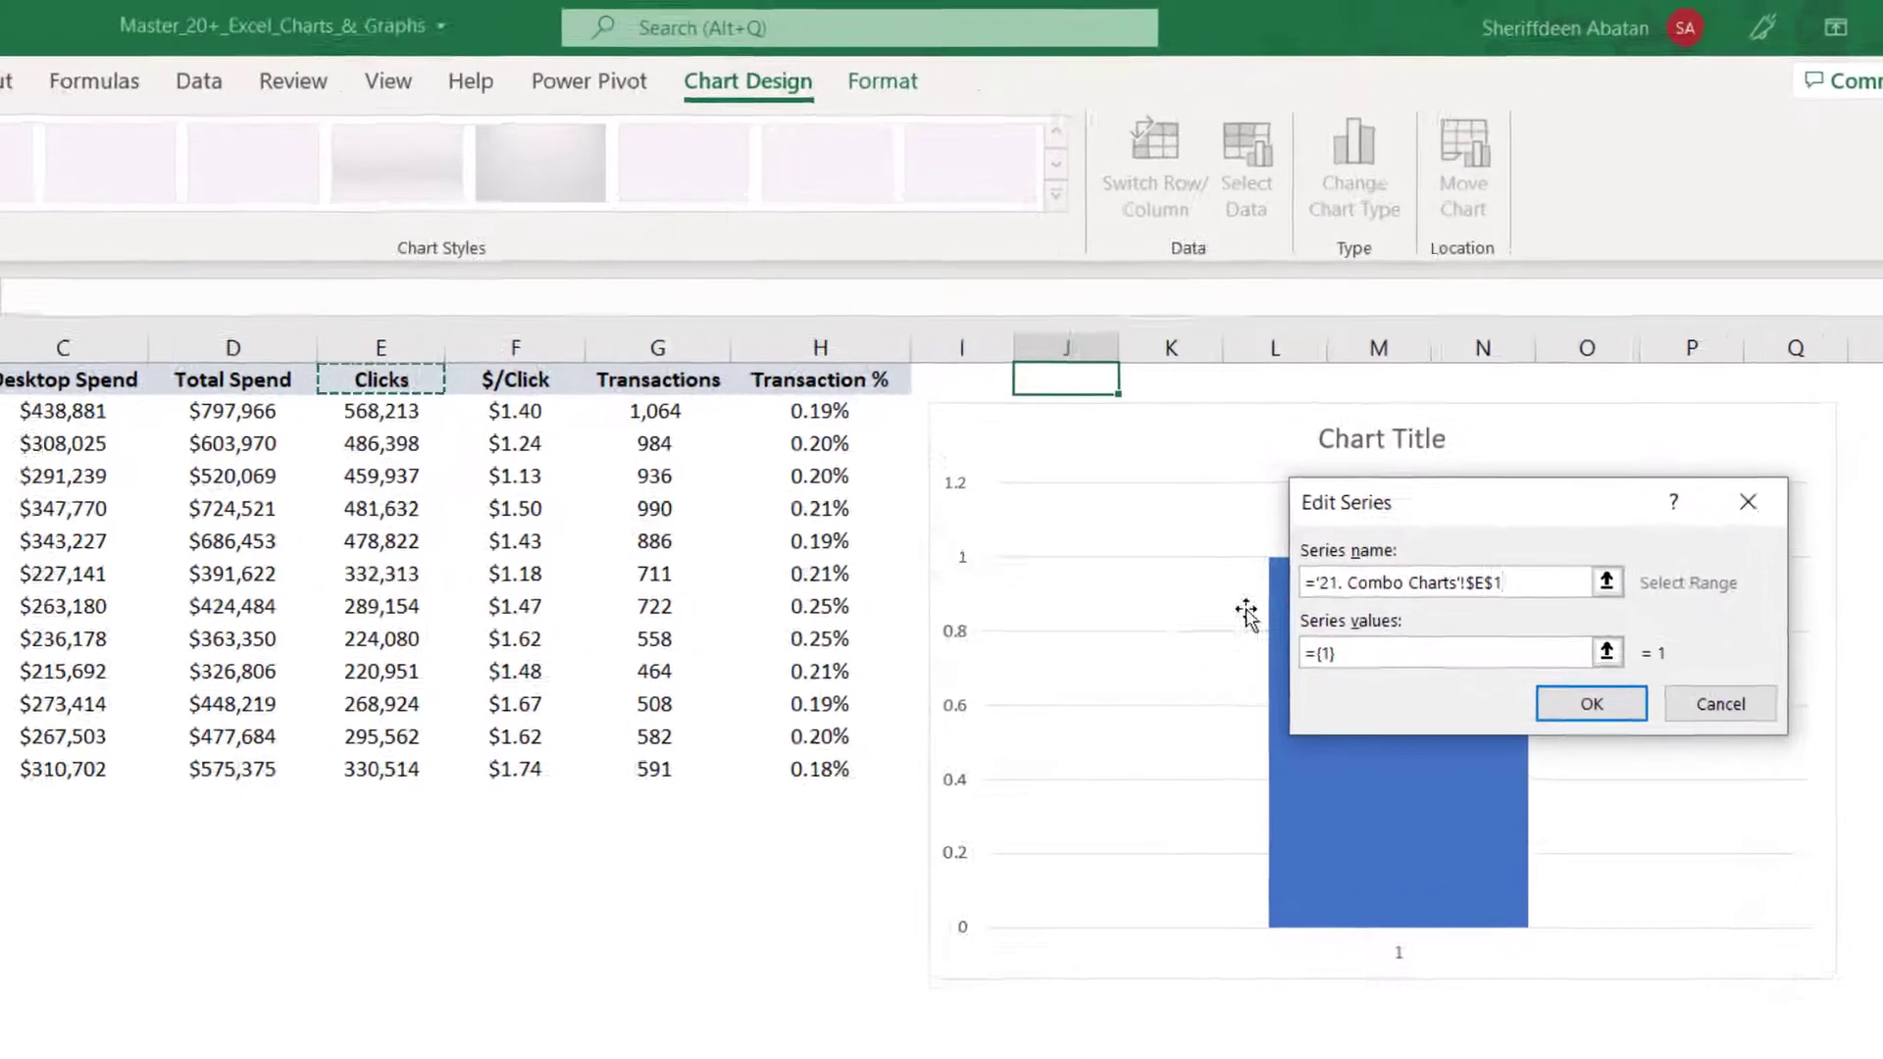
left_click(1593, 687)
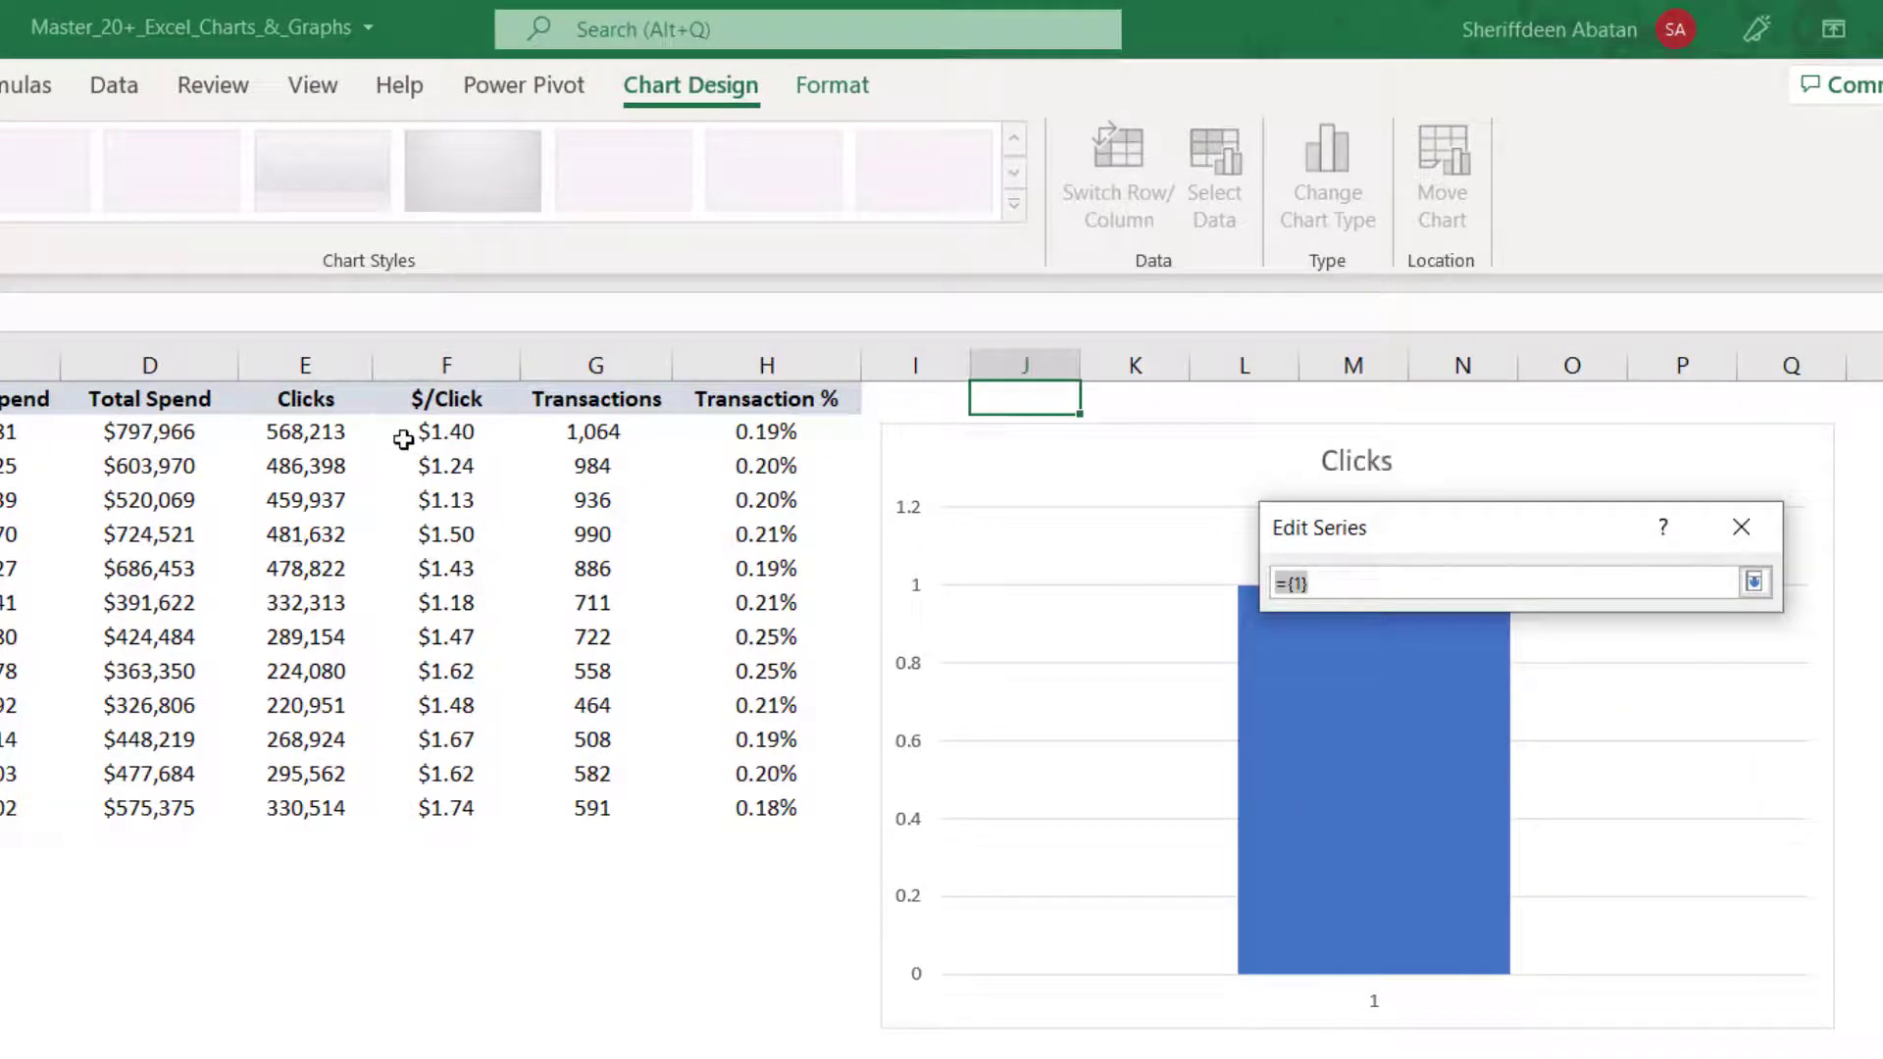
left_click_drag(315, 433, 299, 807)
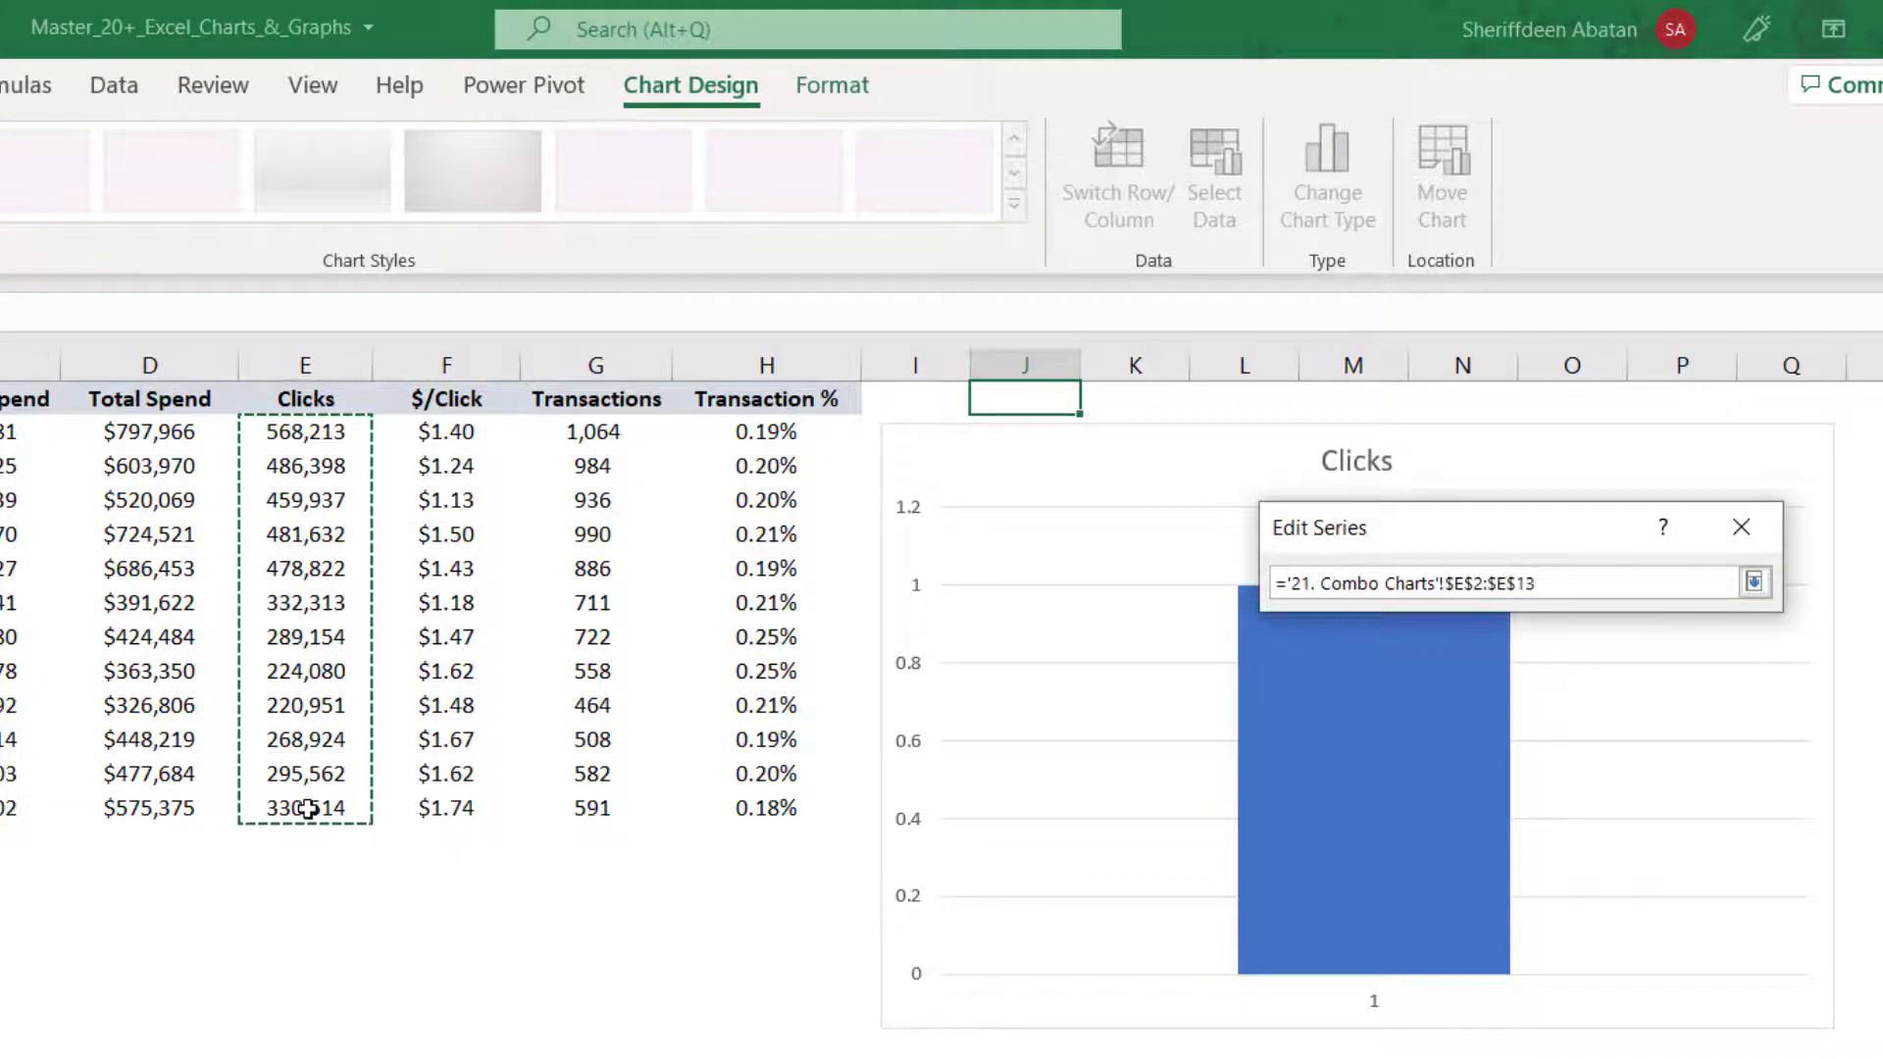
left_click(1753, 583)
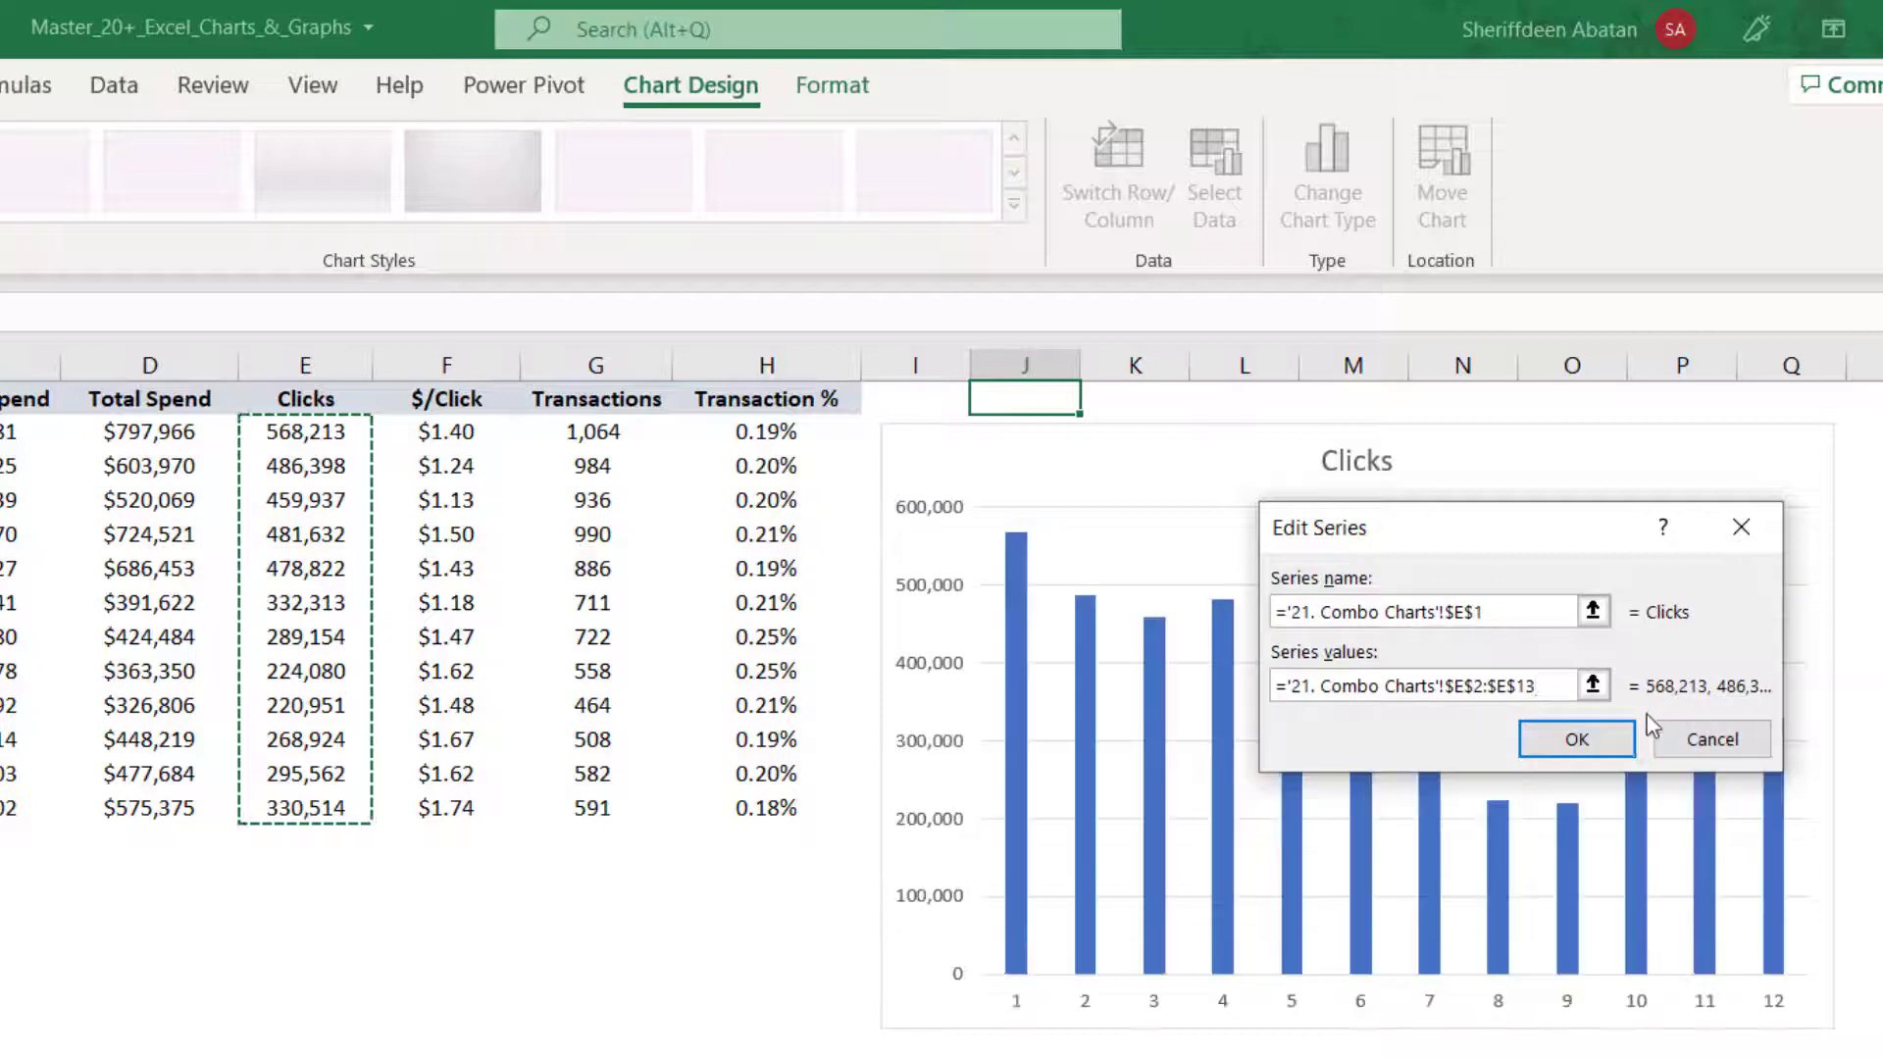
left_click(1602, 757)
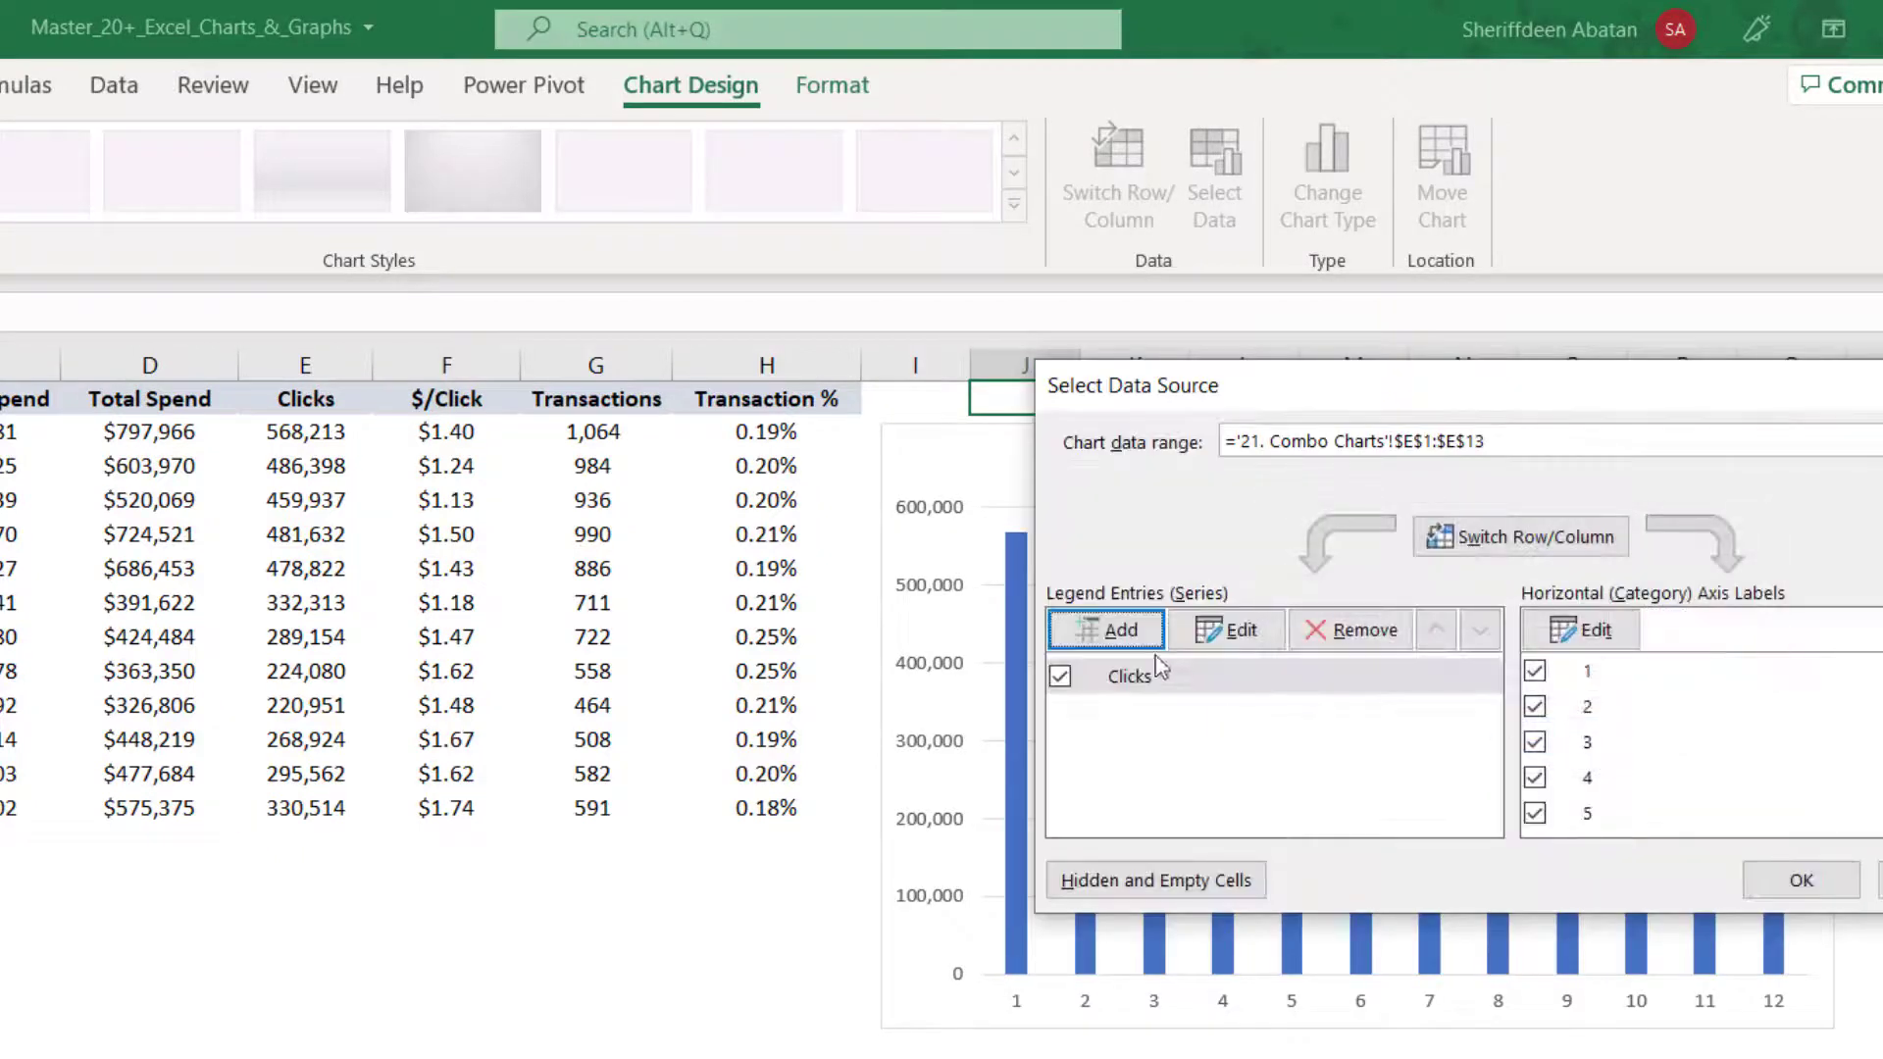
Set the chart's horizontal axis labels to the months in A2:A13
left_click(1581, 629)
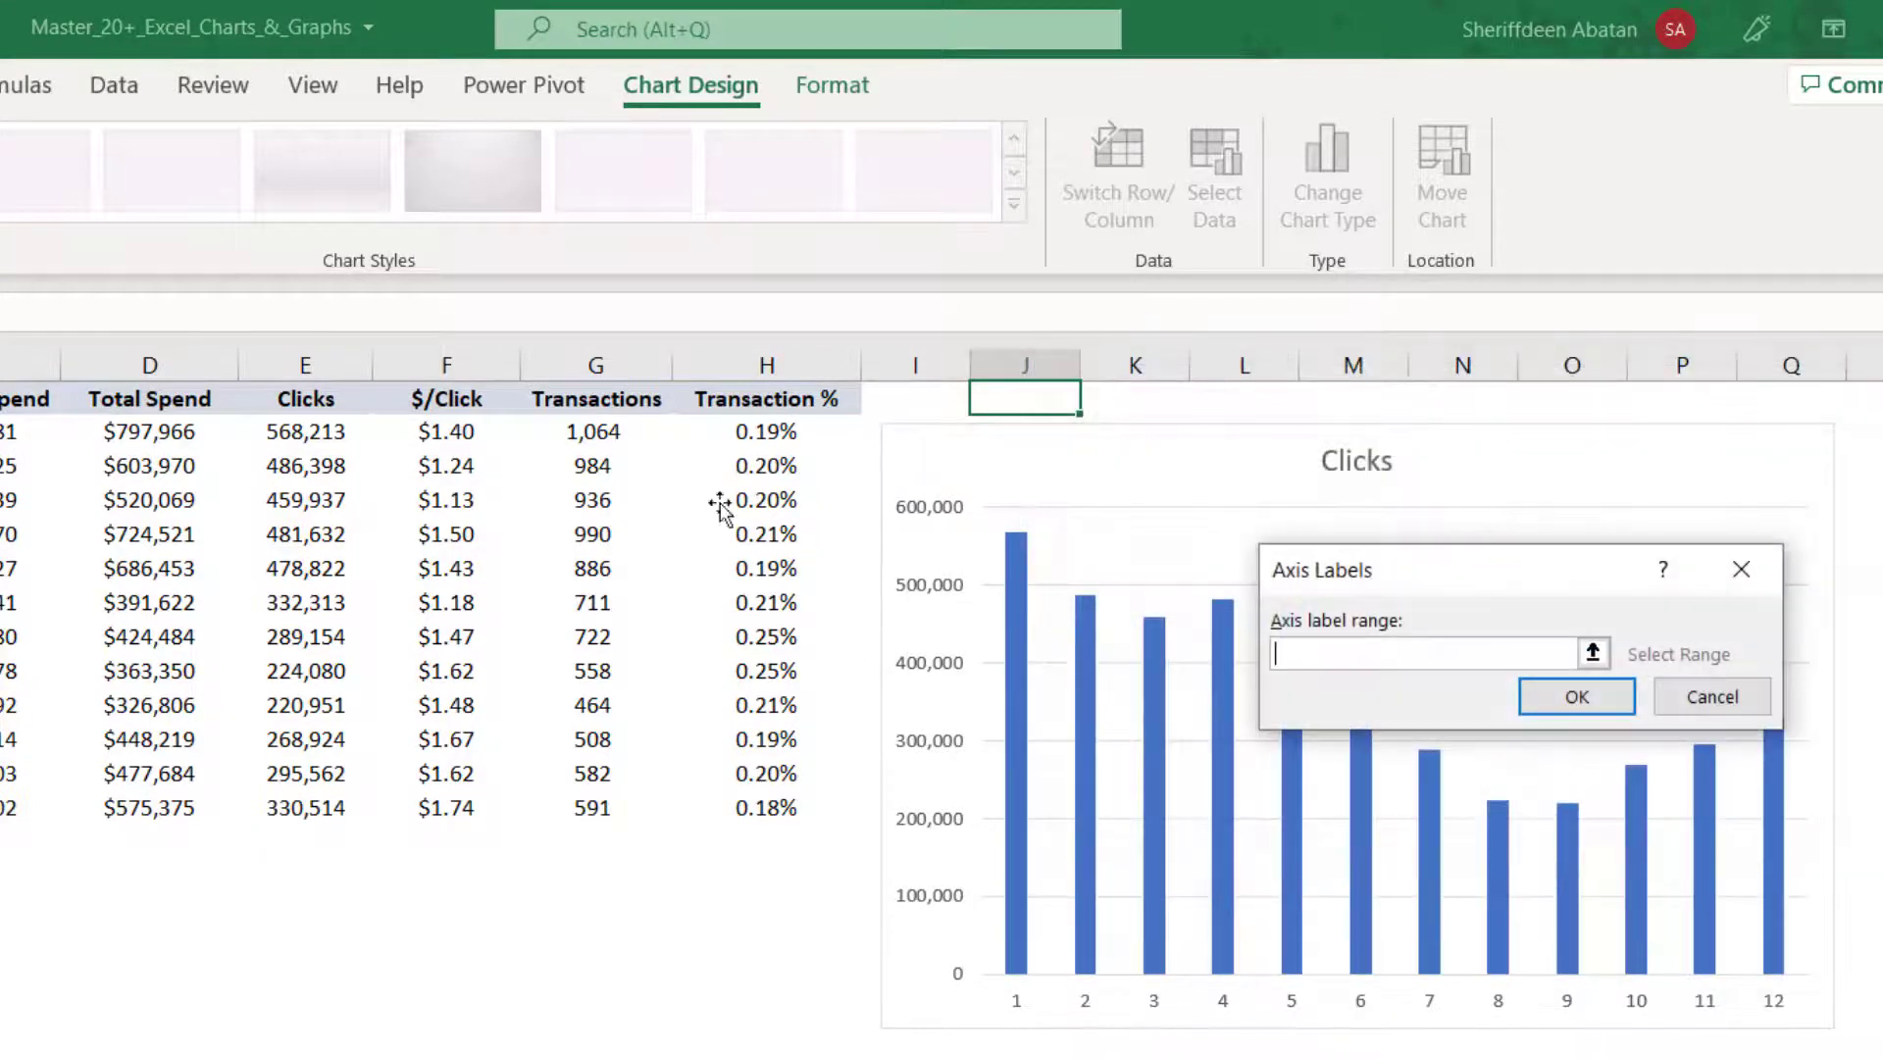
left_click_drag(66, 383, 79, 757)
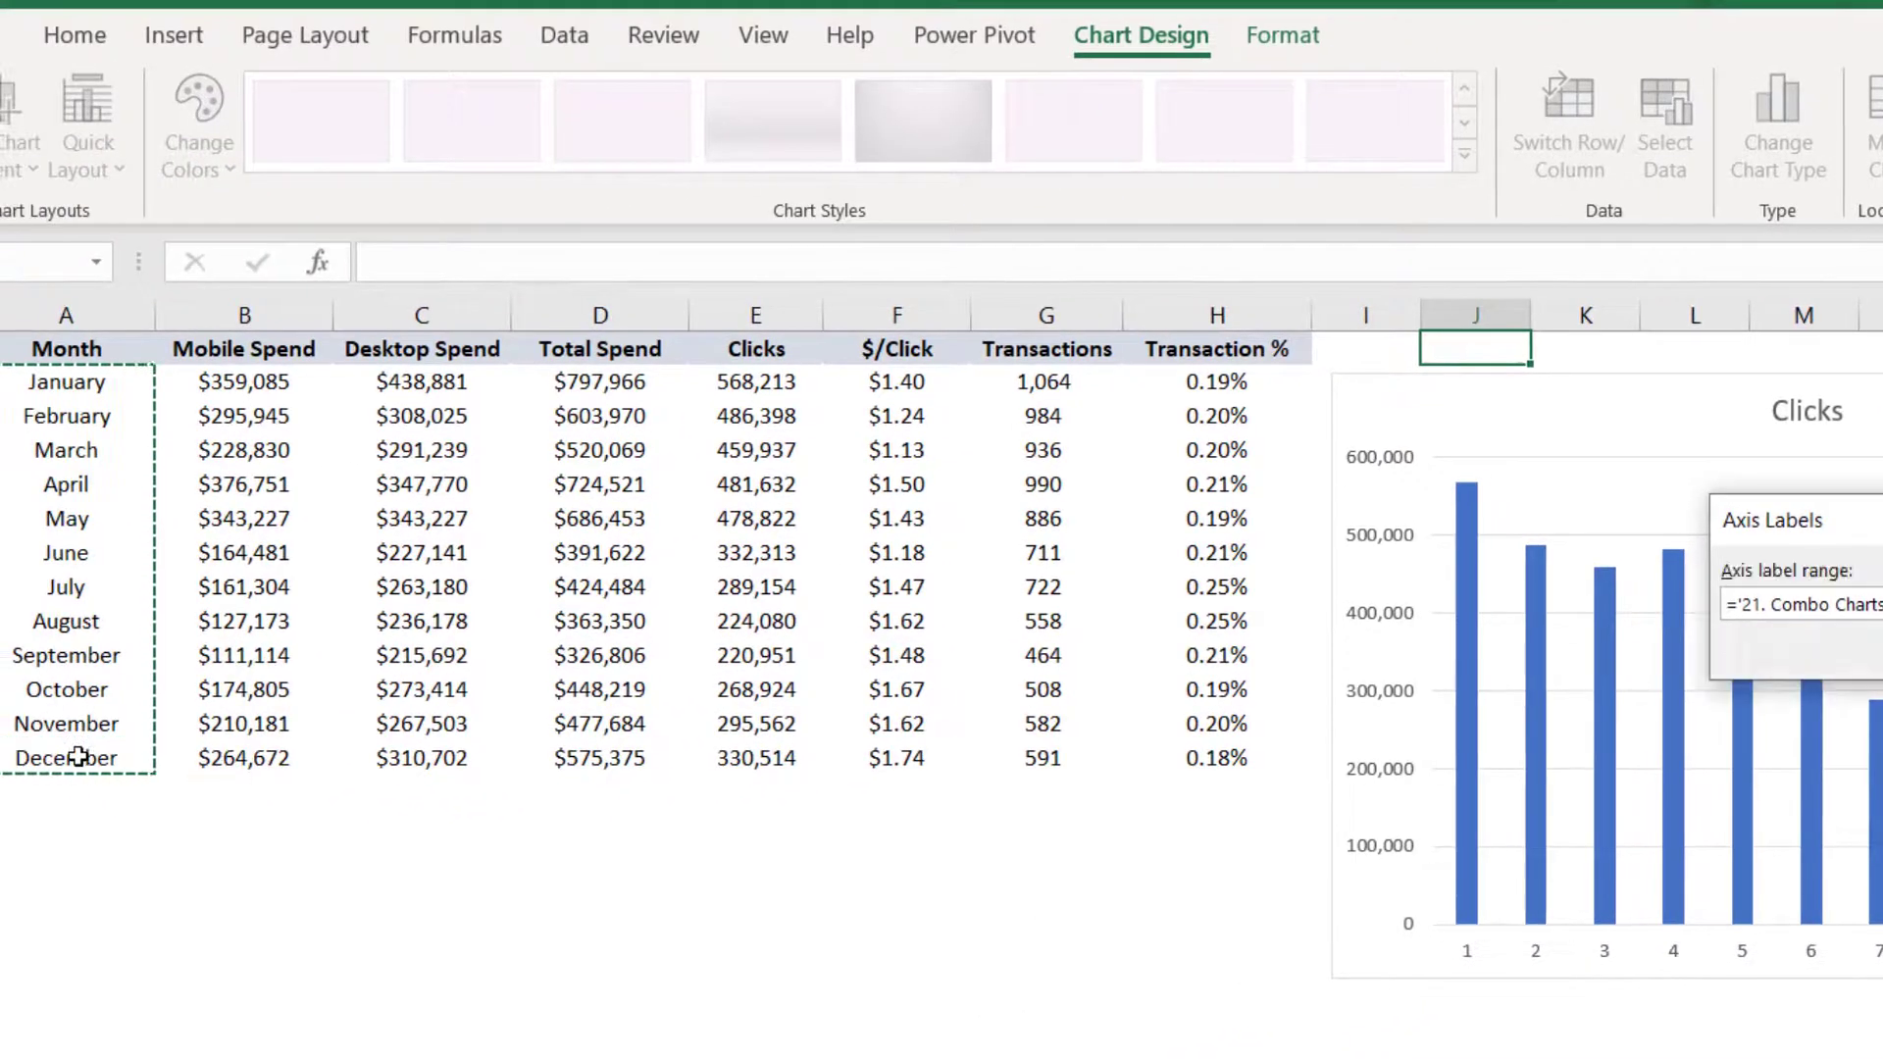
left_click(1684, 667)
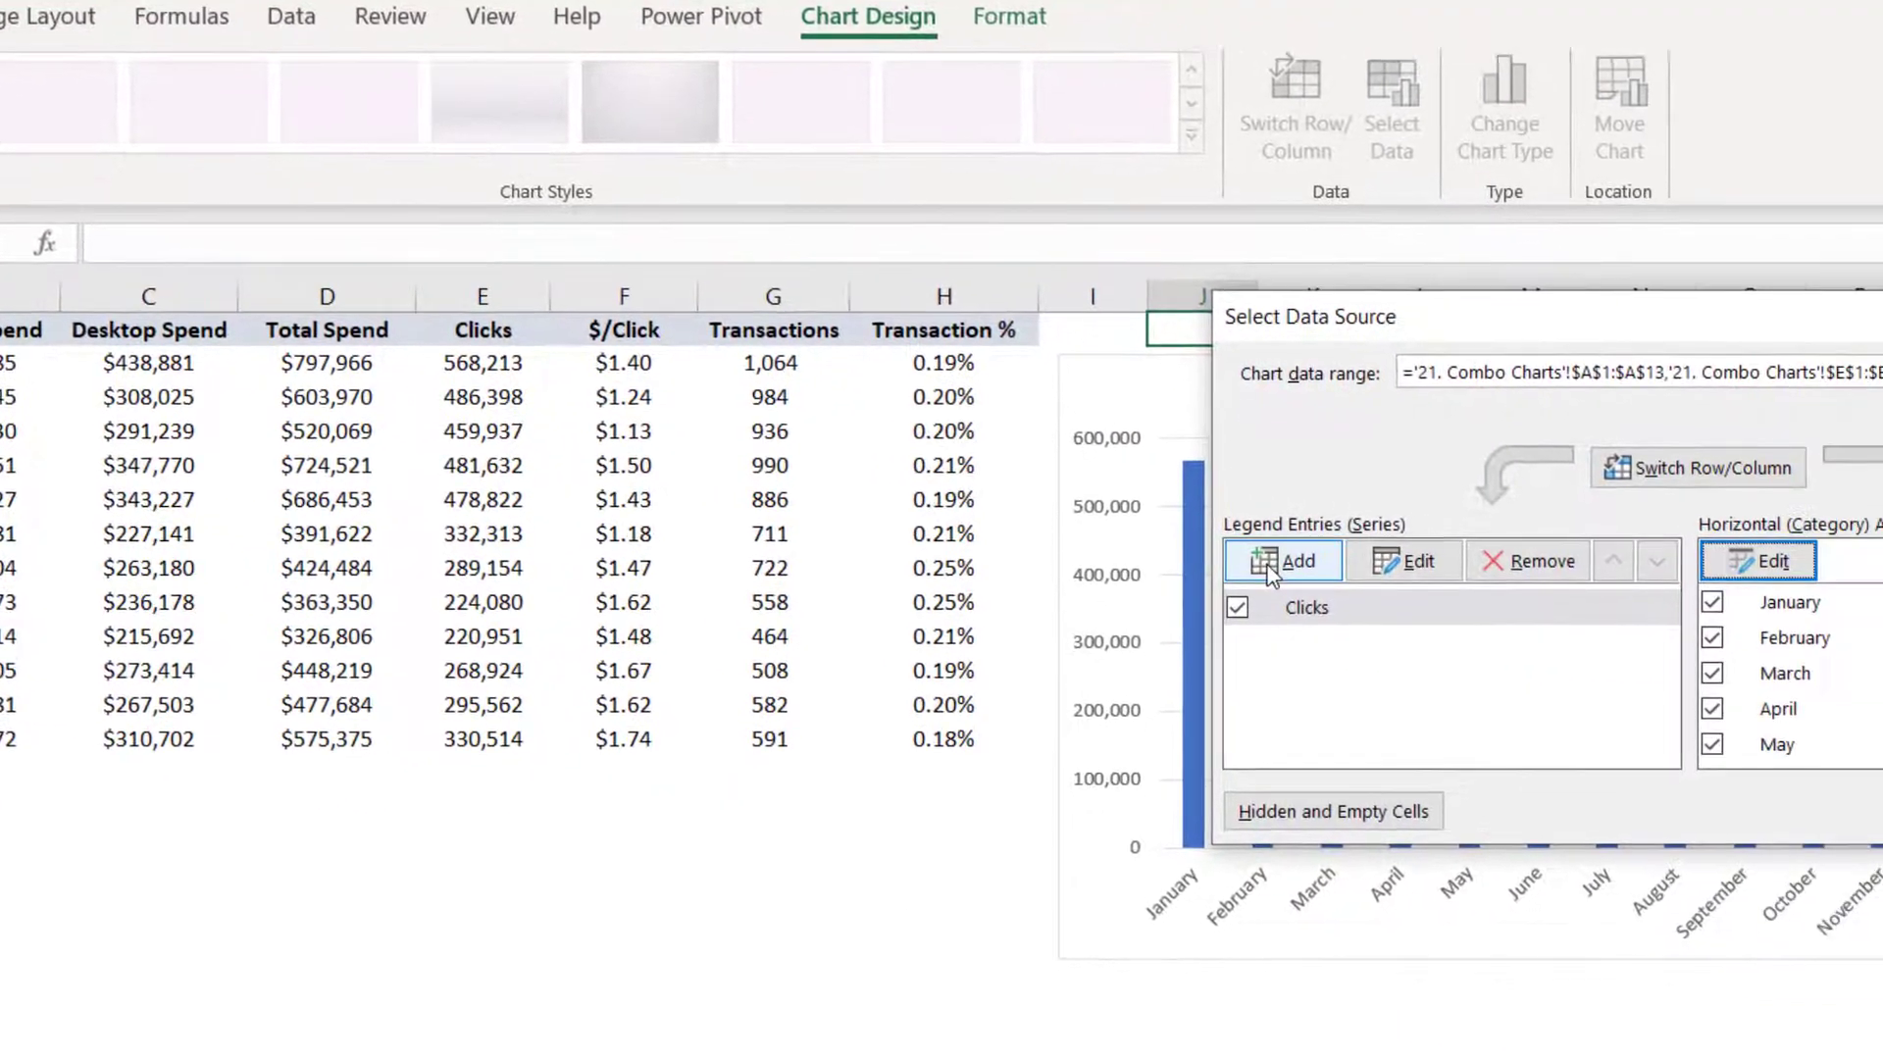
Add a second series named from F1 ($/Click) with the values in F2:F13
left_click(1556, 580)
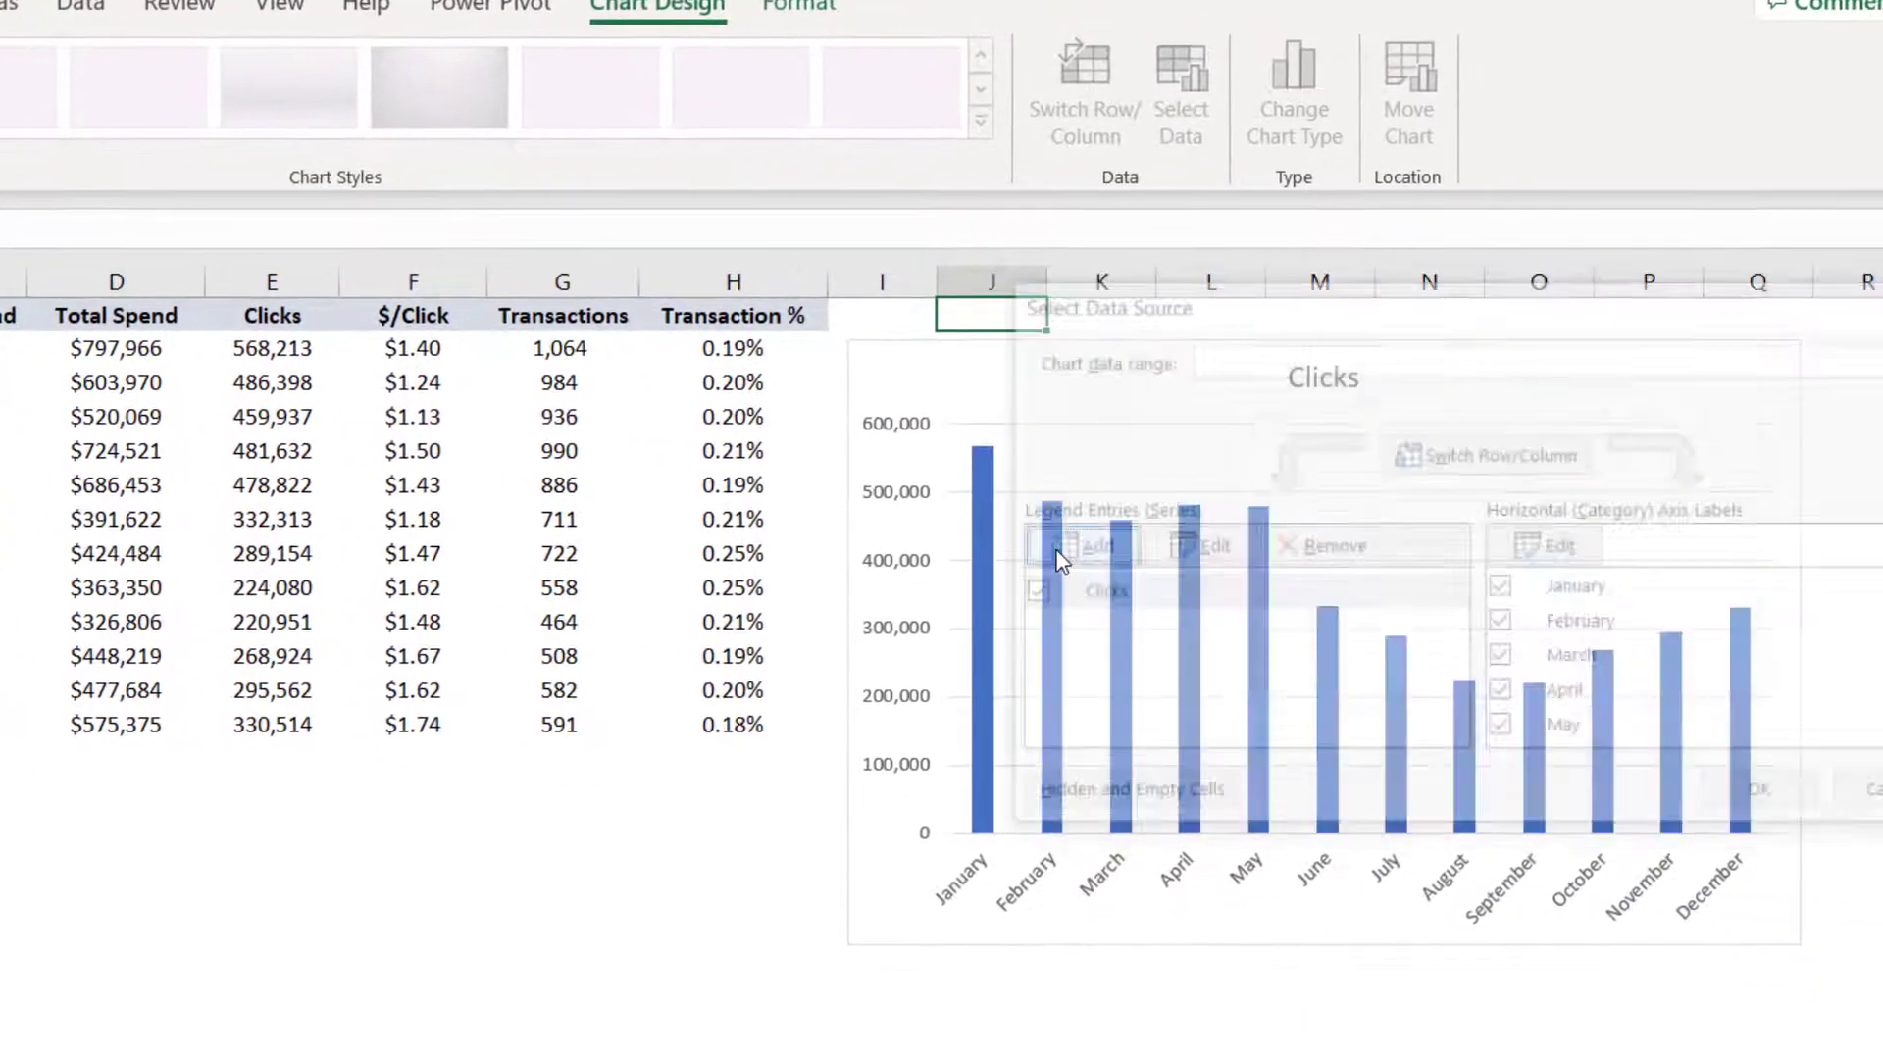
left_click(406, 315)
left_click(1560, 600)
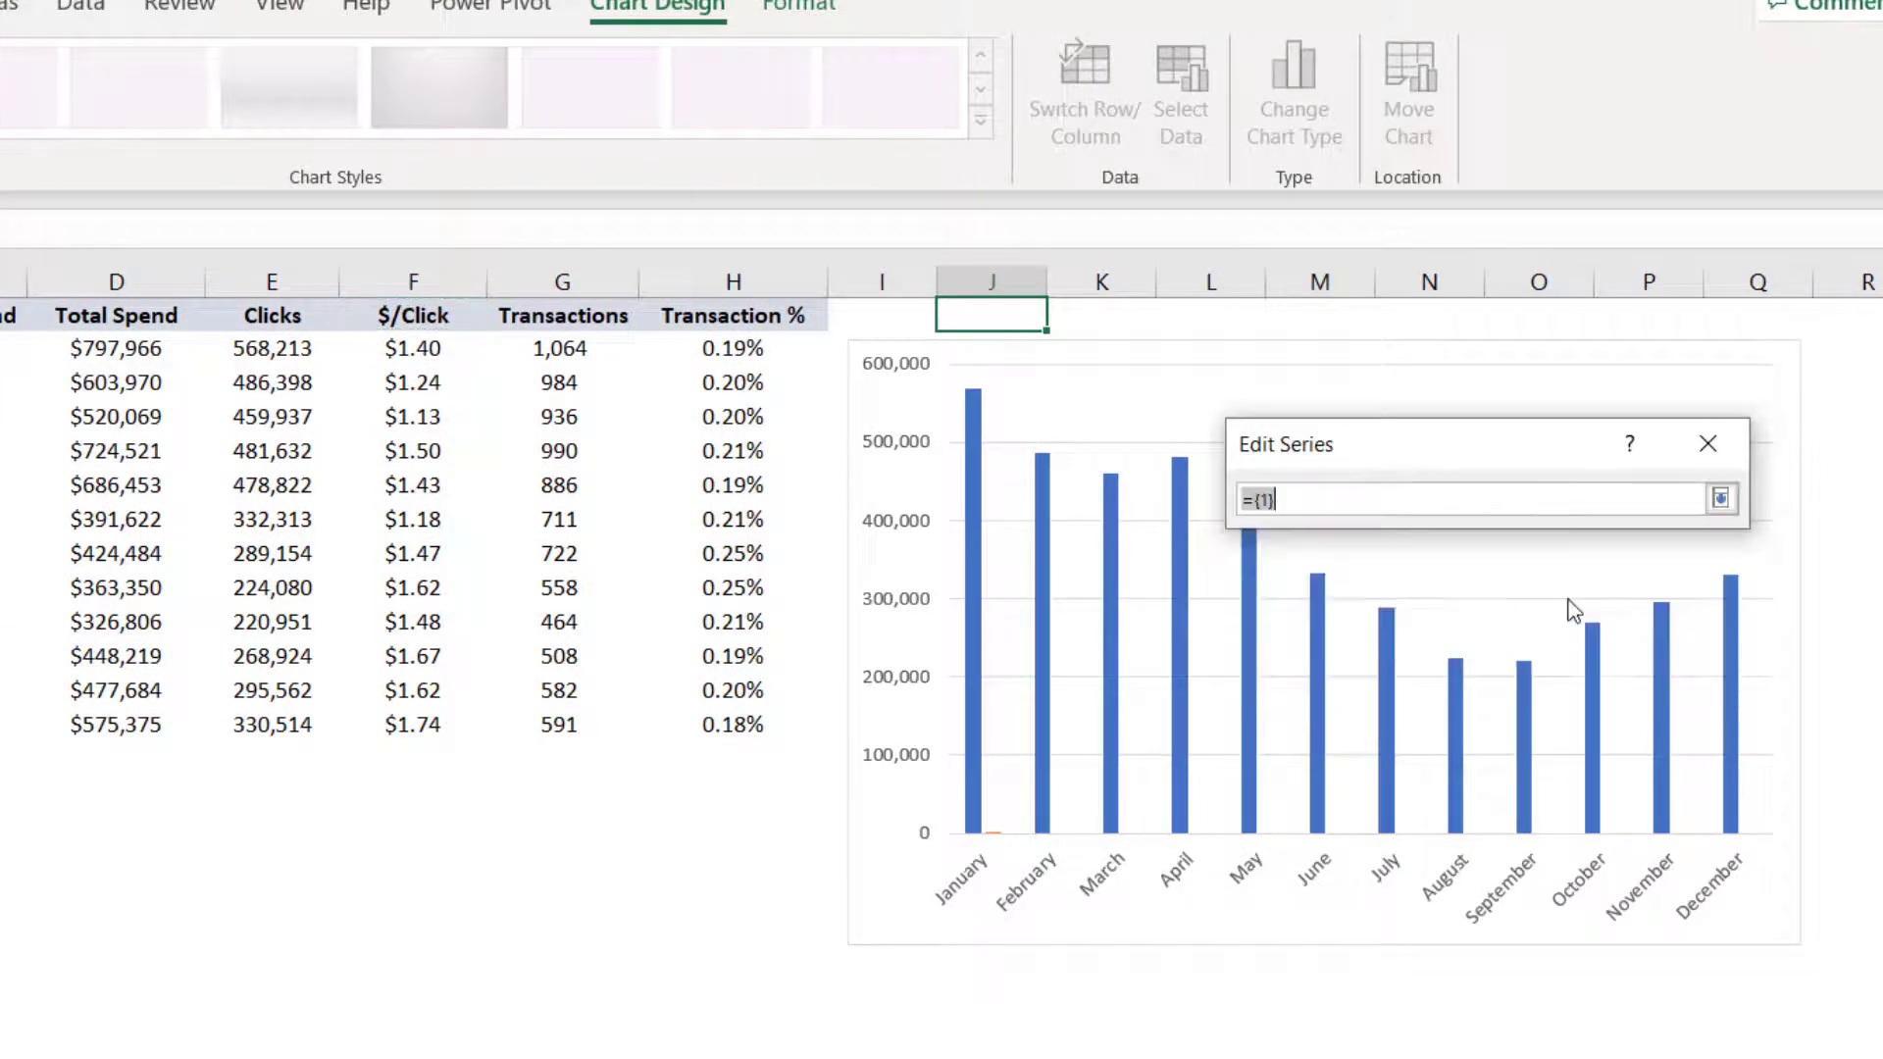
left_click_drag(427, 348, 432, 731)
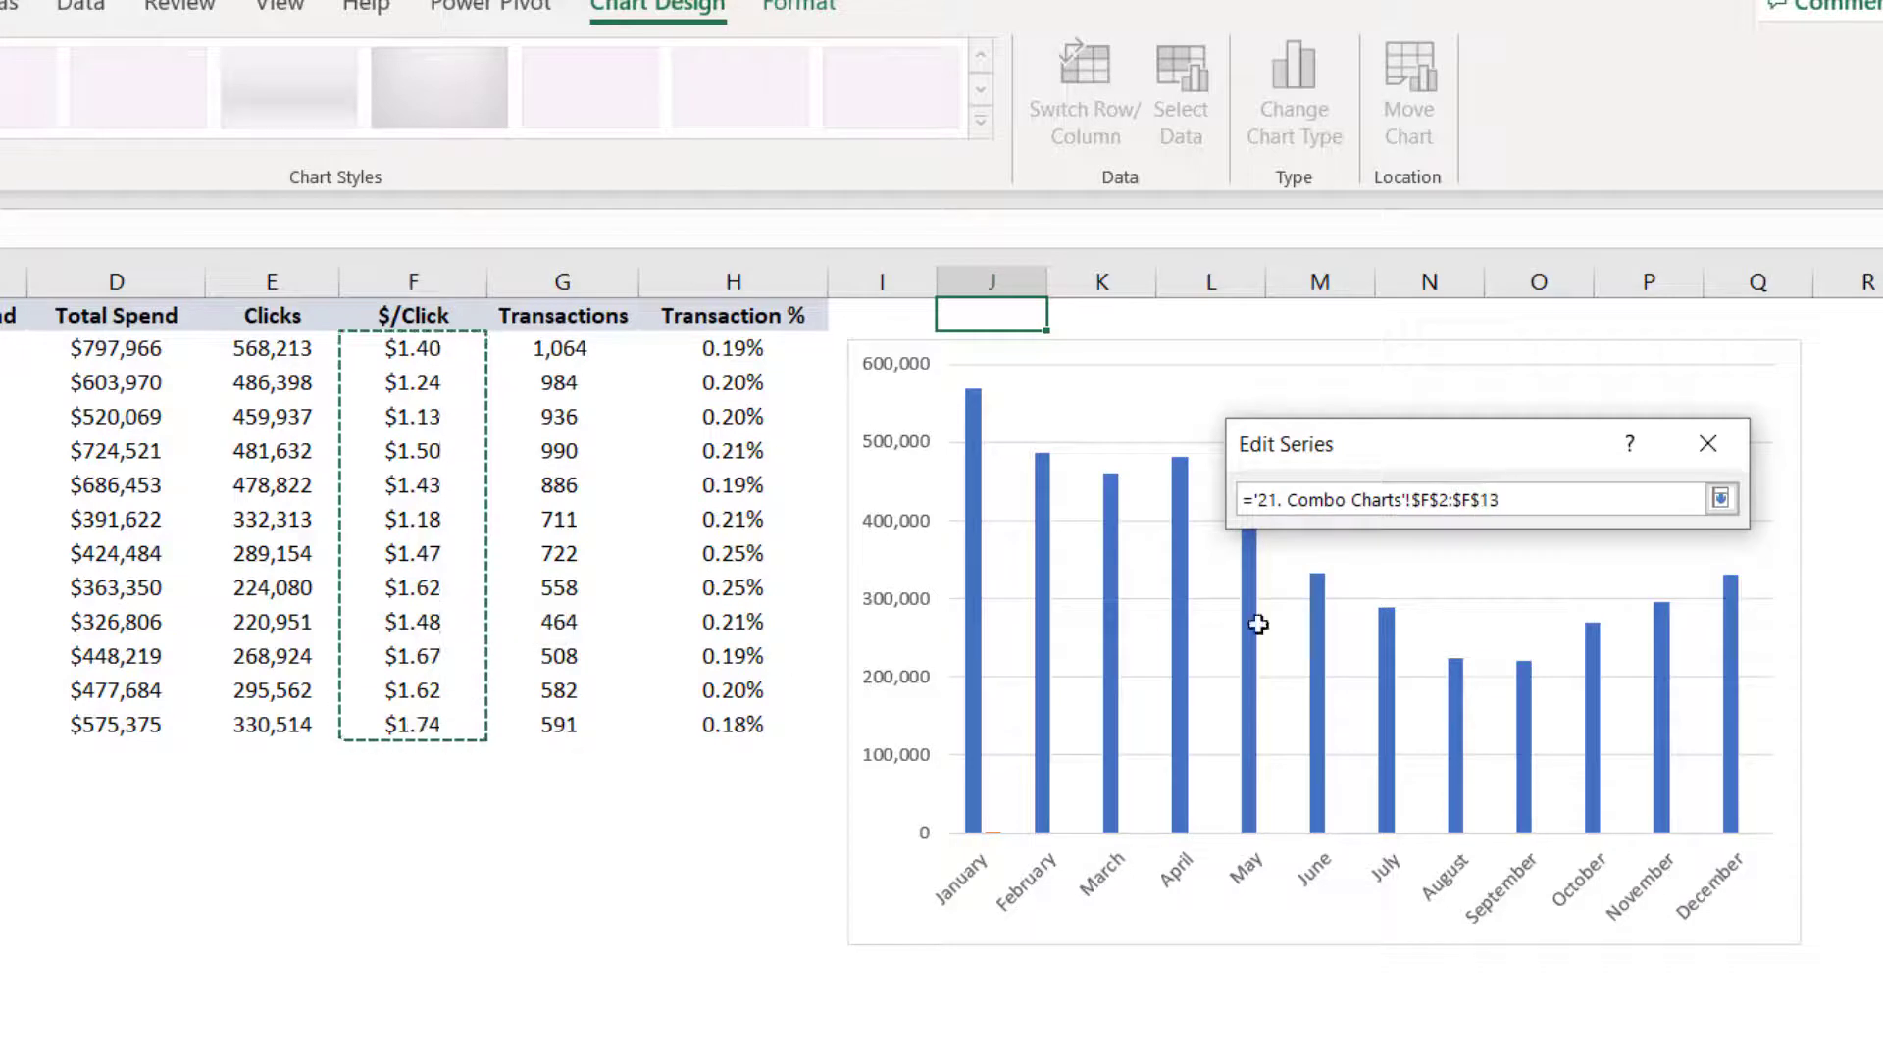
left_click(1721, 500)
left_click(1543, 656)
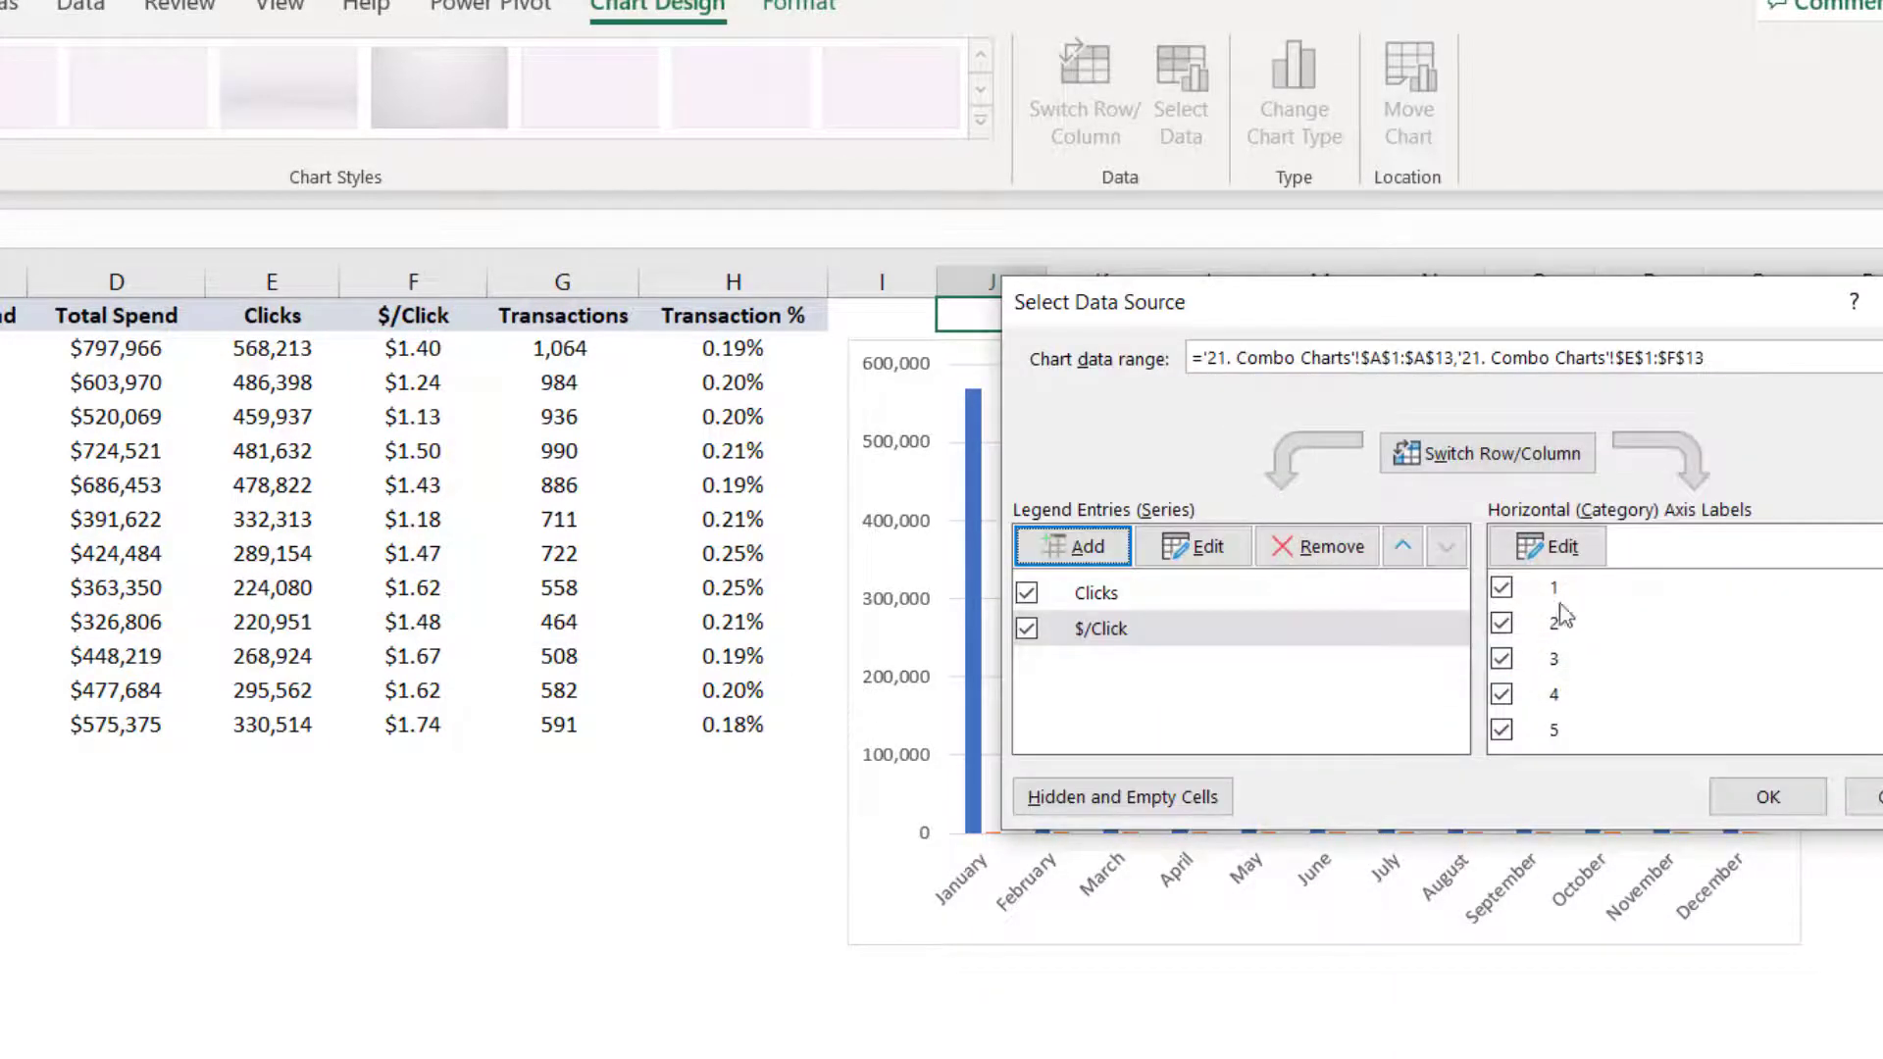
Set the $/Click series' category labels to the months in A2:A13 and apply the data source settings
left_click(1451, 547)
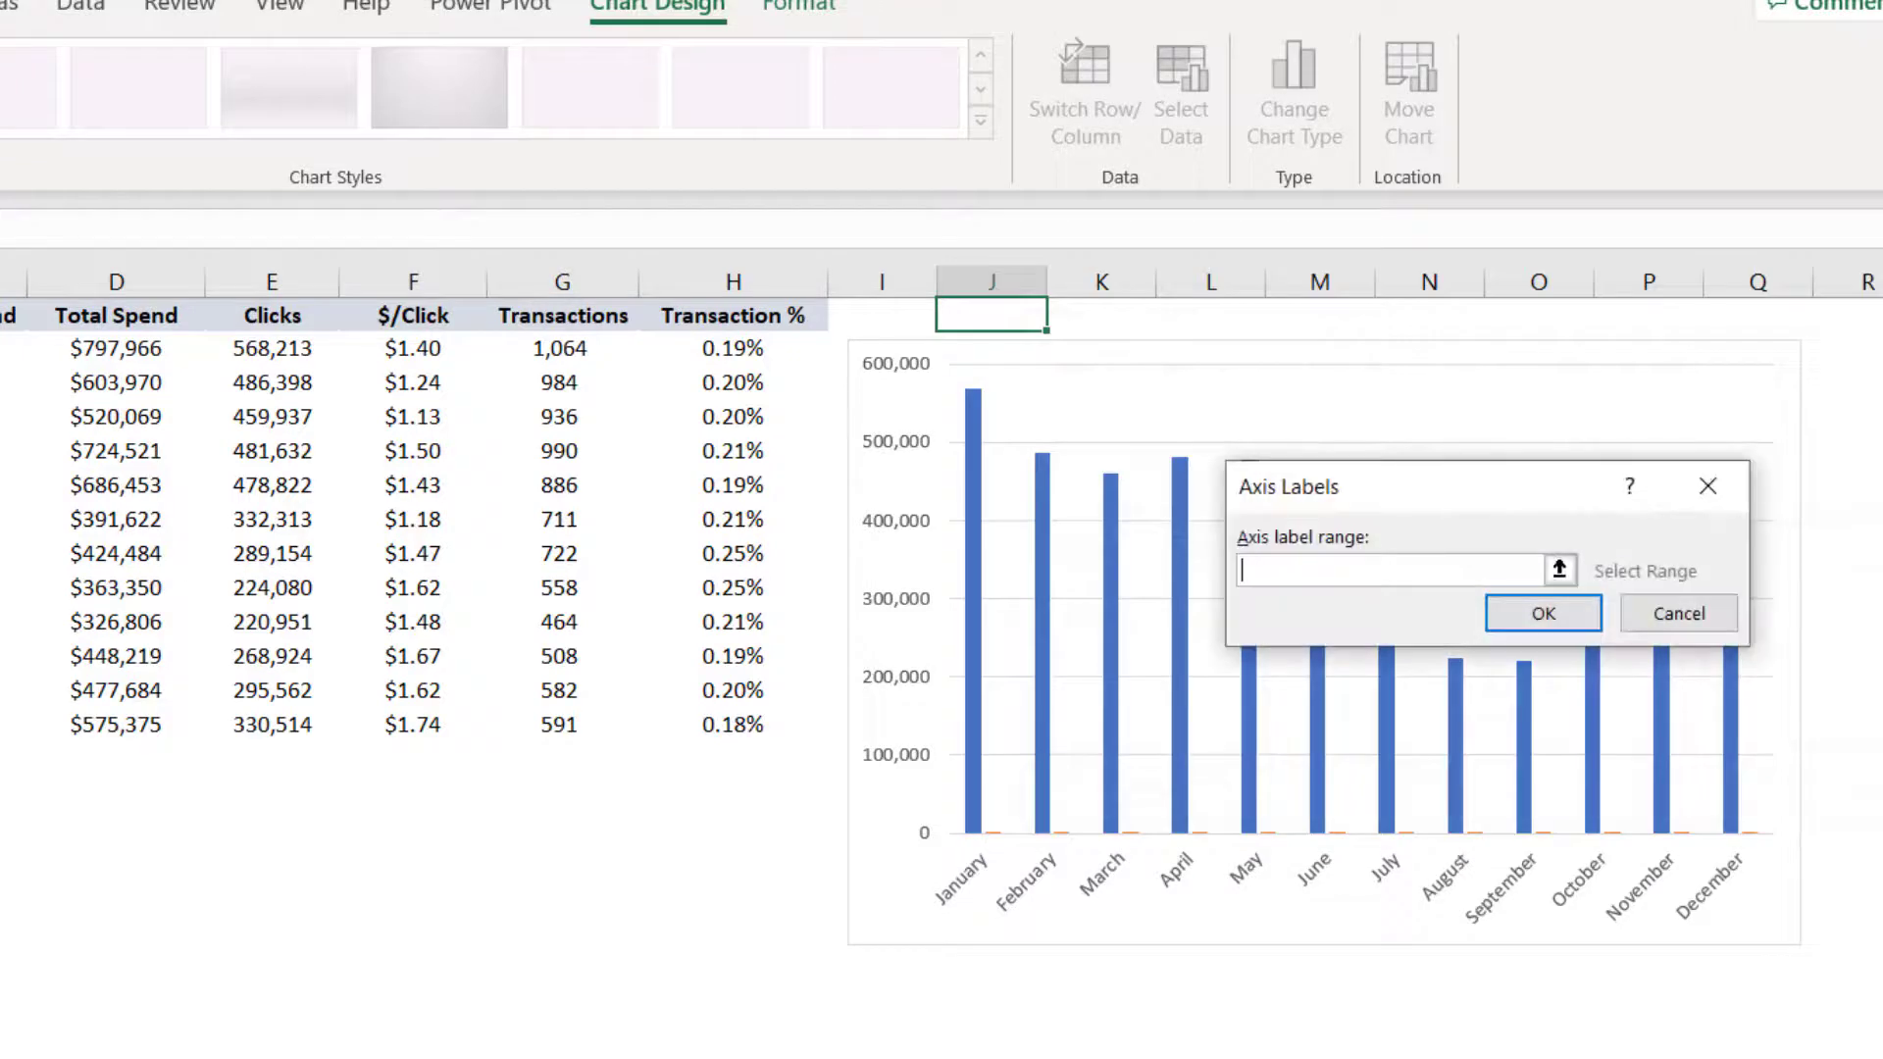
left_click(0, 350)
left_click_drag(0, 349, 0, 554)
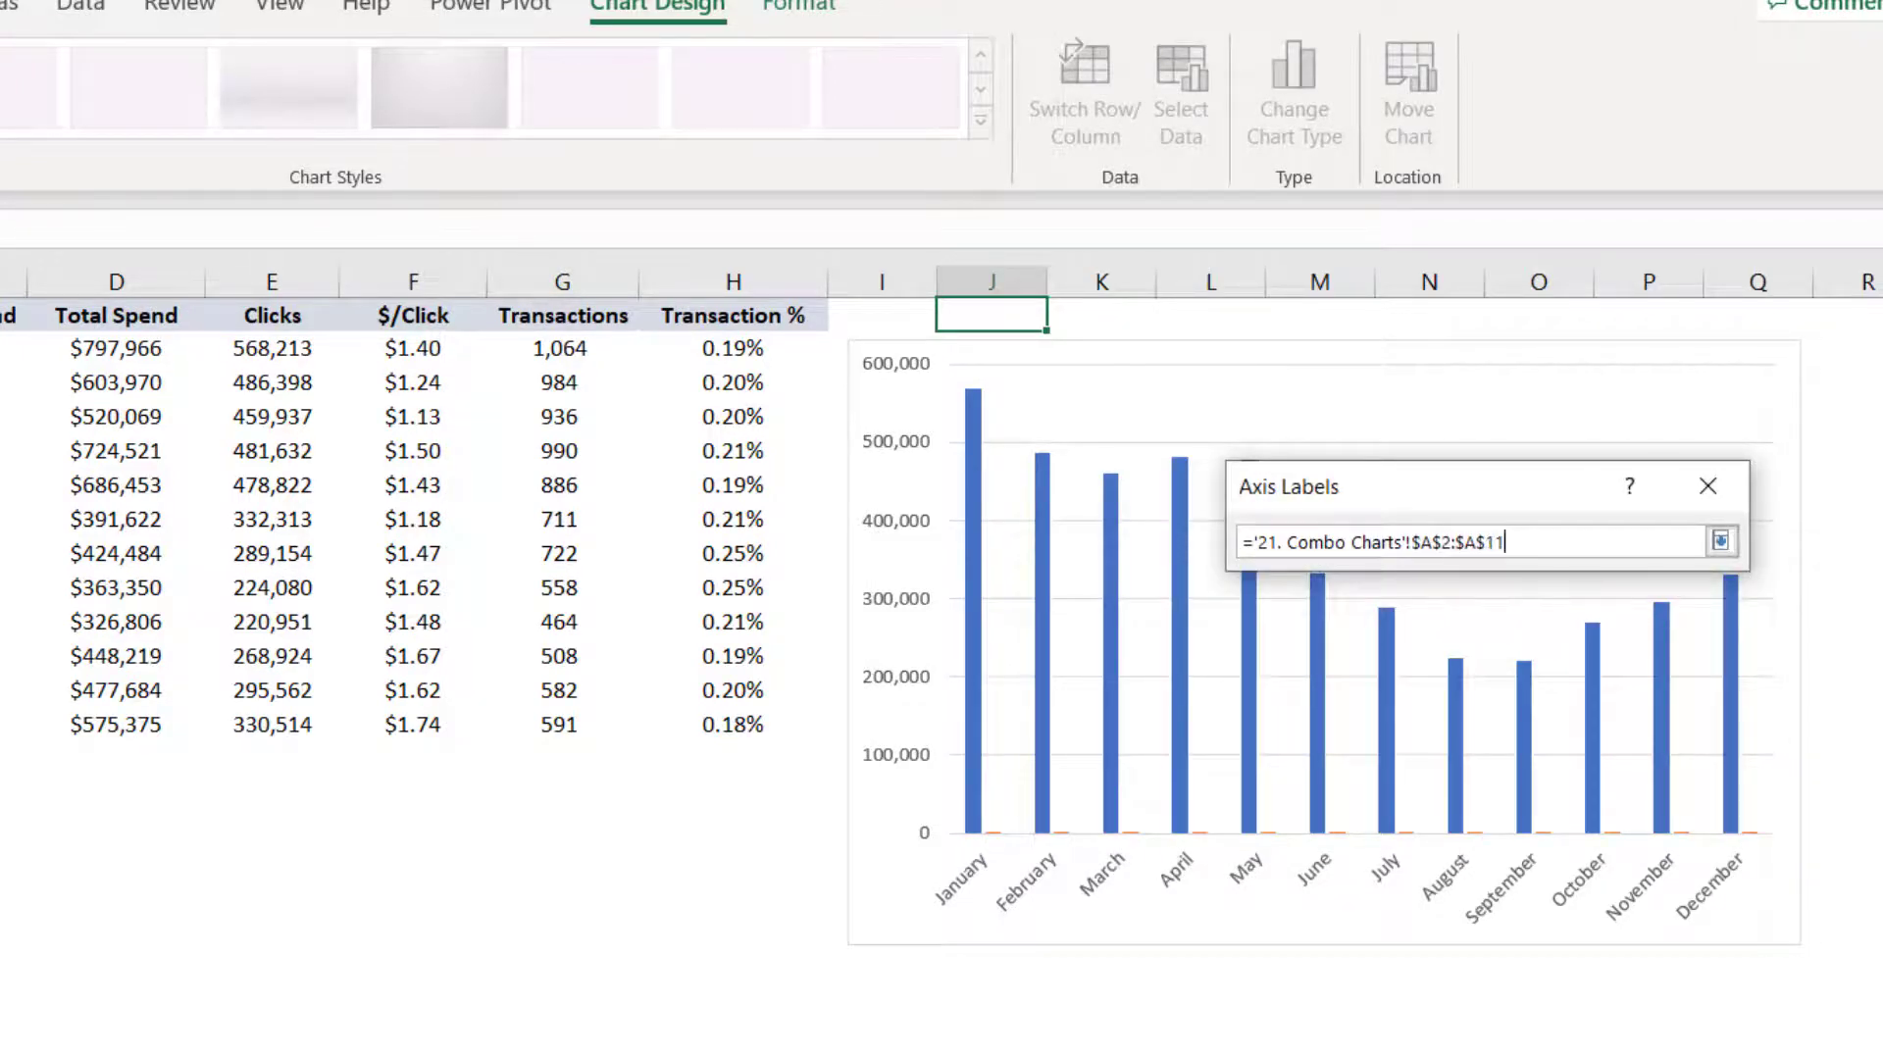
left_click_drag(0, 725, 0, 724)
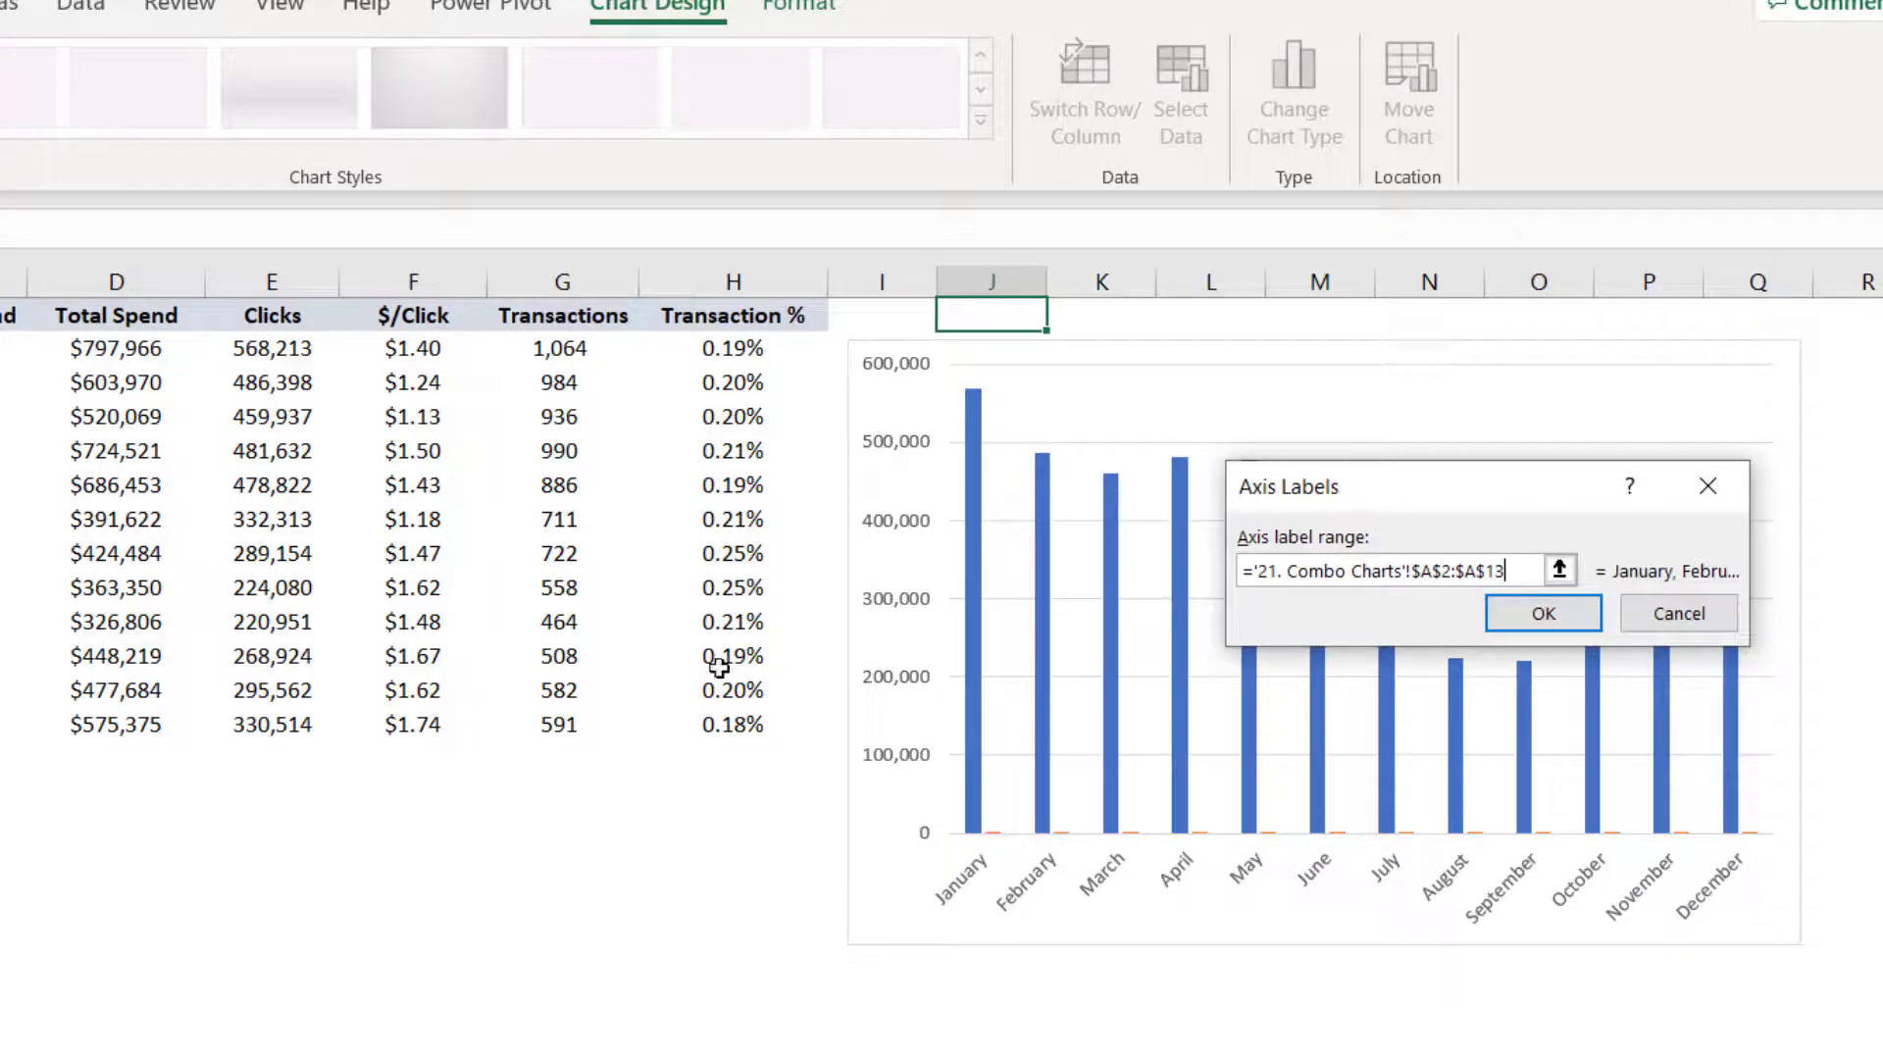
left_click(1562, 636)
left_click(1766, 796)
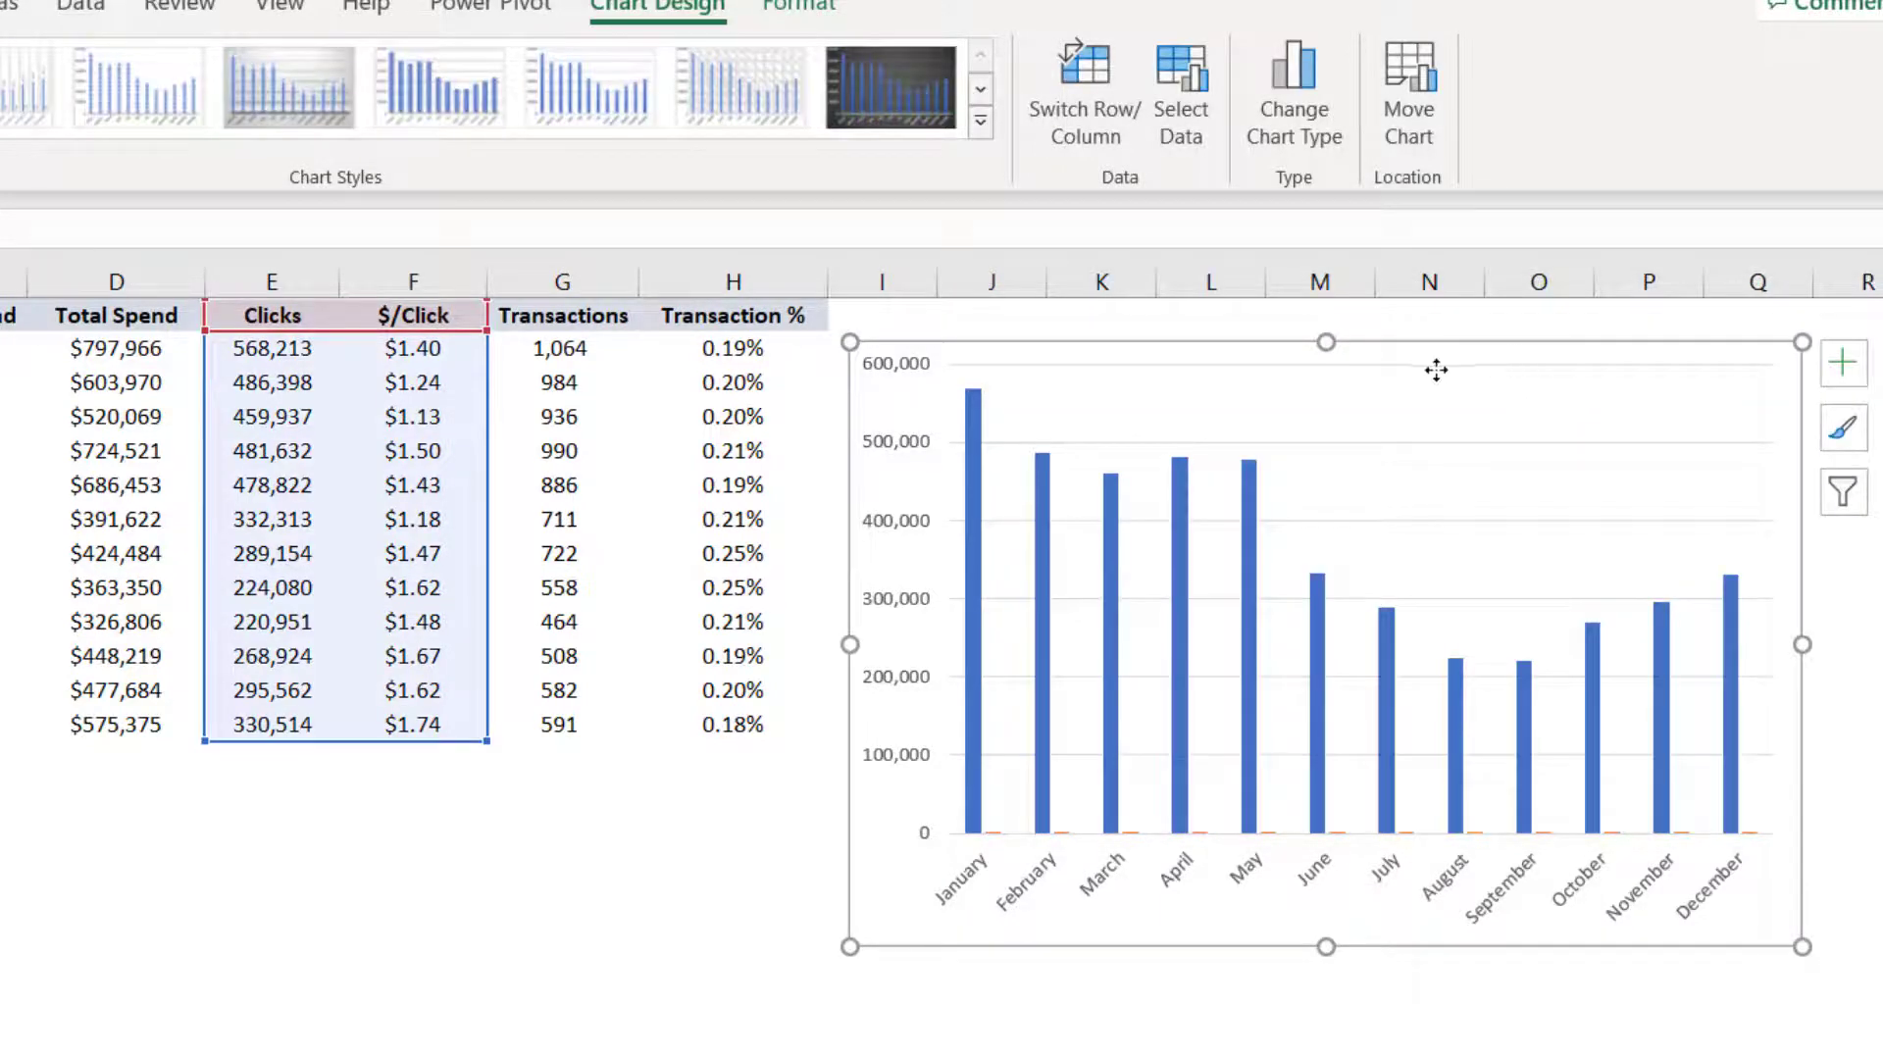
Move the clicks chart left and down so its upper-left corner sits near cell D5
left_click_drag(1438, 369, 1109, 453)
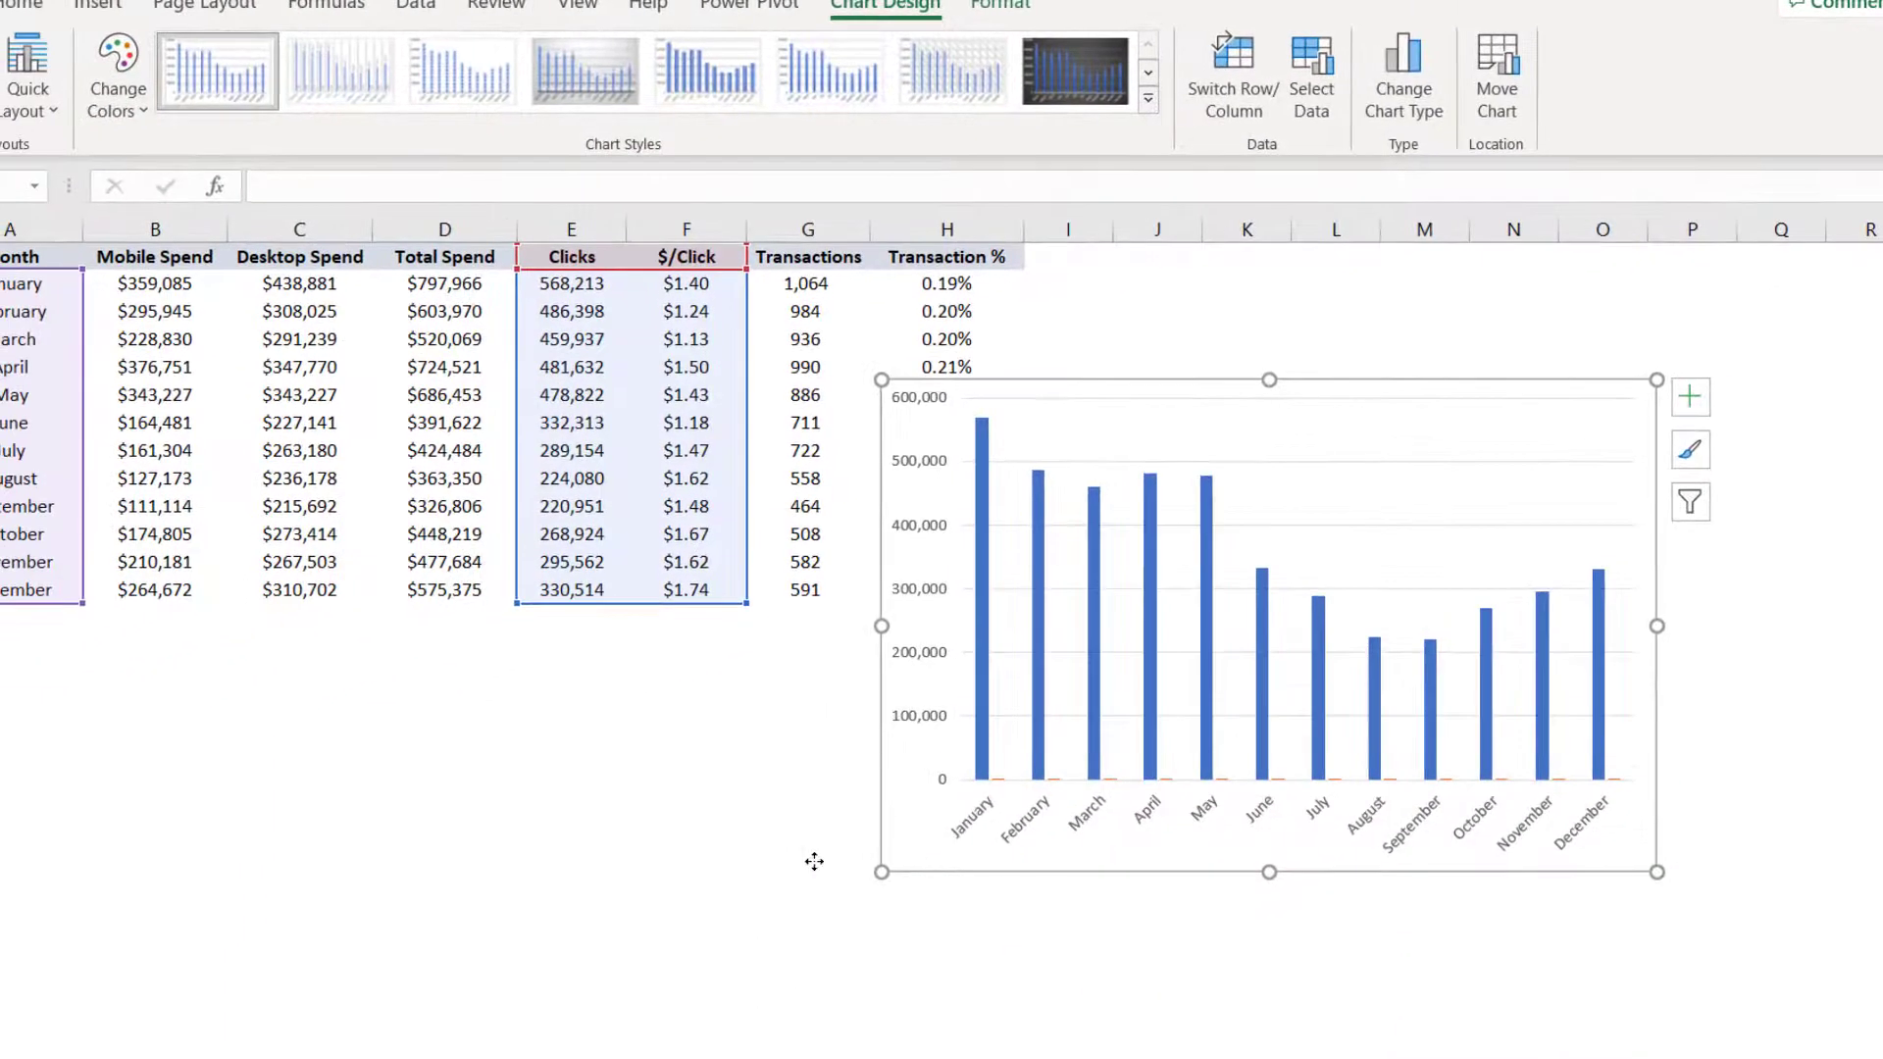
left_click_drag(571, 1057, 145, 1037)
left_click_drag(469, 843, 461, 836)
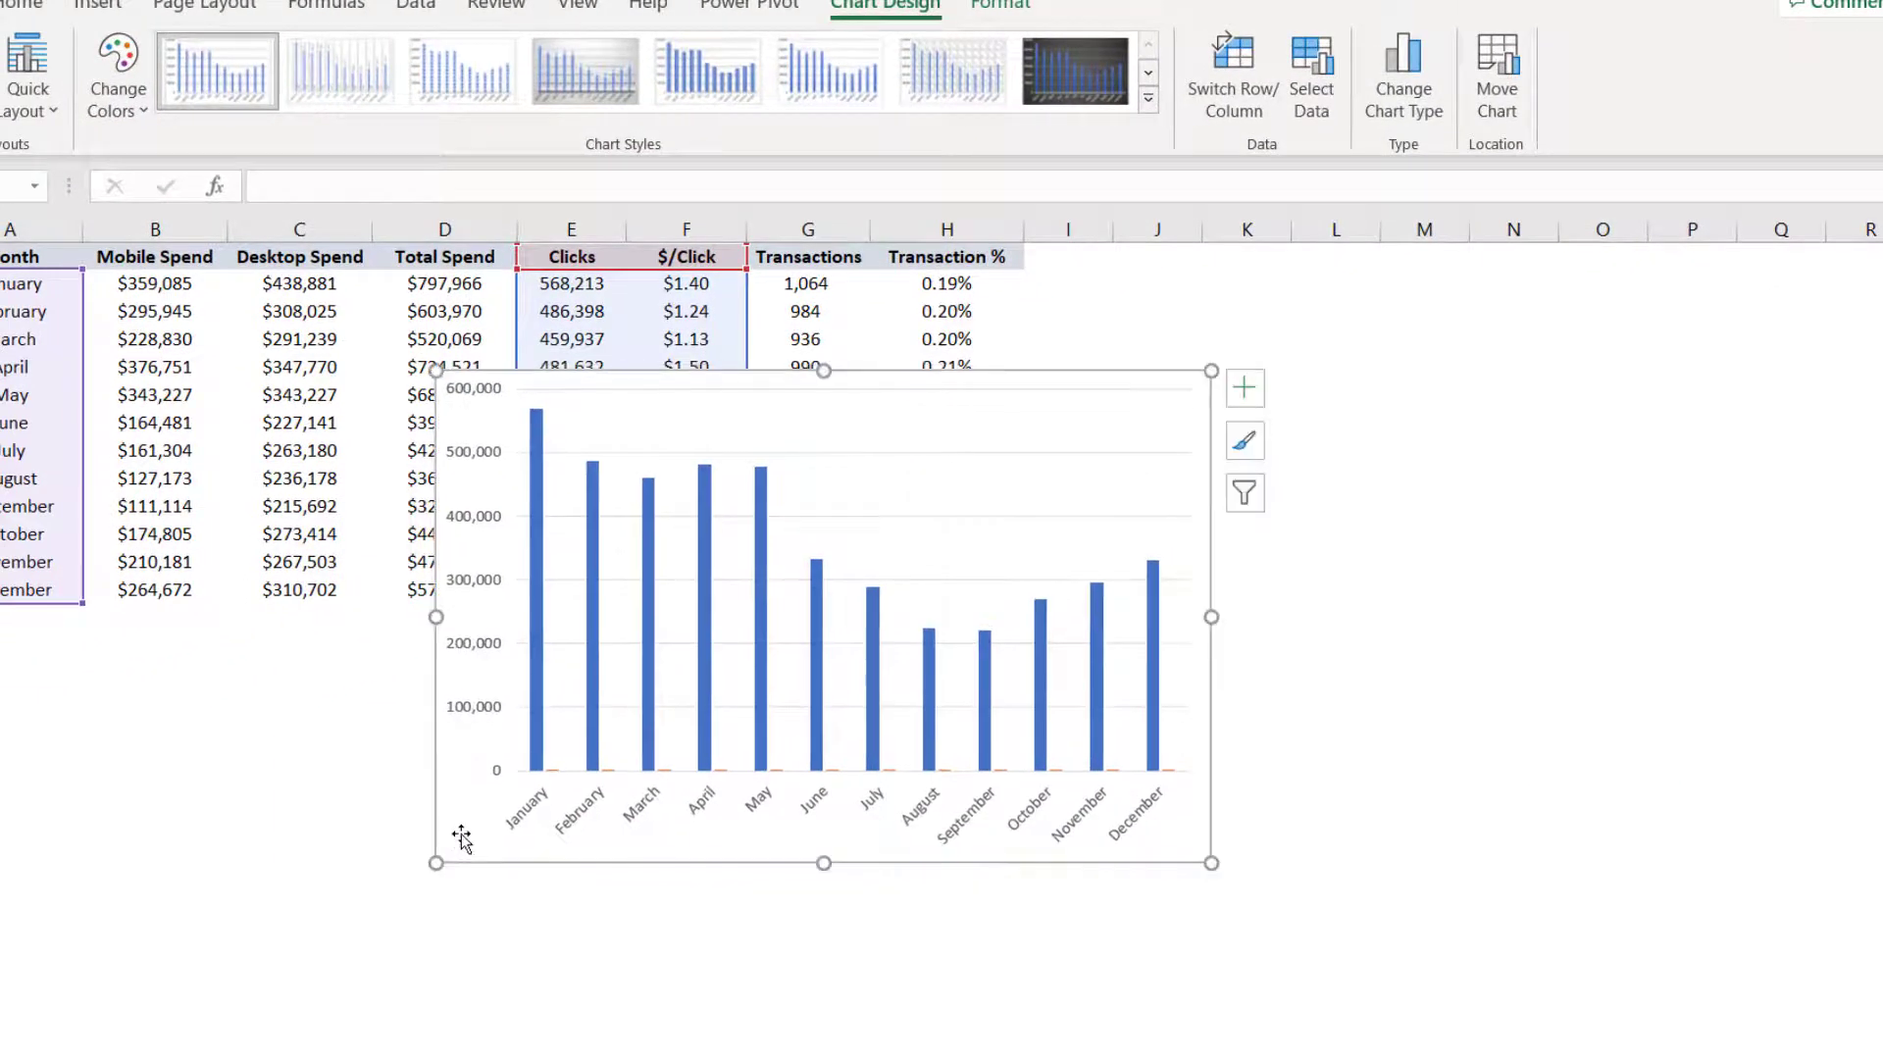
Change the chart to a combo with Clicks as clustered columns and $/Click as a line on the secondary axis
right_click(461, 831)
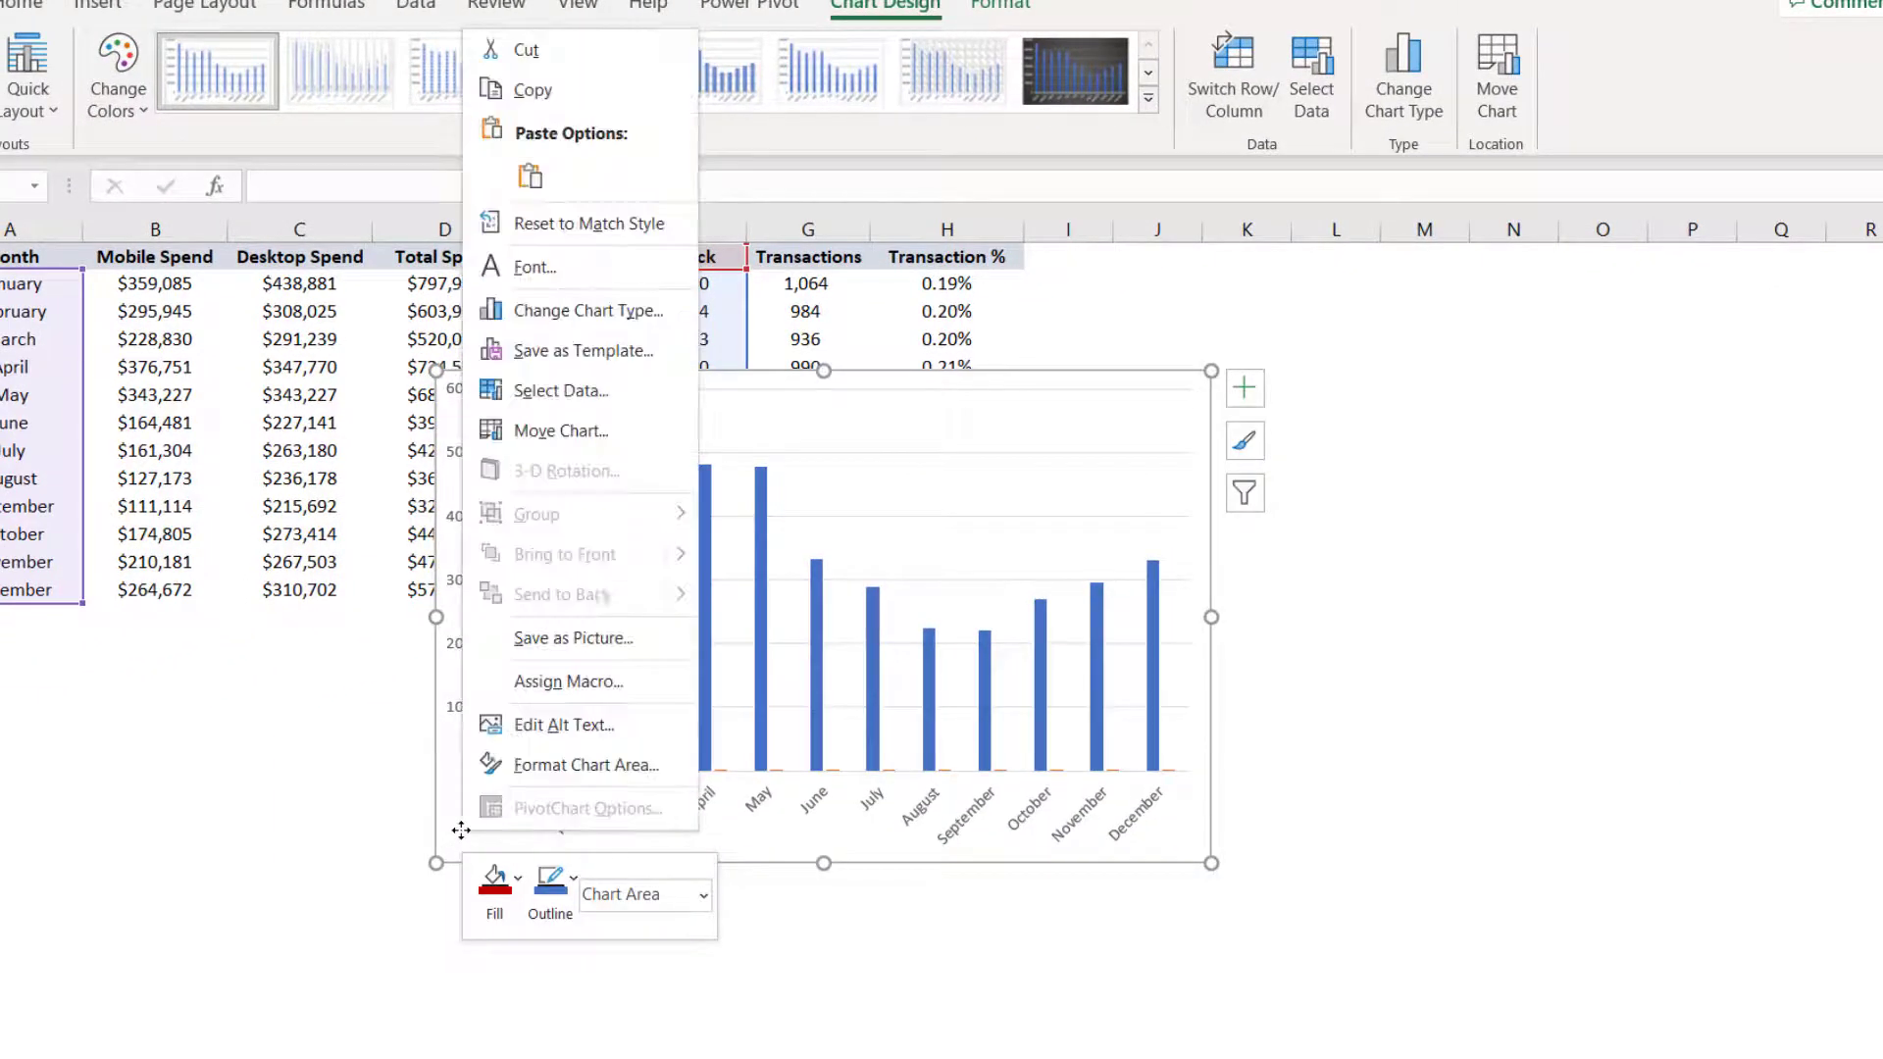
left_click(594, 324)
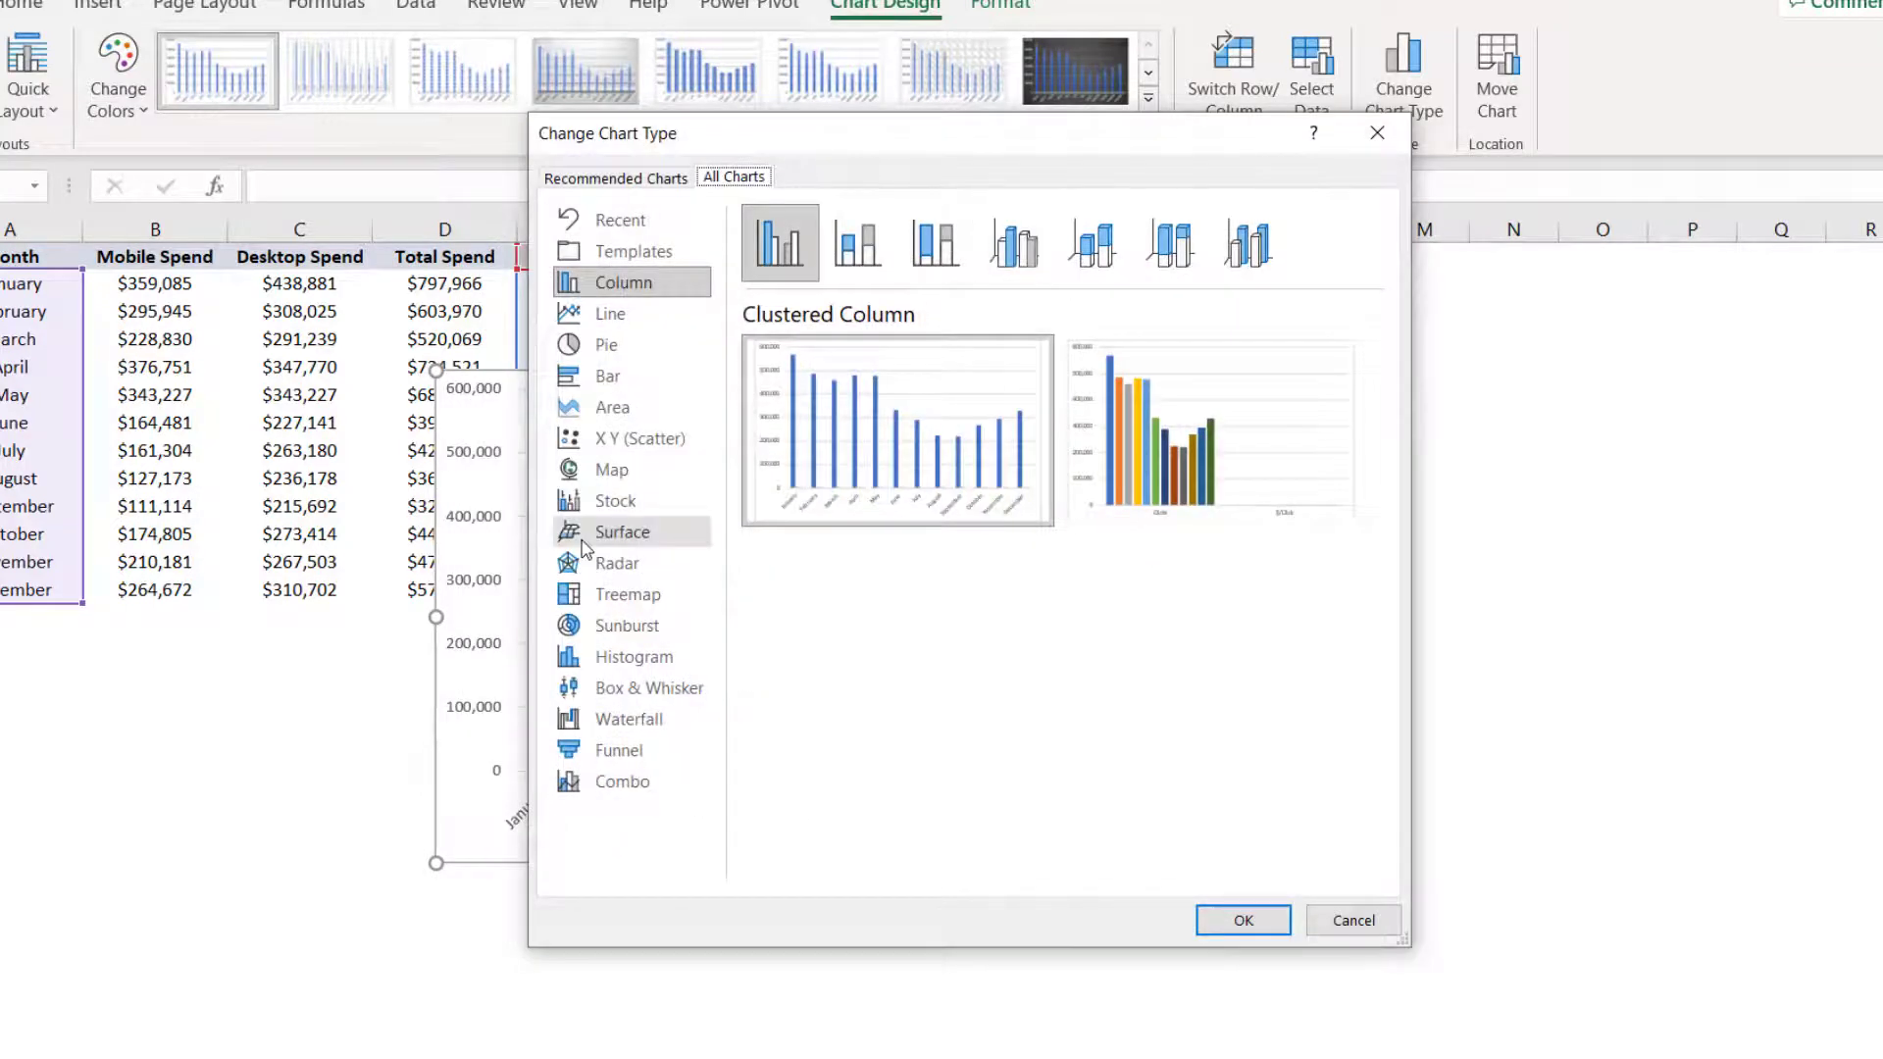
left_click(647, 782)
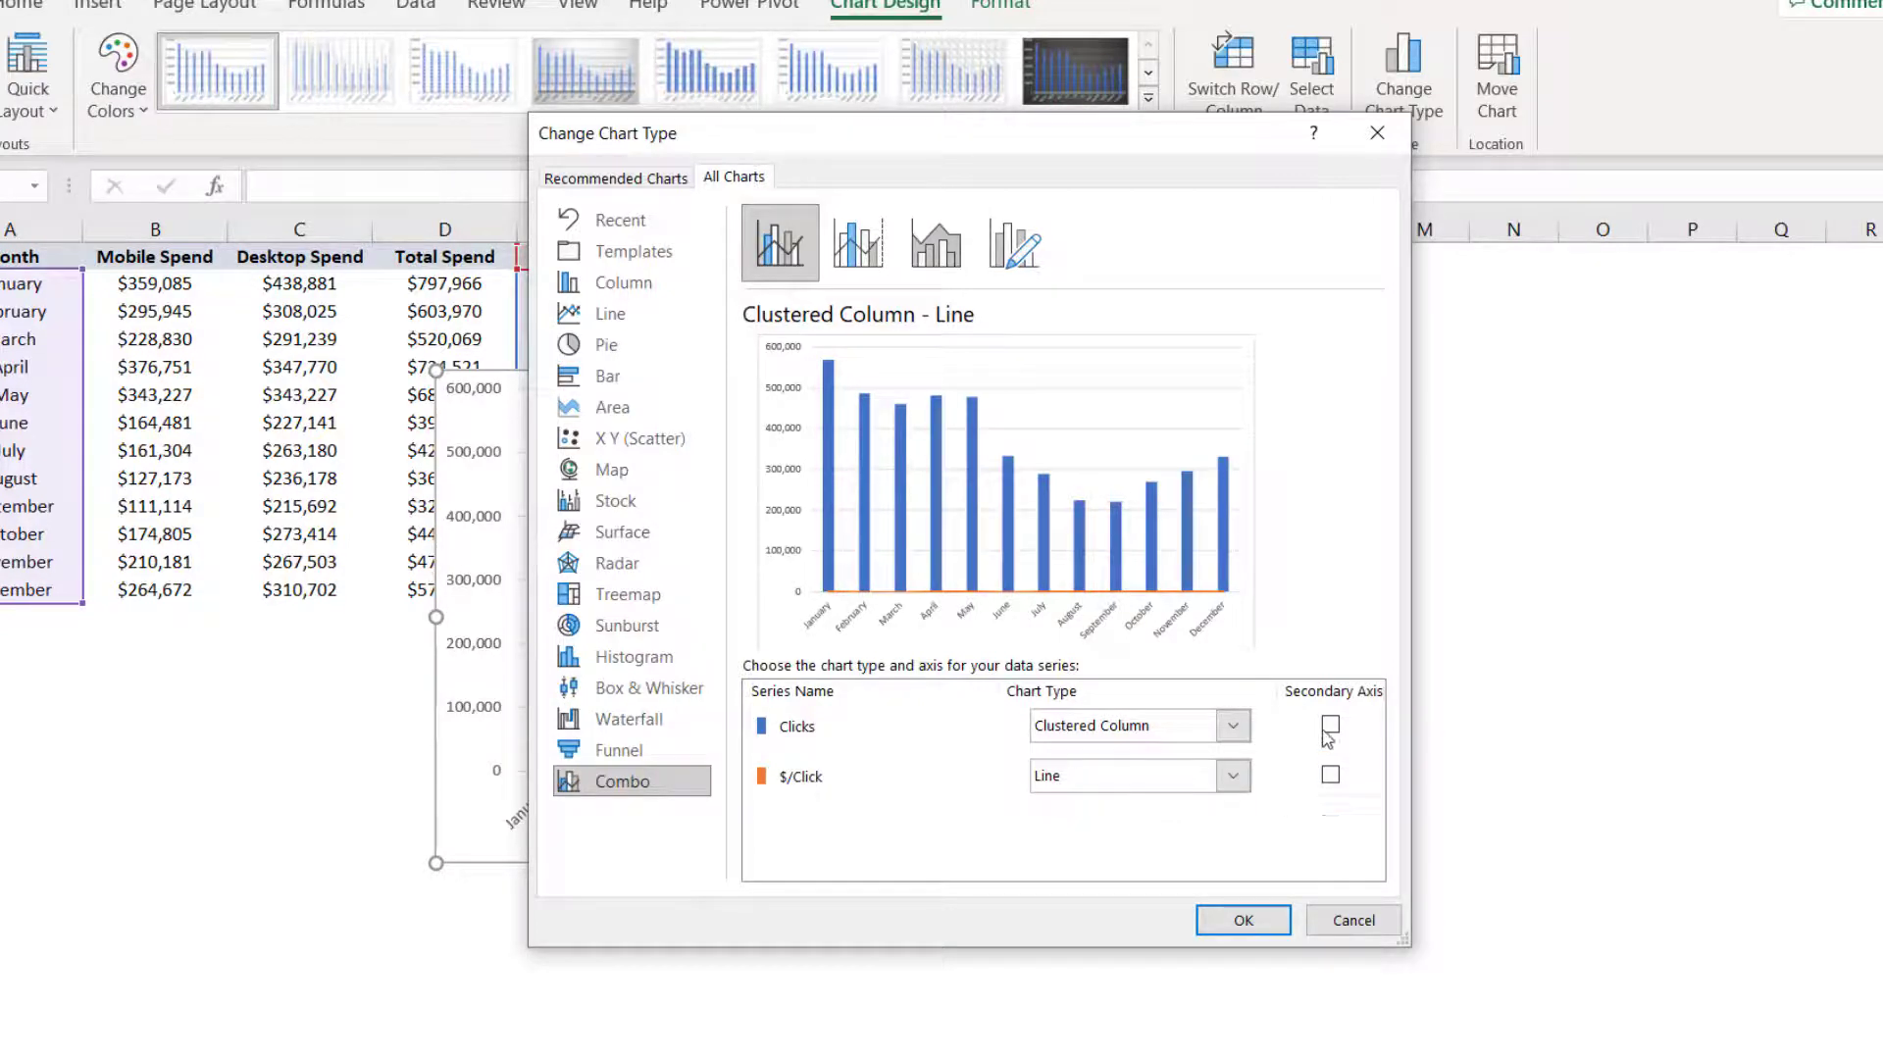
left_click(1331, 783)
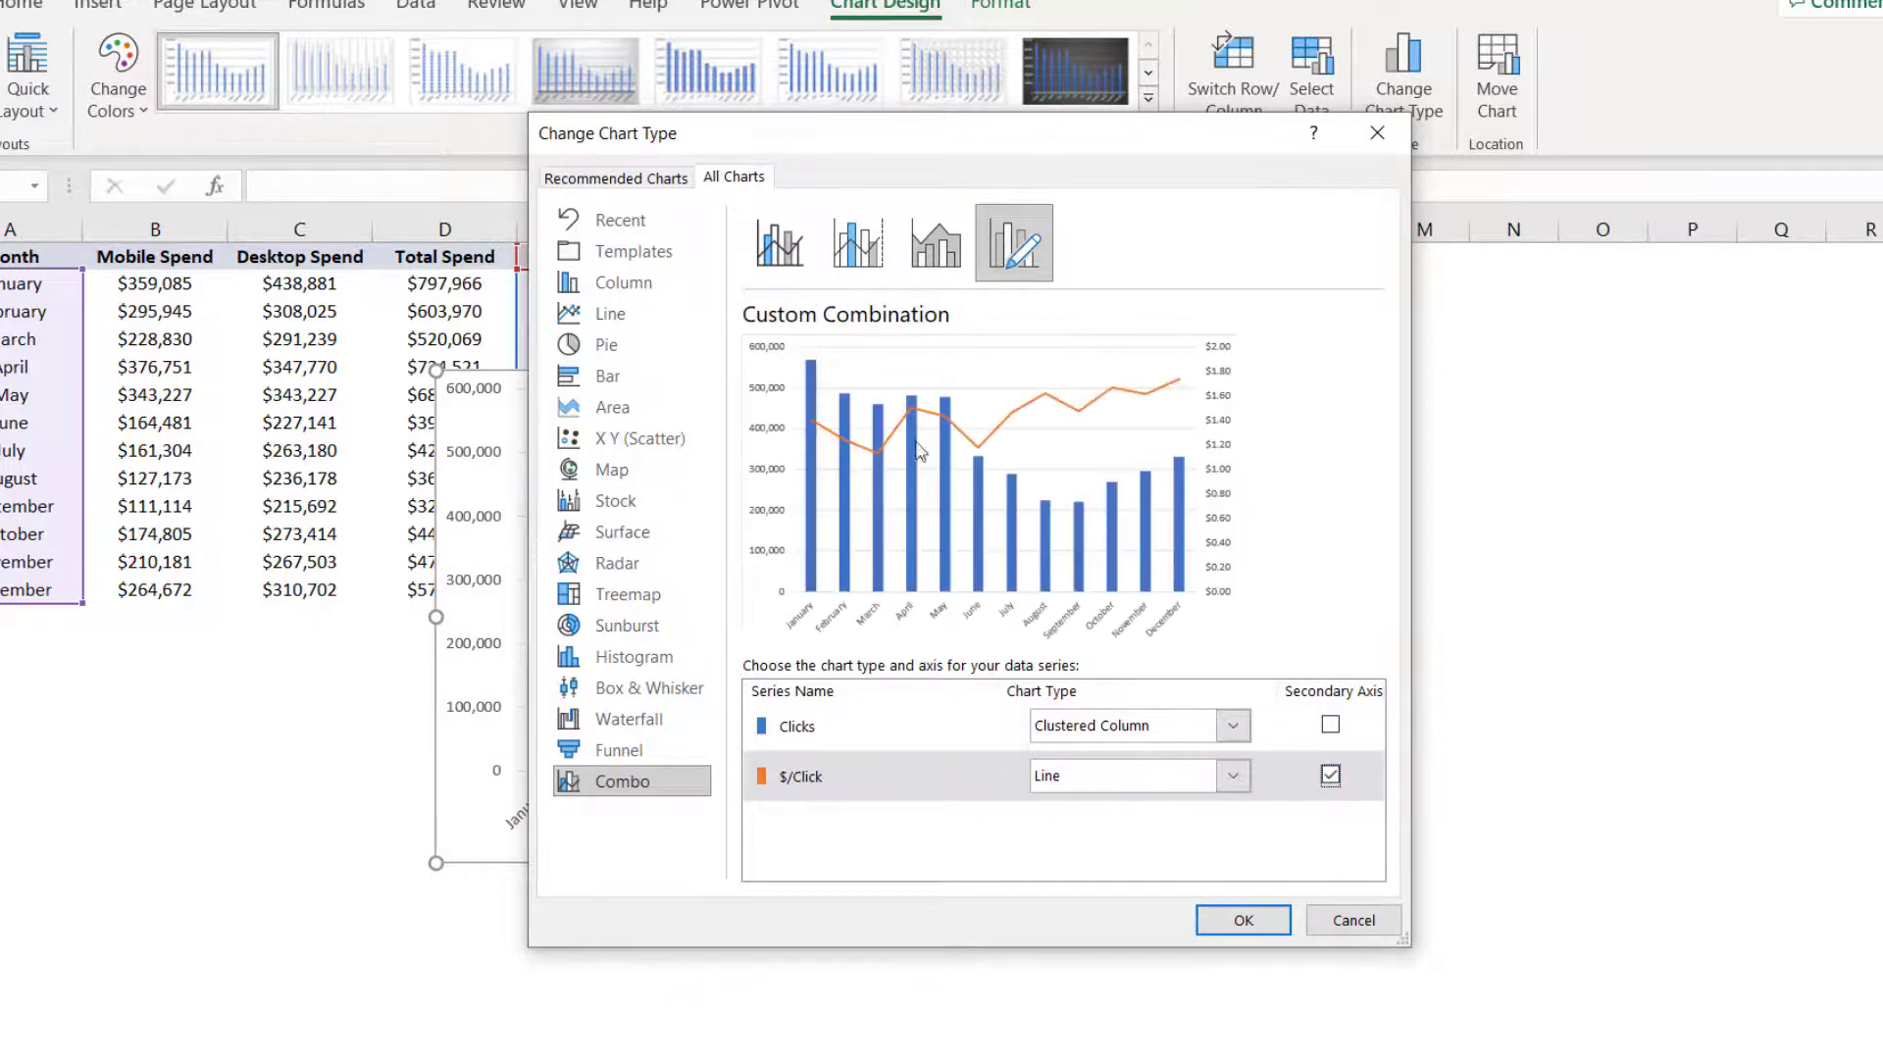
left_click(1244, 920)
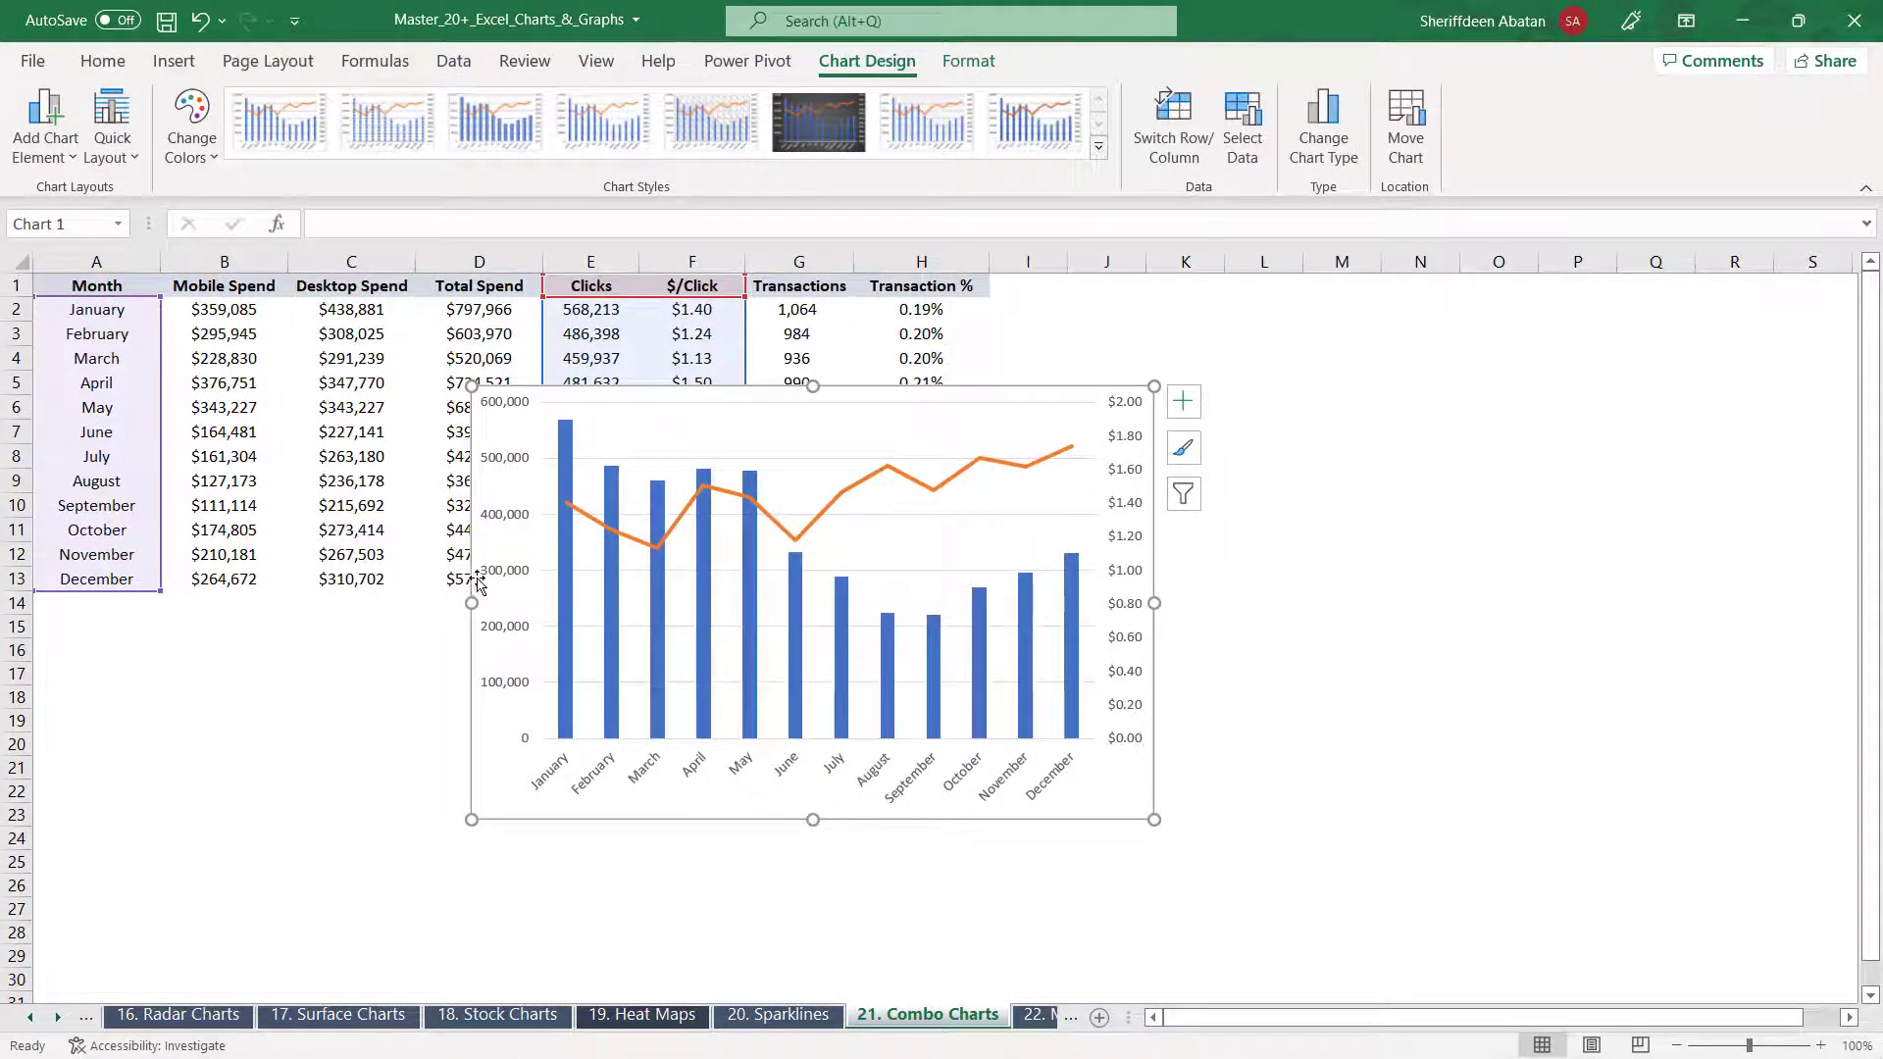
Bold the labels of the primary vertical, secondary vertical and horizontal axes
left_click(500, 582)
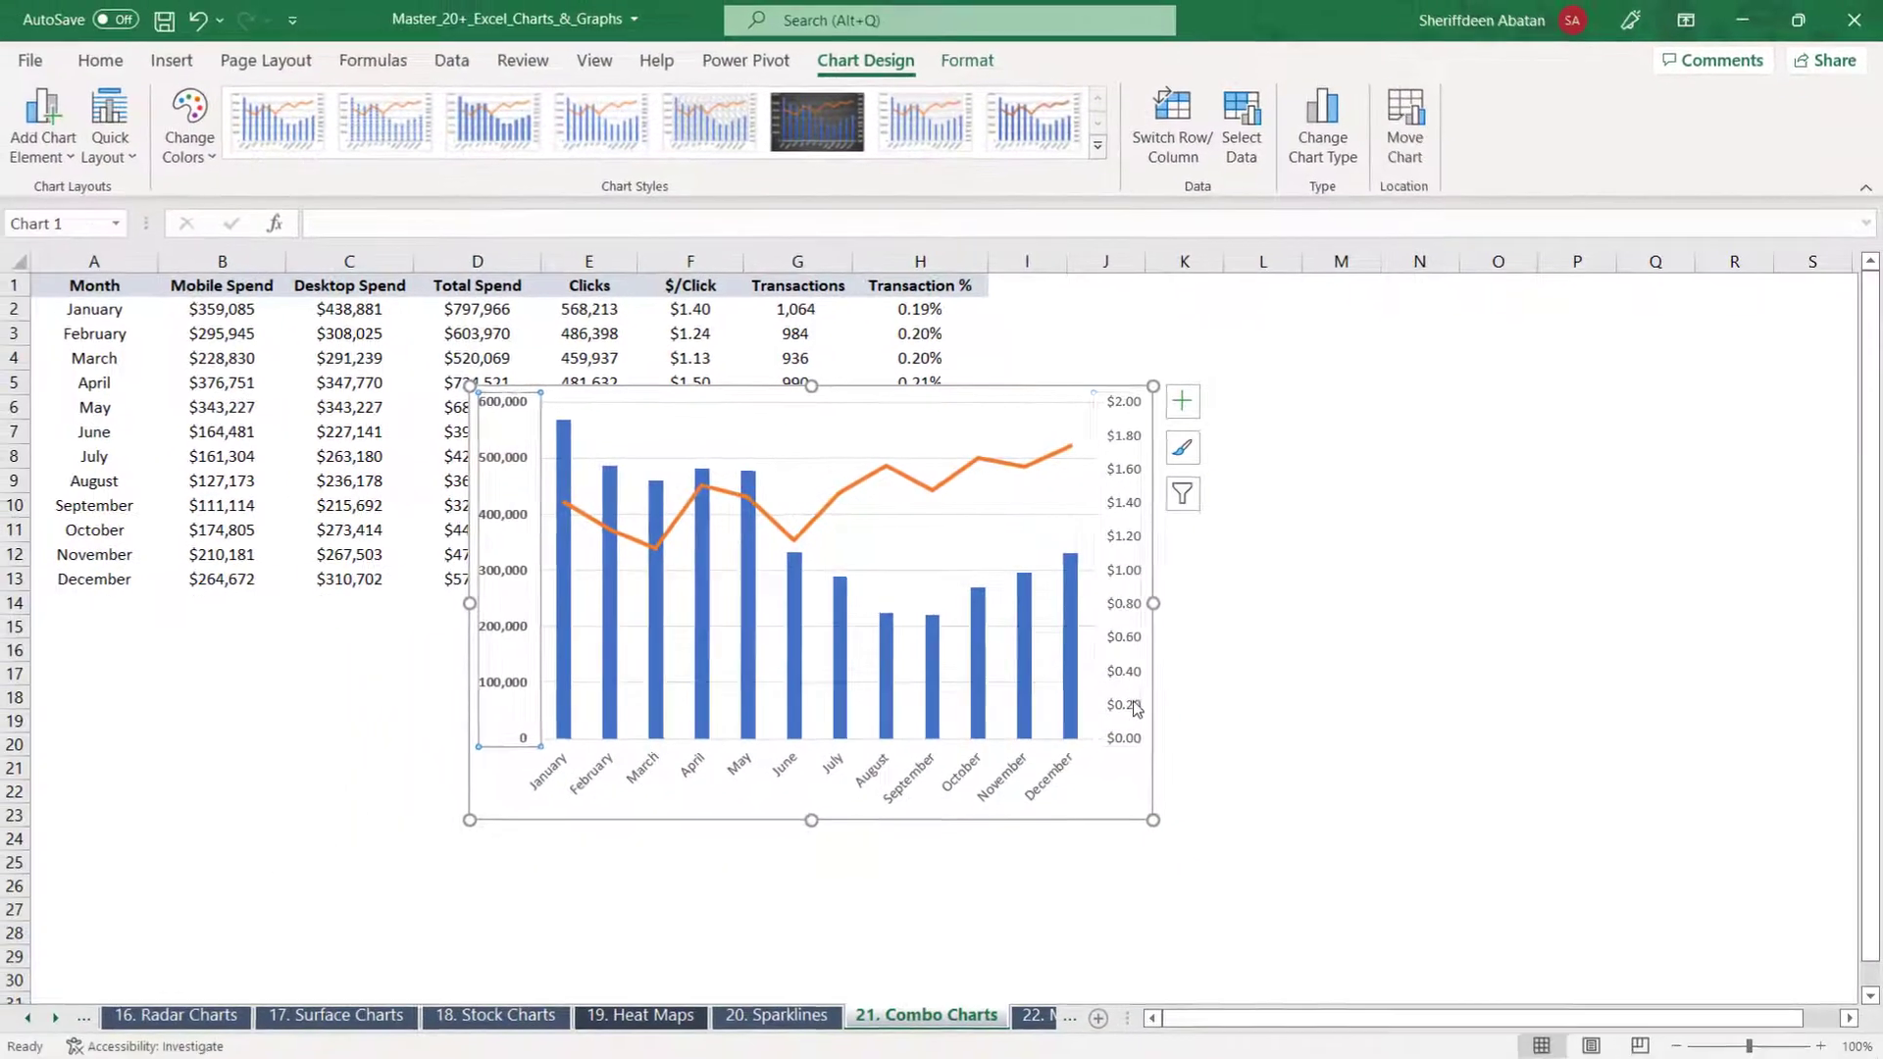
key("ctrl+z")
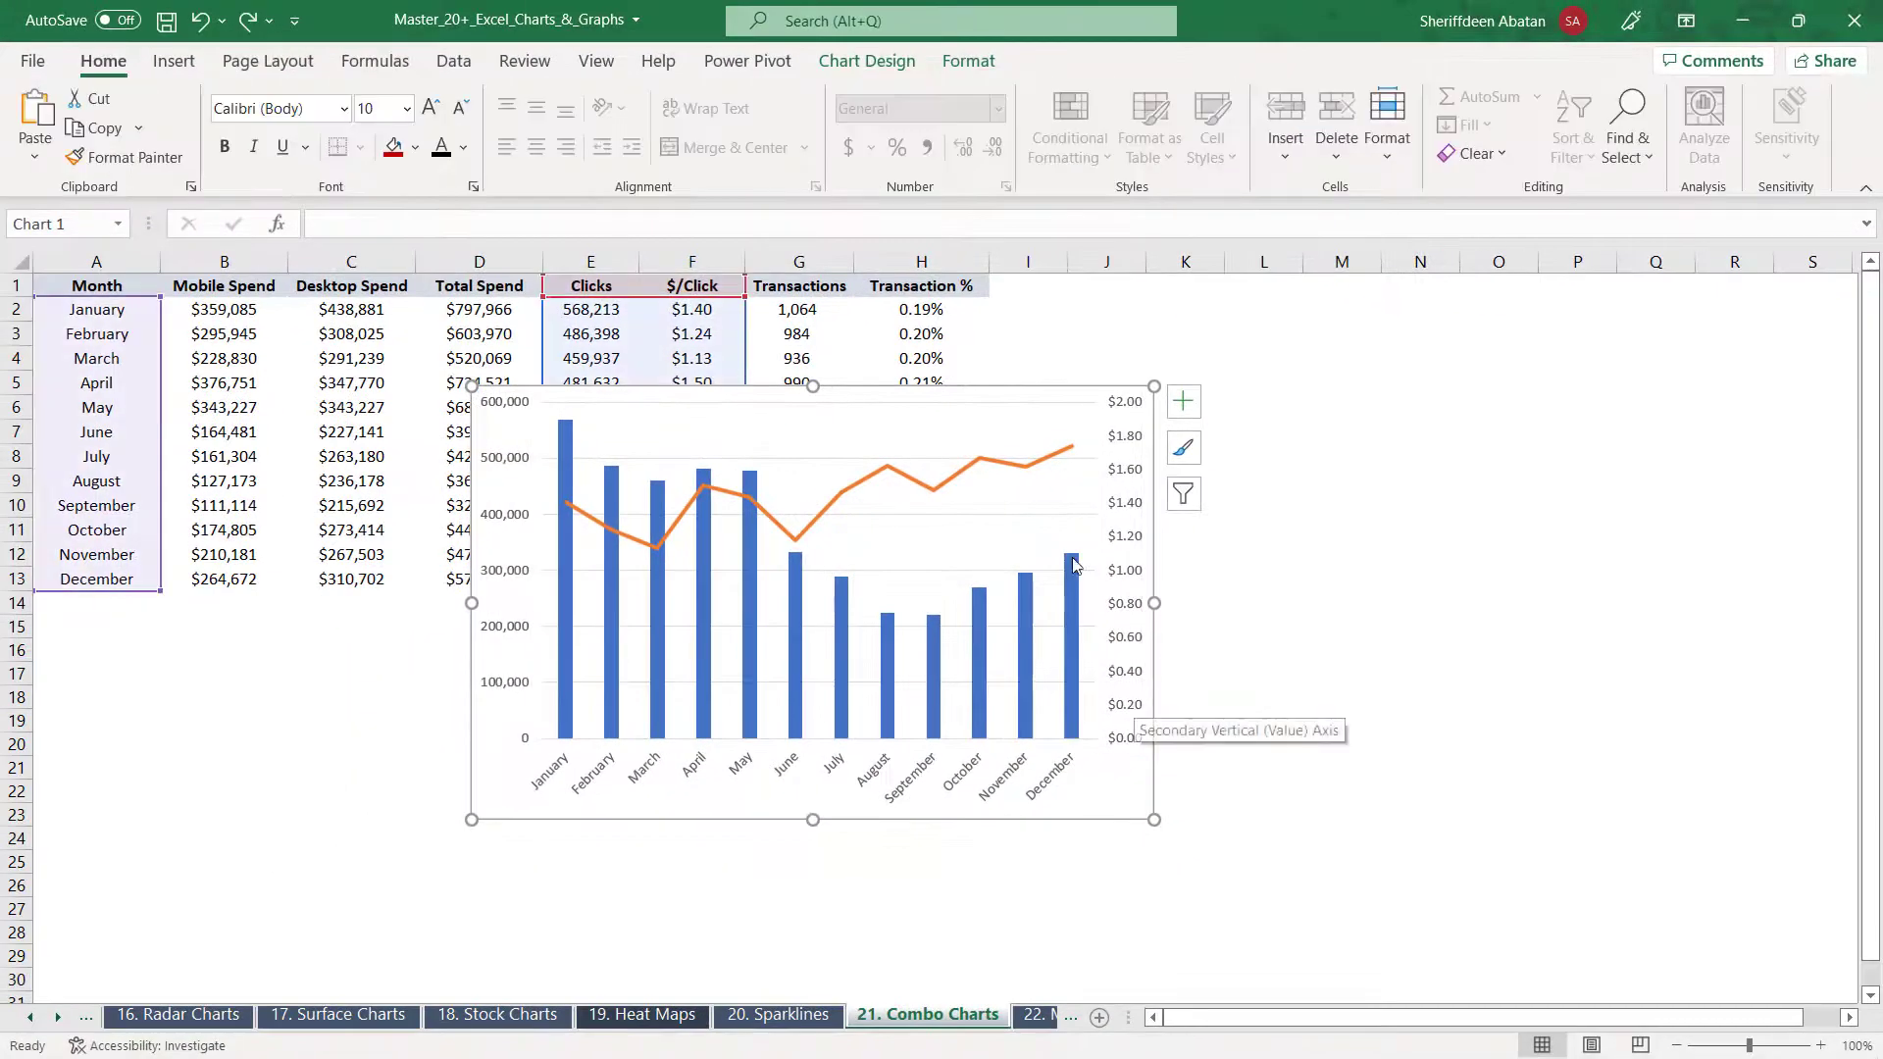
left_click(503, 582)
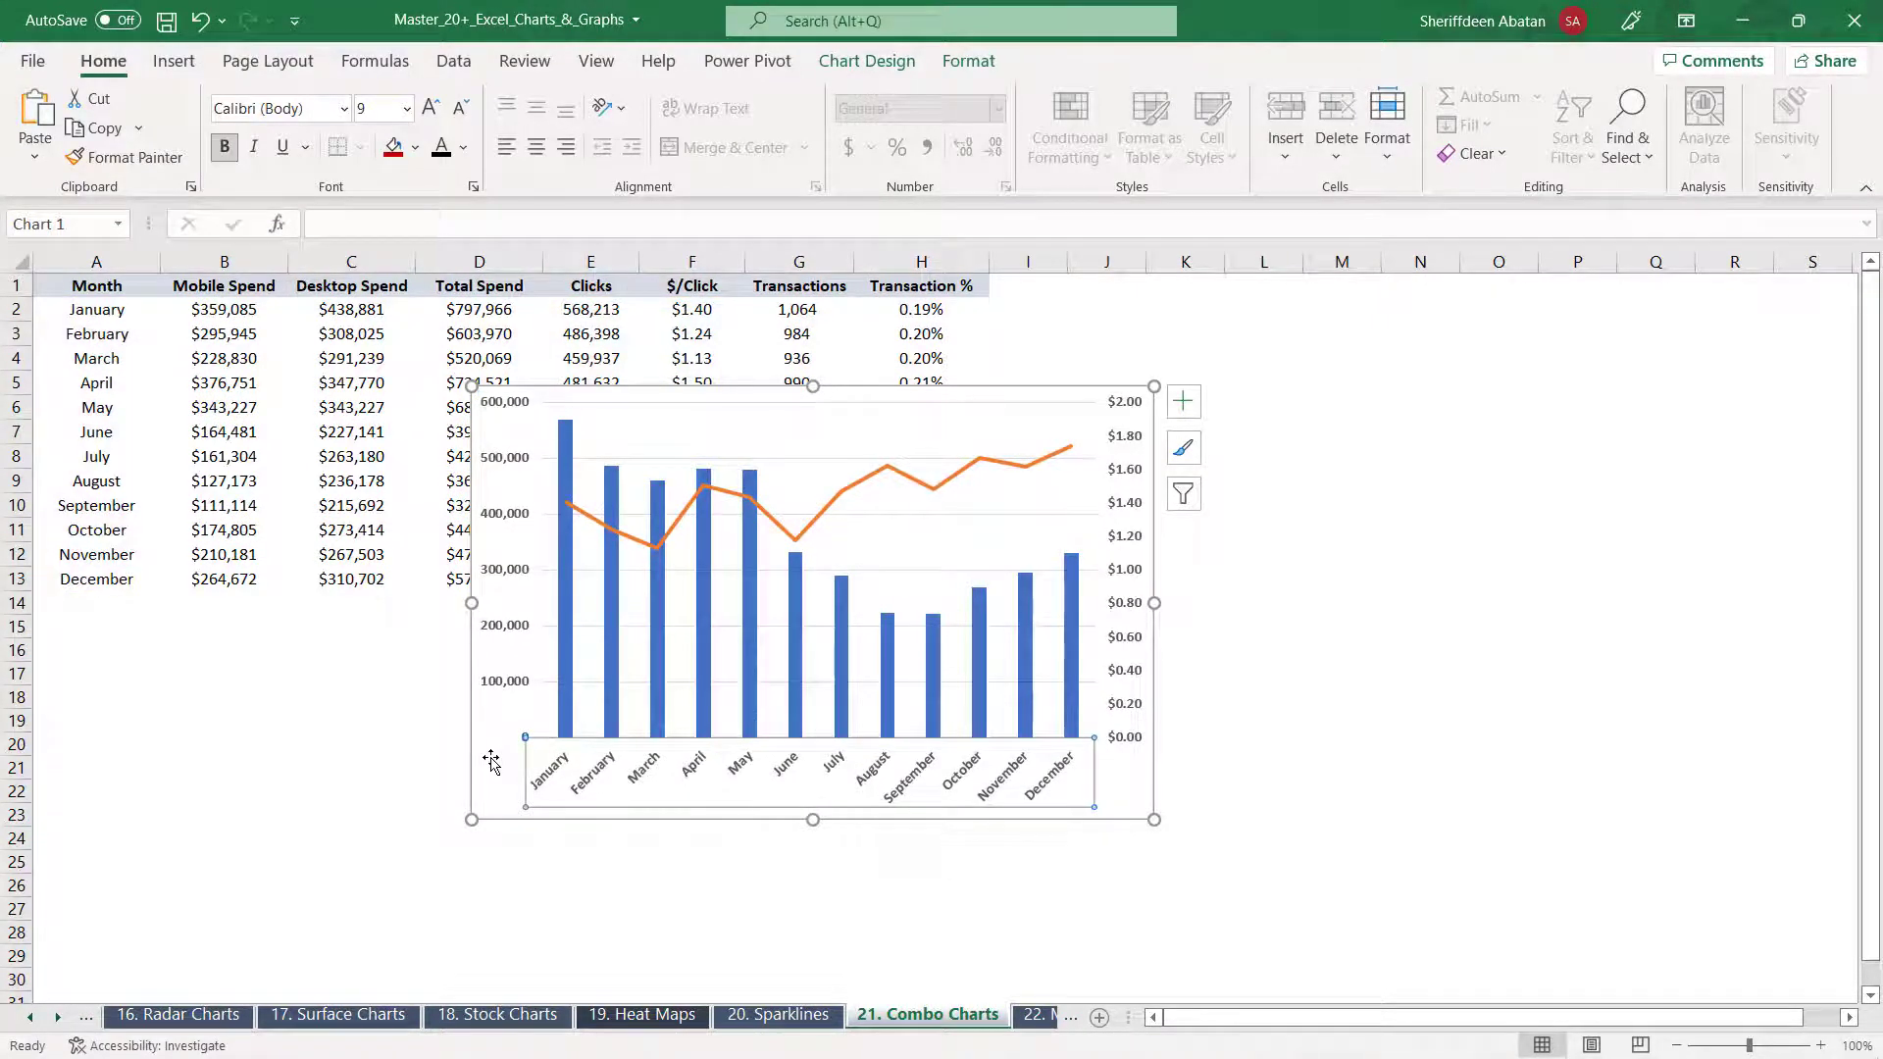
left_click(492, 764)
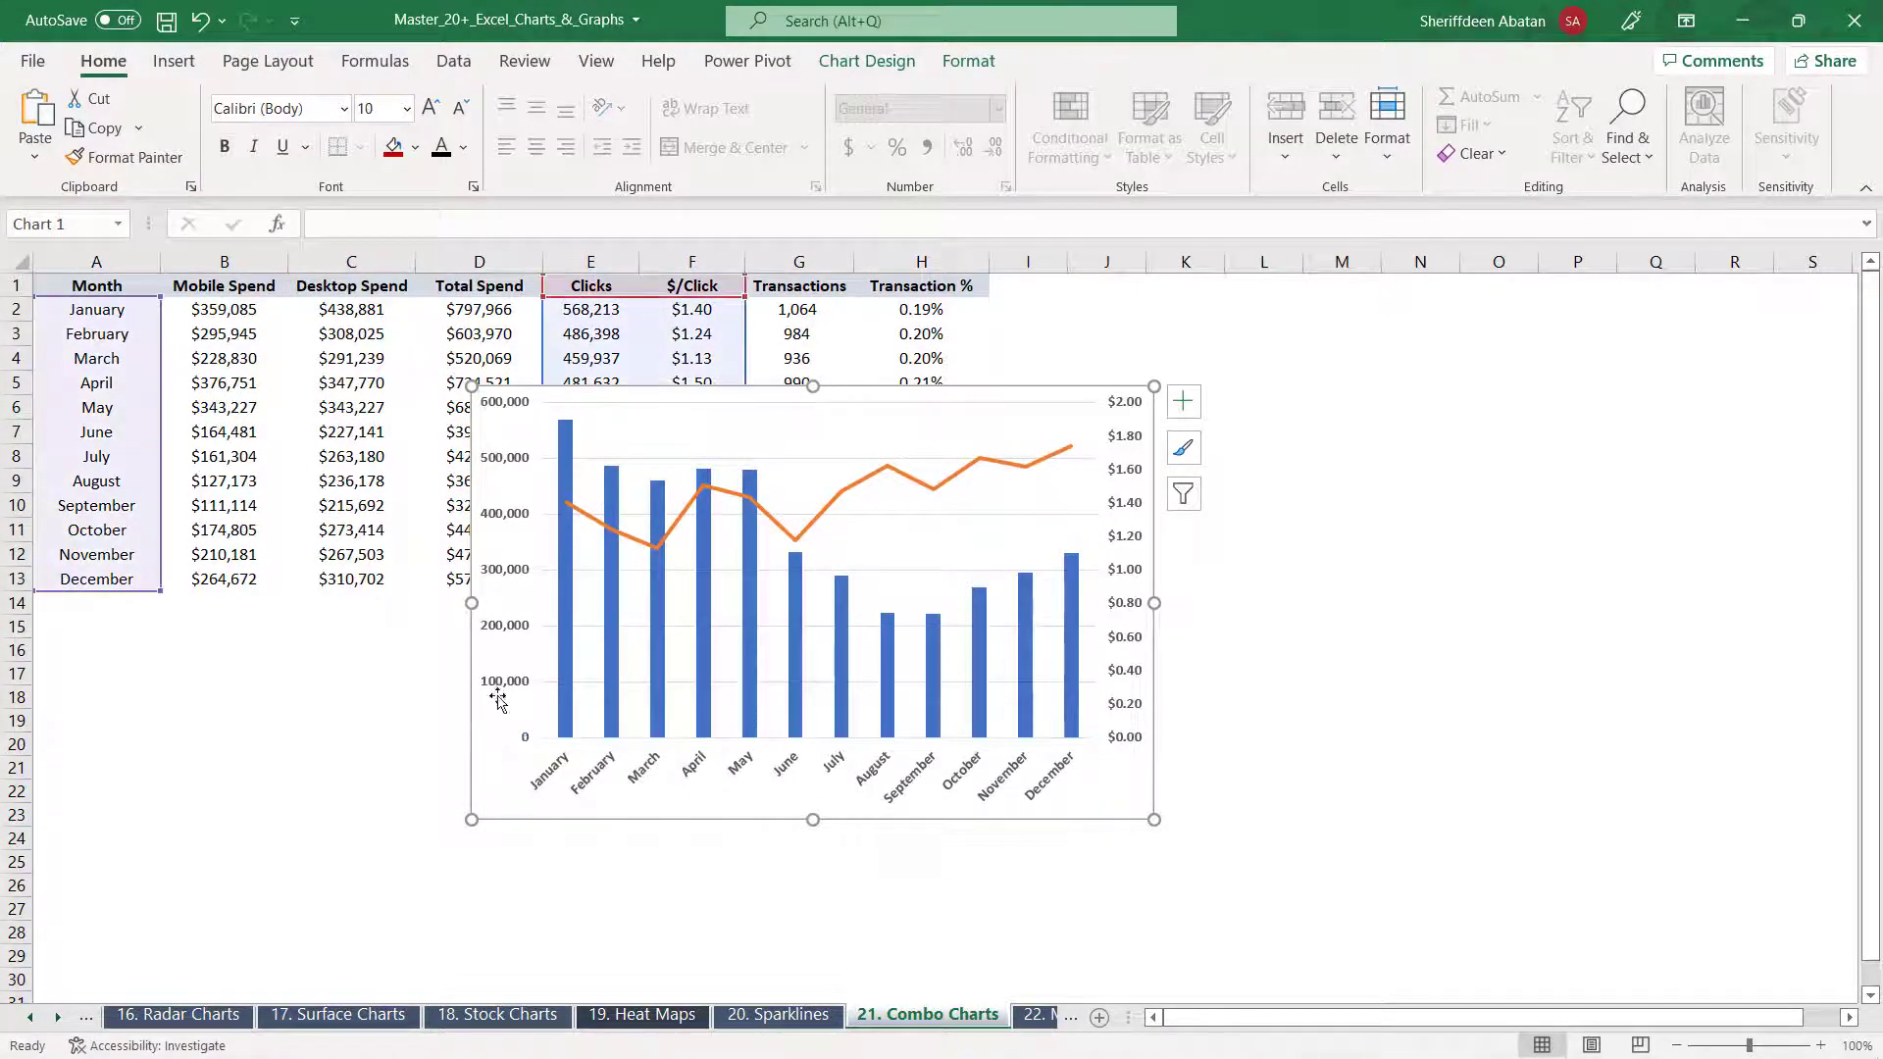
Add a primary horizontal axis title reading Month and make it bold
left_click(867, 61)
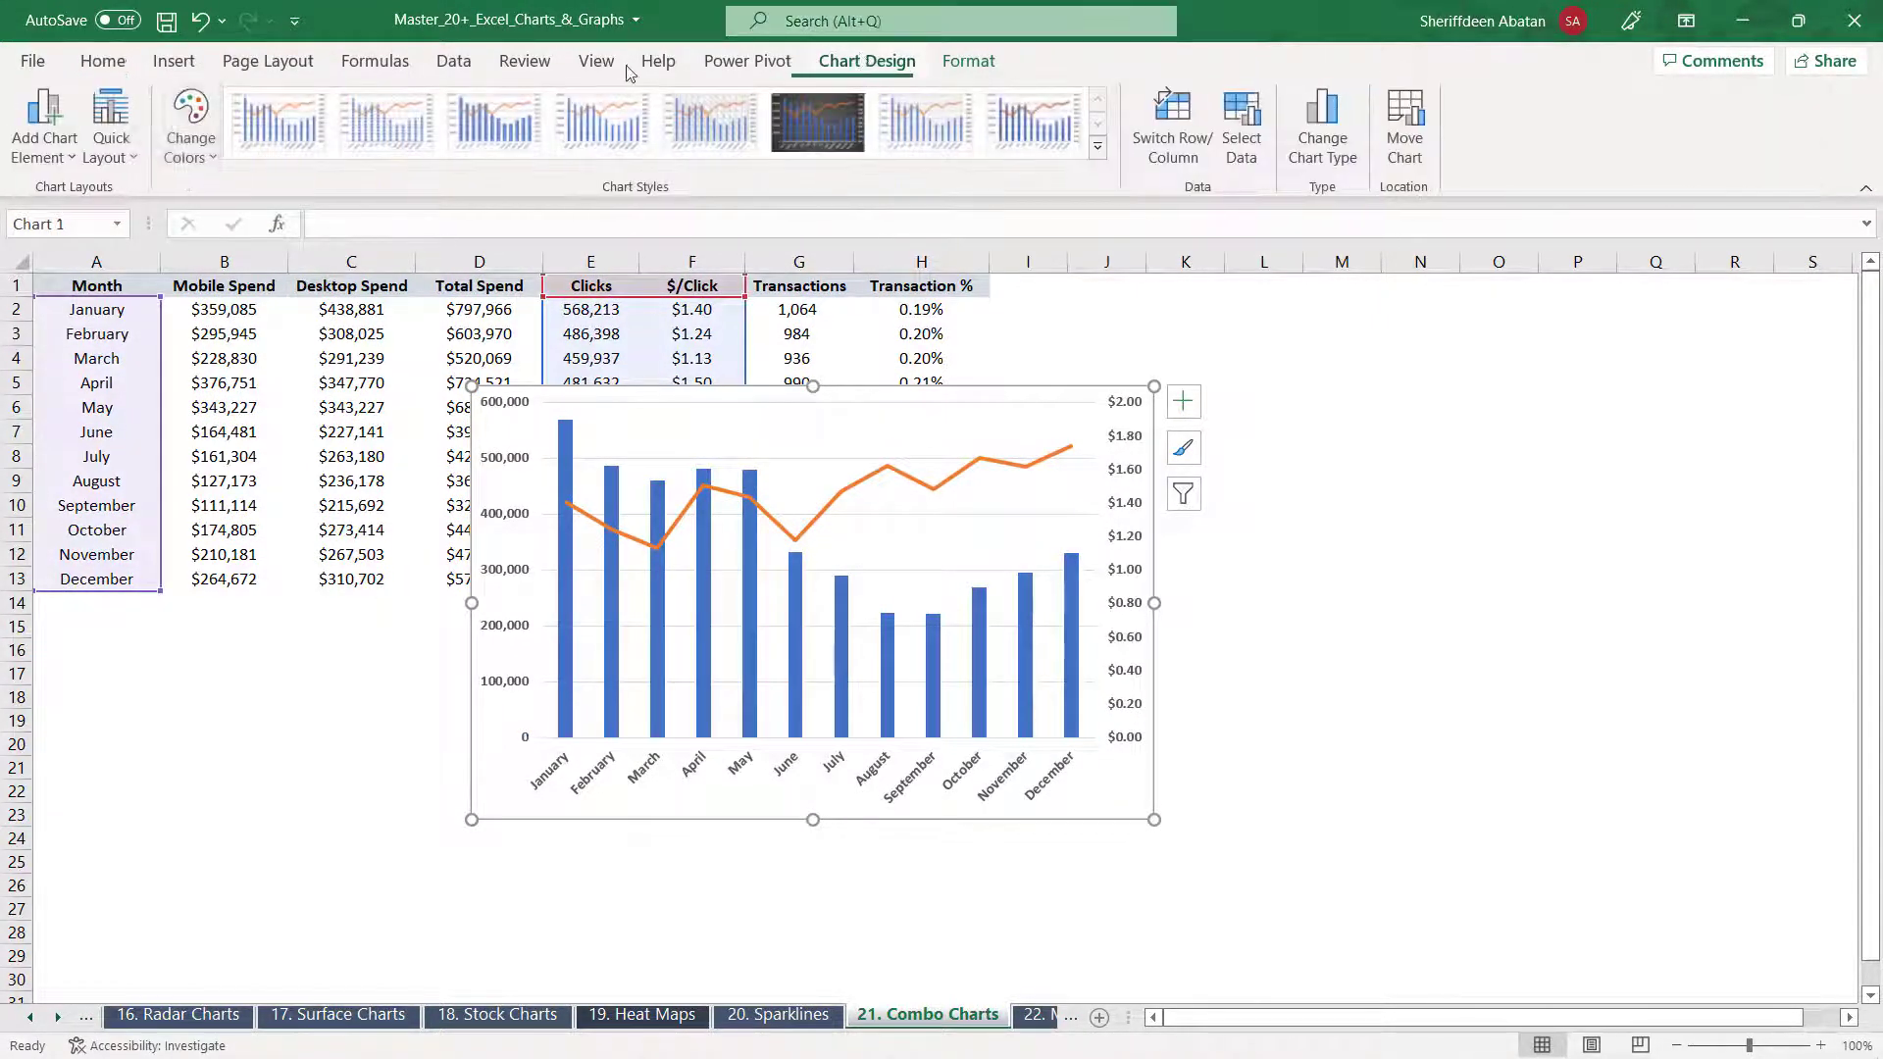
left_click(59, 142)
mouse_move(151, 238)
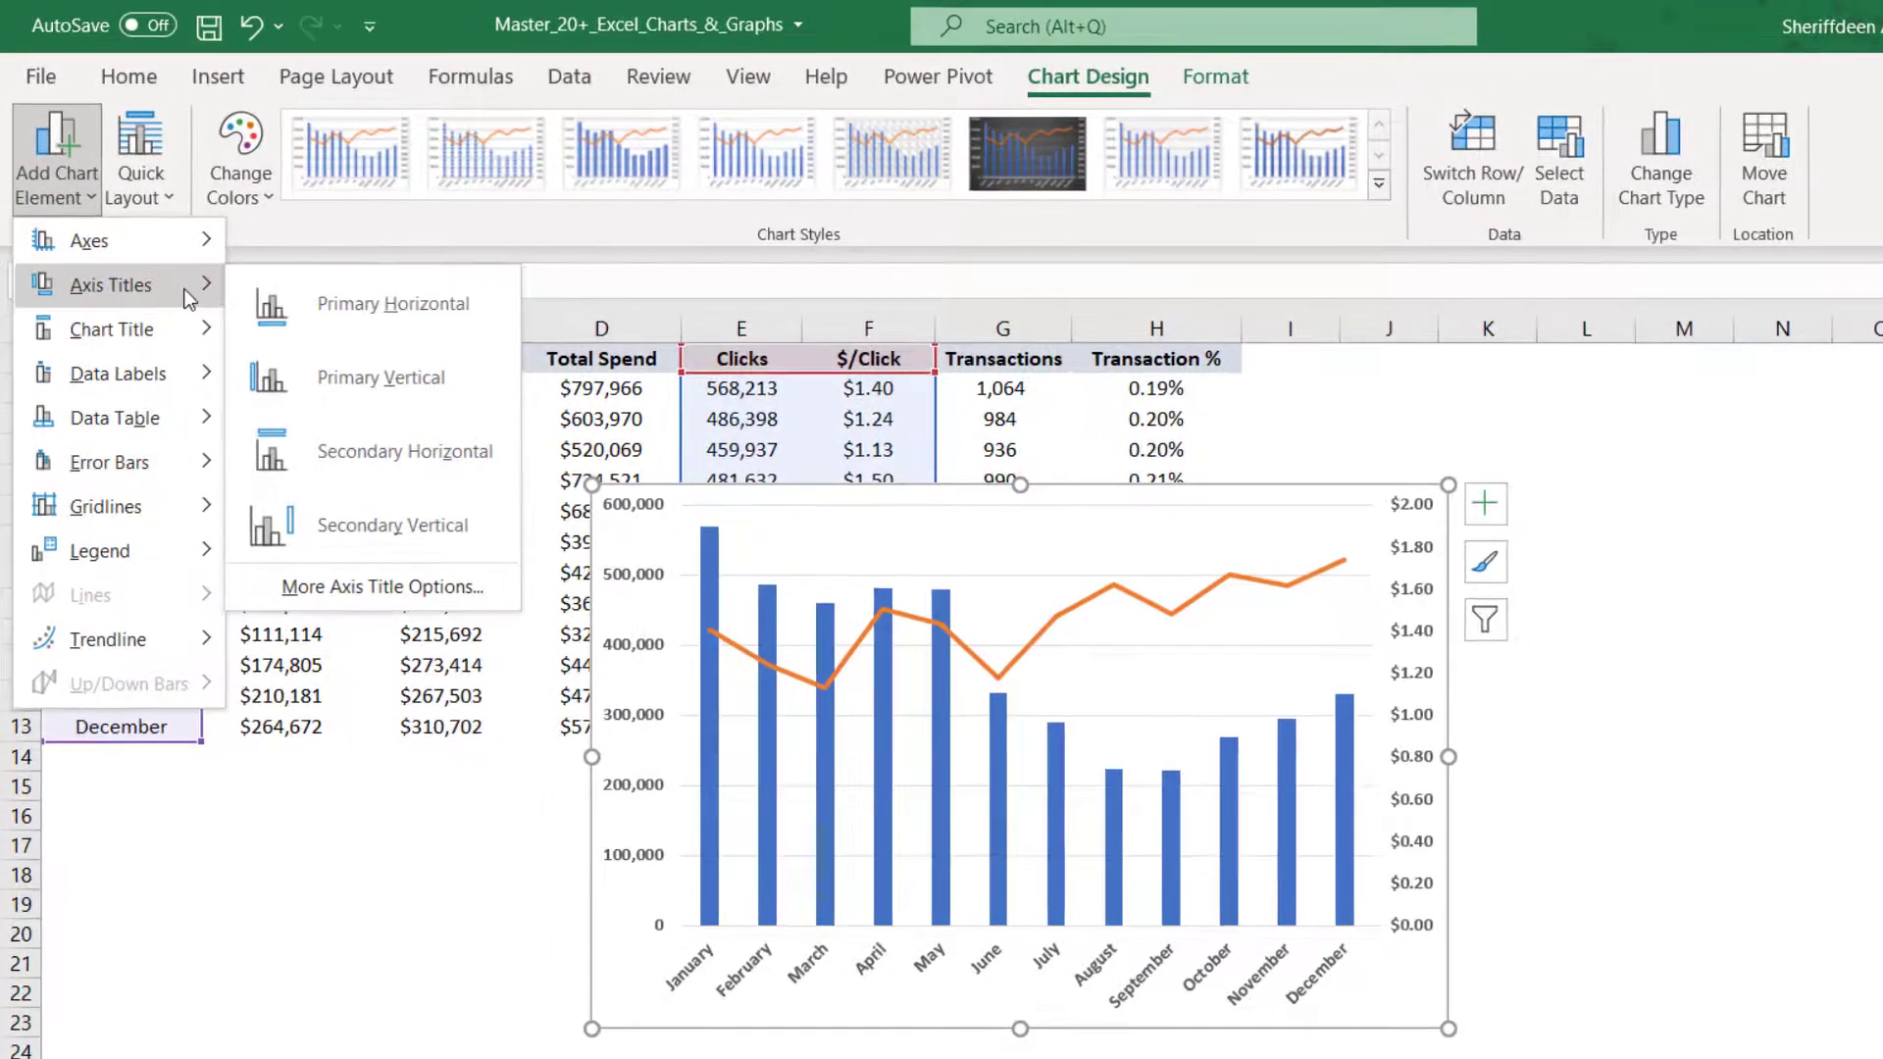
left_click(375, 293)
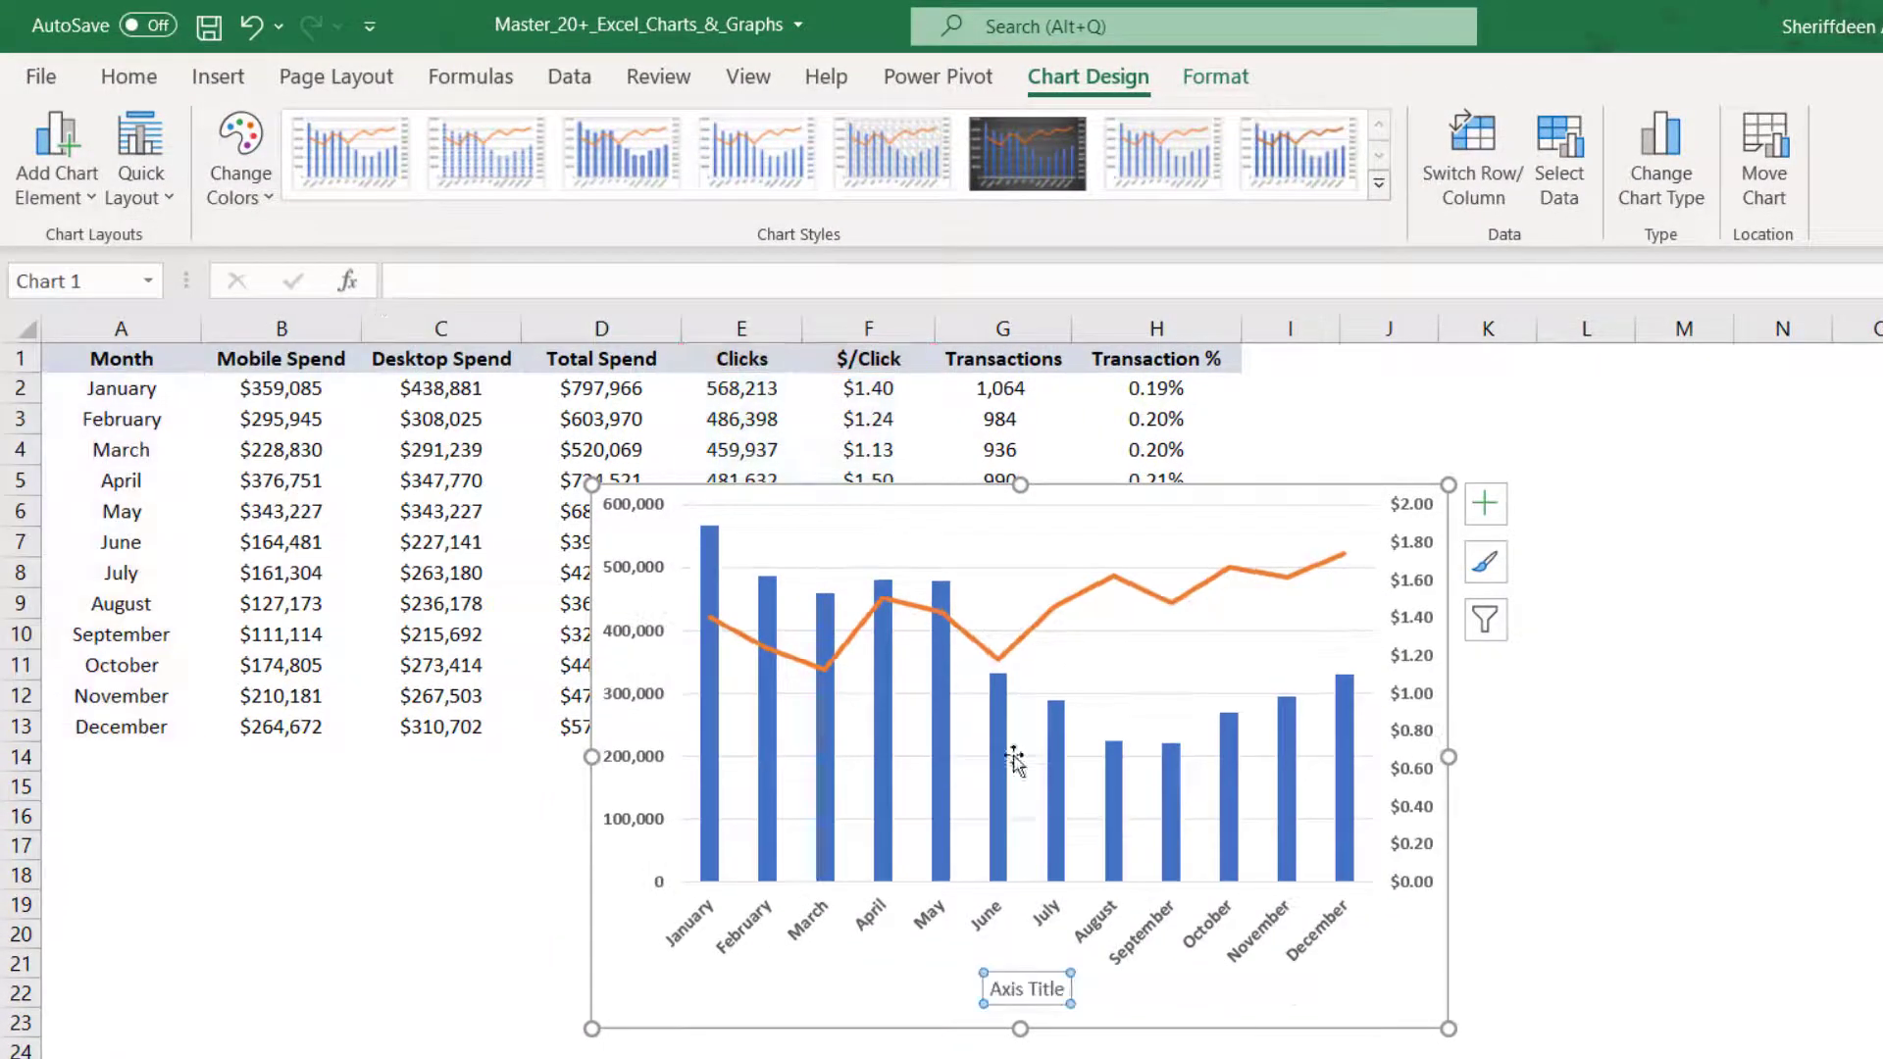
triple_click(1016, 988)
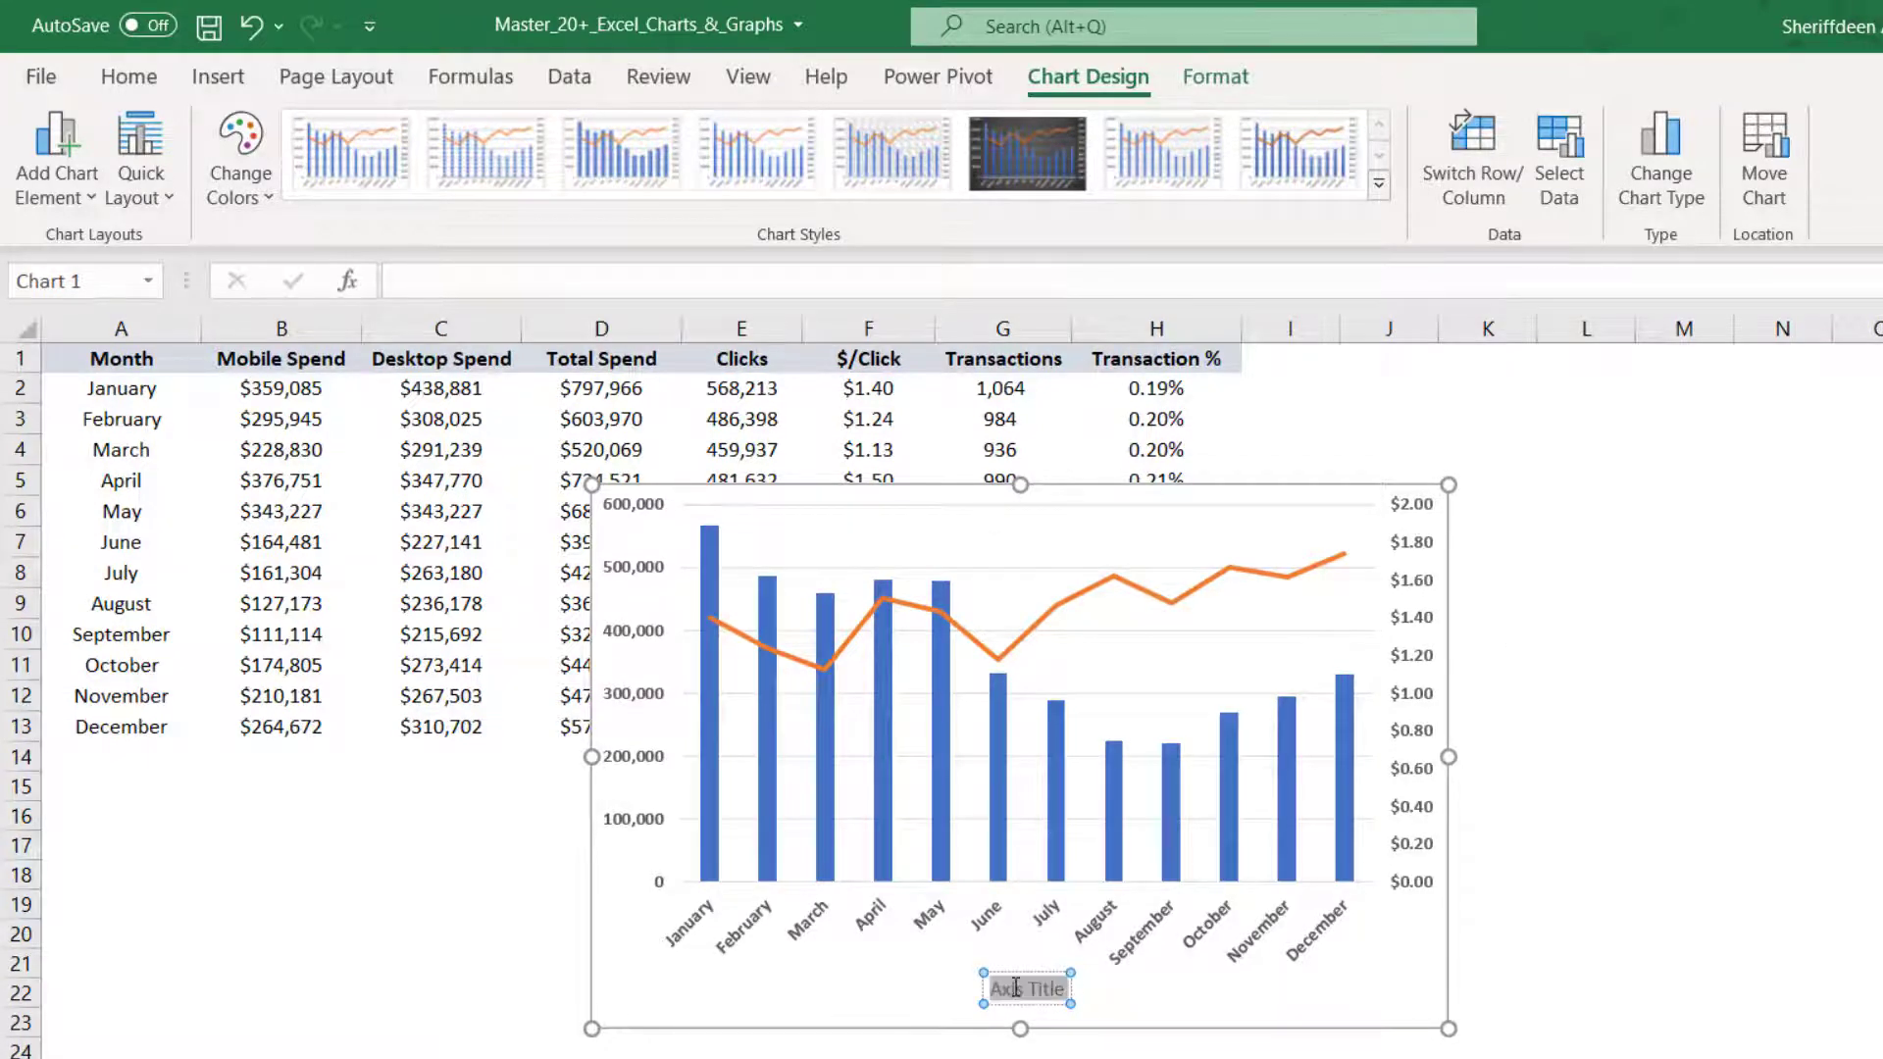
type("Month")
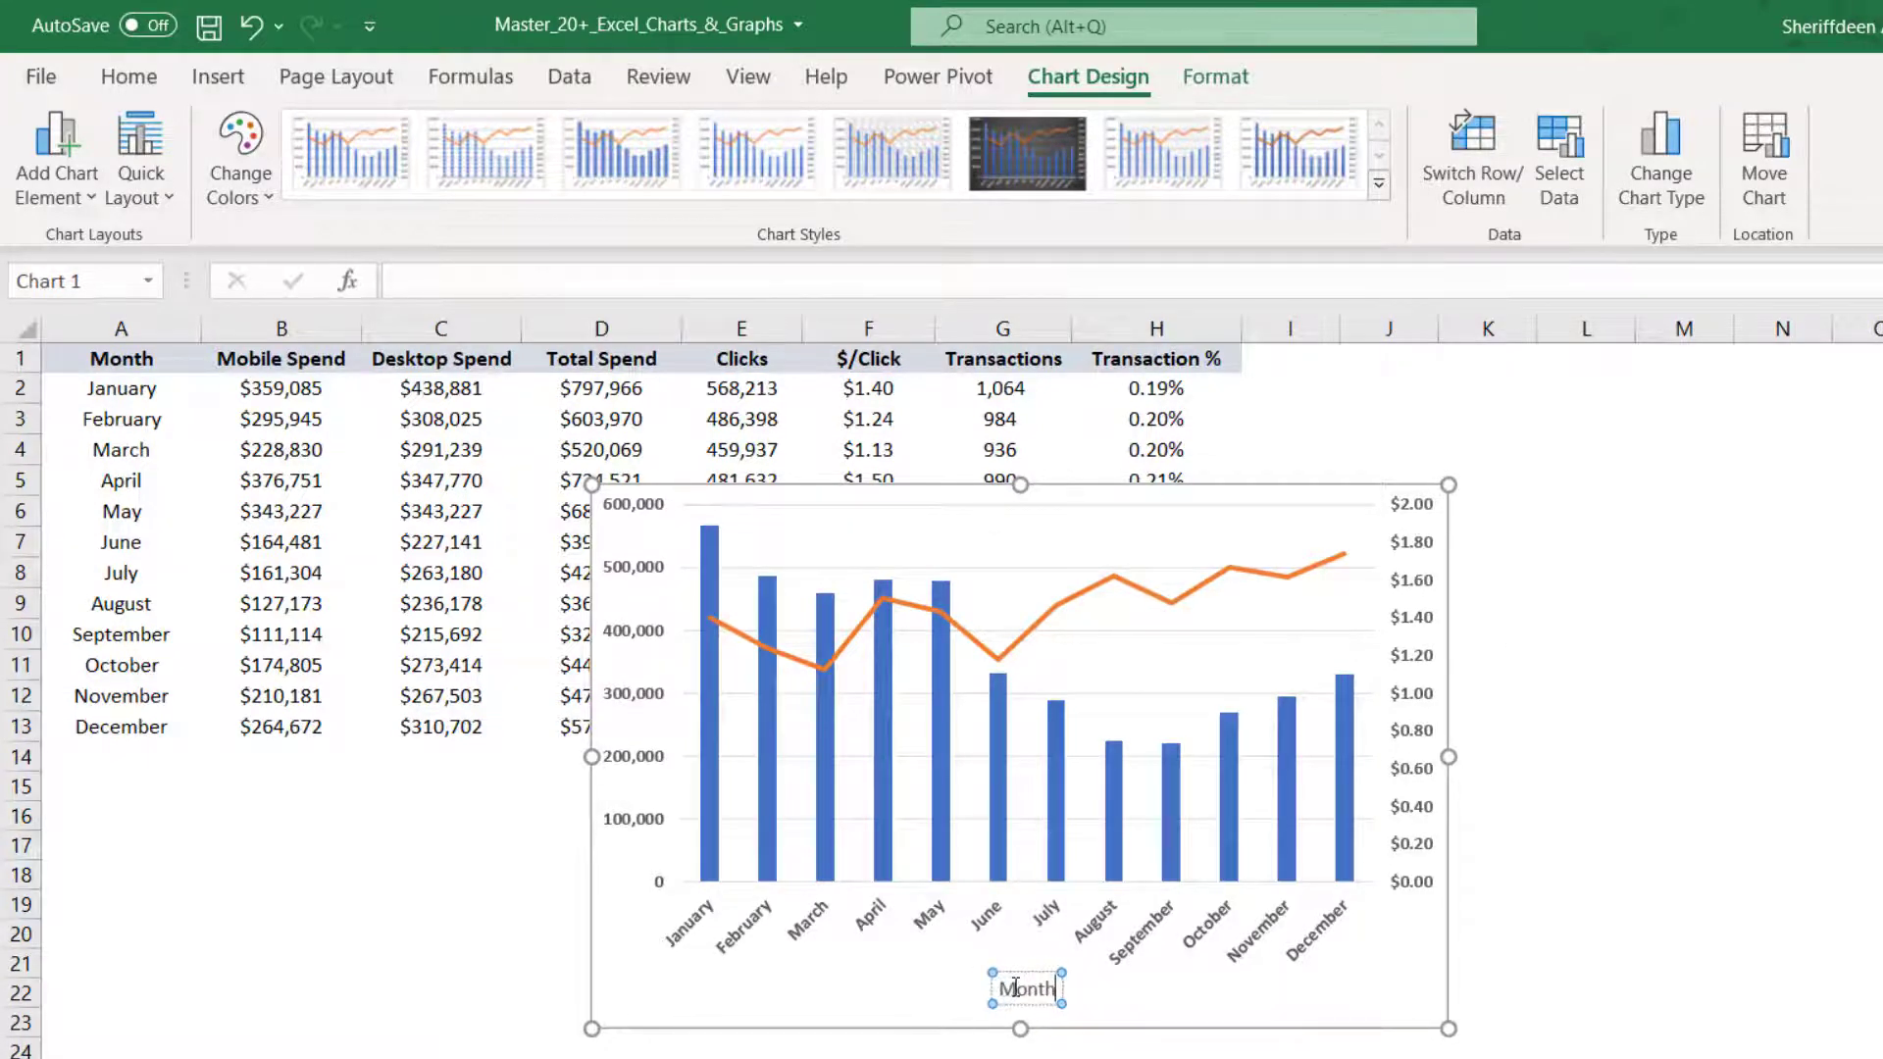
key("ctrl+a")
left_click(786, 857)
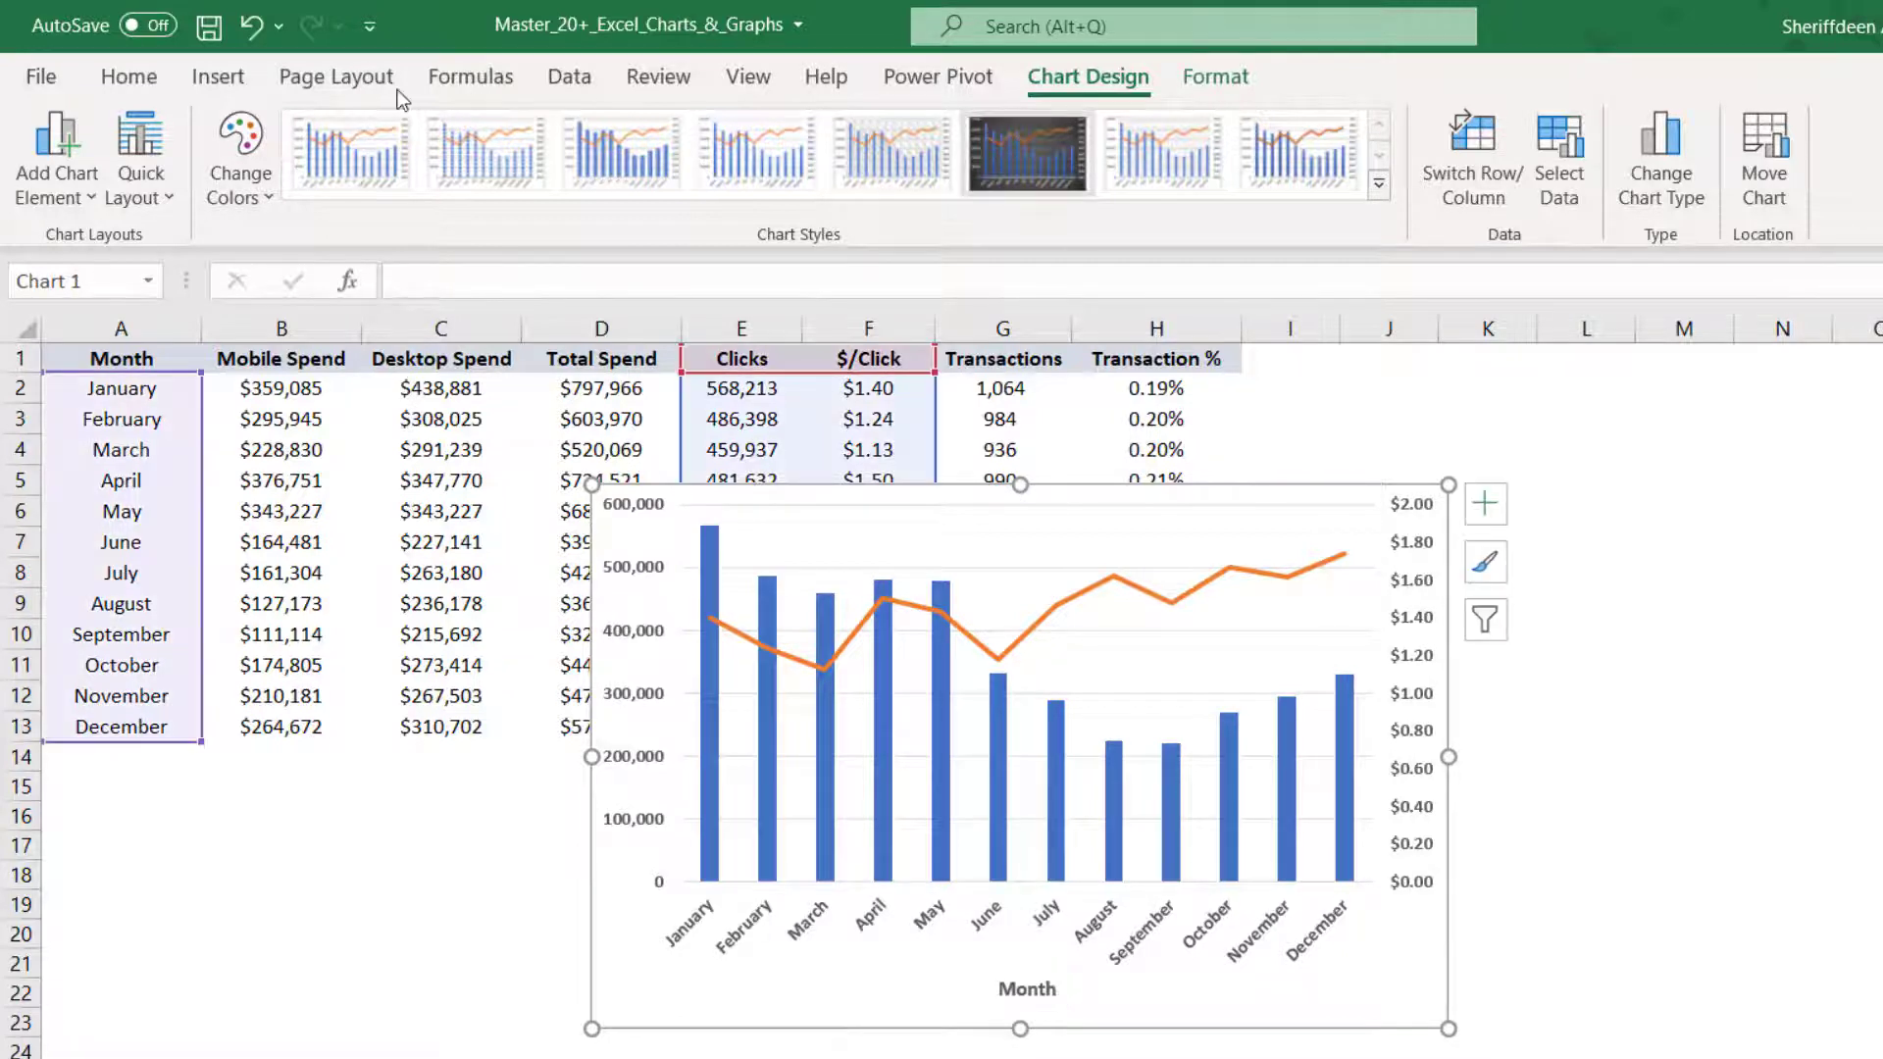
Add a primary vertical axis title reading Clicks and make it bold
left_click(86, 174)
mouse_move(187, 294)
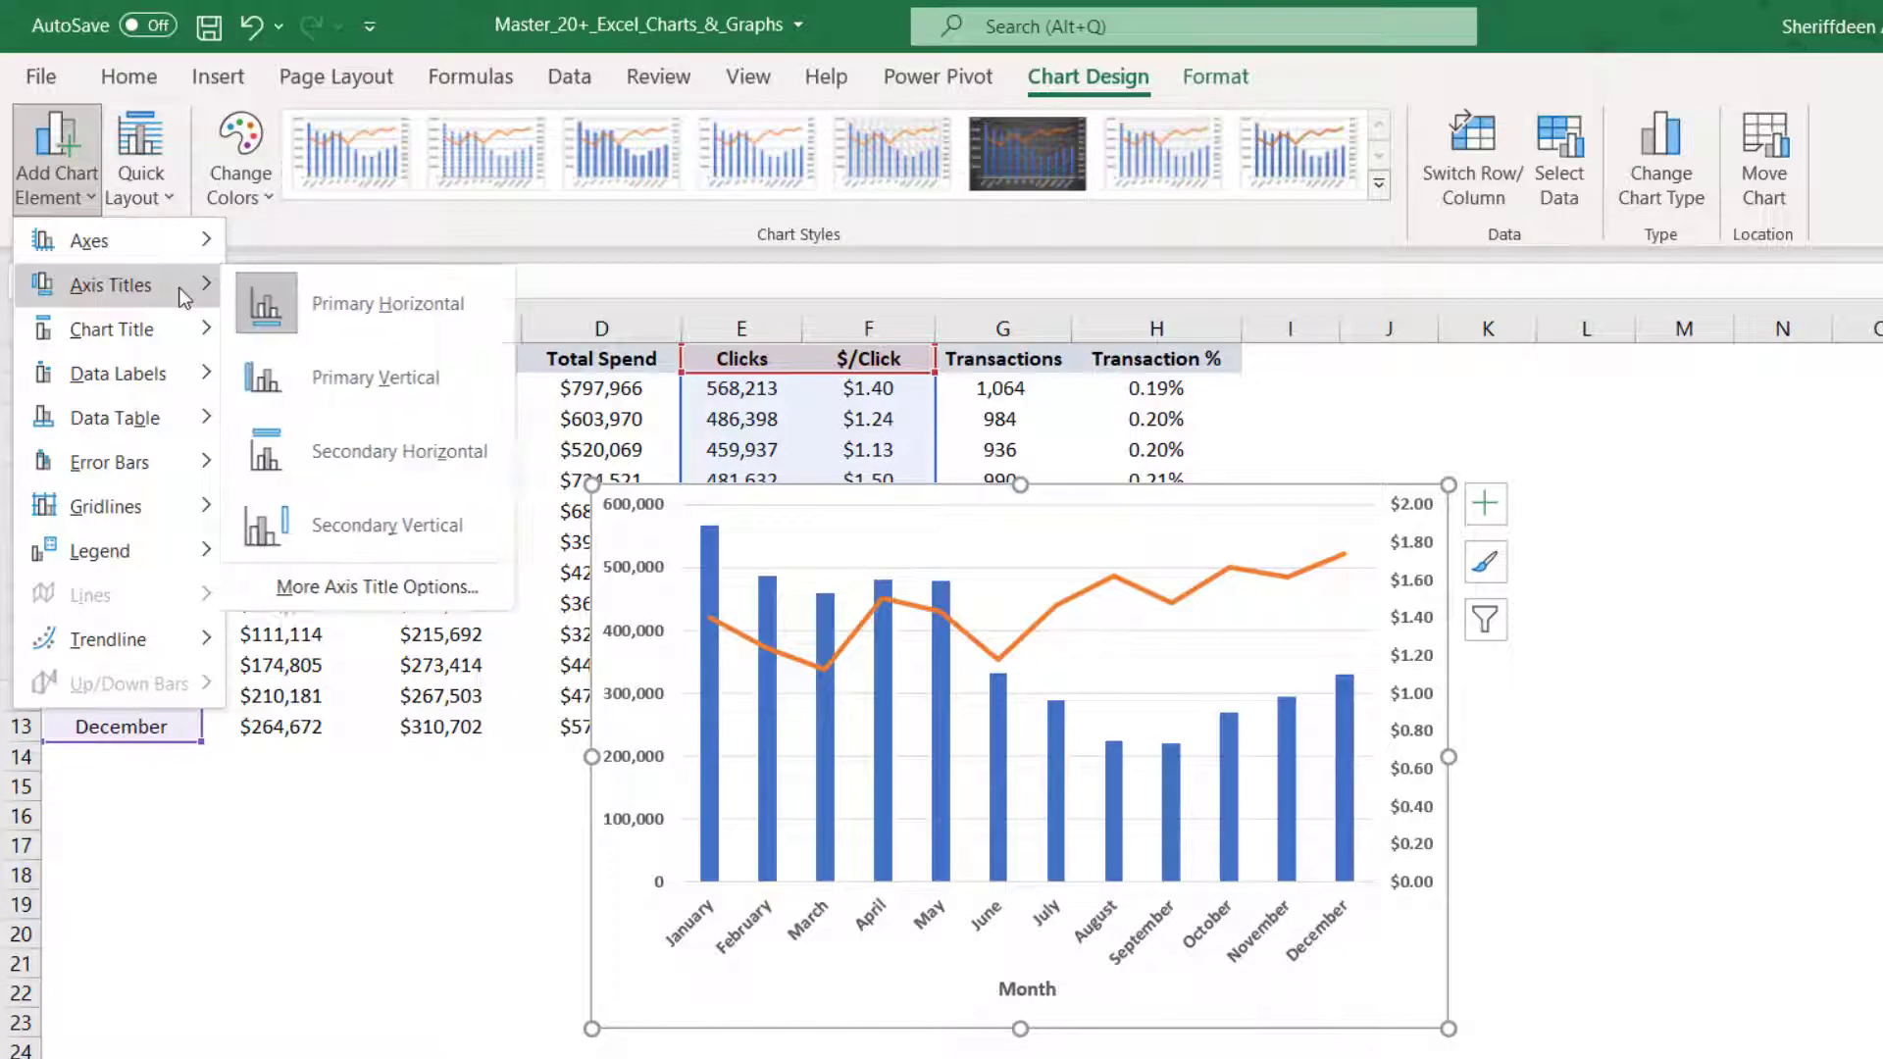
left_click(410, 363)
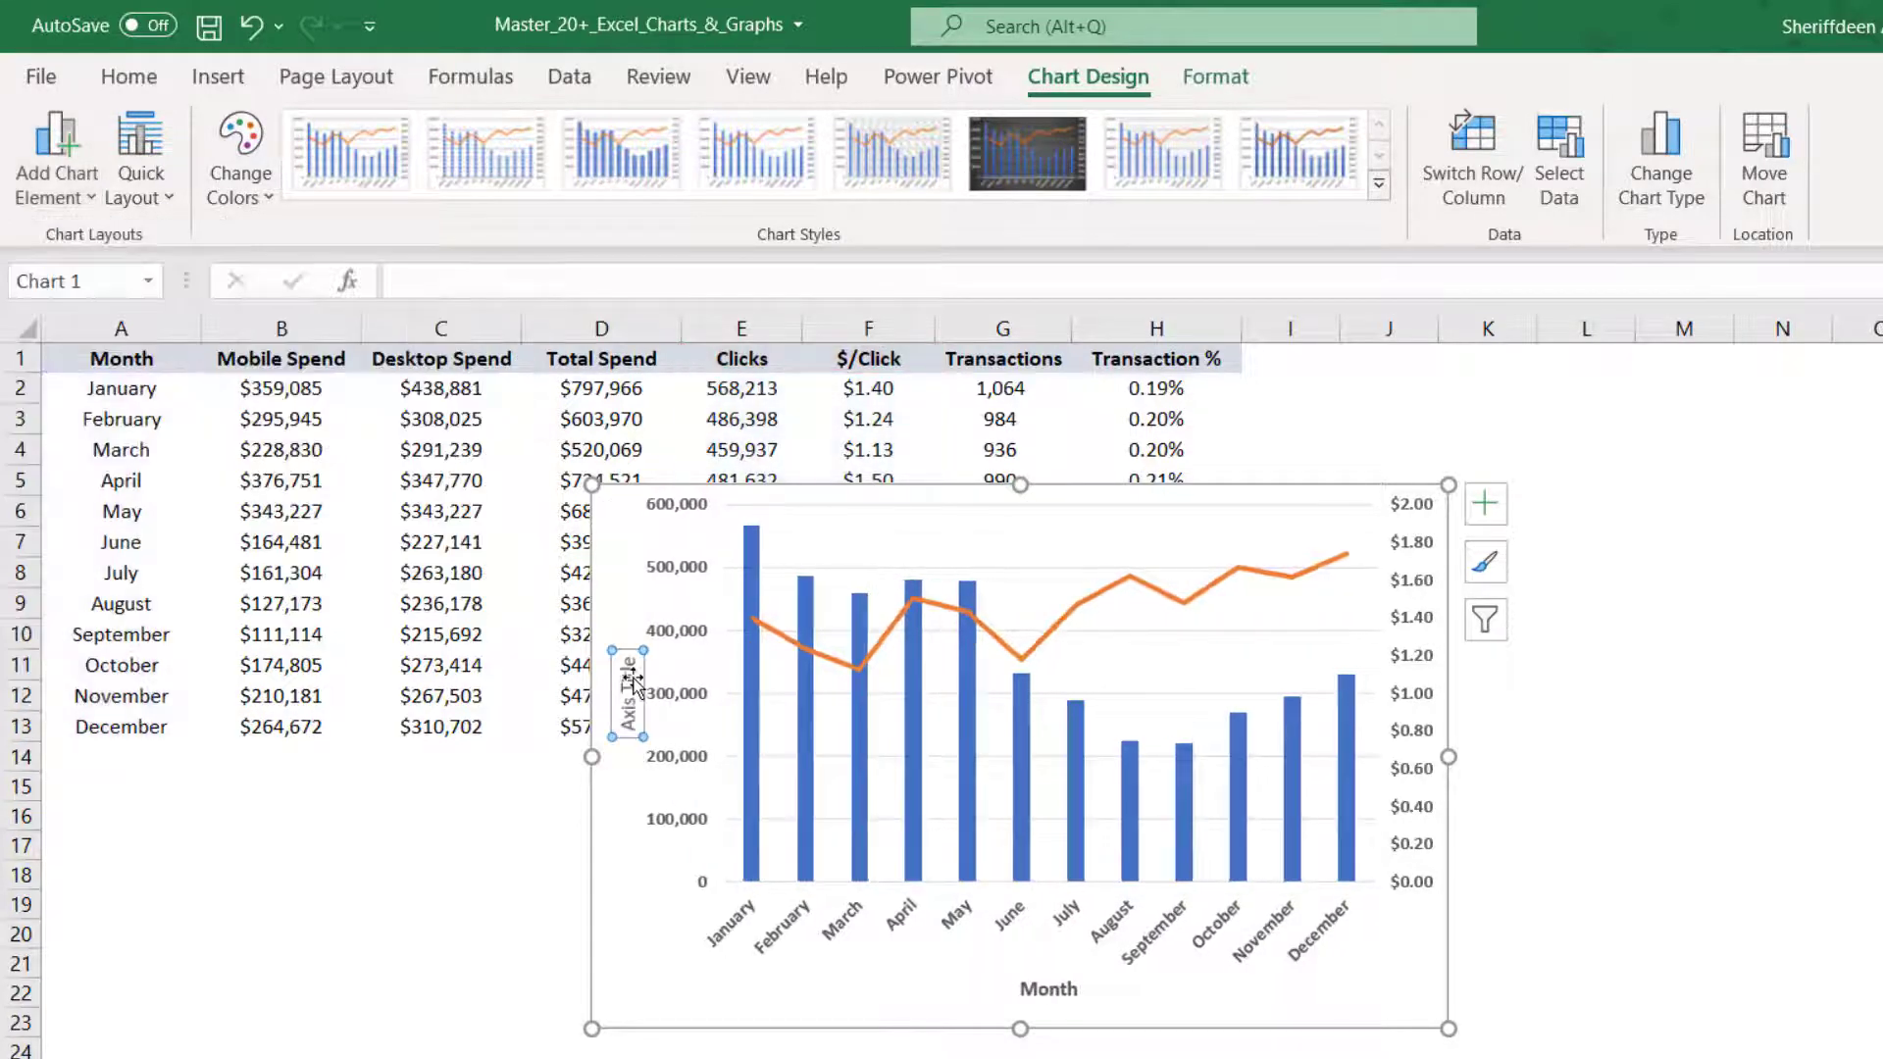
left_click(627, 709)
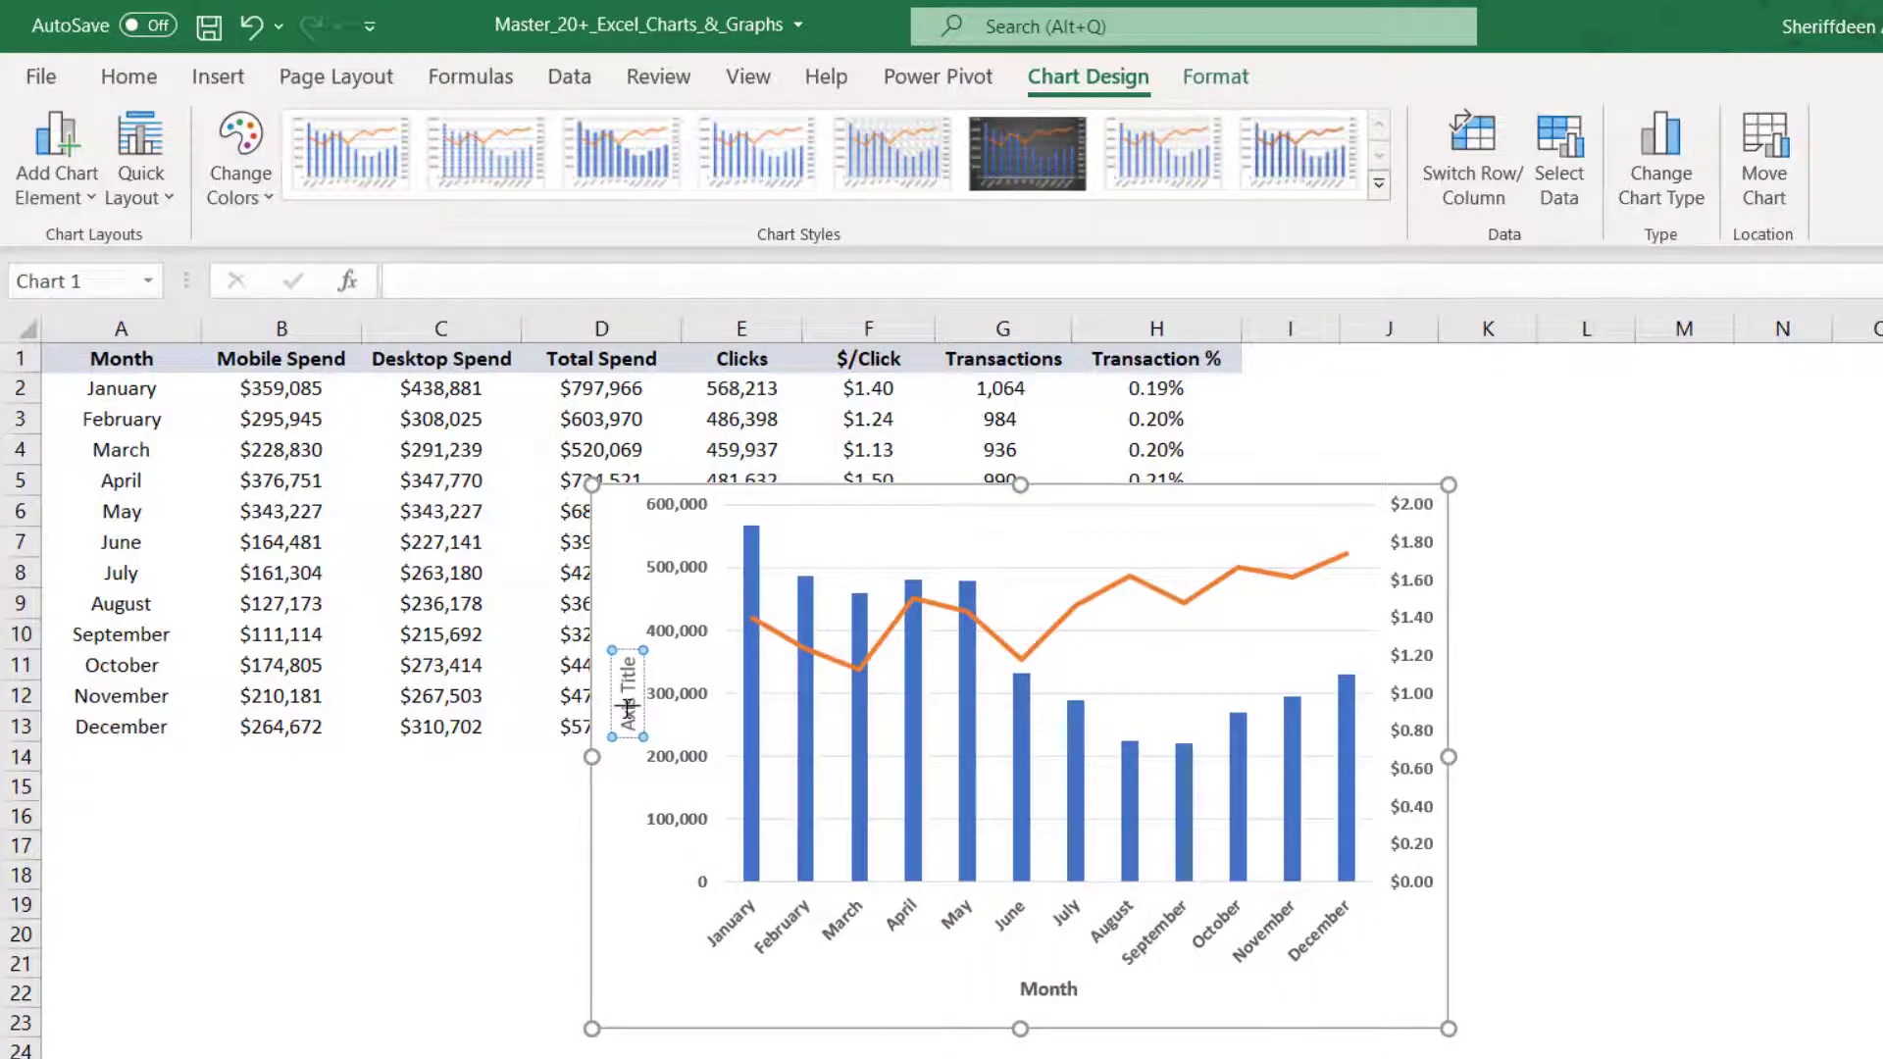
triple_click(628, 710)
type("Clicks")
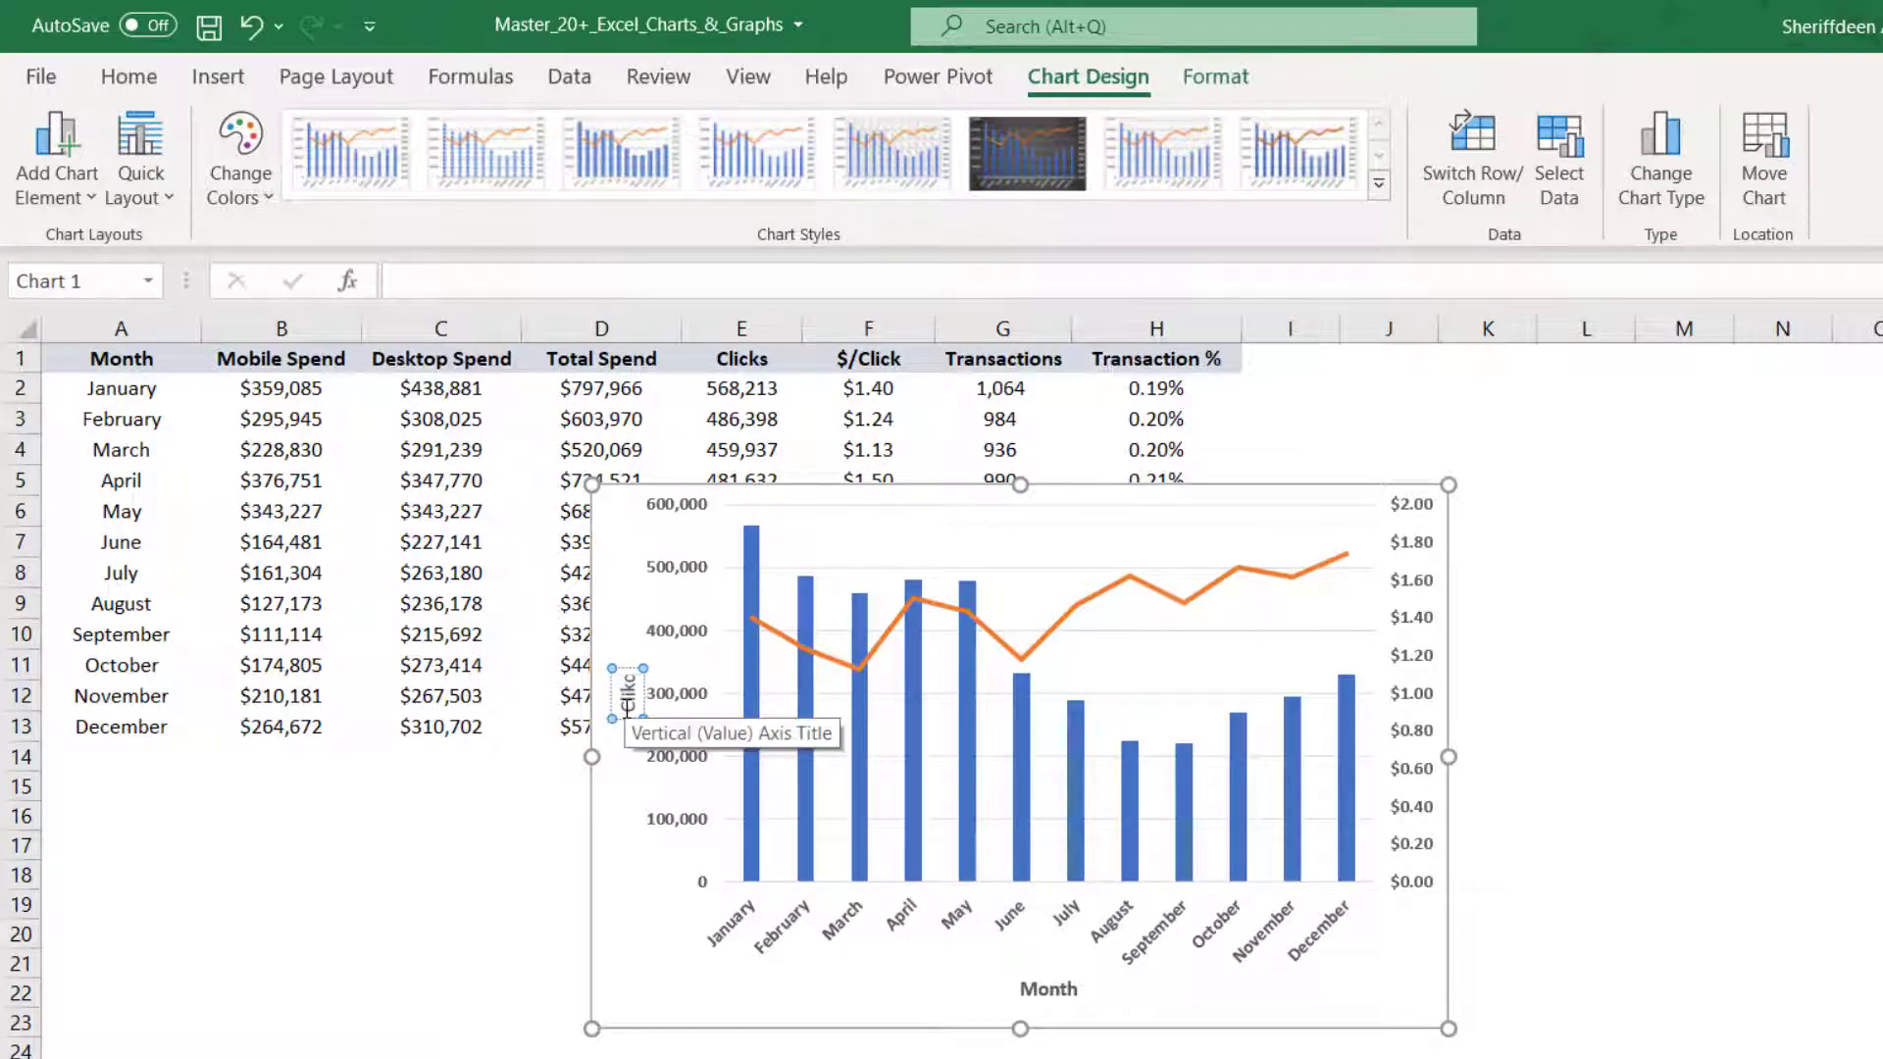
key("BackSpace")
key("BackSpace")
key("BackSpace")
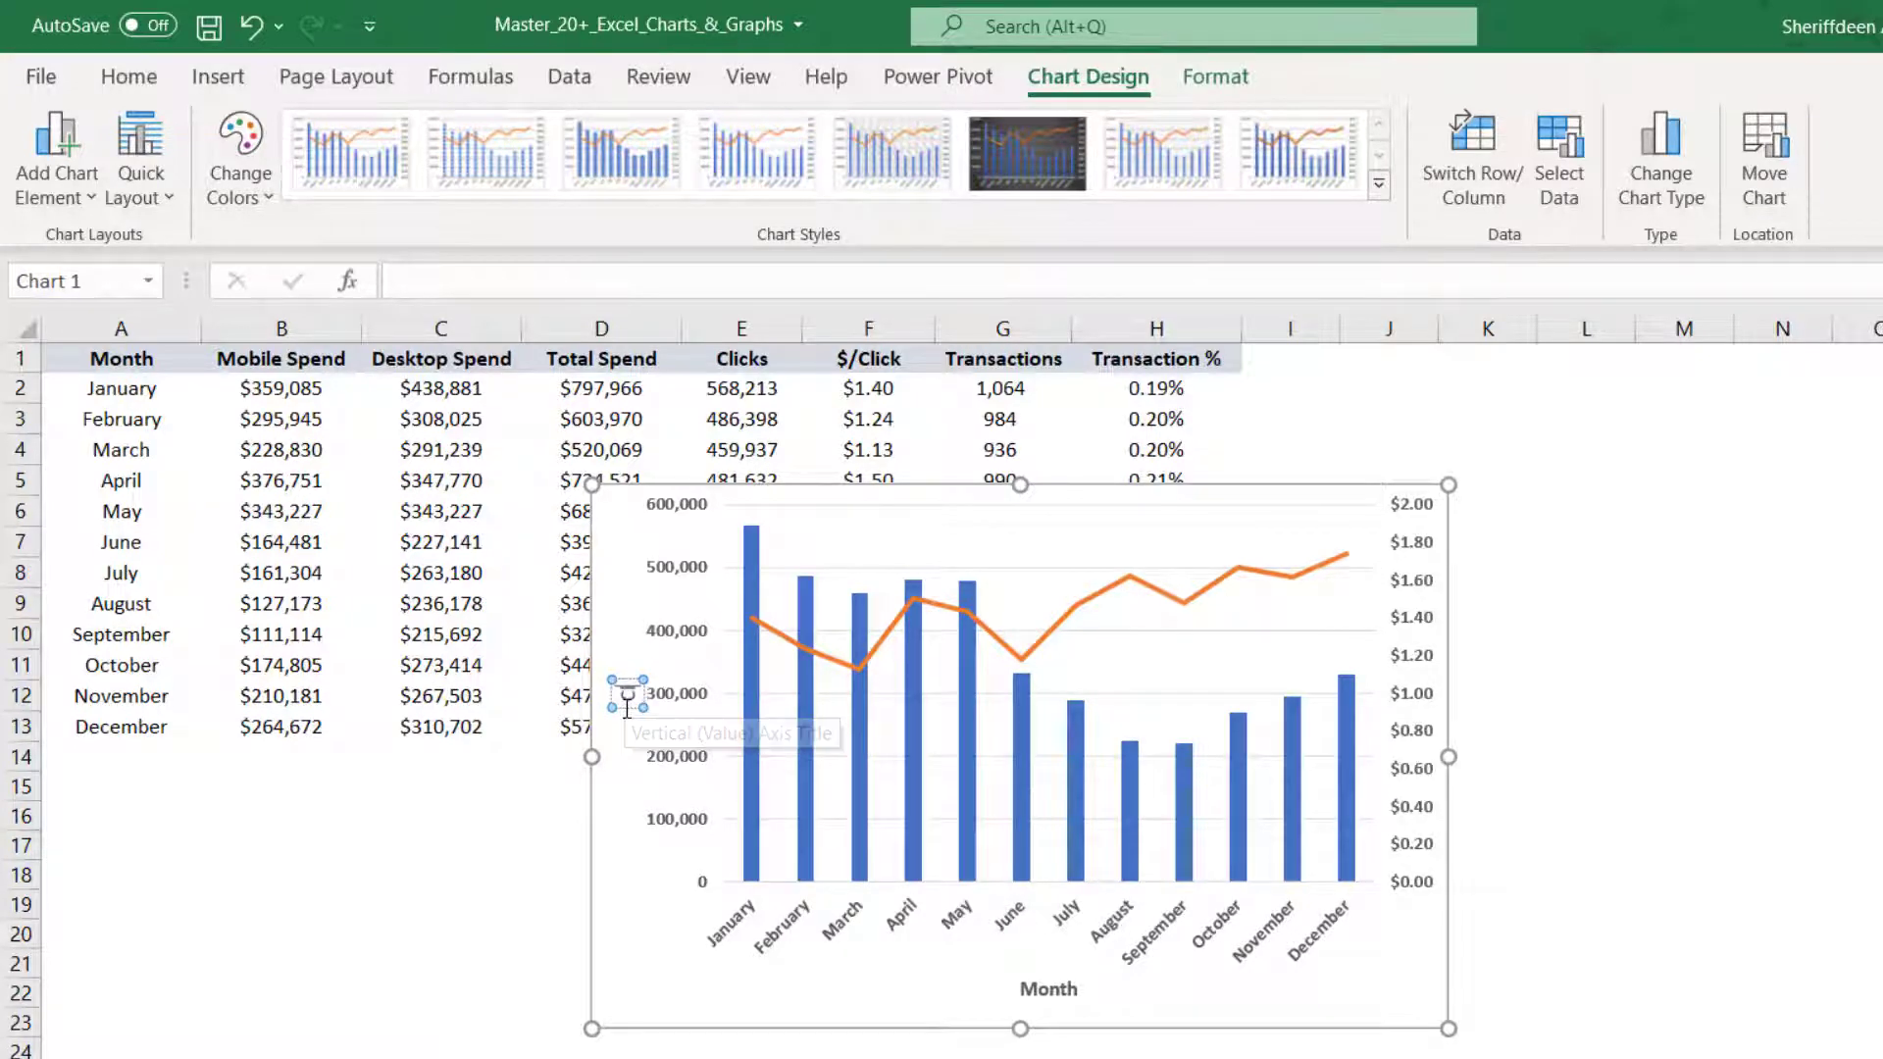
type("Clicks")
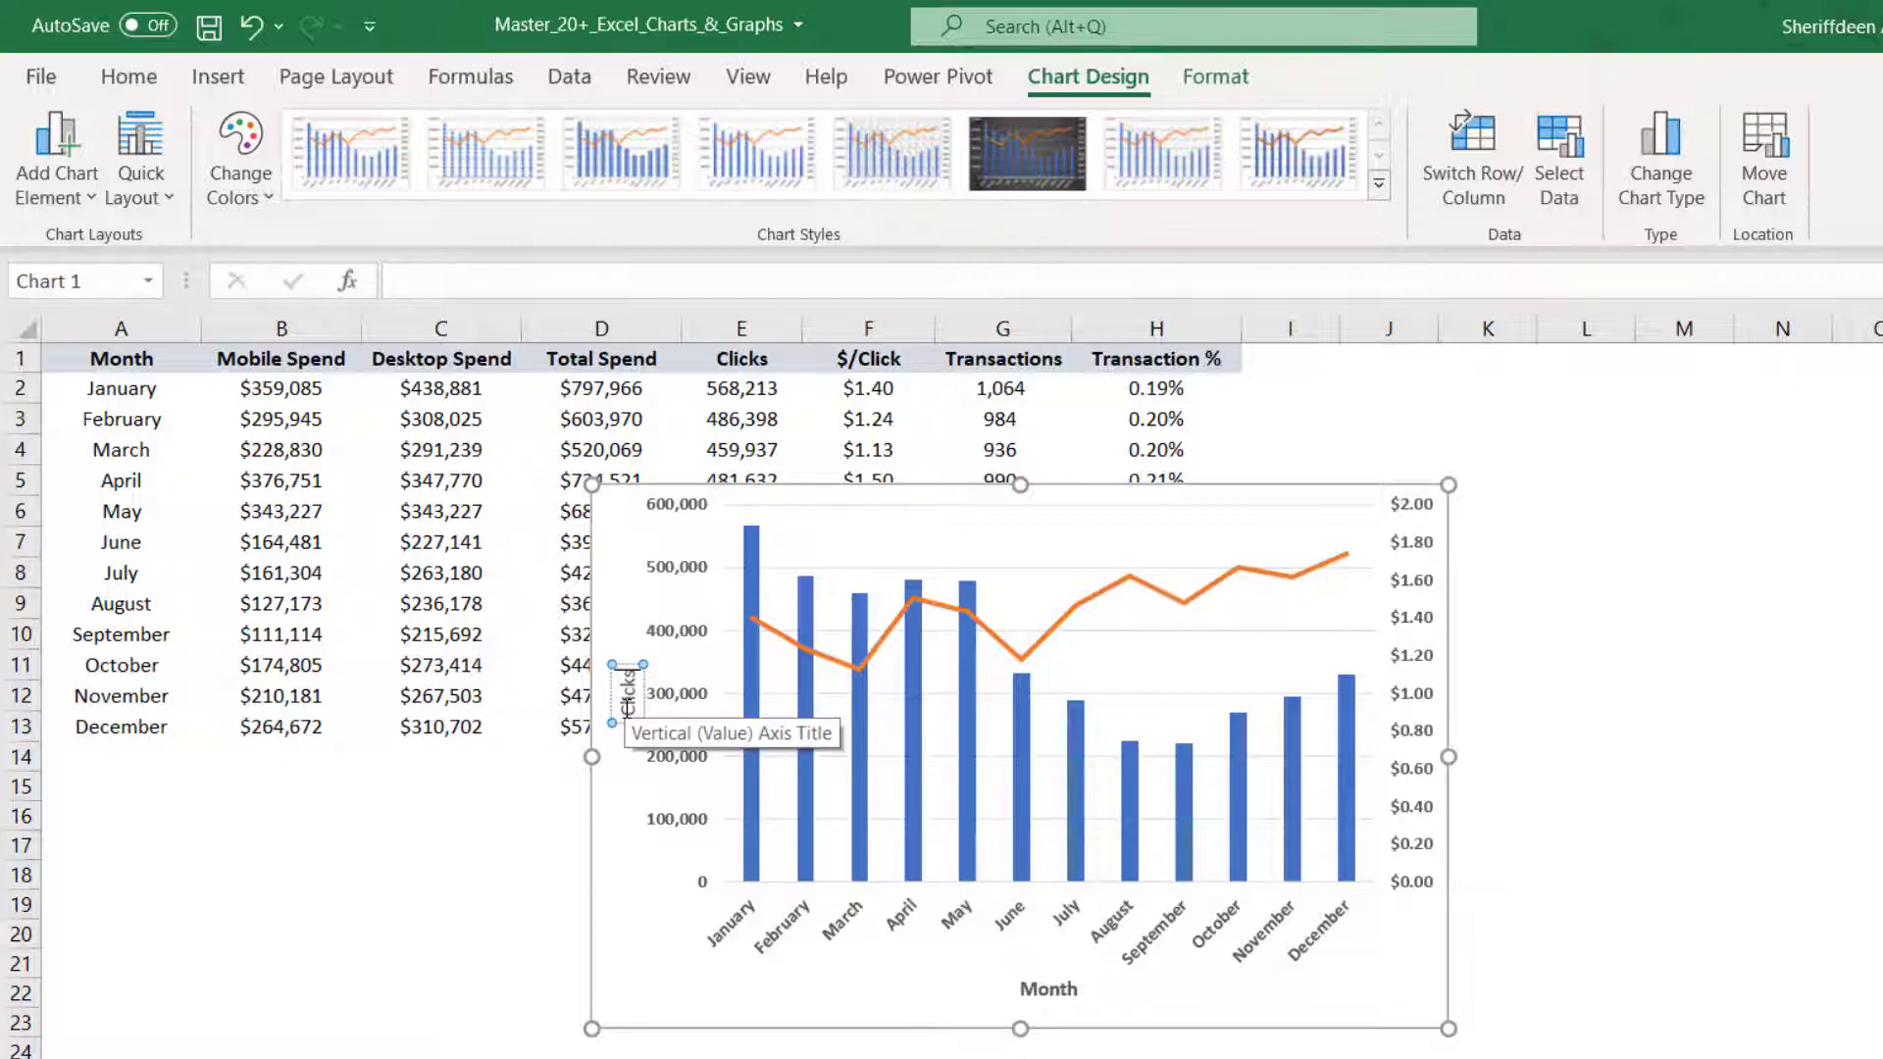
double_click(628, 705)
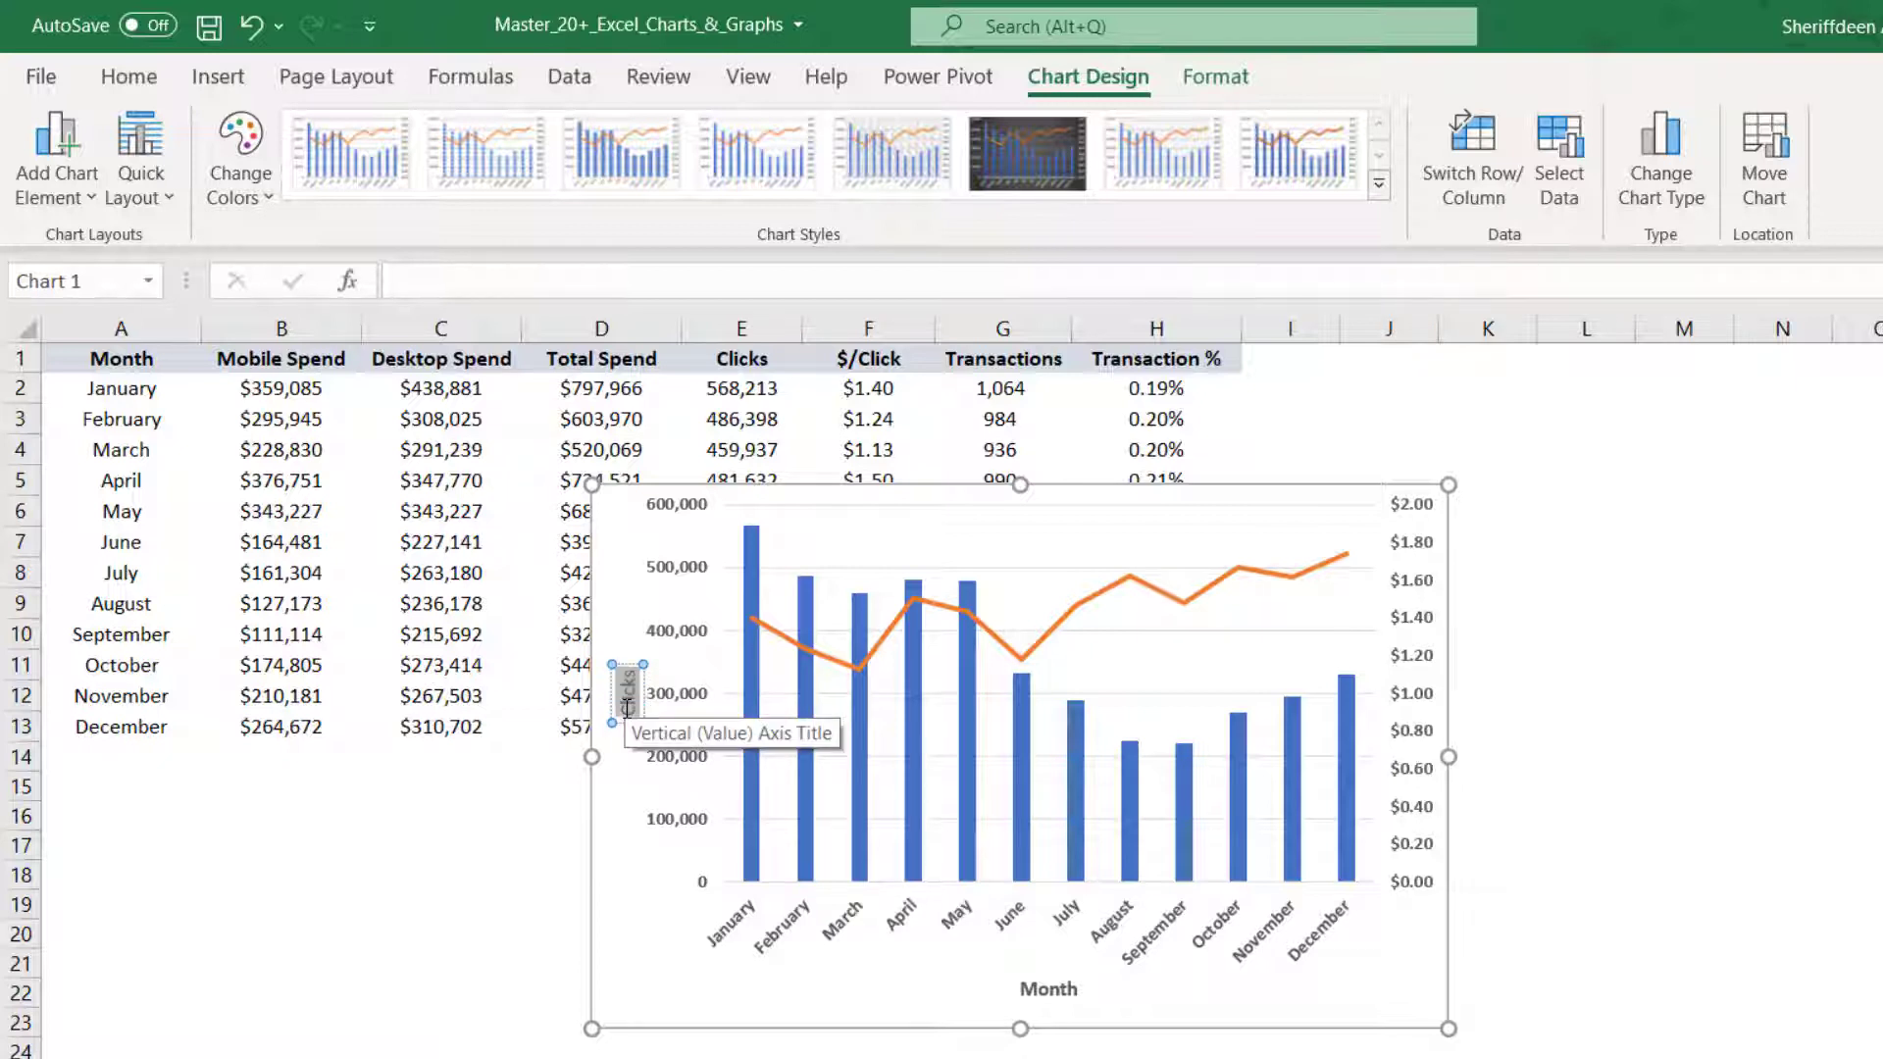
left_click(620, 519)
Add a secondary vertical axis title reading $/Clicks and make it bold
left_click(90, 200)
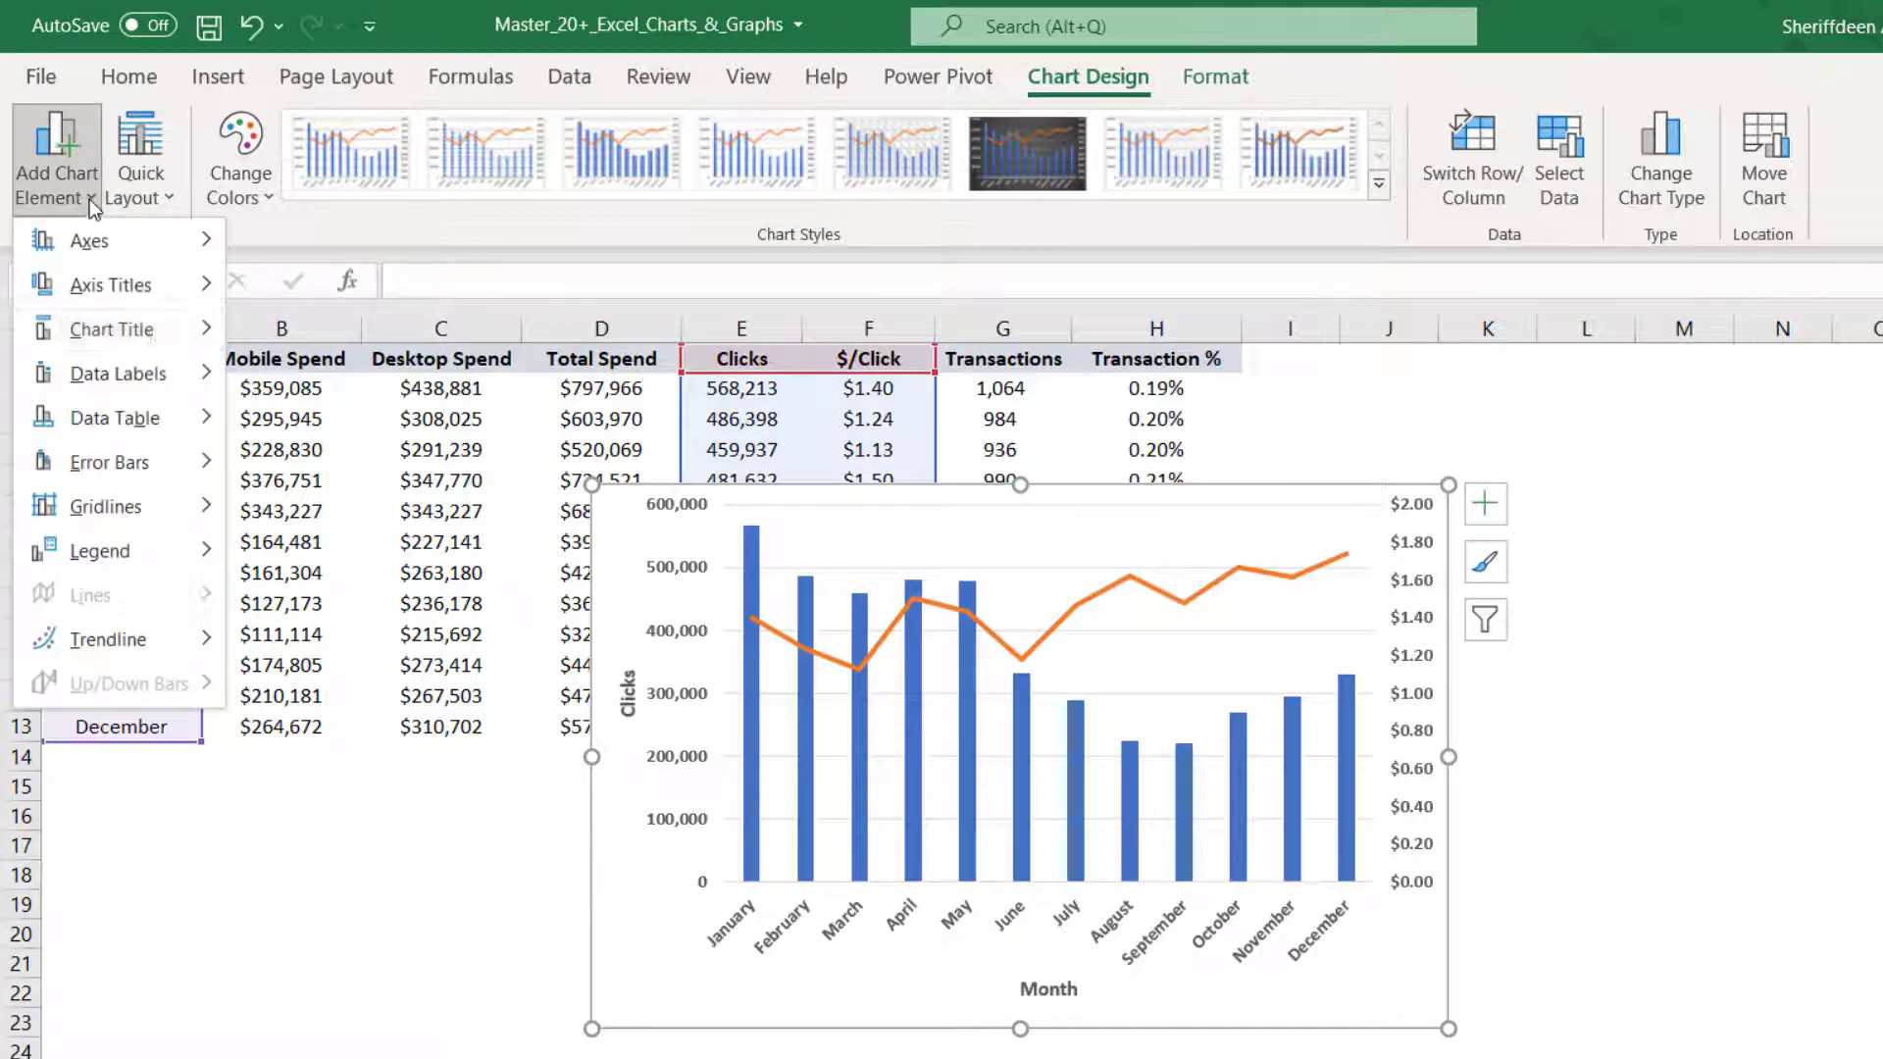
mouse_move(196, 287)
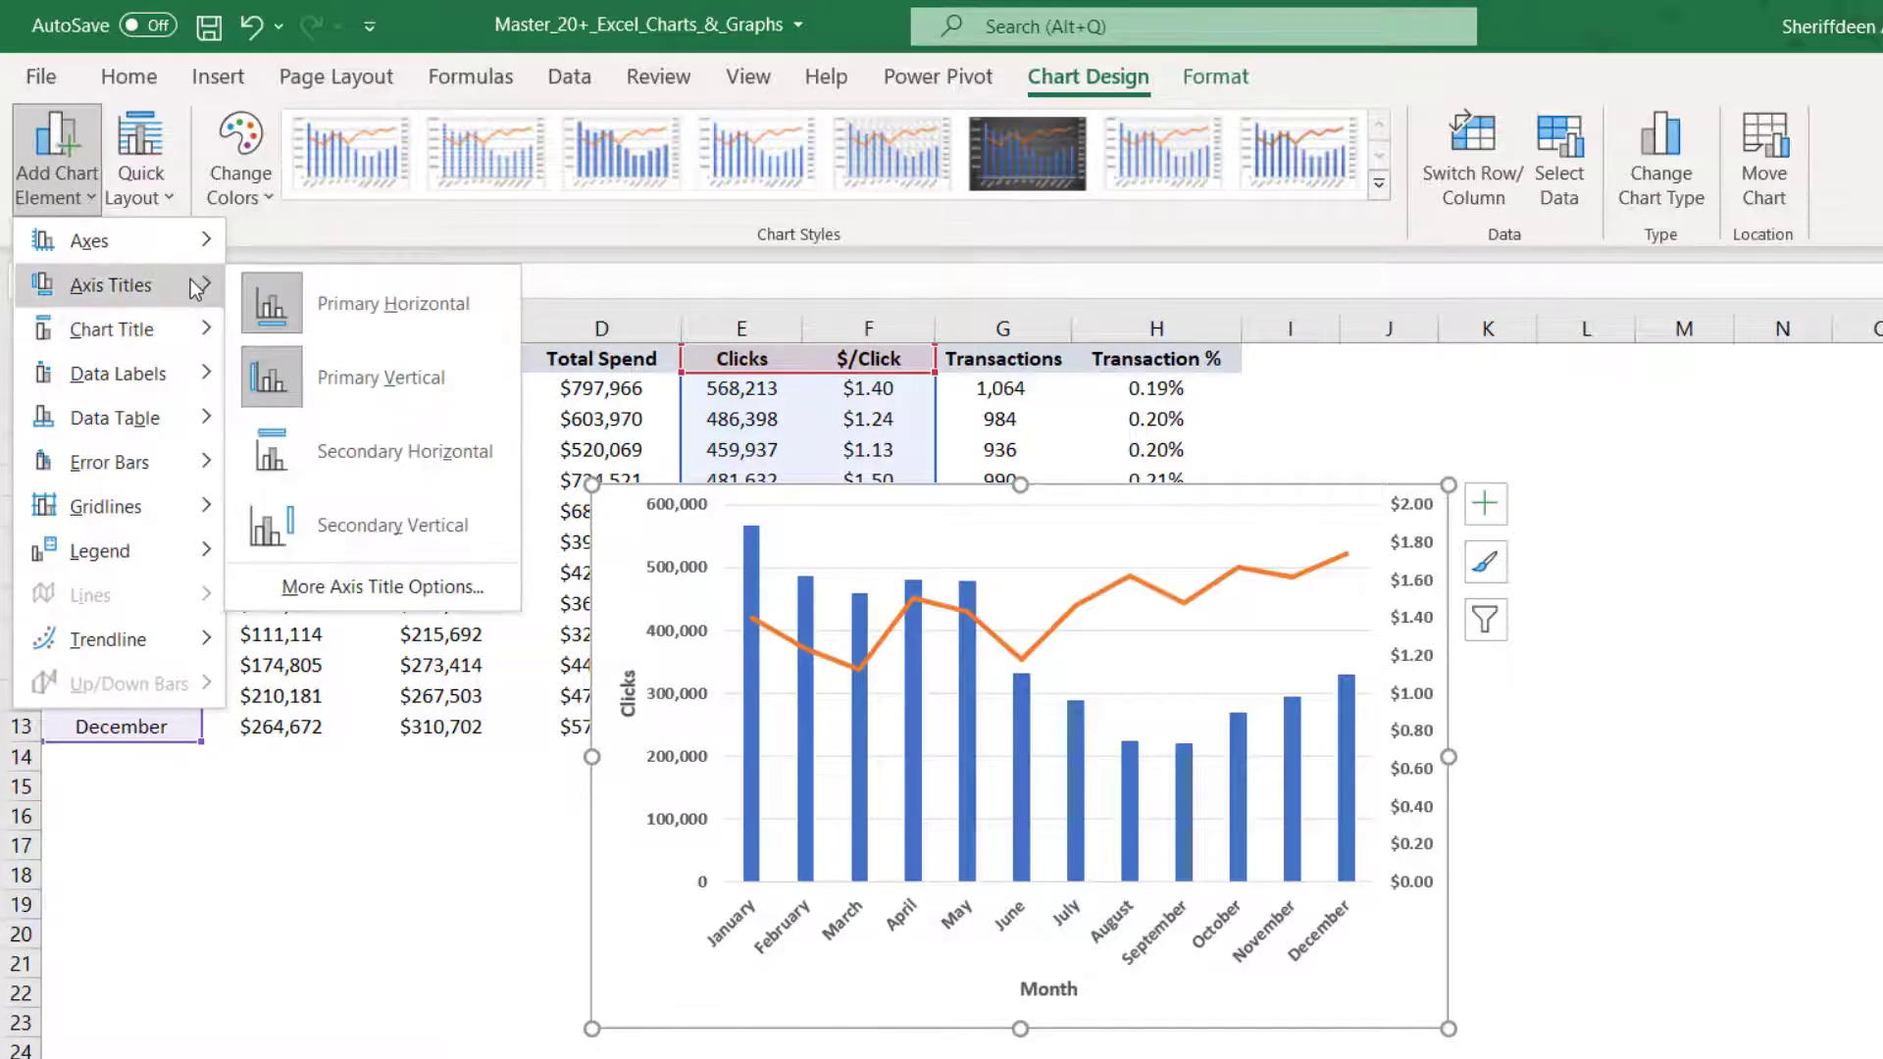
left_click(412, 504)
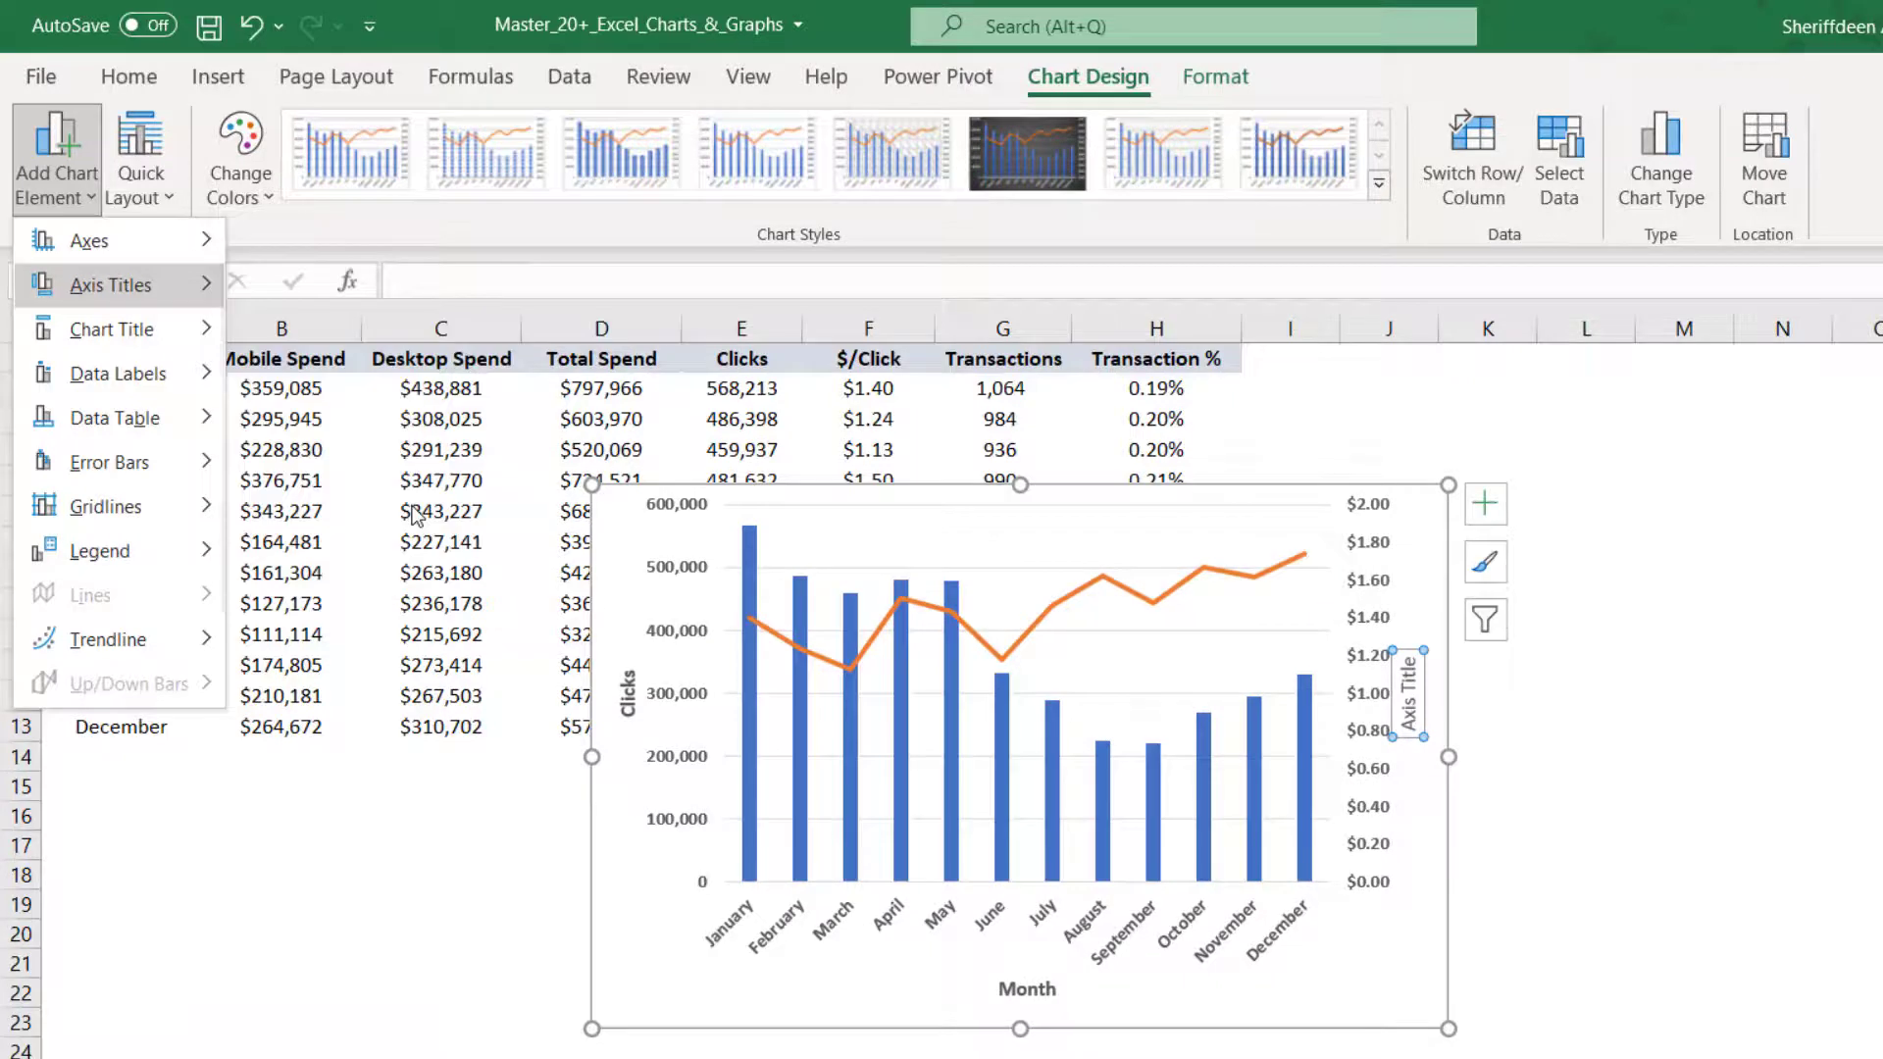
left_click(1405, 696)
triple_click(1406, 696)
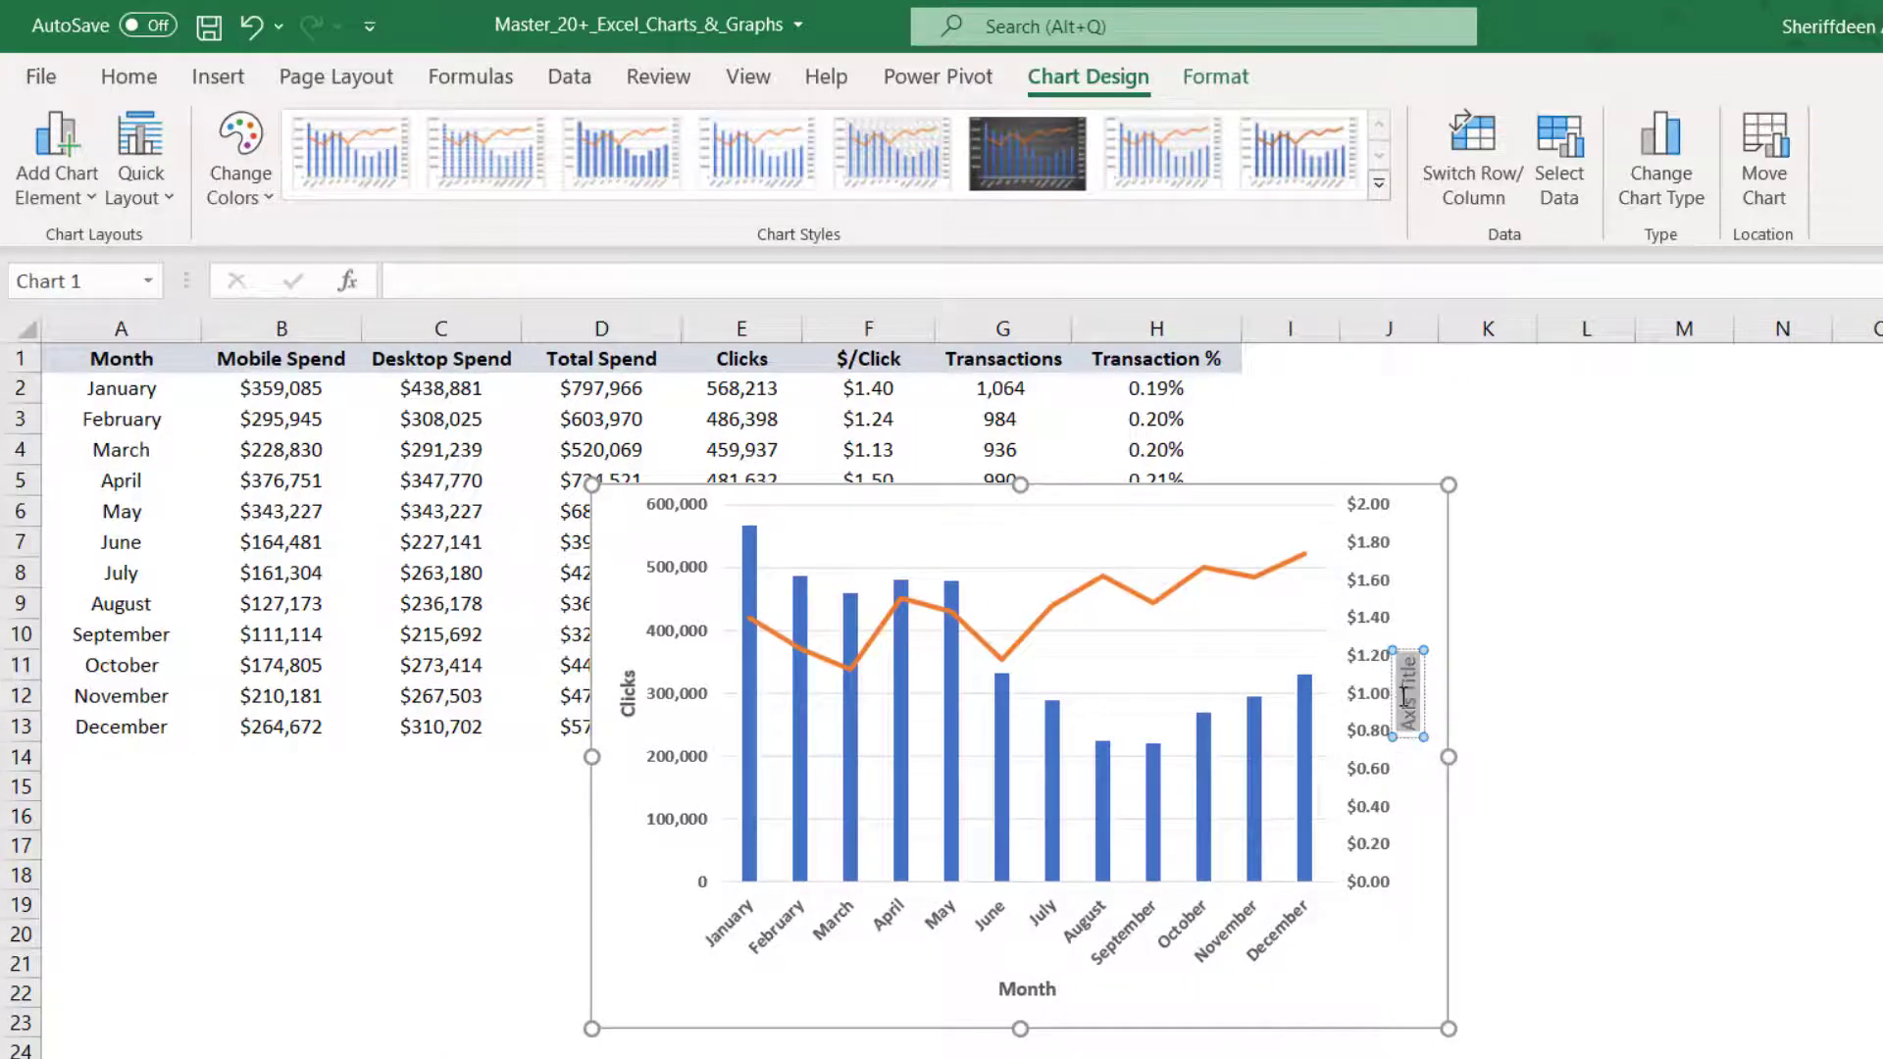
key("BackSpace")
type("$/Clicks")
triple_click(1406, 693)
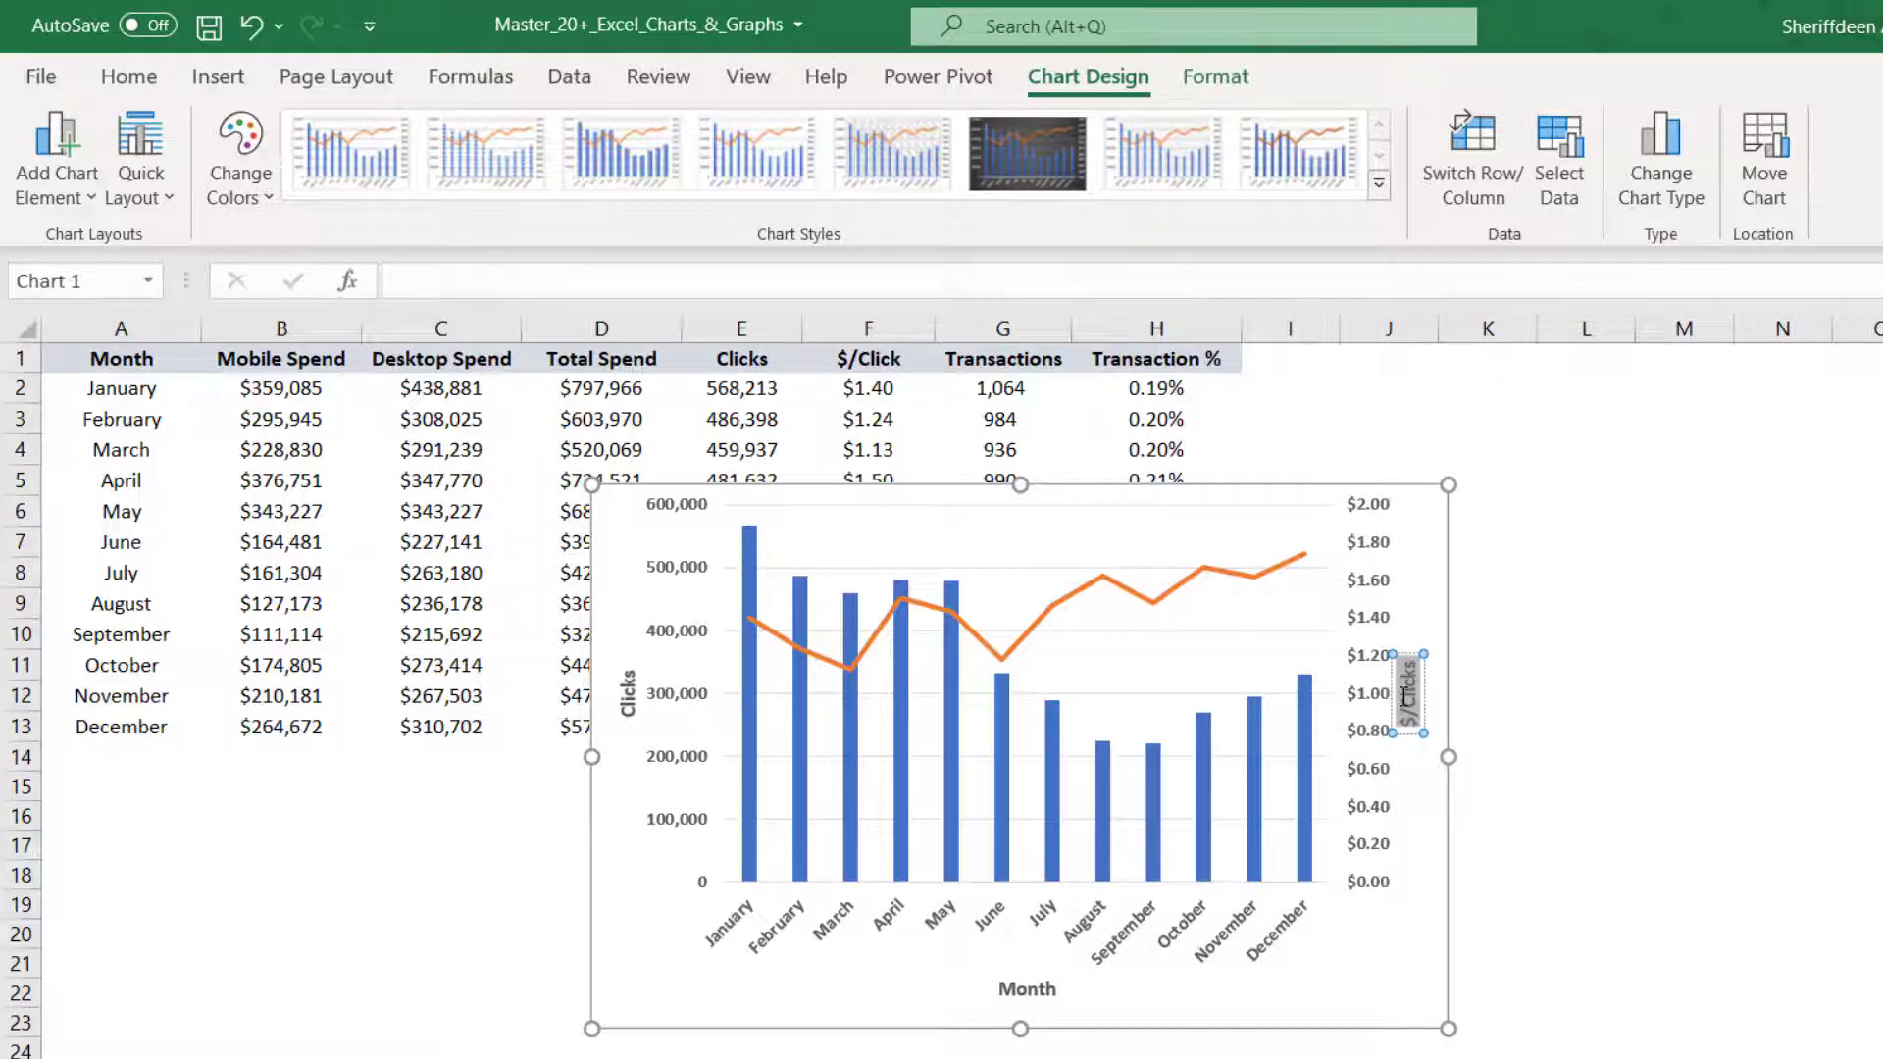
left_click(1362, 1016)
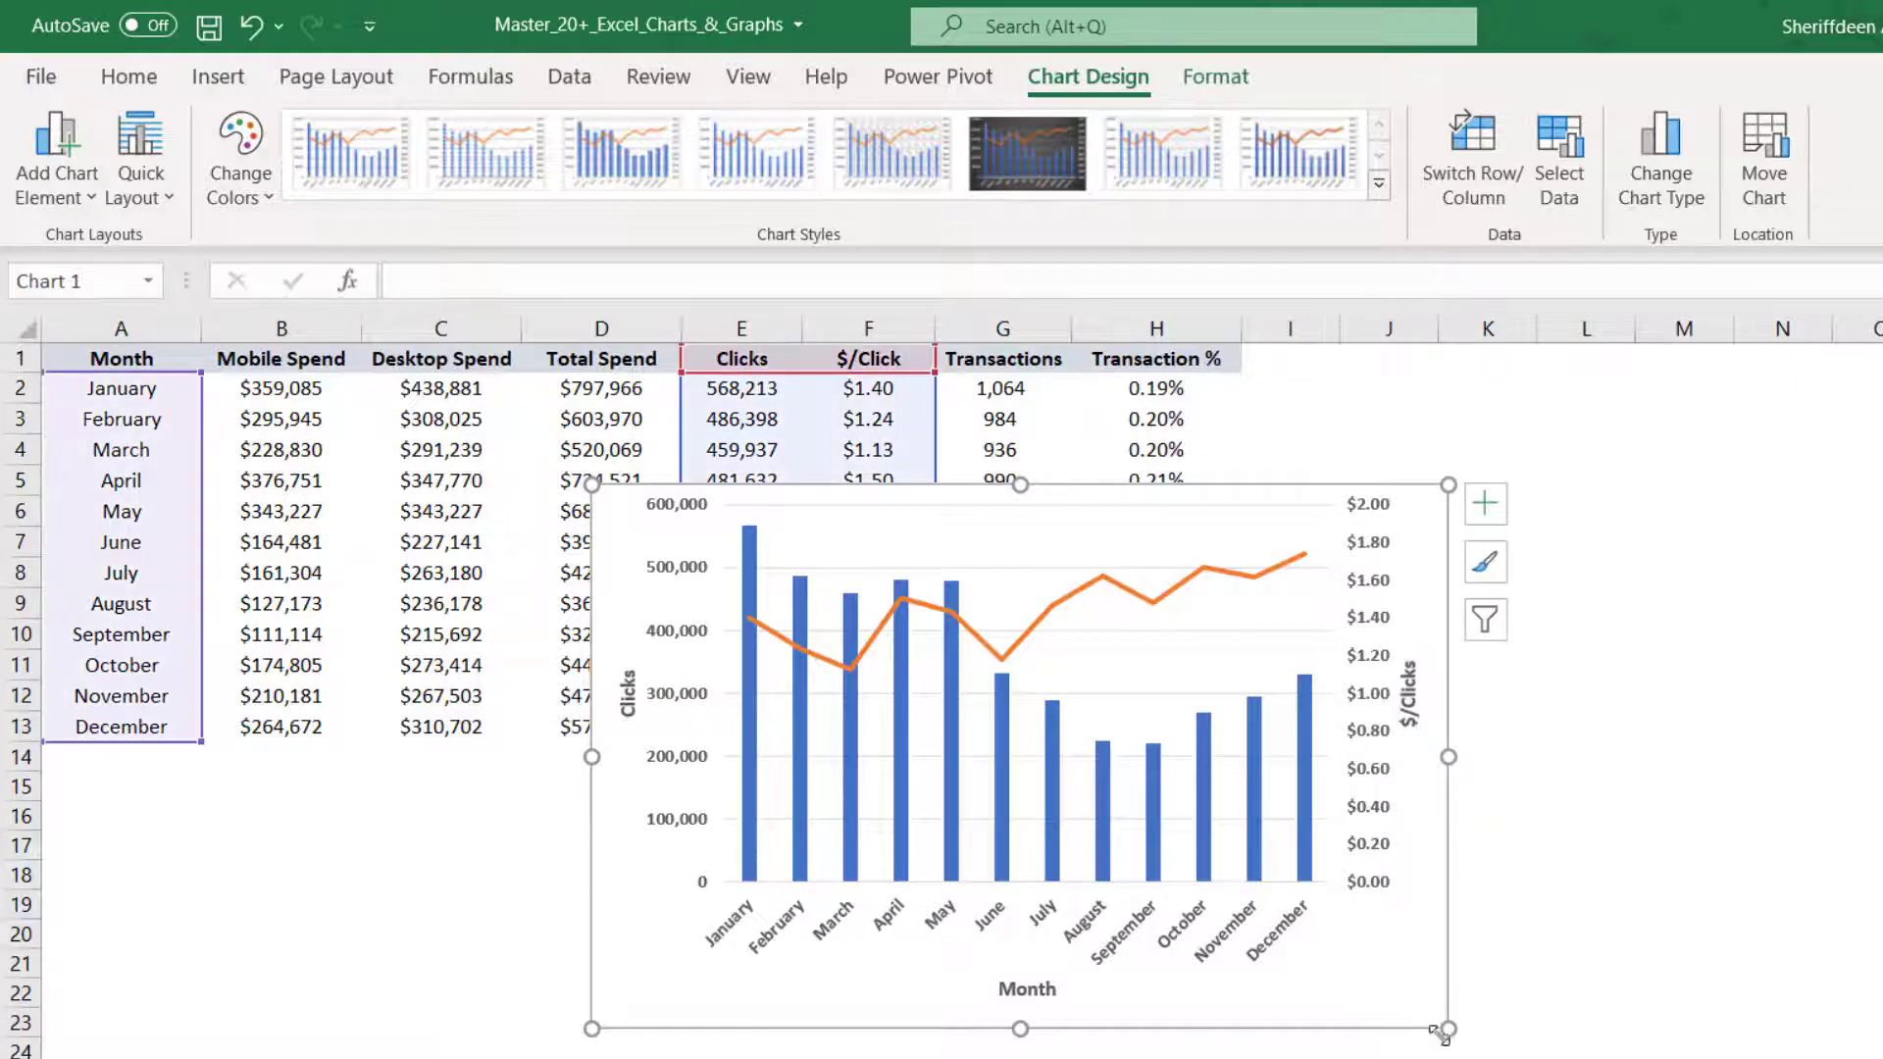
Enlarge the chart from its lower-right corner so it reaches column M, and save the workbook
left_click_drag(1446, 1026, 1667, 1057)
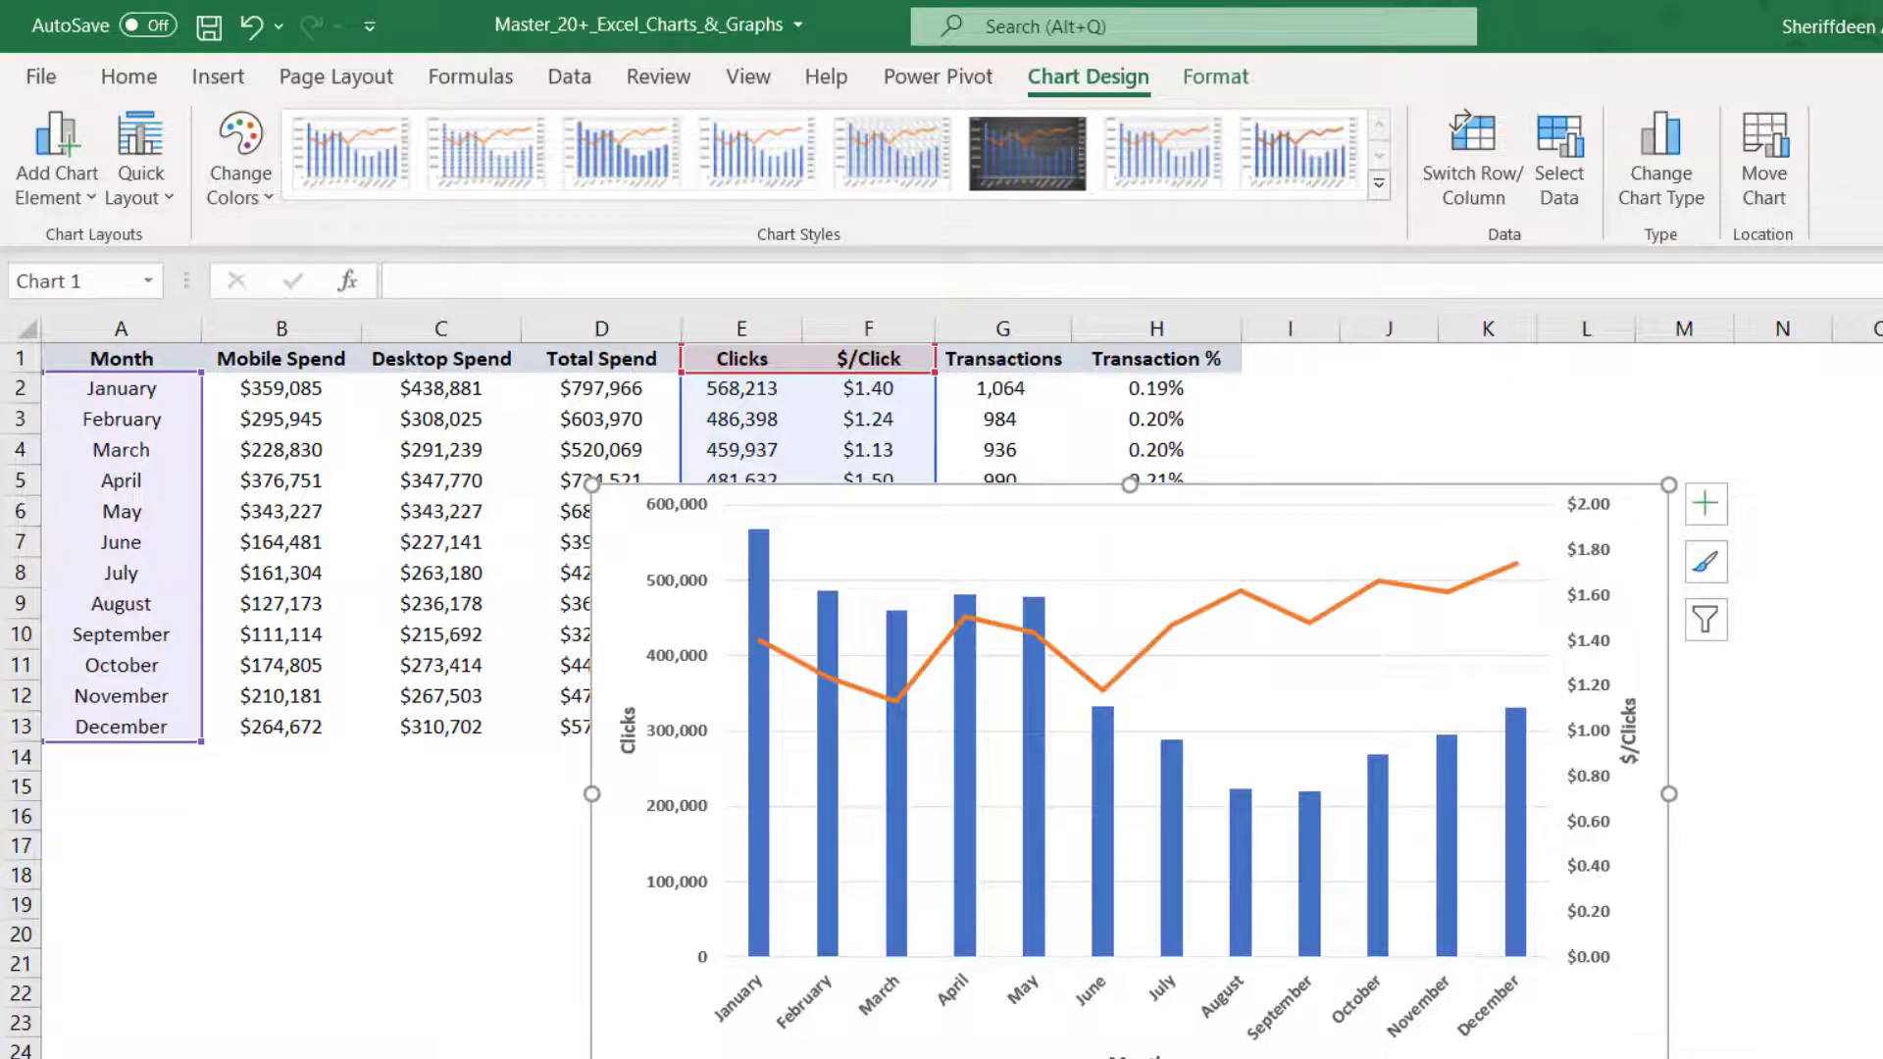
key("ctrl+s")
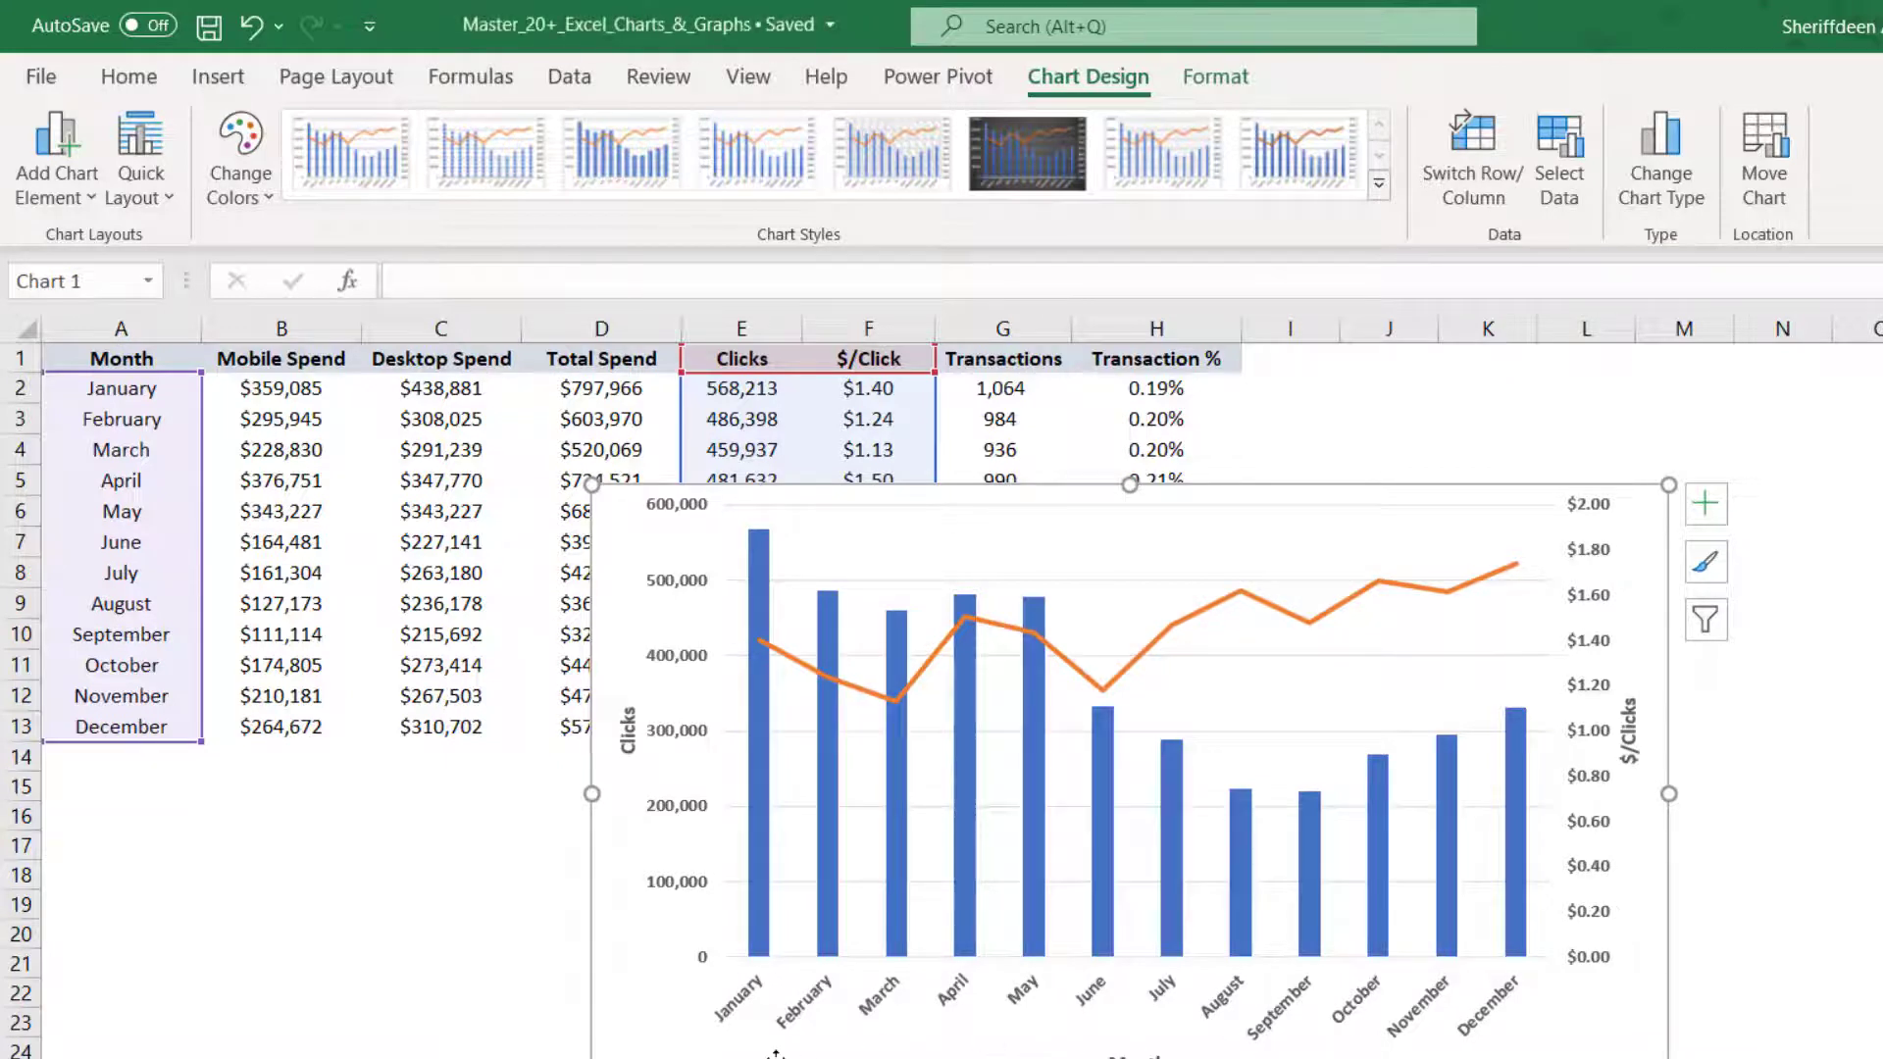
Format the $/Click series as a smoothed line
left_click(1122, 663)
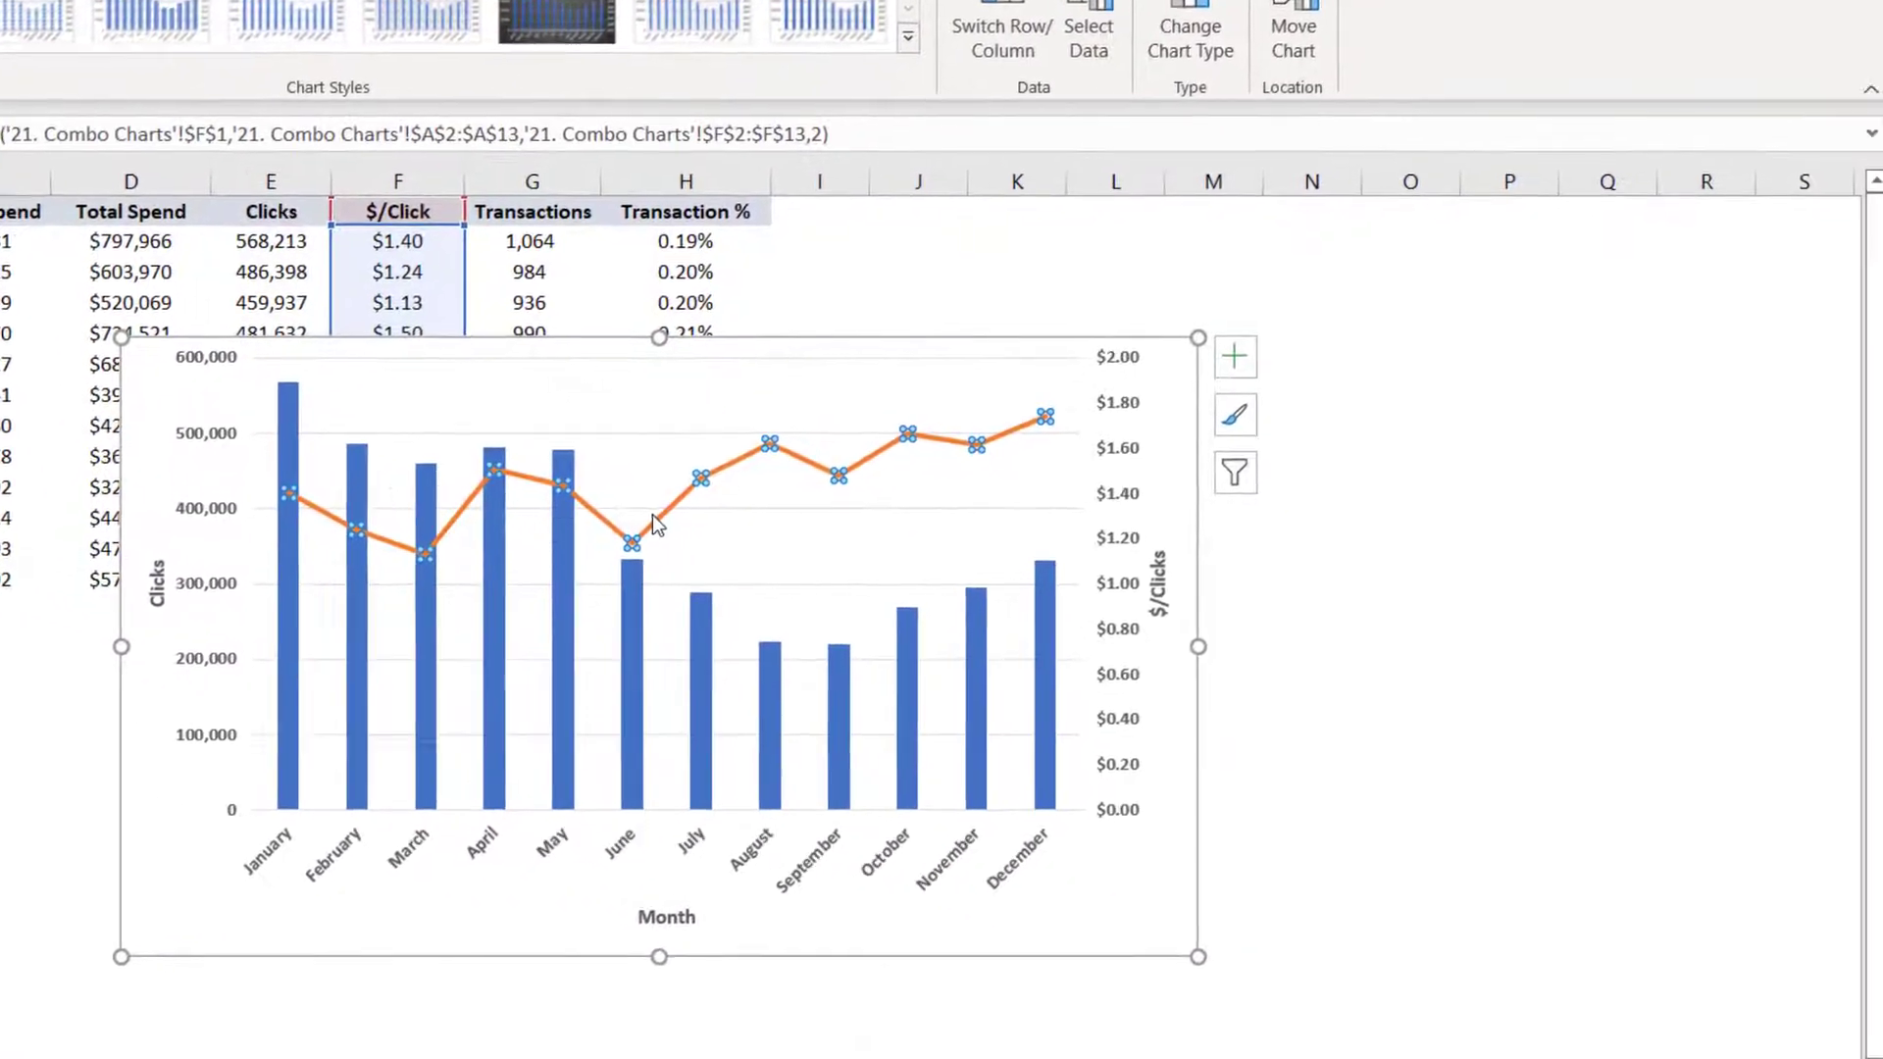
right_click(652, 514)
left_click(726, 851)
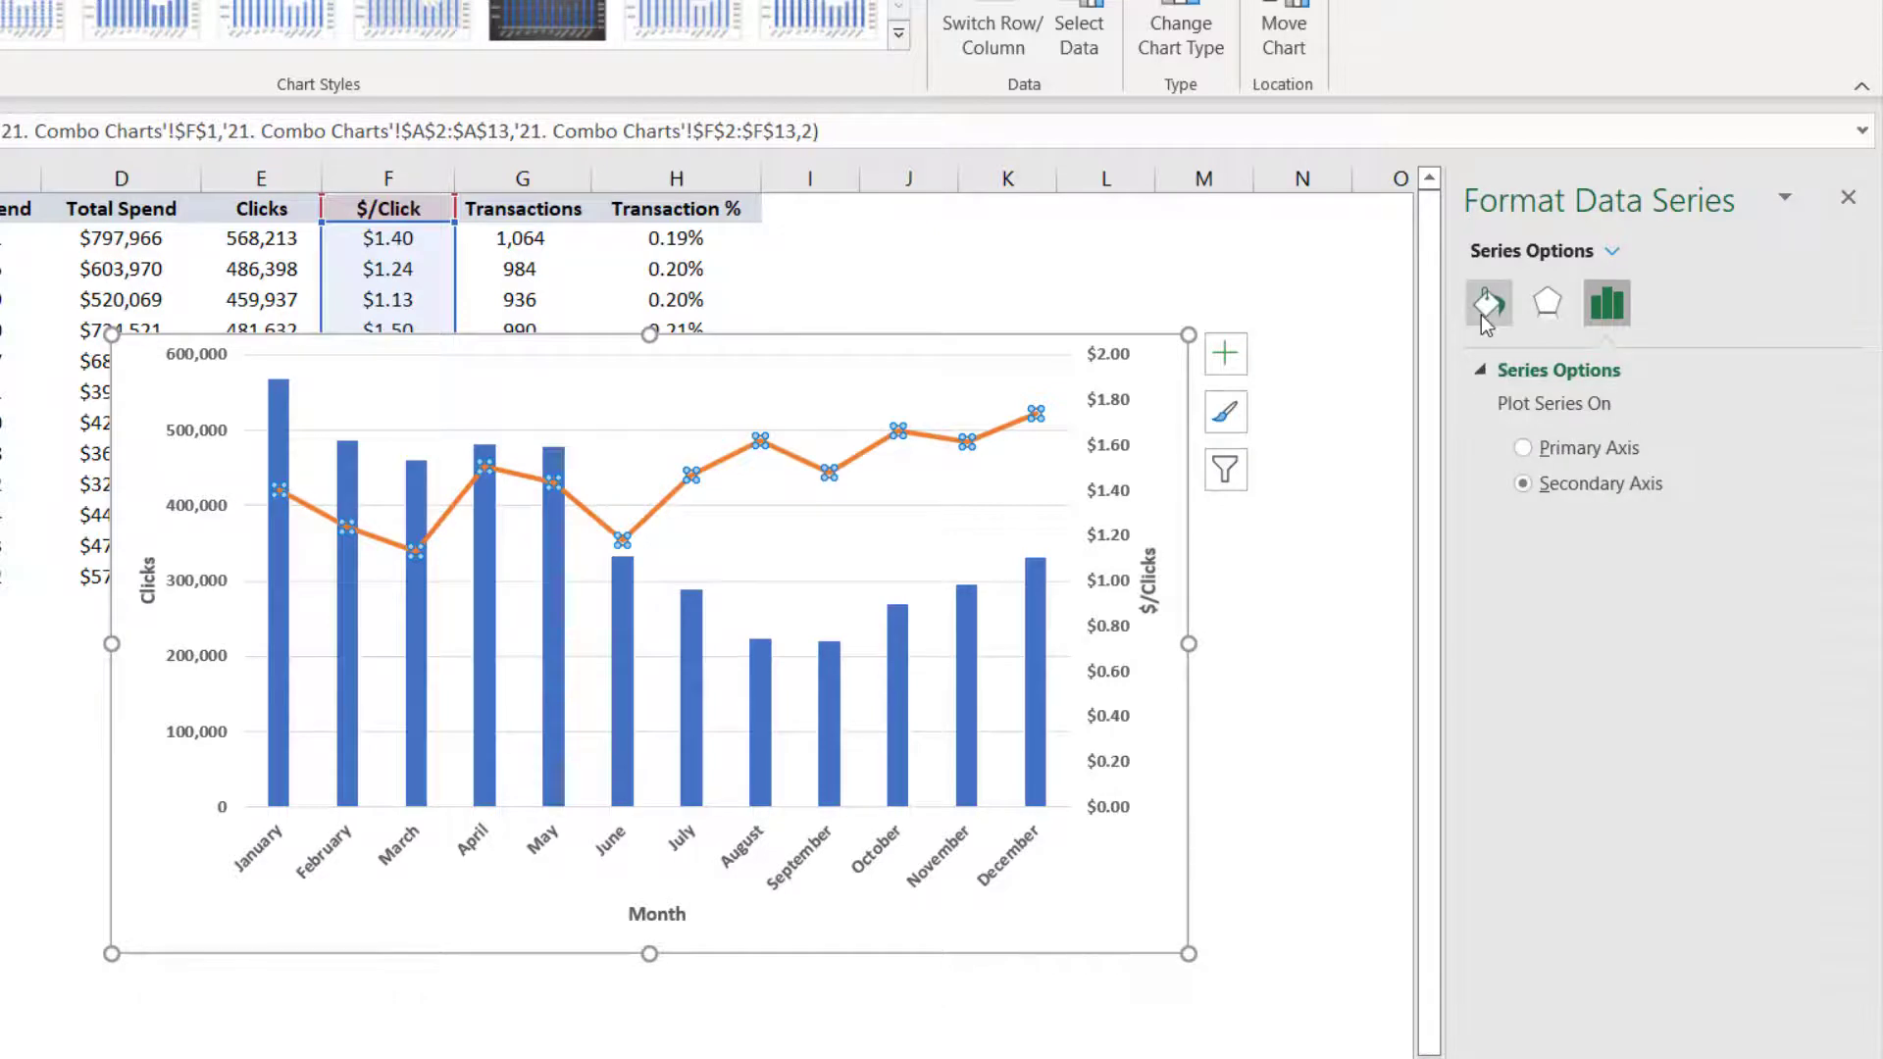
left_click(1486, 303)
scroll(1524, 1001, "down", 1)
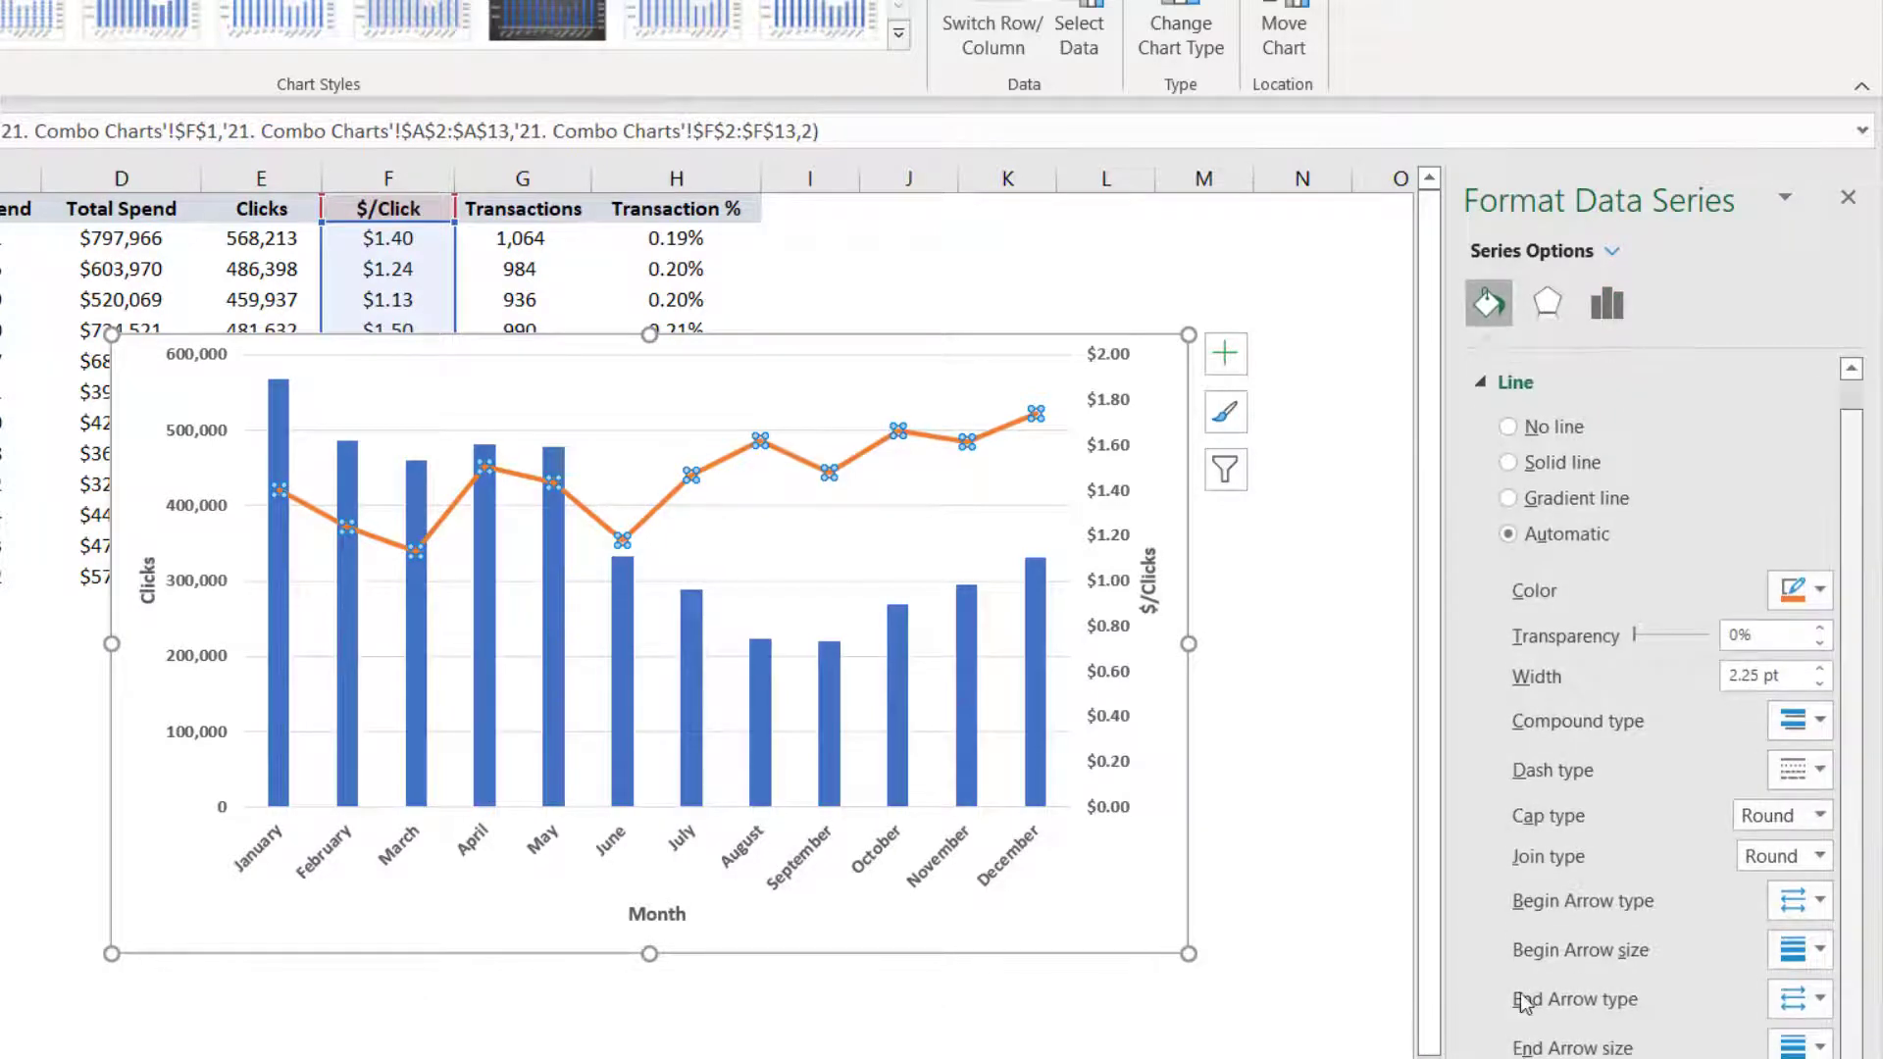
left_click(1525, 991)
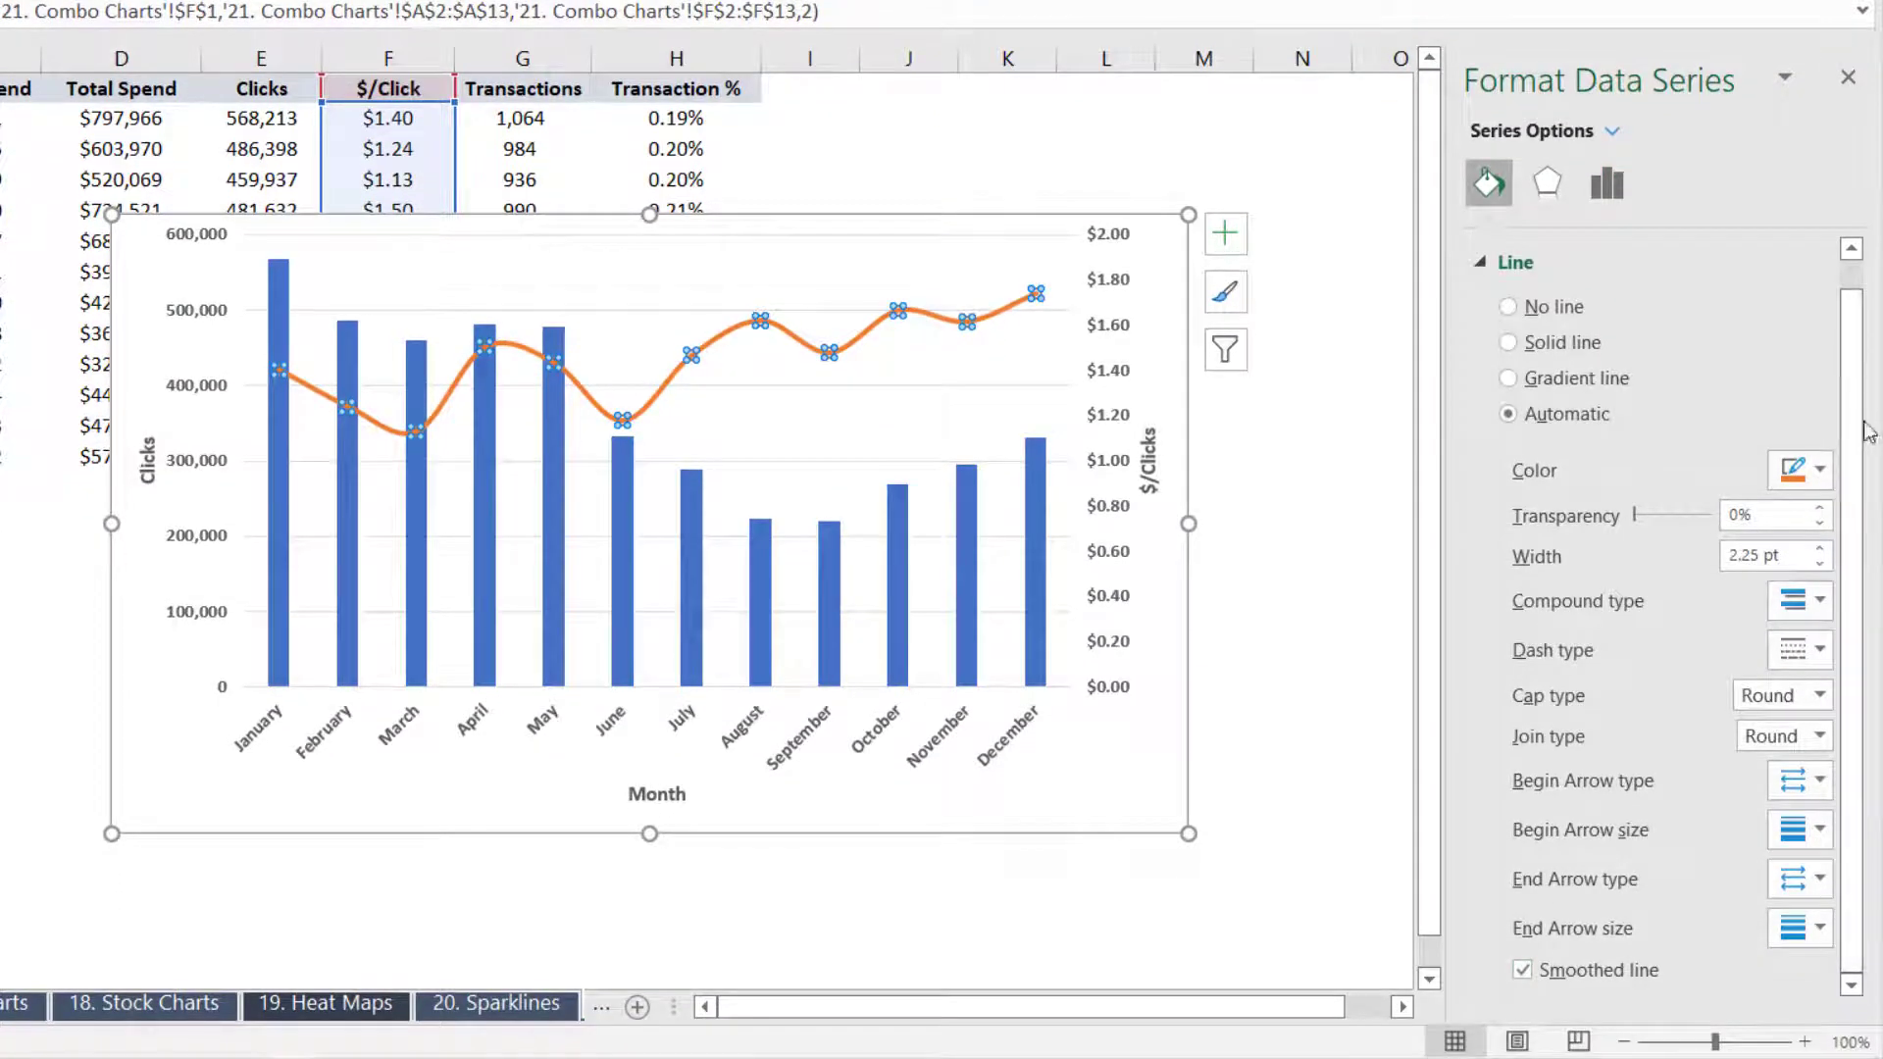
Recolor the smoothed $/Click line with the darkest blue theme shade
left_click(1795, 470)
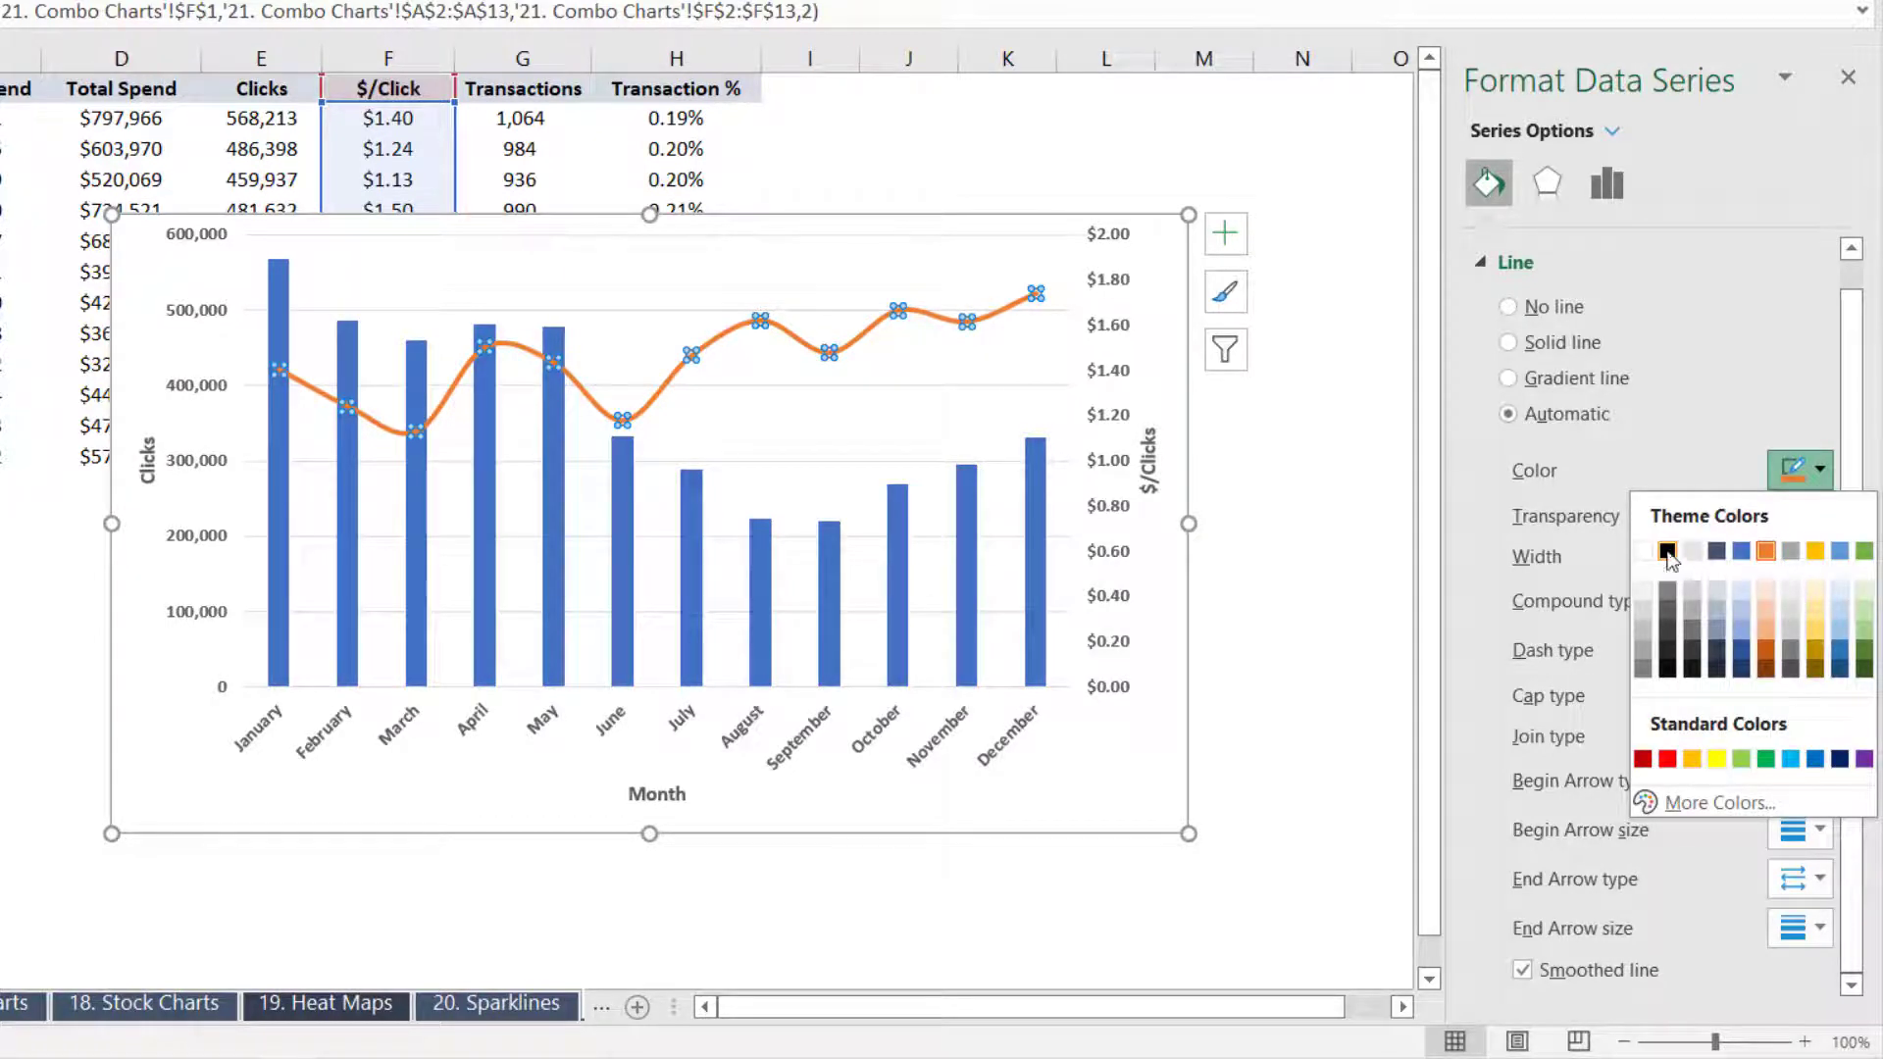
left_click(1745, 673)
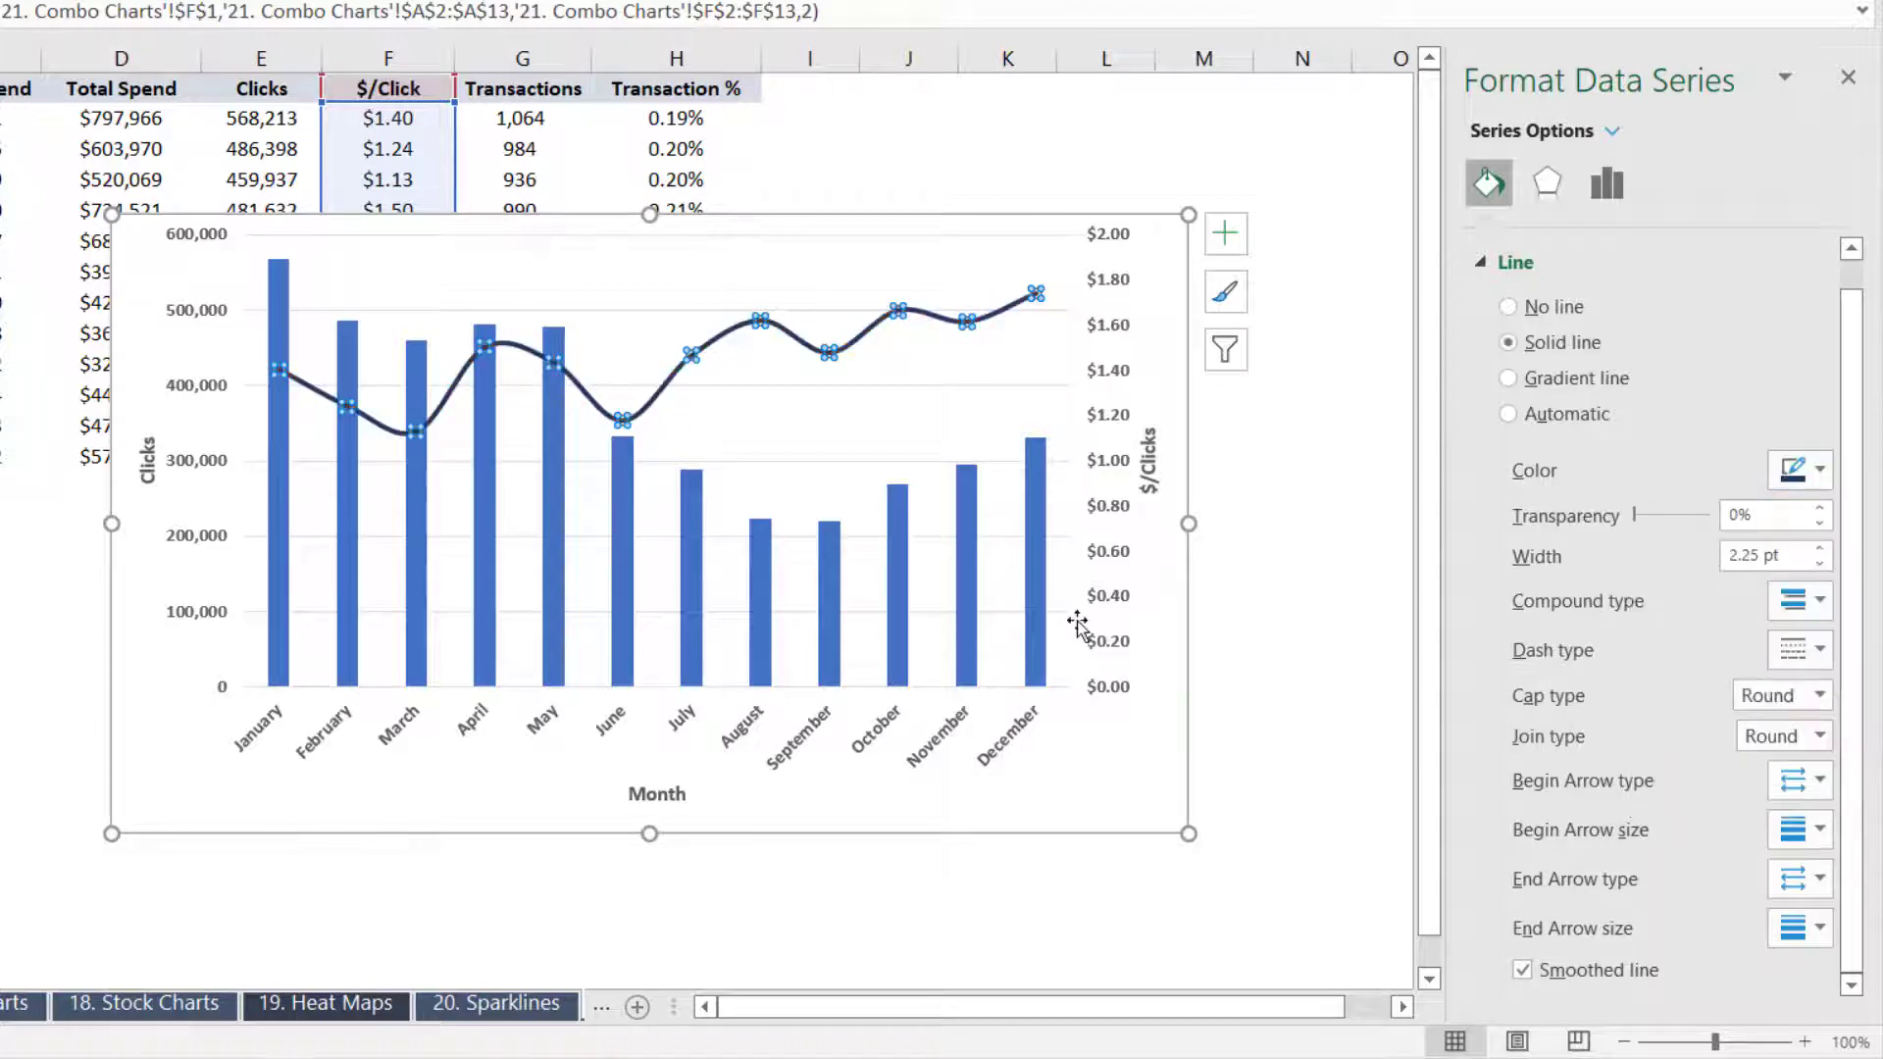
left_click(883, 626)
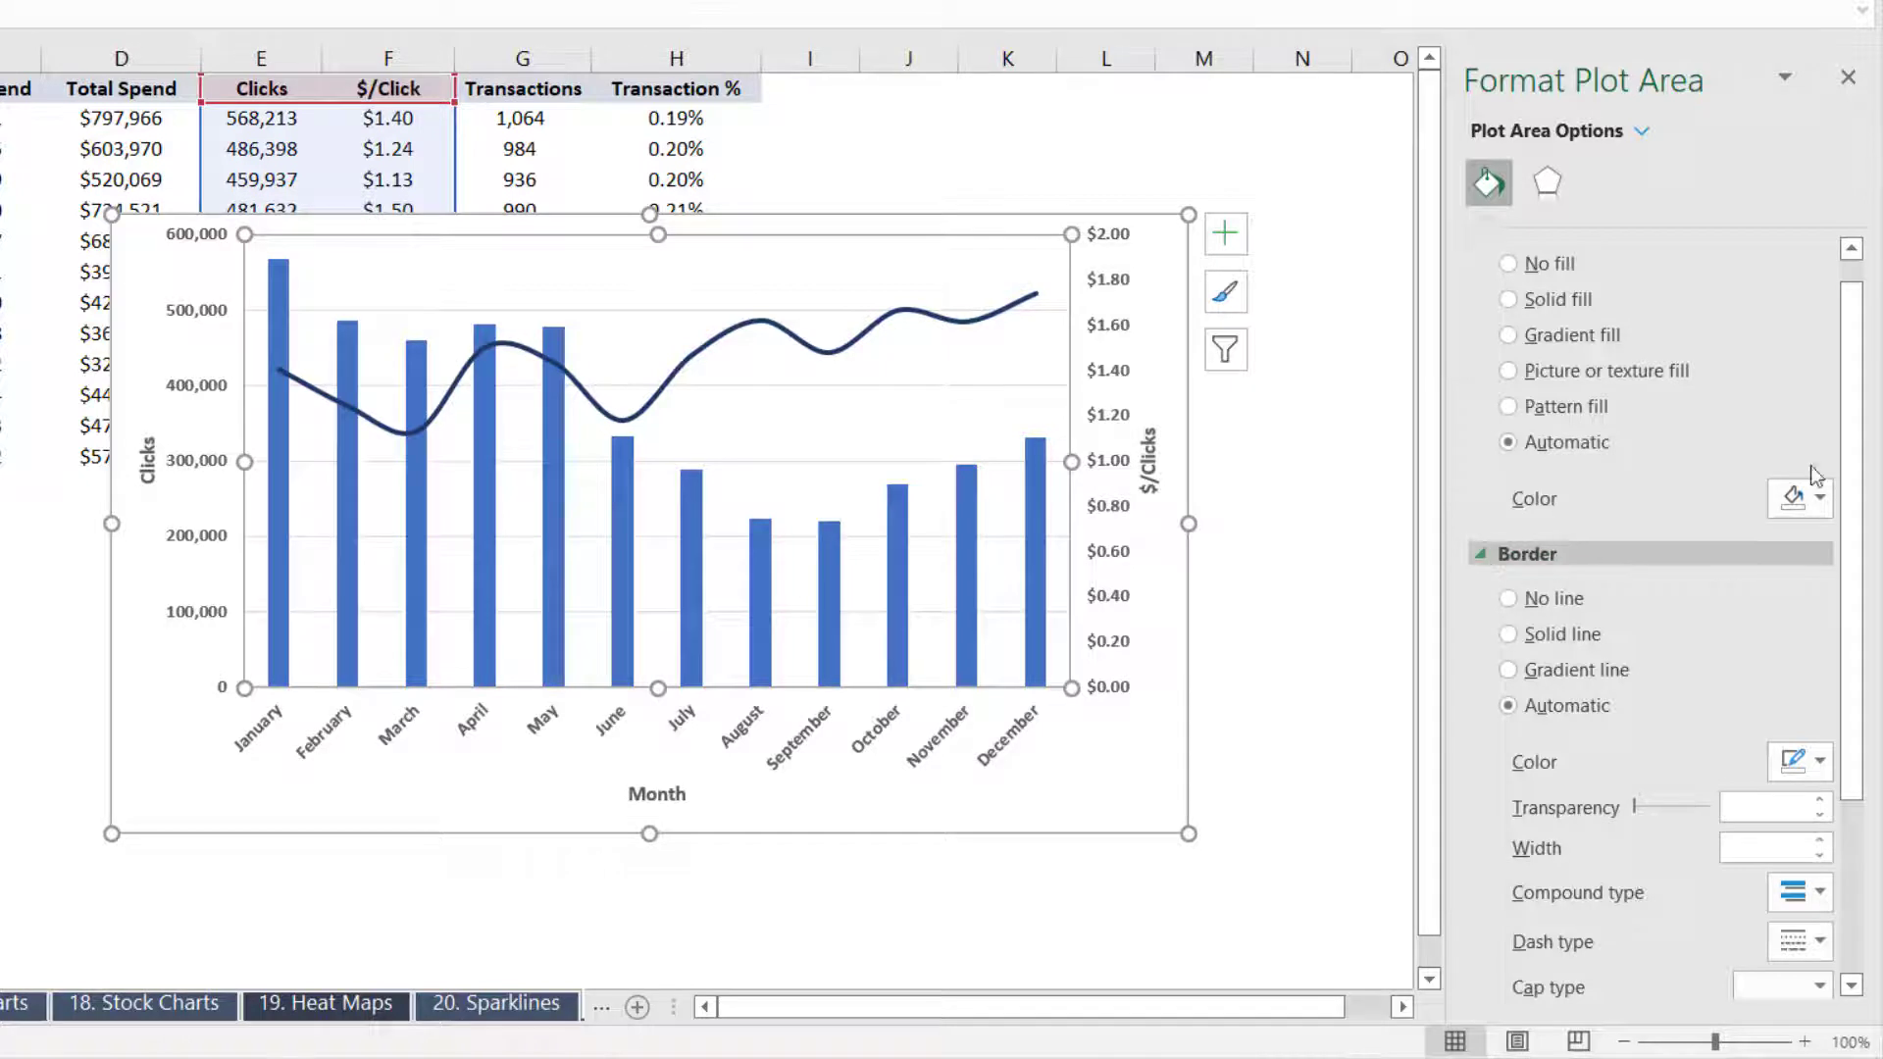
left_click(1828, 497)
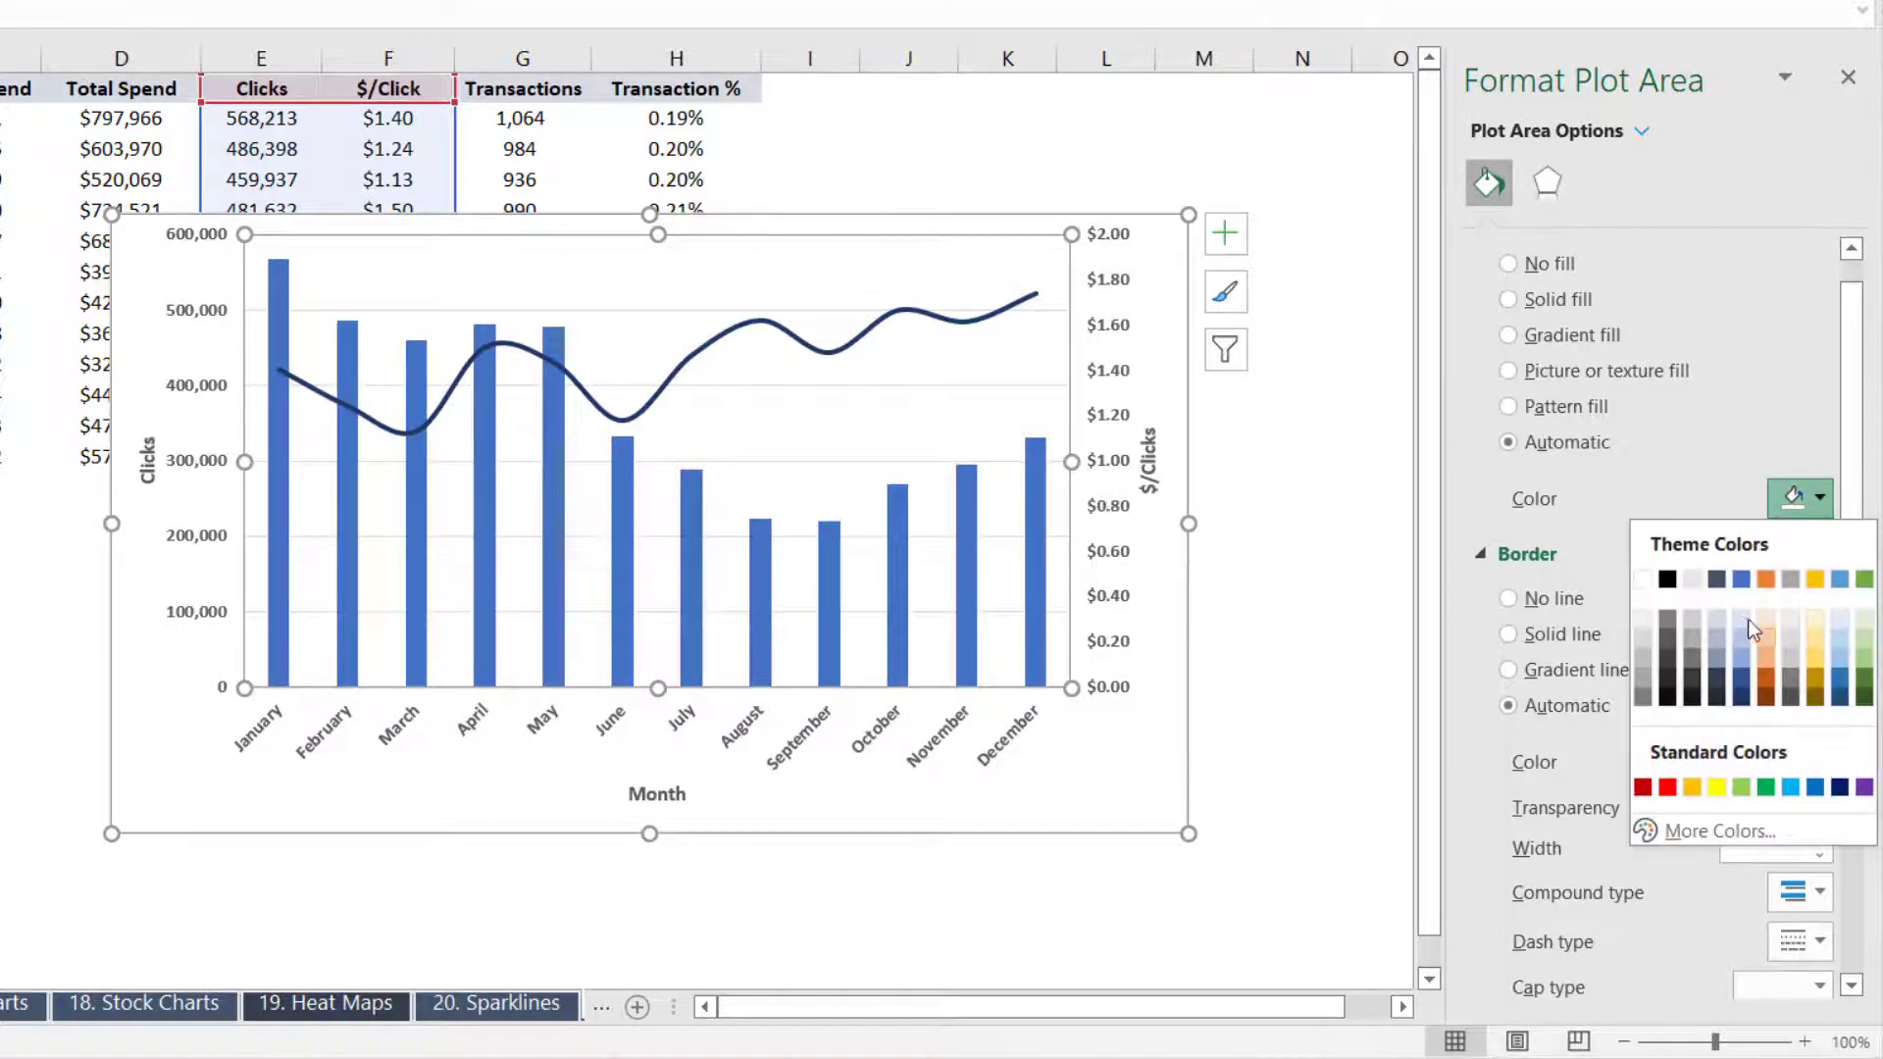
left_click(1864, 698)
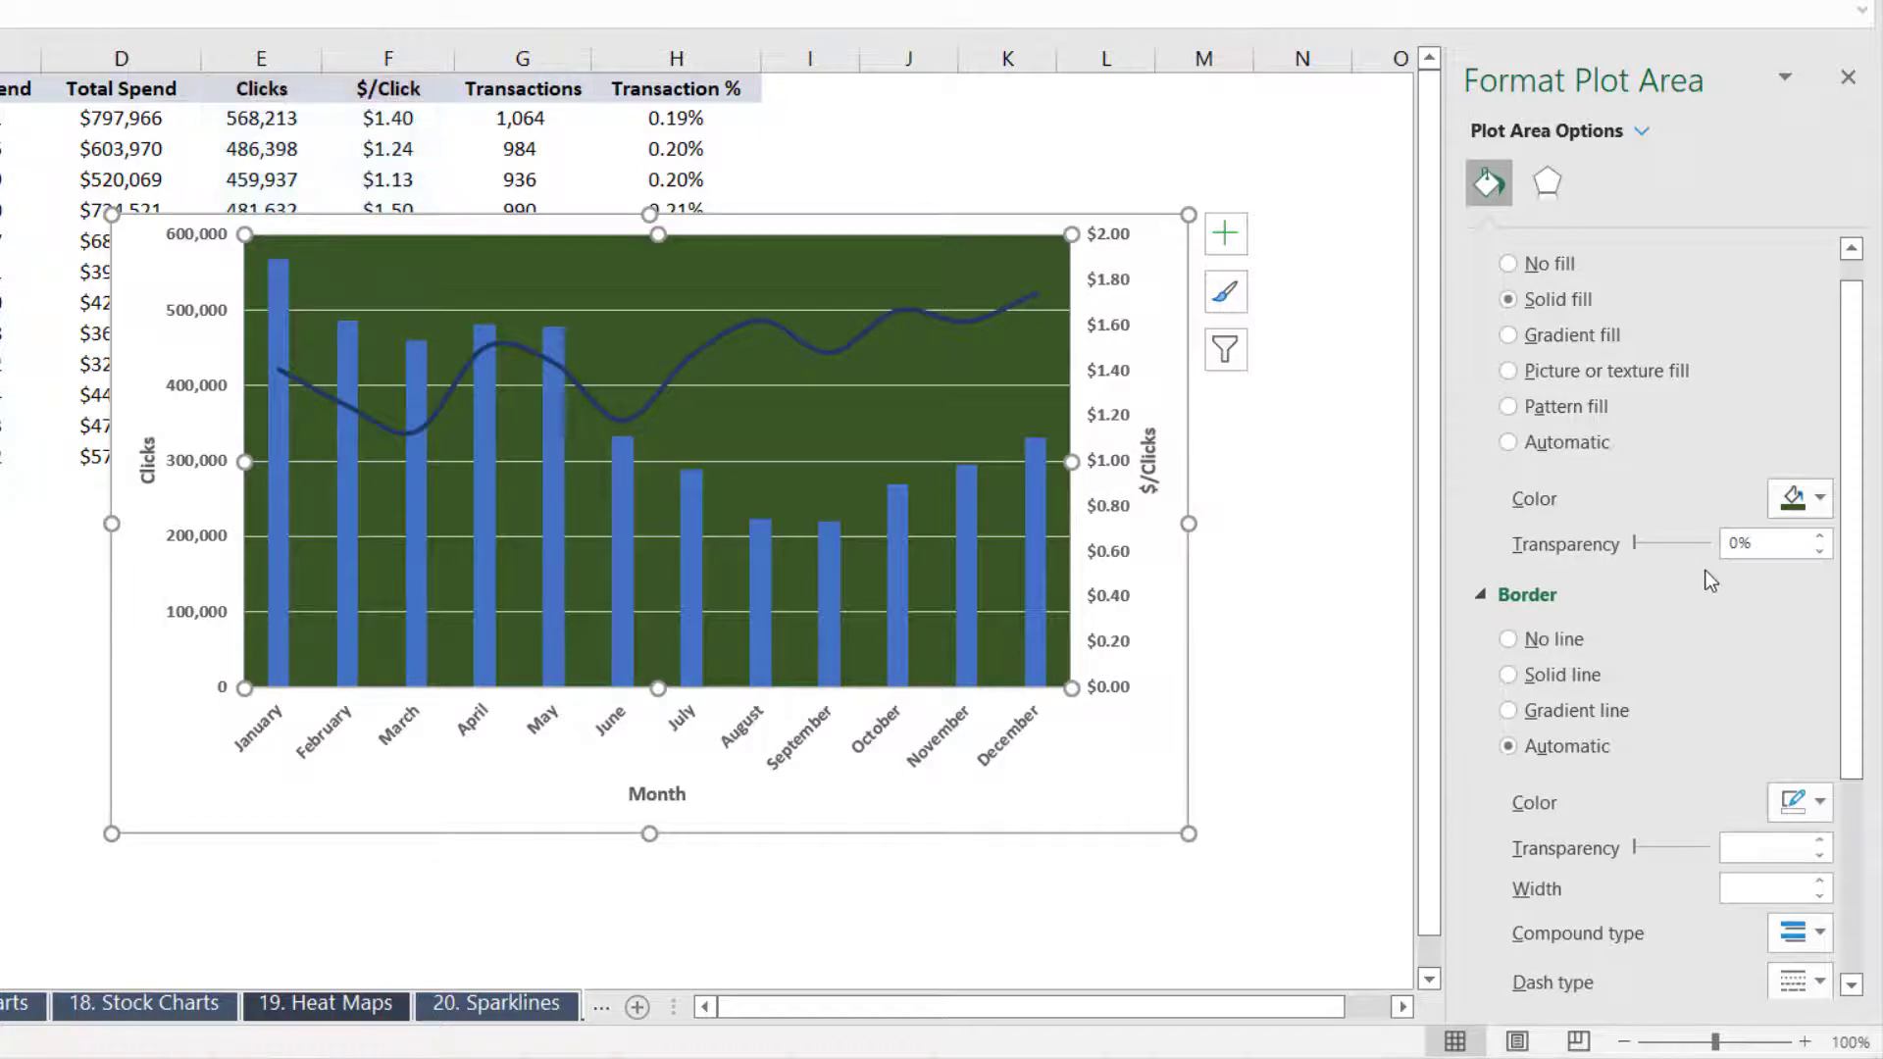
key("ctrl+z")
Fill the Clicks columns with the darkest green theme shade and enlarge the chart slightly from its lower-left corner
left_click(826, 579)
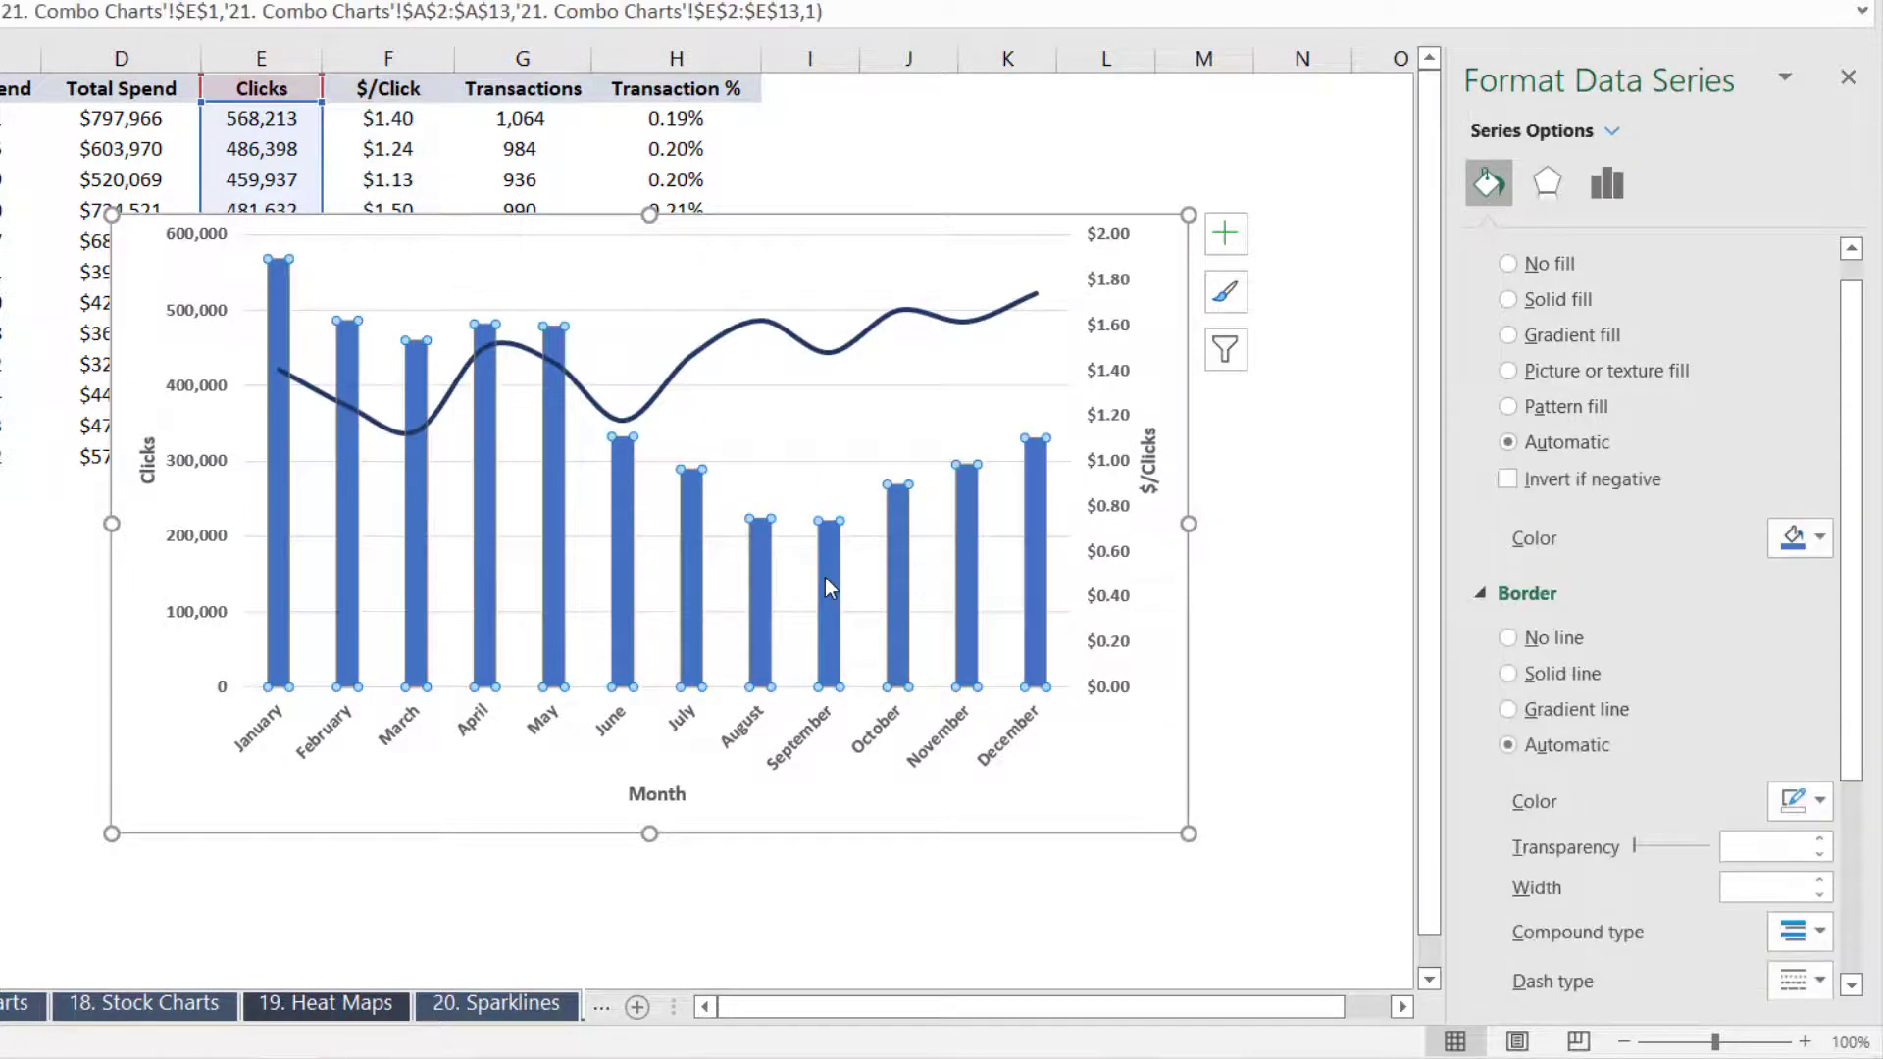
left_click(1816, 537)
left_click(1863, 738)
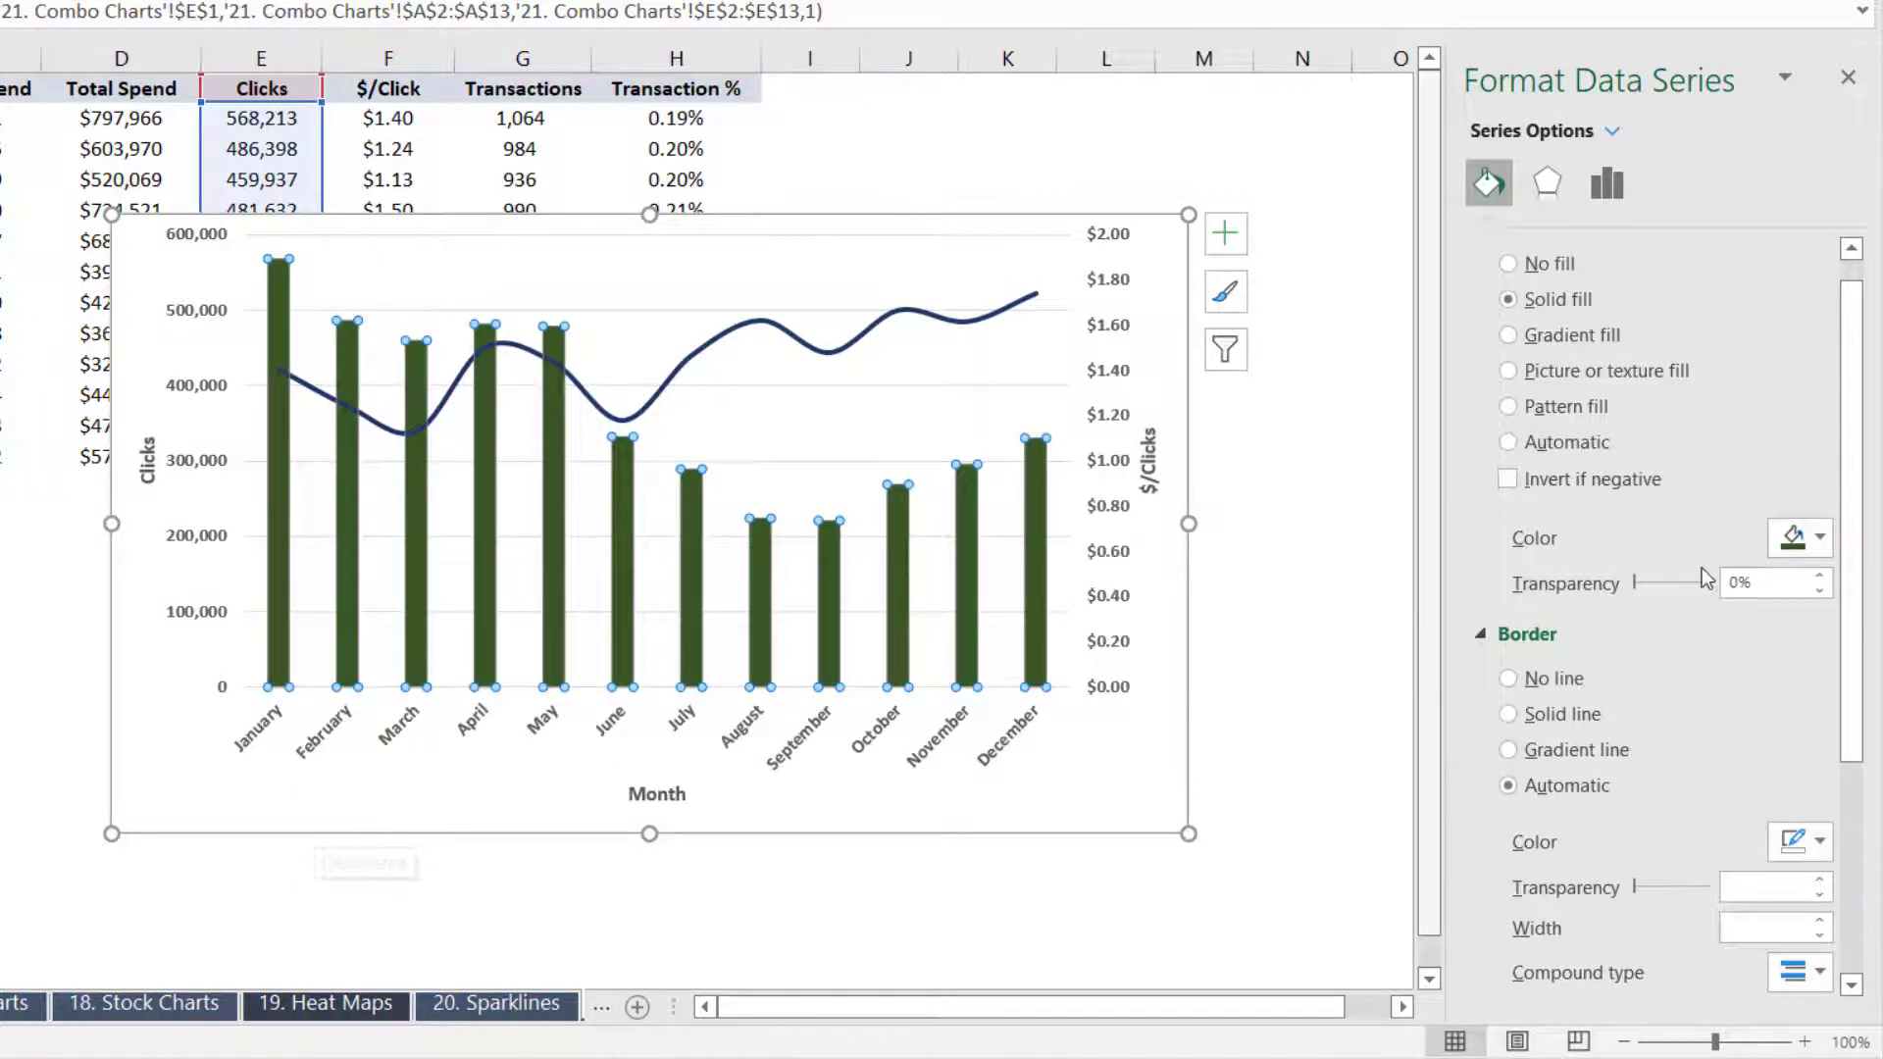
left_click(1165, 808)
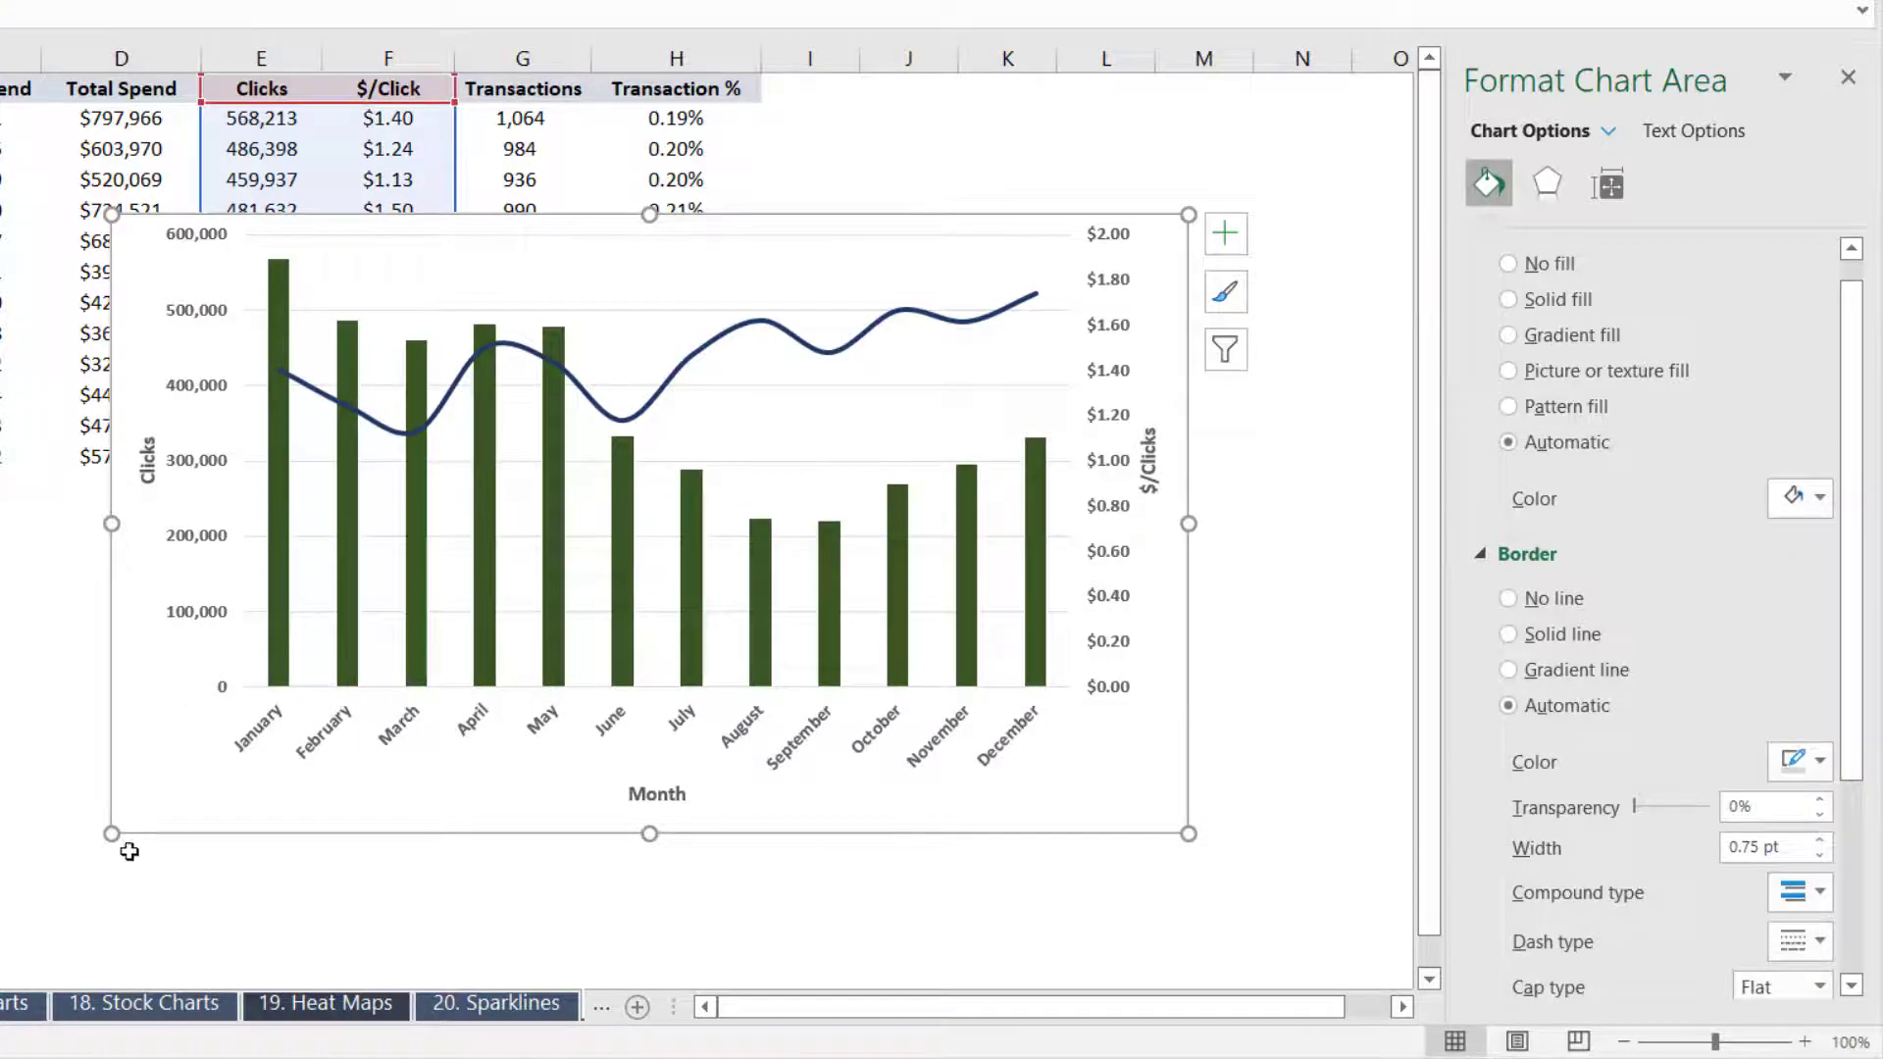
left_click_drag(109, 839, 47, 872)
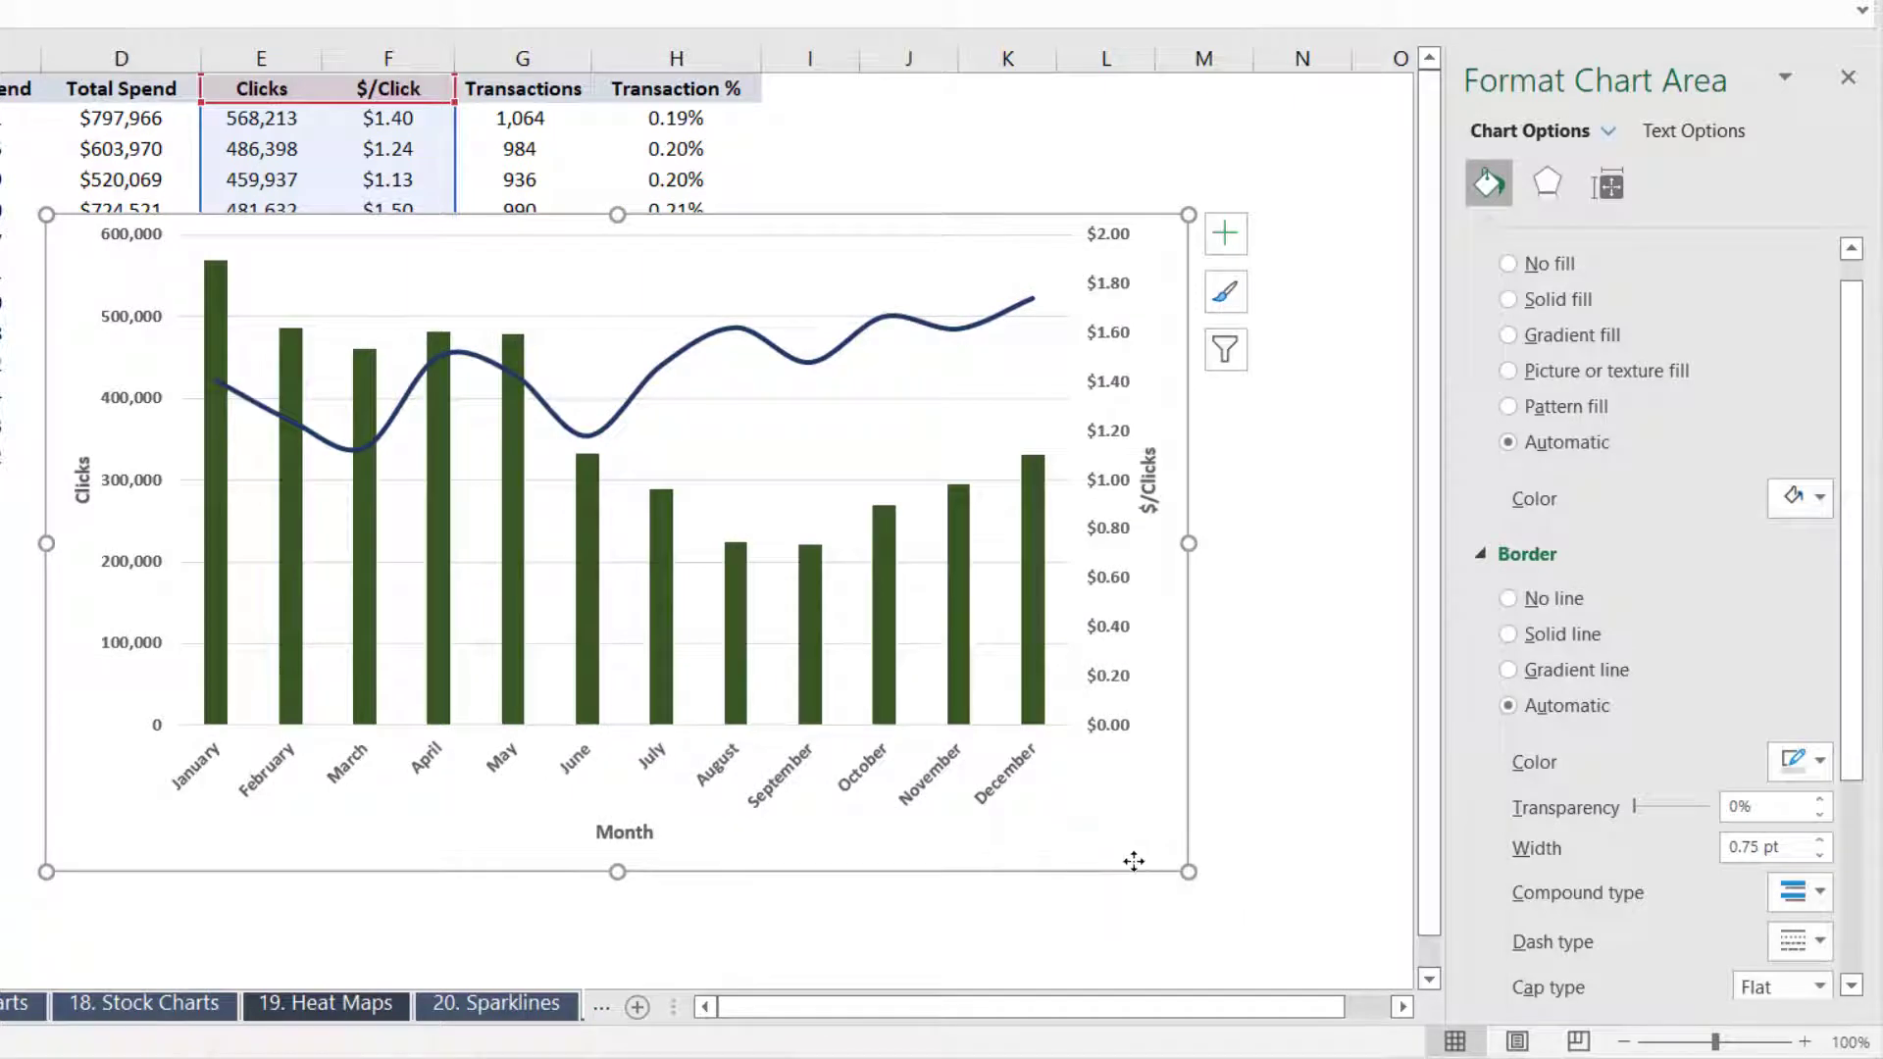
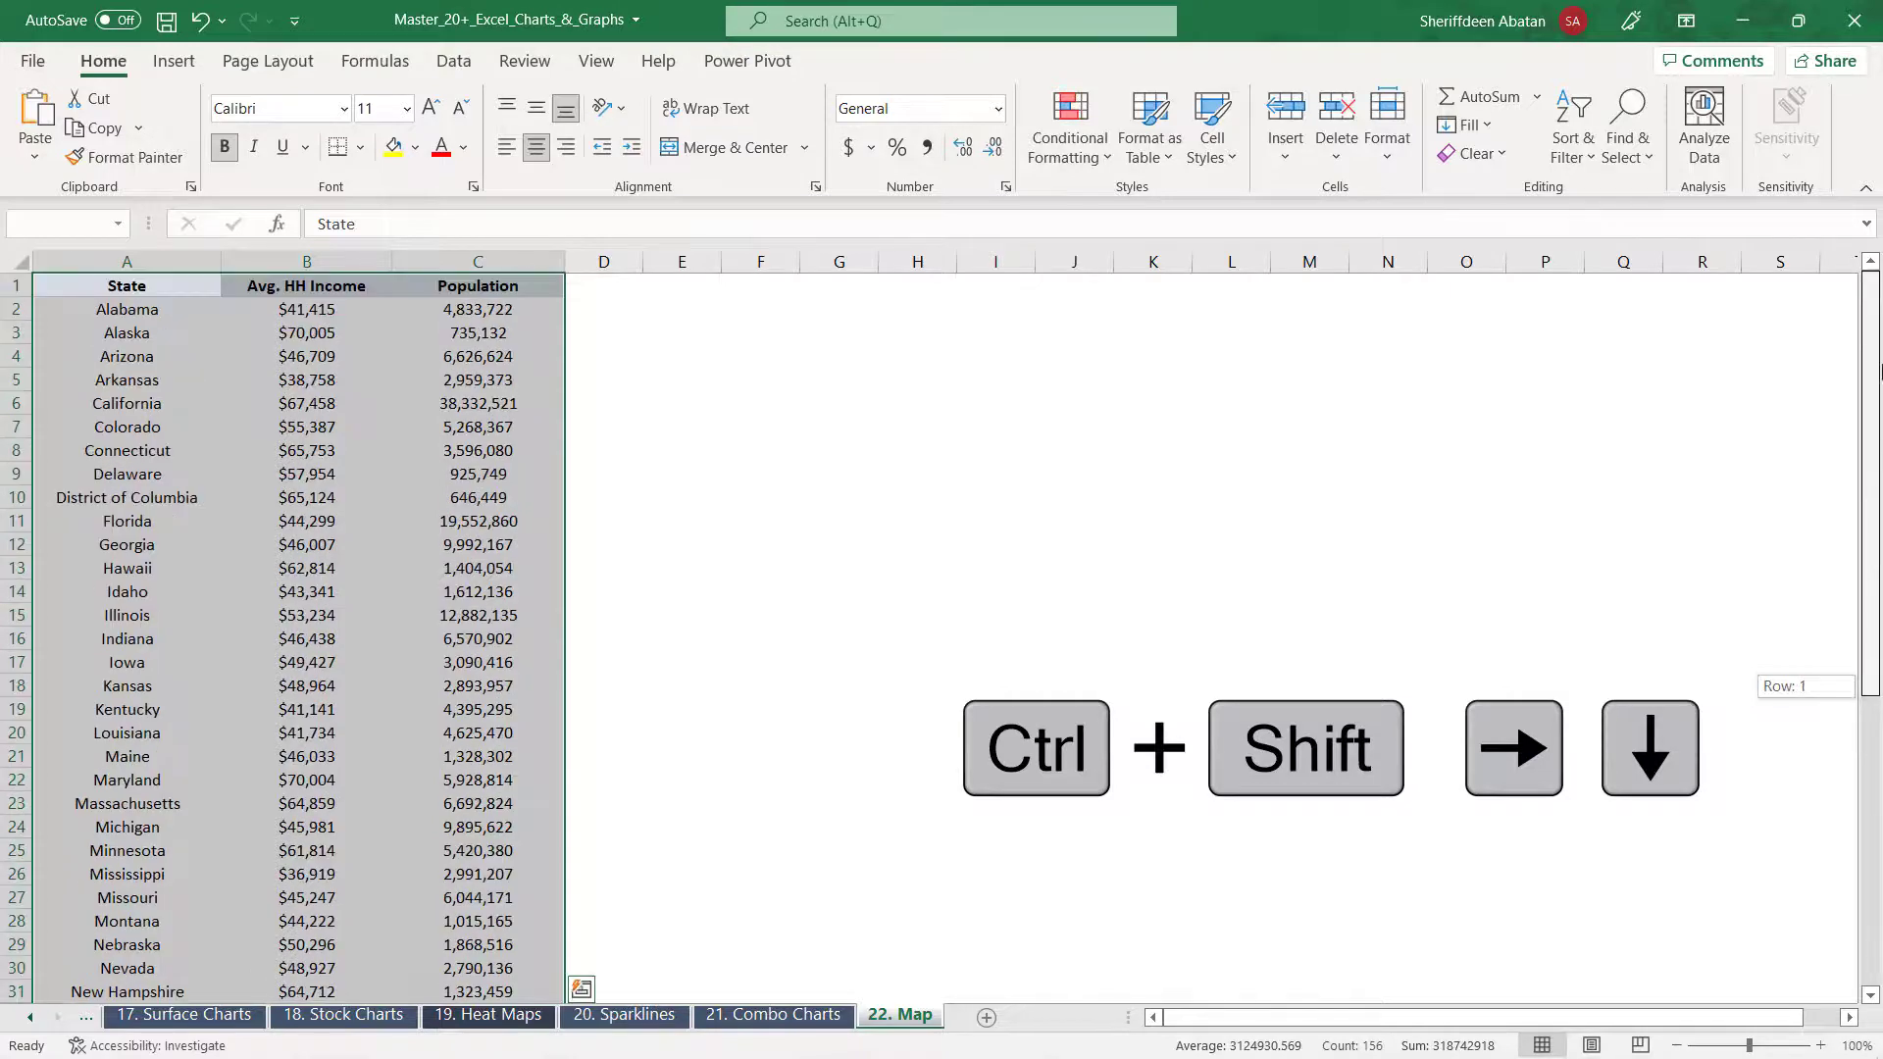
Insert a Filled Map chart from the selected State, Avg. HH Income and Population table
left_click(173, 61)
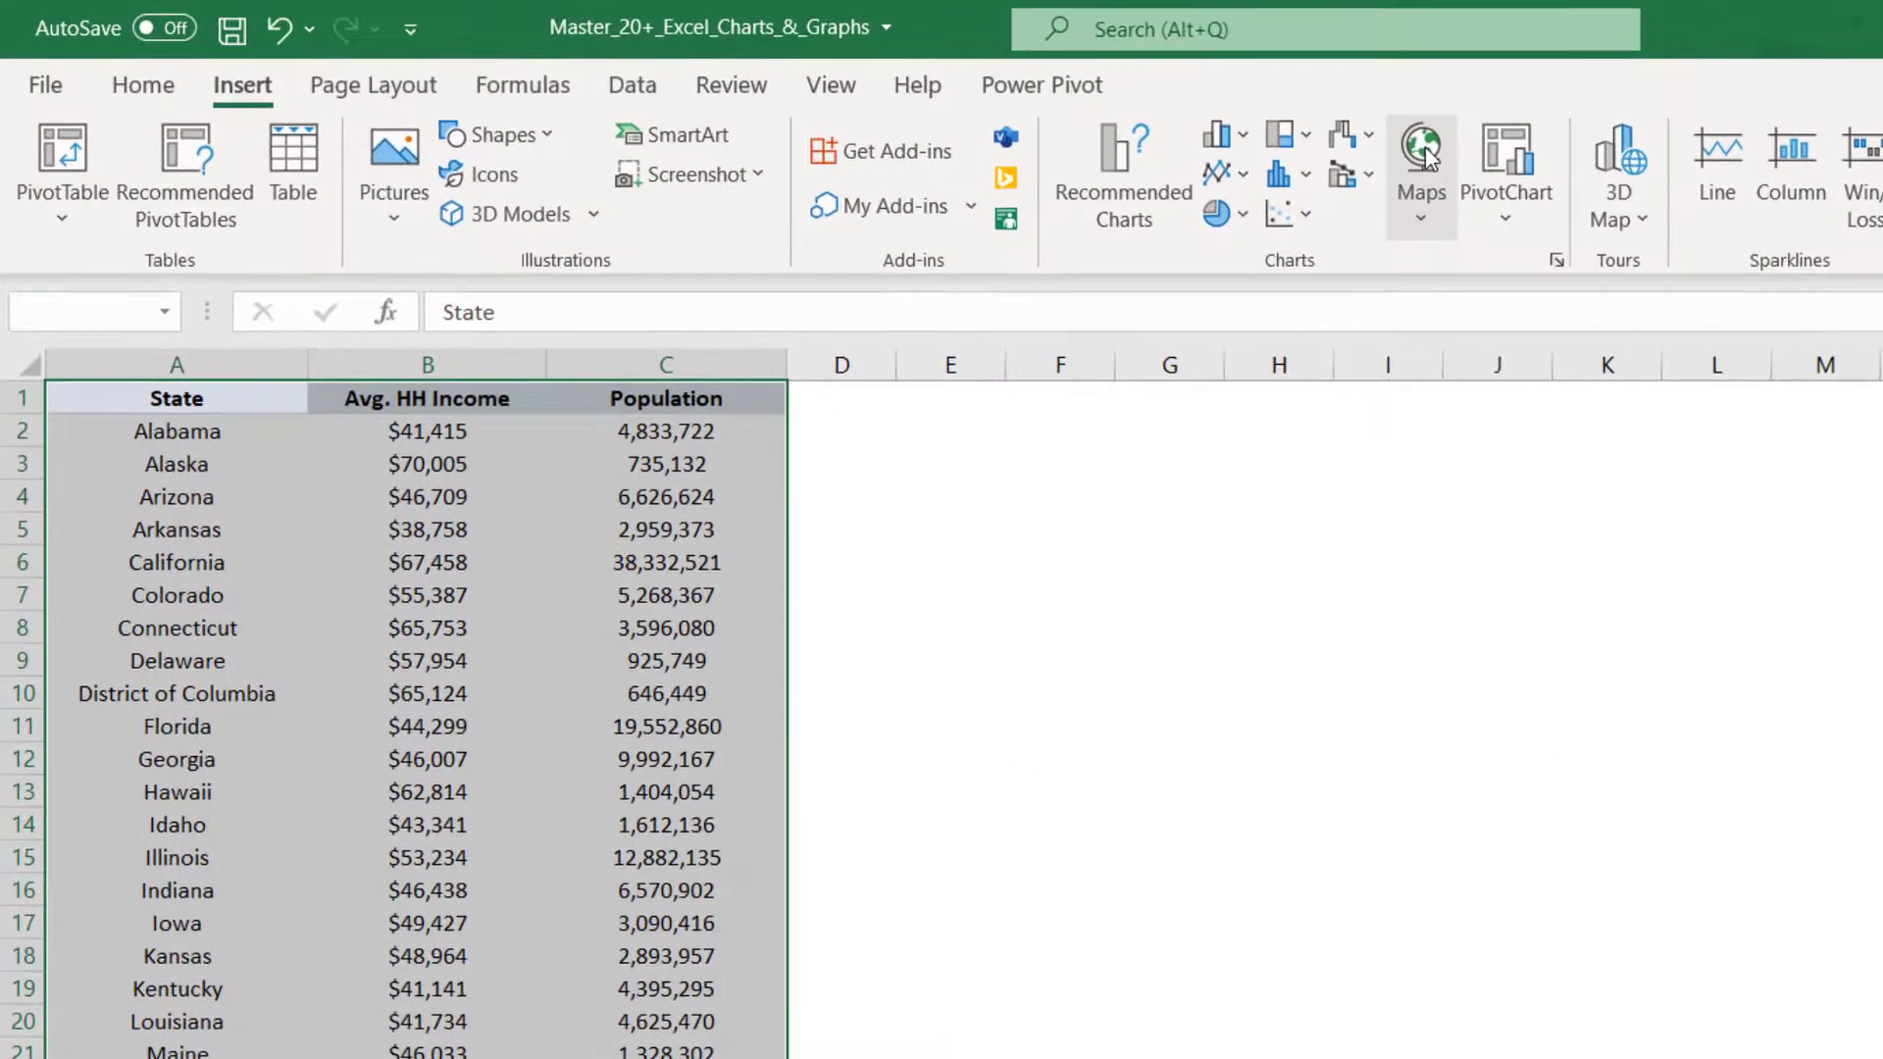
left_click(1216, 132)
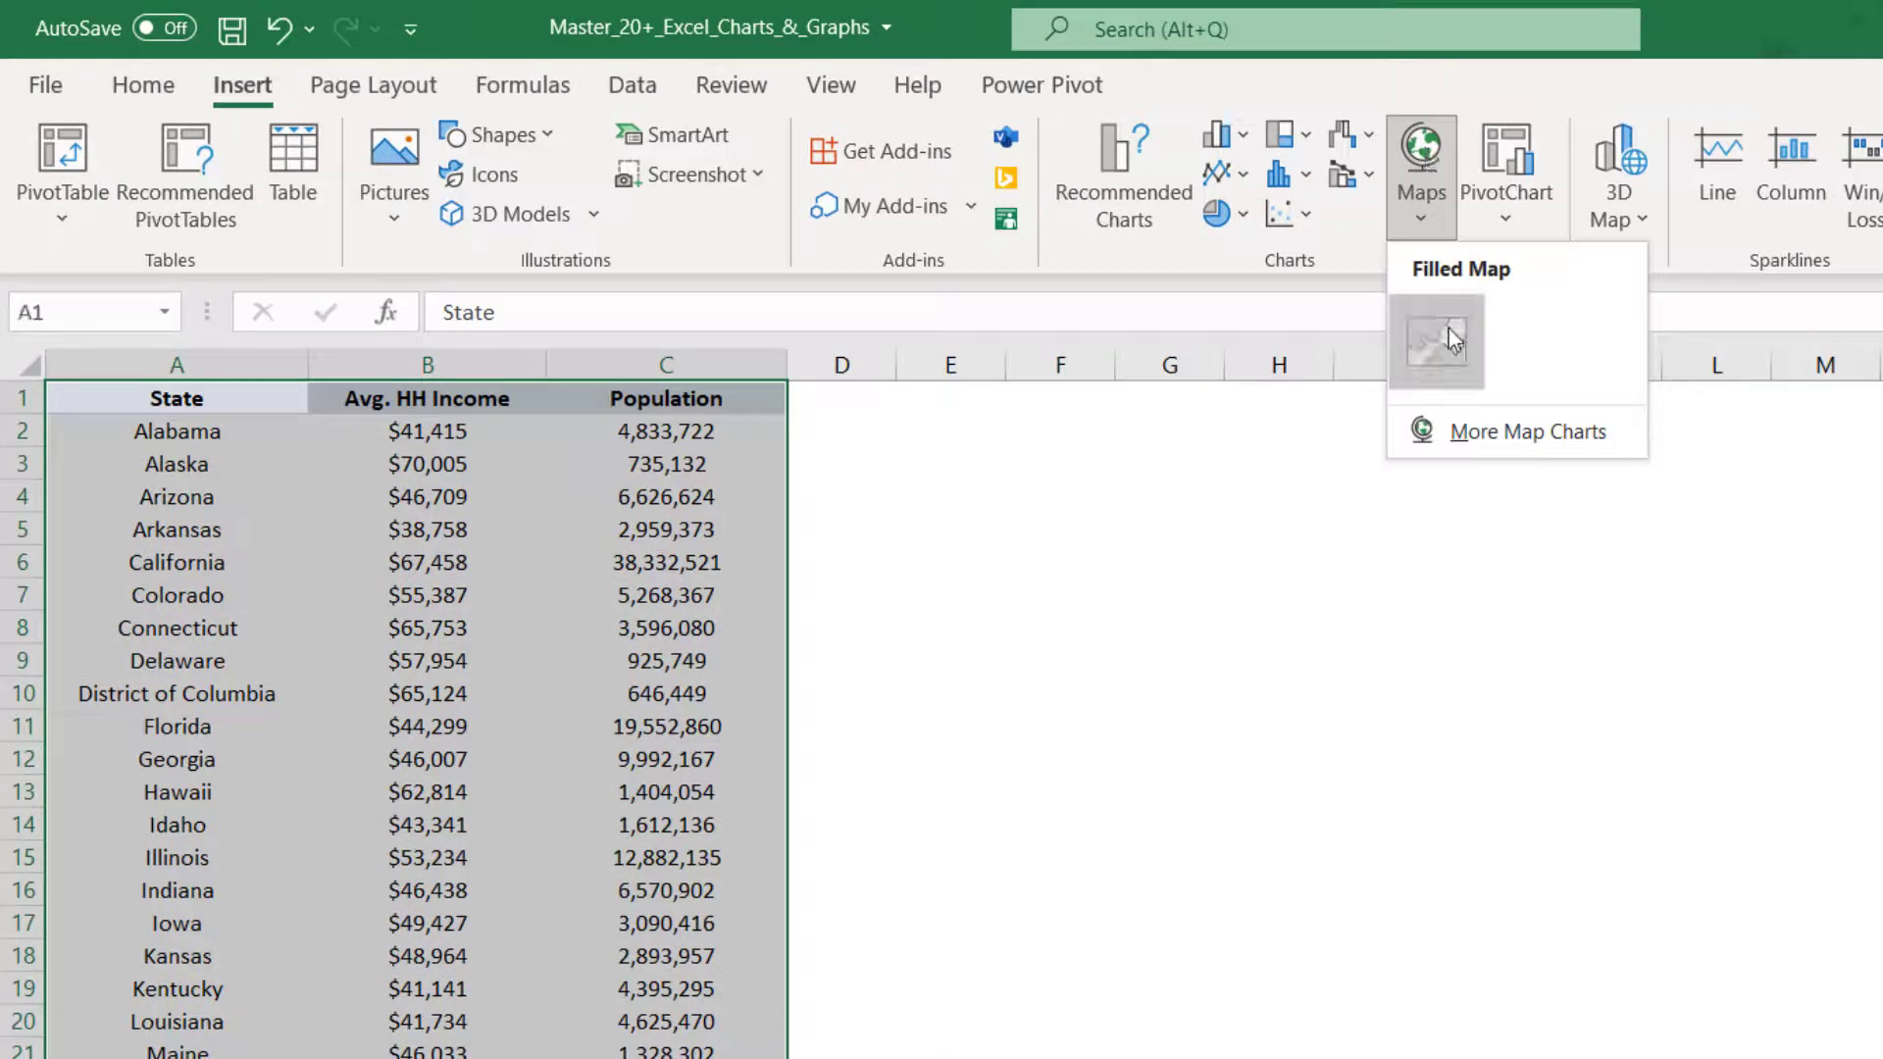
left_click(1450, 329)
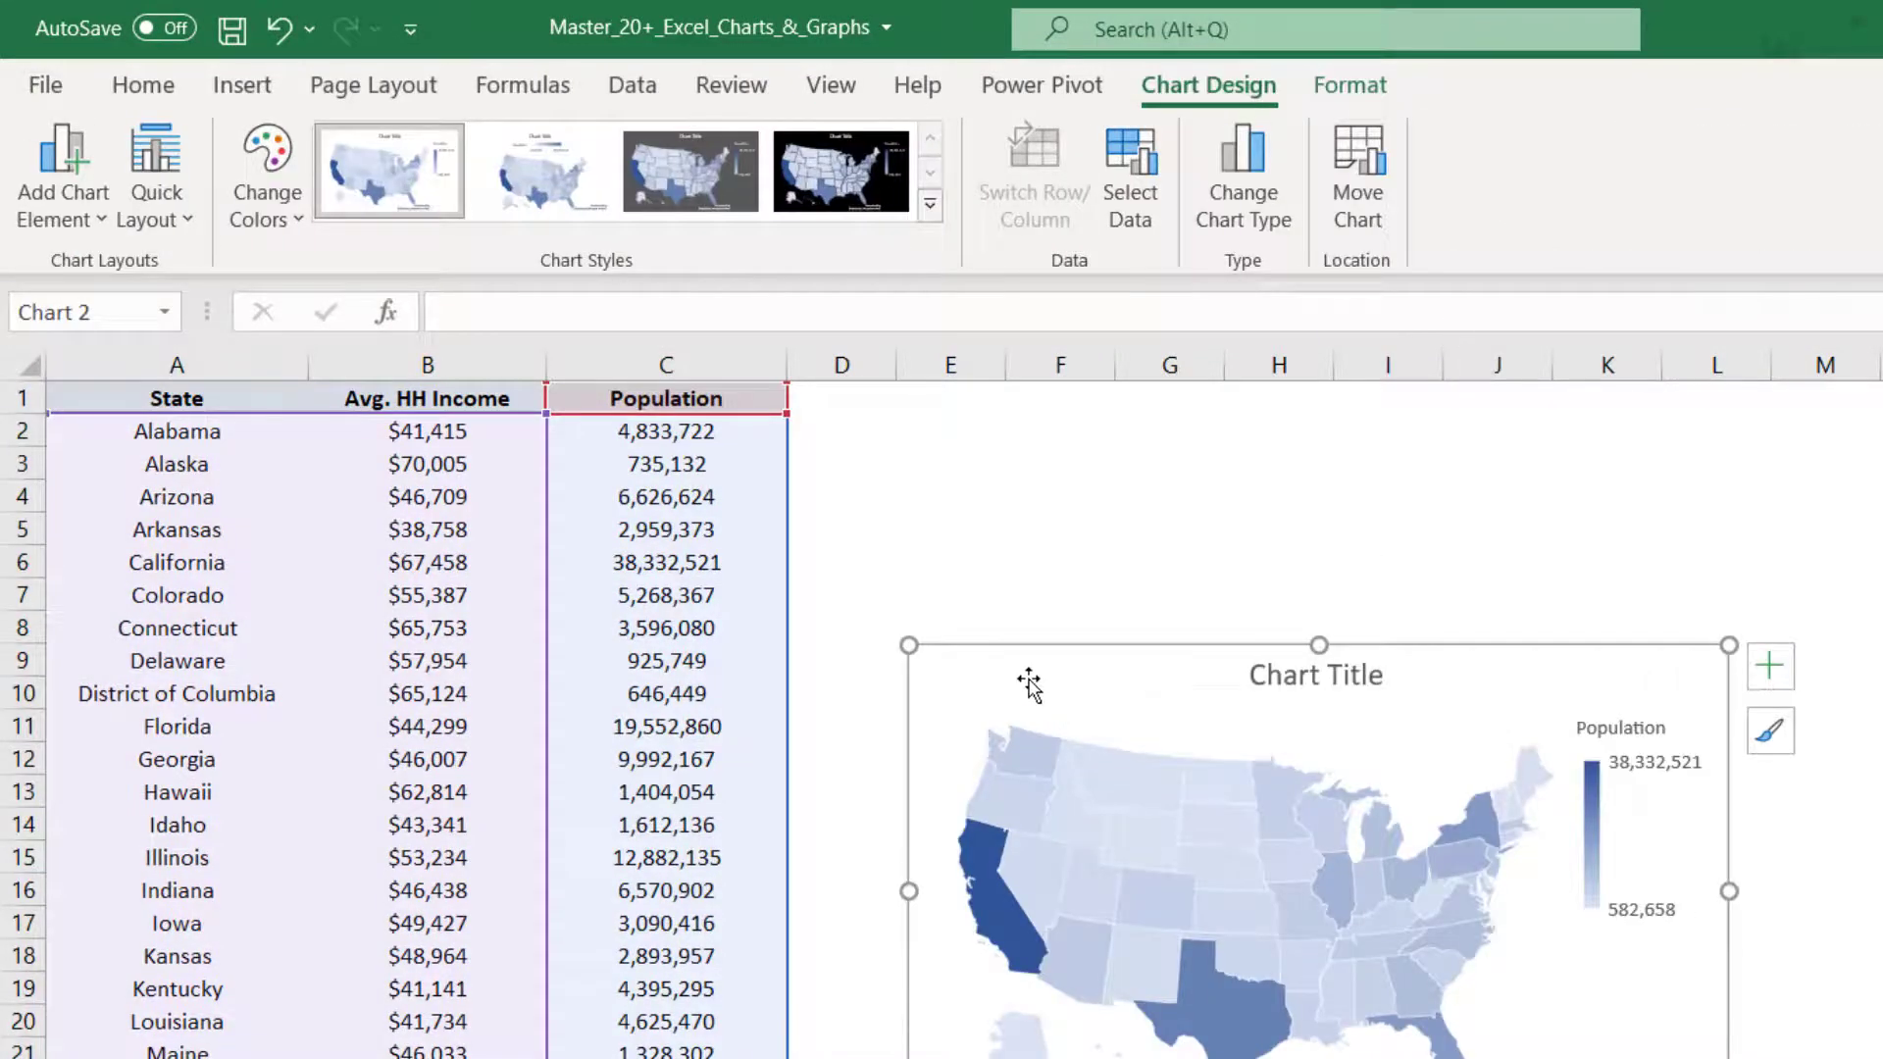
Place the map chart beside the table, enlarged to about column Q and row 27, and delete its title
left_click_drag(1026, 681, 926, 455)
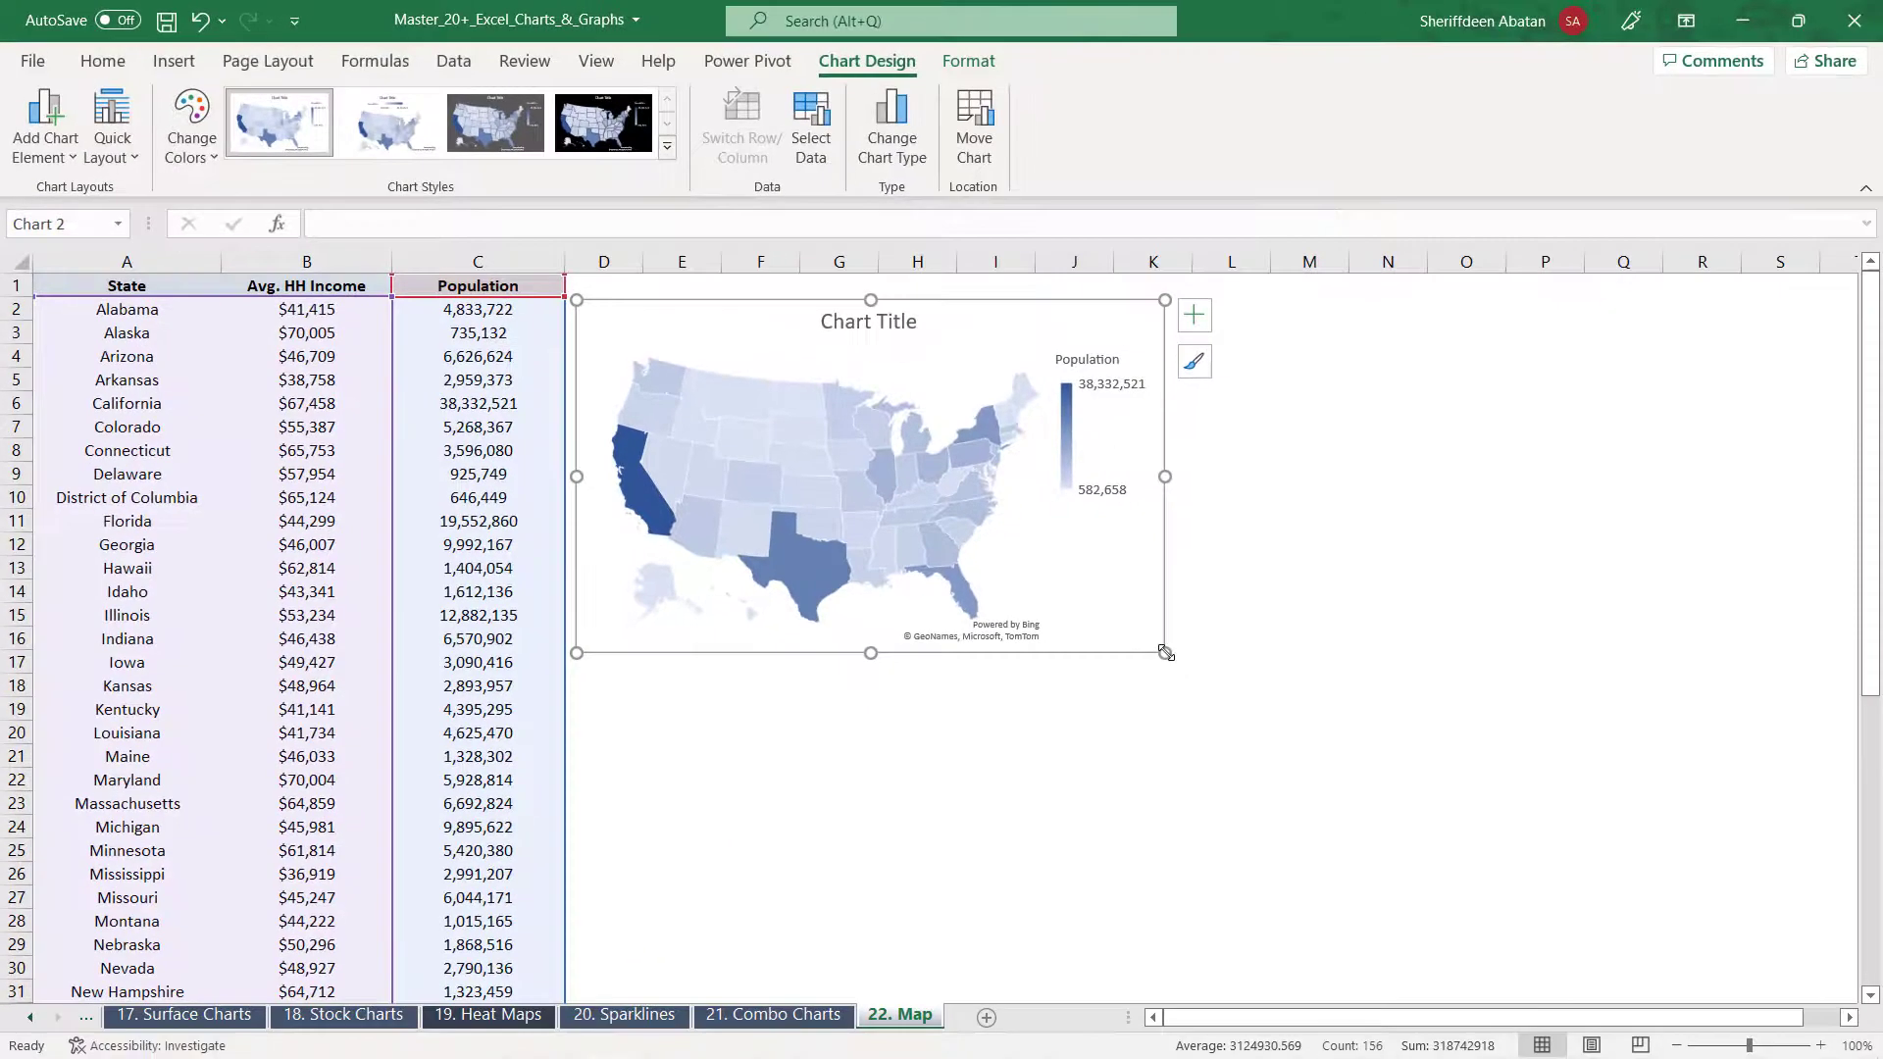
mouse_move(1623, 909)
left_mouse_down()
mouse_move(1882, 1058)
mouse_move(1652, 902)
left_mouse_up()
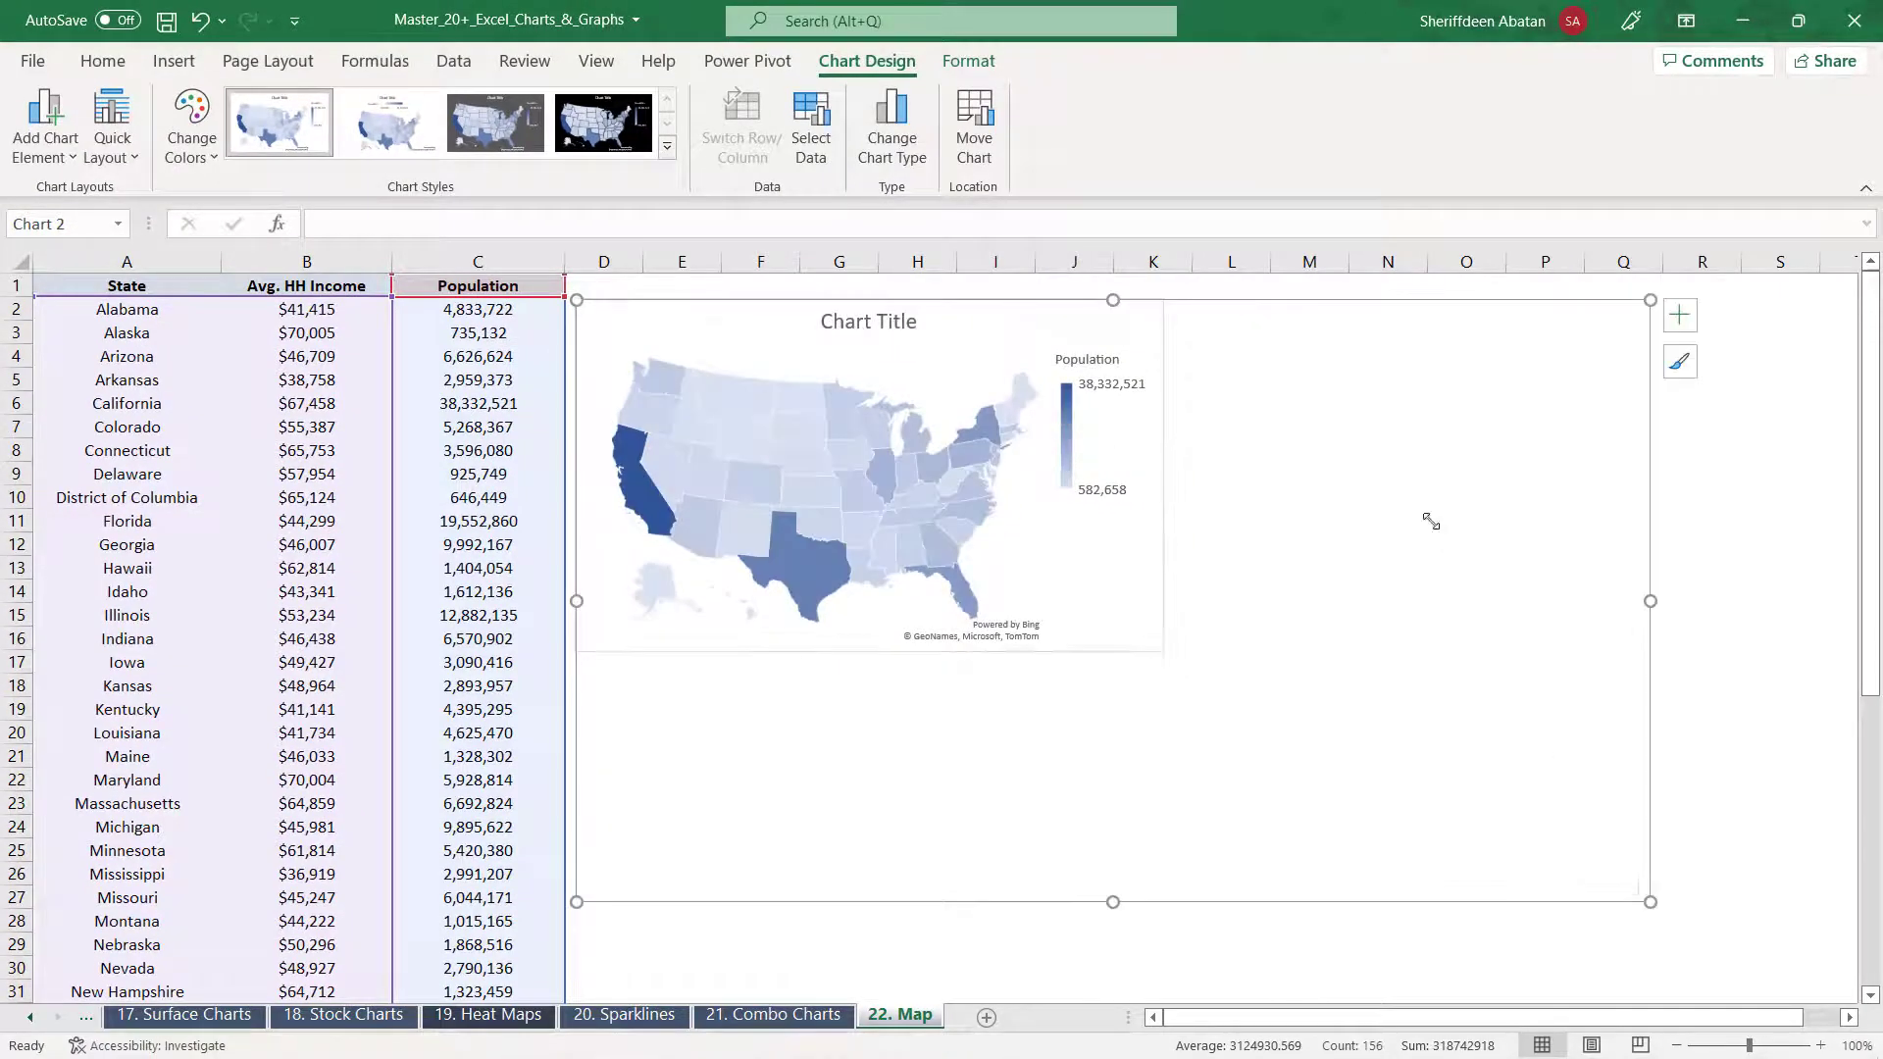
left_click(1105, 336)
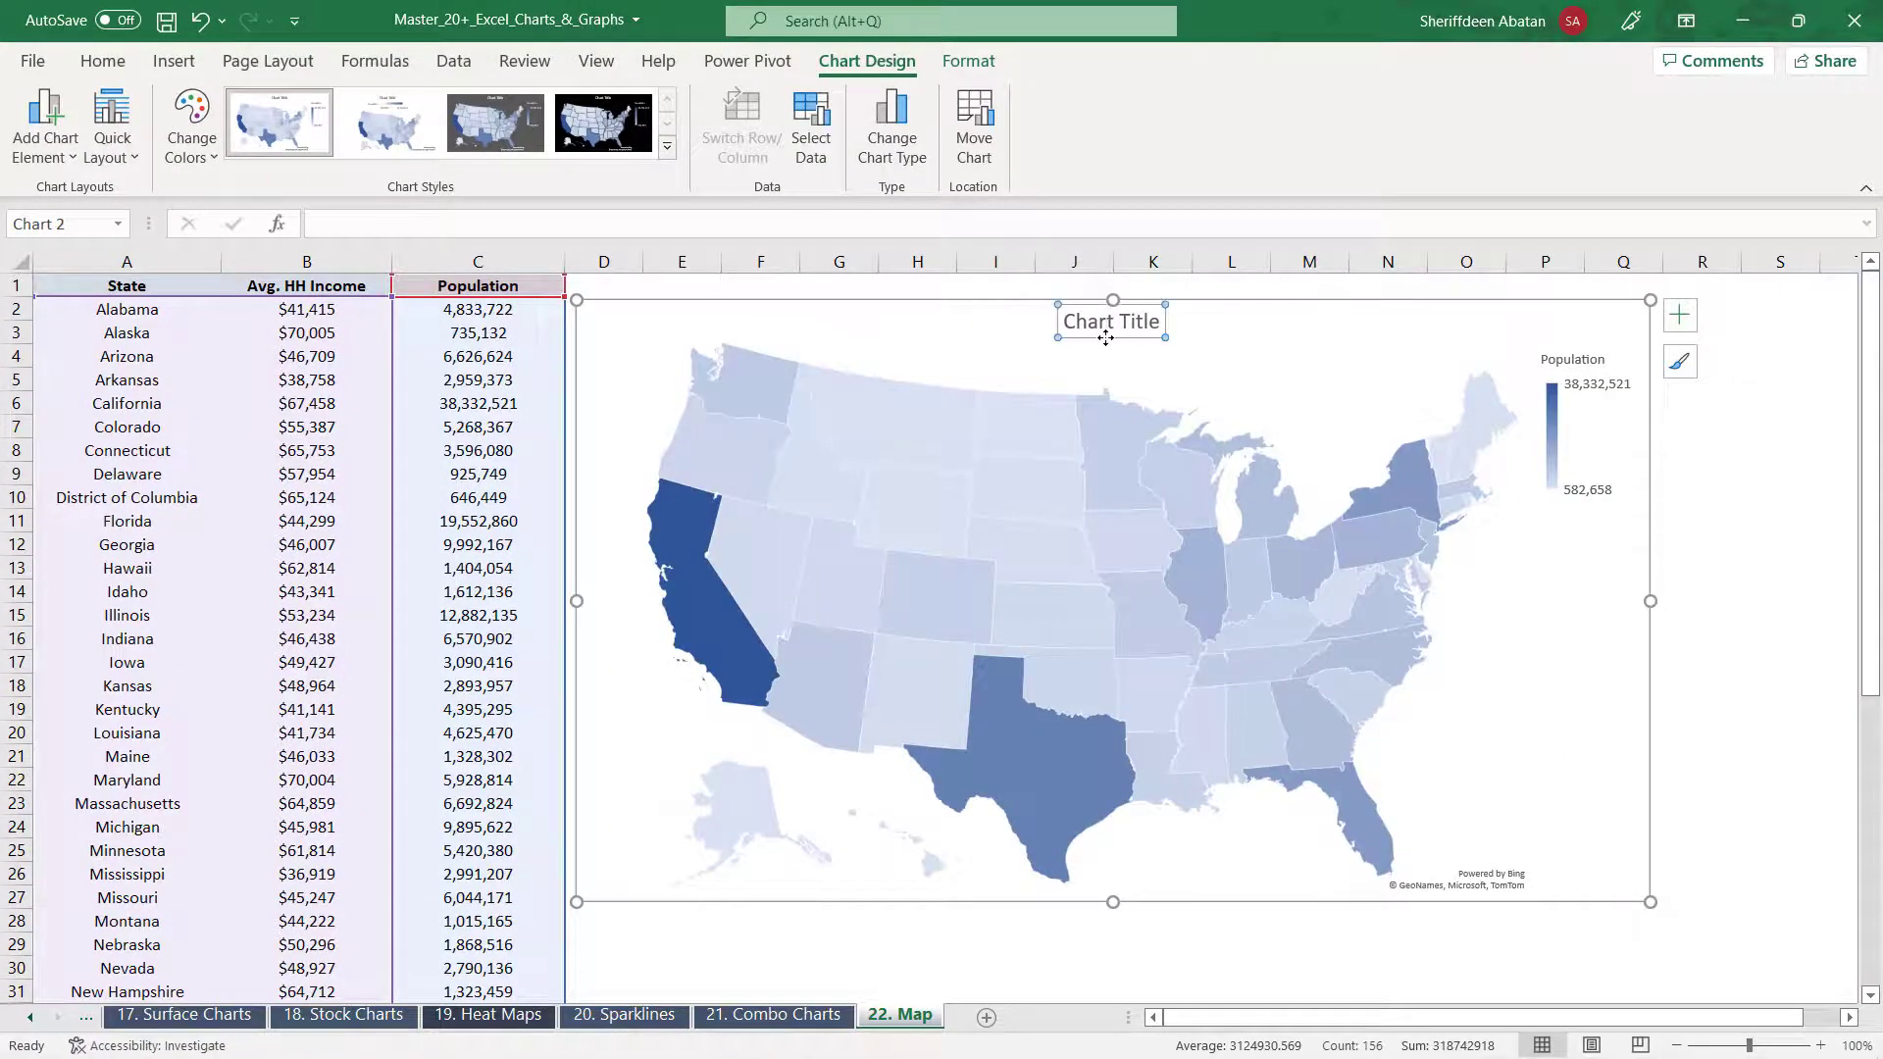
key("Delete")
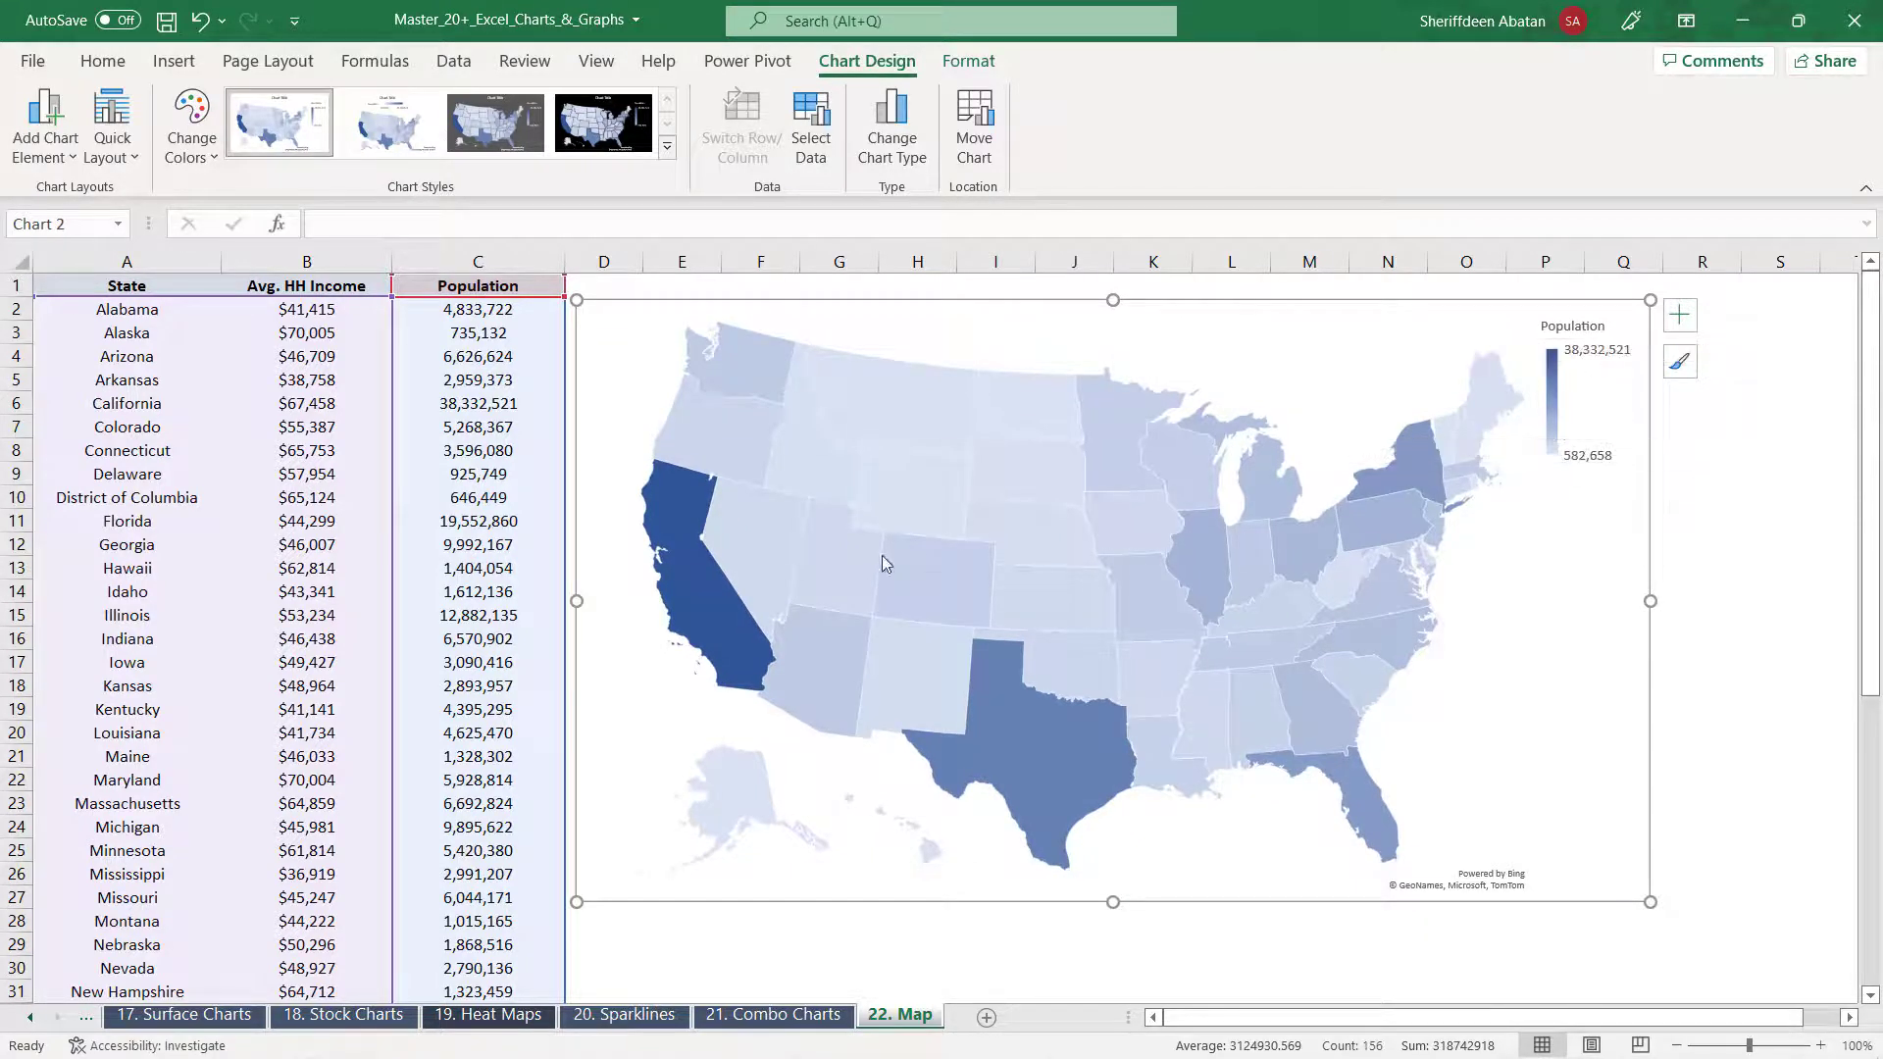
Inspect the population values of several states and the map legend, and delete the map chart from the sheet
mouse_move(702, 573)
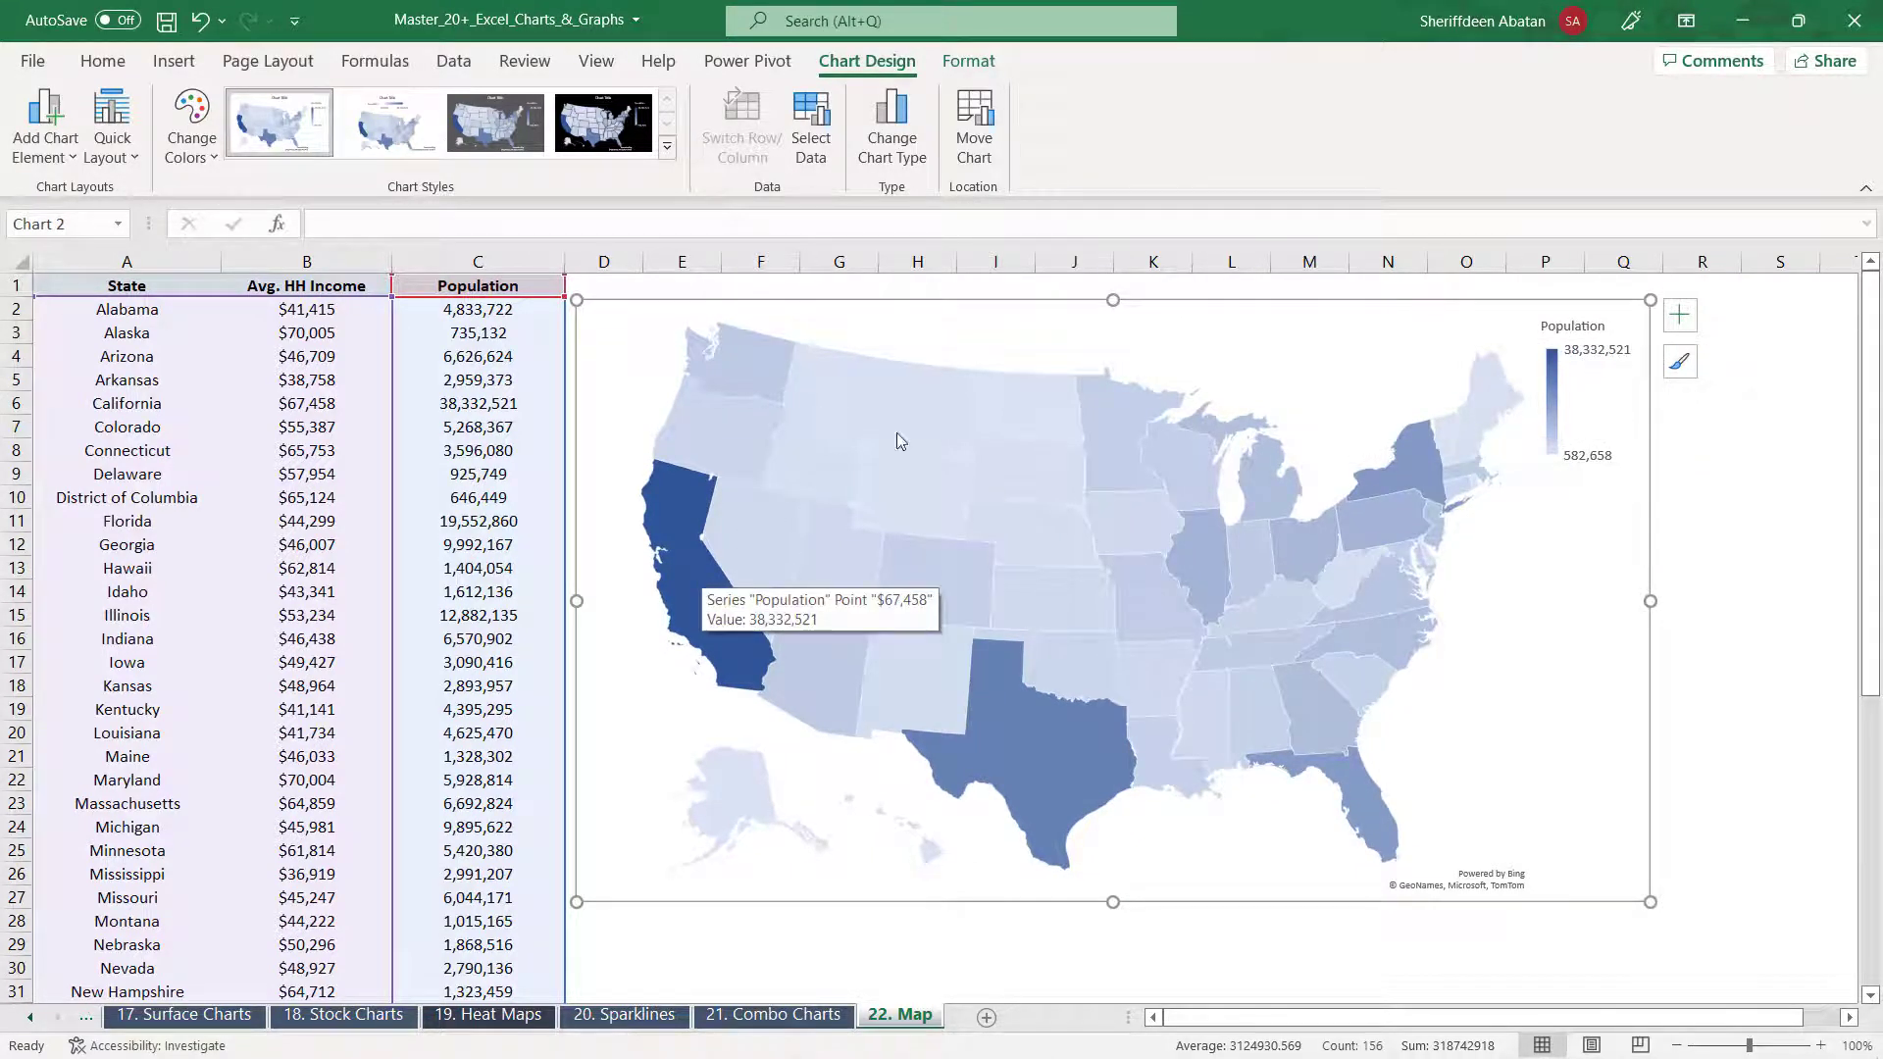
mouse_move(1165, 561)
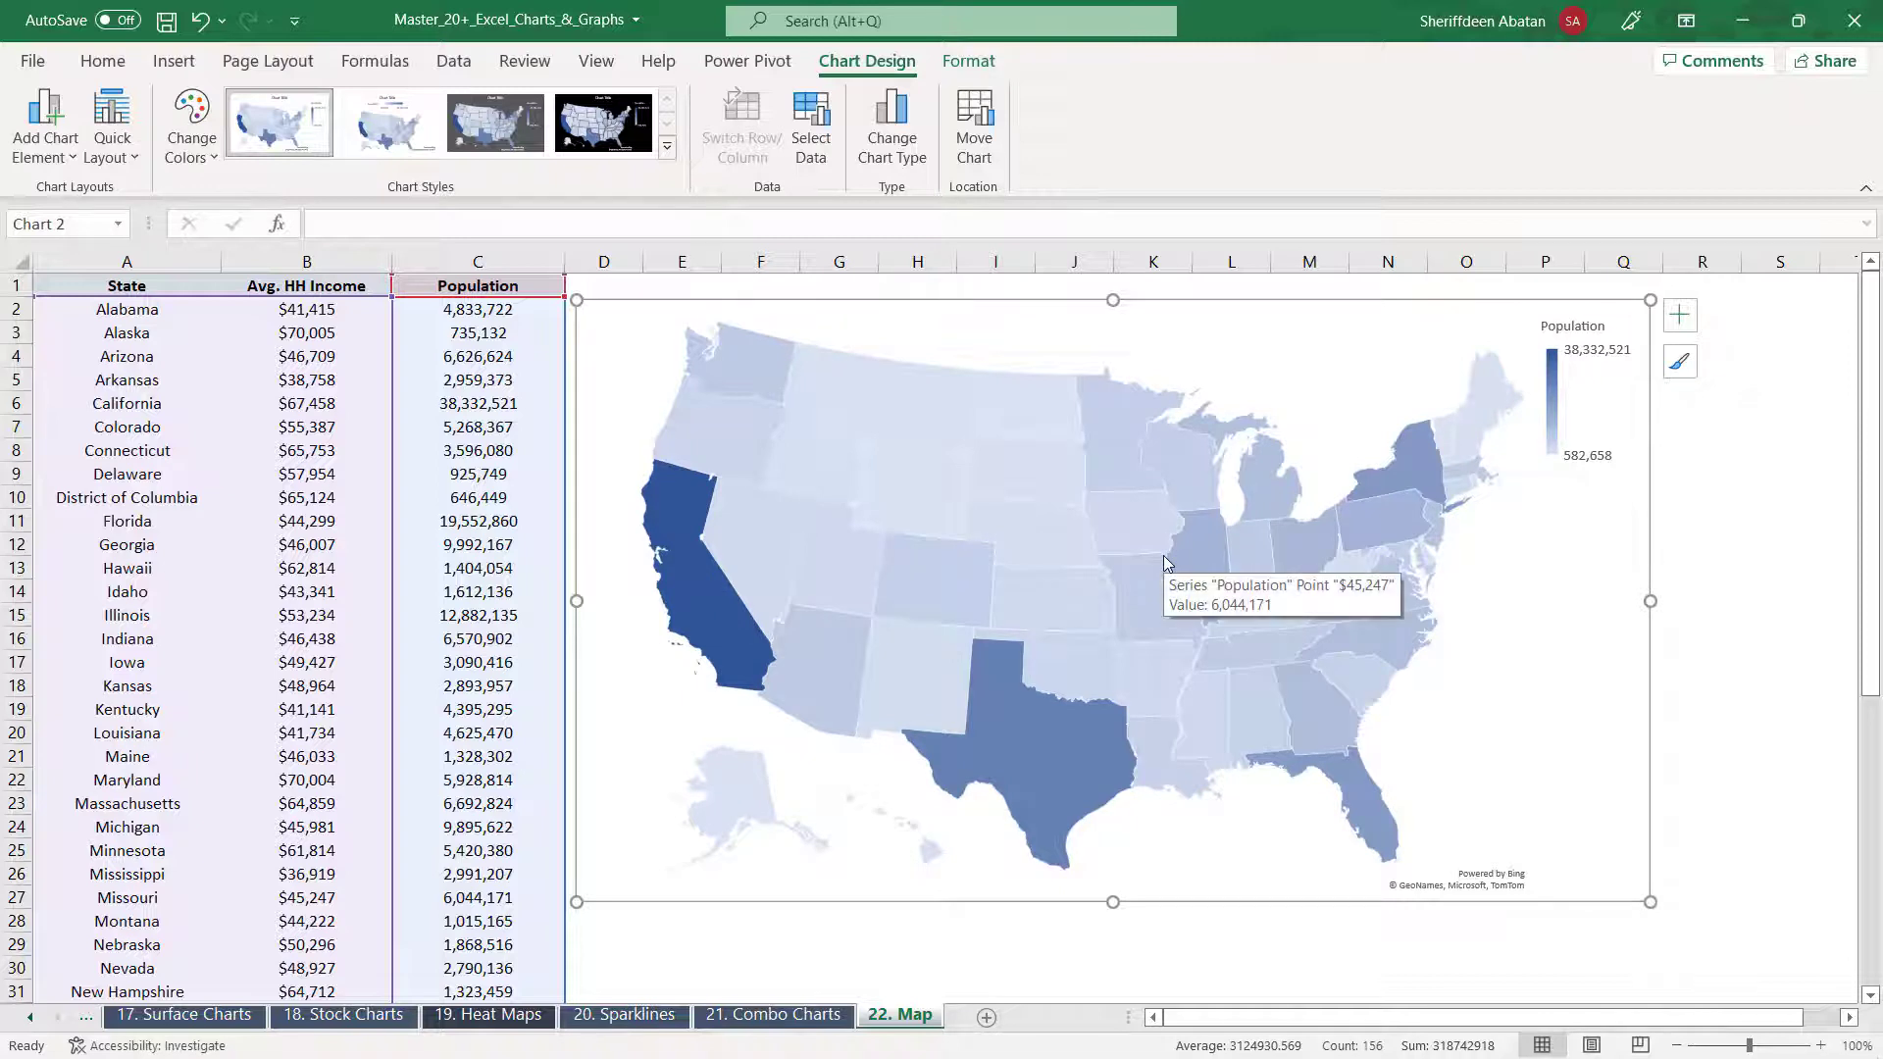
mouse_move(690, 614)
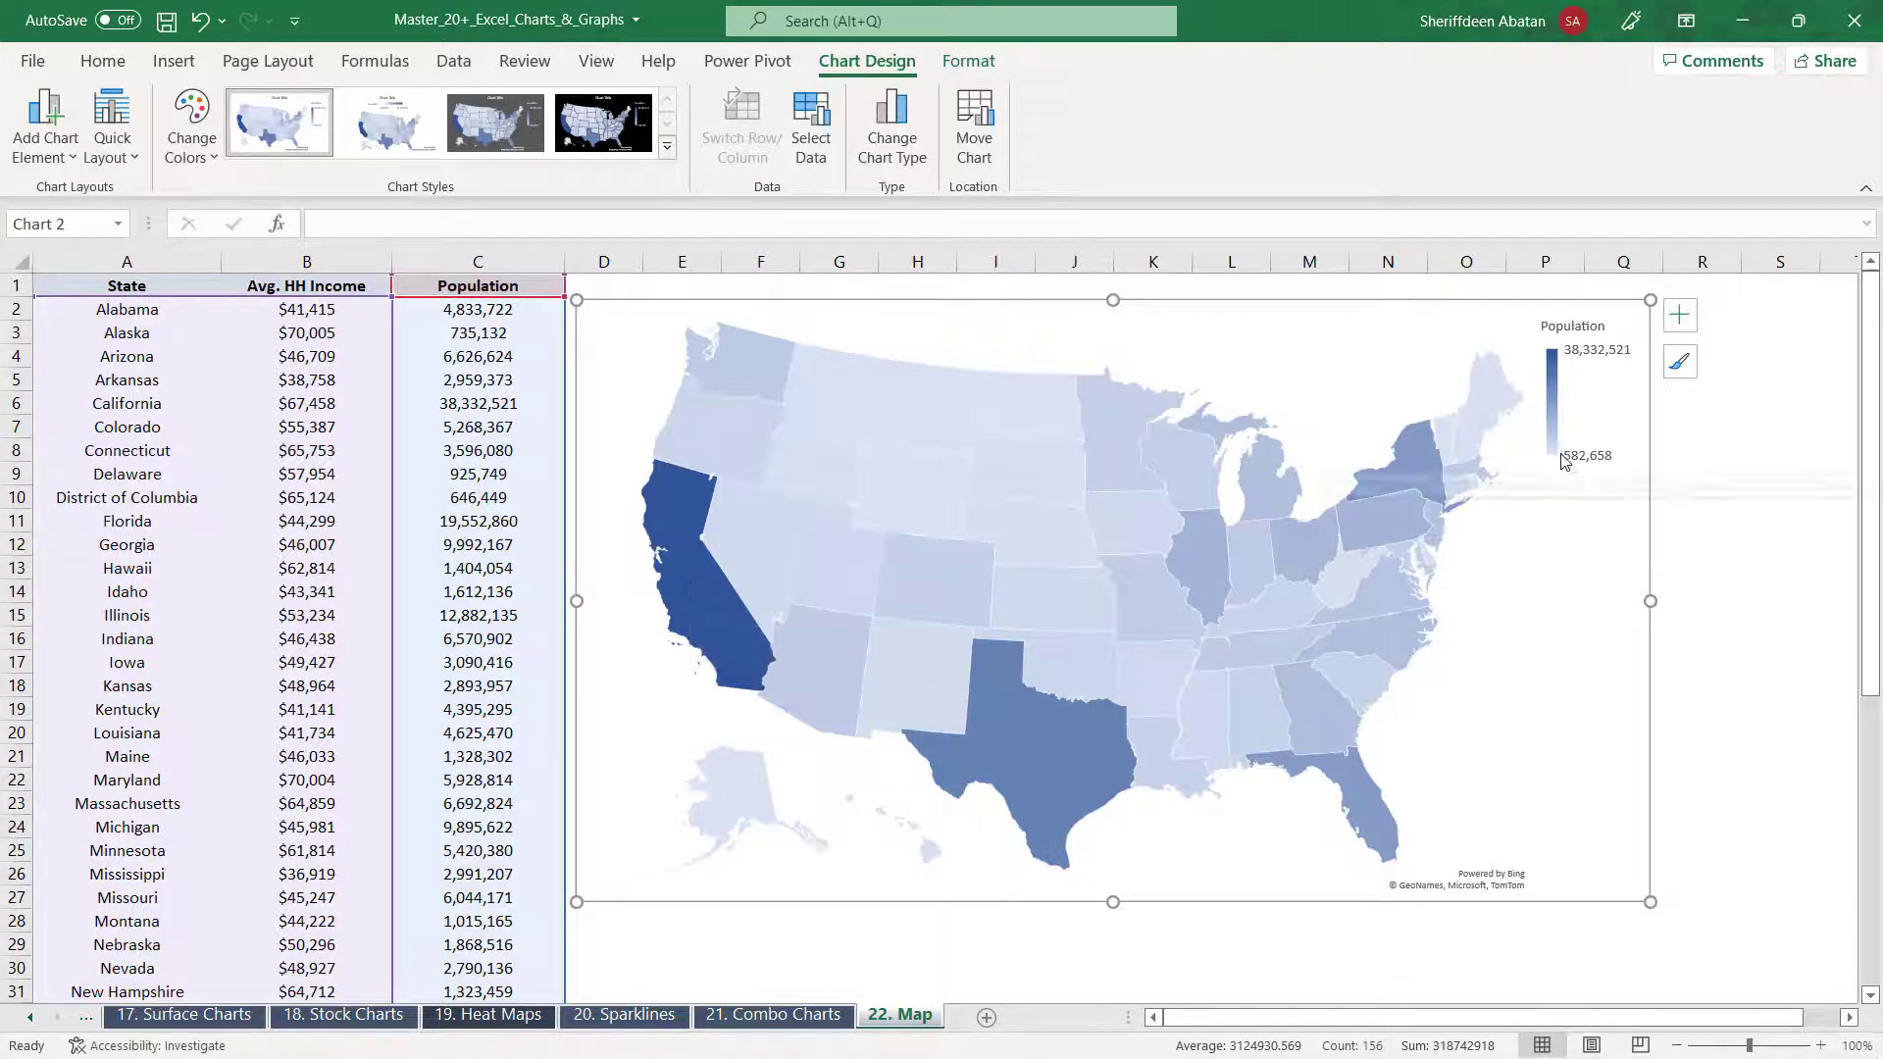
mouse_move(1552, 455)
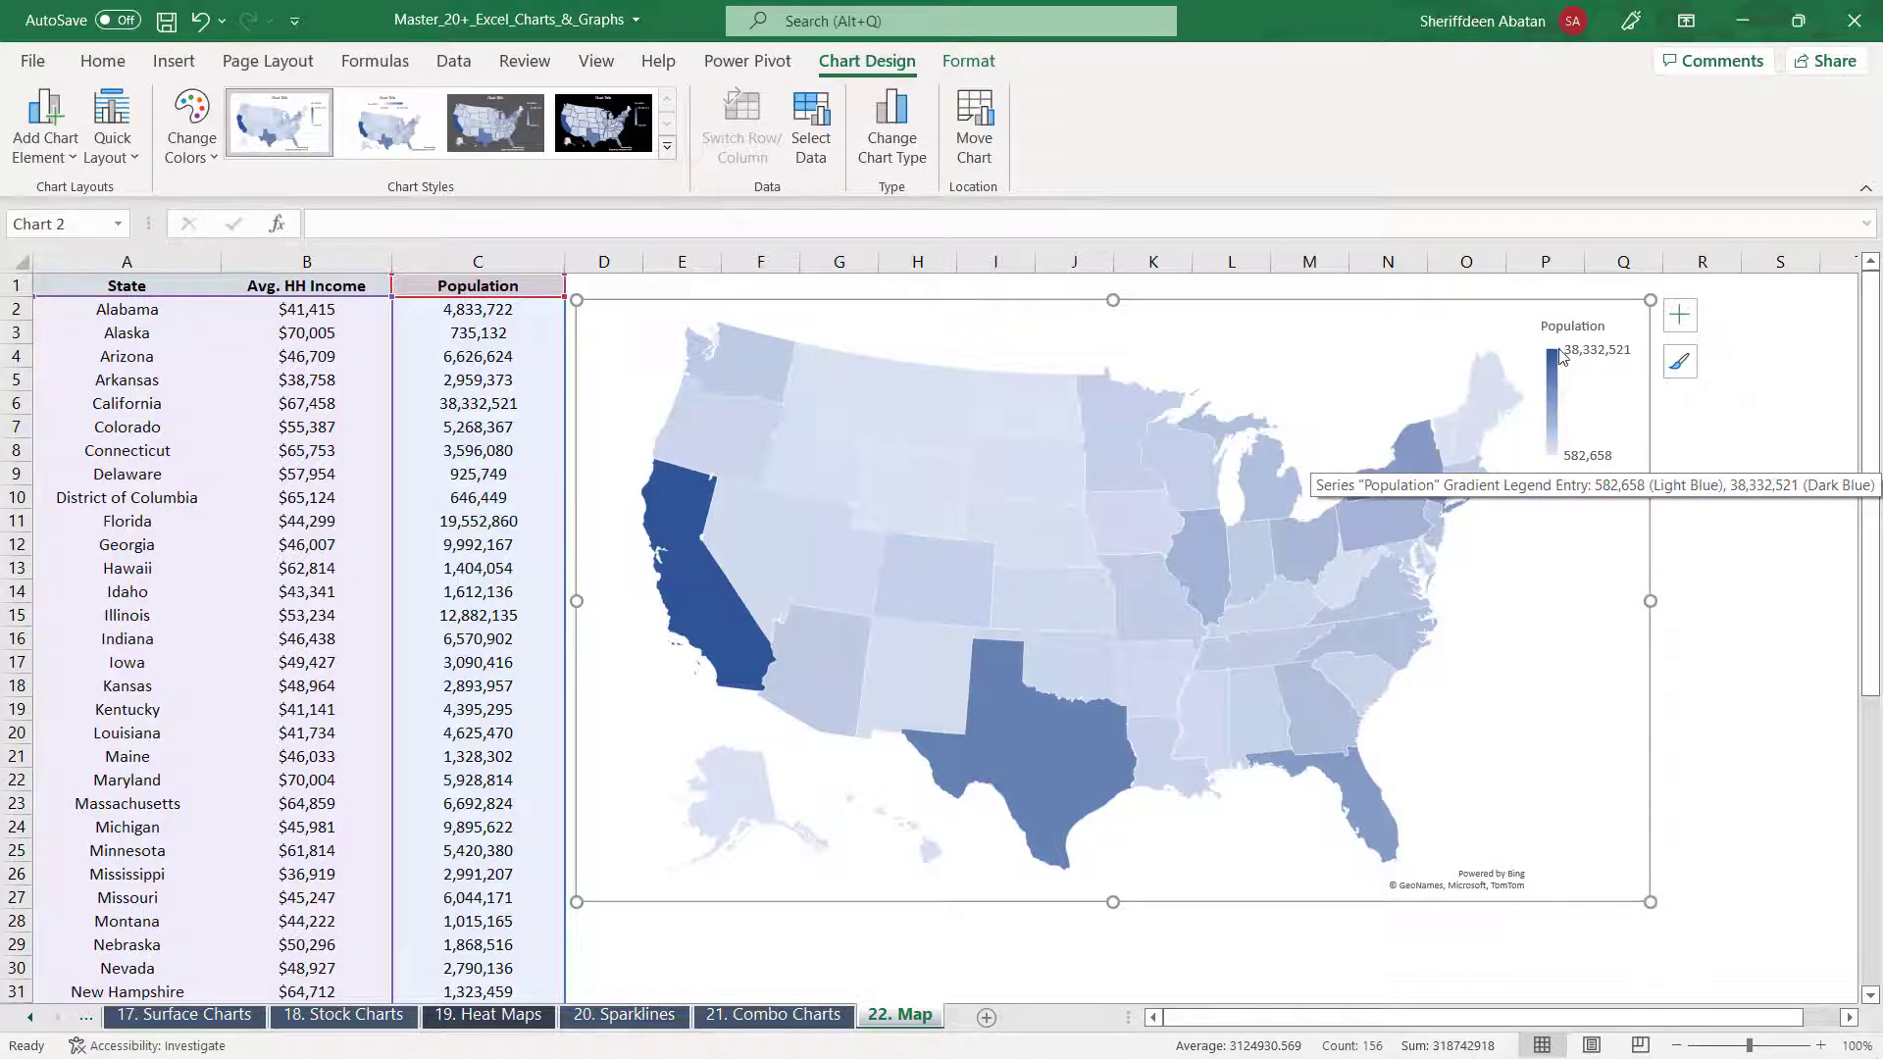
left_click(1483, 322)
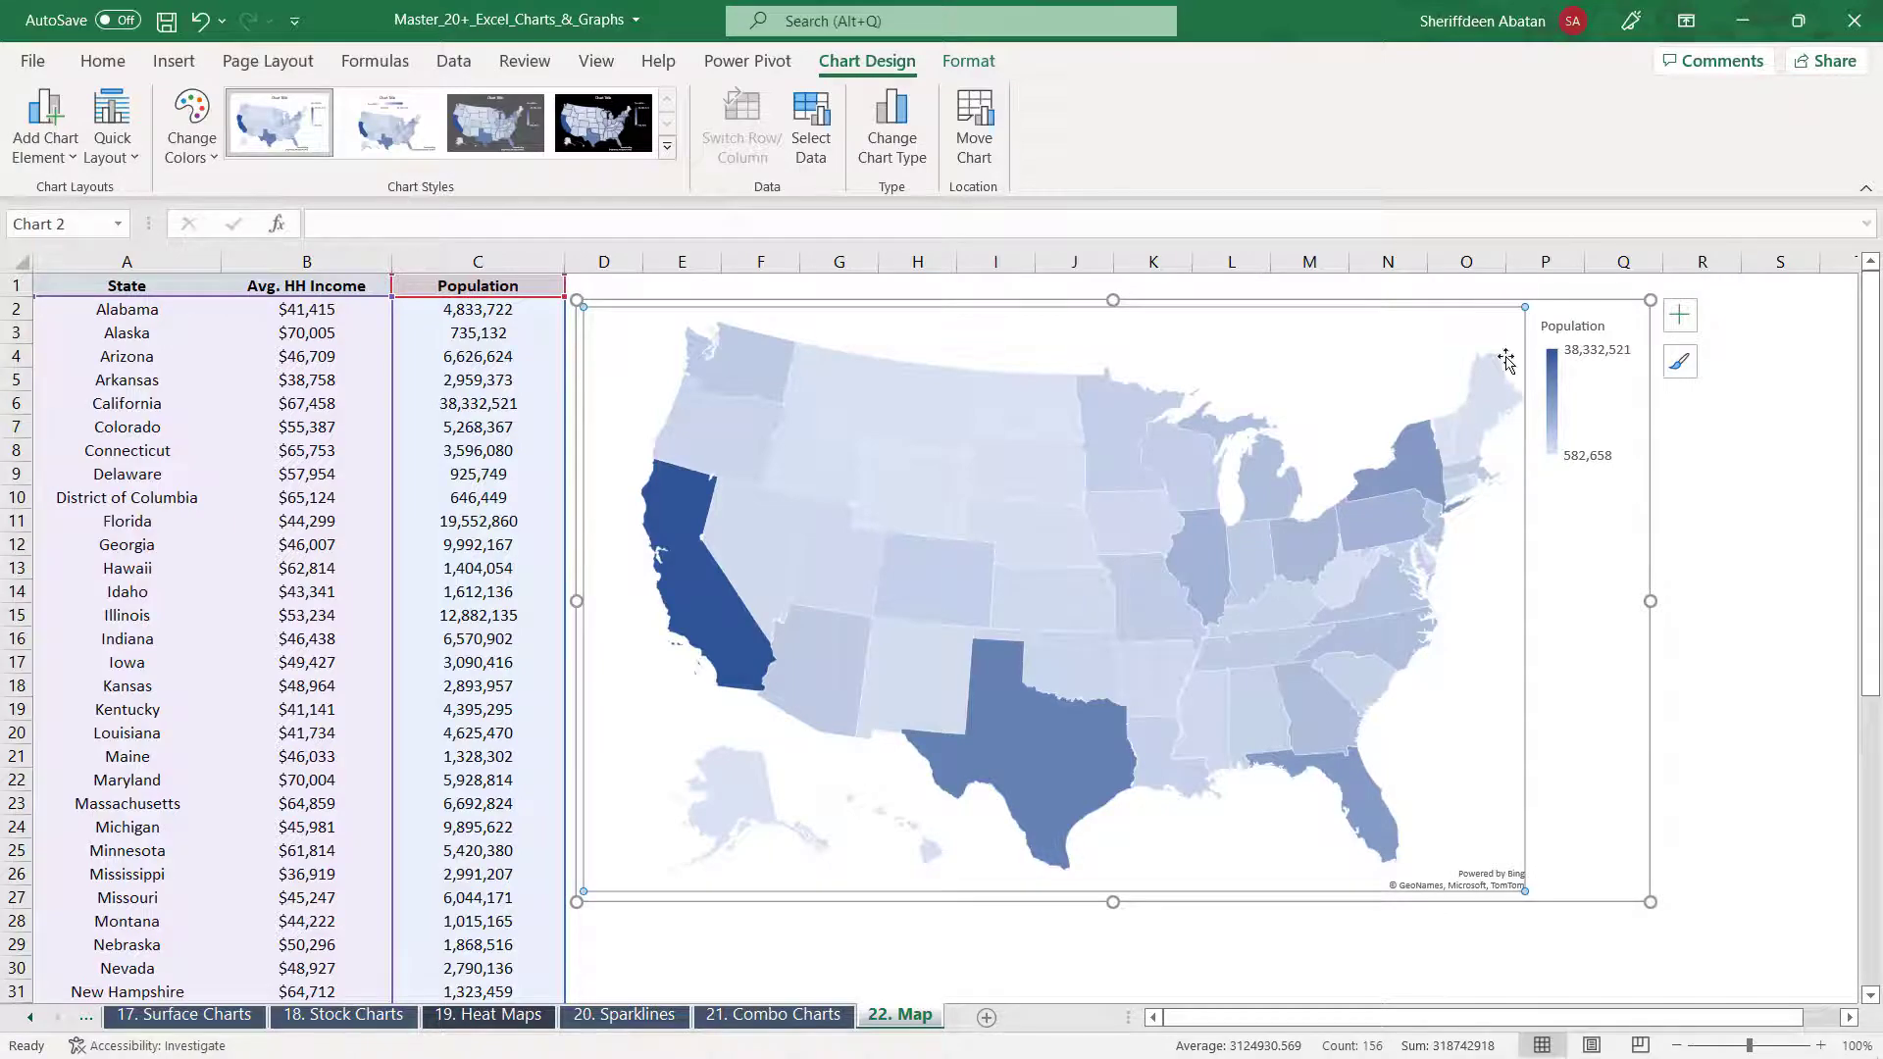
left_click(1626, 542)
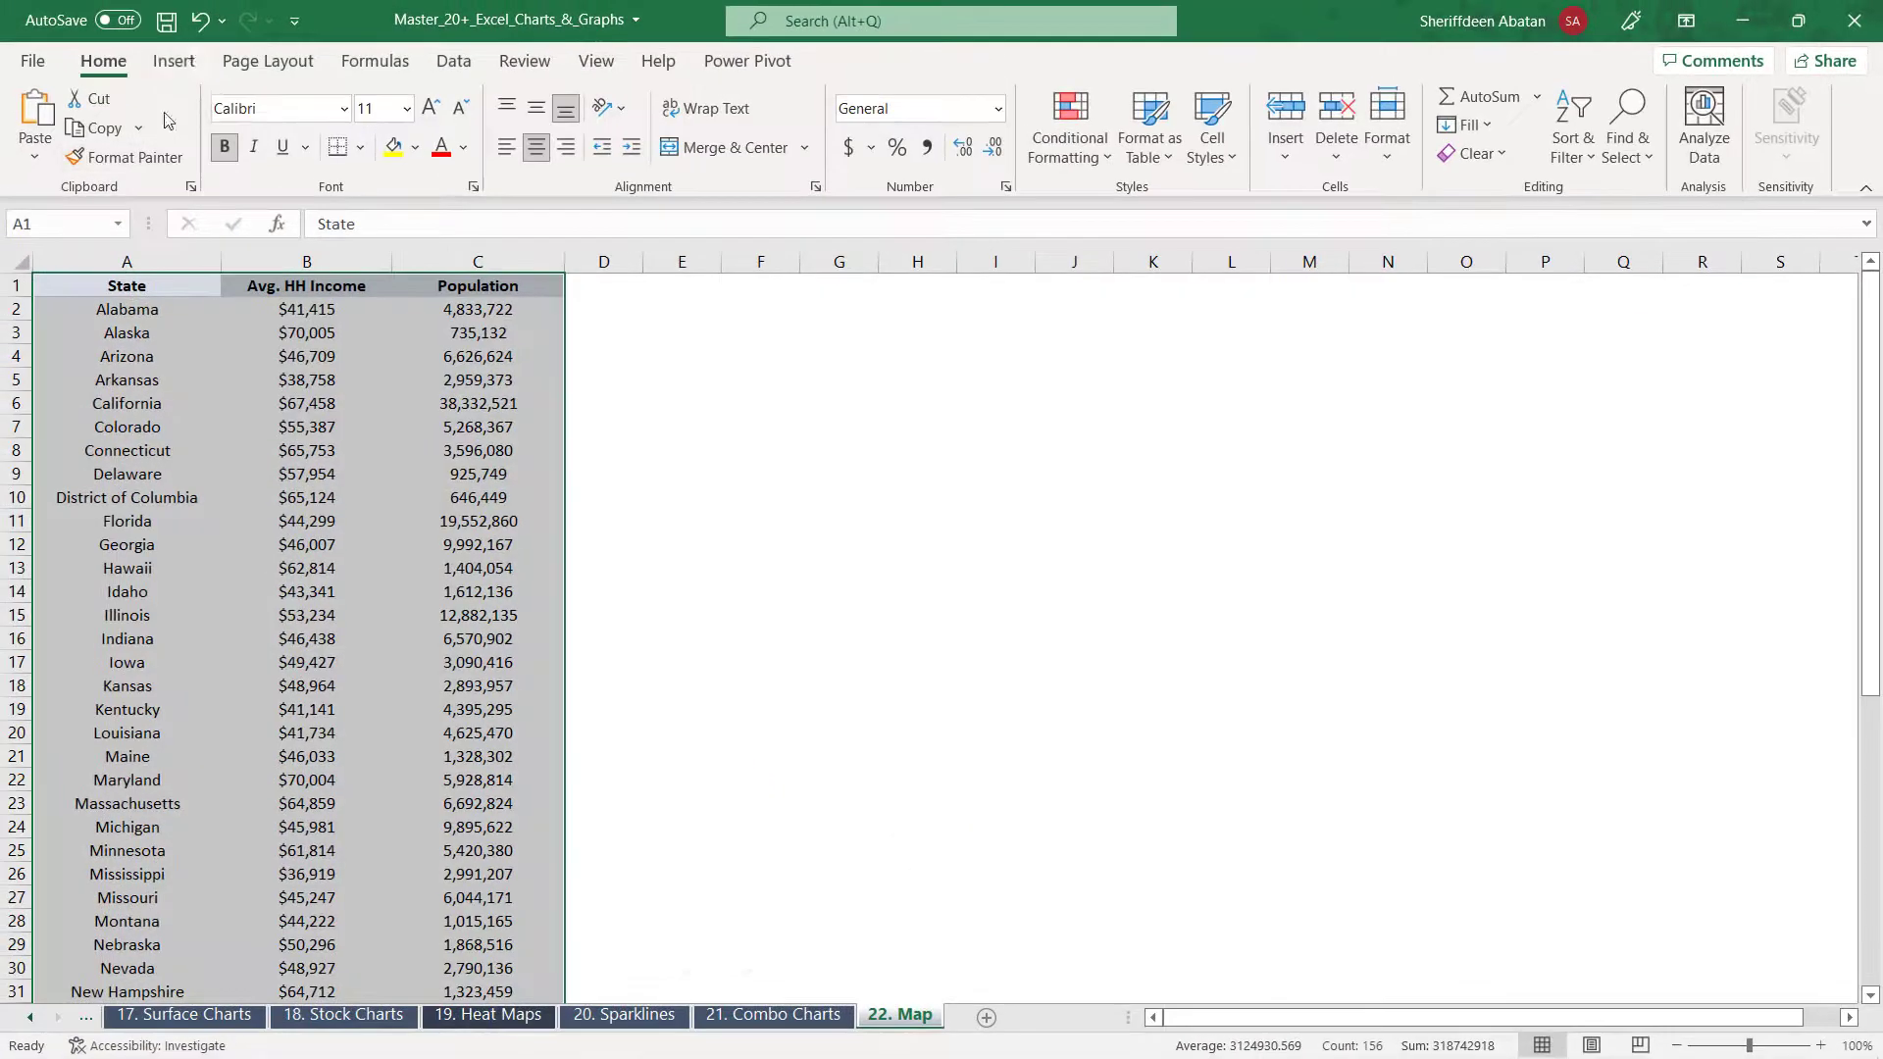
Open the existing Tour 1 in 3D Maps for the selected state data and close the field list
left_click(173, 69)
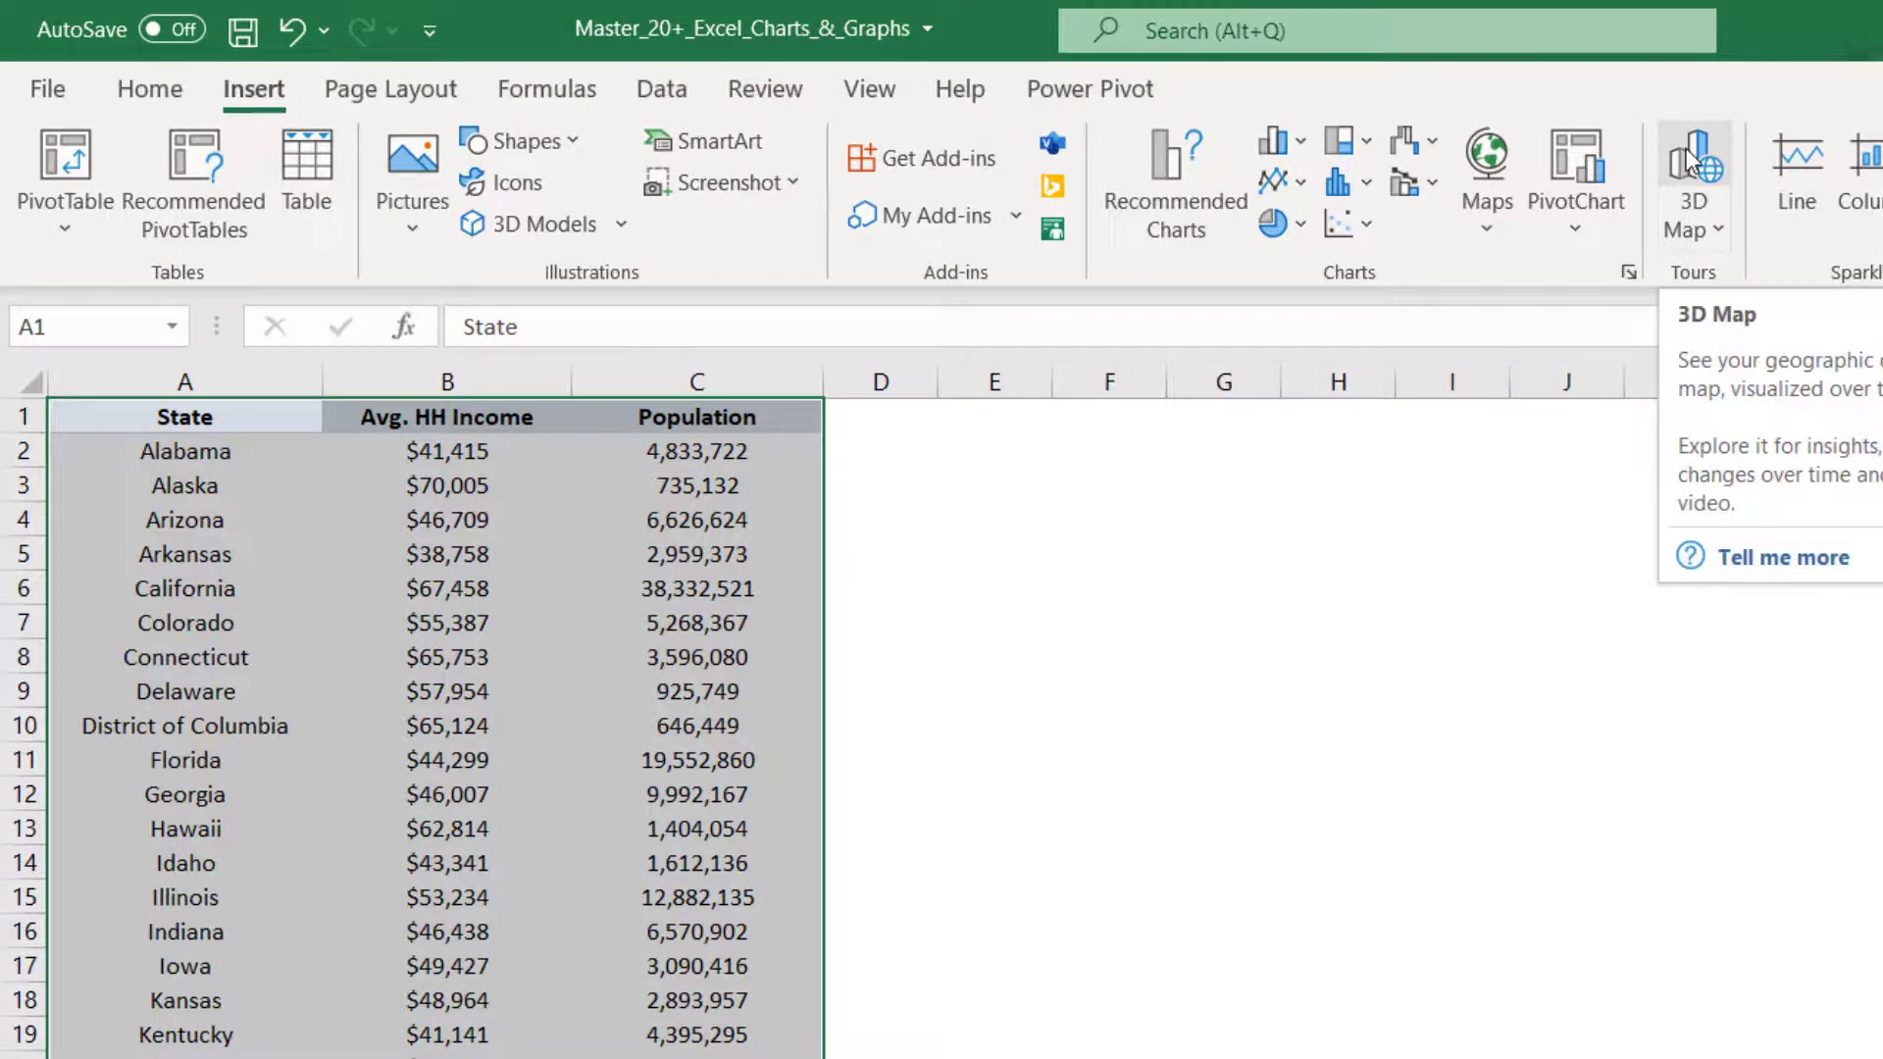
left_click(1689, 162)
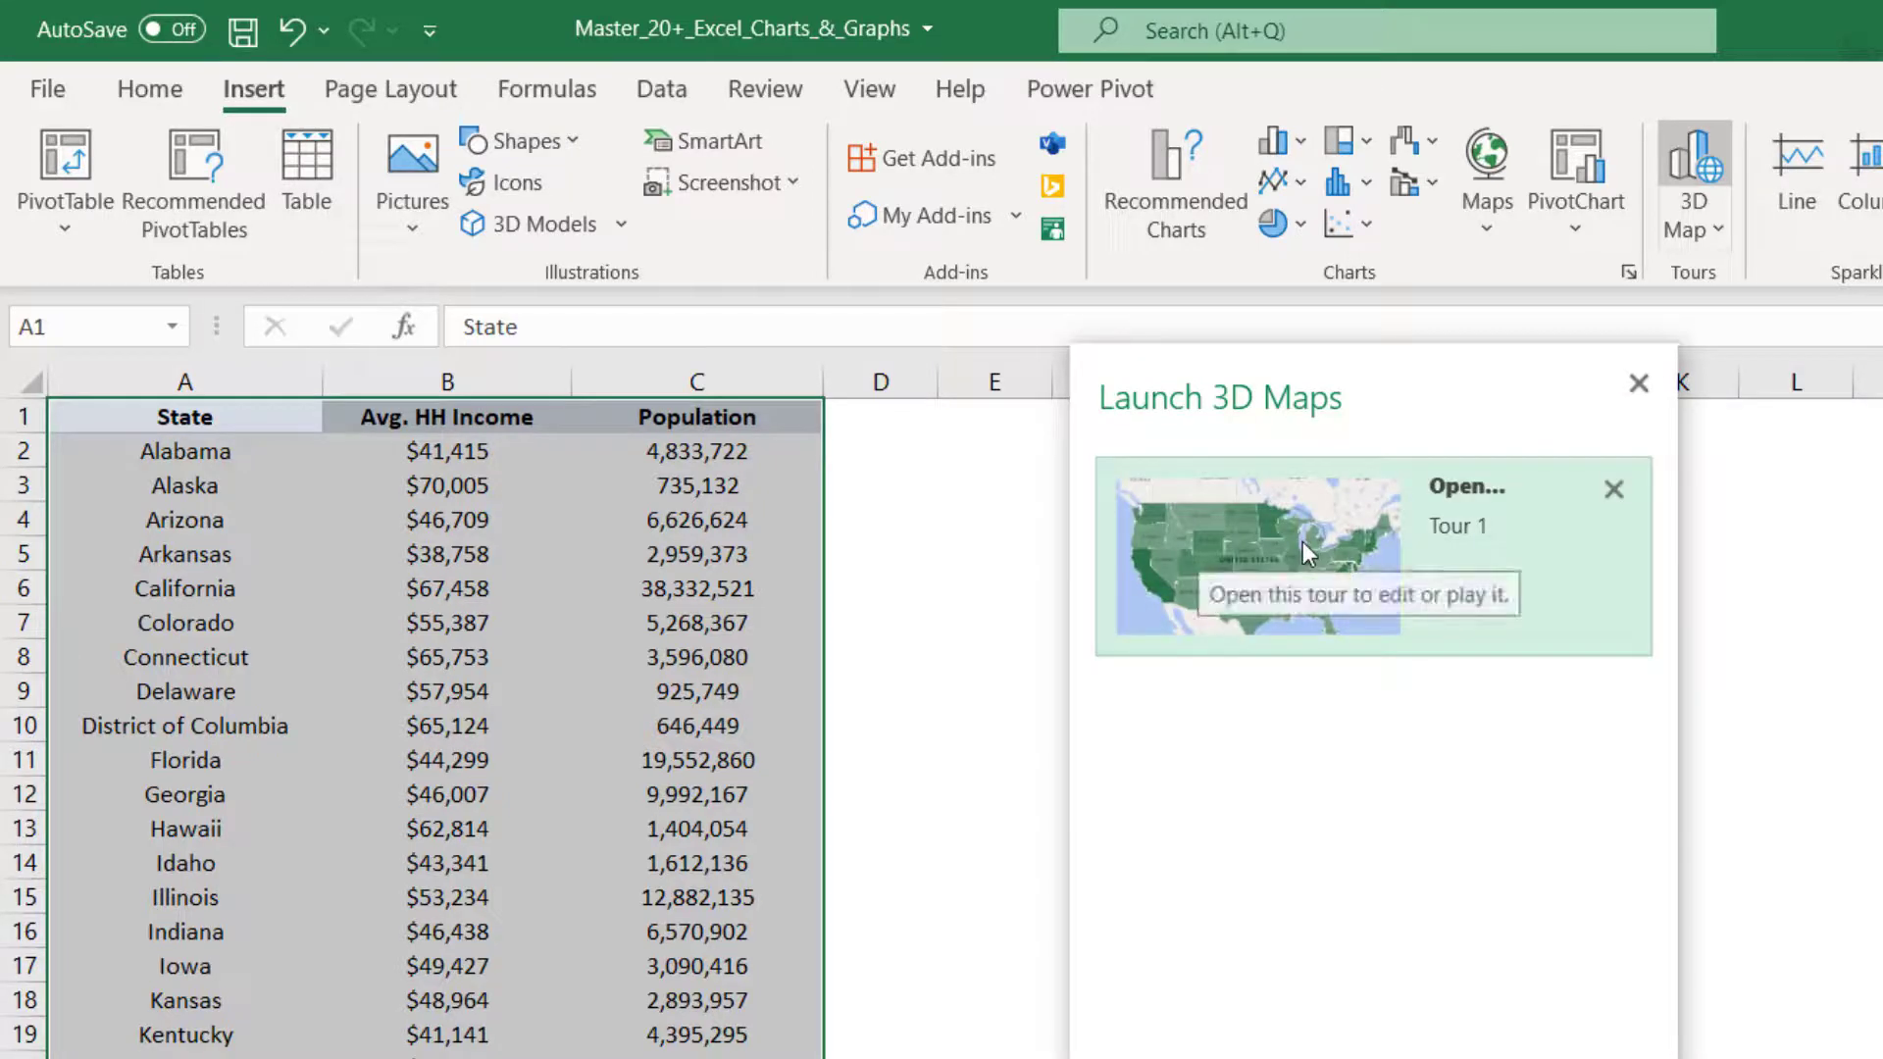
left_click(1304, 552)
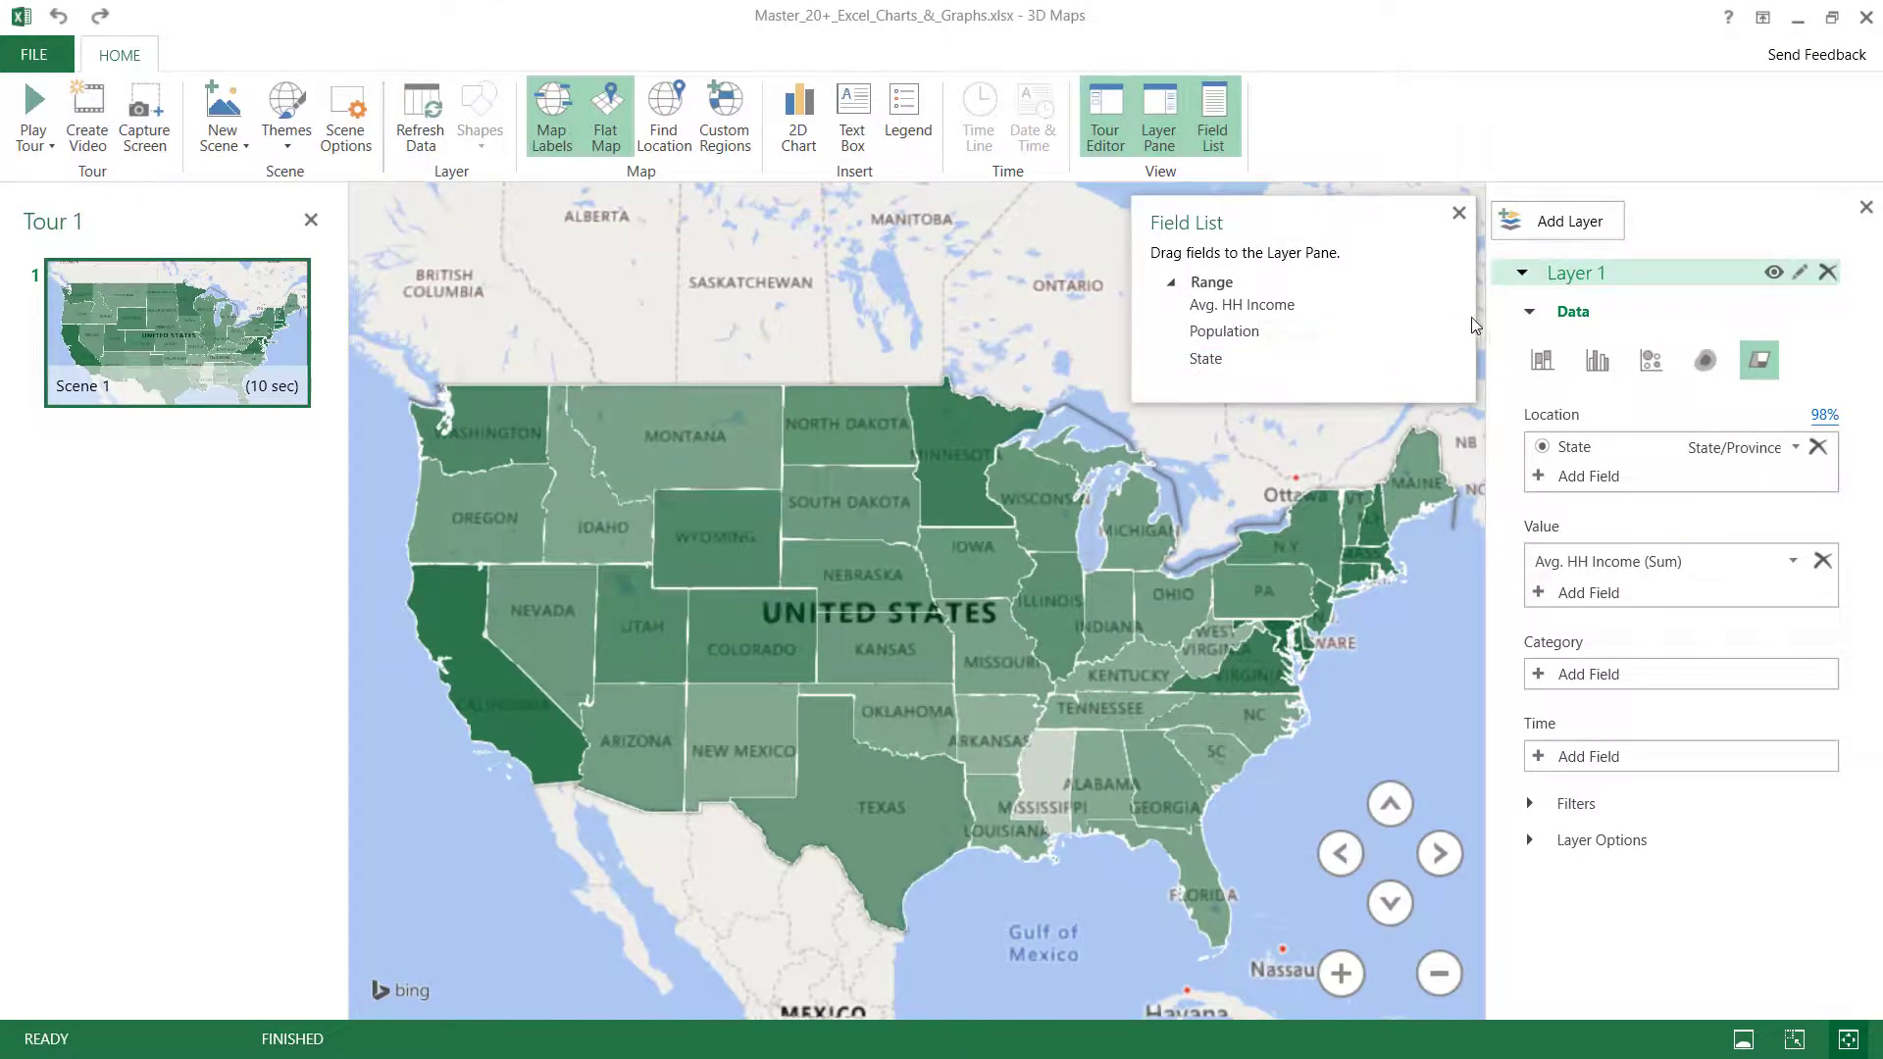
left_click(1460, 214)
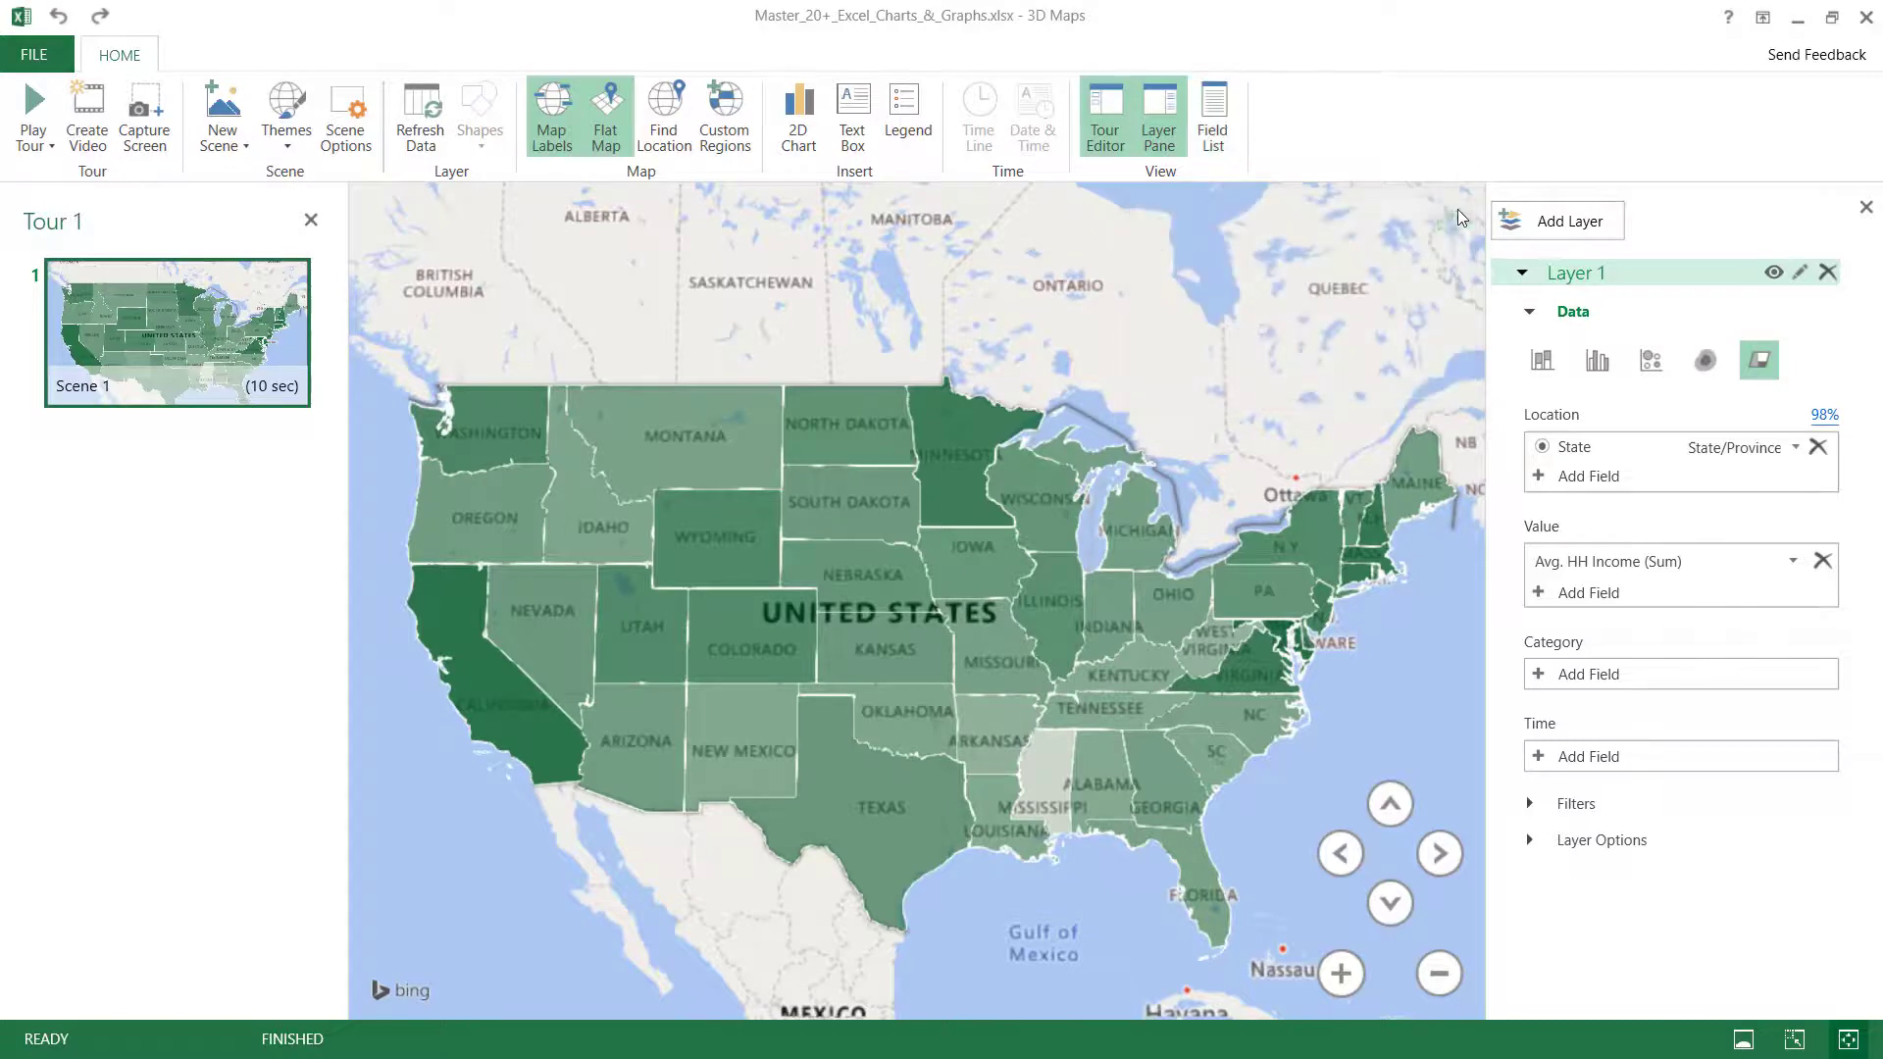
Switch the tour's map from flat to globe view and hide the map labels
left_click(610, 119)
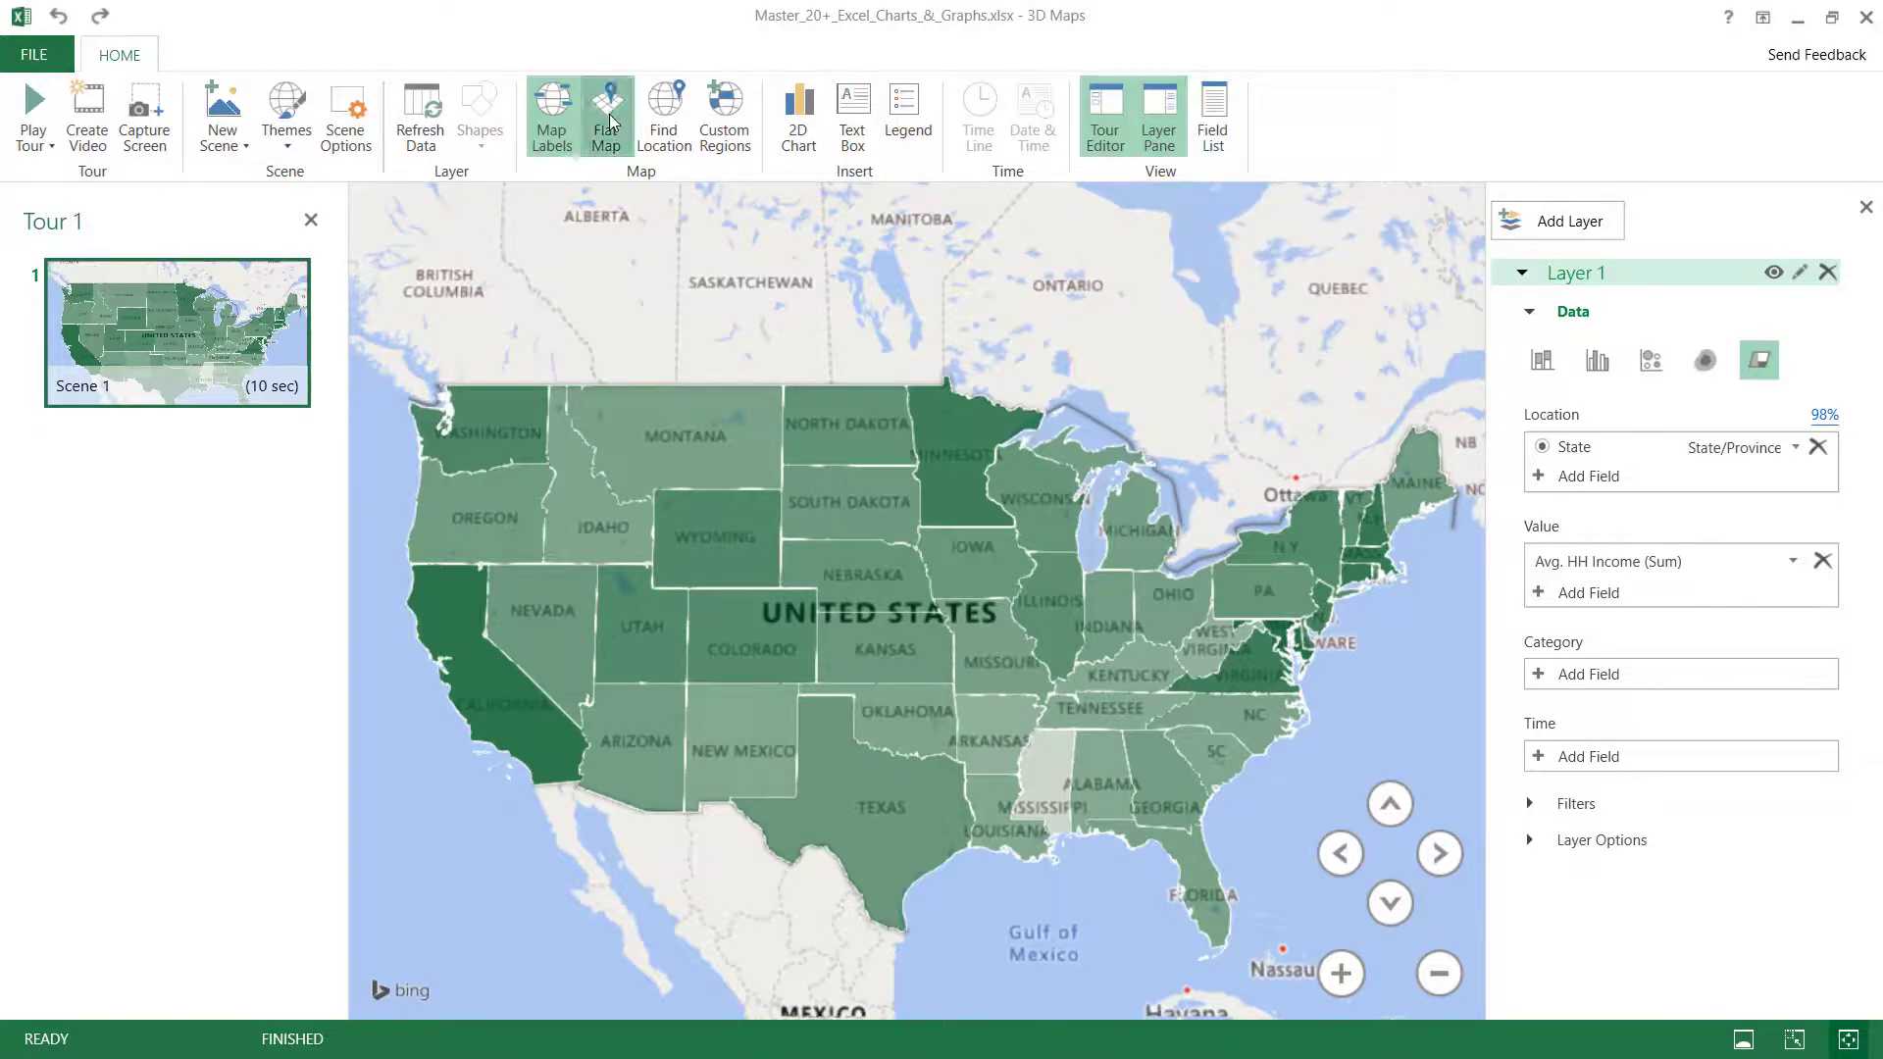
left_click(609, 119)
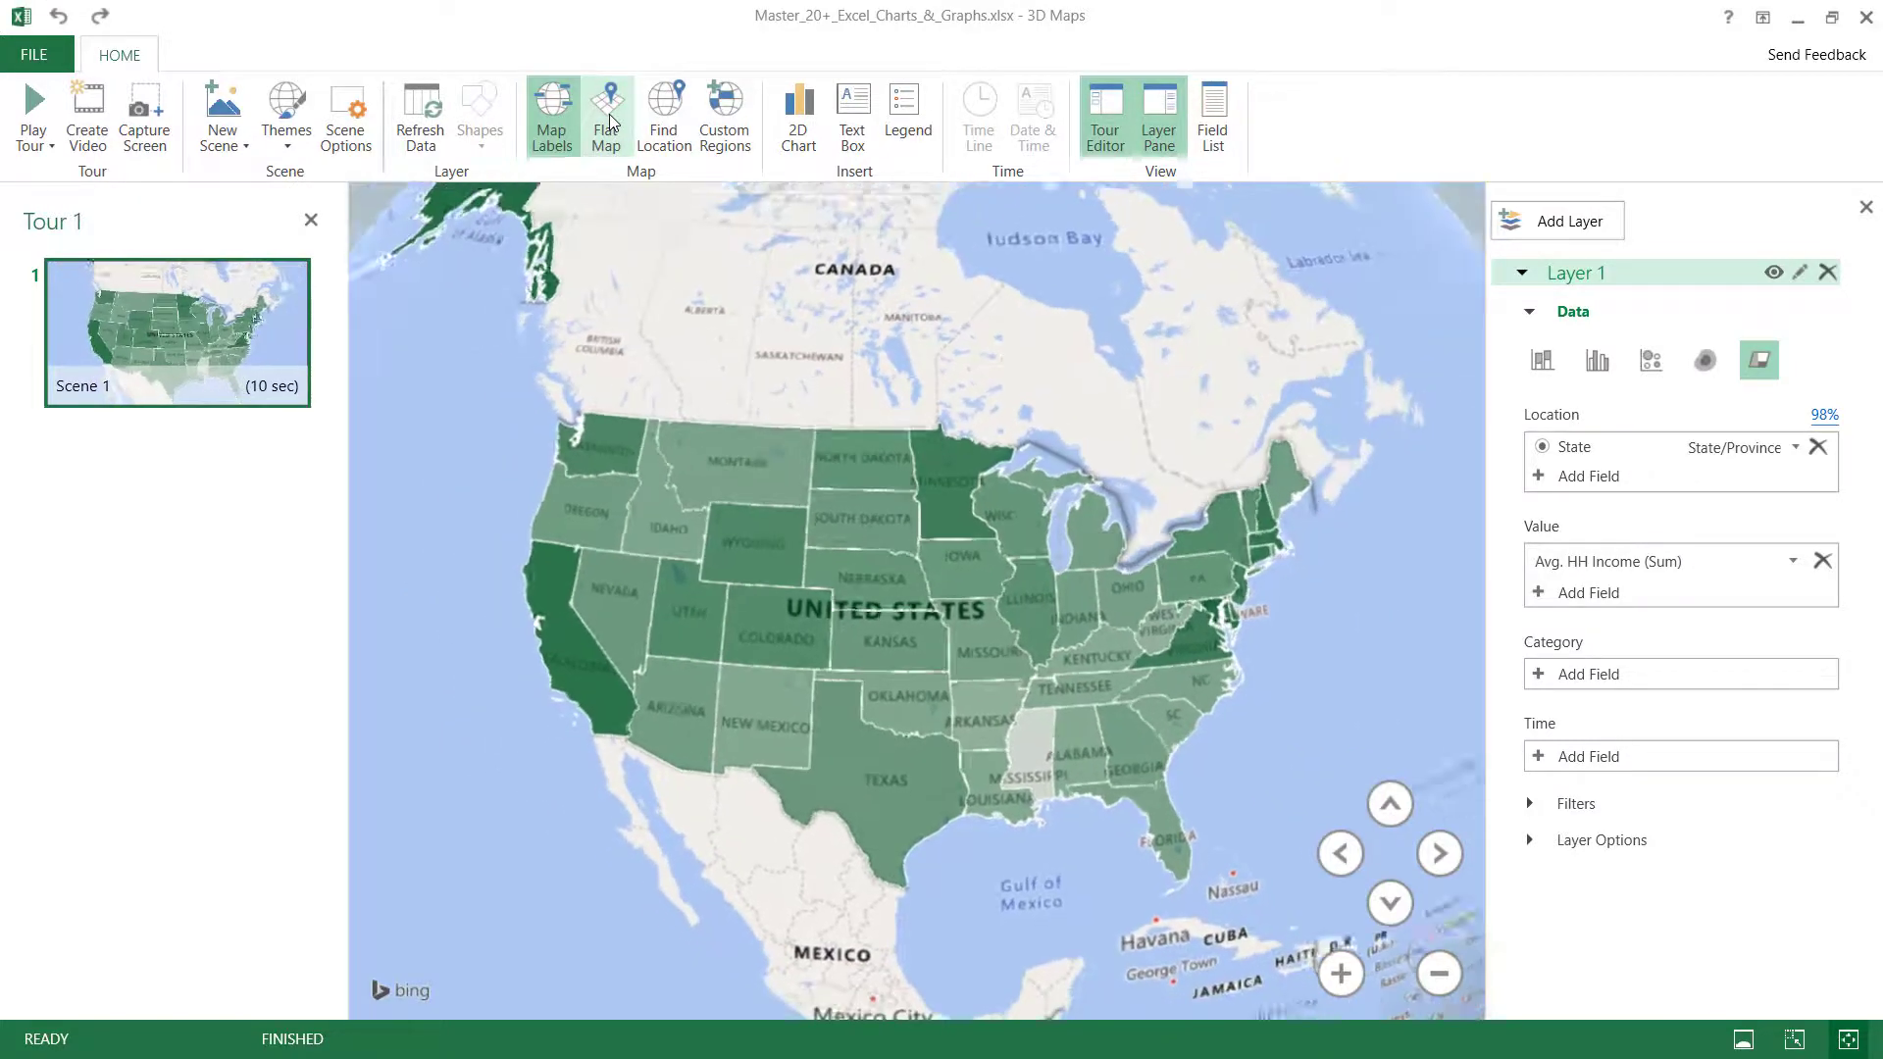
left_click(552, 118)
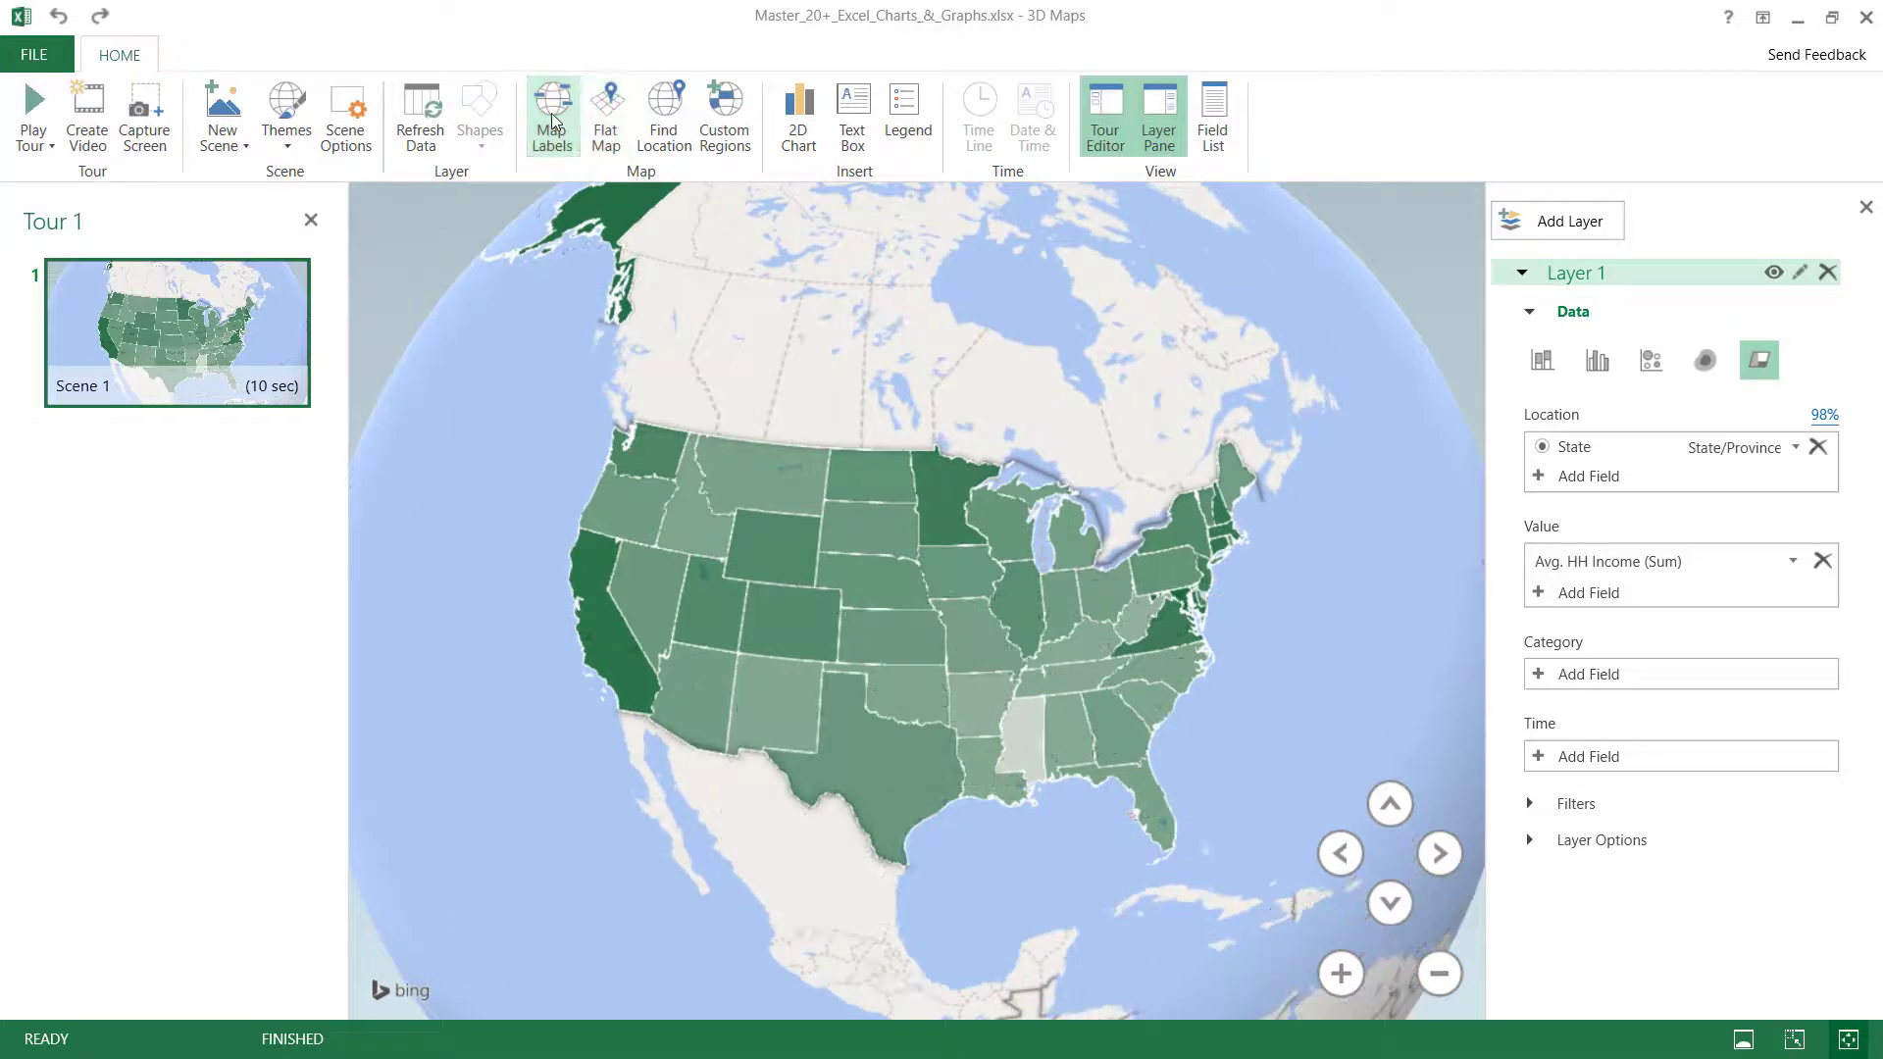
Replace Layer 1 of the tour with a new layer, and display the map flat with map labels
left_click(1828, 274)
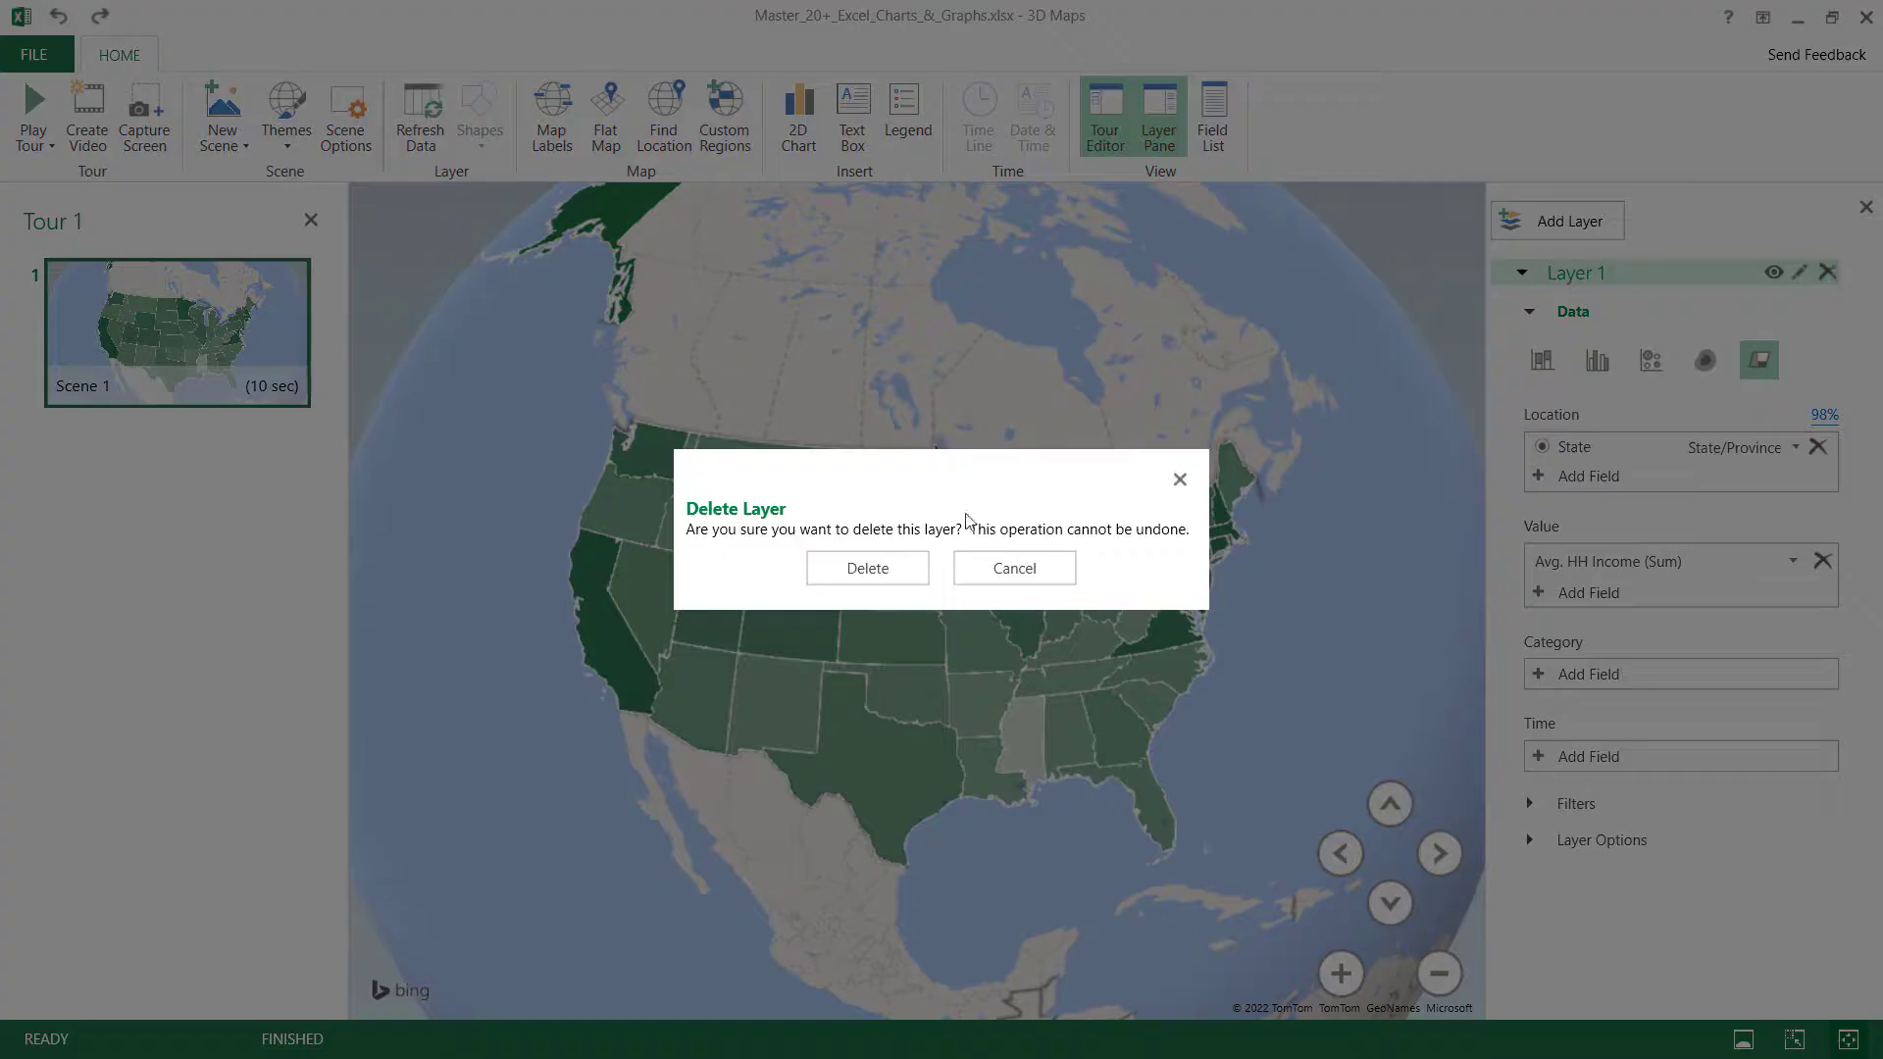
left_click(874, 579)
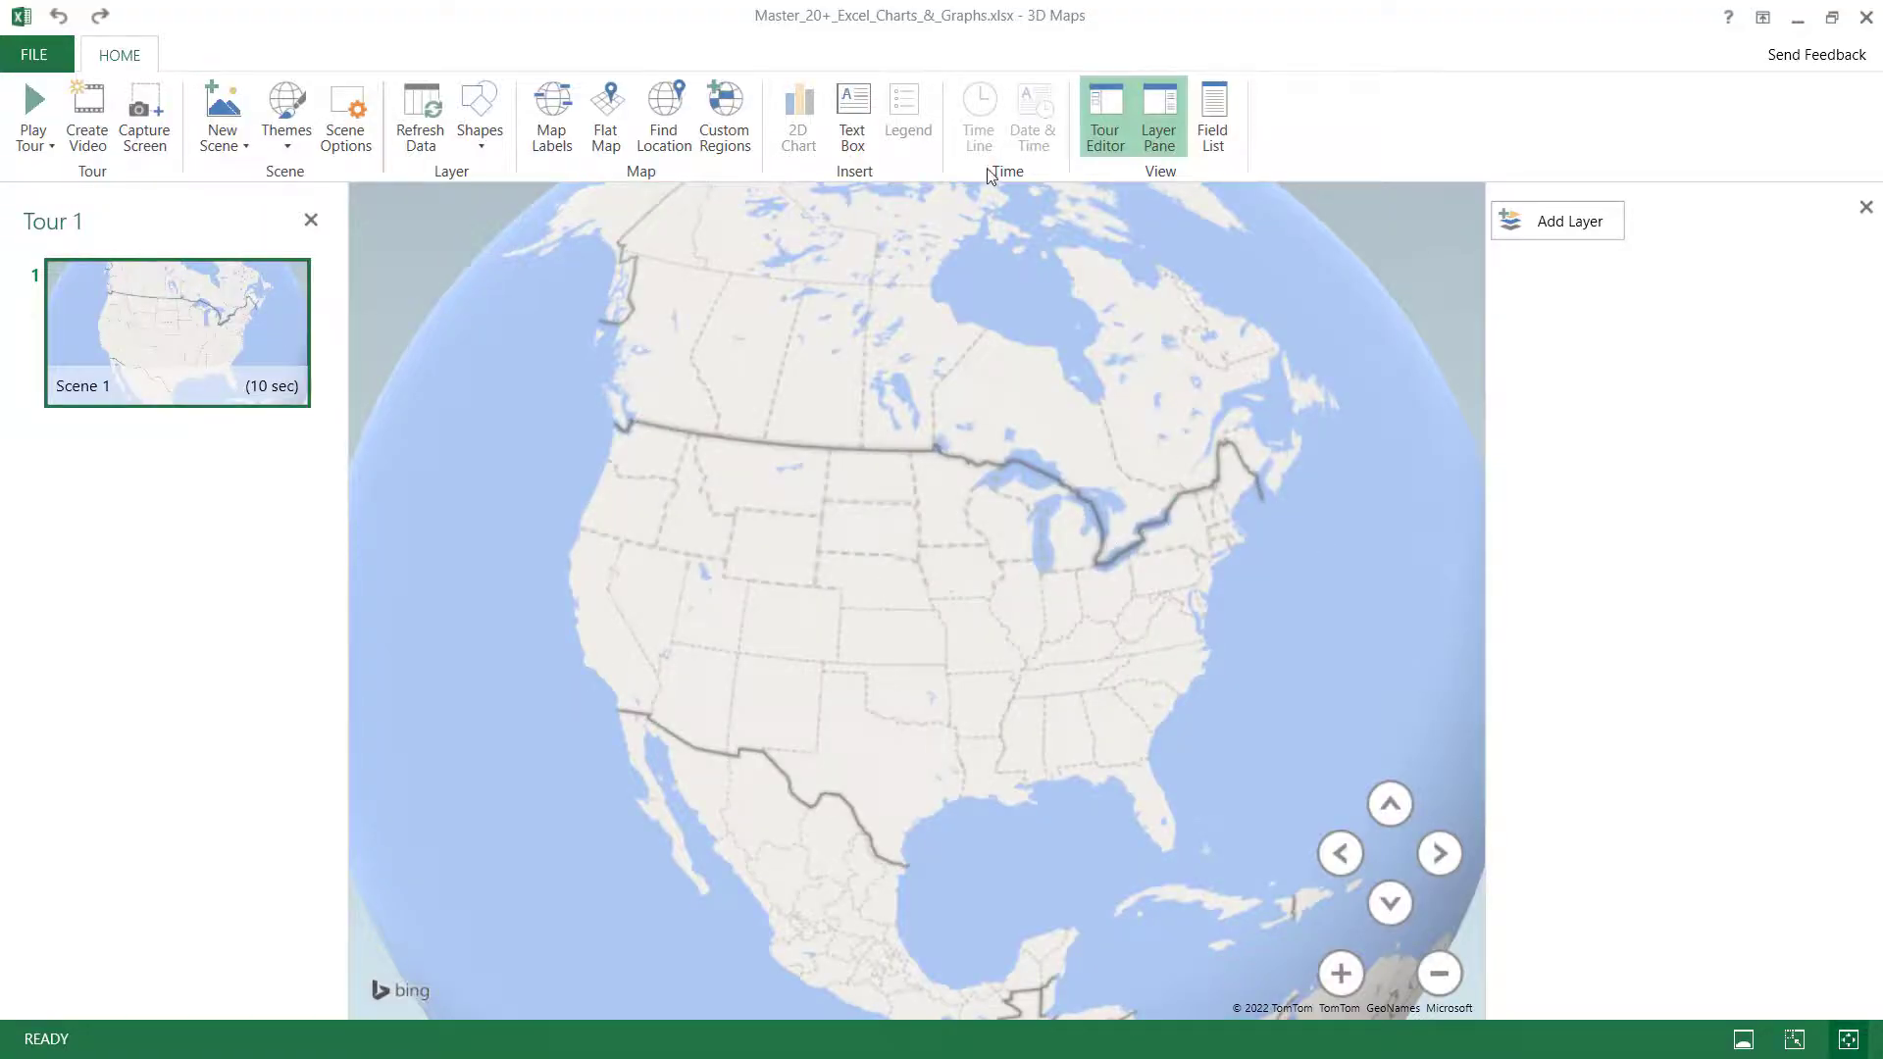
left_click(1576, 222)
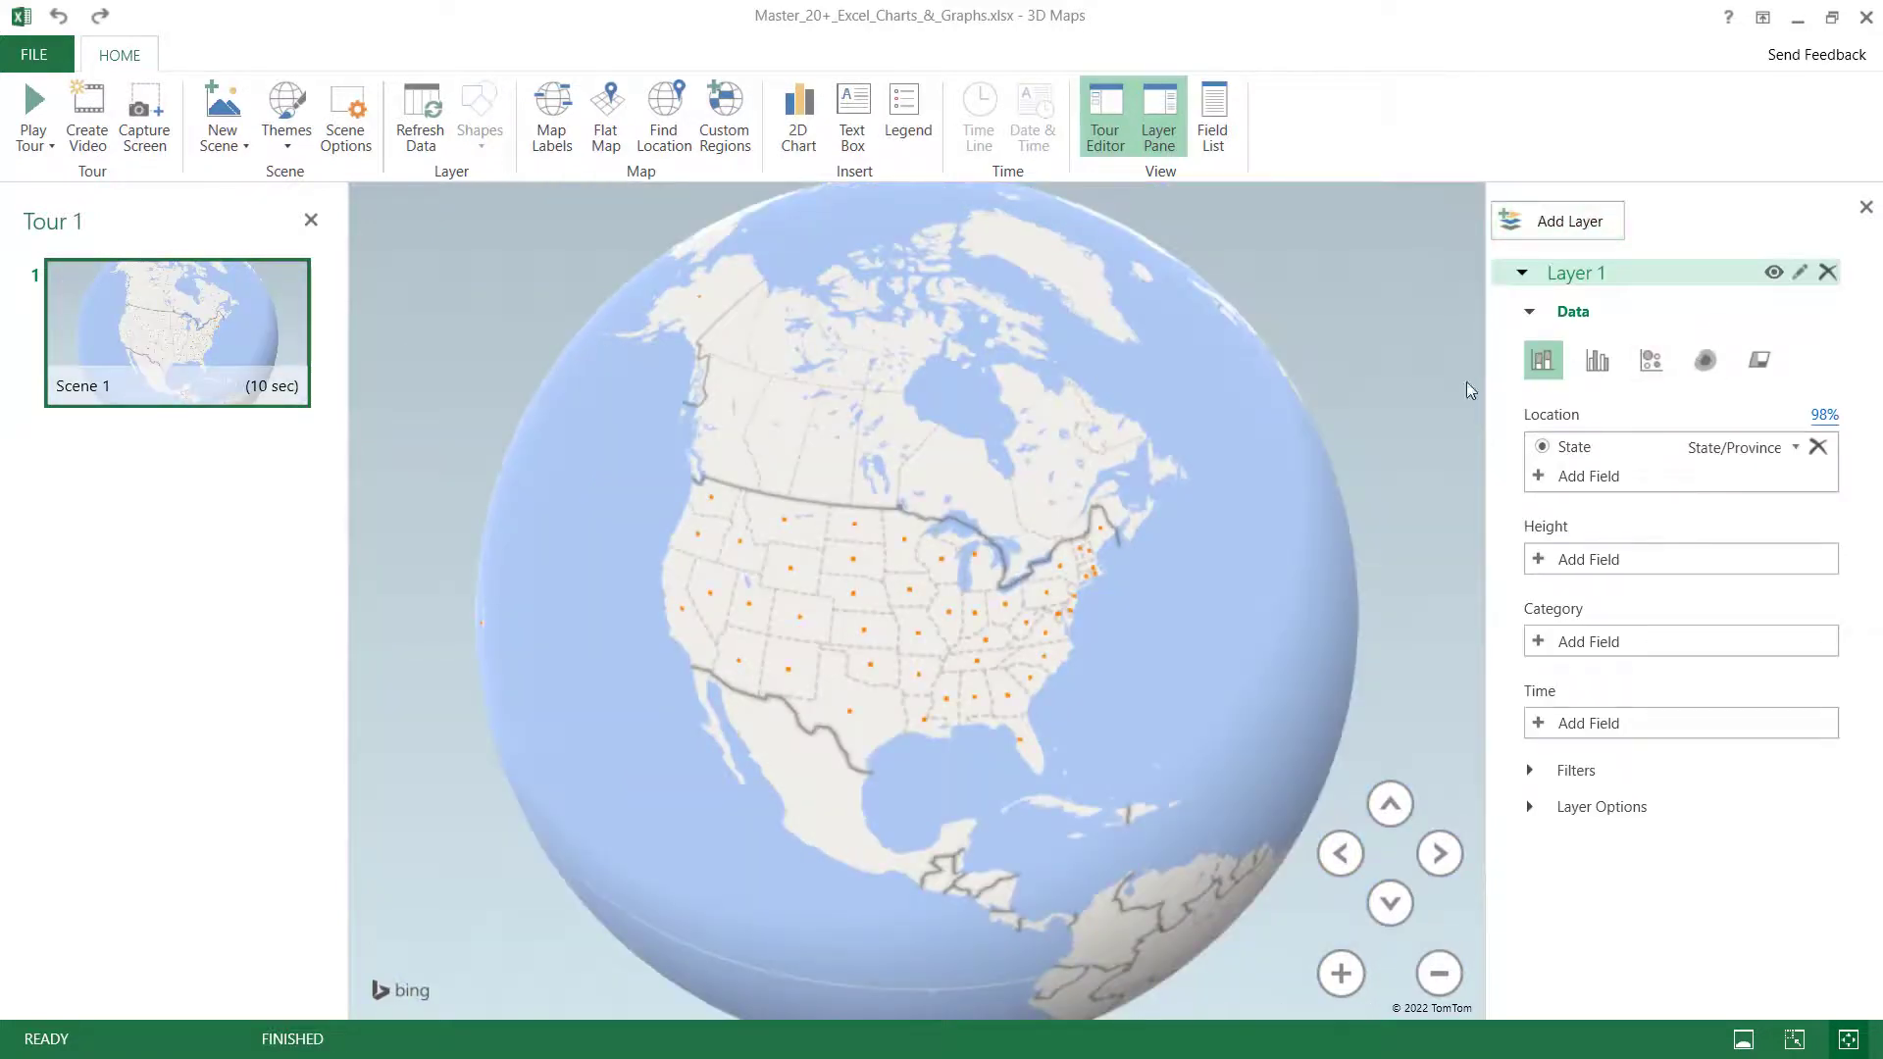
left_click(606, 137)
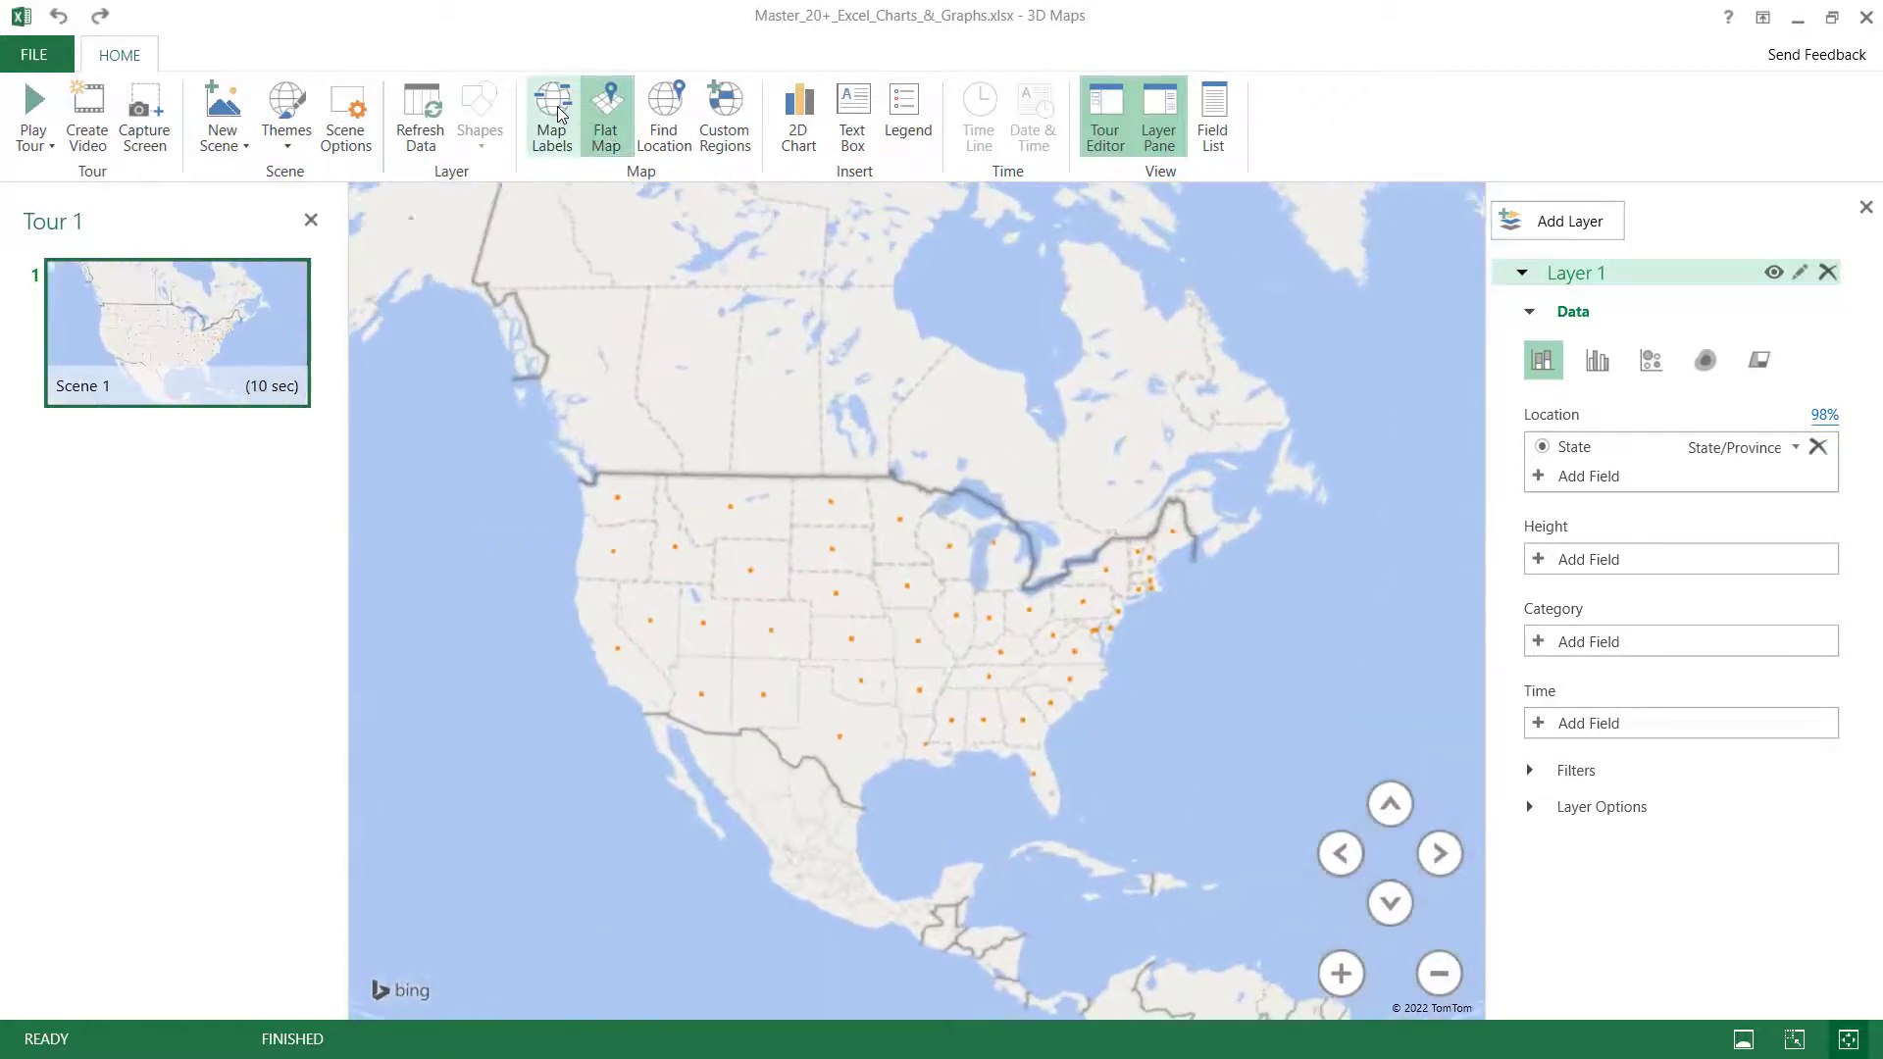
left_click(557, 116)
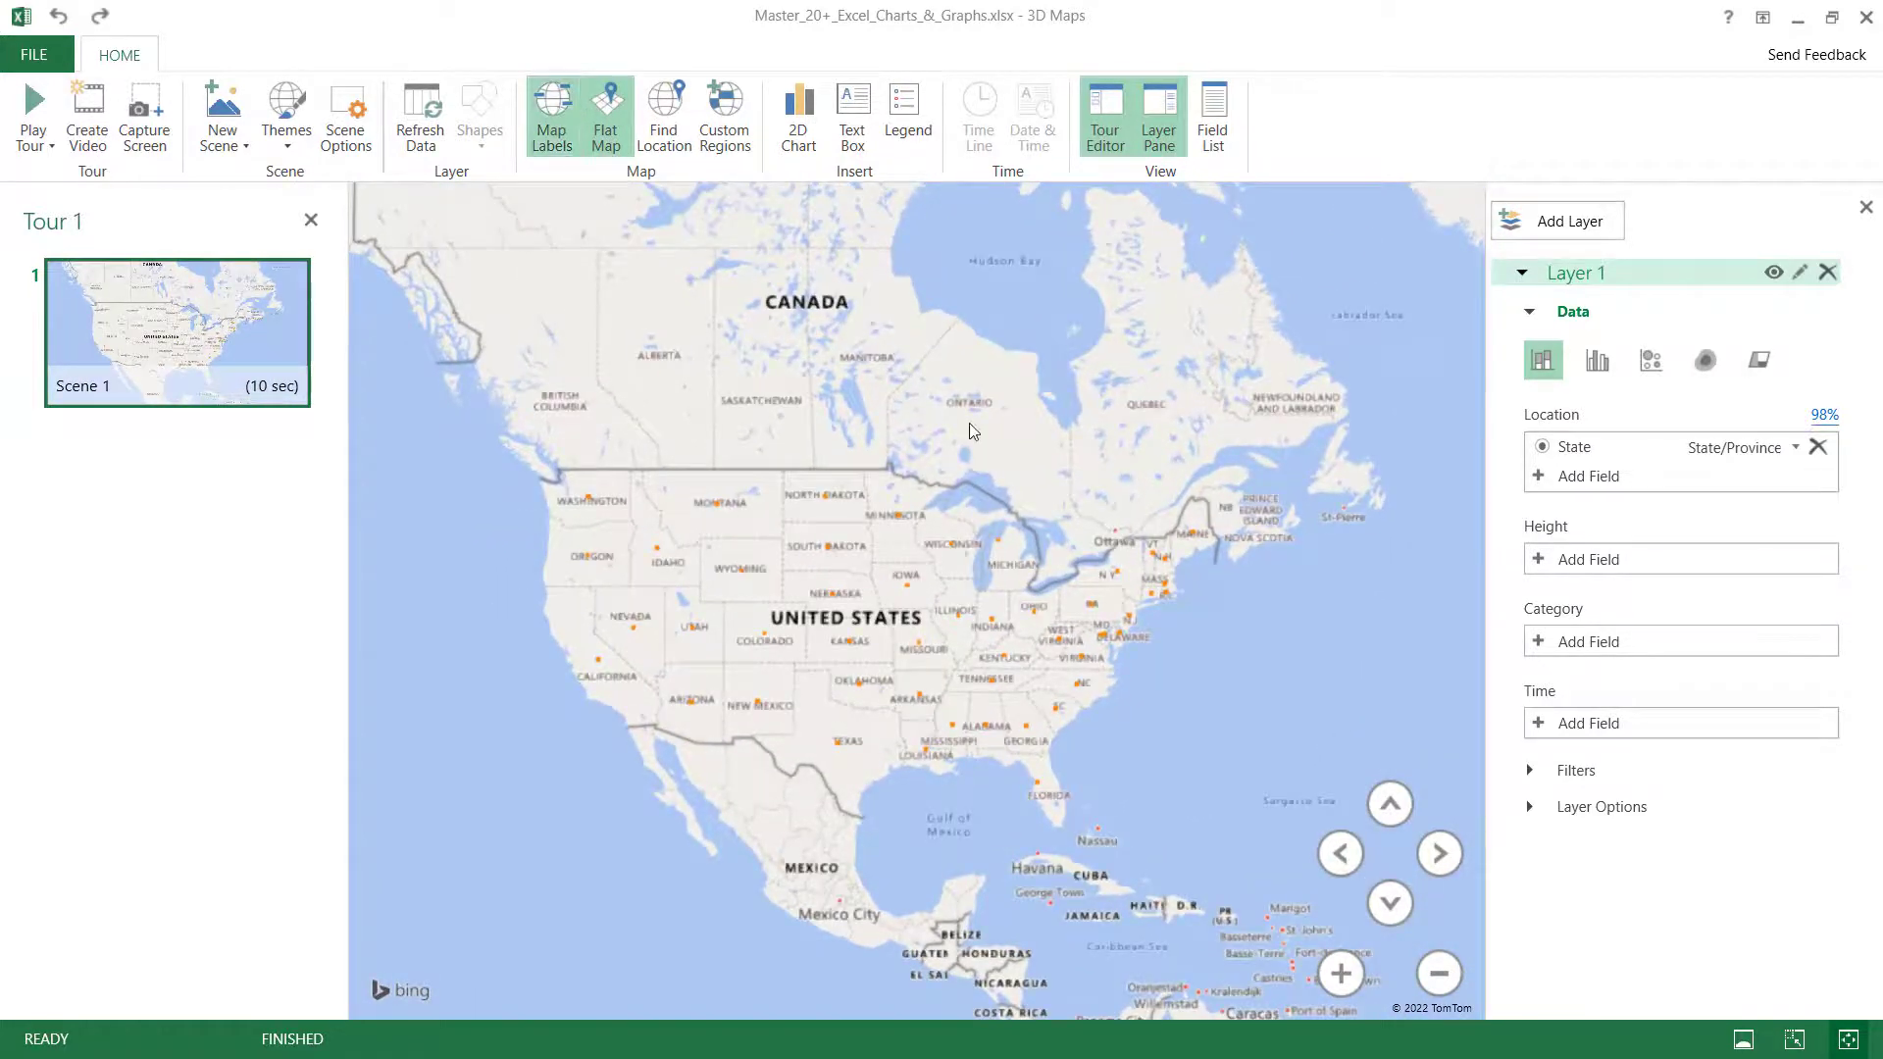
Close the tour editor and add Avg. HH Income as the height field of Layer 1
left_click(1340, 974)
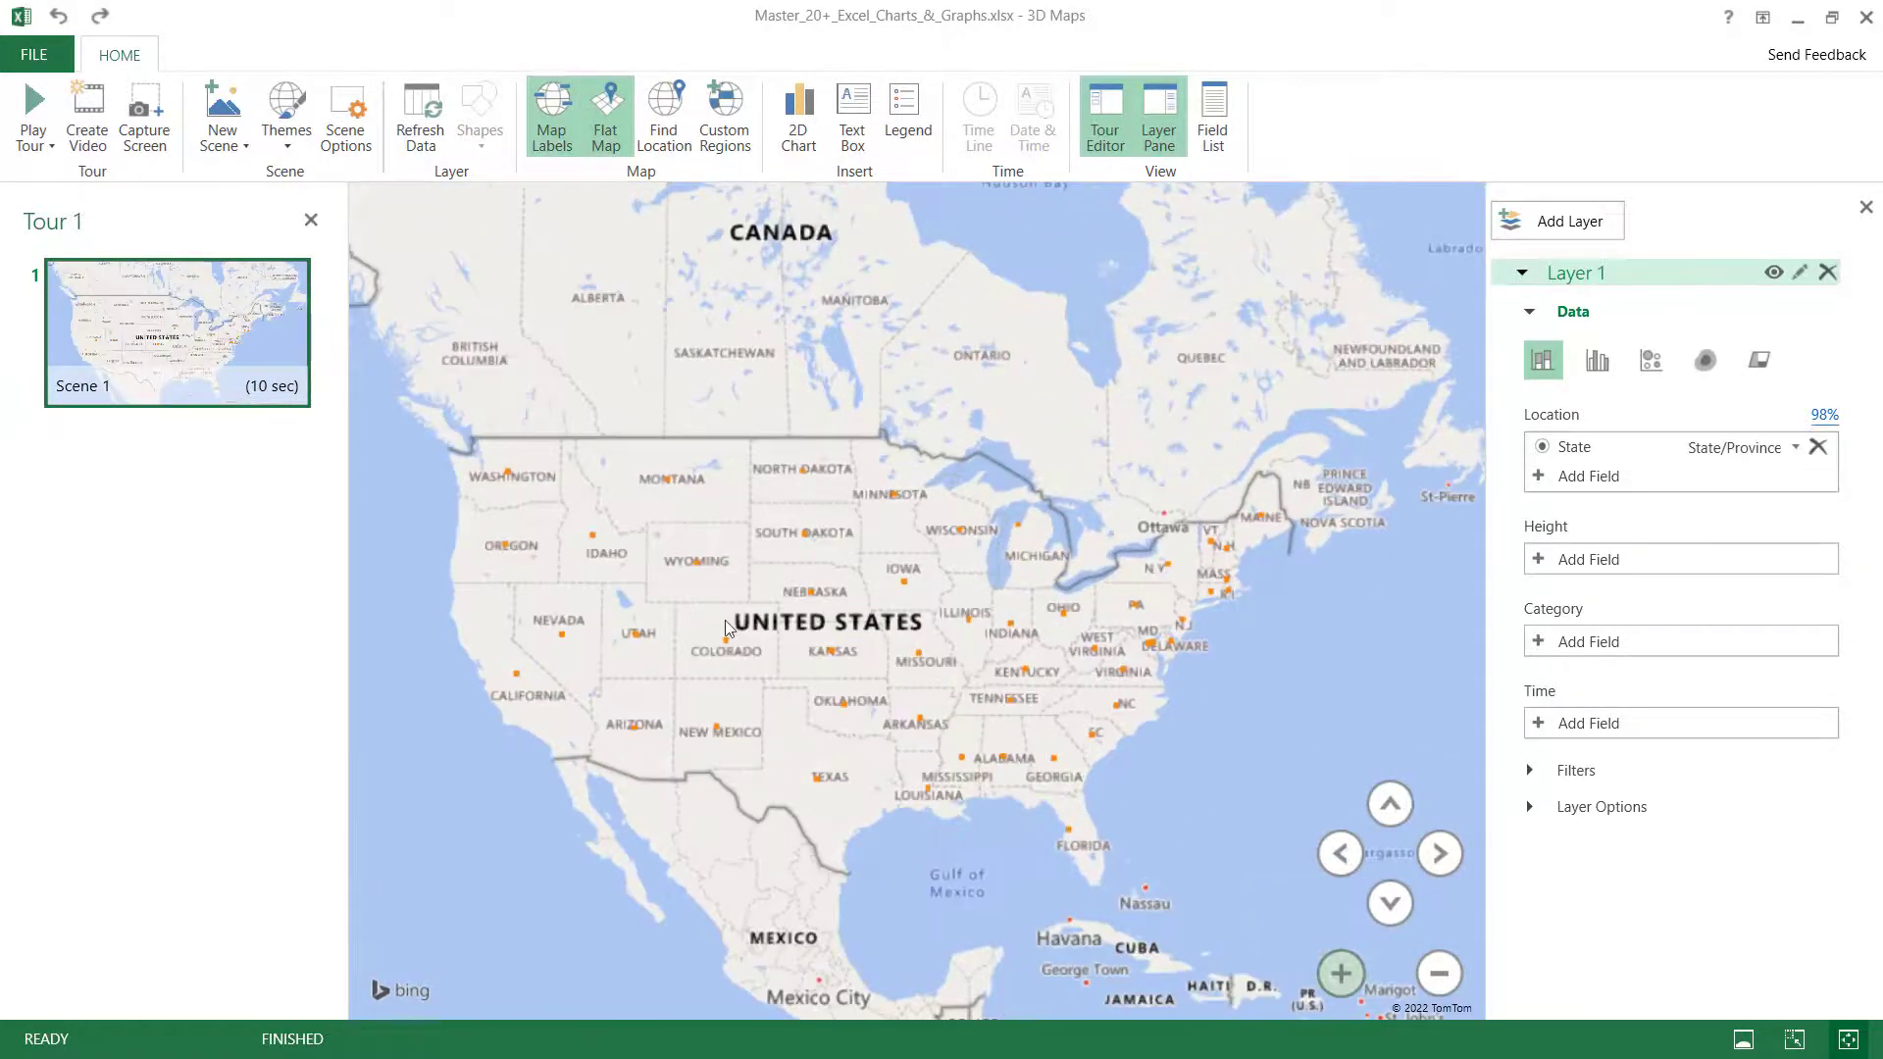
left_click(311, 220)
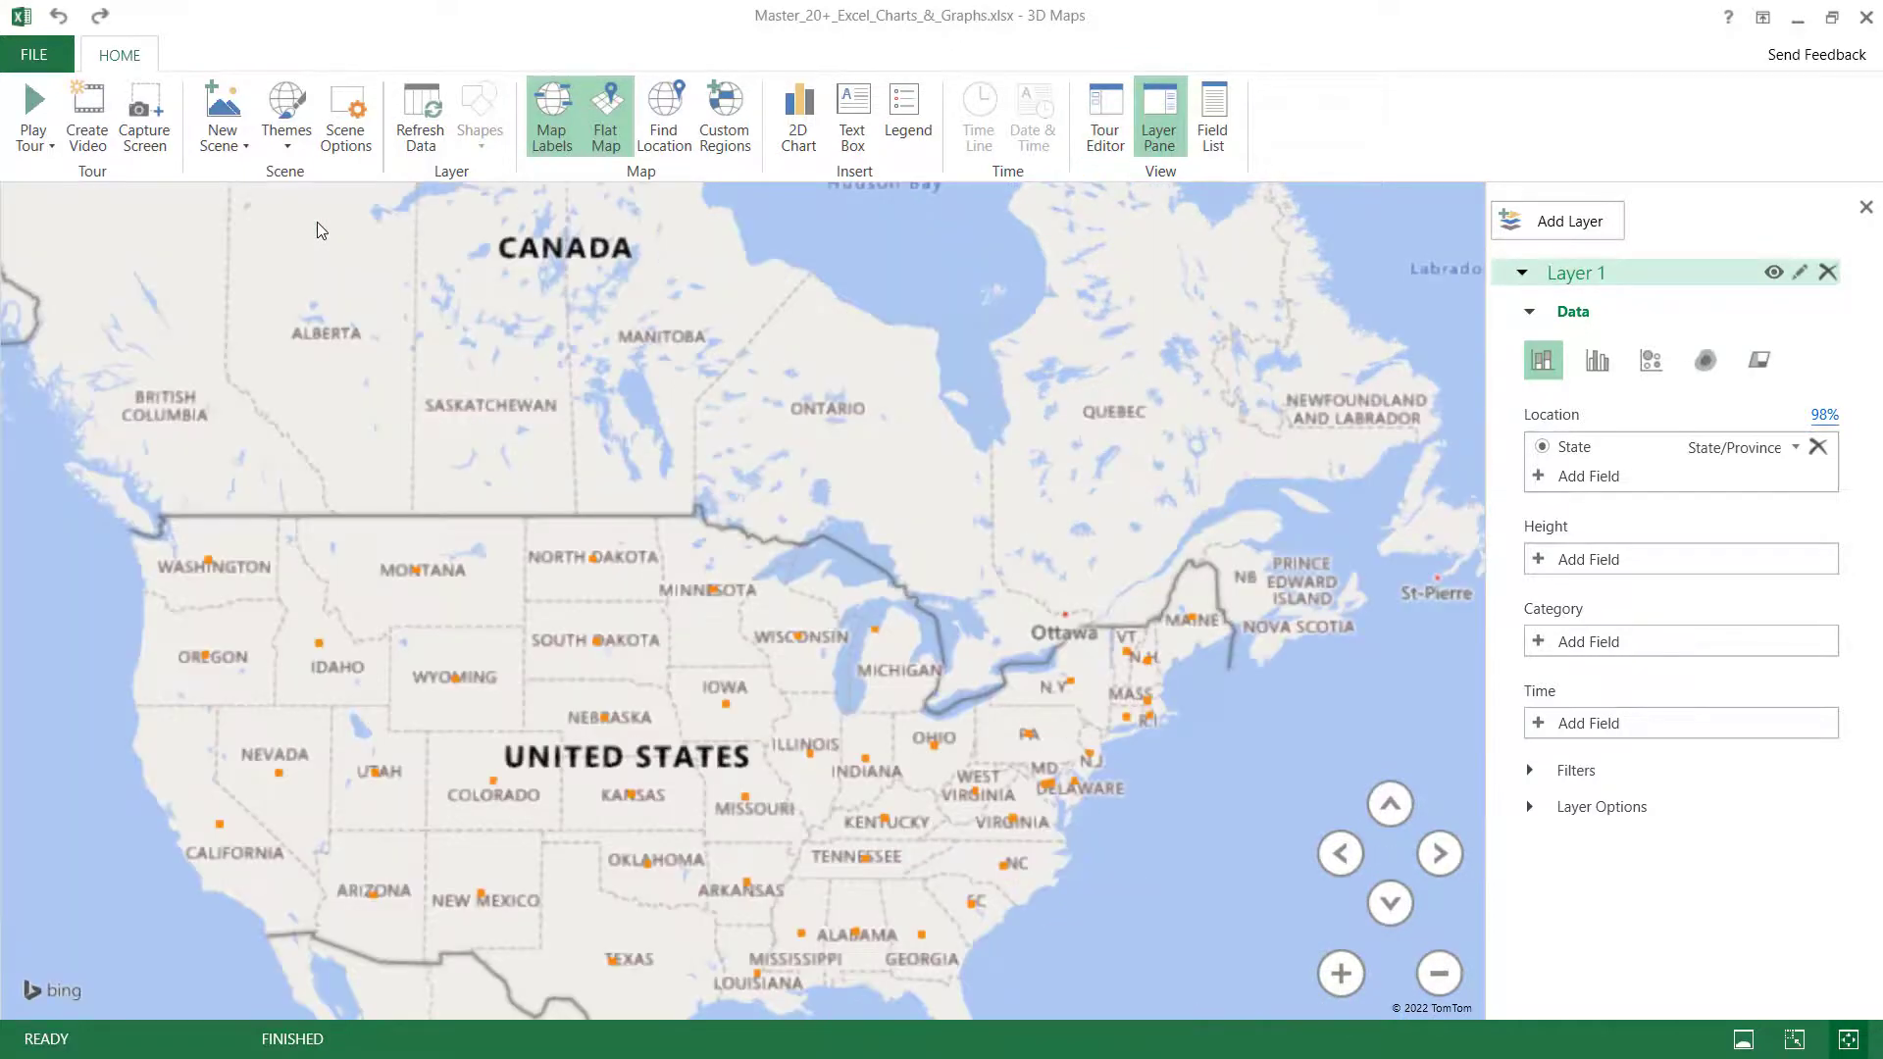
left_click(1341, 974)
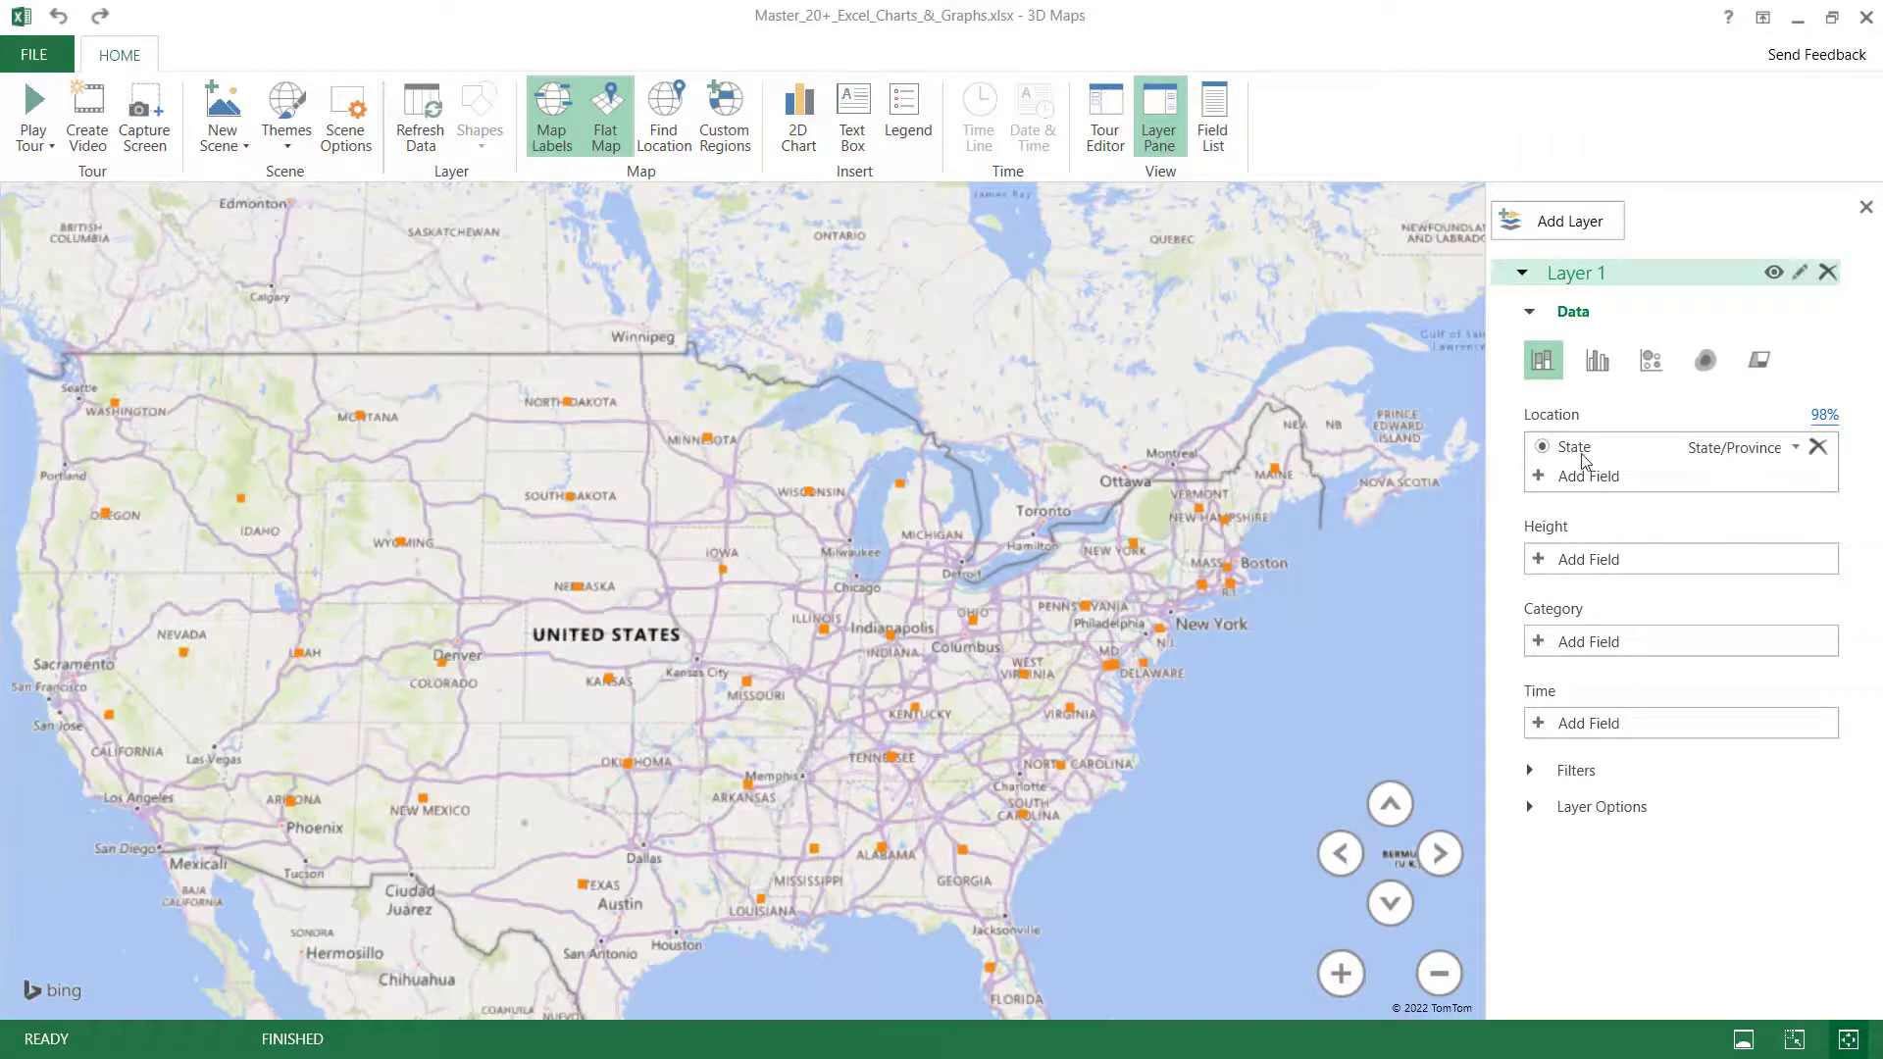
left_click(1536, 568)
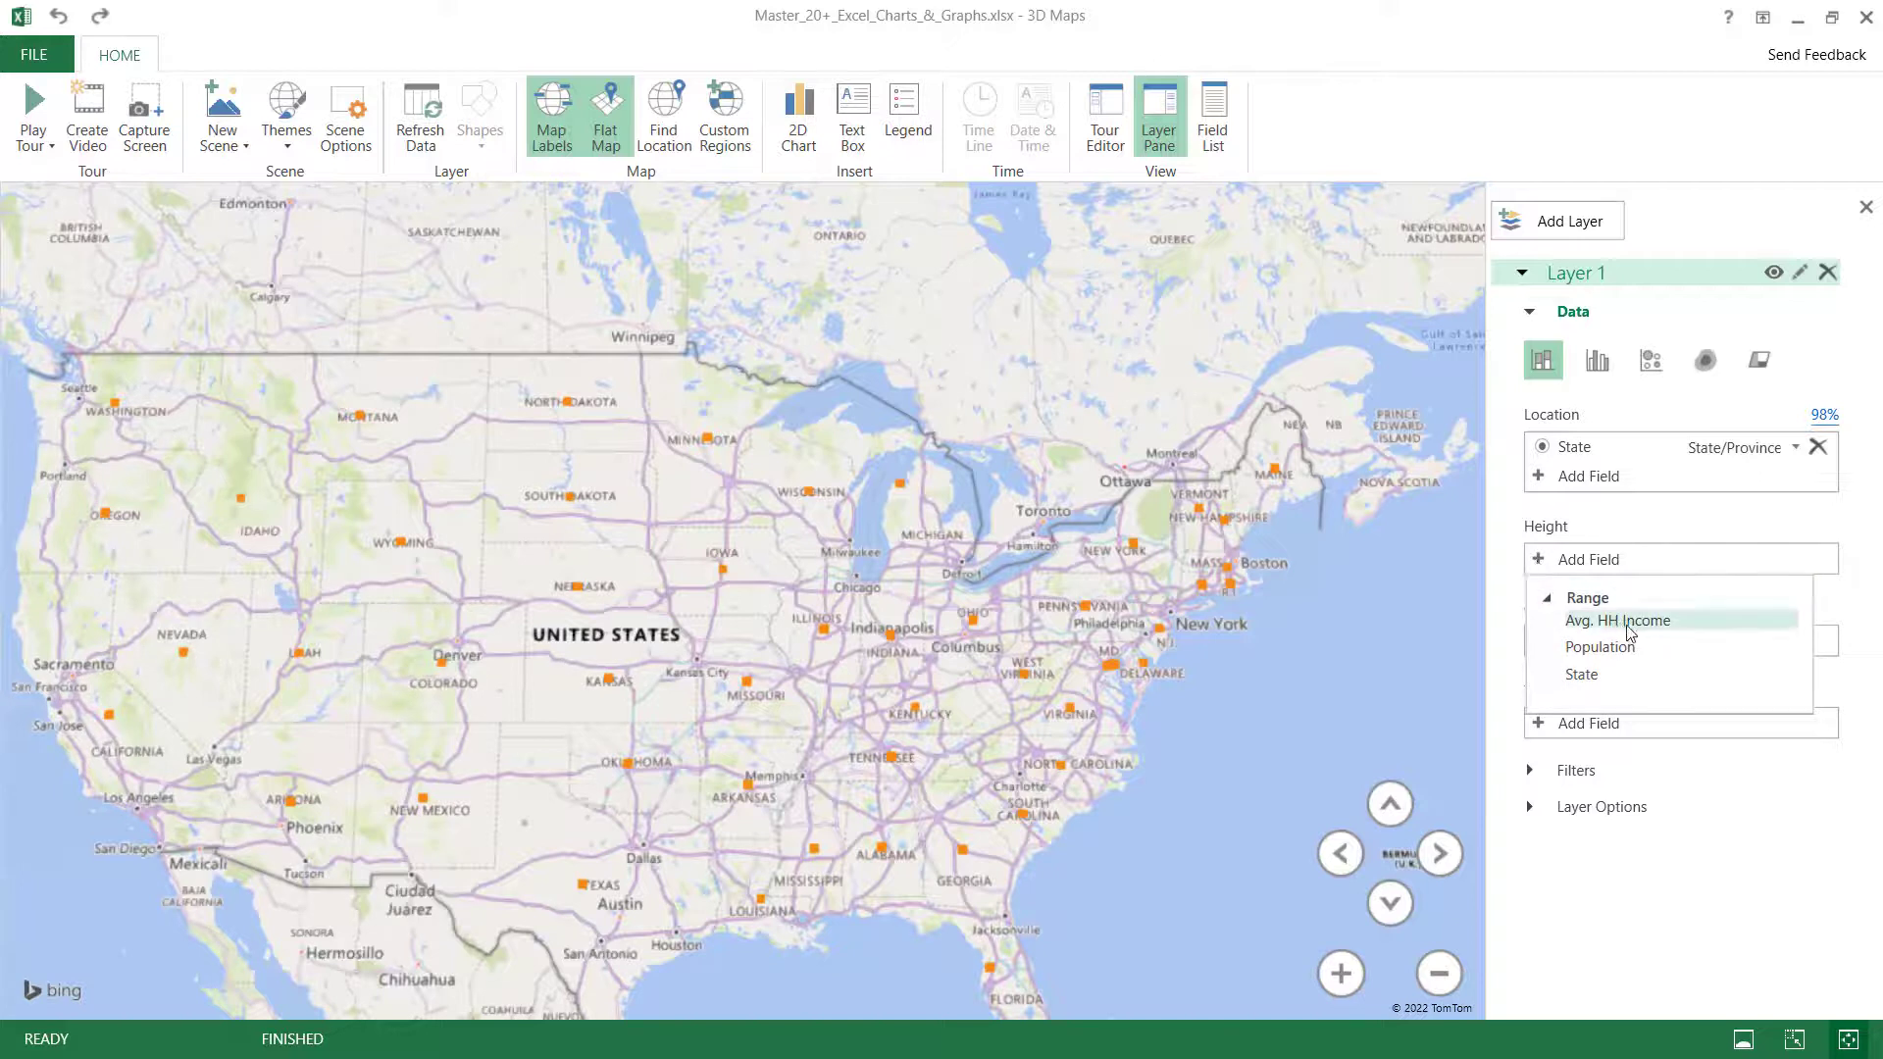
left_click(1628, 621)
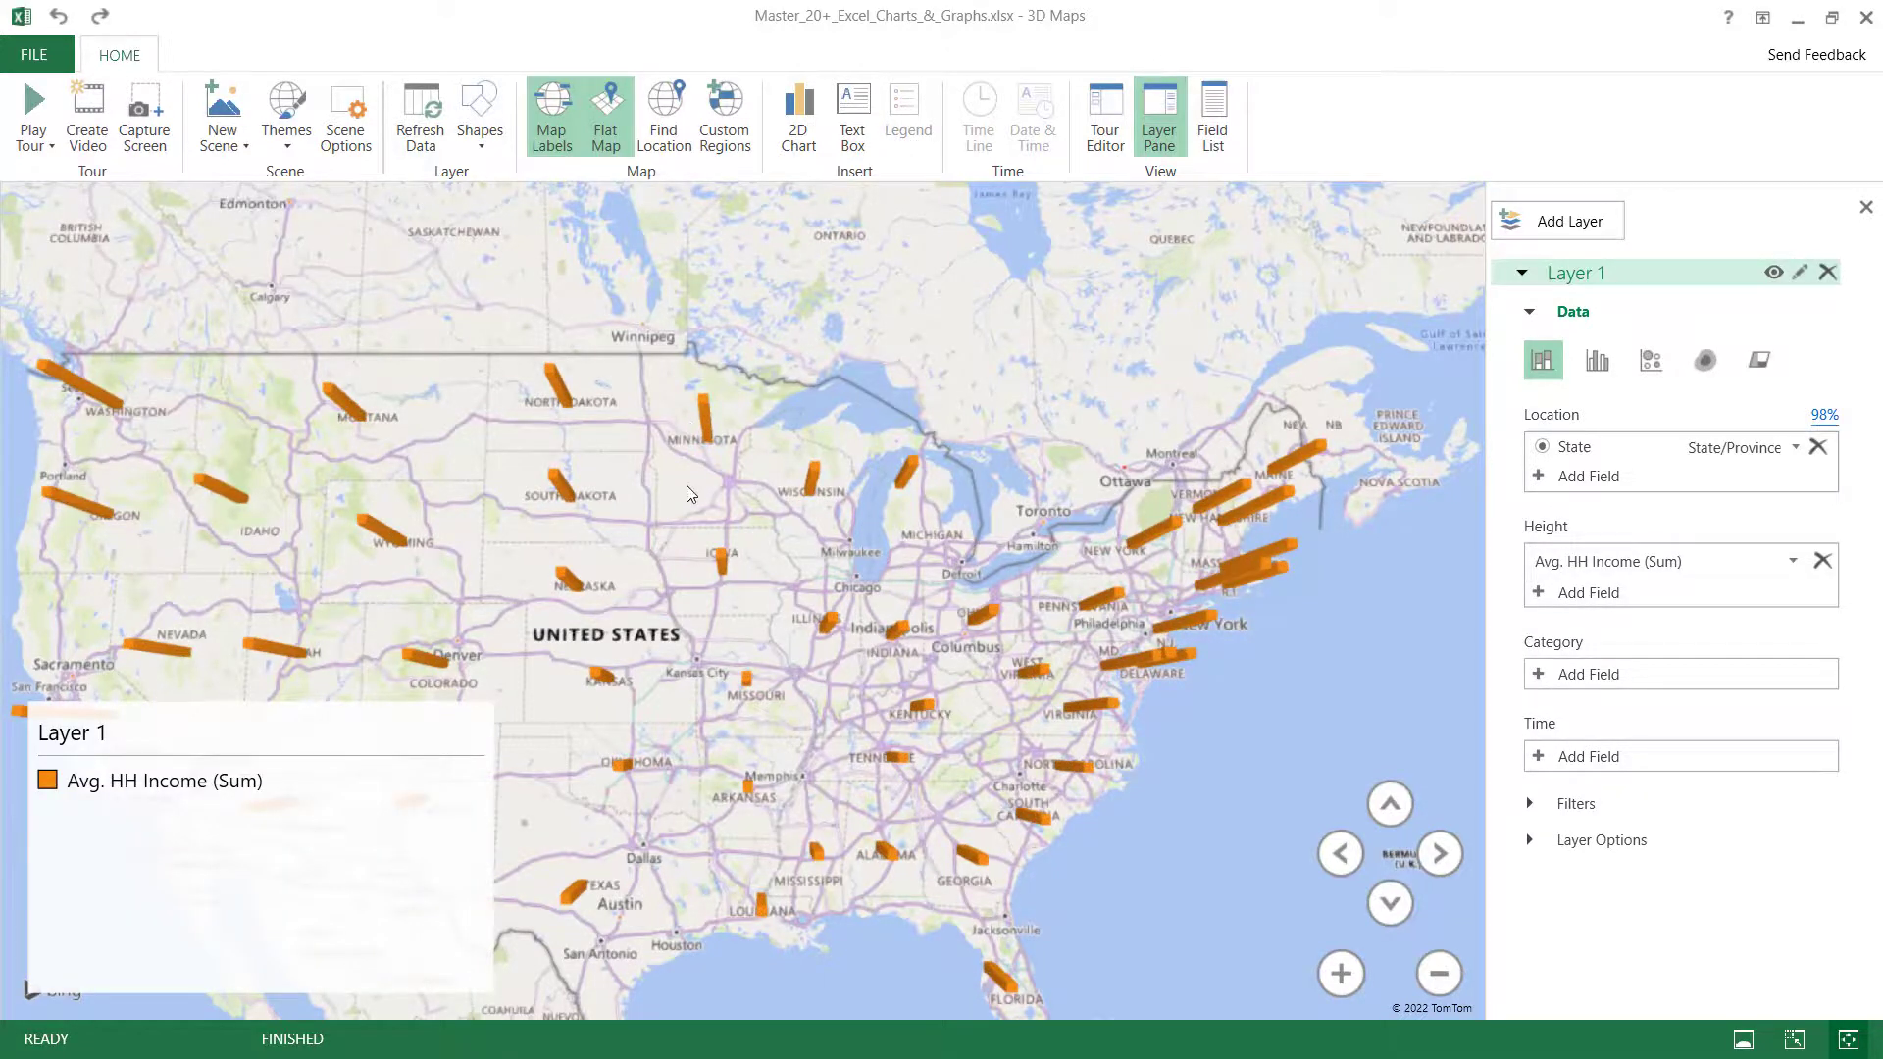
Remove the Layer 1 legend from the map
left_click(475, 726)
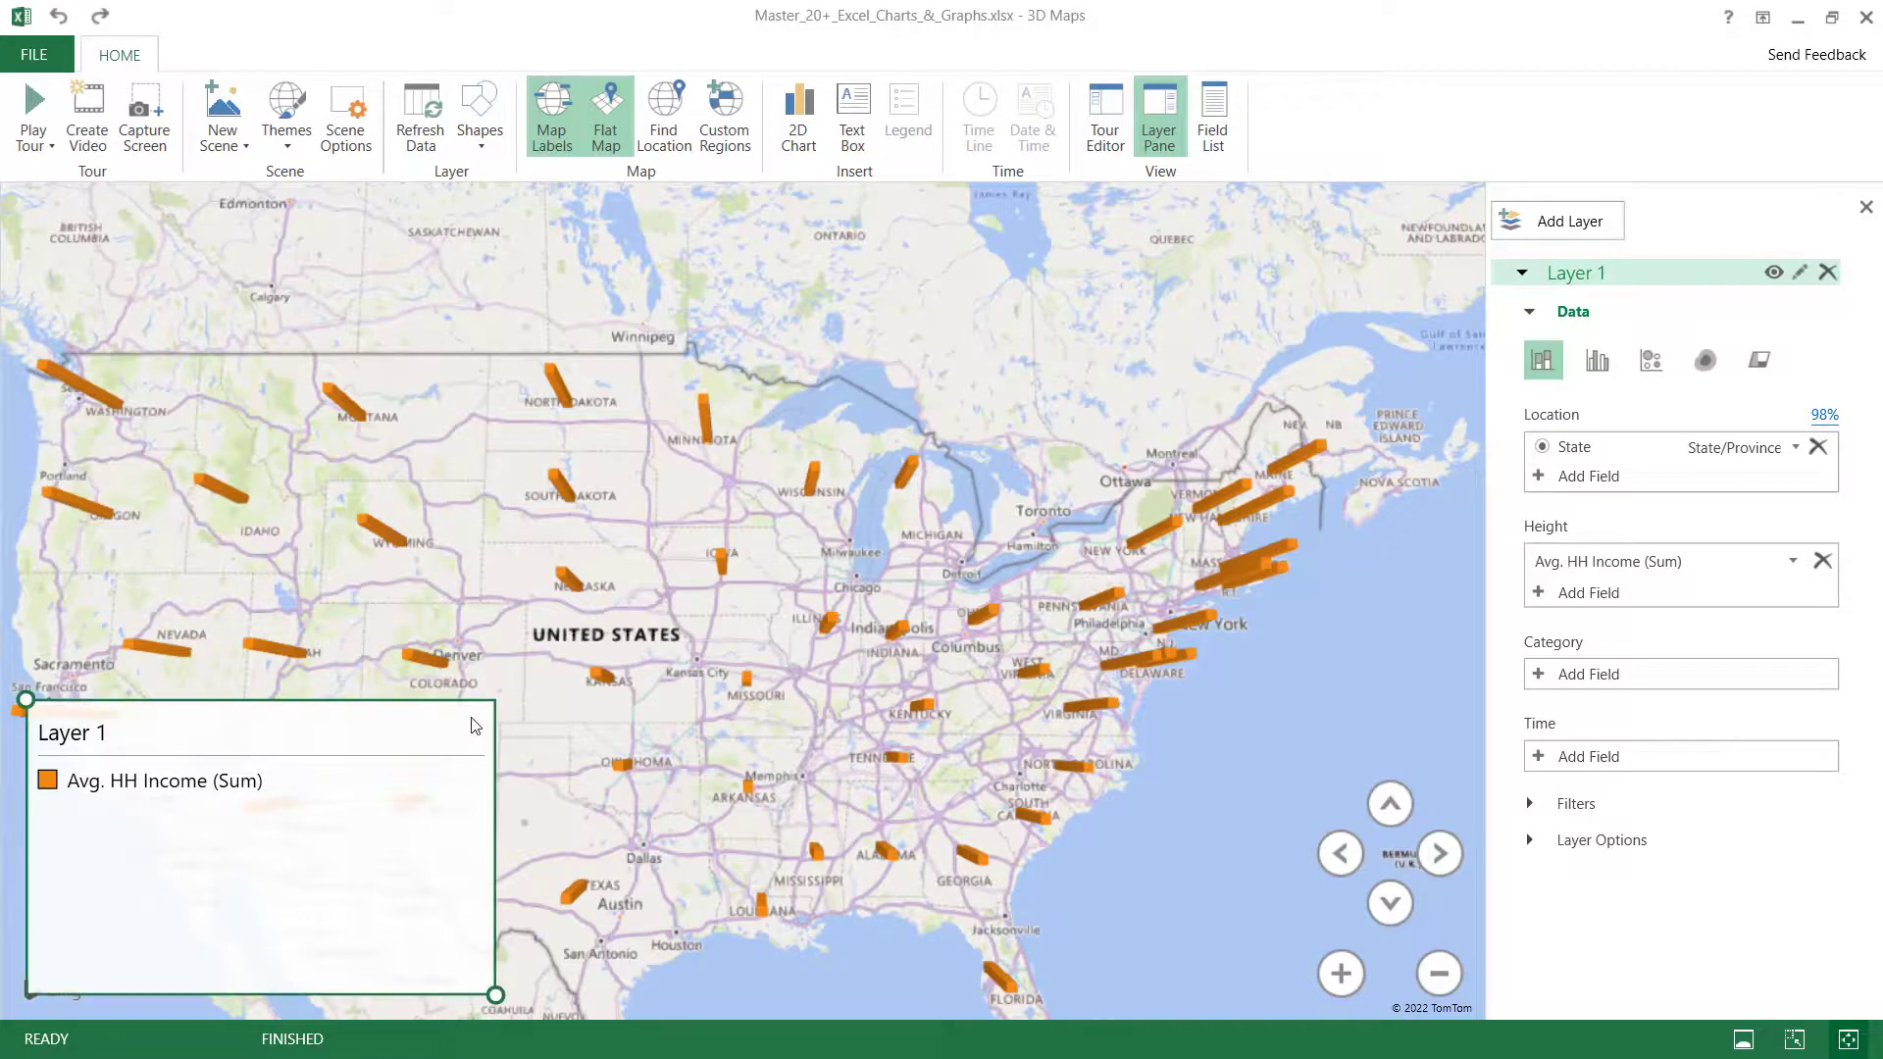
right_click(474, 726)
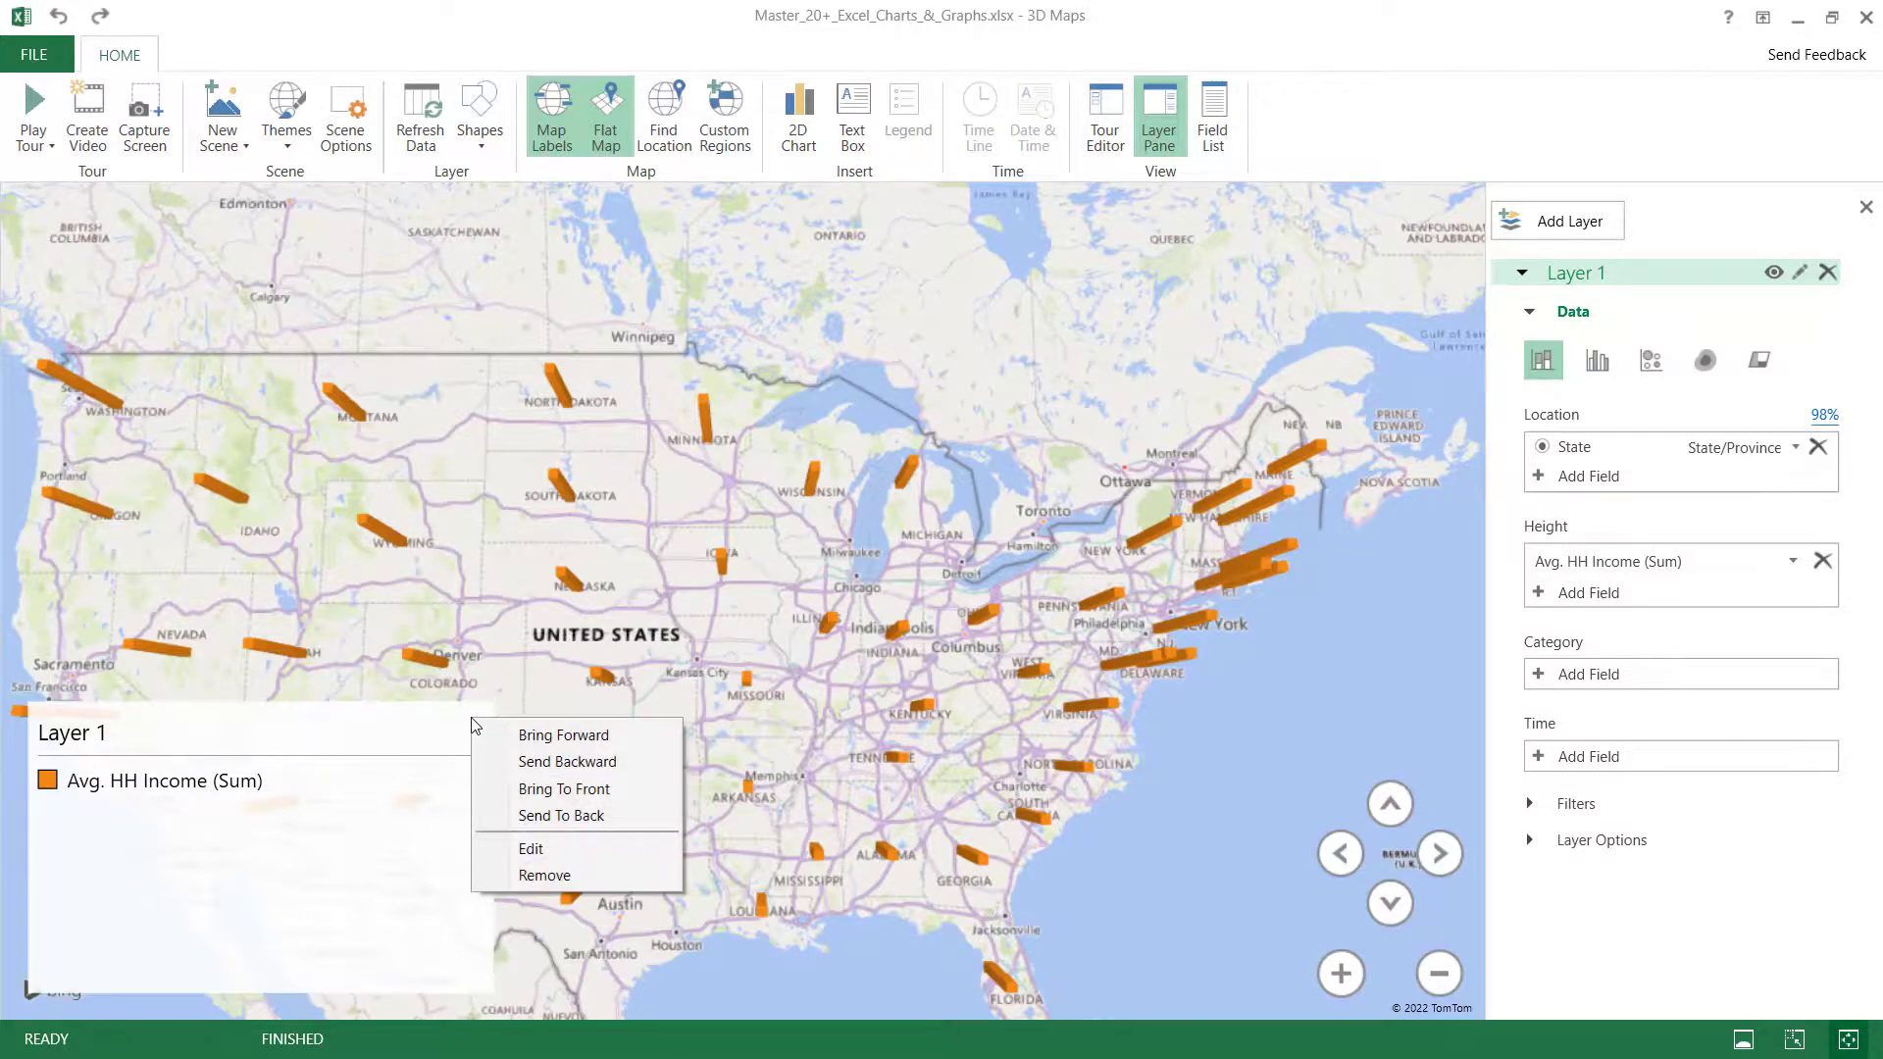
left_click(551, 883)
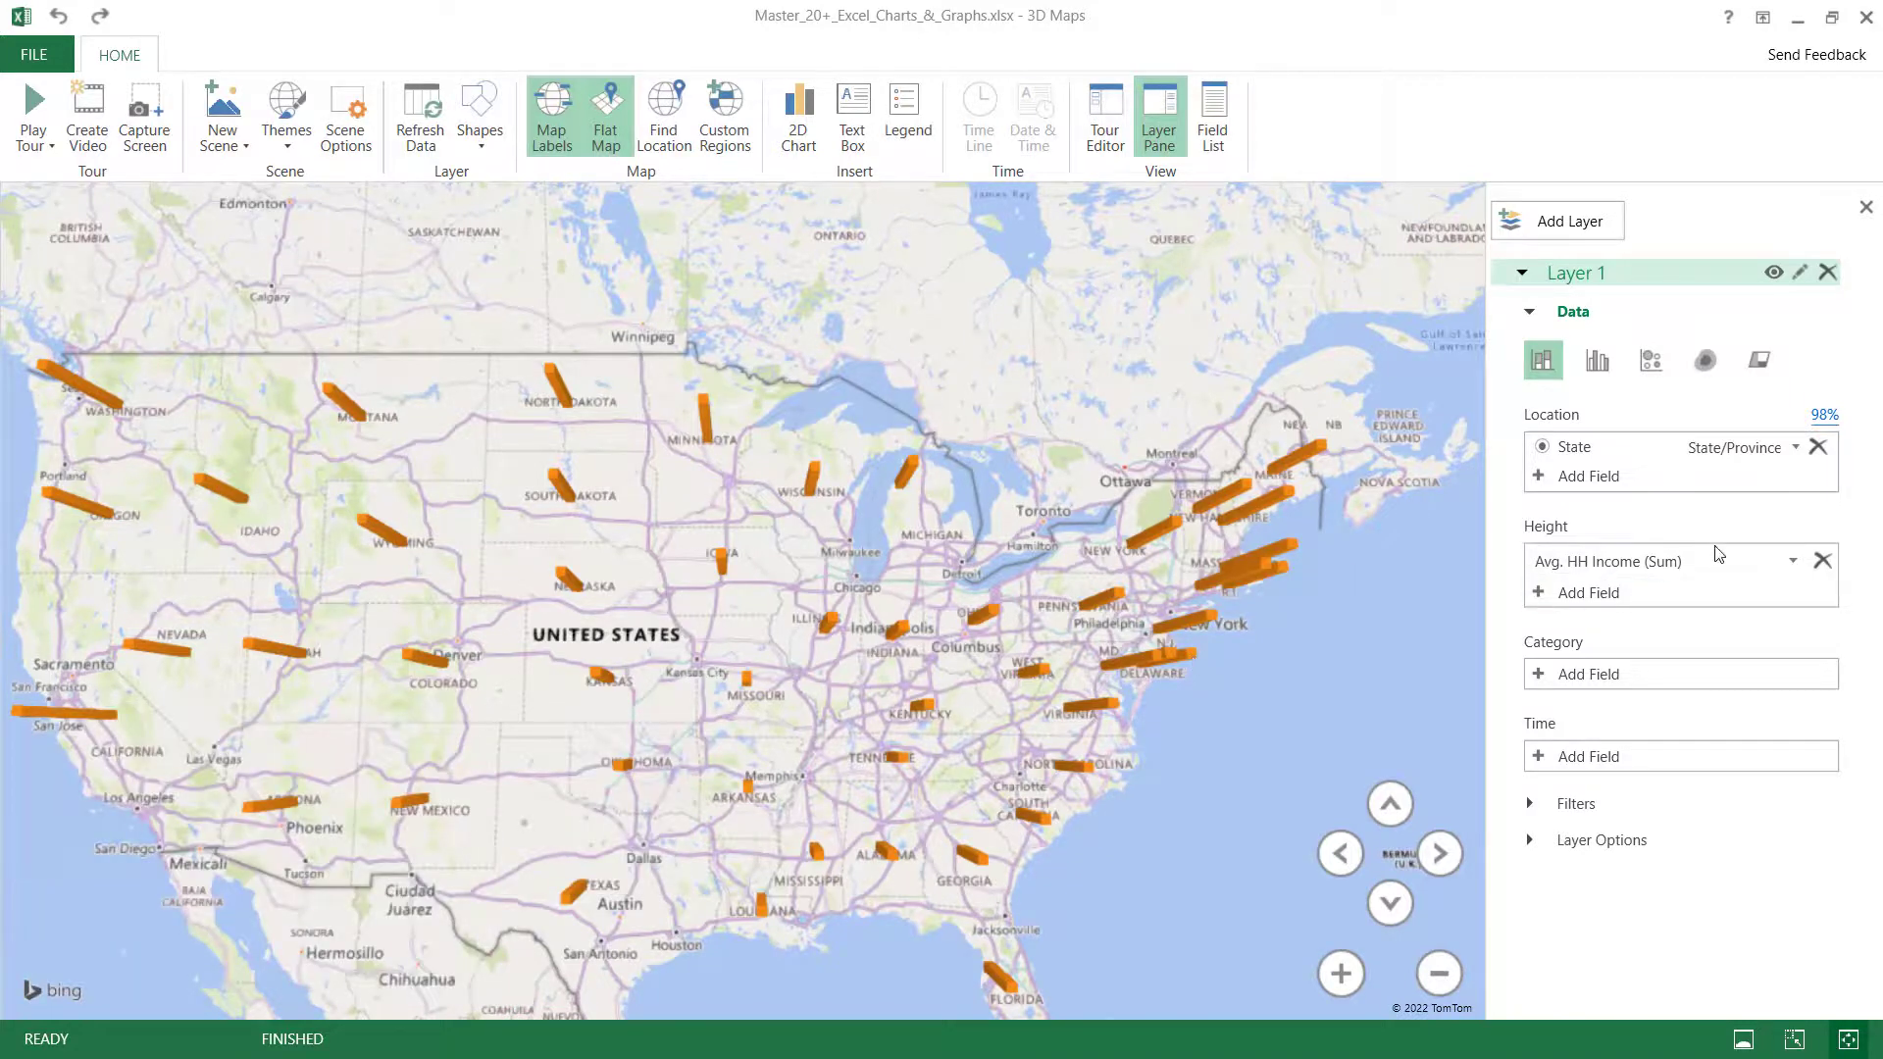
Try Population as a second height field beside Avg. HH Income in clustered columns, and remove it again
left_click(1535, 594)
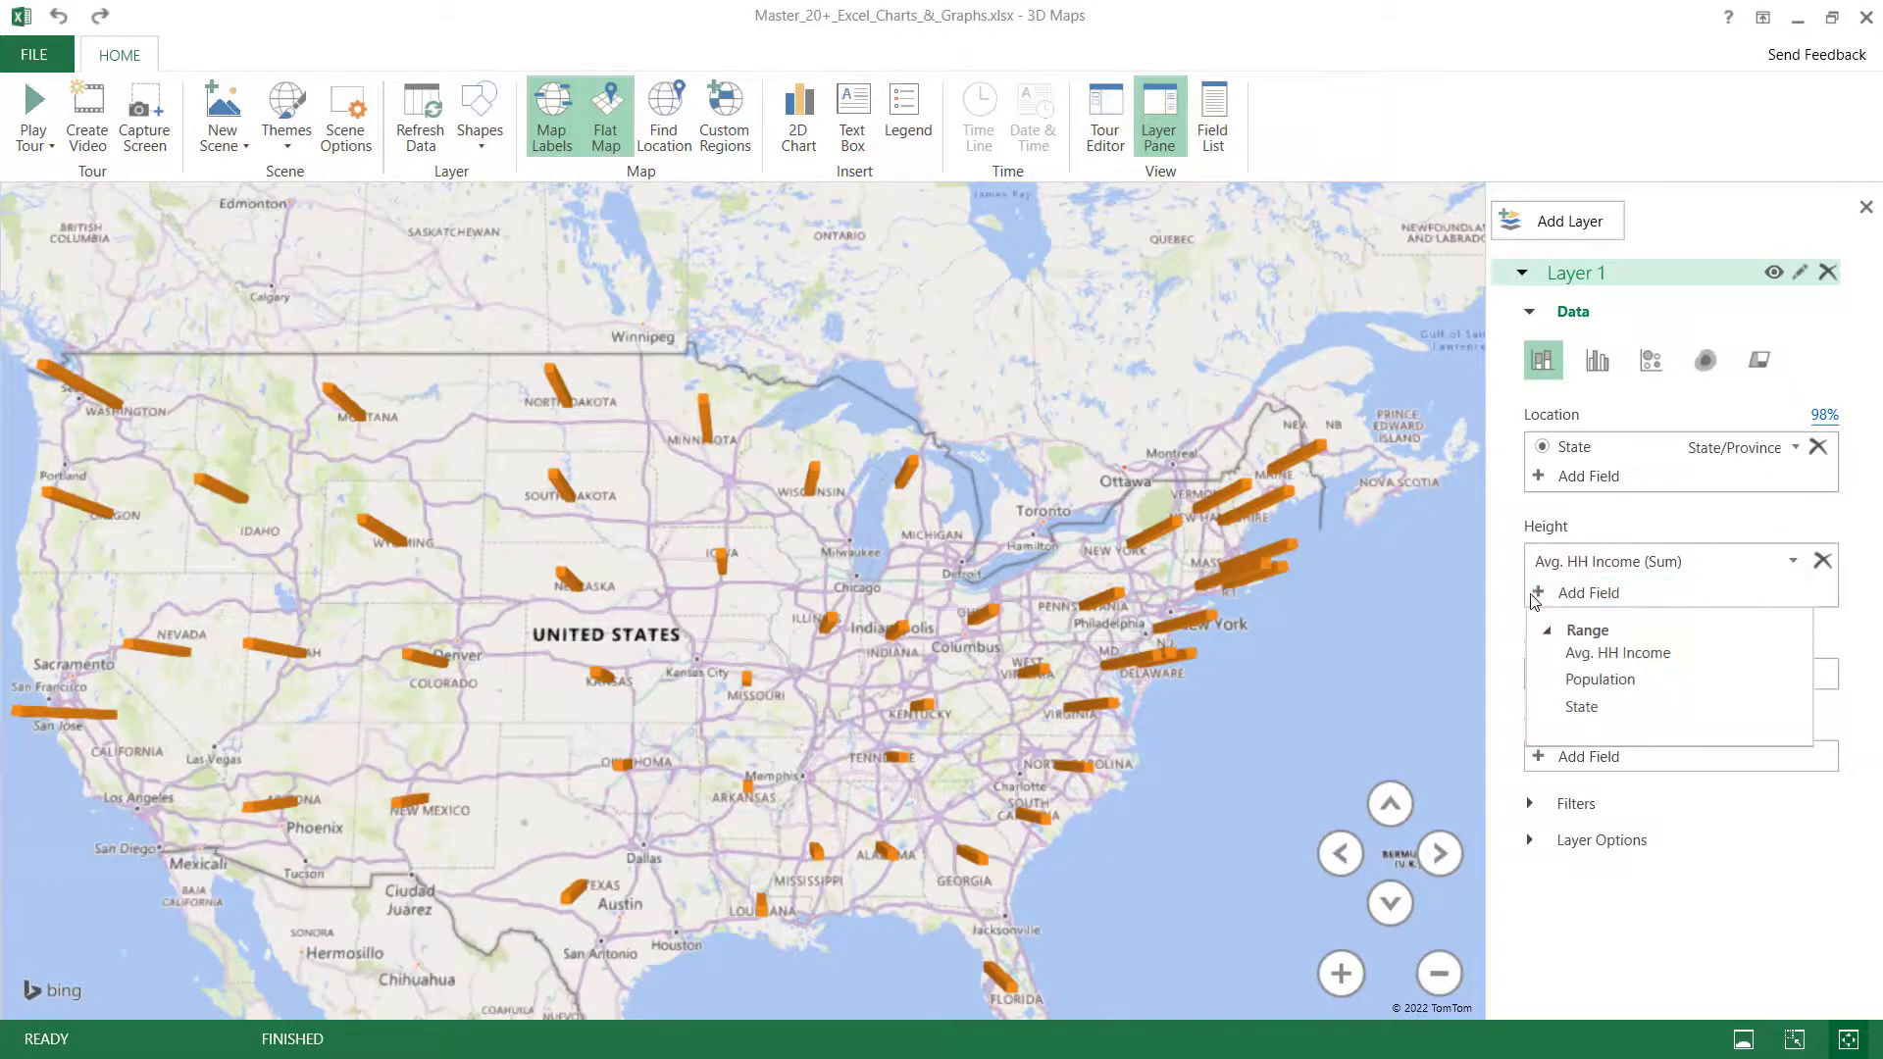
left_click(1611, 684)
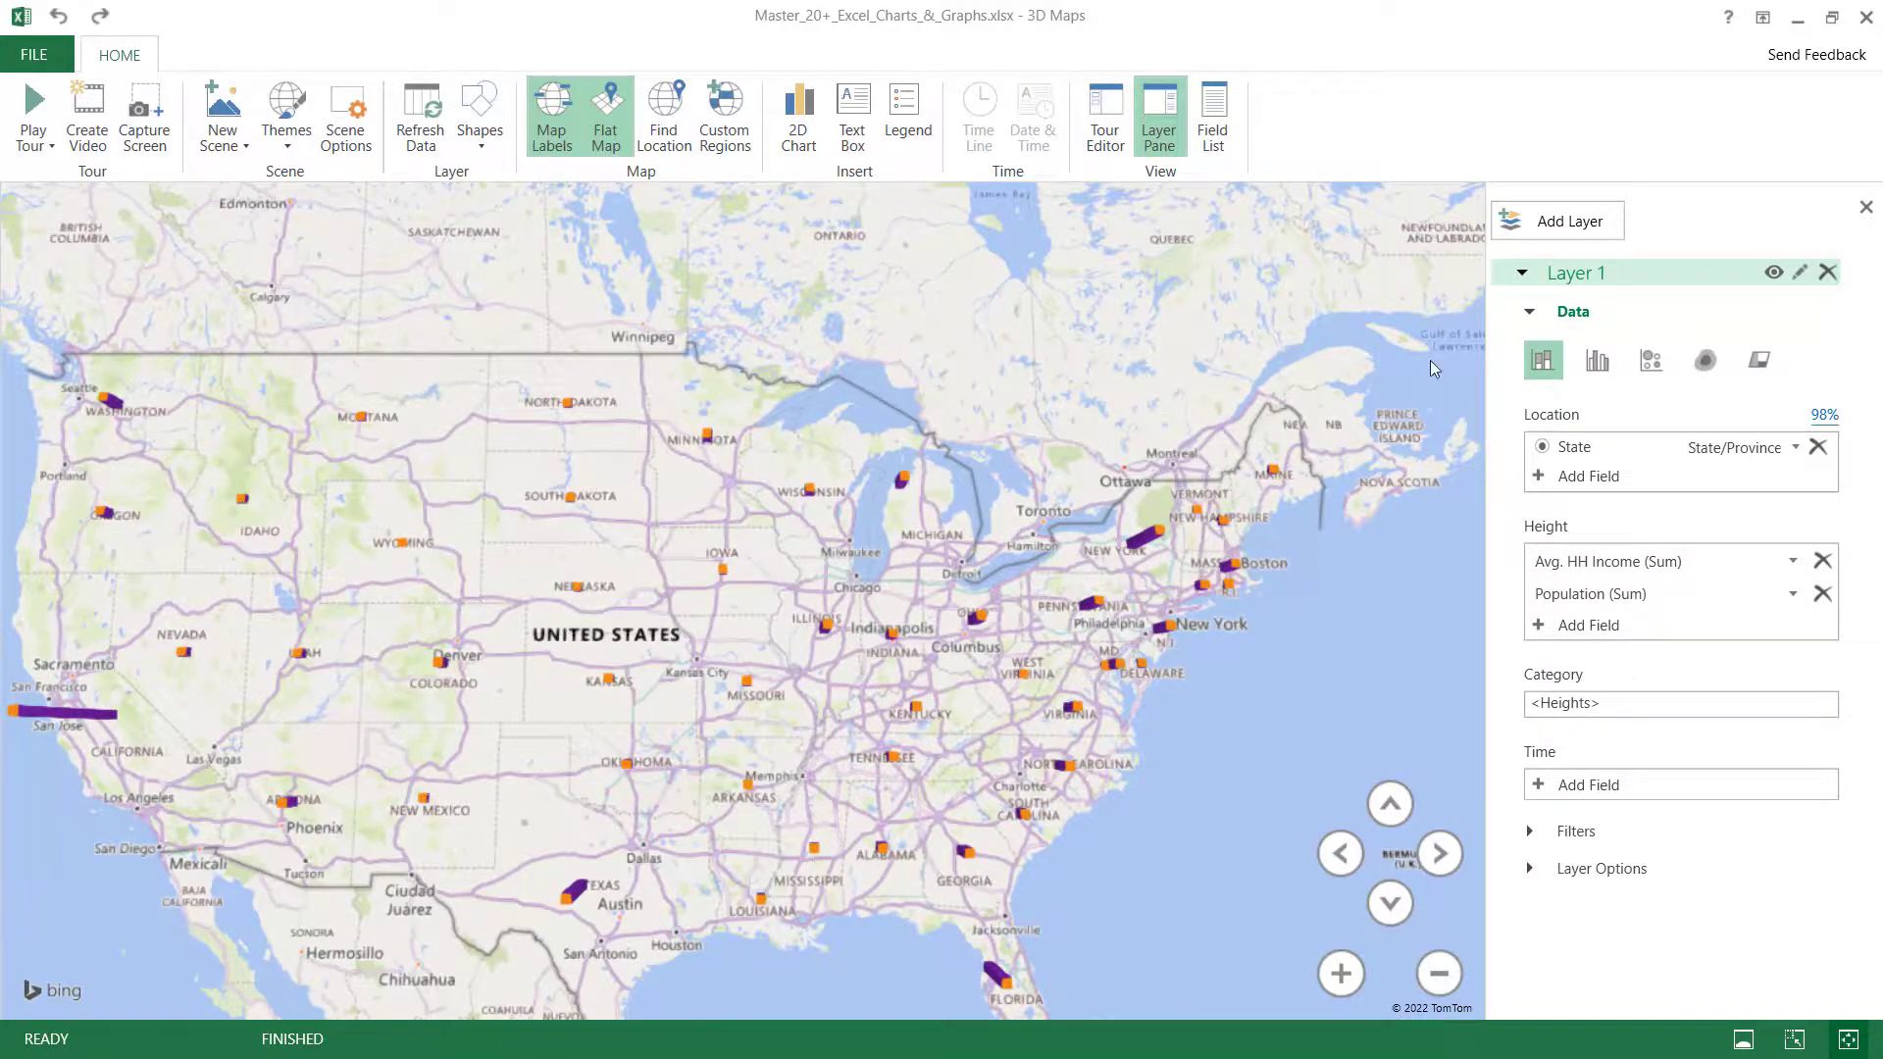
left_click(1599, 365)
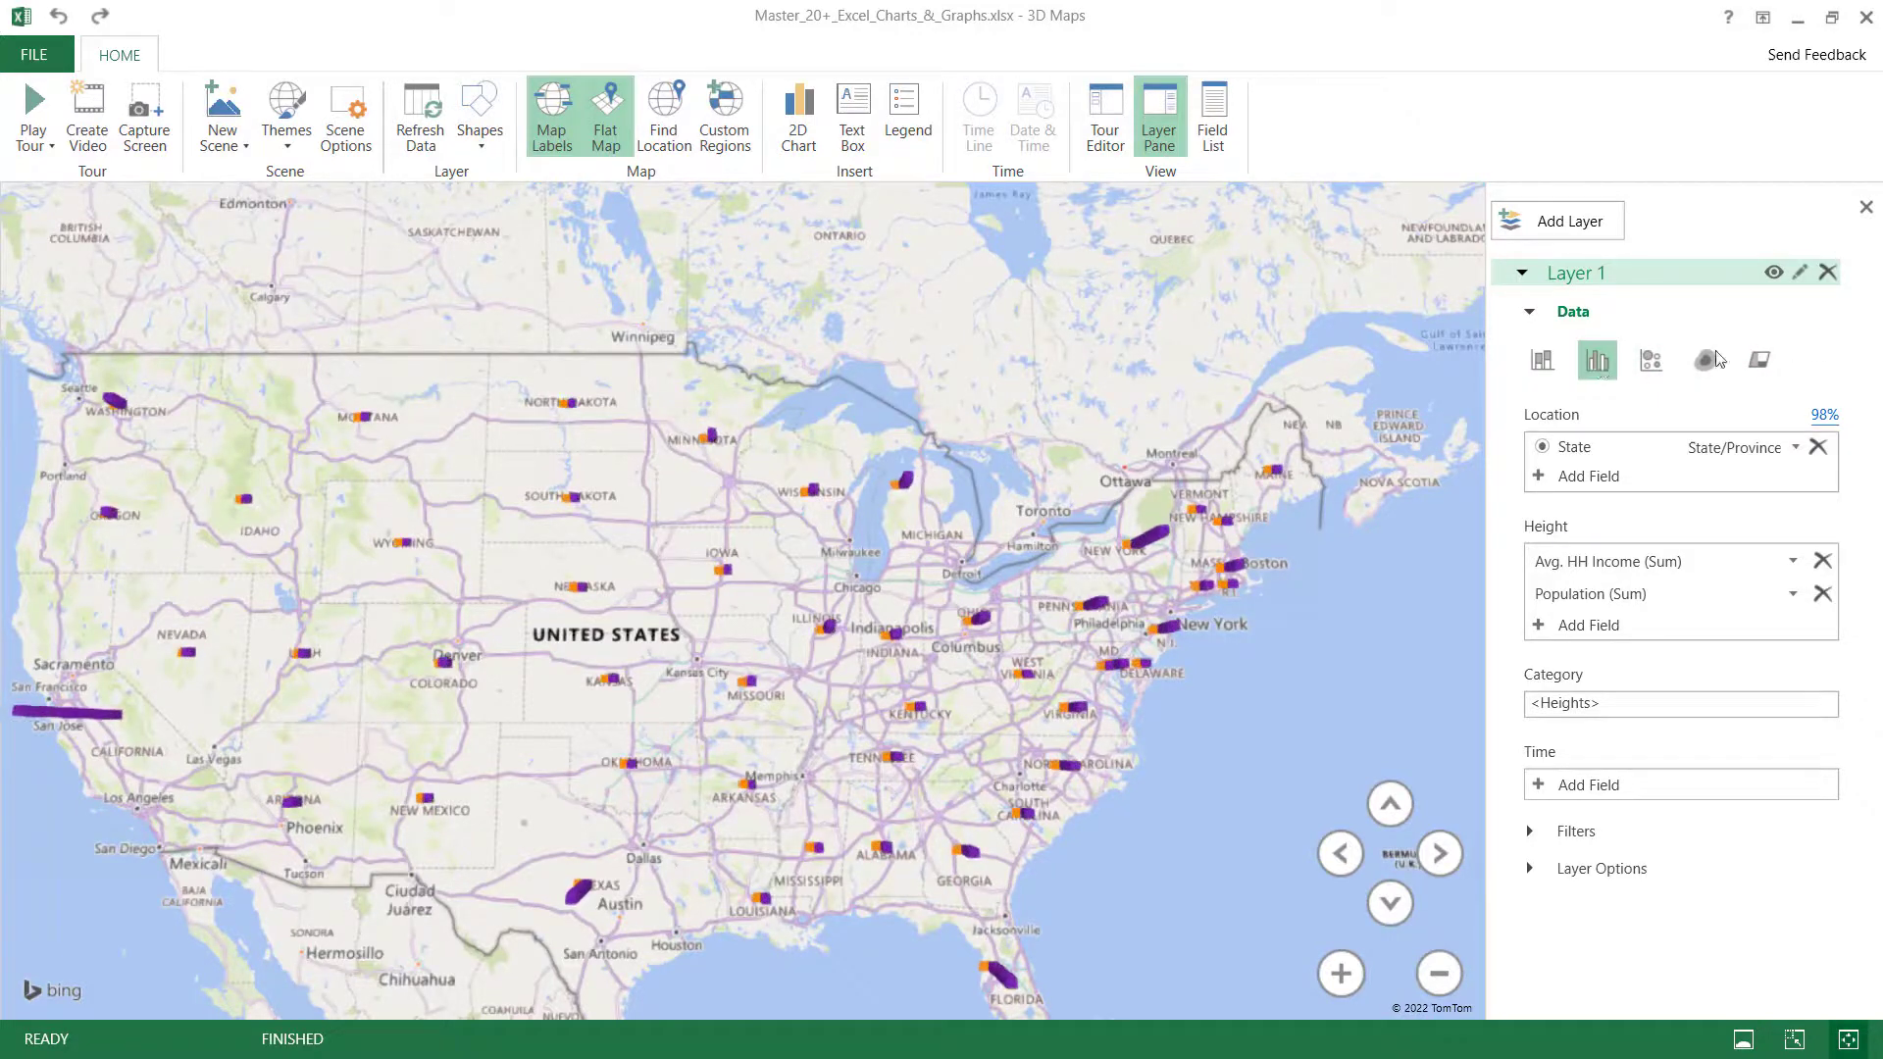
left_click(1823, 594)
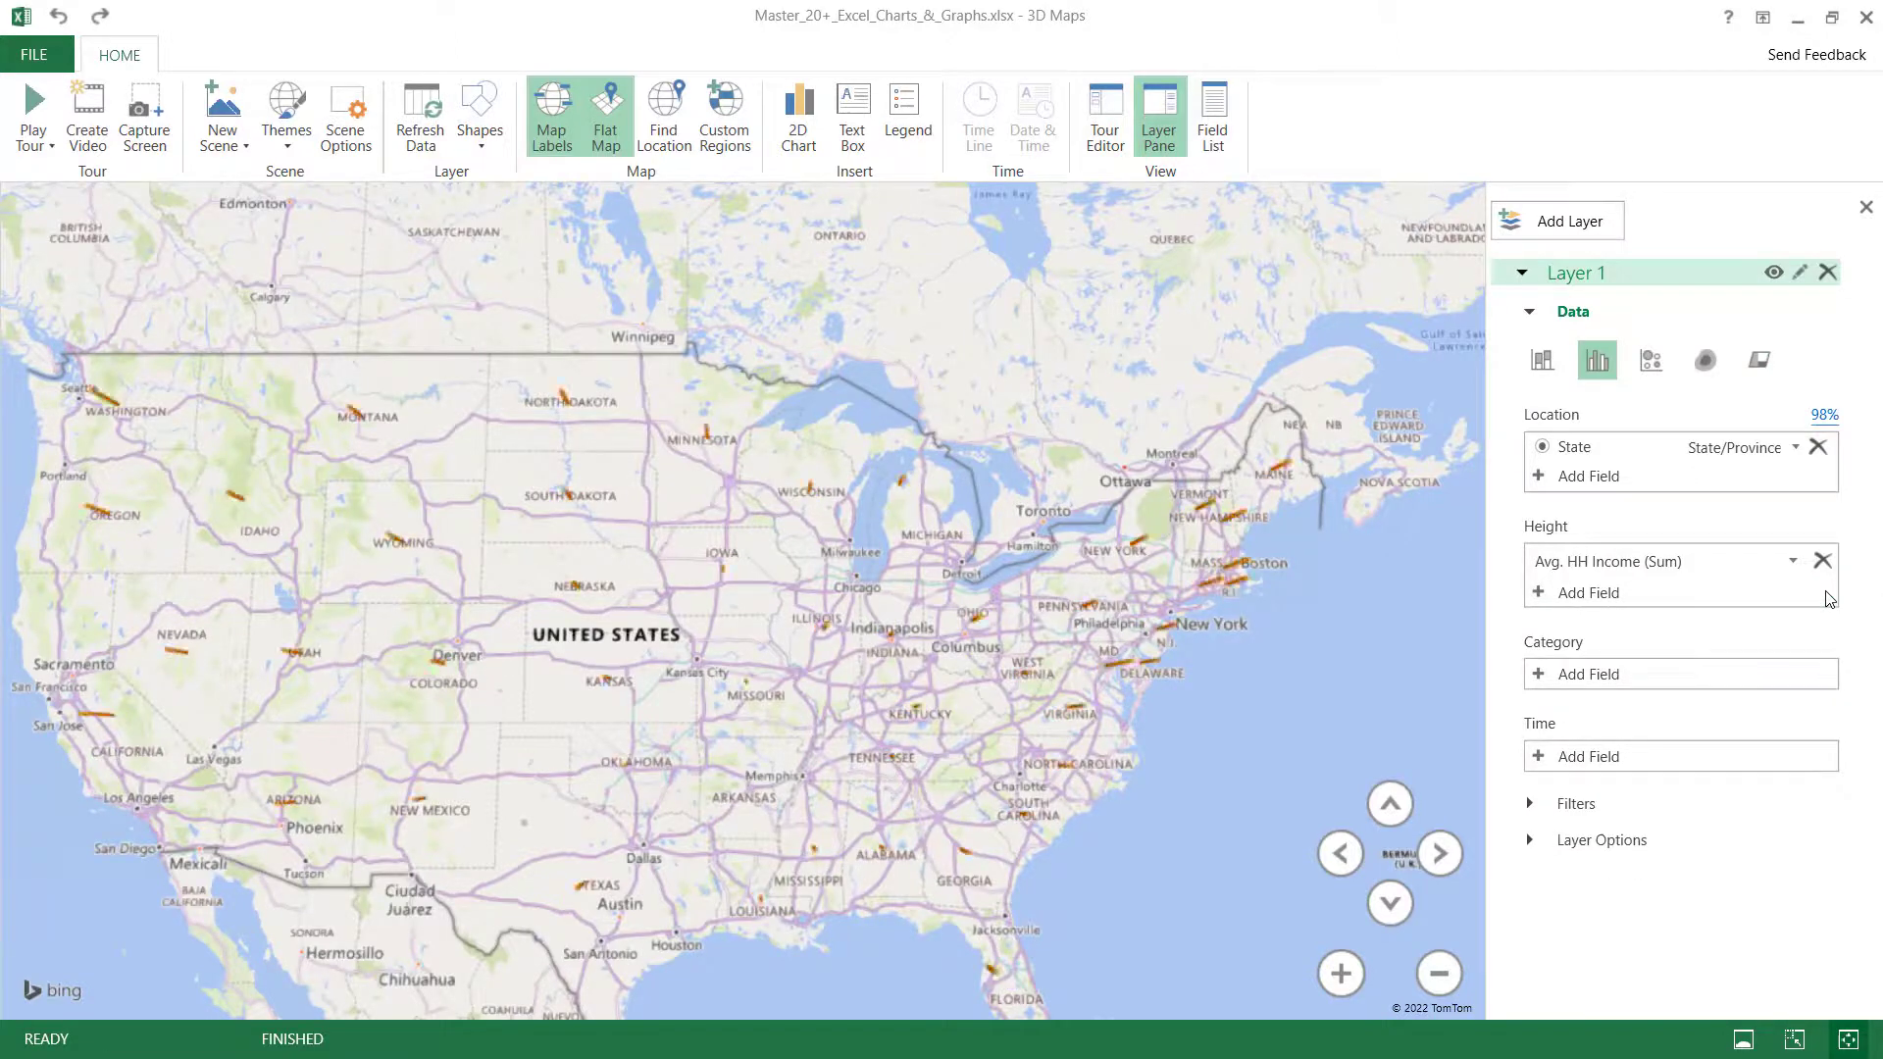
Change Layer 1 to a region visualization with a 62% color scale and 85% opacity
left_click(1757, 362)
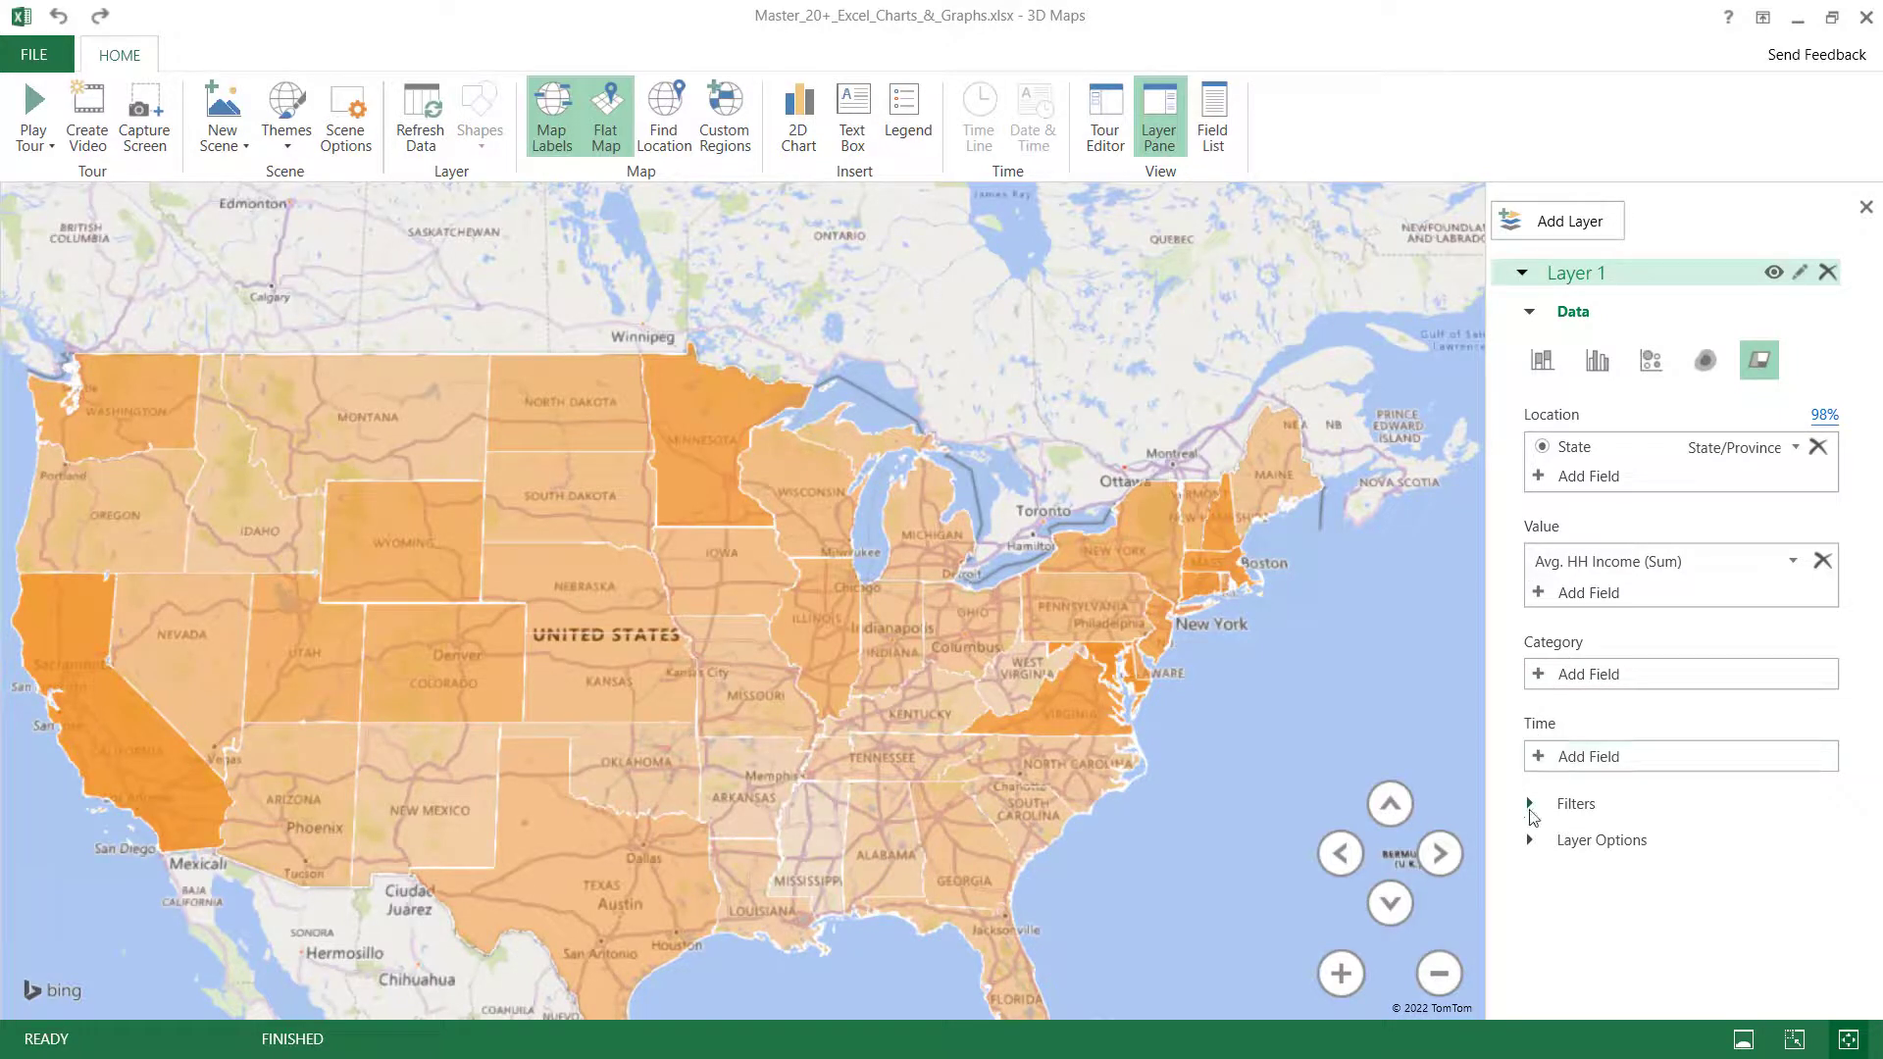
left_click(1530, 842)
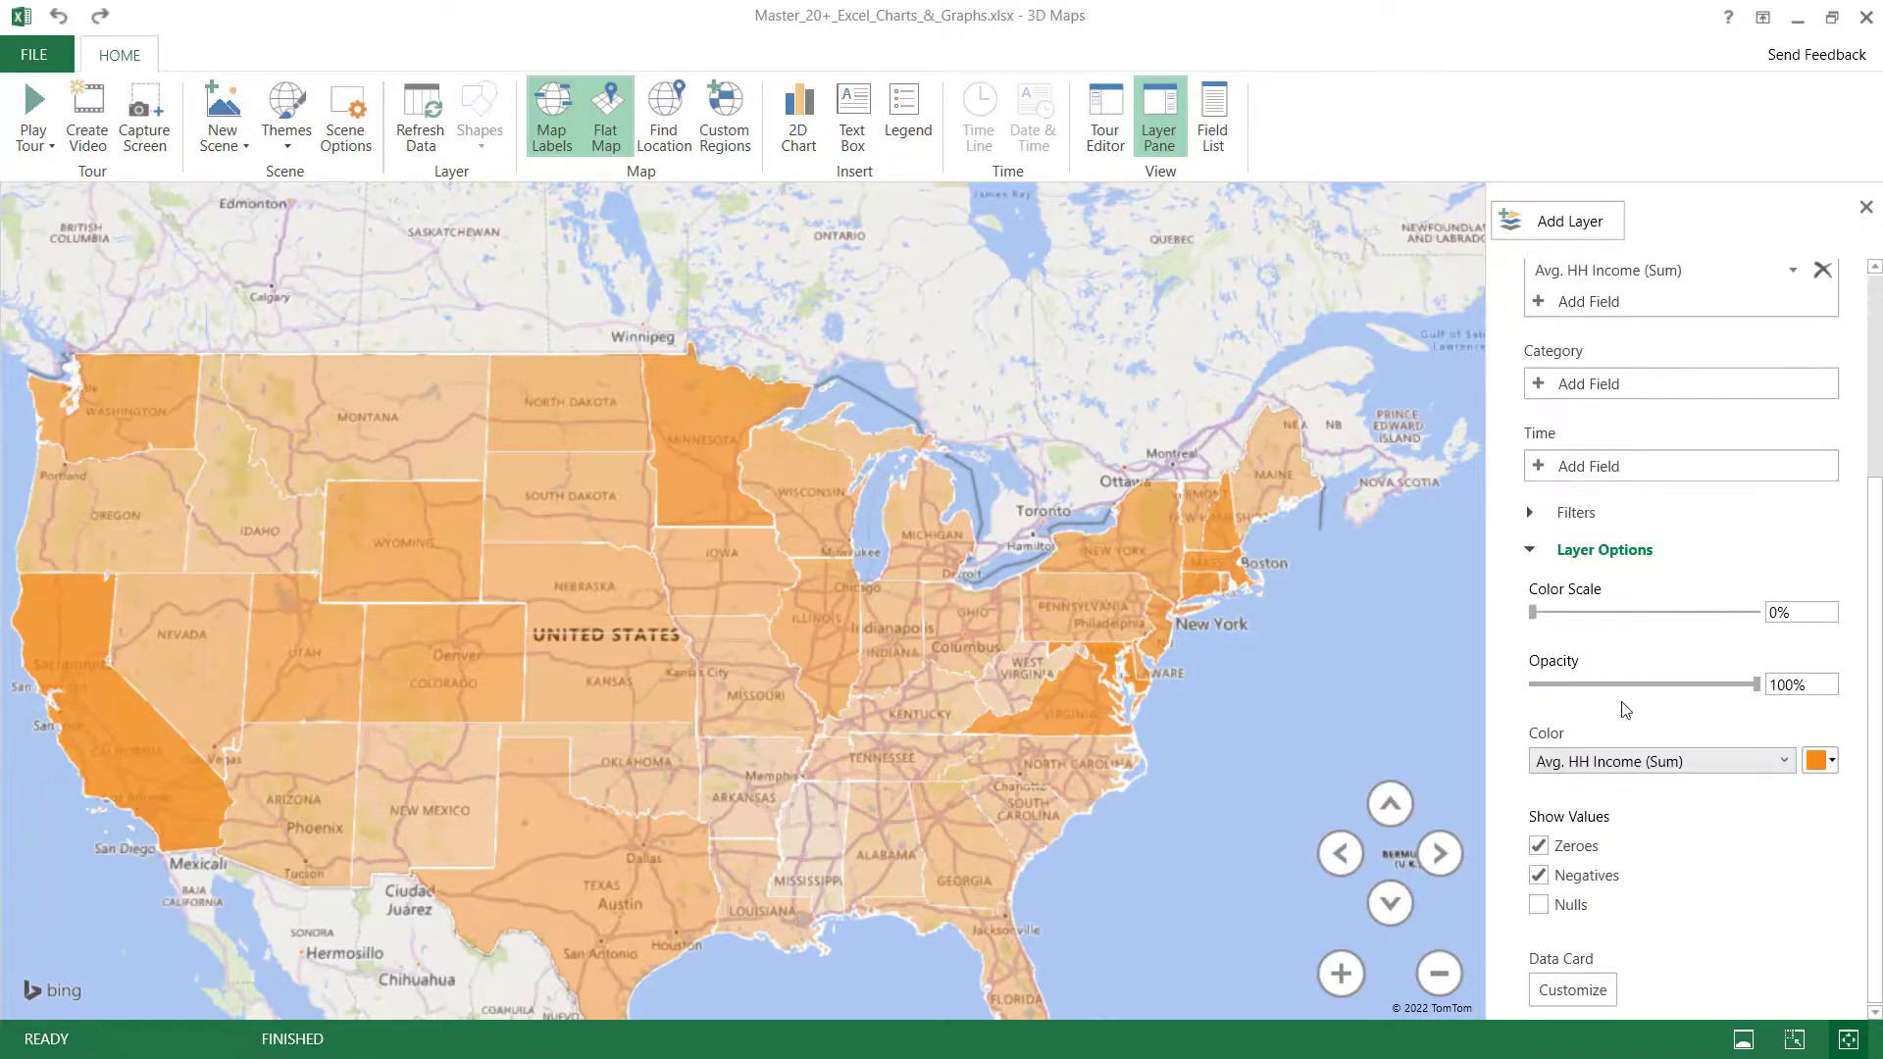
left_click_drag(1534, 611, 1671, 609)
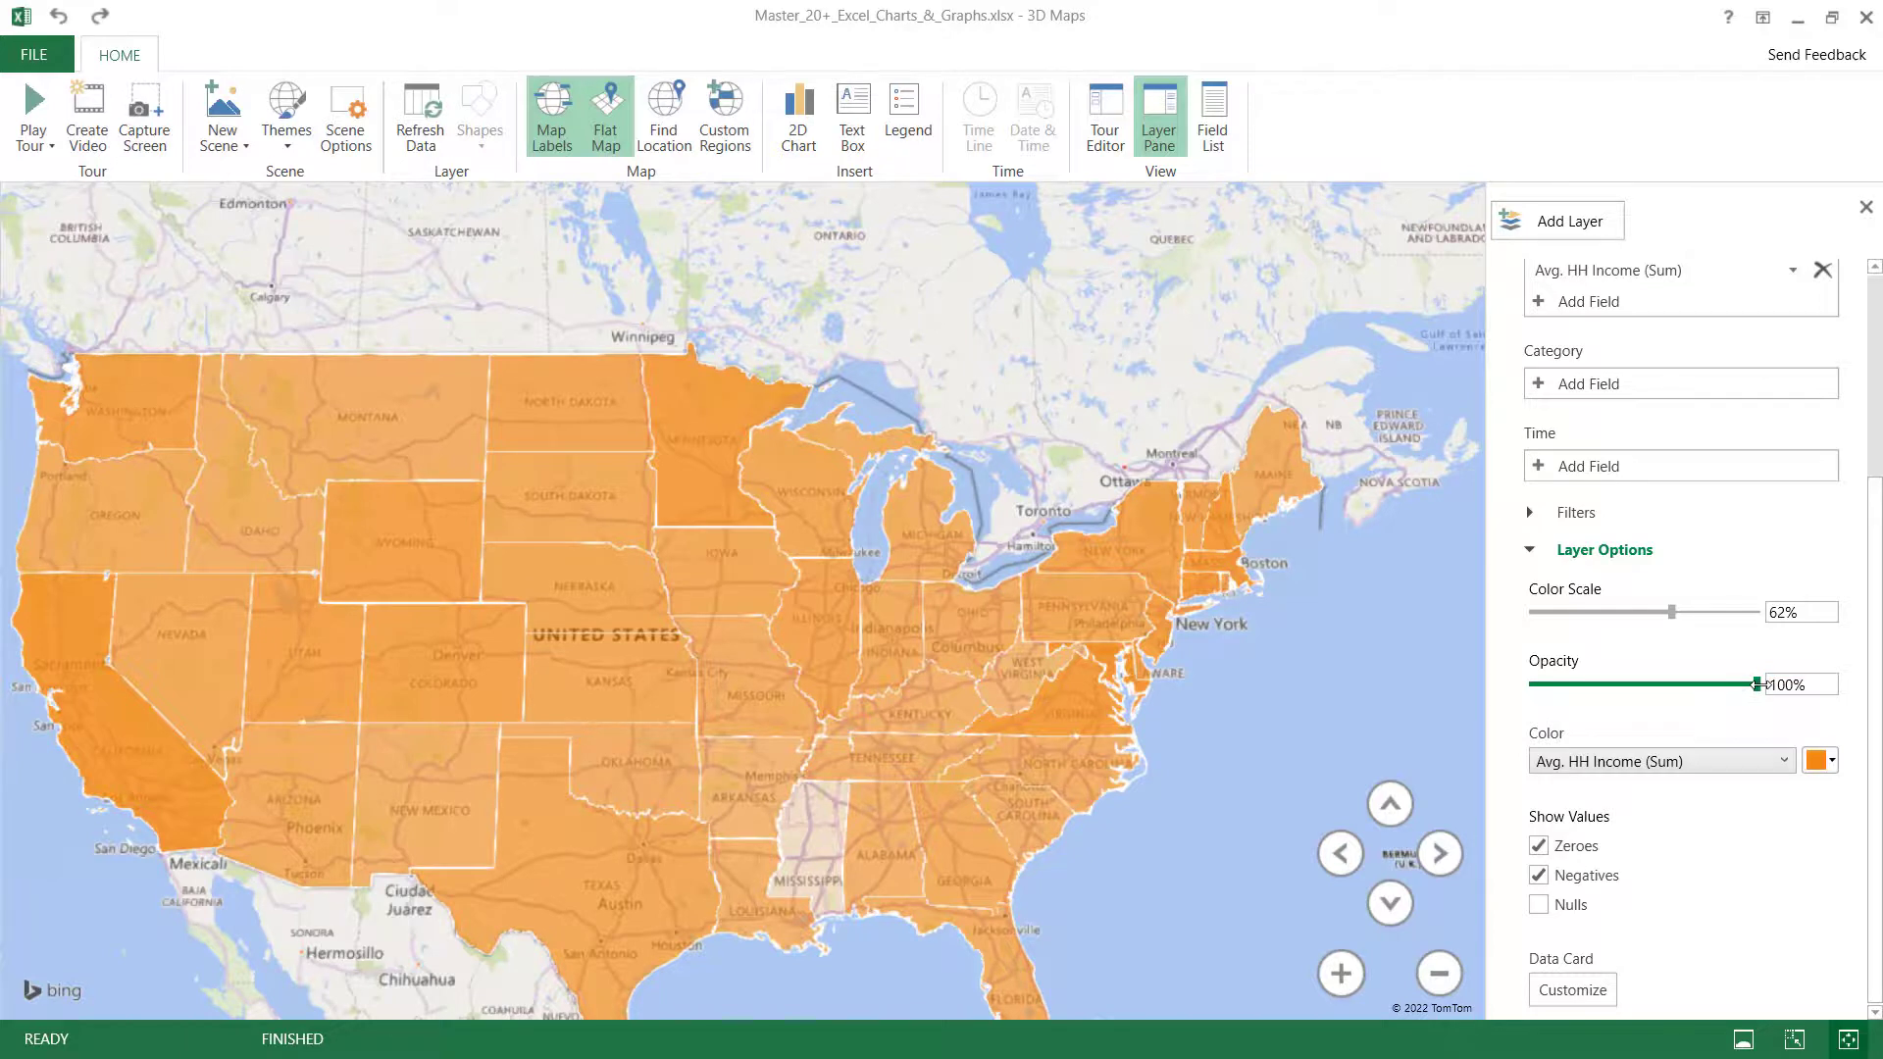
mouse_move(1758, 685)
left_mouse_down()
mouse_move(1708, 684)
mouse_move(1728, 684)
left_mouse_up()
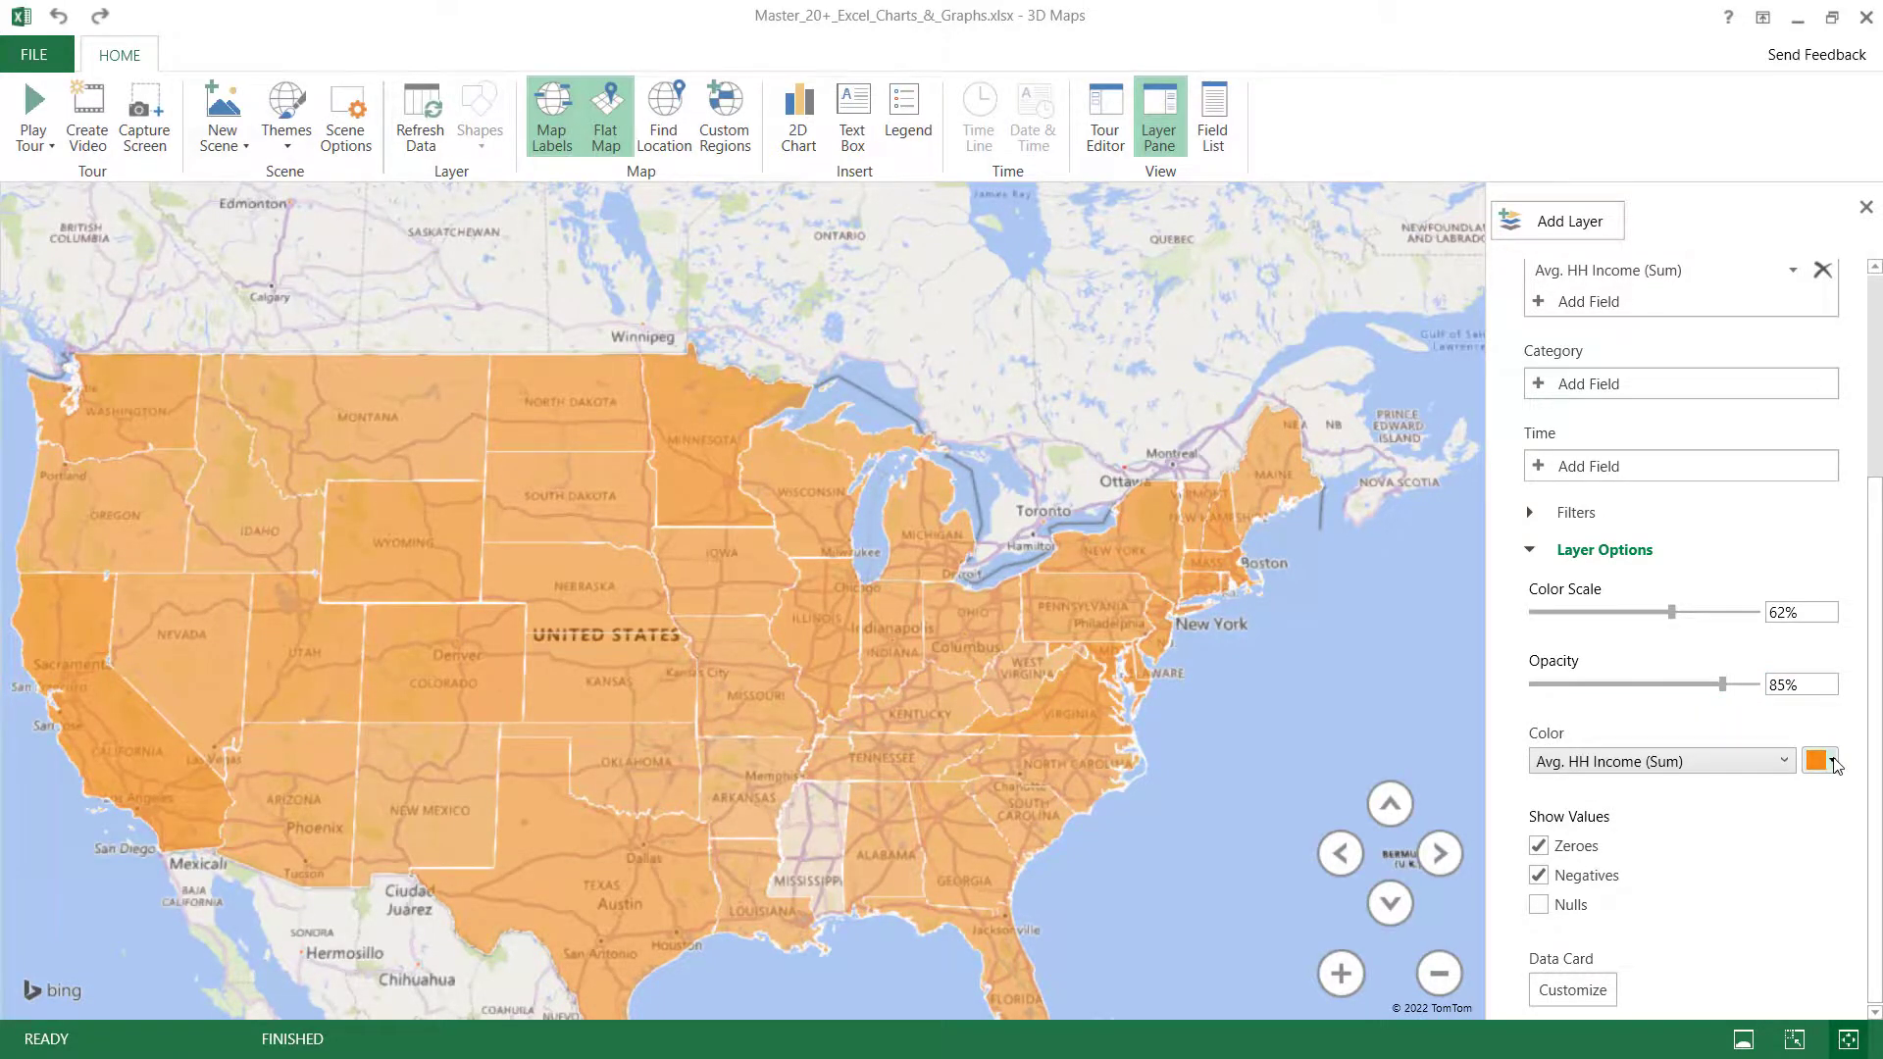
Change the color of the Avg. HH Income regions to dark green
left_click(1833, 762)
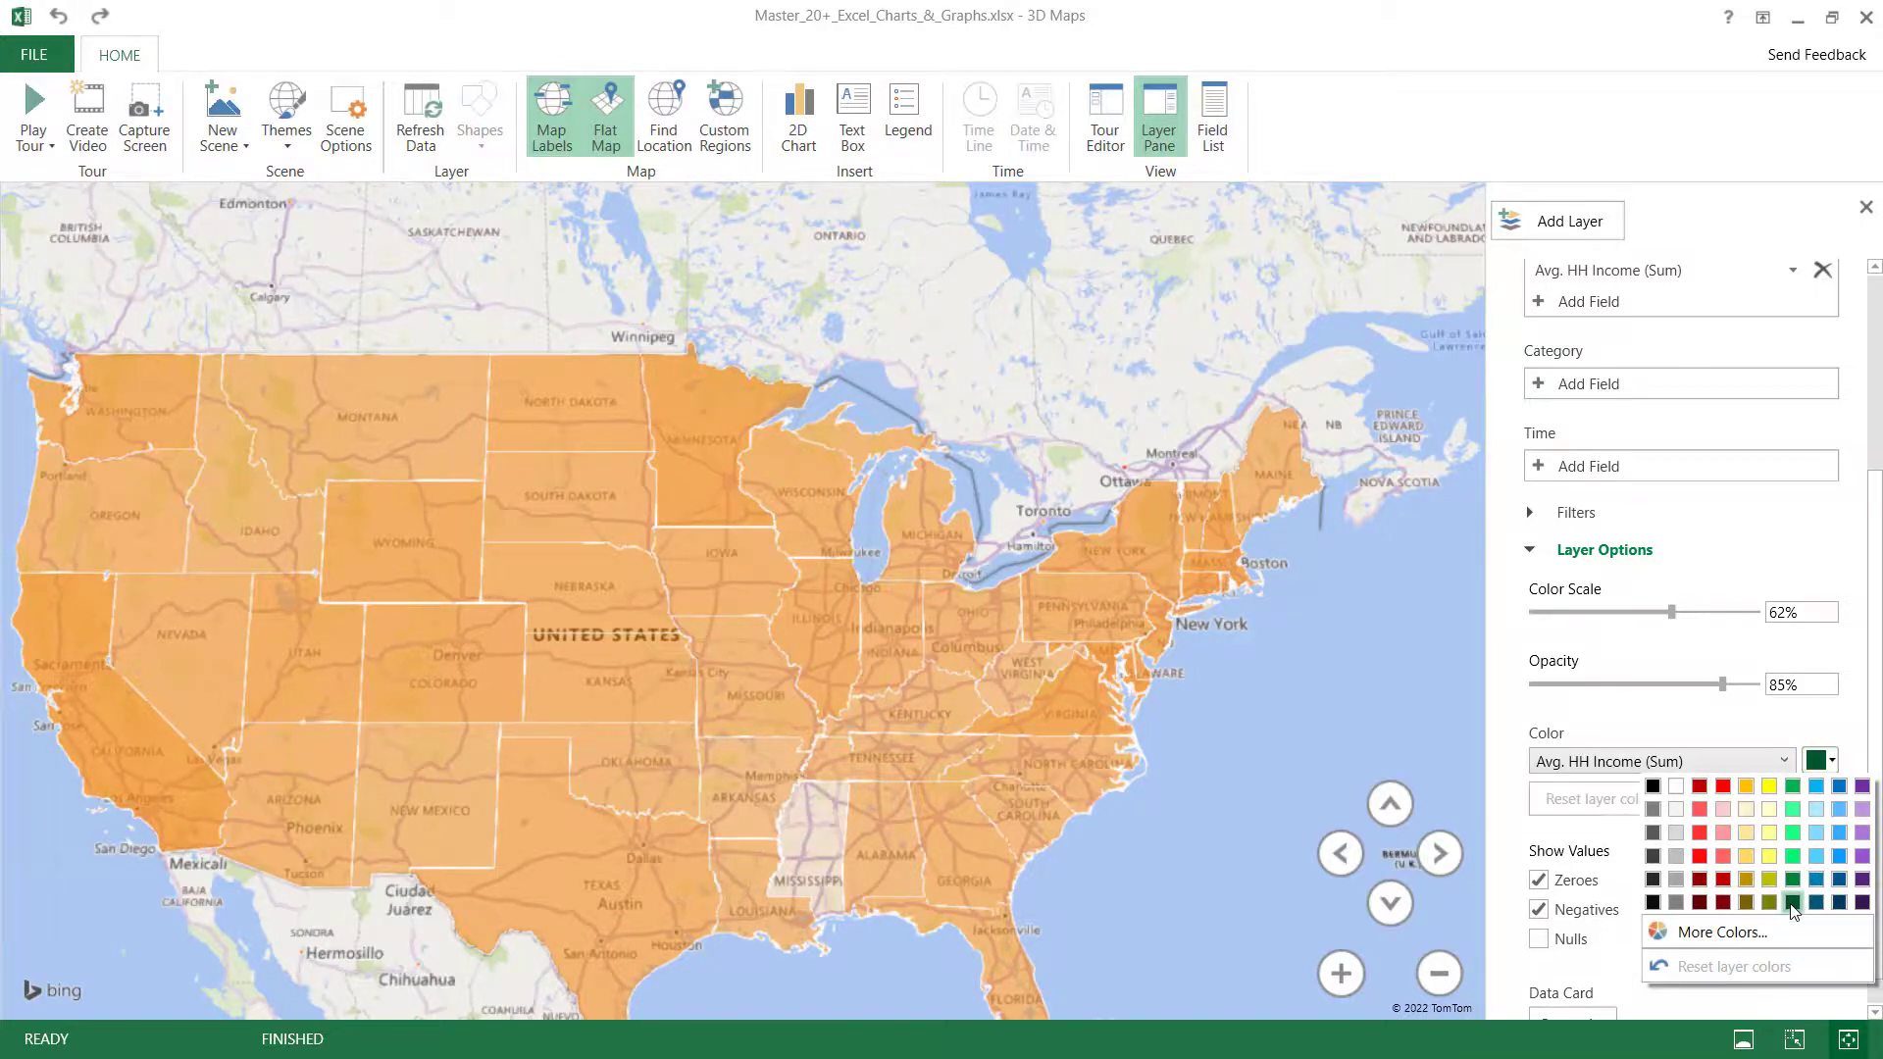
left_click(1791, 902)
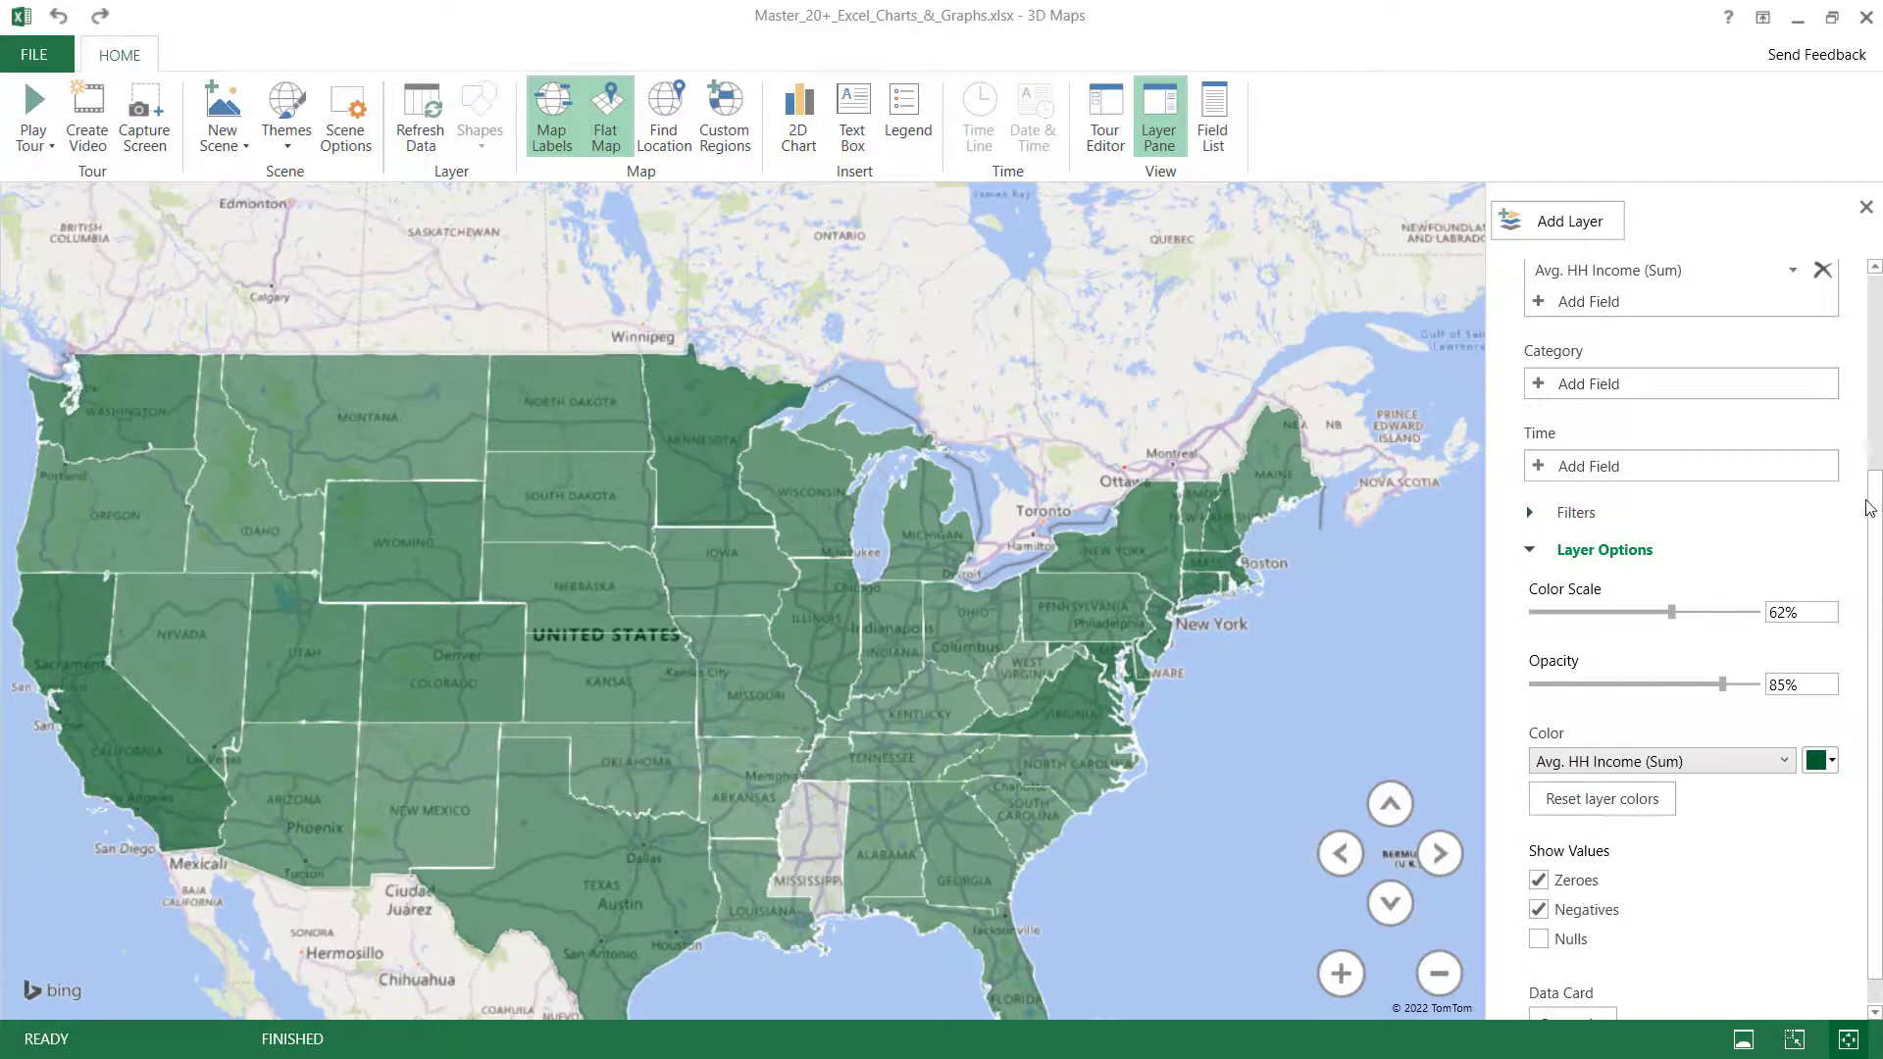
scroll(1682, 638, "up", 3)
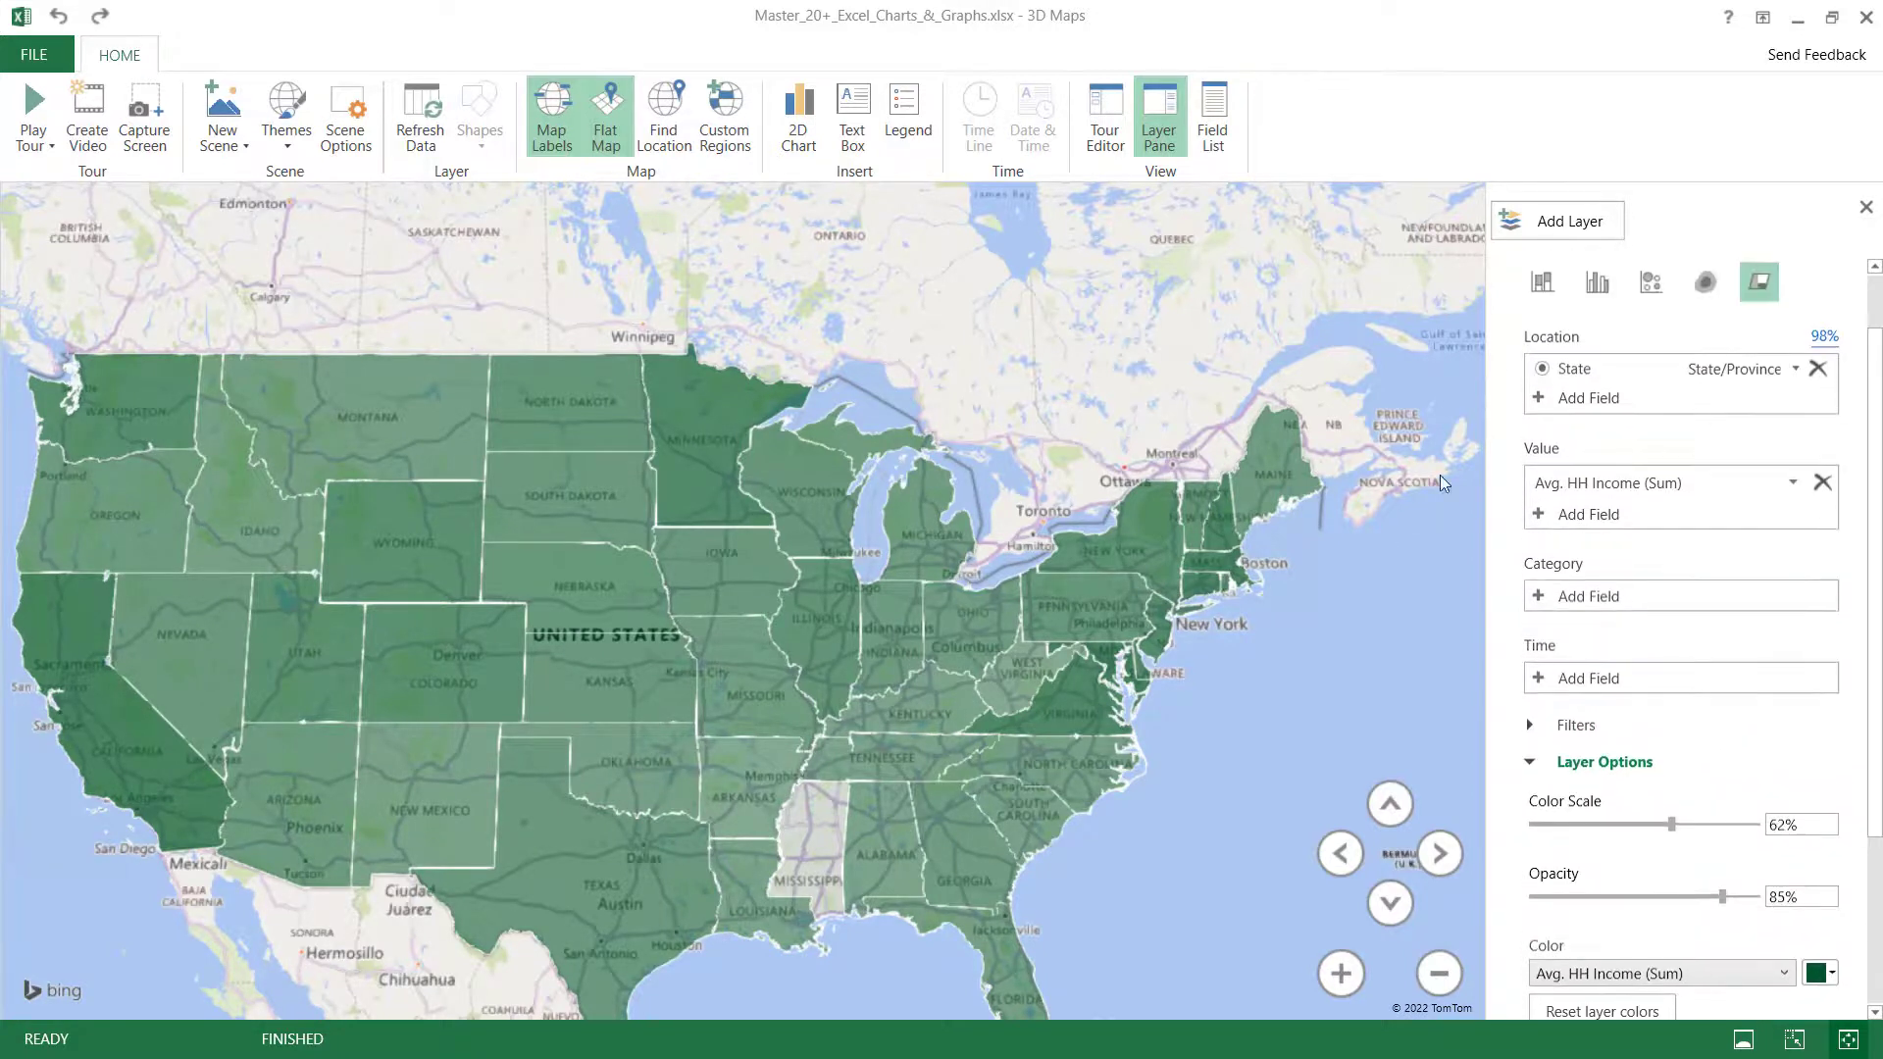
Examine the average household income of California and New York, the options available for California, and the shading across the US states
mouse_move(135, 749)
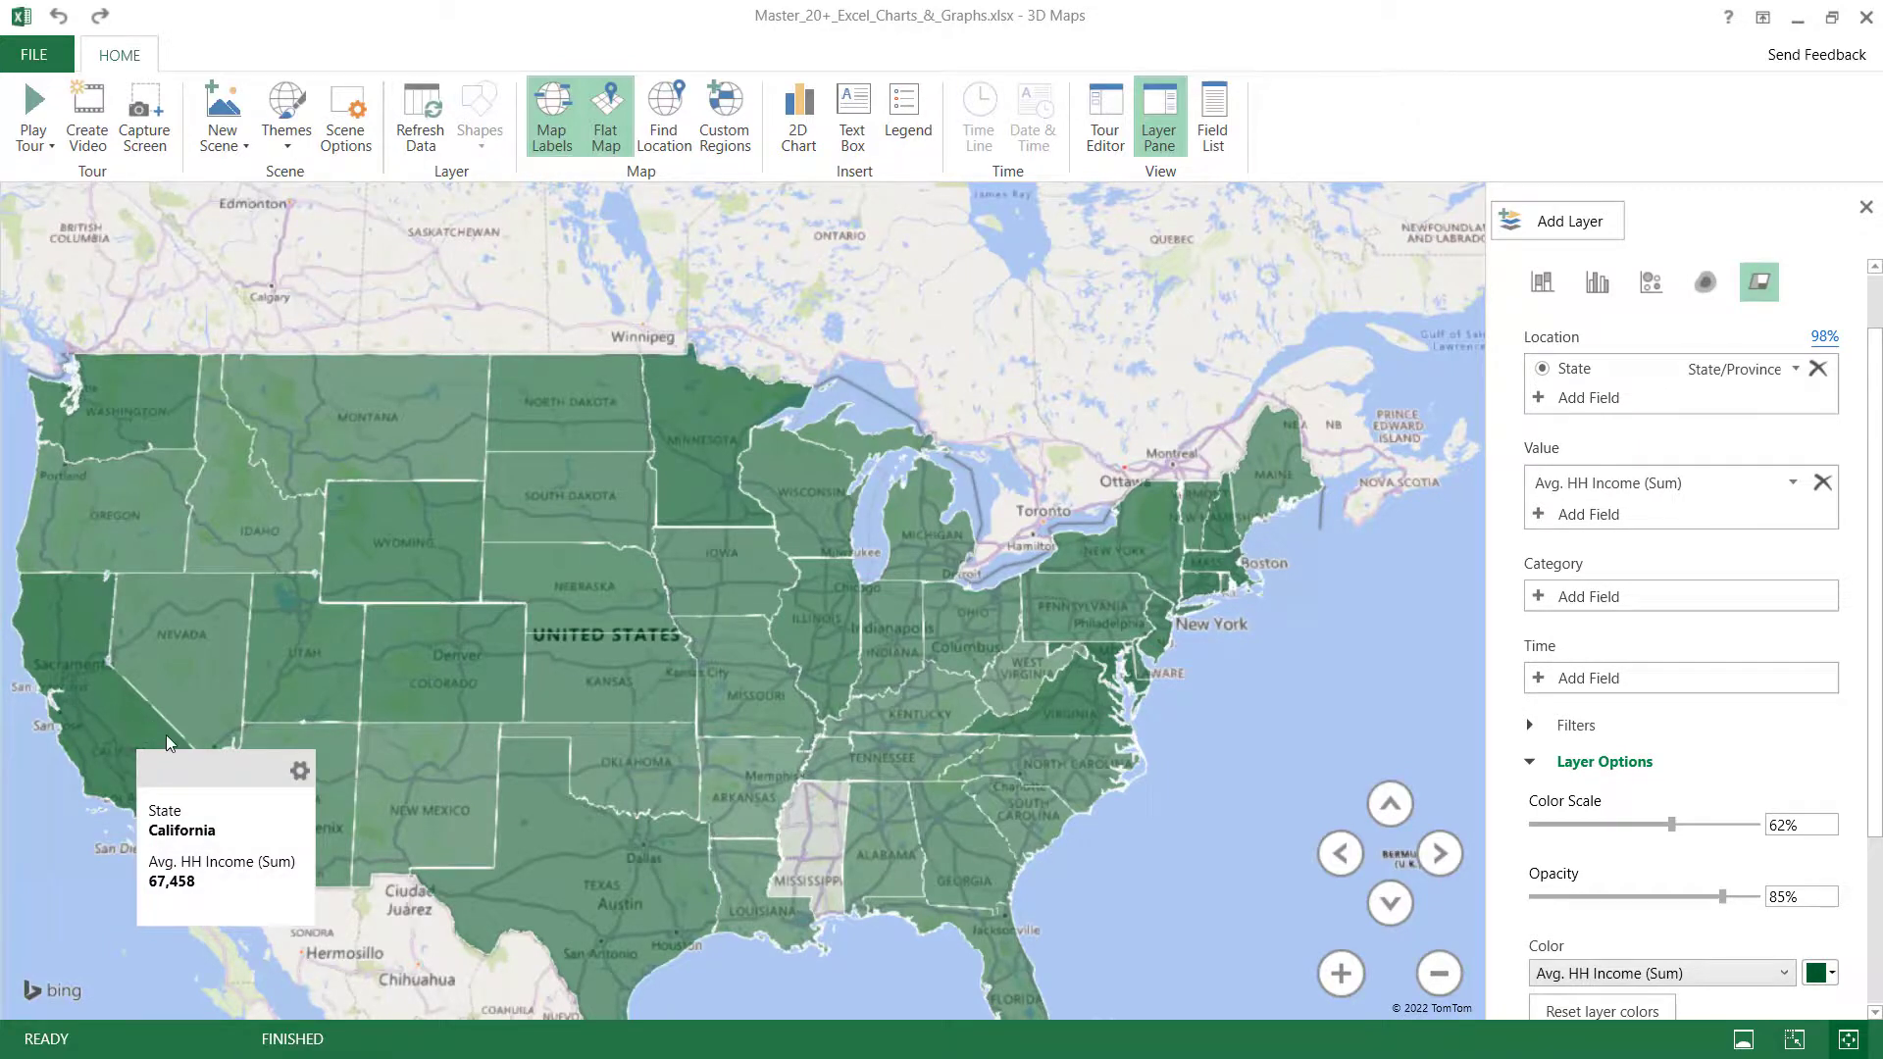
right_click(126, 722)
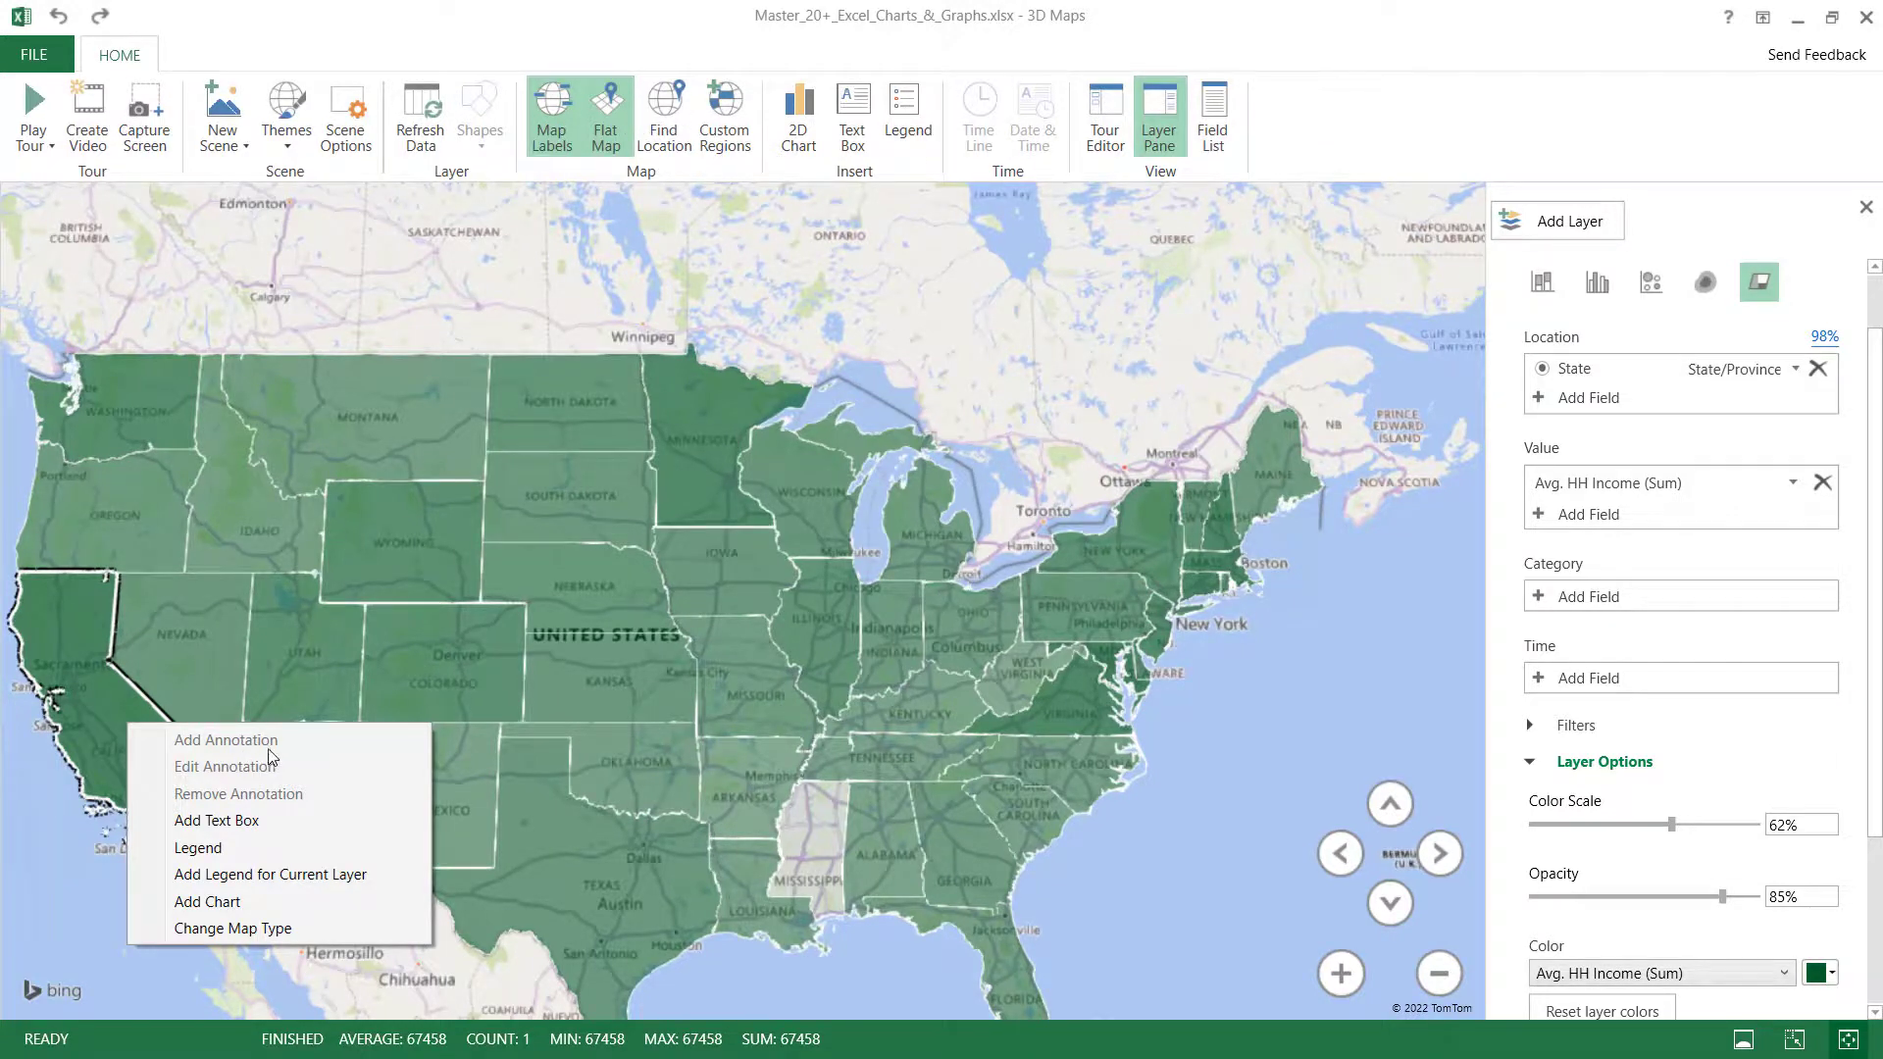
left_click(100, 725)
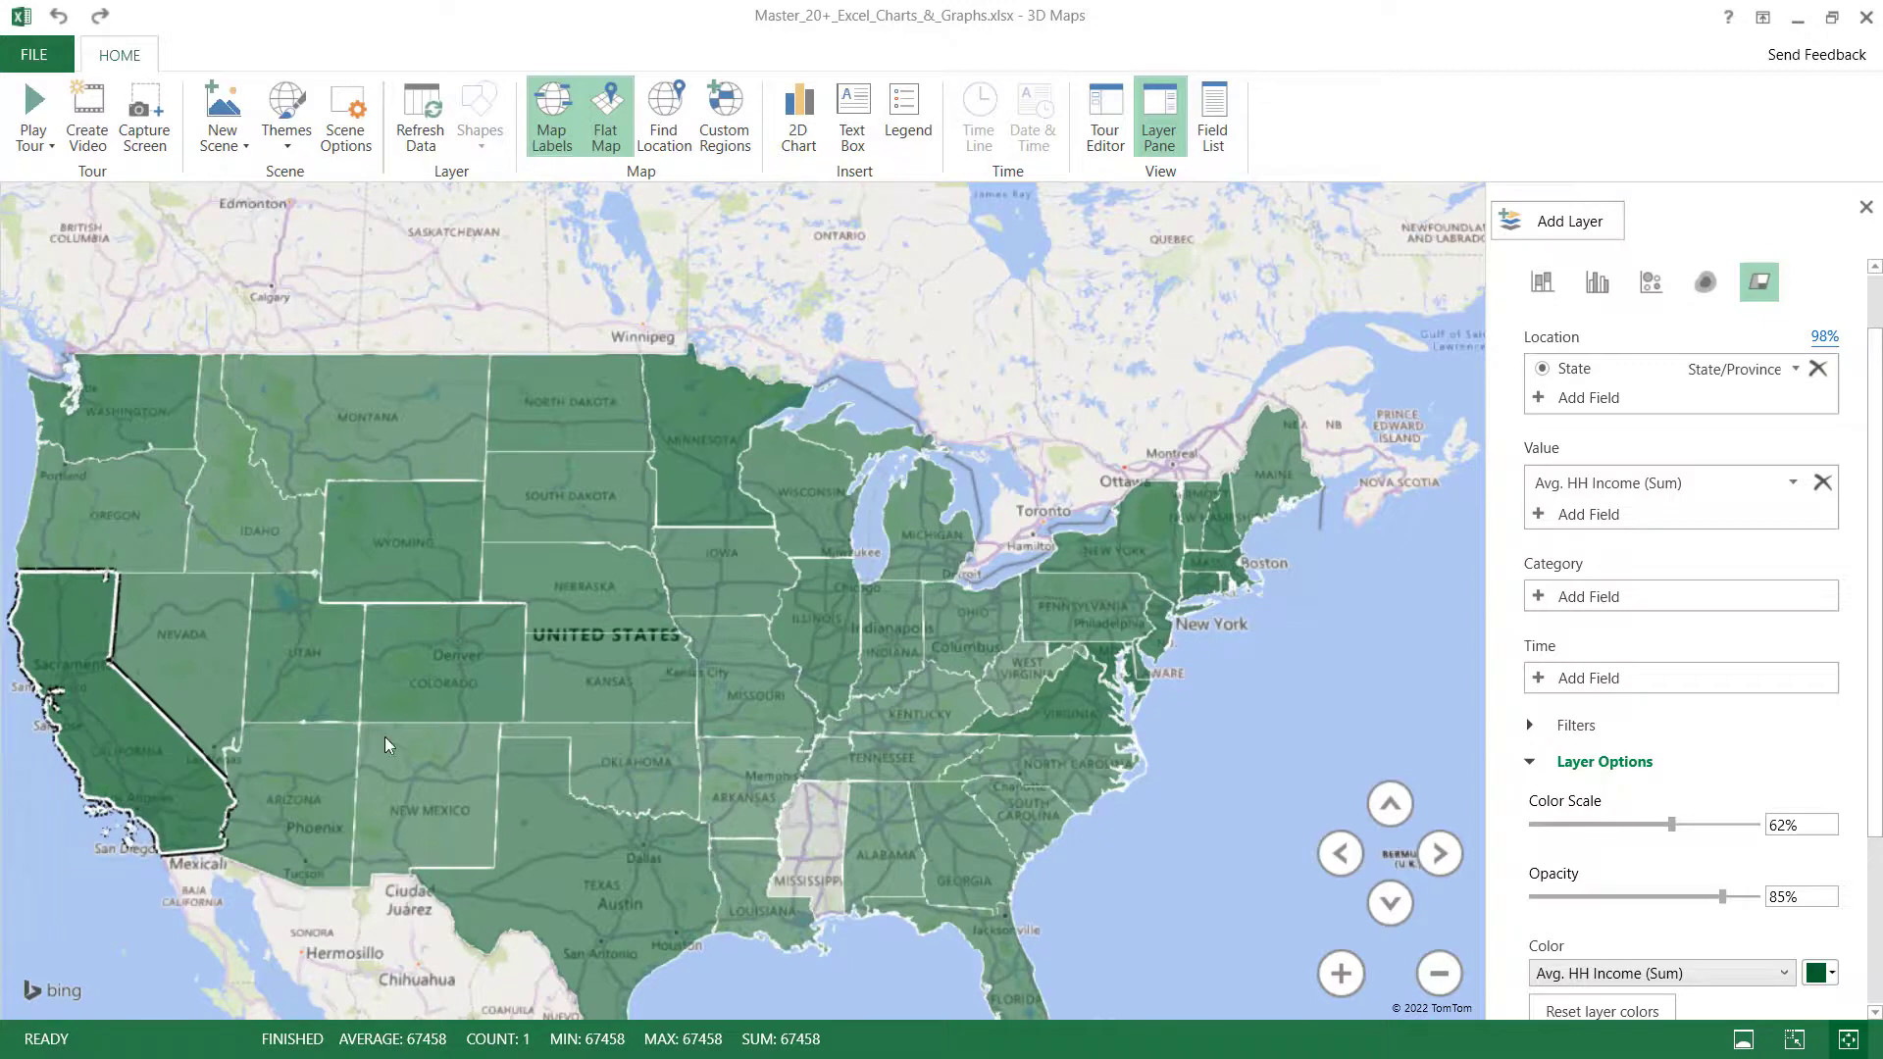
left_click(240, 661)
left_click(1263, 744)
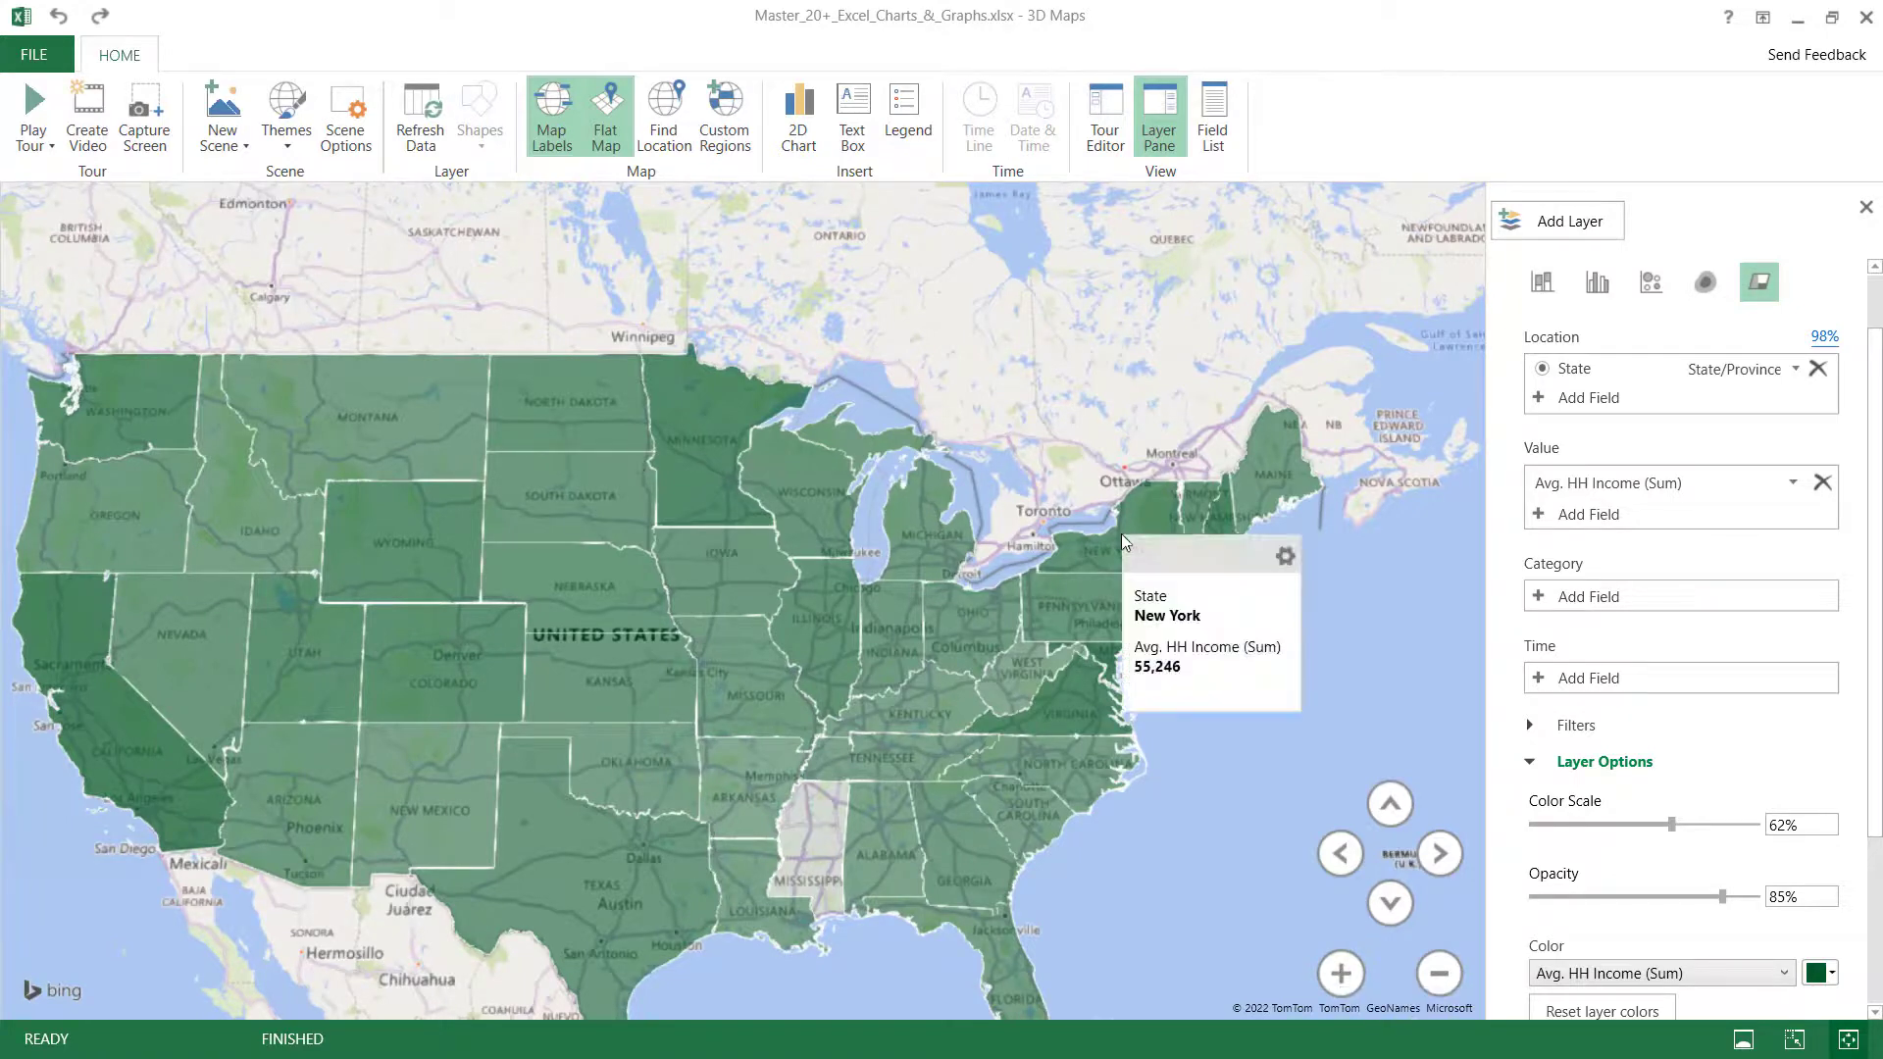
left_click_drag(1121, 534, 1226, 430)
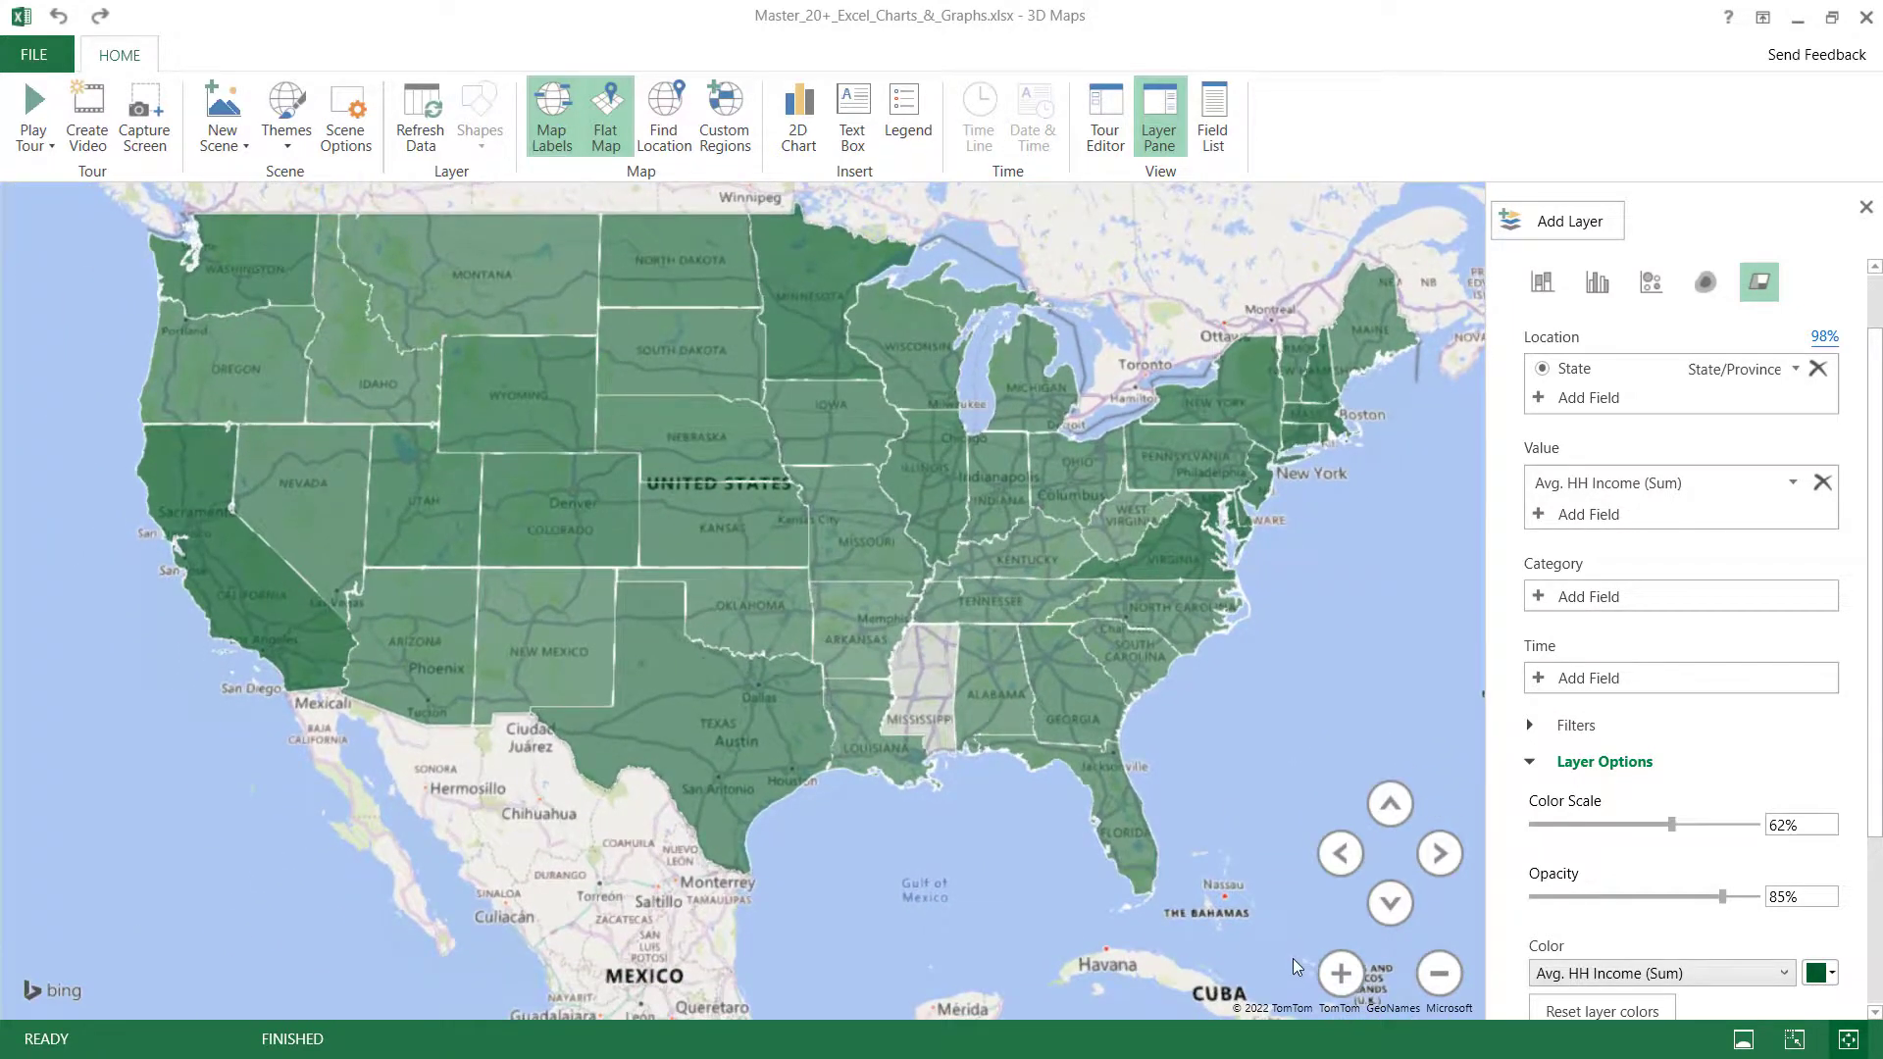
left_click(1342, 973)
left_click_drag(999, 710, 1030, 770)
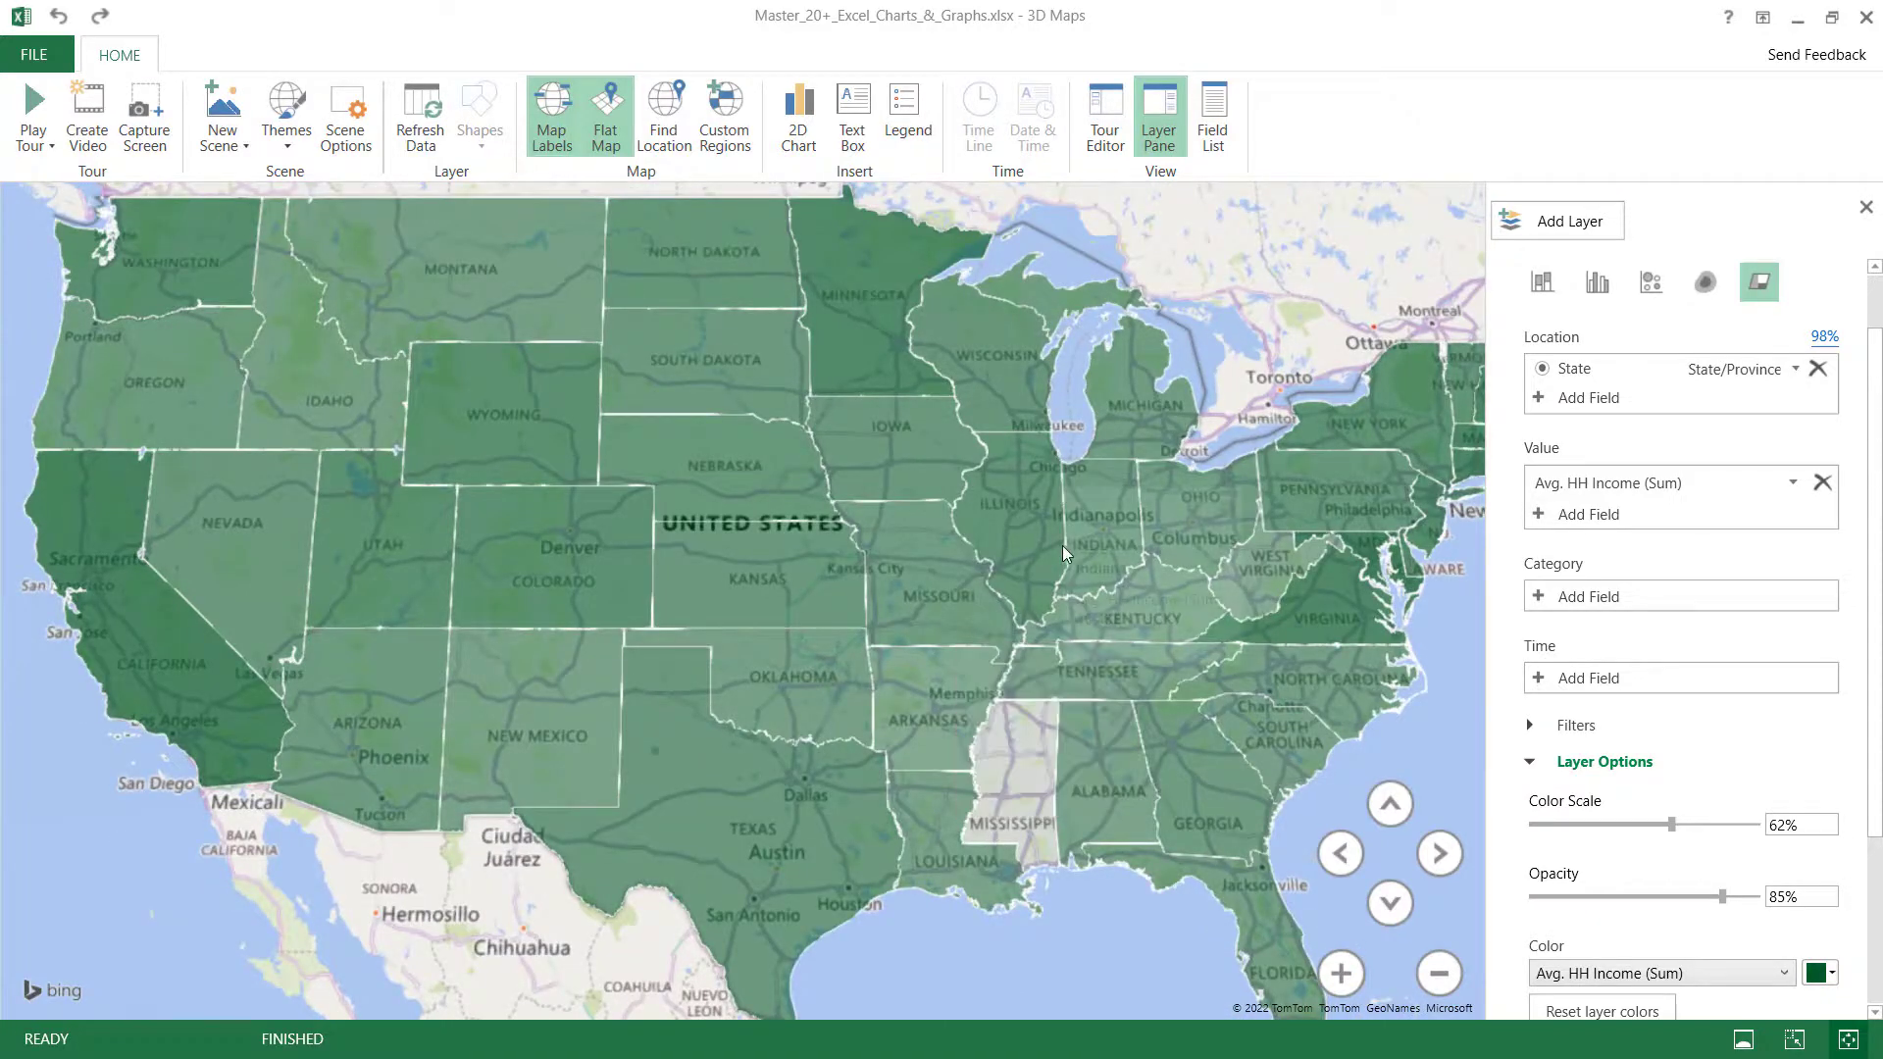
left_click_drag(1066, 495, 1066, 552)
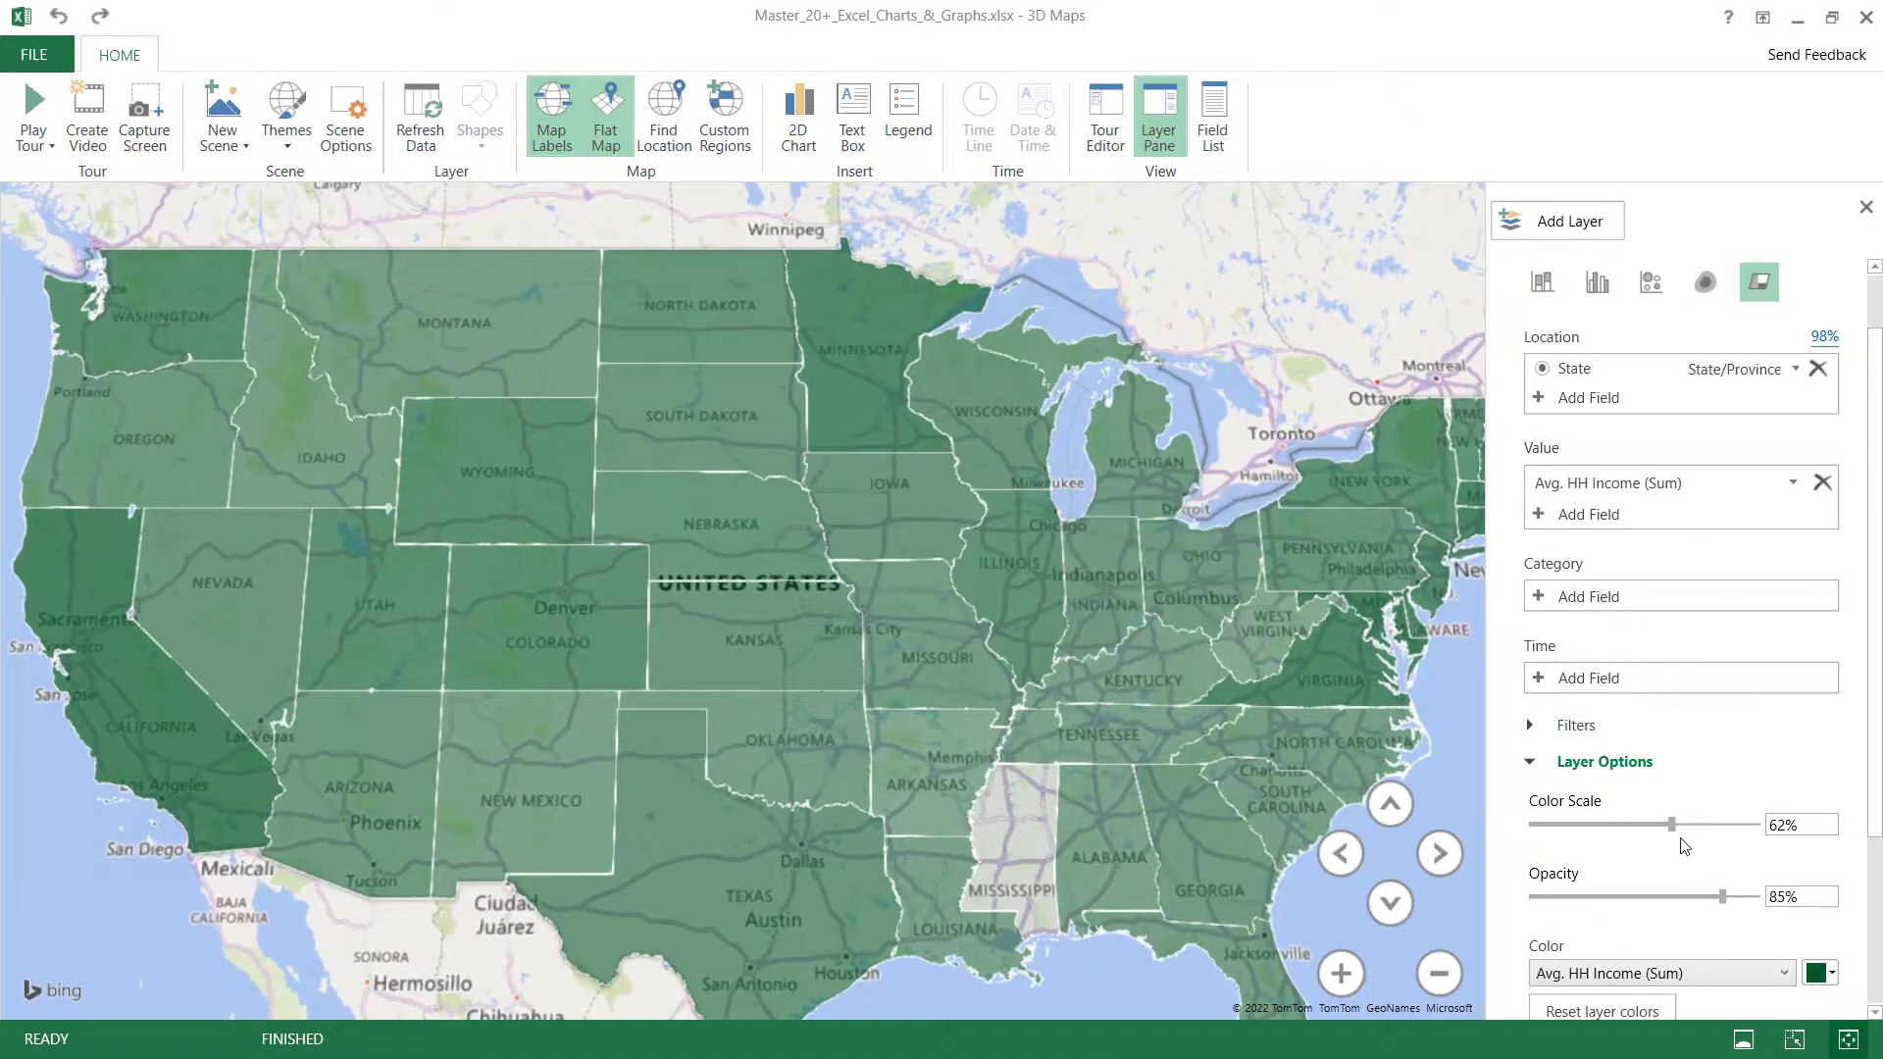
Set the region layer's color scale to 71% and opacity to 100%, and check the income values of California and Maryland
left_click_drag(1673, 826, 1704, 826)
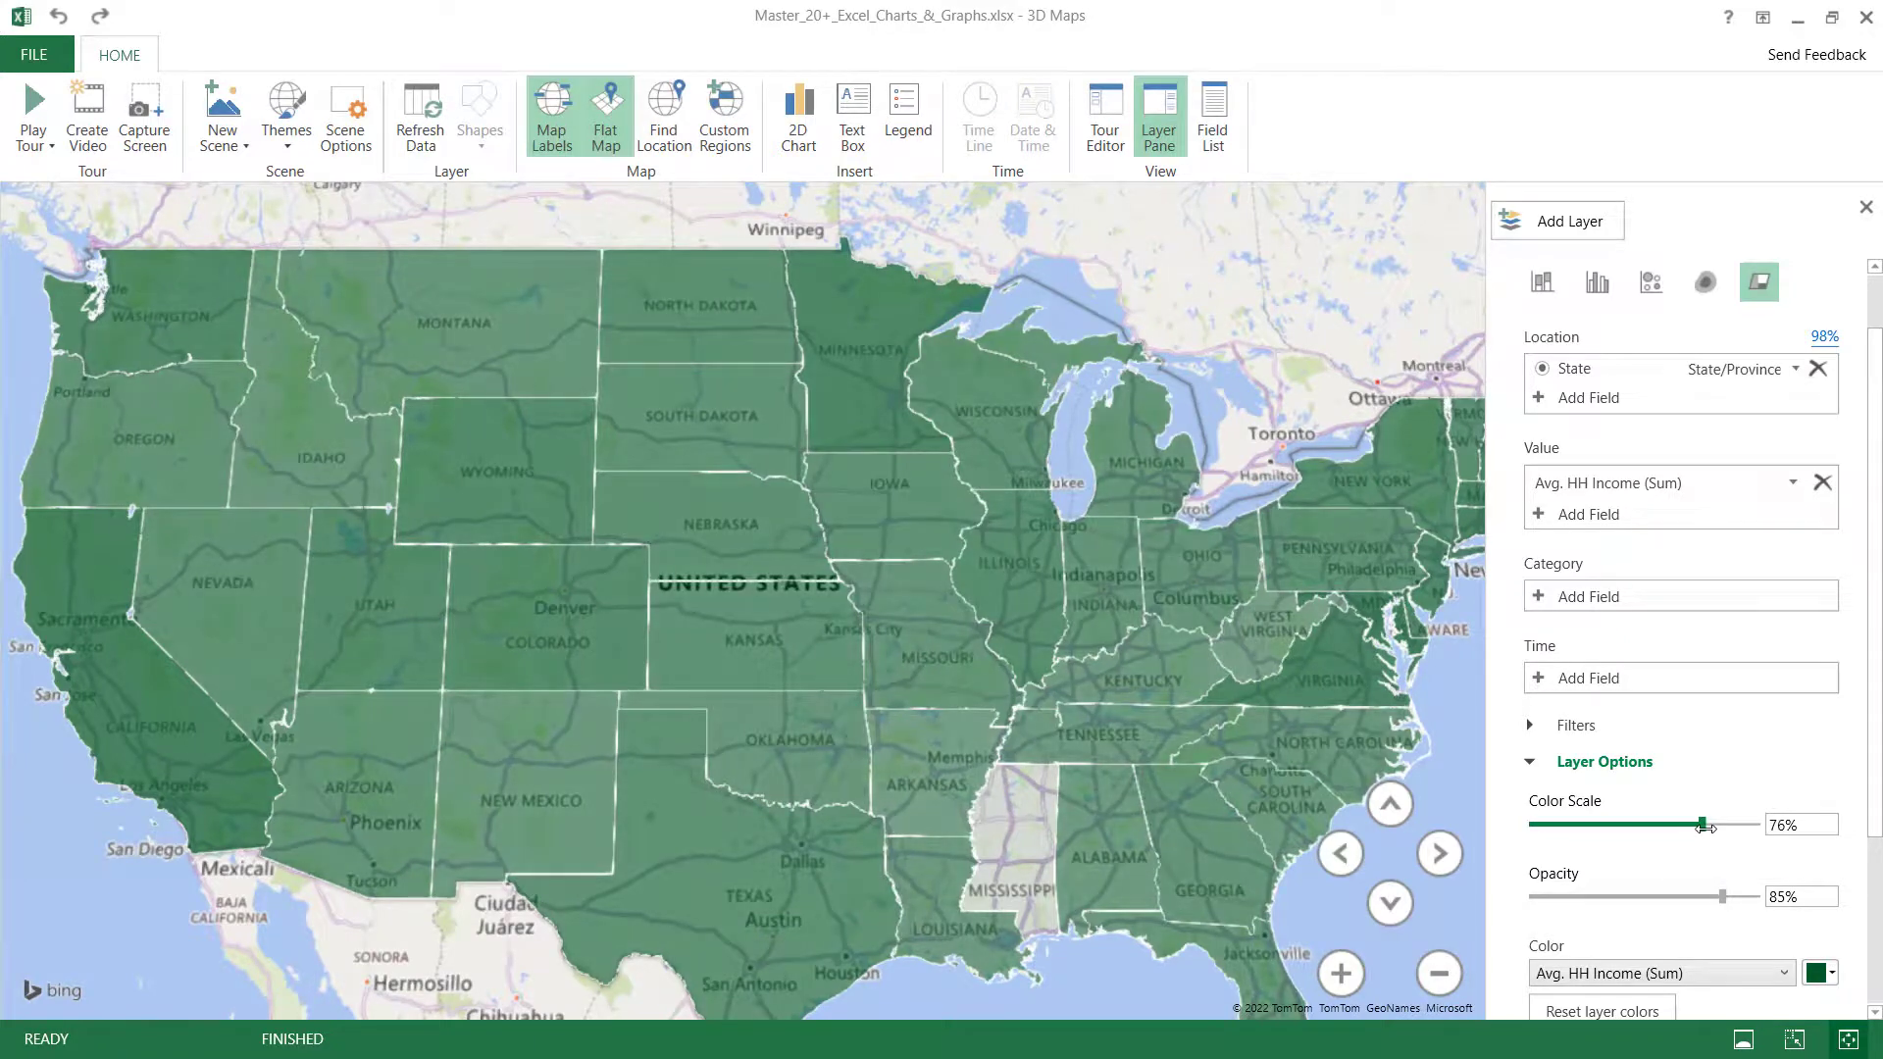
mouse_move(1713, 905)
left_mouse_down()
mouse_move(1652, 897)
mouse_move(1766, 894)
left_mouse_up()
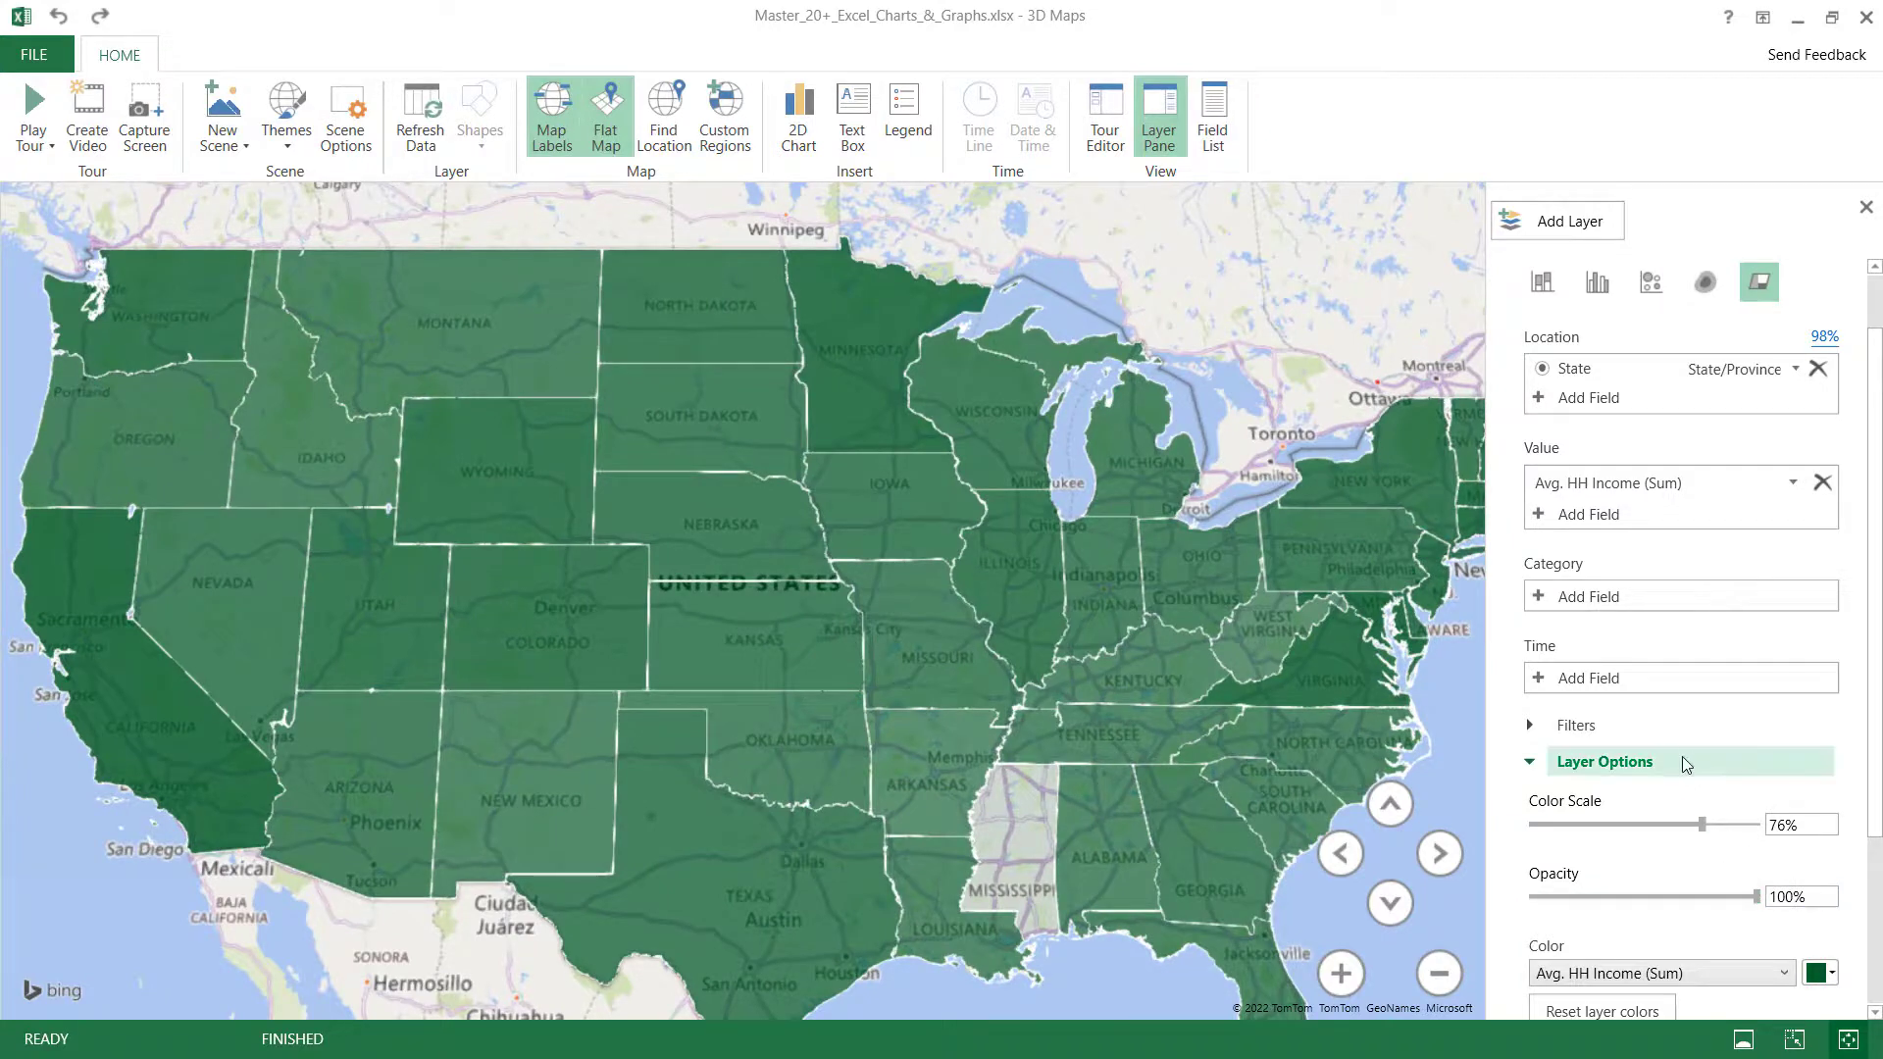
mouse_move(1702, 824)
left_mouse_down()
mouse_move(1736, 824)
mouse_move(1691, 824)
left_mouse_up()
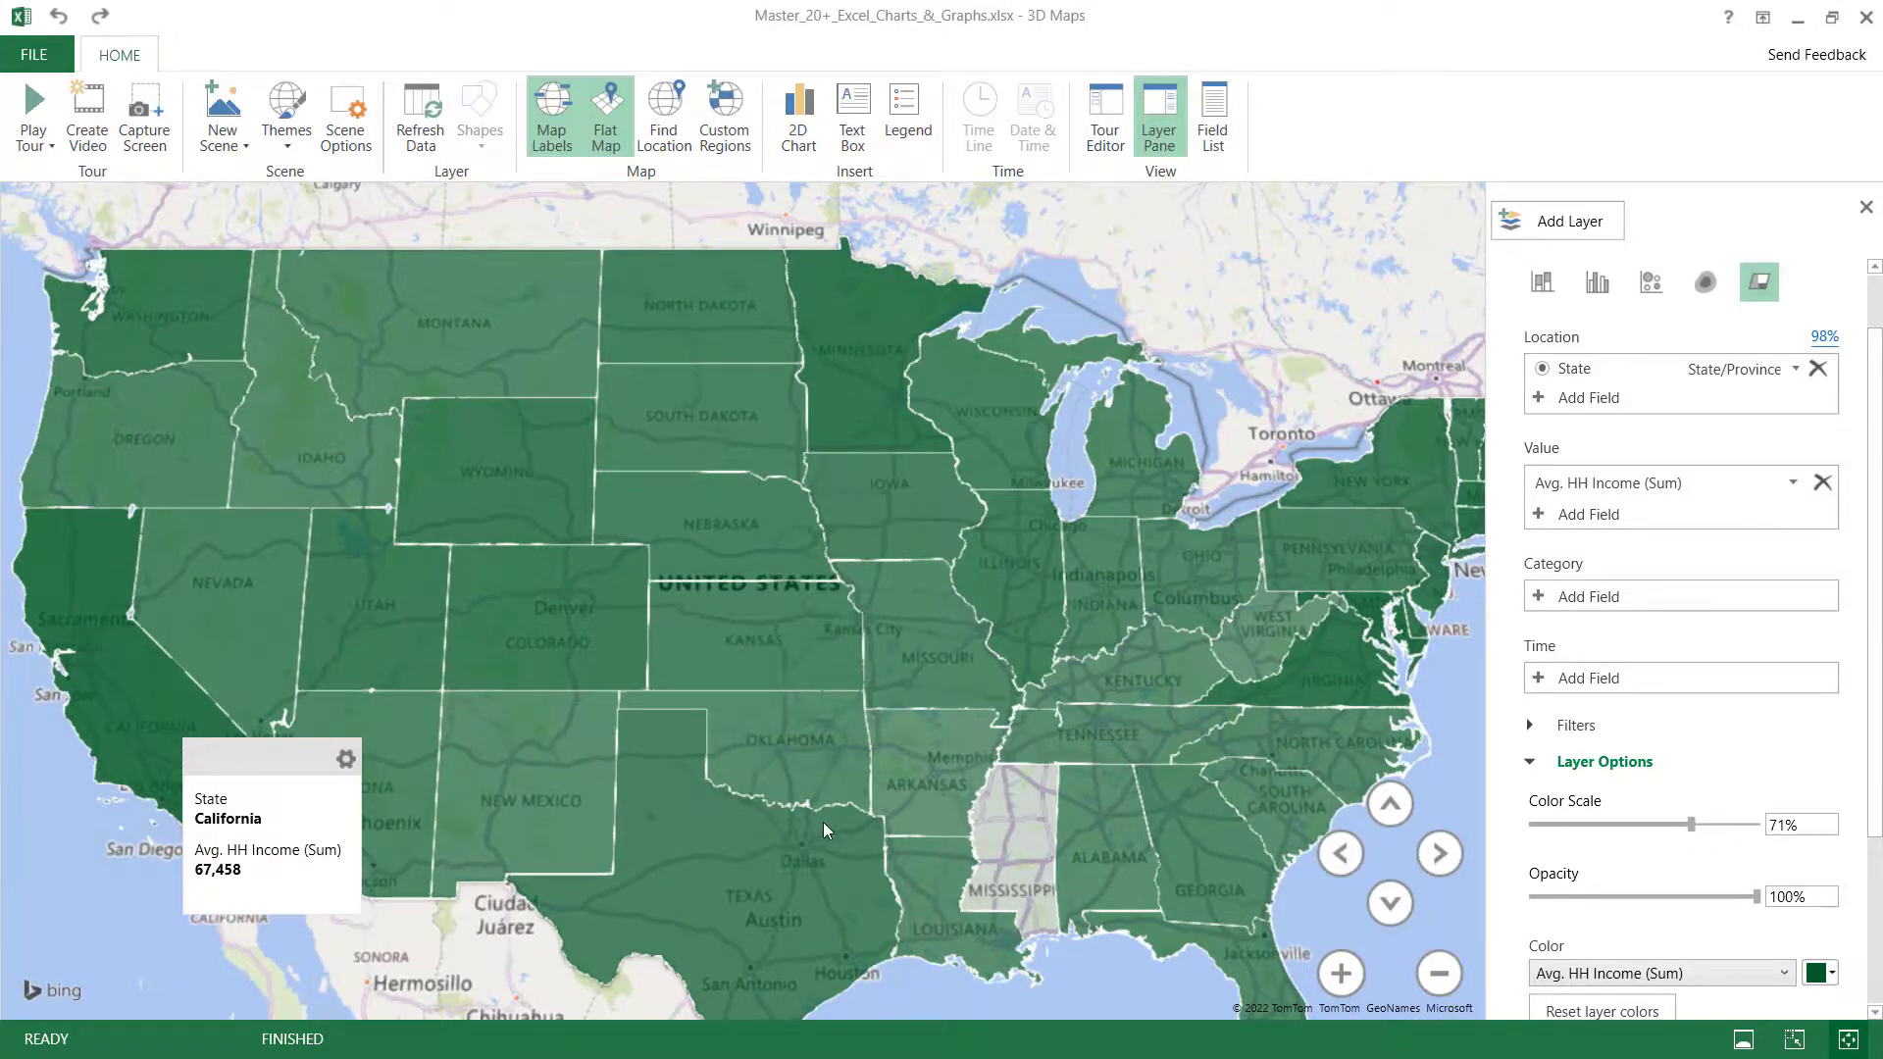
mouse_move(1371, 615)
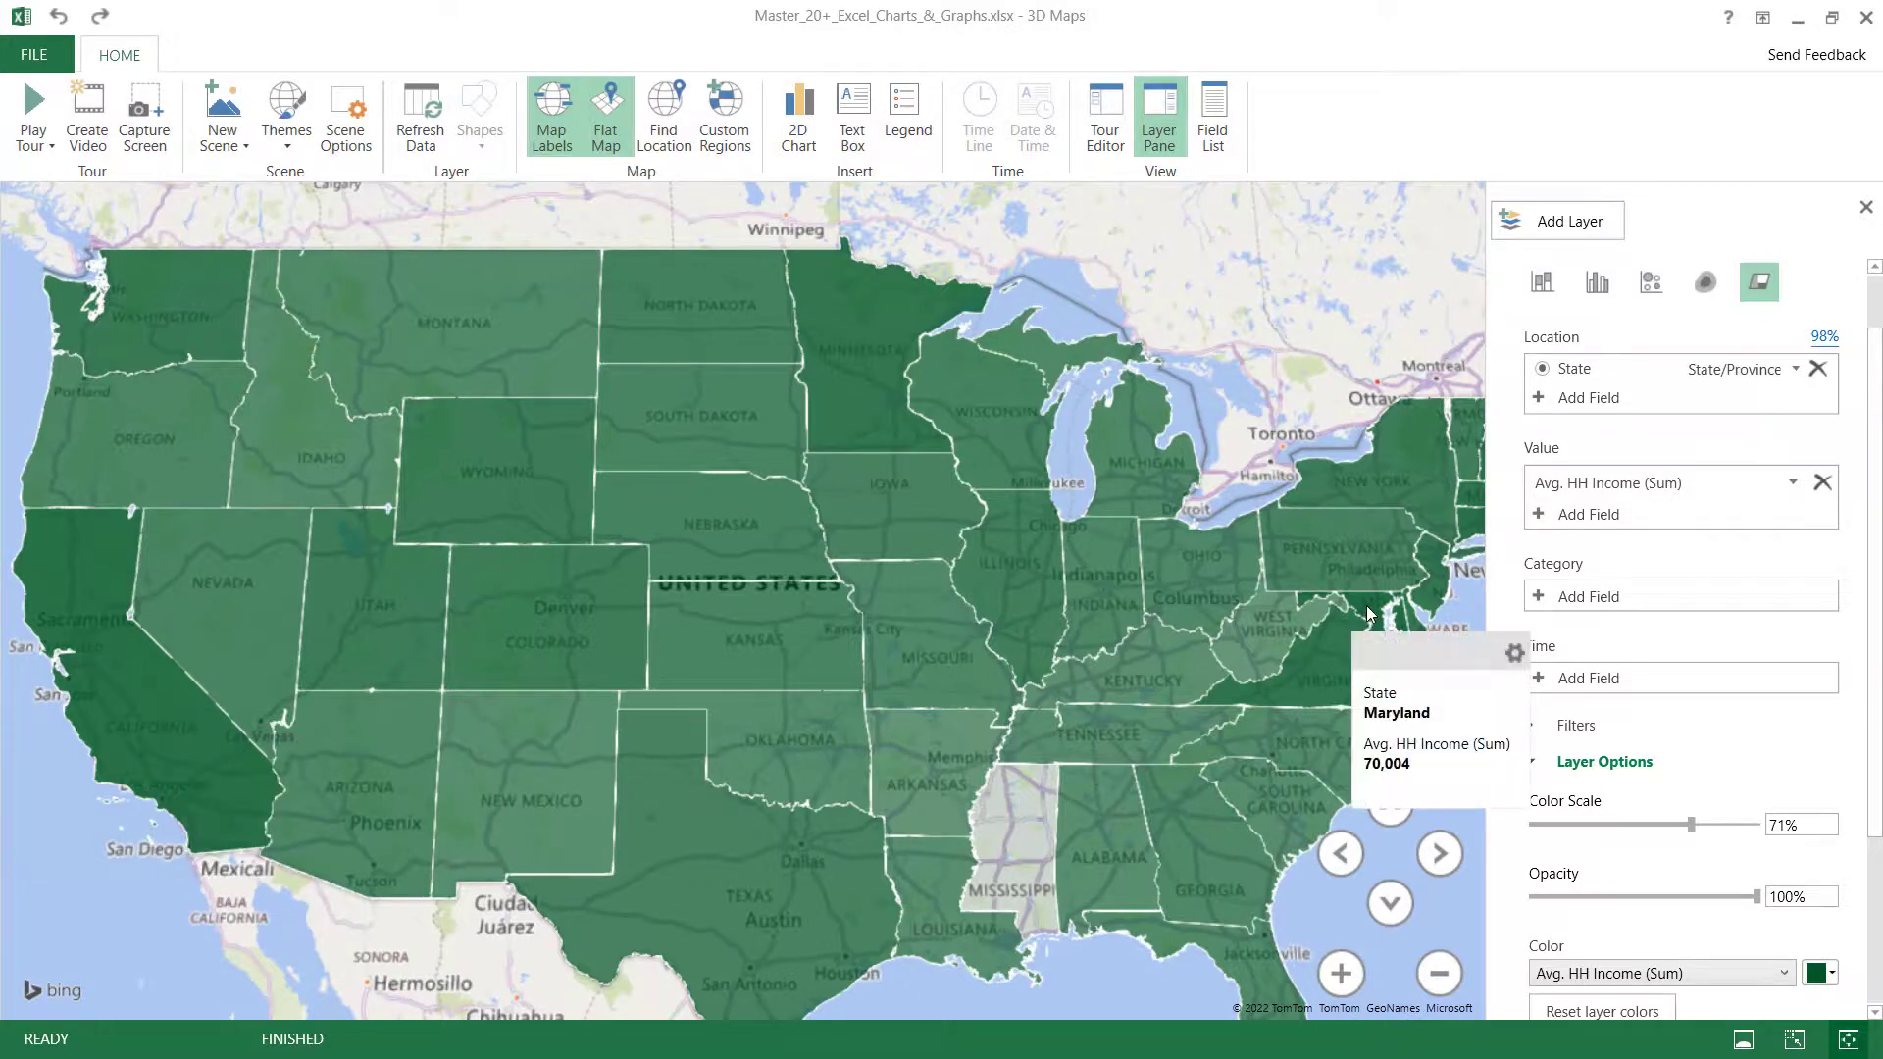